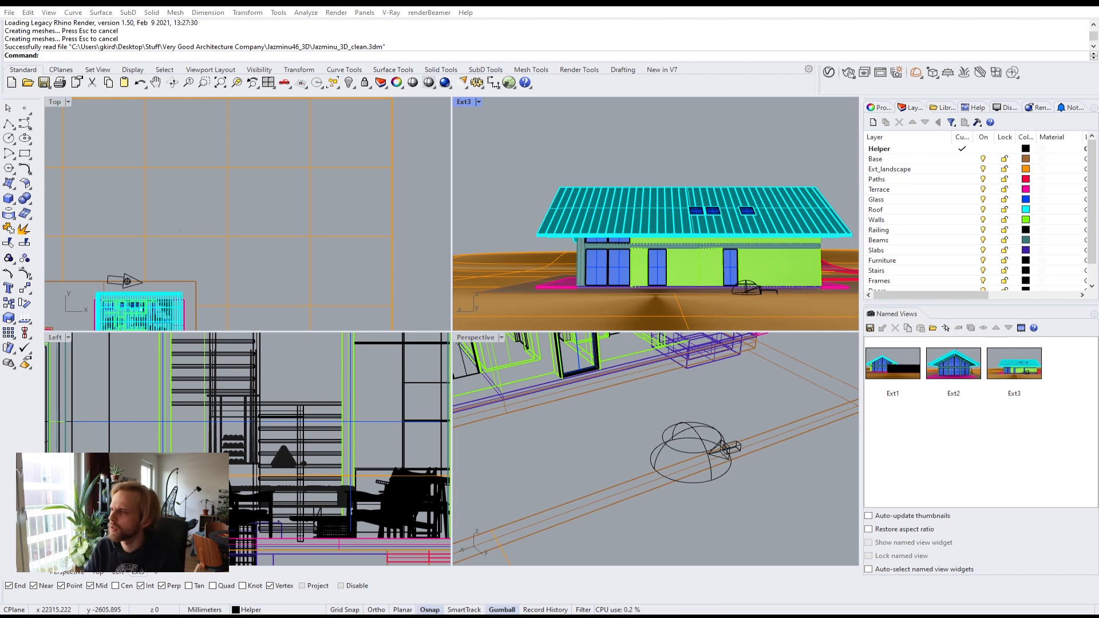
# Step: Run a V-Ray render of the Ext3 view, stop it, and close the frame buffer
pyautogui.click(848, 73)
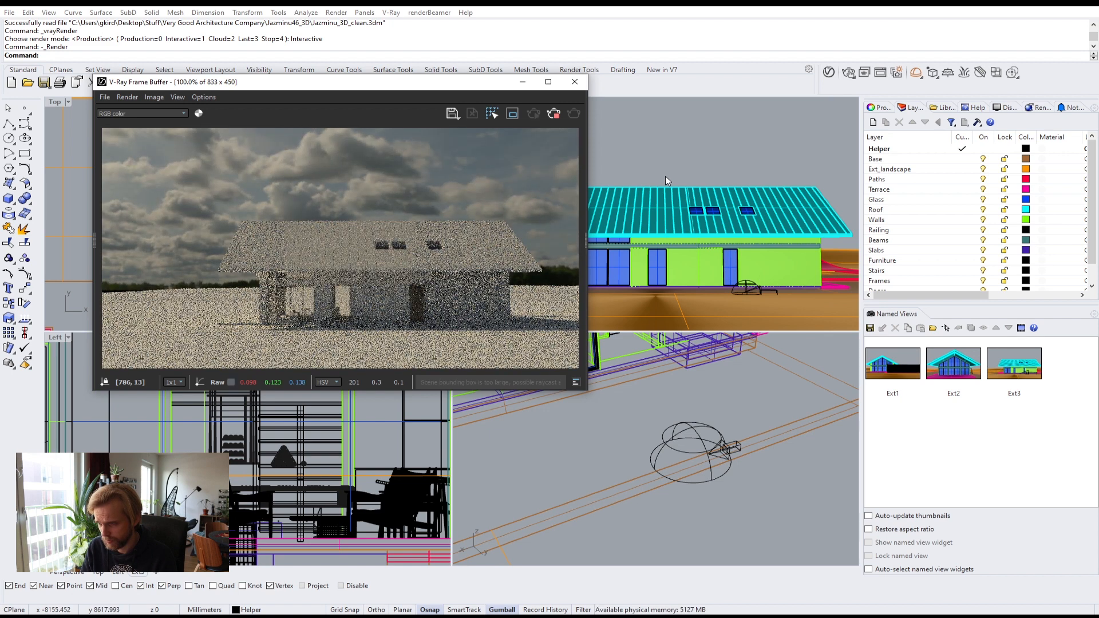
pyautogui.click(553, 113)
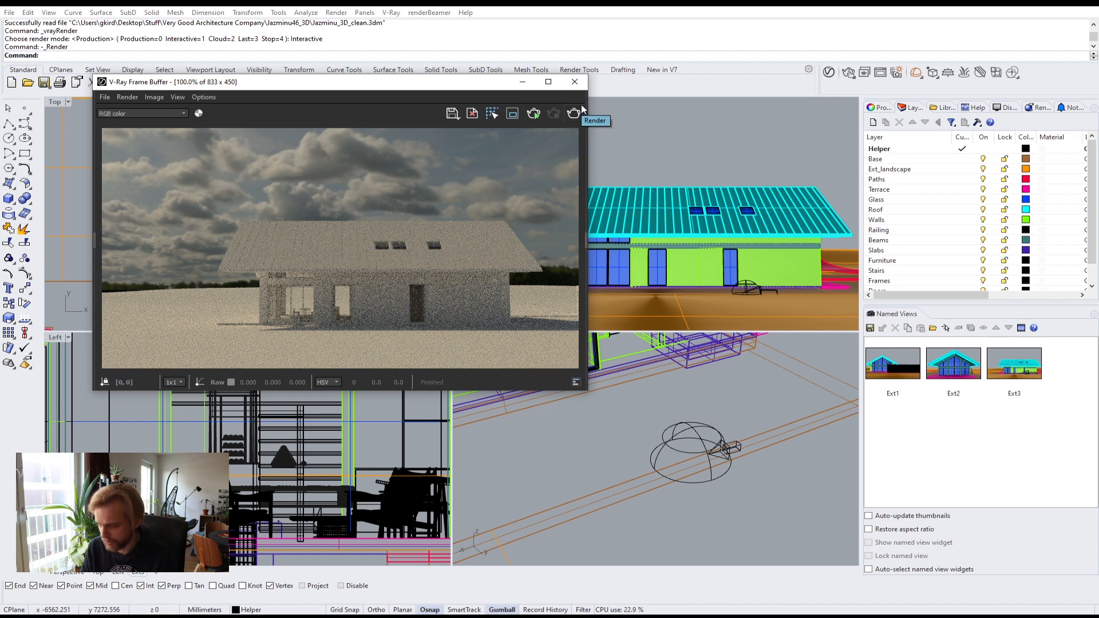
pyautogui.click(574, 81)
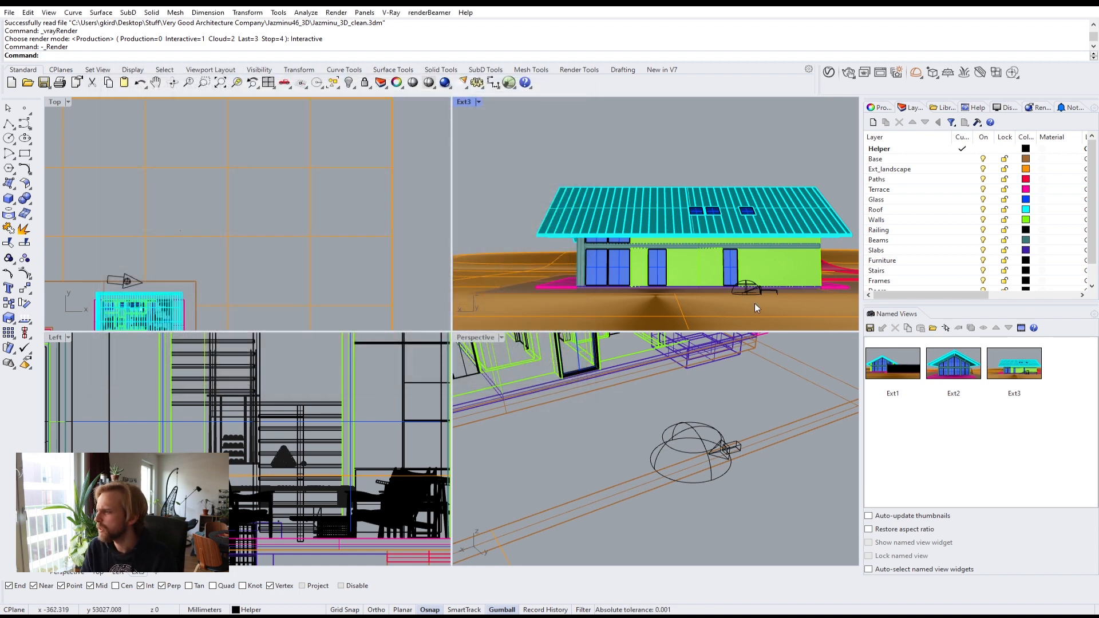
# Step: Restore the Ext1 named view and maximize that viewport
pyautogui.doubleClick(891, 363)
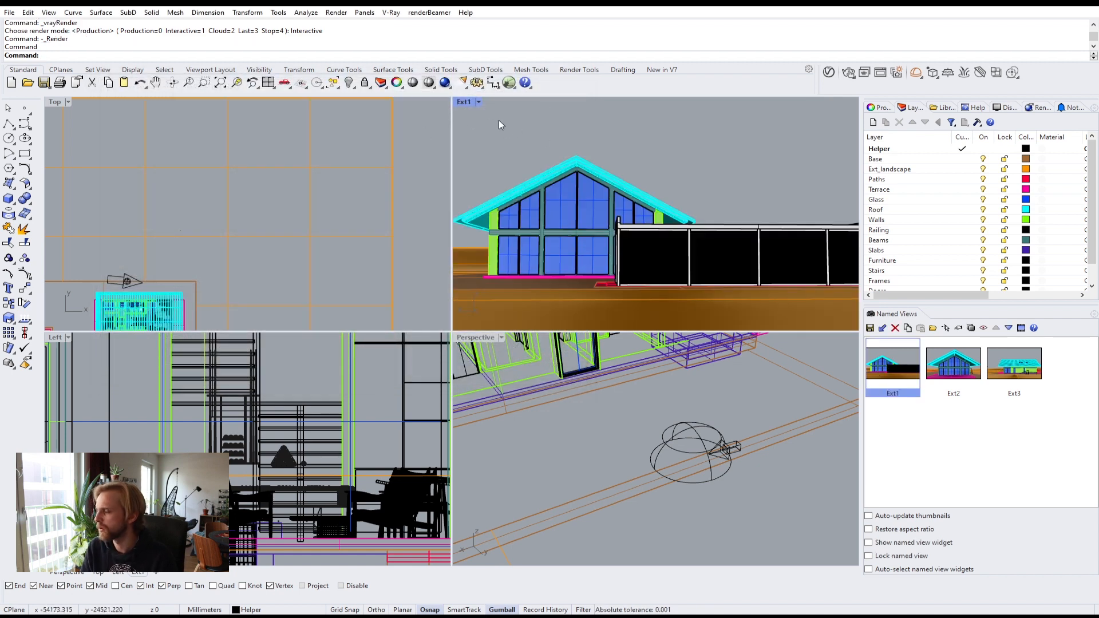
pyautogui.doubleClick(464, 102)
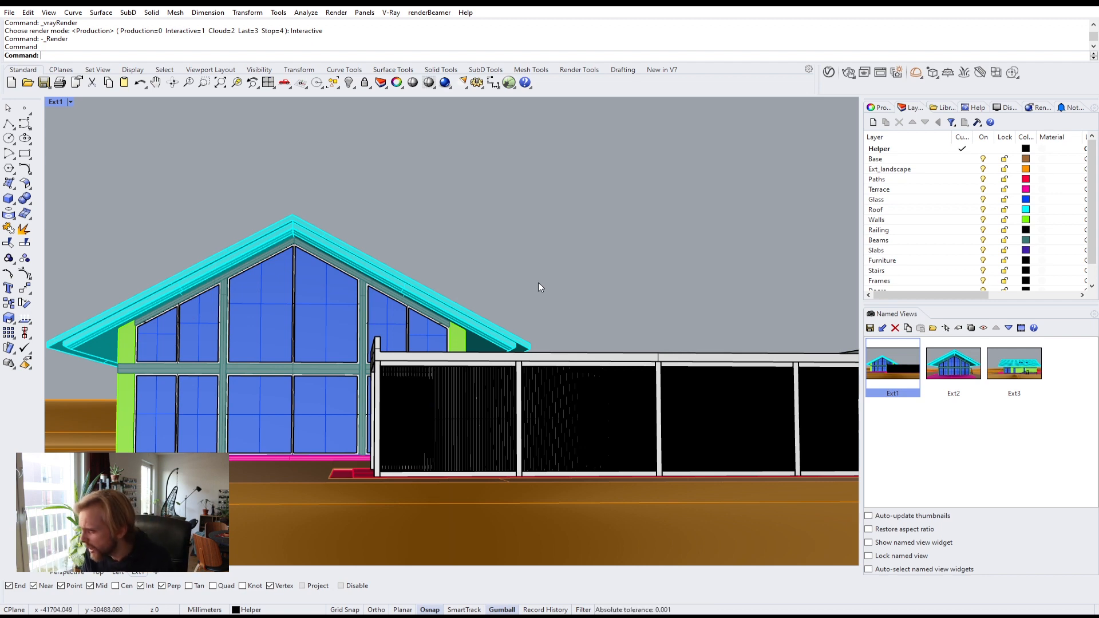
# Step: Open the V-Ray Asset Editor settings and examine the Render Output and Environment sections before closing it
pyautogui.click(827, 72)
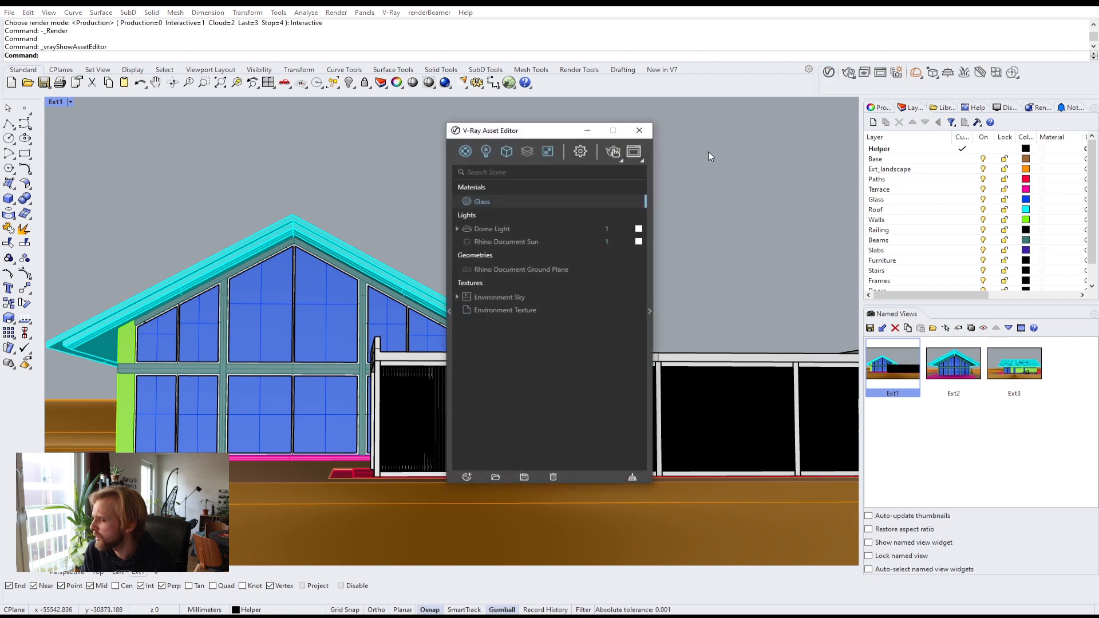
pyautogui.click(580, 151)
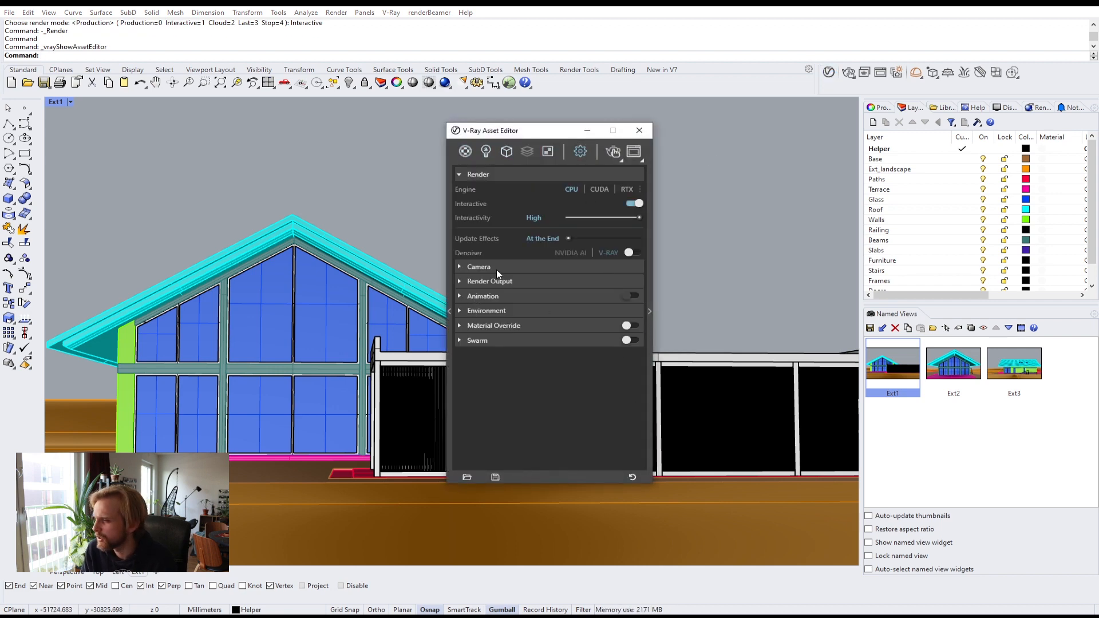
pyautogui.click(479, 281)
pyautogui.click(487, 280)
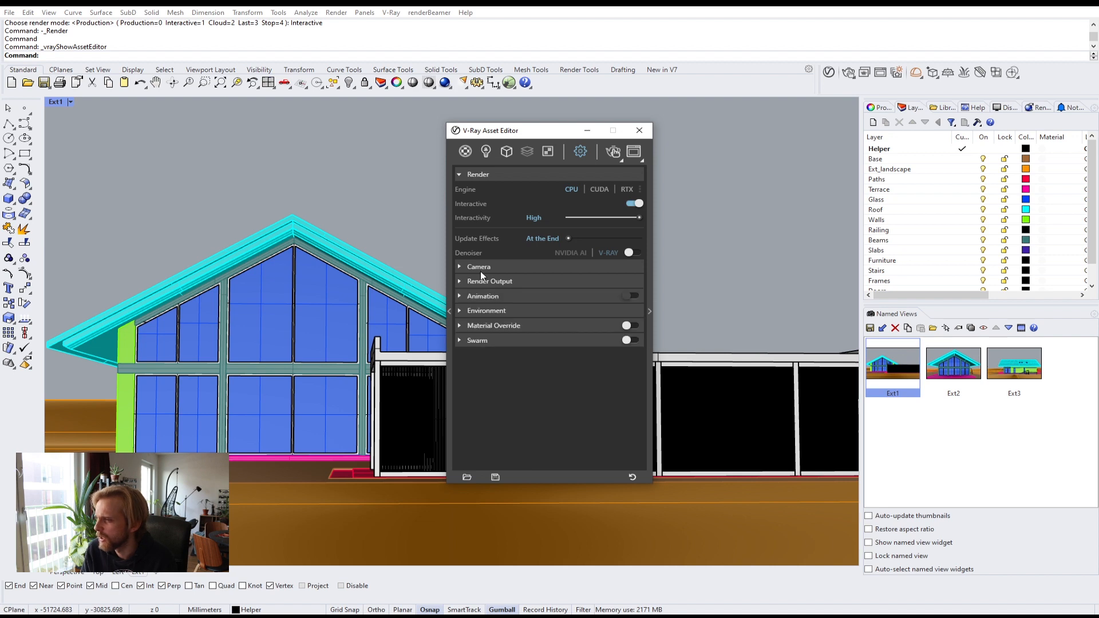
pyautogui.click(492, 311)
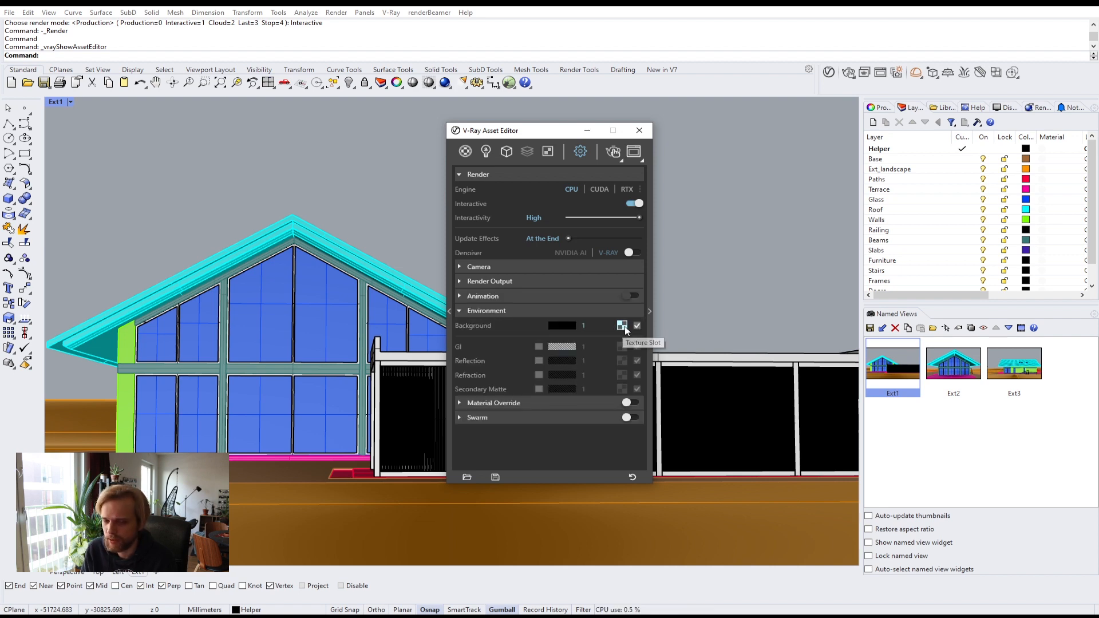
pyautogui.click(640, 130)
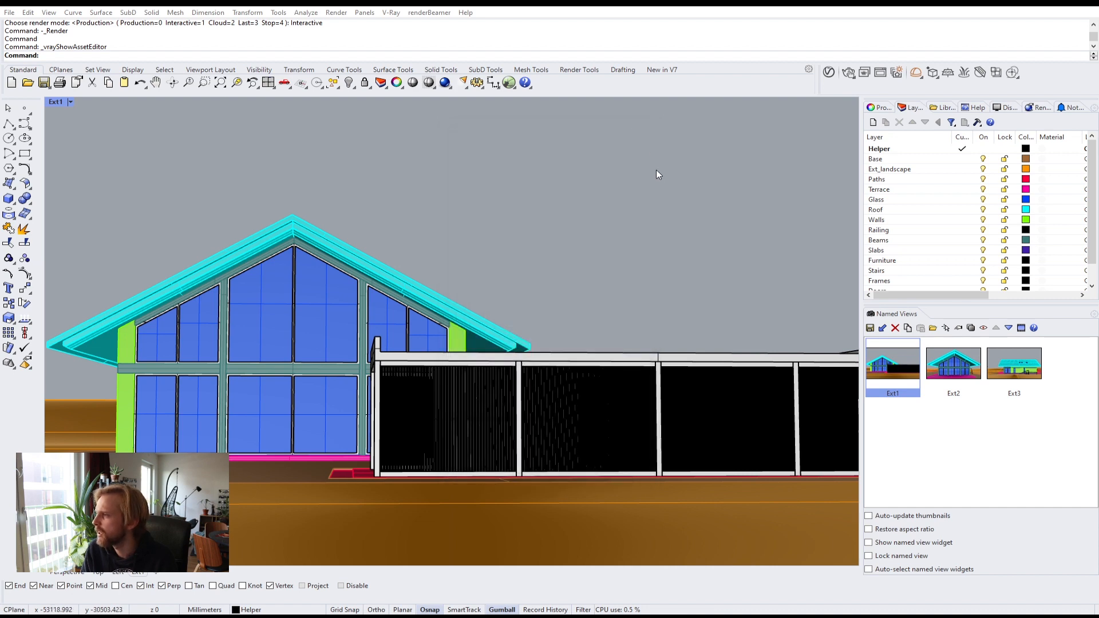
# Step: Reopen the asset editor's lights list and examine the Rhino Document Sun's parameters
pyautogui.click(829, 72)
pyautogui.click(486, 152)
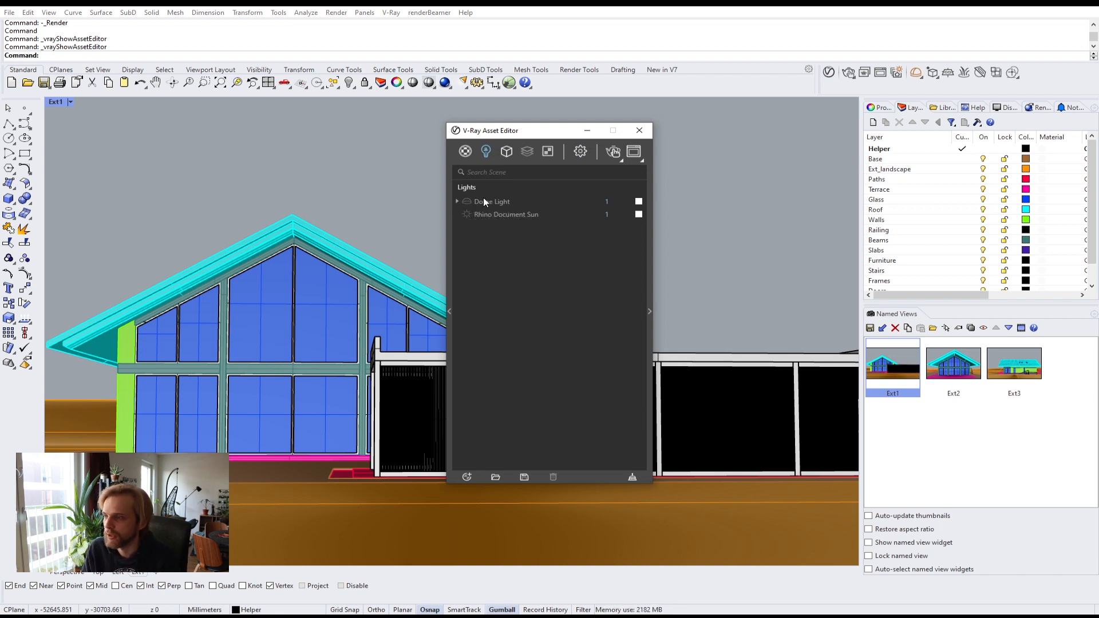
pyautogui.moveTo(543, 129); pyautogui.dragTo(632, 135)
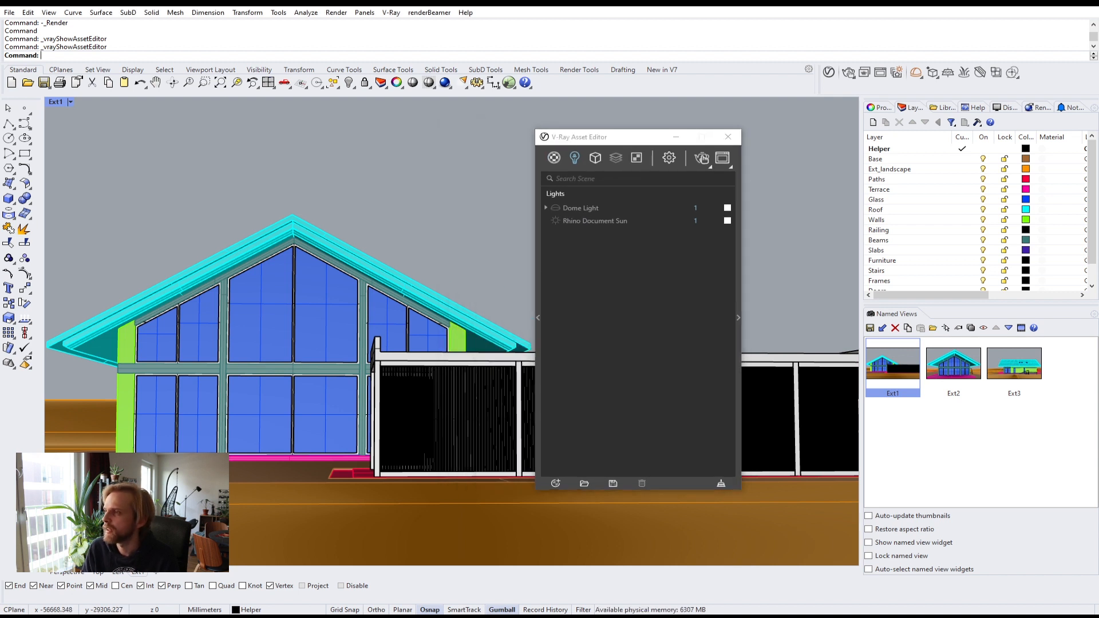
pyautogui.click(555, 221)
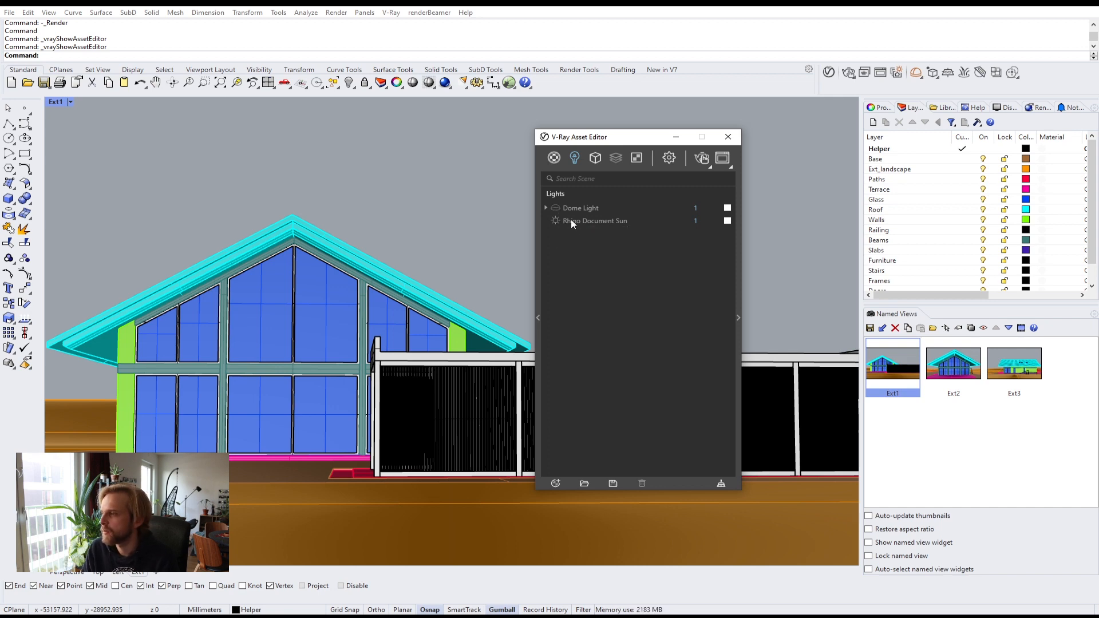
pyautogui.click(738, 320)
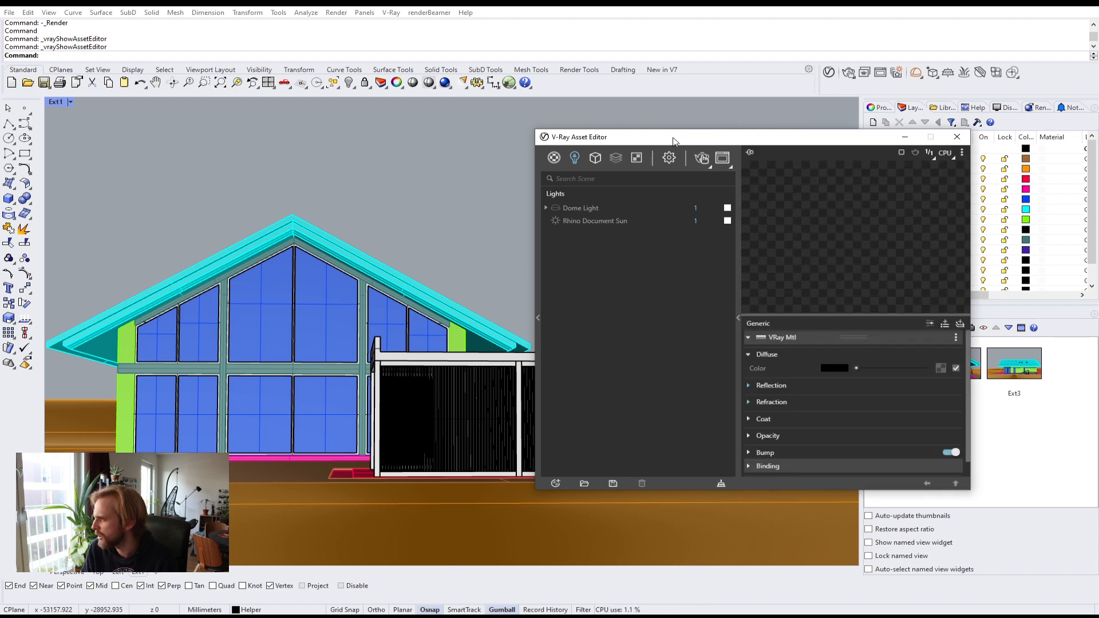
pyautogui.click(585, 217)
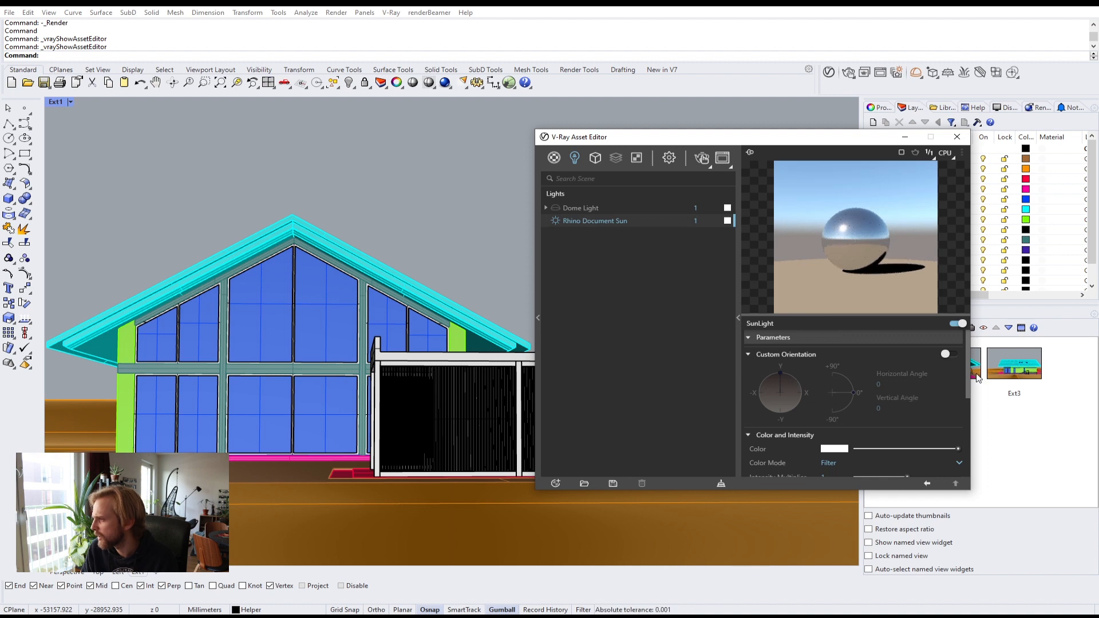
# Step: Toggle the sun's Custom Orientation on and back off, then collapse the parameter panel
pyautogui.click(949, 354)
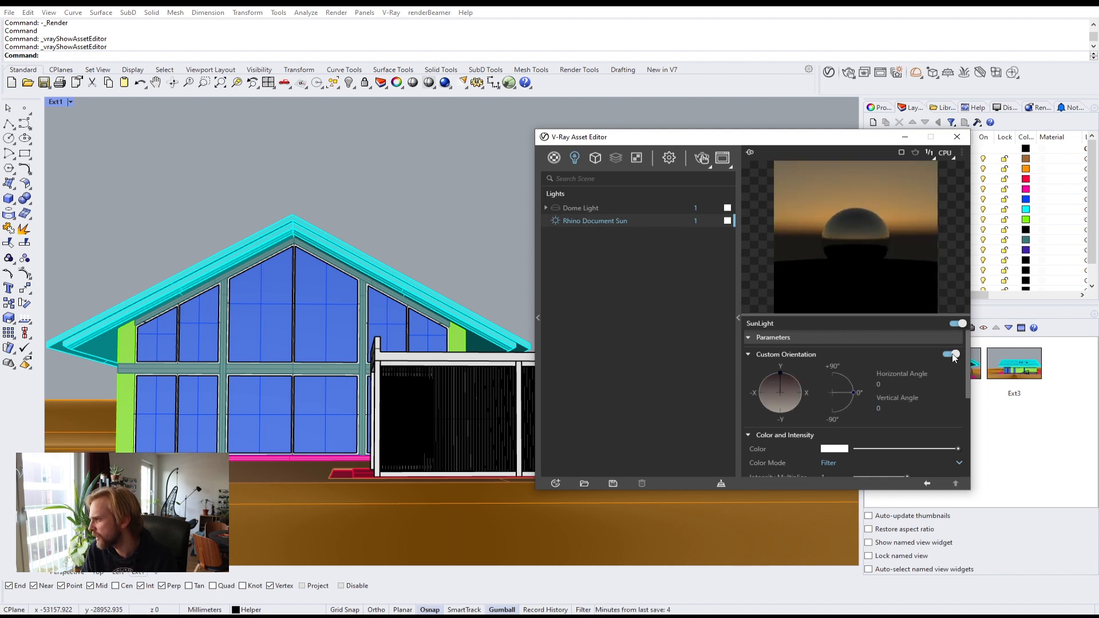
pyautogui.click(951, 355)
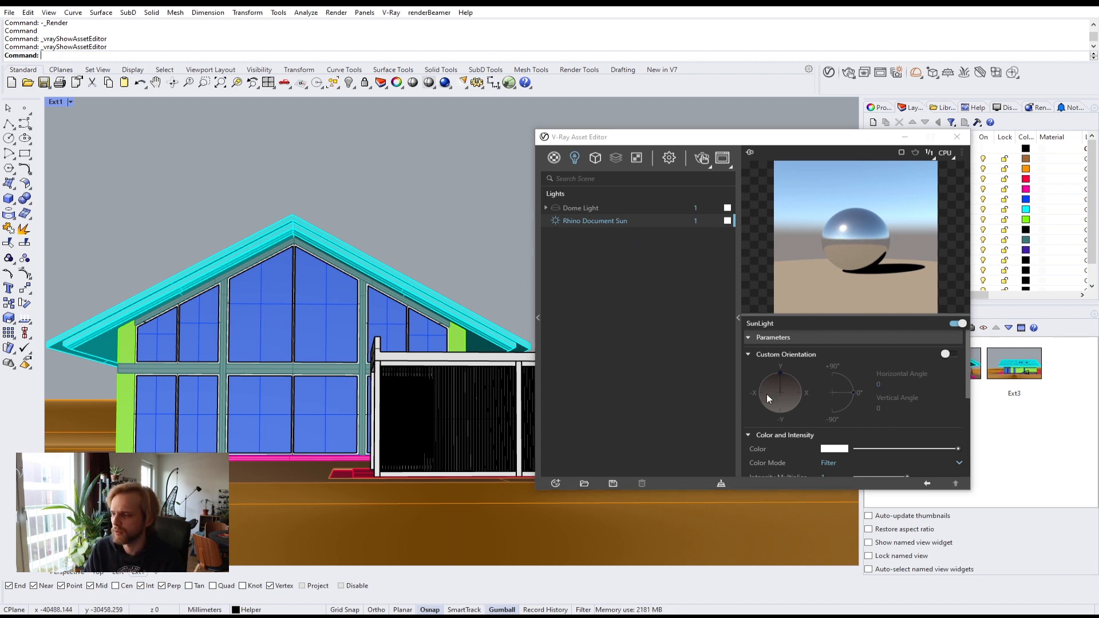
pyautogui.click(737, 331)
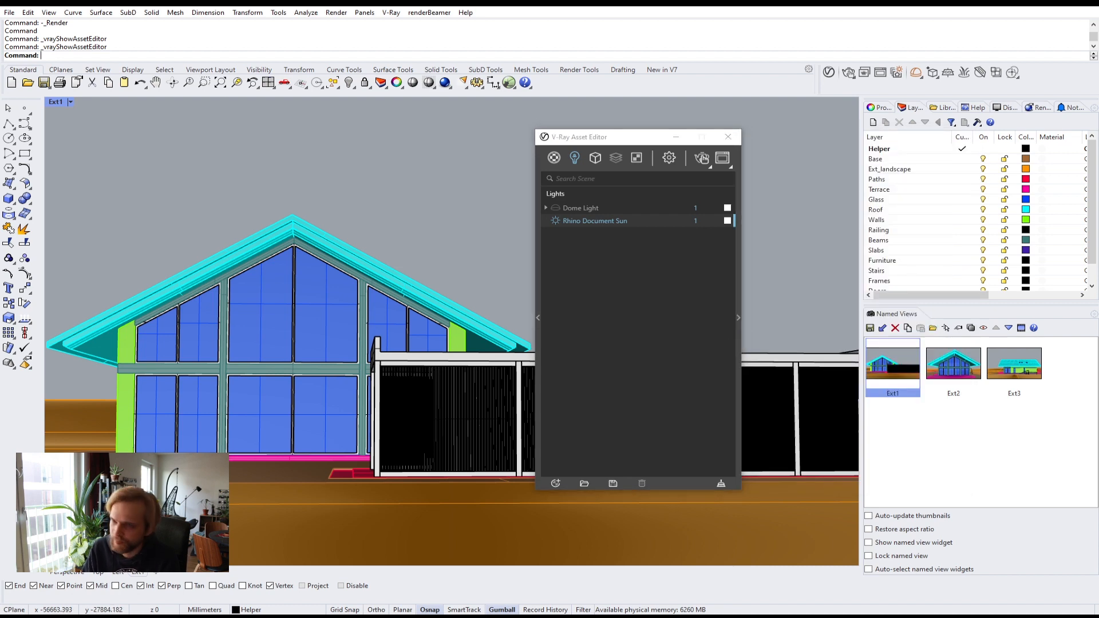
# Step: Open the Sun dialog, set the sun azimuth to 230°, and close the dialog
pyautogui.write('Sun')
pyautogui.press('Return')
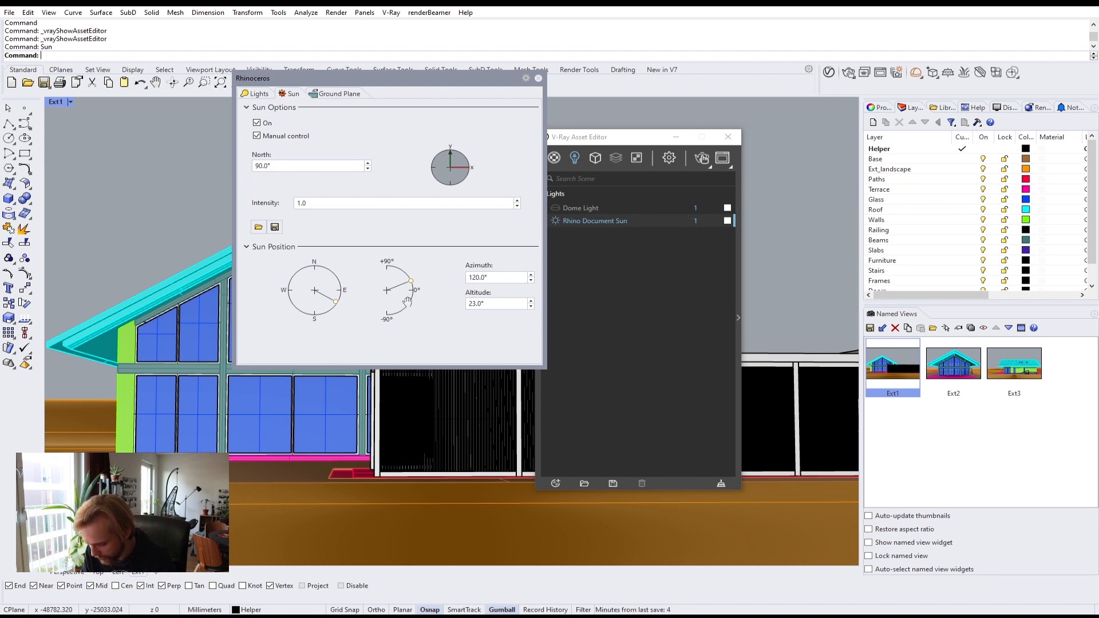
pyautogui.click(490, 278)
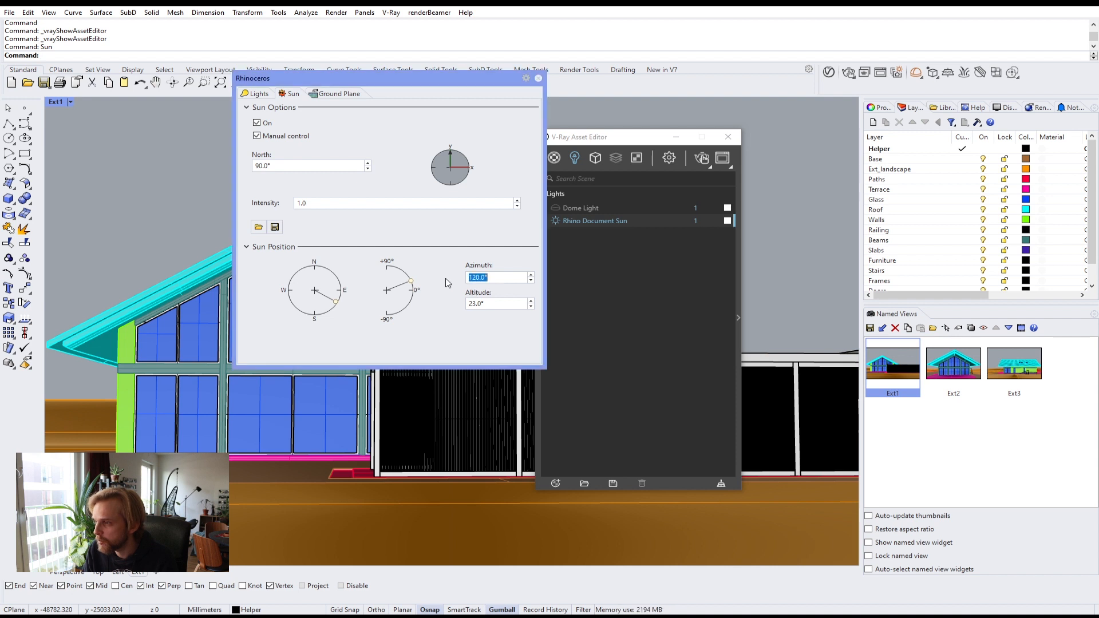
pyautogui.write('23')
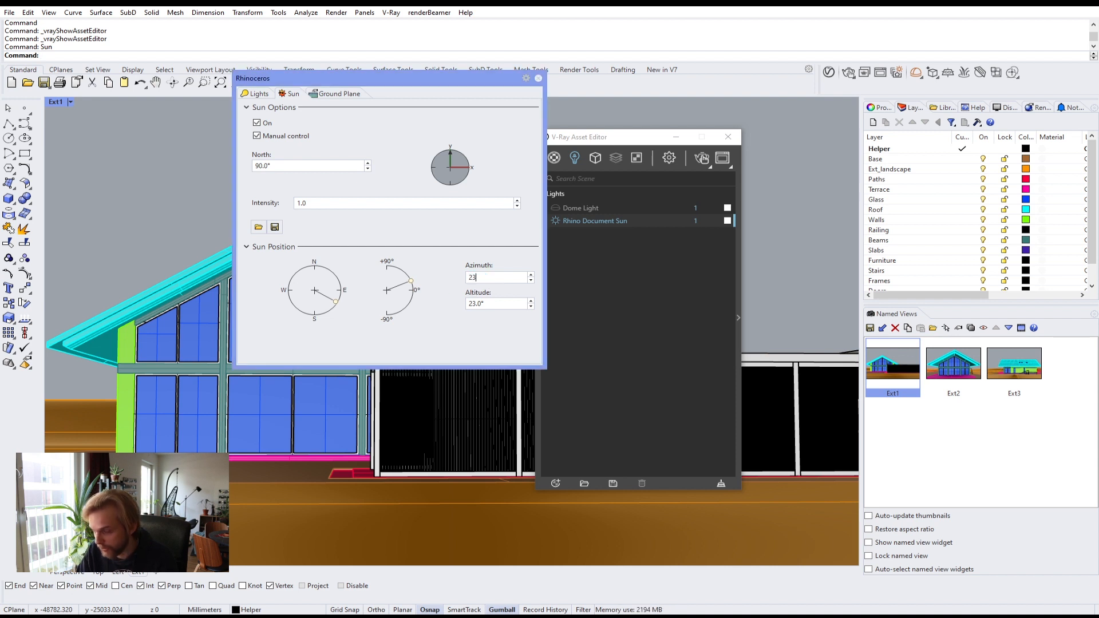
pyautogui.write('0')
pyautogui.press('Return')
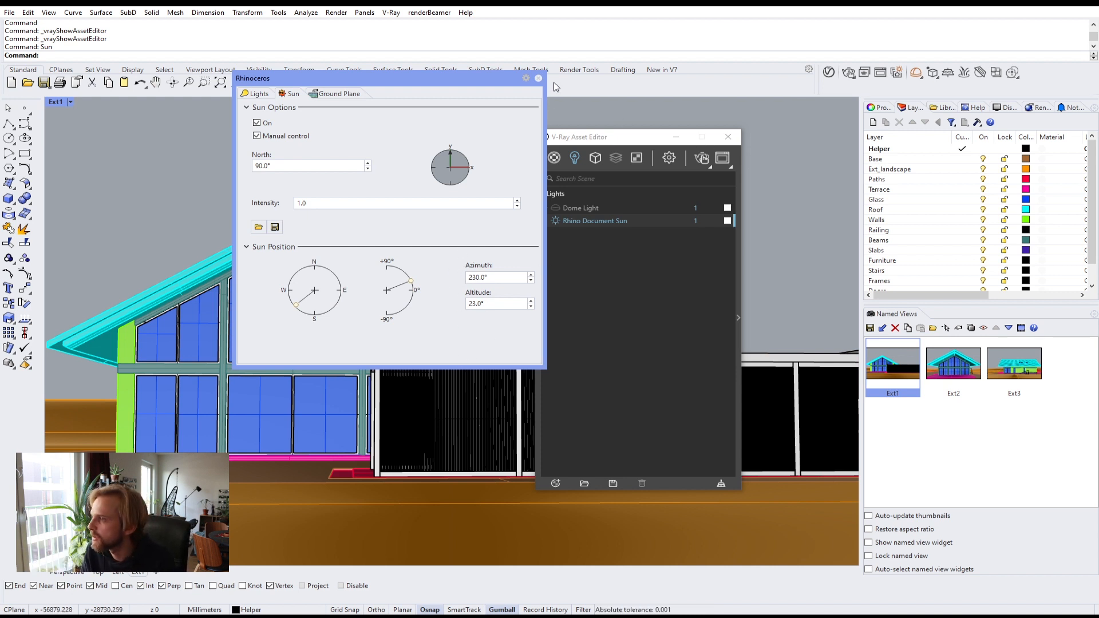
pyautogui.click(538, 77)
# Step: Set the V-Ray camera Exposure Value to 14.5 in the render settings
pyautogui.click(669, 158)
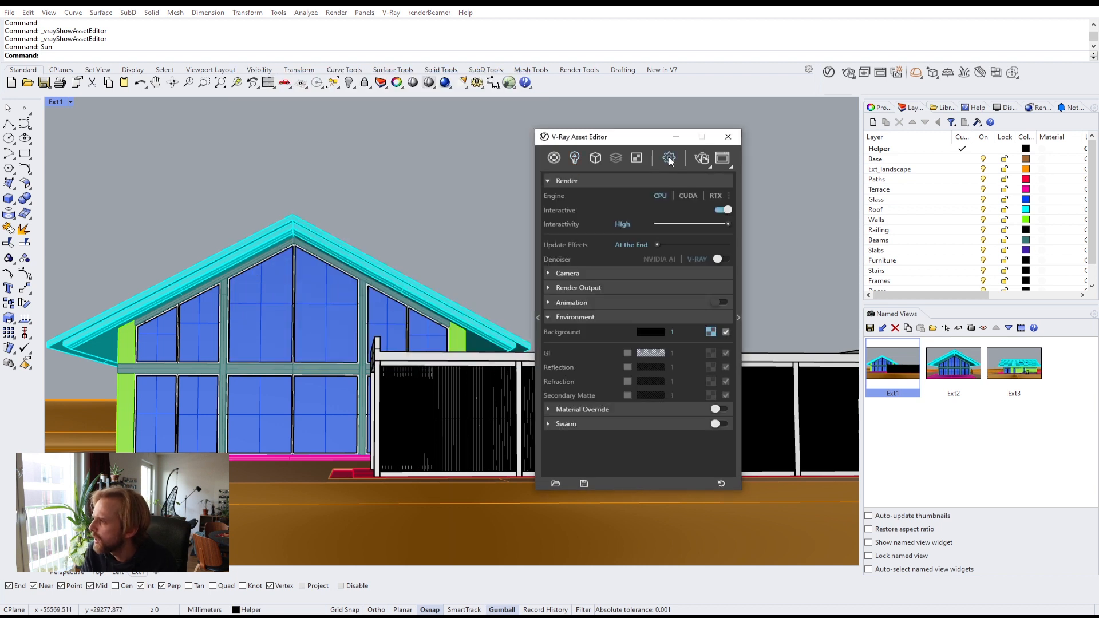
pyautogui.click(582, 273)
pyautogui.click(622, 337)
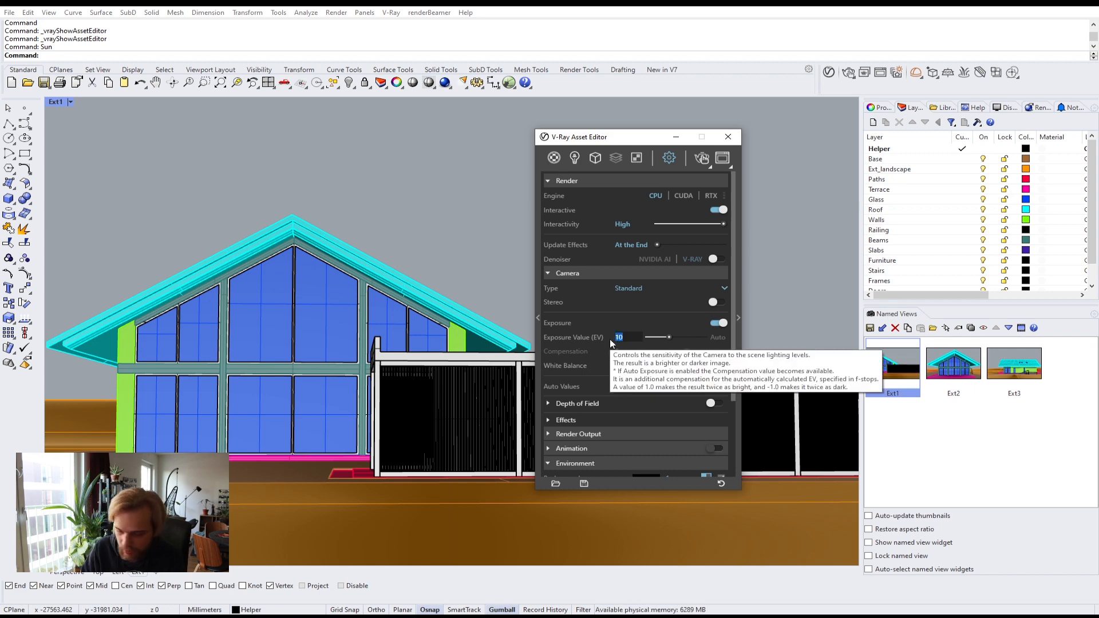
pyautogui.write('14.5')
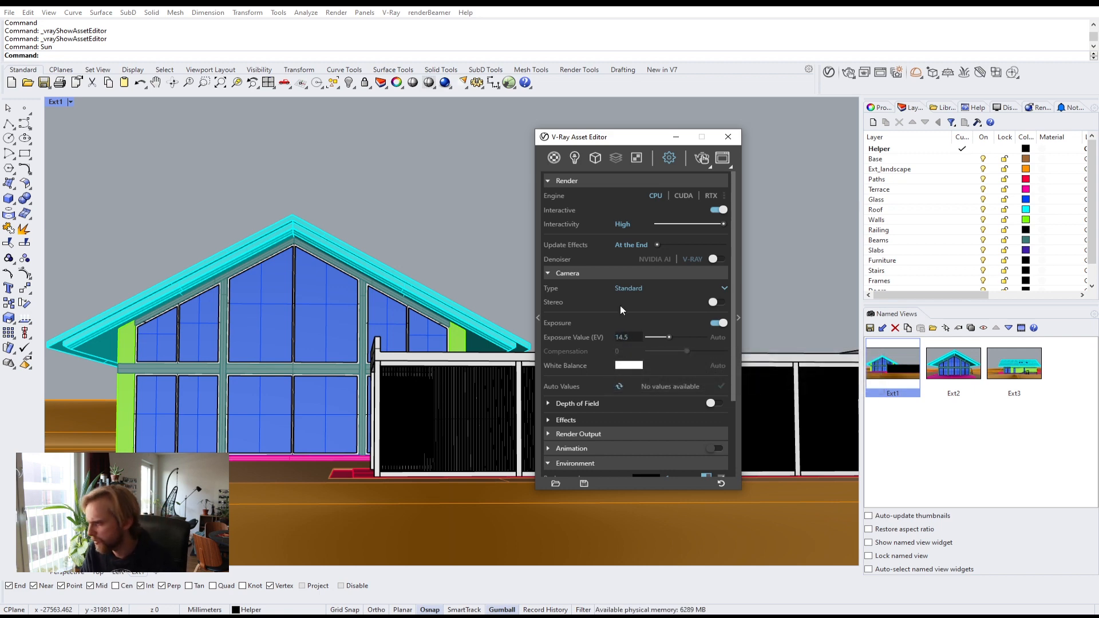
pyautogui.press('Return')
# Step: Render a test image of the Ext1 view and close the frame buffer
pyautogui.click(702, 160)
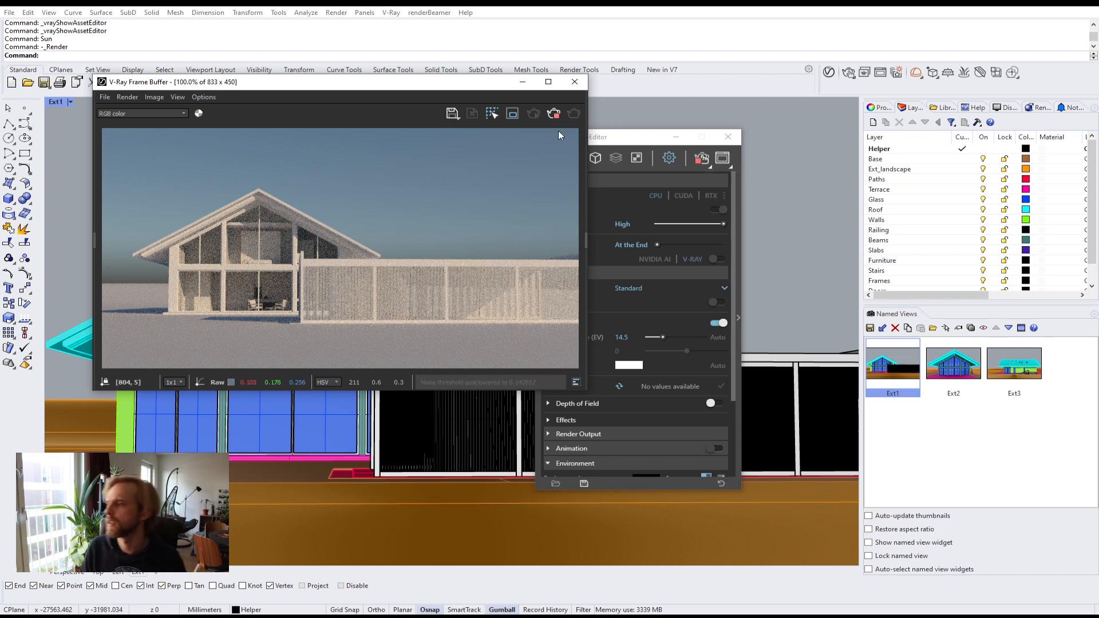
pyautogui.click(575, 81)
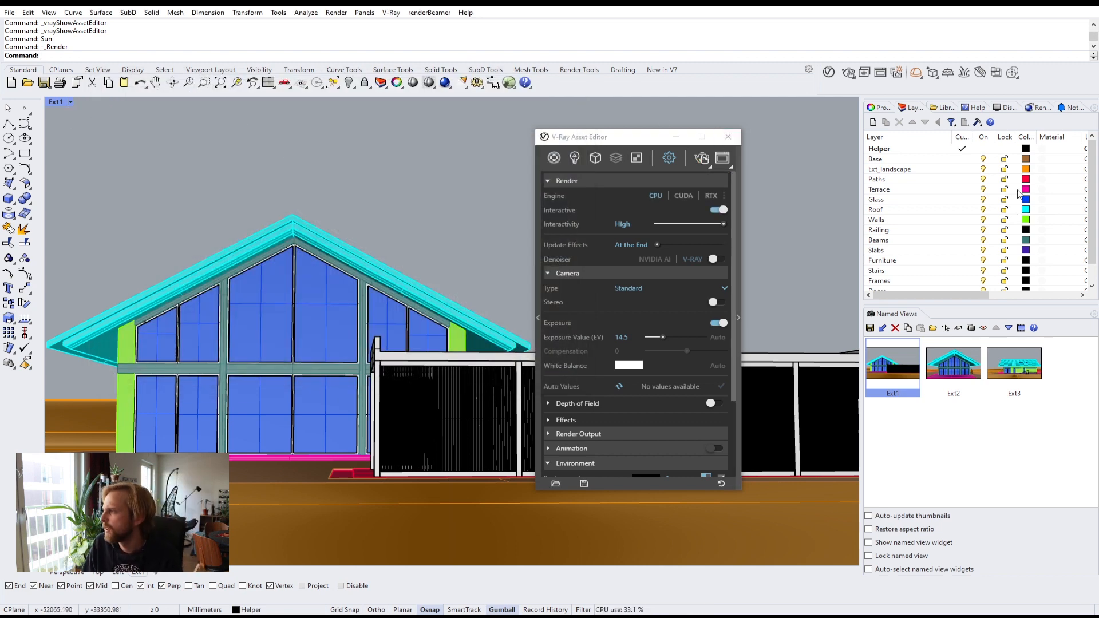
# Step: Enlarge the layers list and toggle the Shed layer off and back on
pyautogui.moveTo(1091, 198)
pyautogui.mouseDown()
pyautogui.moveTo(1086, 269)
pyautogui.moveTo(1083, 185)
pyautogui.mouseUp()
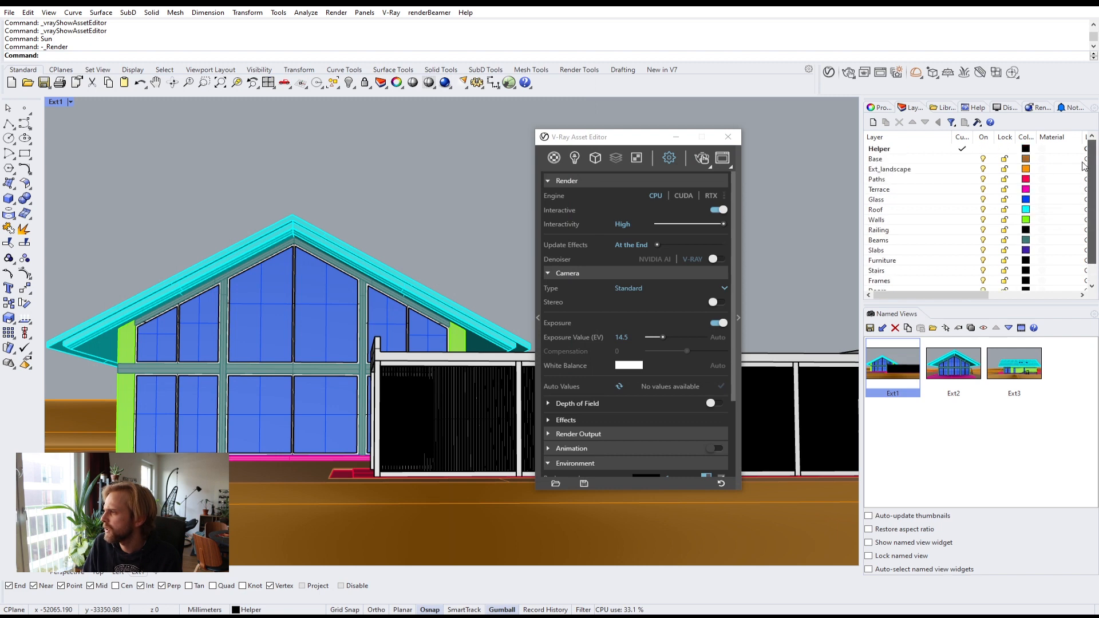
pyautogui.moveTo(1005, 302); pyautogui.dragTo(1011, 358)
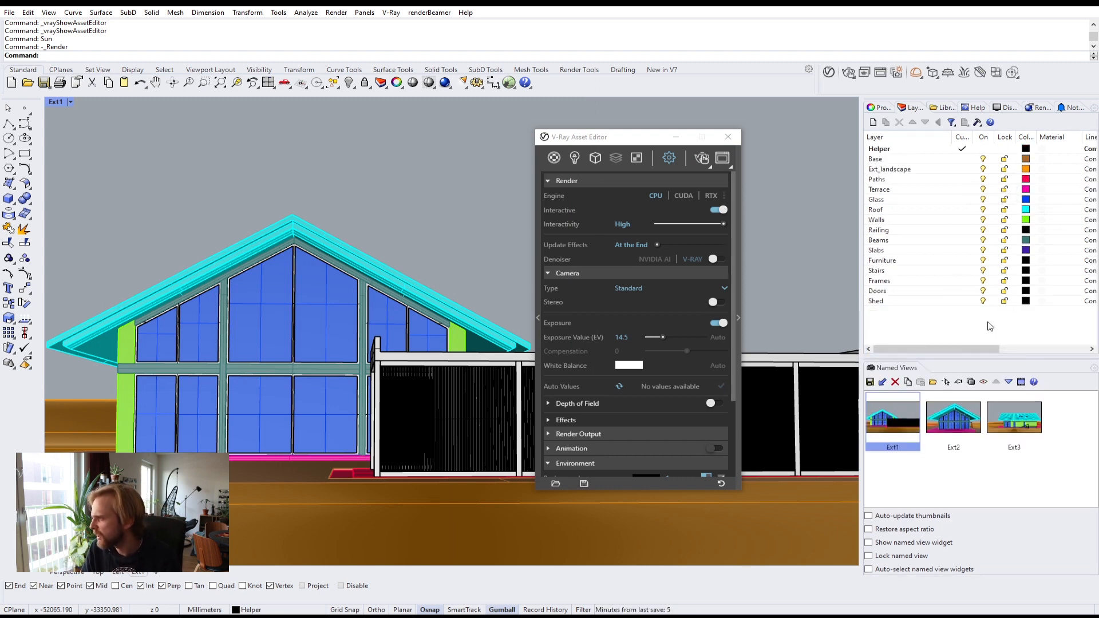
pyautogui.click(983, 301)
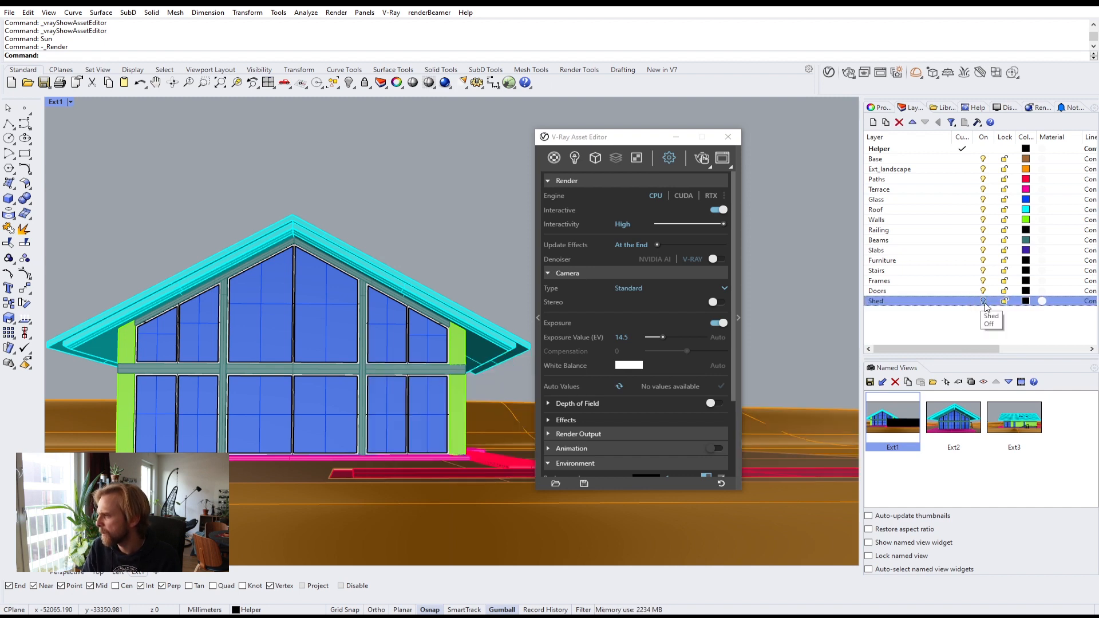
pyautogui.click(983, 301)
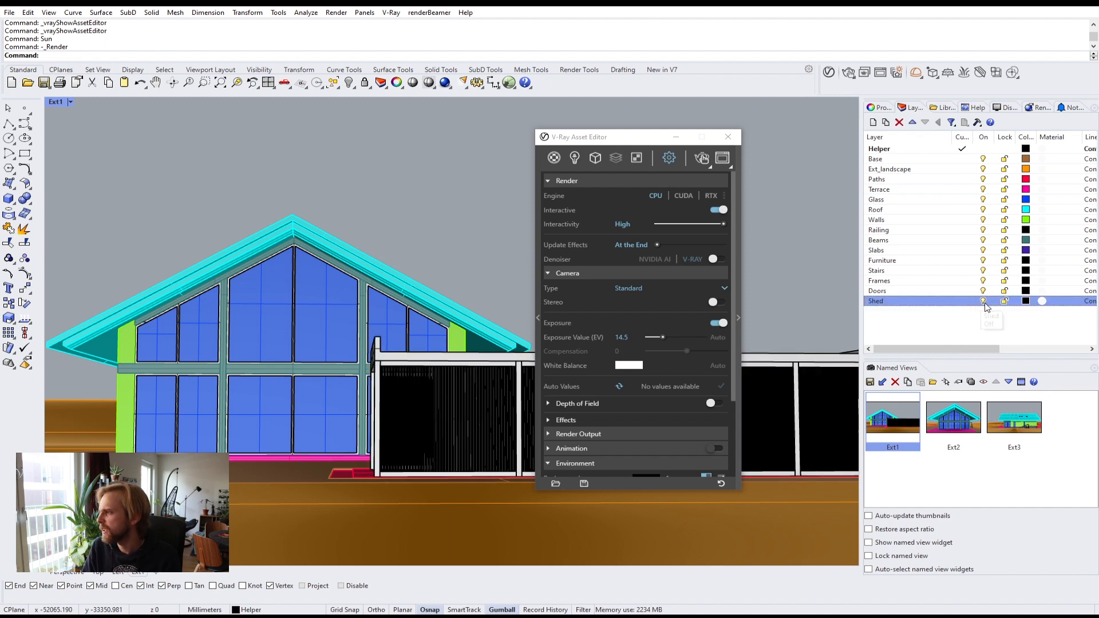
# Step: Switch the Ext1 viewport to a Perspective view and orbit around the house
pyautogui.click(60, 103)
pyautogui.moveTo(140, 356)
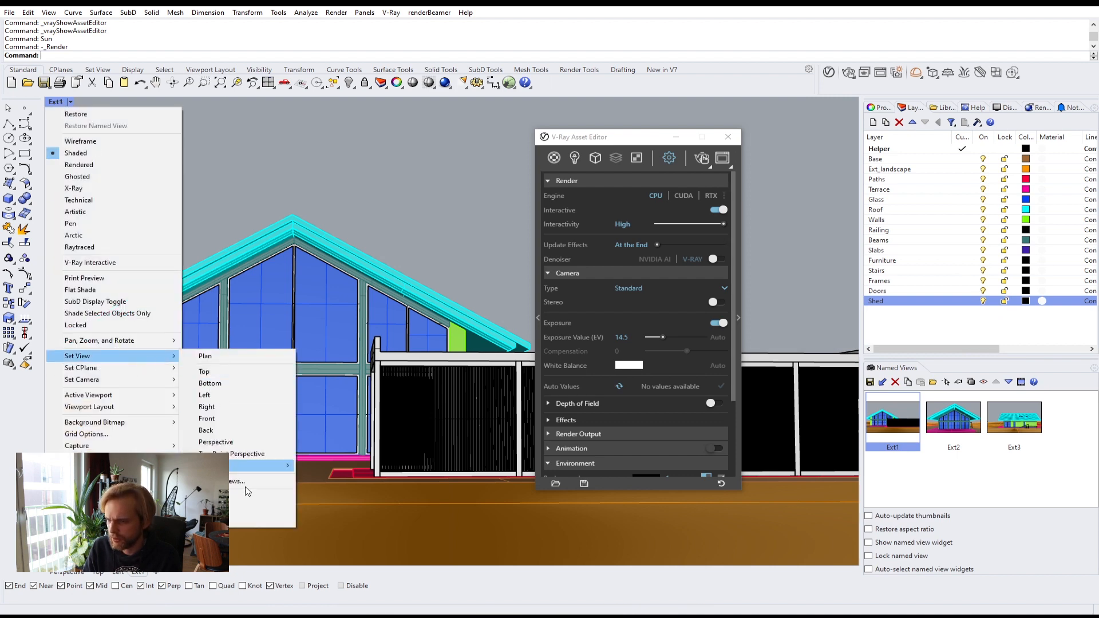
pyautogui.click(243, 443)
pyautogui.moveTo(381, 327); pyautogui.dragTo(457, 312, button='right')
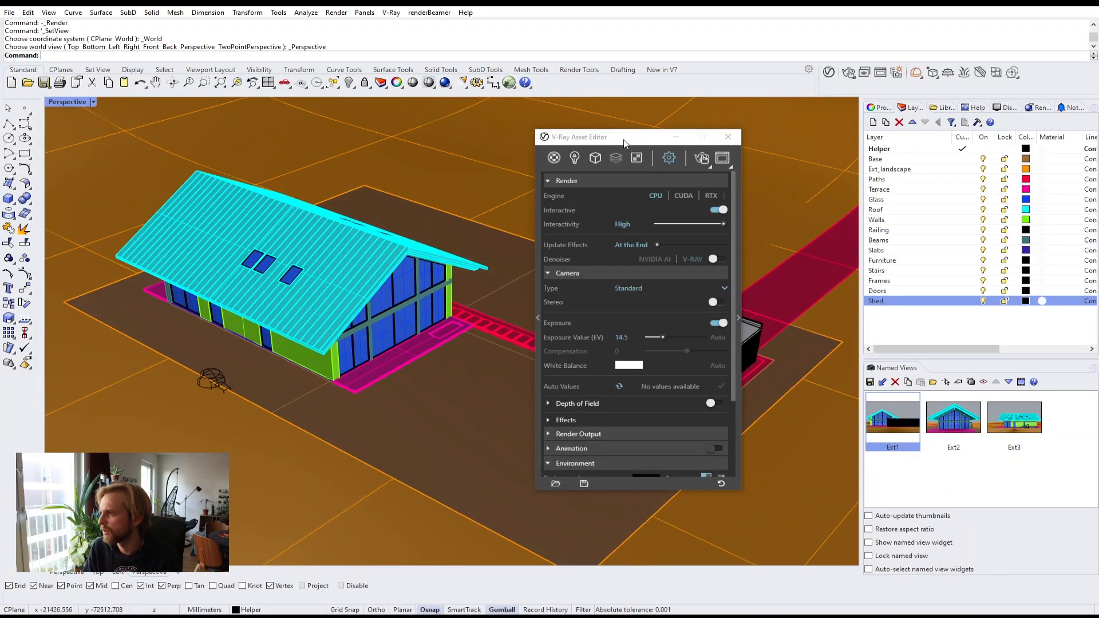
# Step: Select the roof sheeting, ridge and edge trim polysurfaces of the house roof
pyautogui.moveTo(673, 141); pyautogui.dragTo(807, 91)
pyautogui.keyDown('shift'); pyautogui.moveTo(482, 332); pyautogui.dragTo(404, 339, button='right'); pyautogui.keyUp('shift')
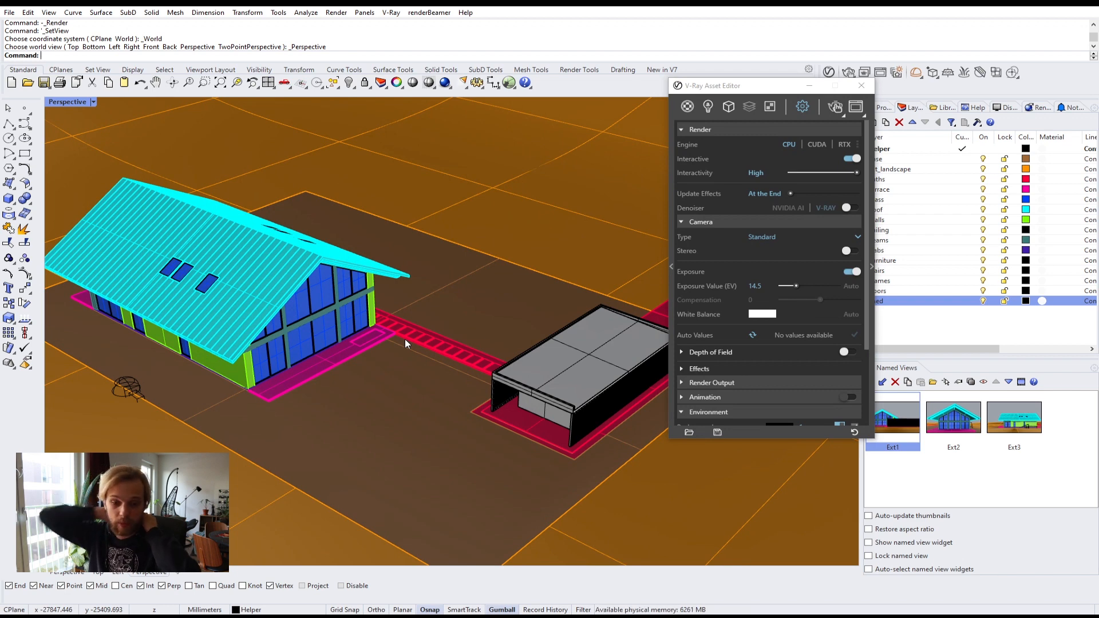
pyautogui.click(266, 240)
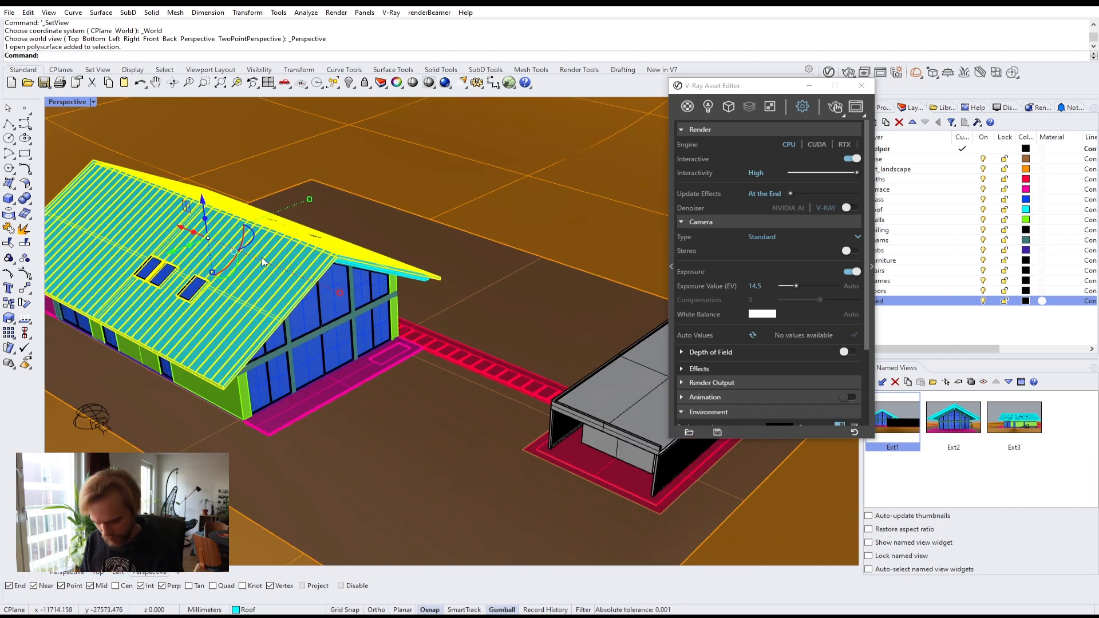
pyautogui.scroll(4, 262, 257)
pyautogui.scroll(6, 390, 304)
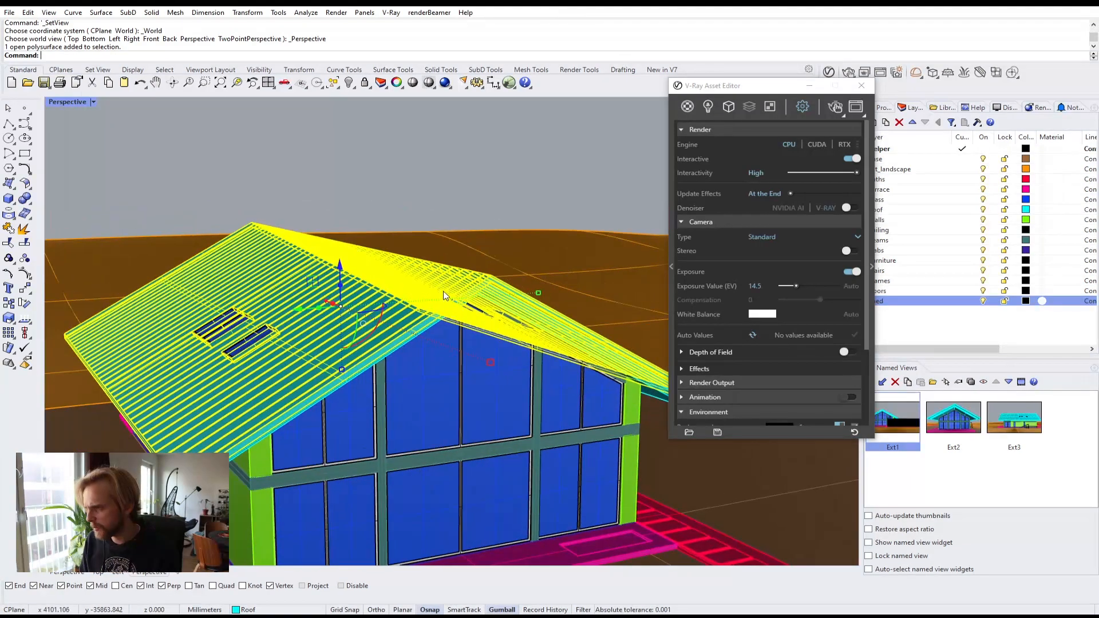
pyautogui.press('Escape')
pyautogui.scroll(2, 456, 260)
pyautogui.click(443, 263)
pyautogui.moveTo(478, 272); pyautogui.dragTo(455, 181, button='right')
pyautogui.scroll(3, 486, 167)
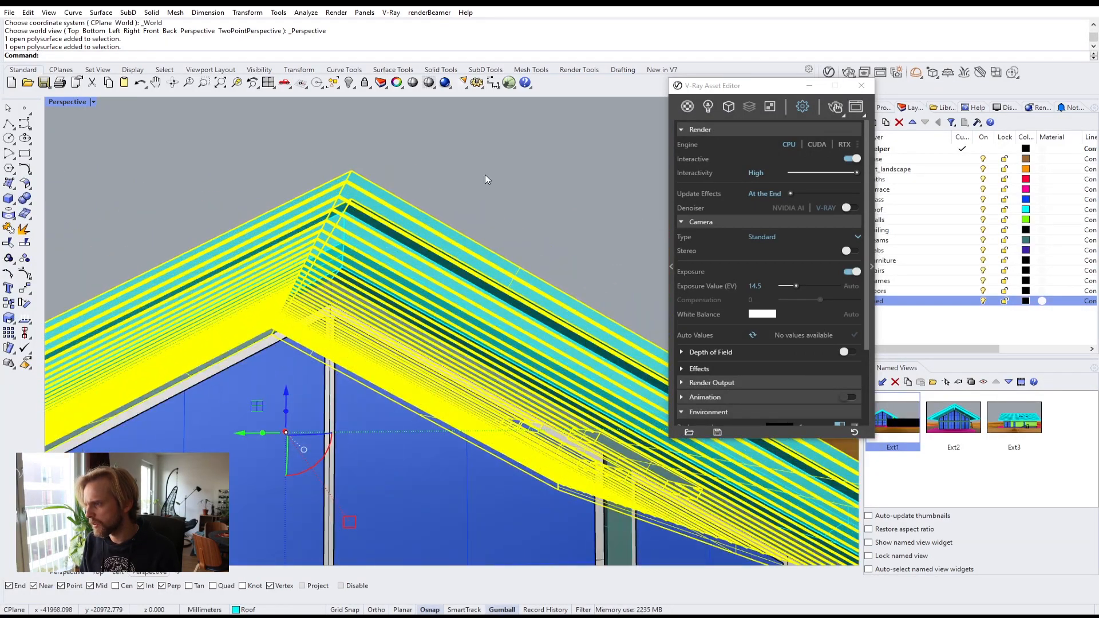
pyautogui.click(485, 174)
pyautogui.scroll(4, 410, 206)
pyautogui.click(292, 197)
pyautogui.click(388, 245)
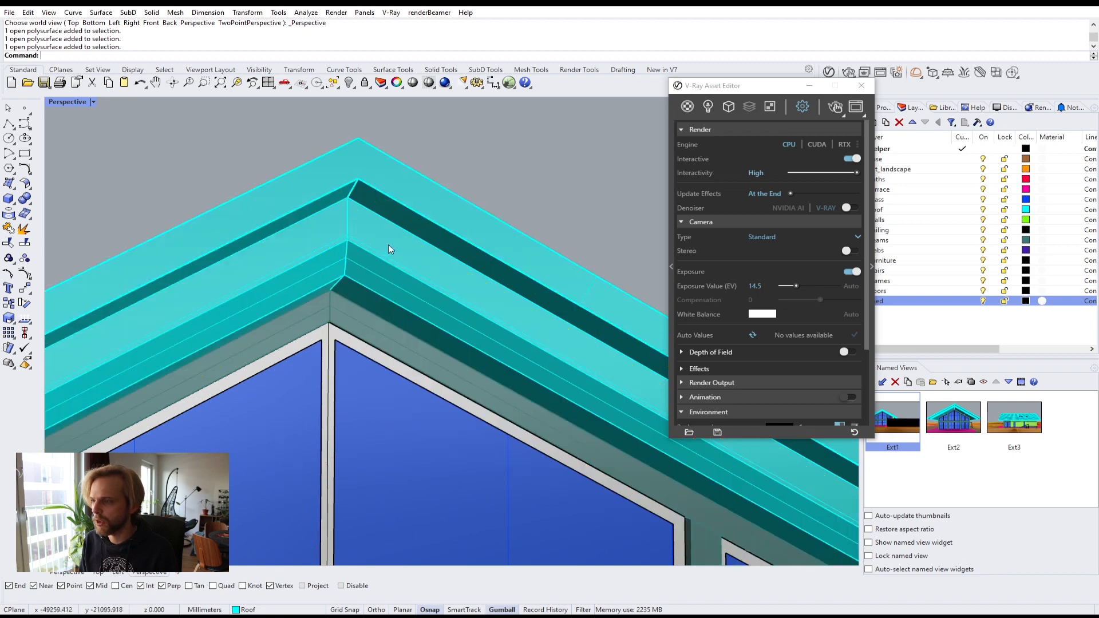
pyautogui.click(293, 265)
pyautogui.click(476, 135)
pyautogui.scroll(-3, 457, 186)
pyautogui.moveTo(454, 197); pyautogui.dragTo(462, 269, button='right')
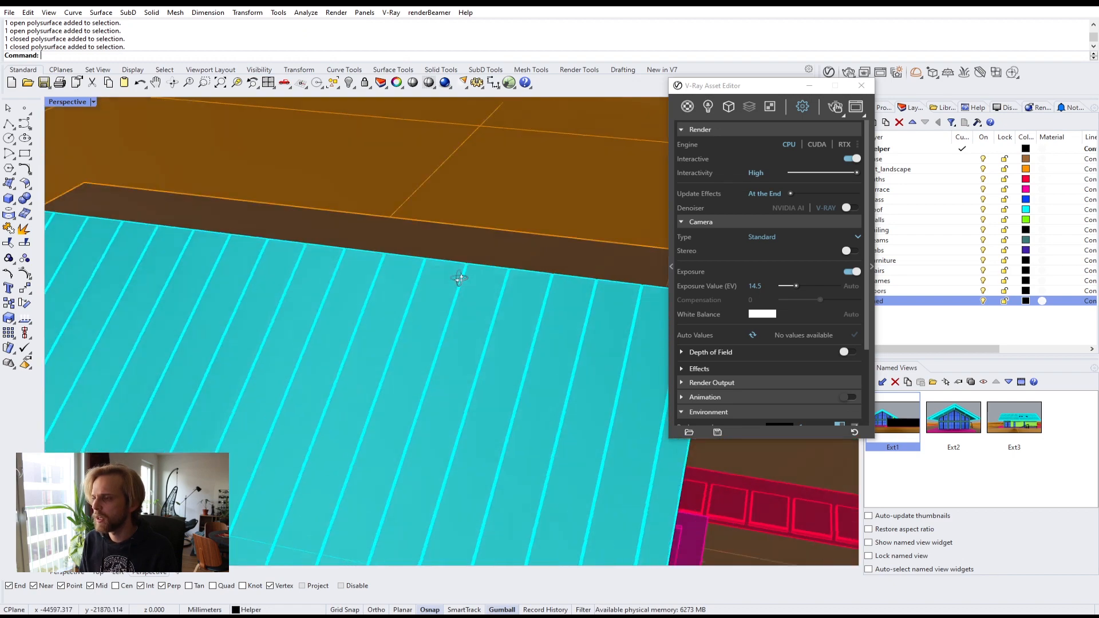
pyautogui.scroll(-4, 461, 281)
pyautogui.keyDown('shift'); pyautogui.moveTo(454, 353); pyautogui.dragTo(422, 288, button='right'); pyautogui.keyUp('shift')
pyautogui.click(422, 288)
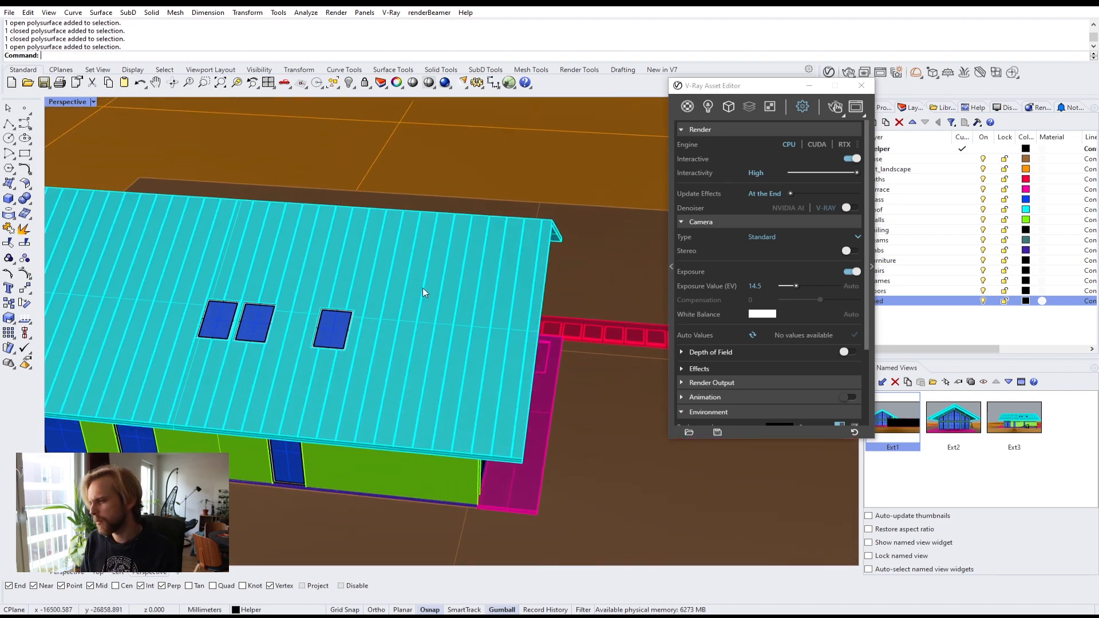
# Step: Create a new Generic V-Ray material and rename it Roof_metal
pyautogui.click(685, 109)
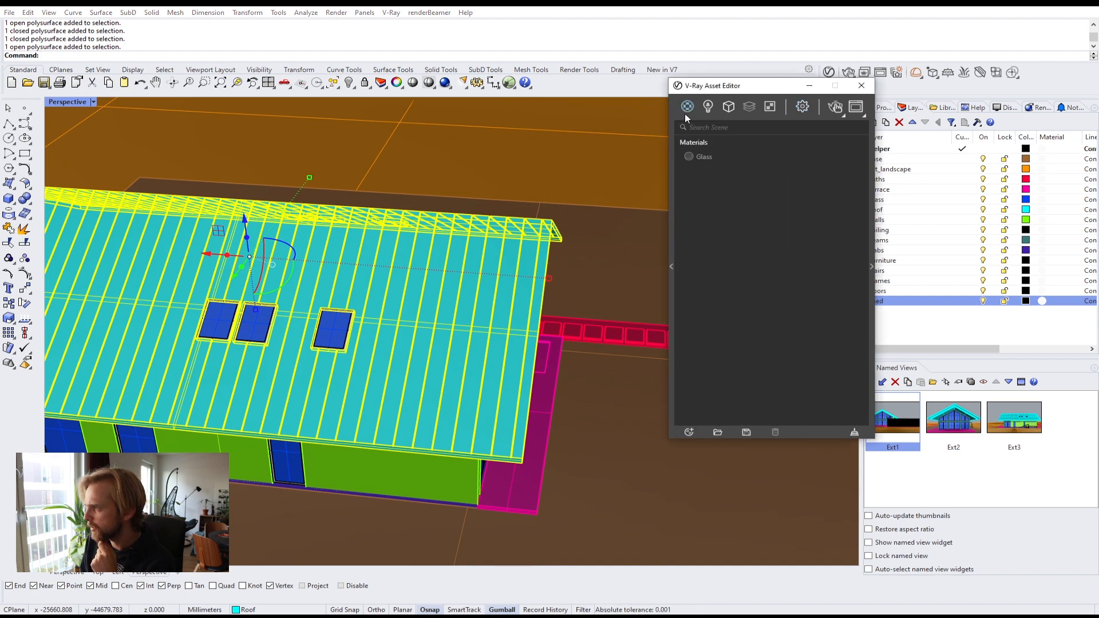
pyautogui.click(690, 433)
pyautogui.moveTo(700, 420)
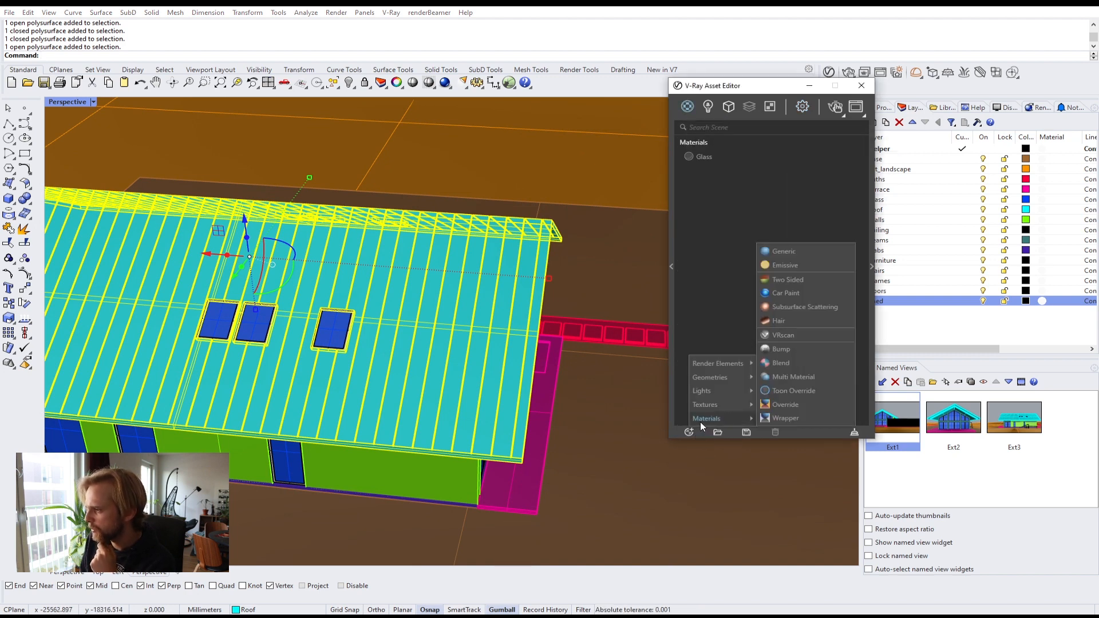
pyautogui.click(782, 252)
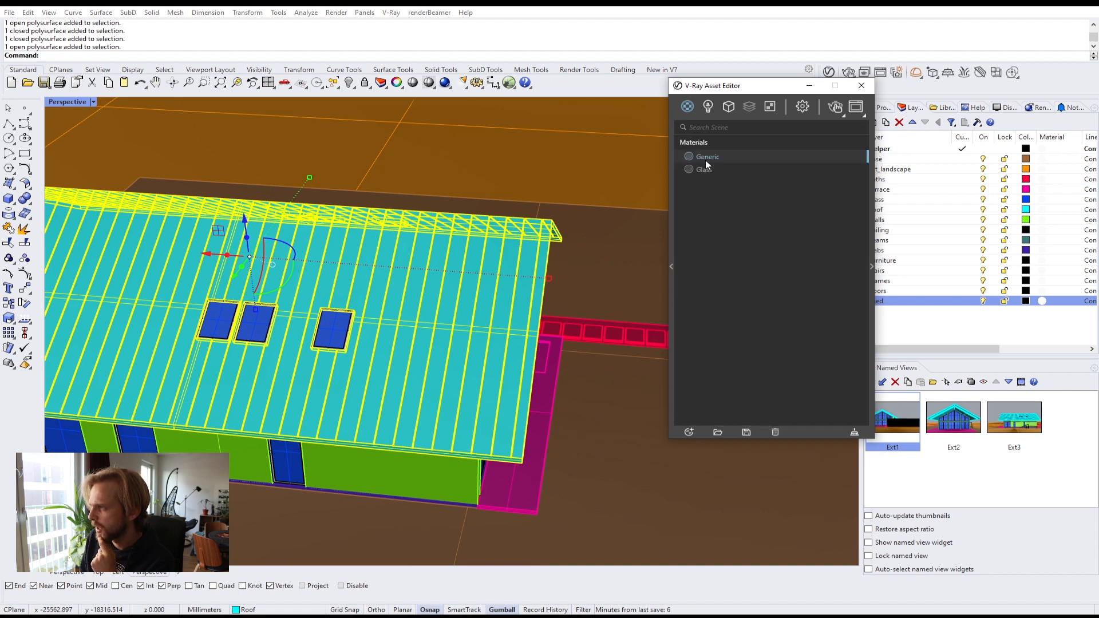
pyautogui.doubleClick(705, 159)
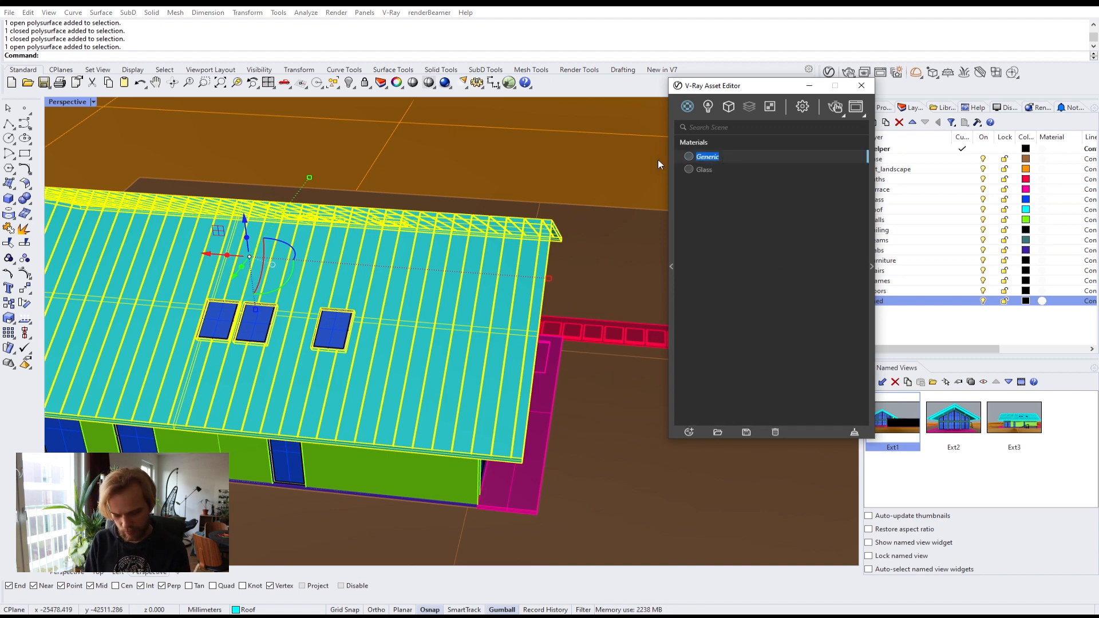
pyautogui.write('Roof_me')
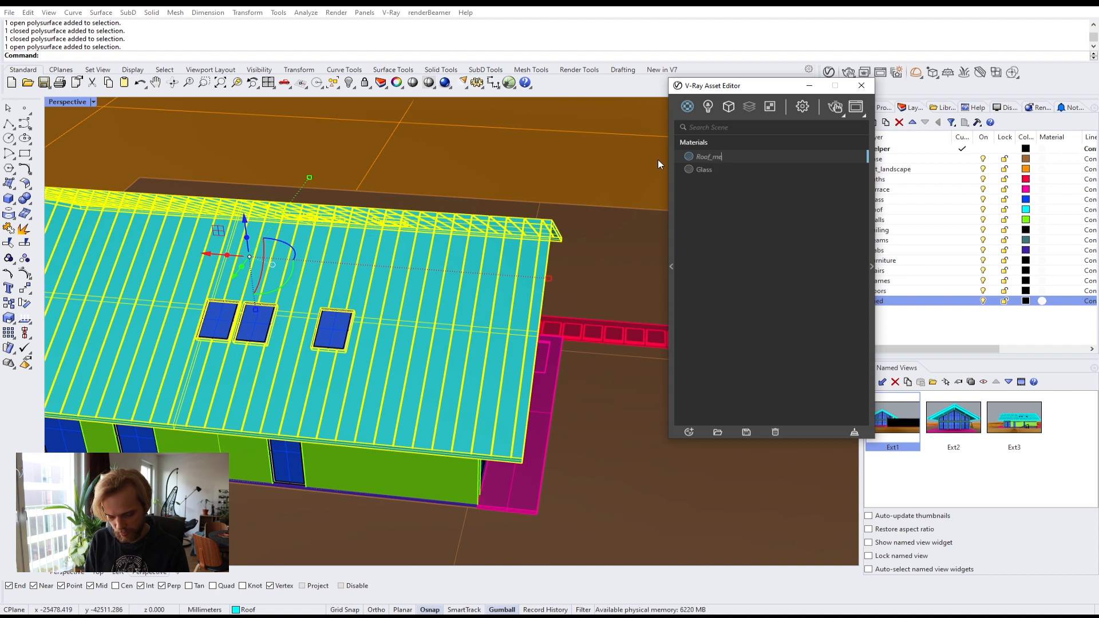
pyautogui.write('tal')
pyautogui.press('Return')
# Step: Open Roof_metal's settings and set its reflection color to a light grey
pyautogui.moveTo(738, 89); pyautogui.dragTo(511, 106)
pyautogui.click(644, 280)
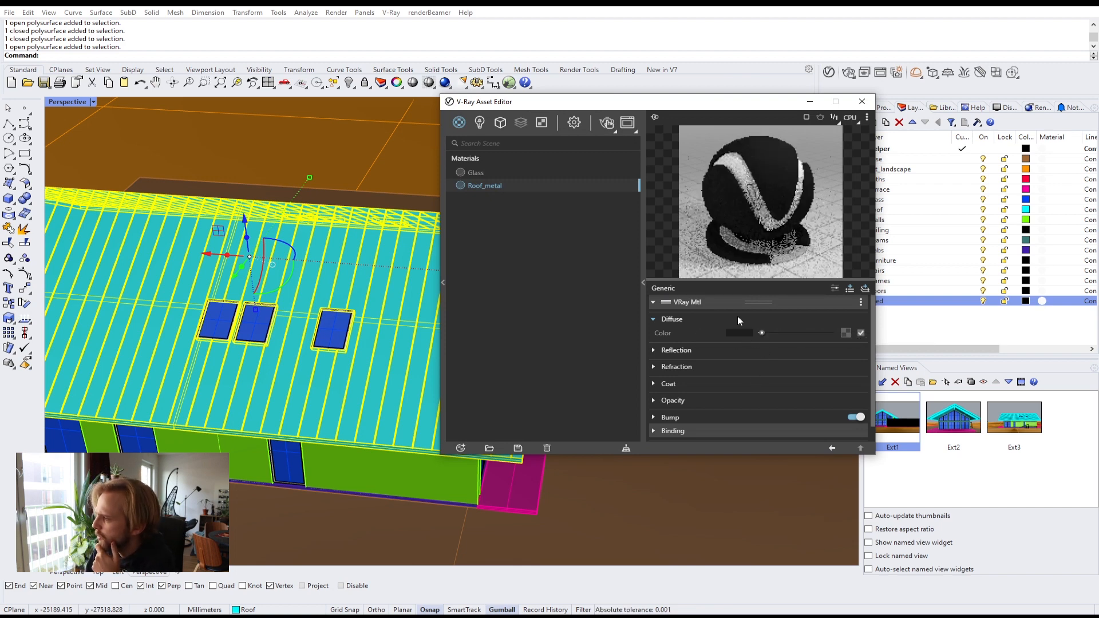
pyautogui.click(744, 350)
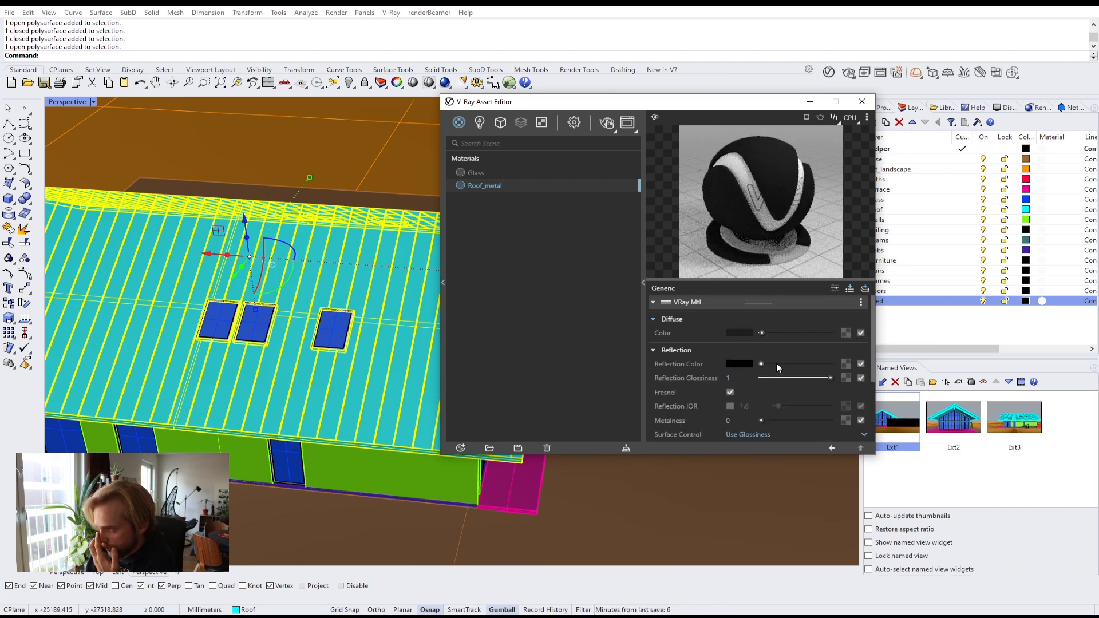
pyautogui.moveTo(776, 364); pyautogui.dragTo(867, 363)
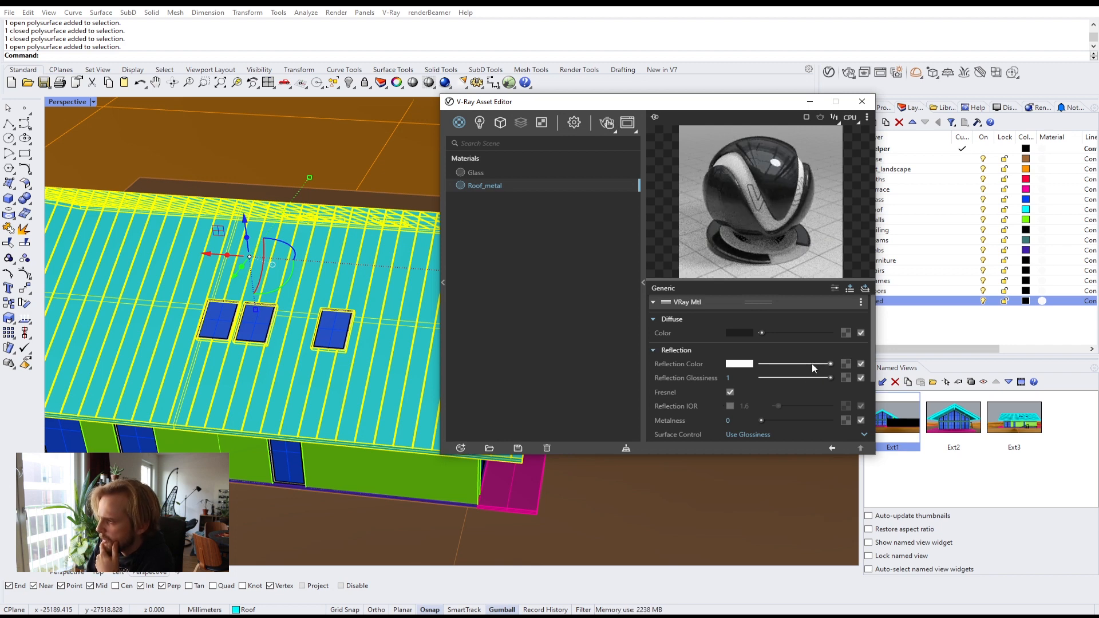
pyautogui.moveTo(811, 363); pyautogui.dragTo(806, 365)
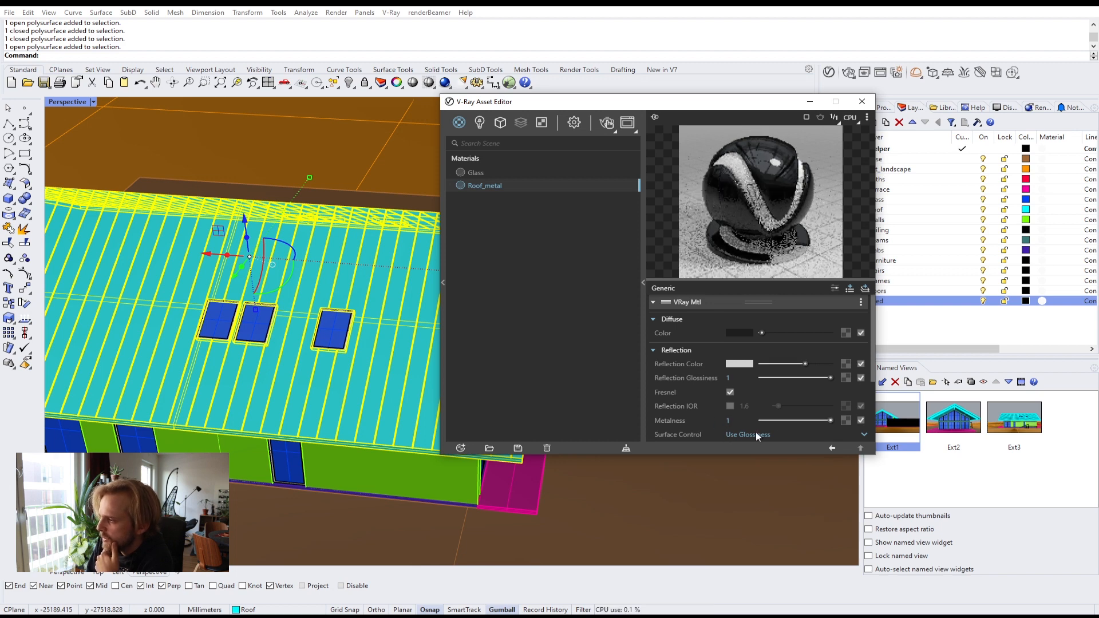
# Step: Set Roof_metal's Metalness to 1 and its Reflection Glossiness to 0.6
pyautogui.doubleClick(731, 421)
pyautogui.write('1')
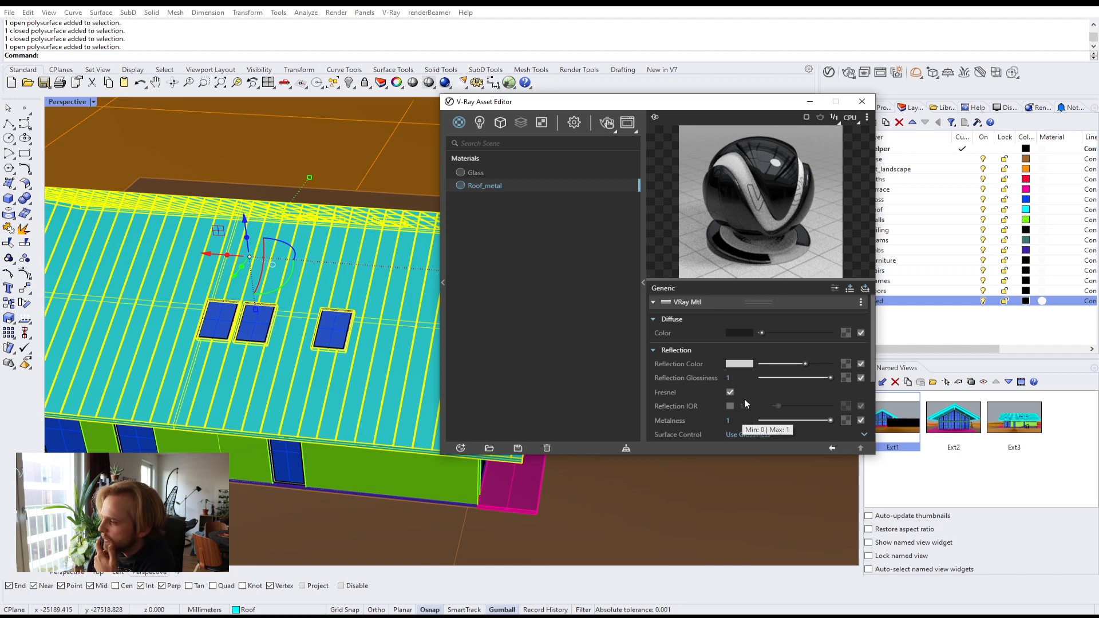
pyautogui.doubleClick(730, 379)
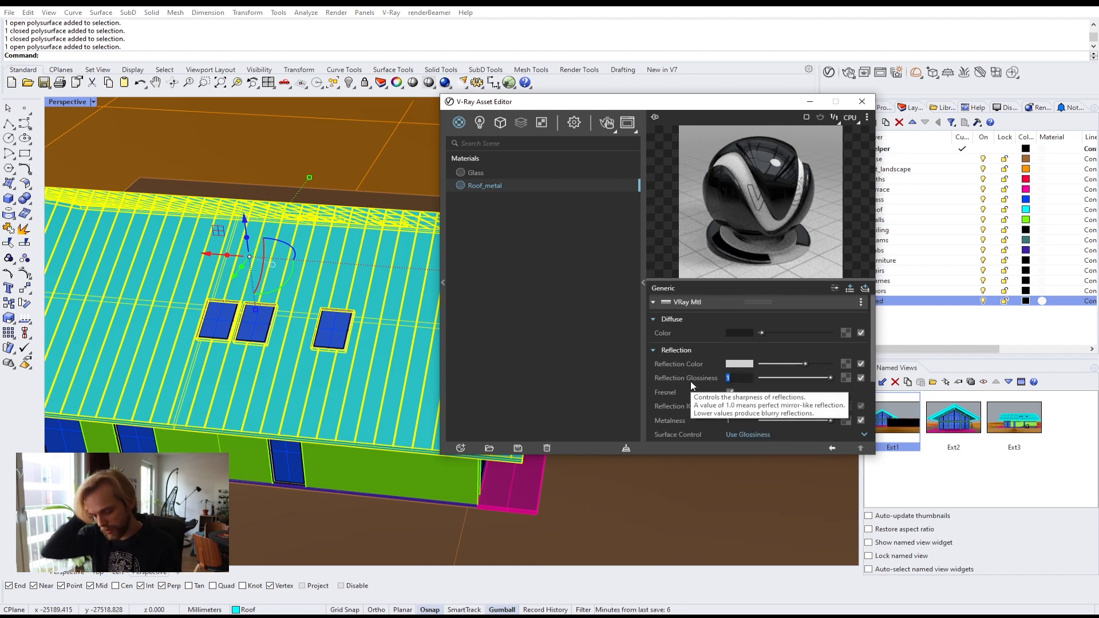
pyautogui.write('0.6')
pyautogui.press('Return')
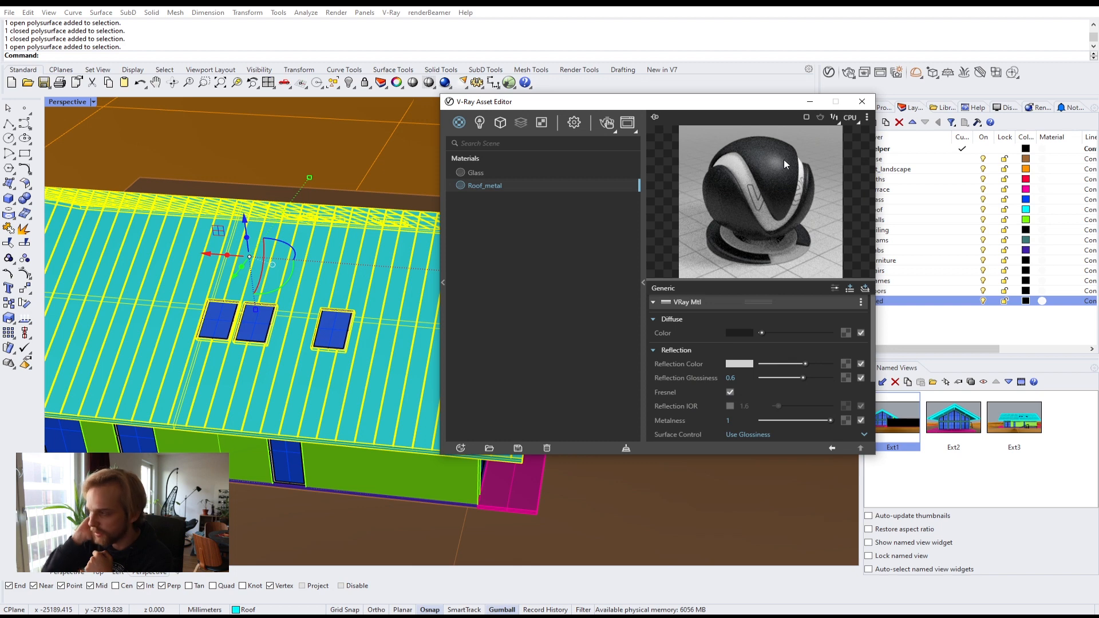
# Step: Apply the Roof_metal material to the selected roof objects
pyautogui.rightClick(489, 187)
pyautogui.click(505, 209)
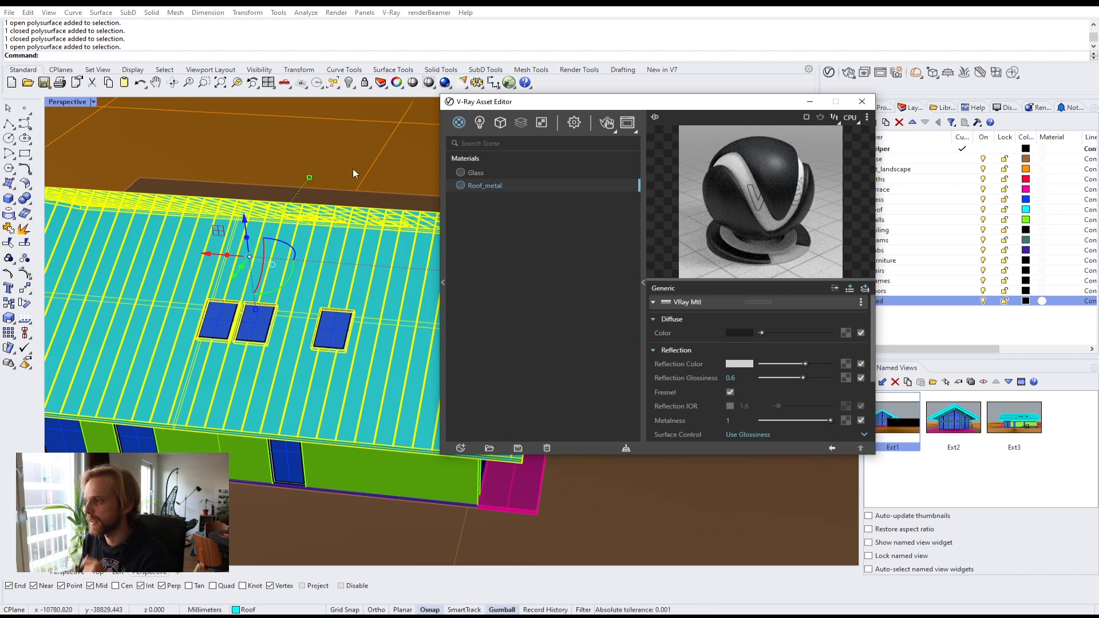
pyautogui.scroll(-5, 270, 223)
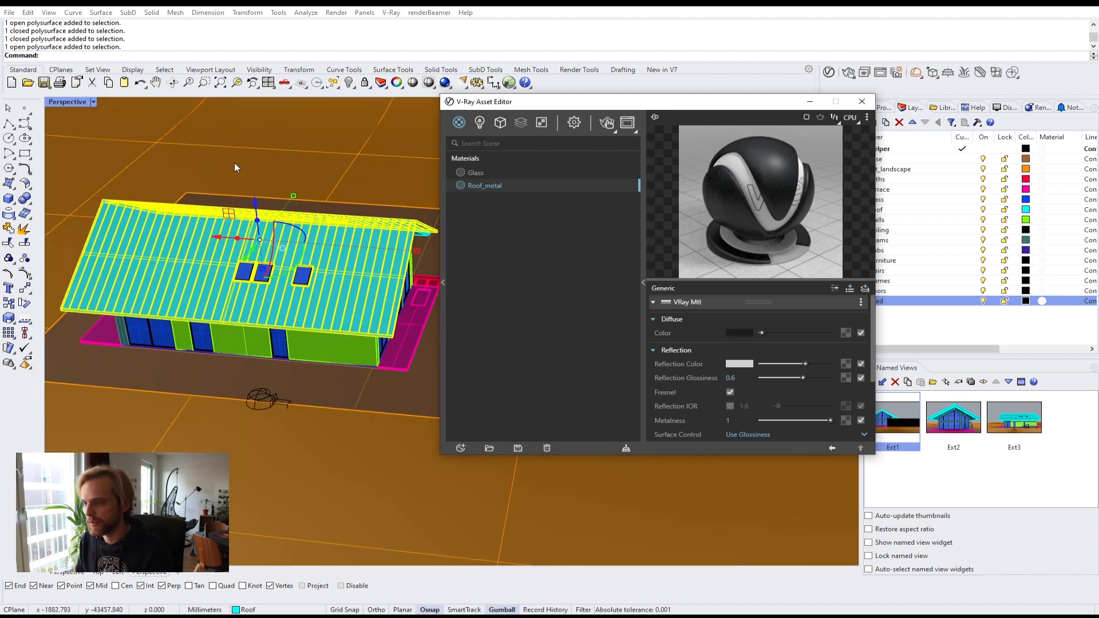
pyautogui.scroll(5, 238, 167)
pyautogui.moveTo(261, 380); pyautogui.dragTo(211, 325, button='right')
pyautogui.click(340, 200)
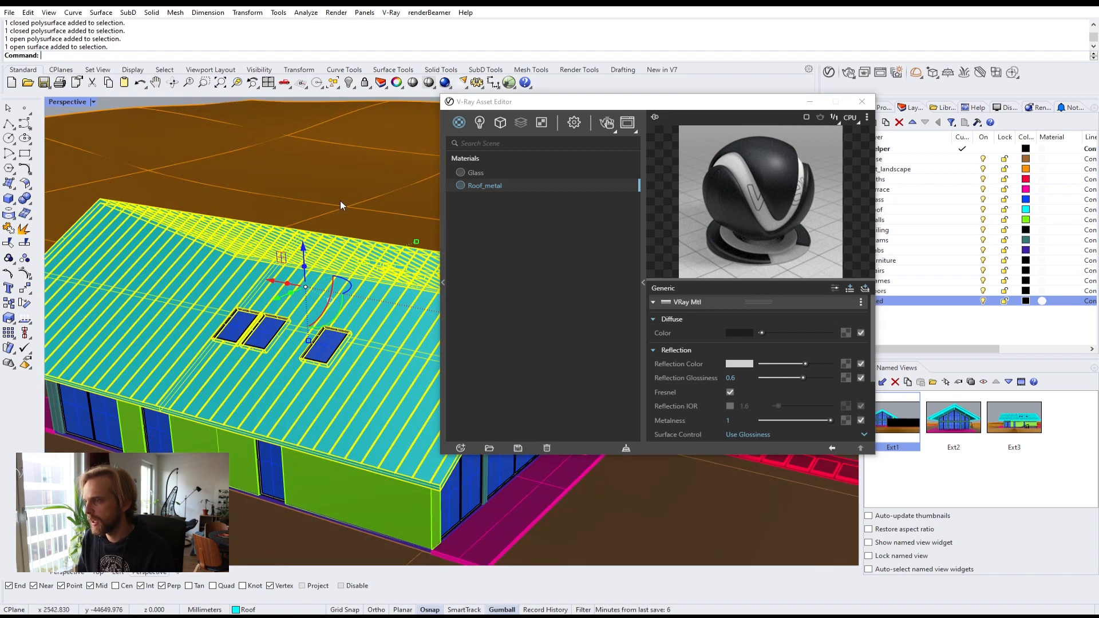
pyautogui.click(111, 104)
pyautogui.scroll(3, 269, 269)
pyautogui.scroll(-2, 269, 269)
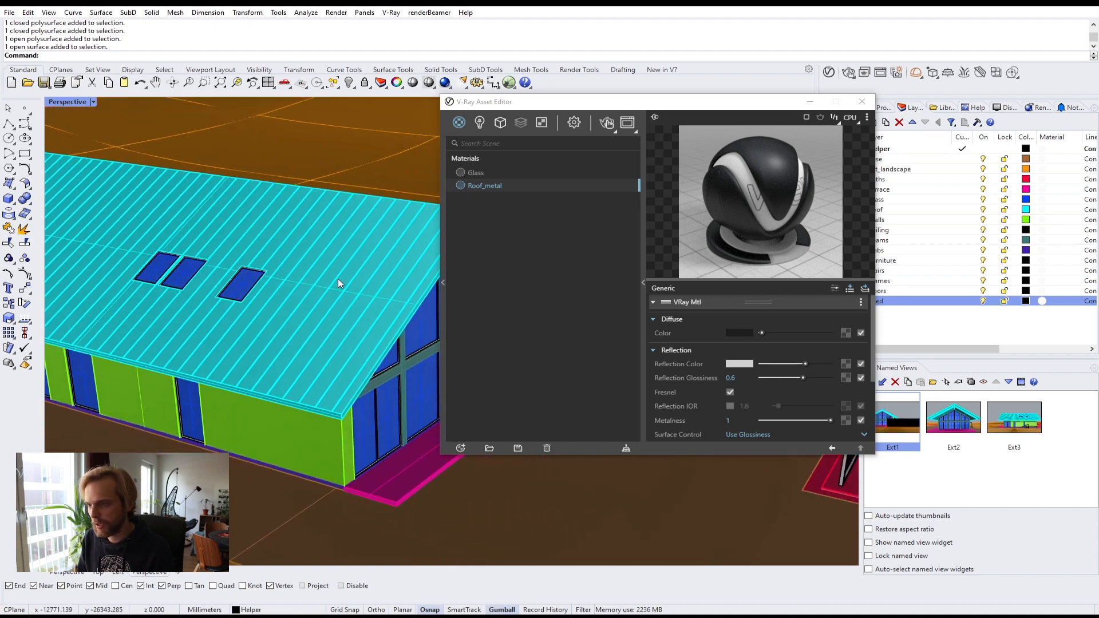
pyautogui.moveTo(337, 279); pyautogui.dragTo(418, 343, button='right')
pyautogui.click(602, 155)
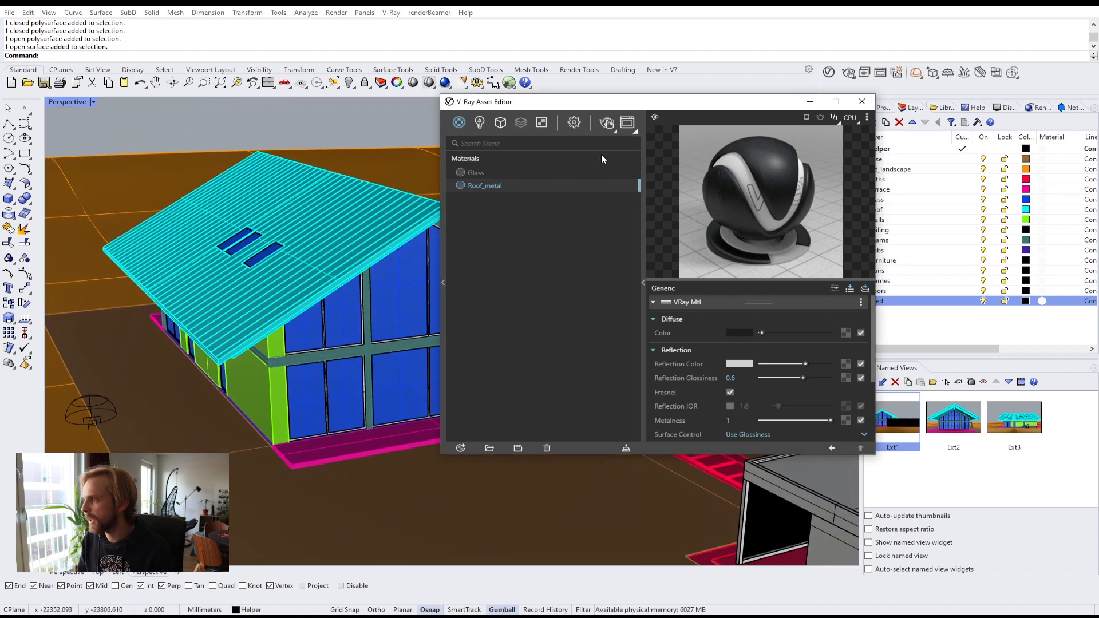
# Step: Select all objects on the Frames layer
pyautogui.moveTo(644, 102); pyautogui.dragTo(522, 493)
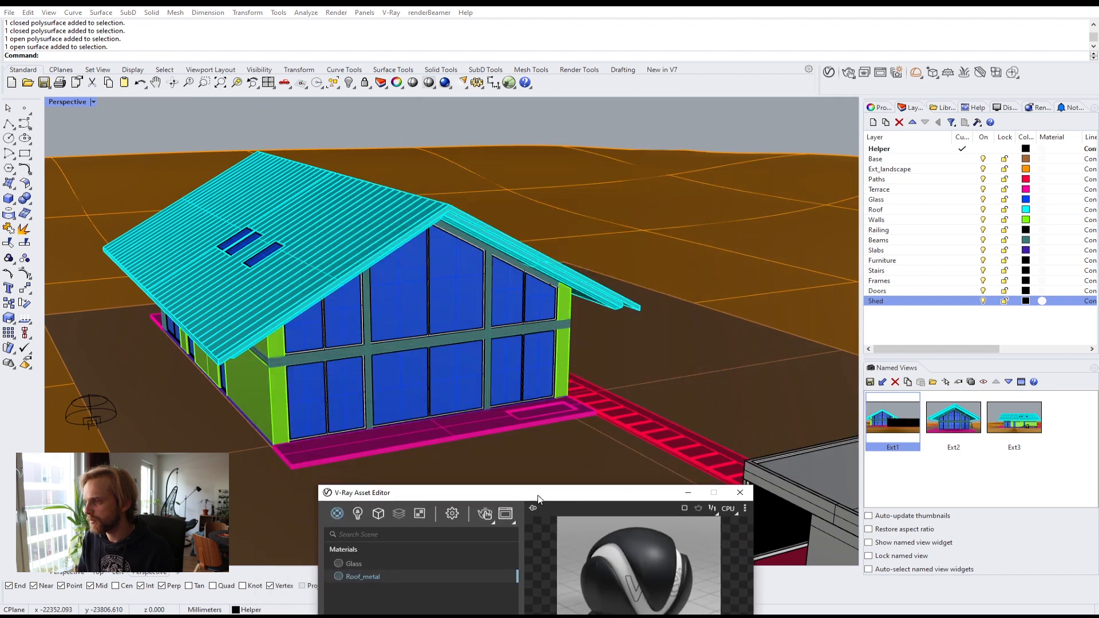
pyautogui.click(913, 301)
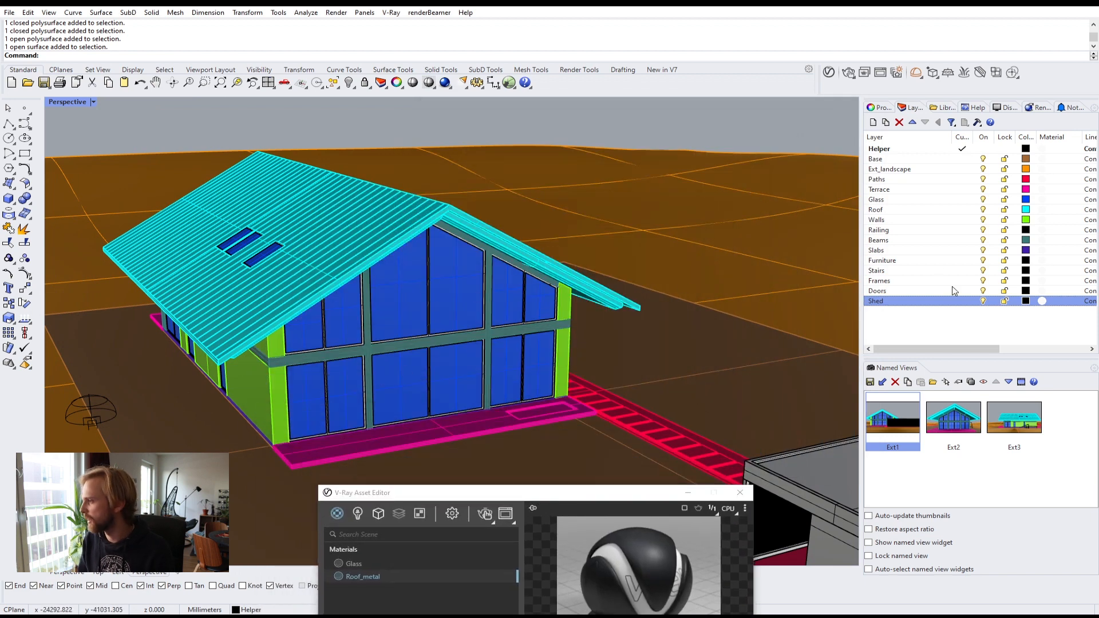
pyautogui.click(916, 231)
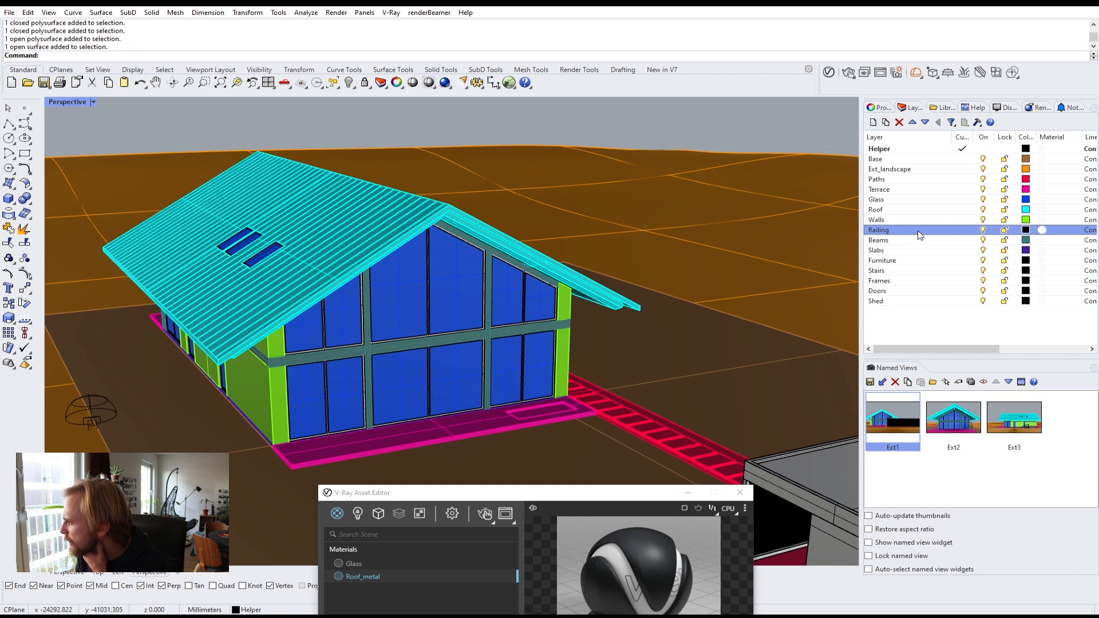
pyautogui.click(920, 282)
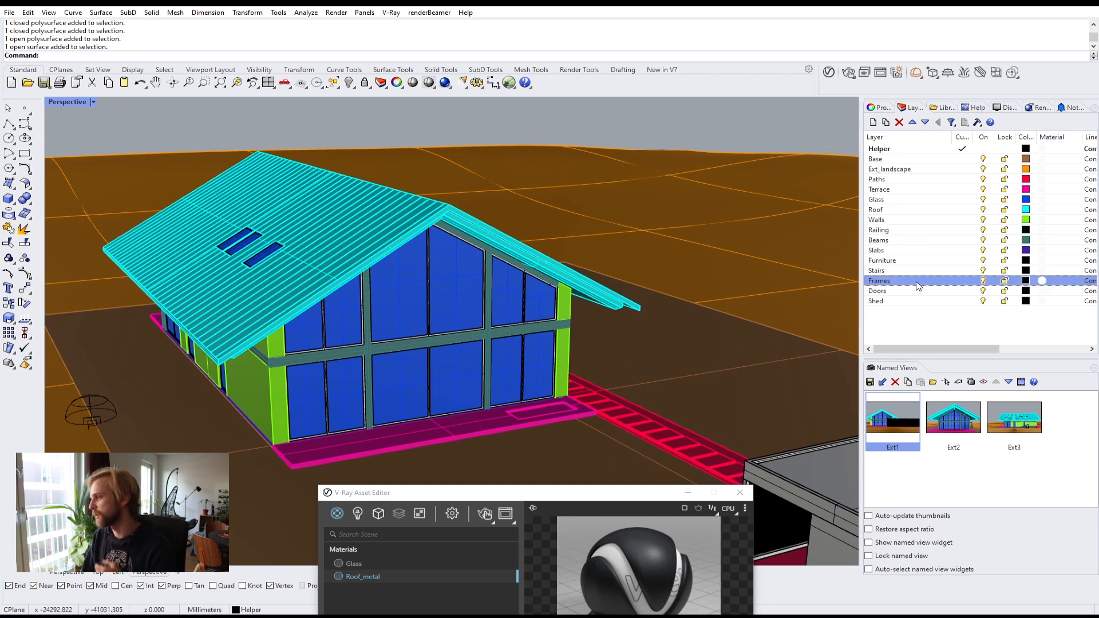
pyautogui.rightClick(917, 283)
pyautogui.click(966, 445)
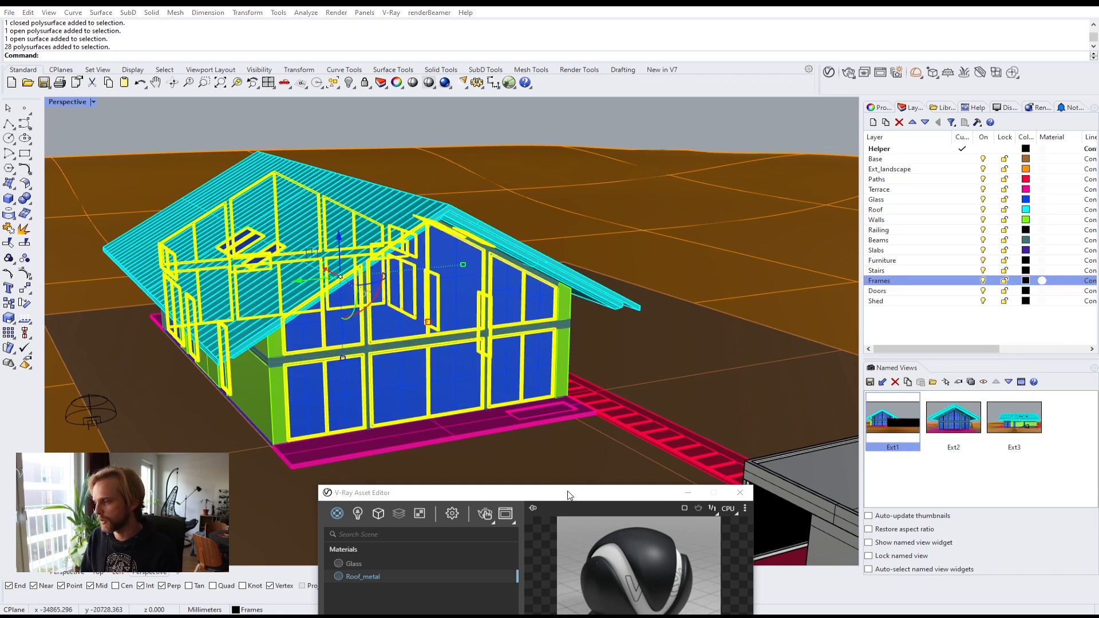
# Step: Apply the Roof_metal material to the selected frame objects
pyautogui.moveTo(555, 502); pyautogui.dragTo(724, 118)
pyautogui.rightClick(528, 194)
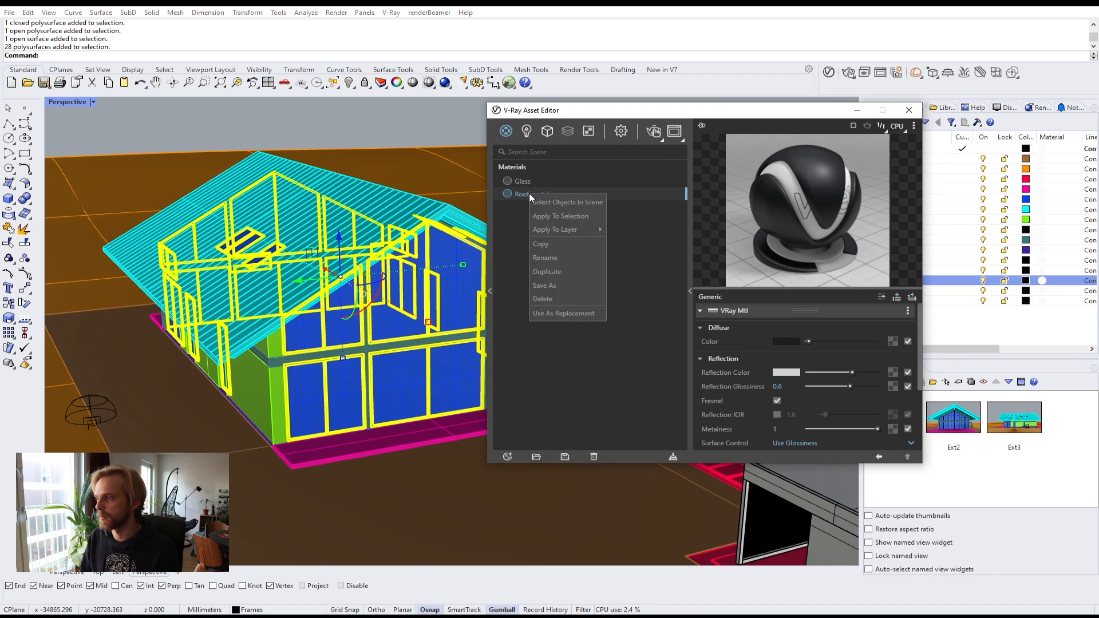
pyautogui.click(556, 215)
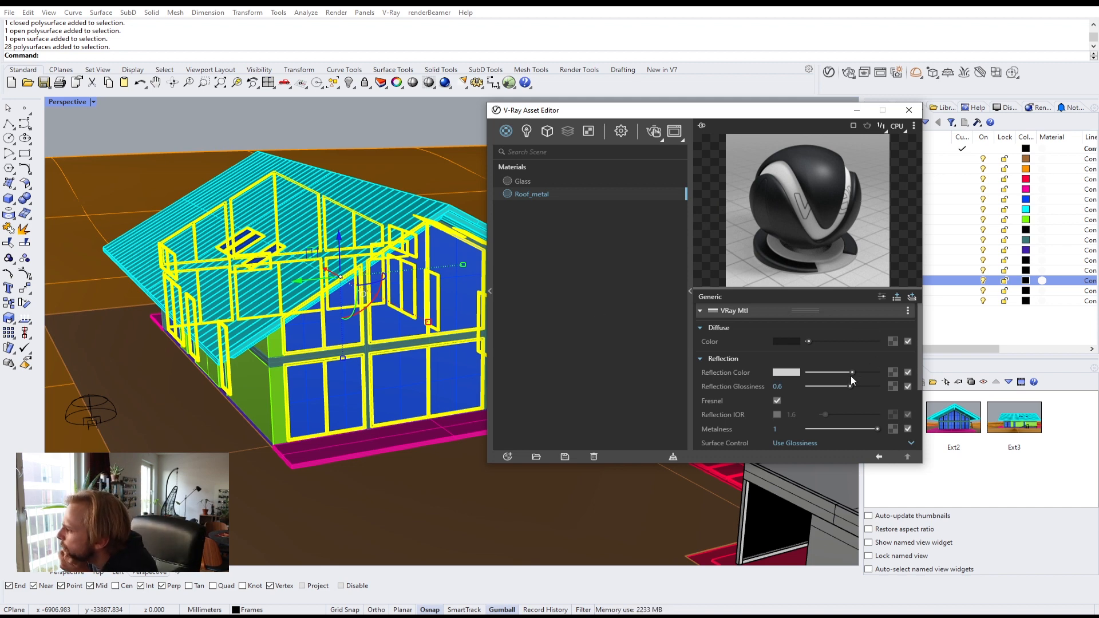
# Step: Raise Roof_metal's reflection color to white
pyautogui.moveTo(853, 373); pyautogui.dragTo(881, 376)
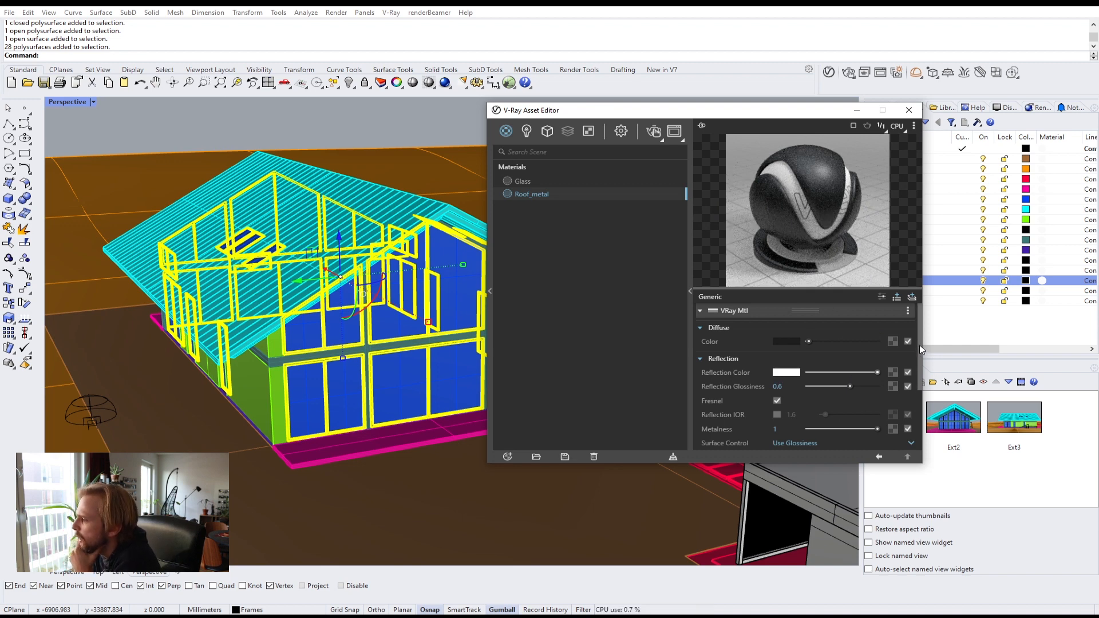
pyautogui.moveTo(919, 344); pyautogui.dragTo(931, 371)
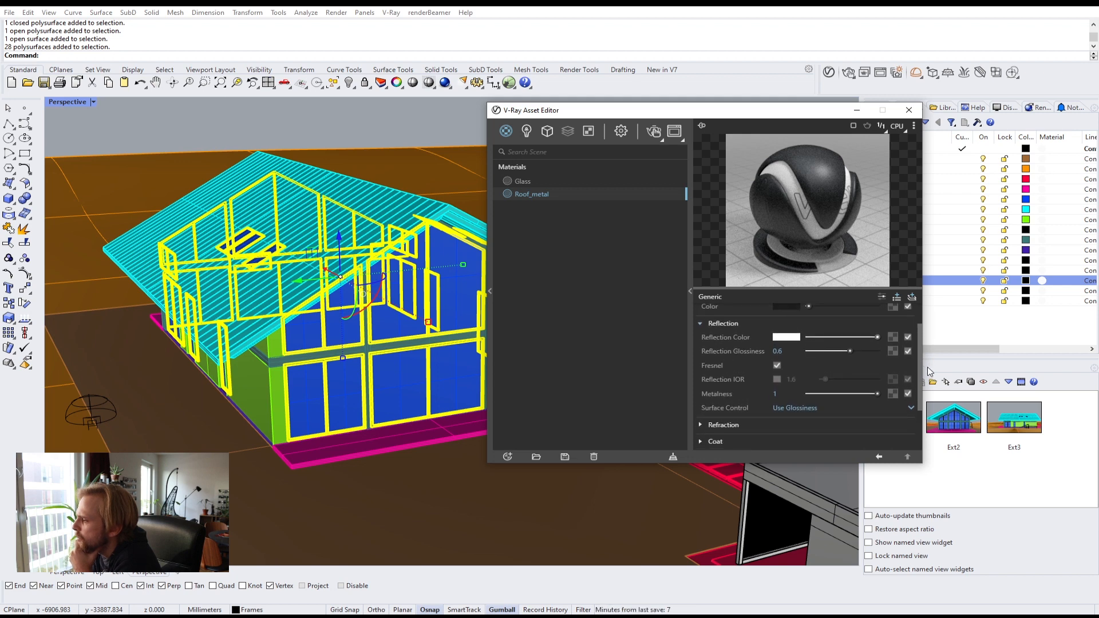
# Step: Enable a separate Reflection IOR for Roof_metal and set it to 2.2
pyautogui.click(776, 380)
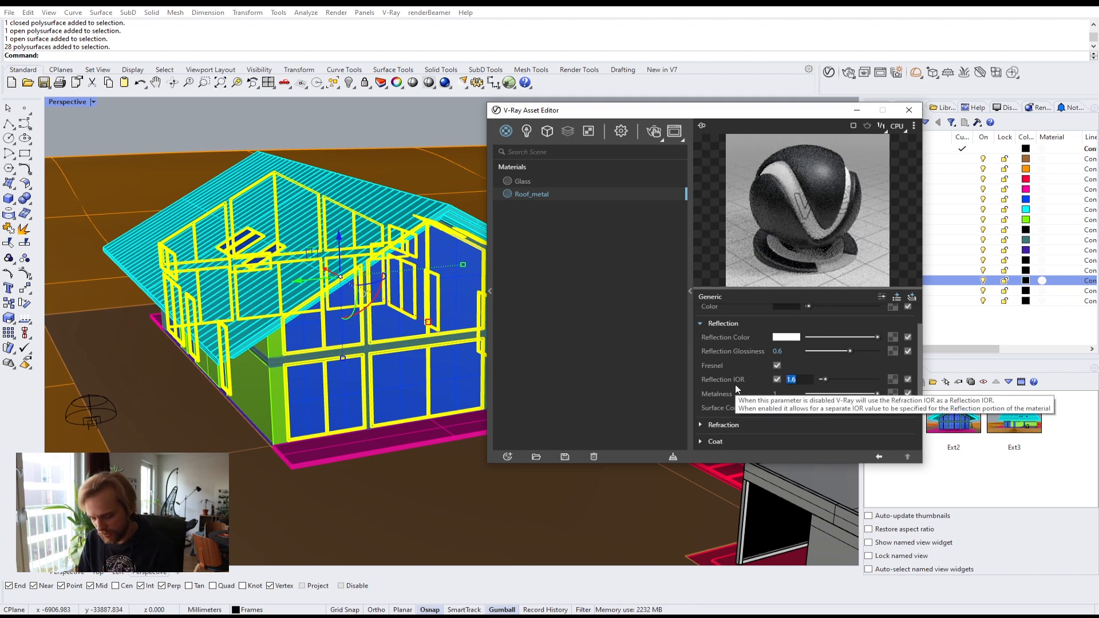
pyautogui.write('3.2')
pyautogui.press('Return')
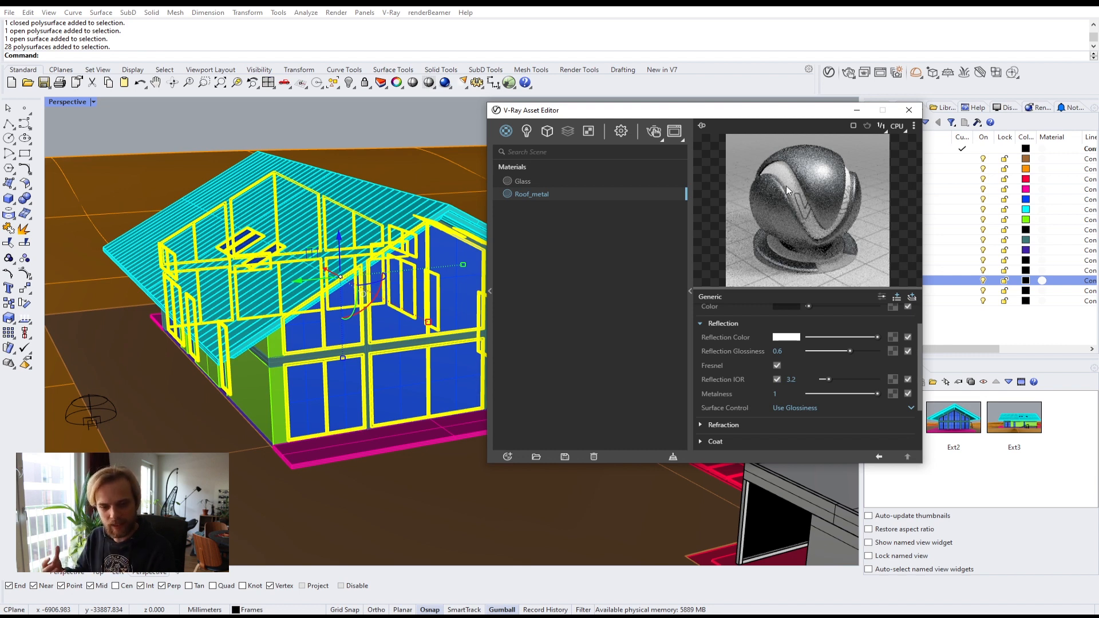
pyautogui.click(805, 376)
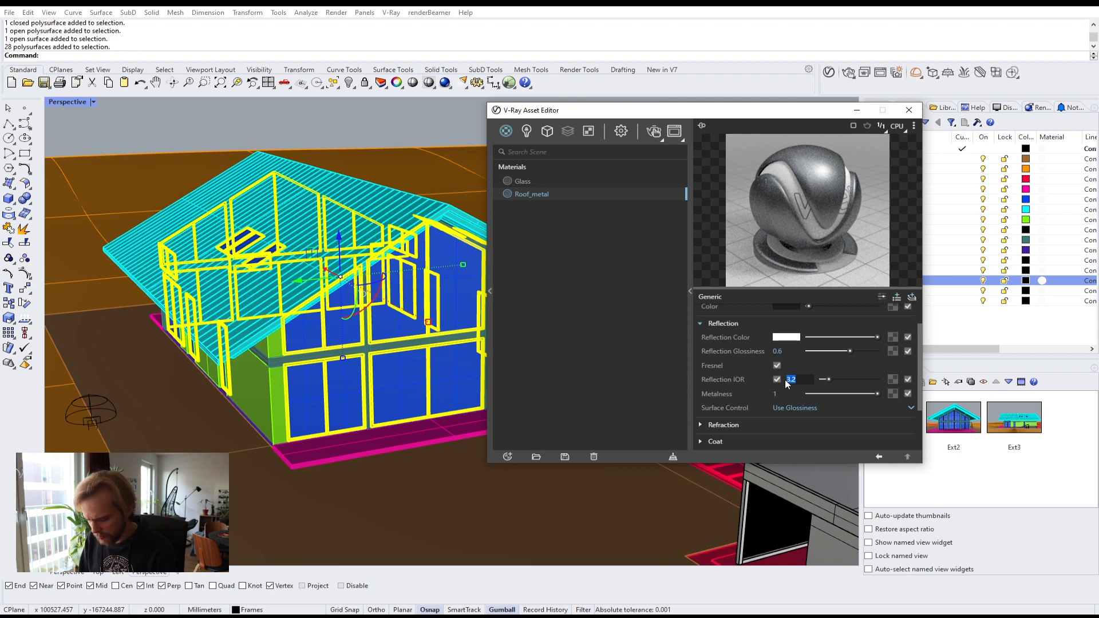
pyautogui.write('2.2')
pyautogui.press('Return')
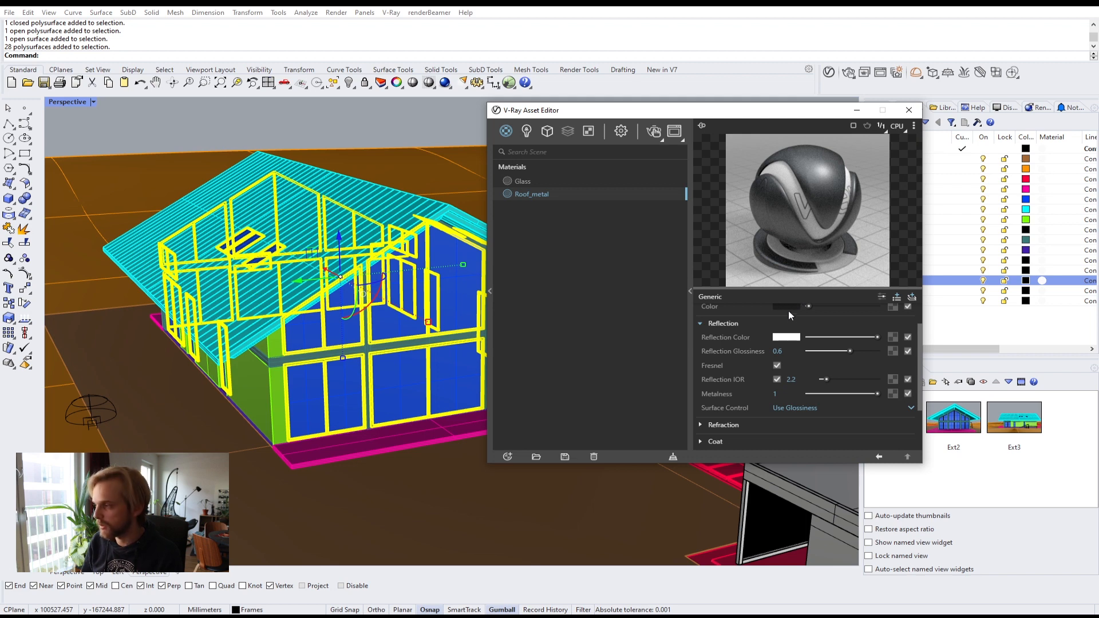
# Step: Collapse the material parameters panel, clear the selection and move the V-Ray Asset Editor window aside
pyautogui.scroll(2, 738, 313)
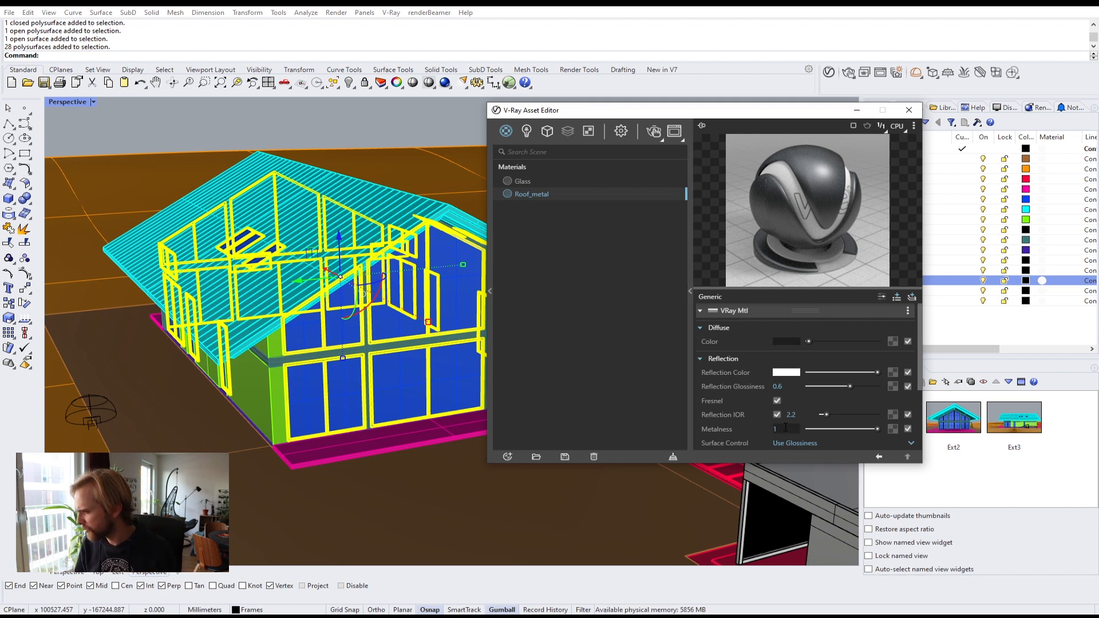
pyautogui.click(689, 295)
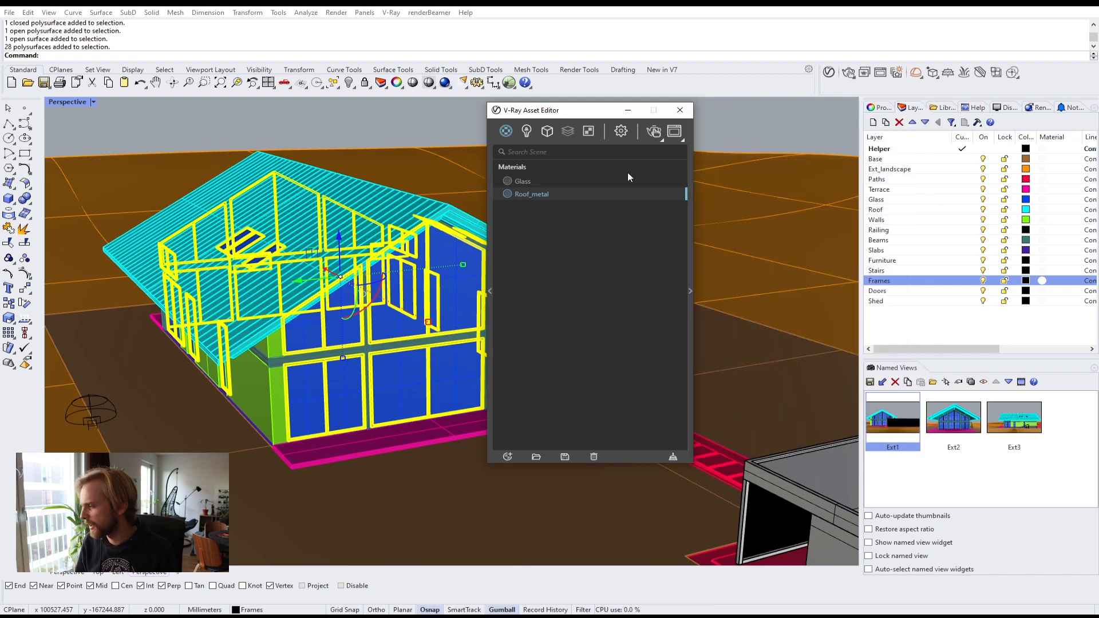
pyautogui.moveTo(580, 117); pyautogui.dragTo(770, 138)
pyautogui.press('Escape')
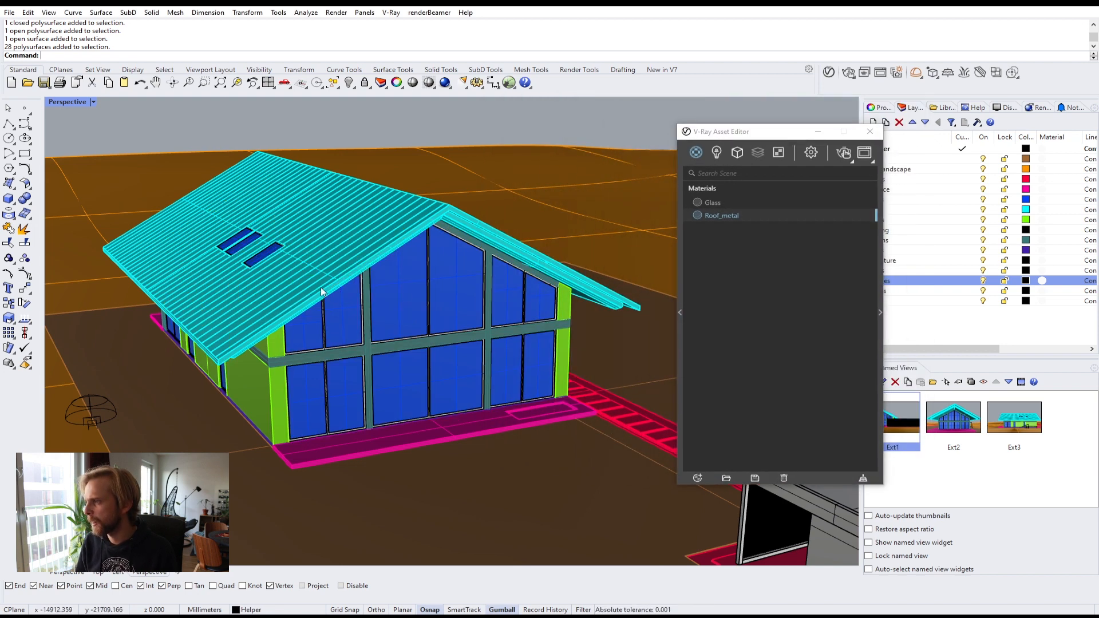
pyautogui.moveTo(761, 138); pyautogui.dragTo(717, 160)
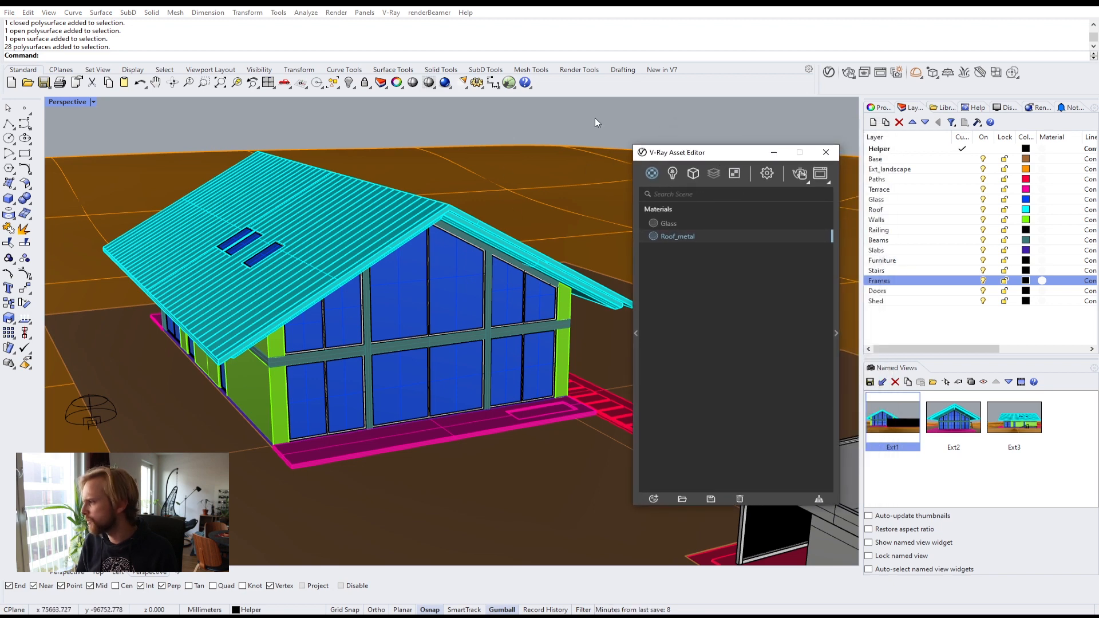
# Step: Turn off the Frames and Glass layers to see inside the house
pyautogui.click(949, 282)
pyautogui.click(983, 281)
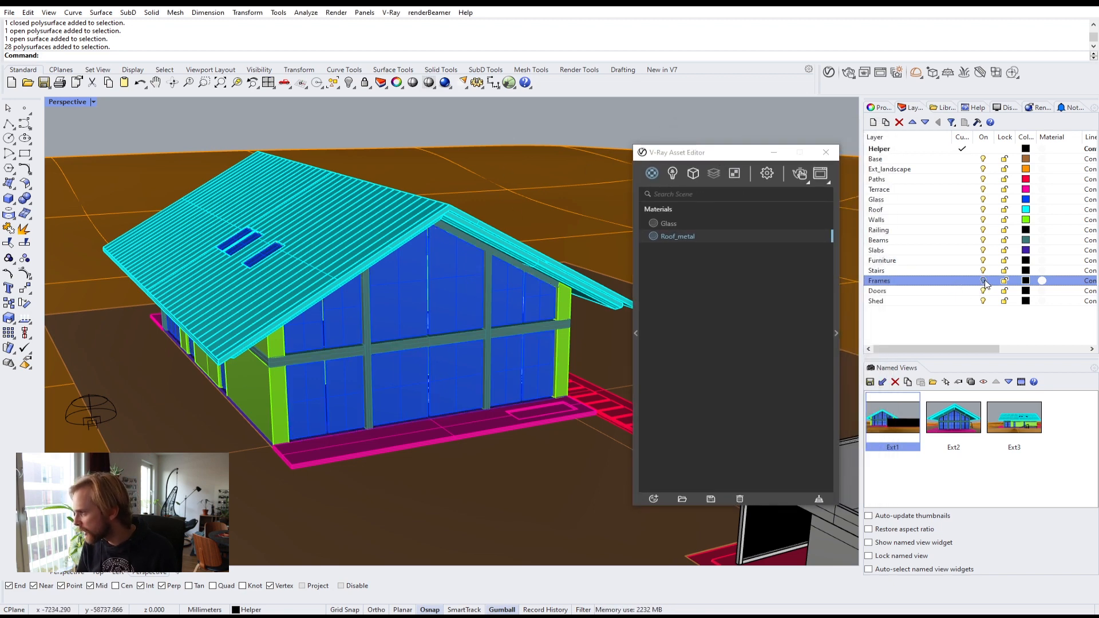
pyautogui.click(983, 200)
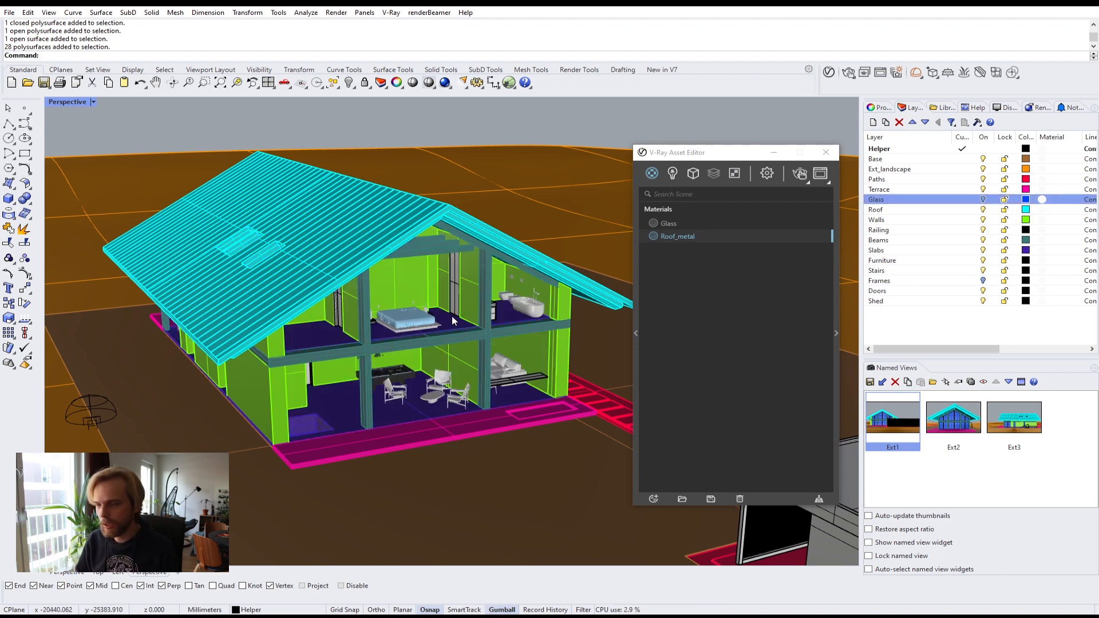
# Step: Select the roof slat objects and hide them with the Hide command
pyautogui.scroll(4, 249, 242)
pyautogui.scroll(1, 249, 242)
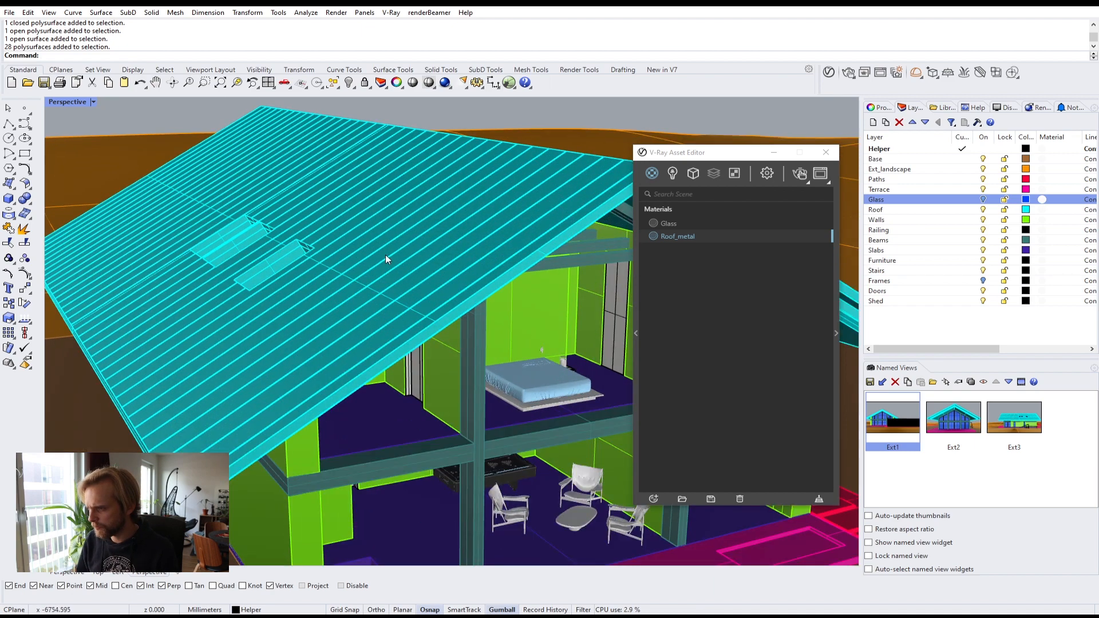
pyautogui.click(389, 255)
pyautogui.scroll(-1, 411, 252)
pyautogui.moveTo(411, 251); pyautogui.dragTo(383, 256, button='right')
pyautogui.write('hi')
pyautogui.press('Return')
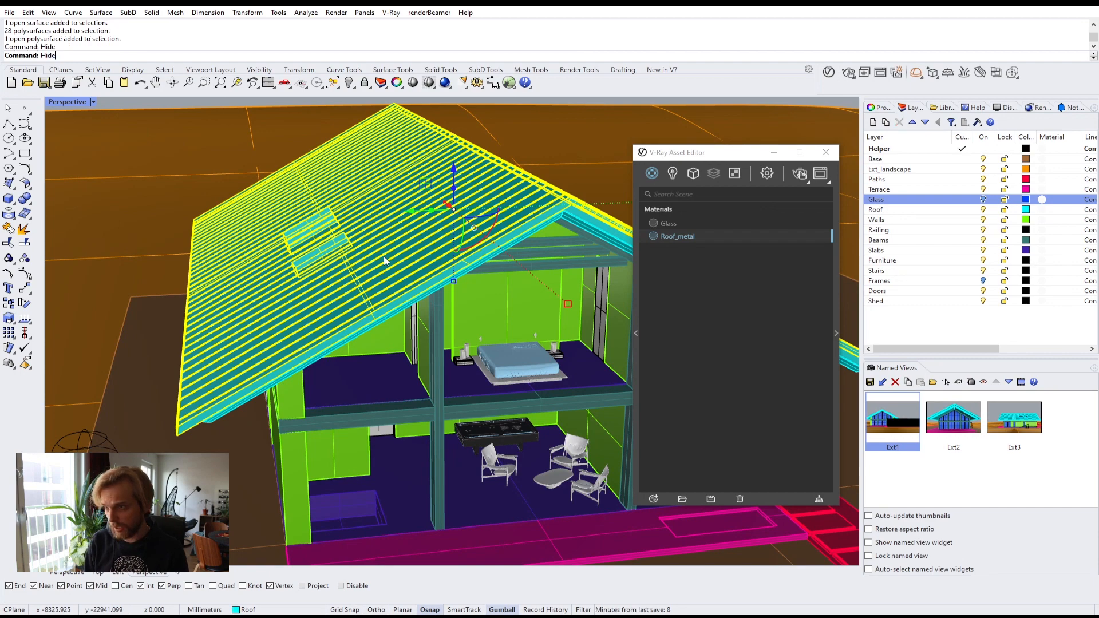
pyautogui.scroll(-5, 385, 256)
pyautogui.keyDown('shift'); pyautogui.moveTo(431, 259); pyautogui.dragTo(385, 264, button='right'); pyautogui.keyUp('shift')
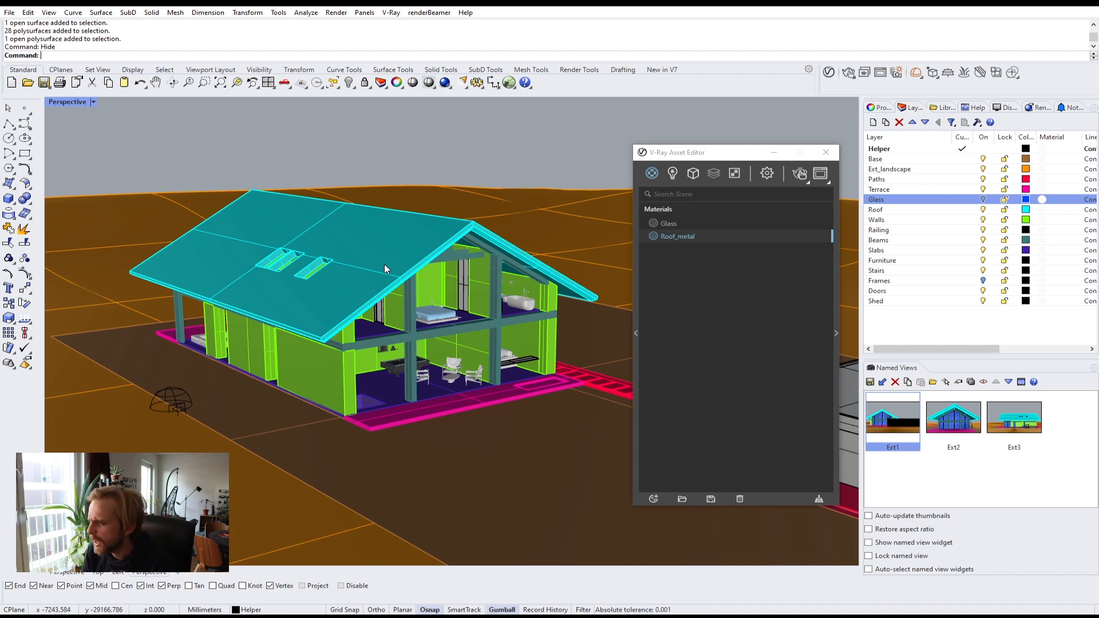
# Step: Inspect the house interior and the surrounding site from several viewpoints
pyautogui.click(335, 376)
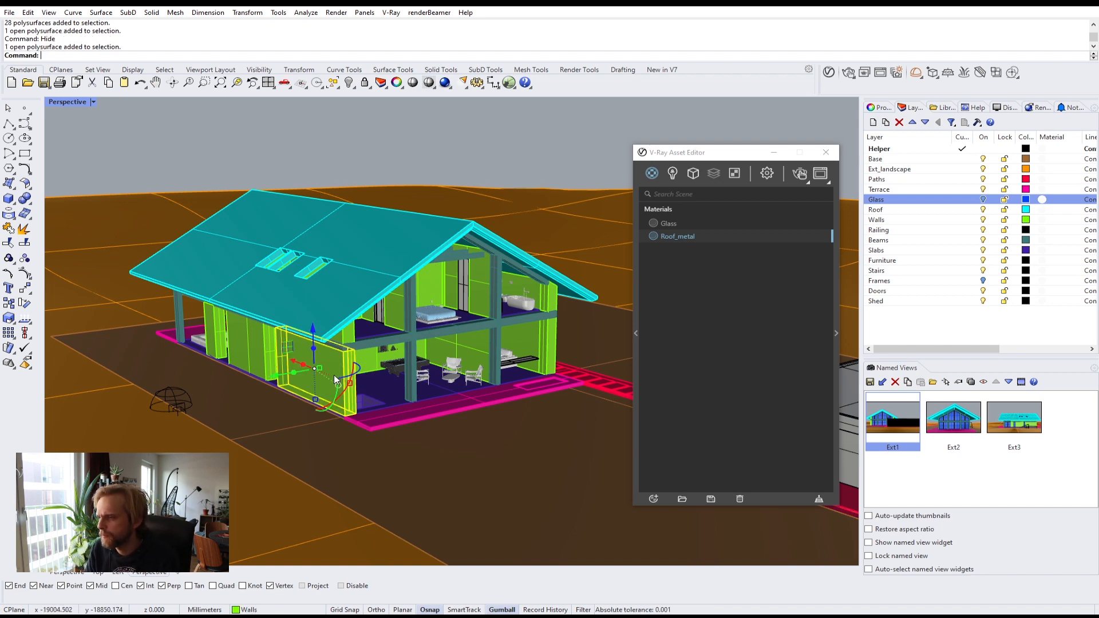
pyautogui.scroll(6, 368, 357)
pyautogui.moveTo(368, 357)
pyautogui.mouseDown(button='right')
pyautogui.moveTo(236, 361)
pyautogui.moveTo(365, 353)
pyautogui.mouseUp(button='right')
pyautogui.press('Escape')
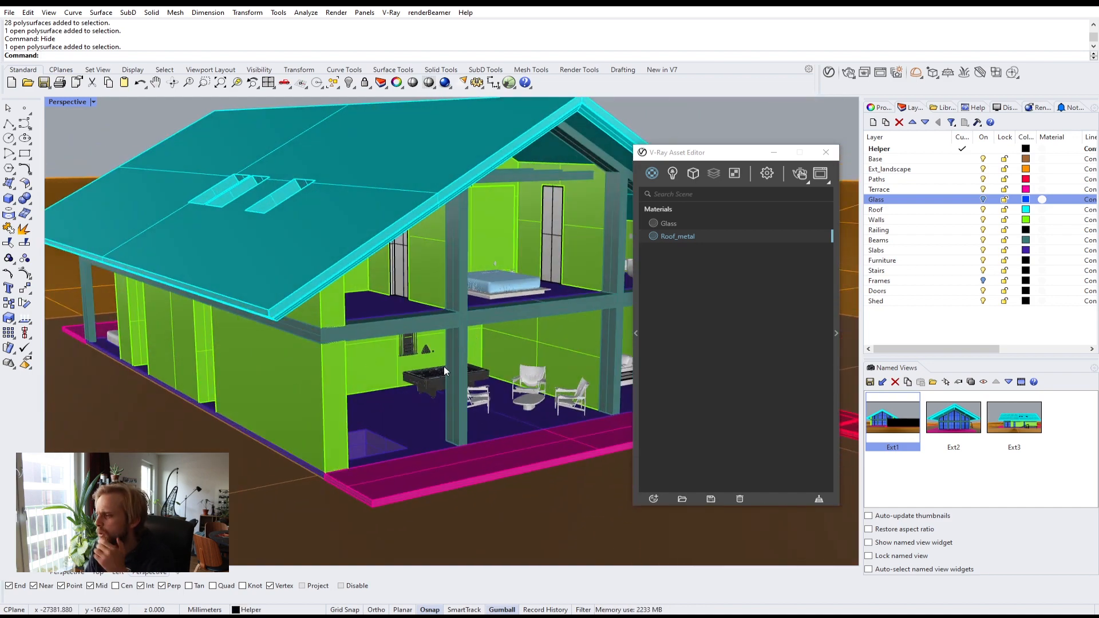
pyautogui.scroll(-3, 436, 372)
pyautogui.scroll(-3, 452, 377)
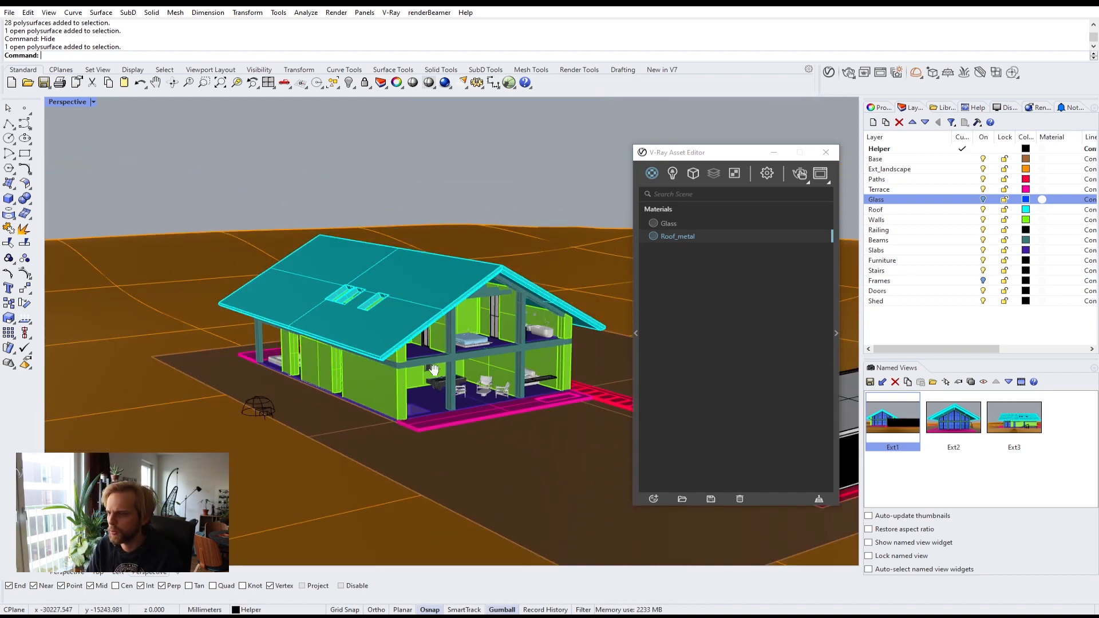
pyautogui.moveTo(451, 378); pyautogui.dragTo(392, 356, button='right')
pyautogui.scroll(-5, 392, 355)
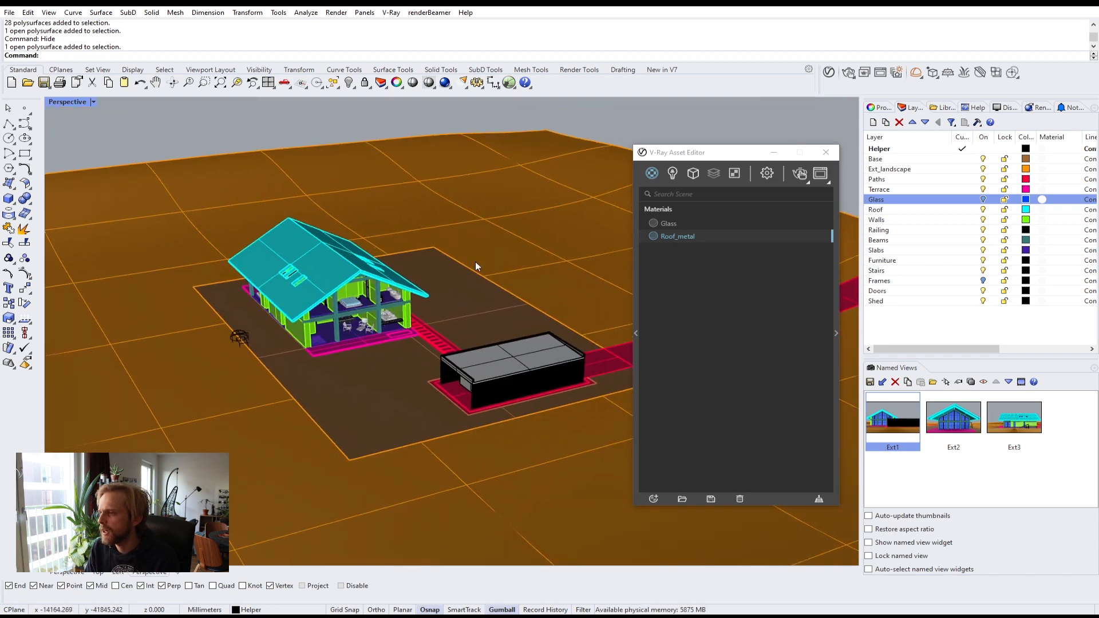
pyautogui.scroll(-4, 390, 296)
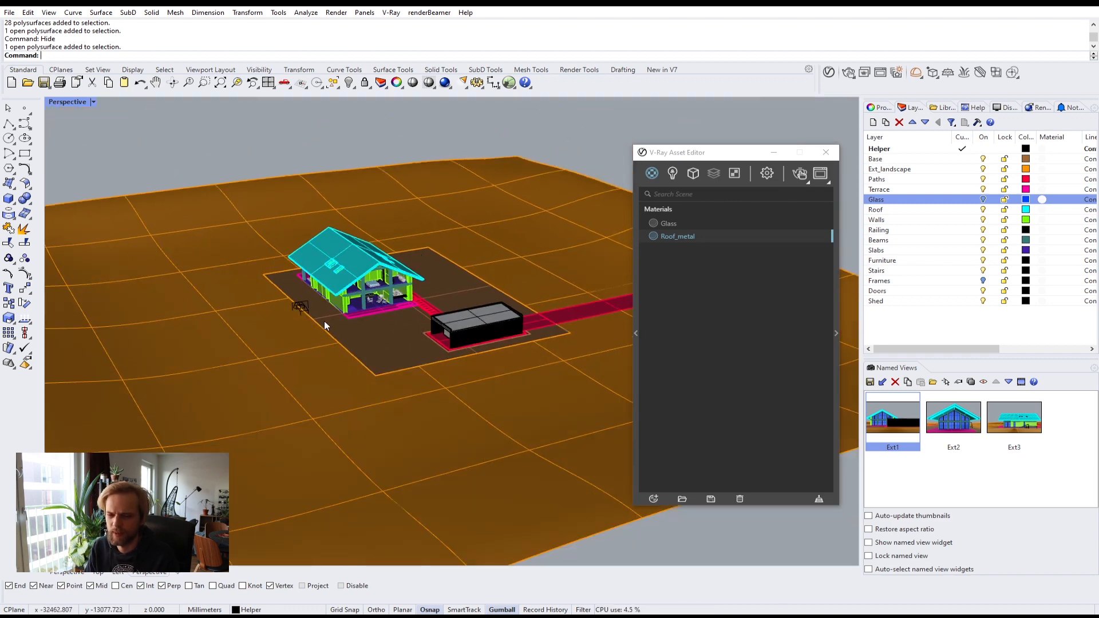
pyautogui.scroll(3, 364, 343)
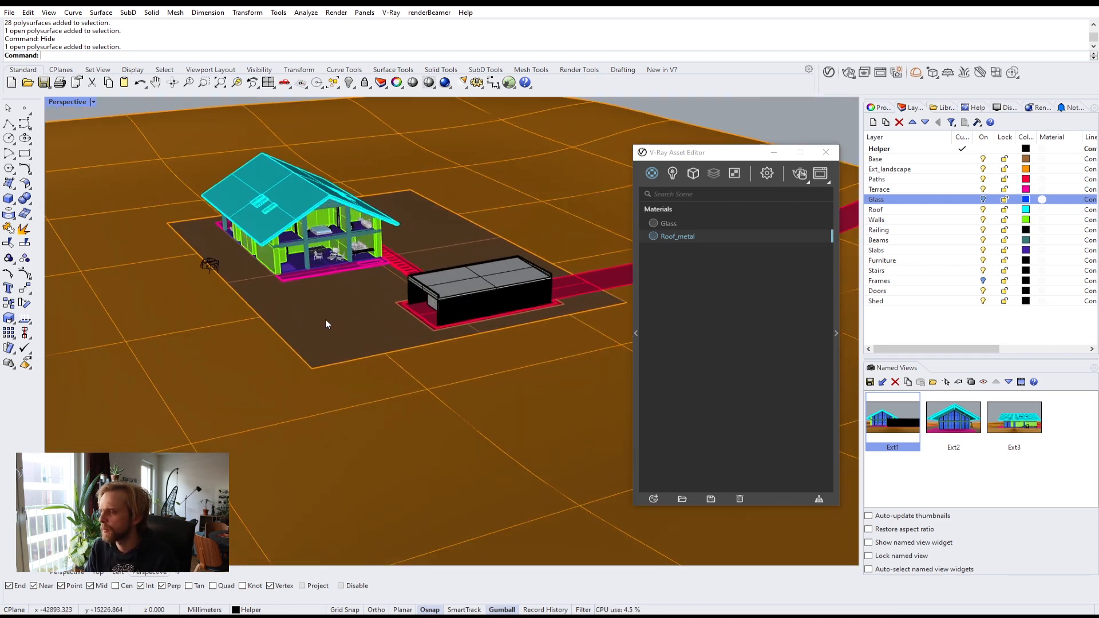
# Step: Check which objects and layers make up the ground around the house
pyautogui.click(325, 319)
pyautogui.keyDown('shift'); pyautogui.click(461, 421); pyautogui.keyUp('shift')
pyautogui.scroll(-3, 365, 350)
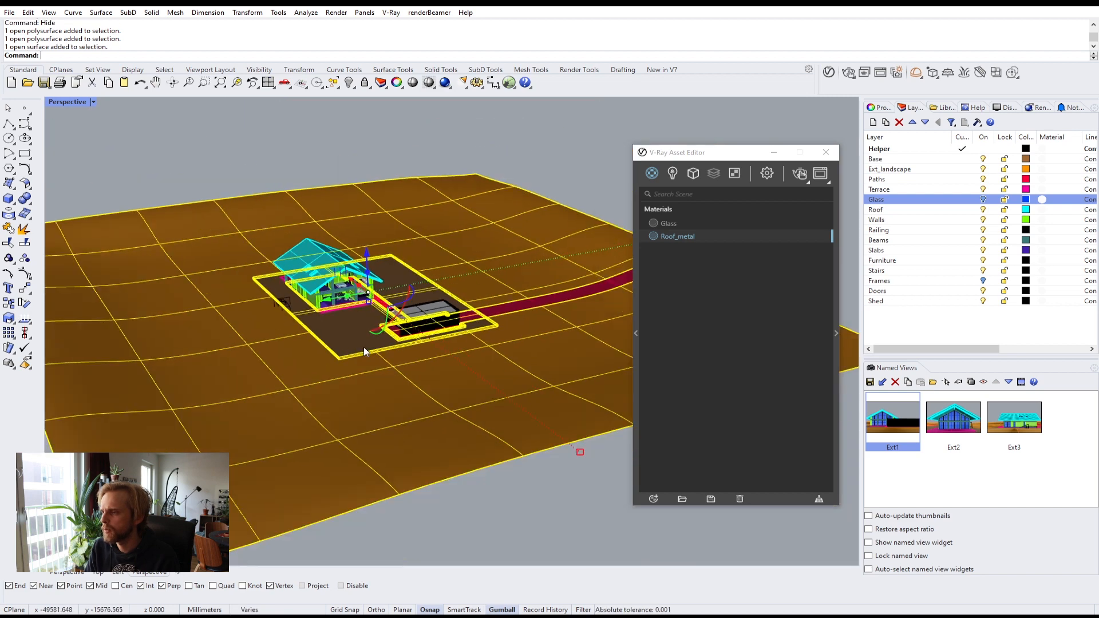
pyautogui.moveTo(462, 537); pyautogui.dragTo(342, 346)
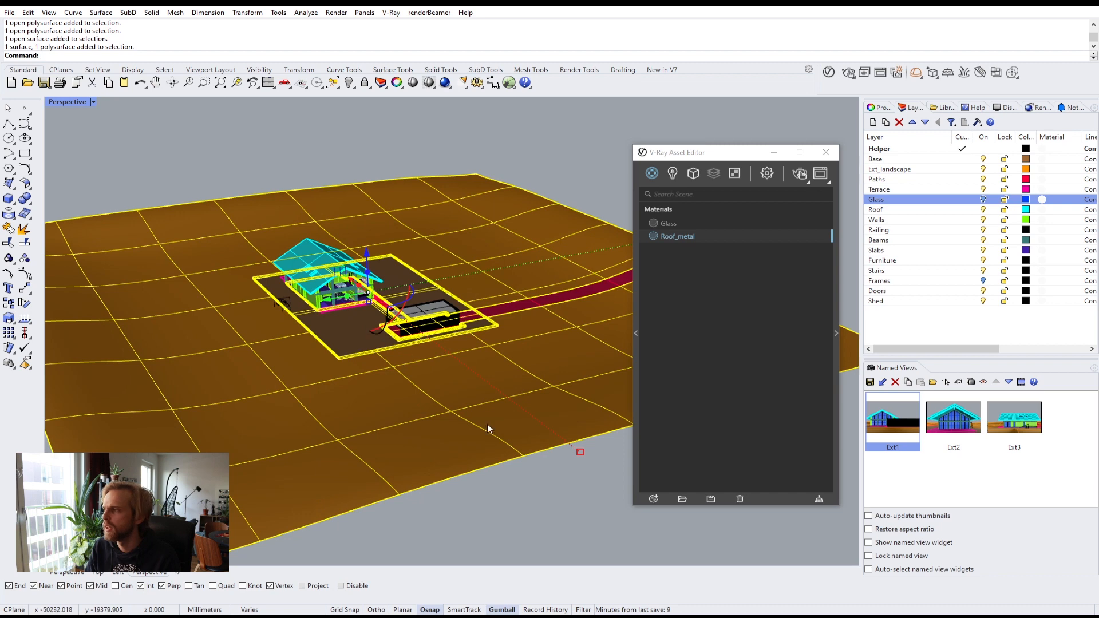
pyautogui.press('Escape')
pyautogui.click(983, 160)
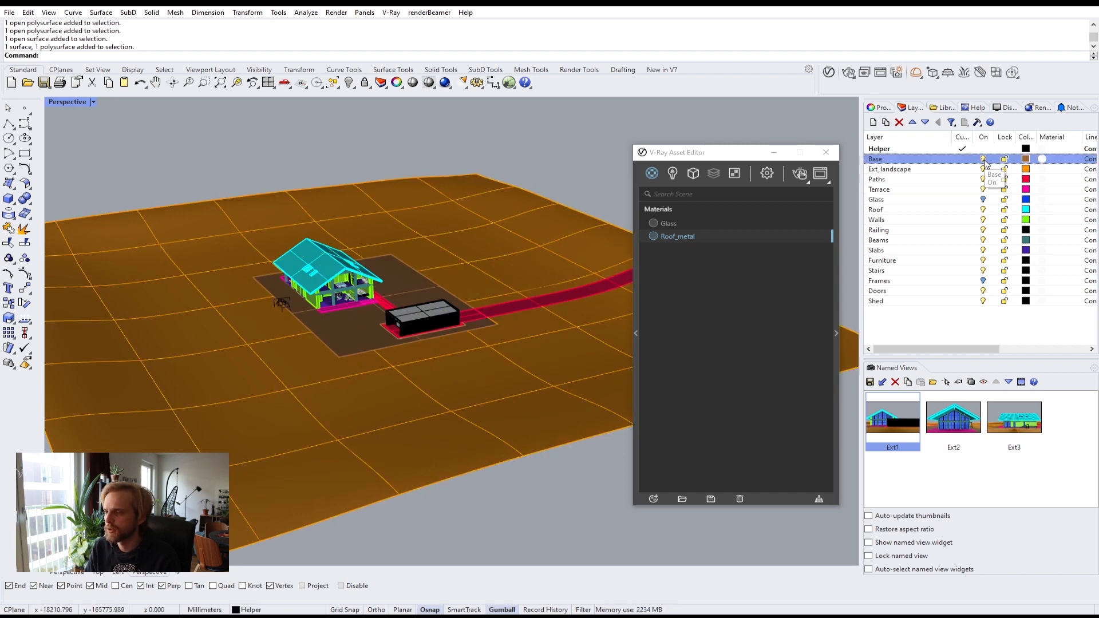
pyautogui.click(984, 160)
pyautogui.click(982, 170)
pyautogui.click(982, 170)
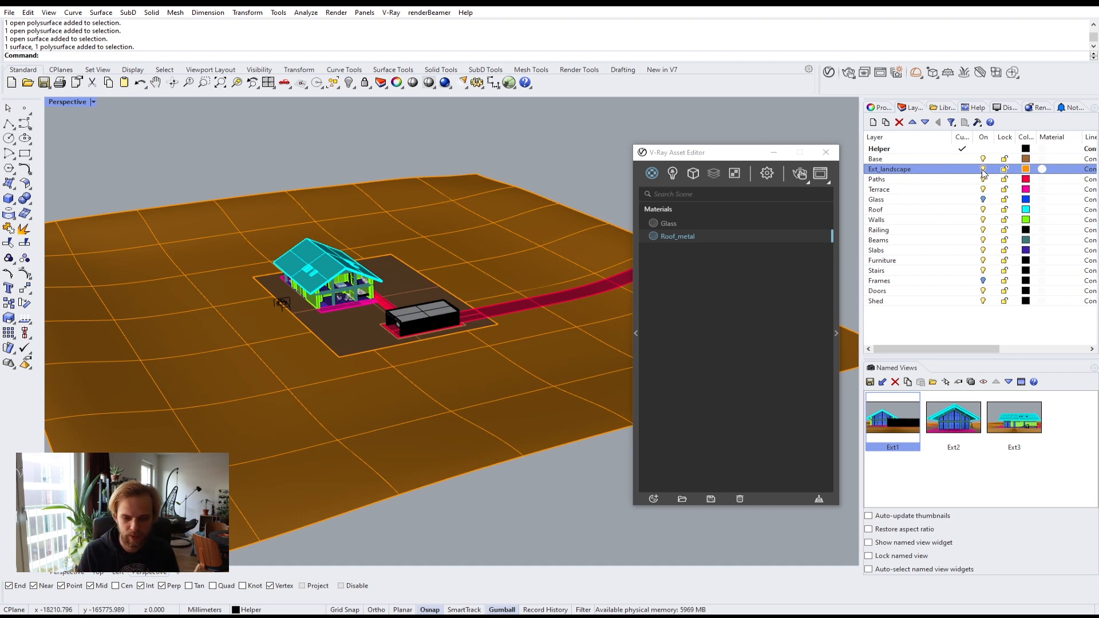
# Step: Create a new Generic V-Ray material and name it Ground
pyautogui.click(652, 499)
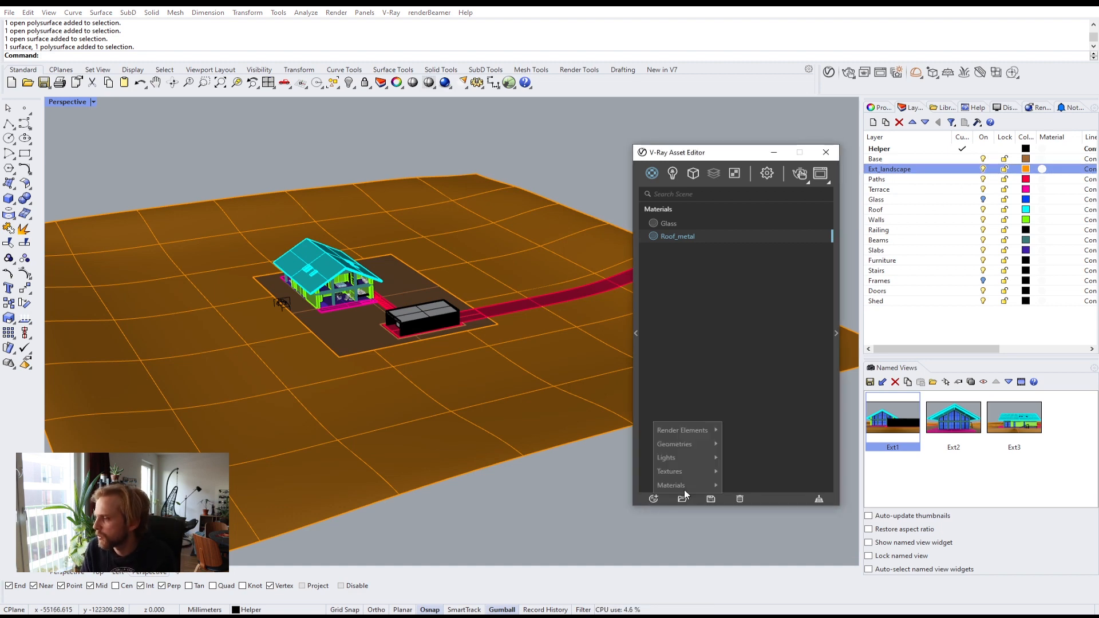
pyautogui.moveTo(675, 484)
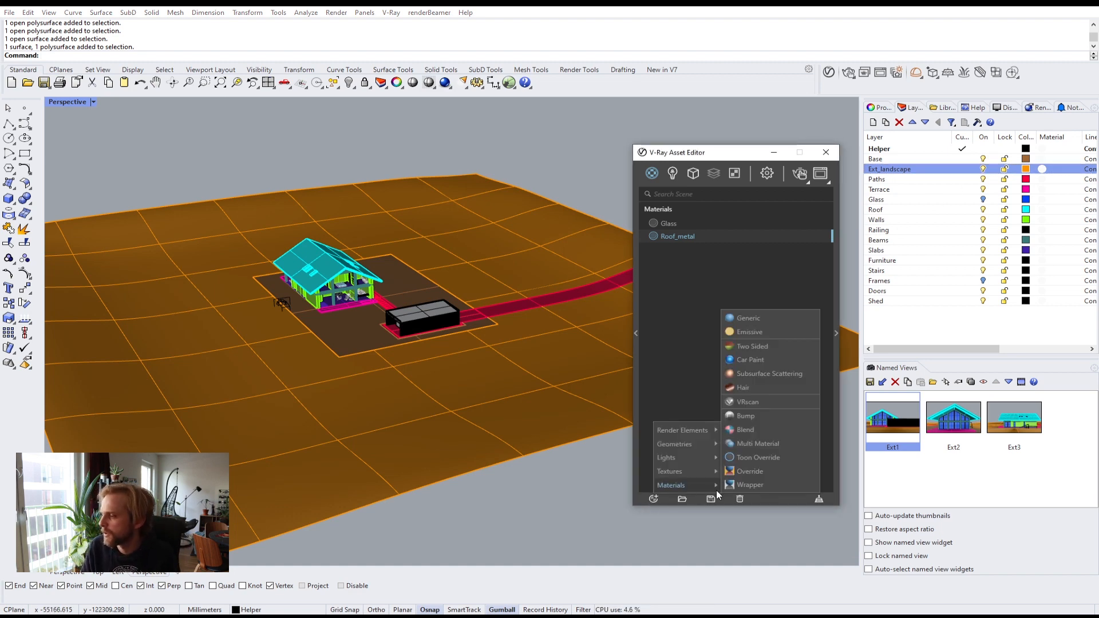
pyautogui.click(754, 320)
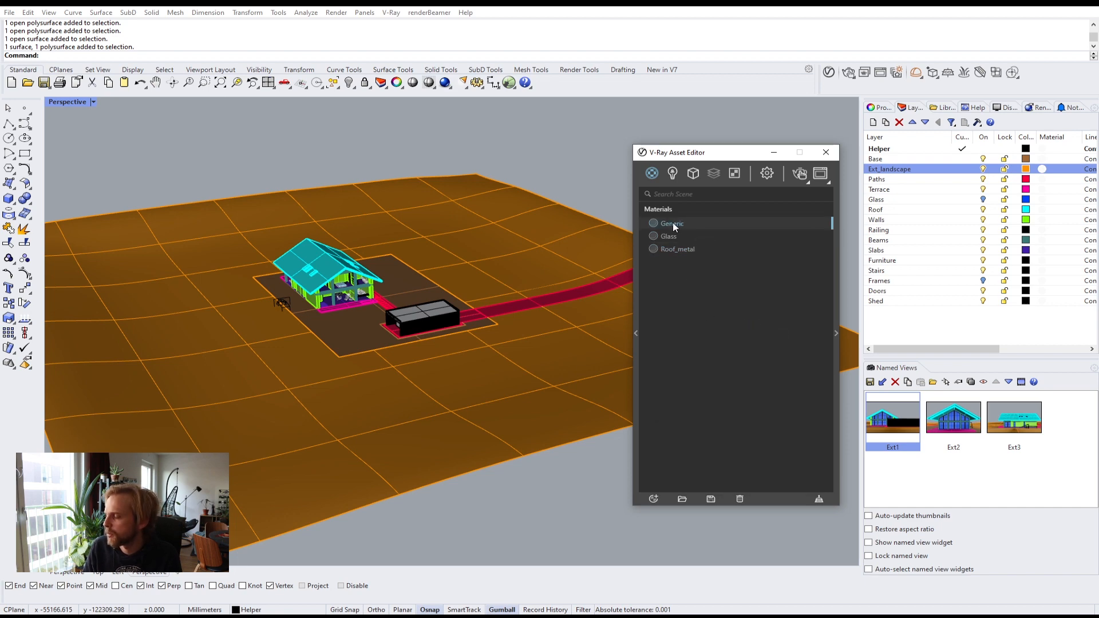
pyautogui.doubleClick(672, 223)
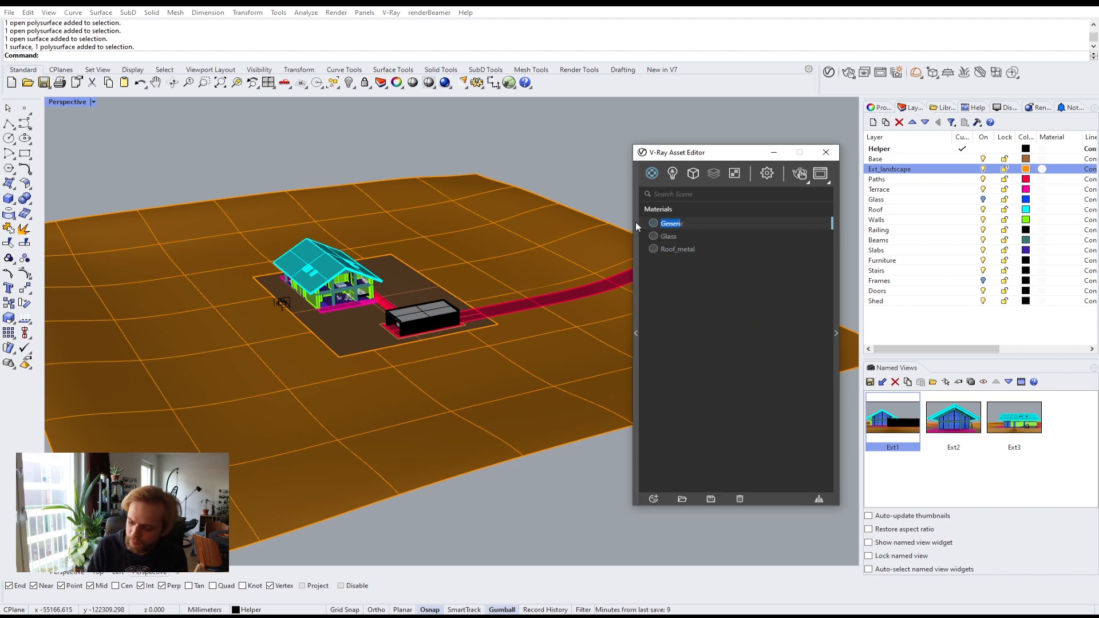
pyautogui.press('BackSpace')
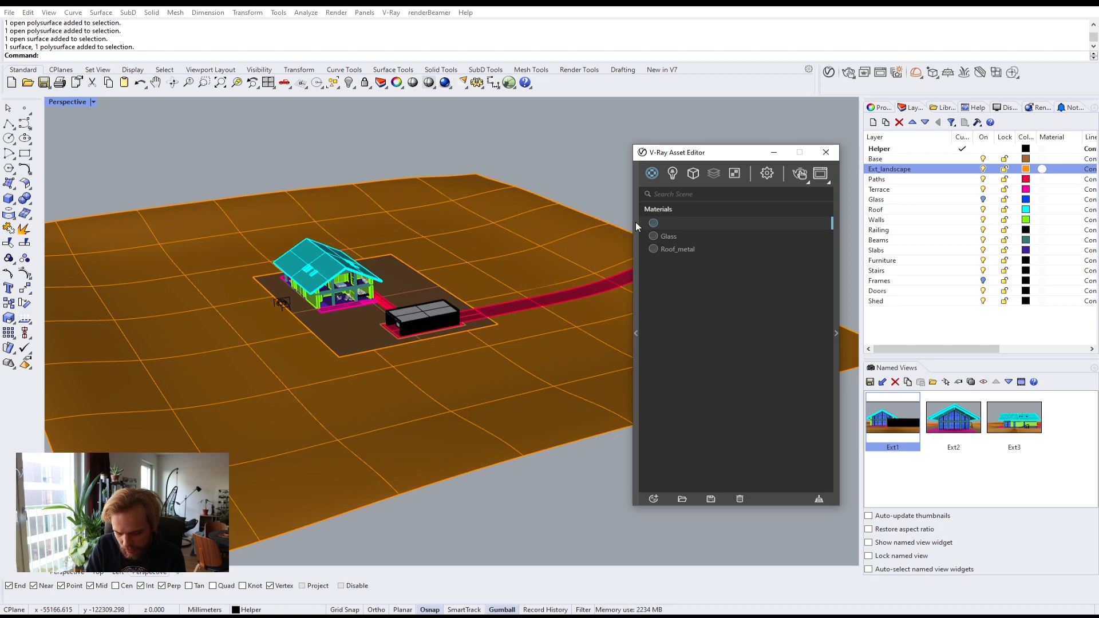
pyautogui.write('Ground')
pyautogui.press('Return')
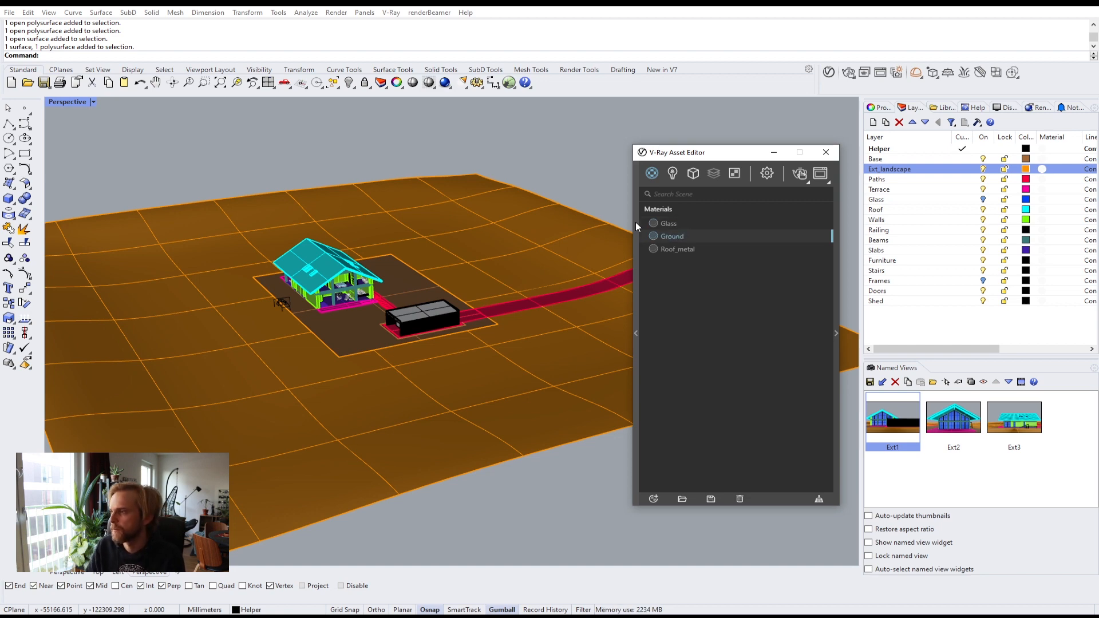
# Step: Apply the Ground material to the selected landscape and base surfaces
pyautogui.moveTo(450, 520); pyautogui.dragTo(382, 455)
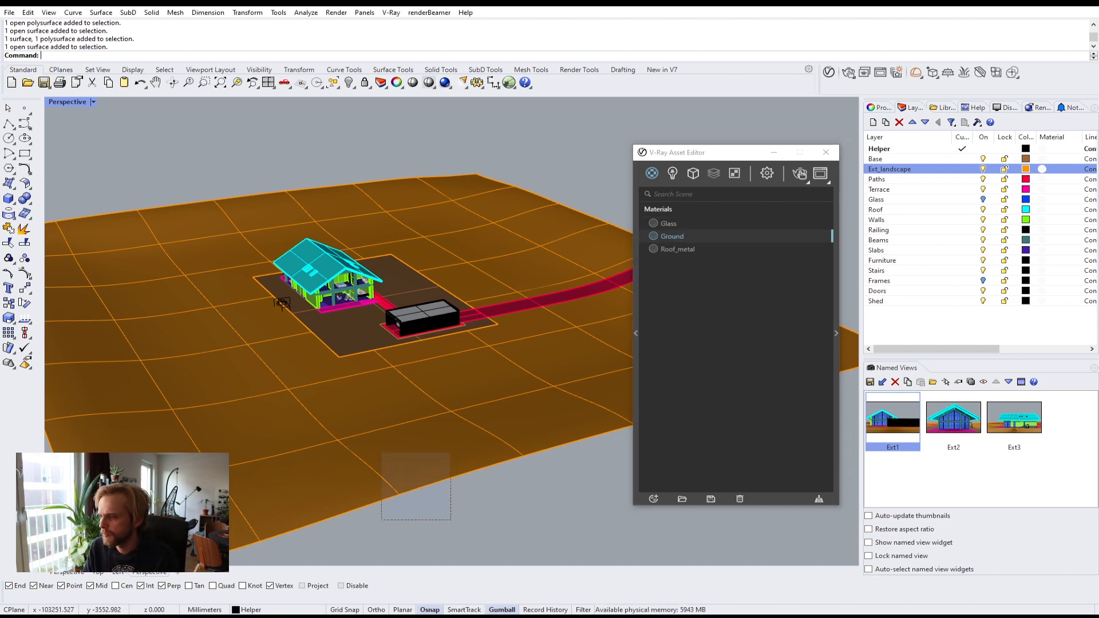
pyautogui.keyDown('shift'); pyautogui.click(345, 334); pyautogui.keyUp('shift')
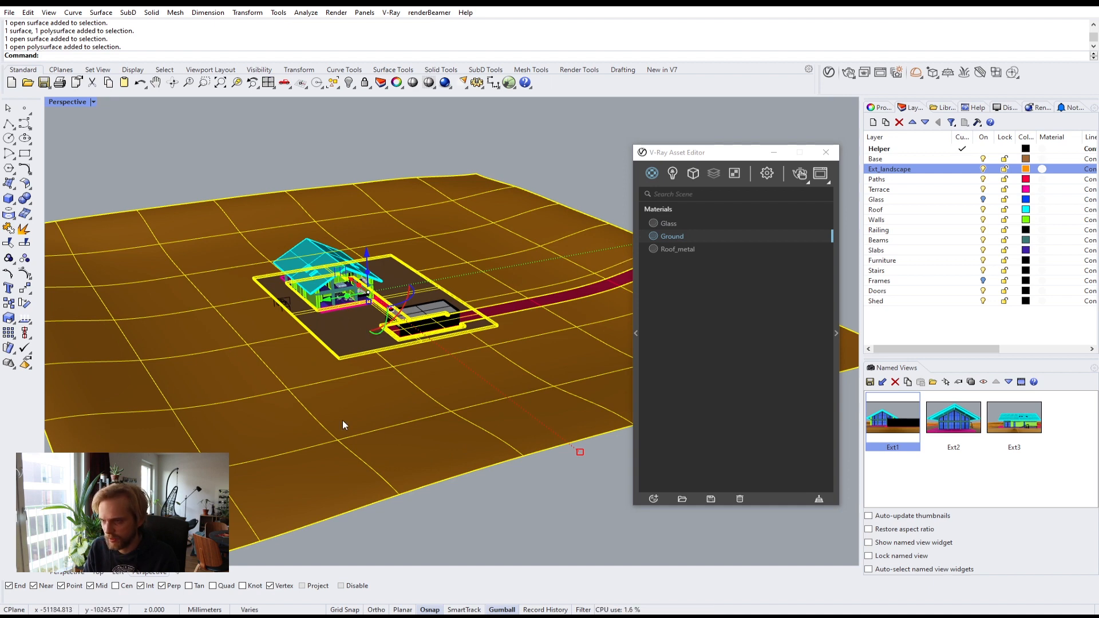
pyautogui.rightClick(685, 235)
pyautogui.click(709, 259)
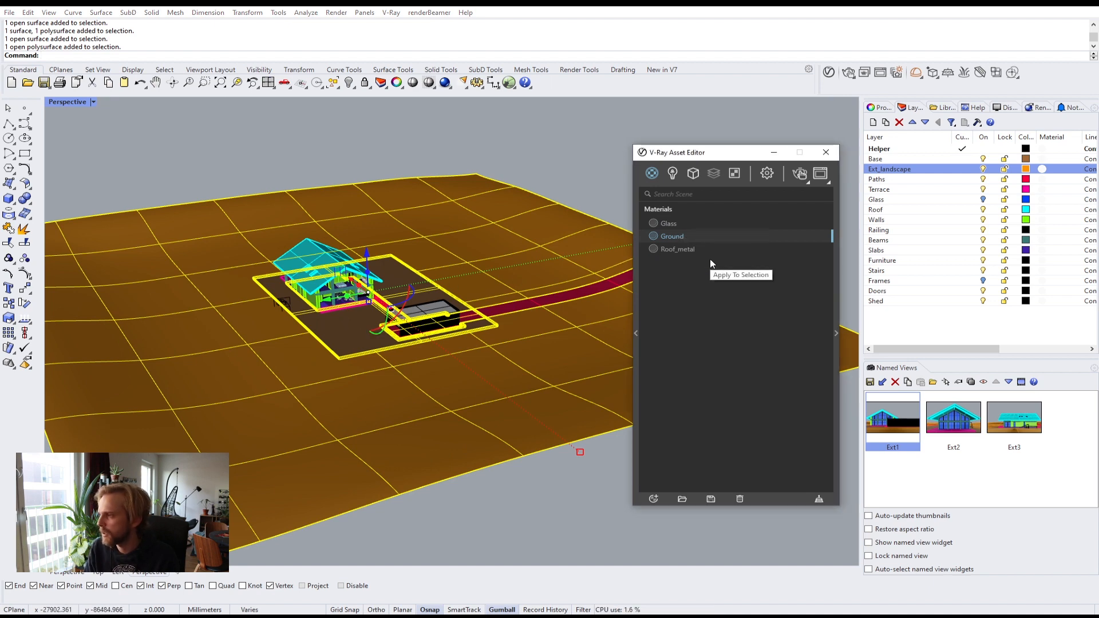
pyautogui.click(584, 149)
pyautogui.click(835, 334)
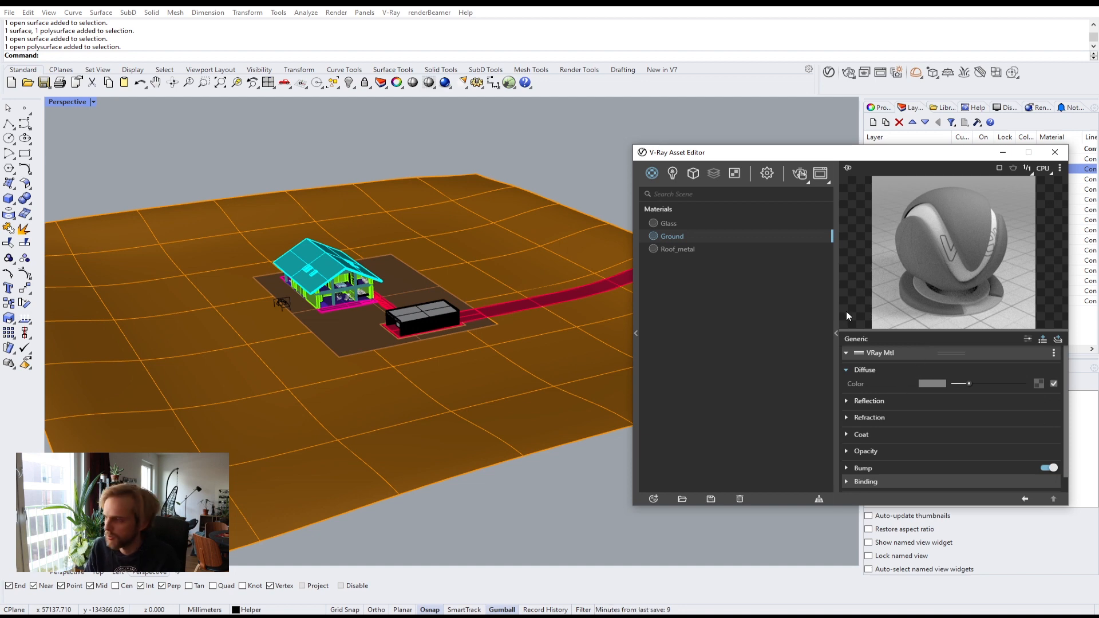
pyautogui.click(835, 330)
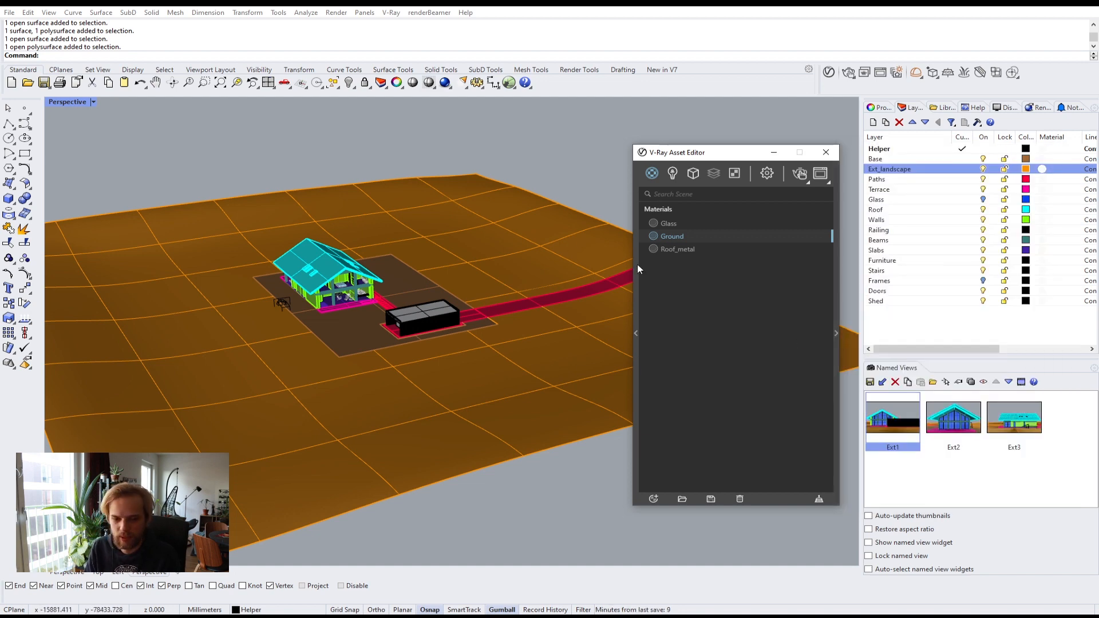
pyautogui.moveTo(552, 380); pyautogui.dragTo(461, 331, button='right')
pyautogui.scroll(3, 462, 331)
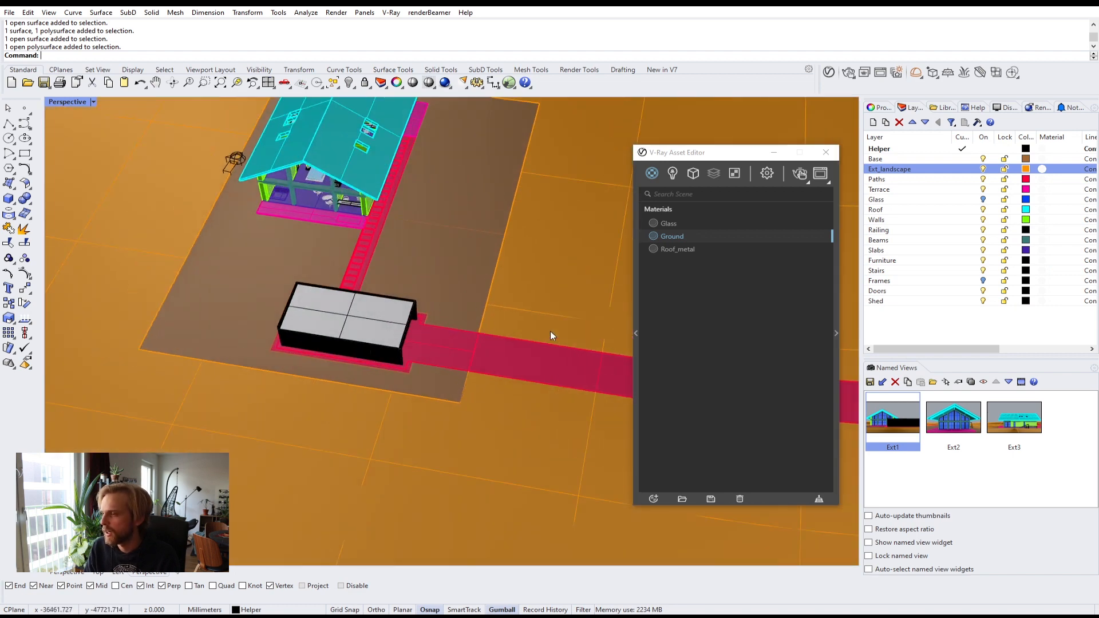
# Step: Hide the Ext_landscape and Base layers so only the paths and buildings remain
pyautogui.click(982, 169)
pyautogui.click(983, 159)
pyautogui.moveTo(607, 318); pyautogui.dragTo(480, 329, button='right')
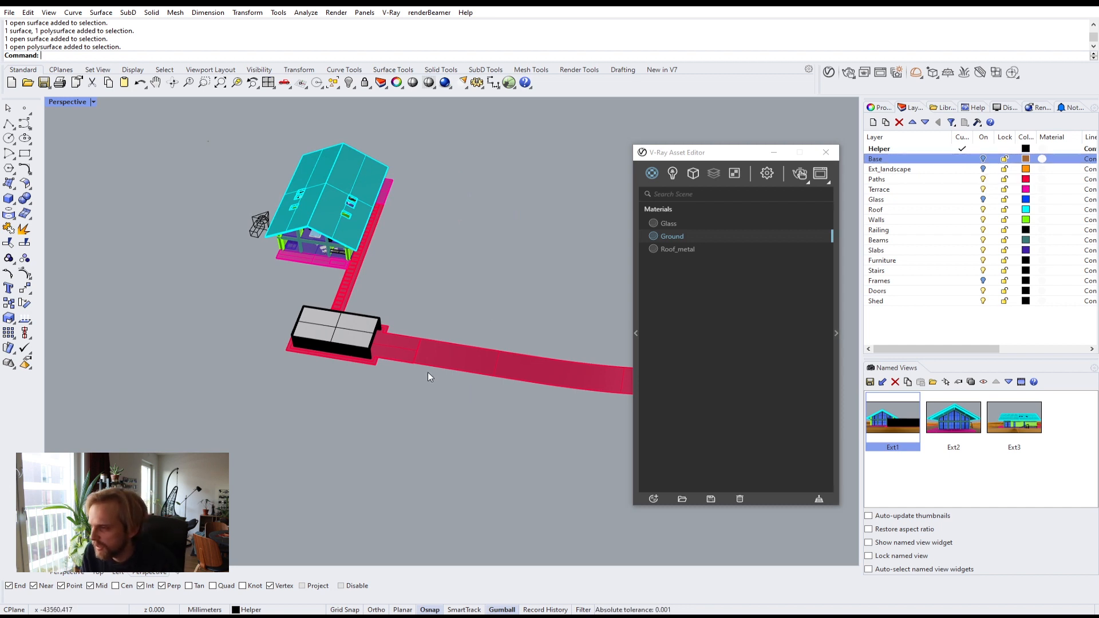
# Step: Inspect the path and terrace surfaces around the shed from close viewpoints
pyautogui.scroll(8, 433, 372)
pyautogui.moveTo(369, 314); pyautogui.dragTo(309, 373, button='right')
pyautogui.scroll(4, 387, 312)
pyautogui.click(387, 312)
pyautogui.click(467, 366)
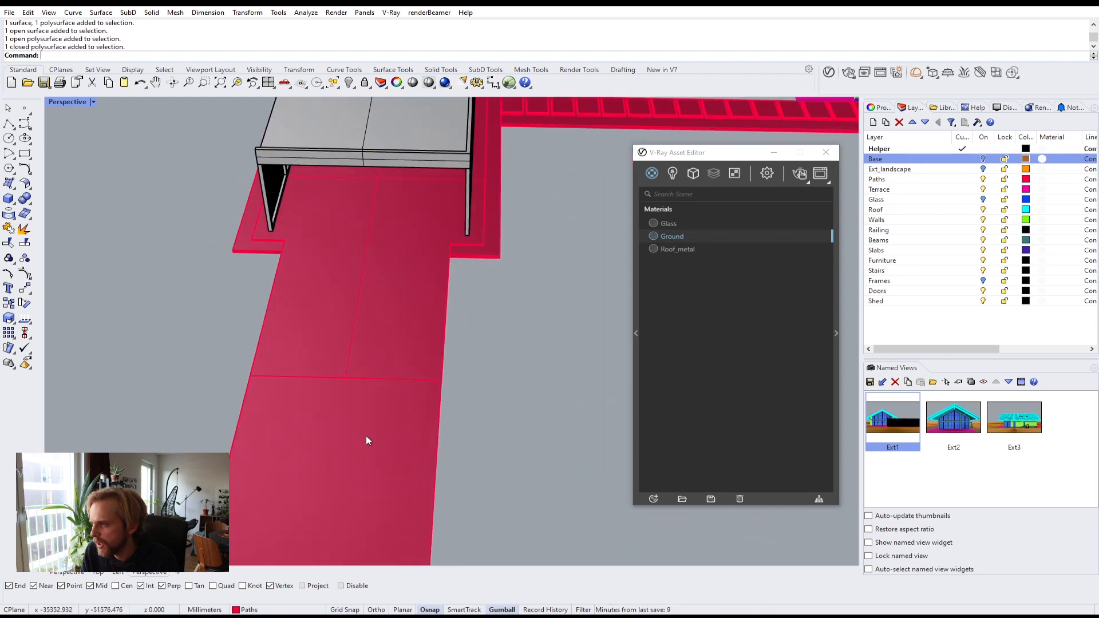
pyautogui.moveTo(366, 440); pyautogui.dragTo(420, 318, button='right')
pyautogui.scroll(-3, 483, 397)
pyautogui.click(421, 316)
pyautogui.moveTo(338, 365); pyautogui.dragTo(344, 410, button='right')
pyautogui.keyDown('shift'); pyautogui.click(272, 342); pyautogui.keyUp('shift')
pyautogui.keyDown('shift'); pyautogui.moveTo(299, 309); pyautogui.dragTo(381, 286, button='right'); pyautogui.keyUp('shift')
pyautogui.scroll(3, 367, 335)
pyautogui.scroll(-5, 449, 314)
pyautogui.scroll(6, 303, 379)
pyautogui.moveTo(301, 383); pyautogui.dragTo(351, 306, button='right')
pyautogui.scroll(4, 368, 326)
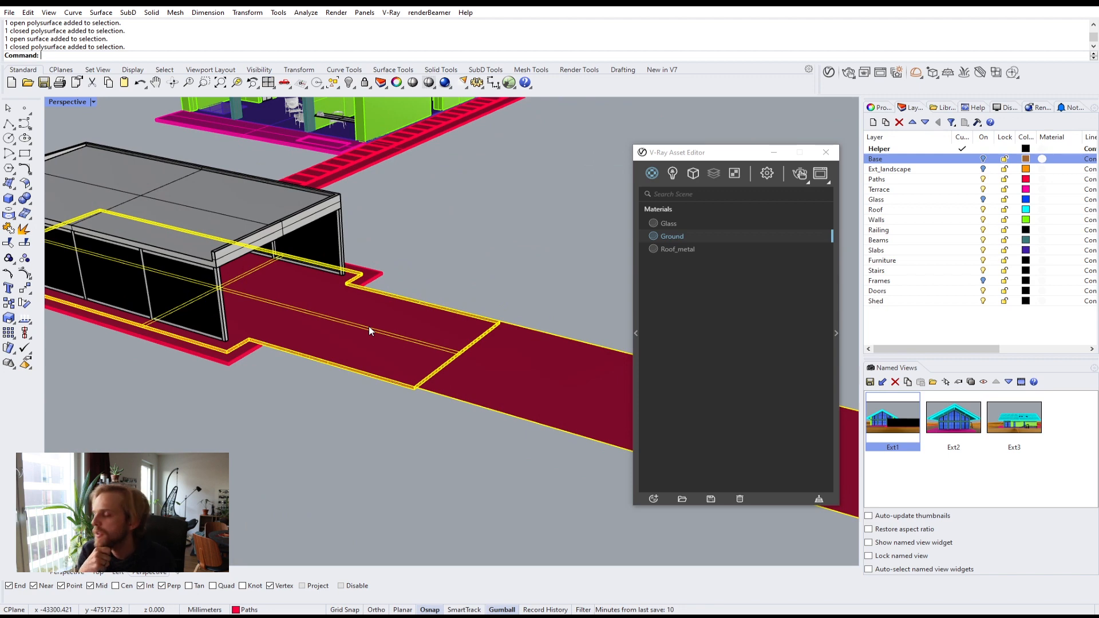
pyautogui.moveTo(246, 383); pyautogui.dragTo(467, 327, button='right')
pyautogui.scroll(6, 247, 420)
pyautogui.moveTo(249, 377)
pyautogui.mouseDown(button='right')
pyautogui.moveTo(270, 388)
pyautogui.moveTo(245, 380)
pyautogui.mouseUp(button='right')
pyautogui.press('Escape')
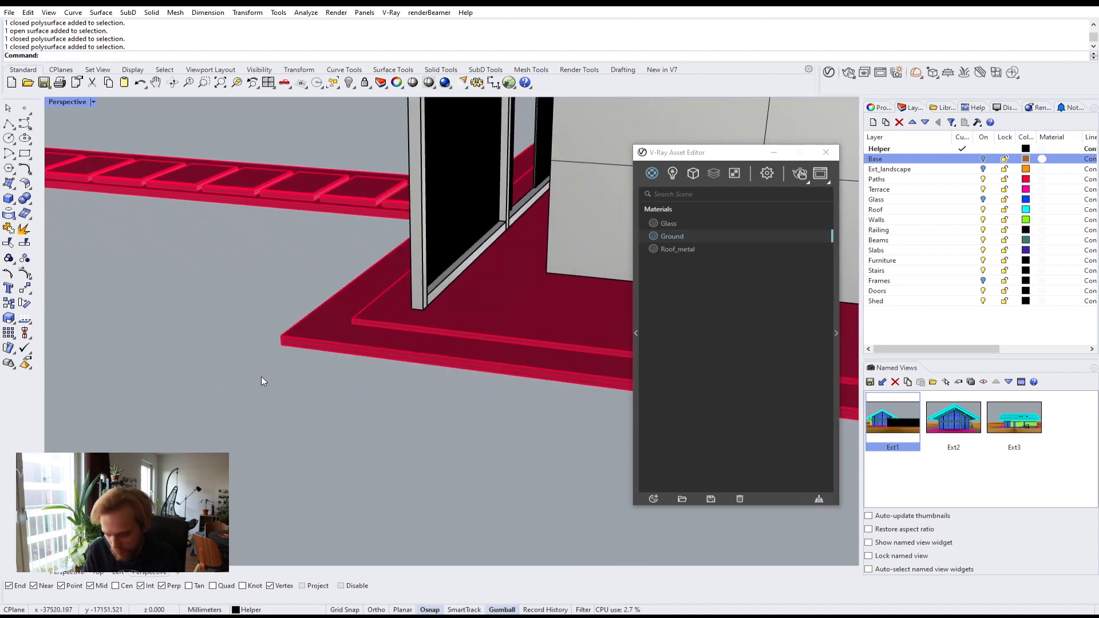
# Step: Measure the distance between the terrace edge and the path below with the Distance command
pyautogui.write('ist')
pyautogui.press('Return')
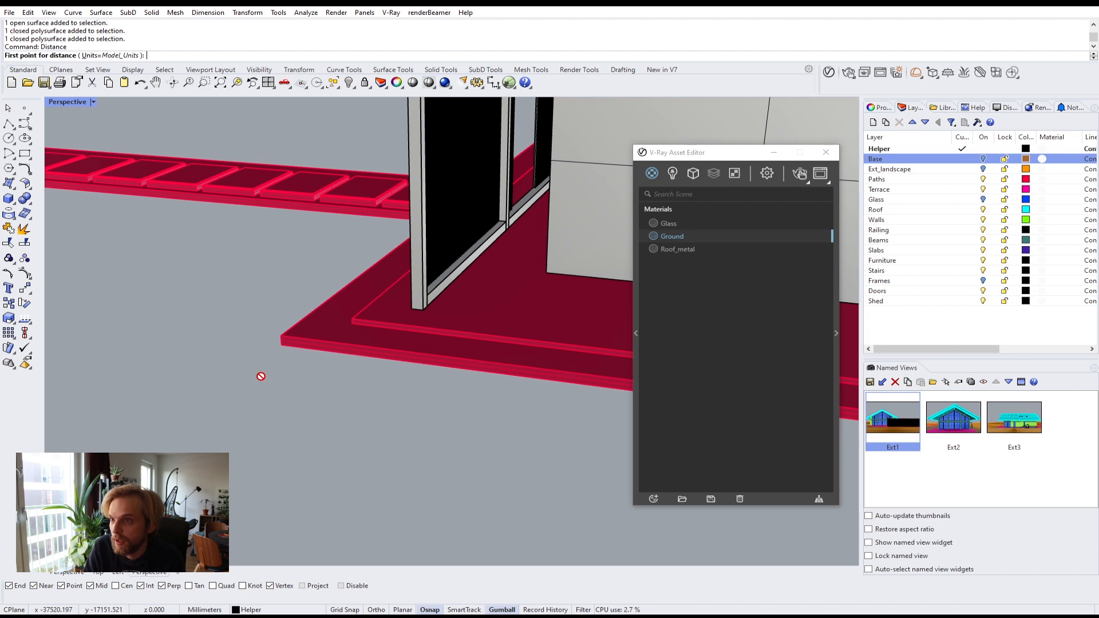
pyautogui.click(352, 325)
pyautogui.click(336, 342)
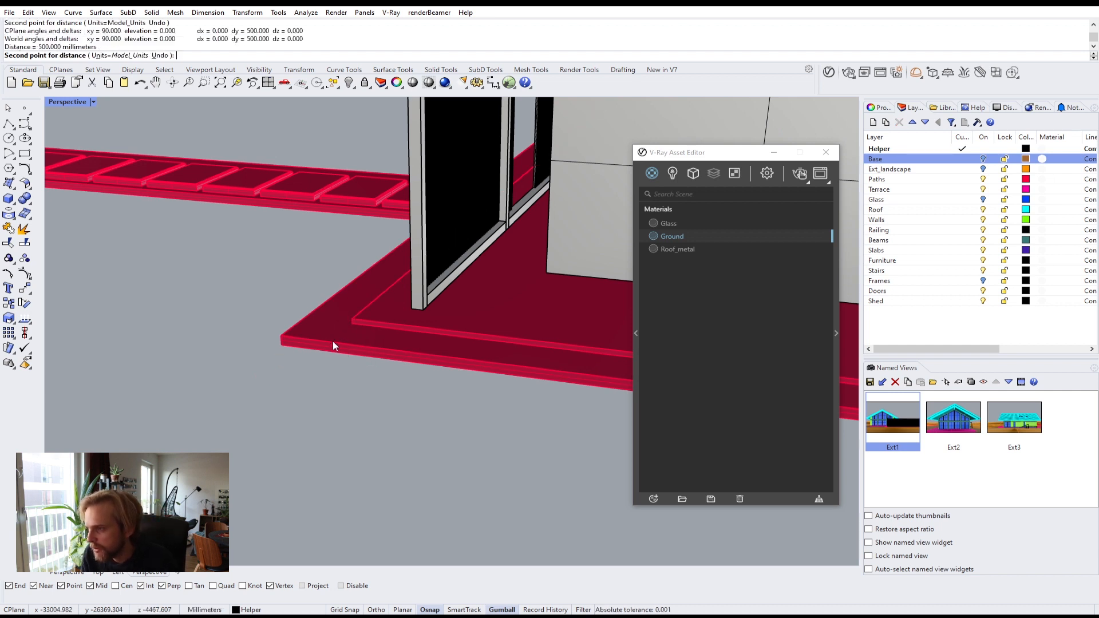
# Step: Select the path surfaces running from the shed
pyautogui.moveTo(351, 346); pyautogui.dragTo(390, 389, button='right')
pyautogui.click(445, 350)
pyautogui.keyDown('shift'); pyautogui.click(409, 352); pyautogui.keyUp('shift')
pyautogui.scroll(-6, 409, 352)
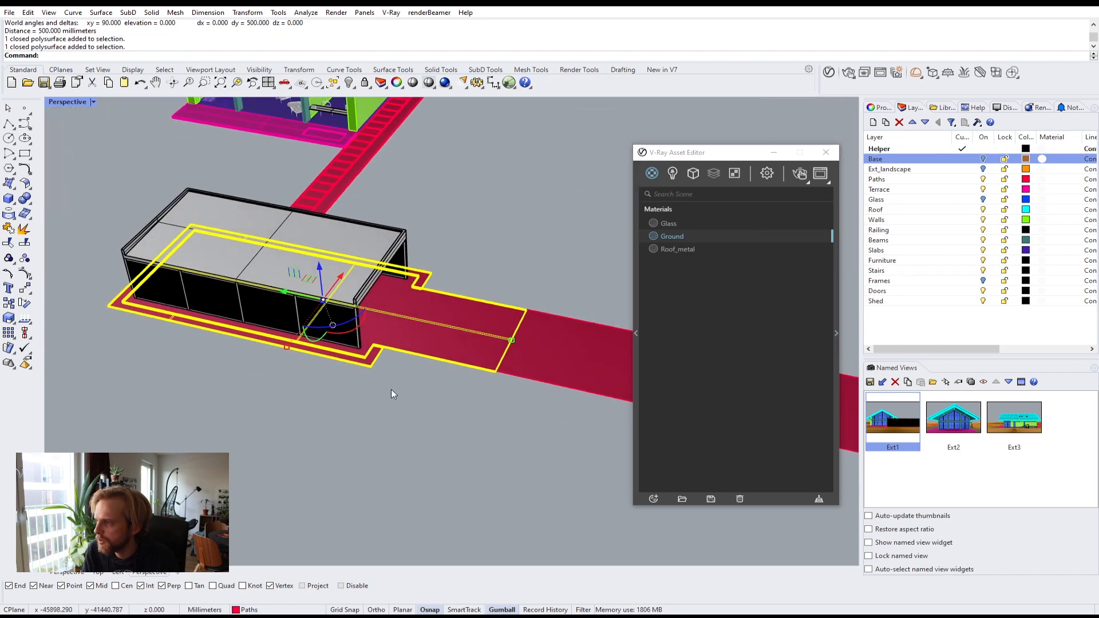
pyautogui.keyDown('shift'); pyautogui.click(534, 372); pyautogui.keyUp('shift')
pyautogui.keyDown('shift'); pyautogui.moveTo(515, 438); pyautogui.dragTo(359, 414, button='right'); pyautogui.keyUp('shift')
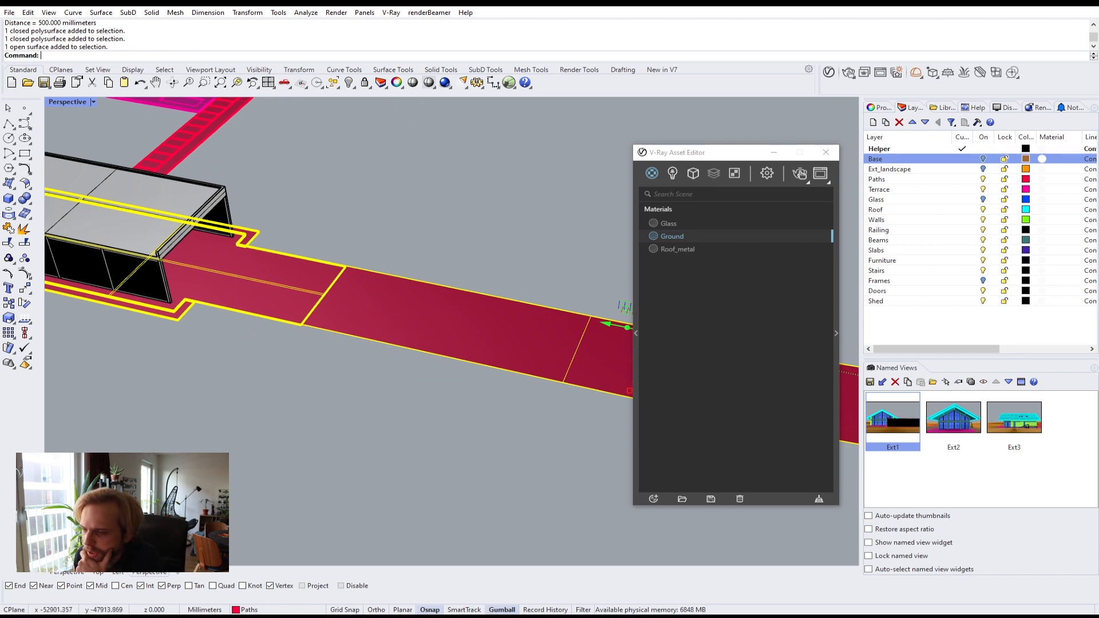
# Step: Browse the Jazminu46_3D project folder in File Explorer for a suitable texture image
pyautogui.hotkey('alt', 'Tab')
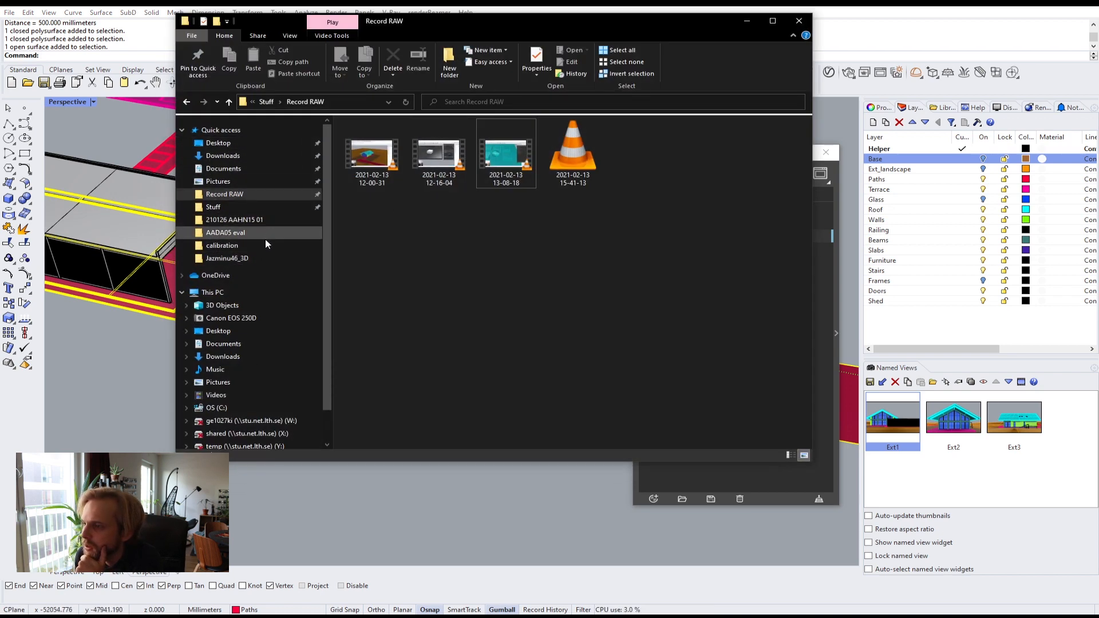
pyautogui.click(262, 260)
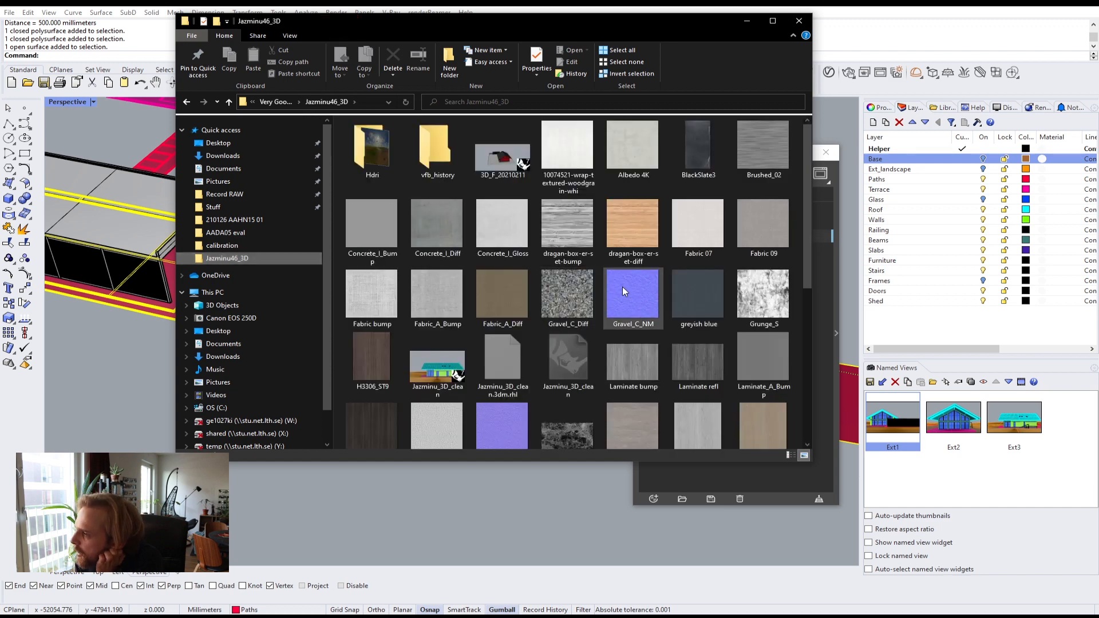
pyautogui.click(434, 231)
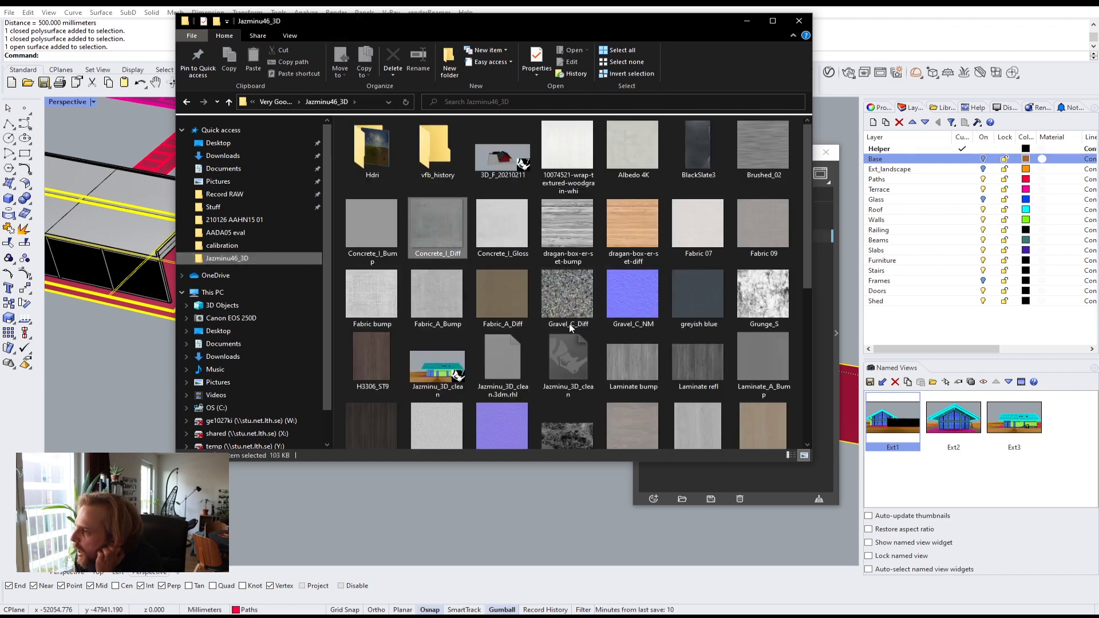
pyautogui.scroll(-5, 570, 327)
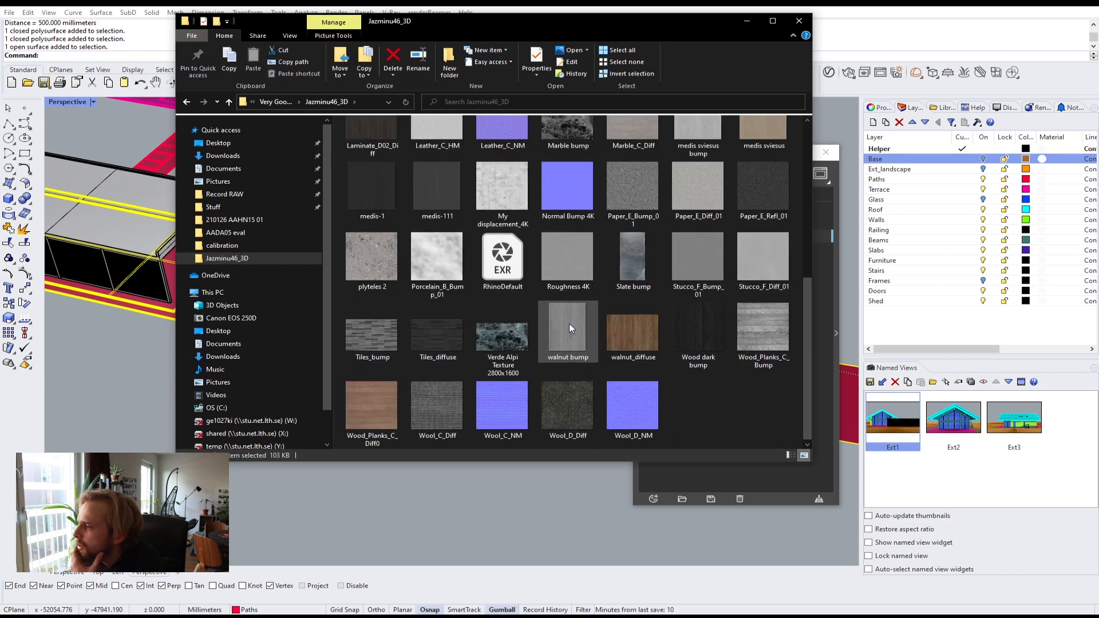
pyautogui.click(741, 417)
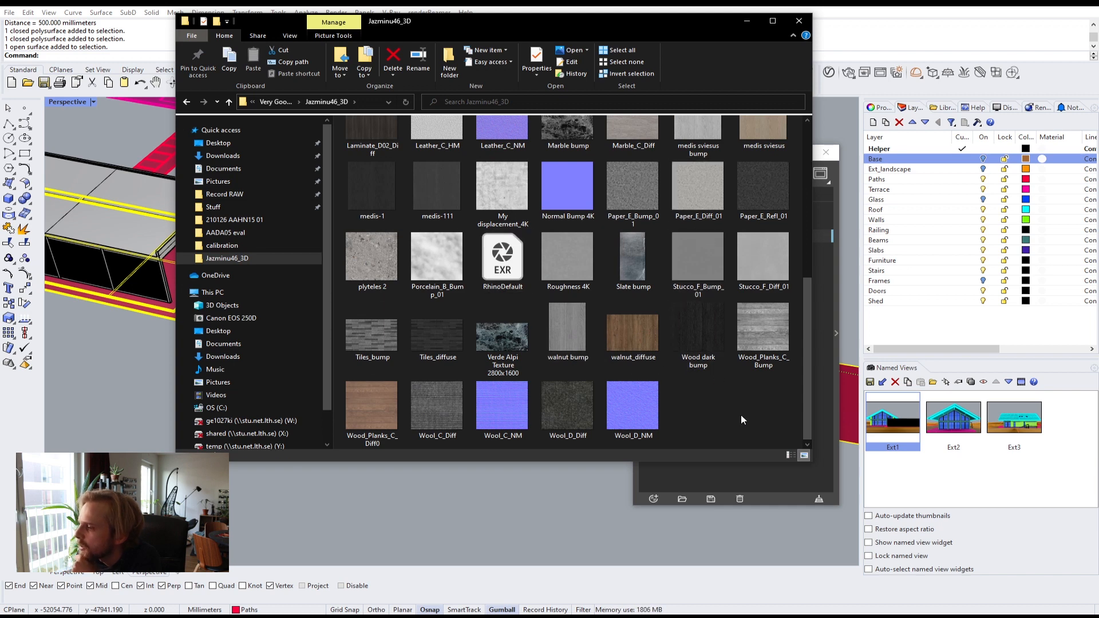
pyautogui.click(749, 21)
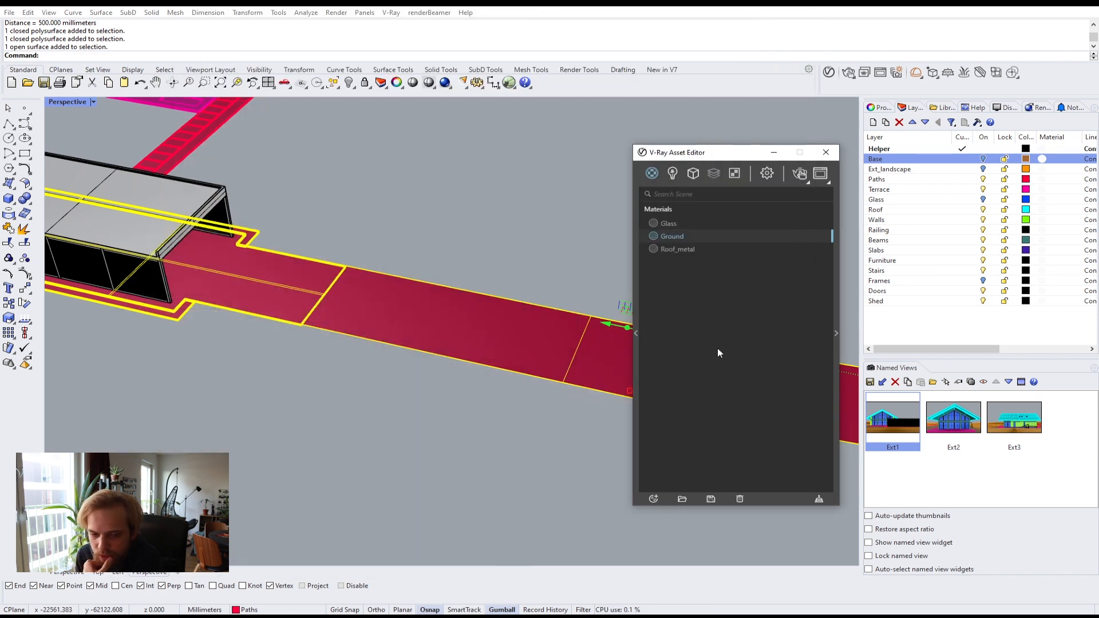
# Step: Browse the Concrete category of the V-Ray material library in the asset editor
pyautogui.click(635, 351)
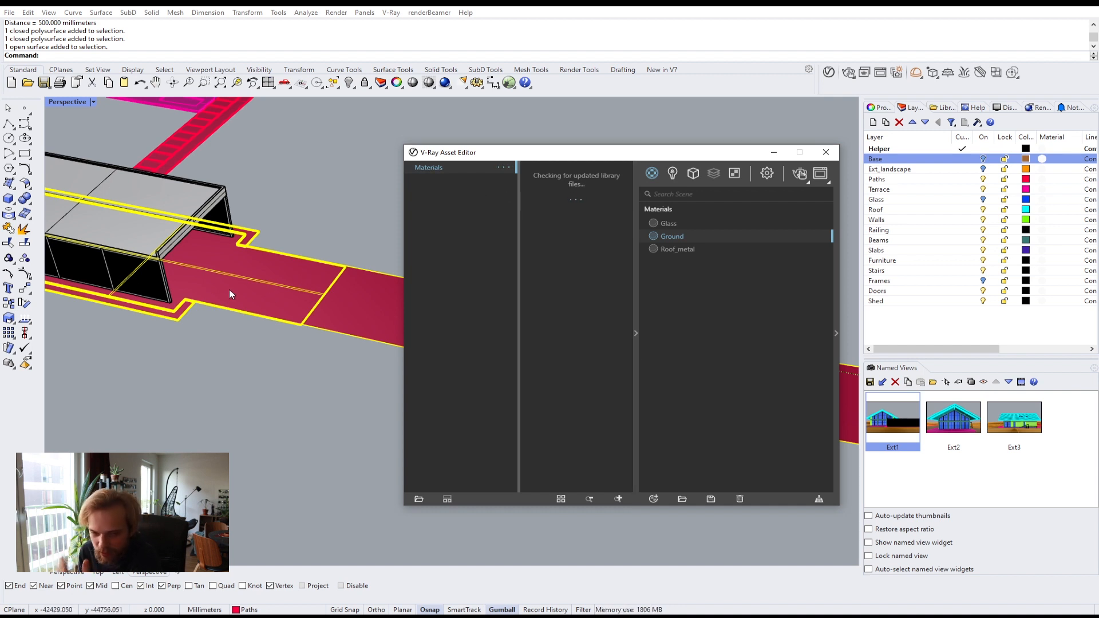
pyautogui.moveTo(541, 157); pyautogui.dragTo(441, 158)
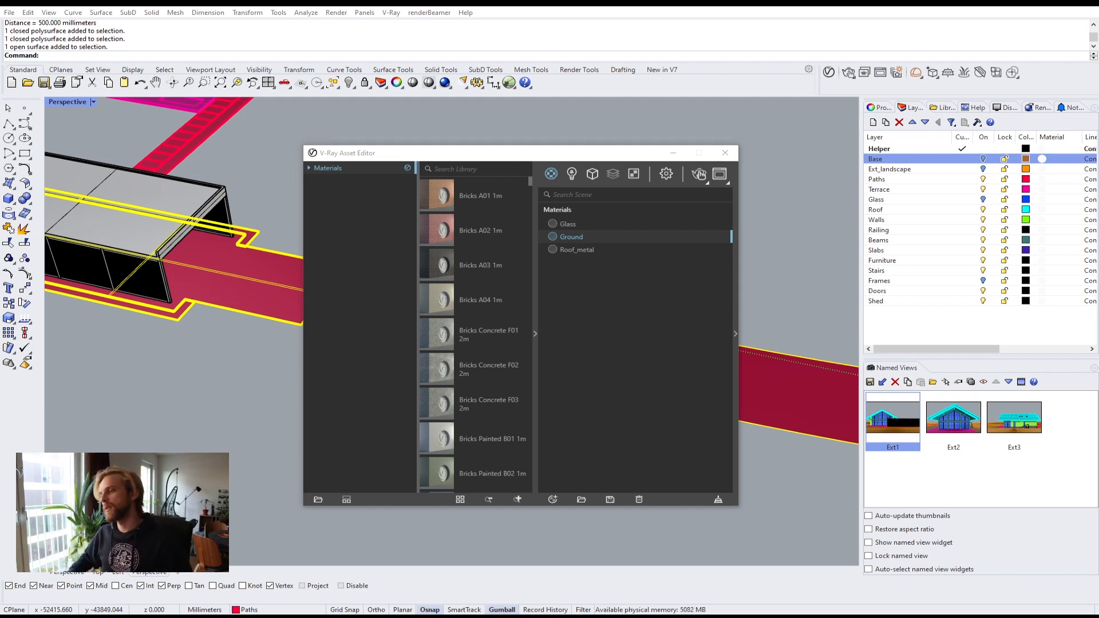
pyautogui.scroll(-5, 489, 367)
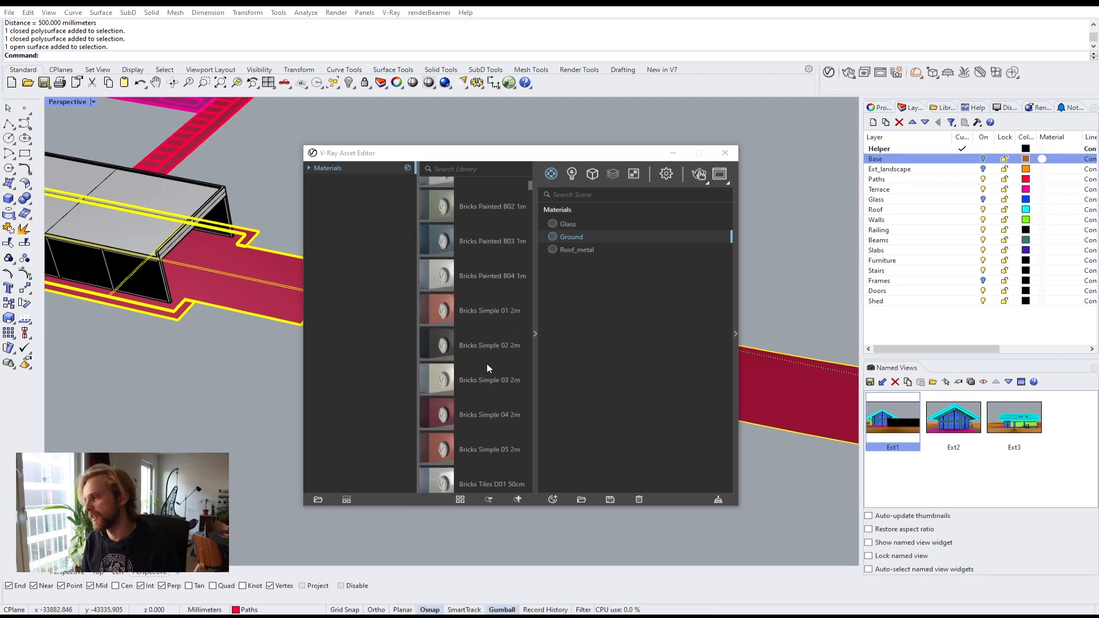
pyautogui.scroll(5, 486, 367)
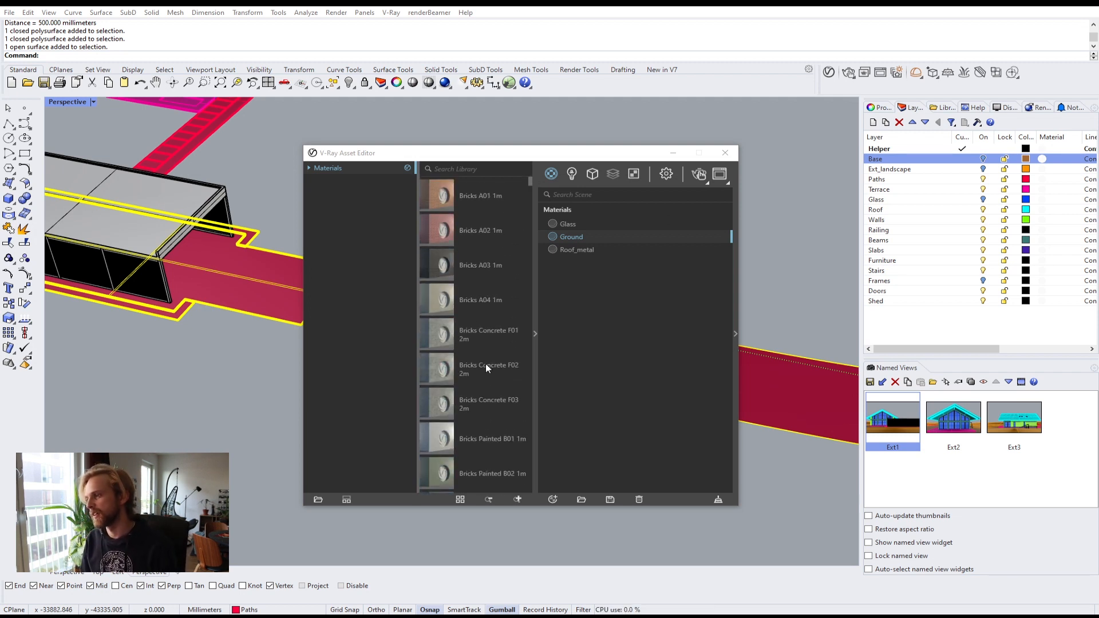
pyautogui.click(311, 169)
pyautogui.click(342, 219)
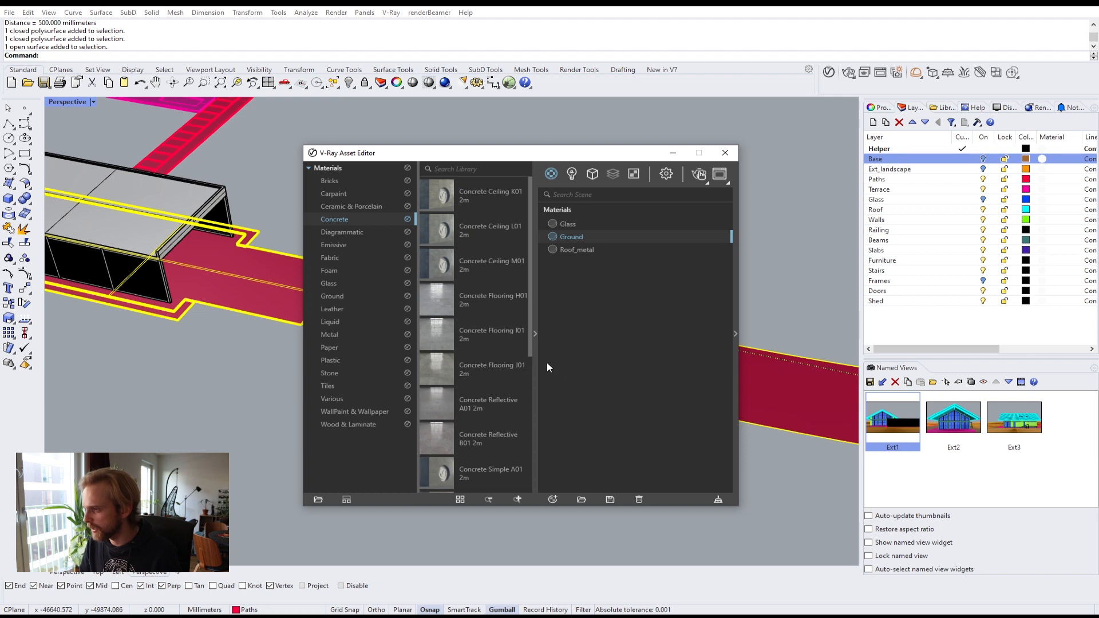
pyautogui.click(534, 348)
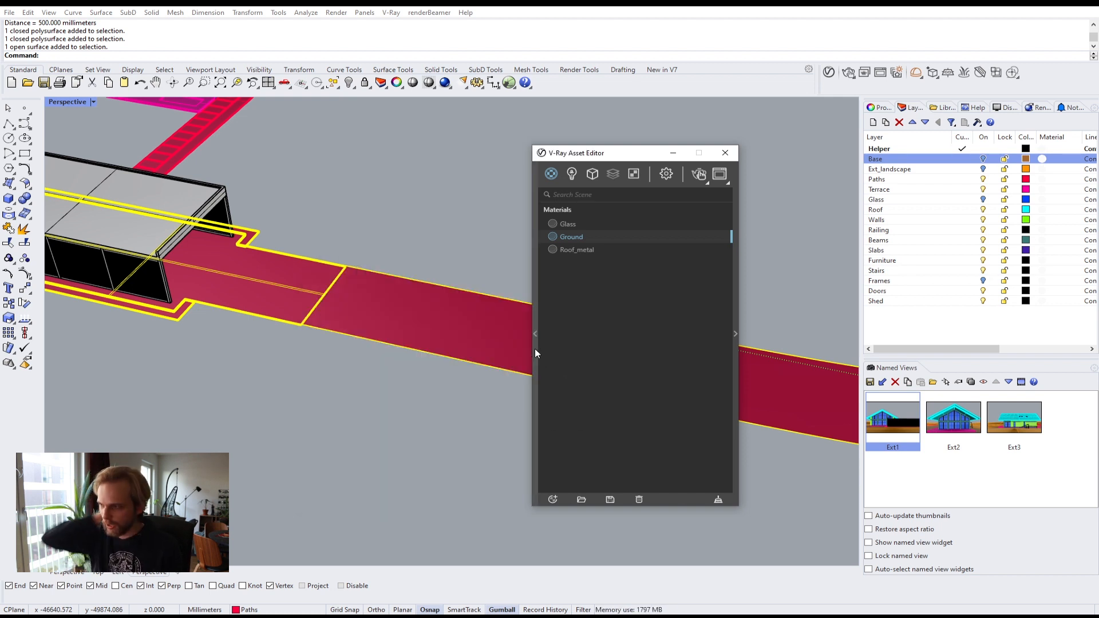
pyautogui.click(284, 425)
pyautogui.moveTo(303, 357); pyautogui.dragTo(349, 368, button='right')
pyautogui.scroll(3, 349, 368)
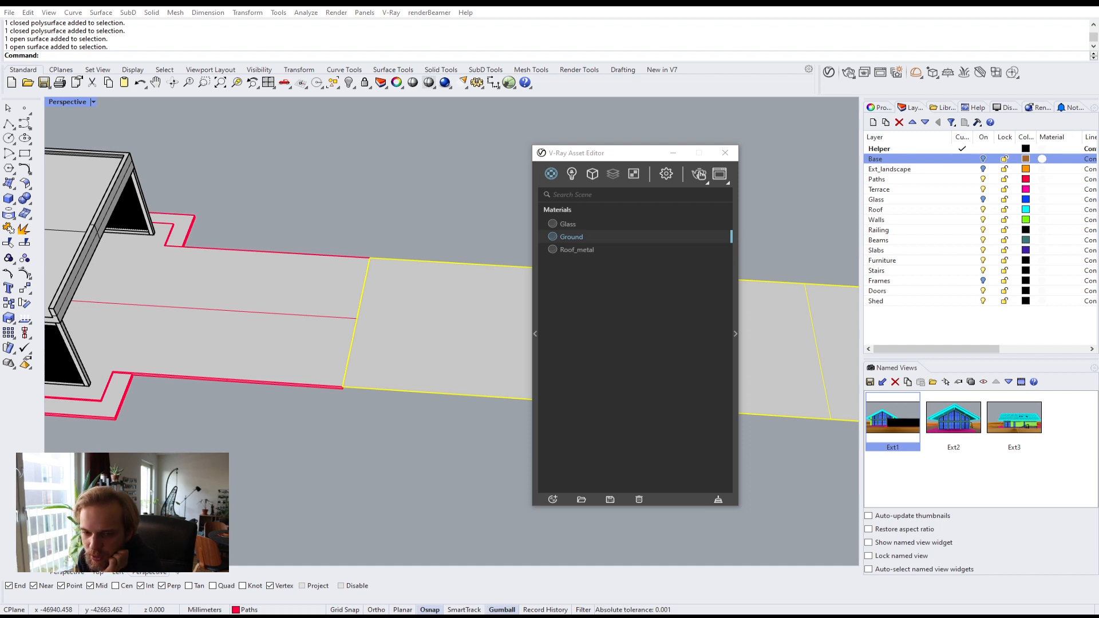
# Step: Switch to the web browser and search Google for concrete tiling texture
pyautogui.moveTo(630, 0); pyautogui.dragTo(583, 8)
pyautogui.write('goo')
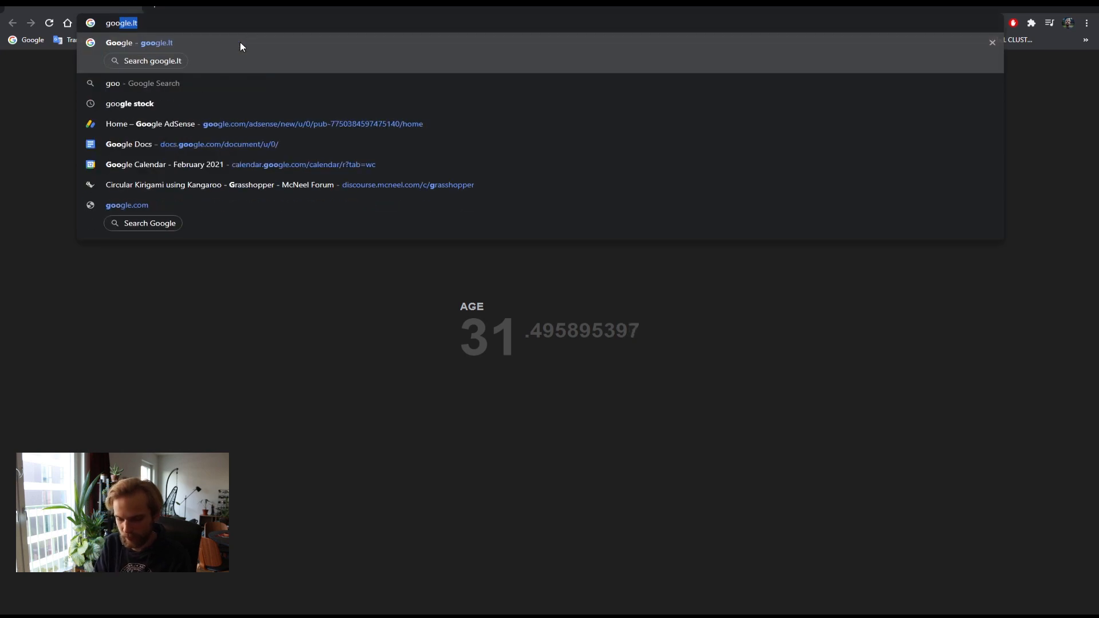
pyautogui.press('BackSpace')
pyautogui.press('BackSpace')
pyautogui.press('BackSpace')
pyautogui.press('BackSpace')
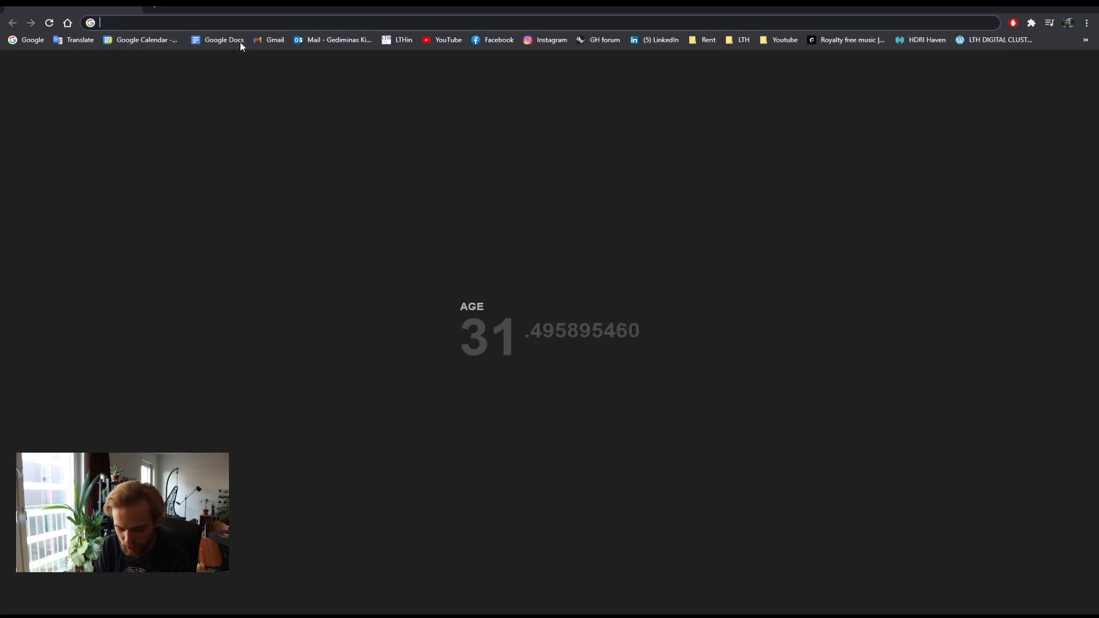
pyautogui.write('con')
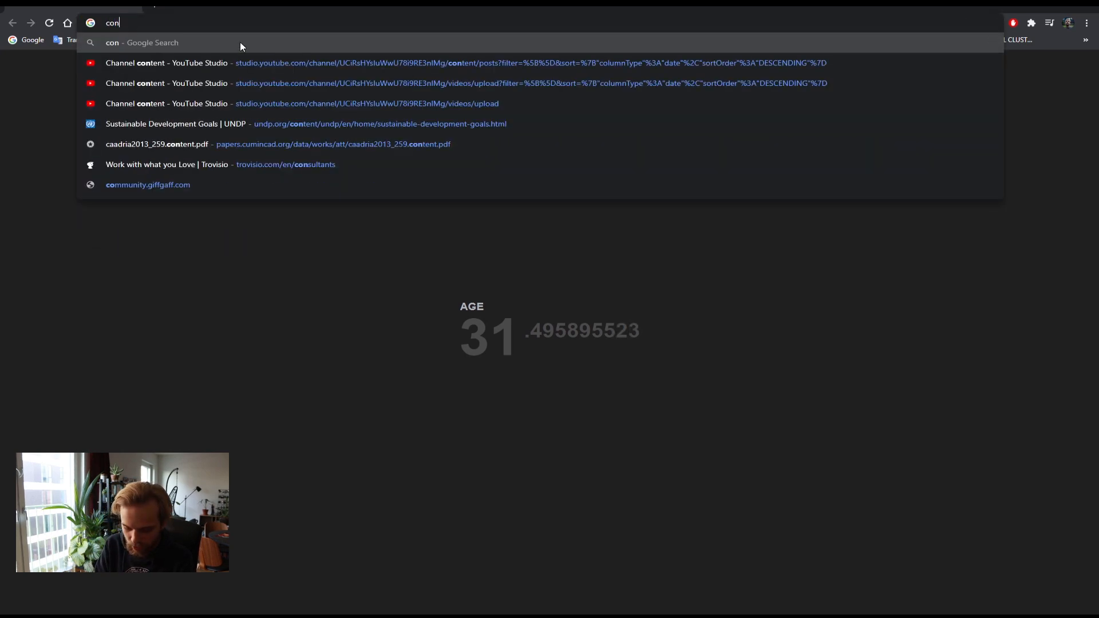
pyautogui.write('crete tilin')
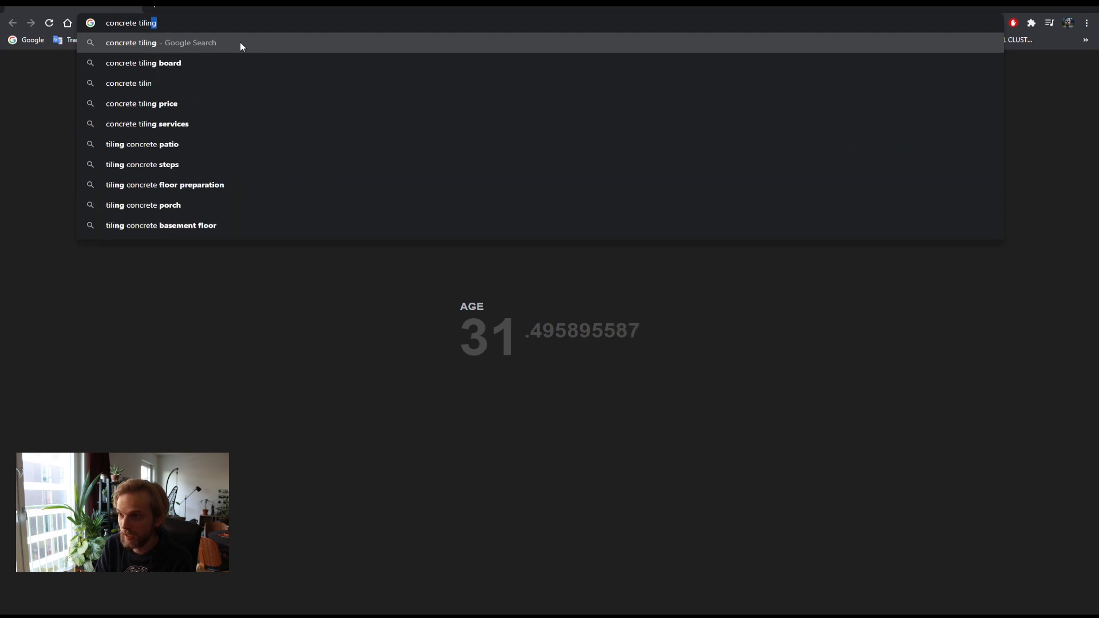
pyautogui.write('g texture')
pyautogui.press('Return')
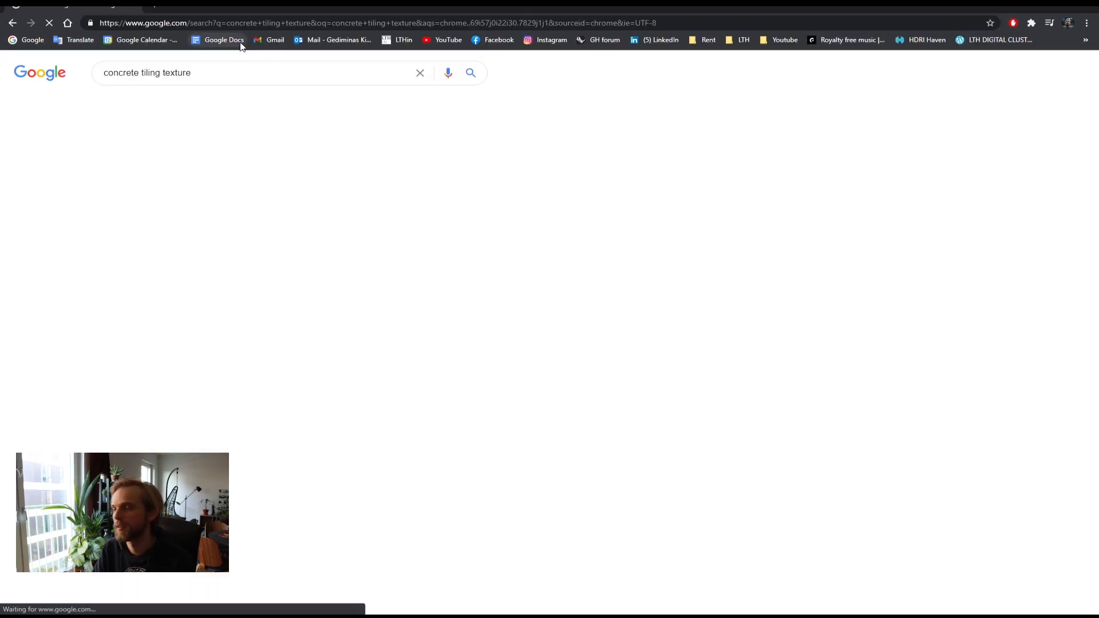
# Step: Browse the image results for a seamless tiled concrete texture
pyautogui.click(159, 103)
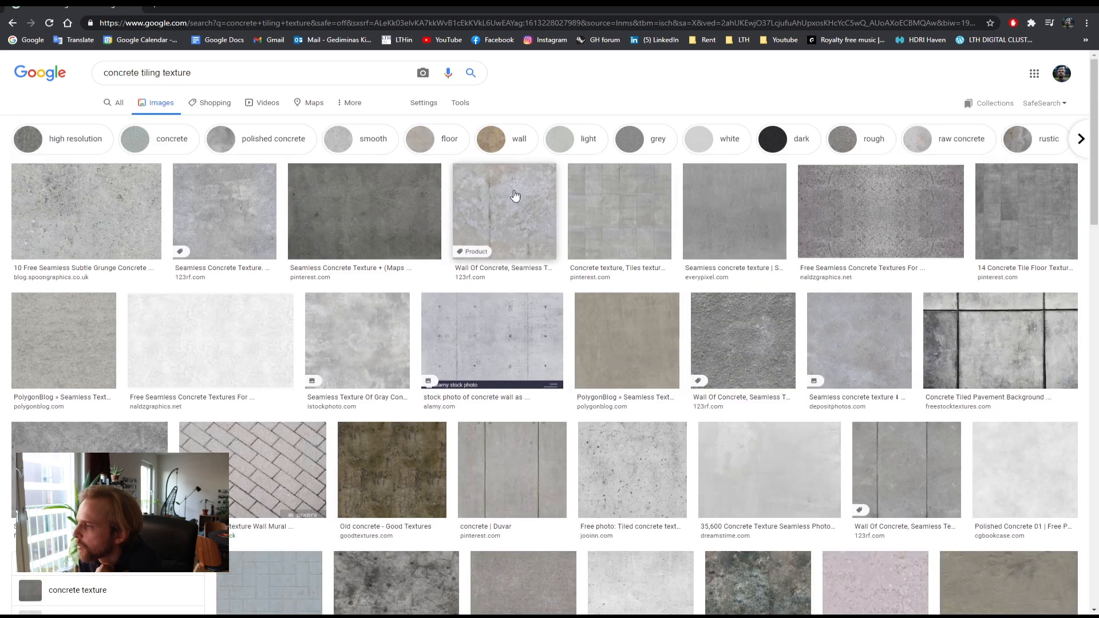
pyautogui.click(604, 204)
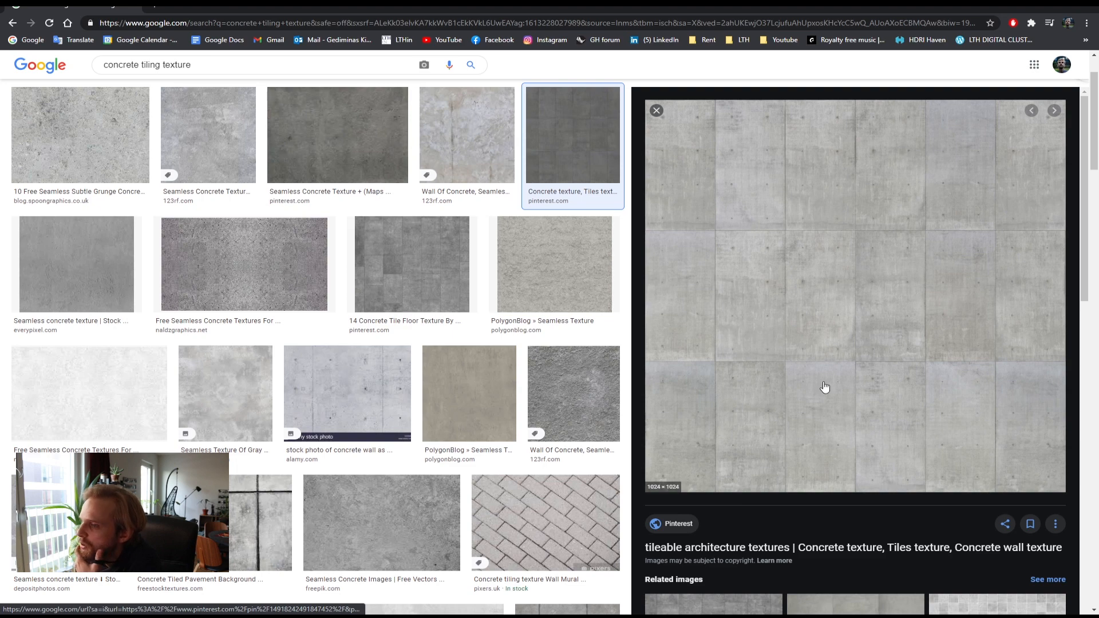
pyautogui.click(395, 272)
pyautogui.scroll(-6, 525, 402)
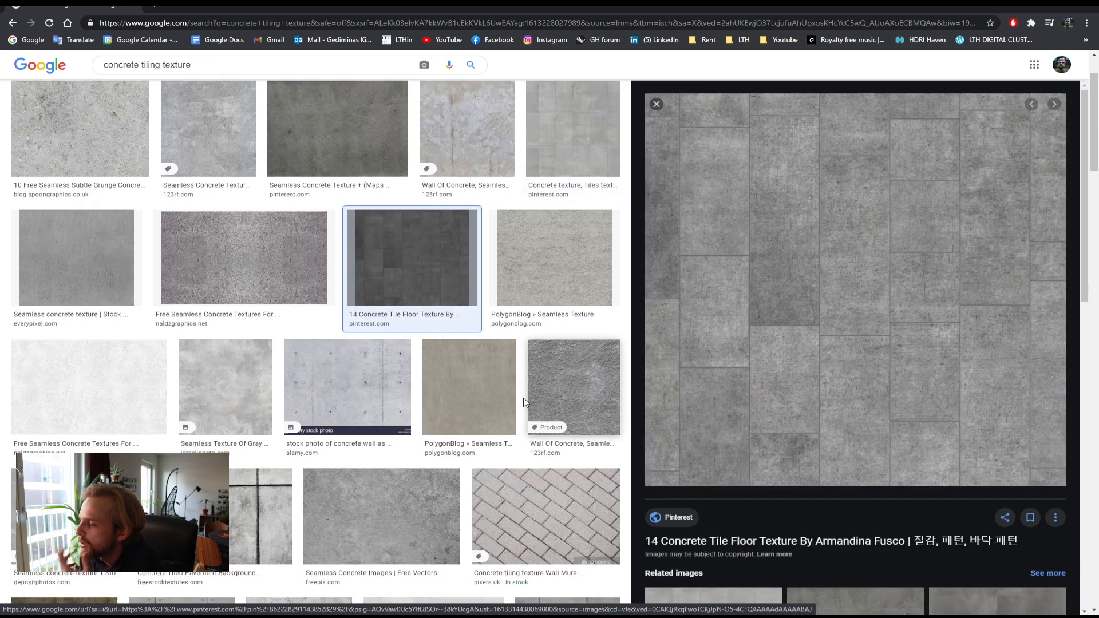
pyautogui.scroll(-3, 525, 402)
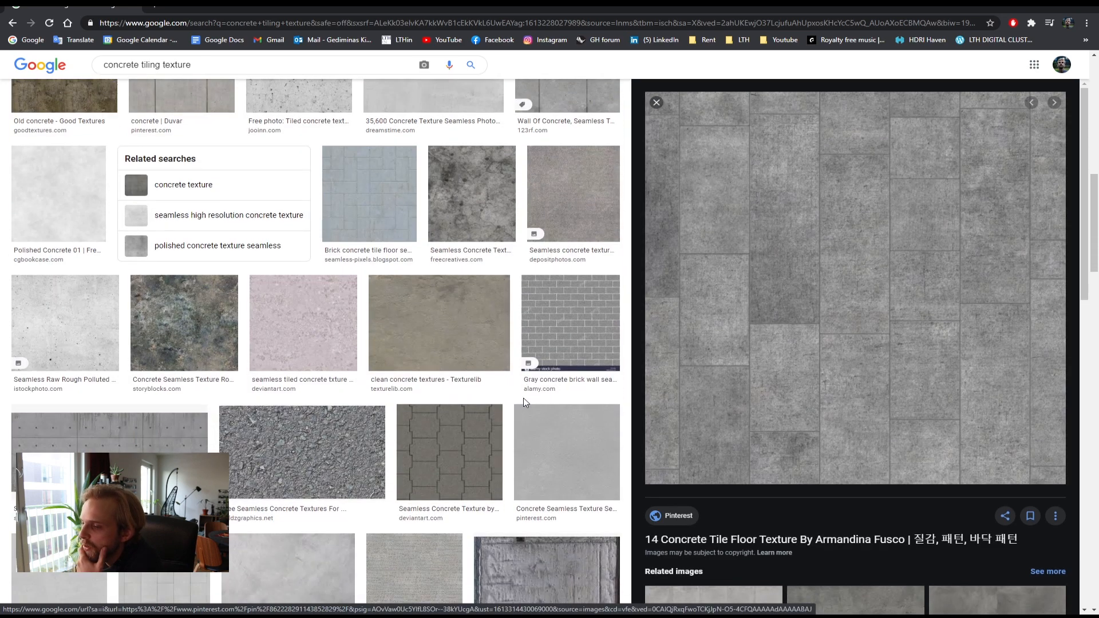
pyautogui.scroll(-4, 523, 401)
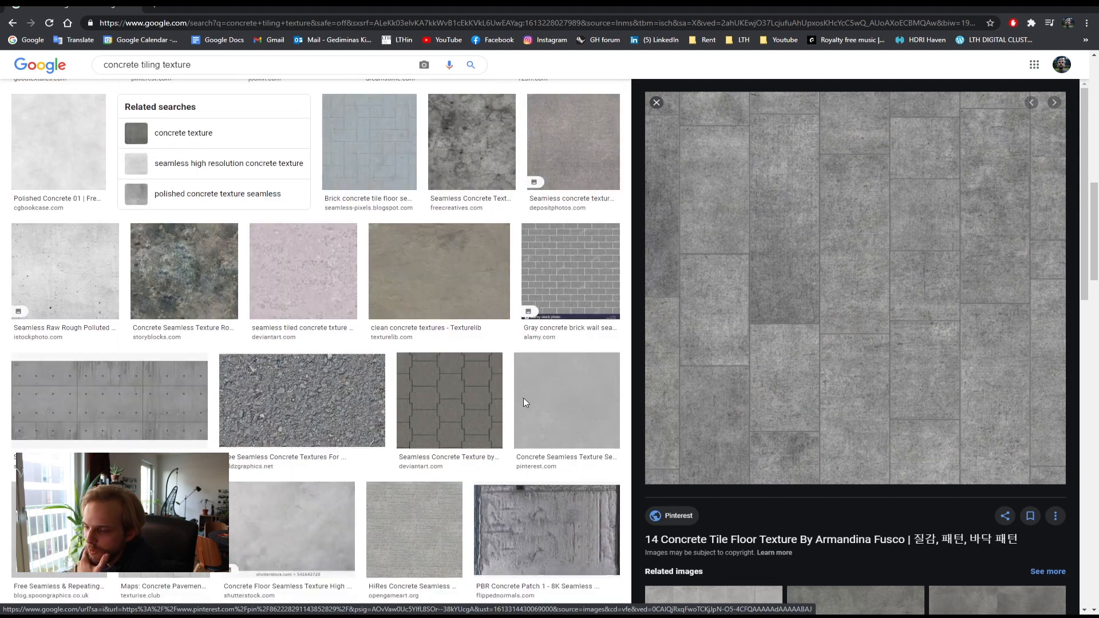
pyautogui.click(141, 311)
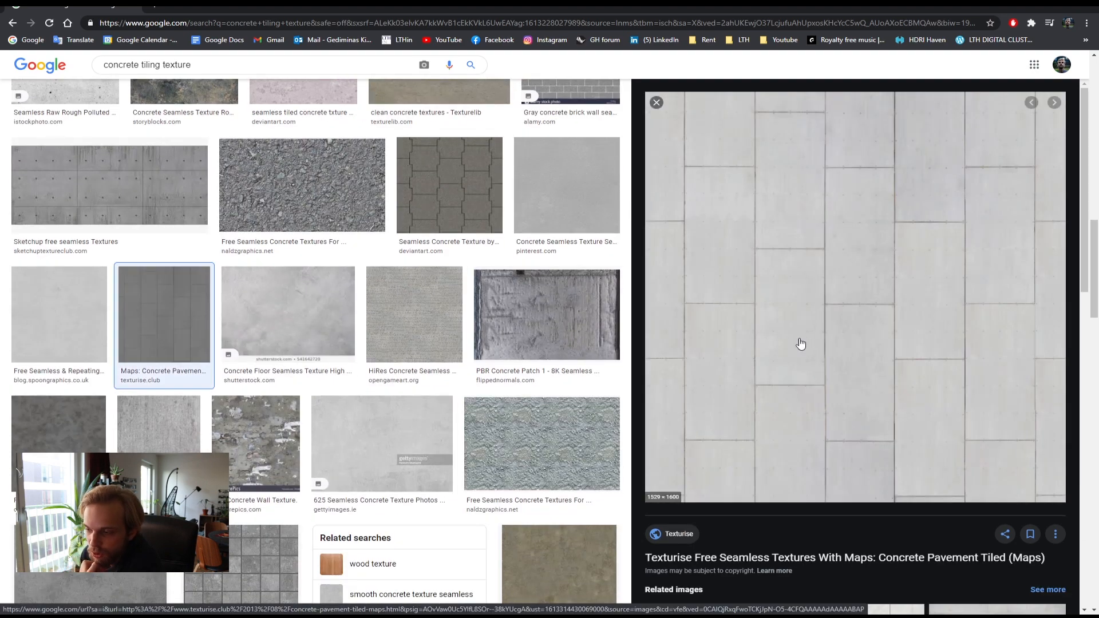
pyautogui.scroll(10, 321, 355)
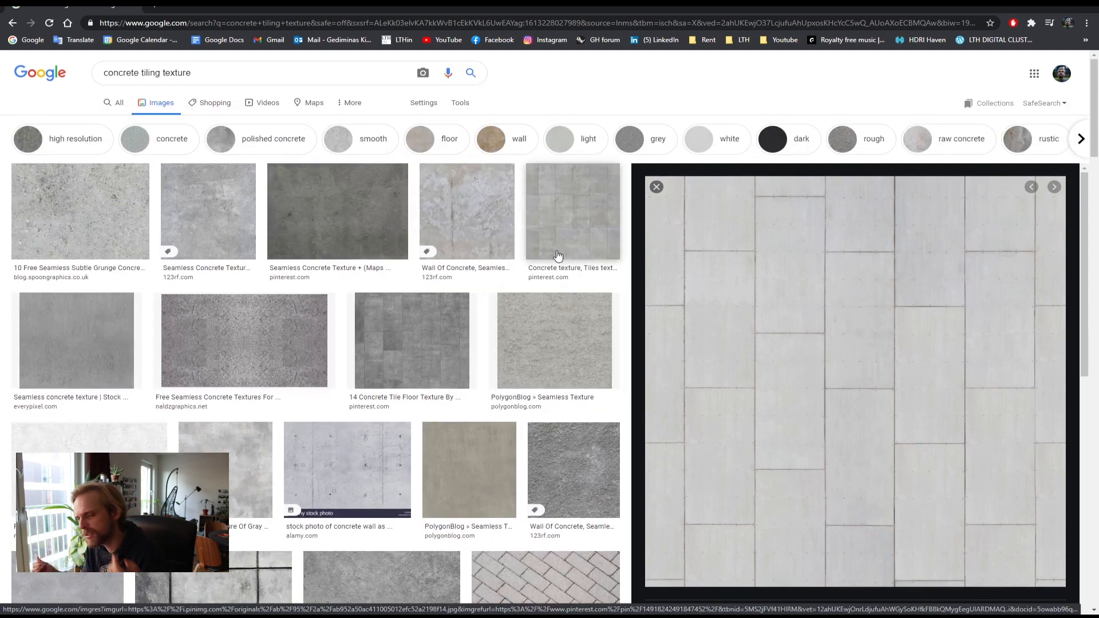
# Step: Open the textures.com website
pyautogui.click(258, 26)
pyautogui.write('texture')
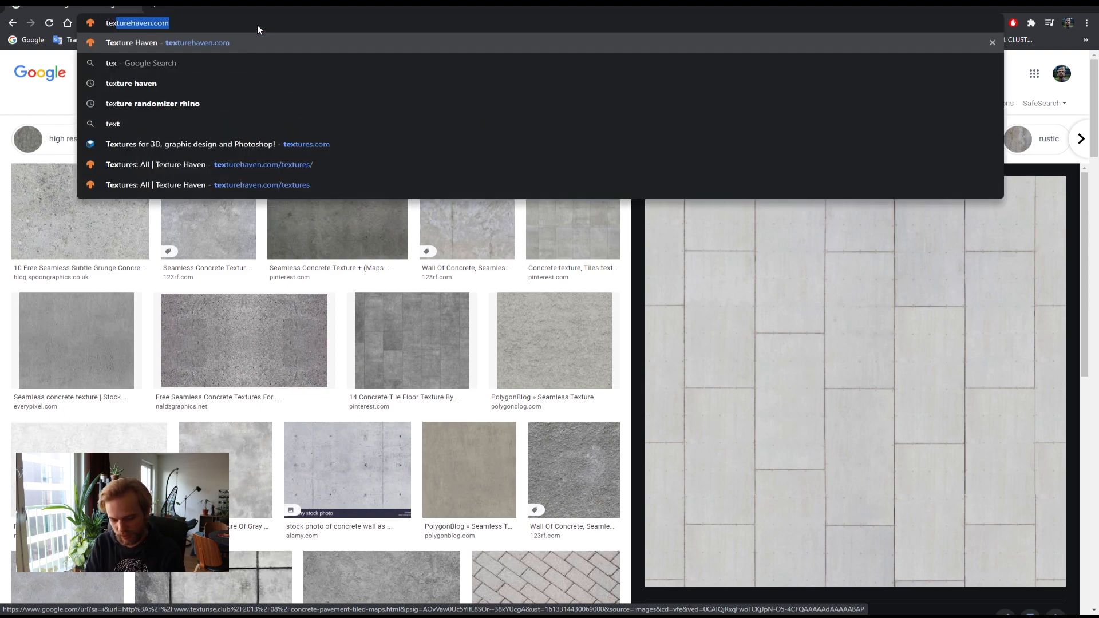
pyautogui.write('s.')
pyautogui.press('Return')
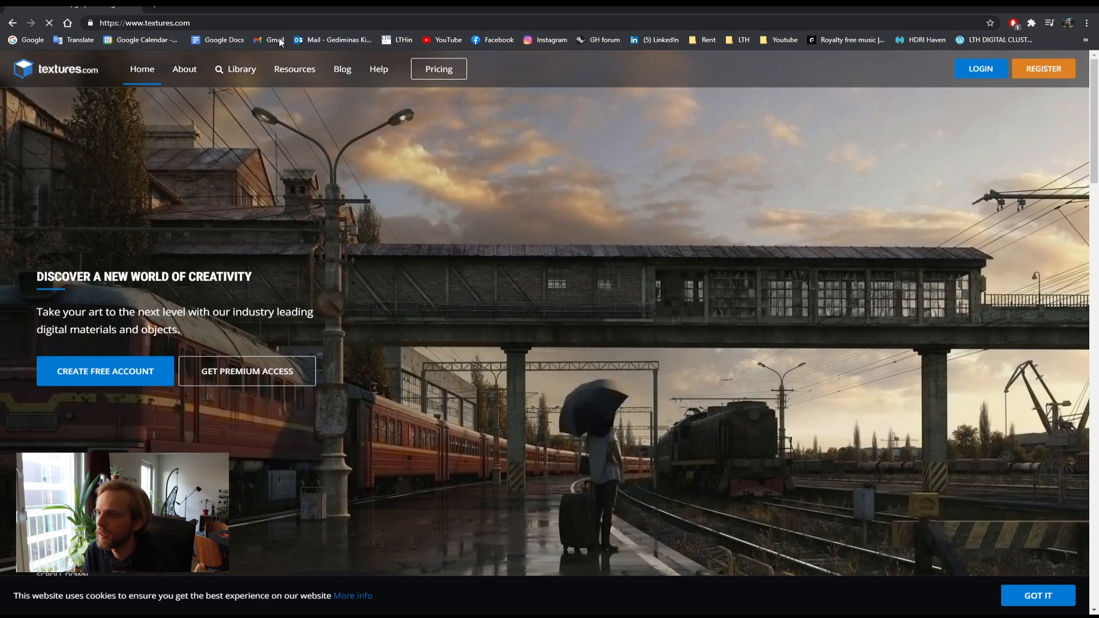
# Step: Search the textures.com library for concrete tiling and preview a seamless concrete plate texture
pyautogui.click(238, 75)
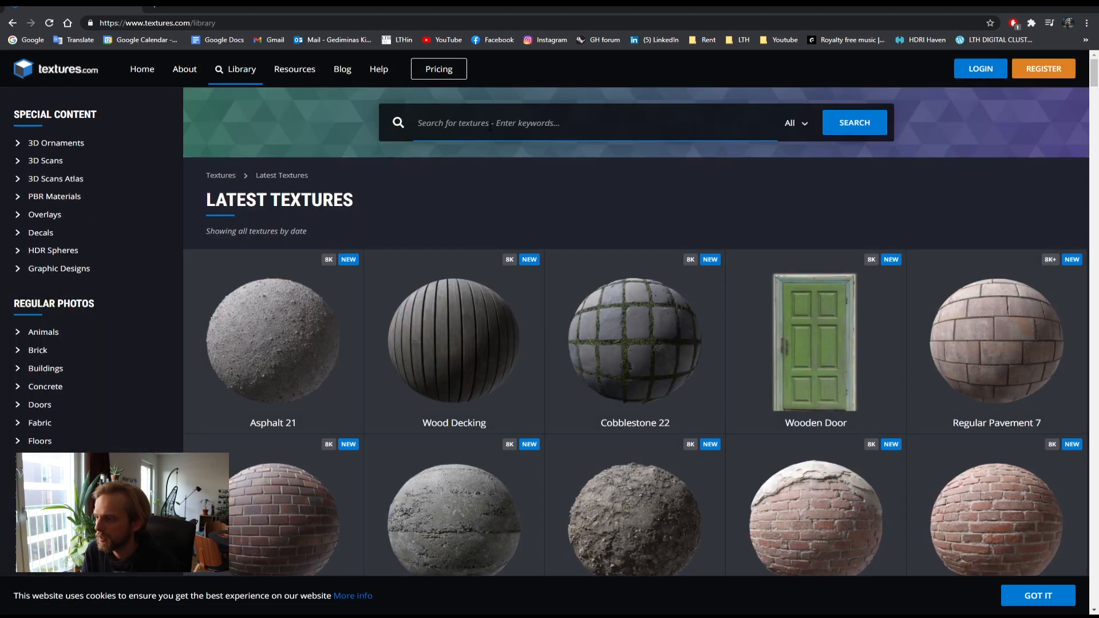
pyautogui.write('concrete')
pyautogui.press('Return')
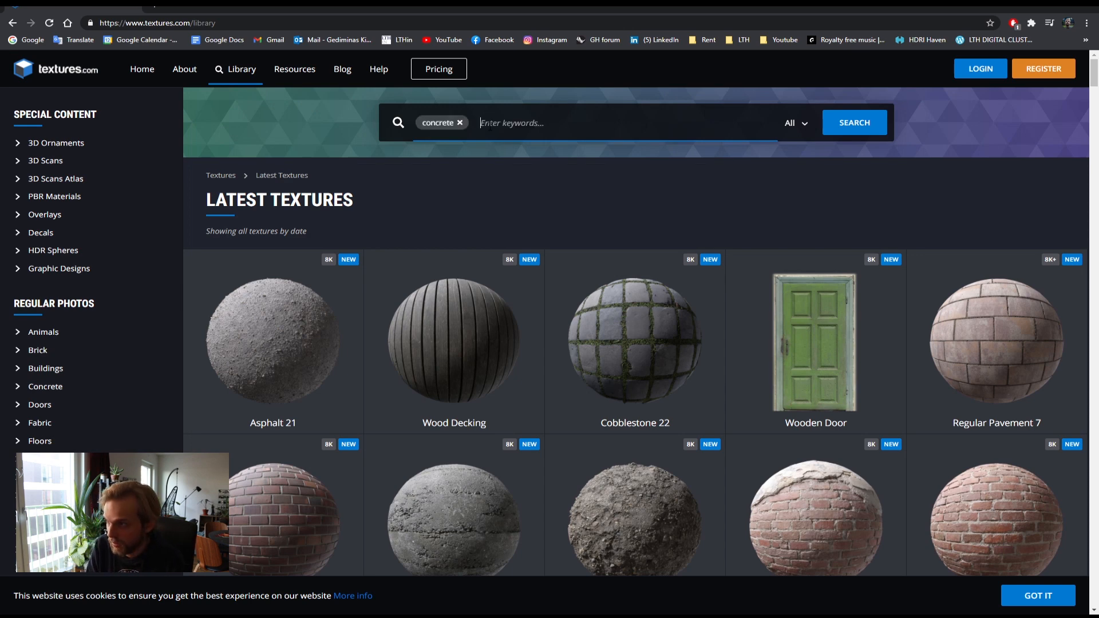
pyautogui.write('tiling')
pyautogui.press('Return')
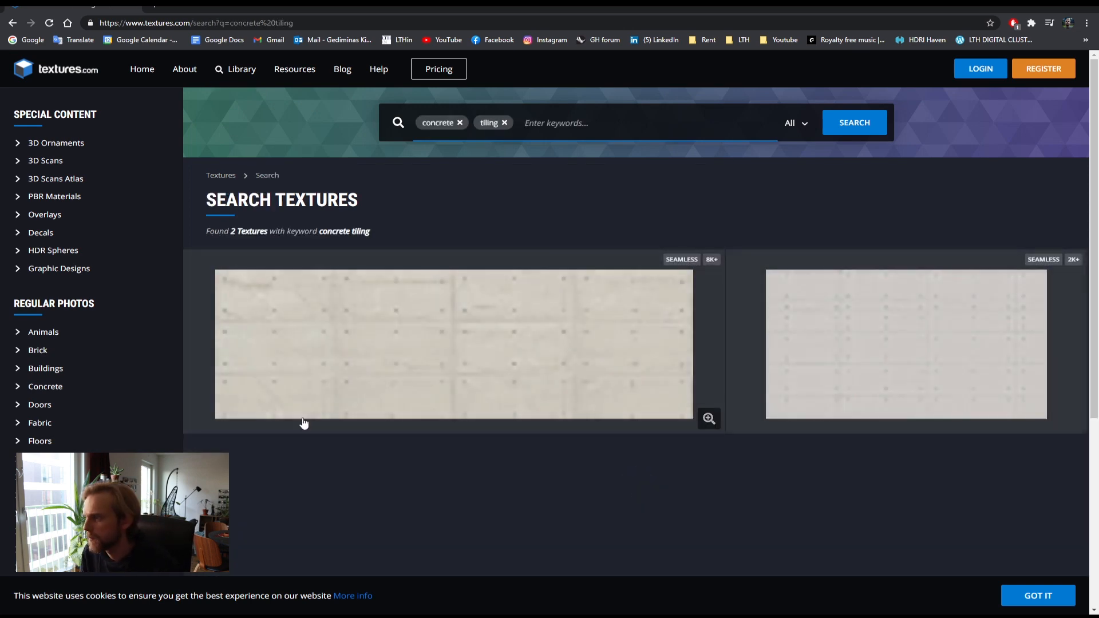
pyautogui.click(904, 359)
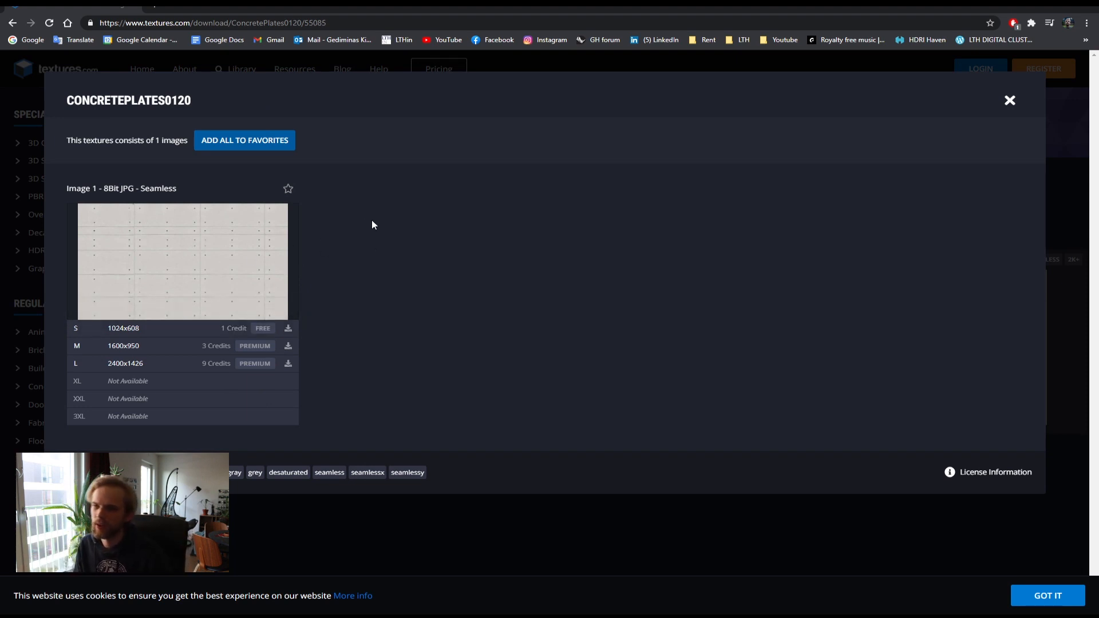
pyautogui.click(1010, 100)
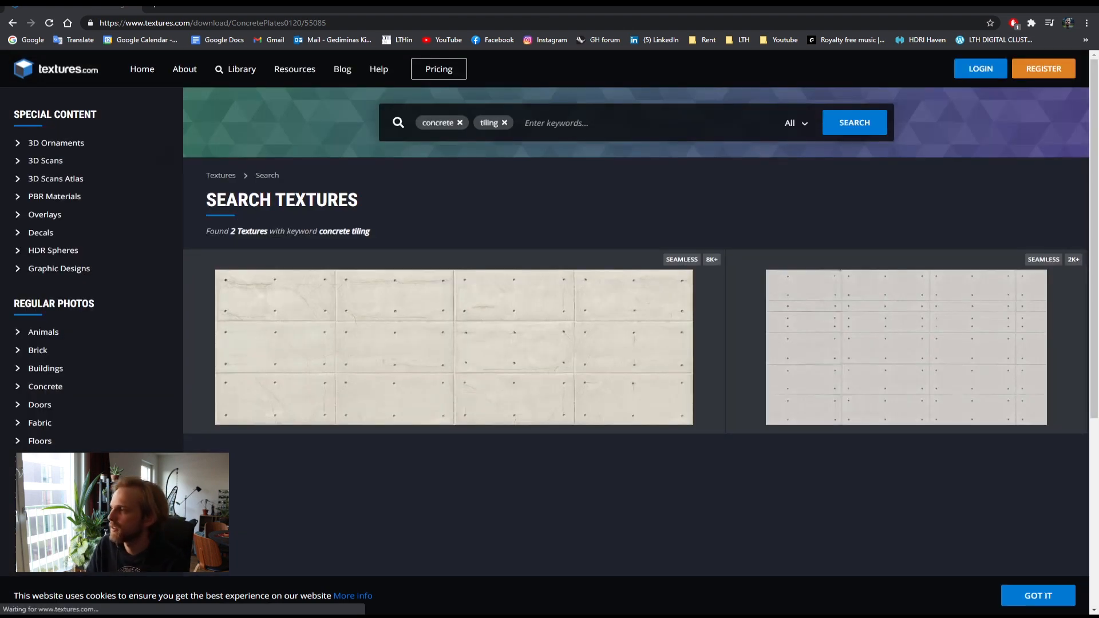
# Step: Open the Texture Haven website and go to its textures catalogue
pyautogui.click(448, 25)
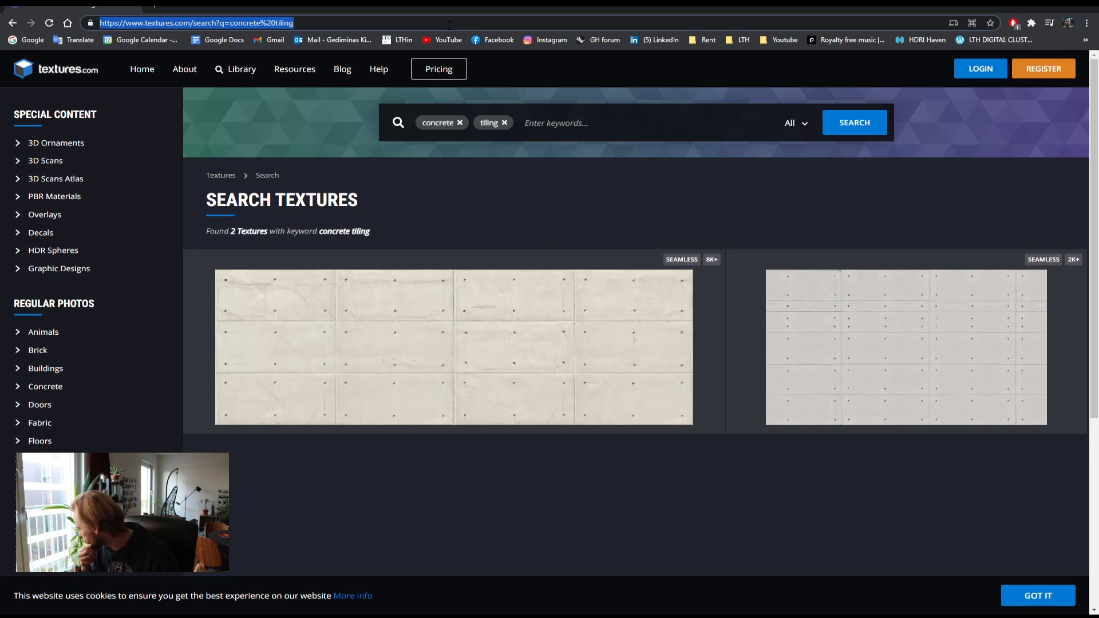
pyautogui.write('textureha')
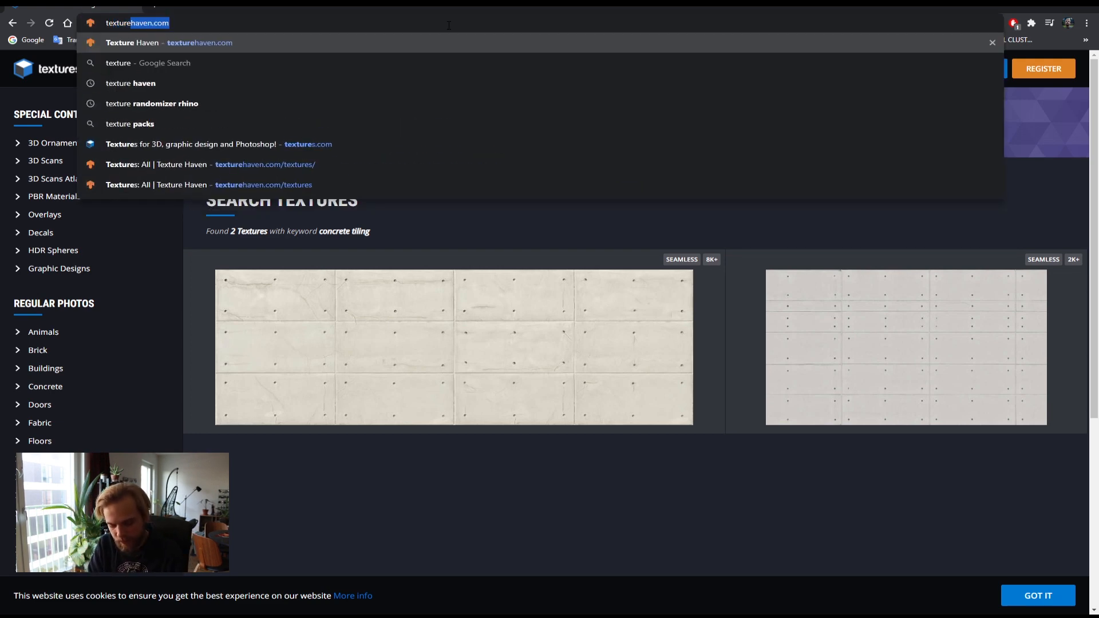
pyautogui.write('ven')
pyautogui.press('Return')
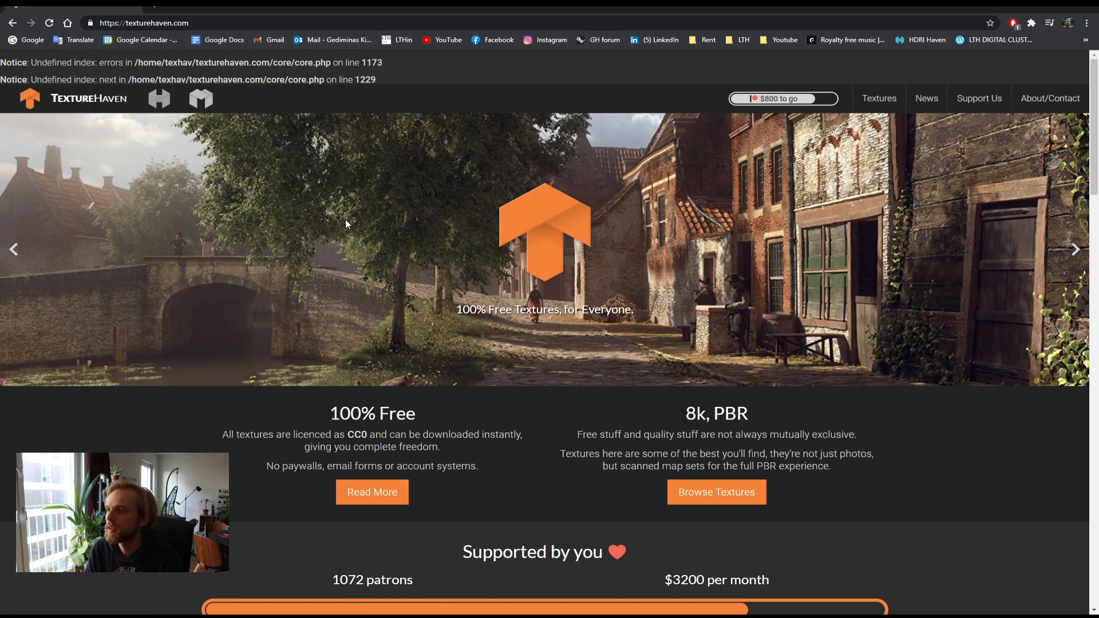
pyautogui.moveTo(153, 74); pyautogui.dragTo(323, 141)
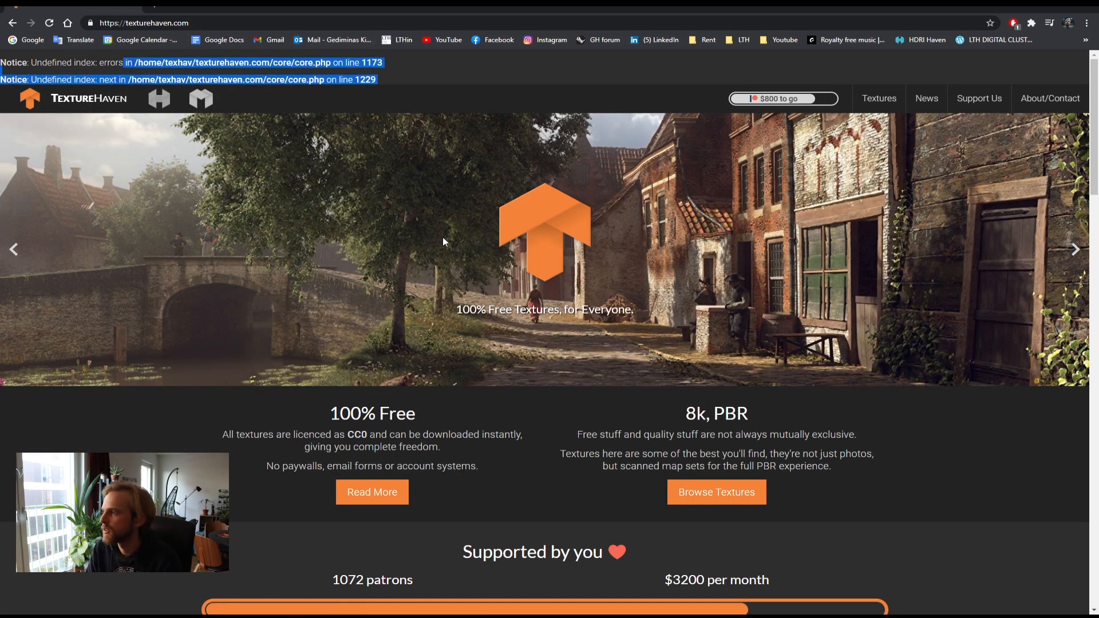
pyautogui.click(548, 71)
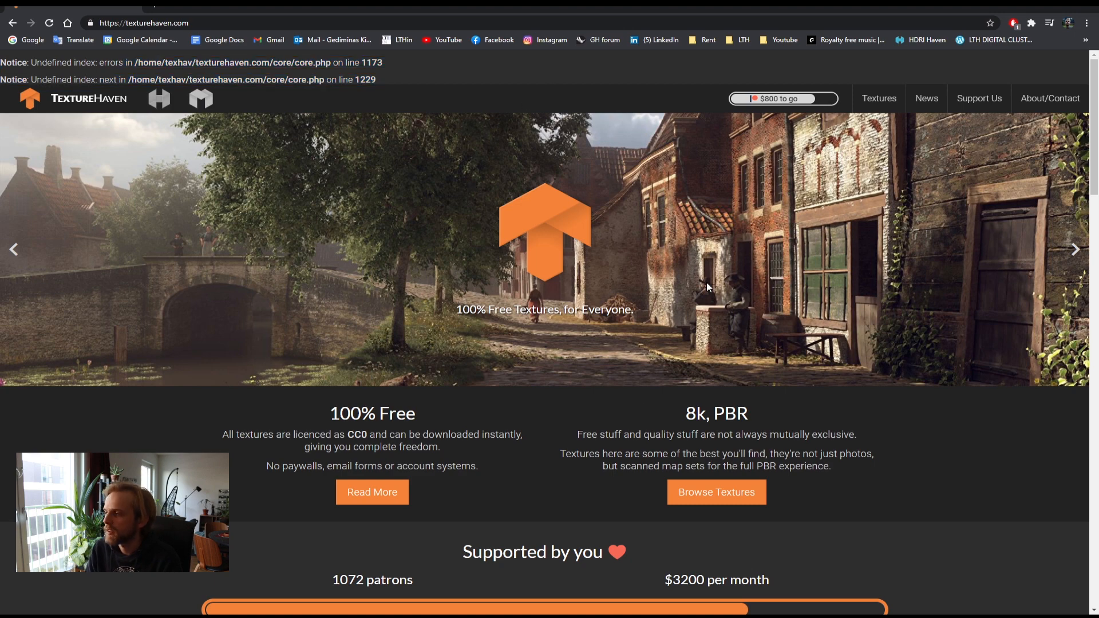
pyautogui.click(879, 98)
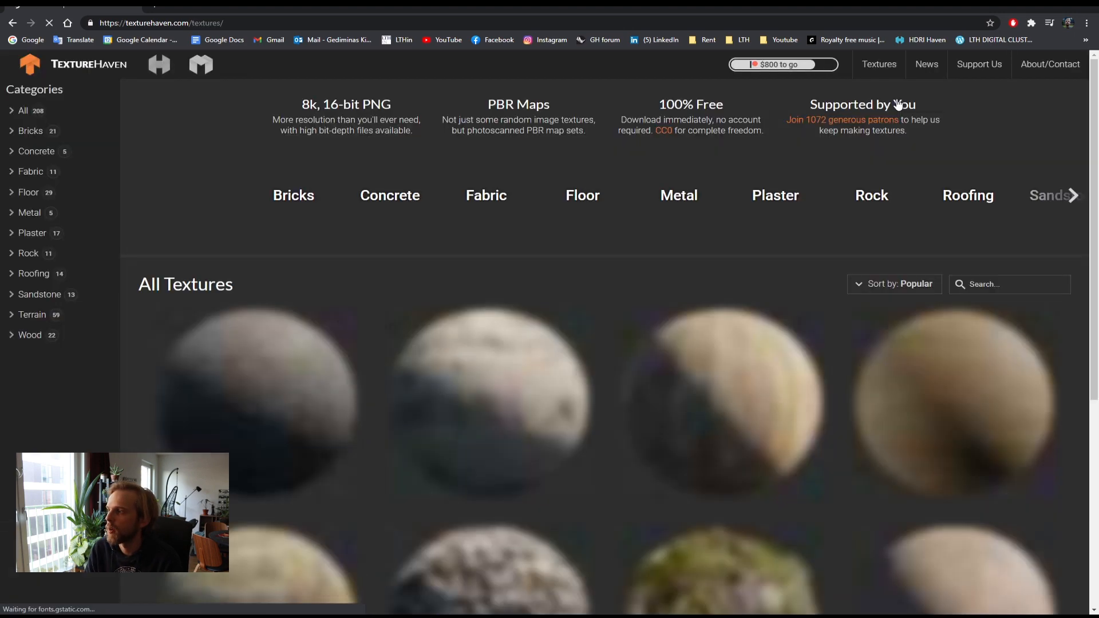
# Step: Browse the Texture Haven catalogue for a suitable paving or concrete texture
pyautogui.scroll(-5, 573, 464)
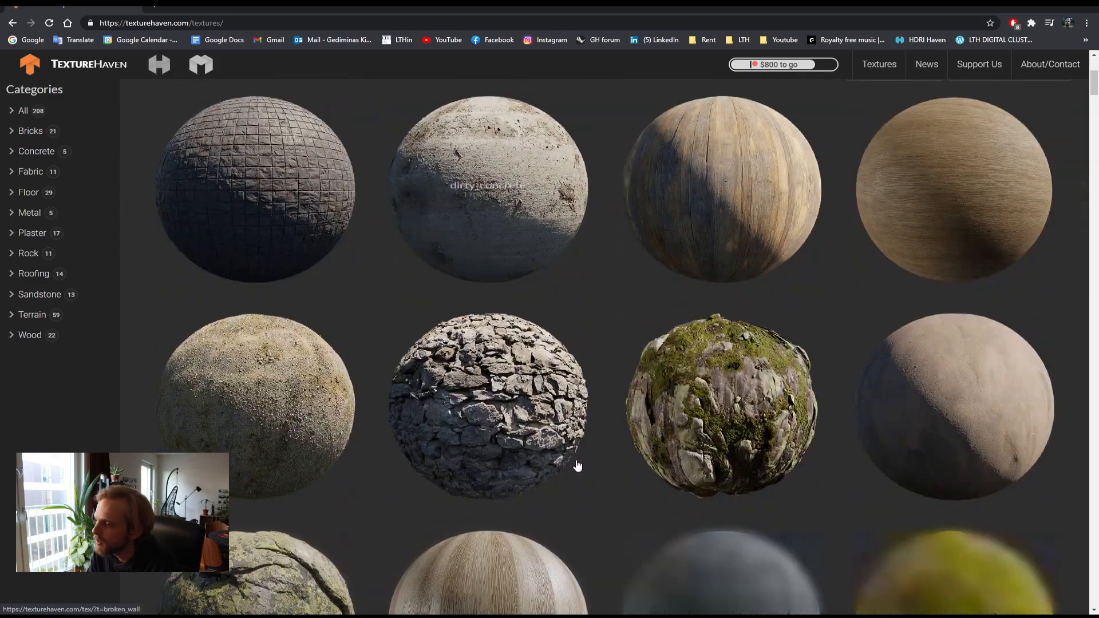
pyautogui.scroll(-5, 561, 435)
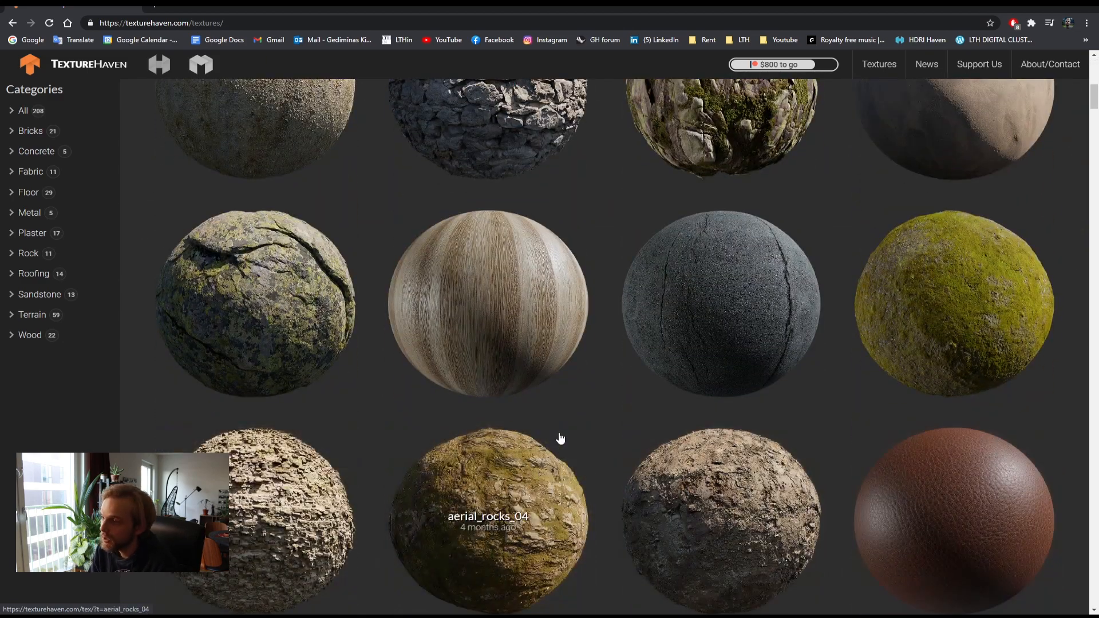
pyautogui.scroll(-8, 560, 439)
pyautogui.scroll(4, 555, 425)
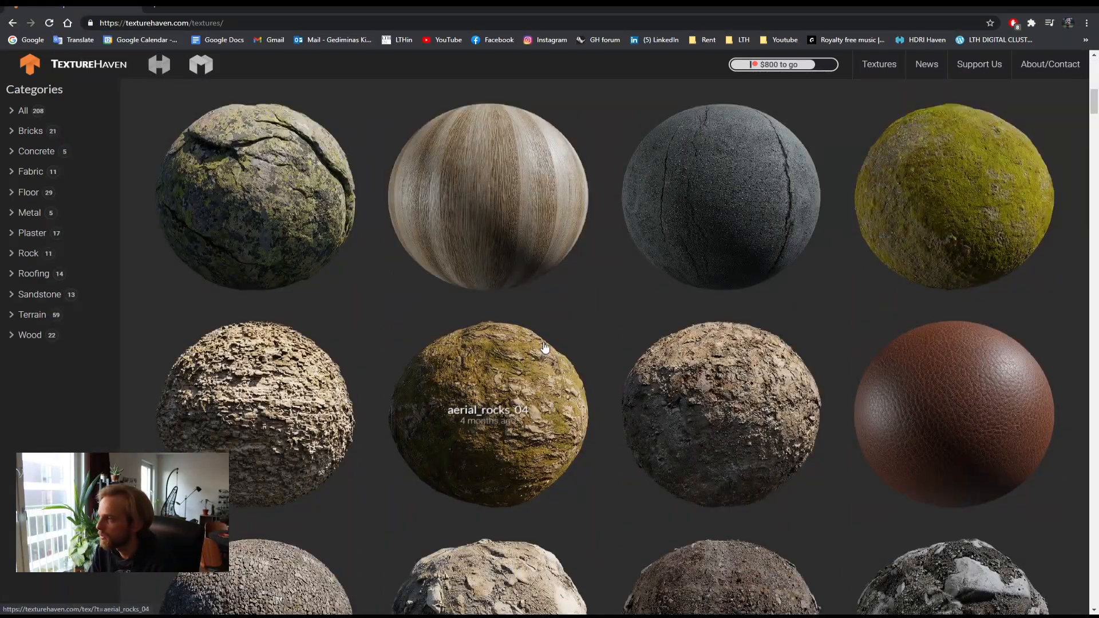
pyautogui.scroll(-7, 545, 348)
pyautogui.scroll(-6, 545, 347)
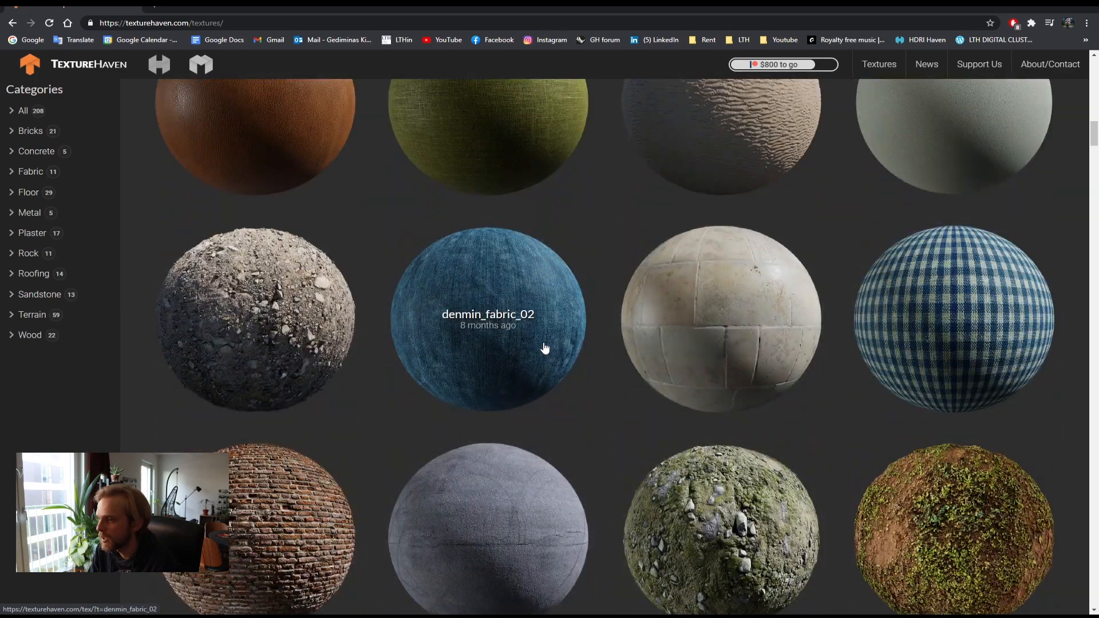
pyautogui.scroll(-1, 590, 373)
pyautogui.scroll(-3, 591, 373)
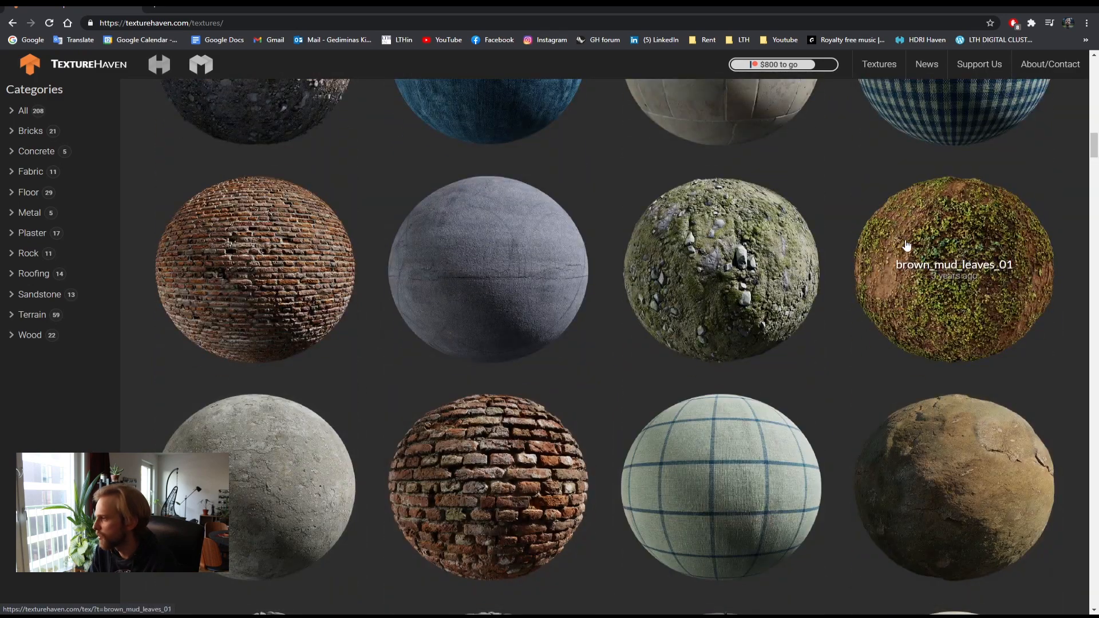
pyautogui.scroll(-5, 607, 373)
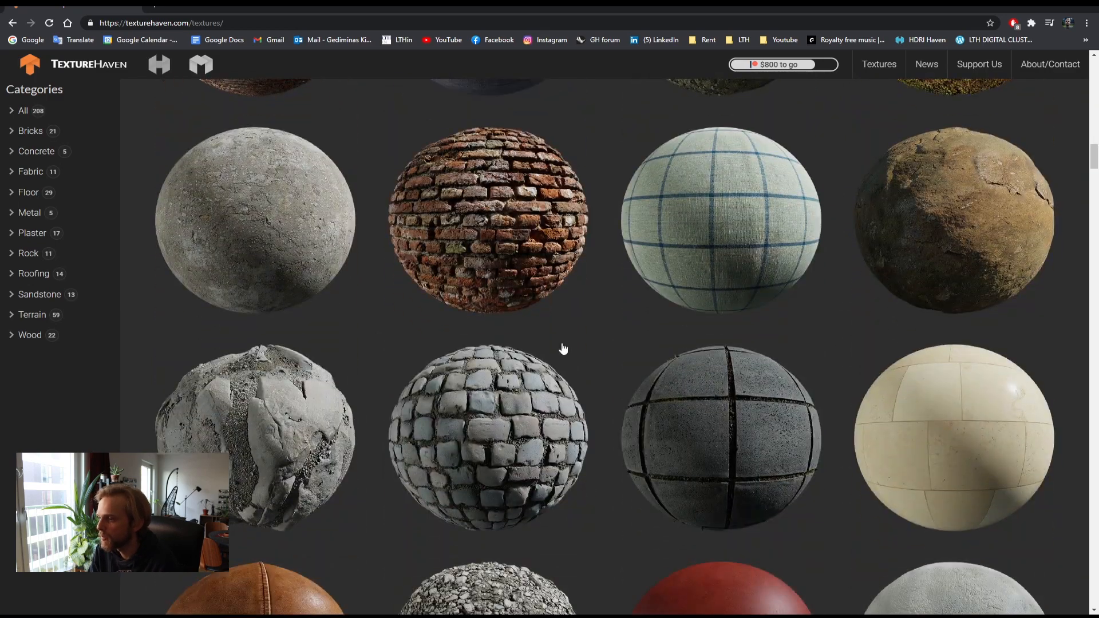
pyautogui.scroll(-5, 429, 428)
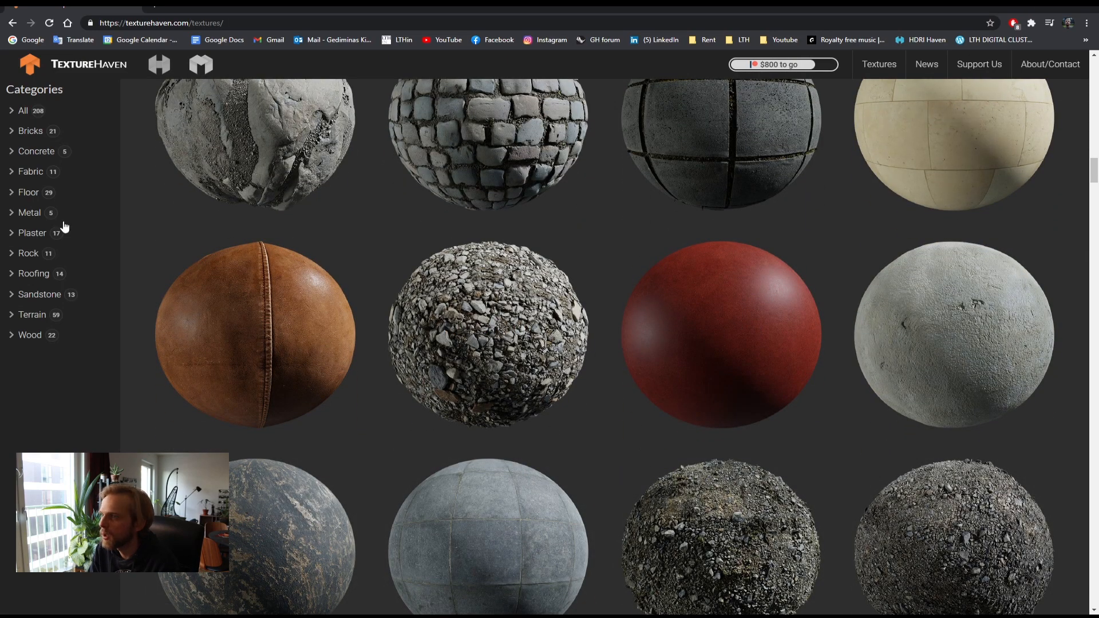
# Step: Preview the Tiles_diffuse image in the local Jazminu46_3D texture folder, then return to Rhino
pyautogui.click(1027, 6)
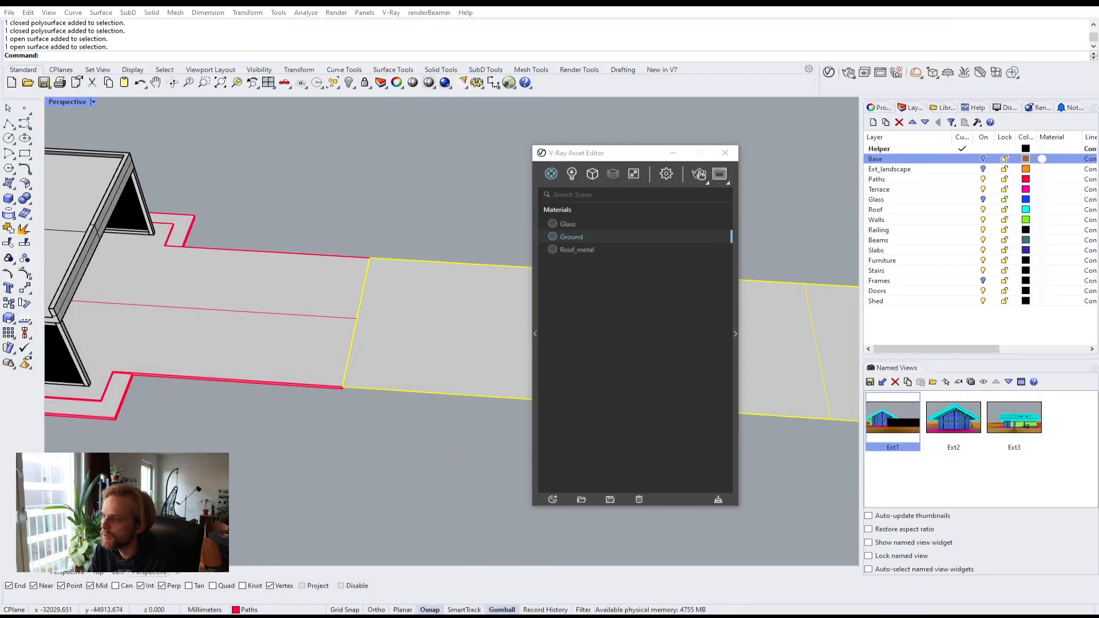
pyautogui.click(343, 207)
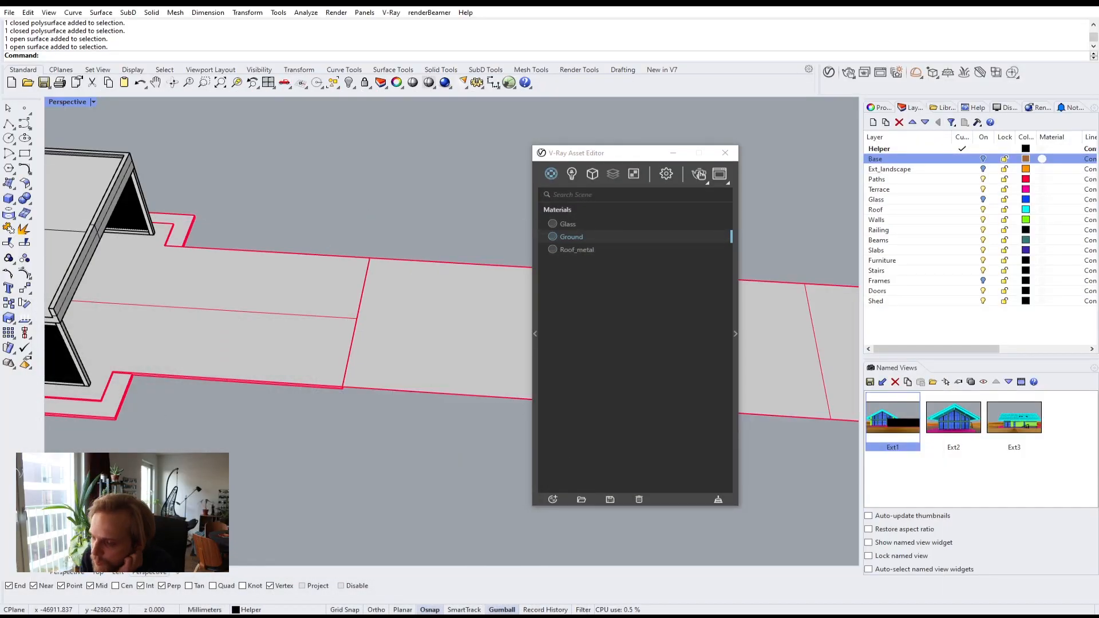
pyautogui.click(134, 617)
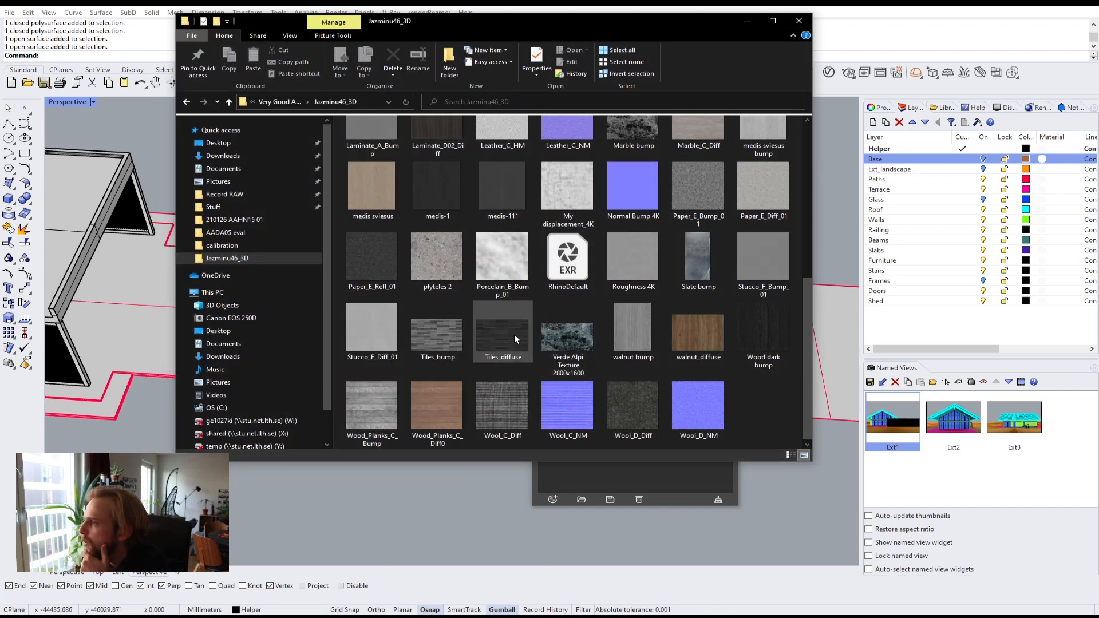
pyautogui.click(449, 333)
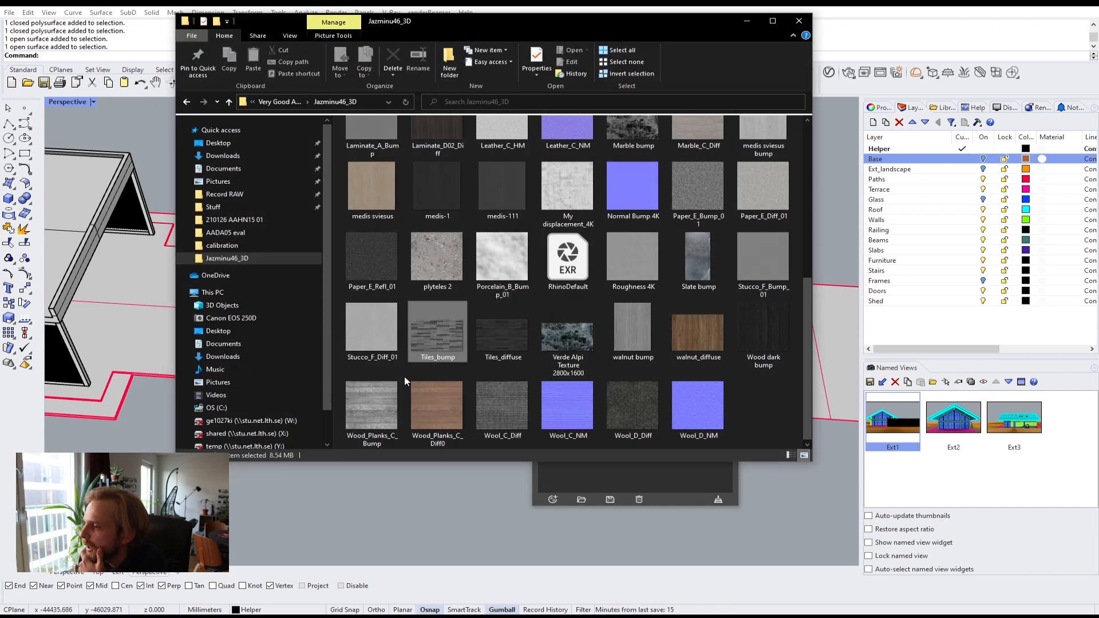
pyautogui.click(480, 325)
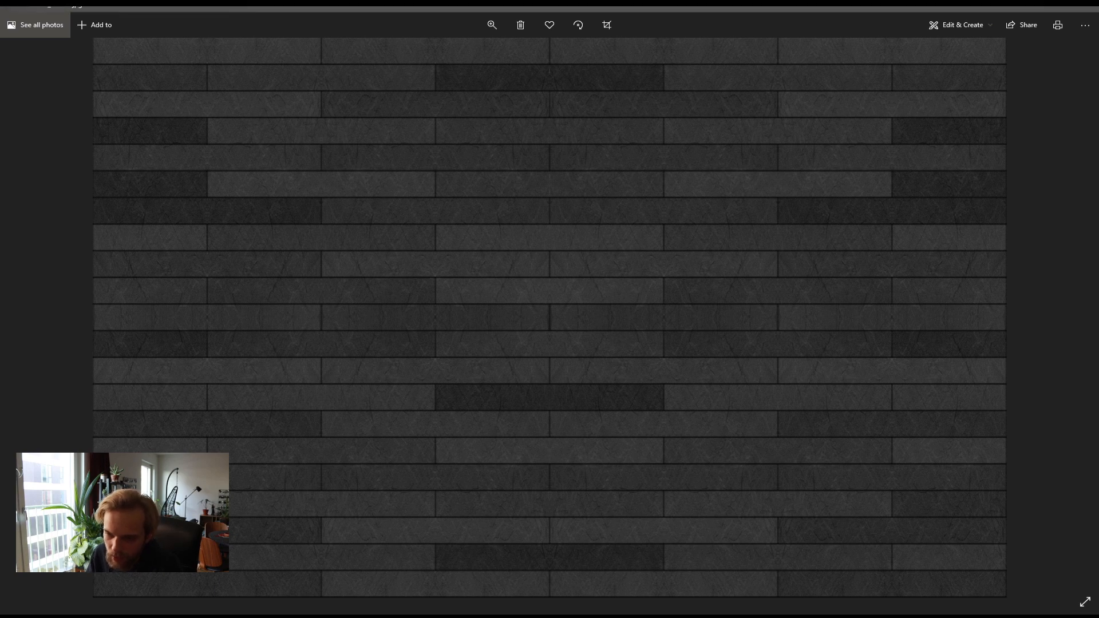
pyautogui.click(1086, 7)
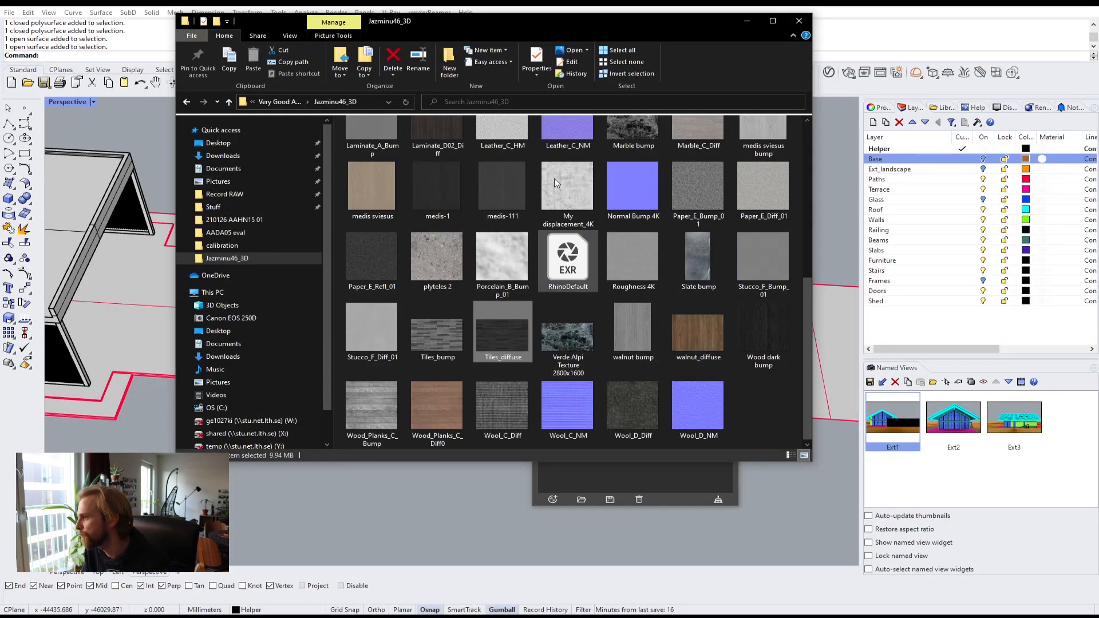
pyautogui.hotkey('alt', 'Tab')
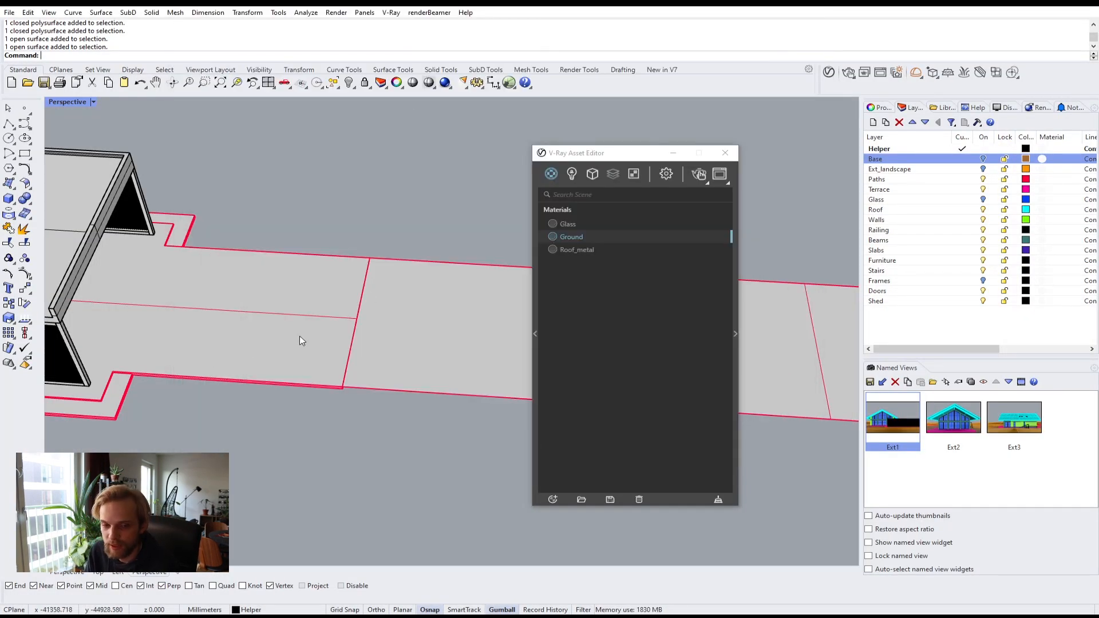
# Step: Select the path surfaces running from the house in the Perspective viewport
pyautogui.click(394, 336)
pyautogui.scroll(-3, 394, 337)
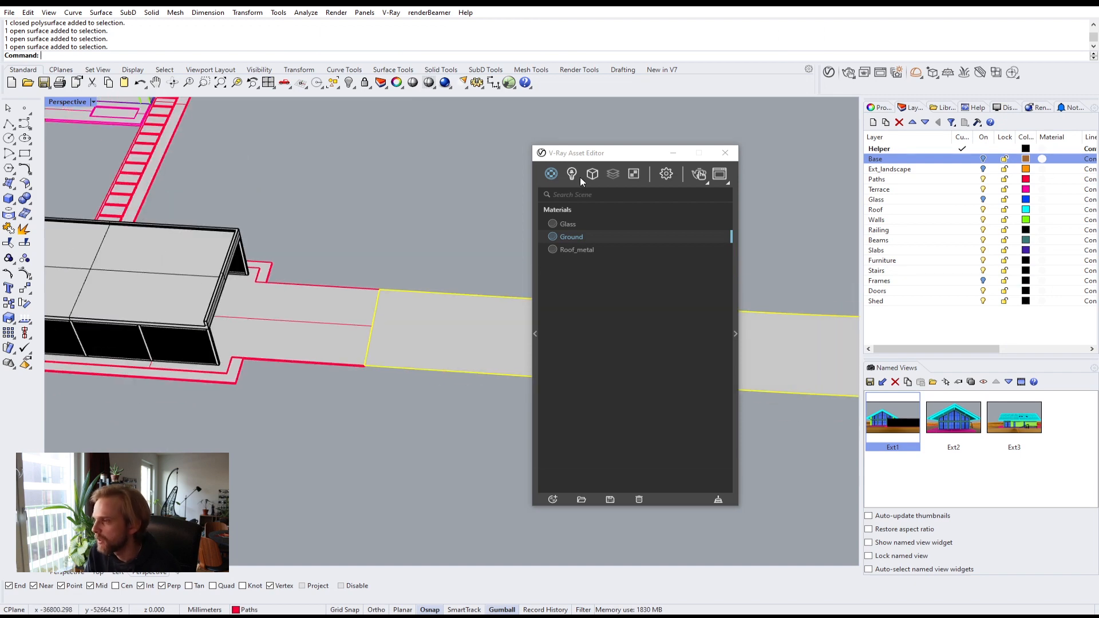
pyautogui.moveTo(624, 155); pyautogui.dragTo(791, 230)
pyautogui.moveTo(523, 298); pyautogui.dragTo(201, 248, button='right')
pyautogui.scroll(-6, 419, 285)
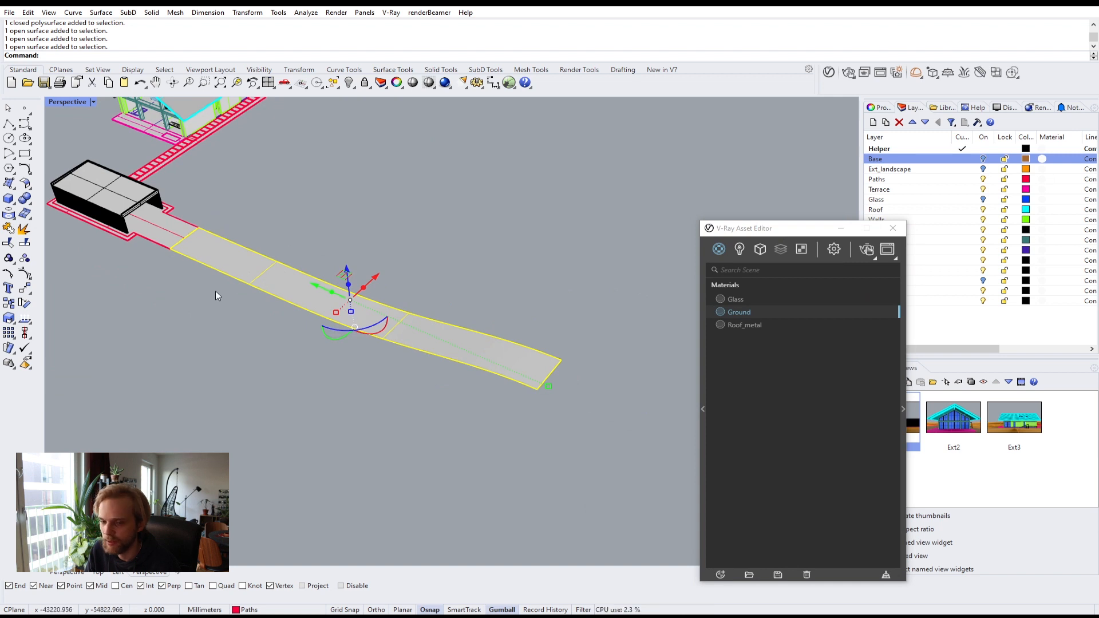
pyautogui.moveTo(215, 291); pyautogui.dragTo(430, 379, button='right')
pyautogui.press('Escape')
pyautogui.scroll(3, 201, 361)
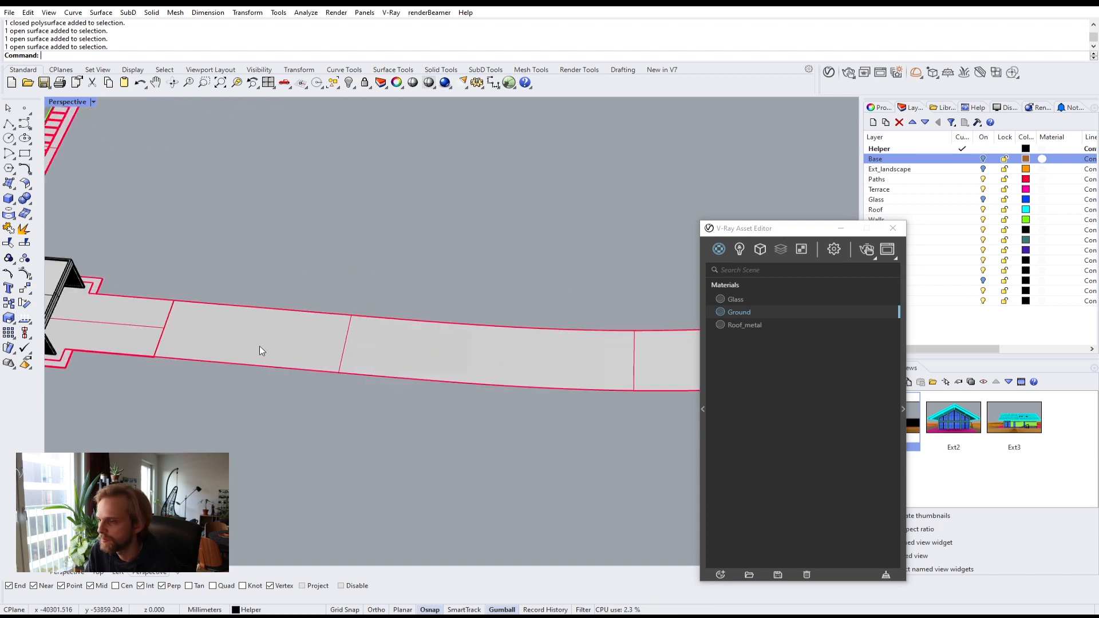
pyautogui.click(259, 346)
pyautogui.moveTo(752, 238); pyautogui.dragTo(671, 126)
# Step: Create a new Generic V-Ray material named Pavement_tiles and open its settings panel
pyautogui.click(640, 461)
pyautogui.moveTo(678, 449)
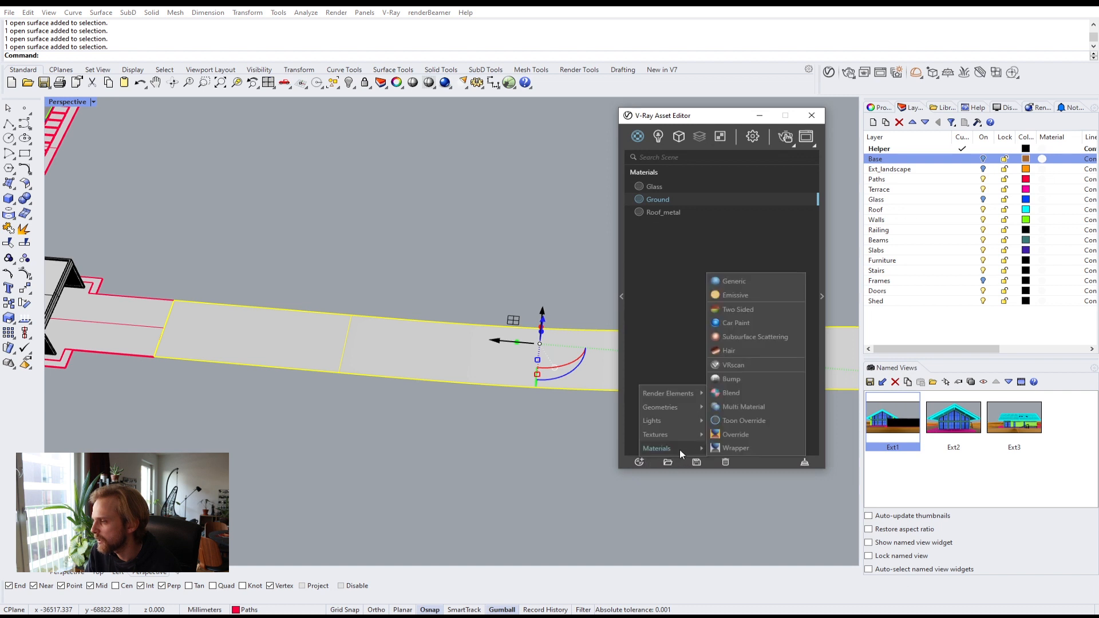
pyautogui.click(738, 281)
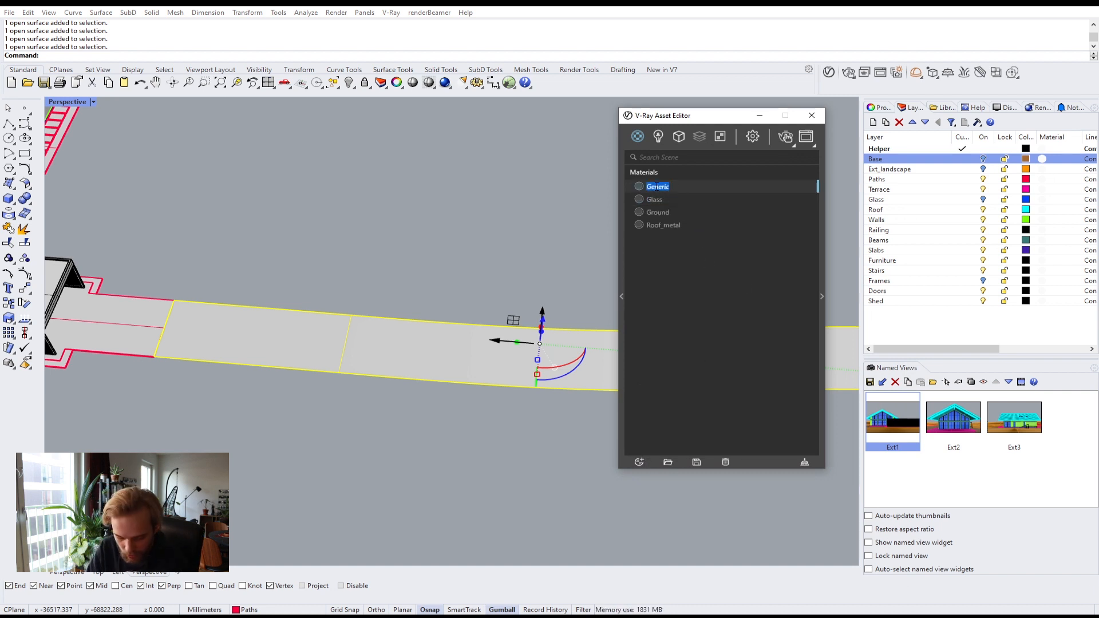
pyautogui.write('ve')
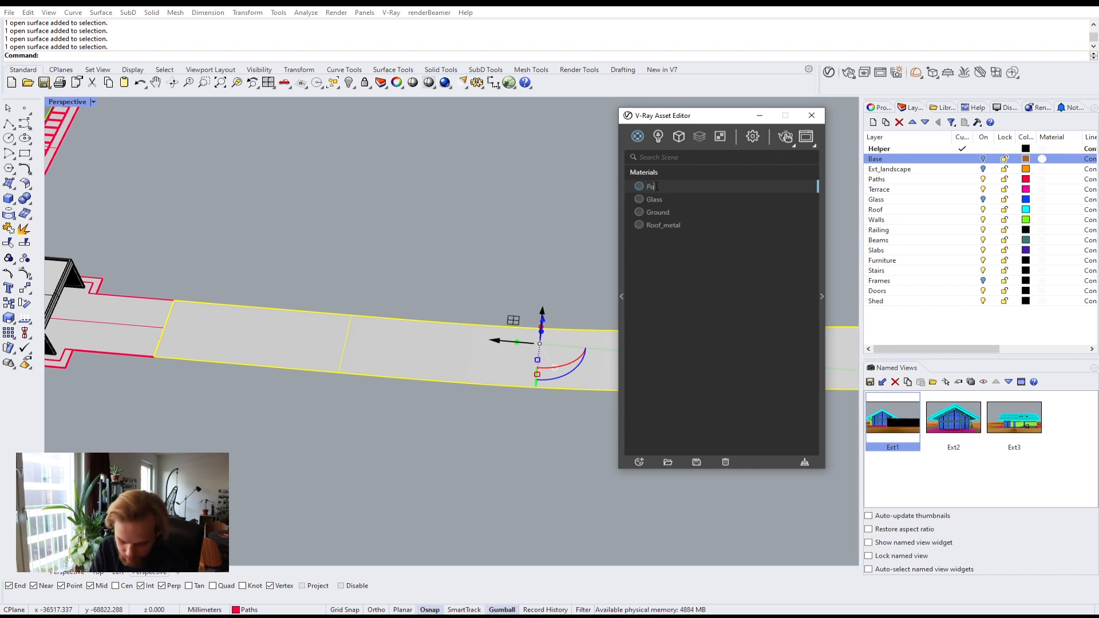
pyautogui.write('ment')
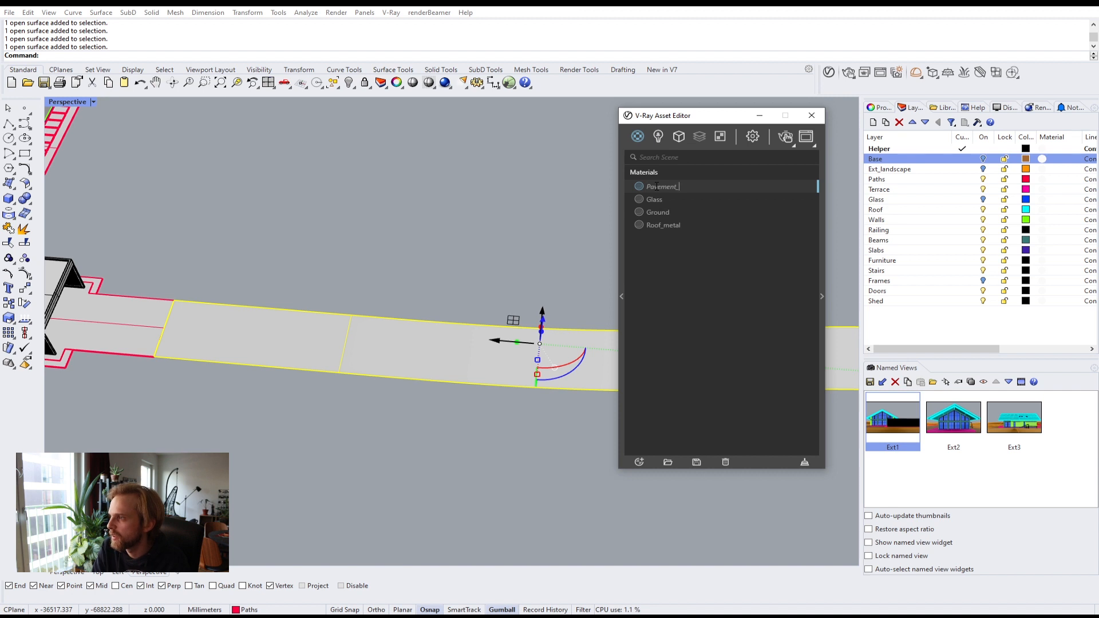
pyautogui.write('_tiles')
pyautogui.press('Return')
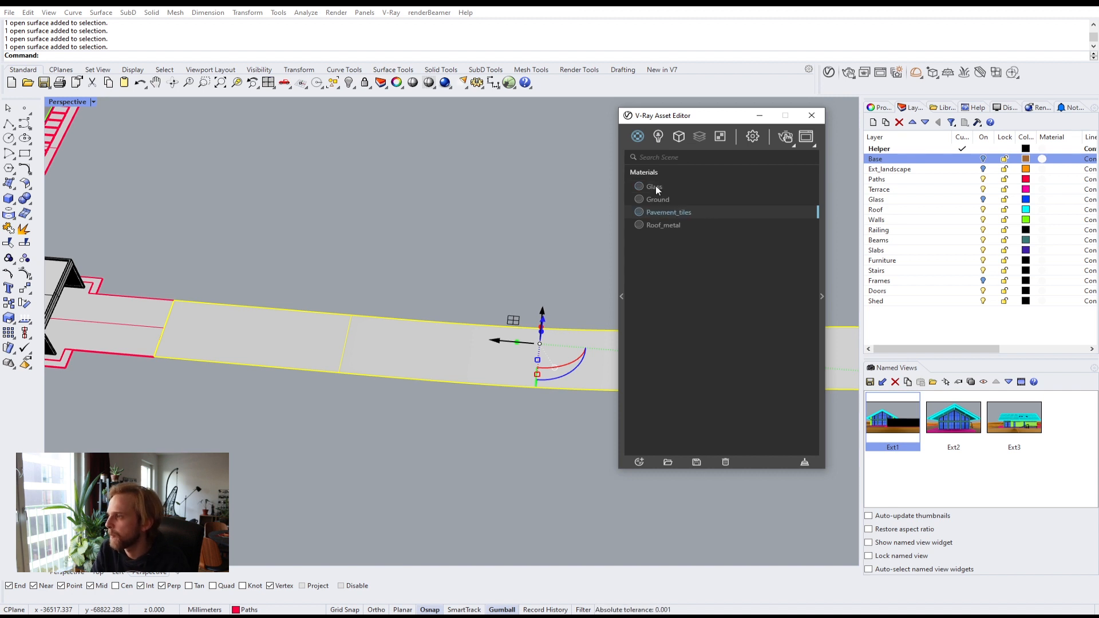
pyautogui.click(822, 296)
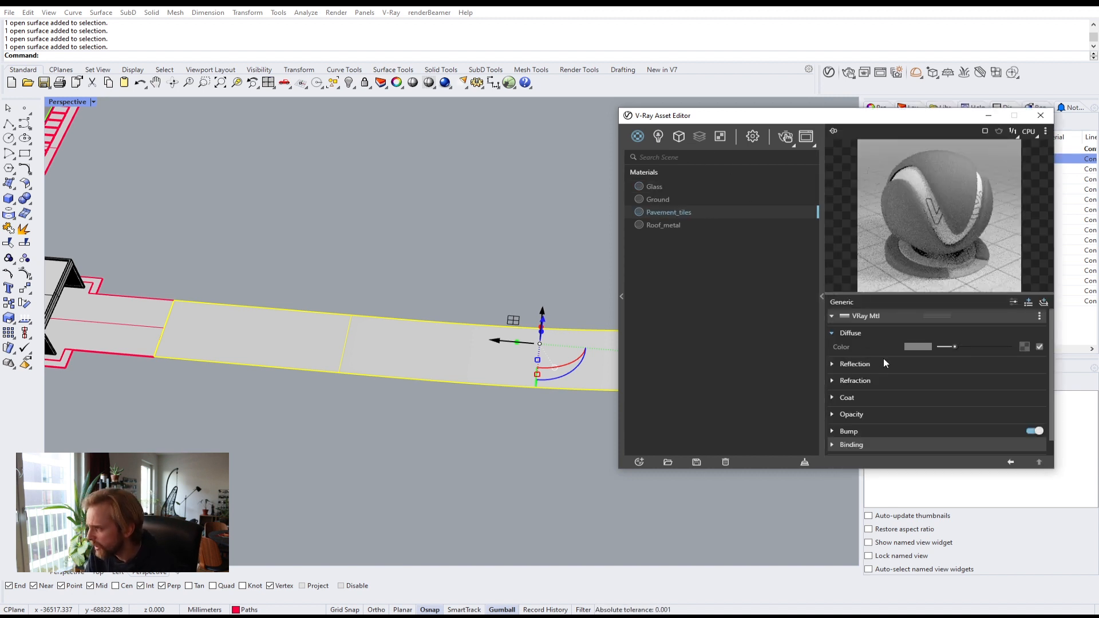
pyautogui.moveTo(847, 116); pyautogui.dragTo(848, 64)
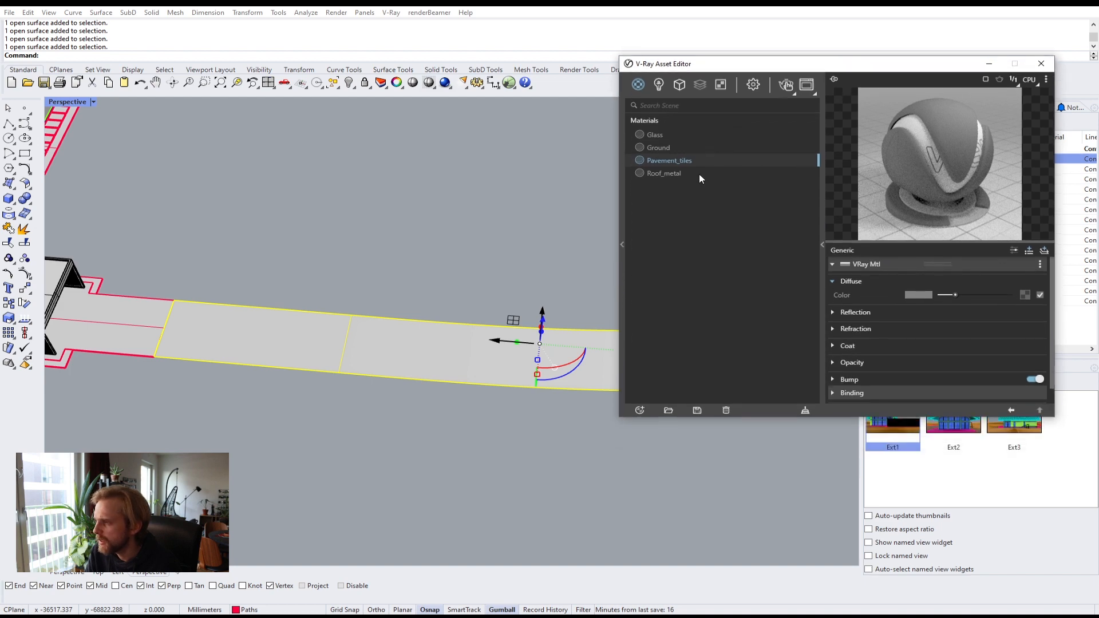
# Step: Apply the Pavement_tiles material to the selected path surfaces and clear the selection
pyautogui.rightClick(675, 161)
pyautogui.click(702, 181)
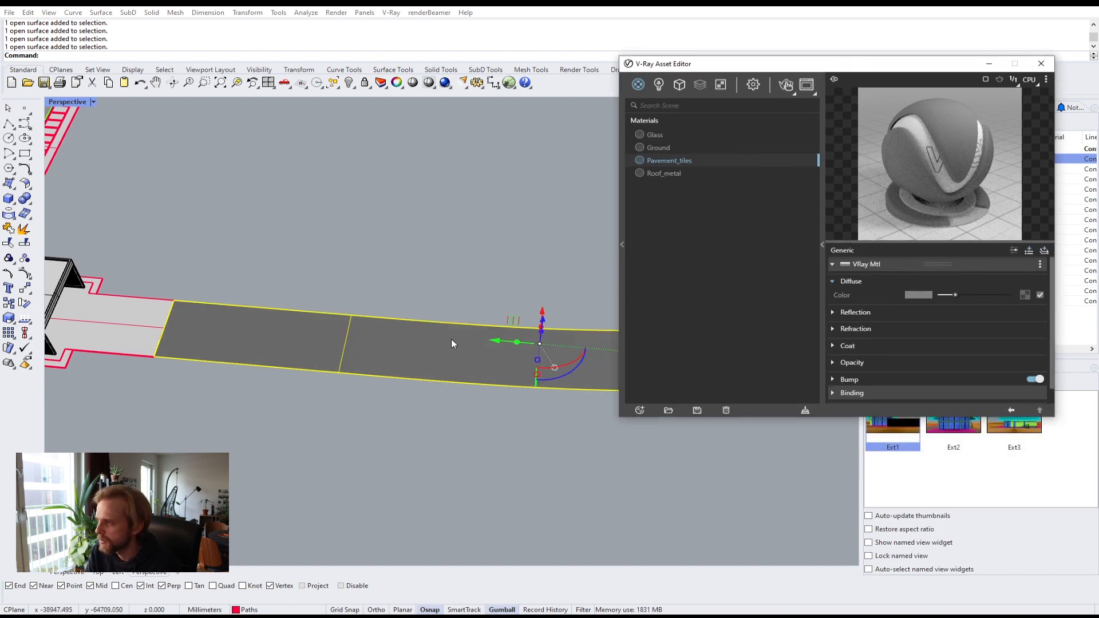
pyautogui.click(374, 424)
# Step: Orbit around the model in the Perspective viewport to inspect how the pavement material displays on the paths
pyautogui.moveTo(425, 400); pyautogui.dragTo(189, 209, button='right')
pyautogui.scroll(4, 188, 209)
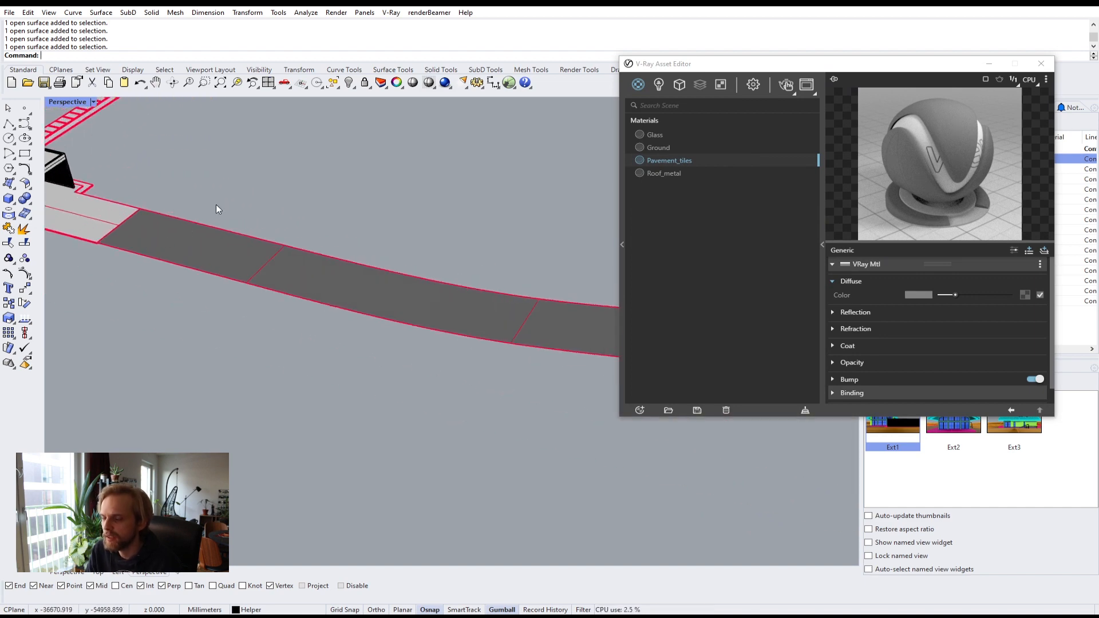
pyautogui.scroll(-5, 227, 199)
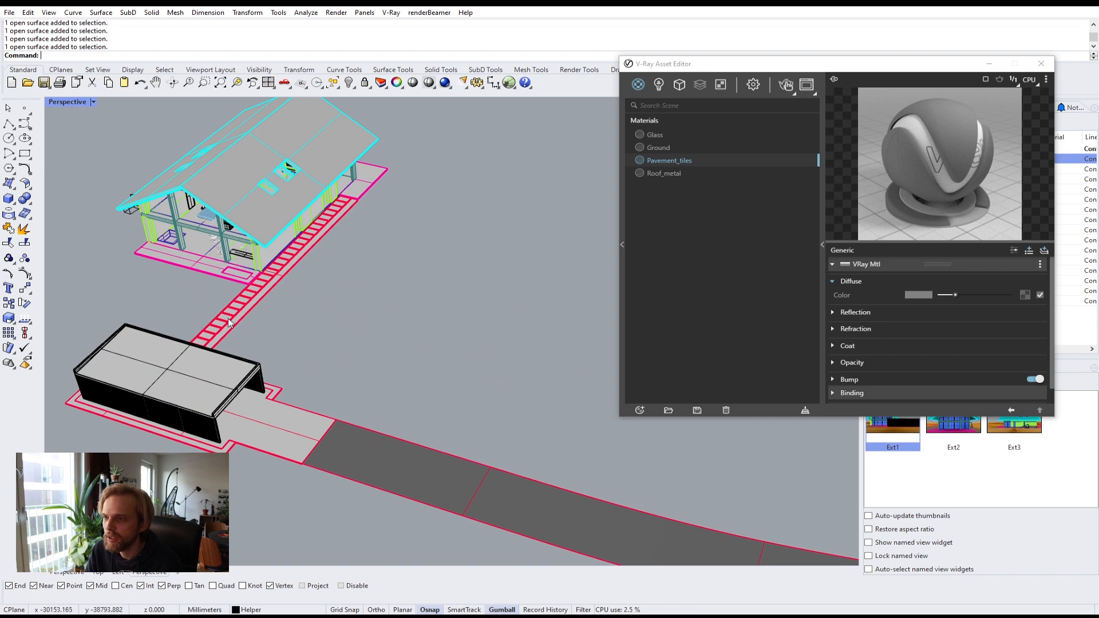
pyautogui.moveTo(193, 277); pyautogui.dragTo(289, 226, button='right')
pyautogui.moveTo(329, 289); pyautogui.dragTo(305, 299, button='right')
pyautogui.moveTo(827, 63); pyautogui.dragTo(653, 84)
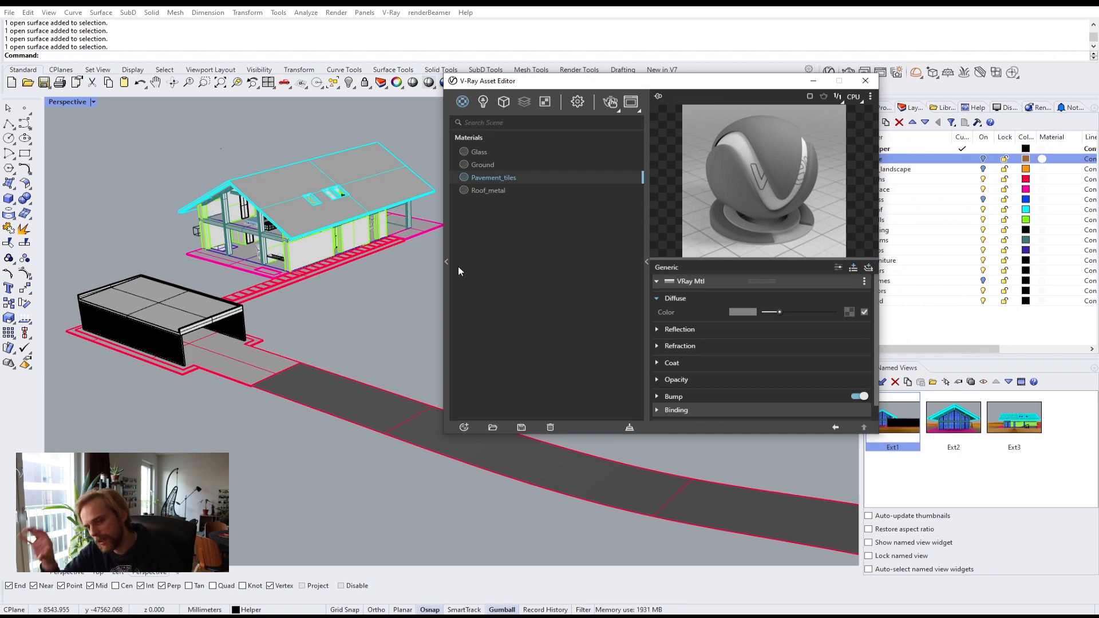
pyautogui.click(64, 102)
pyautogui.click(186, 125)
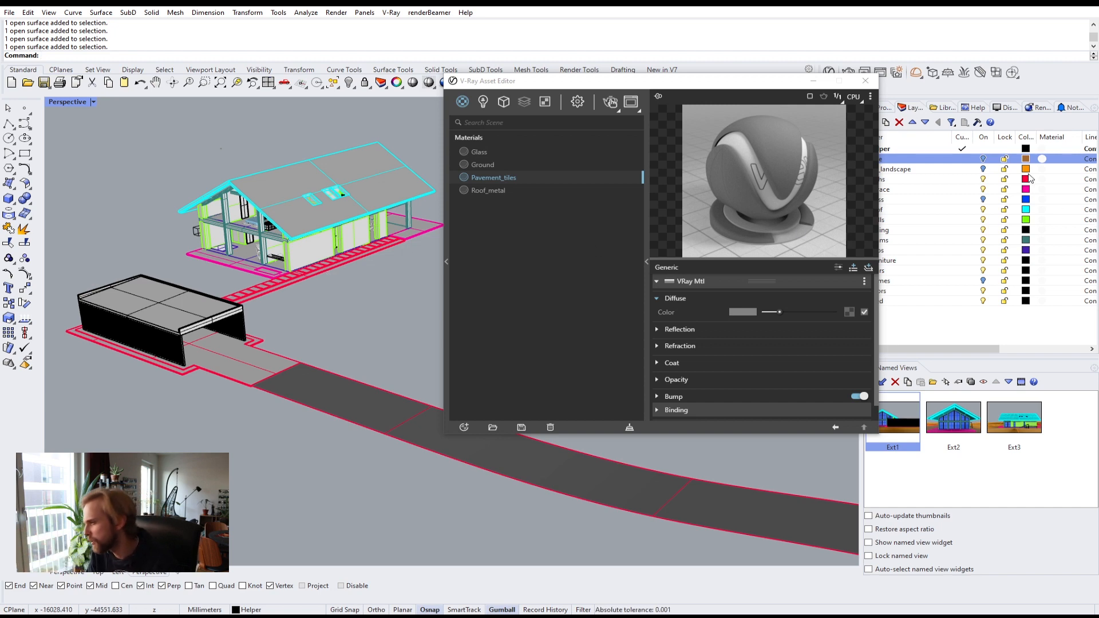
pyautogui.moveTo(718, 83); pyautogui.dragTo(646, 126)
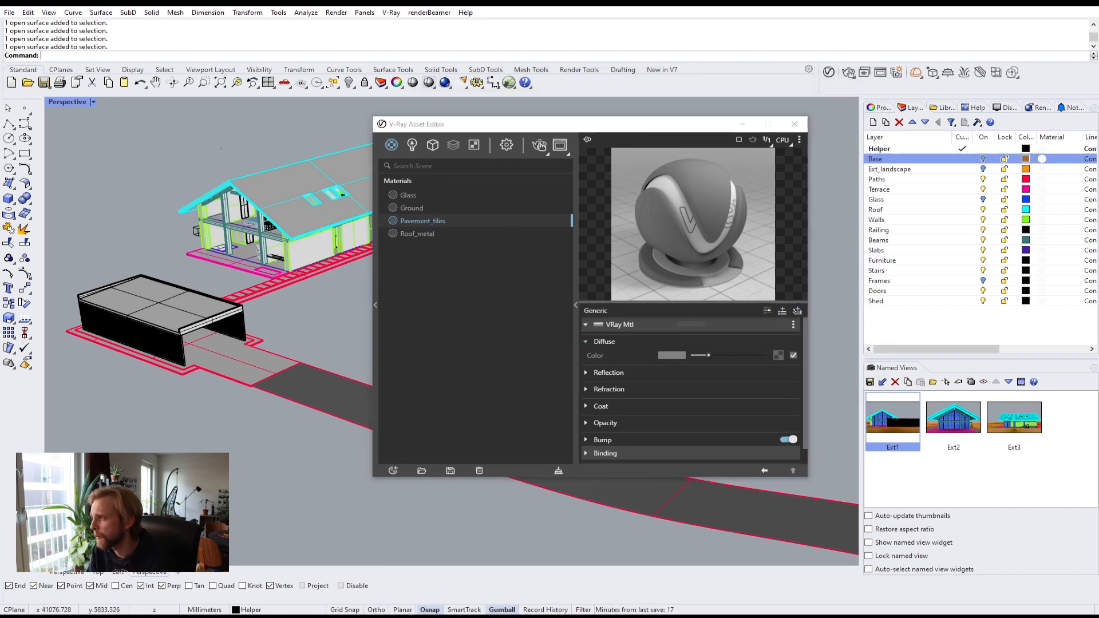
# Step: Try other color and material usage options for the Shaded display mode, returning to Rendering material
pyautogui.write('Options')
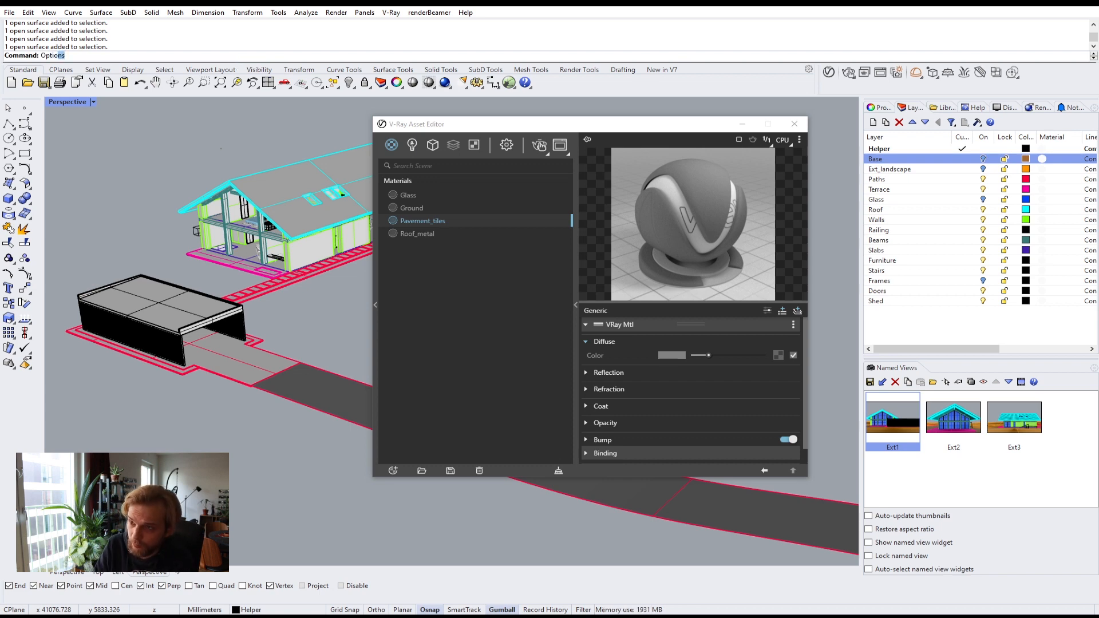
pyautogui.press('Return')
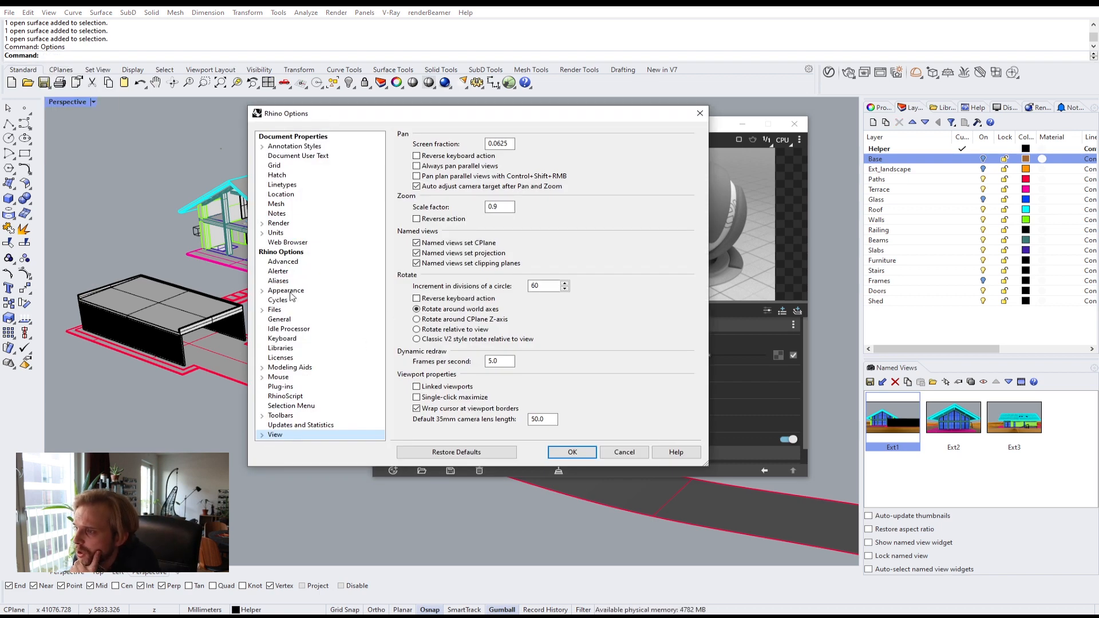
pyautogui.doubleClick(269, 437)
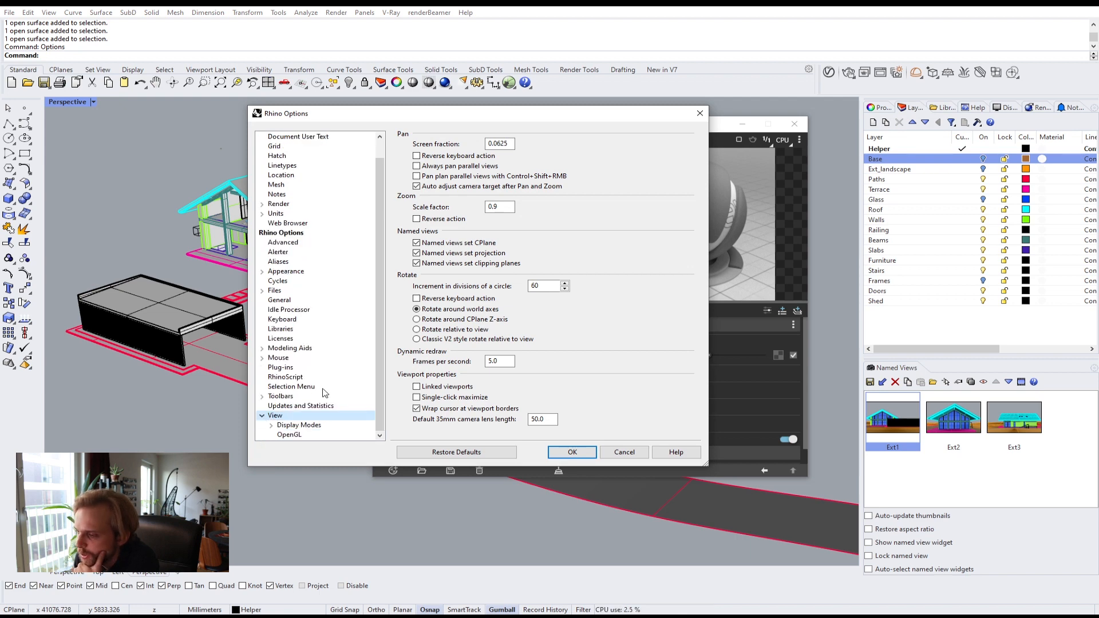
pyautogui.click(272, 425)
pyautogui.click(291, 349)
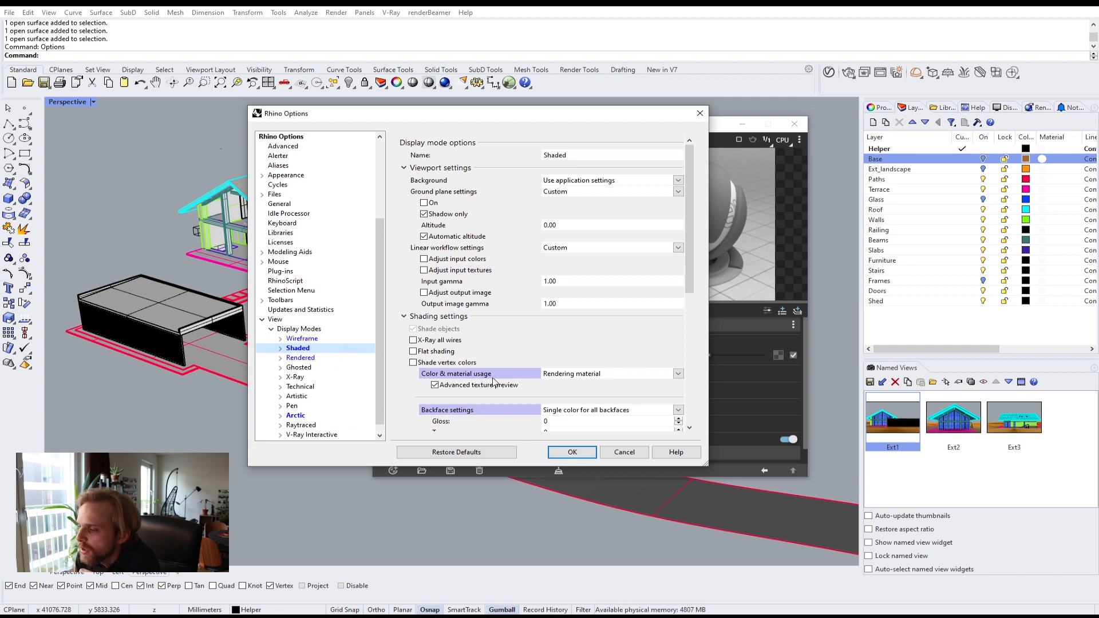
pyautogui.click(563, 373)
pyautogui.click(581, 392)
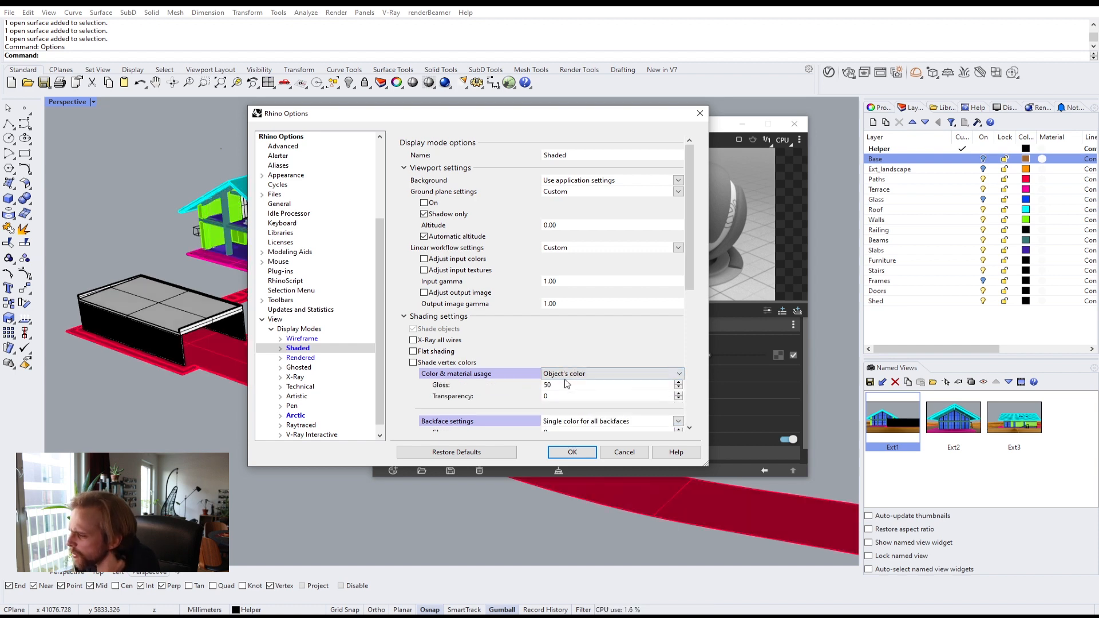
pyautogui.click(564, 375)
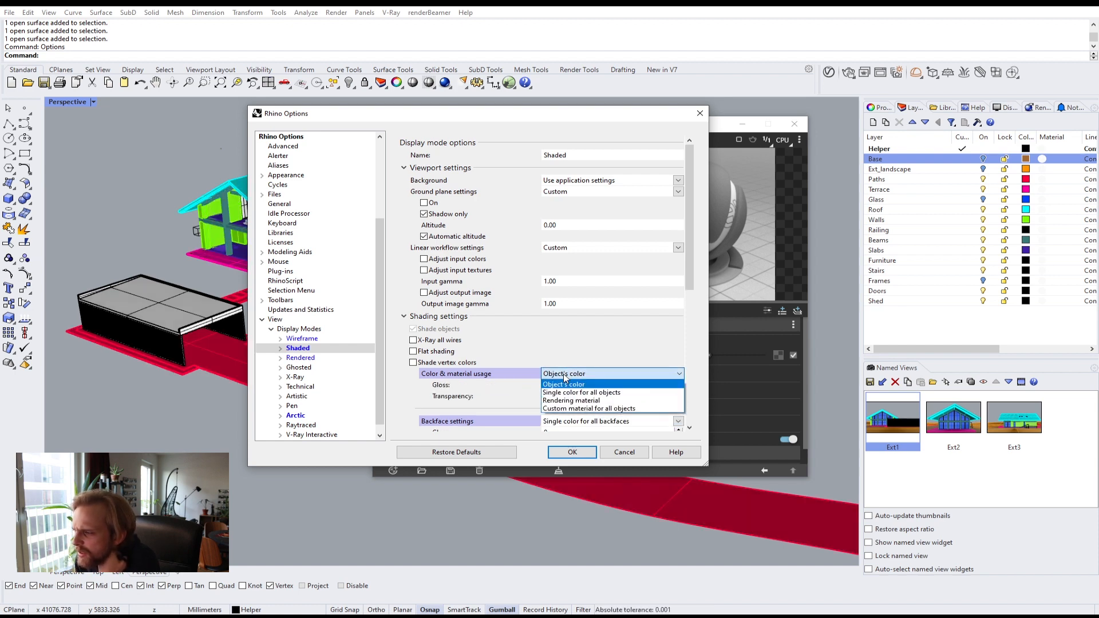
pyautogui.click(581, 403)
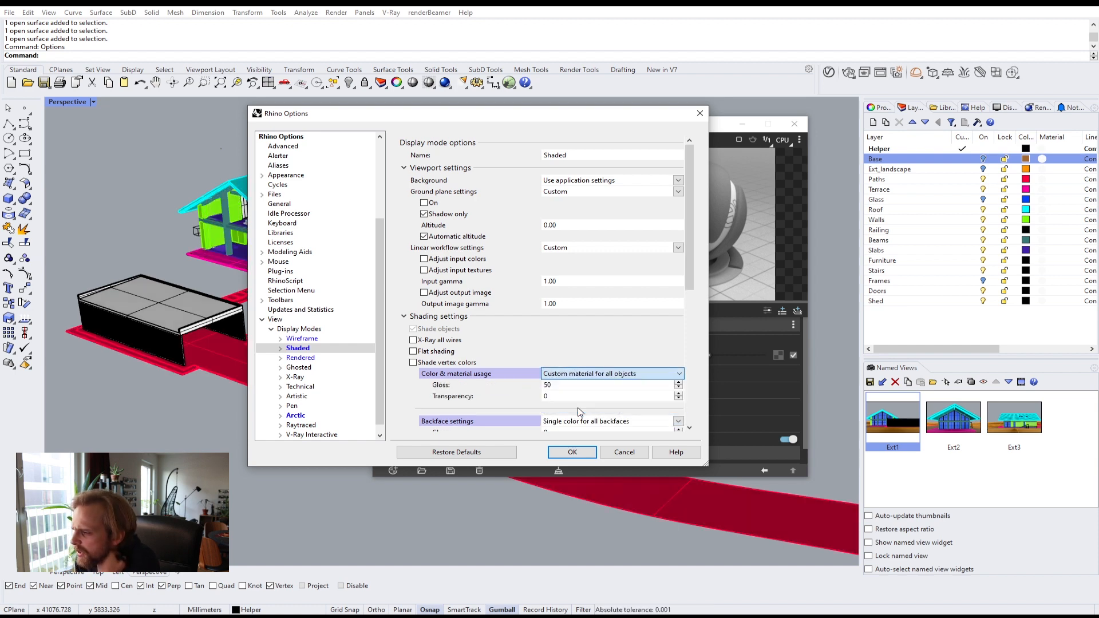
pyautogui.click(586, 375)
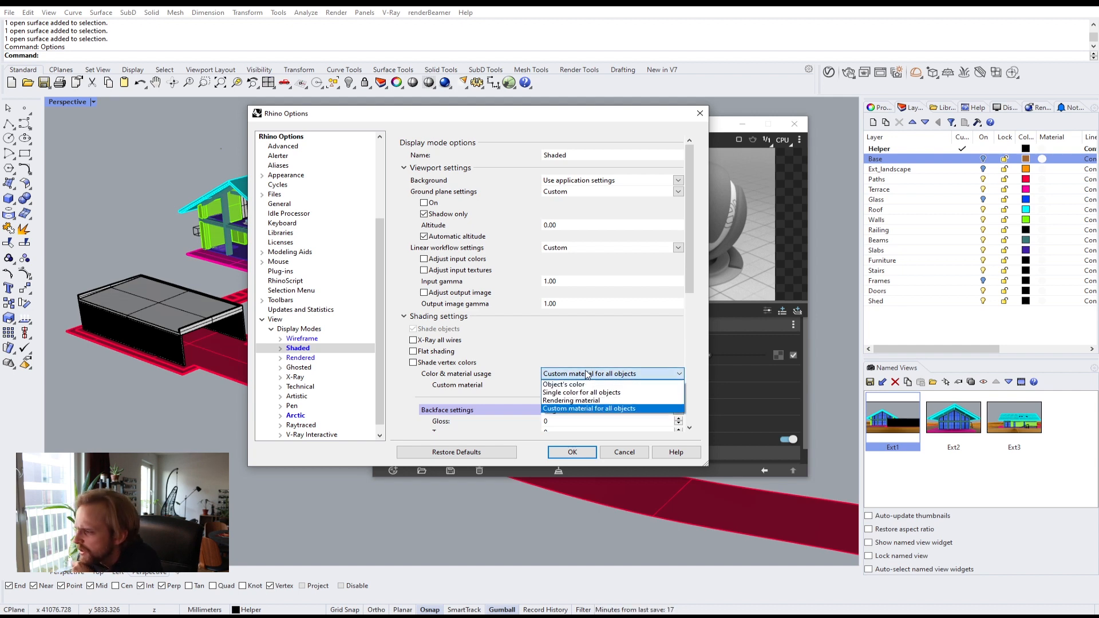
pyautogui.click(587, 401)
pyautogui.click(571, 452)
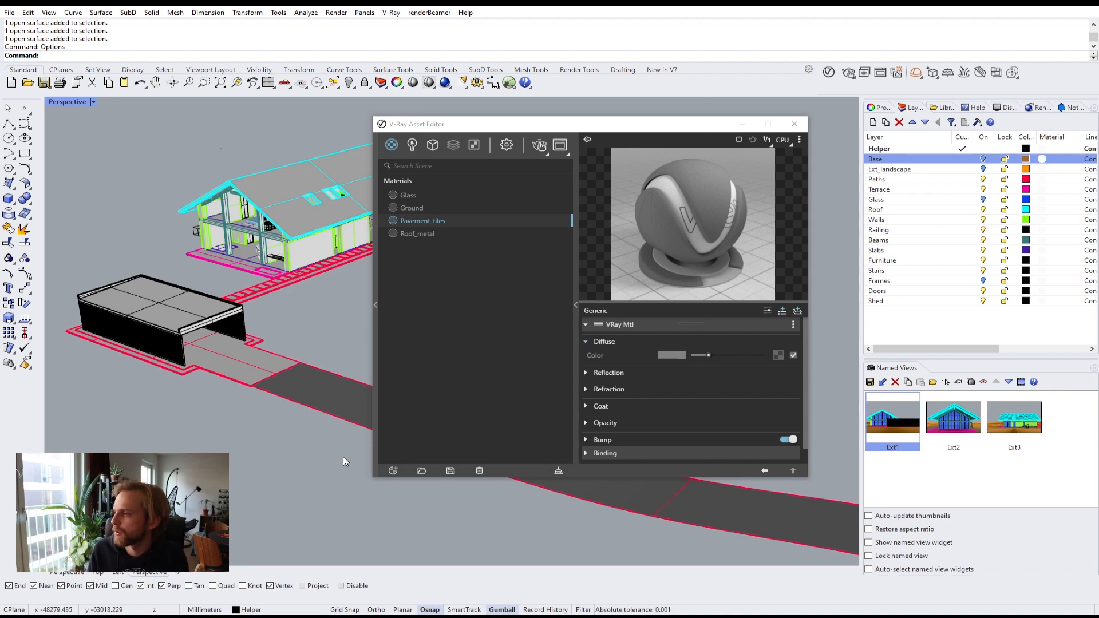
# Step: Try red and green diffuse colors on Pavement_tiles to test the viewport preview
pyautogui.click(672, 355)
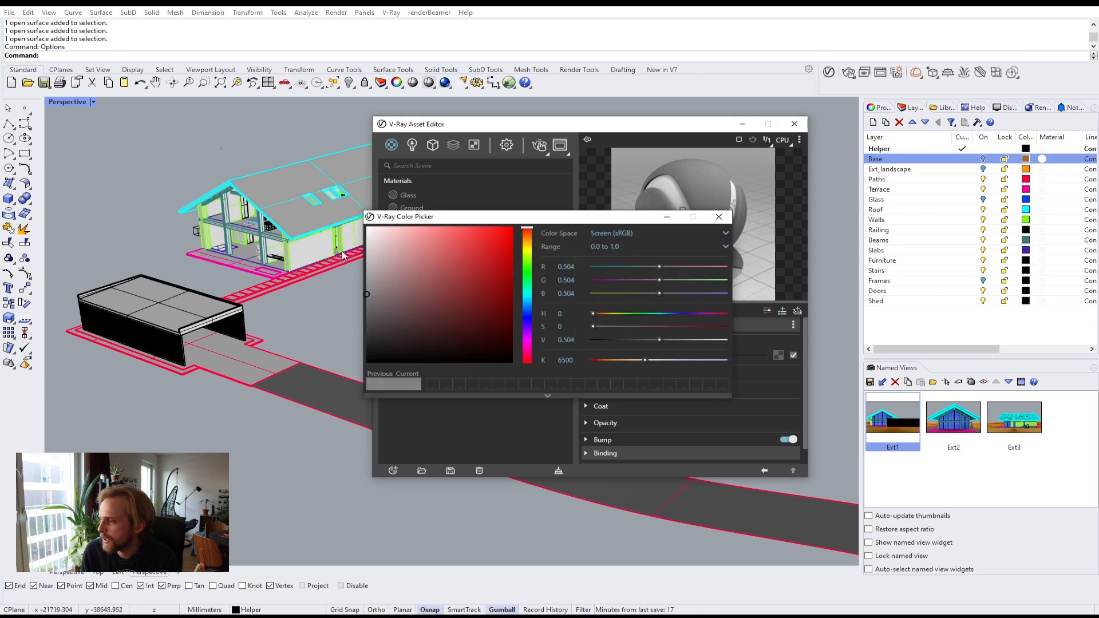
pyautogui.click(719, 216)
pyautogui.scroll(5, 276, 406)
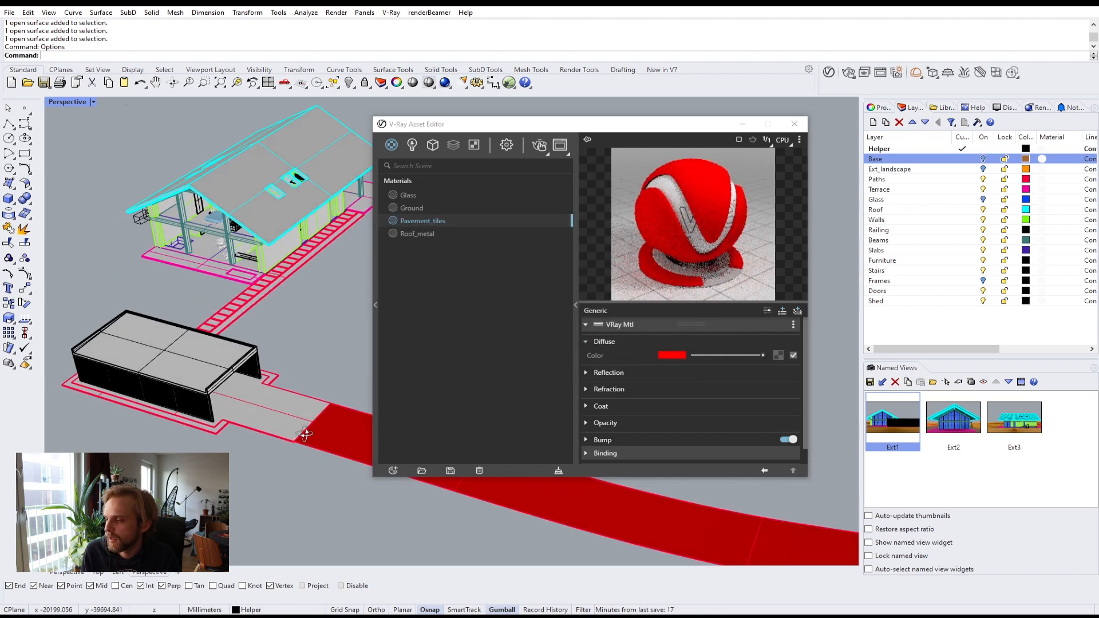
pyautogui.scroll(4, 269, 412)
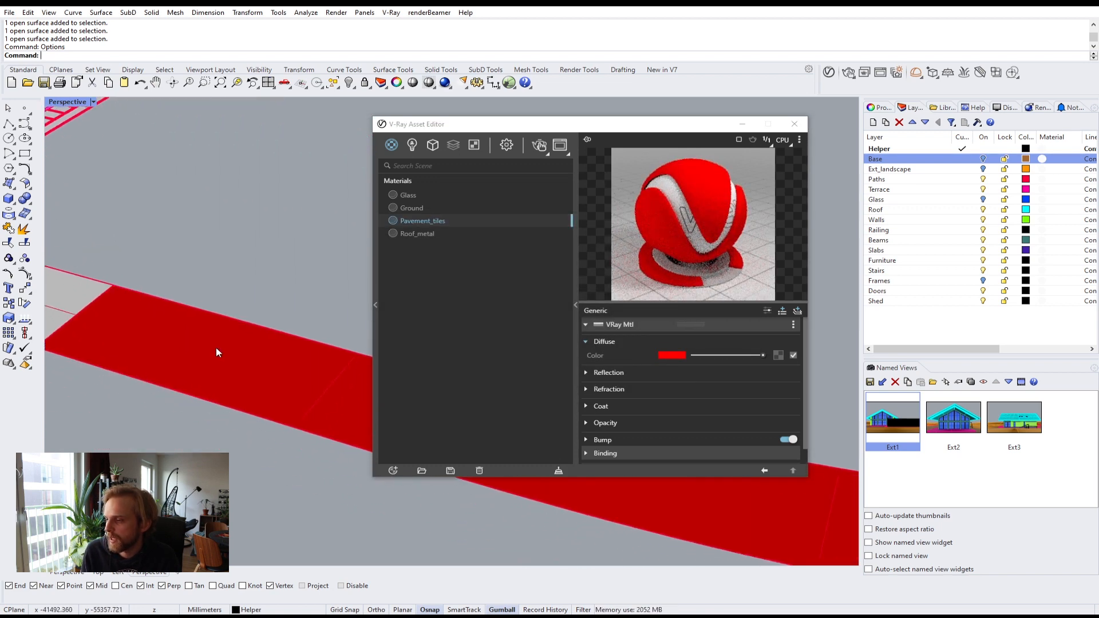
pyautogui.click(679, 355)
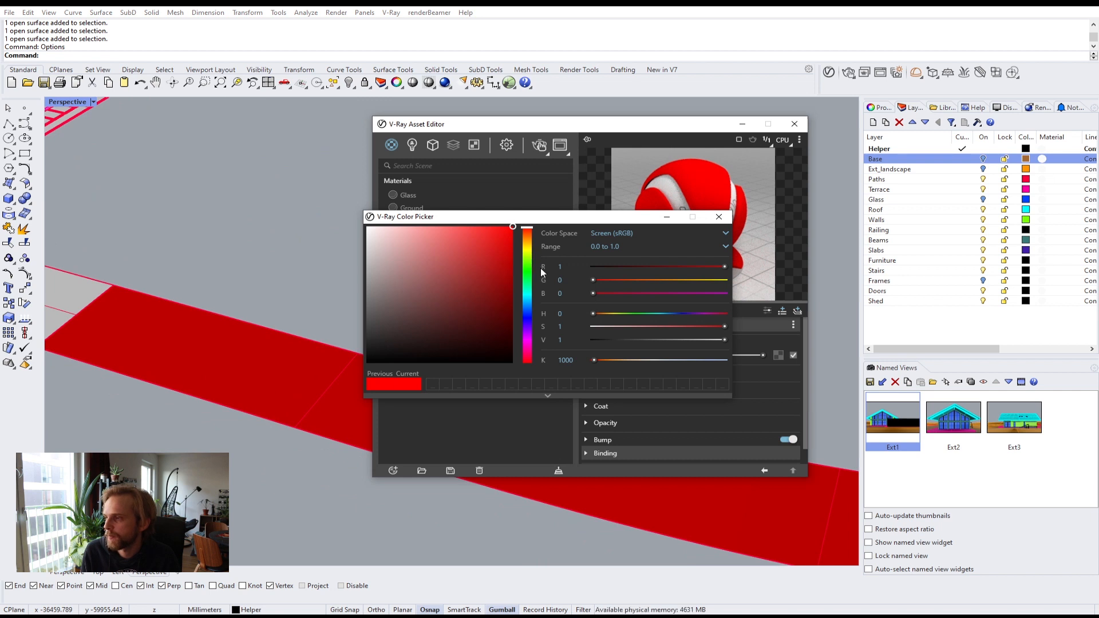
pyautogui.click(526, 272)
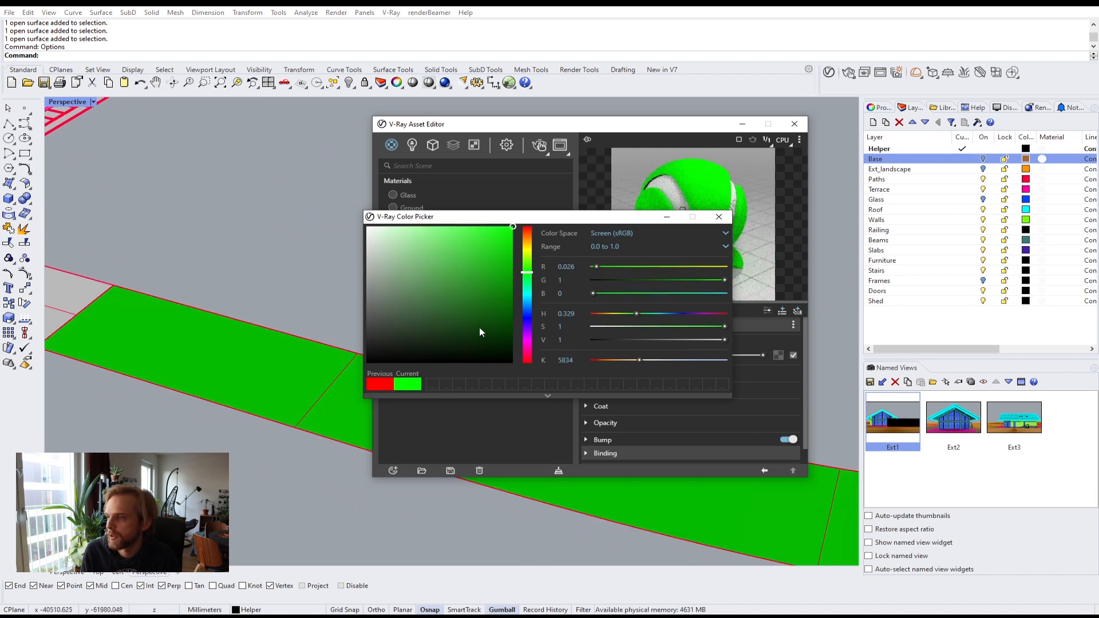
pyautogui.moveTo(479, 327); pyautogui.dragTo(334, 307)
pyautogui.click(735, 221)
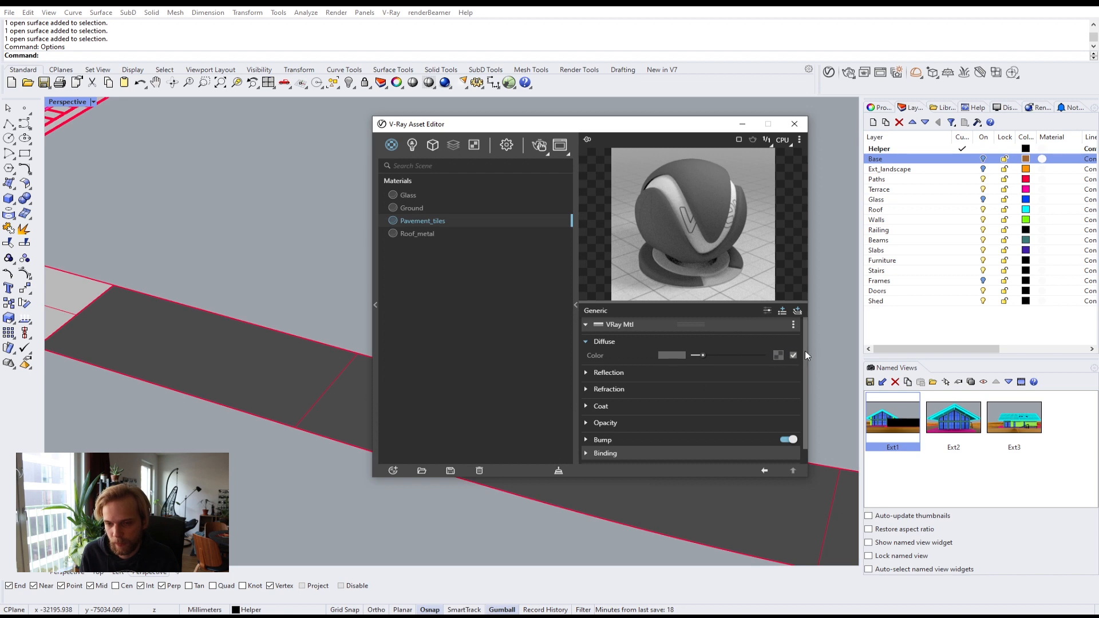
# Step: Add a Grid texture to the Pavement_tiles diffuse slot, then clear it
pyautogui.click(777, 356)
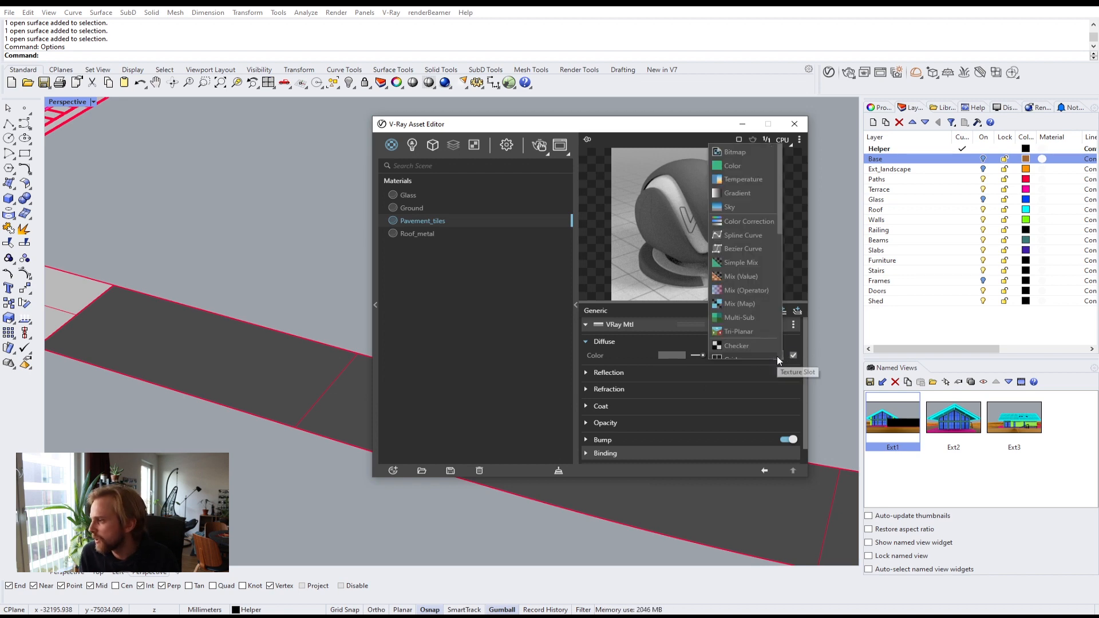
pyautogui.click(774, 352)
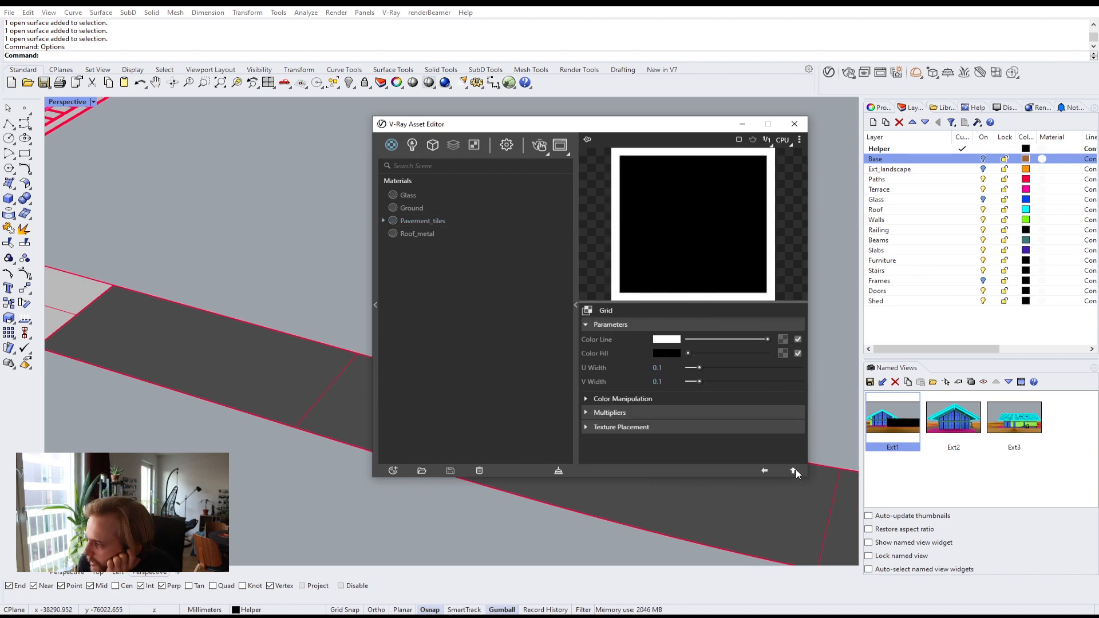
pyautogui.click(793, 470)
pyautogui.click(778, 356)
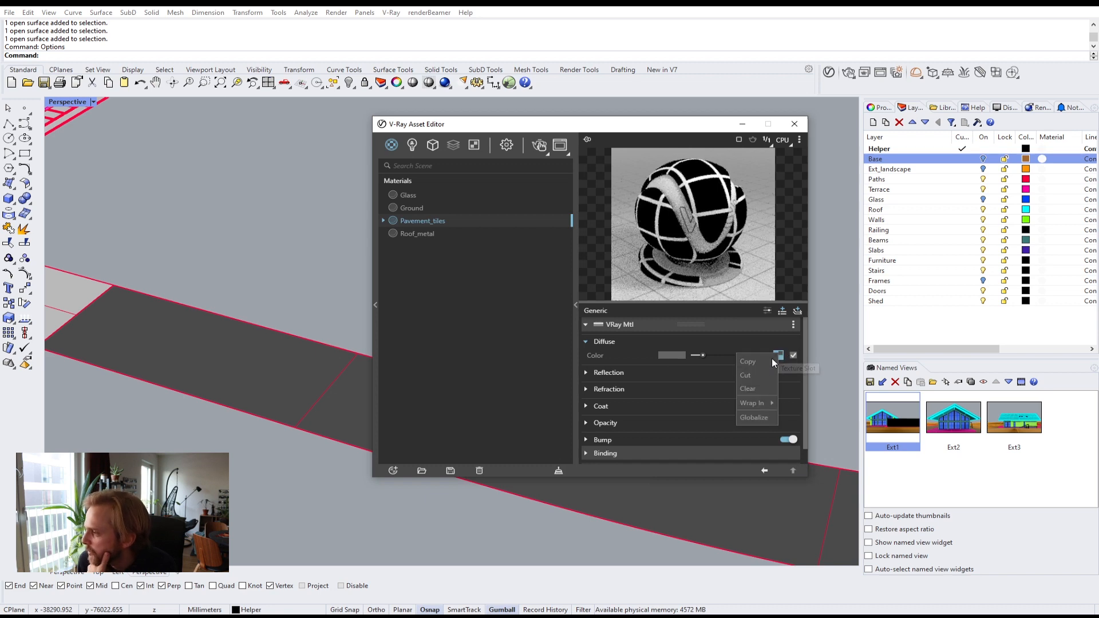
pyautogui.click(770, 388)
pyautogui.click(779, 354)
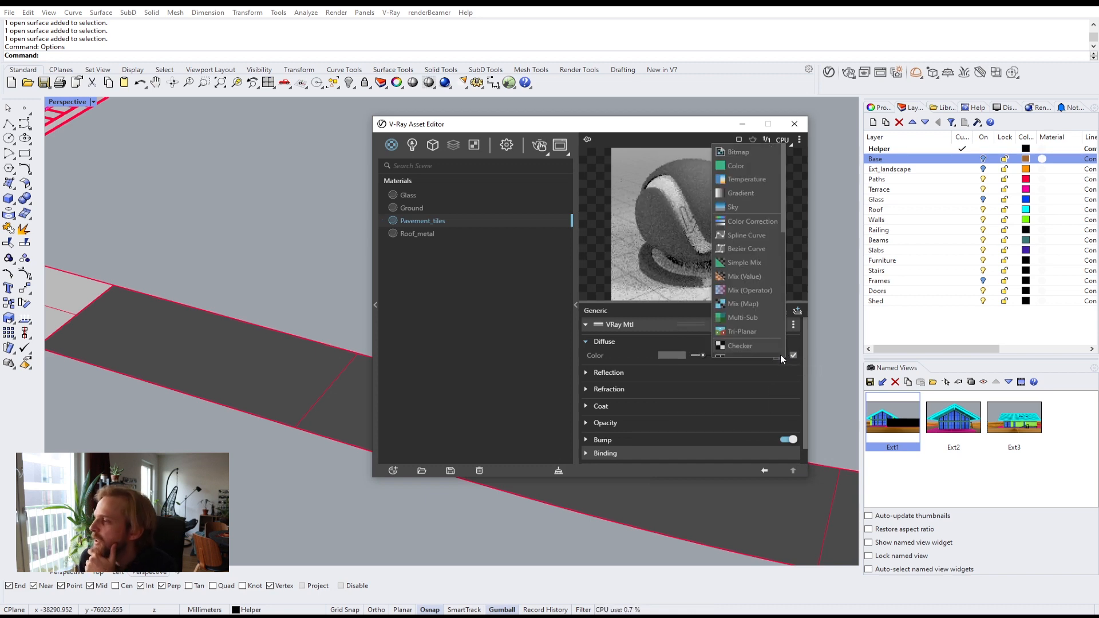
pyautogui.click(611, 356)
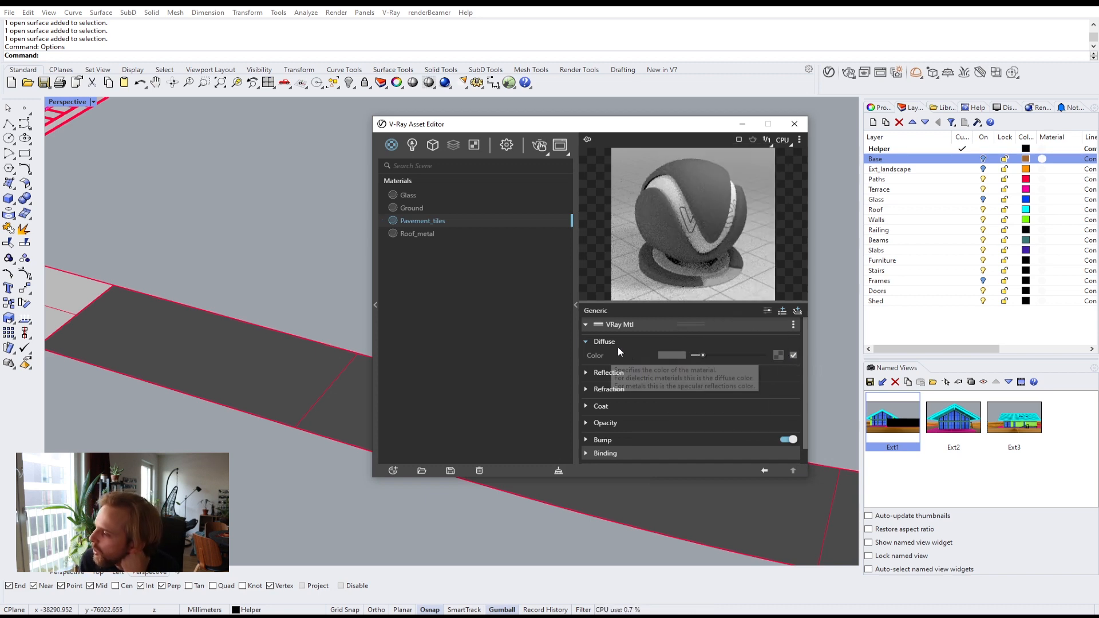
# Step: Load the Tiles_diffuse bitmap from the Jazminu46_3D folder as the Pavement_tiles diffuse texture and open its settings
pyautogui.click(778, 356)
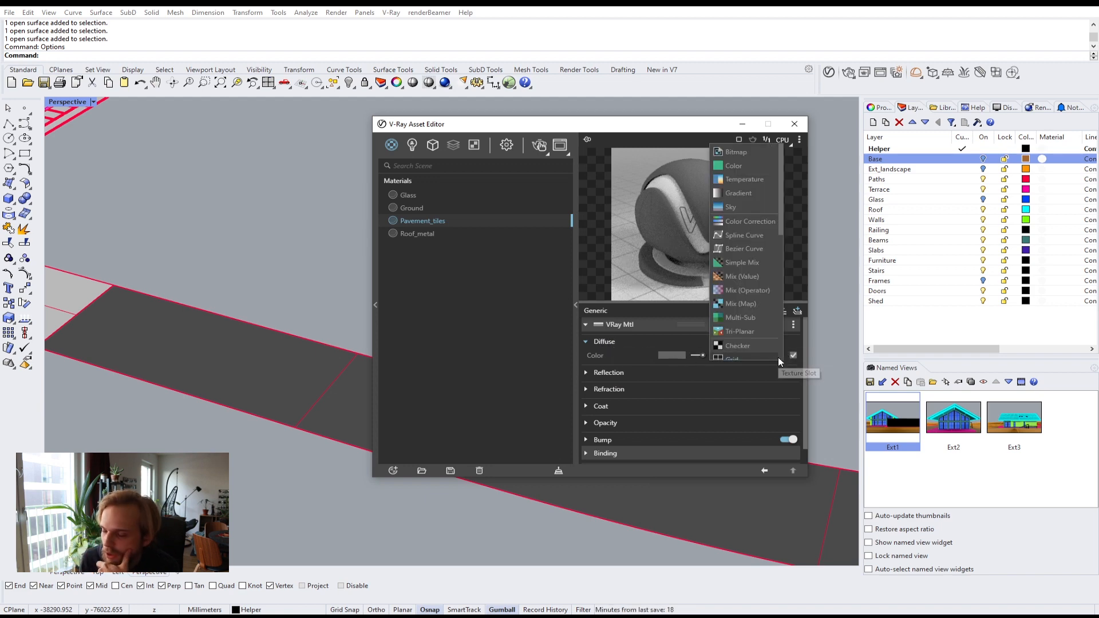
pyautogui.click(749, 152)
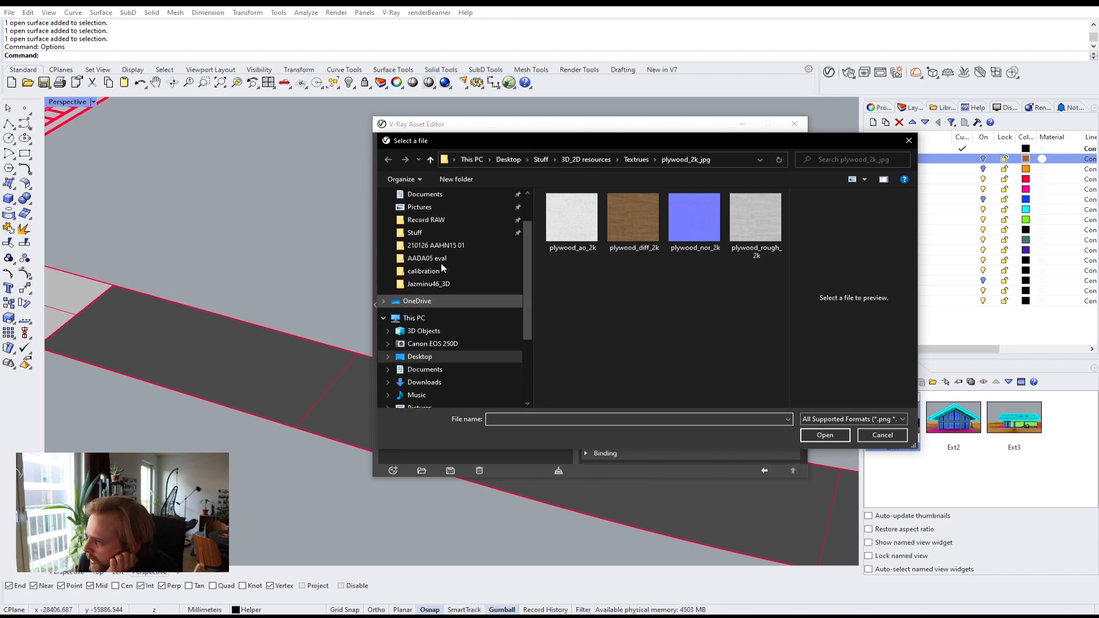
pyautogui.click(428, 330)
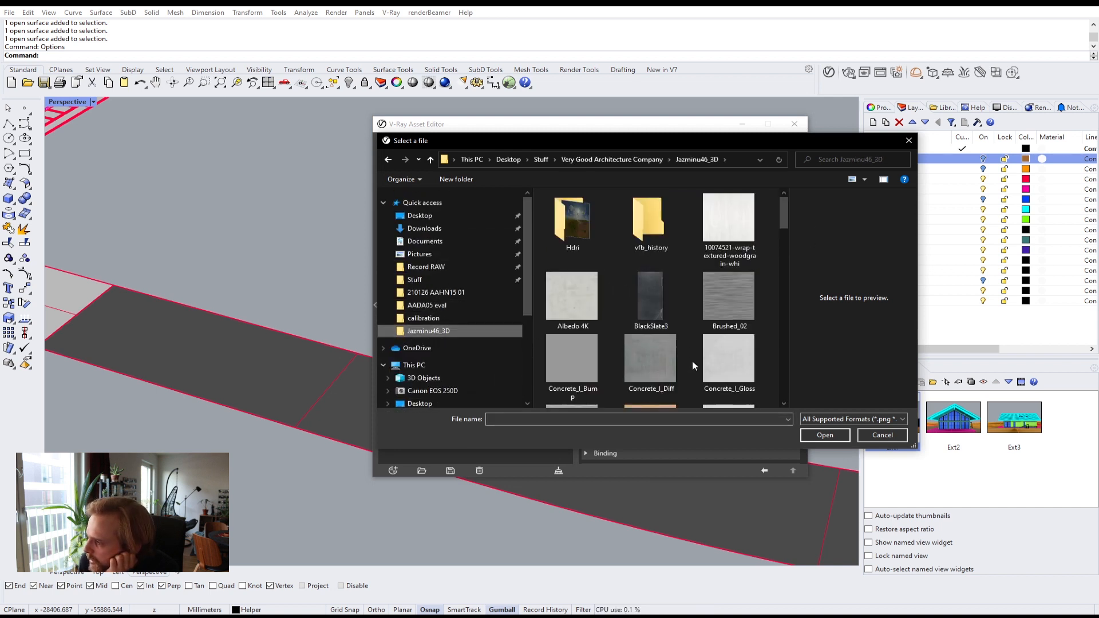
pyautogui.scroll(-15, 692, 363)
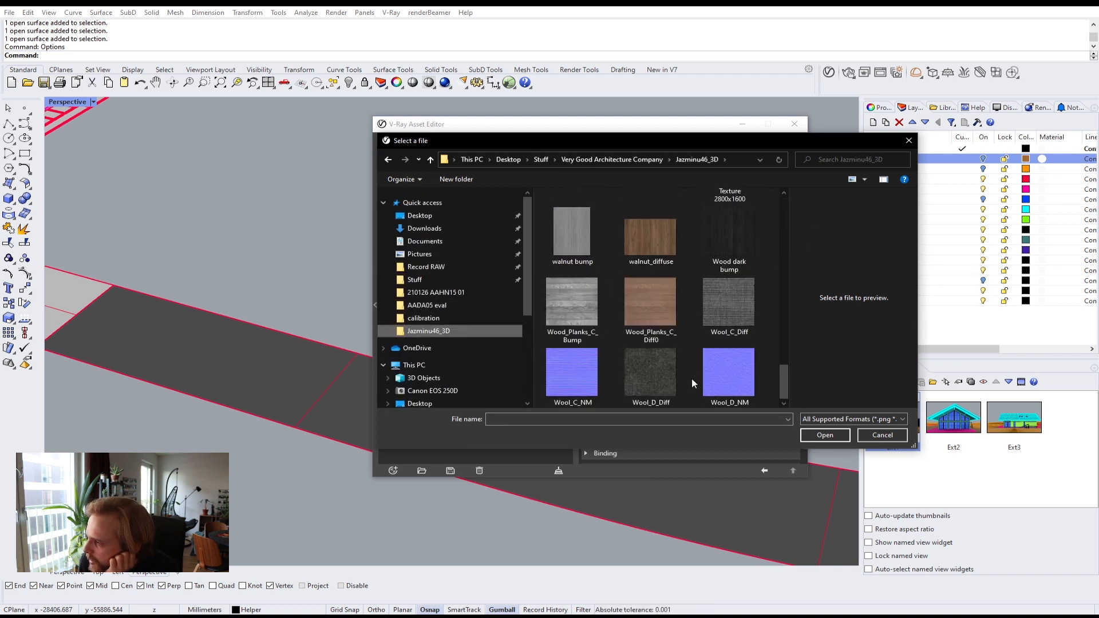
pyautogui.scroll(4, 693, 384)
pyautogui.scroll(-4, 693, 384)
pyautogui.scroll(2, 692, 379)
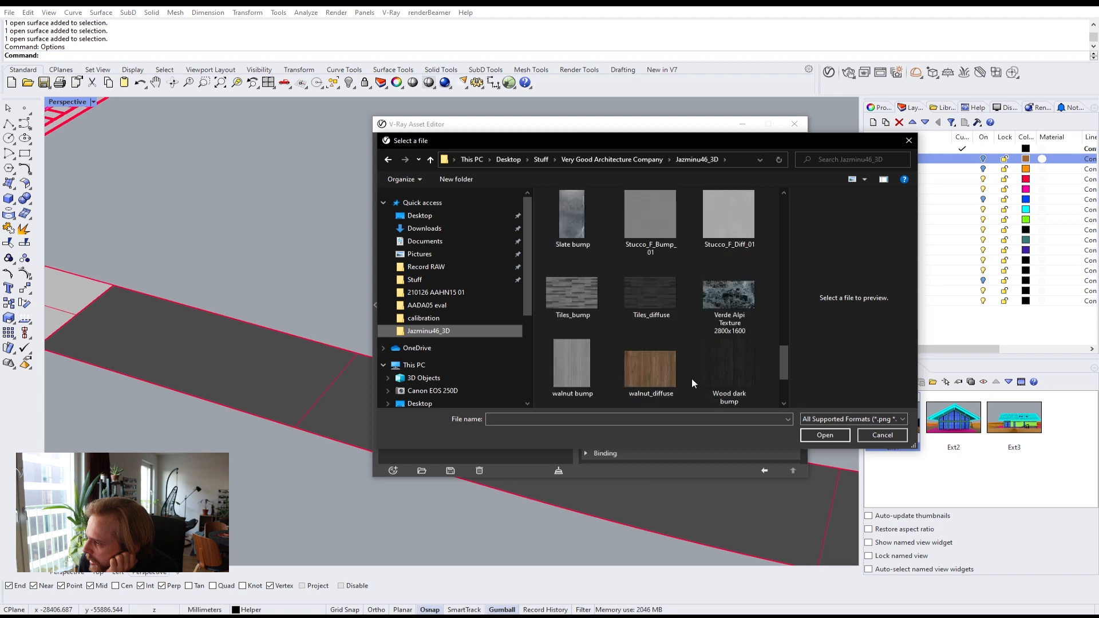
pyautogui.click(635, 294)
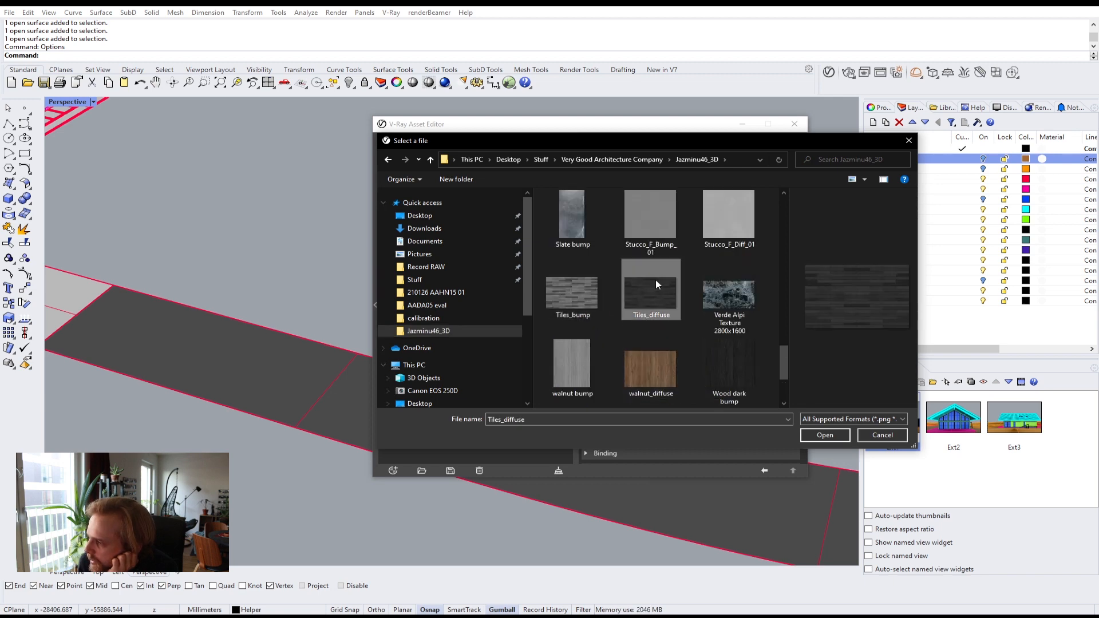
pyautogui.click(825, 435)
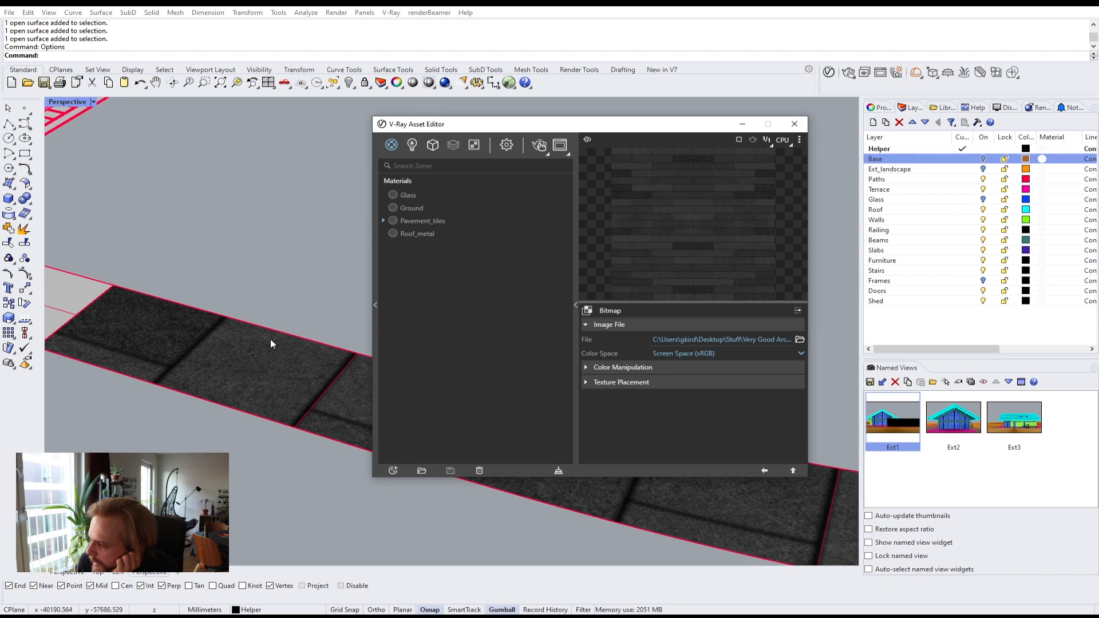
pyautogui.click(793, 471)
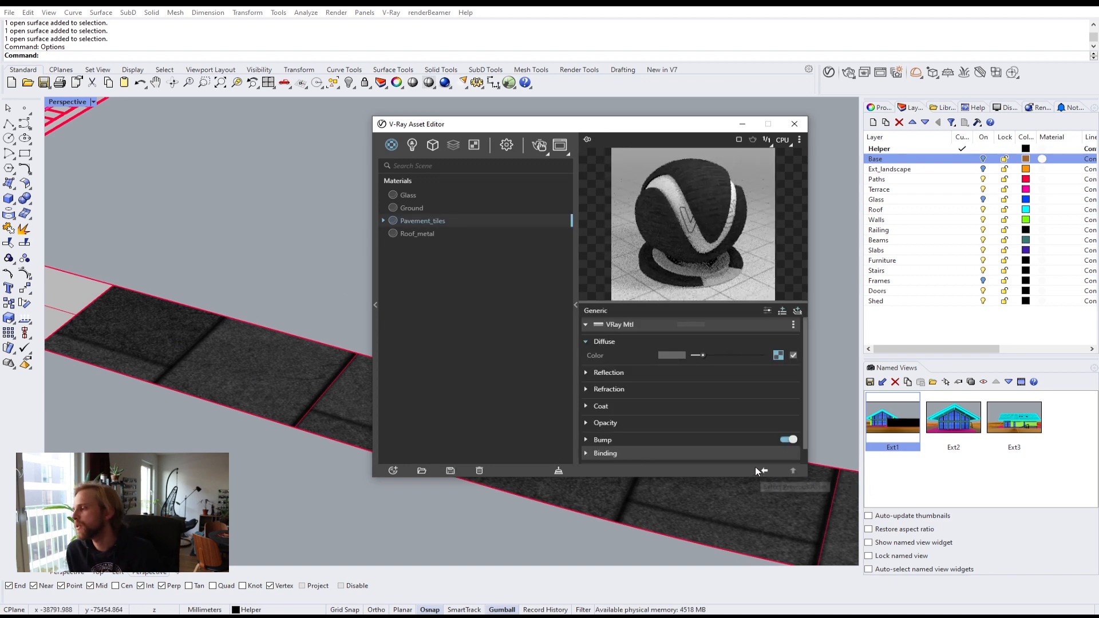
pyautogui.click(778, 356)
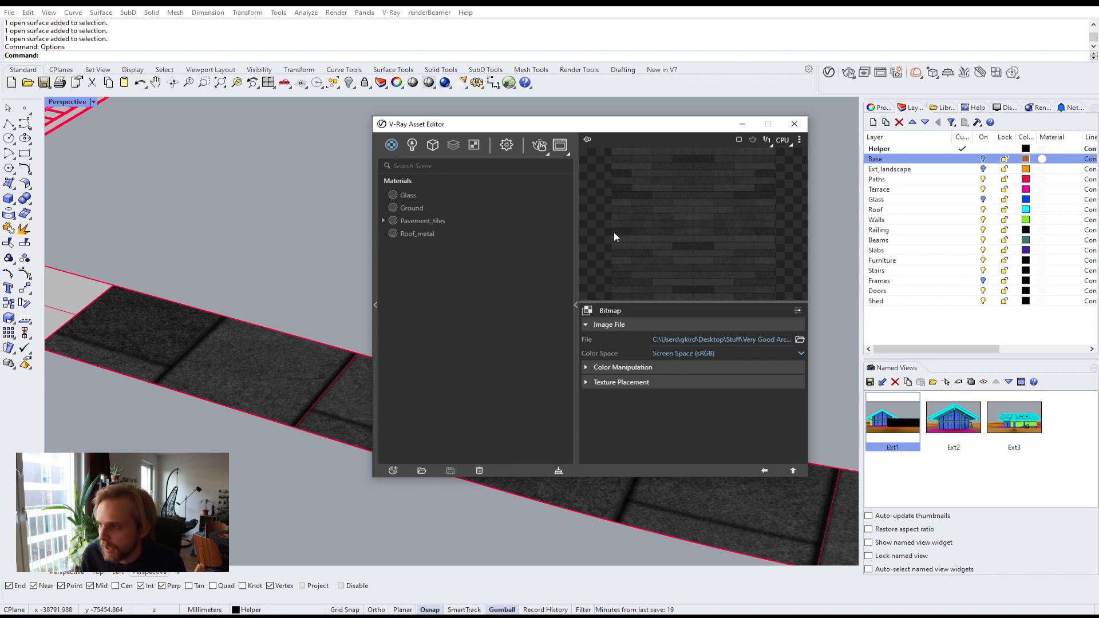
# Step: Return from the bitmap settings to the Pavement_tiles material and switch its preview scene to Floor
pyautogui.click(792, 471)
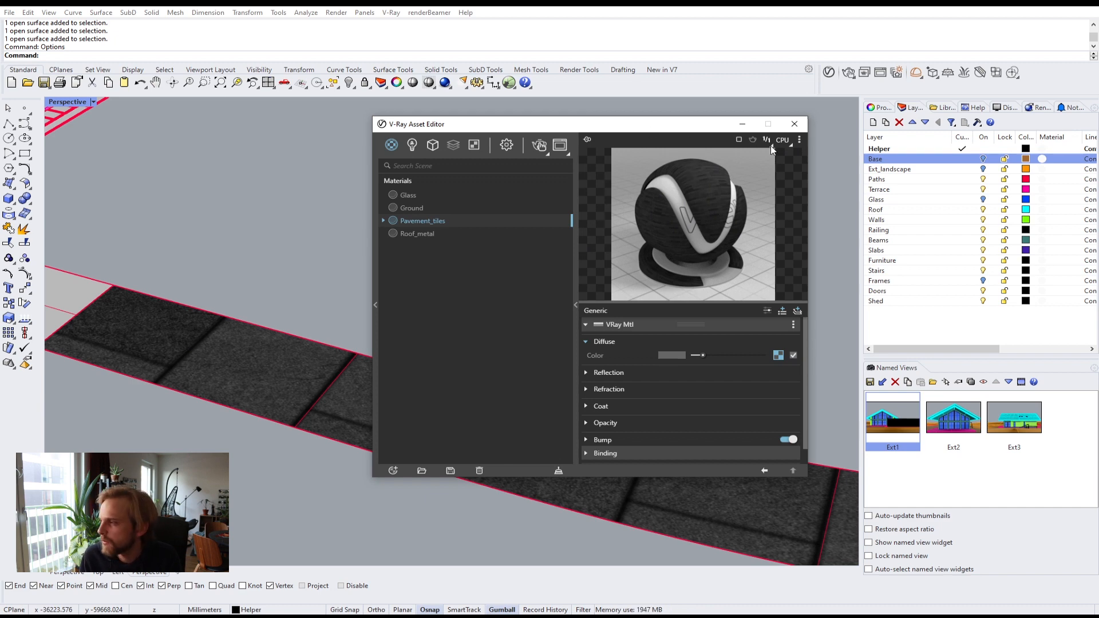
pyautogui.click(799, 140)
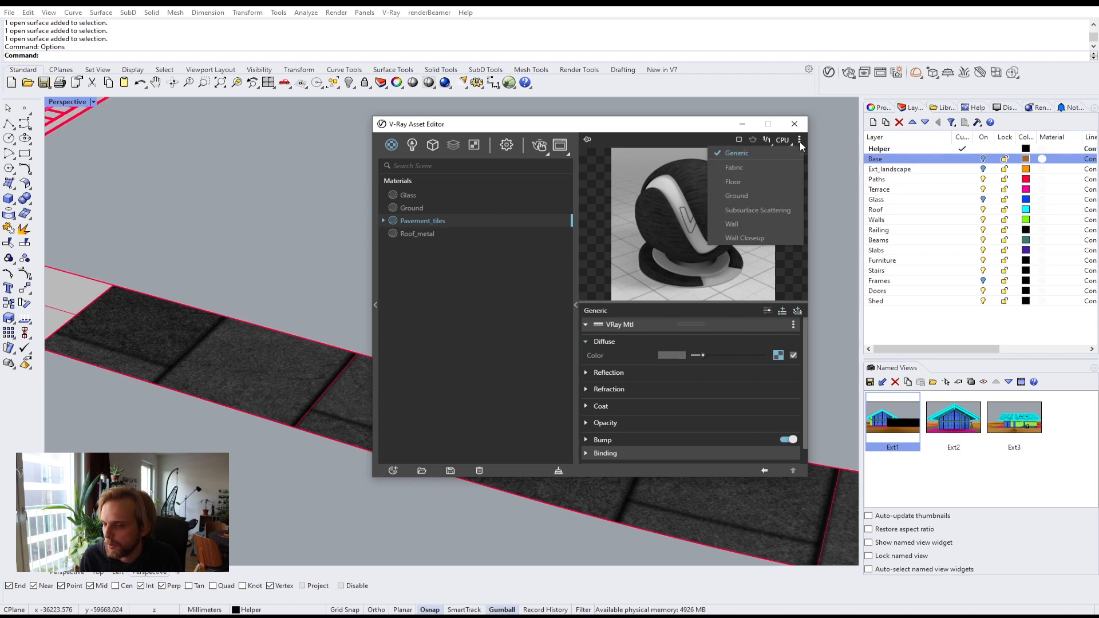
pyautogui.click(754, 184)
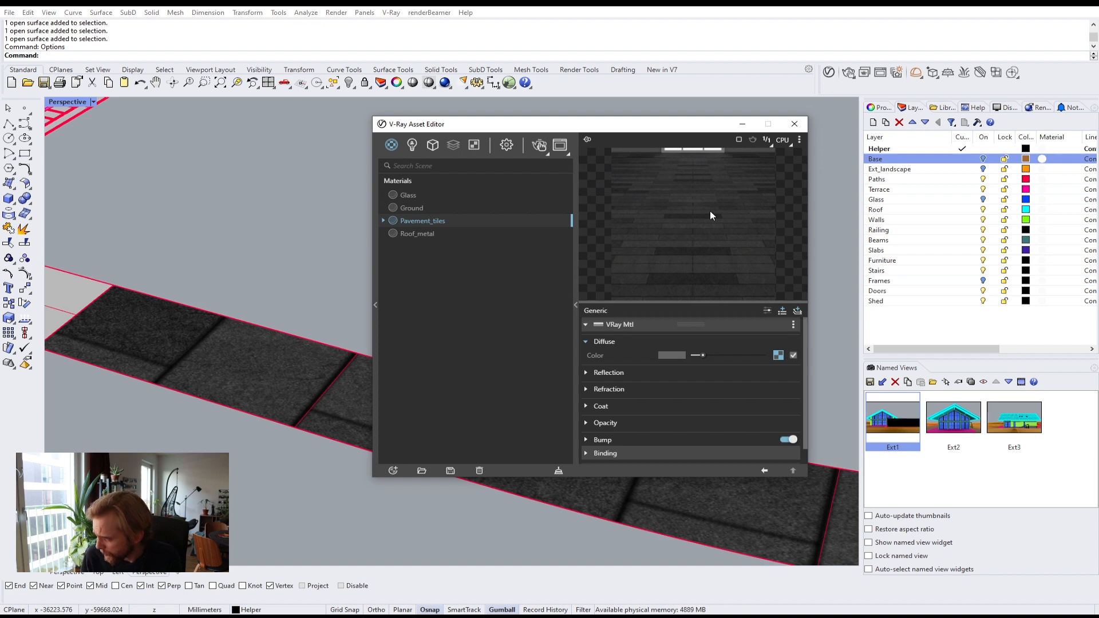
# Step: Give Pavement_tiles a dark grey reflection color of about 0.18 and a reflection glossiness of 0.6
pyautogui.click(587, 375)
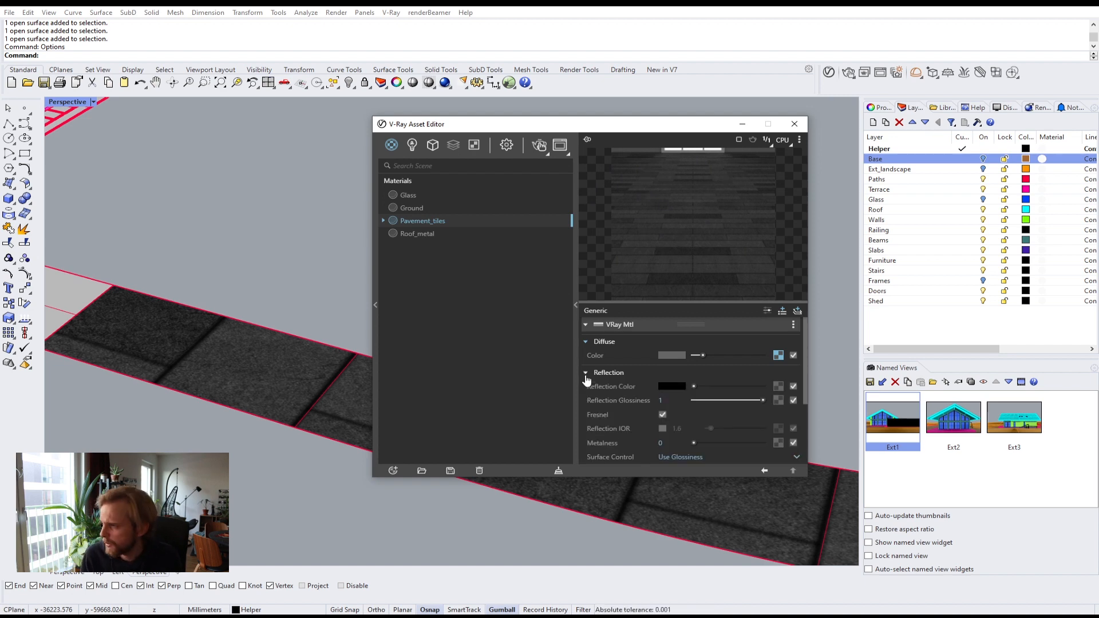
pyautogui.moveTo(693, 386); pyautogui.dragTo(699, 387)
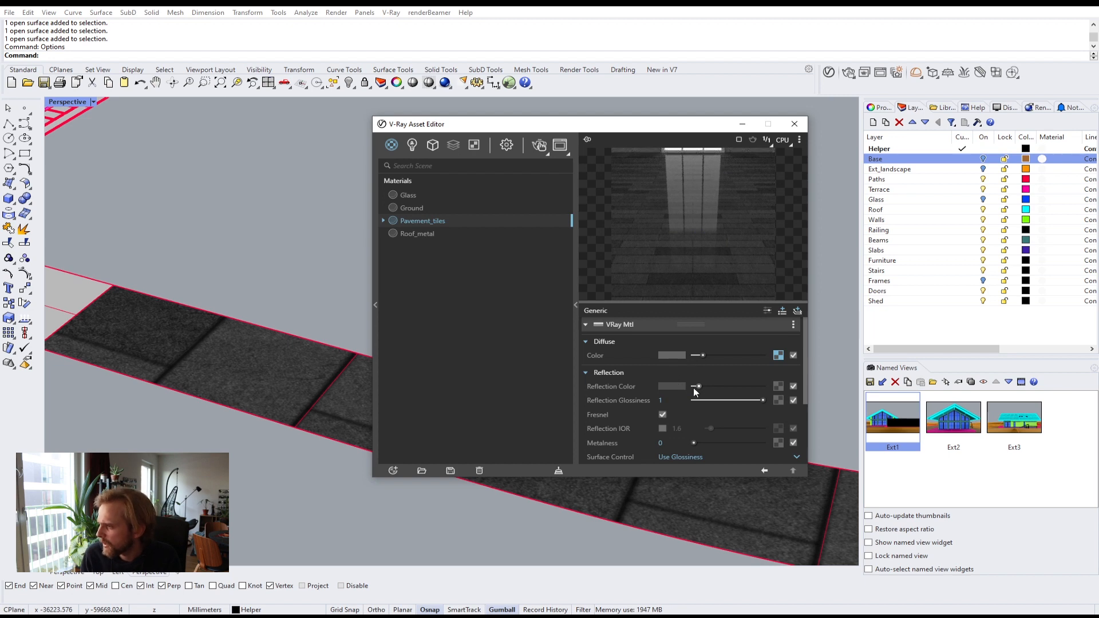
pyautogui.moveTo(699, 387); pyautogui.dragTo(695, 387)
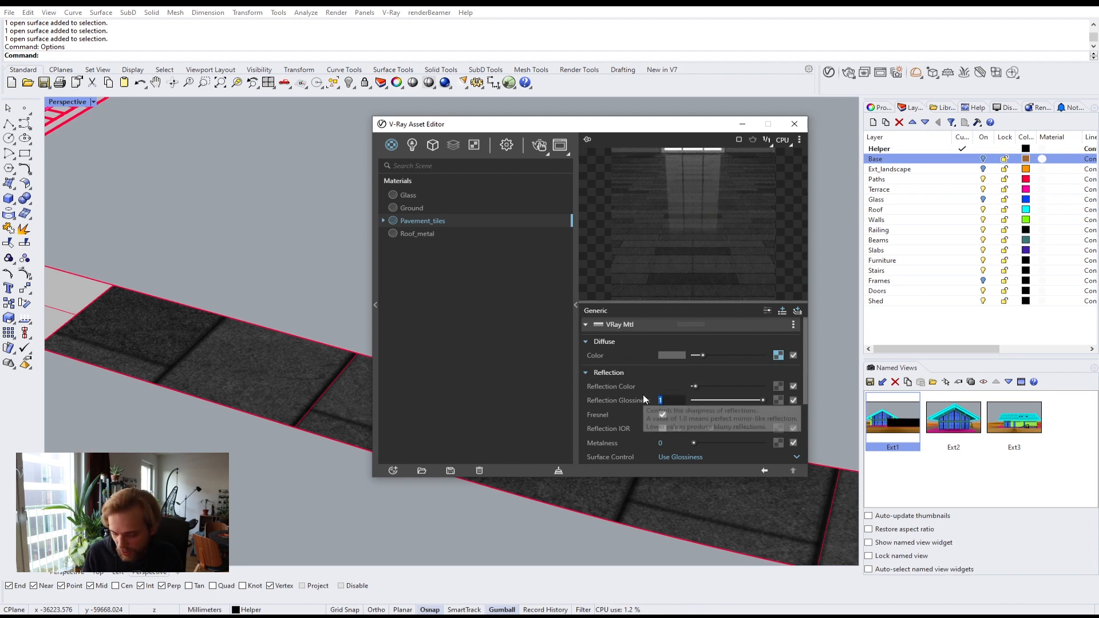
pyautogui.write('.6')
pyautogui.press('Return')
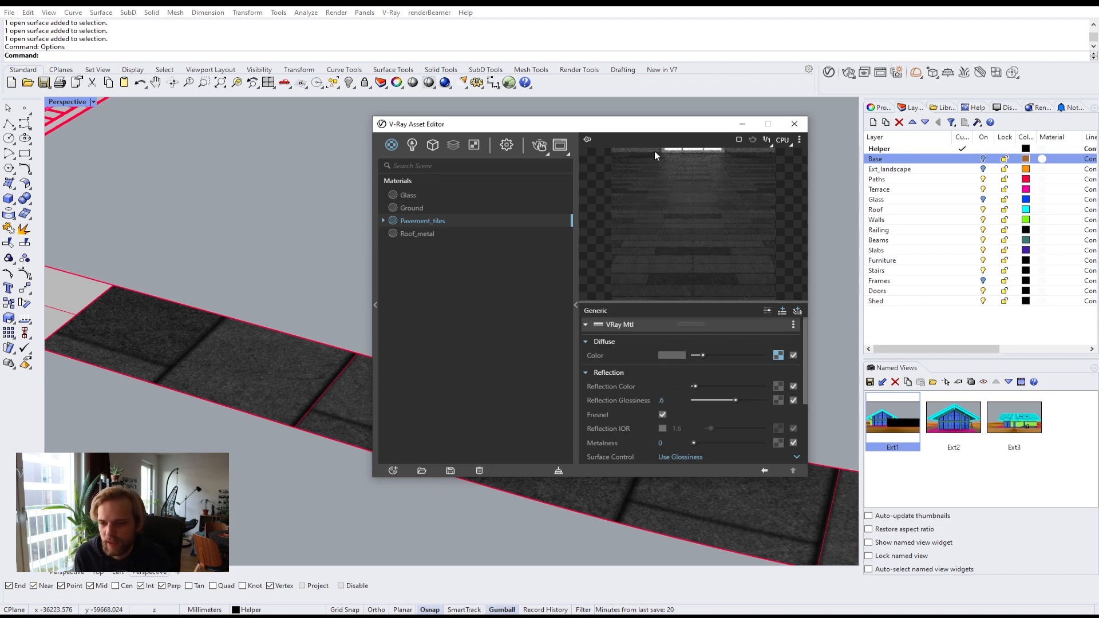
pyautogui.click(666, 384)
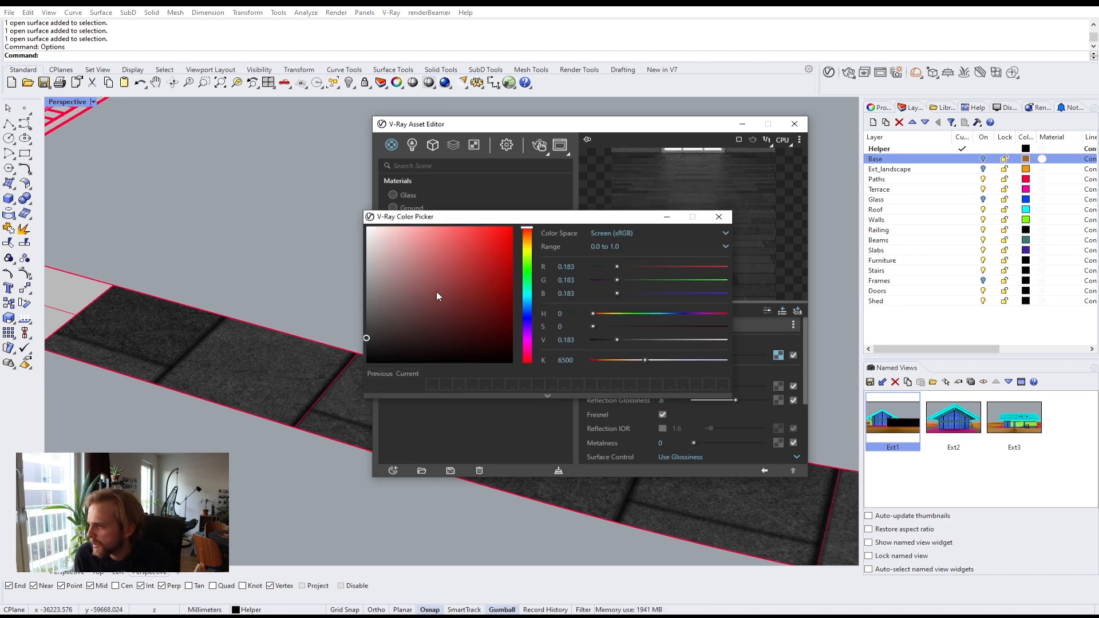
pyautogui.click(719, 217)
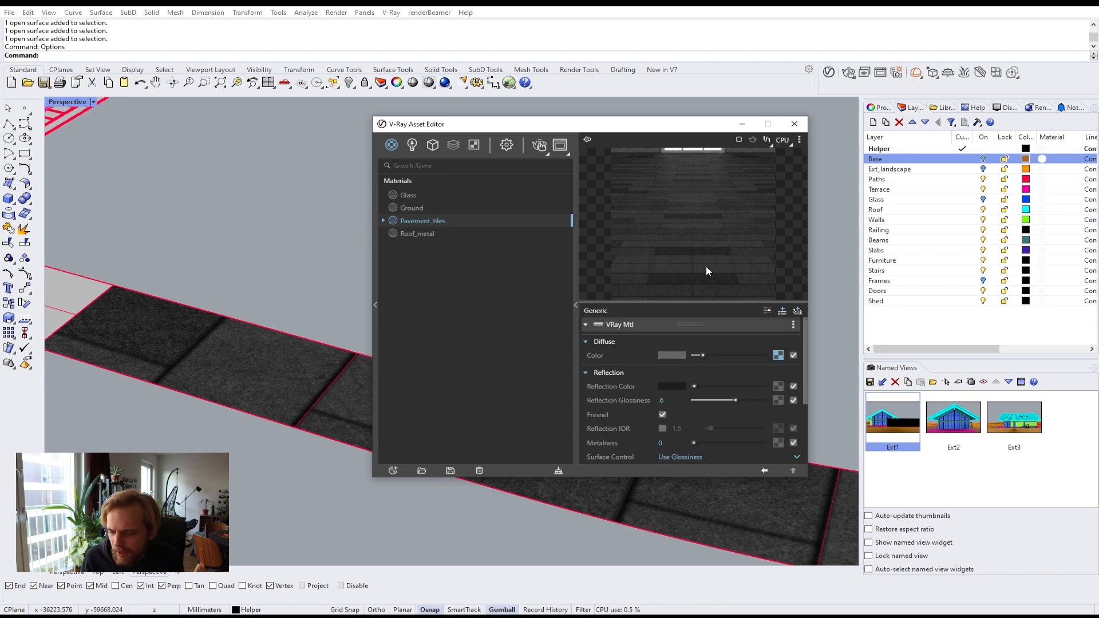
pyautogui.click(589, 374)
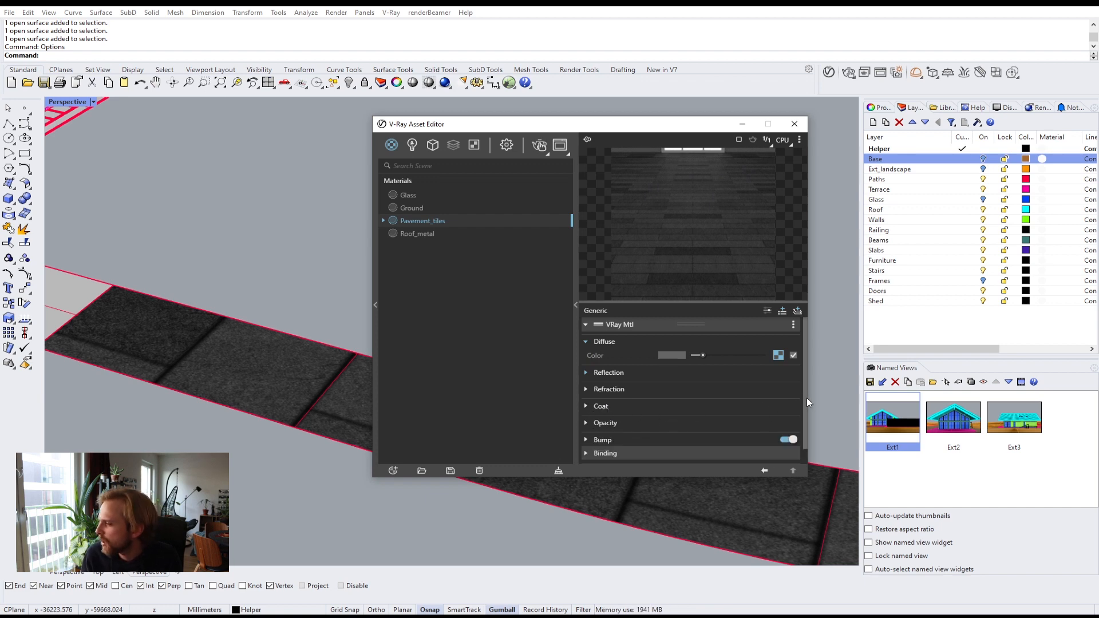
# Step: Expand the Pavement_tiles Bump settings to examine its mode and amount
pyautogui.scroll(-1, 805, 397)
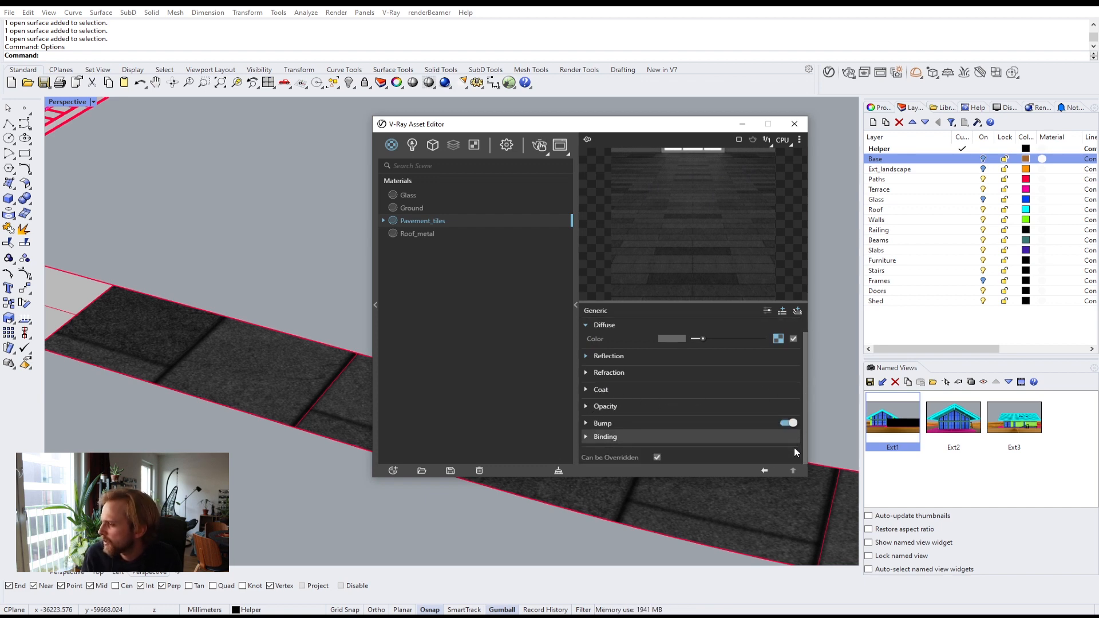
pyautogui.click(595, 424)
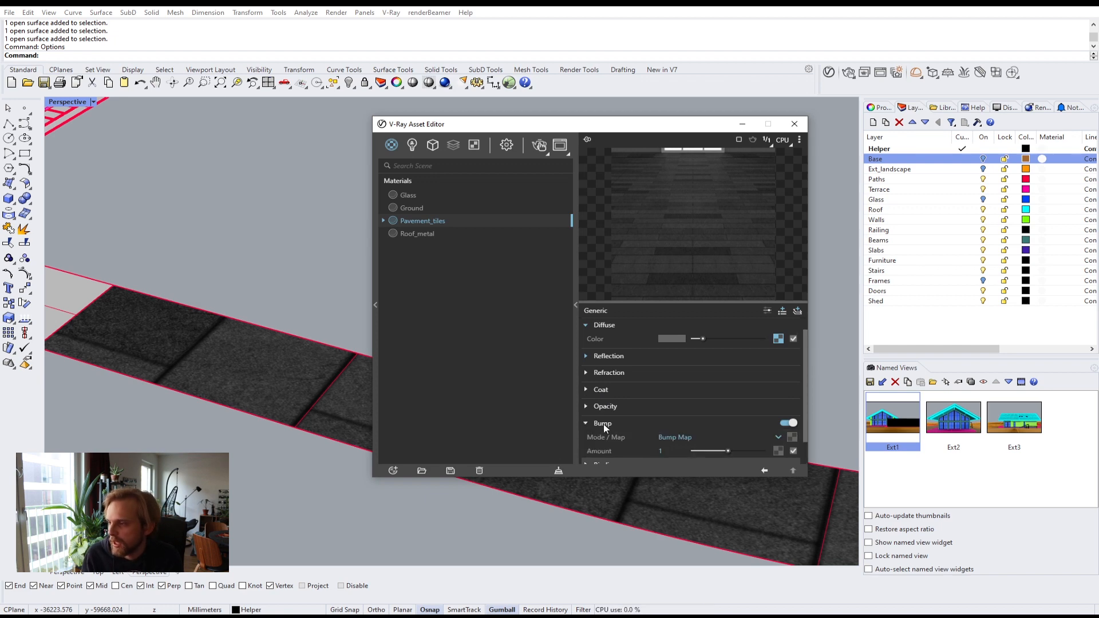
pyautogui.moveTo(807, 412); pyautogui.dragTo(807, 444)
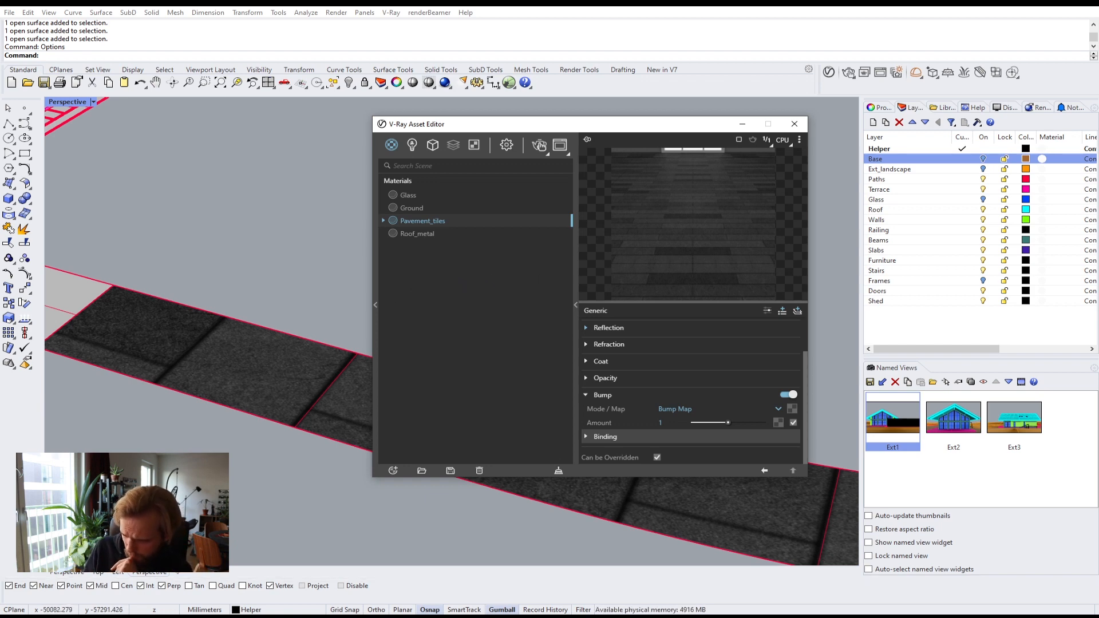
# Step: Switch to the web browser and search Google for "bump vs displacement"
pyautogui.click(127, 617)
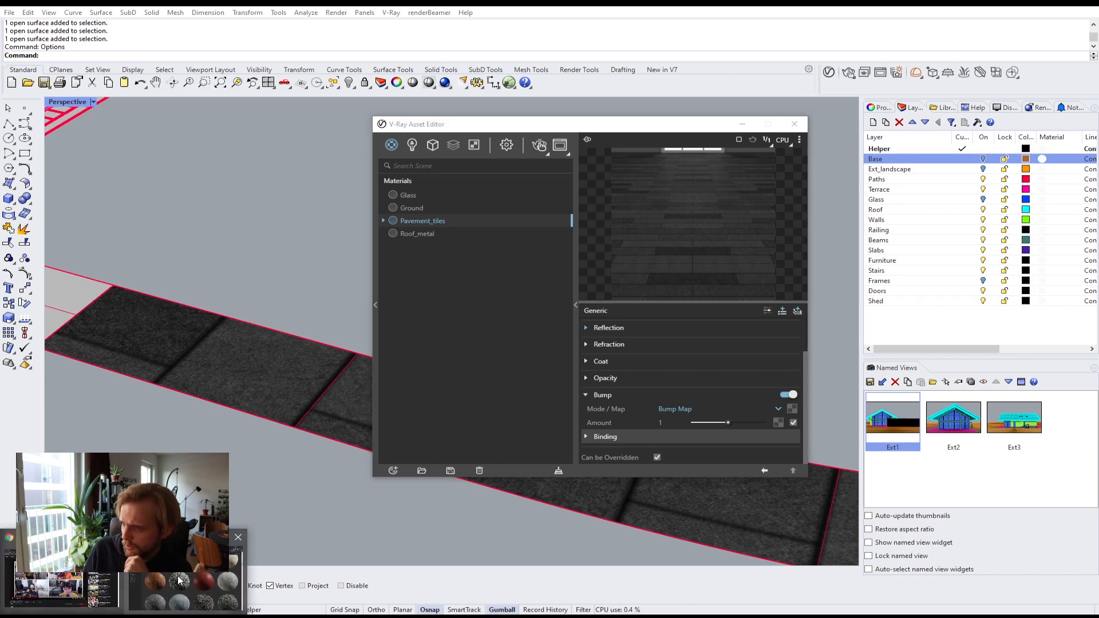
pyautogui.click(185, 578)
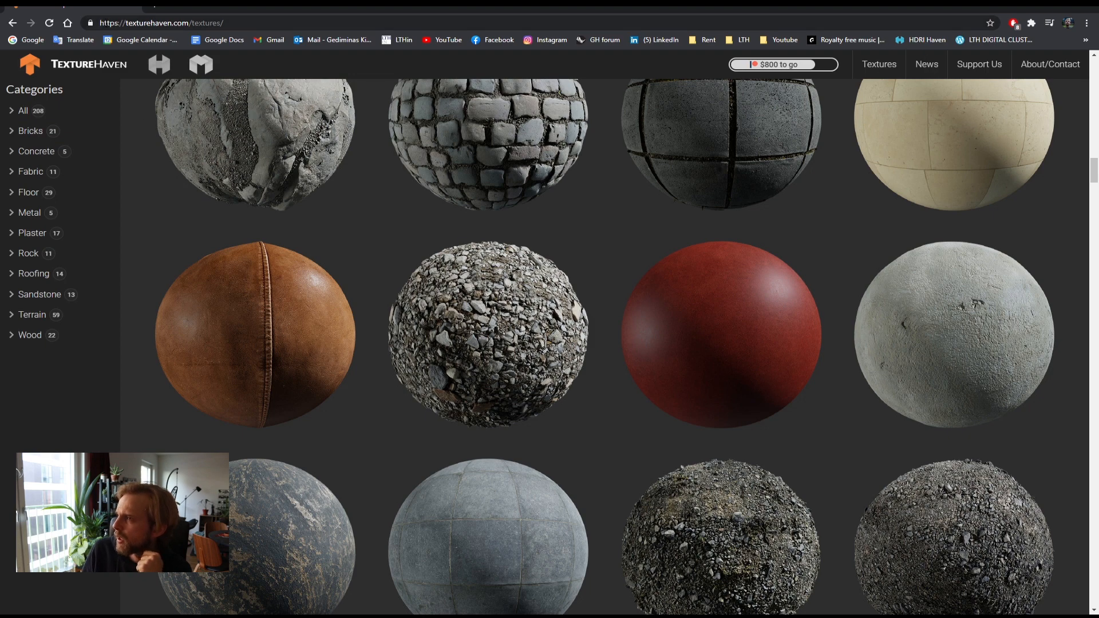
pyautogui.click(180, 26)
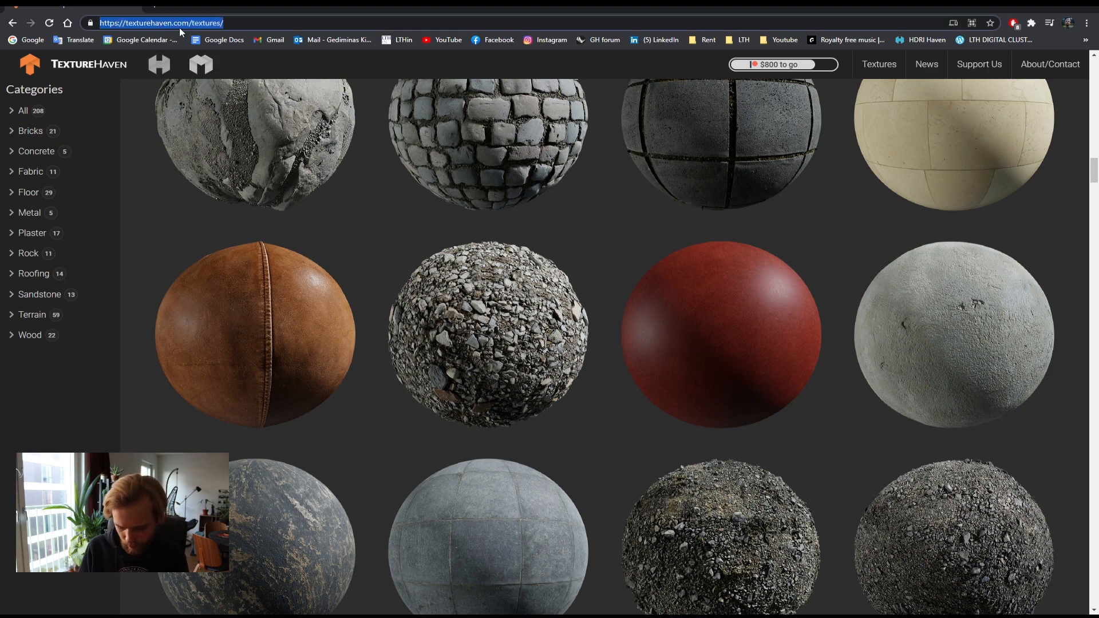
pyautogui.write('bump[')
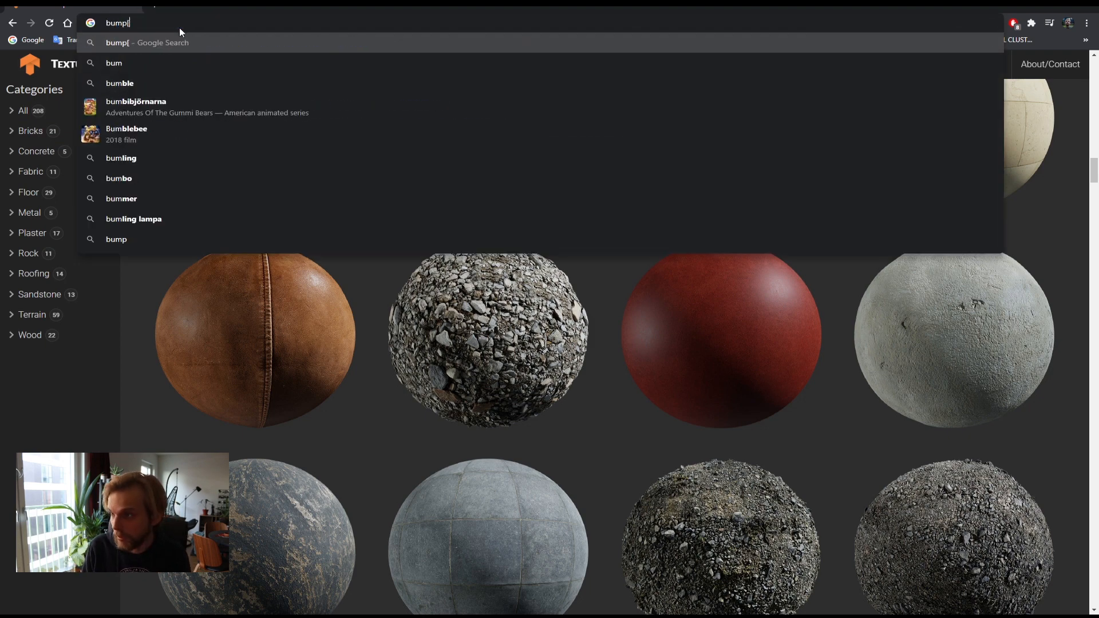
pyautogui.press('BackSpace')
pyautogui.write('vs l')
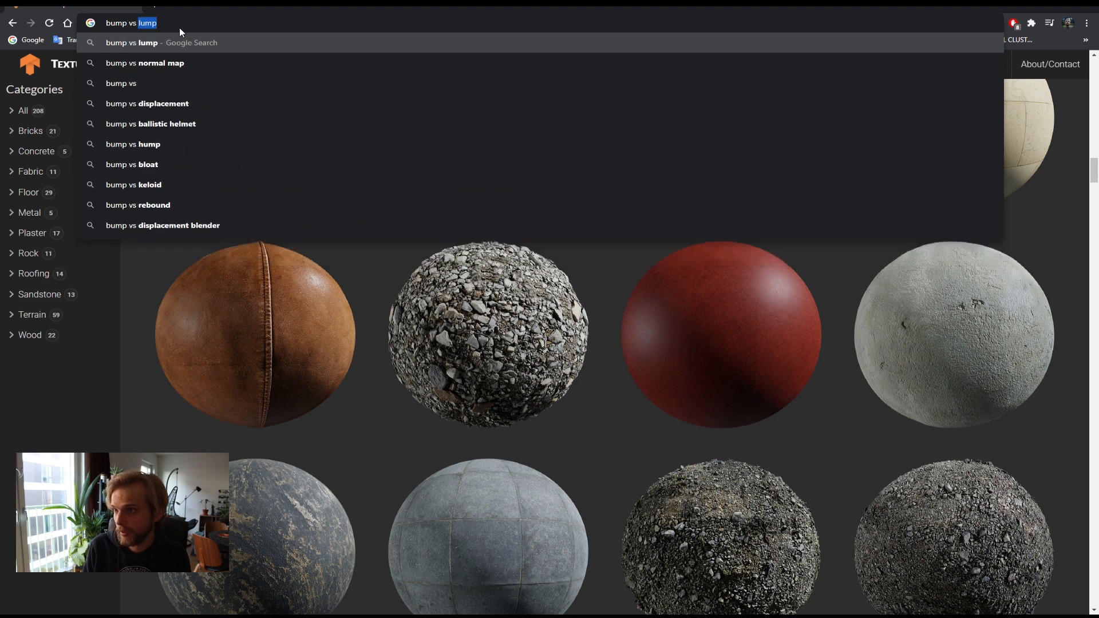
pyautogui.press('BackSpace')
pyautogui.press('BackSpace')
pyautogui.write('di')
pyautogui.press('Return')
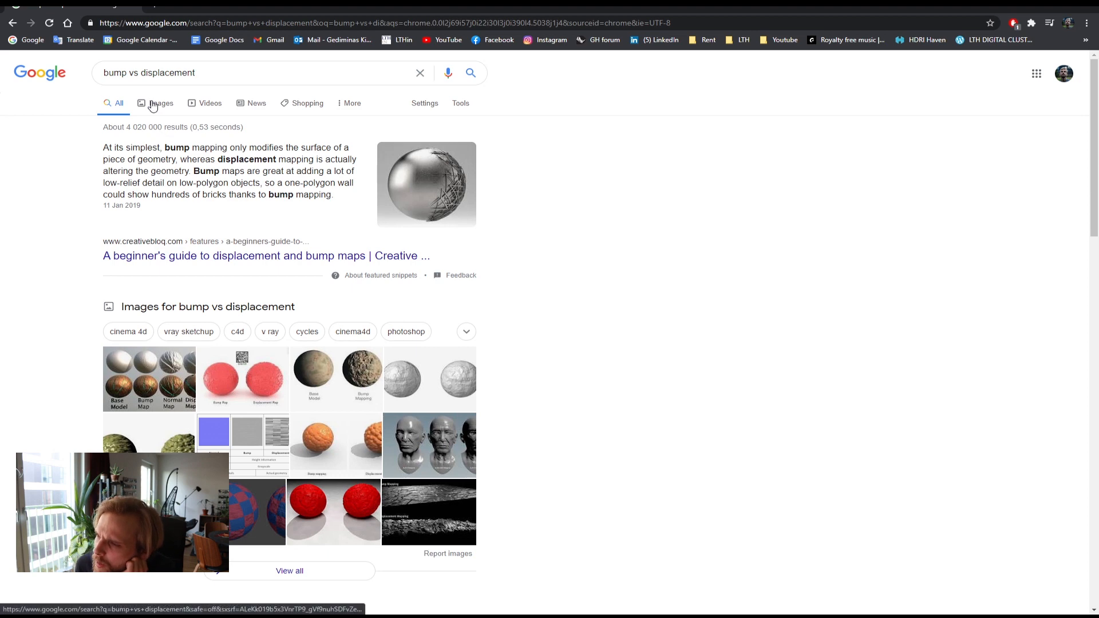
# Step: Open the image results and bring up the bump, normal and displacement comparison image's options
pyautogui.click(153, 104)
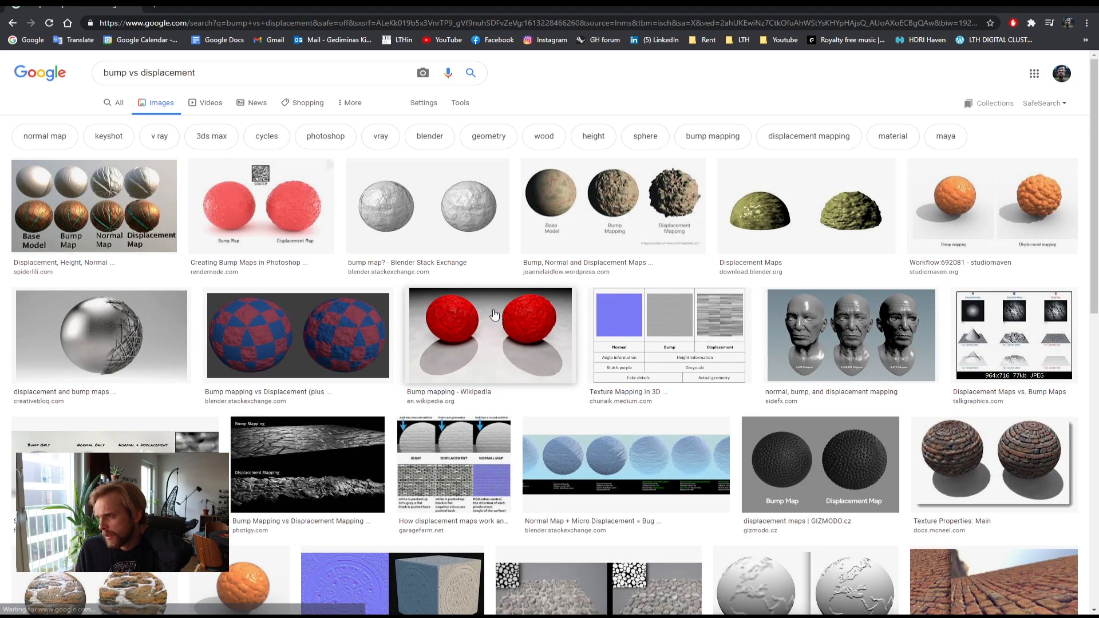
pyautogui.click(574, 209)
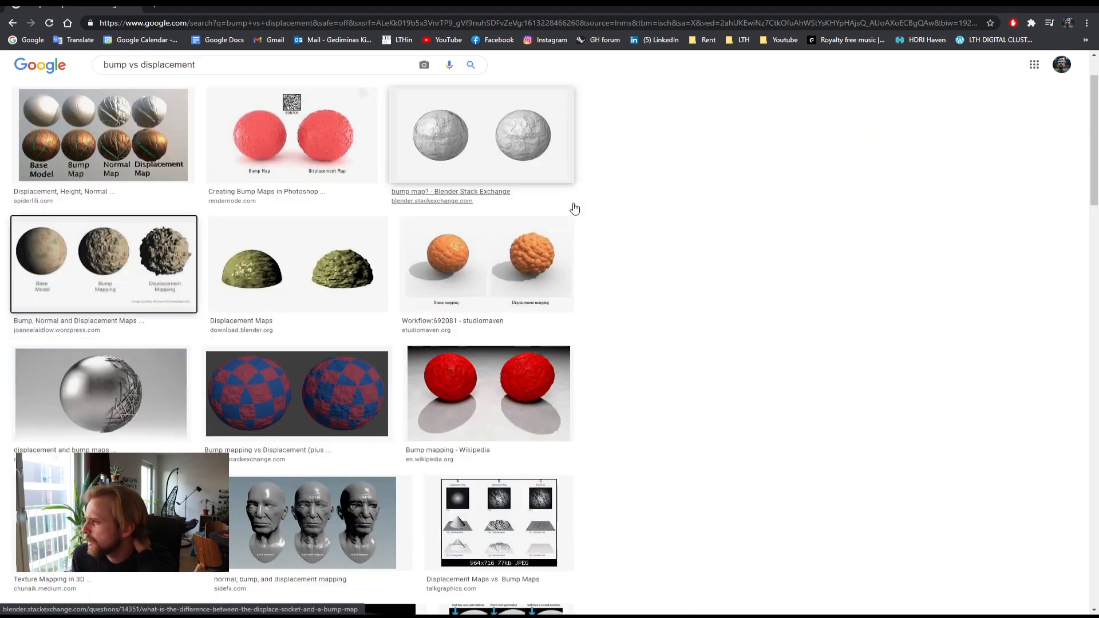
pyautogui.rightClick(766, 183)
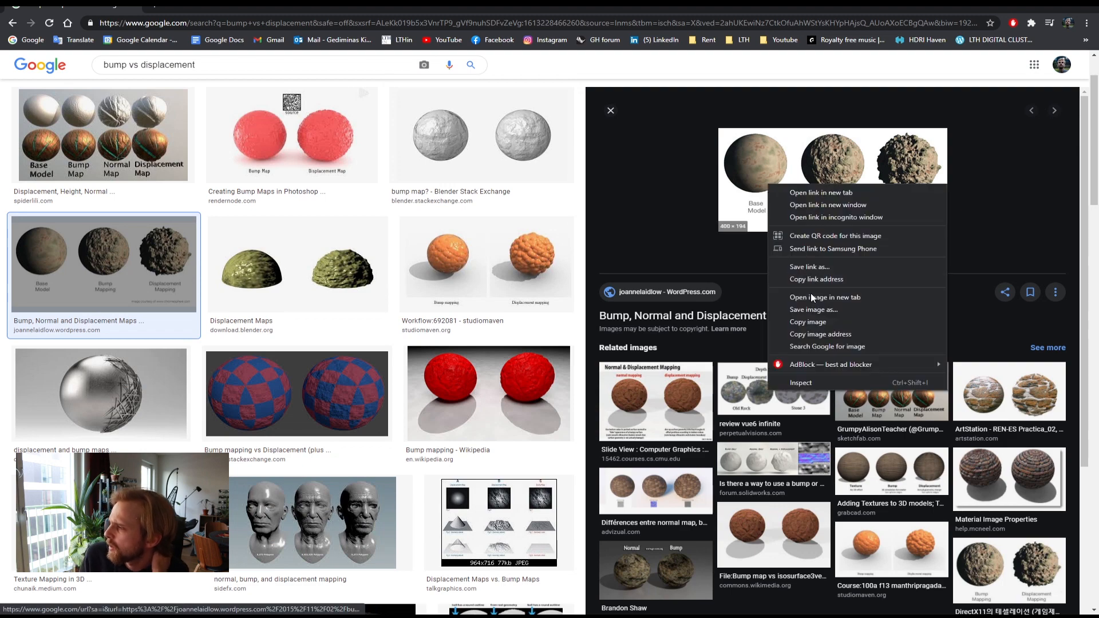
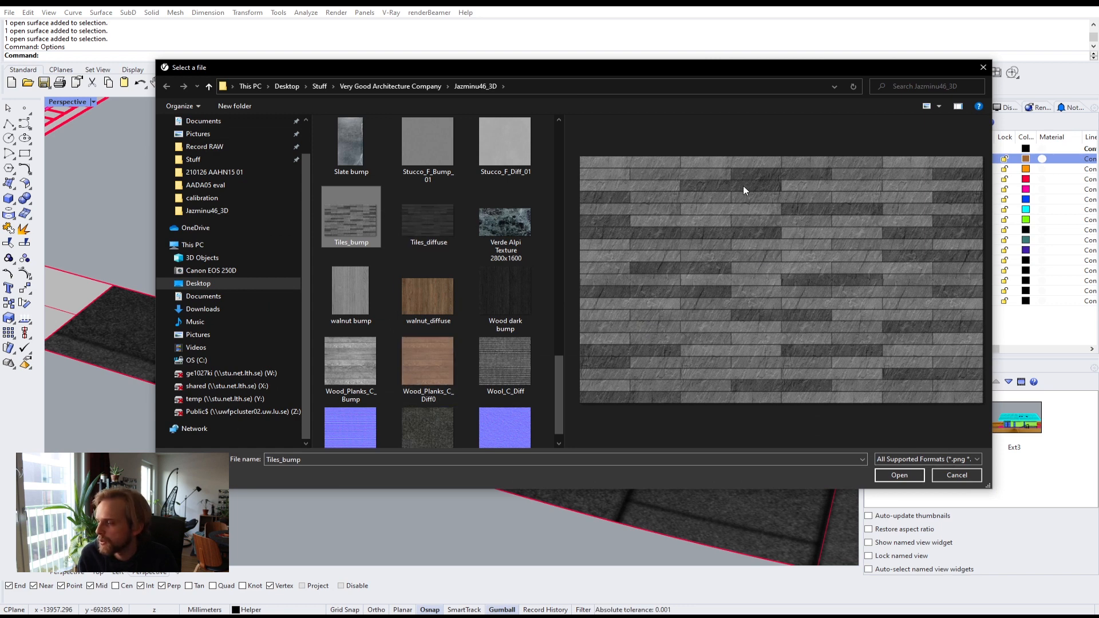
# Step: Pick the Tiles_bump image from the Jazminu46_3D folder as the bump map bitmap
pyautogui.click(417, 243)
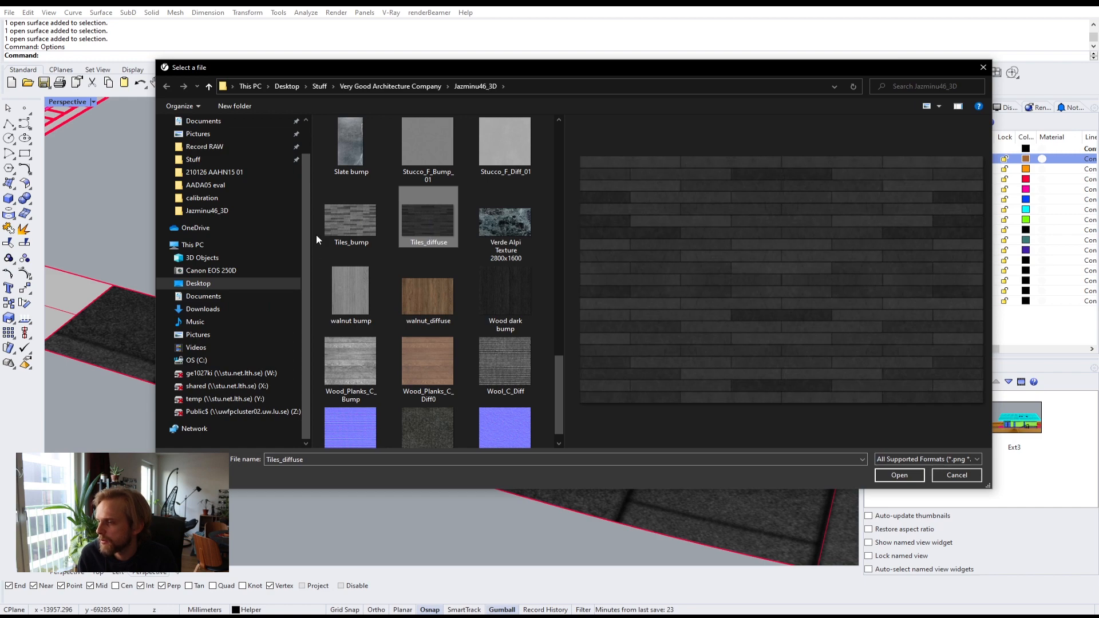
pyautogui.click(360, 220)
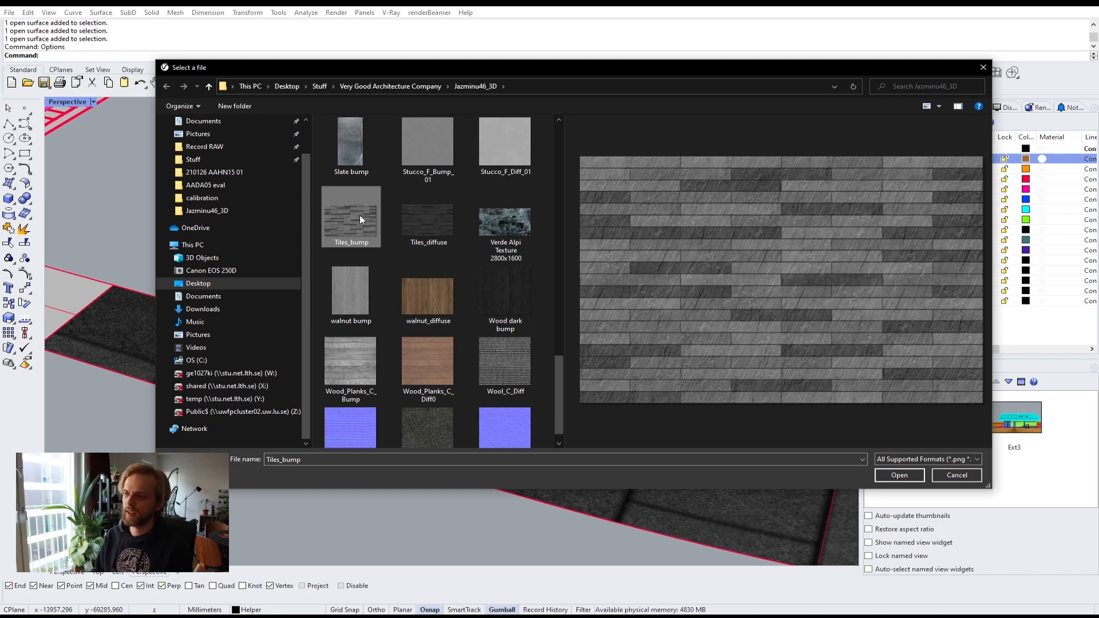
pyautogui.click(431, 209)
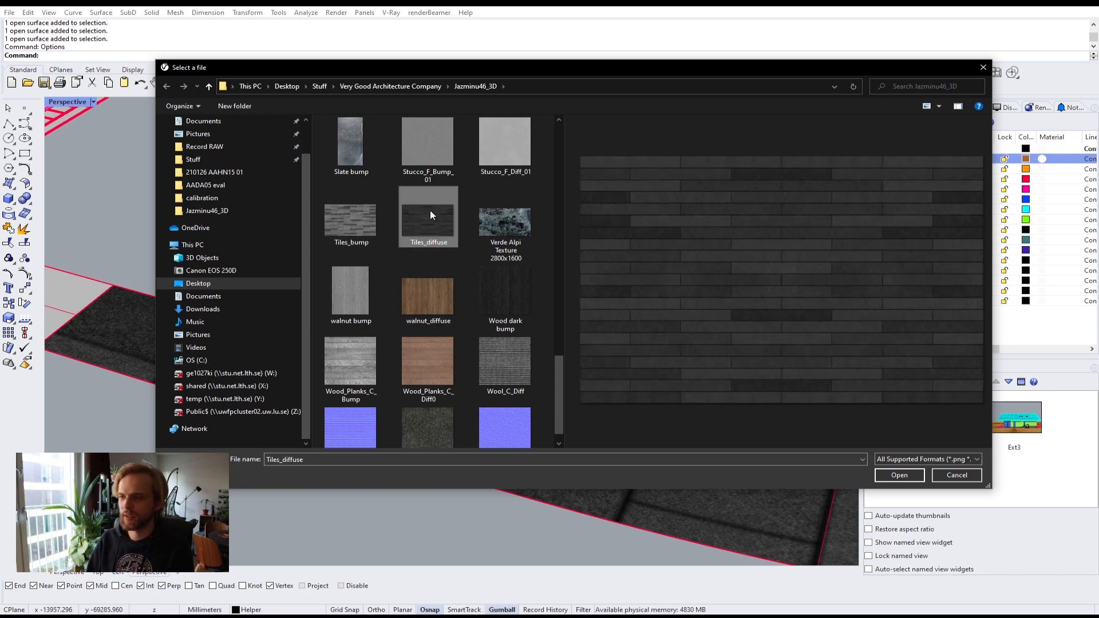
pyautogui.click(331, 203)
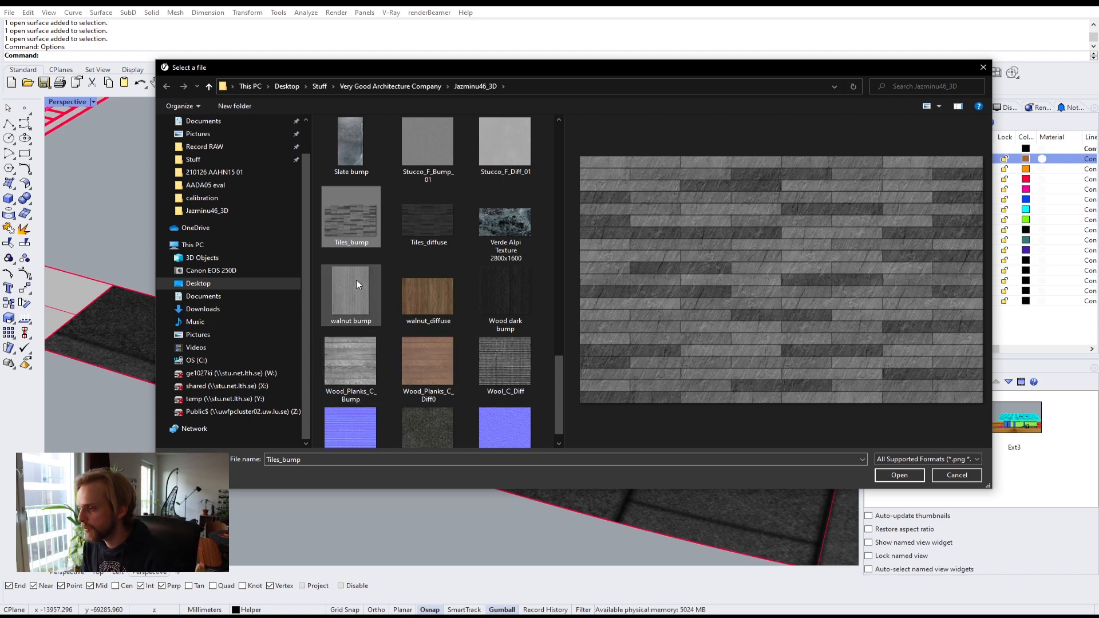
pyautogui.click(901, 474)
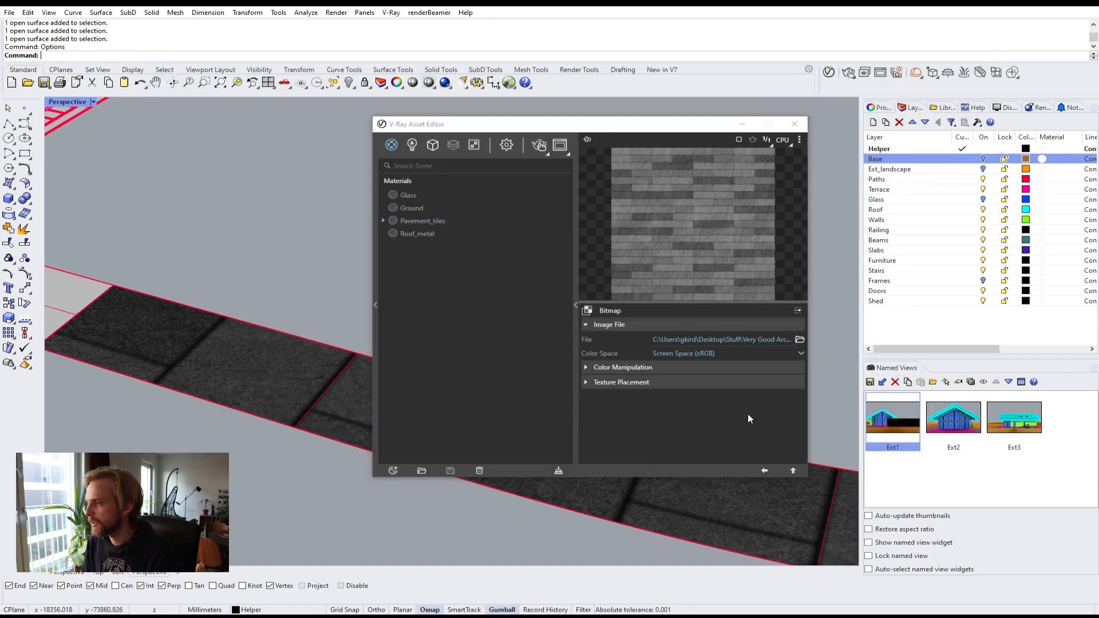
# Step: Return to the Pavement_tiles material and set its bump amount to 10
pyautogui.click(793, 471)
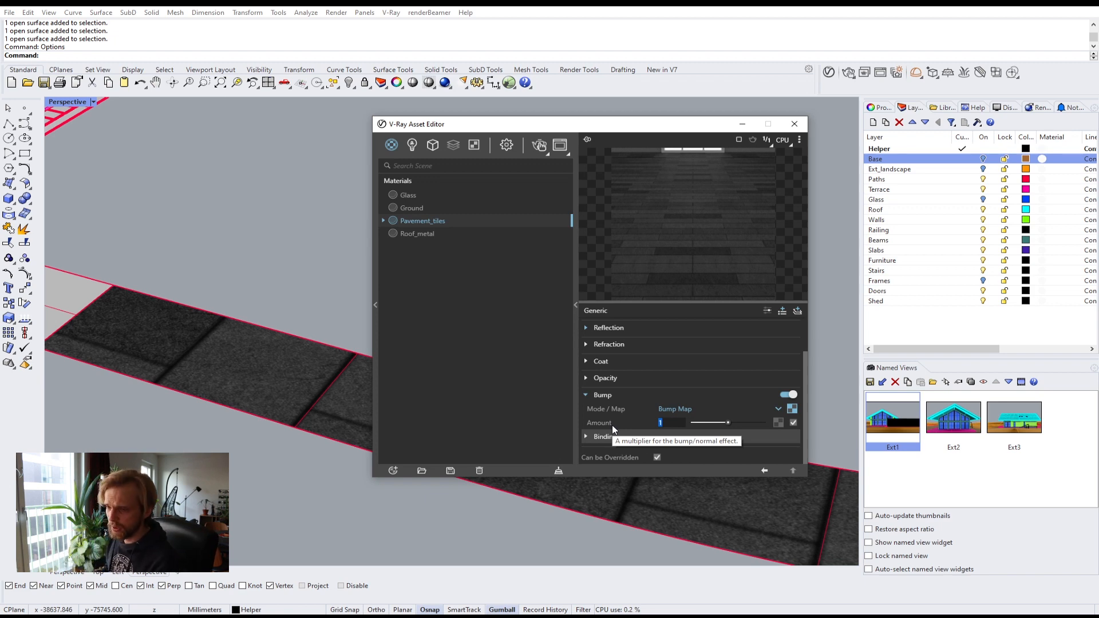
pyautogui.write('1')
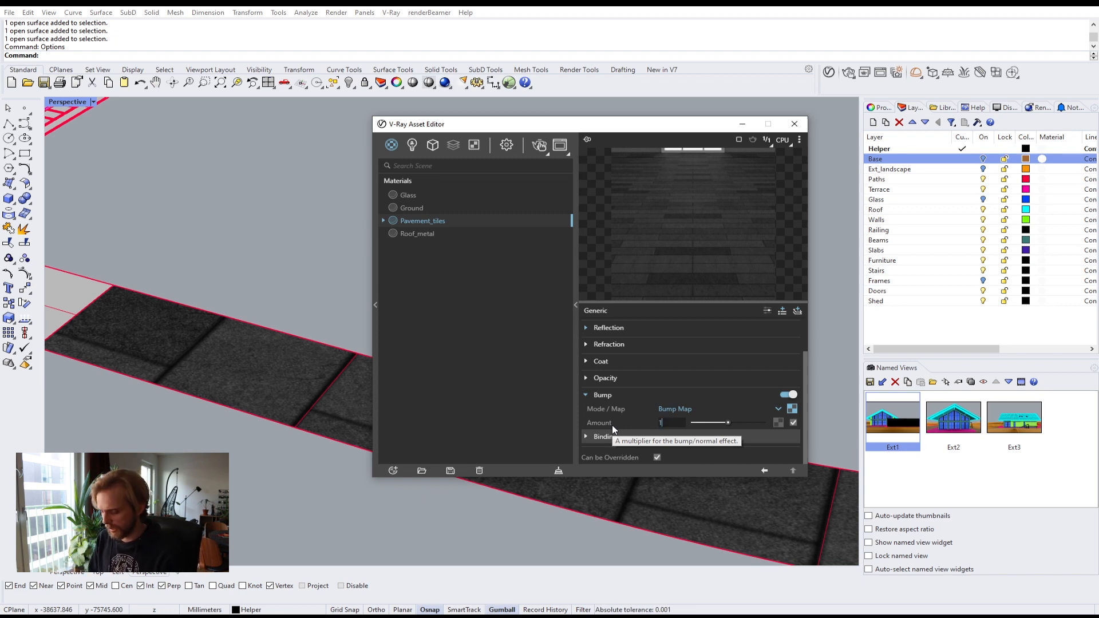
pyautogui.write('0')
pyautogui.press('Return')
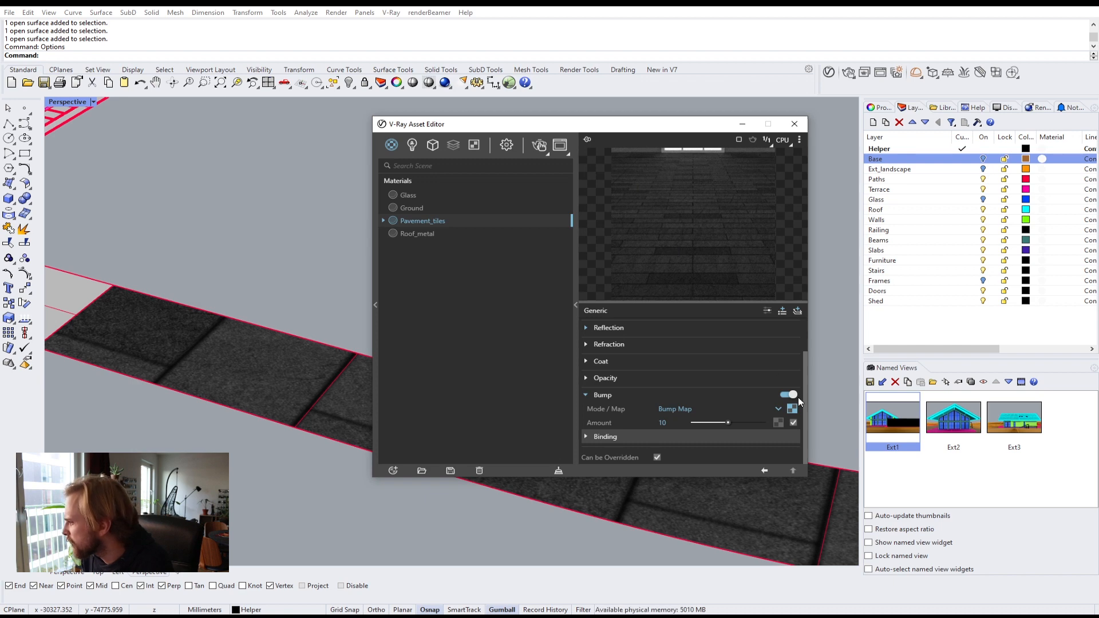
# Step: Experiment with the Pavement_tiles reflection glossiness and reflection color, restoring the glossiness to 0.6
pyautogui.scroll(3, 805, 394)
pyautogui.click(586, 373)
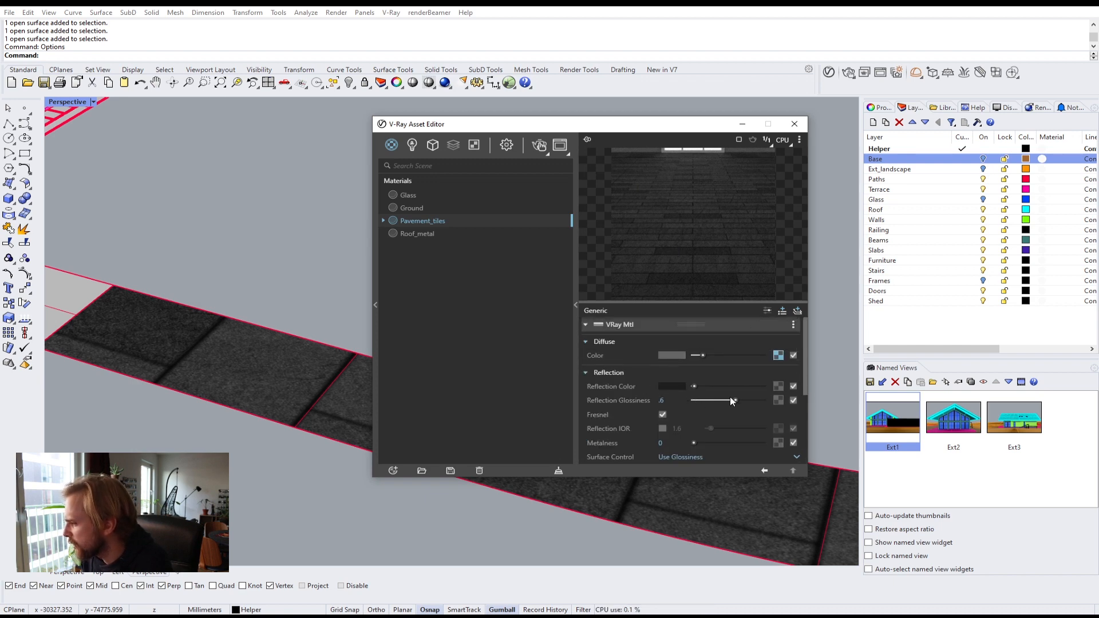
pyautogui.moveTo(736, 400); pyautogui.dragTo(766, 400)
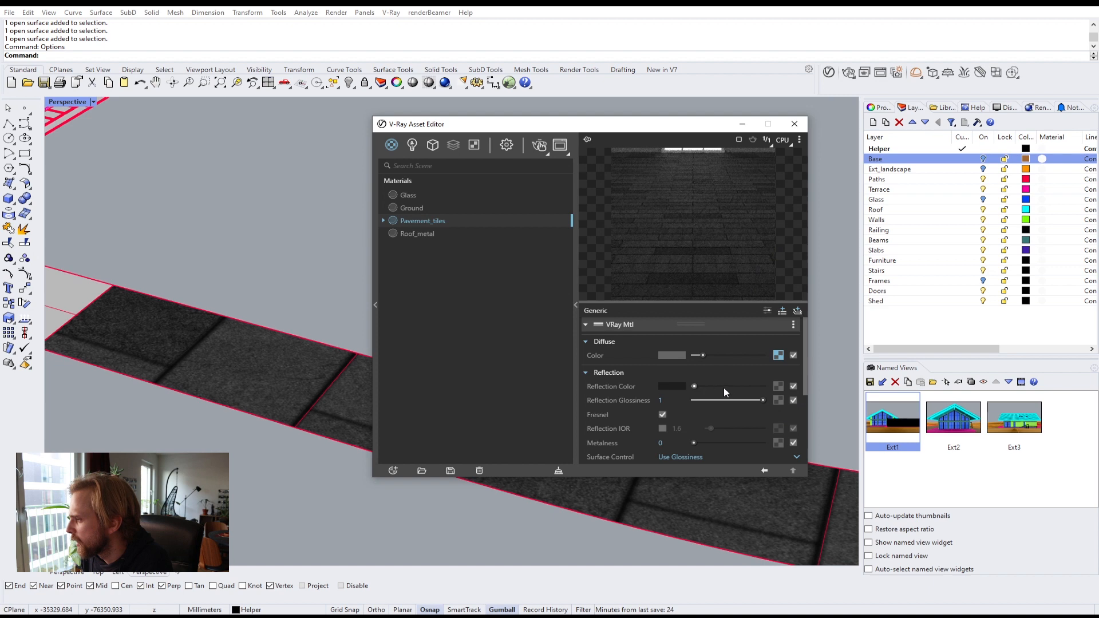
pyautogui.moveTo(723, 387); pyautogui.dragTo(729, 389)
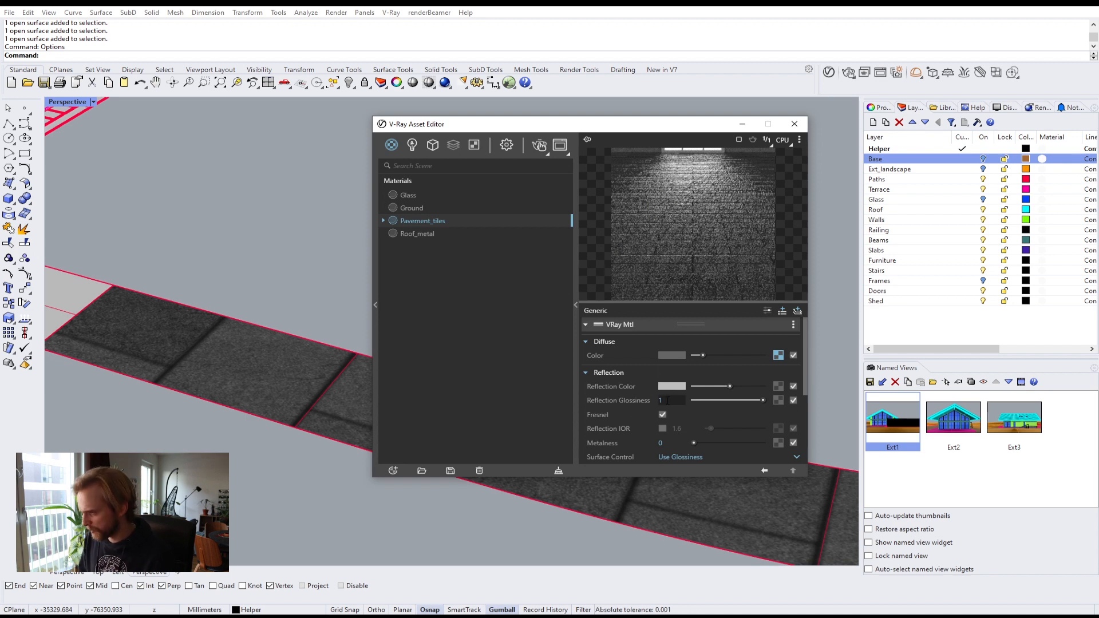
pyautogui.moveTo(668, 401); pyautogui.dragTo(621, 397)
pyautogui.write('.6')
pyautogui.press('Return')
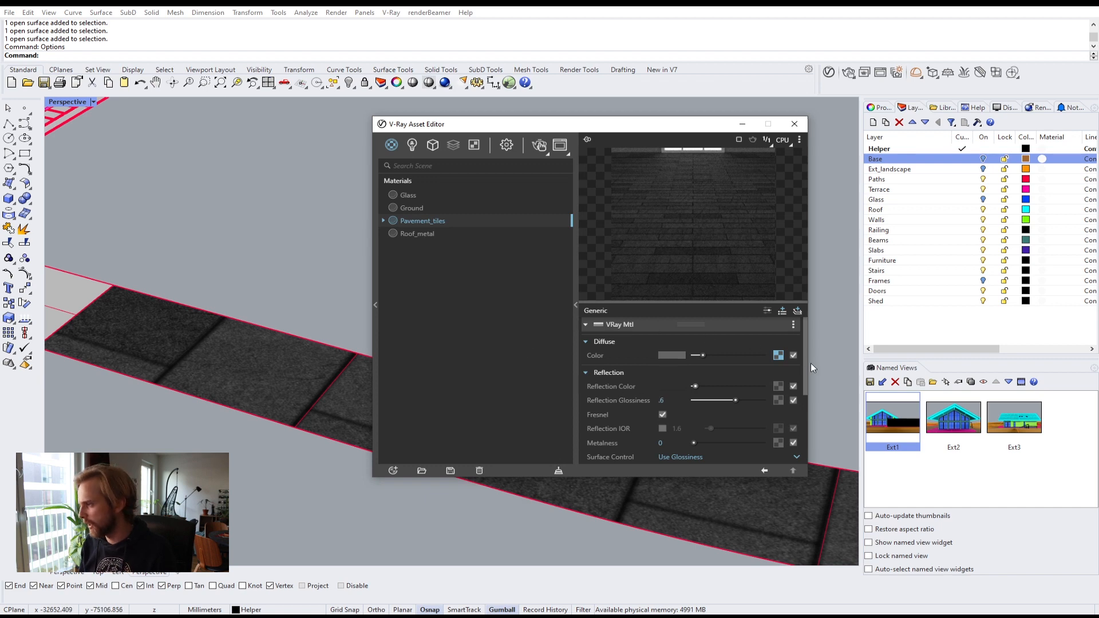
# Step: Collapse the V-Ray Asset Editor to its material list and move it beside the viewport
pyautogui.scroll(-5, 809, 399)
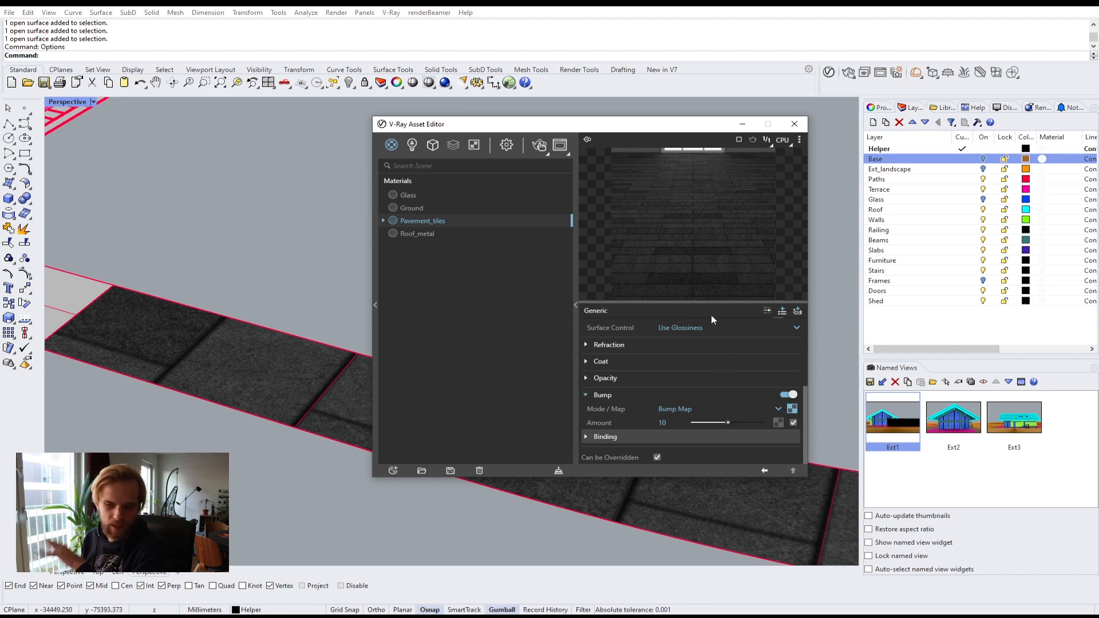
pyautogui.click(574, 296)
pyautogui.moveTo(474, 124); pyautogui.dragTo(826, 95)
pyautogui.scroll(-2, 304, 353)
pyautogui.scroll(-2, 304, 353)
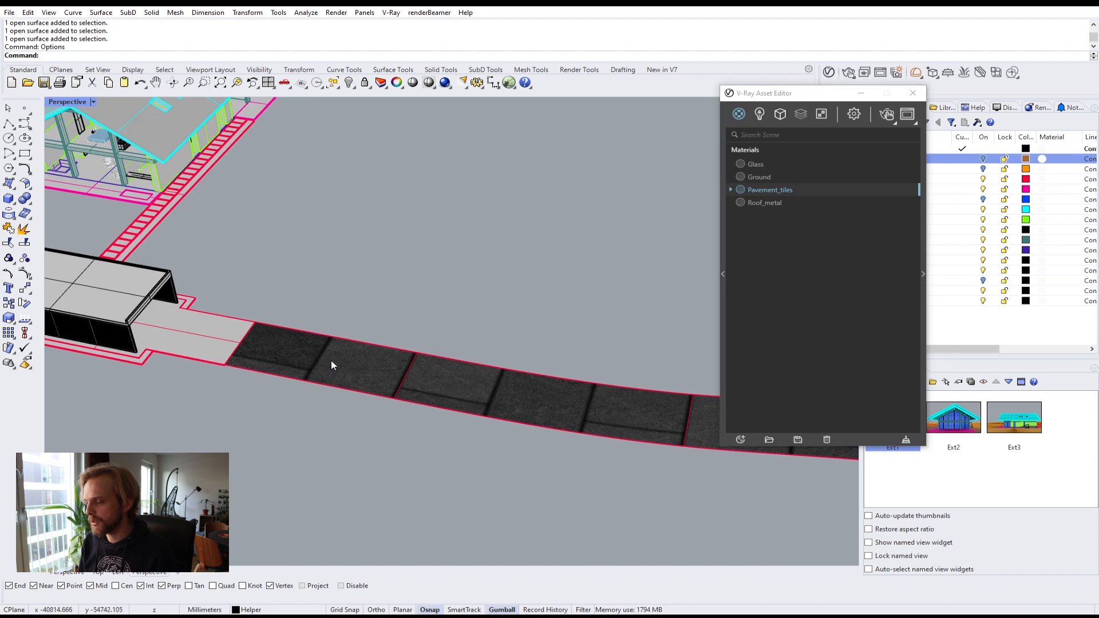
# Step: Select the path surfaces and apply the Pavement_tiles material to the selection
pyautogui.click(286, 358)
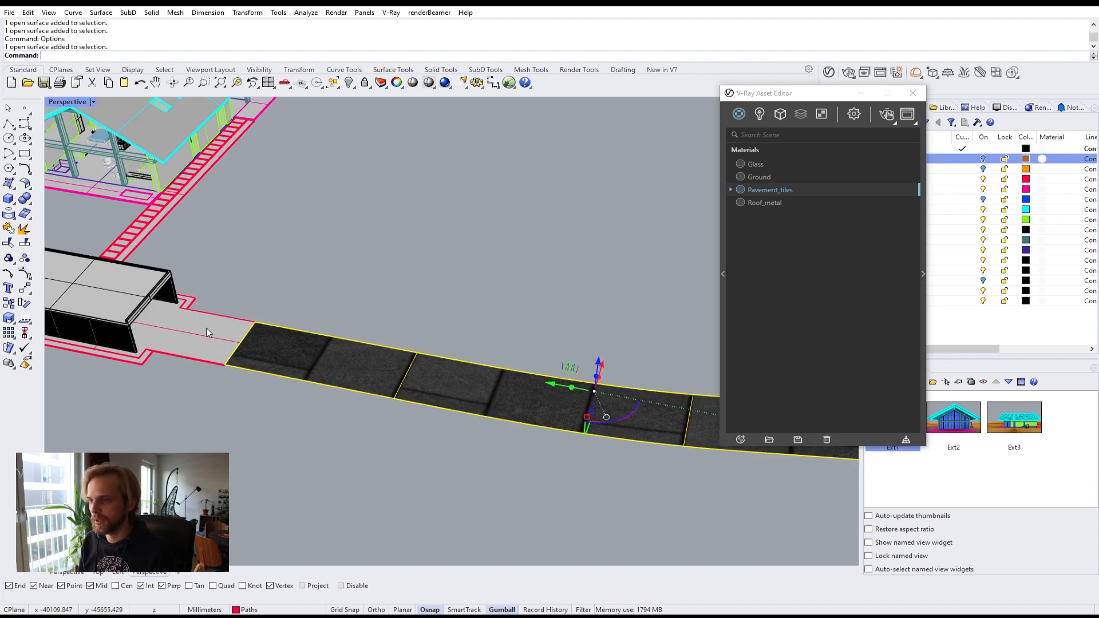
pyautogui.scroll(4, 203, 334)
pyautogui.keyDown('shift'); pyautogui.click(352, 345); pyautogui.keyUp('shift')
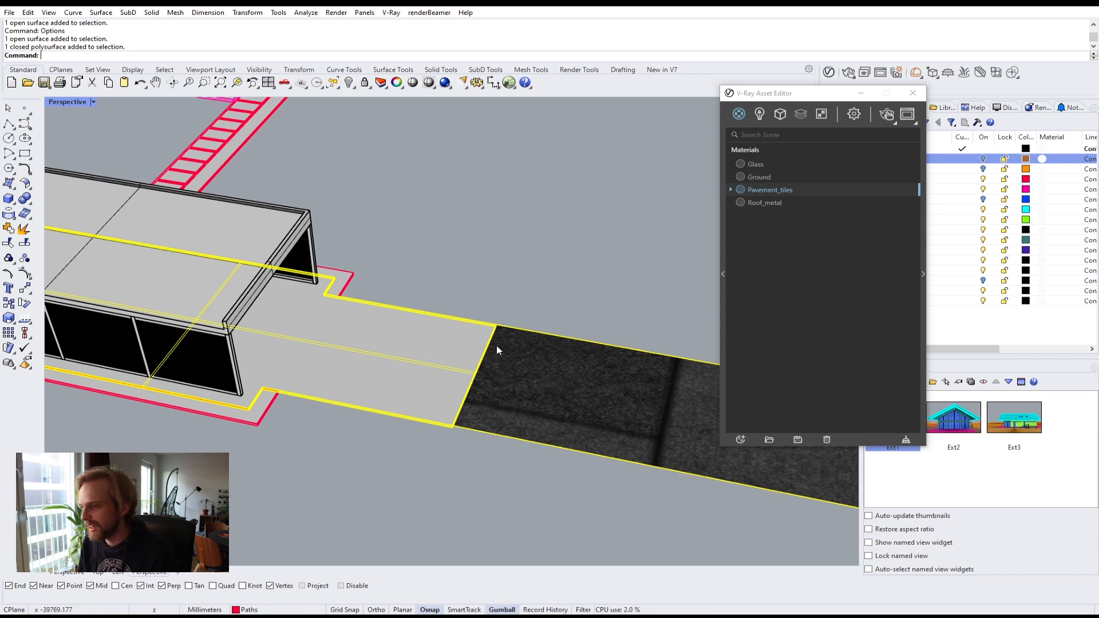
pyautogui.click(552, 315)
pyautogui.click(533, 373)
pyautogui.keyDown('shift'); pyautogui.click(441, 353); pyautogui.keyUp('shift')
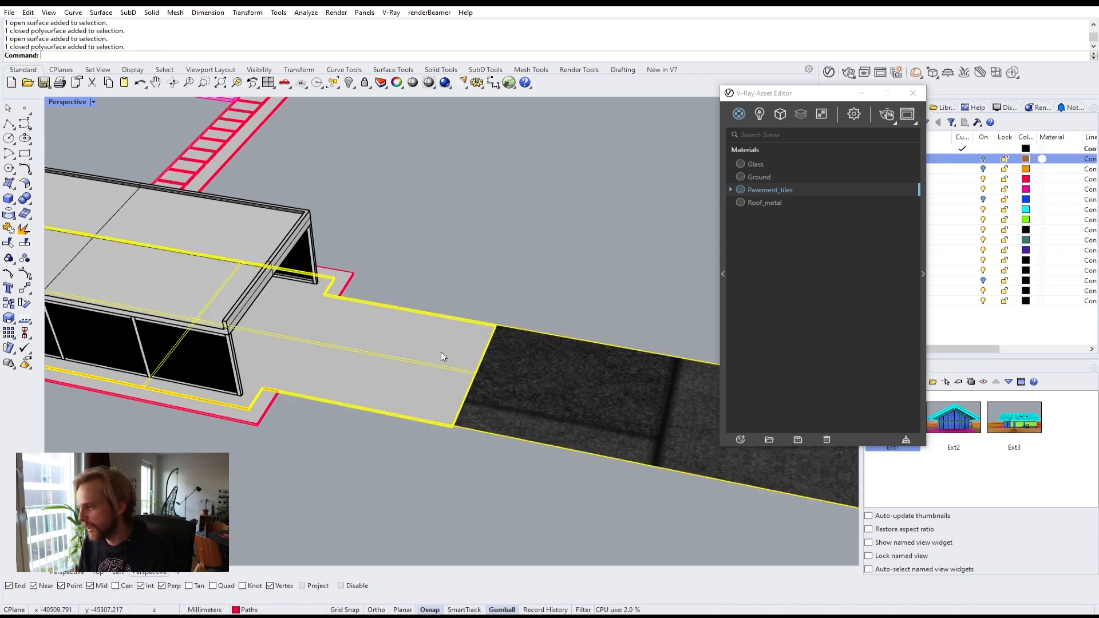
pyautogui.scroll(-3, 407, 355)
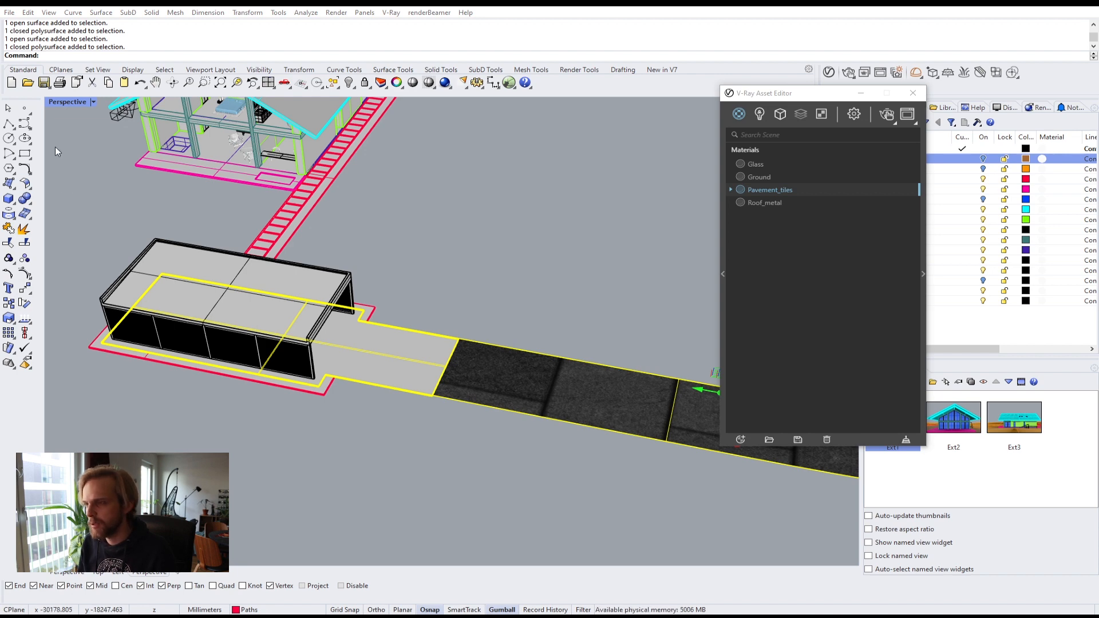
pyautogui.moveTo(404, 243); pyautogui.dragTo(380, 252, button='right')
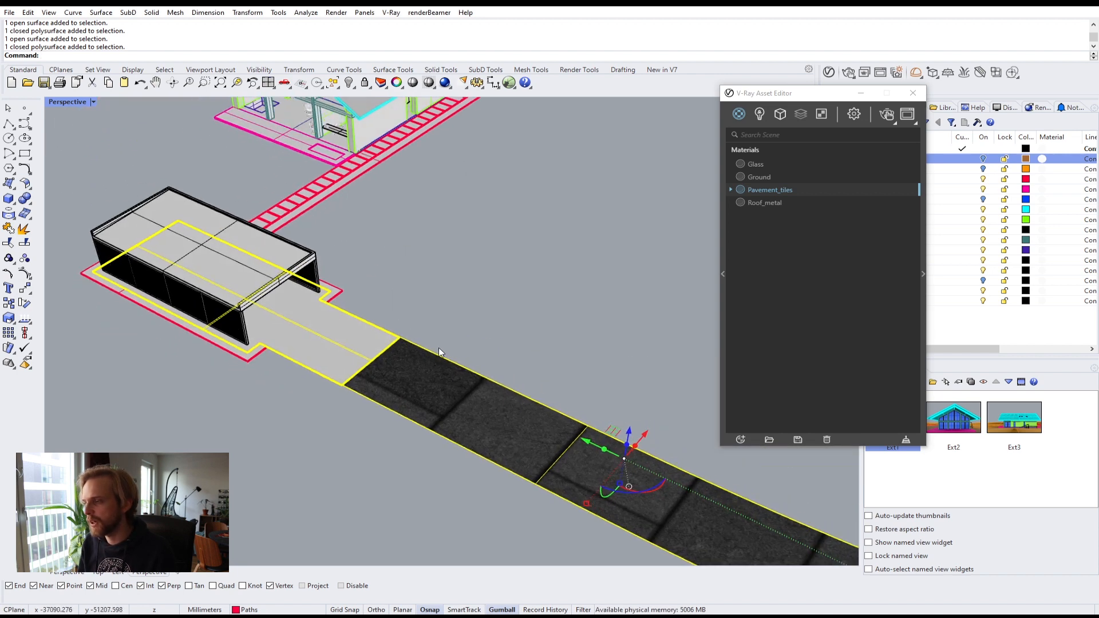
pyautogui.keyDown('shift'); pyautogui.moveTo(510, 292); pyautogui.dragTo(443, 206, button='right'); pyautogui.keyUp('shift')
pyautogui.rightClick(781, 189)
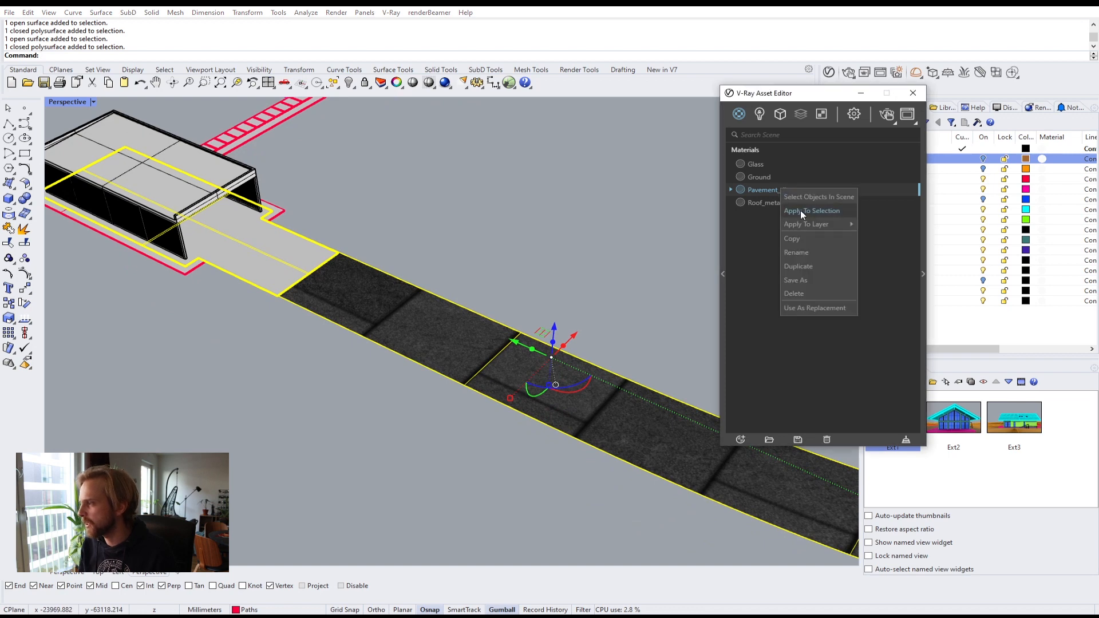
pyautogui.click(801, 211)
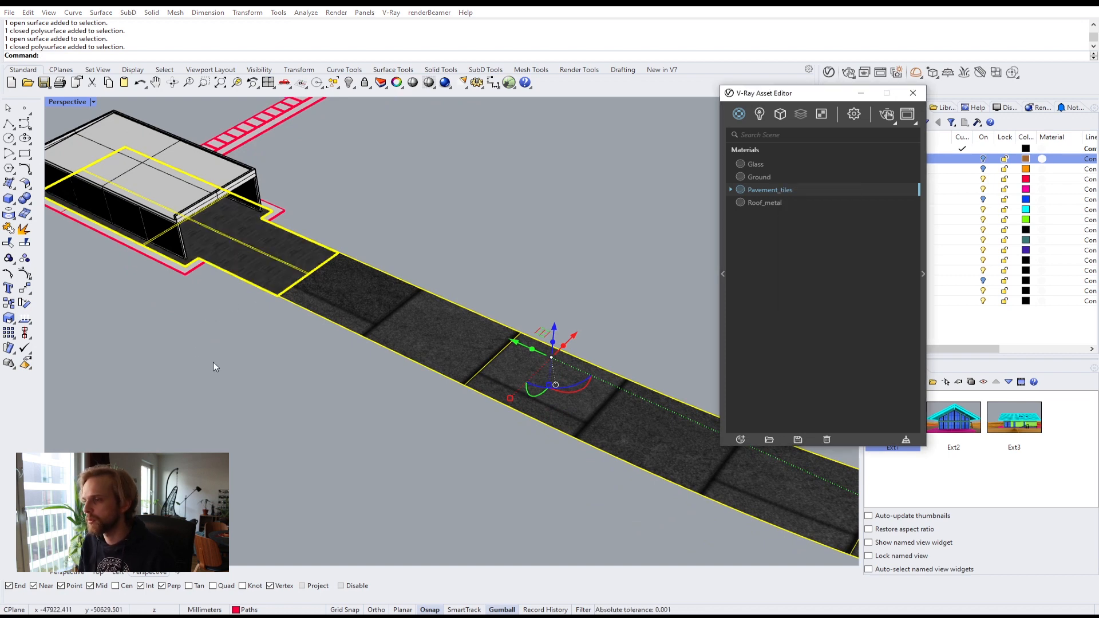
# Step: Close the asset editor and apply box texture mapping to the selected path objects with default options
pyautogui.click(861, 94)
pyautogui.scroll(5, 294, 315)
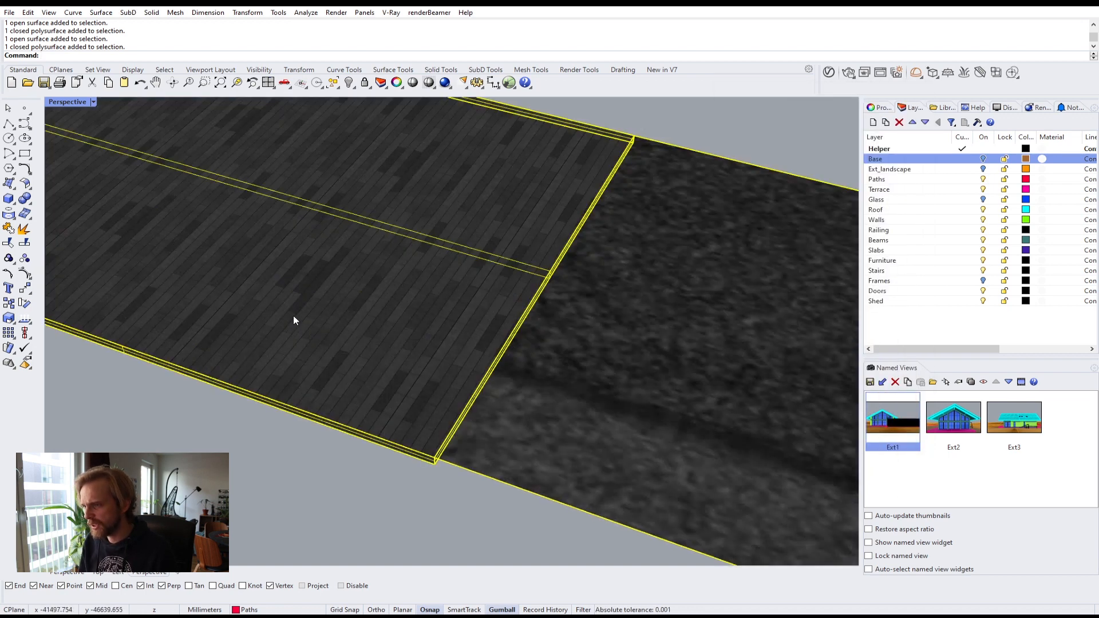
pyautogui.scroll(-4, 421, 297)
pyautogui.scroll(3, 399, 314)
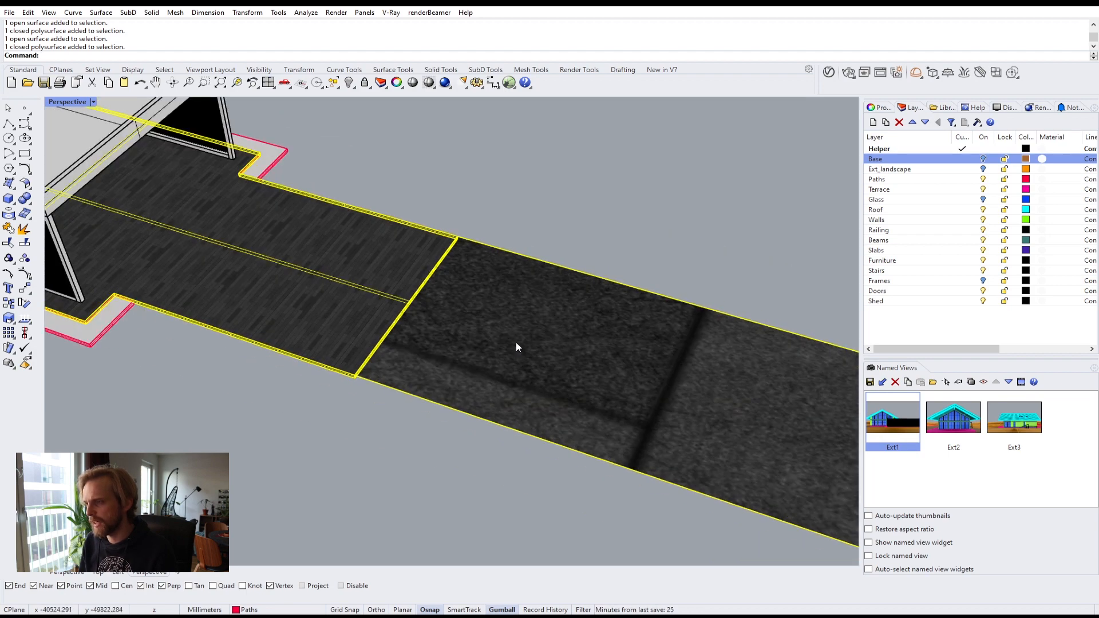
pyautogui.scroll(-9, 517, 344)
pyautogui.keyDown('shift'); pyautogui.moveTo(517, 343); pyautogui.dragTo(411, 332, button='right'); pyautogui.keyUp('shift')
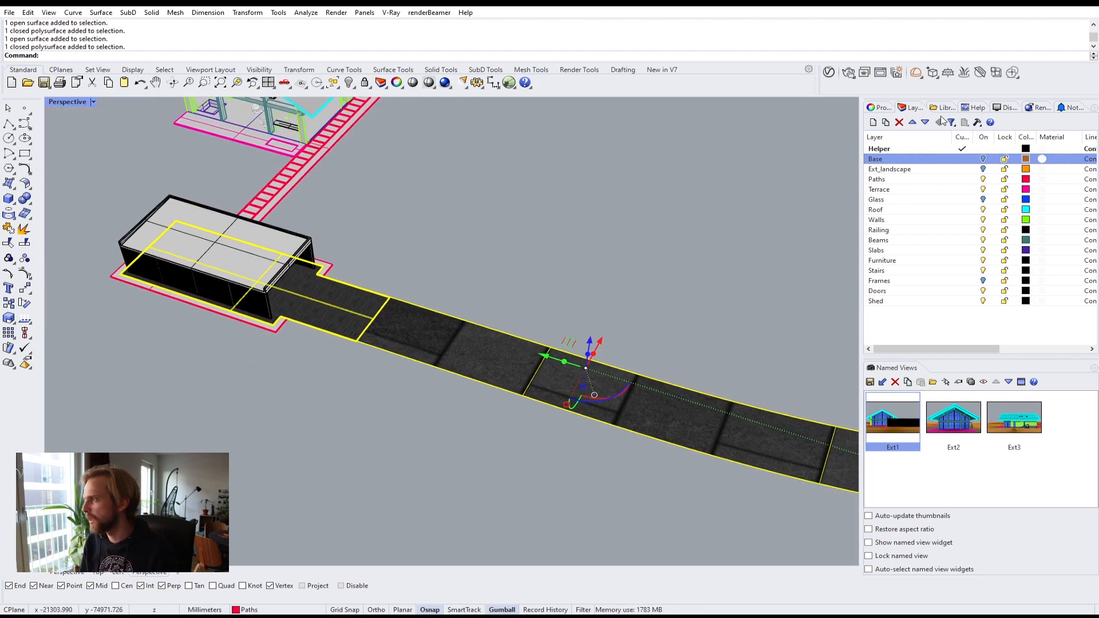
pyautogui.click(885, 108)
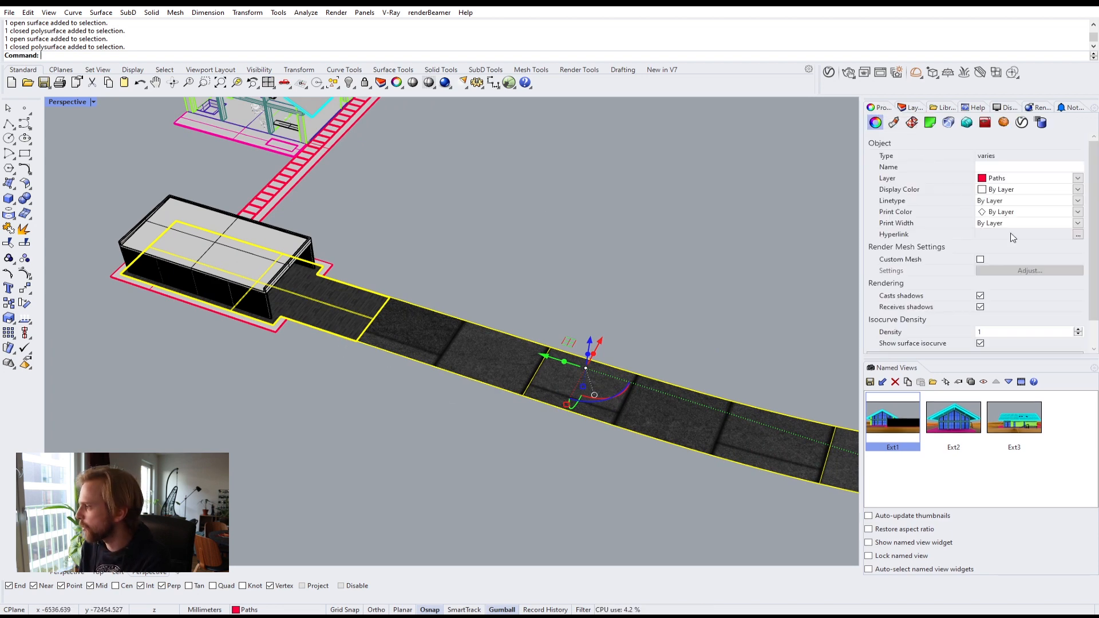
pyautogui.click(911, 125)
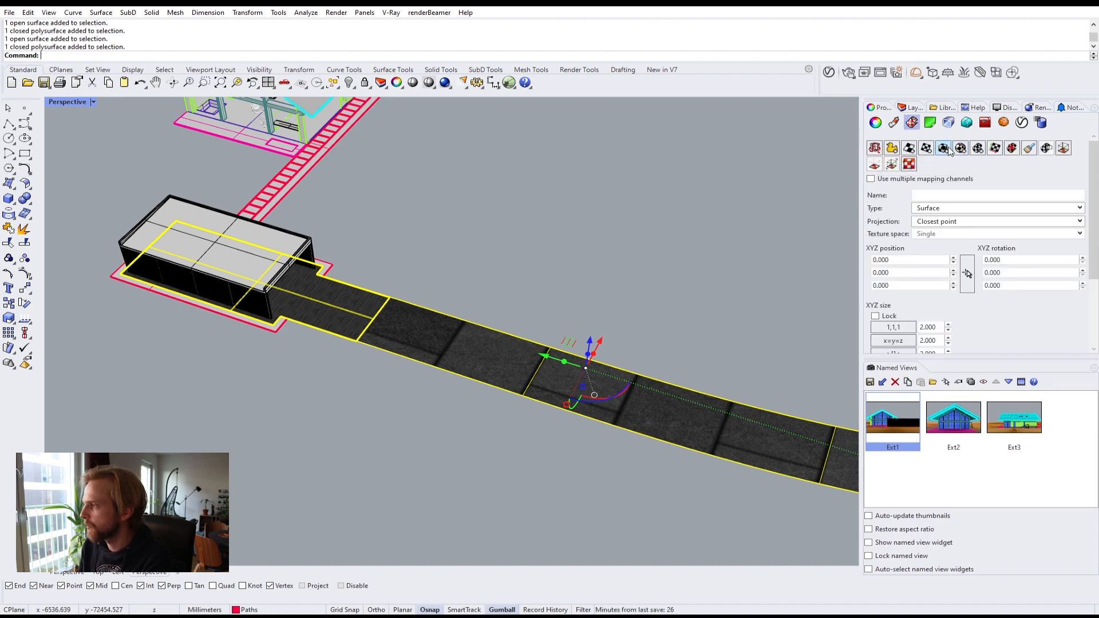
pyautogui.click(944, 150)
pyautogui.press('Return')
pyautogui.press('Return')
pyautogui.press('Return')
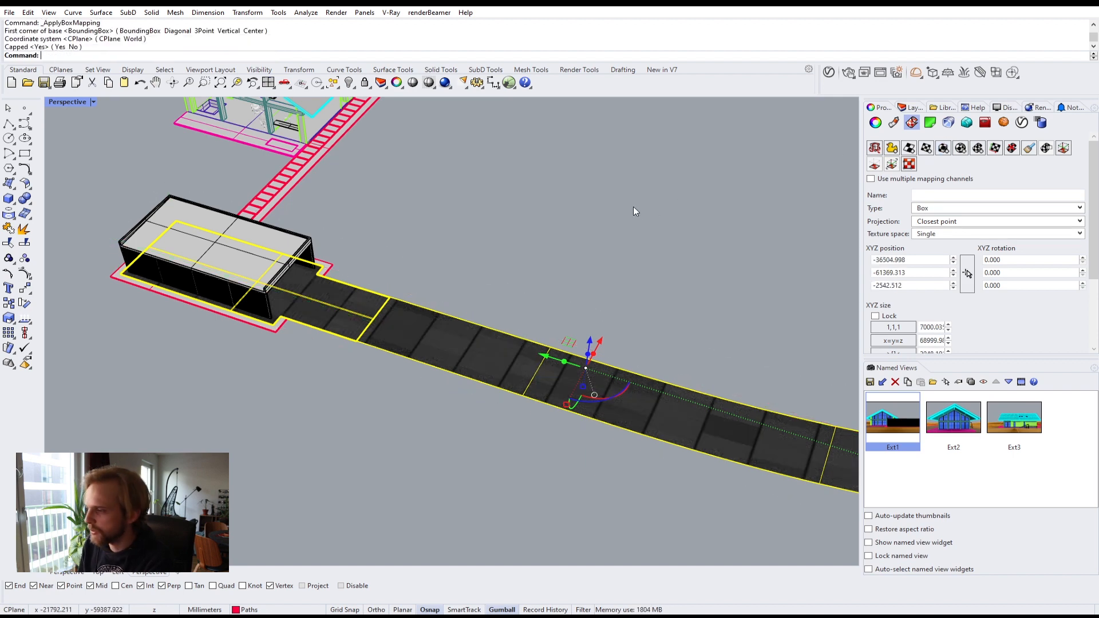
# Step: Widen the properties panel to reveal the box mapping size, offset and repeat fields
pyautogui.scroll(6, 329, 337)
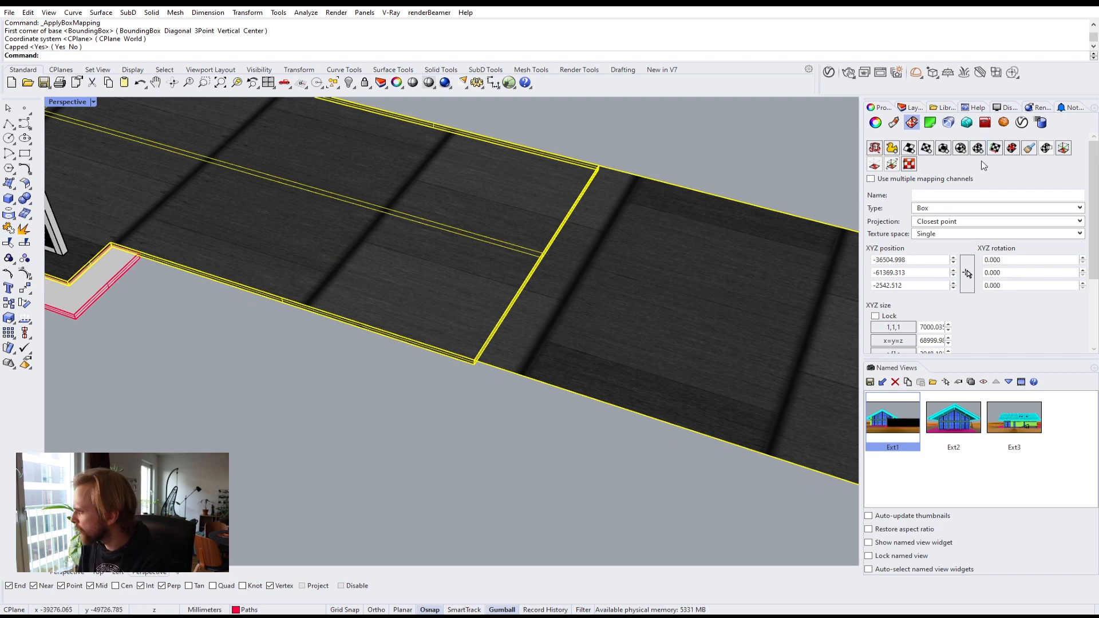
pyautogui.moveTo(1093, 252); pyautogui.dragTo(1093, 301)
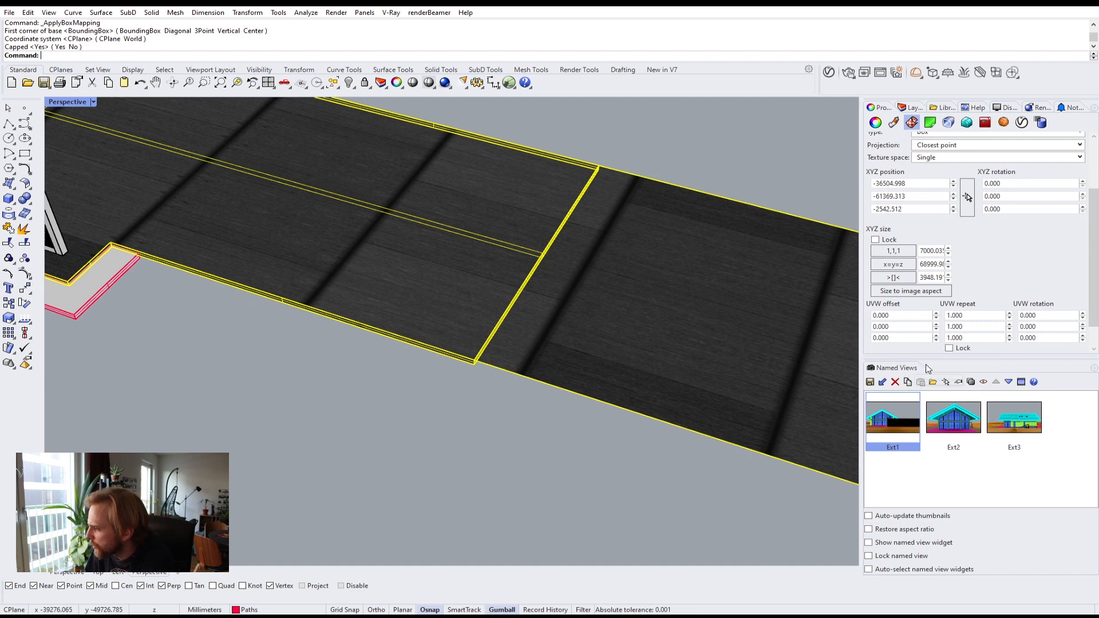
pyautogui.moveTo(930, 365); pyautogui.dragTo(360, 310)
pyautogui.click(634, 296)
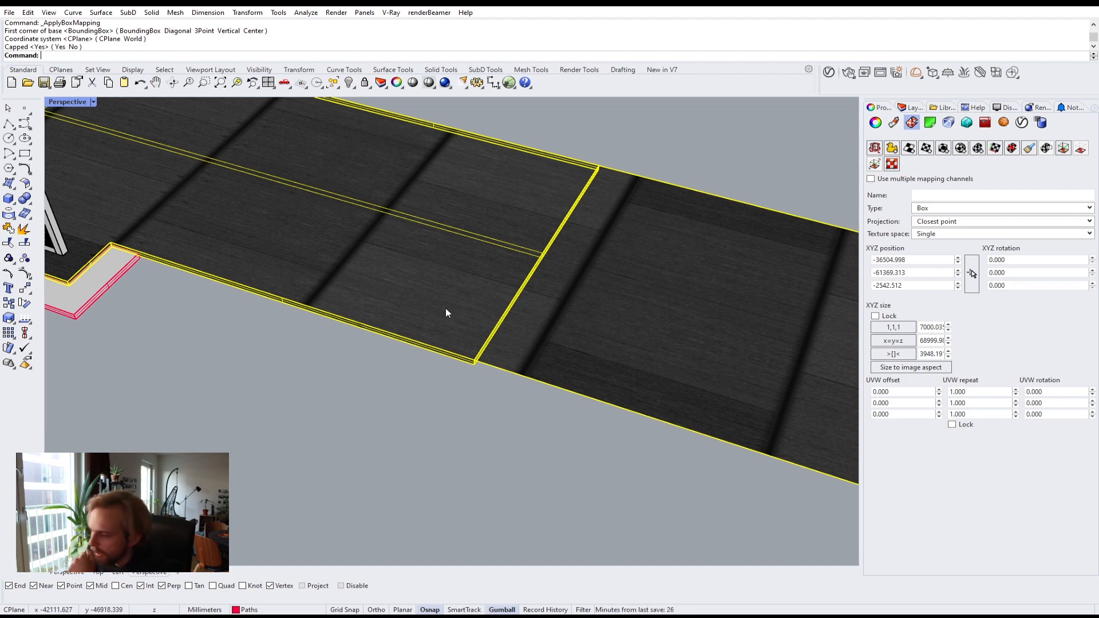
# Step: Open the Tiles_diffuse image file in a photo viewer to examine the tile pattern
pyautogui.hotkey('alt', 'Tab')
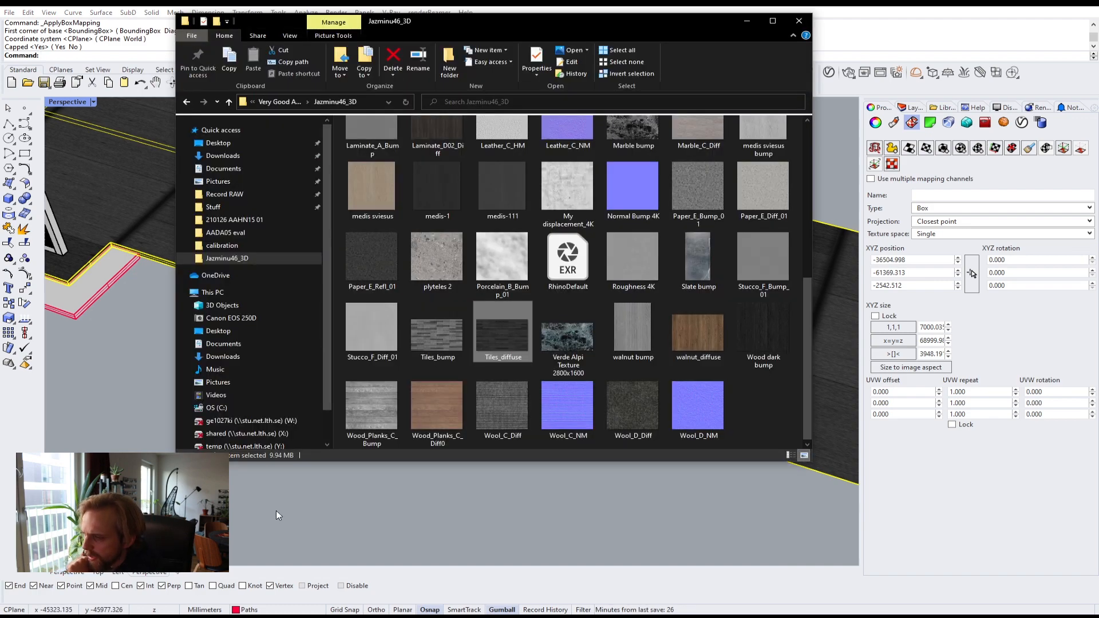
pyautogui.doubleClick(500, 343)
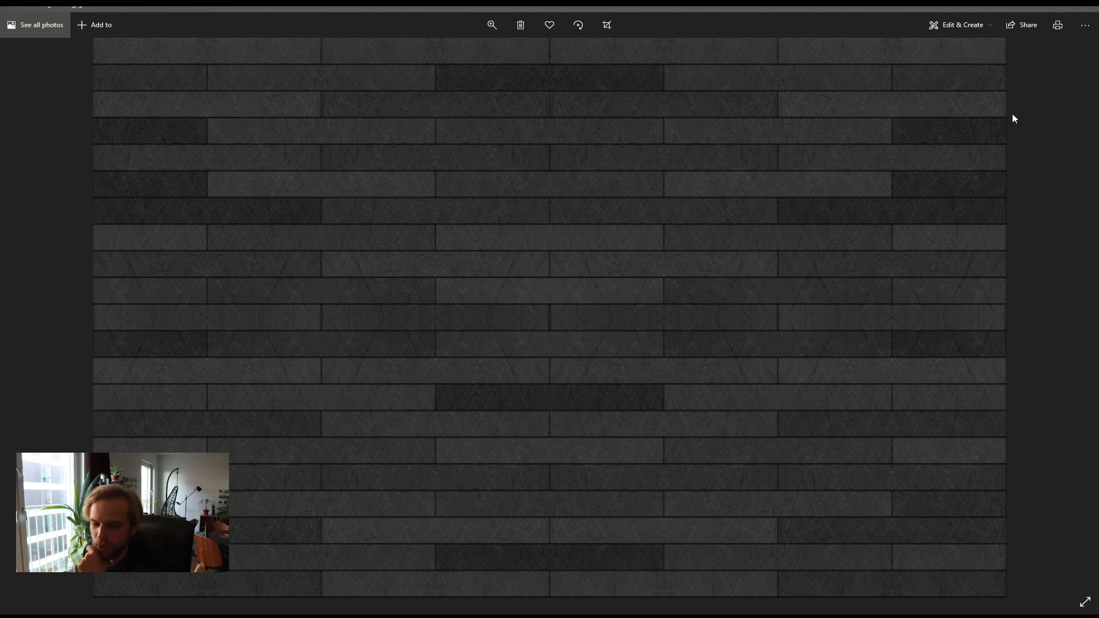
pyautogui.click(1033, 9)
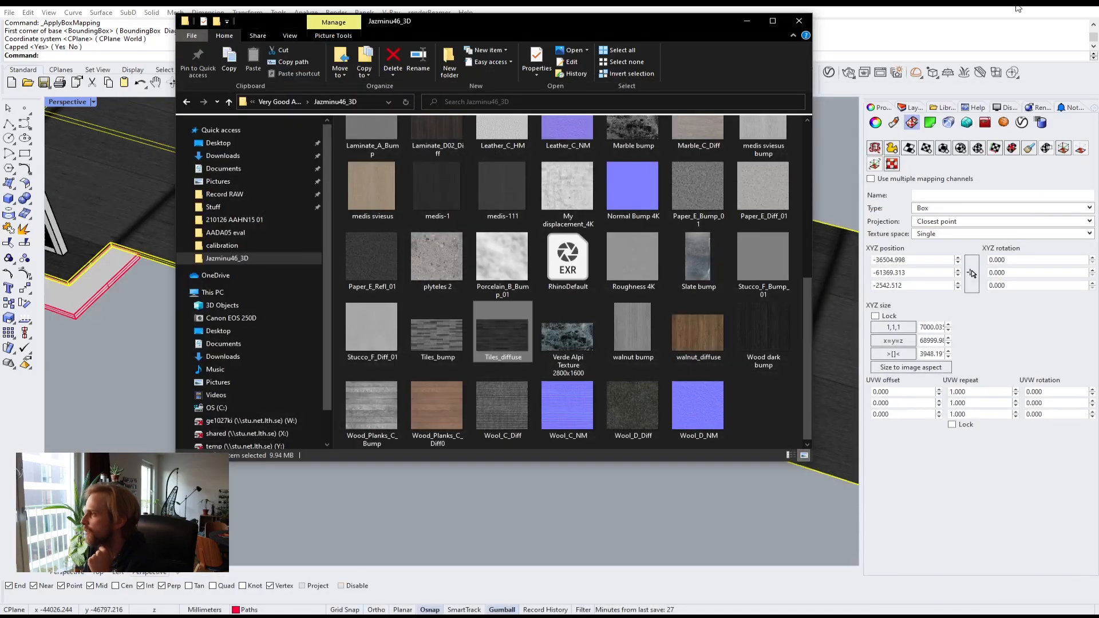
pyautogui.click(909, 306)
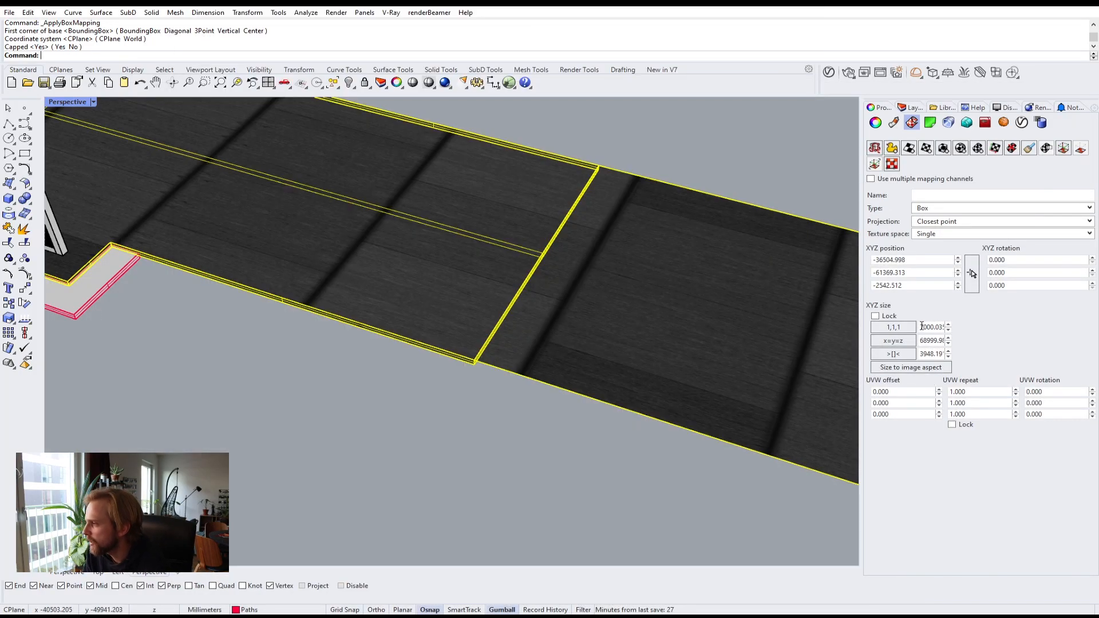
# Step: Set the box mapping's first XYZ size value to 400
pyautogui.doubleClick(924, 327)
pyautogui.write('400')
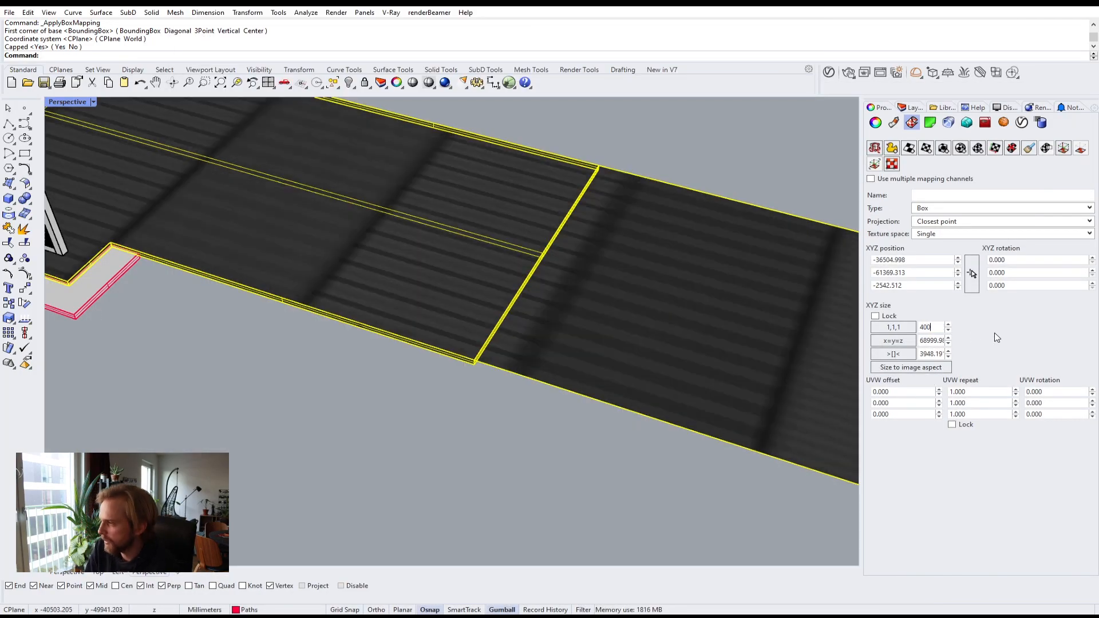
pyautogui.write('0')
# Step: Set the box mapping XYZ size values to 4000, 2500 and 4000
pyautogui.doubleClick(924, 340)
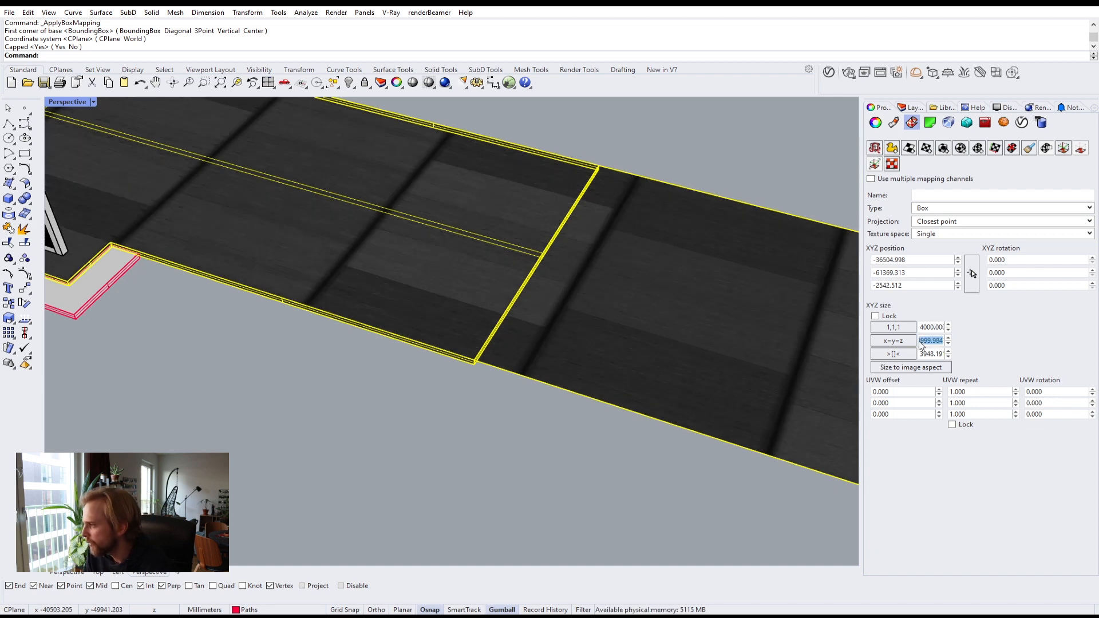
pyautogui.write('2500')
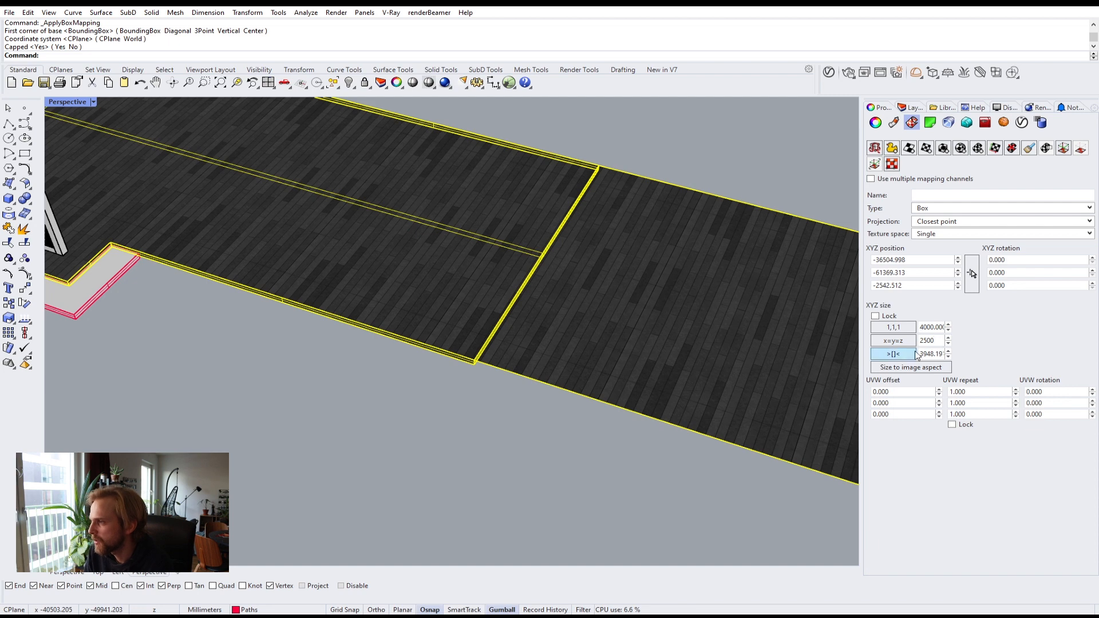
pyautogui.doubleClick(933, 354)
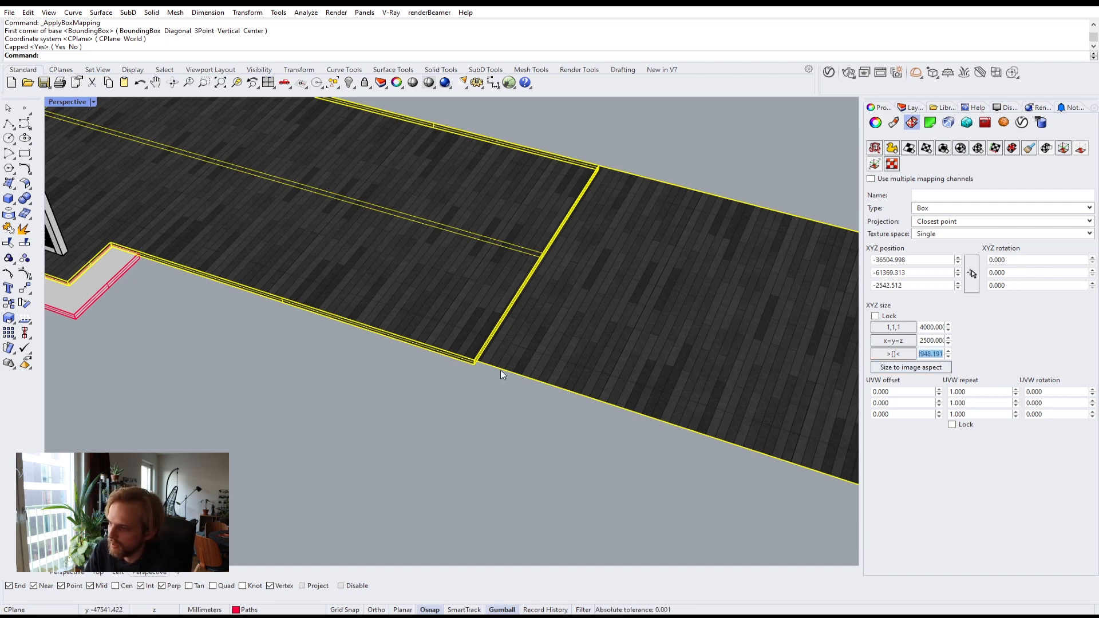
pyautogui.write('4000')
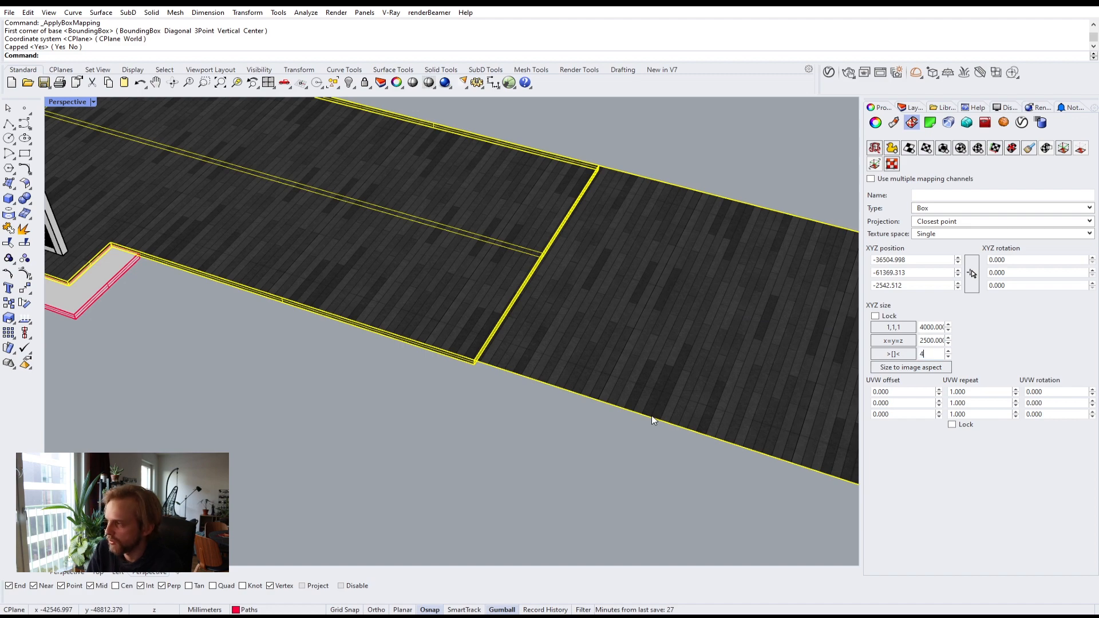
pyautogui.click(546, 462)
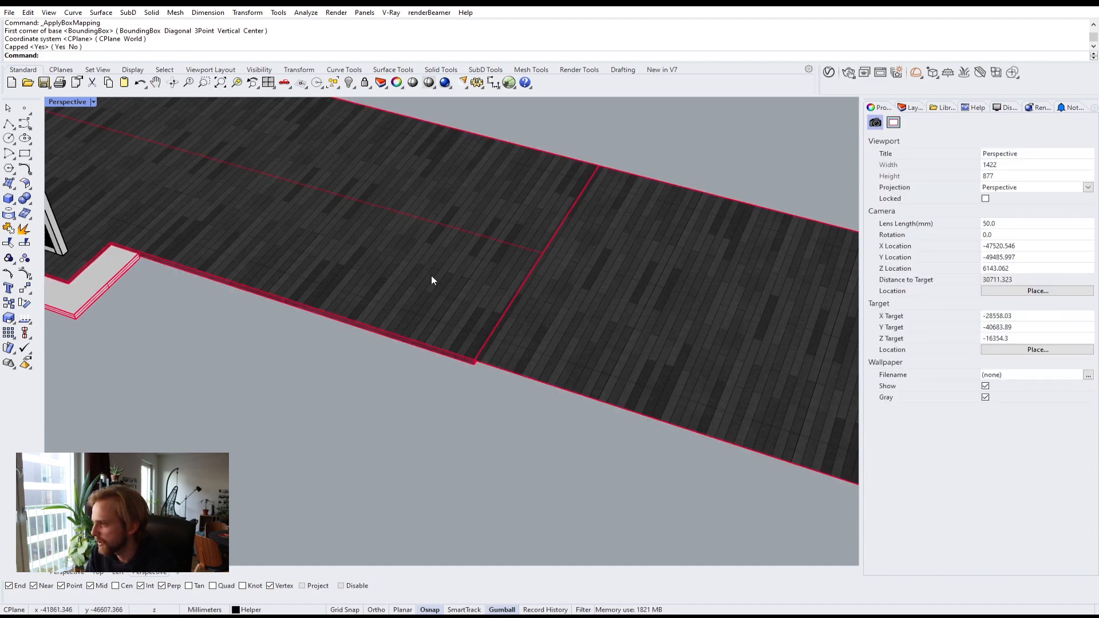
# Step: Zoom and orbit around the paths to inspect the tile texture in the viewport
pyautogui.scroll(3, 431, 278)
pyautogui.scroll(-3, 521, 309)
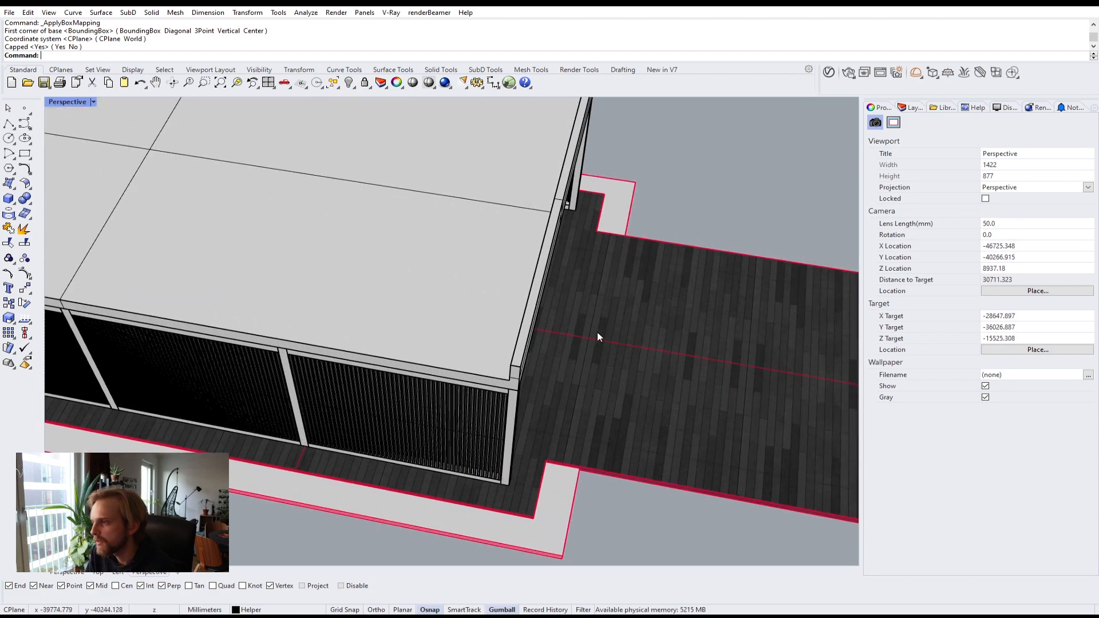
pyautogui.moveTo(597, 337); pyautogui.dragTo(355, 385, button='right')
pyautogui.scroll(-3, 524, 369)
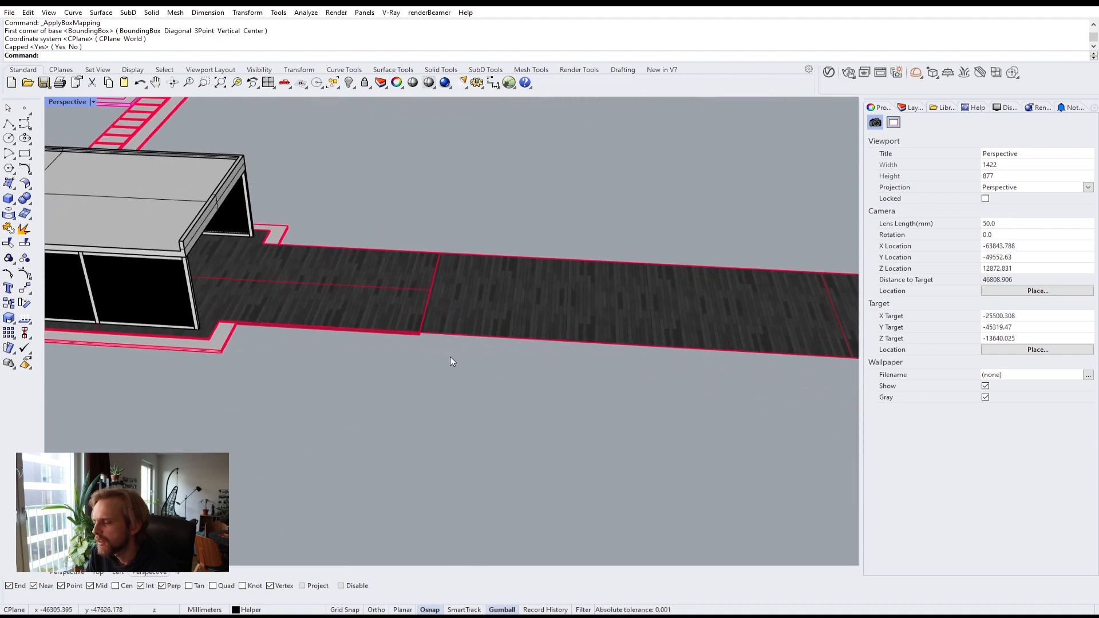
pyautogui.moveTo(574, 394); pyautogui.dragTo(701, 395, button='right')
pyautogui.scroll(-4, 627, 431)
pyautogui.click(907, 108)
pyautogui.keyDown('shift'); pyautogui.moveTo(700, 269); pyautogui.dragTo(580, 208, button='right'); pyautogui.keyUp('shift')
# Step: Select the objects covering the area near the shed and hide them
pyautogui.click(983, 180)
pyautogui.click(983, 180)
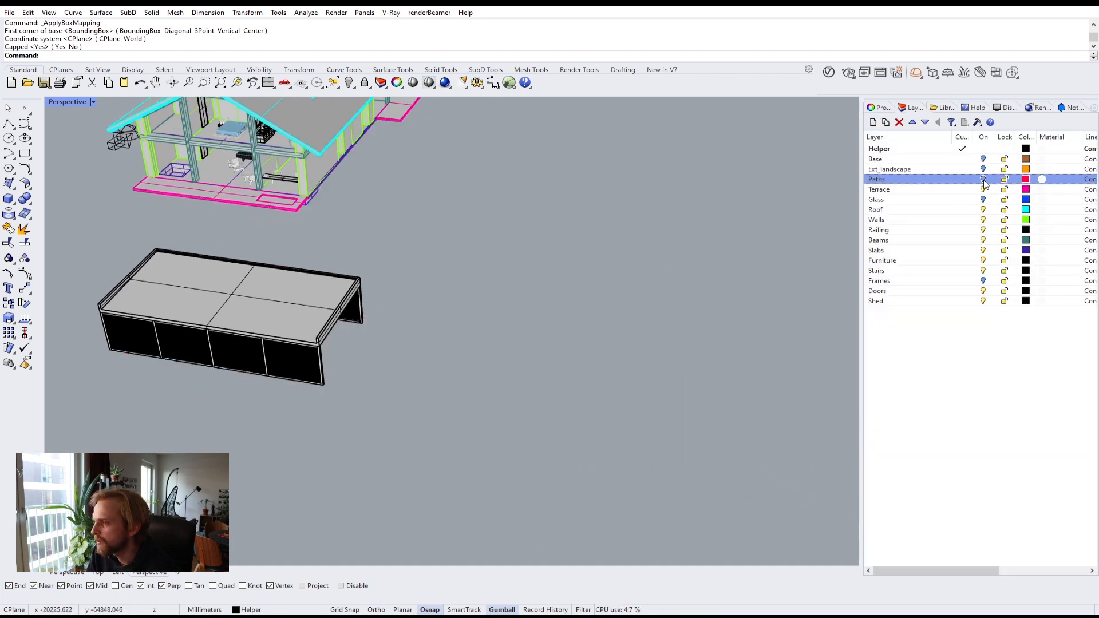
pyautogui.click(983, 180)
pyautogui.moveTo(499, 493); pyautogui.dragTo(396, 318)
pyautogui.write('Hide')
pyautogui.press('Return')
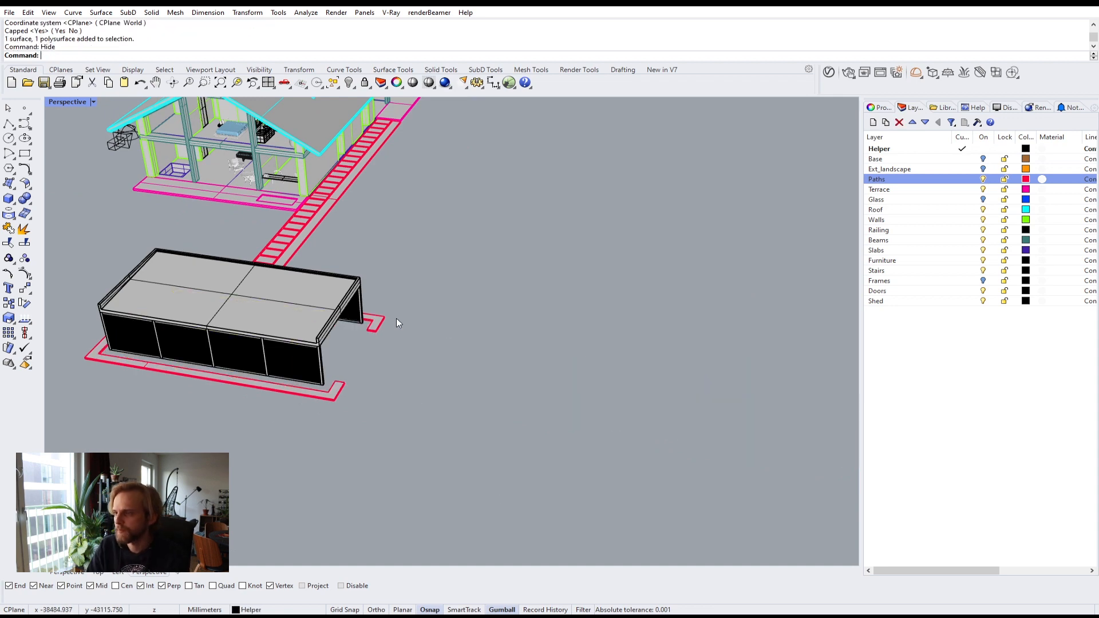
# Step: Select the path borders around the shed and along the stepping-stone walkway
pyautogui.moveTo(404, 299); pyautogui.dragTo(357, 356, button='right')
pyautogui.moveTo(450, 273); pyautogui.dragTo(349, 298, button='right')
pyautogui.scroll(11, 306, 232)
pyautogui.click(324, 280)
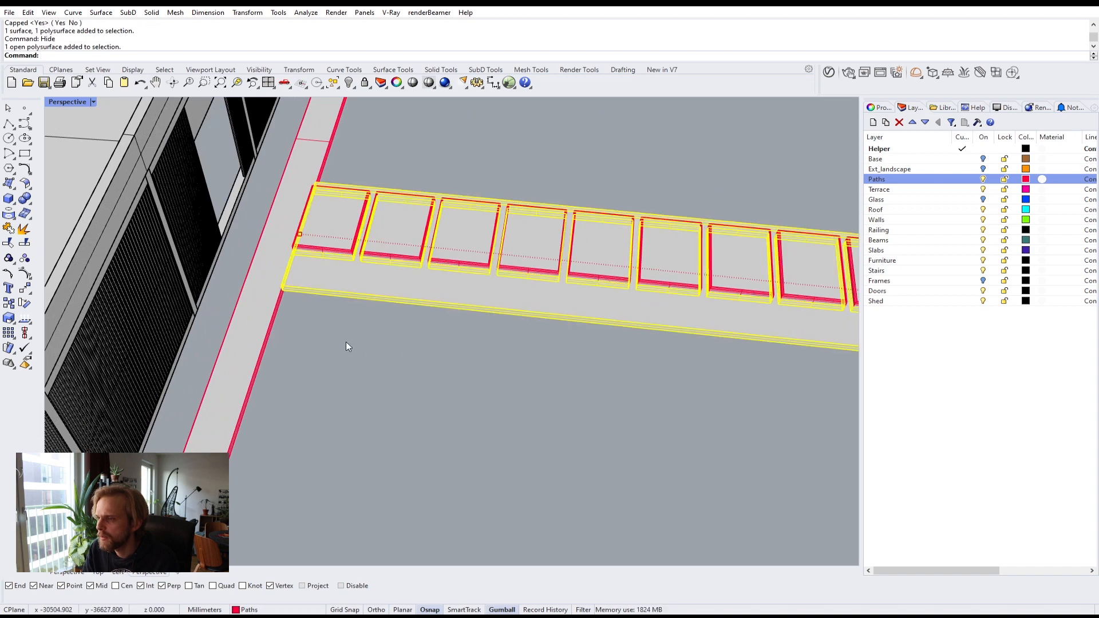
pyautogui.click(266, 324)
pyautogui.press('Escape')
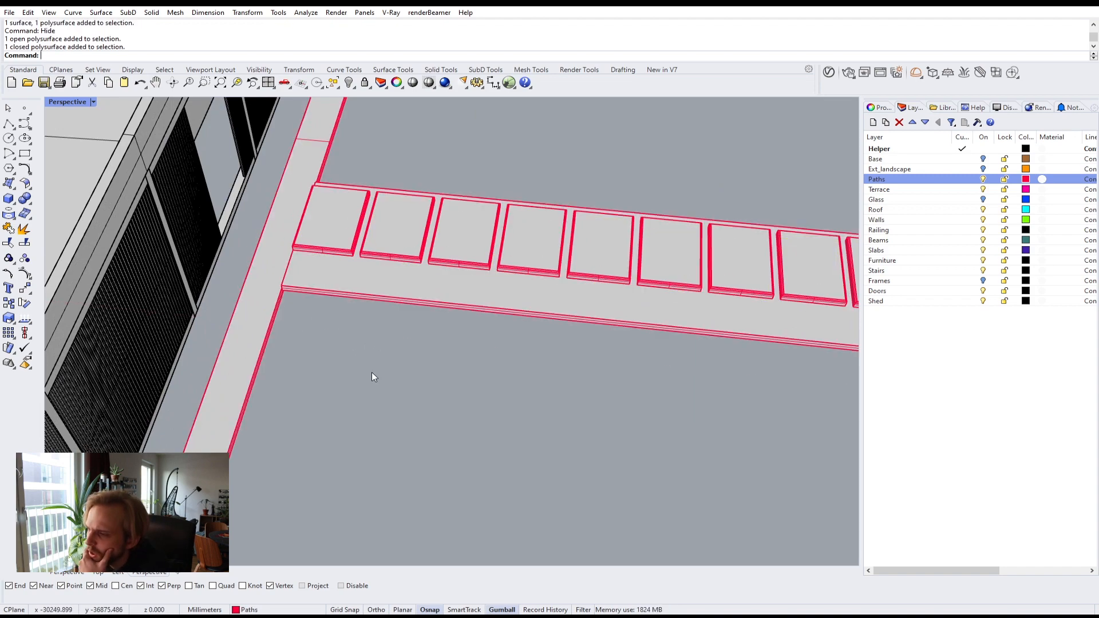
pyautogui.moveTo(373, 376); pyautogui.dragTo(344, 279, button='right')
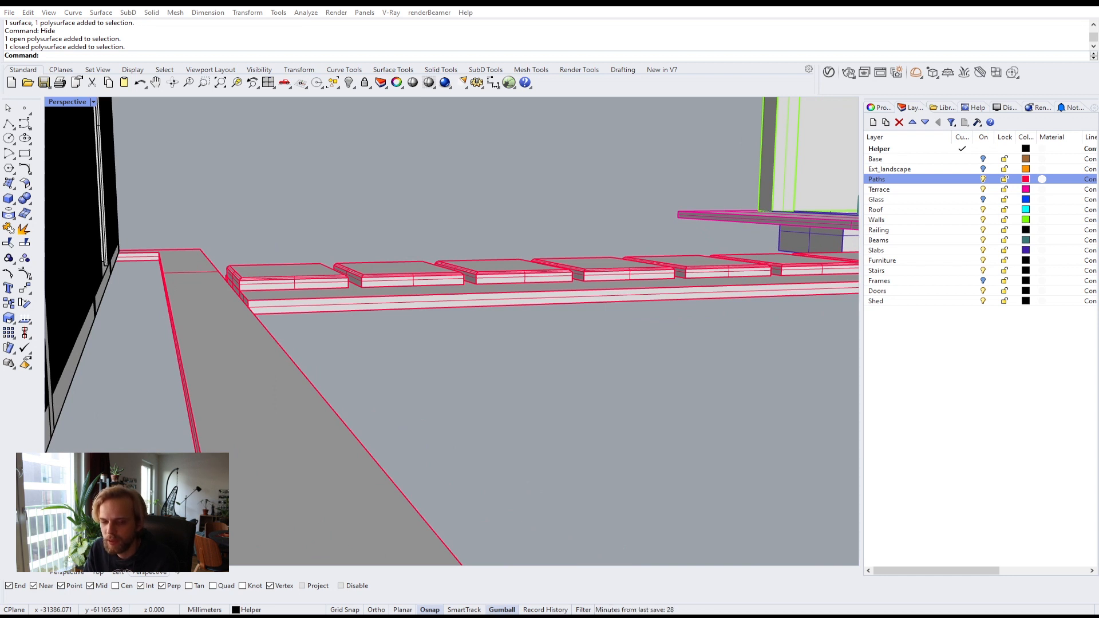
pyautogui.moveTo(373, 210); pyautogui.dragTo(301, 283, button='right')
pyautogui.scroll(-5, 283, 313)
pyautogui.click(280, 314)
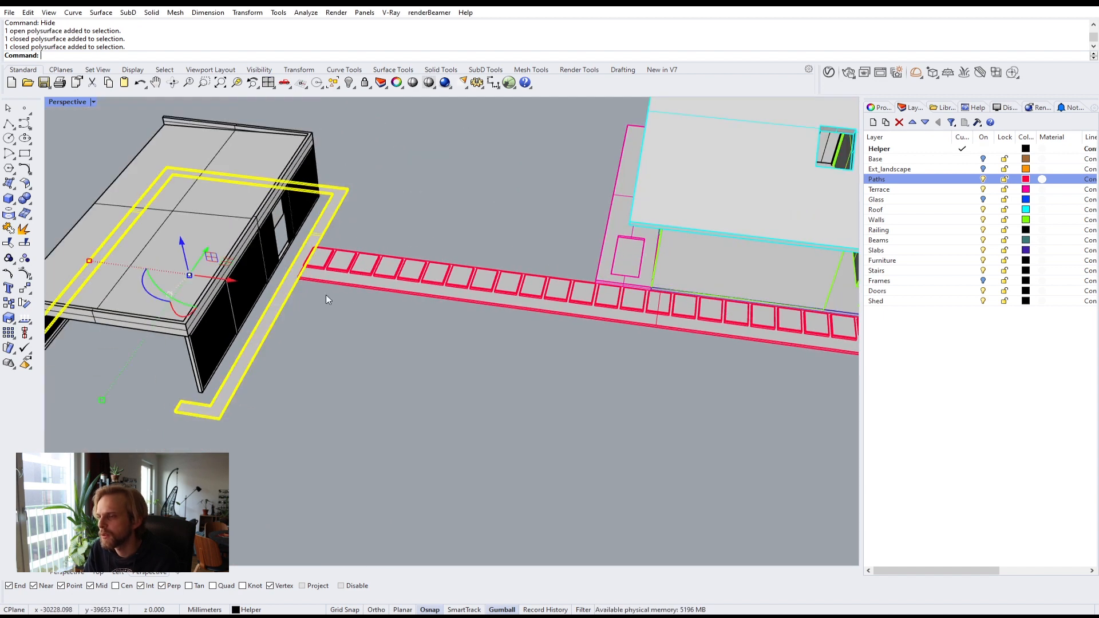
pyautogui.keyDown('shift'); pyautogui.click(361, 290); pyautogui.keyUp('shift')
pyautogui.moveTo(455, 337); pyautogui.dragTo(267, 359, button='right')
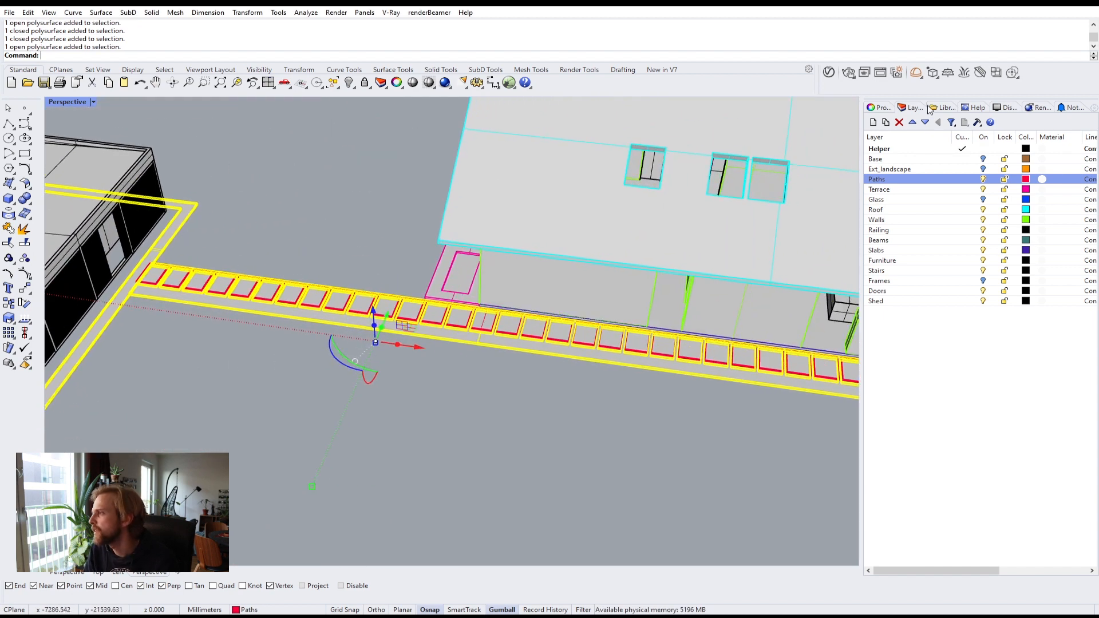
# Step: Open the V-Ray asset editor and add a new Generic material named Gravel
pyautogui.click(828, 72)
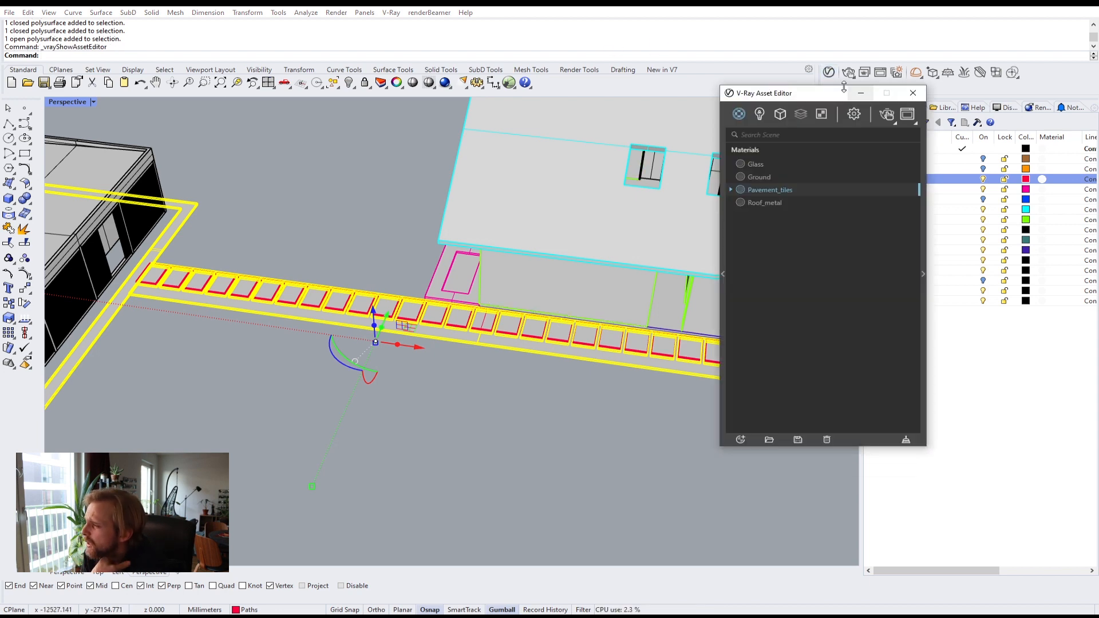
pyautogui.moveTo(843, 91); pyautogui.dragTo(448, 146)
pyautogui.click(344, 496)
pyautogui.moveTo(373, 484)
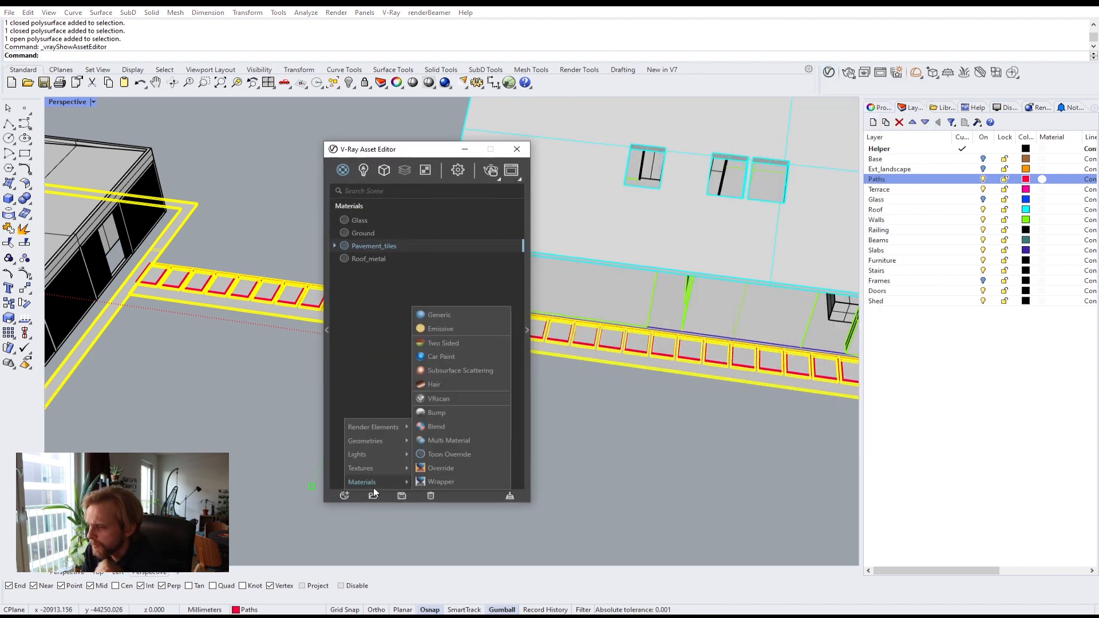
pyautogui.click(453, 316)
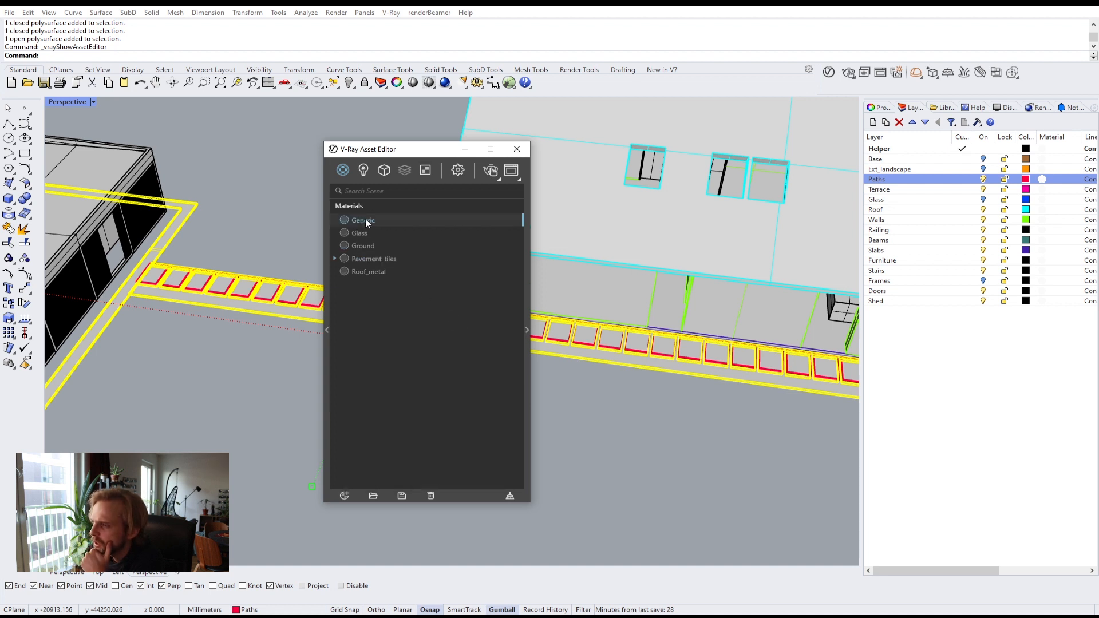
pyautogui.doubleClick(365, 219)
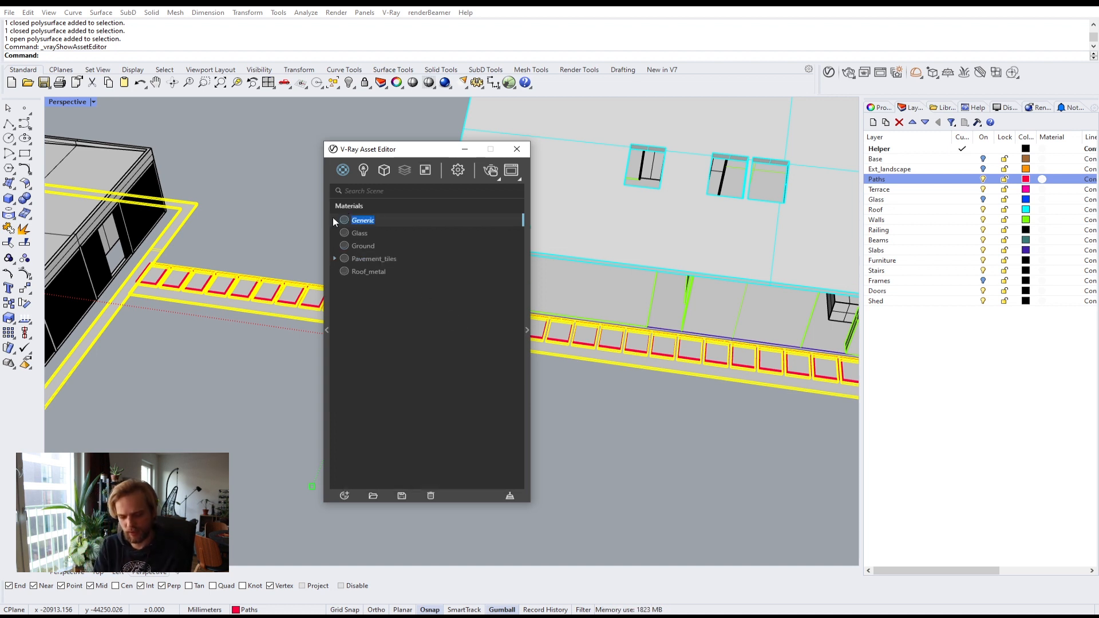
pyautogui.write('Gravel')
pyautogui.press('Return')
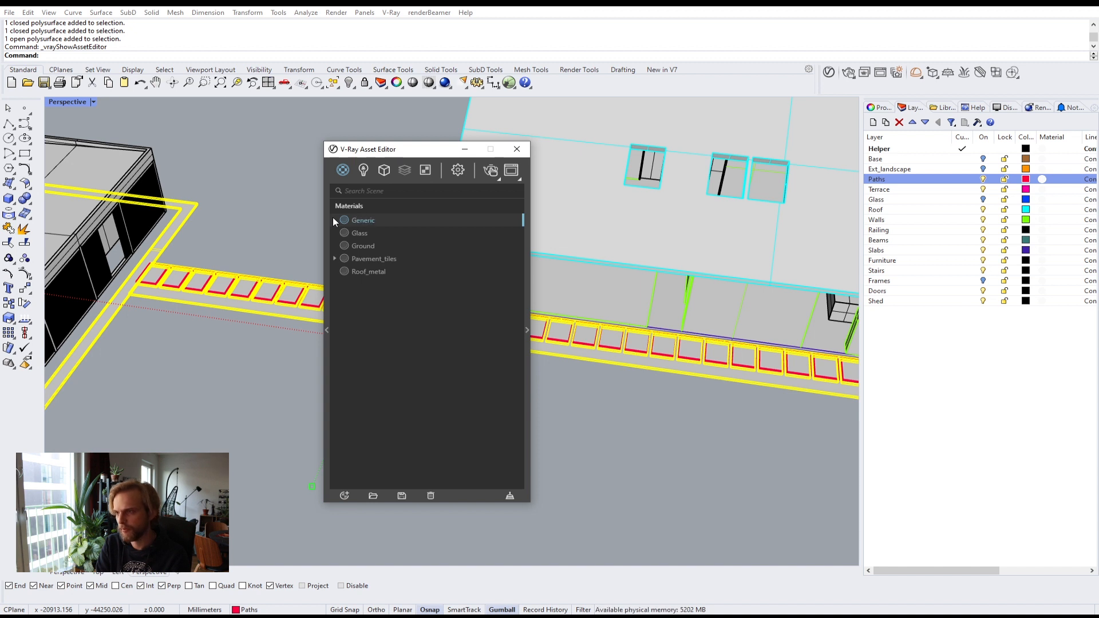
# Step: Assign the Gravel_C_Diff image as the Gravel material's diffuse color texture
pyautogui.click(525, 331)
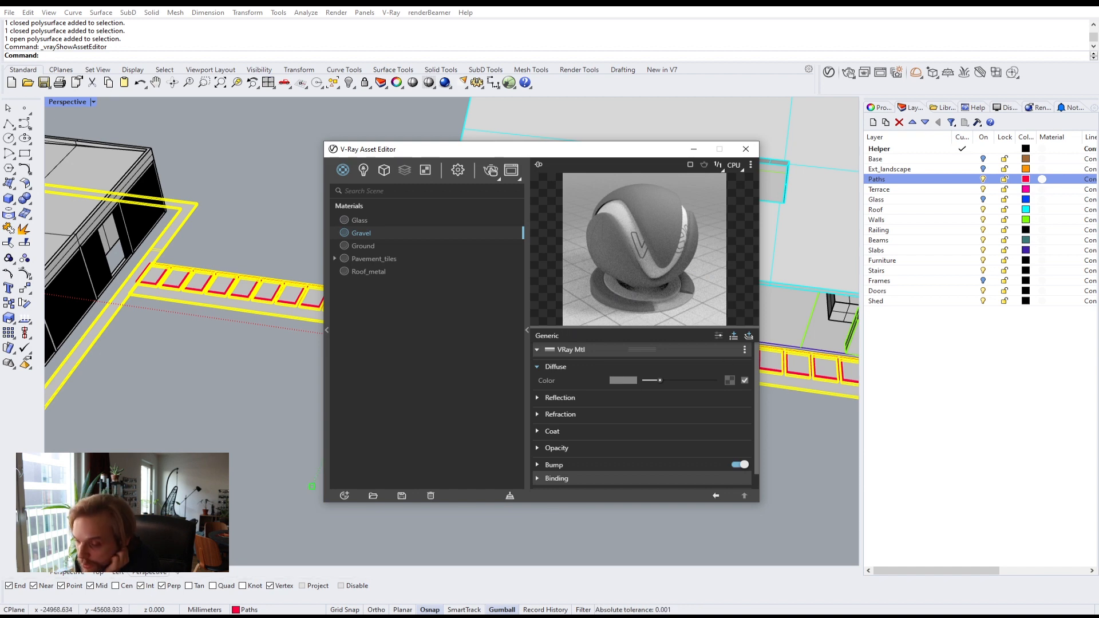
pyautogui.hotkey('alt', 'Tab')
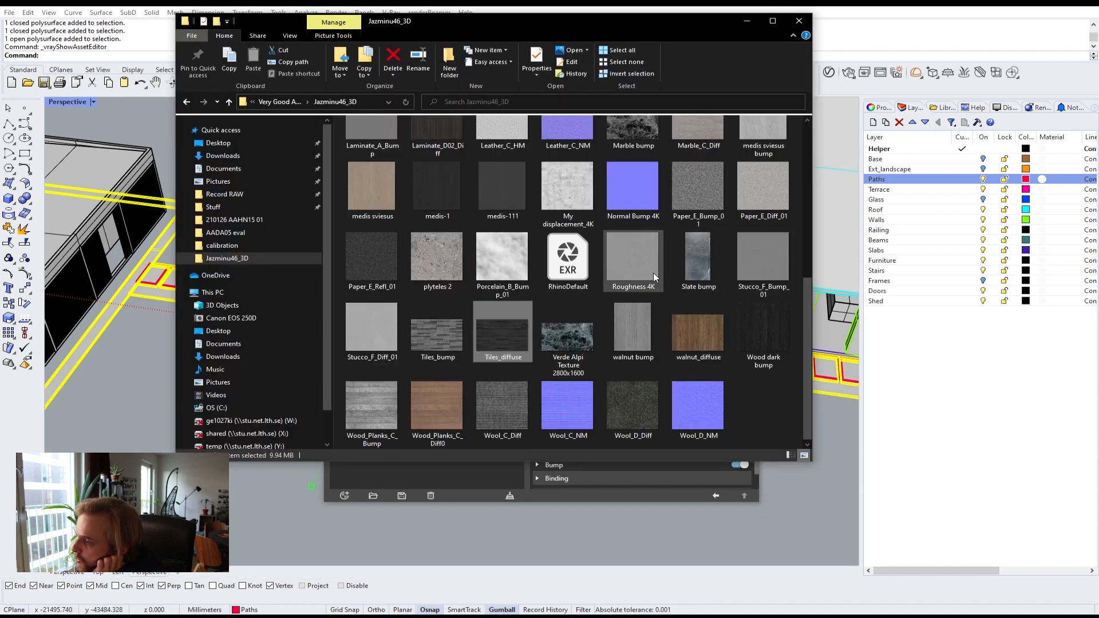
pyautogui.click(436, 261)
pyautogui.scroll(5, 475, 301)
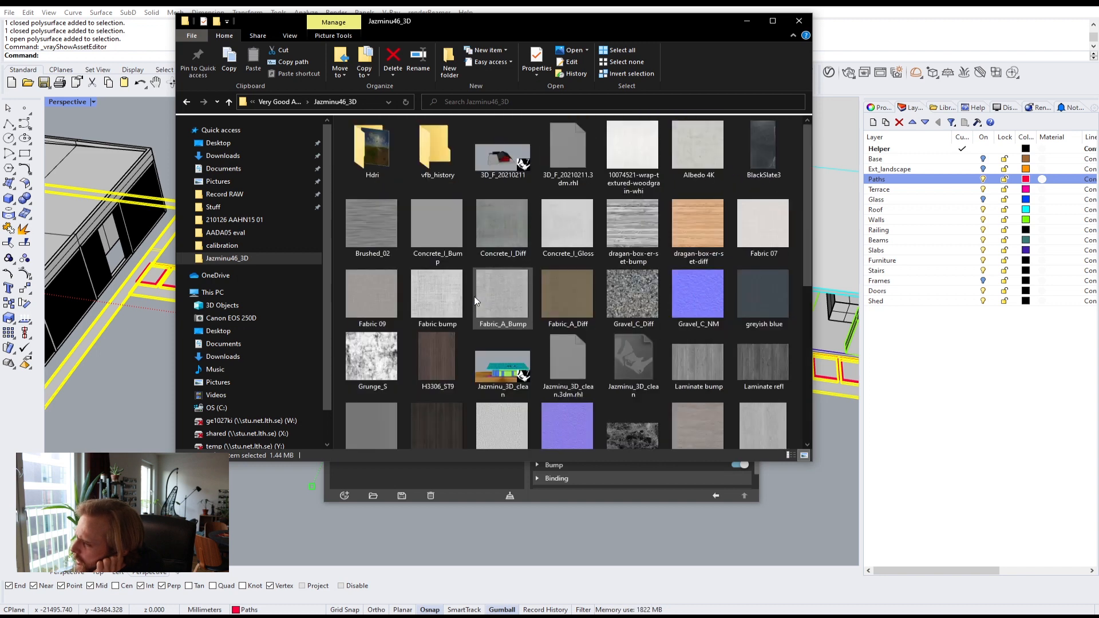
pyautogui.scroll(-5, 475, 300)
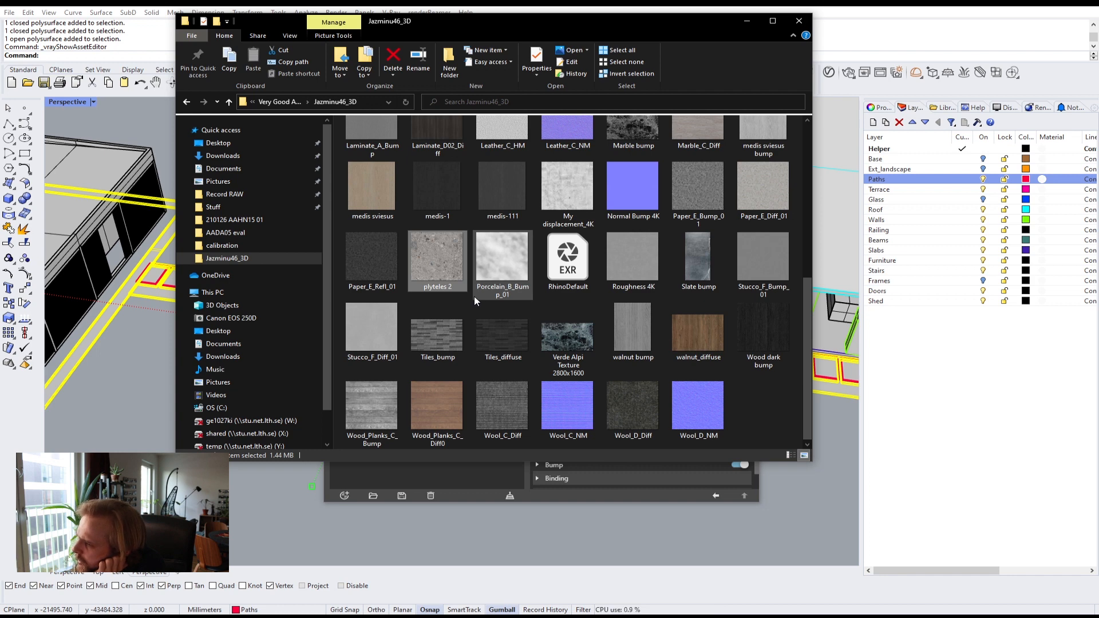
pyautogui.scroll(2, 474, 296)
pyautogui.scroll(2, 474, 300)
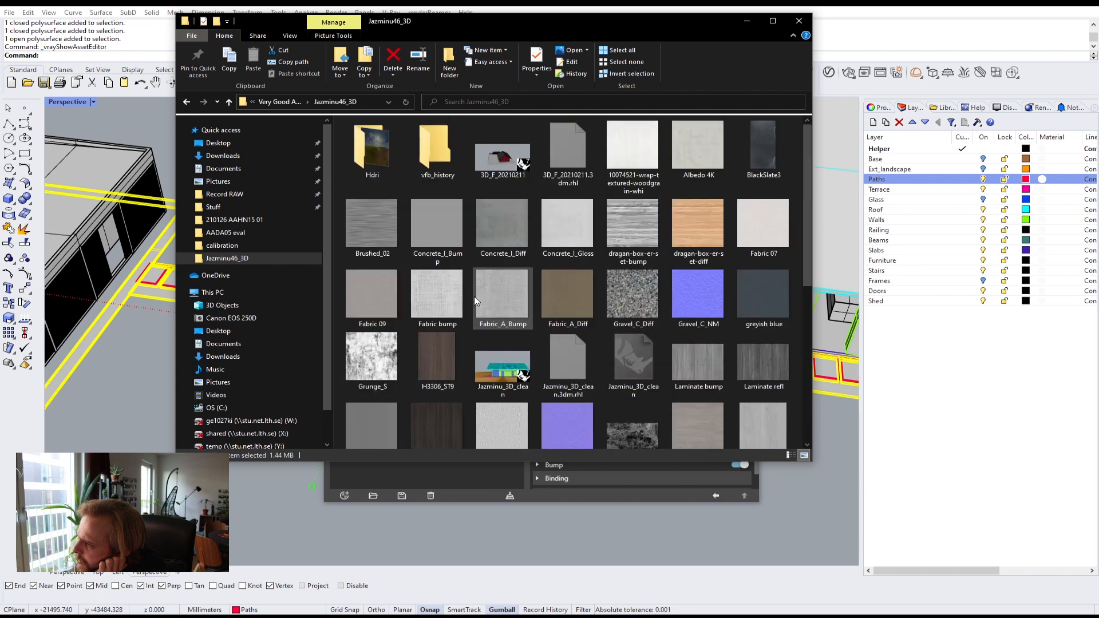
pyautogui.click(641, 307)
pyautogui.moveTo(617, 23); pyautogui.dragTo(295, 5)
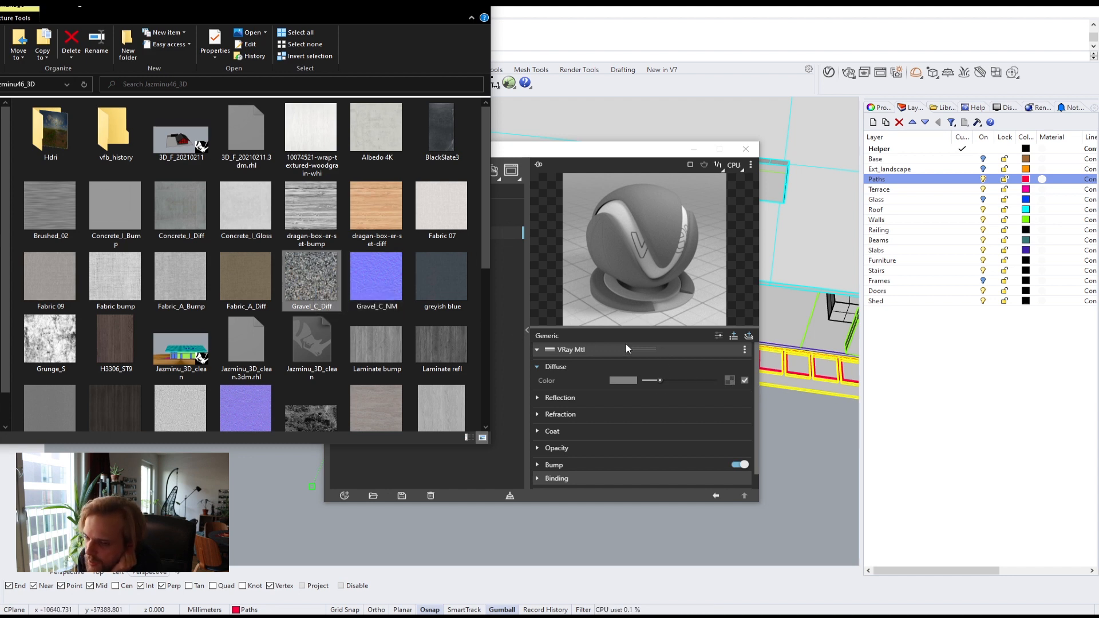
pyautogui.moveTo(337, 285); pyautogui.dragTo(730, 380)
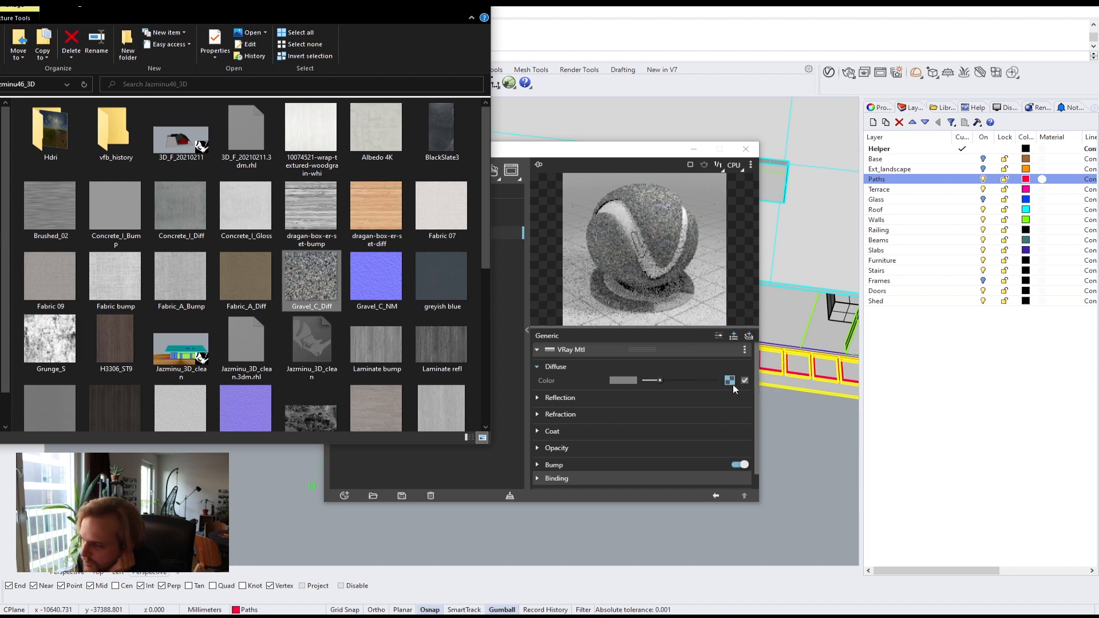
# Step: Switch the material preview to the Ground scene and expand the Bump settings
pyautogui.click(751, 165)
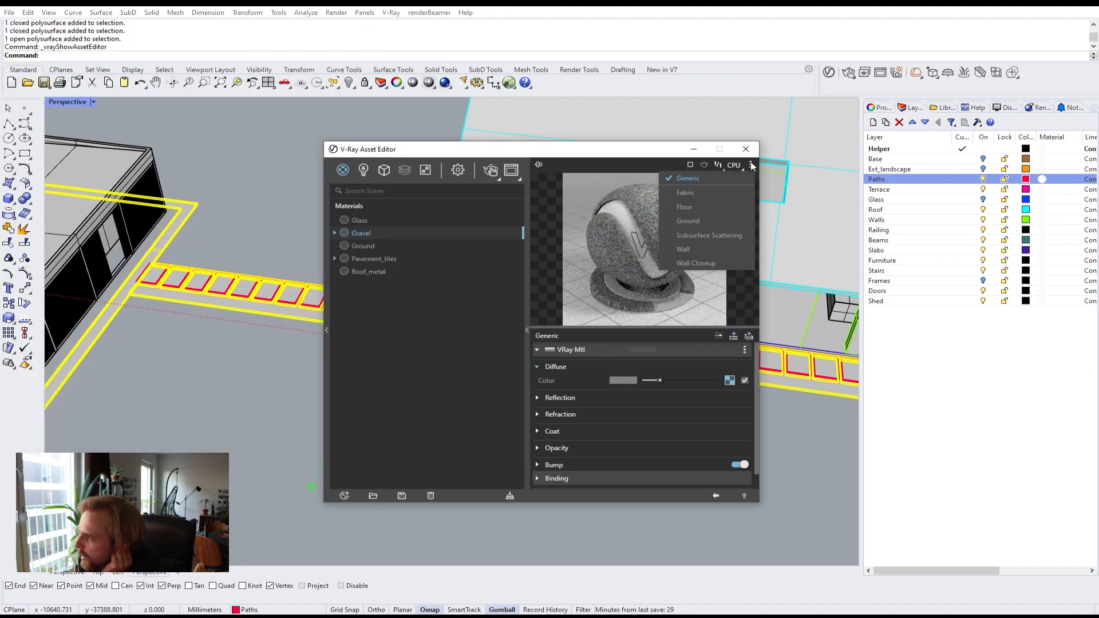
pyautogui.click(726, 222)
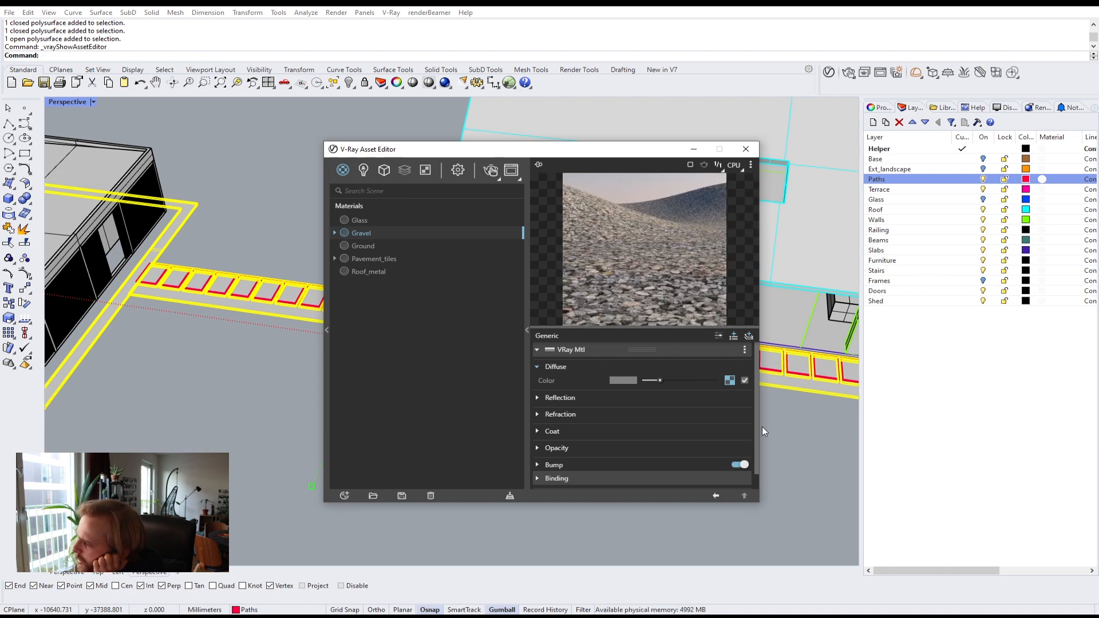
pyautogui.scroll(-1, 754, 432)
pyautogui.click(552, 449)
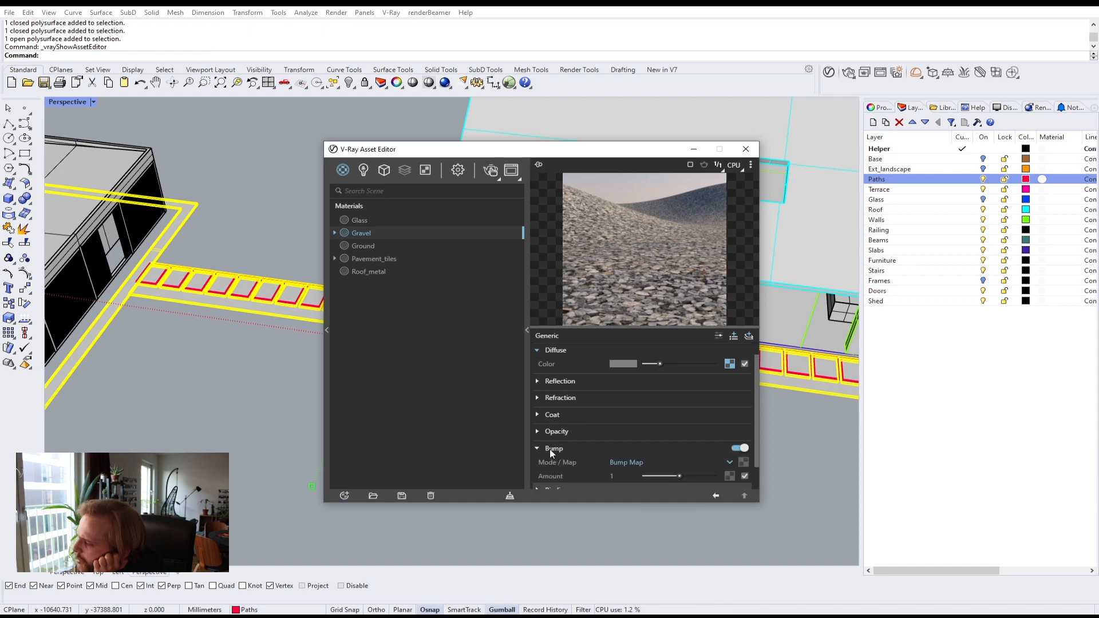
pyautogui.scroll(-1, 756, 452)
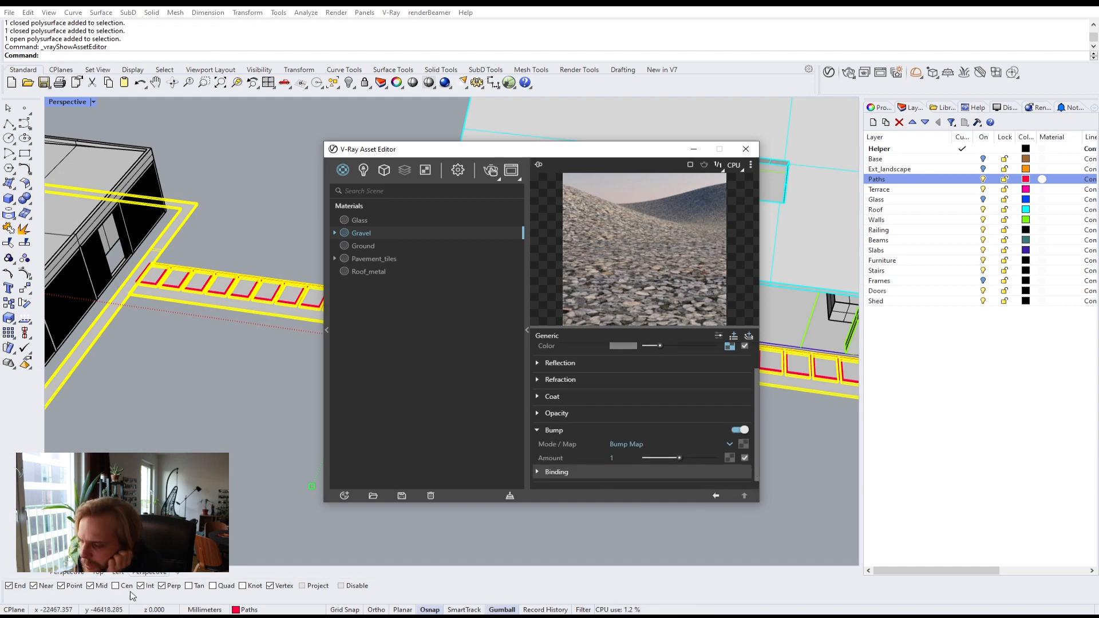
# Step: Load Gravel_C_NM as the bump texture and set the bump mode to Normal Map
pyautogui.click(132, 617)
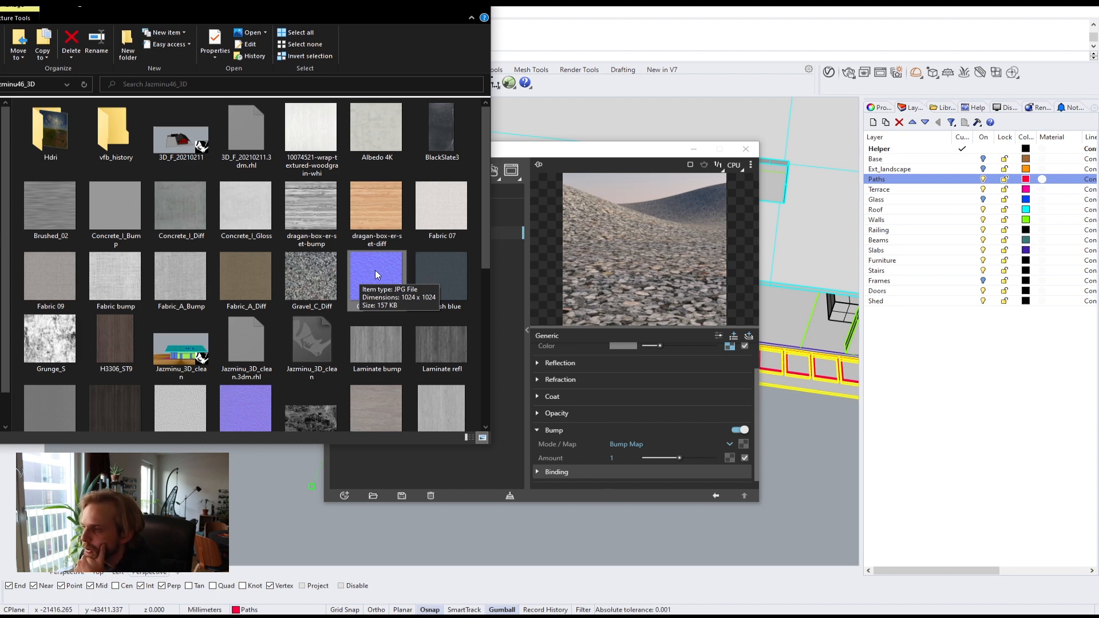
pyautogui.moveTo(376, 271); pyautogui.dragTo(744, 447)
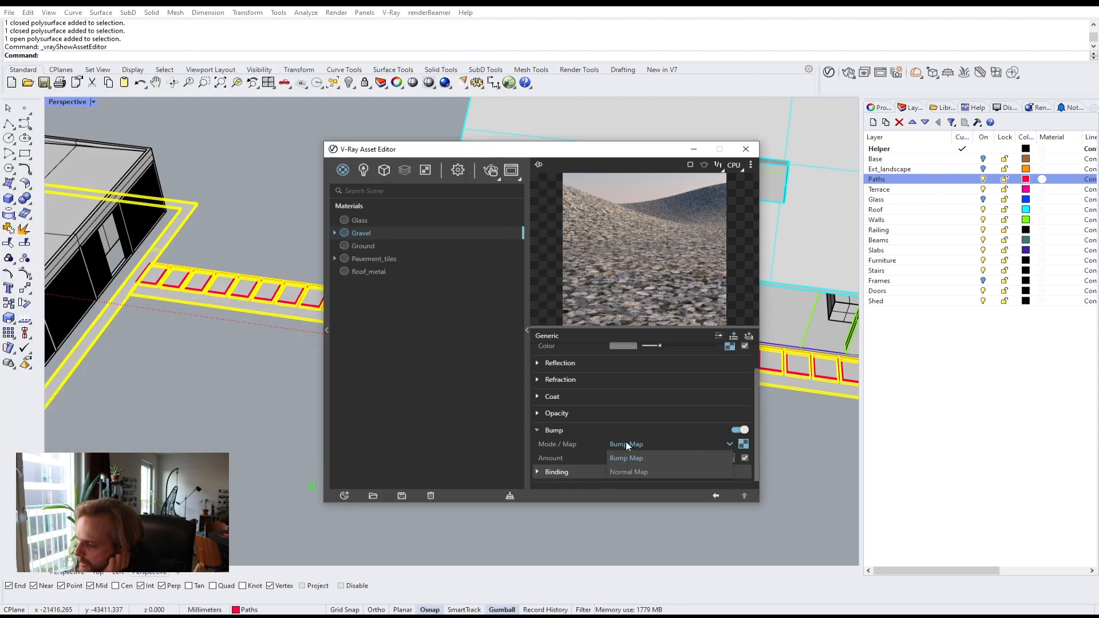
pyautogui.click(632, 445)
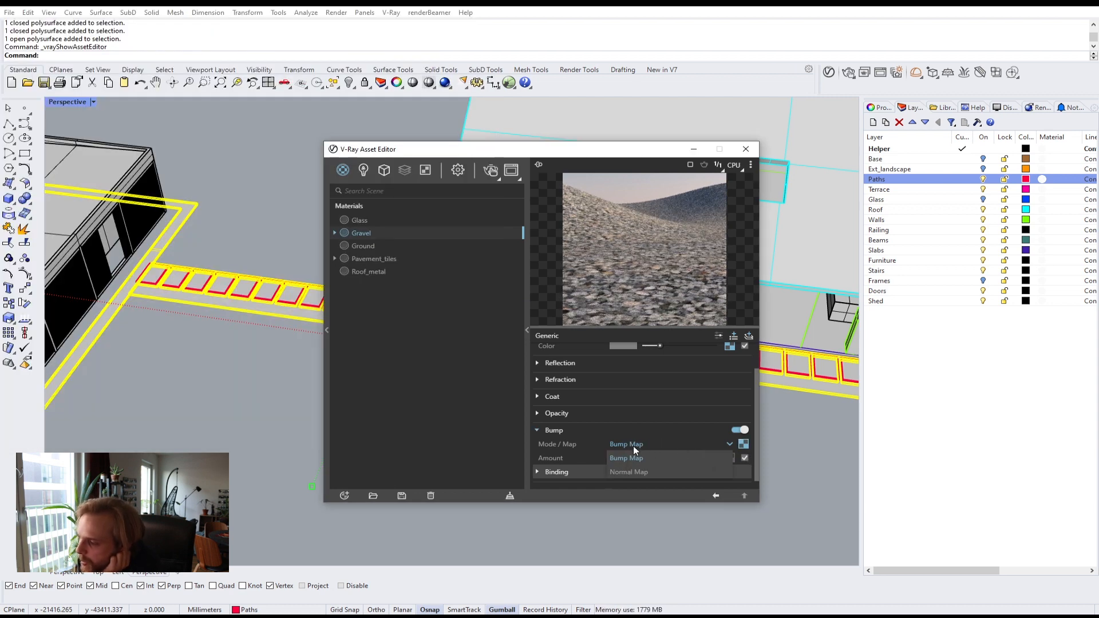
pyautogui.click(637, 474)
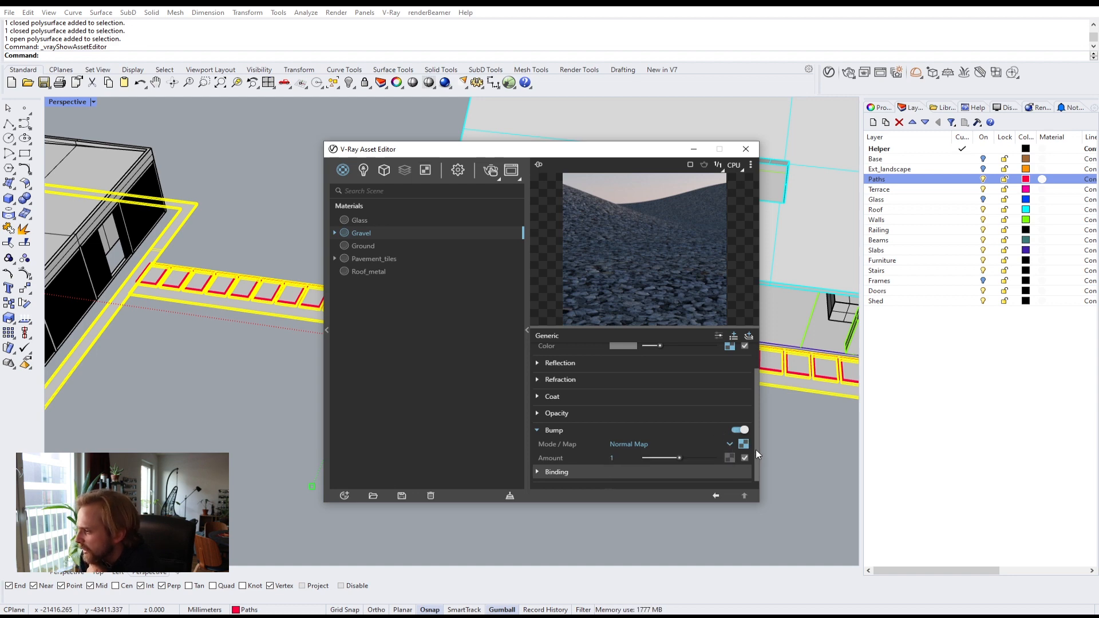
pyautogui.moveTo(756, 448); pyautogui.dragTo(753, 411)
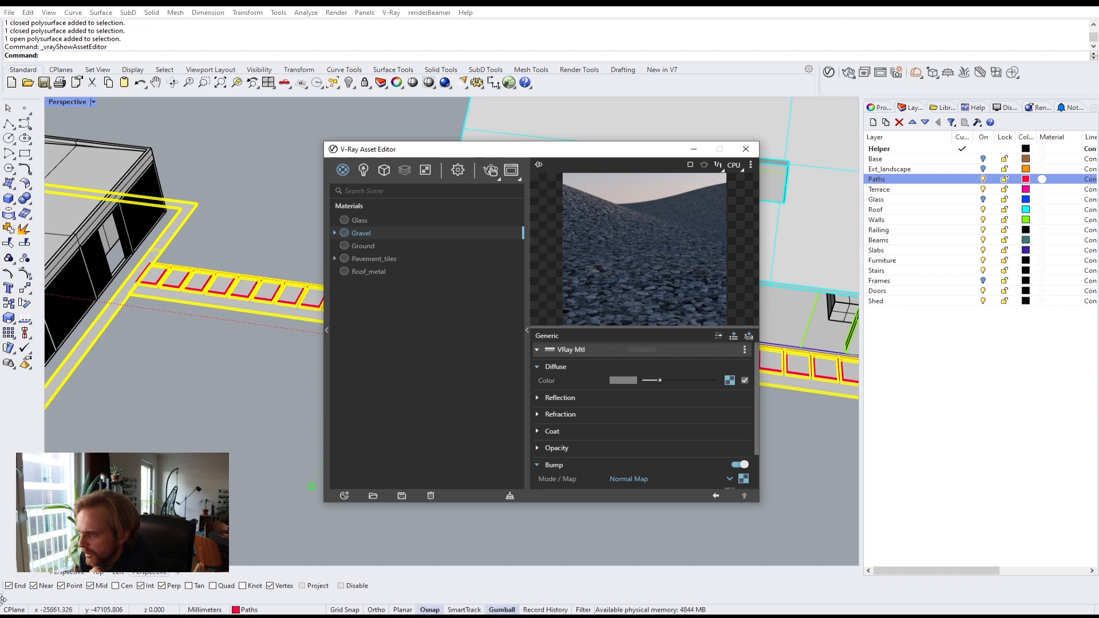
# Step: View the Gravel_C_NM normal map image and assign the Gravel material to the selected path objects
pyautogui.hotkey('alt', 'Tab')
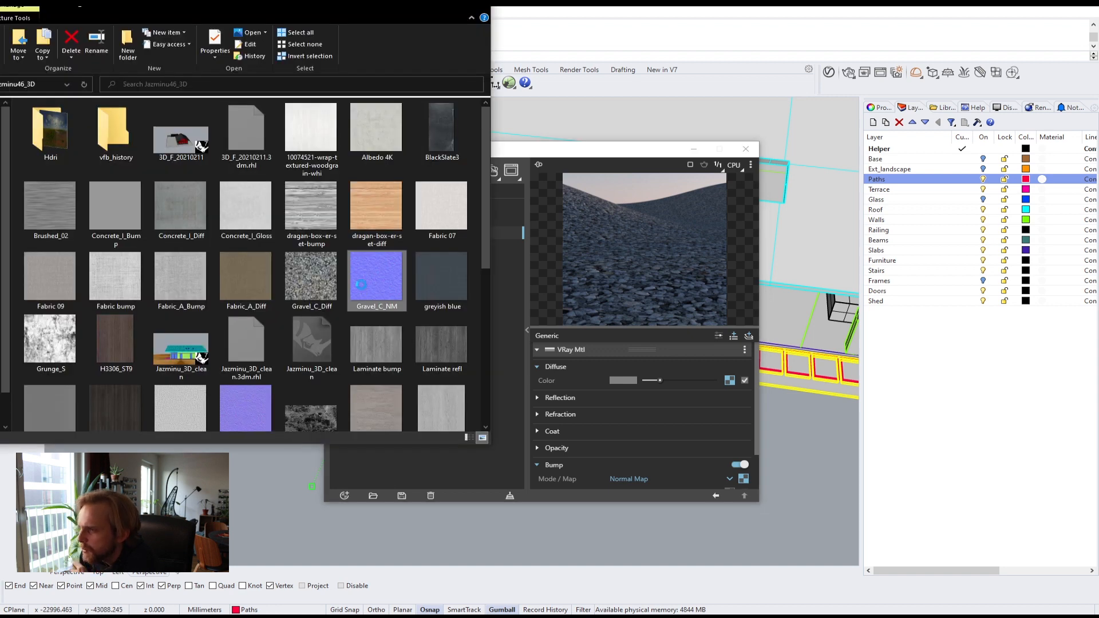
pyautogui.doubleClick(363, 288)
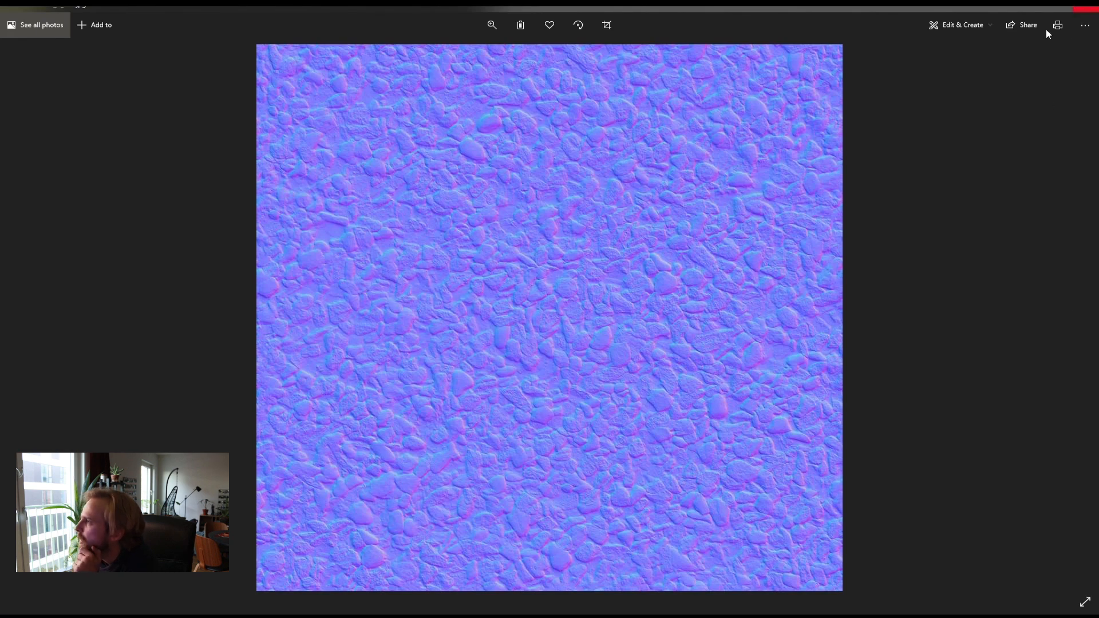
pyautogui.click(1082, 24)
pyautogui.click(581, 156)
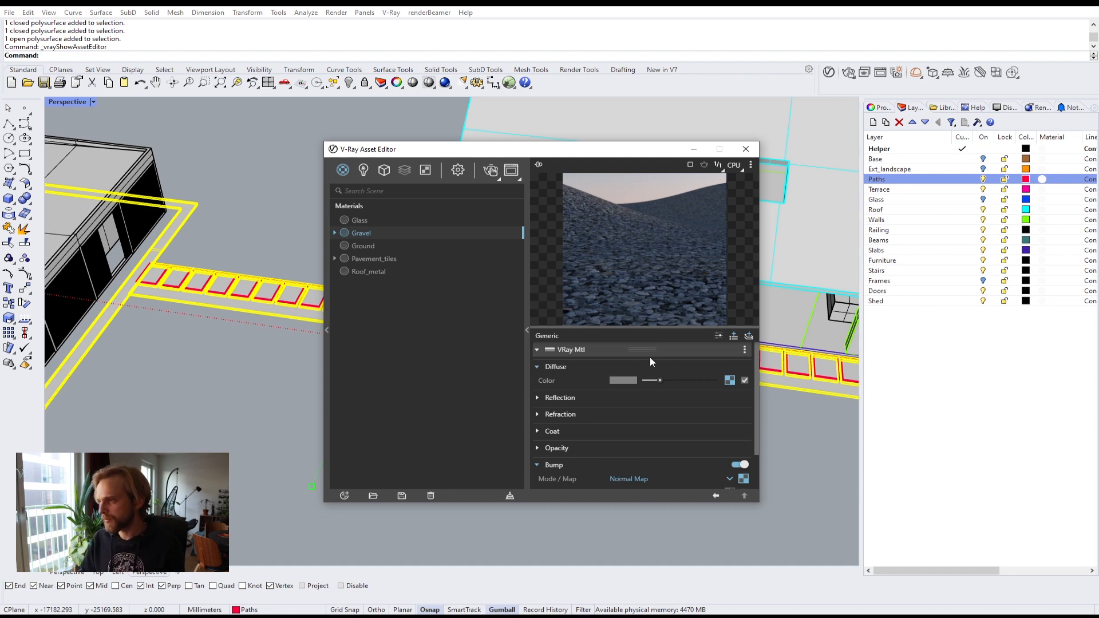
pyautogui.rightClick(376, 232)
pyautogui.click(394, 255)
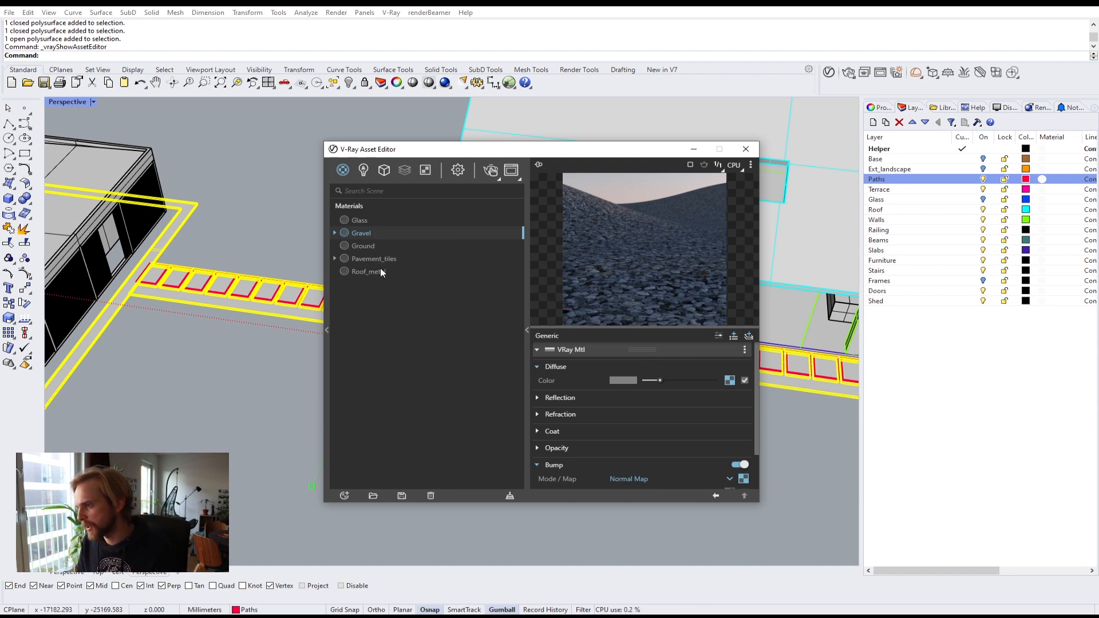
pyautogui.click(253, 370)
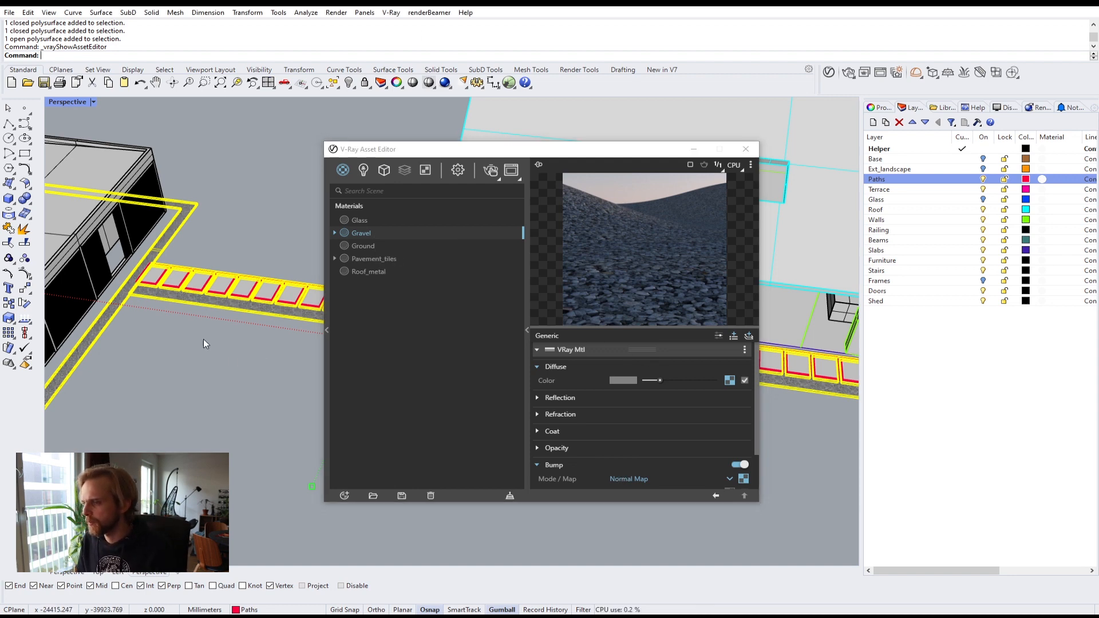
# Step: Inspect the gravel texture on the path objects from several angles and zoom levels
pyautogui.scroll(5, 172, 321)
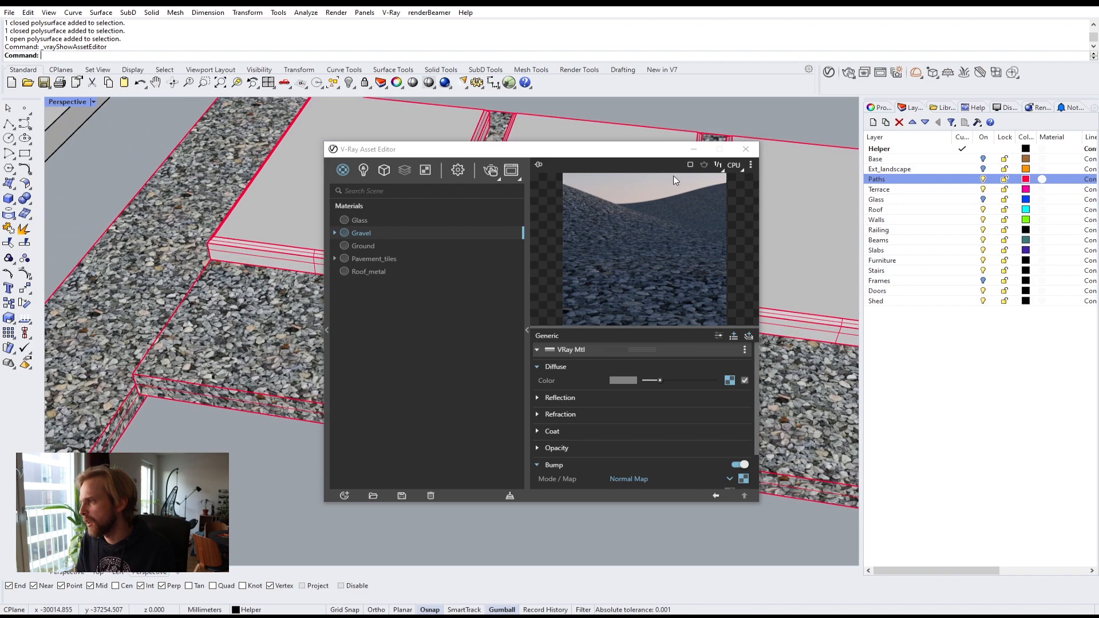
pyautogui.click(693, 151)
pyautogui.scroll(6, 423, 313)
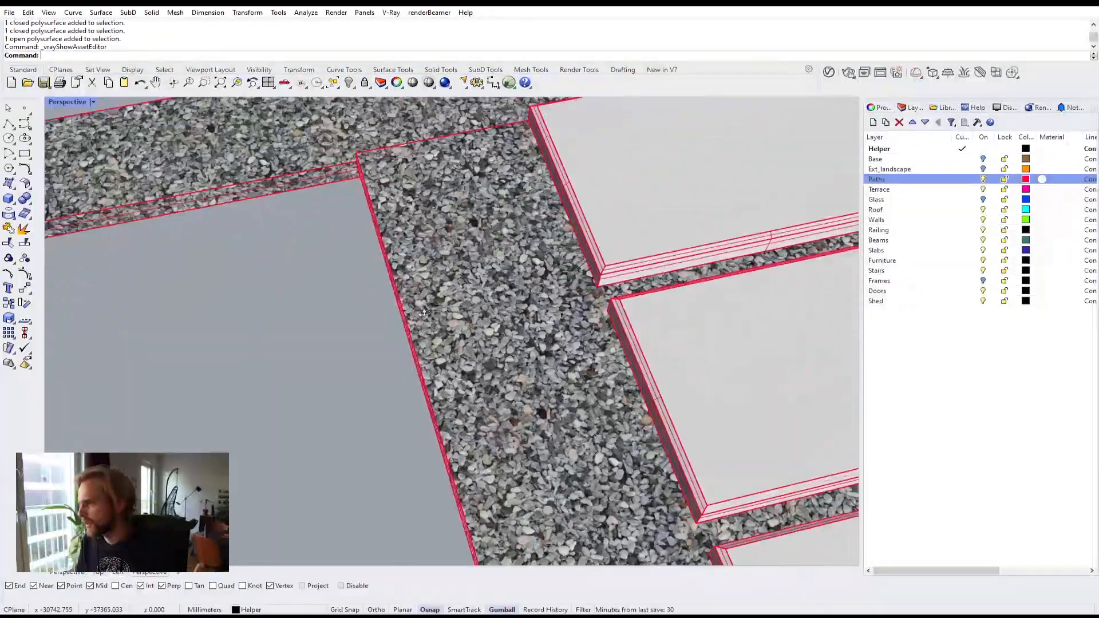
pyautogui.moveTo(423, 313); pyautogui.dragTo(727, 178, button='right')
pyautogui.scroll(-4, 608, 272)
pyautogui.moveTo(544, 246); pyautogui.dragTo(523, 210, button='right')
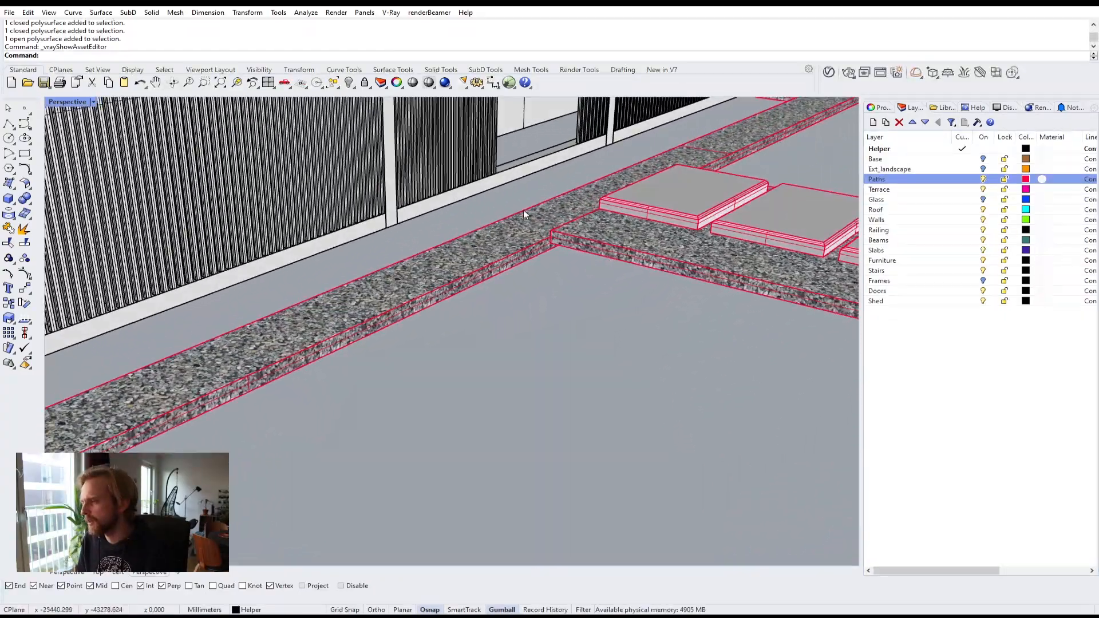
pyautogui.scroll(5, 523, 212)
pyautogui.scroll(4, 478, 213)
pyautogui.scroll(2, 515, 217)
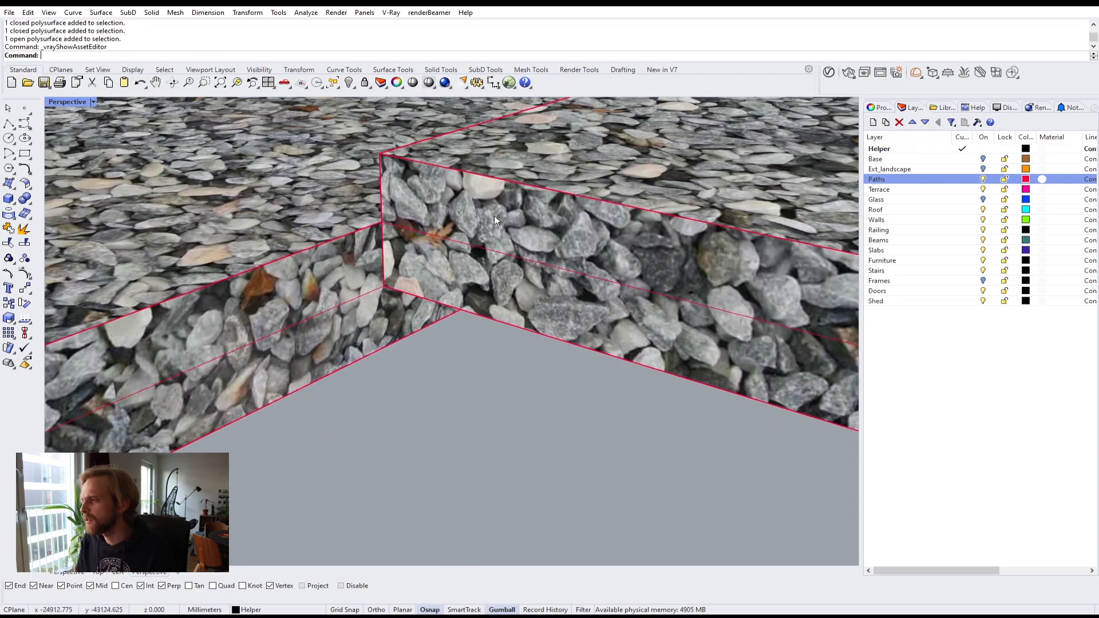
pyautogui.scroll(-8, 570, 212)
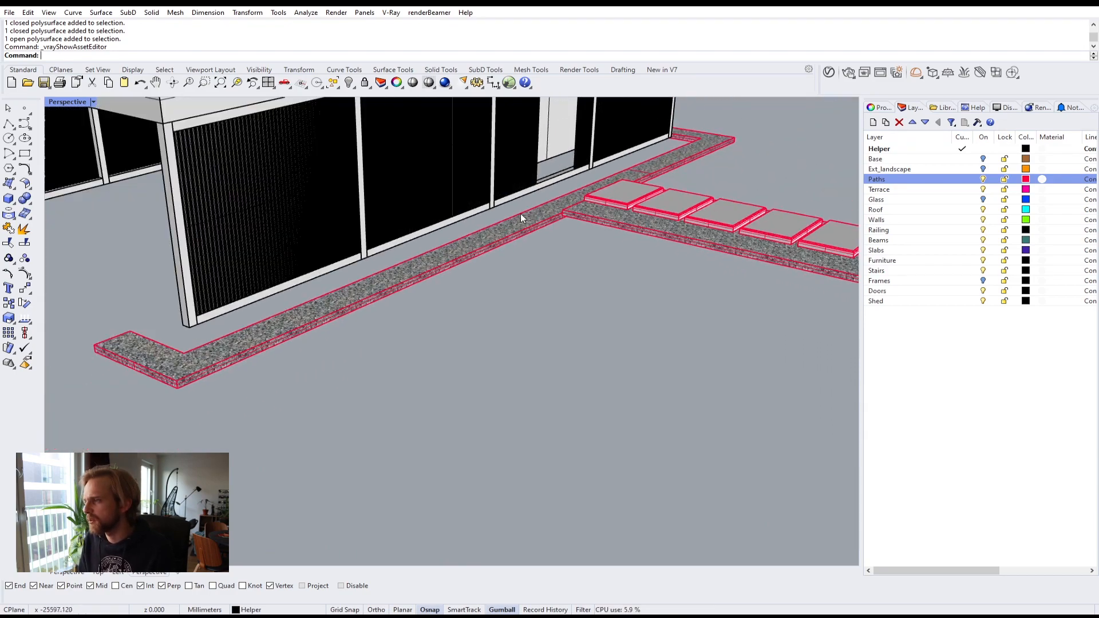
pyautogui.moveTo(520, 214); pyautogui.dragTo(735, 253, button='right')
pyautogui.scroll(-8, 734, 256)
pyautogui.moveTo(607, 274); pyautogui.dragTo(426, 283, button='right')
pyautogui.scroll(6, 437, 299)
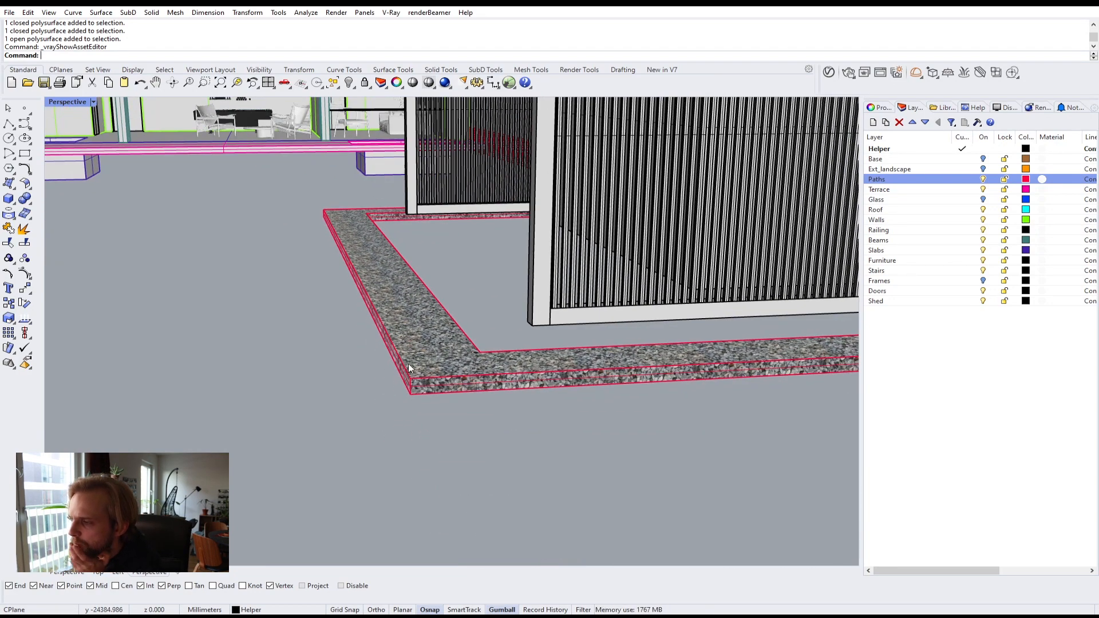
pyautogui.moveTo(386, 267); pyautogui.dragTo(499, 333, button='right')
pyautogui.scroll(5, 646, 182)
pyautogui.keyDown('shift'); pyautogui.moveTo(645, 182); pyautogui.dragTo(564, 290, button='right'); pyautogui.keyUp('shift')
pyautogui.scroll(5, 564, 290)
# Step: Select the gravel path objects and apply Box mapping to them, accepting the default options
pyautogui.click(575, 283)
pyautogui.keyDown('shift'); pyautogui.click(703, 270); pyautogui.keyUp('shift')
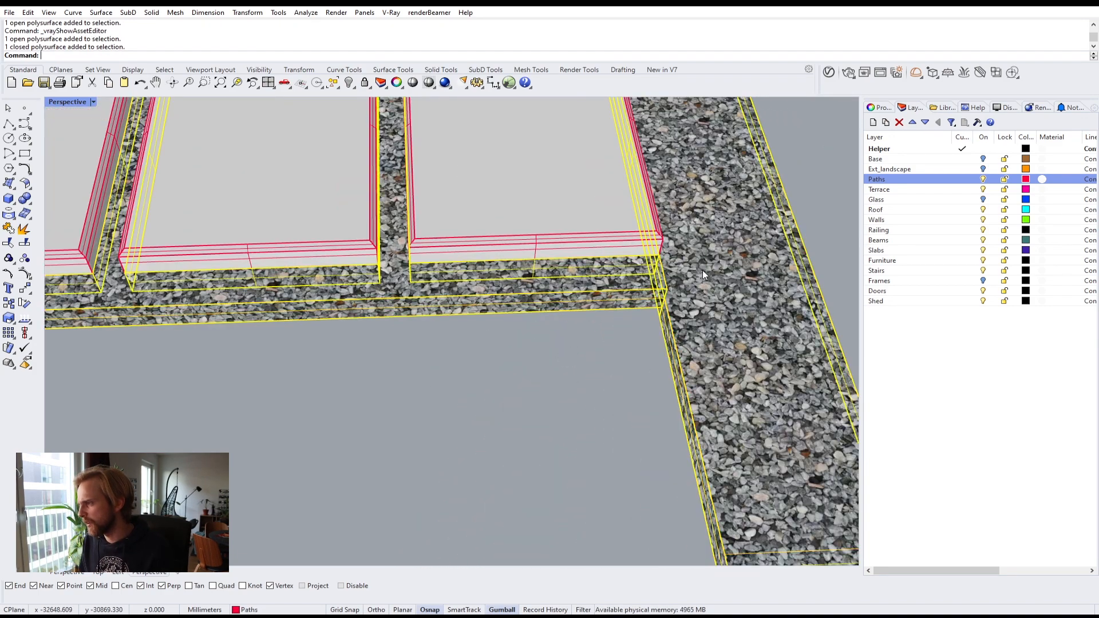
pyautogui.scroll(-9, 702, 270)
pyautogui.click(895, 108)
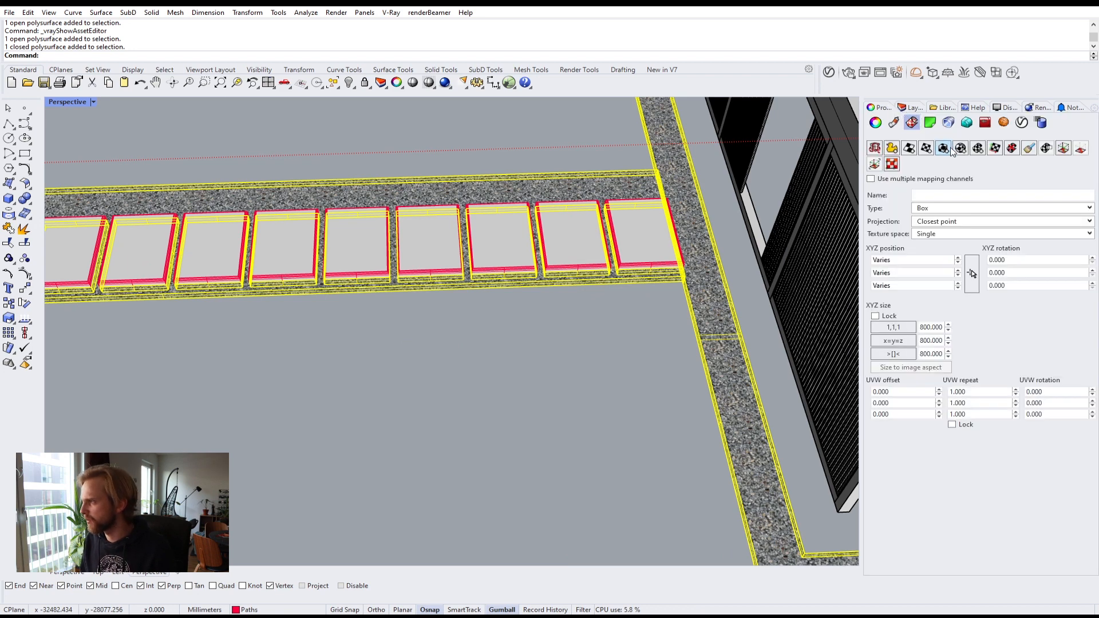
pyautogui.click(943, 149)
pyautogui.press('Return')
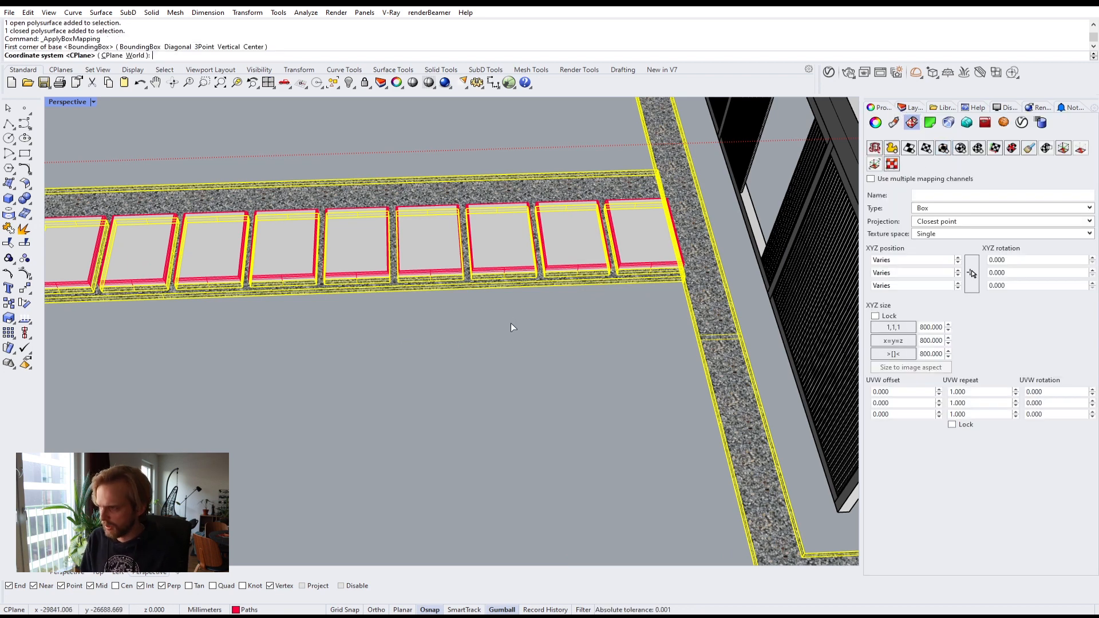
pyautogui.press('Return')
pyautogui.press('Return')
pyautogui.moveTo(511, 327); pyautogui.dragTo(319, 240, button='right')
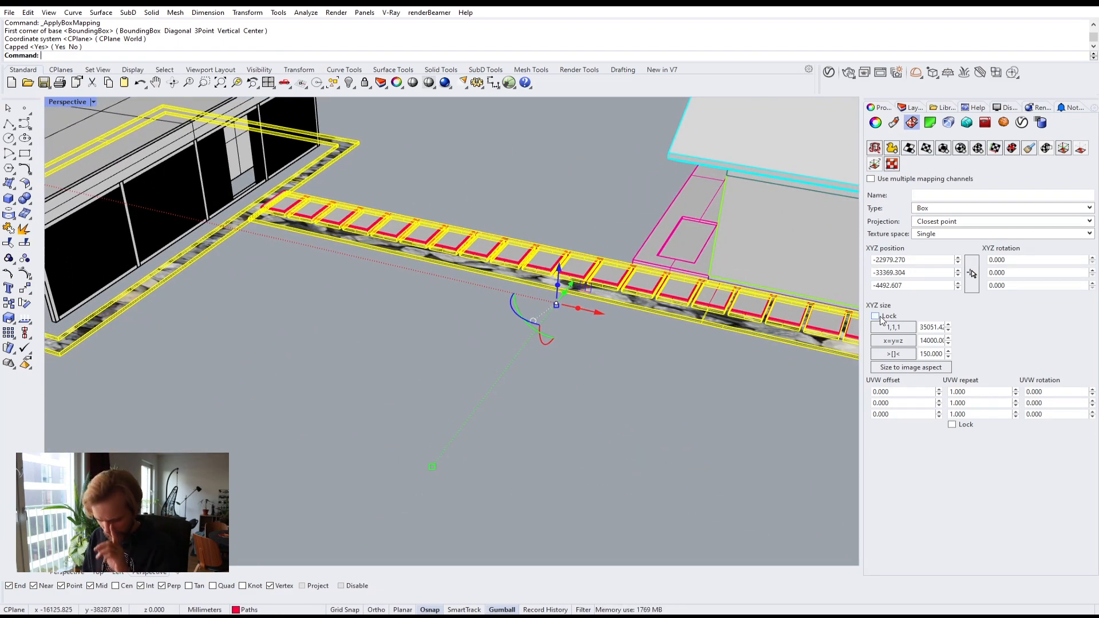
# Step: Lock the box mapping size and set it to 1000 on all axes
pyautogui.click(876, 316)
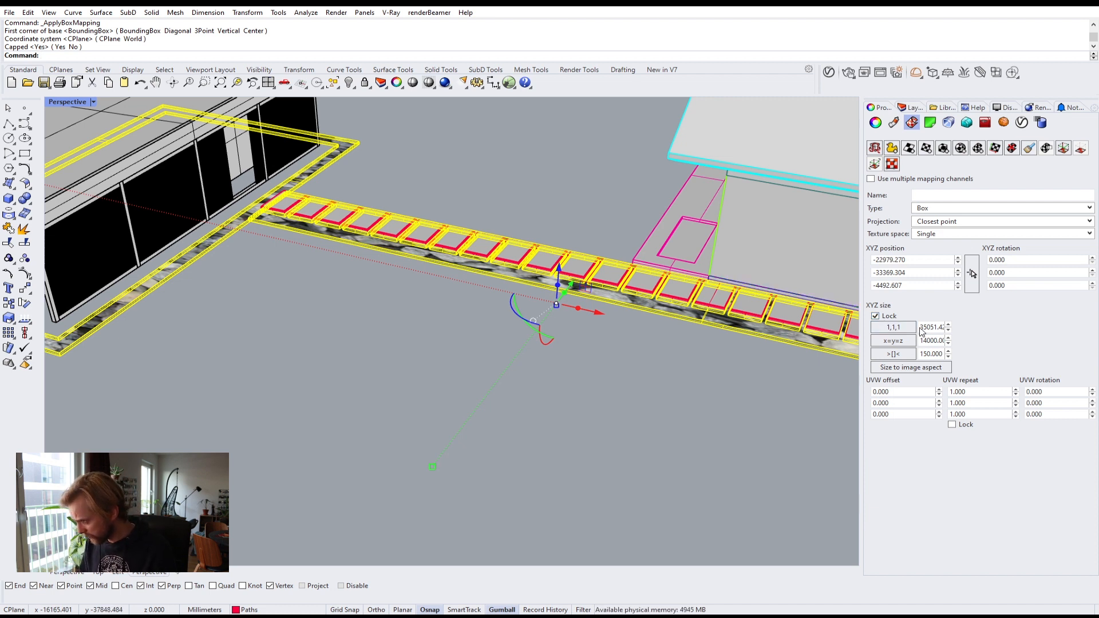
pyautogui.click(875, 316)
pyautogui.click(893, 327)
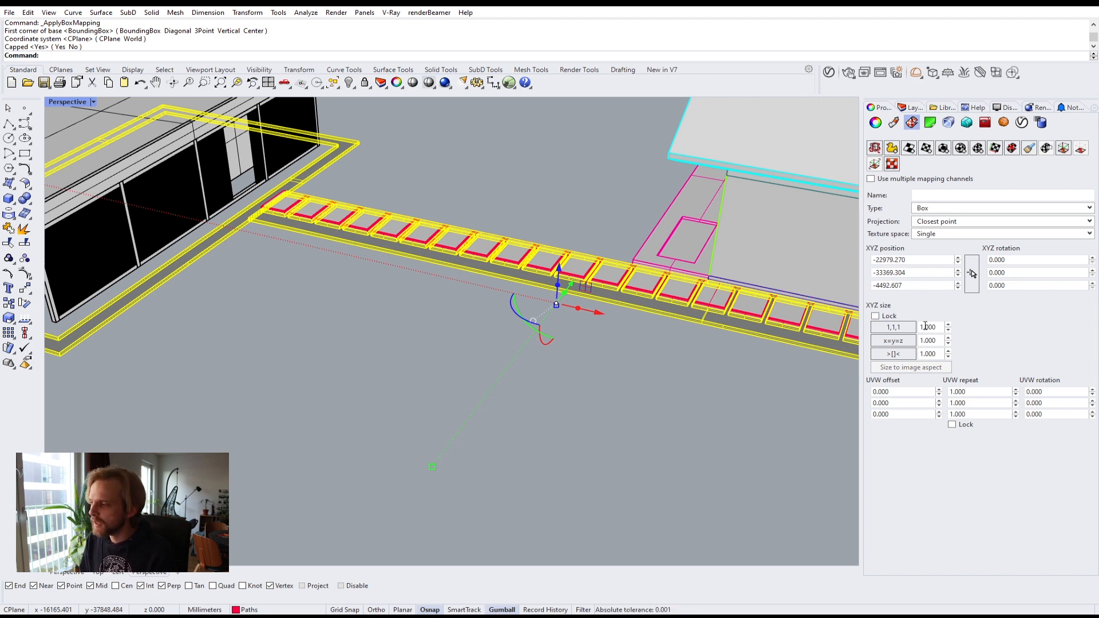
pyautogui.click(875, 316)
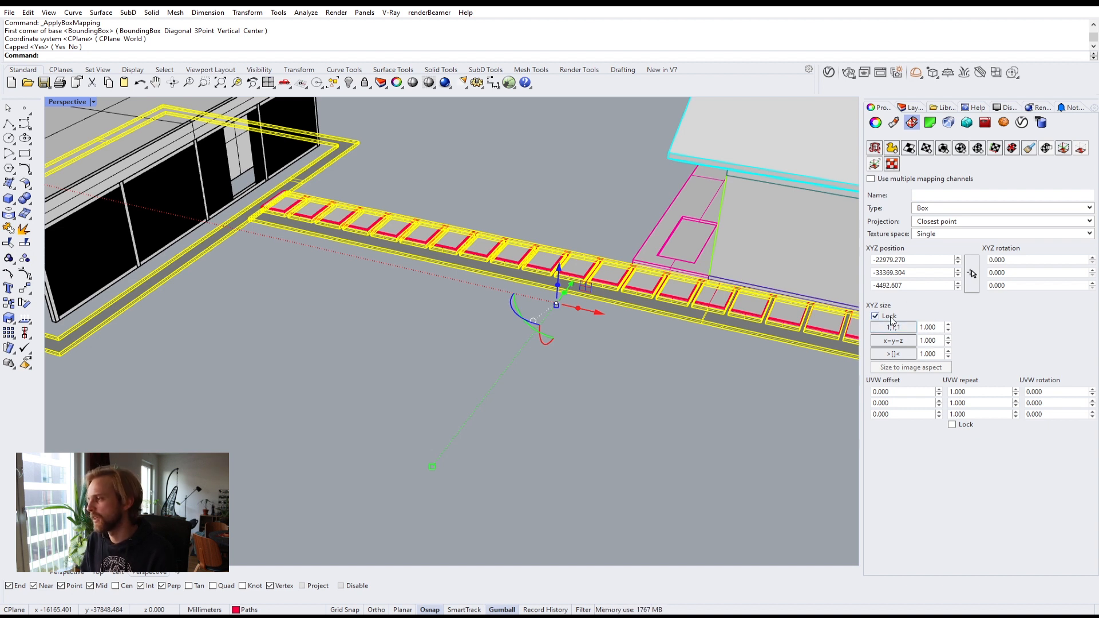
pyautogui.doubleClick(937, 327)
pyautogui.write('1000')
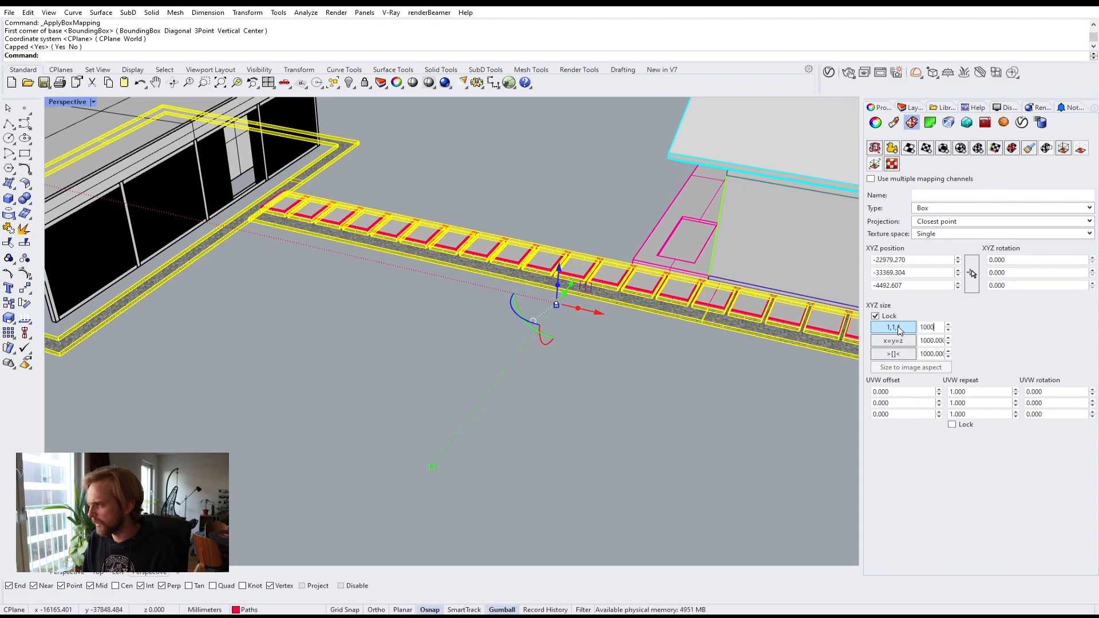
pyautogui.press('Return')
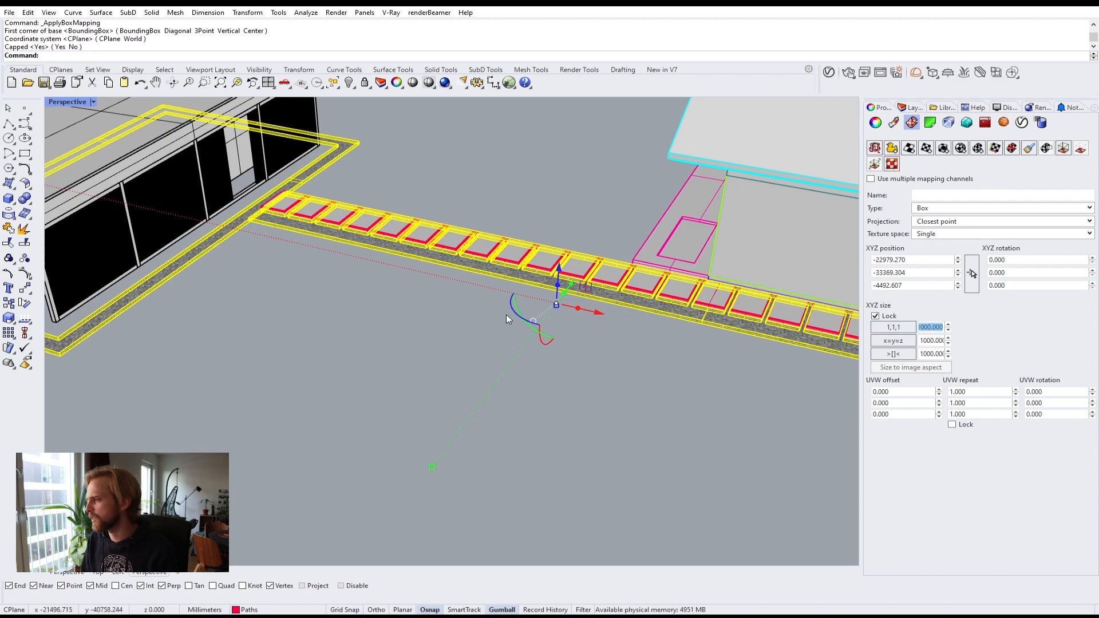
# Step: Inspect the rescaled gravel texture on the paths from several angles
pyautogui.moveTo(578, 343); pyautogui.dragTo(519, 347, button='right')
pyautogui.scroll(10, 273, 241)
pyautogui.moveTo(400, 247); pyautogui.dragTo(303, 269, button='right')
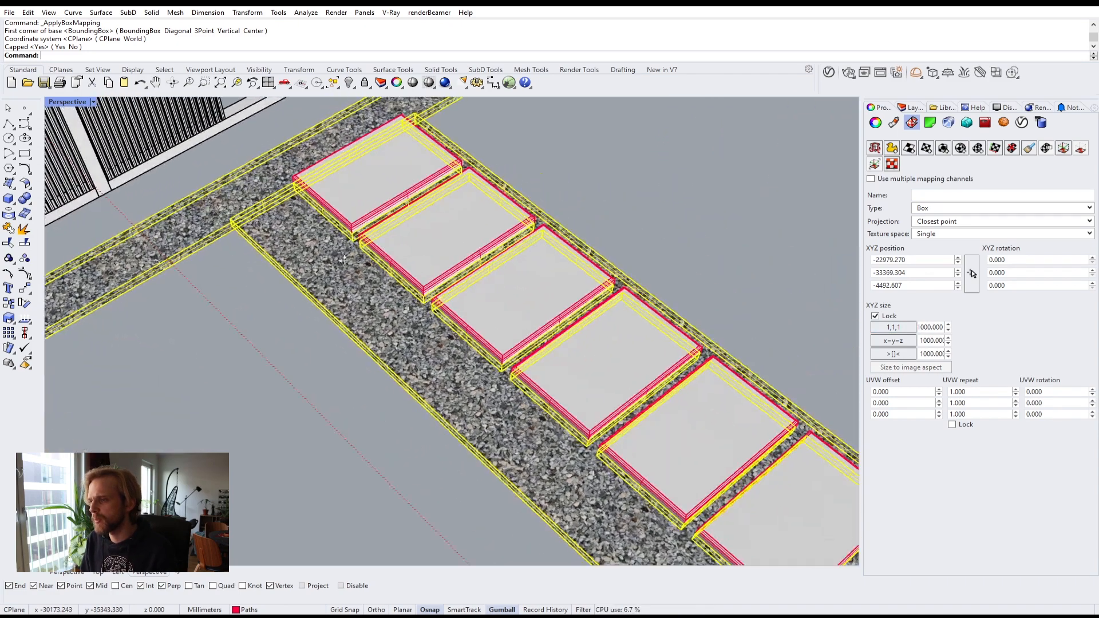
pyautogui.scroll(10, 284, 198)
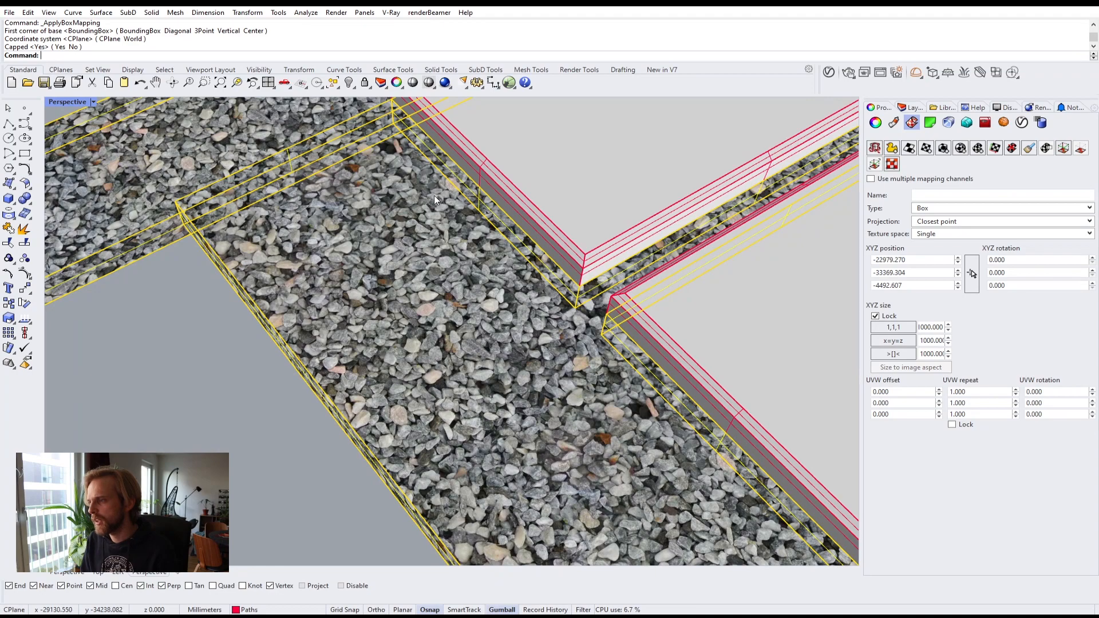
pyautogui.scroll(-10, 434, 197)
pyautogui.moveTo(401, 198); pyautogui.dragTo(86, 235, button='right')
pyautogui.scroll(-5, 293, 195)
pyautogui.scroll(3, 597, 283)
pyautogui.press('Escape')
pyautogui.scroll(6, 628, 260)
pyautogui.scroll(-5, 744, 258)
pyautogui.scroll(3, 424, 315)
pyautogui.scroll(4, 370, 455)
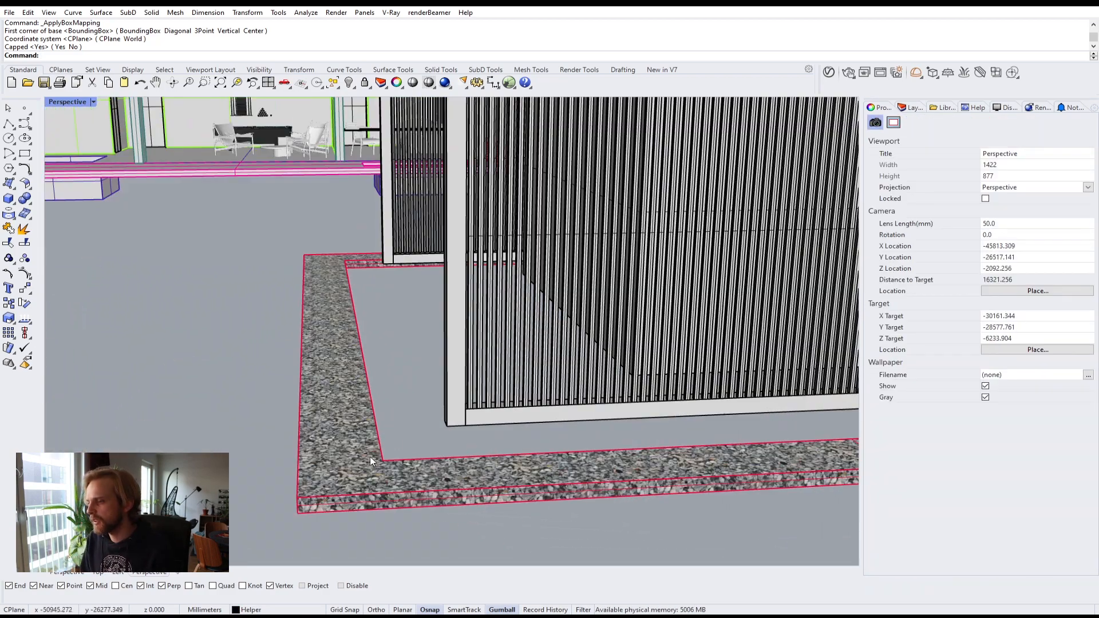
pyautogui.moveTo(369, 455); pyautogui.dragTo(418, 415, button='right')
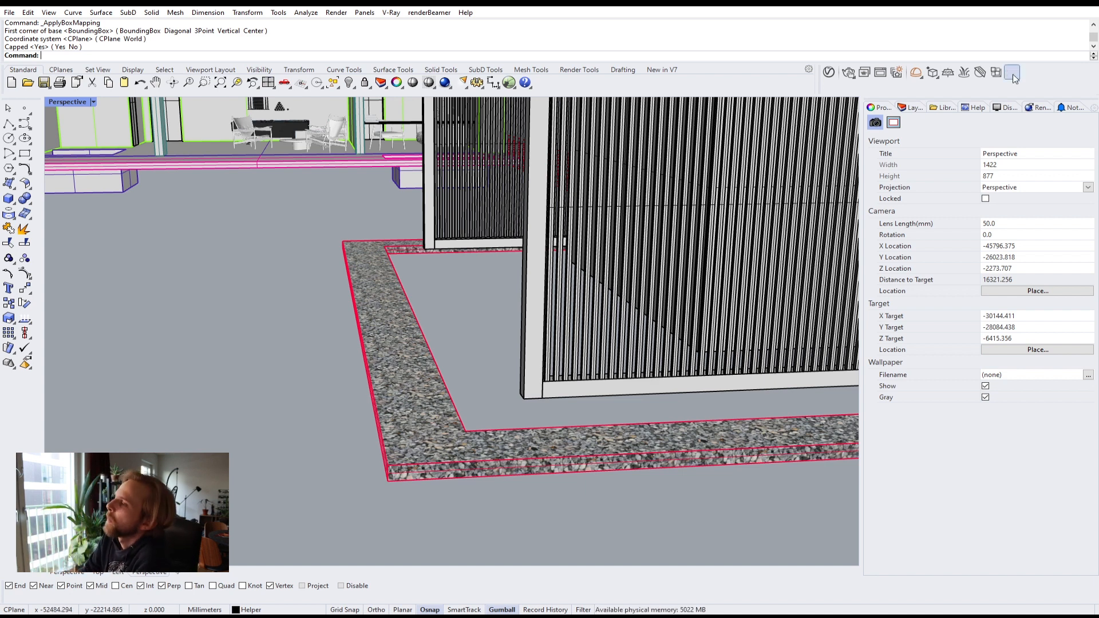
# Step: Open the Gravel material's diffuse bitmap and set its texture placement type to Mapping Source
pyautogui.click(829, 72)
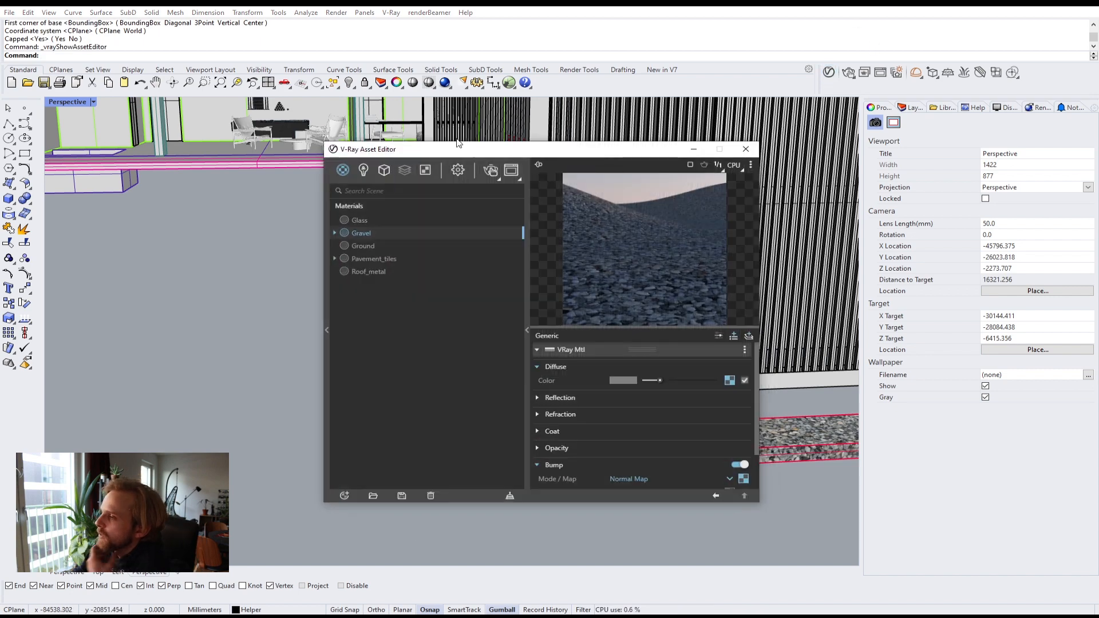
pyautogui.moveTo(425, 149); pyautogui.dragTo(119, 126)
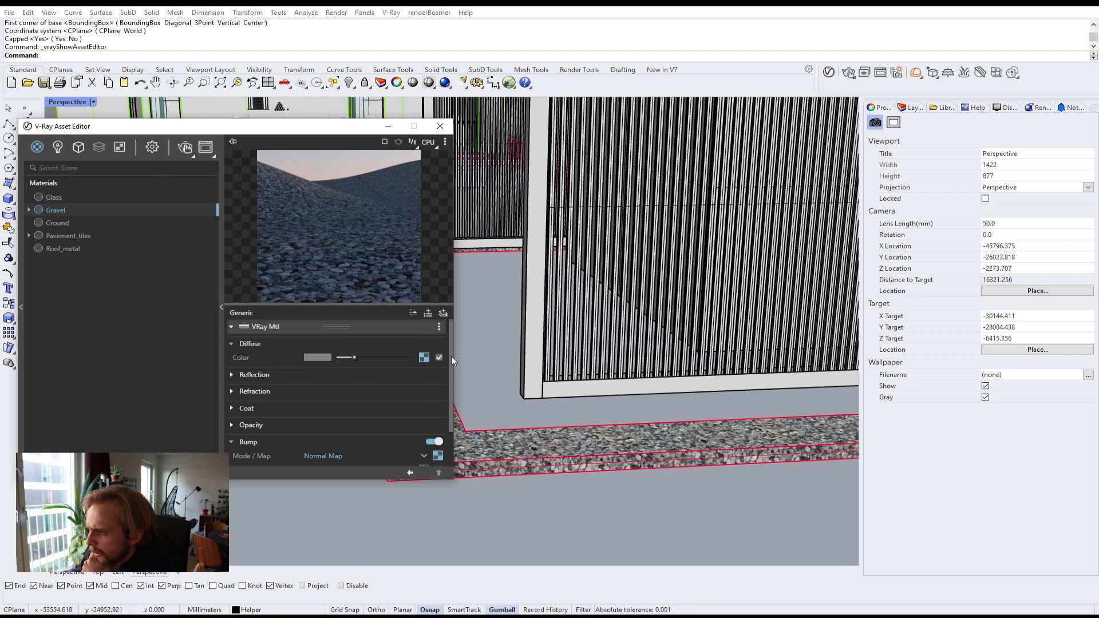
pyautogui.moveTo(451, 341)
pyautogui.mouseDown()
pyautogui.moveTo(455, 394)
pyautogui.moveTo(440, 348)
pyautogui.mouseUp()
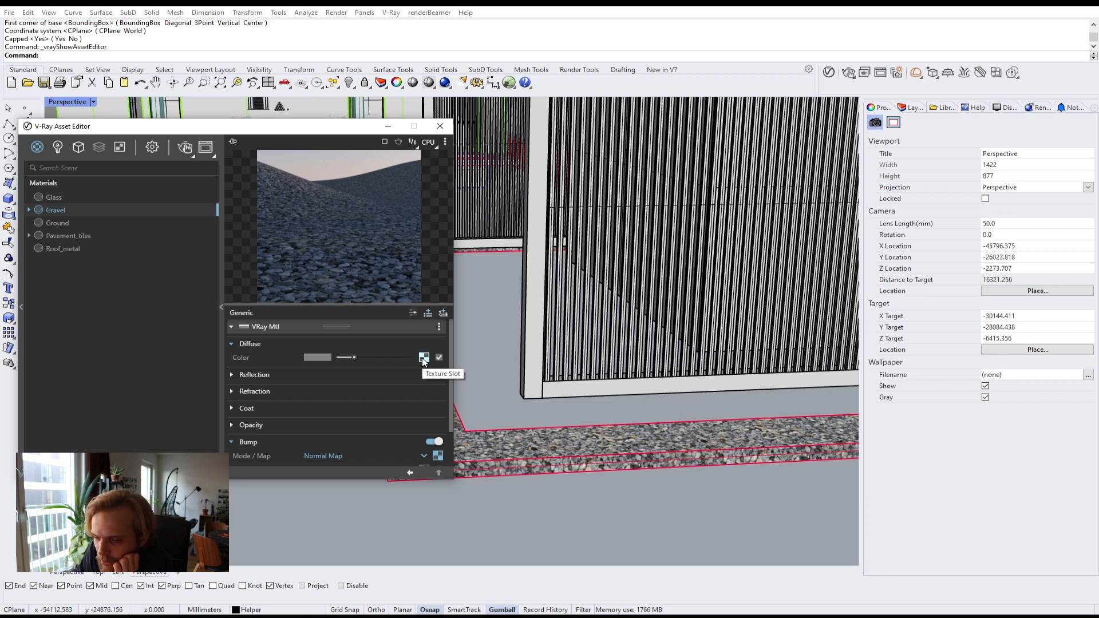
pyautogui.click(424, 359)
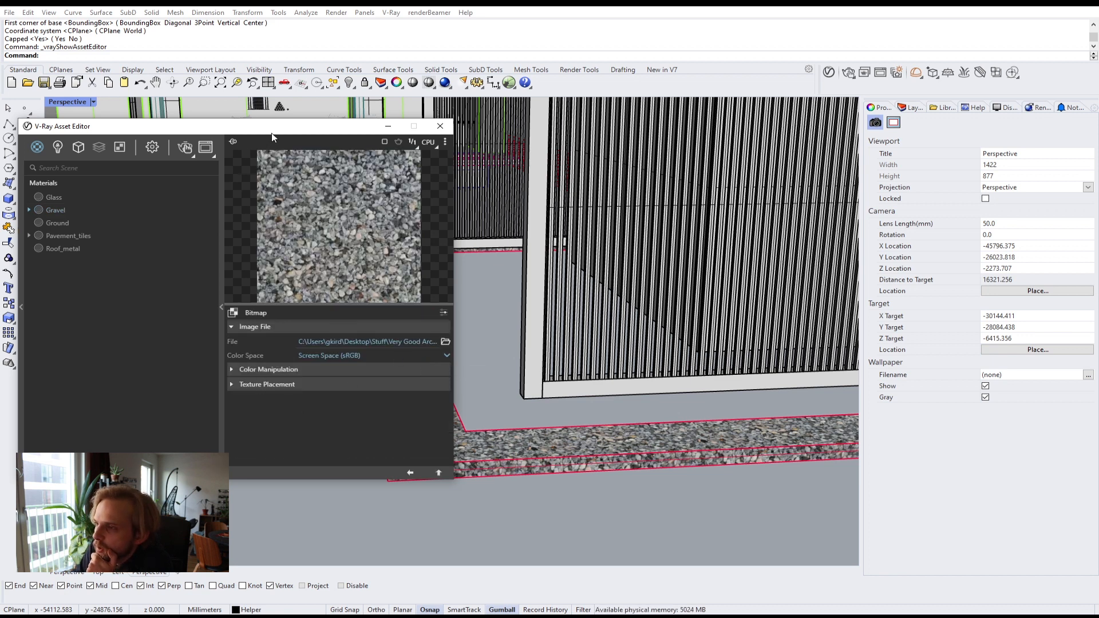
pyautogui.moveTo(271, 138); pyautogui.dragTo(302, 84)
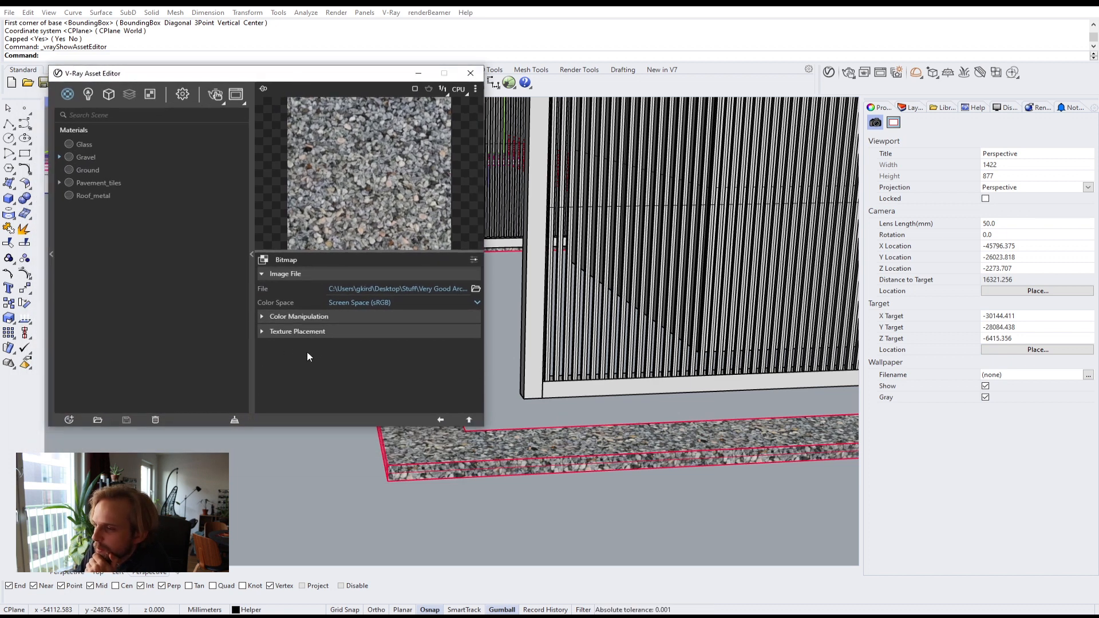
pyautogui.click(270, 332)
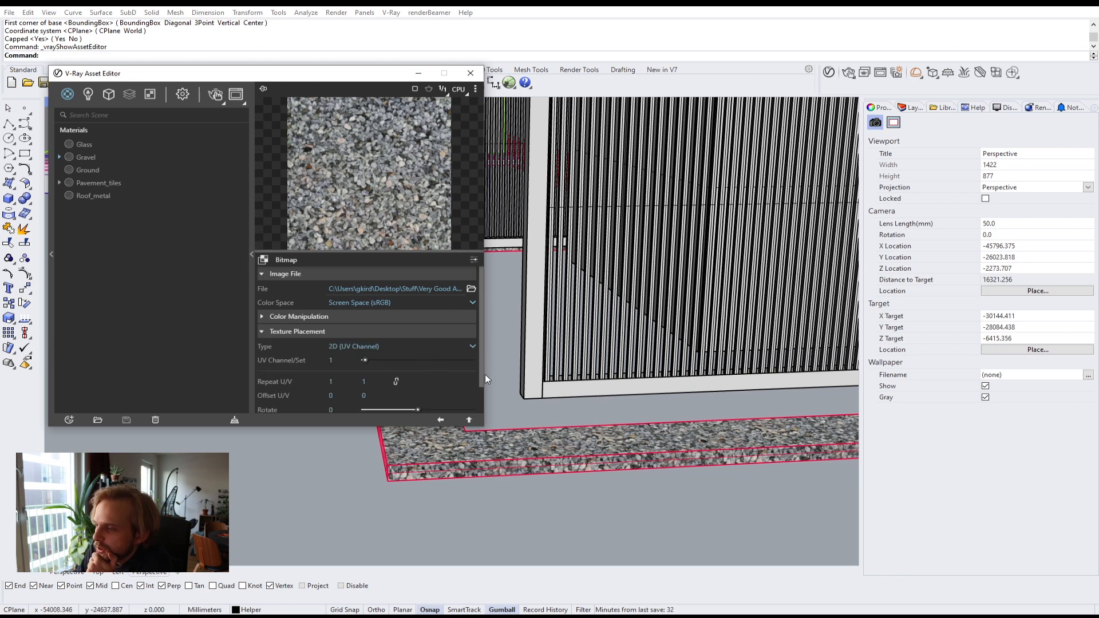
pyautogui.click(345, 347)
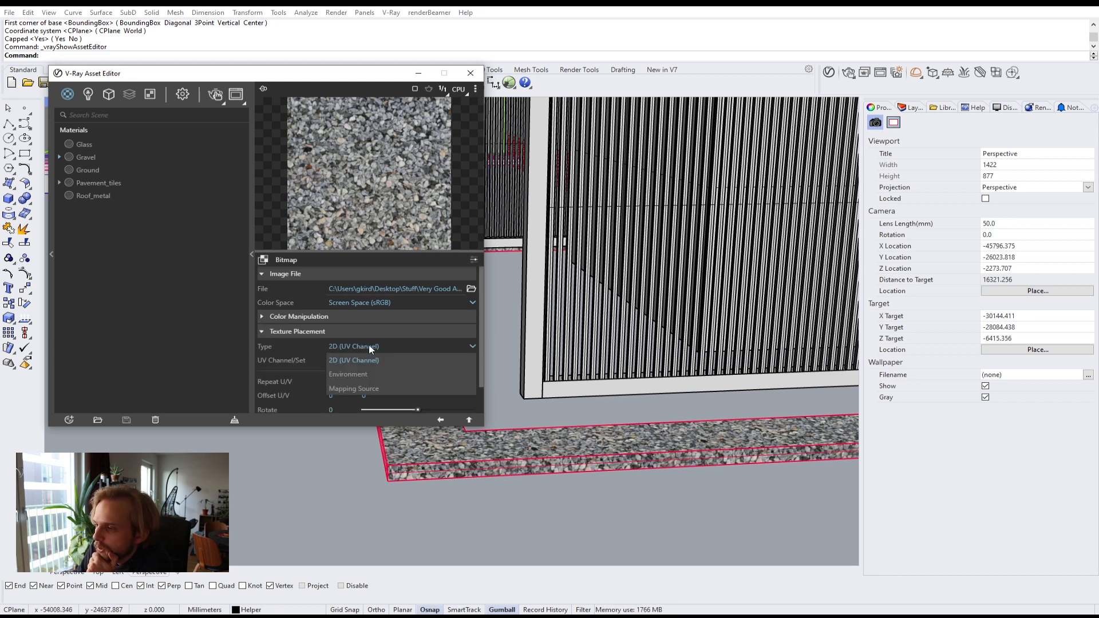
pyautogui.click(340, 389)
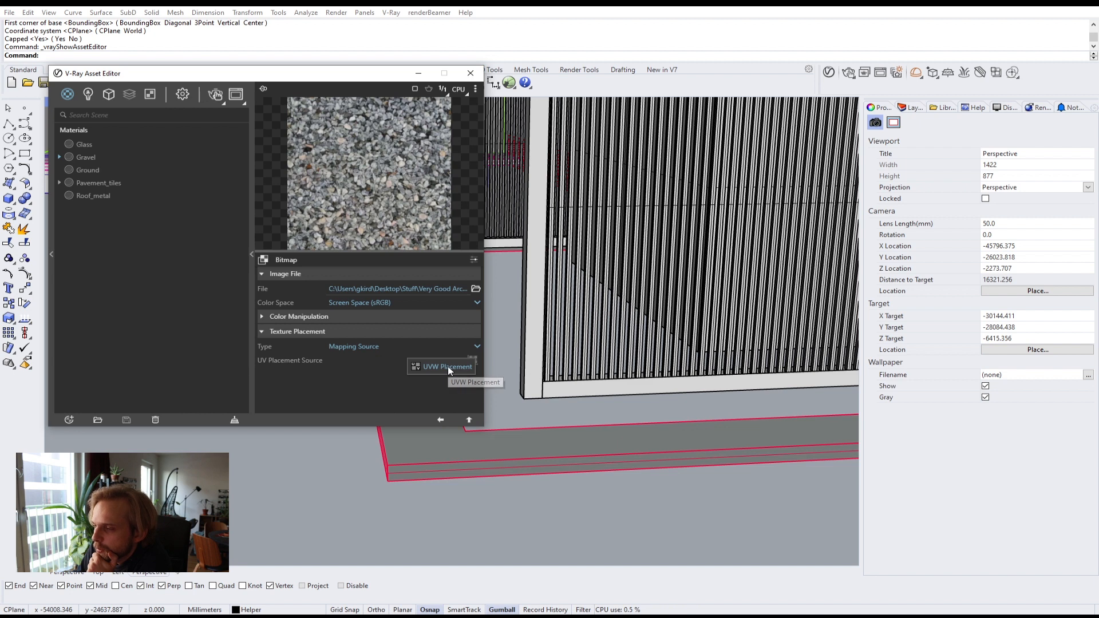
# Step: Add a UVW Placement source to the Gravel diffuse bitmap and enable Stochastic tiling in its randomization settings
pyautogui.click(447, 366)
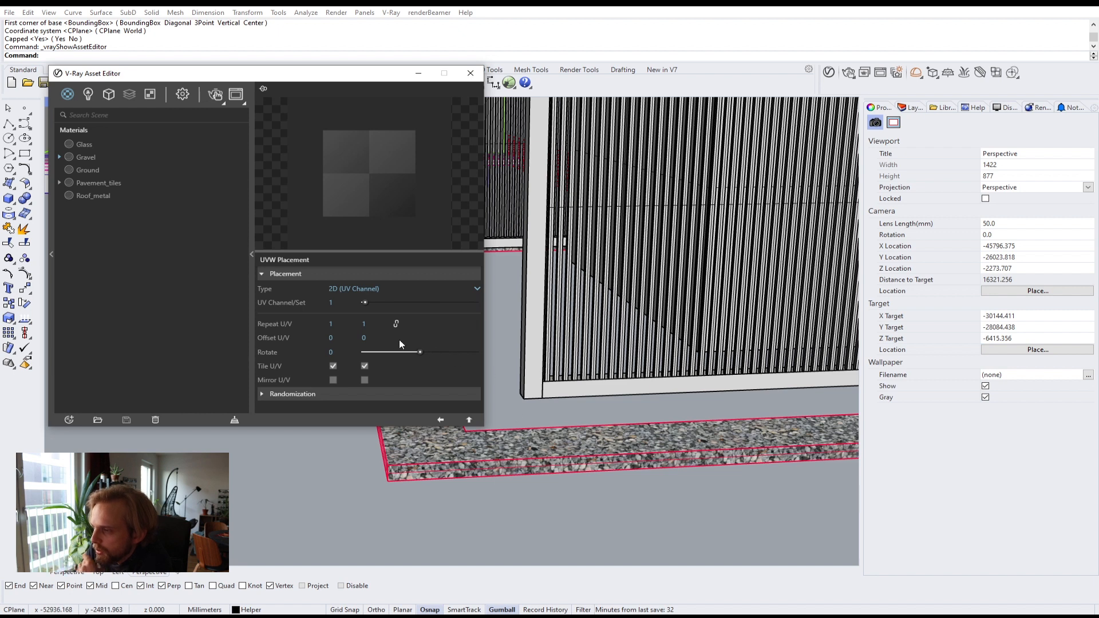
pyautogui.click(291, 394)
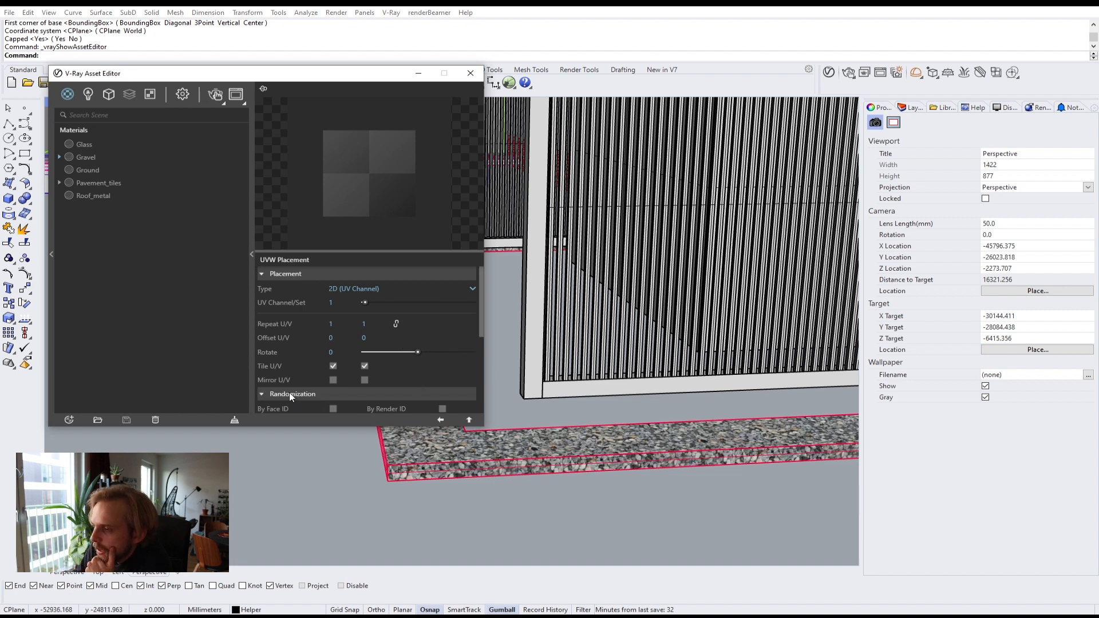
pyautogui.scroll(-5, 301, 384)
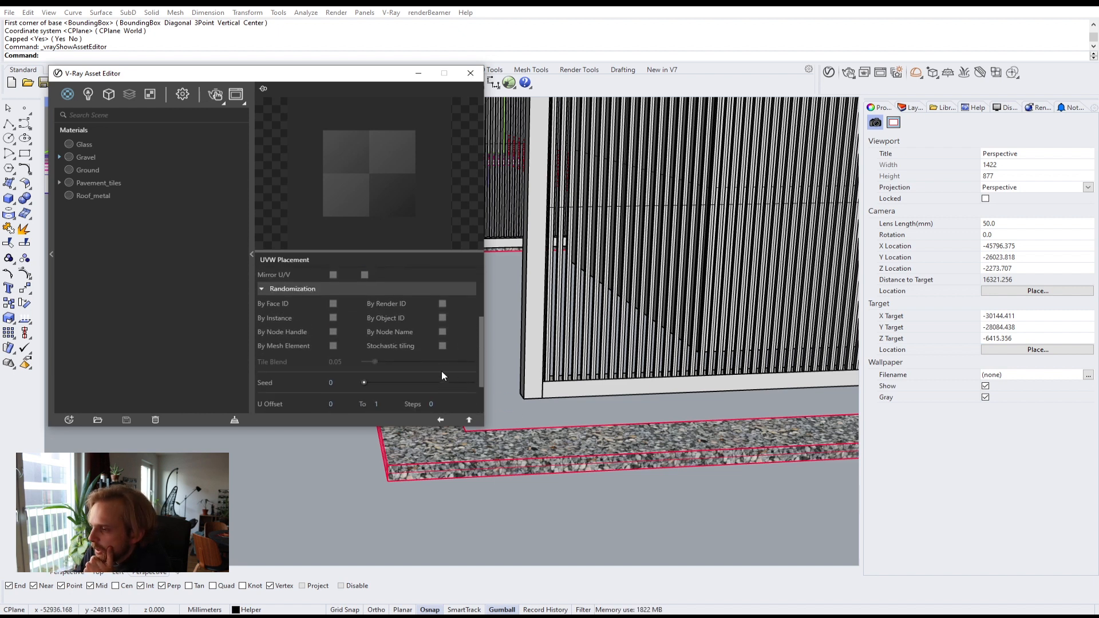
pyautogui.click(443, 346)
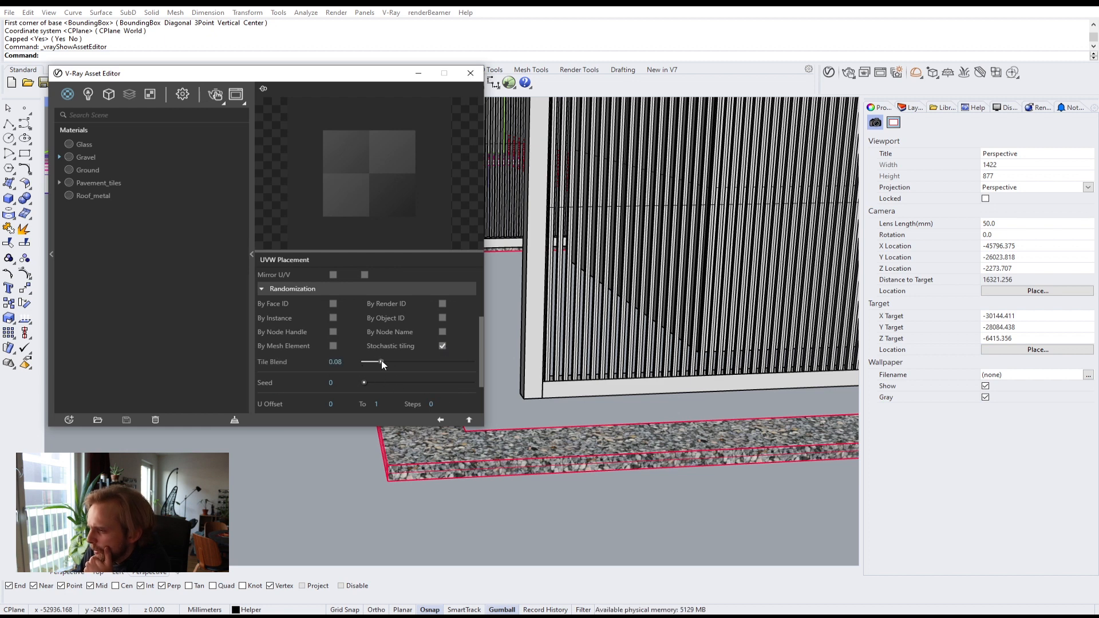
pyautogui.moveTo(345, 77); pyautogui.dragTo(721, 97)
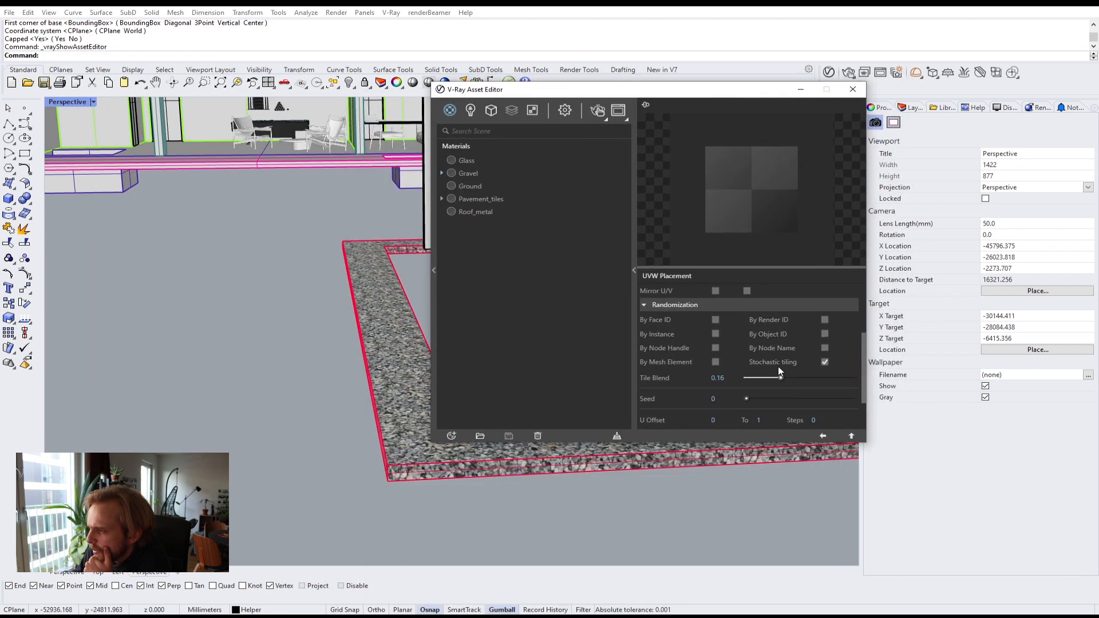
# Step: Set the diffuse placement's tile blend to 0.5
pyautogui.moveTo(771, 379); pyautogui.dragTo(777, 374)
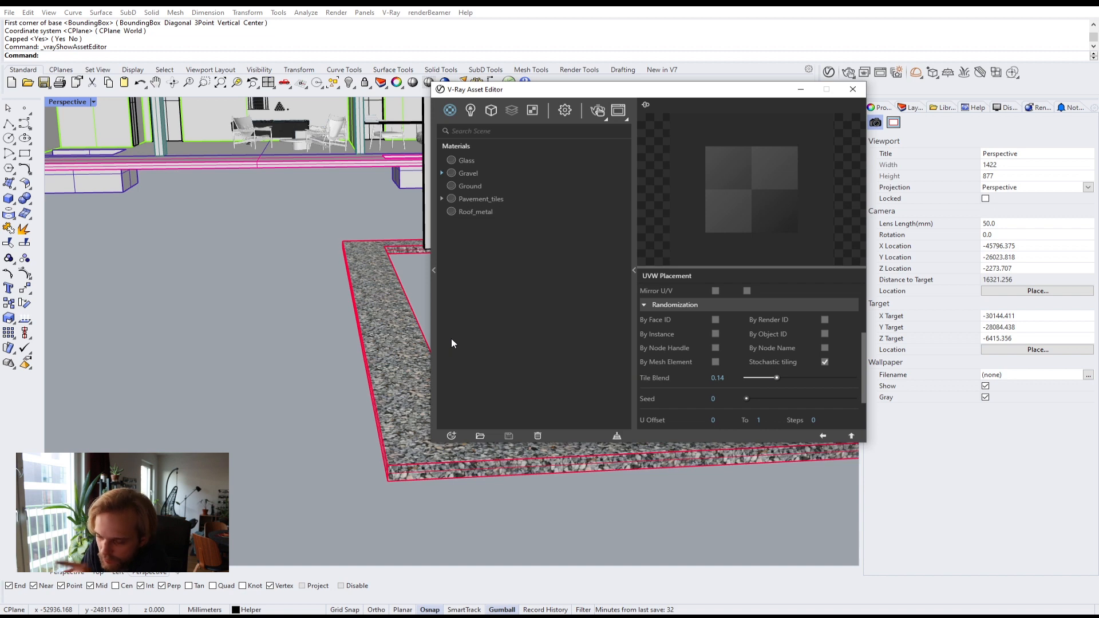
pyautogui.click(720, 377)
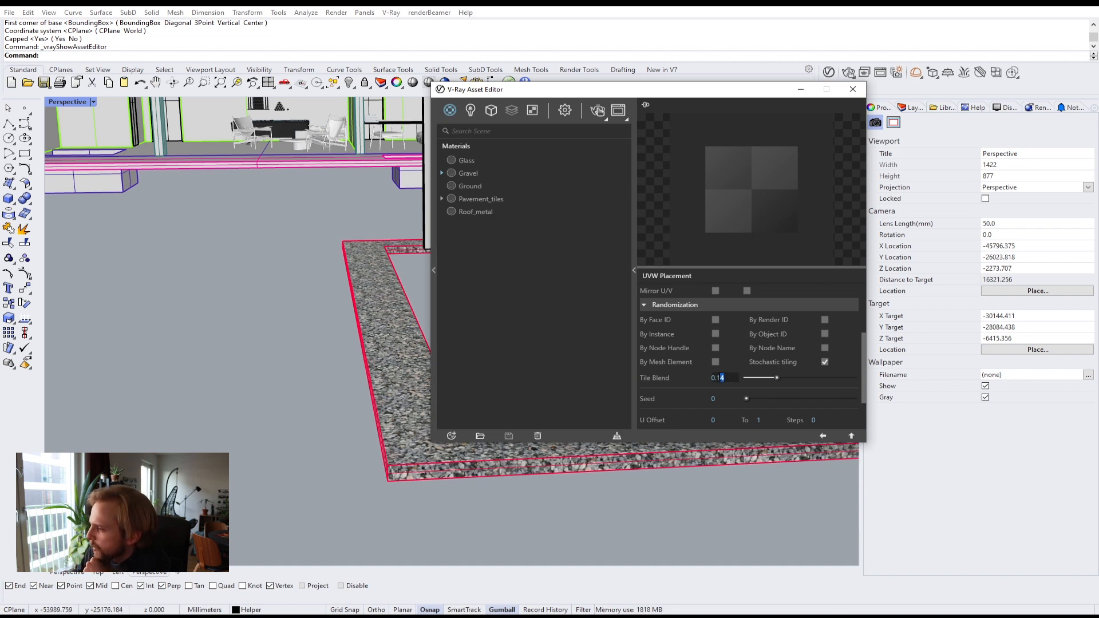
pyautogui.write('0.5')
pyautogui.press('Return')
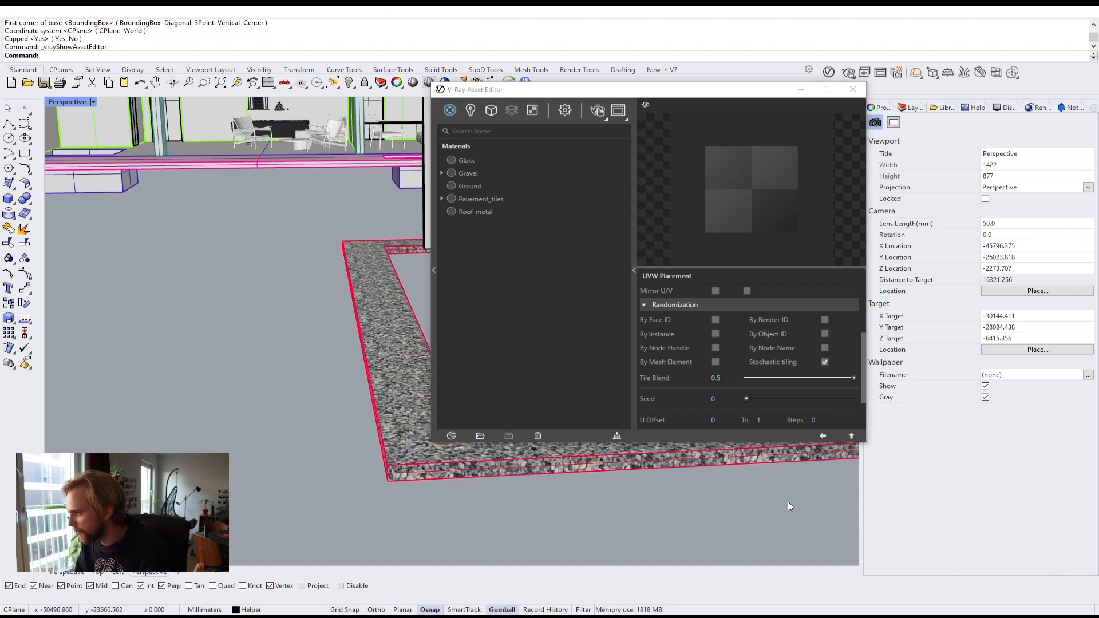
# Step: Run an interactive render to preview the gravel tiling, then close the frame buffer
pyautogui.click(760, 81)
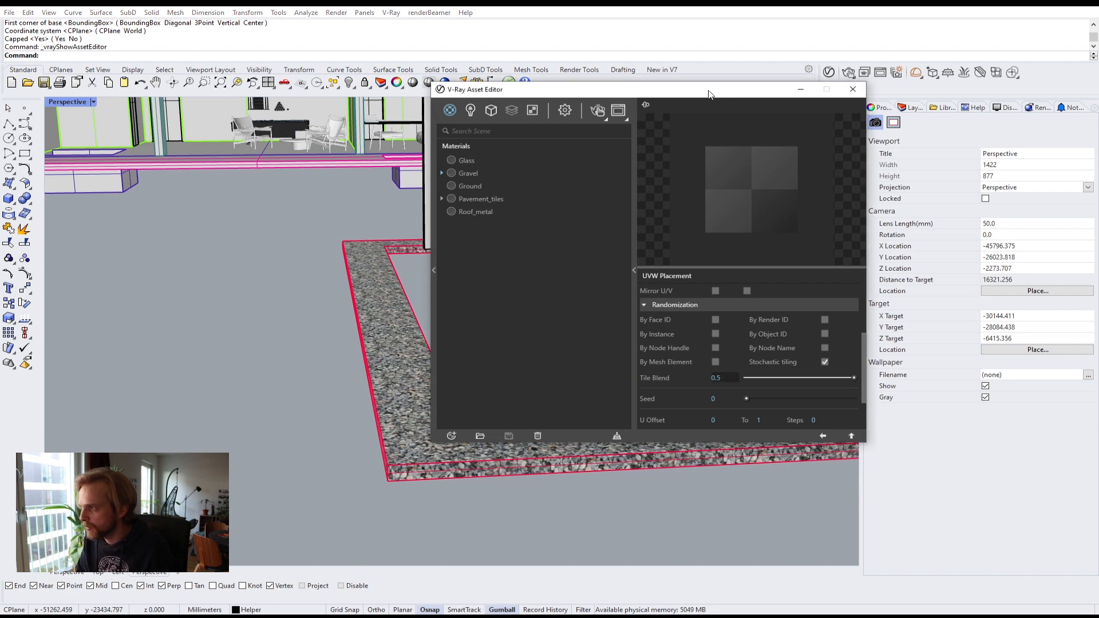
pyautogui.moveTo(711, 93); pyautogui.dragTo(800, 153)
pyautogui.click(850, 74)
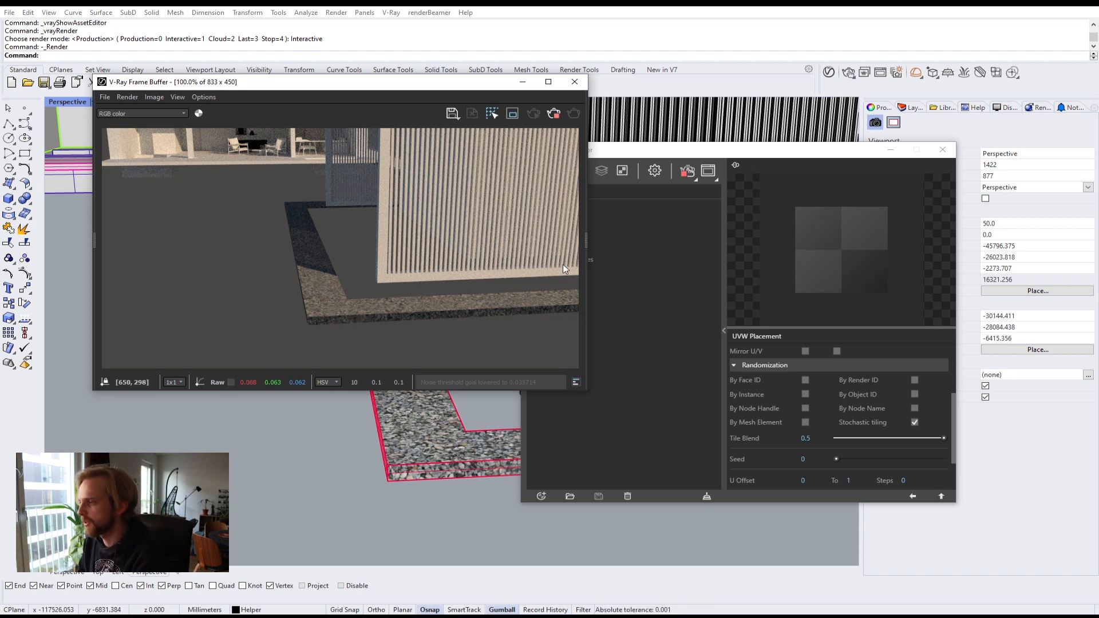
pyautogui.click(574, 82)
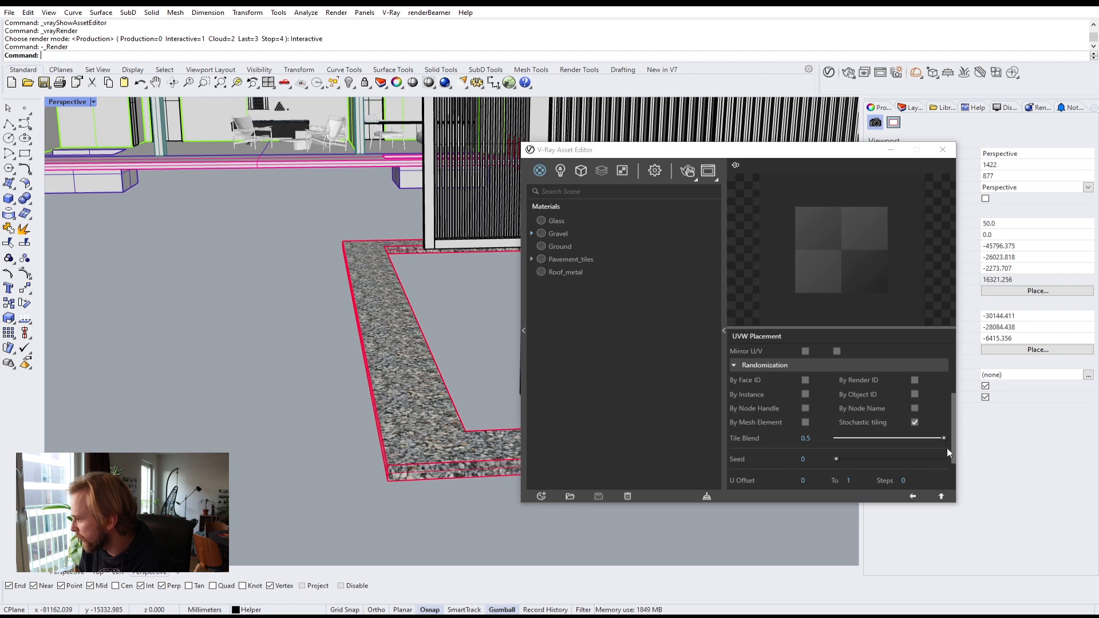
# Step: Open the Gravel material's bump normal map bitmap and set its texture placement type to Mapping Source
pyautogui.moveTo(953, 442)
pyautogui.mouseDown()
pyautogui.moveTo(950, 383)
pyautogui.moveTo(946, 448)
pyautogui.mouseUp()
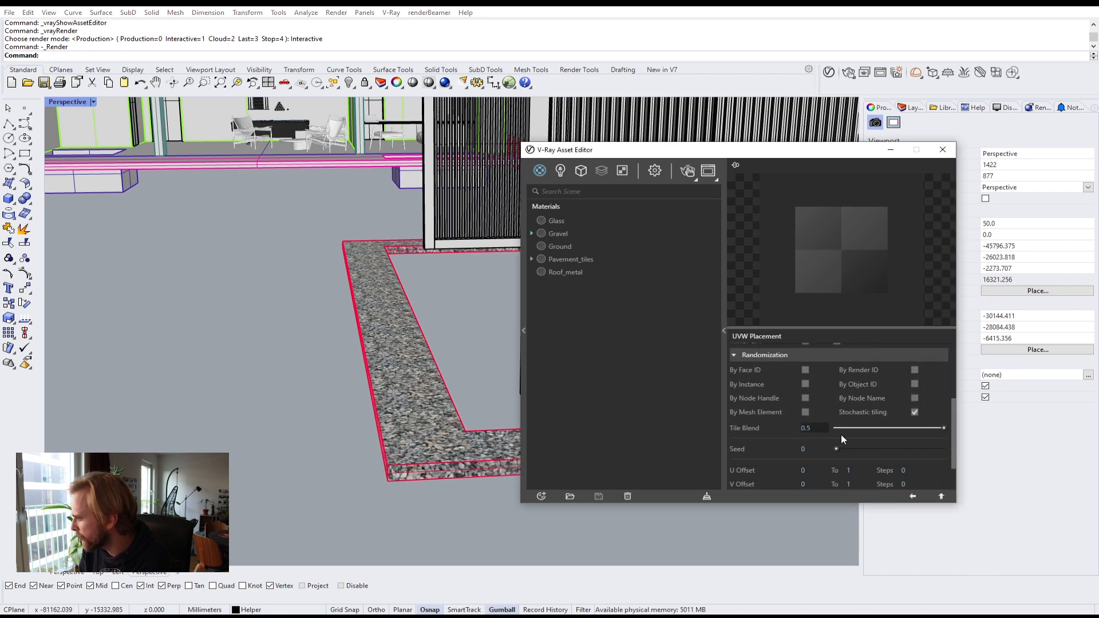
pyautogui.click(940, 497)
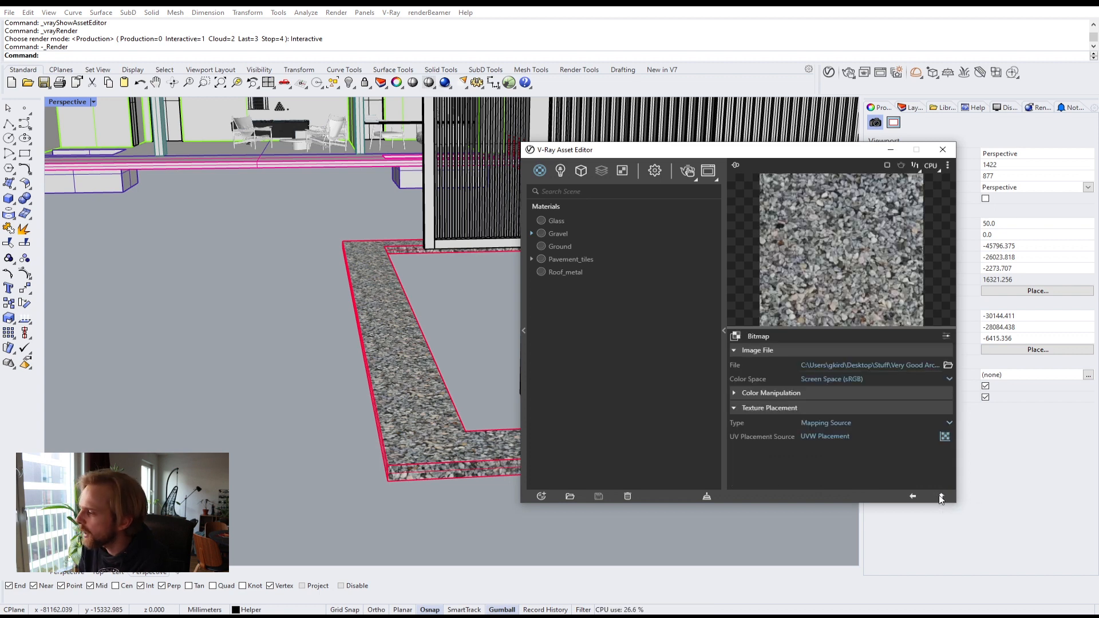
pyautogui.click(941, 496)
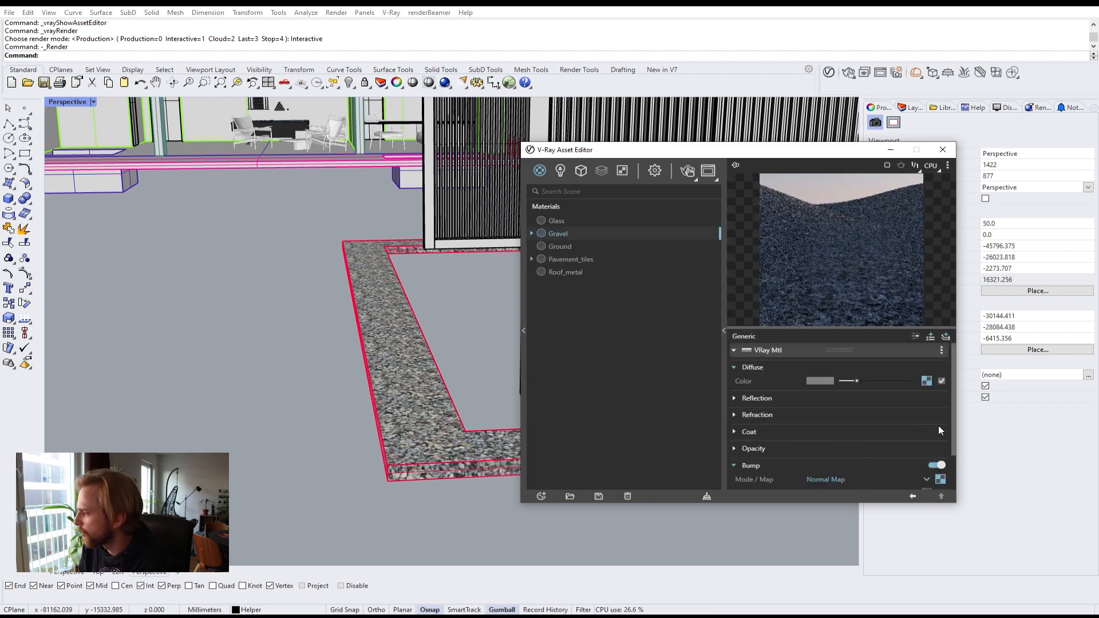
pyautogui.scroll(-2, 953, 449)
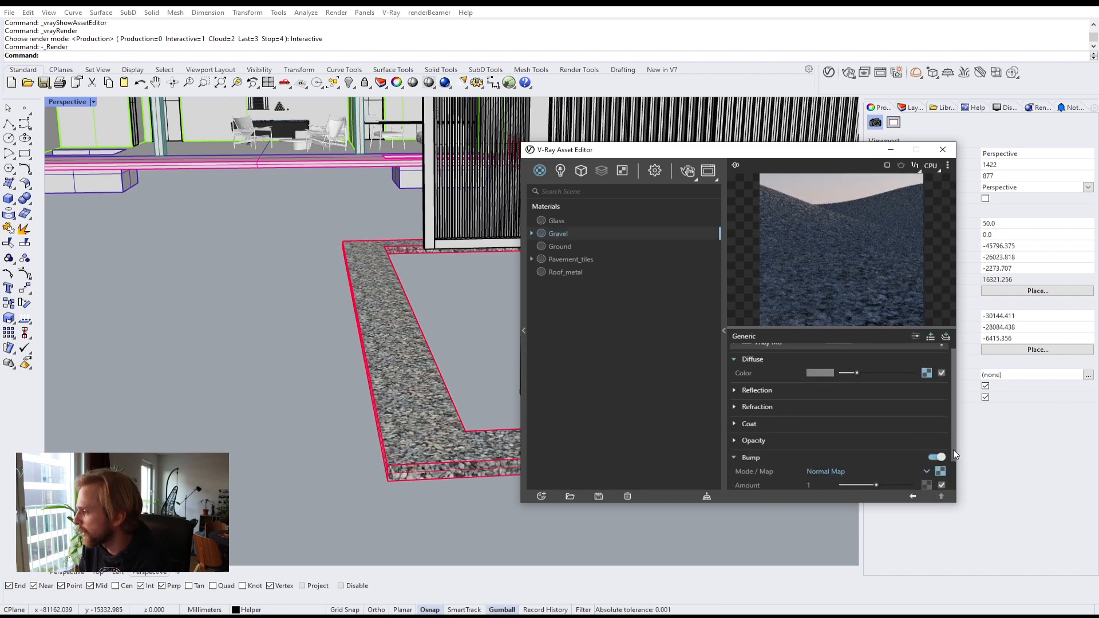
pyautogui.click(943, 454)
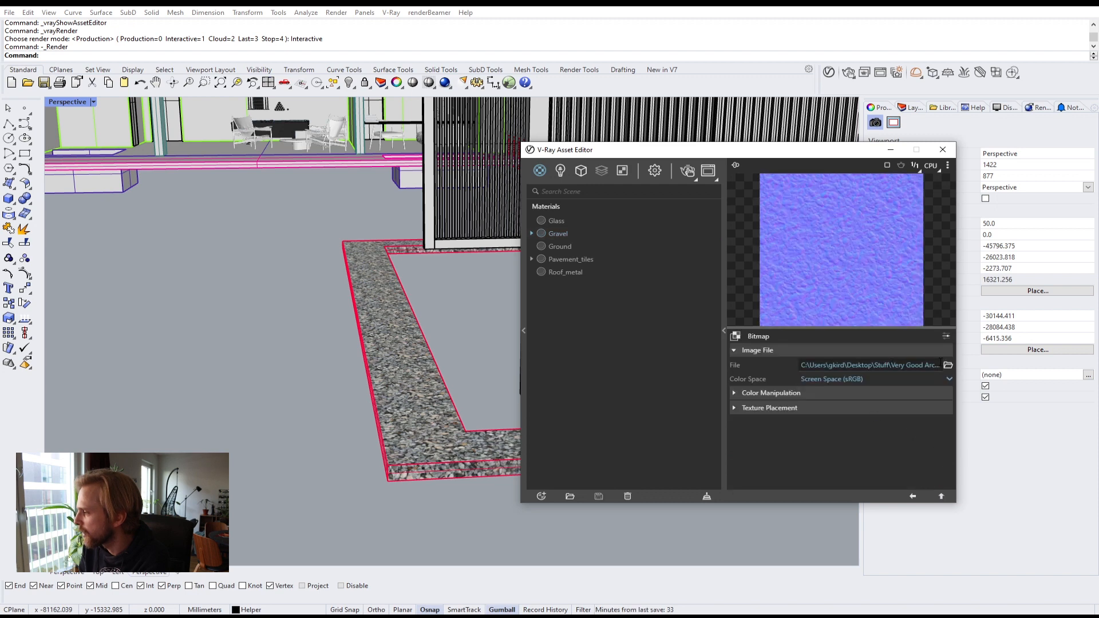
pyautogui.click(756, 408)
pyautogui.scroll(-1, 853, 416)
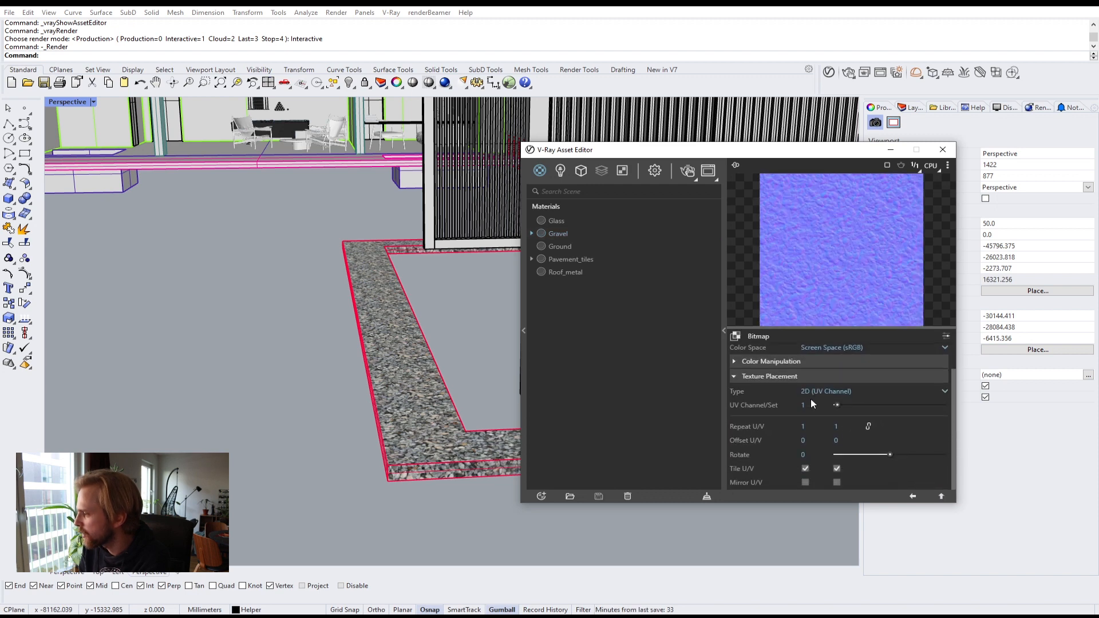
pyautogui.click(821, 390)
pyautogui.click(825, 434)
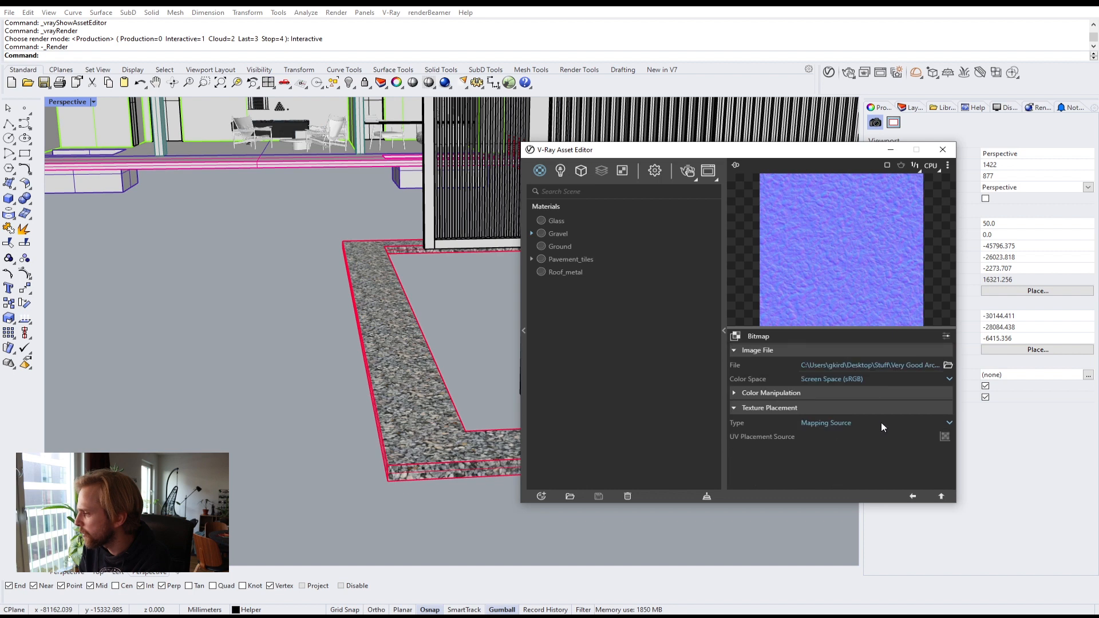
# Step: Add a UVW Placement source to the bump bitmap and enable Stochastic tiling
pyautogui.click(944, 436)
pyautogui.click(900, 447)
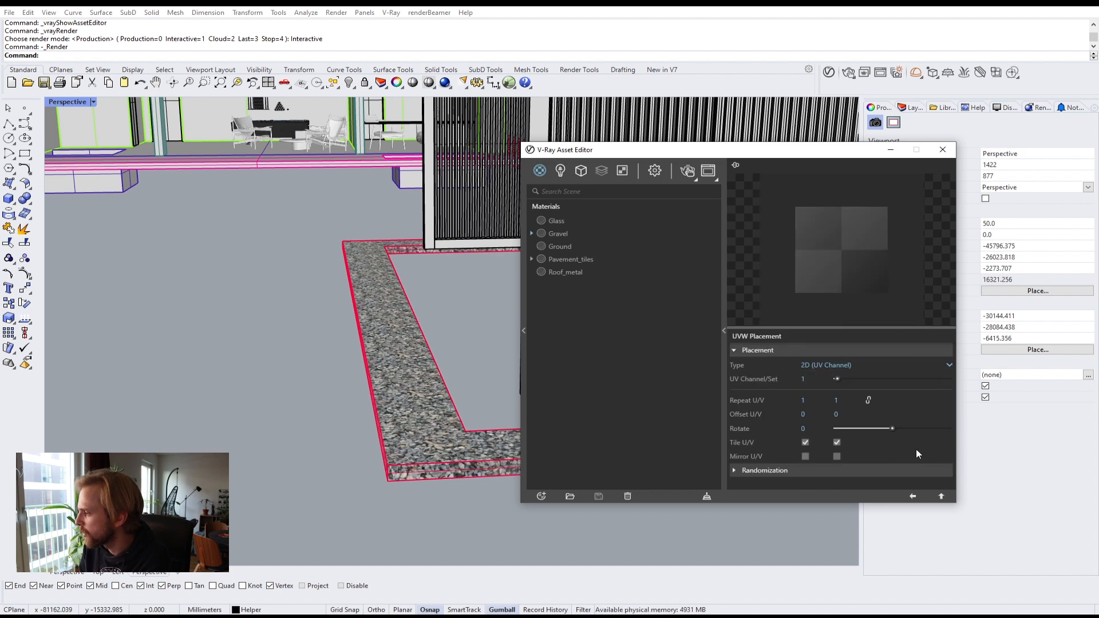
pyautogui.click(754, 471)
pyautogui.scroll(-3, 764, 439)
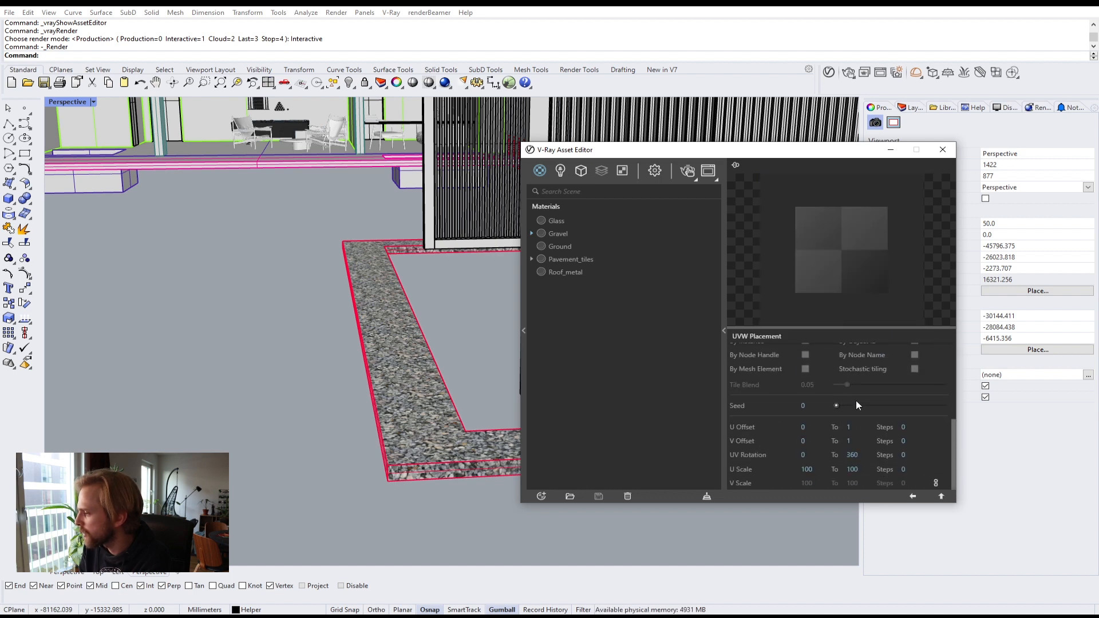
pyautogui.click(914, 369)
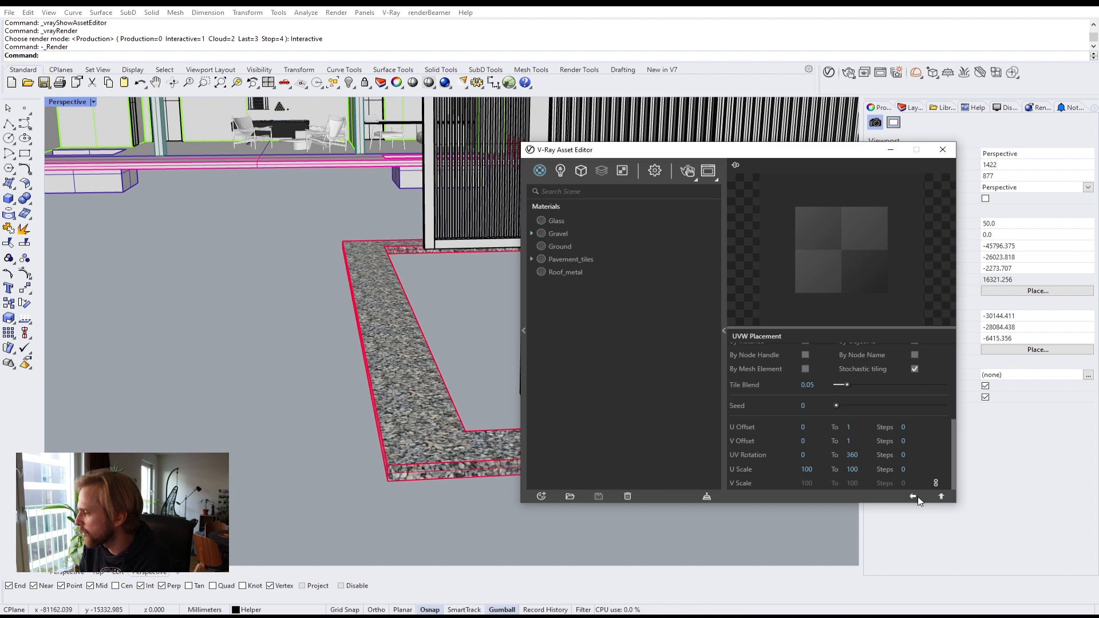
# Step: Set the diffuse bitmap's UVW placement tile blend to 0.05 and close the Asset Editor
pyautogui.click(941, 497)
pyautogui.click(940, 497)
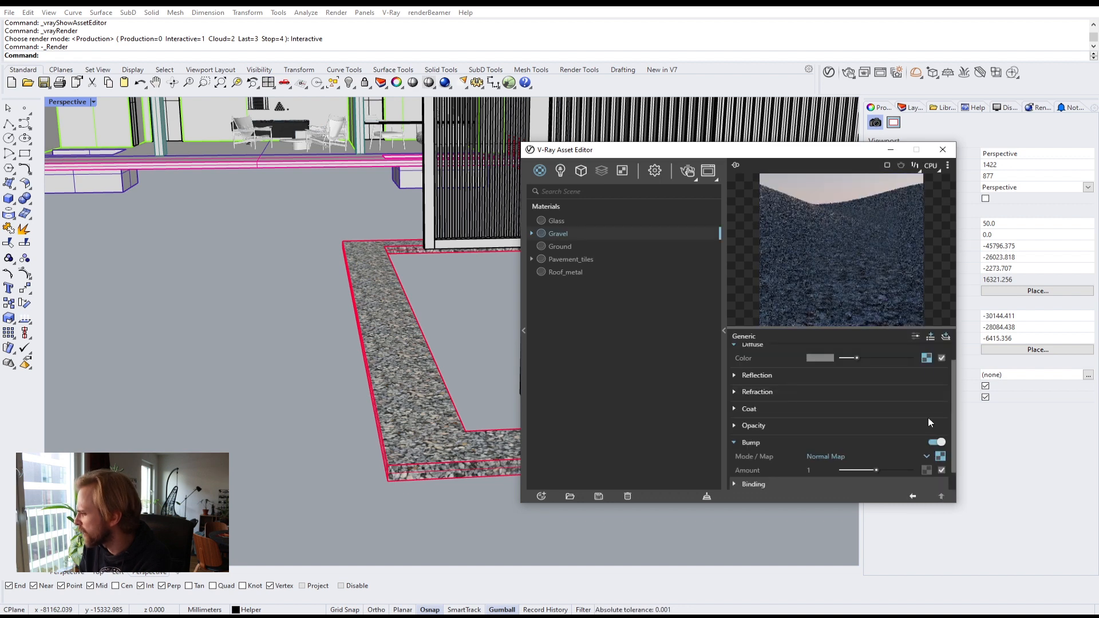
pyautogui.click(926, 358)
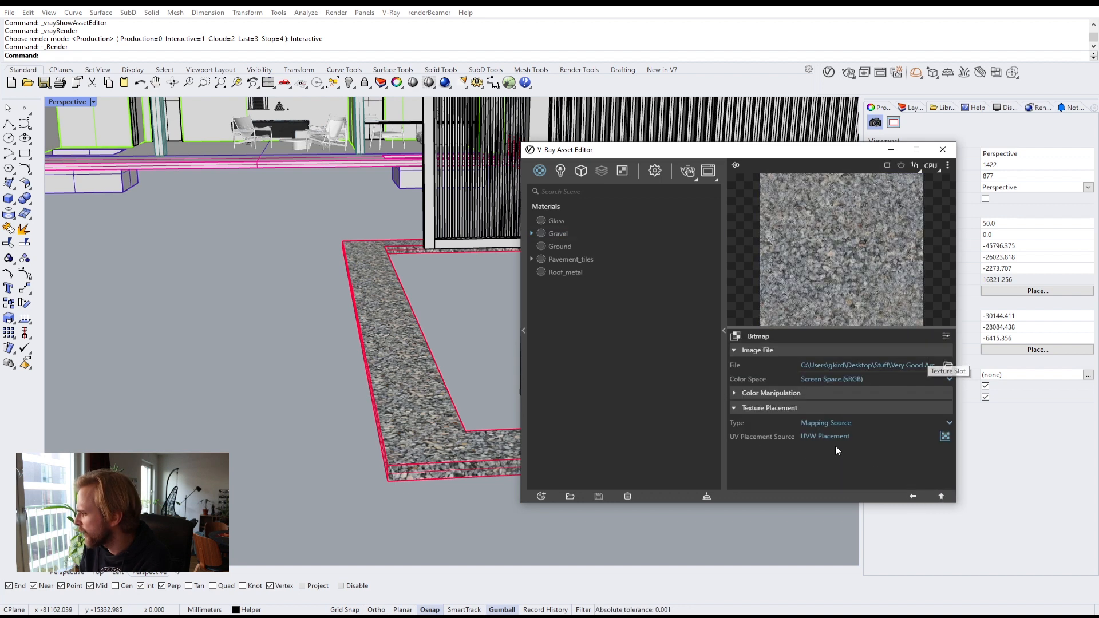
pyautogui.click(945, 437)
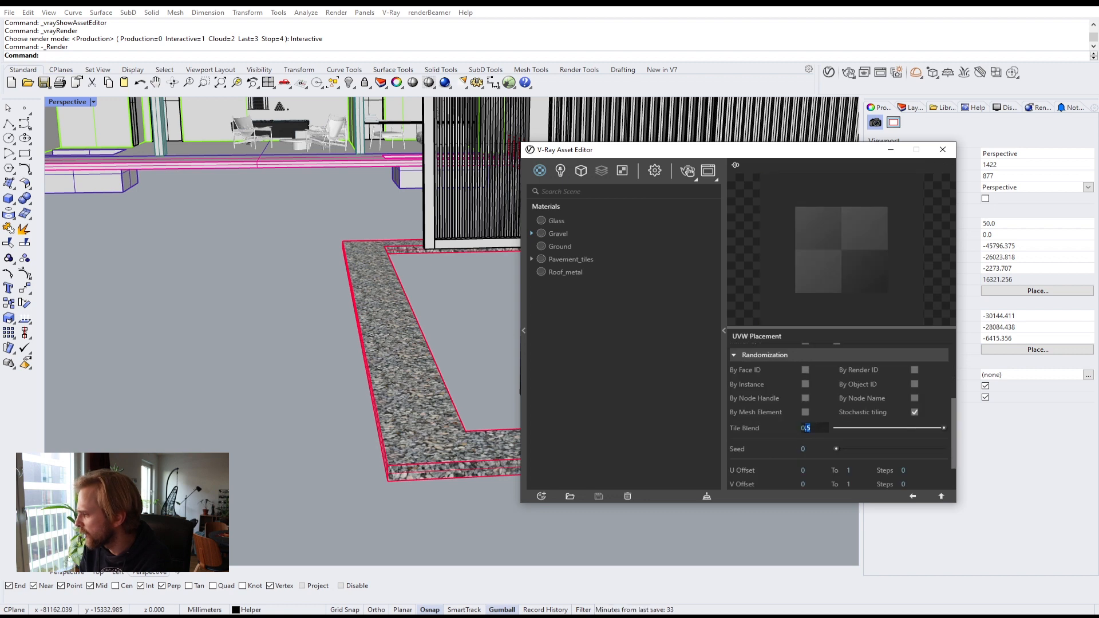
pyautogui.click(825, 429)
pyautogui.write('0.05')
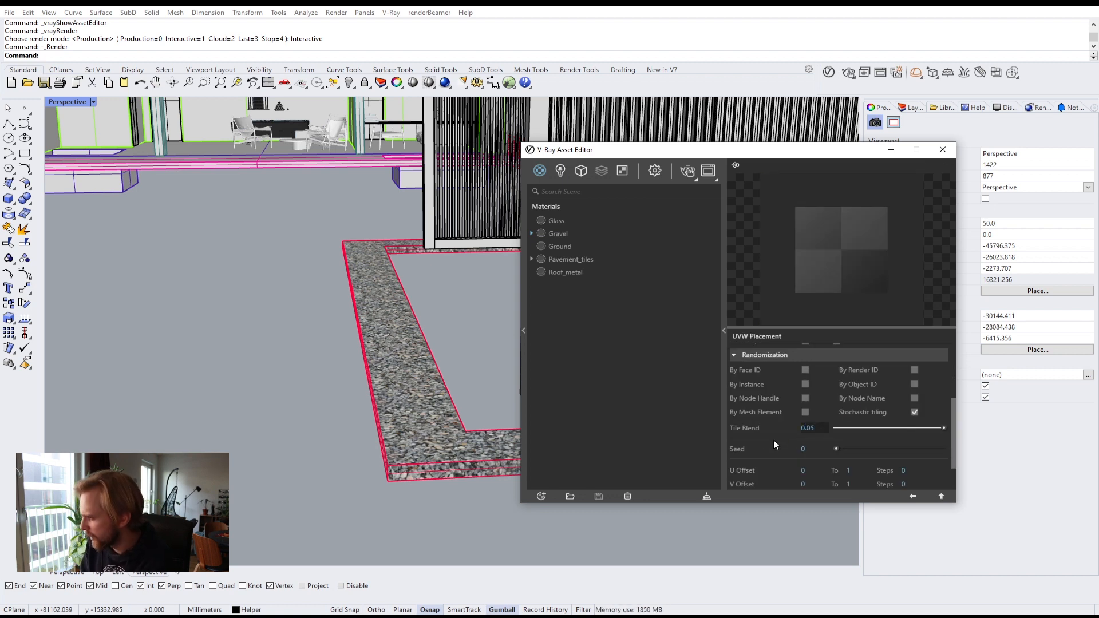
pyautogui.press('Return')
pyautogui.click(941, 496)
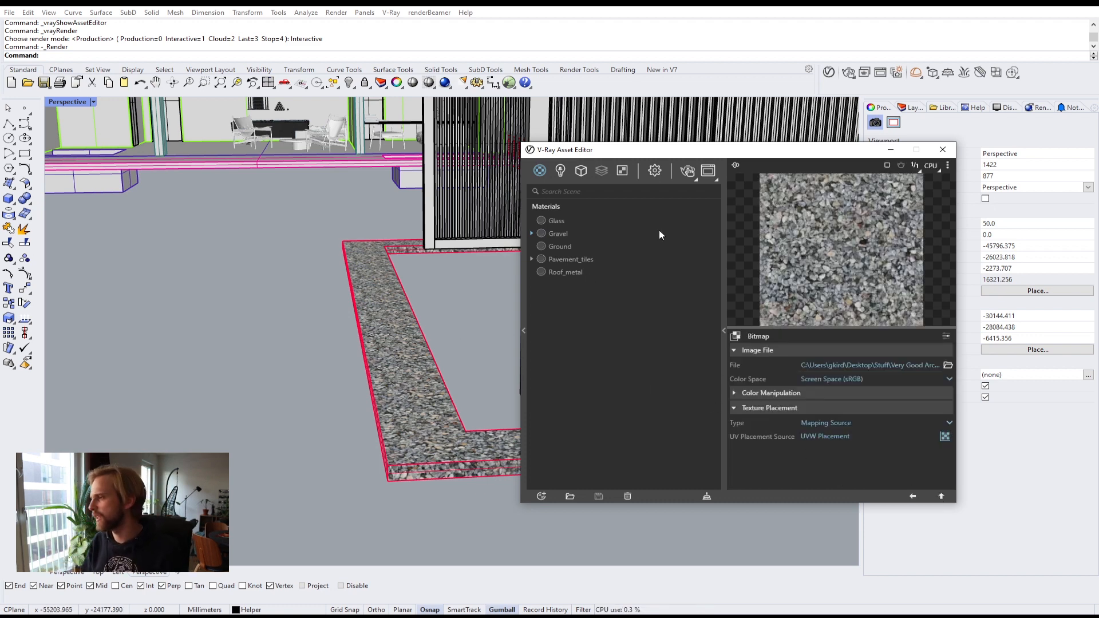
pyautogui.click(724, 334)
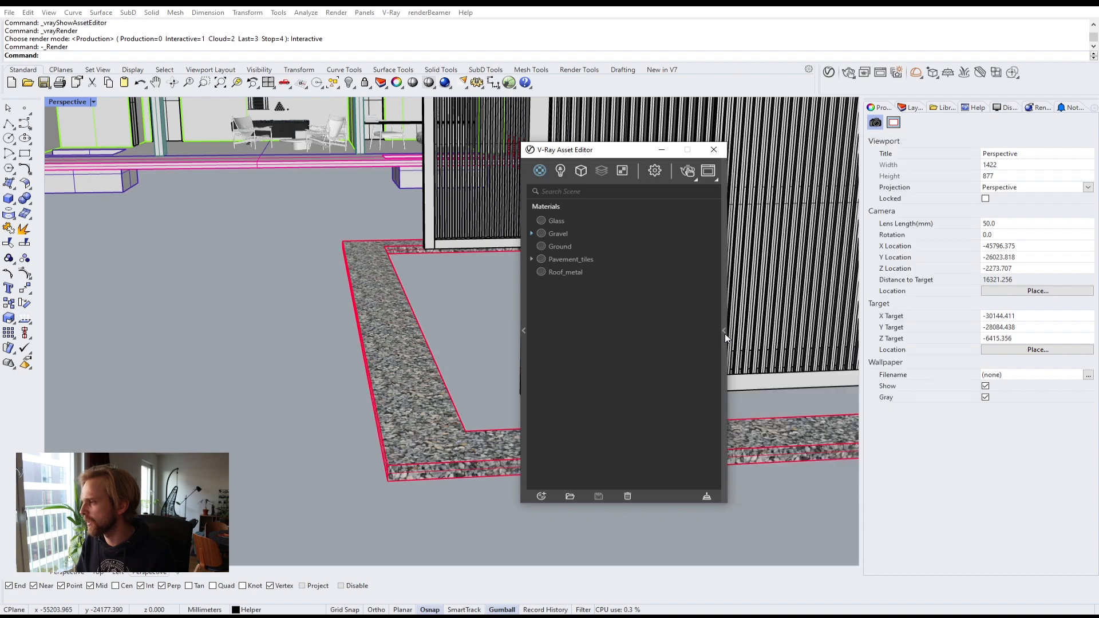
pyautogui.click(710, 150)
# Step: Select the gravel path objects and hide them
pyautogui.scroll(-10, 401, 393)
pyautogui.moveTo(482, 336); pyautogui.dragTo(231, 395, button='right')
pyautogui.scroll(10, 362, 369)
pyautogui.click(362, 369)
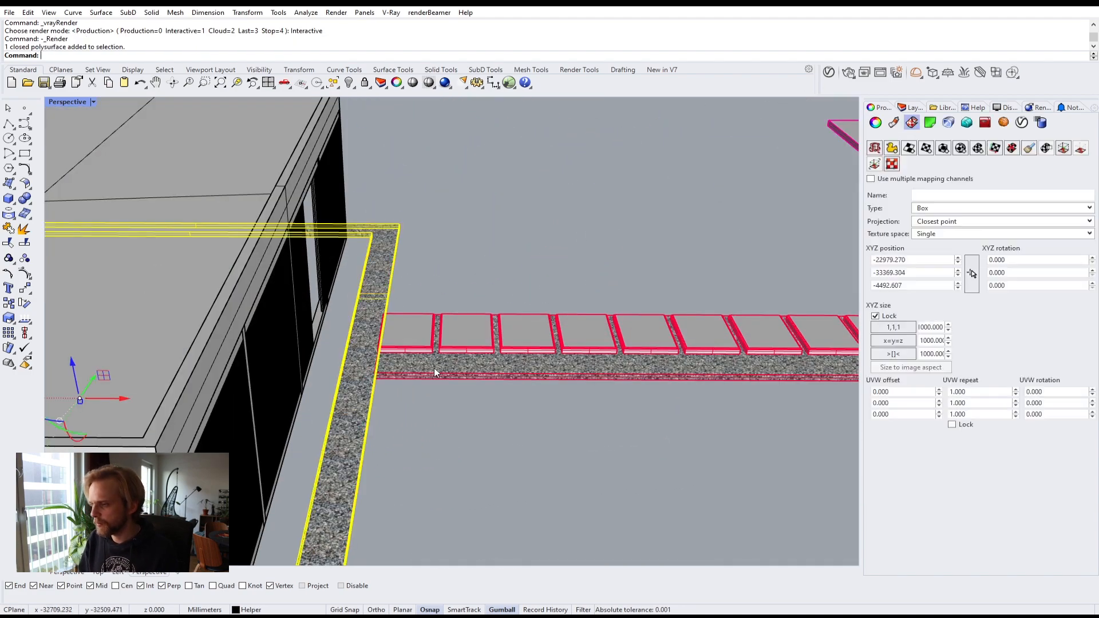
pyautogui.keyDown('shift'); pyautogui.click(434, 369); pyautogui.keyUp('shift')
pyautogui.write('Hide')
pyautogui.press('Return')
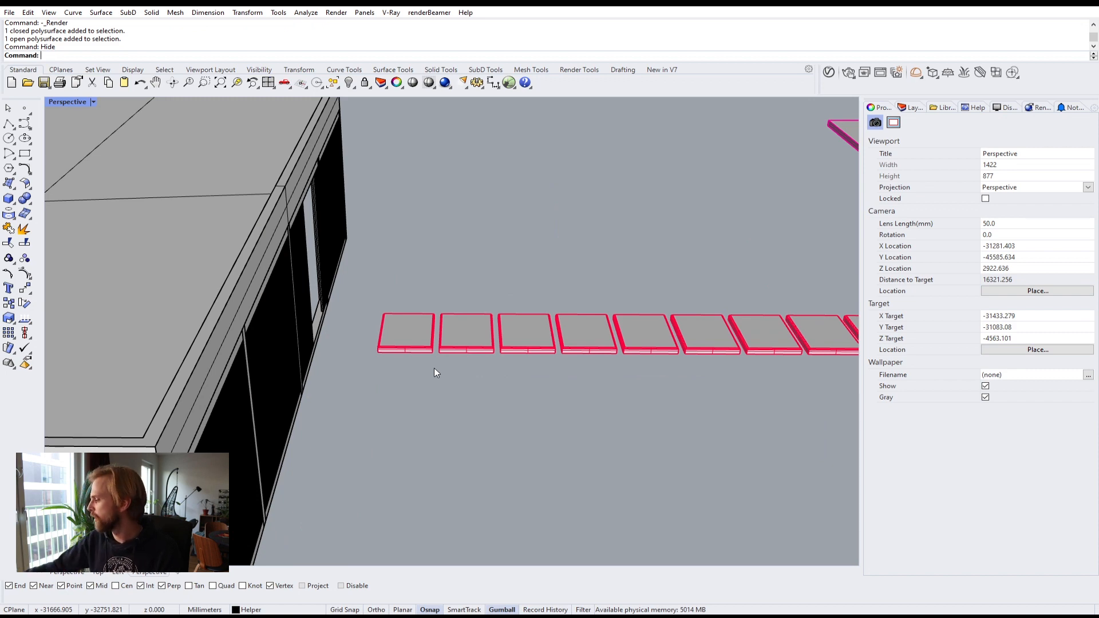
# Step: Select the paving stone tiles along the path and inspect their box mapping settings
pyautogui.scroll(-4, 414, 342)
pyautogui.keyDown('shift'); pyautogui.moveTo(442, 347); pyautogui.dragTo(228, 328, button='right'); pyautogui.keyUp('shift')
pyautogui.moveTo(449, 309); pyautogui.dragTo(408, 329, button='right')
pyautogui.click(408, 329)
pyautogui.keyDown('shift'); pyautogui.moveTo(546, 391); pyautogui.dragTo(448, 394, button='right'); pyautogui.keyUp('shift')
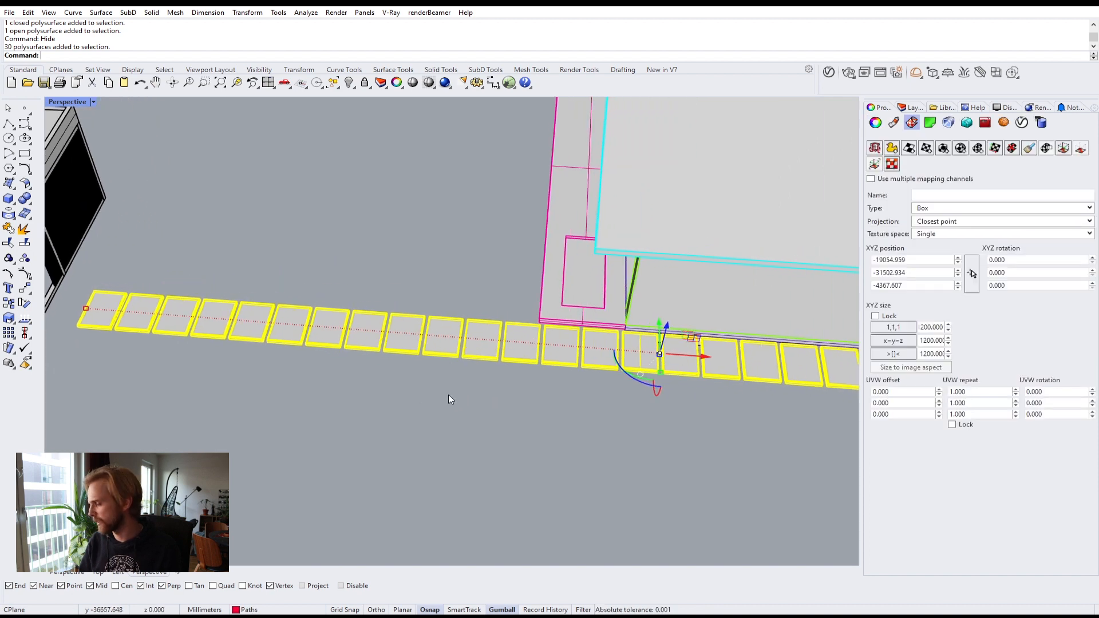
pyautogui.scroll(-6, 534, 375)
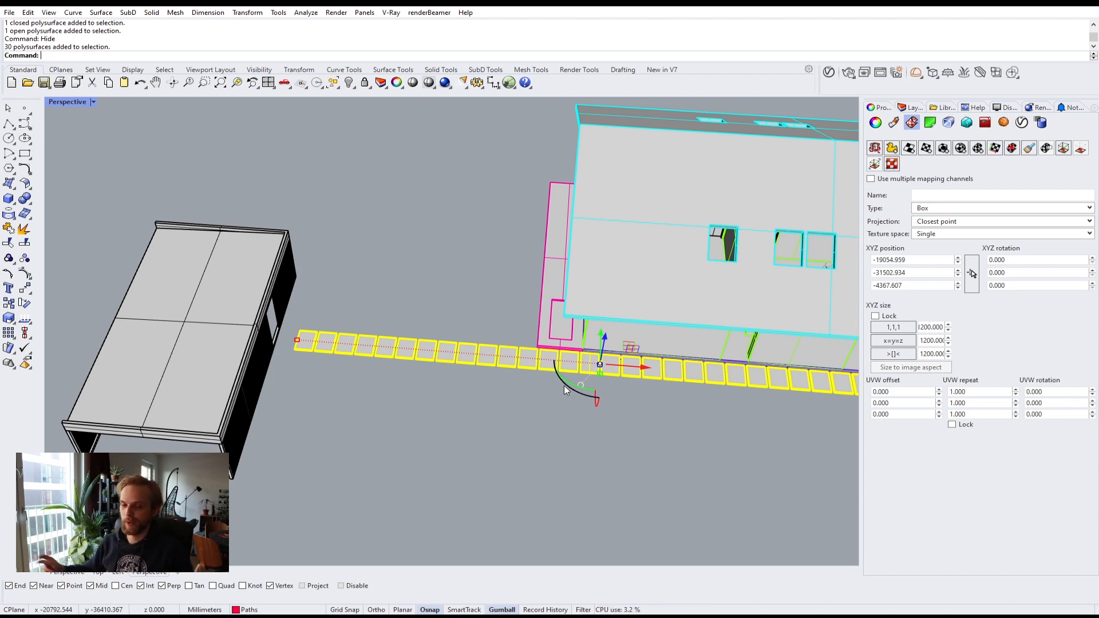
pyautogui.click(404, 424)
pyautogui.moveTo(436, 414); pyautogui.dragTo(333, 404, button='right')
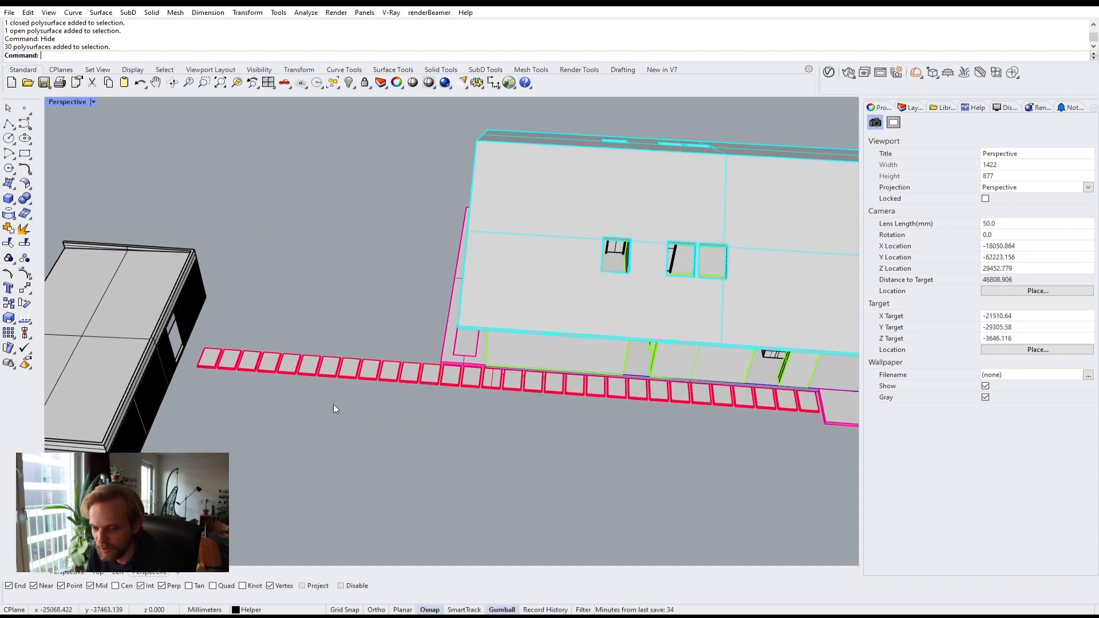
pyautogui.moveTo(454, 465); pyautogui.dragTo(752, 407, button='right')
pyautogui.scroll(4, 388, 372)
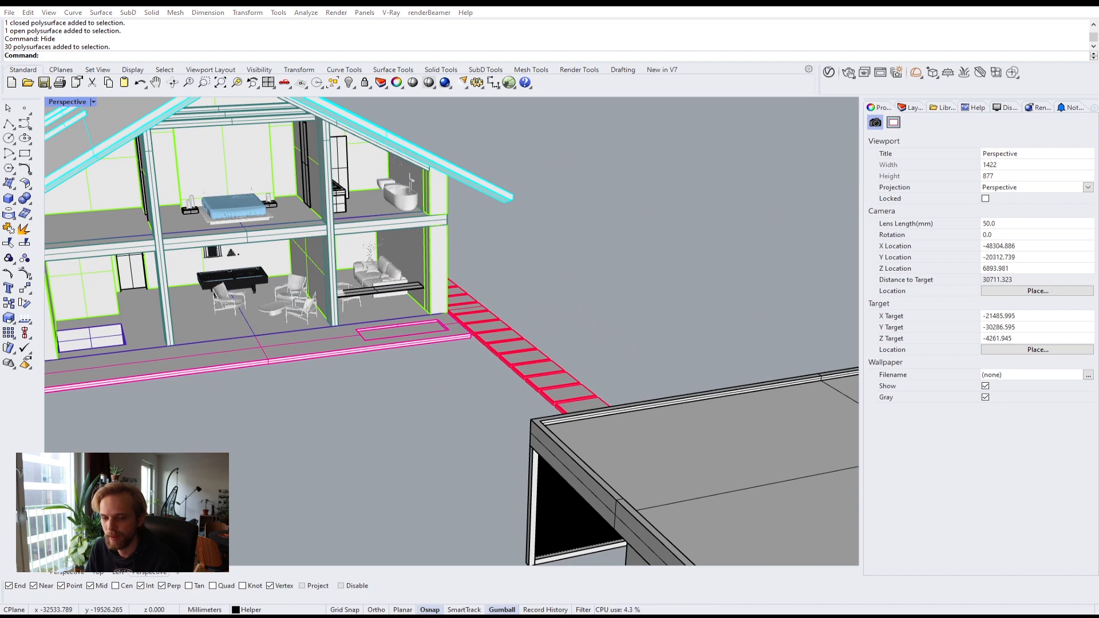
pyautogui.moveTo(462, 397); pyautogui.dragTo(318, 383, button='right')
pyautogui.click(318, 382)
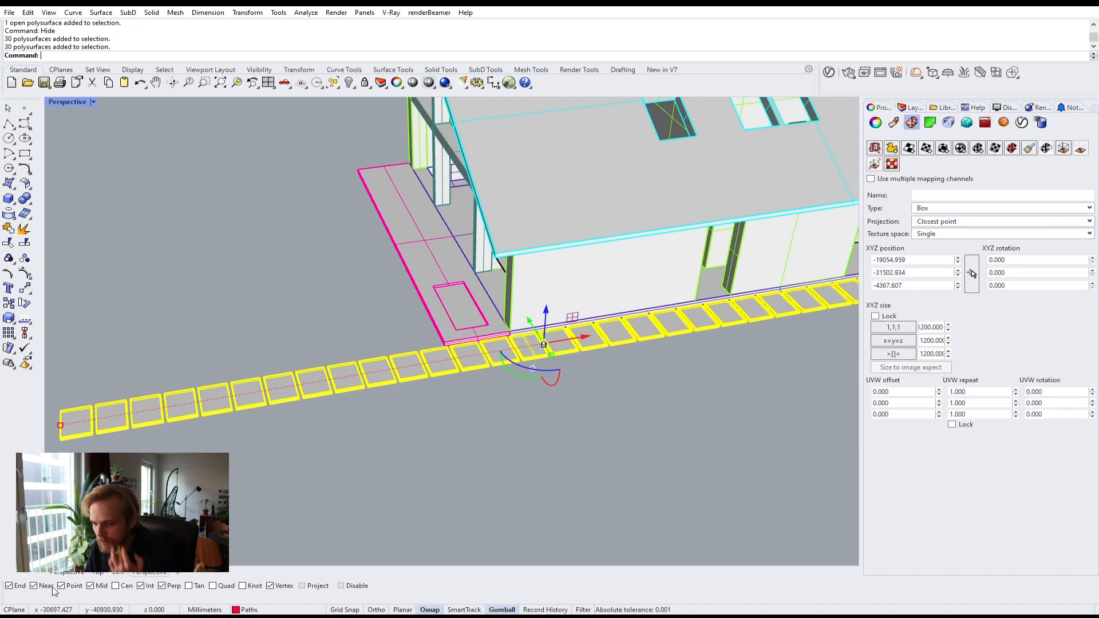
# Step: Preview the BlackSlate3 texture image from the project's texture folder
pyautogui.hotkey('alt', 'Tab')
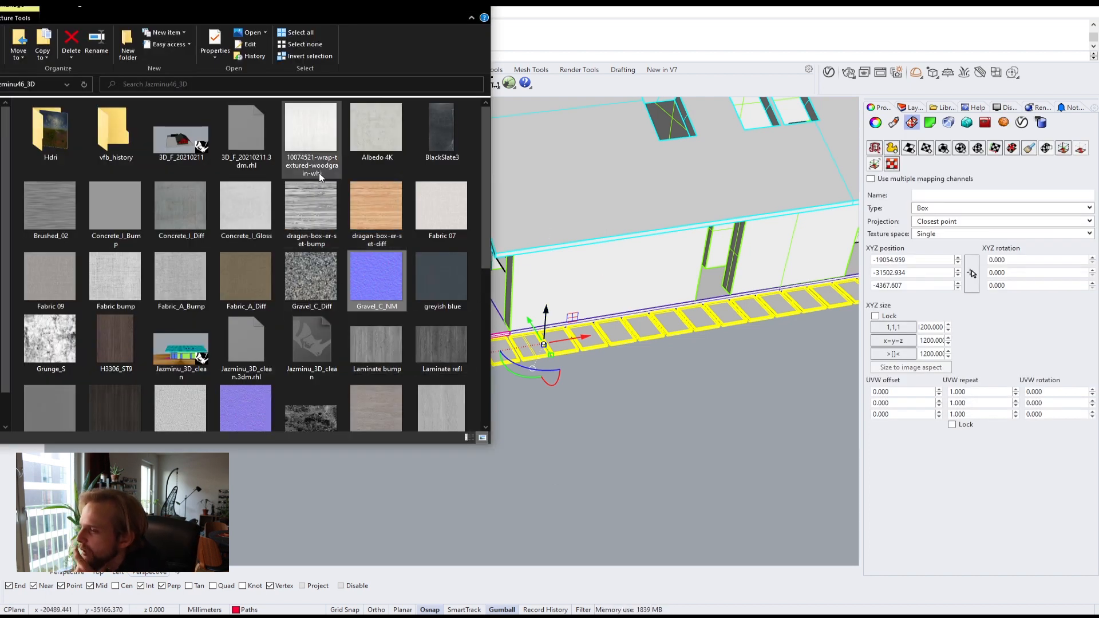
pyautogui.click(433, 118)
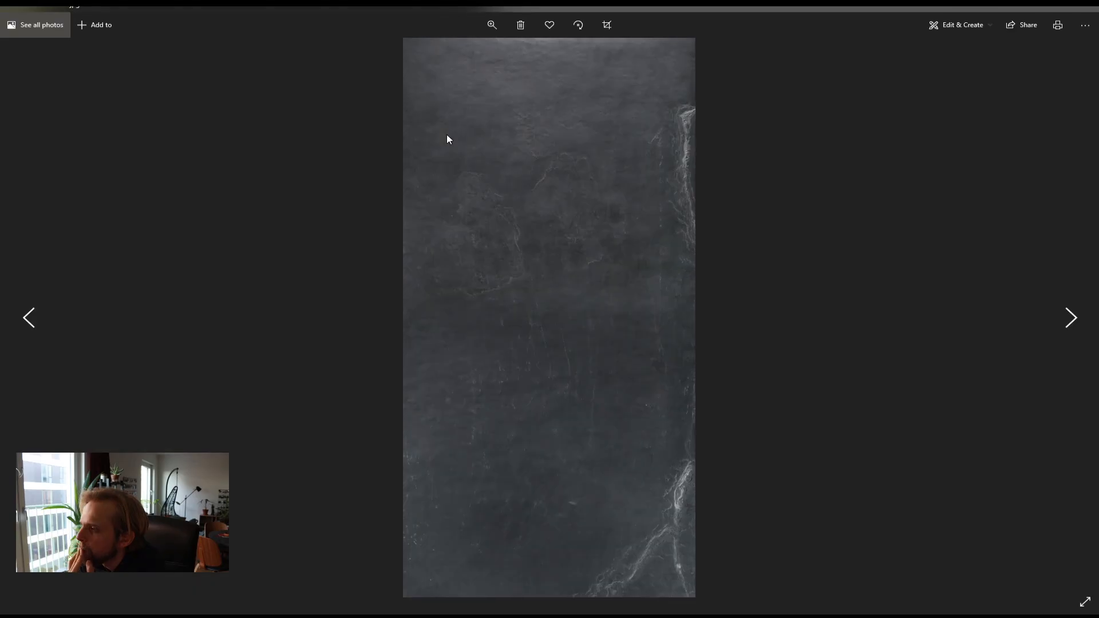
pyautogui.click(1092, 6)
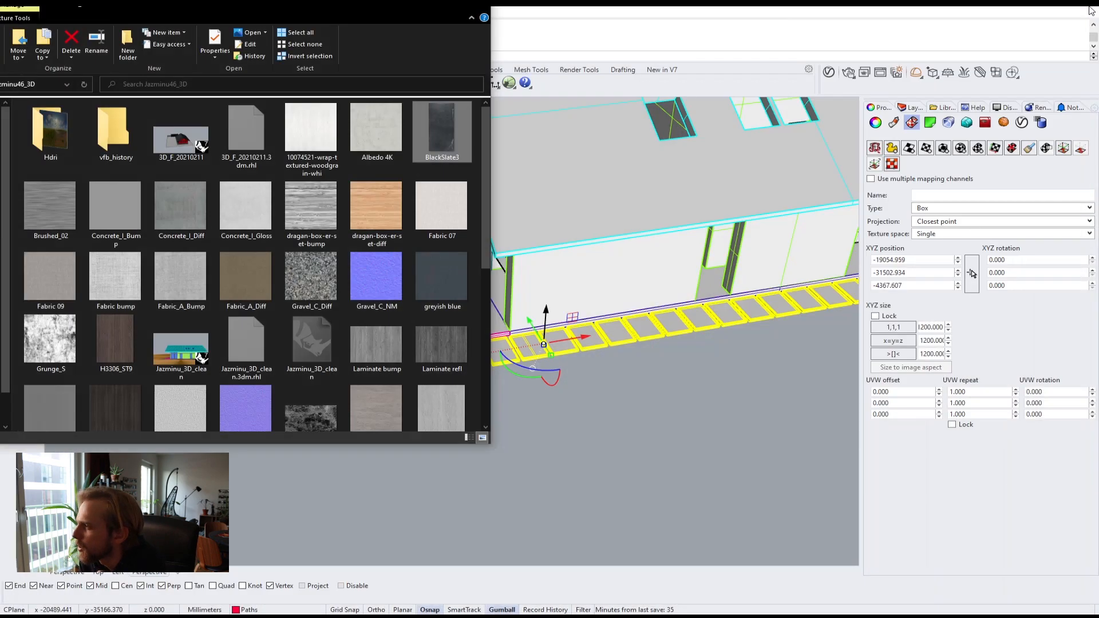
# Step: Open the V-Ray Asset Editor and create a new Generic material named Slate
pyautogui.click(630, 46)
pyautogui.moveTo(657, 386); pyautogui.dragTo(498, 395, button='right')
pyautogui.click(829, 71)
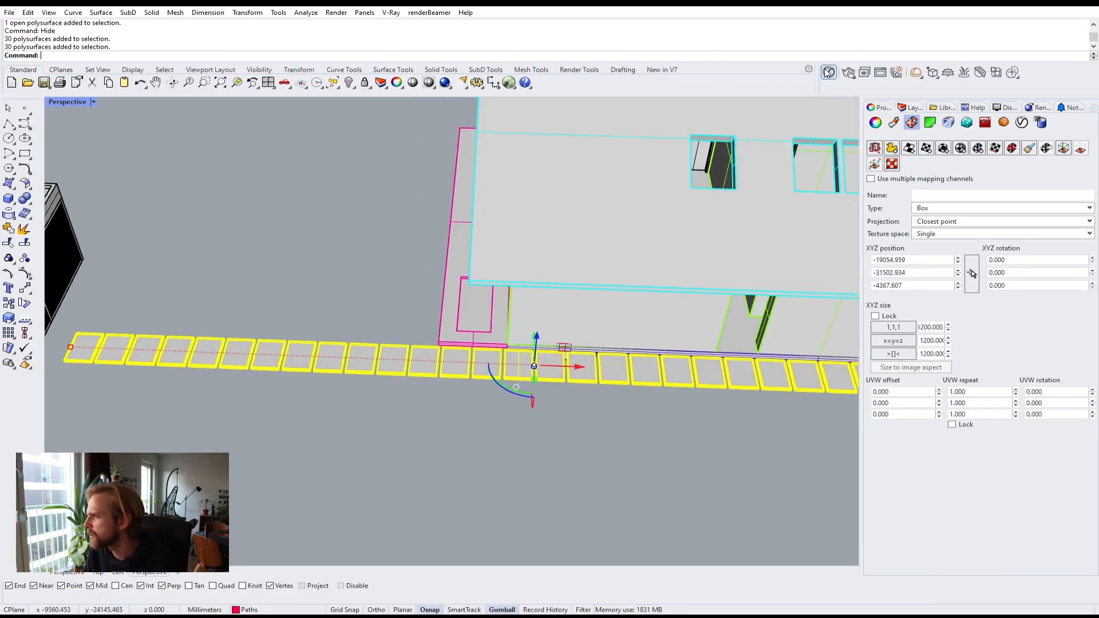
pyautogui.click(541, 496)
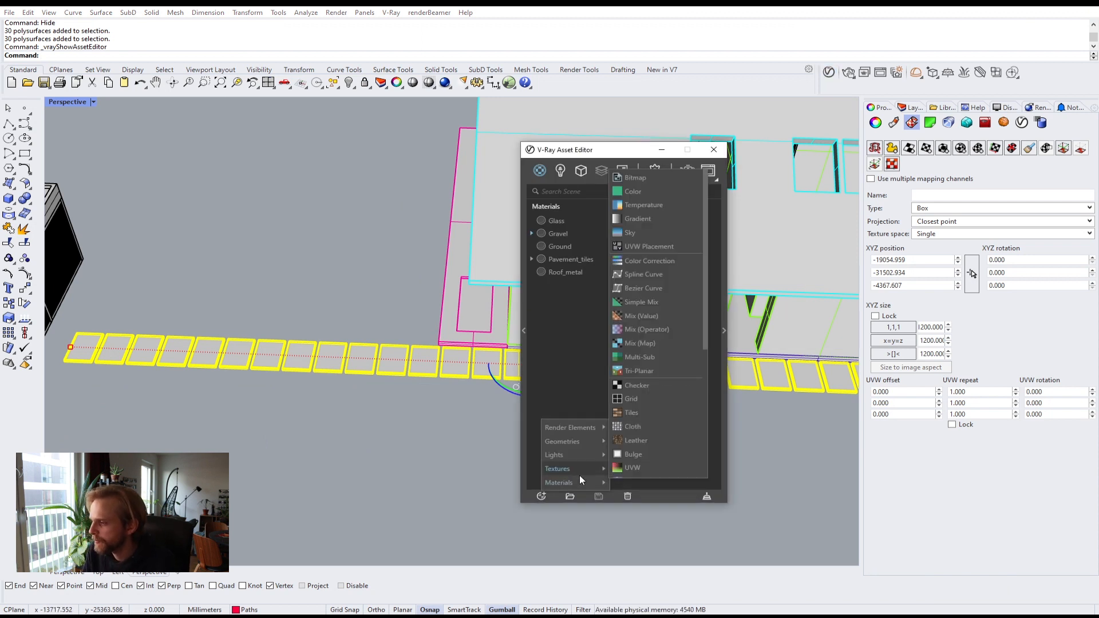
pyautogui.moveTo(572, 468)
pyautogui.moveTo(595, 482)
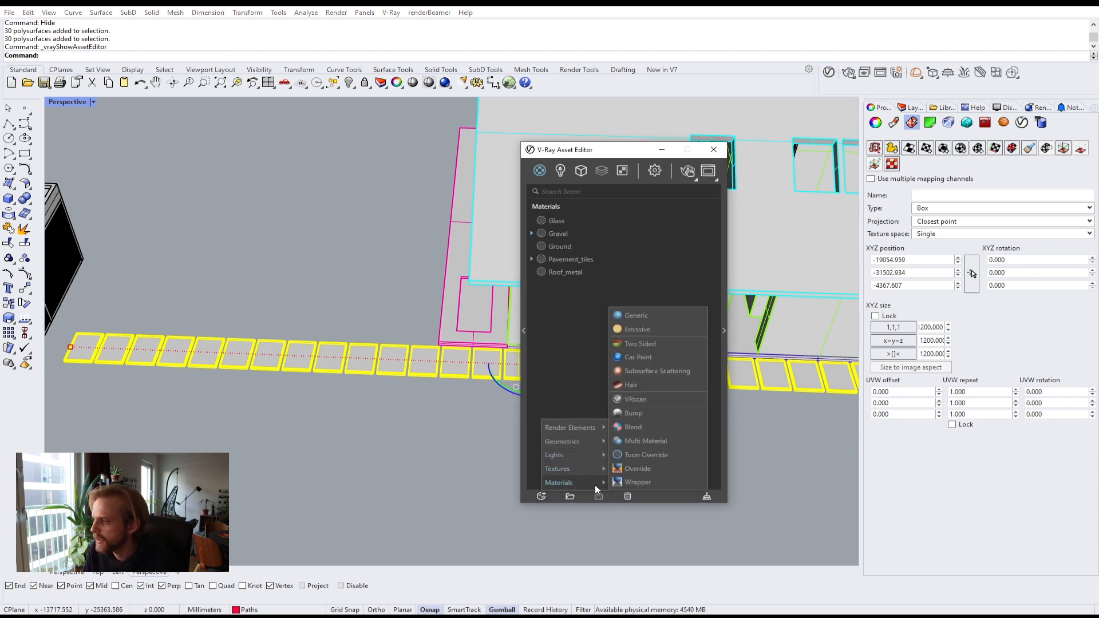
pyautogui.click(630, 314)
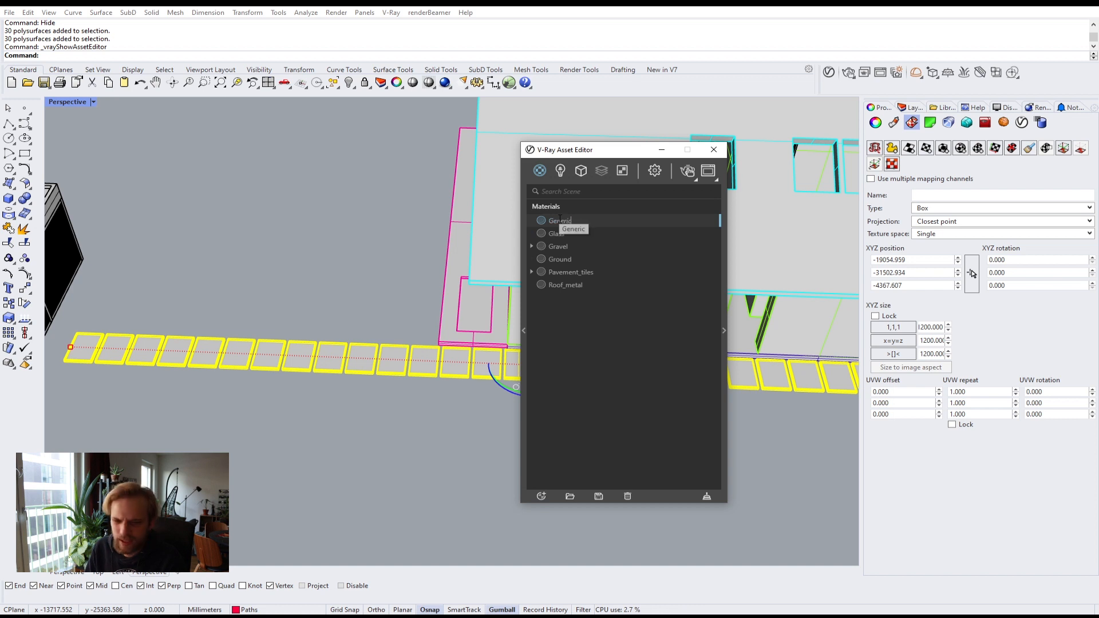
pyautogui.doubleClick(559, 219)
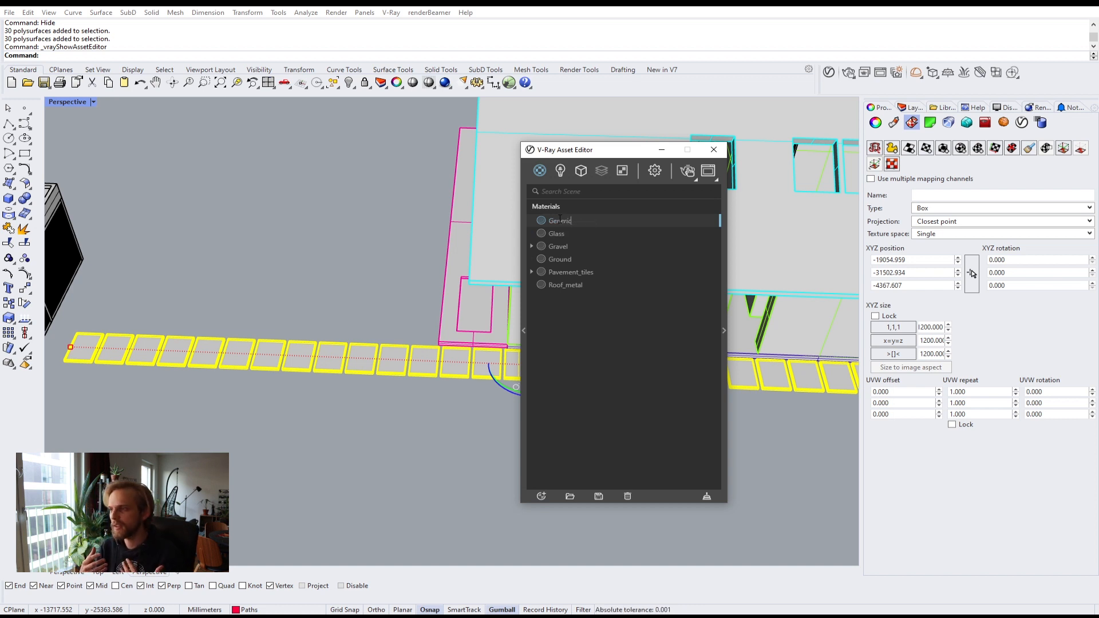
pyautogui.doubleClick(559, 220)
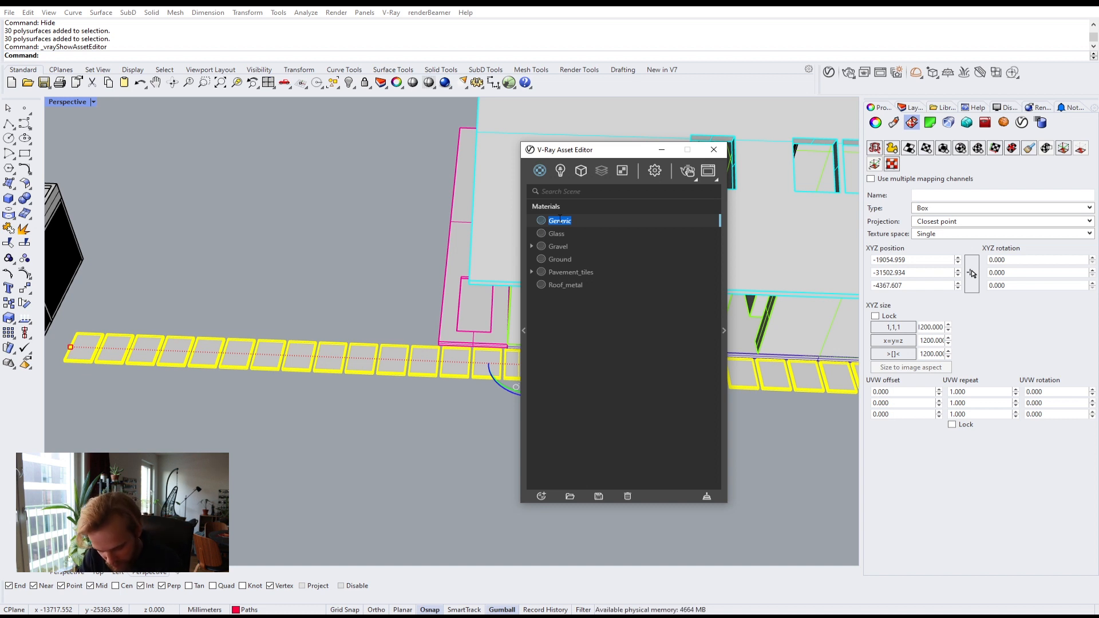
pyautogui.write('Slab')
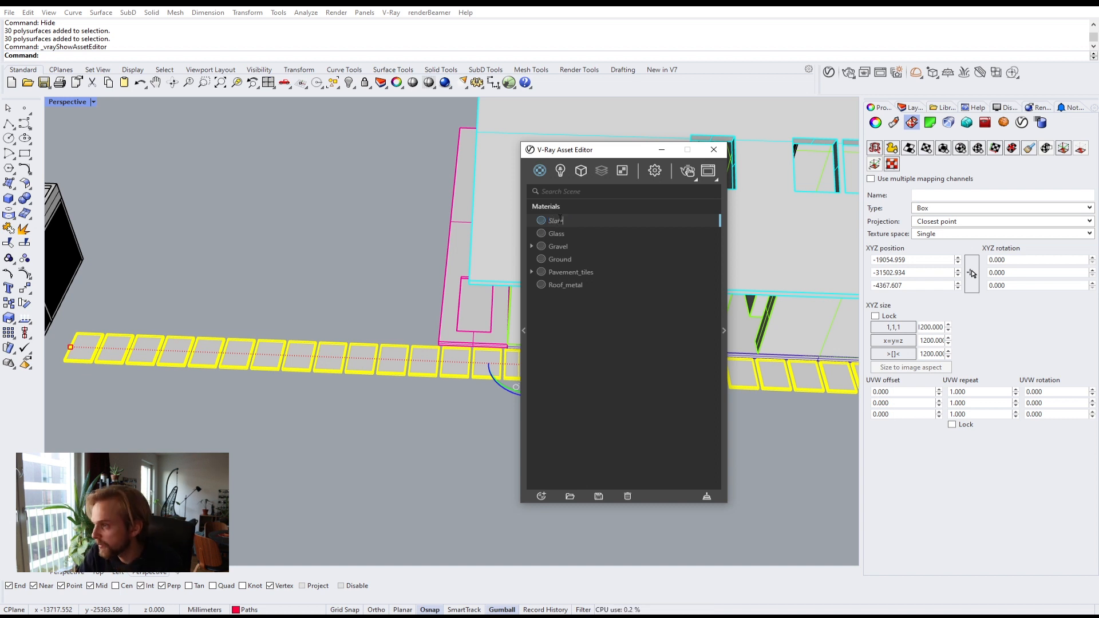
pyautogui.press('Return')
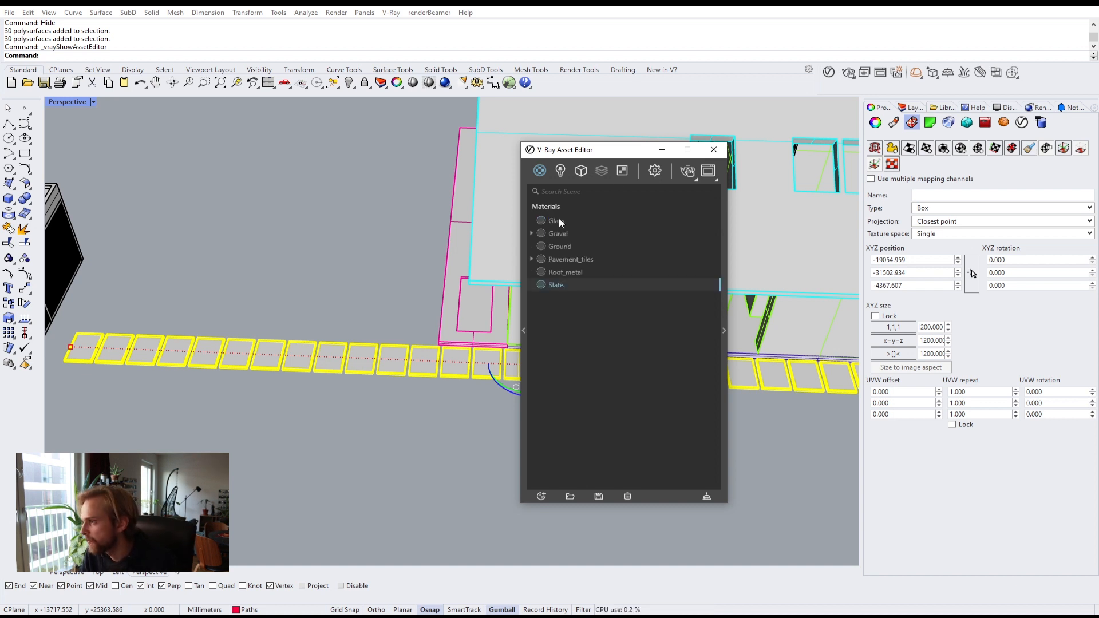
# Step: Apply the Slate material to the selected paving stone tiles
pyautogui.click(724, 342)
pyautogui.rightClick(564, 282)
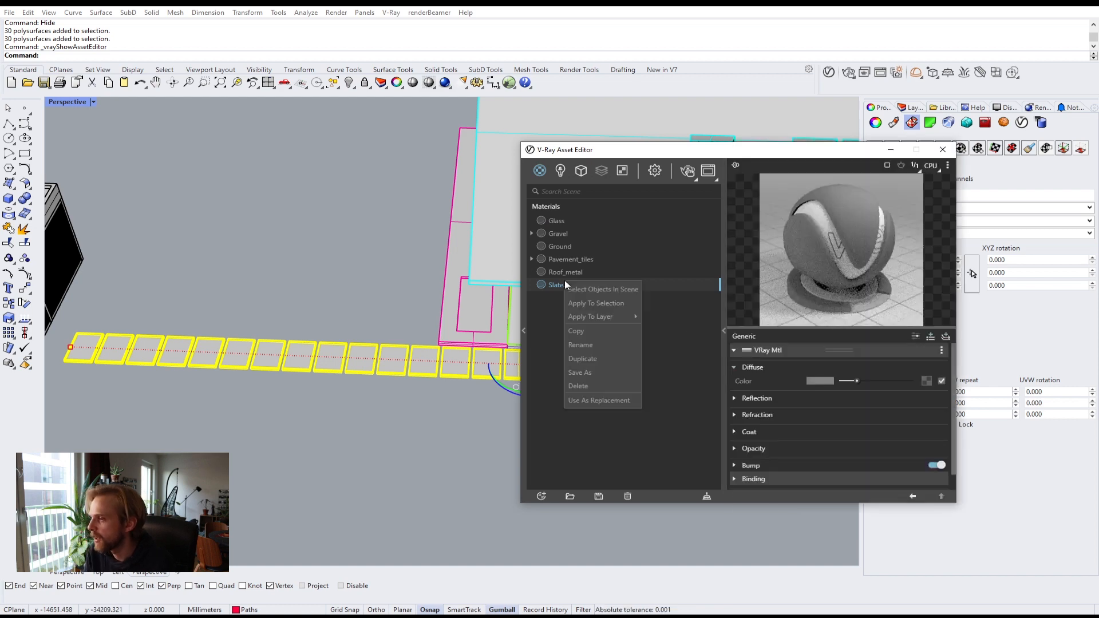
pyautogui.click(589, 302)
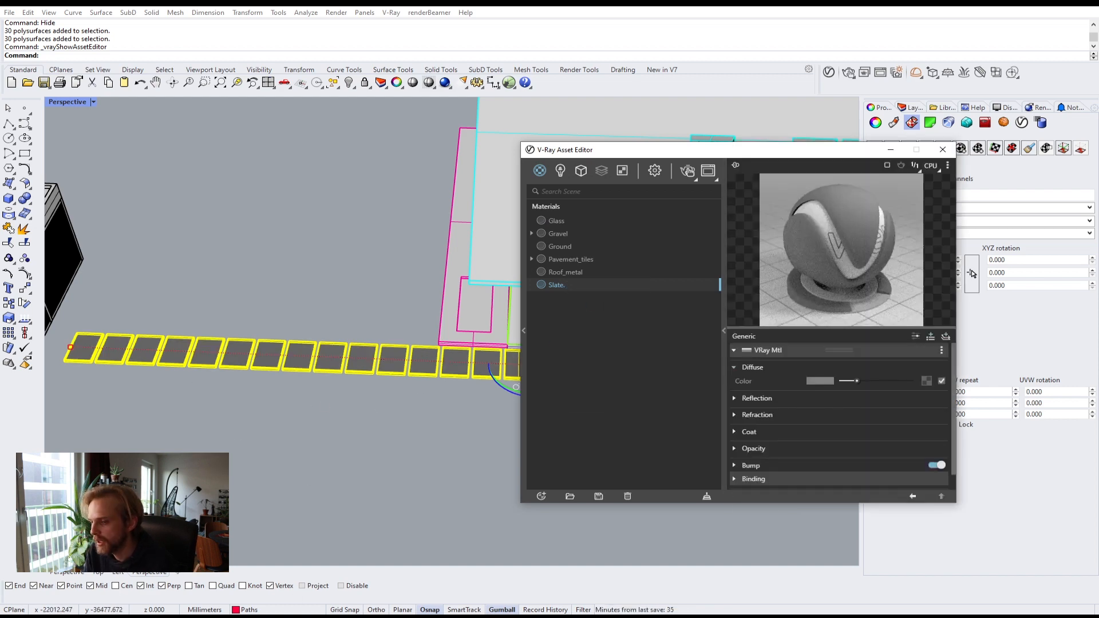
# Step: Load the BlackSlate3 image as the Slate material's diffuse texture
pyautogui.hotkey('alt', 'Tab')
pyautogui.moveTo(438, 139); pyautogui.dragTo(928, 380)
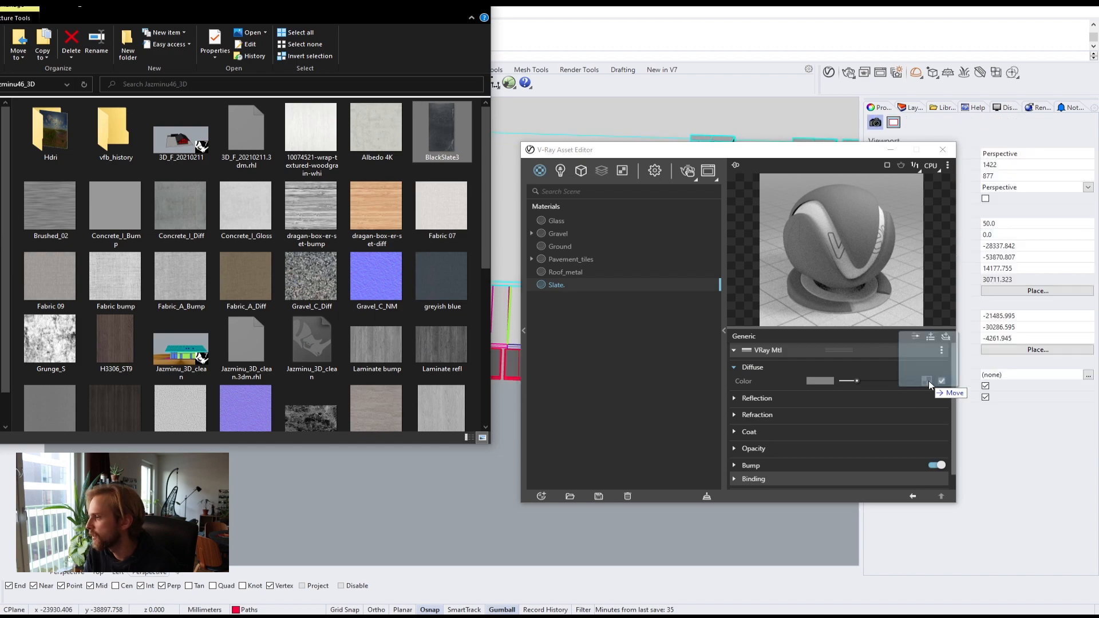
pyautogui.click(425, 10)
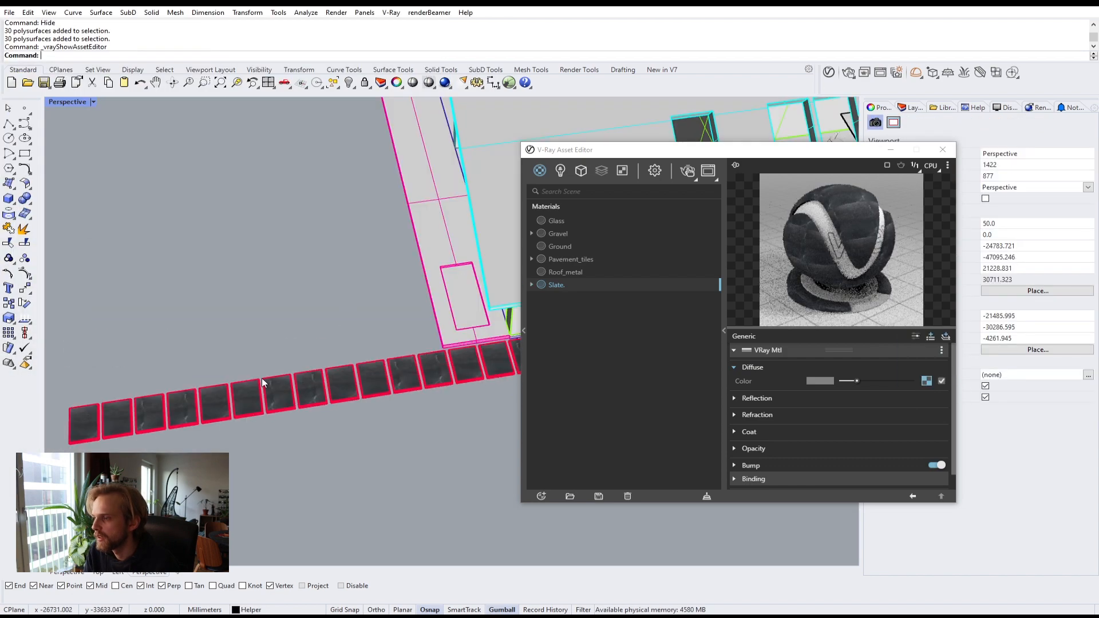
# Step: Examine the slate texture on the paving tiles up close in the viewport
pyautogui.scroll(3, 279, 406)
pyautogui.scroll(3, 286, 401)
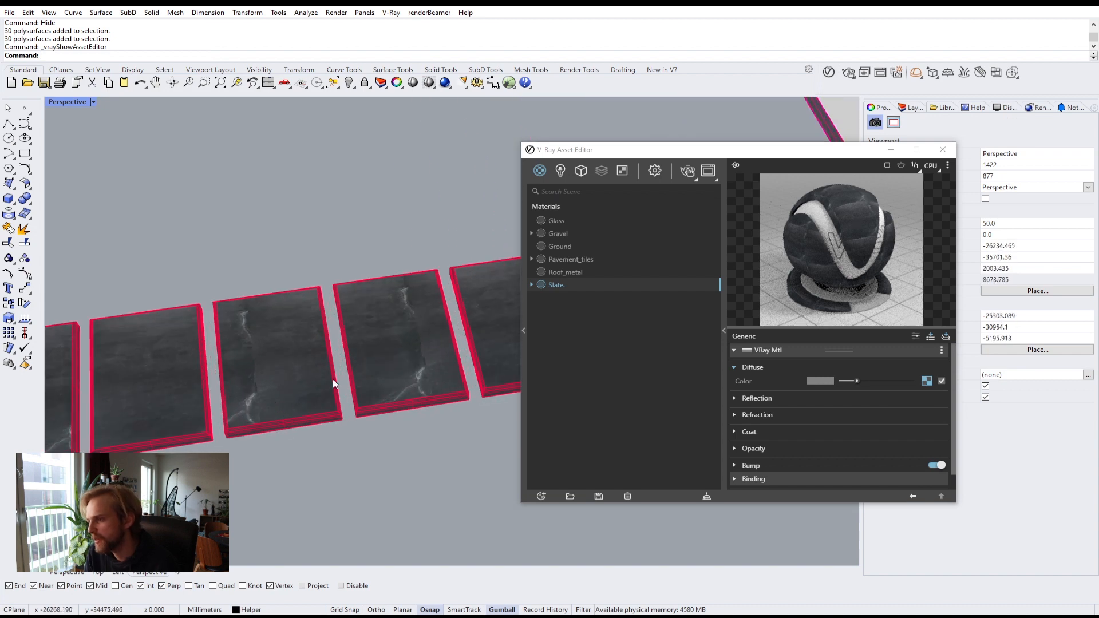
pyautogui.scroll(5, 251, 367)
pyautogui.scroll(-12, 219, 362)
pyautogui.moveTo(295, 386); pyautogui.dragTo(306, 386, button='right')
pyautogui.scroll(5, 246, 424)
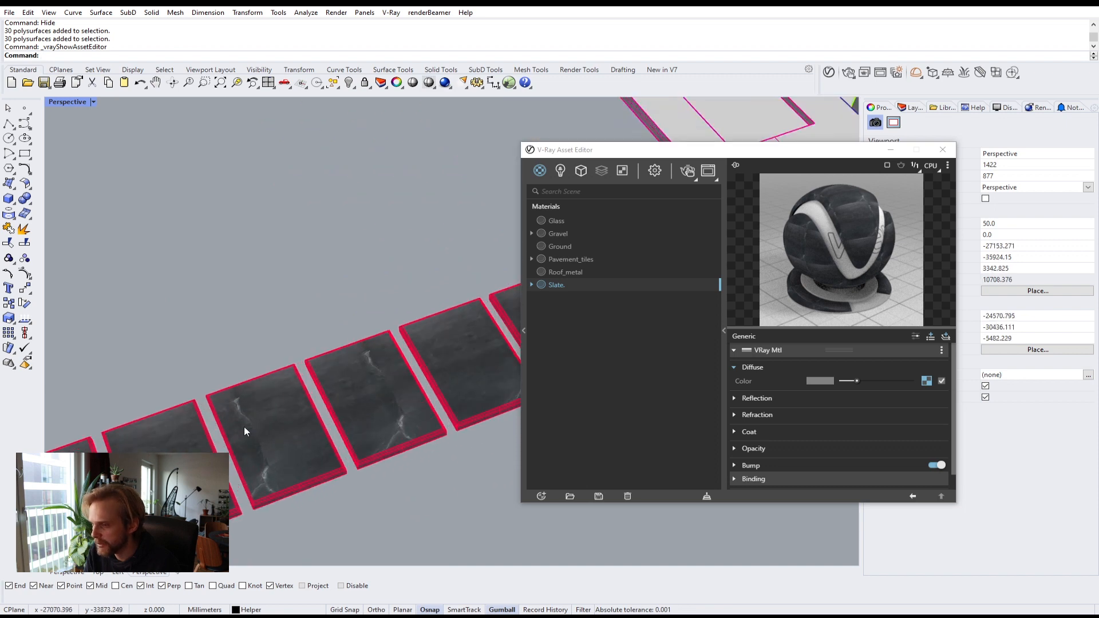
pyautogui.scroll(4, 250, 438)
pyautogui.scroll(-4, 255, 444)
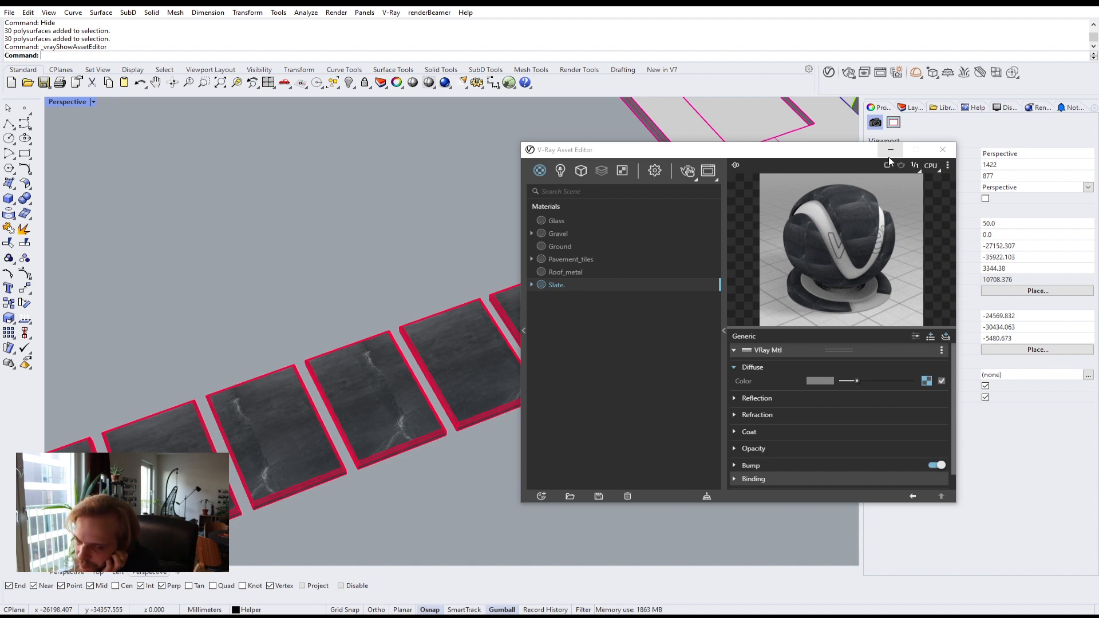
pyautogui.moveTo(386, 417); pyautogui.dragTo(203, 400, button='right')
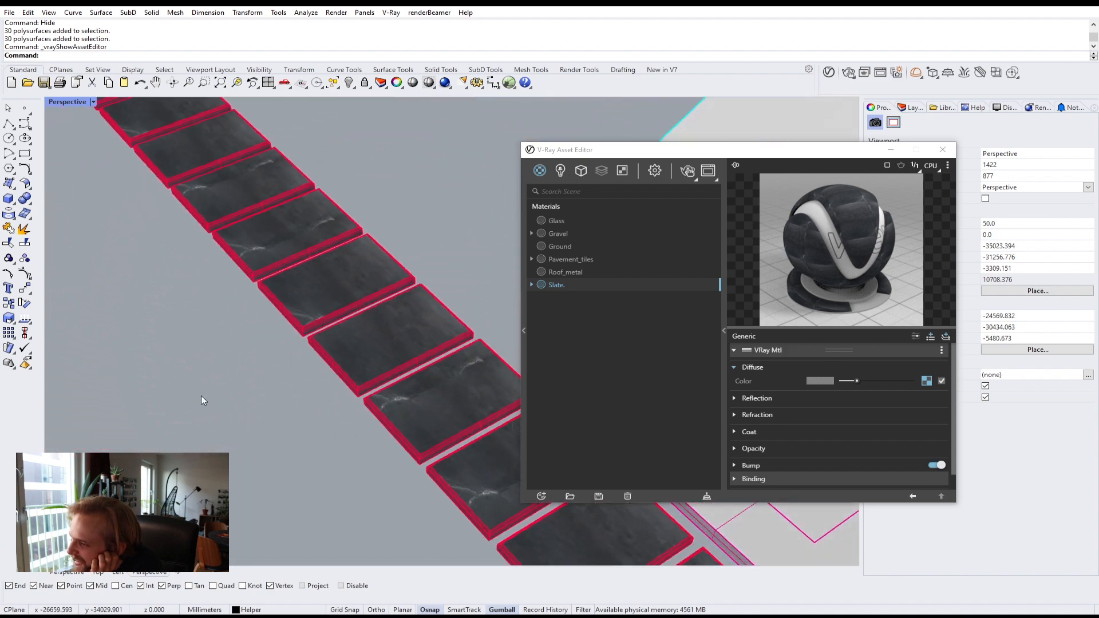
pyautogui.scroll(-10, 361, 400)
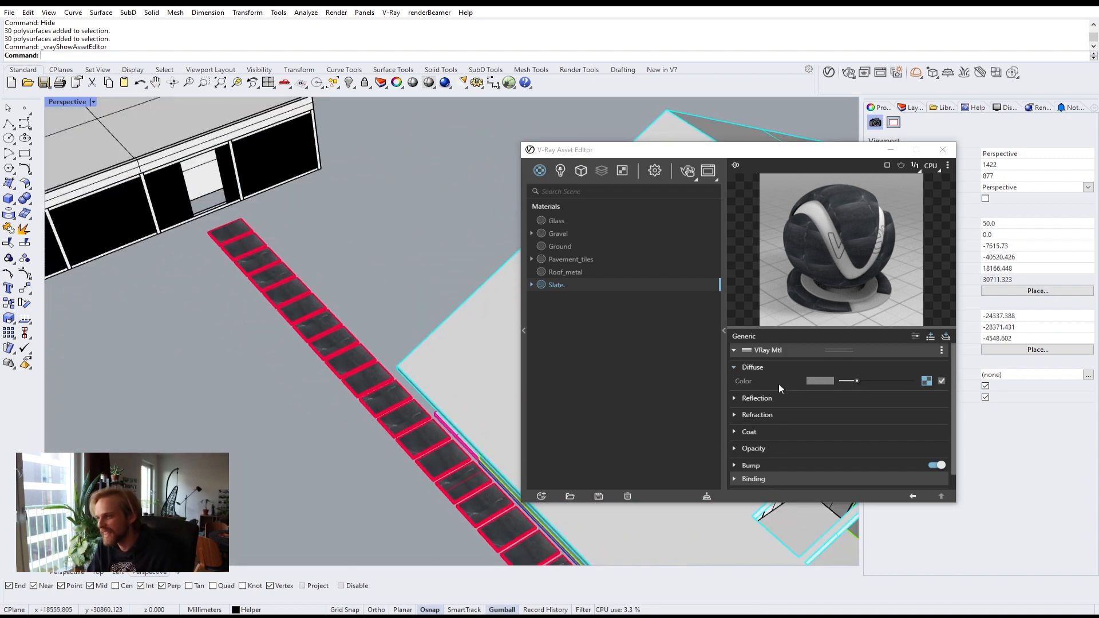
pyautogui.scroll(5, 291, 400)
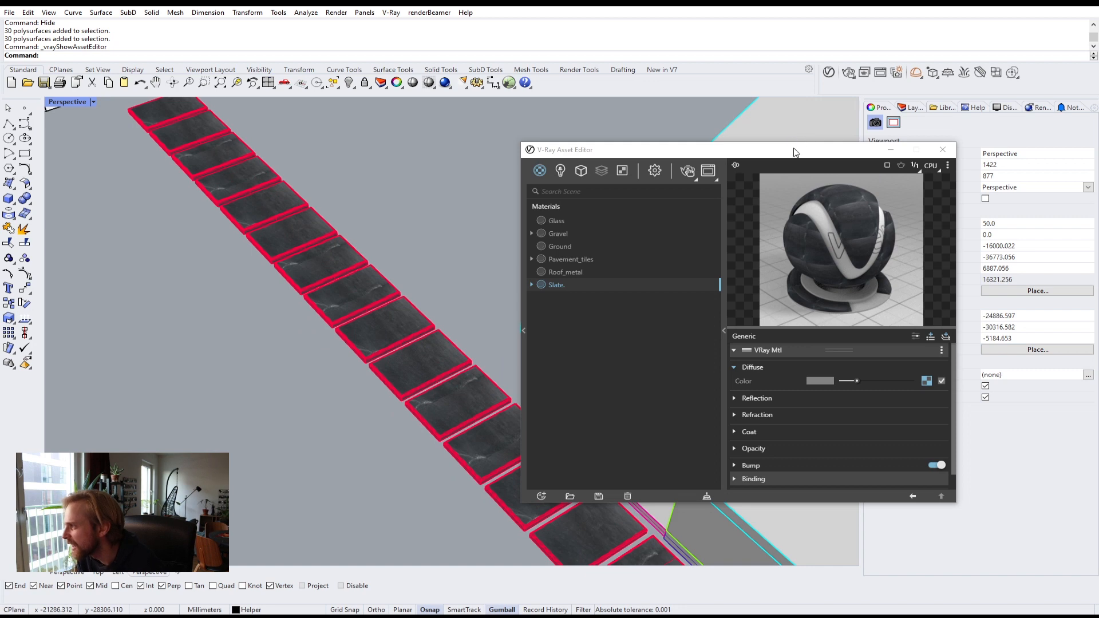
# Step: Reselect the paving tiles and reapply box mapping to them using the default bounding box options
pyautogui.moveTo(793, 152); pyautogui.dragTo(718, 148)
pyautogui.click(301, 228)
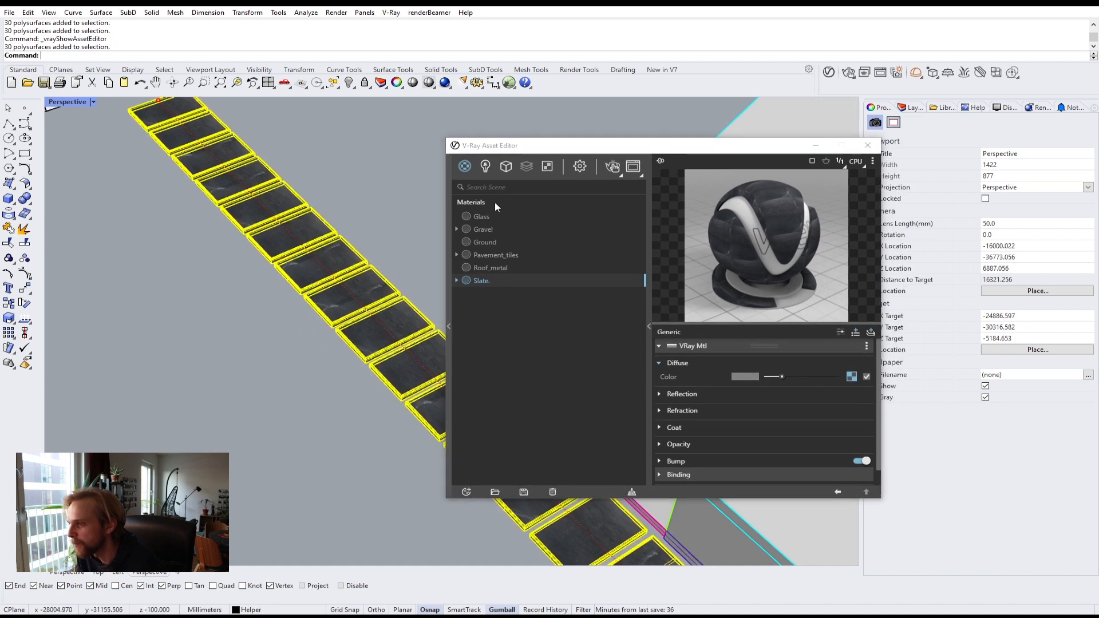
pyautogui.click(914, 108)
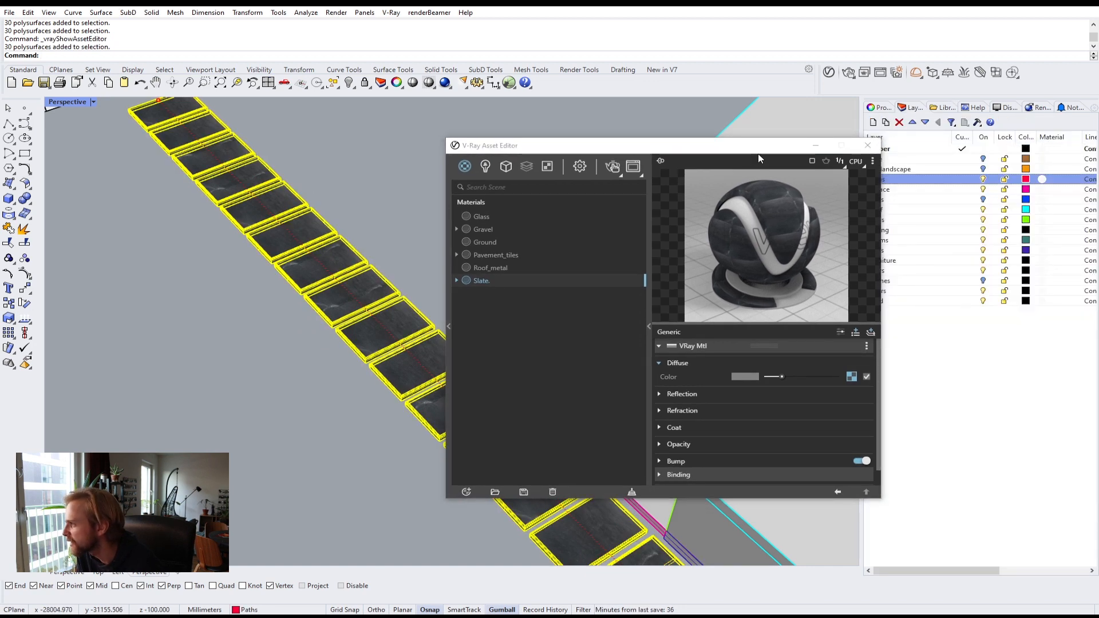
pyautogui.moveTo(759, 147); pyautogui.dragTo(627, 148)
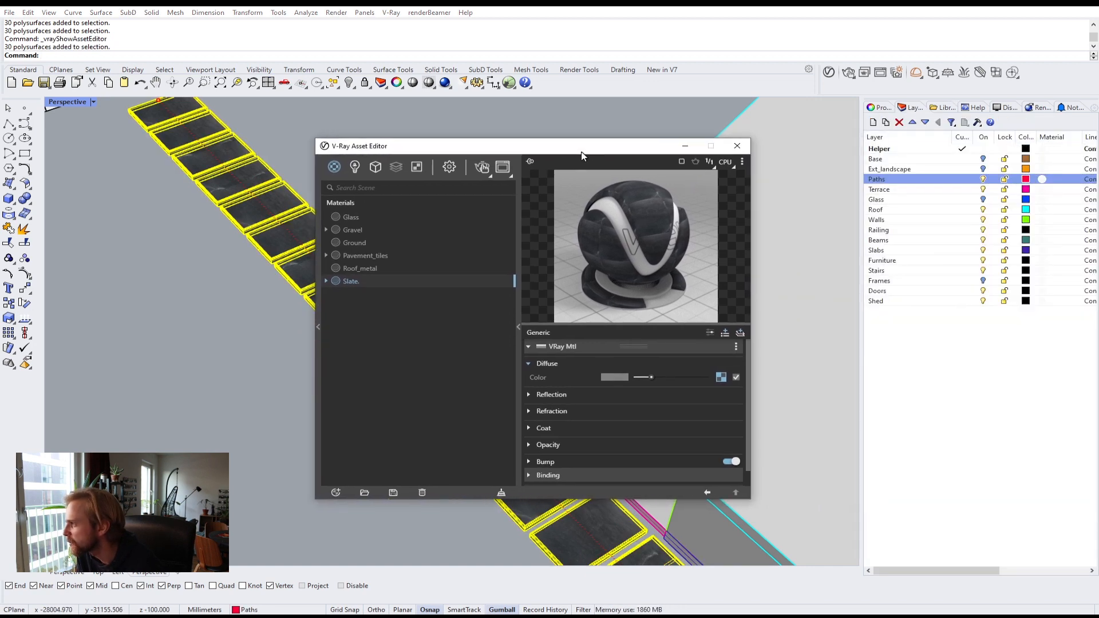
pyautogui.click(886, 108)
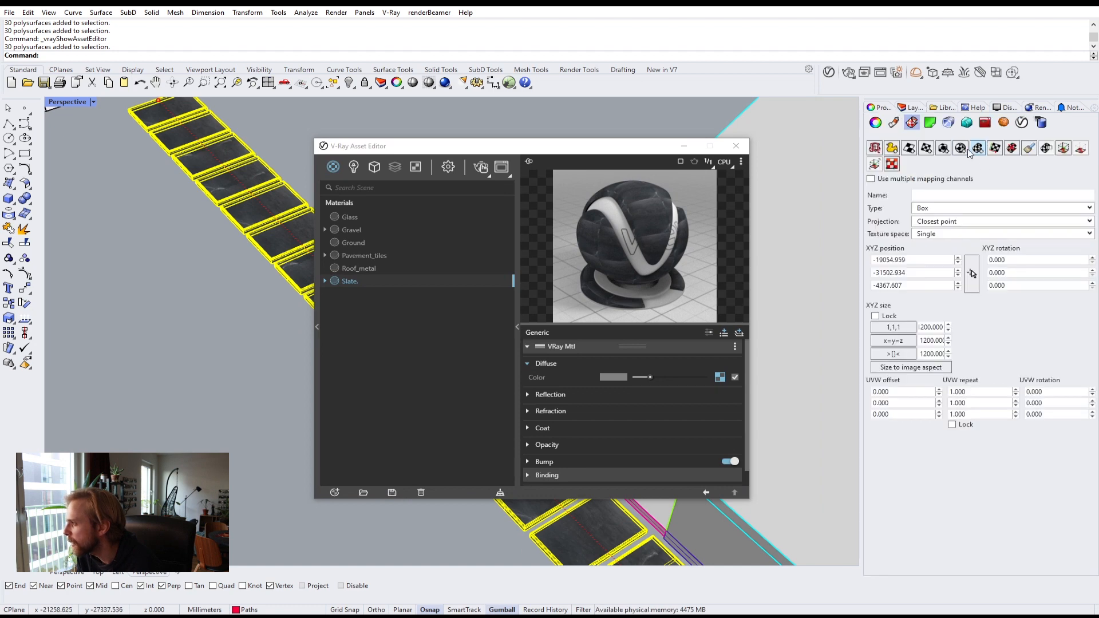
pyautogui.click(945, 148)
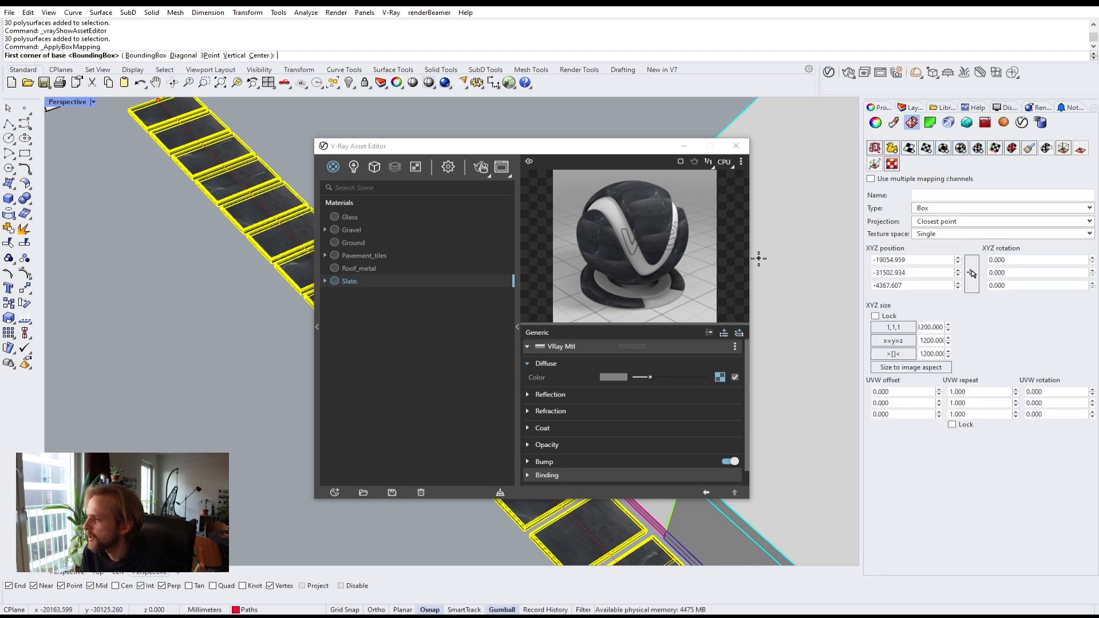
pyautogui.press('Return')
pyautogui.press('Return')
pyautogui.press('Return')
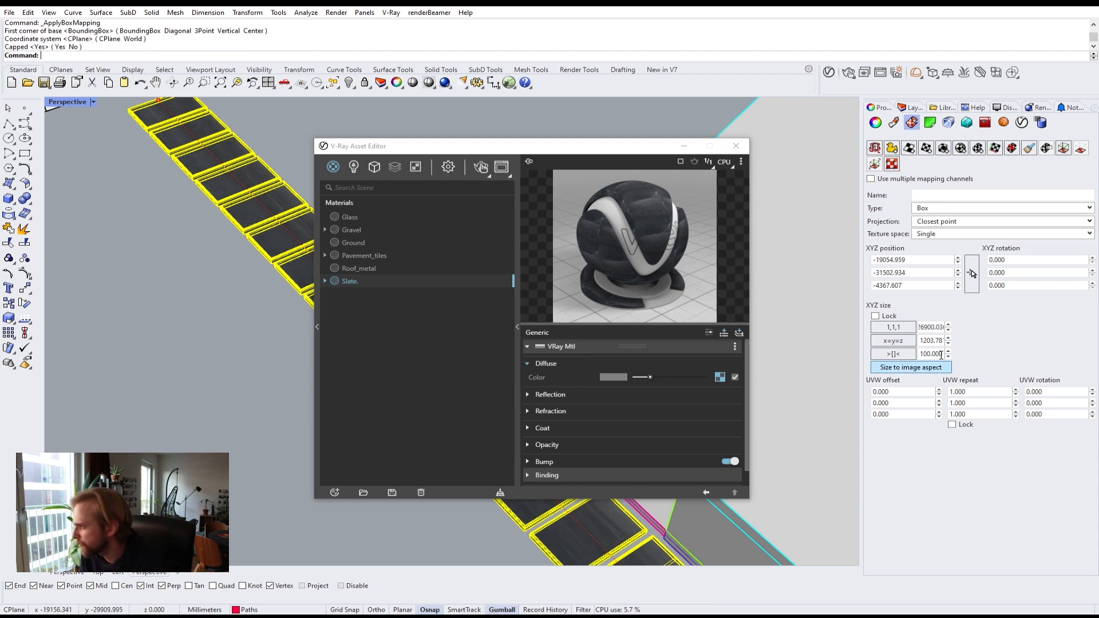
# Step: Set the box mapping size to 2000 in X and 1000 in Y
pyautogui.doubleClick(922, 331)
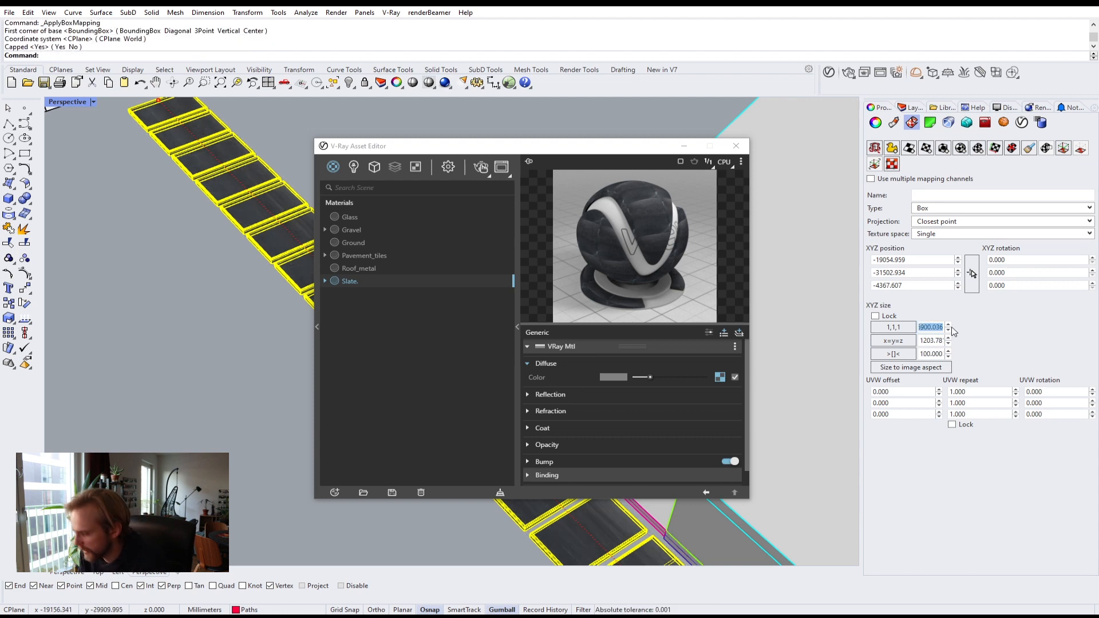
pyautogui.write('2000')
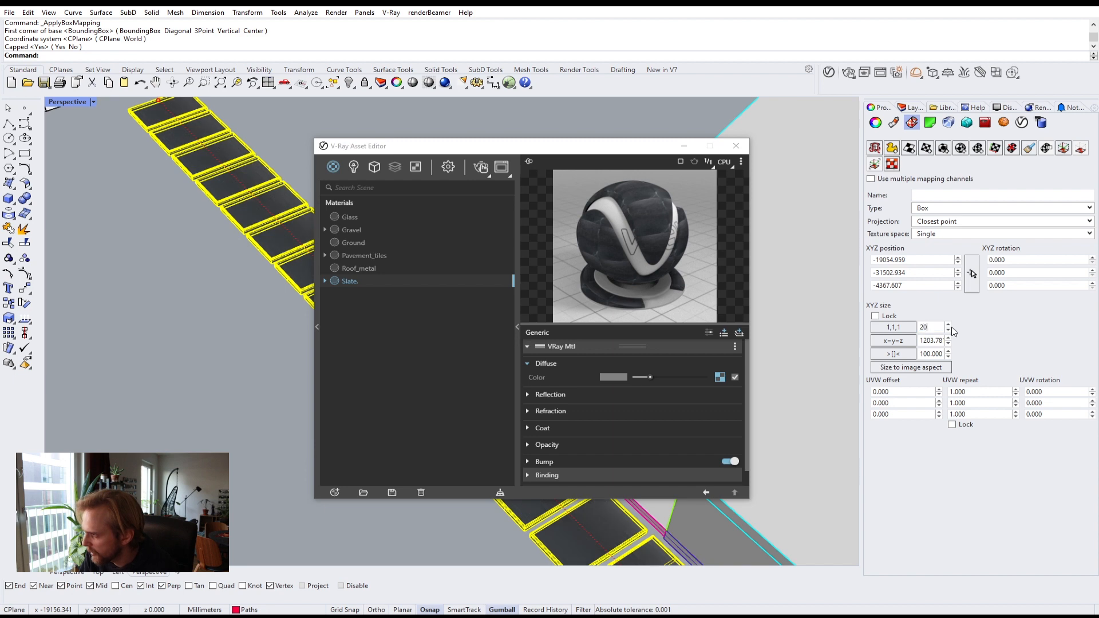
pyautogui.doubleClick(923, 341)
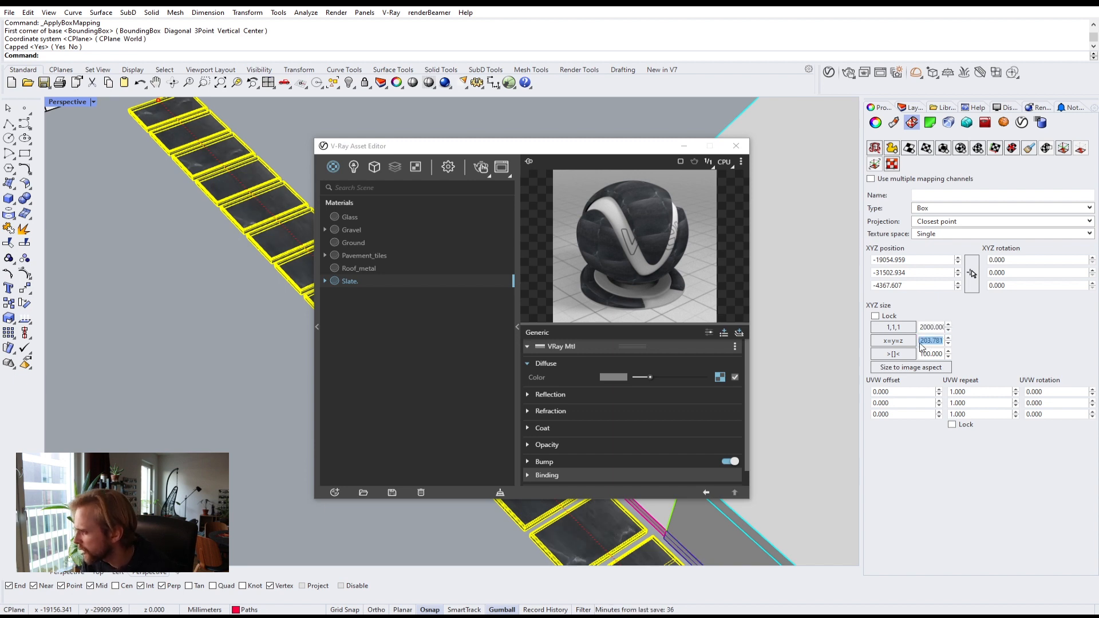
pyautogui.write('1000')
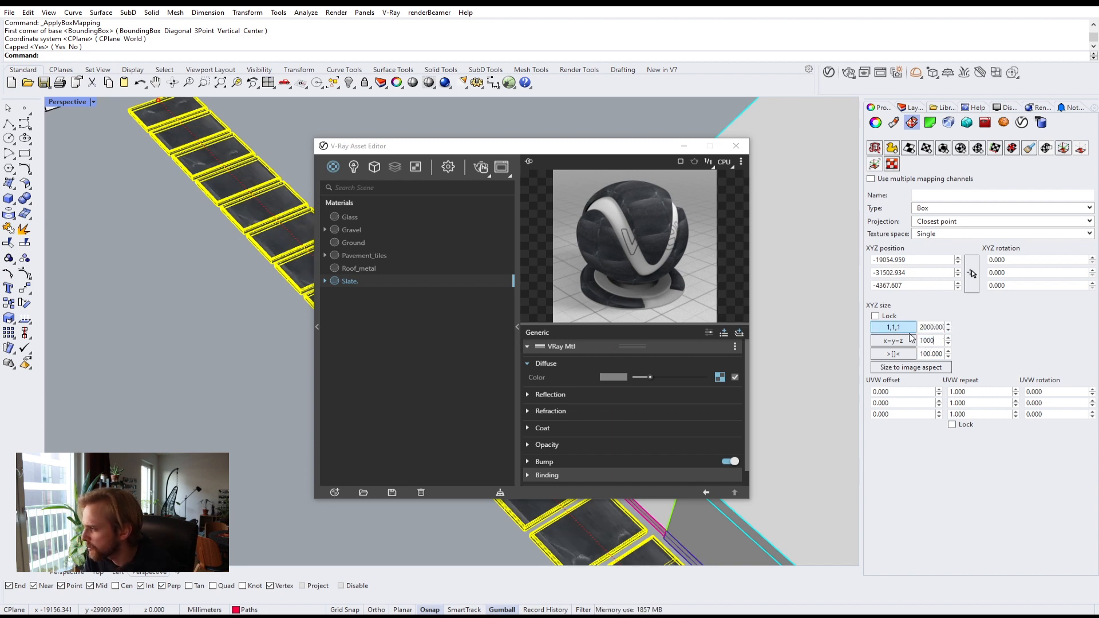
# Step: Orbit and zoom around the paving tiles to check the slate texture scale
pyautogui.moveTo(470, 171); pyautogui.dragTo(777, 189)
pyautogui.moveTo(321, 359); pyautogui.dragTo(465, 369, button='right')
pyautogui.scroll(5, 464, 370)
pyautogui.scroll(9, 252, 331)
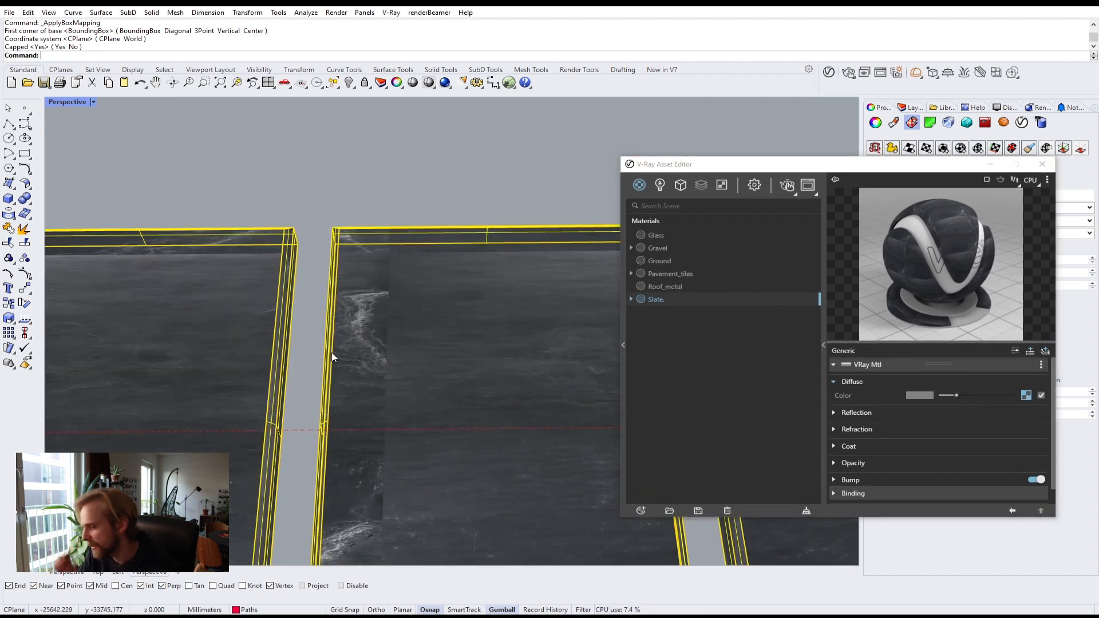
pyautogui.scroll(-6, 333, 357)
pyautogui.moveTo(173, 403); pyautogui.dragTo(363, 366, button='right')
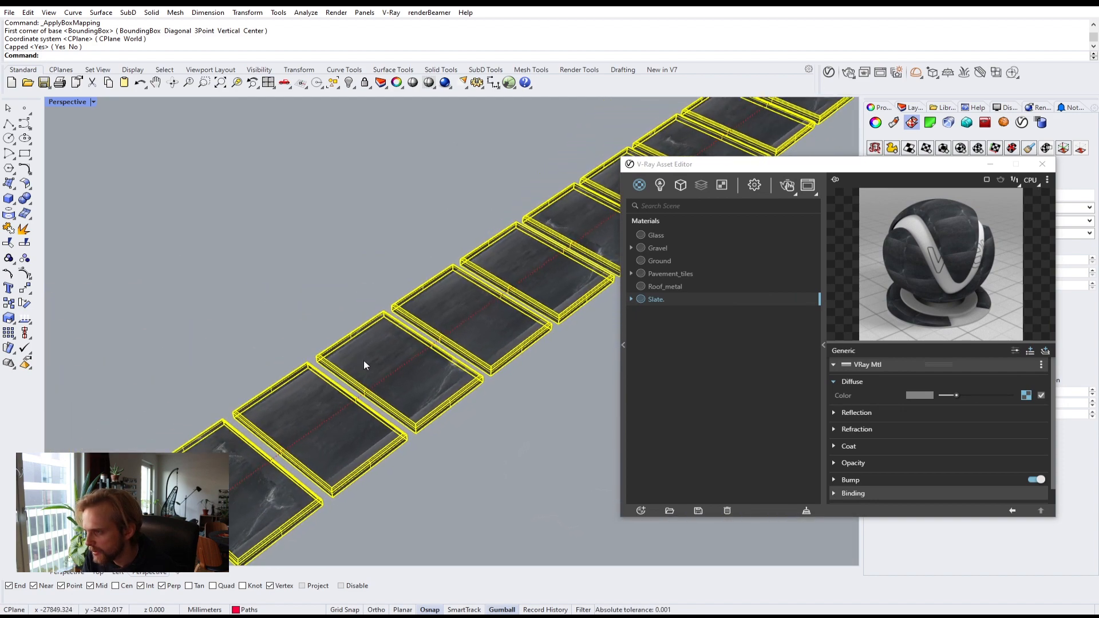
# Step: Move the asset editor aside and set the paving tiles' box mapping size to 3000 in X and 1500 in Y
pyautogui.click(883, 184)
pyautogui.moveTo(850, 188); pyautogui.dragTo(584, 418)
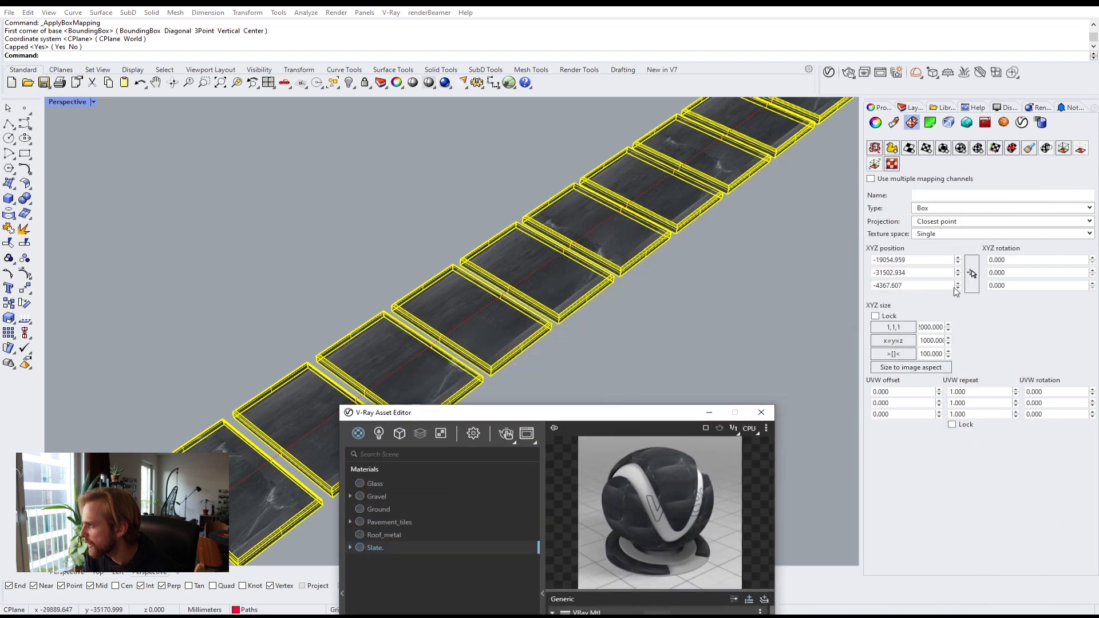
pyautogui.click(931, 326)
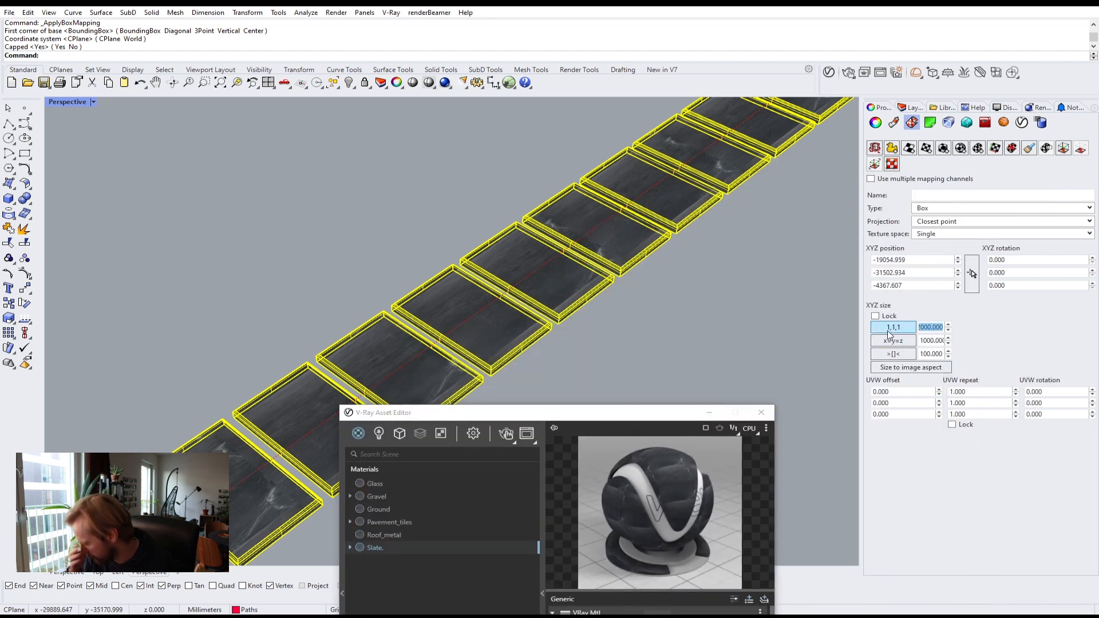
pyautogui.write('300')
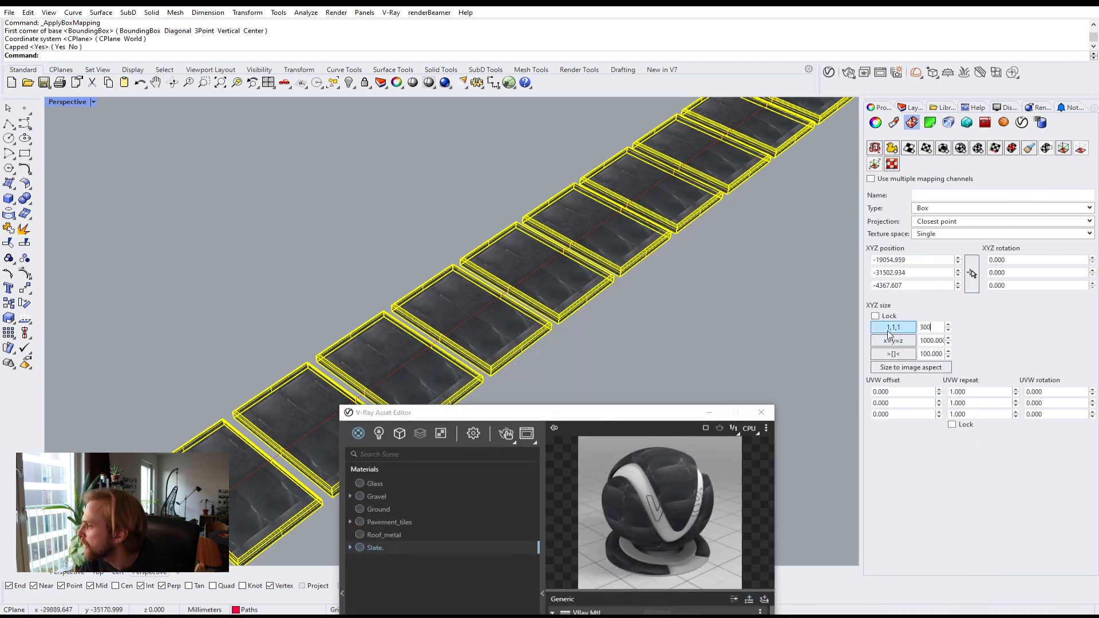
pyautogui.write('0')
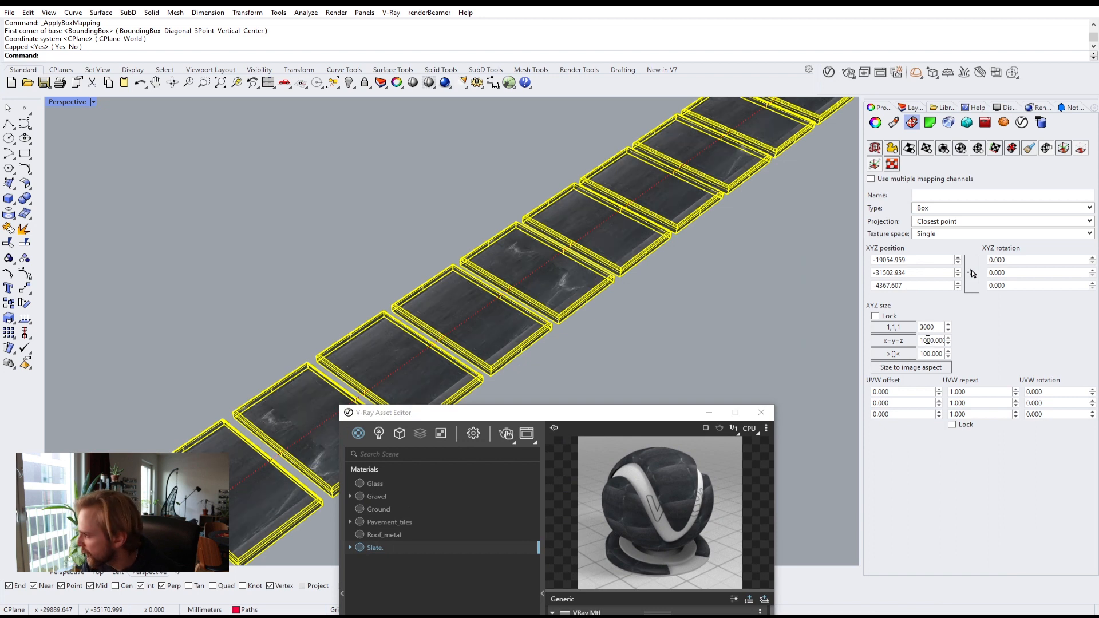
pyautogui.click(928, 340)
pyautogui.write('500')
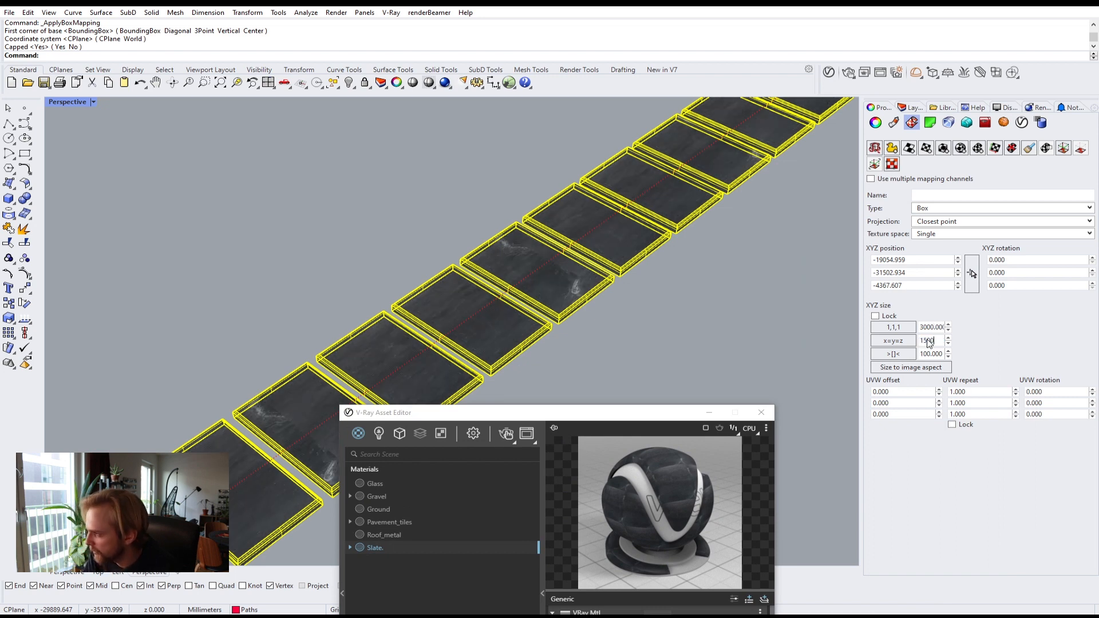
pyautogui.press('Return')
# Step: Orbit and zoom around the paving path to check the new slate texture scale
pyautogui.moveTo(664, 303); pyautogui.dragTo(551, 297, button='right')
pyautogui.scroll(6, 542, 332)
pyautogui.scroll(-7, 544, 332)
pyautogui.scroll(-7, 552, 296)
pyautogui.click(526, 235)
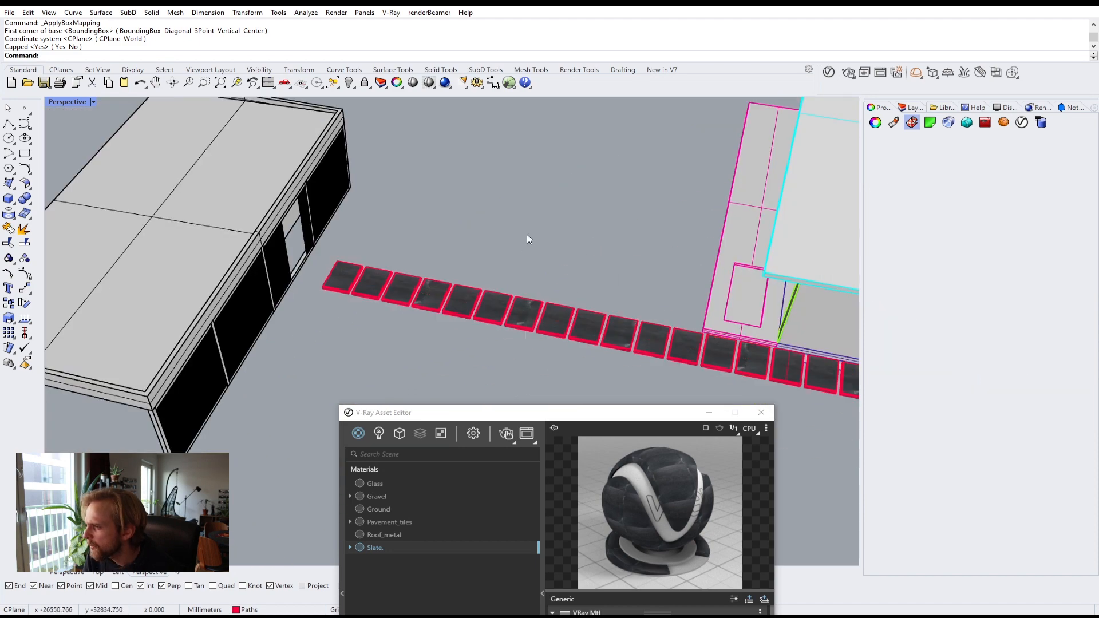
pyautogui.keyDown('shift'); pyautogui.moveTo(607, 336); pyautogui.dragTo(602, 285, button='right'); pyautogui.keyUp('shift')
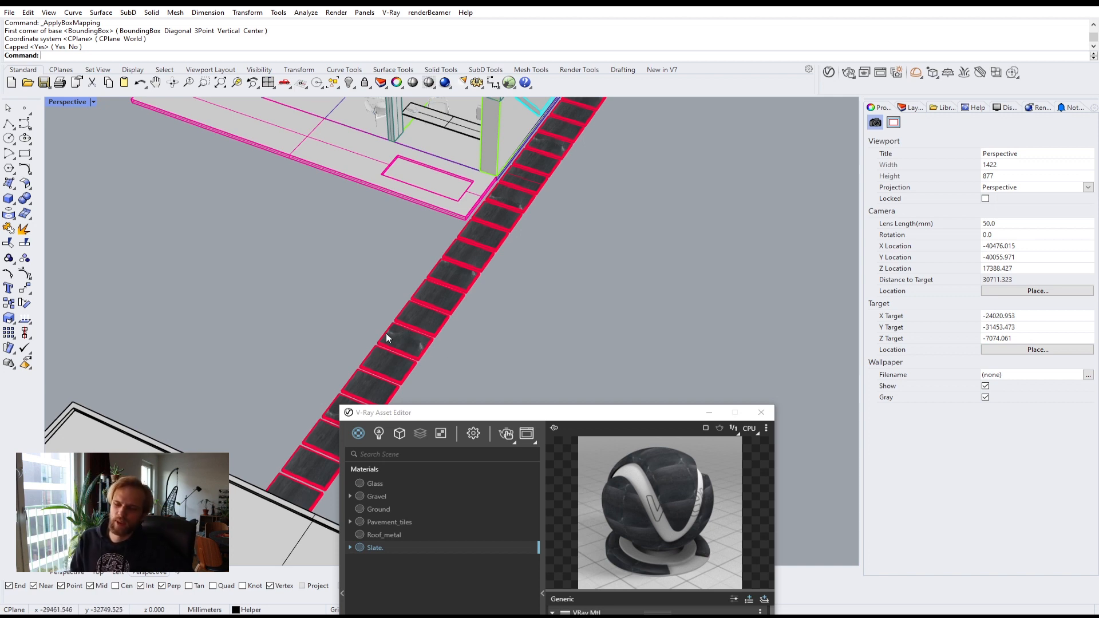
pyautogui.moveTo(346, 344); pyautogui.dragTo(547, 352, button='right')
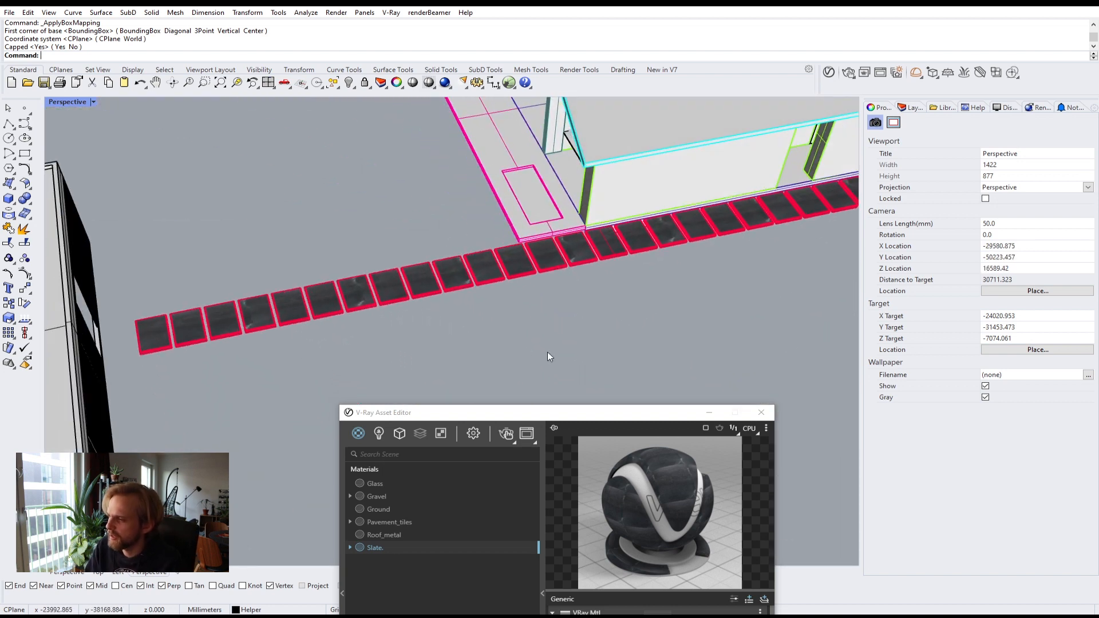
# Step: Set the Slate material's reflection glossiness to 0.7
pyautogui.moveTo(617, 420); pyautogui.dragTo(692, 87)
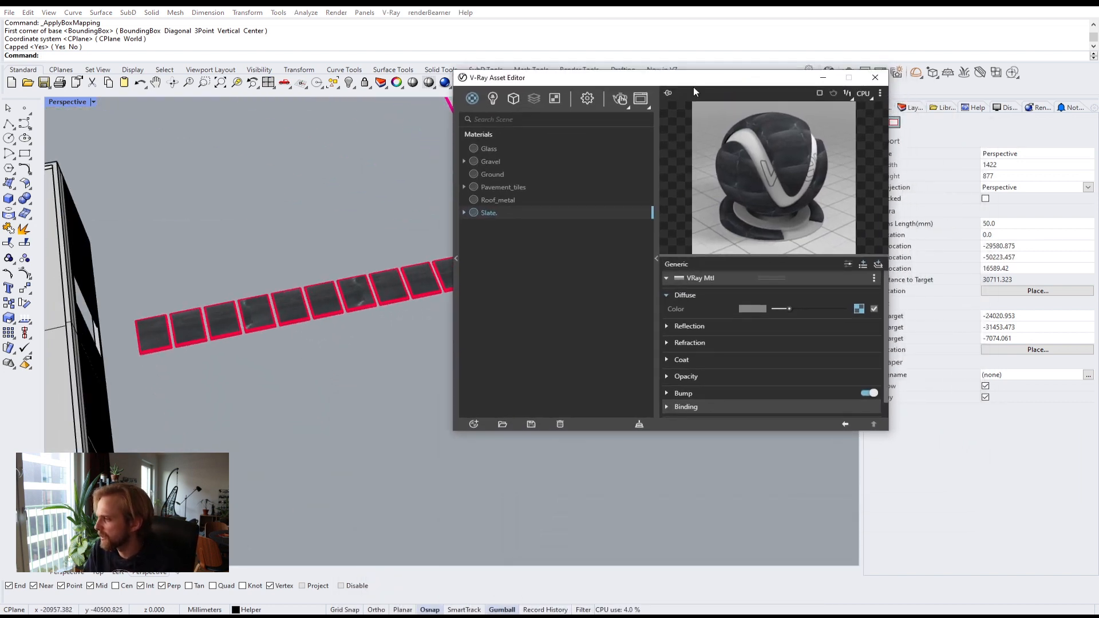
pyautogui.click(670, 328)
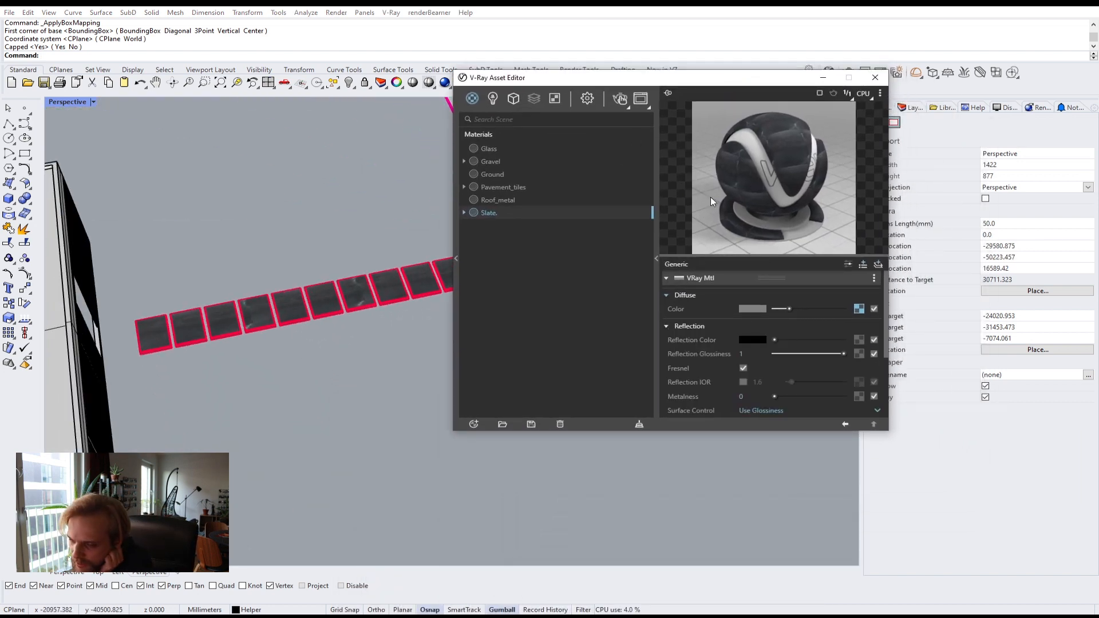
pyautogui.click(744, 353)
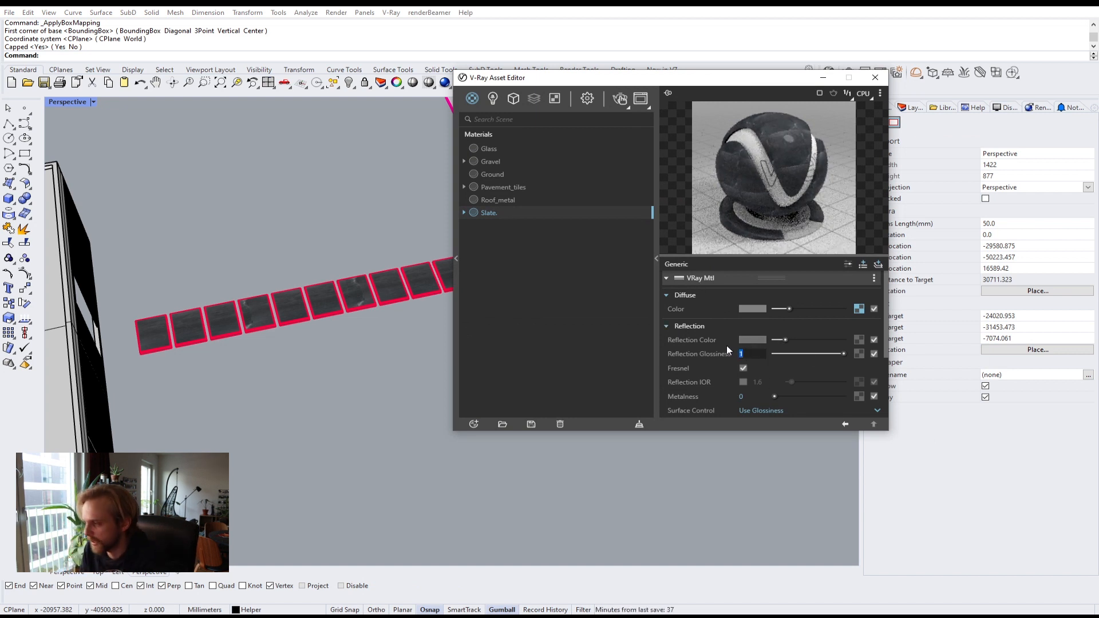
pyautogui.write('.7')
pyautogui.press('Return')
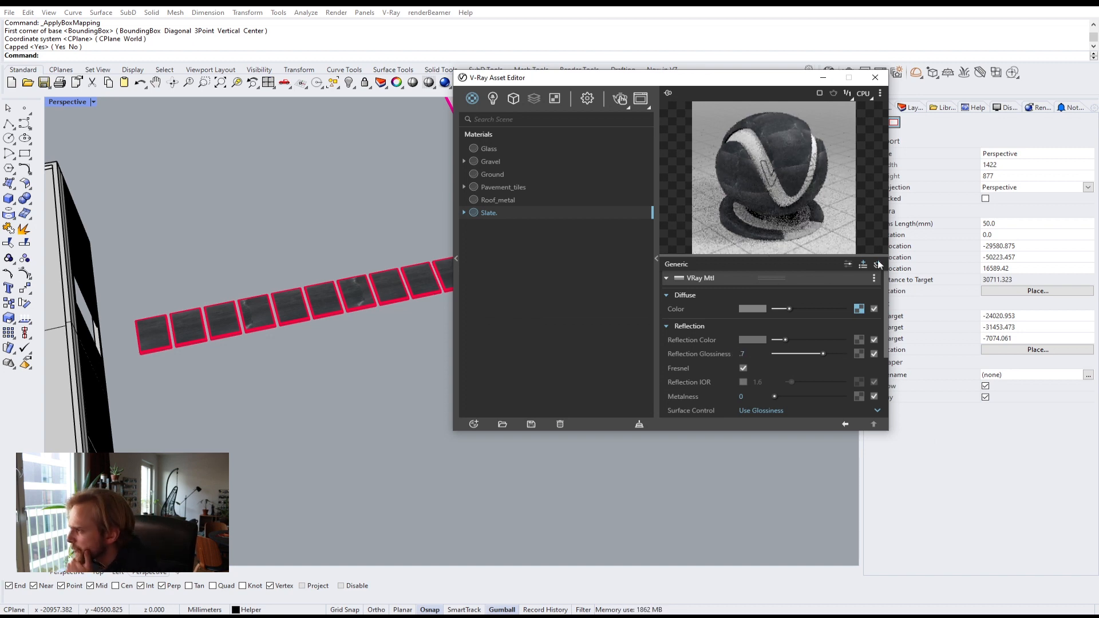
# Step: Switch the material preview to a floor scene and paste the copied slate texture as a copy into the Slate bump map slot
pyautogui.click(880, 93)
pyautogui.click(832, 139)
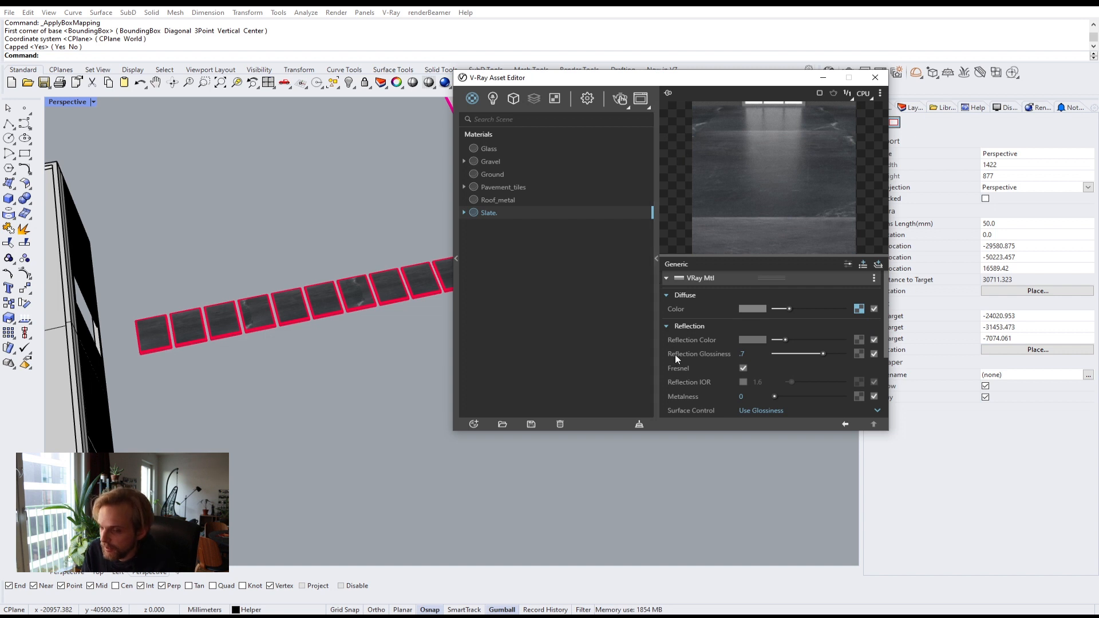
pyautogui.moveTo(728, 431); pyautogui.dragTo(727, 568)
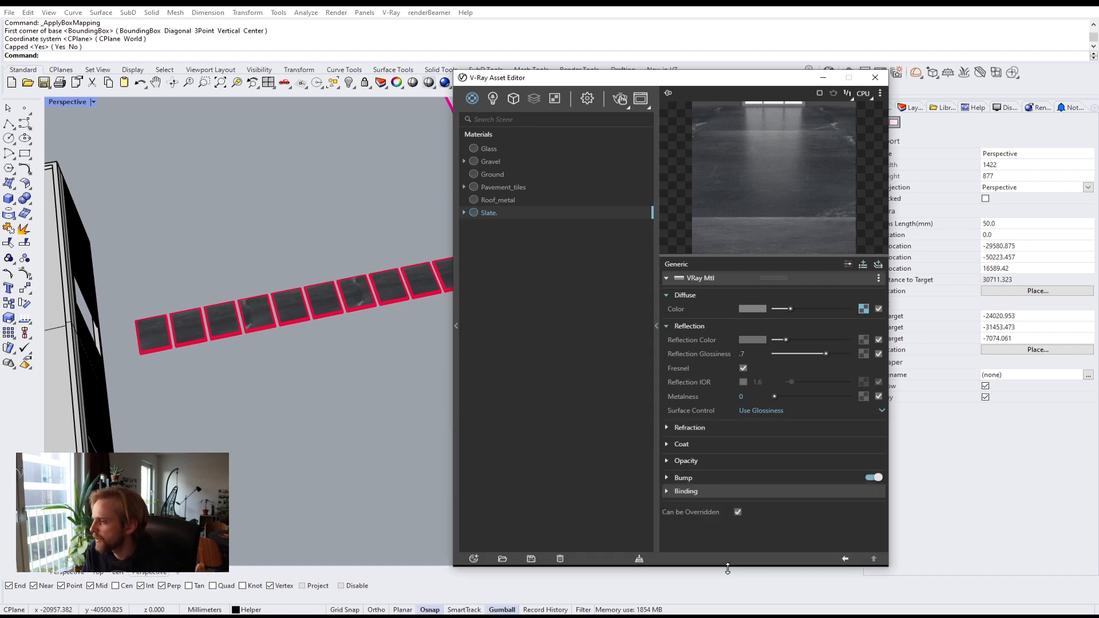
pyautogui.click(667, 477)
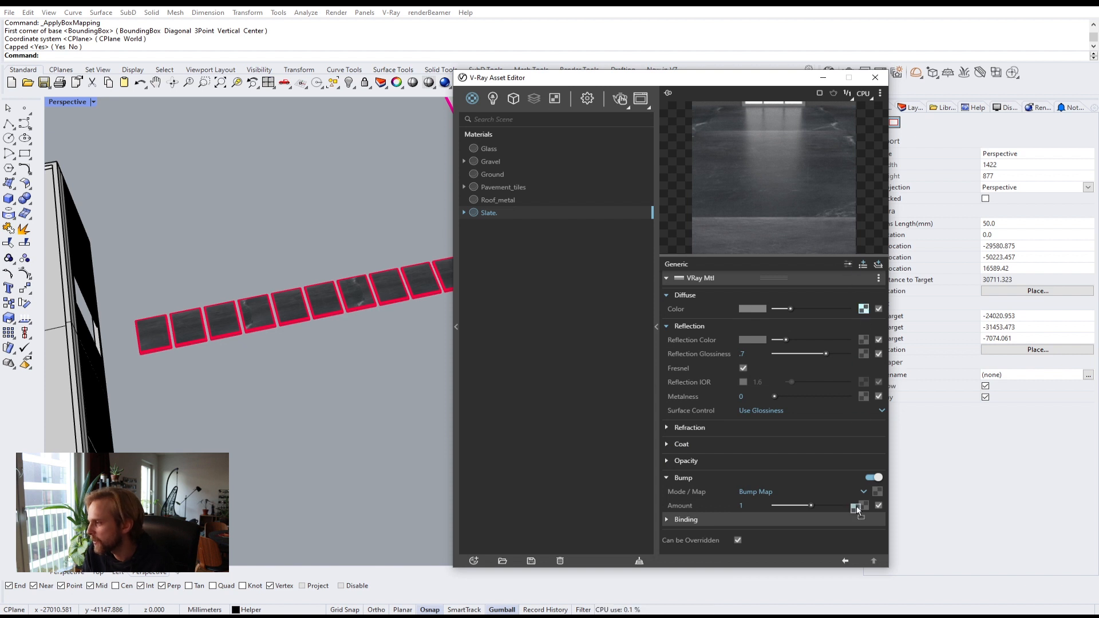
pyautogui.rightClick(877, 491)
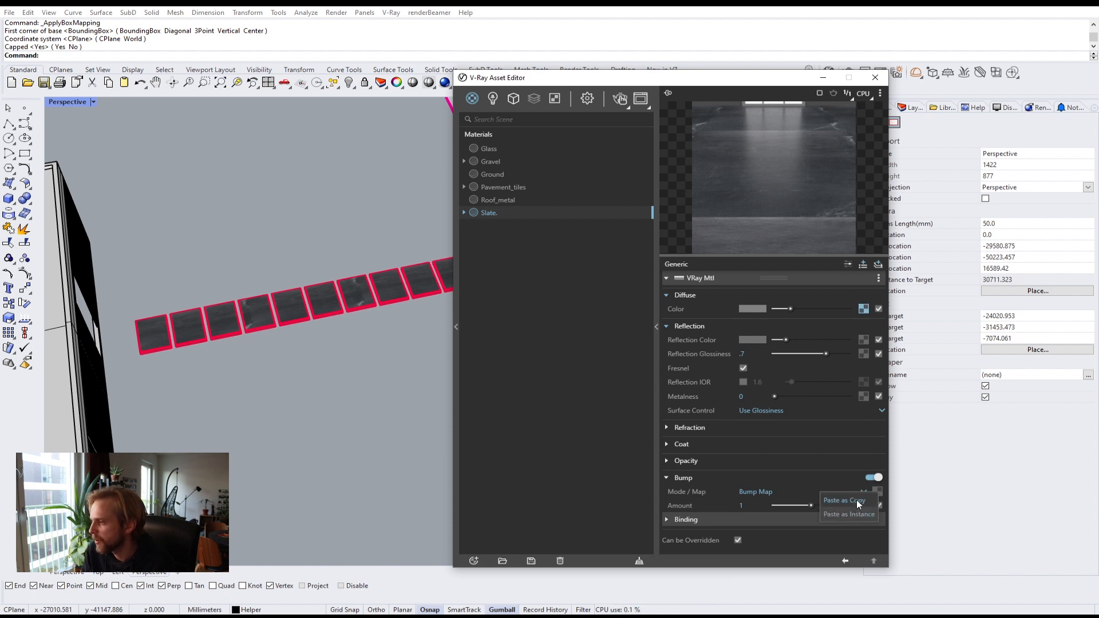
pyautogui.click(833, 300)
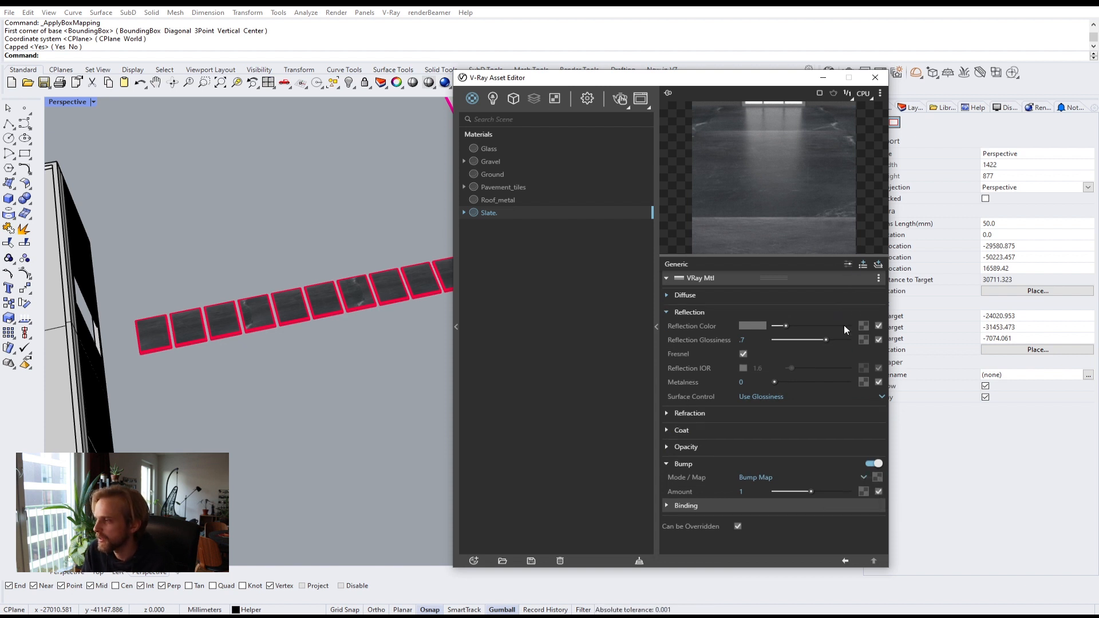
pyautogui.click(849, 301)
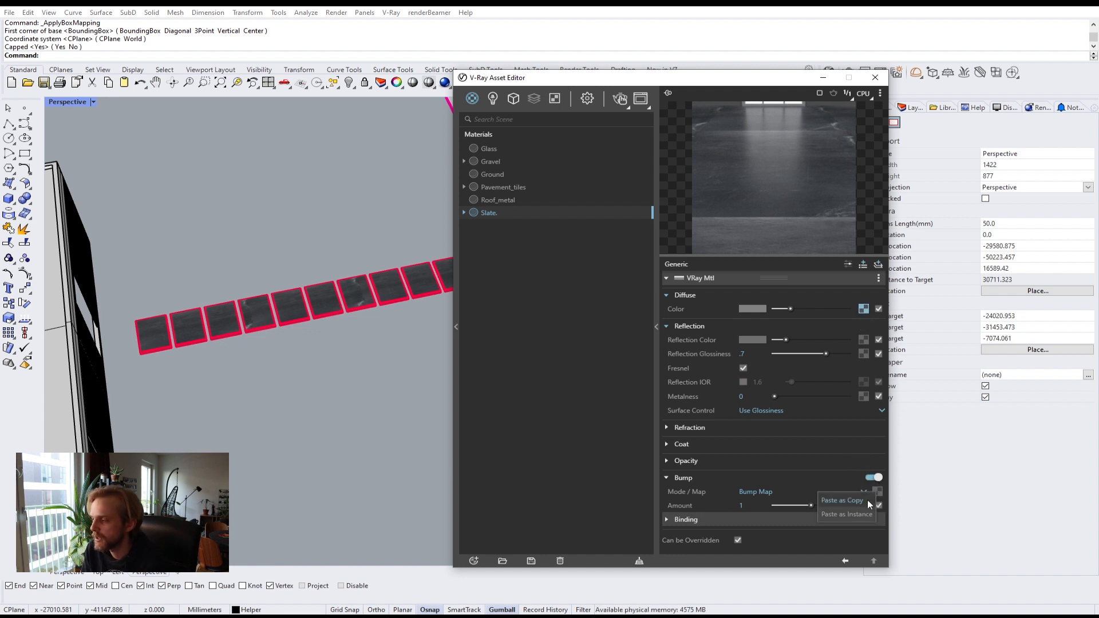
pyautogui.click(842, 500)
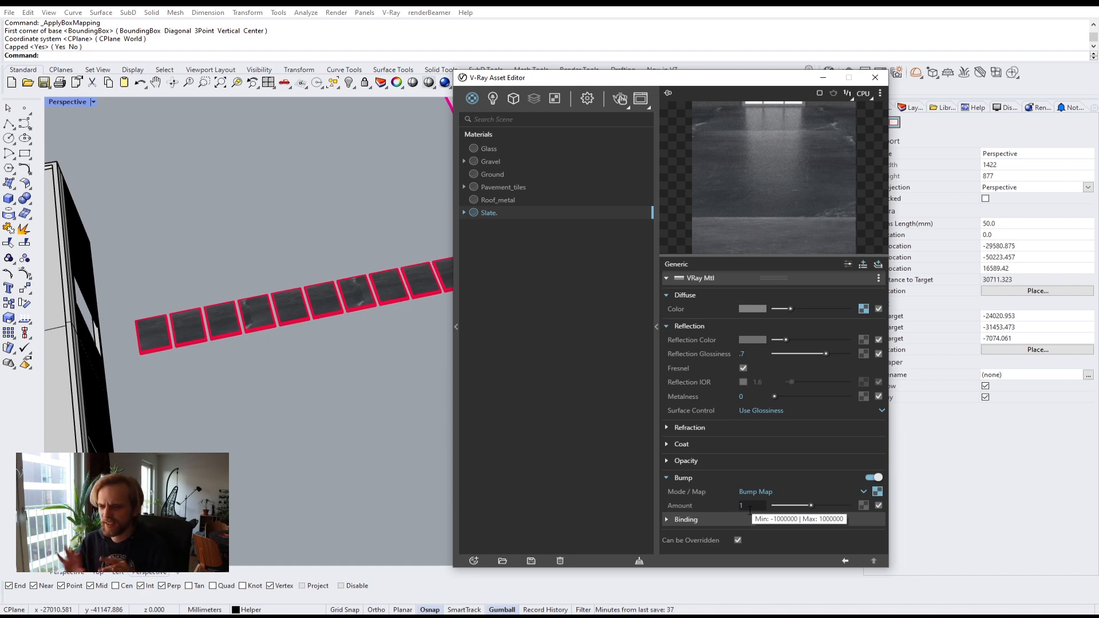
# Step: Collapse and close the V-Ray Asset Editor, then open the layers panel
pyautogui.click(656, 327)
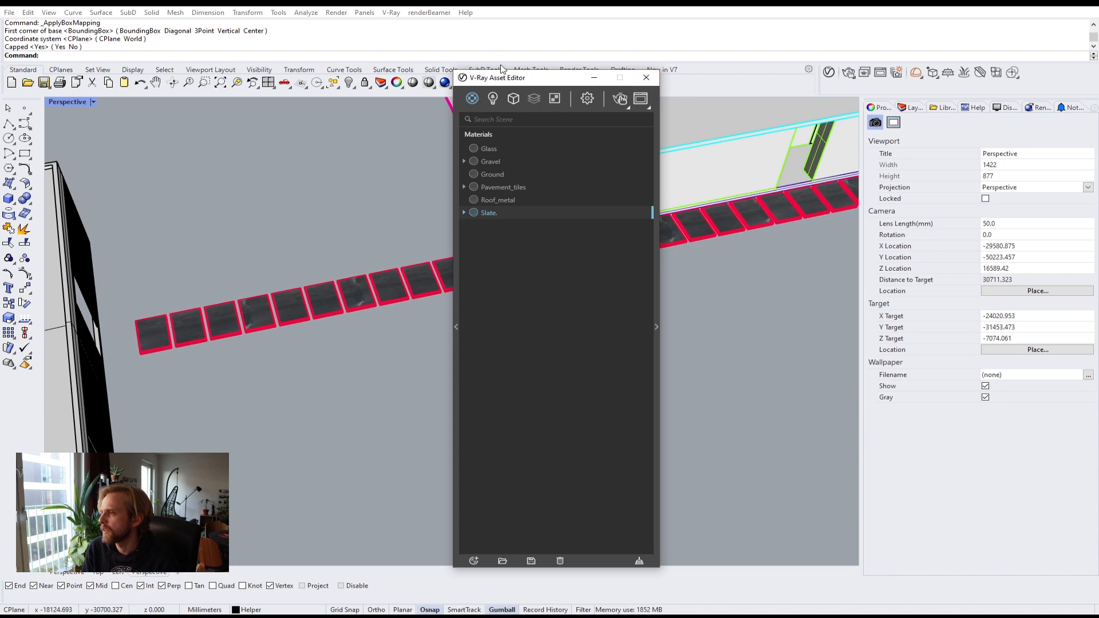
pyautogui.moveTo(502, 77); pyautogui.dragTo(646, 36)
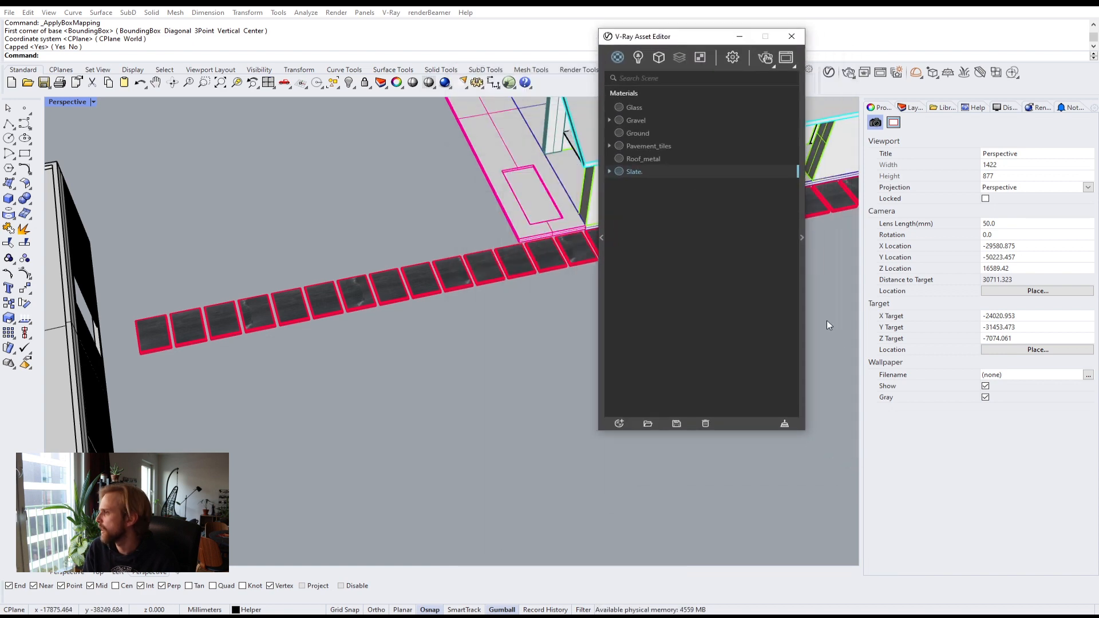
pyautogui.click(792, 36)
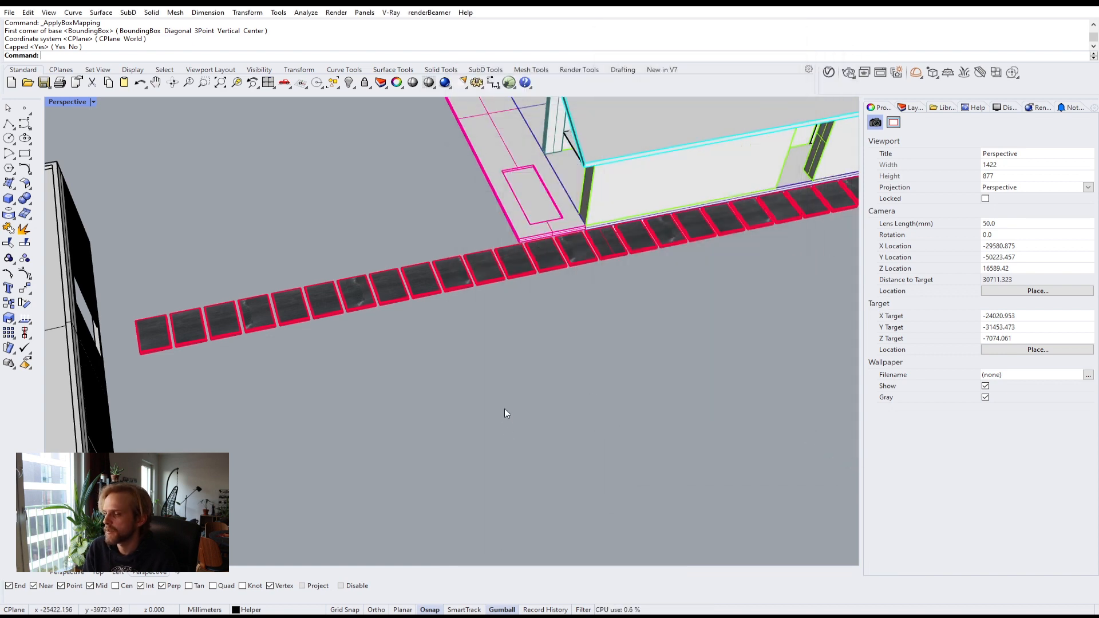
pyautogui.moveTo(506, 413); pyautogui.dragTo(428, 385, button='right')
pyautogui.click(913, 108)
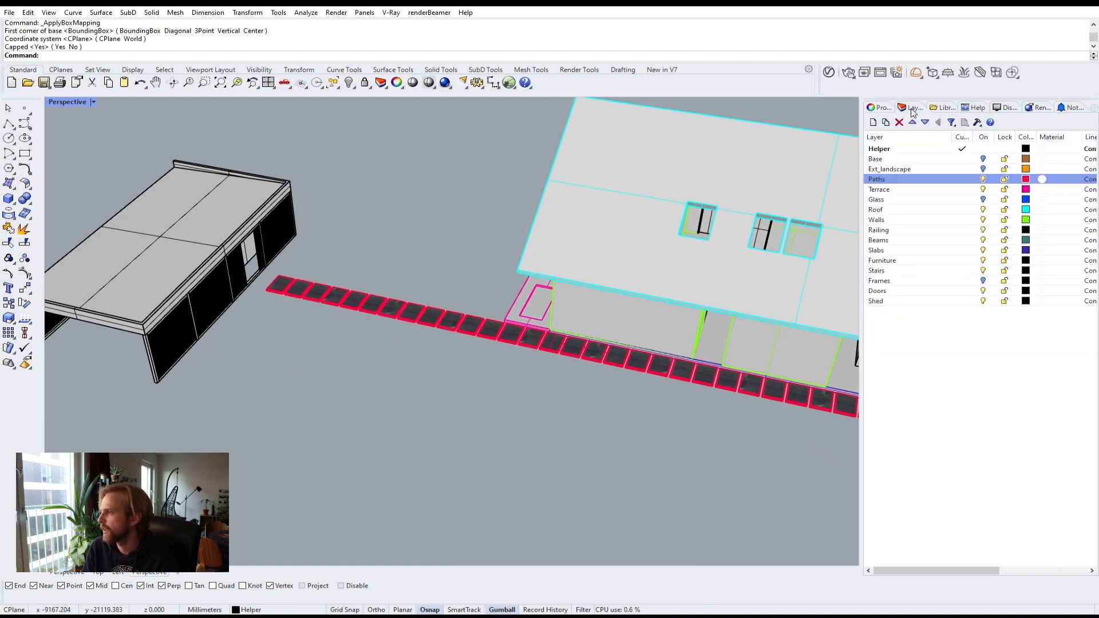
# Step: Run the Show command to reveal all hidden objects
pyautogui.moveTo(438, 342); pyautogui.dragTo(464, 301, button='right')
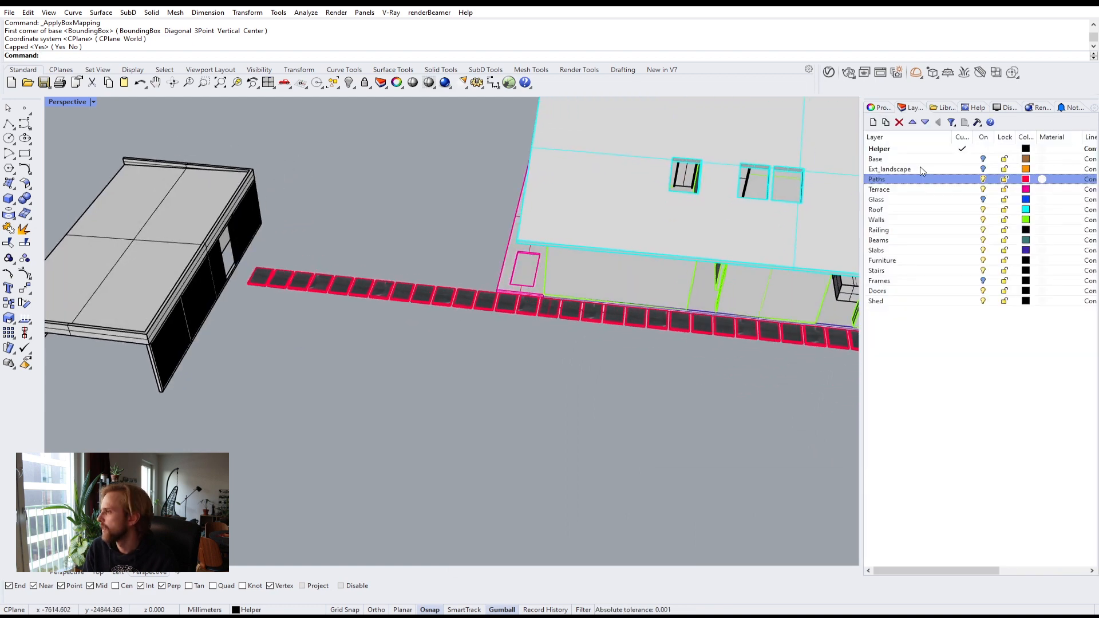
pyautogui.write('Show')
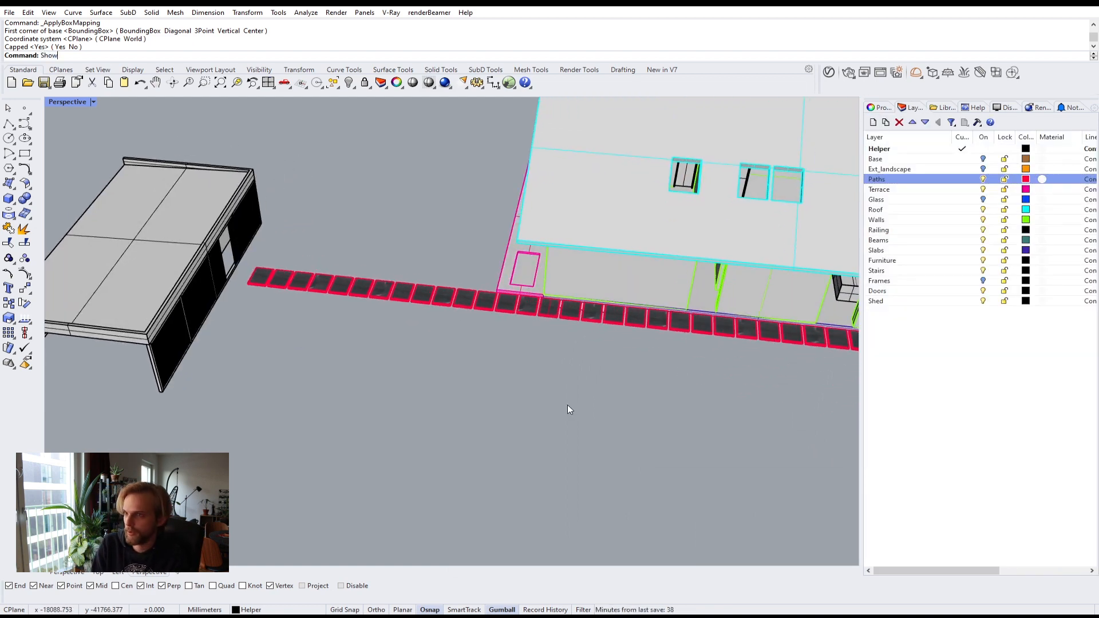
pyautogui.press('Return')
# Step: Select the ribbed metal roof cladding and hide it
pyautogui.moveTo(416, 397); pyautogui.dragTo(343, 366, button='right')
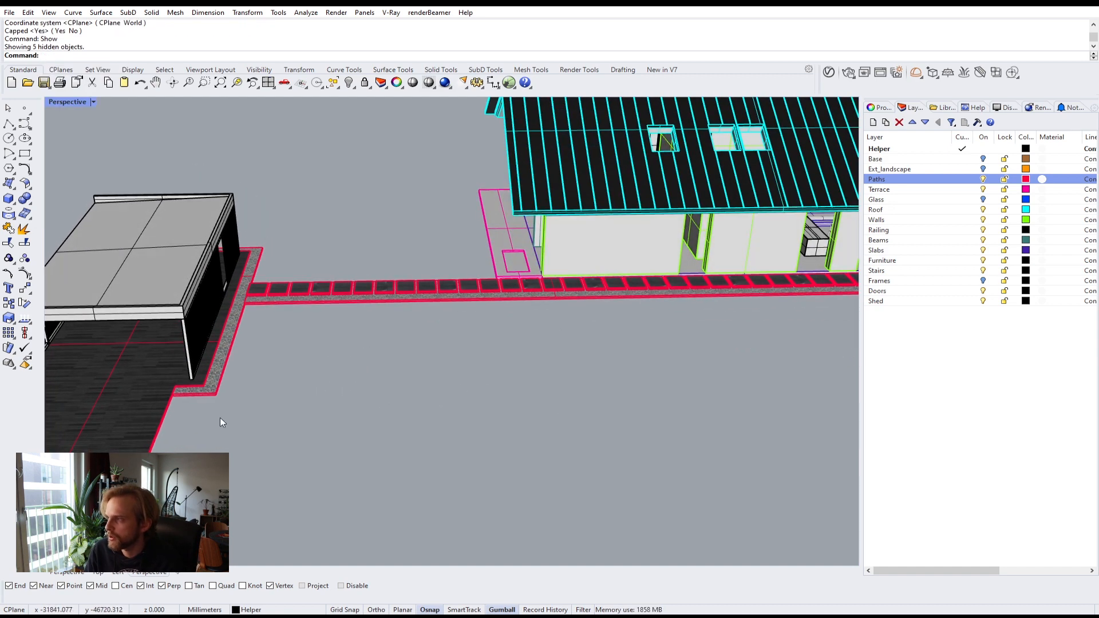
pyautogui.click(983, 180)
pyautogui.moveTo(447, 269); pyautogui.dragTo(400, 291, button='right')
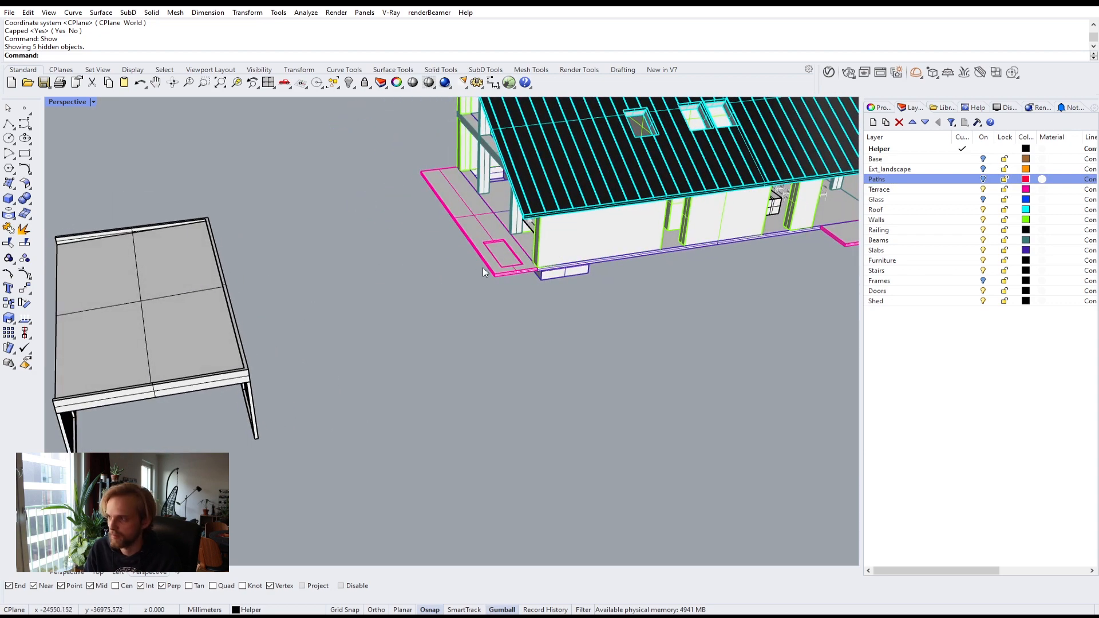
pyautogui.keyDown('shift'); pyautogui.moveTo(482, 267); pyautogui.dragTo(245, 458, button='right'); pyautogui.keyUp('shift')
pyautogui.scroll(5, 469, 273)
pyautogui.scroll(-5, 469, 273)
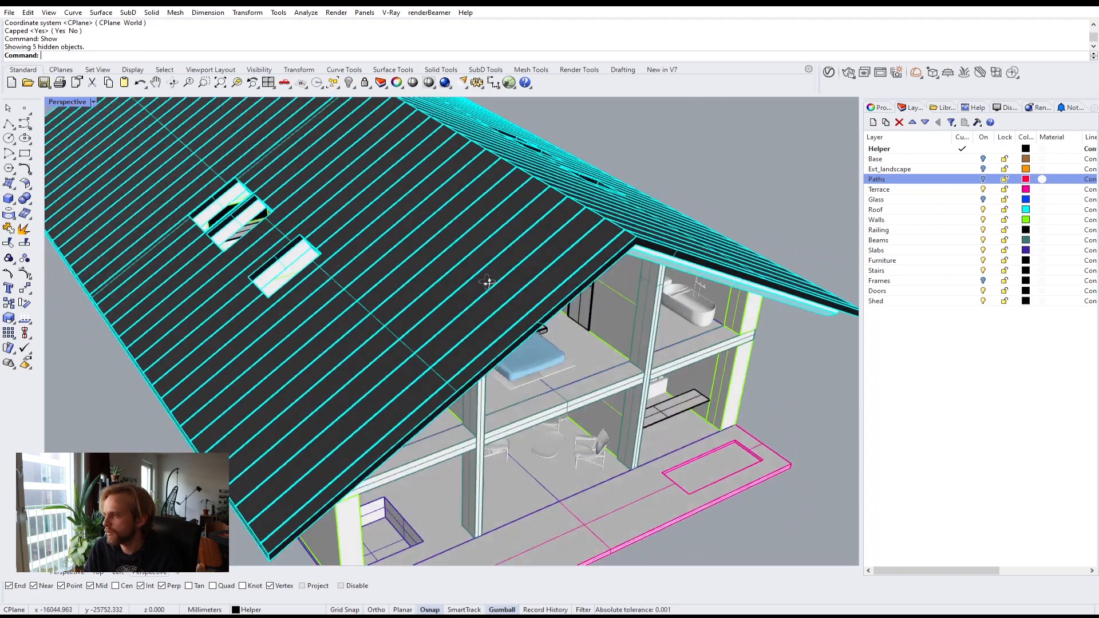
pyautogui.moveTo(469, 273); pyautogui.dragTo(561, 270, button='right')
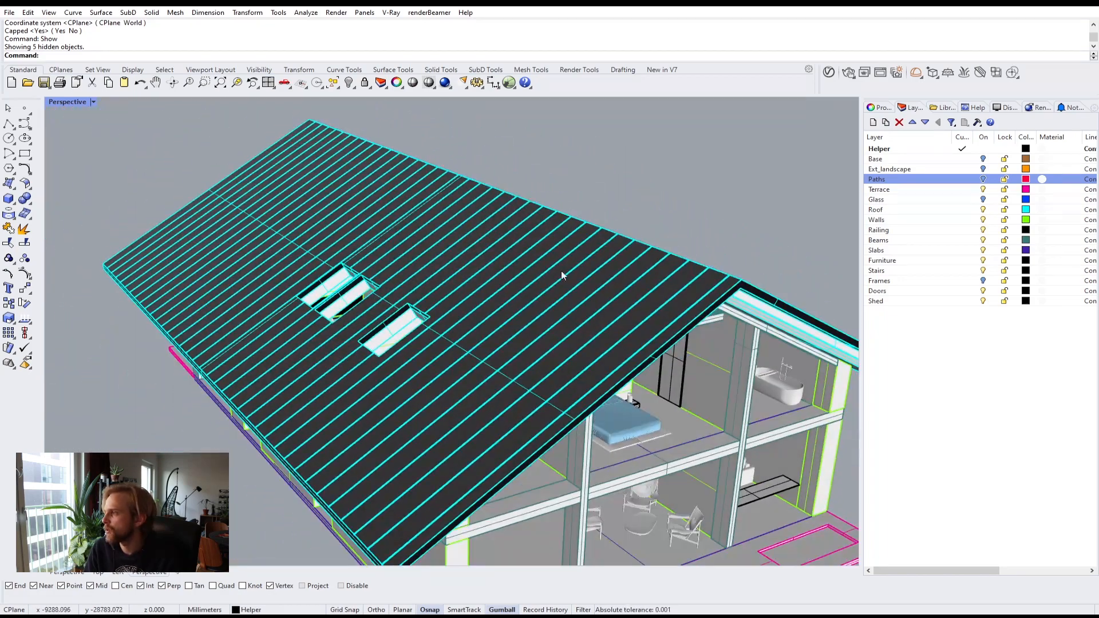
pyautogui.click(554, 276)
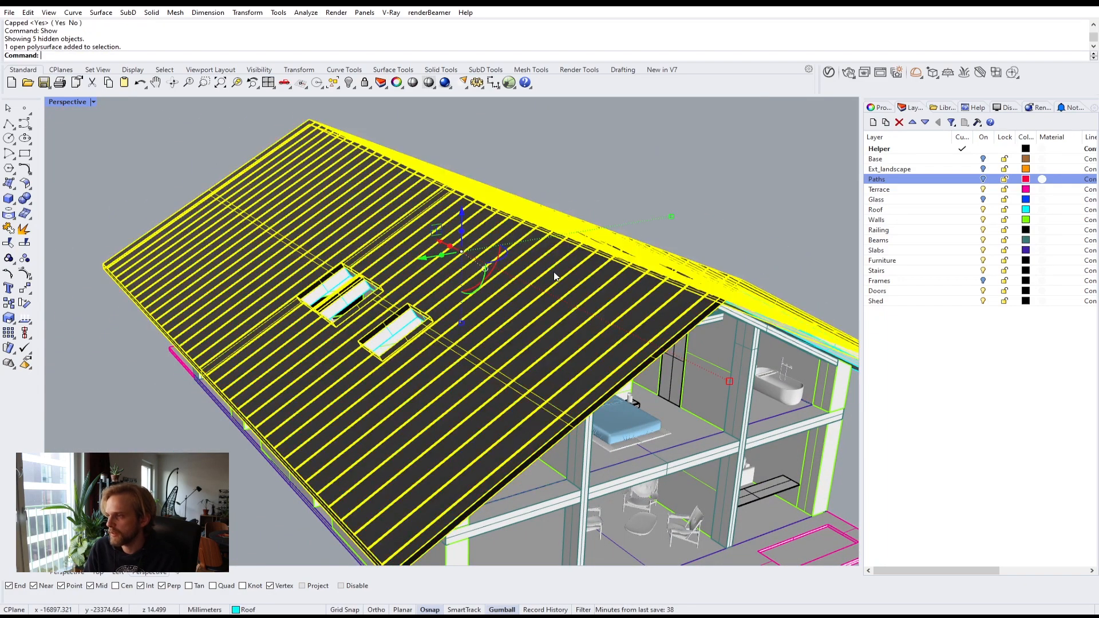
pyautogui.hotkey('ctrl', 'h')
# Step: Select the roof framing members, including rafters, ridge and skylight frames, across both roof slopes
pyautogui.moveTo(552, 272); pyautogui.dragTo(455, 159, button='right')
pyautogui.scroll(4, 506, 134)
pyautogui.click(506, 134)
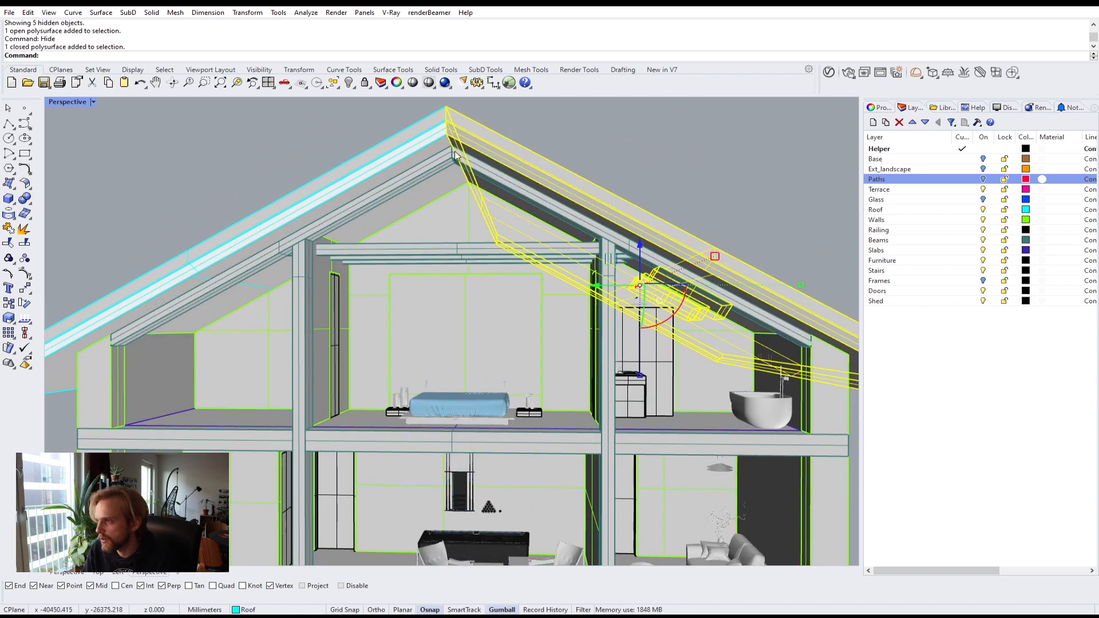
pyautogui.keyDown('shift'); pyautogui.click(408, 150); pyautogui.keyUp('shift')
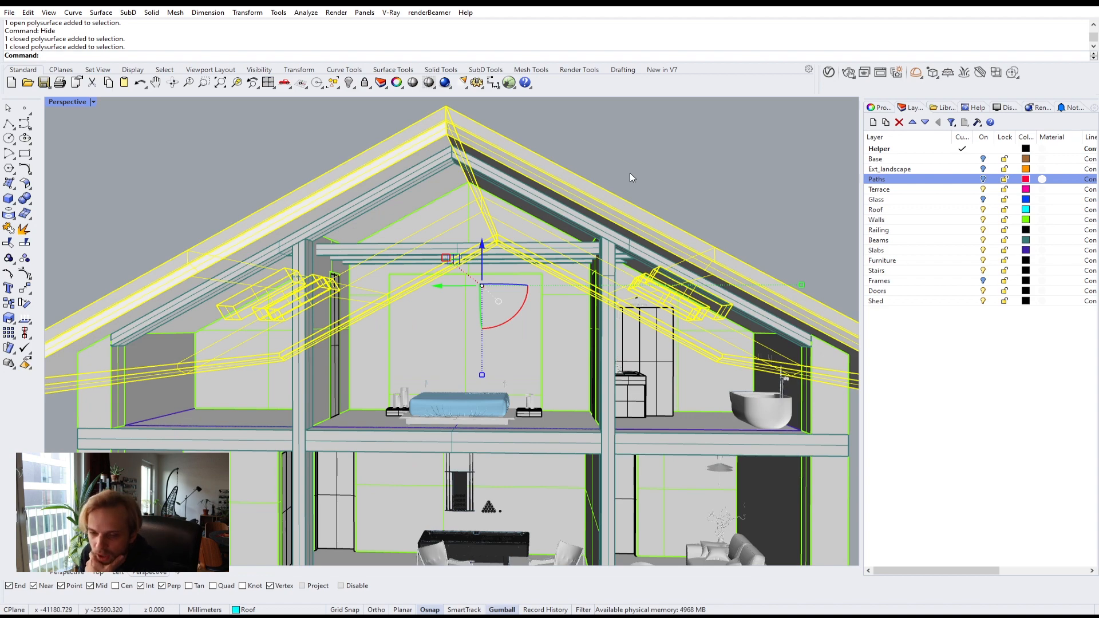
pyautogui.press('Escape')
pyautogui.moveTo(570, 179); pyautogui.dragTo(548, 196, button='right')
pyautogui.click(252, 141)
pyautogui.click(500, 179)
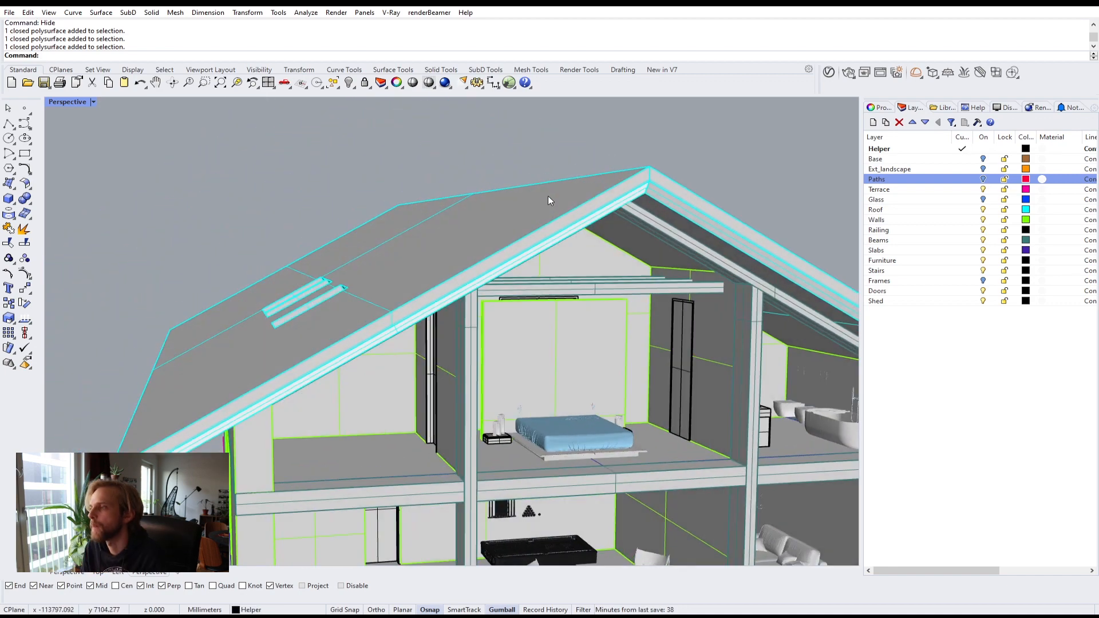
pyautogui.click(548, 196)
pyautogui.keyDown('shift'); pyautogui.click(690, 203); pyautogui.keyUp('shift')
pyautogui.scroll(-7, 709, 214)
pyautogui.keyDown('shift'); pyautogui.moveTo(708, 214); pyautogui.dragTo(499, 194, button='right'); pyautogui.keyUp('shift')
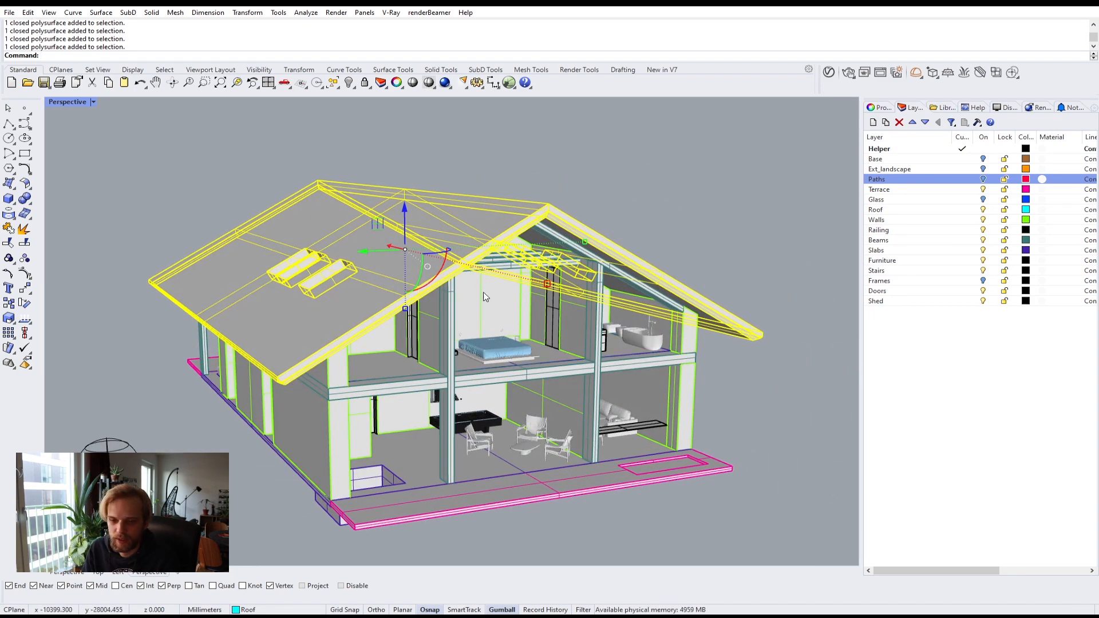
# Step: Open the V-Ray Asset Editor and browse the Wood & Laminate materials in the library
pyautogui.click(828, 74)
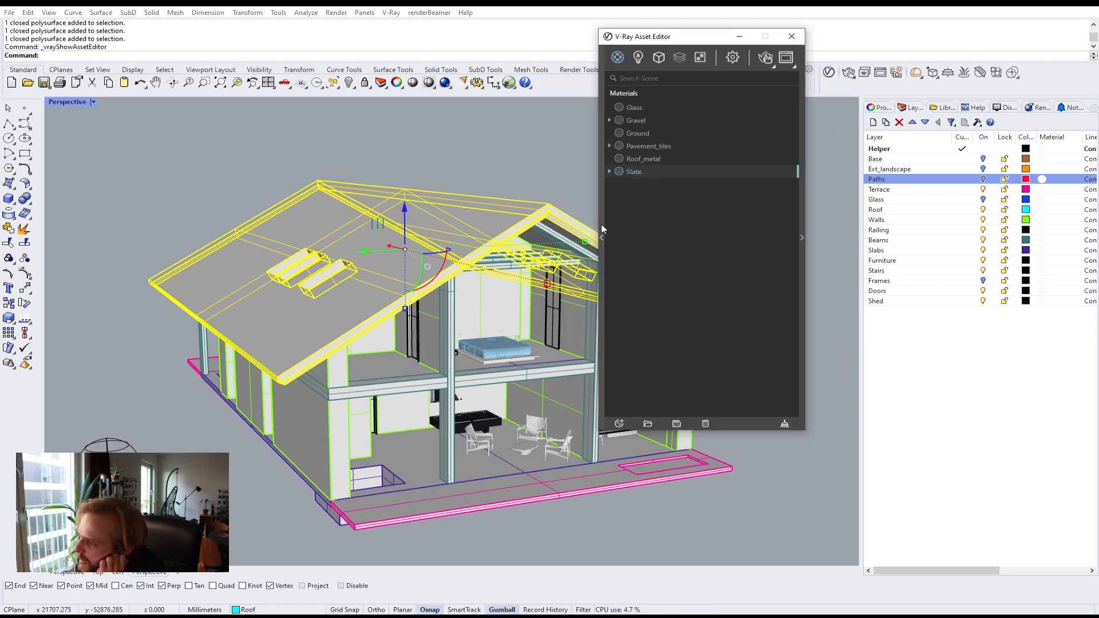
pyautogui.click(601, 227)
pyautogui.click(427, 308)
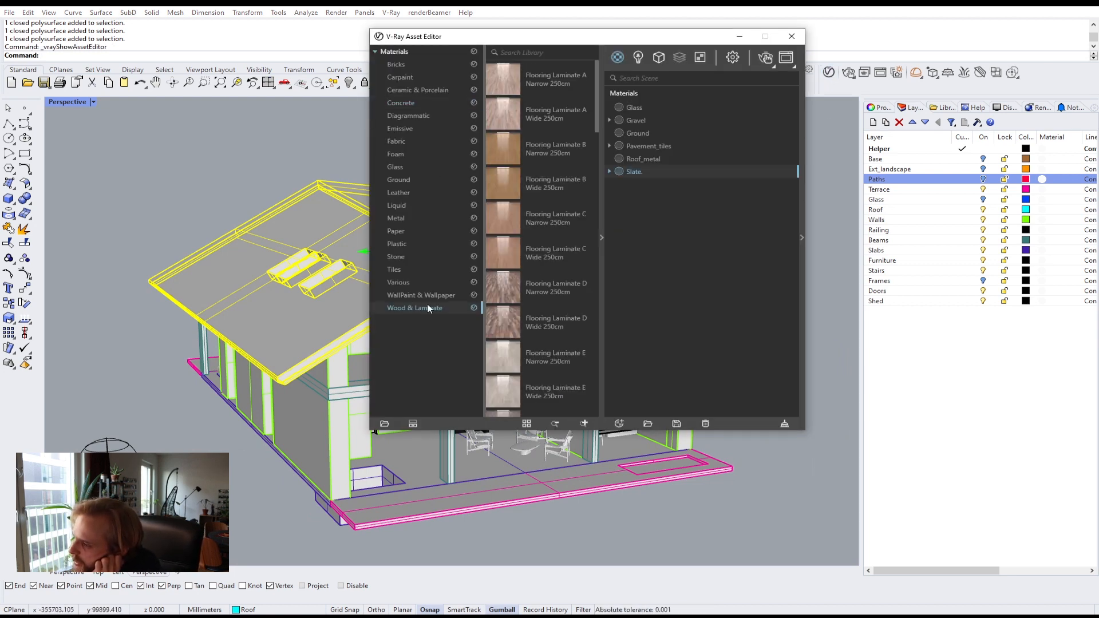
pyautogui.scroll(-10, 516, 339)
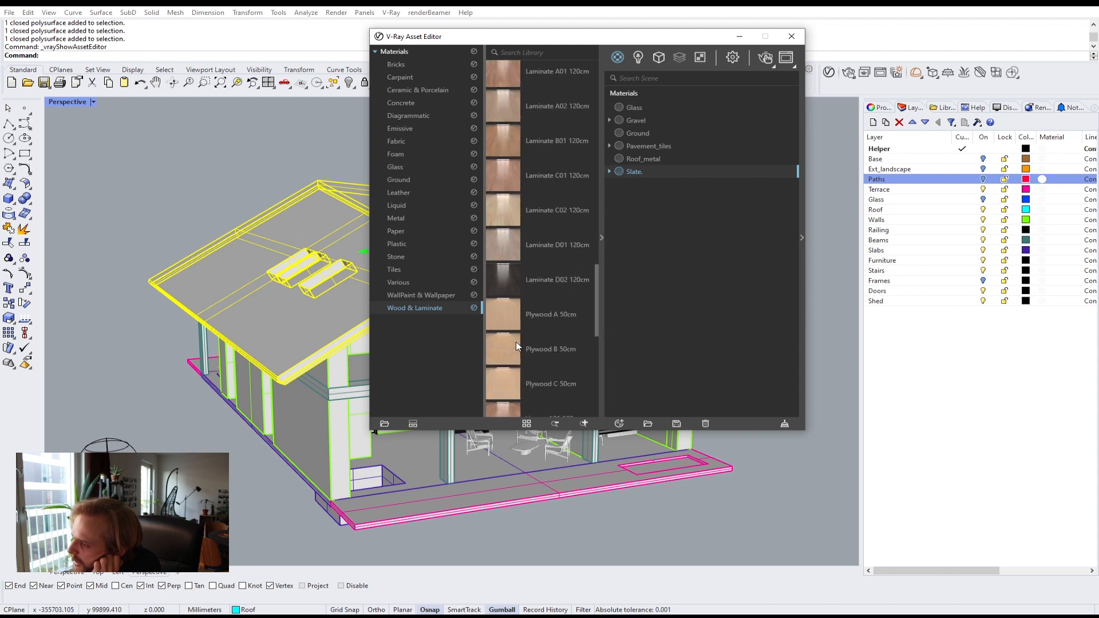
pyautogui.scroll(-1, 518, 348)
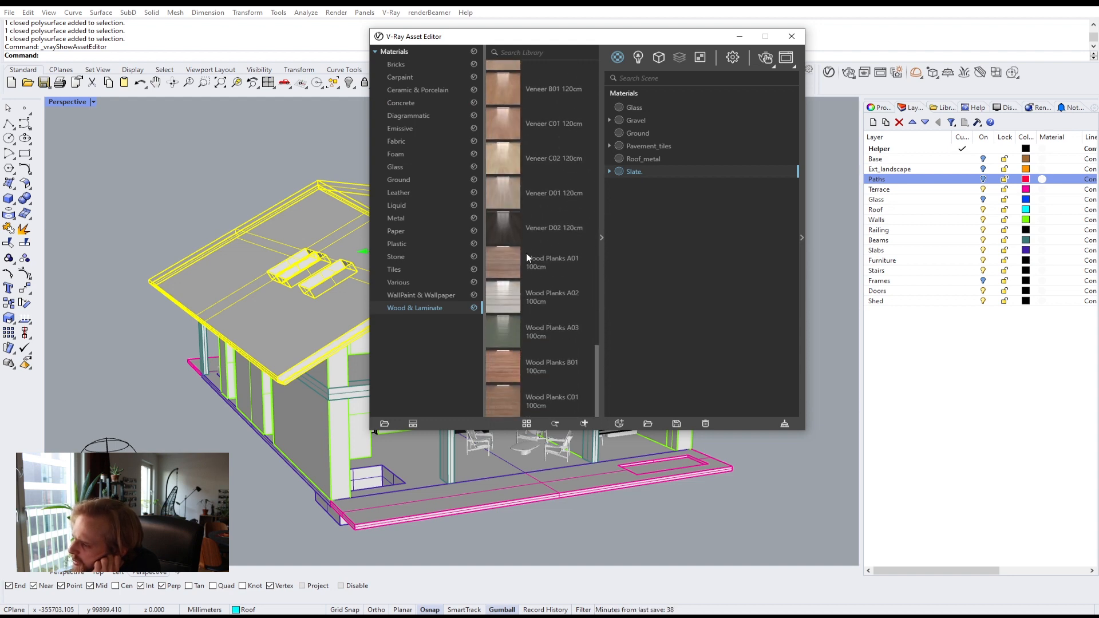
pyautogui.scroll(10, 521, 328)
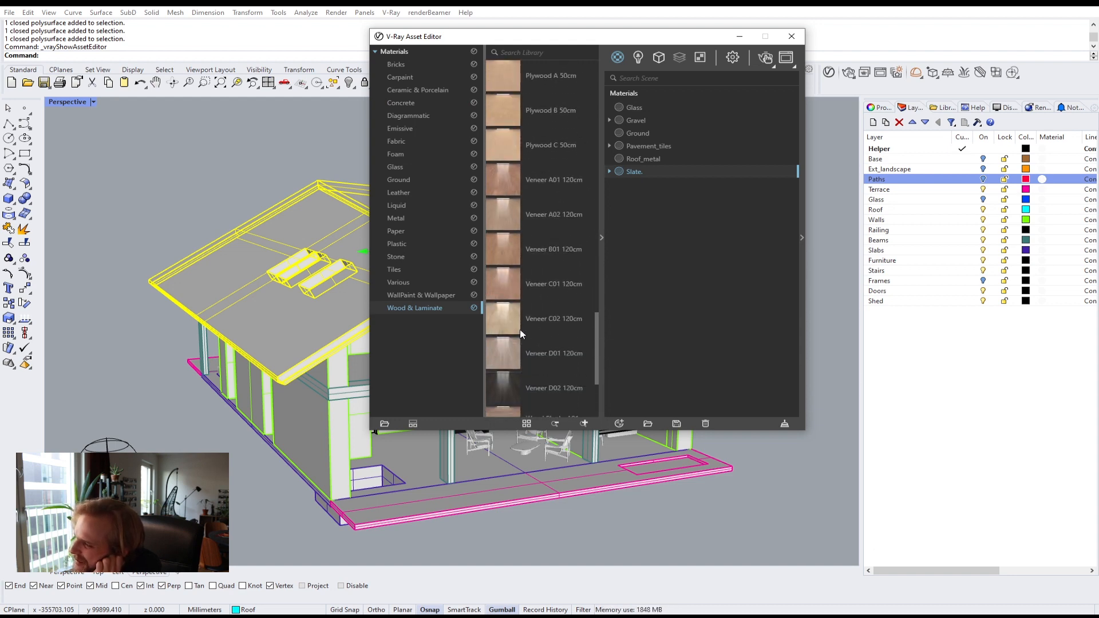
pyautogui.scroll(5, 519, 331)
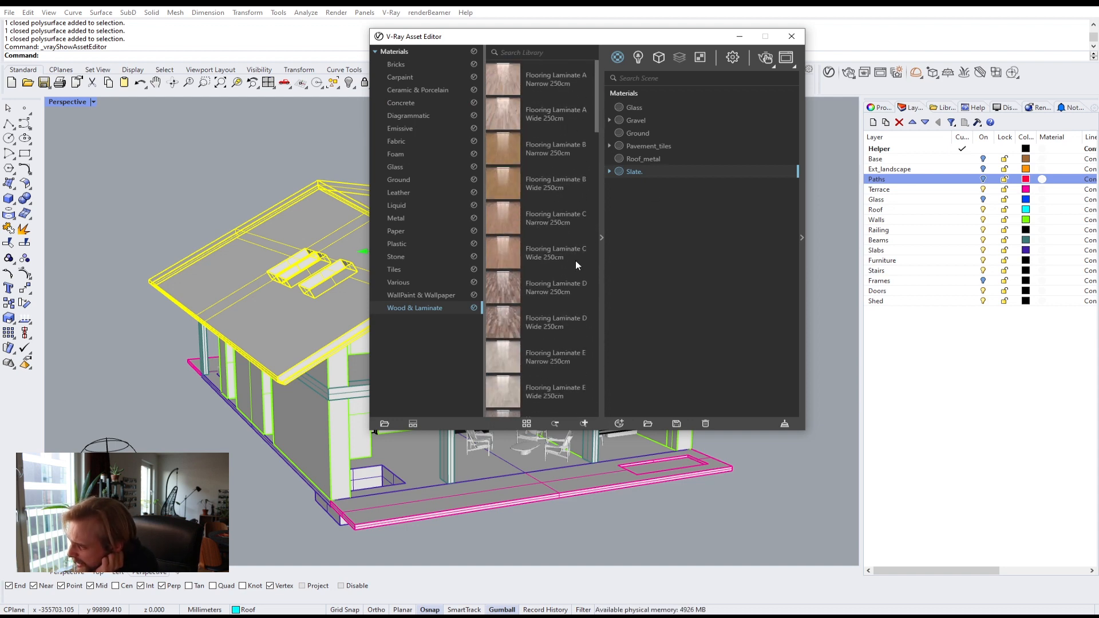
pyautogui.click(602, 263)
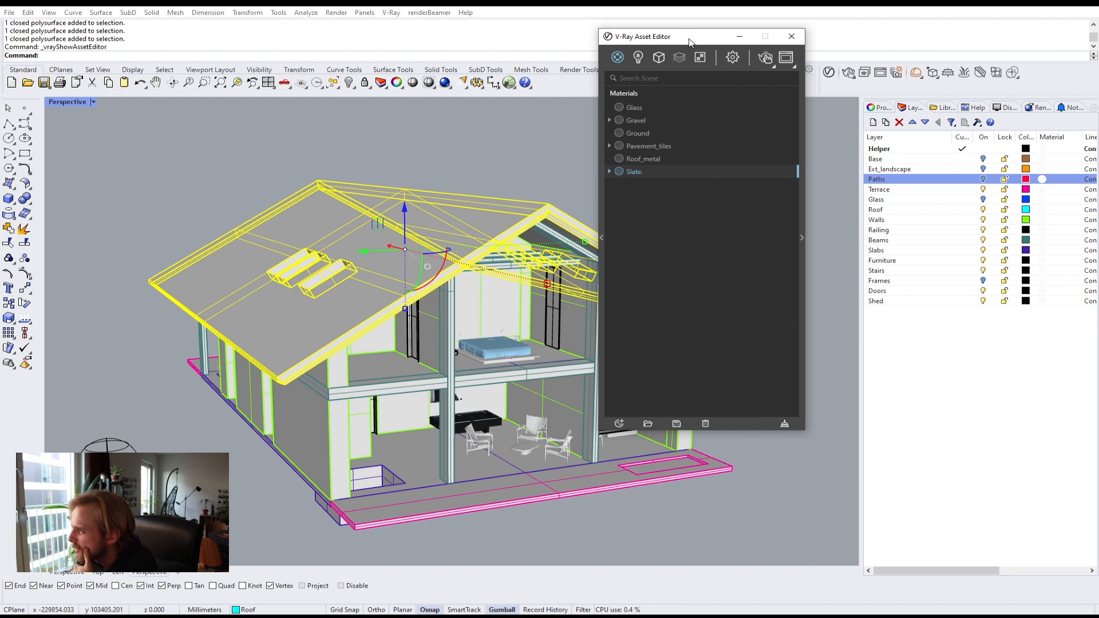
# Step: Create a new generic V-Ray material and name it Wood_orange
pyautogui.moveTo(690, 42); pyautogui.dragTo(789, 45)
pyautogui.click(717, 427)
pyautogui.moveTo(734, 412)
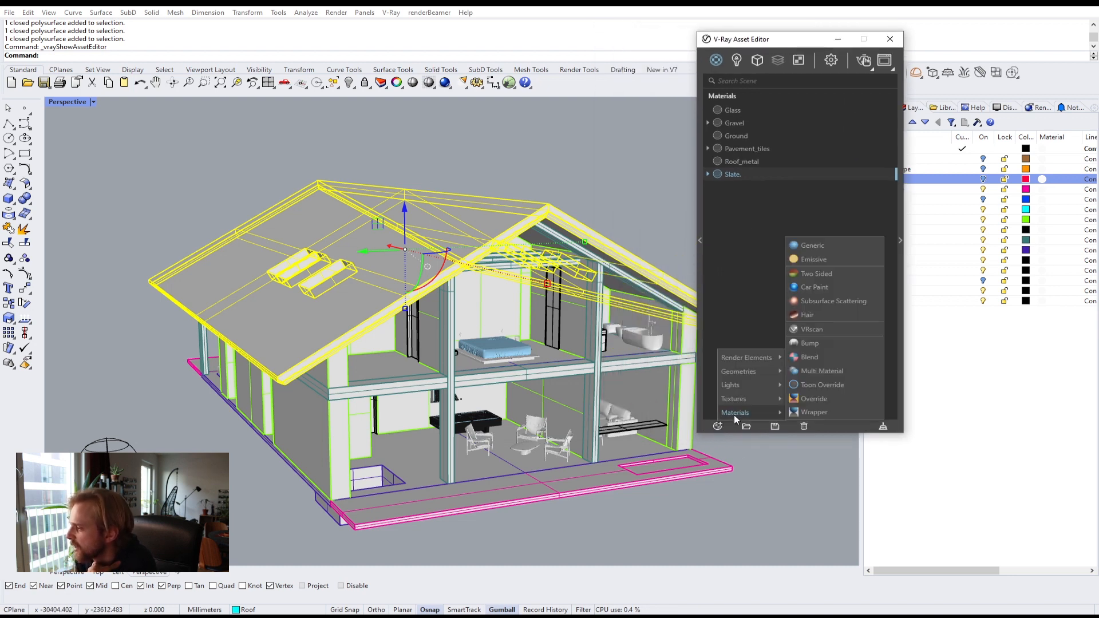
pyautogui.click(809, 246)
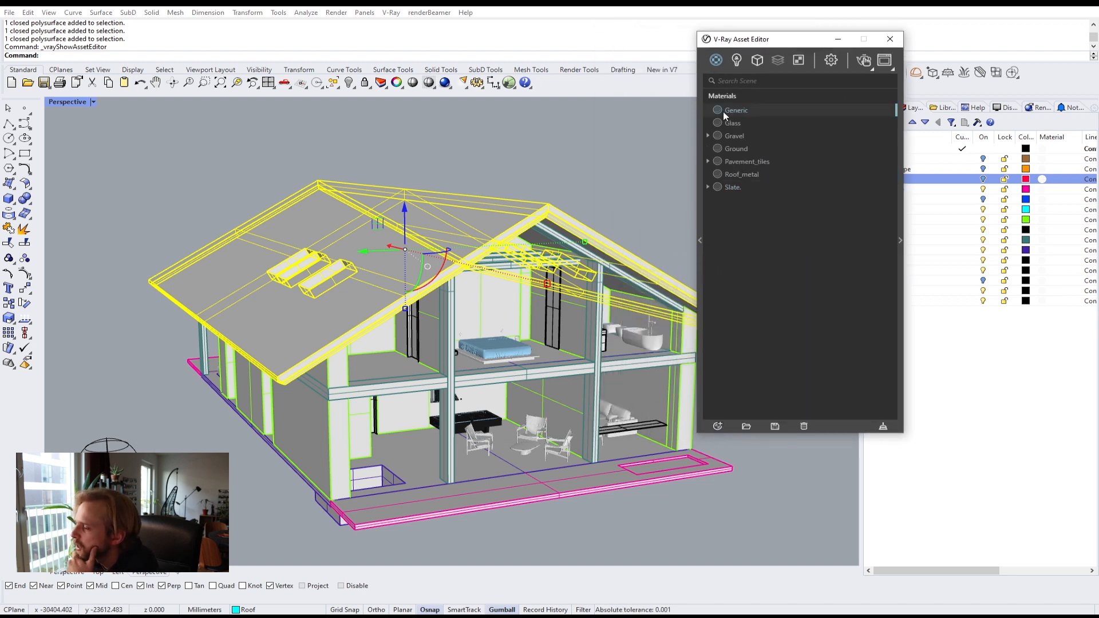
pyautogui.doubleClick(740, 111)
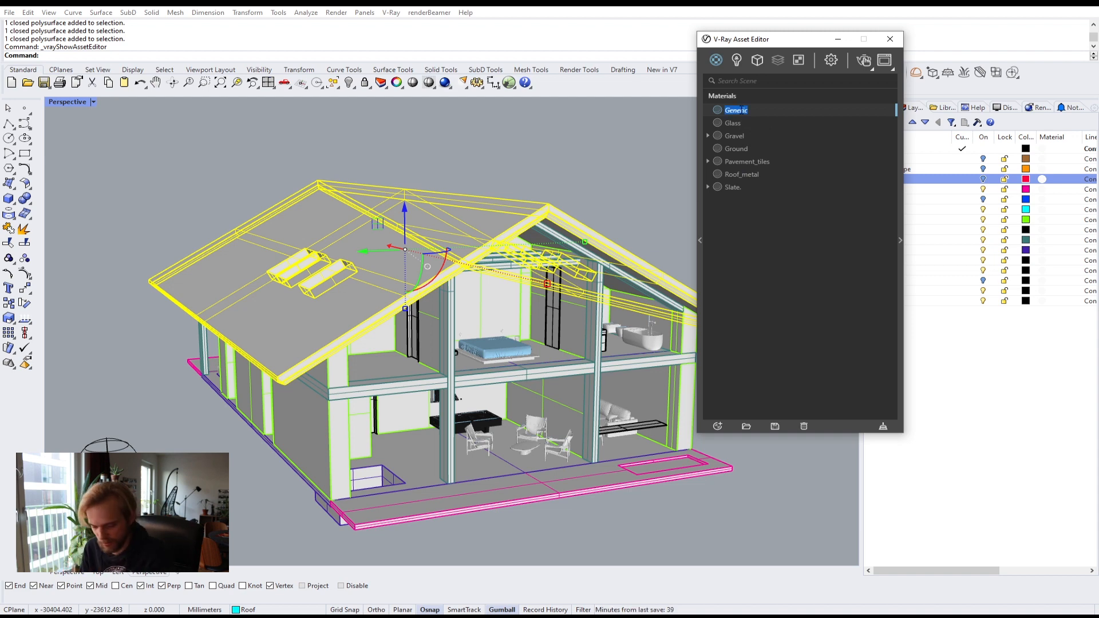
pyautogui.write('Wood')
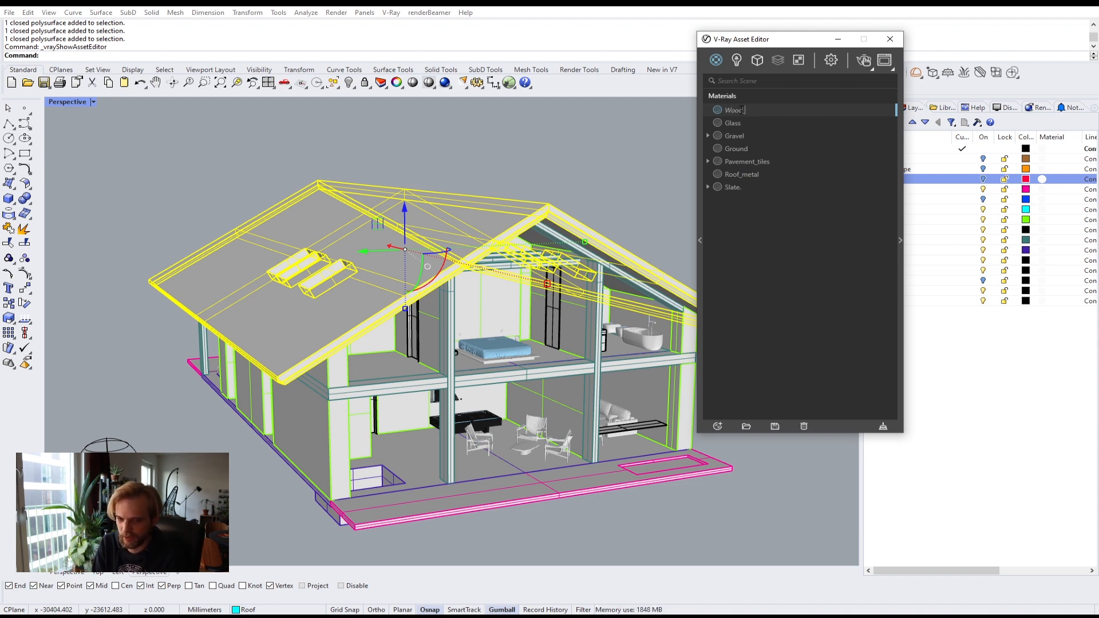
pyautogui.write('_or')
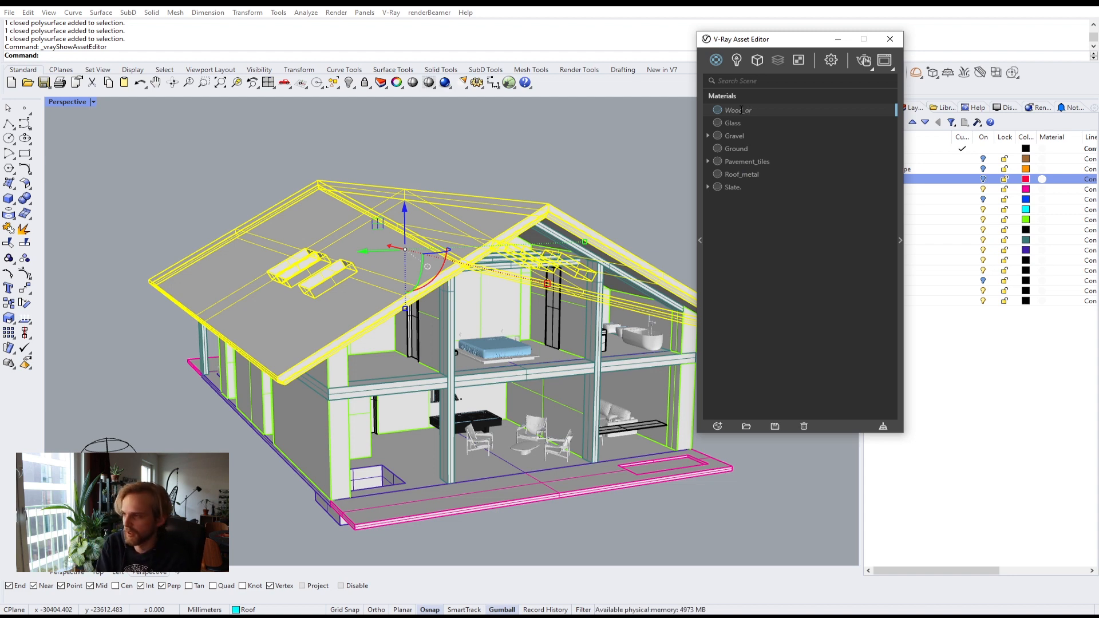
pyautogui.write('ang')
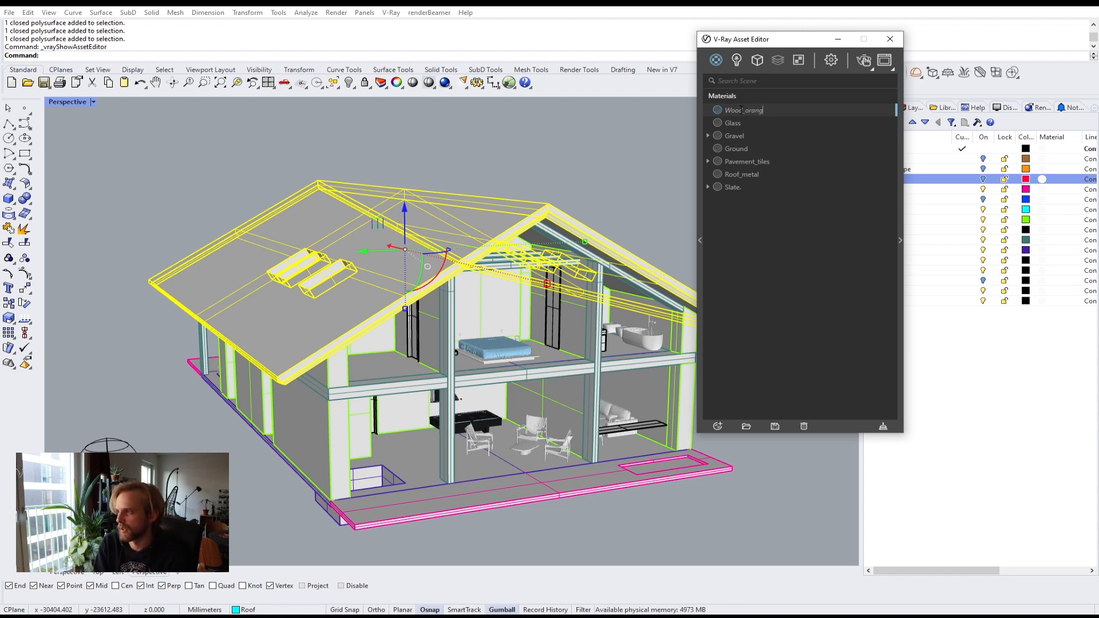
pyautogui.write('e')
pyautogui.press('Return')
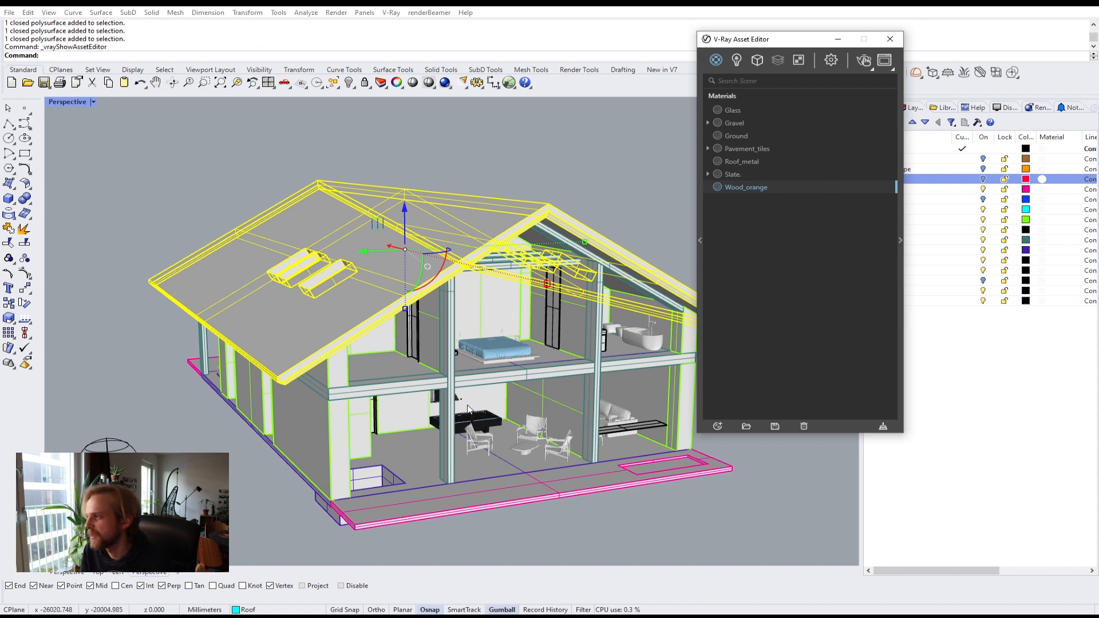
# Step: Preview the Wood_Planks_C_Diff0 texture image from the project's texture folder
pyautogui.click(142, 615)
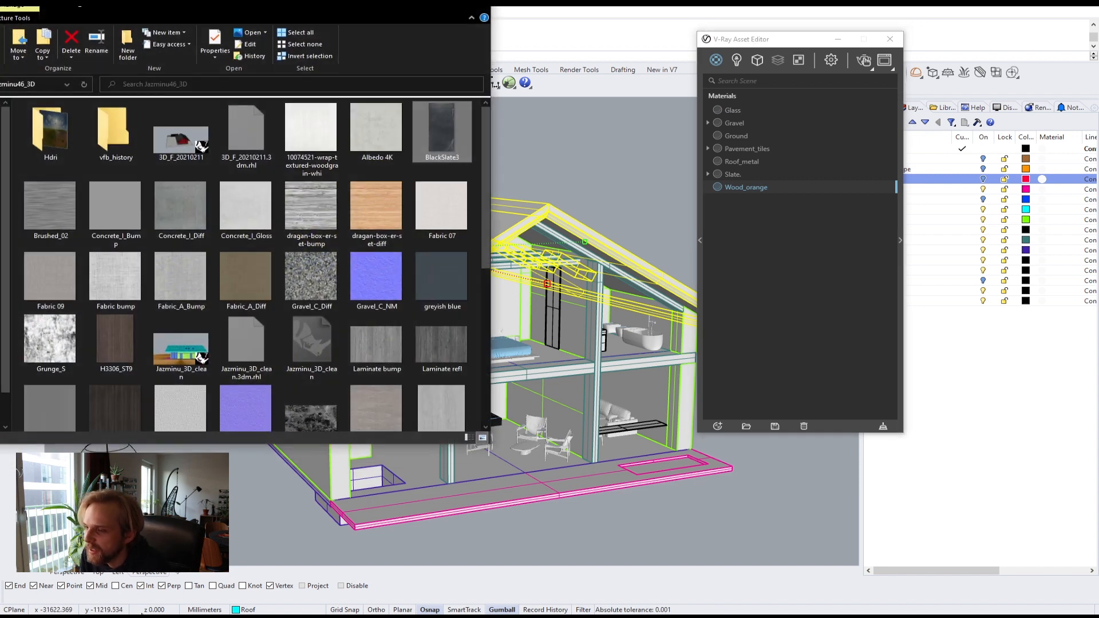
pyautogui.click(389, 198)
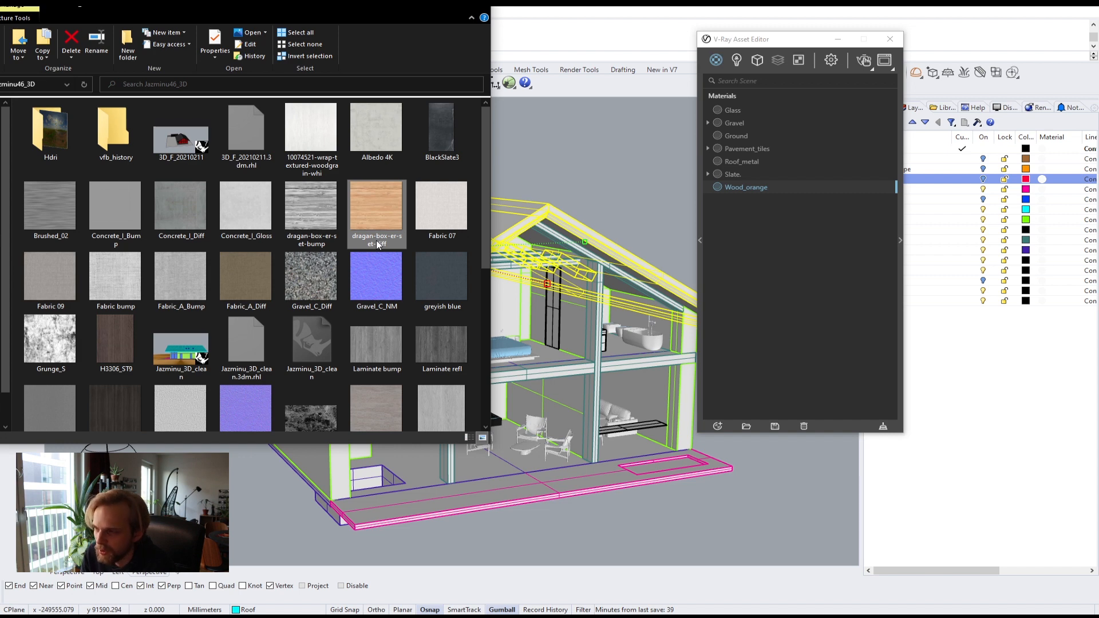
pyautogui.scroll(-5, 376, 245)
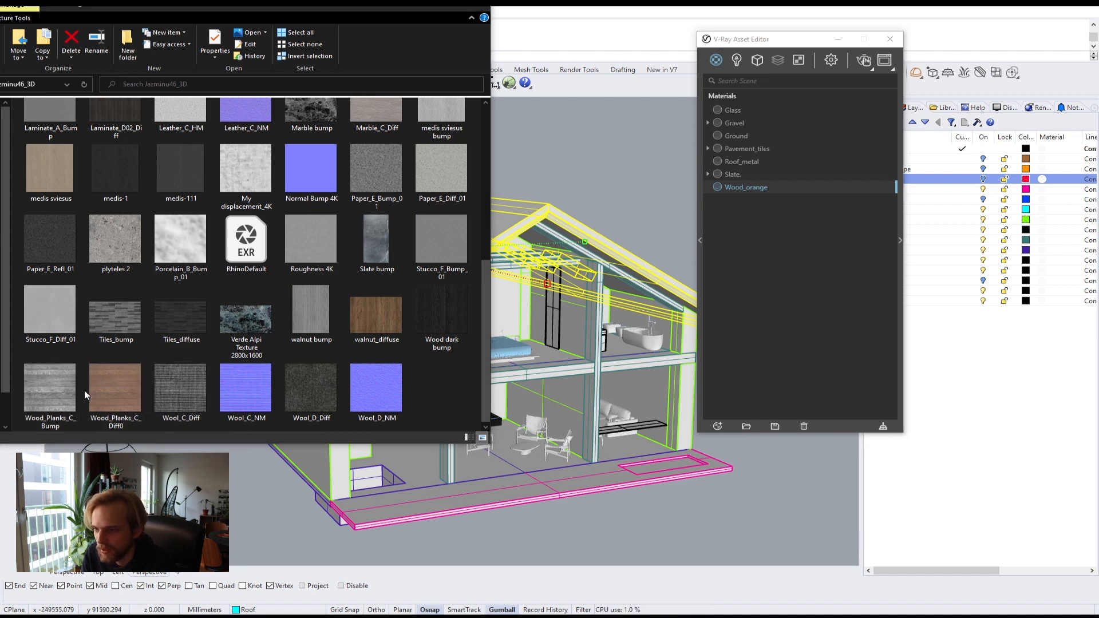
pyautogui.doubleClick(117, 385)
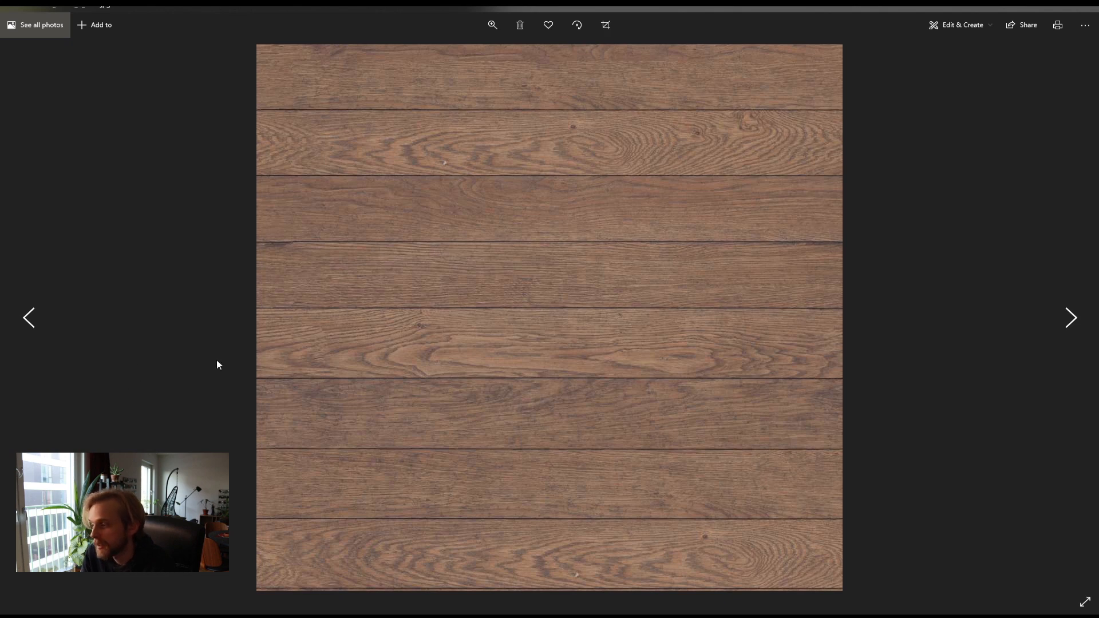
pyautogui.click(1092, 10)
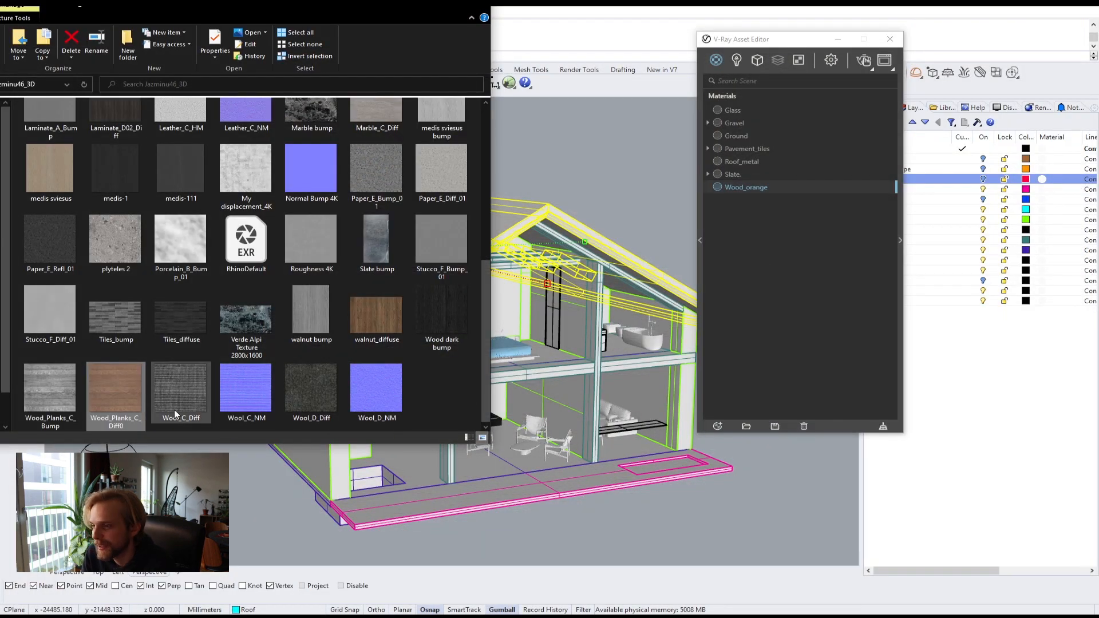
# Step: Open Wood_orange's settings and load Wood_Planks_C_Diff0 as its diffuse color texture
pyautogui.click(900, 240)
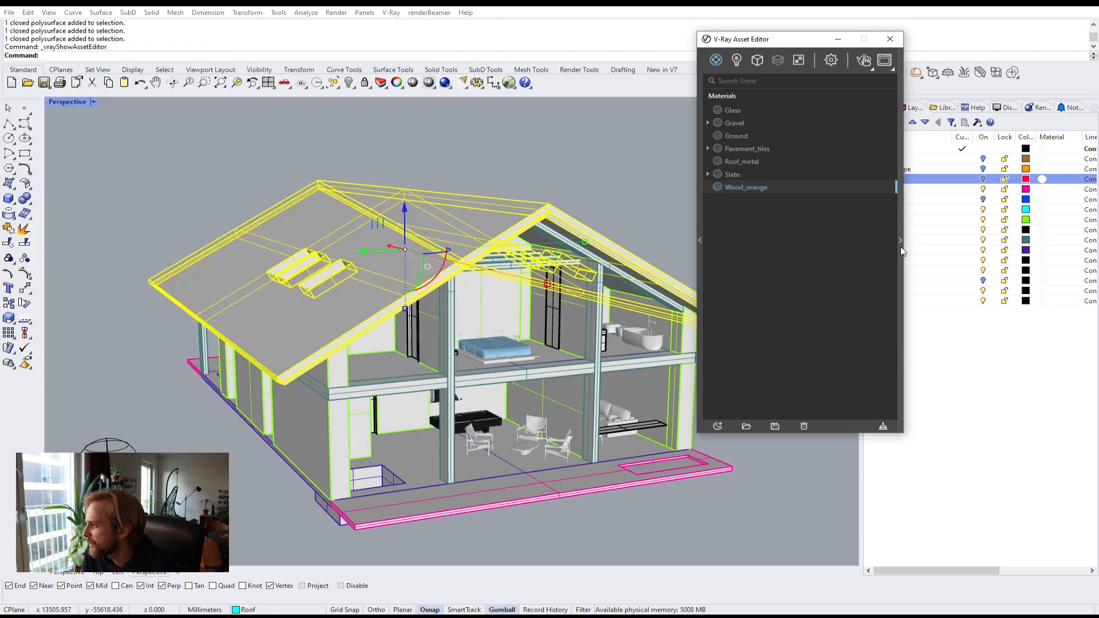
pyautogui.moveTo(813, 46); pyautogui.dragTo(696, 76)
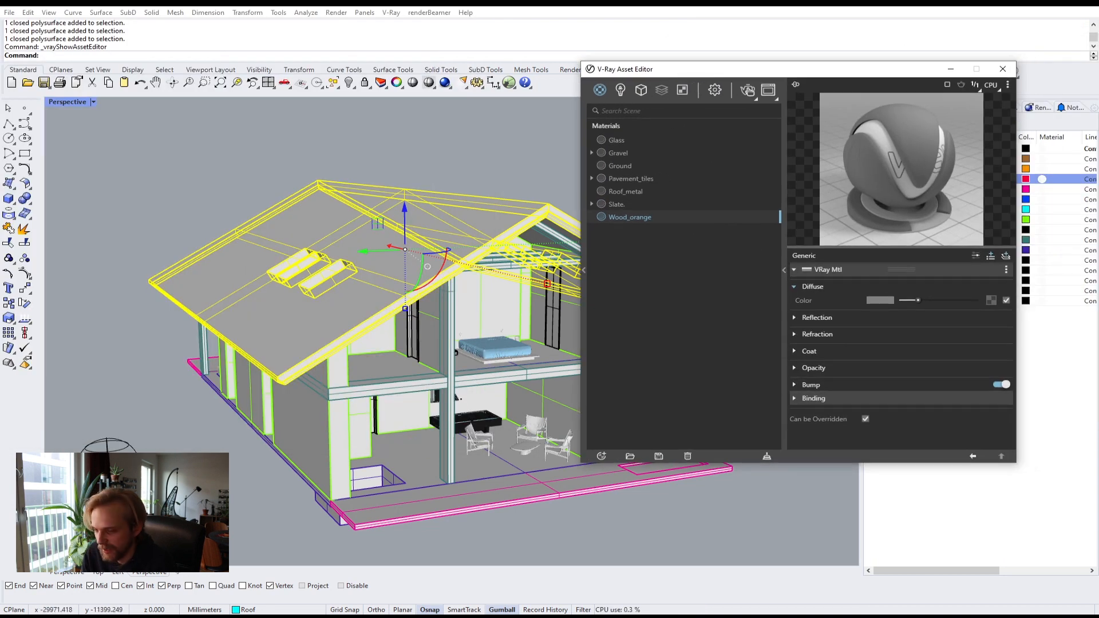
pyautogui.hotkey('alt', 'Tab')
pyautogui.moveTo(106, 405); pyautogui.dragTo(993, 300)
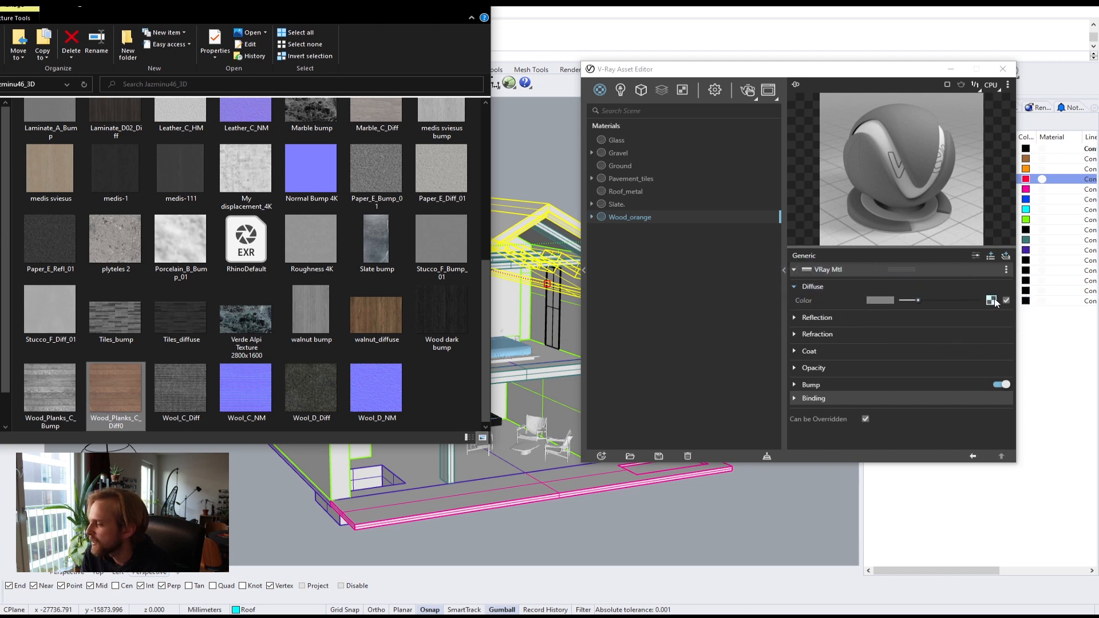
# Step: Switch the material preview to a floor scene and load Wood_Planks_C_Bump into the Bump map slot
pyautogui.click(1007, 85)
pyautogui.click(956, 127)
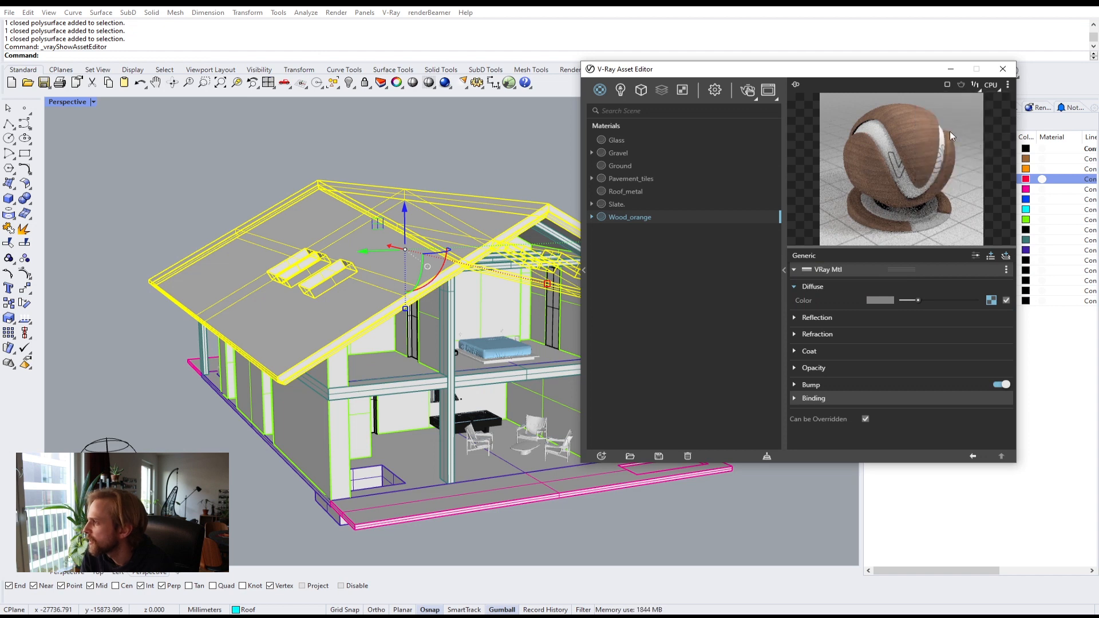
pyautogui.click(810, 386)
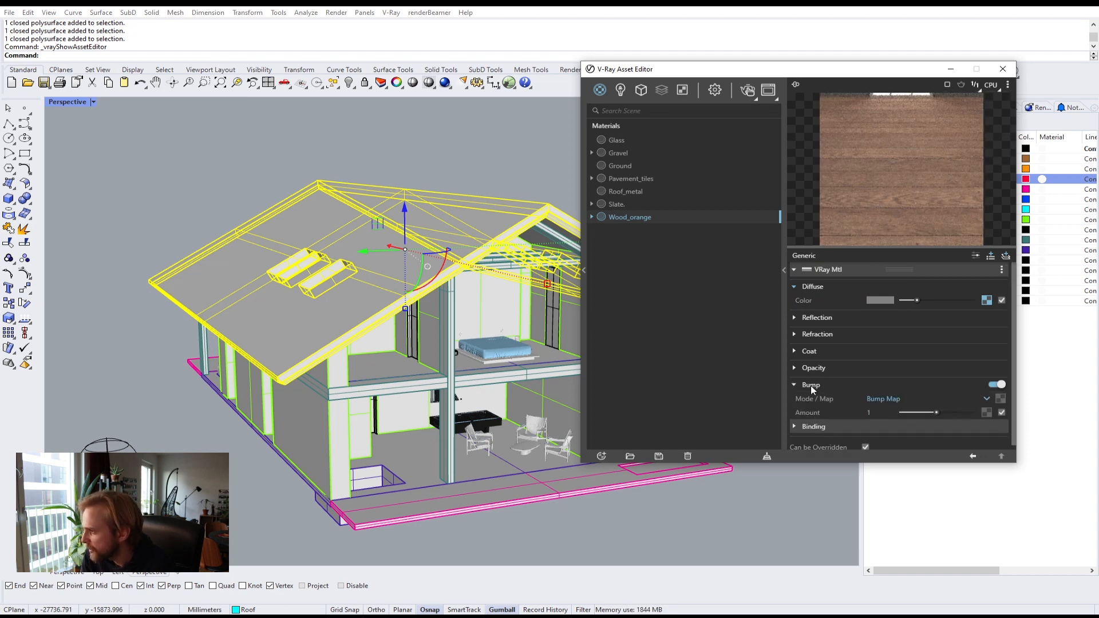
pyautogui.hotkey('alt', 'Tab')
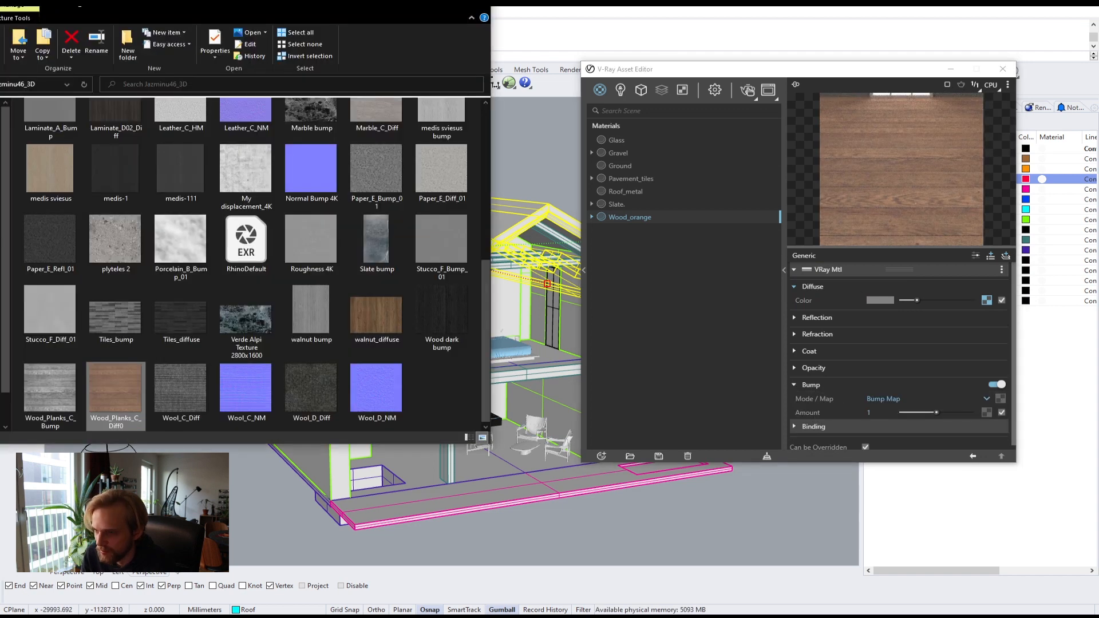
pyautogui.click(40, 398)
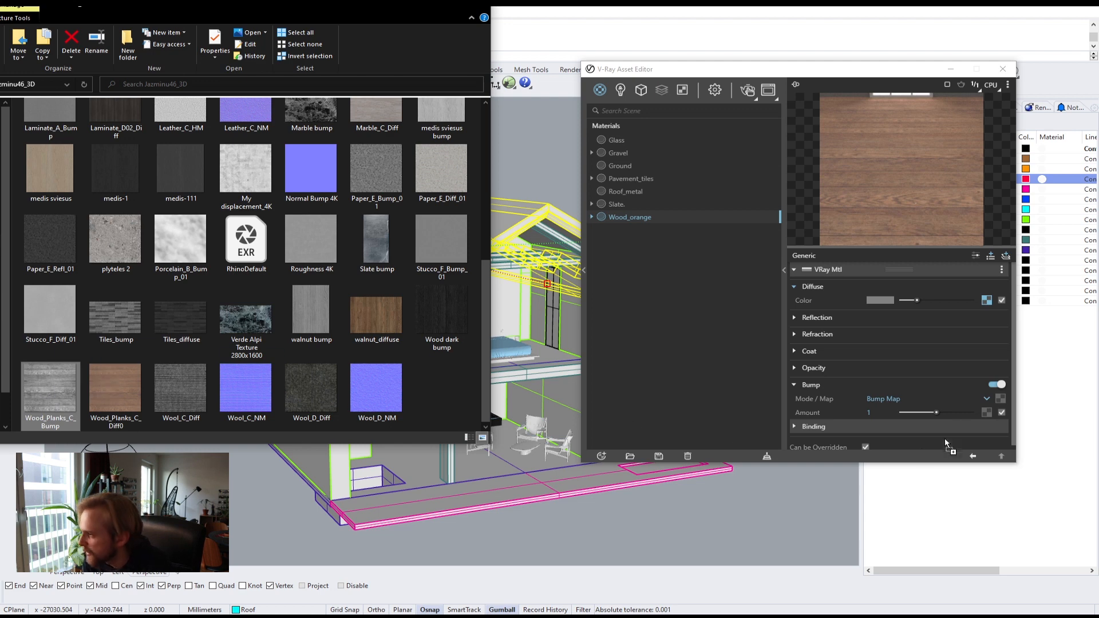
pyautogui.moveTo(996, 393); pyautogui.dragTo(1005, 399)
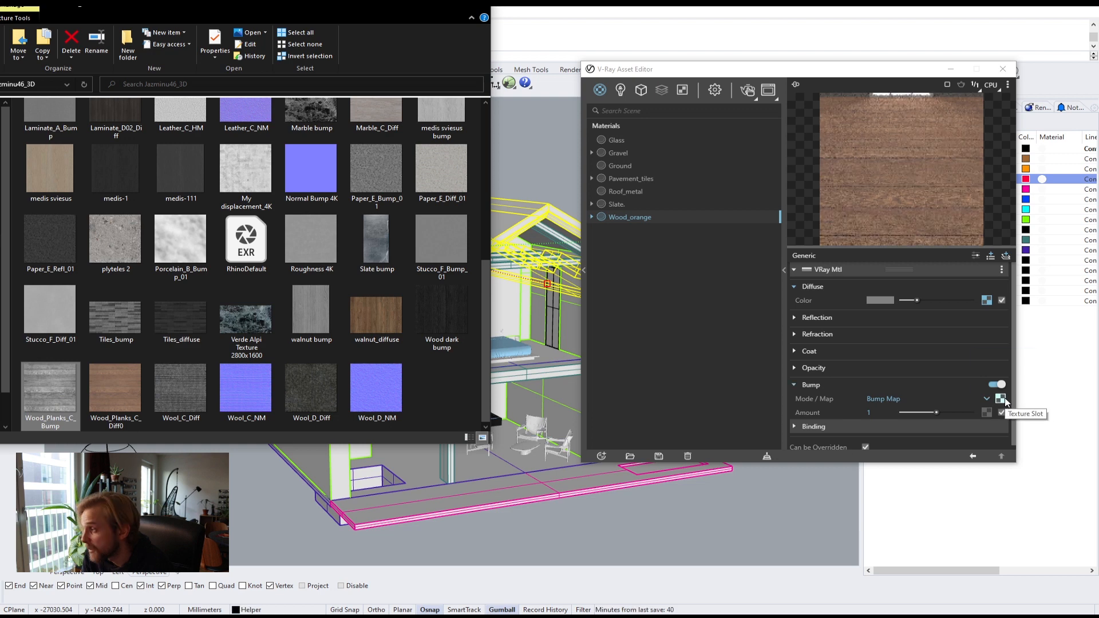
# Step: Set the Wood_orange bump amount to 3 and open the Reflection settings
pyautogui.click(869, 412)
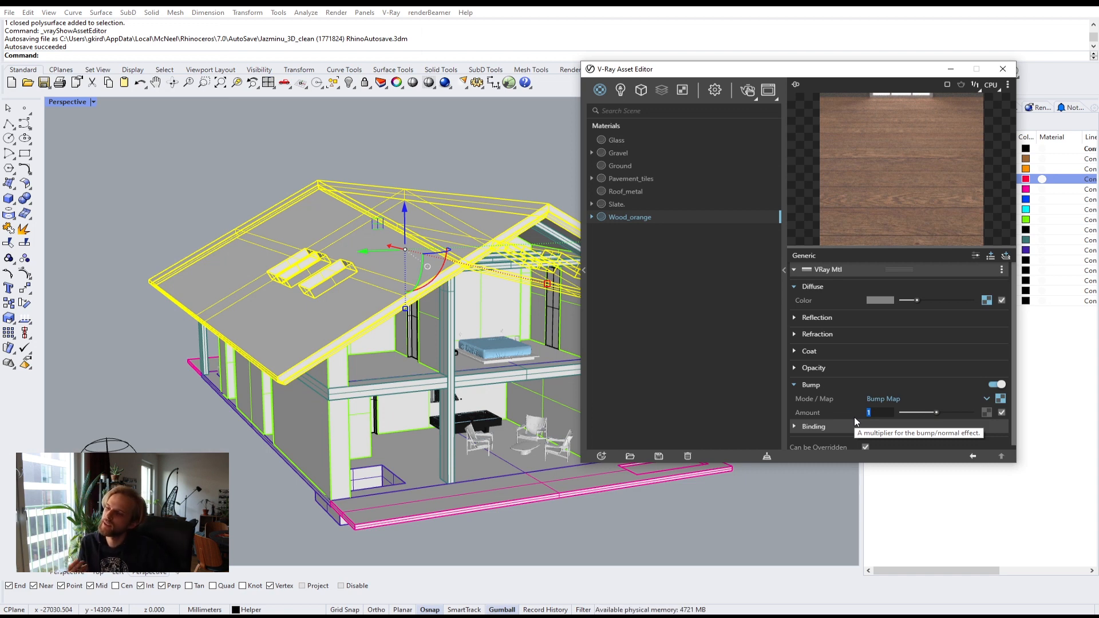
pyautogui.write('3')
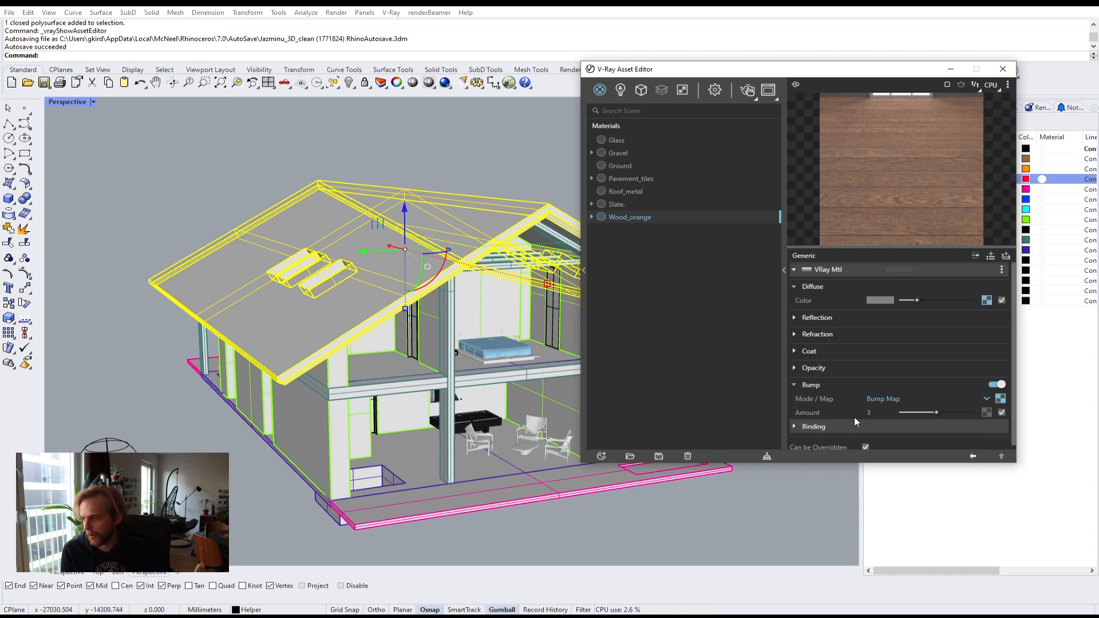
pyautogui.press('Return')
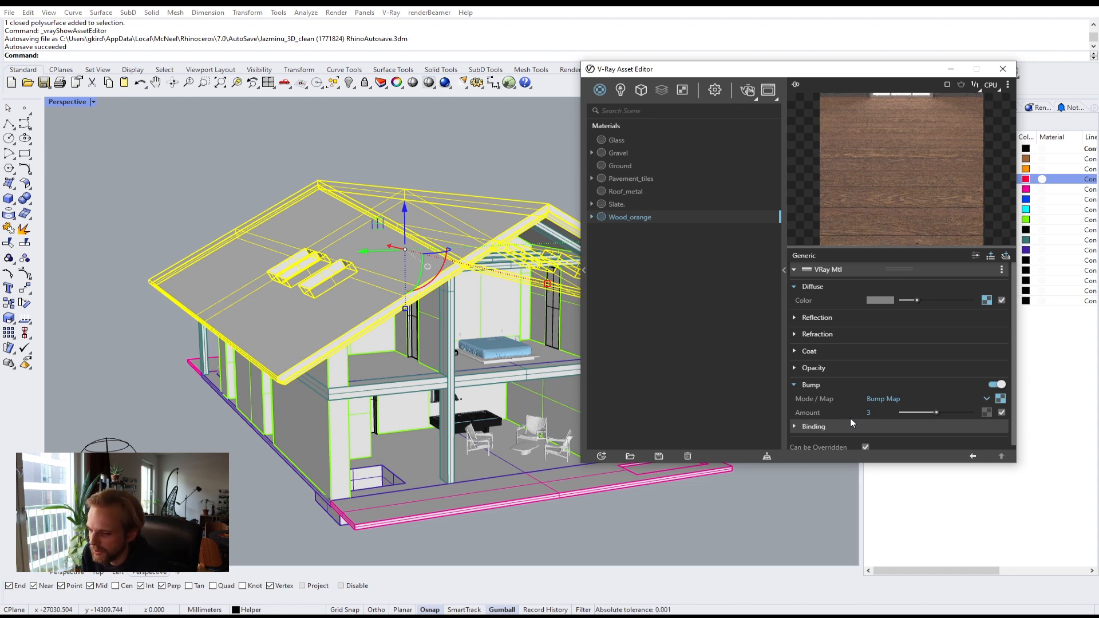
pyautogui.click(820, 322)
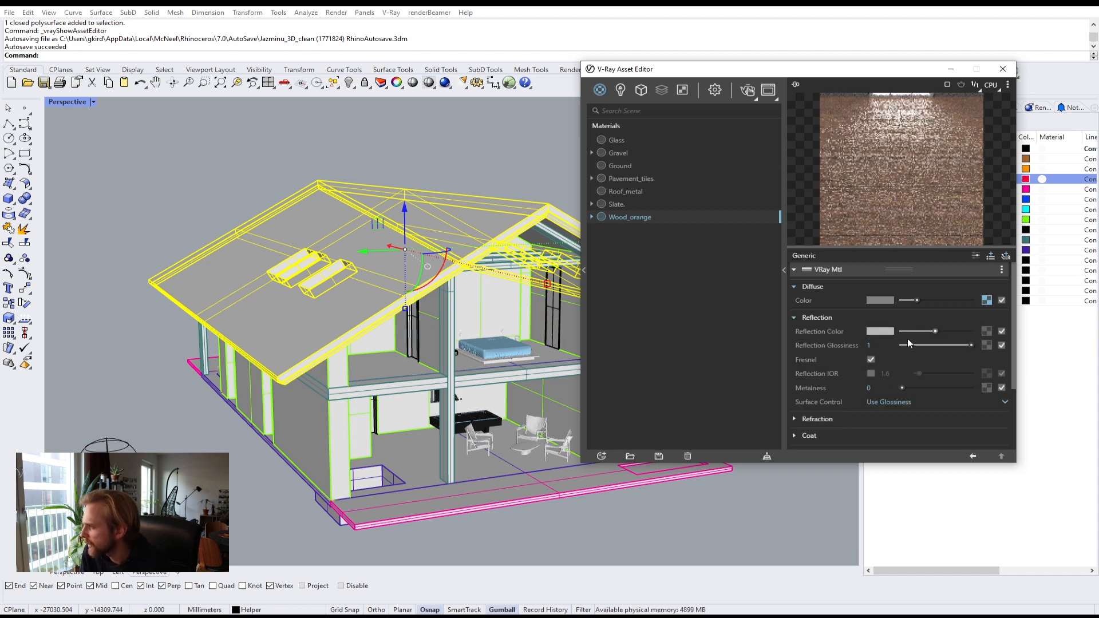
# Step: Set Wood_orange's reflection glossiness to 0.7
pyautogui.moveTo(915, 331); pyautogui.dragTo(835, 344)
pyautogui.write('.8')
pyautogui.press('Return')
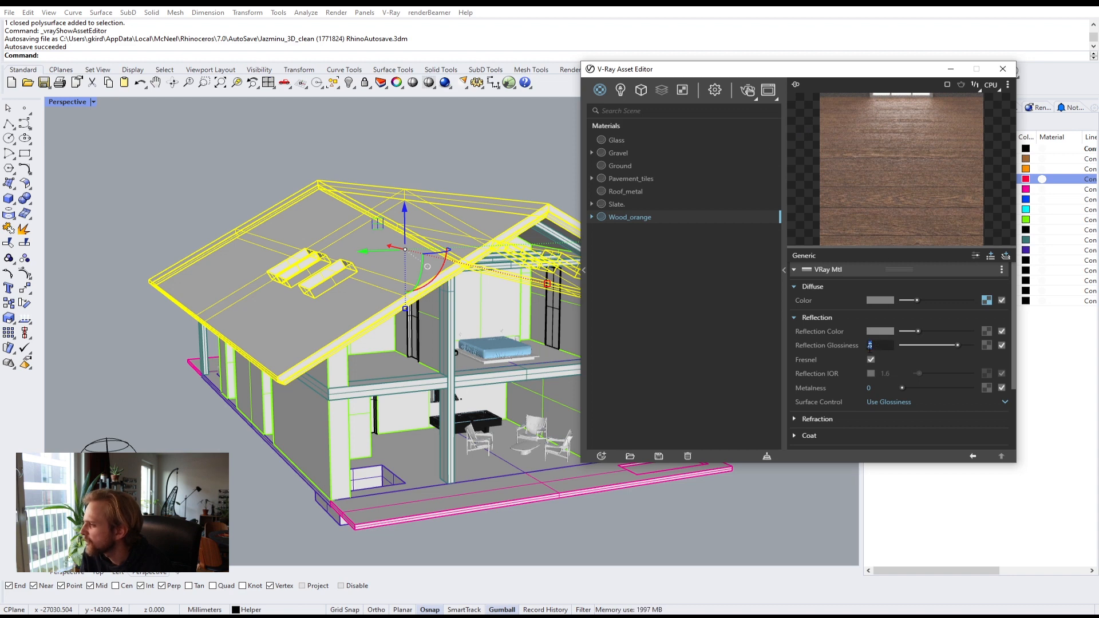
pyautogui.write('.7')
pyautogui.press('Return')
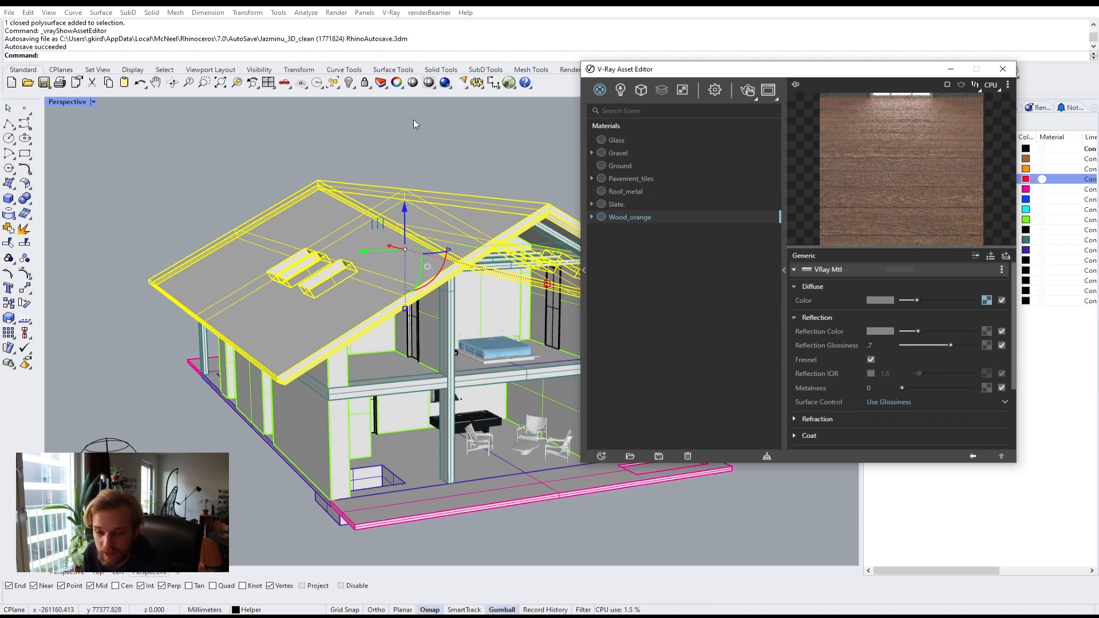
# Step: Apply the Wood_orange material to the selected roof objects
pyautogui.rightClick(646, 218)
pyautogui.click(660, 243)
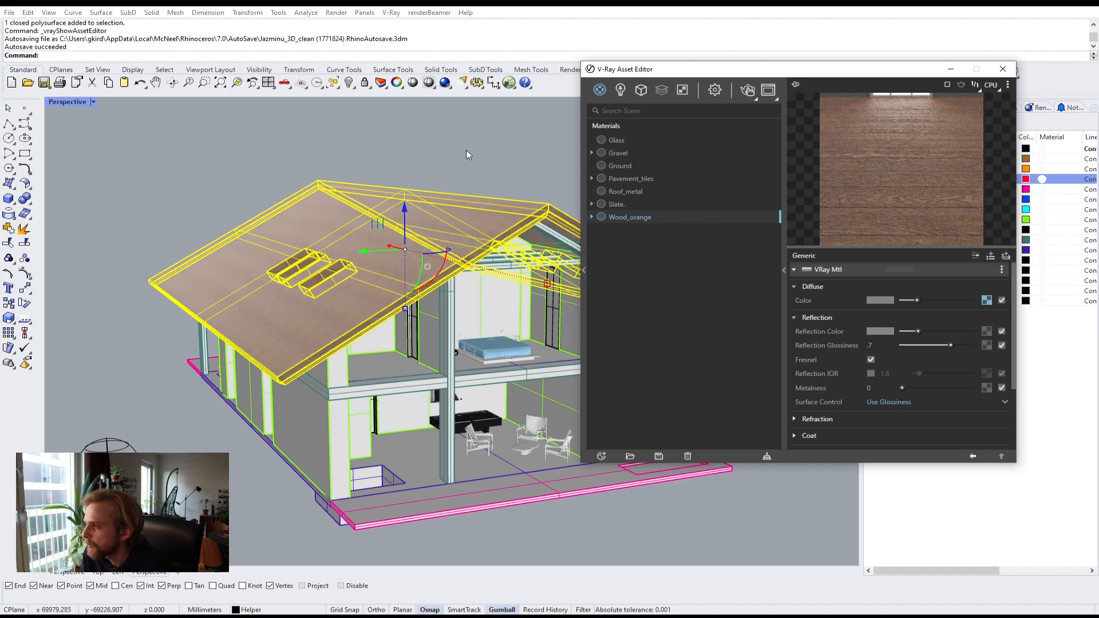
pyautogui.click(479, 164)
pyautogui.moveTo(497, 183); pyautogui.dragTo(391, 169, button='right')
pyautogui.scroll(10, 384, 166)
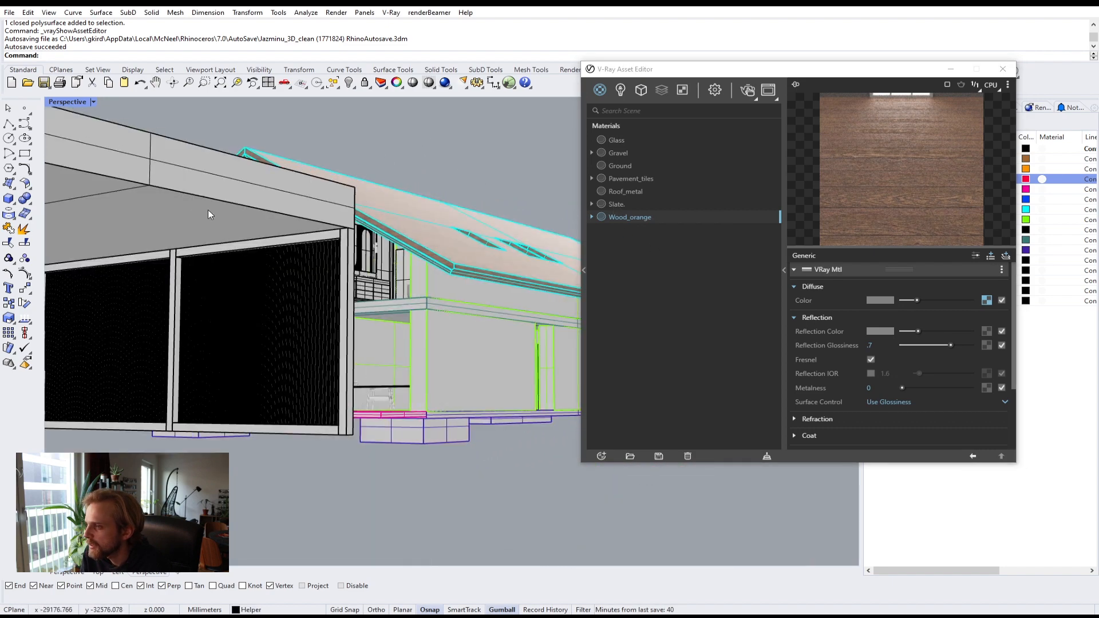
pyautogui.scroll(-6, 277, 334)
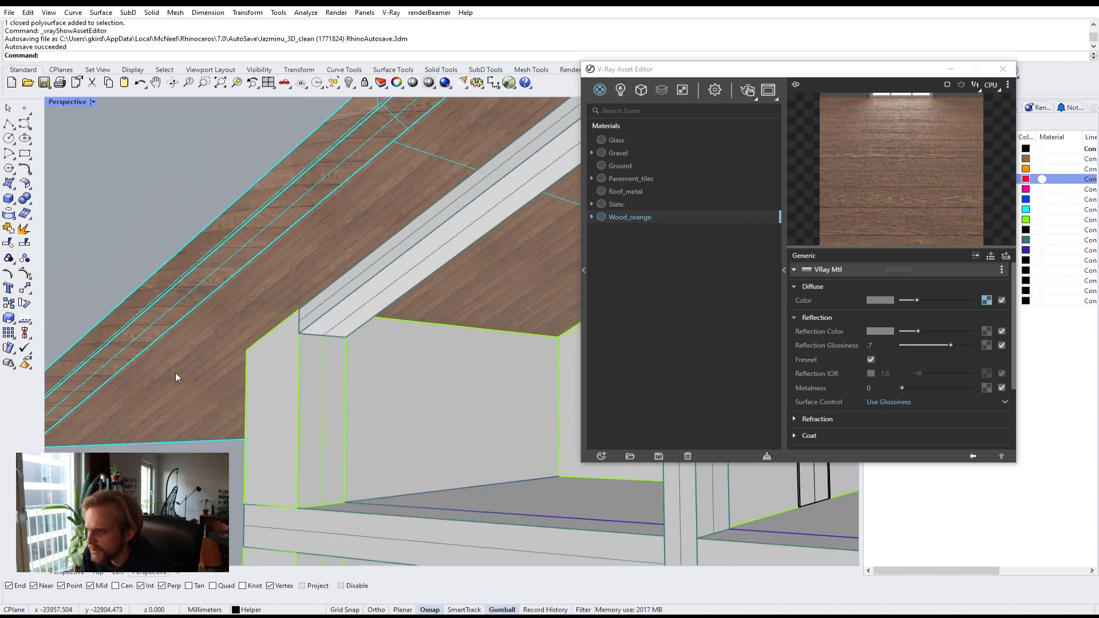
# Step: Select the roof panel and apply box mapping to it with the default options
pyautogui.click(949, 69)
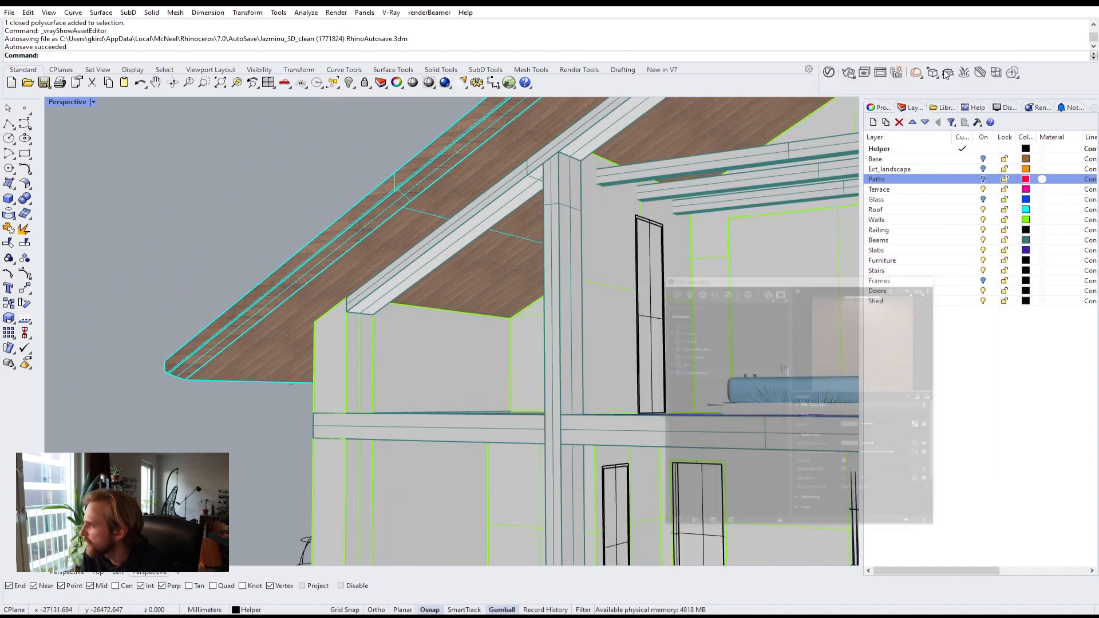
pyautogui.click(461, 175)
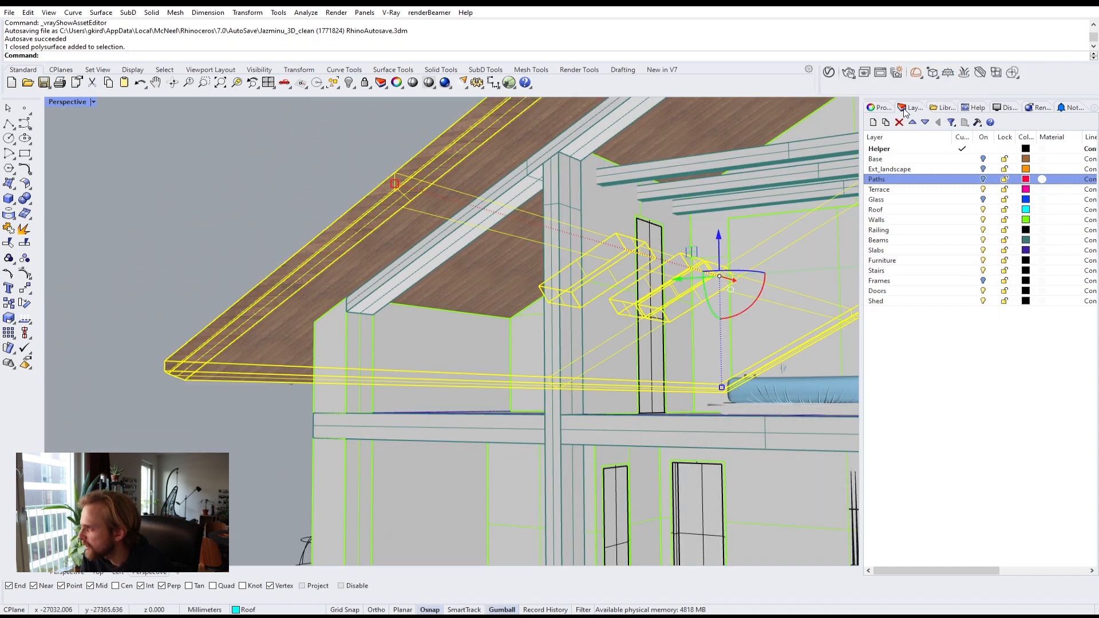
pyautogui.click(885, 110)
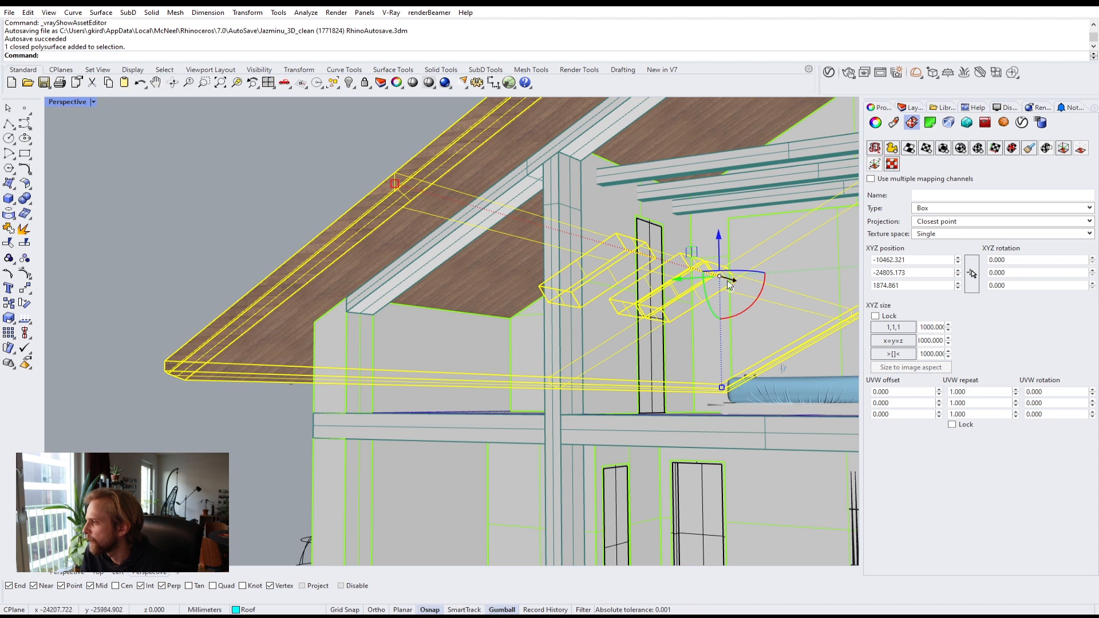
pyautogui.click(945, 153)
pyautogui.press('Return')
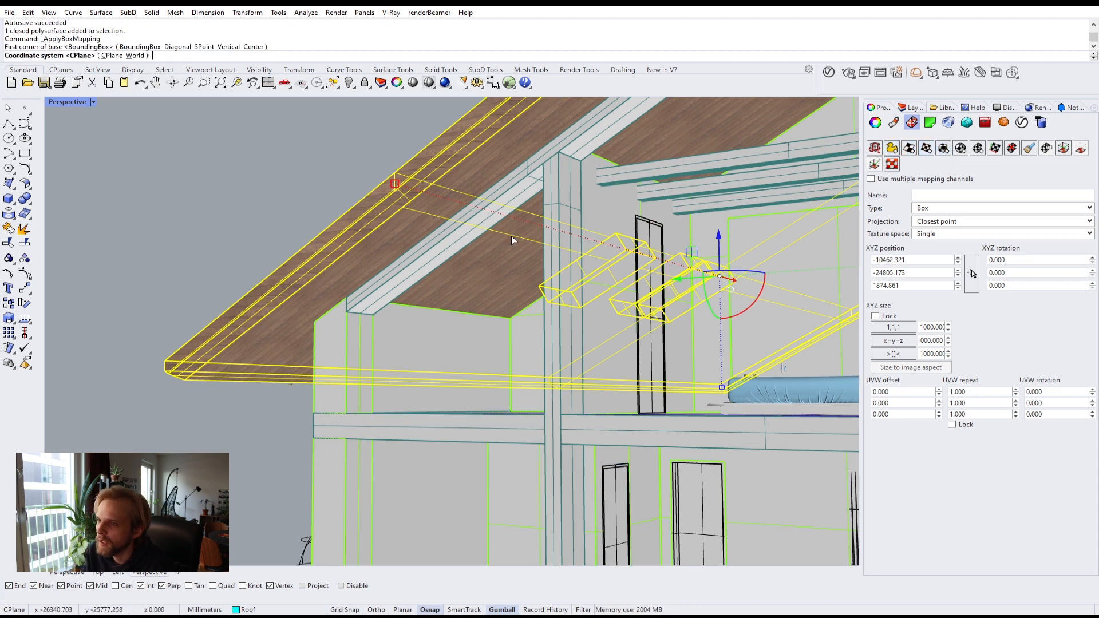
pyautogui.press('Return')
pyautogui.press('Return')
# Step: Set the box mapping's X size to 100
pyautogui.moveTo(510, 235); pyautogui.dragTo(616, 373, button='right')
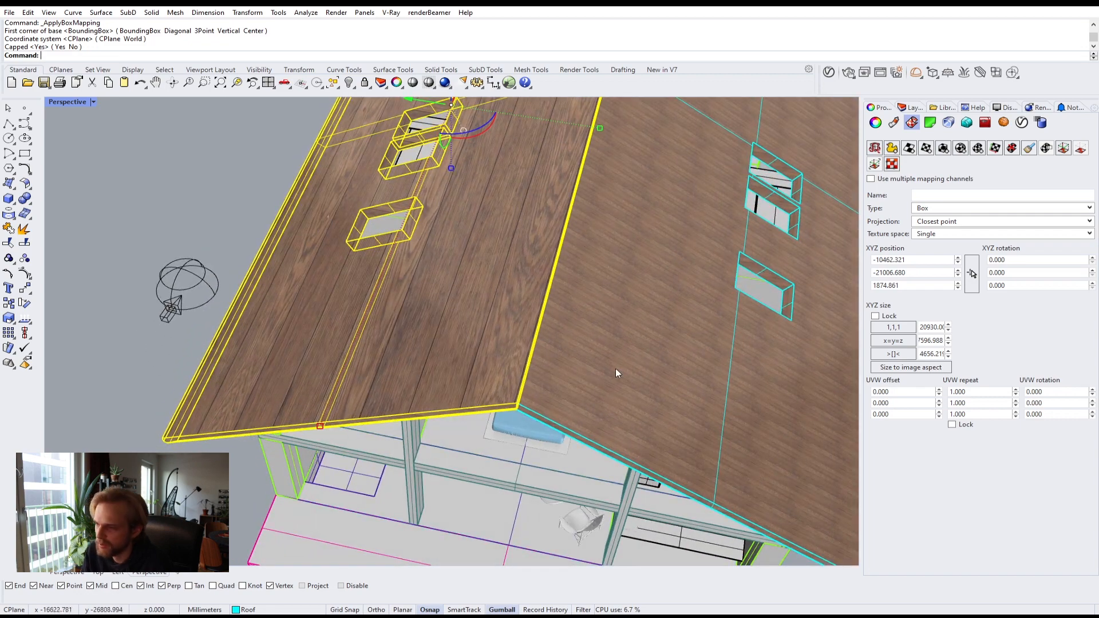
pyautogui.moveTo(530, 407); pyautogui.dragTo(800, 351, button='right')
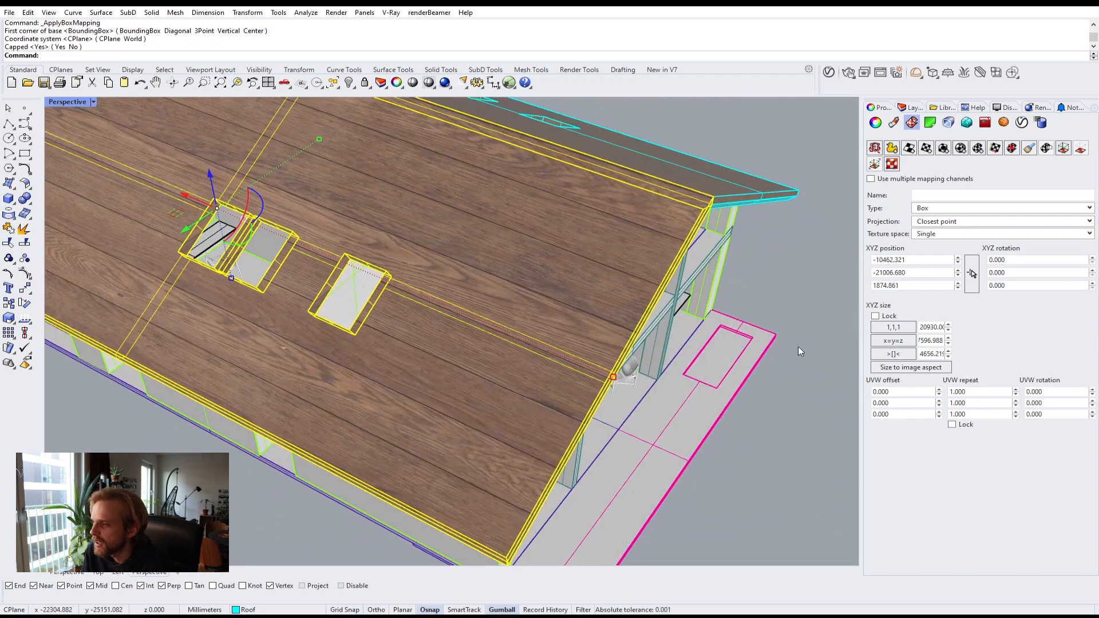
pyautogui.click(923, 328)
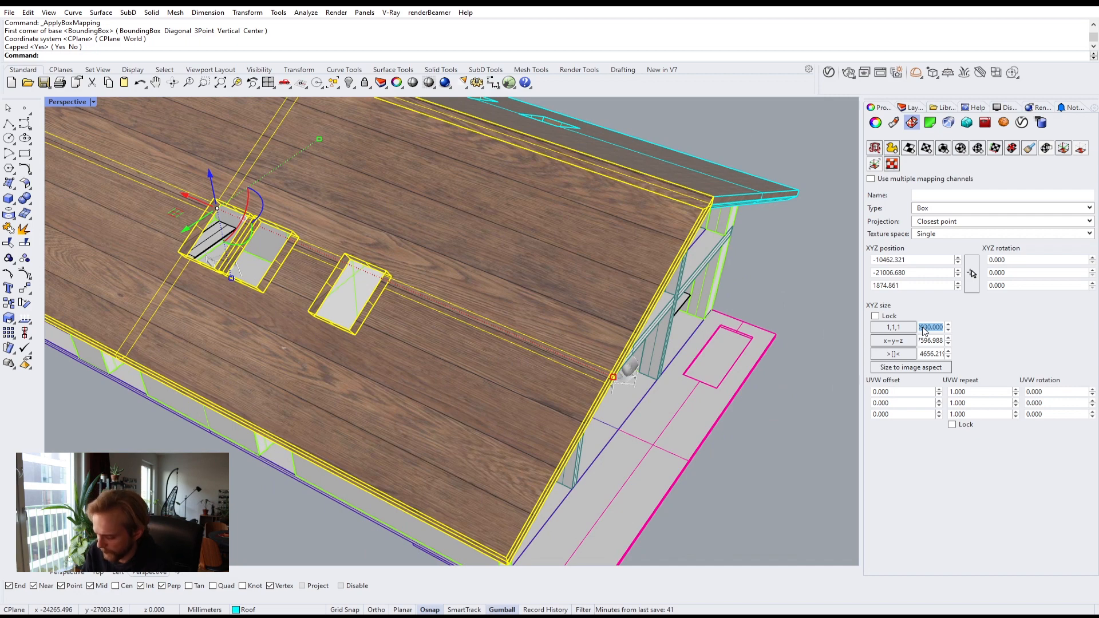
pyautogui.write('100')
pyautogui.press('Return')
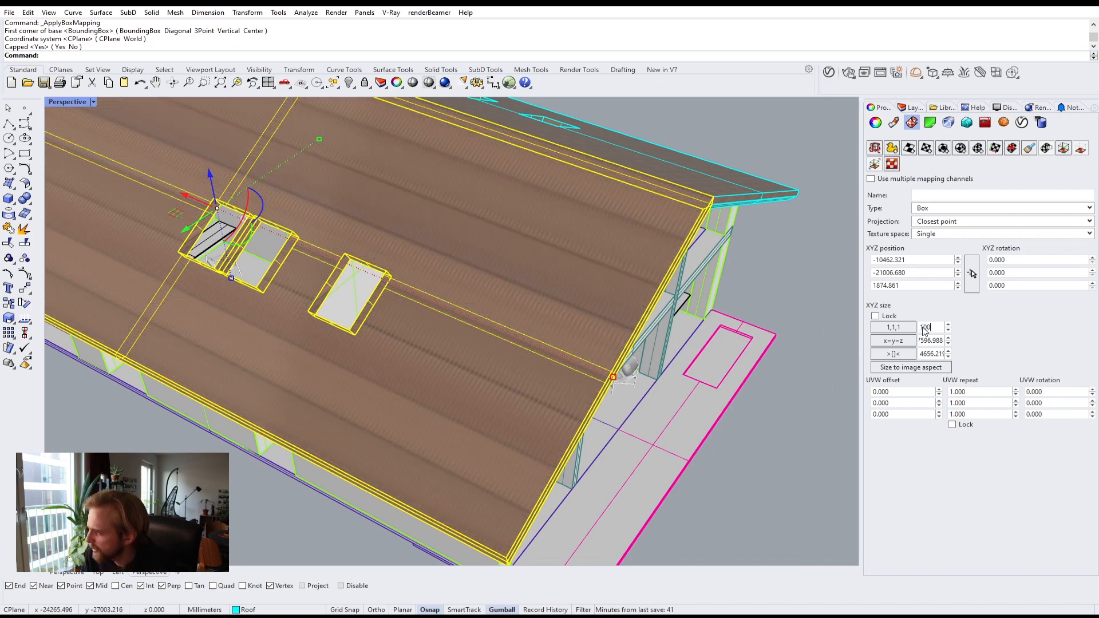
# Step: Lock the XYZ size and set the box mapping size to 1000 in all directions
pyautogui.click(893, 327)
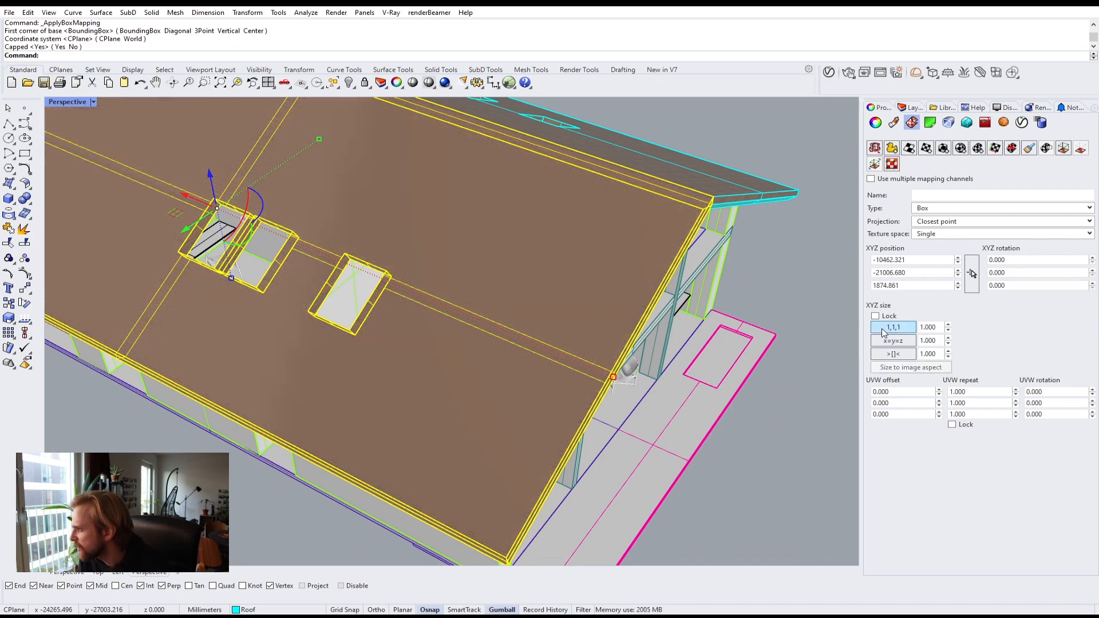
pyautogui.click(875, 316)
pyautogui.click(932, 328)
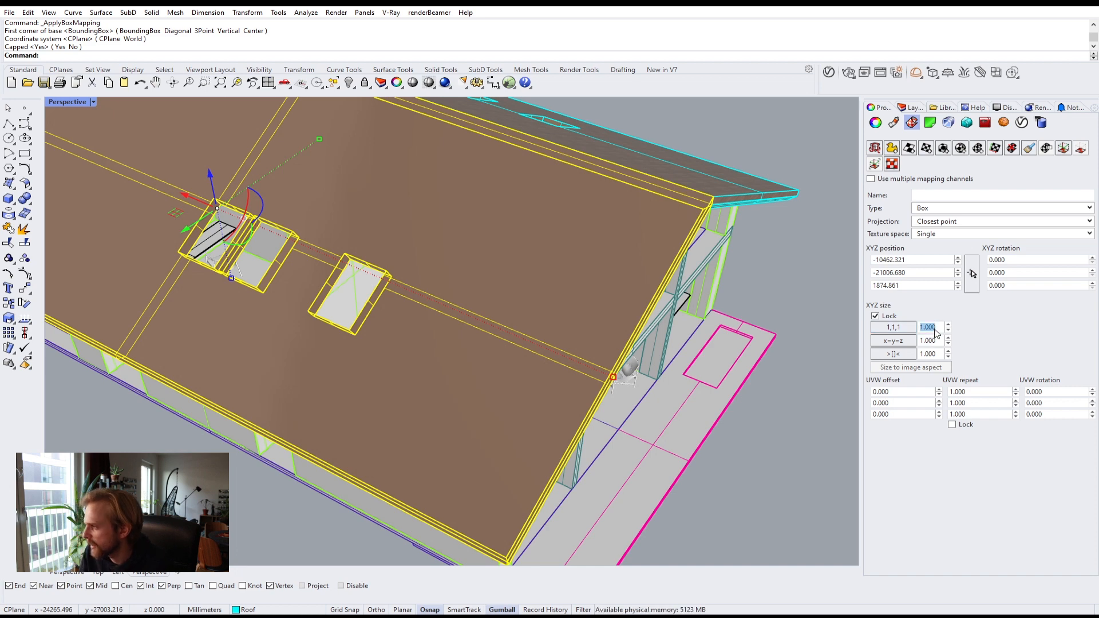
pyautogui.write('1000')
pyautogui.press('Return')
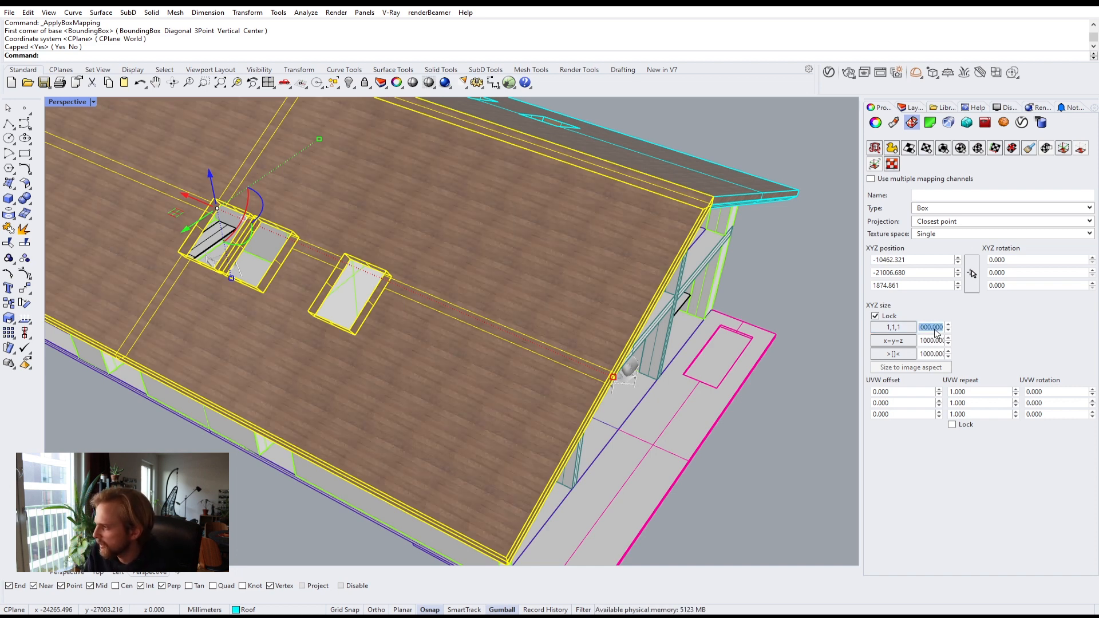
# Step: Inspect the wood texture scale on the roof from several angles
pyautogui.click(766, 435)
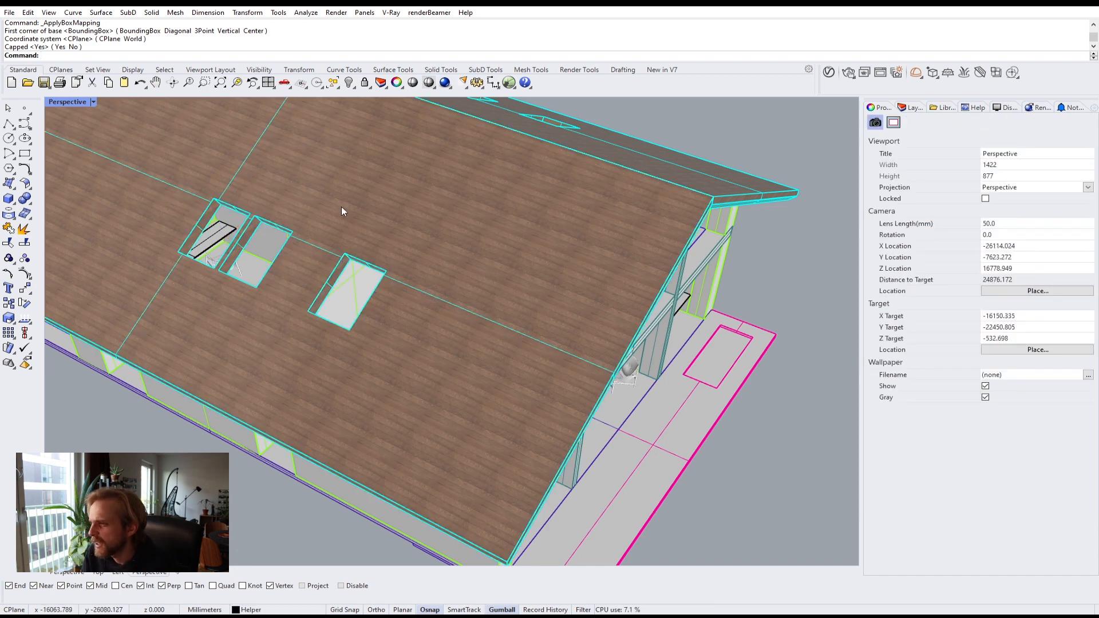
pyautogui.moveTo(522, 311); pyautogui.dragTo(313, 236, button='right')
pyautogui.scroll(10, 312, 236)
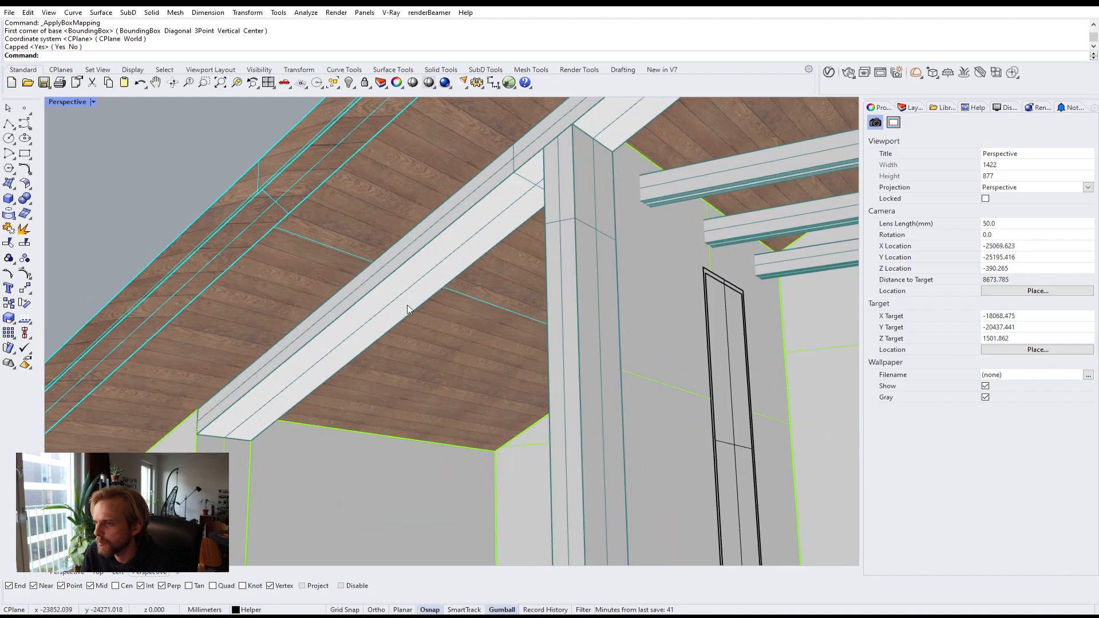
pyautogui.scroll(-10, 409, 322)
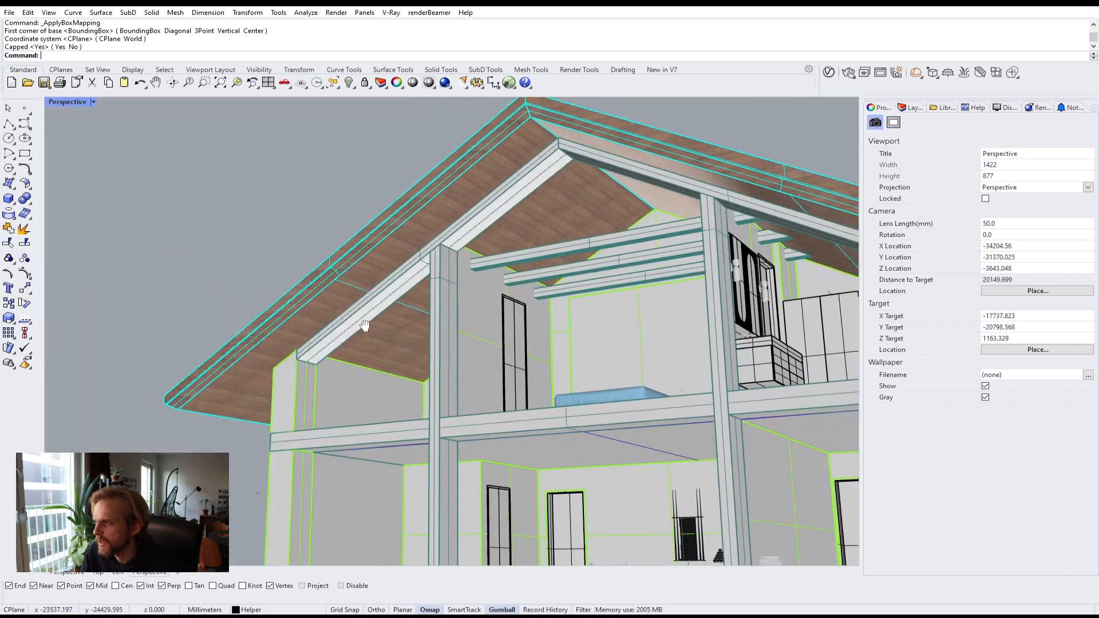
pyautogui.moveTo(365, 326); pyautogui.dragTo(712, 431, button='right')
pyautogui.scroll(5, 538, 374)
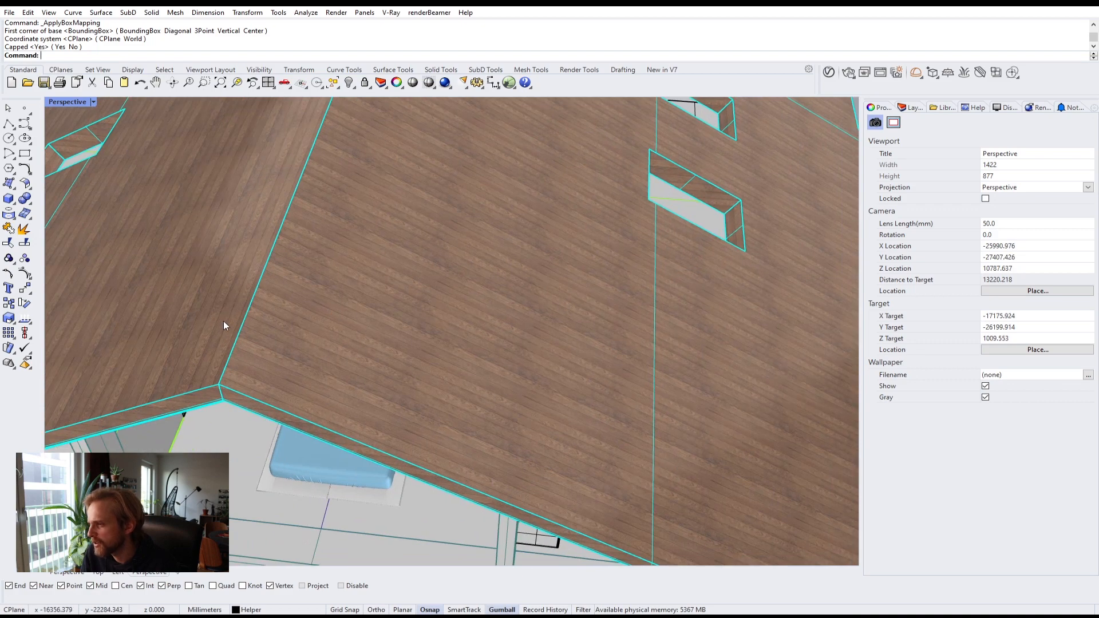
pyautogui.keyDown('shift'); pyautogui.moveTo(303, 363); pyautogui.dragTo(629, 395, button='right'); pyautogui.keyUp('shift')
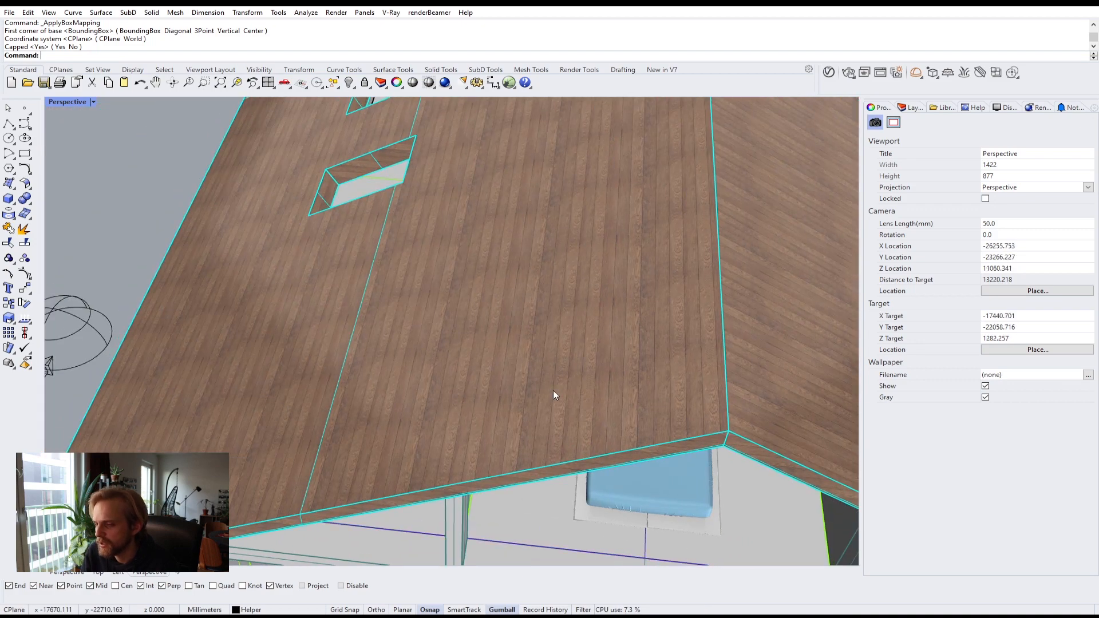
pyautogui.keyDown('shift'); pyautogui.moveTo(538, 384); pyautogui.dragTo(466, 369, button='right'); pyautogui.keyUp('shift')
# Step: Rotate the selected roof panel's texture mapping by 90 degrees
pyautogui.click(328, 331)
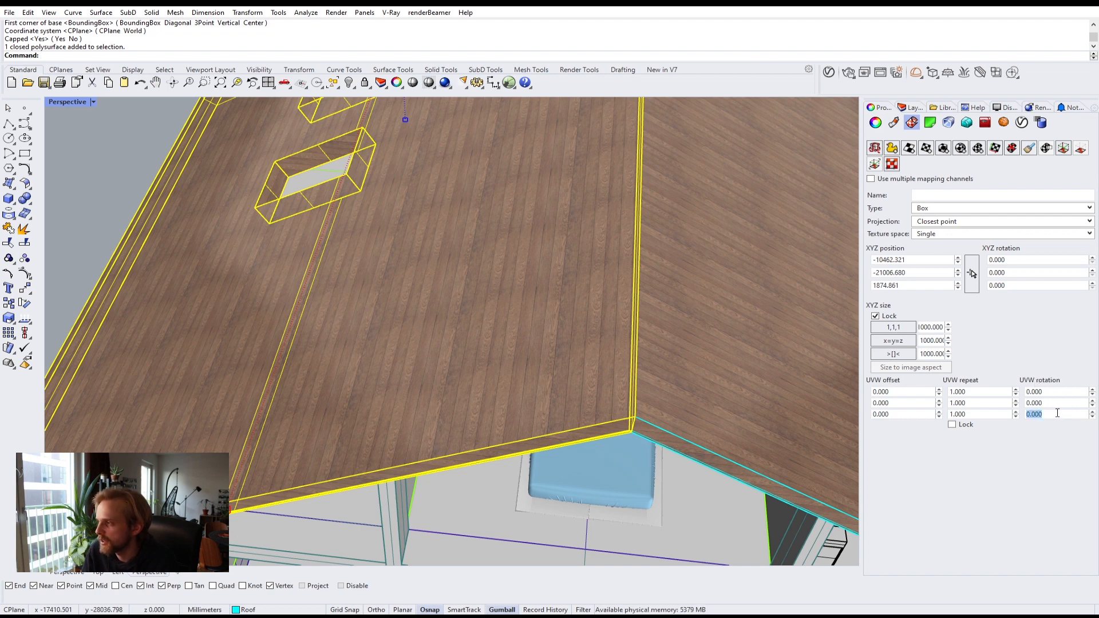
pyautogui.write('90')
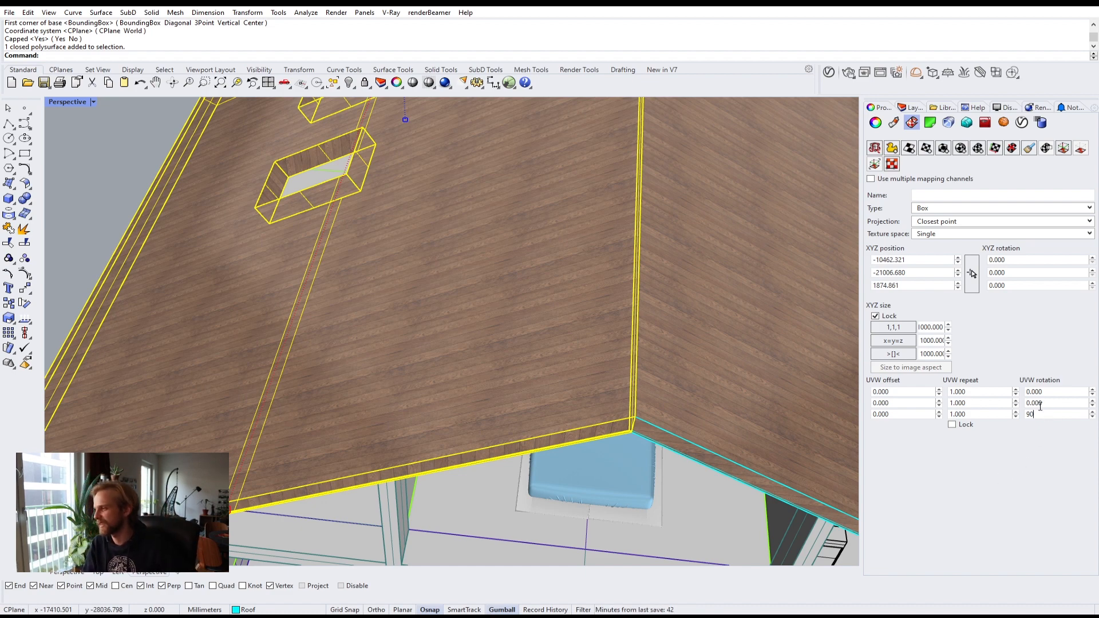
pyautogui.press('Return')
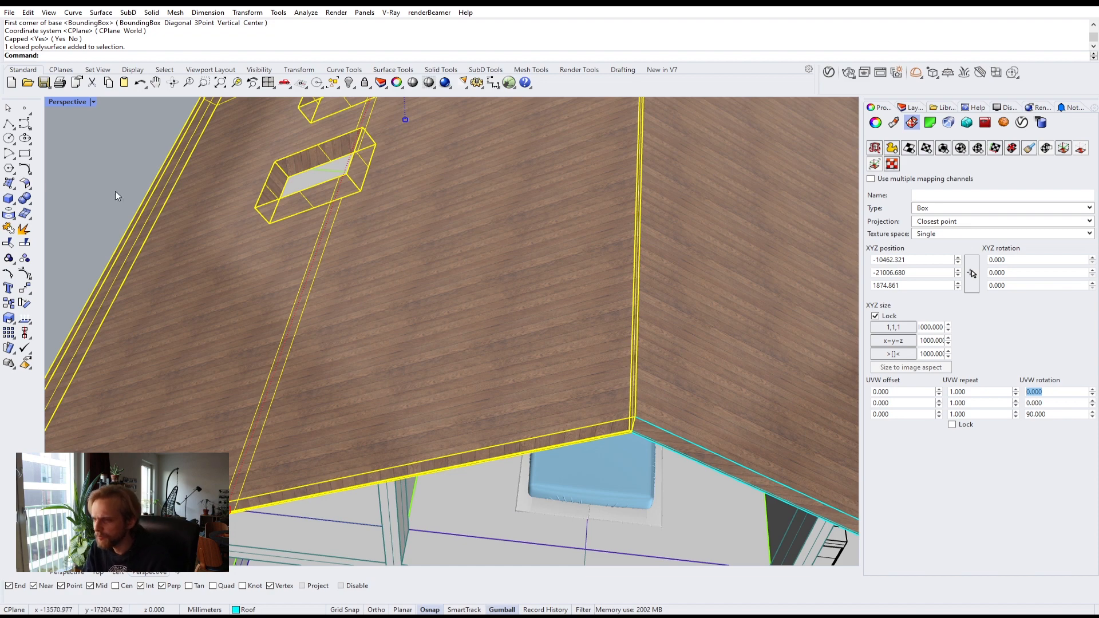
# Step: Match the other roof panel's mapping to the rotated roof panel
pyautogui.click(61, 181)
pyautogui.scroll(-6, 309, 263)
pyautogui.moveTo(338, 276); pyautogui.dragTo(368, 320, button='right')
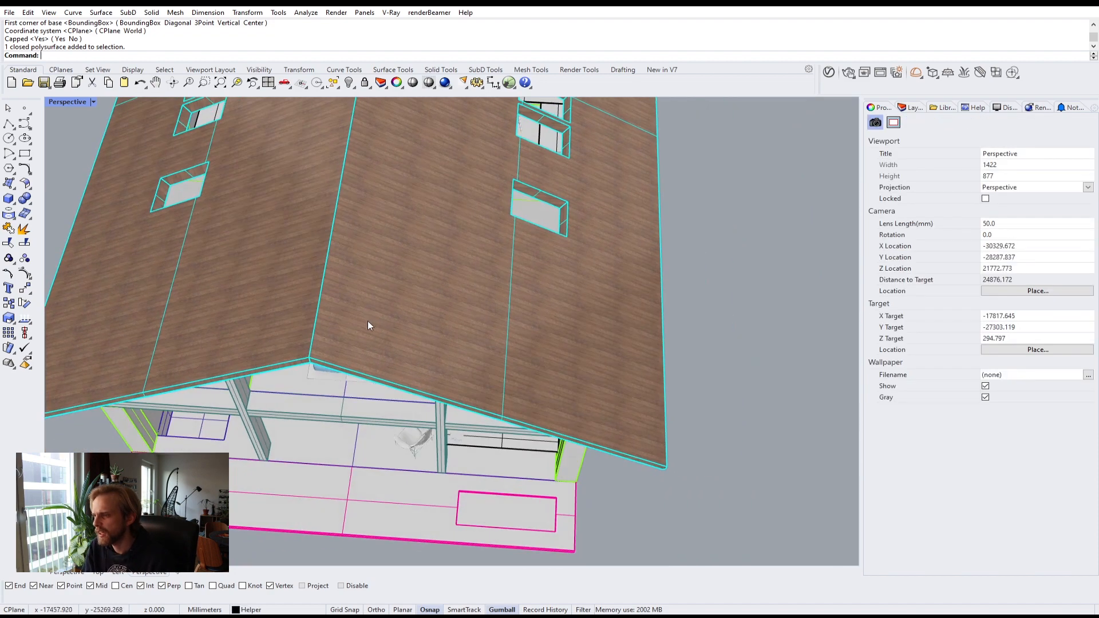
pyautogui.scroll(3, 367, 324)
pyautogui.click(358, 272)
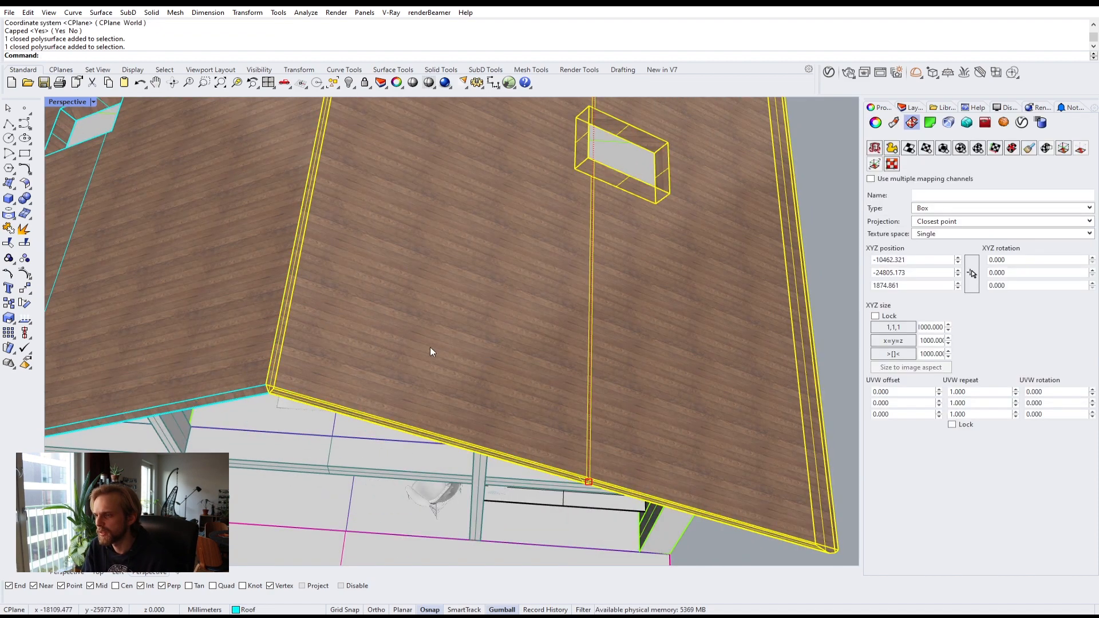
pyautogui.click(830, 261)
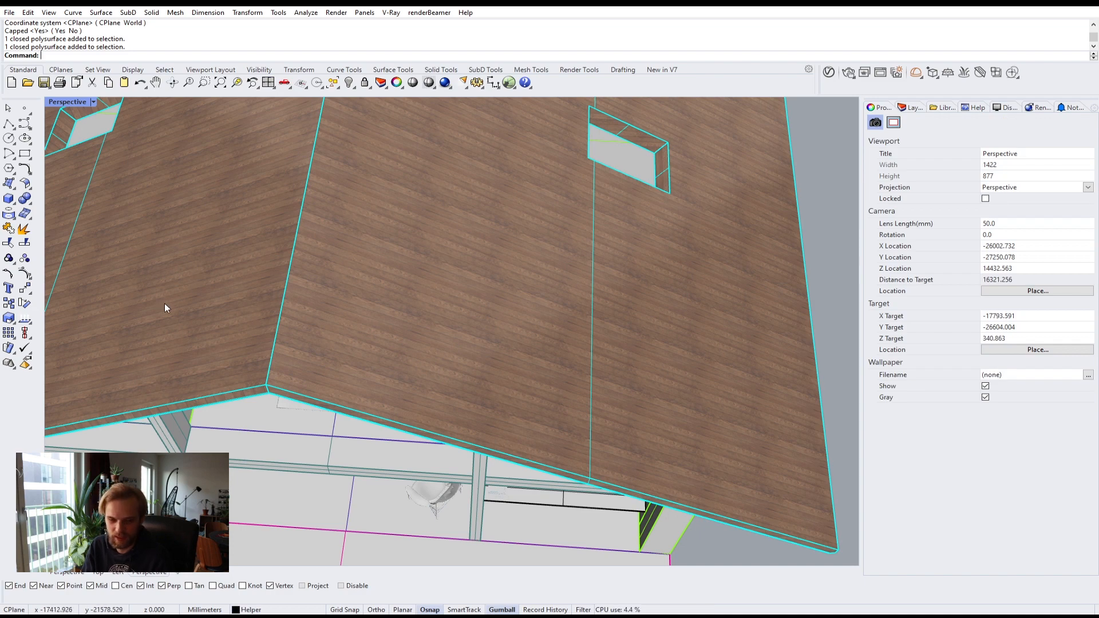
pyautogui.keyDown('shift'); pyautogui.moveTo(198, 317); pyautogui.dragTo(372, 332, button='right'); pyautogui.keyUp('shift')
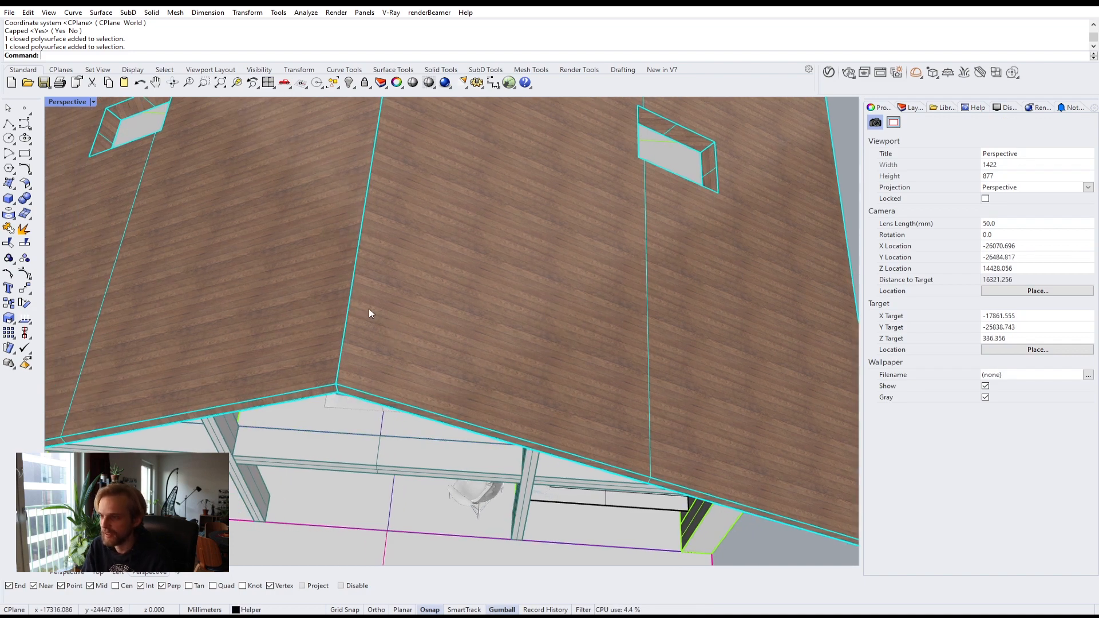
pyautogui.click(369, 308)
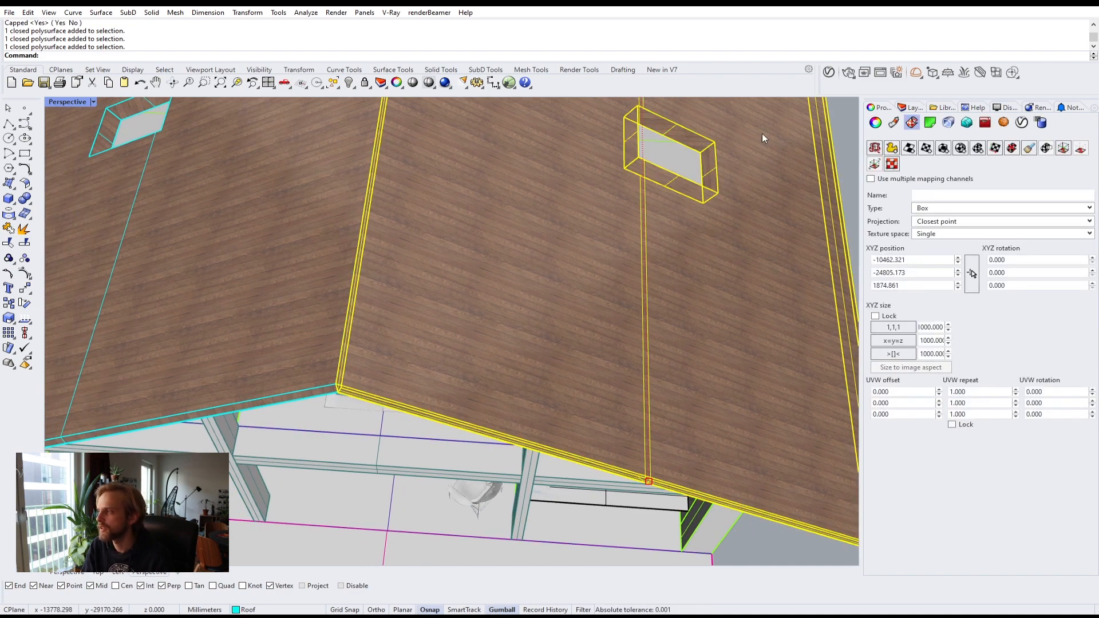
pyautogui.click(1029, 151)
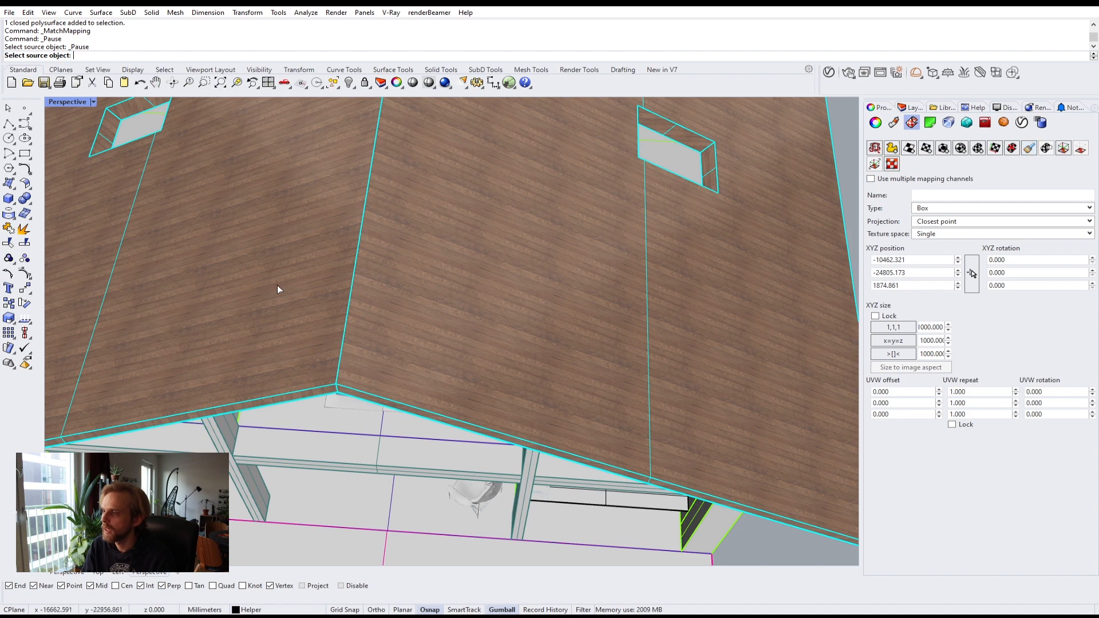
pyautogui.click(272, 300)
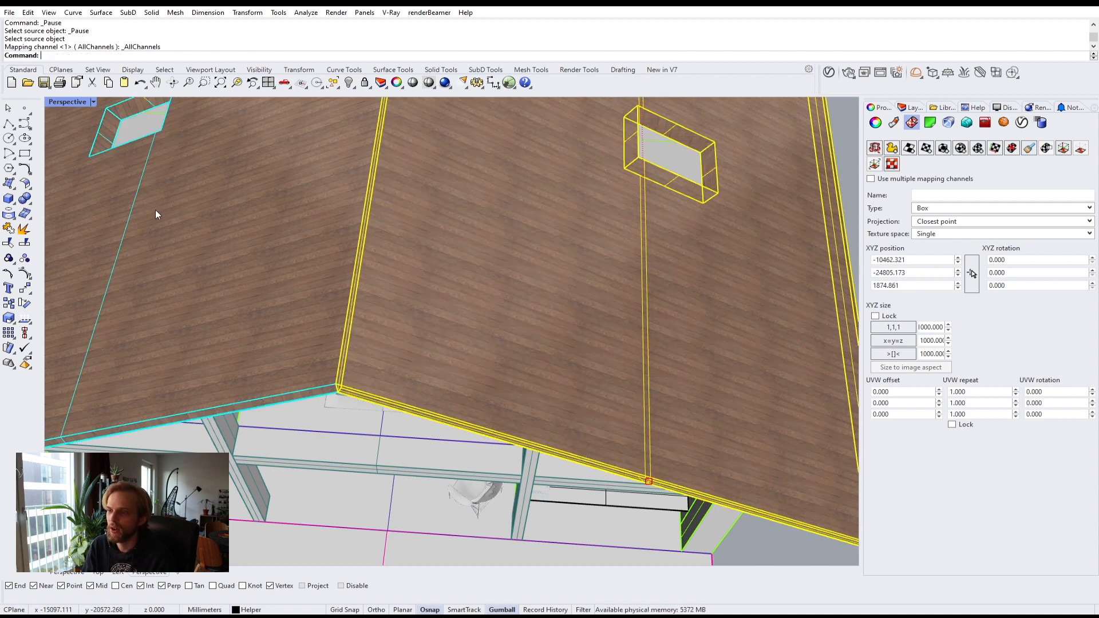
pyautogui.press('Escape')
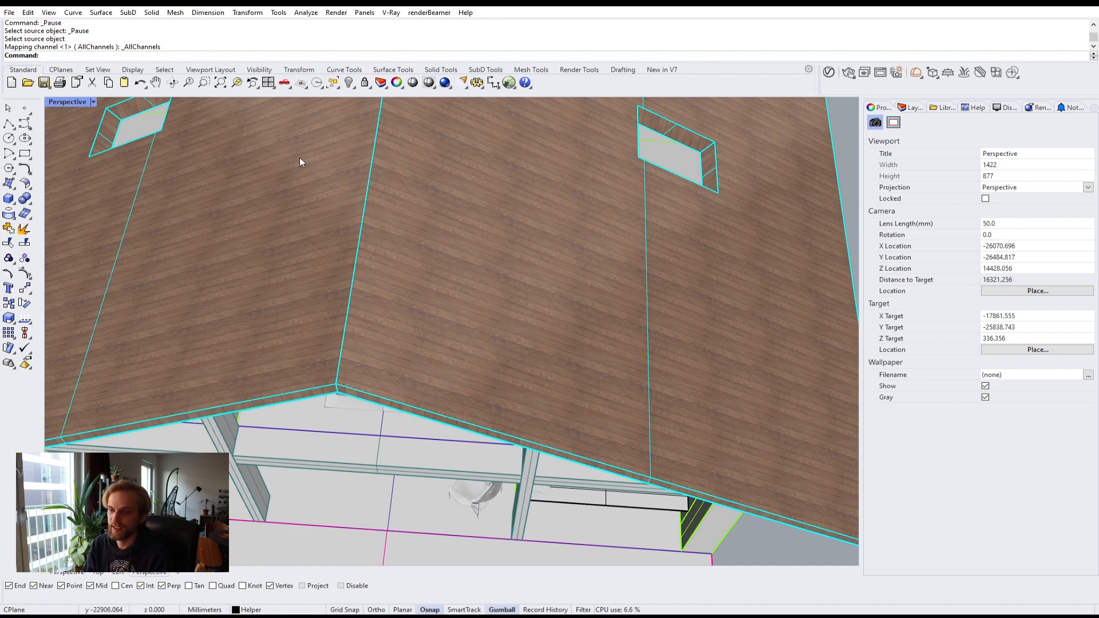
# Step: Inspect the roof panels' wood mapping from outside and from inside the house
pyautogui.click(185, 333)
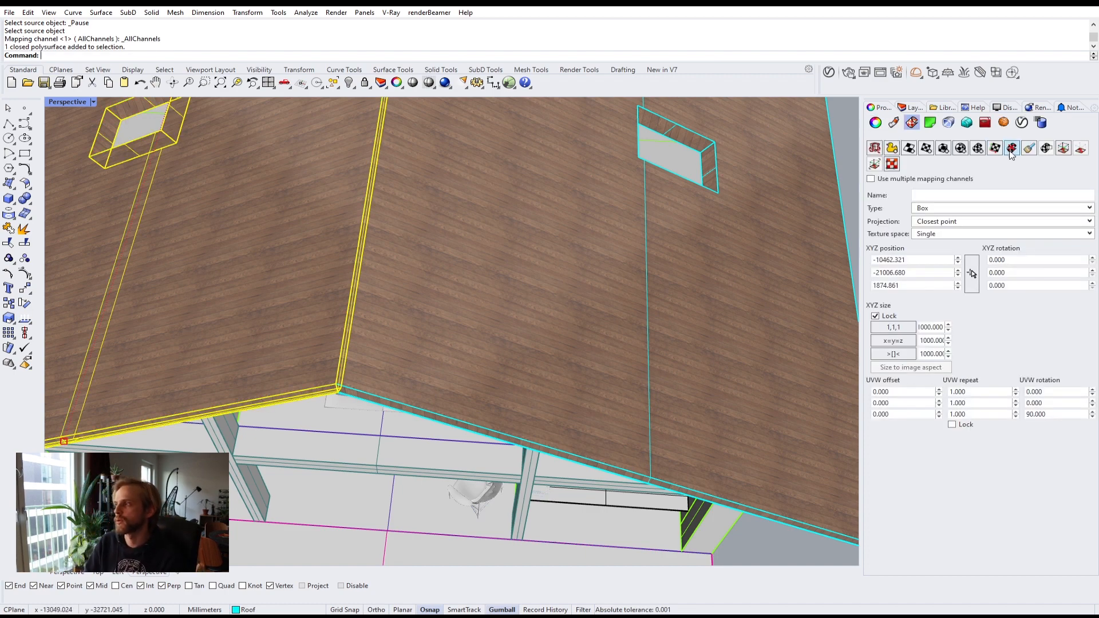
pyautogui.moveTo(586, 310); pyautogui.dragTo(733, 349, button='right')
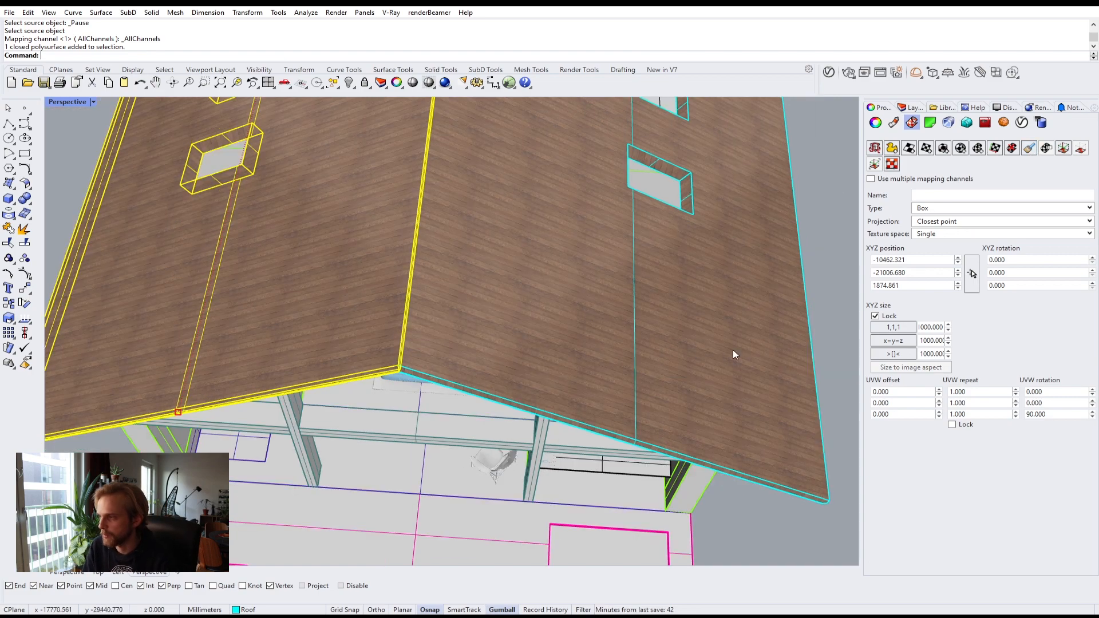
pyautogui.press('Escape')
pyautogui.moveTo(818, 309); pyautogui.dragTo(319, 240, button='right')
pyautogui.scroll(12, 358, 239)
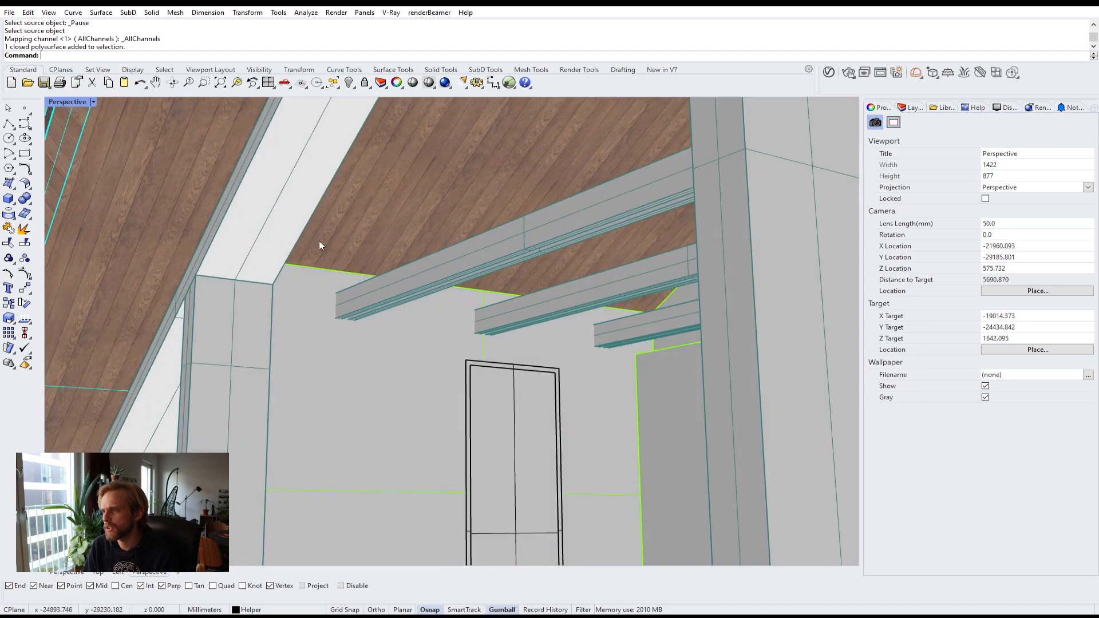
# Step: Try hiding the two wooden roof panels, then undo the hide
pyautogui.scroll(-2, 364, 253)
pyautogui.scroll(-4, 365, 255)
pyautogui.scroll(-4, 397, 194)
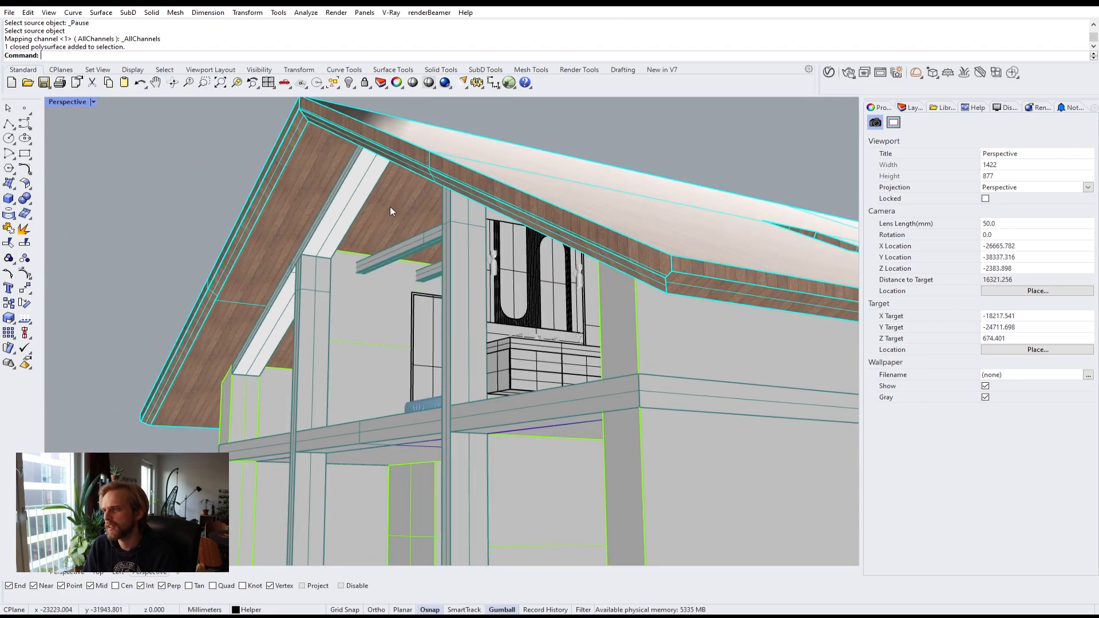
pyautogui.moveTo(390, 207)
pyautogui.mouseDown(button='right')
pyautogui.moveTo(448, 267)
pyautogui.moveTo(387, 219)
pyautogui.mouseUp(button='right')
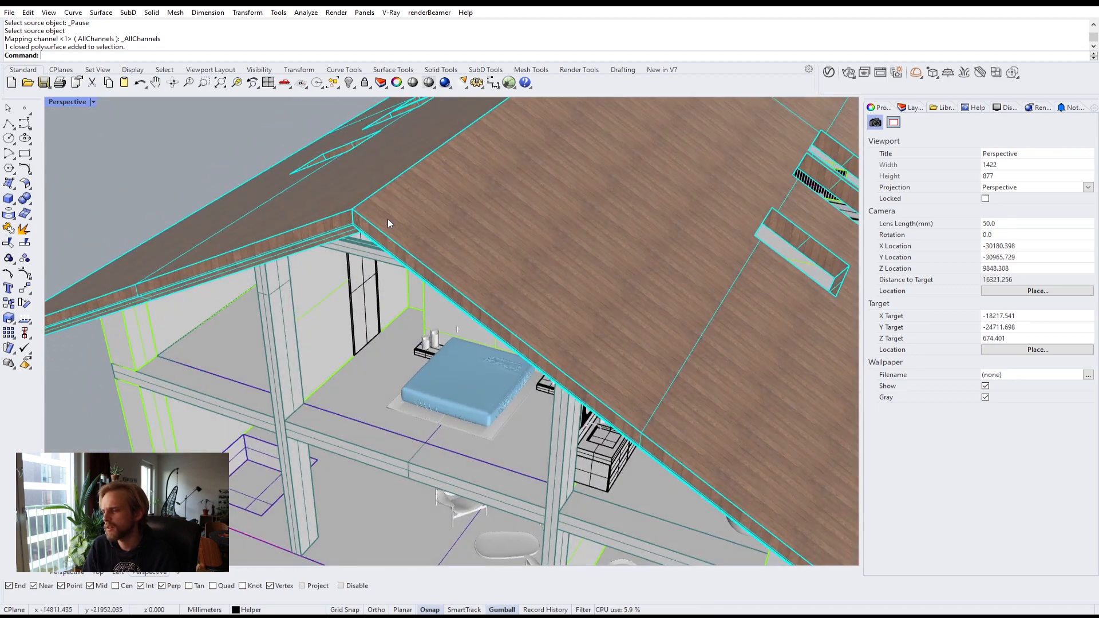
pyautogui.click(343, 187)
pyautogui.keyDown('shift'); pyautogui.click(464, 225); pyautogui.keyUp('shift')
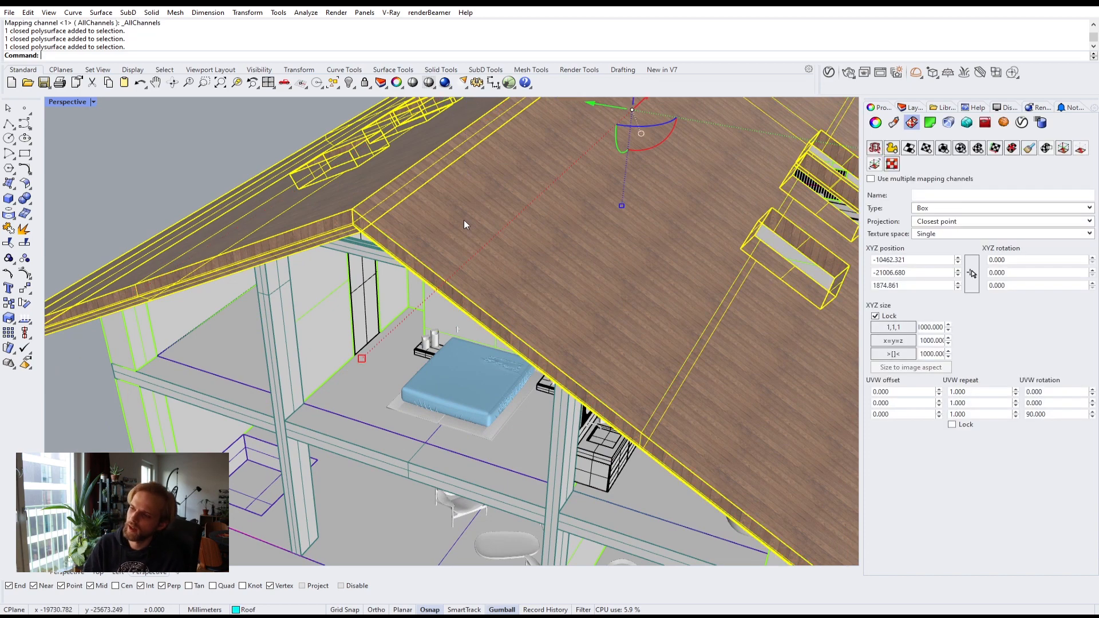
pyautogui.write('Hide')
pyautogui.press('Return')
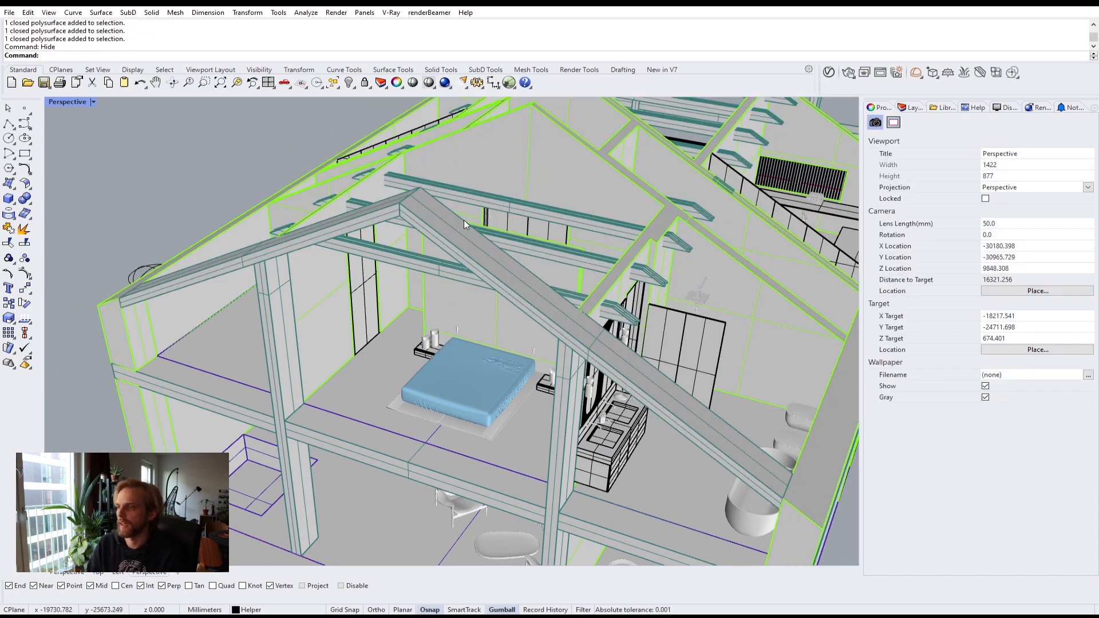
pyautogui.scroll(-3, 464, 220)
pyautogui.moveTo(468, 224); pyautogui.dragTo(484, 262, button='right')
pyautogui.hotkey('ctrl', 'z')
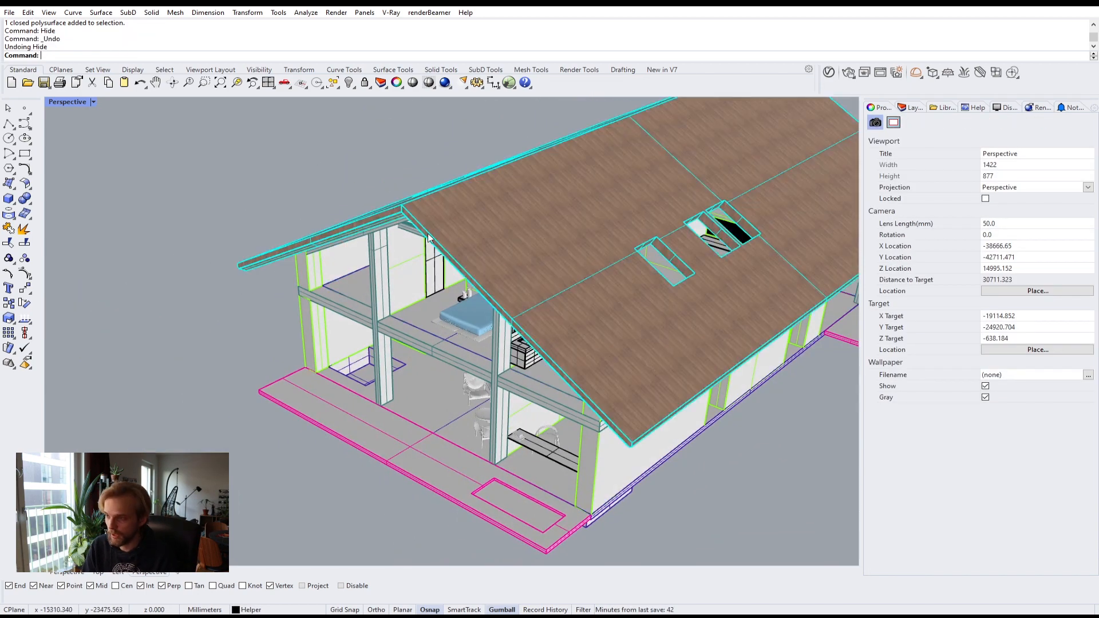
# Step: Unhide the hidden roof sheeting and switch off the Roof layer to hide the whole roof
pyautogui.write('Show')
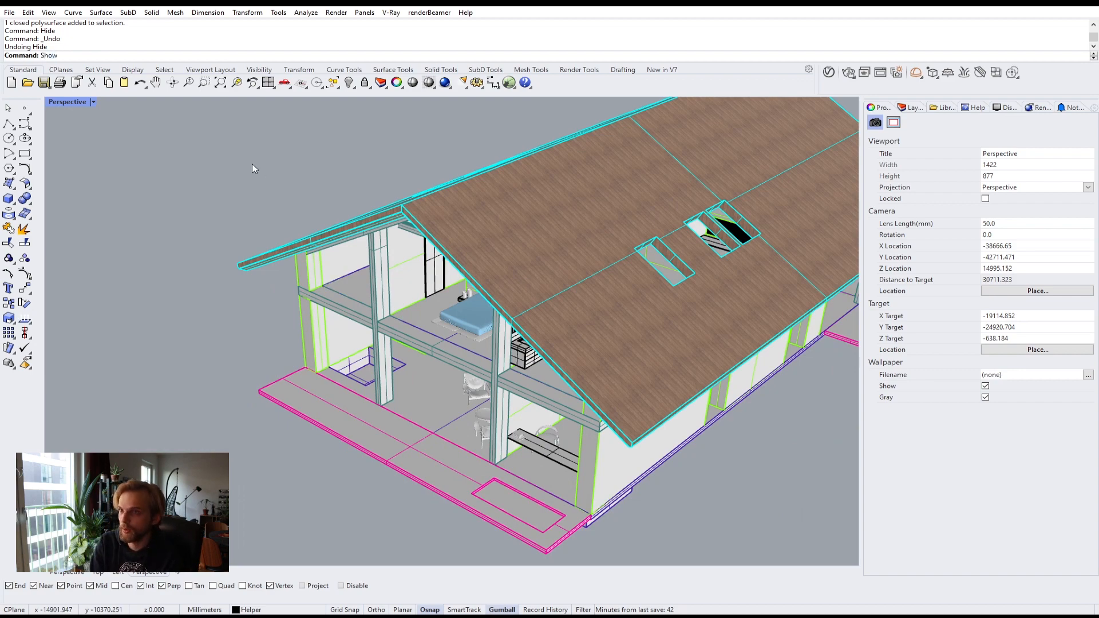
pyautogui.press('Return')
pyautogui.click(915, 108)
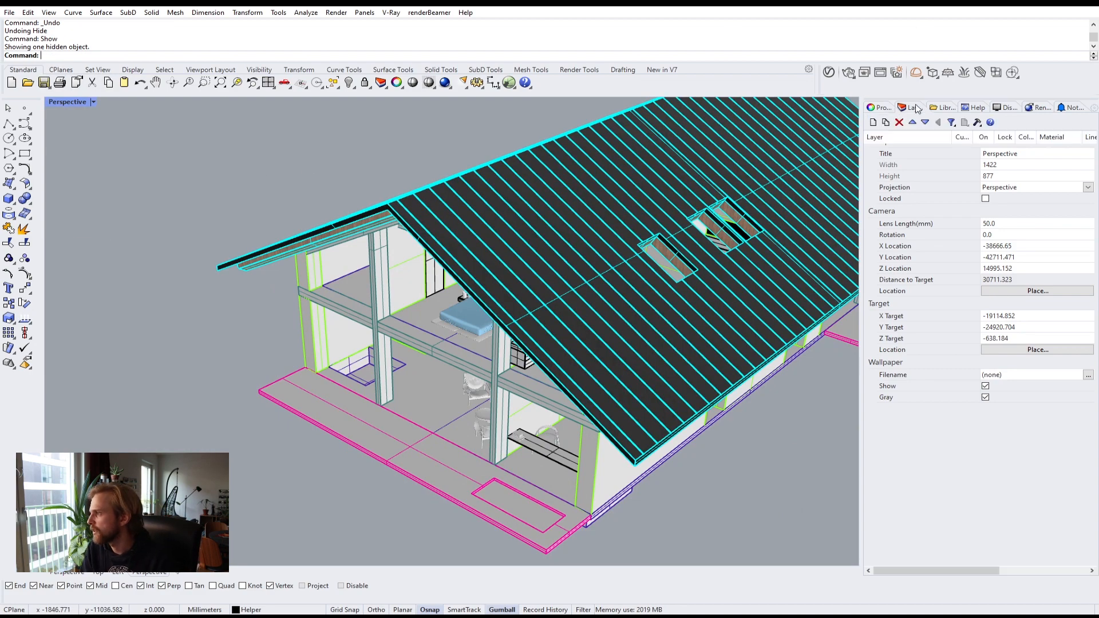
pyautogui.click(934, 180)
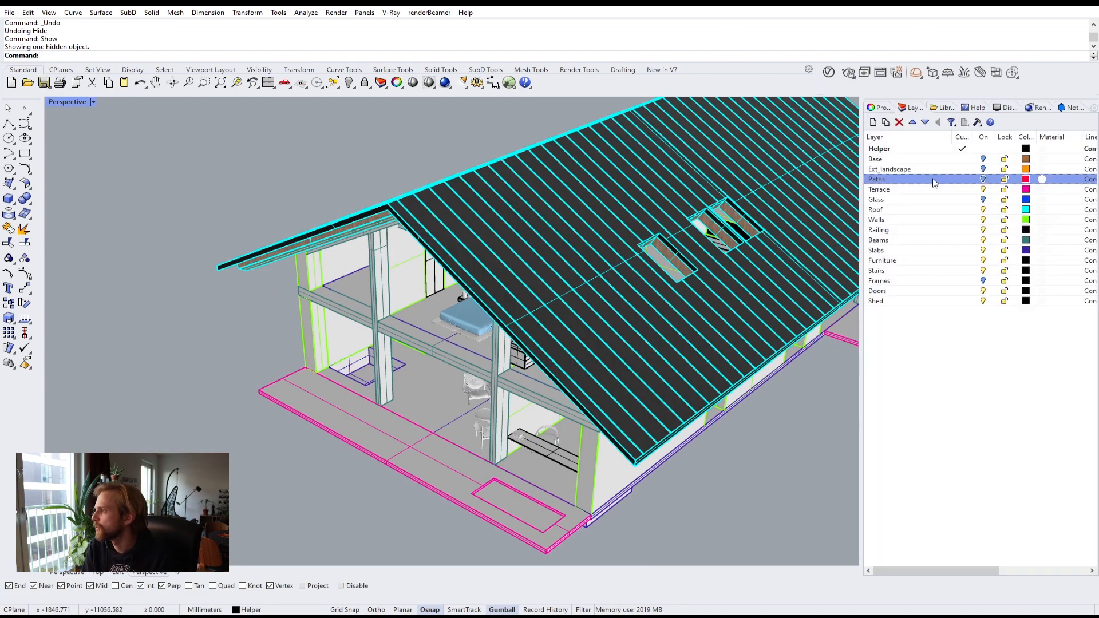
pyautogui.click(981, 209)
pyautogui.moveTo(796, 212); pyautogui.dragTo(423, 228, button='right')
pyautogui.scroll(-5, 552, 226)
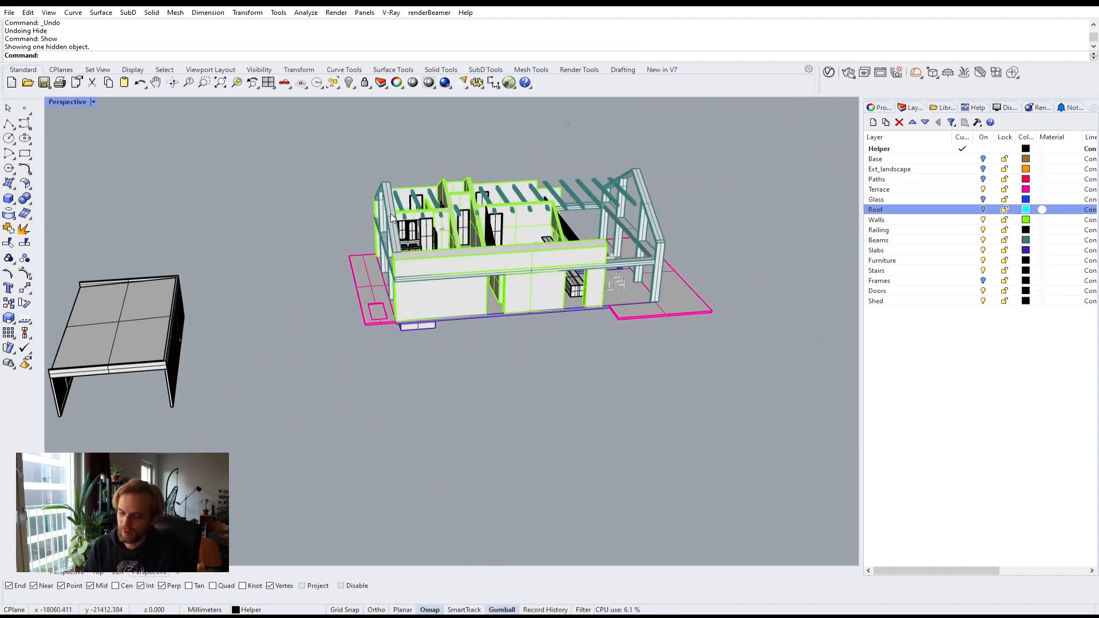
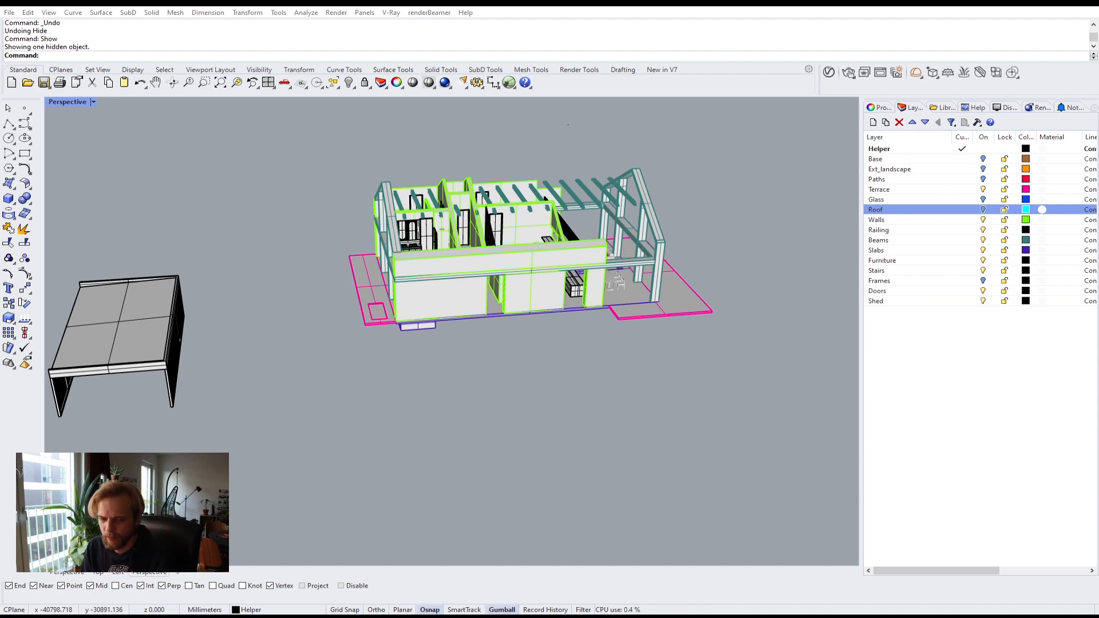
pyautogui.moveTo(379, 326); pyautogui.dragTo(430, 343, button='right')
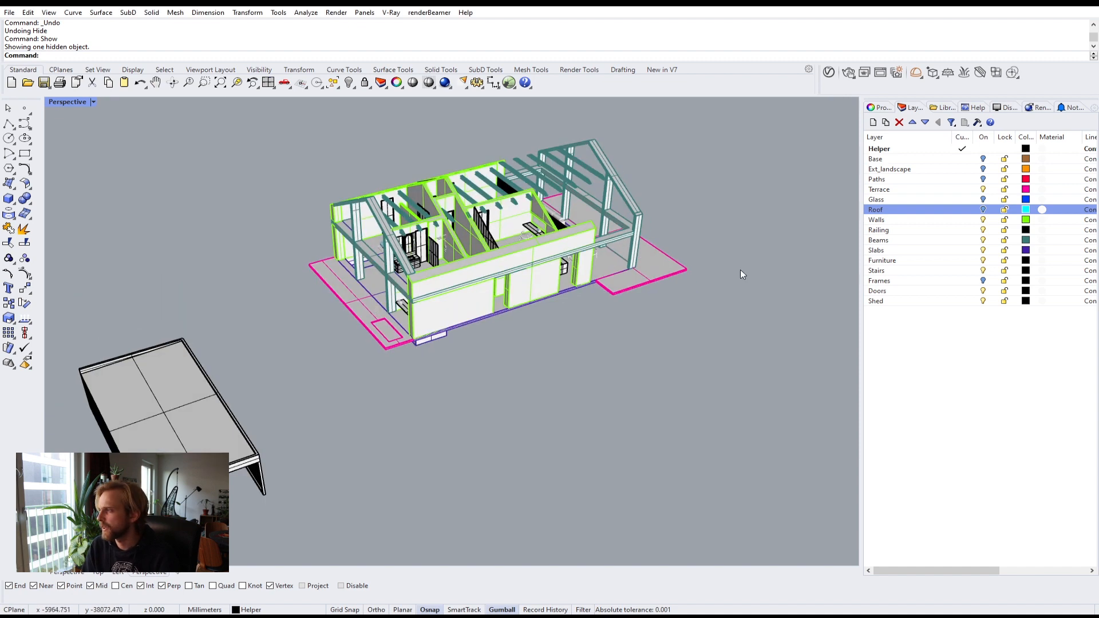
pyautogui.click(957, 189)
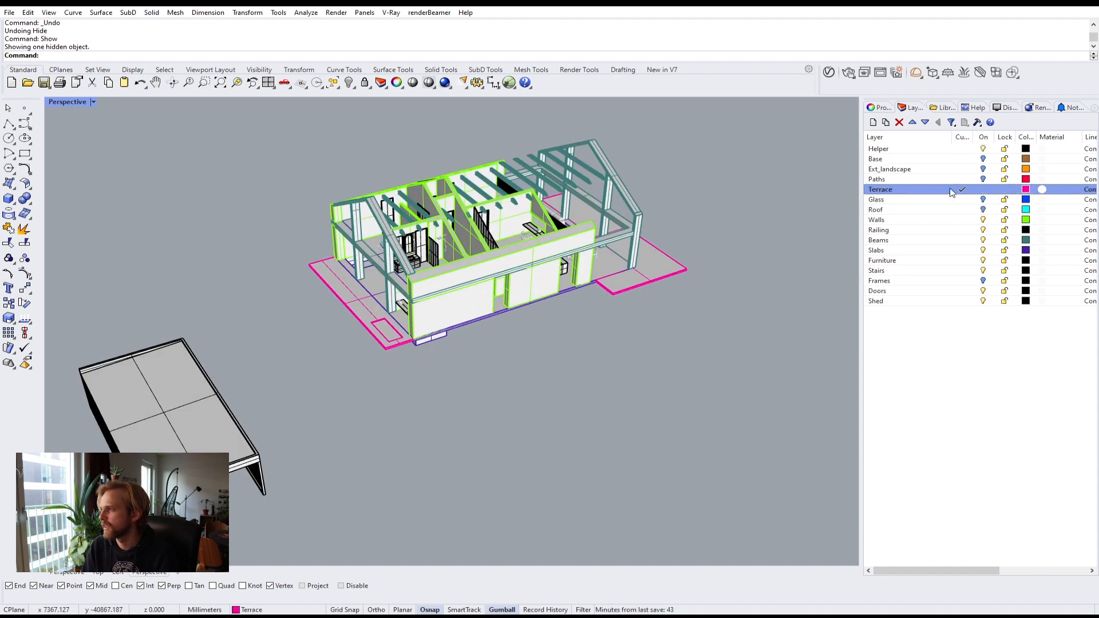
pyautogui.moveTo(550, 326); pyautogui.dragTo(415, 331, button='right')
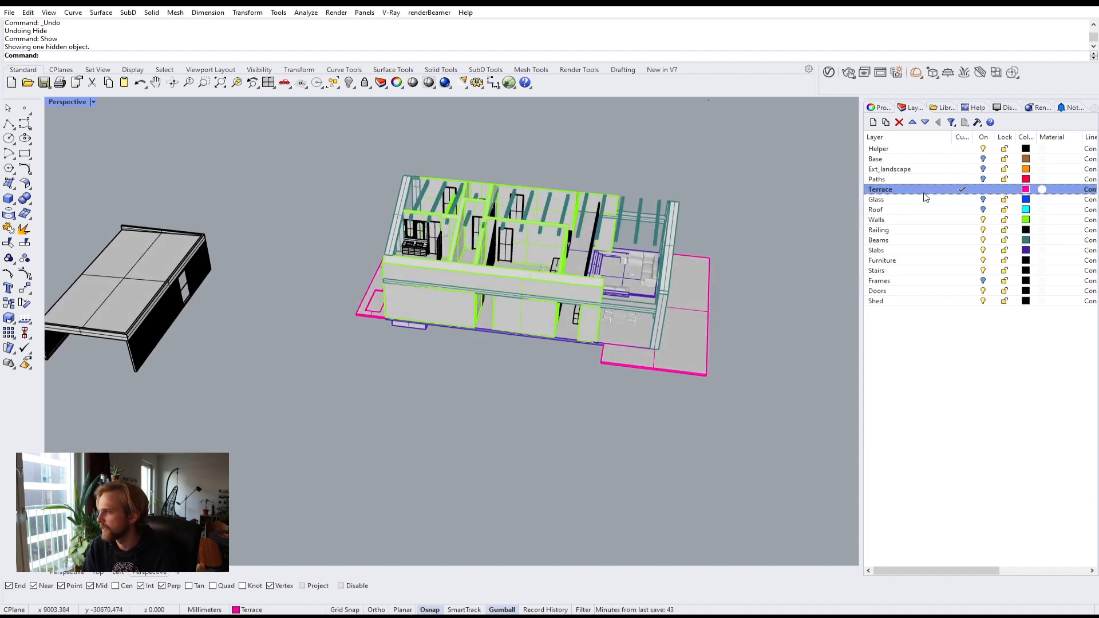
pyautogui.doubleClick(903, 151)
# Step: Select the two terrace deck pieces and apply the Wood_orange material to them
pyautogui.moveTo(318, 332); pyautogui.dragTo(372, 323, button='right')
pyautogui.scroll(2, 372, 323)
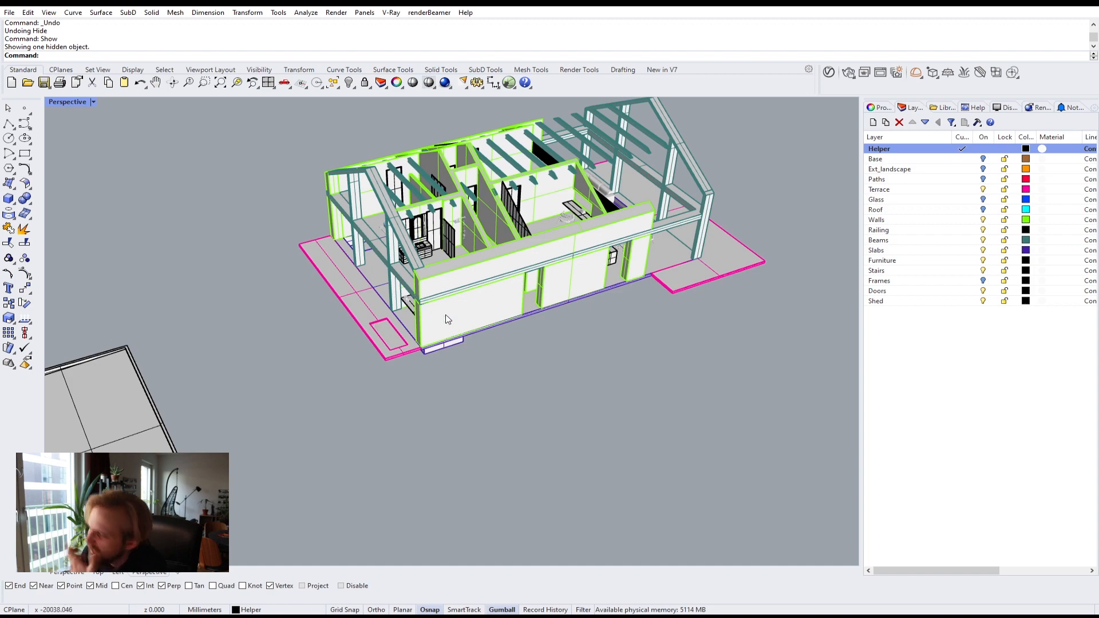
pyautogui.moveTo(444, 314); pyautogui.dragTo(480, 334, button='right')
pyautogui.scroll(4, 364, 308)
pyautogui.click(364, 308)
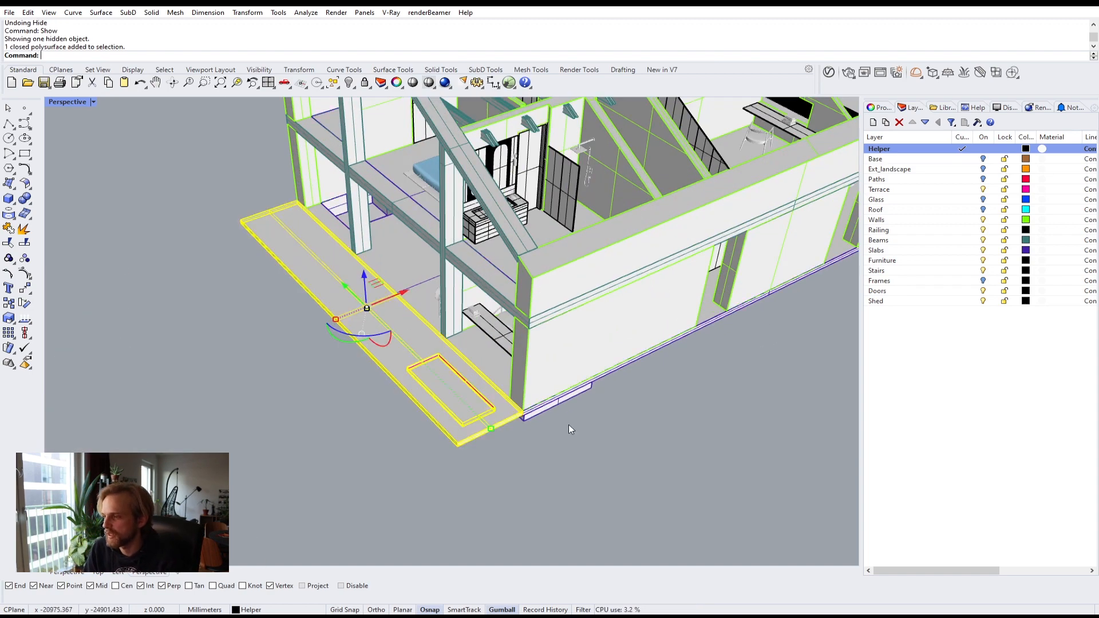
pyautogui.moveTo(569, 424); pyautogui.dragTo(699, 335, button='right')
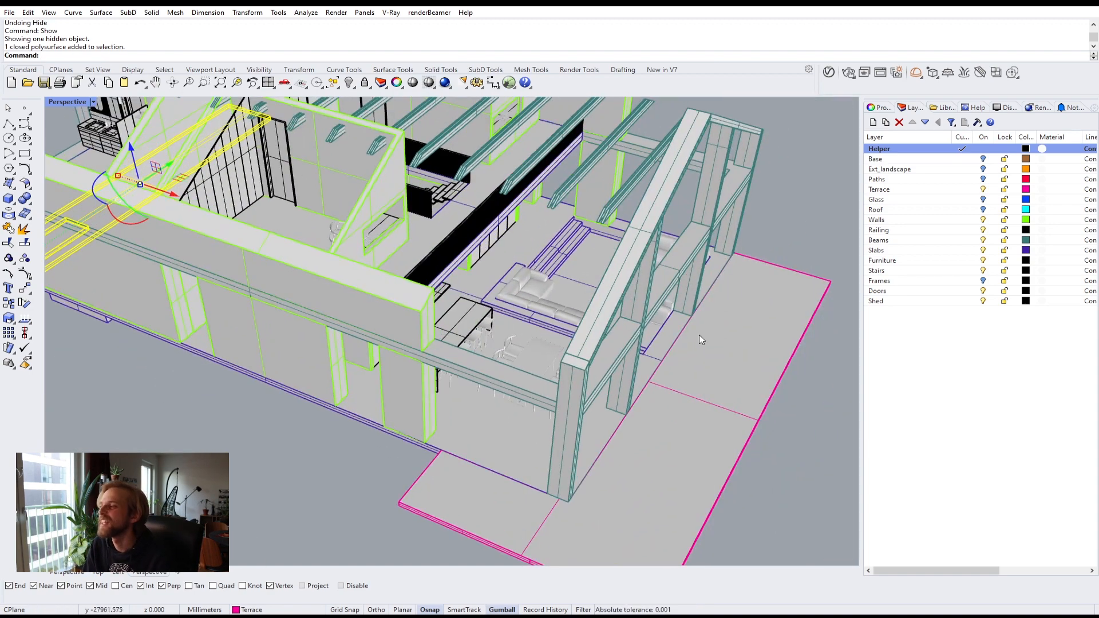
pyautogui.keyDown('shift'); pyautogui.click(755, 357); pyautogui.keyUp('shift')
pyautogui.click(828, 73)
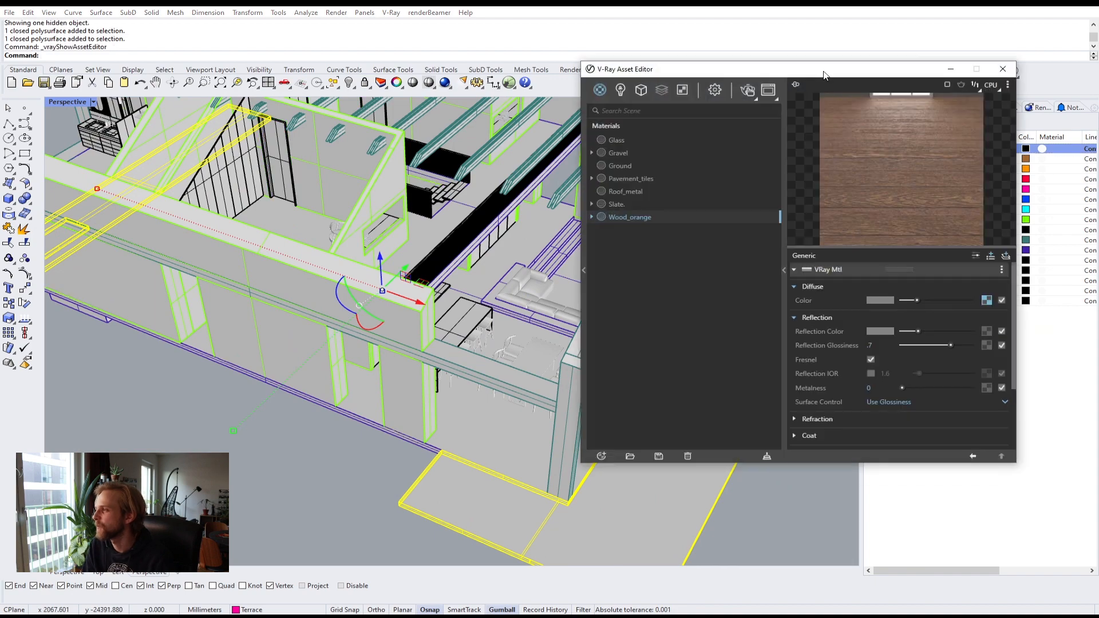
pyautogui.rightClick(642, 221)
pyautogui.click(658, 244)
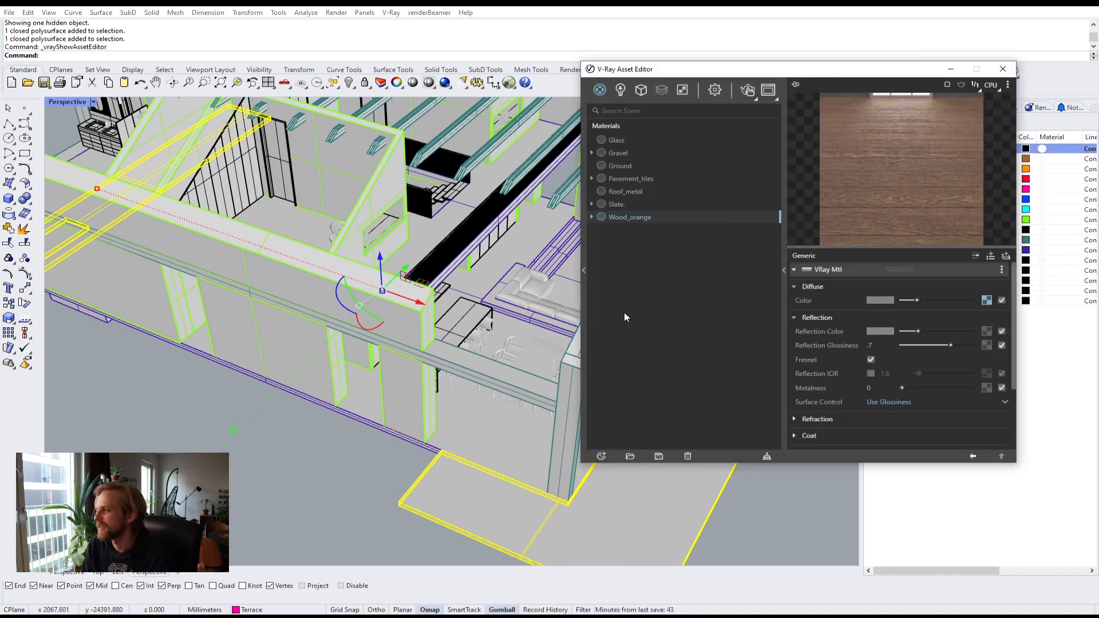
# Step: Inspect the wood texture on the terrace deck up close from several angles
pyautogui.click(144, 439)
pyautogui.moveTo(144, 439); pyautogui.dragTo(437, 288, button='right')
pyautogui.scroll(6, 341, 346)
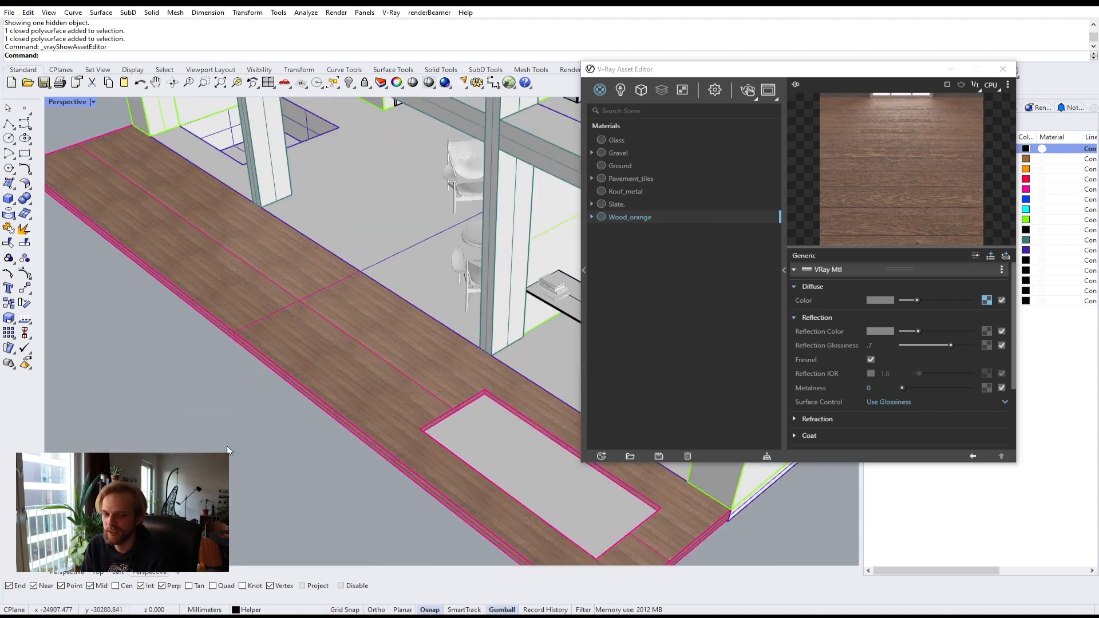
pyautogui.keyDown('shift'); pyautogui.moveTo(227, 449); pyautogui.dragTo(142, 341, button='right'); pyautogui.keyUp('shift')
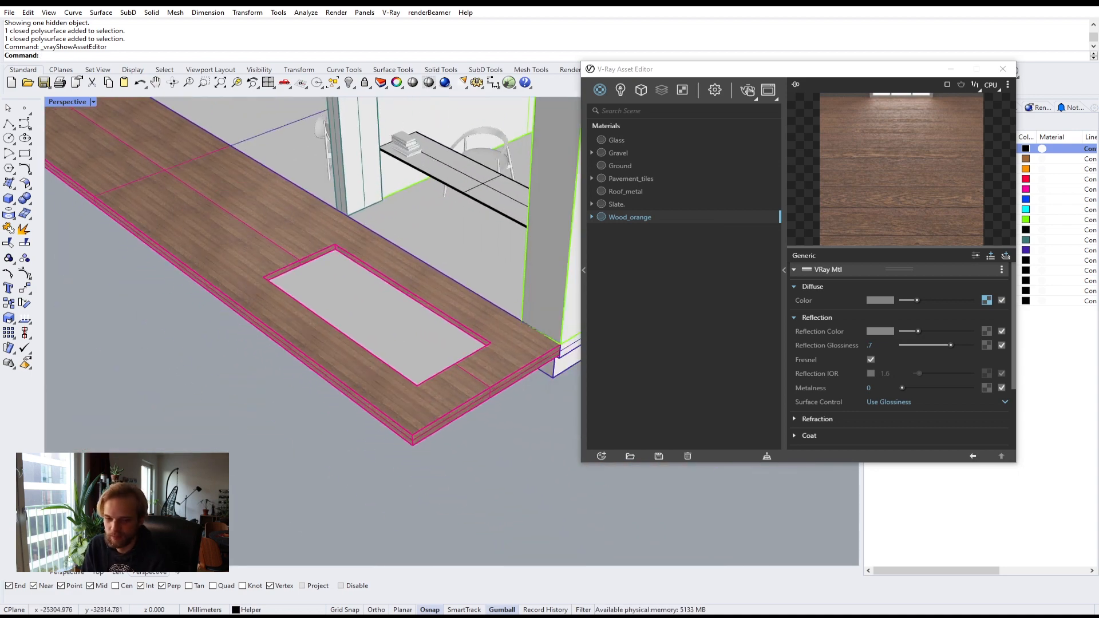
pyautogui.moveTo(383, 399); pyautogui.dragTo(488, 424, button='right')
pyautogui.moveTo(194, 486); pyautogui.dragTo(198, 510, button='right')
pyautogui.moveTo(358, 456); pyautogui.dragTo(271, 448, button='right')
pyautogui.scroll(7, 313, 335)
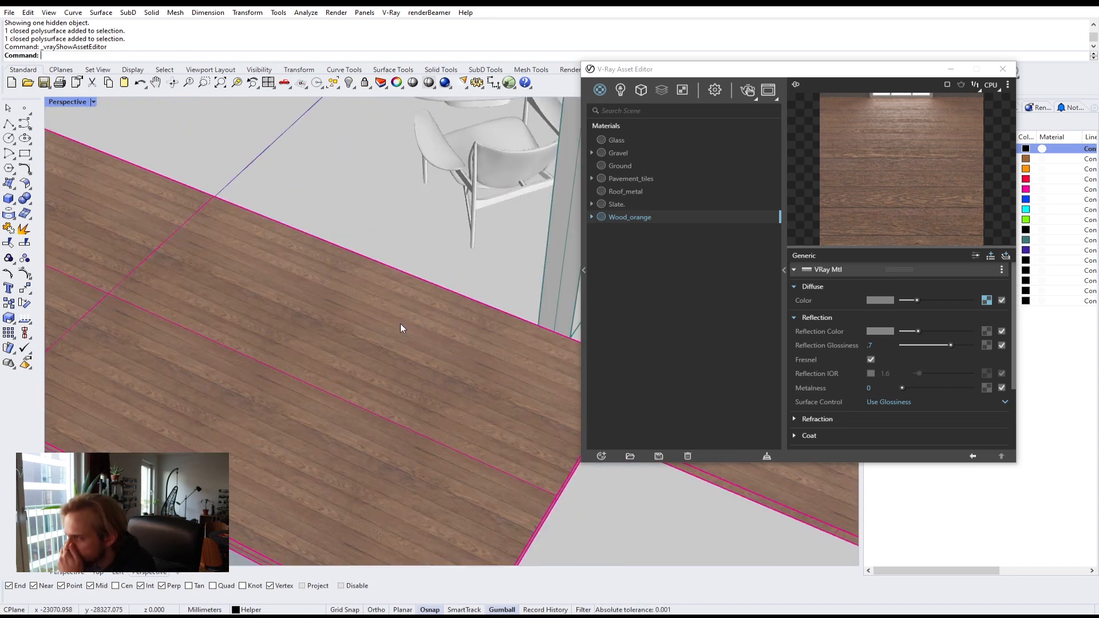
pyautogui.scroll(-2, 404, 336)
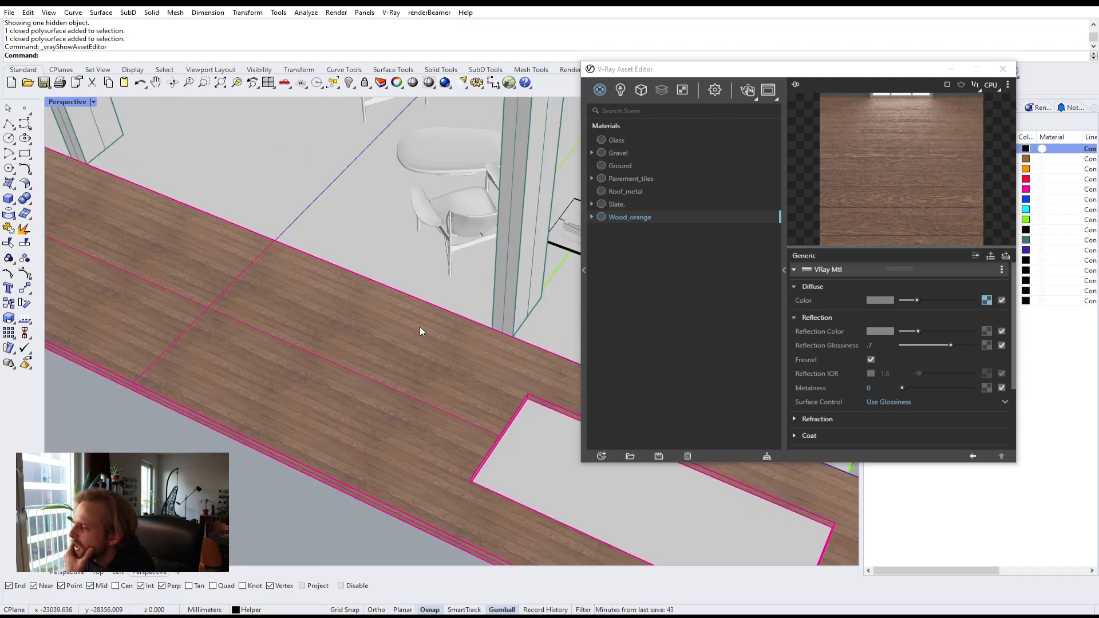
pyautogui.click(950, 69)
pyautogui.scroll(-4, 473, 273)
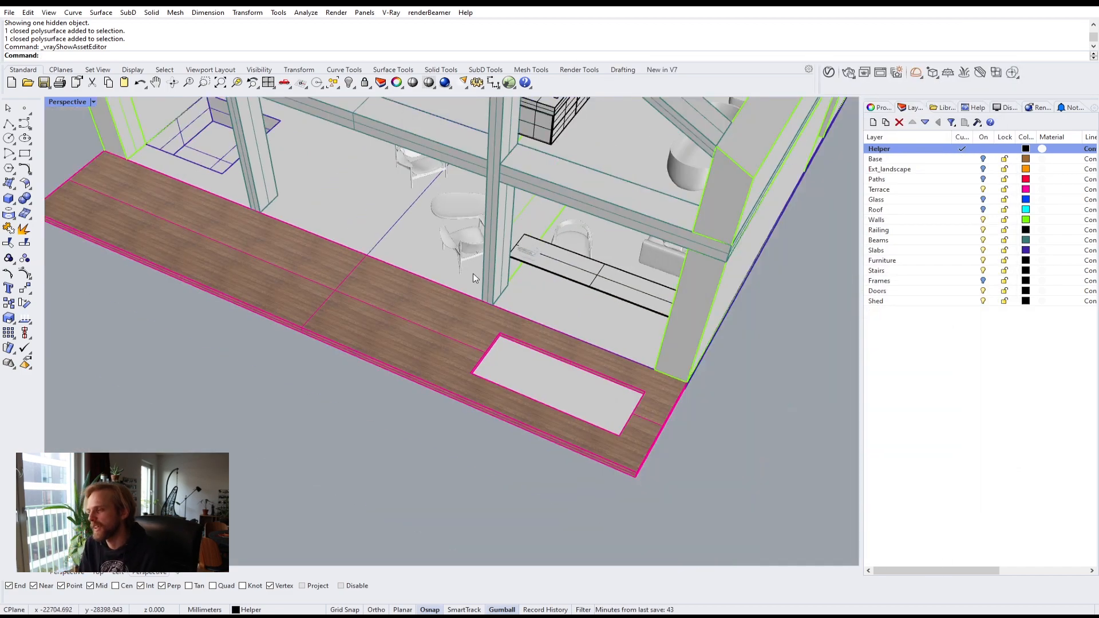
# Step: Select both terrace deck pieces and apply box mapping to them
pyautogui.click(414, 304)
pyautogui.moveTo(644, 242); pyautogui.dragTo(378, 295, button='right')
pyautogui.keyDown('shift'); pyautogui.moveTo(675, 312); pyautogui.dragTo(435, 177, button='right'); pyautogui.keyUp('shift')
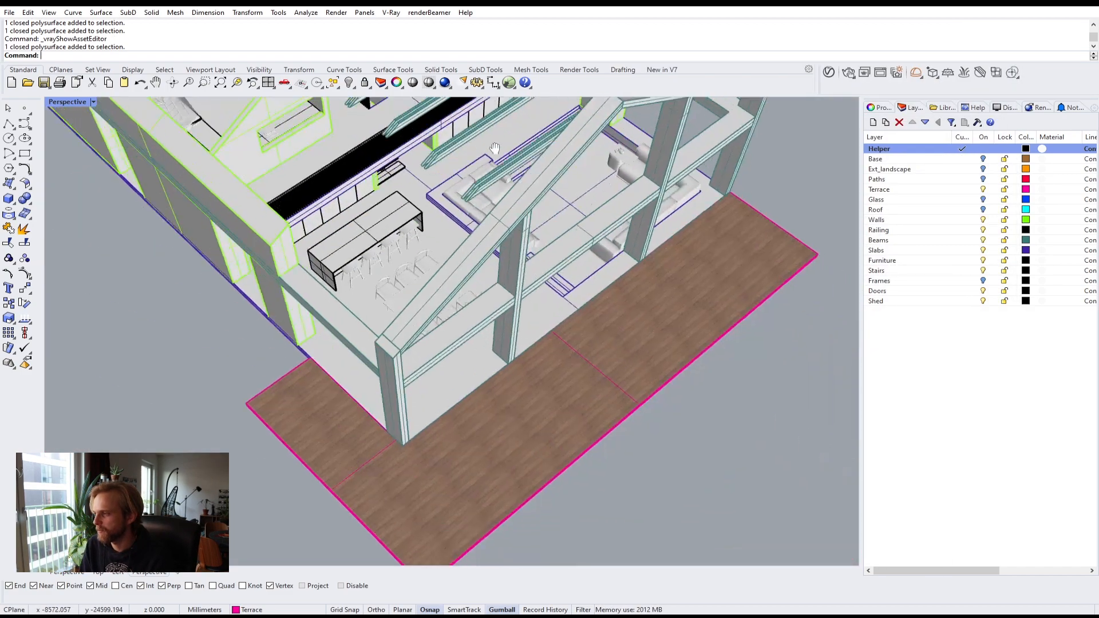
pyautogui.moveTo(561, 335); pyautogui.dragTo(577, 366, button='right')
pyautogui.click(576, 365)
pyautogui.moveTo(321, 356); pyautogui.dragTo(458, 344, button='right')
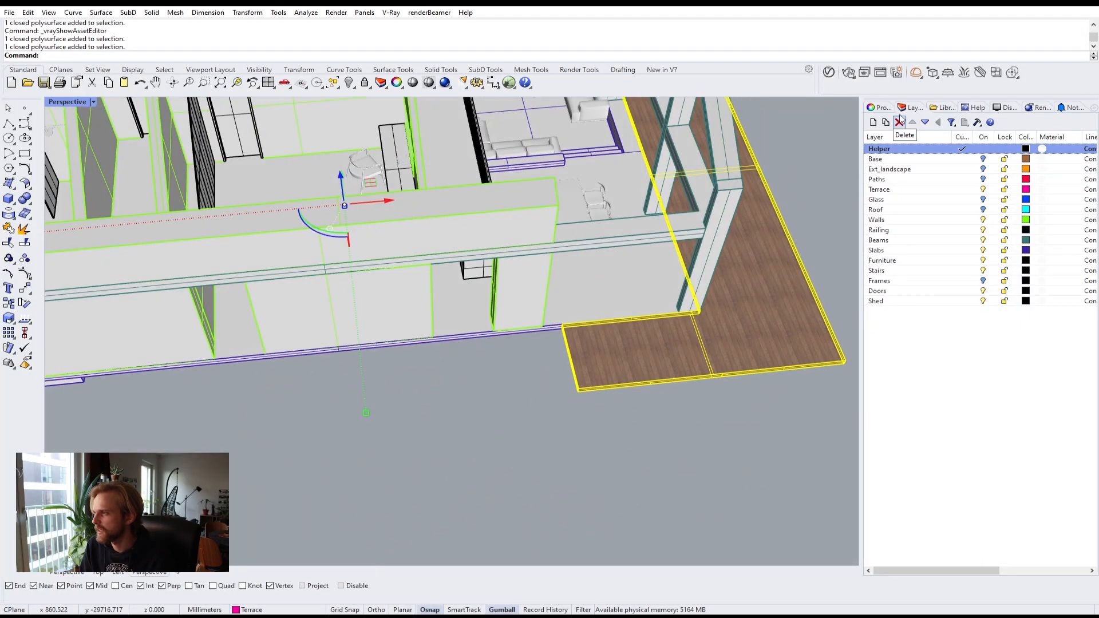
pyautogui.click(881, 108)
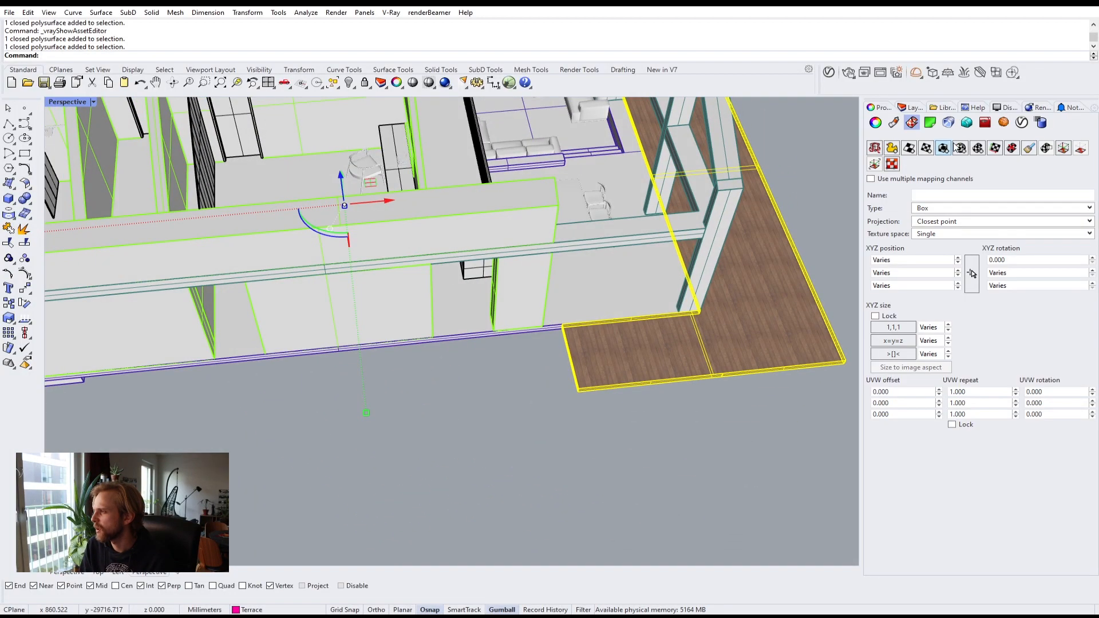
pyautogui.click(945, 149)
pyautogui.press('Return')
pyautogui.press('Return')
pyautogui.press('Return')
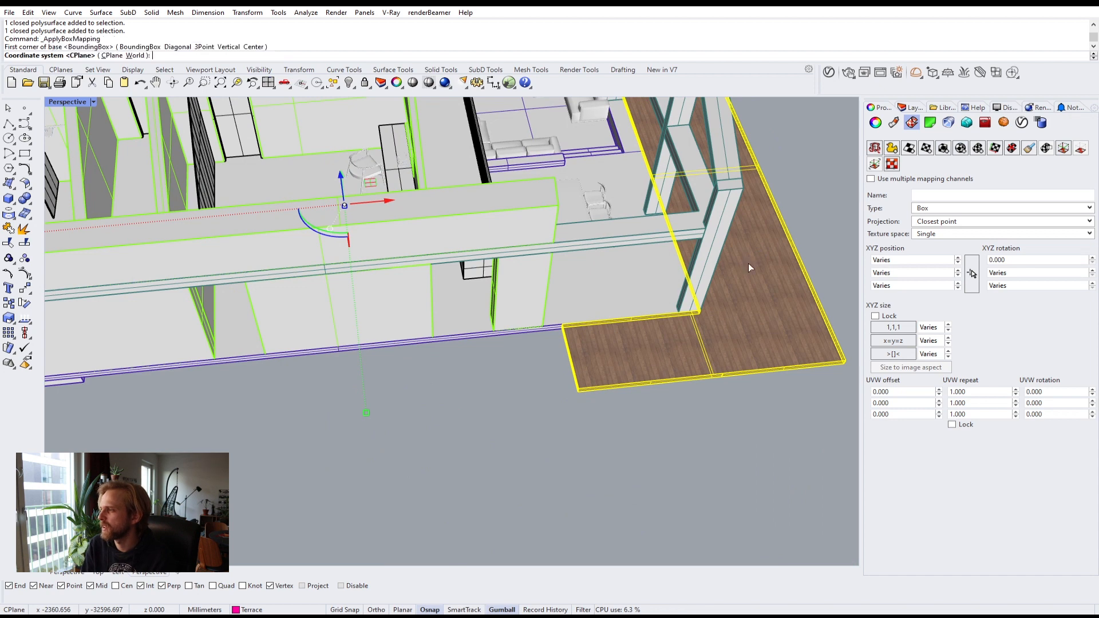
# Step: Lock the box mapping size proportions and set the terrace mapping size to 1500 in all directions
pyautogui.click(888, 318)
pyautogui.click(914, 326)
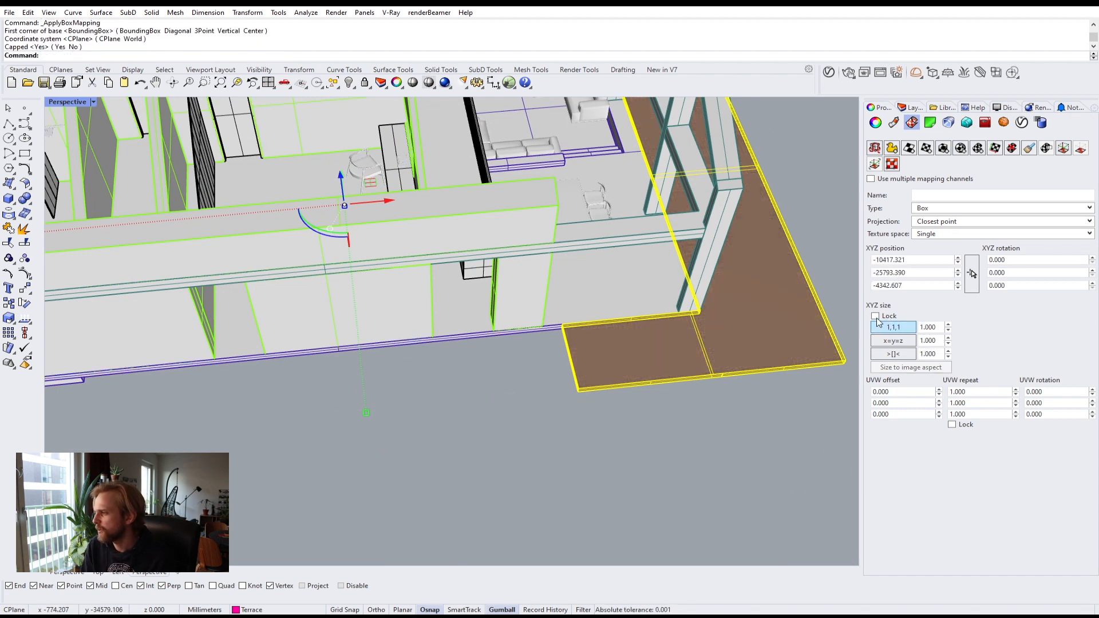
pyautogui.doubleClick(931, 328)
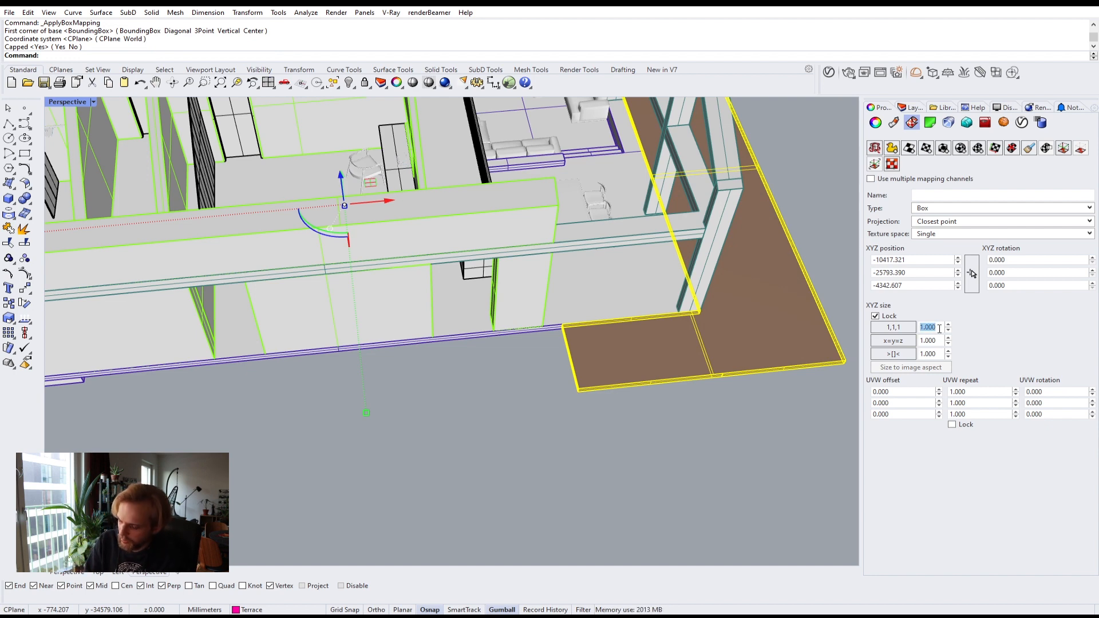
pyautogui.write('1500')
pyautogui.press('Return')
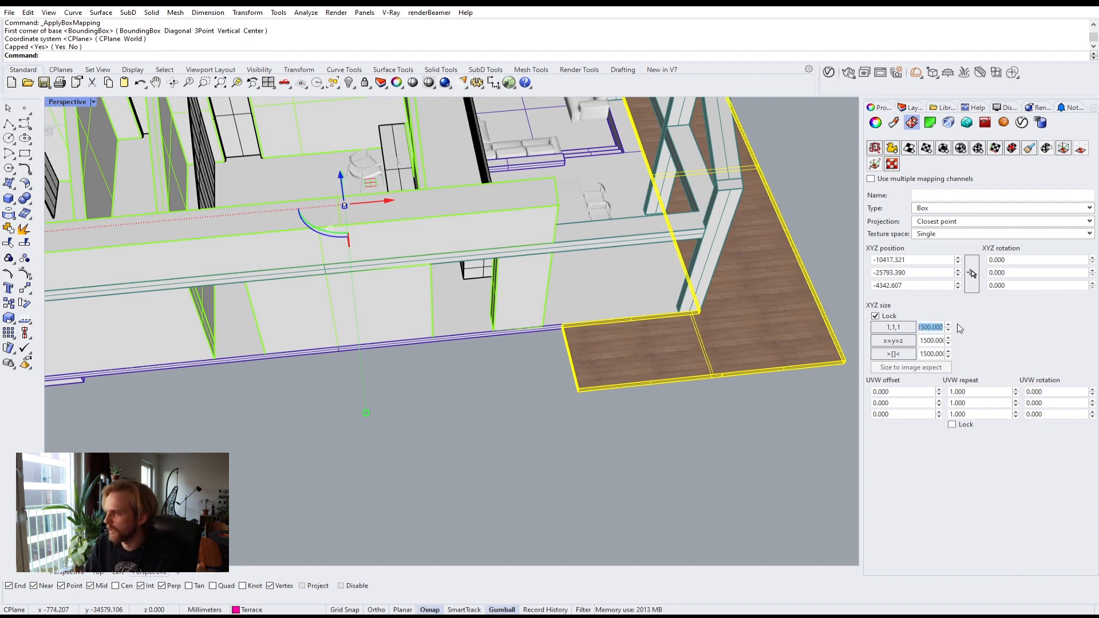
# Step: Set the terrace deck mapping's UVW rotation to 90 degrees so the planks run lengthwise
pyautogui.click(646, 434)
pyautogui.moveTo(646, 435); pyautogui.dragTo(314, 432, button='right')
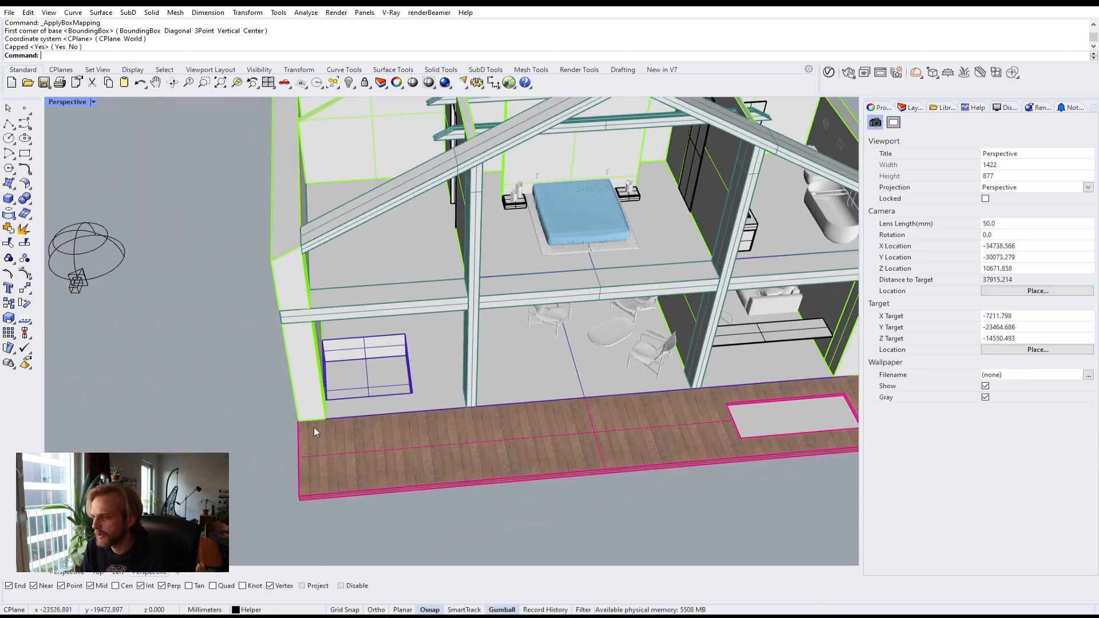
pyautogui.scroll(4, 346, 445)
pyautogui.keyDown('shift'); pyautogui.moveTo(491, 434); pyautogui.dragTo(409, 363, button='right'); pyautogui.keyUp('shift')
pyautogui.scroll(-2, 429, 372)
pyautogui.click(444, 359)
pyautogui.click(690, 380)
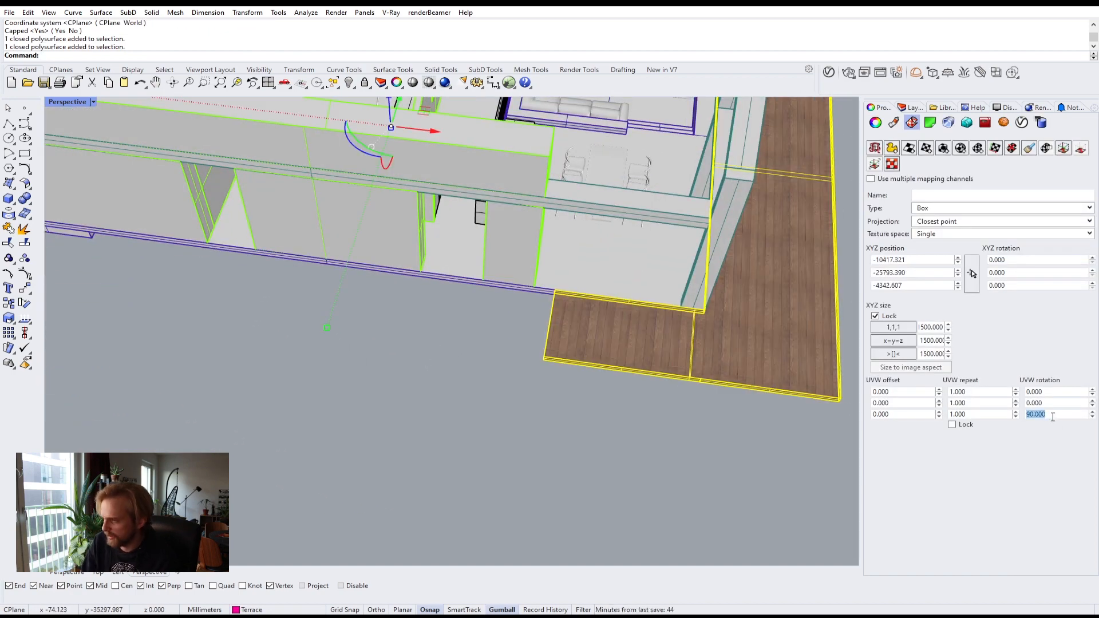
pyautogui.click(630, 394)
pyautogui.moveTo(387, 371); pyautogui.dragTo(355, 420, button='right')
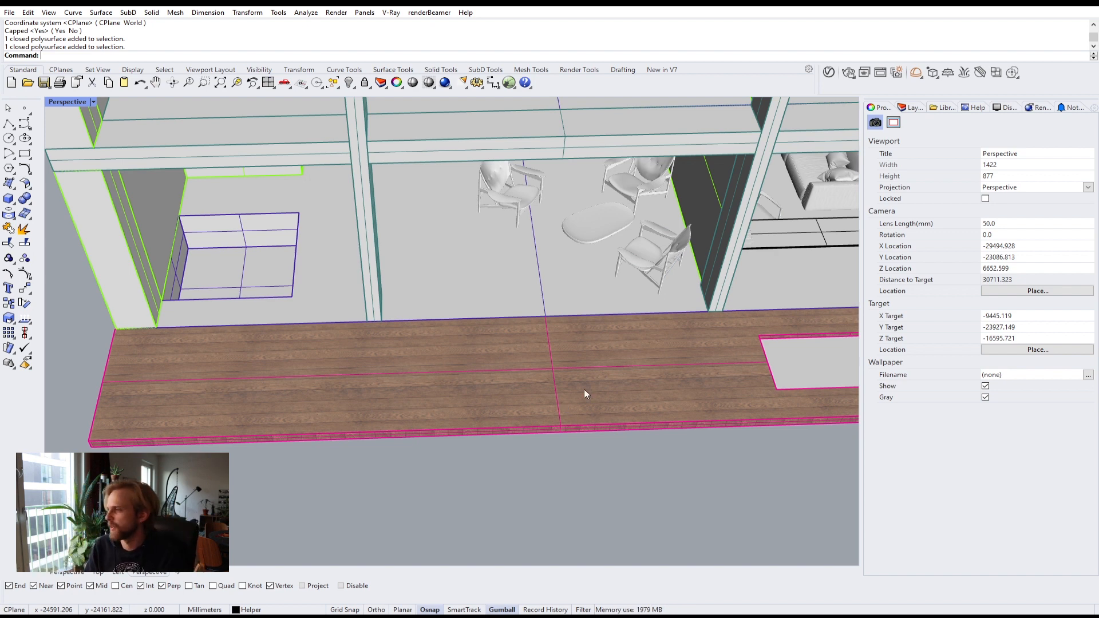
# Step: Turn off the Terrace layer and pick the Walls layer
pyautogui.click(912, 107)
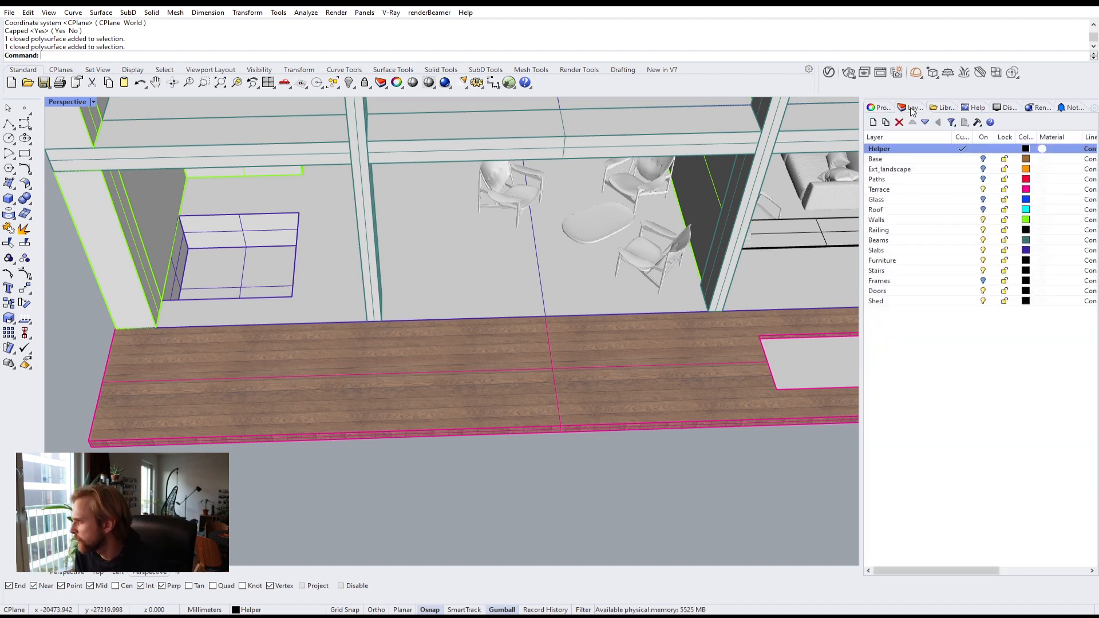
pyautogui.click(983, 190)
pyautogui.scroll(-5, 620, 224)
pyautogui.moveTo(620, 224); pyautogui.dragTo(622, 353, button='right')
pyautogui.click(912, 221)
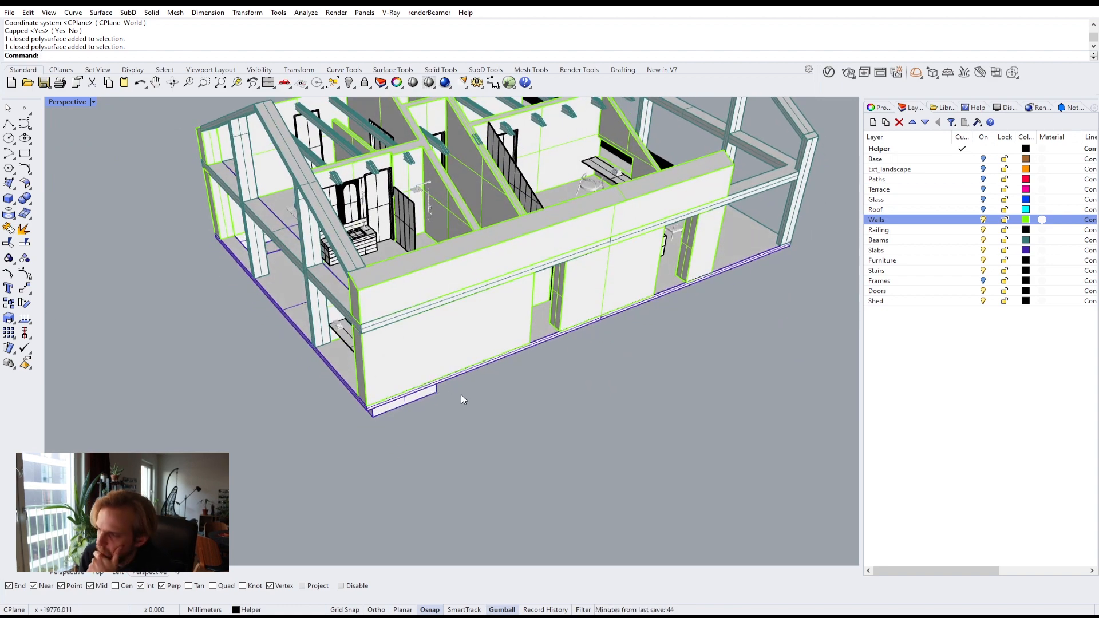
# Step: Select the exterior wall polysurfaces around the house and group them
pyautogui.moveTo(461, 394); pyautogui.dragTo(549, 396, button='right')
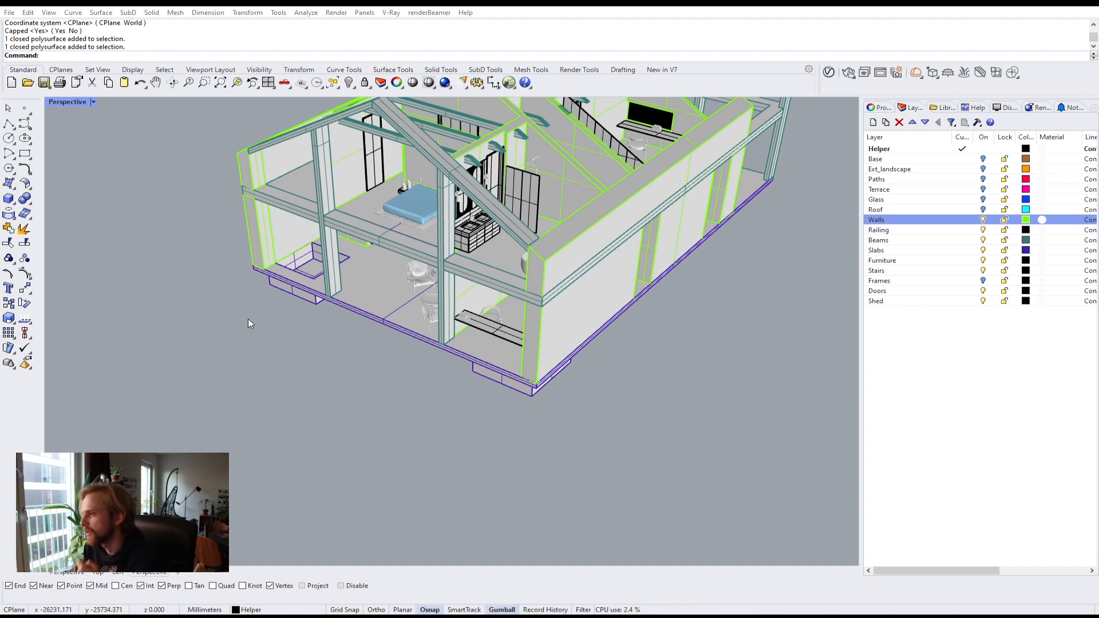
pyautogui.click(573, 257)
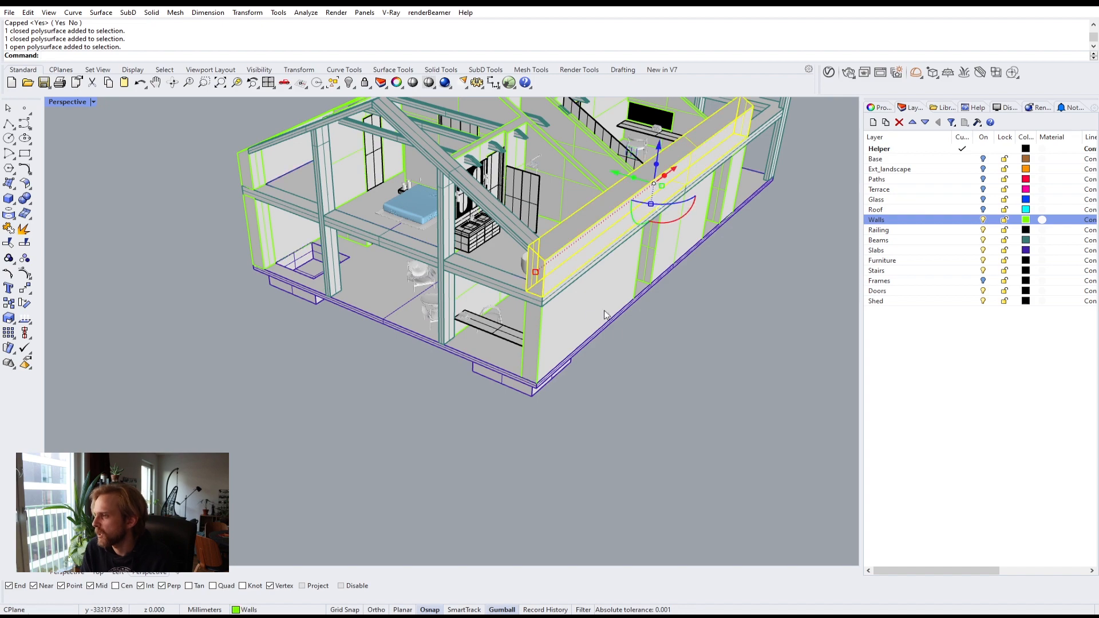
pyautogui.keyDown('shift'); pyautogui.click(558, 322); pyautogui.keyUp('shift')
pyautogui.moveTo(382, 369); pyautogui.dragTo(369, 303, button='right')
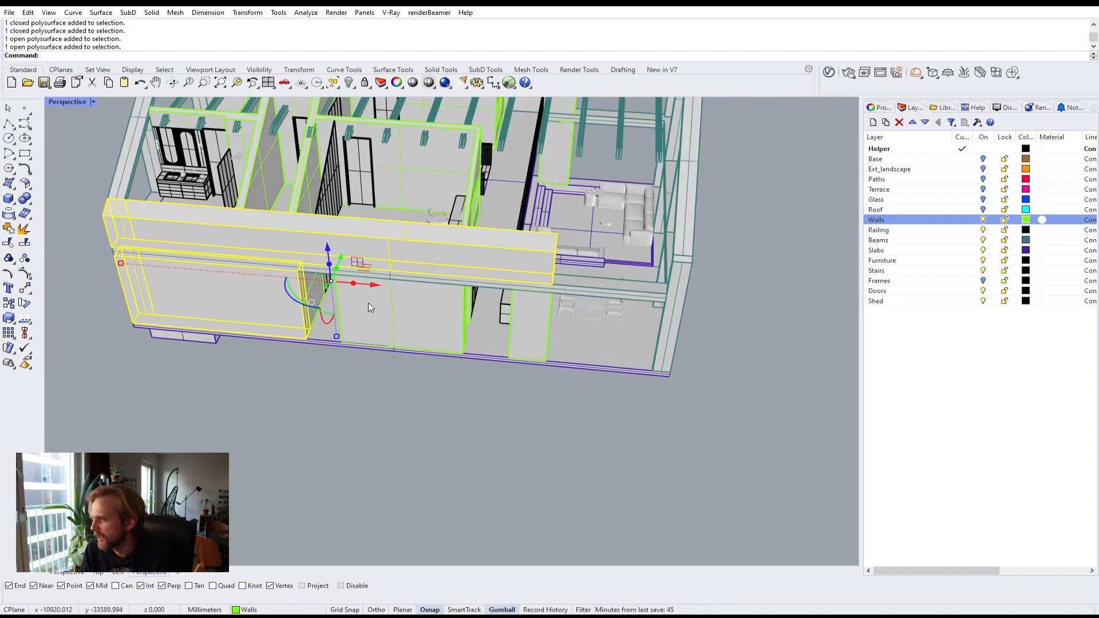
pyautogui.keyDown('shift'); pyautogui.click(531, 332); pyautogui.keyUp('shift')
pyautogui.moveTo(642, 328); pyautogui.dragTo(384, 342, button='right')
pyautogui.keyDown('shift'); pyautogui.click(382, 339); pyautogui.keyUp('shift')
pyautogui.keyDown('shift'); pyautogui.click(496, 304); pyautogui.keyUp('shift')
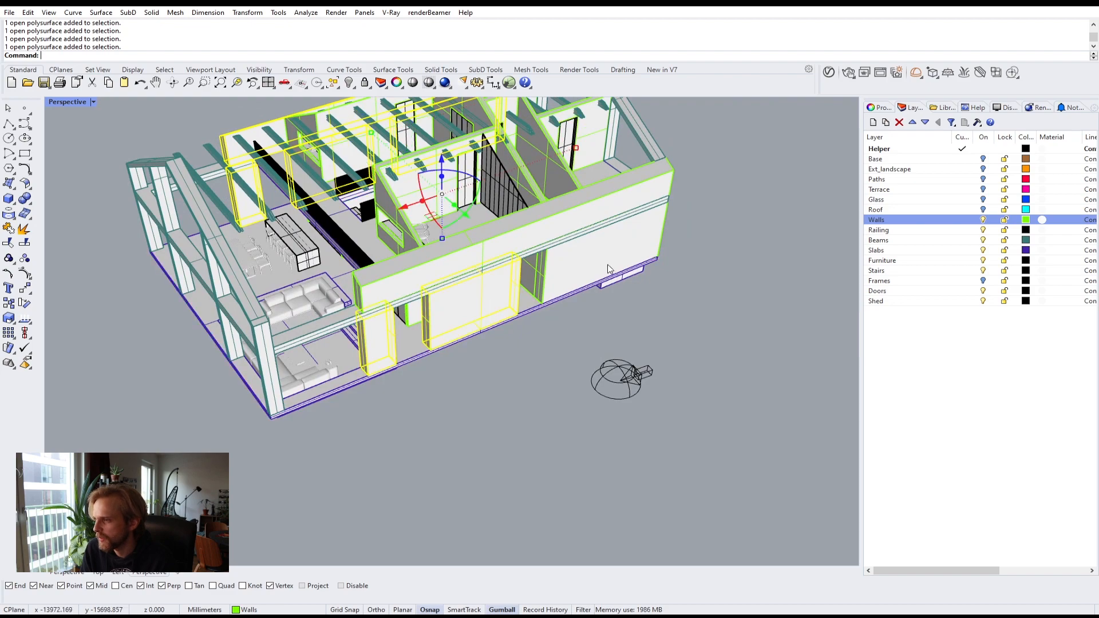
pyautogui.keyDown('shift'); pyautogui.click(608, 265); pyautogui.keyUp('shift')
pyautogui.moveTo(716, 268); pyautogui.dragTo(504, 232, button='right')
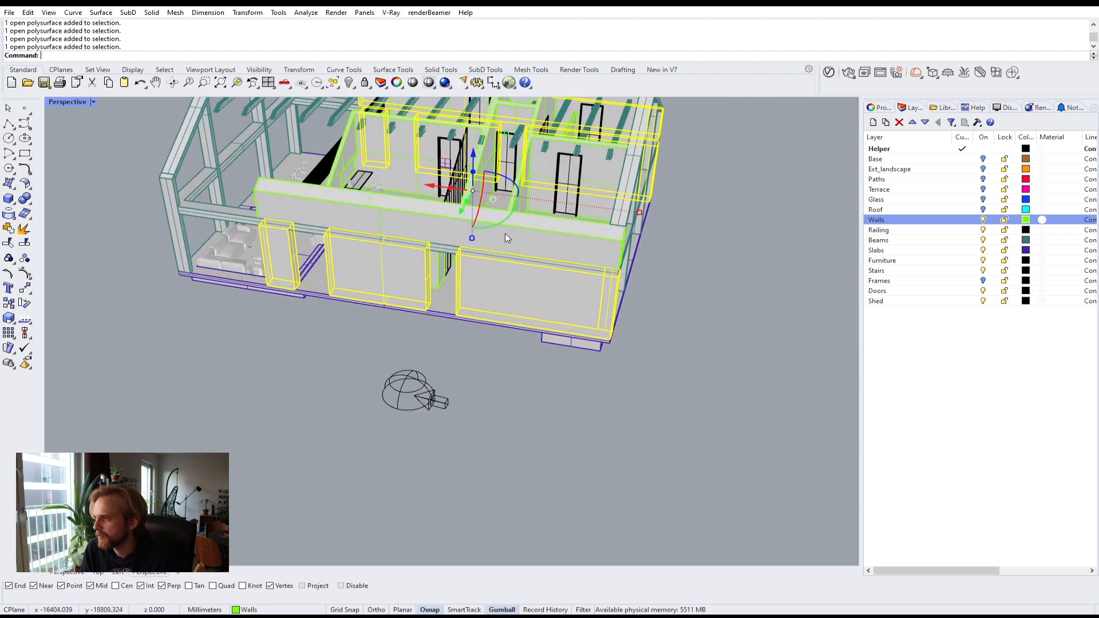
pyautogui.moveTo(627, 263); pyautogui.dragTo(569, 259, button='right')
pyautogui.write('Group')
pyautogui.press('Return')
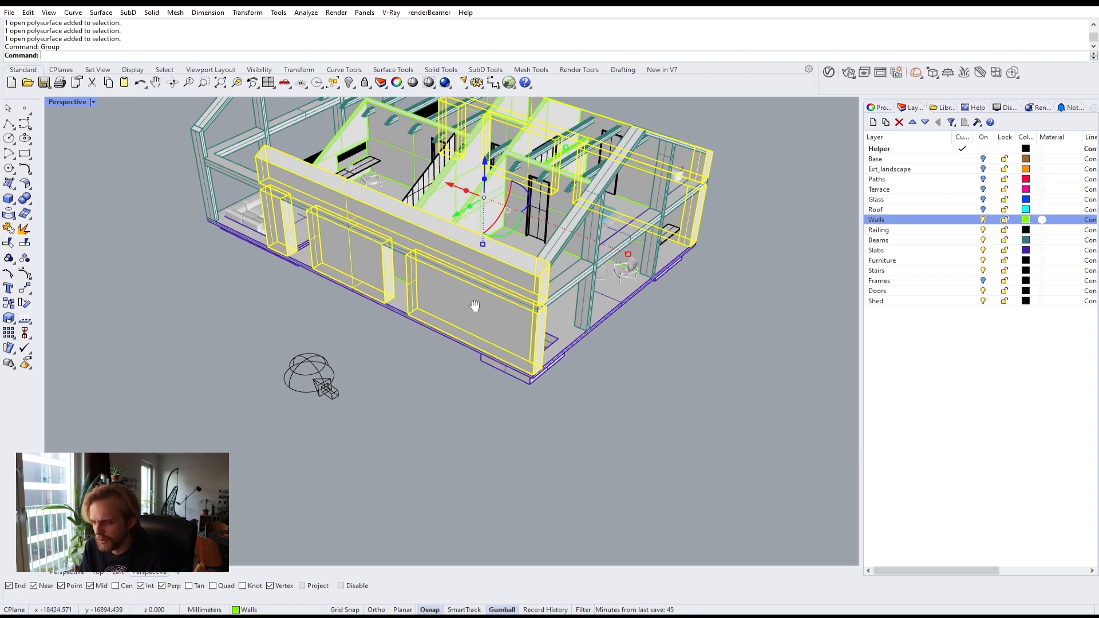
# Step: Apply the Pavement_tiles material to the grouped exterior walls
pyautogui.keyDown('shift'); pyautogui.moveTo(473, 301); pyautogui.dragTo(476, 350, button='right'); pyautogui.keyUp('shift')
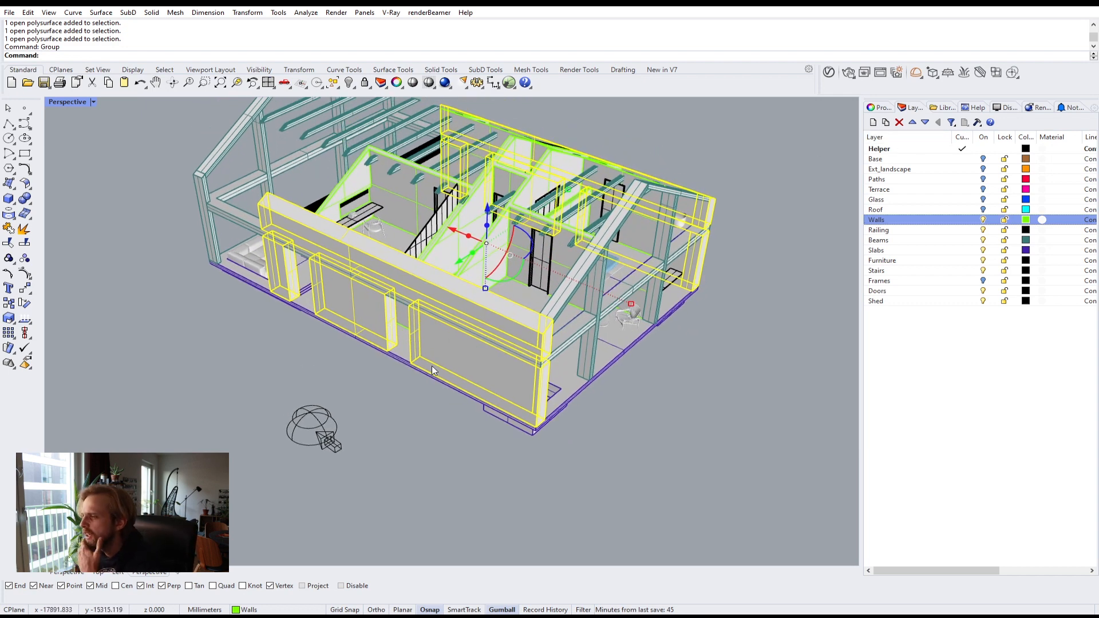
pyautogui.click(828, 73)
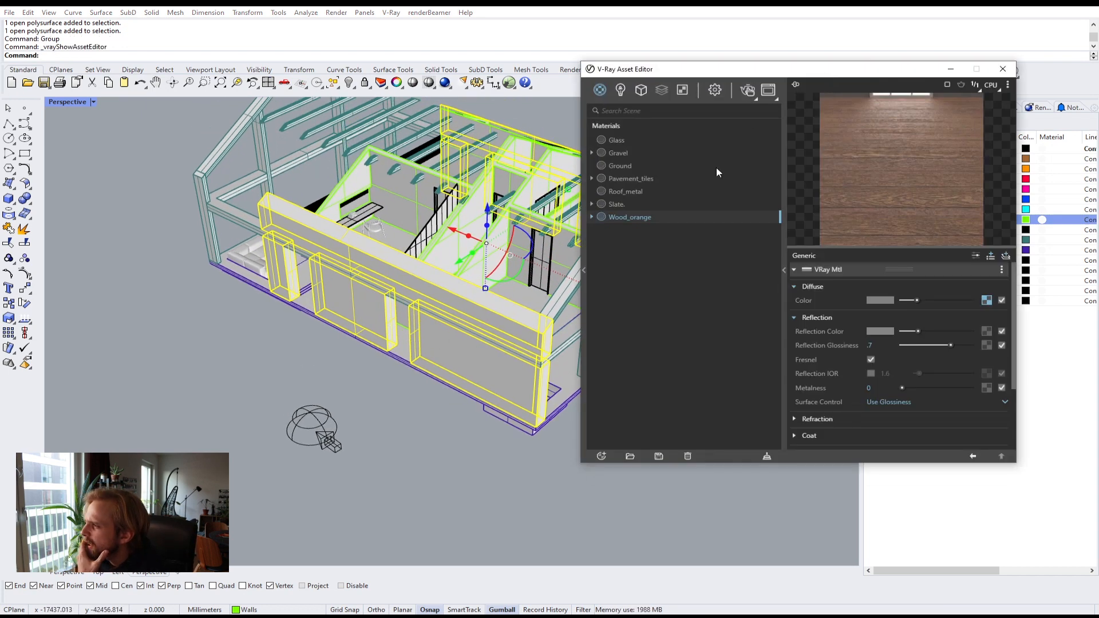
pyautogui.click(651, 180)
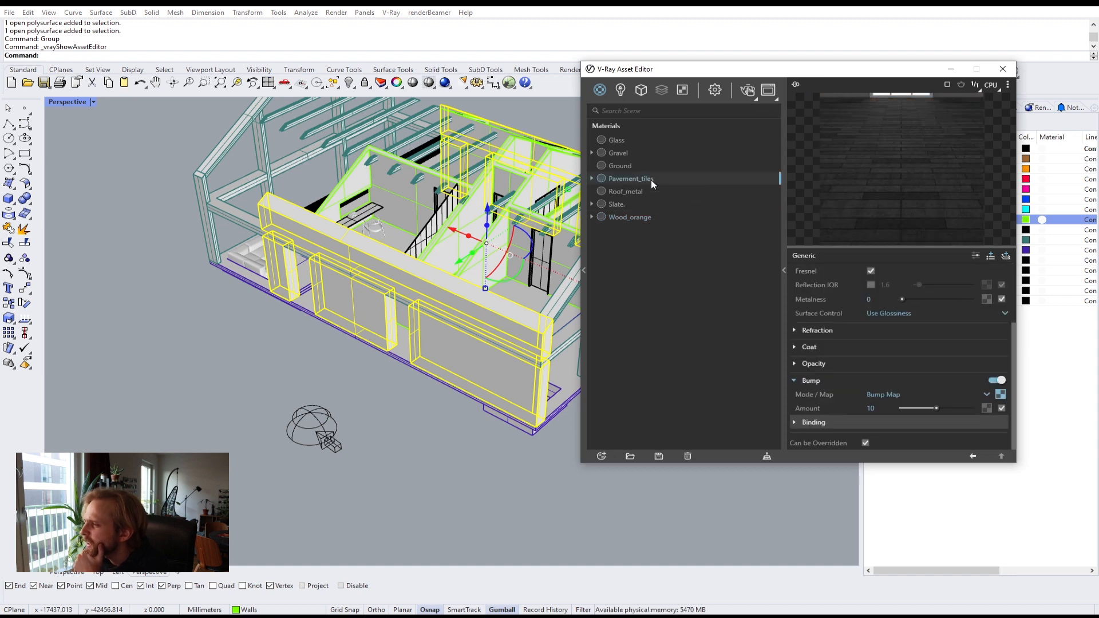
pyautogui.rightClick(647, 179)
pyautogui.click(671, 204)
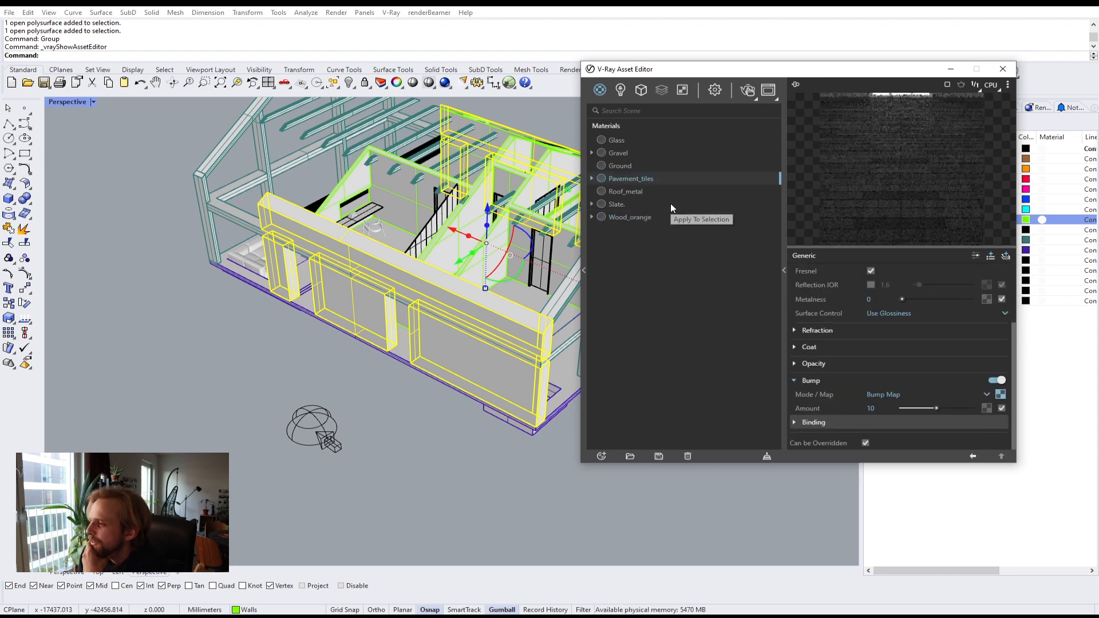
# Step: Select the eight grouped exterior wall polysurfaces and apply box mapping to them
pyautogui.click(396, 443)
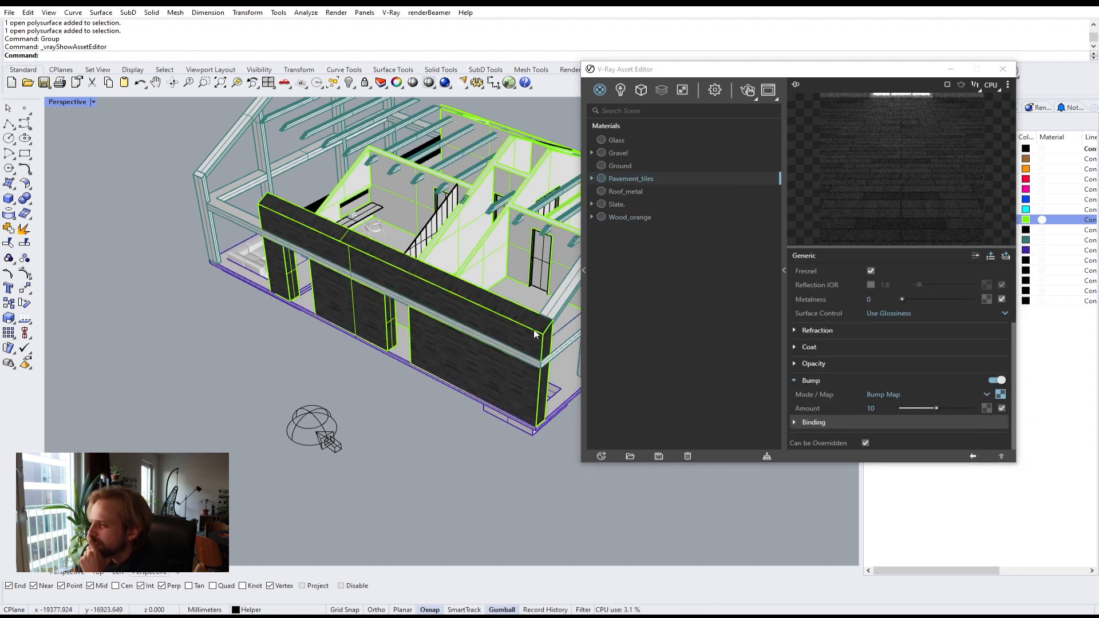
pyautogui.click(951, 69)
pyautogui.moveTo(518, 389); pyautogui.dragTo(445, 341, button='right')
pyautogui.click(444, 341)
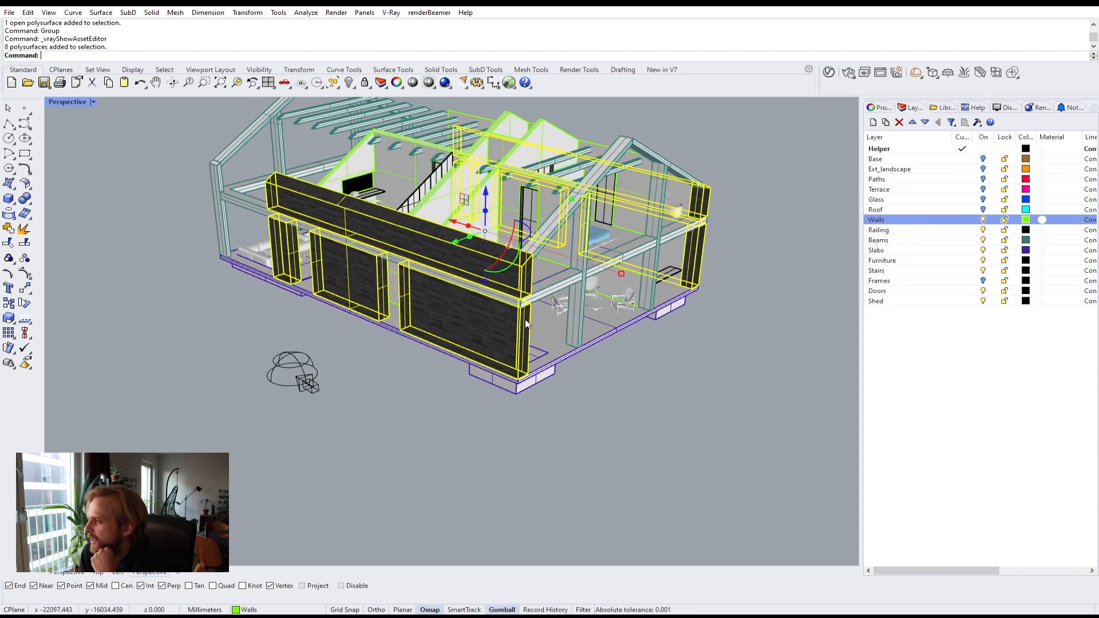
pyautogui.moveTo(595, 312); pyautogui.dragTo(332, 316, button='right')
pyautogui.scroll(6, 202, 335)
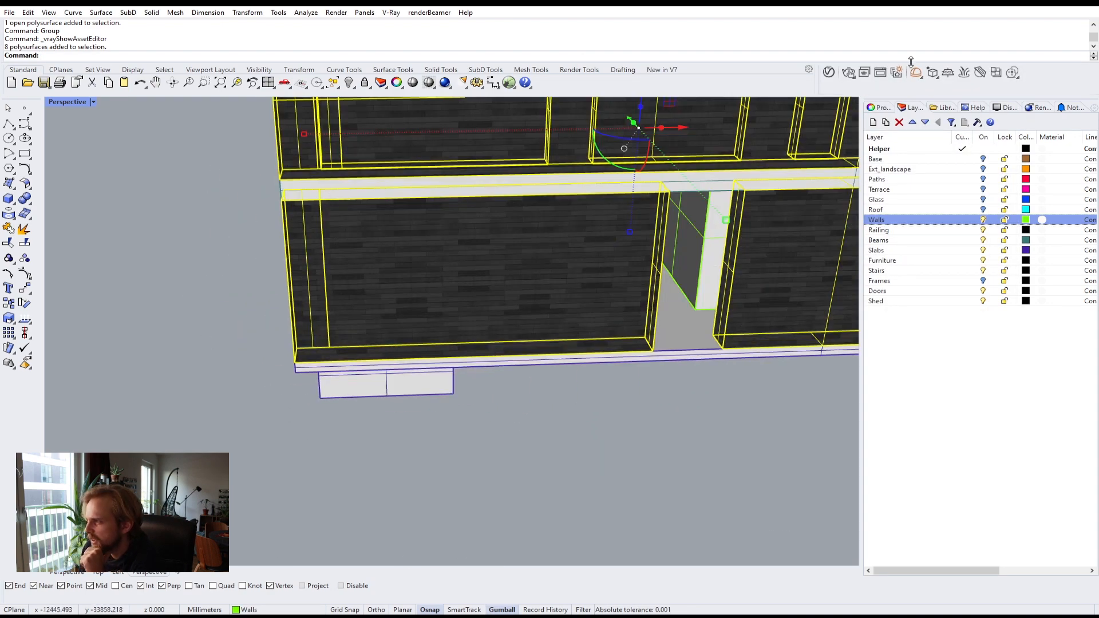
pyautogui.click(883, 109)
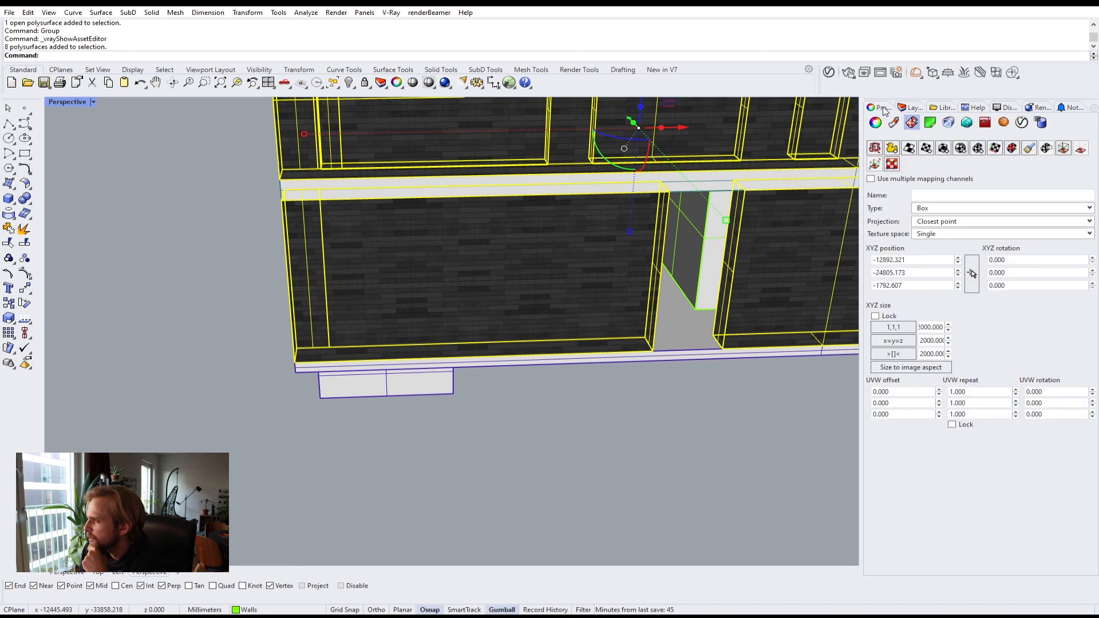
pyautogui.click(944, 151)
pyautogui.press('Return')
pyautogui.press('Return')
pyautogui.press('Return')
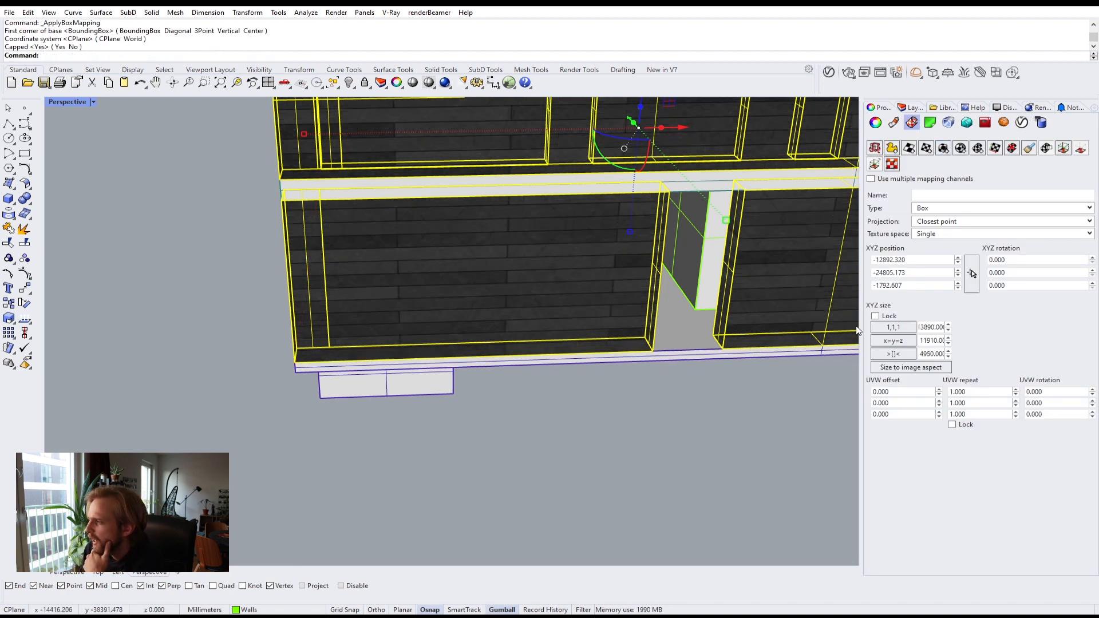
# Step: Lock the box mapping size proportions and set all three sizes to 1000
pyautogui.click(876, 316)
pyautogui.click(893, 327)
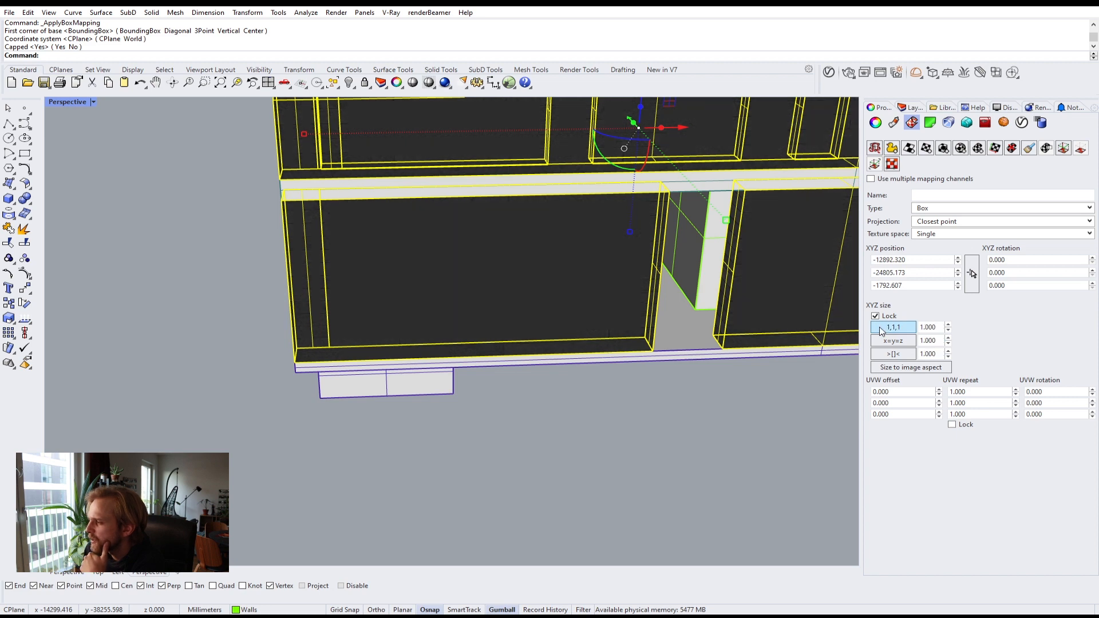
pyautogui.doubleClick(934, 328)
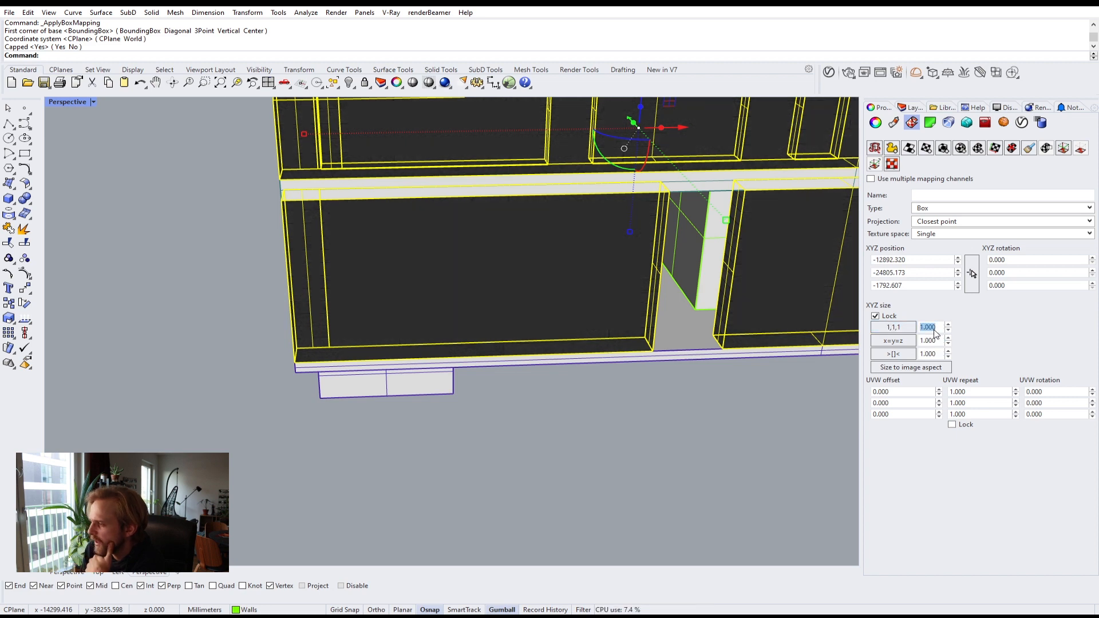
pyautogui.write('1000')
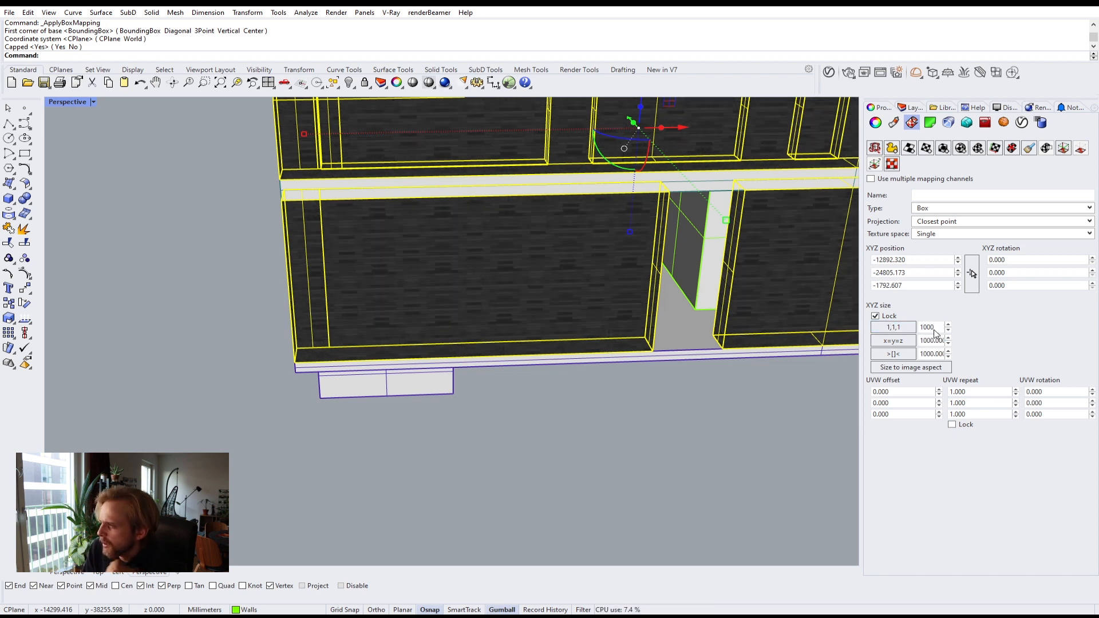
# Step: Open the Tiles_diffuse texture image from the texture folder to check its proportions
pyautogui.moveTo(410, 280); pyautogui.dragTo(434, 279, button='right')
pyautogui.scroll(6, 434, 279)
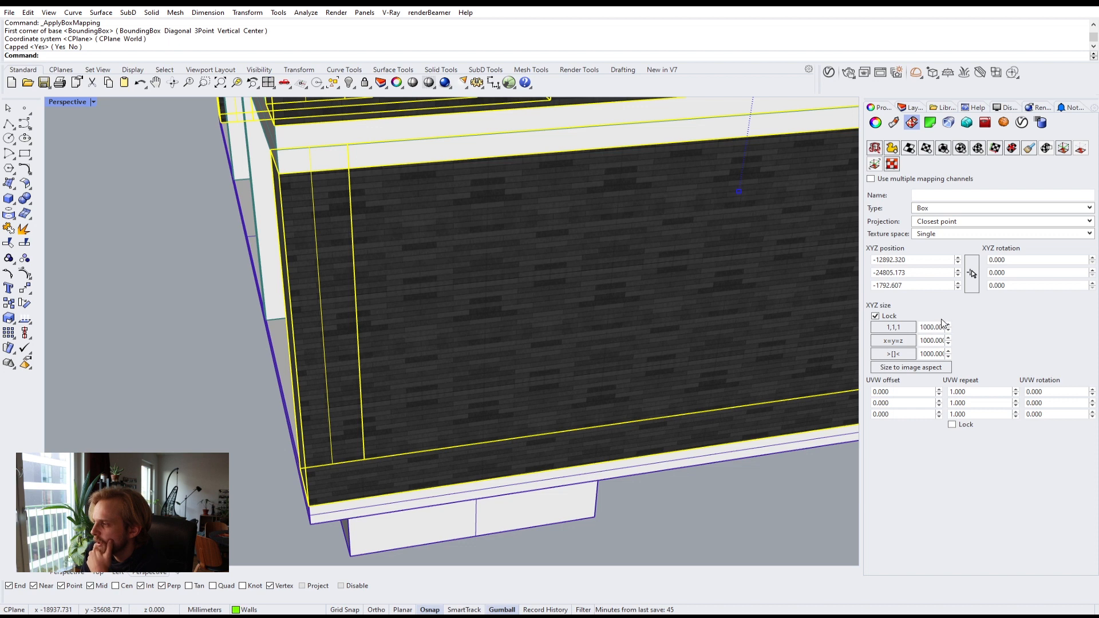
pyautogui.hotkey('alt', 'Tab')
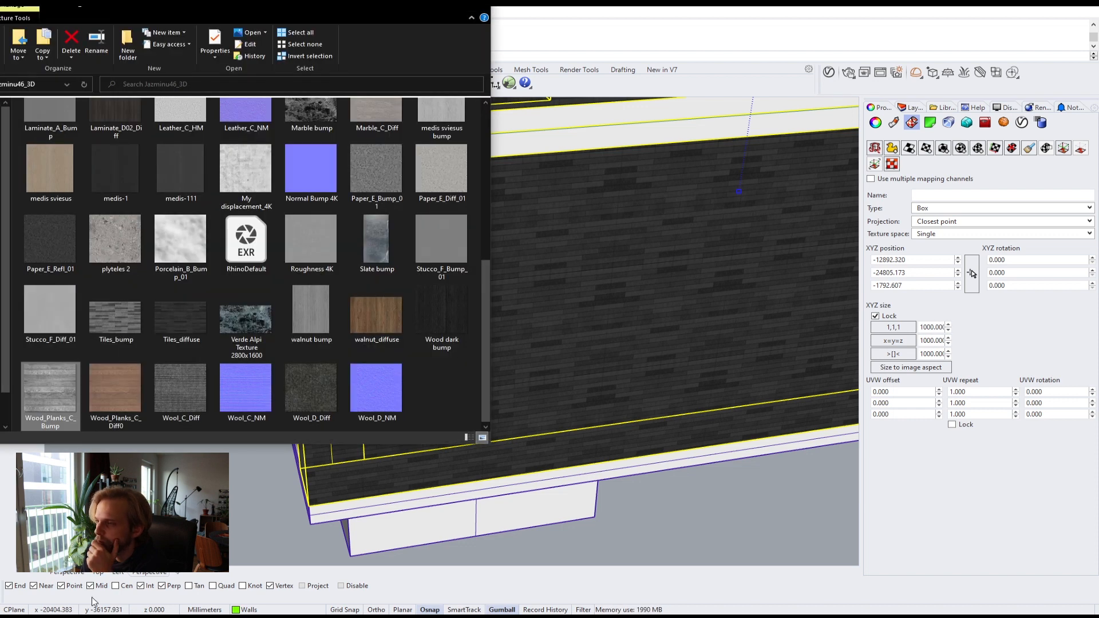
pyautogui.click(181, 318)
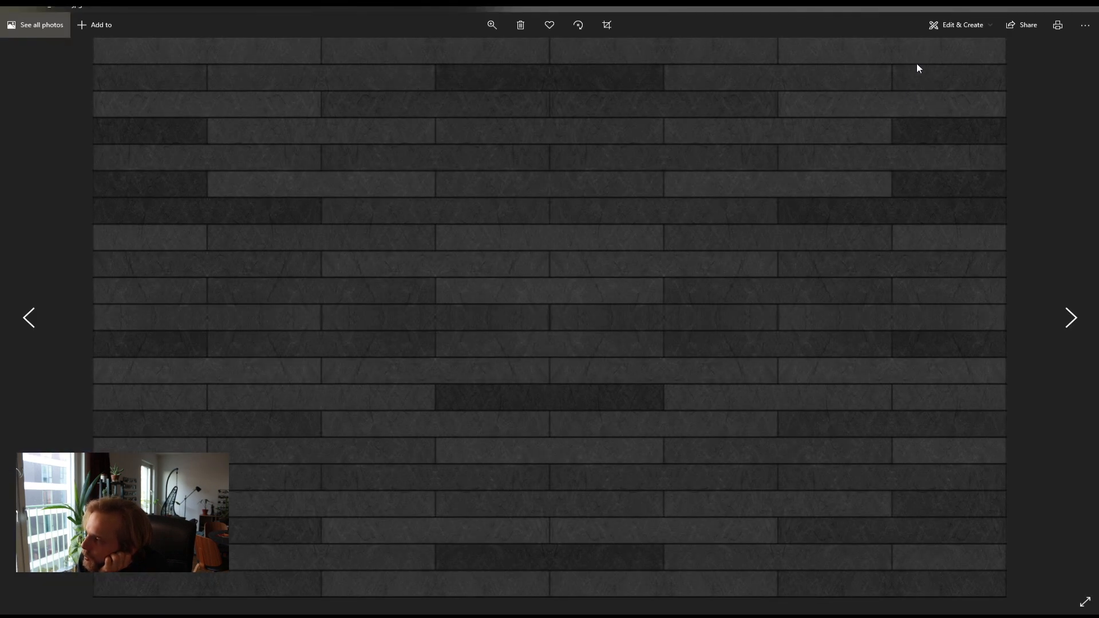
pyautogui.click(1032, 8)
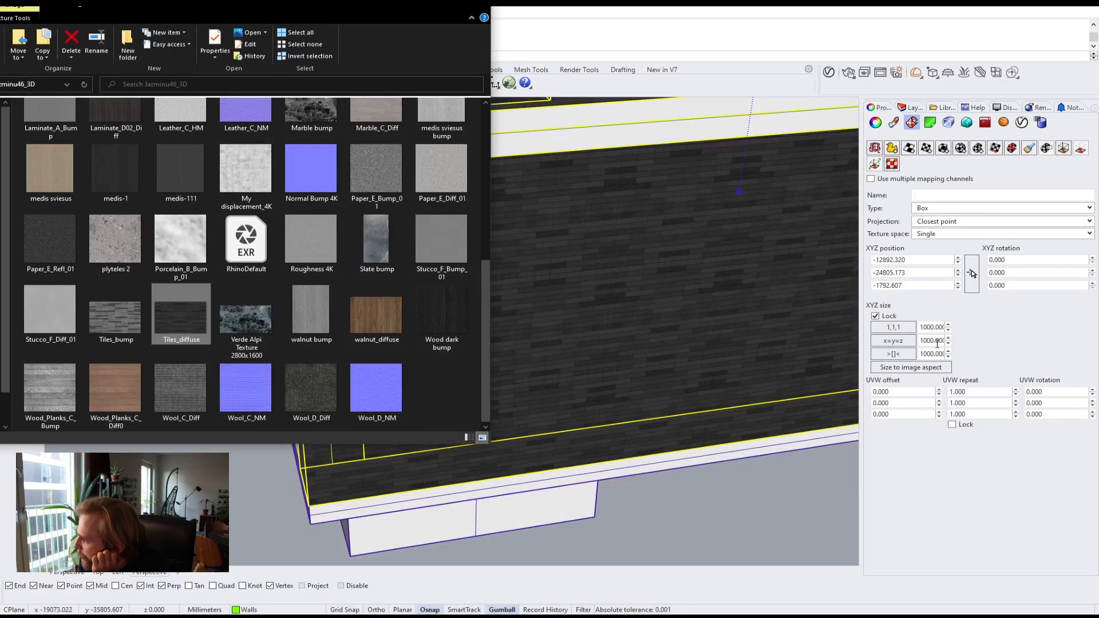
# Step: Unlock the box mapping size and set it to 4000 by 2500 by 2500
pyautogui.click(876, 315)
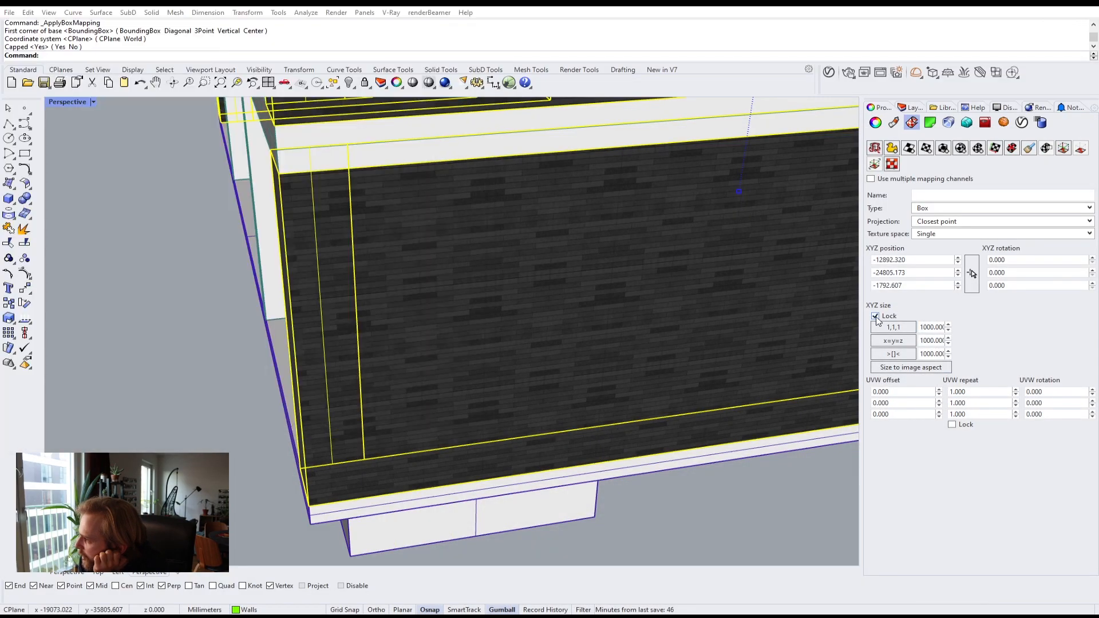
pyautogui.doubleClick(942, 327)
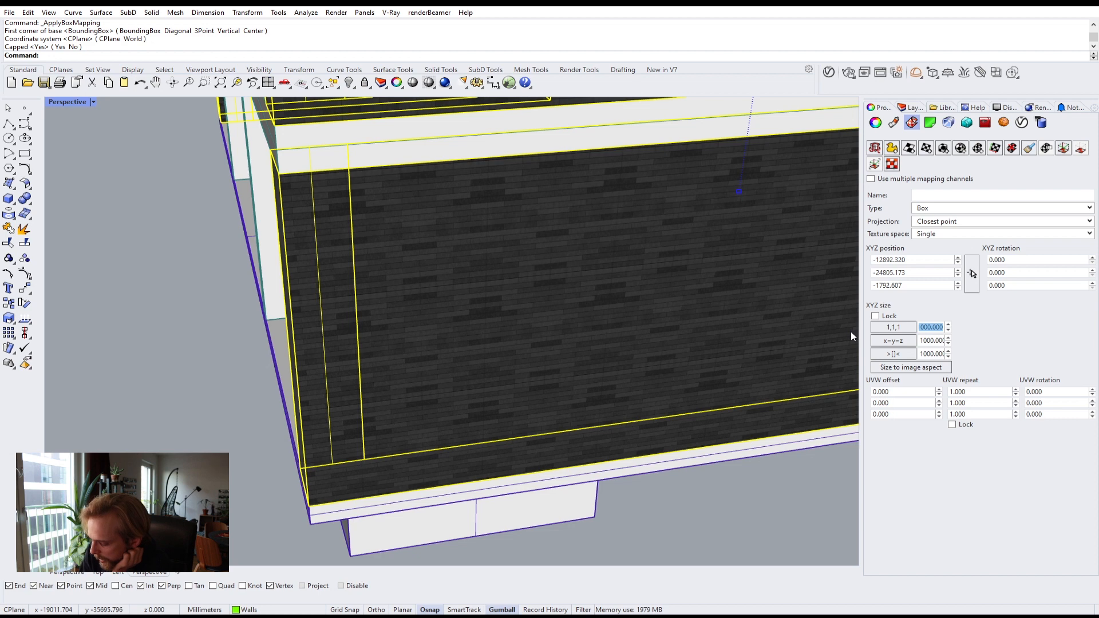
pyautogui.write('4000')
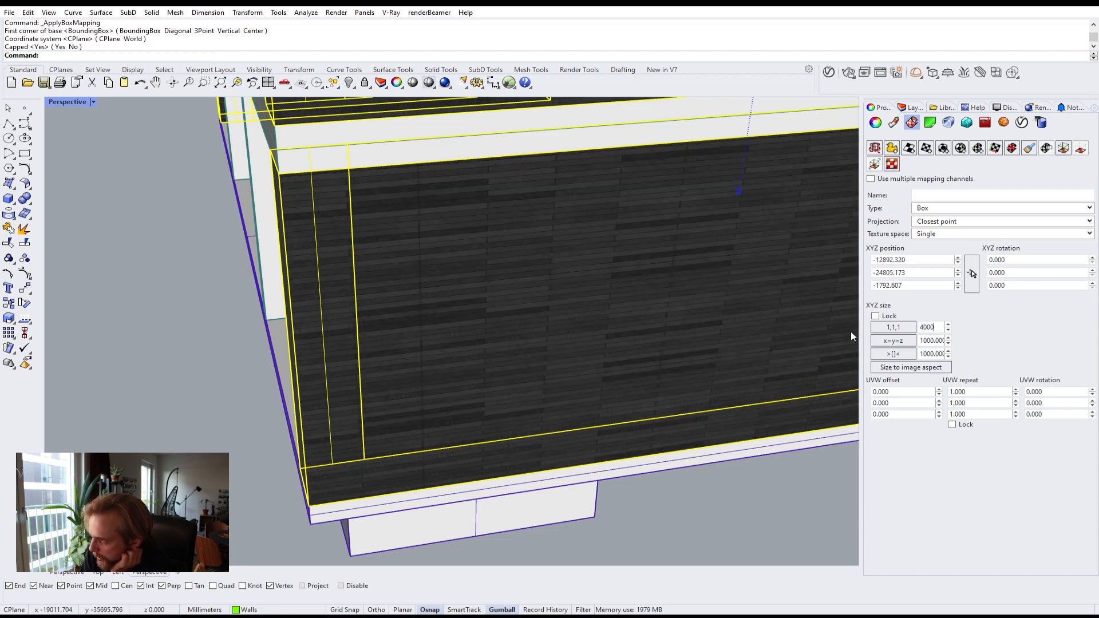
pyautogui.doubleClick(929, 341)
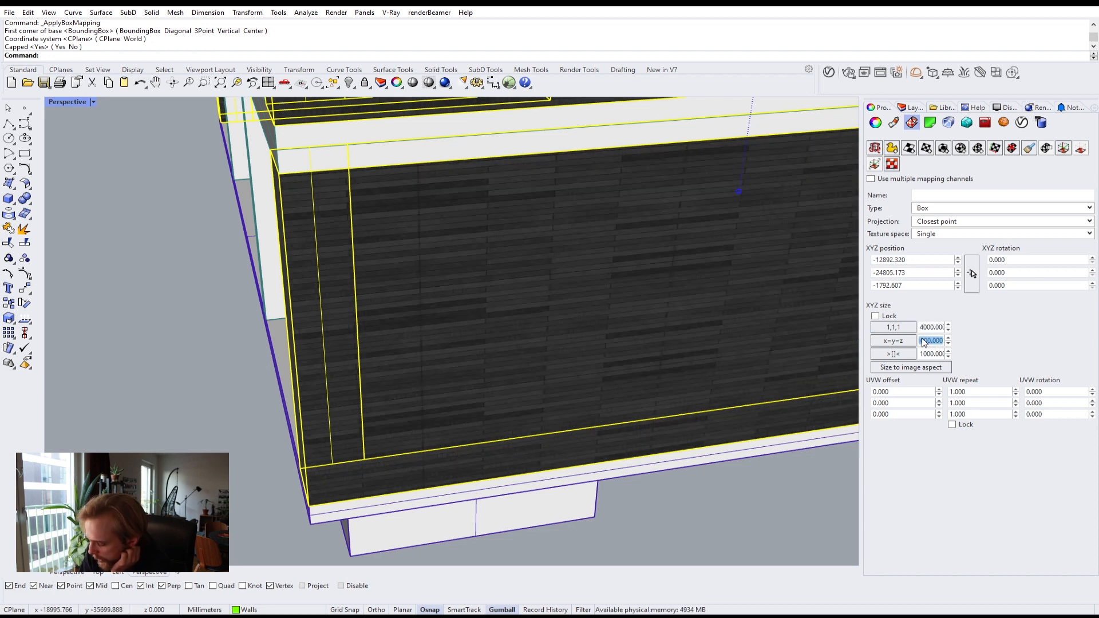
pyautogui.write('4')
pyautogui.doubleClick(927, 355)
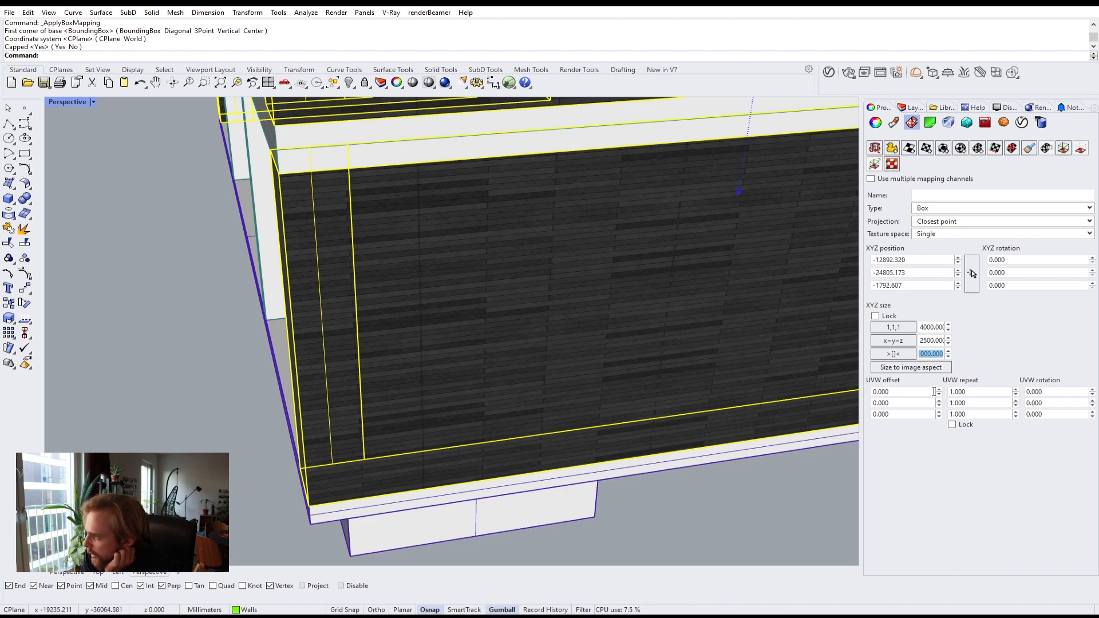
pyautogui.write('2500')
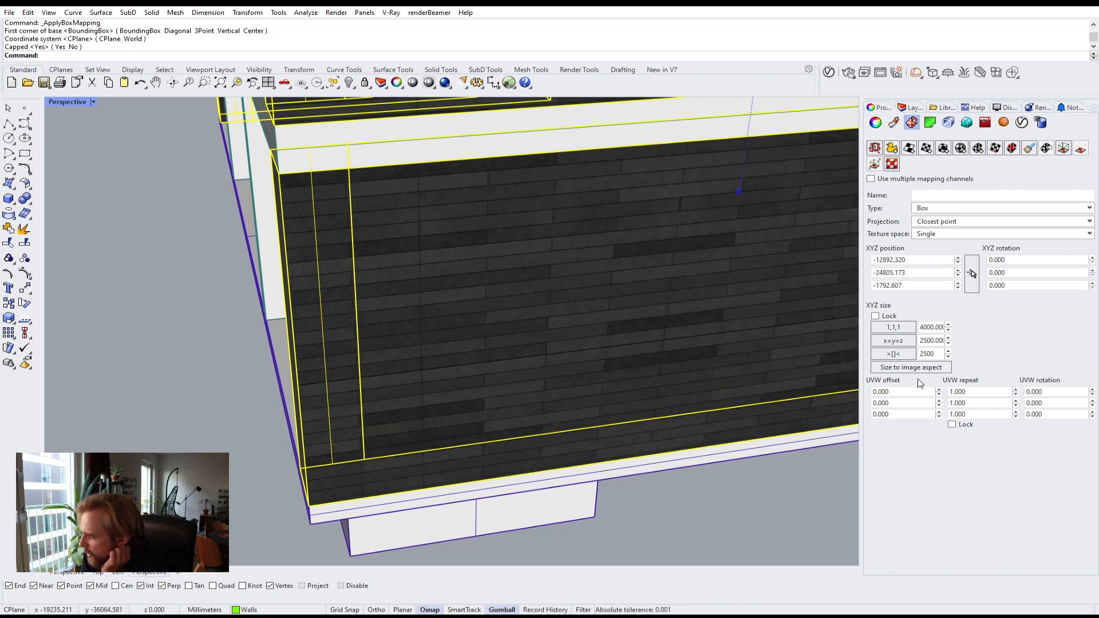
pyautogui.doubleClick(934, 343)
pyautogui.click(719, 520)
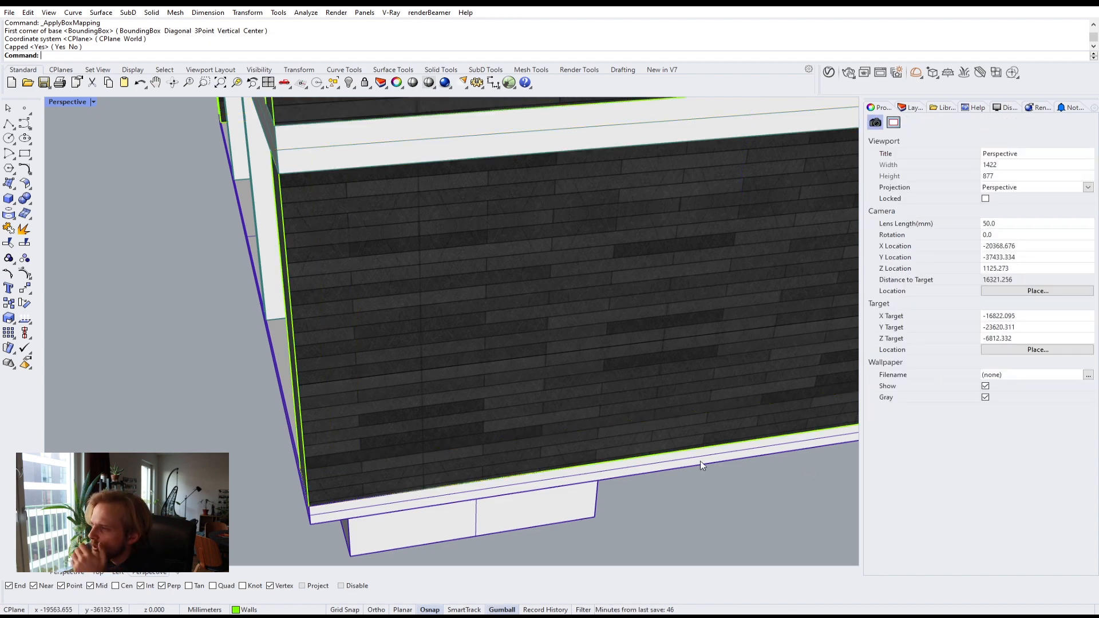
# Step: Reselect the exterior walls and set the box mapping position by picking the bottom corner of a wall pier
pyautogui.moveTo(634, 400); pyautogui.dragTo(498, 347, button='right')
pyautogui.scroll(-2, 647, 382)
pyautogui.scroll(4, 647, 382)
pyautogui.scroll(-5, 598, 400)
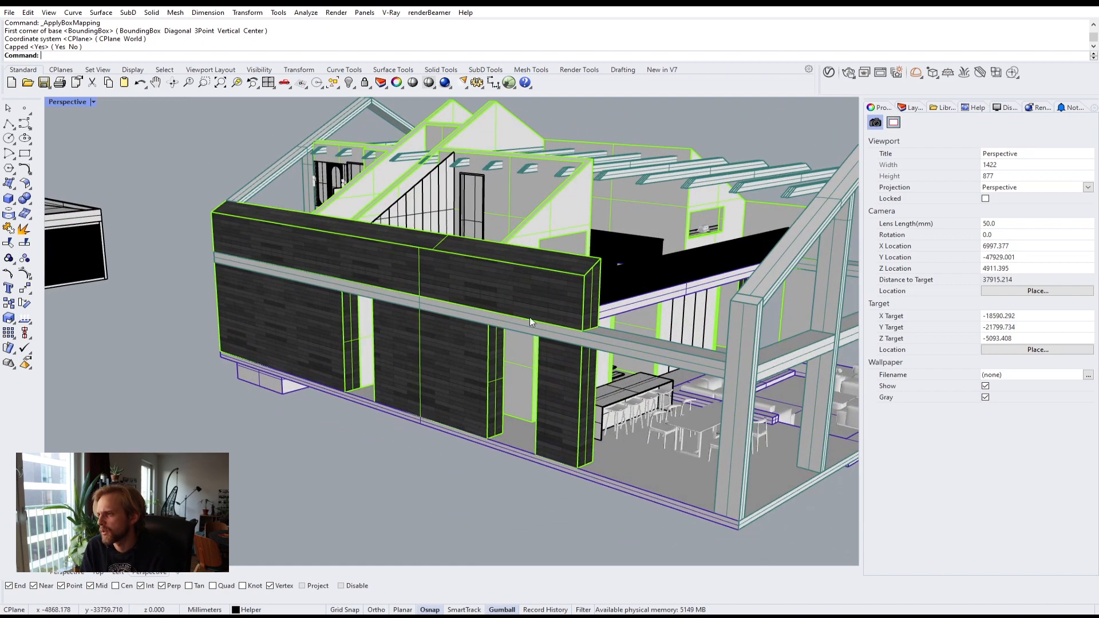
pyautogui.scroll(2, 553, 293)
pyautogui.click(553, 294)
pyautogui.scroll(-5, 553, 293)
pyautogui.moveTo(601, 291); pyautogui.dragTo(633, 291, button='right')
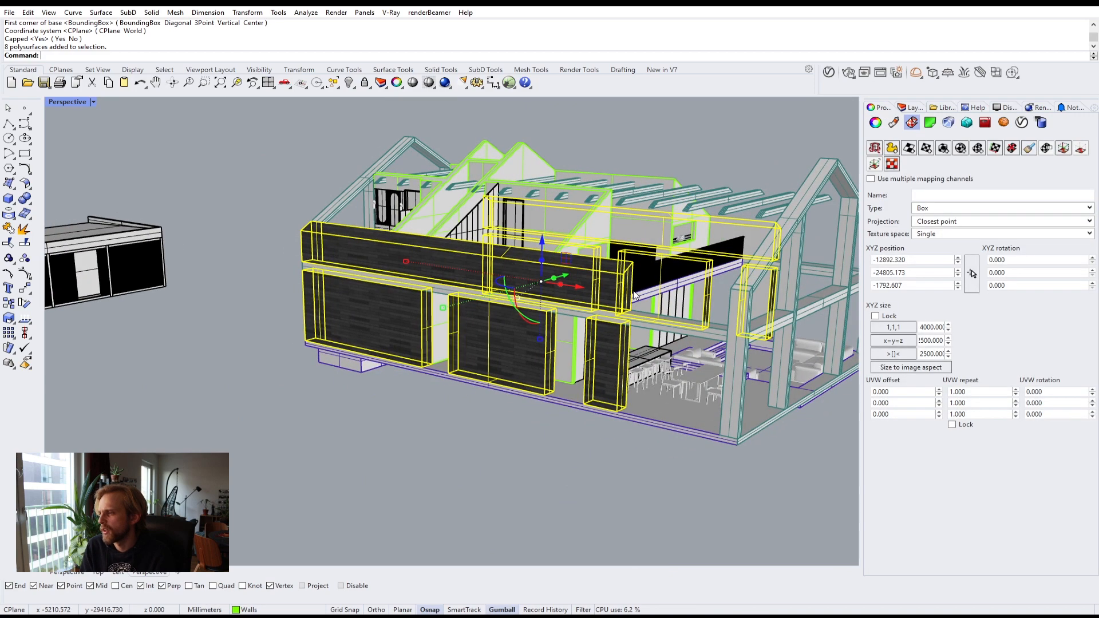
pyautogui.scroll(2, 635, 388)
pyautogui.keyDown('shift'); pyautogui.moveTo(637, 391); pyautogui.dragTo(572, 342, button='right'); pyautogui.keyUp('shift')
pyautogui.keyDown('shift'); pyautogui.moveTo(630, 241); pyautogui.dragTo(611, 311, button='right'); pyautogui.keyUp('shift')
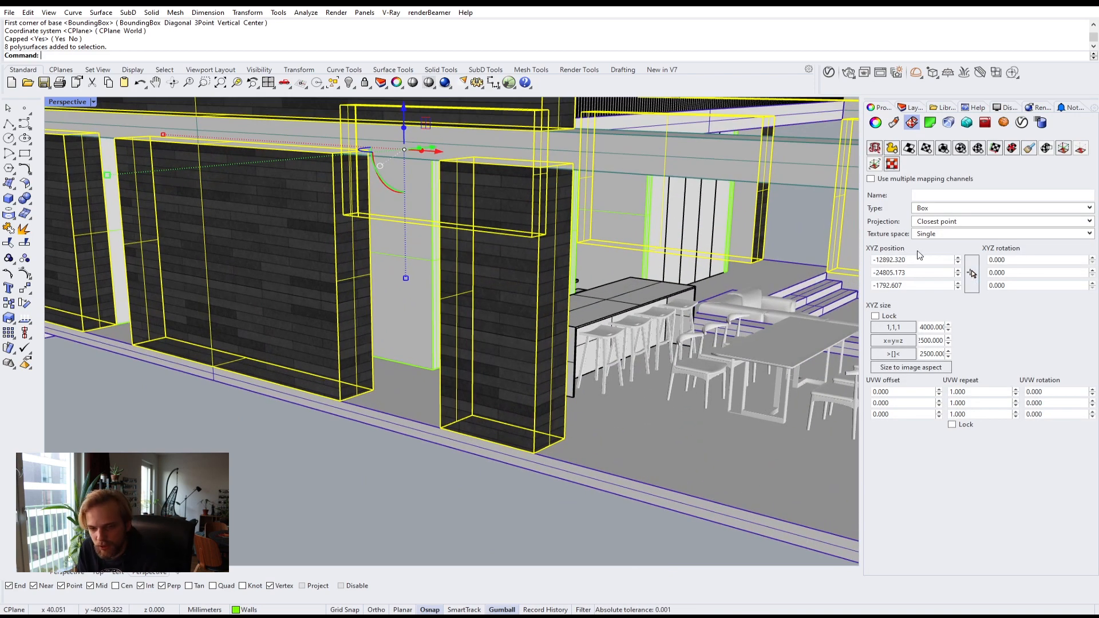
pyautogui.click(972, 274)
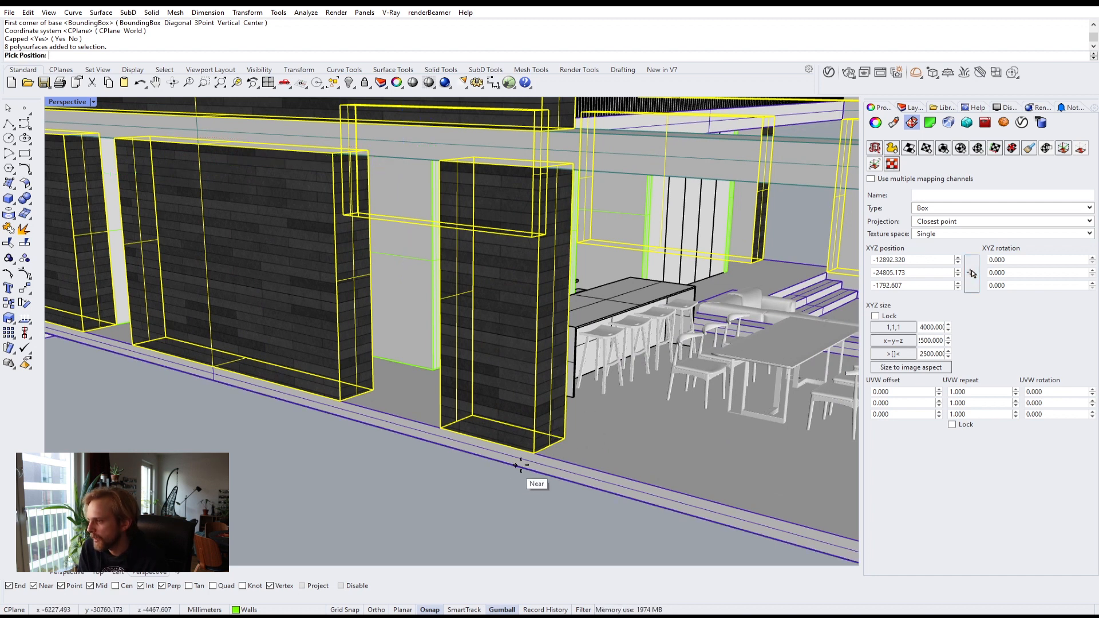
pyautogui.scroll(5, 530, 461)
pyautogui.click(536, 449)
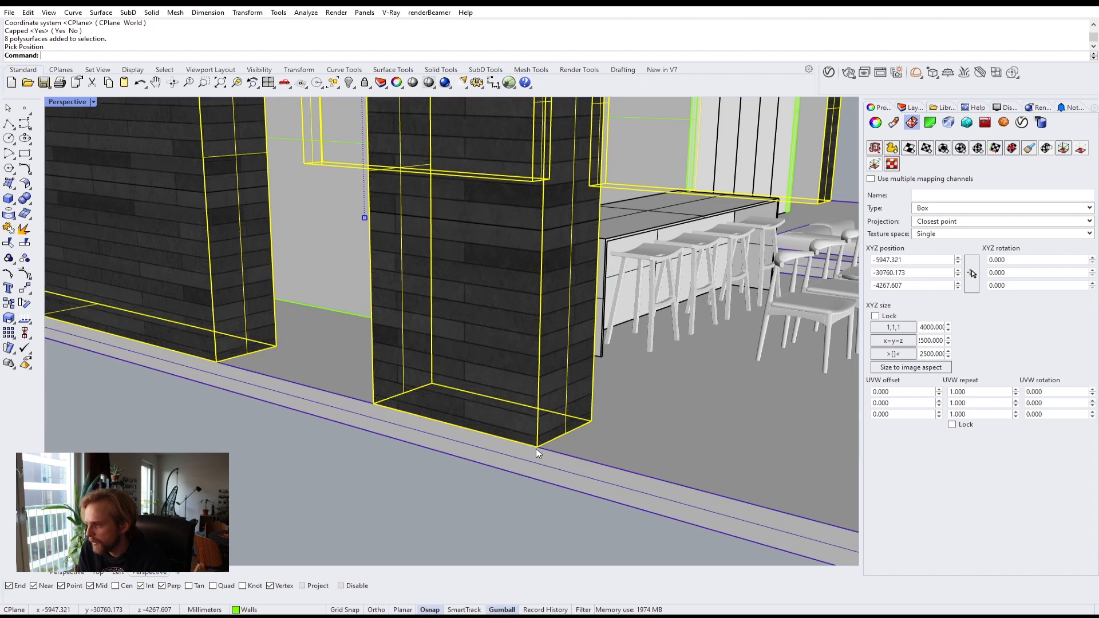
pyautogui.click(444, 503)
# Step: Select the grouped exterior walls and hide them
pyautogui.scroll(-5, 528, 448)
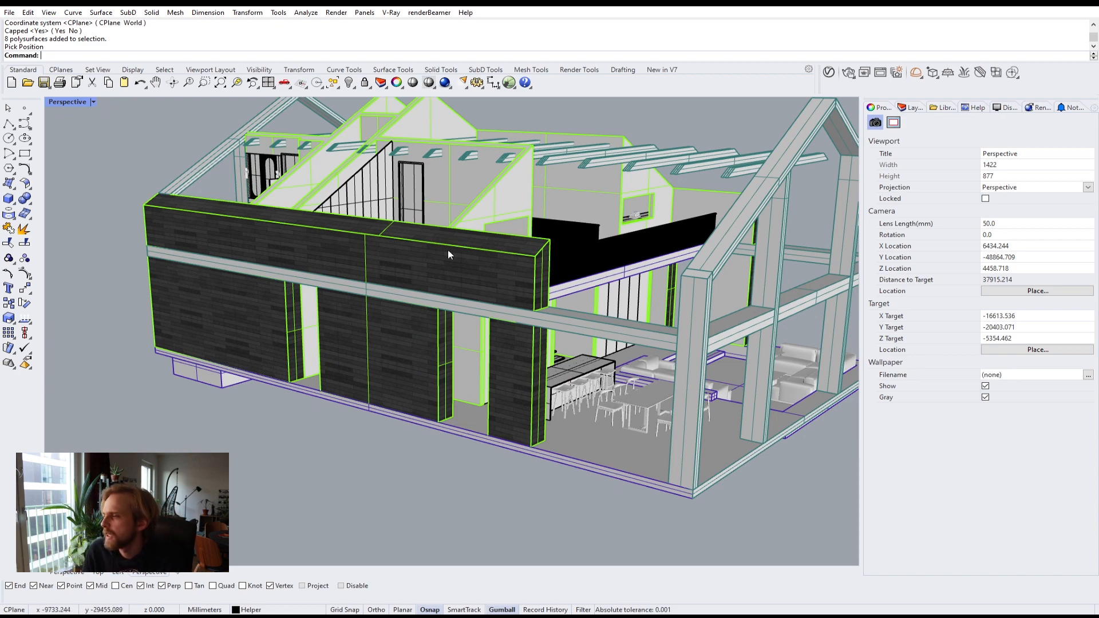
pyautogui.moveTo(448, 252); pyautogui.dragTo(270, 271, button='right')
pyautogui.keyDown('shift'); pyautogui.moveTo(361, 249); pyautogui.dragTo(502, 317, button='right'); pyautogui.keyUp('shift')
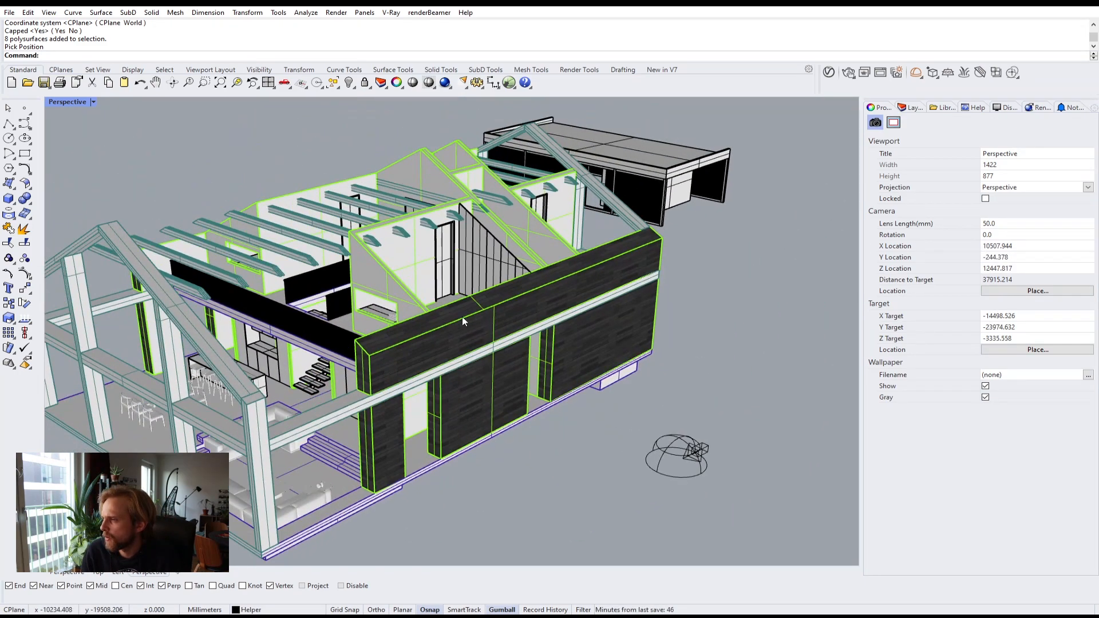
pyautogui.scroll(4, 462, 317)
pyautogui.click(499, 332)
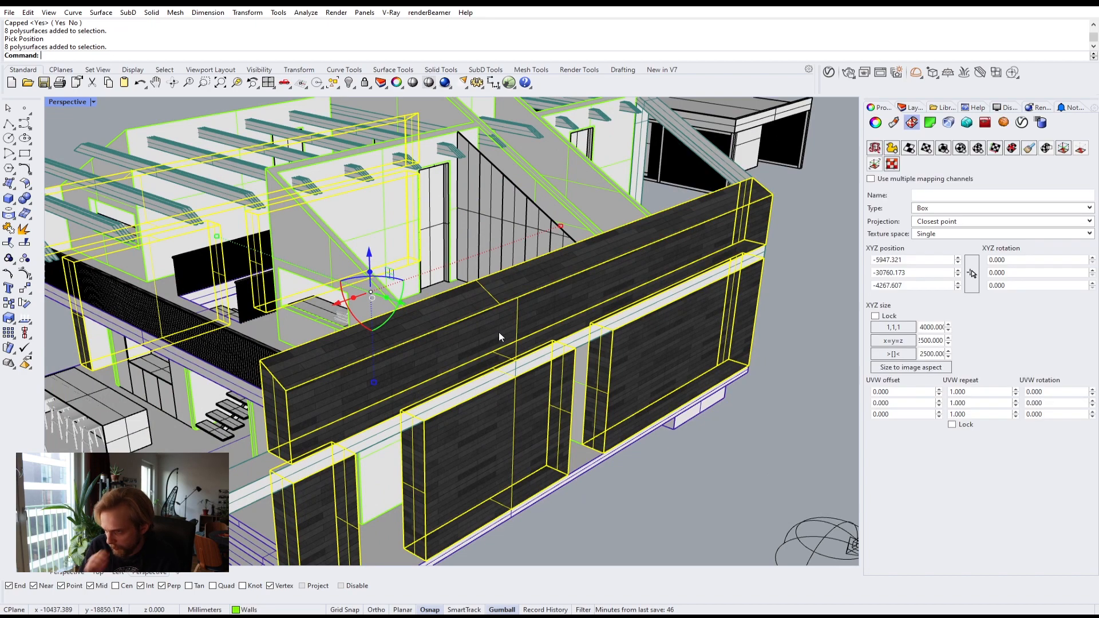
pyautogui.write('Hide')
pyautogui.press('Return')
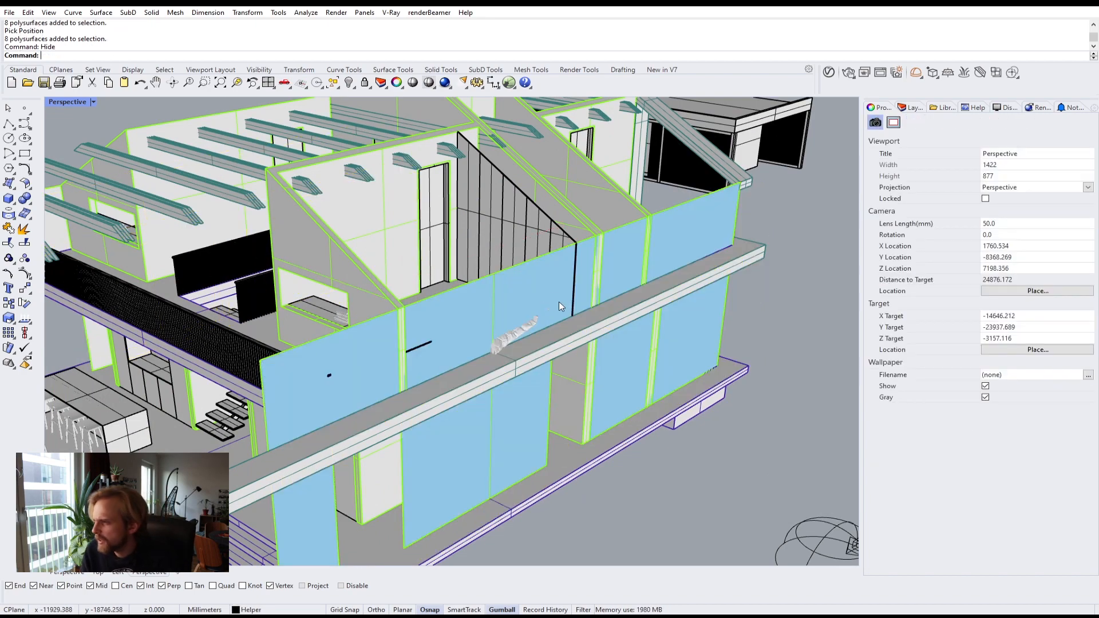
# Step: Select the group of eight wall surfaces on the upper floor under the roof
pyautogui.scroll(-6, 527, 320)
pyautogui.moveTo(478, 327); pyautogui.dragTo(867, 87, button='right')
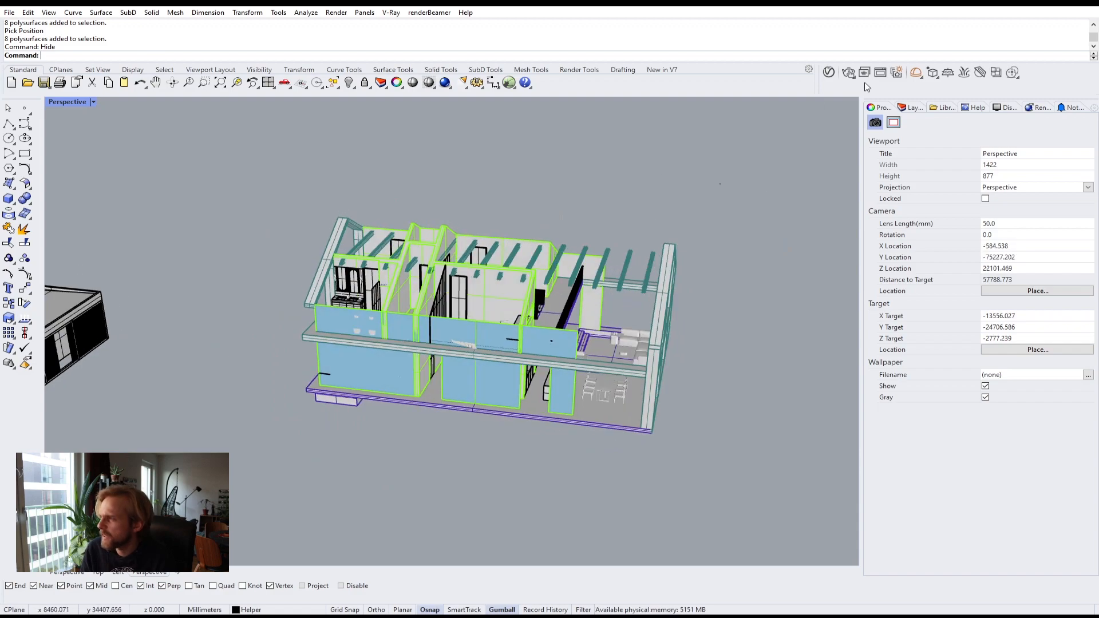
pyautogui.click(916, 112)
pyautogui.moveTo(710, 201); pyautogui.dragTo(343, 321, button='right')
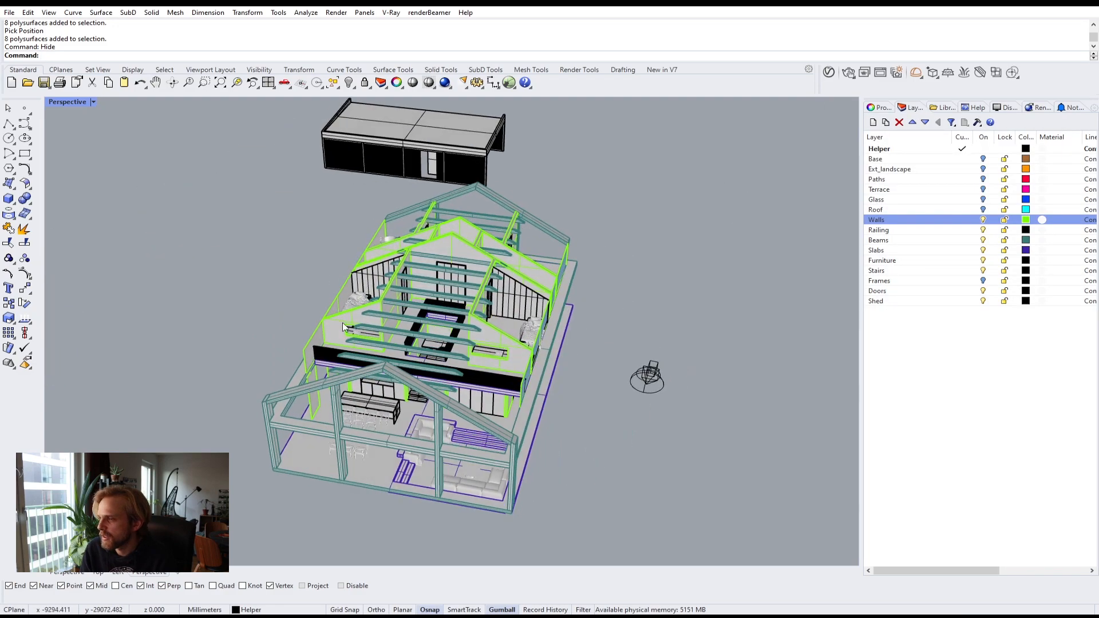
pyautogui.scroll(8, 342, 322)
pyautogui.click(268, 382)
pyautogui.scroll(-8, 349, 324)
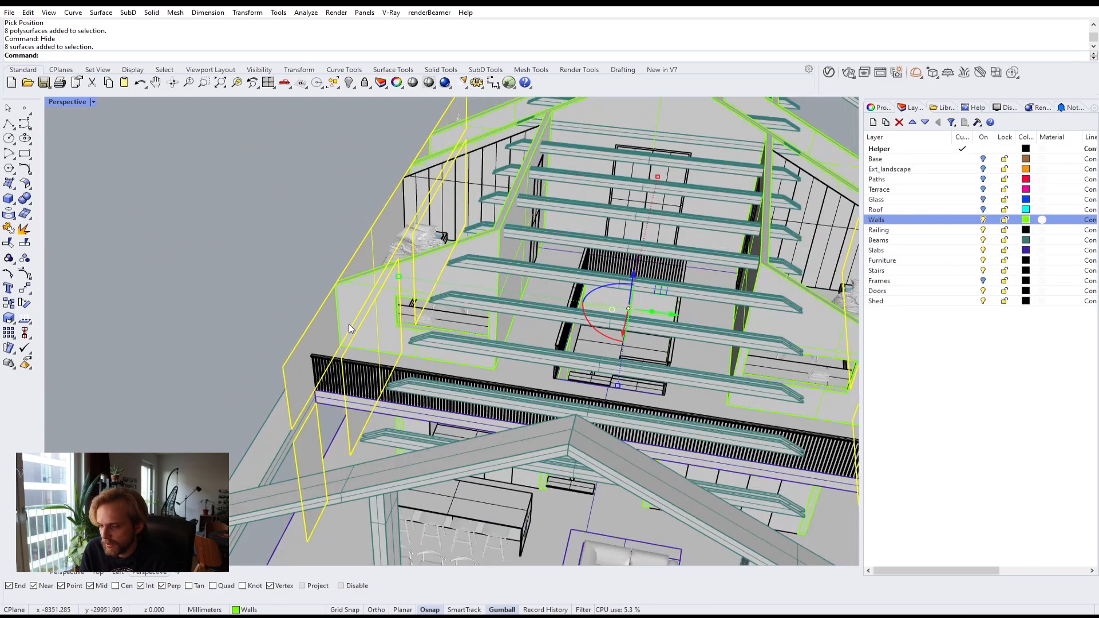
# Step: Orbit around the house to inspect the remaining inner wall surfaces
pyautogui.click(194, 342)
pyautogui.moveTo(194, 341); pyautogui.dragTo(324, 304, button='right')
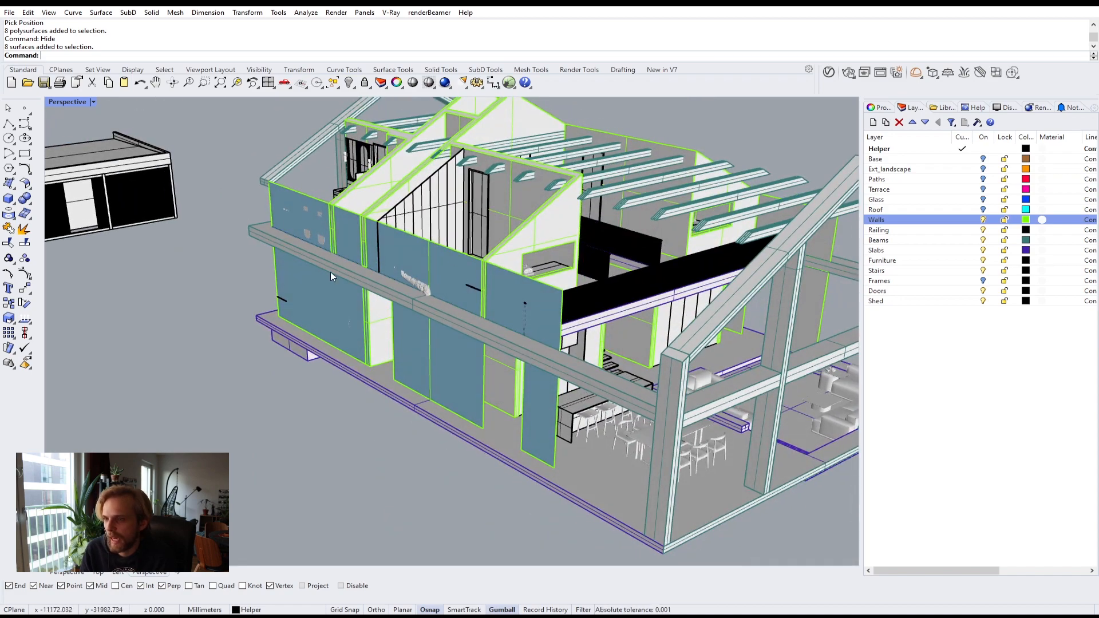
pyautogui.moveTo(409, 287); pyautogui.dragTo(238, 283, button='right')
pyautogui.scroll(6, 238, 283)
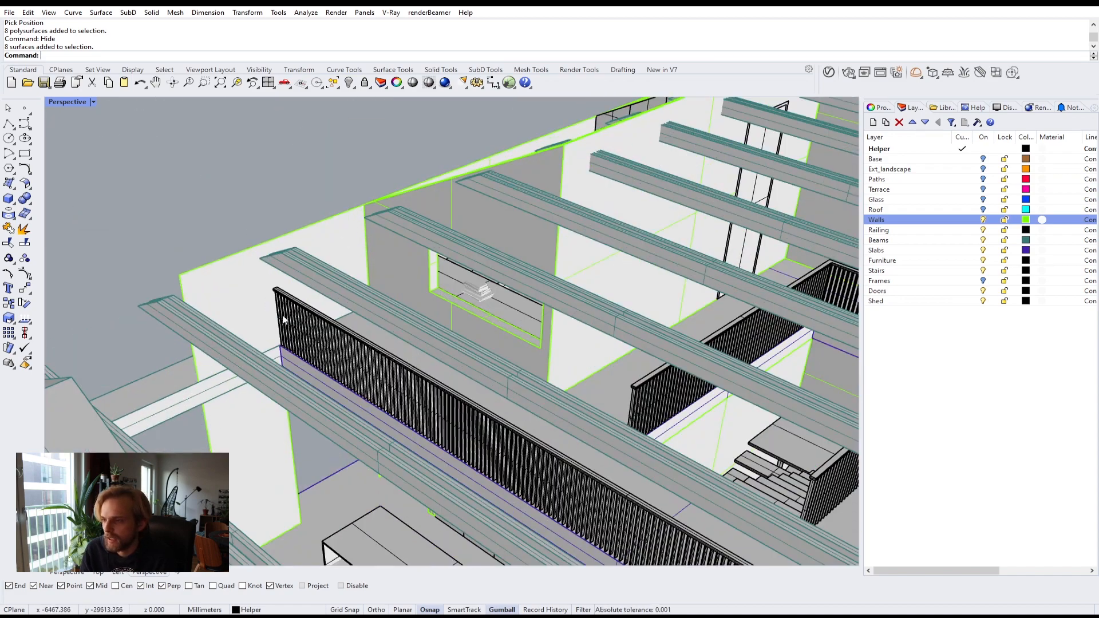
pyautogui.click(244, 274)
pyautogui.scroll(-6, 243, 274)
pyautogui.moveTo(243, 275); pyautogui.dragTo(382, 301, button='right')
pyautogui.click(292, 240)
pyautogui.keyDown('shift'); pyautogui.moveTo(292, 241); pyautogui.dragTo(277, 277, button='right'); pyautogui.keyUp('shift')
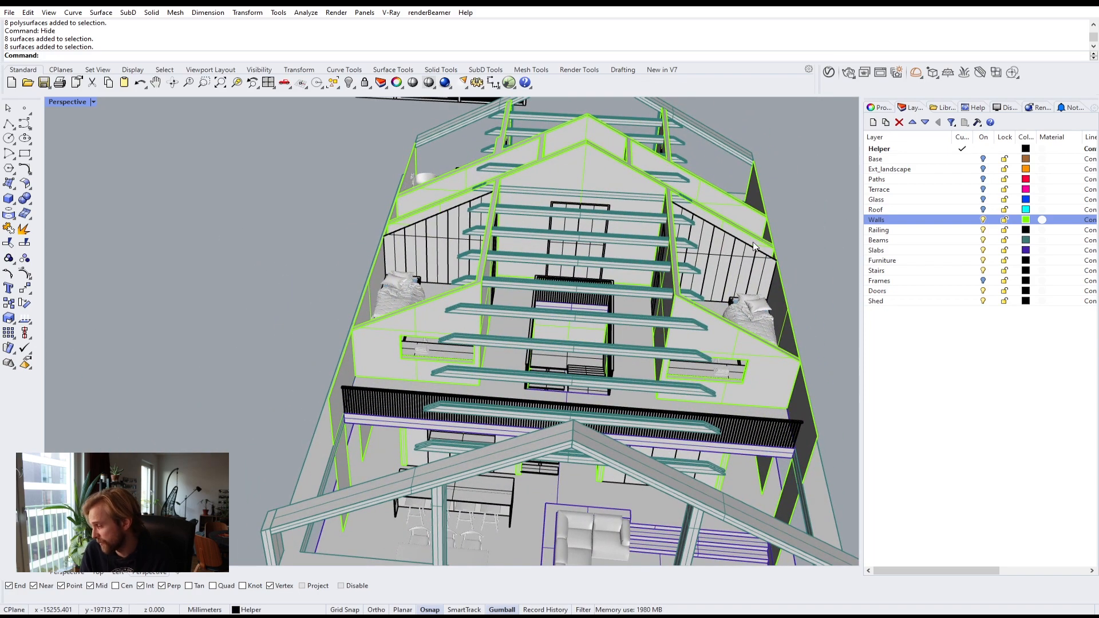
pyautogui.moveTo(674, 235); pyautogui.dragTo(286, 239, button='right')
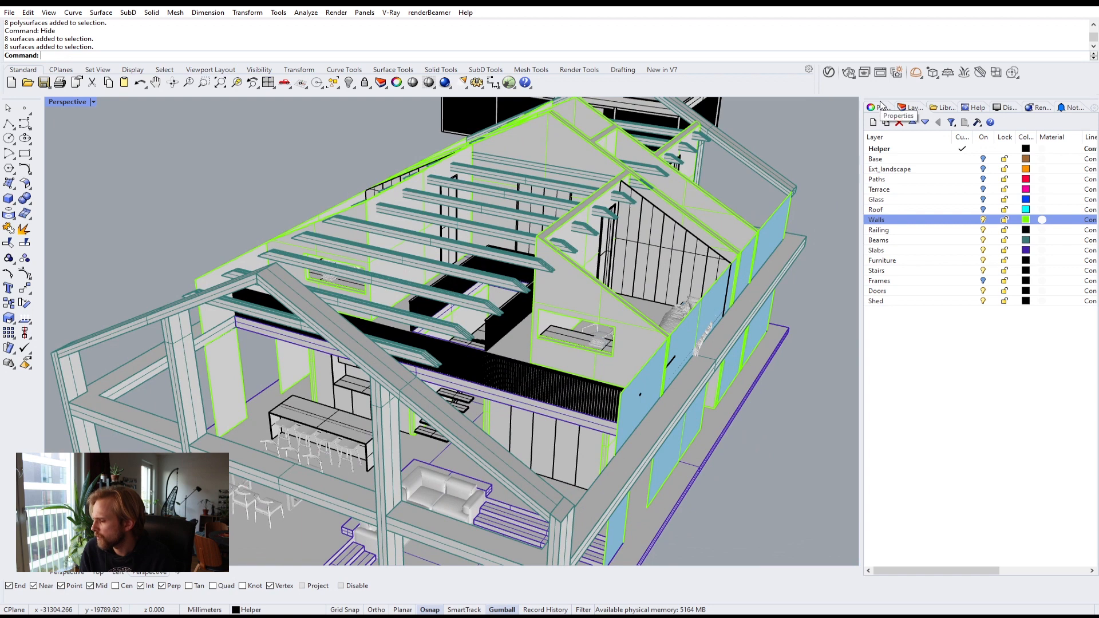
# Step: Open the V-Ray Asset Editor and create a new Generic material named "Inner walls"
pyautogui.click(829, 72)
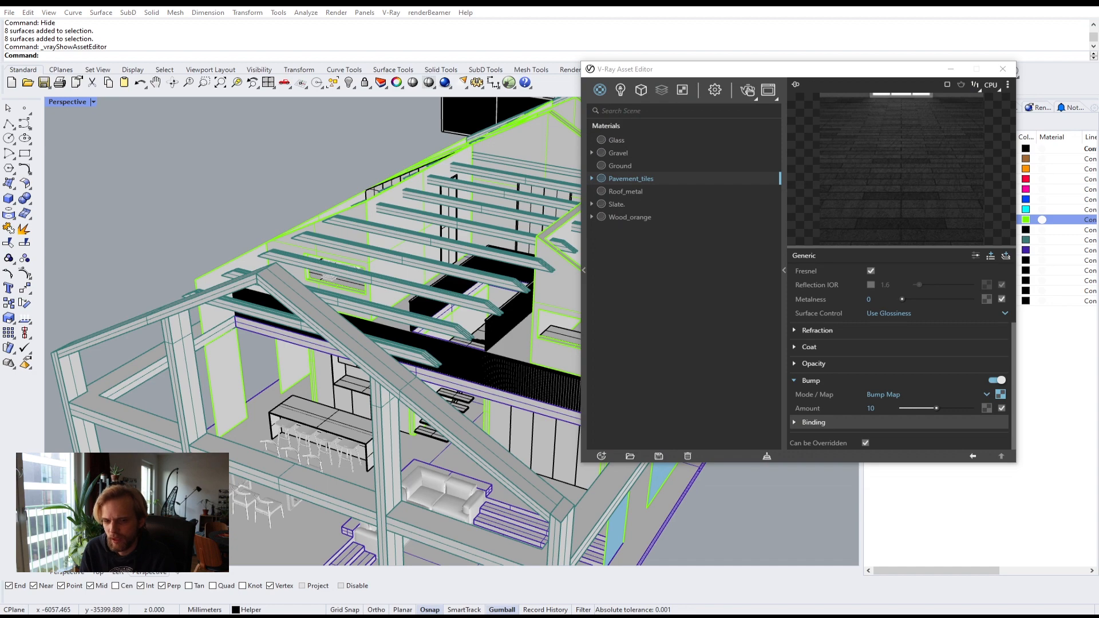
pyautogui.moveTo(255, 261); pyautogui.dragTo(146, 272, button='right')
pyautogui.click(601, 456)
pyautogui.moveTo(630, 429)
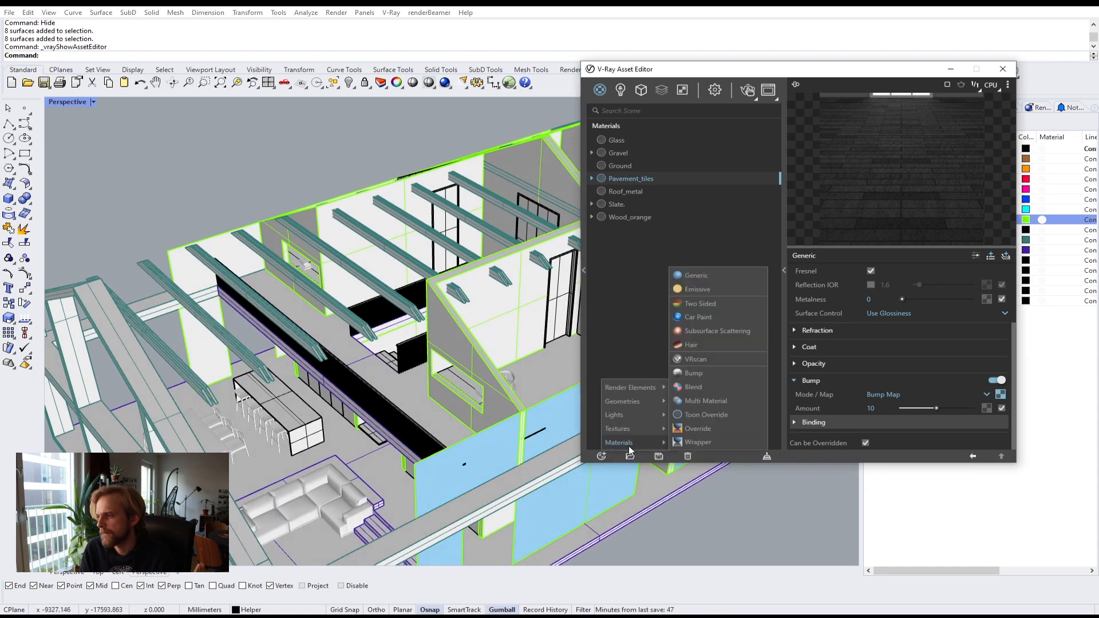
pyautogui.moveTo(658, 442)
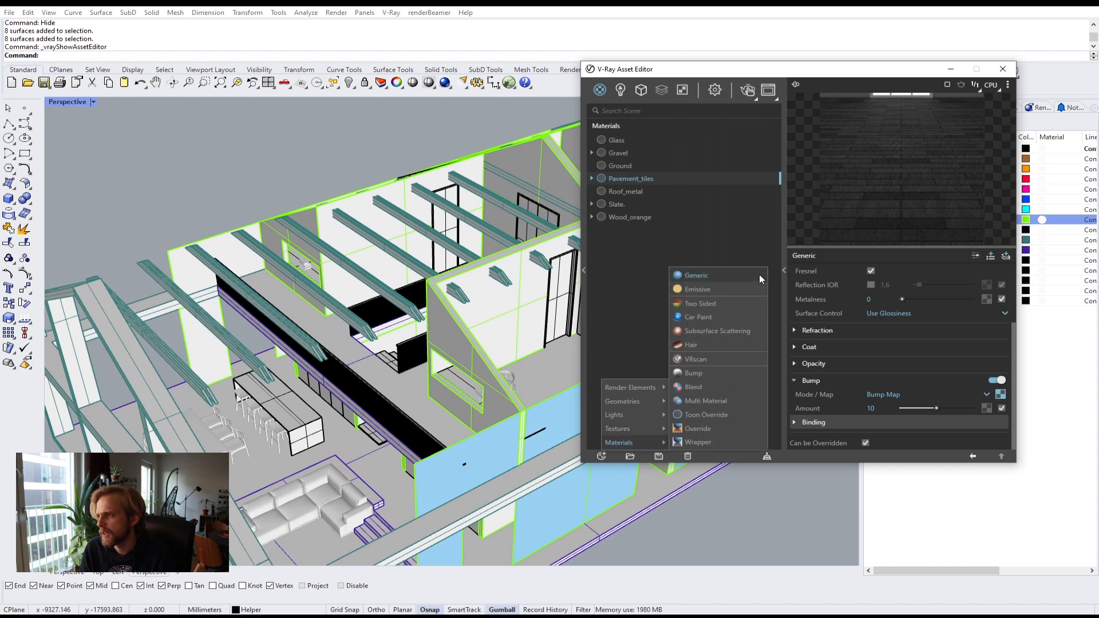
pyautogui.click(744, 272)
pyautogui.doubleClick(615, 141)
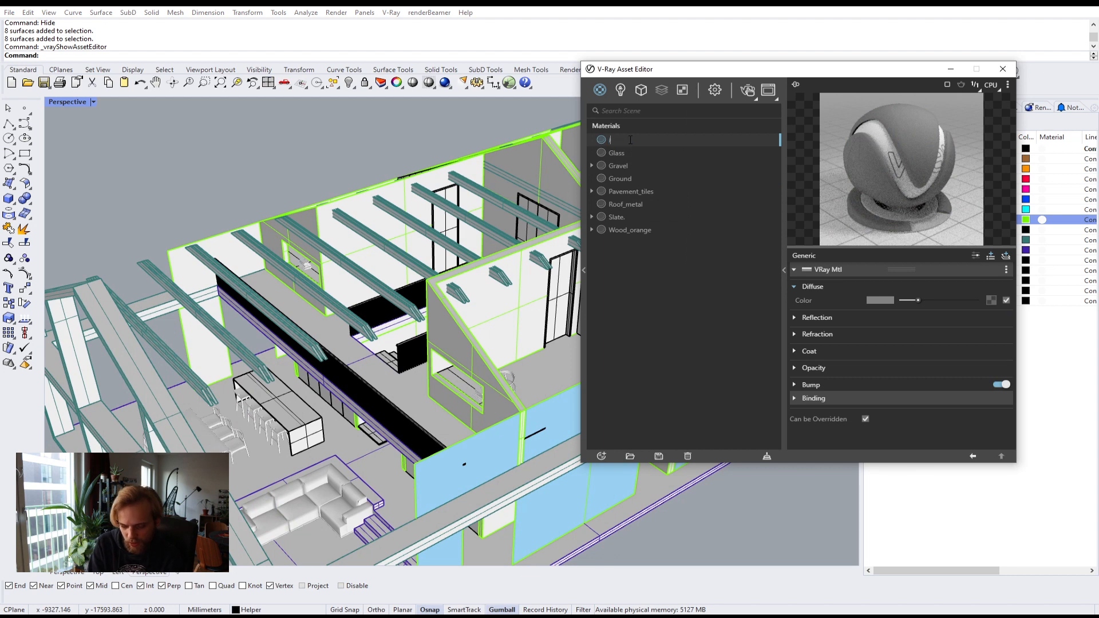
pyautogui.write('Inner walls')
pyautogui.press('Return')
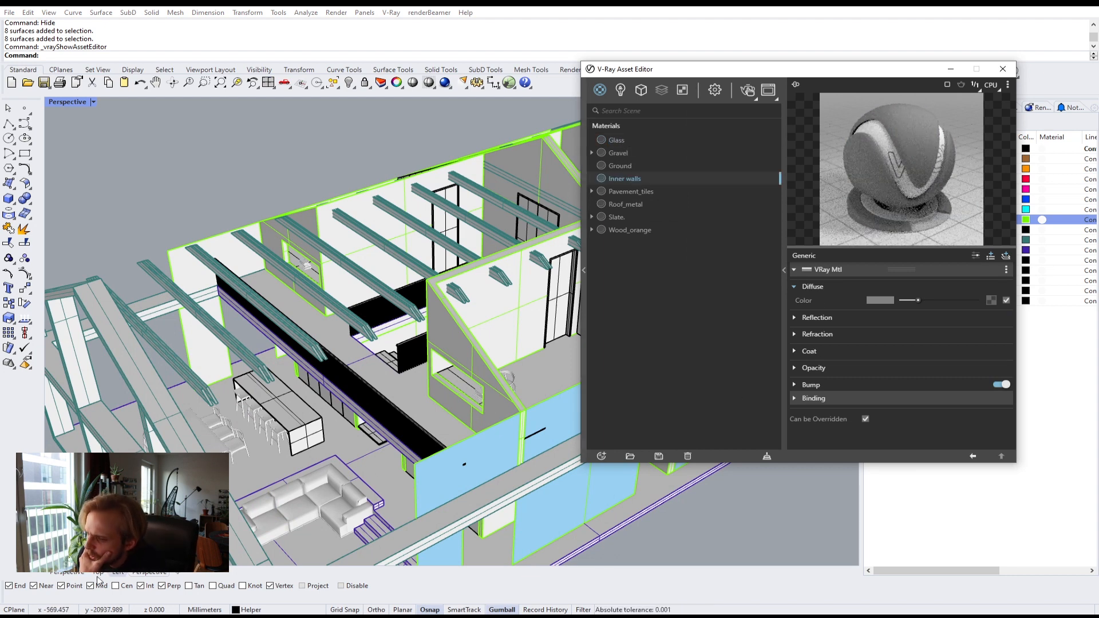
# Step: Load the Stucco_F_Diff_01 texture from the texture folder as the material's diffuse color map
pyautogui.hotkey('alt', 'Tab')
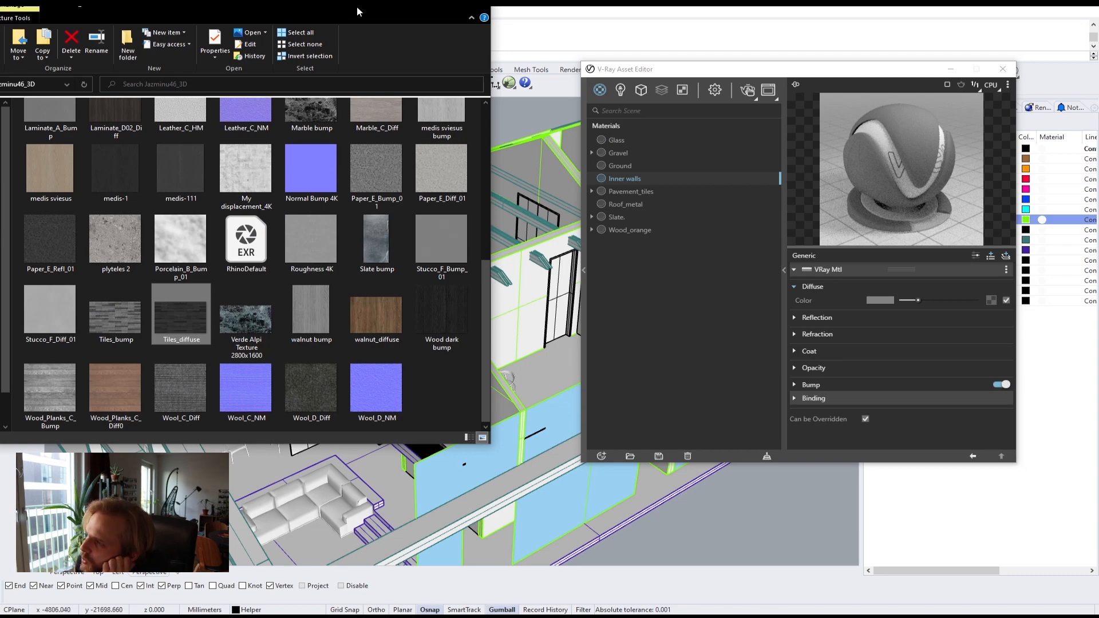
pyautogui.moveTo(356, 8); pyautogui.dragTo(439, 44)
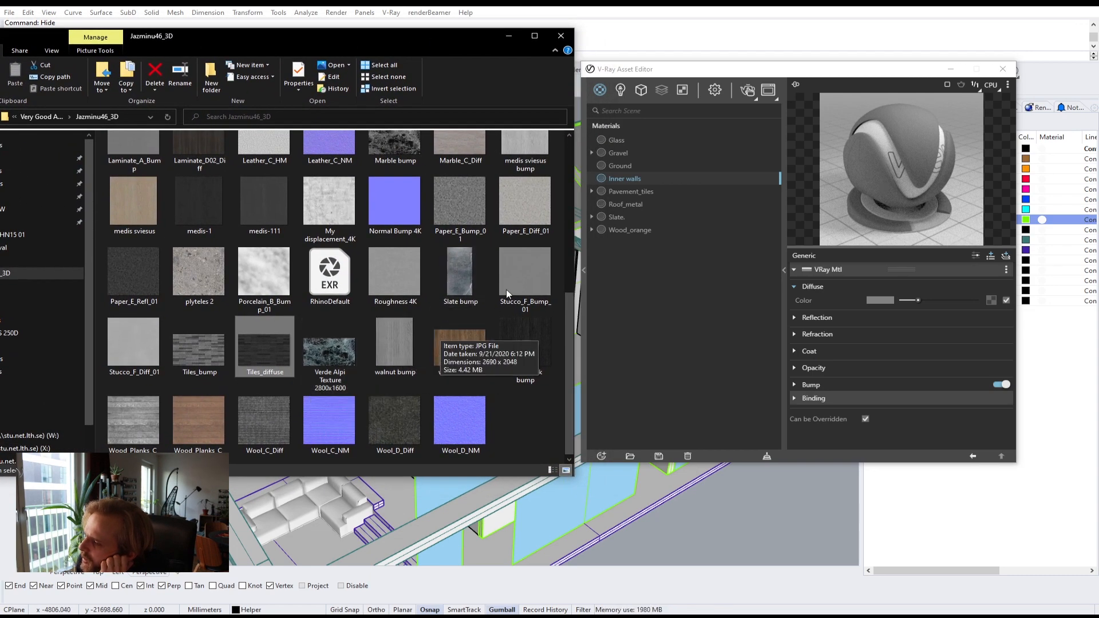
pyautogui.scroll(5, 523, 274)
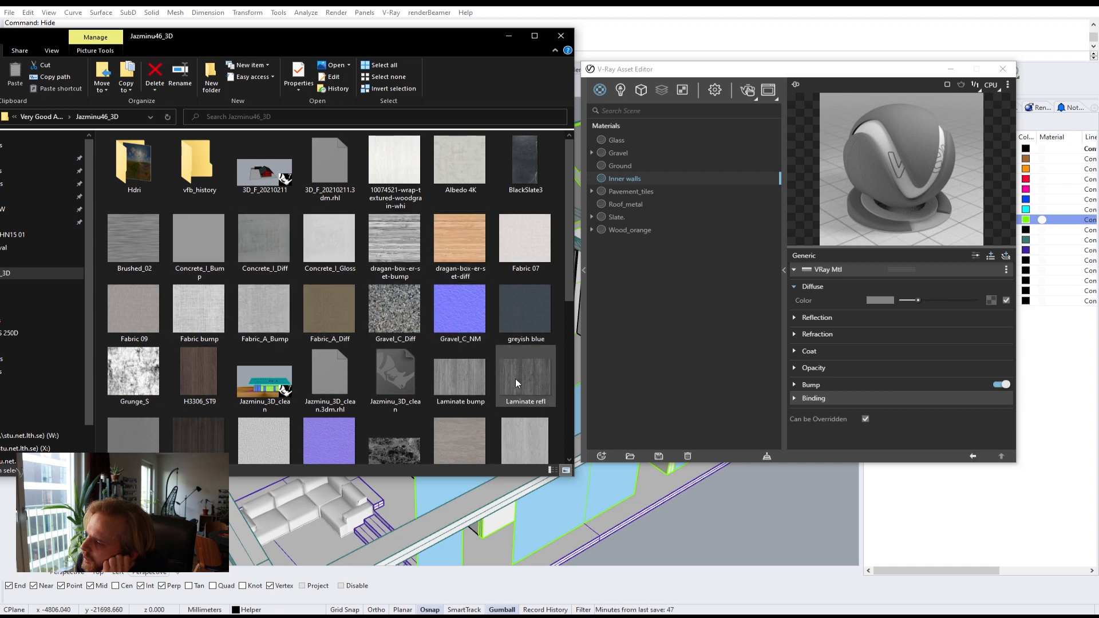
pyautogui.scroll(-2, 515, 379)
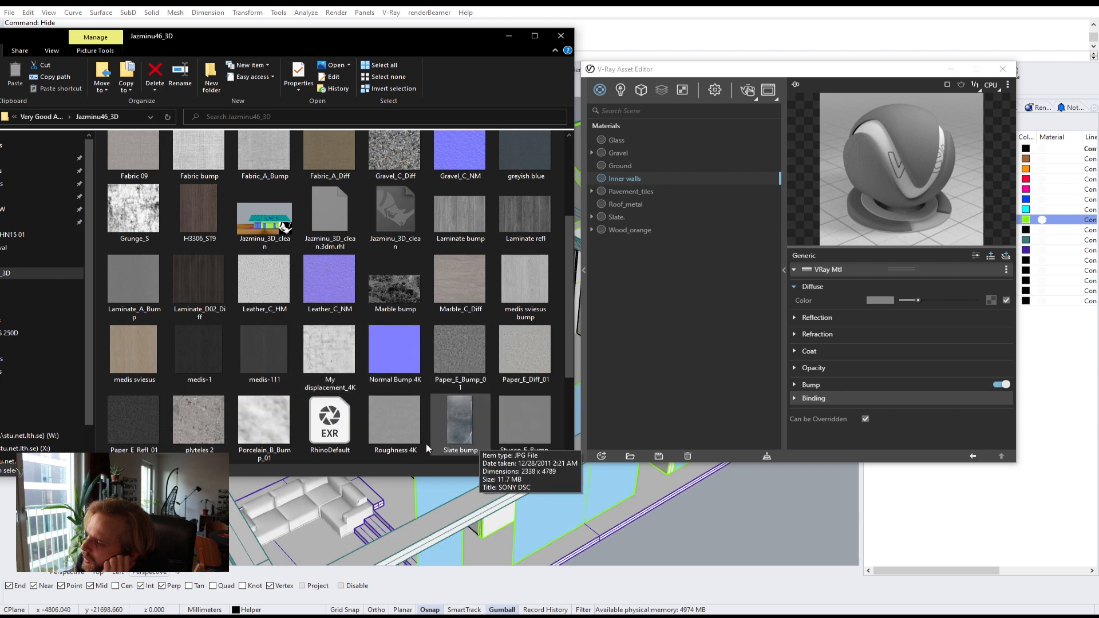
pyautogui.scroll(-2, 398, 382)
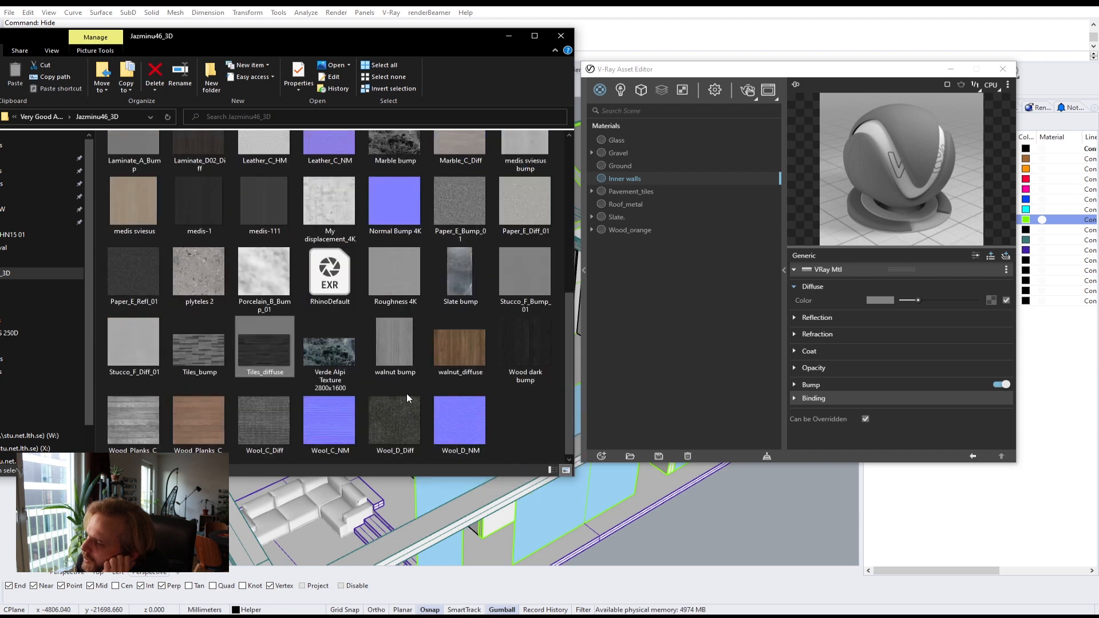
pyautogui.click(382, 262)
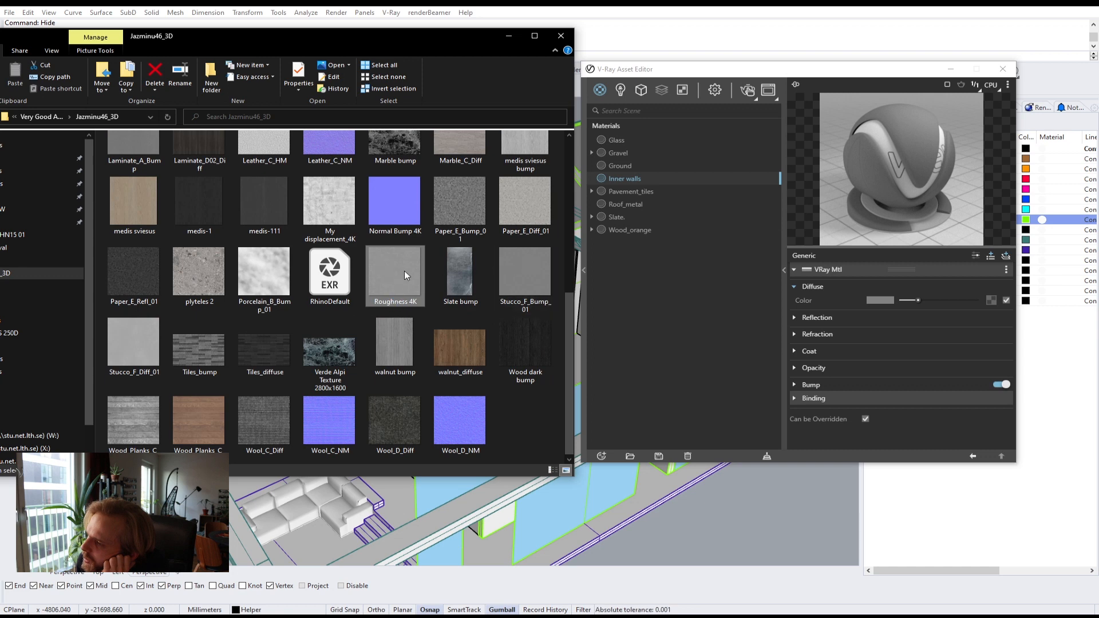
pyautogui.click(125, 342)
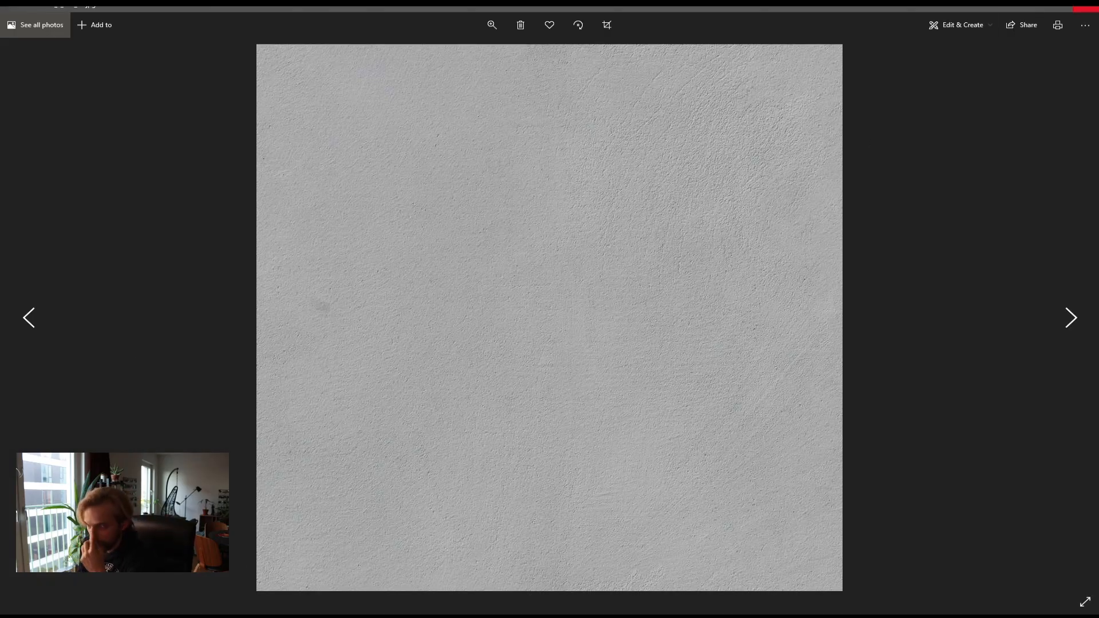
pyautogui.click(1086, 9)
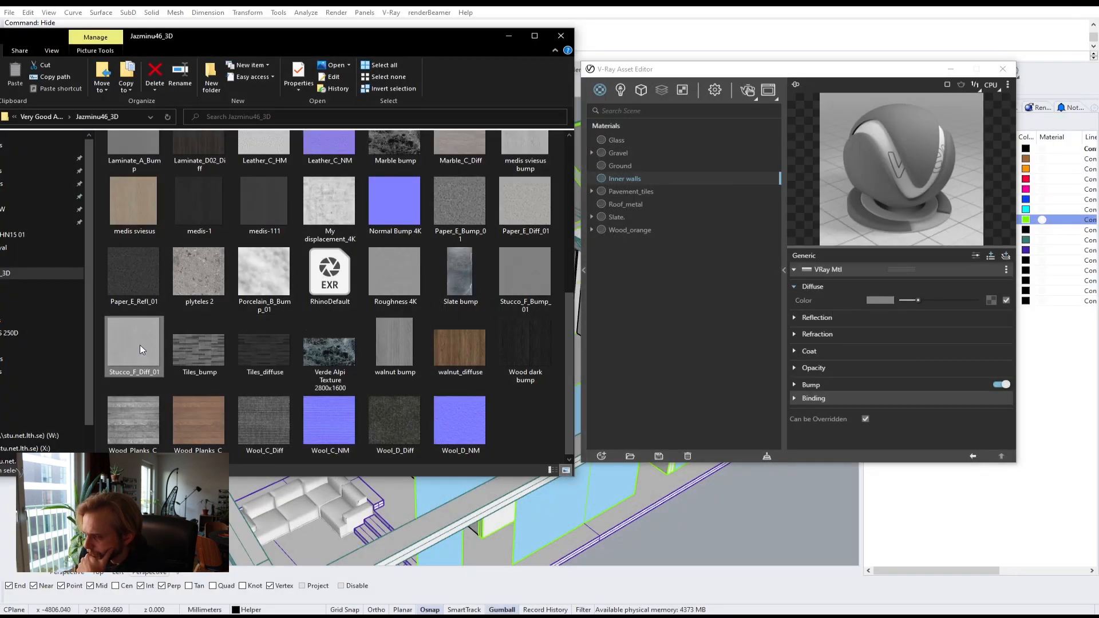
pyautogui.moveTo(140, 345); pyautogui.dragTo(992, 301)
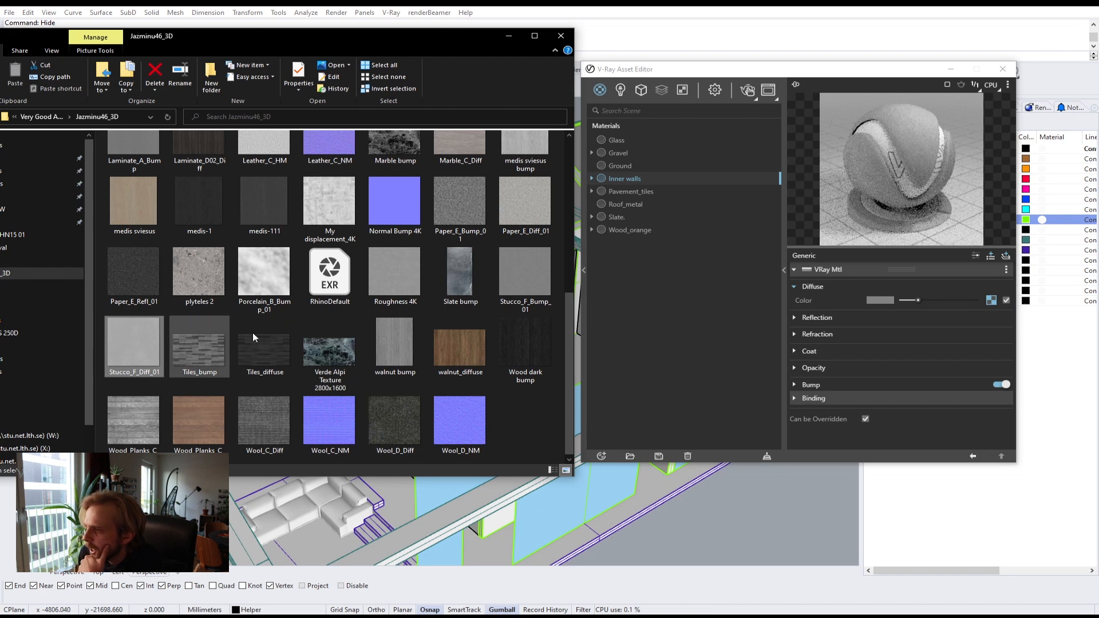
# Step: Add Stucco_F_Bump_01 as the material's bump map and set the bump amount to 3
pyautogui.click(516, 272)
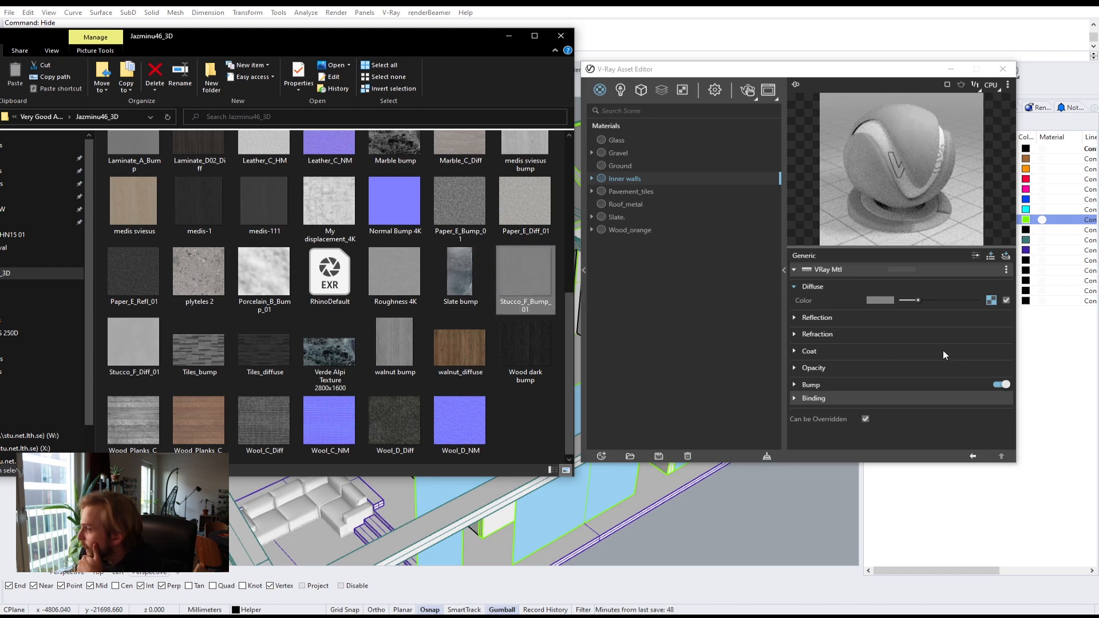
pyautogui.click(794, 386)
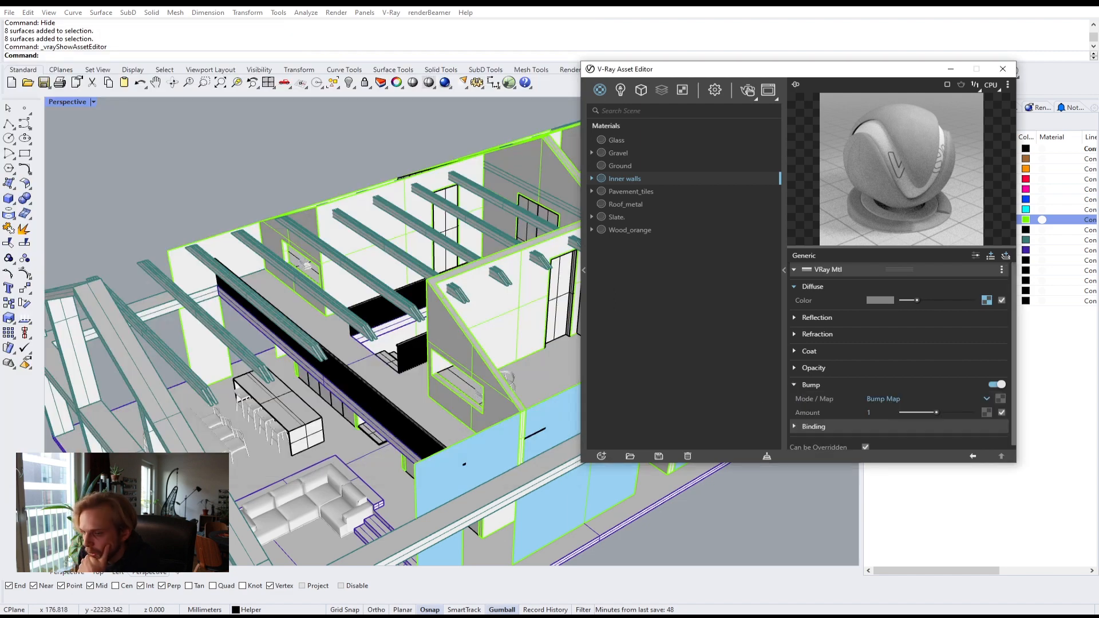
pyautogui.hotkey('alt', 'Tab')
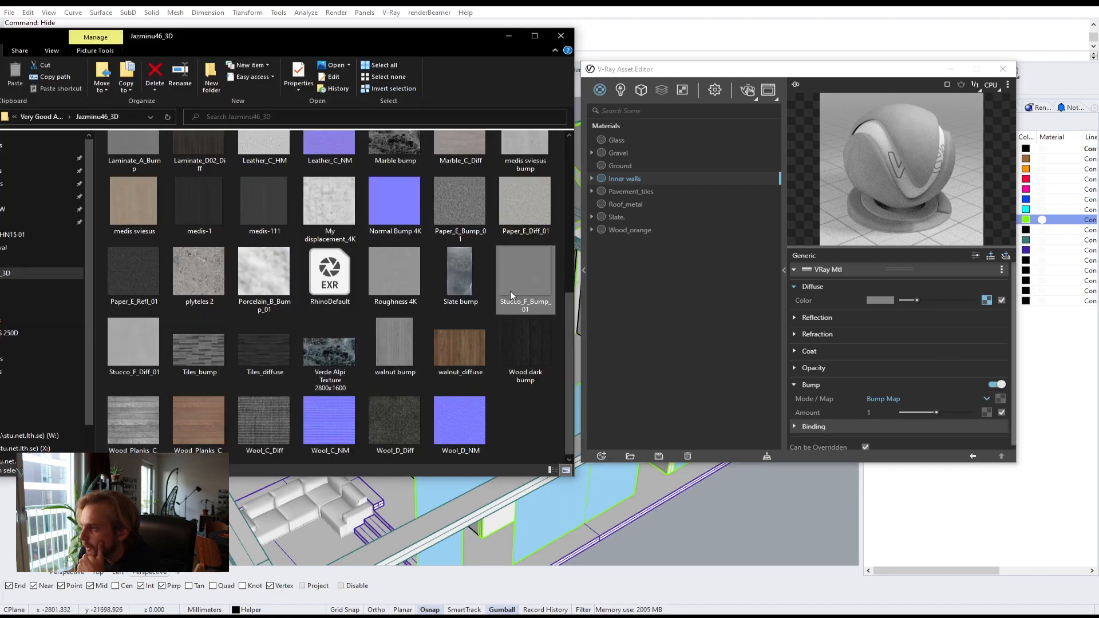
pyautogui.moveTo(518, 283); pyautogui.dragTo(999, 398)
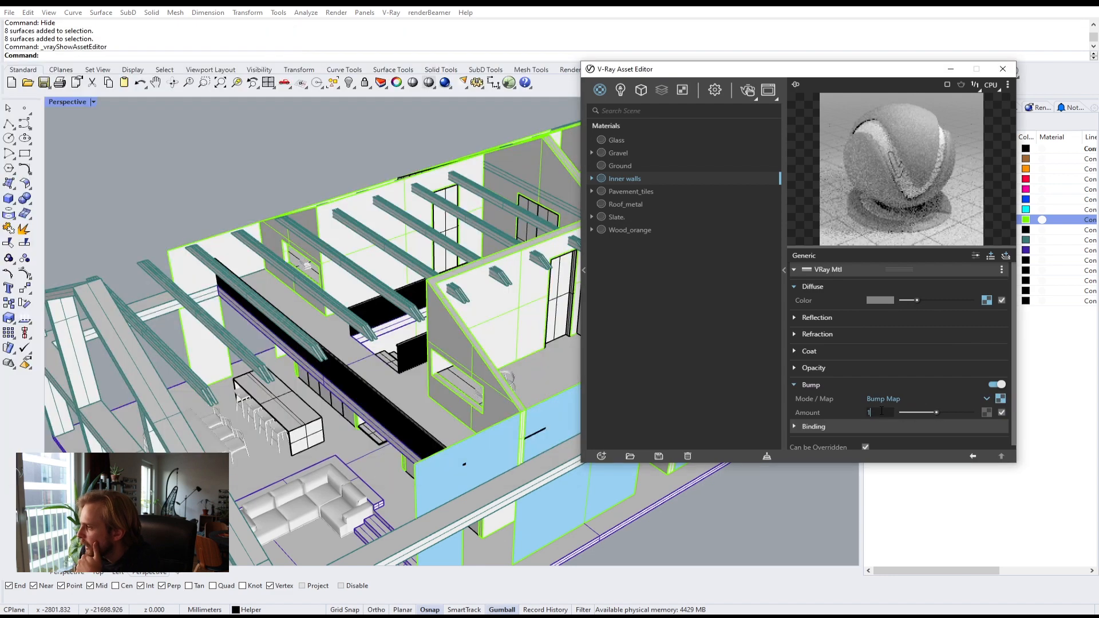
pyautogui.click(876, 412)
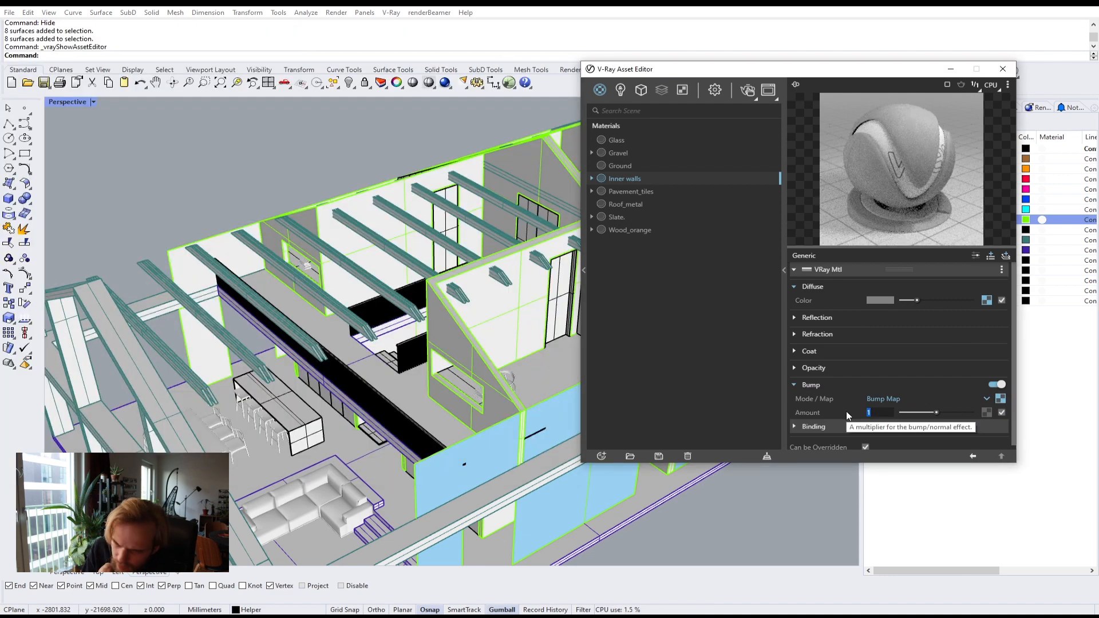
pyautogui.write('3')
pyautogui.press('Return')
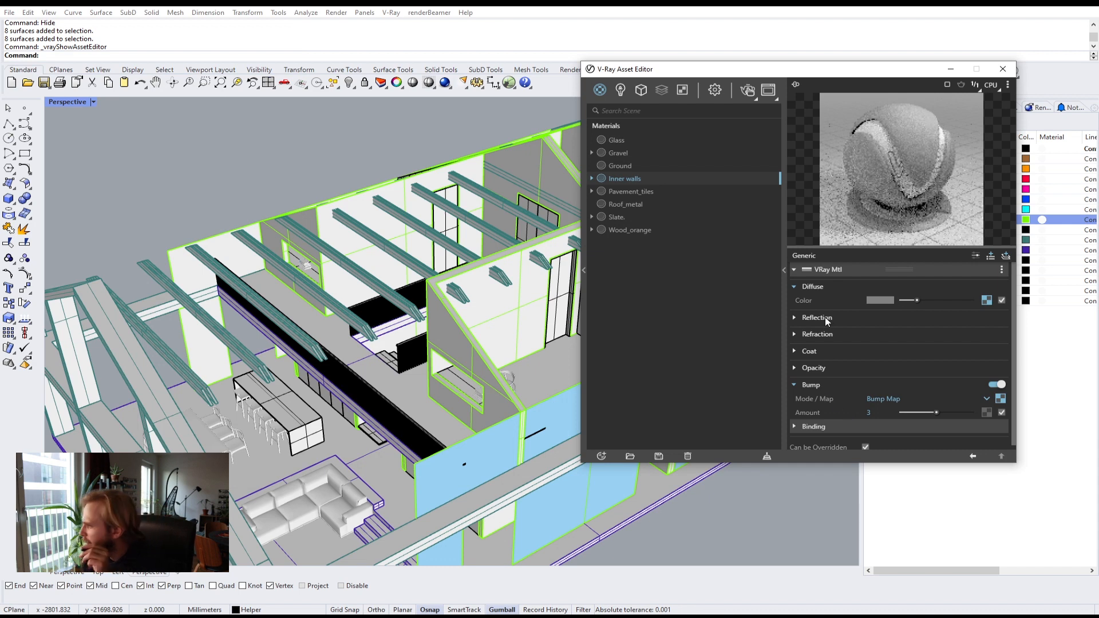
# Step: Raise the reflection color slightly toward grey and set reflection glossiness to 0.8
pyautogui.click(819, 318)
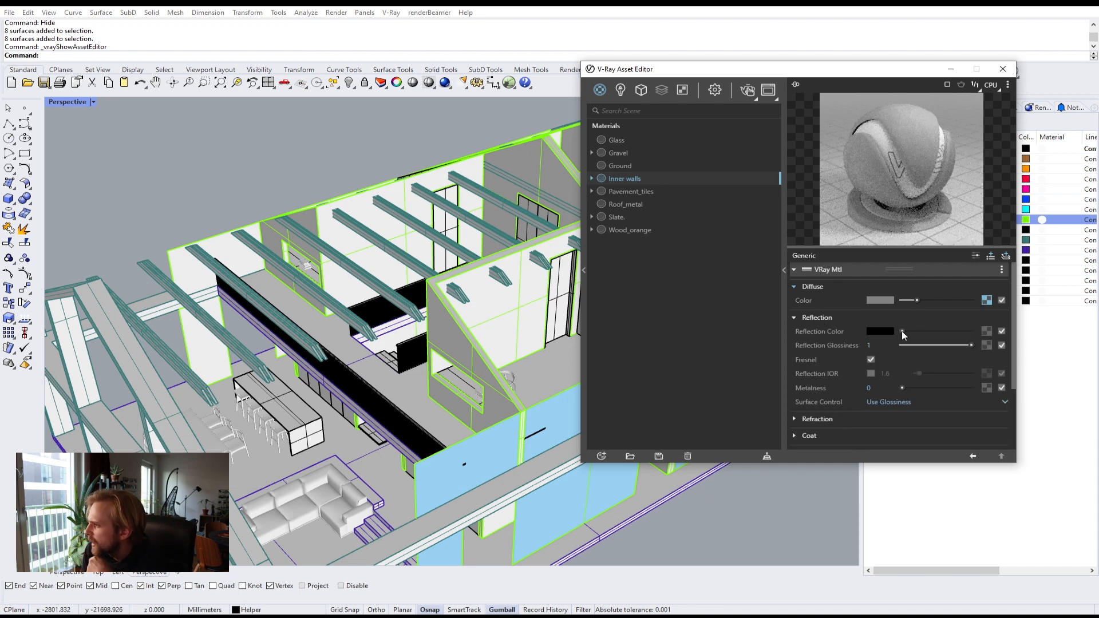
pyautogui.moveTo(901, 331); pyautogui.dragTo(911, 331)
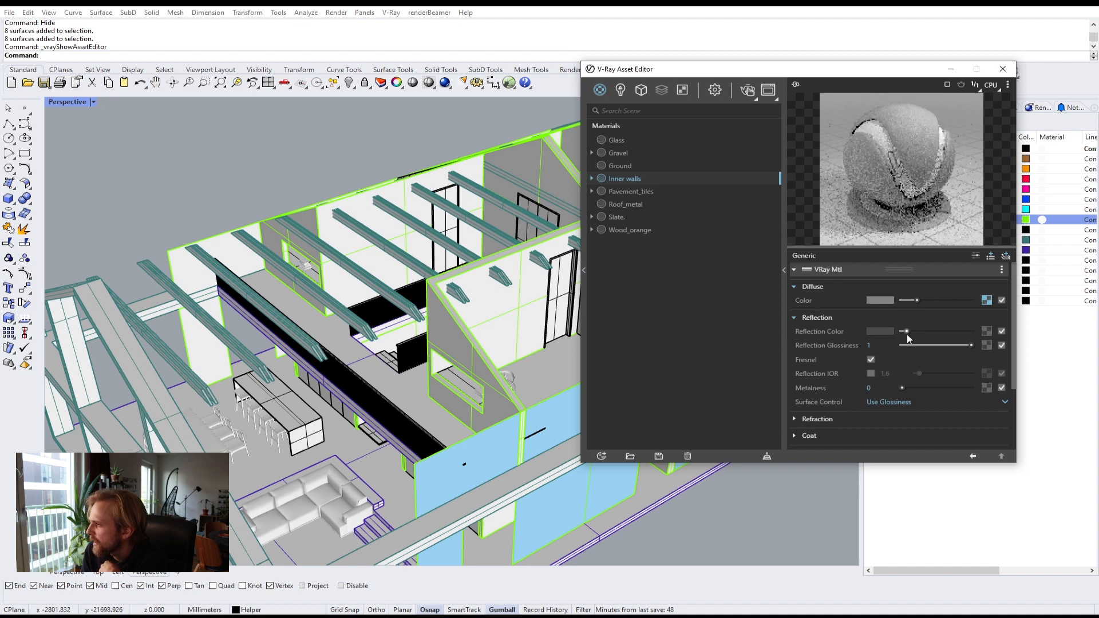
pyautogui.click(873, 345)
pyautogui.write('.8')
pyautogui.press('Return')
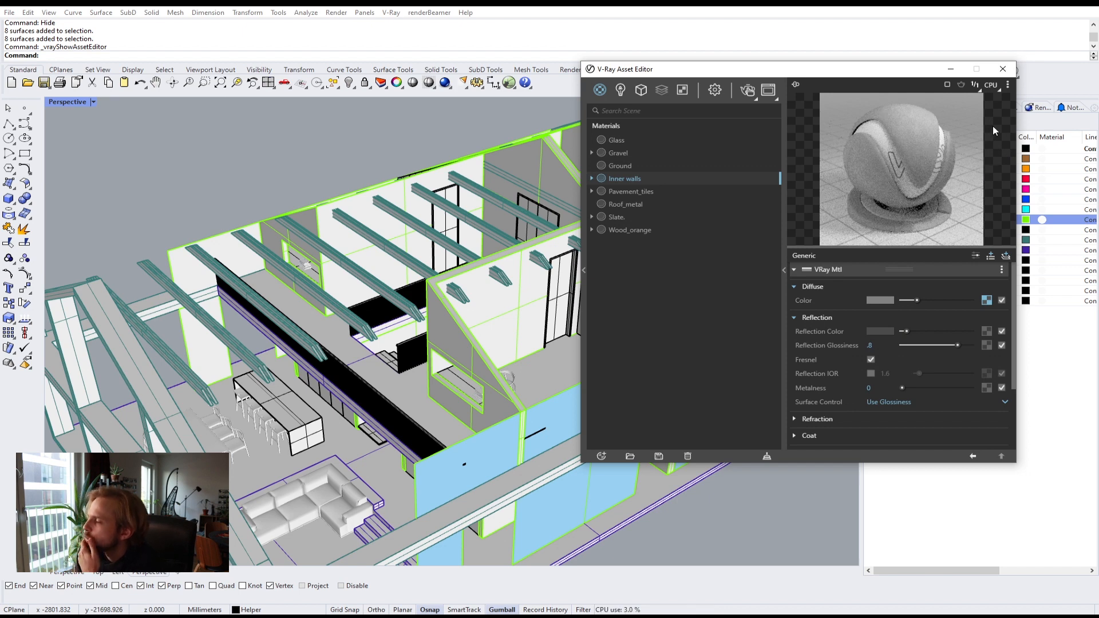
# Step: Switch the material preview scene to Wall Closeup
pyautogui.click(1009, 85)
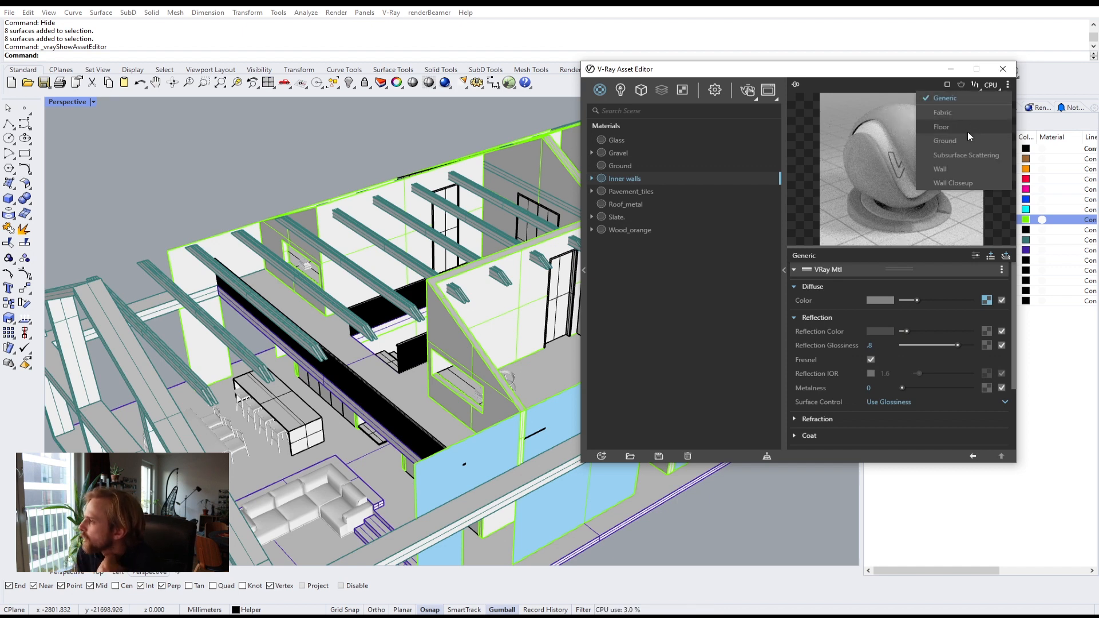
pyautogui.click(957, 182)
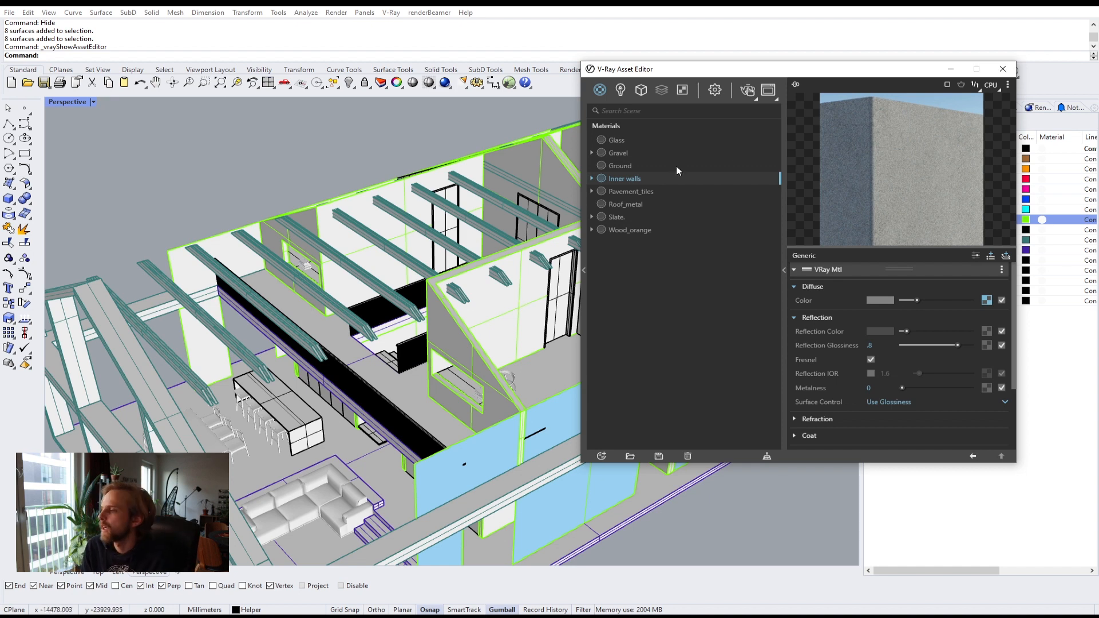
pyautogui.moveTo(782, 69); pyautogui.dragTo(906, 113)
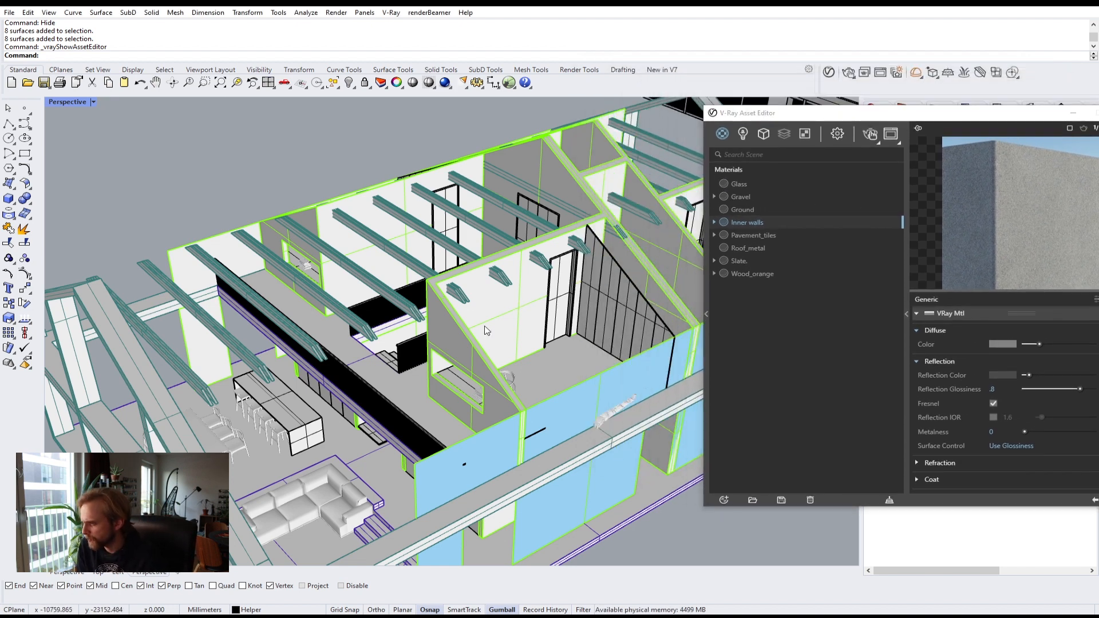
# Step: Select all objects on the Walls layer and apply the Inner walls material to the selection
pyautogui.click(507, 161)
pyautogui.click(459, 122)
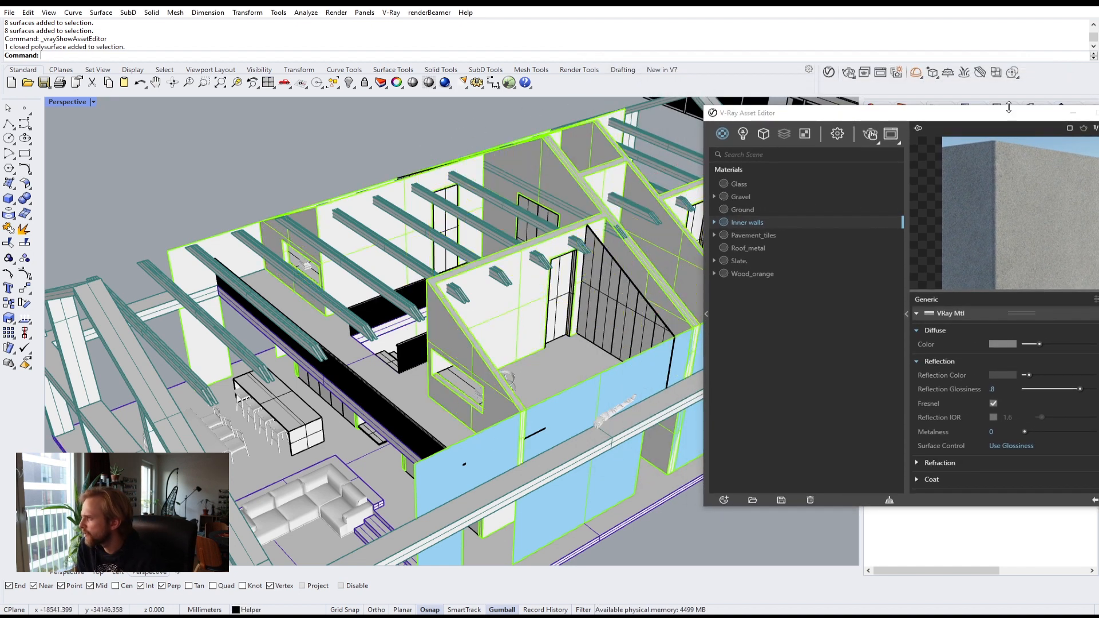
pyautogui.moveTo(761, 113); pyautogui.dragTo(444, 243)
pyautogui.click(881, 219)
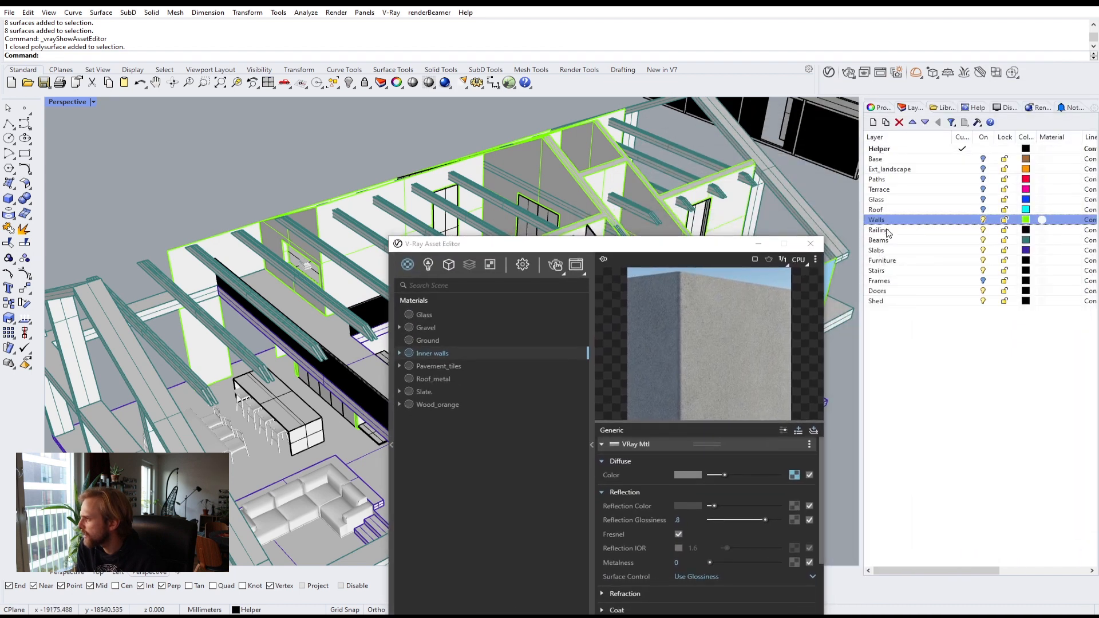
pyautogui.rightClick(894, 220)
pyautogui.click(940, 382)
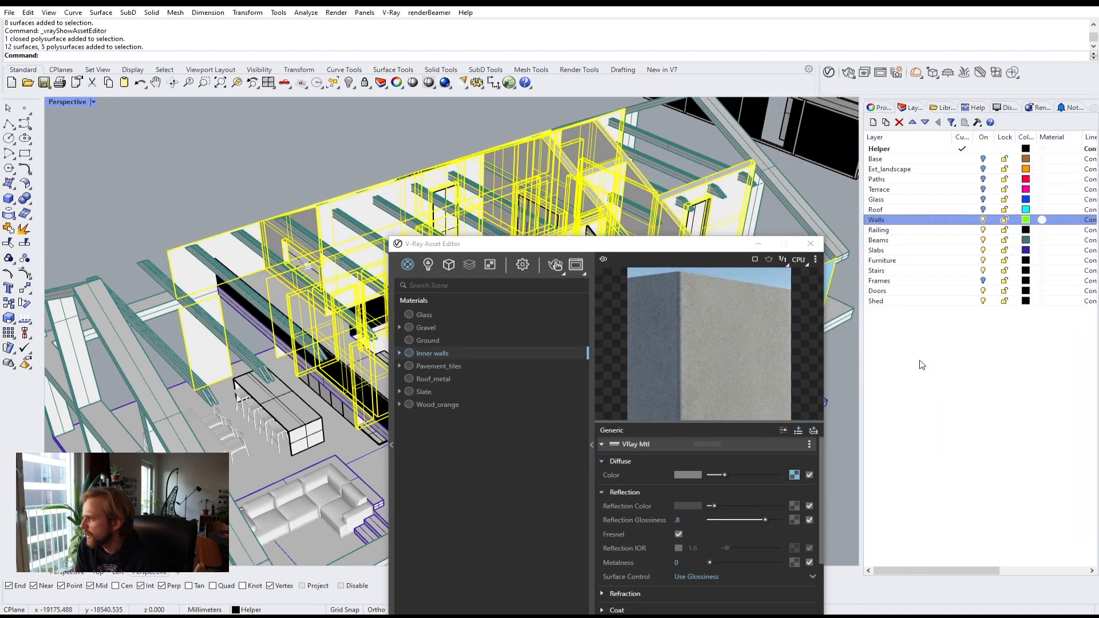
pyautogui.moveTo(612, 238); pyautogui.dragTo(792, 91)
pyautogui.rightClick(622, 208)
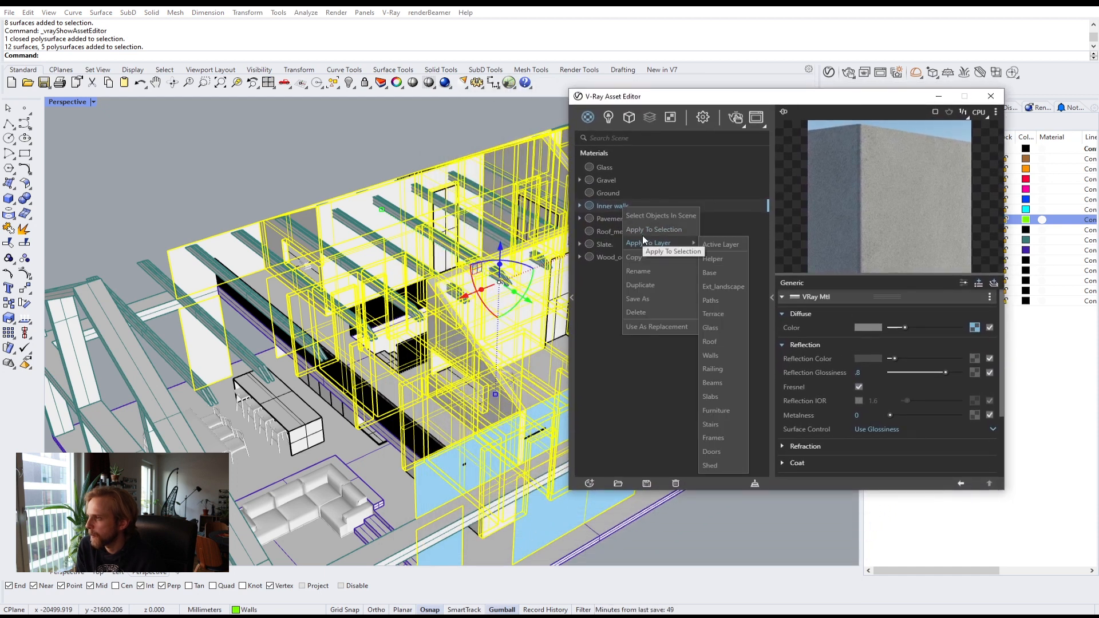
pyautogui.click(645, 232)
pyautogui.click(297, 157)
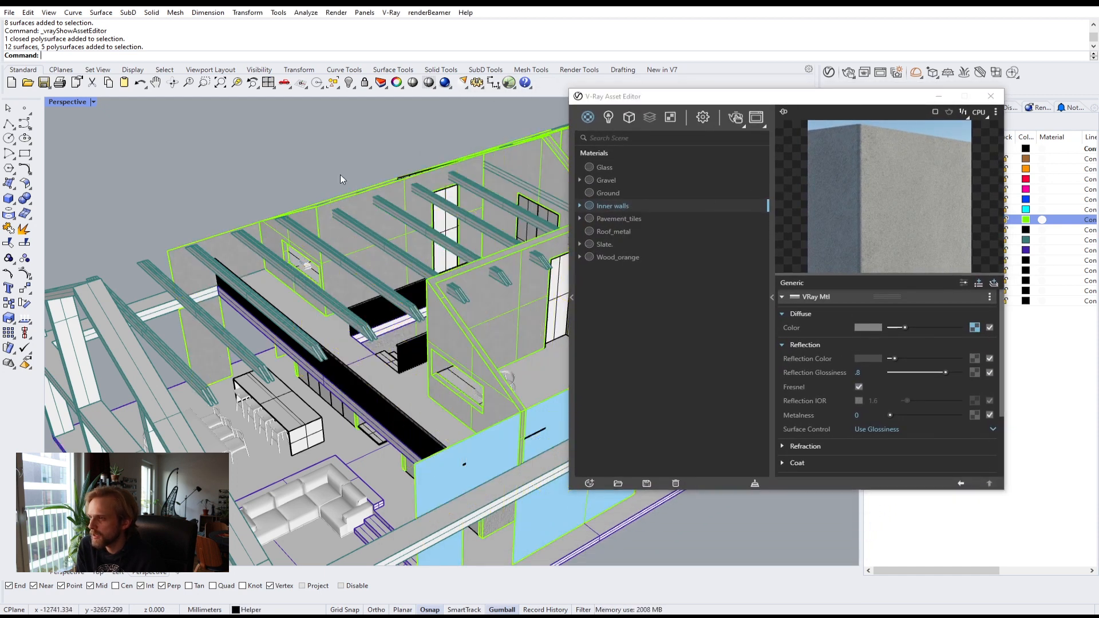
# Step: Zoom in on an inner wall surface to inspect the stucco texture in the viewport
pyautogui.scroll(10, 344, 229)
pyautogui.scroll(13, 352, 287)
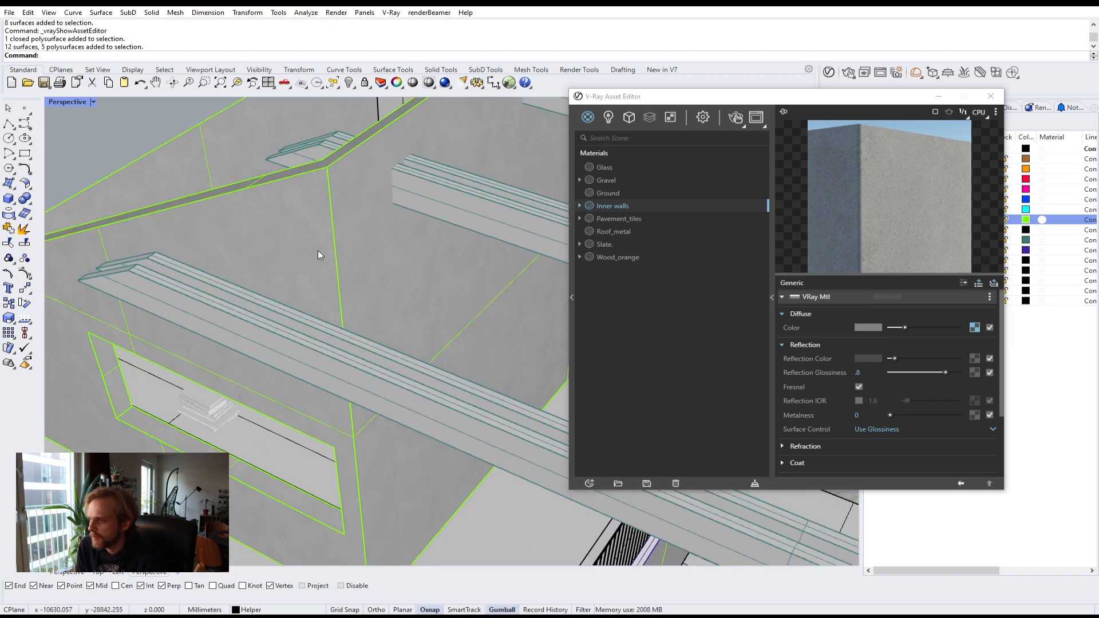
pyautogui.scroll(-8, 280, 228)
pyautogui.moveTo(280, 228); pyautogui.dragTo(351, 233, button='right')
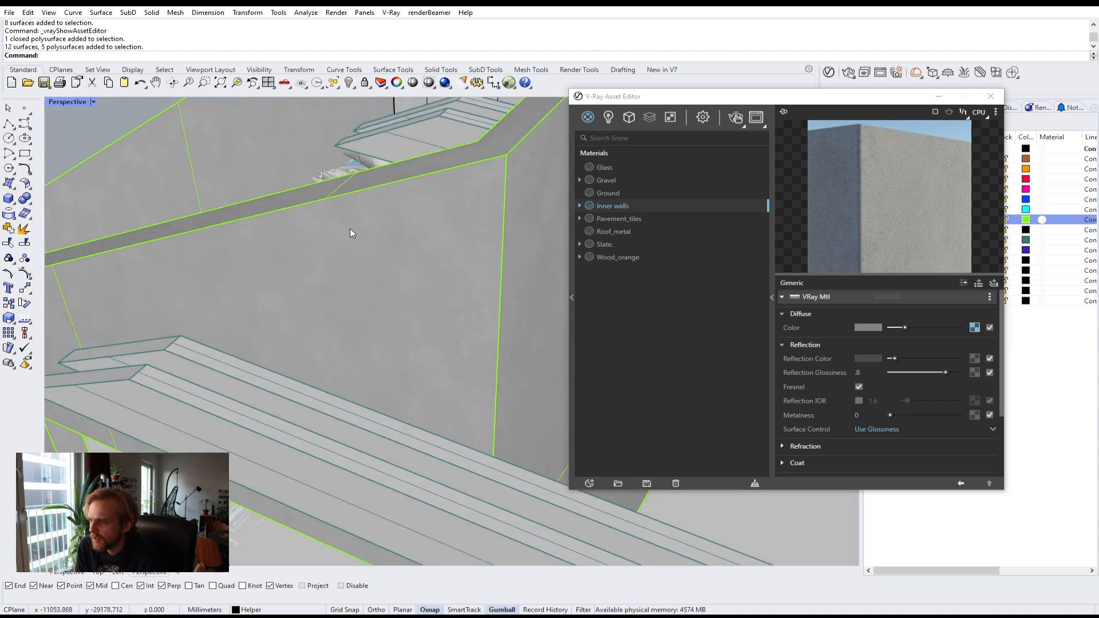
pyautogui.scroll(5, 351, 233)
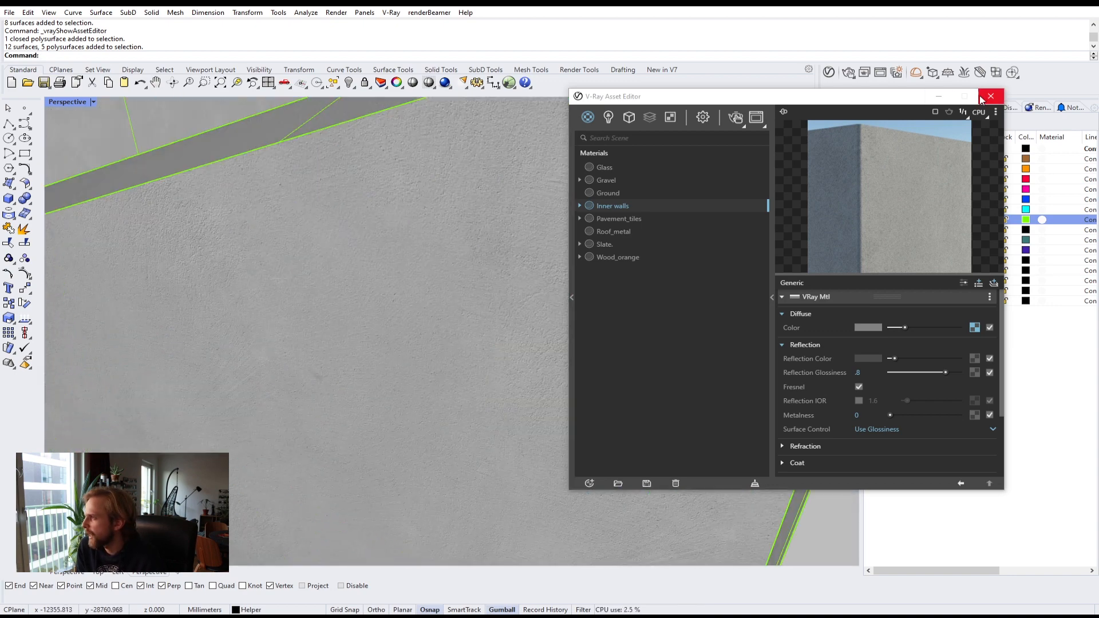
pyautogui.click(773, 308)
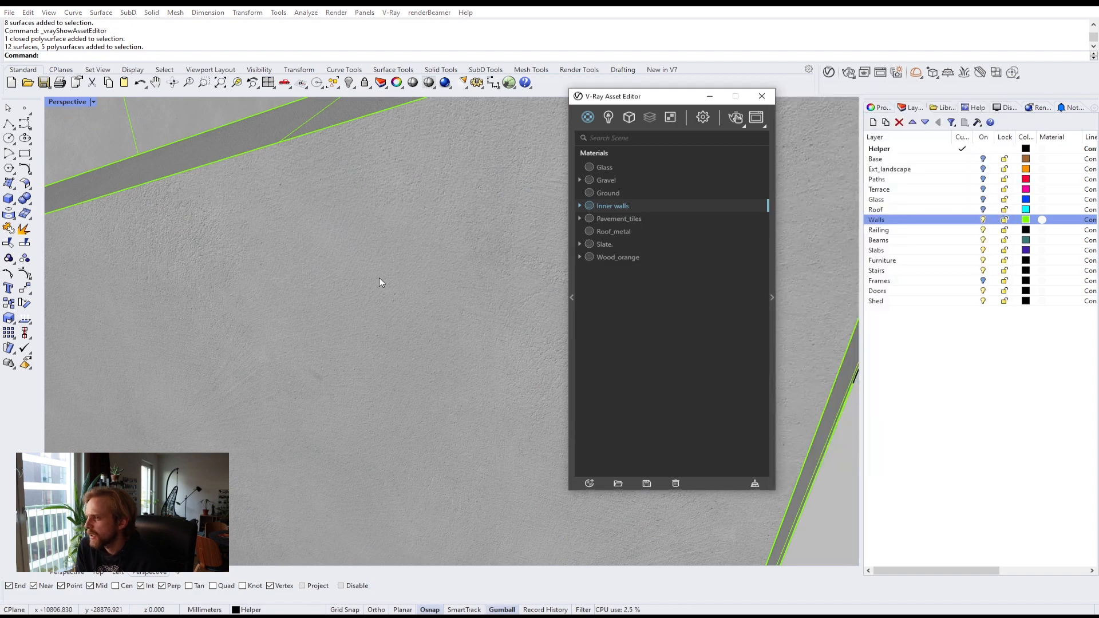
# Step: Select all objects on the Walls layer and apply box mapping to them with the default settings
pyautogui.scroll(-5, 380, 277)
pyautogui.moveTo(431, 284); pyautogui.dragTo(399, 240, button='right')
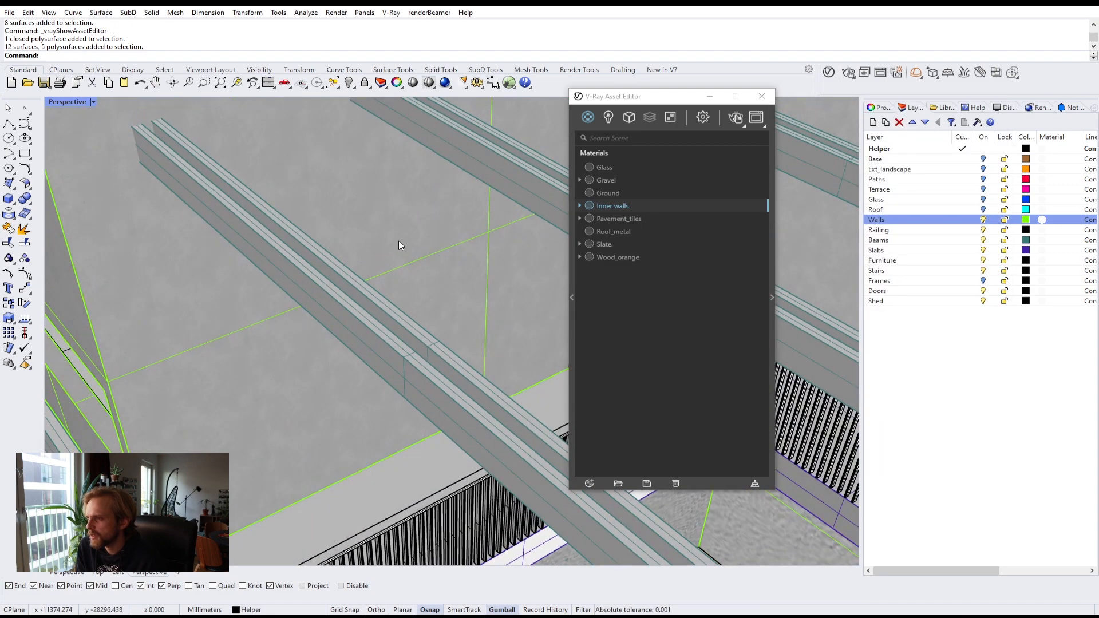
pyautogui.click(398, 240)
pyautogui.rightClick(925, 222)
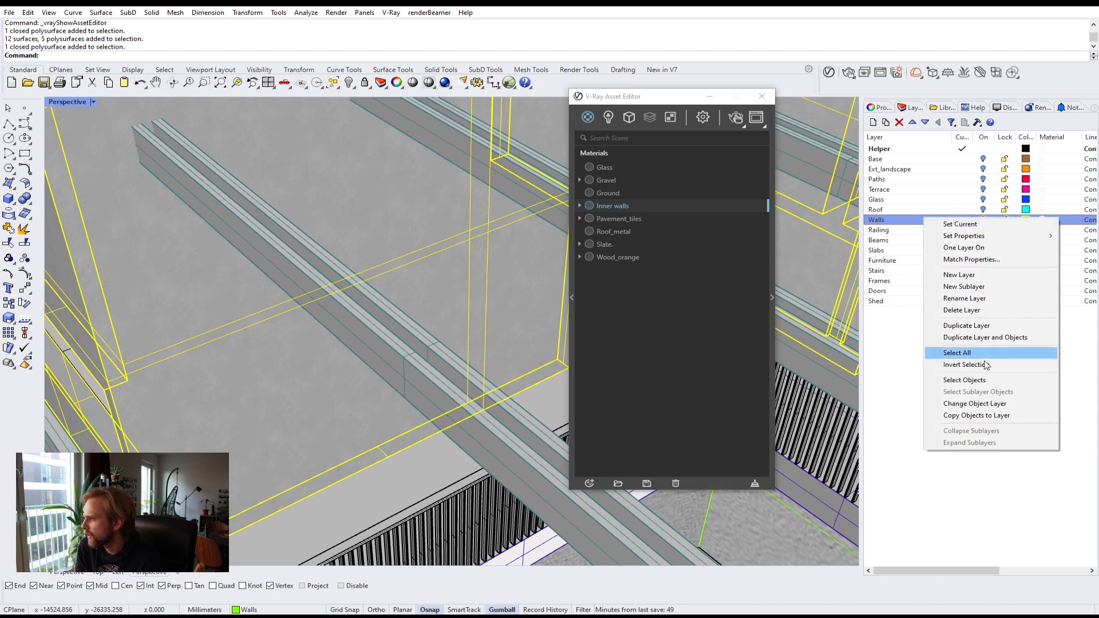
pyautogui.click(973, 380)
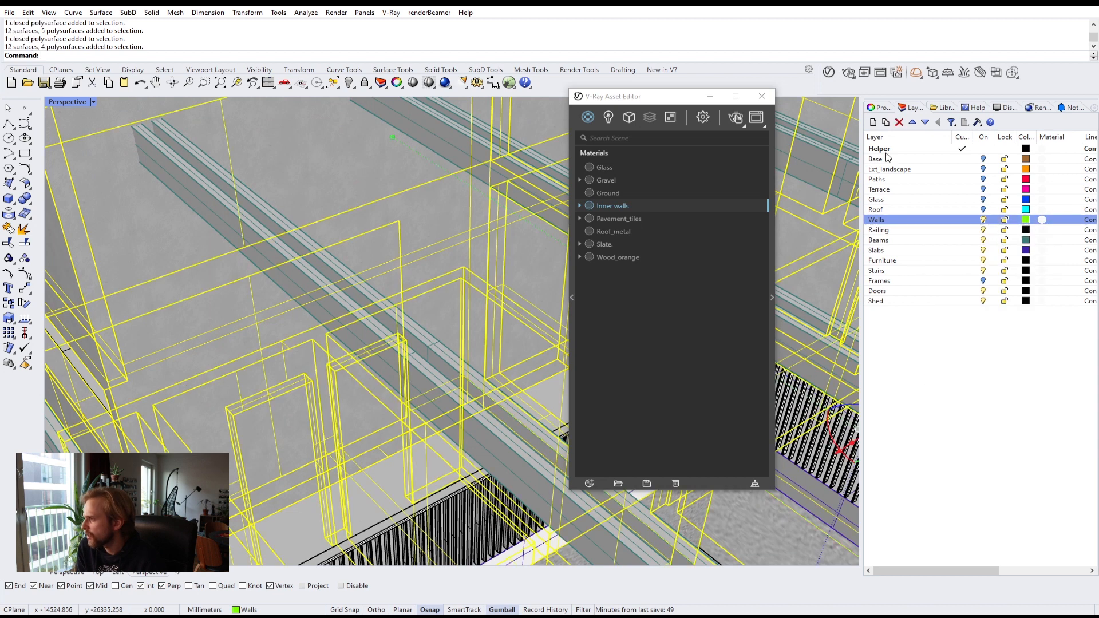
pyautogui.click(880, 108)
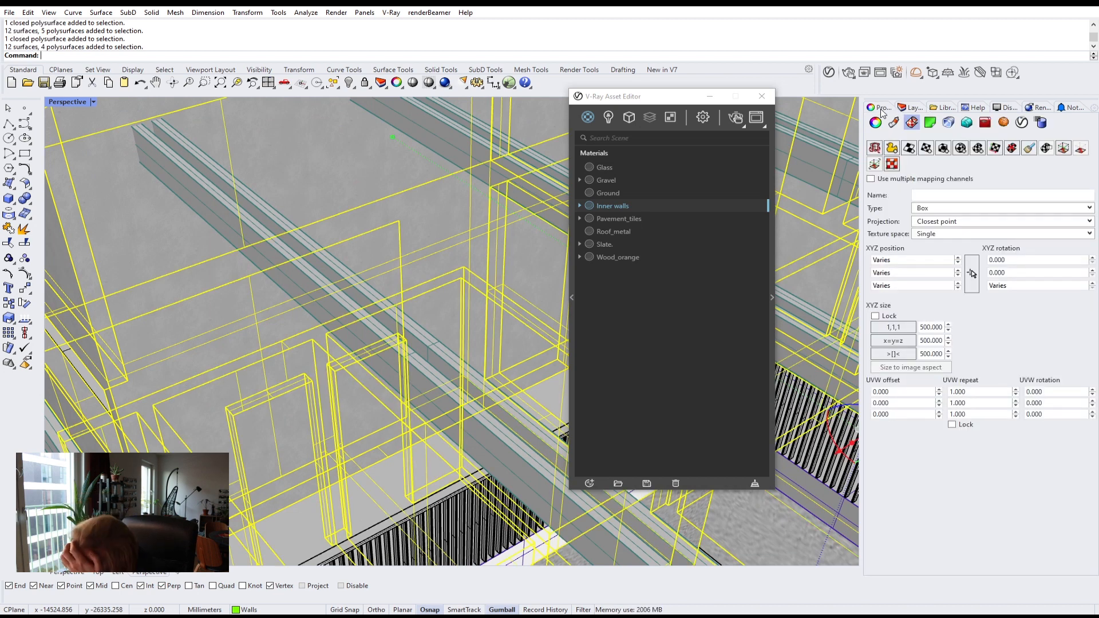
pyautogui.click(945, 148)
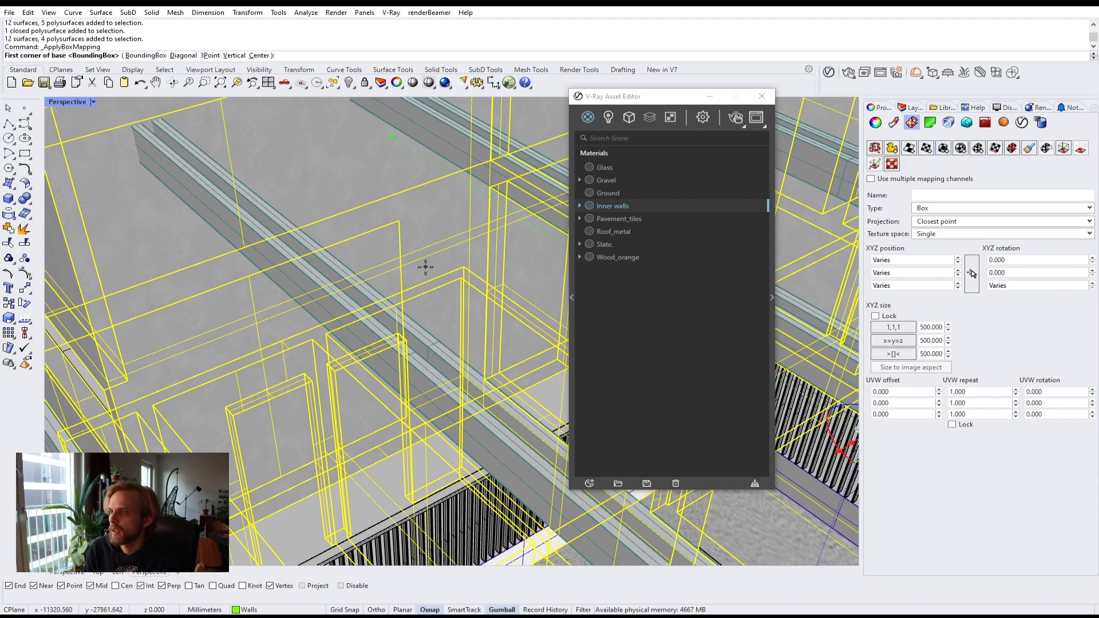
pyautogui.press('Return')
pyautogui.press('Return')
pyautogui.press('Return')
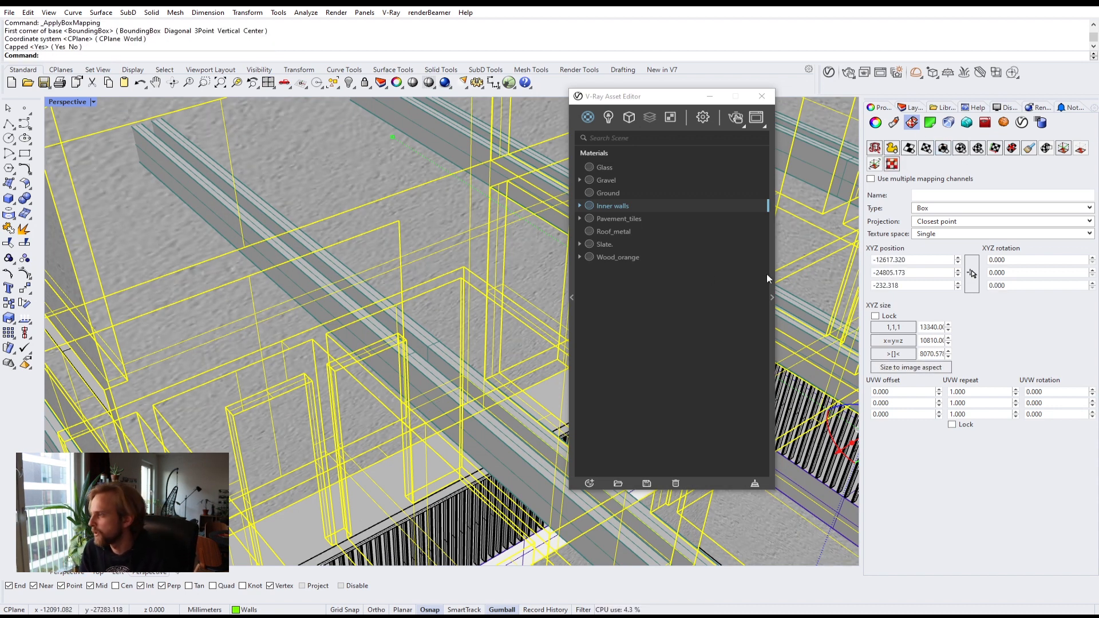
# Step: Lock the box mapping size proportions and set the size to 1000
pyautogui.click(891, 327)
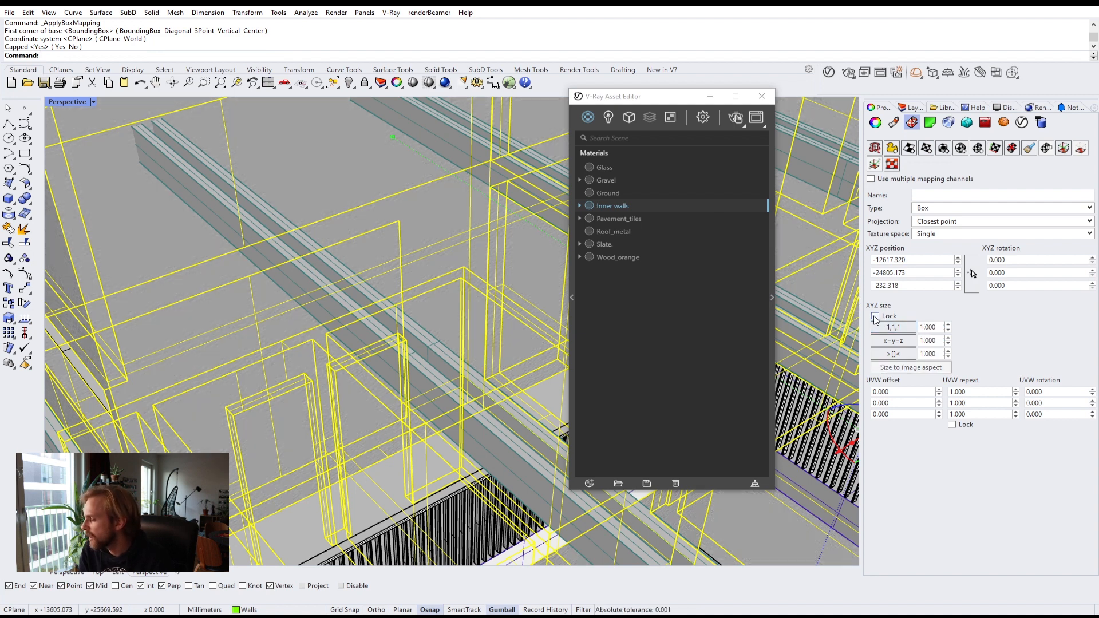
pyautogui.doubleClick(933, 327)
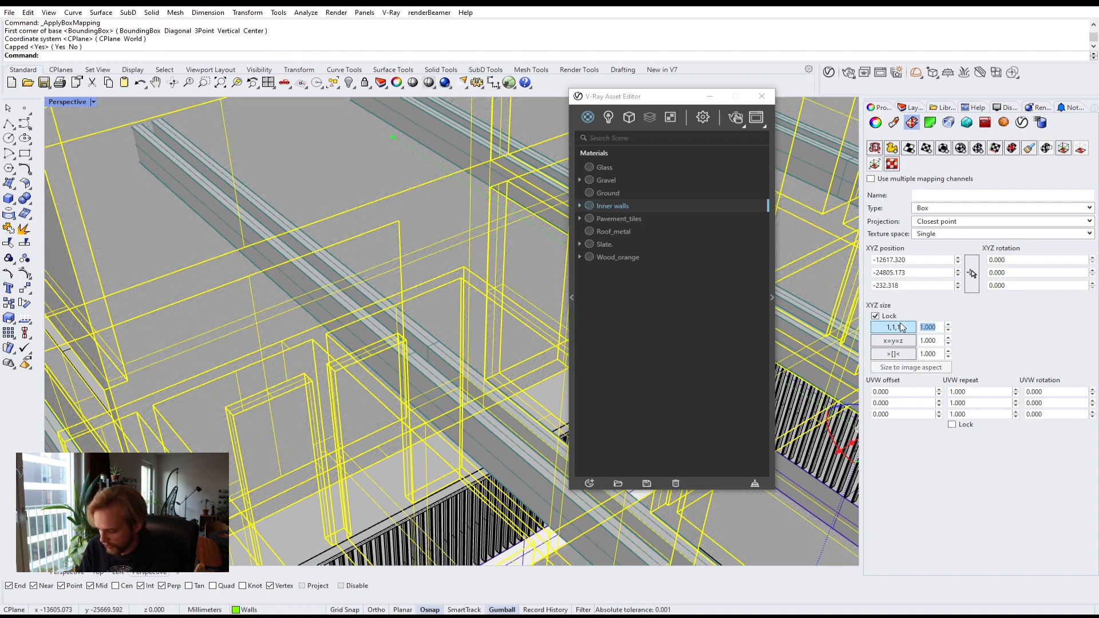
pyautogui.write('1')
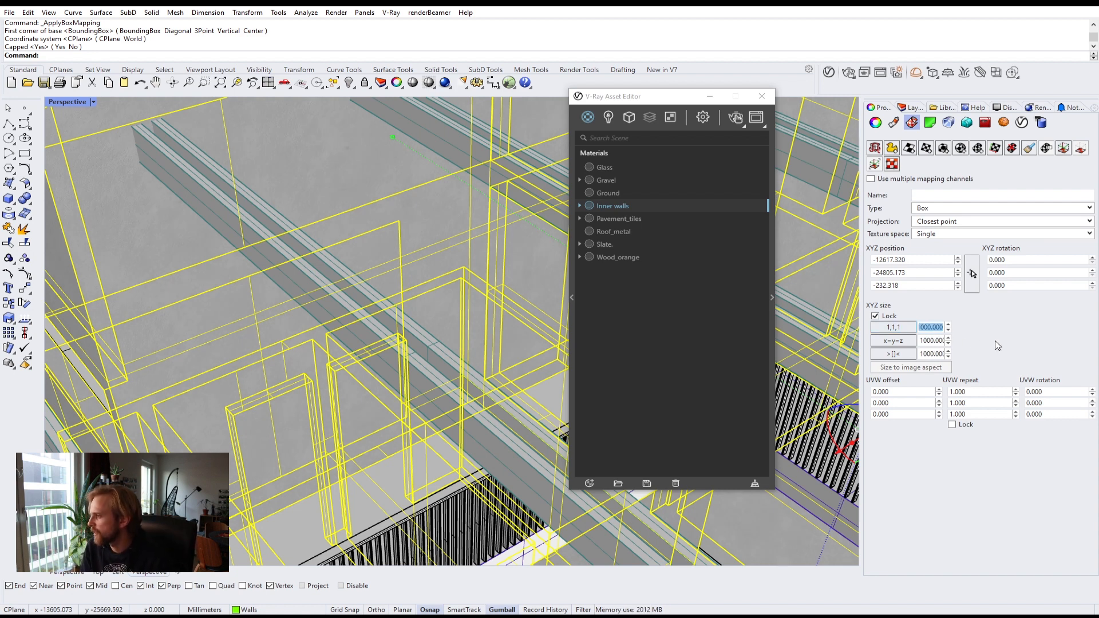
# Step: Zoom in and out on the inner wall surfaces to inspect the stucco texture scale
pyautogui.scroll(5, 287, 263)
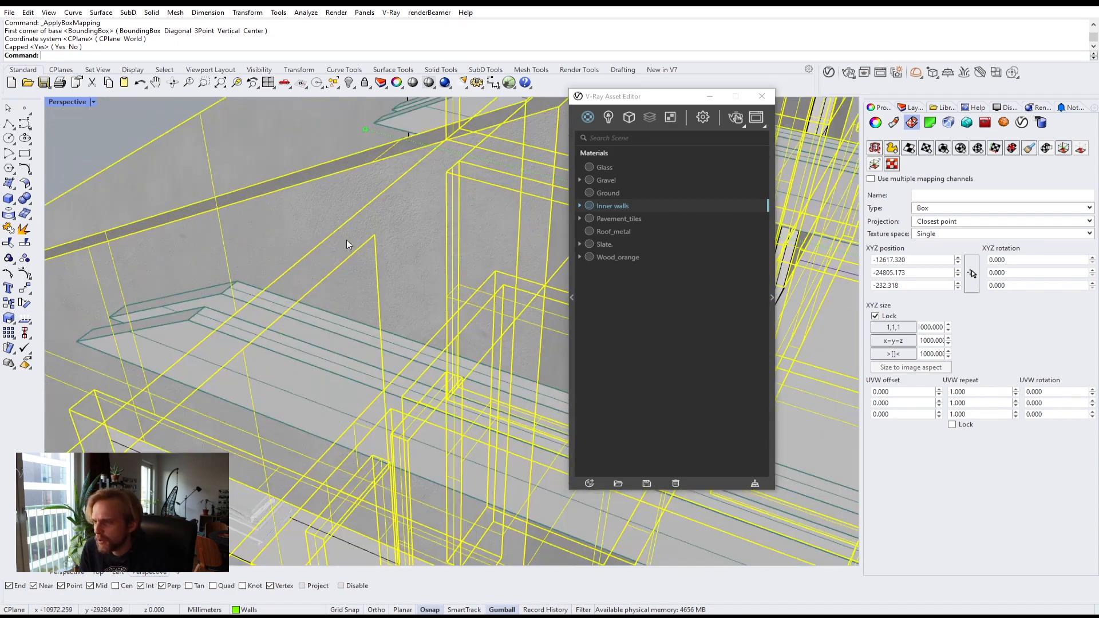
pyautogui.scroll(3, 348, 239)
pyautogui.scroll(-5, 337, 236)
pyautogui.click(100, 168)
pyautogui.moveTo(229, 229); pyautogui.dragTo(277, 259, button='right')
pyautogui.scroll(4, 352, 229)
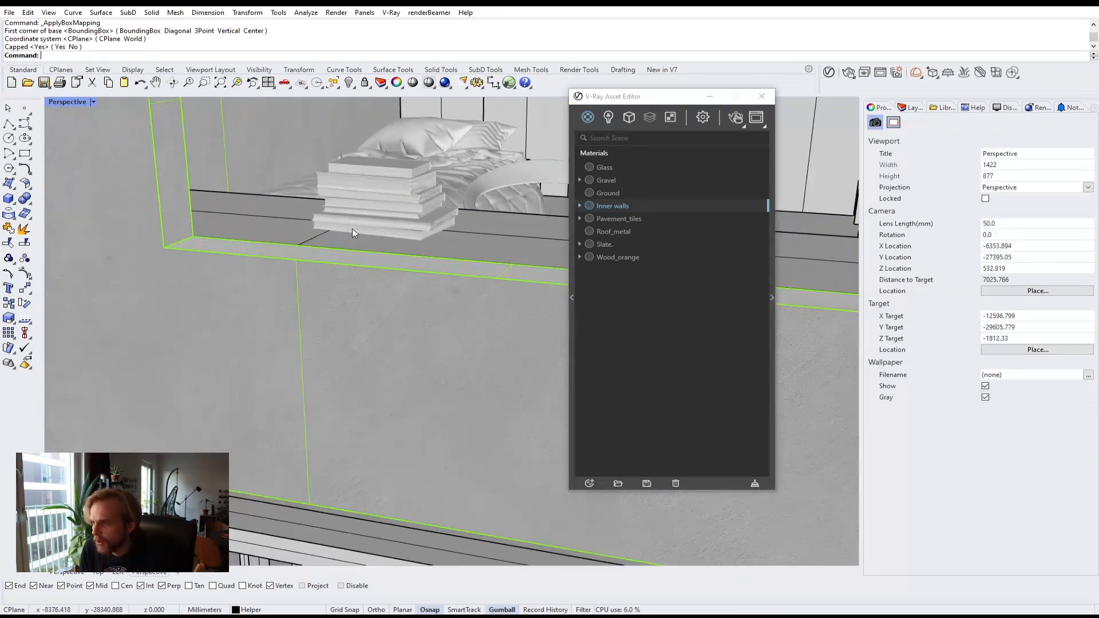
pyautogui.scroll(2, 349, 231)
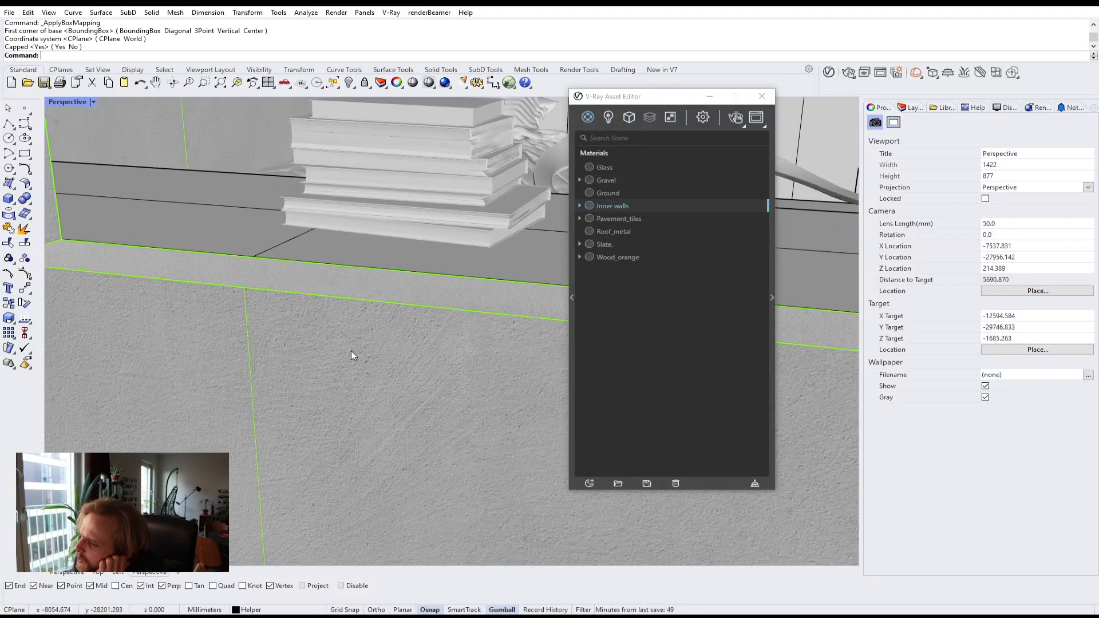
pyautogui.scroll(-3, 344, 338)
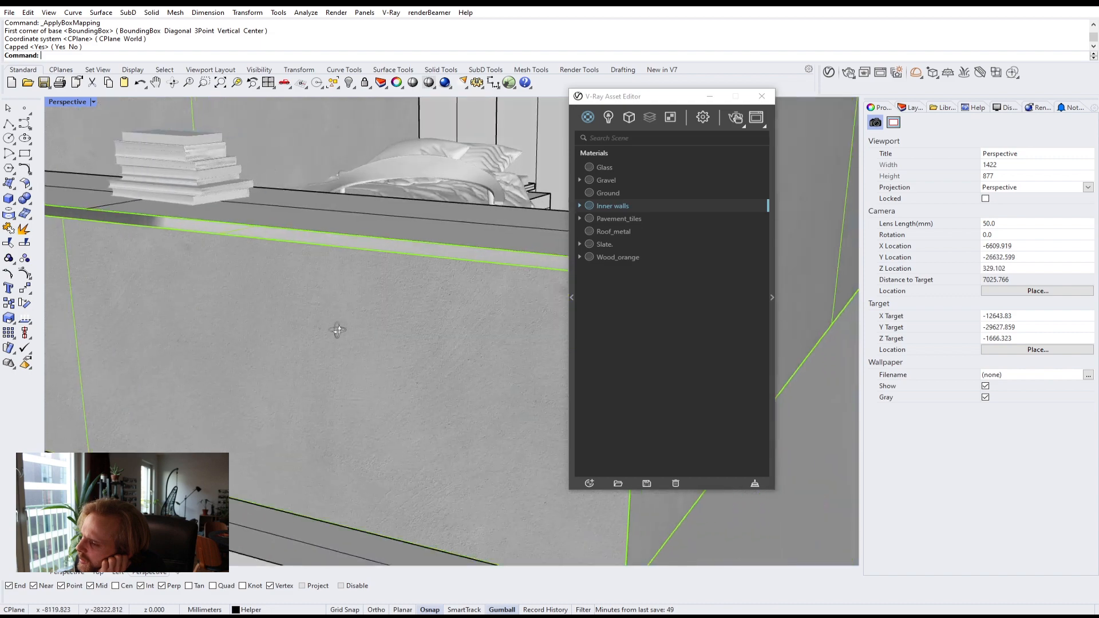
pyautogui.scroll(6, 266, 286)
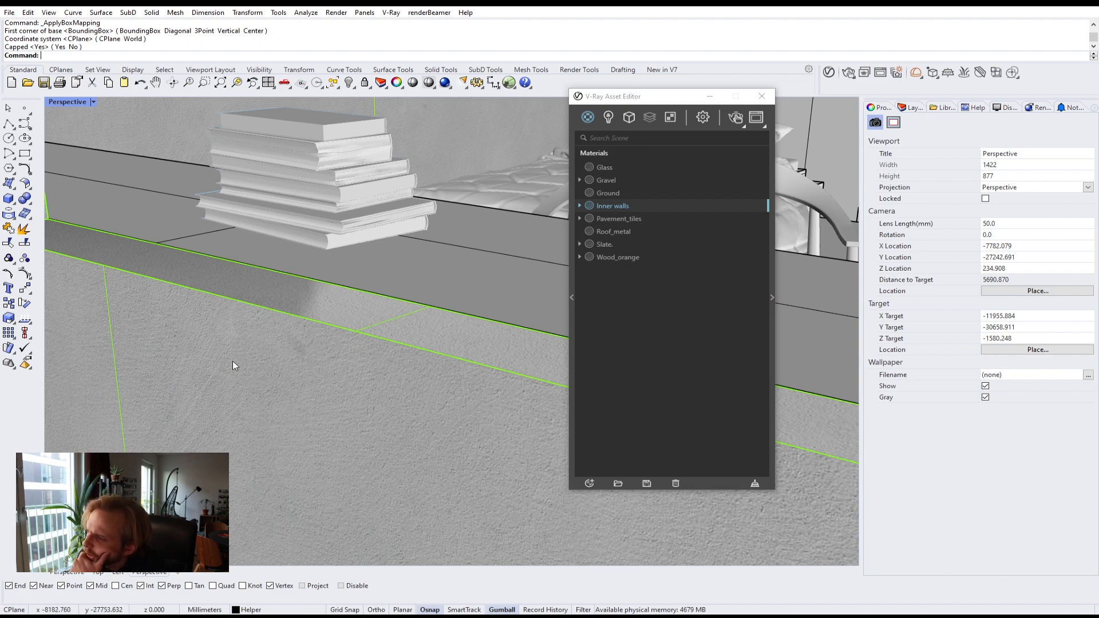
# Step: Reselect the Walls layer objects and set the locked box mapping size to 800
pyautogui.click(911, 108)
pyautogui.click(938, 226)
pyautogui.rightClick(927, 226)
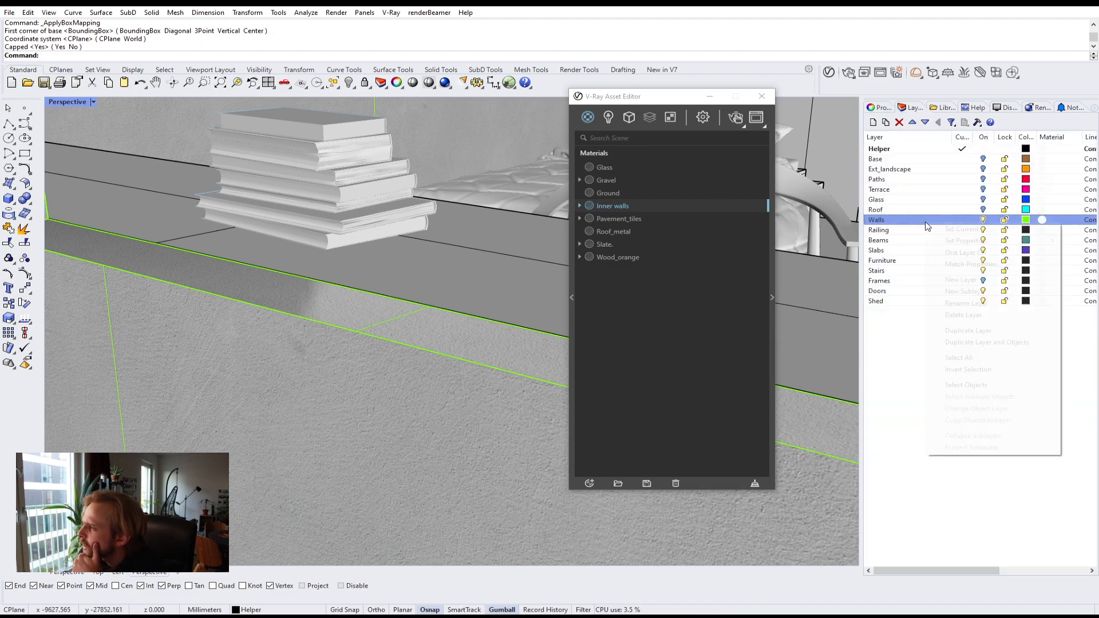
pyautogui.click(962, 358)
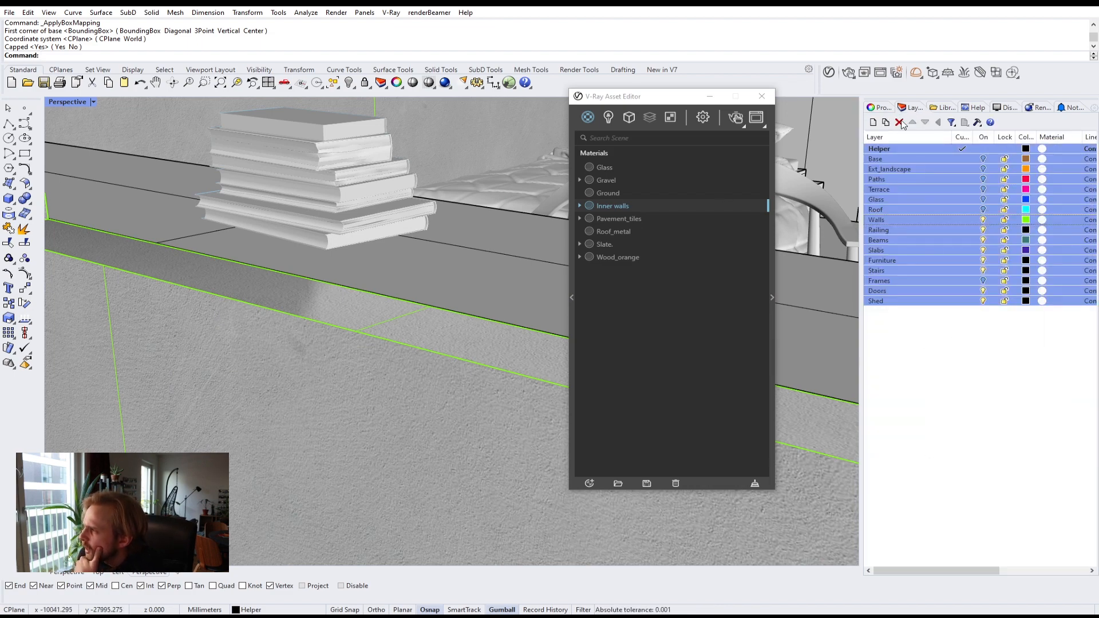
pyautogui.click(918, 221)
pyautogui.rightClick(919, 222)
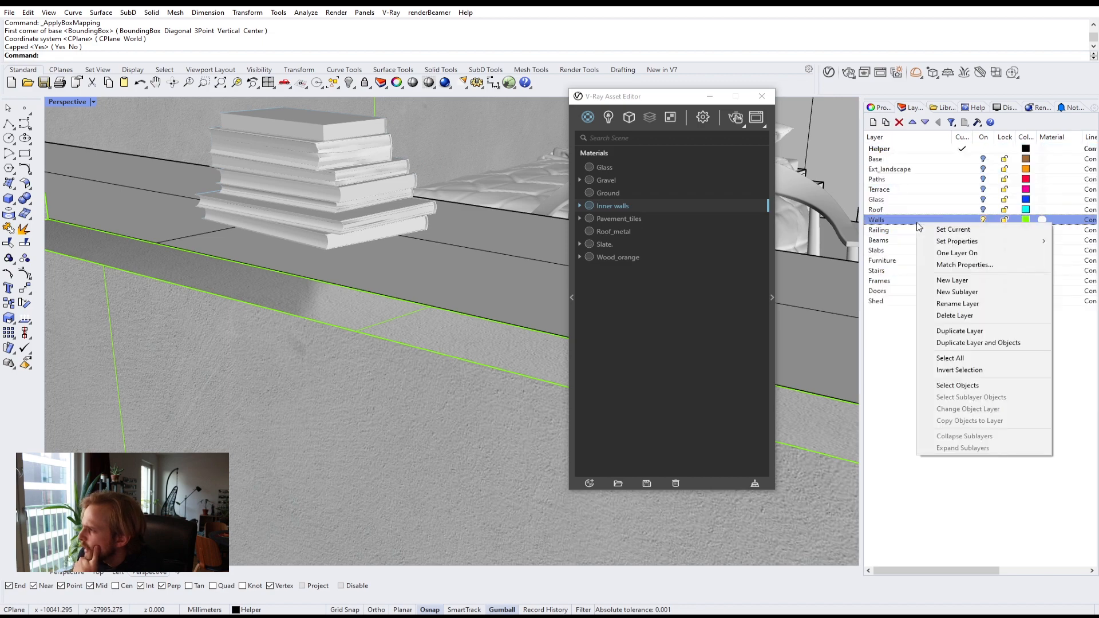
pyautogui.click(948, 386)
pyautogui.click(877, 107)
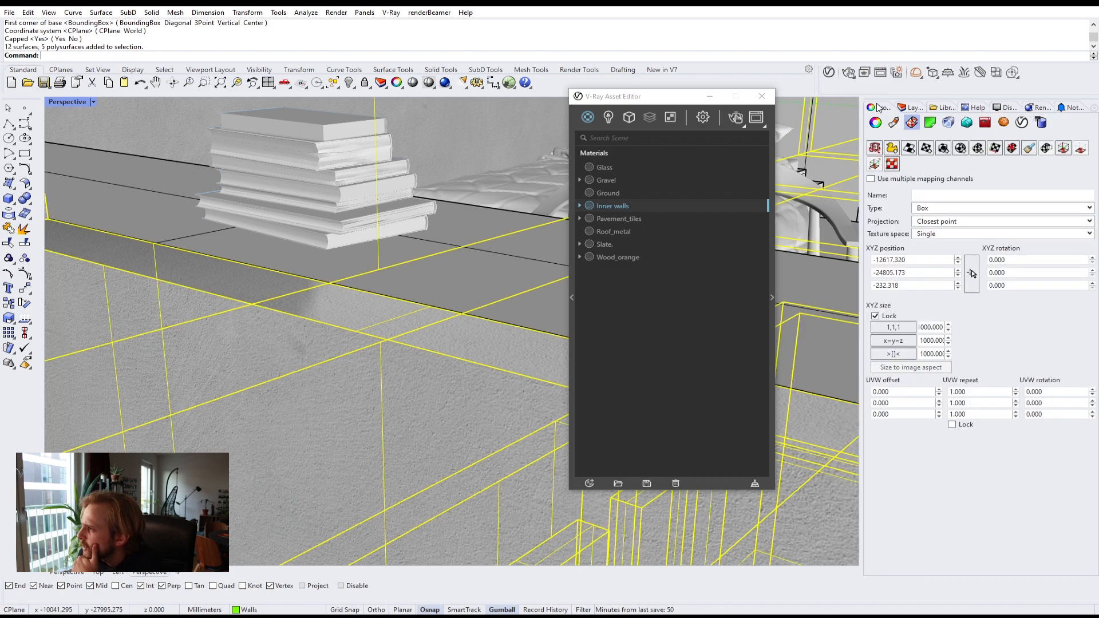
pyautogui.doubleClick(922, 326)
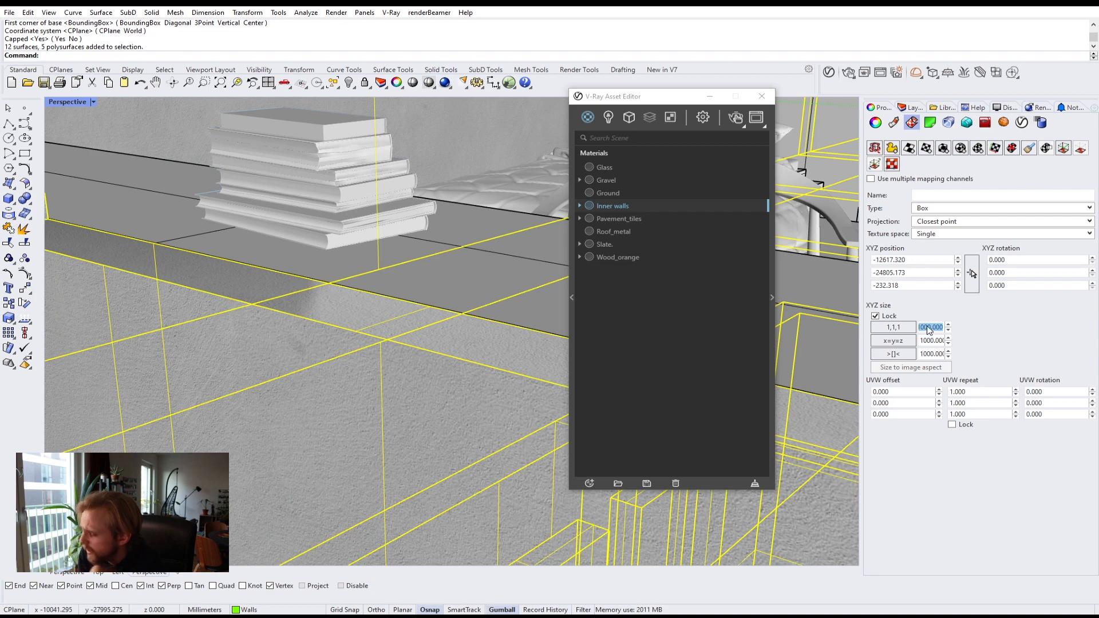
pyautogui.write('800')
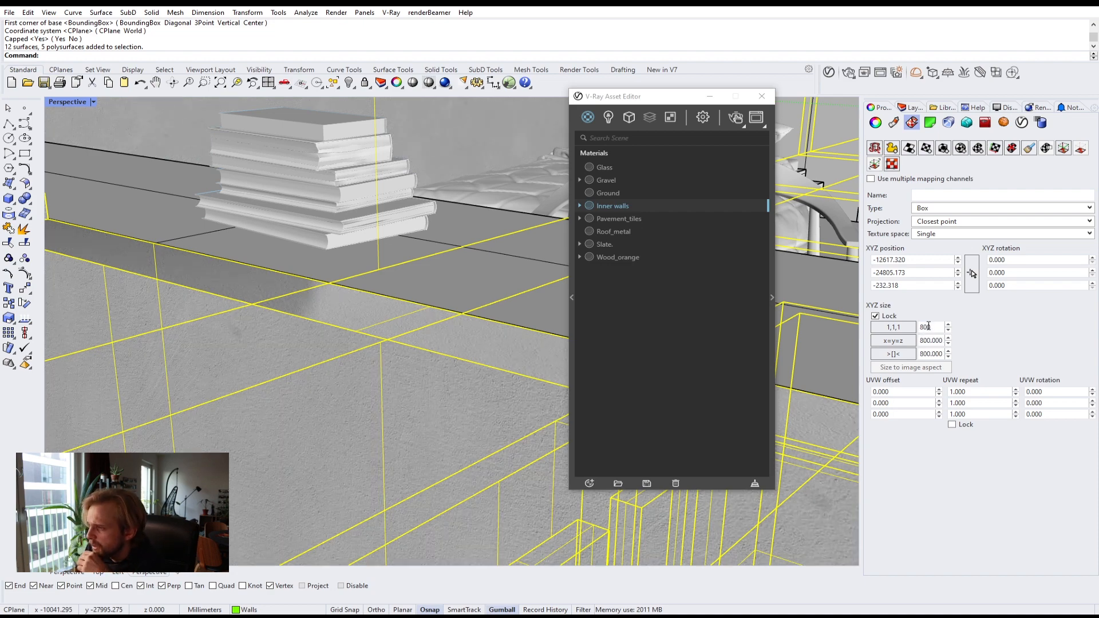
pyautogui.scroll(-5, 201, 287)
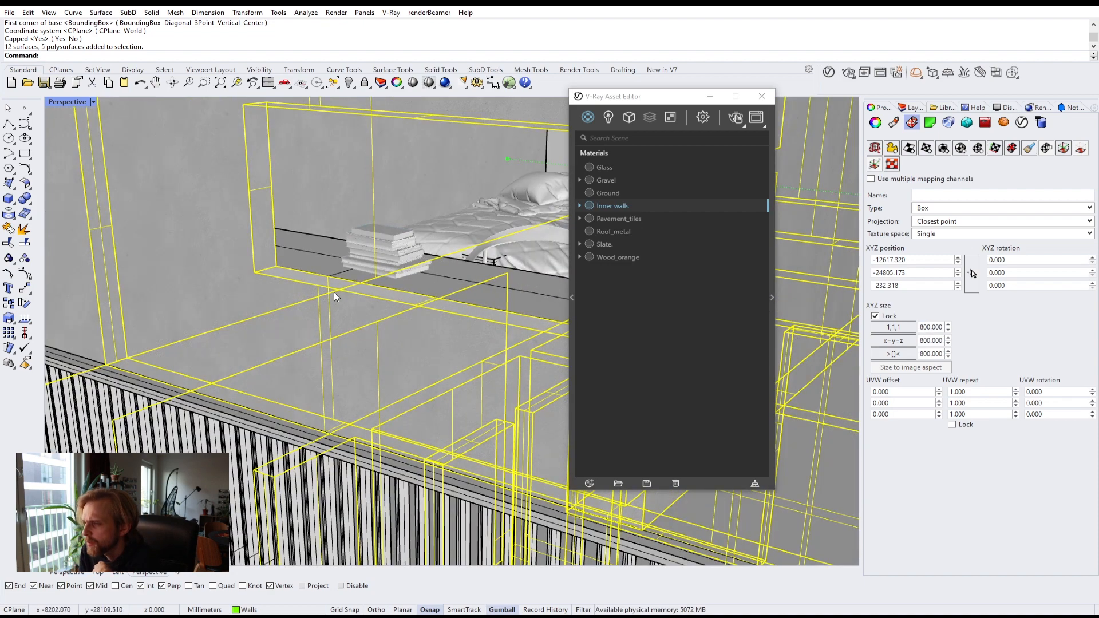
# Step: Set the Inner walls diffuse bitmap's texture placement type to Mapping Source and open its UVW Placement
pyautogui.click(770, 297)
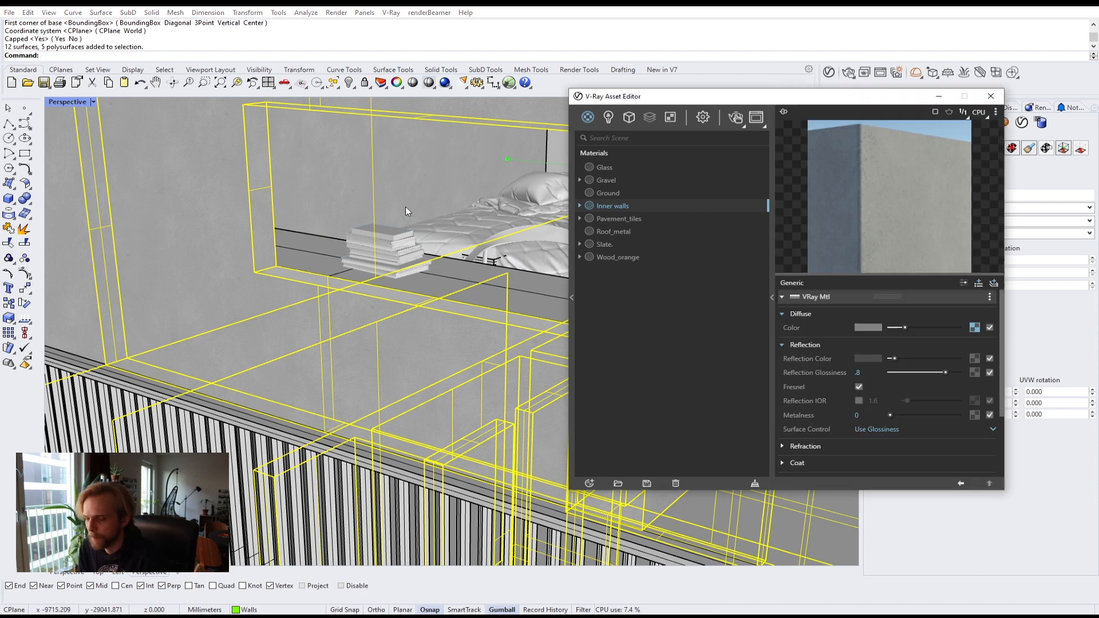
pyautogui.click(539, 235)
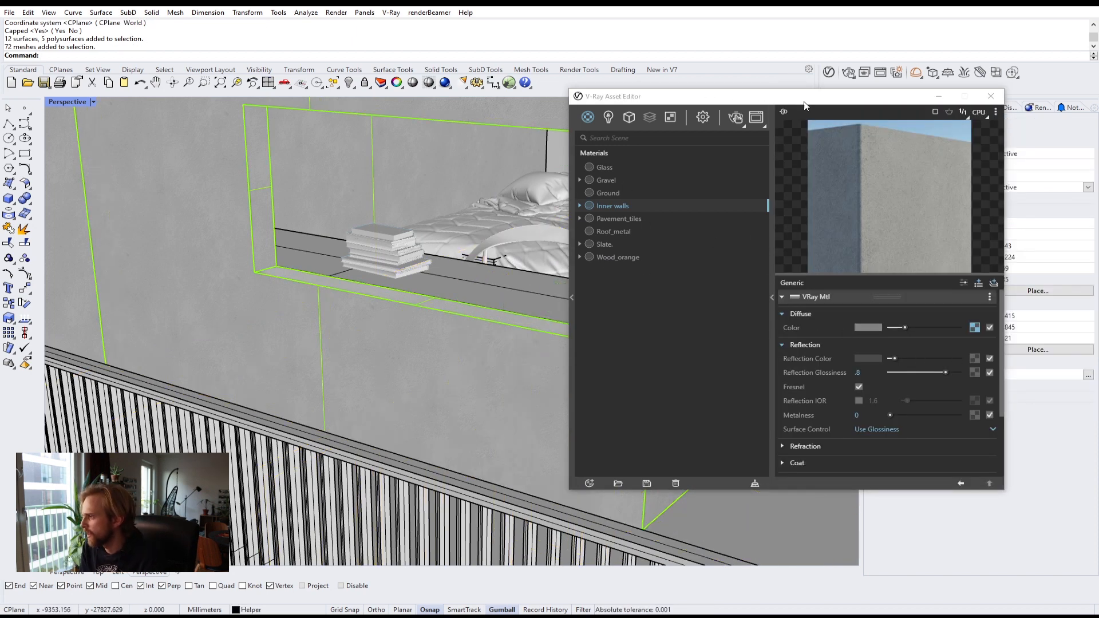
pyautogui.moveTo(779, 98); pyautogui.dragTo(554, 40)
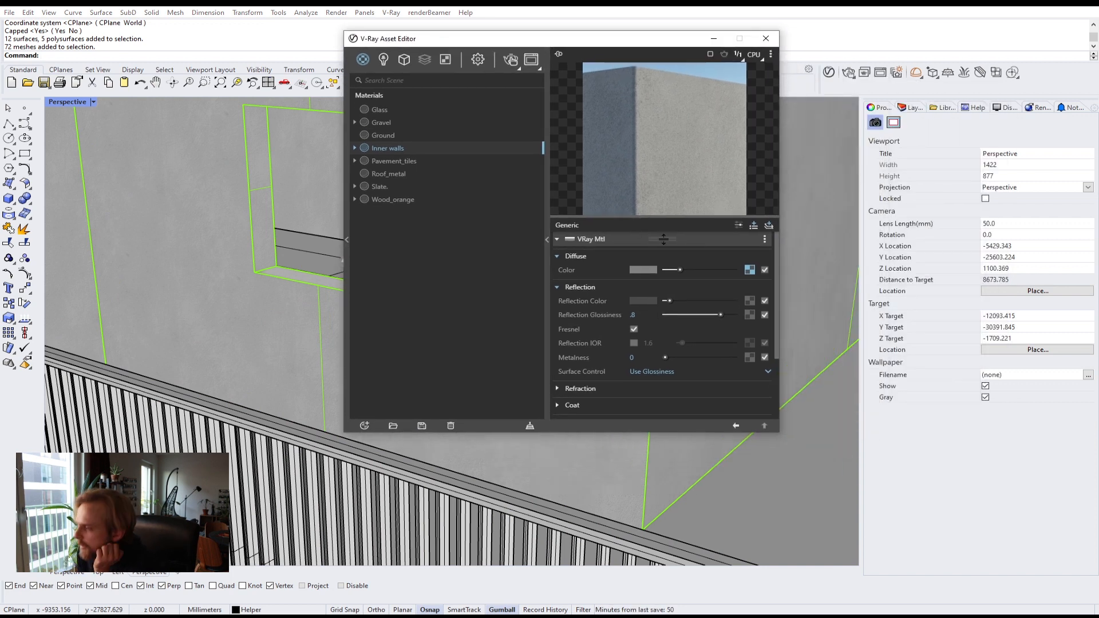
pyautogui.click(750, 270)
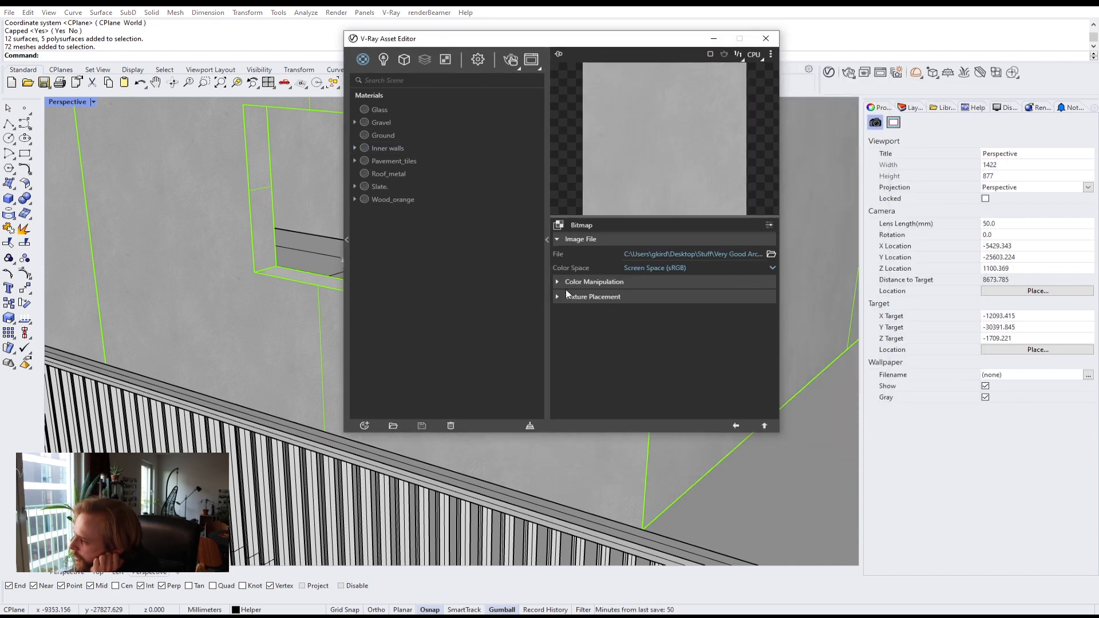
pyautogui.click(675, 313)
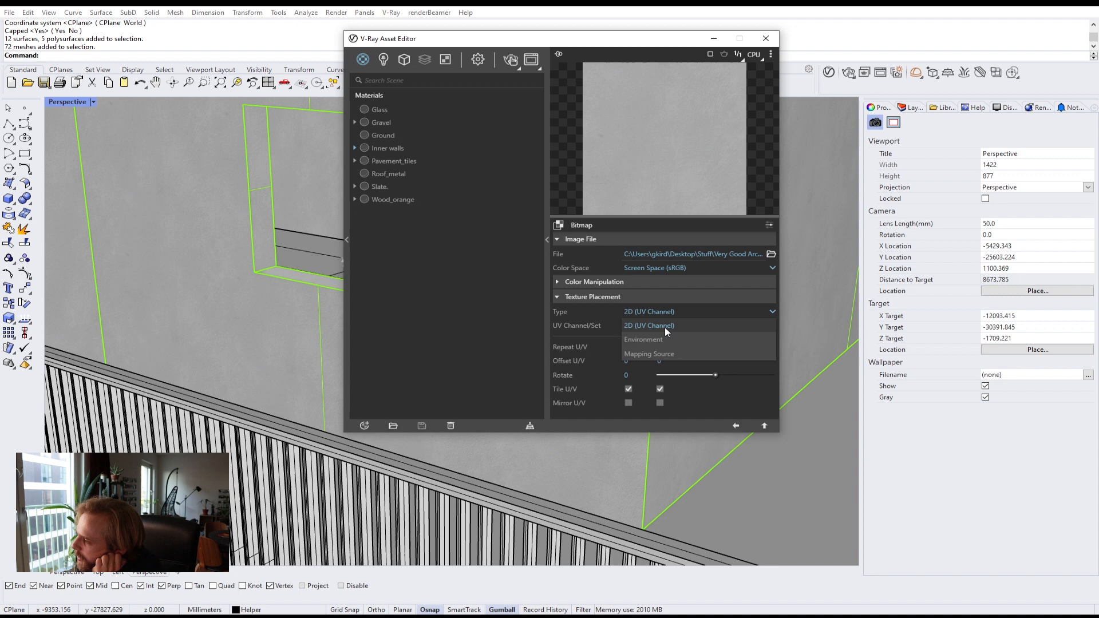
pyautogui.click(650, 355)
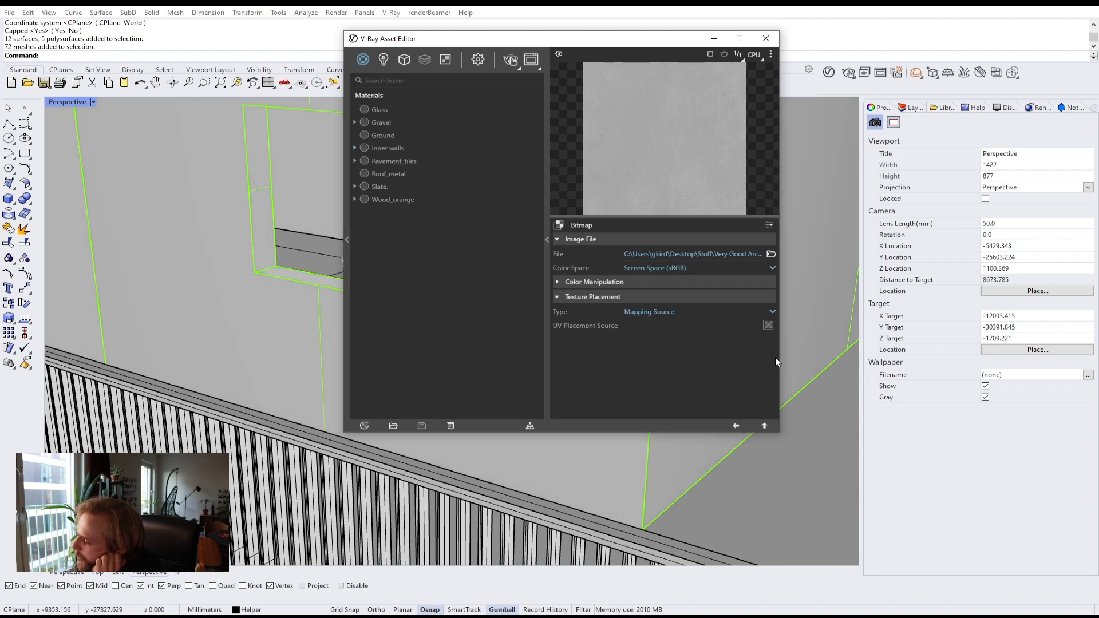
pyautogui.click(766, 324)
pyautogui.click(740, 336)
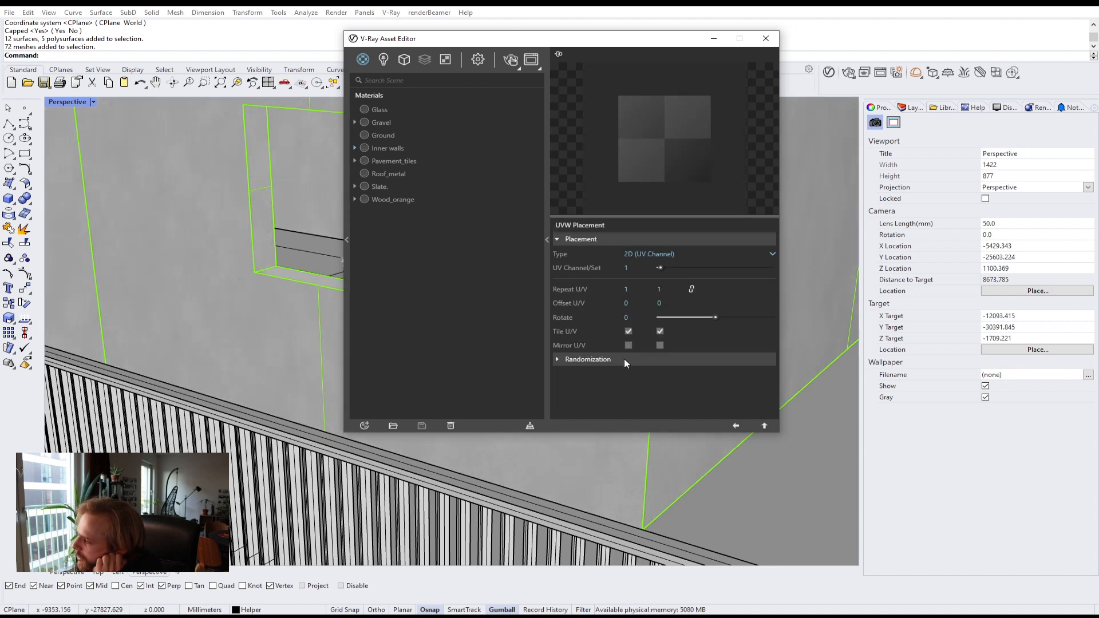
pyautogui.click(624, 359)
pyautogui.scroll(-2, 743, 382)
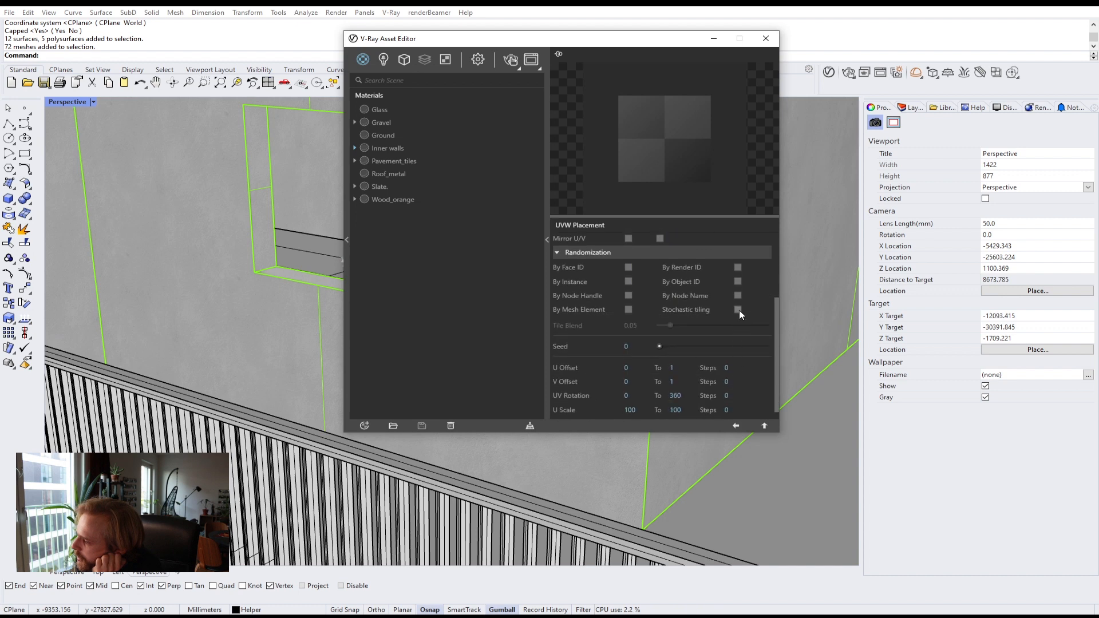
pyautogui.click(764, 426)
pyautogui.click(764, 426)
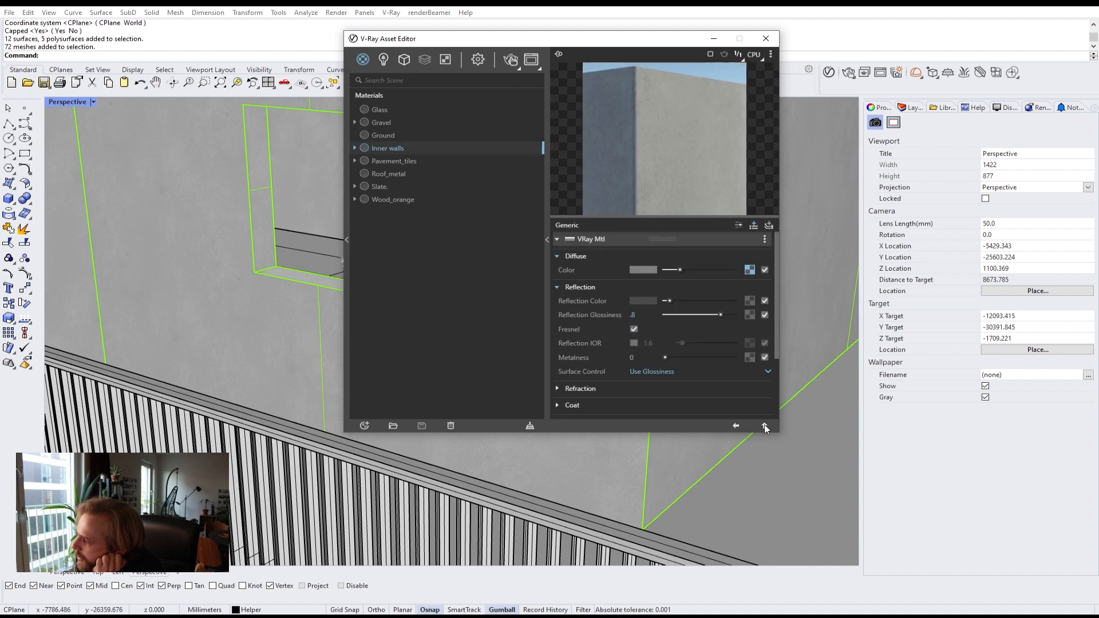
# Step: Set the Inner walls bump map bitmap's texture placement type to Mapping Source and open its UVW Placement
pyautogui.scroll(-3, 609, 386)
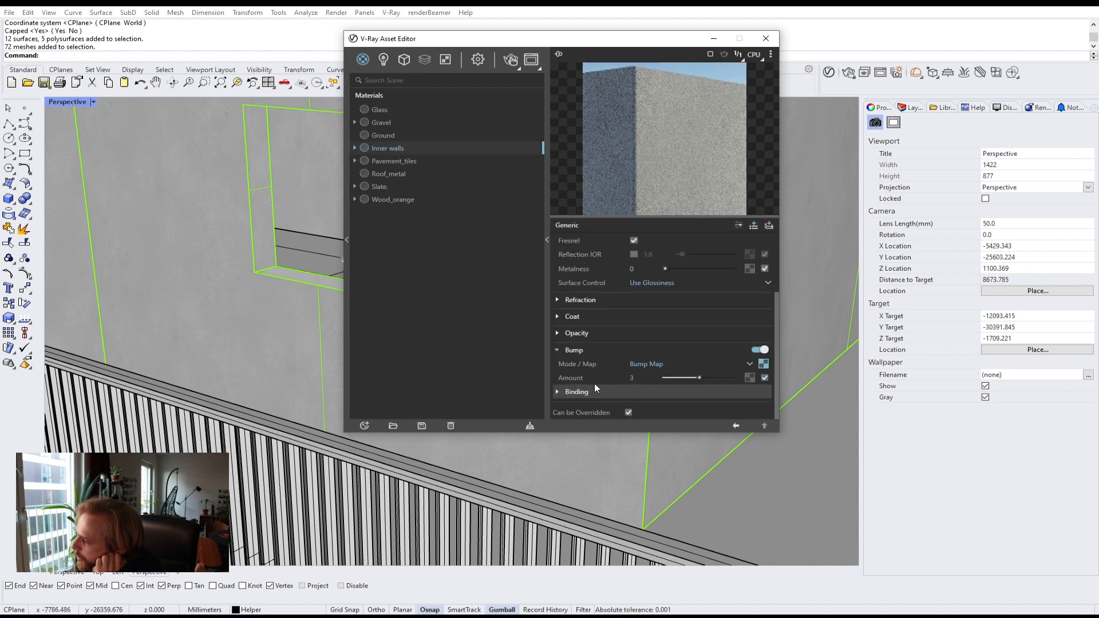
pyautogui.click(764, 364)
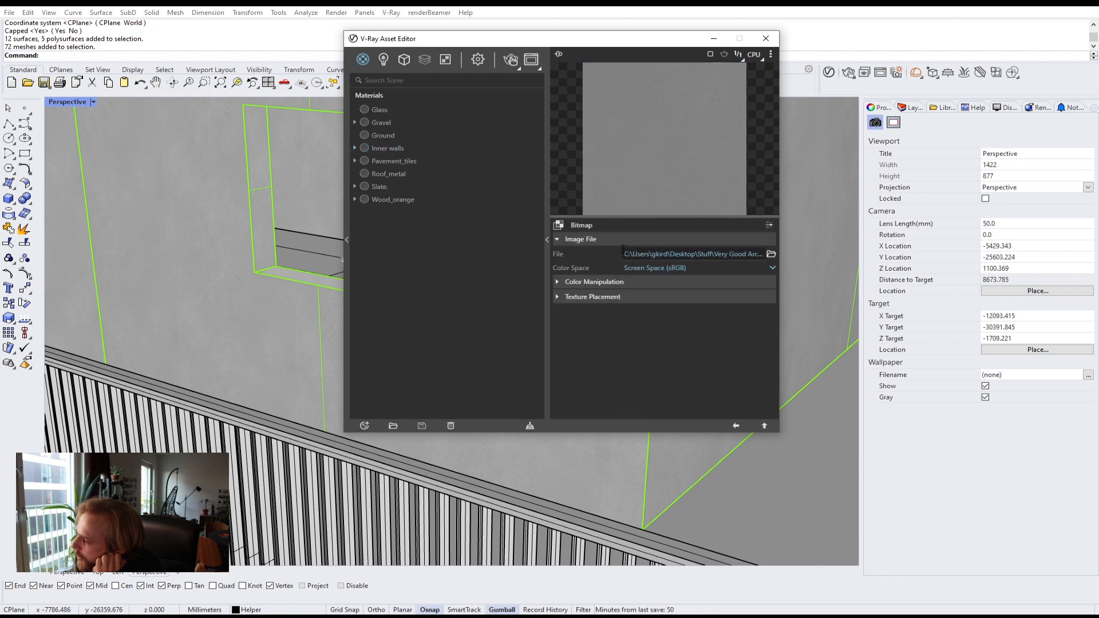
pyautogui.click(596, 297)
pyautogui.click(709, 313)
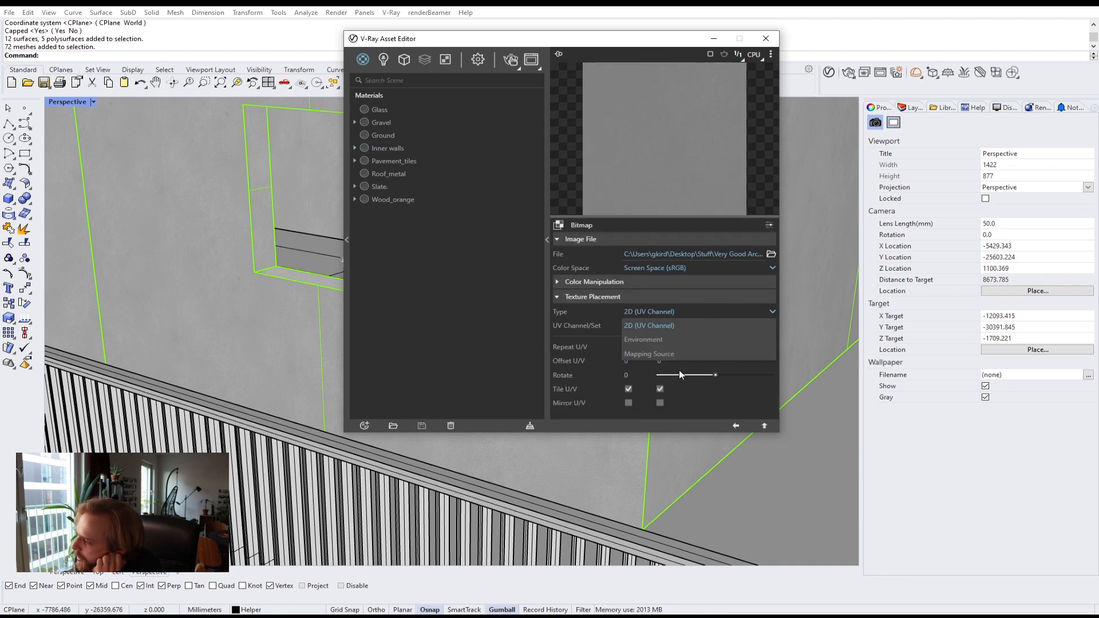
pyautogui.click(667, 358)
pyautogui.click(766, 326)
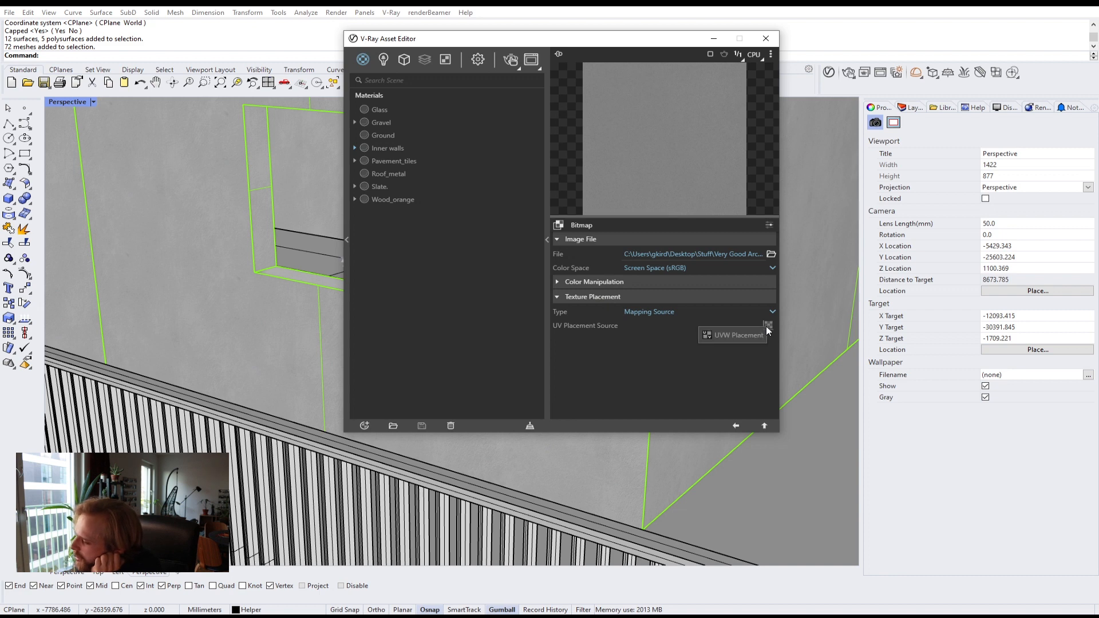
pyautogui.click(743, 340)
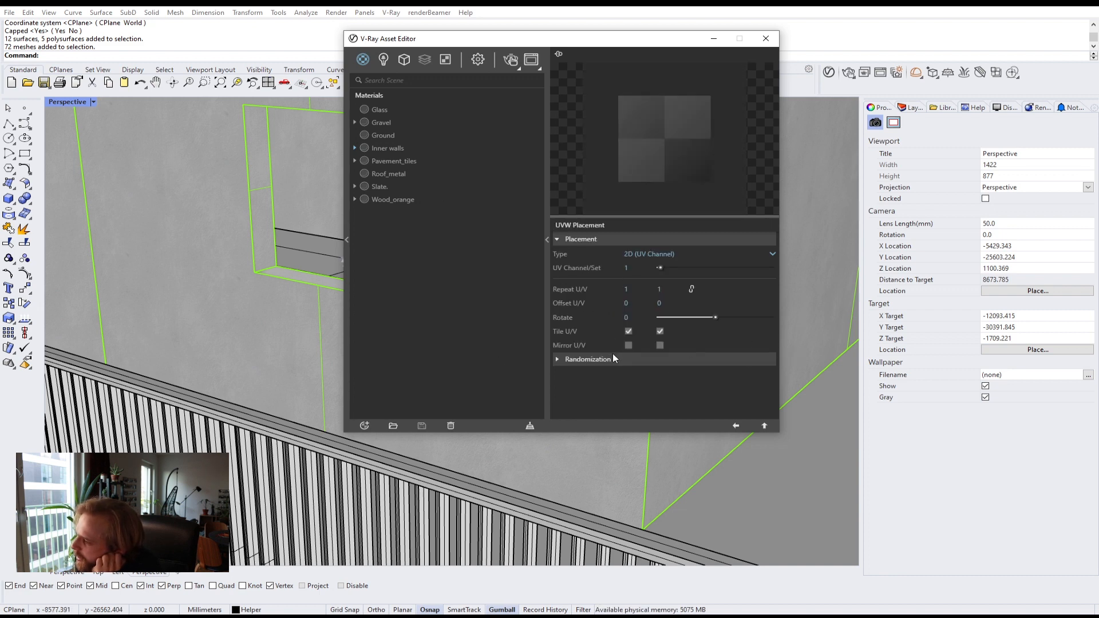
# Step: Review the bump bitmap's Randomization options, return to the Inner walls material and close the asset editor
pyautogui.click(613, 355)
pyautogui.scroll(-3, 739, 366)
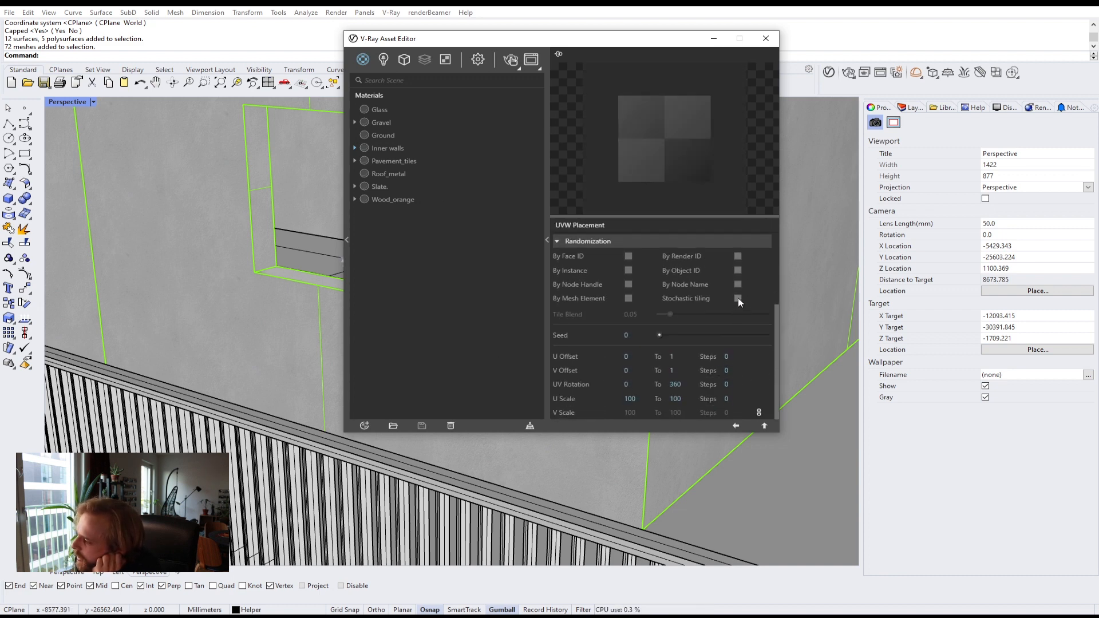
pyautogui.click(764, 426)
pyautogui.click(764, 426)
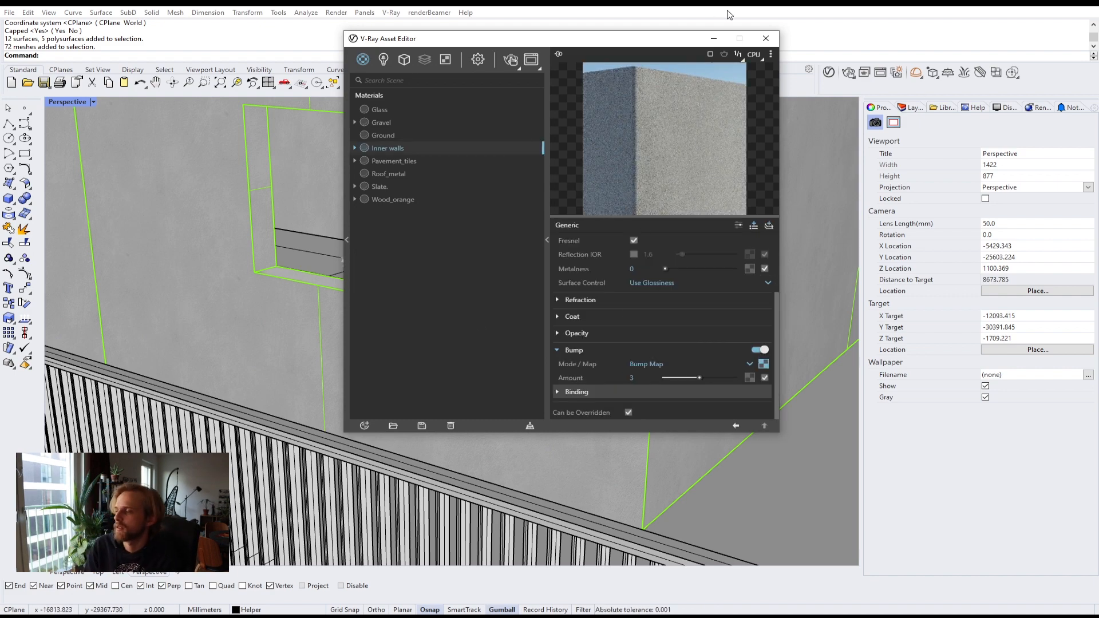
pyautogui.click(765, 38)
# Step: Hide the Walls layer to see inside the house
pyautogui.scroll(-10, 571, 242)
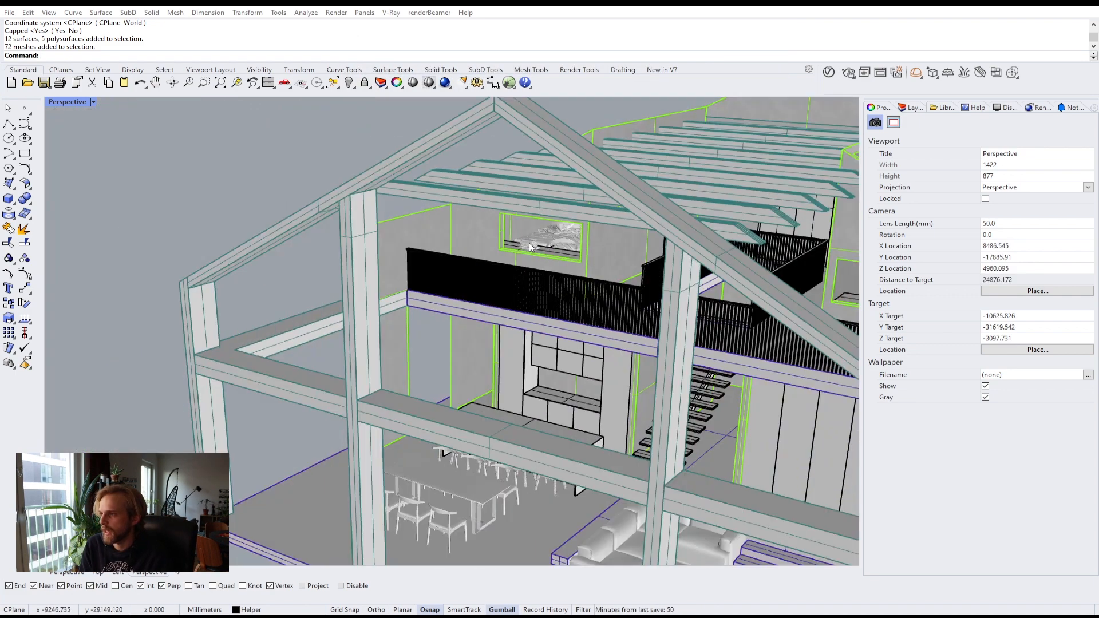
pyautogui.moveTo(572, 242); pyautogui.dragTo(513, 345, button='right')
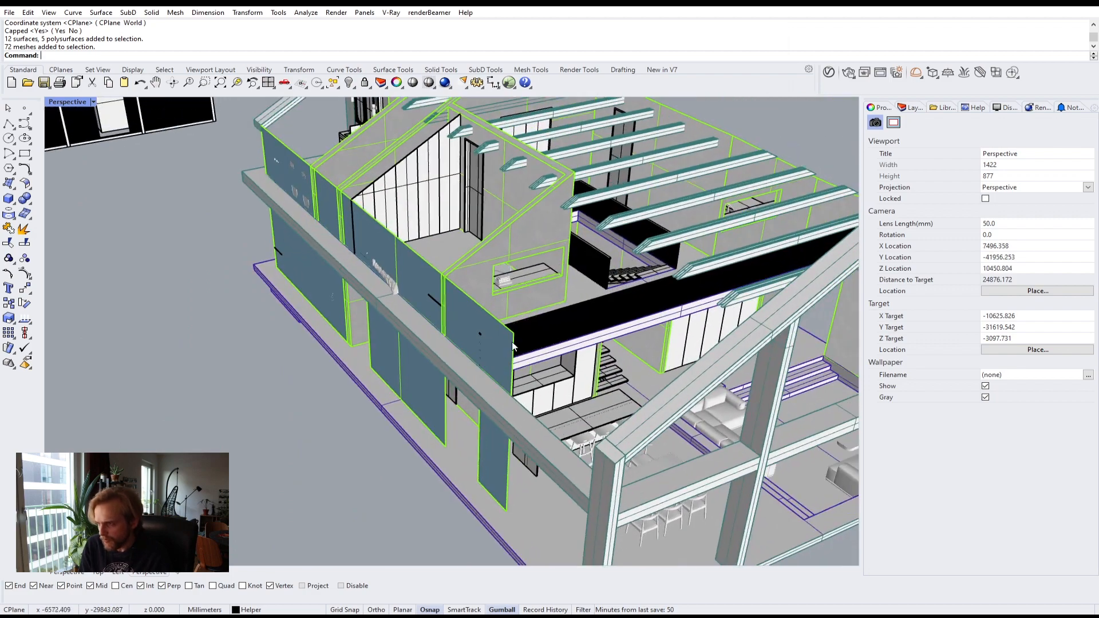
pyautogui.click(910, 107)
pyautogui.click(982, 221)
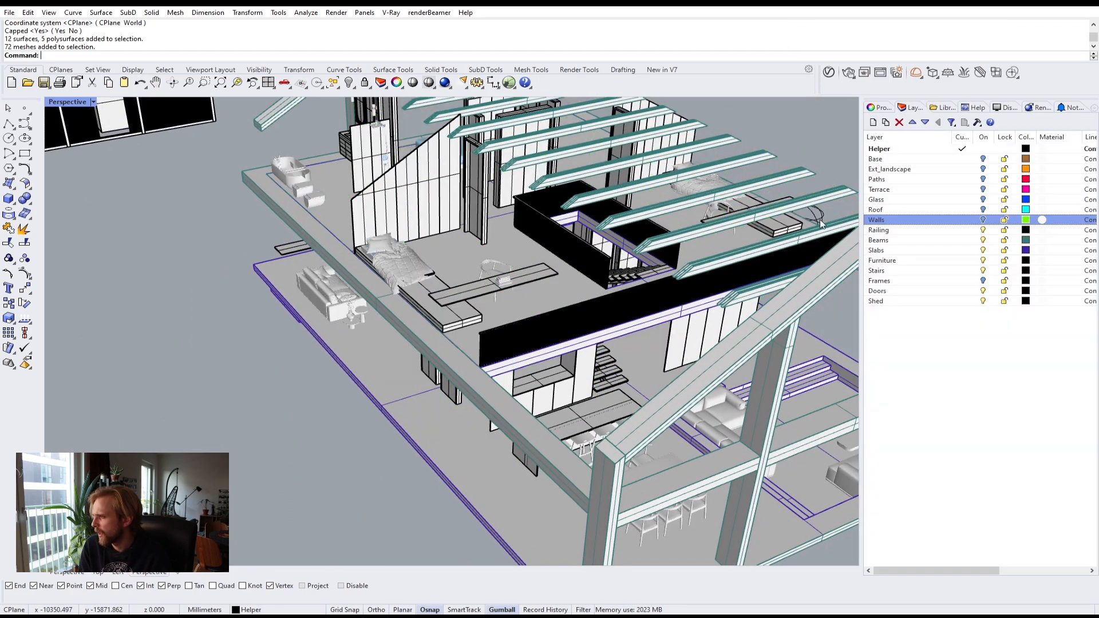
# Step: Select all Railing layer objects, apply the Roof_metal material to them, and hide the Railing layer
pyautogui.moveTo(801, 223); pyautogui.dragTo(694, 325, button='right')
pyautogui.scroll(8, 694, 326)
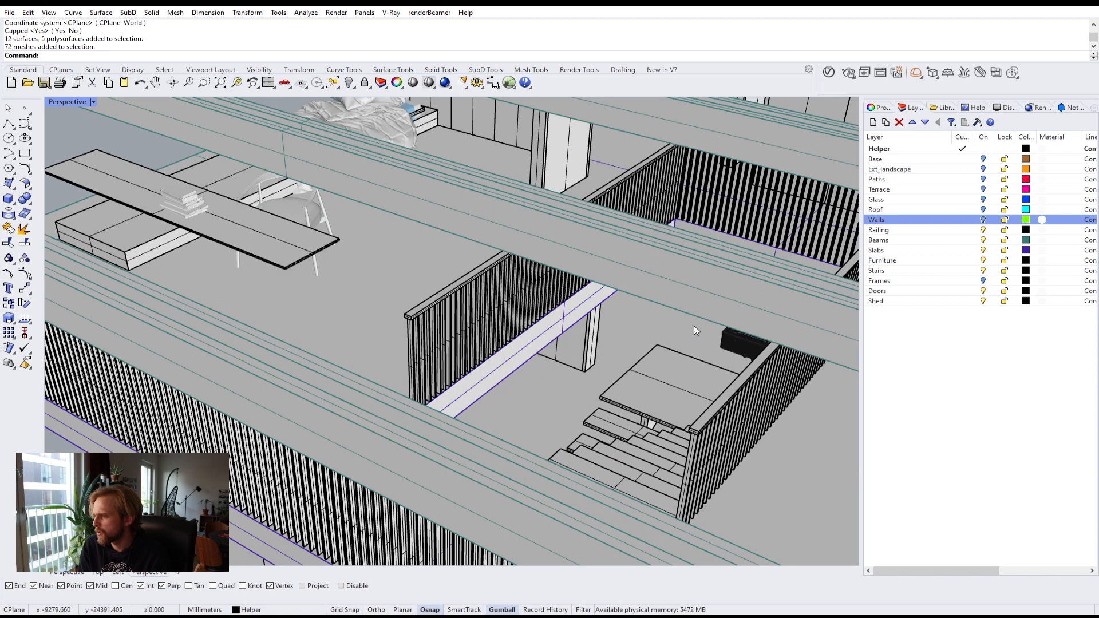
pyautogui.click(941, 230)
pyautogui.rightClick(929, 226)
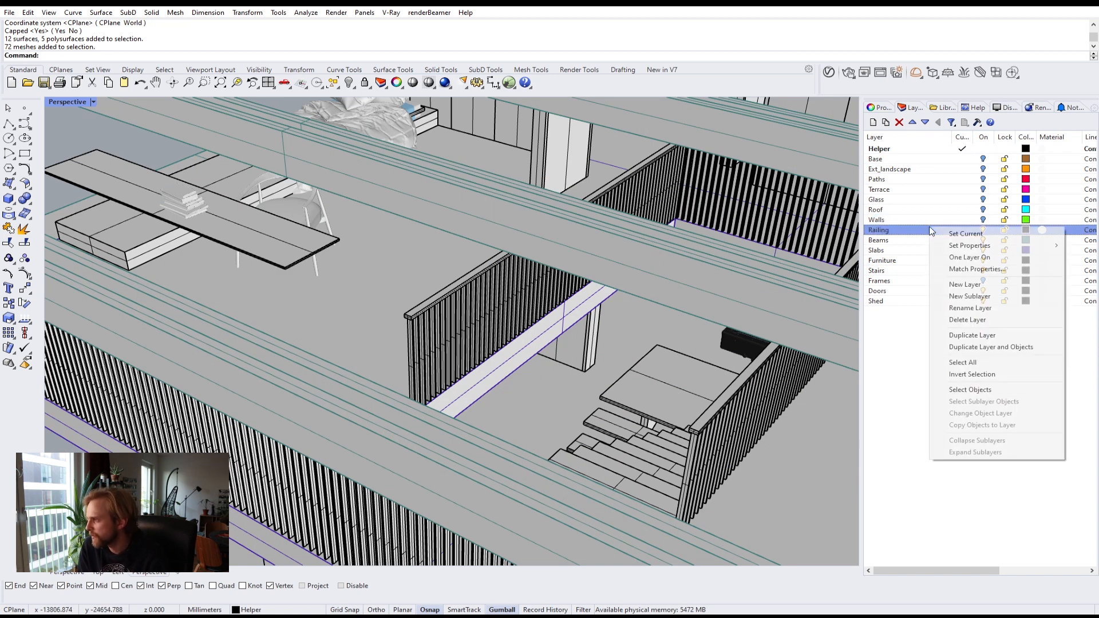
pyautogui.click(944, 391)
pyautogui.click(828, 73)
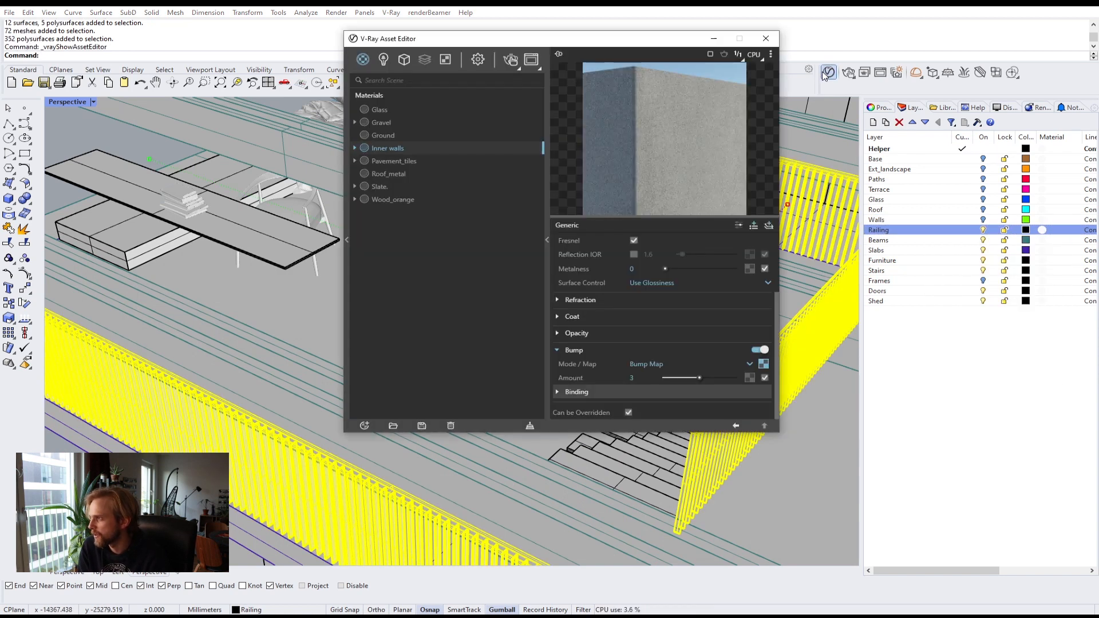
pyautogui.click(385, 174)
pyautogui.rightClick(384, 174)
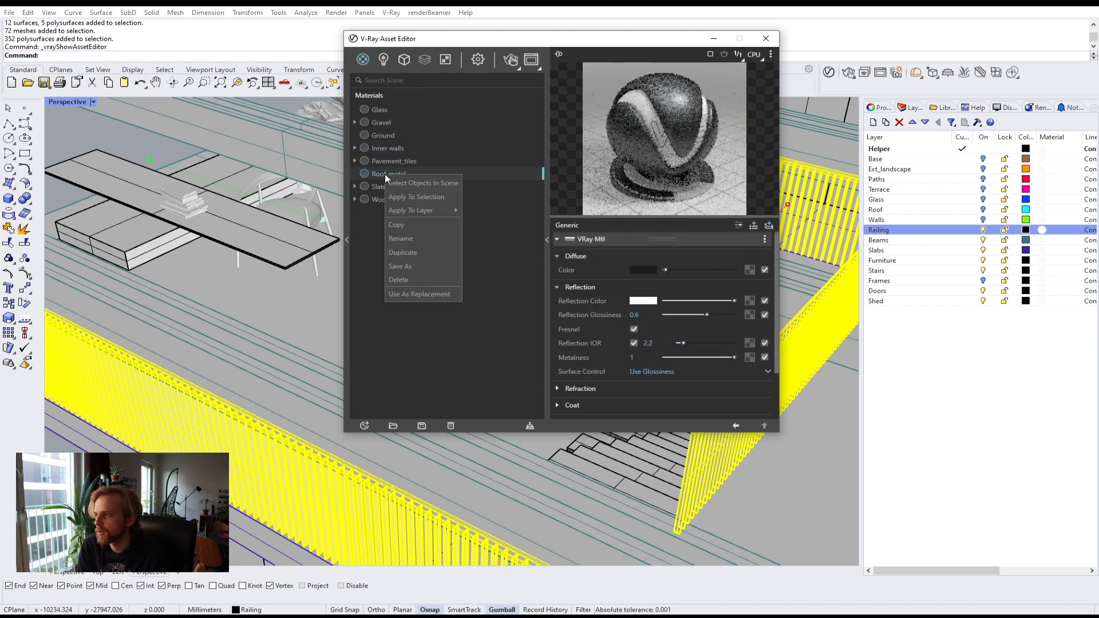
pyautogui.click(416, 196)
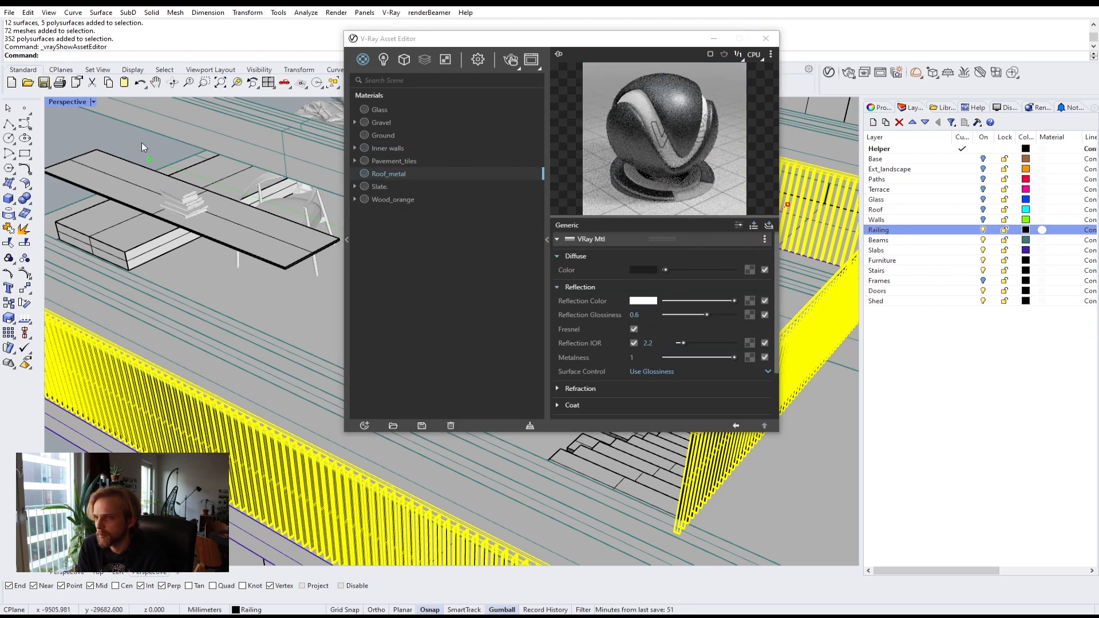
pyautogui.press('Escape')
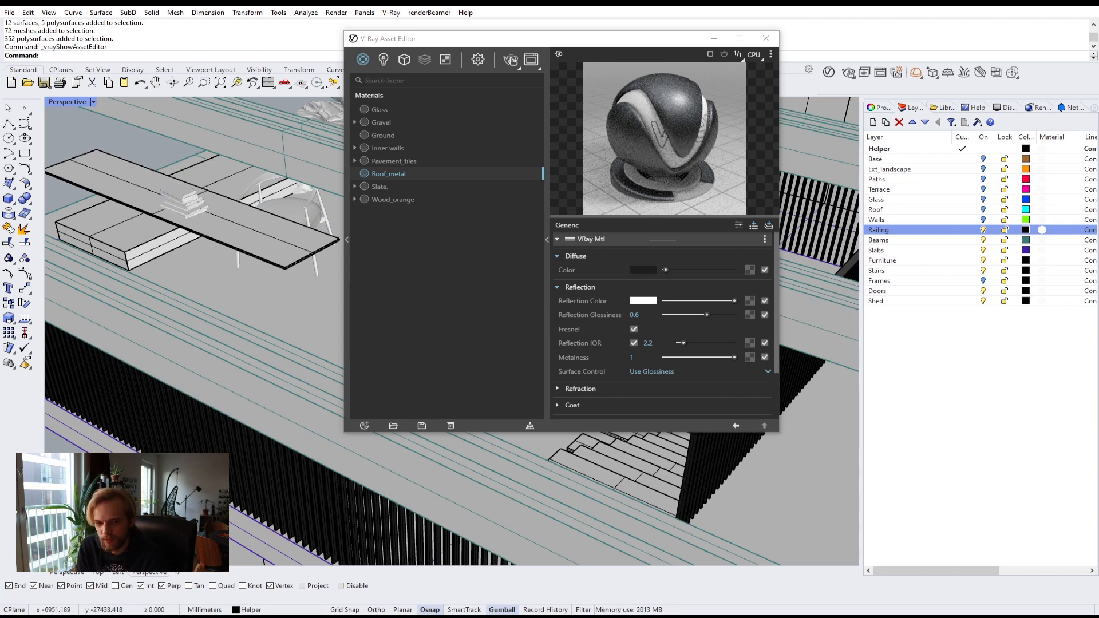
pyautogui.click(983, 230)
# Step: Select all Beams layer objects, apply the Roof_metal material to them, and hide the Beams layer
pyautogui.click(939, 241)
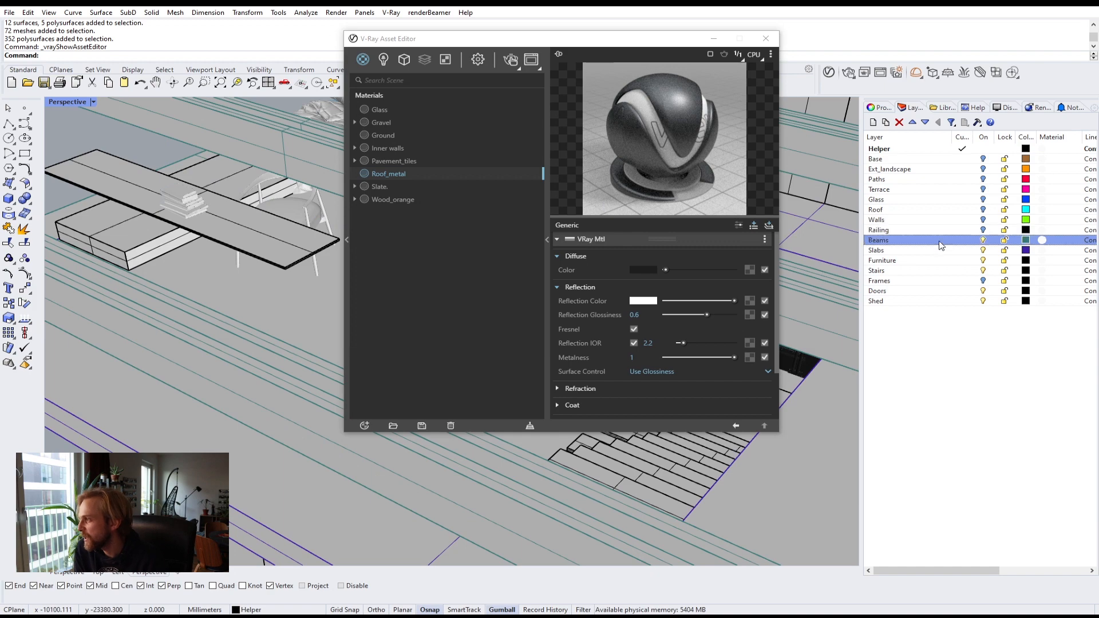
pyautogui.scroll(-10, 216, 354)
pyautogui.moveTo(215, 350); pyautogui.dragTo(165, 304, button='right')
pyautogui.scroll(-10, 223, 314)
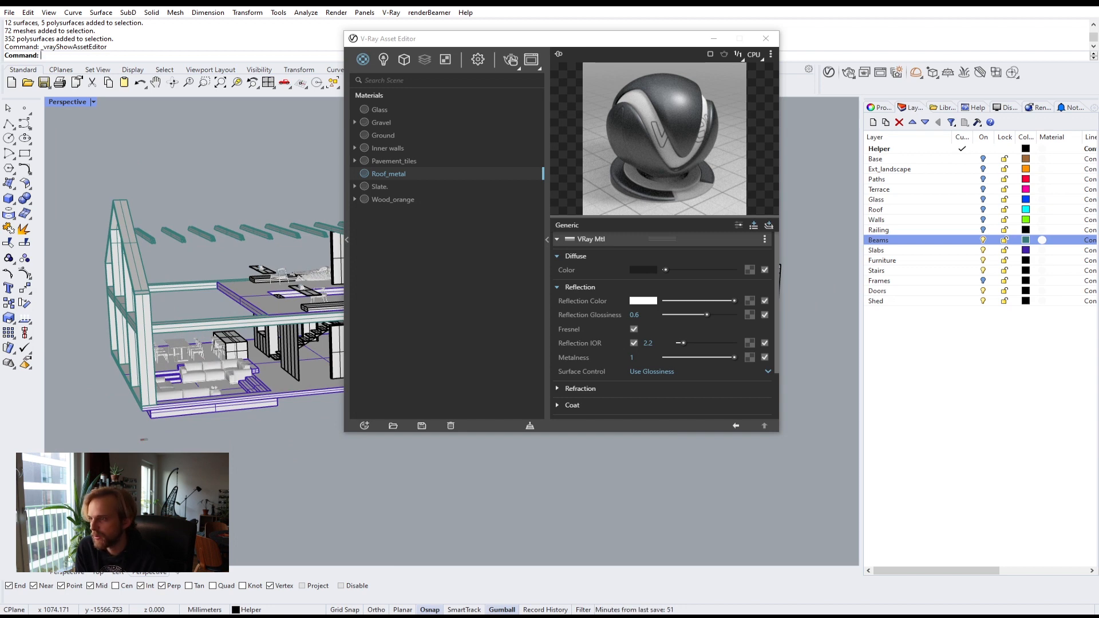
pyautogui.rightClick(940, 248)
pyautogui.click(967, 409)
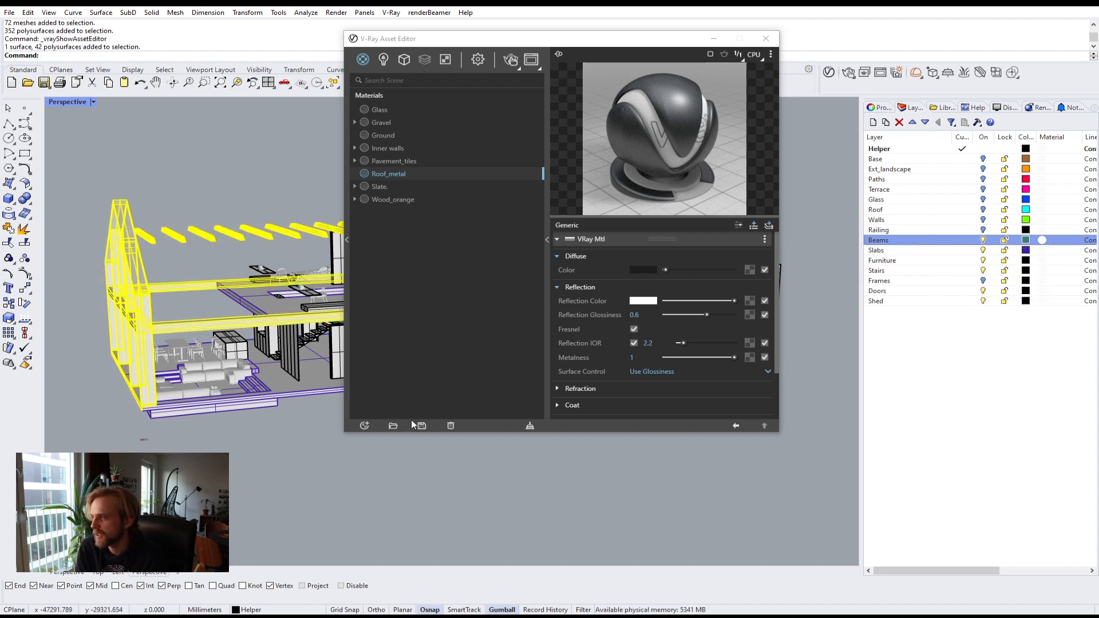
pyautogui.rightClick(397, 173)
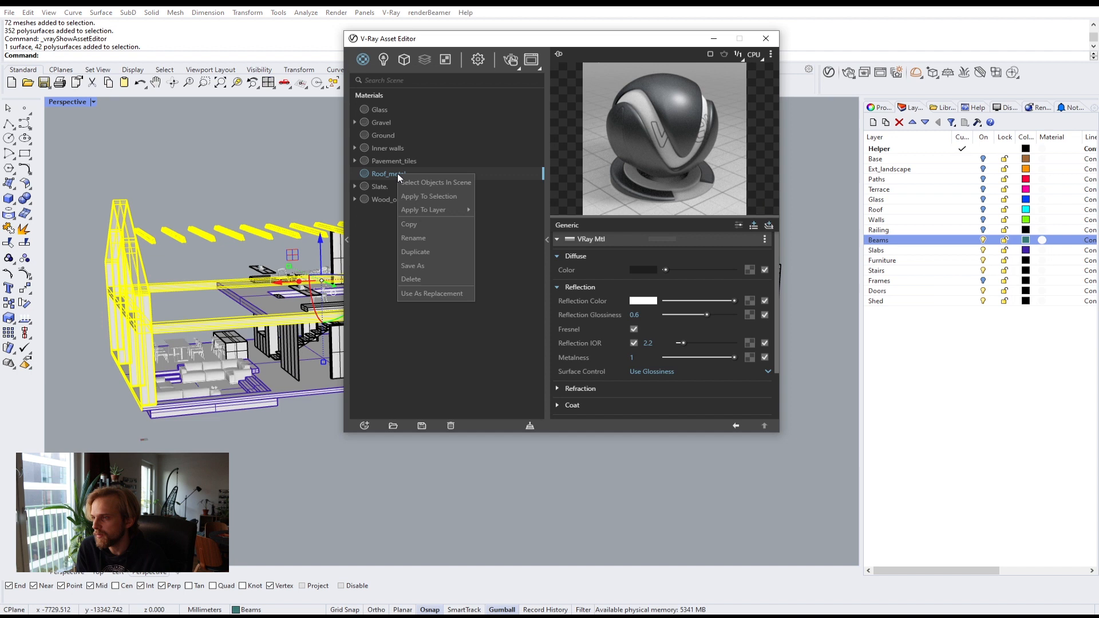
pyautogui.click(423, 196)
pyautogui.click(200, 429)
pyautogui.scroll(5, 196, 255)
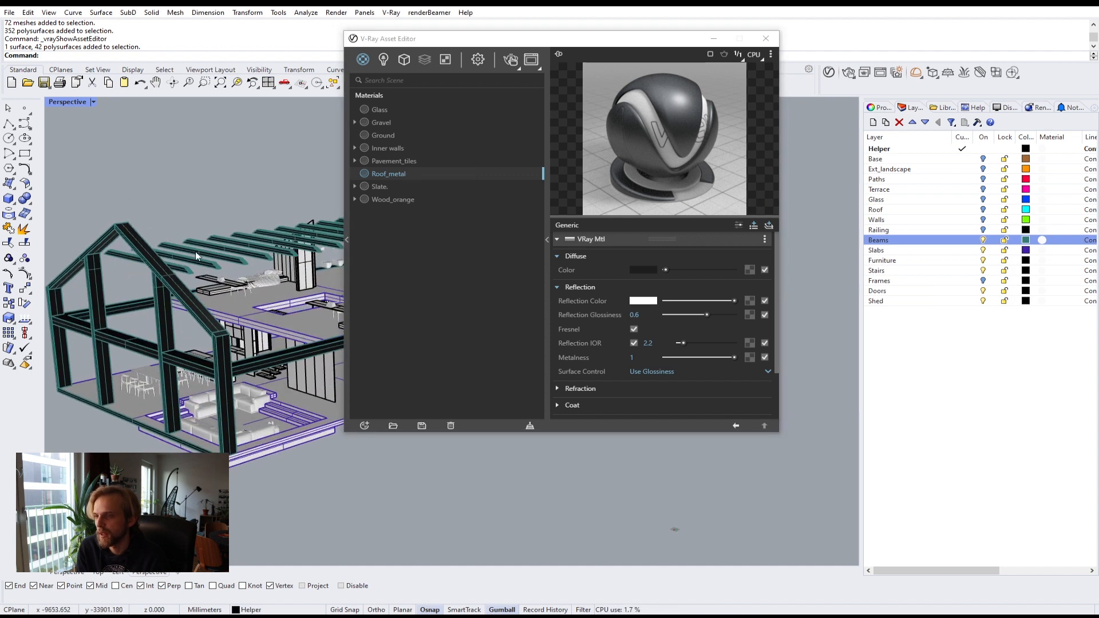
pyautogui.click(983, 240)
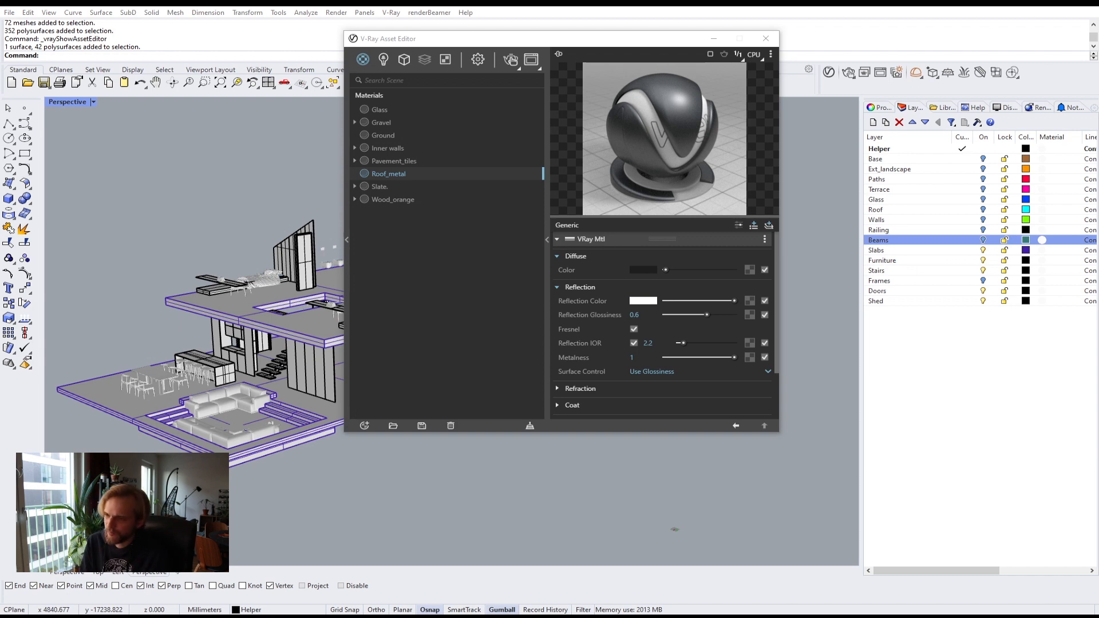
# Step: Inspect the floor slabs by selecting them and orbiting around the upper storey
pyautogui.moveTo(547, 41); pyautogui.dragTo(895, 65)
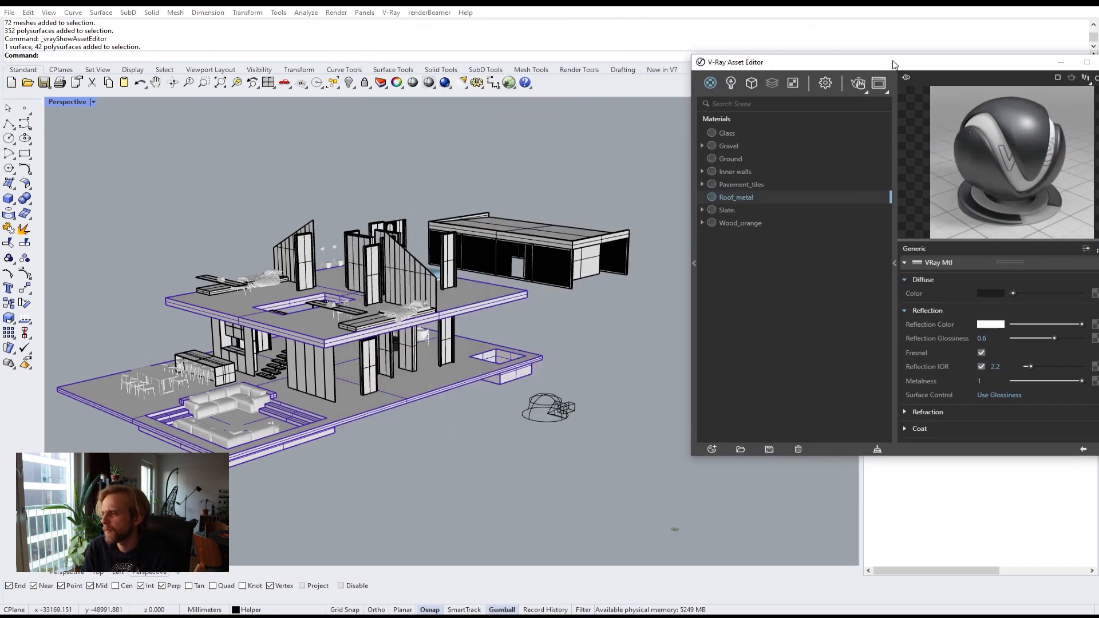
pyautogui.scroll(3, 351, 292)
pyautogui.click(280, 355)
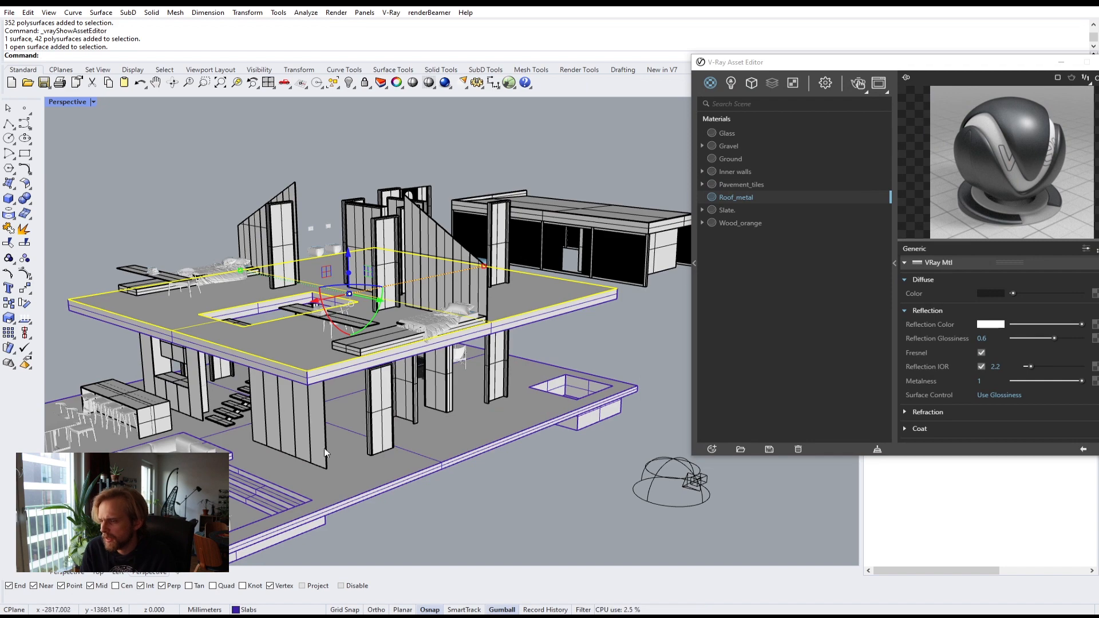
pyautogui.click(337, 476)
pyautogui.click(439, 487)
pyautogui.moveTo(439, 487); pyautogui.dragTo(276, 244, button='right')
pyautogui.click(311, 285)
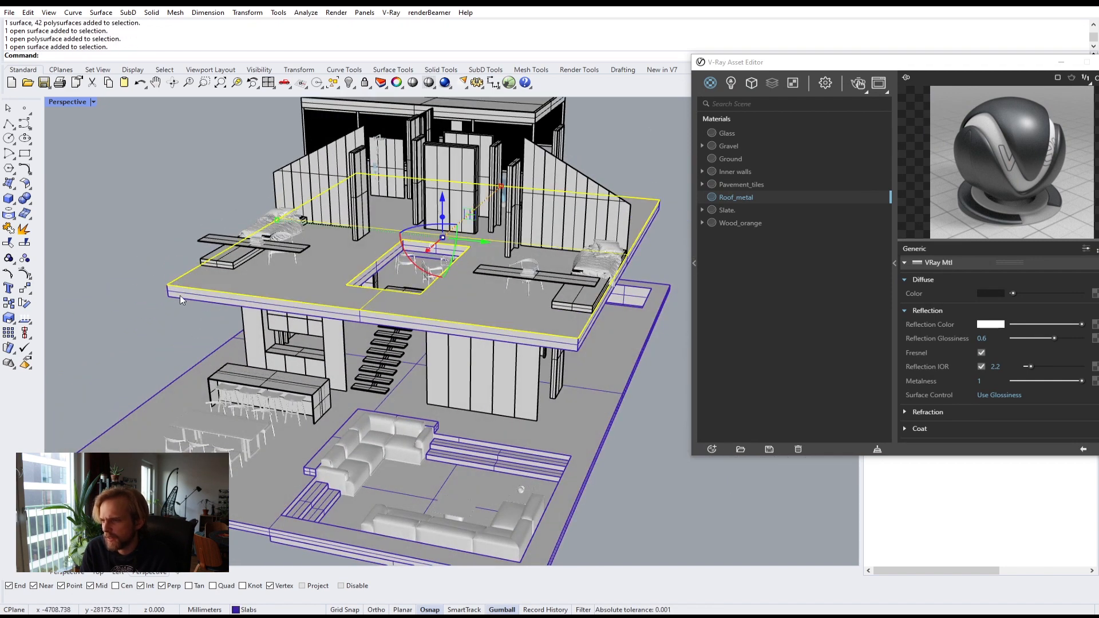
pyautogui.click(134, 324)
pyautogui.moveTo(134, 323); pyautogui.dragTo(108, 300, button='right')
pyautogui.scroll(3, 222, 221)
pyautogui.click(246, 237)
pyautogui.click(109, 300)
pyautogui.click(276, 389)
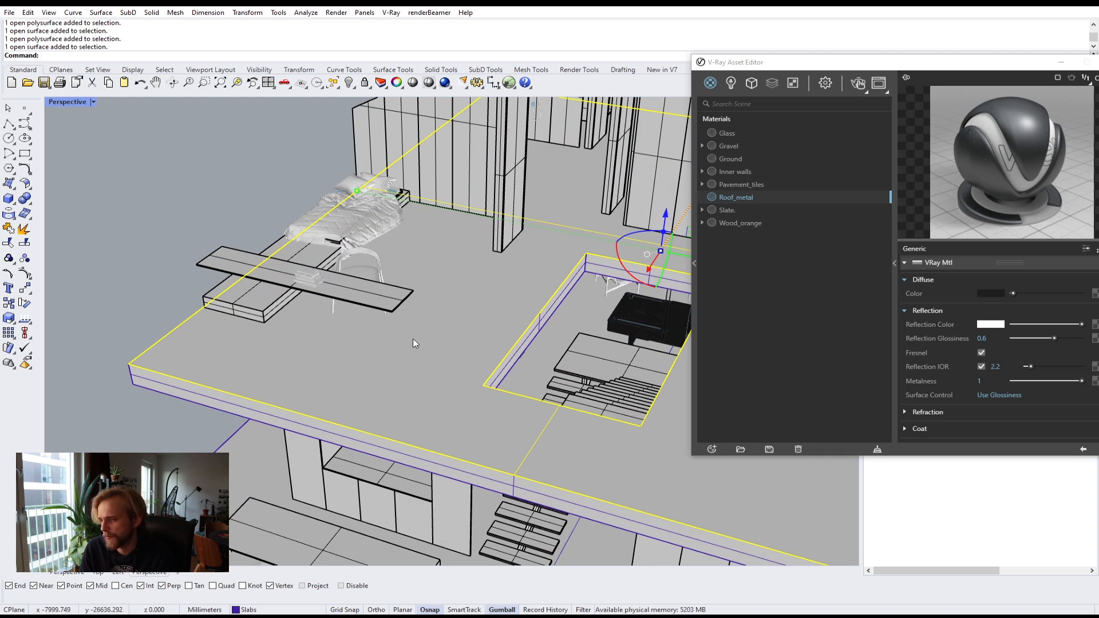
pyautogui.scroll(-5, 411, 393)
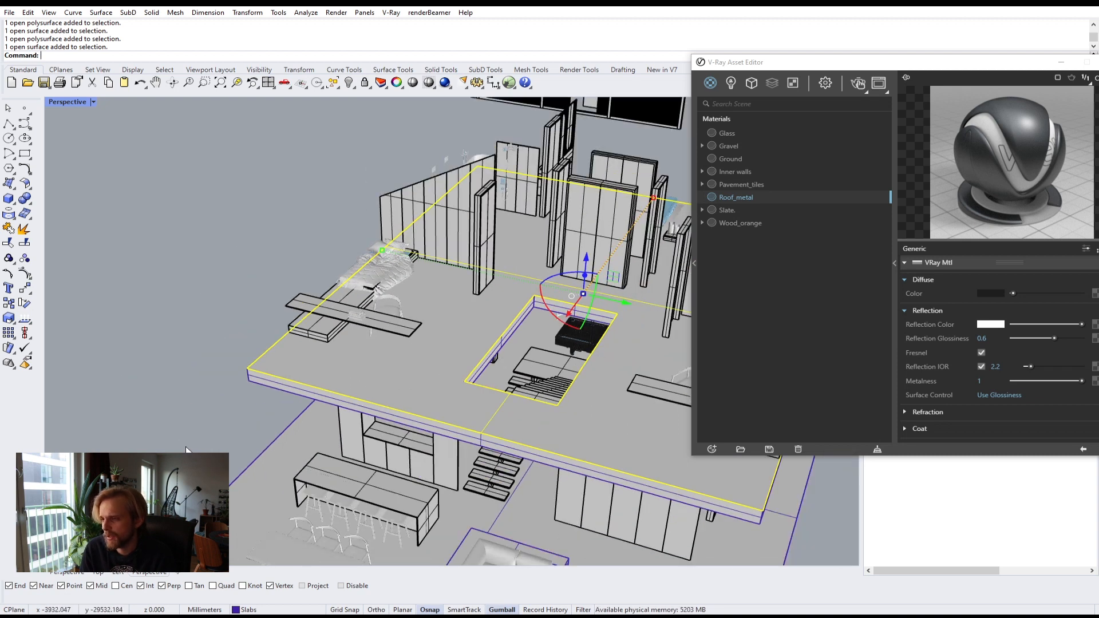
pyautogui.click(244, 472)
pyautogui.keyDown('shift'); pyautogui.moveTo(246, 499); pyautogui.dragTo(277, 335, button='right'); pyautogui.keyUp('shift')
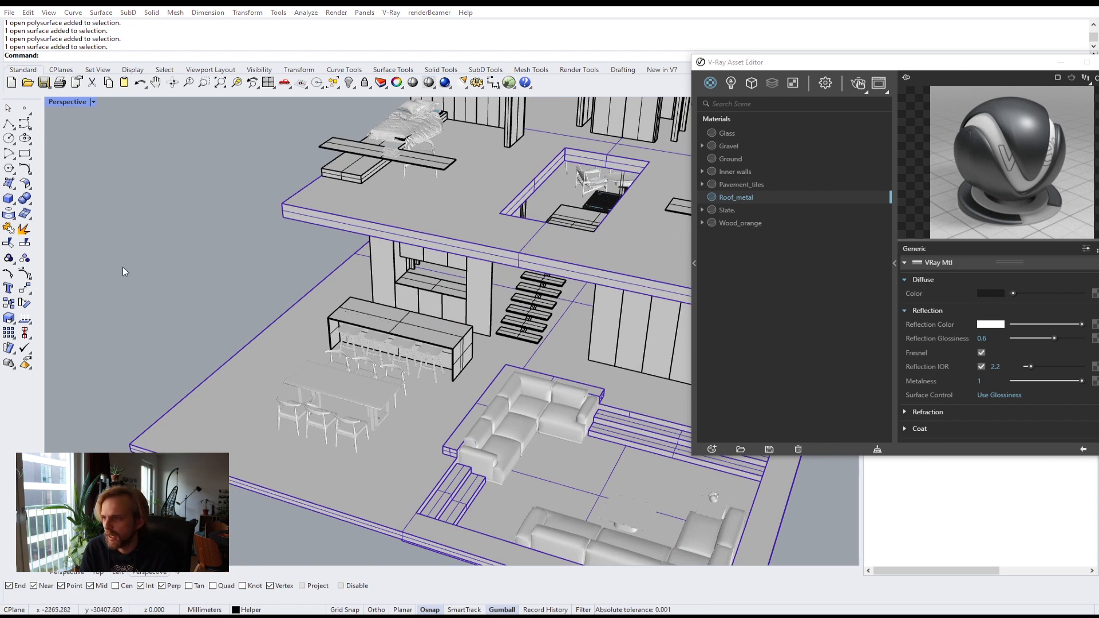
pyautogui.moveTo(122, 267); pyautogui.dragTo(617, 263, button='right')
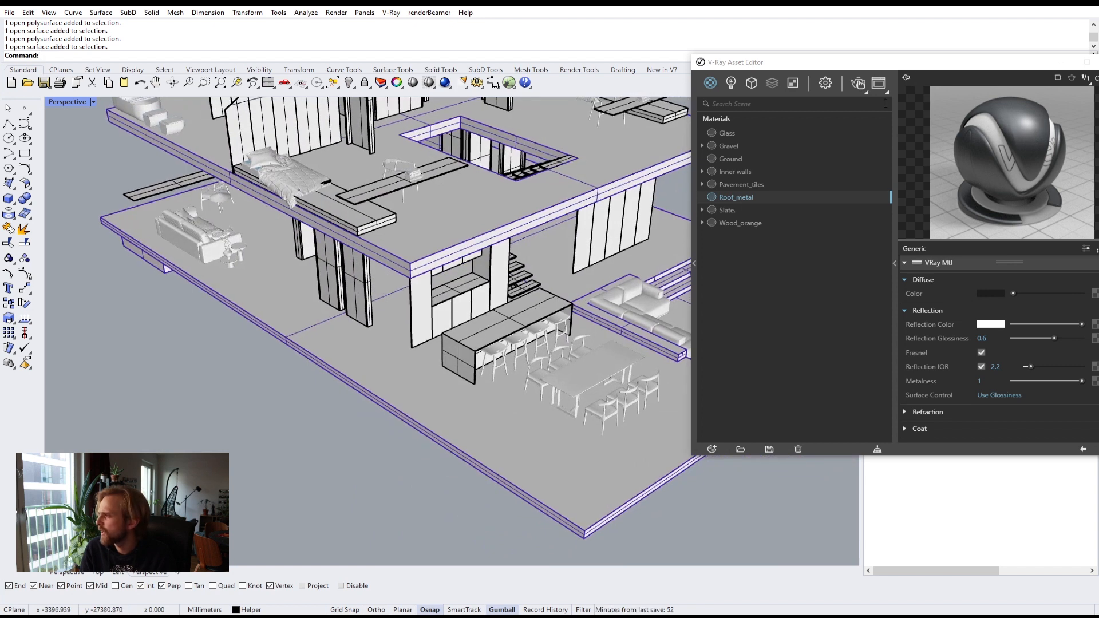
pyautogui.moveTo(904, 64); pyautogui.dragTo(590, 225)
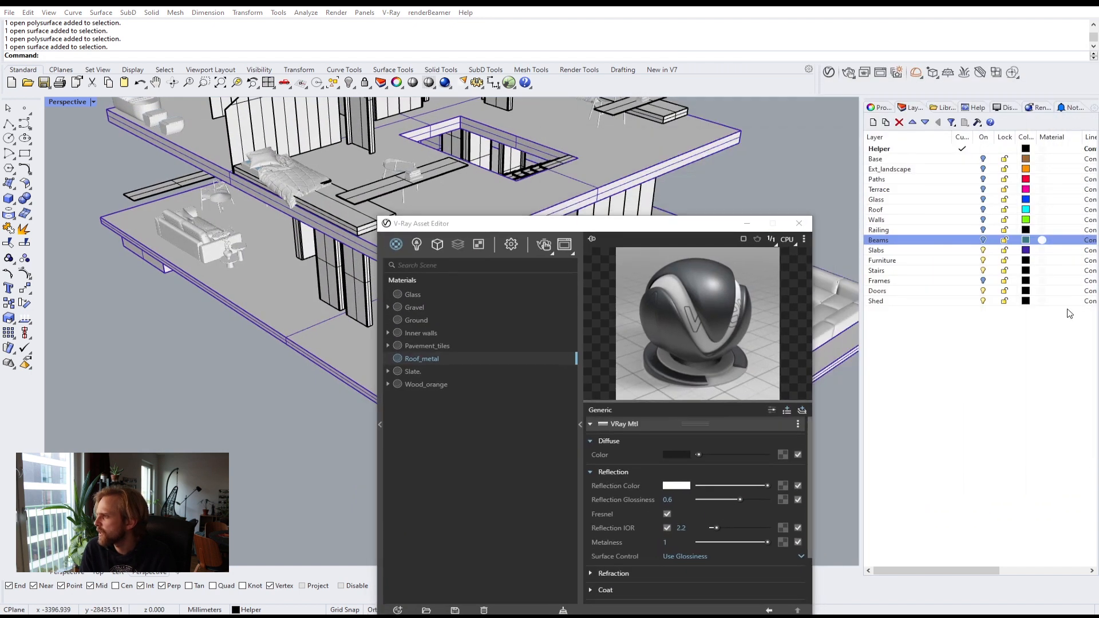
pyautogui.click(982, 240)
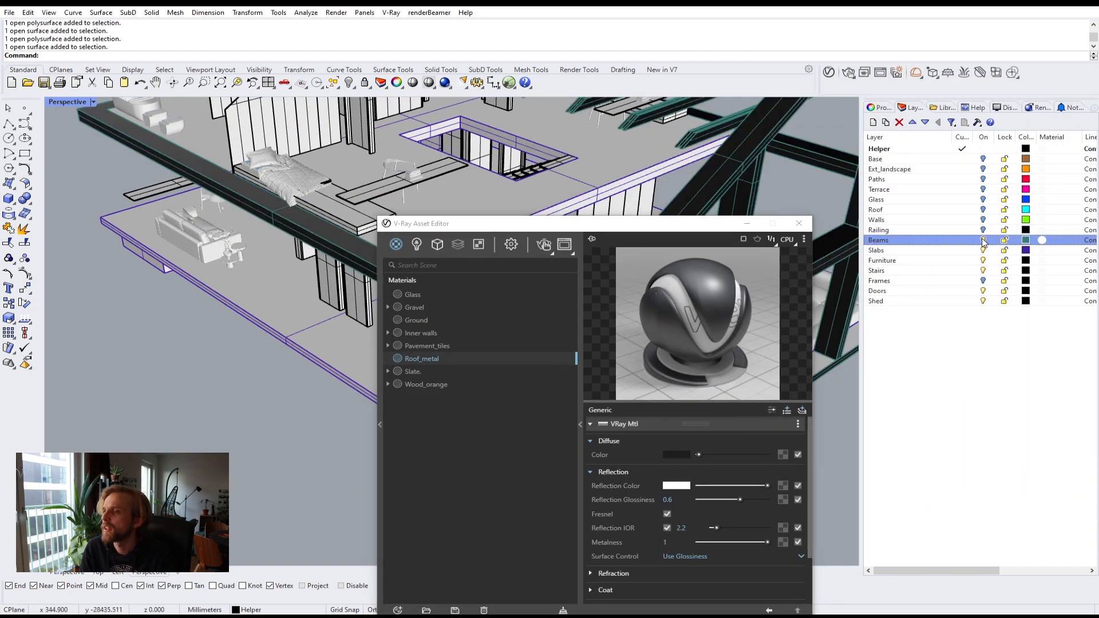
pyautogui.click(983, 240)
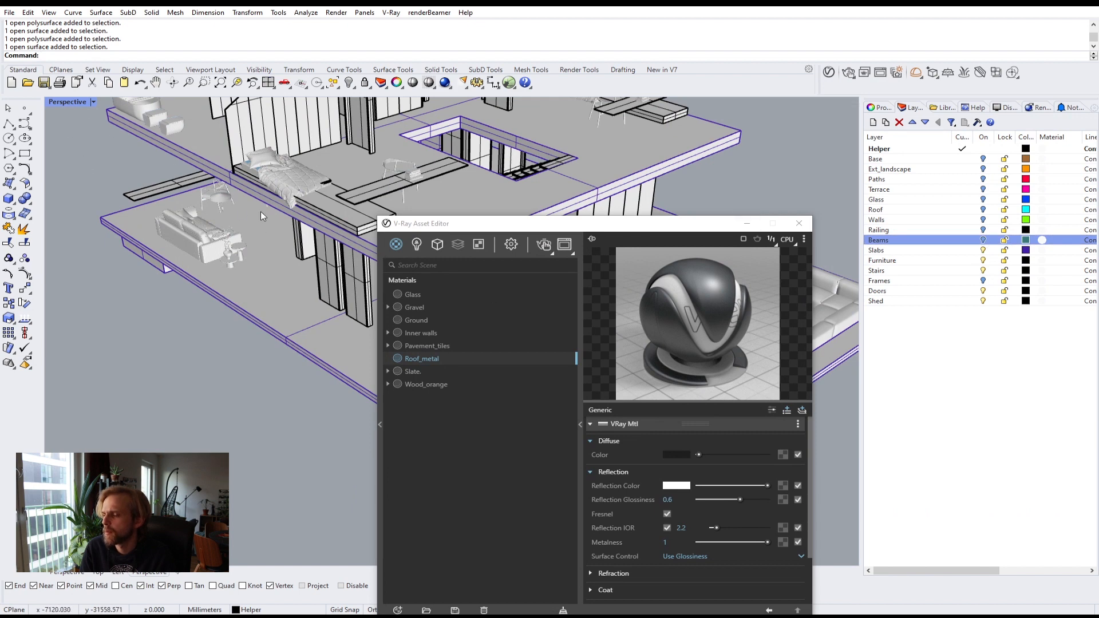
pyautogui.click(600, 240)
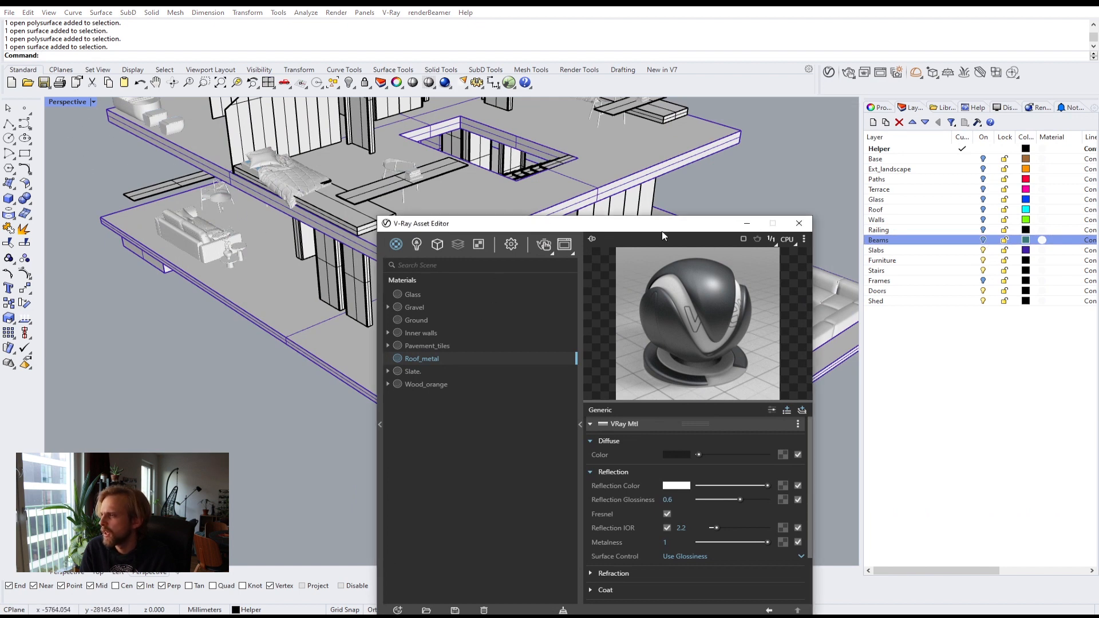
pyautogui.moveTo(662, 228); pyautogui.dragTo(845, 226)
# Step: Select the upper floor slab and apply the Wood_orange material to it
pyautogui.click(490, 207)
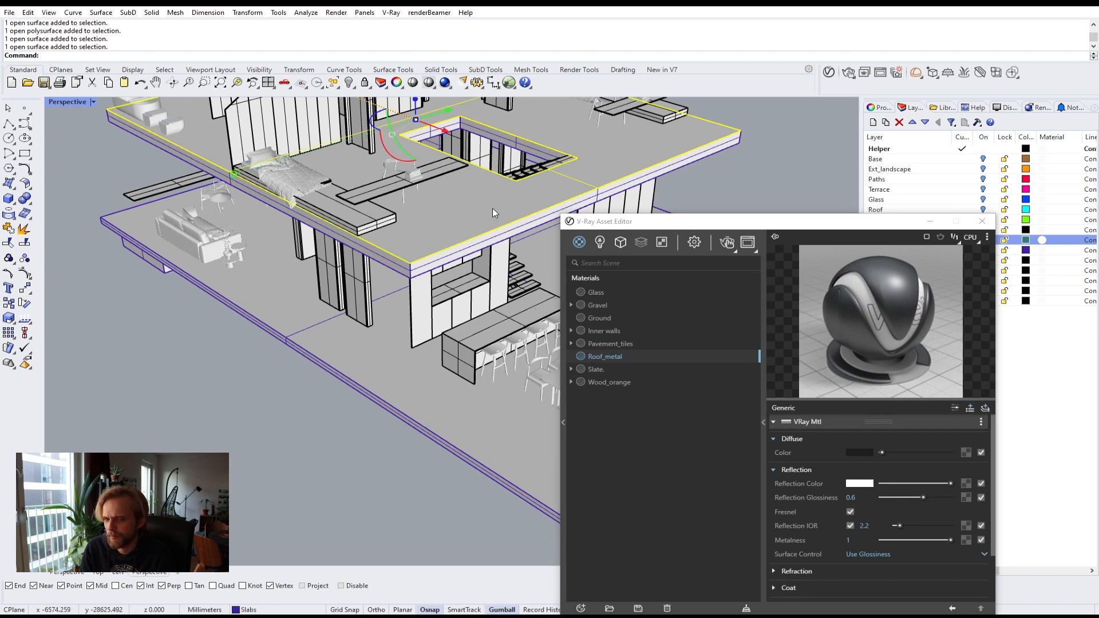
pyautogui.click(620, 385)
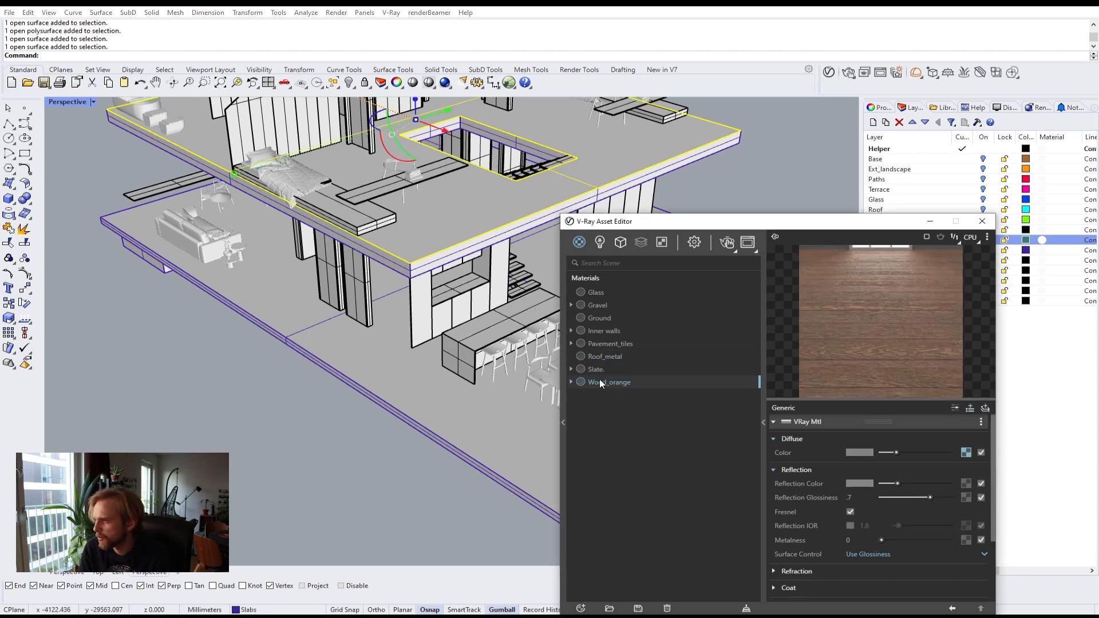
pyautogui.rightClick(599, 380)
pyautogui.click(641, 401)
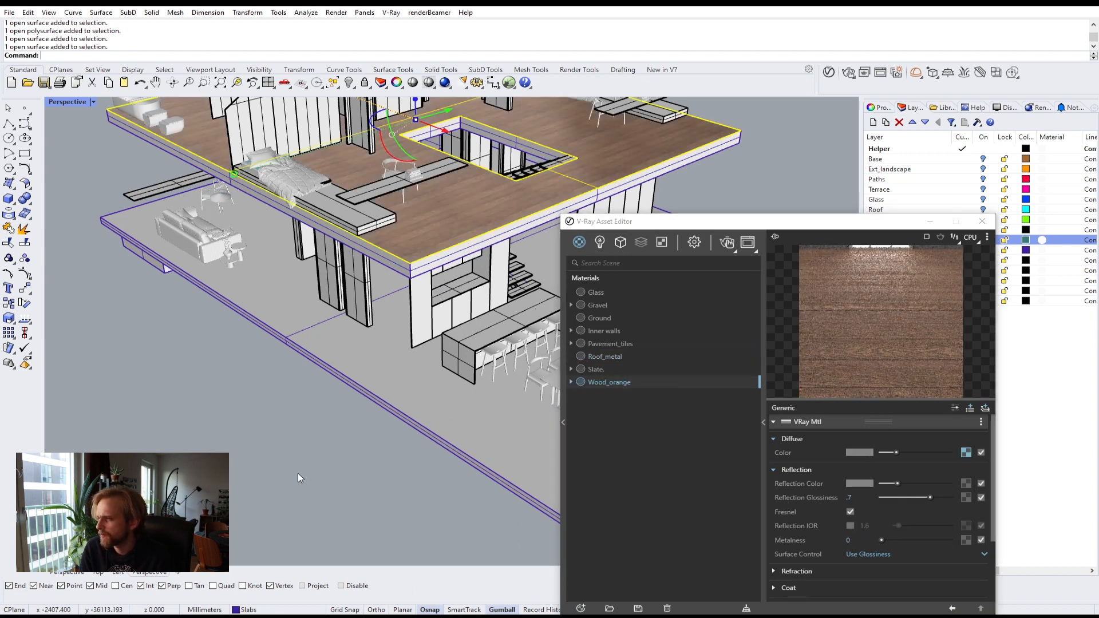
# Step: Select the upper floor's wood slab and apply box mapping to it
pyautogui.scroll(10, 349, 317)
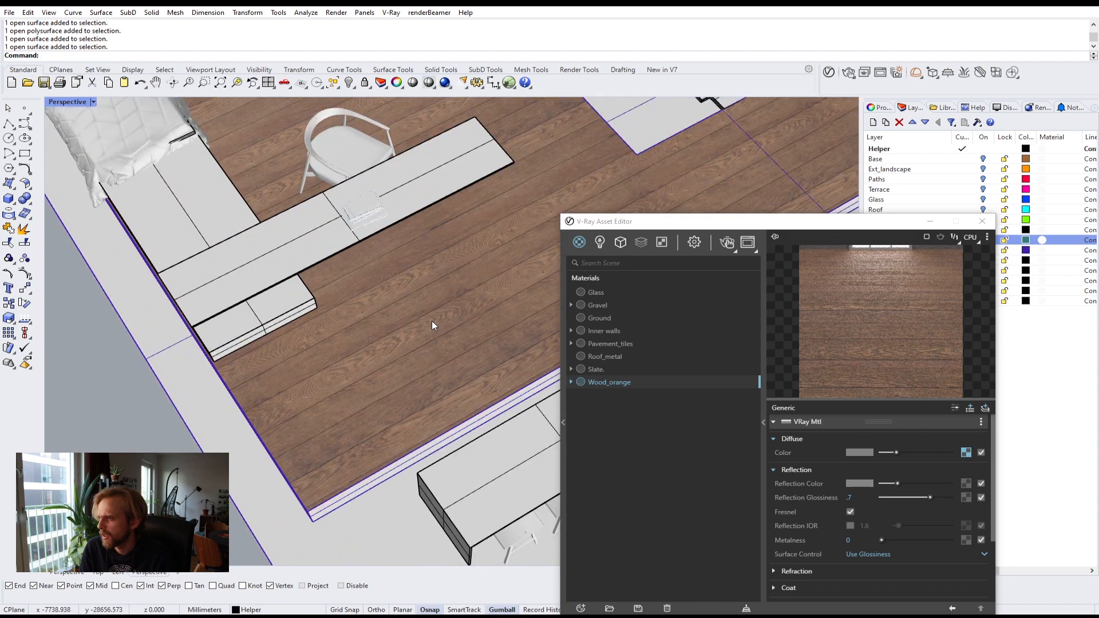
pyautogui.click(521, 260)
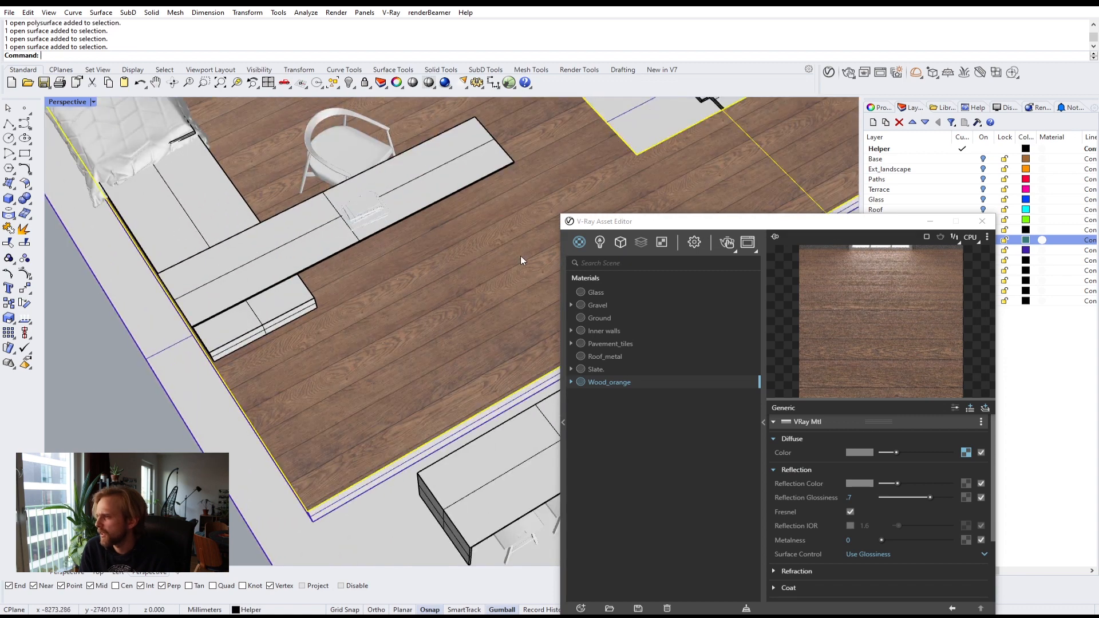
pyautogui.click(880, 108)
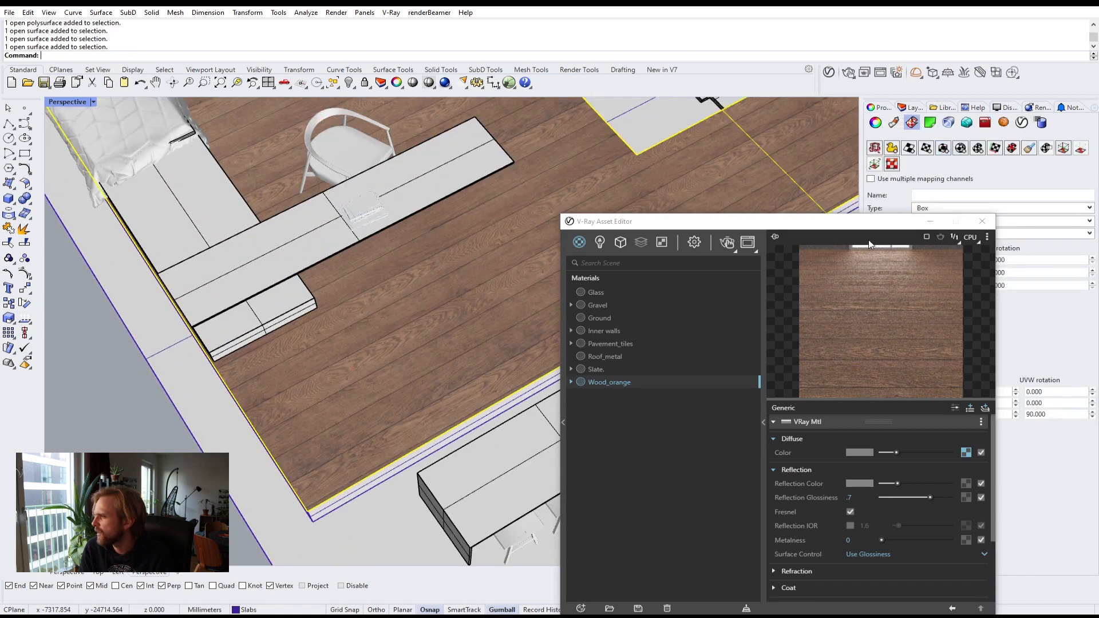
pyautogui.moveTo(770, 224); pyautogui.dragTo(482, 346)
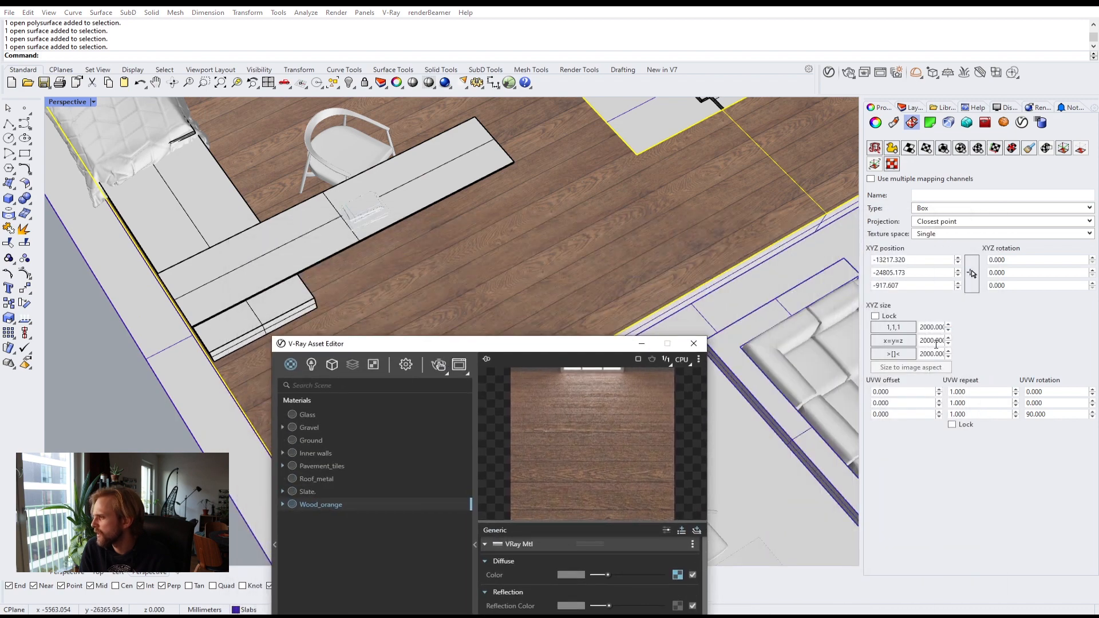
pyautogui.click(944, 150)
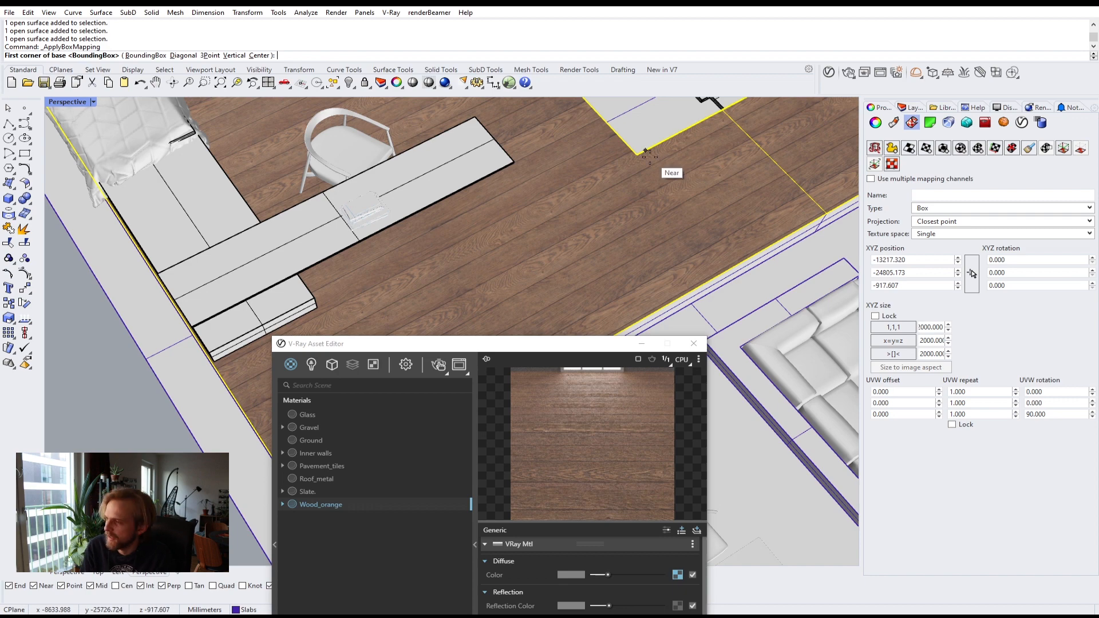
pyautogui.press('Return')
pyautogui.press('Return')
pyautogui.press('Return')
pyautogui.press('Return')
pyautogui.press('Escape')
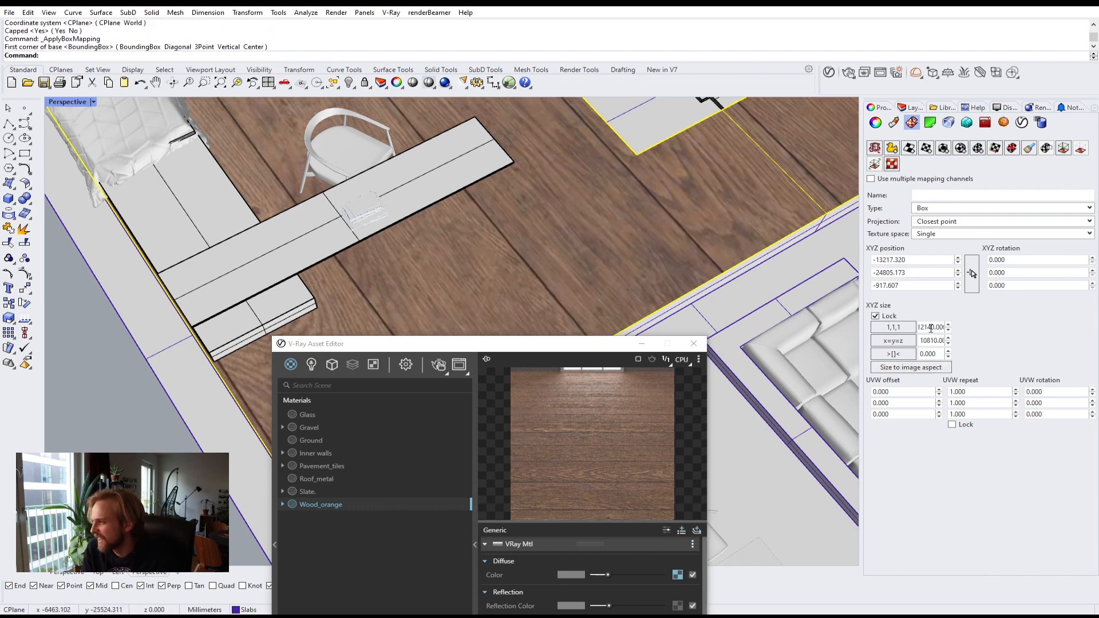
# Step: Set the box mapping size to 2200 mm on all three axes and the W rotation to 90
pyautogui.write('22')
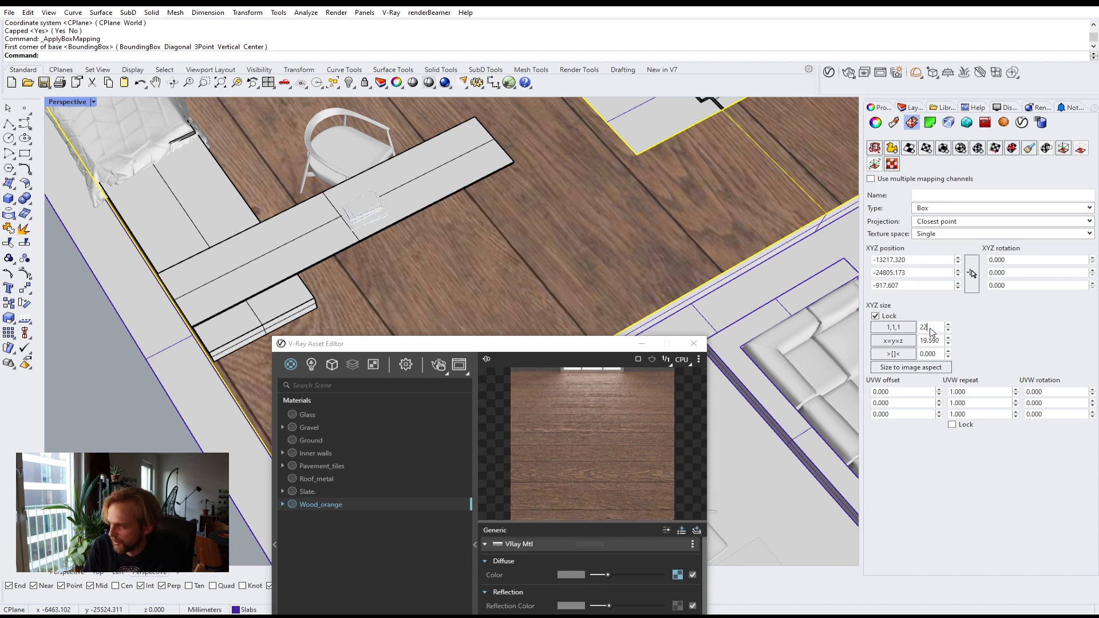
pyautogui.write('00')
pyautogui.press('Return')
pyautogui.click(931, 328)
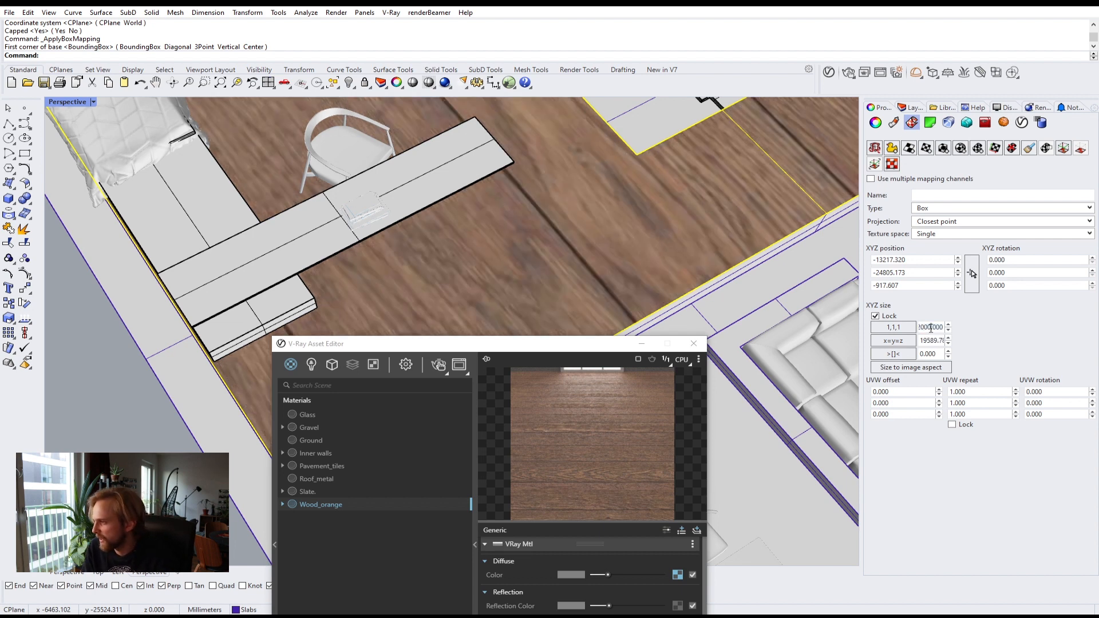
pyautogui.click(906, 326)
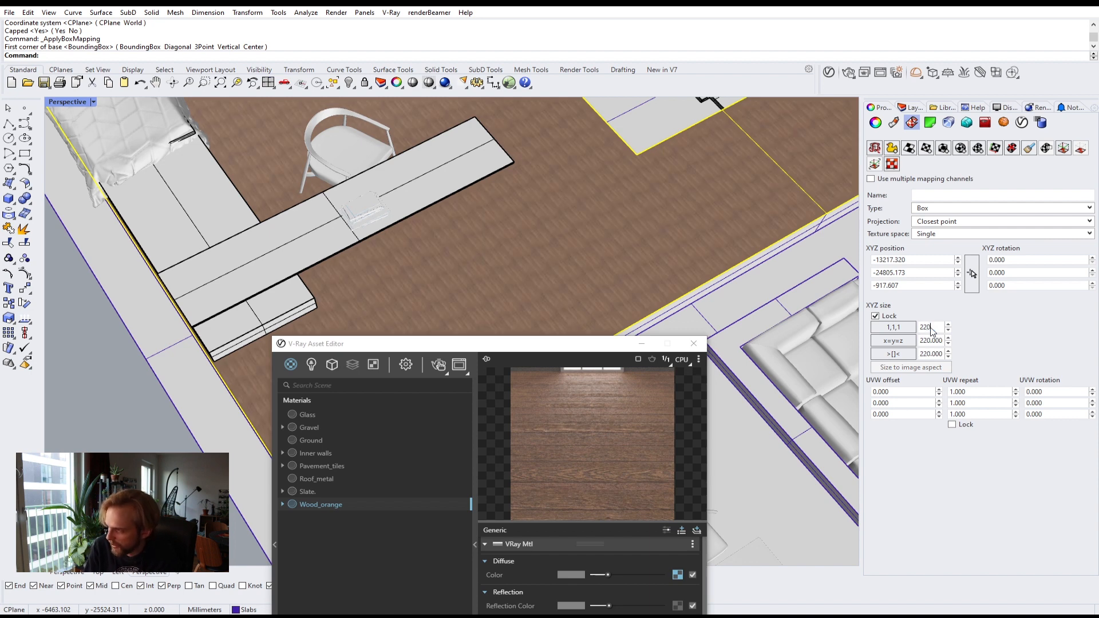
pyautogui.write('0')
pyautogui.press('Return')
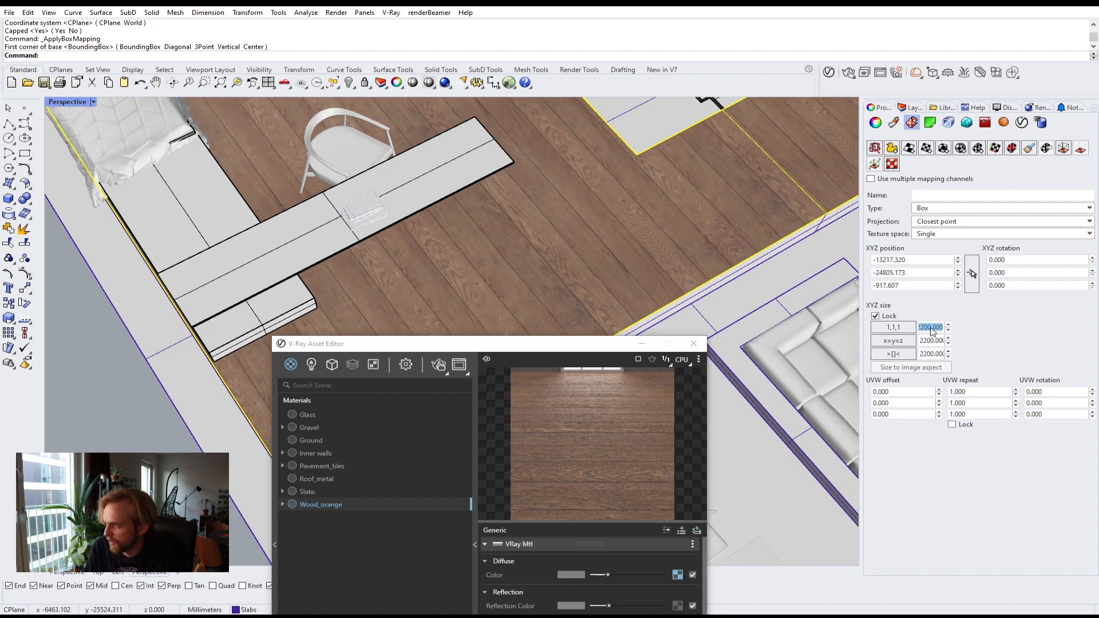
pyautogui.click(1059, 413)
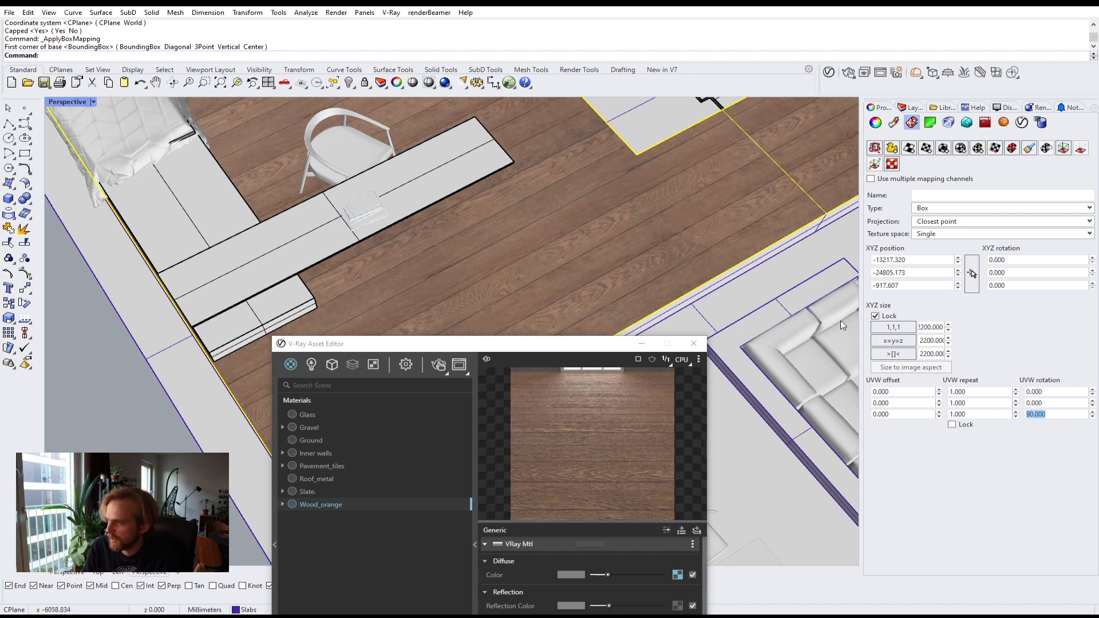
# Step: Select the wood floor slab of the upper storey and hide it
pyautogui.click(130, 402)
pyautogui.scroll(-10, 380, 265)
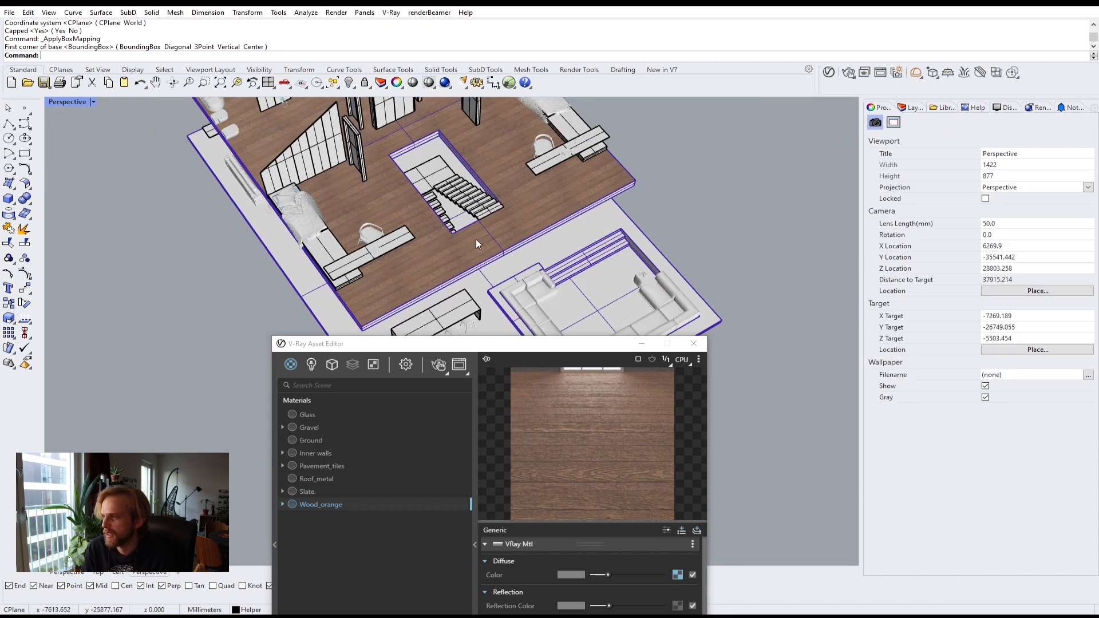
pyautogui.moveTo(475, 239); pyautogui.dragTo(420, 217, button='right')
pyautogui.scroll(5, 339, 220)
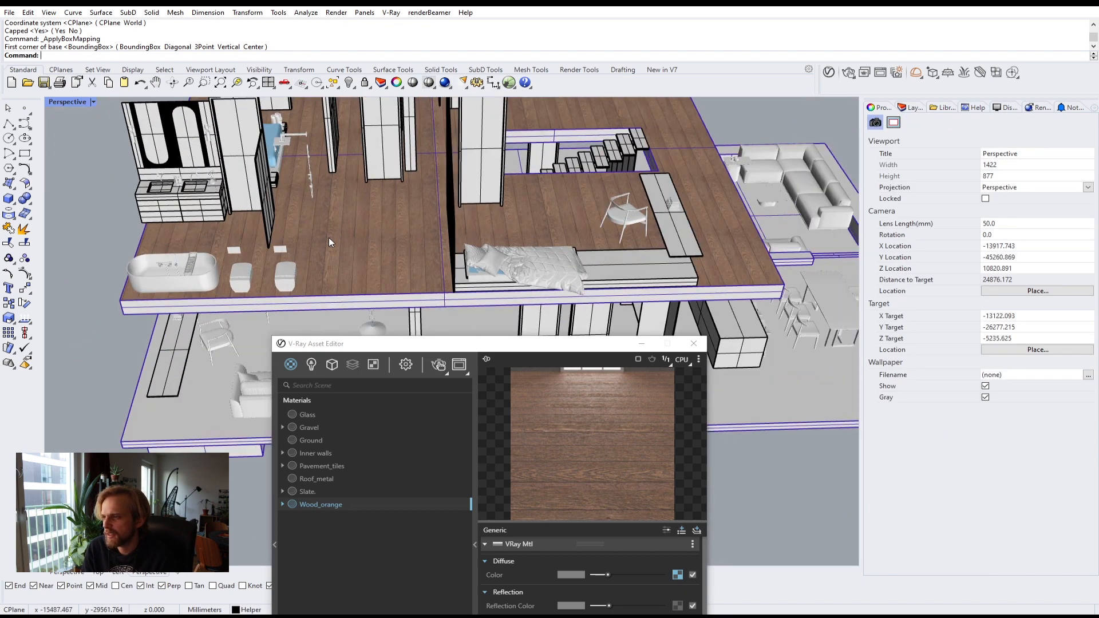
pyautogui.click(328, 238)
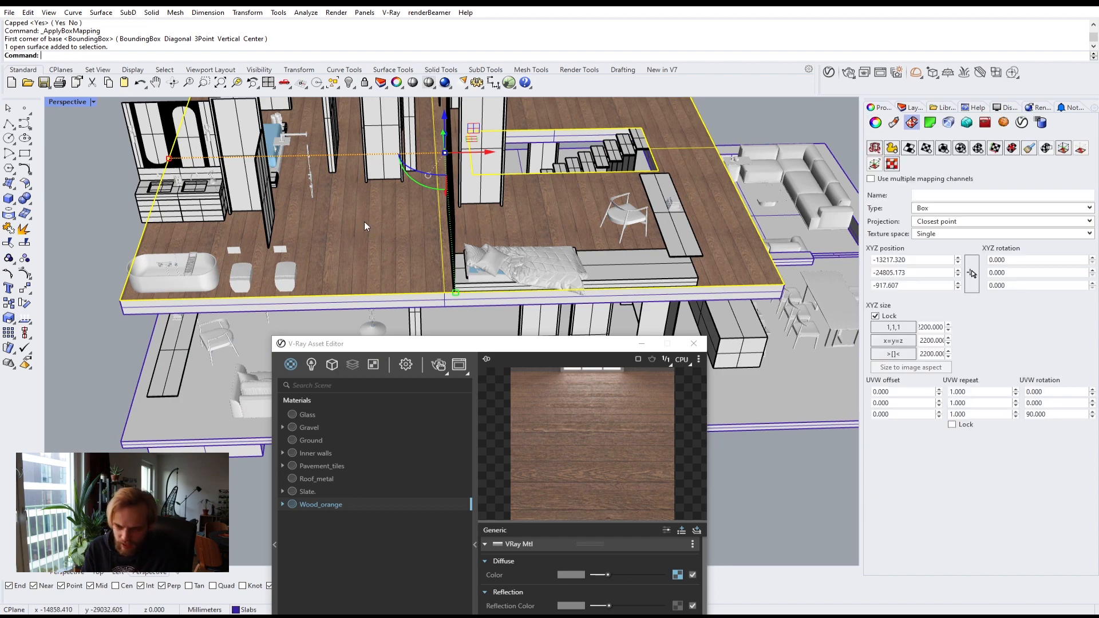
pyautogui.write('h')
pyautogui.press('Return')
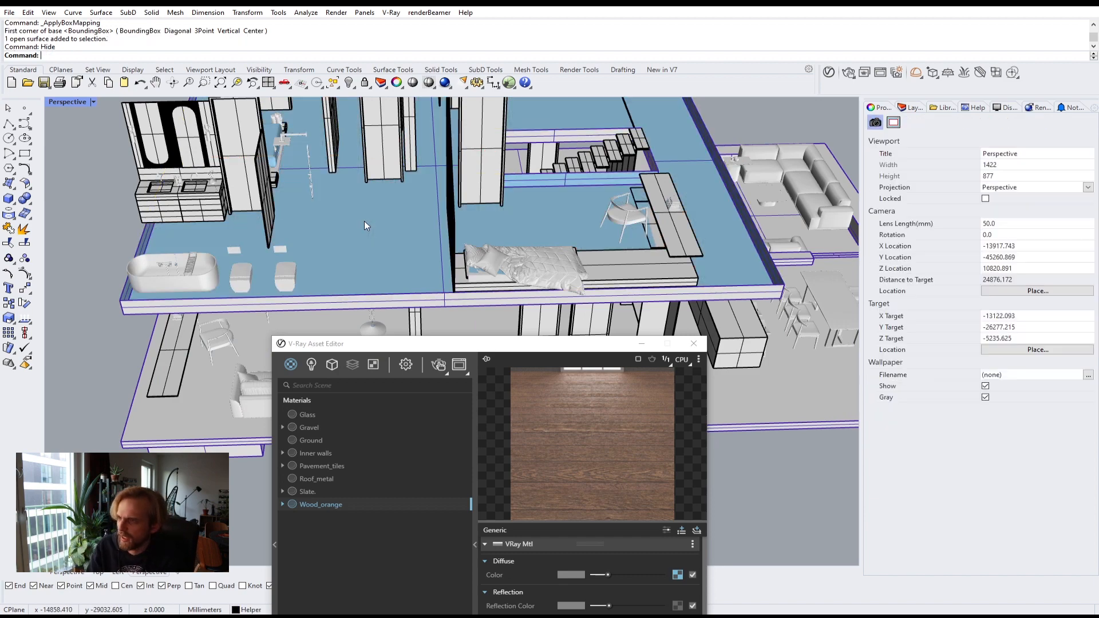
# Step: Inspect the slab edges under the upper floor by selecting them and zooming out
pyautogui.moveTo(364, 221); pyautogui.dragTo(440, 202, button='right')
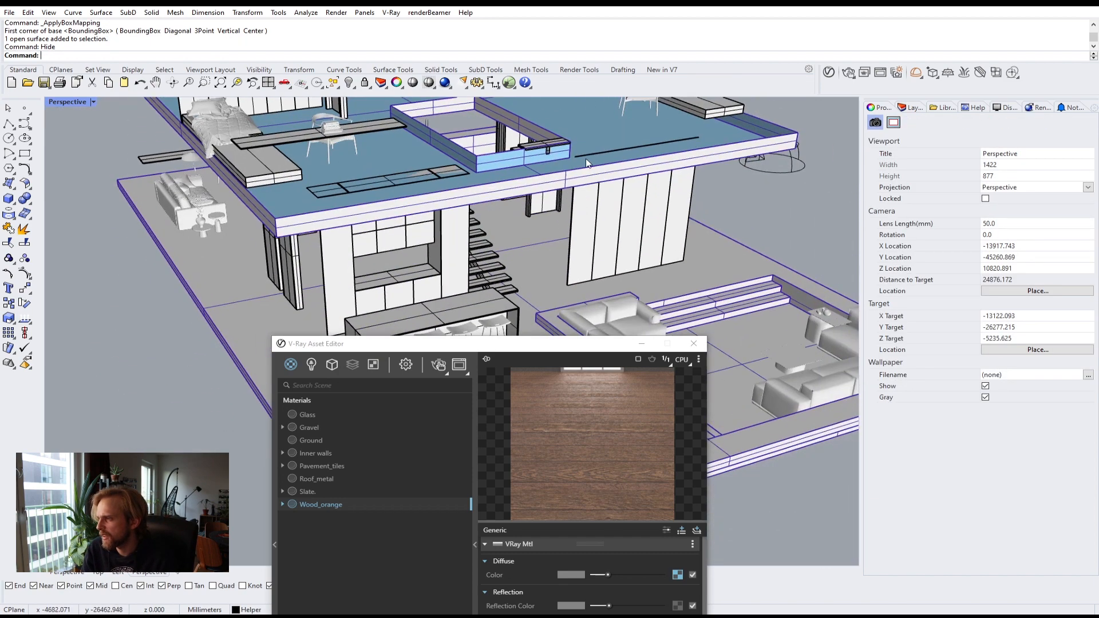
pyautogui.click(610, 123)
pyautogui.scroll(3, 238, 227)
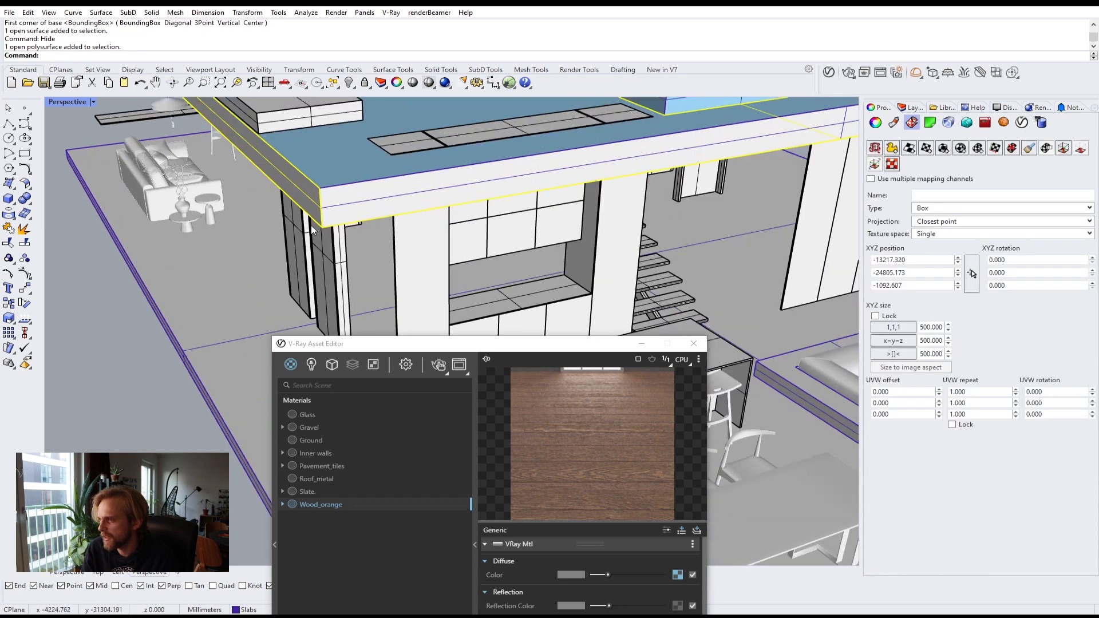
pyautogui.keyDown('shift'); pyautogui.click(379, 211); pyautogui.keyUp('shift')
pyautogui.scroll(-4, 383, 213)
pyautogui.moveTo(455, 215); pyautogui.dragTo(541, 229, button='right')
pyautogui.scroll(-5, 541, 229)
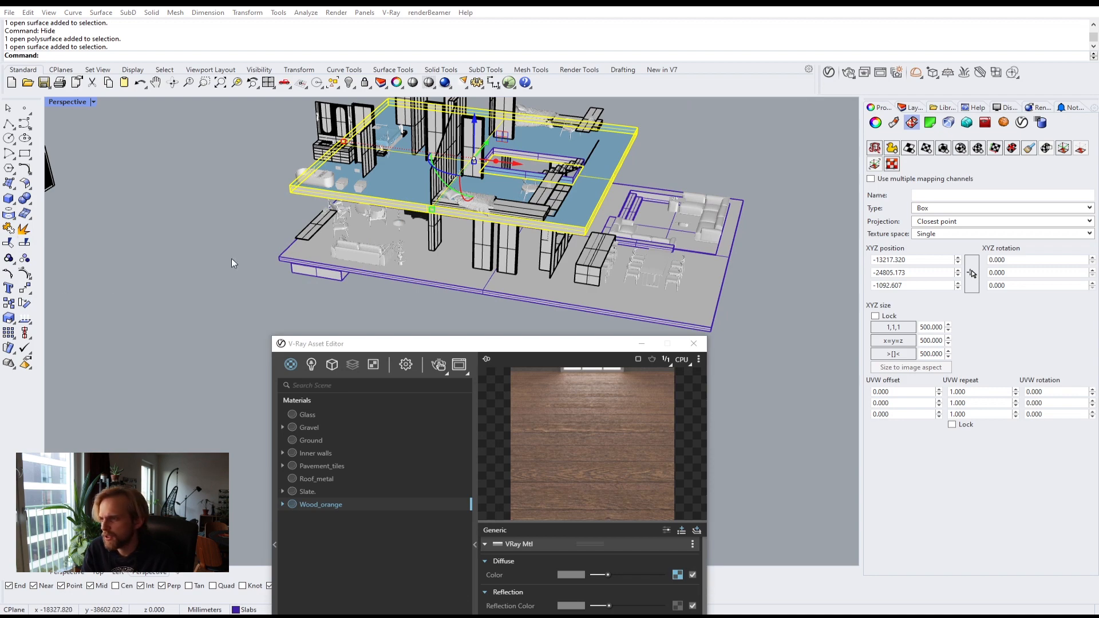
pyautogui.press('Escape')
# Step: Select the structural slab beneath the upper floor and apply the Inner walls material to it
pyautogui.scroll(2, 470, 199)
pyautogui.moveTo(314, 231); pyautogui.dragTo(526, 215, button='right')
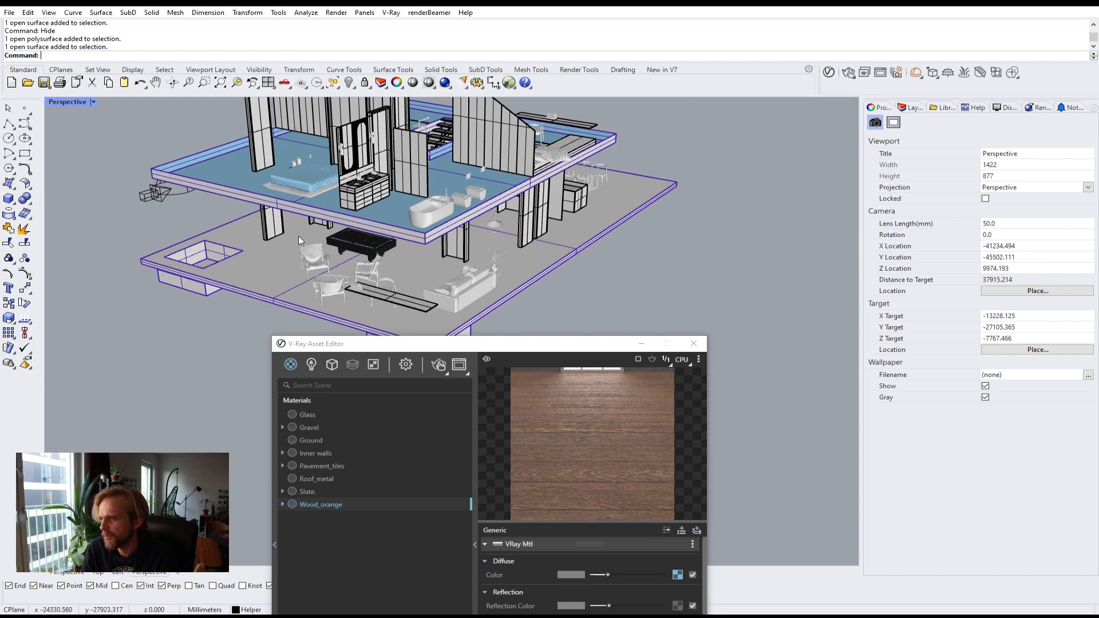
pyautogui.scroll(3, 328, 190)
pyautogui.click(331, 232)
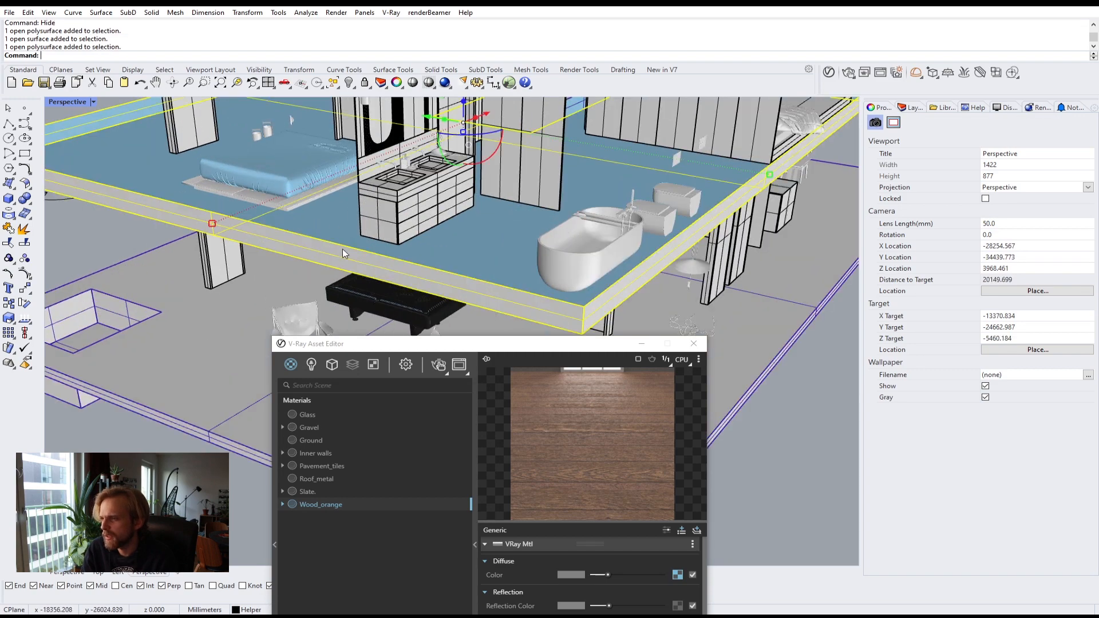
pyautogui.moveTo(496, 244); pyautogui.dragTo(304, 248, button='right')
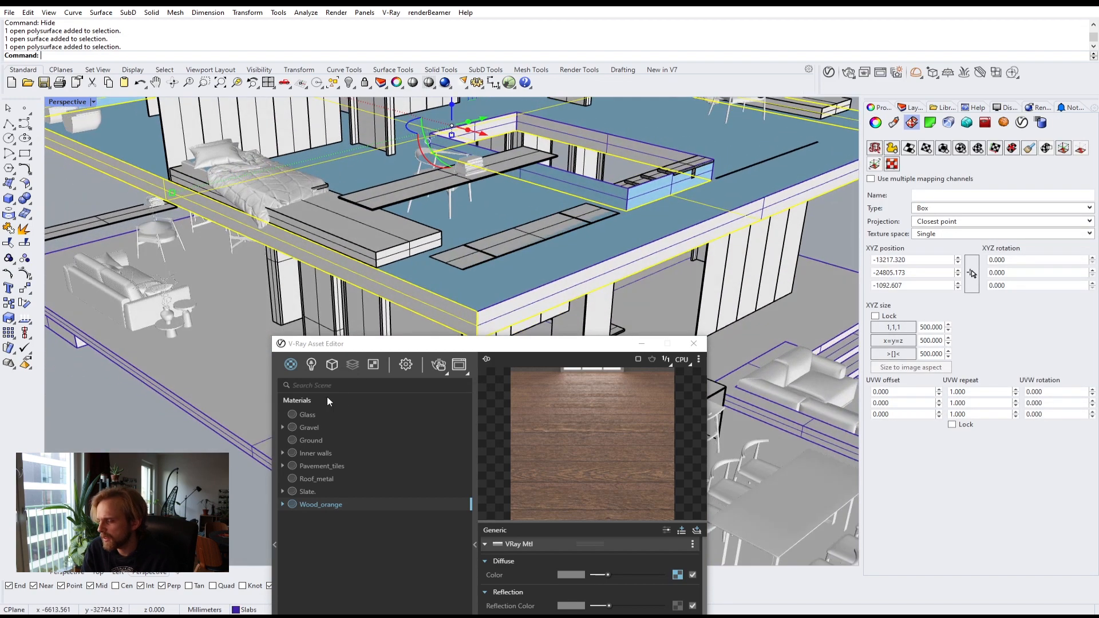
pyautogui.click(318, 451)
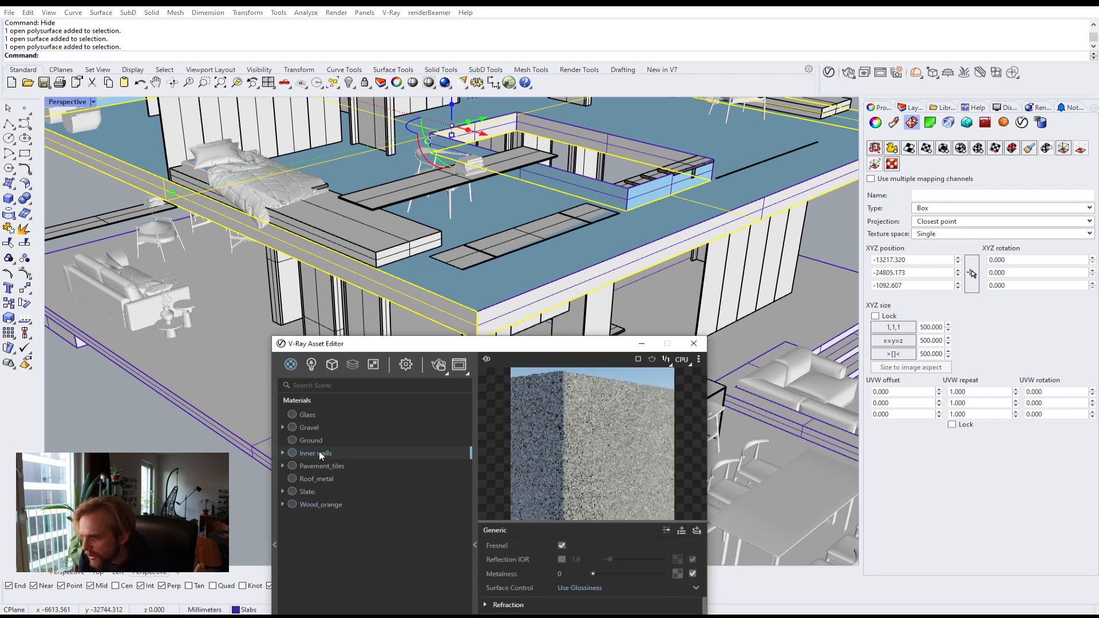
pyautogui.rightClick(318, 451)
pyautogui.click(344, 474)
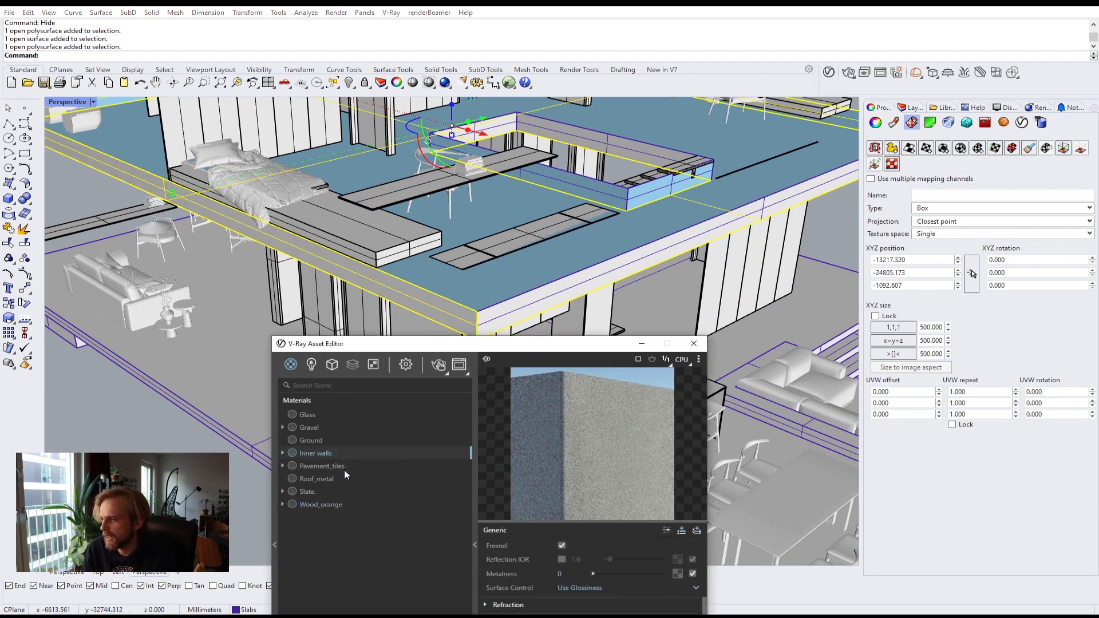
# Step: Select the slab's edge and apply box mapping with a locked uniform size of 800 mm
pyautogui.press('Escape')
pyautogui.moveTo(693, 255); pyautogui.dragTo(608, 320, button='right')
pyautogui.scroll(10, 266, 227)
pyautogui.moveTo(266, 227); pyautogui.dragTo(309, 164, button='right')
pyautogui.click(322, 168)
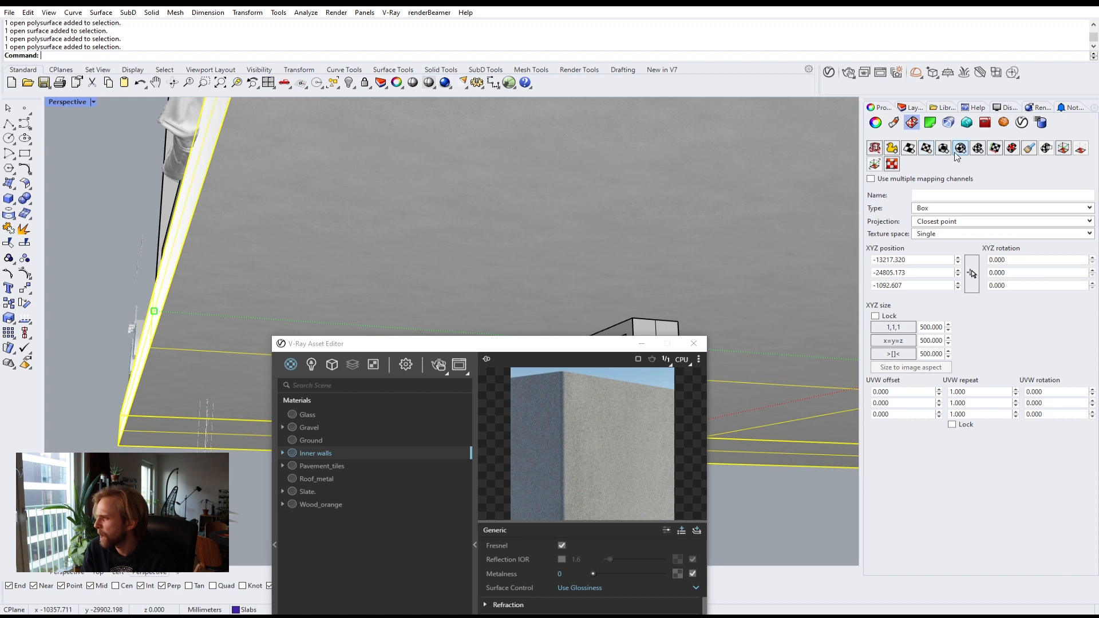
pyautogui.click(944, 149)
pyautogui.press('Return')
pyautogui.press('Return')
pyautogui.press('Return')
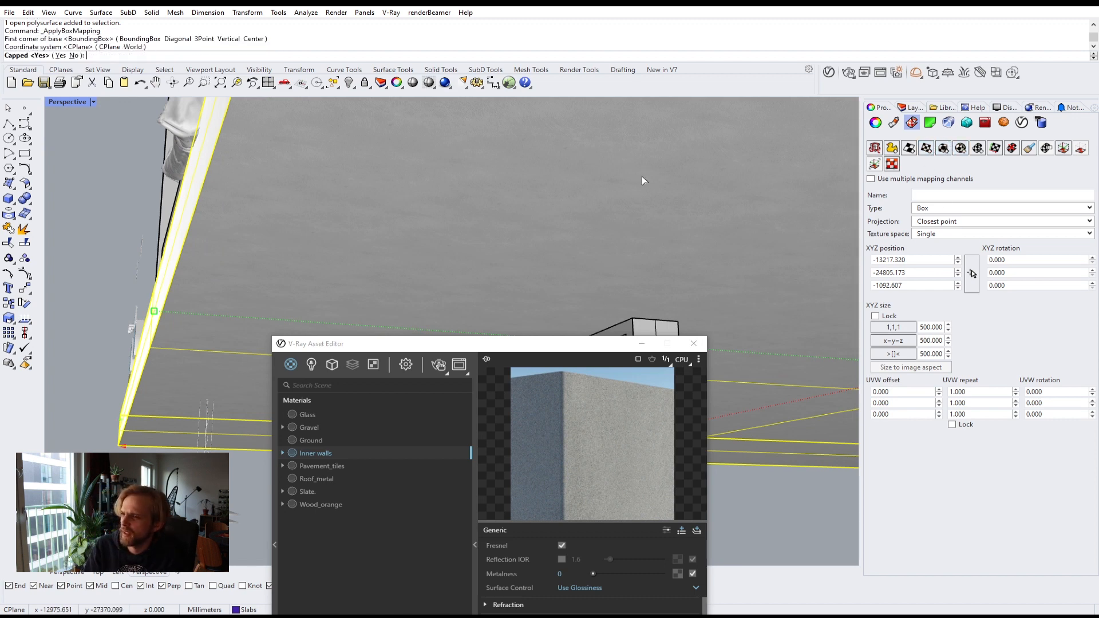
pyautogui.click(891, 325)
pyautogui.click(931, 328)
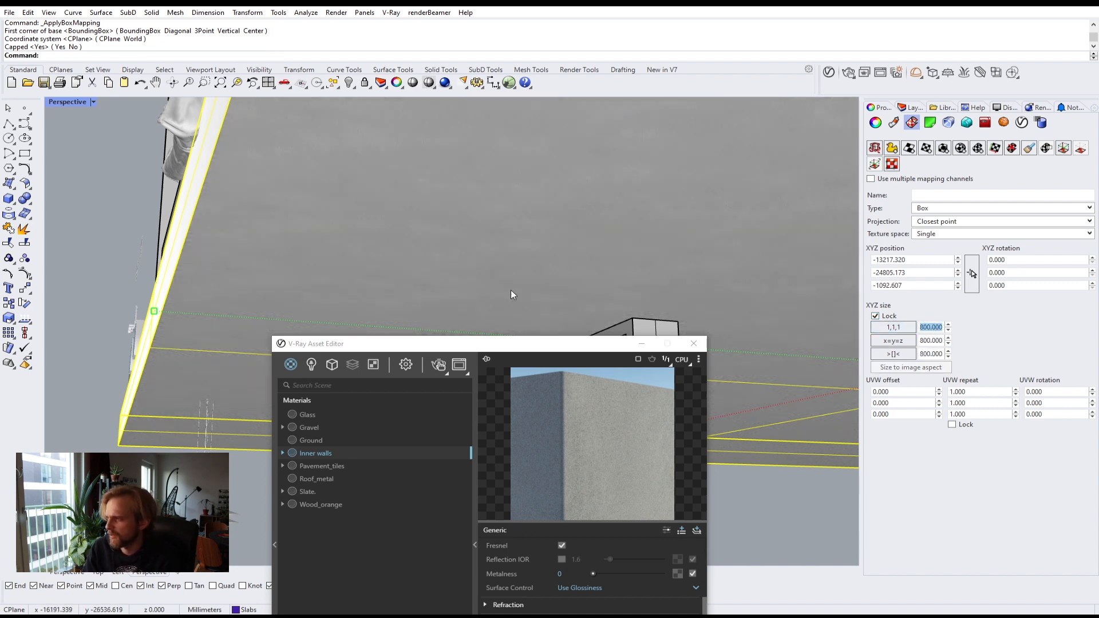
# Step: Select the upper storey slab and hide it
pyautogui.click(149, 187)
pyautogui.moveTo(149, 187); pyautogui.dragTo(483, 221, button='right')
pyautogui.click(483, 221)
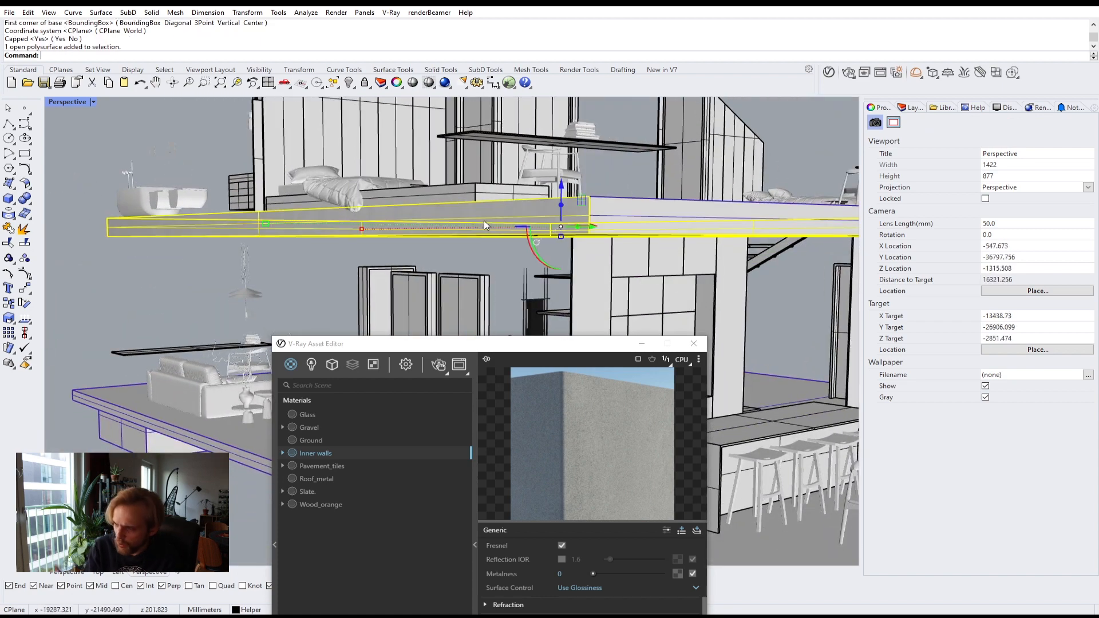
pyautogui.hotkey('ctrl', 'h')
# Step: Select the stair opening frame and the long beam and apply the Roof_metal material to them
pyautogui.moveTo(484, 221); pyautogui.dragTo(441, 227, button='right')
pyautogui.scroll(4, 439, 227)
pyautogui.click(464, 169)
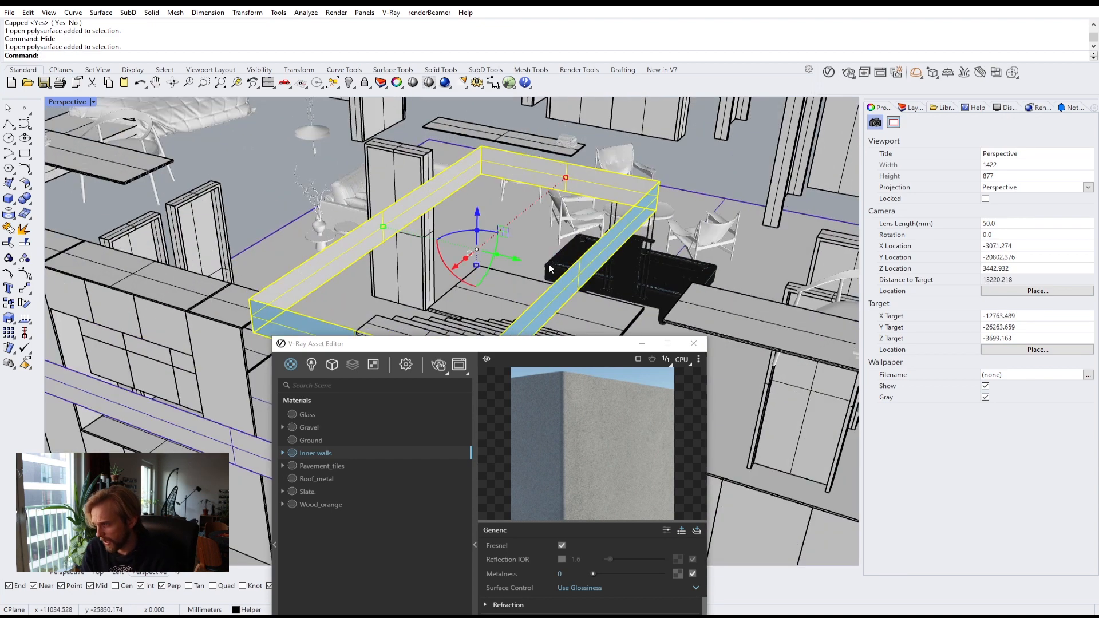
pyautogui.moveTo(549, 268); pyautogui.dragTo(675, 167, button='right')
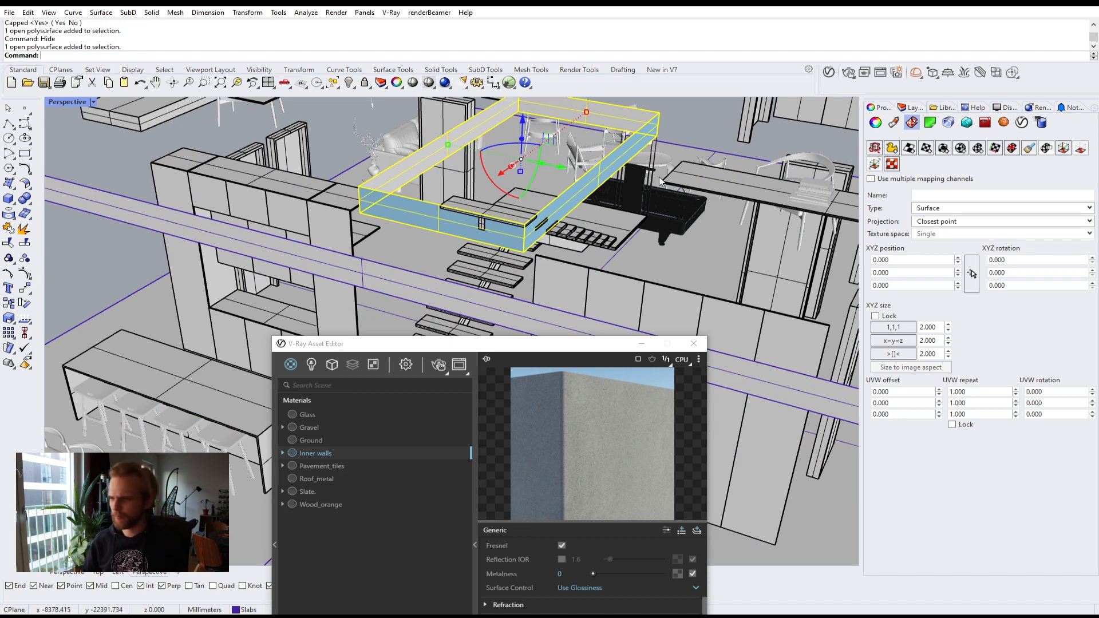
pyautogui.keyDown('shift'); pyautogui.click(319, 265); pyautogui.keyUp('shift')
pyautogui.scroll(-4, 415, 276)
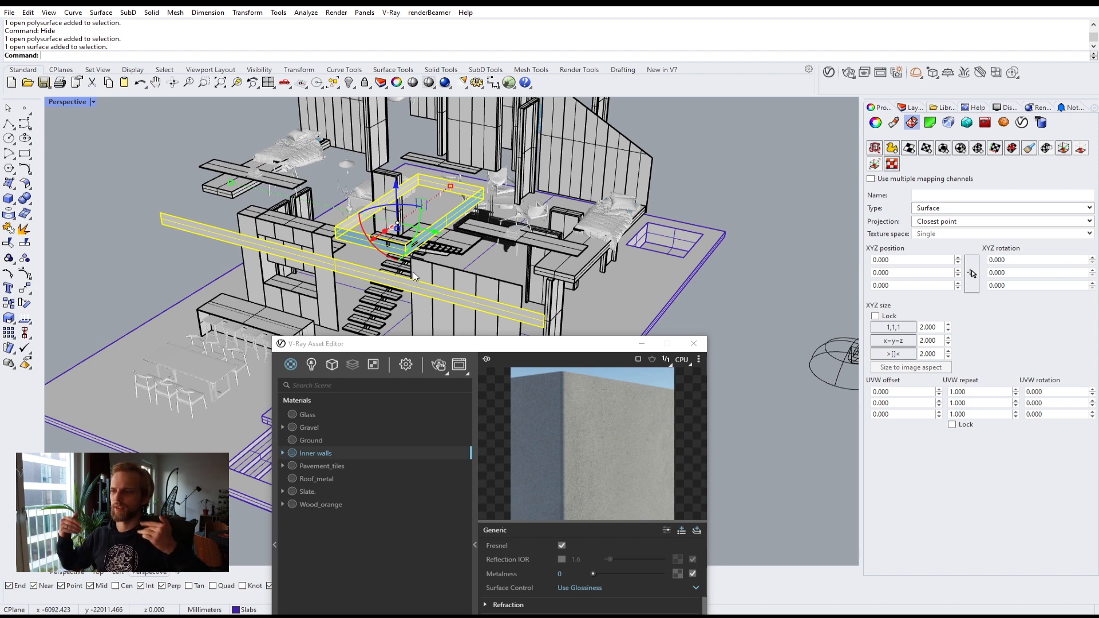
pyautogui.moveTo(416, 345); pyautogui.dragTo(709, 124)
pyautogui.click(605, 258)
pyautogui.rightClick(605, 257)
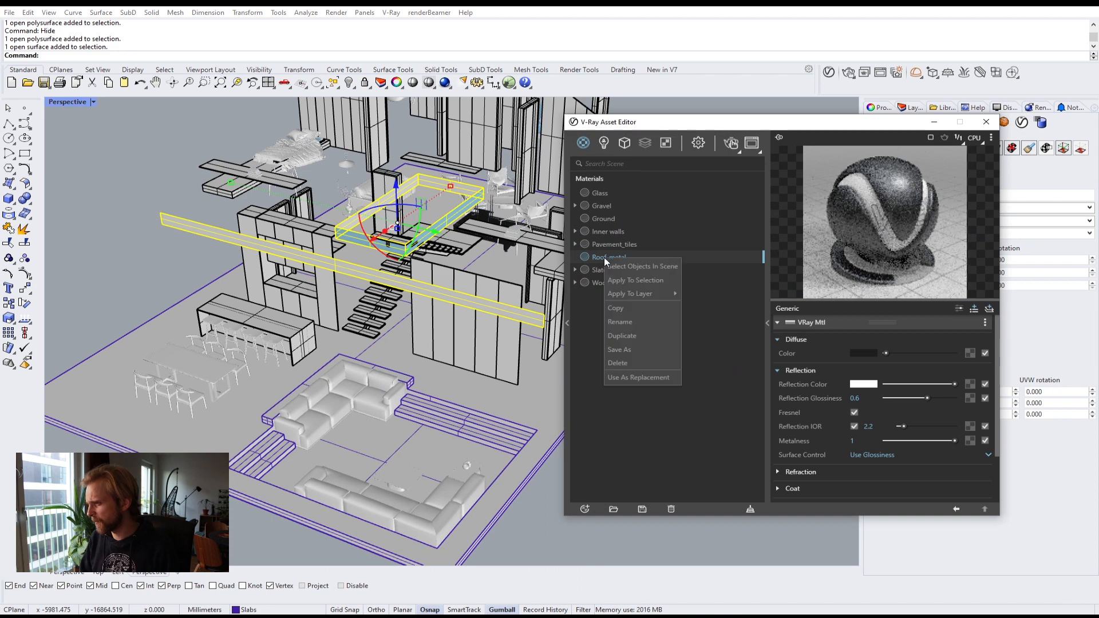
pyautogui.click(626, 279)
pyautogui.click(529, 535)
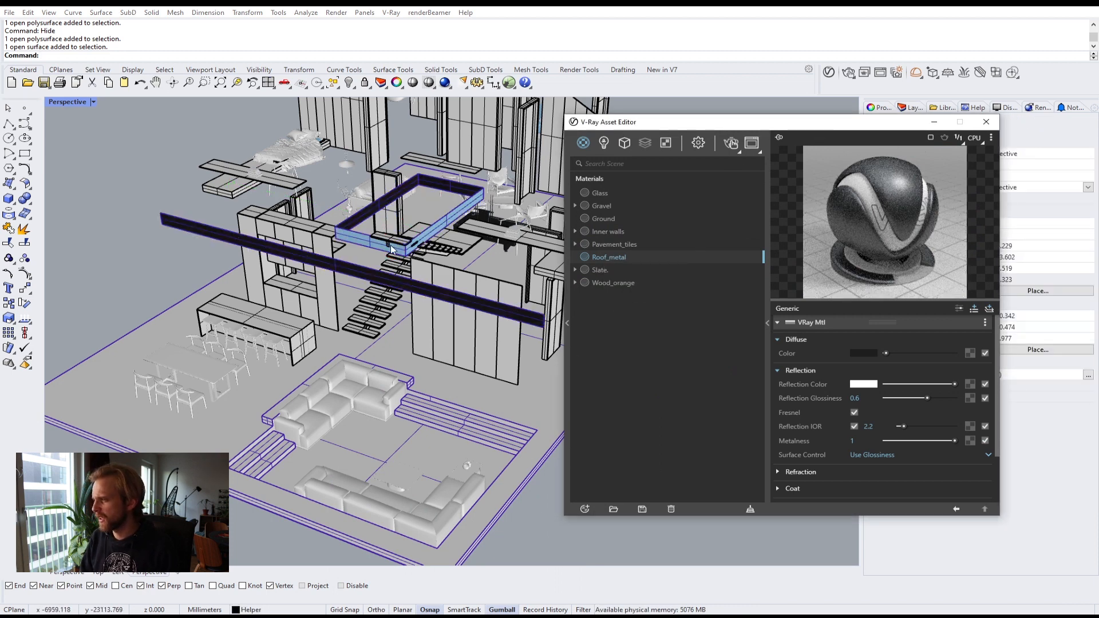
# Step: Select the ground floor slab and apply the Wood_orange material to it
pyautogui.click(391, 275)
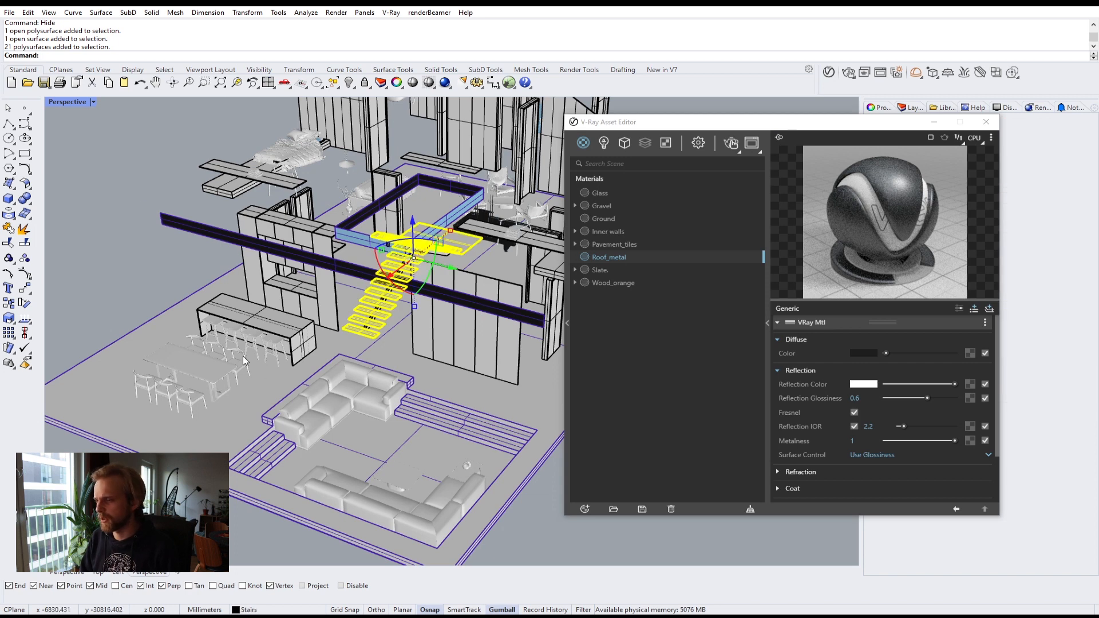
pyautogui.click(125, 249)
pyautogui.keyDown('shift'); pyautogui.moveTo(249, 373); pyautogui.dragTo(270, 280, button='right'); pyautogui.keyUp('shift')
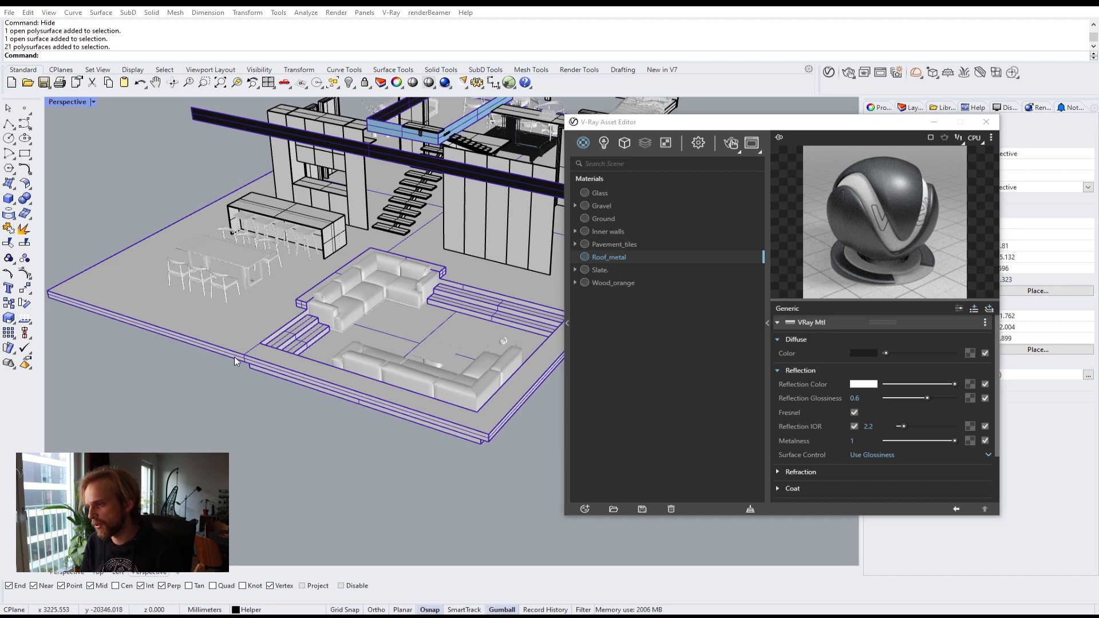
pyautogui.click(232, 340)
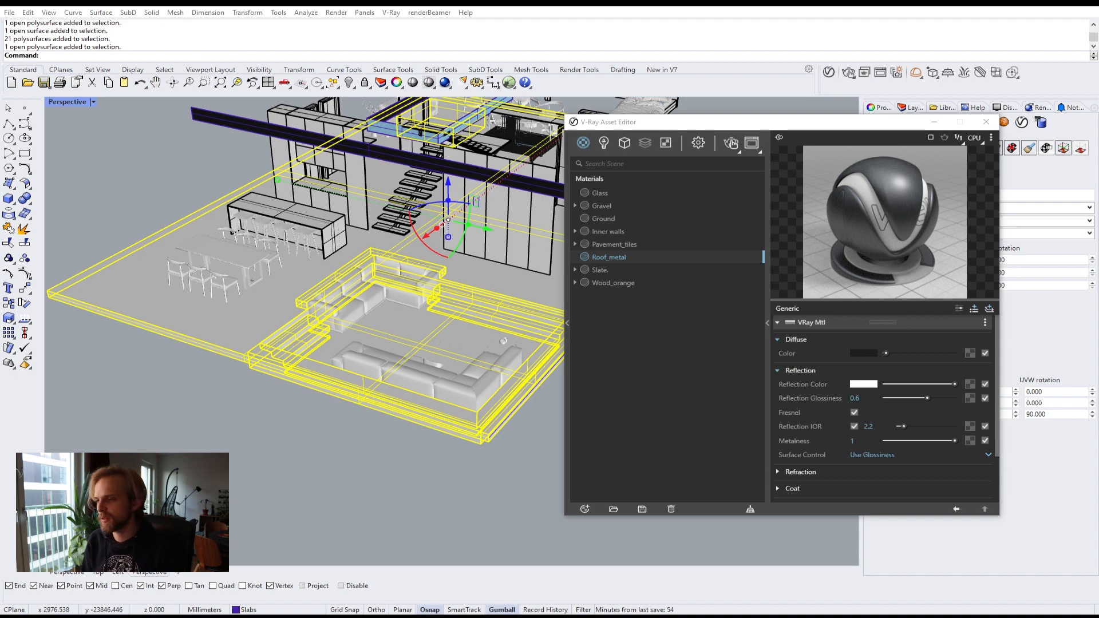
pyautogui.click(150, 417)
pyautogui.moveTo(179, 324); pyautogui.dragTo(204, 340, button='right')
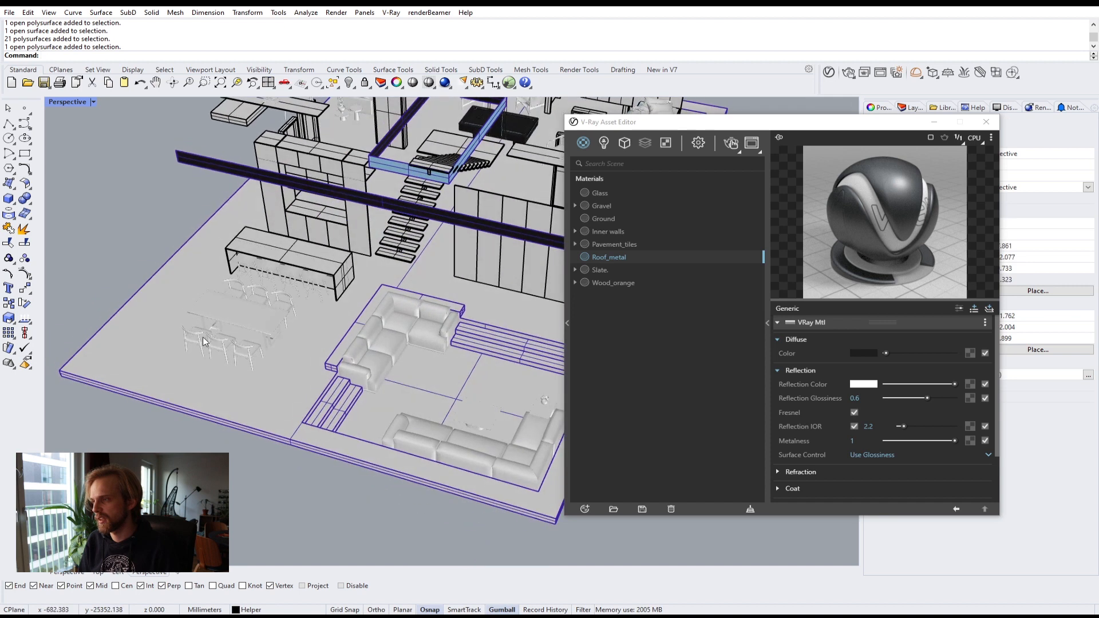
pyautogui.click(205, 342)
pyautogui.click(155, 359)
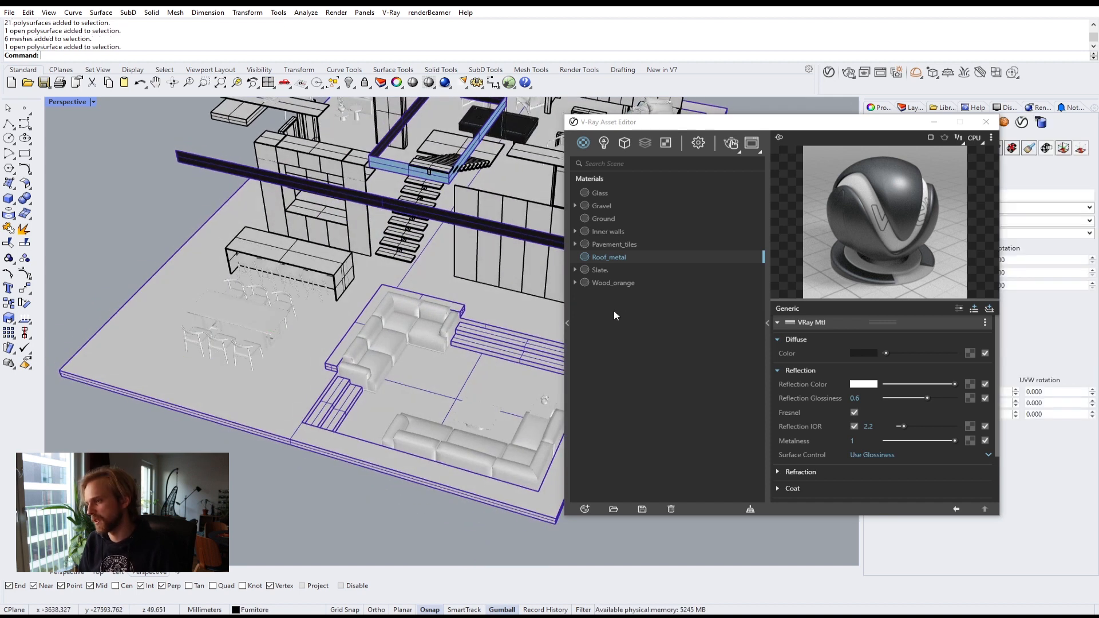
pyautogui.rightClick(632, 283)
pyautogui.click(648, 305)
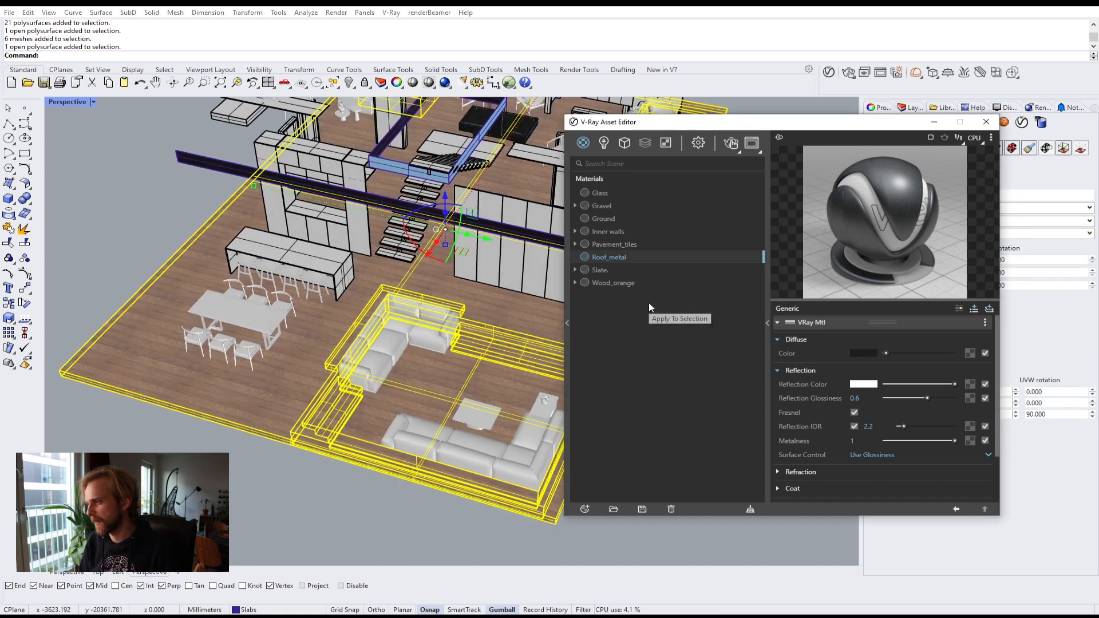
# Step: Apply box mapping to the floor slab with a locked uniform size of 2000 mm
pyautogui.click(238, 485)
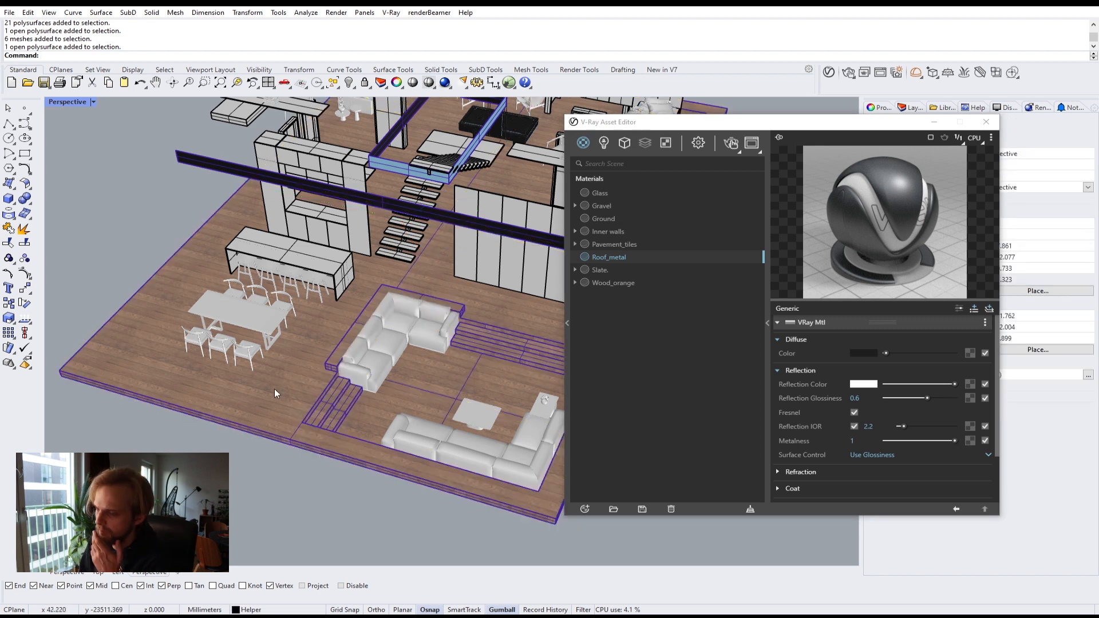
pyautogui.click(503, 340)
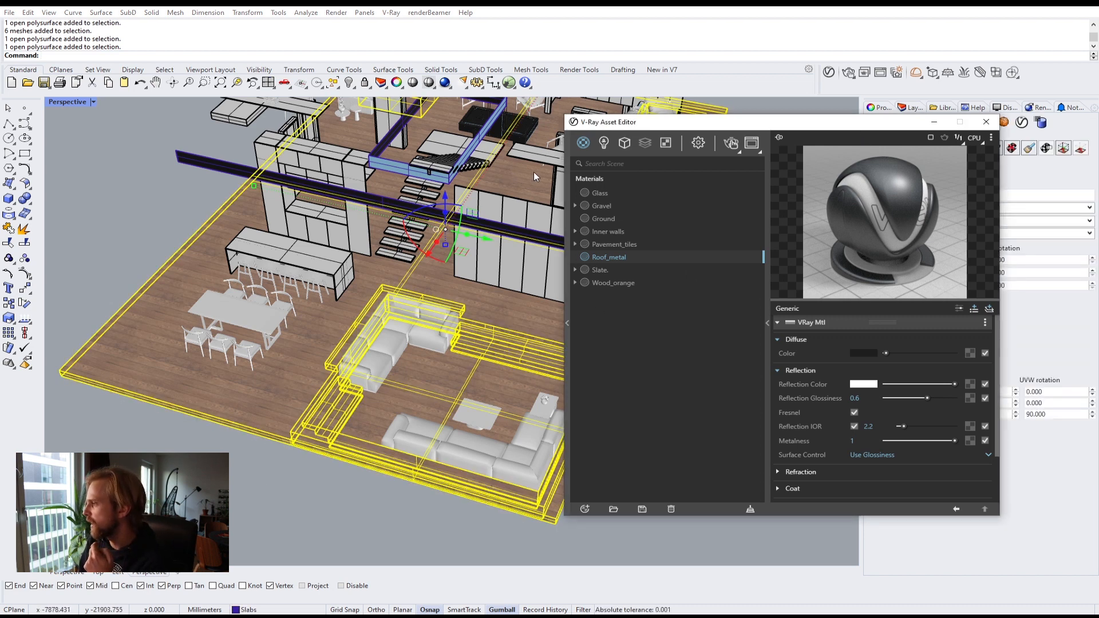
pyautogui.moveTo(816, 122); pyautogui.dragTo(484, 151)
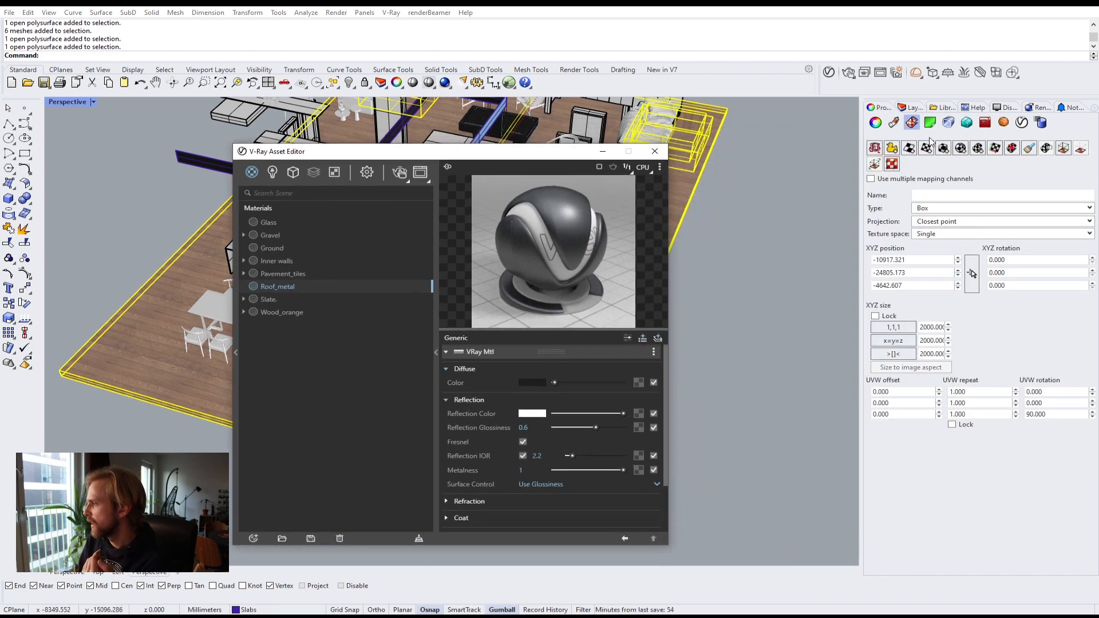
pyautogui.click(943, 148)
pyautogui.press('Return')
pyautogui.press('Return')
pyautogui.press('Return')
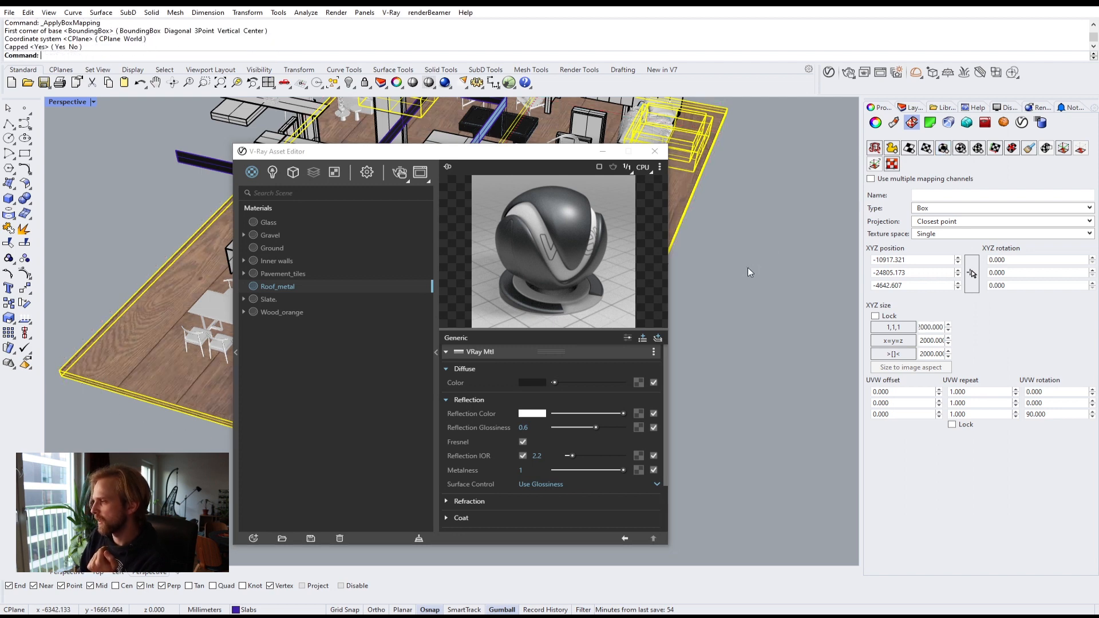
pyautogui.click(879, 324)
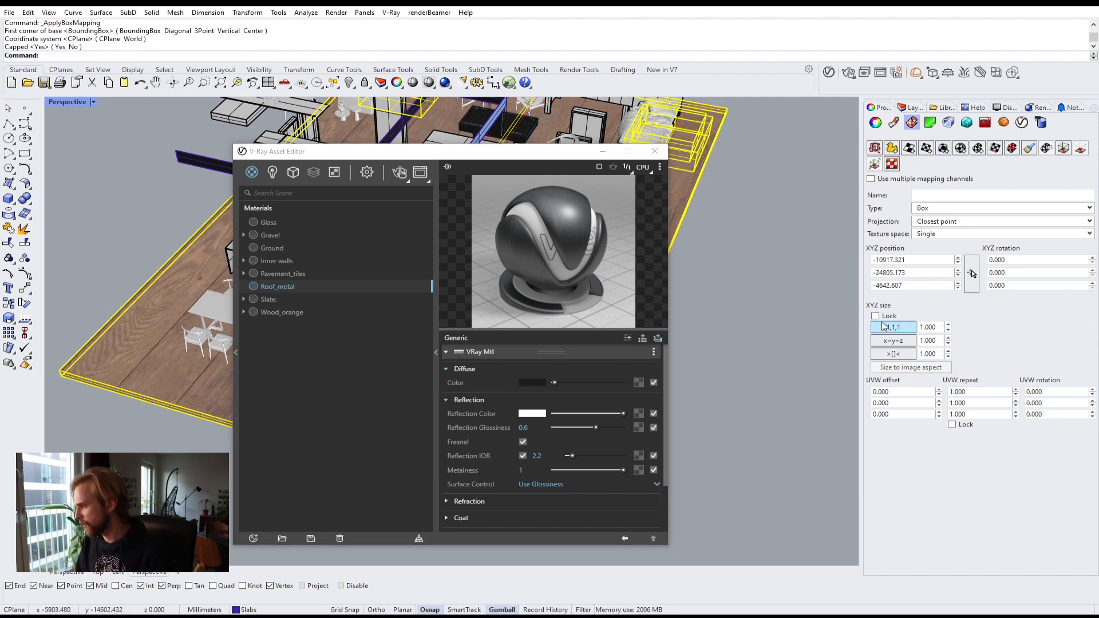
pyautogui.click(927, 327)
pyautogui.write('2')
pyautogui.press('Return')
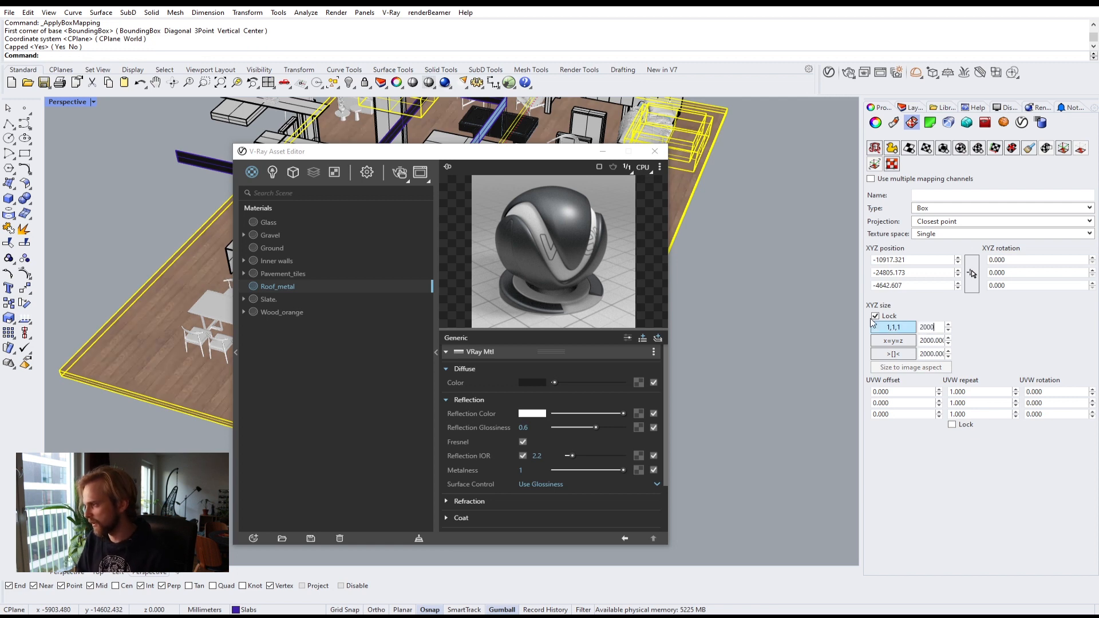
# Step: Set the floor slab mapping's UVW rotation to 90 degrees
pyautogui.click(758, 246)
pyautogui.click(671, 243)
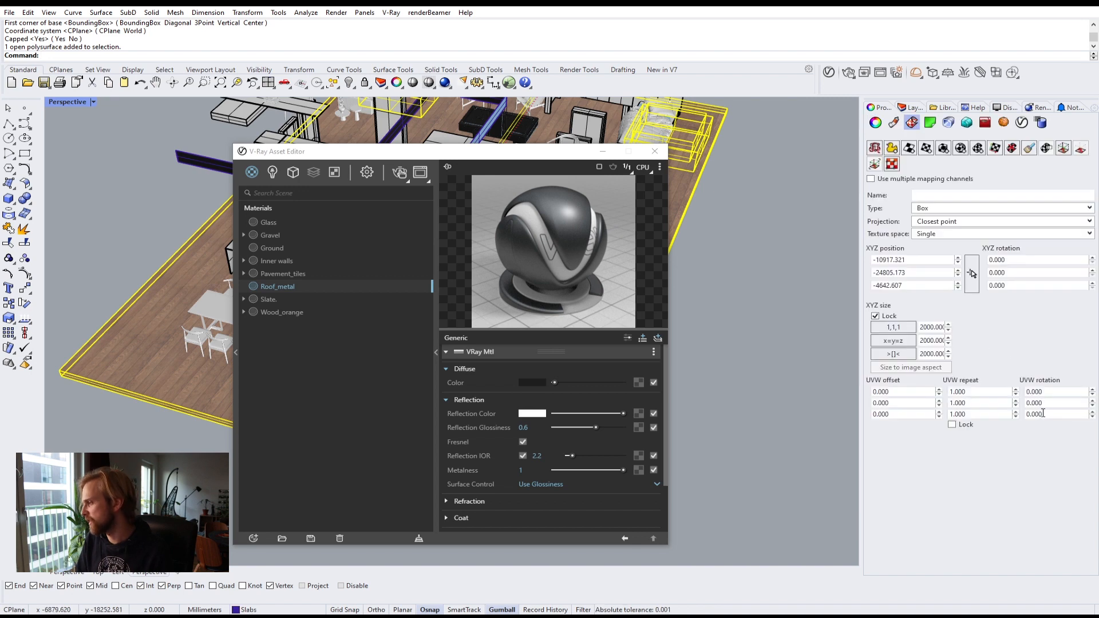
pyautogui.doubleClick(1042, 413)
pyautogui.write('90')
pyautogui.press('Return')
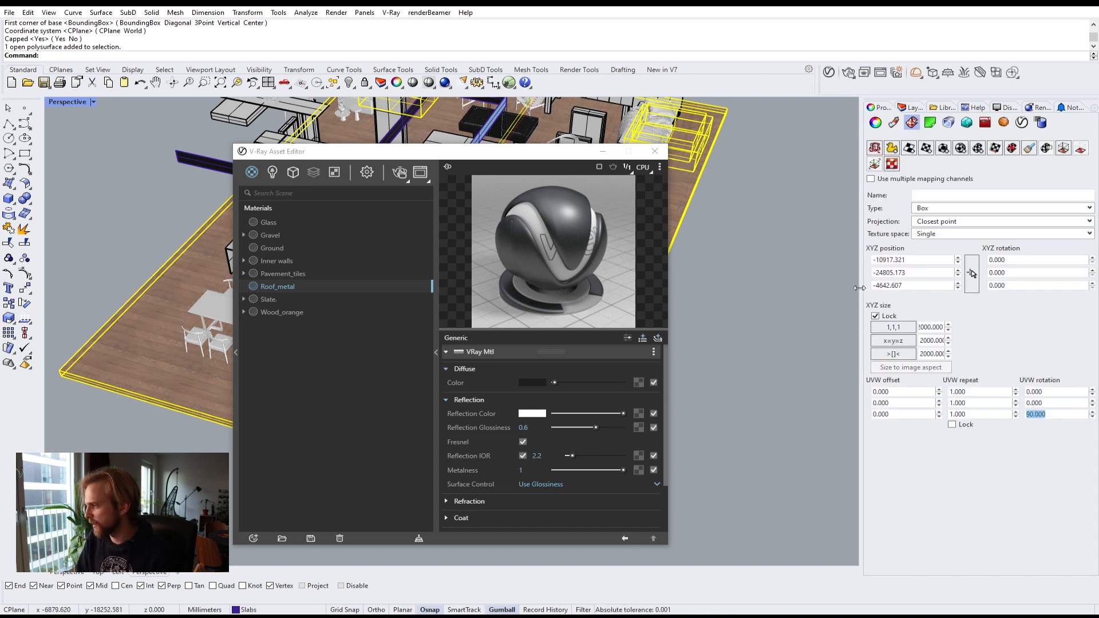
pyautogui.click(773, 267)
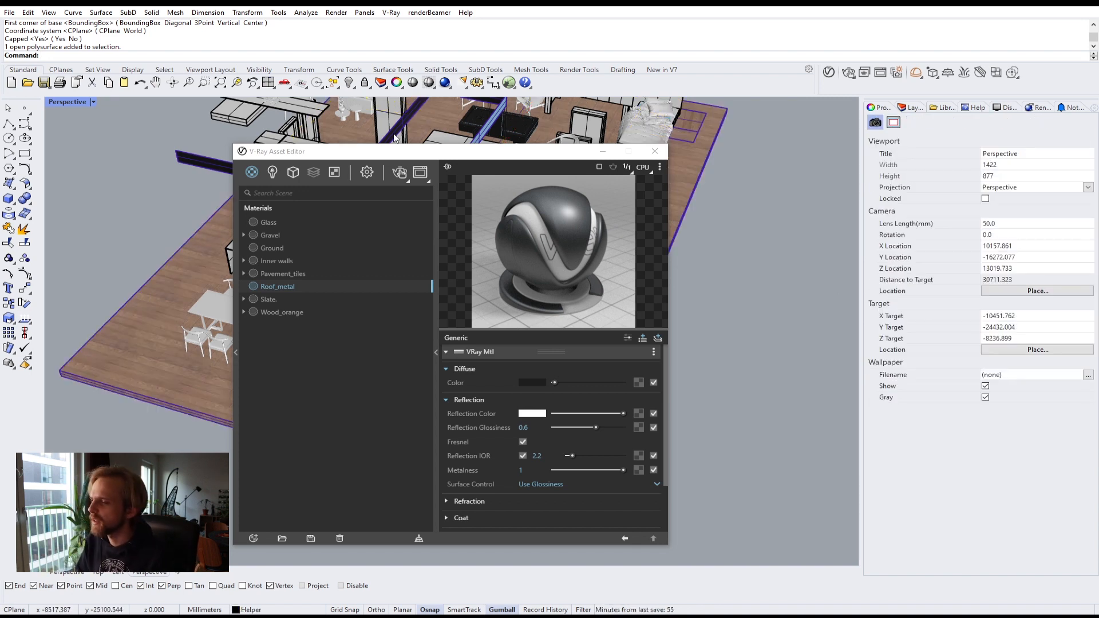
# Step: Select the floor slab's outer edge strip and apply the Roof_metal material to it
pyautogui.moveTo(439, 151); pyautogui.dragTo(885, 100)
pyautogui.click(883, 302)
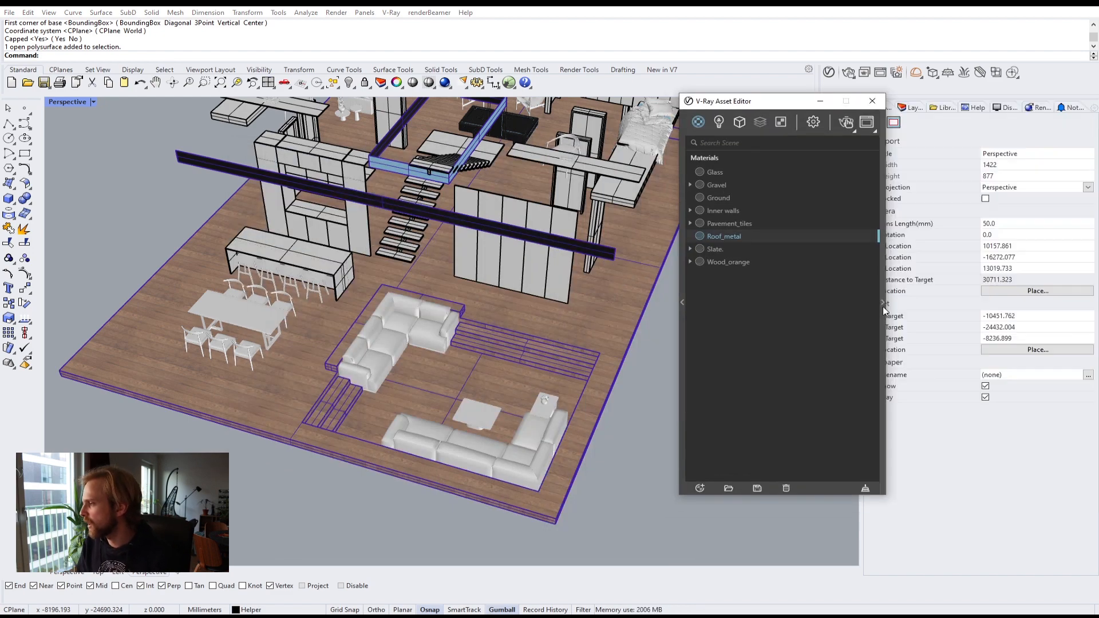
pyautogui.moveTo(756, 102); pyautogui.dragTo(870, 122)
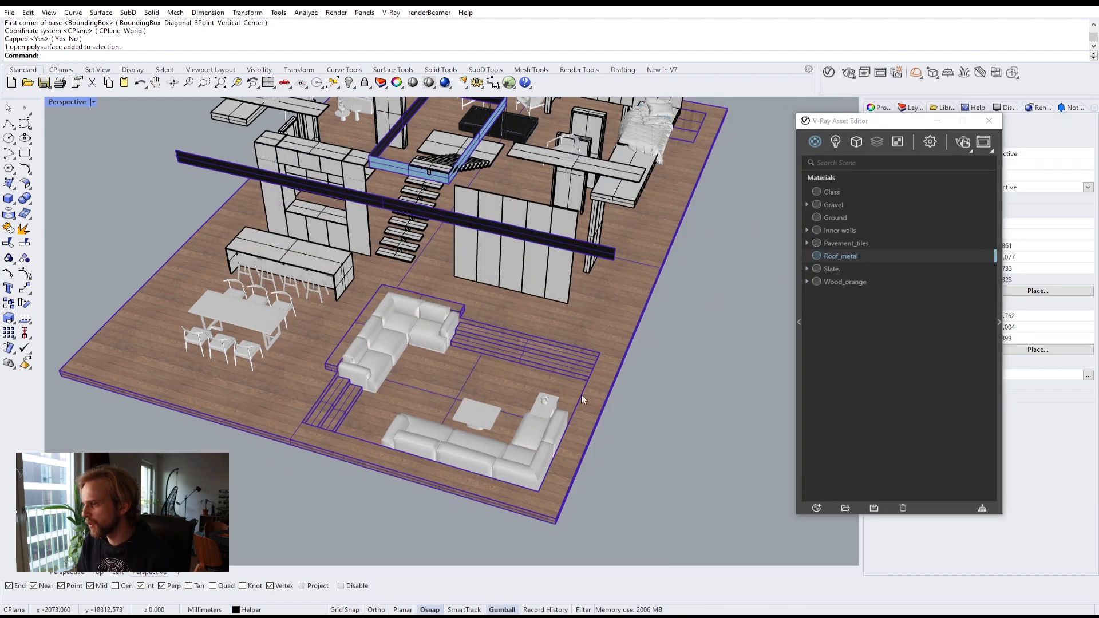
pyautogui.moveTo(582, 397); pyautogui.dragTo(522, 346, button='right')
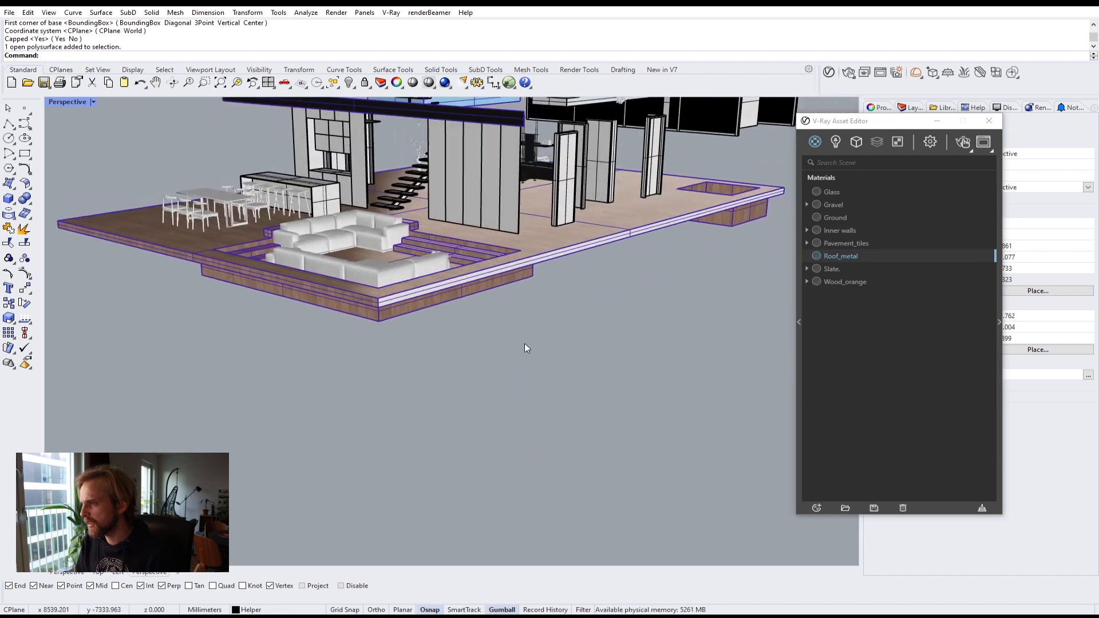
pyautogui.scroll(3, 432, 312)
pyautogui.click(337, 298)
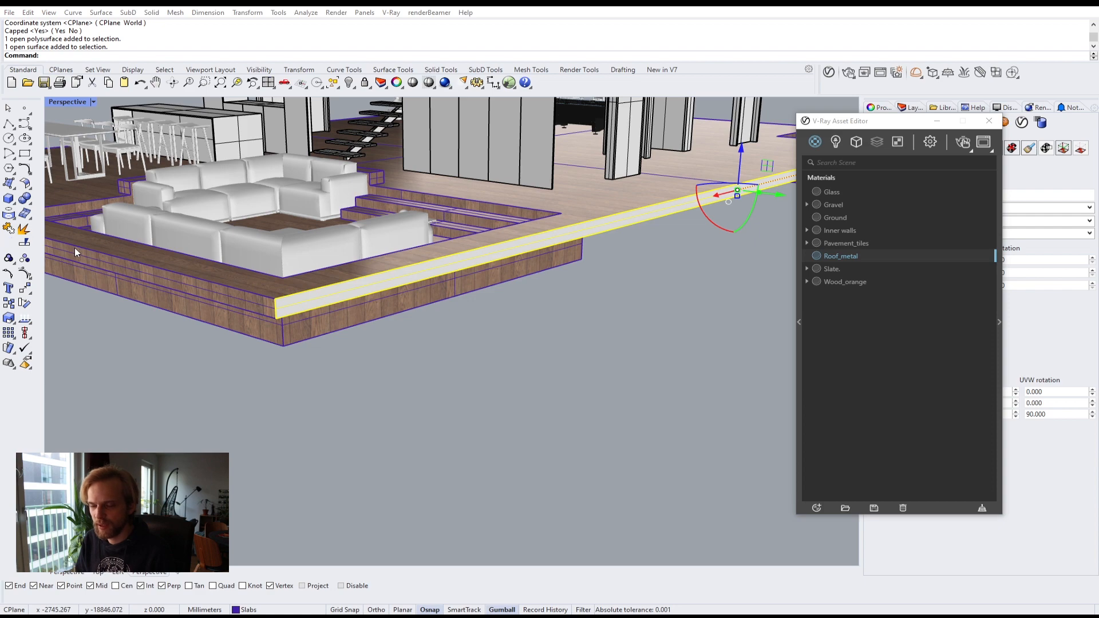
pyautogui.moveTo(300, 297); pyautogui.dragTo(479, 295, button='right')
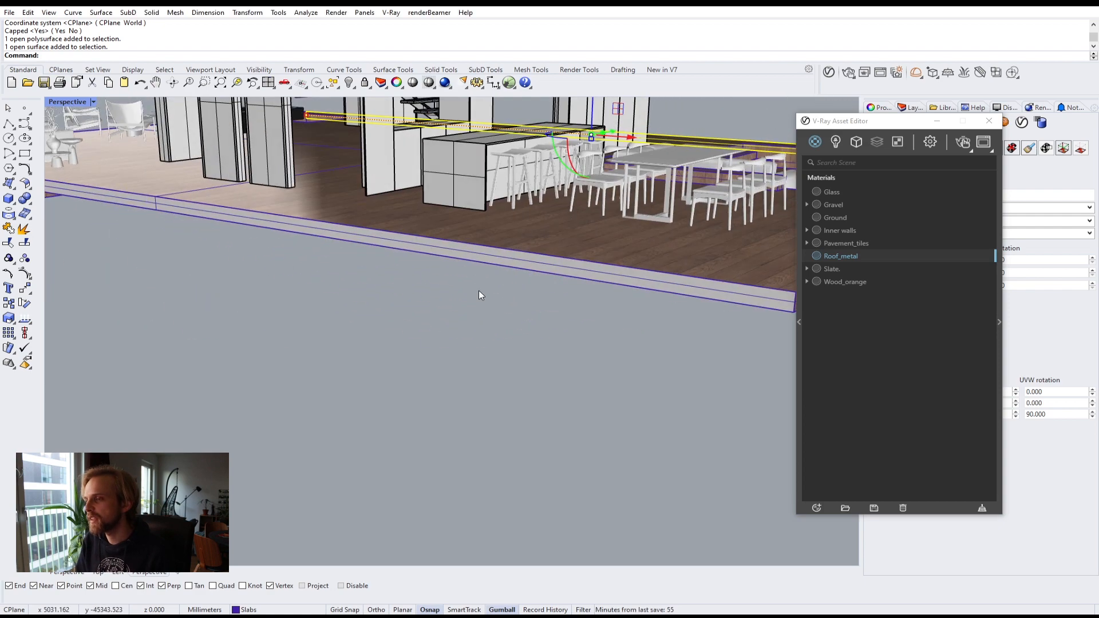
pyautogui.keyDown('shift'); pyautogui.click(462, 251); pyautogui.keyUp('shift')
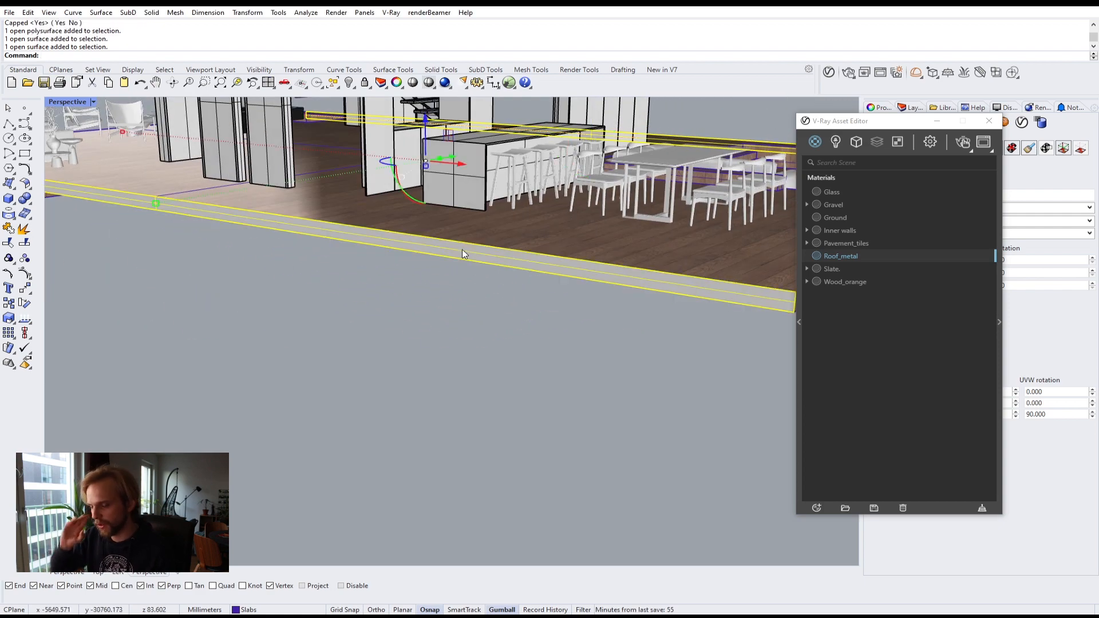
pyautogui.scroll(-3, 455, 241)
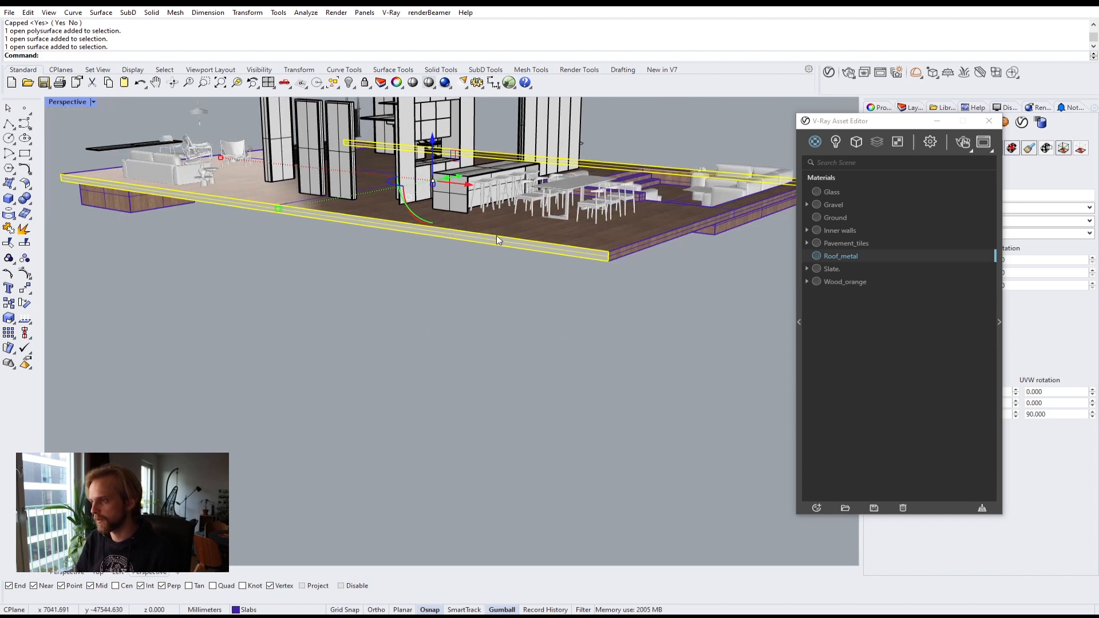
pyautogui.rightClick(840, 250)
pyautogui.click(854, 269)
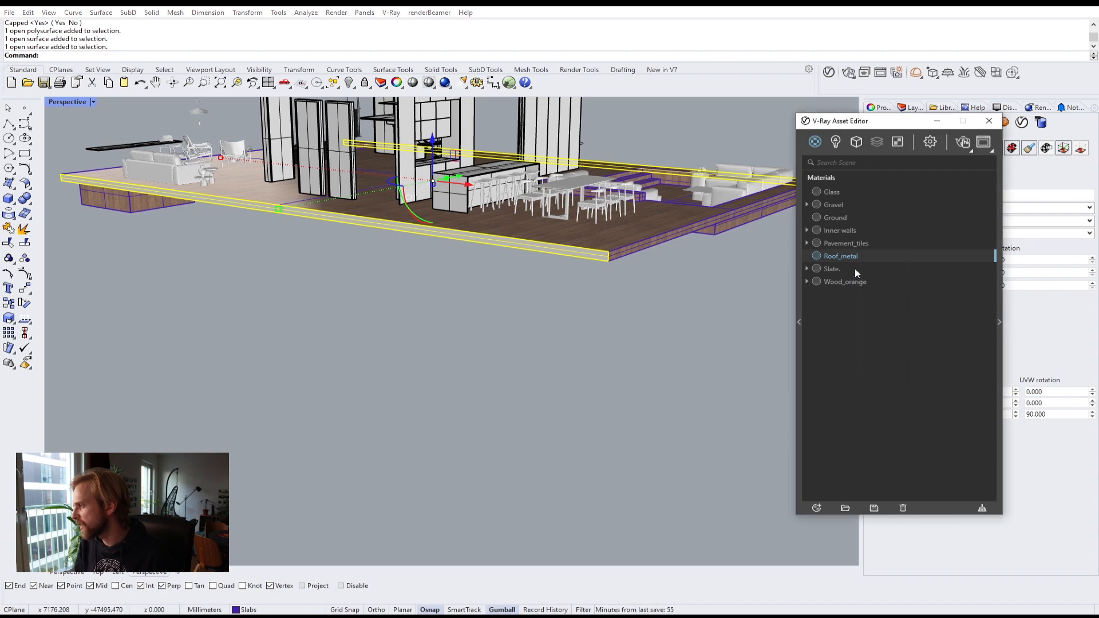
# Step: Show the hidden objects again with the Show command
pyautogui.click(658, 350)
pyautogui.moveTo(702, 303); pyautogui.dragTo(355, 329, button='right')
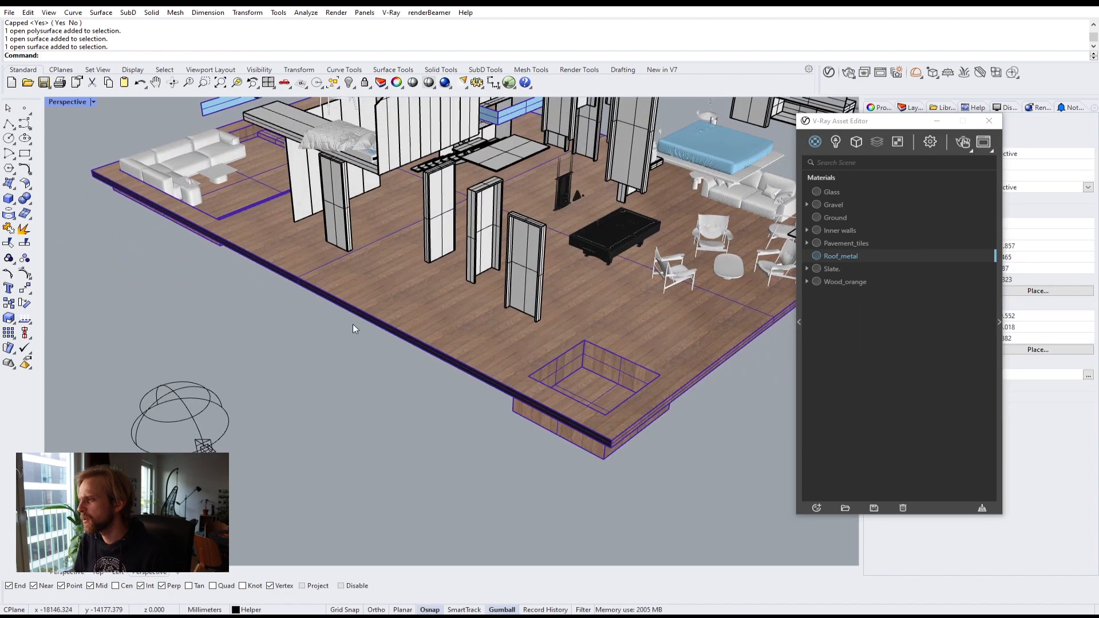
pyautogui.scroll(-3, 356, 329)
pyautogui.moveTo(903, 122); pyautogui.dragTo(682, 245)
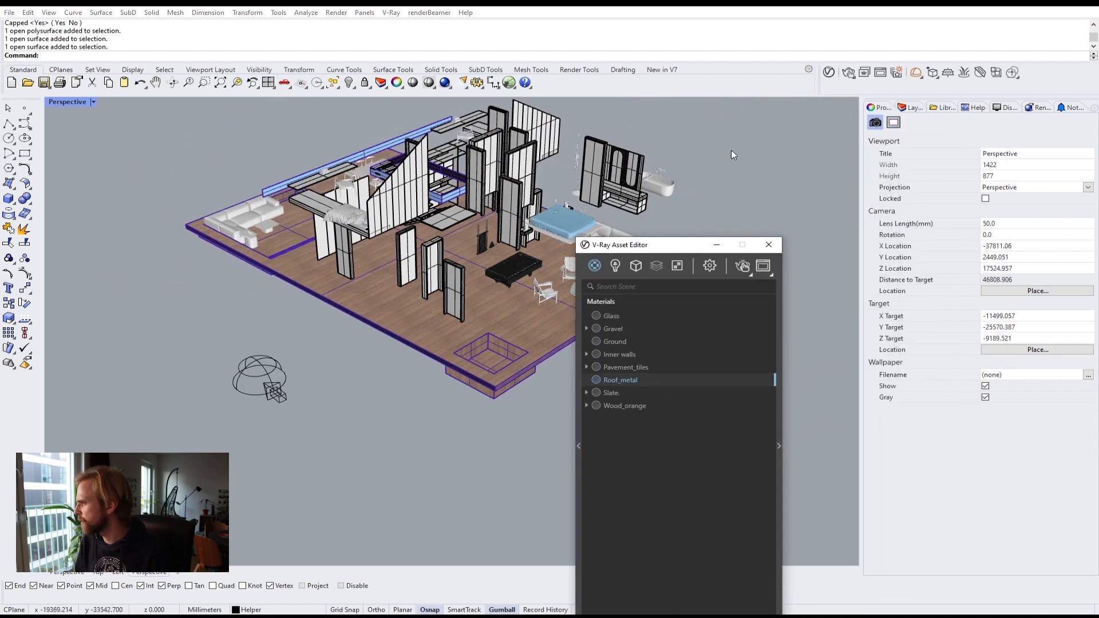
pyautogui.click(731, 150)
pyautogui.write('Show')
pyautogui.press('Return')
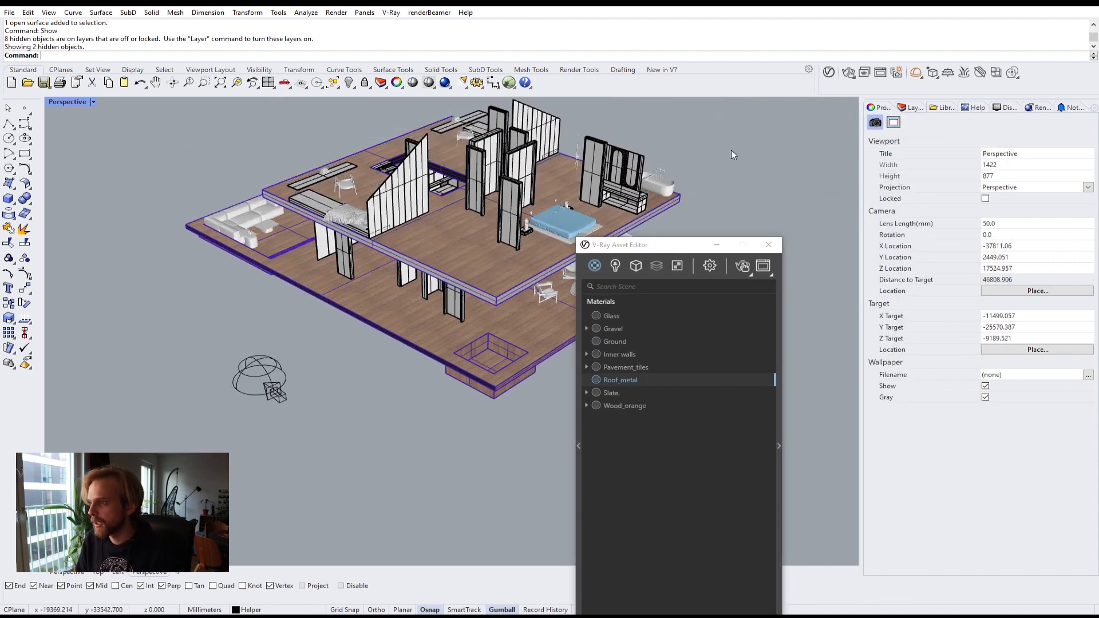
# Step: Turn off the Slabs and Furniture layers to isolate the stairs, doors and frames
pyautogui.click(913, 108)
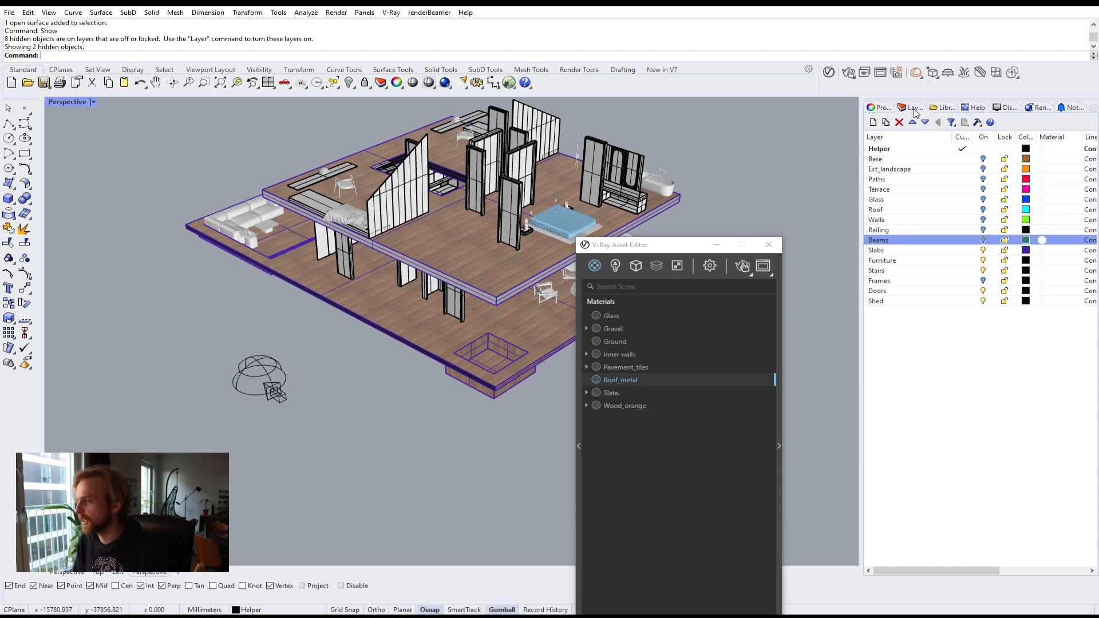
pyautogui.click(983, 251)
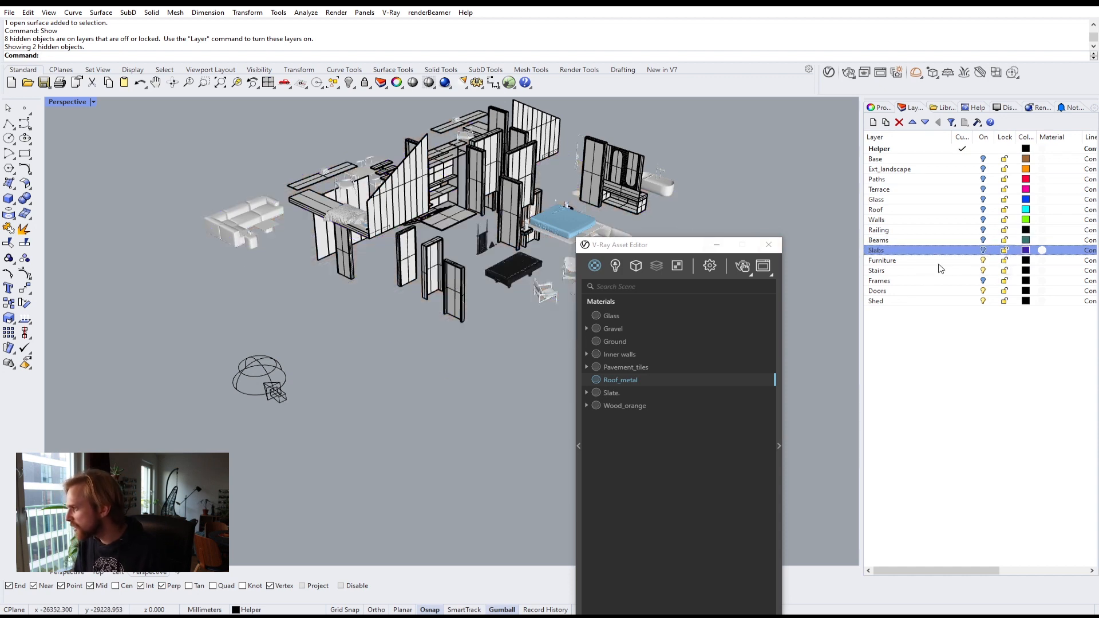
pyautogui.moveTo(378, 321); pyautogui.dragTo(524, 335, button='right')
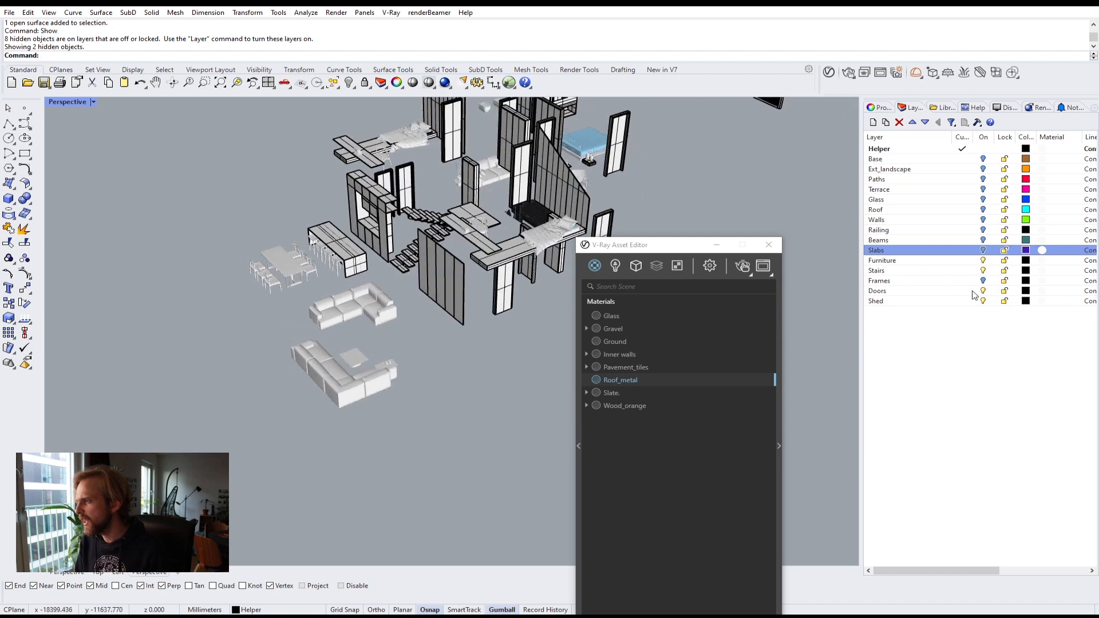
pyautogui.click(928, 261)
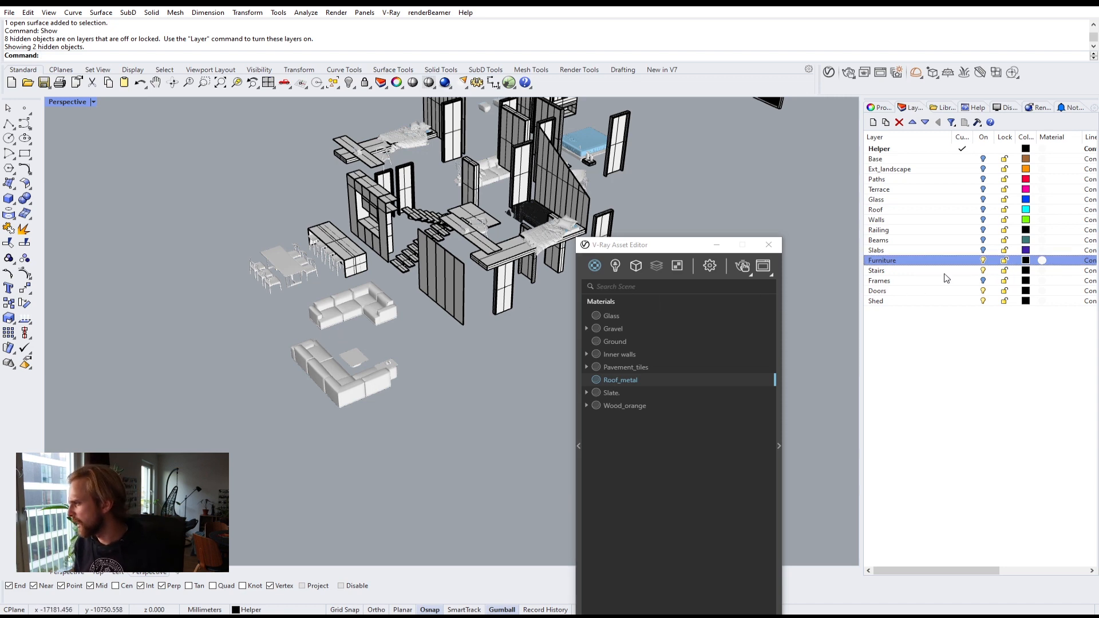
pyautogui.click(944, 272)
pyautogui.click(983, 261)
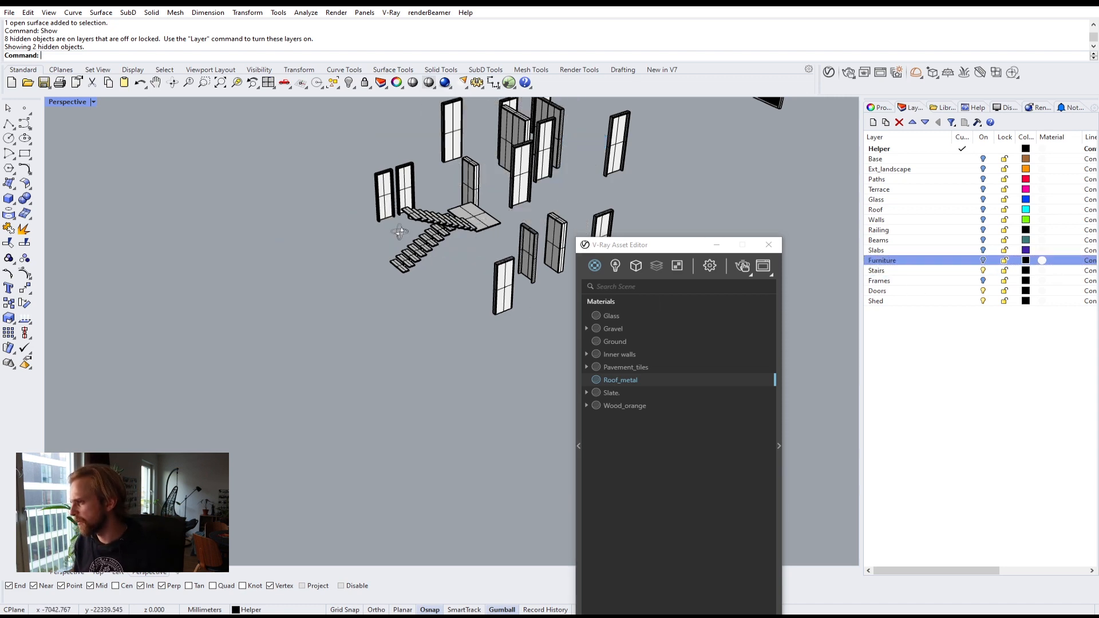
pyautogui.moveTo(480, 214); pyautogui.dragTo(326, 265, button='right')
pyautogui.keyDown('shift'); pyautogui.moveTo(466, 269); pyautogui.dragTo(341, 266, button='right'); pyautogui.keyUp('shift')
pyautogui.moveTo(301, 315); pyautogui.dragTo(386, 308, button='right')
pyautogui.scroll(-7, 378, 286)
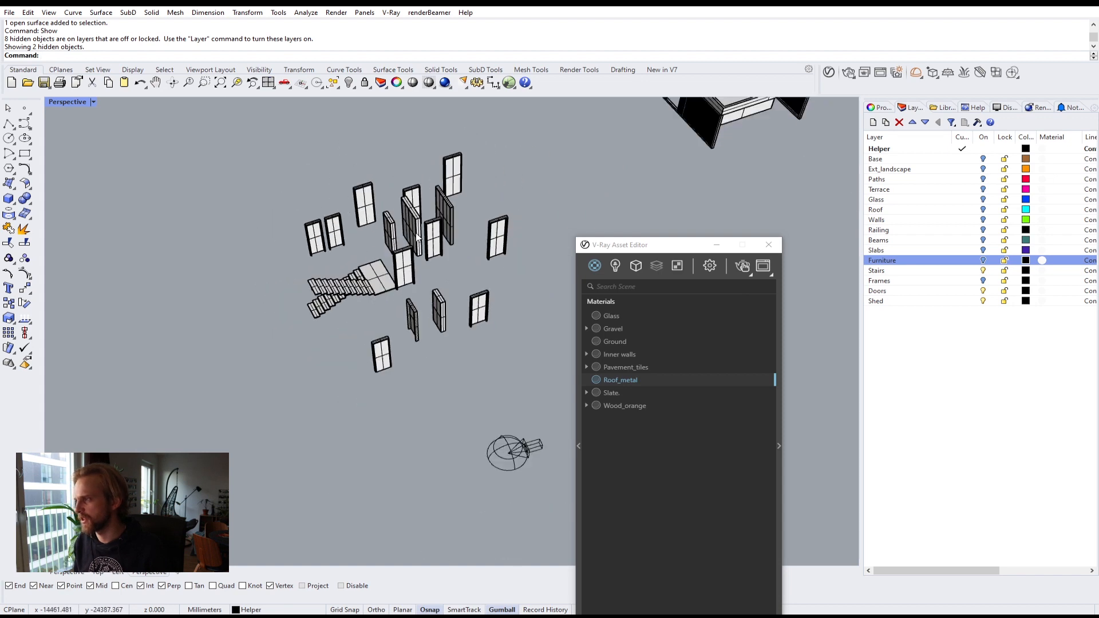
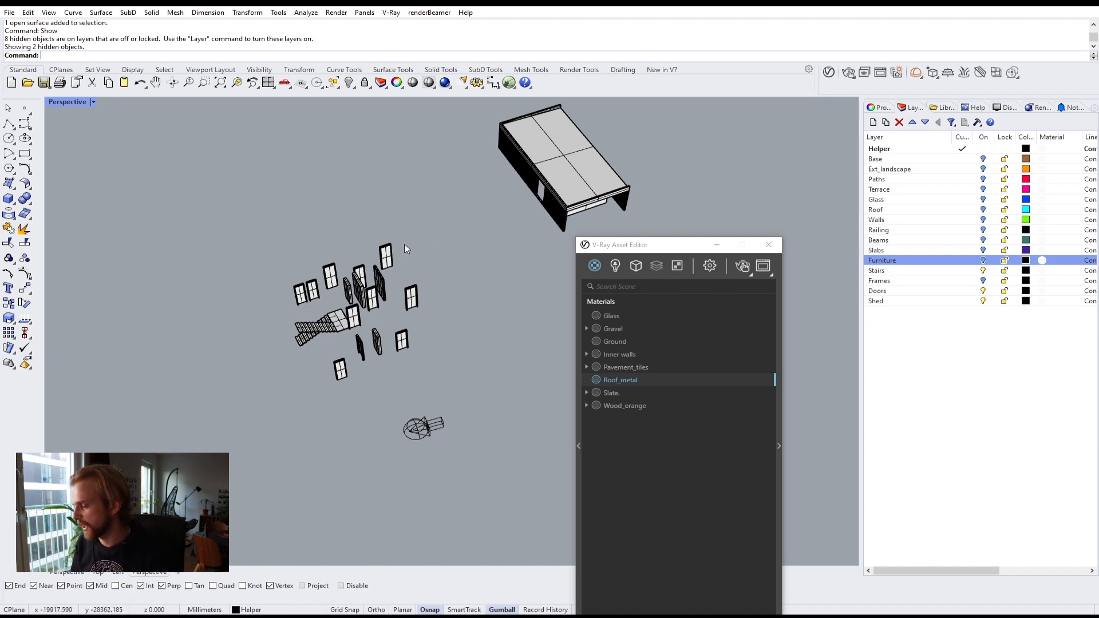
# Step: Select the stair treads and landing and apply the Wood_orange material to them
pyautogui.scroll(10, 406, 248)
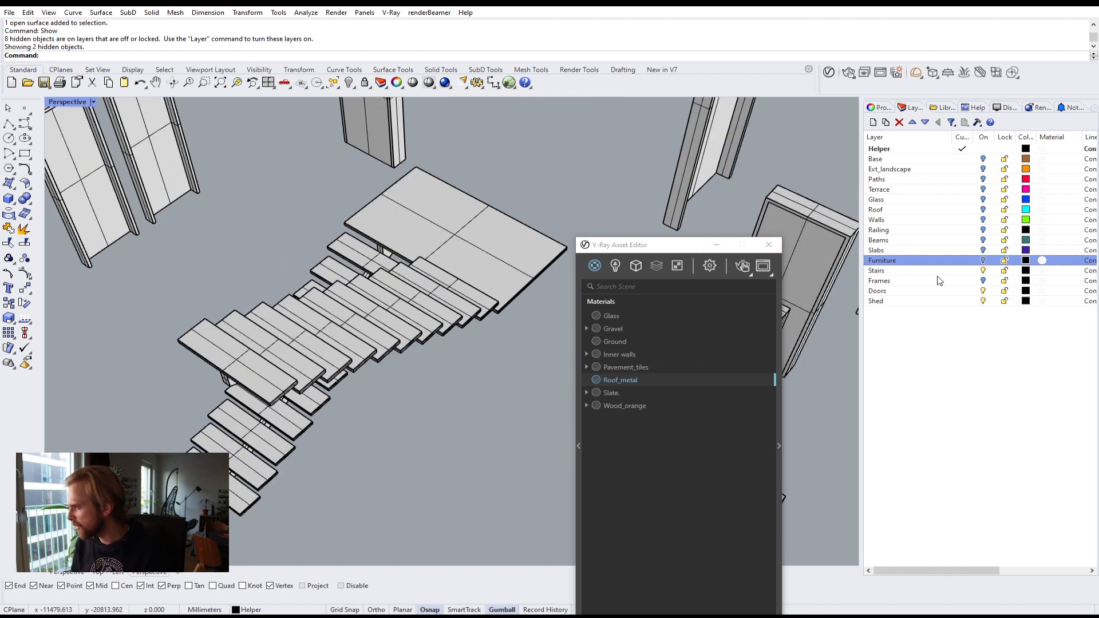
pyautogui.click(929, 272)
pyautogui.click(382, 321)
pyautogui.moveTo(381, 324); pyautogui.dragTo(439, 373, button='right')
pyautogui.scroll(-4, 380, 328)
pyautogui.moveTo(404, 406); pyautogui.dragTo(392, 397, button='right')
pyautogui.press('Escape')
pyautogui.scroll(6, 311, 255)
pyautogui.click(310, 310)
pyautogui.click(304, 311)
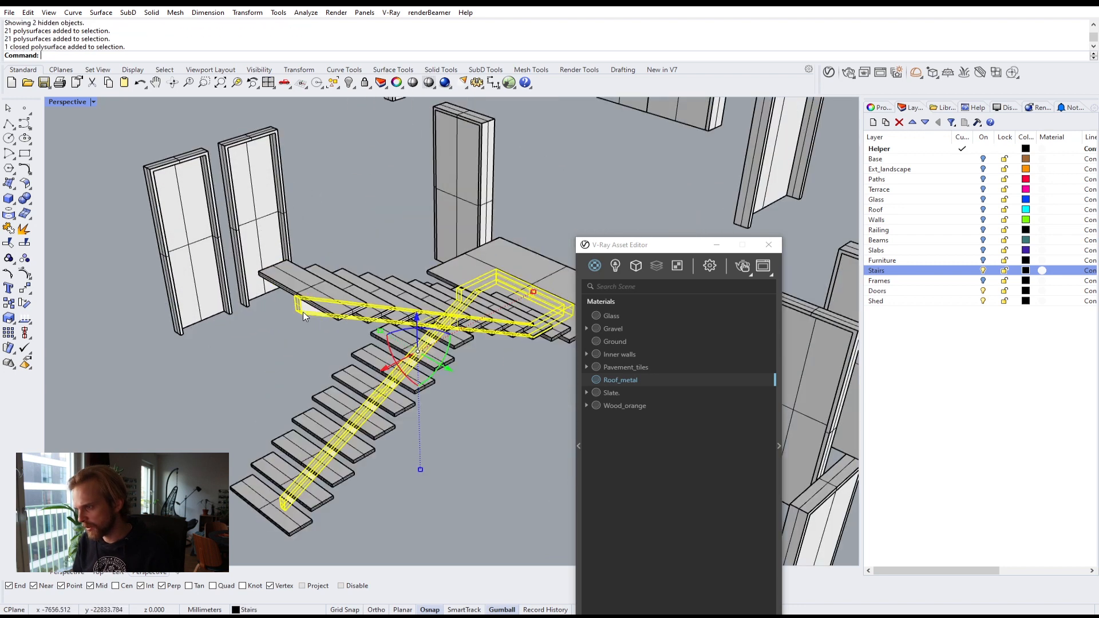
pyautogui.rightClick(617, 383)
pyautogui.click(630, 405)
pyautogui.click(523, 441)
pyautogui.click(476, 293)
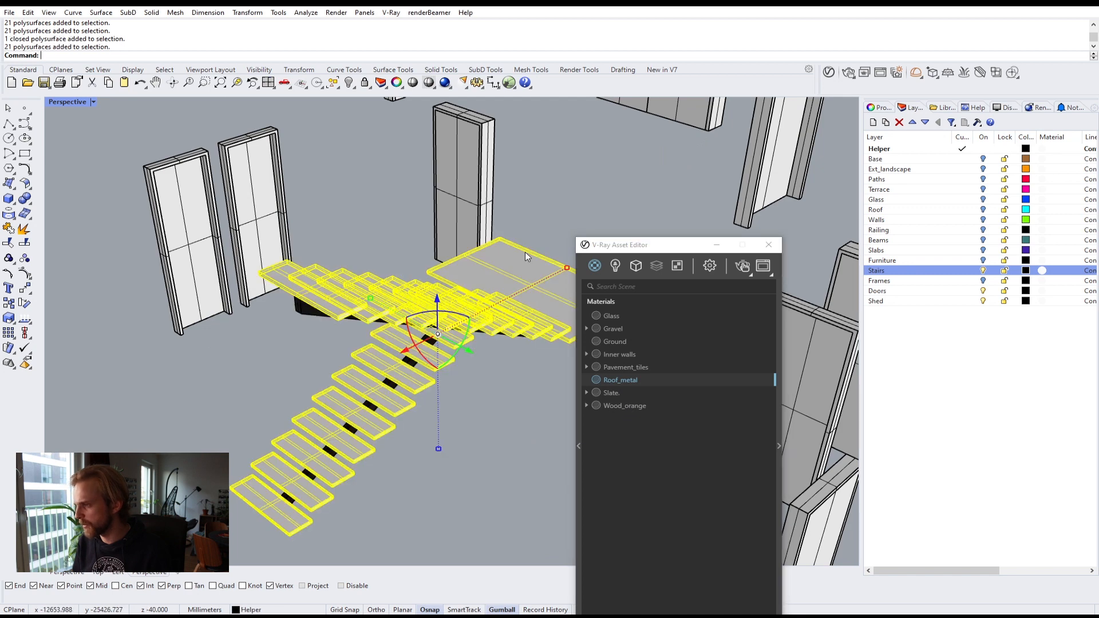
pyautogui.click(604, 404)
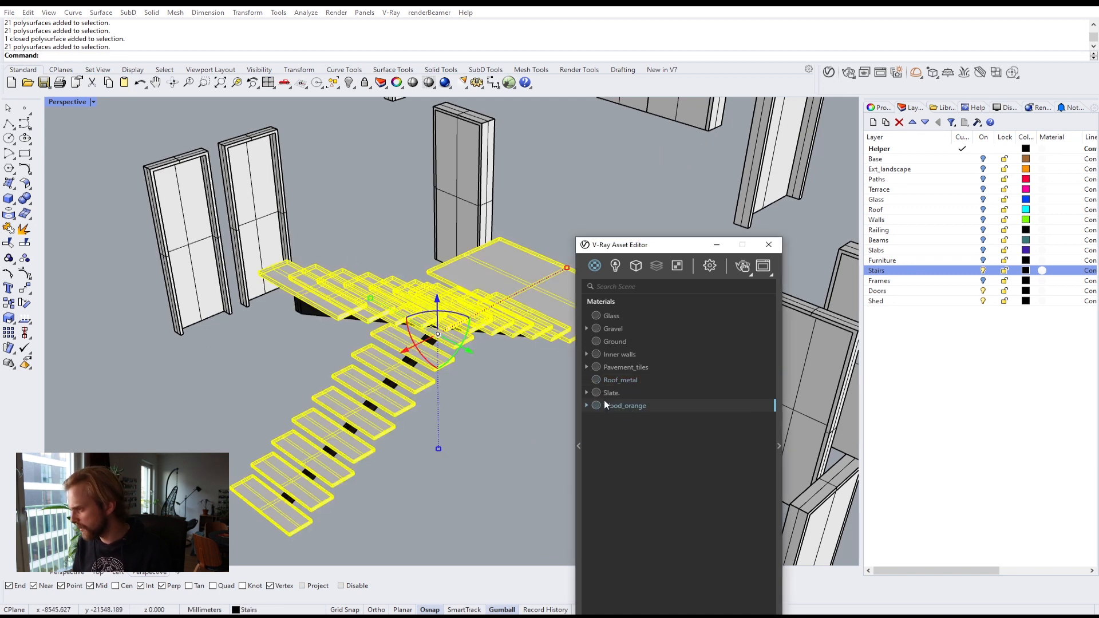
pyautogui.rightClick(608, 403)
pyautogui.click(630, 424)
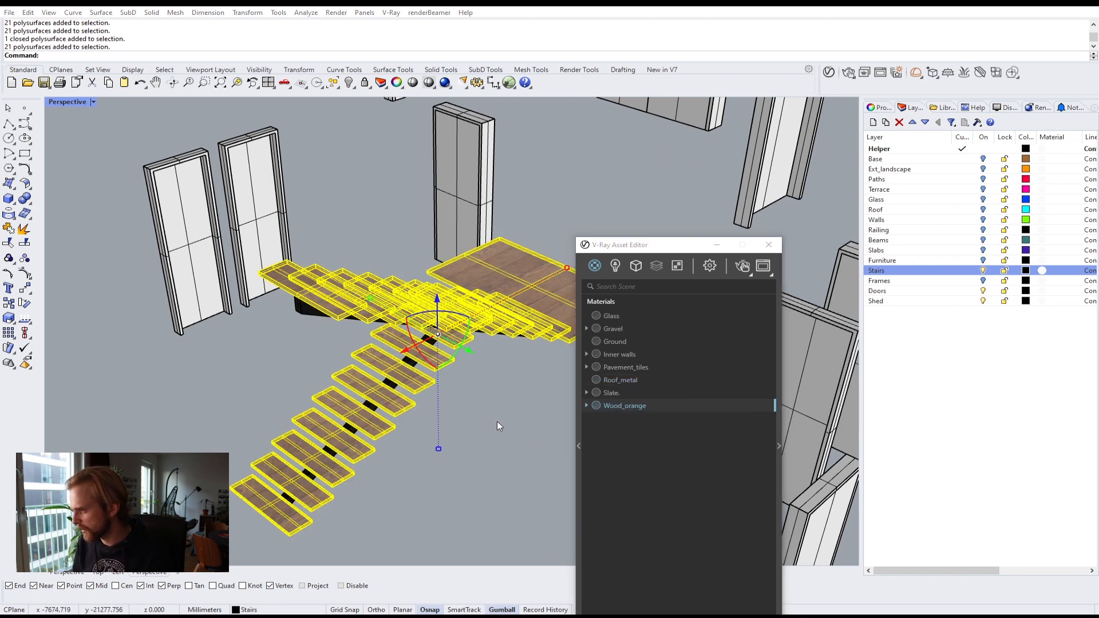
# Step: Apply box mapping to the selected stair treads and landing
pyautogui.click(504, 389)
pyautogui.moveTo(509, 362); pyautogui.dragTo(286, 383, button='right')
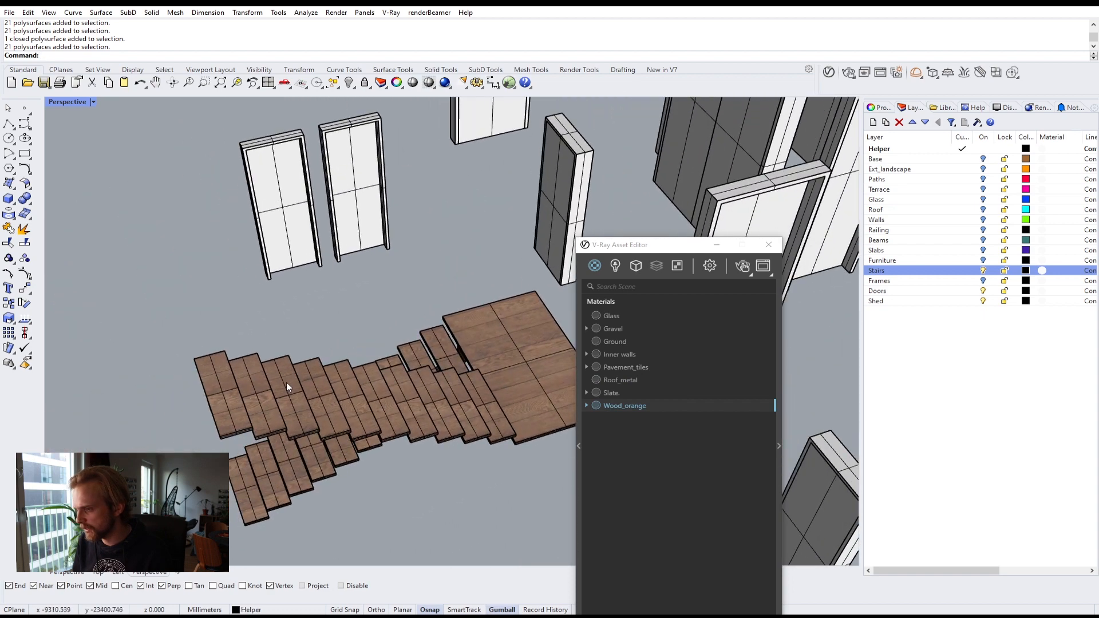
pyautogui.scroll(3, 212, 397)
pyautogui.scroll(2, 260, 400)
pyautogui.click(260, 401)
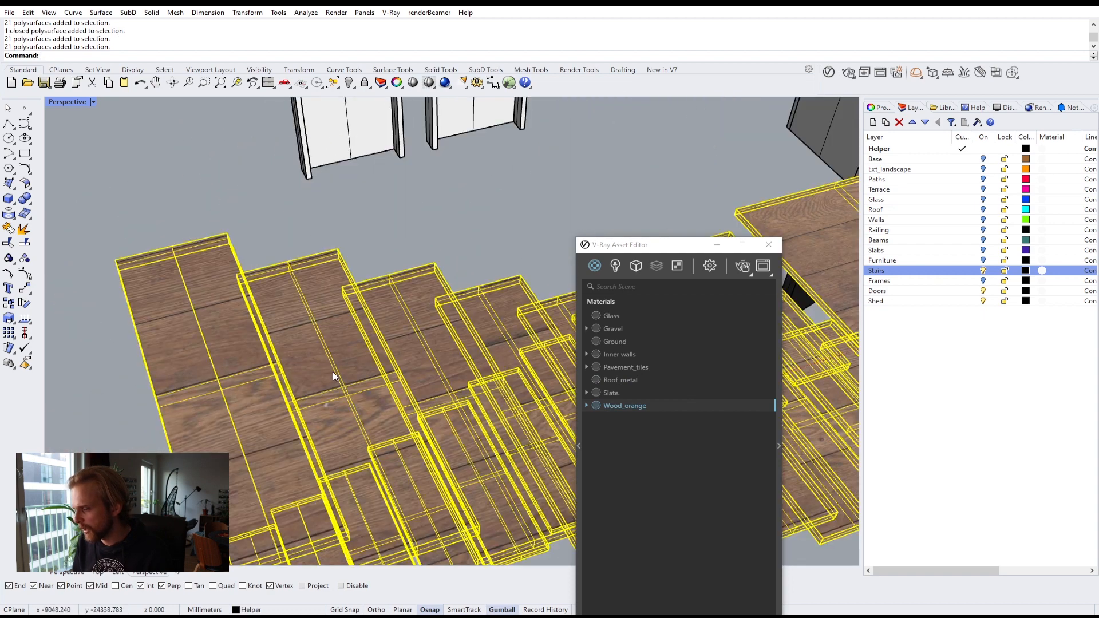
pyautogui.scroll(-3, 335, 370)
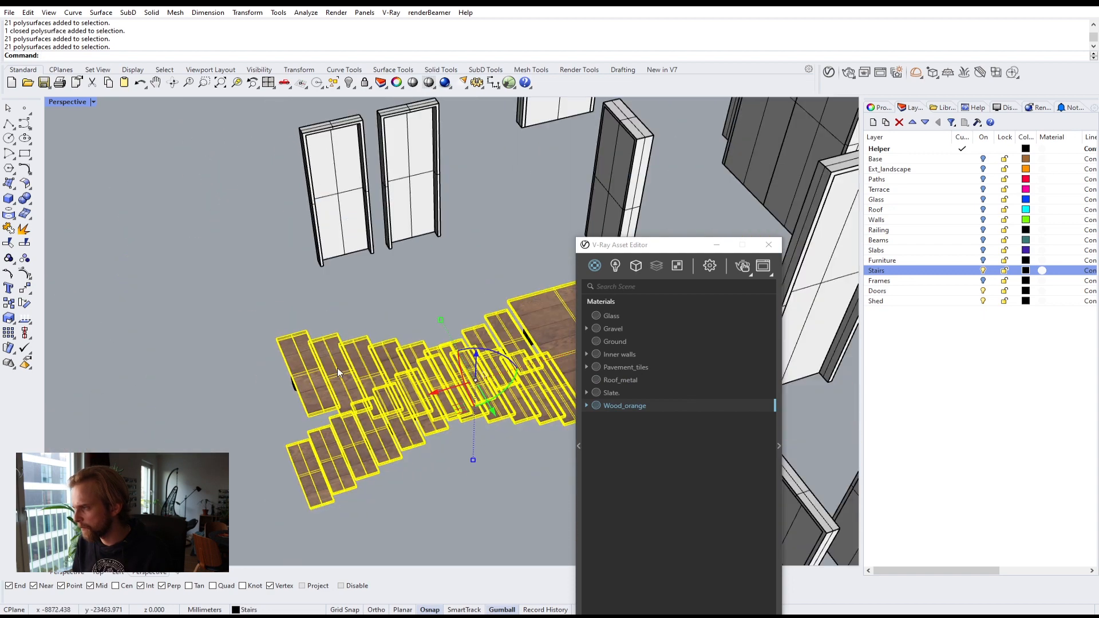
pyautogui.click(884, 111)
pyautogui.click(1052, 416)
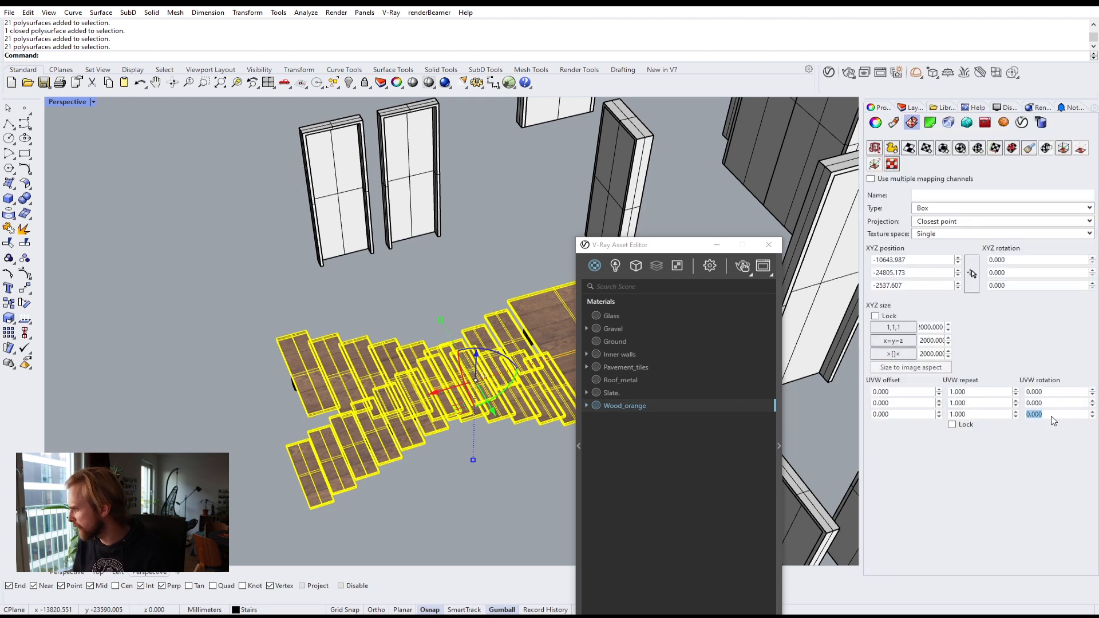
pyautogui.write('90')
pyautogui.press('Return')
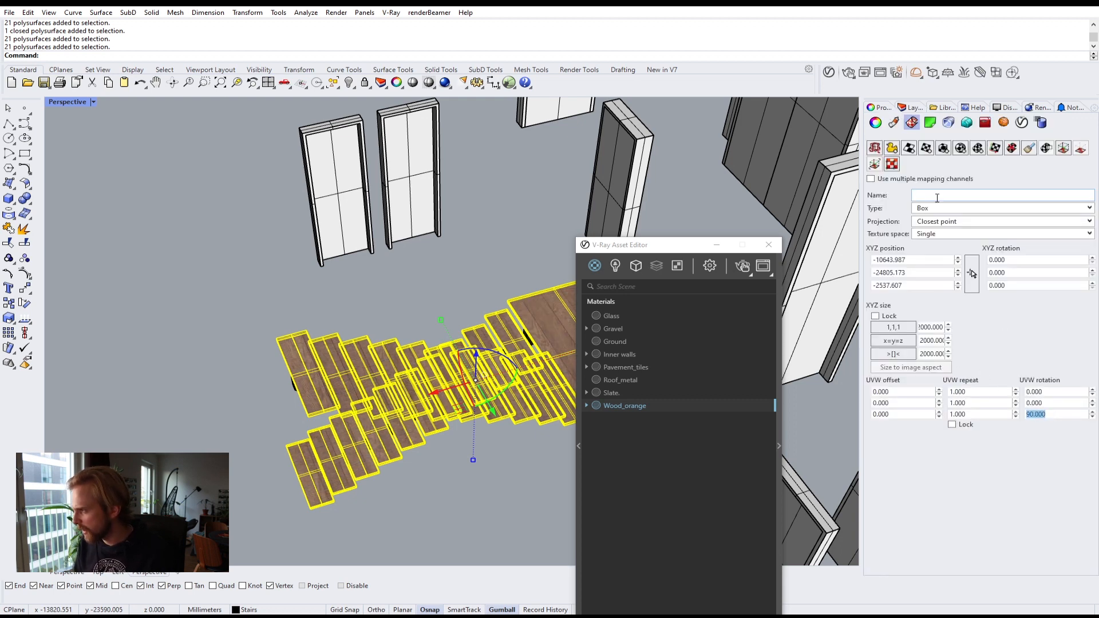
pyautogui.click(943, 149)
pyautogui.press('Return')
pyautogui.press('Return')
pyautogui.press('Return')
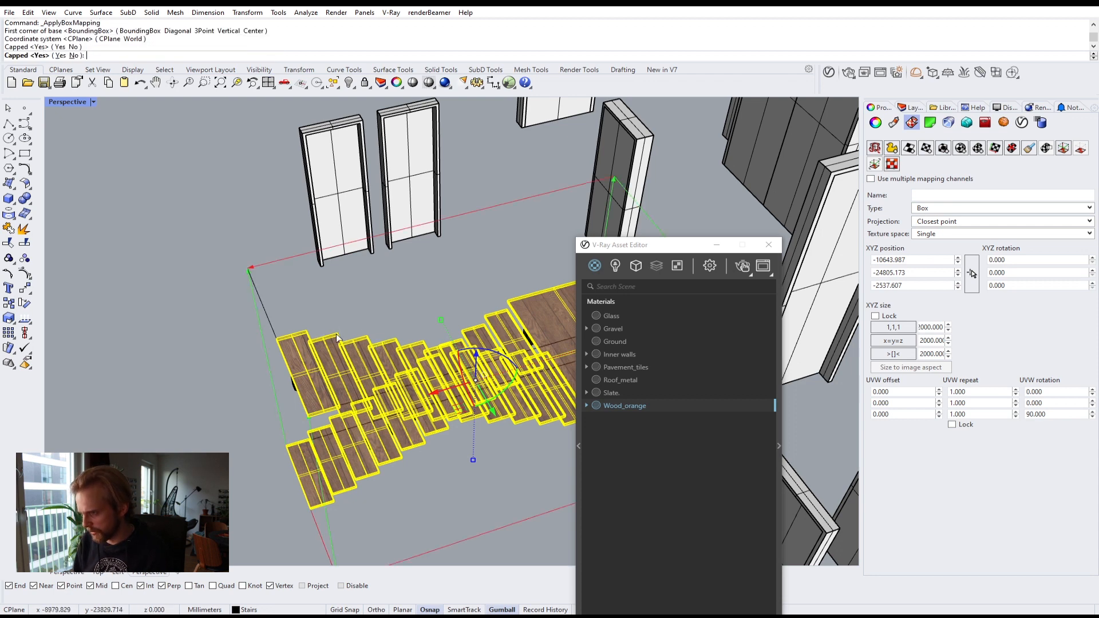
# Step: Set the stair mapping's UVW rotation to 90 degrees and its locked XYZ size to 2200
pyautogui.click(1054, 416)
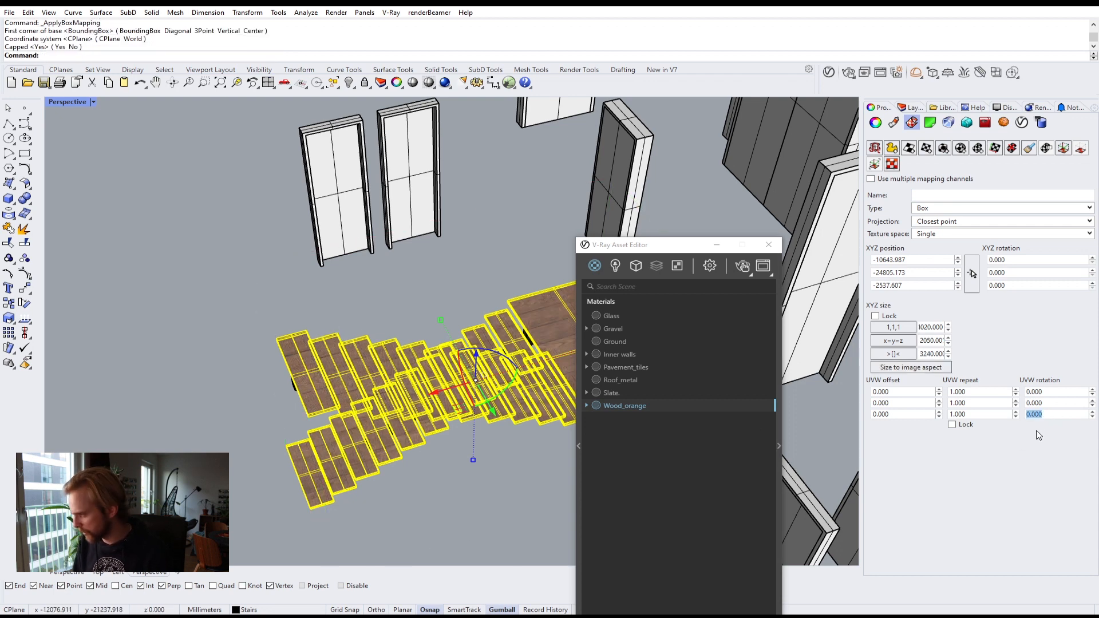
pyautogui.write('90')
pyautogui.press('Return')
pyautogui.scroll(5, 347, 382)
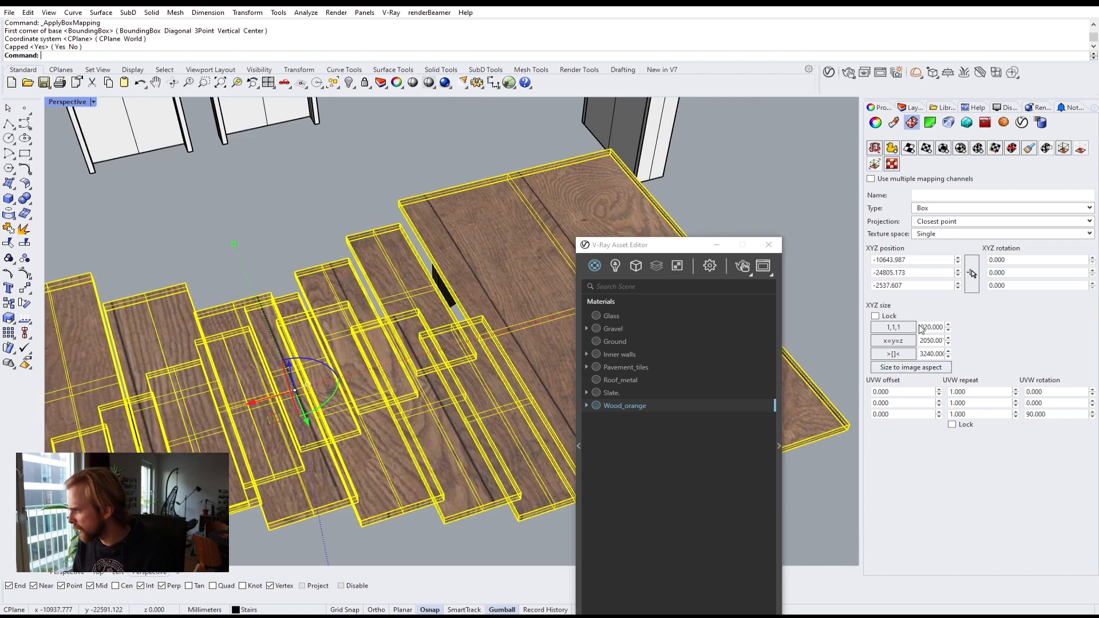
pyautogui.click(876, 318)
pyautogui.click(892, 327)
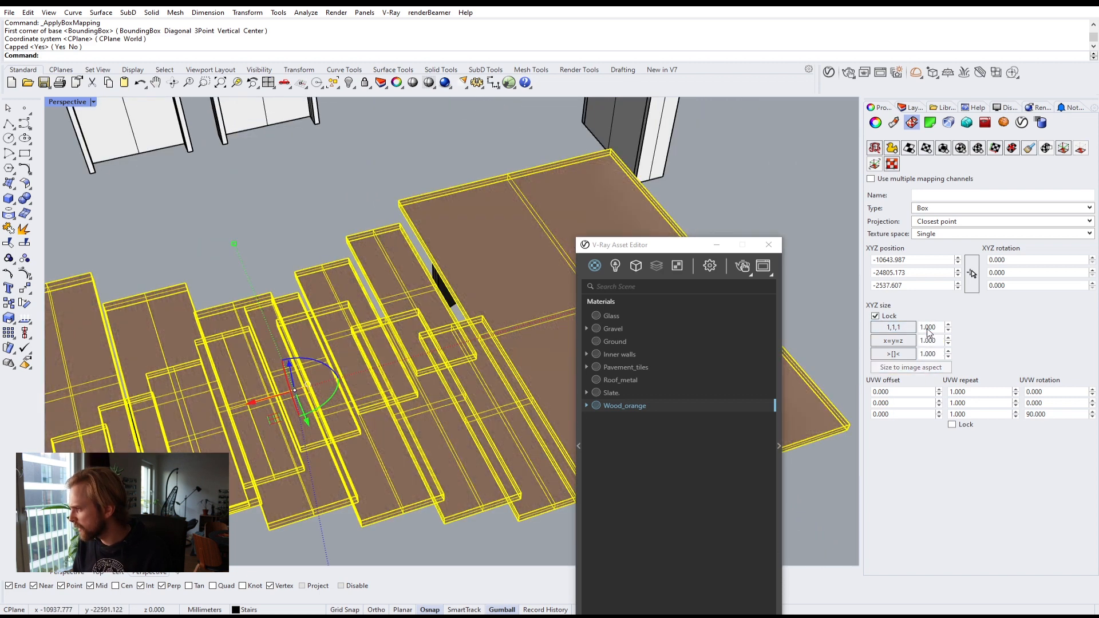
pyautogui.write('2200')
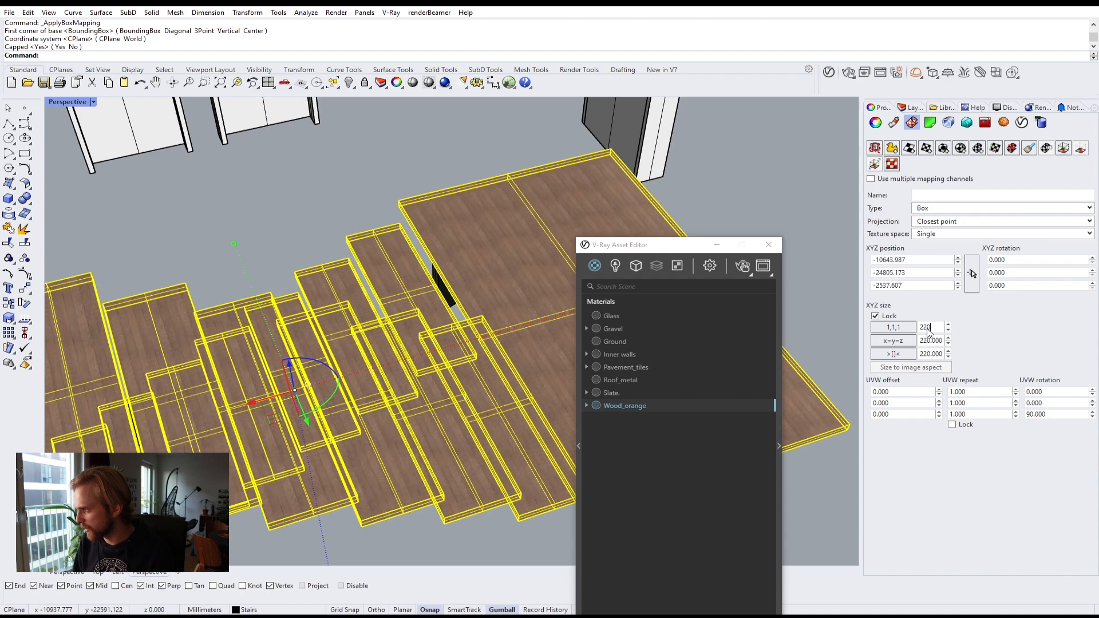
pyautogui.press('Return')
# Step: Create a new generic V-Ray material named Door_wood
pyautogui.click(768, 145)
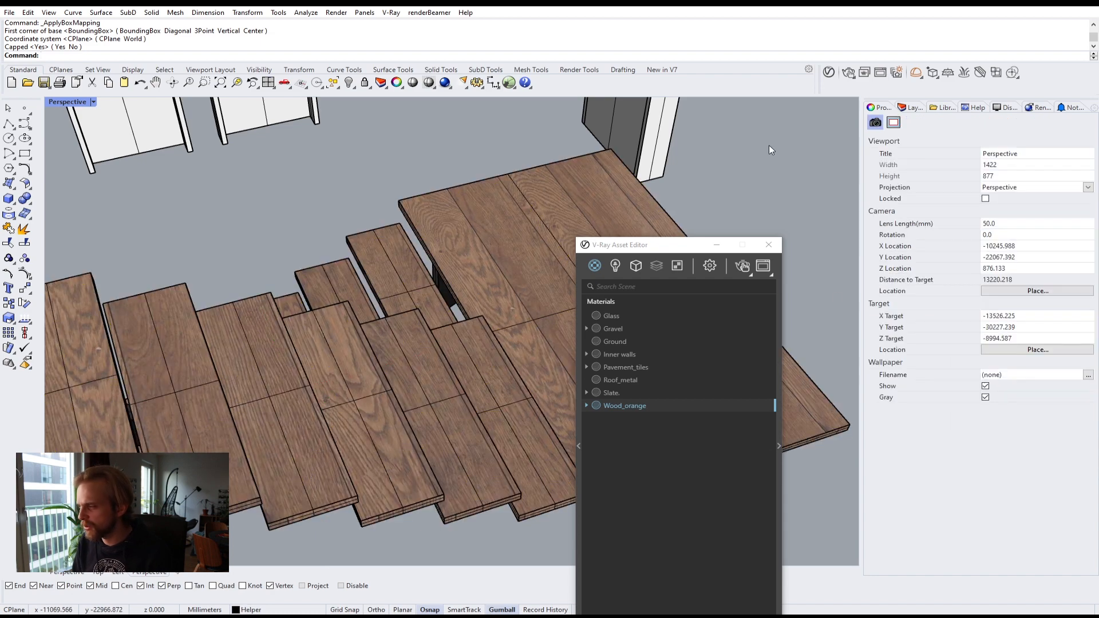
pyautogui.scroll(-10, 434, 270)
pyautogui.moveTo(433, 275); pyautogui.dragTo(379, 342, button='right')
pyautogui.scroll(10, 335, 272)
pyautogui.scroll(-4, 408, 318)
pyautogui.scroll(-3, 431, 317)
pyautogui.moveTo(430, 317); pyautogui.dragTo(344, 380, button='right')
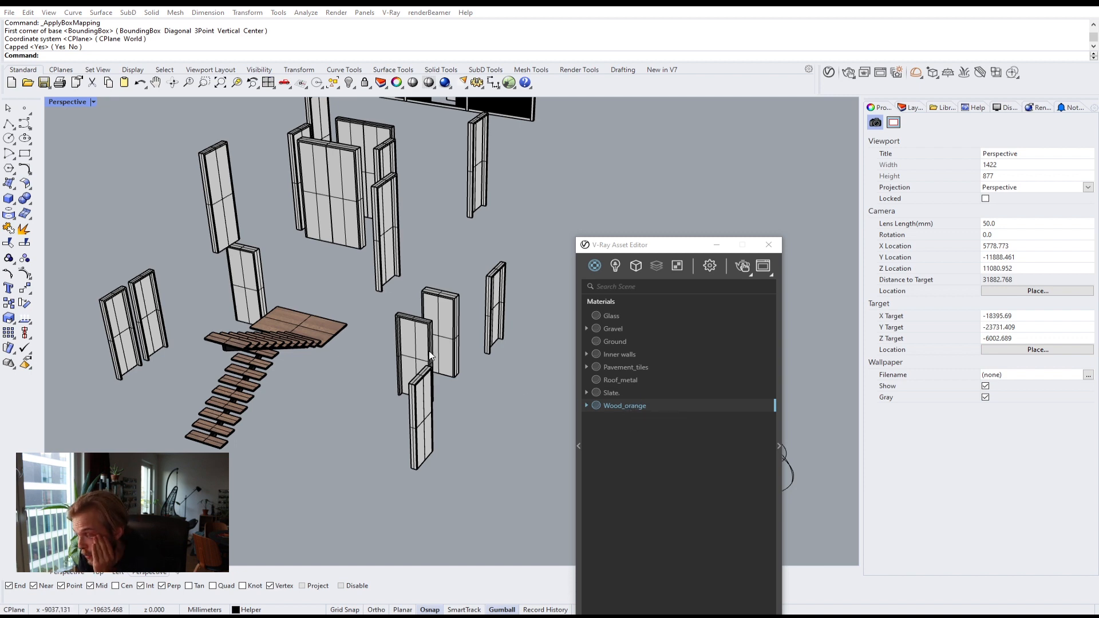
pyautogui.moveTo(430, 356); pyautogui.dragTo(390, 342, button='right')
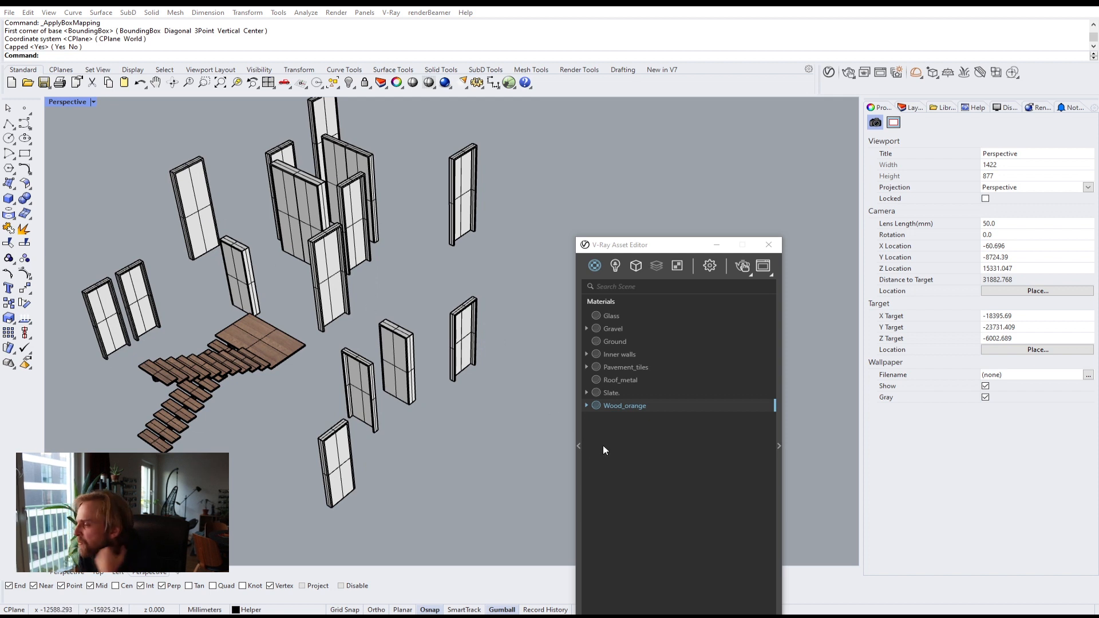
pyautogui.moveTo(652, 242); pyautogui.dragTo(703, 64)
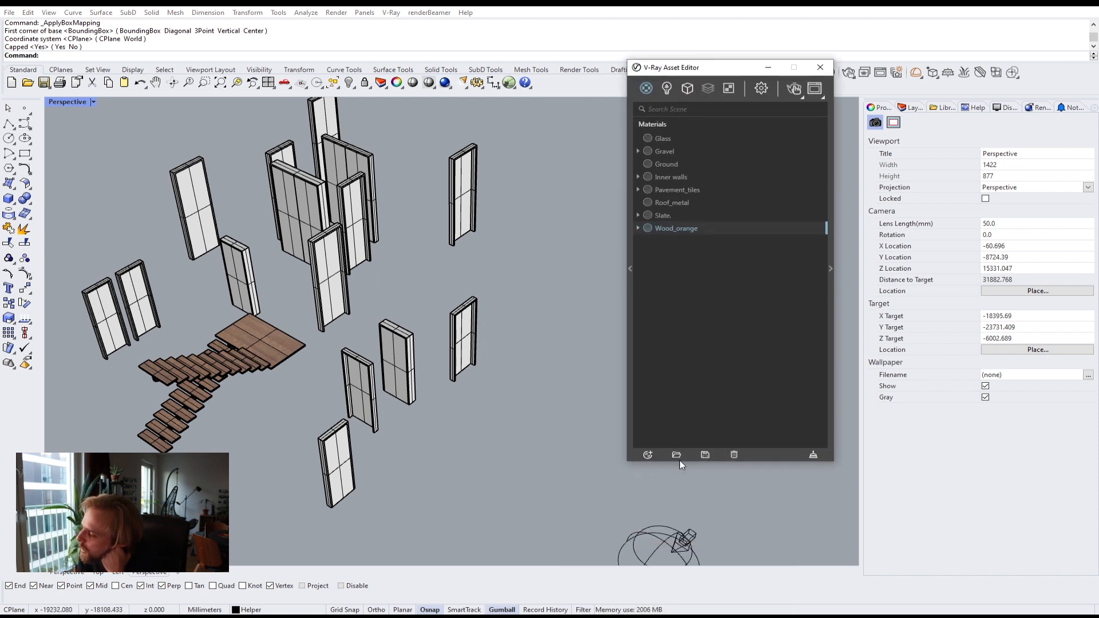
pyautogui.click(648, 455)
pyautogui.moveTo(666, 444)
pyautogui.click(780, 271)
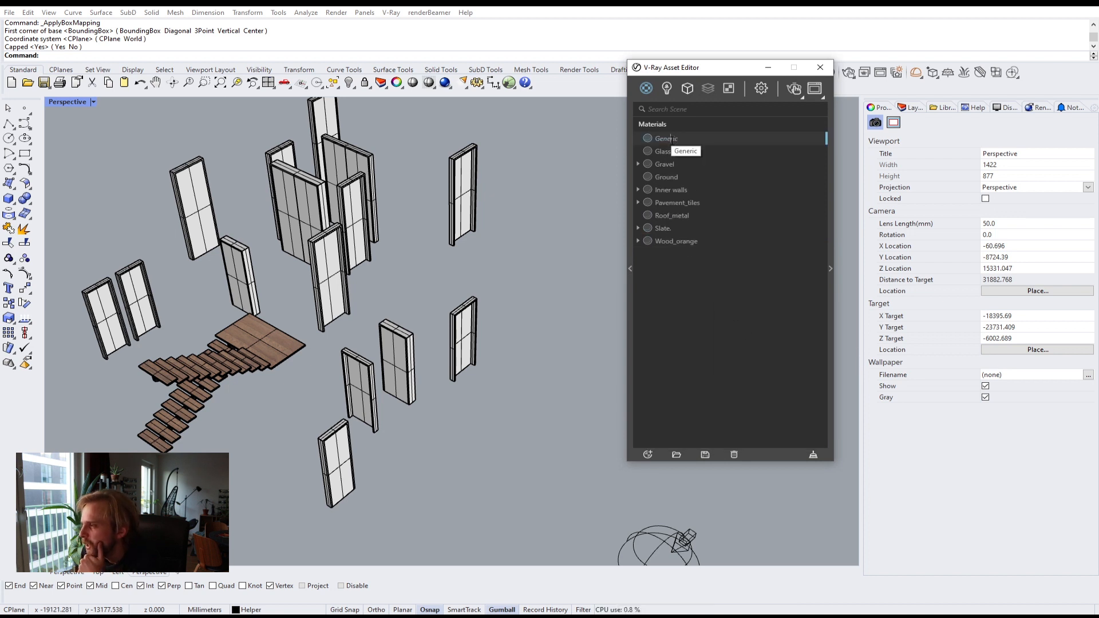
pyautogui.doubleClick(671, 141)
pyautogui.write('Doo')
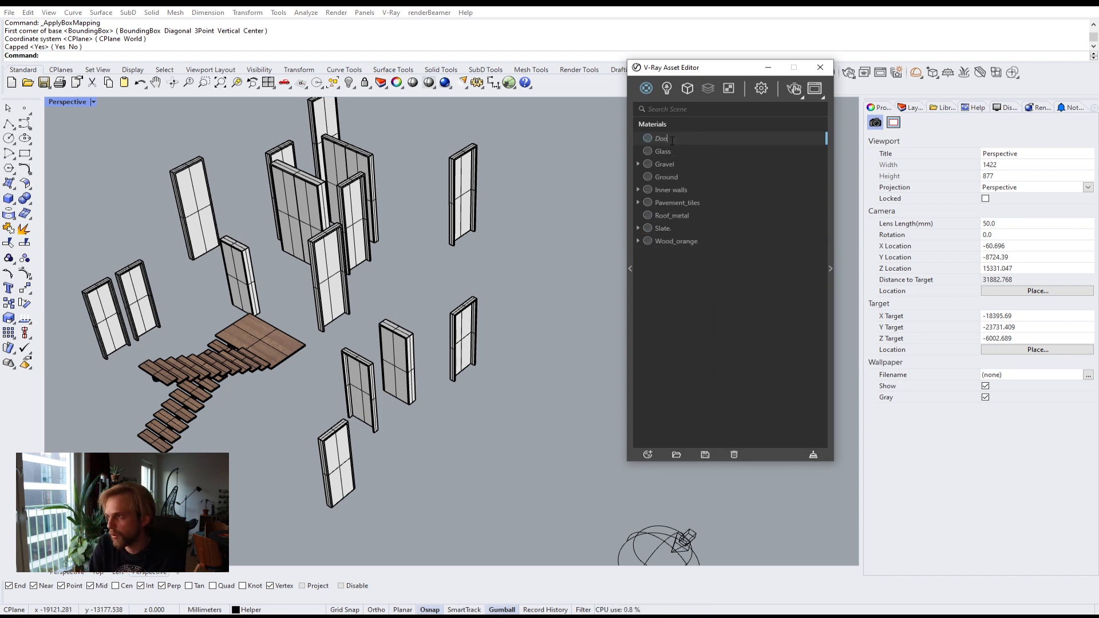
pyautogui.write('r_wood')
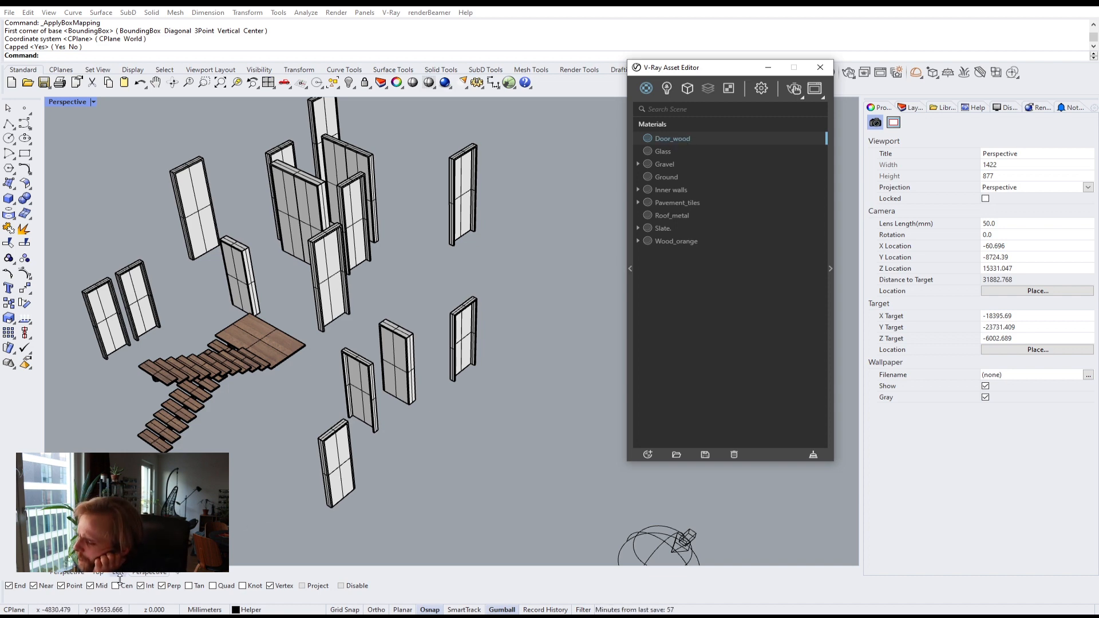
# Step: Browse the texture folder and preview the medis sviesus wood image
pyautogui.hotkey('alt', 'Tab')
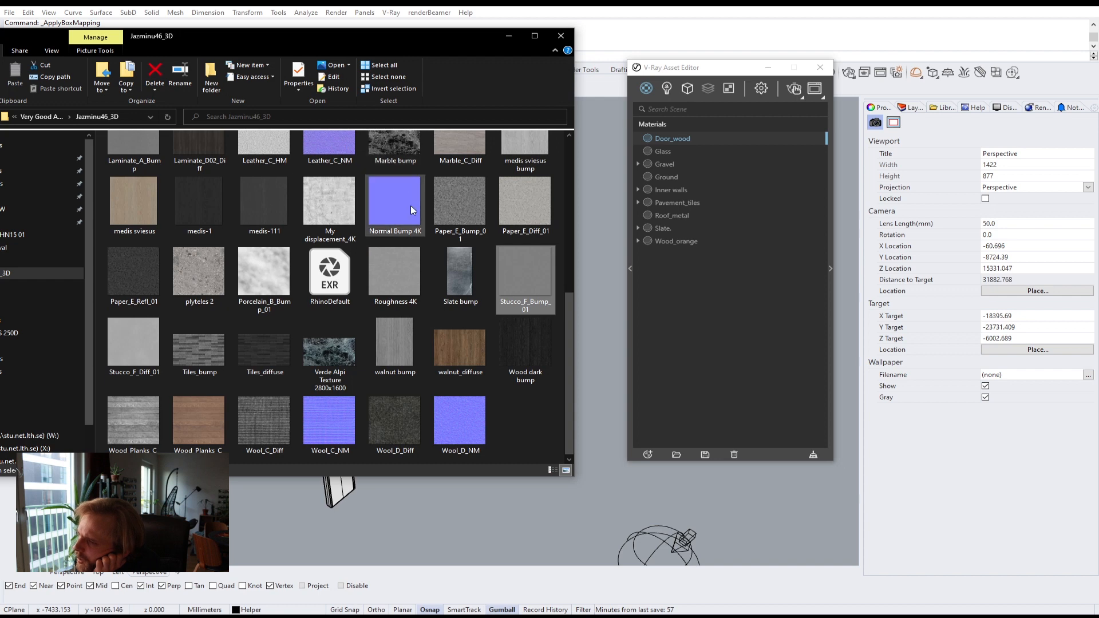
pyautogui.click(115, 231)
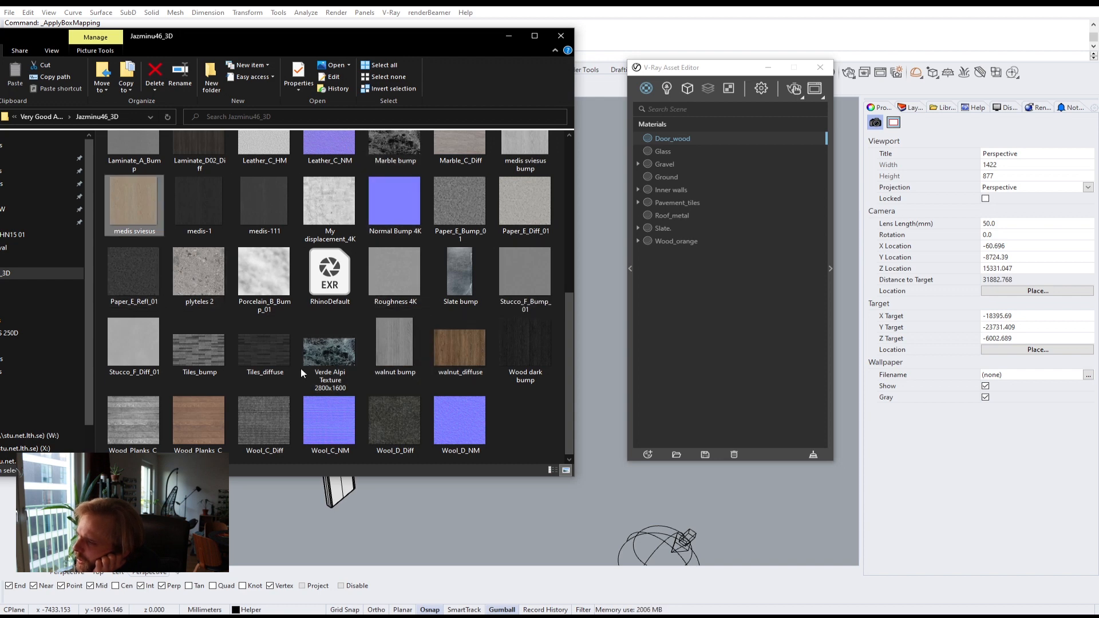
pyautogui.scroll(5, 339, 286)
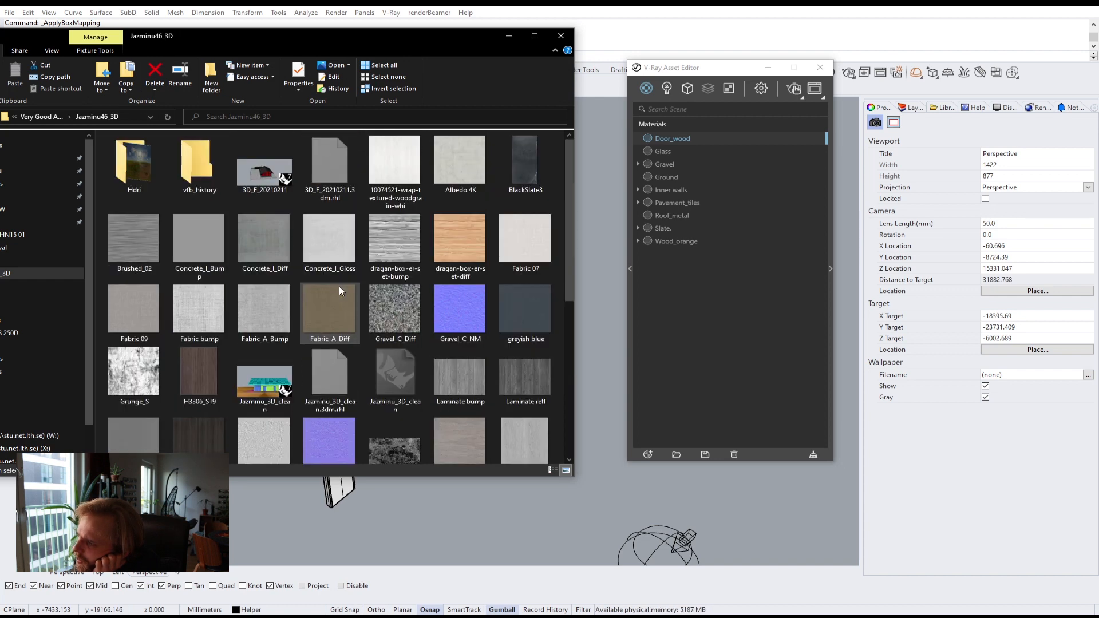
pyautogui.click(477, 243)
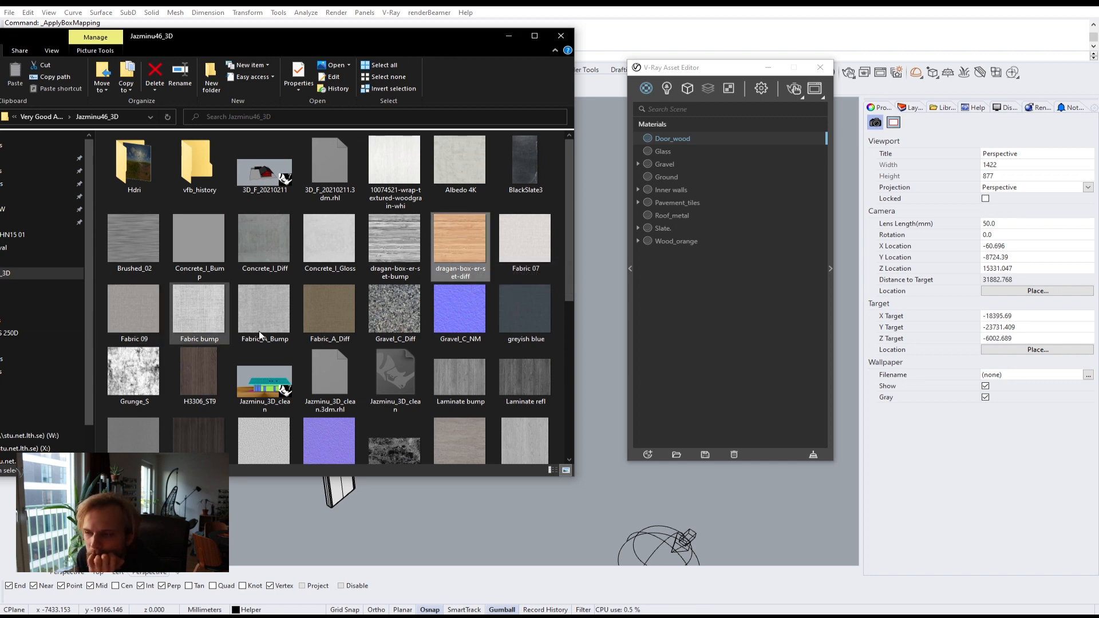
pyautogui.scroll(-5, 325, 329)
pyautogui.click(108, 196)
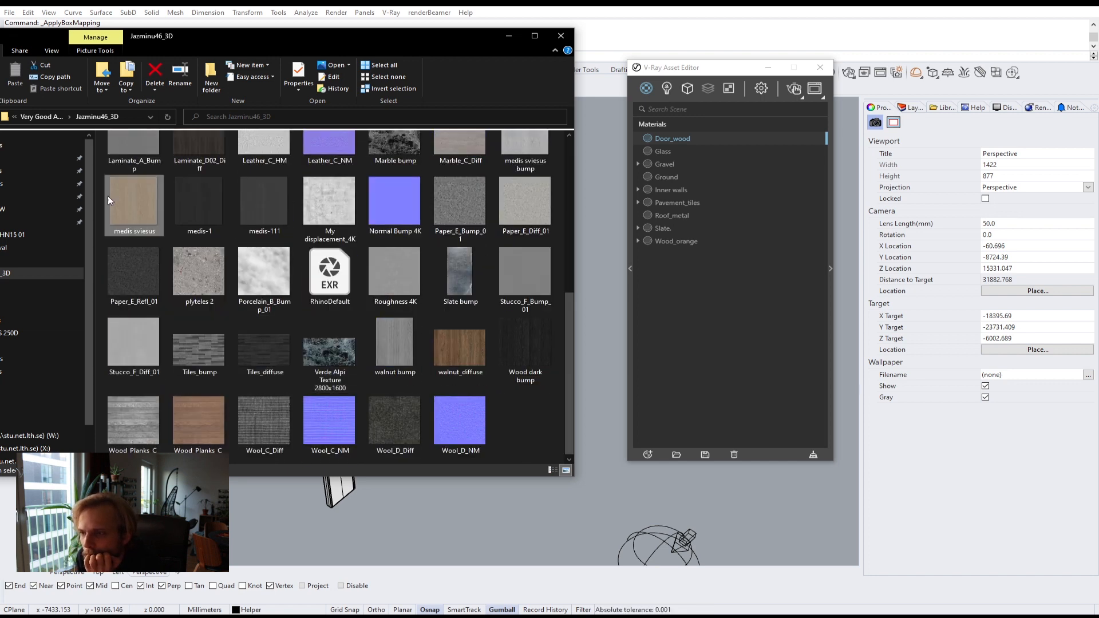
pyautogui.scroll(5, 143, 223)
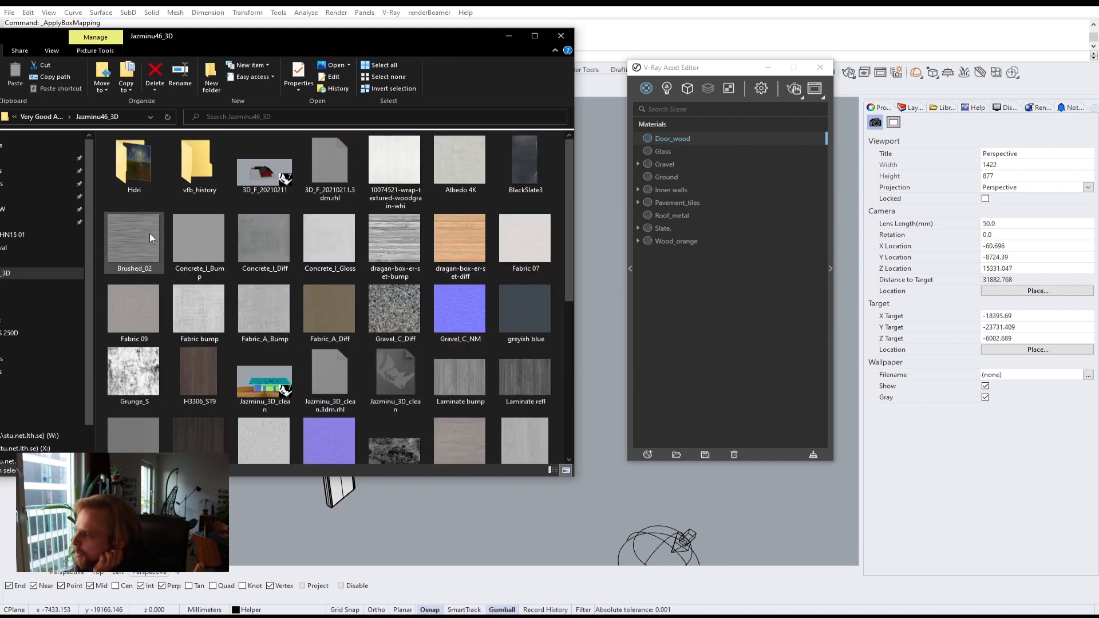
pyautogui.scroll(-3, 98, 314)
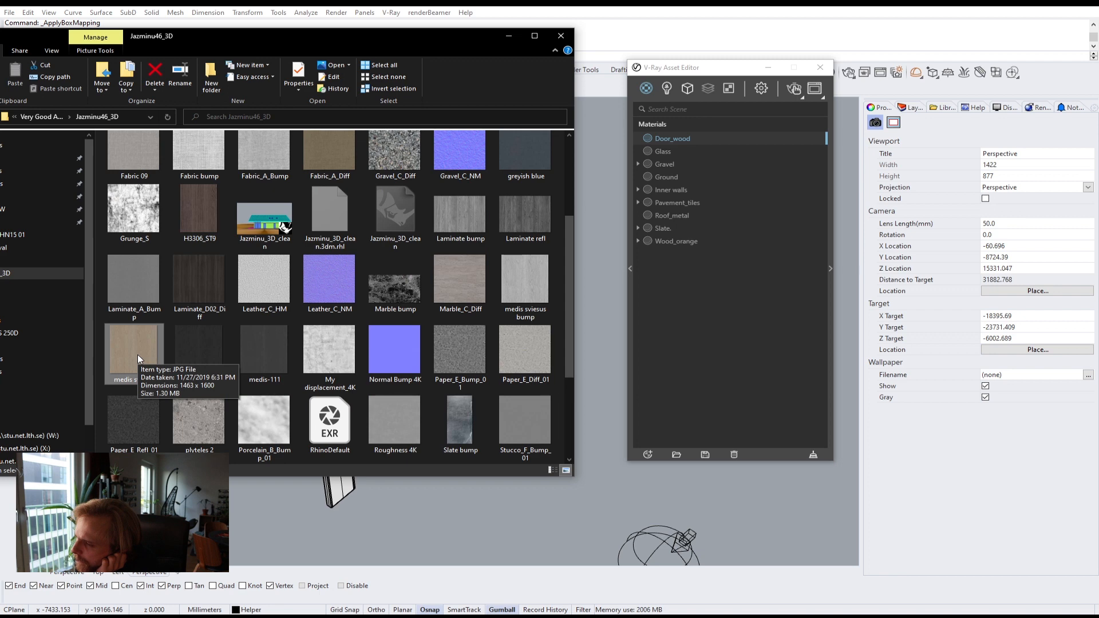
pyautogui.doubleClick(138, 355)
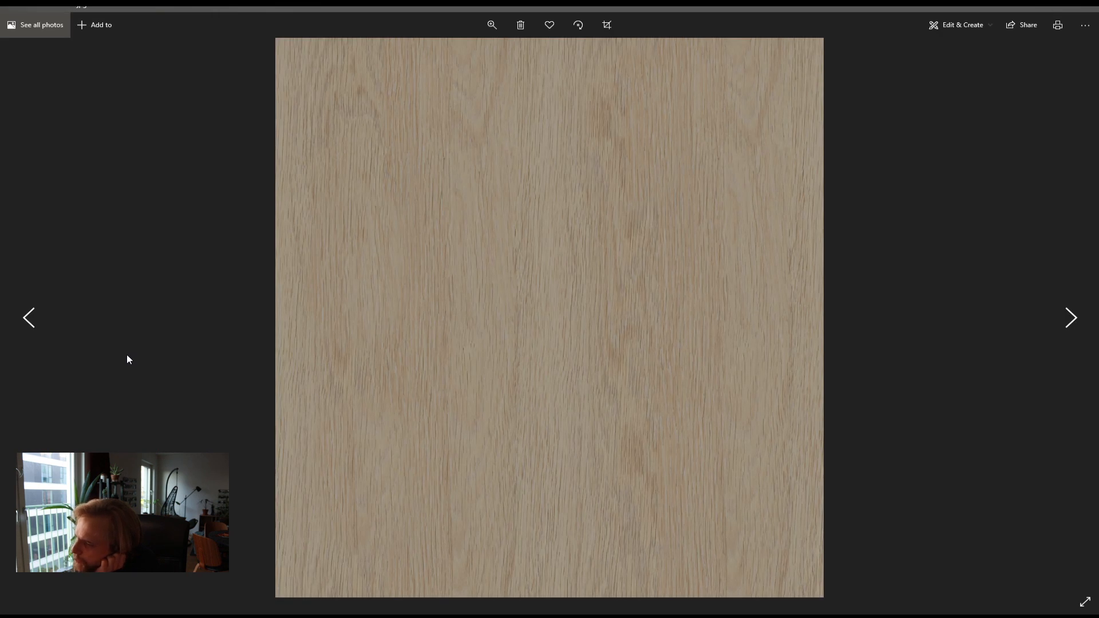
pyautogui.click(1086, 8)
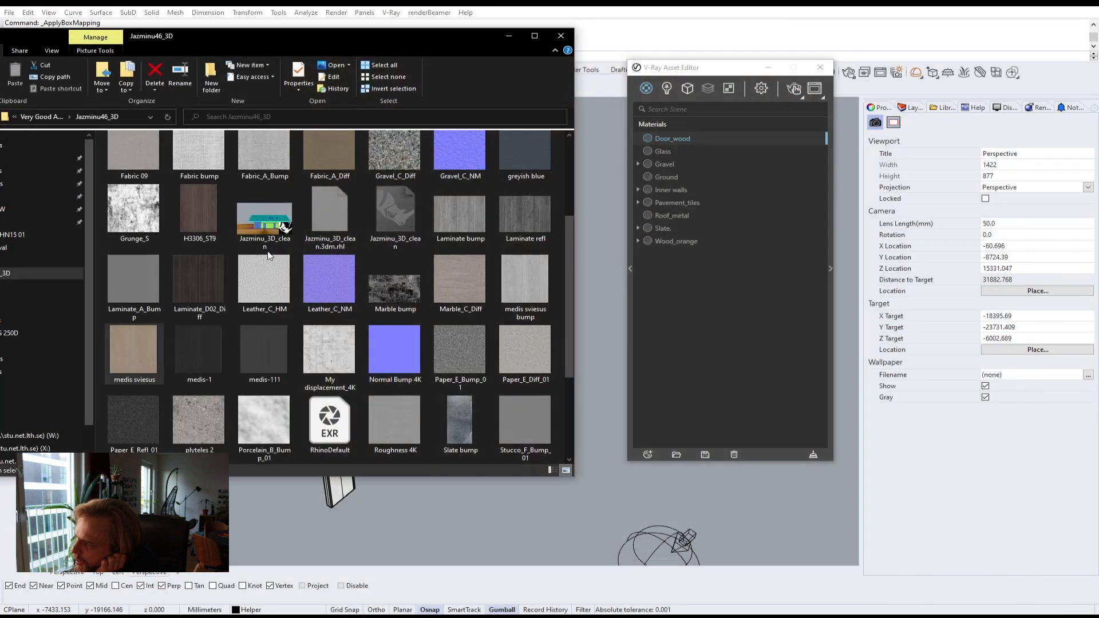
# Step: Assign the medis sviesus image as the Door_wood material's diffuse texture
pyautogui.click(831, 286)
pyautogui.click(5, 616)
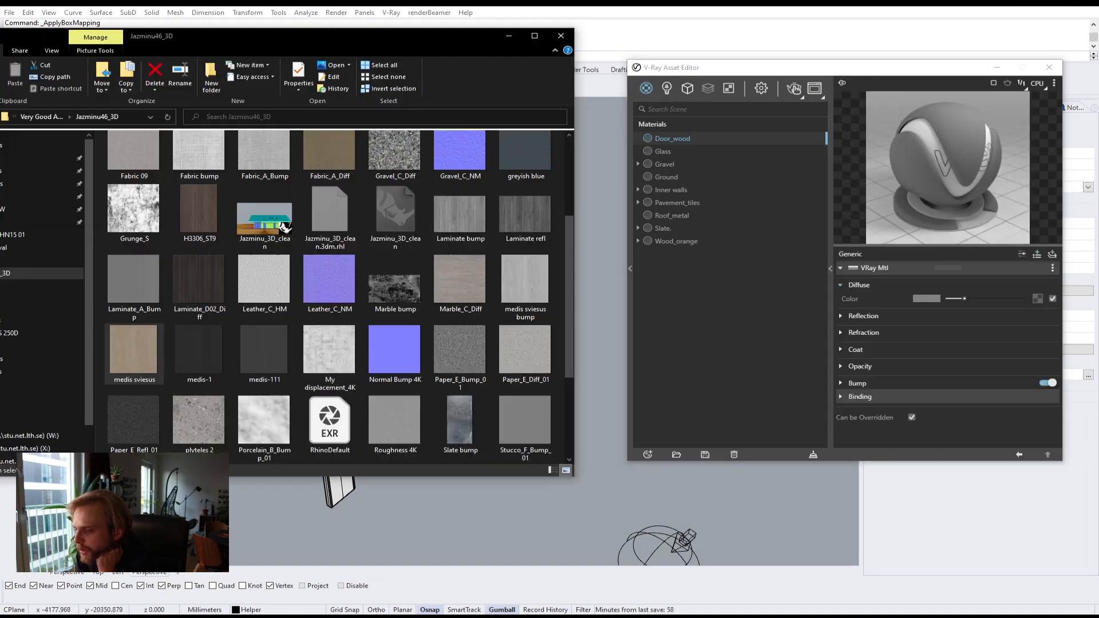
pyautogui.moveTo(134, 352); pyautogui.dragTo(1038, 300)
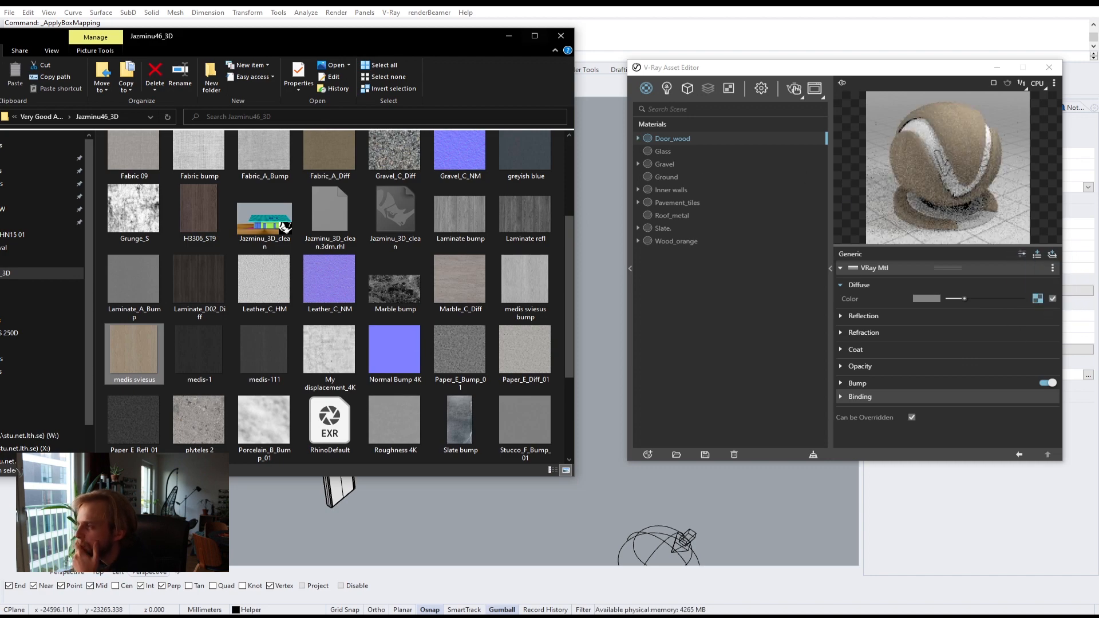
pyautogui.click(508, 35)
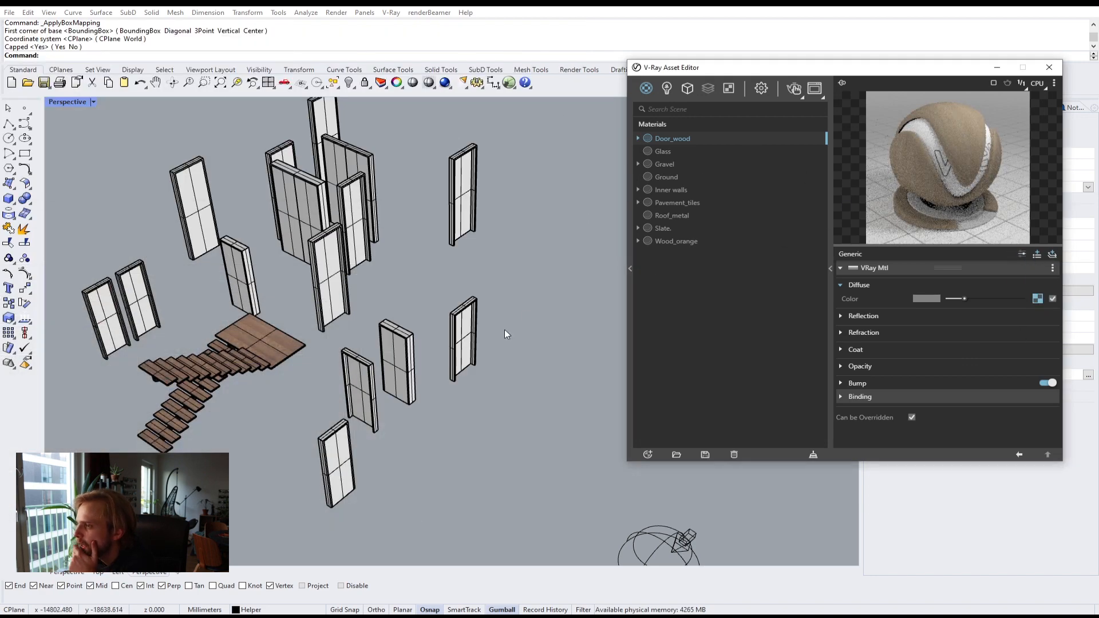
pyautogui.moveTo(938, 68); pyautogui.dragTo(844, 466)
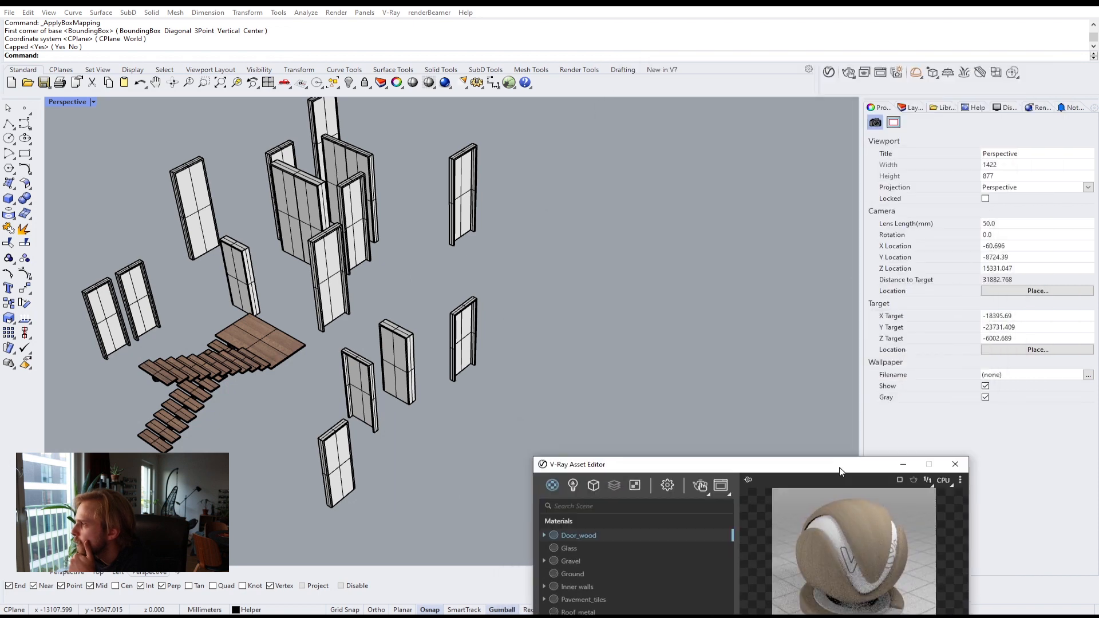
# Step: Select all objects on the Doors layer
pyautogui.click(910, 107)
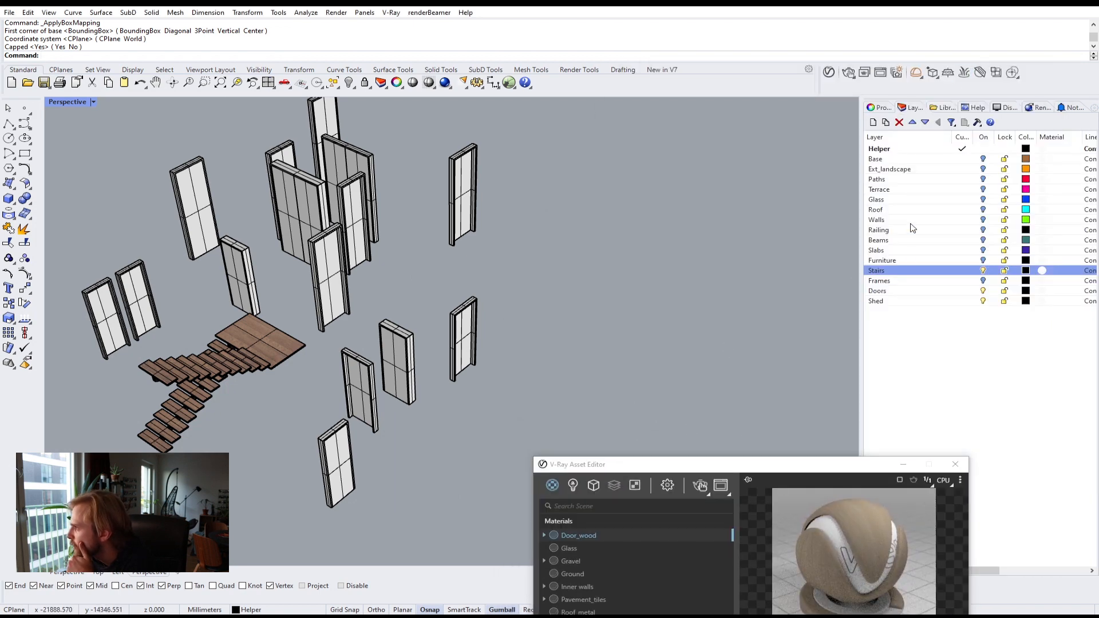
pyautogui.click(901, 292)
pyautogui.rightClick(902, 293)
pyautogui.click(998, 455)
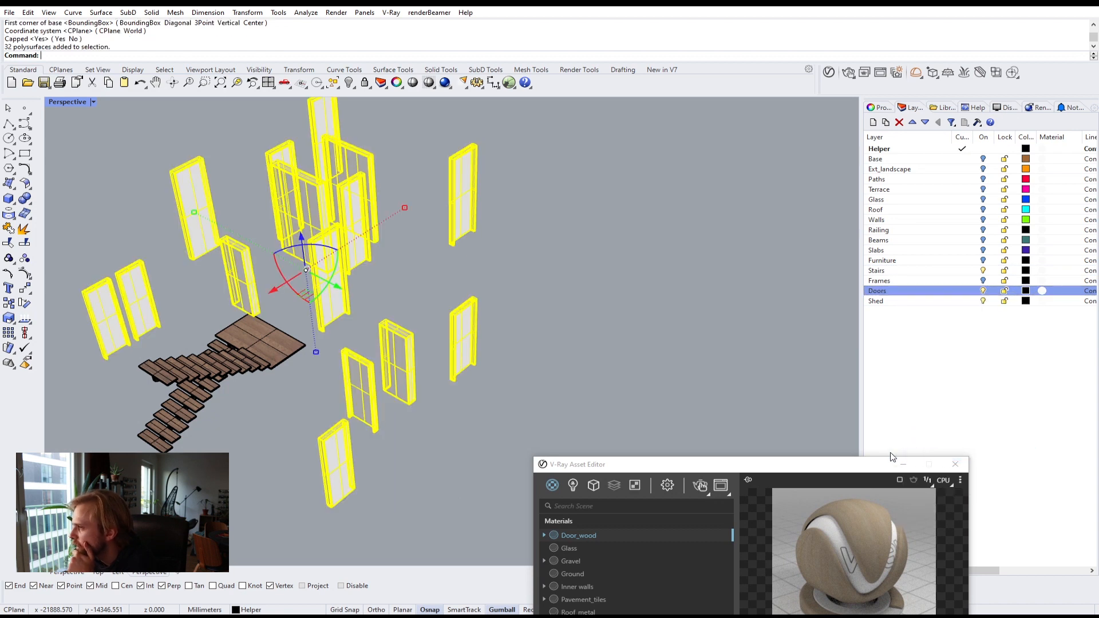
# Step: Apply the Door_wood material to the selected door objects
pyautogui.click(795, 466)
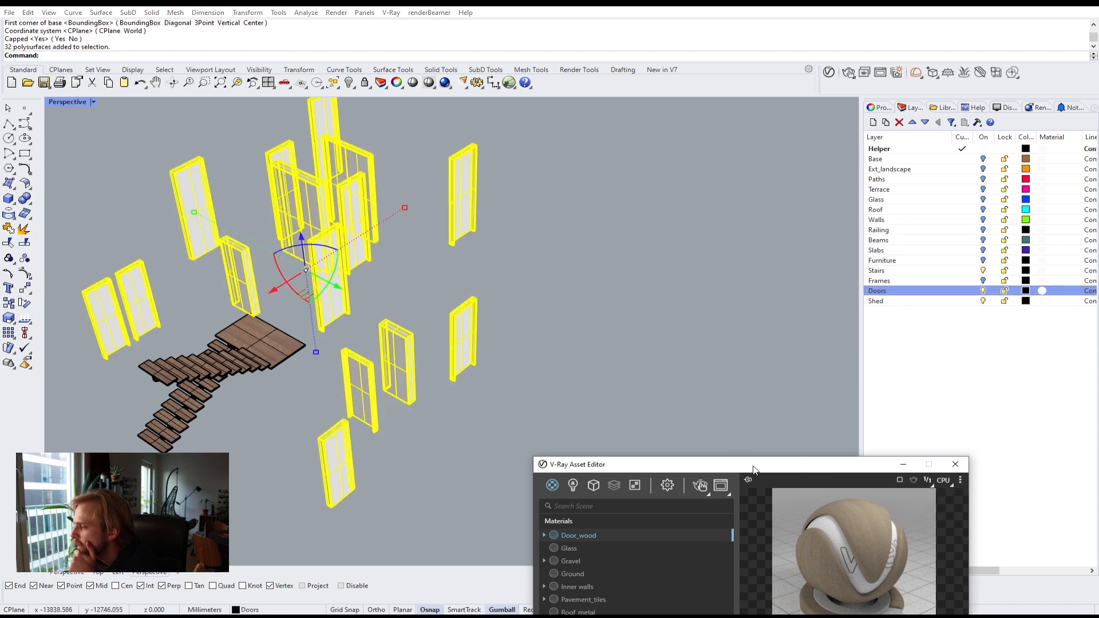
pyautogui.moveTo(753, 469); pyautogui.dragTo(778, 114)
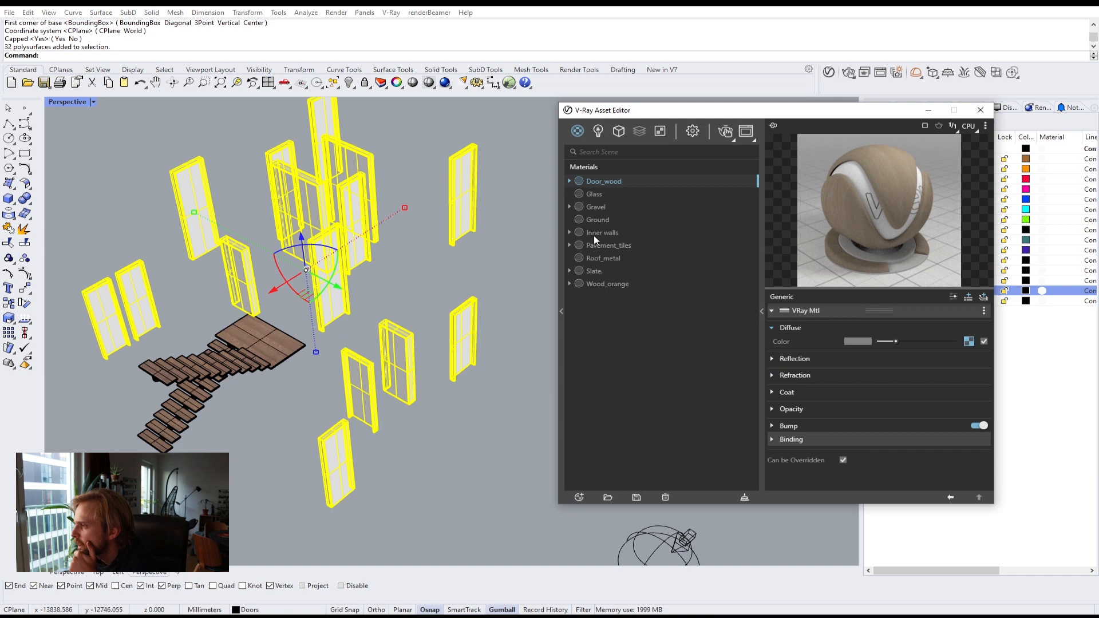
pyautogui.rightClick(593, 181)
pyautogui.click(613, 204)
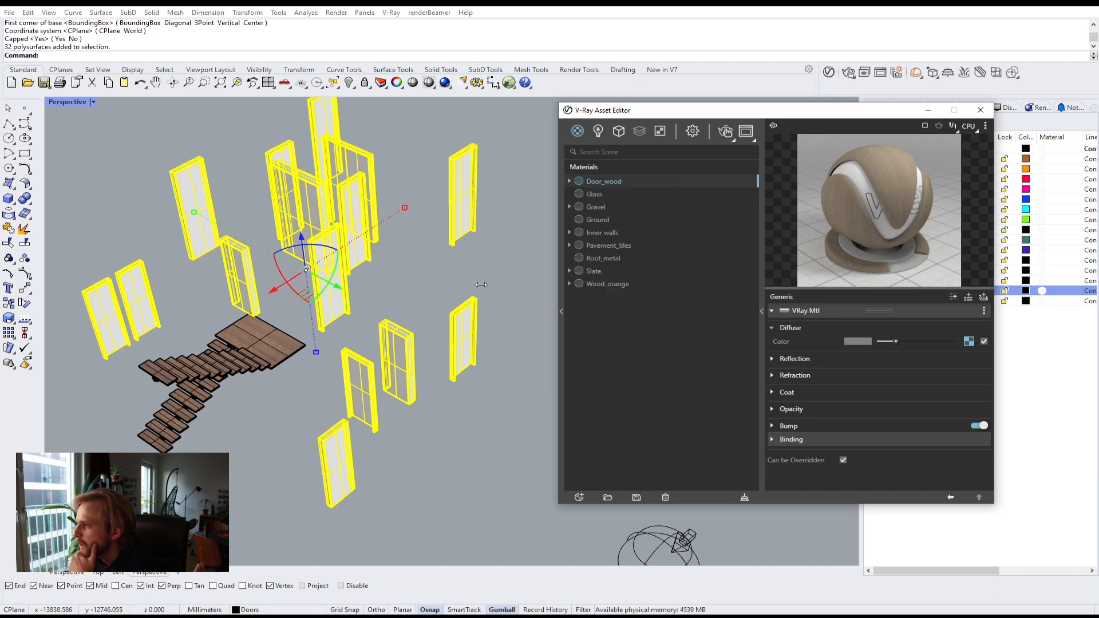
pyautogui.click(520, 259)
pyautogui.scroll(5, 456, 188)
pyautogui.scroll(-3, 457, 189)
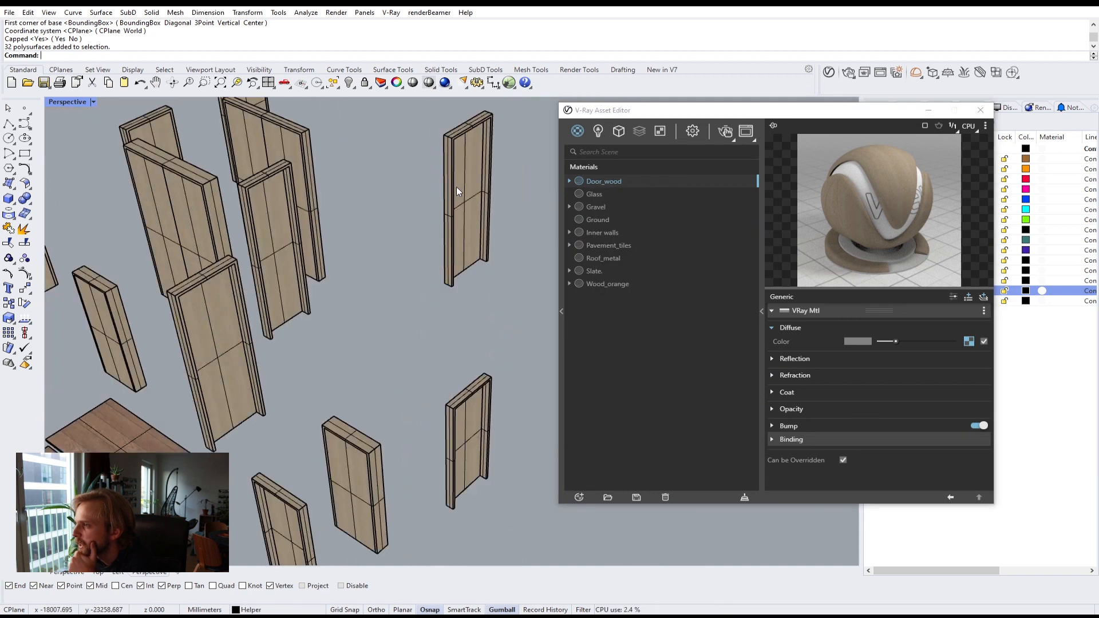
pyautogui.scroll(-5, 457, 191)
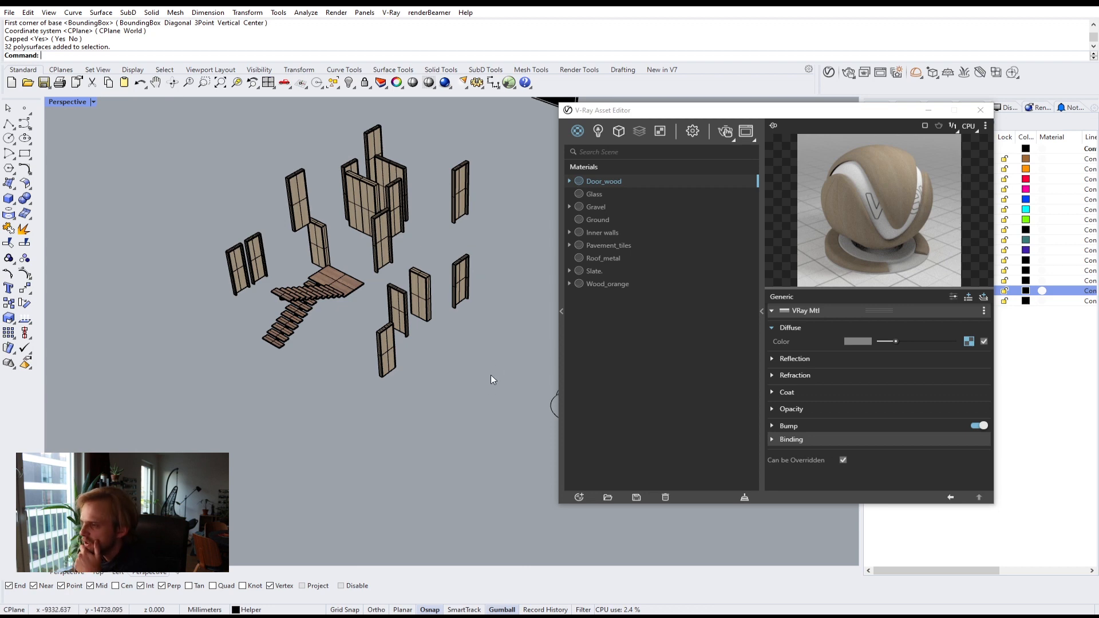
# Step: Reselect the doors and apply Box mapping to them
pyautogui.moveTo(490, 375); pyautogui.dragTo(212, 262)
pyautogui.scroll(3, 238, 221)
pyautogui.moveTo(787, 110); pyautogui.dragTo(477, 163)
pyautogui.click(876, 107)
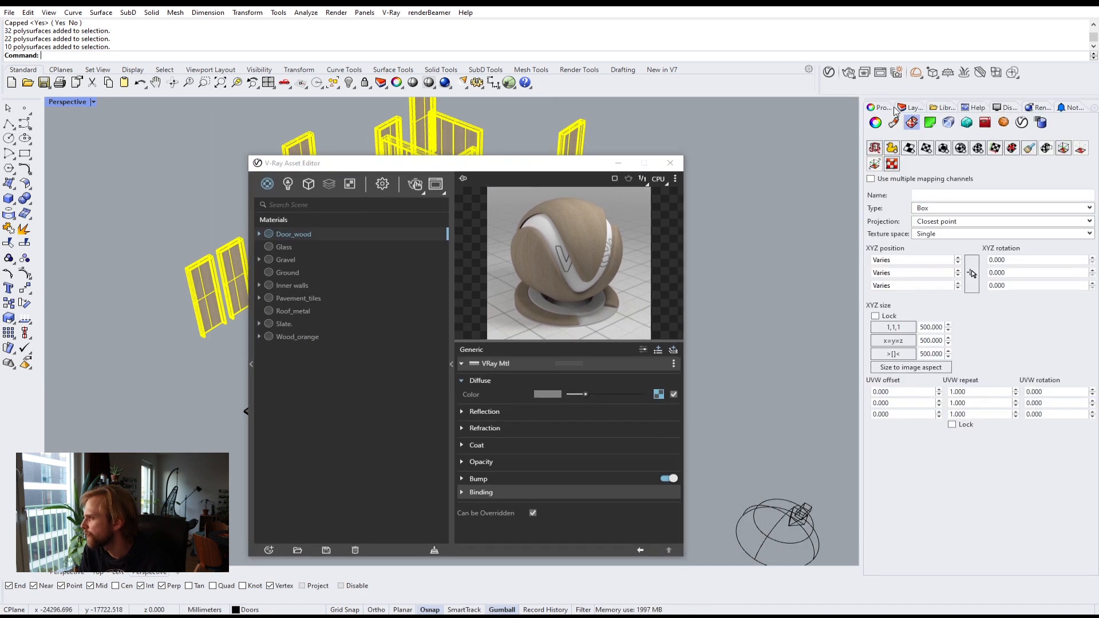
pyautogui.click(943, 148)
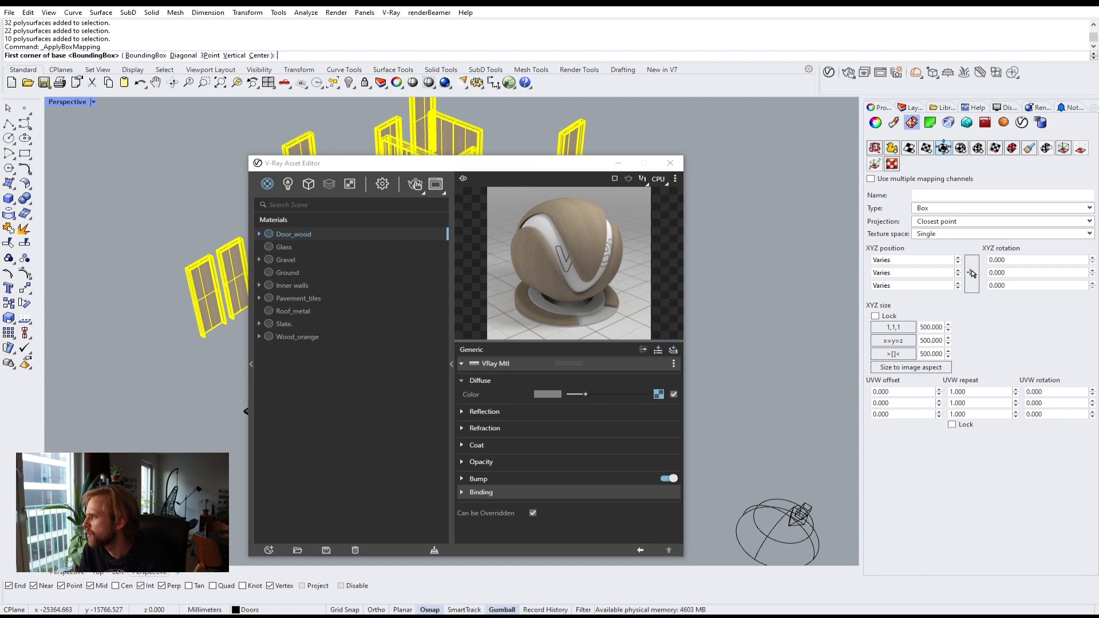
pyautogui.press('Return')
pyautogui.press('Return')
pyautogui.press('Return')
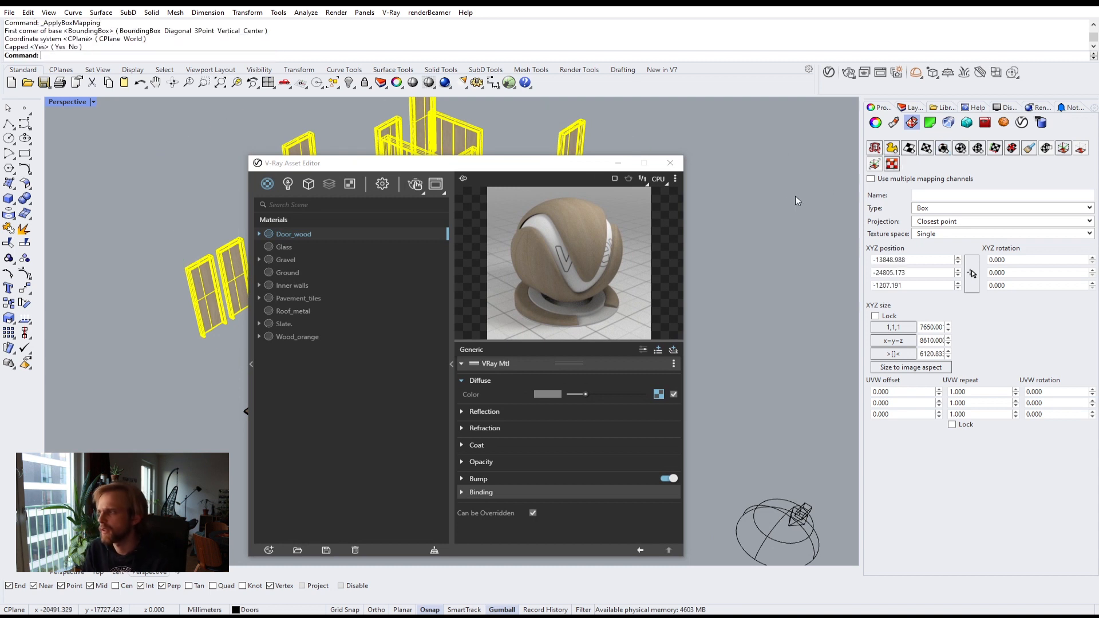
# Step: Lock the door mapping's XYZ size and set it to 600
pyautogui.click(875, 316)
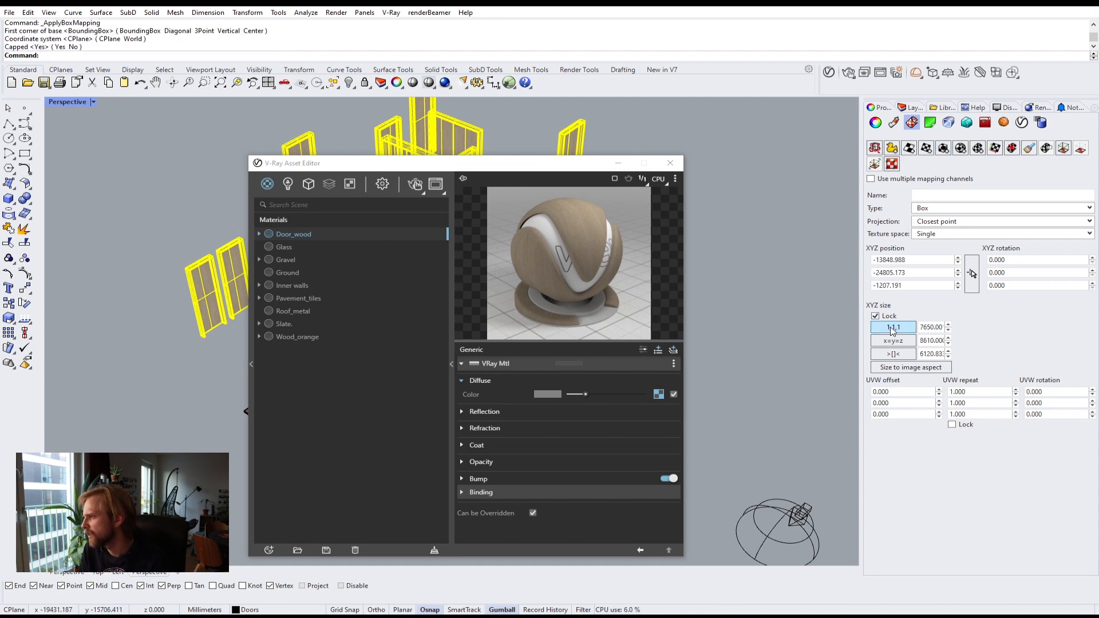
pyautogui.click(893, 326)
pyautogui.doubleClick(928, 327)
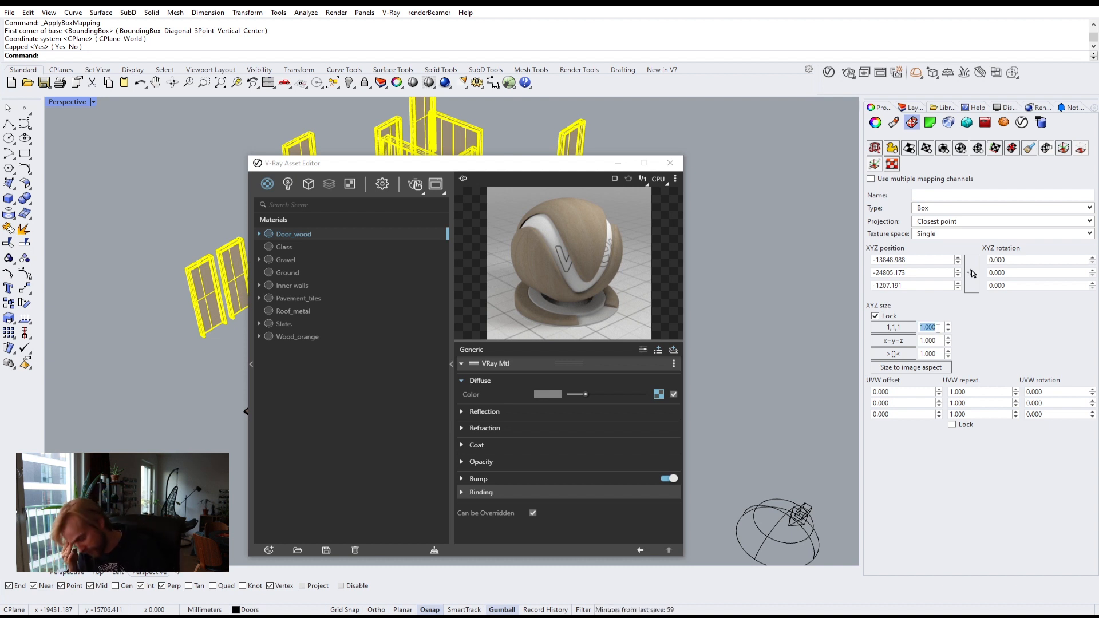
pyautogui.write('600')
pyautogui.press('Return')
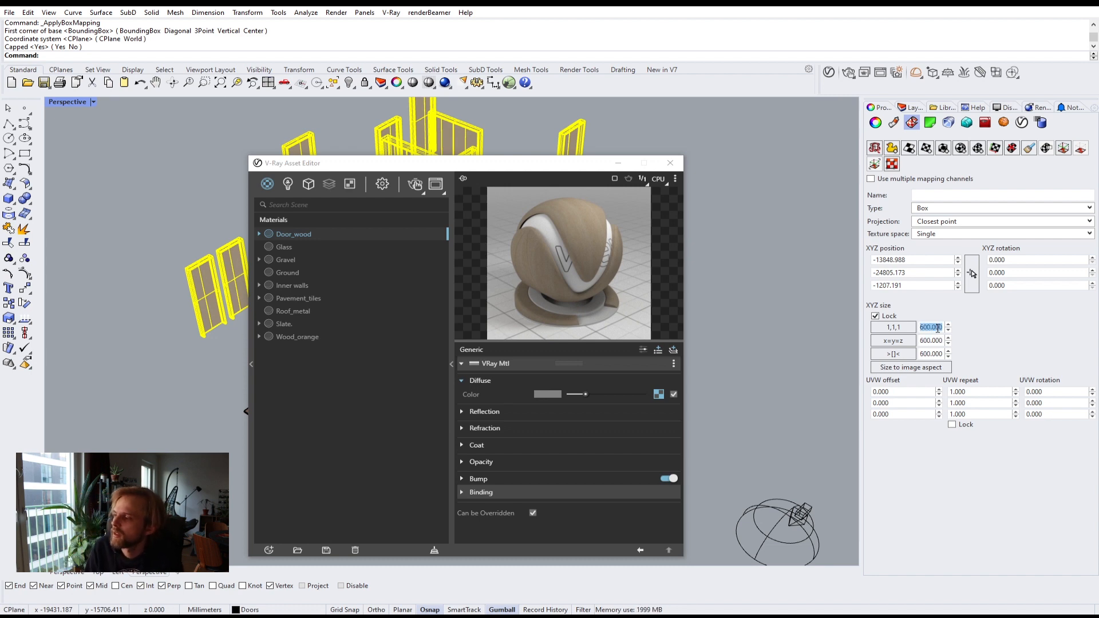
# Step: Inspect the wood texture scale on the doors up close in the viewport
pyautogui.click(812, 250)
pyautogui.scroll(5, 445, 108)
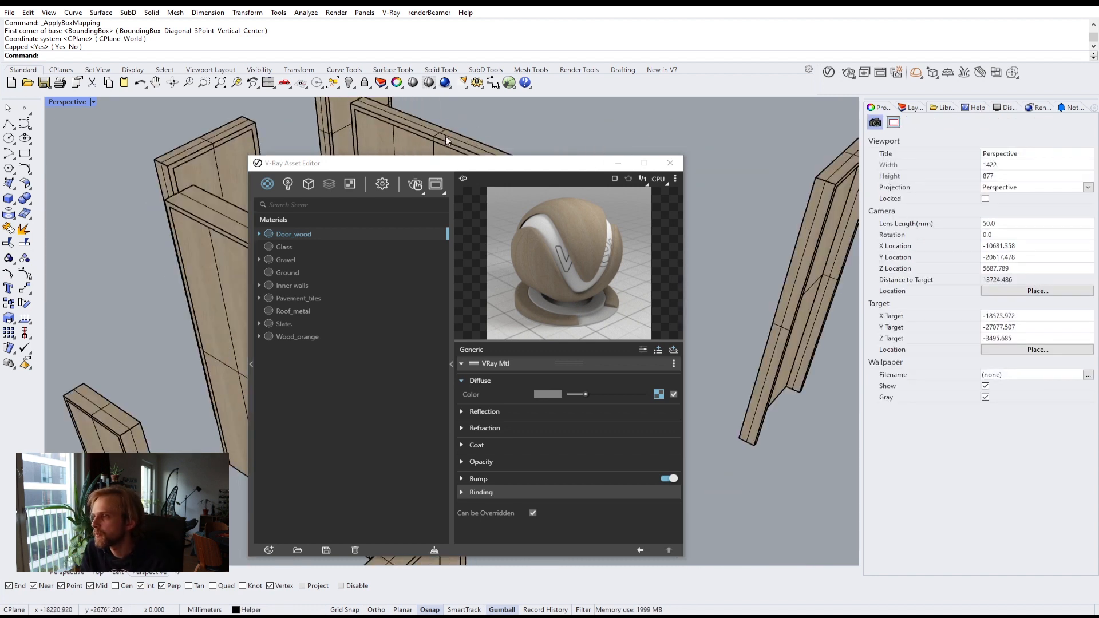
pyautogui.moveTo(441, 170); pyautogui.dragTo(735, 194)
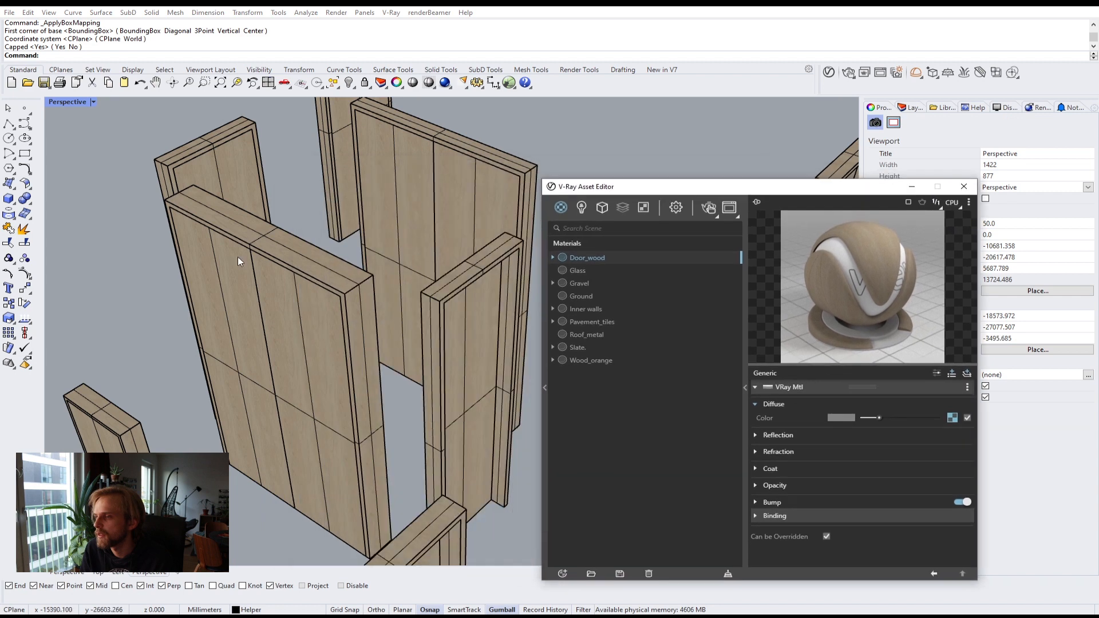
pyautogui.scroll(5, 188, 252)
pyautogui.scroll(-4, 188, 248)
pyautogui.scroll(2, 189, 247)
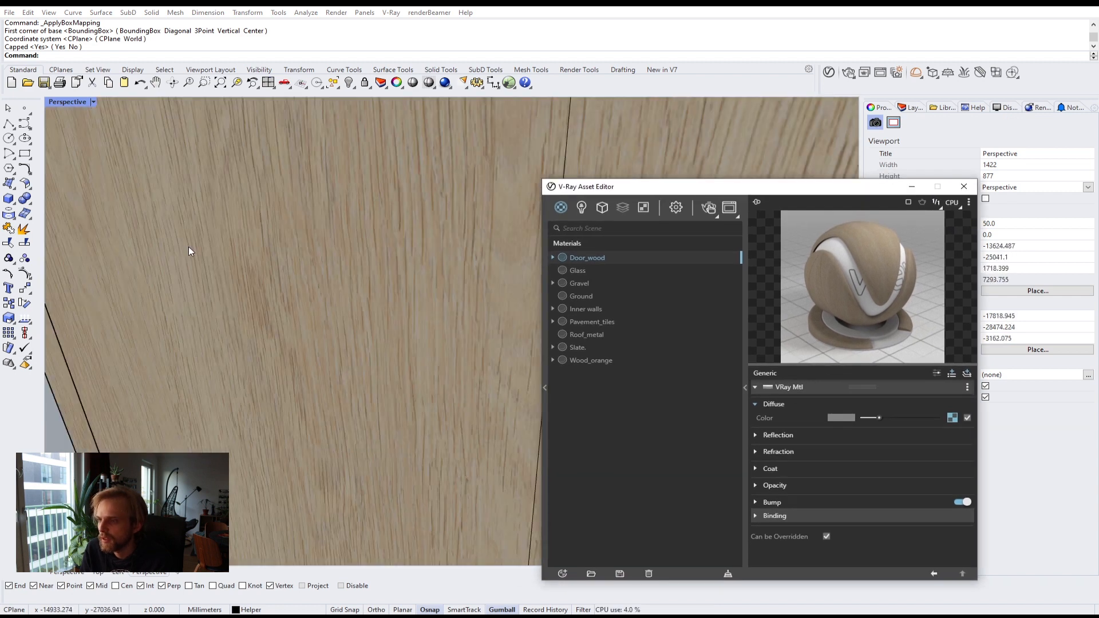
pyautogui.scroll(-5, 190, 246)
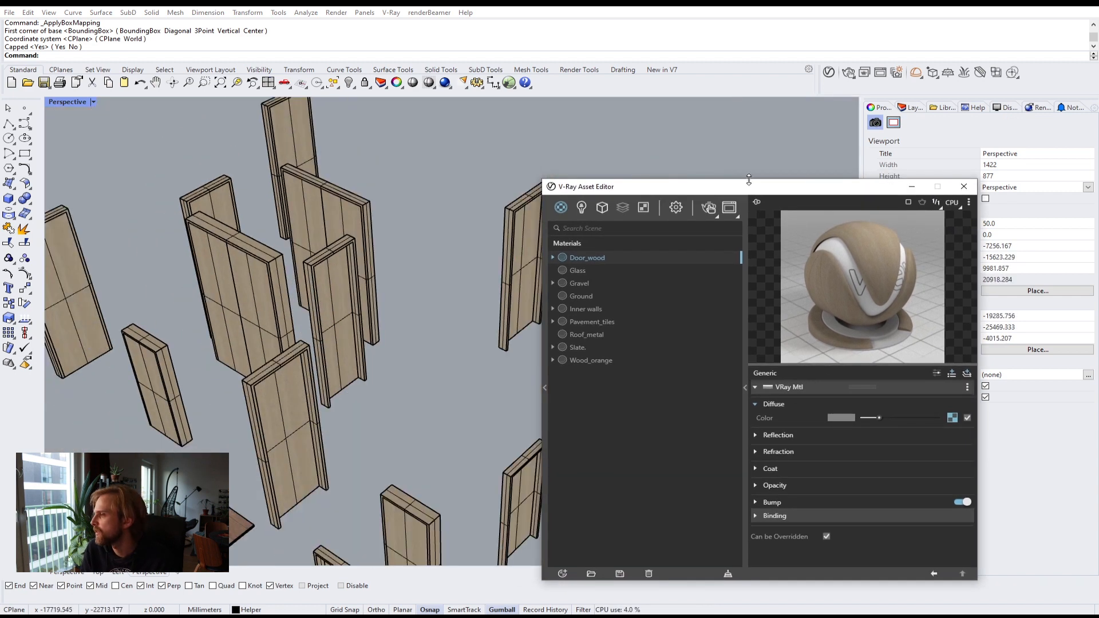
pyautogui.moveTo(747, 186); pyautogui.dragTo(544, 43)
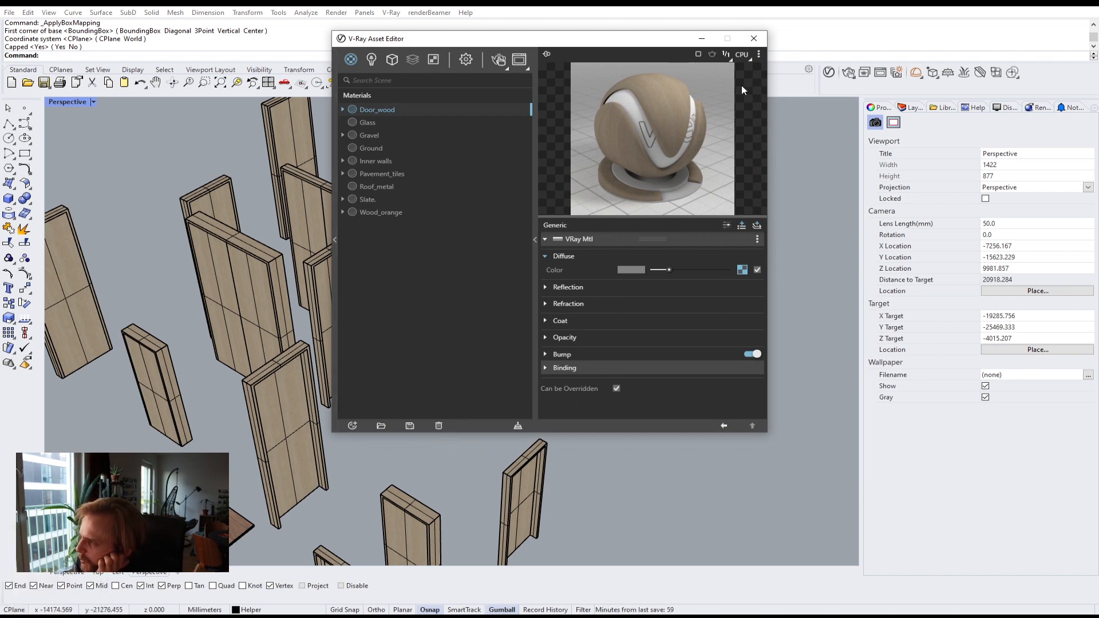
# Step: Raise the Door_wood reflection color and set its reflection glossiness to 0.8
pyautogui.click(568, 287)
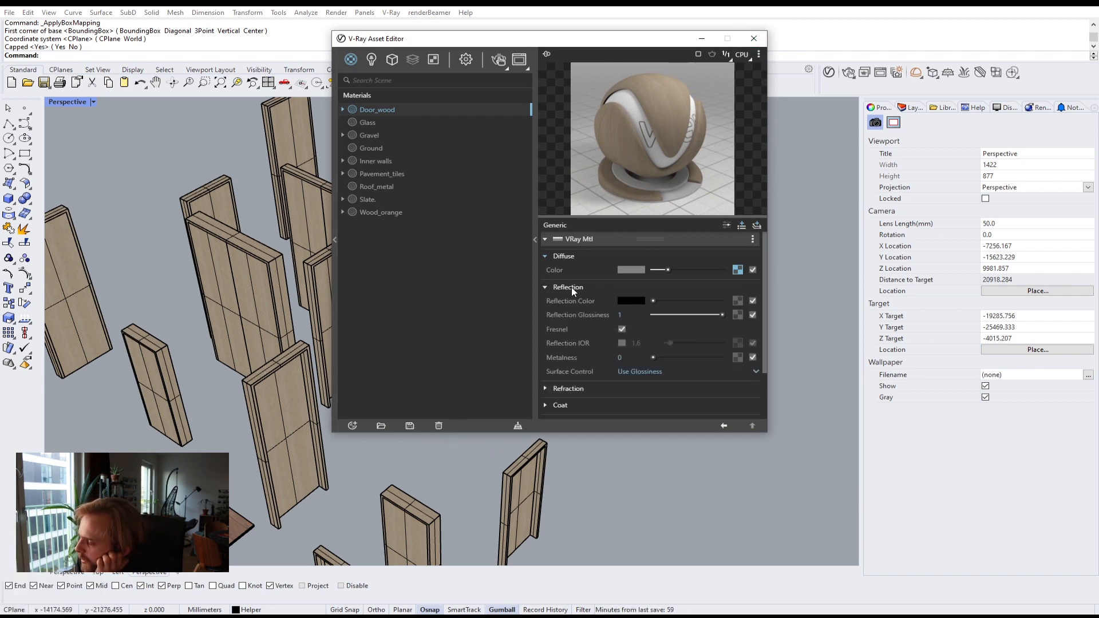
pyautogui.click(656, 301)
pyautogui.click(623, 314)
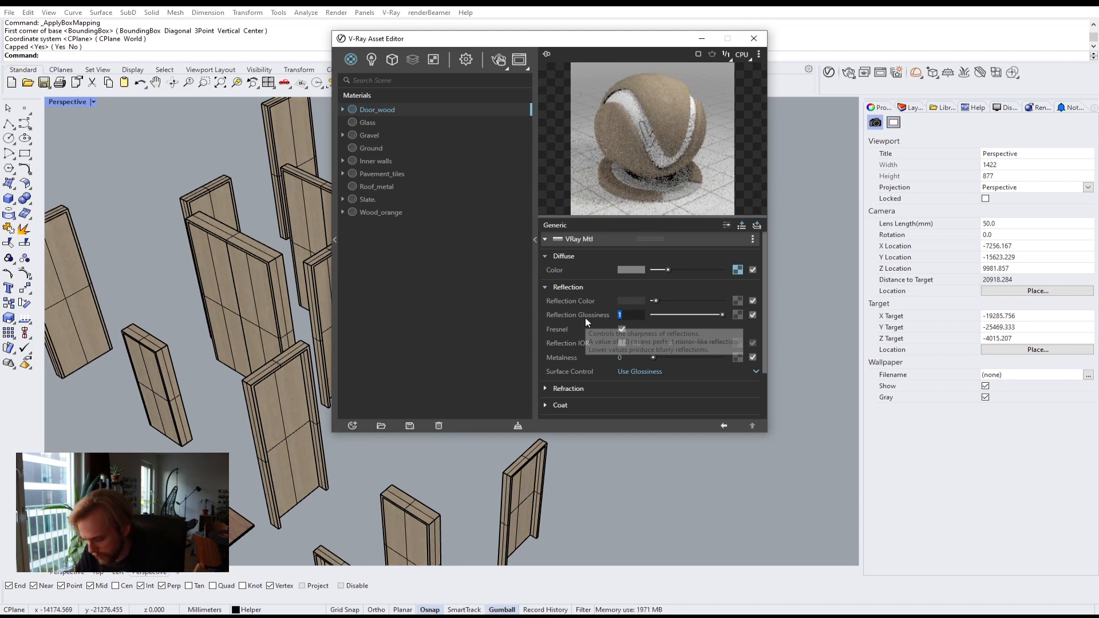
pyautogui.write('.8')
pyautogui.press('Return')
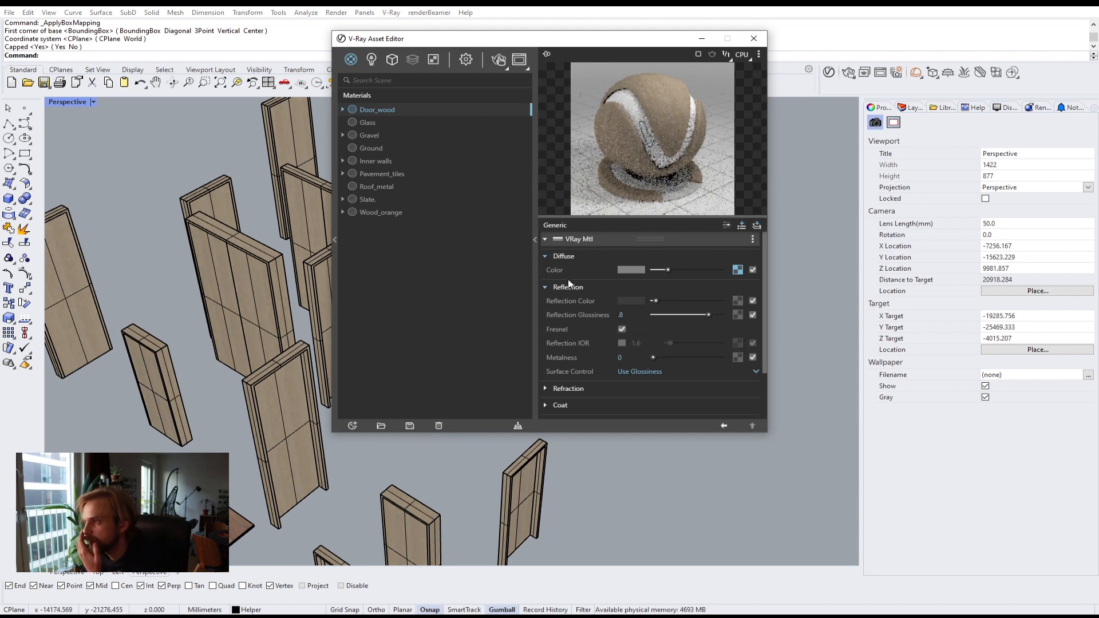
# Step: Add the medis sviesus bump image as Door_wood's bump map and set the bump amount to 2
pyautogui.click(549, 286)
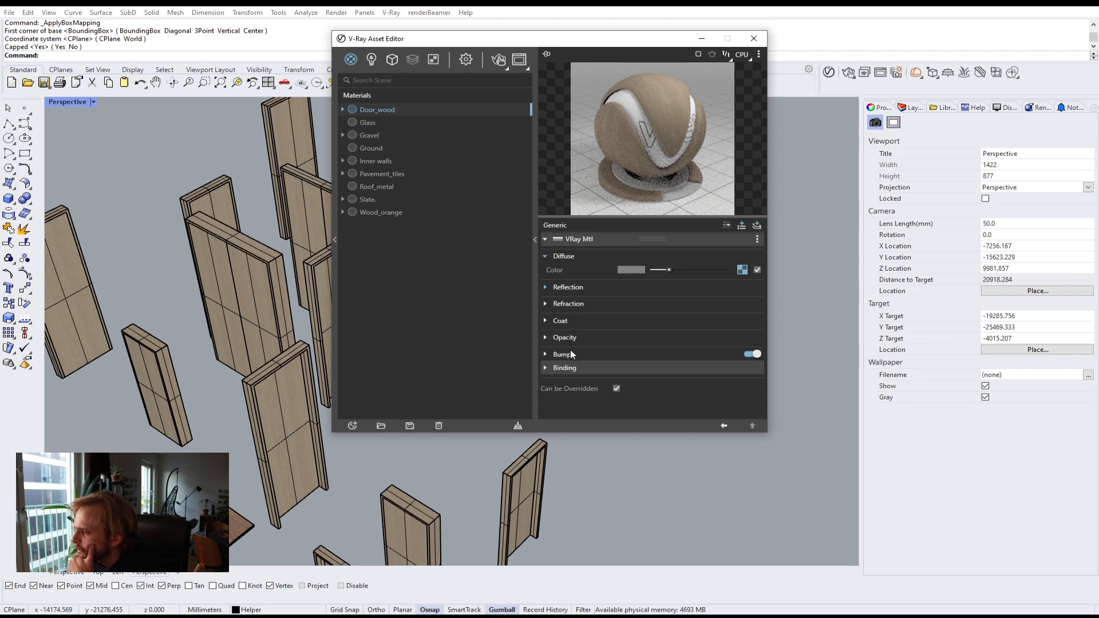
pyautogui.click(571, 352)
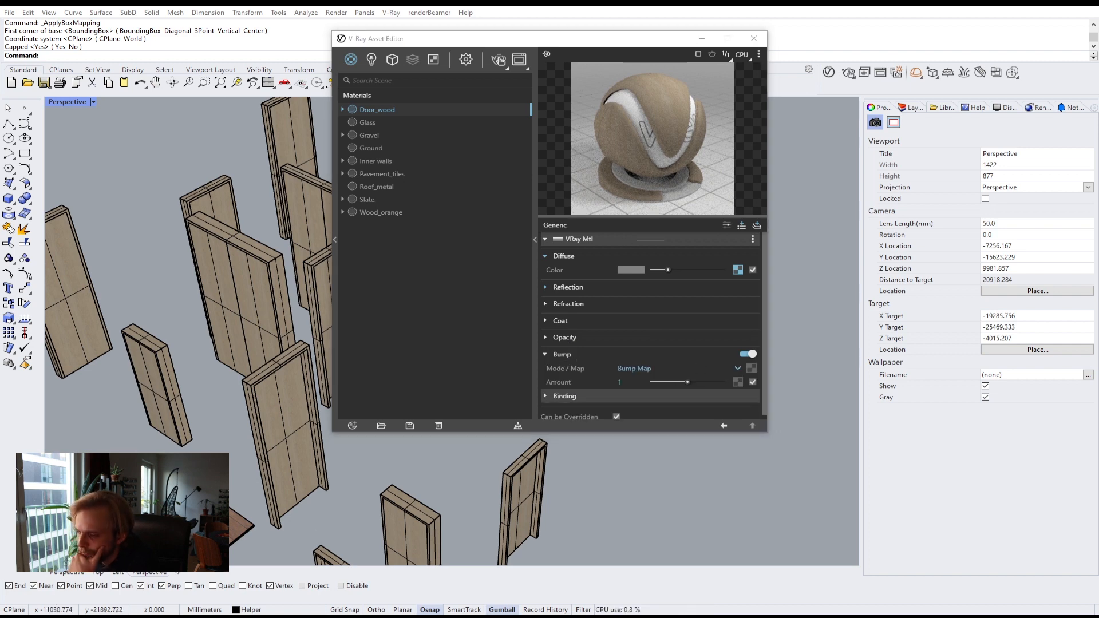
pyautogui.hotkey('alt', 'Tab')
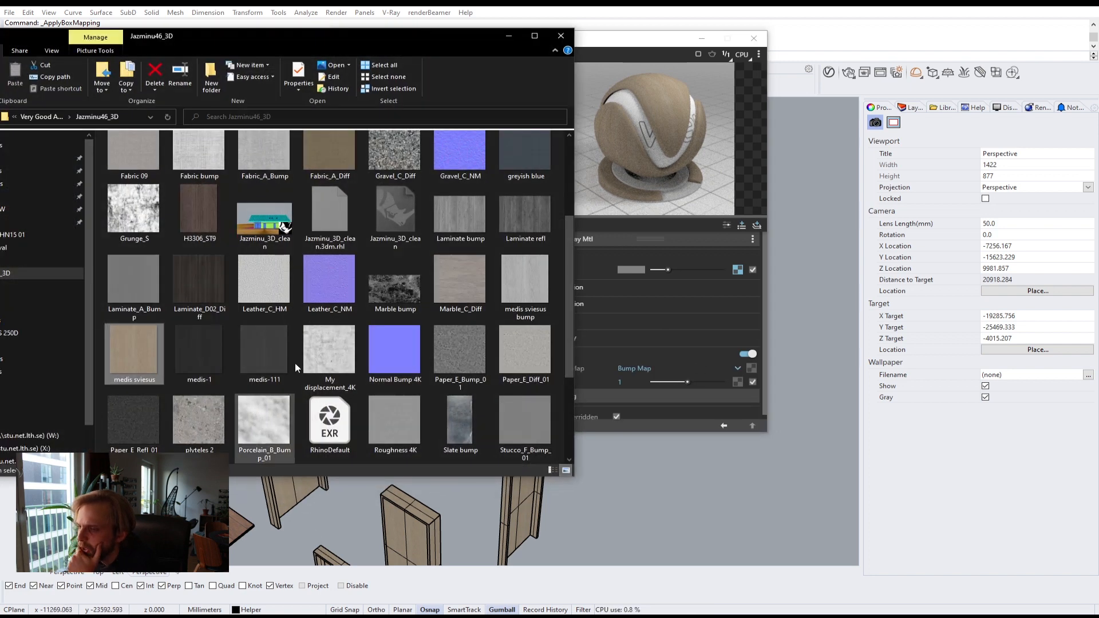
pyautogui.click(528, 275)
pyautogui.moveTo(523, 283); pyautogui.dragTo(750, 367)
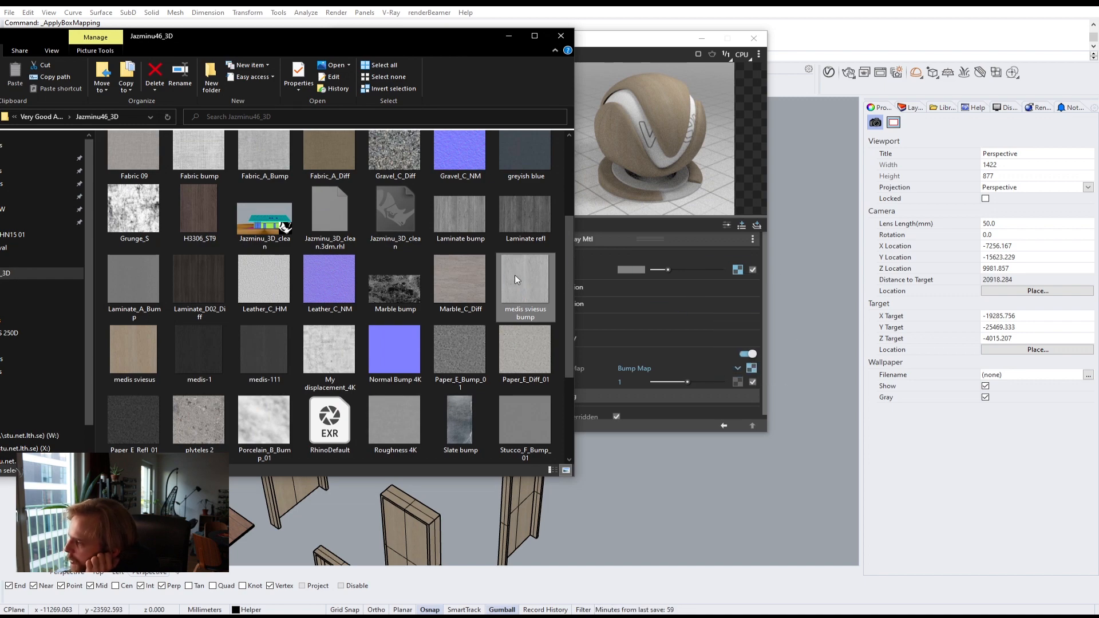
pyautogui.click(676, 338)
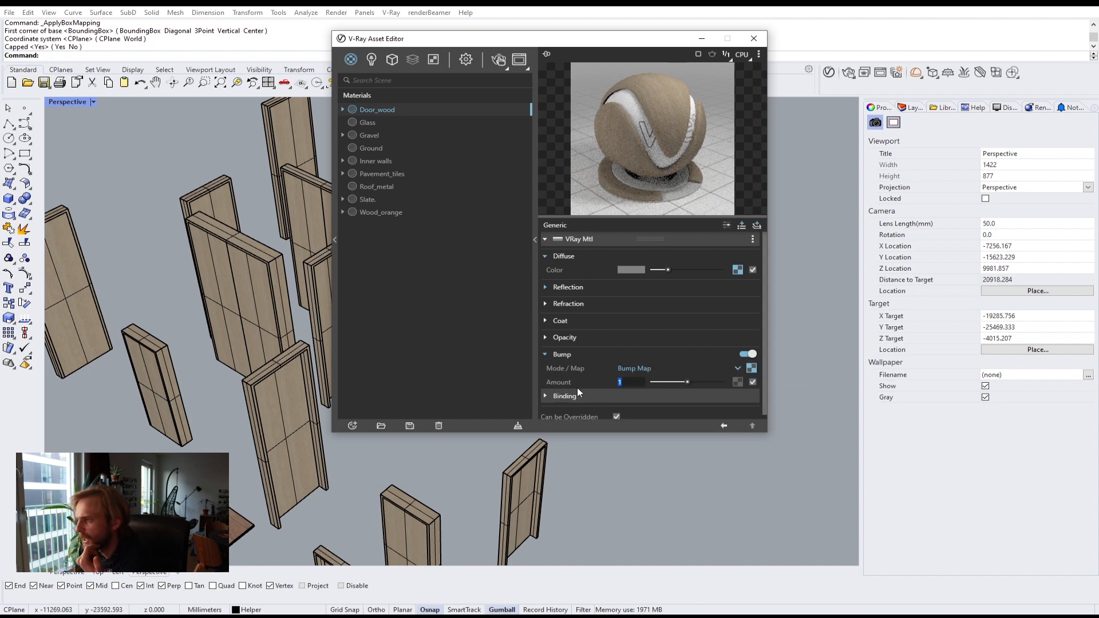
pyautogui.write('2')
pyautogui.press('Return')
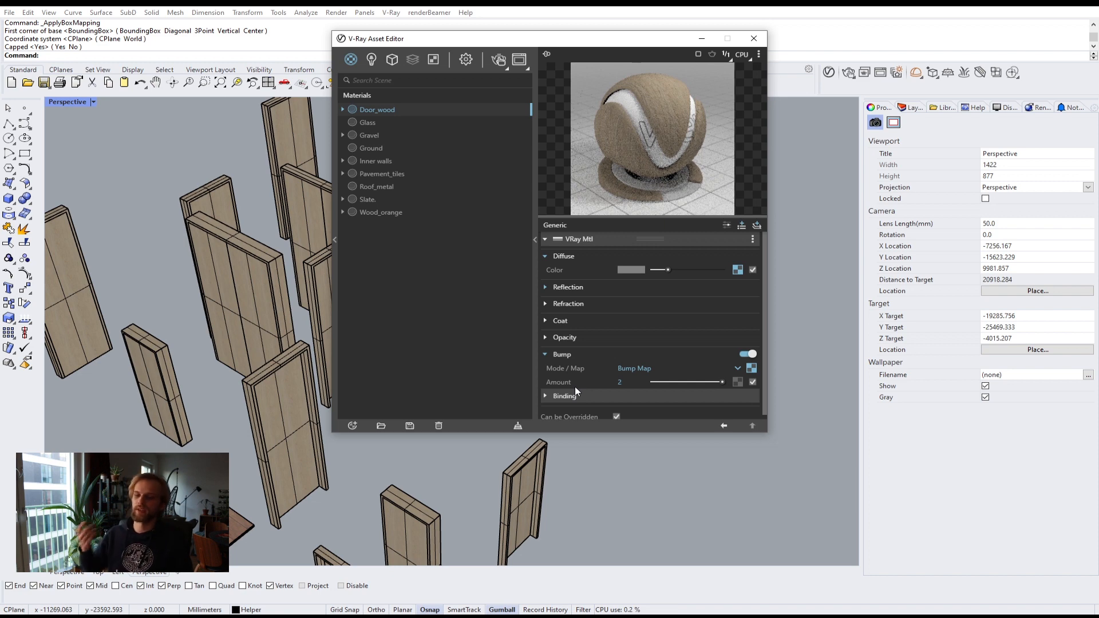
# Step: Turn off the Doors and Stairs layers
pyautogui.click(535, 234)
pyautogui.moveTo(413, 41); pyautogui.dragTo(688, 157)
pyautogui.click(911, 107)
pyautogui.click(988, 294)
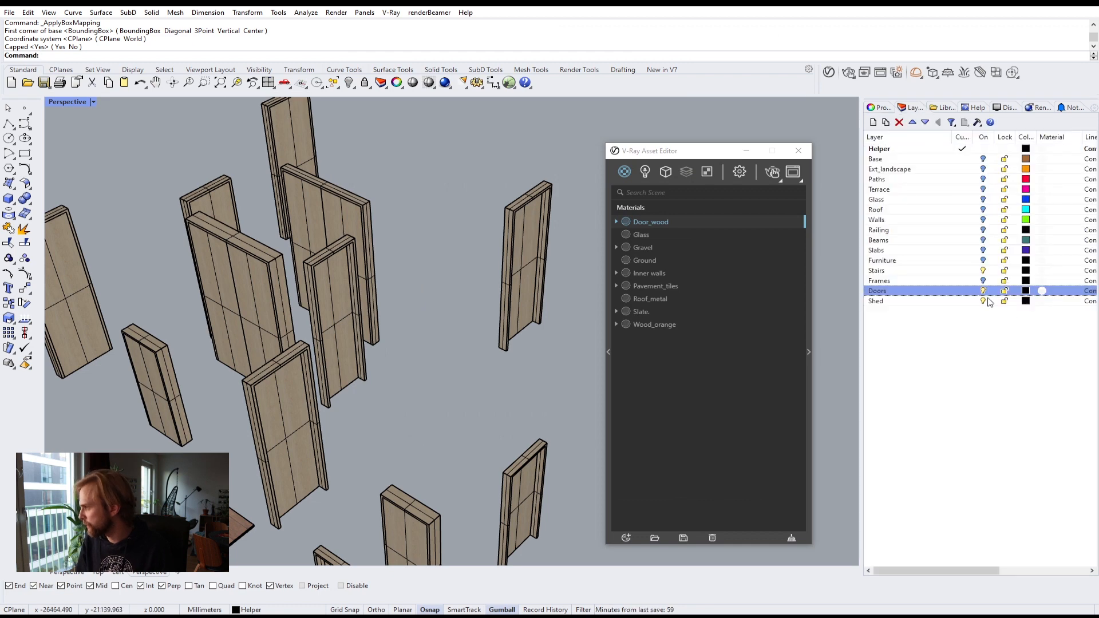
pyautogui.click(981, 271)
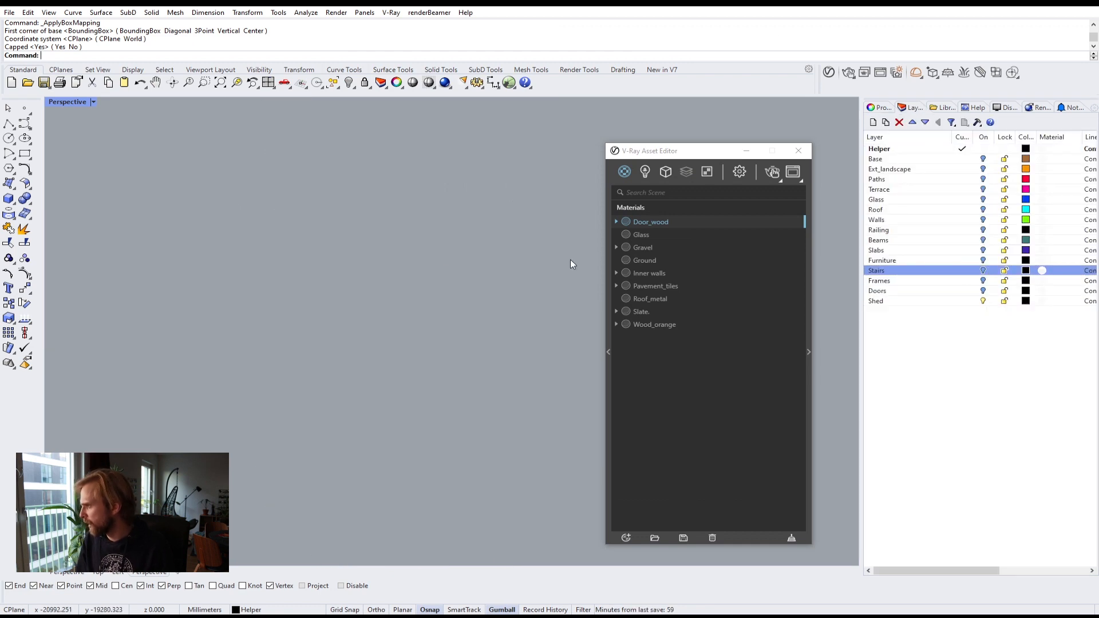
# Step: Zoom to the shed and orbit around it, selecting its roof and wall parts to inspect them
pyautogui.scroll(-8, 390, 253)
pyautogui.scroll(5, 486, 217)
pyautogui.moveTo(542, 246); pyautogui.dragTo(223, 95)
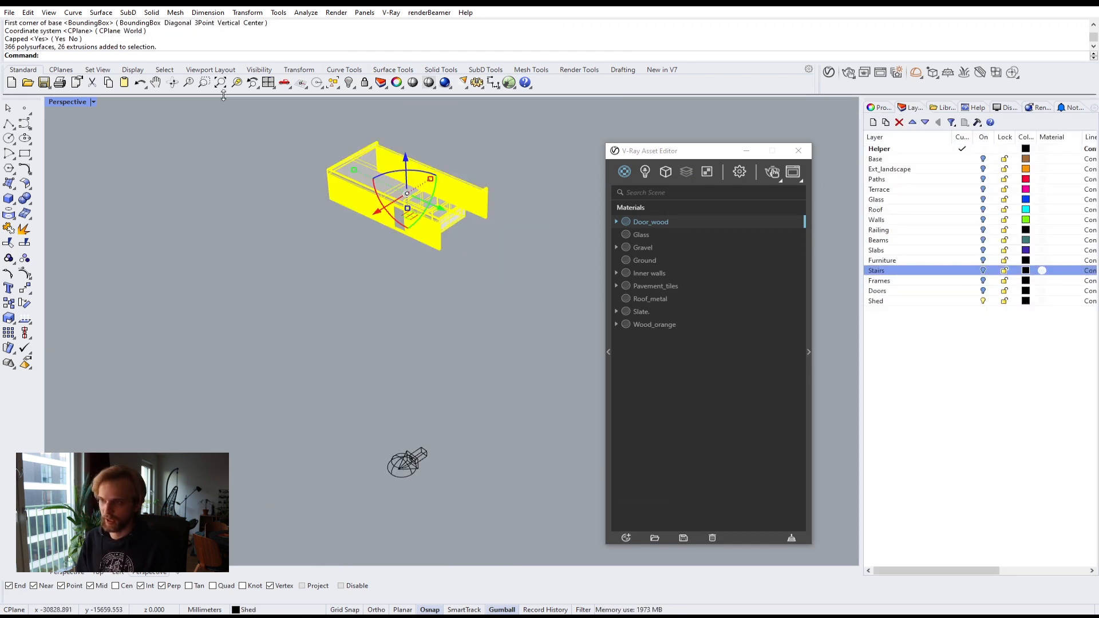
pyautogui.write('ZS')
pyautogui.press('Return')
pyautogui.press('Escape')
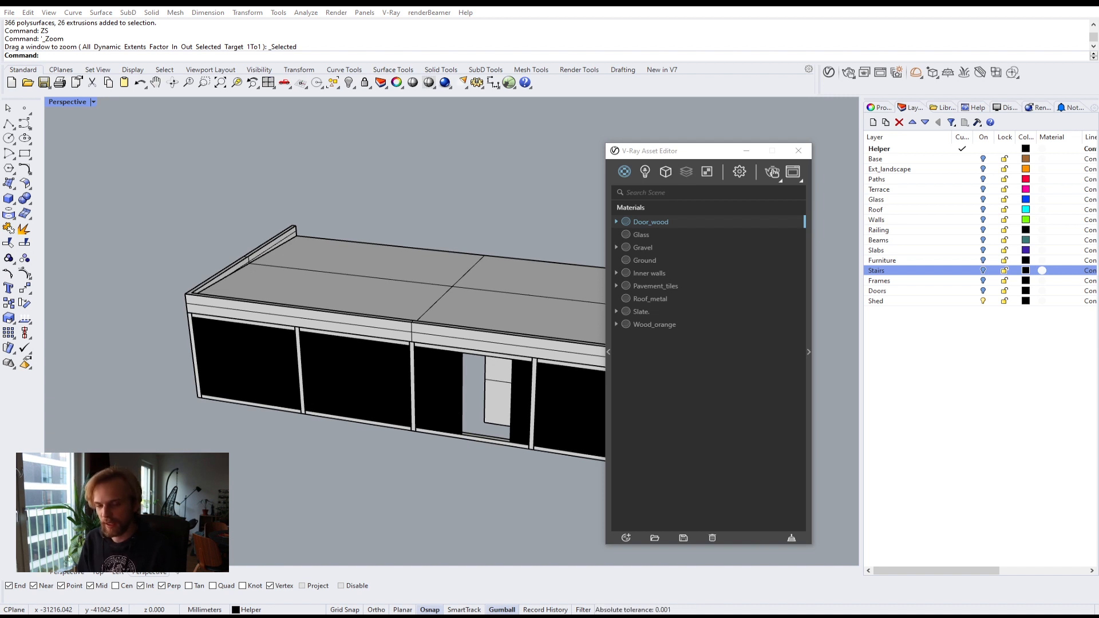
pyautogui.moveTo(365, 346); pyautogui.dragTo(226, 319, button='right')
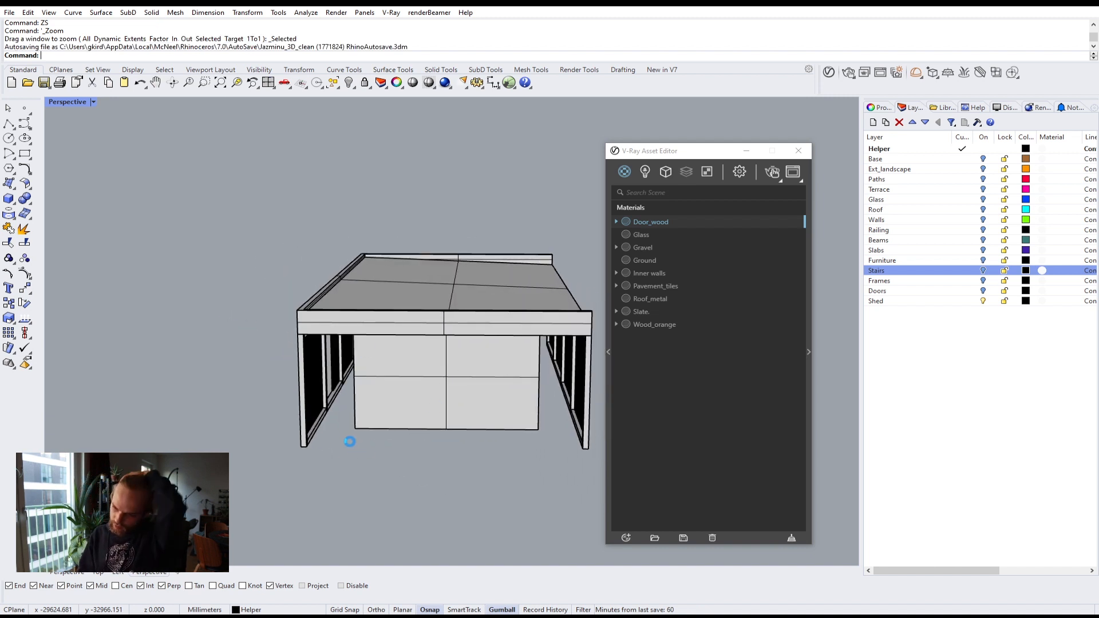
pyautogui.click(311, 398)
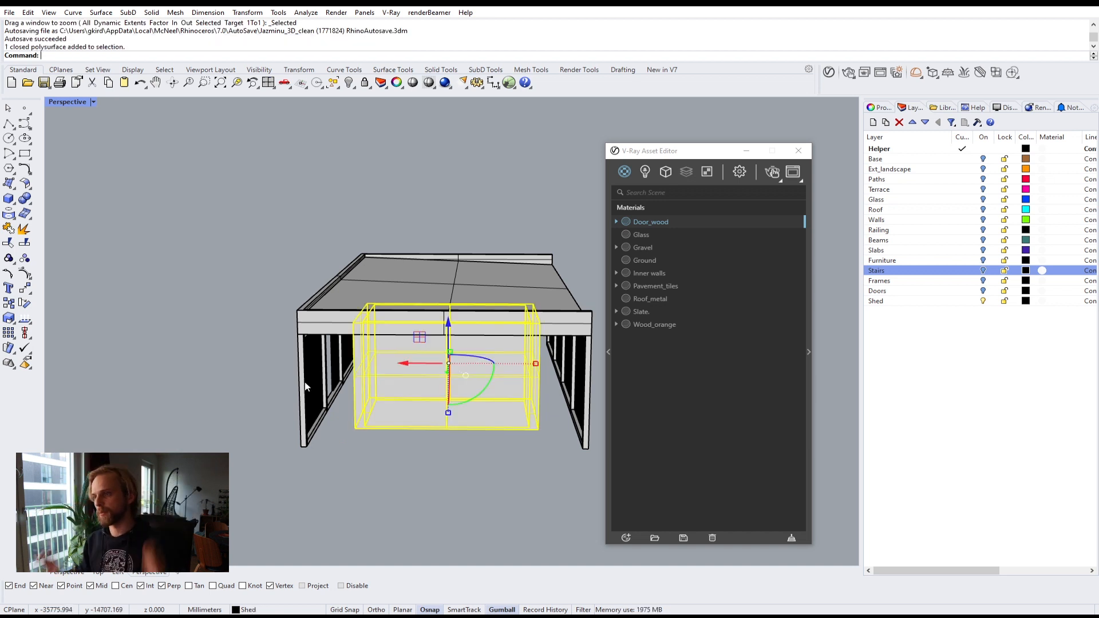
pyautogui.click(266, 245)
pyautogui.click(407, 317)
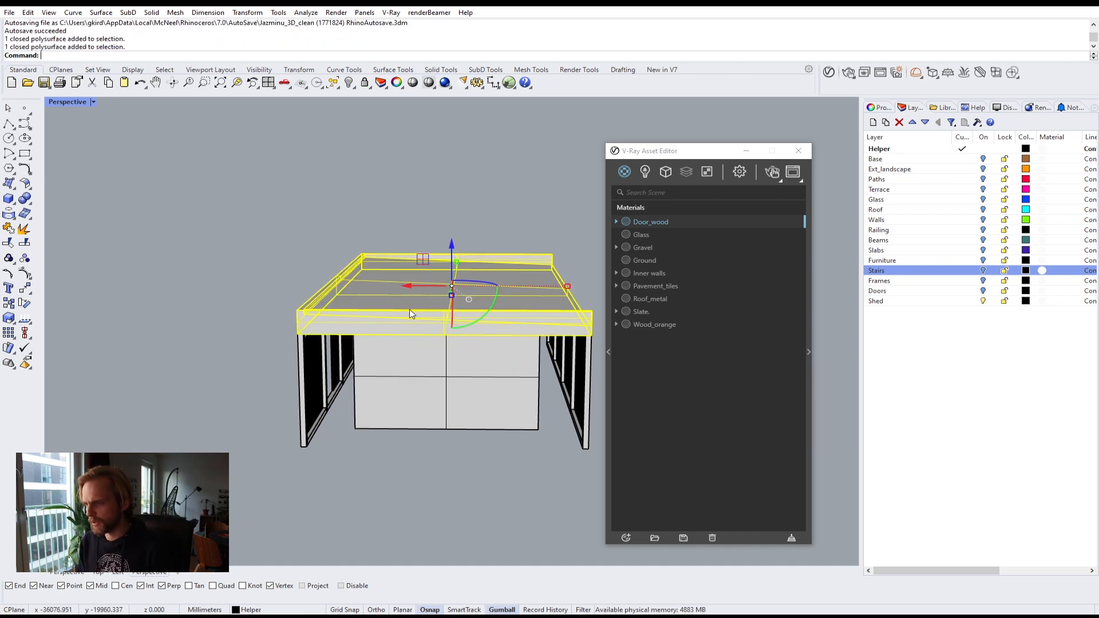
pyautogui.moveTo(410, 309); pyautogui.dragTo(473, 324, button='right')
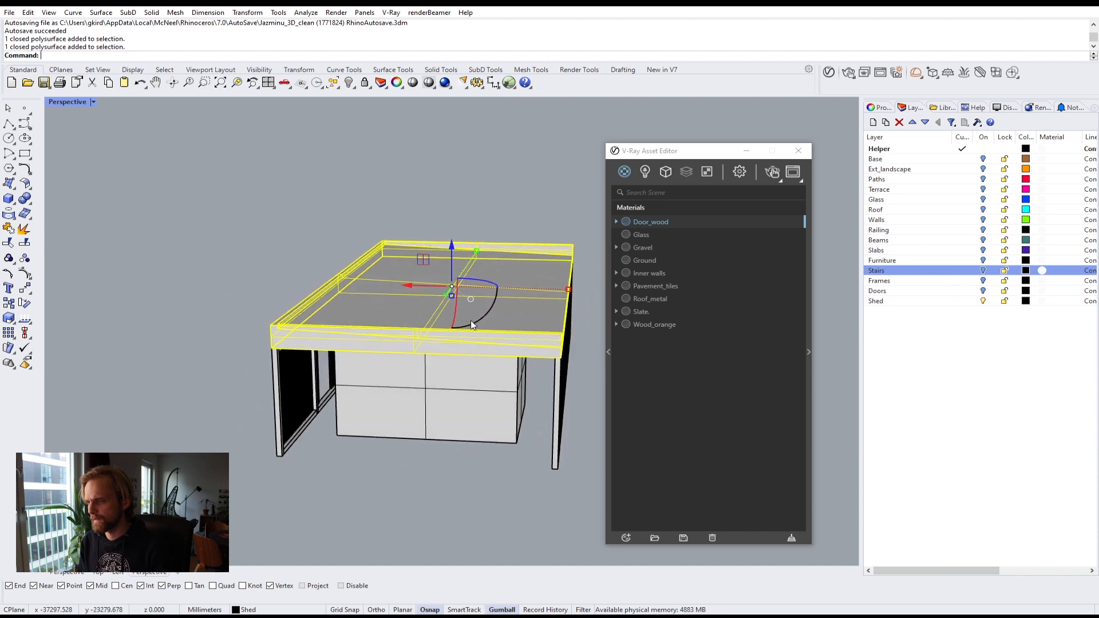
pyautogui.click(225, 279)
pyautogui.moveTo(344, 290); pyautogui.dragTo(526, 285, button='right')
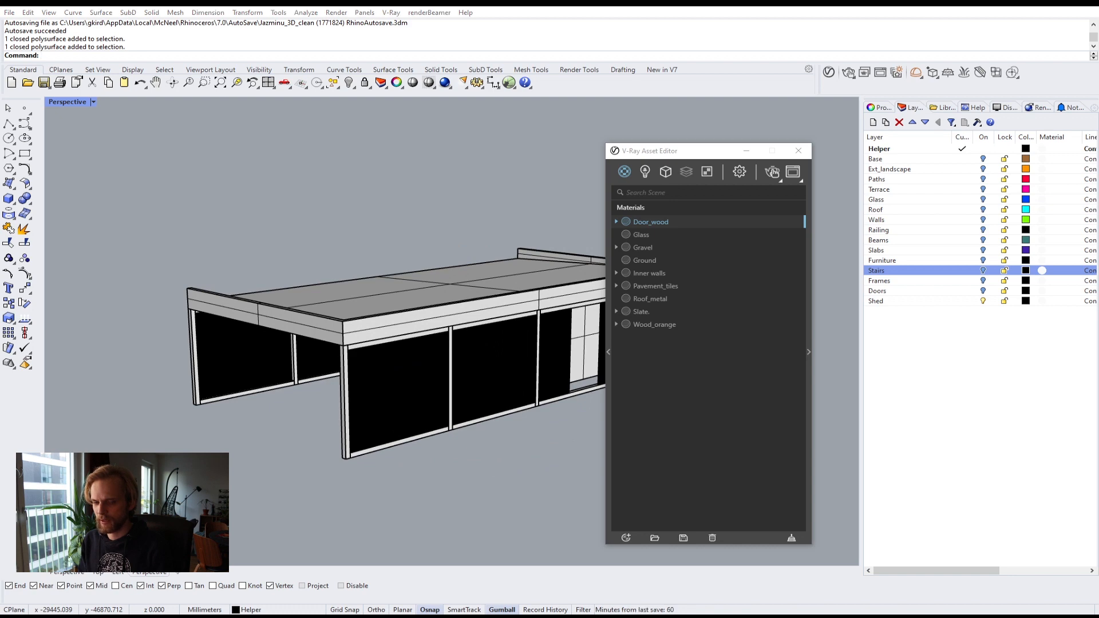
pyautogui.moveTo(379, 234); pyautogui.dragTo(308, 213, button='right')
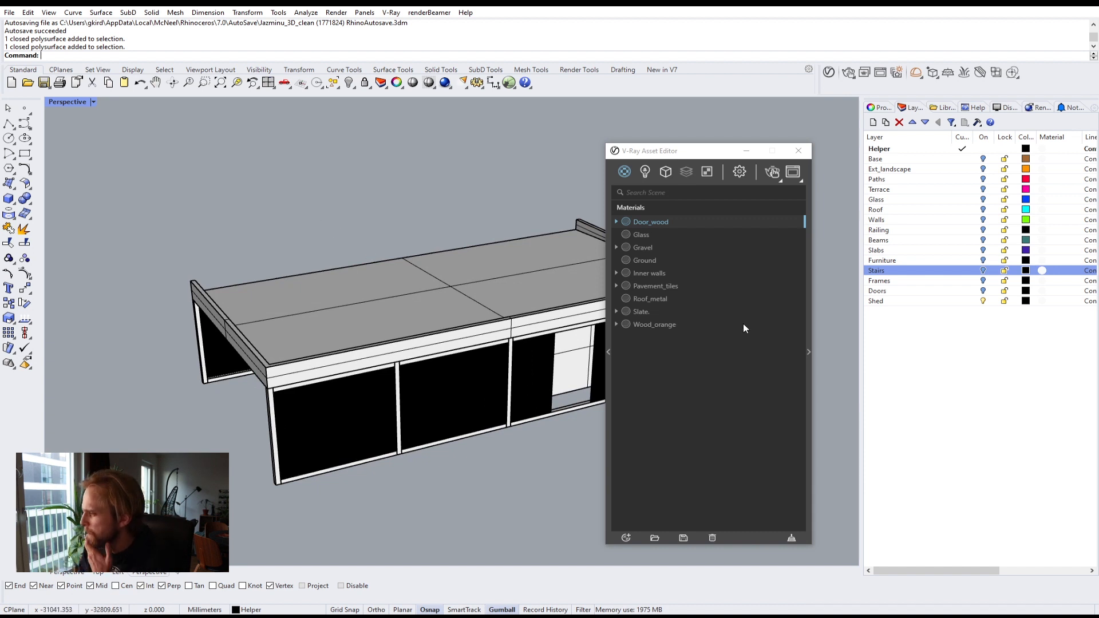
# Step: Assign the Roof_metal material to the shed's roof
pyautogui.click(641, 312)
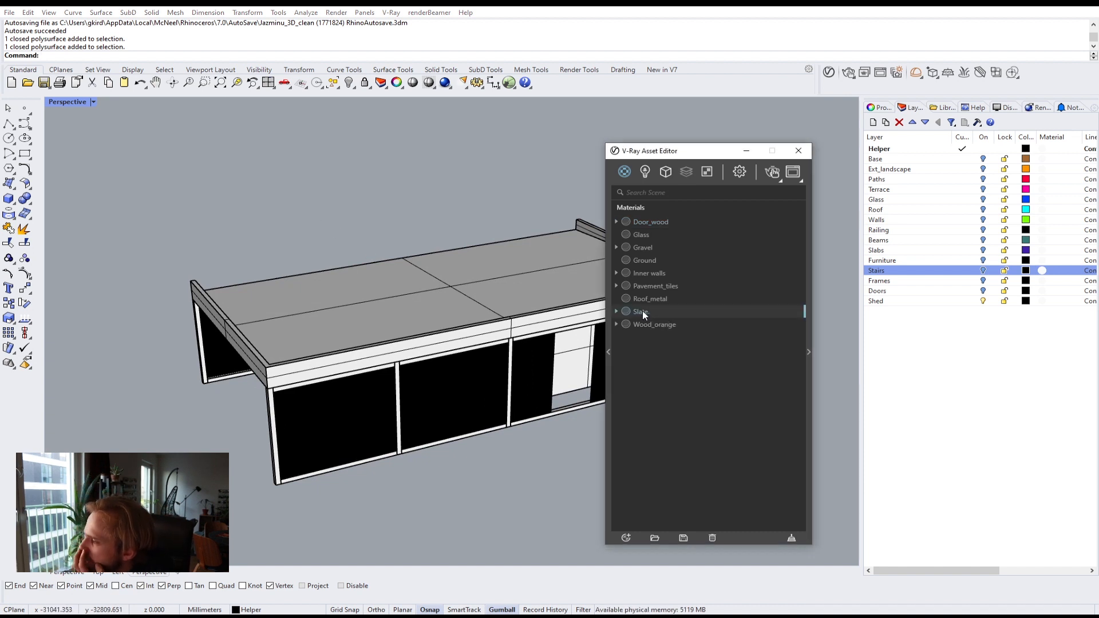
pyautogui.click(479, 295)
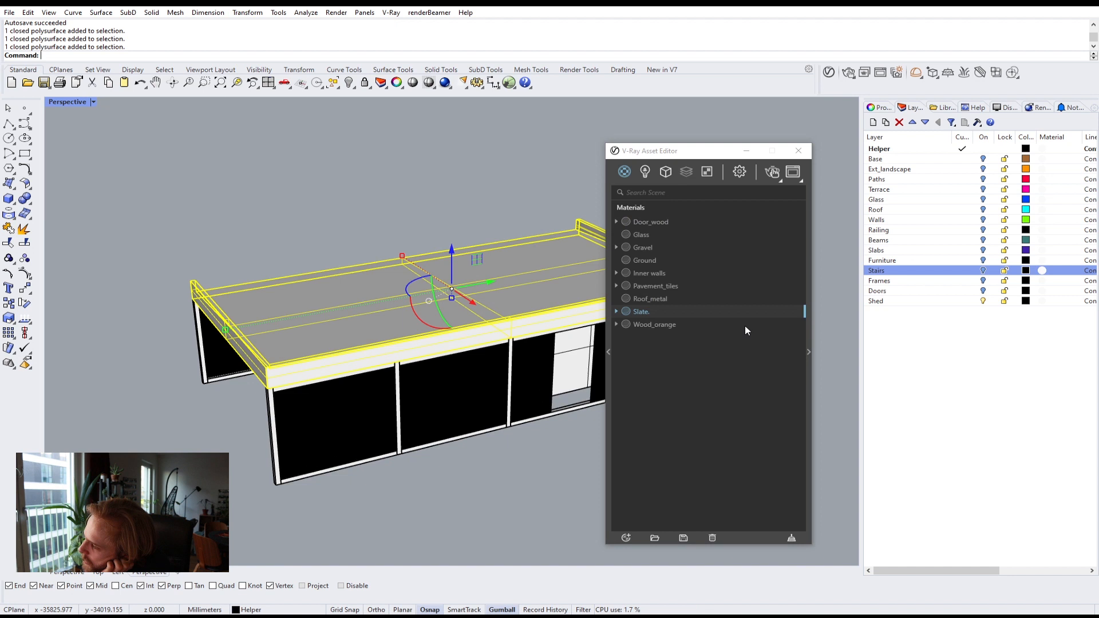
pyautogui.rightClick(671, 300)
pyautogui.click(697, 324)
pyautogui.press('Escape')
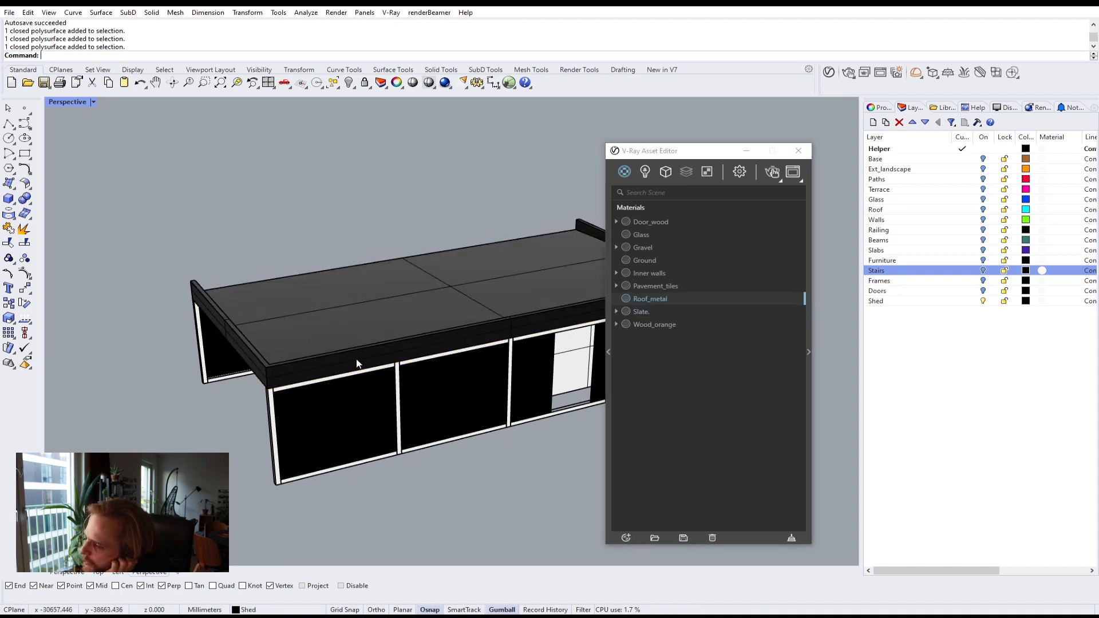
# Step: Hide the shed roof and select the wall panels on both long sides of the shed
pyautogui.click(376, 314)
pyautogui.write('Hide')
pyautogui.press('Return')
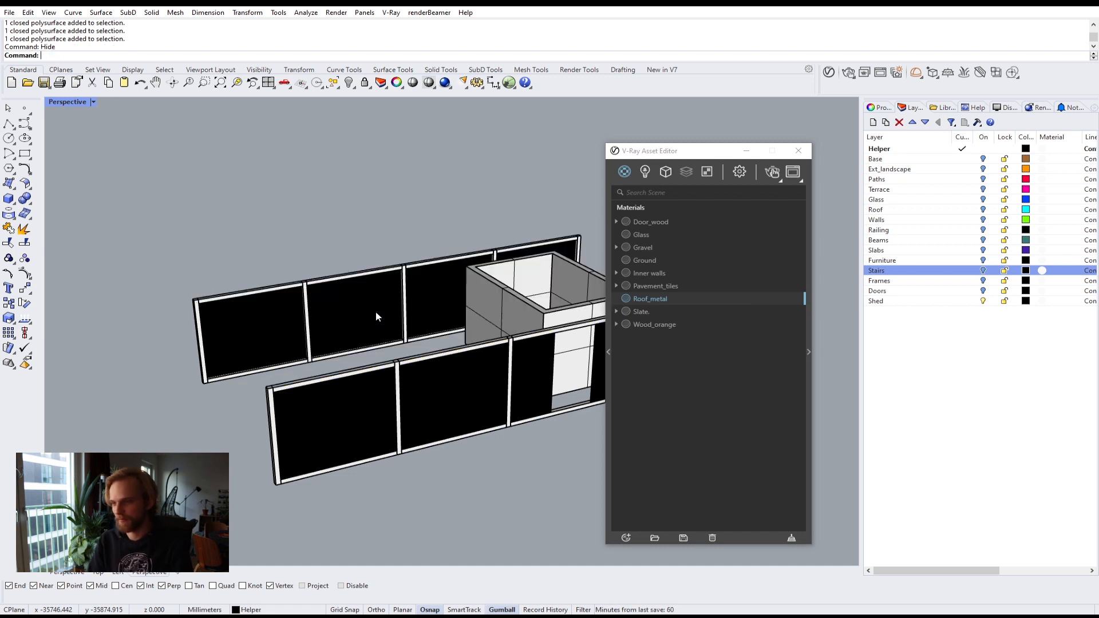
pyautogui.scroll(2, 252, 428)
pyautogui.click(265, 394)
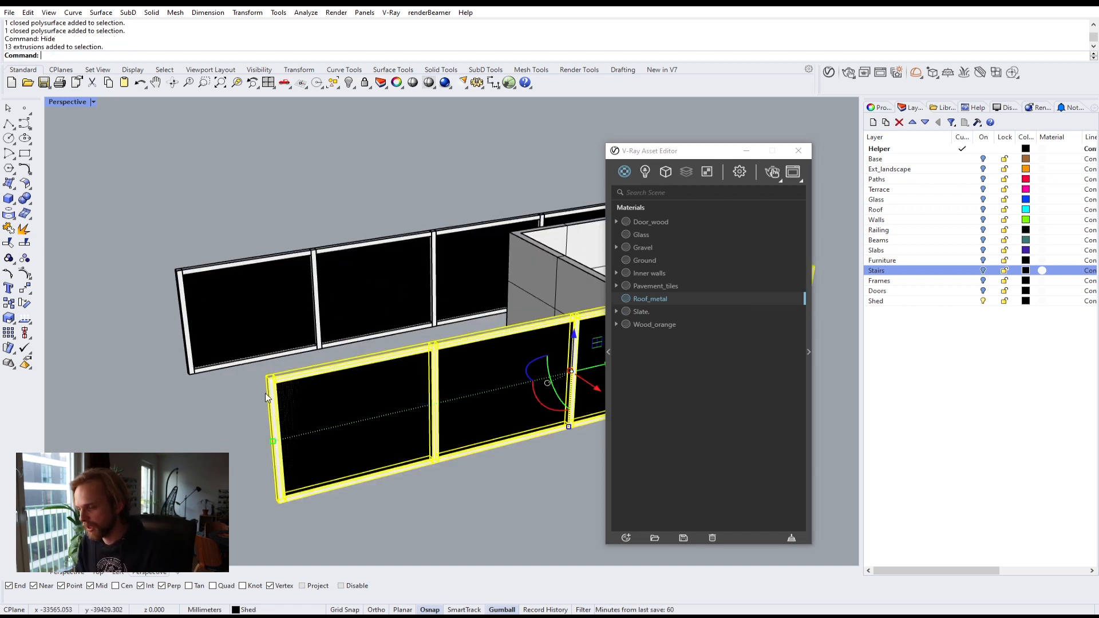
pyautogui.keyDown('shift'); pyautogui.click(178, 323); pyautogui.keyUp('shift')
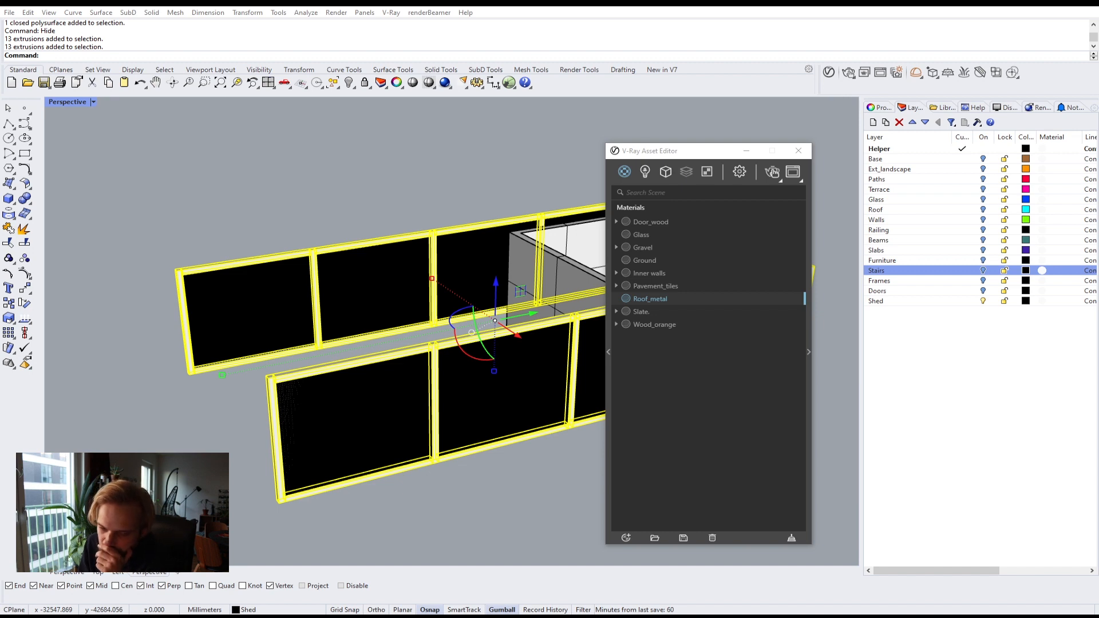
# Step: Open the H3306_ST9 texture image from the project folder to preview it
pyautogui.click(178, 614)
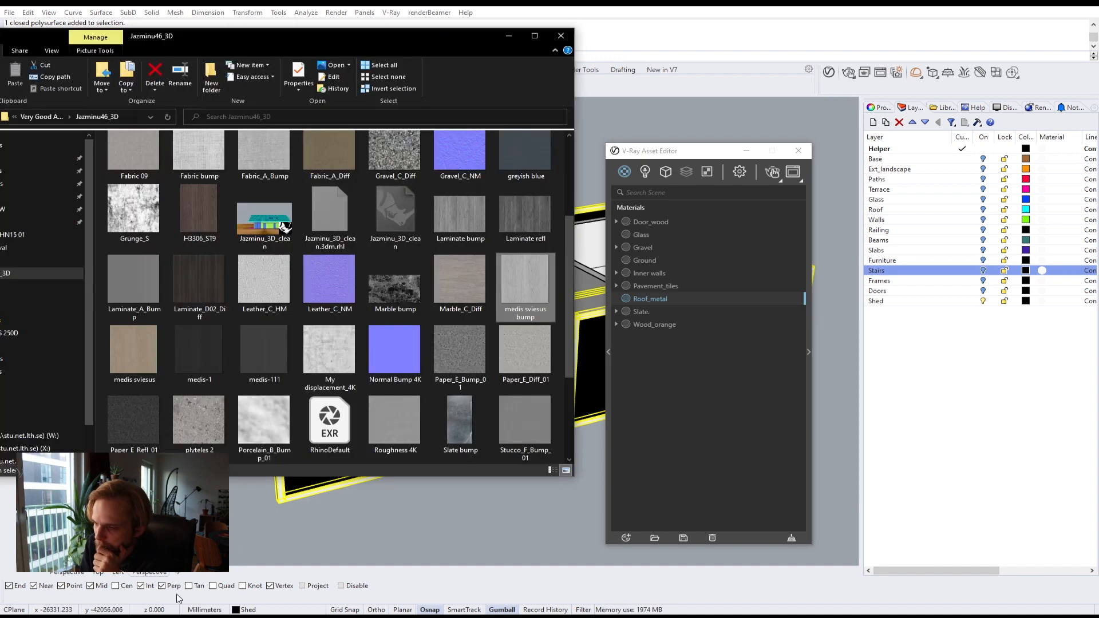
pyautogui.click(208, 215)
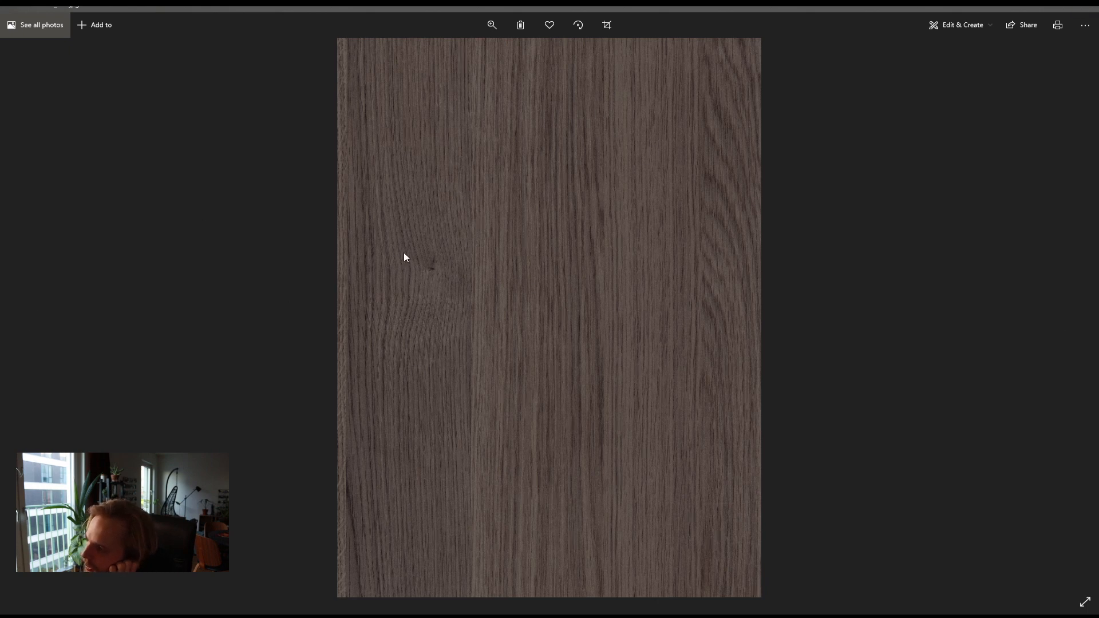
pyautogui.click(1085, 8)
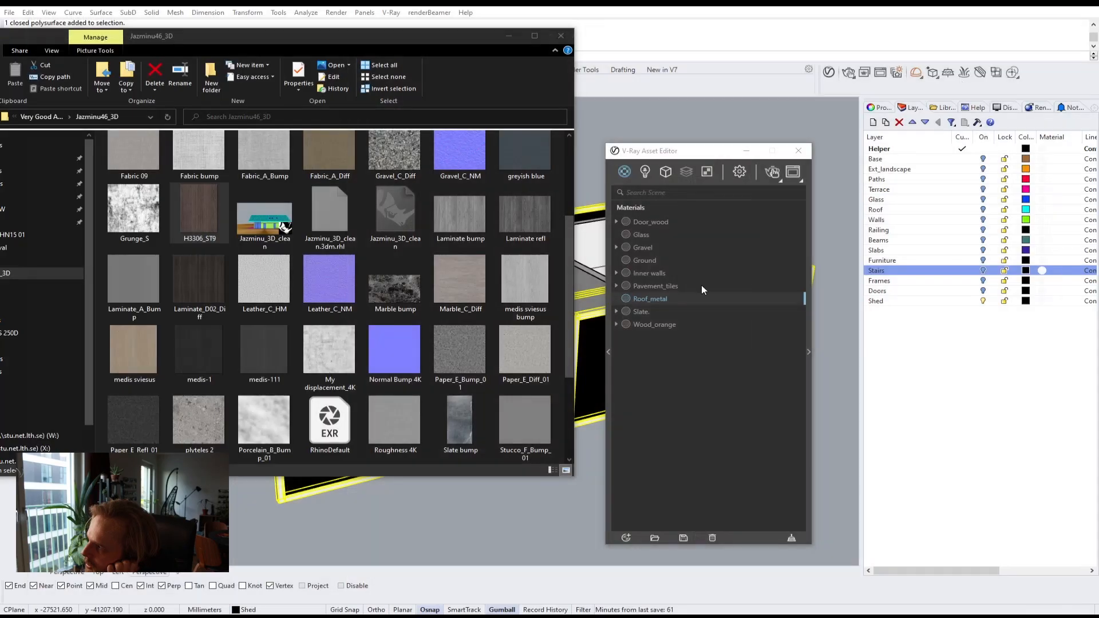
pyautogui.click(641, 498)
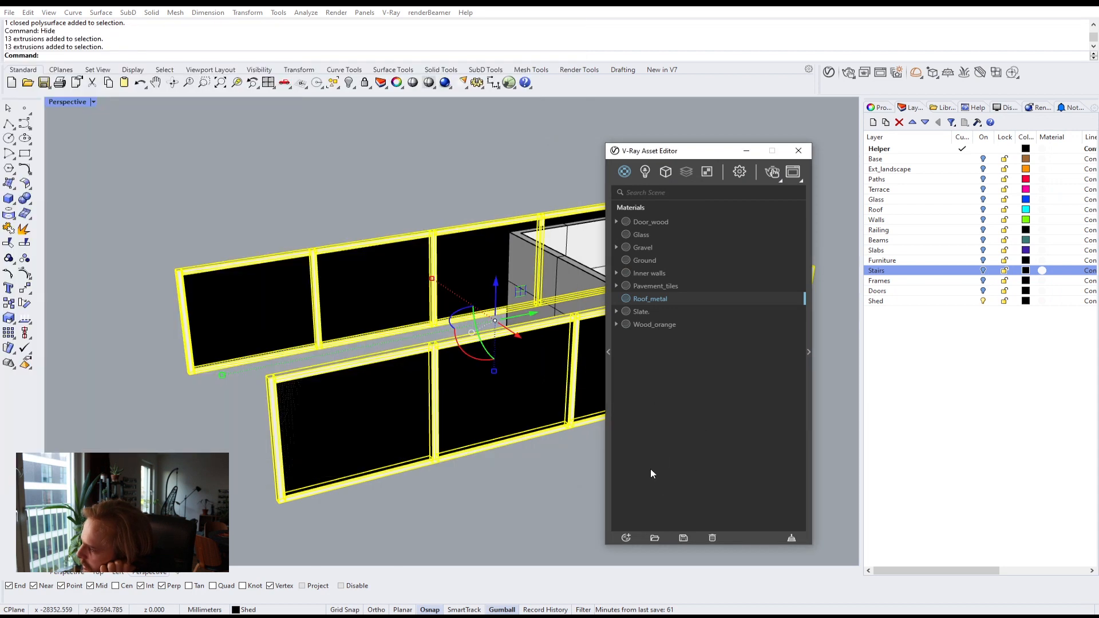
# Step: Create a new Generic V-Ray material named Wood_dark
pyautogui.click(625, 538)
pyautogui.moveTo(659, 525)
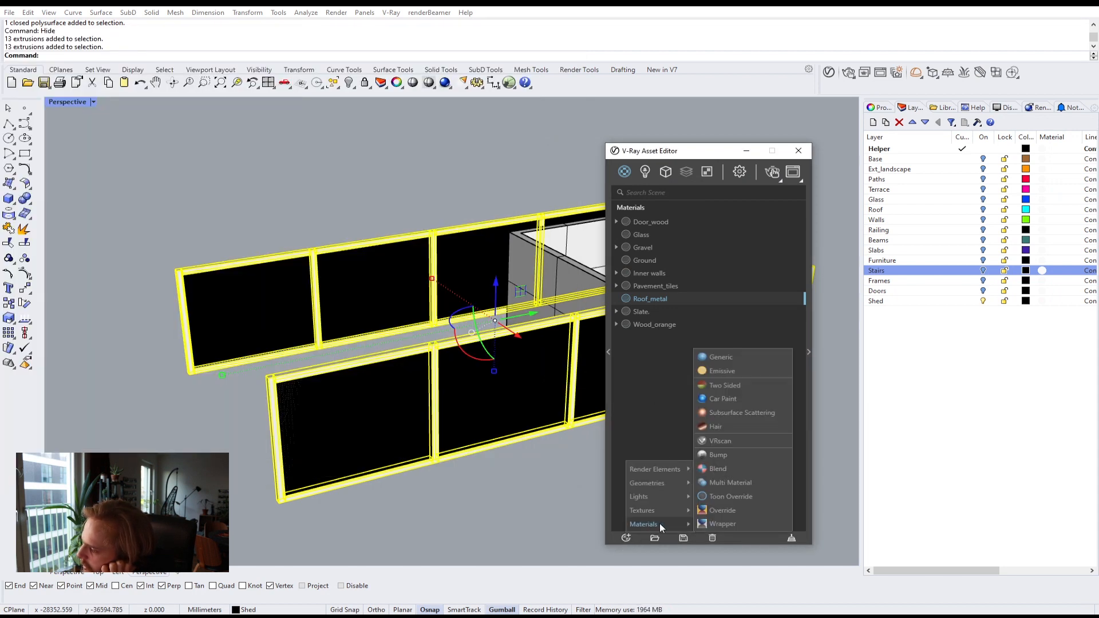
pyautogui.click(720, 357)
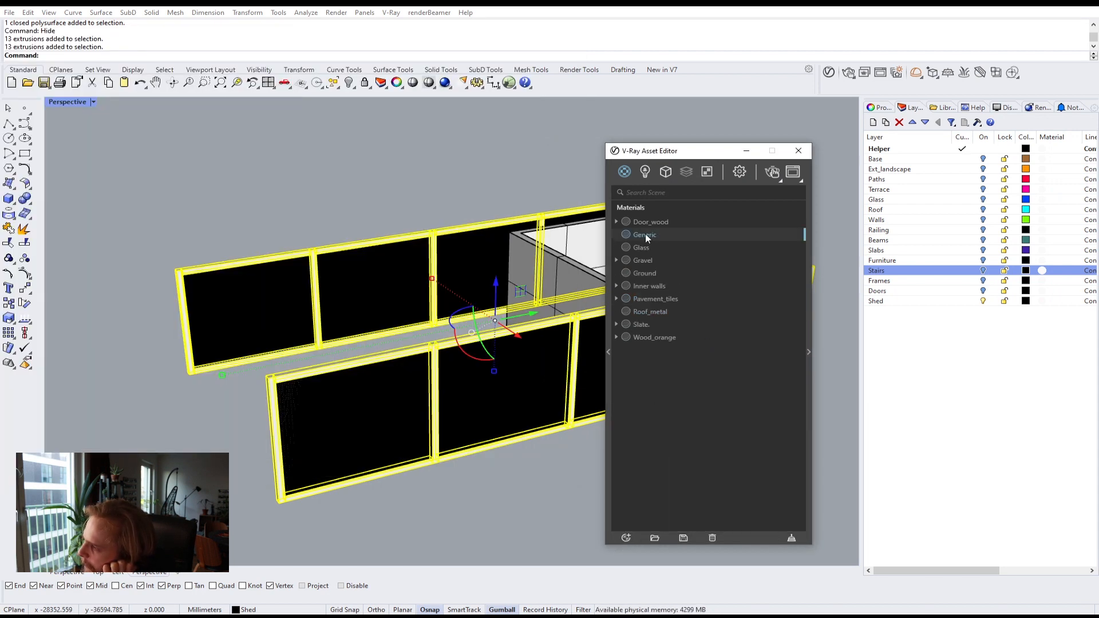
pyautogui.write('W')
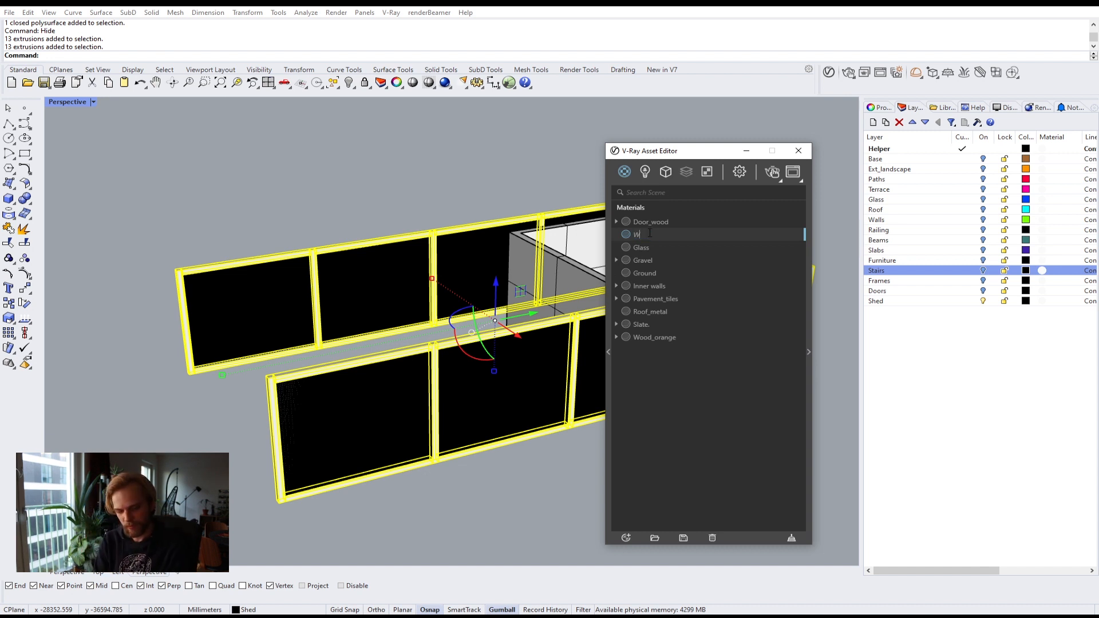
pyautogui.write('ood_dark')
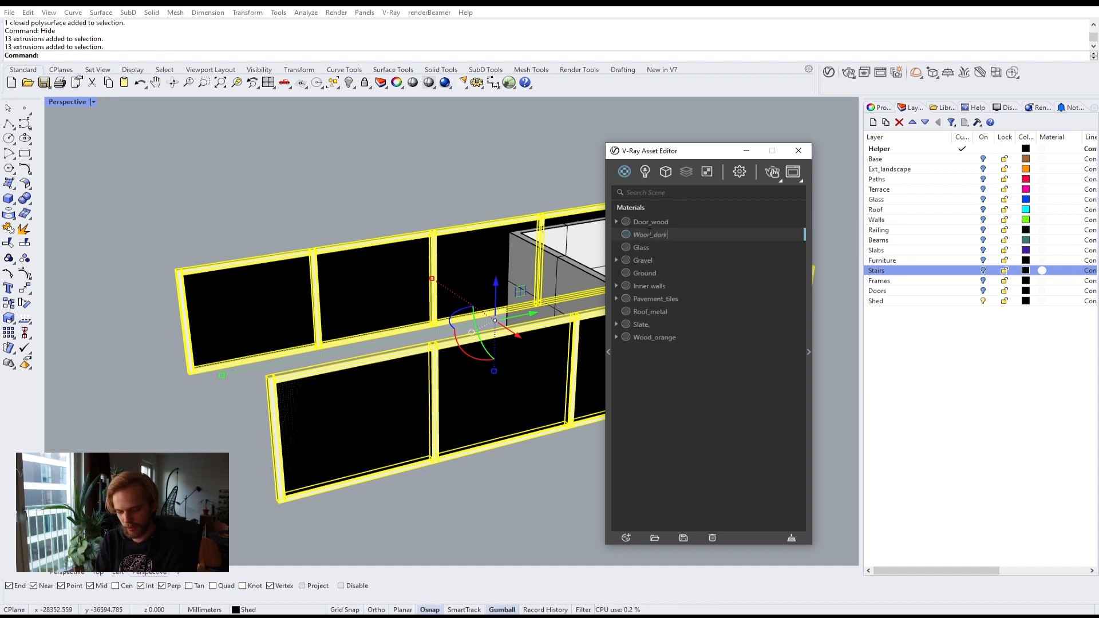
pyautogui.press('Return')
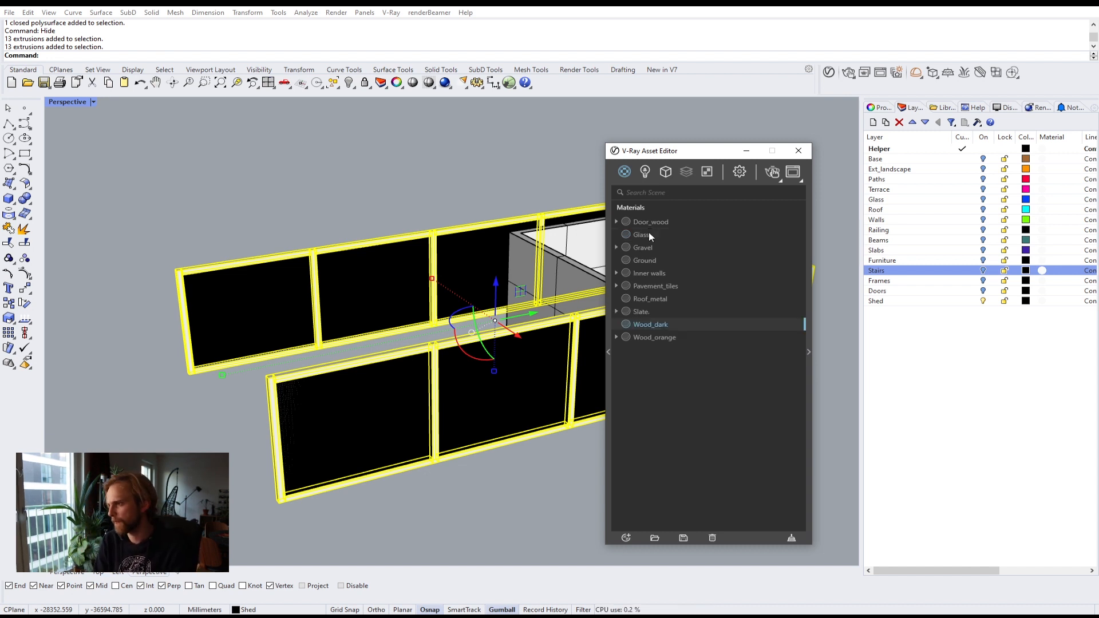
# Step: Add the H3306_ST9 image as Wood_dark's diffuse color texture
pyautogui.click(810, 368)
pyautogui.hotkey('alt', 'Tab')
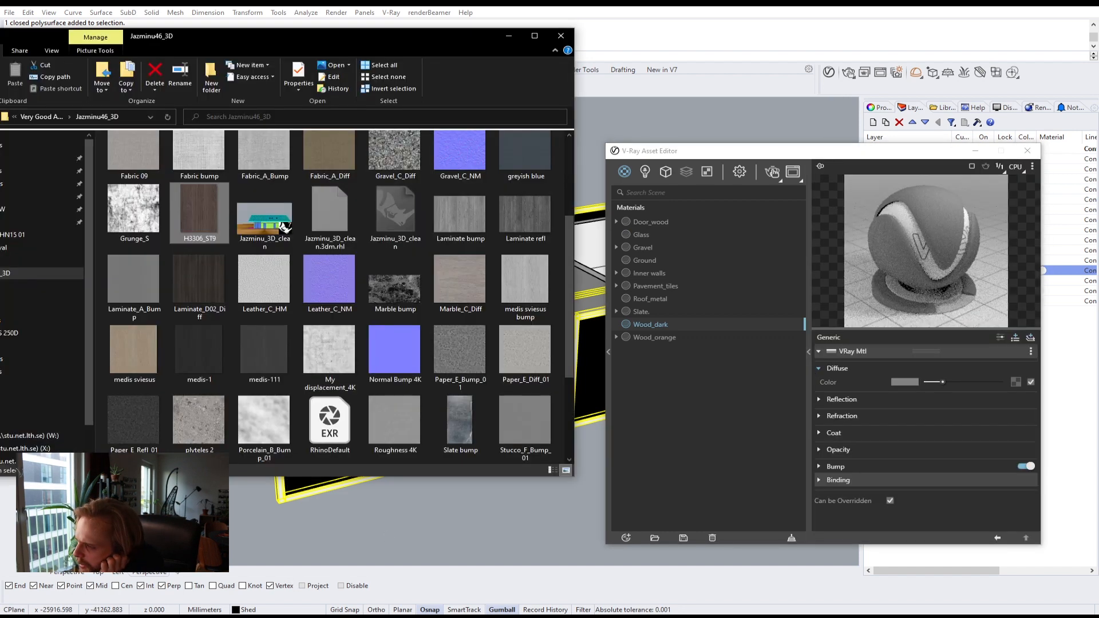
pyautogui.moveTo(200, 209); pyautogui.dragTo(1017, 382)
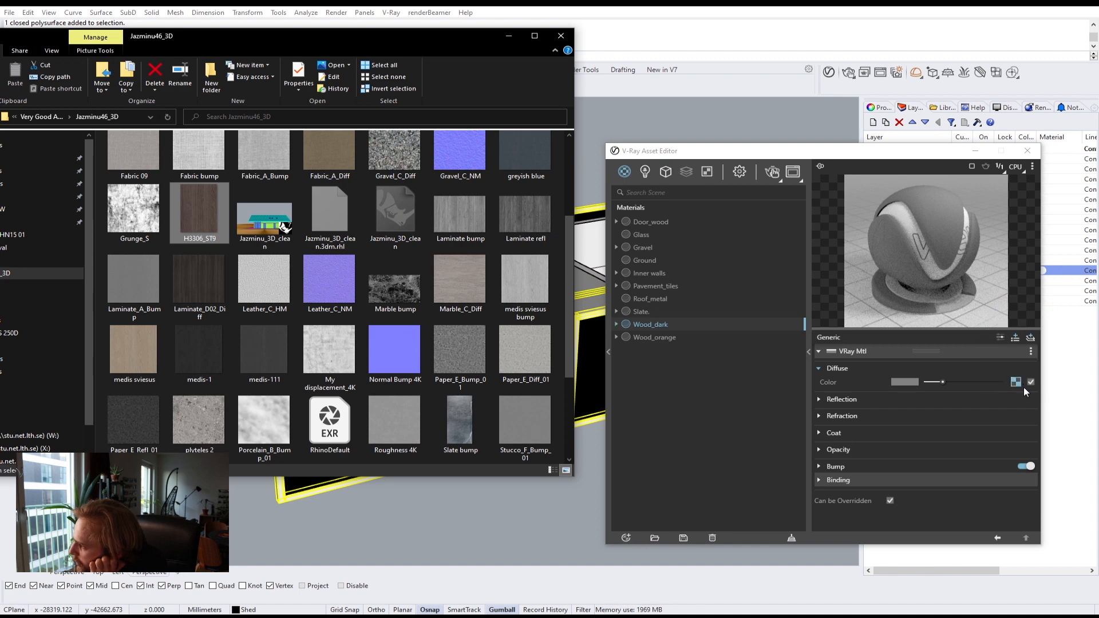
# Step: Paste a copy of the diffuse texture into Wood_dark's bump map and set the bump amount to 3
pyautogui.click(830, 467)
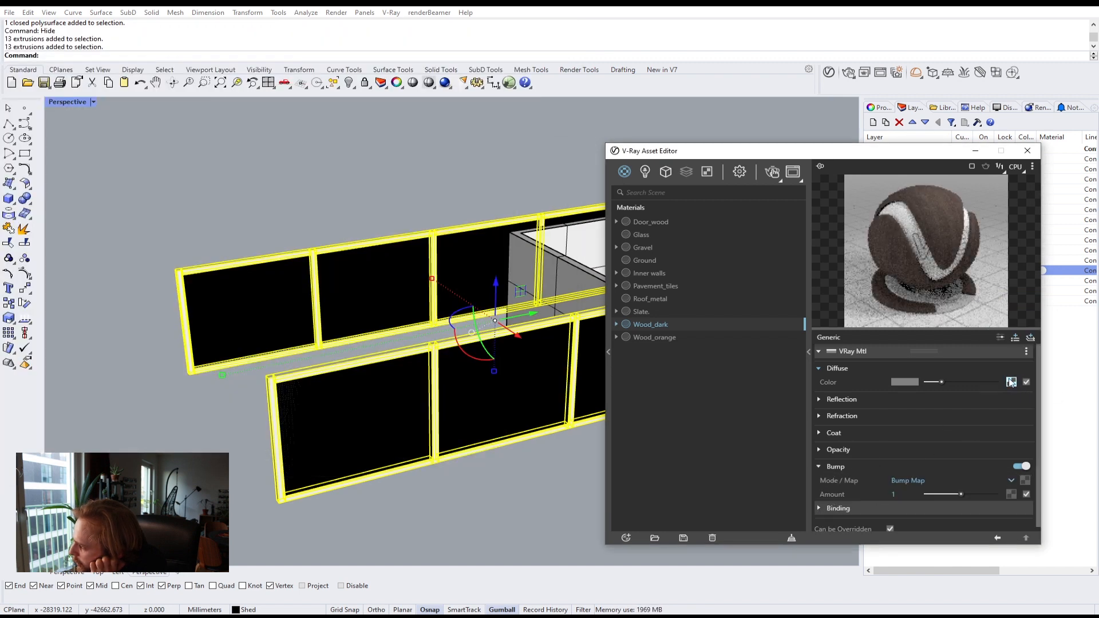
pyautogui.moveTo(1010, 382); pyautogui.dragTo(1027, 494)
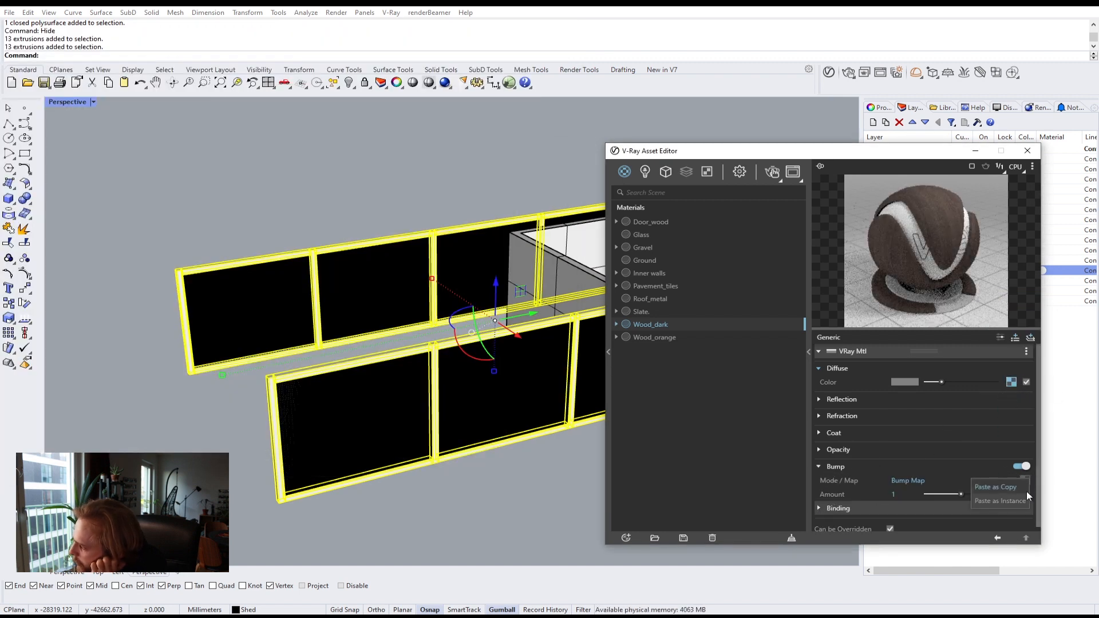
pyautogui.click(996, 487)
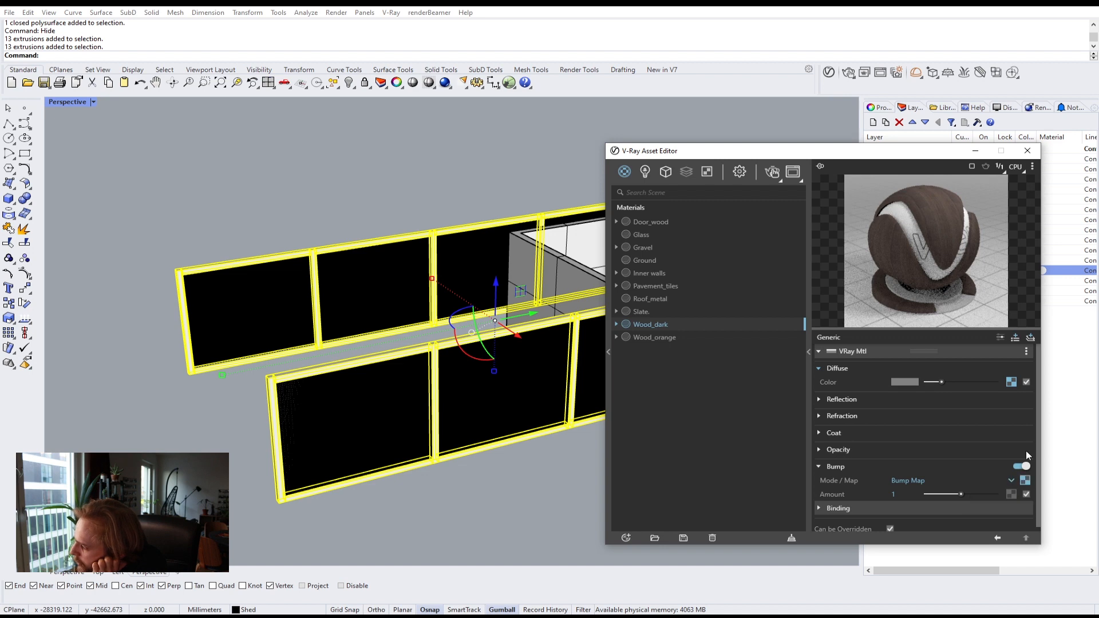
pyautogui.click(1027, 494)
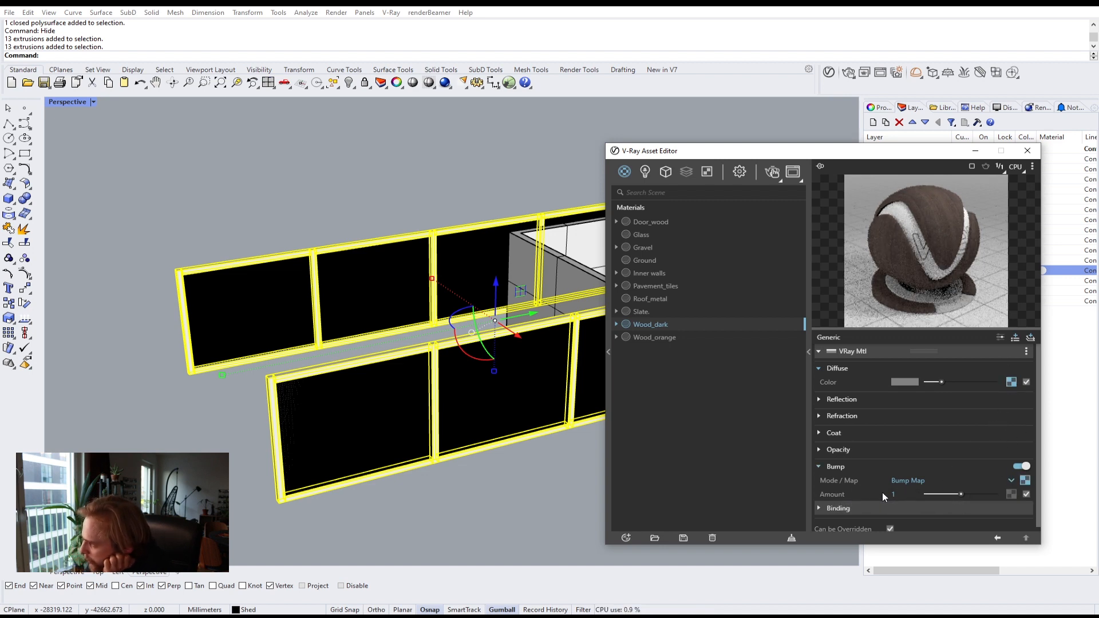
pyautogui.moveTo(897, 495); pyautogui.dragTo(864, 493)
pyautogui.write('3')
pyautogui.press('Return')
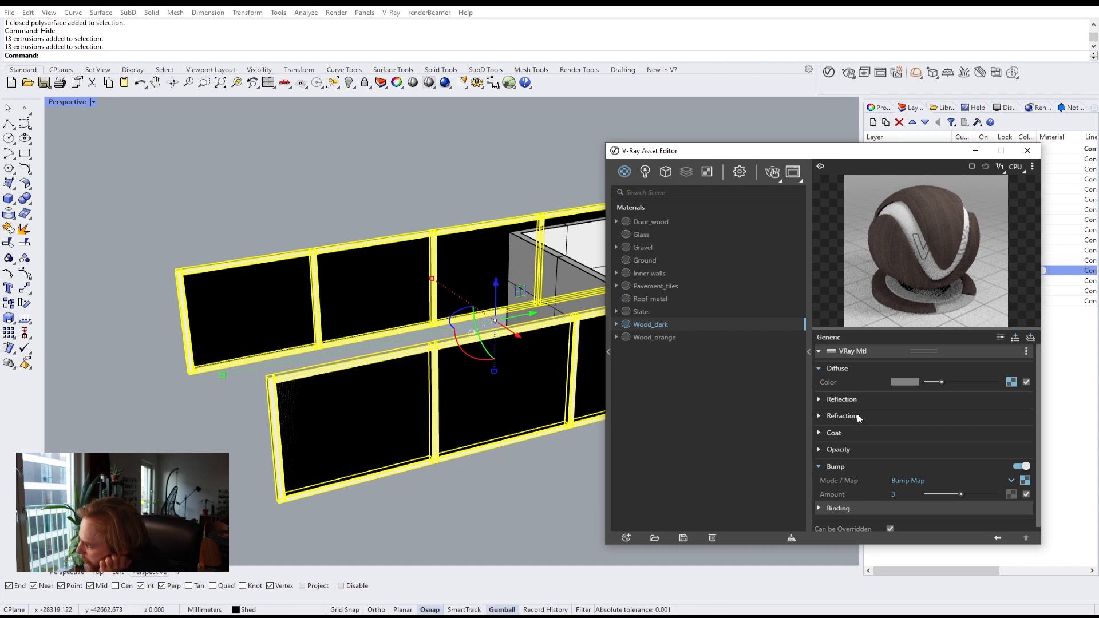
# Step: Set Wood_dark's reflection glossiness to 0.6 and slightly lower its reflection color
pyautogui.click(848, 400)
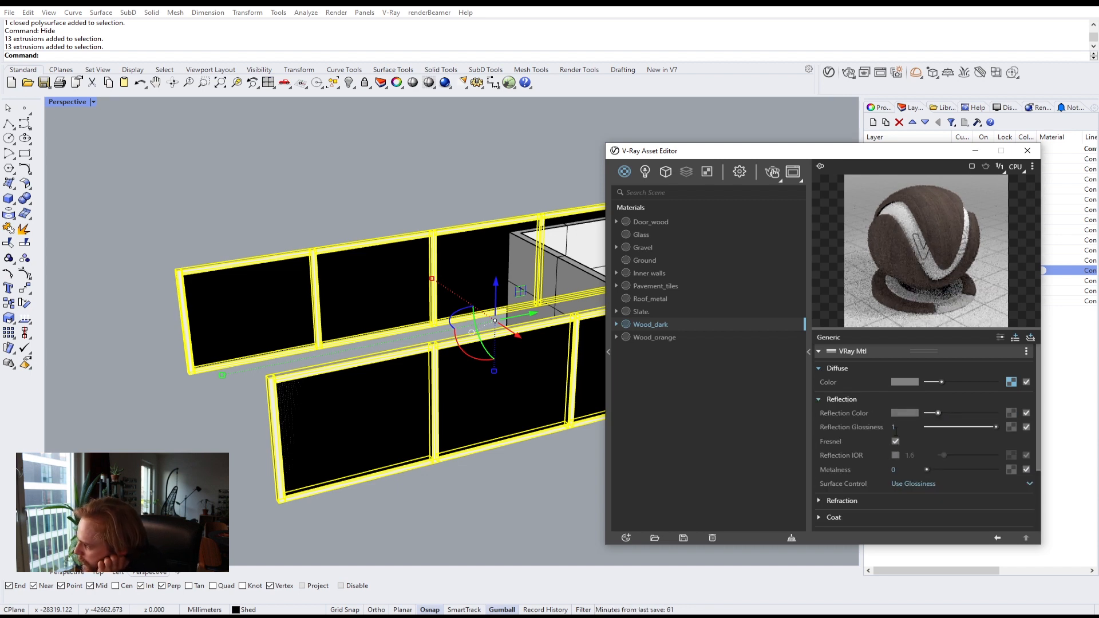
pyautogui.write('.6')
pyautogui.press('Return')
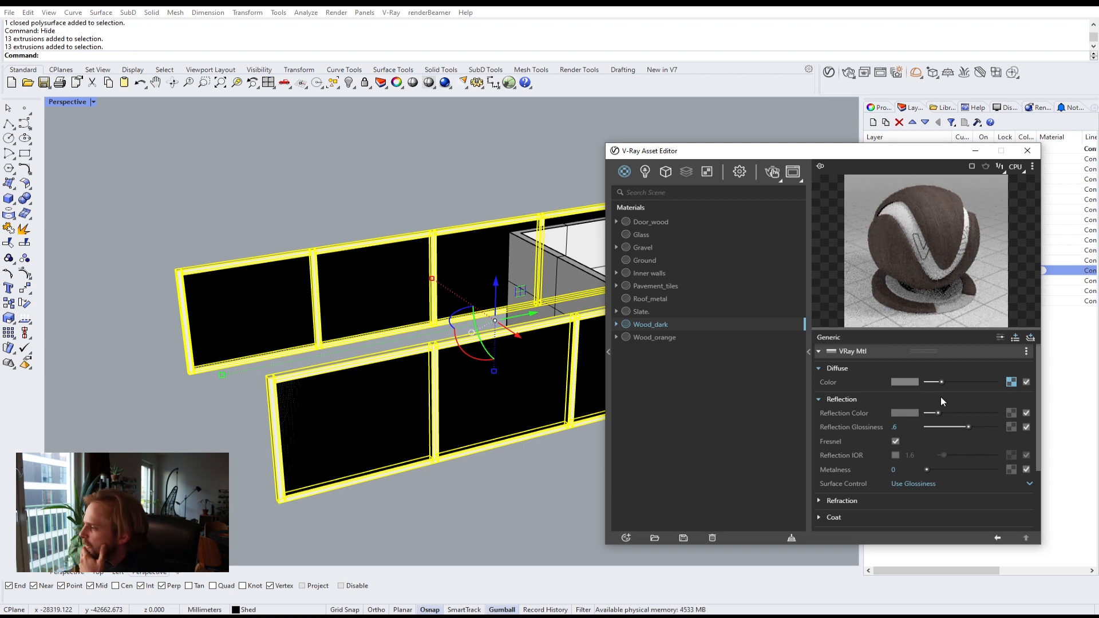
pyautogui.moveTo(936, 415); pyautogui.dragTo(931, 417)
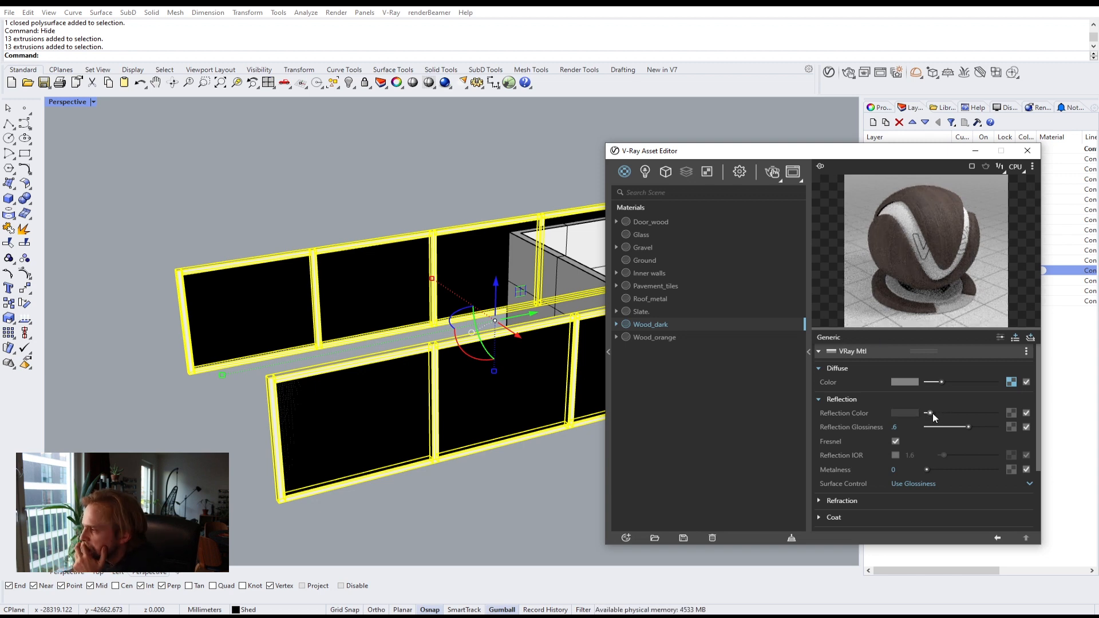
pyautogui.click(933, 414)
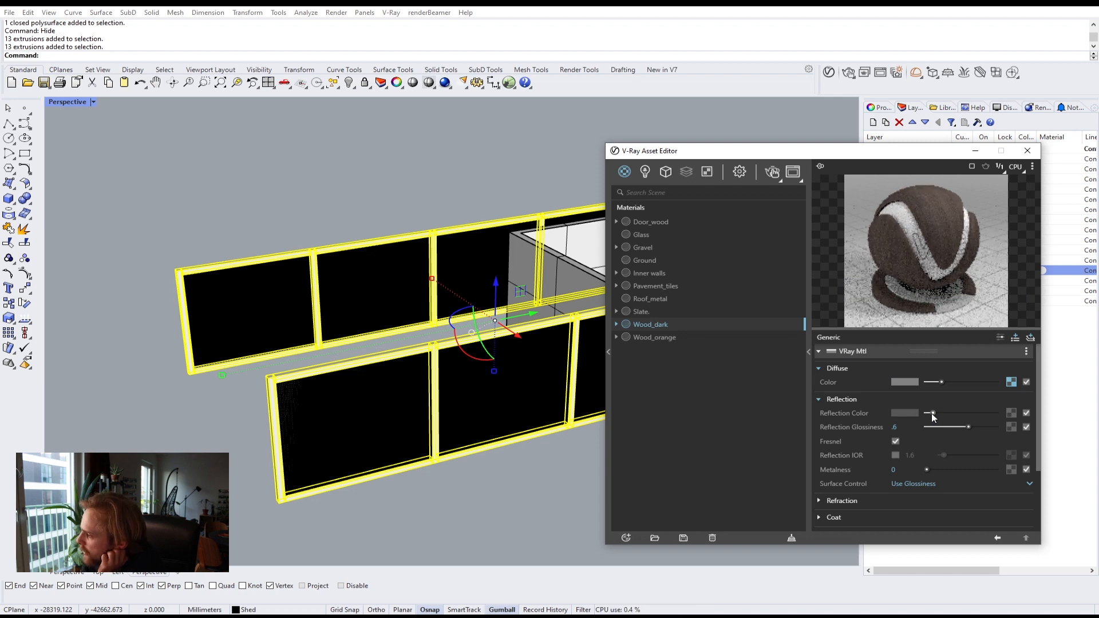
pyautogui.click(809, 364)
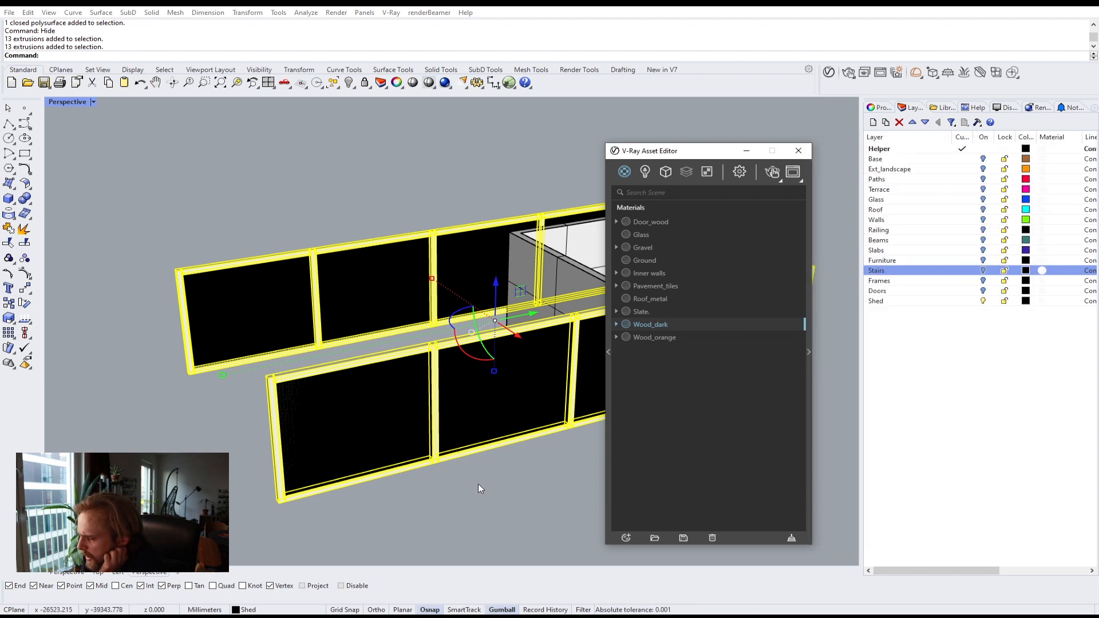
# Step: Select the railing infill slat panels and apply the Wood_dark material to the selection
pyautogui.moveTo(503, 434); pyautogui.dragTo(359, 433, button='right')
pyautogui.moveTo(508, 485); pyautogui.dragTo(355, 426)
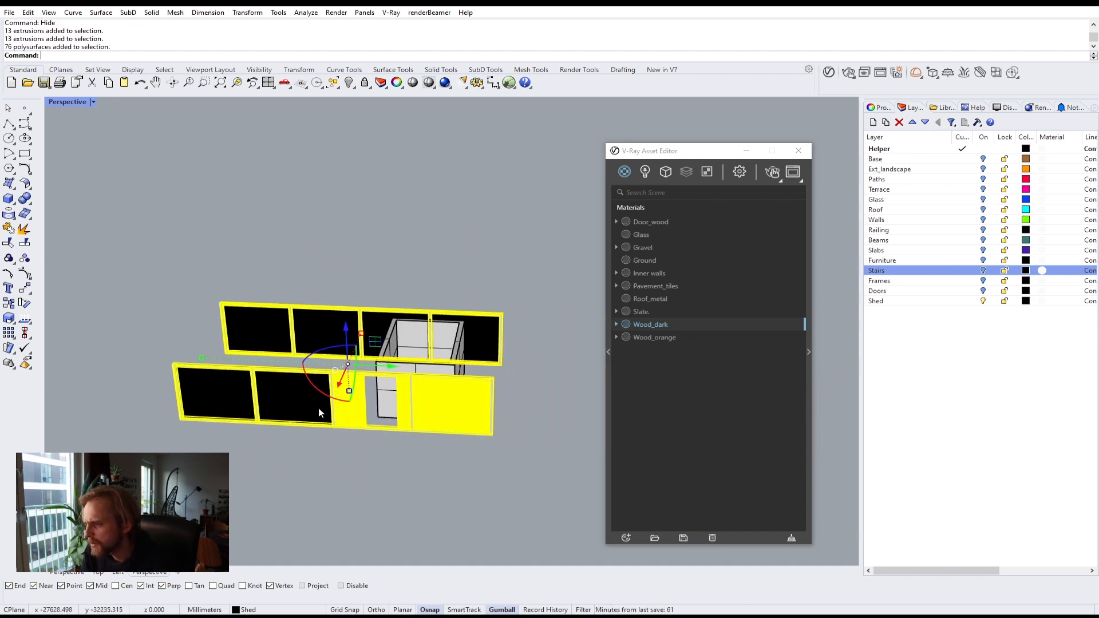
pyautogui.keyDown('shift'); pyautogui.click(316, 407); pyautogui.keyUp('shift')
pyautogui.keyDown('shift'); pyautogui.click(204, 400); pyautogui.keyUp('shift')
pyautogui.keyDown('shift'); pyautogui.click(240, 337); pyautogui.keyUp('shift')
pyautogui.keyDown('shift'); pyautogui.click(315, 323); pyautogui.keyUp('shift')
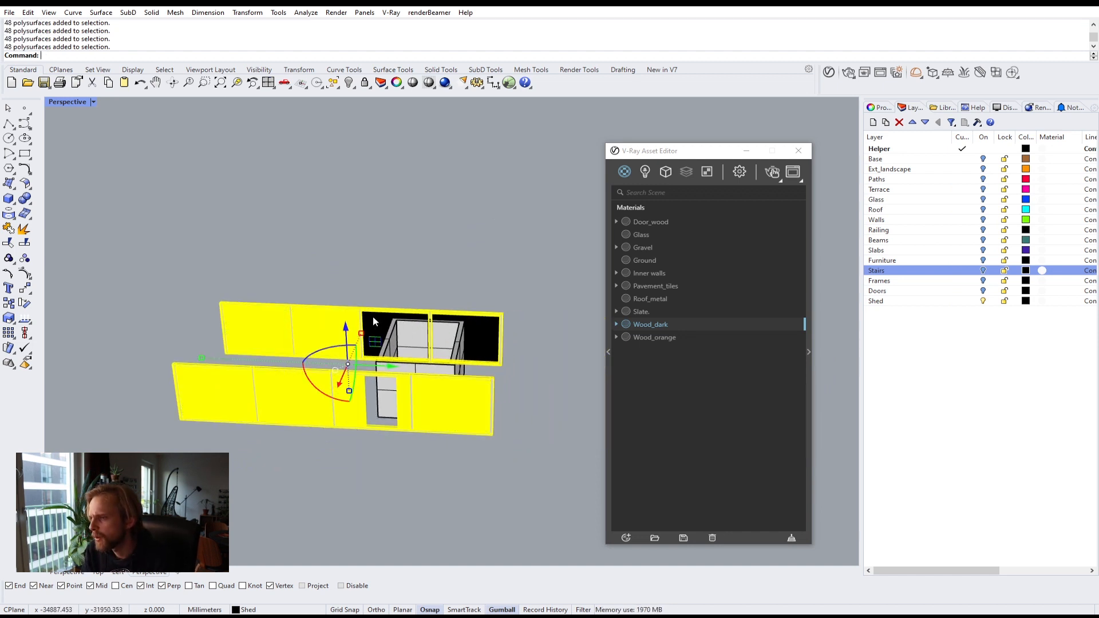
pyautogui.keyDown('shift'); pyautogui.click(372, 318); pyautogui.keyUp('shift')
pyautogui.keyDown('shift'); pyautogui.click(478, 332); pyautogui.keyUp('shift')
pyautogui.rightClick(654, 323)
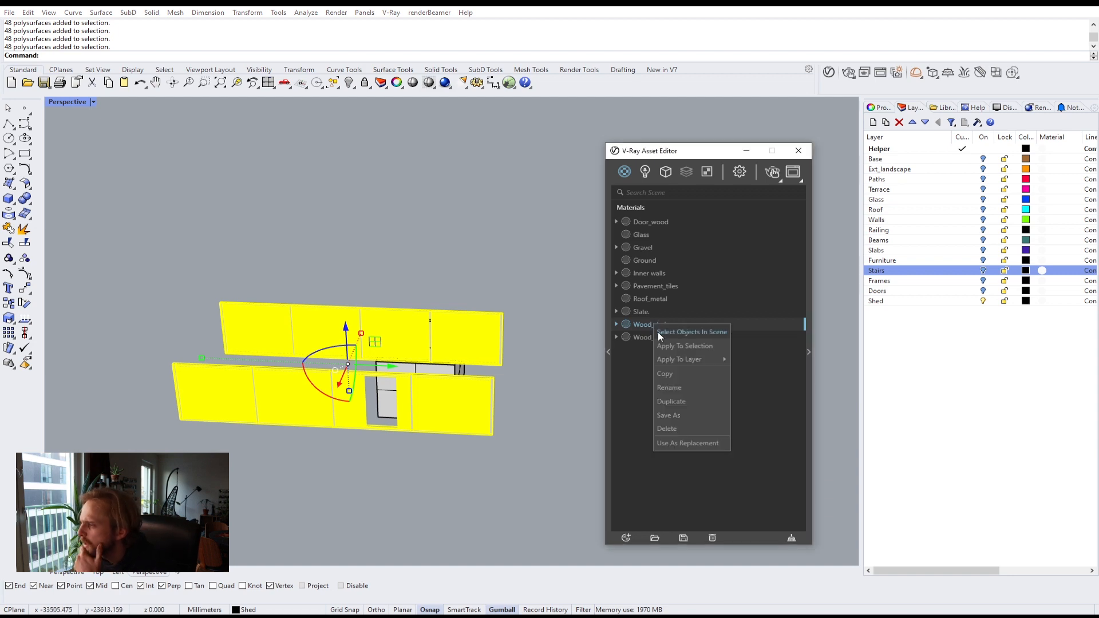
pyautogui.click(665, 343)
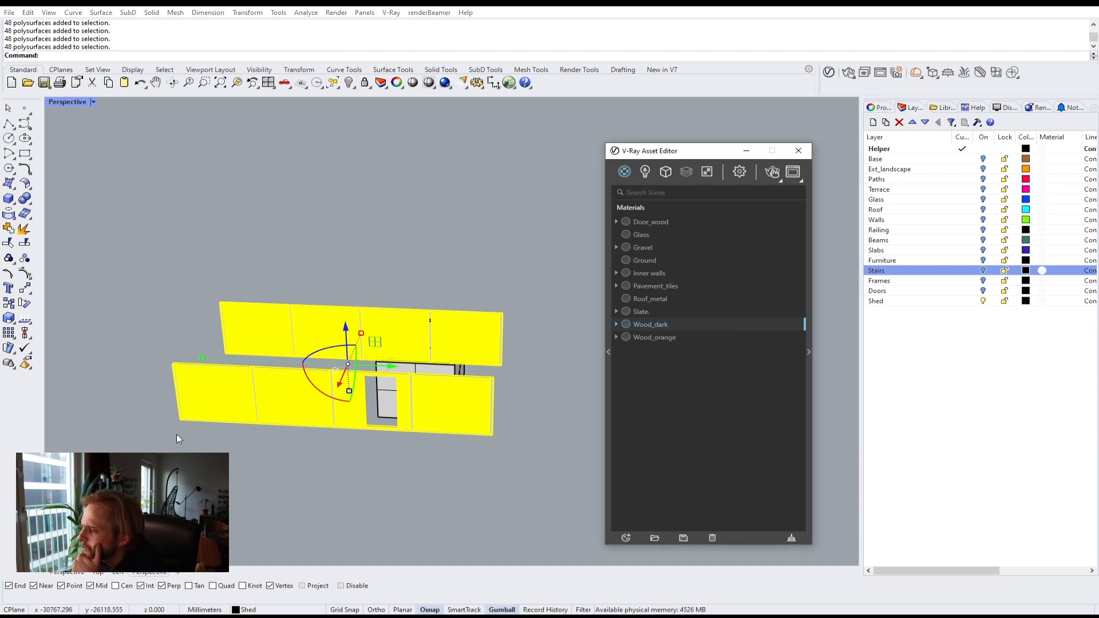
# Step: Zoom in and orbit to inspect the wood texture on the railing slats
pyautogui.scroll(6, 198, 430)
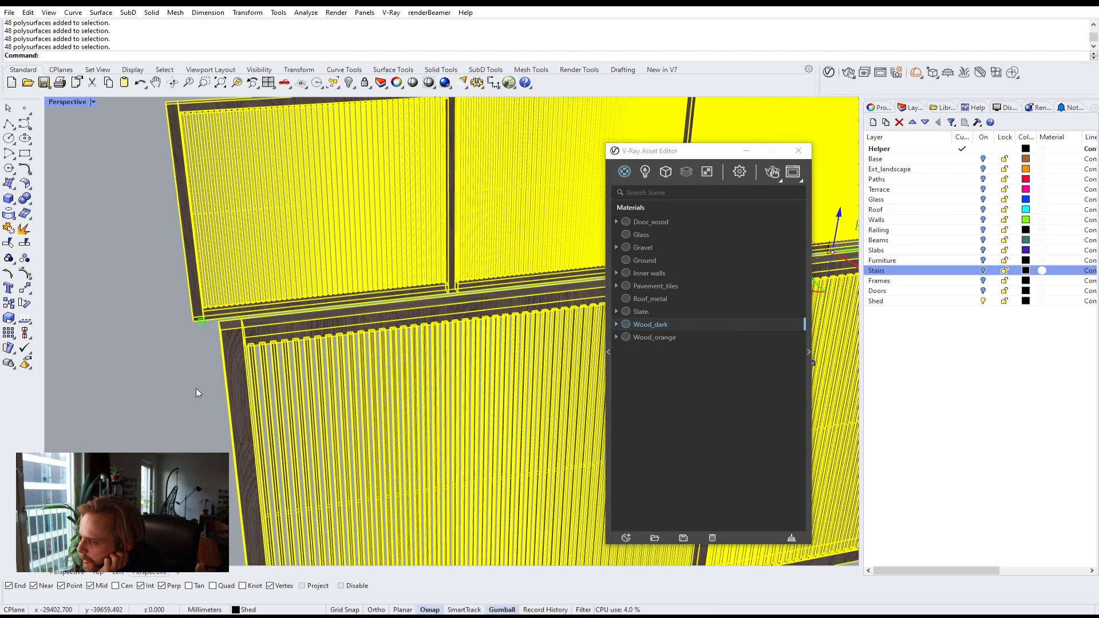
pyautogui.scroll(3, 196, 390)
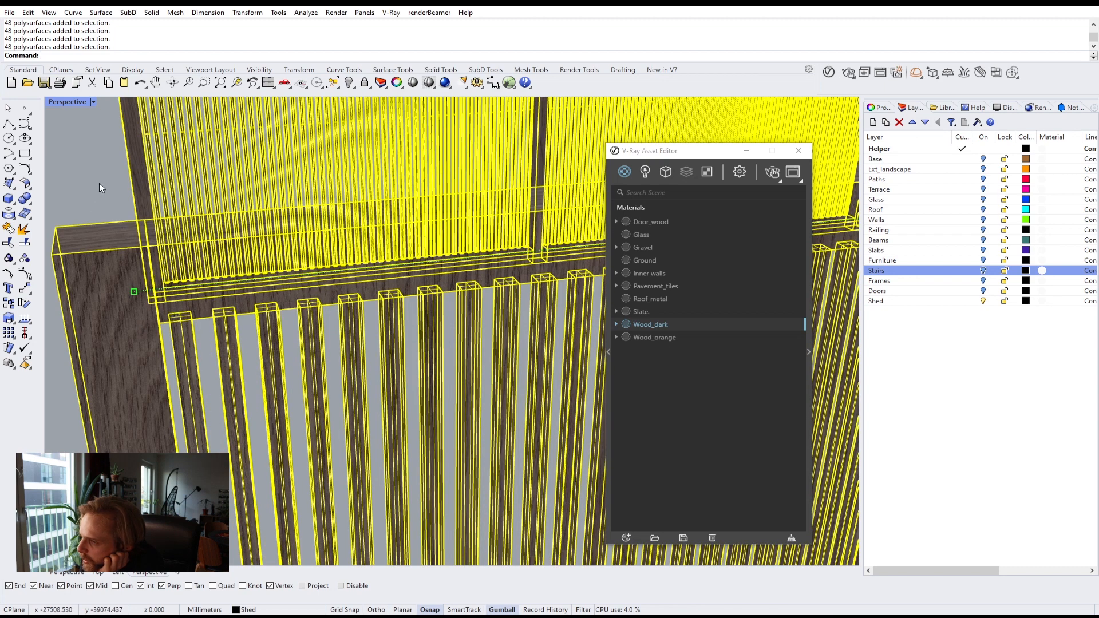
pyautogui.press('Escape')
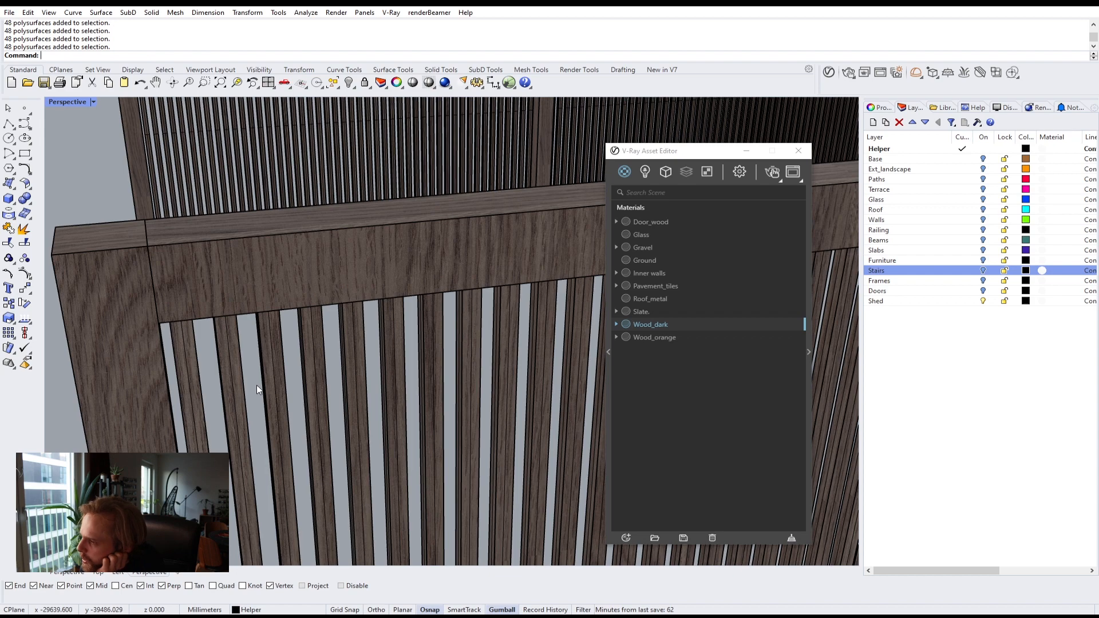
pyautogui.moveTo(287, 386); pyautogui.dragTo(431, 348, button='right')
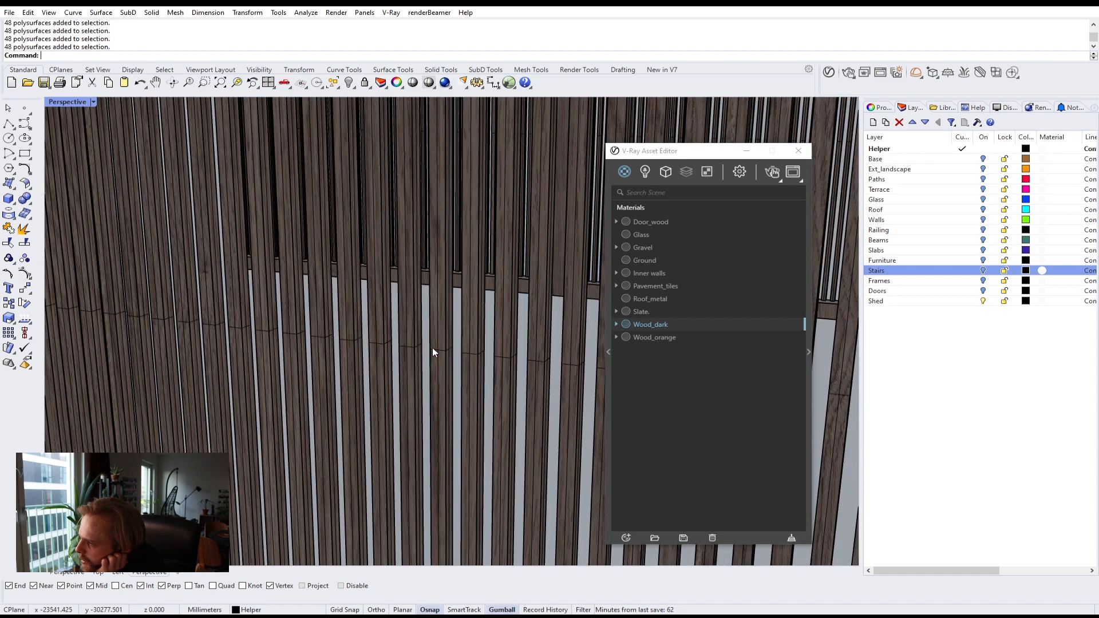
pyautogui.scroll(5, 432, 352)
pyautogui.scroll(-8, 465, 373)
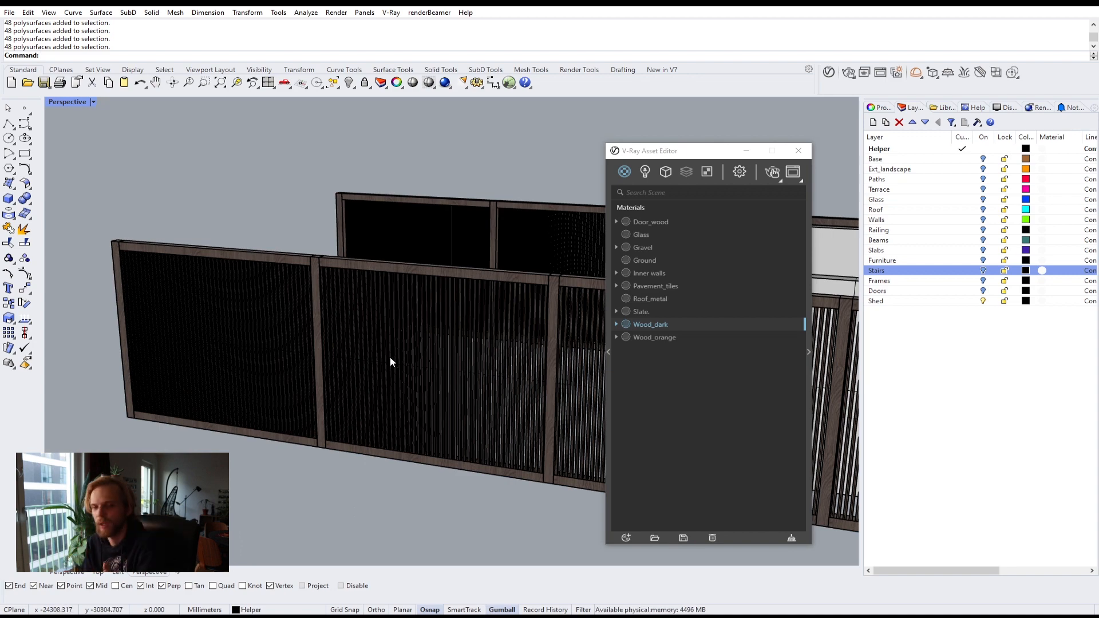
pyautogui.moveTo(390, 359); pyautogui.dragTo(483, 368, button='right')
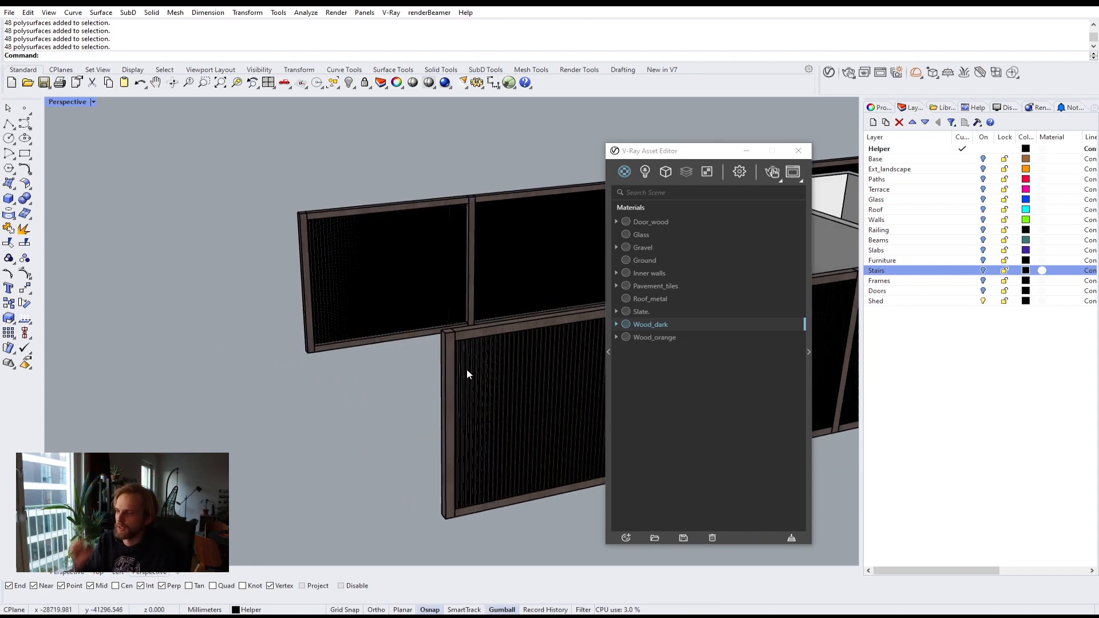
# Step: Set Wood_dark's diffuse texture placement to Mapping Source with a UVW Placement and enable stochastic tiling
pyautogui.click(808, 352)
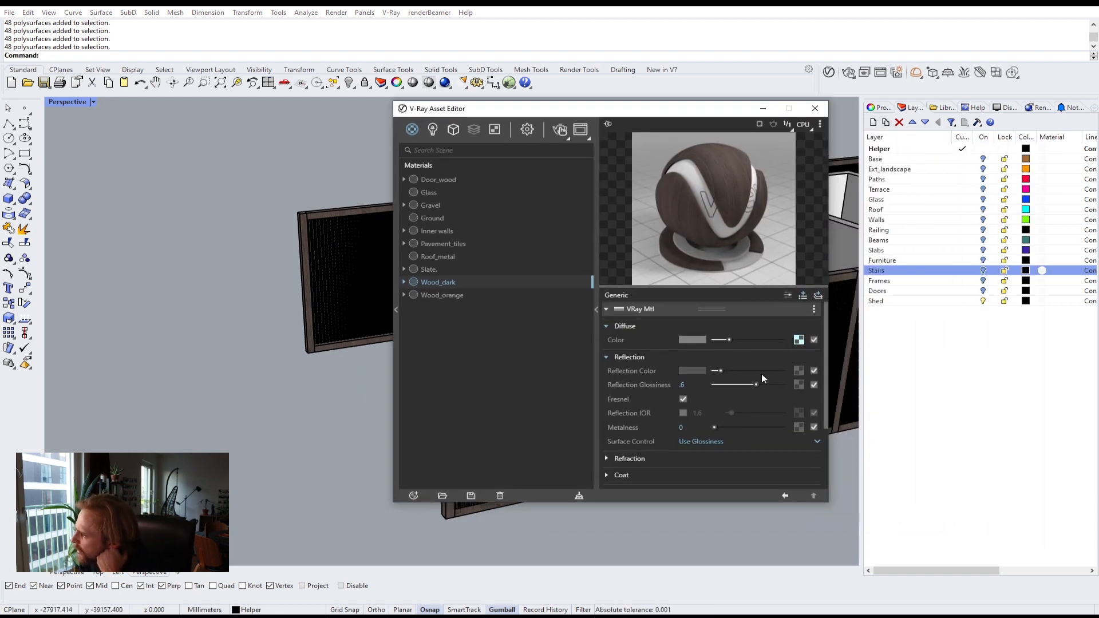
pyautogui.click(799, 340)
pyautogui.click(633, 366)
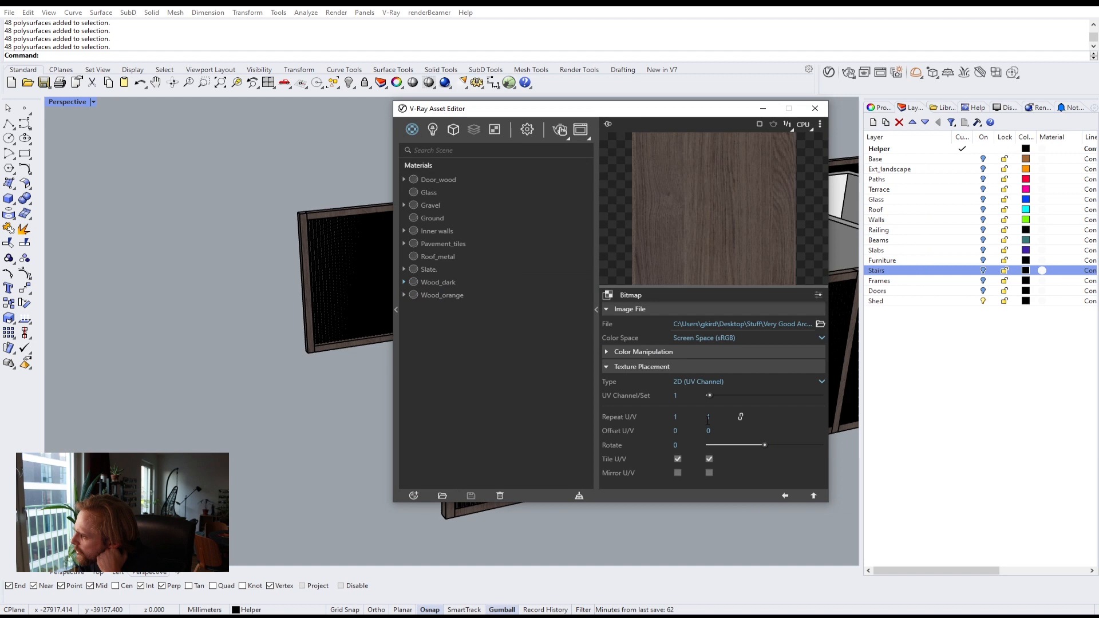
pyautogui.click(706, 383)
pyautogui.click(714, 420)
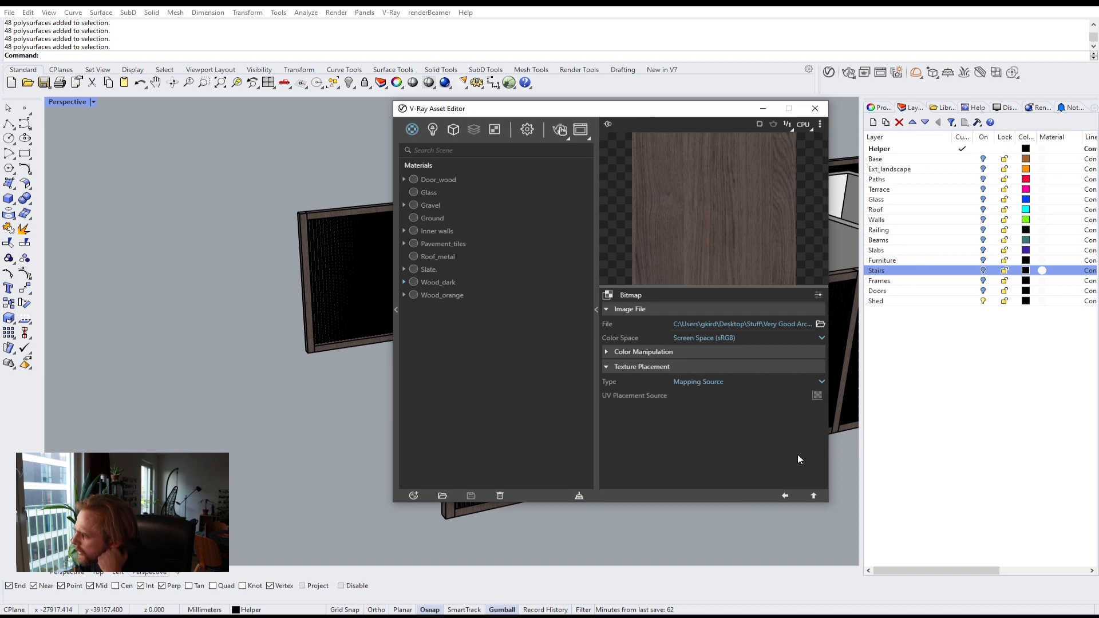
pyautogui.click(815, 397)
pyautogui.click(767, 406)
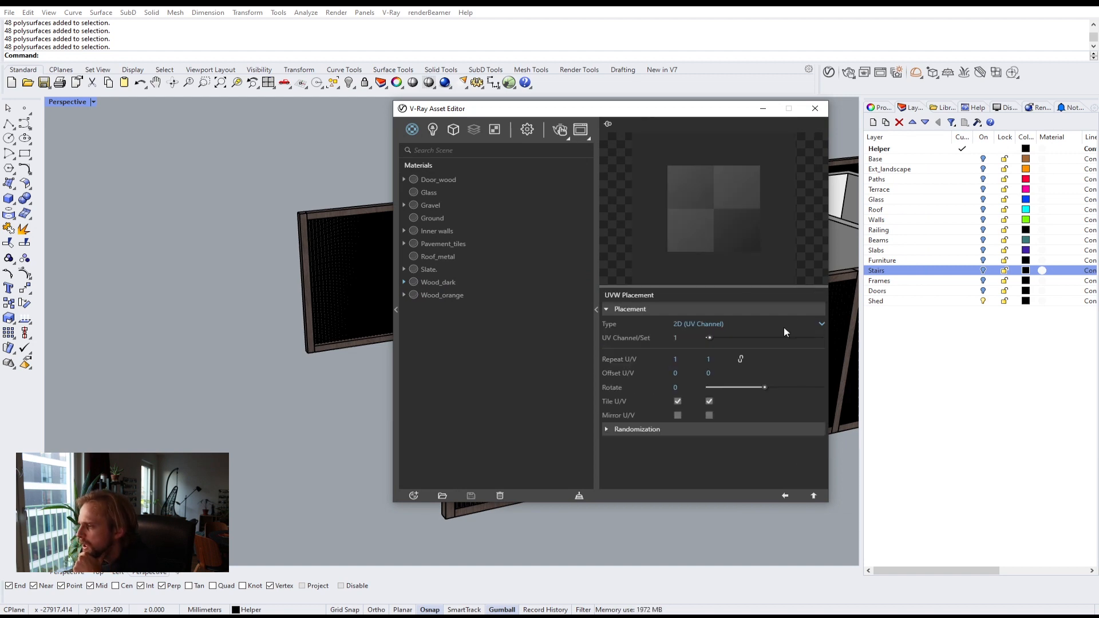
pyautogui.click(623, 429)
pyautogui.scroll(-3, 807, 461)
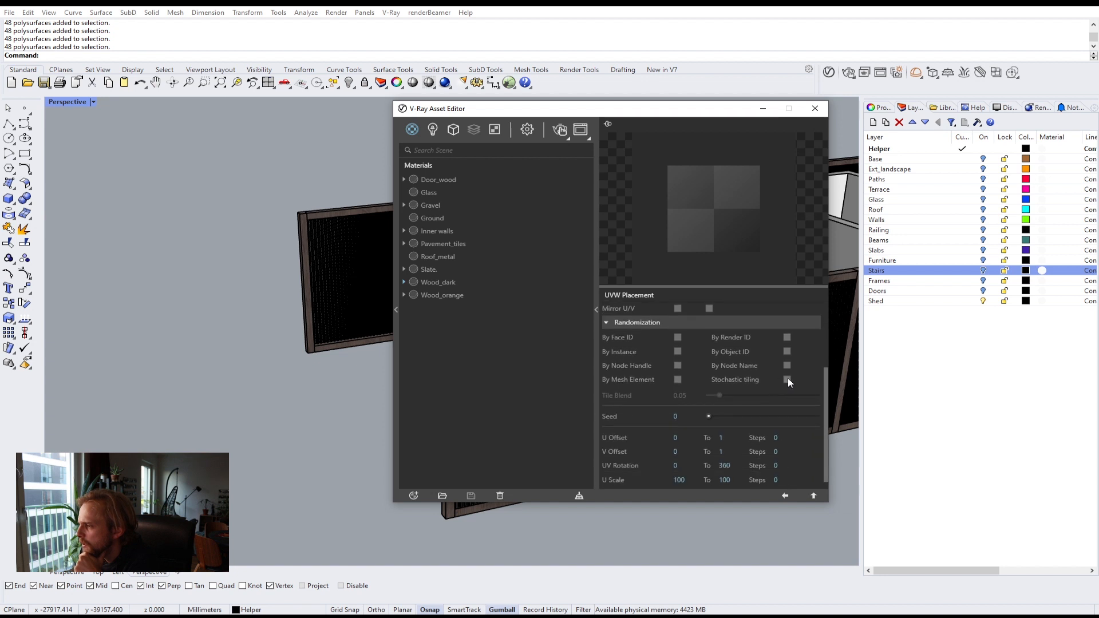
pyautogui.click(788, 379)
pyautogui.click(813, 496)
pyautogui.click(813, 496)
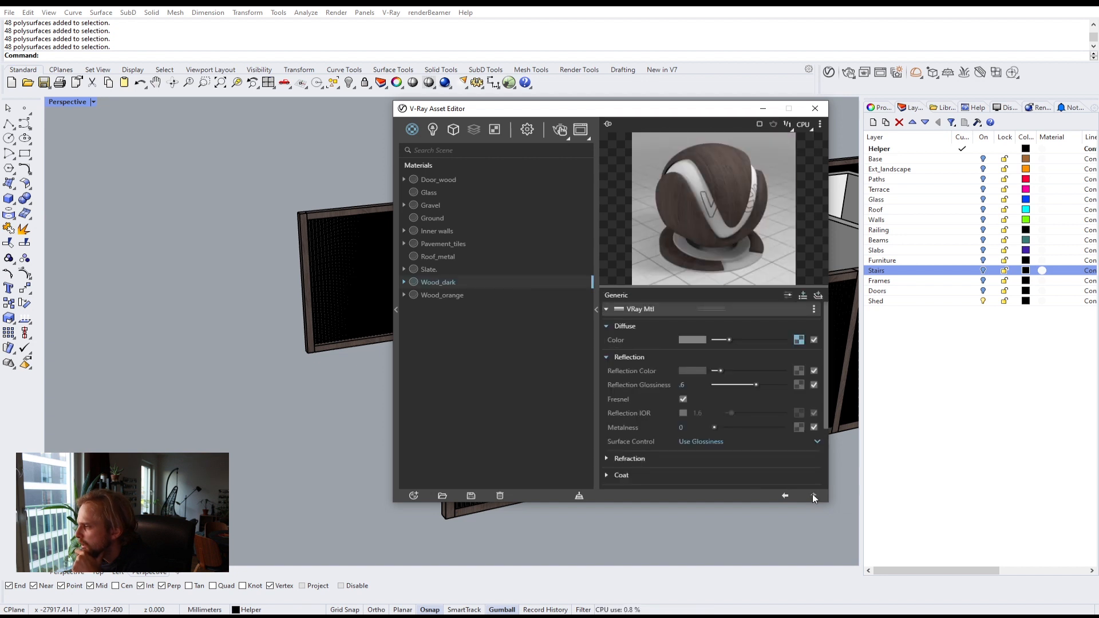
# Step: Set Wood_dark's bump texture placement to Mapping Source using a UVW Placement
pyautogui.scroll(-2, 767, 417)
pyautogui.click(812, 437)
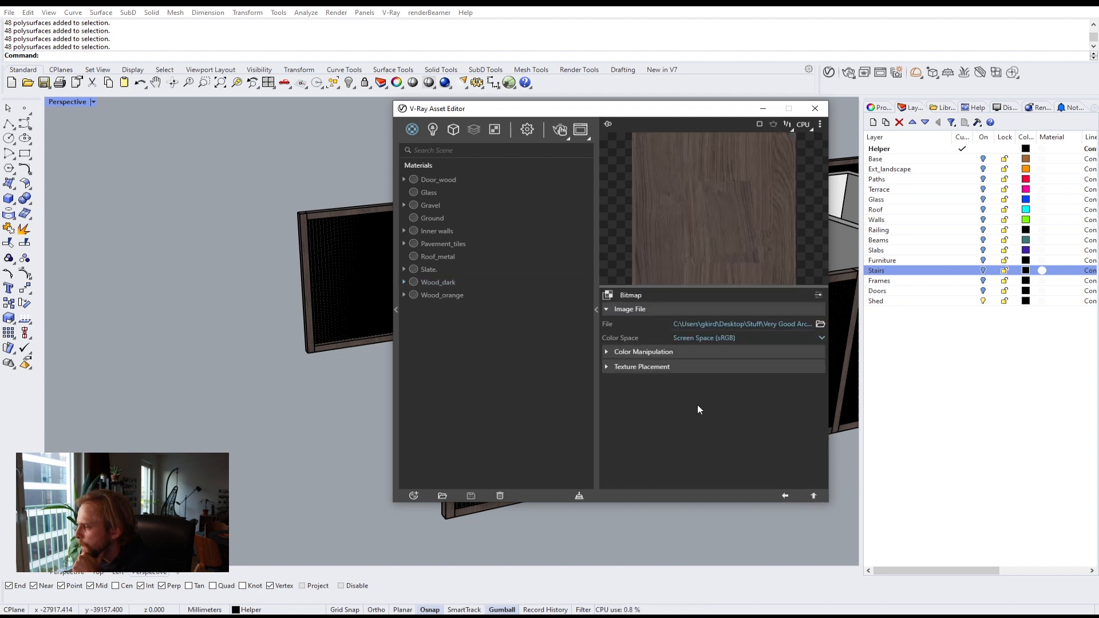
pyautogui.click(638, 366)
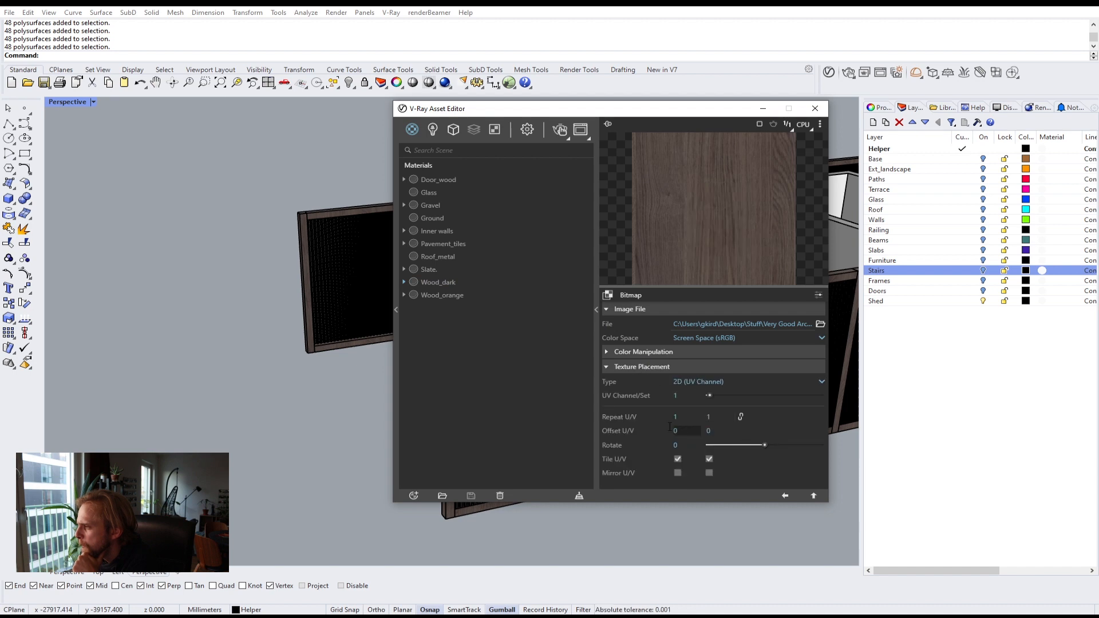
pyautogui.click(700, 381)
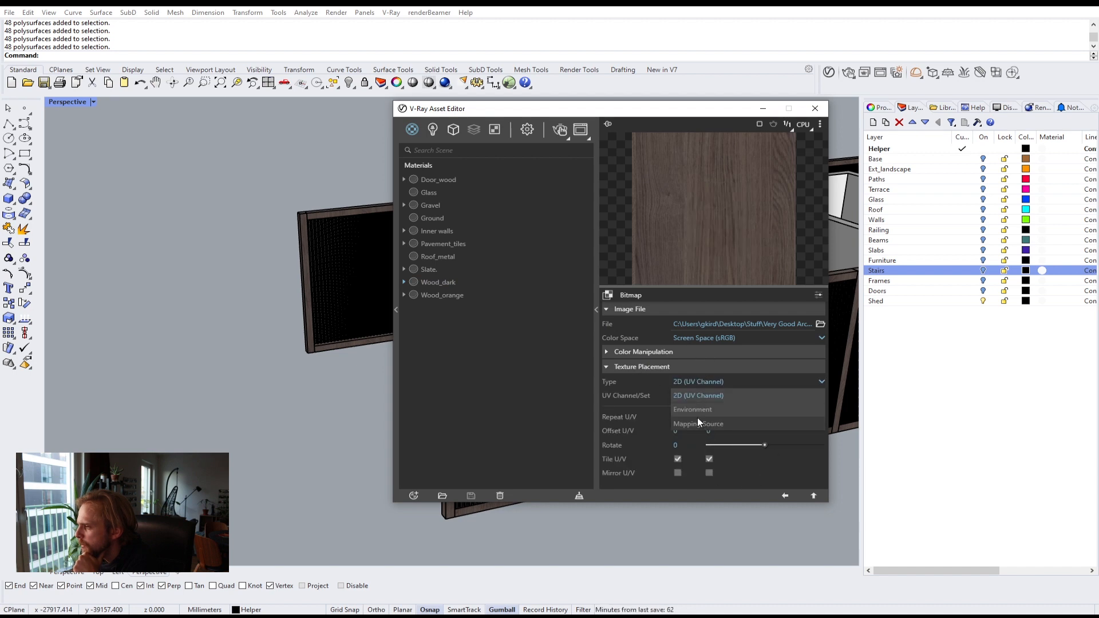
pyautogui.click(697, 417)
pyautogui.click(817, 396)
pyautogui.click(774, 401)
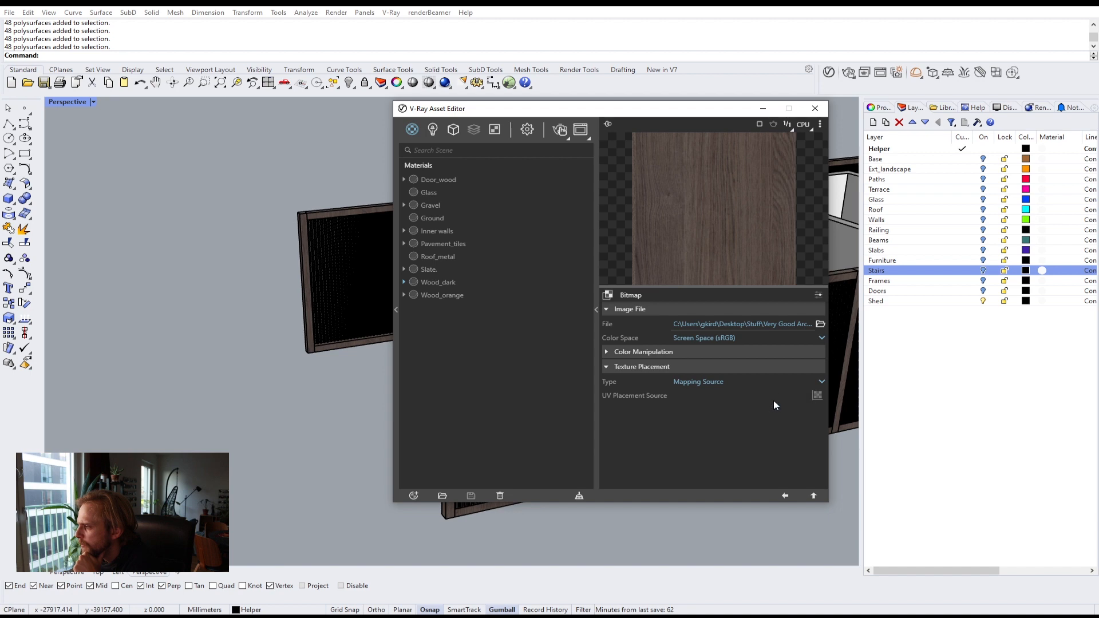
pyautogui.scroll(-3, 779, 456)
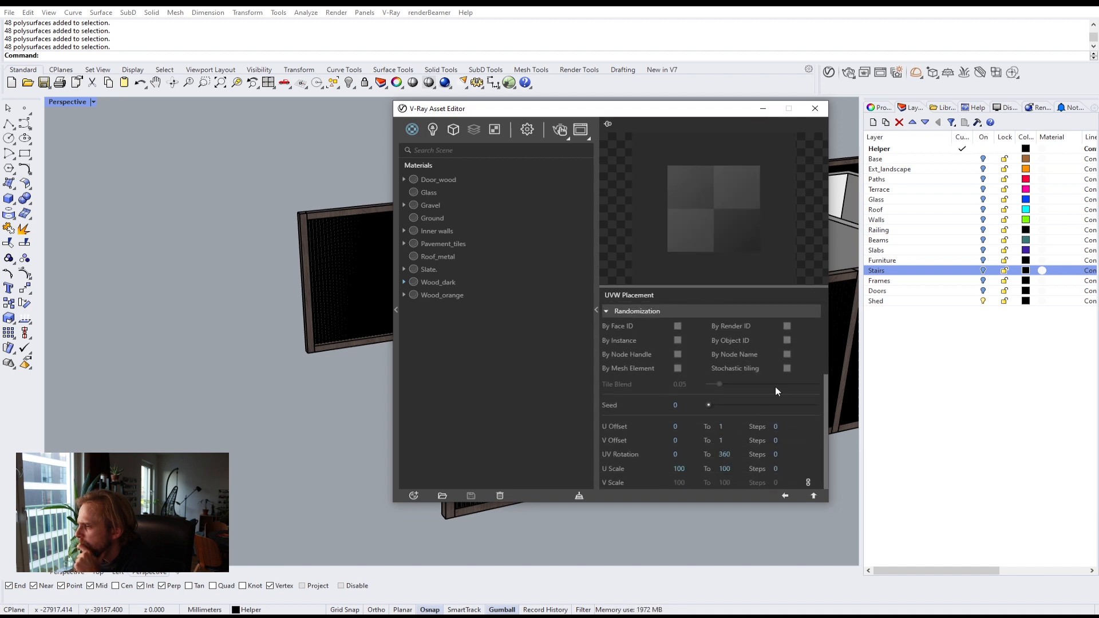
pyautogui.click(813, 495)
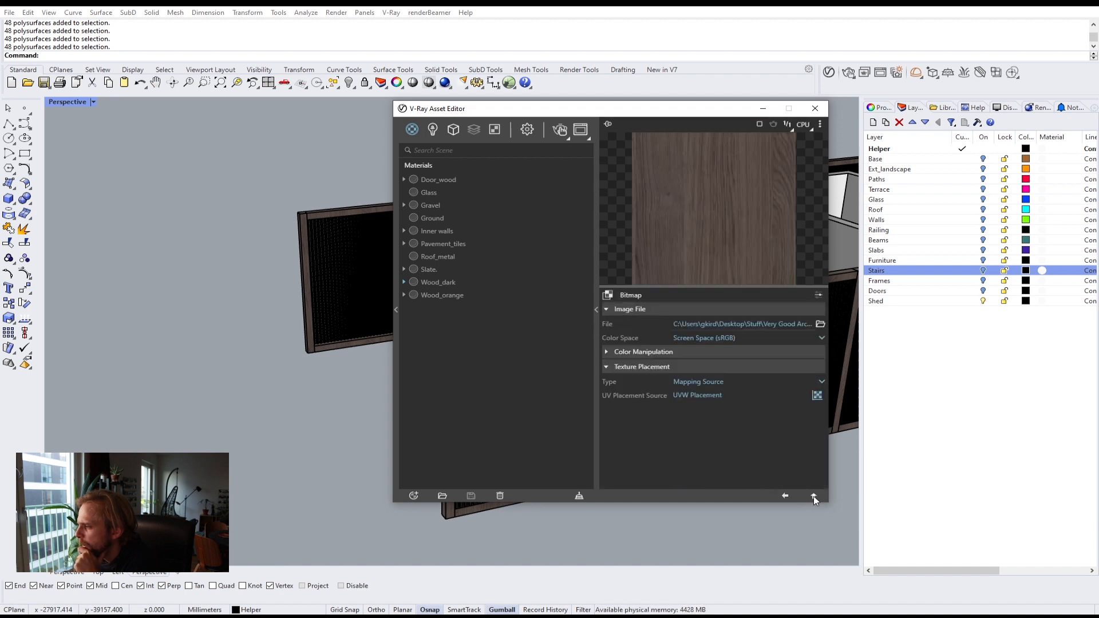
# Step: Close the asset editor and briefly show the Base layer to look over the shed's surroundings
pyautogui.click(595, 314)
pyautogui.click(586, 109)
pyautogui.moveTo(504, 221); pyautogui.dragTo(636, 322, button='right')
pyautogui.click(552, 259)
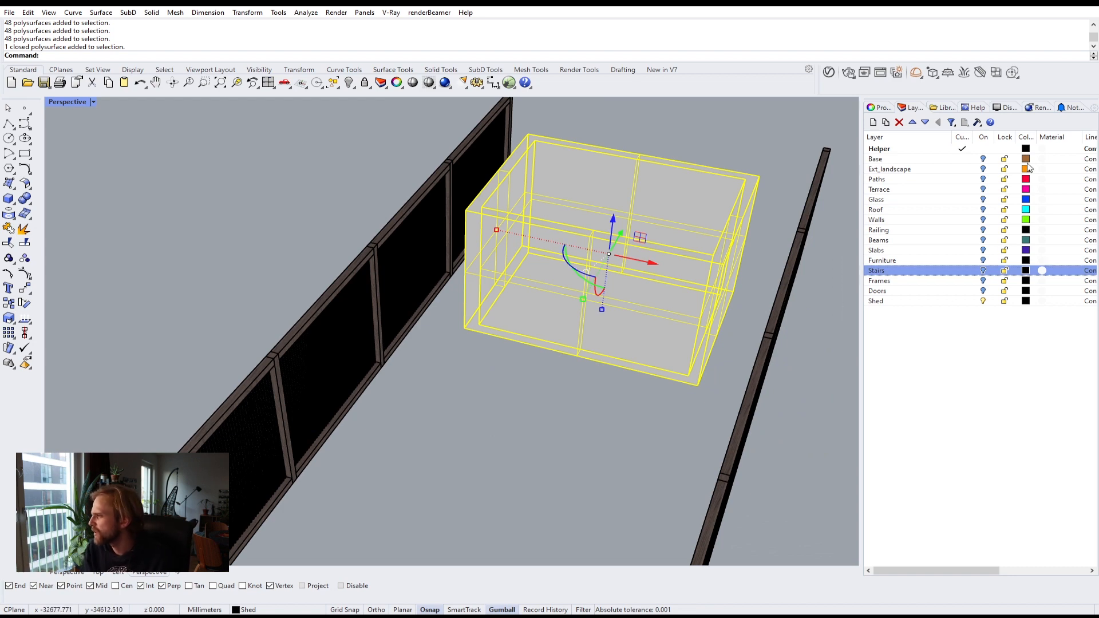
pyautogui.click(982, 159)
pyautogui.scroll(-3, 571, 275)
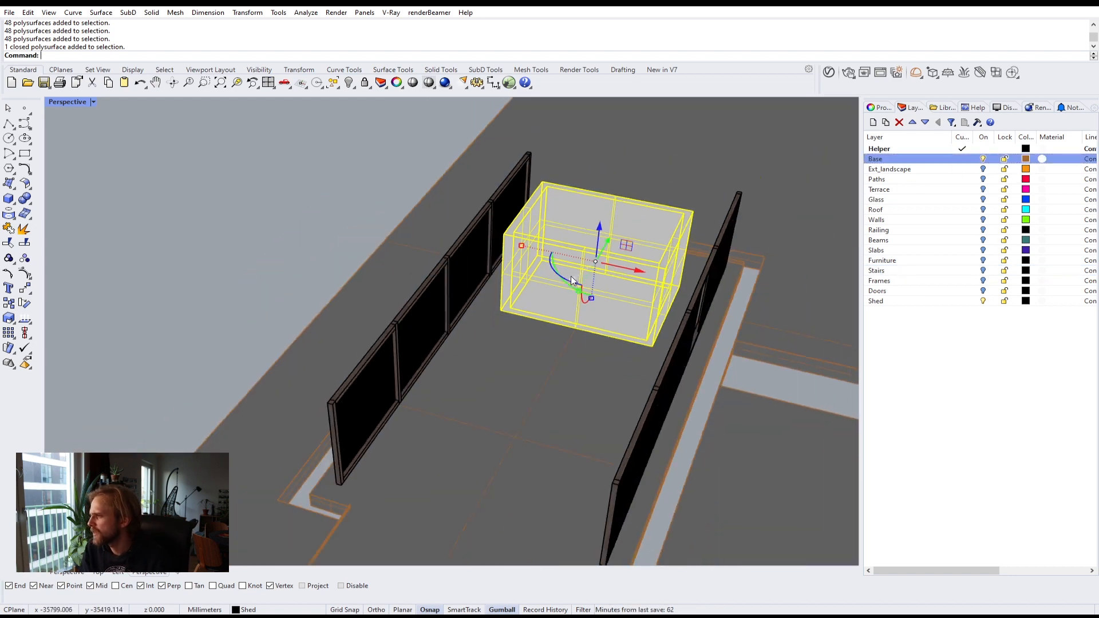
pyautogui.click(341, 235)
pyautogui.moveTo(376, 242); pyautogui.dragTo(486, 287, button='right')
pyautogui.scroll(-5, 608, 274)
pyautogui.scroll(9, 270, 398)
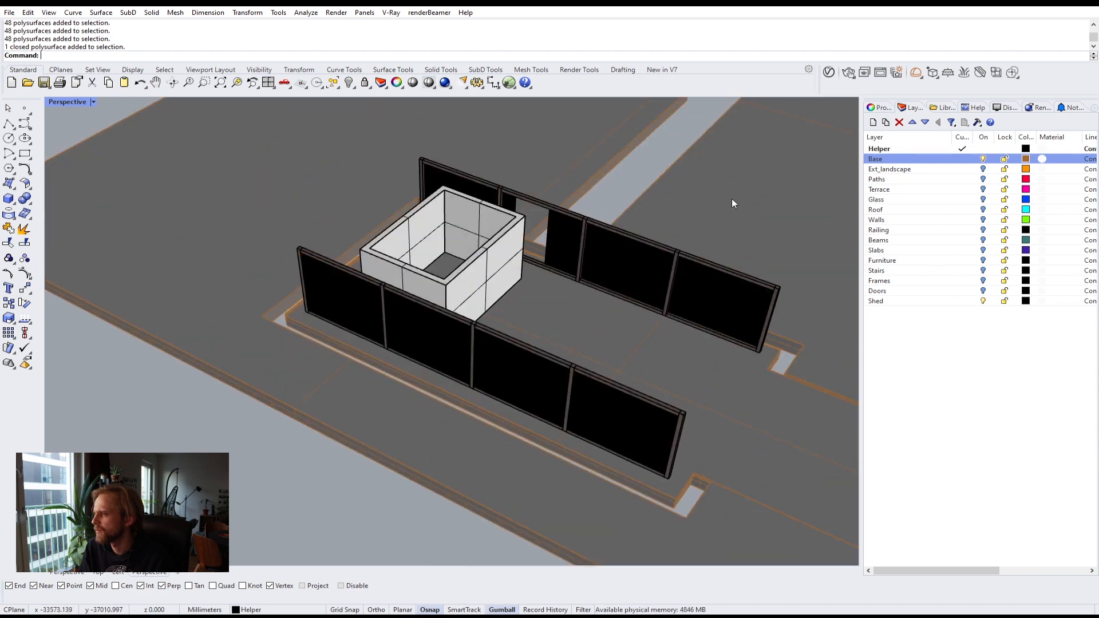
# Step: Hide the Base layer and show the Paths layer
pyautogui.click(982, 159)
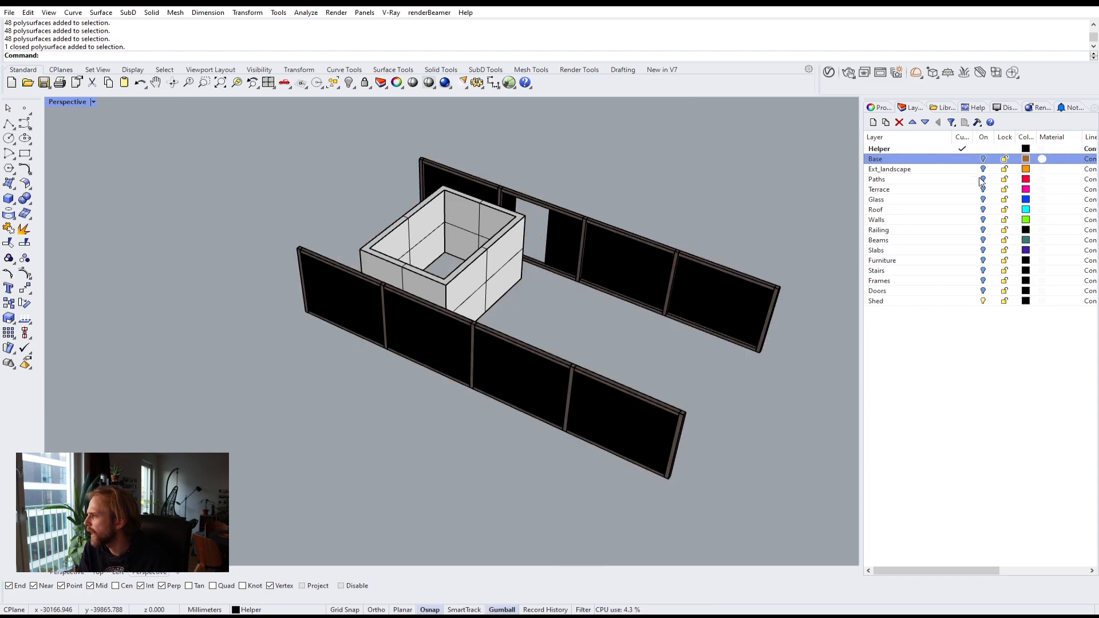
pyautogui.click(982, 180)
pyautogui.moveTo(799, 215); pyautogui.dragTo(672, 230, button='right')
pyautogui.scroll(8, 238, 320)
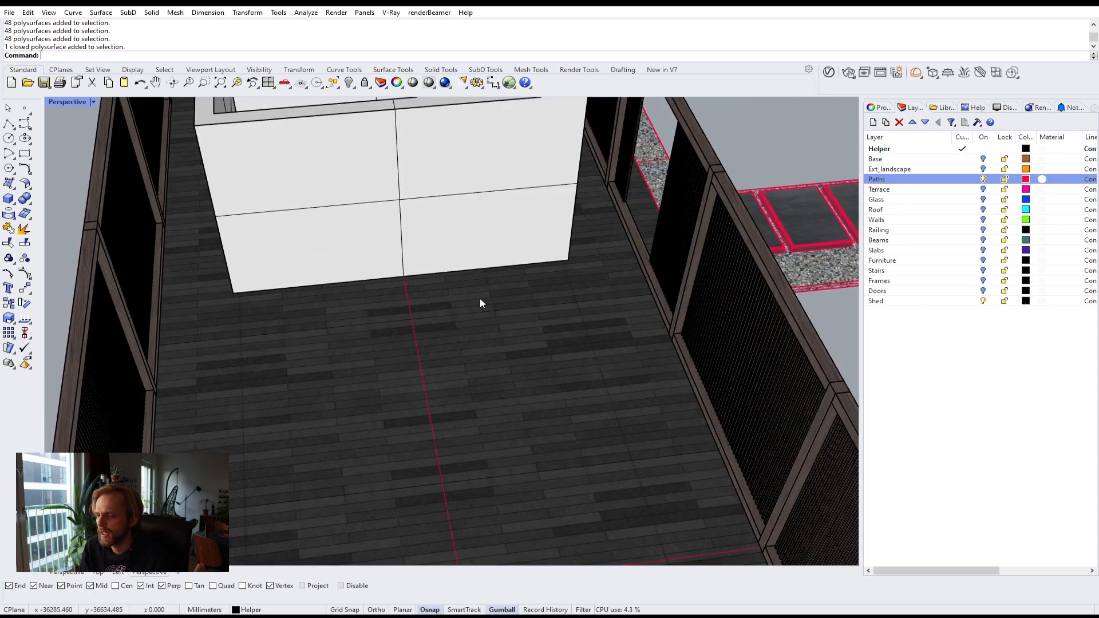
pyautogui.scroll(-3, 479, 284)
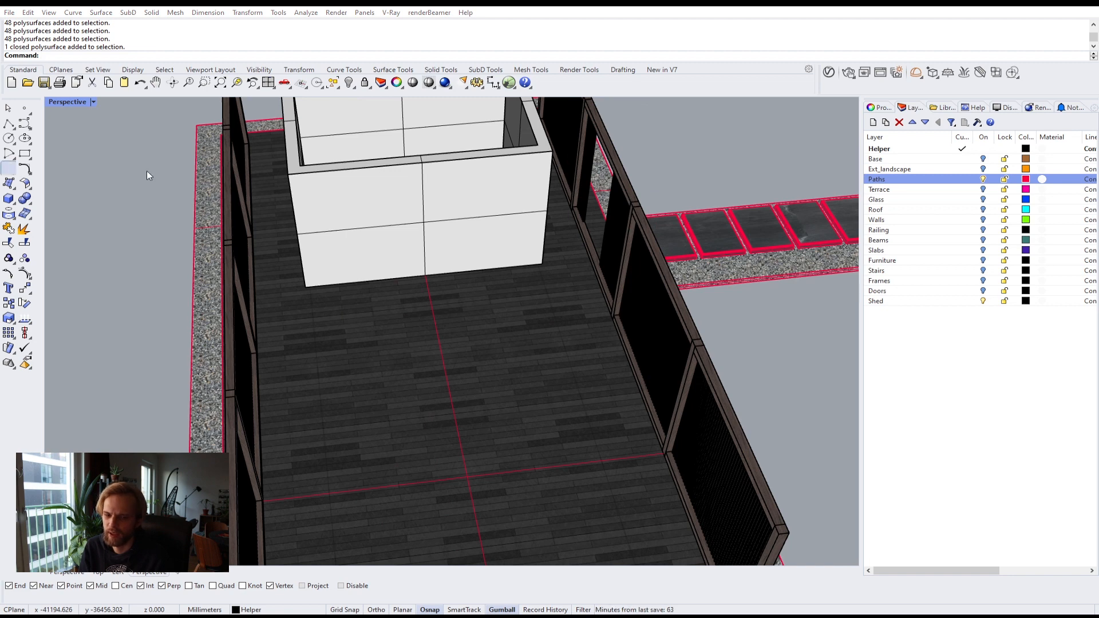
# Step: Select the objects that use the Pavement_tiles material in the scene
pyautogui.click(453, 198)
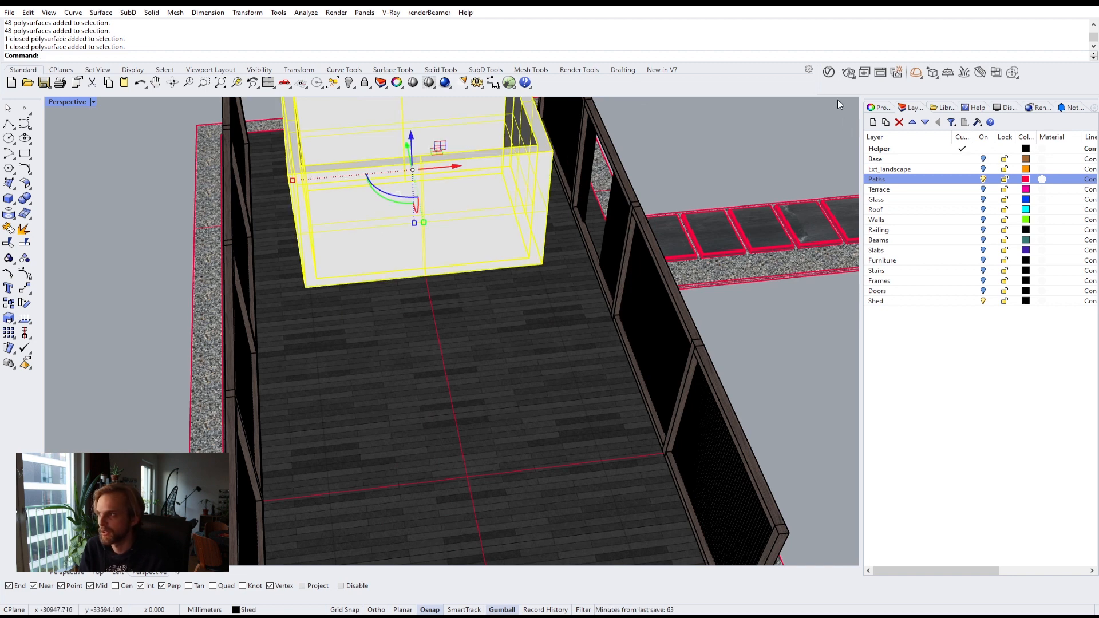
pyautogui.click(828, 72)
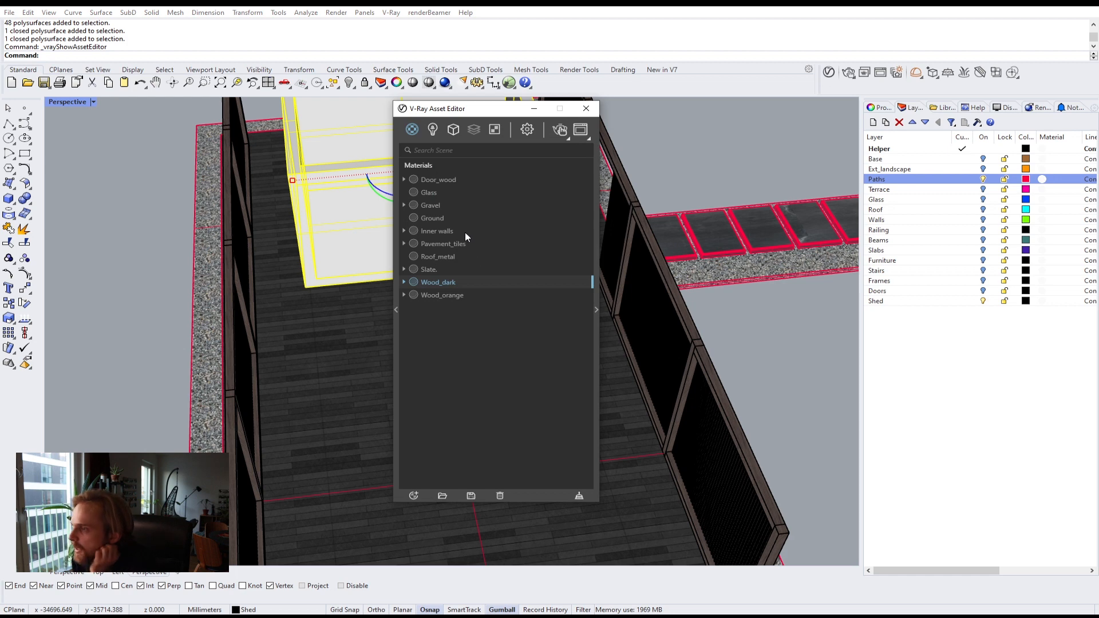
pyautogui.click(441, 244)
pyautogui.rightClick(443, 240)
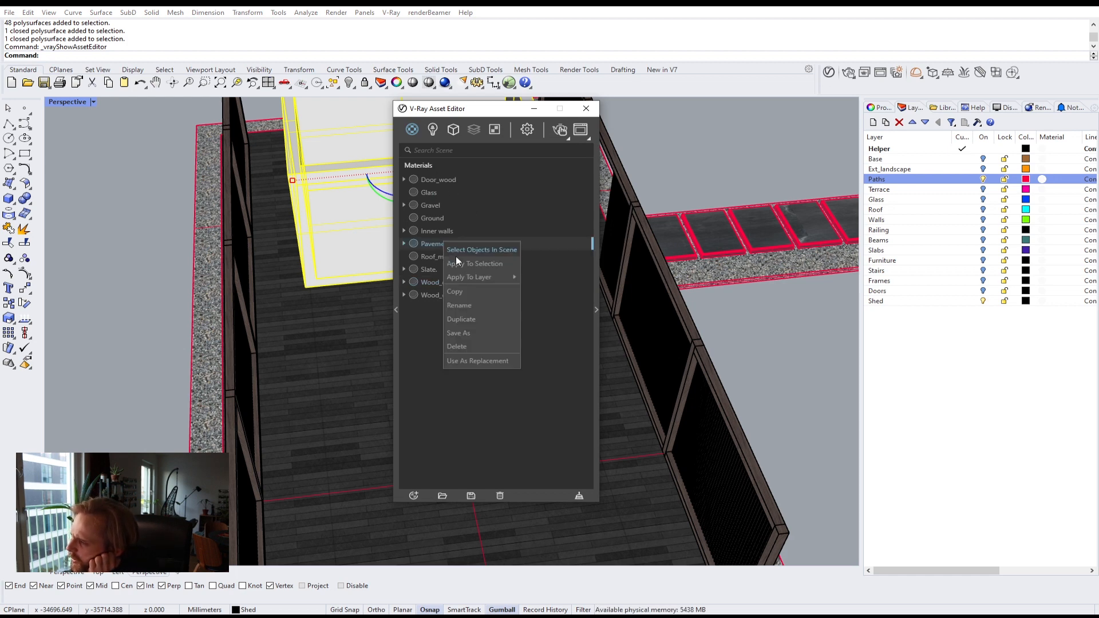
pyautogui.click(466, 249)
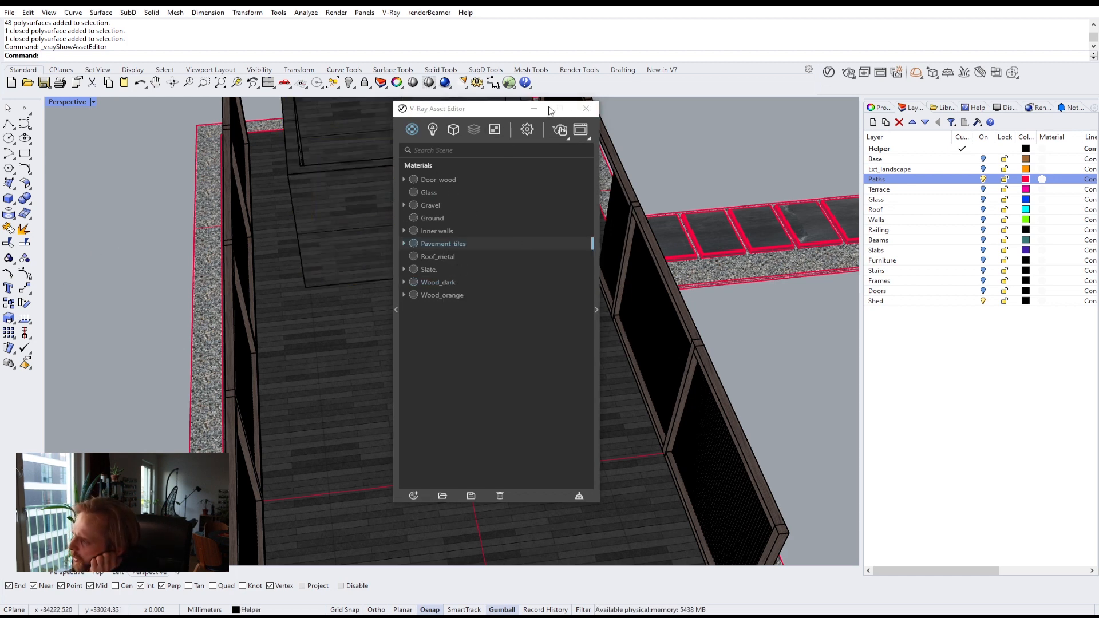
pyautogui.click(585, 108)
# Step: Select the shed and match its texture mapping to that of the paved floor surface
pyautogui.click(379, 202)
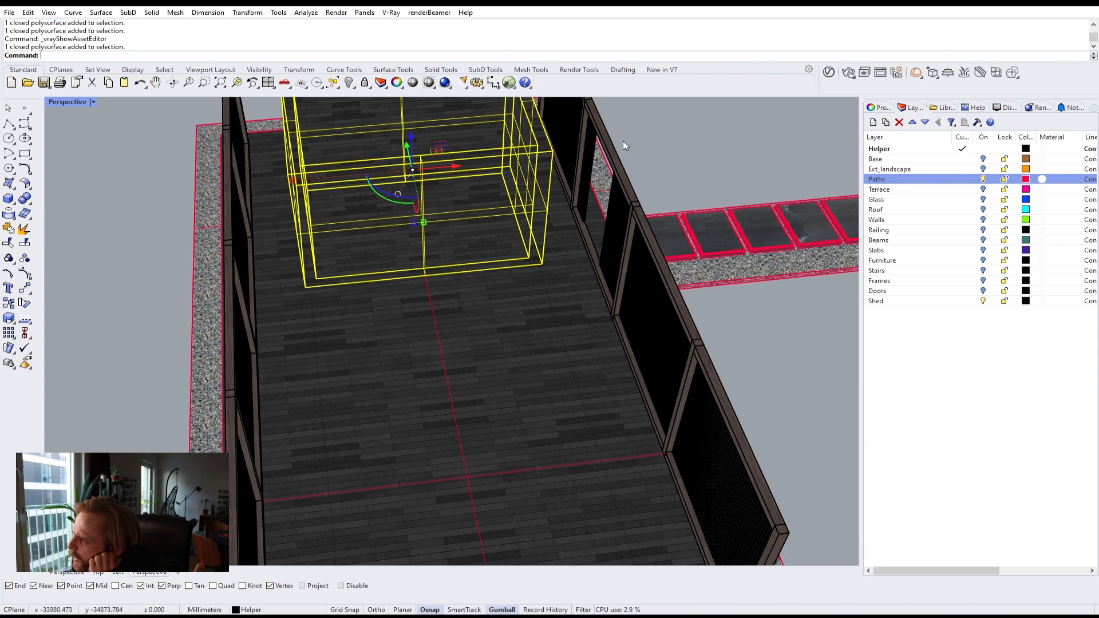
pyautogui.click(879, 107)
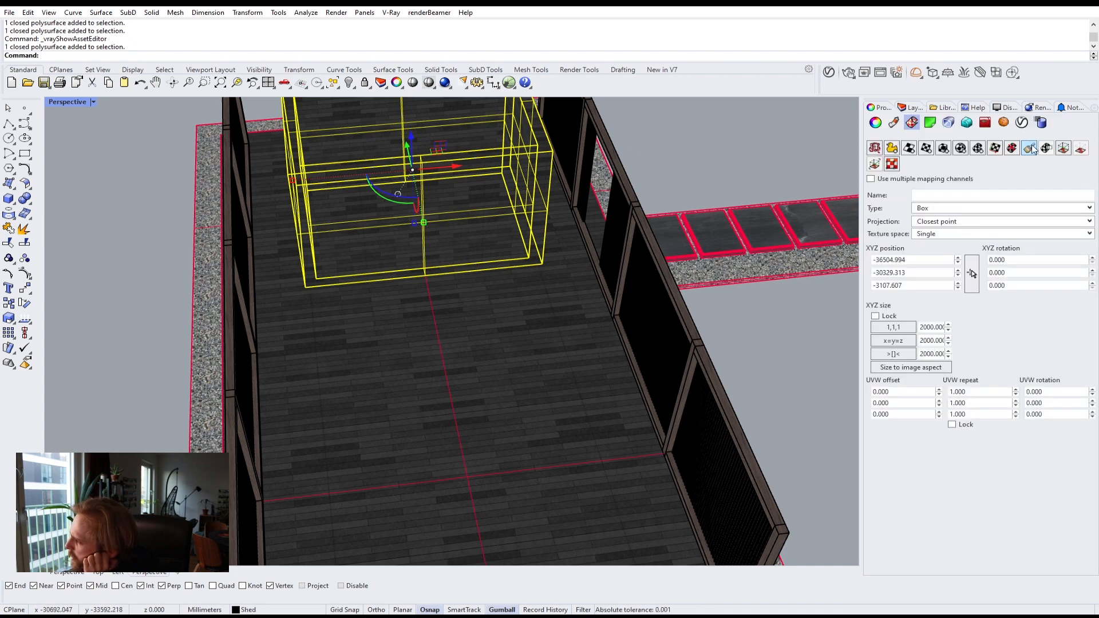
pyautogui.click(1030, 148)
pyautogui.click(556, 320)
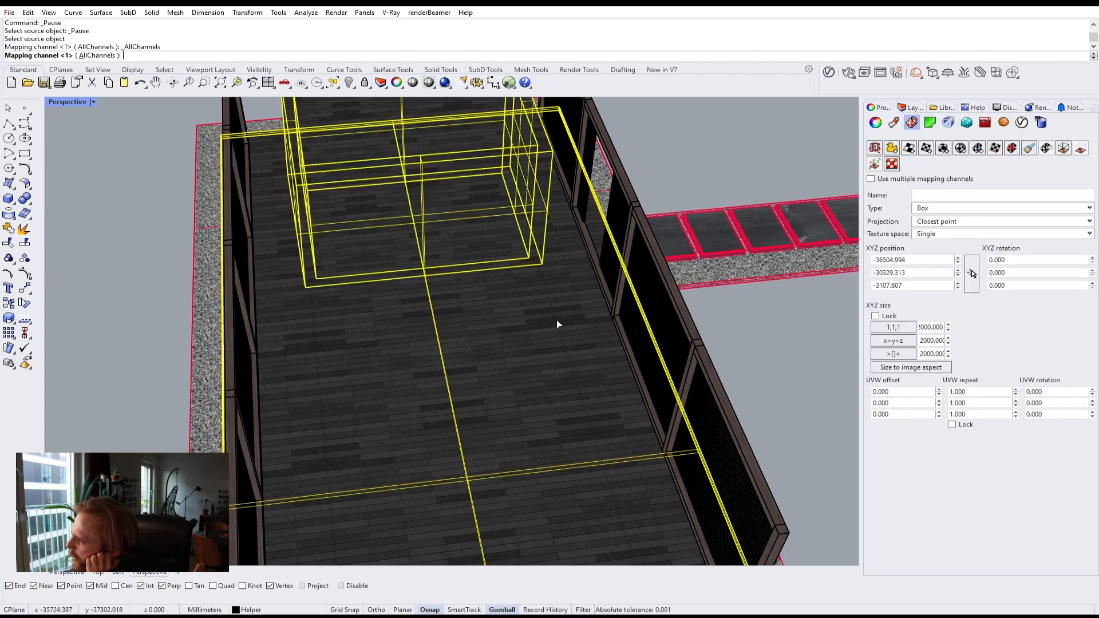
# Step: Select the shed and set its box mapping Z size to 2500 mm
pyautogui.click(800, 318)
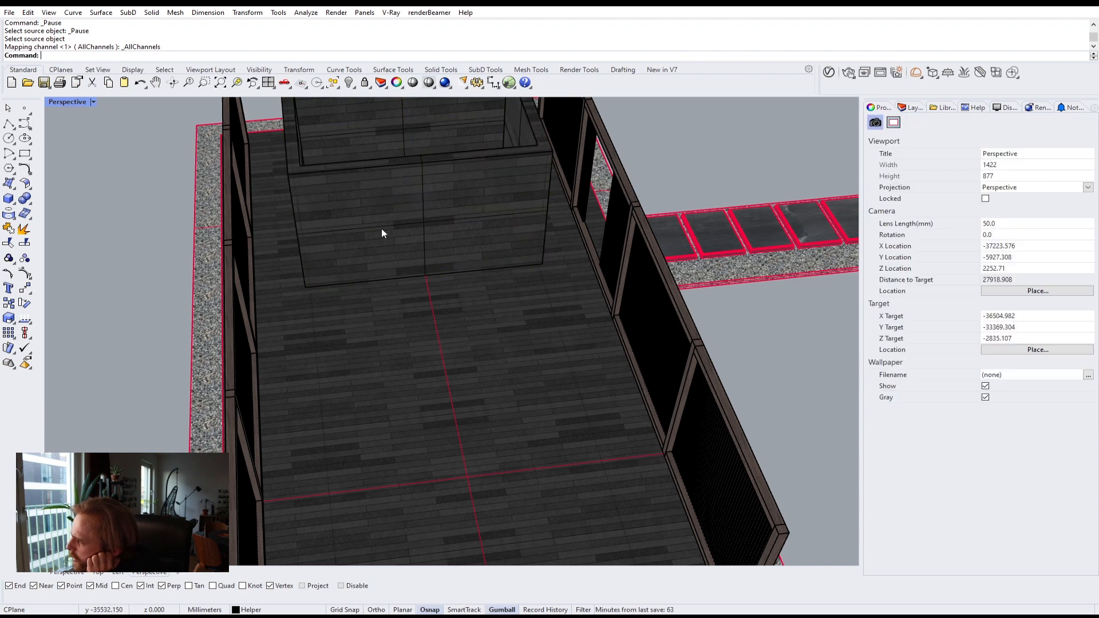
pyautogui.scroll(3, 338, 255)
pyautogui.click(346, 235)
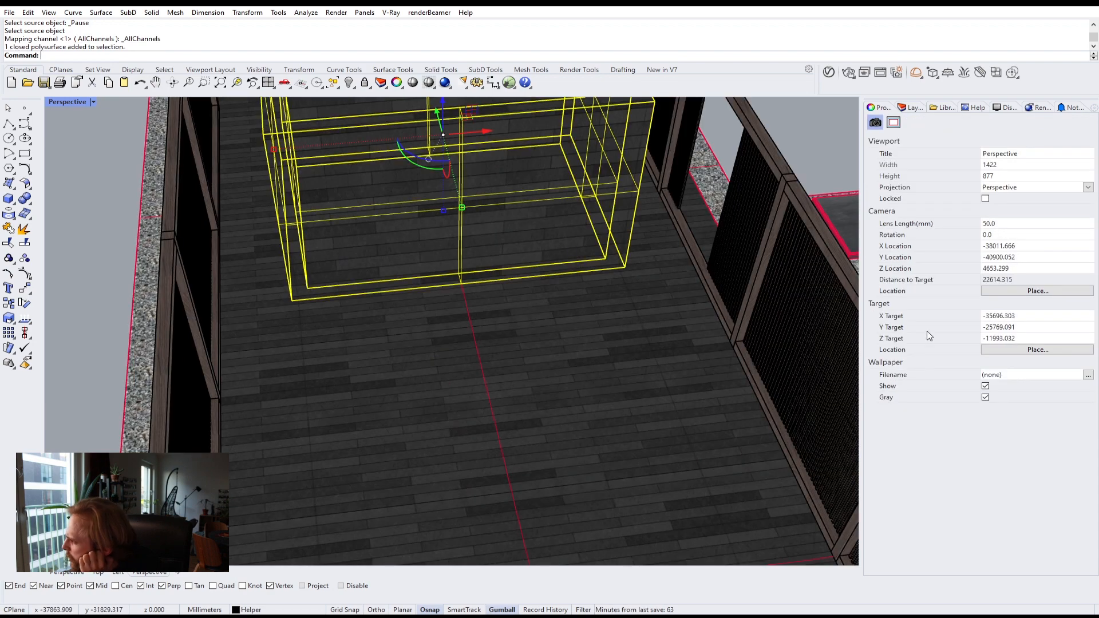
pyautogui.doubleClick(936, 353)
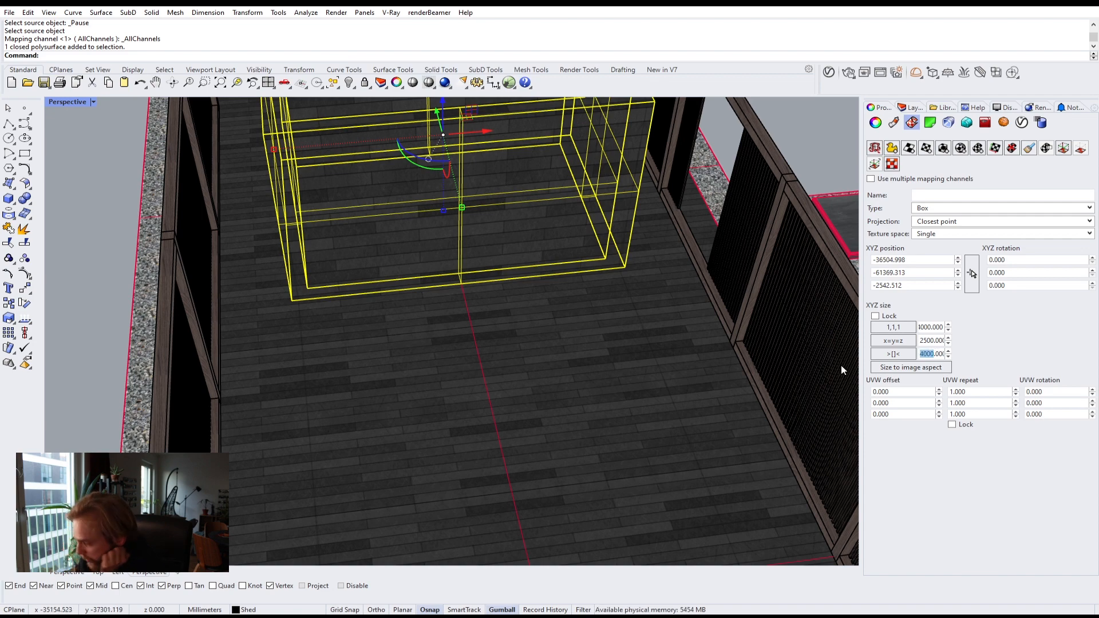
pyautogui.write('2500')
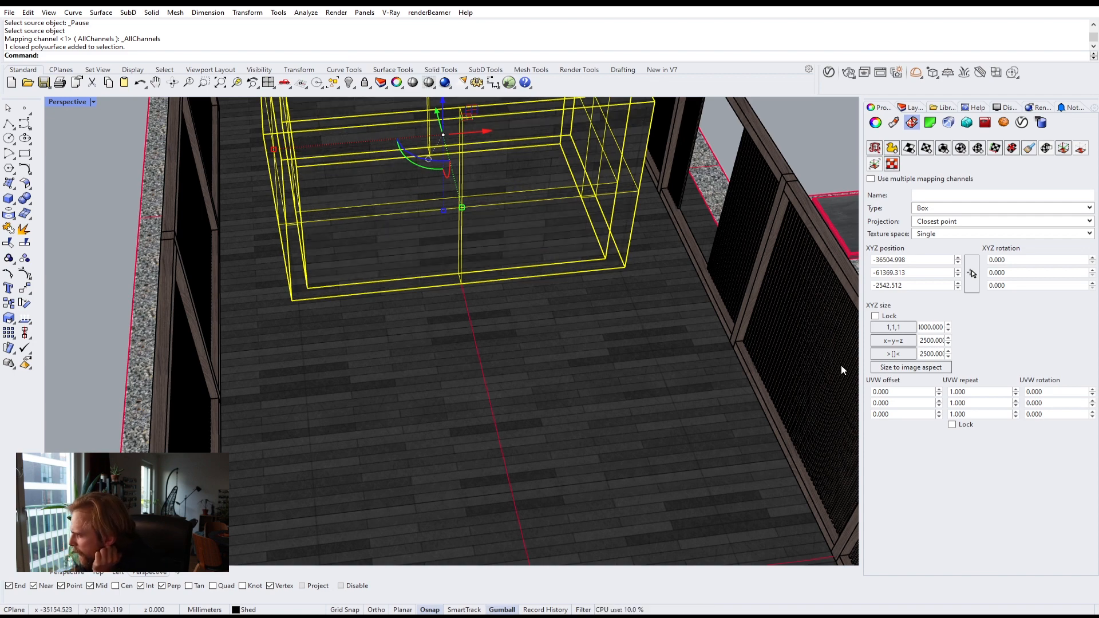
pyautogui.click(123, 196)
pyautogui.moveTo(422, 316); pyautogui.dragTo(454, 324, button='right')
pyautogui.scroll(-5, 428, 333)
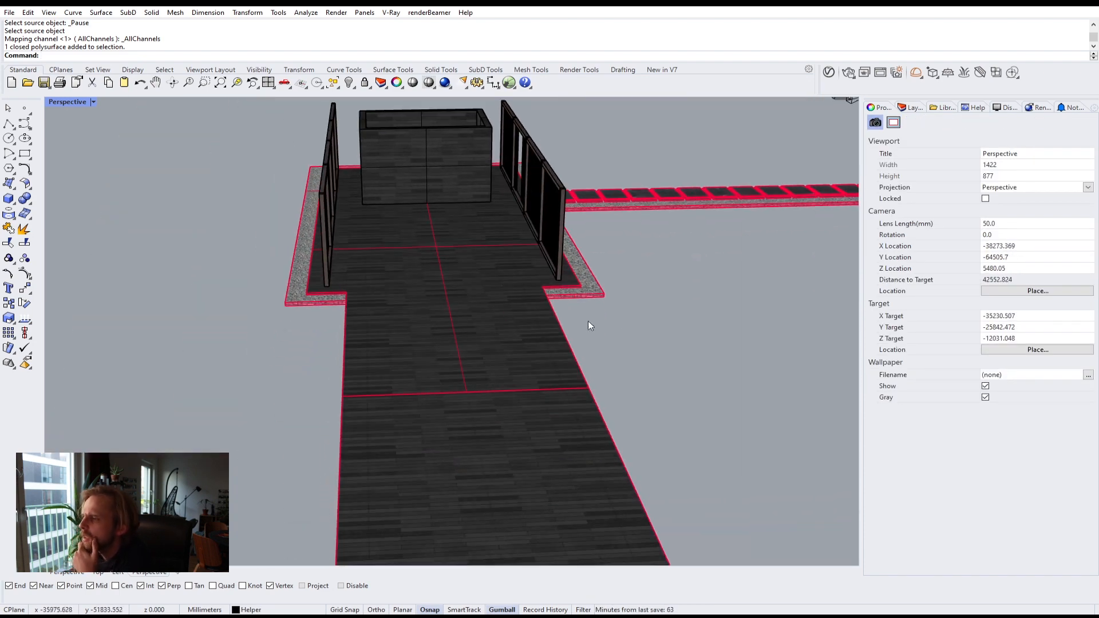
pyautogui.write('mm')
pyautogui.press('Return')
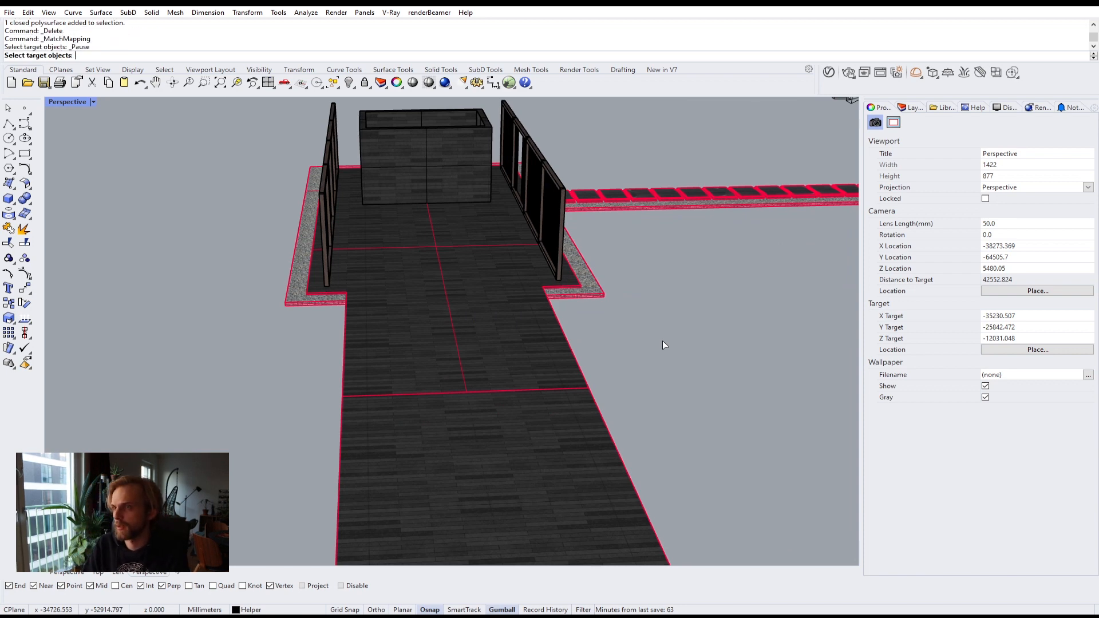
pyautogui.press('Escape')
# Step: Show the hidden object above the shed
pyautogui.write('Show')
pyautogui.press('Return')
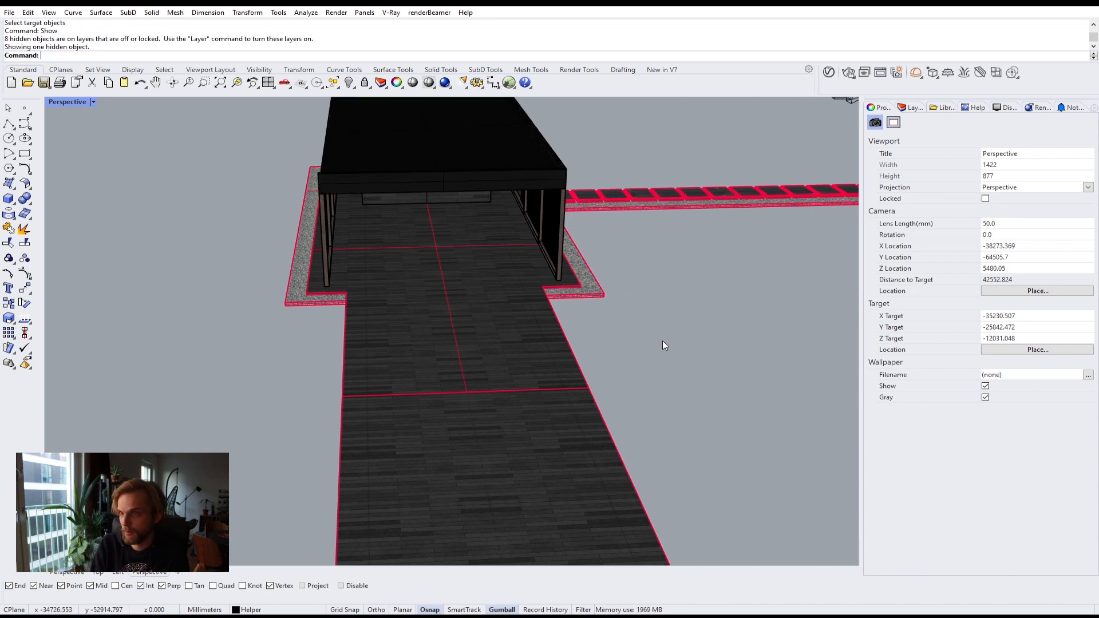
pyautogui.scroll(-5, 676, 342)
pyautogui.moveTo(665, 319); pyautogui.dragTo(578, 362, button='right')
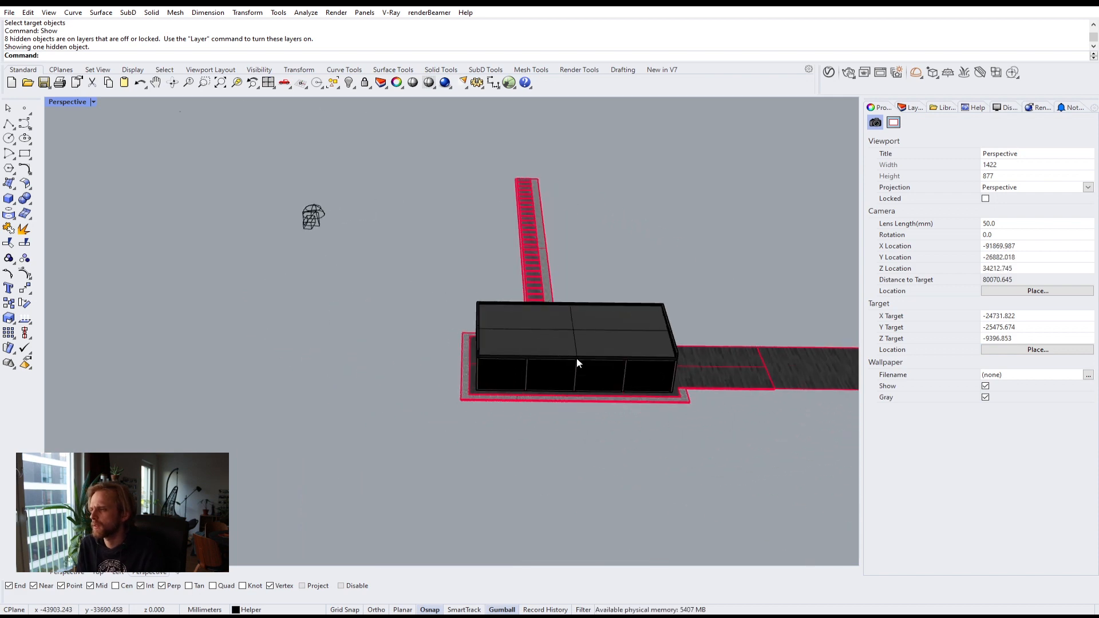
# Step: Turn on all layers from Base to Doors to display the whole house and site
pyautogui.click(908, 107)
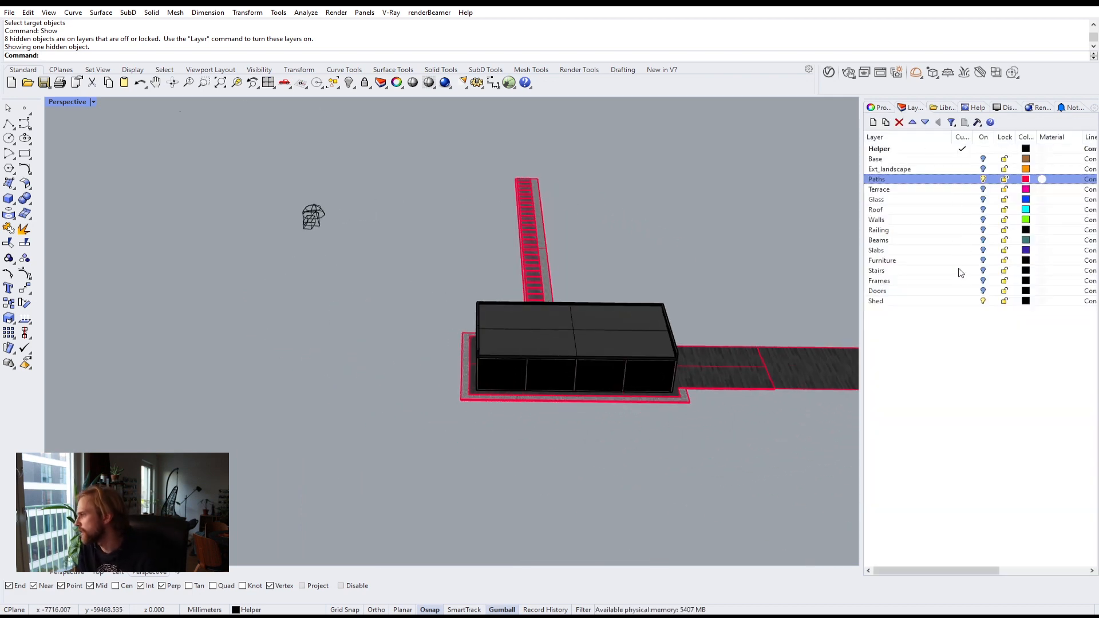
pyautogui.click(962, 291)
pyautogui.keyDown('shift'); pyautogui.click(959, 159); pyautogui.keyUp('shift')
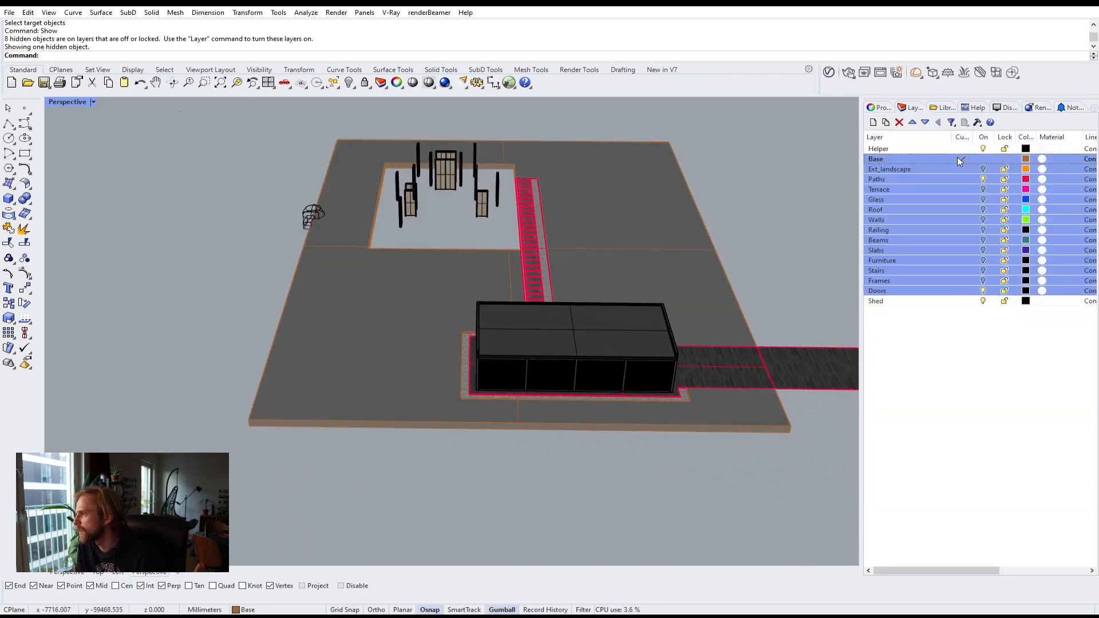
pyautogui.click(984, 180)
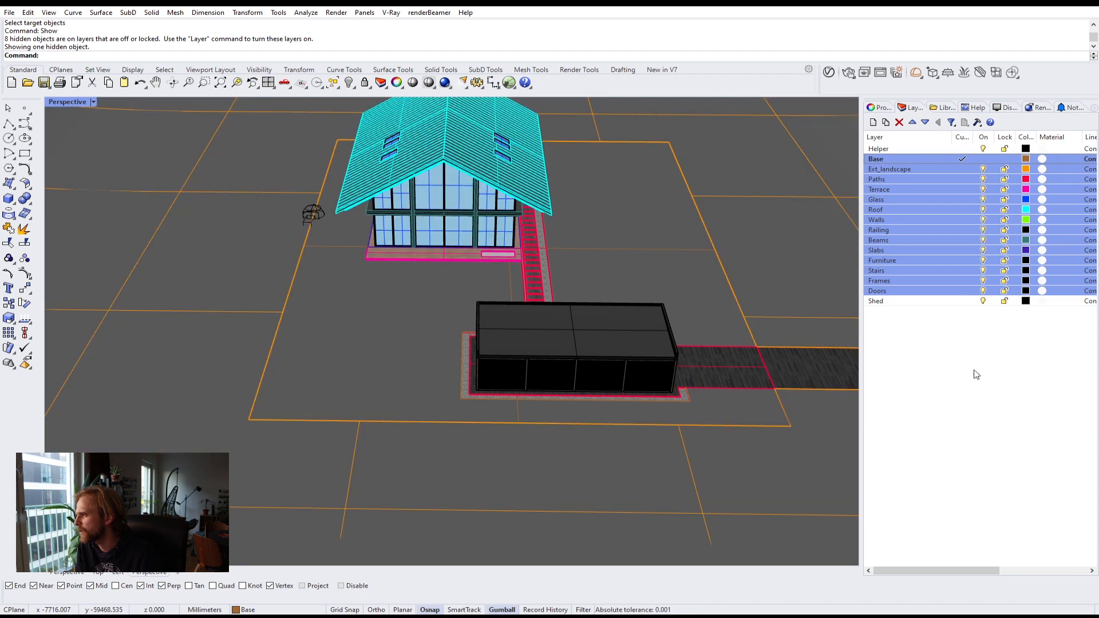
pyautogui.click(905, 373)
pyautogui.scroll(-3, 562, 260)
pyautogui.keyDown('shift'); pyautogui.moveTo(324, 217); pyautogui.dragTo(336, 261, button='right'); pyautogui.keyUp('shift')
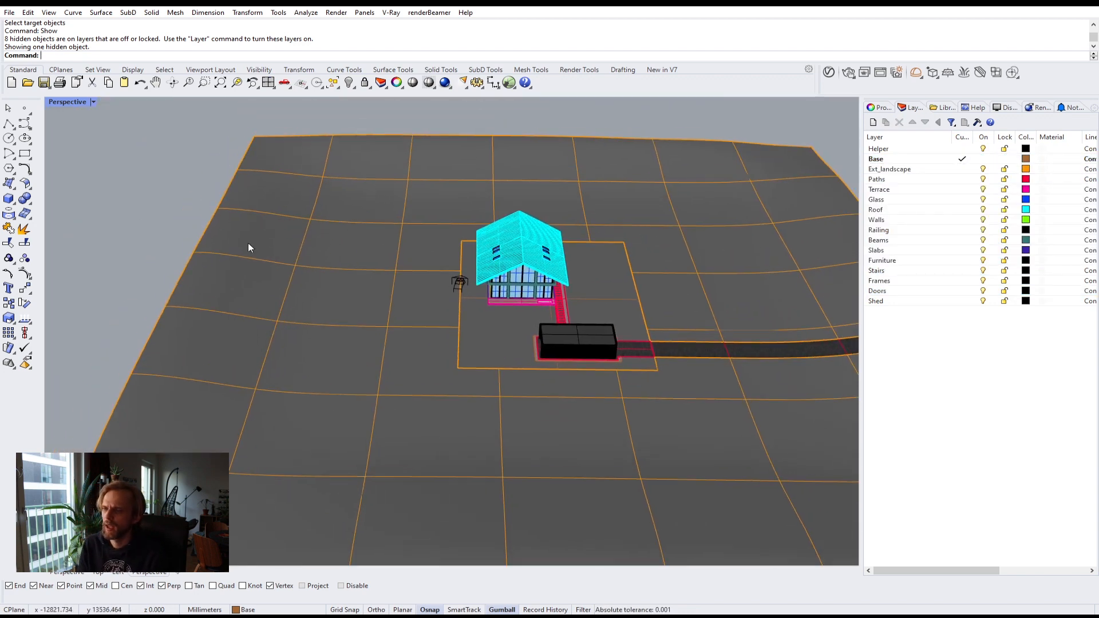
pyautogui.moveTo(207, 261); pyautogui.dragTo(236, 224, button='right')
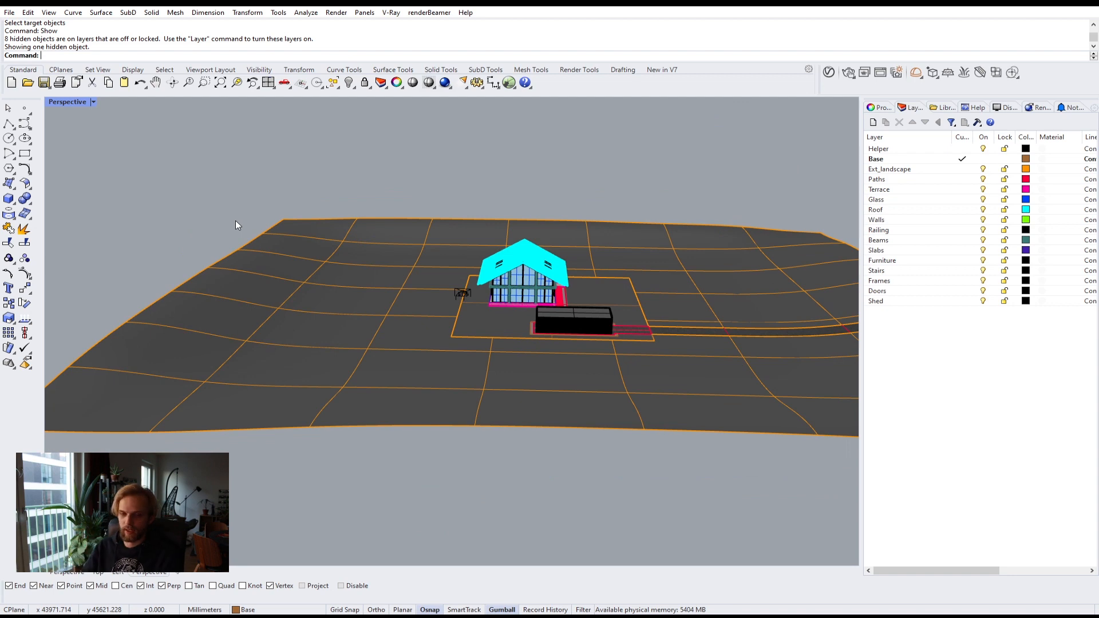
pyautogui.scroll(6, 526, 301)
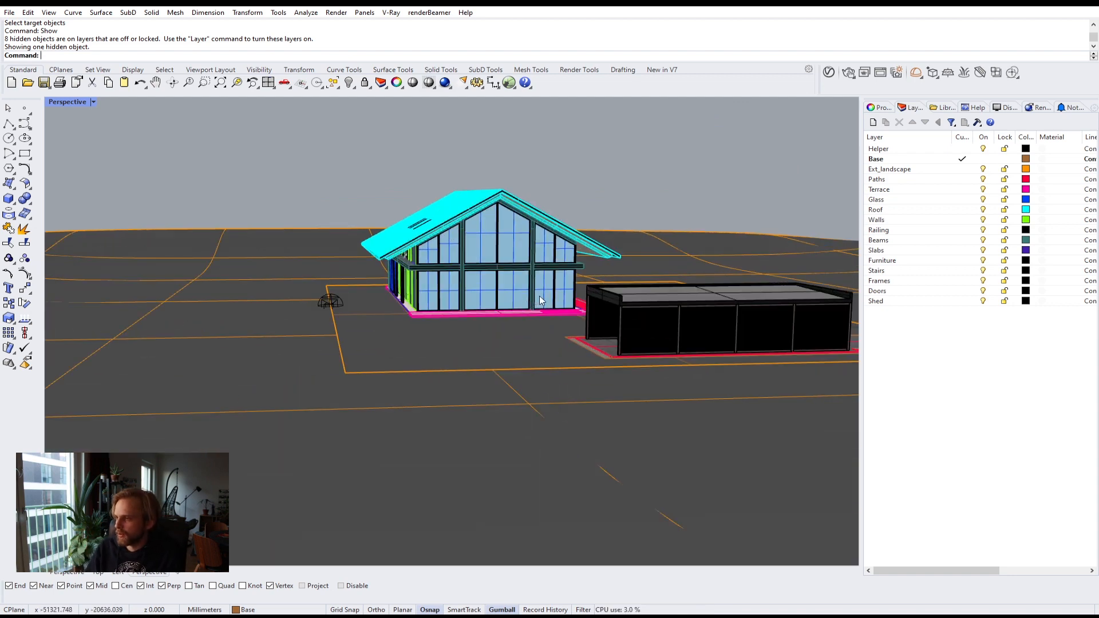
pyautogui.doubleClick(76, 102)
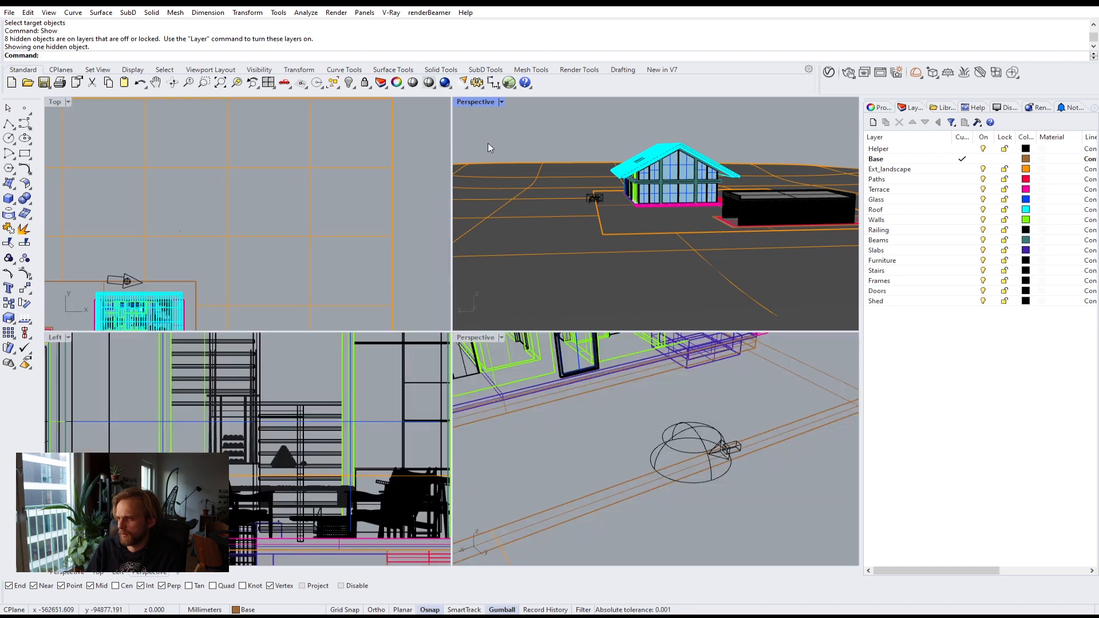
pyautogui.doubleClick(483, 102)
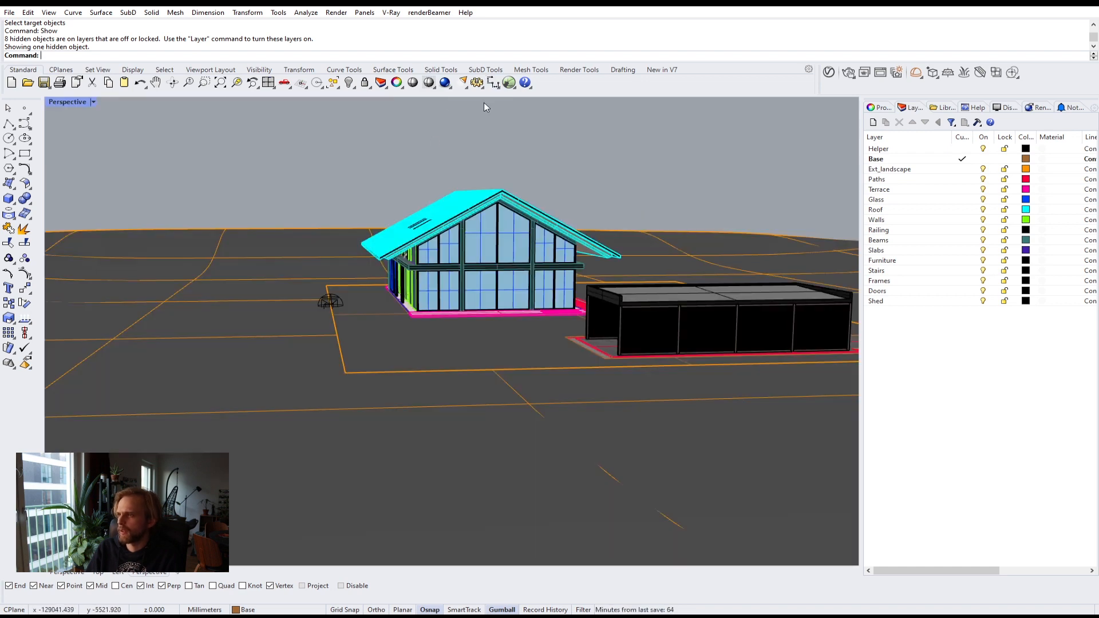
pyautogui.write('NamedSelections')
pyautogui.press('Return')
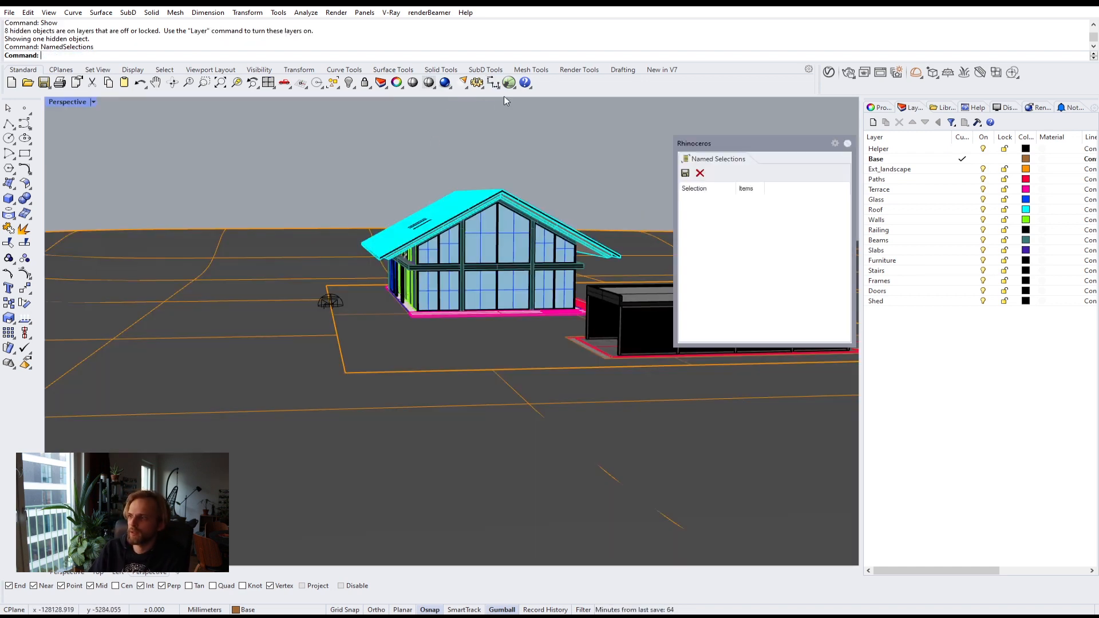
pyautogui.click(847, 143)
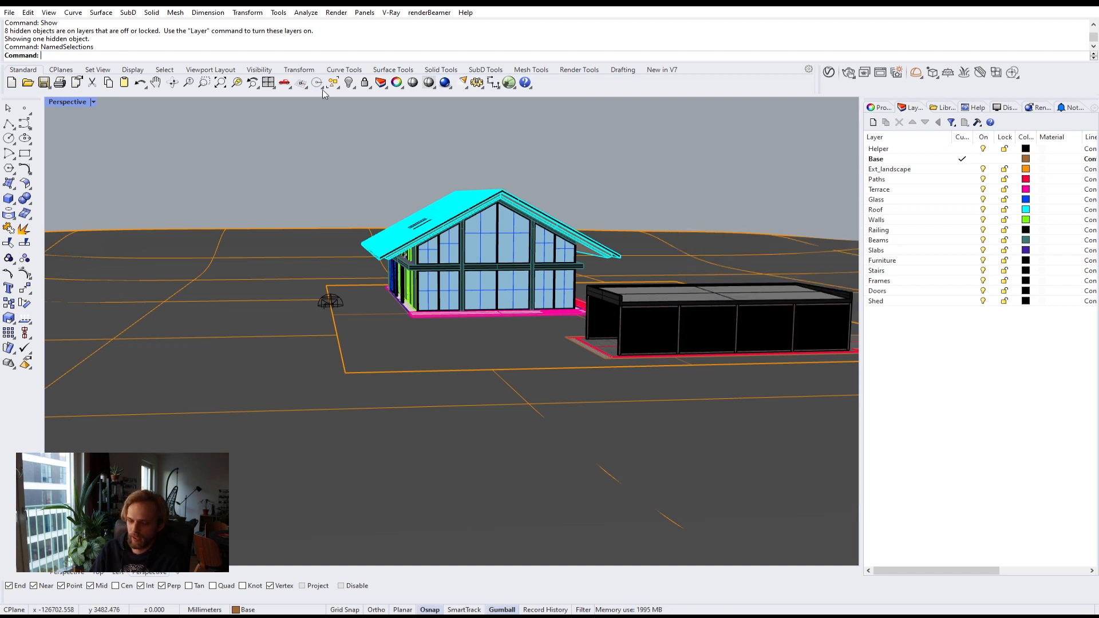
# Step: Restore the Ext1 named view and dock the Named Views panel beside the layers
pyautogui.write('NamedView')
pyautogui.press('Return')
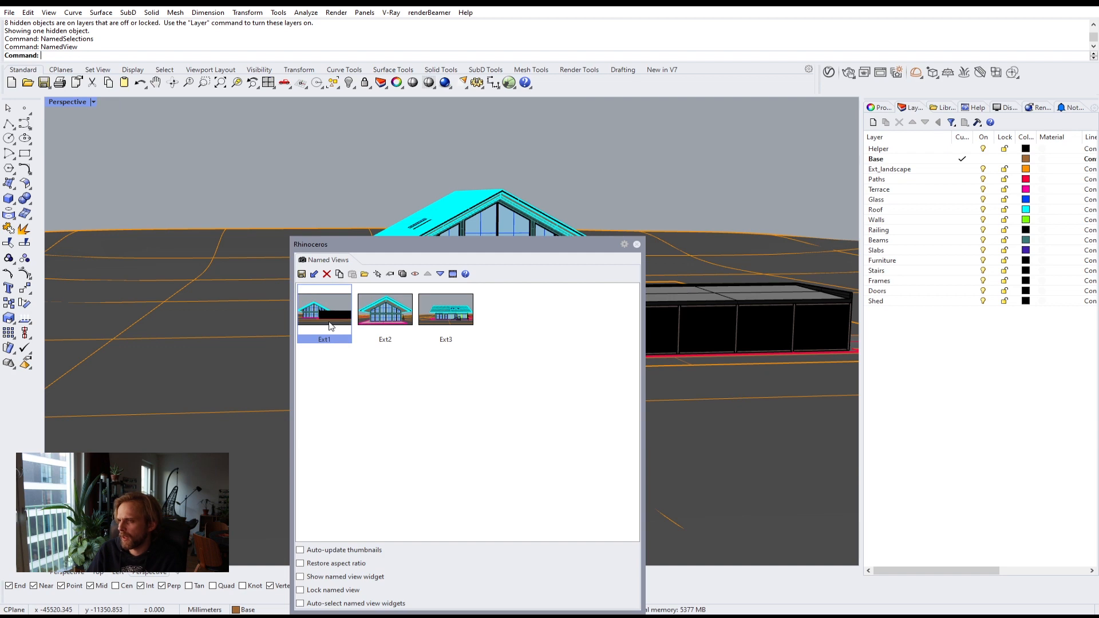
pyautogui.doubleClick(330, 326)
pyautogui.moveTo(413, 244); pyautogui.dragTo(978, 324)
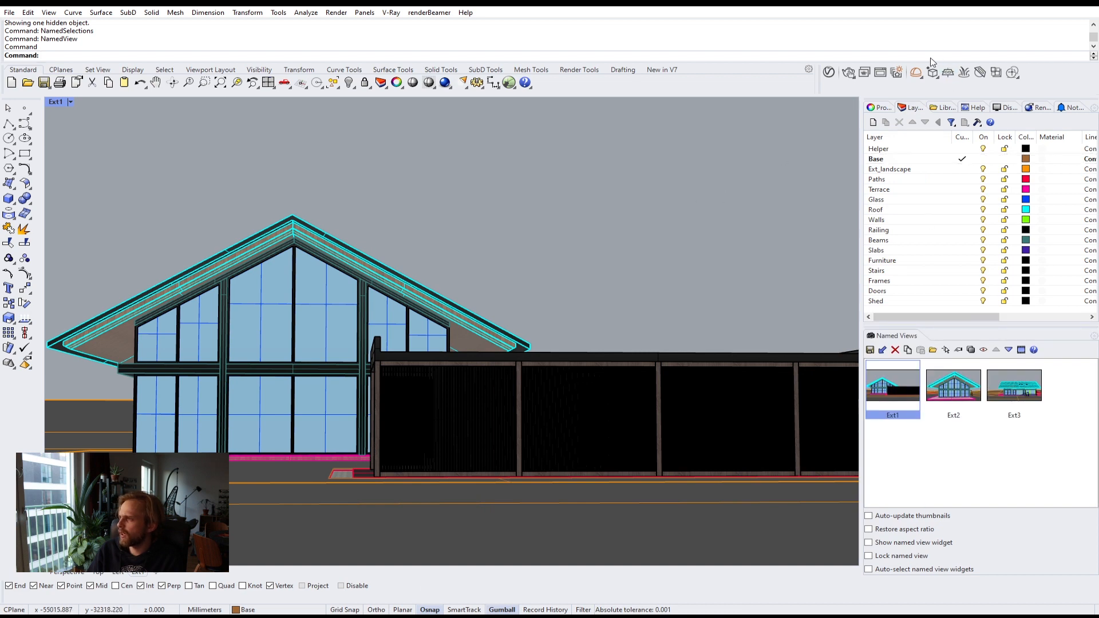
# Step: Render the Ext1 view interactively with V-Ray, inspect the image up close, then stop and close the render
pyautogui.click(849, 72)
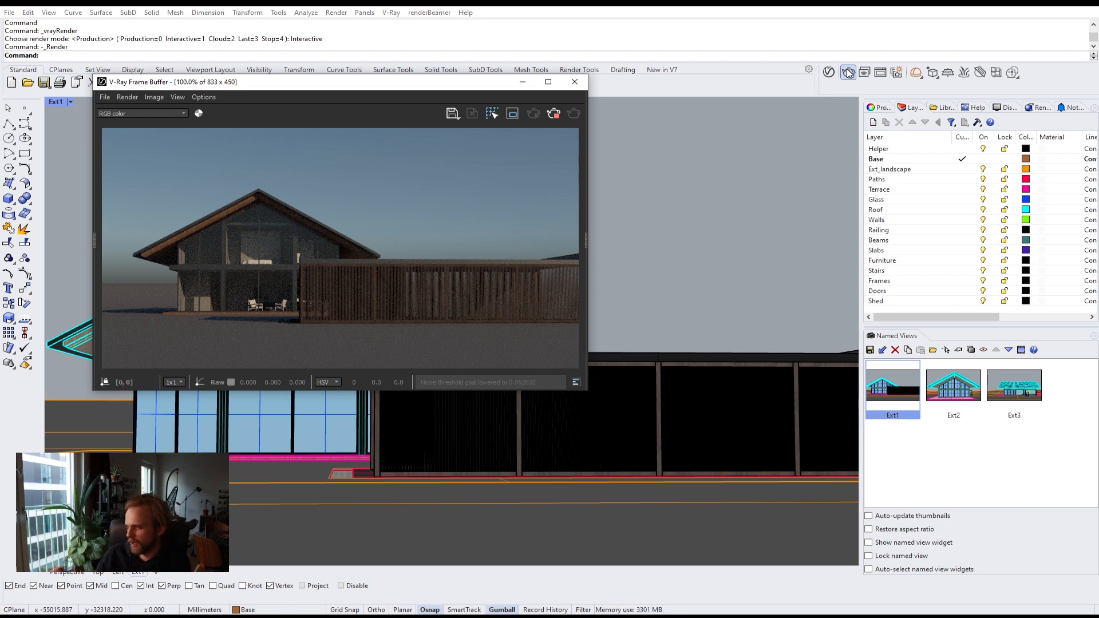
pyautogui.click(848, 73)
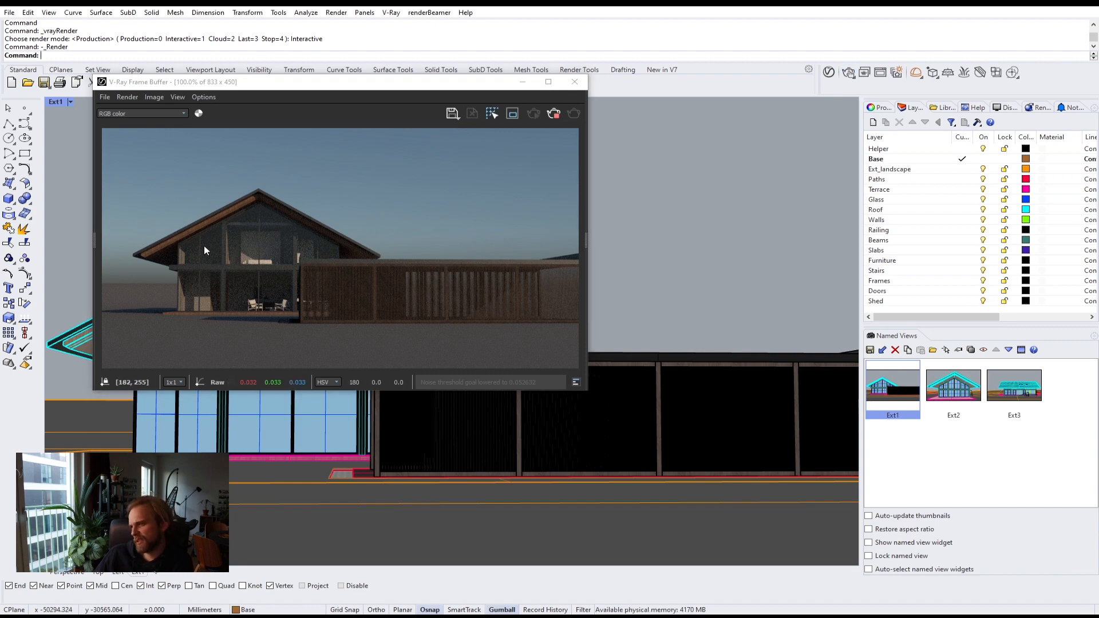
pyautogui.scroll(2, 188, 263)
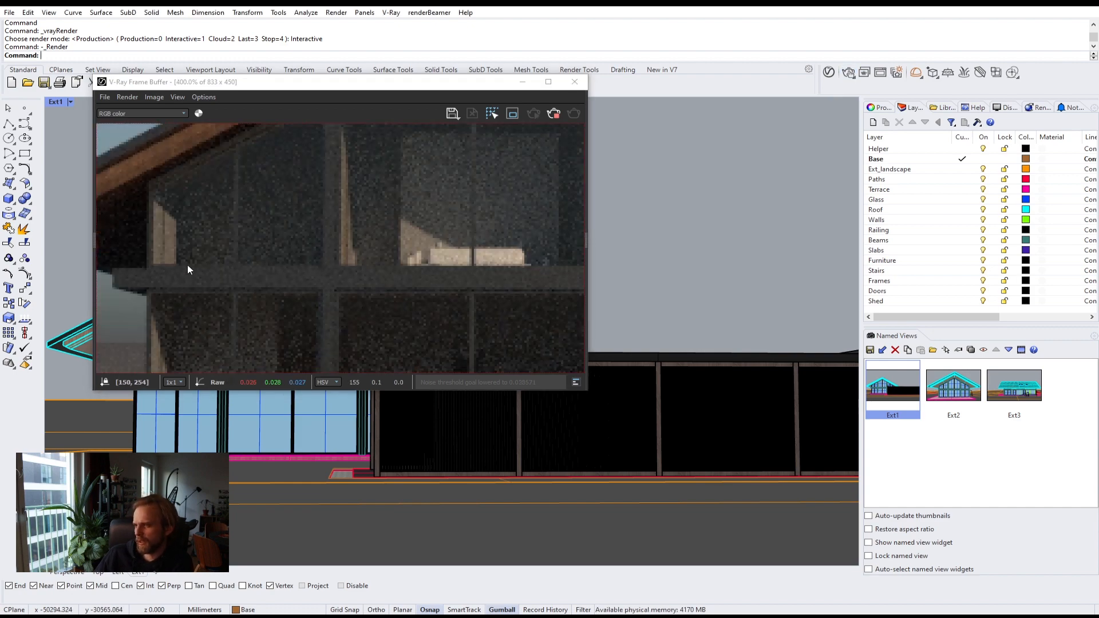
pyautogui.scroll(-2, 187, 265)
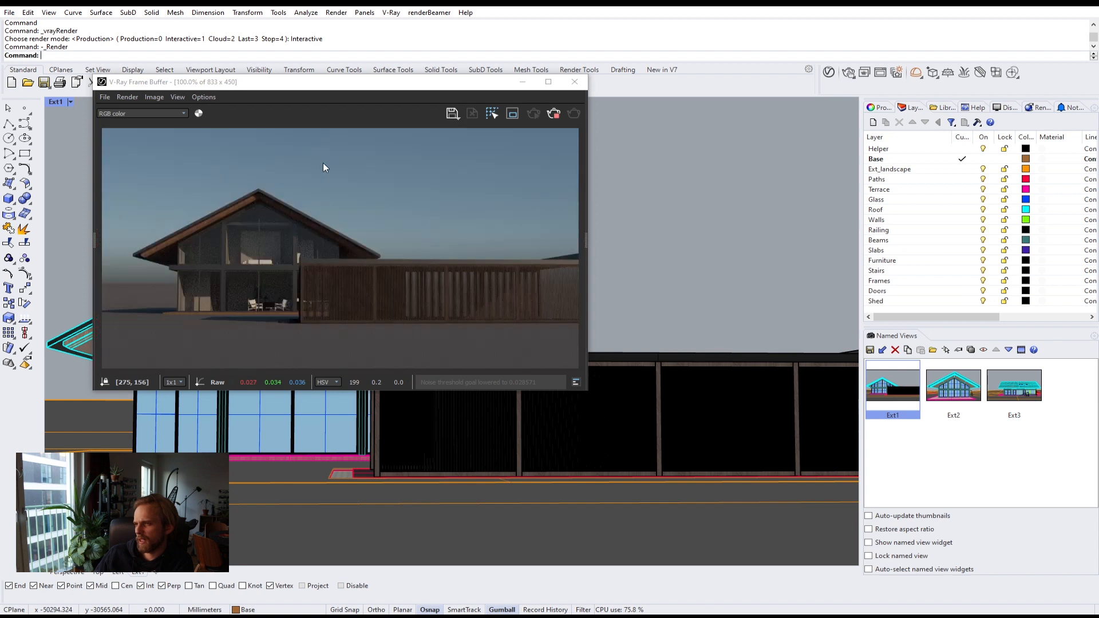
pyautogui.scroll(1, 150, 297)
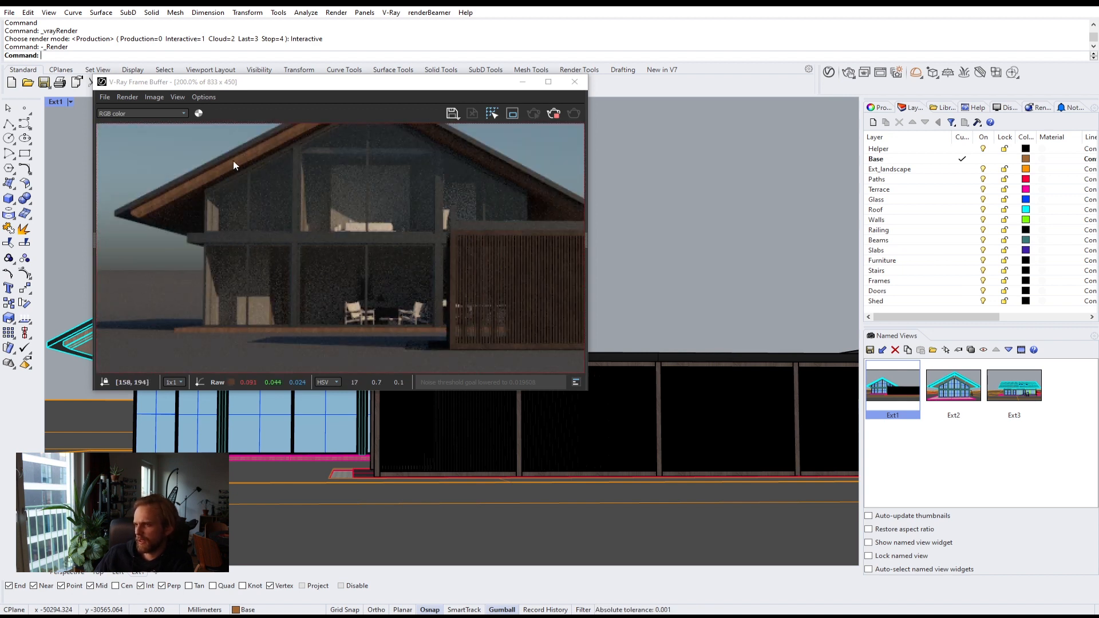
pyautogui.scroll(1, 292, 295)
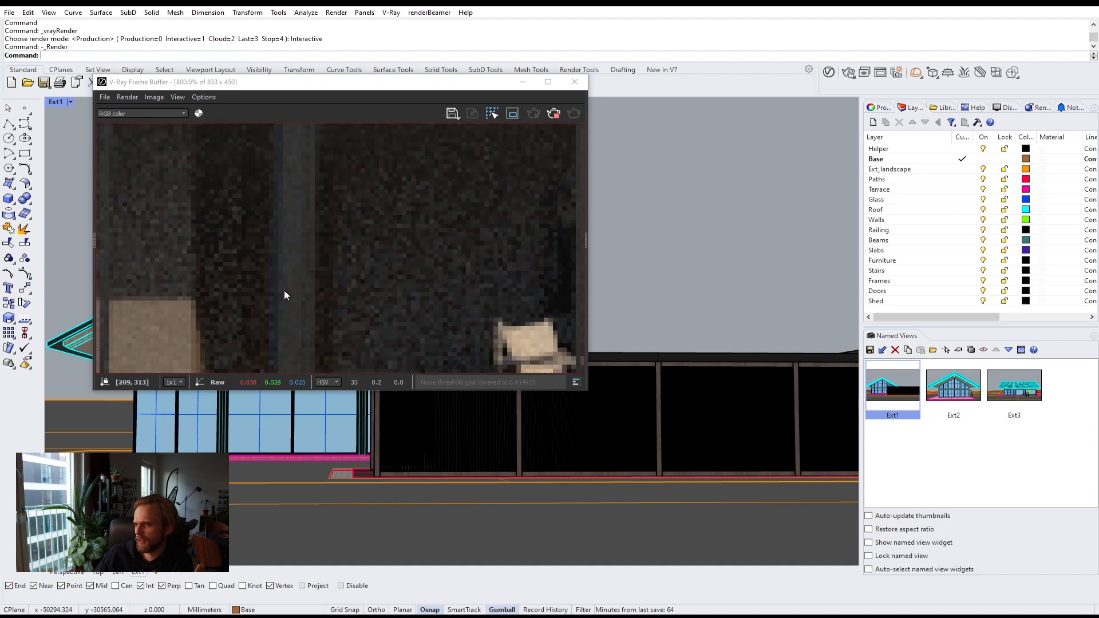
pyautogui.scroll(-2, 284, 287)
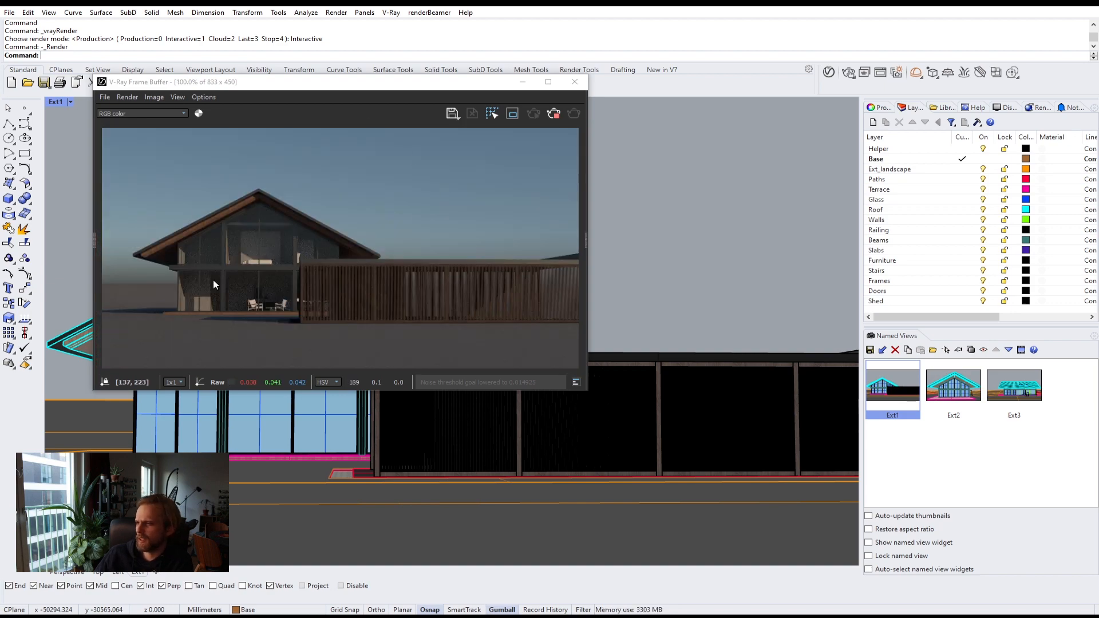
pyautogui.click(554, 113)
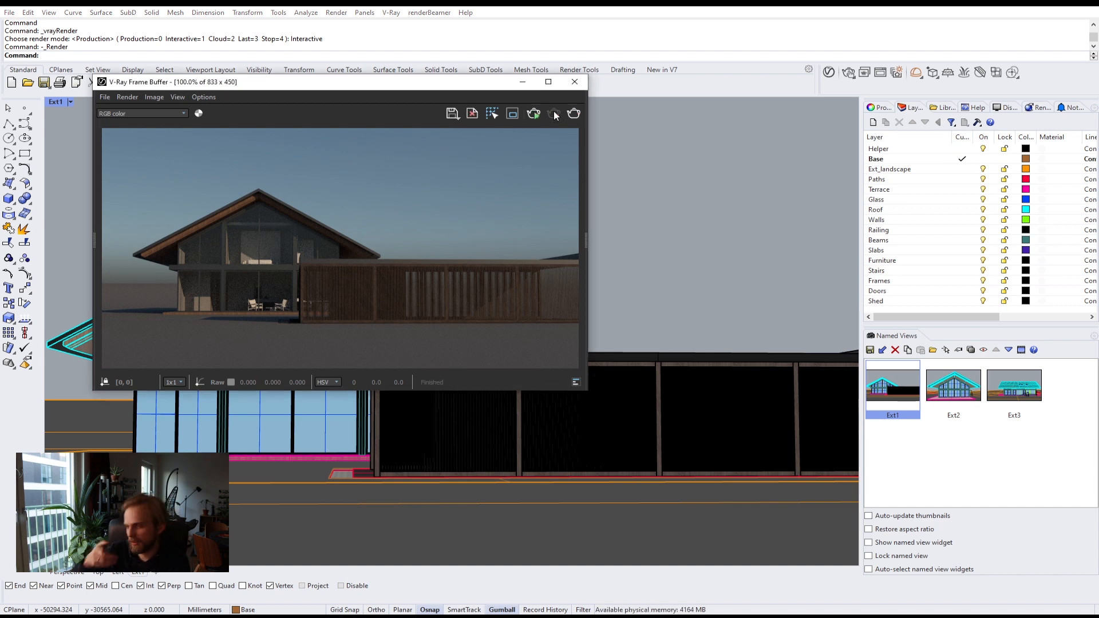
pyautogui.click(575, 82)
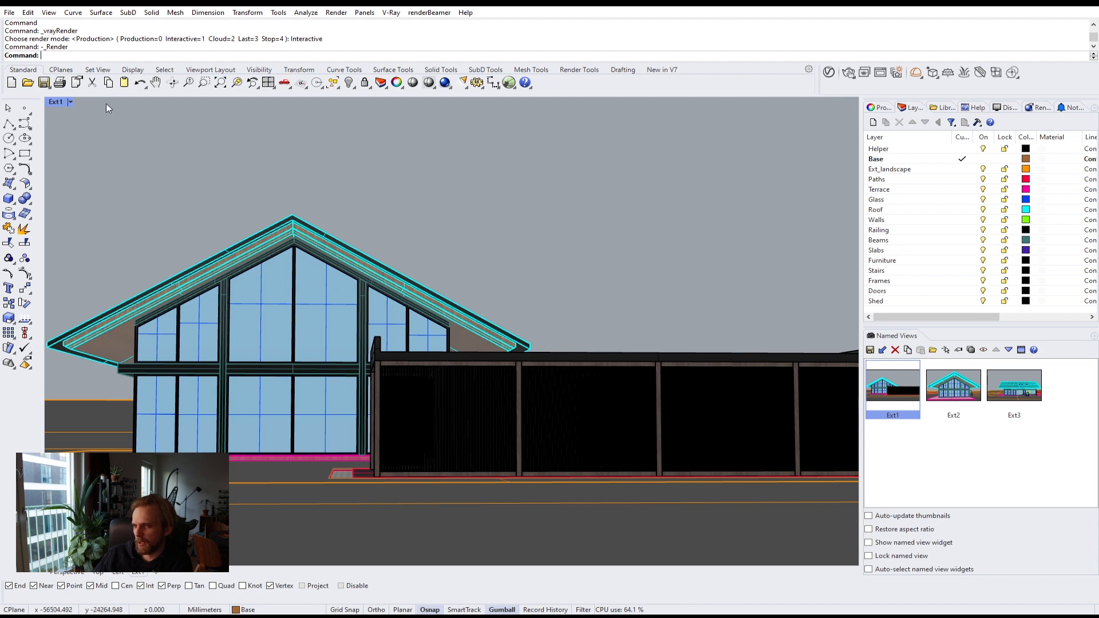
# Step: Restore the Ext2 named view and start an interactive V-Ray render of it
pyautogui.doubleClick(953, 386)
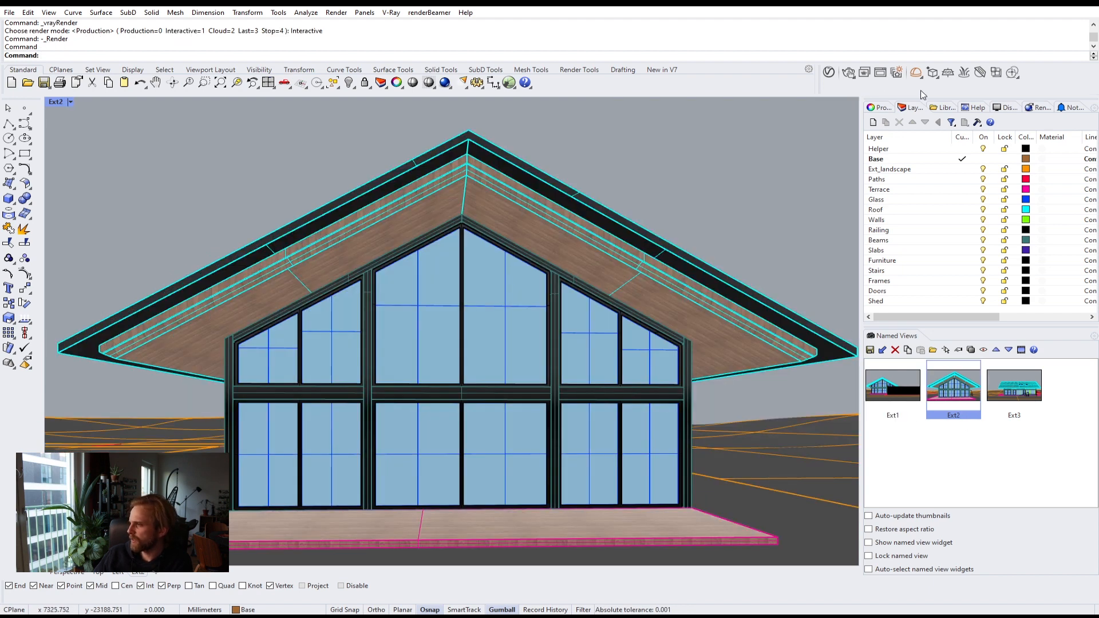
pyautogui.click(848, 72)
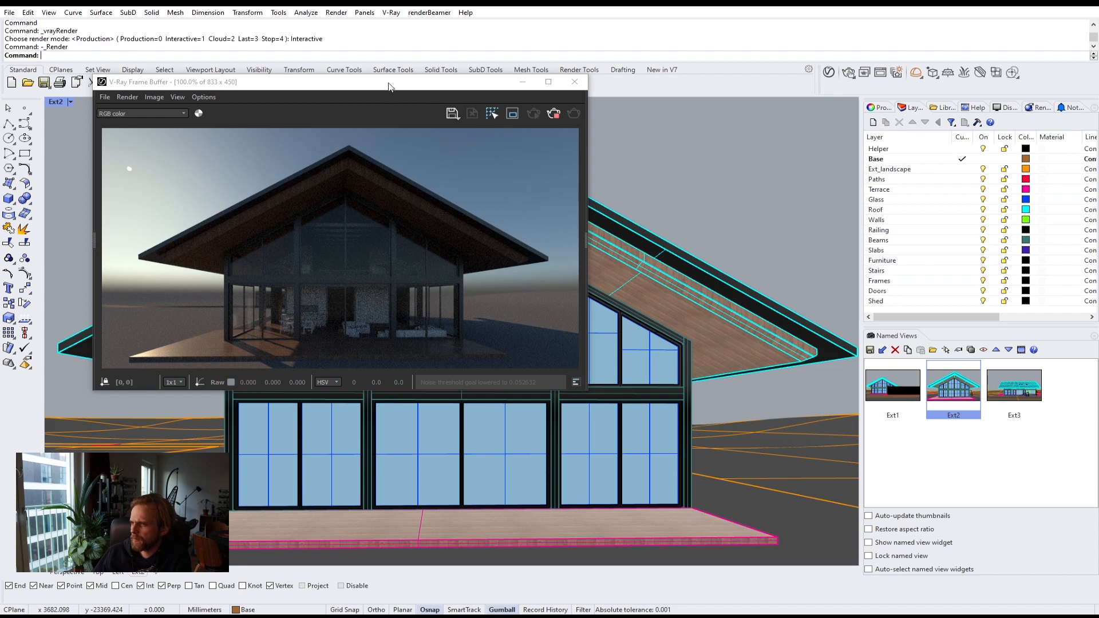
pyautogui.moveTo(393, 86); pyautogui.dragTo(851, 67)
# Step: Reposition the frame buffer and zoom and pan the Ext2 perspective while the interactive render updates
pyautogui.moveTo(429, 326)
pyautogui.mouseDown(button='right')
pyautogui.moveTo(430, 306)
pyautogui.moveTo(434, 340)
pyautogui.mouseUp(button='right')
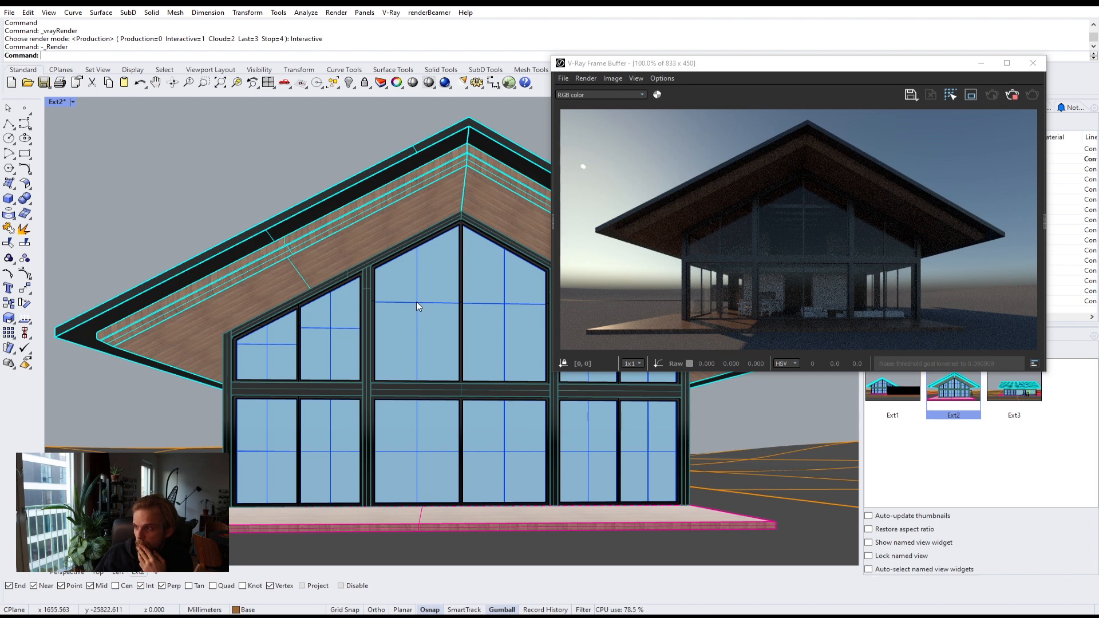
pyautogui.moveTo(825, 73); pyautogui.dragTo(896, 131)
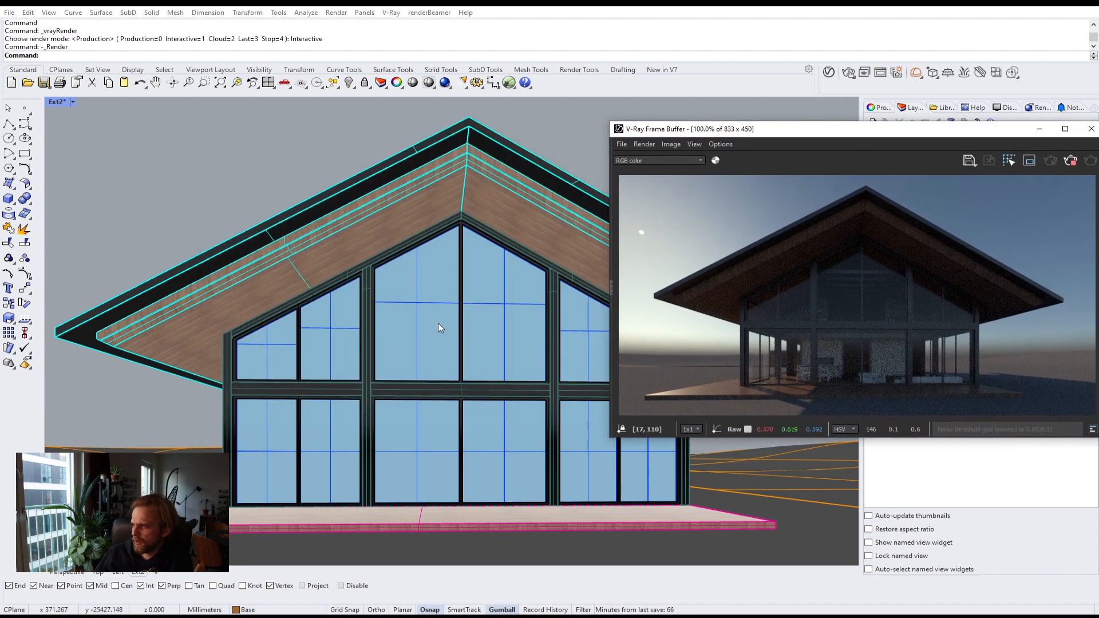
pyautogui.scroll(-3, 437, 323)
pyautogui.scroll(3, 438, 328)
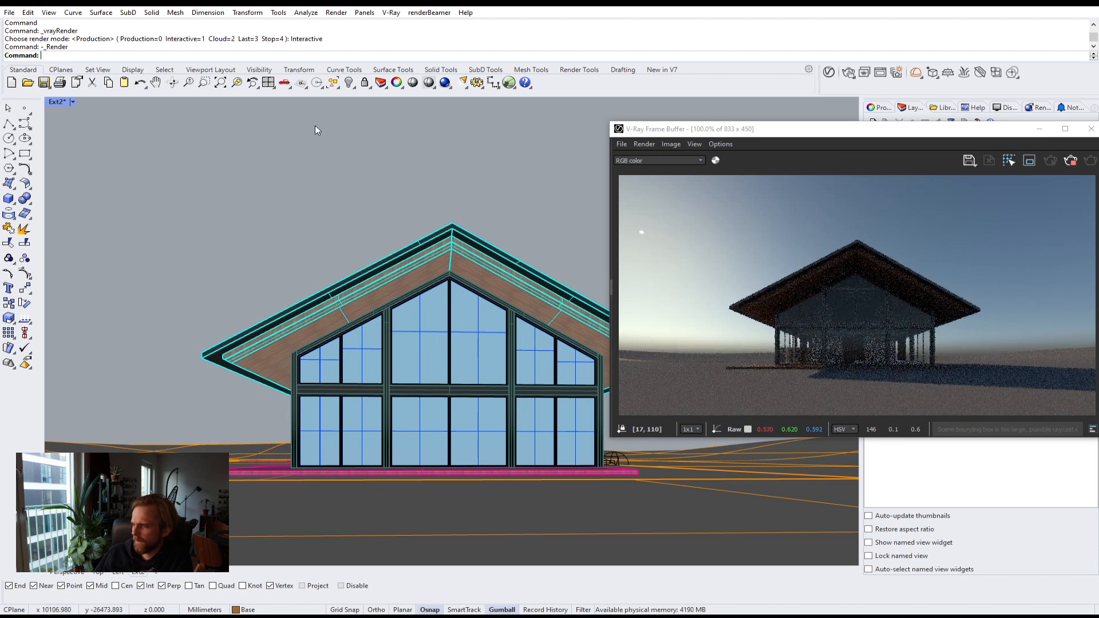
pyautogui.click(93, 71)
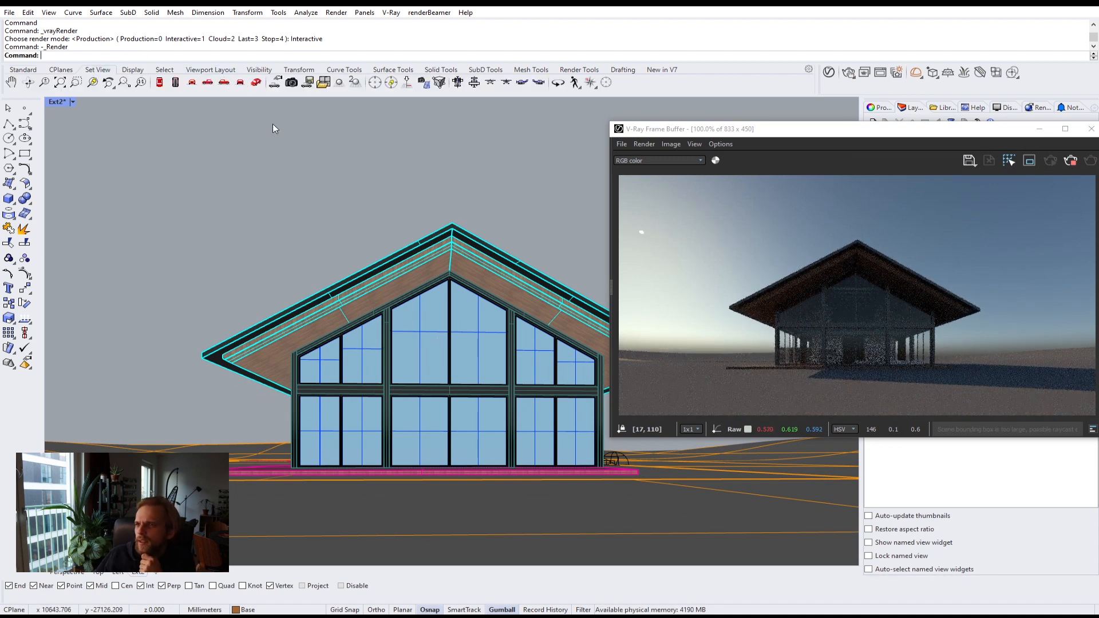
pyautogui.click(44, 82)
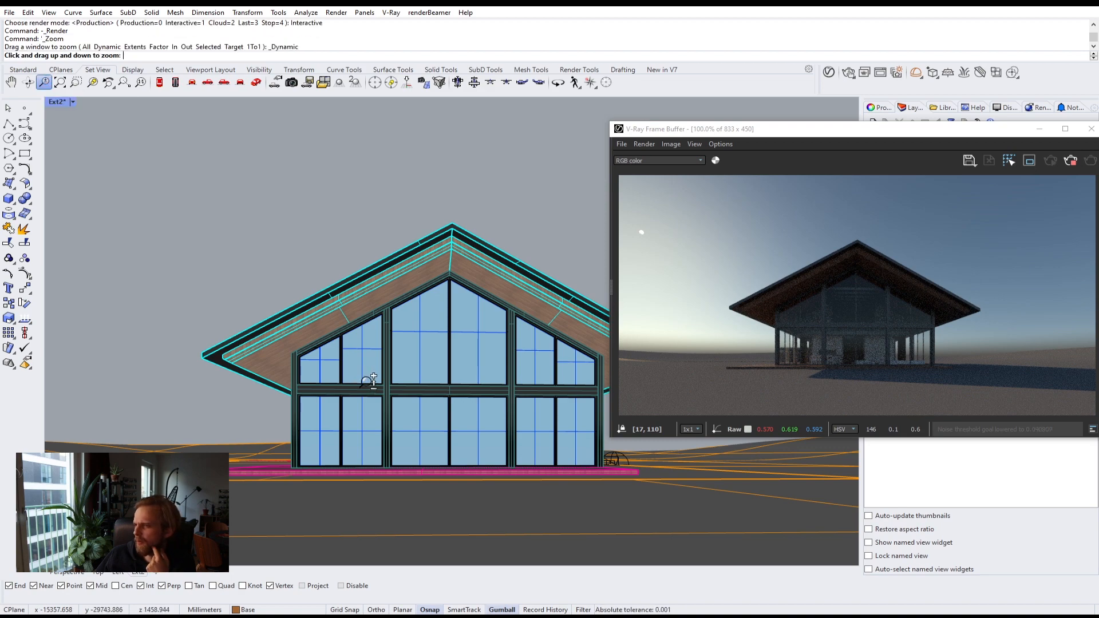
pyautogui.scroll(1, 369, 379)
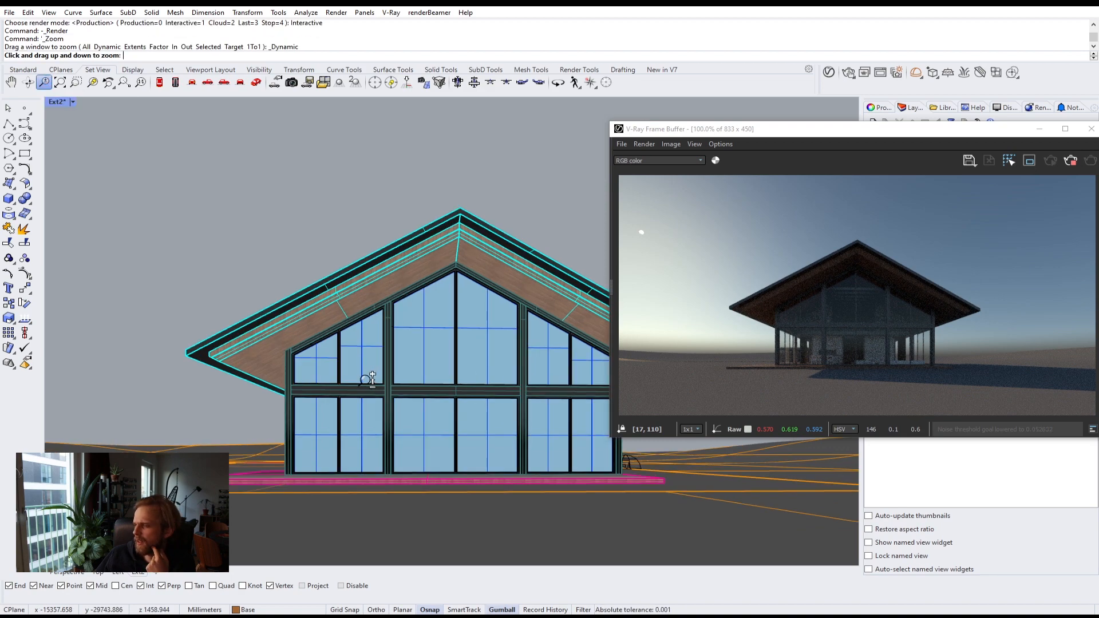
pyautogui.scroll(1, 369, 379)
pyautogui.press('Escape')
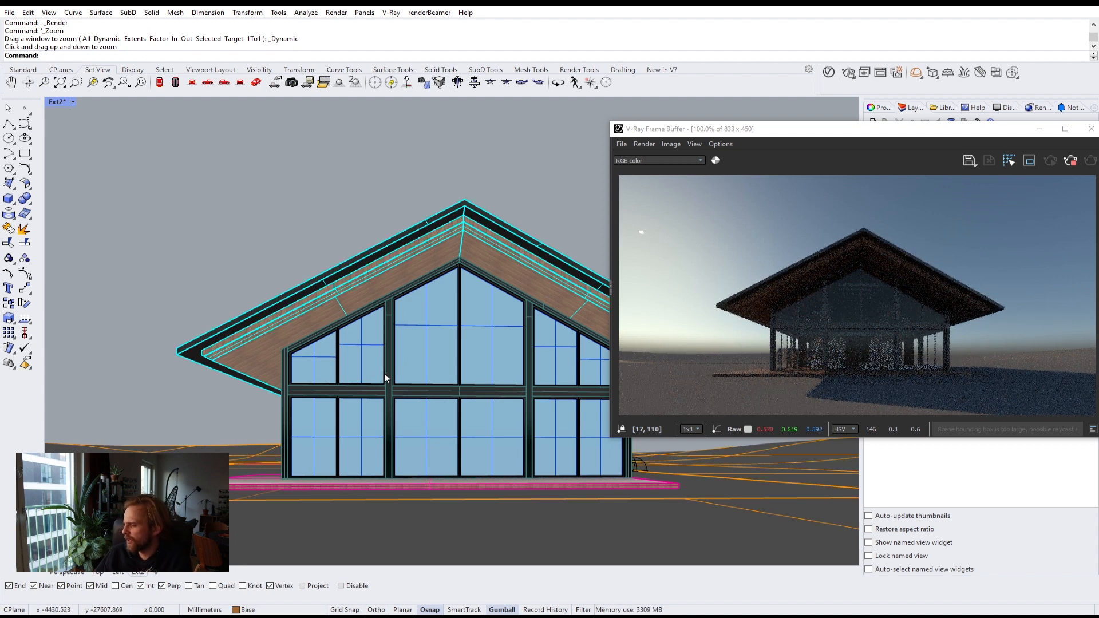
pyautogui.click(13, 84)
pyautogui.moveTo(479, 302); pyautogui.dragTo(475, 316)
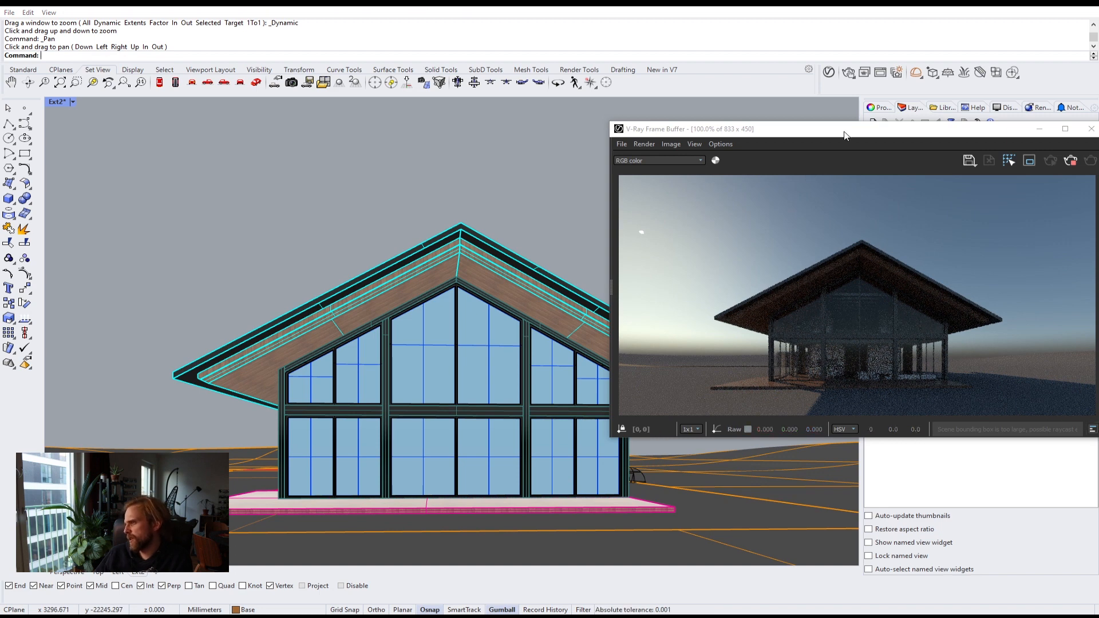
pyautogui.moveTo(805, 129); pyautogui.dragTo(620, 39)
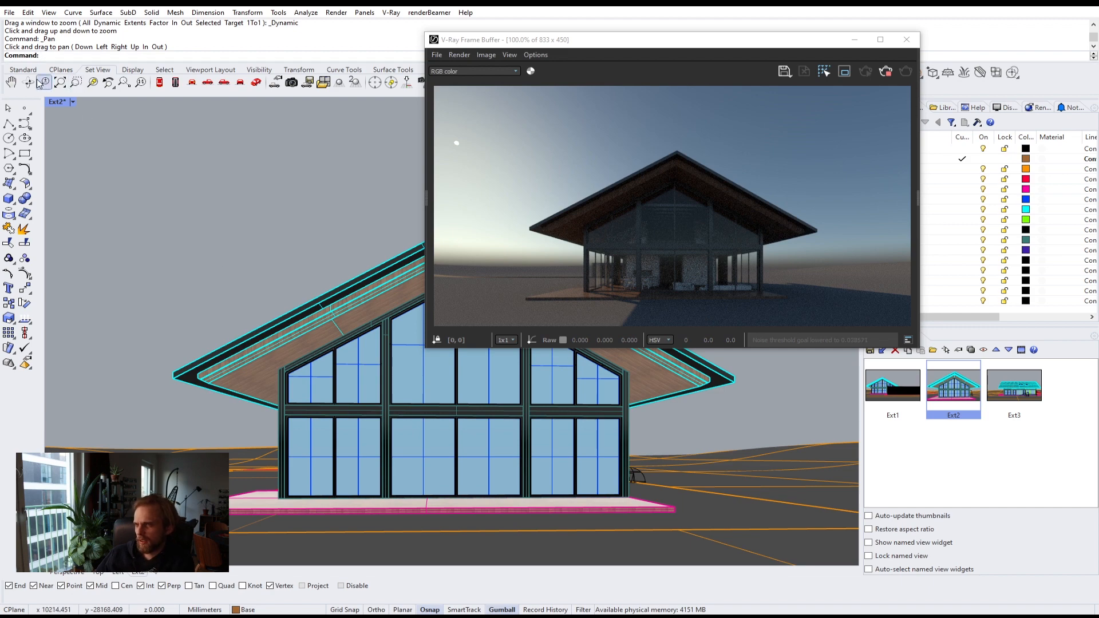
pyautogui.click(11, 82)
pyautogui.moveTo(238, 221); pyautogui.dragTo(309, 225)
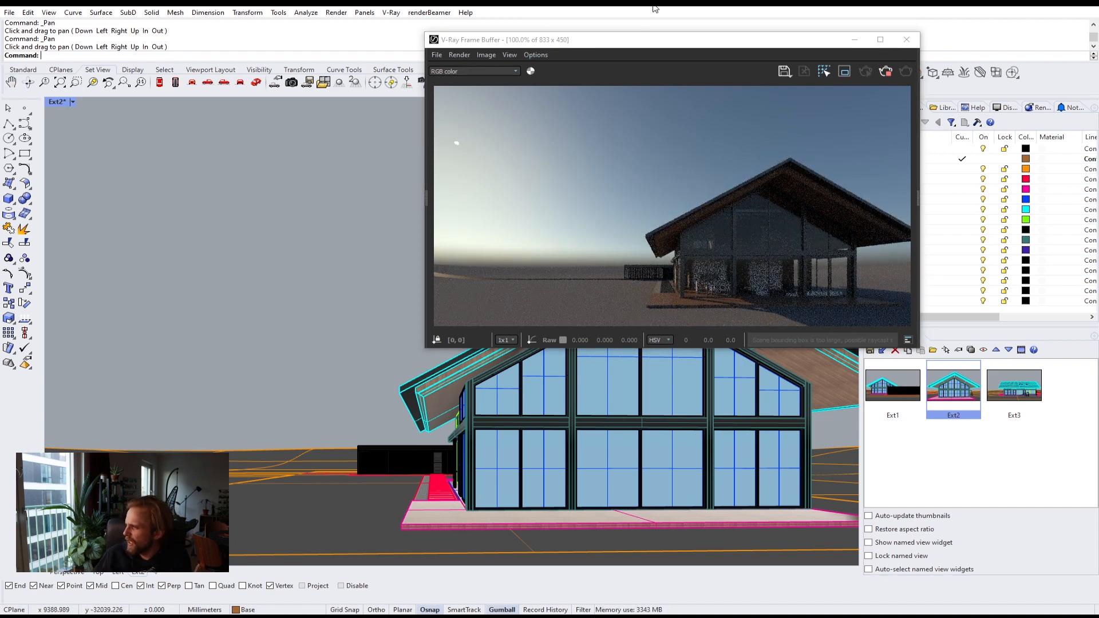
pyautogui.moveTo(642, 44); pyautogui.dragTo(510, 90)
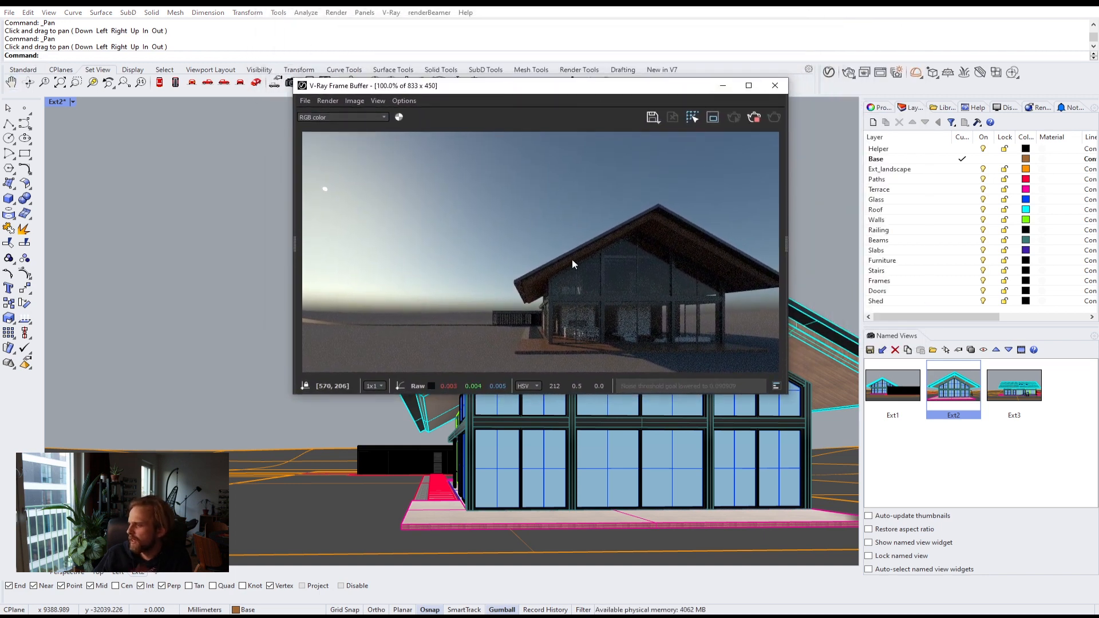
# Step: Set the Ext2 viewport camera's lens length to 22 mm
pyautogui.click(872, 108)
pyautogui.click(1011, 225)
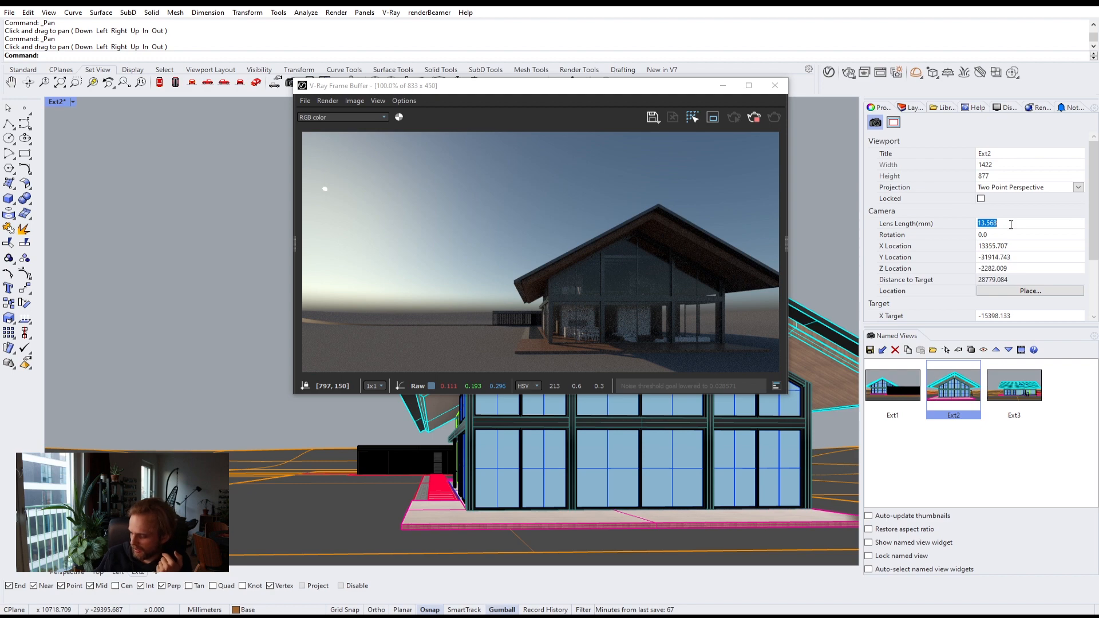
pyautogui.write('2')
pyautogui.press('Return')
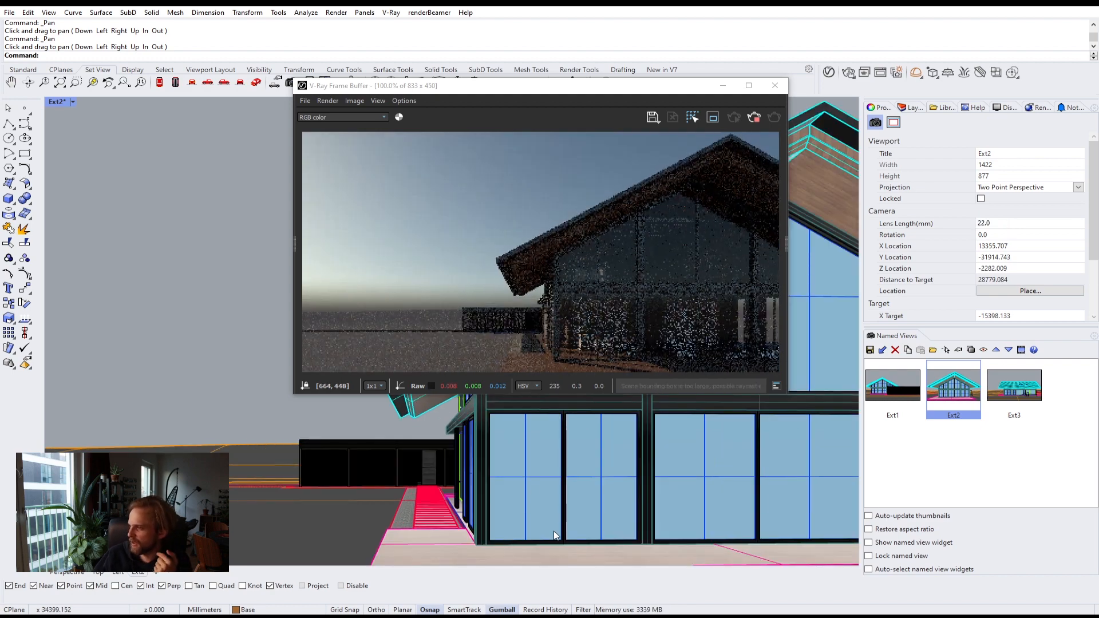
# Step: Pan, zoom and rotate the view to frame the house's front gable centred in the viewport
pyautogui.click(11, 81)
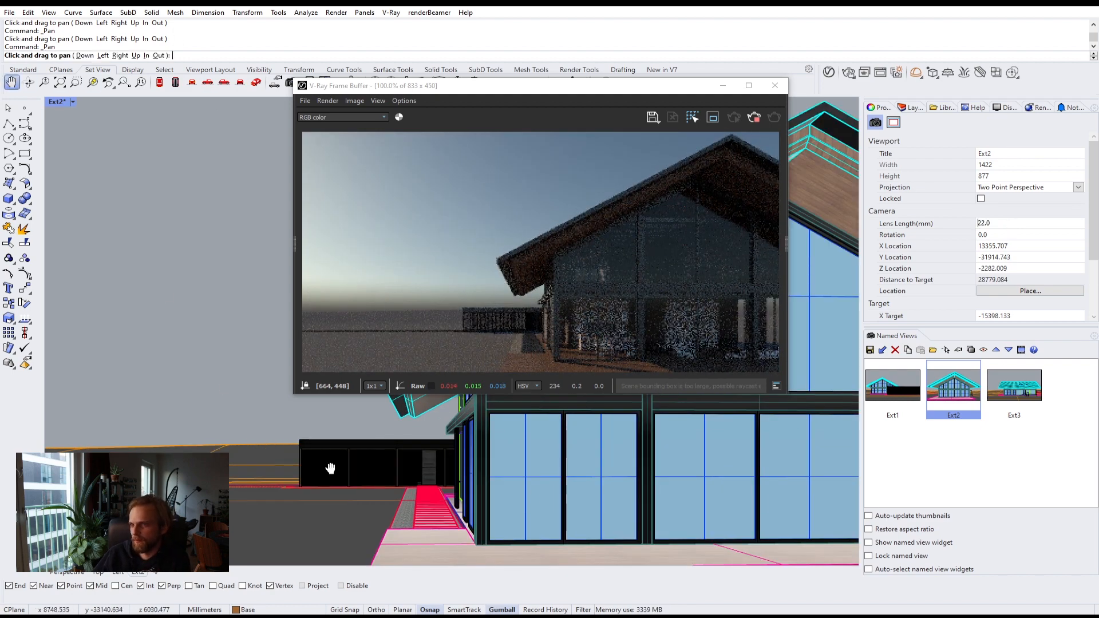
pyautogui.moveTo(493, 484); pyautogui.dragTo(384, 470)
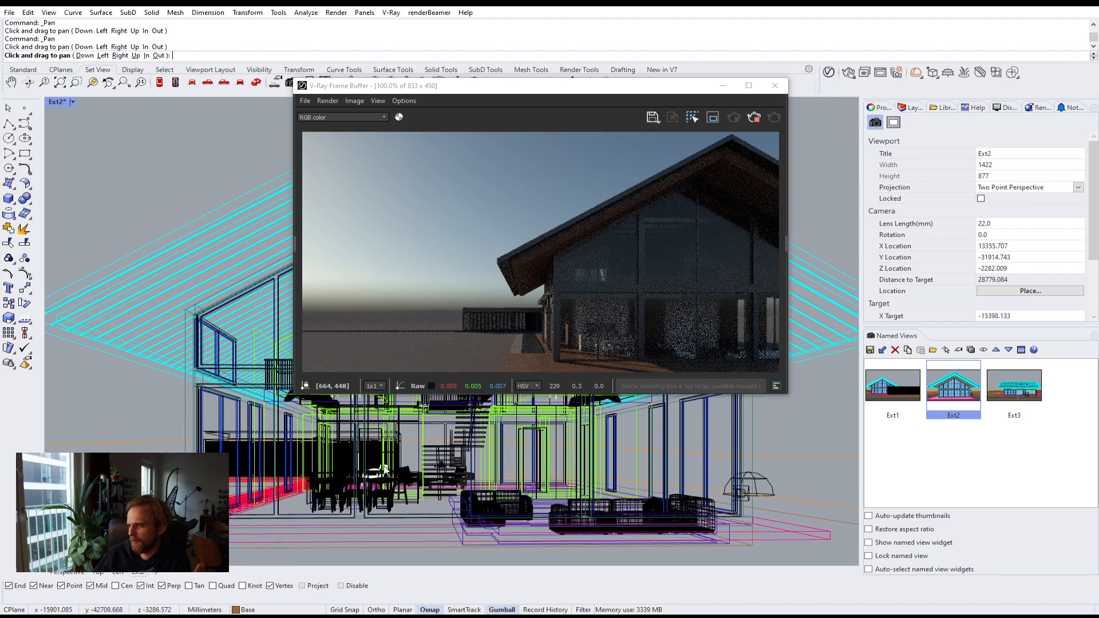
pyautogui.scroll(-2, 389, 461)
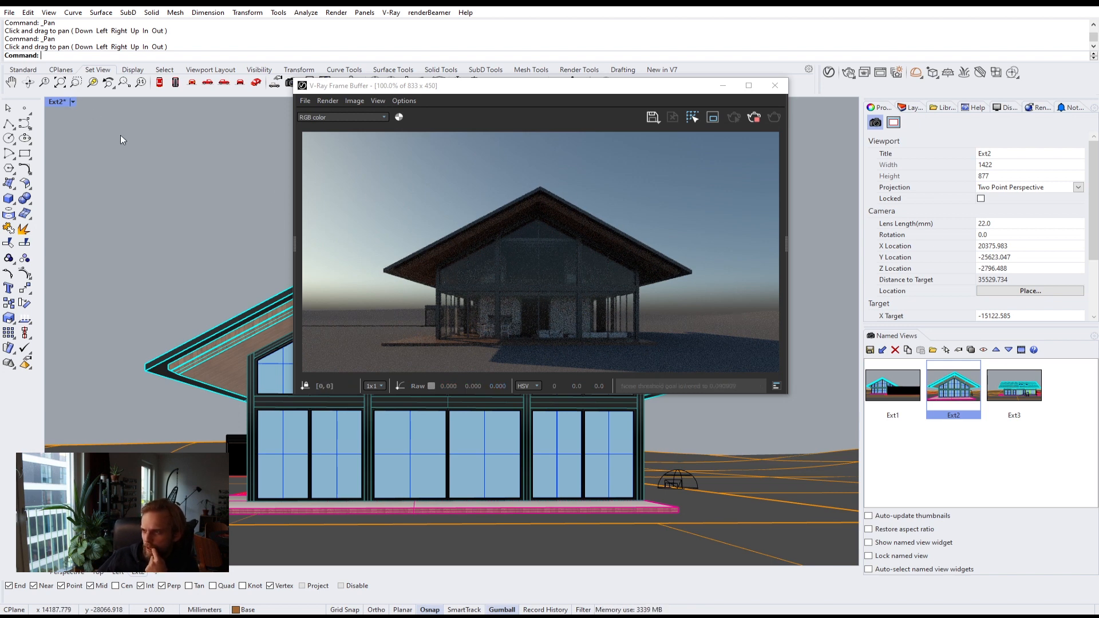
pyautogui.click(10, 82)
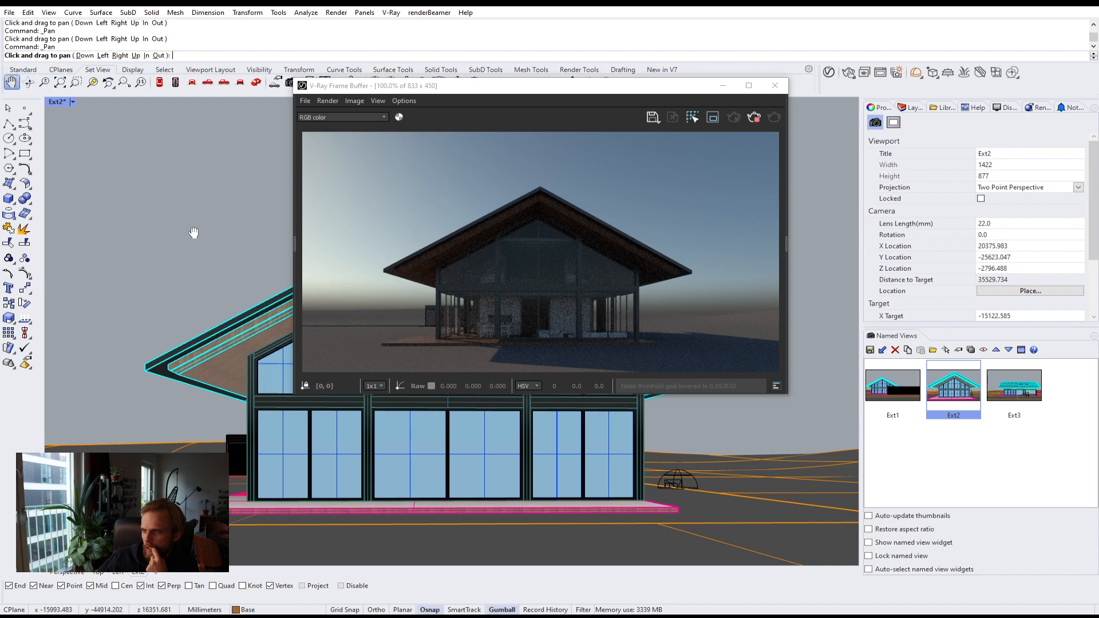
pyautogui.moveTo(194, 232); pyautogui.dragTo(191, 238)
pyautogui.press('Escape')
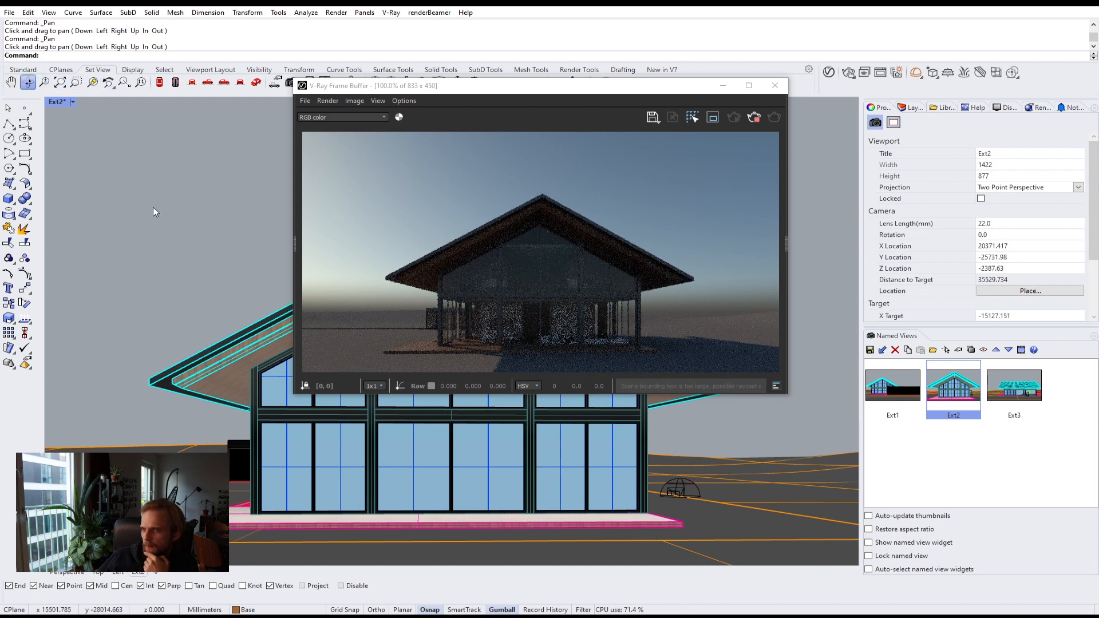
pyautogui.moveTo(209, 240); pyautogui.dragTo(215, 239, button='right')
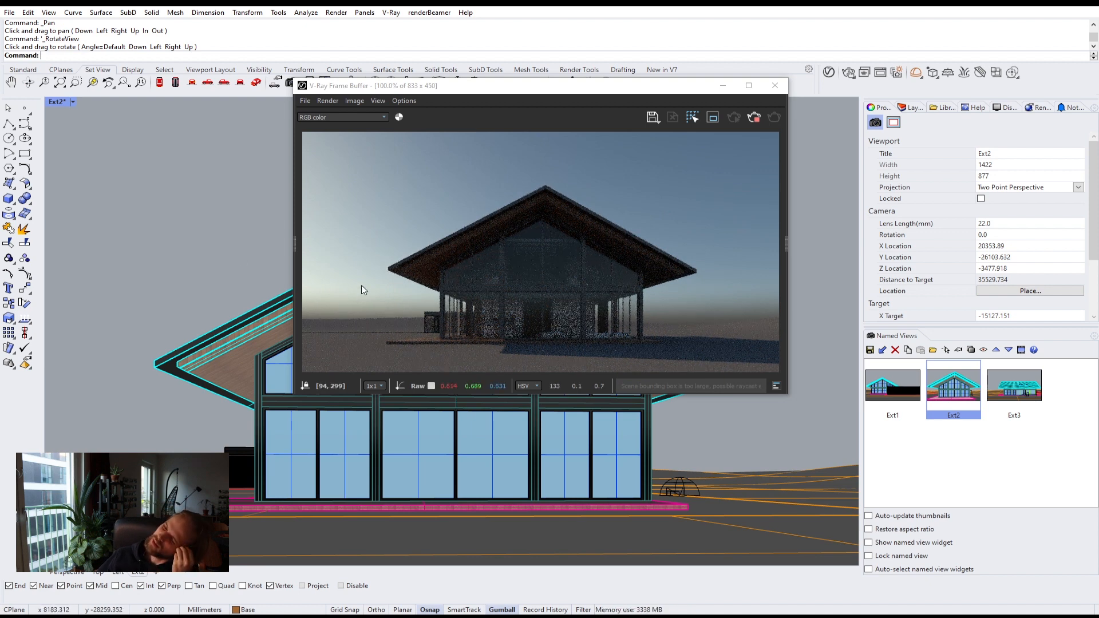
# Step: Stop and close the interactive render, then save the current viewport over the Ext2 named view
pyautogui.click(753, 117)
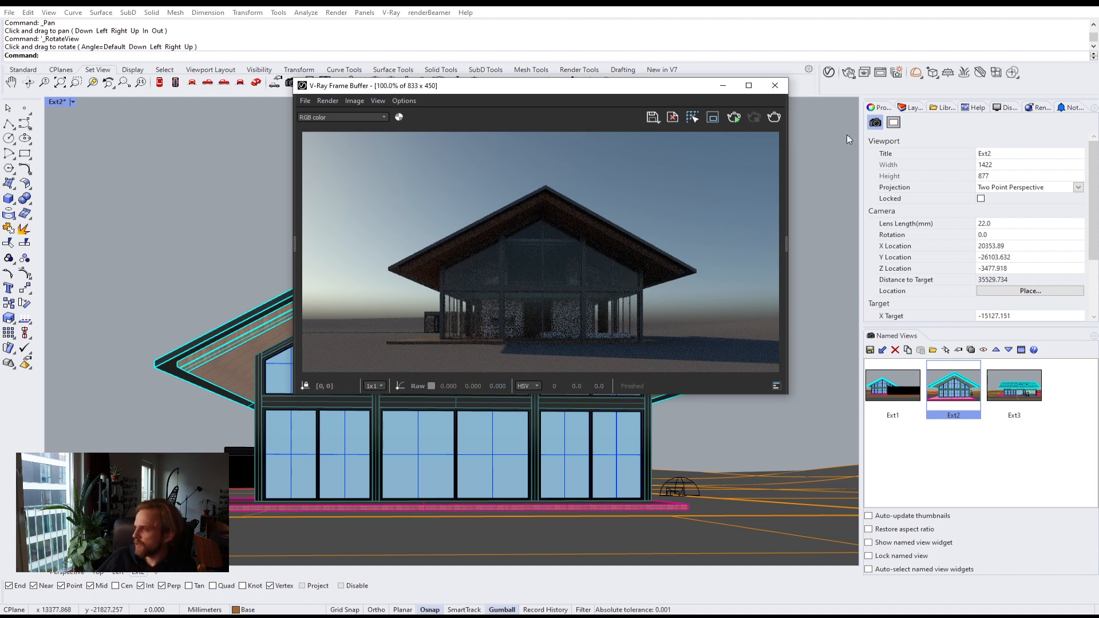
pyautogui.click(775, 86)
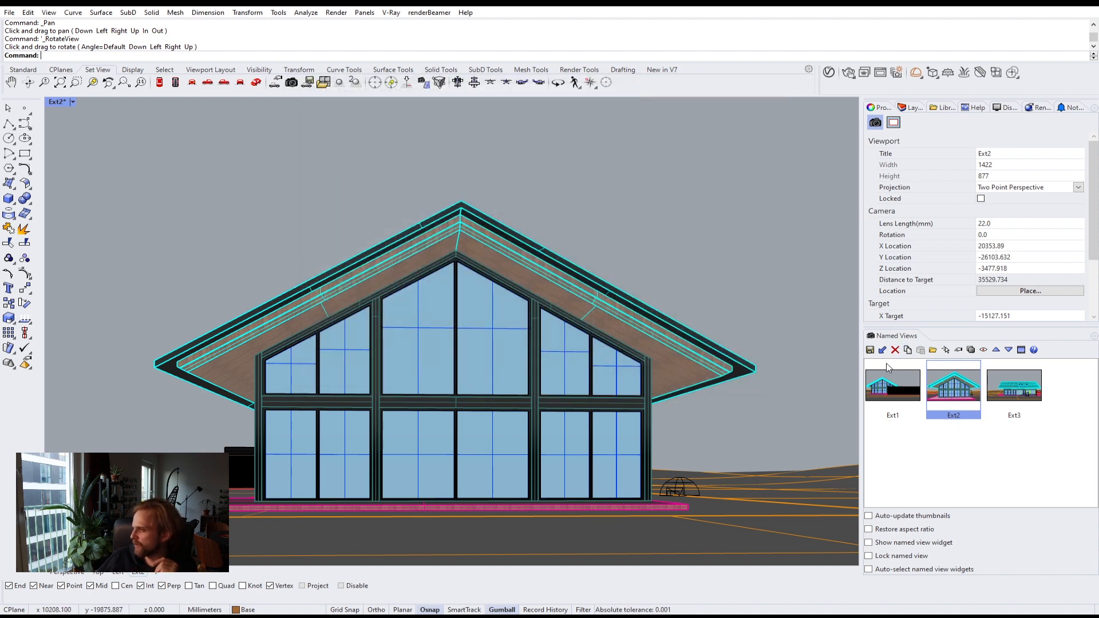
pyautogui.click(869, 349)
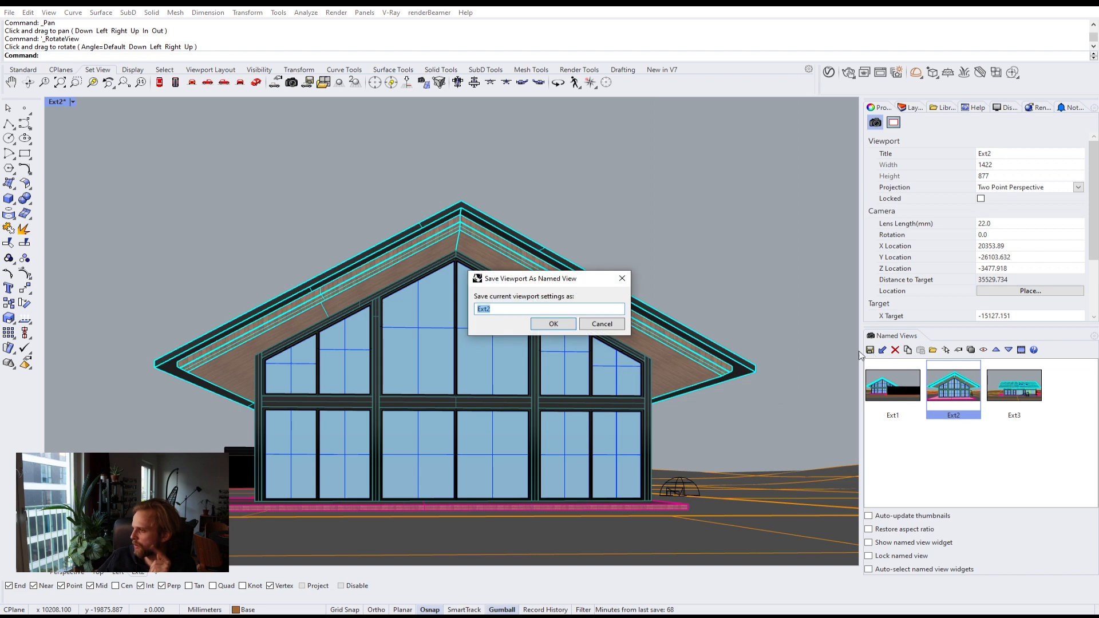
pyautogui.click(553, 325)
pyautogui.click(591, 331)
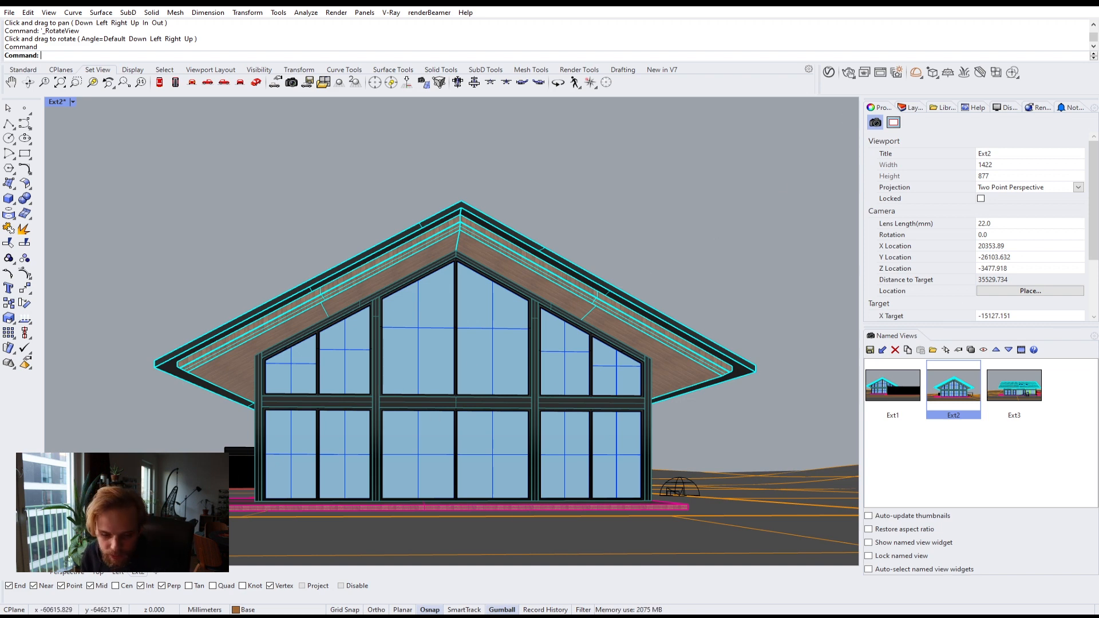
# Step: Switch to the web browser and open cgtrader.com
pyautogui.hotkey('alt', 'Tab')
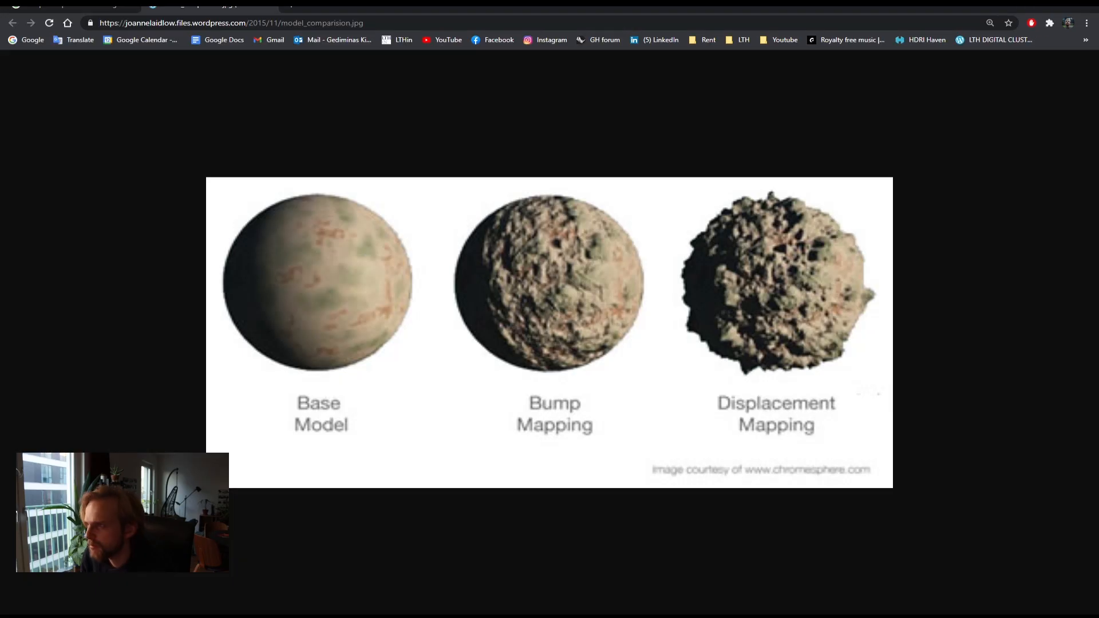
pyautogui.click(417, 22)
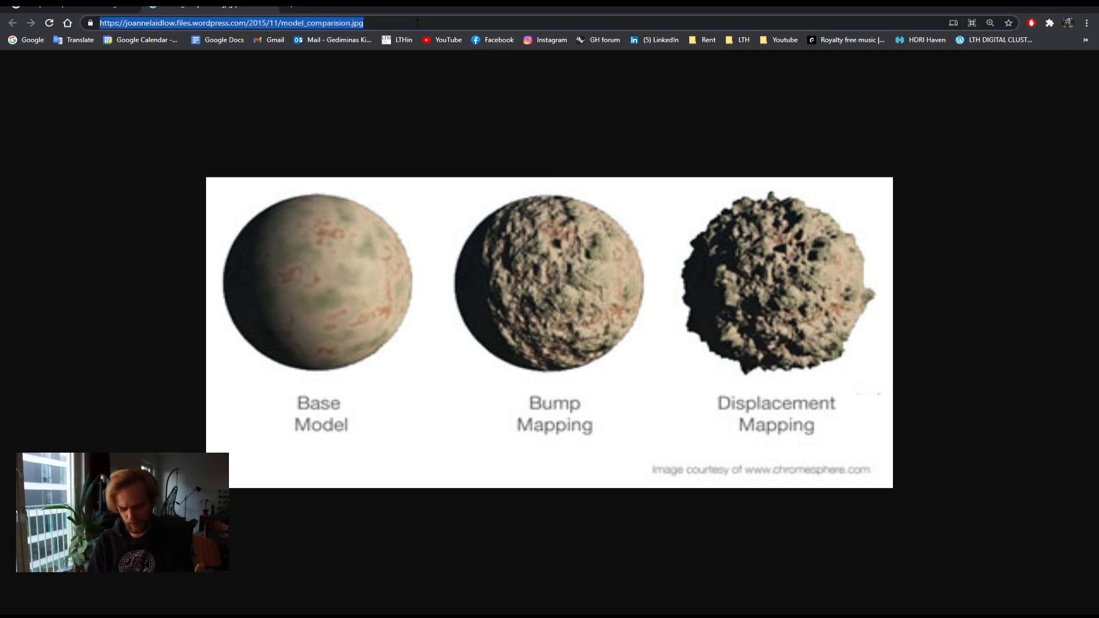
pyautogui.write('cgtran')
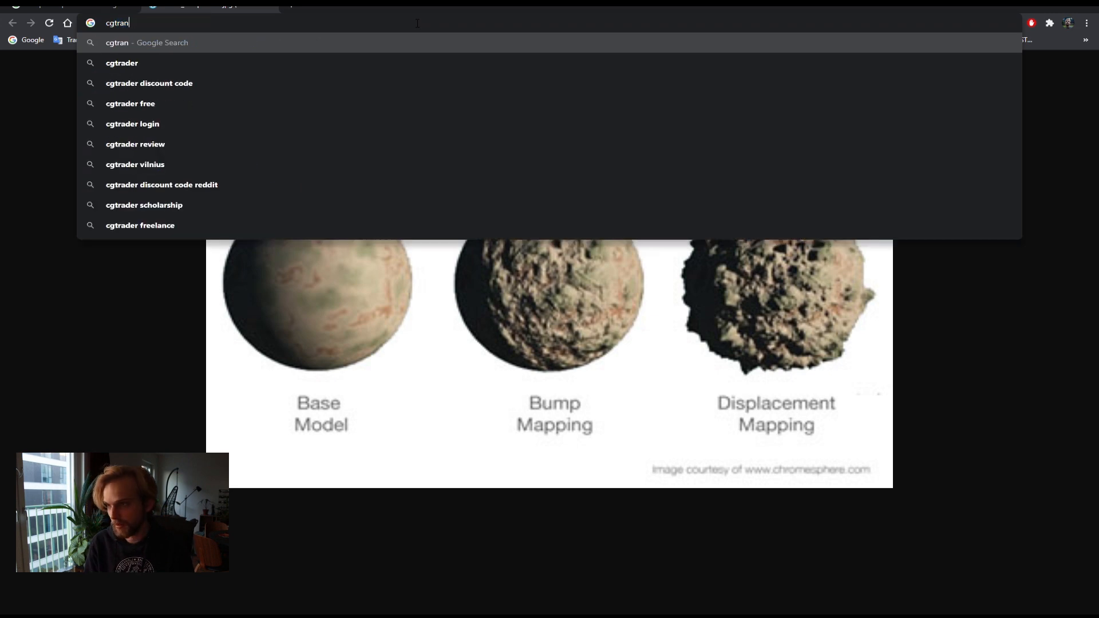
pyautogui.press('BackSpace')
pyautogui.write('der')
pyautogui.press('Return')
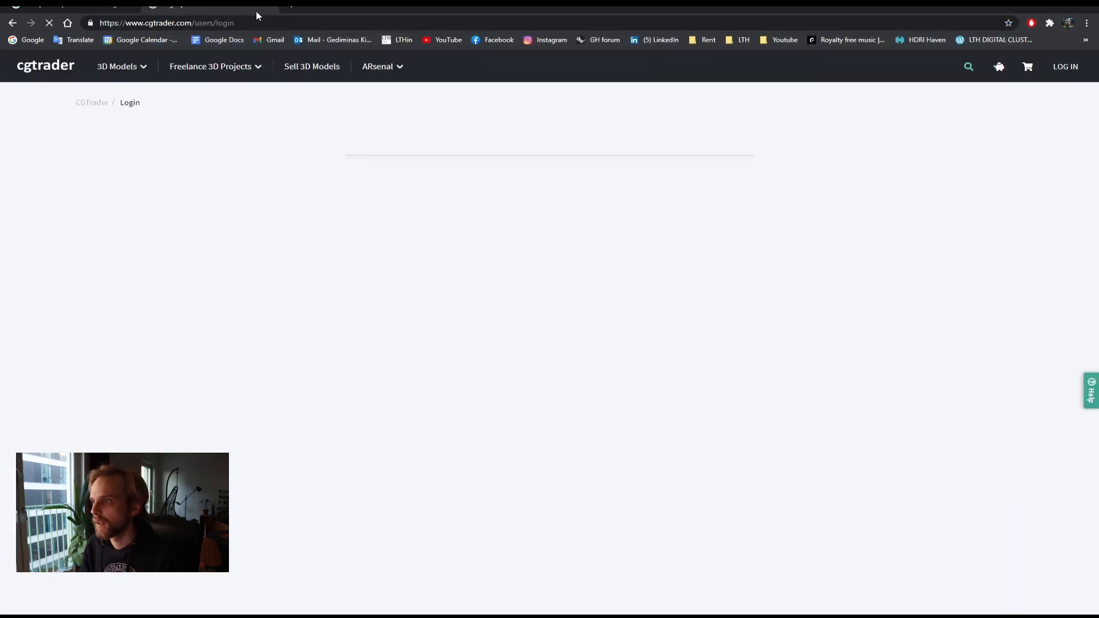
pyautogui.click(163, 6)
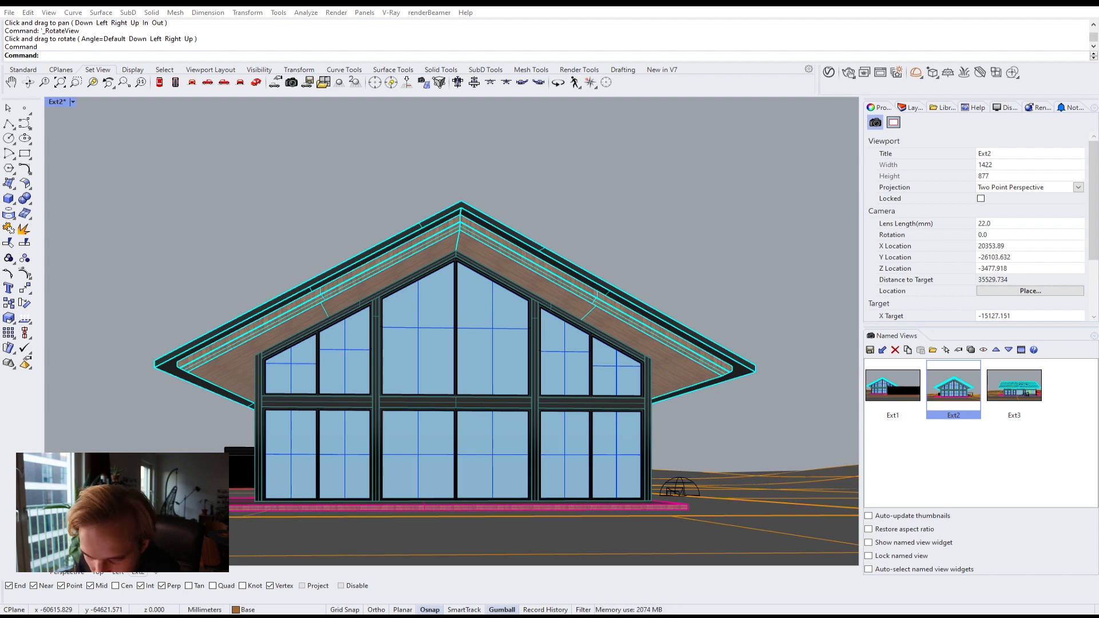
pyautogui.moveTo(1, 8); pyautogui.dragTo(676, 6)
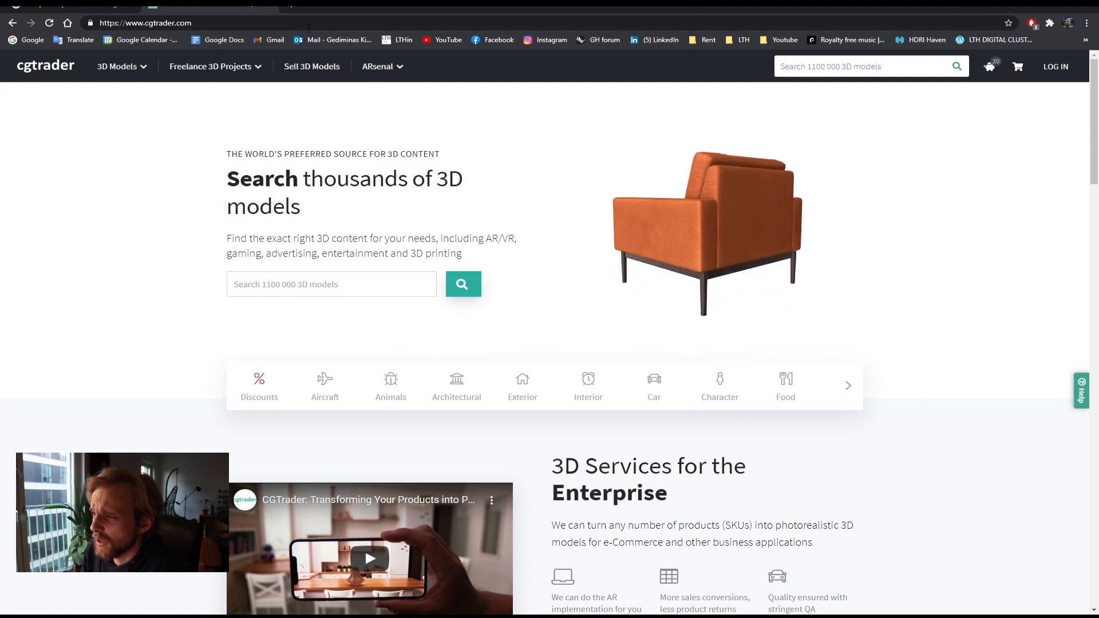
# Step: Search CGTrader's 3D model library for couch
pyautogui.moveTo(211, 66)
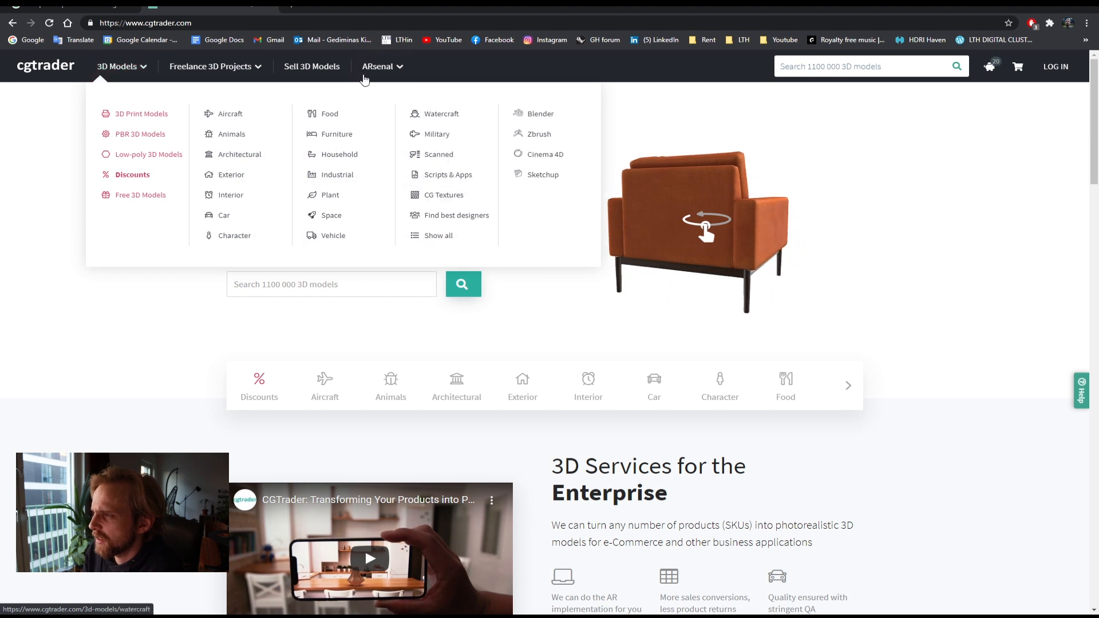
pyautogui.click(306, 283)
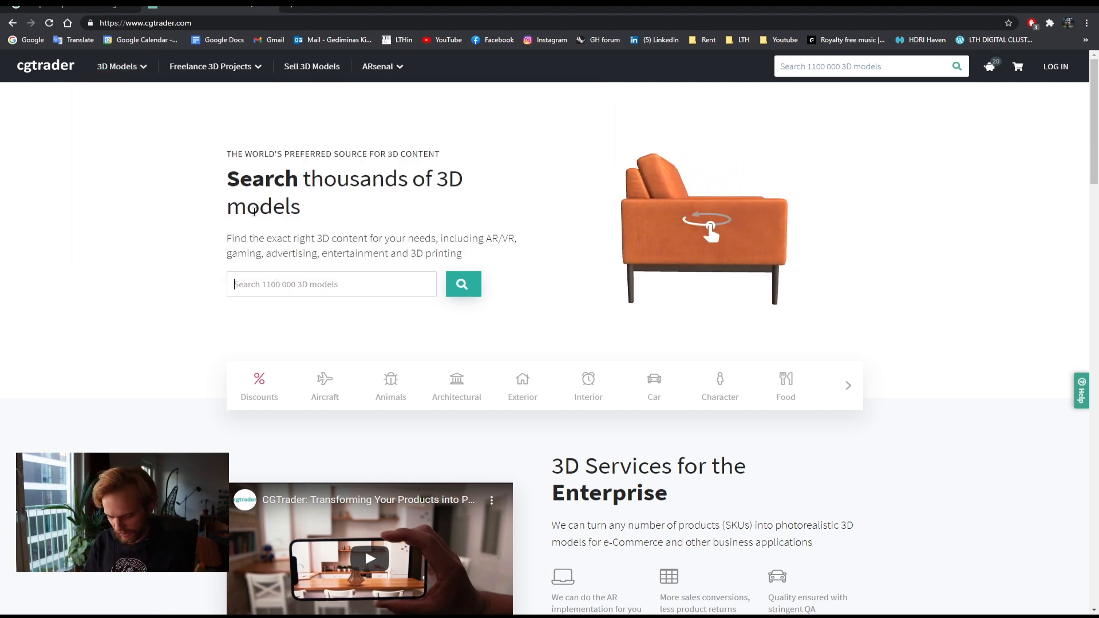
pyautogui.write('couch')
pyautogui.press('Return')
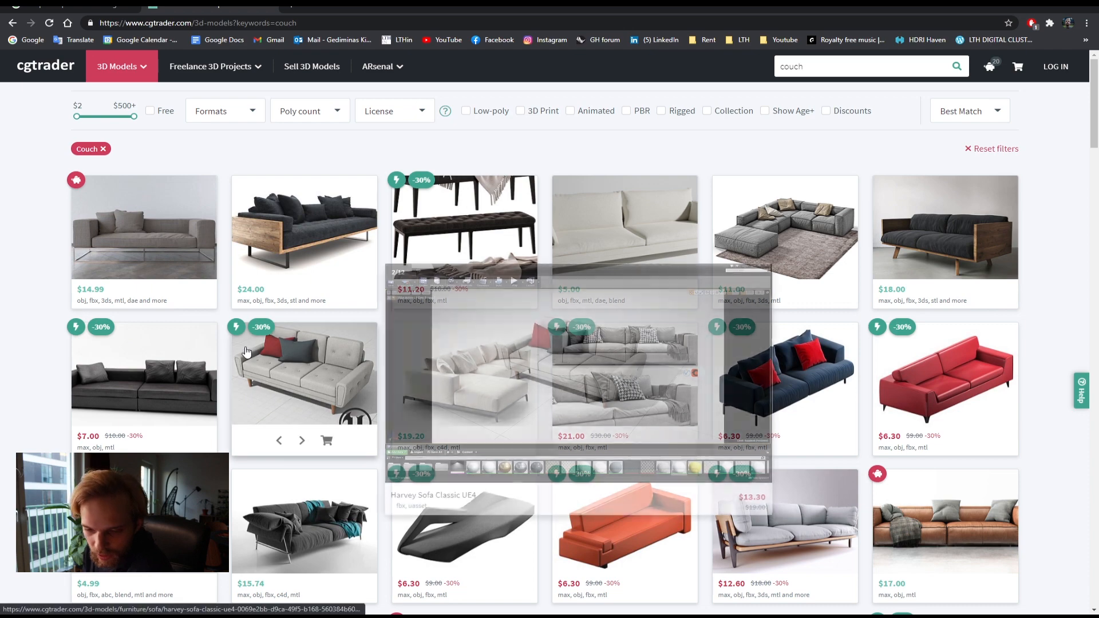
# Step: Filter the couch search results to show only free models
pyautogui.scroll(-3, 532, 365)
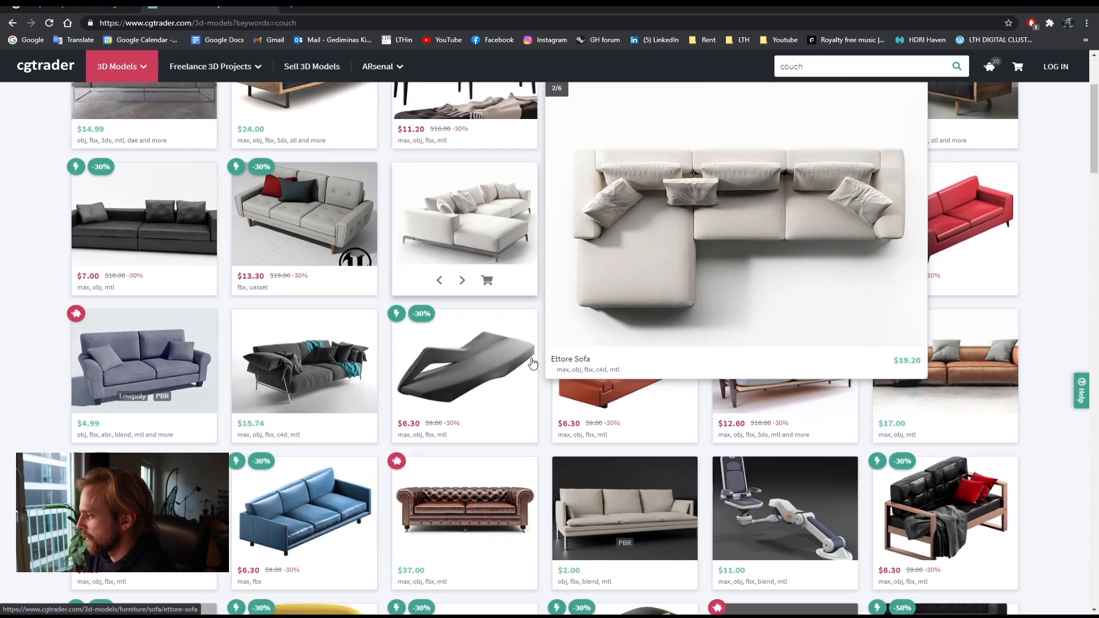
pyautogui.scroll(3, 533, 364)
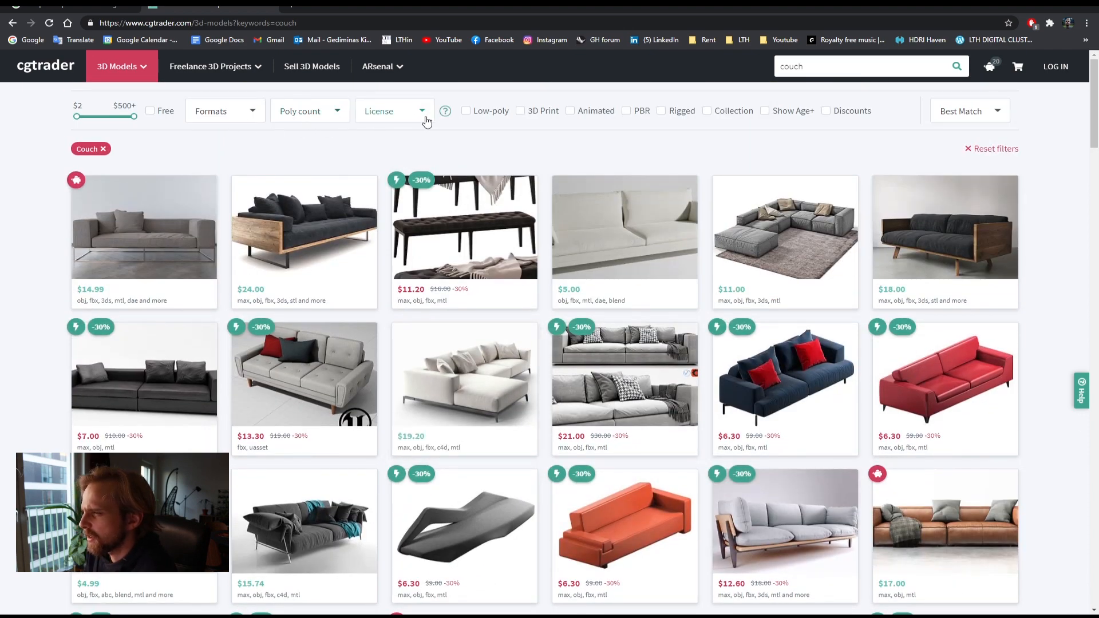
pyautogui.click(226, 118)
pyautogui.click(224, 118)
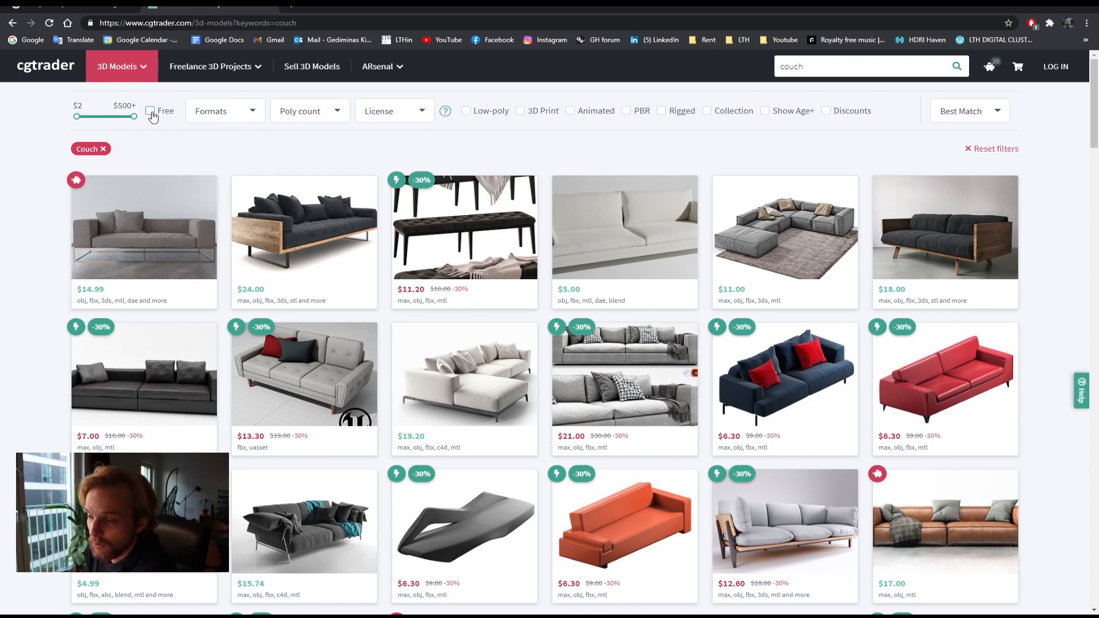
pyautogui.click(150, 111)
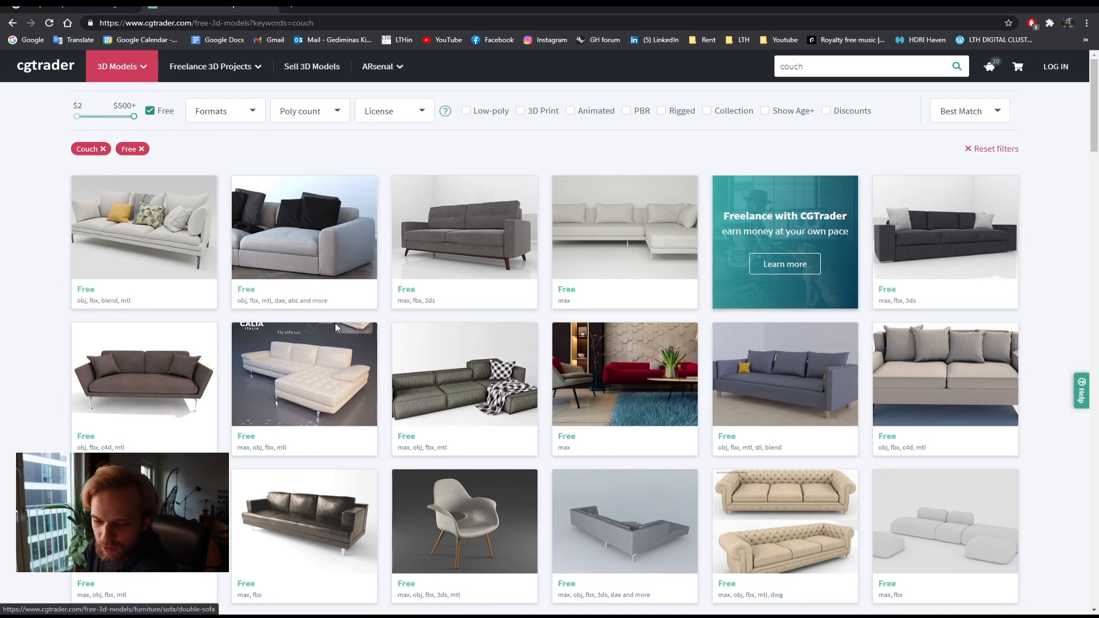
# Step: Open the free Organic Chair model and go to its free download page
pyautogui.moveTo(465, 386)
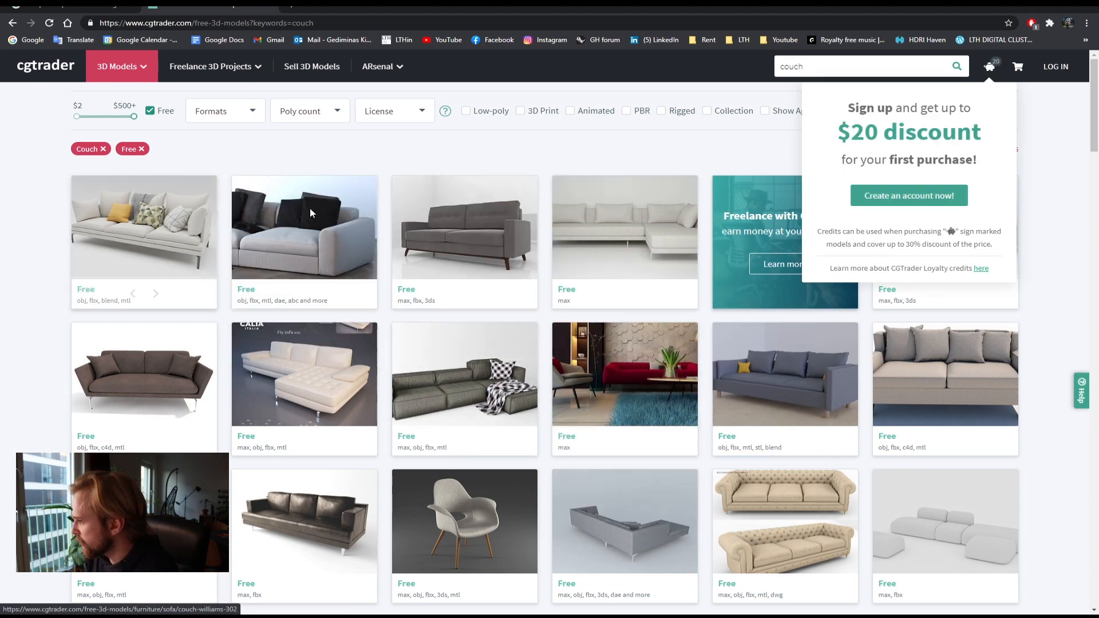
pyautogui.moveTo(457, 520)
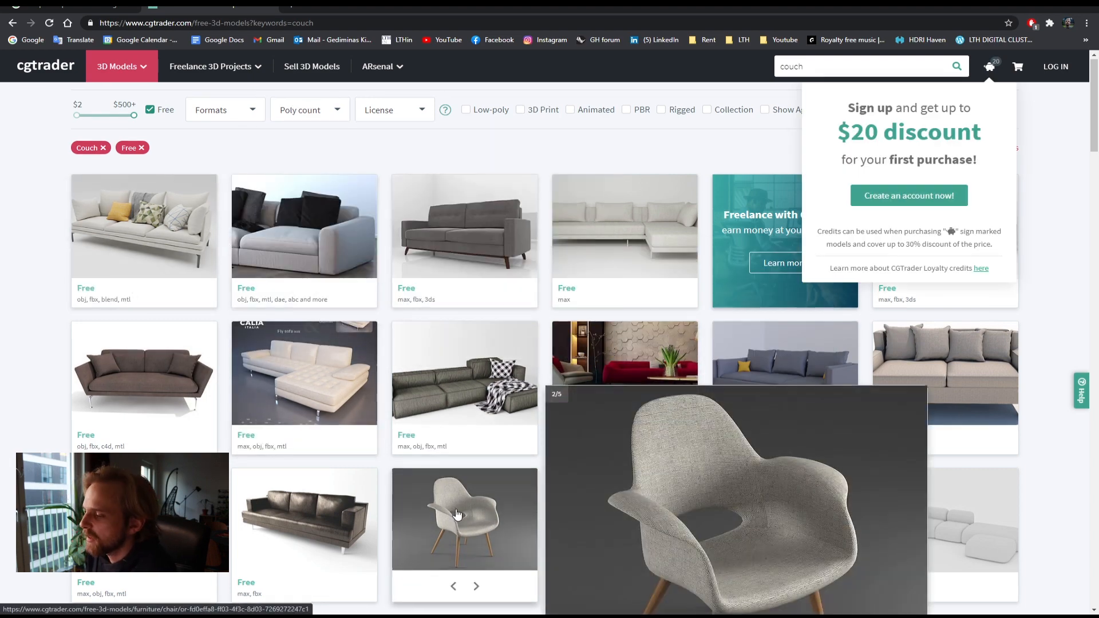
pyautogui.scroll(-2, 464, 452)
pyautogui.click(479, 384)
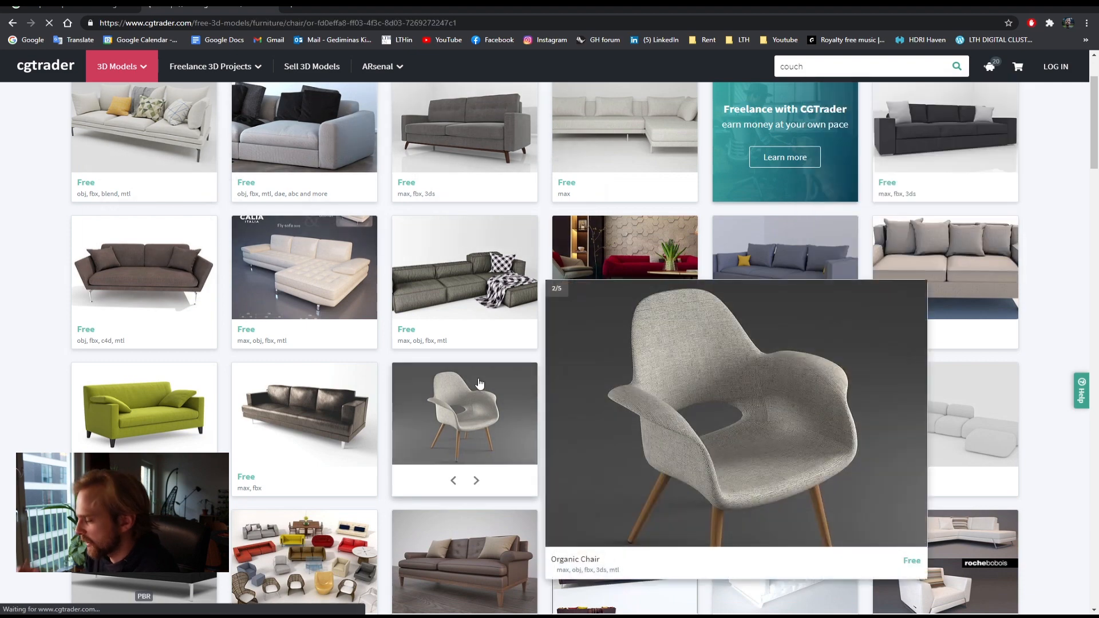
pyautogui.scroll(-3, 577, 348)
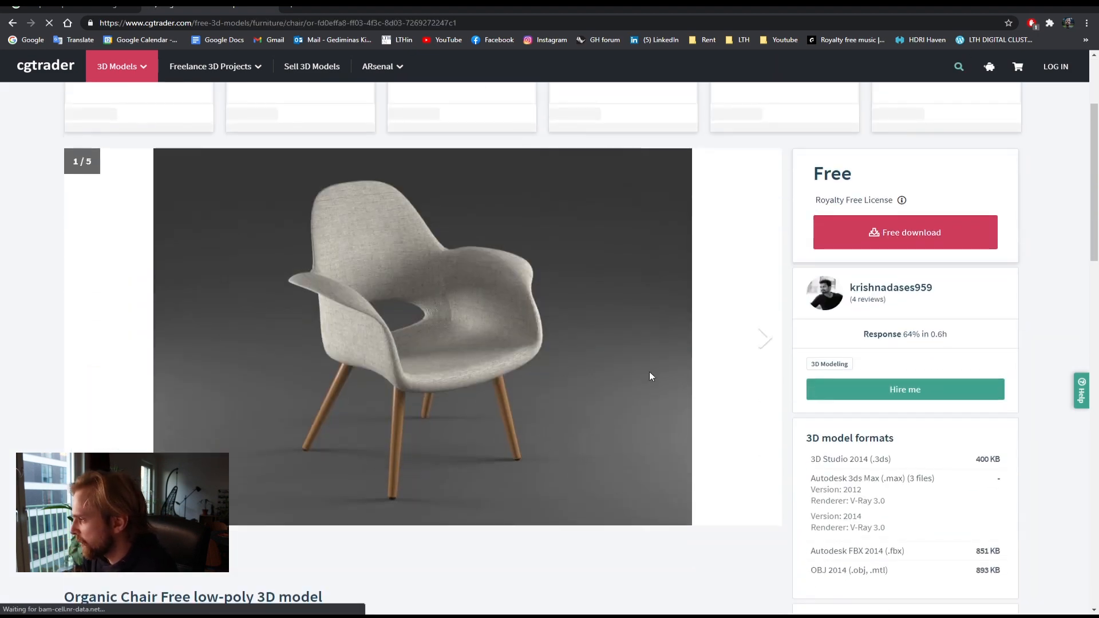
pyautogui.click(912, 238)
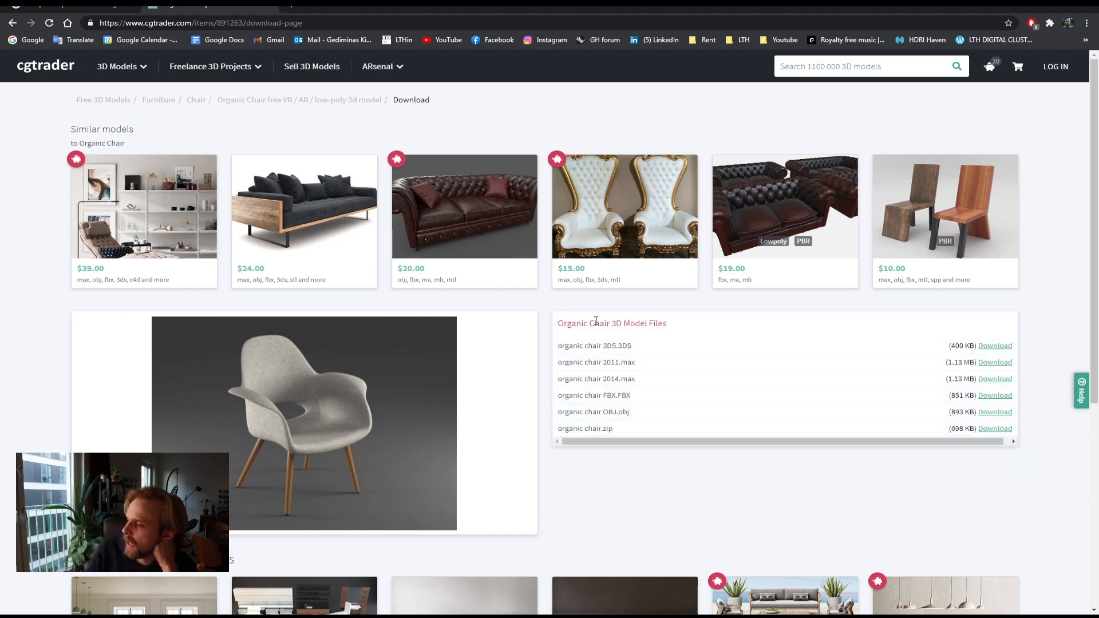
# Step: Examine the file formats offered for the Organic Chair download
pyautogui.moveTo(571, 324); pyautogui.dragTo(670, 327)
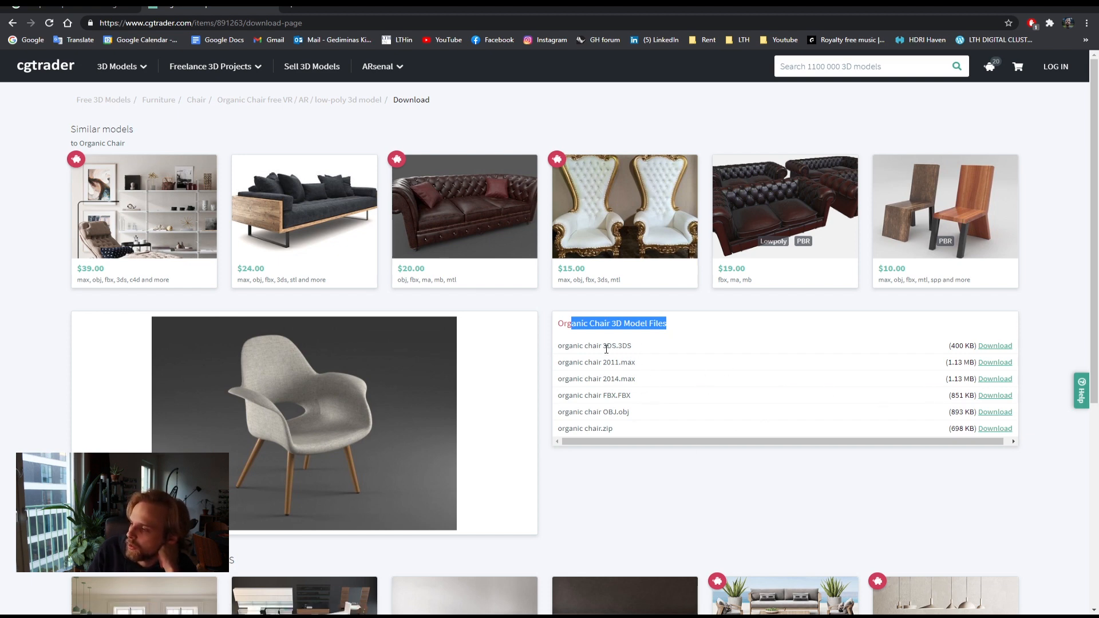
pyautogui.moveTo(607, 348); pyautogui.dragTo(637, 350)
pyautogui.moveTo(613, 413); pyautogui.dragTo(636, 414)
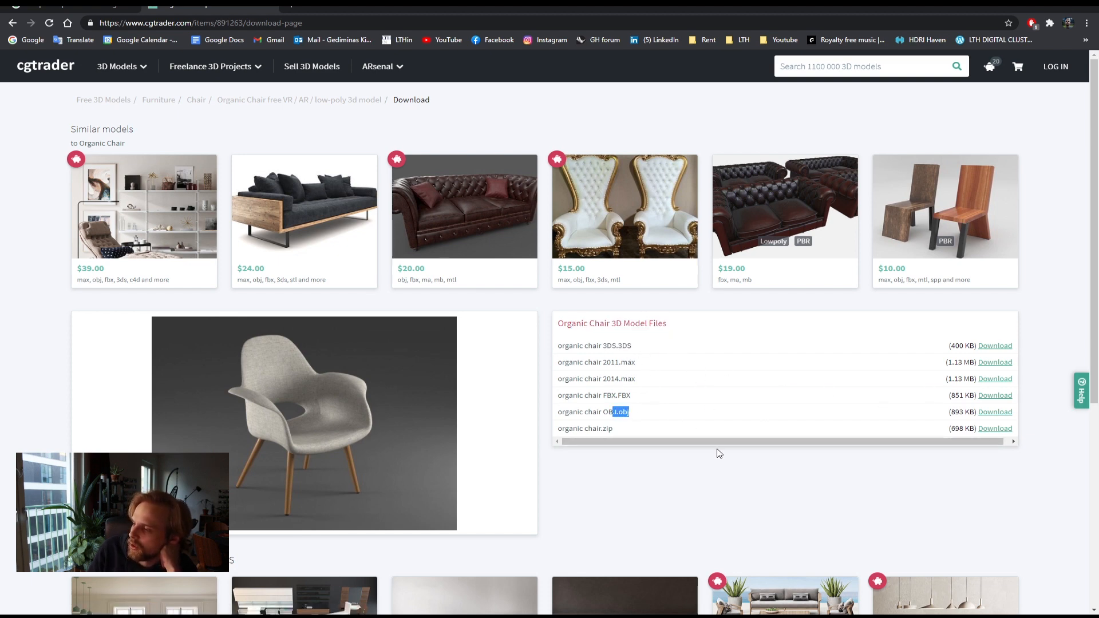
pyautogui.scroll(-1, 710, 389)
pyautogui.moveTo(602, 342); pyautogui.dragTo(653, 344)
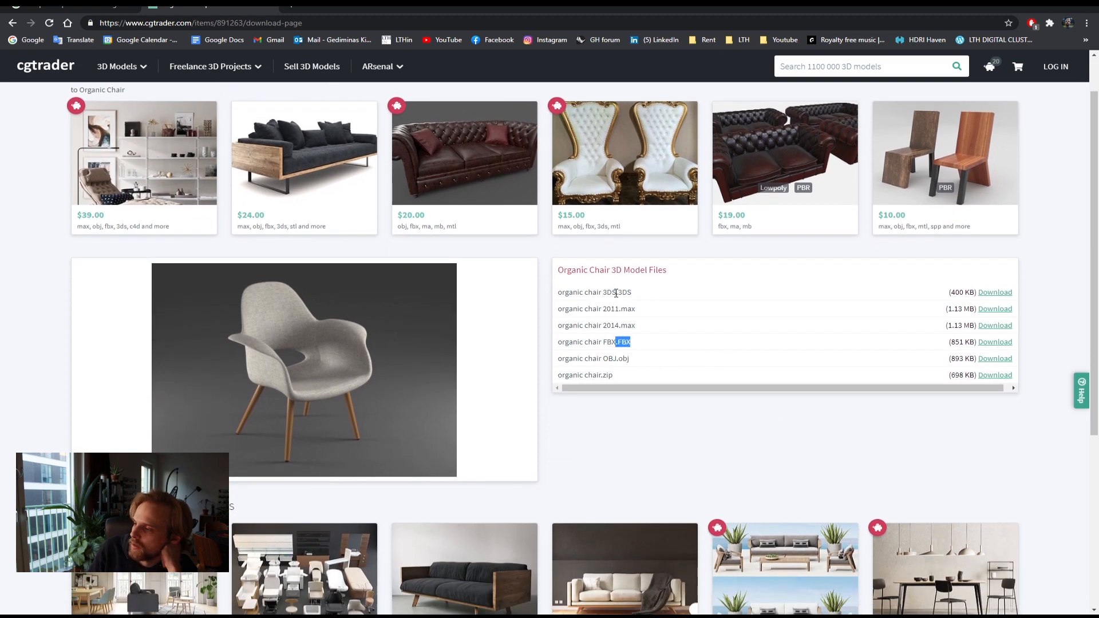
pyautogui.moveTo(611, 292); pyautogui.dragTo(652, 293)
pyautogui.moveTo(612, 343); pyautogui.dragTo(653, 359)
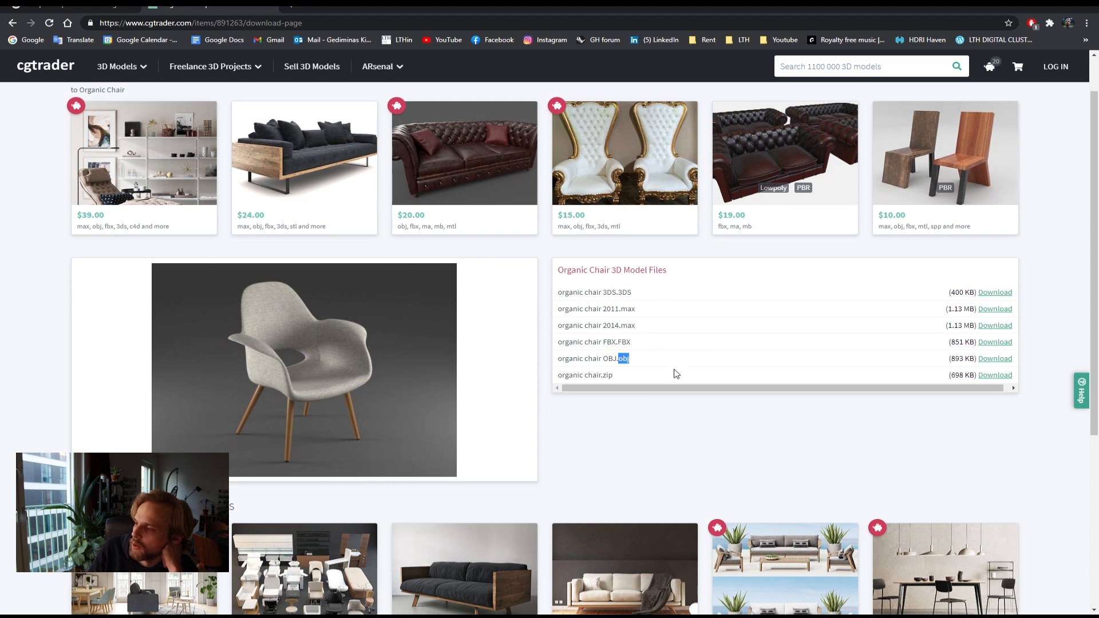
pyautogui.moveTo(619, 293); pyautogui.dragTo(631, 293)
pyautogui.moveTo(629, 359)
pyautogui.mouseDown()
pyautogui.moveTo(607, 359)
pyautogui.moveTo(633, 360)
pyautogui.mouseUp()
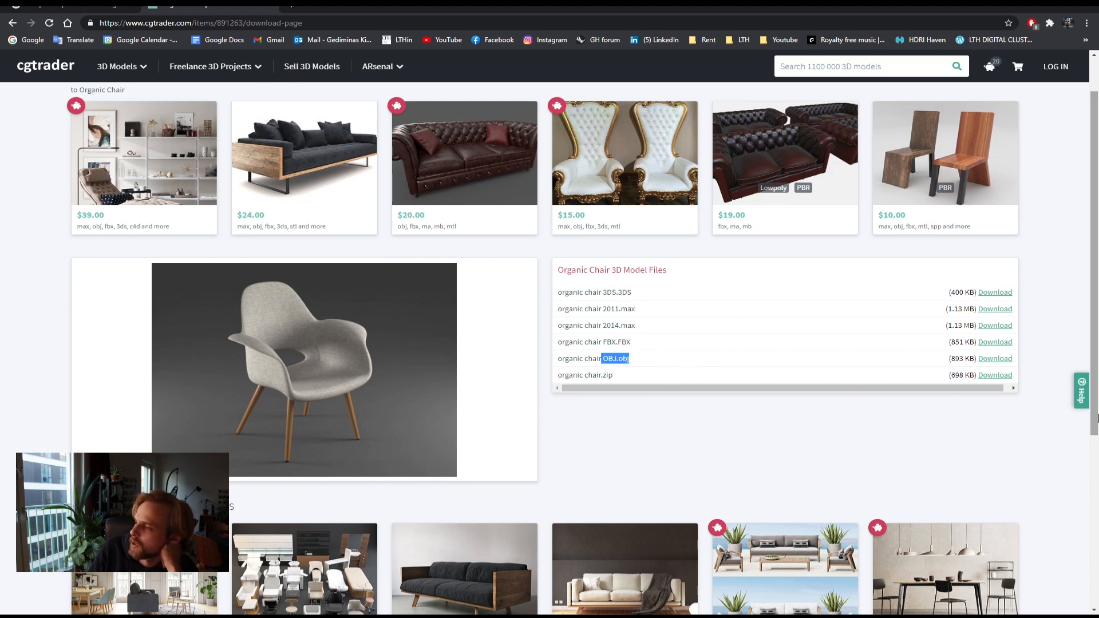
# Step: Download the Organic Chair OBJ file
pyautogui.click(996, 360)
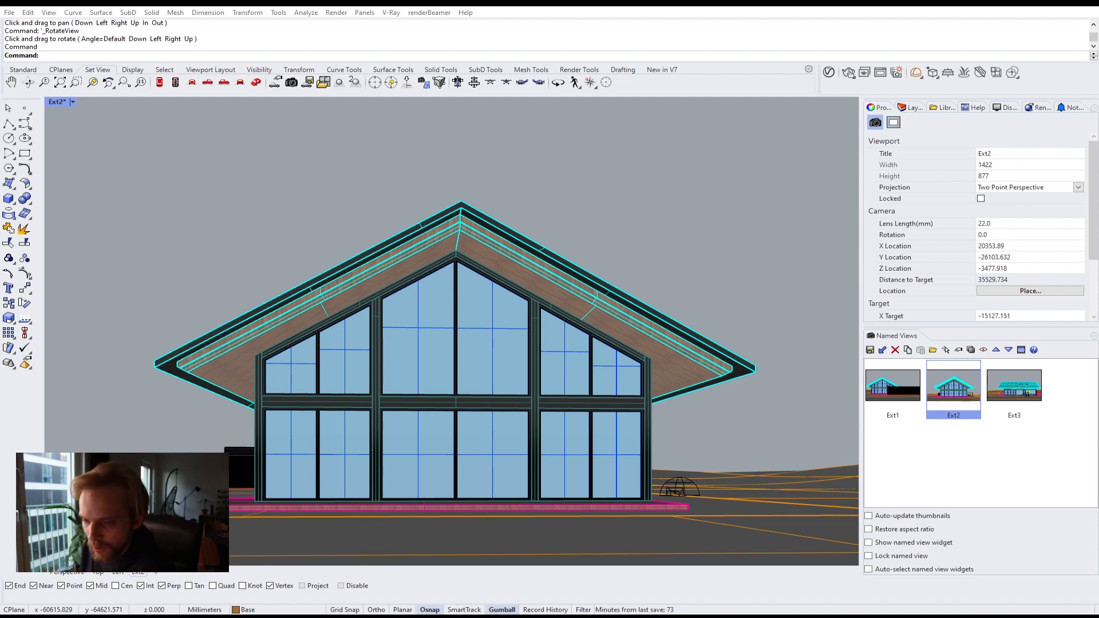
pyautogui.moveTo(0, 103); pyautogui.dragTo(509, 6)
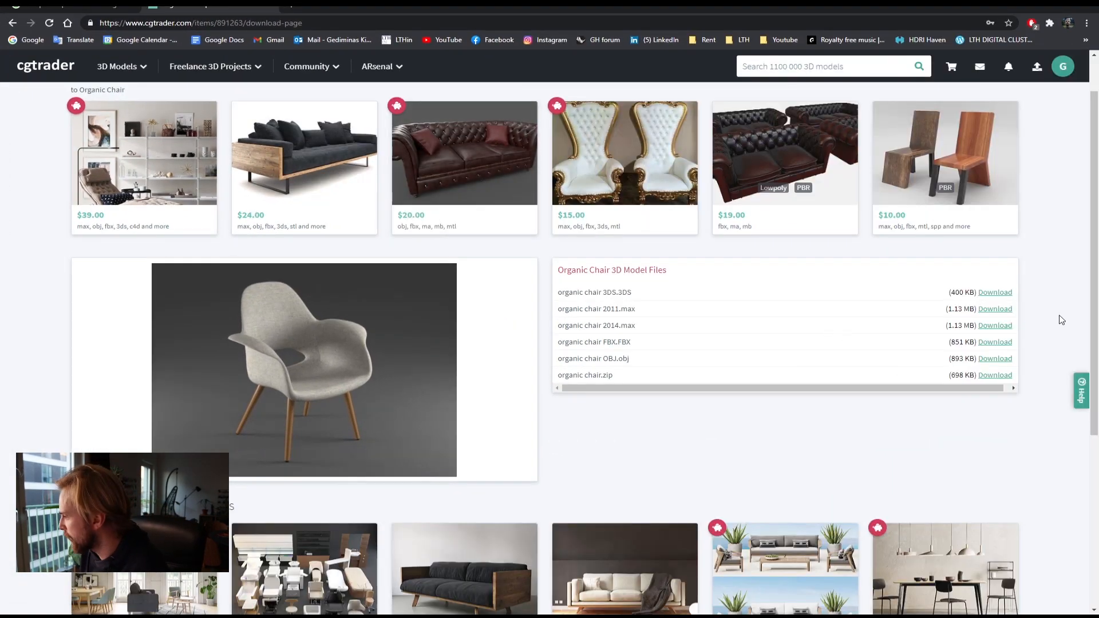
pyautogui.click(996, 361)
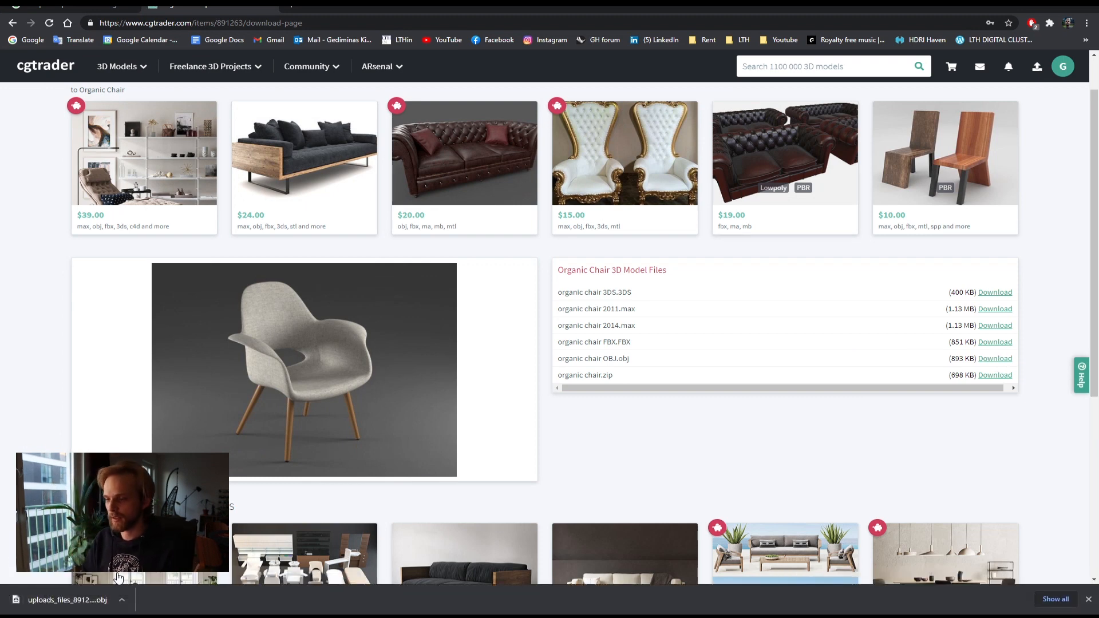
# Step: Import the downloaded organic chair OBJ file into the model with the default OBJ import options
pyautogui.click(1034, 8)
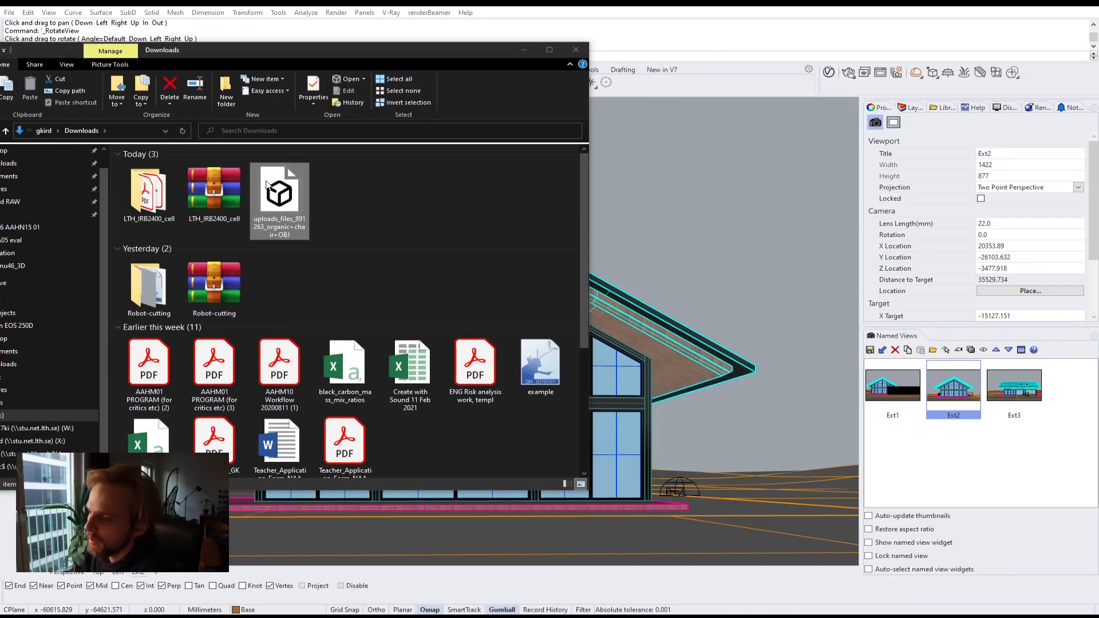
pyautogui.moveTo(266, 183); pyautogui.dragTo(784, 365)
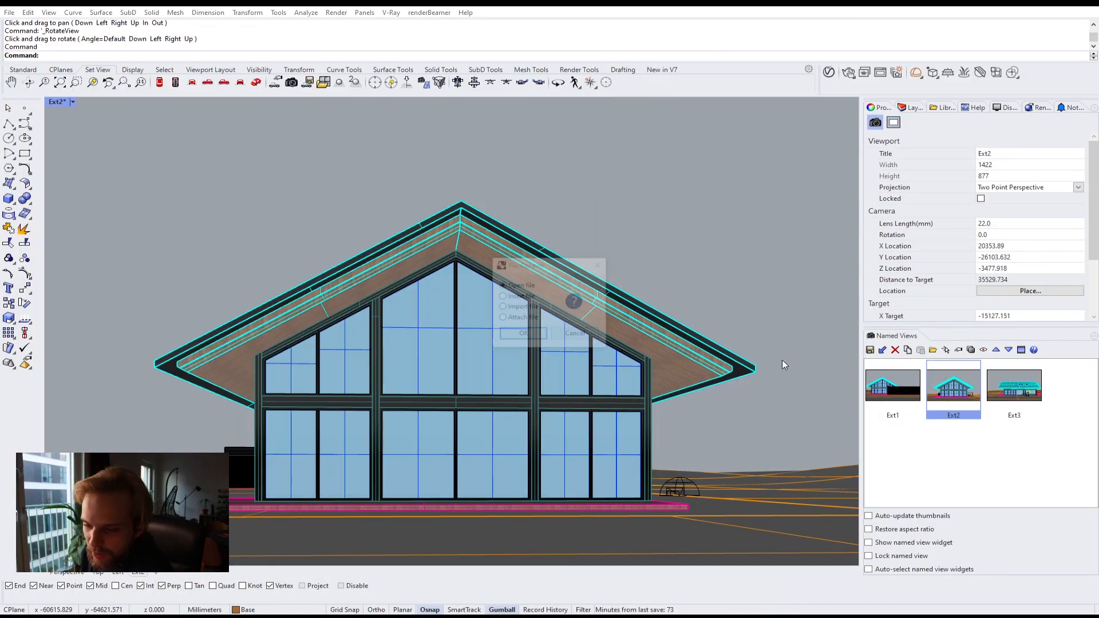
pyautogui.click(523, 336)
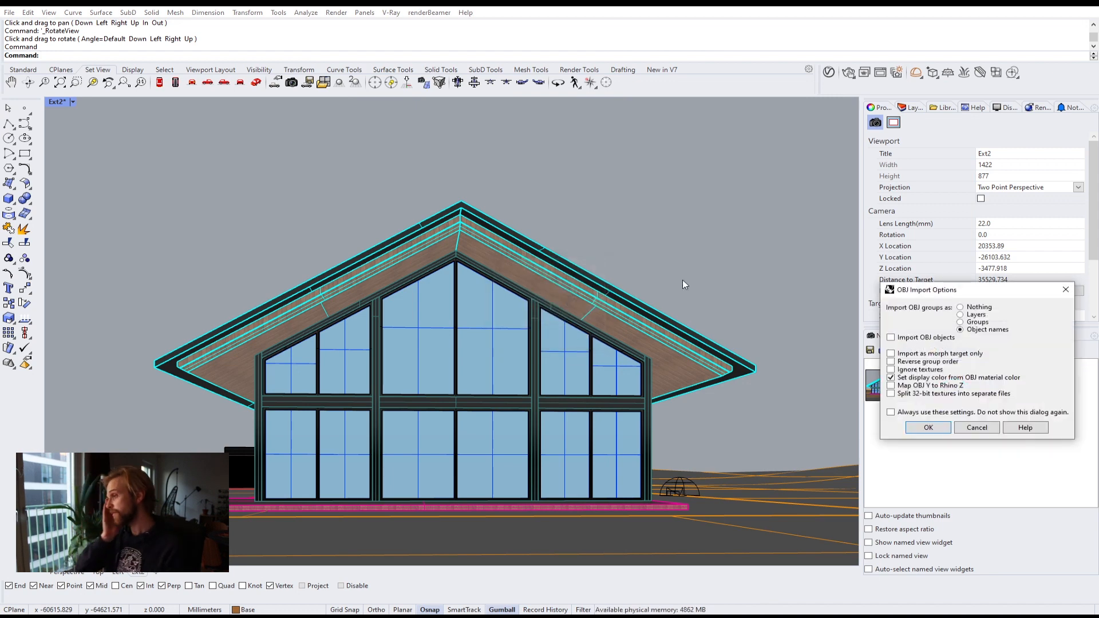
pyautogui.moveTo(930, 298); pyautogui.dragTo(348, 224)
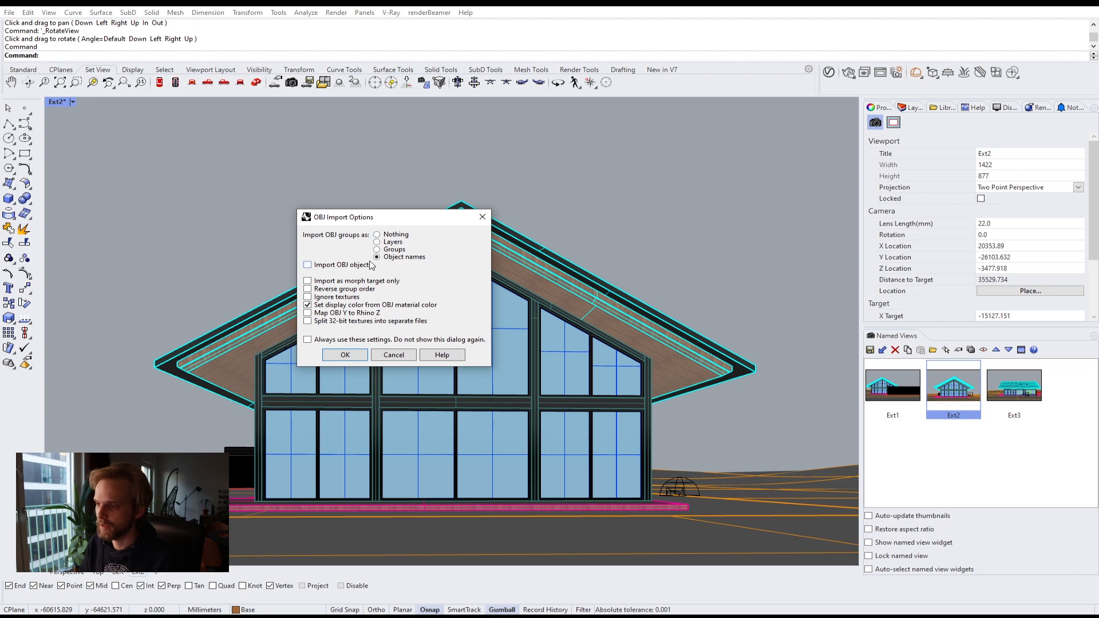
pyautogui.click(352, 360)
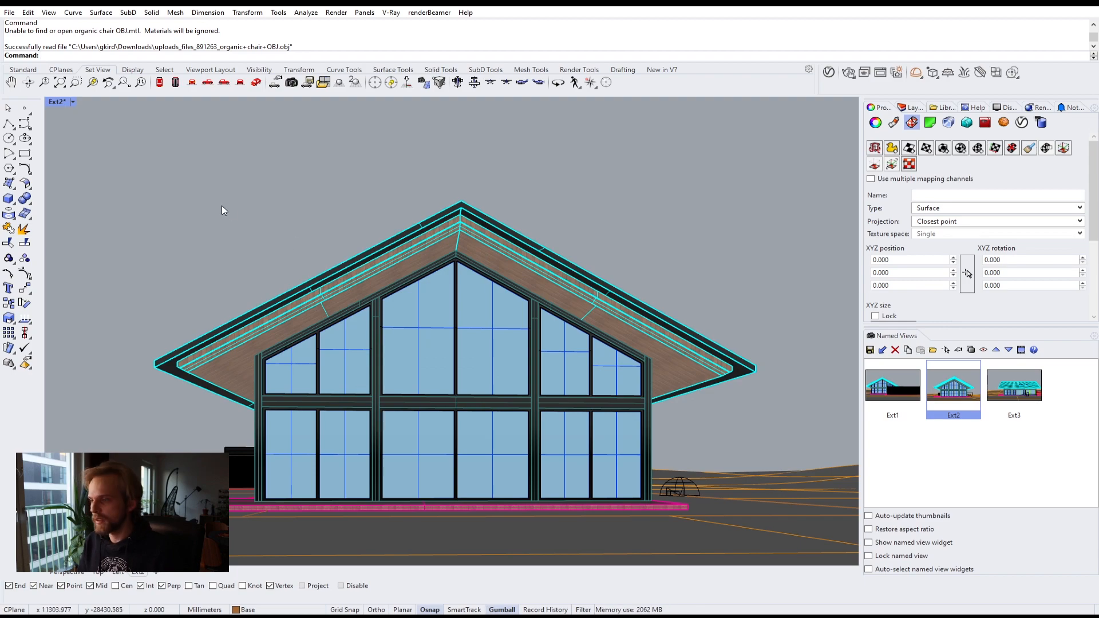
# Step: Switch the viewport to Perspective and zoom to the selected imported chair
pyautogui.moveTo(251, 179); pyautogui.dragTo(527, 307, button='right')
pyautogui.scroll(-5, 423, 294)
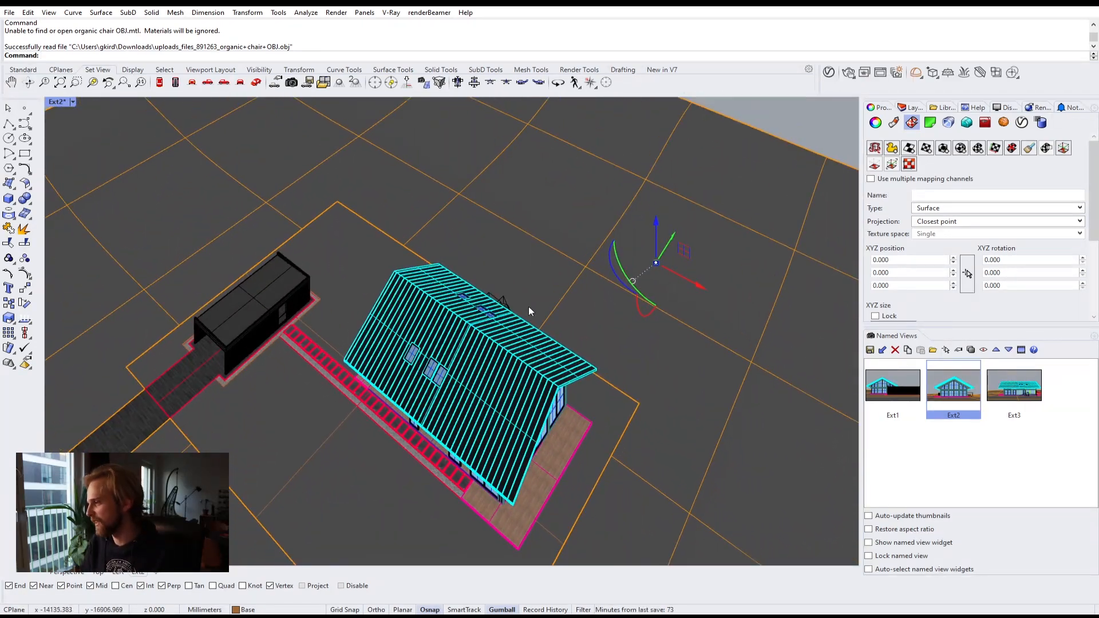
pyautogui.click(73, 103)
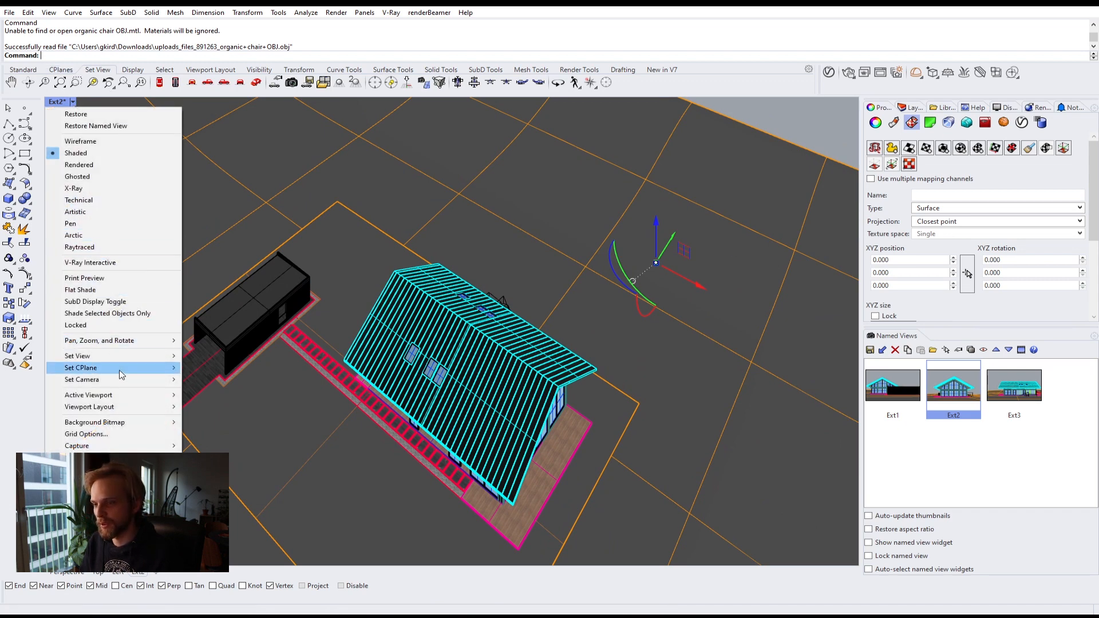
pyautogui.moveTo(86, 356)
pyautogui.click(247, 447)
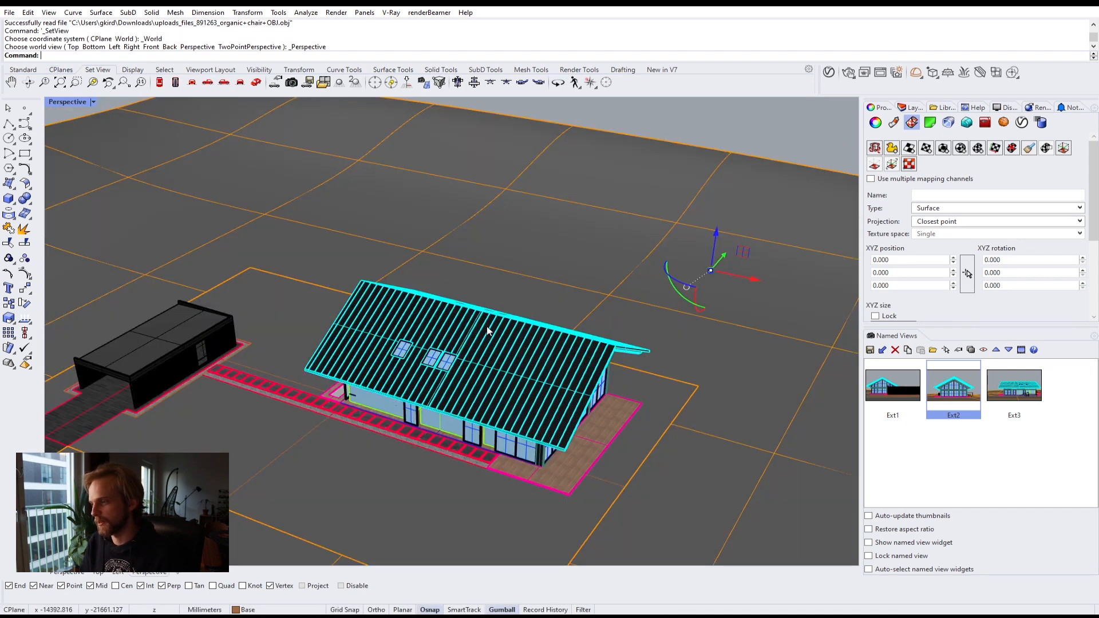
pyautogui.moveTo(486, 331); pyautogui.dragTo(565, 326, button='right')
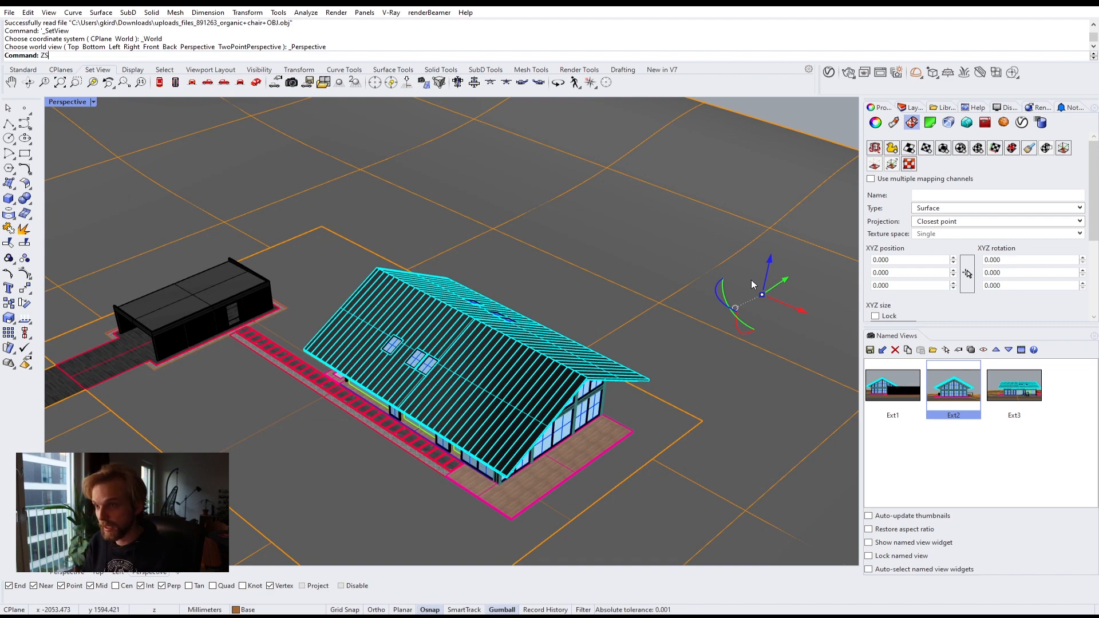
pyautogui.press('Return')
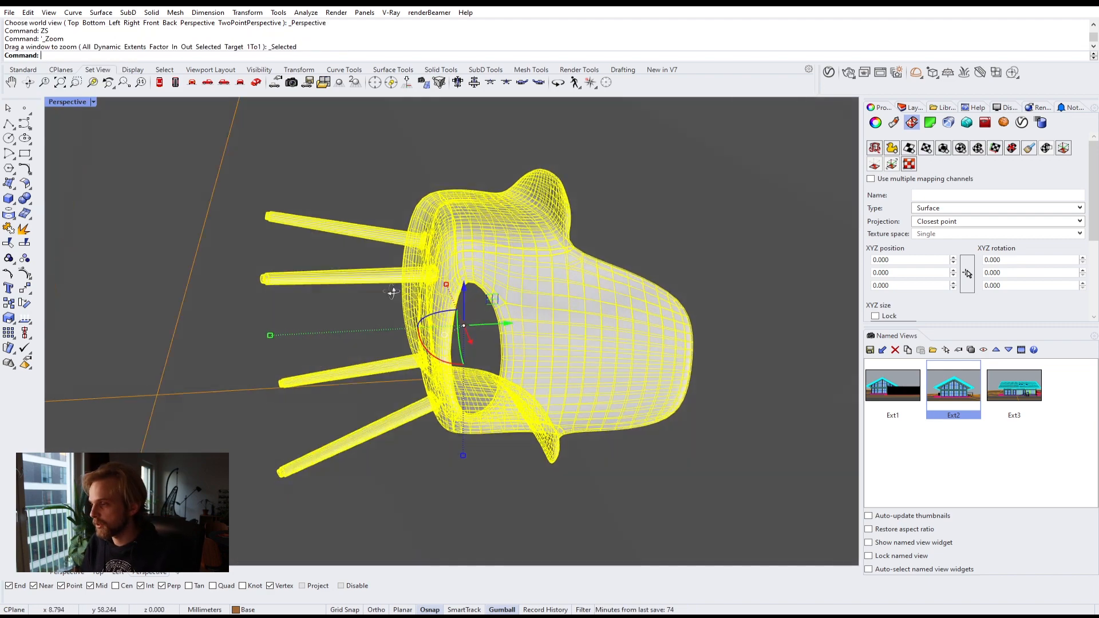
# Step: Rotate the chair upright with the gumball and deselect it
pyautogui.moveTo(391, 292); pyautogui.dragTo(383, 297, button='right')
pyautogui.scroll(-15, 384, 297)
pyautogui.scroll(10, 384, 315)
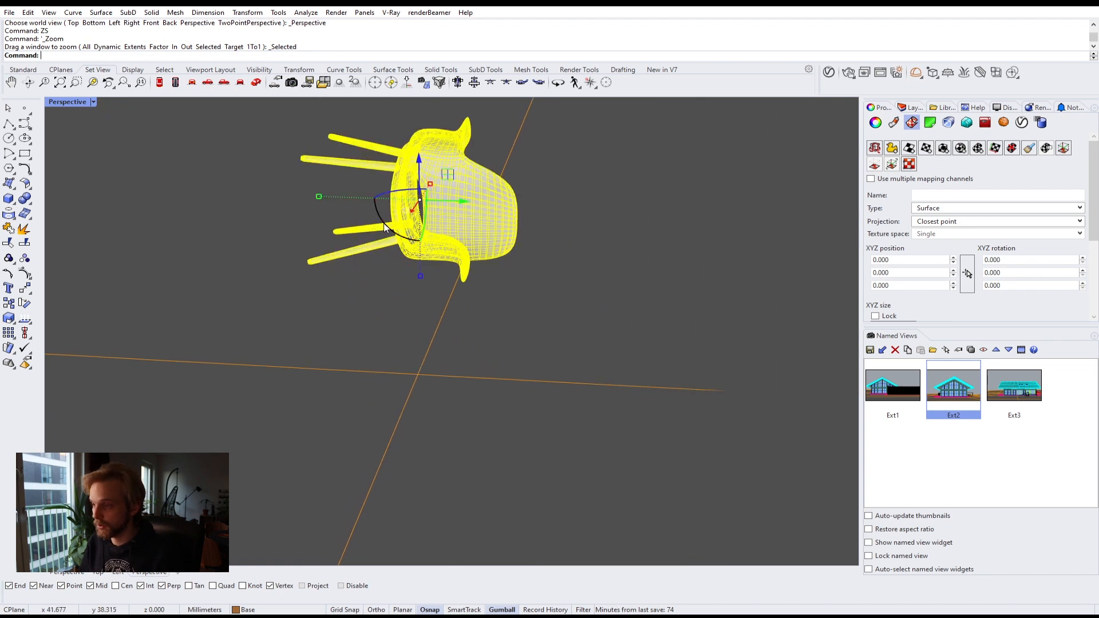
pyautogui.moveTo(384, 227); pyautogui.dragTo(517, 247)
pyautogui.moveTo(517, 247); pyautogui.dragTo(268, 238, button='right')
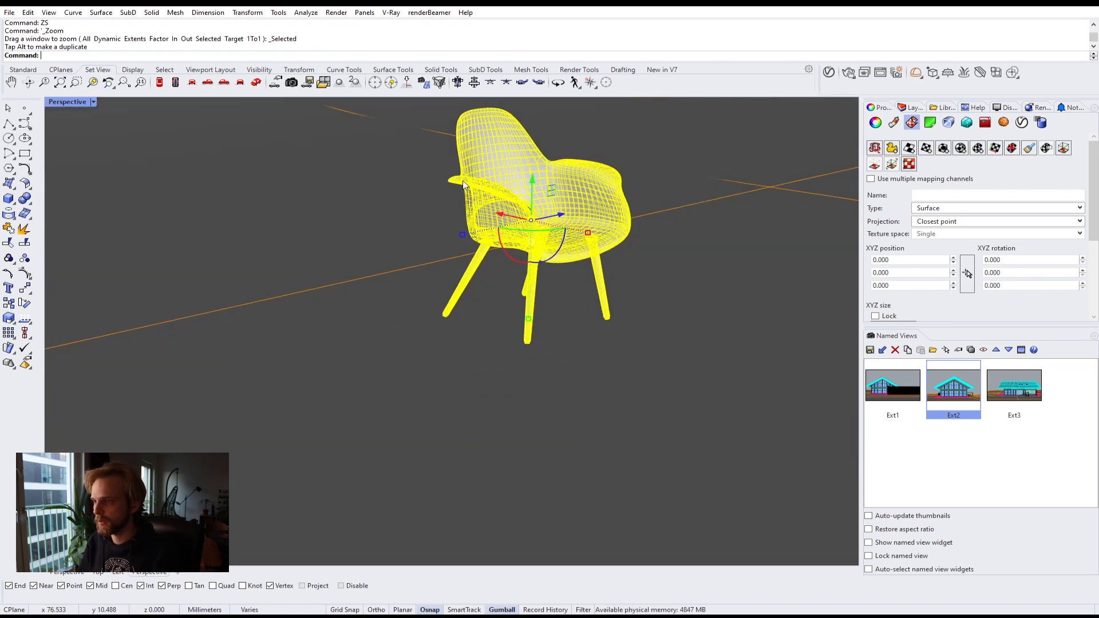
pyautogui.scroll(4, 382, 237)
pyautogui.press('Escape')
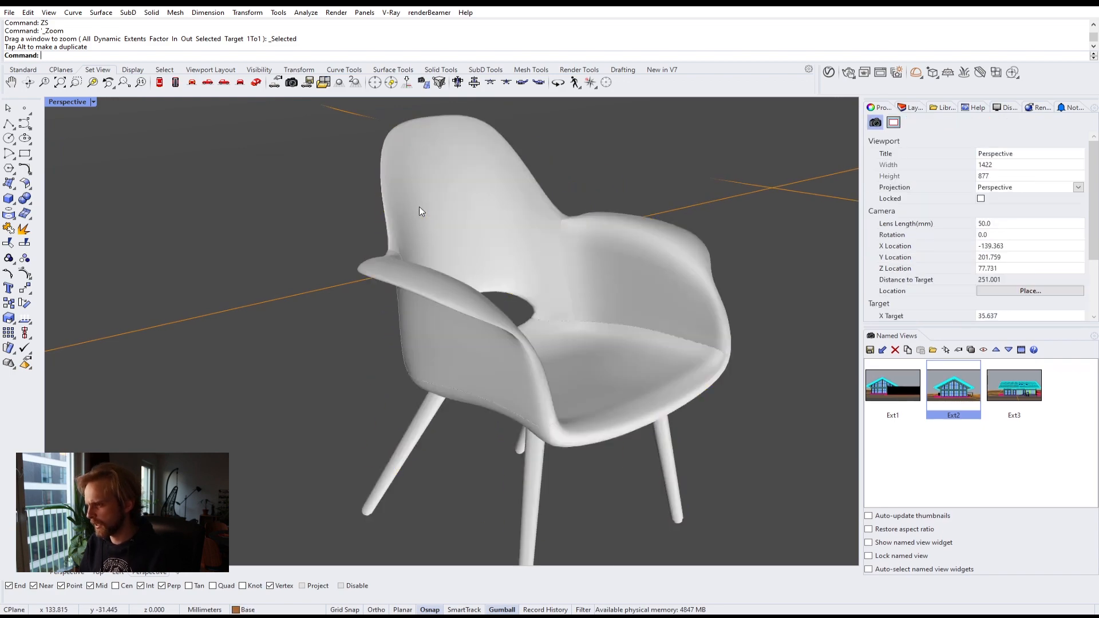
# Step: Try moving the chair's seat away from its legs with the gumball, then undo the move
pyautogui.click(418, 207)
pyautogui.keyDown('shift'); pyautogui.moveTo(408, 394); pyautogui.dragTo(376, 289, button='right'); pyautogui.keyUp('shift')
pyautogui.click(376, 289)
pyautogui.click(497, 343)
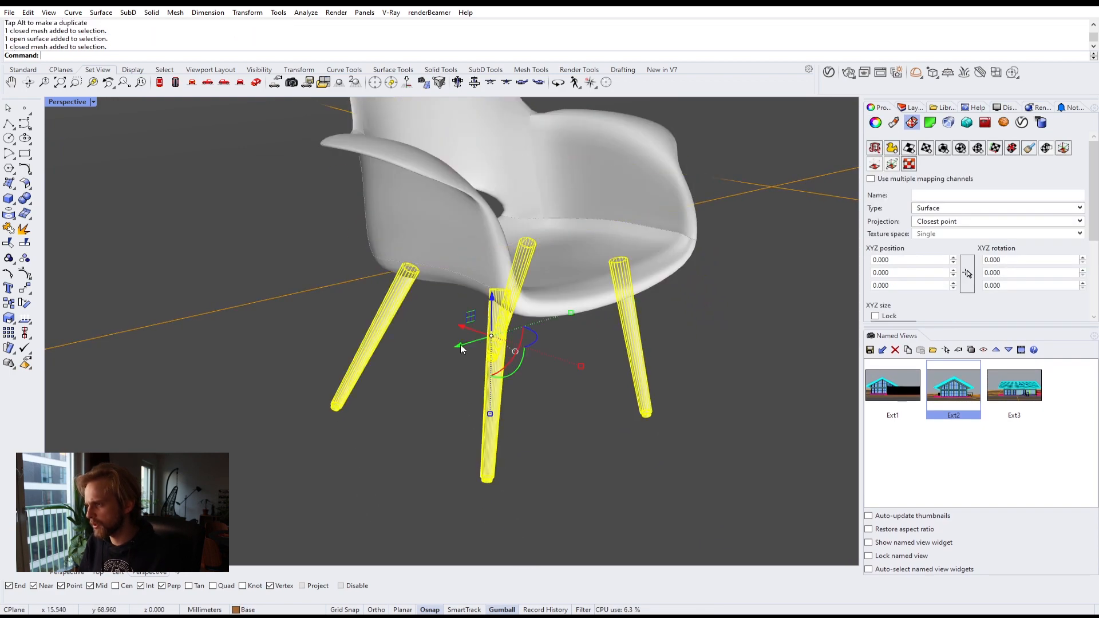
pyautogui.moveTo(497, 347); pyautogui.dragTo(507, 326, button='right')
pyautogui.click(427, 206)
pyautogui.scroll(-6, 427, 206)
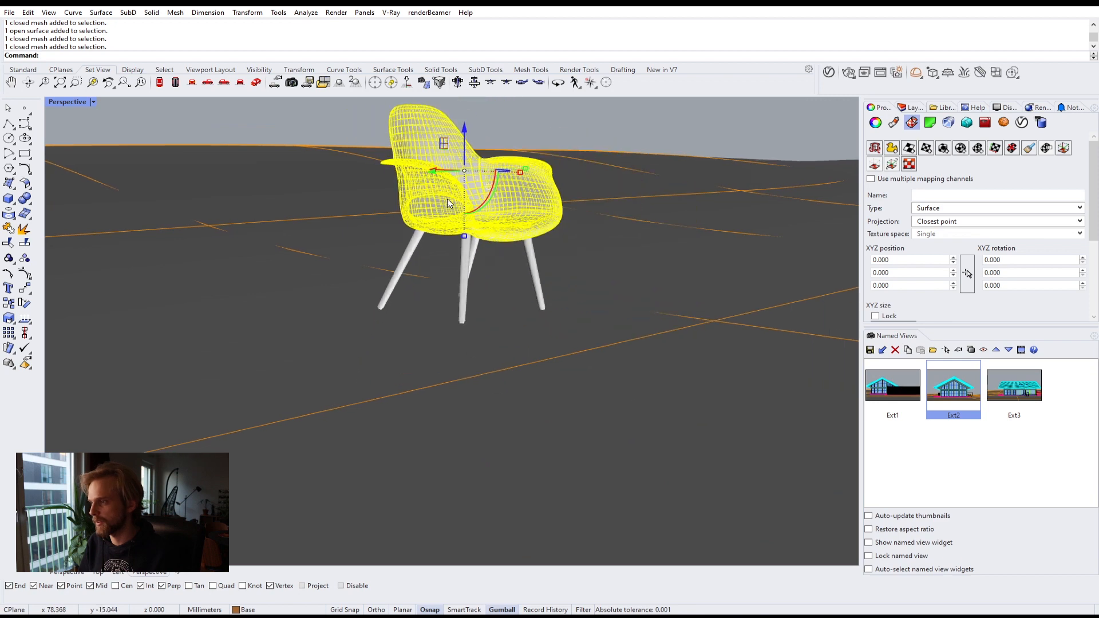
pyautogui.keyDown('shift'); pyautogui.moveTo(428, 209); pyautogui.dragTo(433, 291, button='right'); pyautogui.keyUp('shift')
pyautogui.moveTo(471, 209); pyautogui.dragTo(471, 127)
pyautogui.click(413, 355)
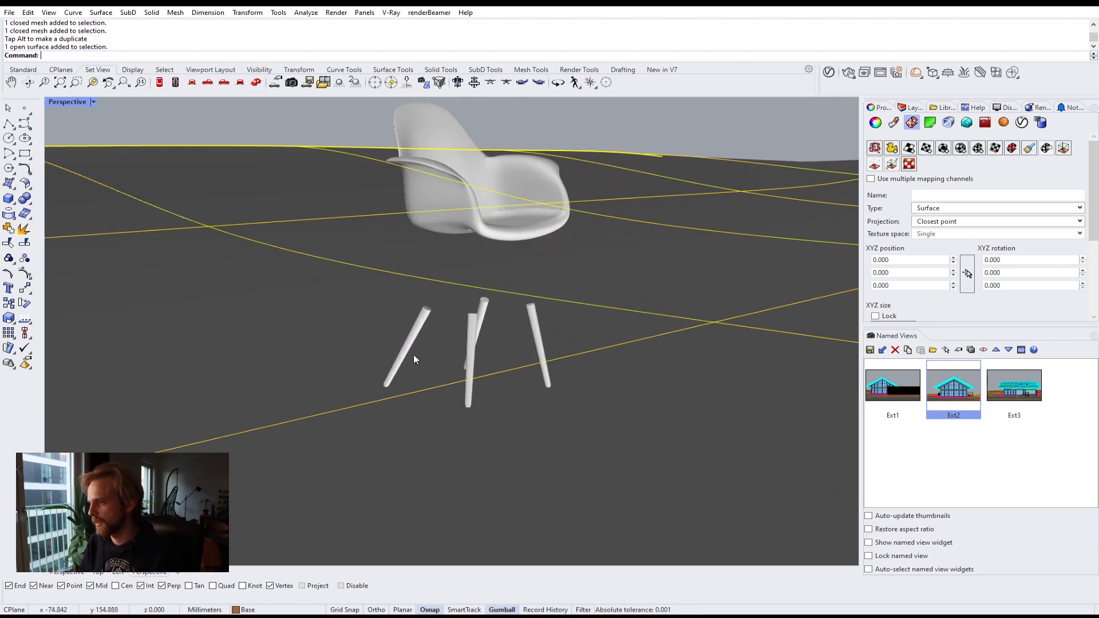
pyautogui.click(410, 334)
pyautogui.hotkey('ctrl', 'z')
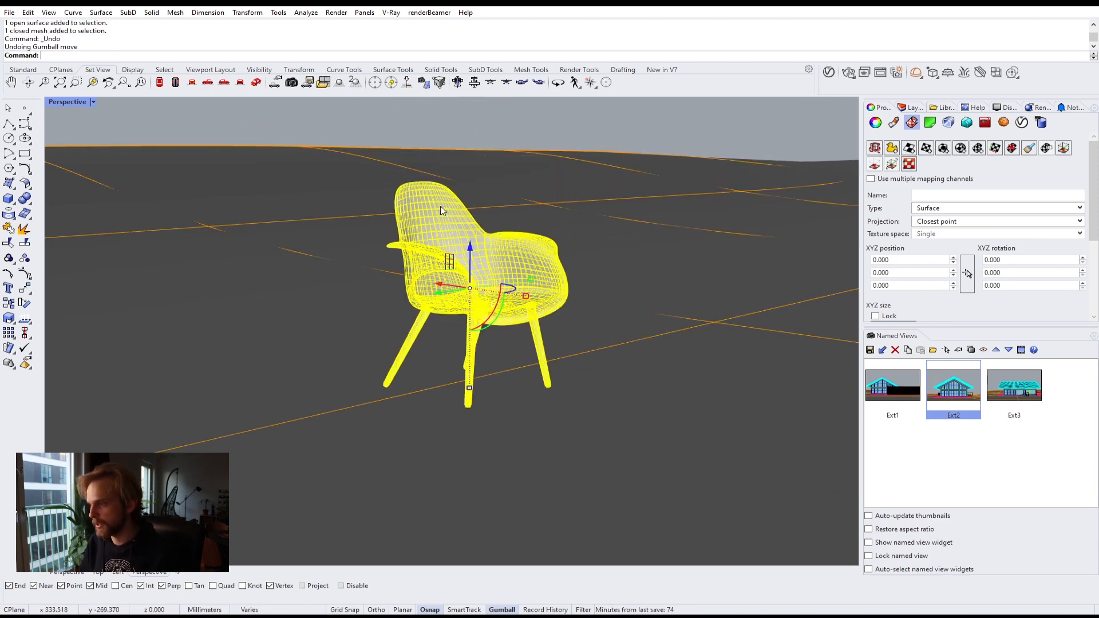
# Step: Select both parts of the imported chair and group them together
pyautogui.click(276, 116)
pyautogui.moveTo(351, 136); pyautogui.dragTo(648, 483)
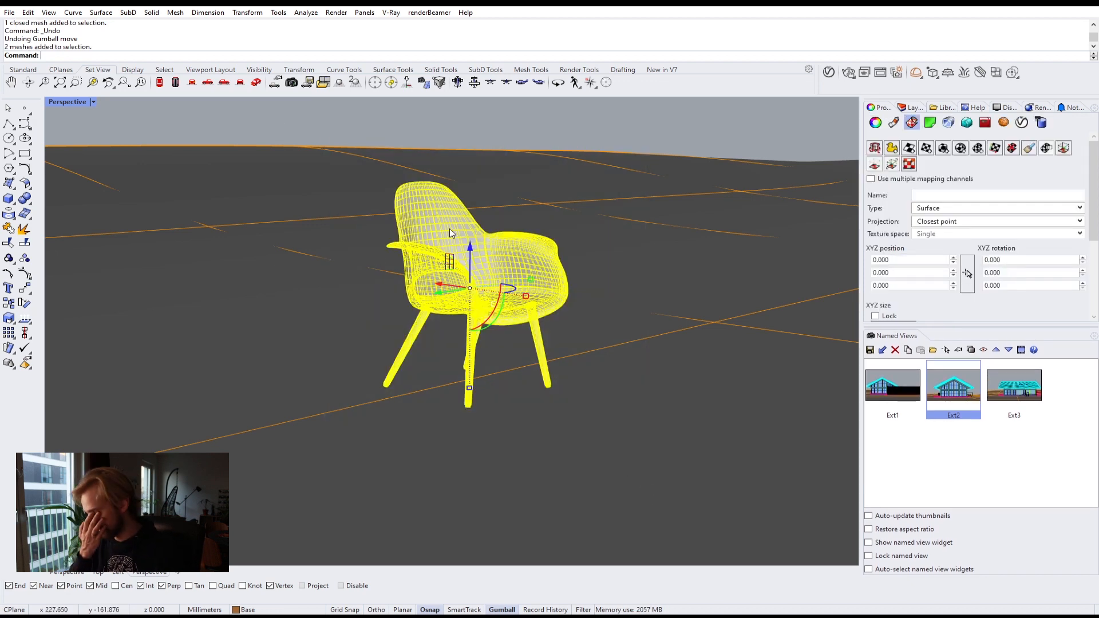
pyautogui.hotkey('ctrl', 'g')
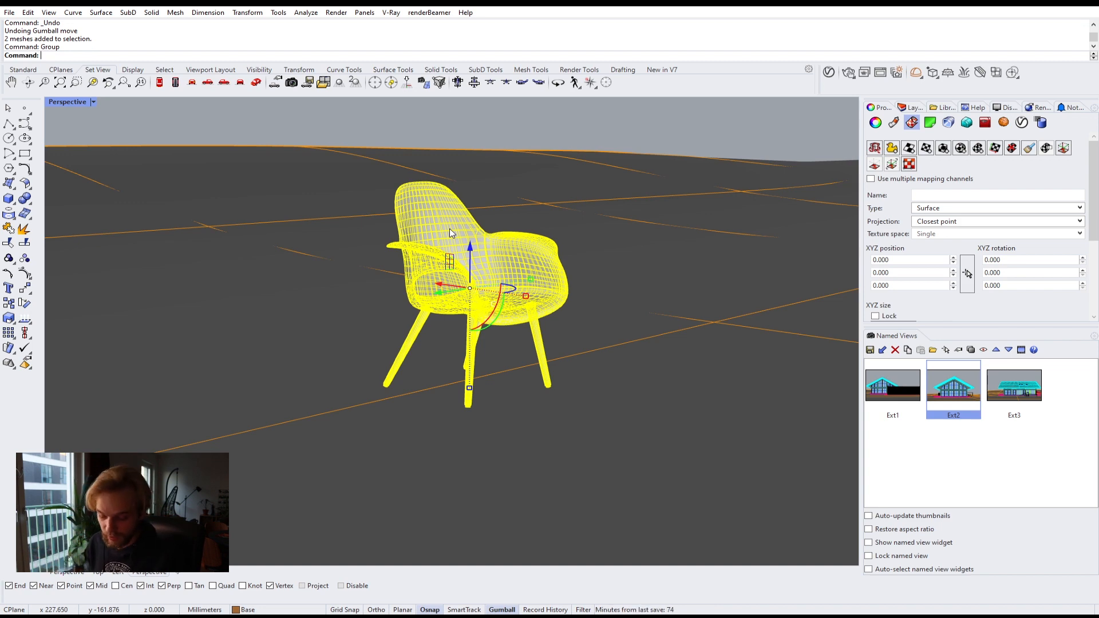
# Step: Create a bounding box around the grouped chair and select the box
pyautogui.write('boundingBox')
pyautogui.press('Return')
pyautogui.press('Return')
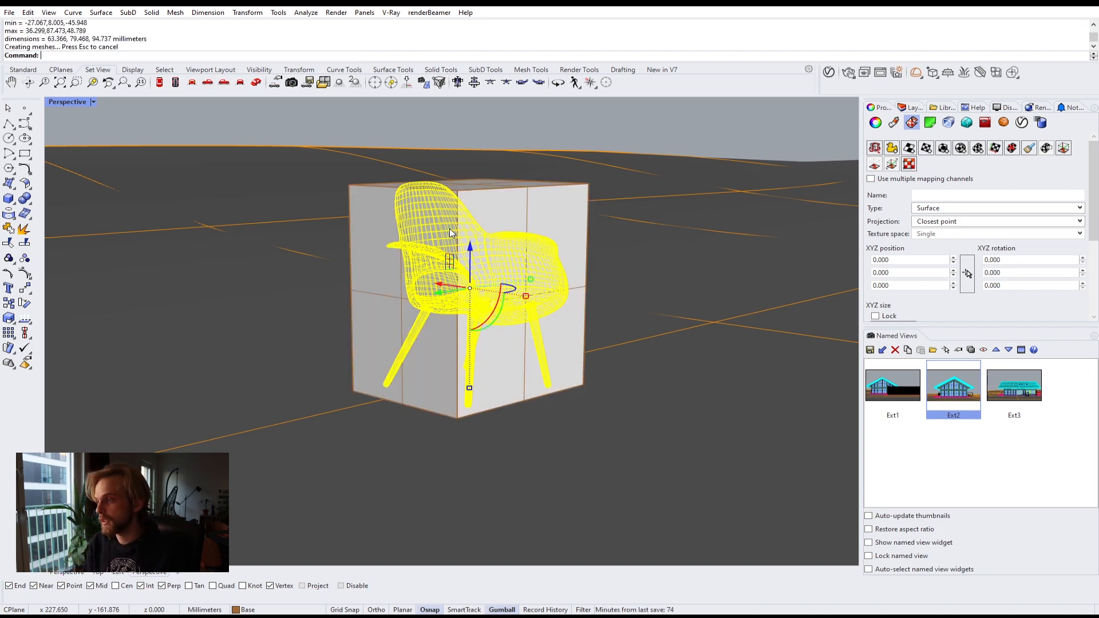
pyautogui.click(547, 168)
pyautogui.press('Escape')
pyautogui.click(489, 202)
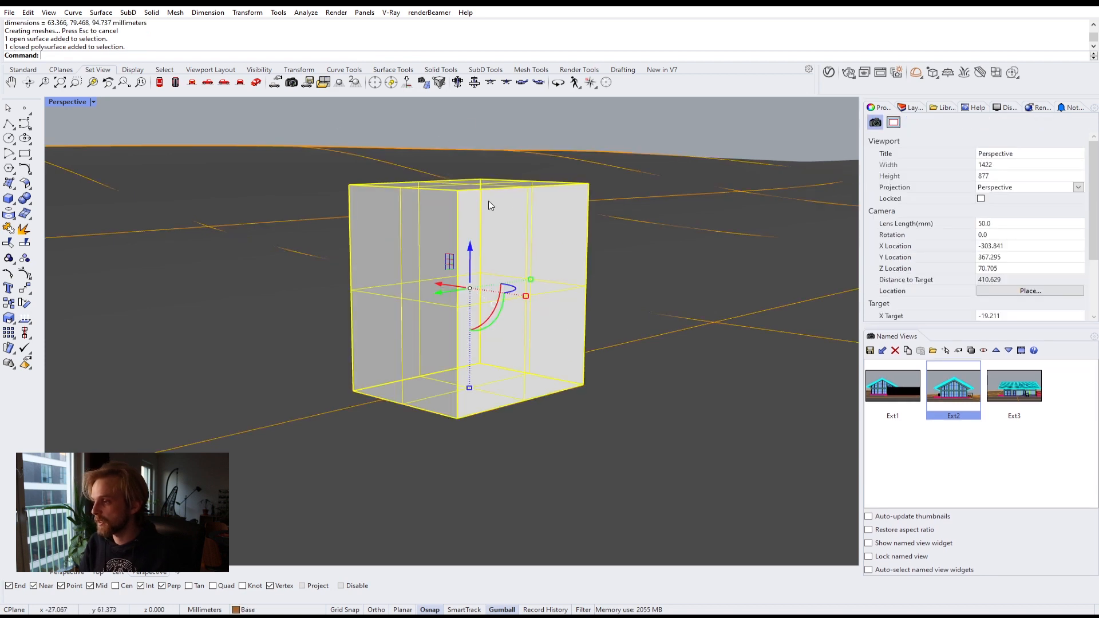
# Step: Scale the chair together with its bounding box, using the box's bottom corner as base point and its top corner as first reference point
pyautogui.moveTo(262, 116); pyautogui.dragTo(642, 483)
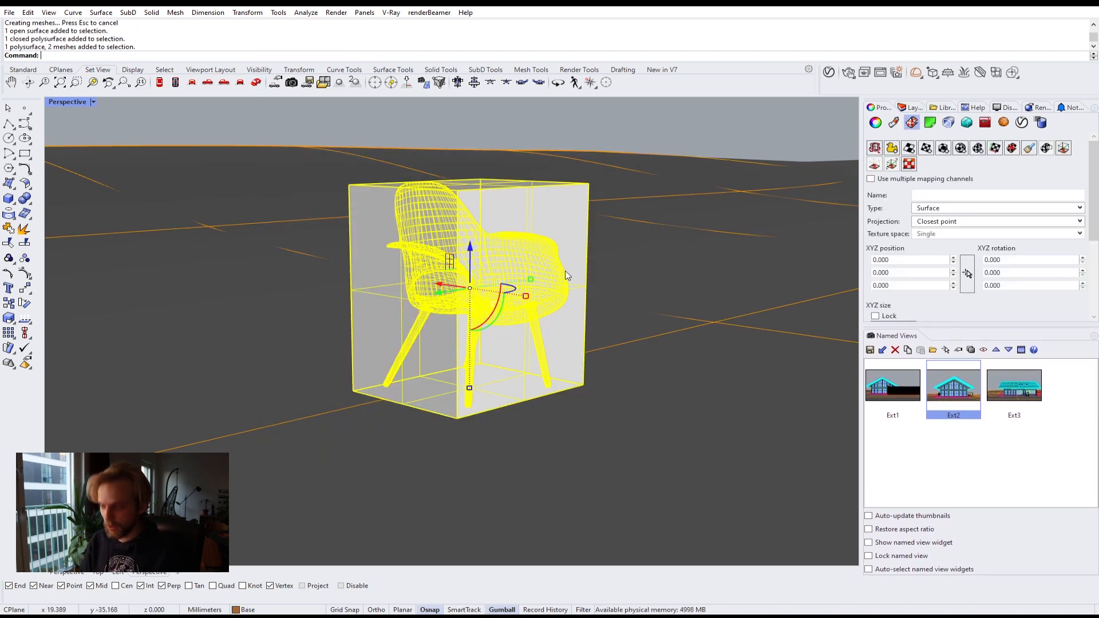
pyautogui.write('Scale')
pyautogui.press('Return')
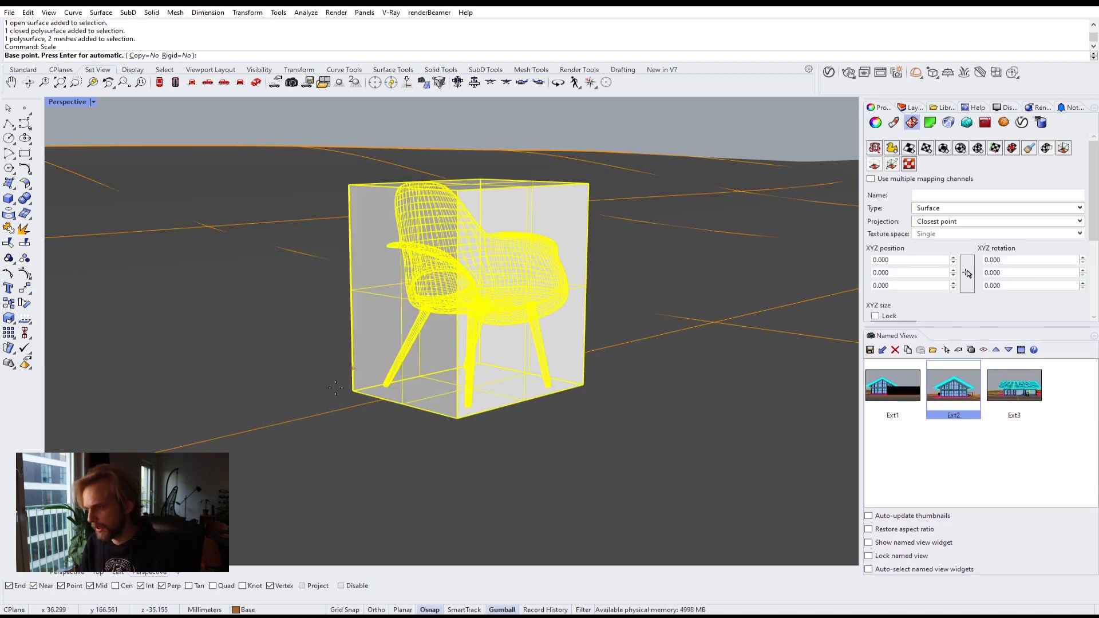
pyautogui.click(353, 389)
pyautogui.click(348, 184)
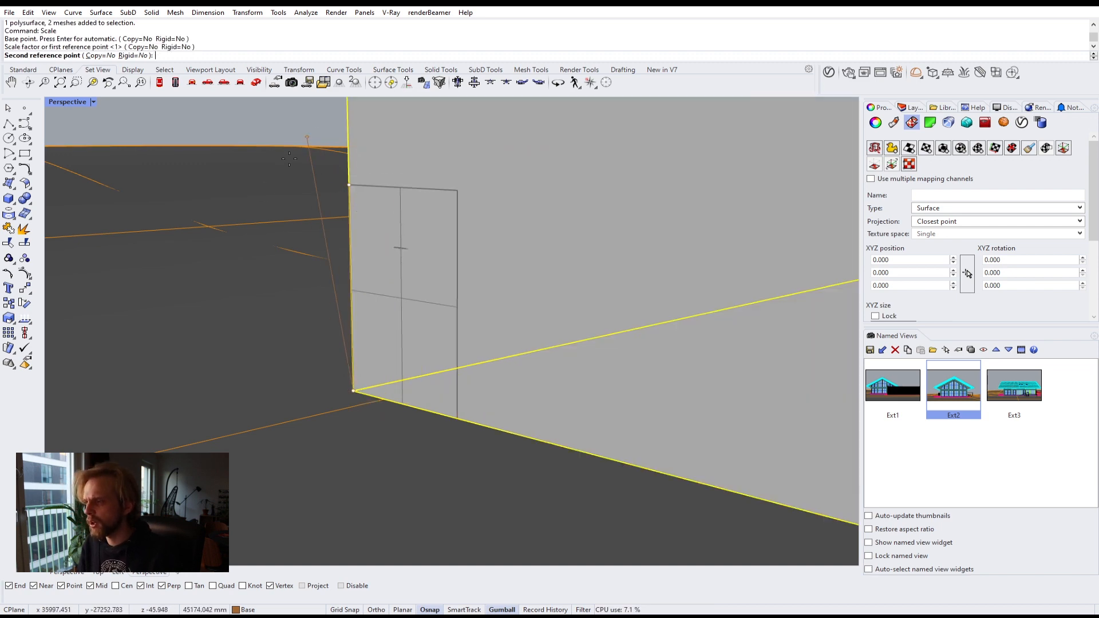
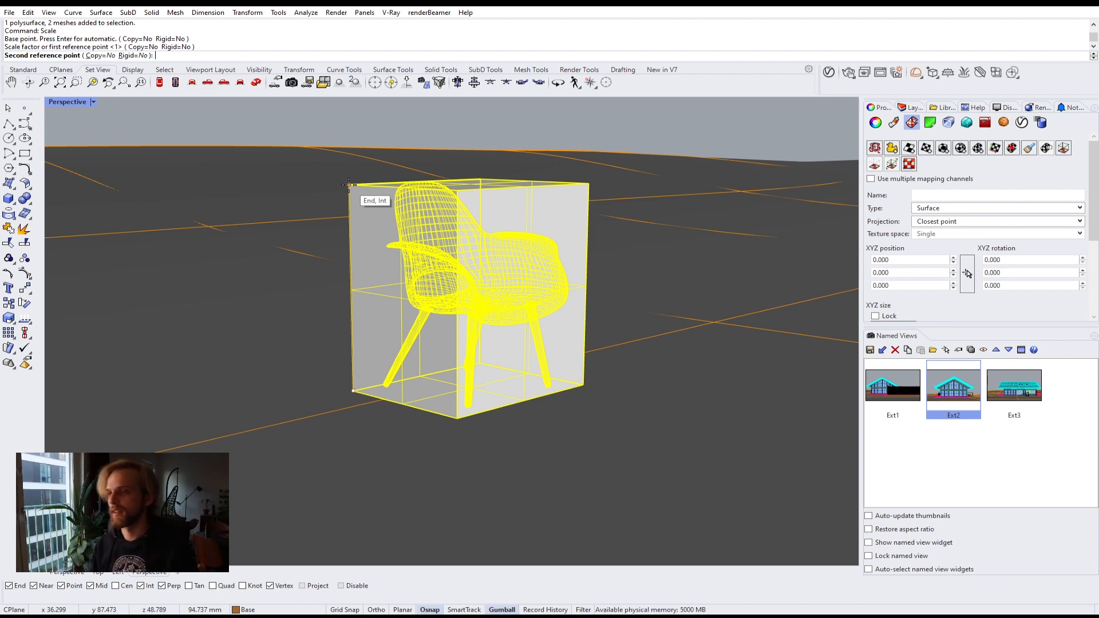
# Step: Try to scale the chair and its reference box by entering 800 as the second reference length
pyautogui.write('800')
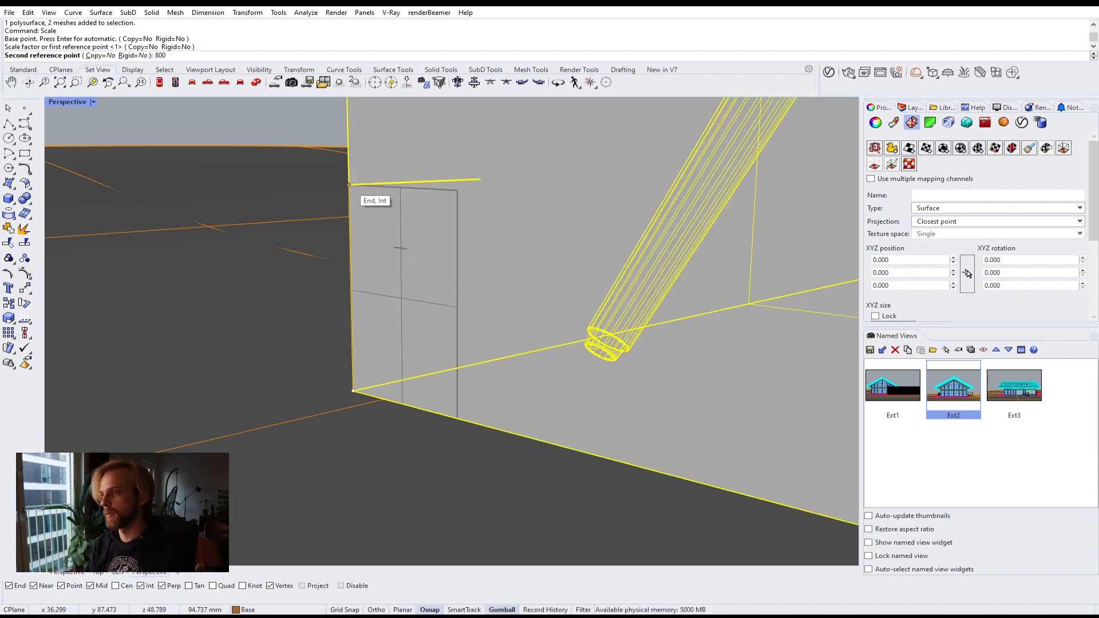
pyautogui.press('Return')
pyautogui.scroll(-7, 353, 188)
pyautogui.scroll(7, 353, 188)
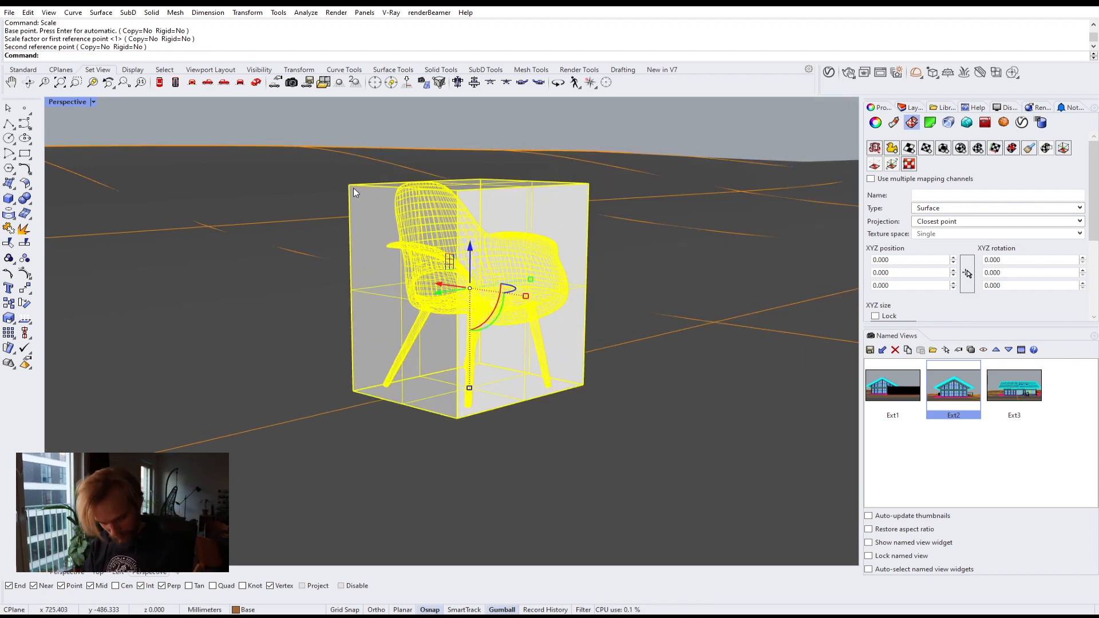
# Step: Repeat Scale from the box's bottom corner, using its top corner as first reference and 800 as the second reference length
pyautogui.press('Return')
pyautogui.click(353, 391)
pyautogui.click(348, 186)
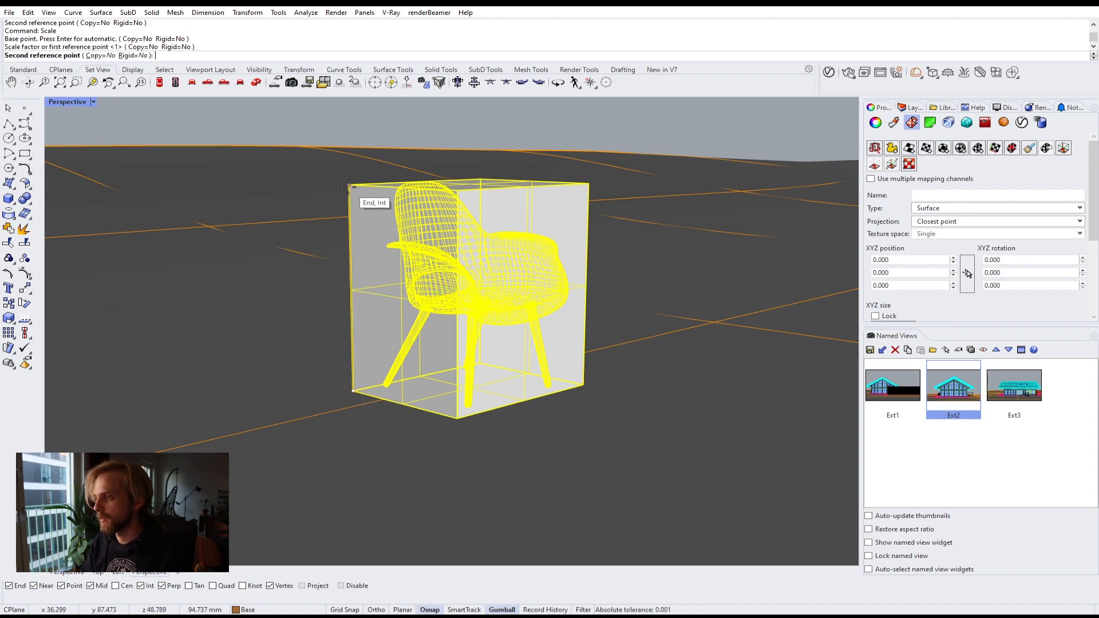
pyautogui.write('800')
pyautogui.press('Return')
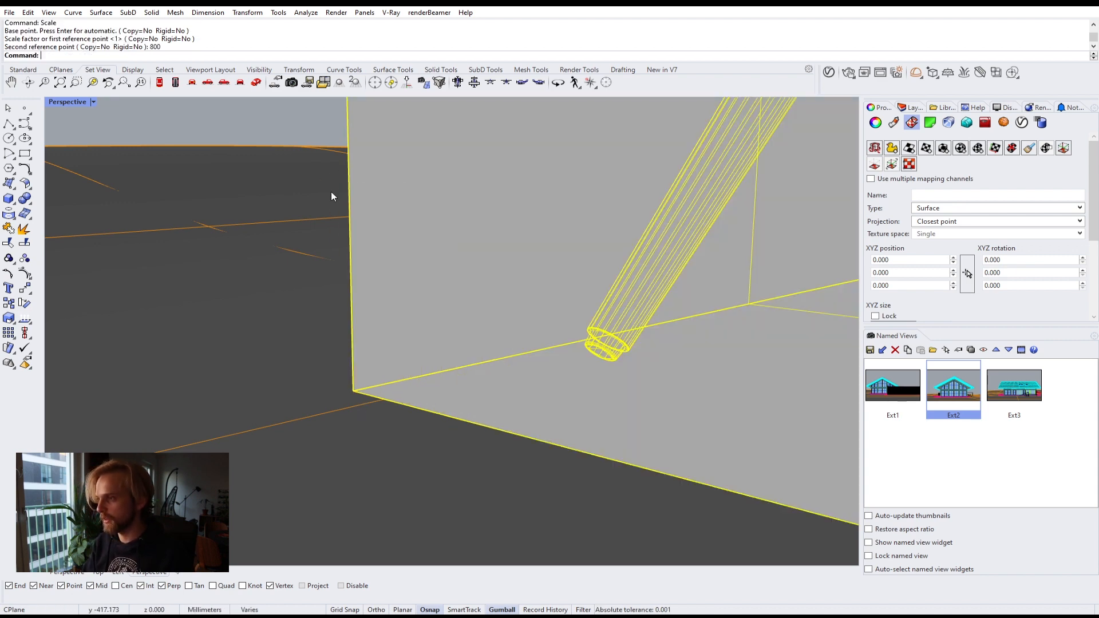
# Step: Delete the reference box surrounding the chair
pyautogui.scroll(-6, 349, 195)
pyautogui.keyDown('shift'); pyautogui.moveTo(404, 235); pyautogui.dragTo(382, 444, button='right'); pyautogui.keyUp('shift')
pyautogui.click(280, 170)
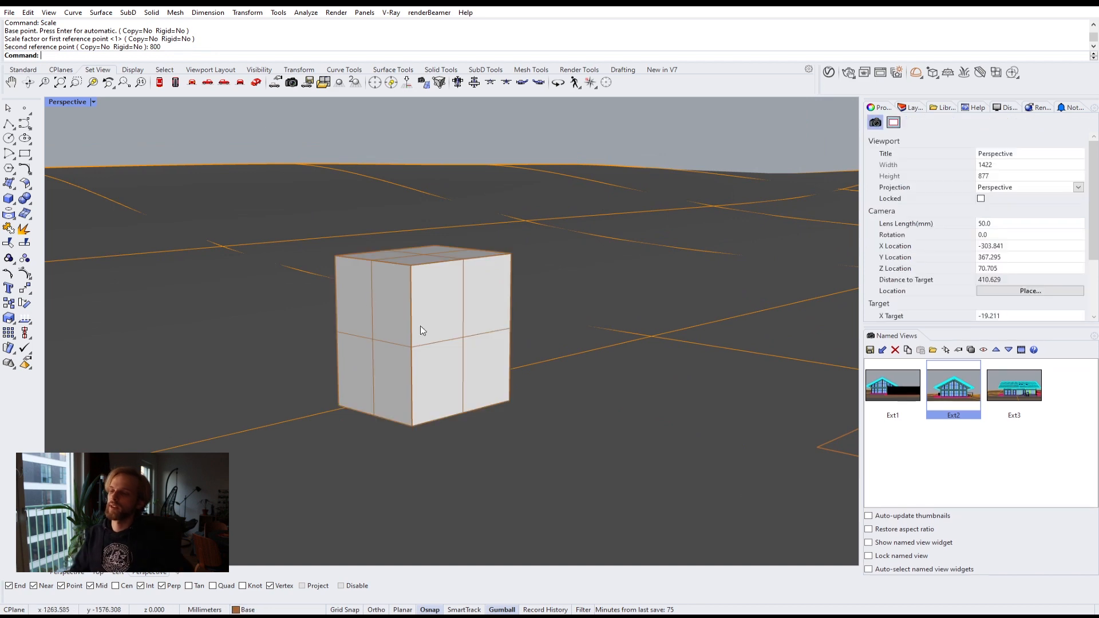
pyautogui.click(400, 324)
pyautogui.press('Delete')
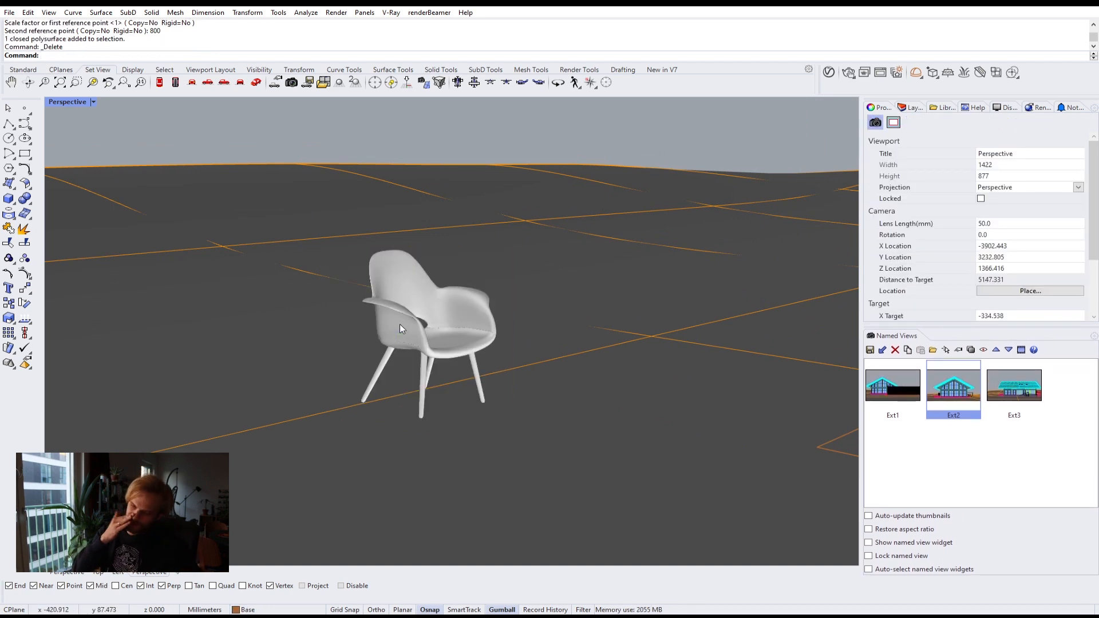
# Step: Select the chair and move it into the house in the Top view
pyautogui.click(452, 314)
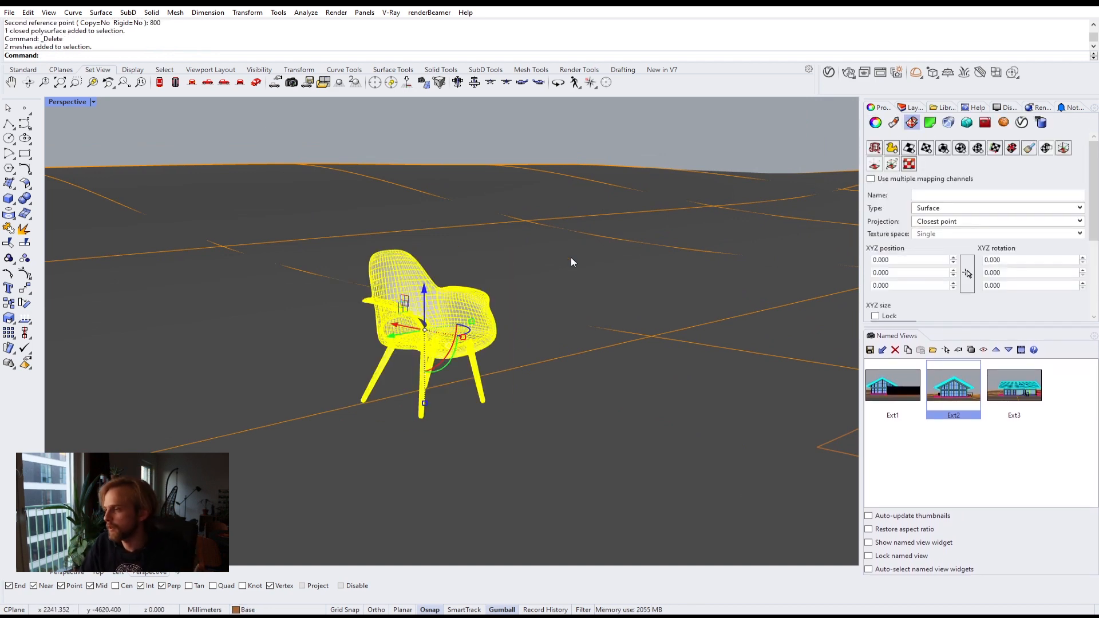
pyautogui.doubleClick(67, 104)
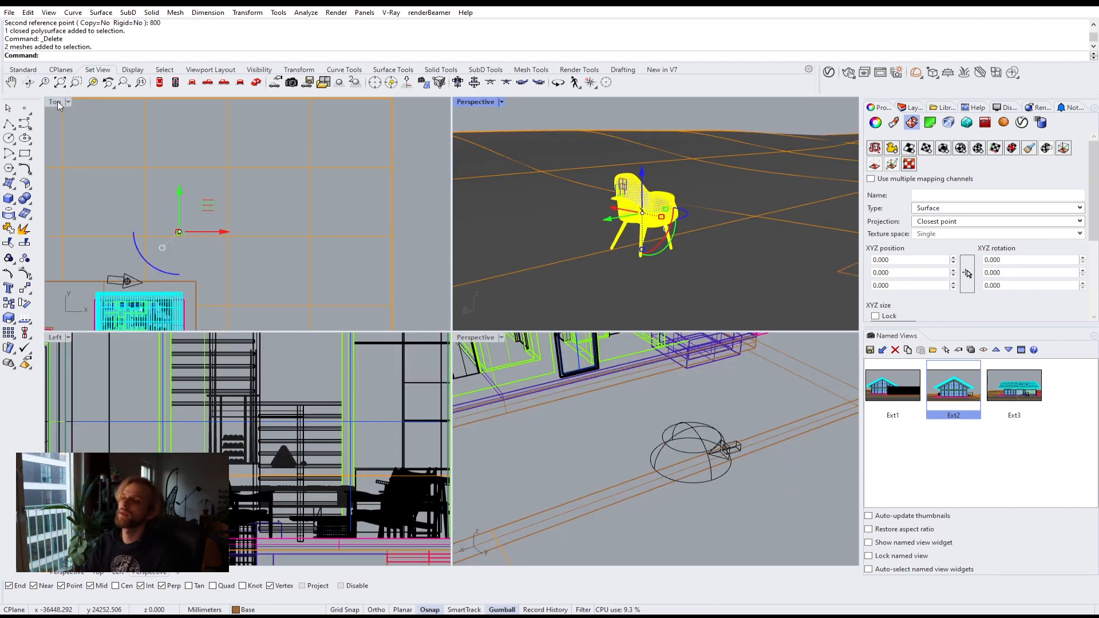
pyautogui.doubleClick(57, 101)
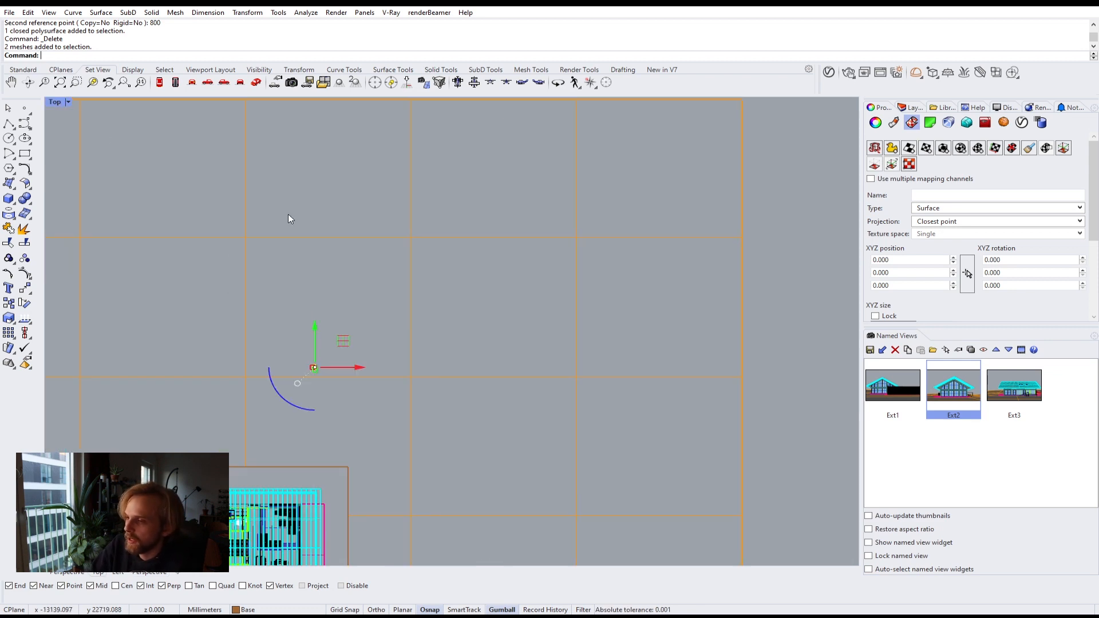
pyautogui.scroll(-4, 289, 215)
pyautogui.moveTo(288, 215); pyautogui.dragTo(319, 130, button='right')
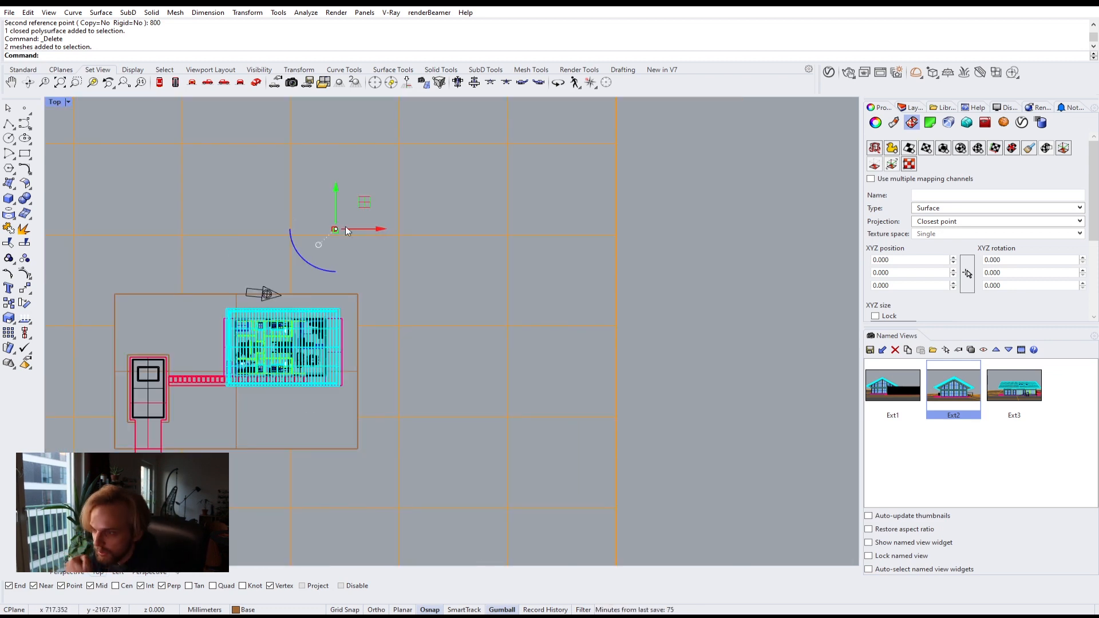
pyautogui.moveTo(364, 198); pyautogui.dragTo(361, 350)
pyautogui.scroll(8, 345, 366)
pyautogui.scroll(3, 311, 373)
pyautogui.moveTo(393, 430); pyautogui.dragTo(373, 389)
# Step: Lower the chair to the ground floor level in the Left view
pyautogui.doubleClick(60, 101)
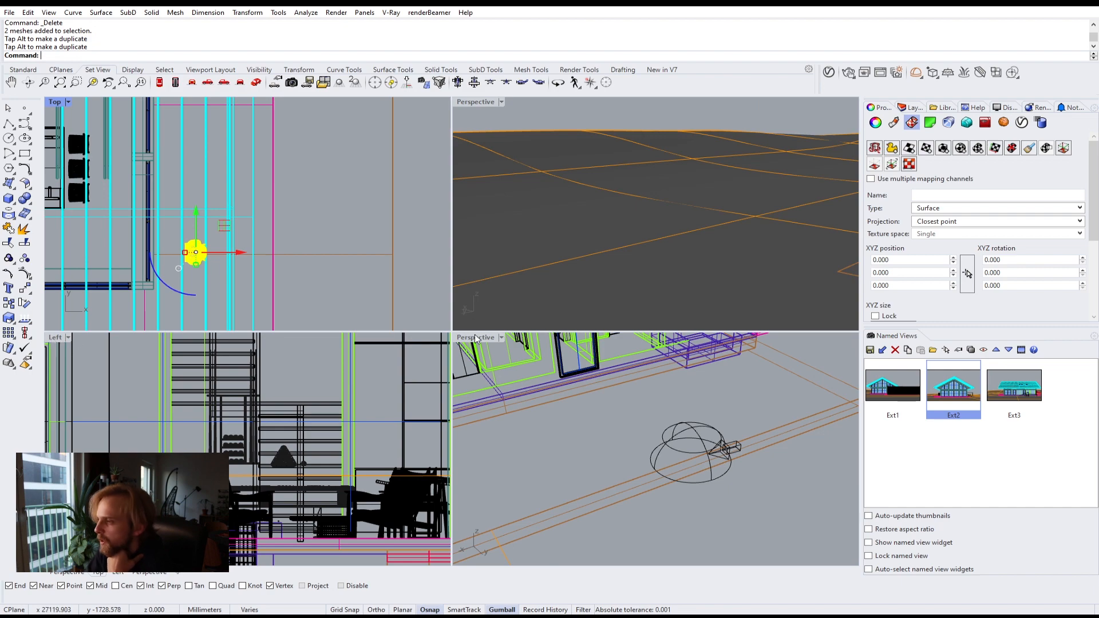
pyautogui.doubleClick(55, 338)
pyautogui.scroll(-5, 269, 364)
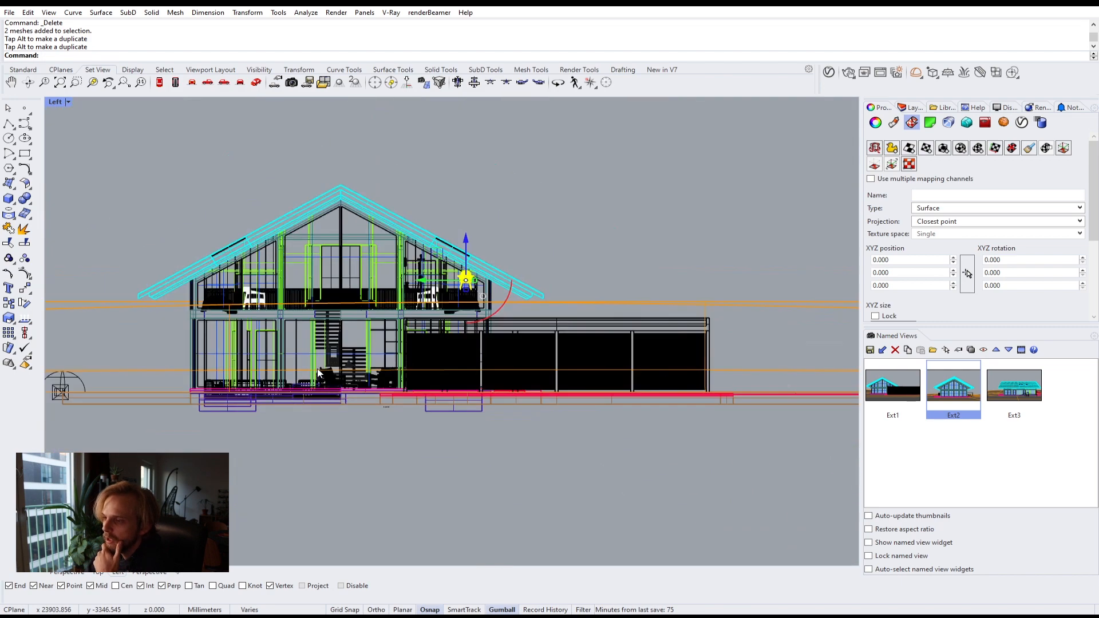
pyautogui.scroll(2, 450, 308)
pyautogui.moveTo(413, 254); pyautogui.dragTo(421, 406)
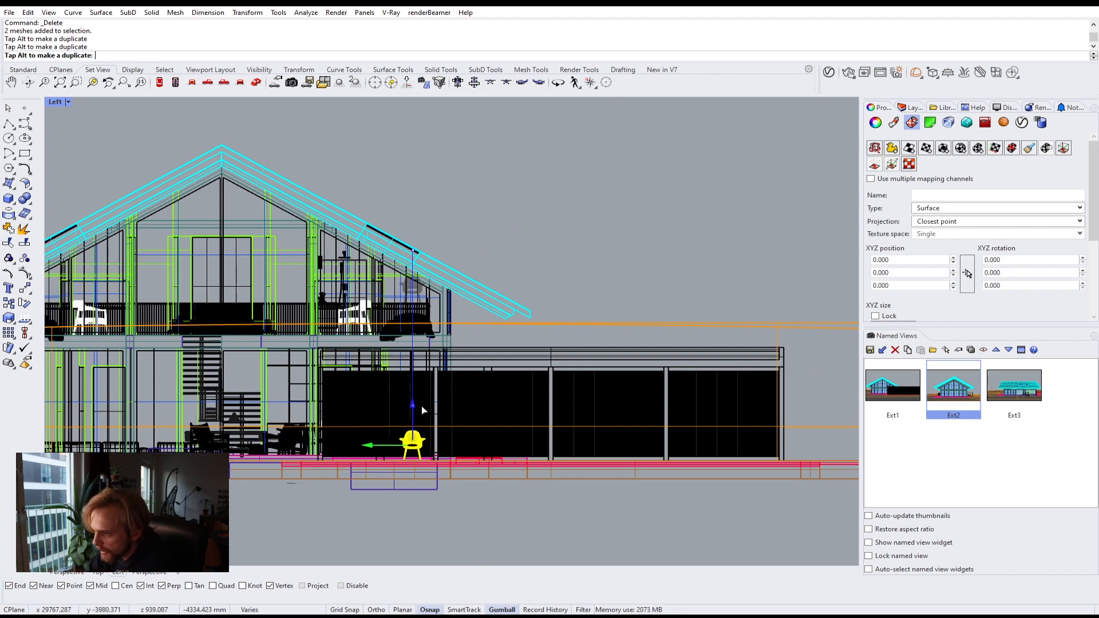
# Step: Zoom in on the chair in the Left and Perspective views and switch the display mode to Shaded
pyautogui.scroll(4, 424, 472)
pyautogui.scroll(3, 383, 430)
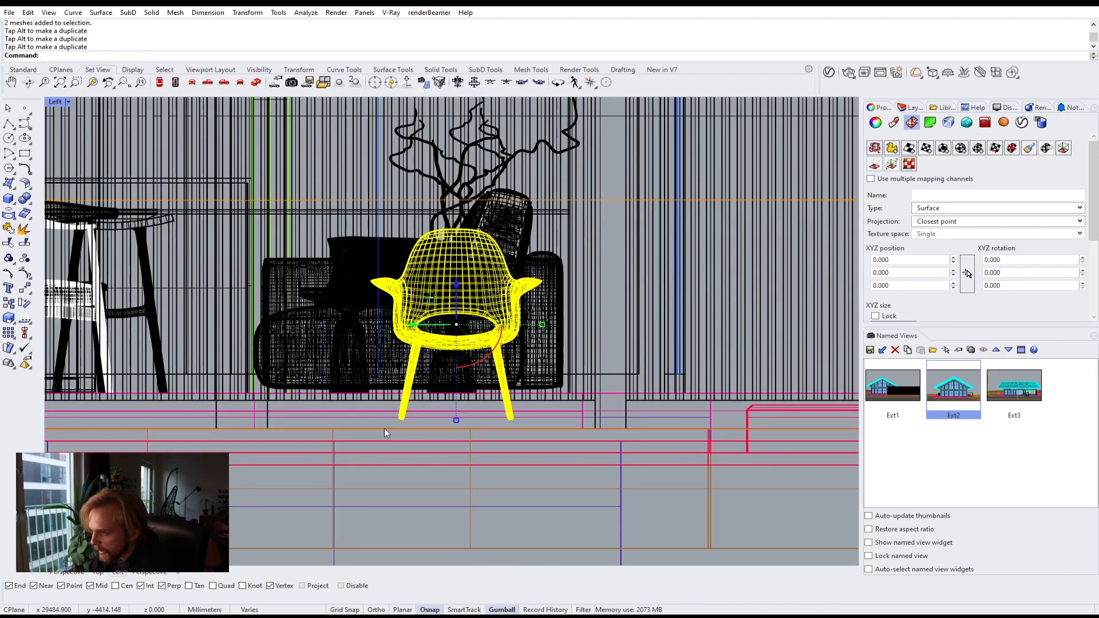
pyautogui.scroll(3, 384, 428)
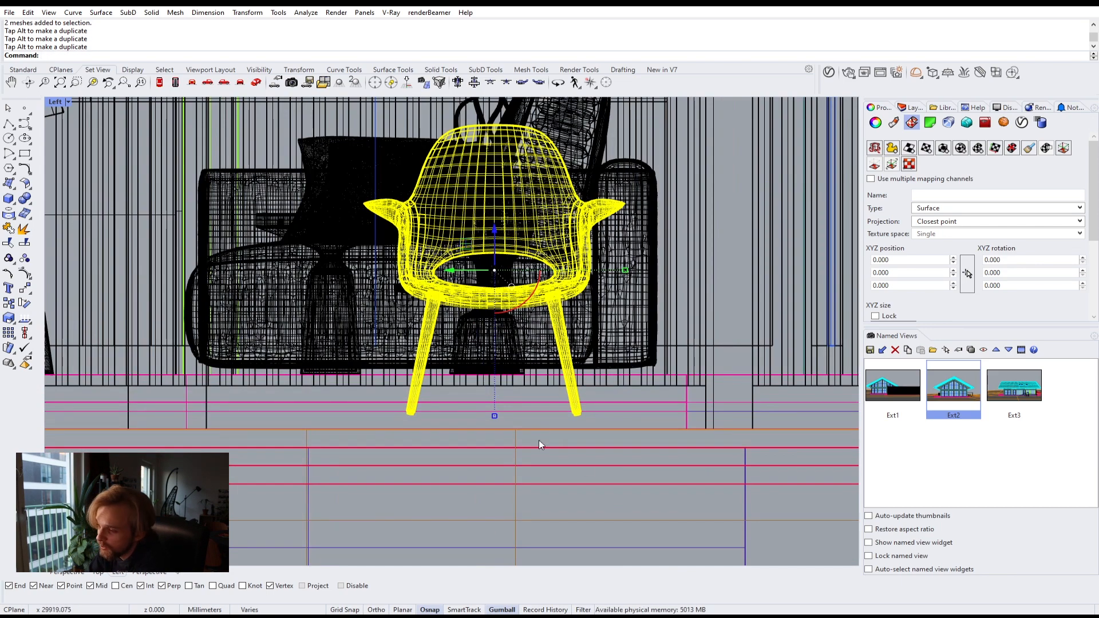
pyautogui.doubleClick(54, 102)
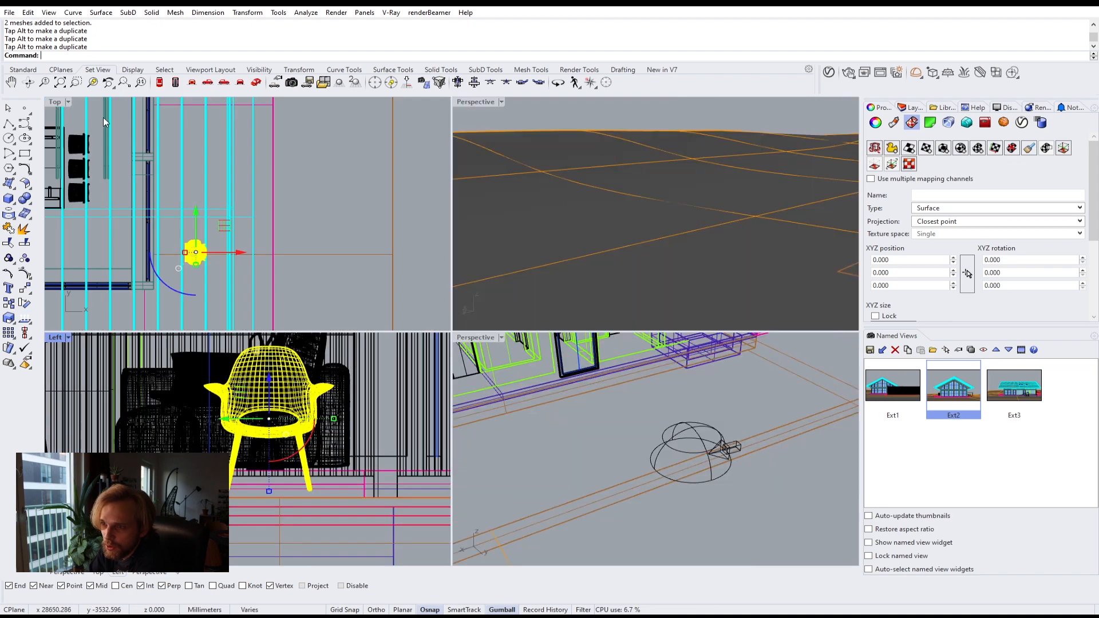
pyautogui.doubleClick(477, 339)
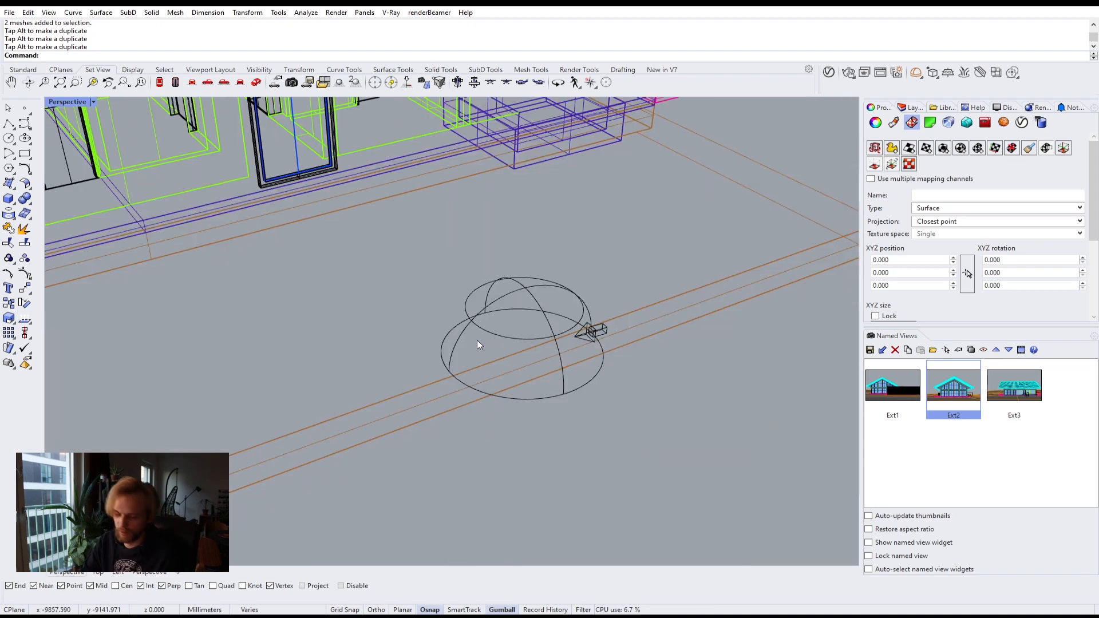
pyautogui.write('ZS')
pyautogui.press('Return')
pyautogui.moveTo(477, 345); pyautogui.dragTo(610, 246, button='right')
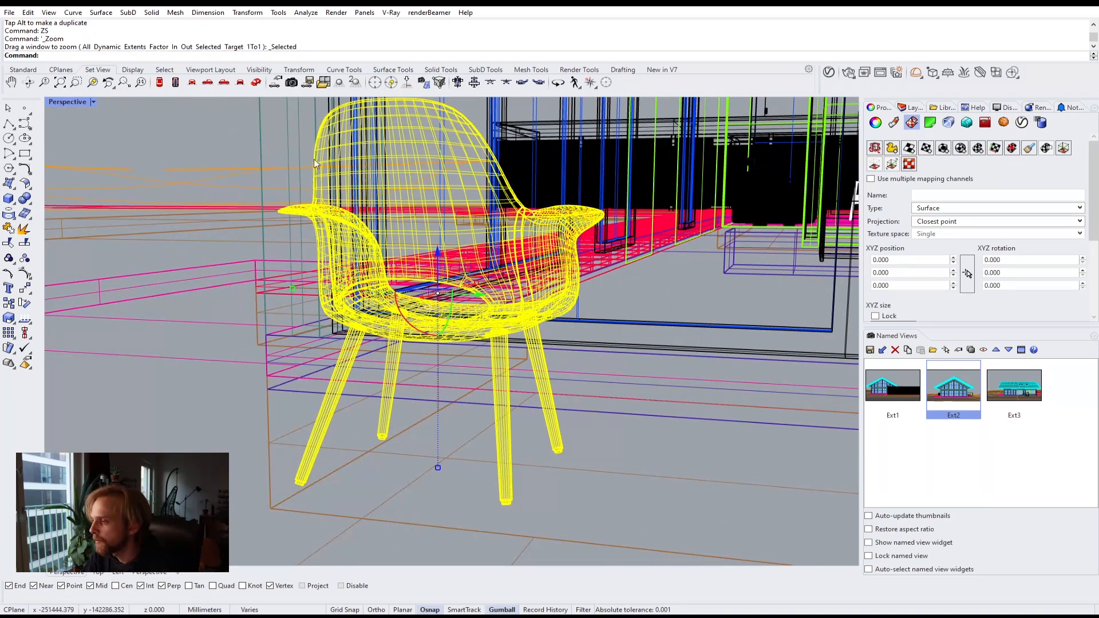
pyautogui.click(93, 102)
pyautogui.click(76, 153)
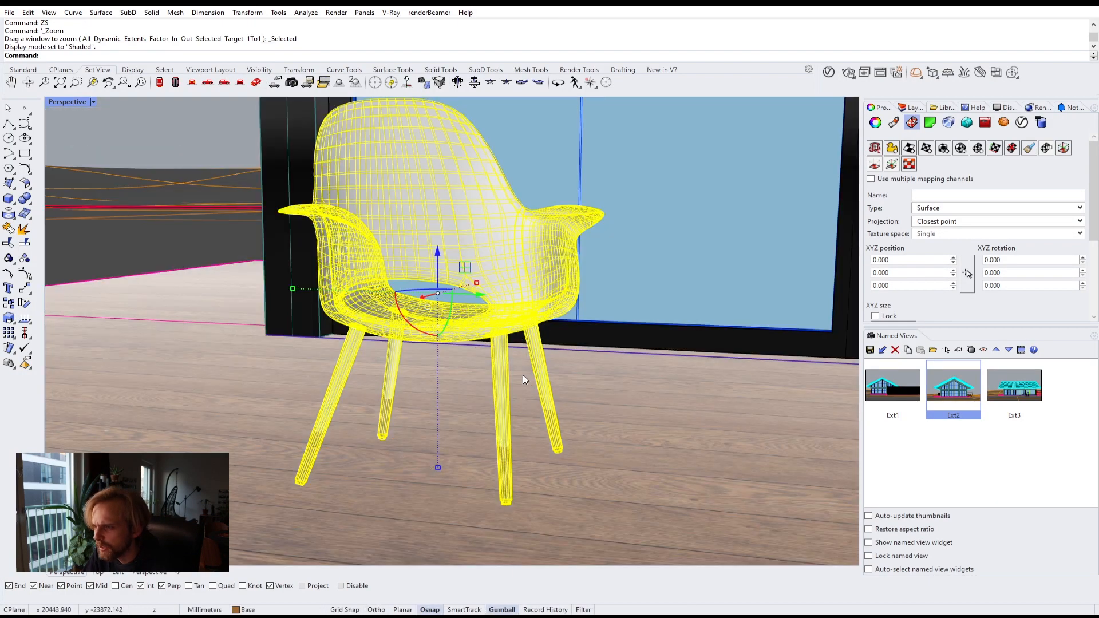
# Step: Move the chair vertically from the bottom vertex of a leg down onto the floor surface
pyautogui.moveTo(523, 375)
pyautogui.mouseDown(button='right')
pyautogui.moveTo(464, 352)
pyautogui.moveTo(378, 409)
pyautogui.moveTo(404, 400)
pyautogui.mouseUp(button='right')
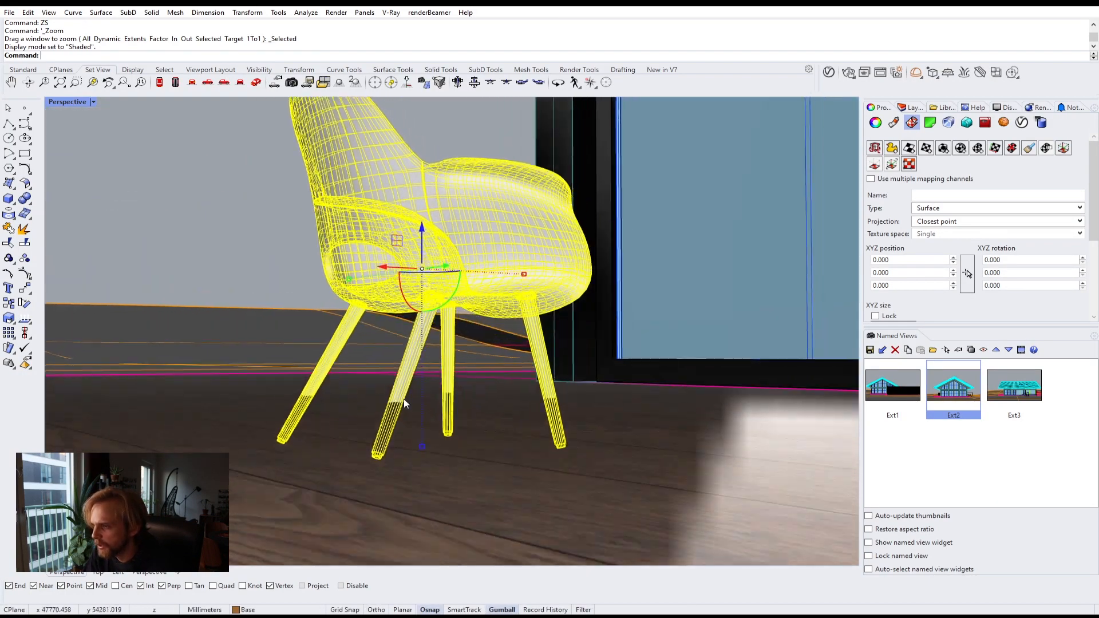
pyautogui.moveTo(423, 226); pyautogui.dragTo(445, 179)
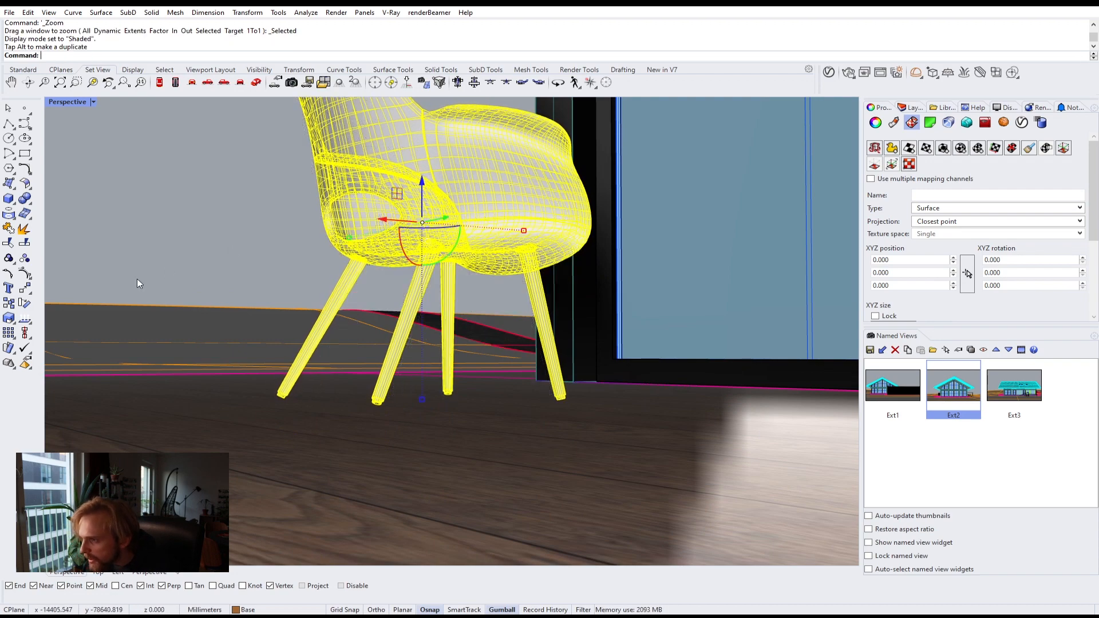
pyautogui.click(135, 279)
pyautogui.moveTo(368, 339)
pyautogui.mouseDown(button='right')
pyautogui.moveTo(293, 343)
pyautogui.moveTo(313, 358)
pyautogui.mouseUp(button='right')
pyautogui.scroll(5, 315, 361)
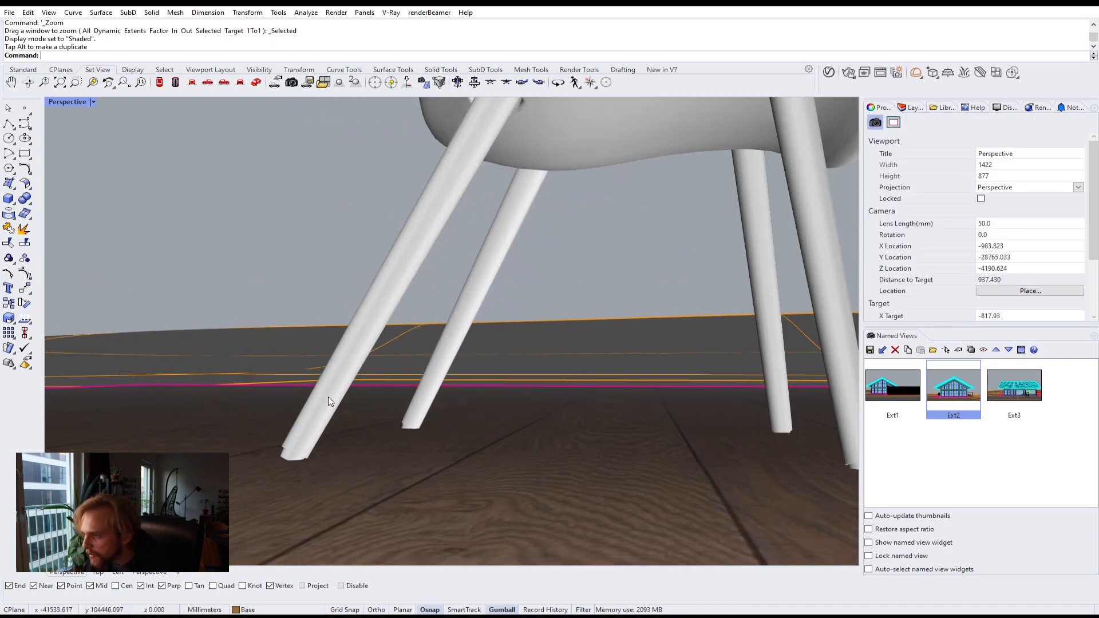
pyautogui.click(328, 397)
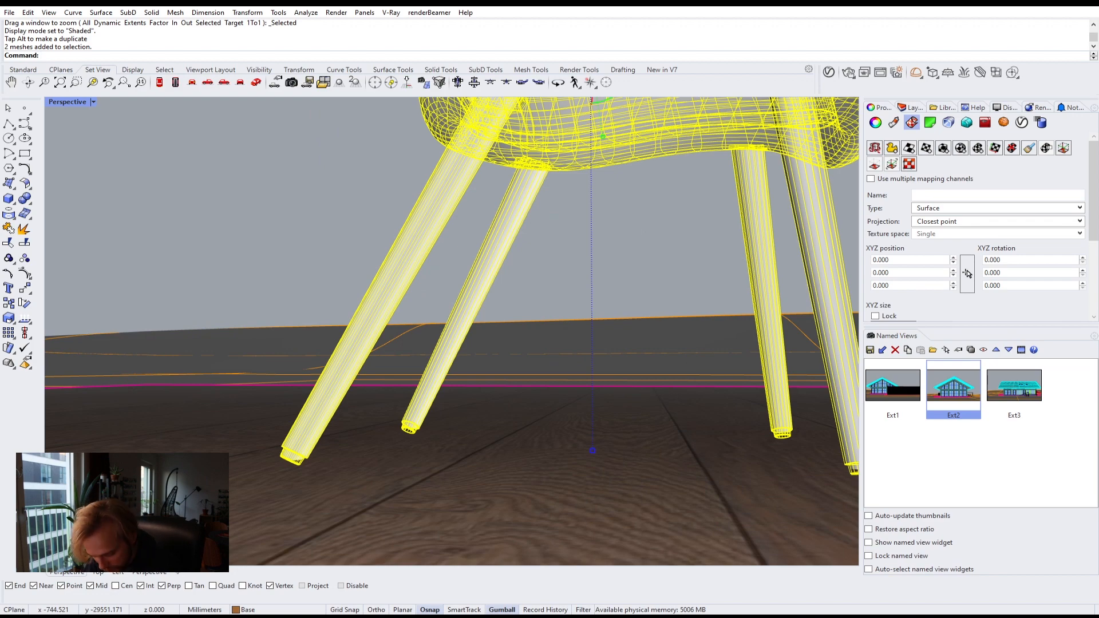
pyautogui.write('M')
pyautogui.press('Return')
pyautogui.write('v')
pyautogui.press('Return')
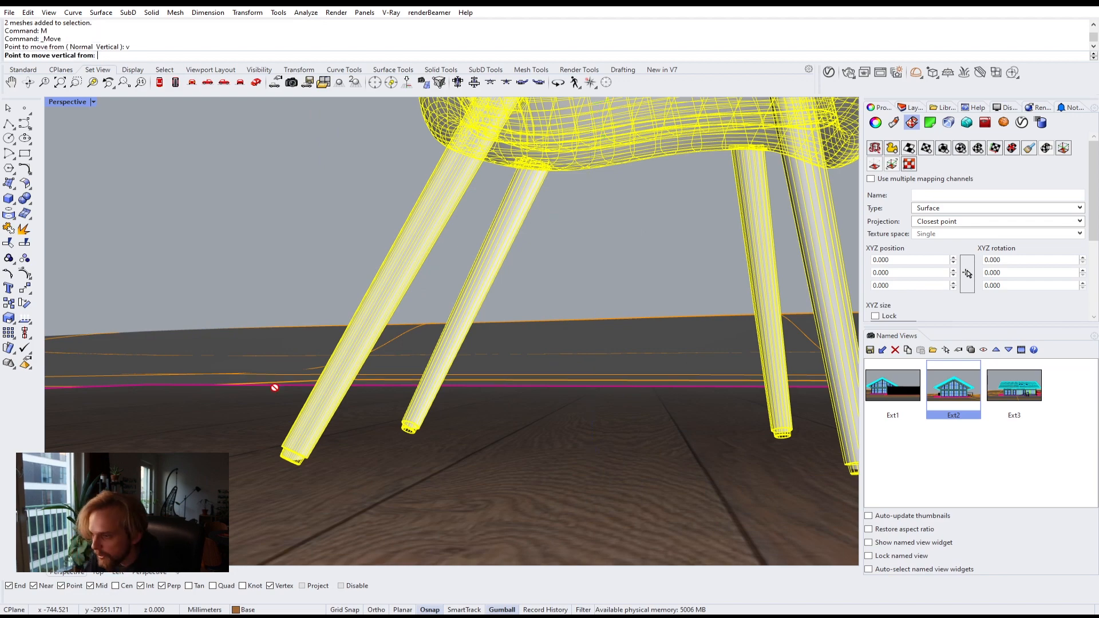
pyautogui.click(293, 460)
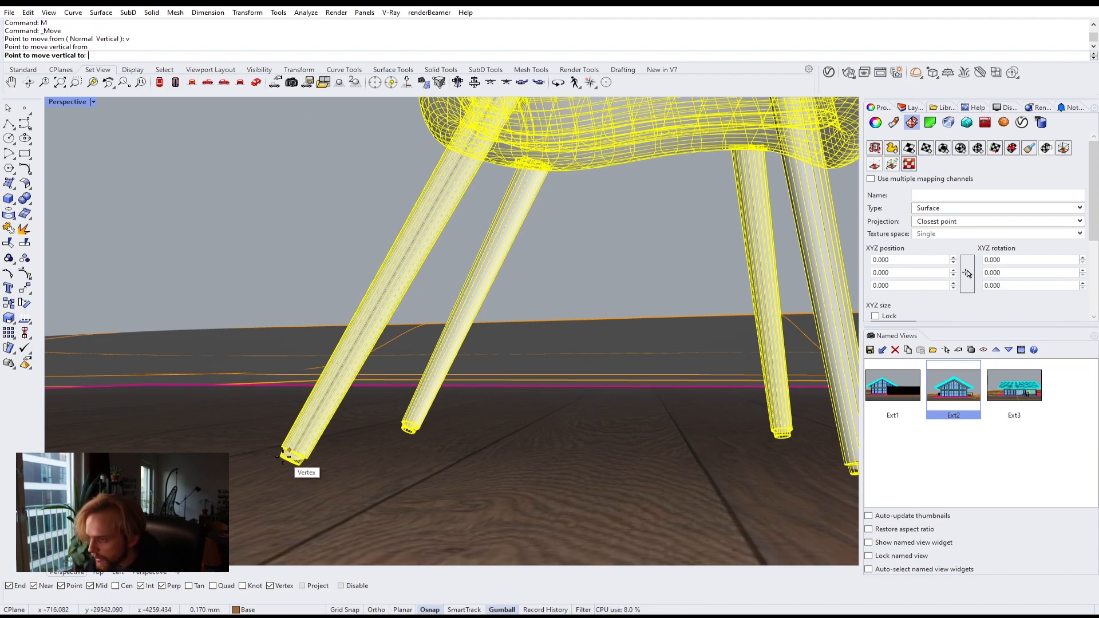
pyautogui.click(236, 442)
pyautogui.click(280, 293)
# Step: Try to drag the chair with the gumball, then undo the drag
pyautogui.scroll(-10, 298, 296)
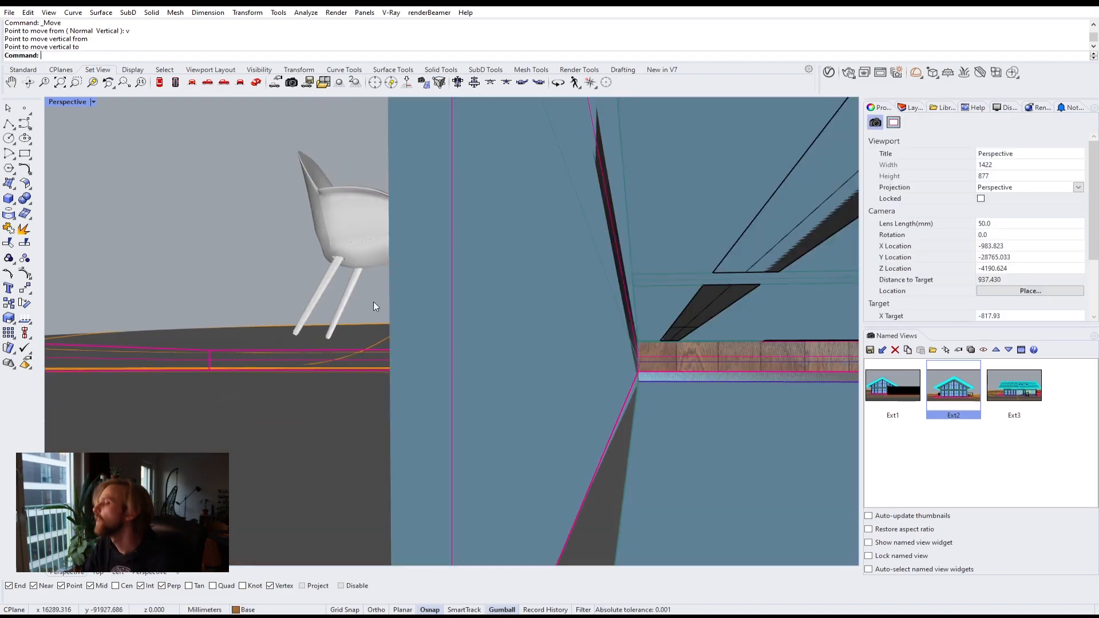
pyautogui.moveTo(373, 301); pyautogui.dragTo(501, 312, button='right')
pyautogui.scroll(5, 317, 237)
pyautogui.click(442, 257)
pyautogui.moveTo(443, 258); pyautogui.dragTo(423, 356, button='right')
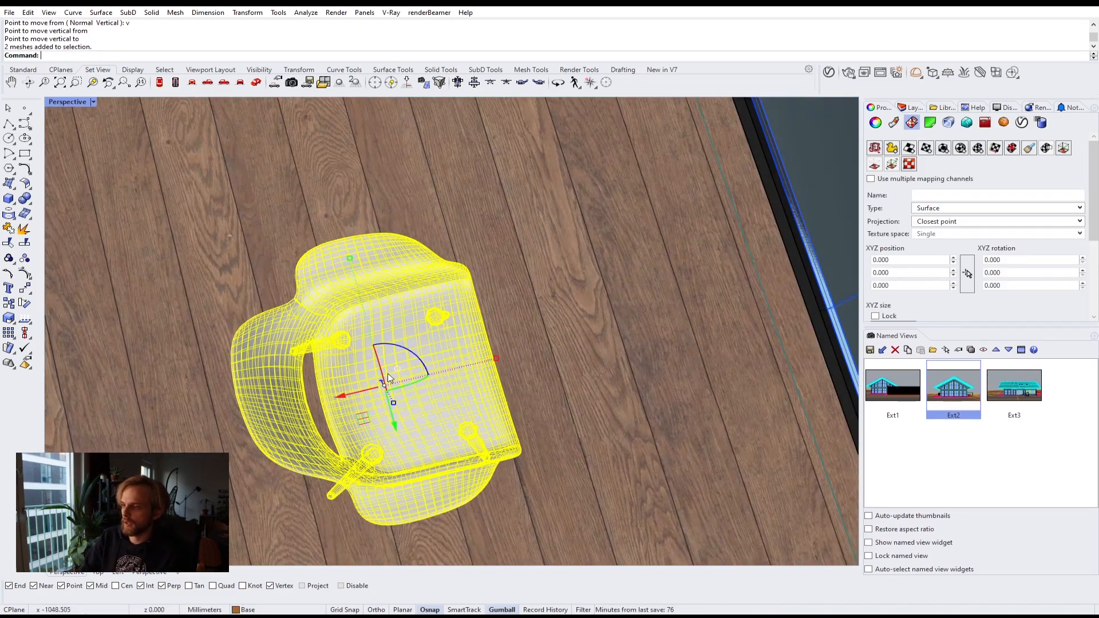
pyautogui.moveTo(422, 356); pyautogui.dragTo(403, 437)
pyautogui.hotkey('ctrl', 'z')
# Step: Delete the duplicate chair created by the drag
pyautogui.scroll(-3, 403, 437)
pyautogui.moveTo(403, 440); pyautogui.dragTo(460, 277, button='right')
pyautogui.moveTo(369, 255); pyautogui.dragTo(515, 303)
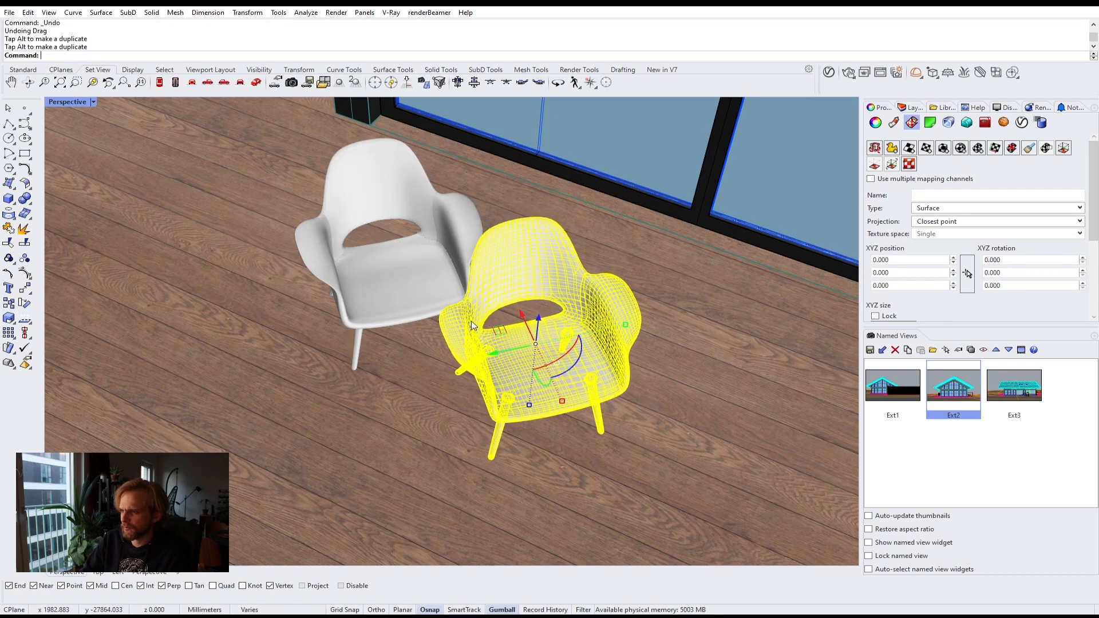
pyautogui.press('Delete')
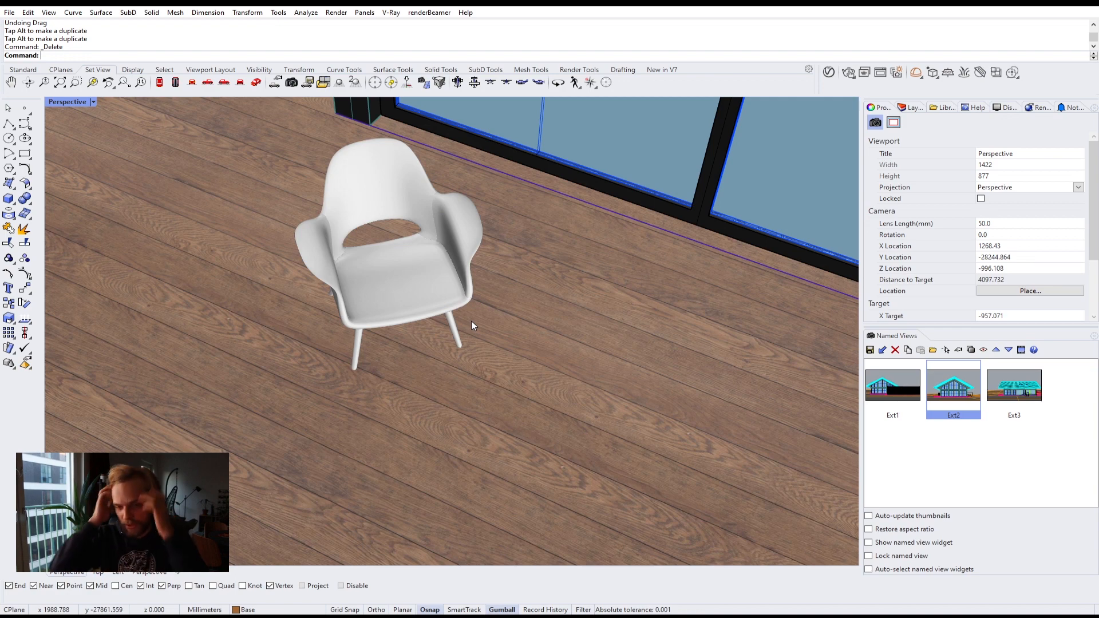
# Step: Ungroup the chair into separate meshes
pyautogui.click(444, 290)
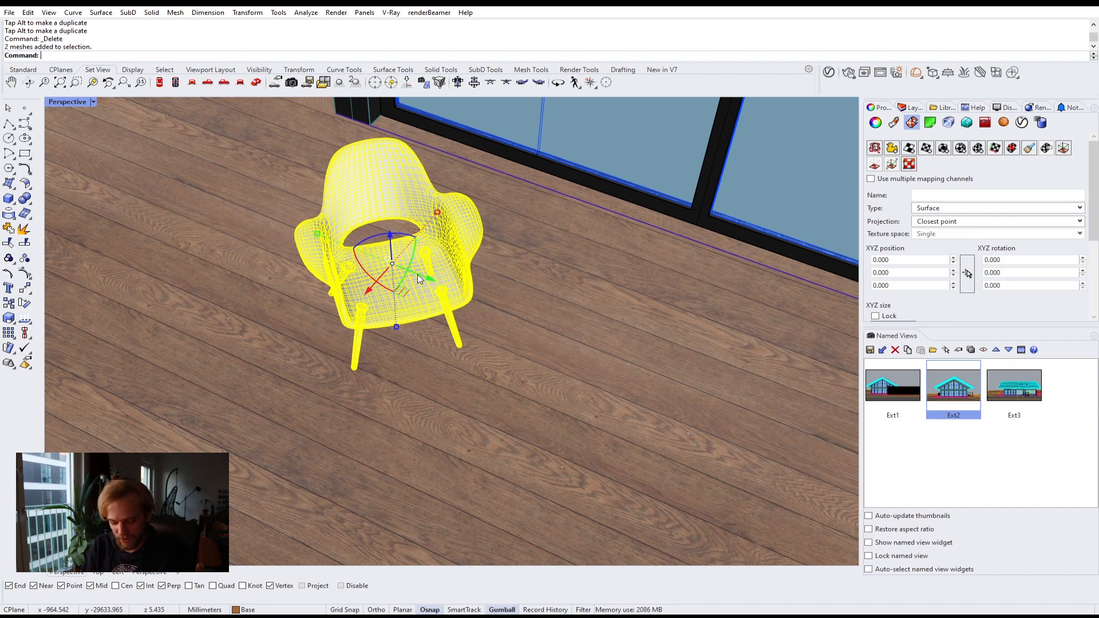
pyautogui.write('Ungroup')
pyautogui.press('Return')
pyautogui.press('Escape')
# Step: Select the chair legs and assign them the Door_wood material from the V-Ray Asset Editor
pyautogui.click(417, 274)
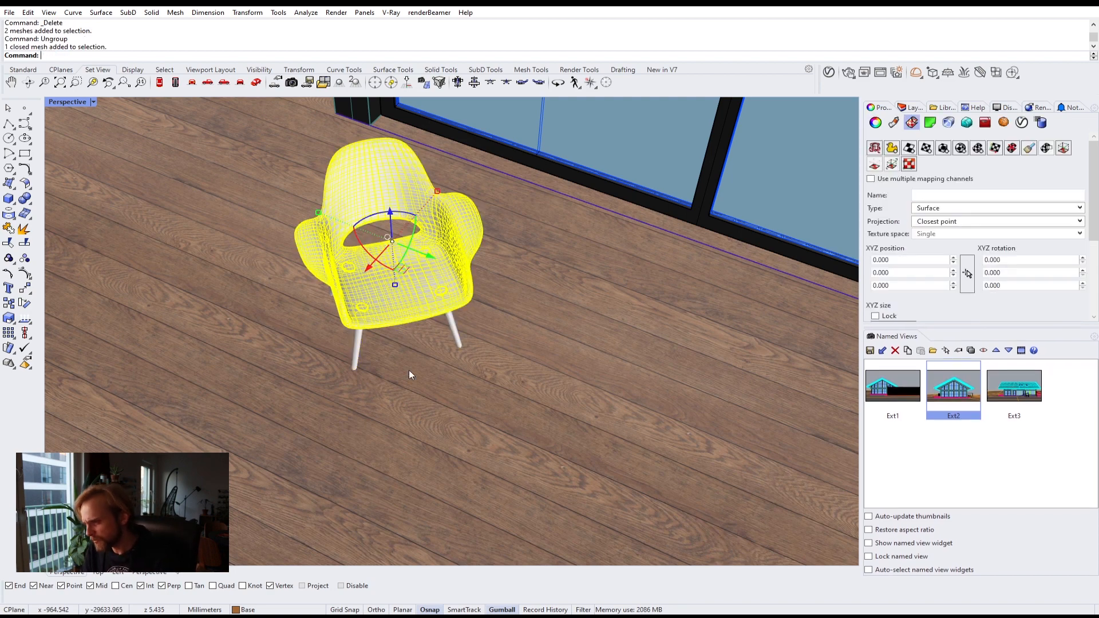
pyautogui.moveTo(409, 369); pyautogui.dragTo(468, 280, button='right')
pyautogui.scroll(6, 401, 272)
pyautogui.click(389, 355)
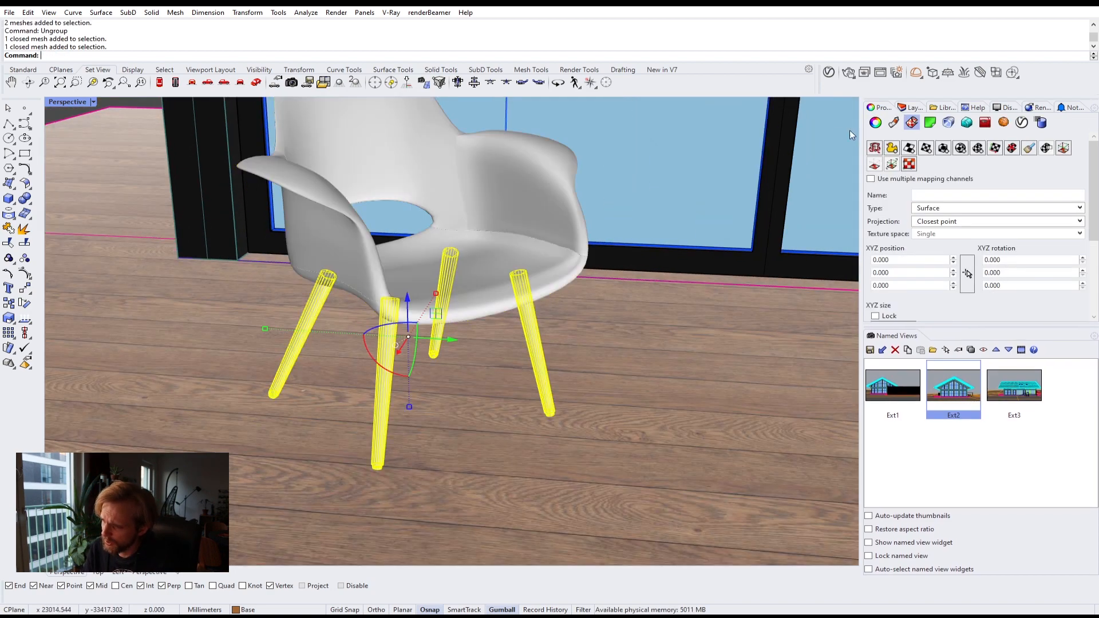
pyautogui.click(829, 72)
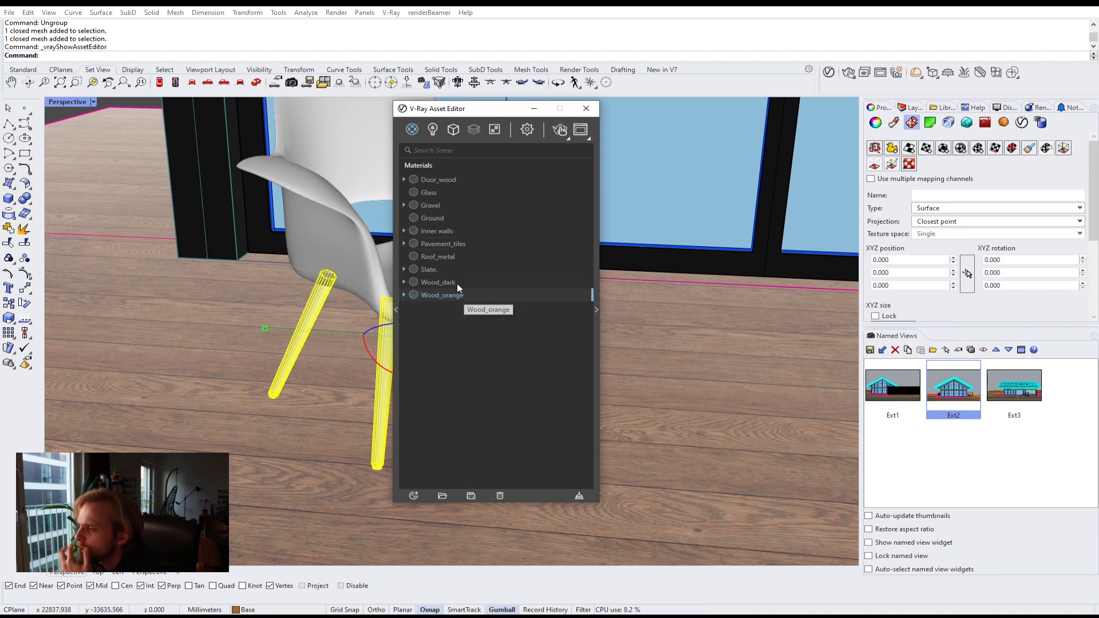
pyautogui.rightClick(445, 182)
pyautogui.click(470, 202)
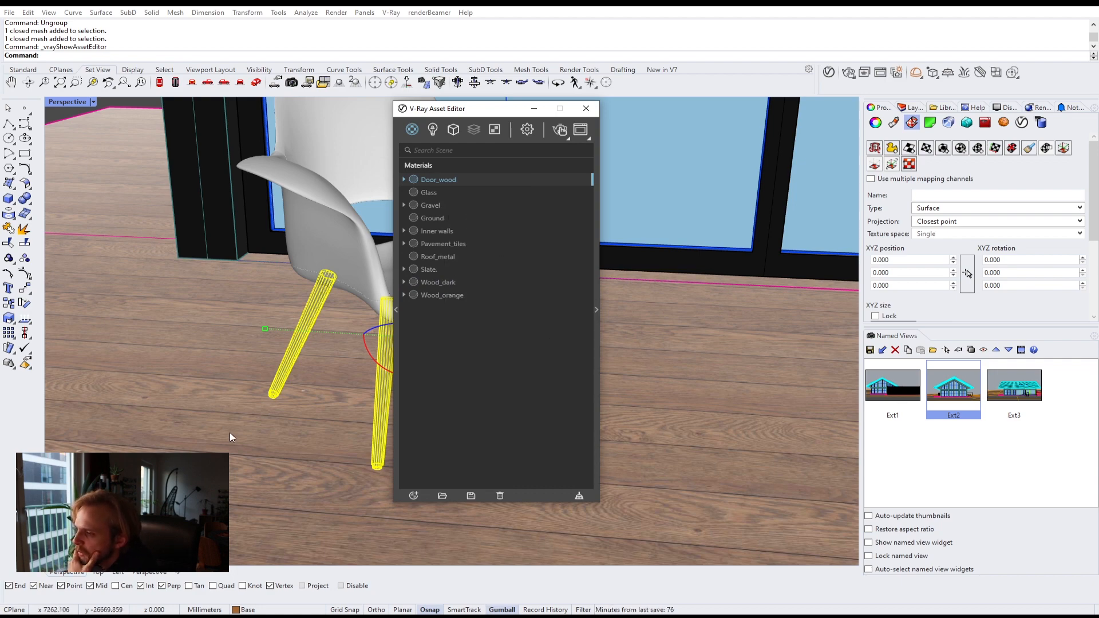
pyautogui.press('Escape')
pyautogui.moveTo(326, 378); pyautogui.dragTo(319, 283, button='right')
pyautogui.scroll(6, 317, 282)
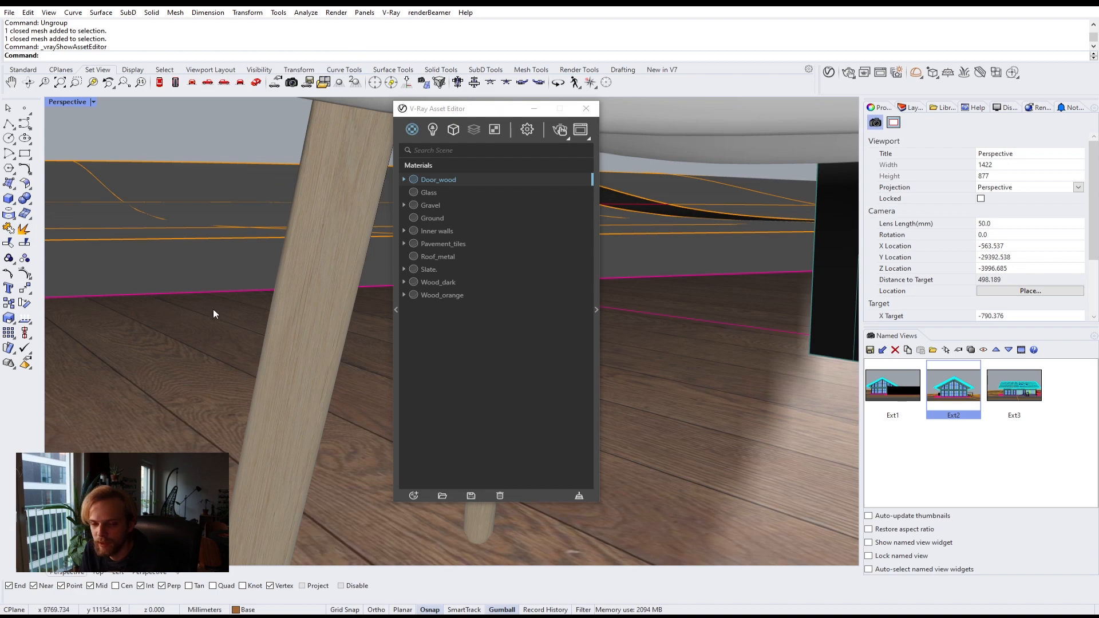
# Step: Zoom in on the placed chair and select its white seat shell
pyautogui.scroll(-10, 267, 309)
pyautogui.scroll(5, 267, 308)
pyautogui.scroll(-10, 278, 274)
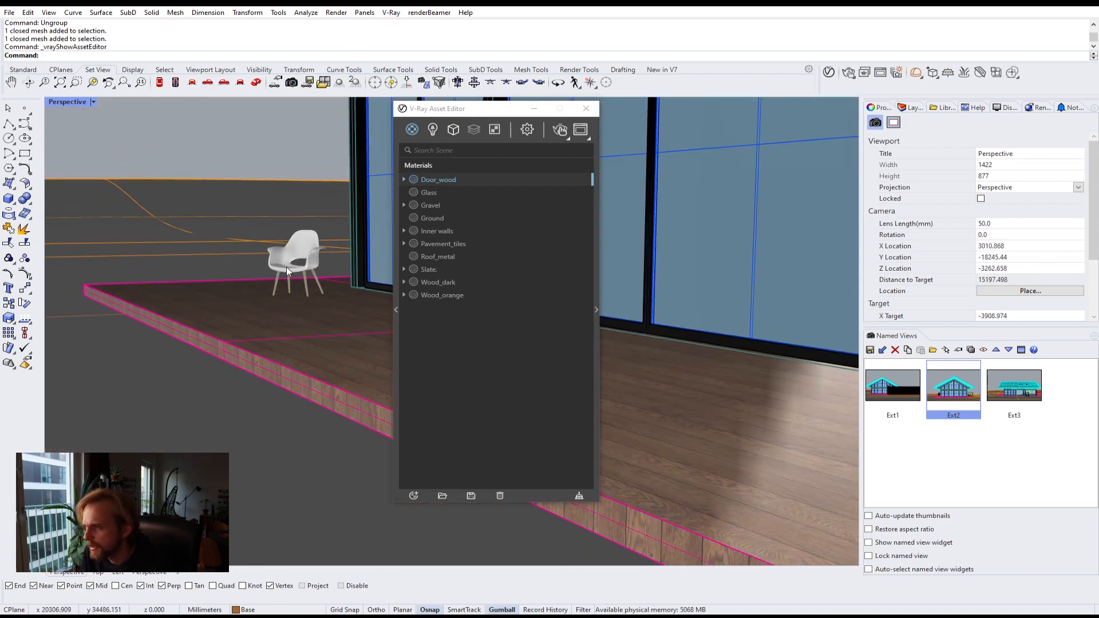
pyautogui.scroll(6, 286, 267)
pyautogui.moveTo(291, 259); pyautogui.dragTo(261, 265, button='right')
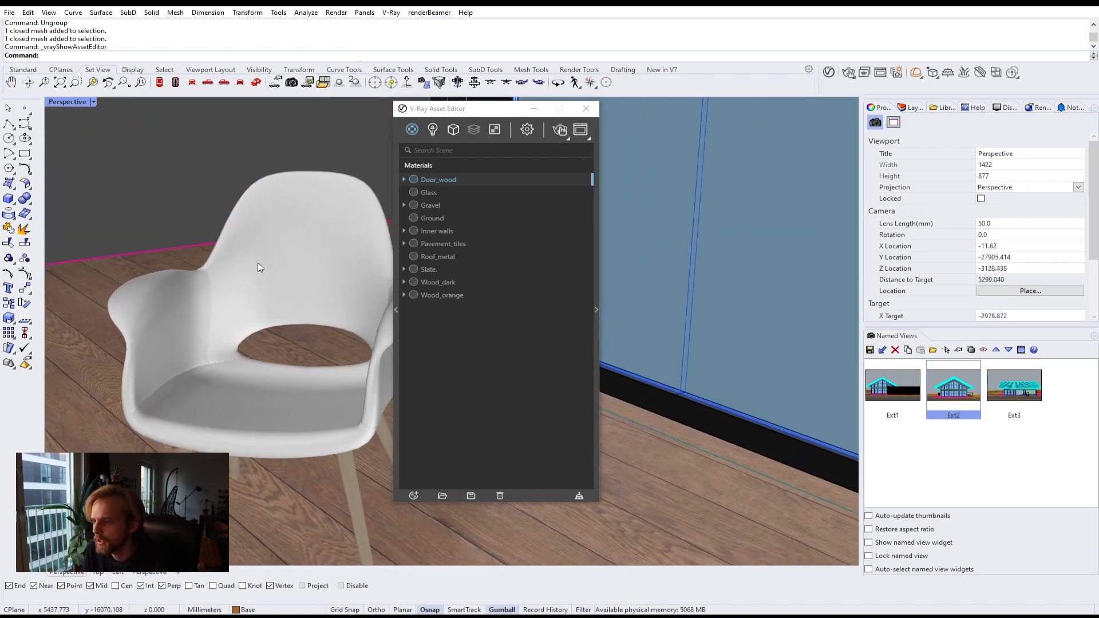
pyautogui.click(260, 265)
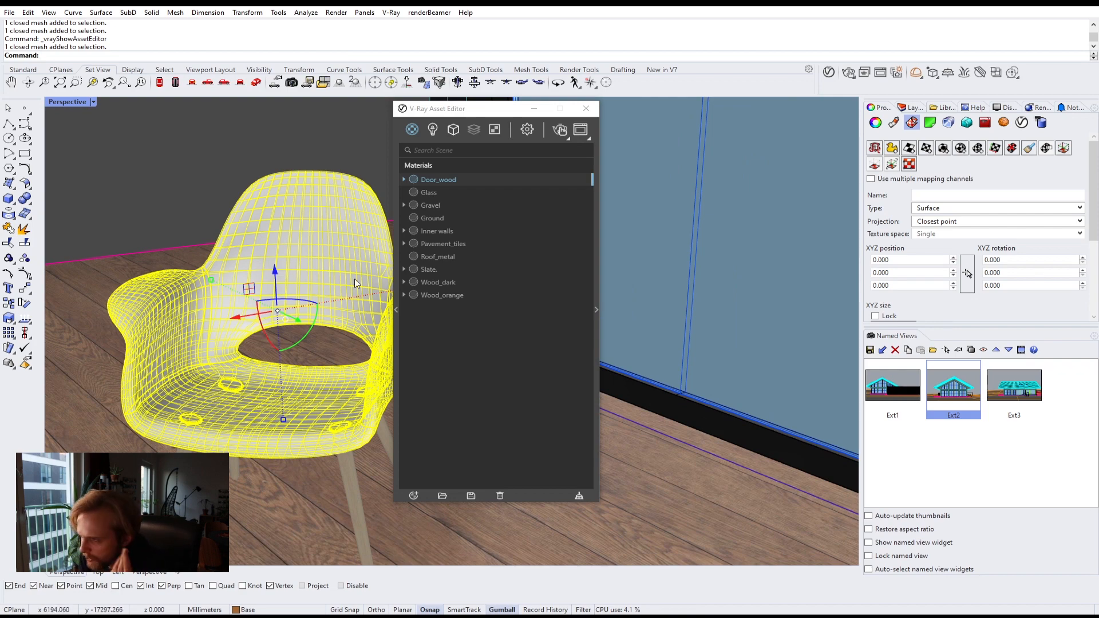
# Step: Preview the fabric texture images in the project's texture folder to choose one for the seat
pyautogui.moveTo(51, 616)
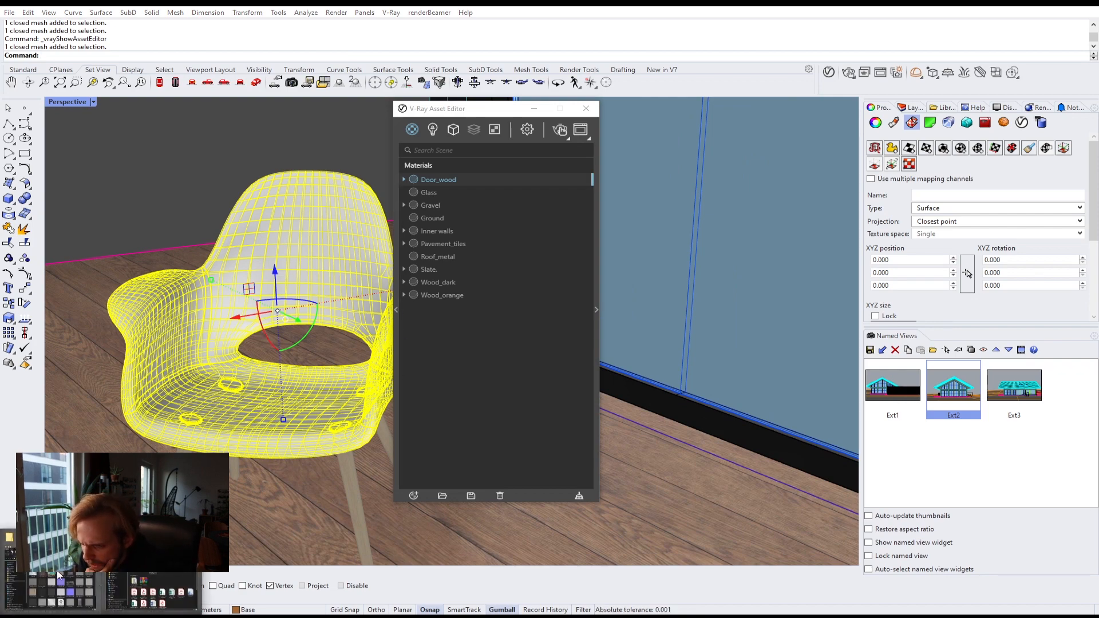
pyautogui.click(55, 589)
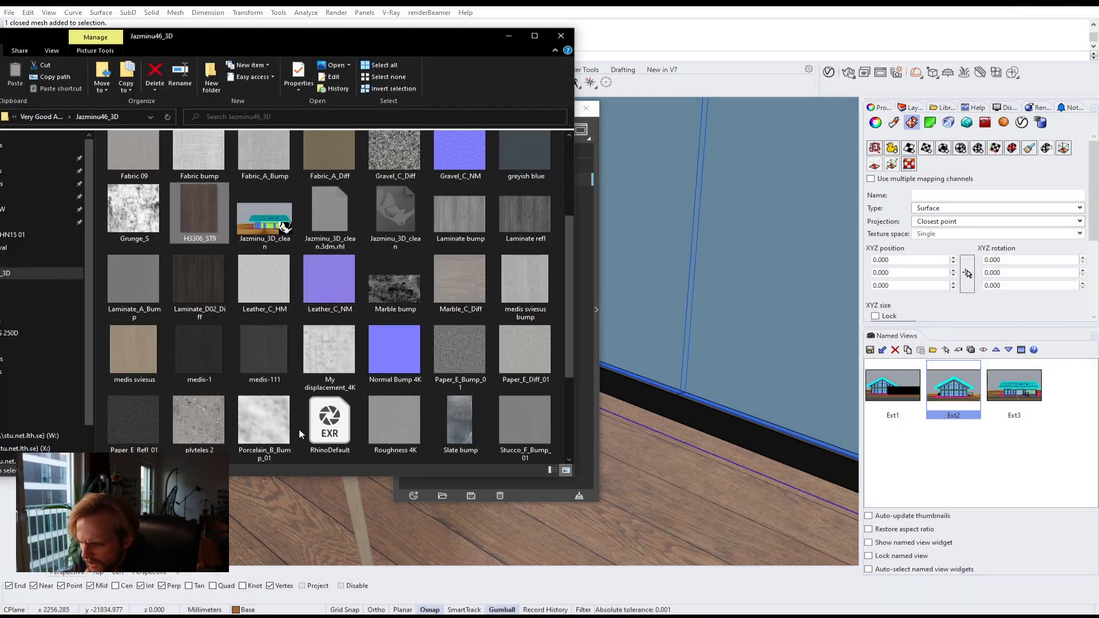
pyautogui.click(251, 280)
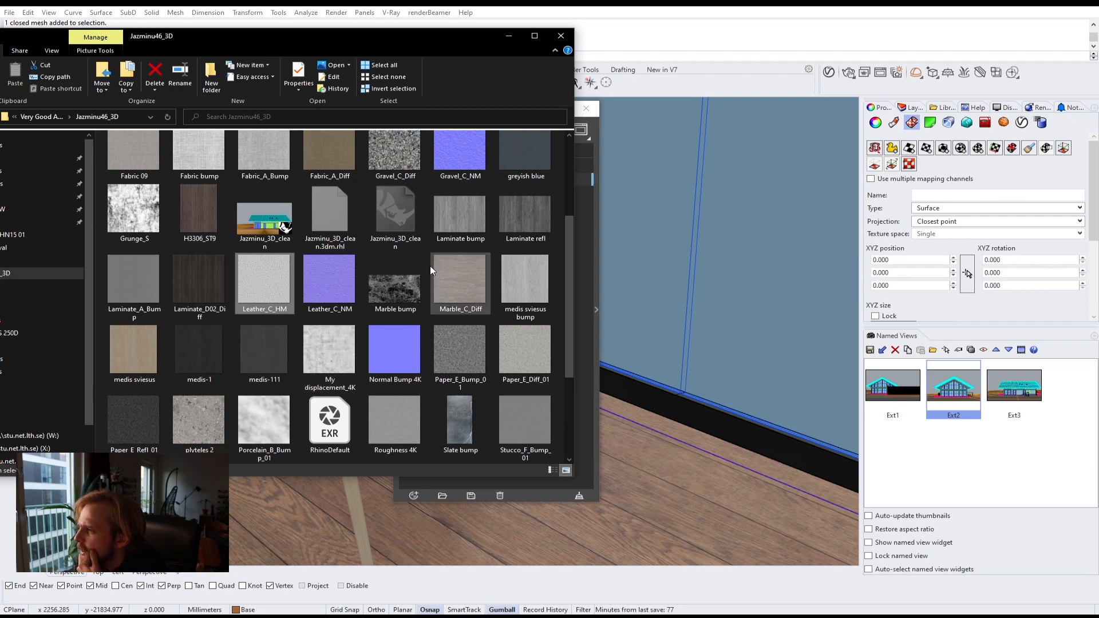
pyautogui.scroll(3, 430, 266)
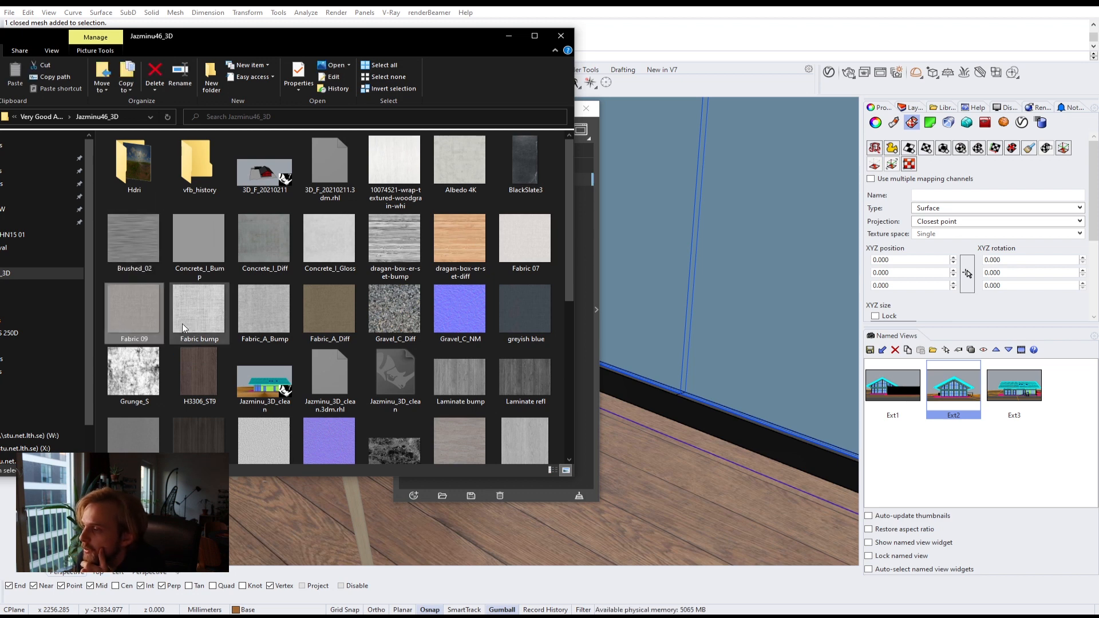
pyautogui.doubleClick(130, 302)
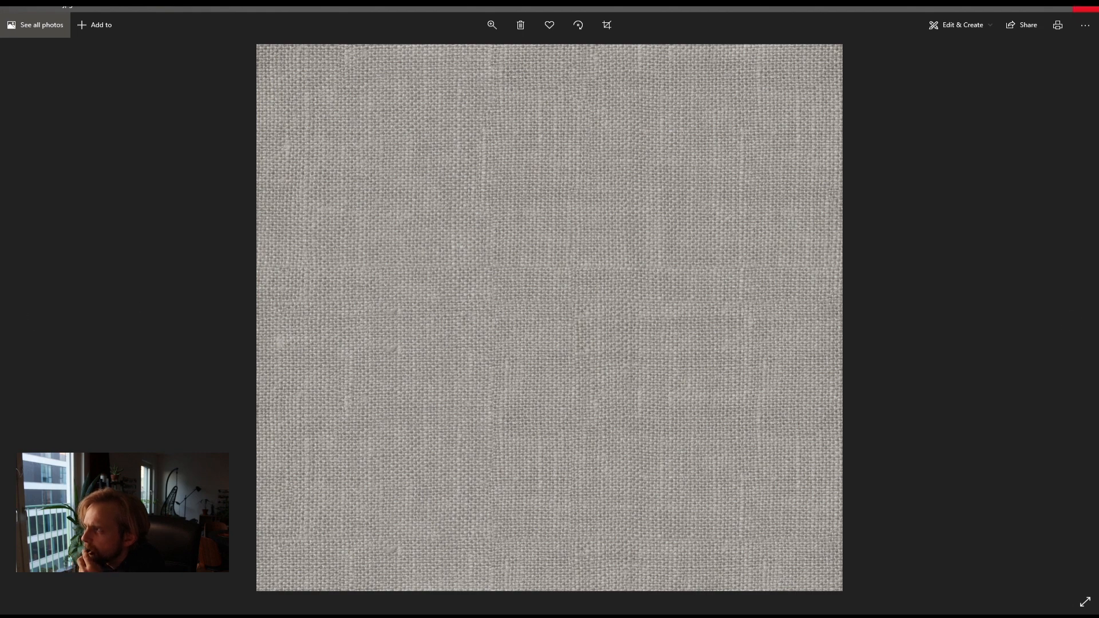
pyautogui.click(1085, 20)
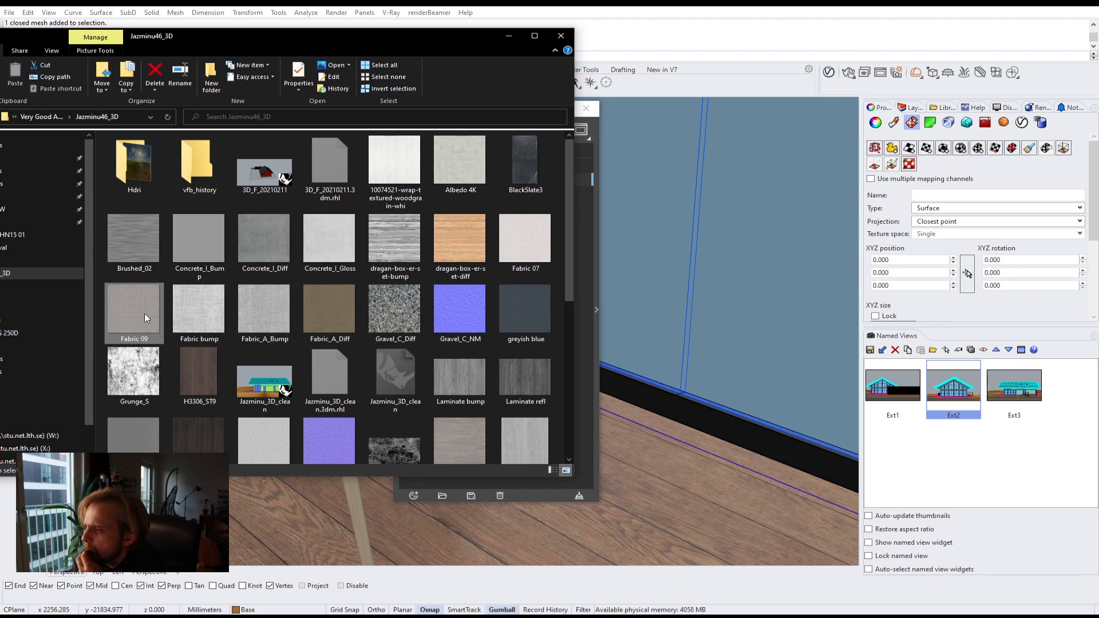
pyautogui.doubleClick(340, 298)
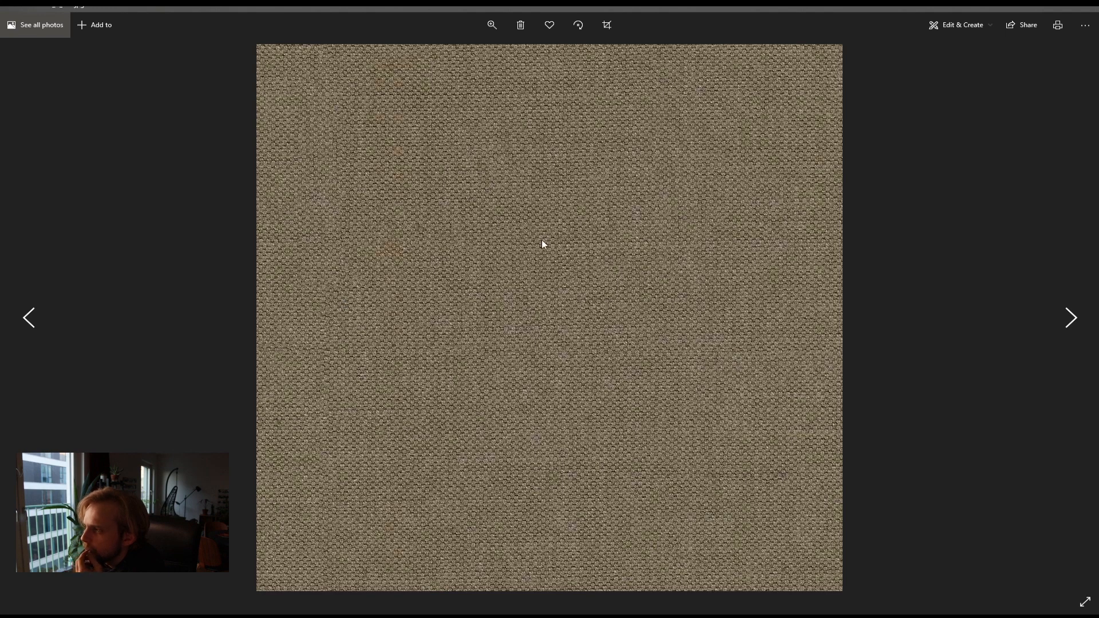
pyautogui.click(1086, 8)
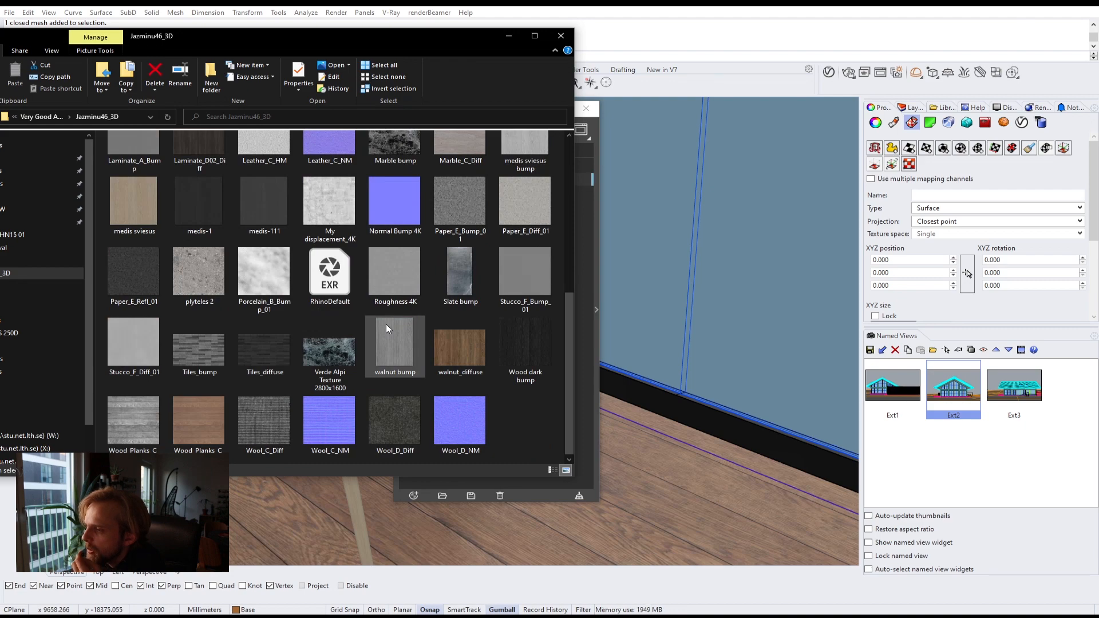
pyautogui.scroll(5, 385, 324)
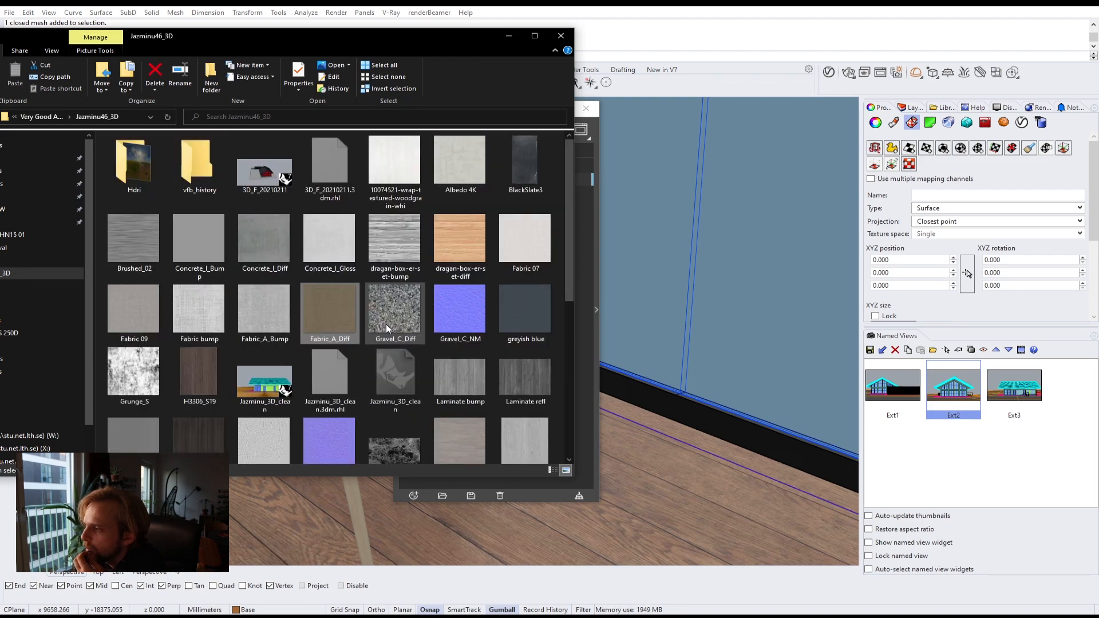
pyautogui.scroll(-3, 385, 324)
pyautogui.scroll(3, 386, 330)
pyautogui.click(526, 232)
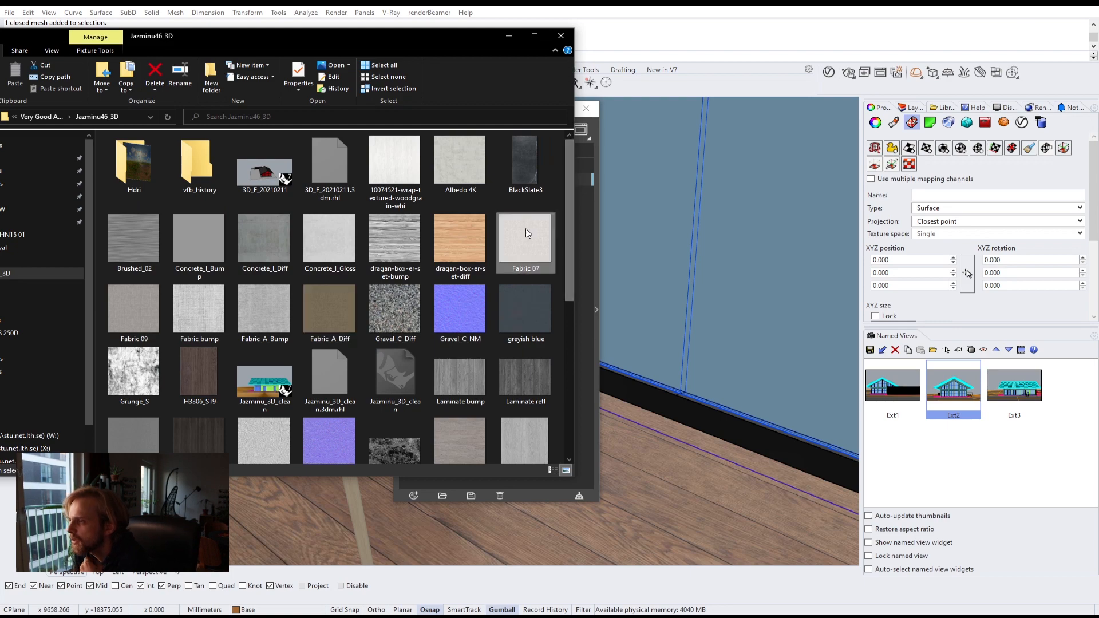
pyautogui.doubleClick(526, 236)
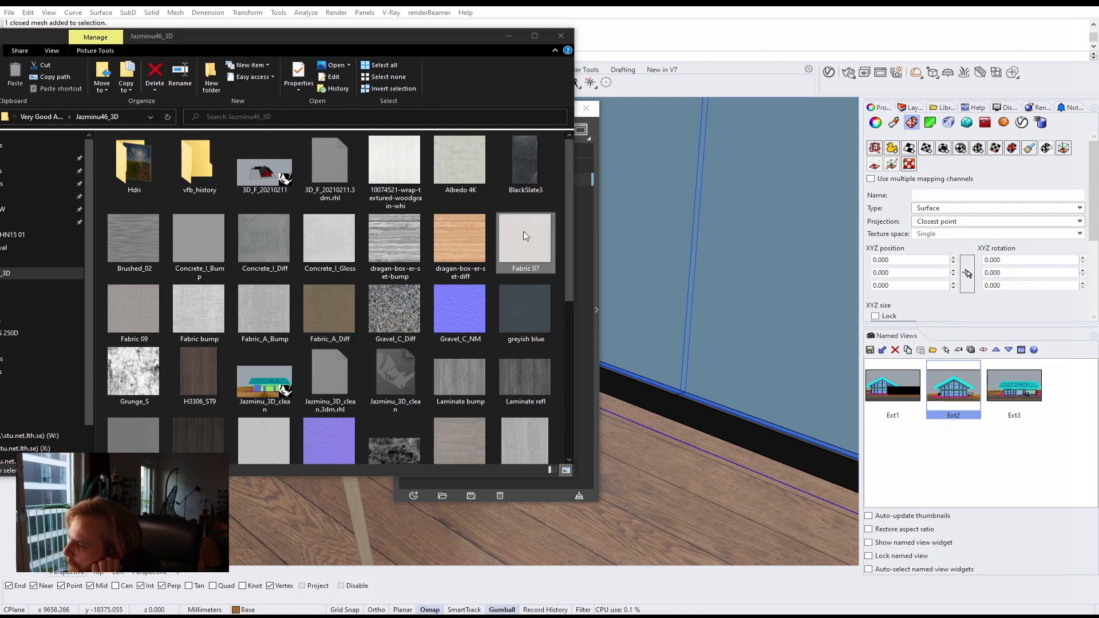
pyautogui.hotkey('alt', 'F4')
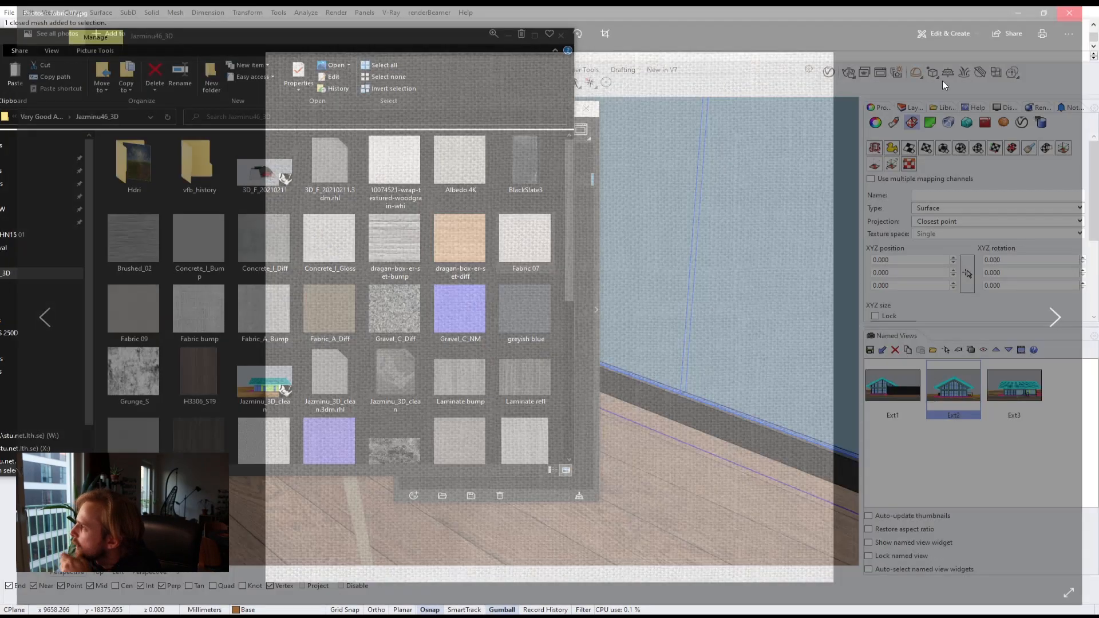
pyautogui.click(344, 304)
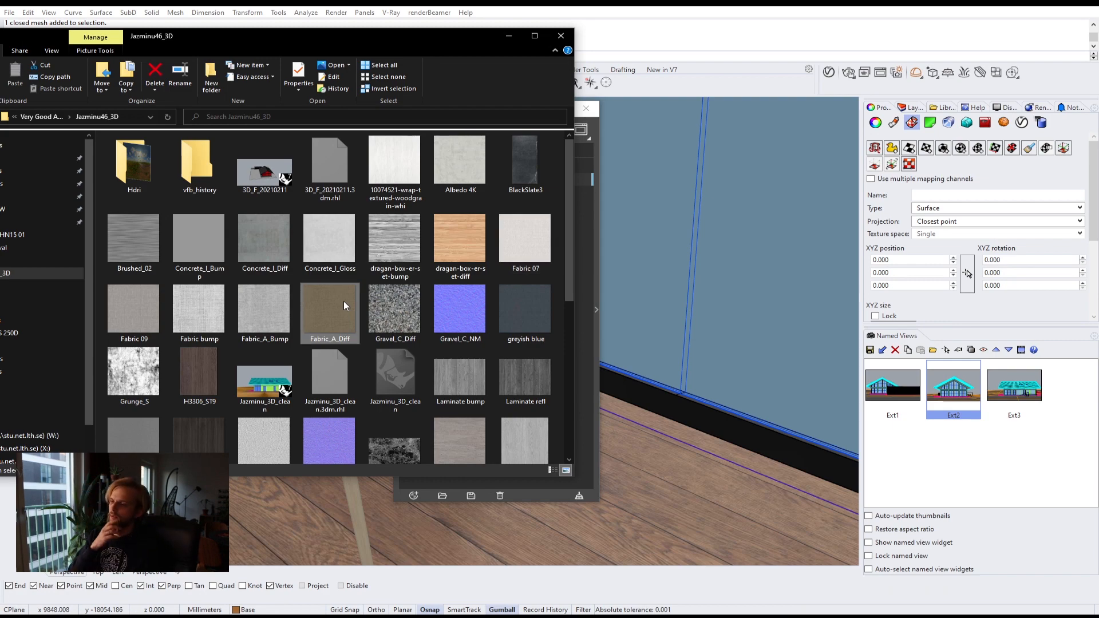
# Step: Create a new Generic V-Ray material and name it Fabric-1
pyautogui.click(595, 359)
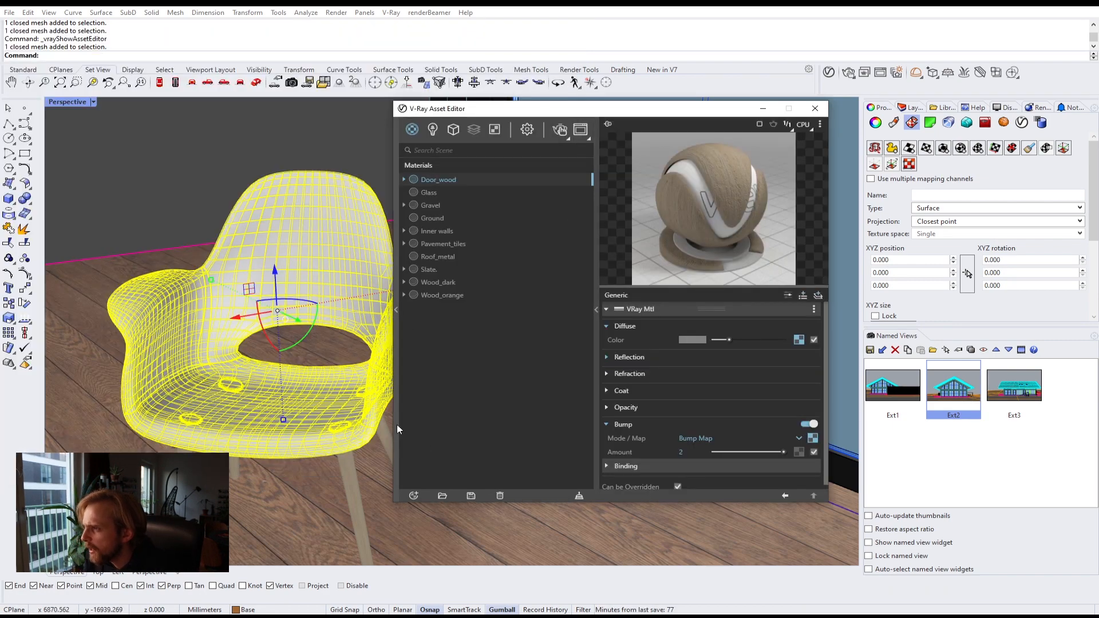
pyautogui.click(414, 495)
pyautogui.moveTo(458, 482)
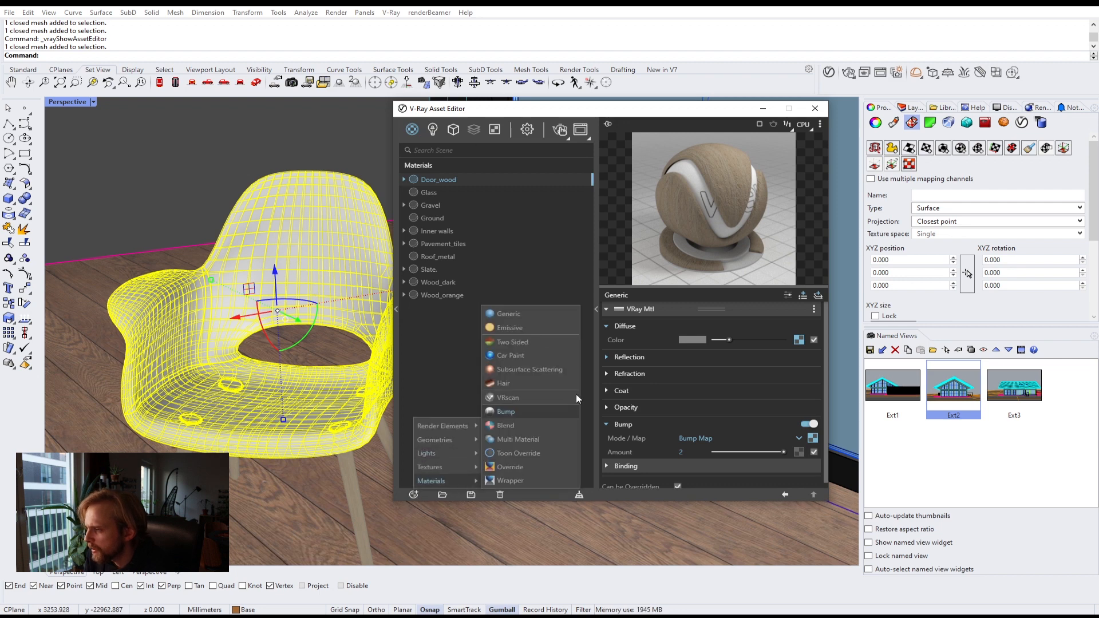
pyautogui.click(510, 313)
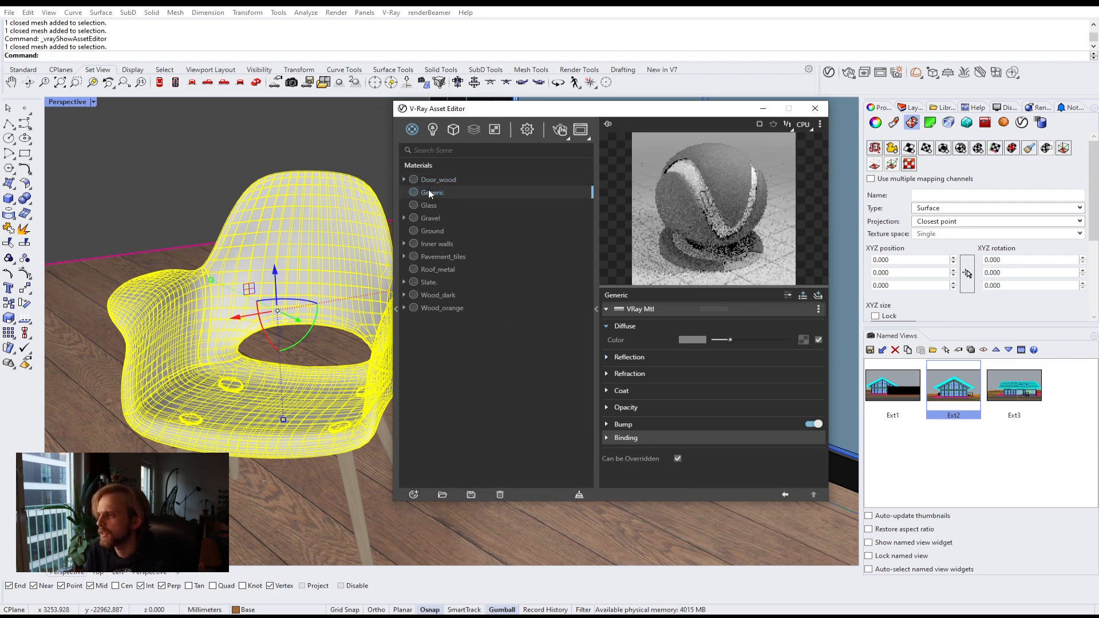
pyautogui.doubleClick(436, 190)
pyautogui.write('Fab')
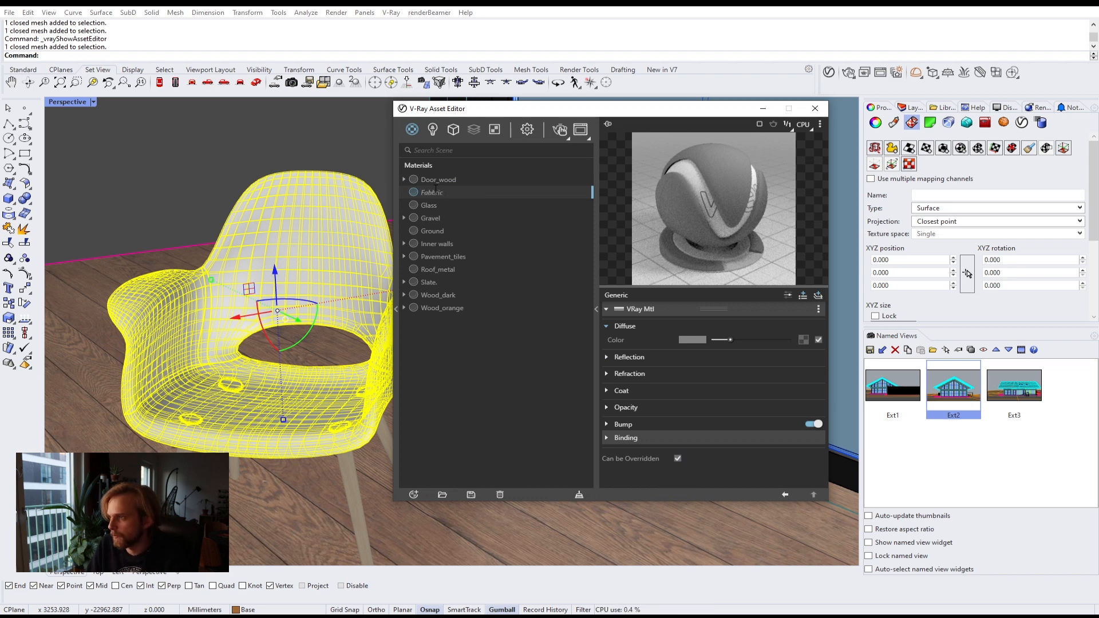
pyautogui.write('r')
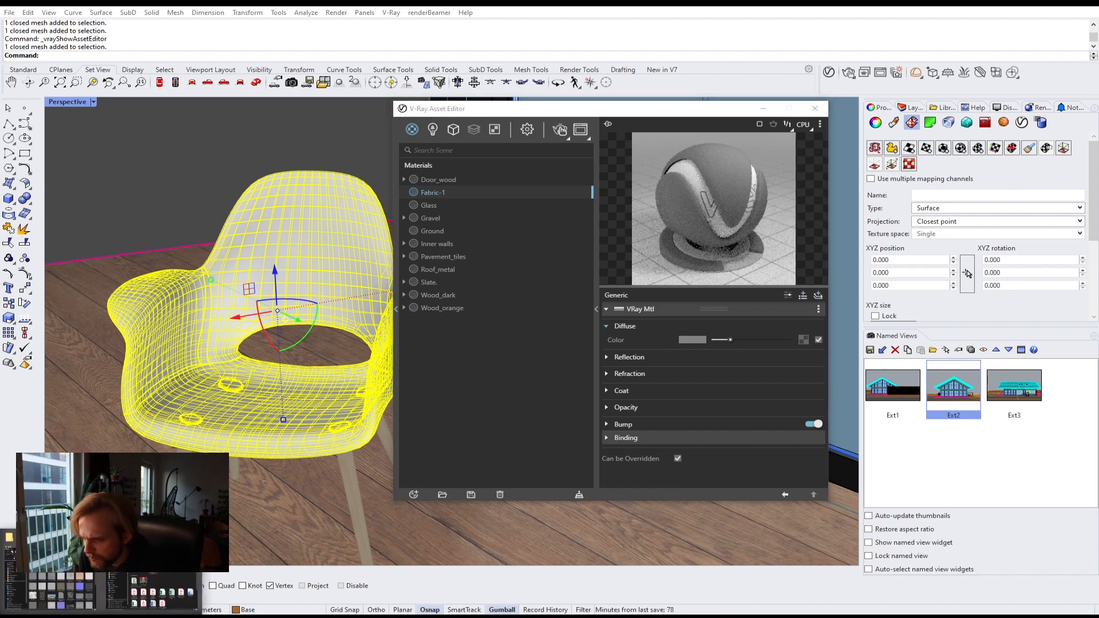
# Step: Load the Fabric_A_Diff image as the diffuse color texture of Fabric-1
pyautogui.hotkey('alt', 'Tab')
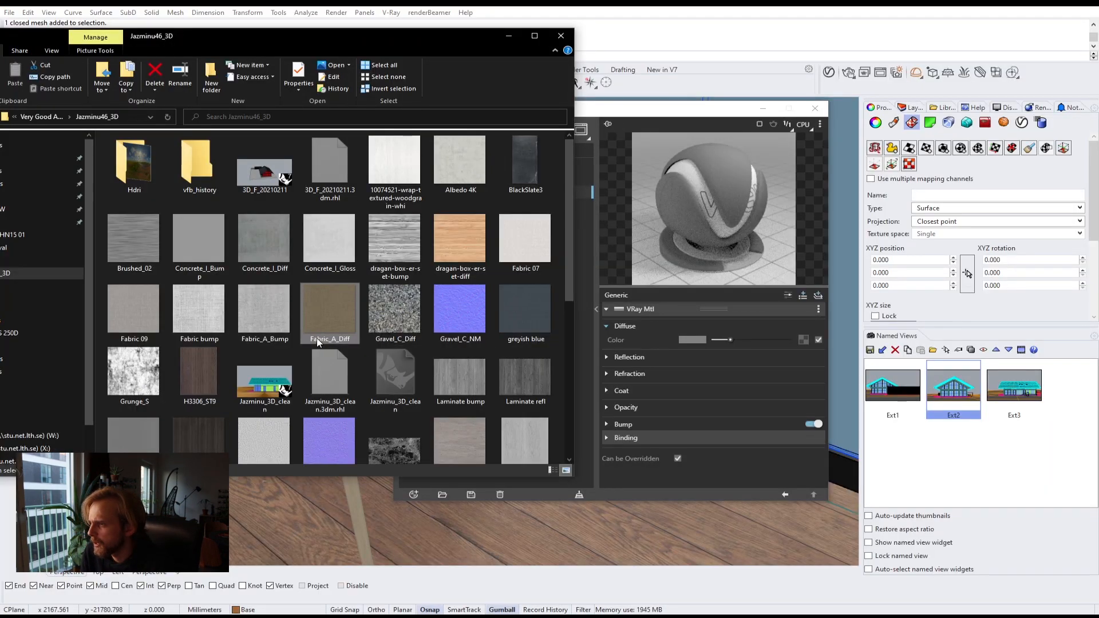
pyautogui.moveTo(327, 314); pyautogui.dragTo(805, 342)
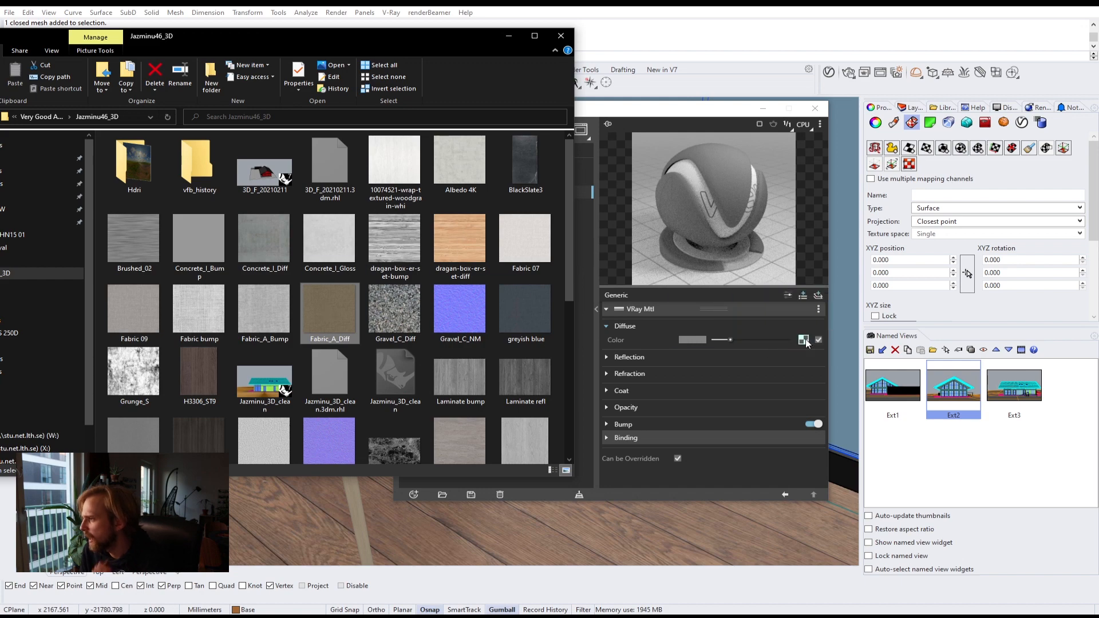
pyautogui.click(651, 424)
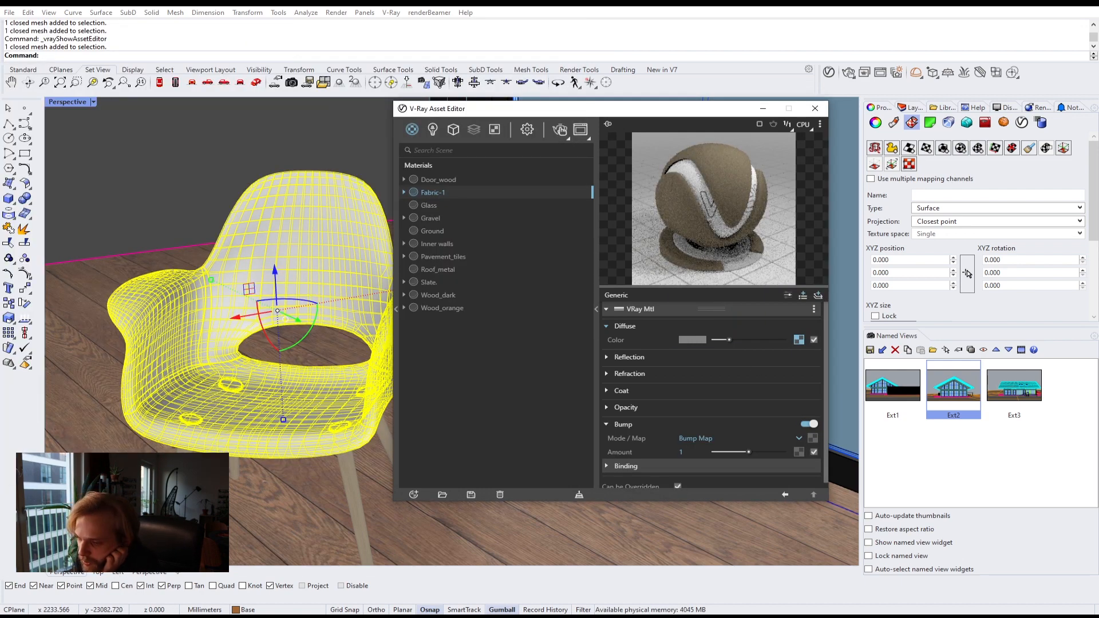
# Step: Compare the Fabric_A_Bump and Fabric bump texture images in the texture folder
pyautogui.click(103, 617)
pyautogui.click(61, 589)
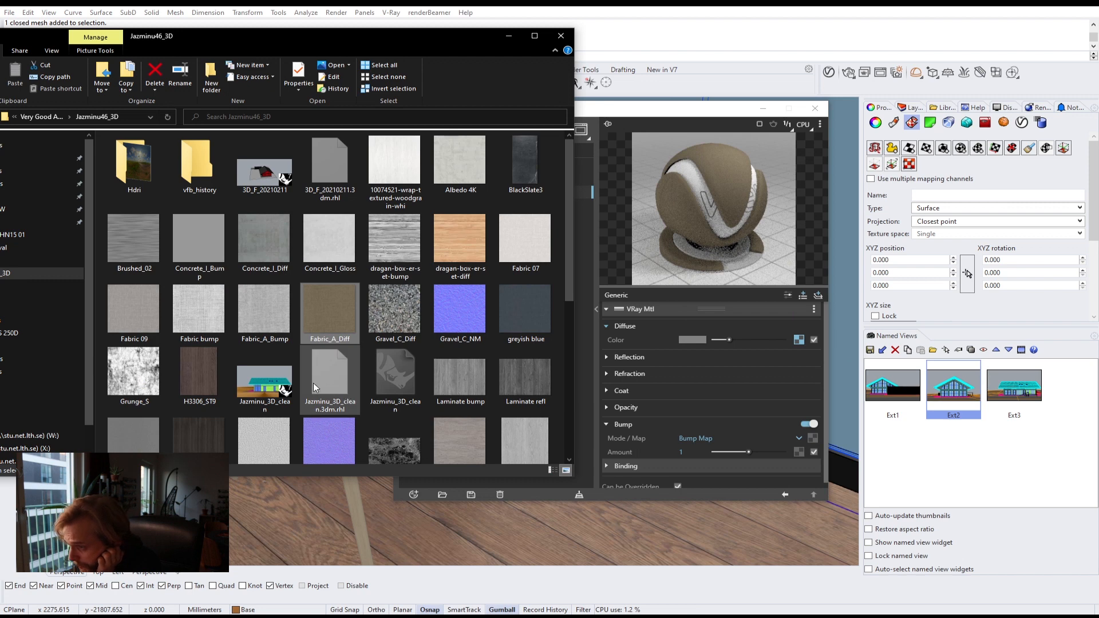
pyautogui.click(281, 341)
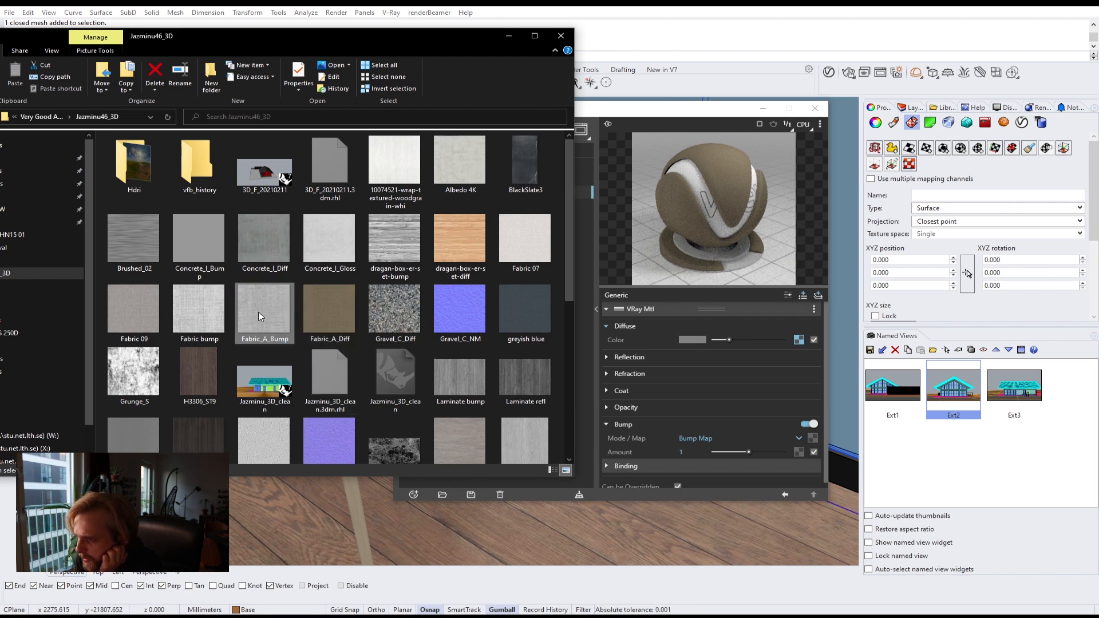
pyautogui.click(190, 316)
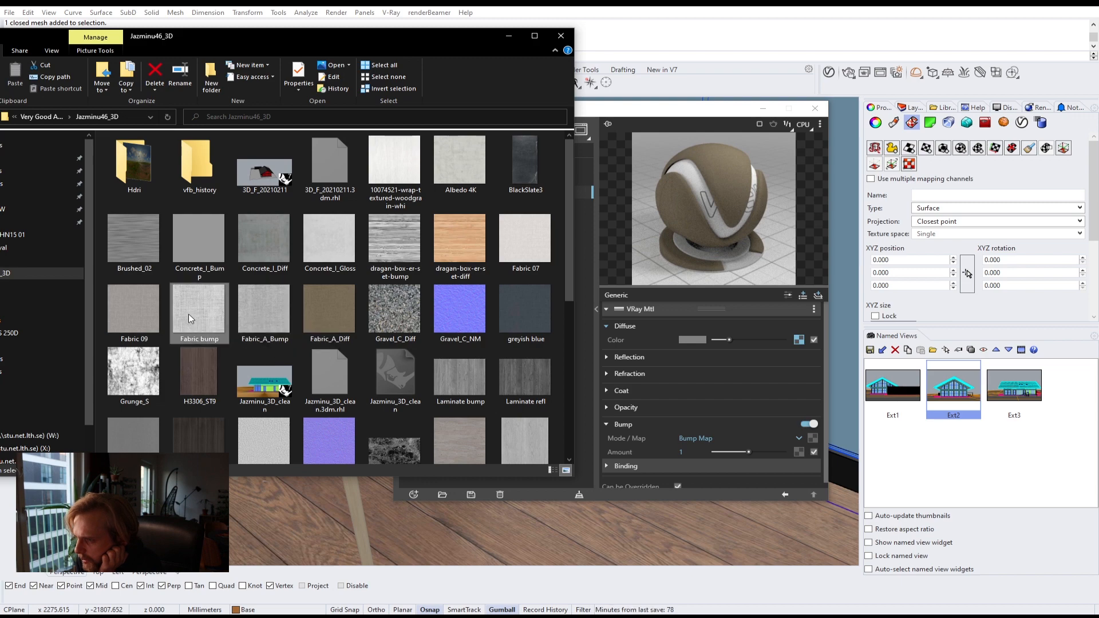
pyautogui.click(346, 312)
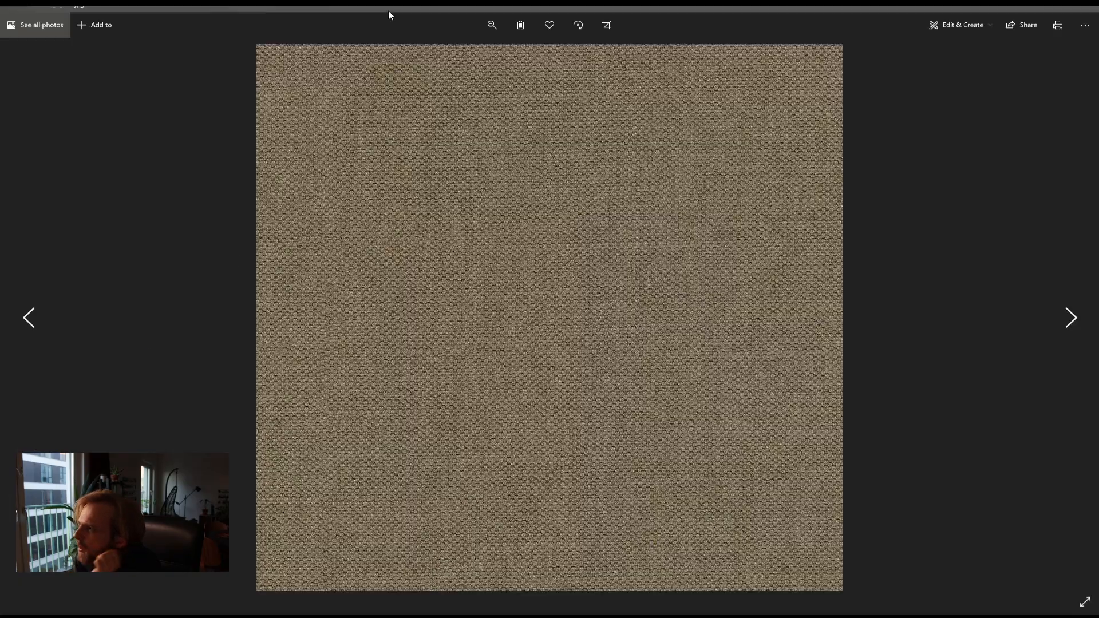
pyautogui.doubleClick(382, 8)
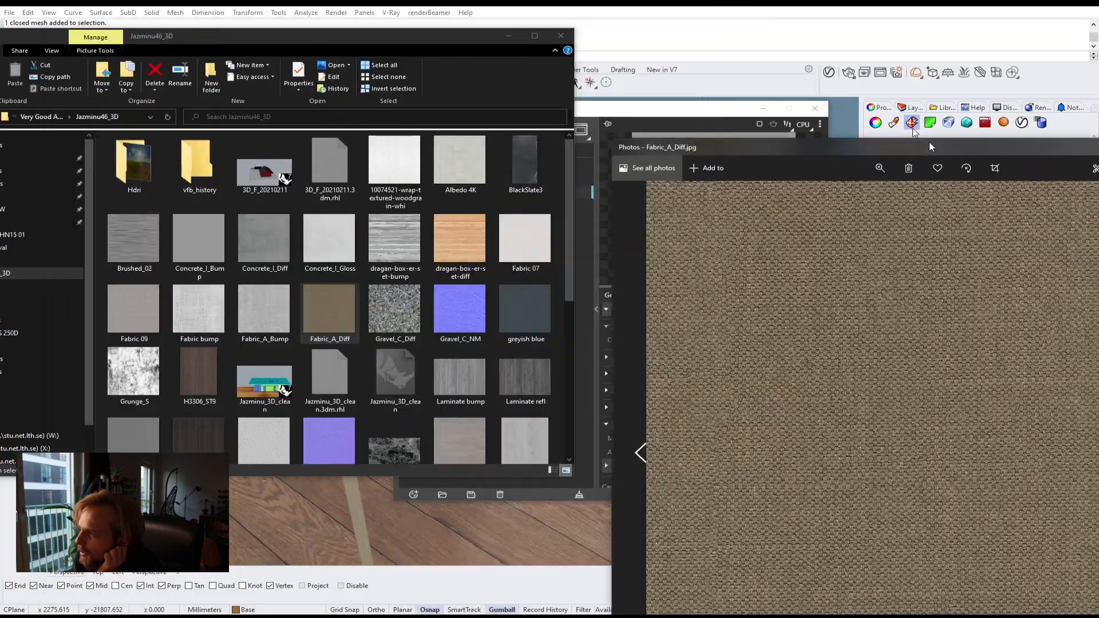
pyautogui.moveTo(777, 25); pyautogui.dragTo(748, 7)
pyautogui.doubleClick(180, 317)
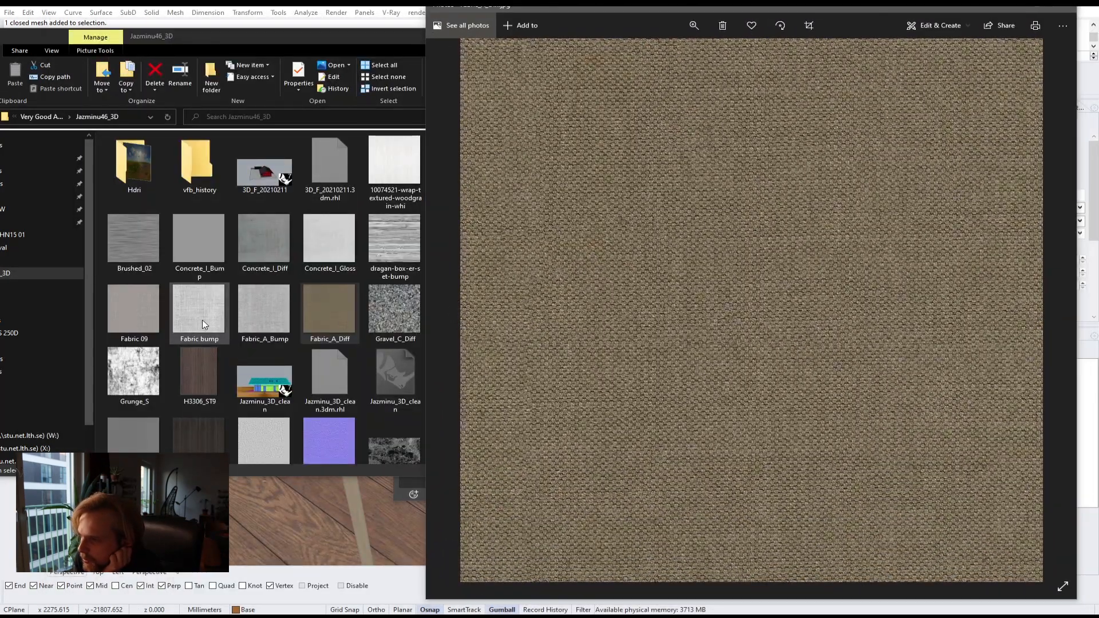
pyautogui.click(202, 312)
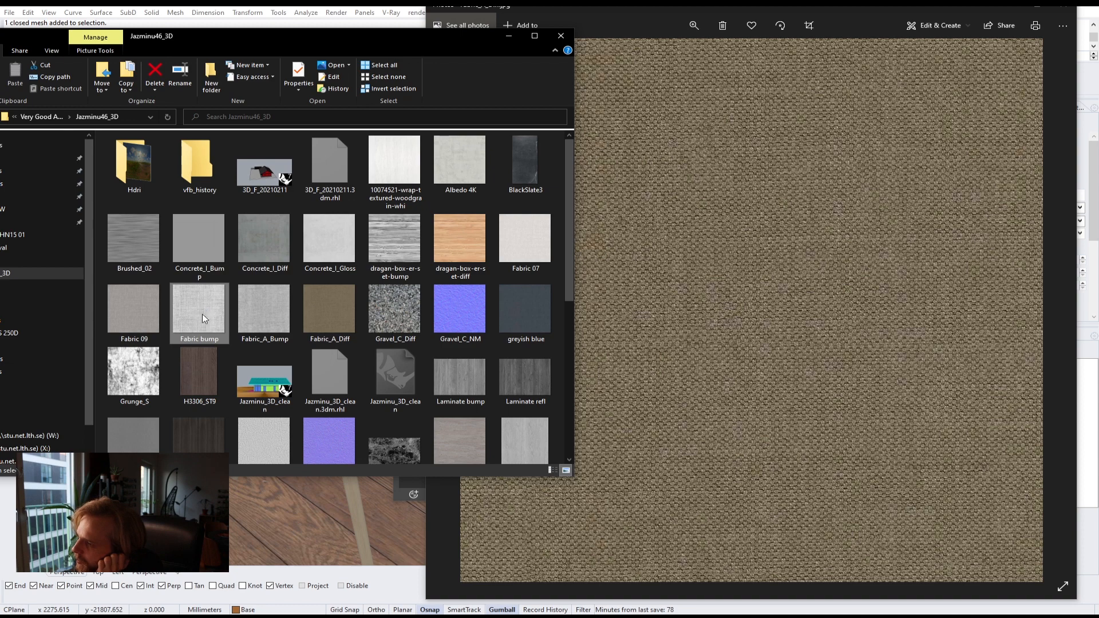
pyautogui.doubleClick(201, 313)
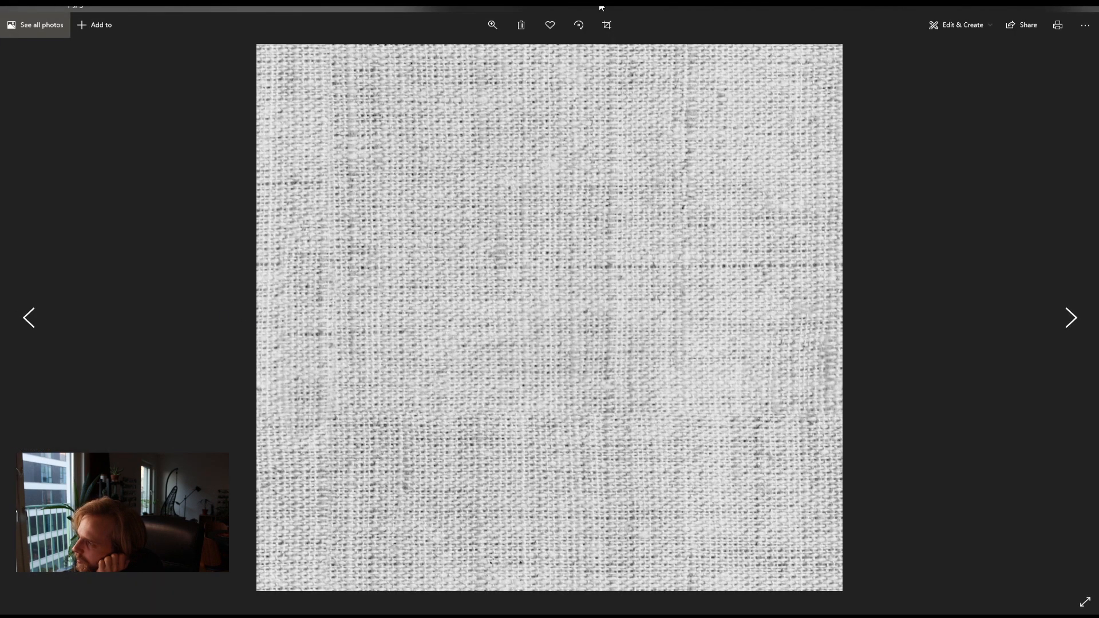
pyautogui.moveTo(600, 7); pyautogui.dragTo(369, 5)
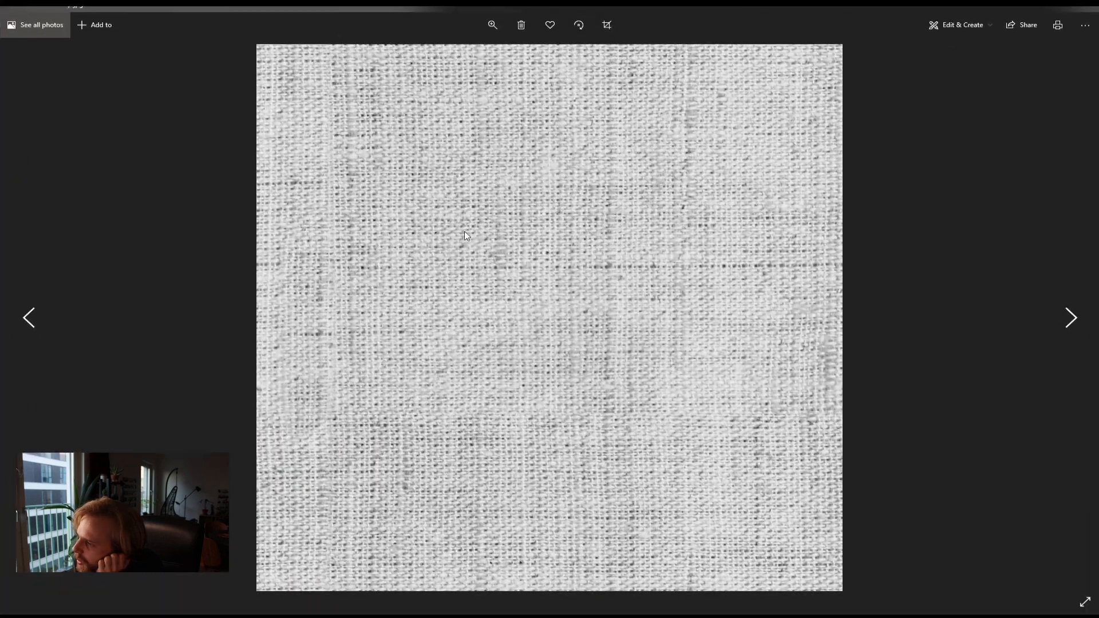
pyautogui.click(1091, 7)
pyautogui.doubleClick(266, 310)
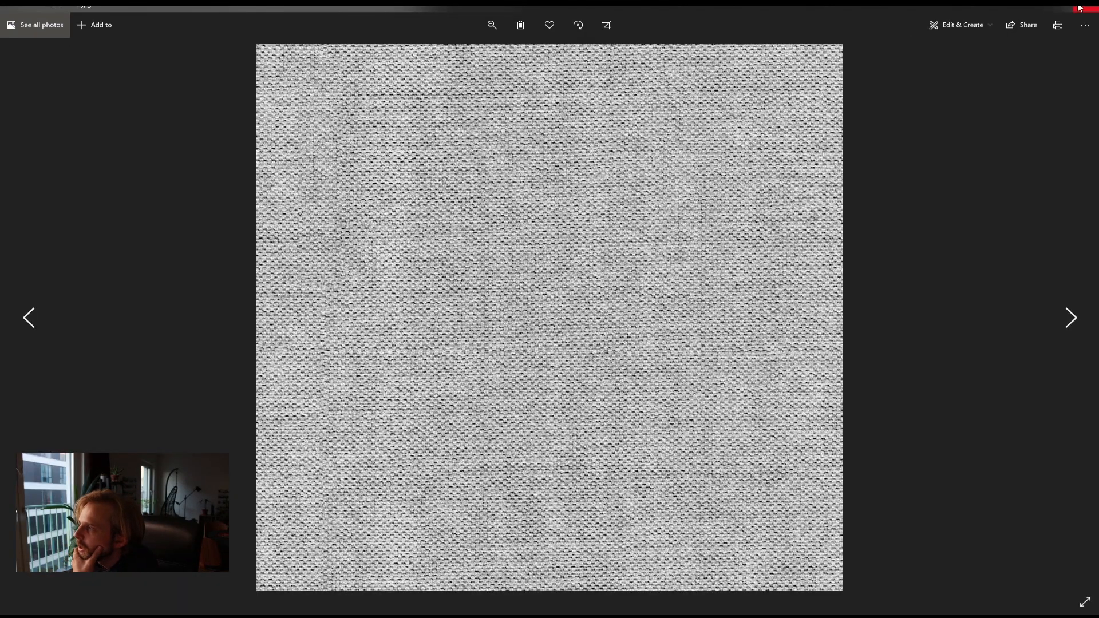
pyautogui.click(1079, 8)
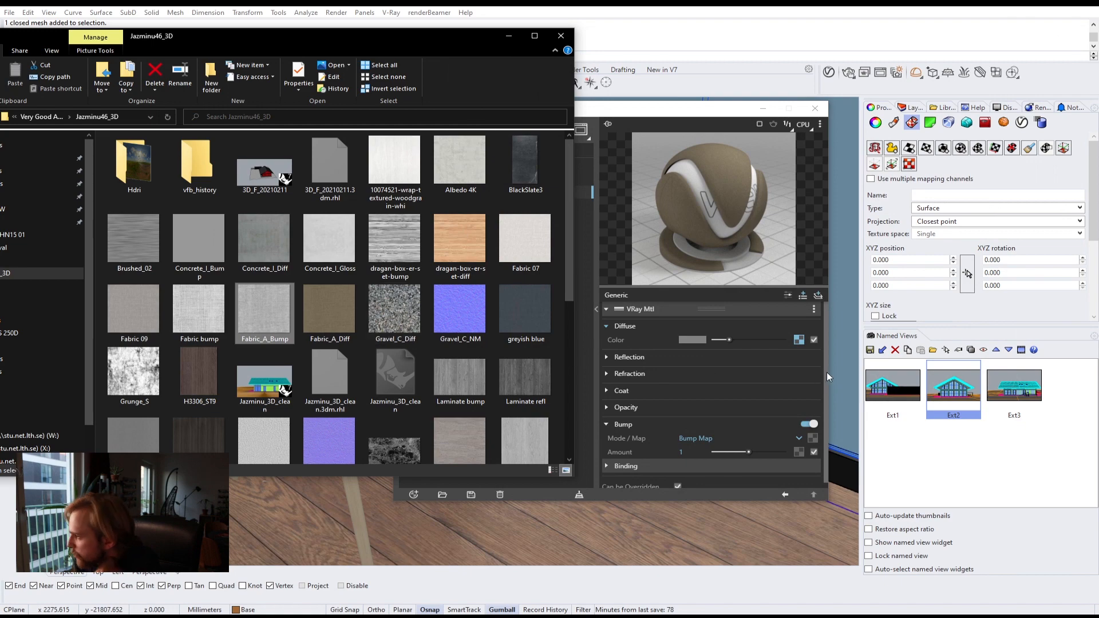
# Step: Load the Fabric_A_Bump image as Fabric-1's bump map and set the bump amount to 3
pyautogui.click(825, 376)
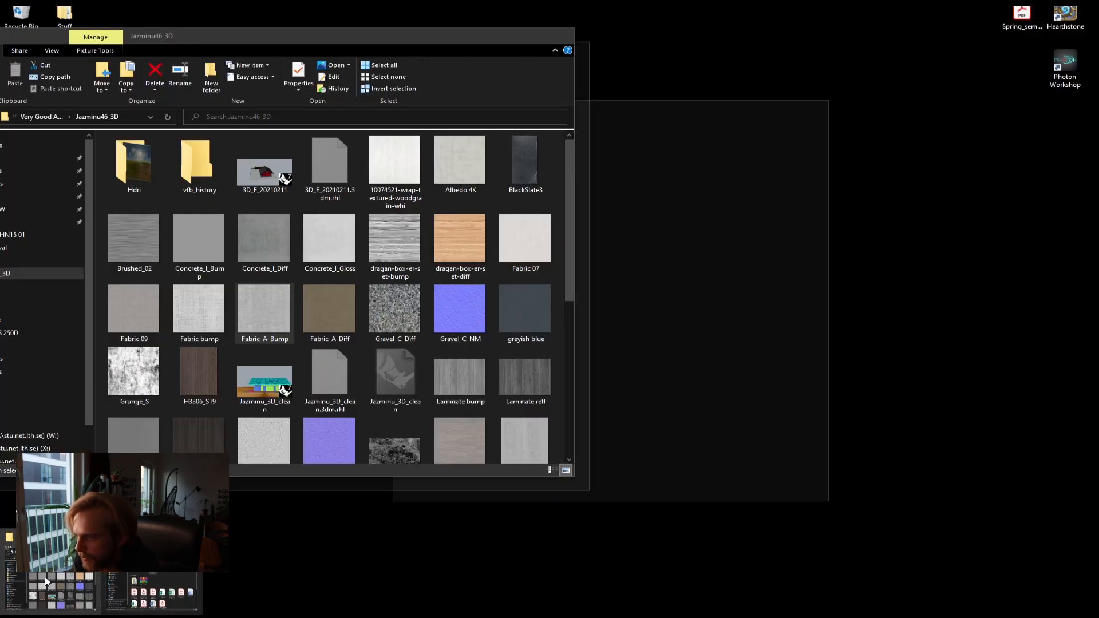
pyautogui.click(46, 581)
pyautogui.moveTo(269, 334); pyautogui.dragTo(813, 433)
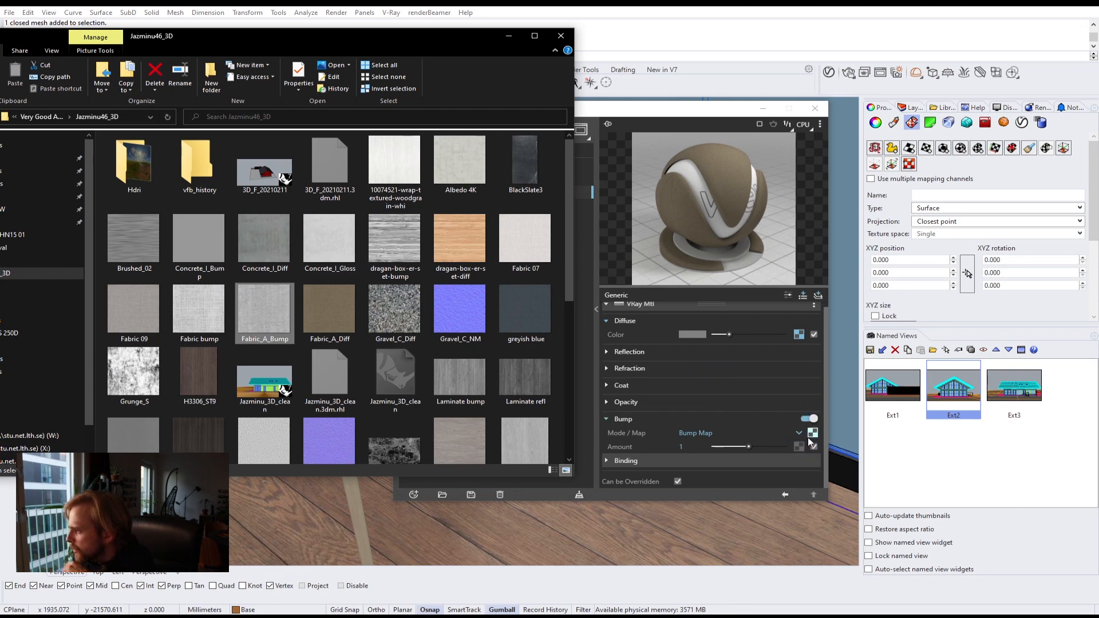
pyautogui.click(626, 448)
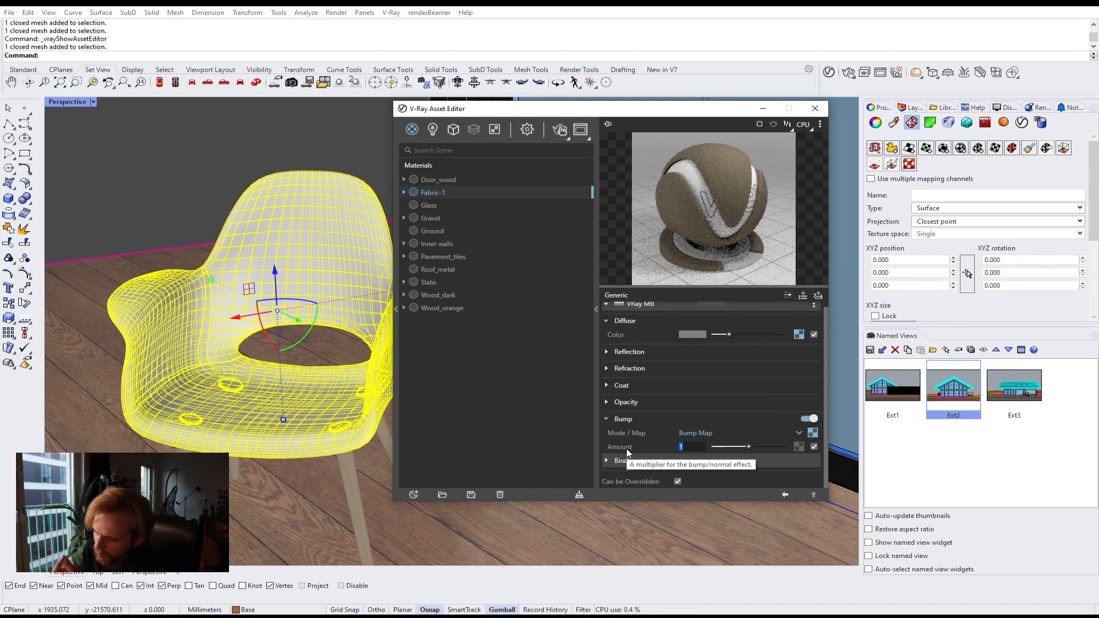
pyautogui.write('3')
pyautogui.press('Return')
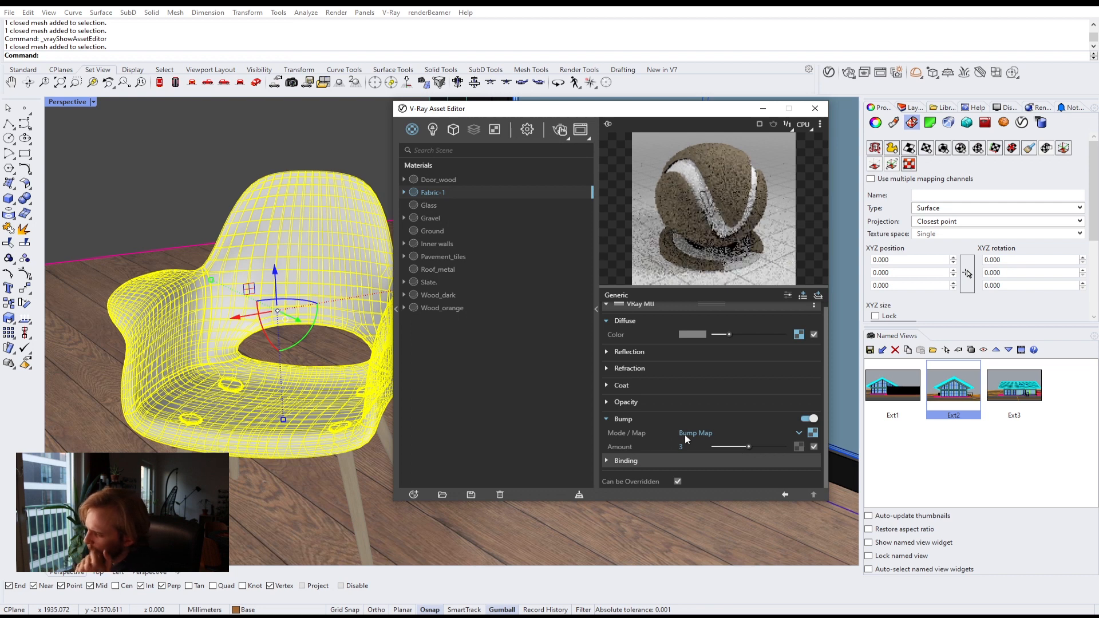
# Step: Set the diffuse fabric texture's placement to a UVW Placement mapping source with stochastic tiling enabled
pyautogui.click(813, 433)
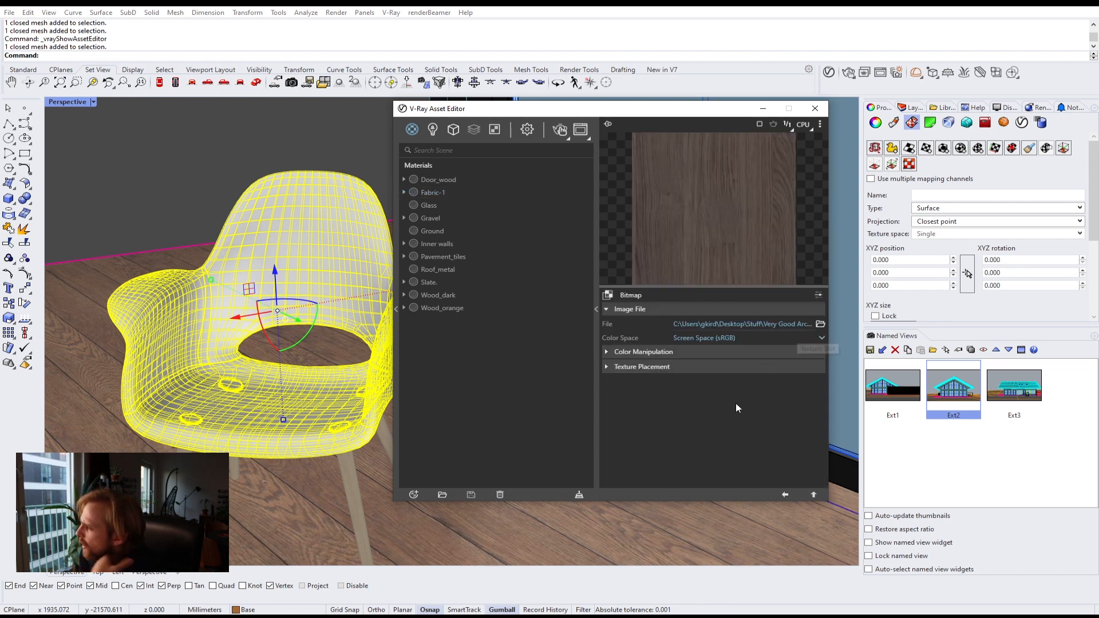
pyautogui.click(620, 369)
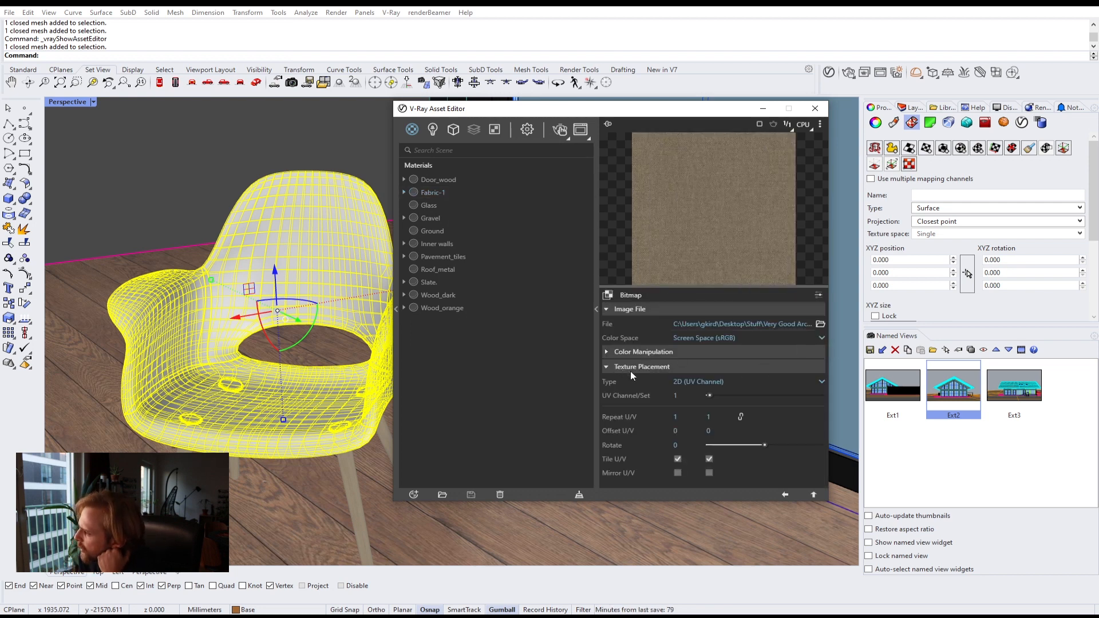
pyautogui.click(784, 381)
pyautogui.click(747, 422)
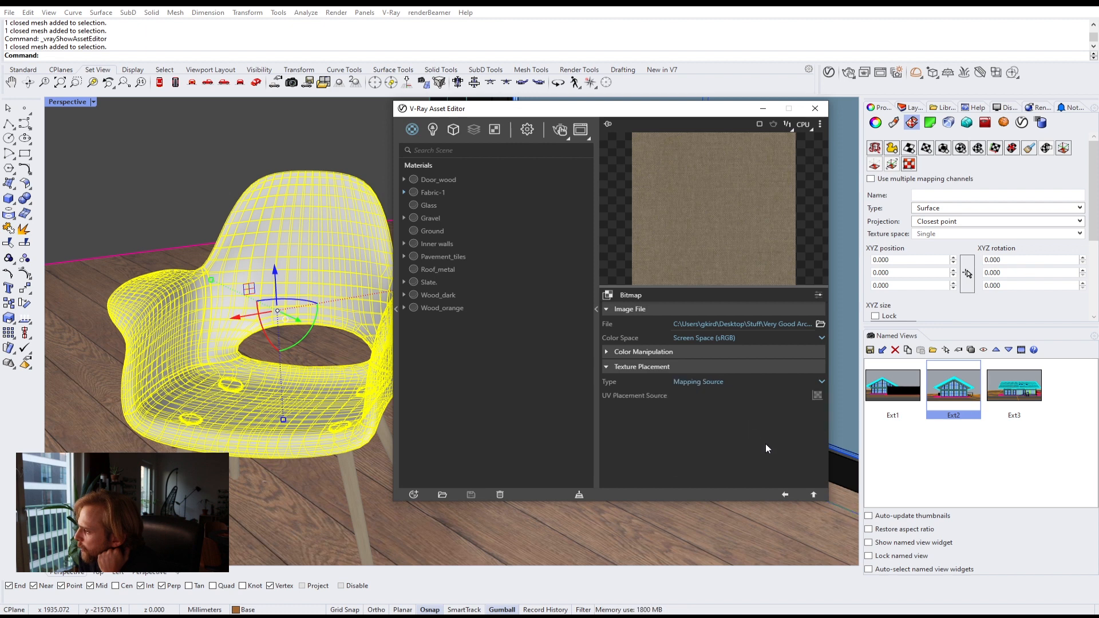
pyautogui.click(817, 396)
pyautogui.click(774, 405)
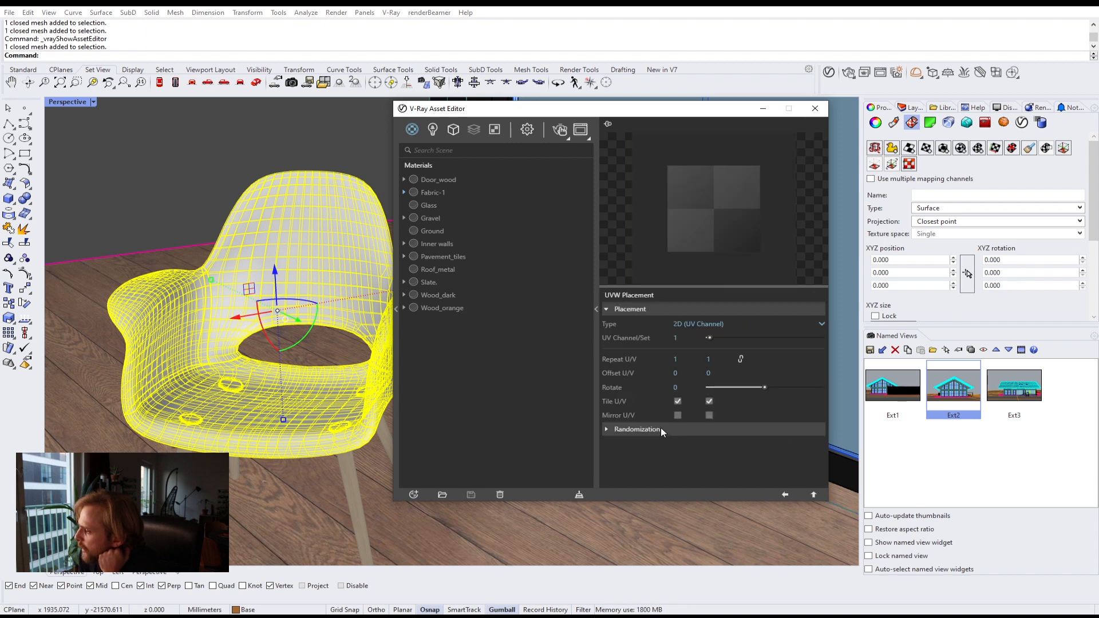
pyautogui.click(661, 427)
pyautogui.scroll(-1, 781, 417)
pyautogui.click(787, 367)
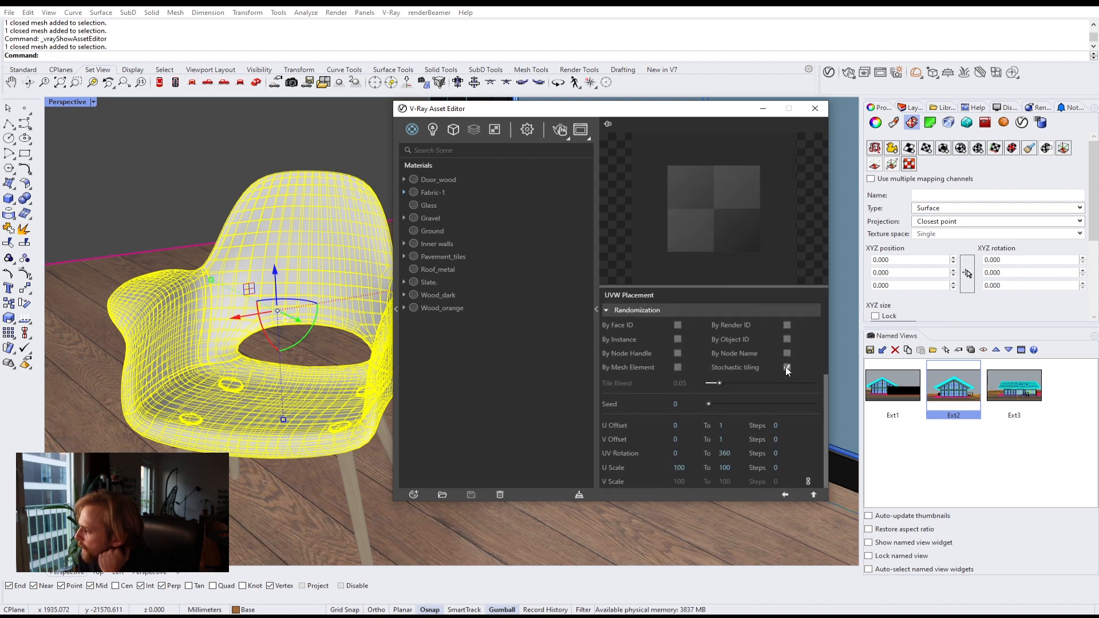
pyautogui.click(814, 495)
pyautogui.click(815, 494)
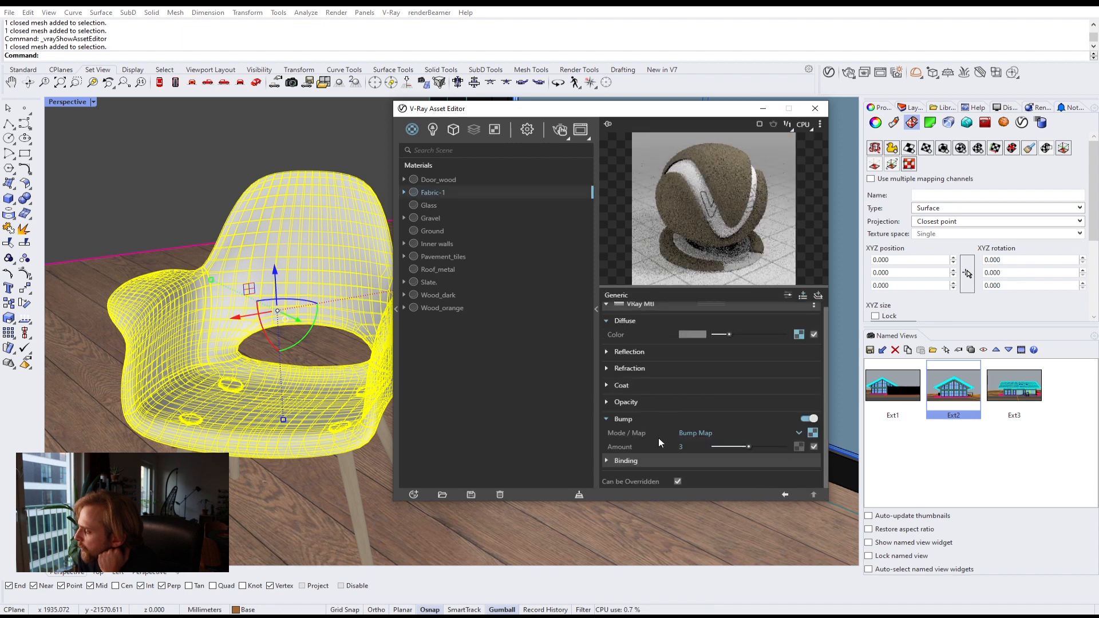
# Step: Set the bump texture's placement to a UVW Placement mapping source with stochastic tiling enabled
pyautogui.click(812, 433)
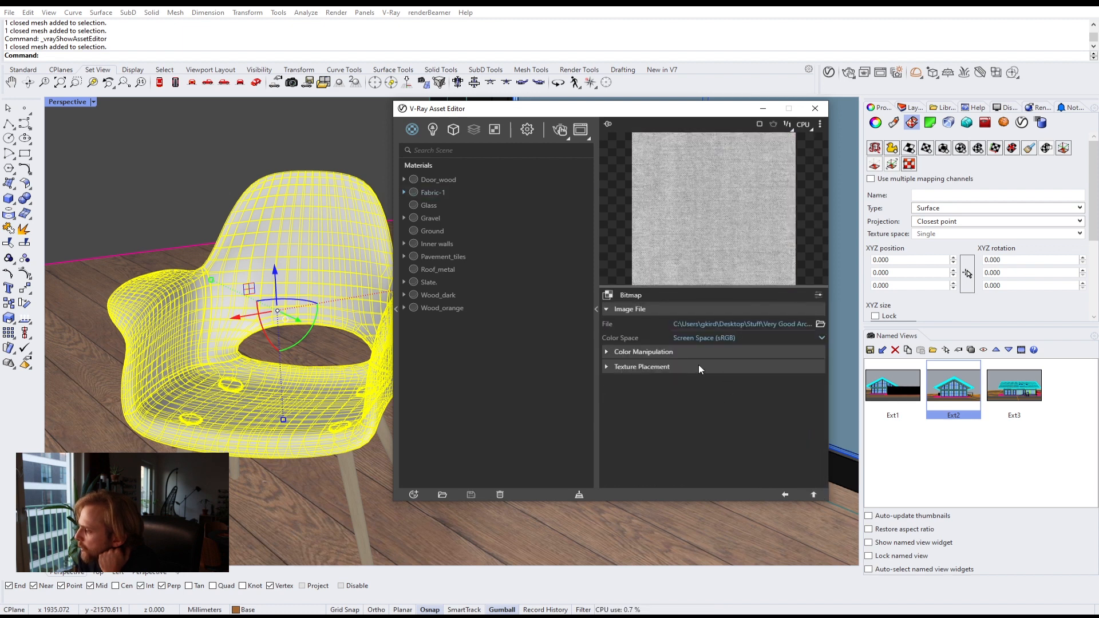
pyautogui.click(716, 415)
pyautogui.click(736, 383)
pyautogui.click(721, 429)
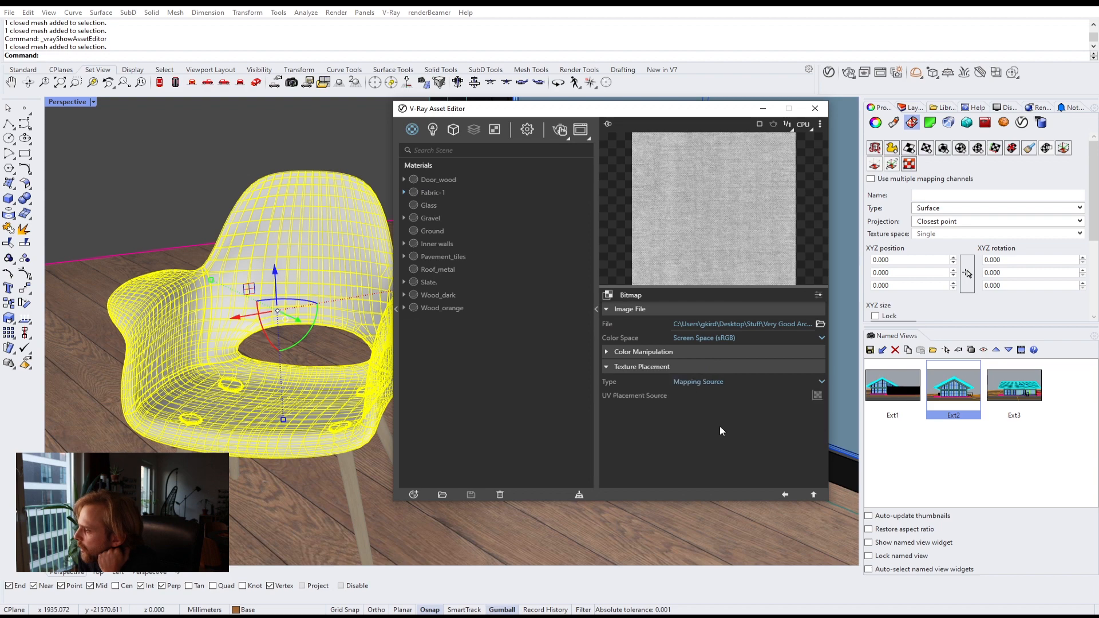
pyautogui.click(816, 396)
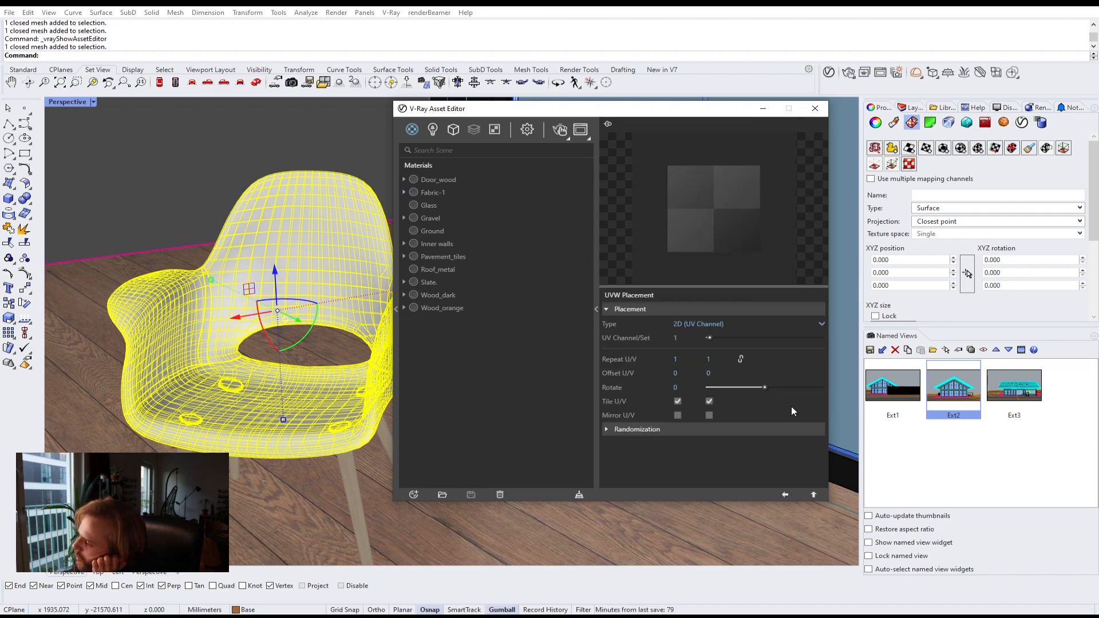
pyautogui.click(678, 432)
pyautogui.scroll(-3, 784, 454)
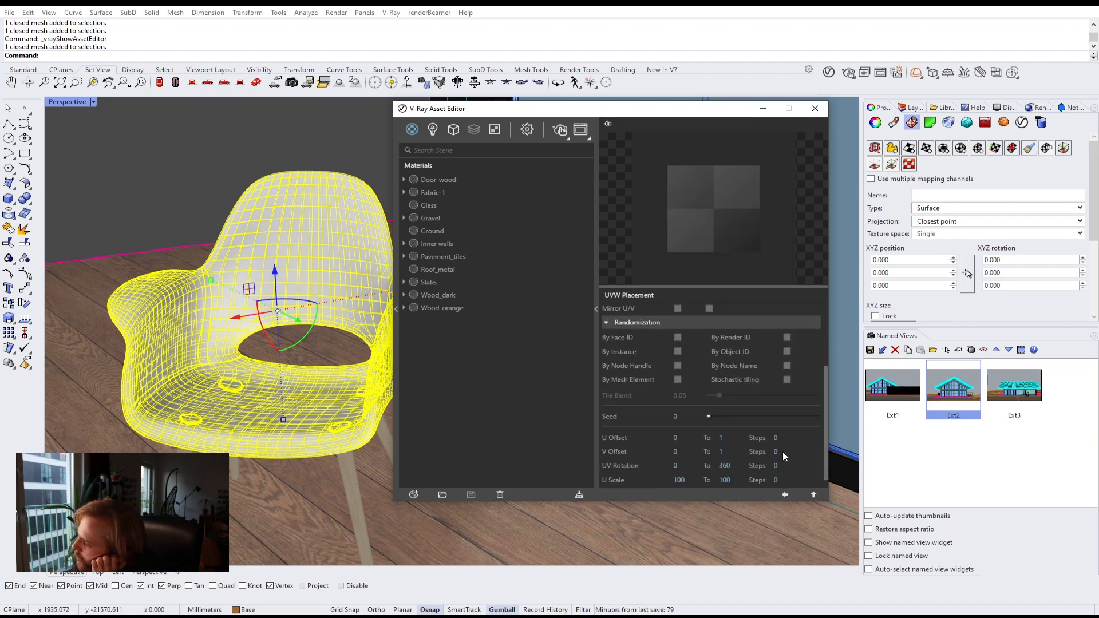
pyautogui.click(787, 380)
pyautogui.click(812, 496)
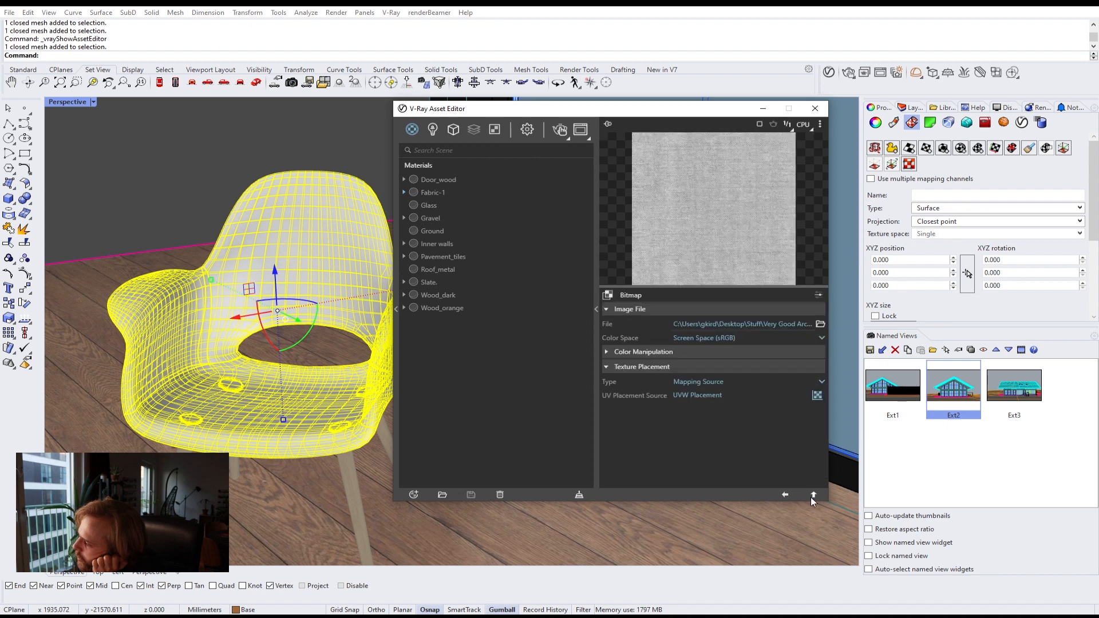
pyautogui.click(812, 496)
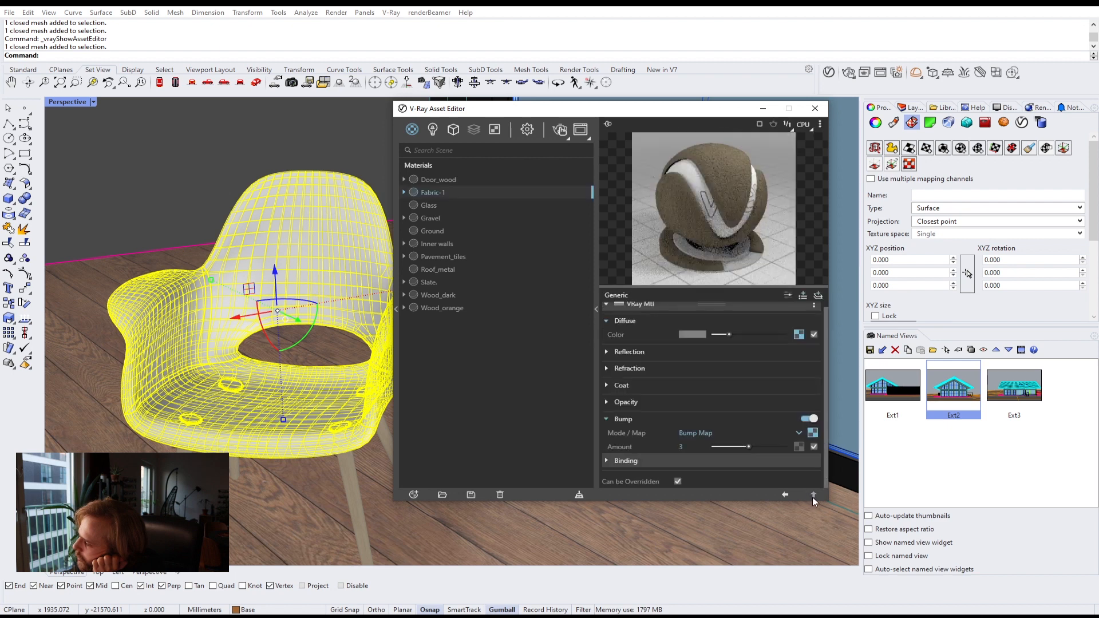
# Step: Assign Fabric-1 to the selected chair shell and close the V-Ray Asset Editor
pyautogui.rightClick(426, 193)
pyautogui.click(449, 216)
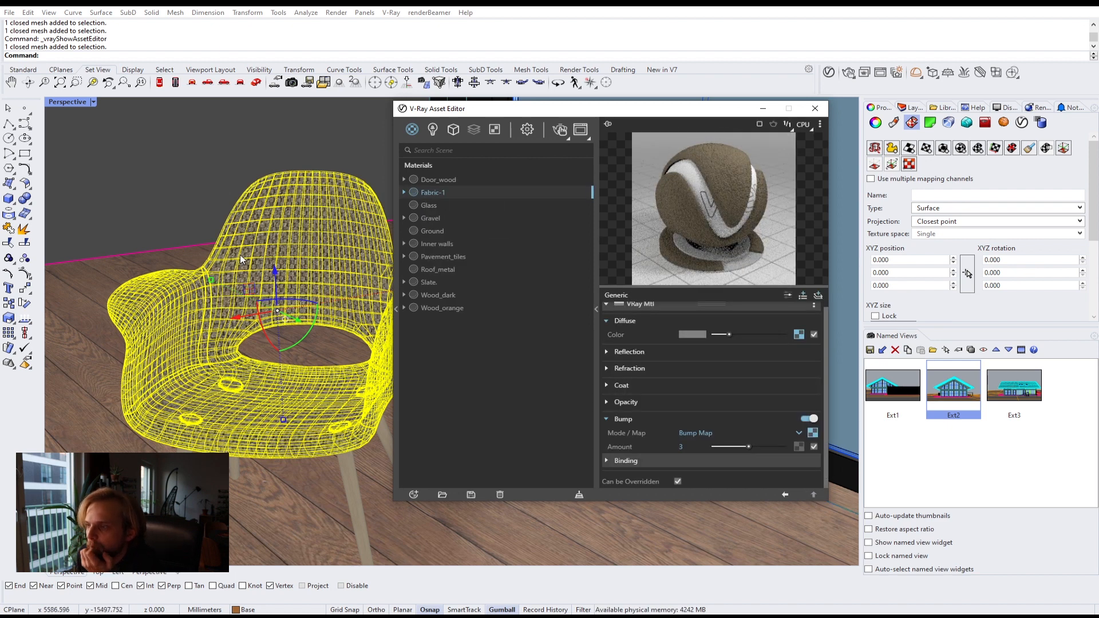
pyautogui.scroll(5, 239, 277)
pyautogui.scroll(-5, 239, 277)
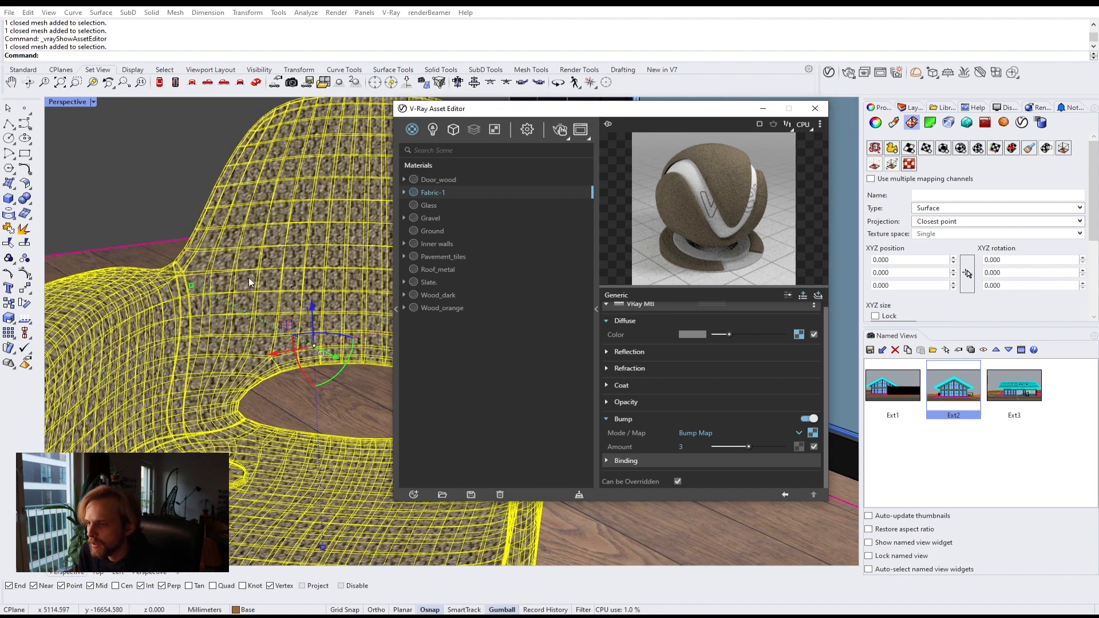
pyautogui.press('Escape')
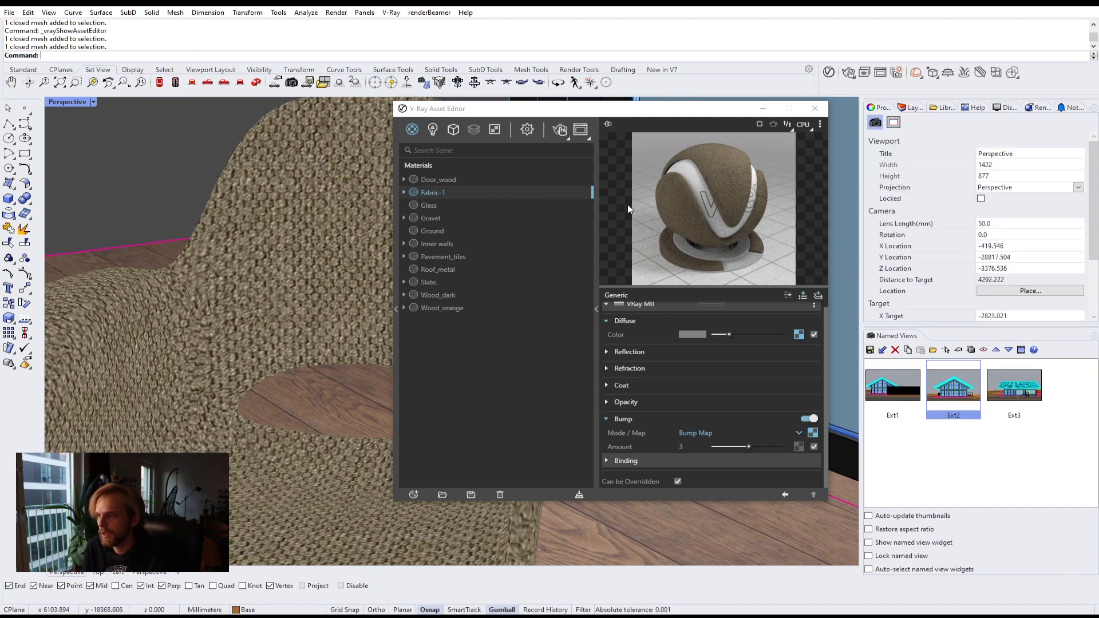
pyautogui.click(815, 108)
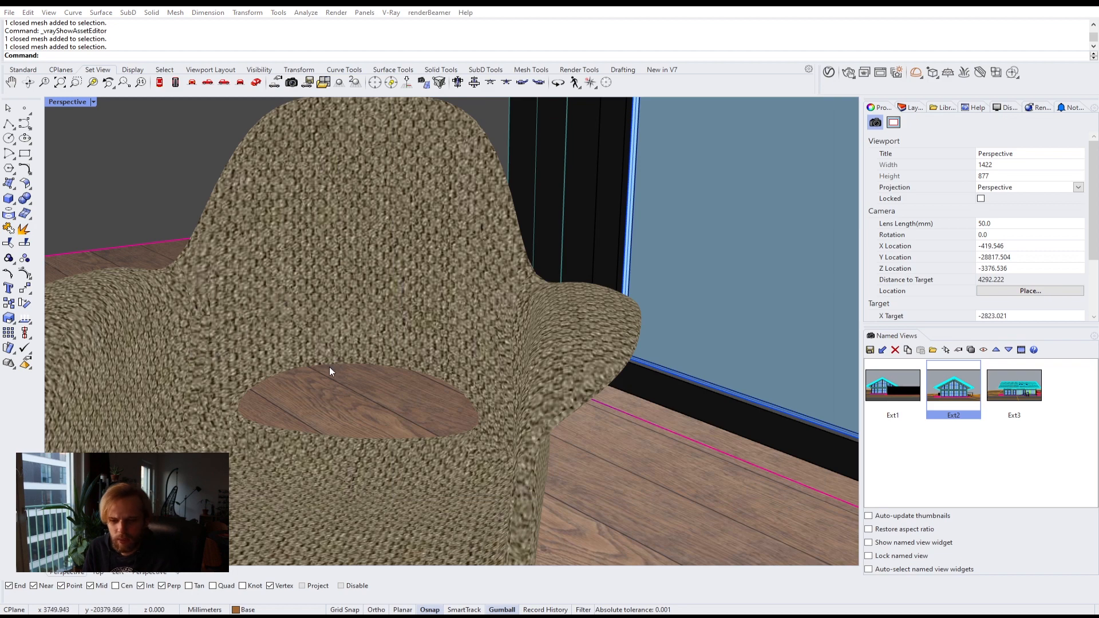
# Step: Set the chair shell's texture mapping UVW repeat to 2
pyautogui.scroll(-2, 380, 341)
pyautogui.scroll(5, 380, 342)
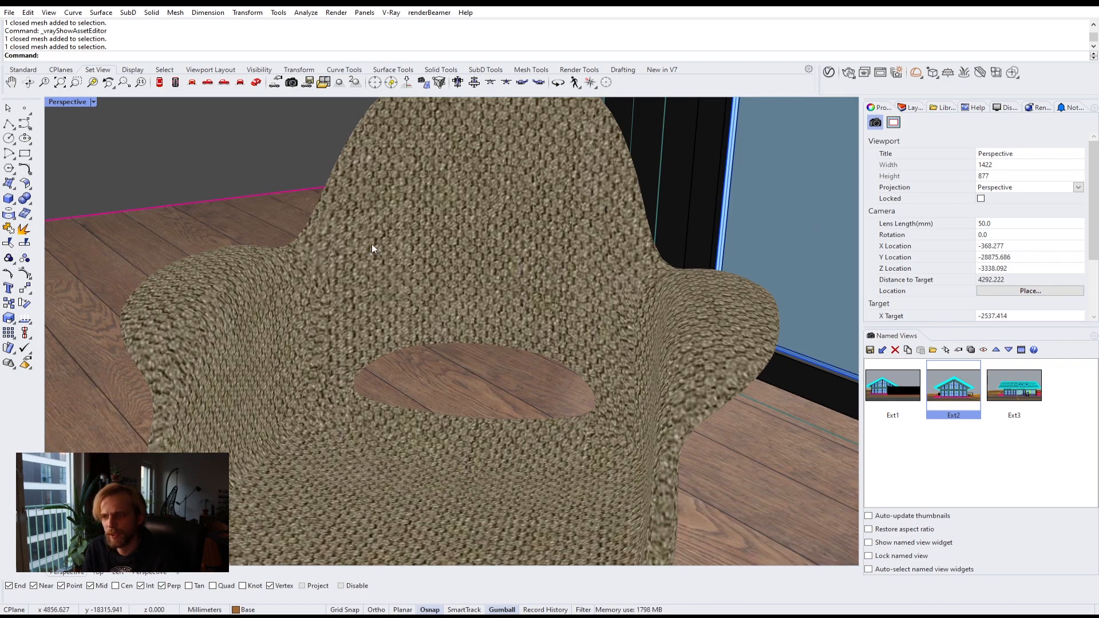
pyautogui.click(410, 234)
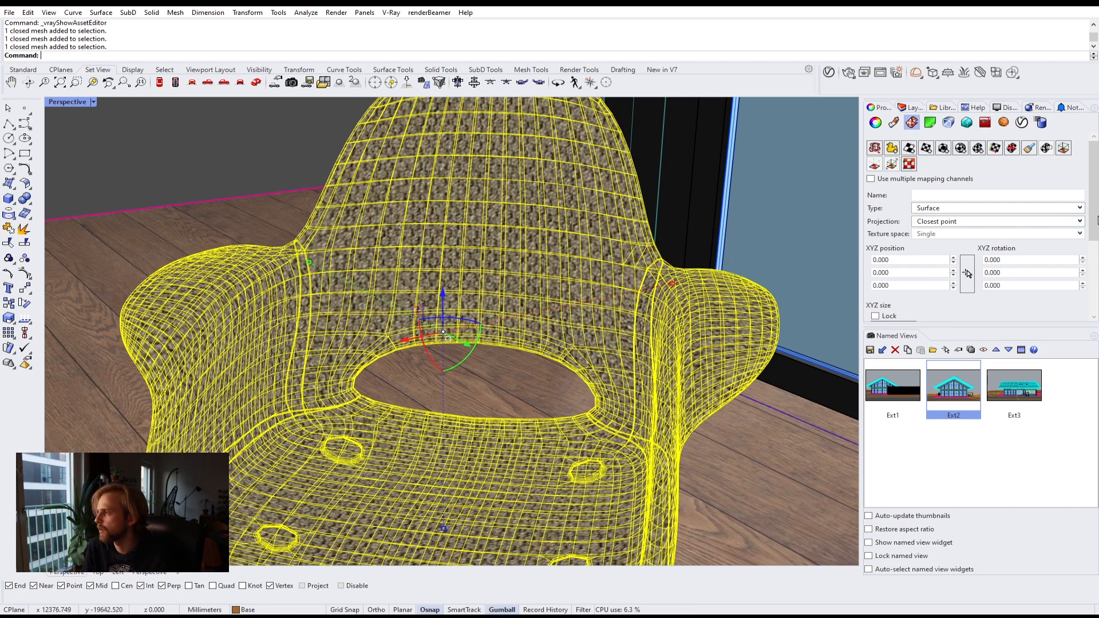
pyautogui.scroll(-5, 1050, 297)
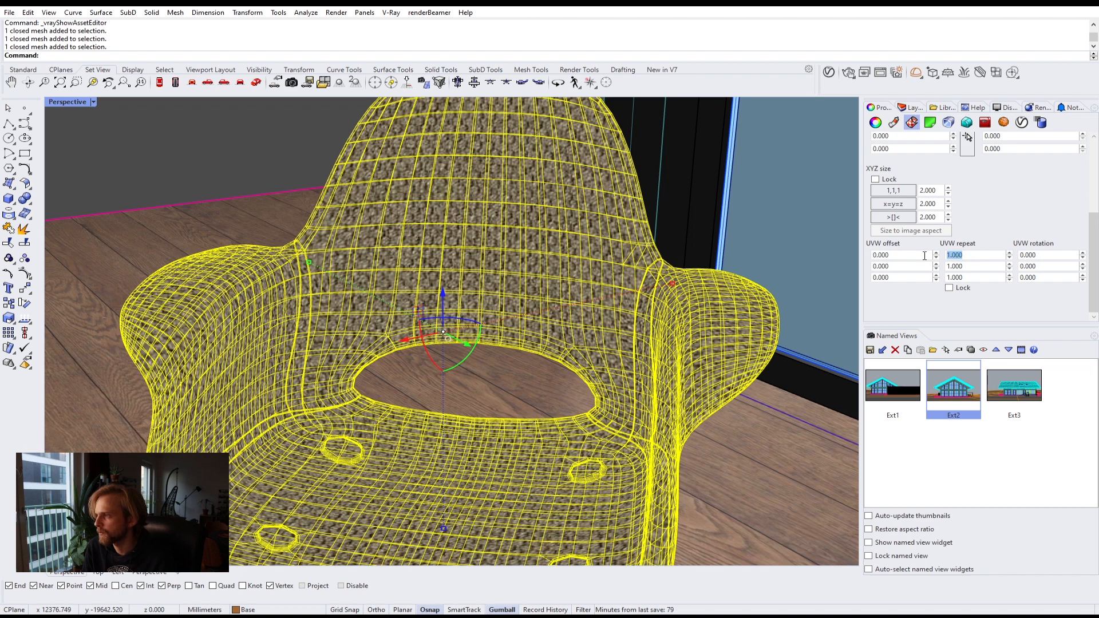
pyautogui.write('2')
pyautogui.press('Return')
pyautogui.click(984, 267)
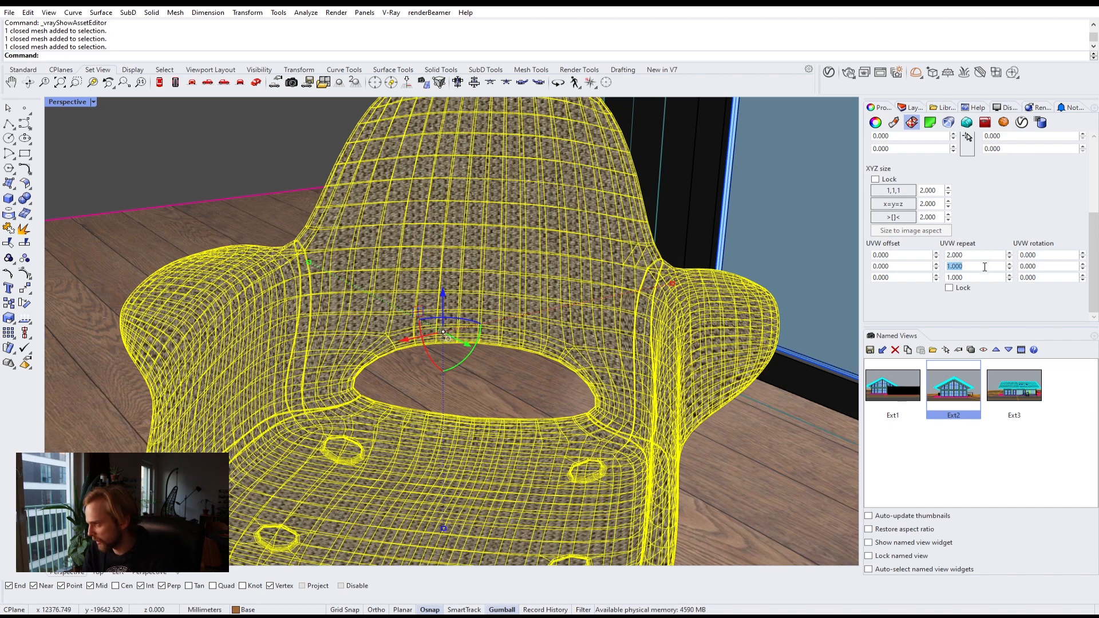
pyautogui.write('2')
pyautogui.press('Return')
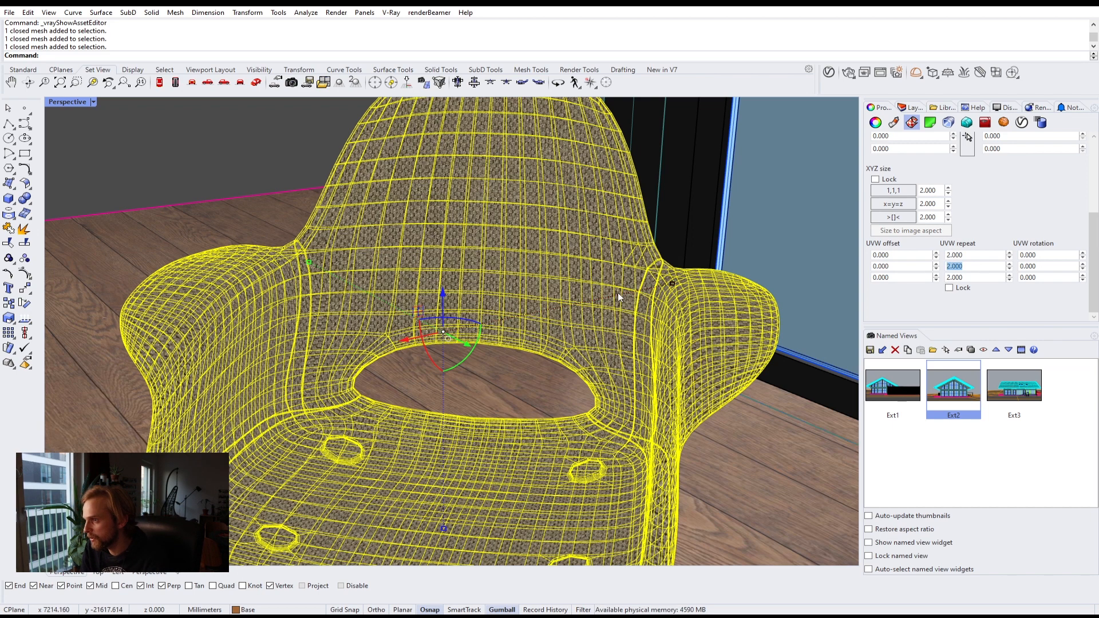
# Step: Set the chair shell's texture mapping UVW repeat to 5 on all three axes
pyautogui.click(429, 220)
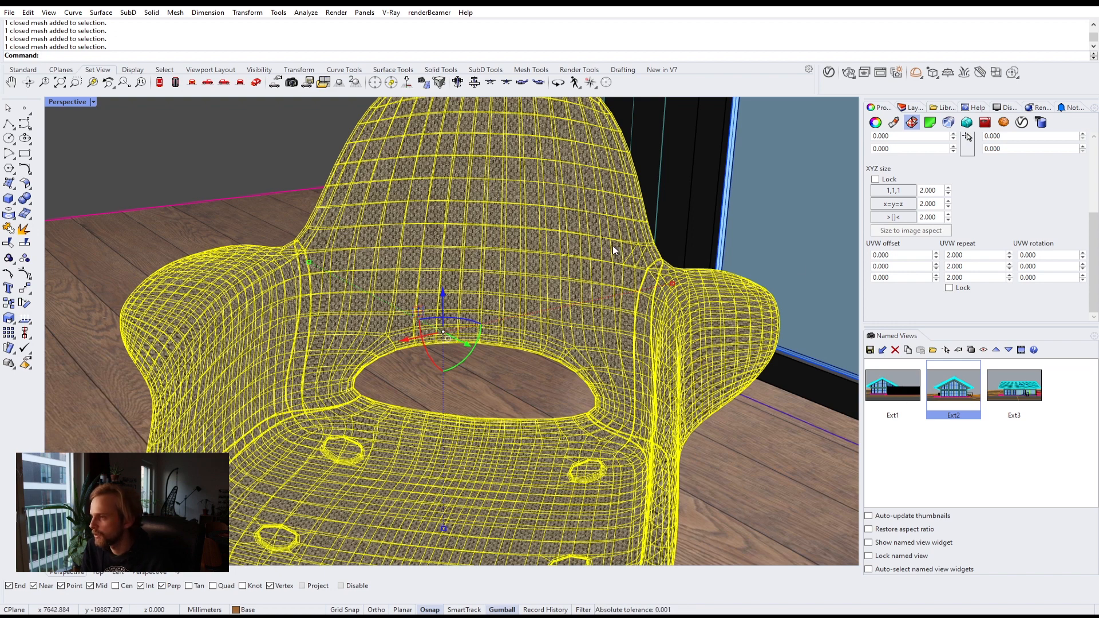
pyautogui.click(722, 205)
pyautogui.press('Escape')
pyautogui.click(456, 201)
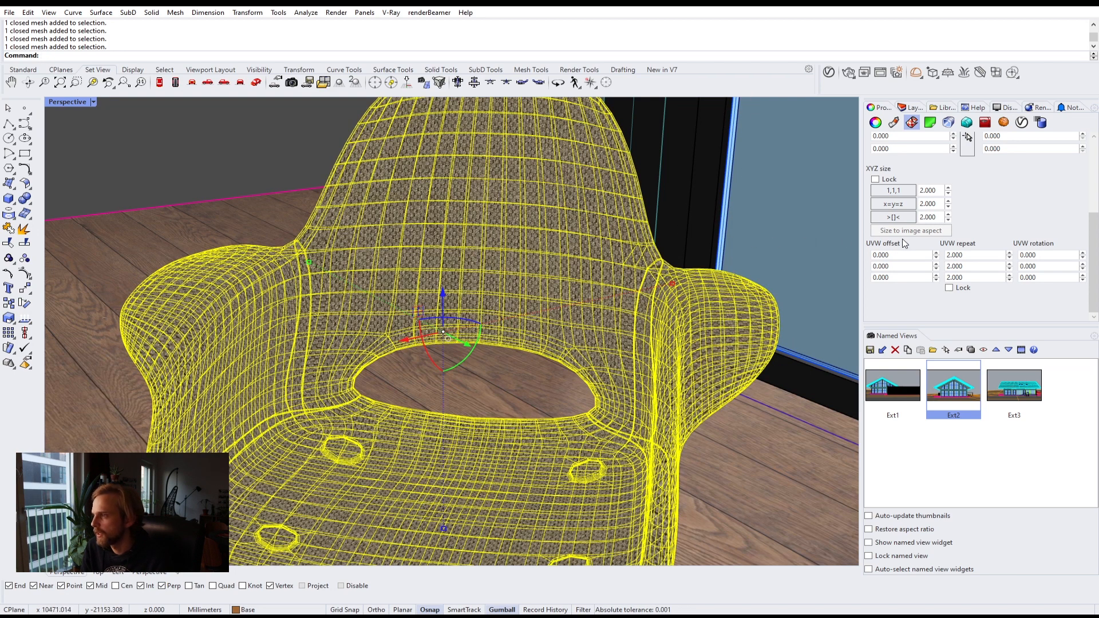
pyautogui.click(976, 255)
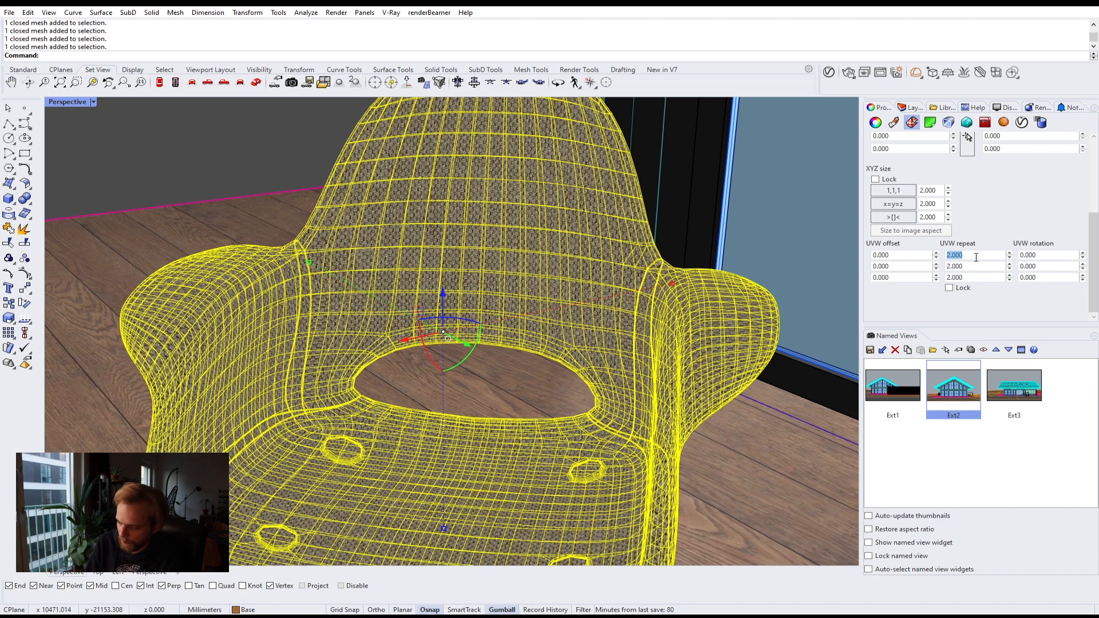
pyautogui.write('5')
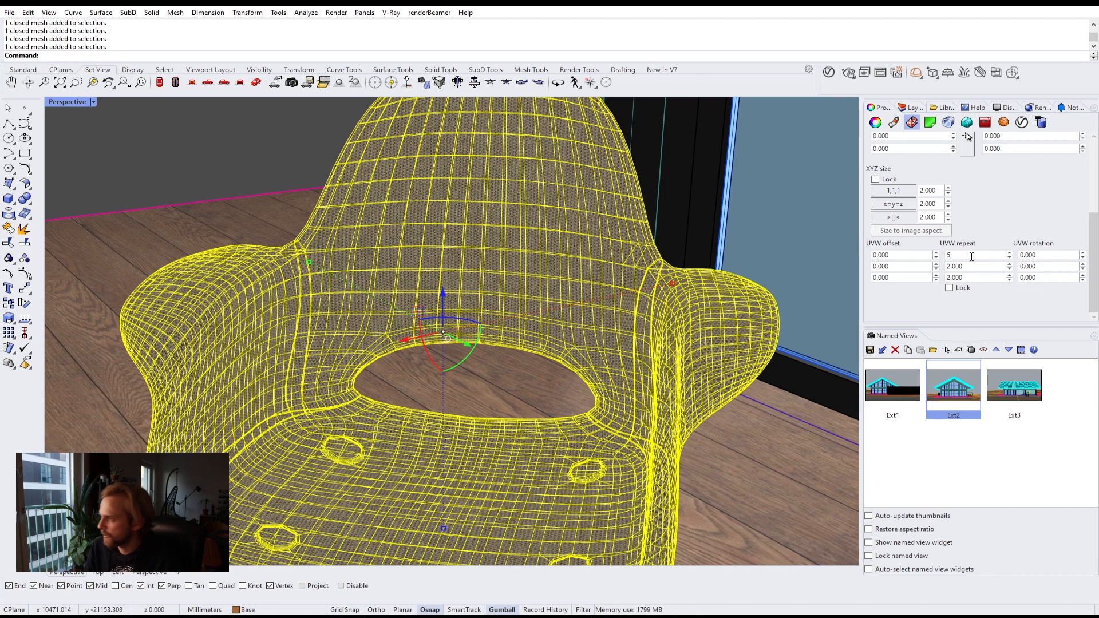
pyautogui.click(972, 266)
pyautogui.write('5')
pyautogui.click(971, 277)
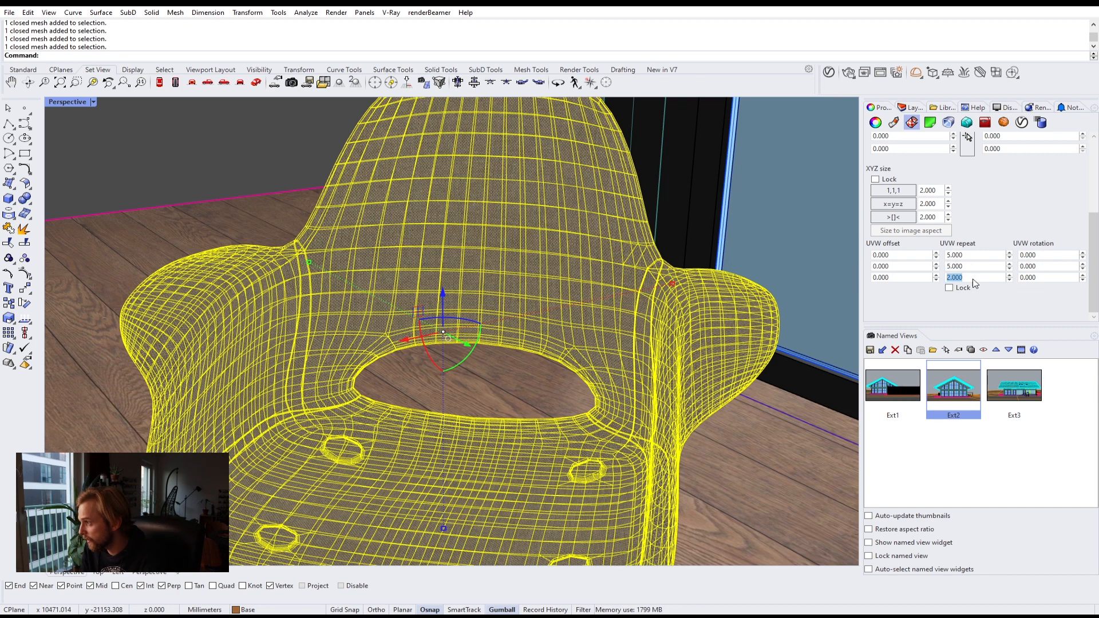
pyautogui.click(979, 256)
pyautogui.write('5')
pyautogui.click(971, 277)
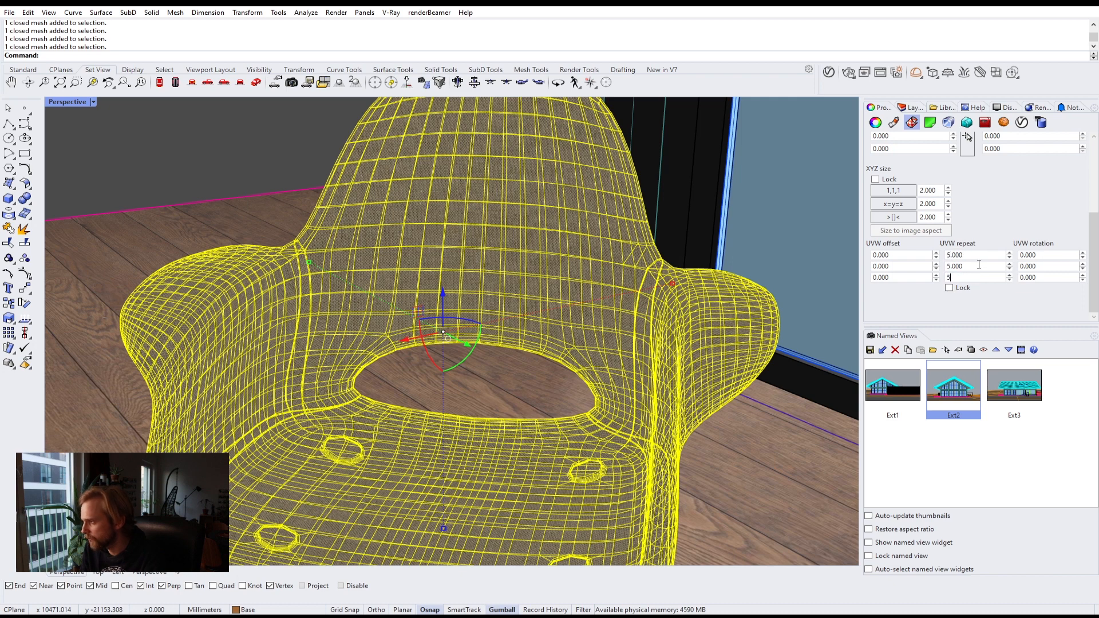
pyautogui.write('5')
pyautogui.click(978, 265)
# Step: Inspect the fabric-textured chair in the viewport from a different angle
pyautogui.click(681, 146)
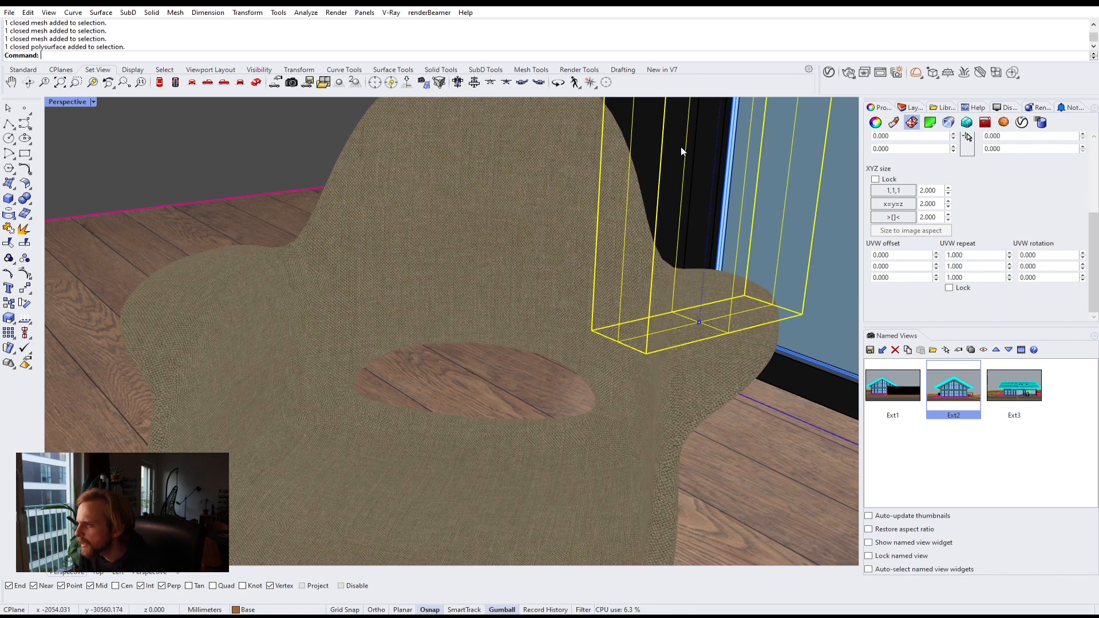
pyautogui.press('Escape')
pyautogui.scroll(-8, 580, 224)
pyautogui.scroll(2, 581, 225)
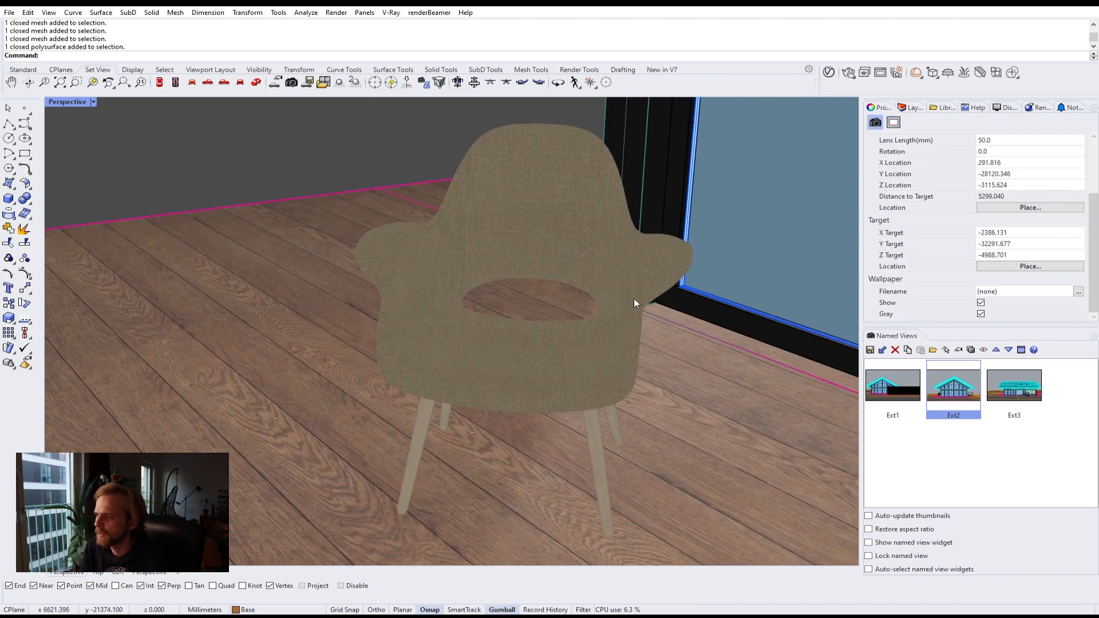
pyautogui.moveTo(496, 260); pyautogui.dragTo(544, 288, button='right')
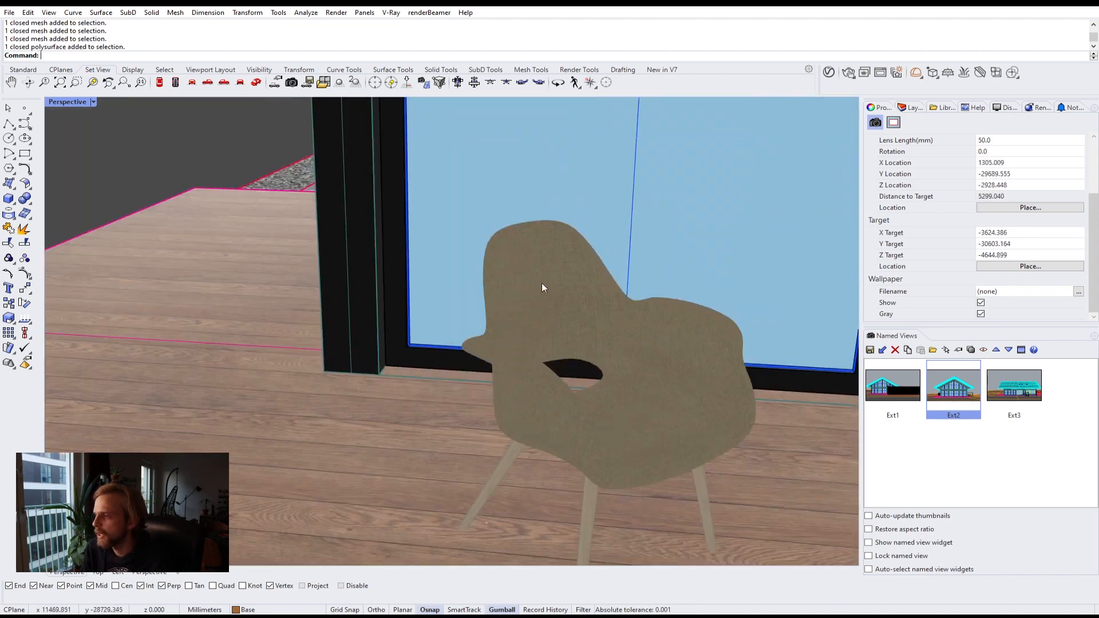
pyautogui.click(996, 107)
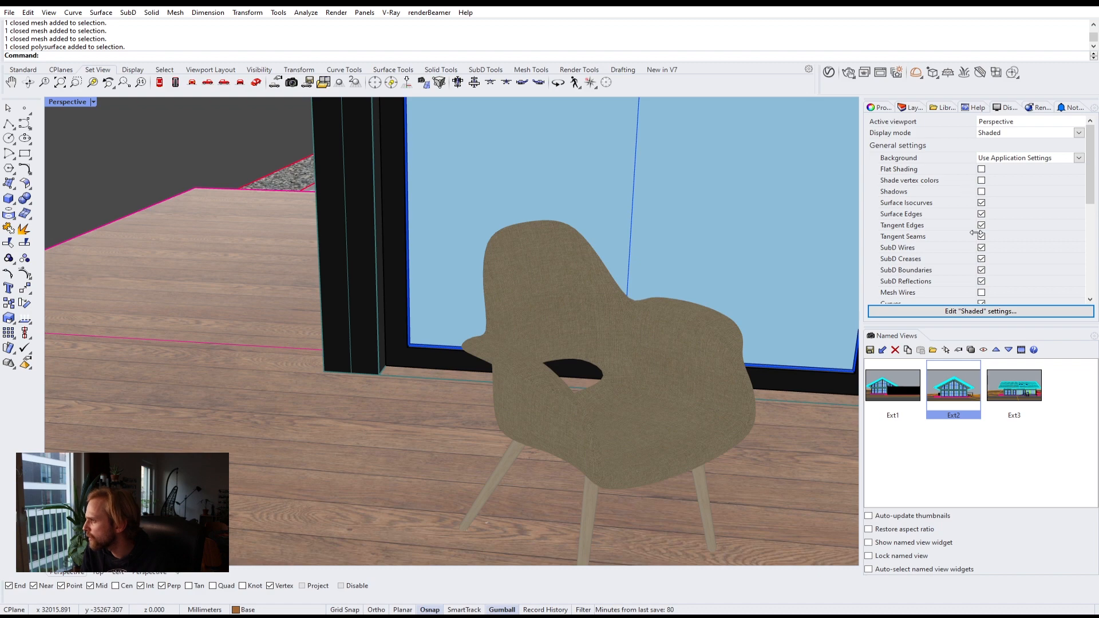
# Step: Toggle mesh wires in the Shaded display mode on and off to inspect the chair's mesh
pyautogui.scroll(-1, 997, 237)
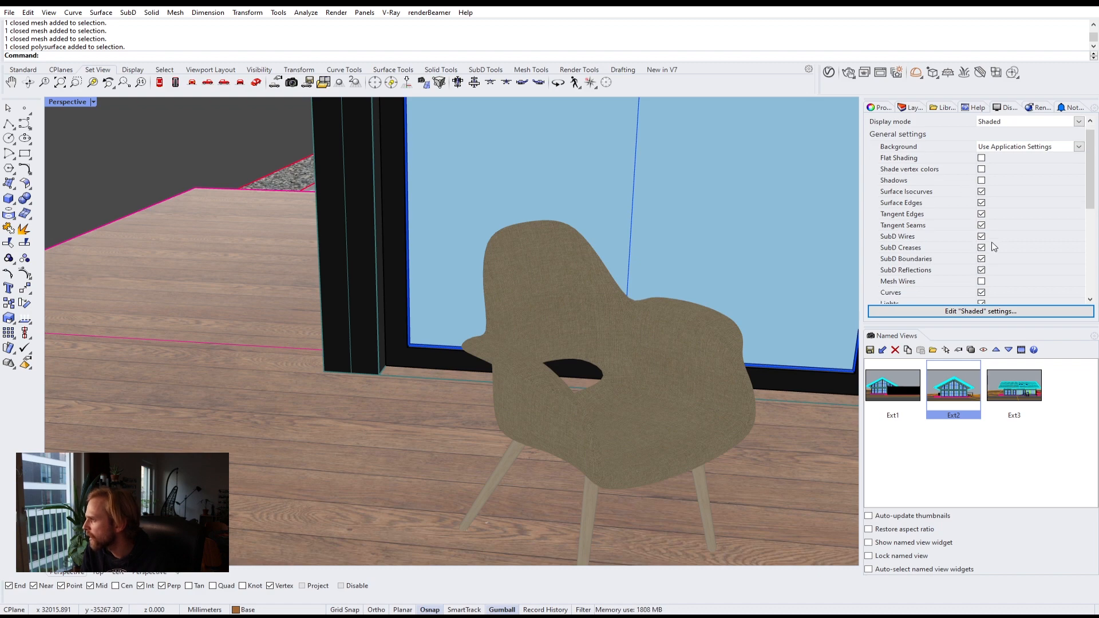
pyautogui.click(981, 281)
pyautogui.scroll(5, 596, 312)
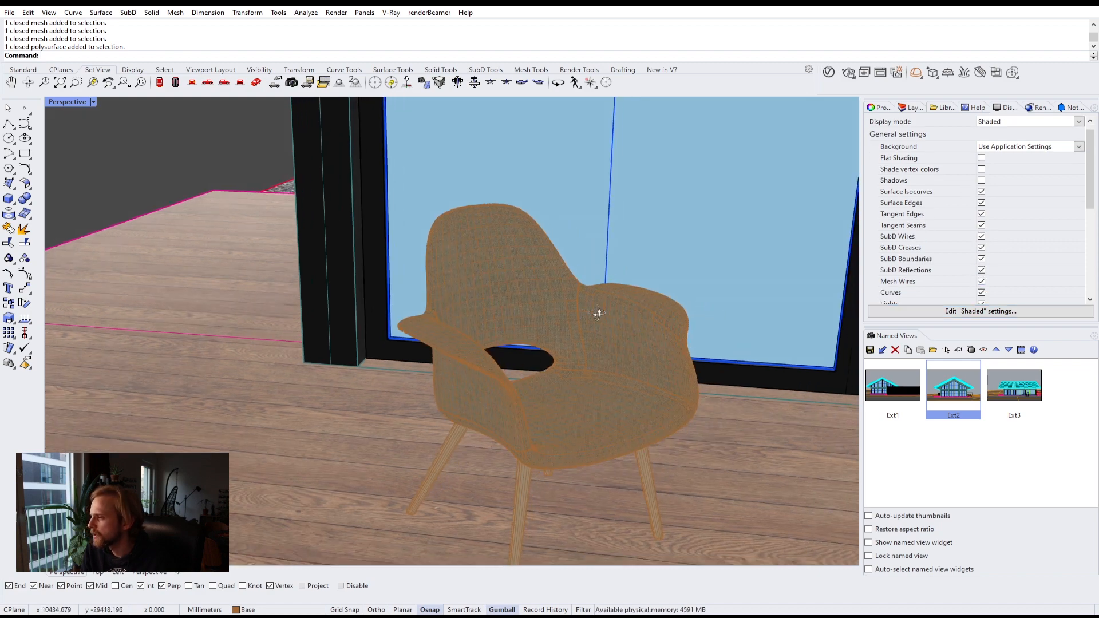
pyautogui.scroll(2, 446, 332)
pyautogui.scroll(-6, 294, 307)
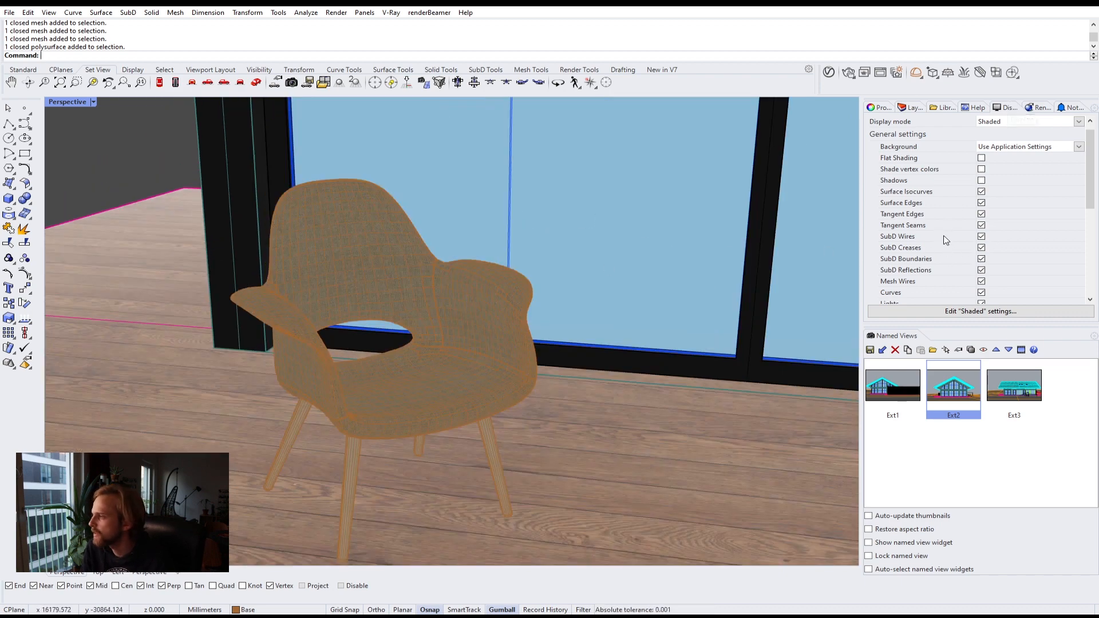
pyautogui.click(981, 282)
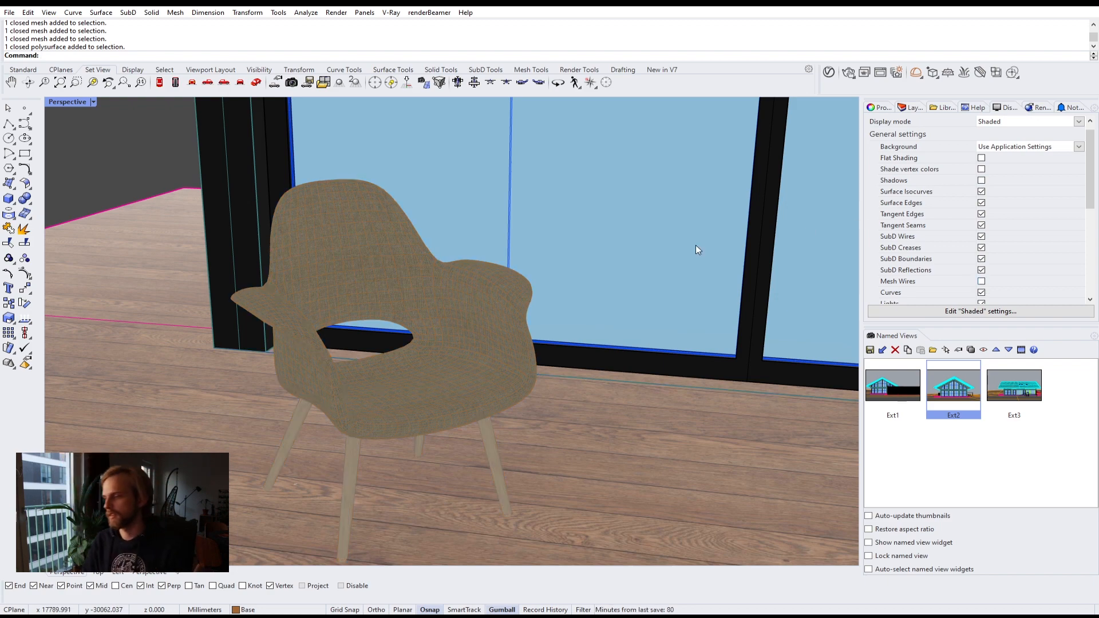
# Step: Select the chair shell and its legs and group them together
pyautogui.click(465, 366)
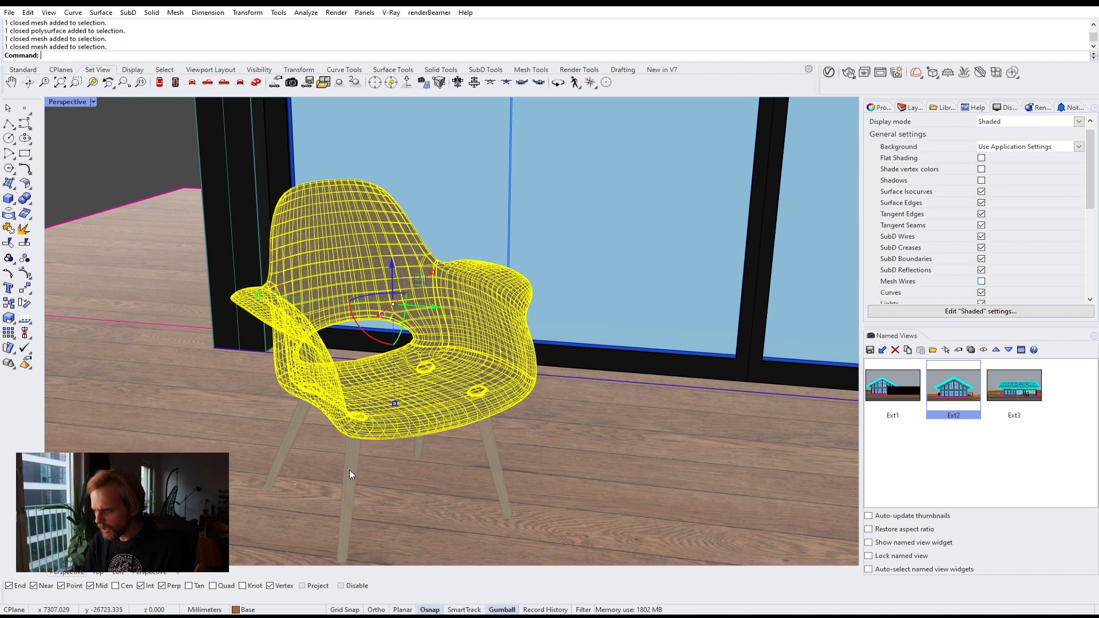
pyautogui.keyDown('shift'); pyautogui.click(349, 469); pyautogui.keyUp('shift')
pyautogui.write('Group')
pyautogui.press('Return')
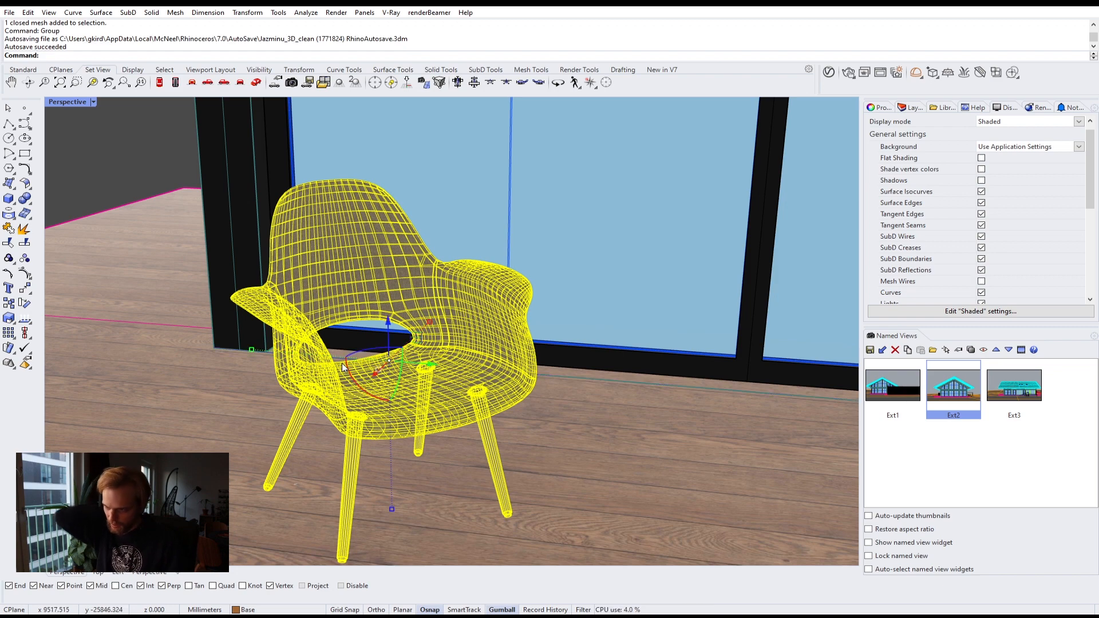
# Step: Duplicate the grouped chair and place the copy beside the original near the window
pyautogui.scroll(-9, 344, 367)
pyautogui.moveTo(318, 314); pyautogui.dragTo(356, 392, button='right')
pyautogui.keyDown('alt'); pyautogui.moveTo(407, 428); pyautogui.dragTo(496, 445); pyautogui.keyUp('alt')
pyautogui.scroll(5, 410, 447)
pyautogui.moveTo(452, 389); pyautogui.dragTo(502, 385)
pyautogui.press('Escape')
pyautogui.scroll(-7, 490, 436)
pyautogui.moveTo(490, 437); pyautogui.dragTo(451, 424, button='right')
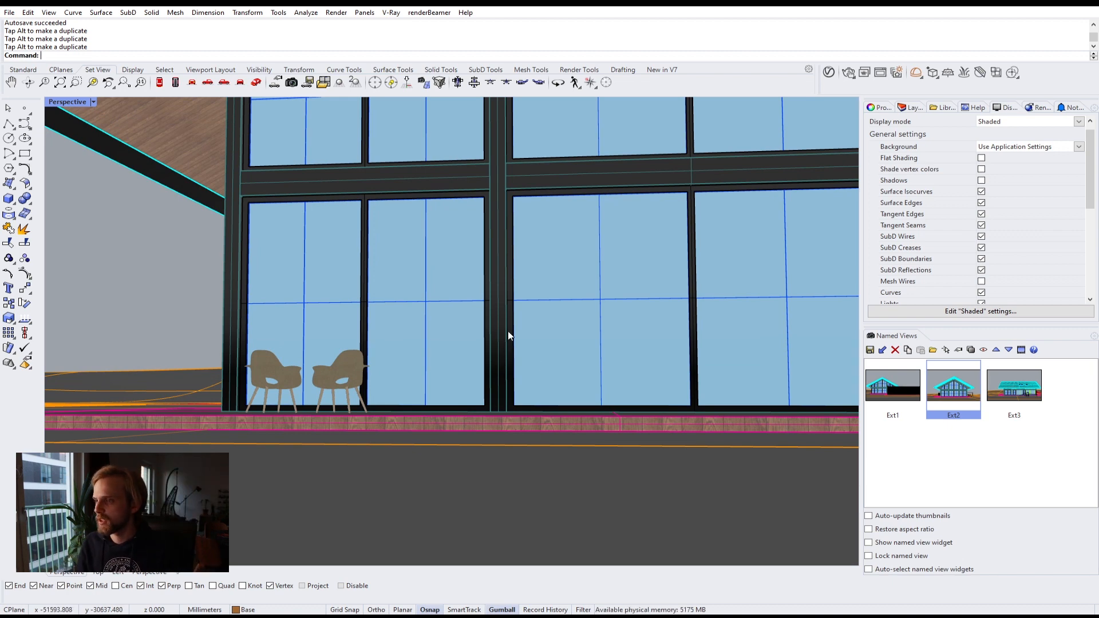
# Step: Orbit around the house to examine the scene from several angles
pyautogui.scroll(-7, 383, 292)
pyautogui.scroll(3, 449, 291)
pyautogui.scroll(-3, 450, 290)
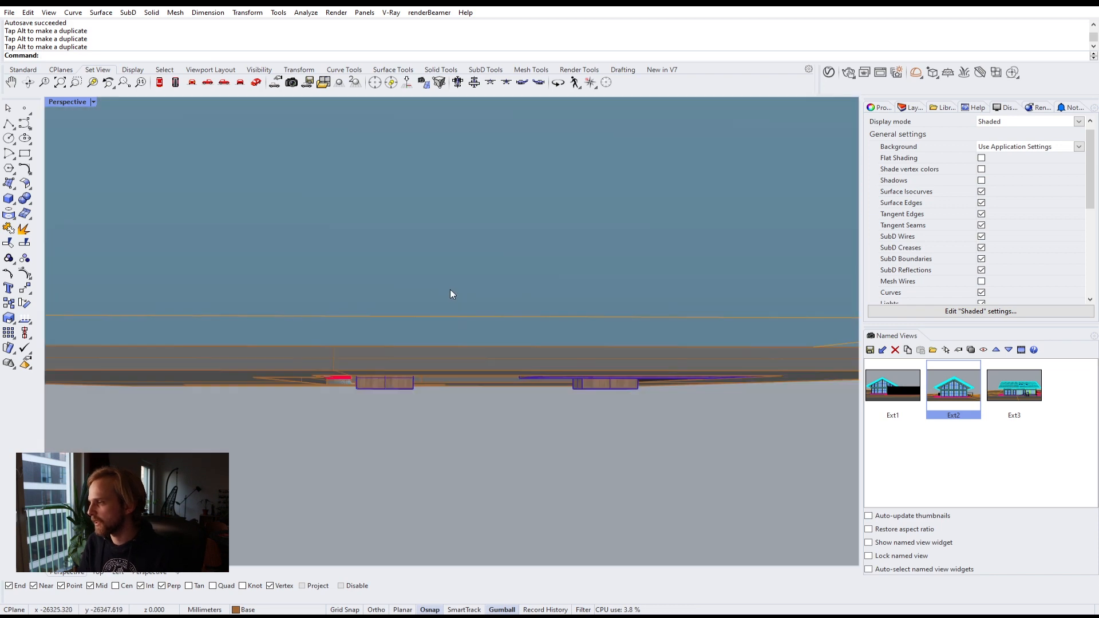
pyautogui.scroll(4, 450, 294)
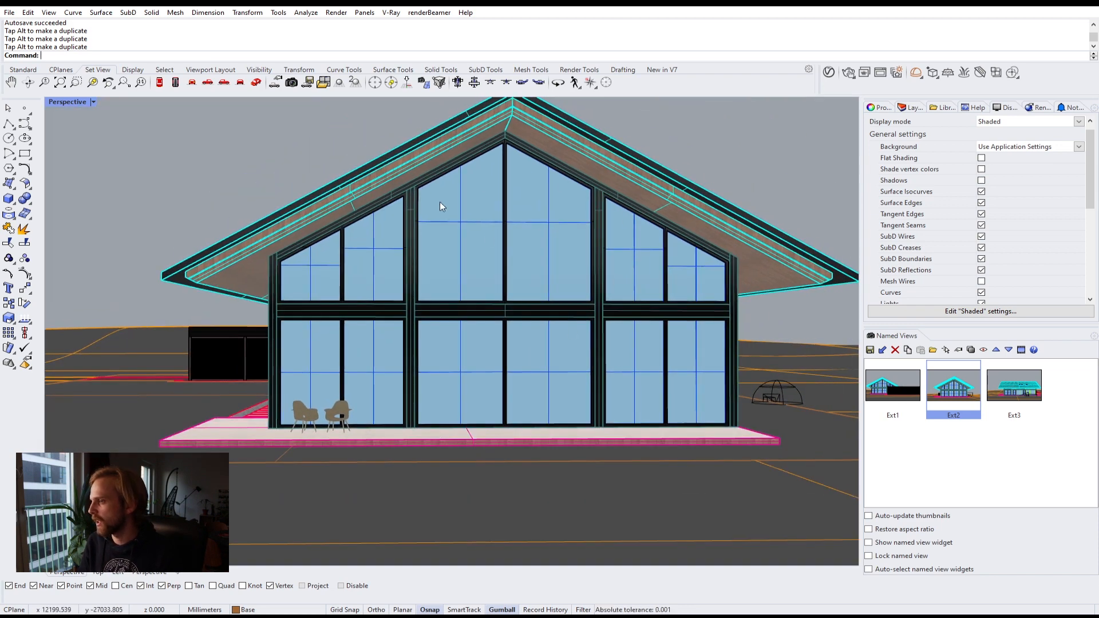
pyautogui.moveTo(309, 176); pyautogui.dragTo(558, 234, button='right')
pyautogui.scroll(-6, 492, 216)
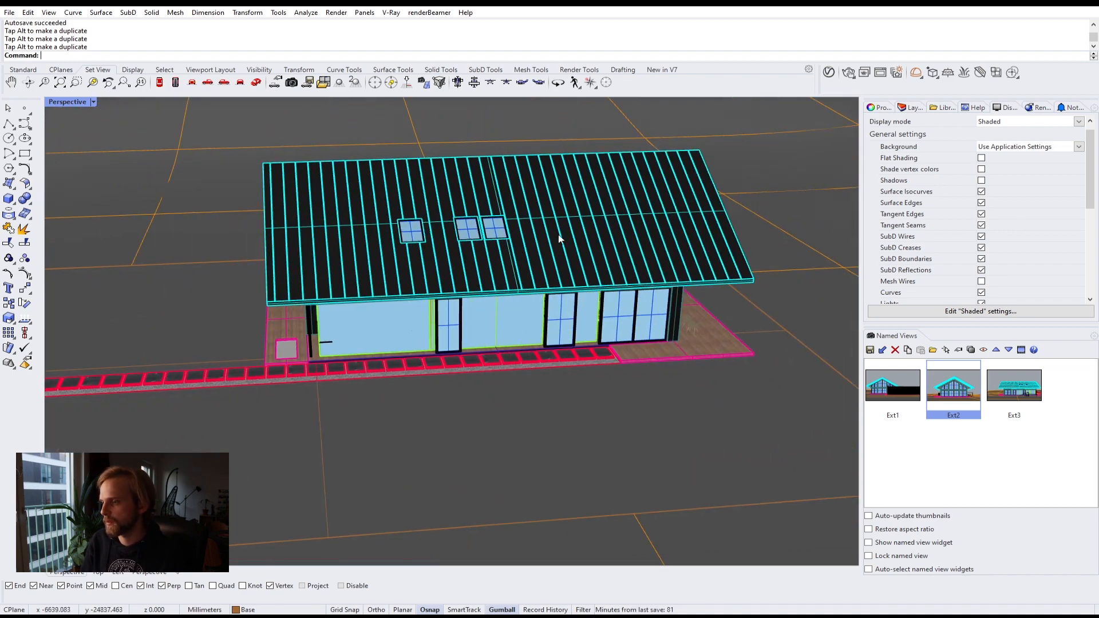
pyautogui.scroll(4, 442, 255)
pyautogui.moveTo(441, 255); pyautogui.dragTo(502, 226, button='right')
pyautogui.scroll(3, 404, 331)
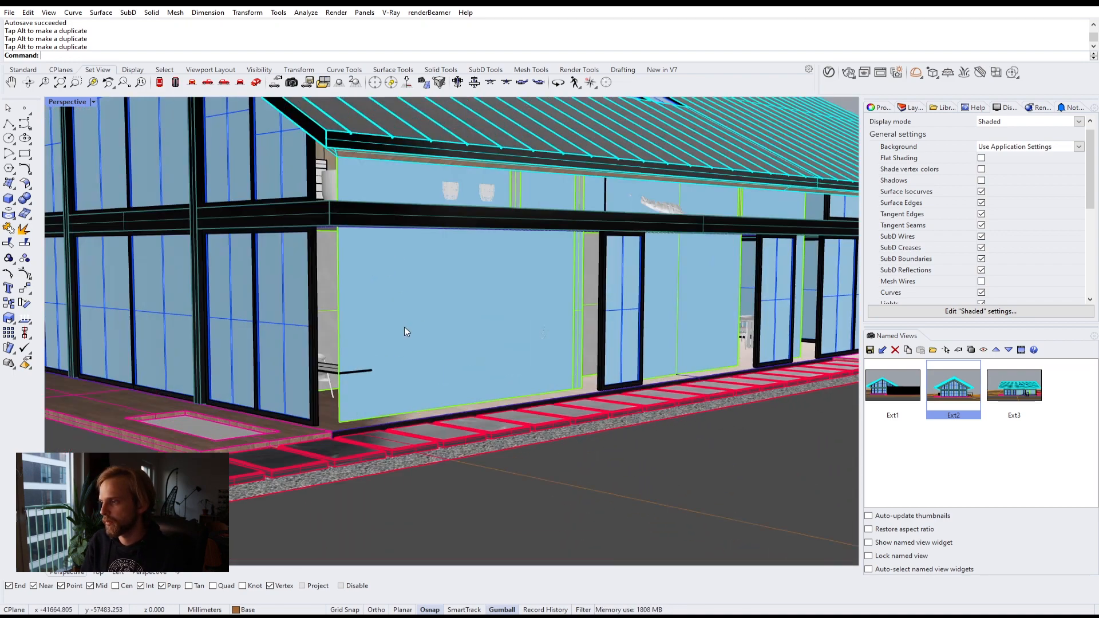
# Step: Open the layers panel and show all hidden objects
pyautogui.click(910, 108)
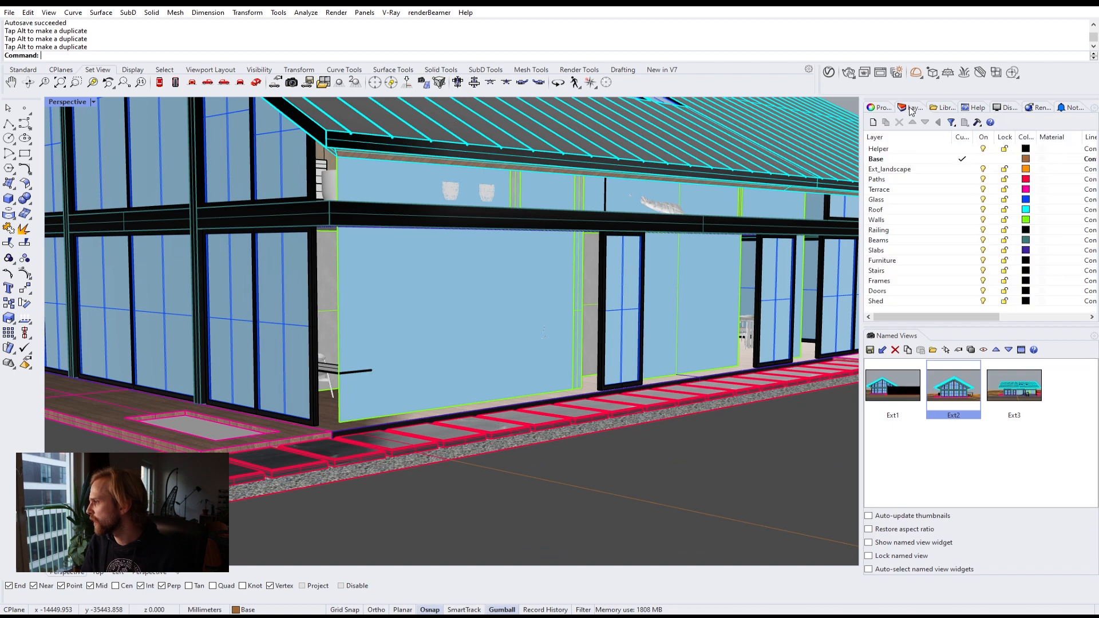
pyautogui.write('Show')
pyautogui.press('Return')
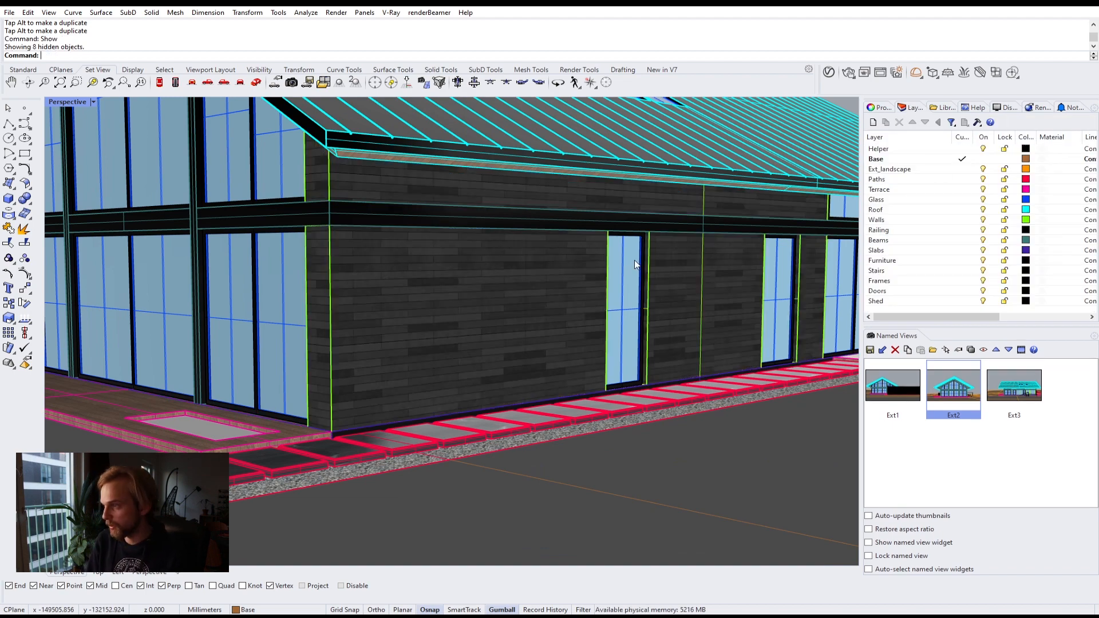
# Step: Orbit around the house to examine the revealed walls, and return to the Ext2 named view
pyautogui.moveTo(574, 255); pyautogui.dragTo(399, 253, button='right')
pyautogui.scroll(-8, 399, 253)
pyautogui.moveTo(541, 309); pyautogui.dragTo(678, 327, button='right')
pyautogui.scroll(-6, 458, 349)
pyautogui.keyDown('shift'); pyautogui.moveTo(354, 364); pyautogui.dragTo(506, 372, button='right'); pyautogui.keyUp('shift')
pyautogui.scroll(5, 448, 345)
pyautogui.moveTo(449, 346); pyautogui.dragTo(490, 384, button='right')
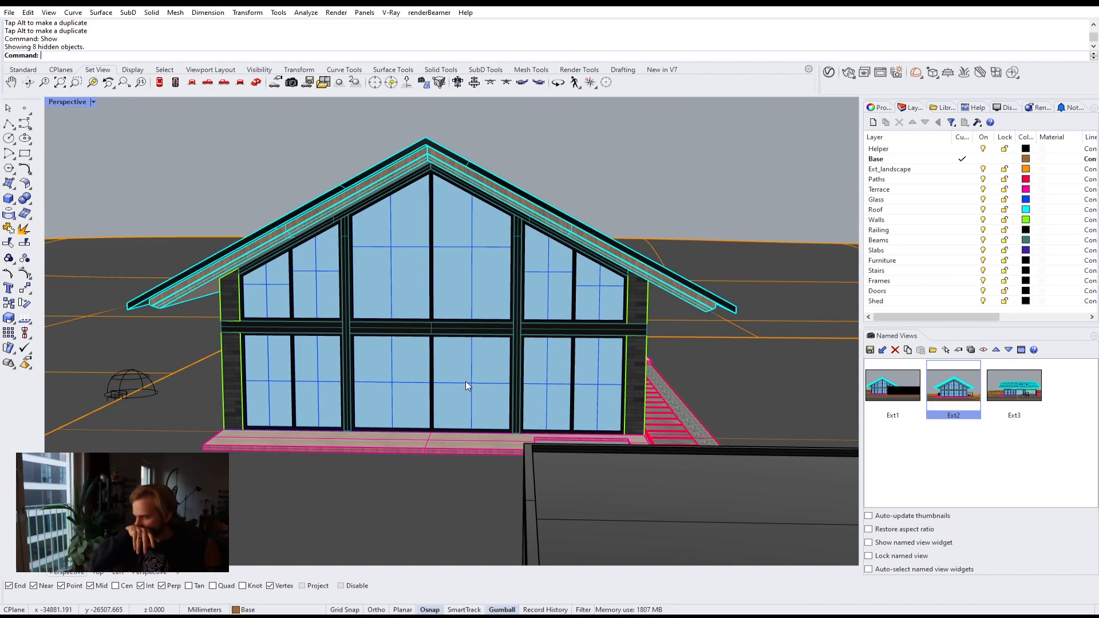
pyautogui.moveTo(511, 361); pyautogui.dragTo(281, 382, button='right')
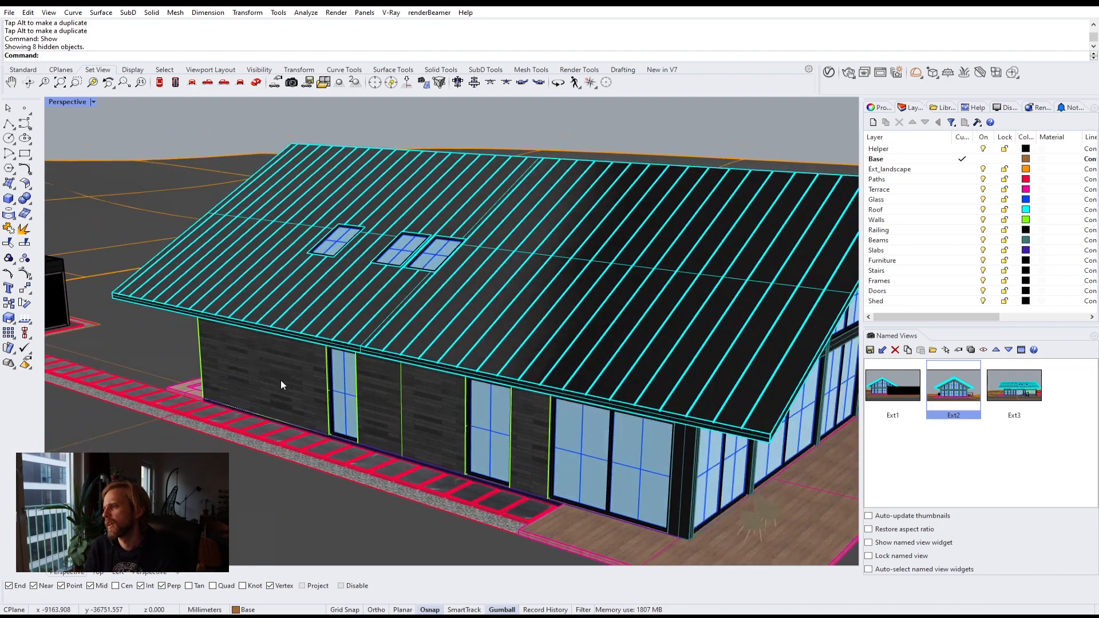
pyautogui.scroll(-6, 280, 383)
pyautogui.moveTo(492, 425); pyautogui.dragTo(407, 409, button='right')
pyautogui.doubleClick(954, 388)
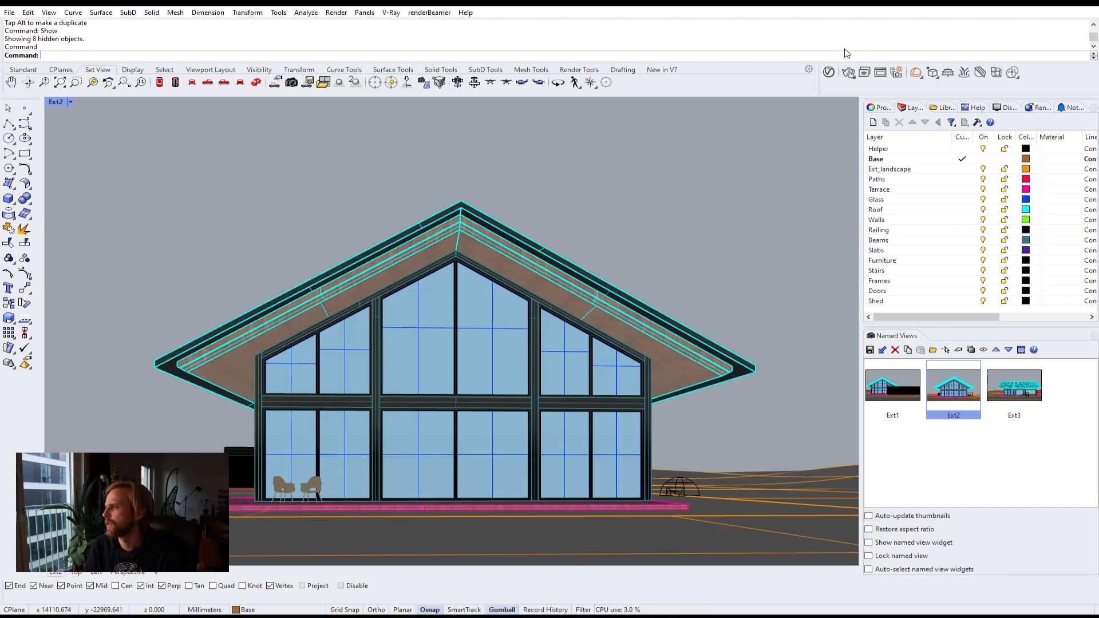
# Step: Render the Ext2 view with V-Ray and close the frame buffer
pyautogui.click(846, 74)
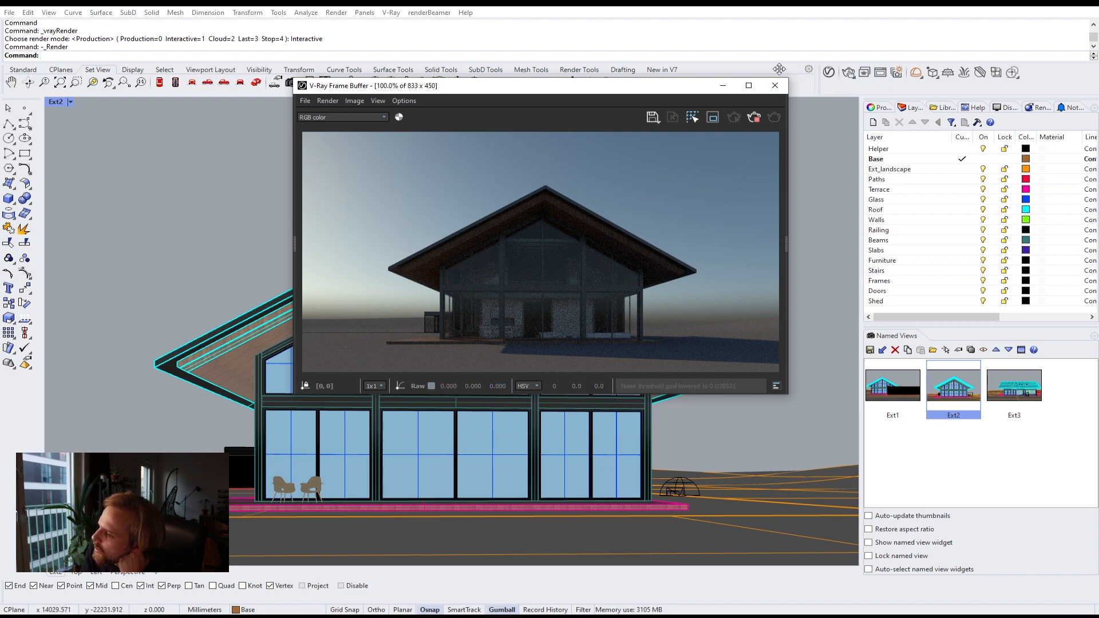
pyautogui.click(760, 120)
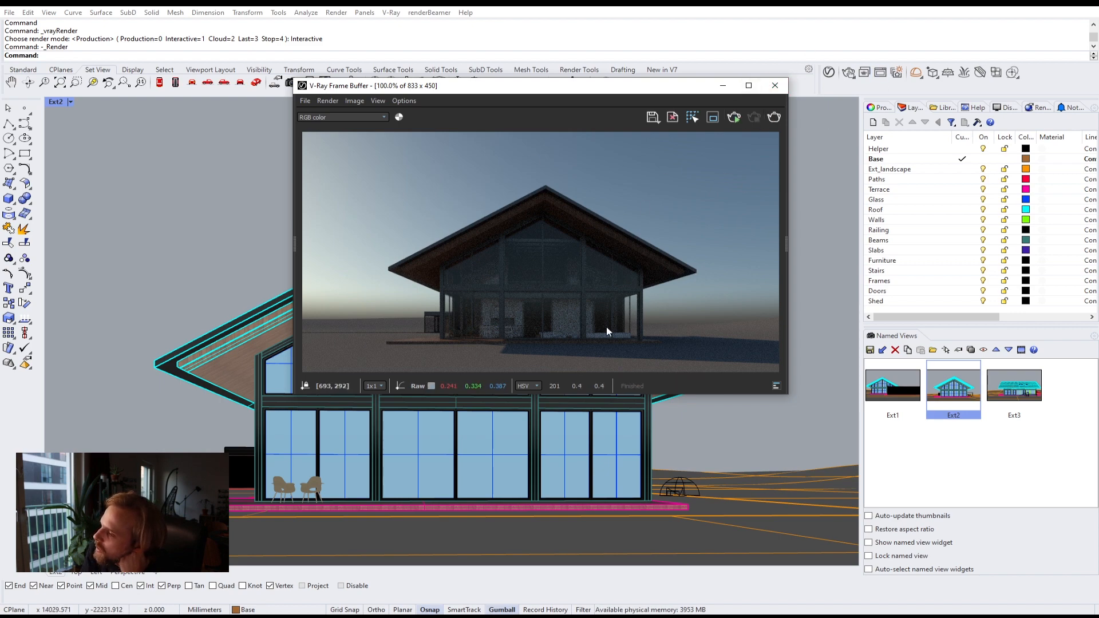
pyautogui.click(775, 86)
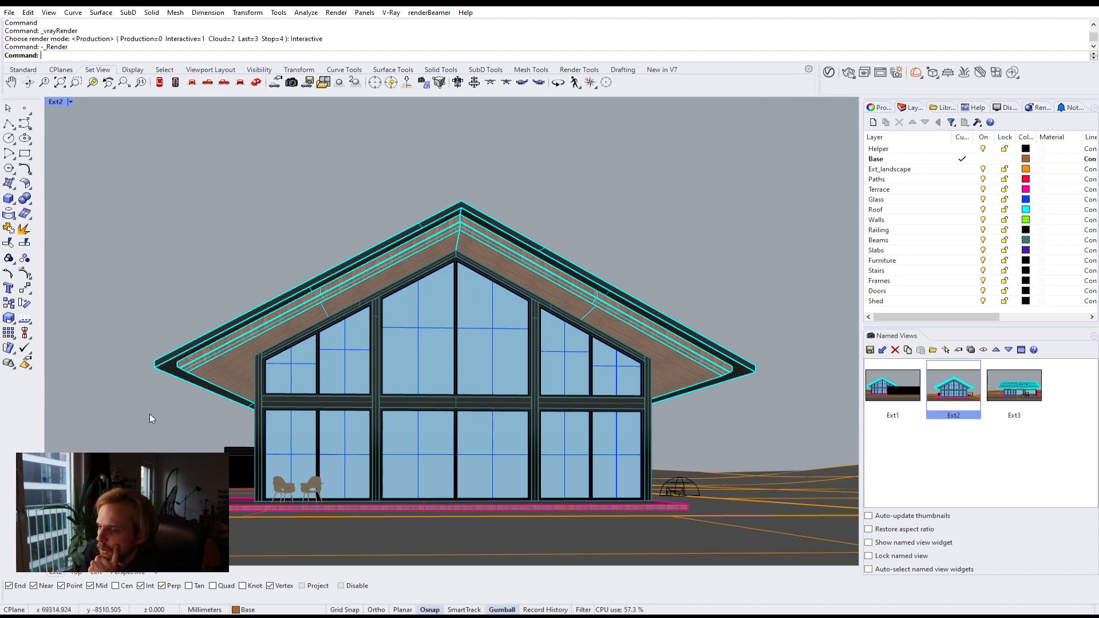
# Step: Turn off the Paths through Shed layers, keeping Base as the current layer
pyautogui.click(129, 440)
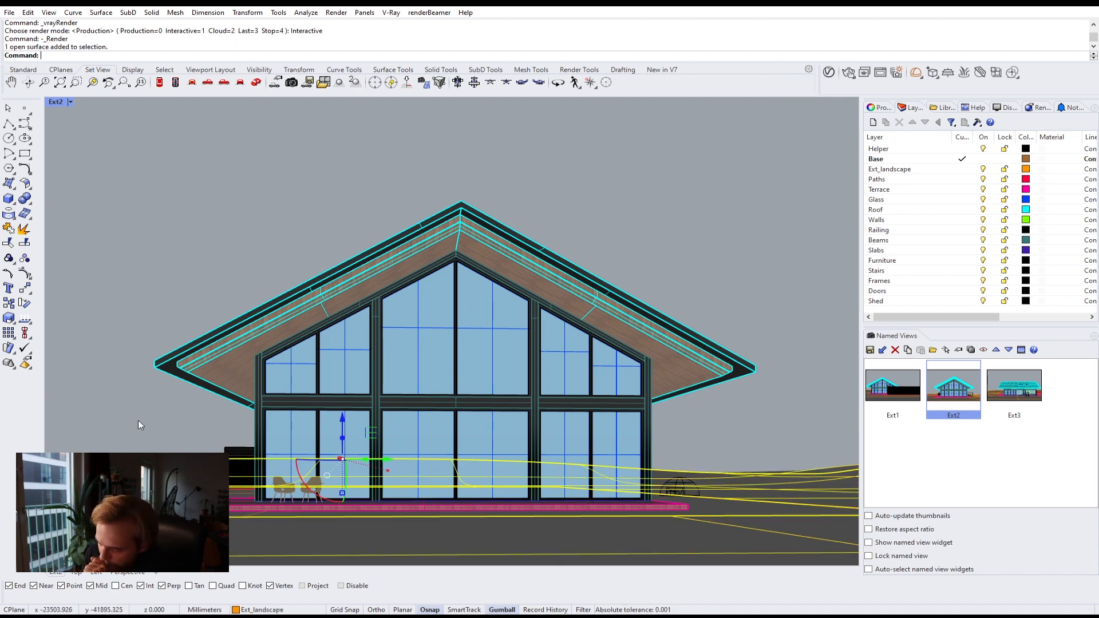
pyautogui.click(138, 420)
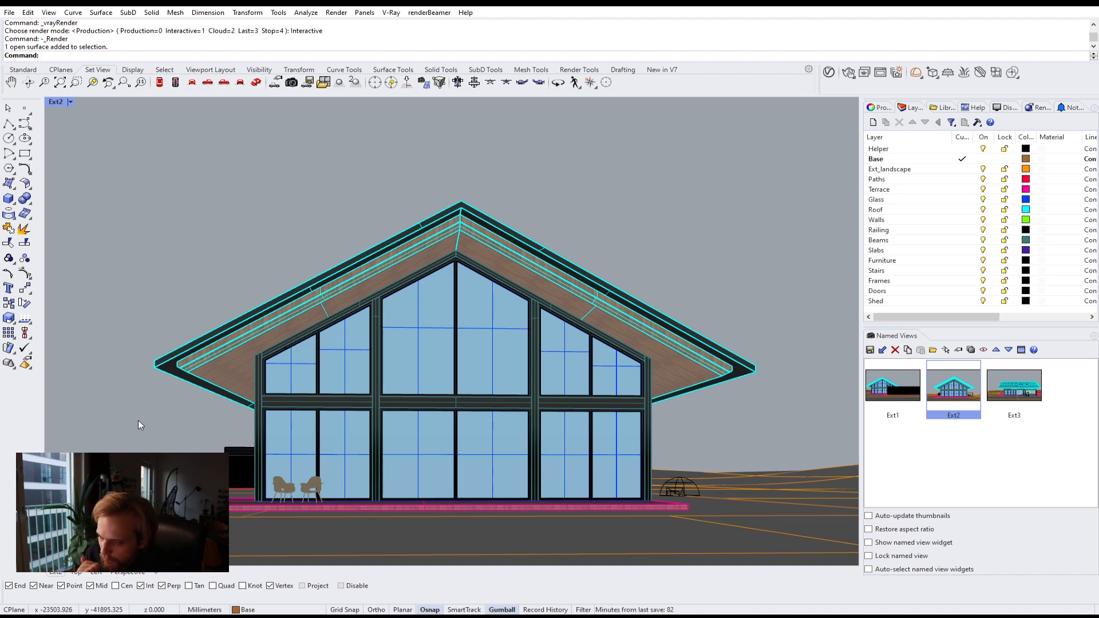
pyautogui.click(881, 108)
pyautogui.click(913, 108)
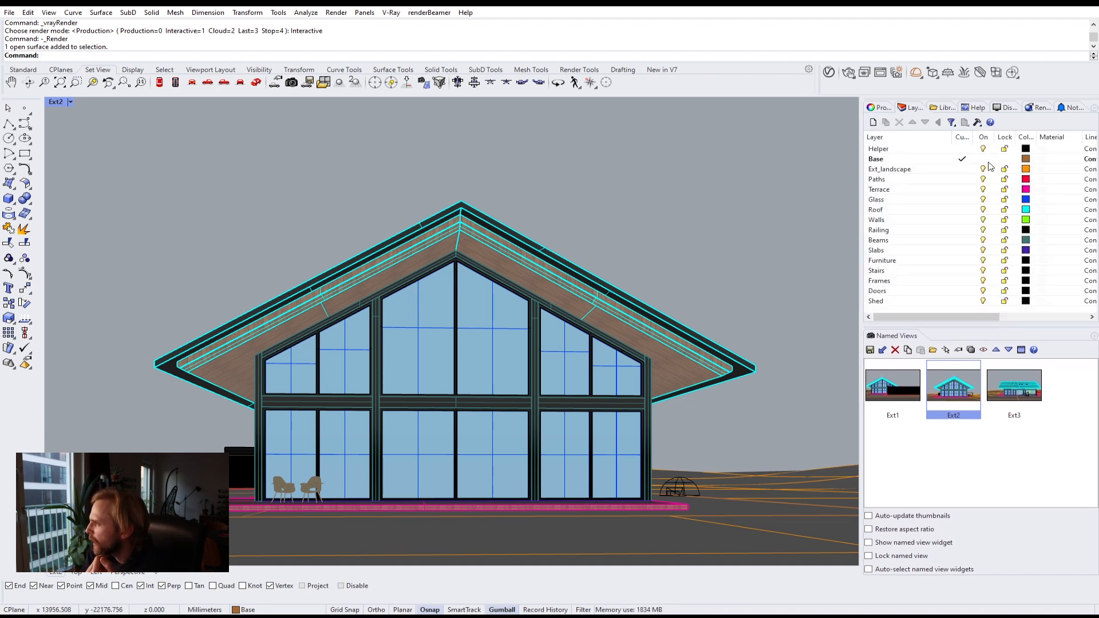
pyautogui.click(963, 169)
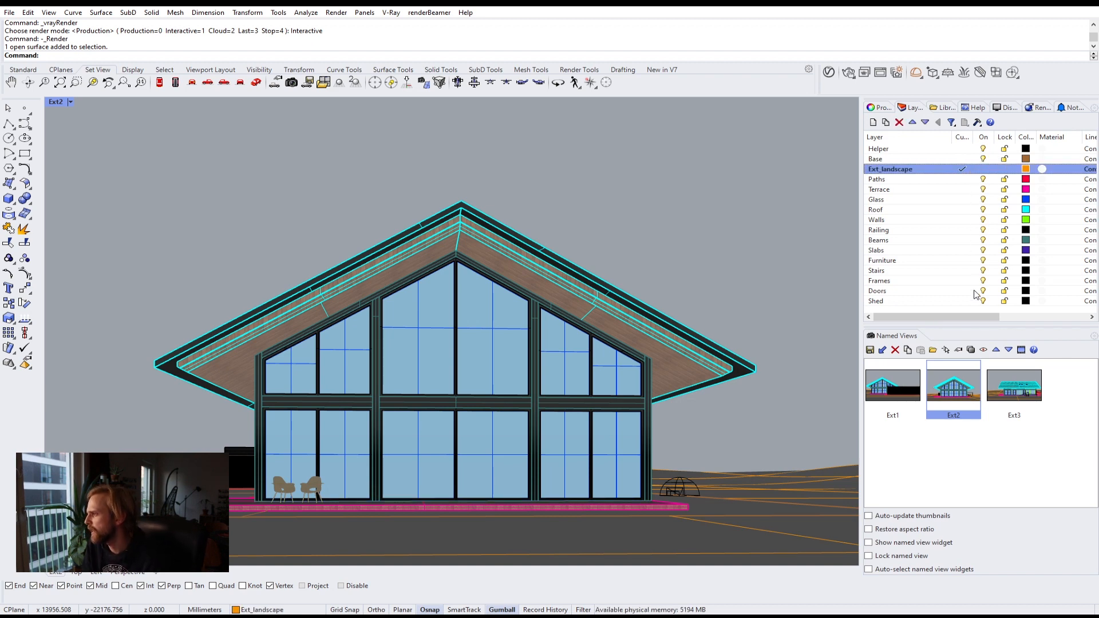
pyautogui.click(930, 179)
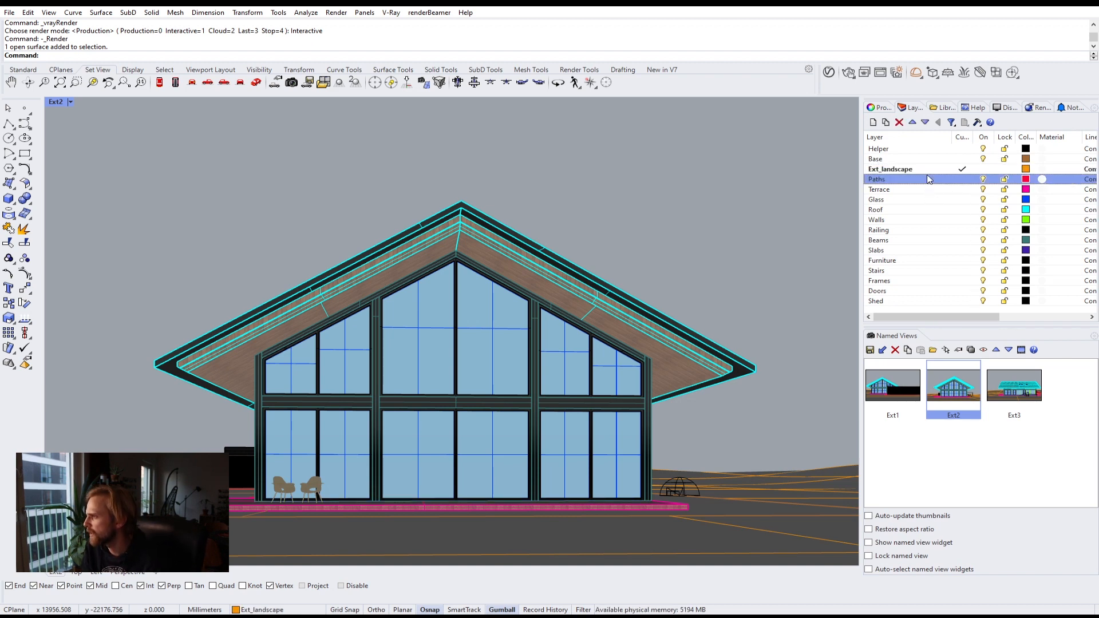
pyautogui.keyDown('shift'); pyautogui.click(962, 301); pyautogui.keyUp('shift')
pyautogui.click(983, 261)
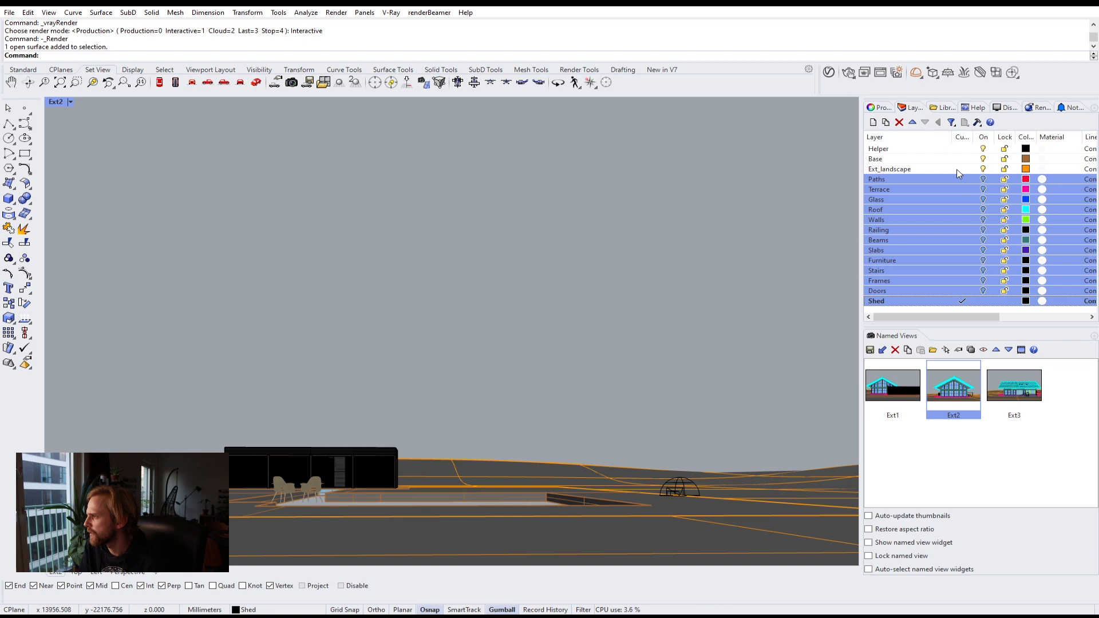
pyautogui.click(928, 159)
pyautogui.doubleClick(928, 160)
pyautogui.click(983, 301)
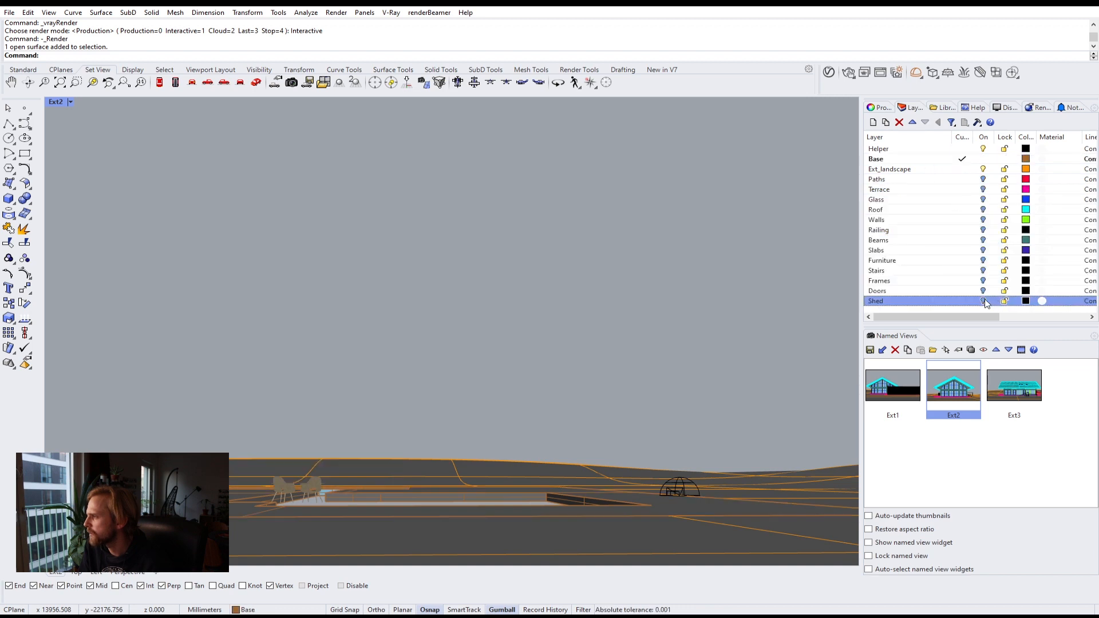
# Step: Select both chairs and move them to the Furniture layer
pyautogui.moveTo(817, 241); pyautogui.dragTo(544, 446, button='right')
pyautogui.moveTo(559, 307); pyautogui.dragTo(688, 434)
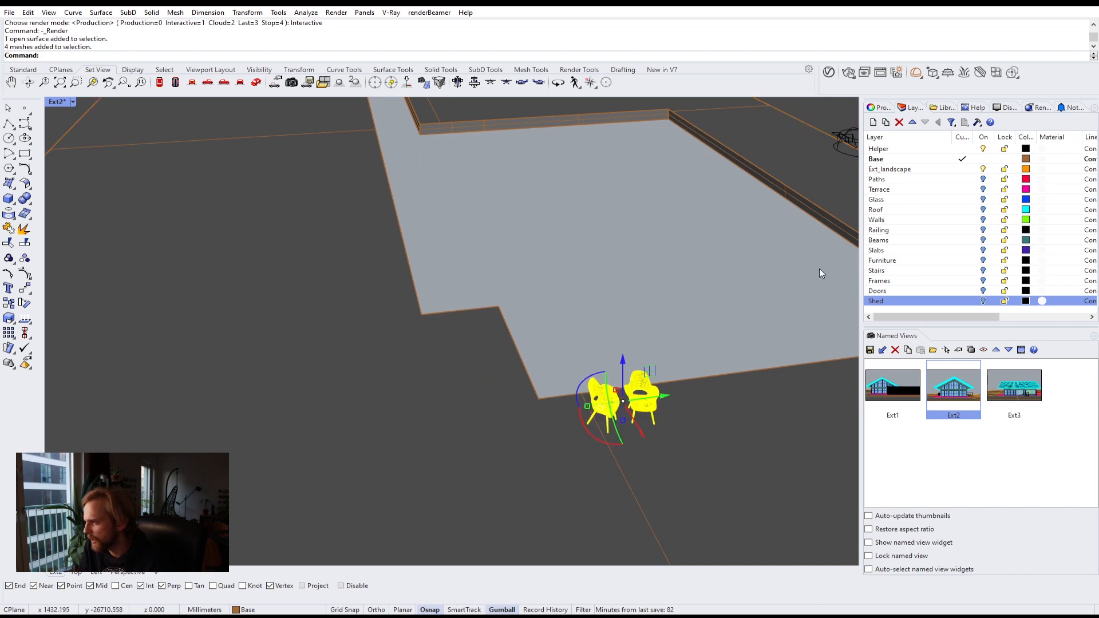
pyautogui.rightClick(907, 261)
pyautogui.click(950, 442)
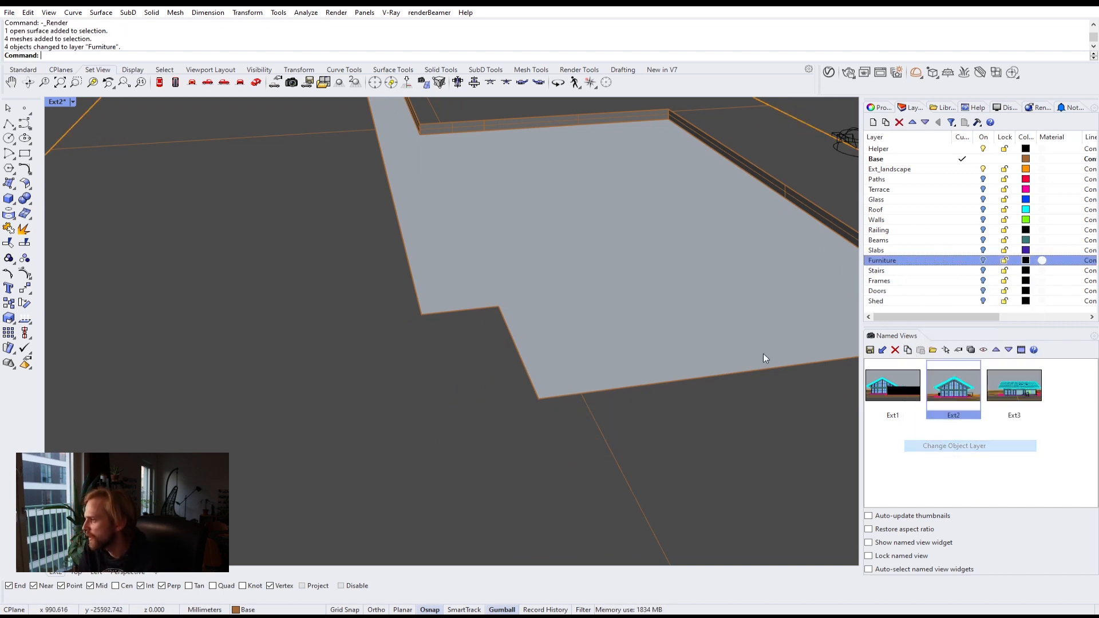
# Step: Open the V-Ray Asset Editor and select the Ground material
pyautogui.scroll(-3, 672, 325)
pyautogui.scroll(-6, 671, 325)
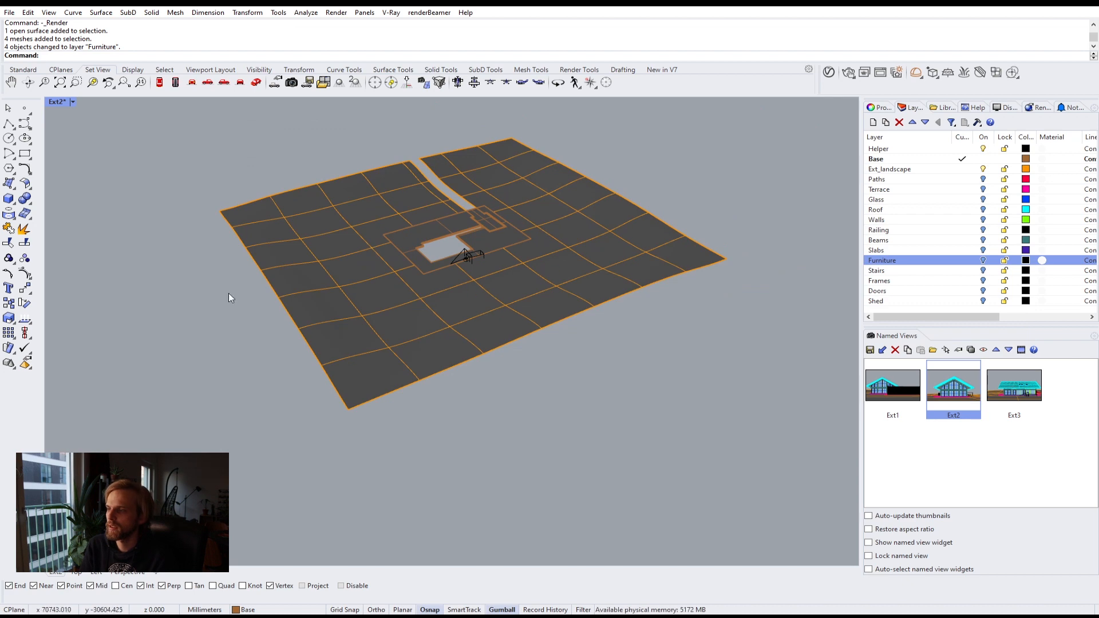
pyautogui.moveTo(229, 298); pyautogui.dragTo(387, 303, button='right')
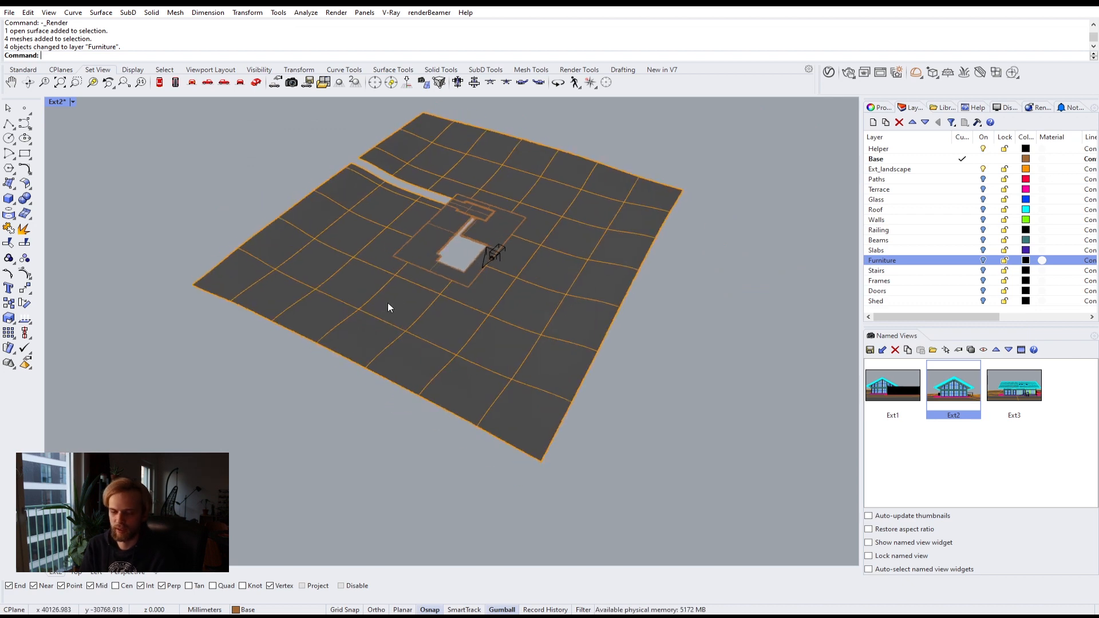
pyautogui.click(828, 74)
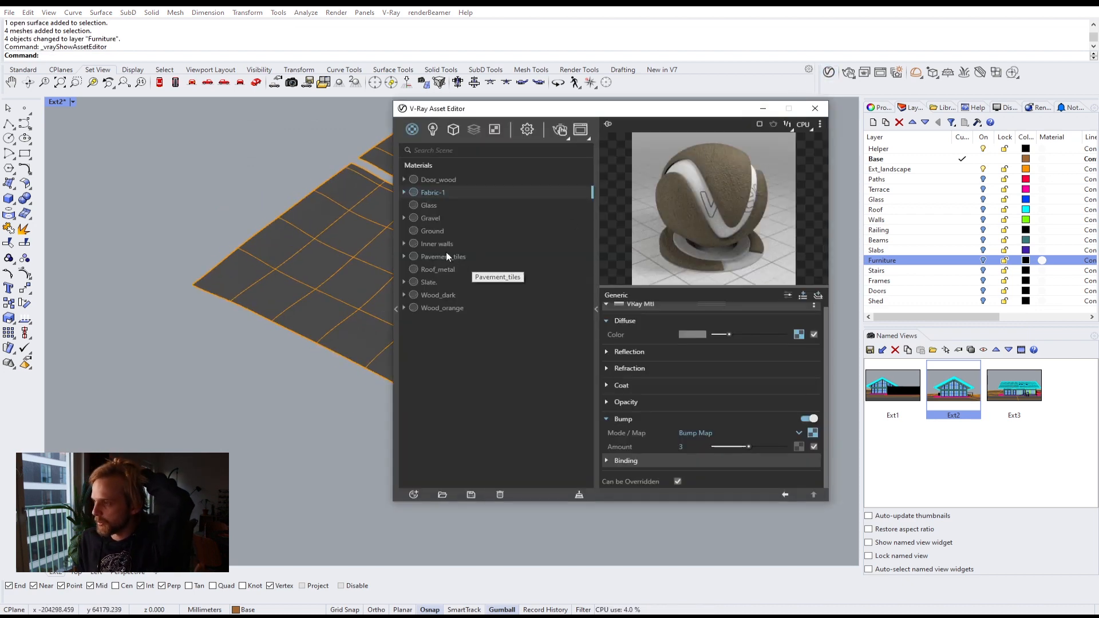
pyautogui.click(424, 230)
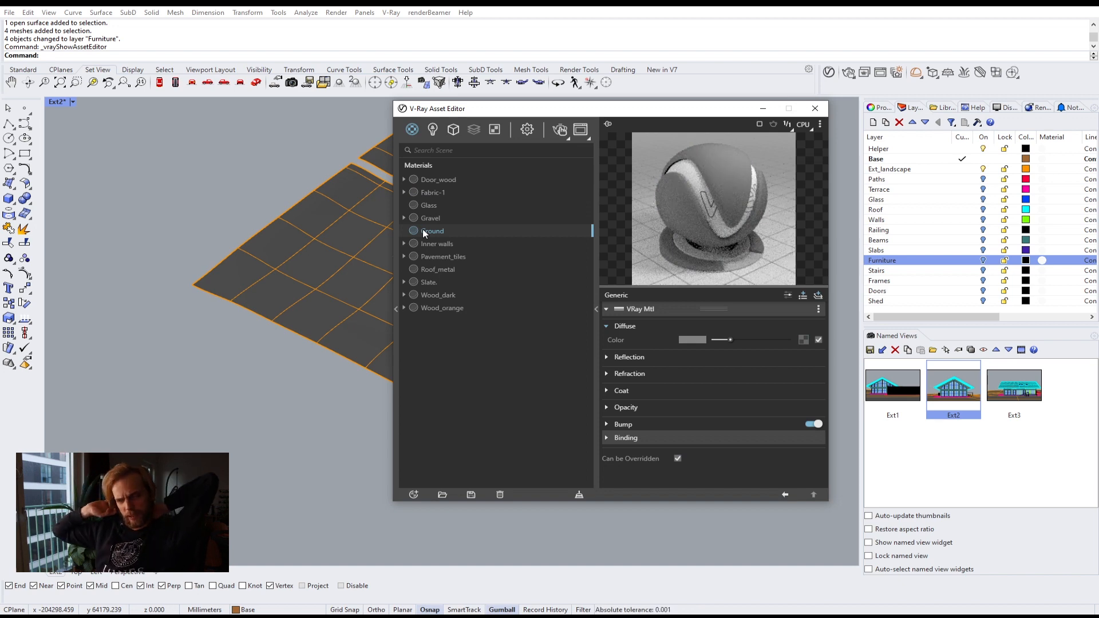
# Step: Create a new Emissive material in the V-Ray Asset Editor, then delete it
pyautogui.click(414, 495)
pyautogui.moveTo(458, 482)
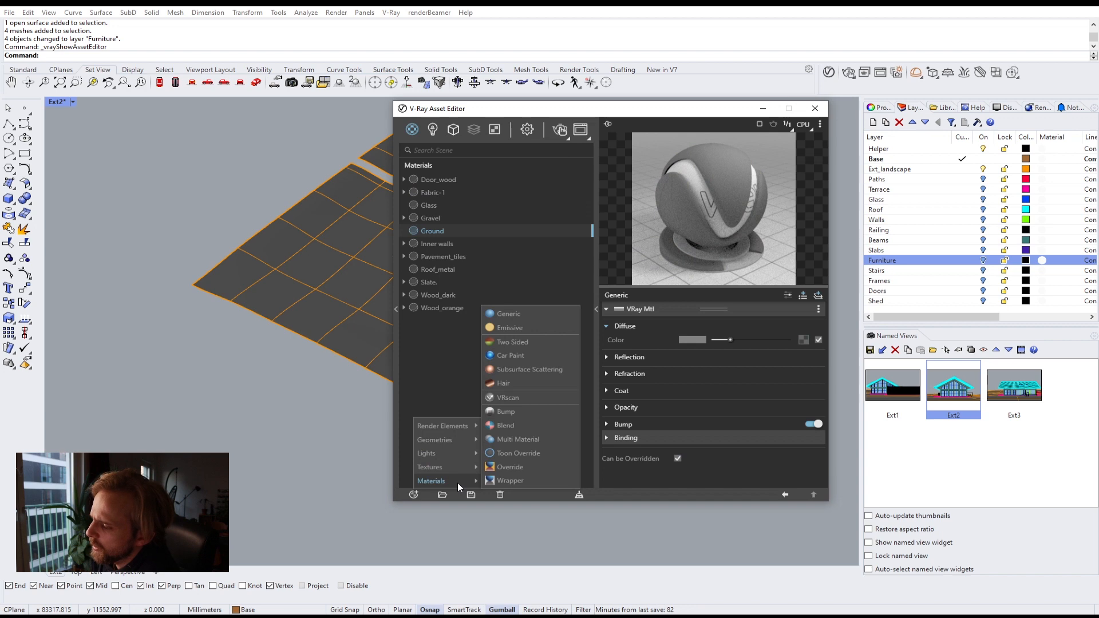
pyautogui.click(519, 326)
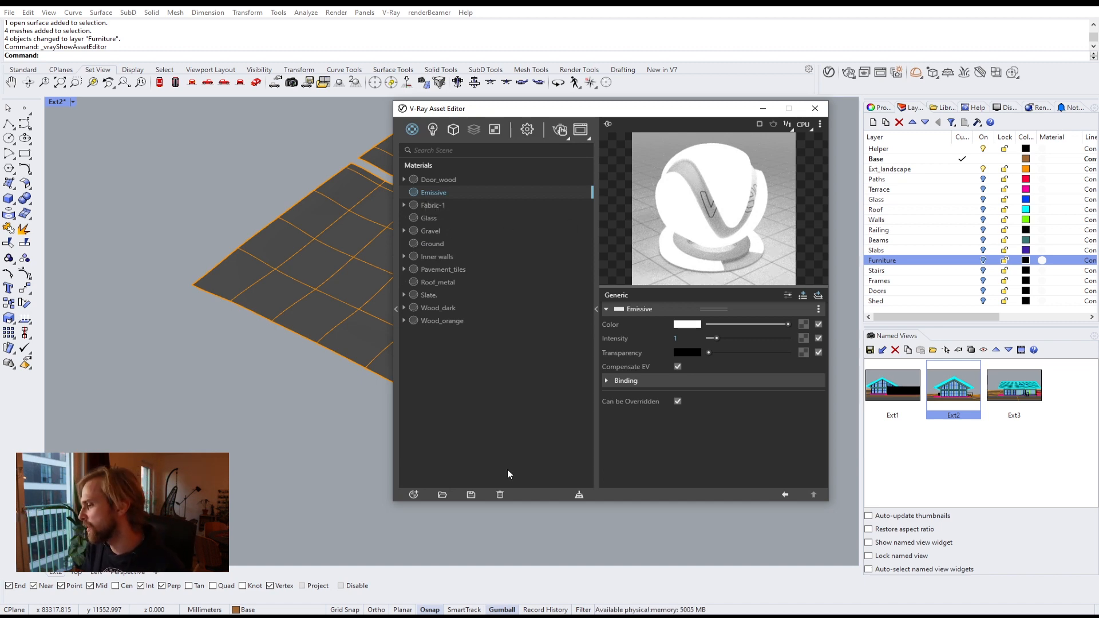
pyautogui.click(499, 495)
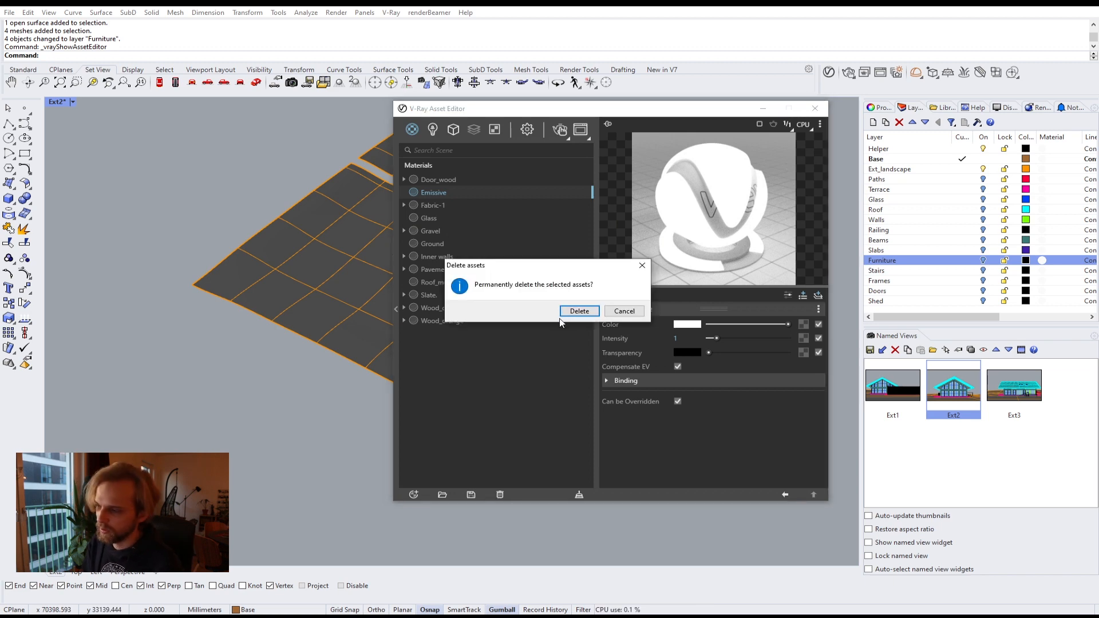
pyautogui.click(591, 314)
# Step: Create a Two Sided material, then delete it
pyautogui.click(414, 494)
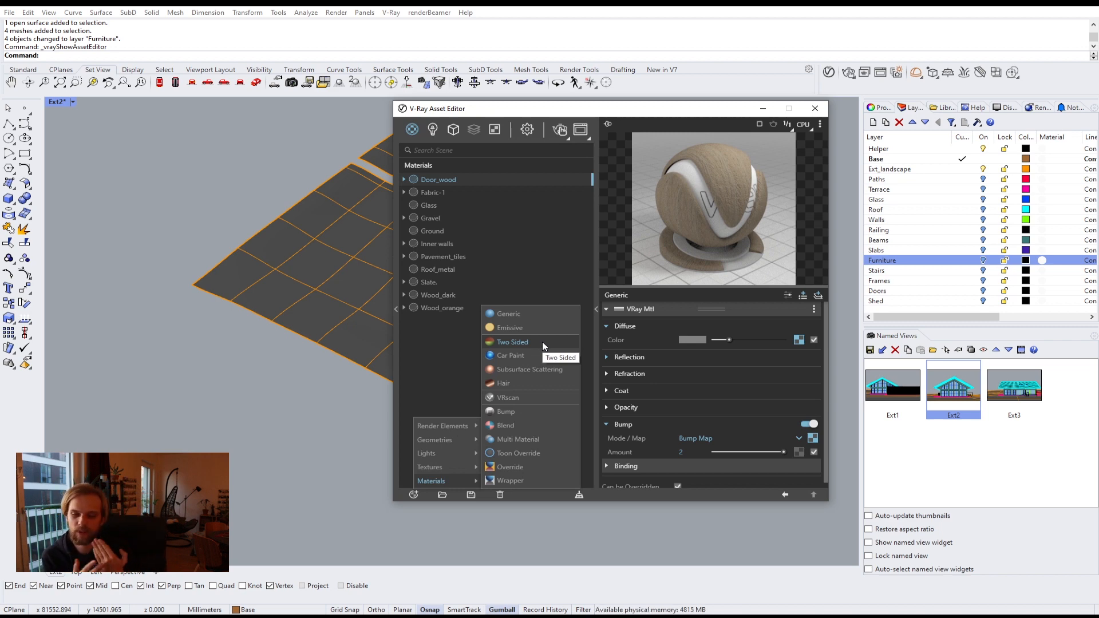
pyautogui.click(541, 342)
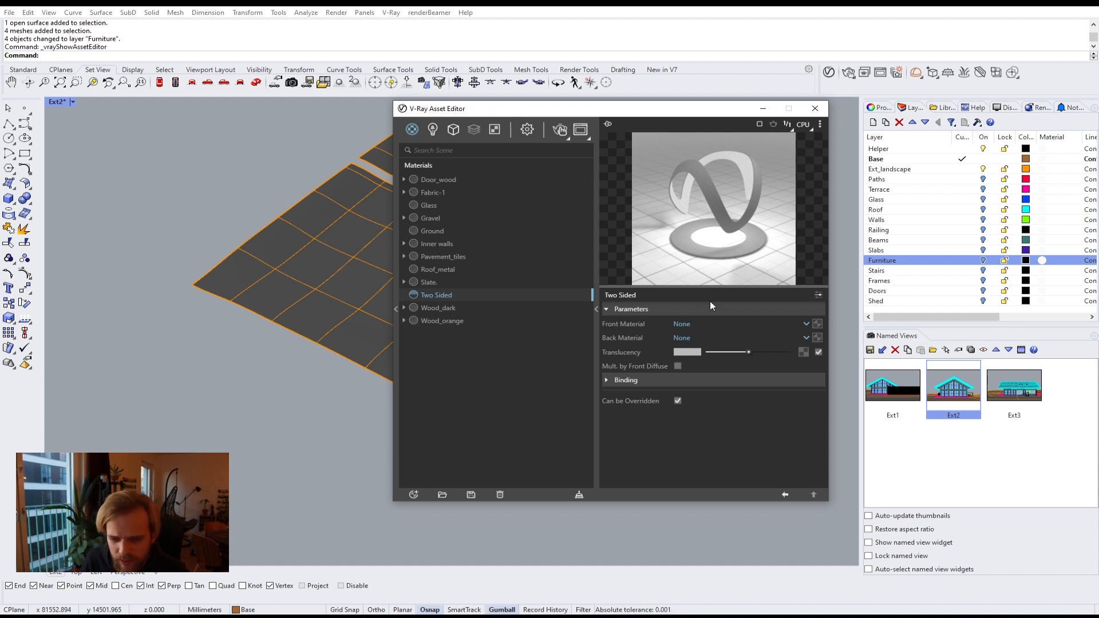
pyautogui.click(499, 496)
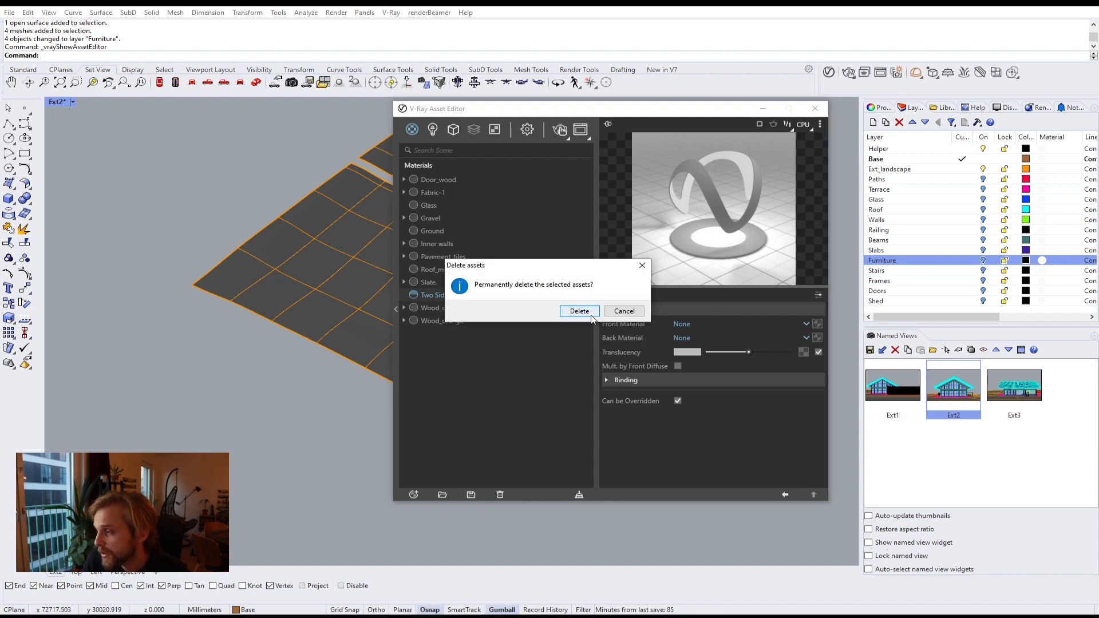
pyautogui.click(592, 316)
# Step: Create a new Subsurface Scattering material
pyautogui.click(415, 495)
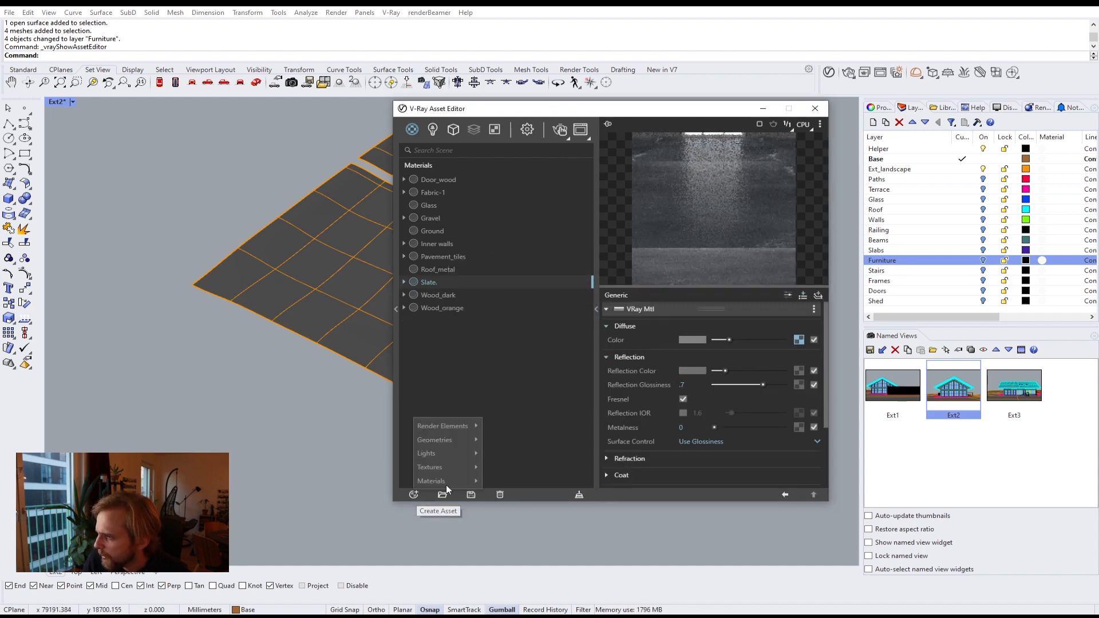
pyautogui.moveTo(480, 481)
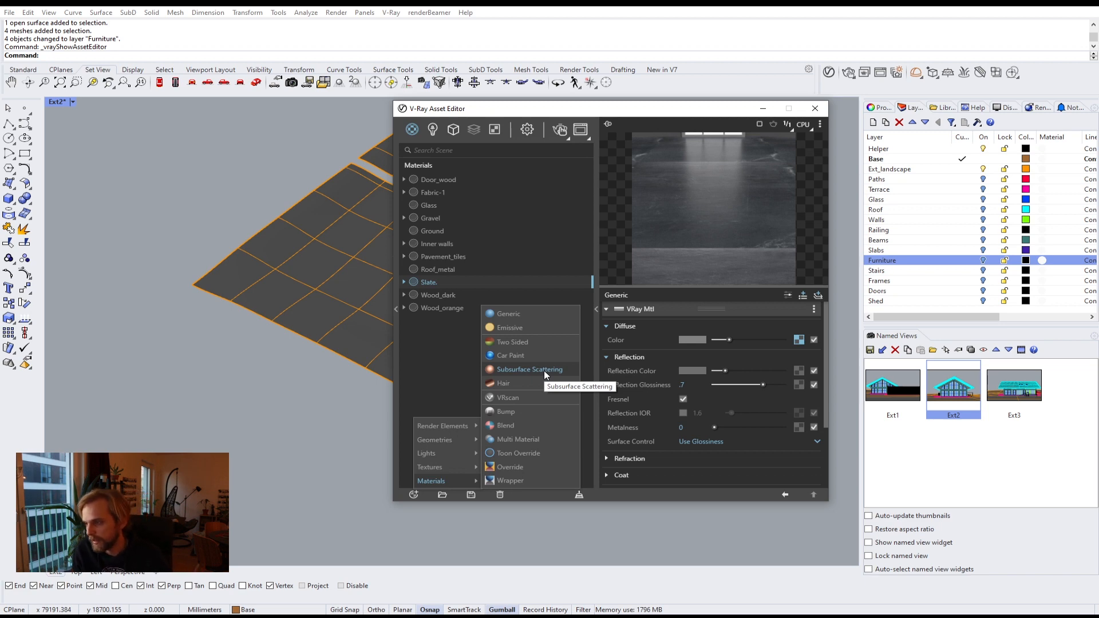
pyautogui.click(544, 370)
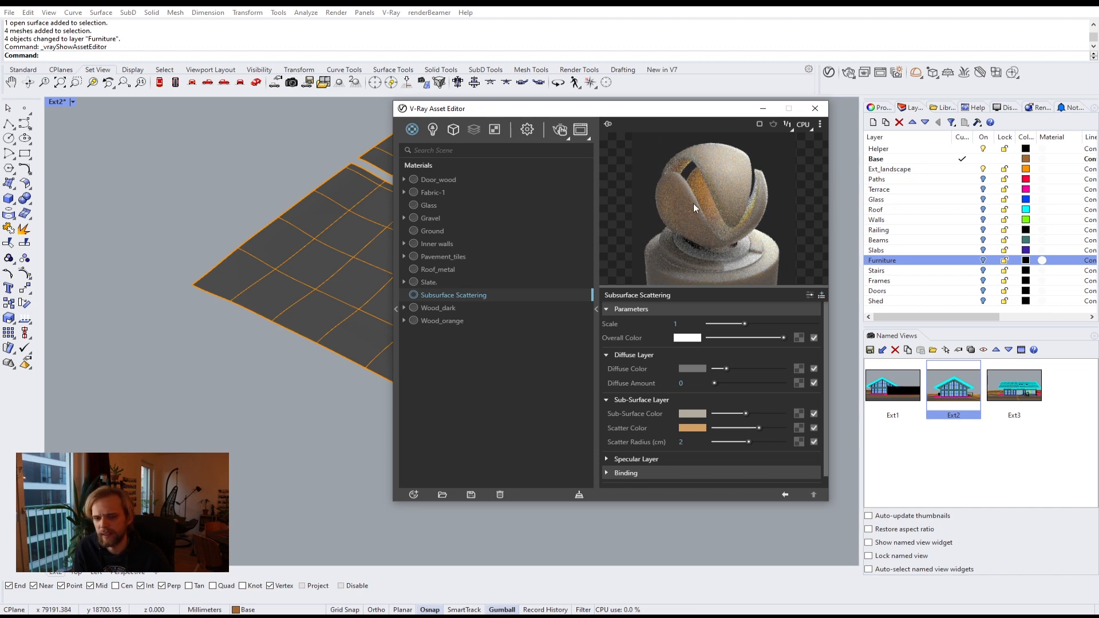
# Step: Change the Subsurface Scattering material's scatter colour to blue in the colour picker
pyautogui.click(692, 429)
pyautogui.click(526, 270)
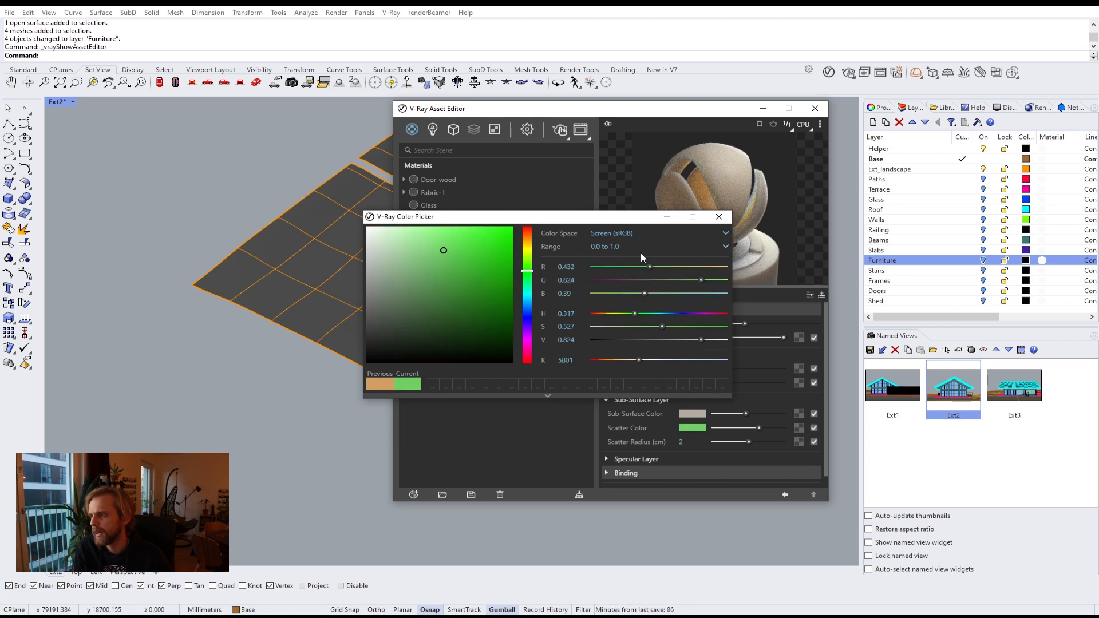
pyautogui.moveTo(630, 216); pyautogui.dragTo(441, 273)
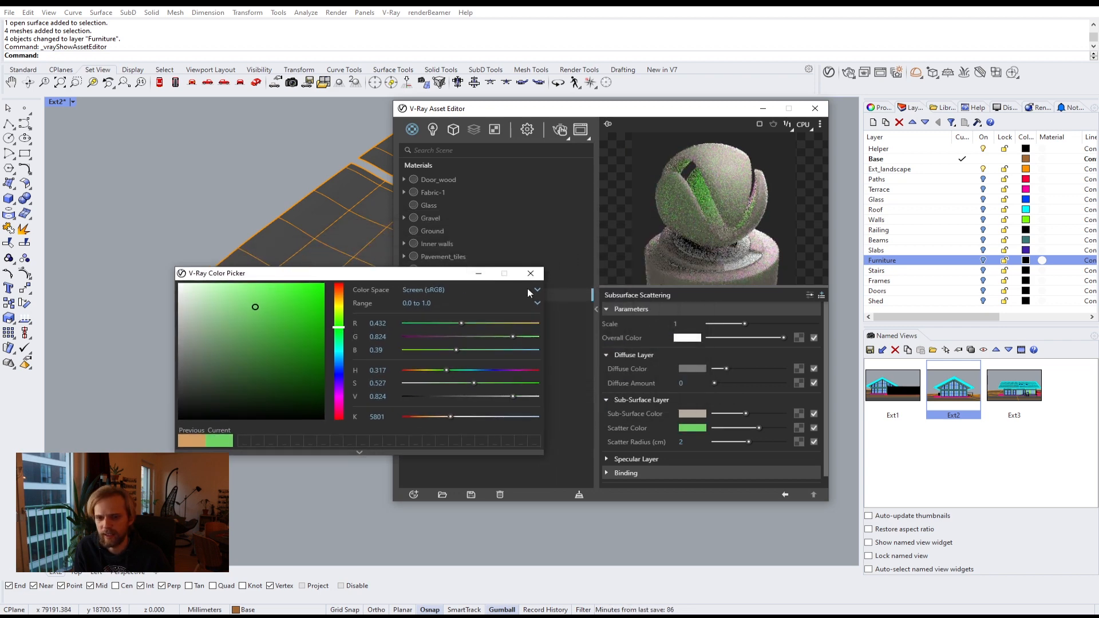
pyautogui.click(339, 372)
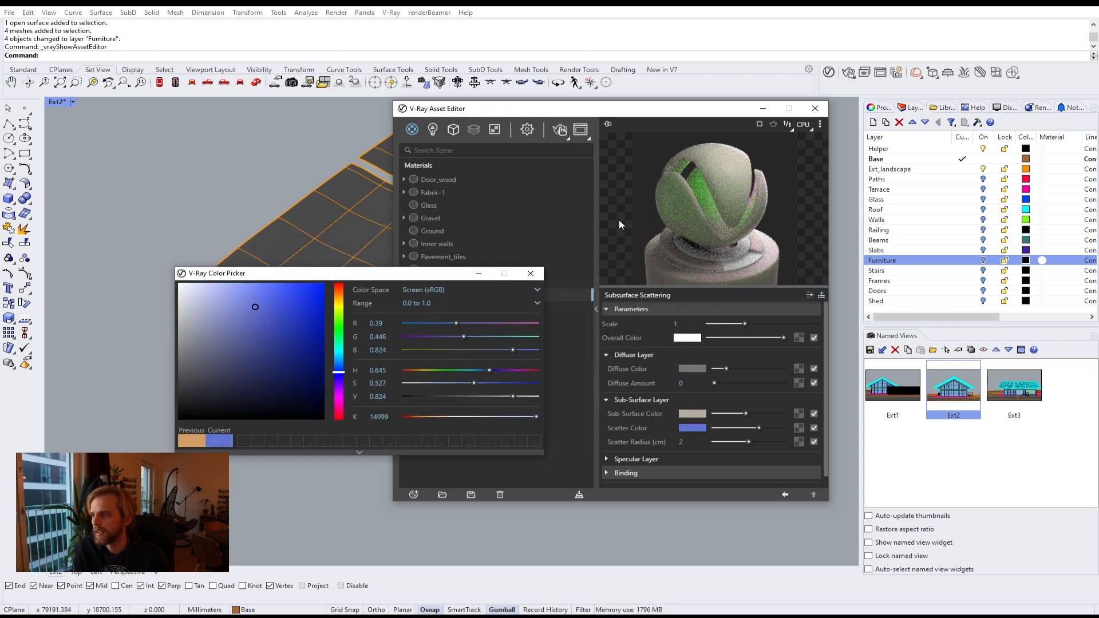
pyautogui.click(531, 273)
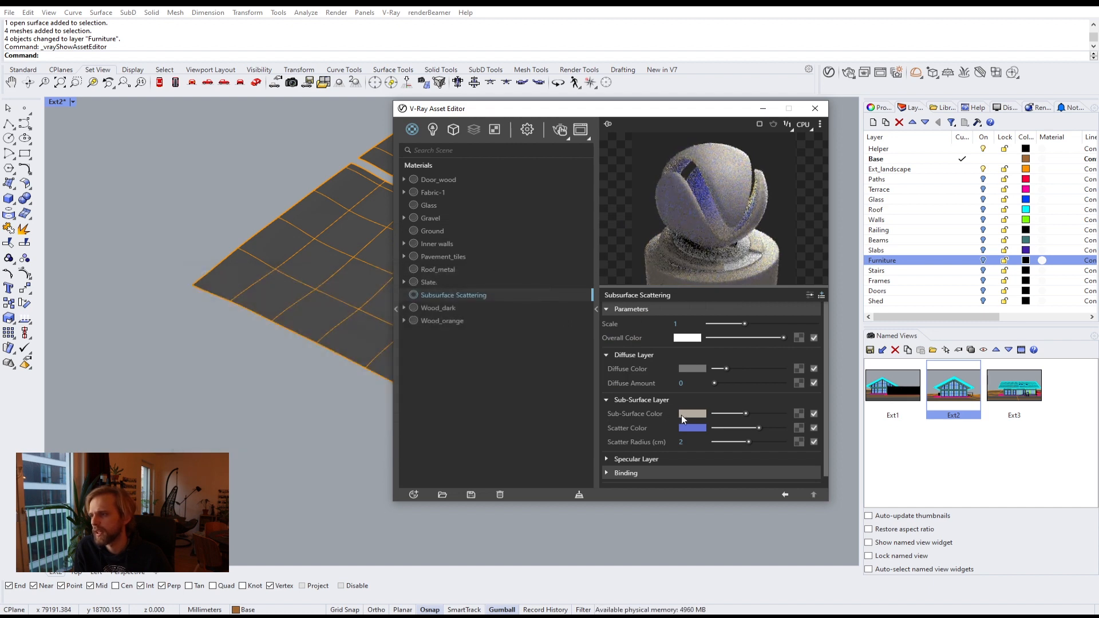
# Step: Delete the Subsurface Scattering material
pyautogui.rightClick(459, 297)
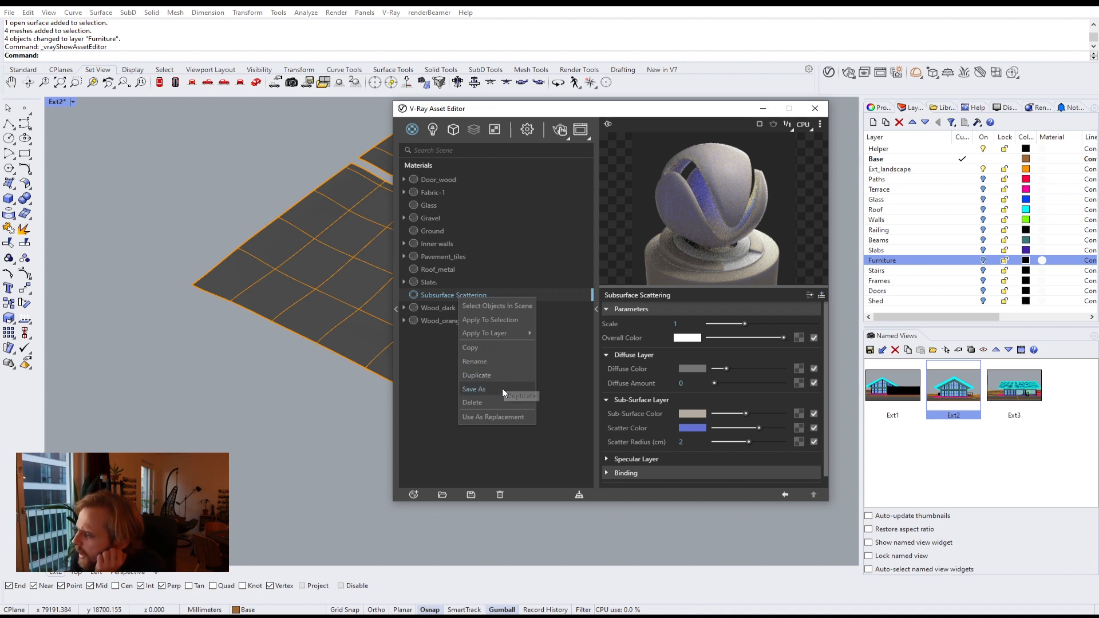
pyautogui.click(496, 402)
pyautogui.click(584, 313)
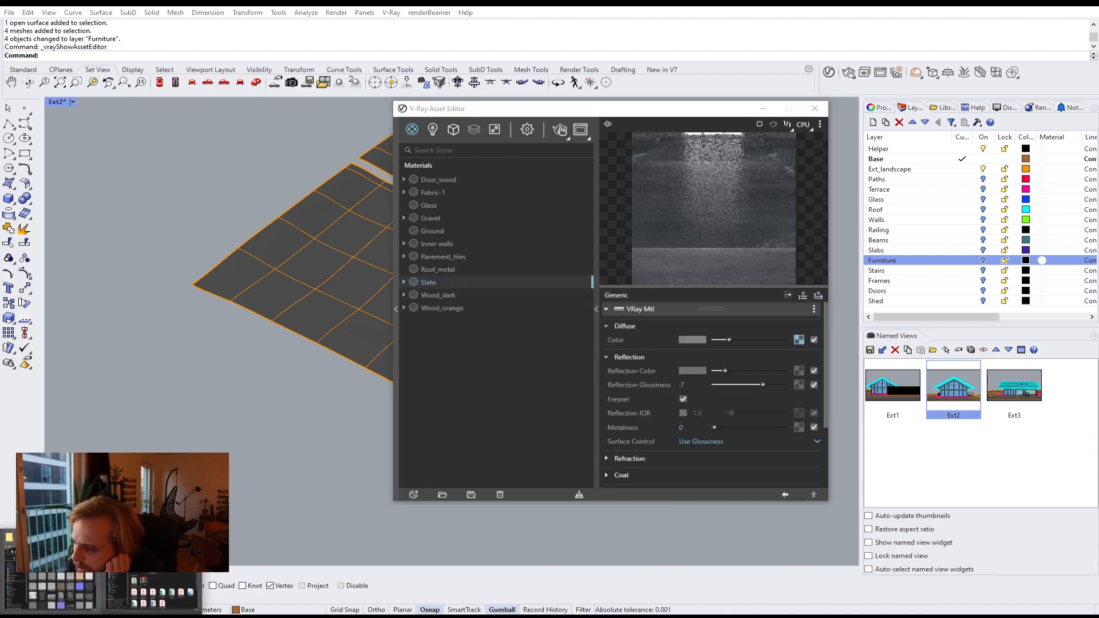
# Step: Switch to File Explorer and browse to the Stuff > Other > Fun 3D folder
pyautogui.click(56, 591)
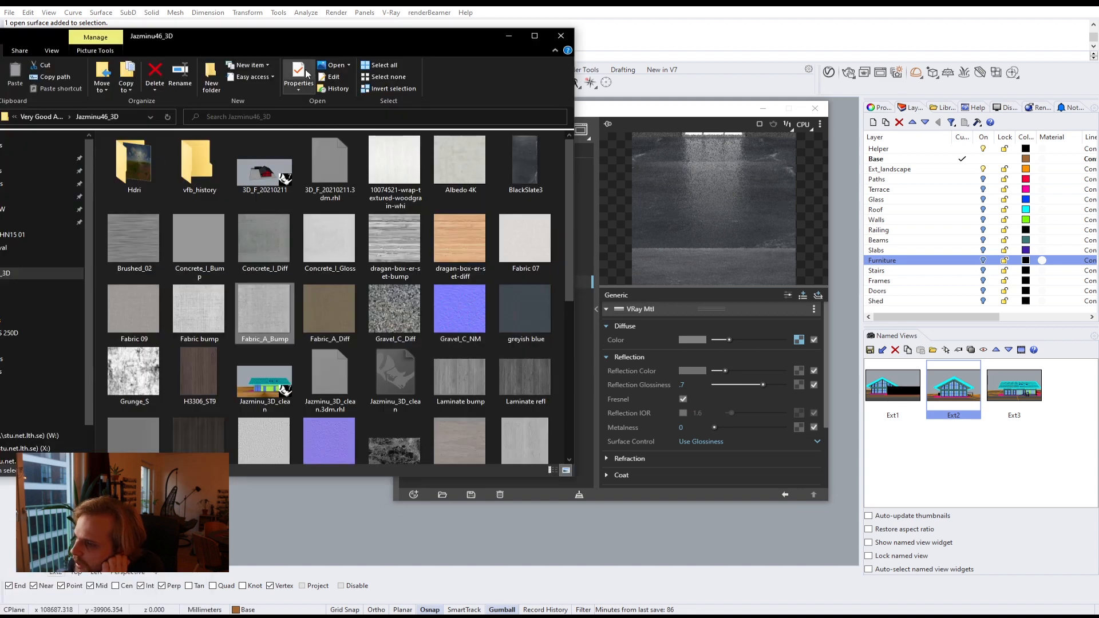
pyautogui.click(108, 615)
pyautogui.click(150, 590)
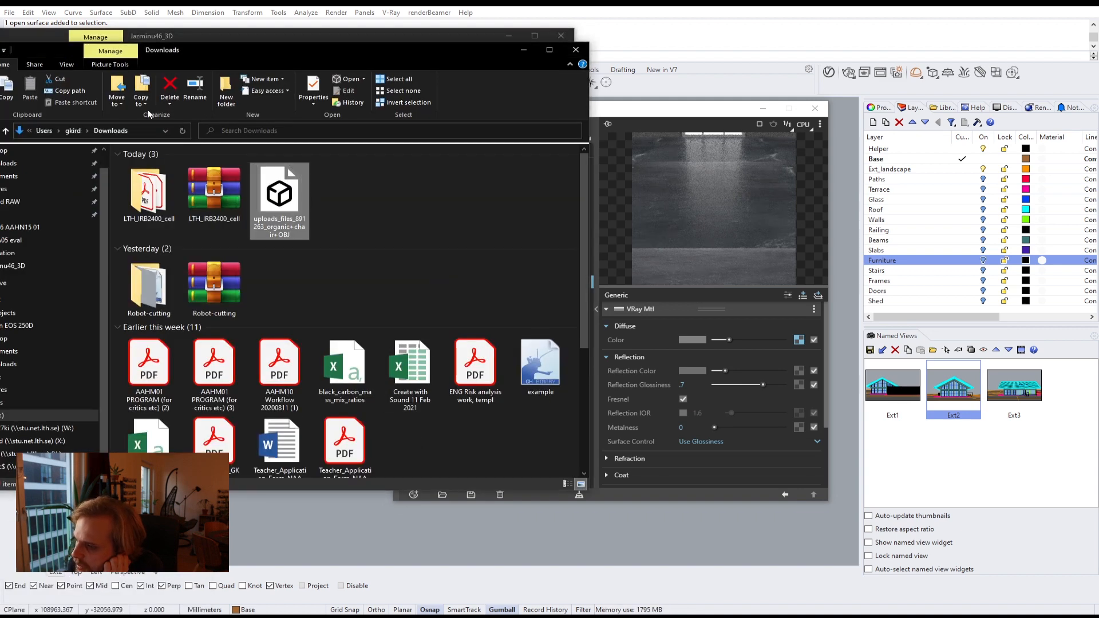
pyautogui.moveTo(196, 52); pyautogui.dragTo(440, 81)
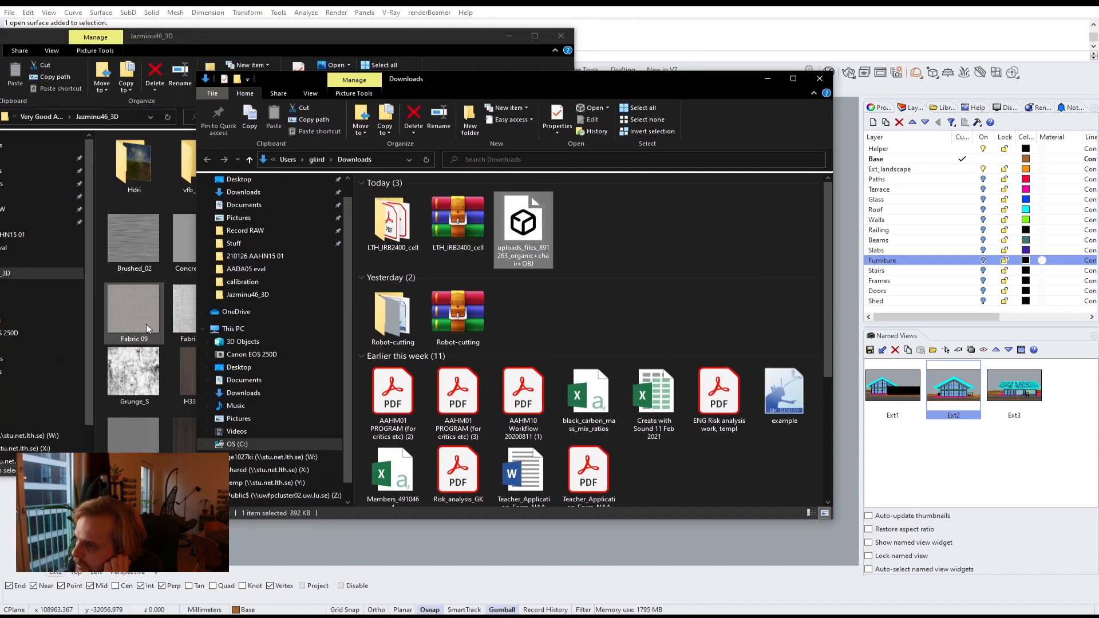
pyautogui.click(243, 245)
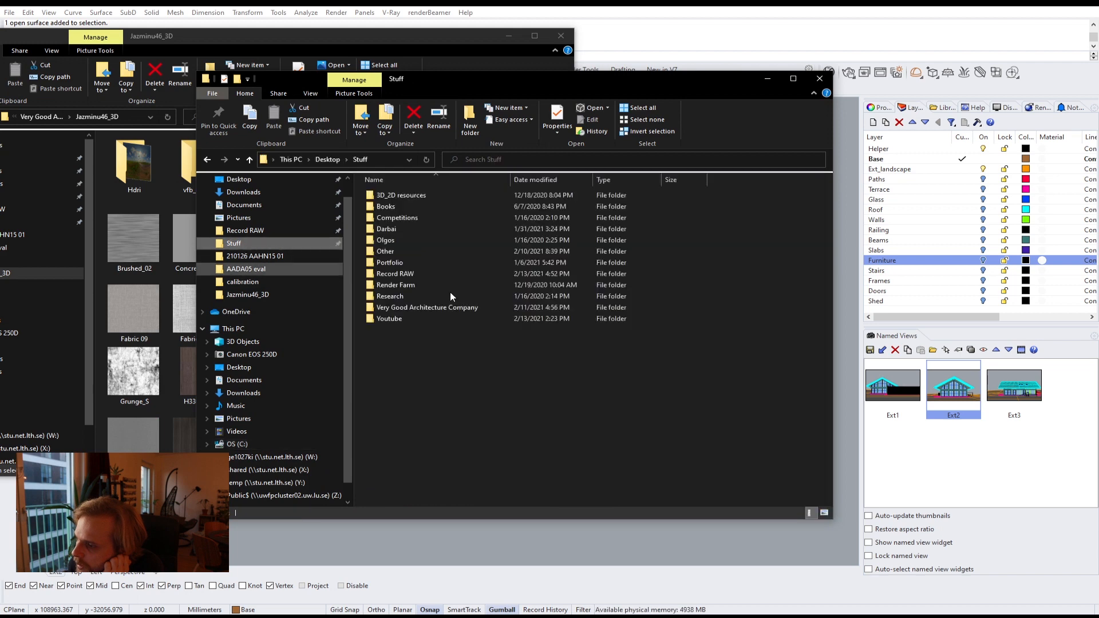
pyautogui.click(390, 252)
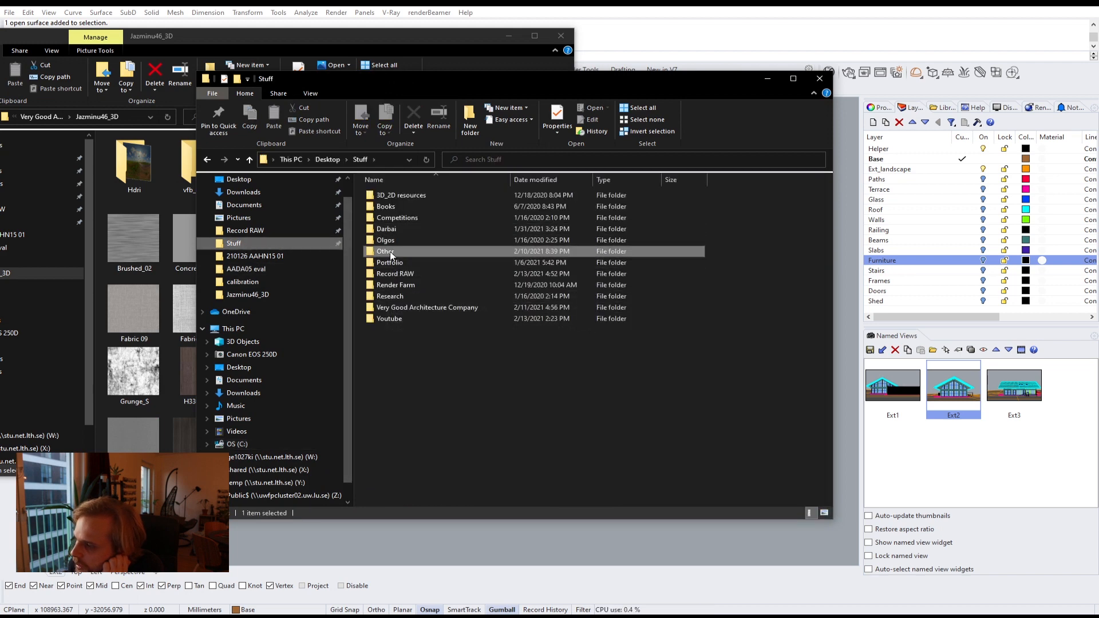
pyautogui.doubleClick(389, 252)
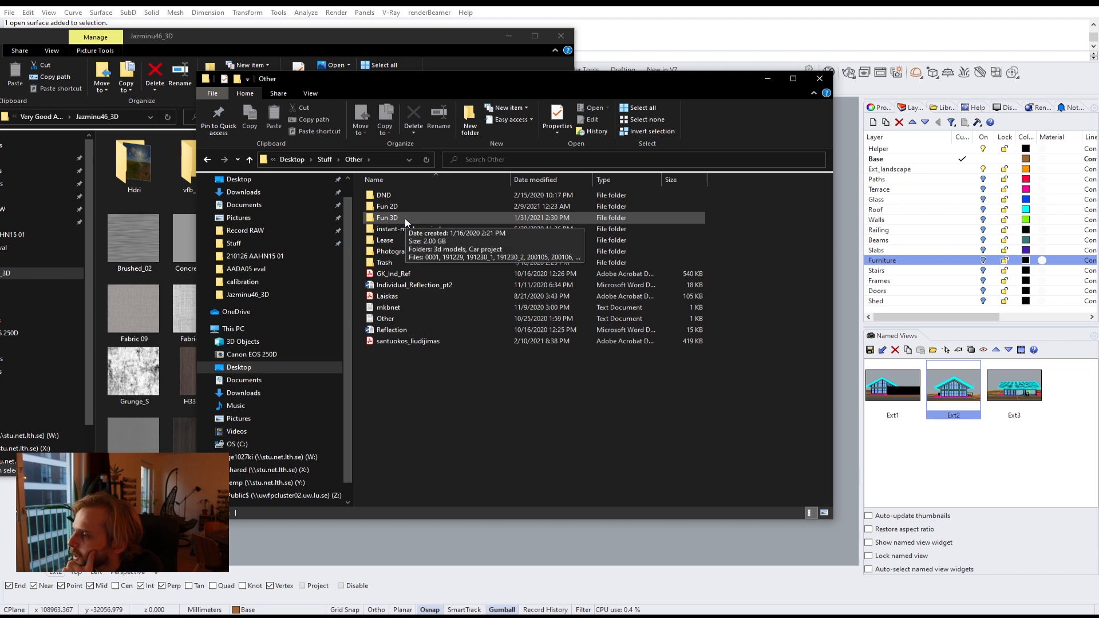
pyautogui.doubleClick(405, 218)
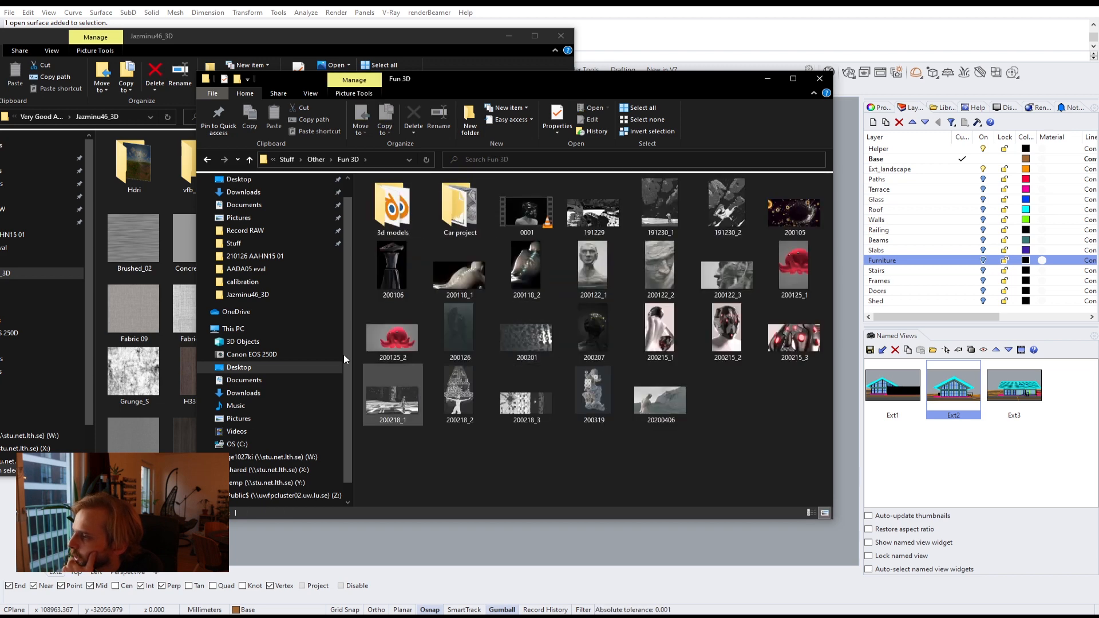
# Step: Open the renders 200118_1 and 200215_1 in Photos to view them
pyautogui.click(482, 255)
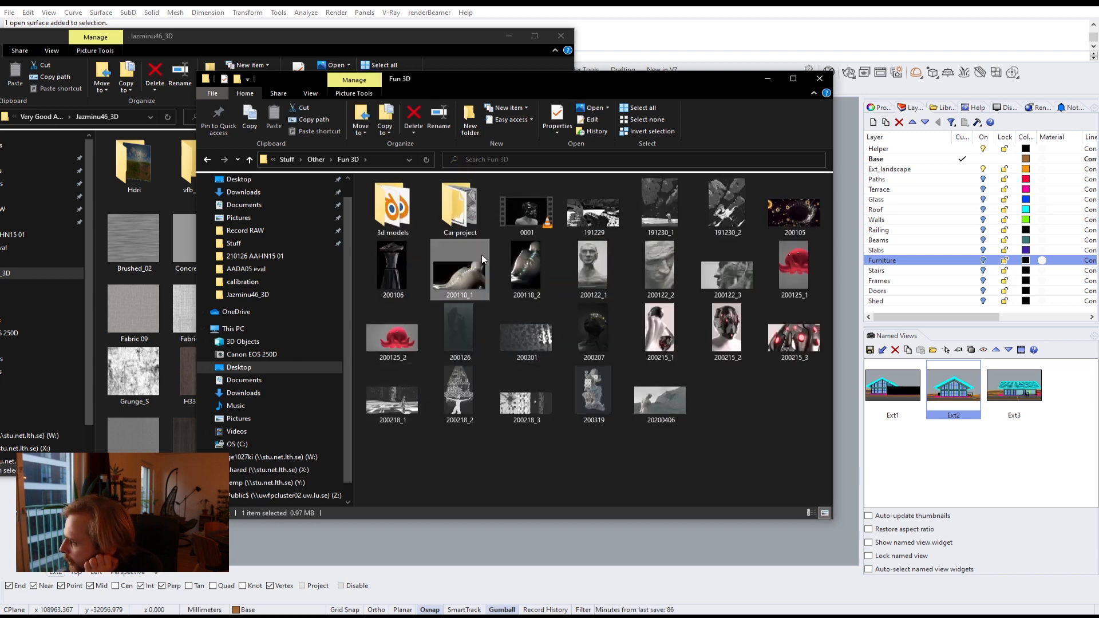
pyautogui.doubleClick(452, 282)
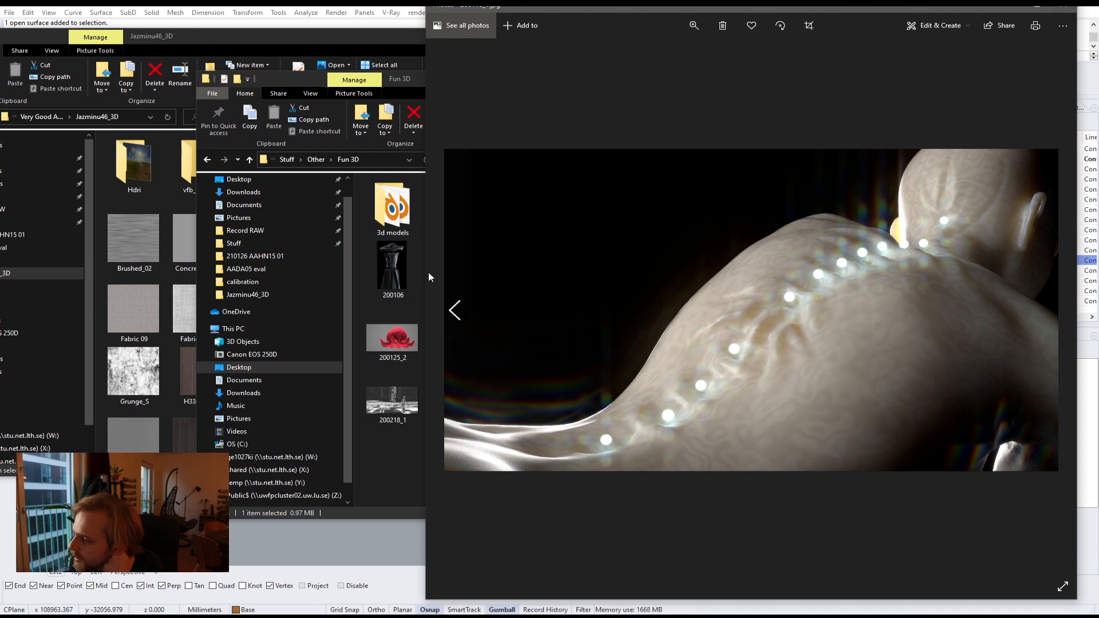
pyautogui.moveTo(425, 271); pyautogui.dragTo(552, 271)
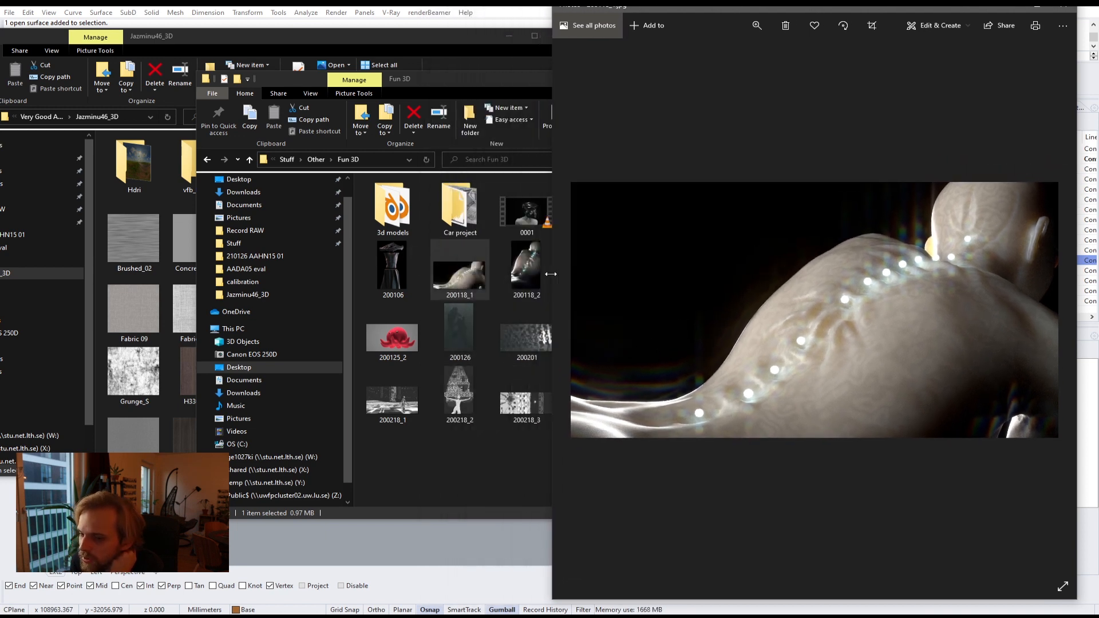
pyautogui.moveTo(473, 81); pyautogui.dragTo(297, 79)
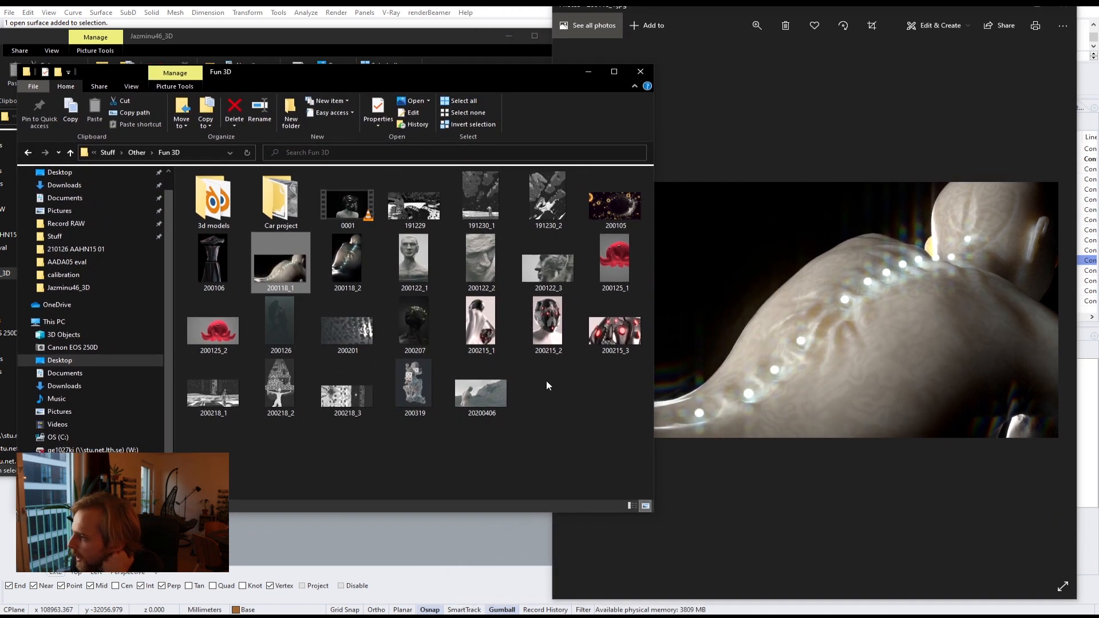
pyautogui.click(476, 321)
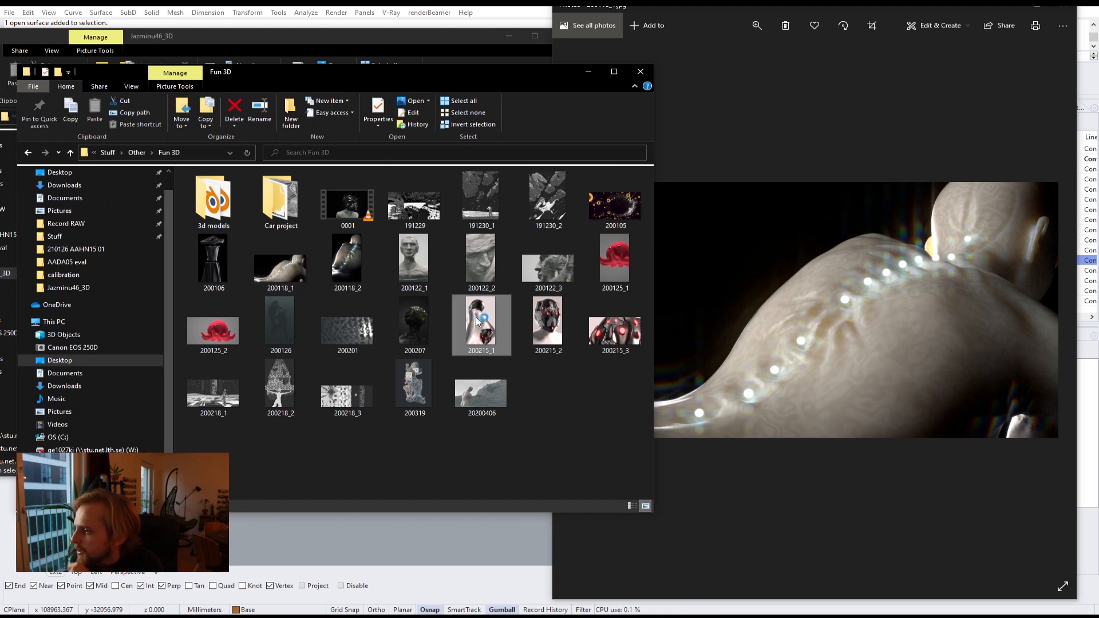
pyautogui.doubleClick(476, 318)
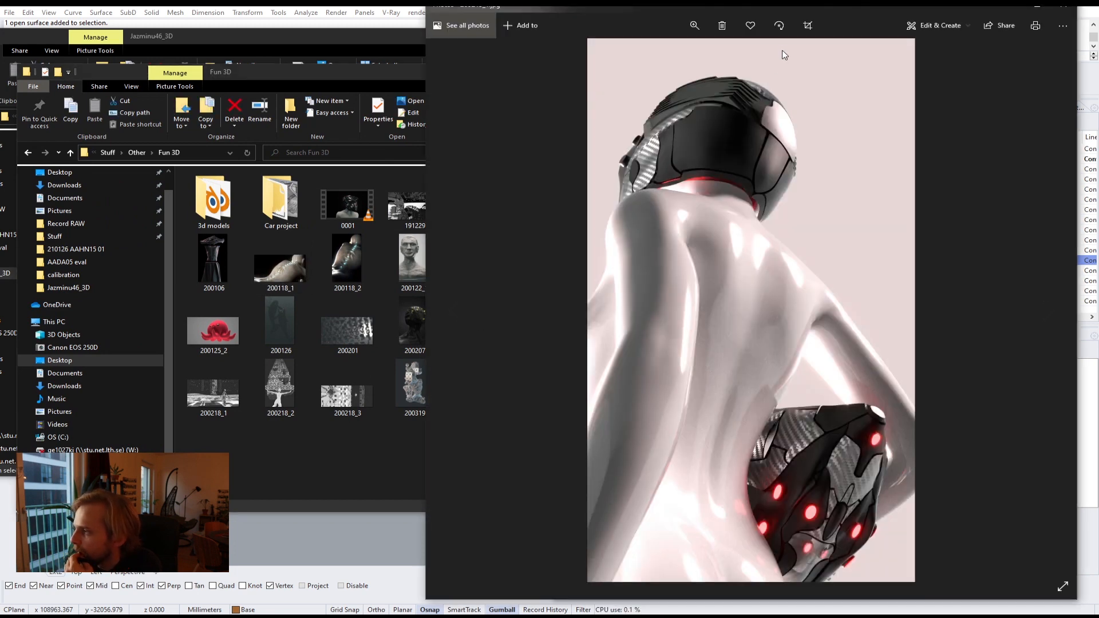
pyautogui.doubleClick(804, 12)
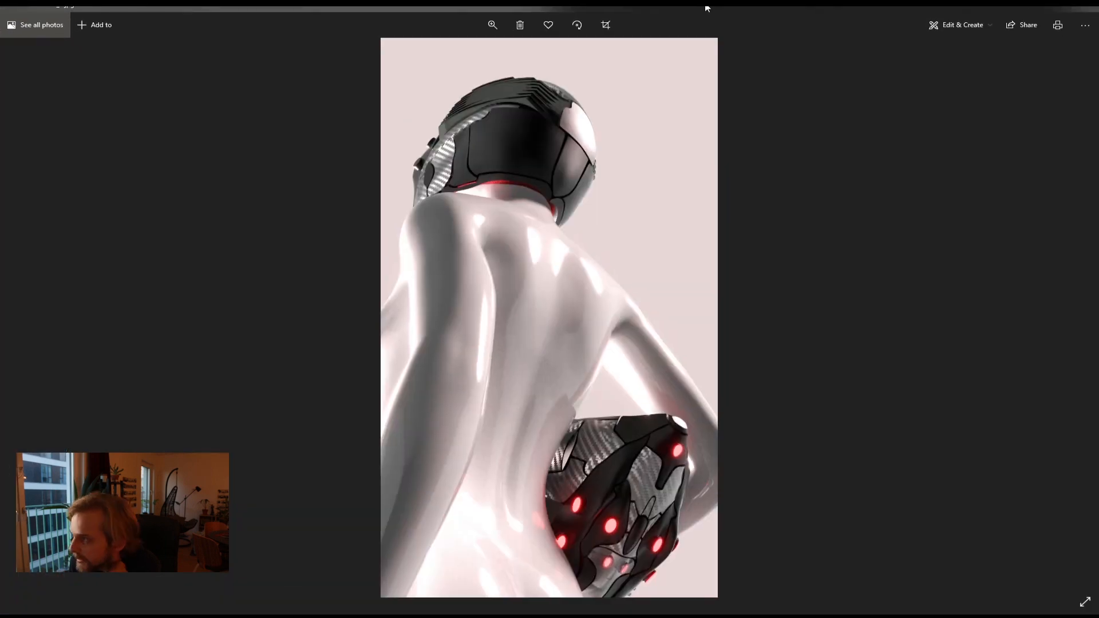
# Step: Arrange the Photos windows, view the next render and close the viewer
pyautogui.moveTo(704, 7); pyautogui.dragTo(373, 7)
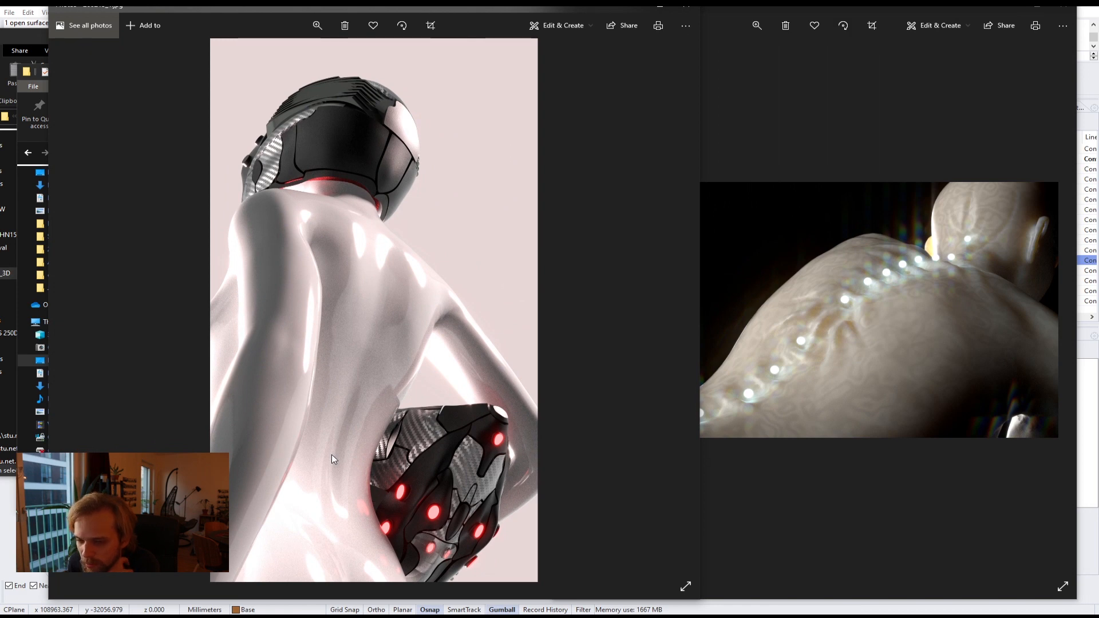
pyautogui.click(799, 8)
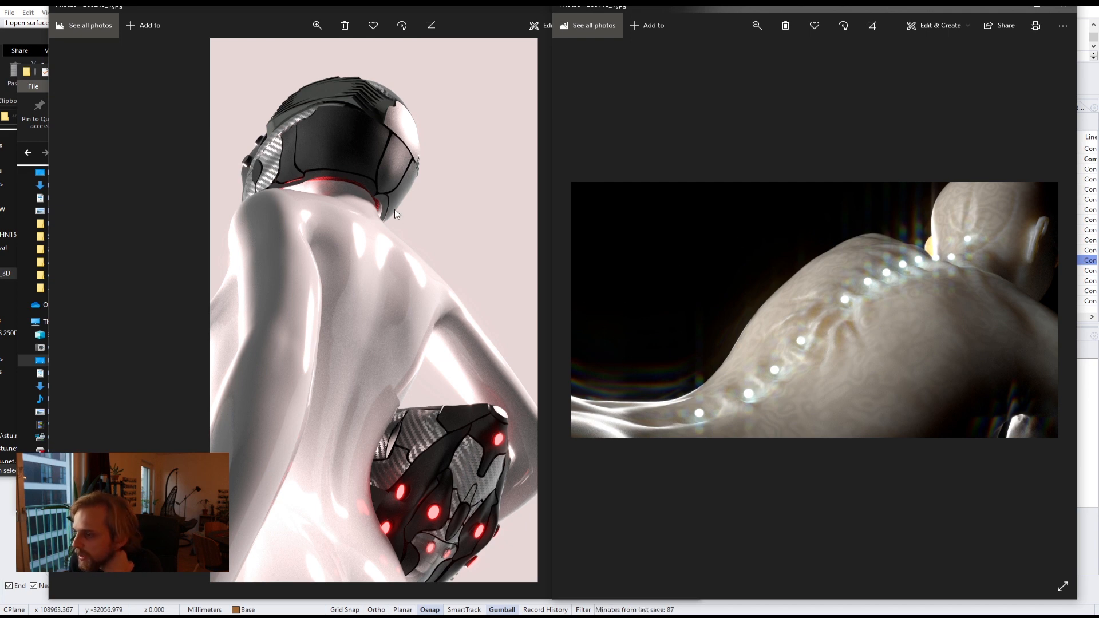
pyautogui.click(420, 5)
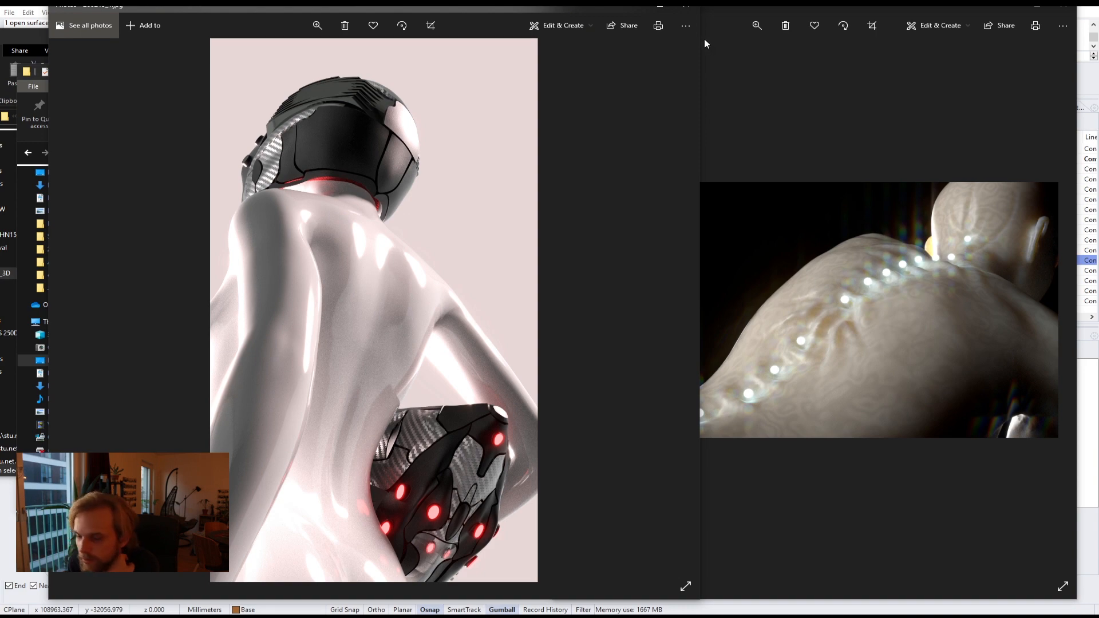
pyautogui.click(680, 9)
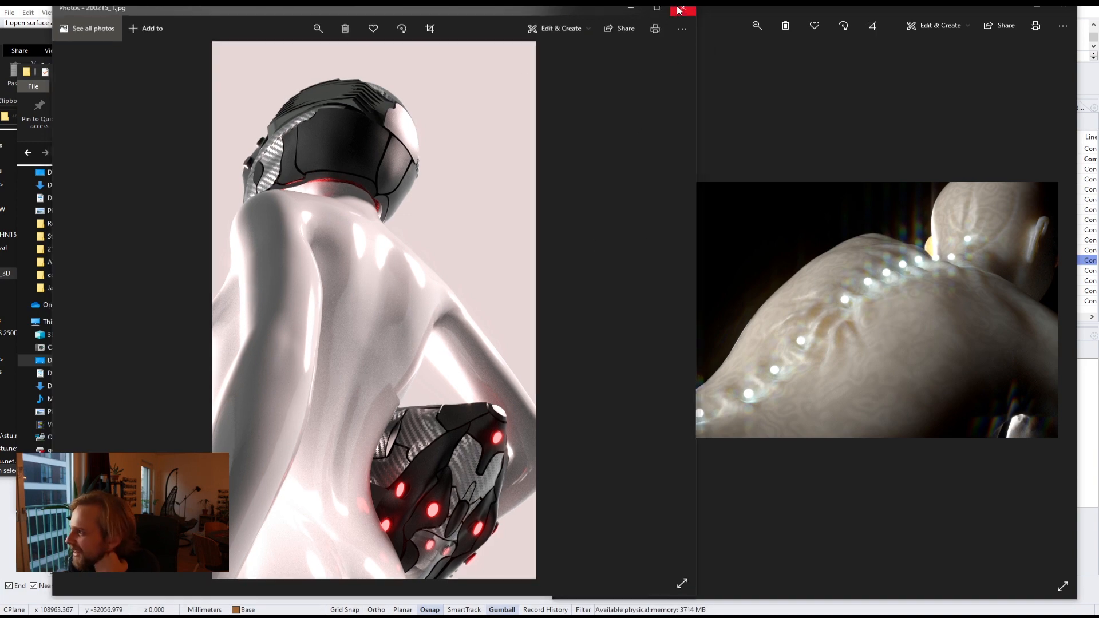
pyautogui.doubleClick(407, 324)
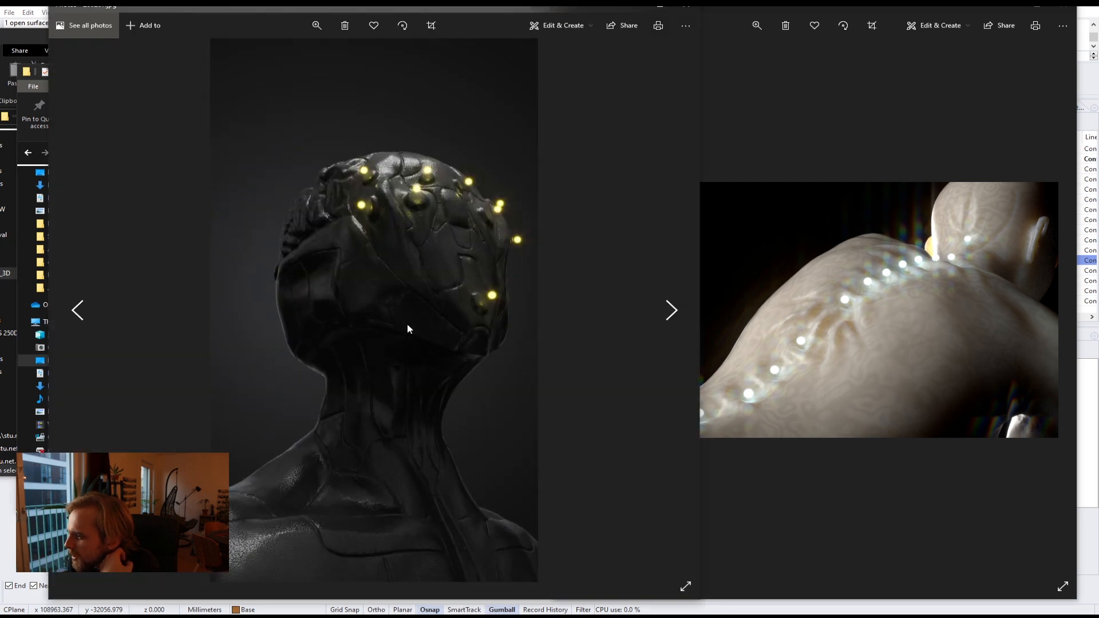
pyautogui.click(686, 8)
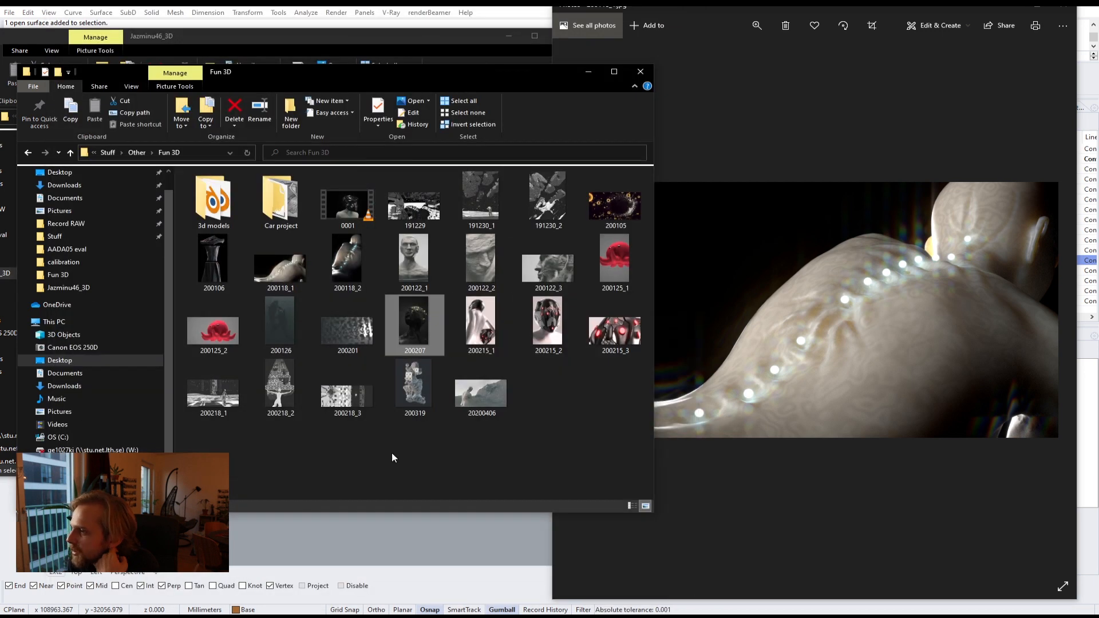
# Step: Open the render 200106 from the Fun 3D folder in Photos and close it again
pyautogui.click(361, 453)
pyautogui.click(221, 246)
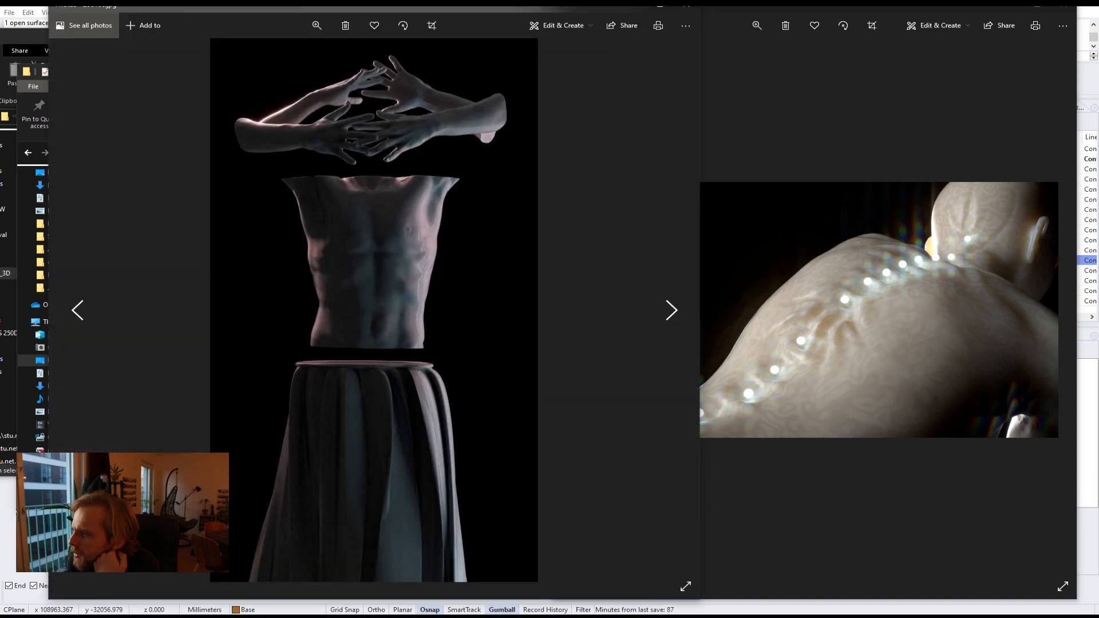
pyautogui.click(687, 7)
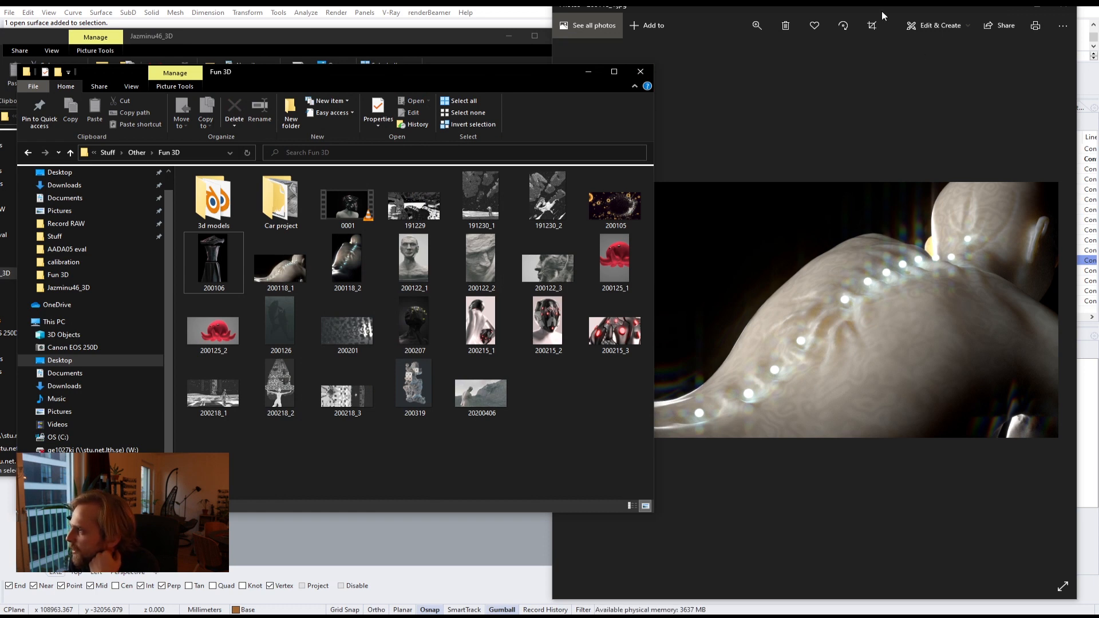
# Step: Maximize the Photos viewer on render 200118_2, zoom in to inspect its details, and close the viewer
pyautogui.click(744, 374)
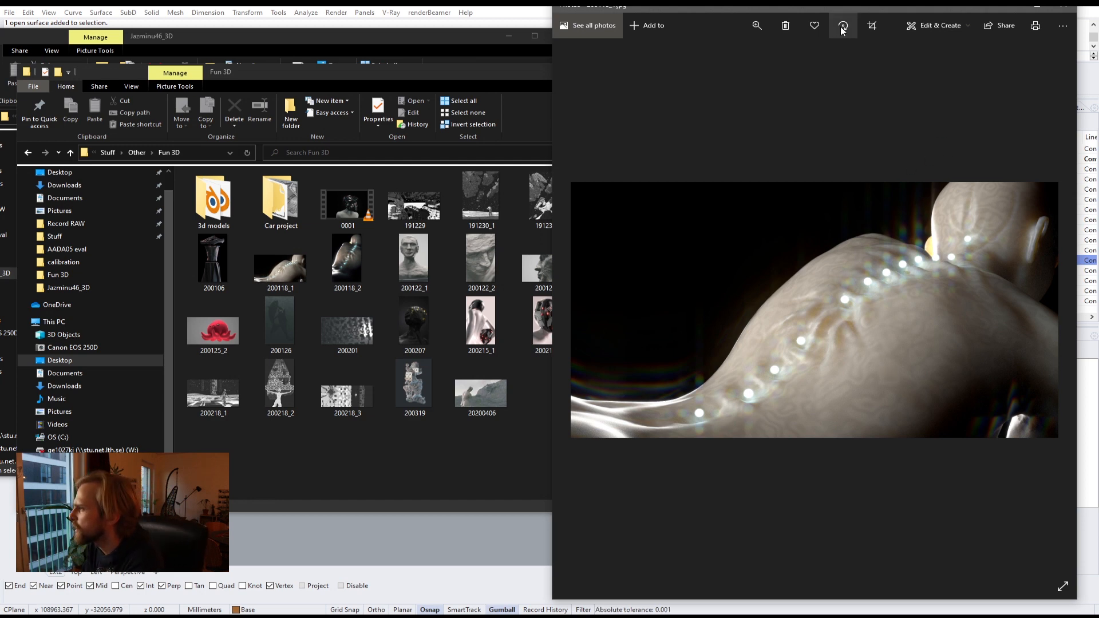
pyautogui.click(1052, 10)
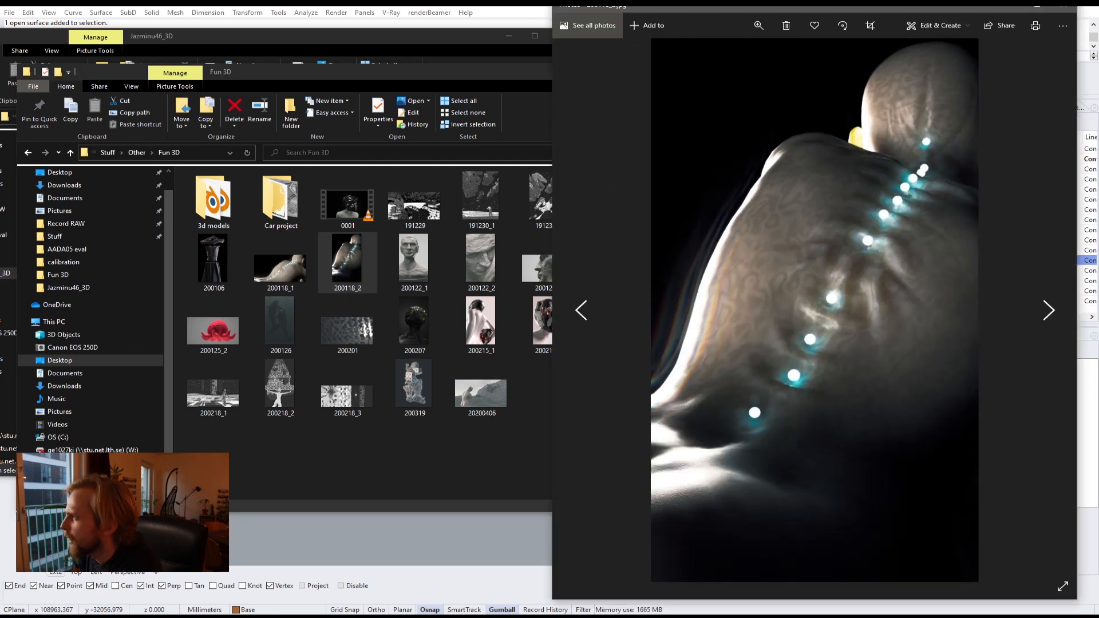
pyautogui.click(1038, 10)
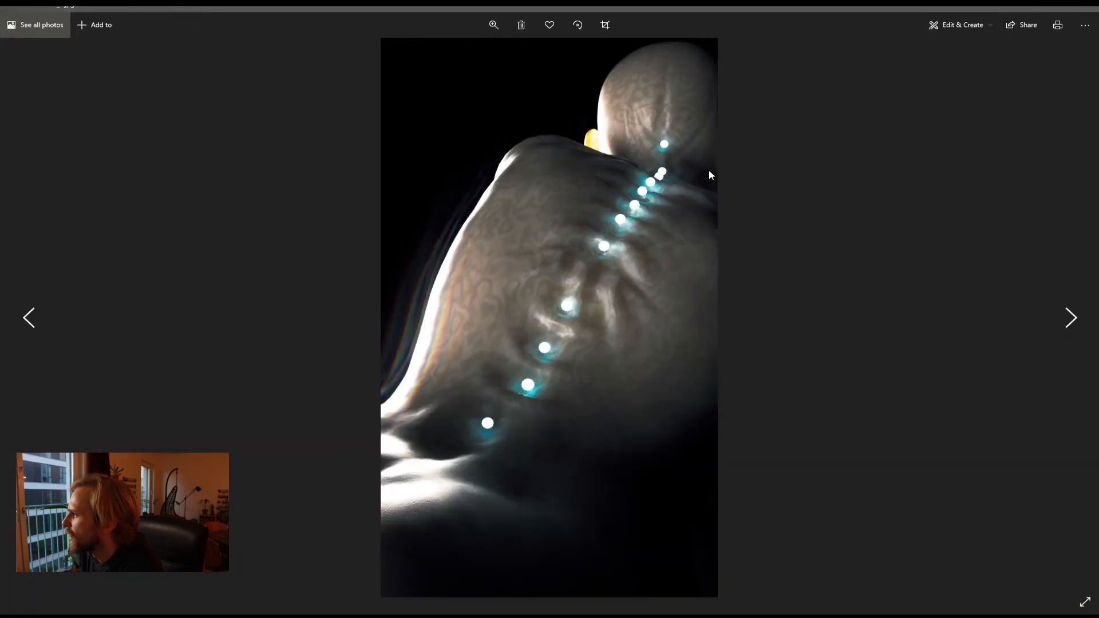
pyautogui.click(501, 26)
pyautogui.moveTo(449, 54); pyautogui.dragTo(480, 52)
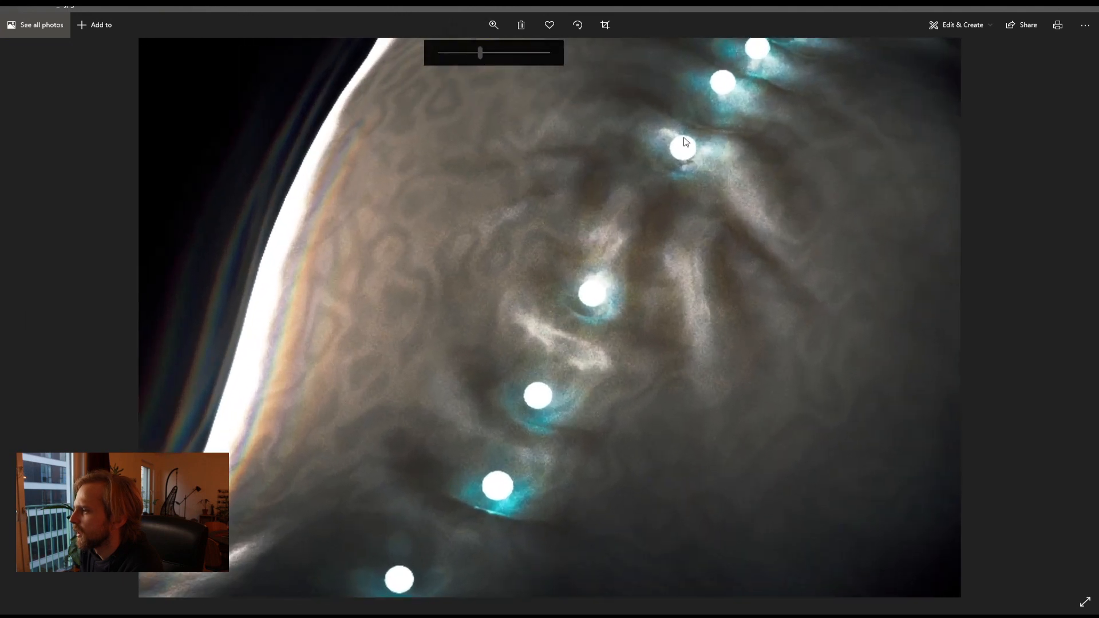
pyautogui.moveTo(684, 138); pyautogui.dragTo(575, 384)
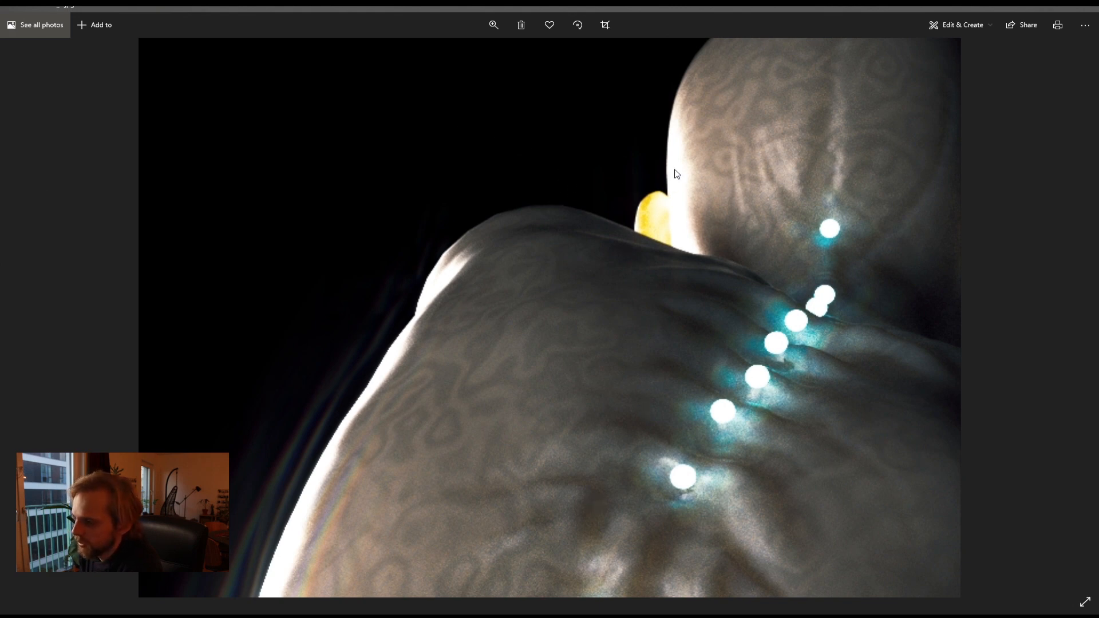
pyautogui.moveTo(584, 356); pyautogui.dragTo(617, 160)
pyautogui.moveTo(544, 375); pyautogui.dragTo(550, 261)
pyautogui.moveTo(484, 465); pyautogui.dragTo(313, 417)
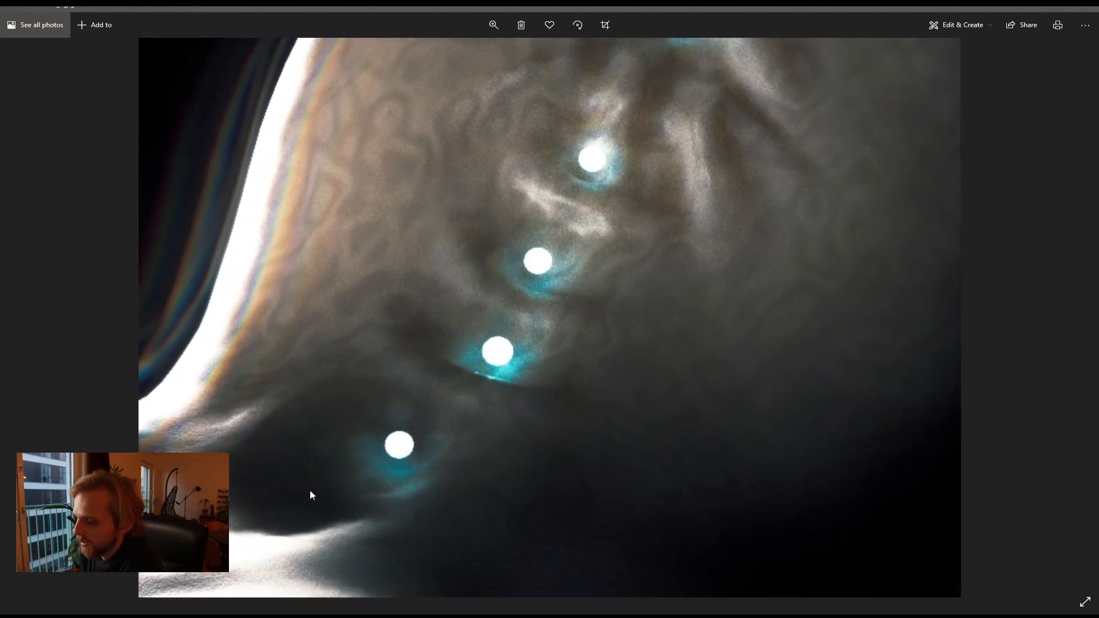
pyautogui.click(1086, 7)
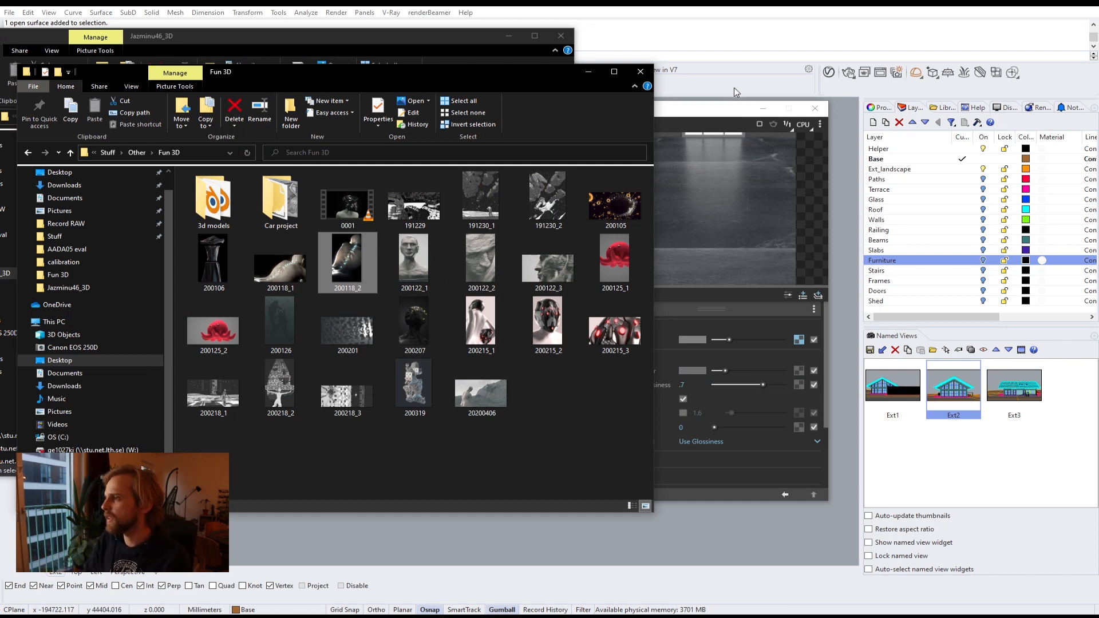
# Step: Return to the V-Ray Asset Editor and create a new Blend material
pyautogui.click(717, 113)
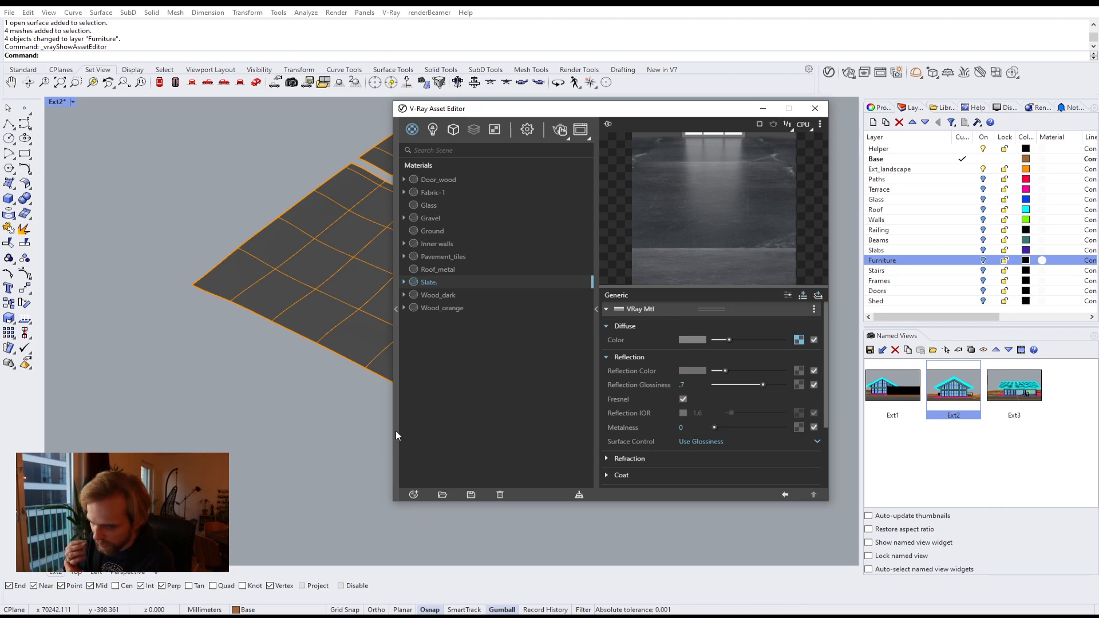
pyautogui.click(413, 495)
pyautogui.moveTo(427, 481)
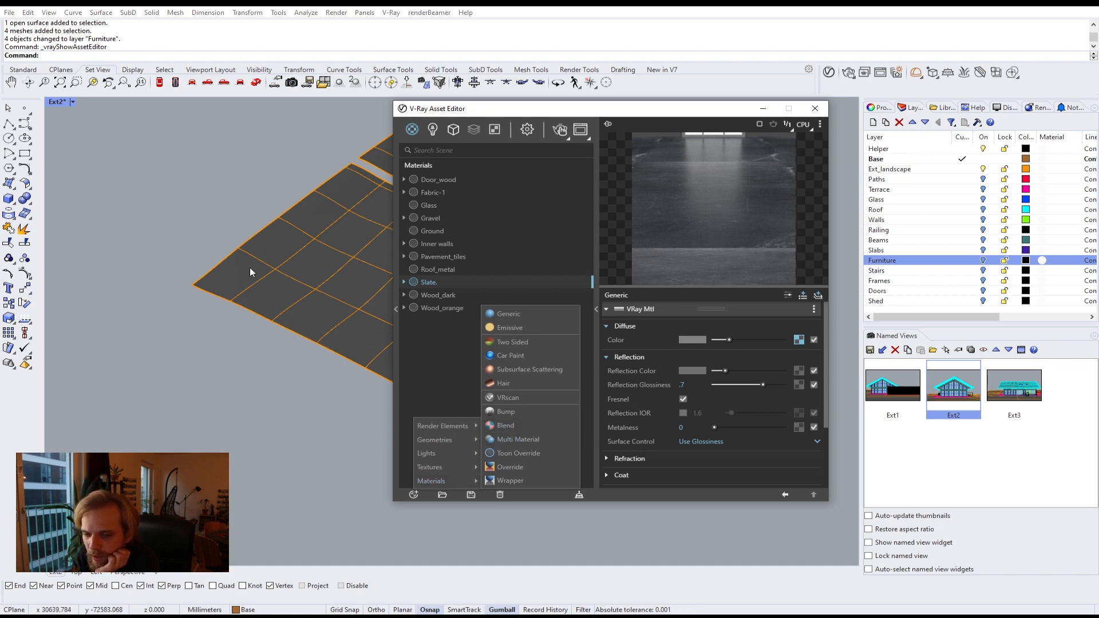
pyautogui.click(521, 428)
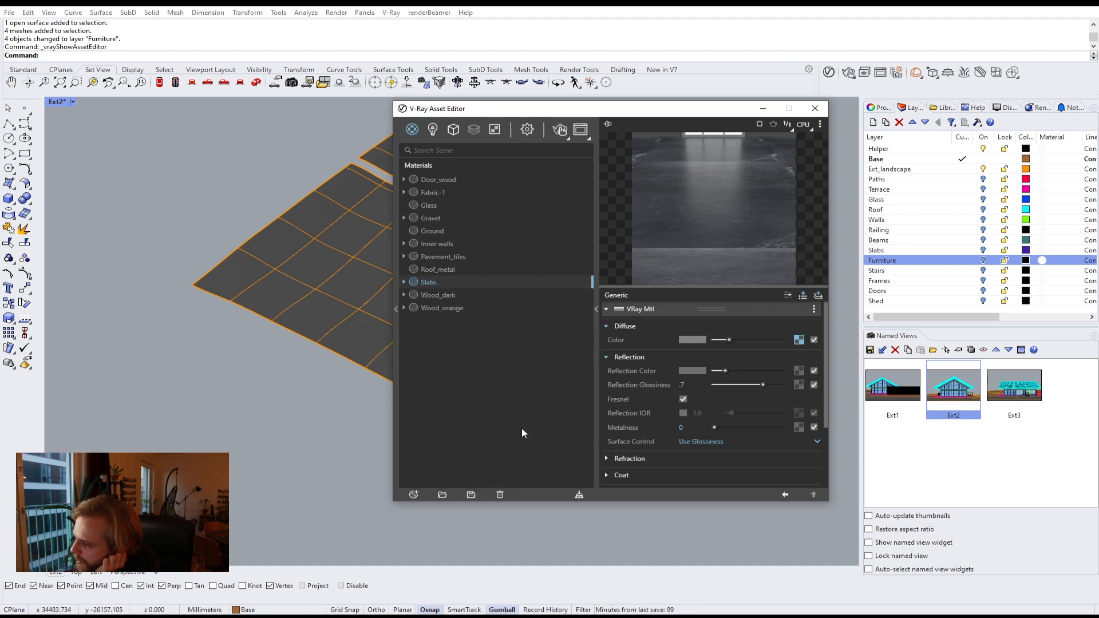
# Step: Rename the new Blend material to Ground_master
pyautogui.doubleClick(429, 179)
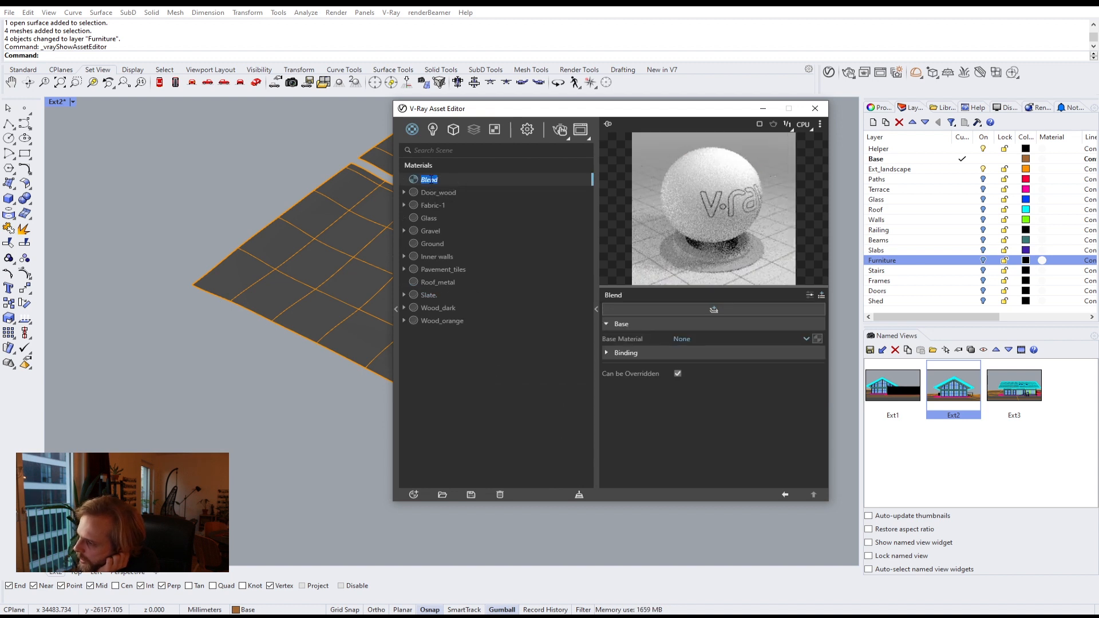
pyautogui.write('Ground_')
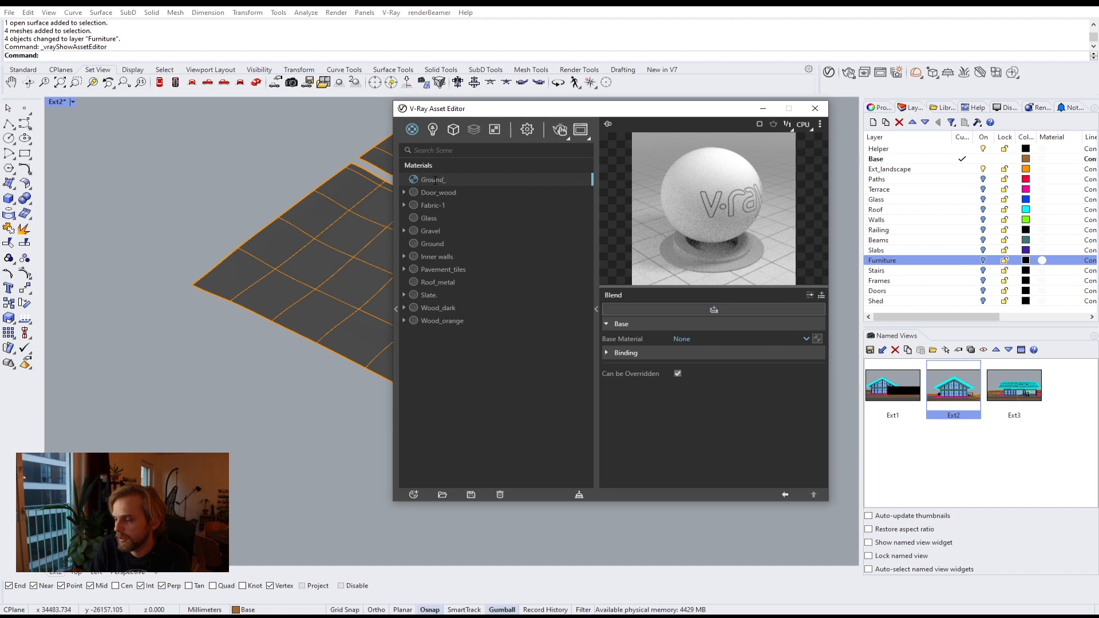
pyautogui.write('master')
pyautogui.press('Return')
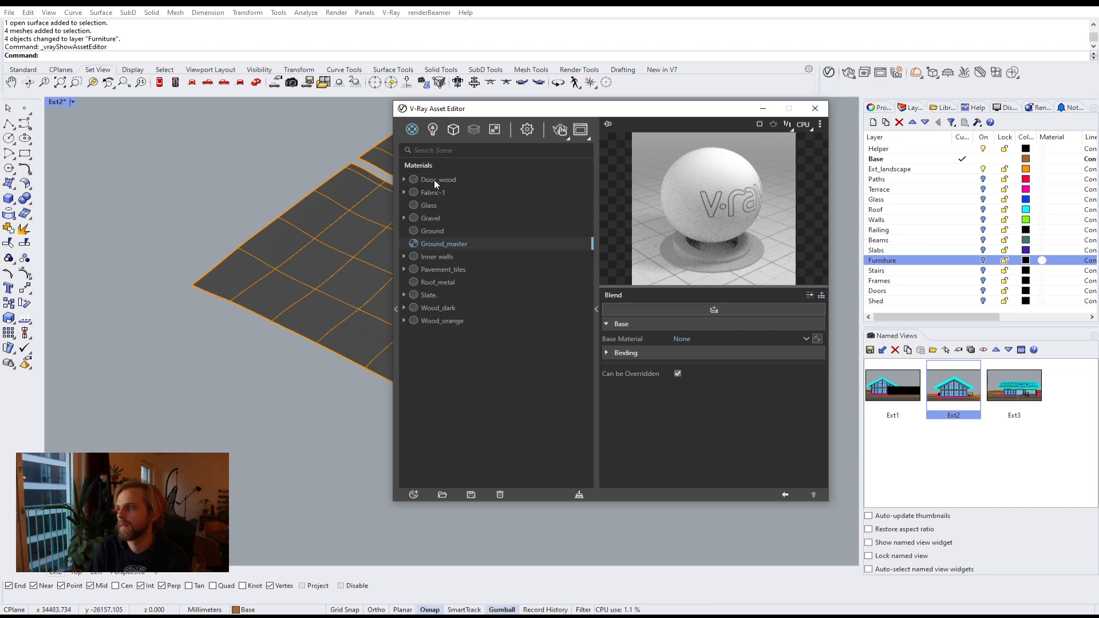
# Step: Select the ground surfaces in the viewport and apply the Ground_master material to the selection
pyautogui.moveTo(234, 248); pyautogui.dragTo(410, 293, button='right')
pyautogui.moveTo(286, 297); pyautogui.dragTo(513, 256, button='right')
pyautogui.moveTo(304, 537); pyautogui.dragTo(262, 265)
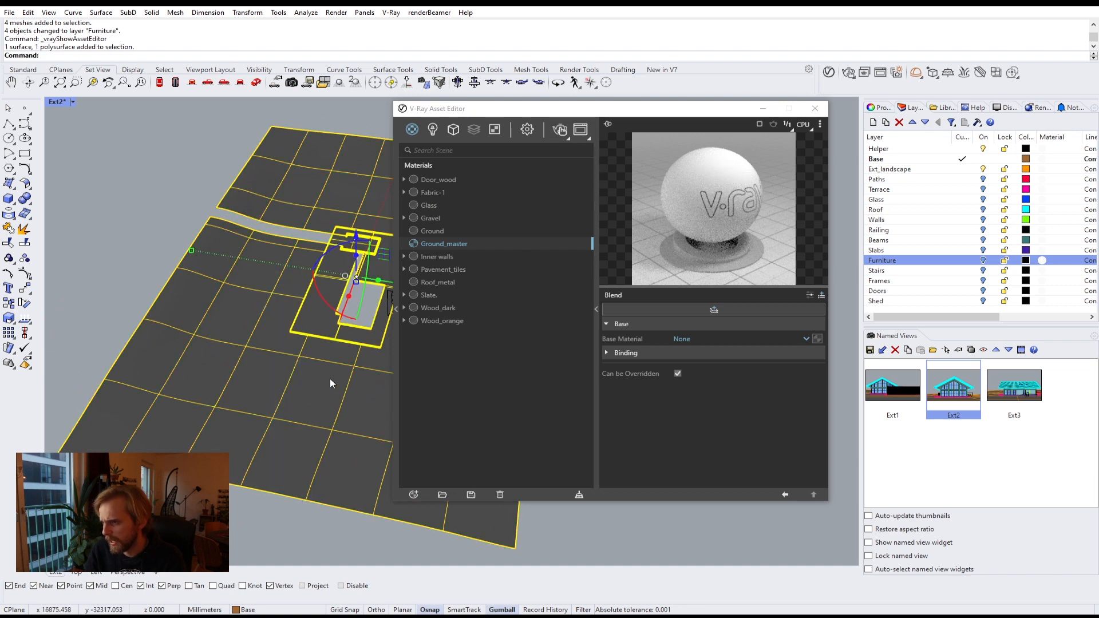
pyautogui.rightClick(456, 245)
pyautogui.click(485, 268)
pyautogui.click(140, 180)
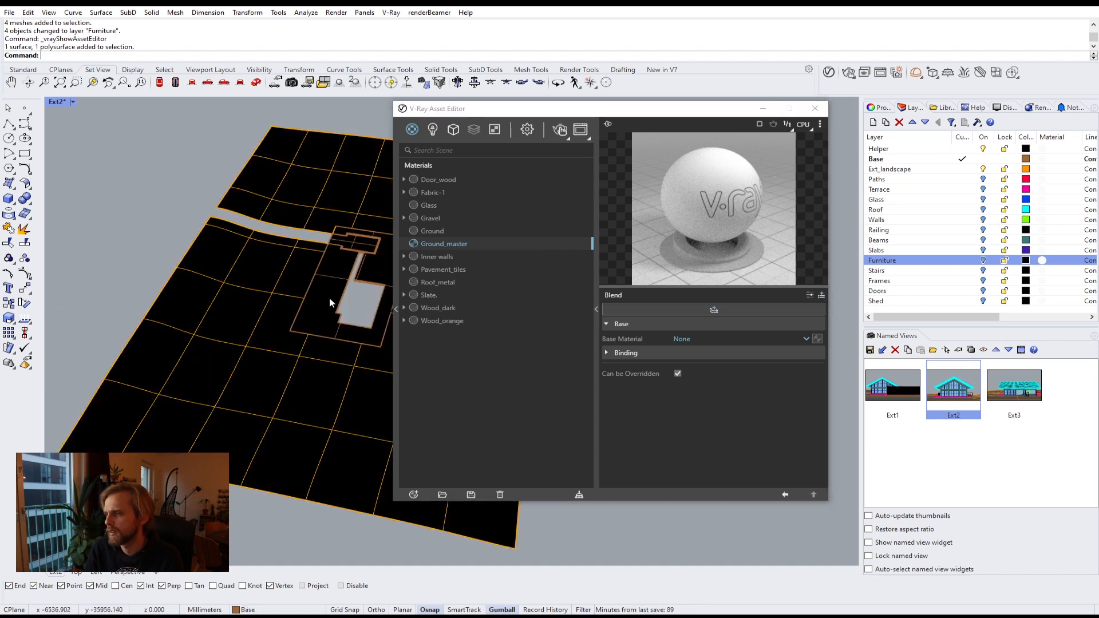
pyautogui.moveTo(329, 297); pyautogui.dragTo(360, 203, button='right')
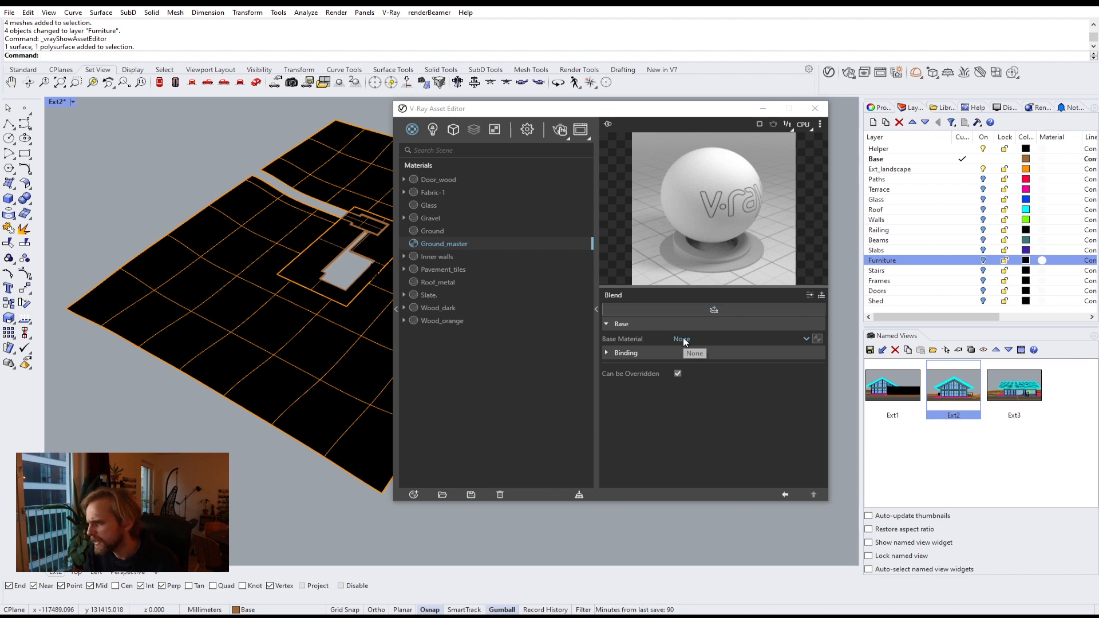
# Step: Create three new Generic materials in the Asset Editor
pyautogui.click(413, 495)
pyautogui.moveTo(447, 481)
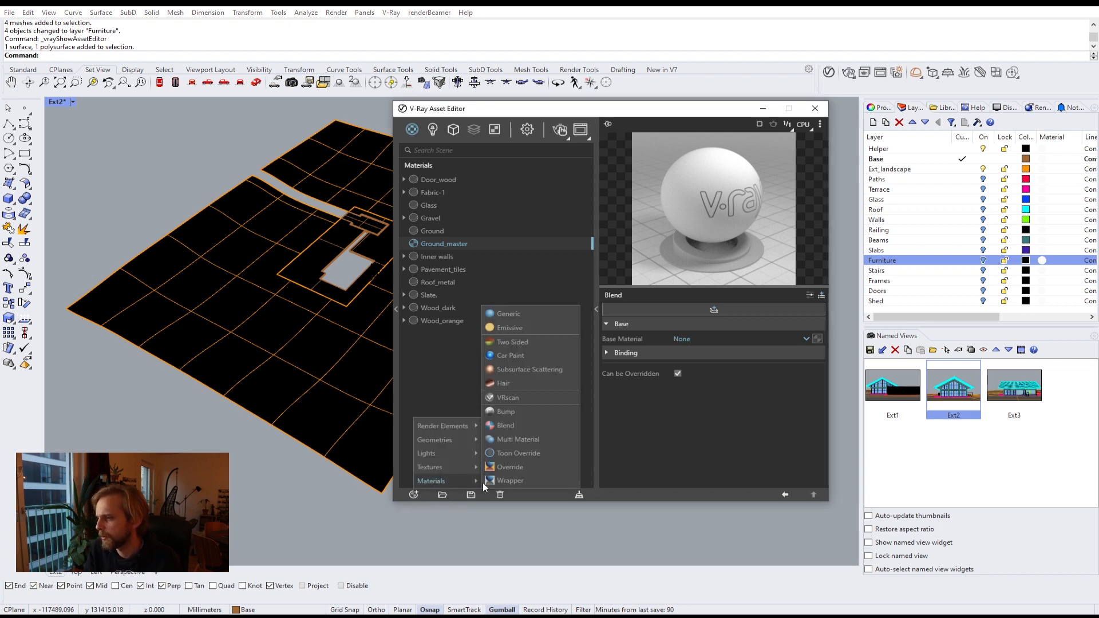
pyautogui.click(527, 313)
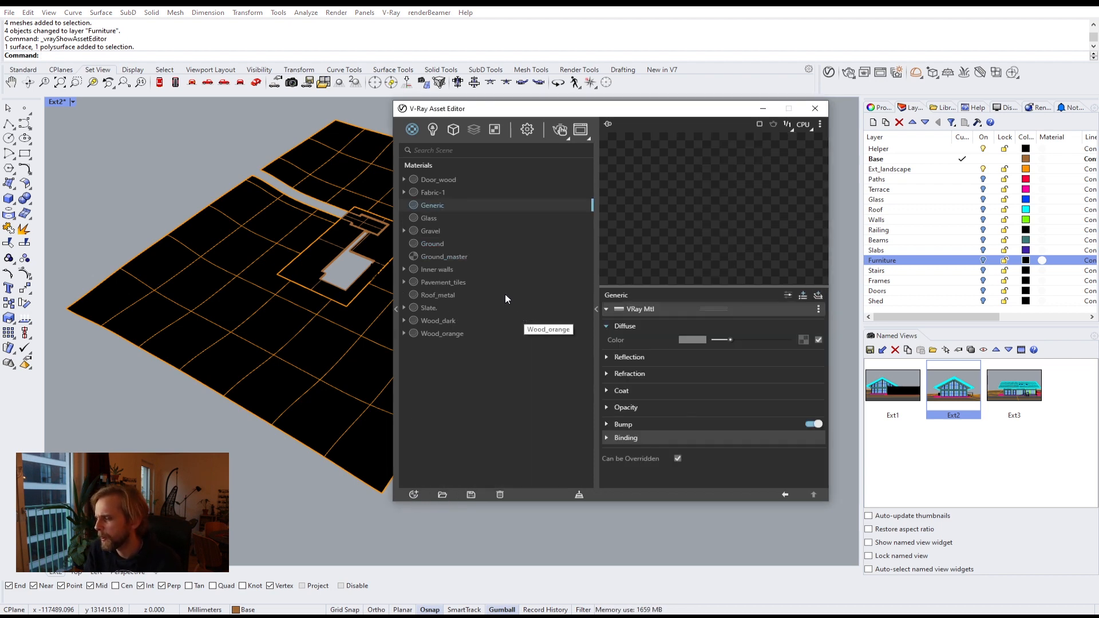
pyautogui.click(413, 494)
pyautogui.moveTo(449, 481)
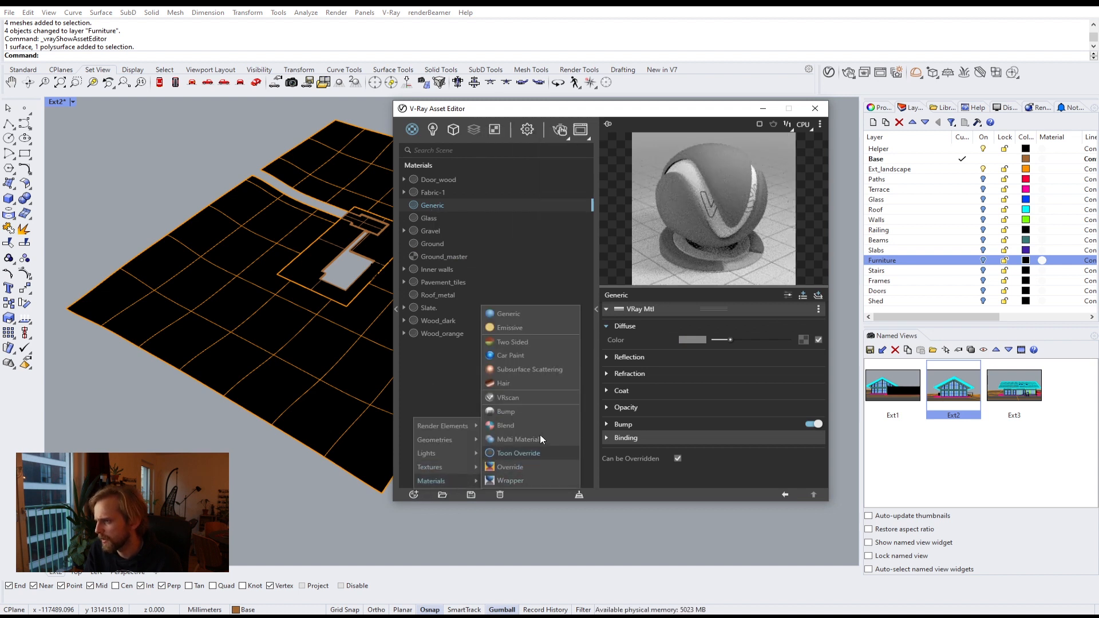
pyautogui.click(495, 314)
pyautogui.click(413, 494)
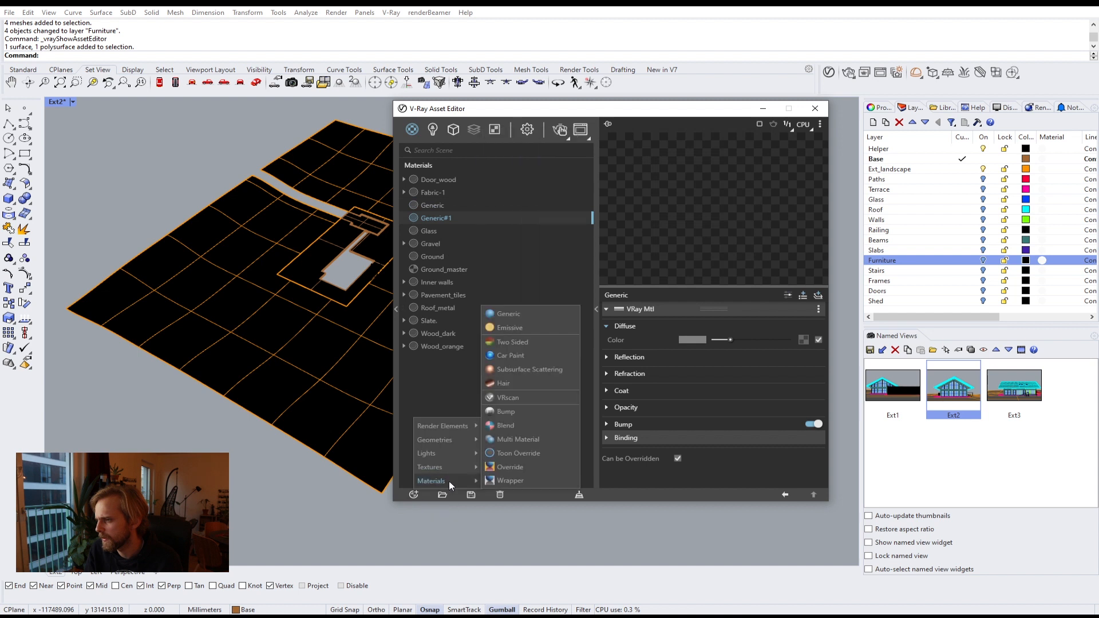
pyautogui.click(513, 317)
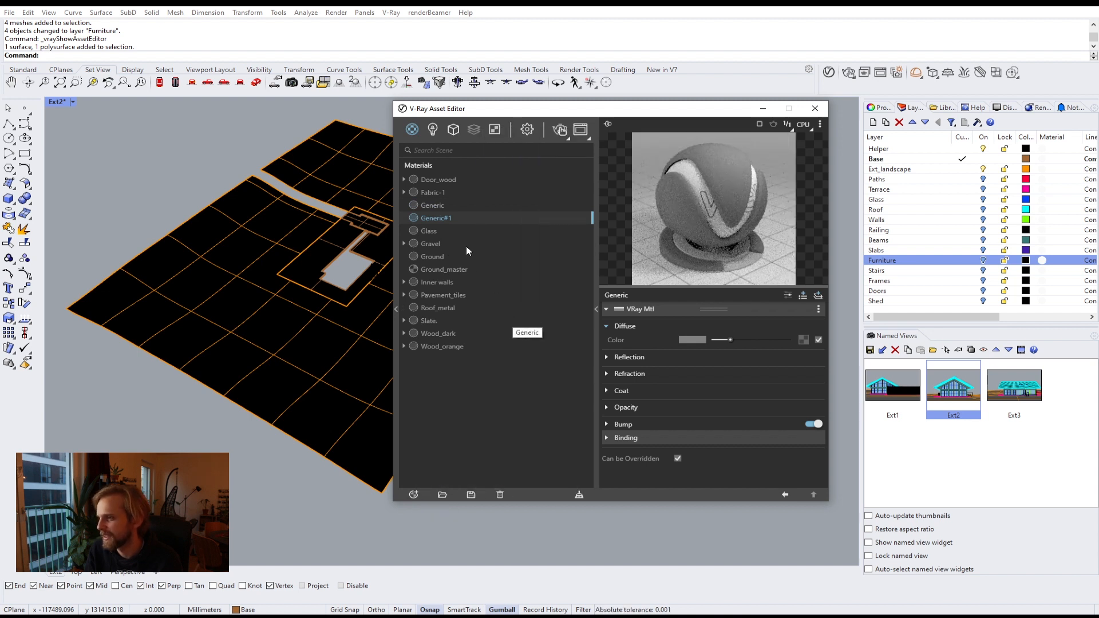
# Step: Rename the first two Generic materials to Red and Blue
pyautogui.click(430, 206)
pyautogui.click(431, 206)
pyautogui.write('R')
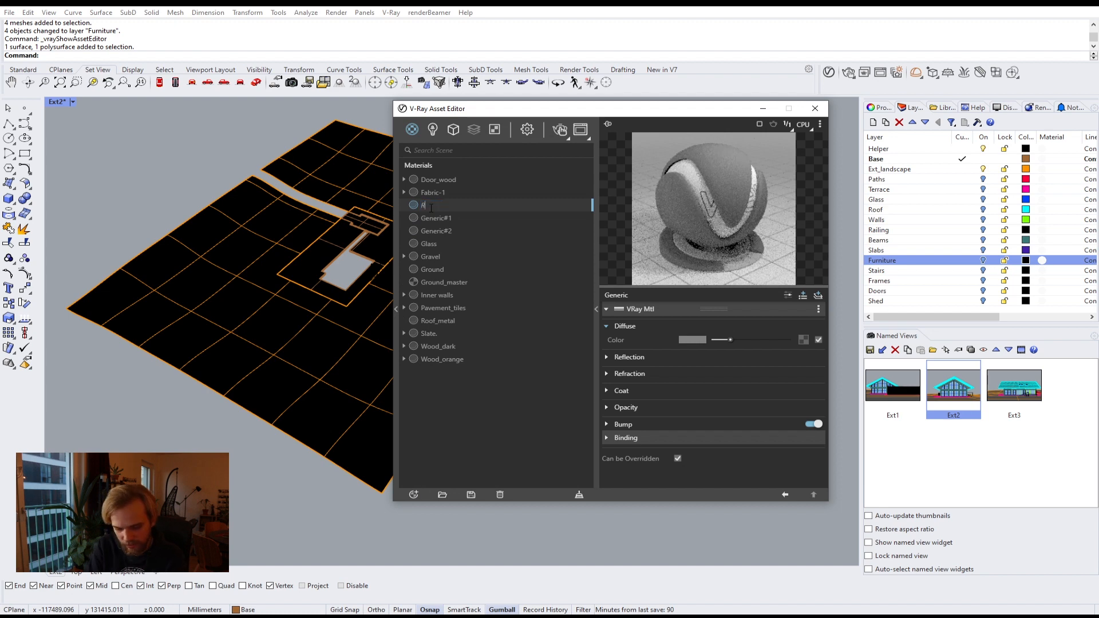
pyautogui.write('ed')
pyautogui.press('Return')
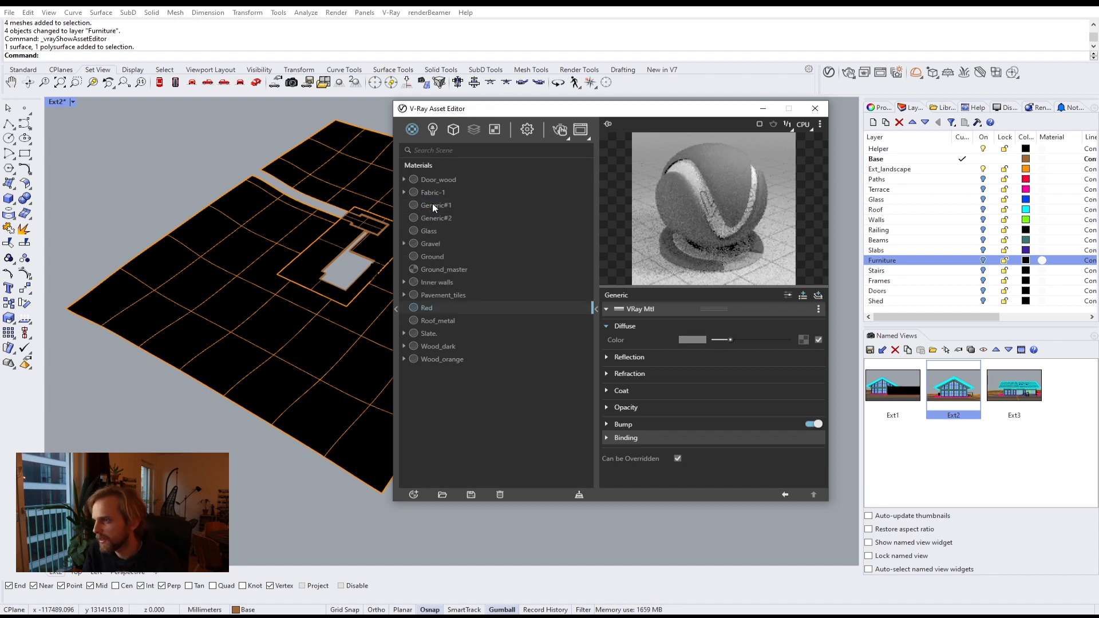
pyautogui.click(432, 206)
pyautogui.click(431, 205)
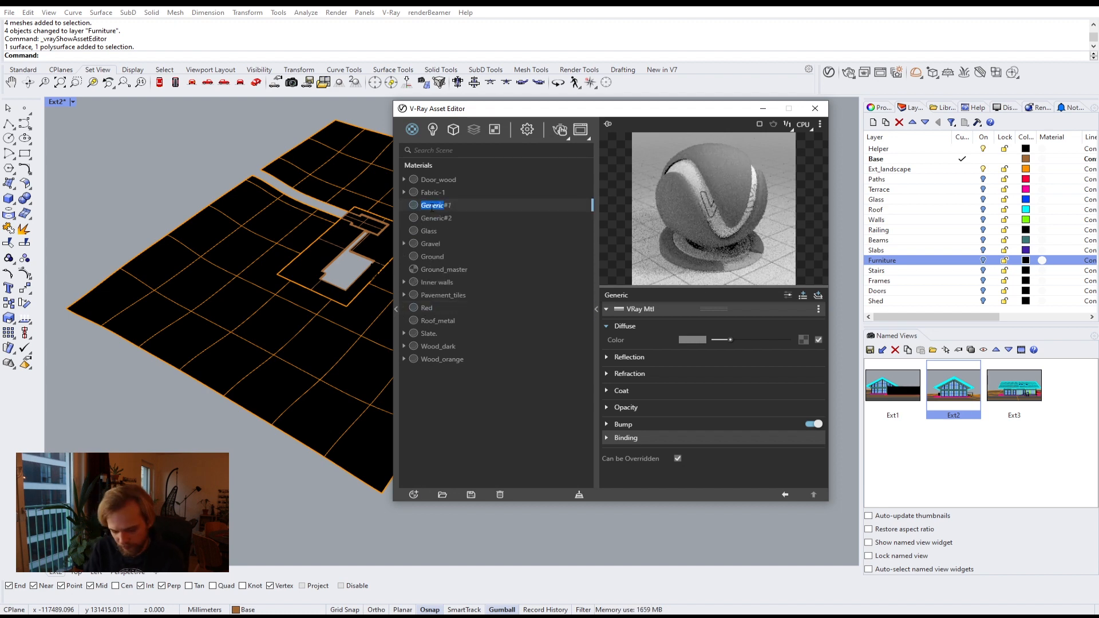
pyautogui.press('BackSpace')
pyautogui.write('Bl')
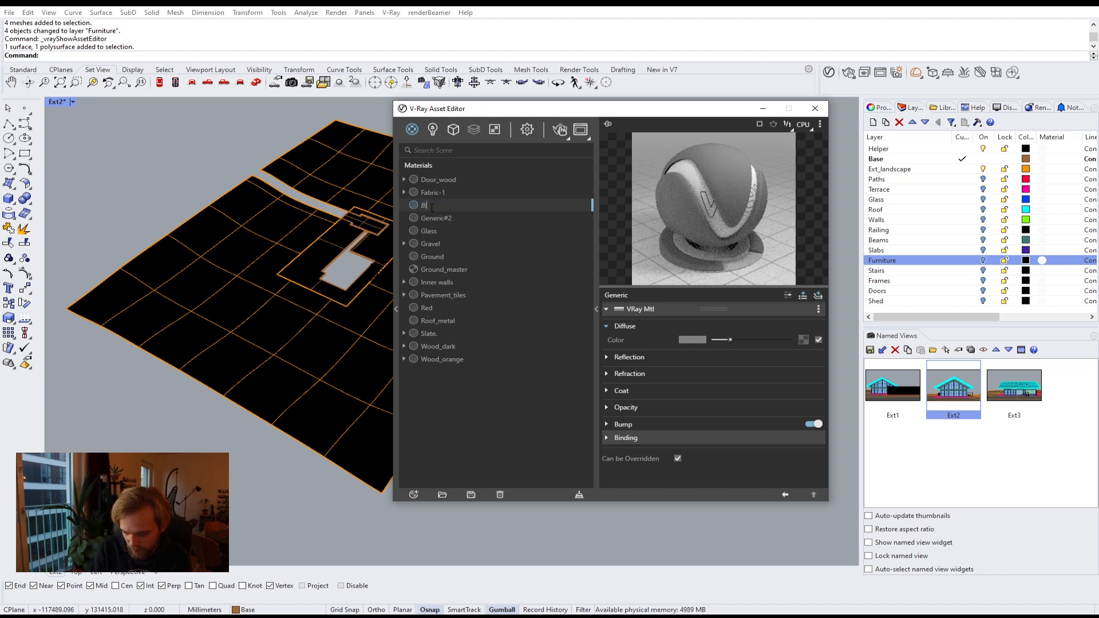
pyautogui.write('ue')
pyautogui.press('Return')
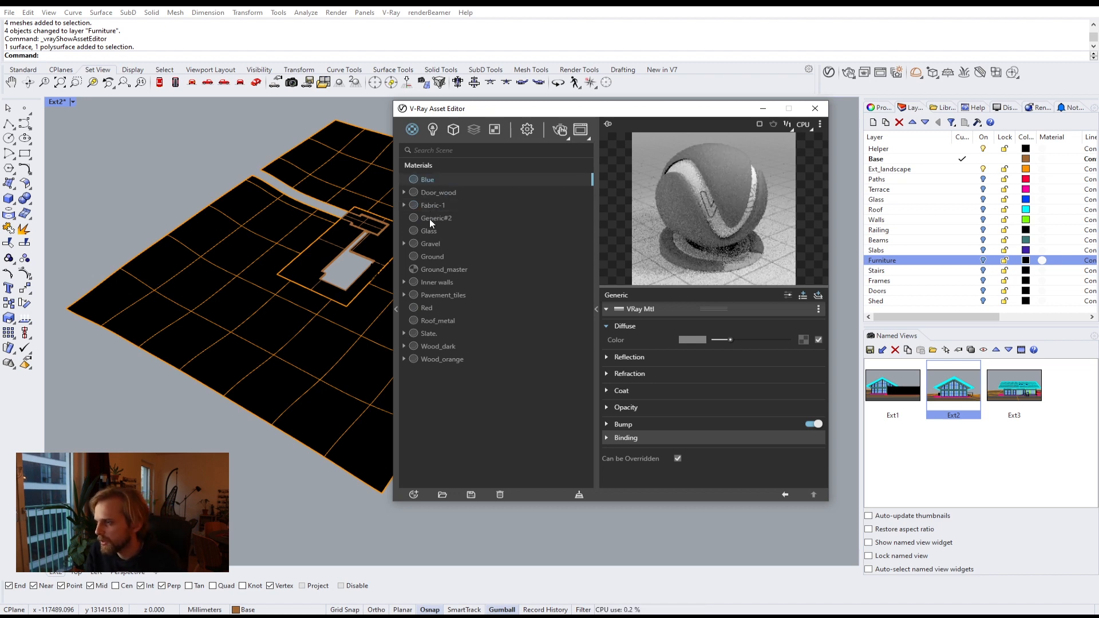
# Step: Rename the remaining Generic material to Mask
pyautogui.click(429, 219)
pyautogui.click(429, 219)
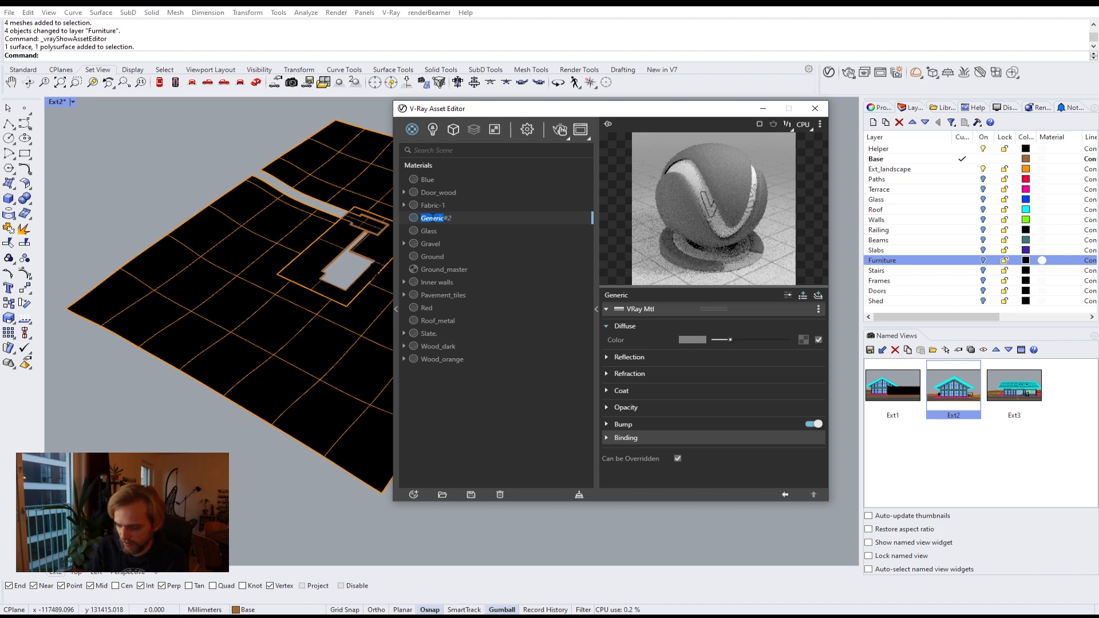
pyautogui.press('Escape')
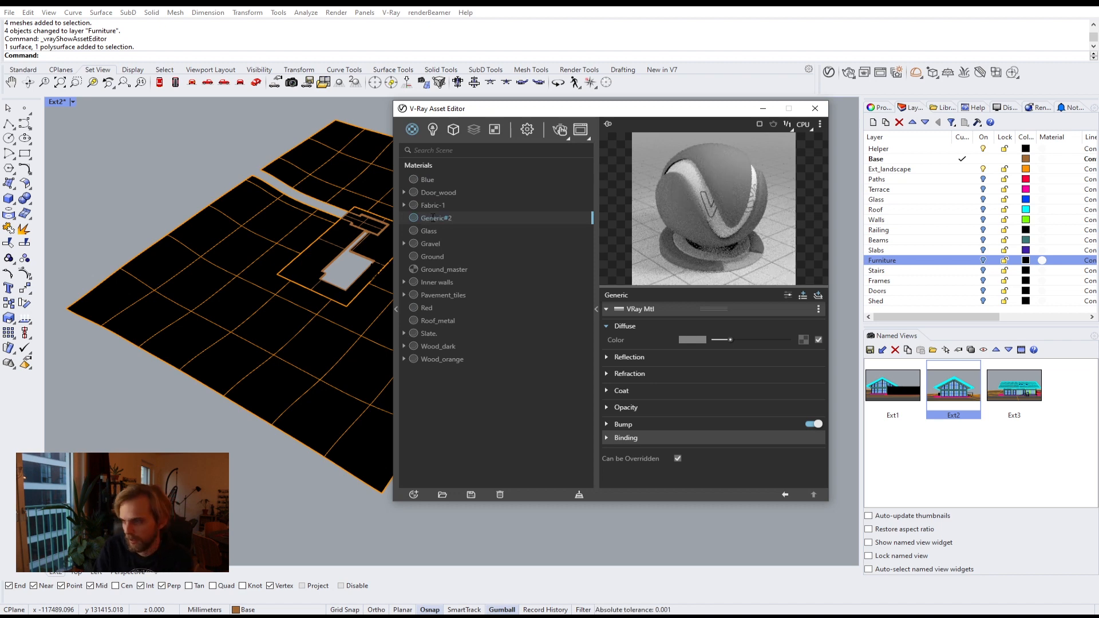
pyautogui.write('Mask')
pyautogui.press('Return')
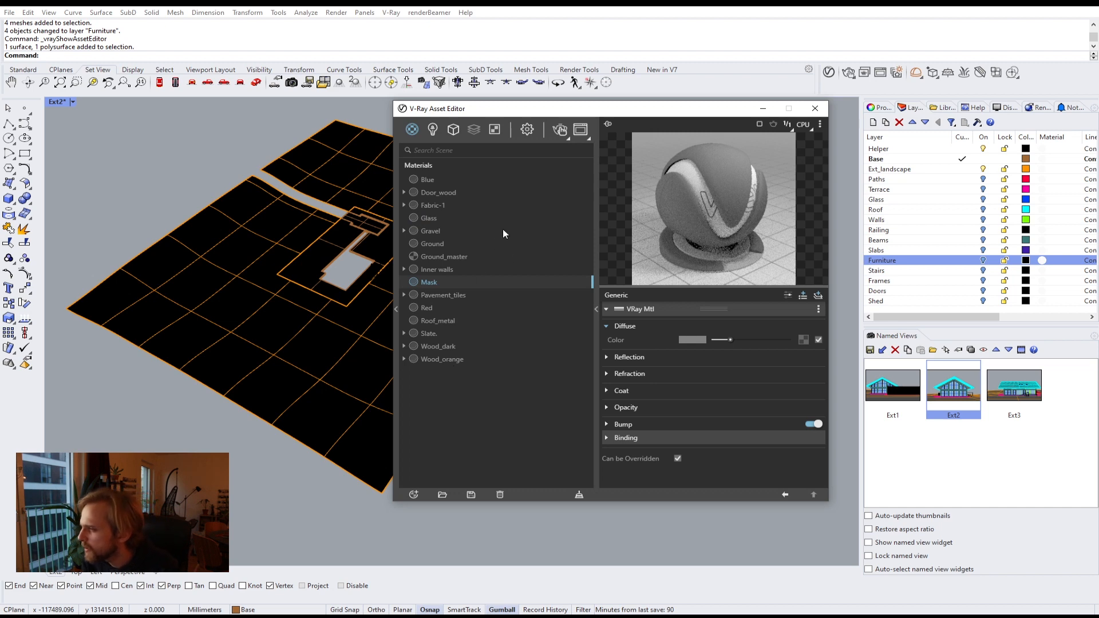
# Step: Set Ground_master's base material to Red and add a coat layer to the blend
pyautogui.click(428, 245)
pyautogui.click(426, 259)
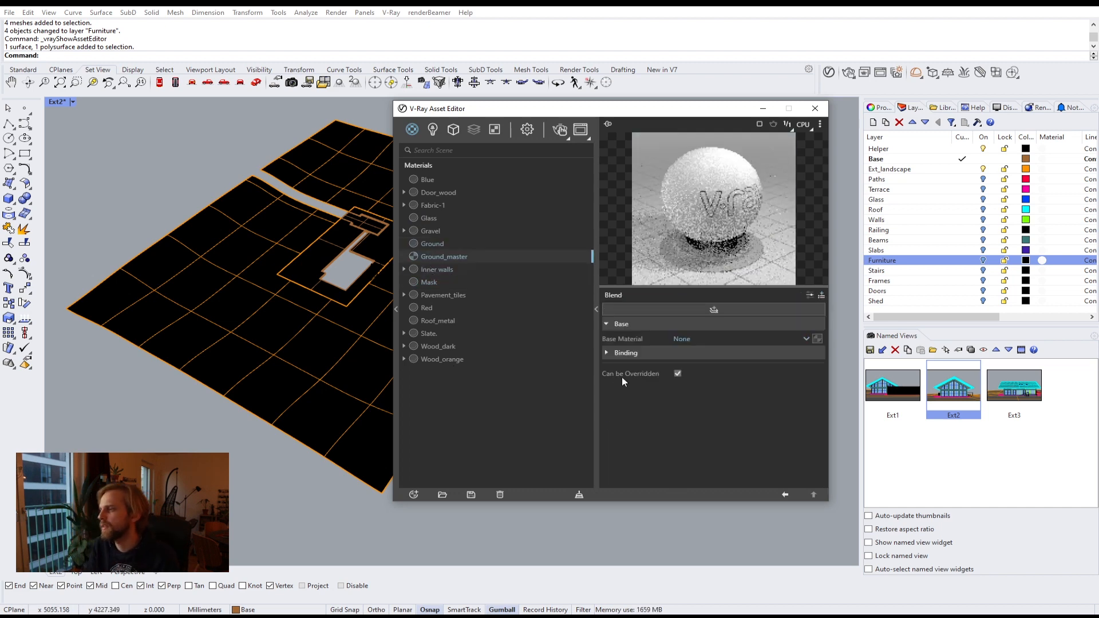
pyautogui.click(683, 338)
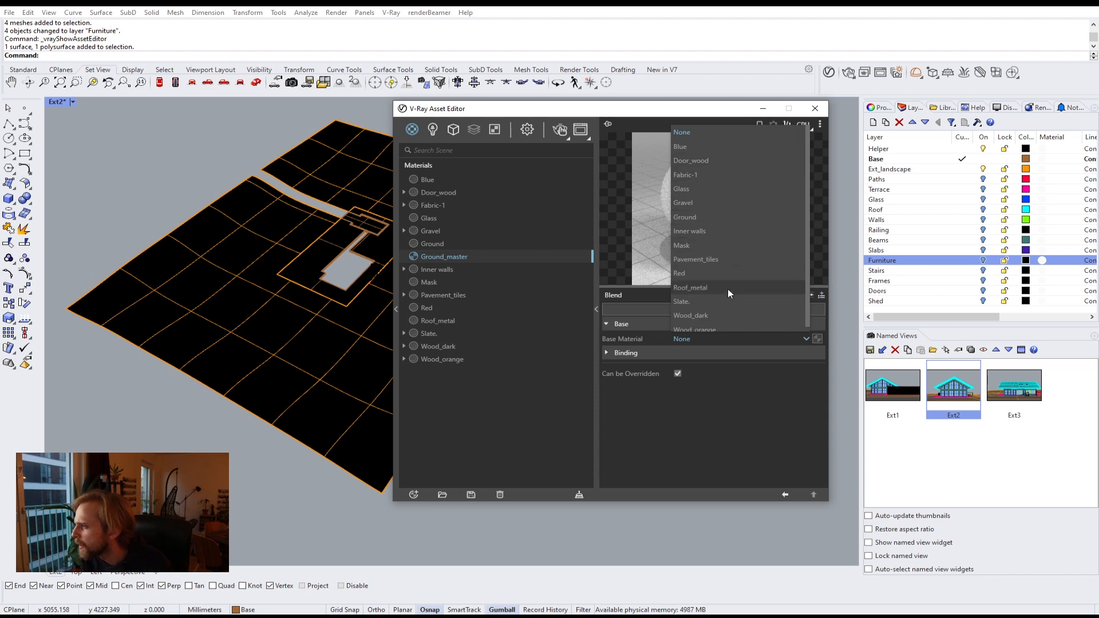
pyautogui.click(720, 275)
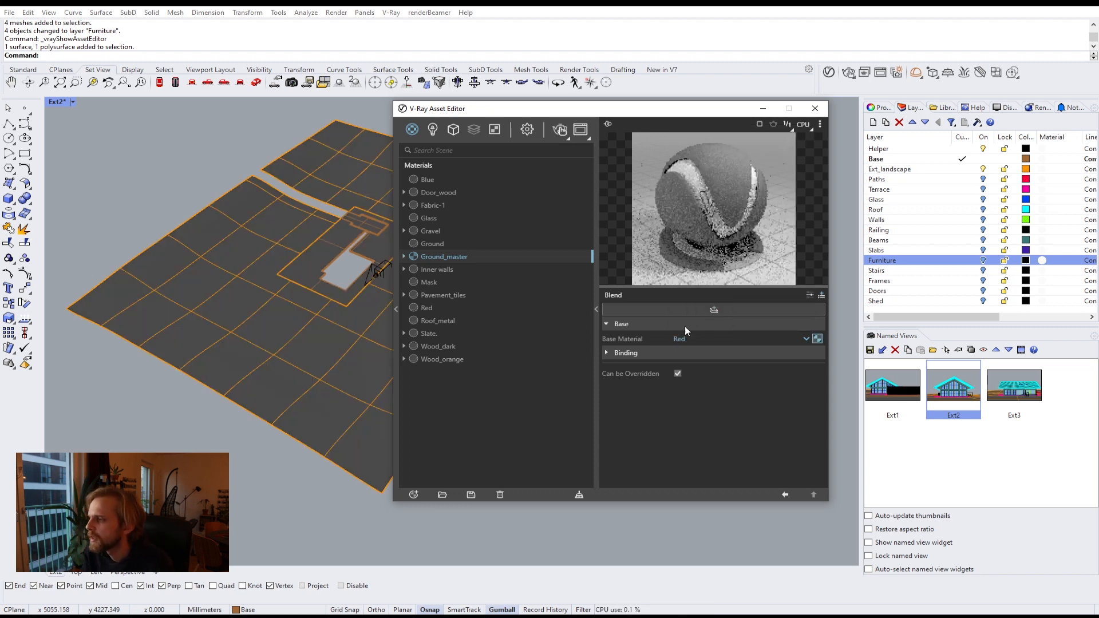
pyautogui.click(713, 309)
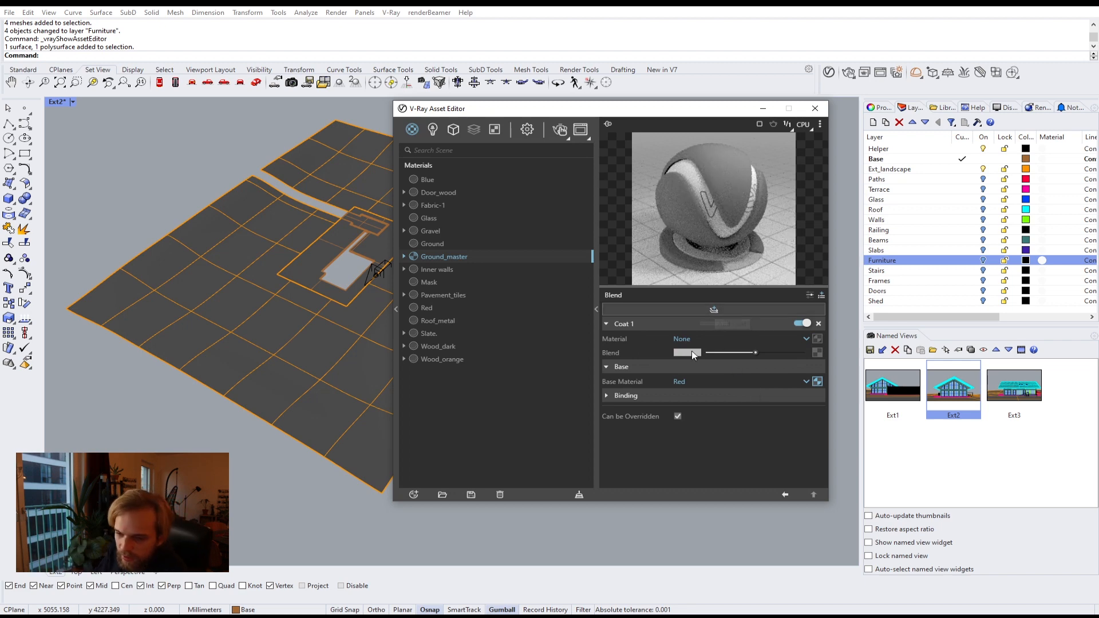
# Step: Set the coat layer's material in Ground_master to Blue
pyautogui.click(731, 338)
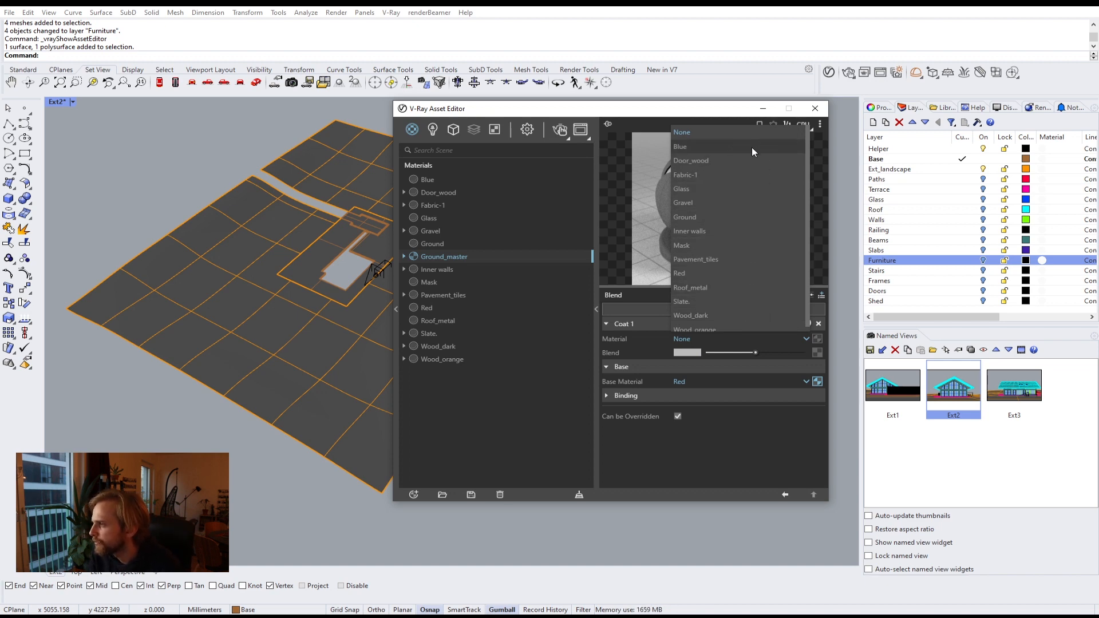
pyautogui.click(730, 148)
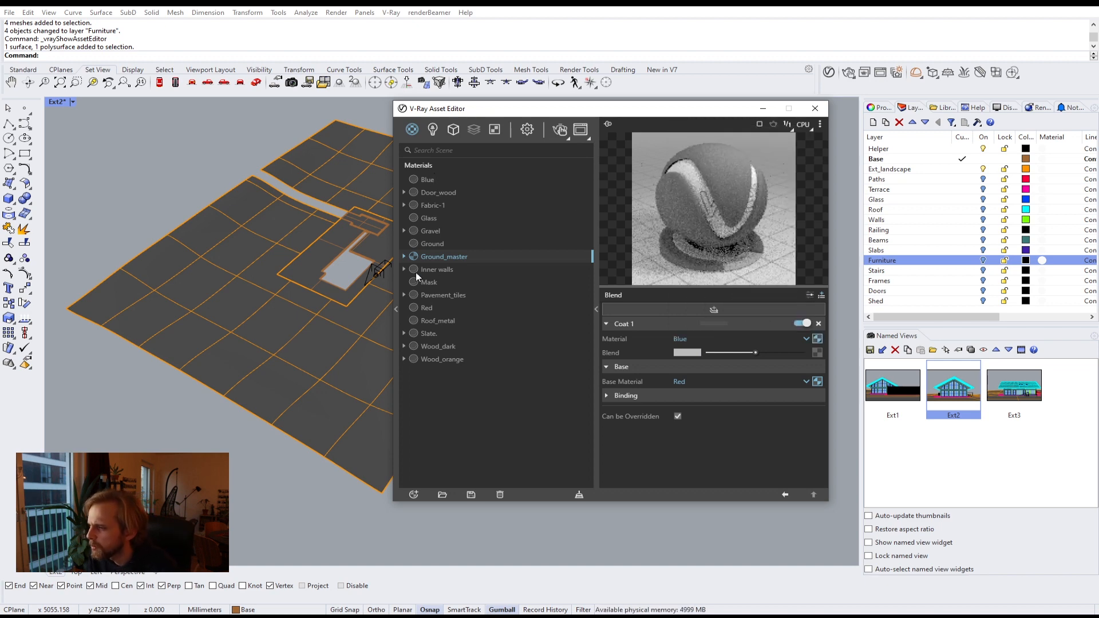
# Step: Open the Red material and set its diffuse colour to red
pyautogui.click(435, 308)
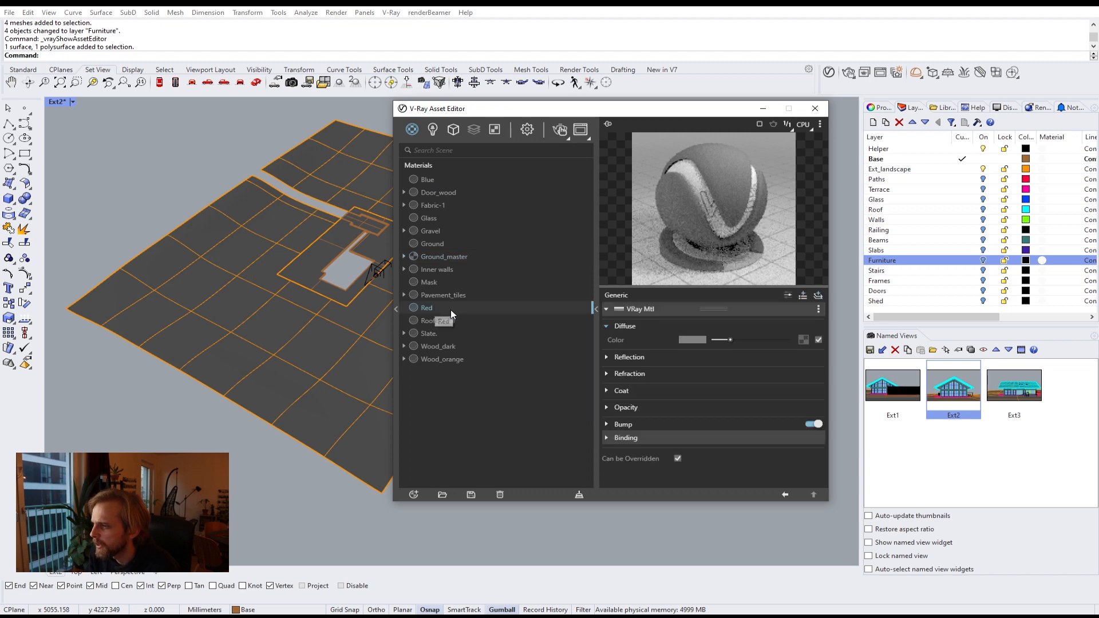
pyautogui.click(691, 338)
pyautogui.click(324, 284)
pyautogui.click(534, 277)
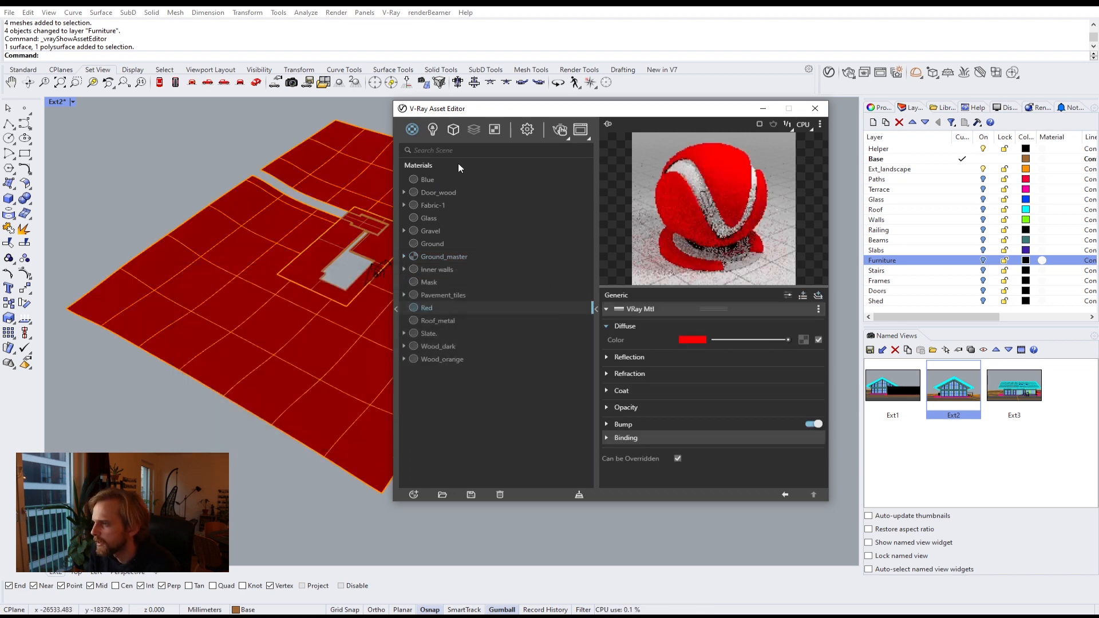
# Step: Open the Blue material and set its diffuse colour to blue
pyautogui.click(426, 179)
pyautogui.click(693, 340)
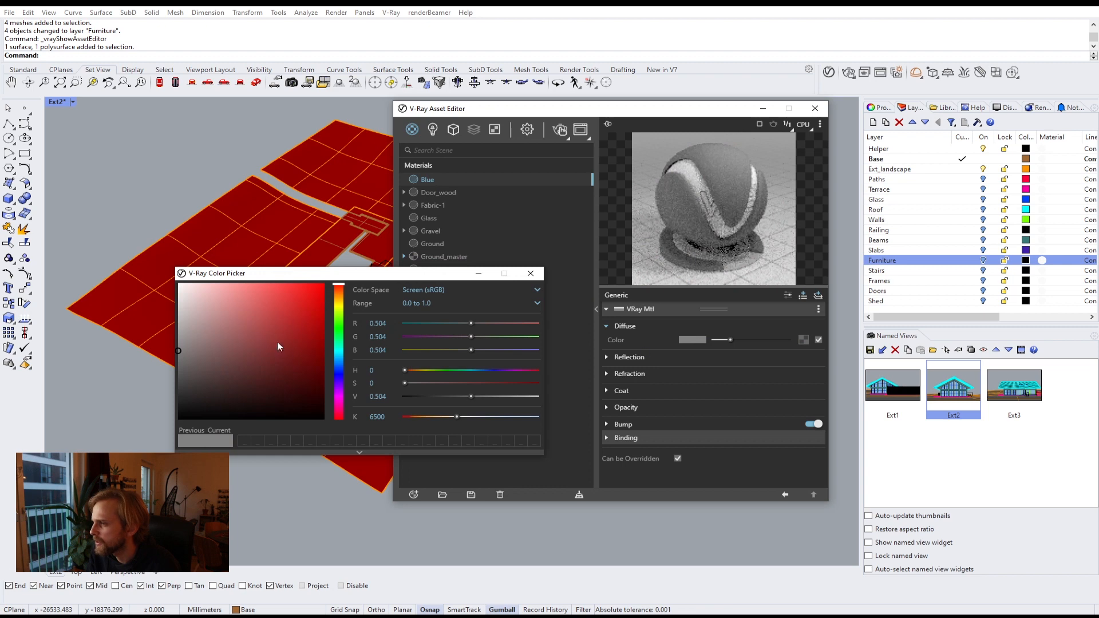
pyautogui.click(338, 378)
pyautogui.click(324, 284)
pyautogui.click(532, 278)
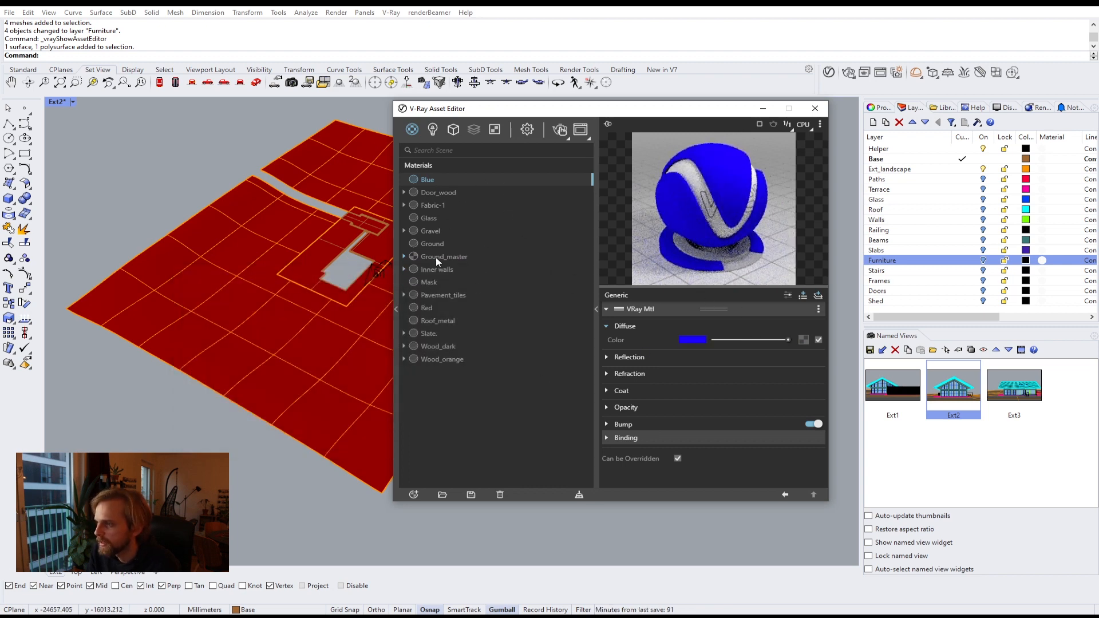
# Step: Open Ground_master and test the coat blend amount between full and none in the preview
pyautogui.click(435, 257)
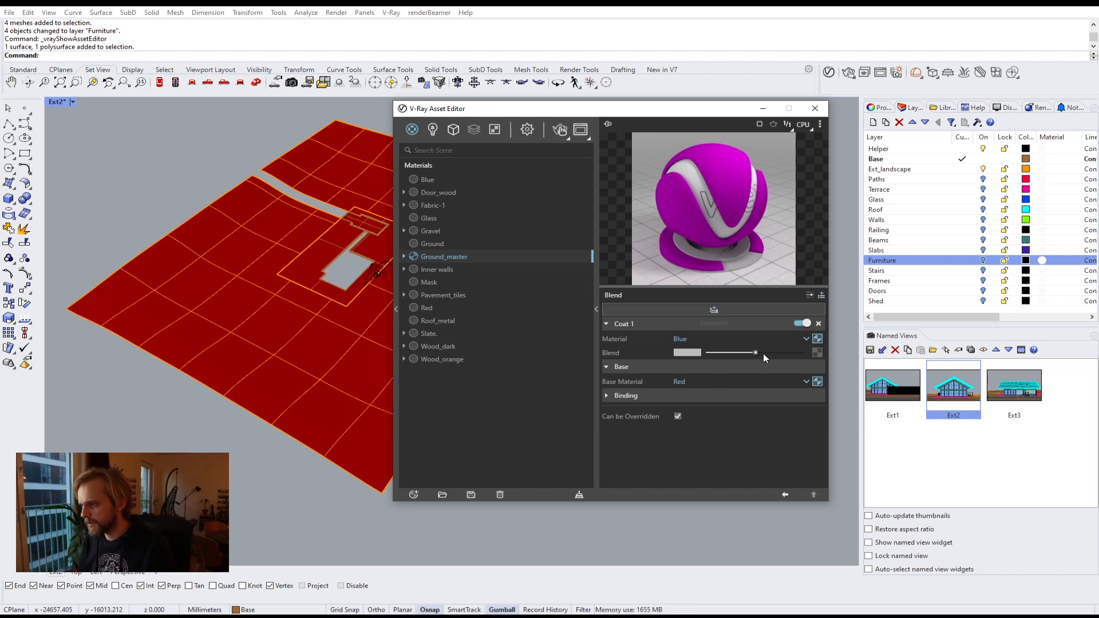
pyautogui.moveTo(756, 353); pyautogui.dragTo(802, 354)
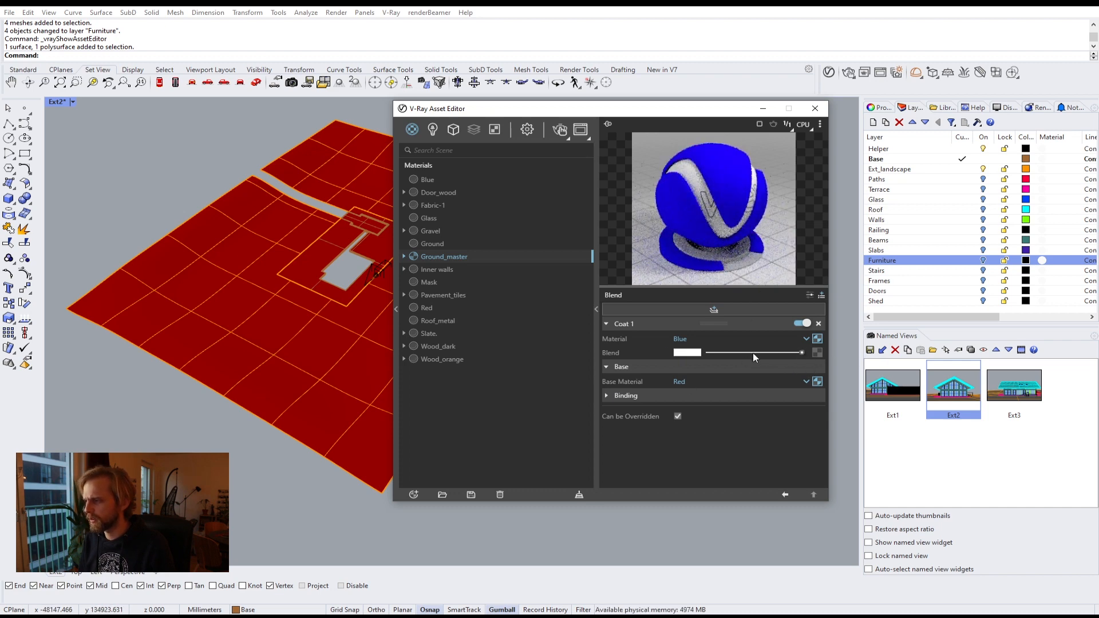
pyautogui.moveTo(747, 354); pyautogui.dragTo(493, 369)
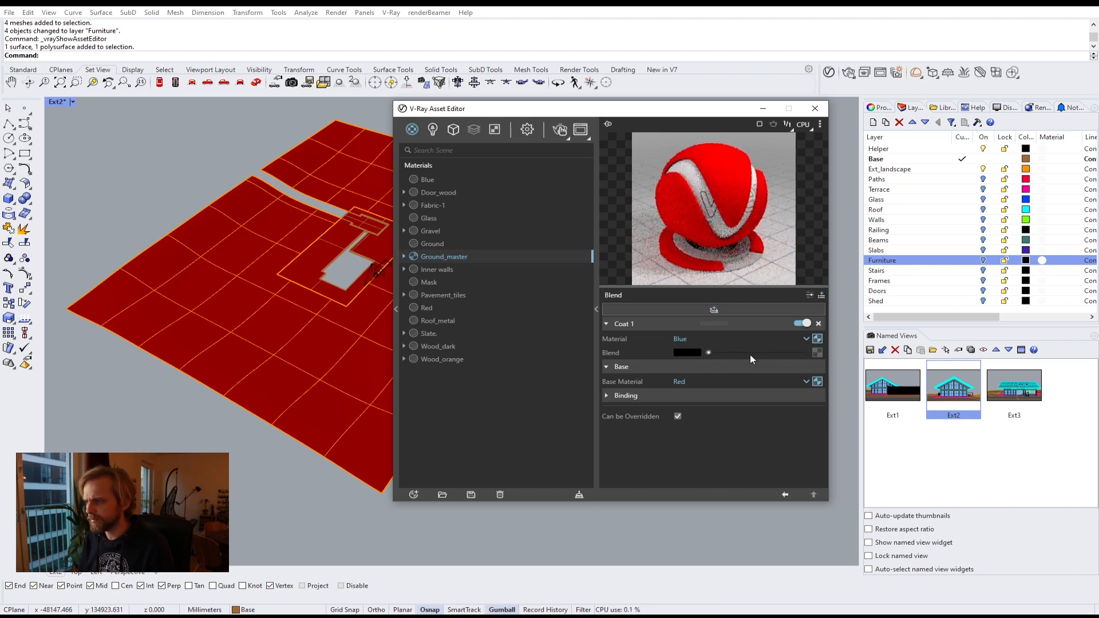
pyautogui.moveTo(750, 355); pyautogui.dragTo(754, 358)
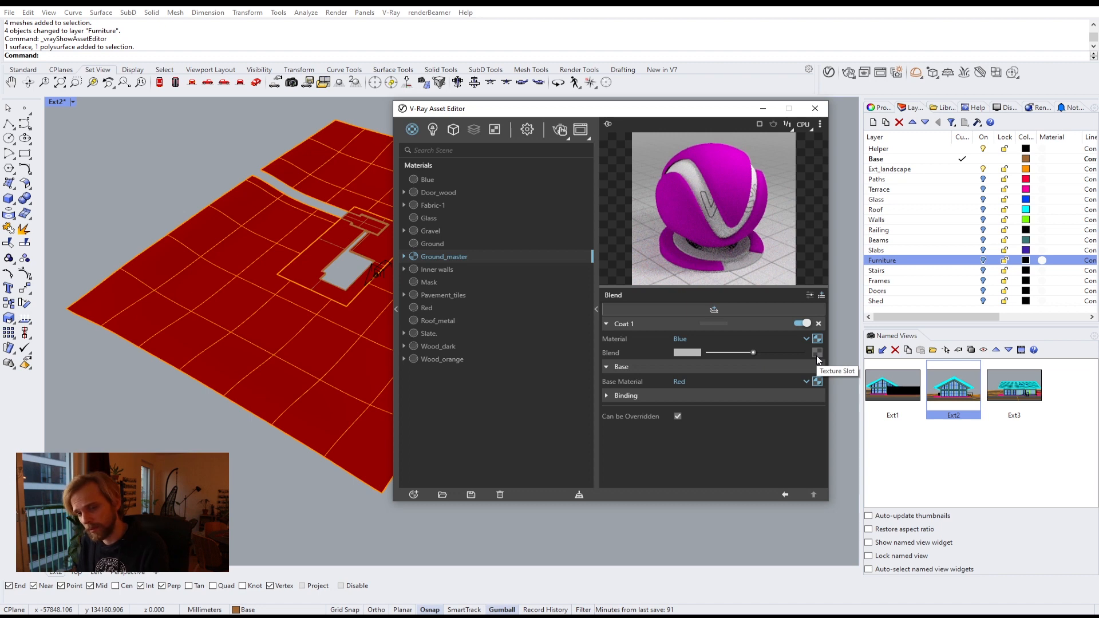
# Step: Select the ground surfaces and apply the Mask material to them
pyautogui.click(423, 285)
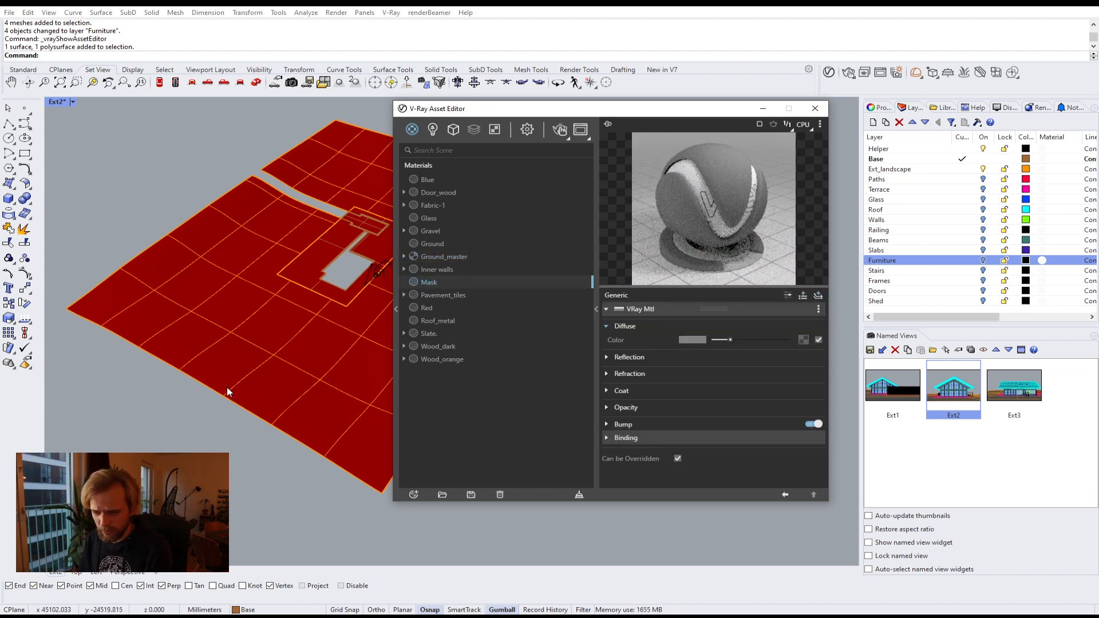
pyautogui.click(218, 279)
pyautogui.click(289, 459)
pyautogui.click(295, 270)
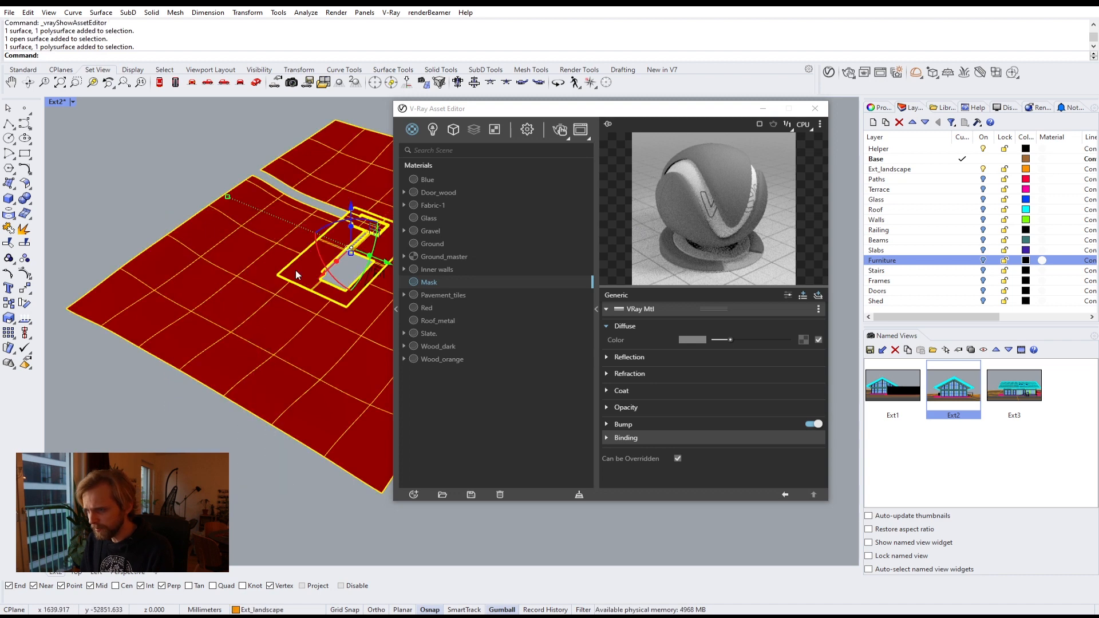
pyautogui.rightClick(429, 280)
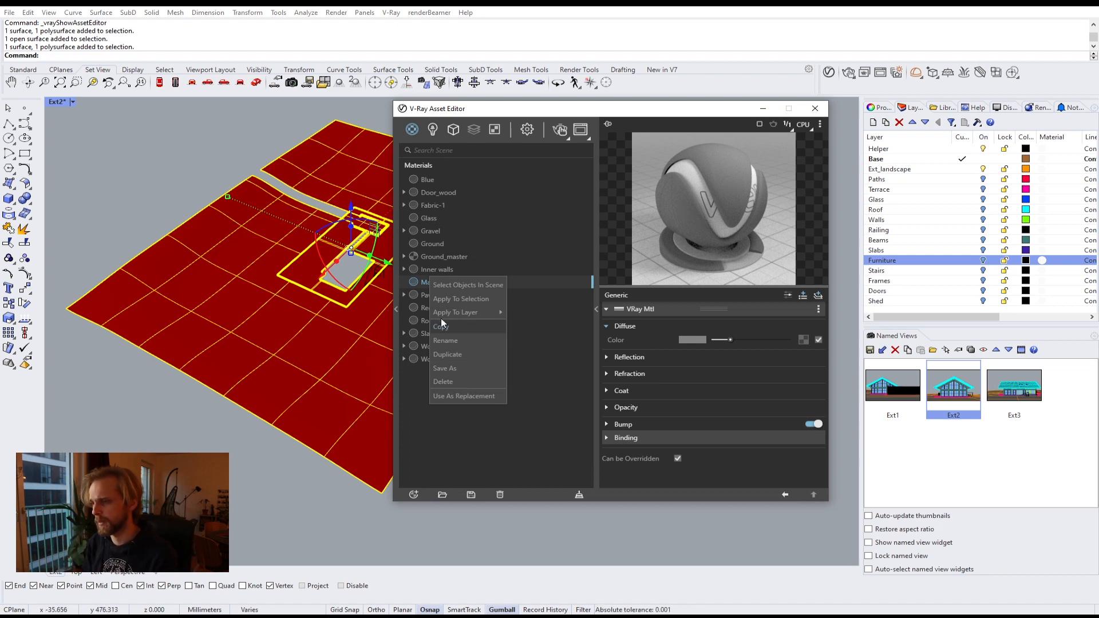
pyautogui.click(458, 299)
pyautogui.press('Escape')
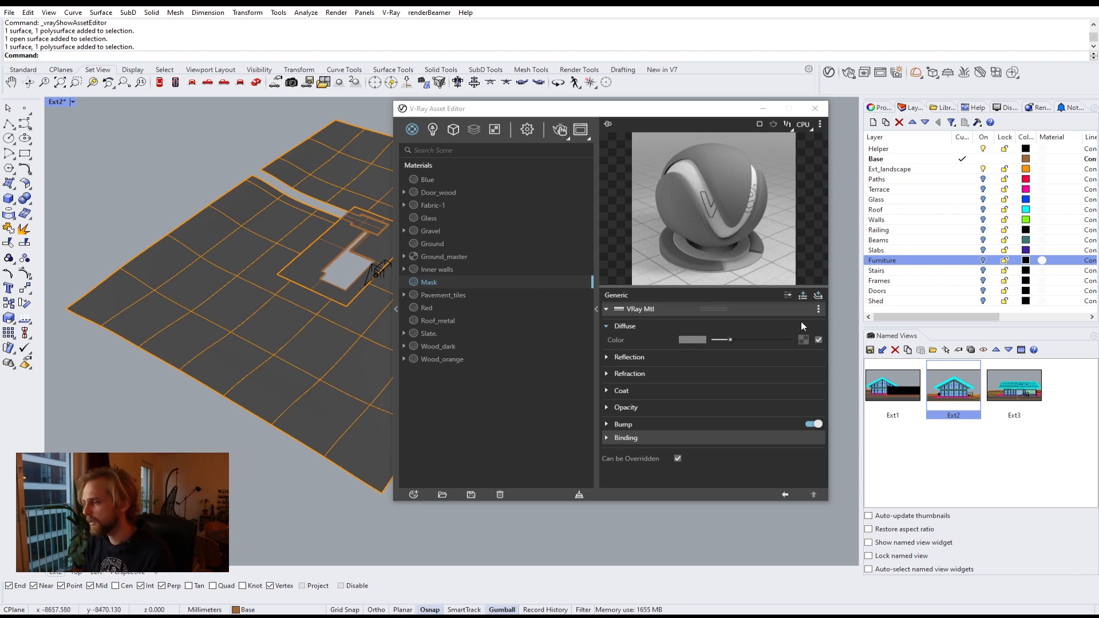
# Step: Add a Checker texture to the Mask material's diffuse colour
pyautogui.click(807, 340)
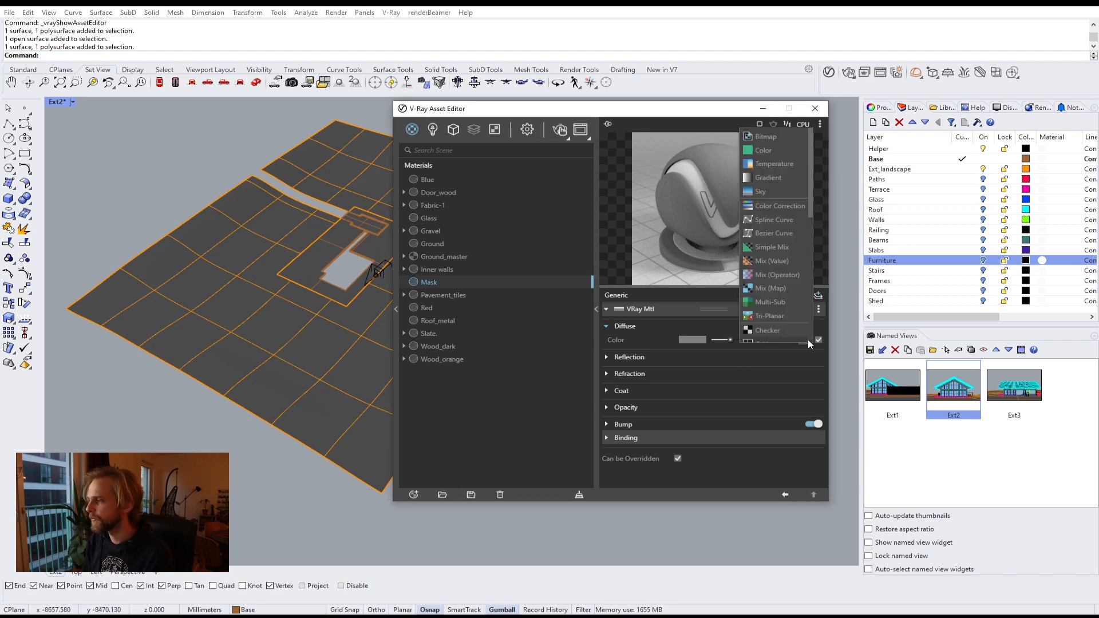
pyautogui.click(771, 330)
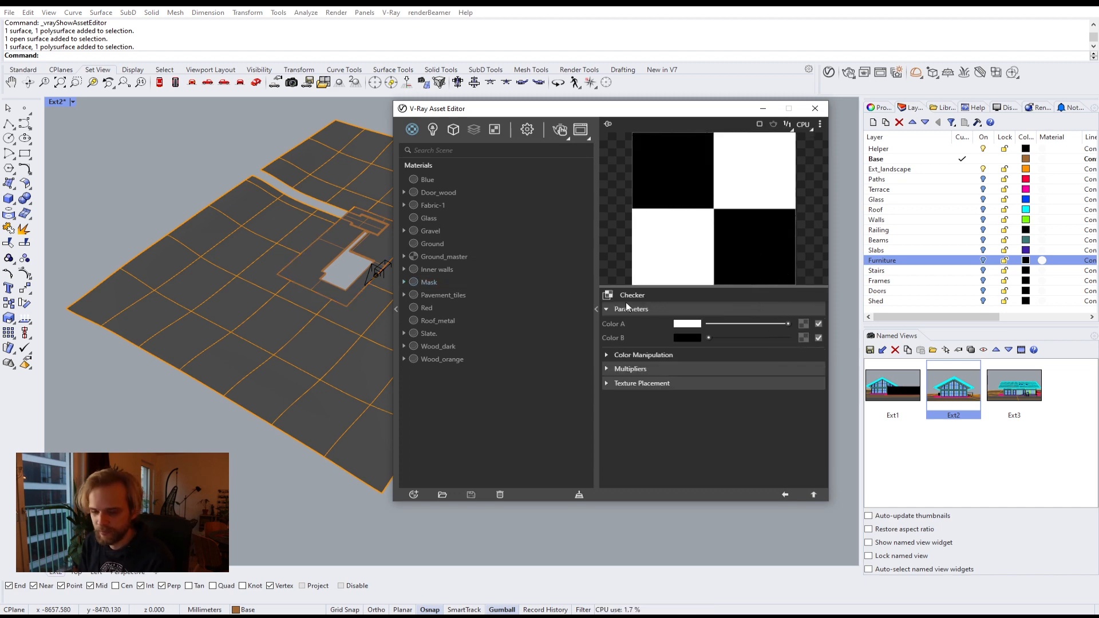
pyautogui.click(813, 492)
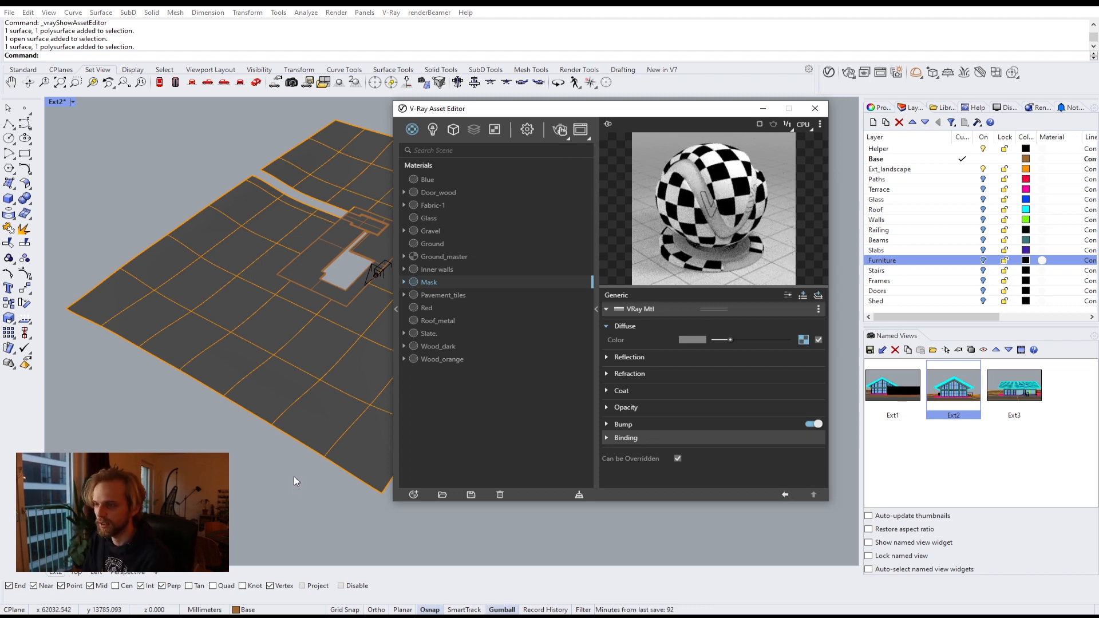
# Step: Start an interactive V-Ray render of the current view
pyautogui.moveTo(295, 480); pyautogui.dragTo(202, 182)
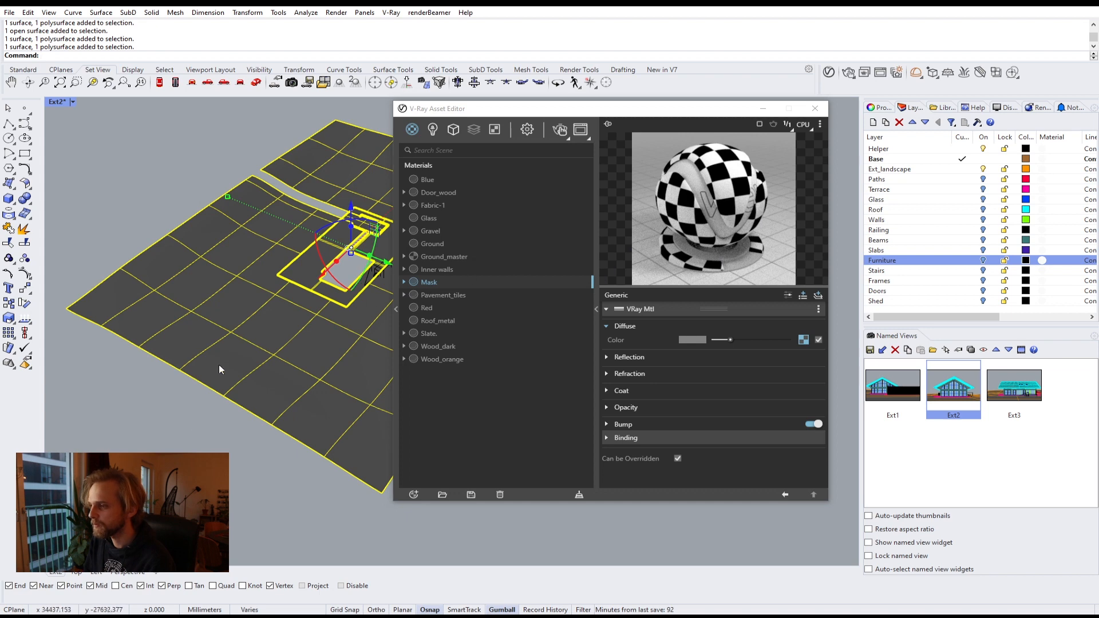
pyautogui.press('Escape')
pyautogui.click(848, 73)
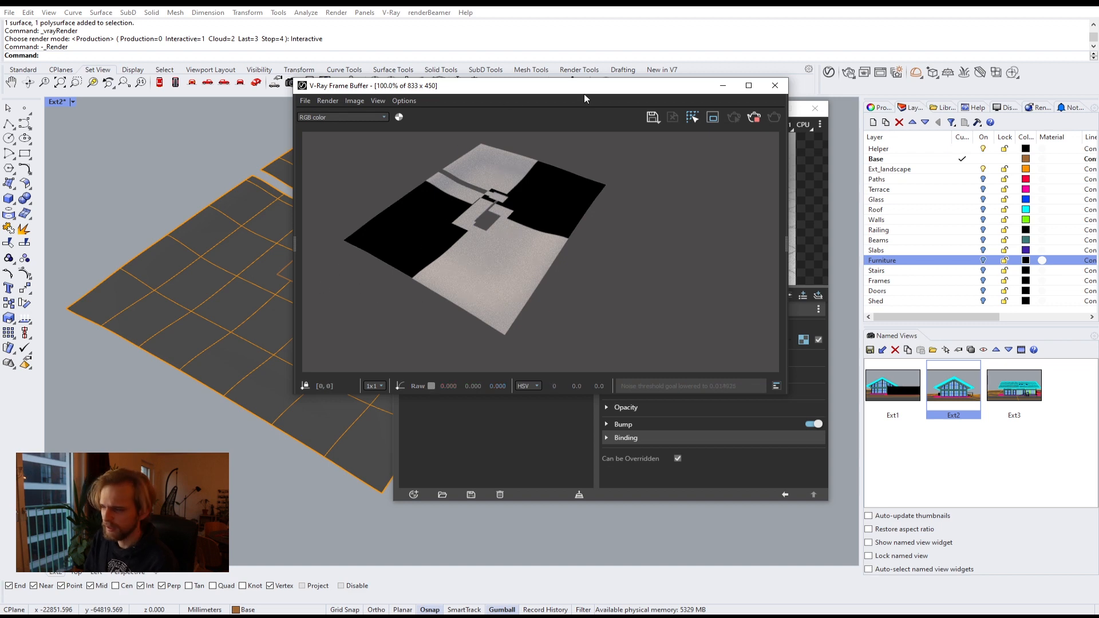
# Step: Select the ground surfaces and apply box texture mapping to them
pyautogui.moveTo(584, 87); pyautogui.dragTo(680, 303)
pyautogui.moveTo(253, 551); pyautogui.dragTo(223, 292)
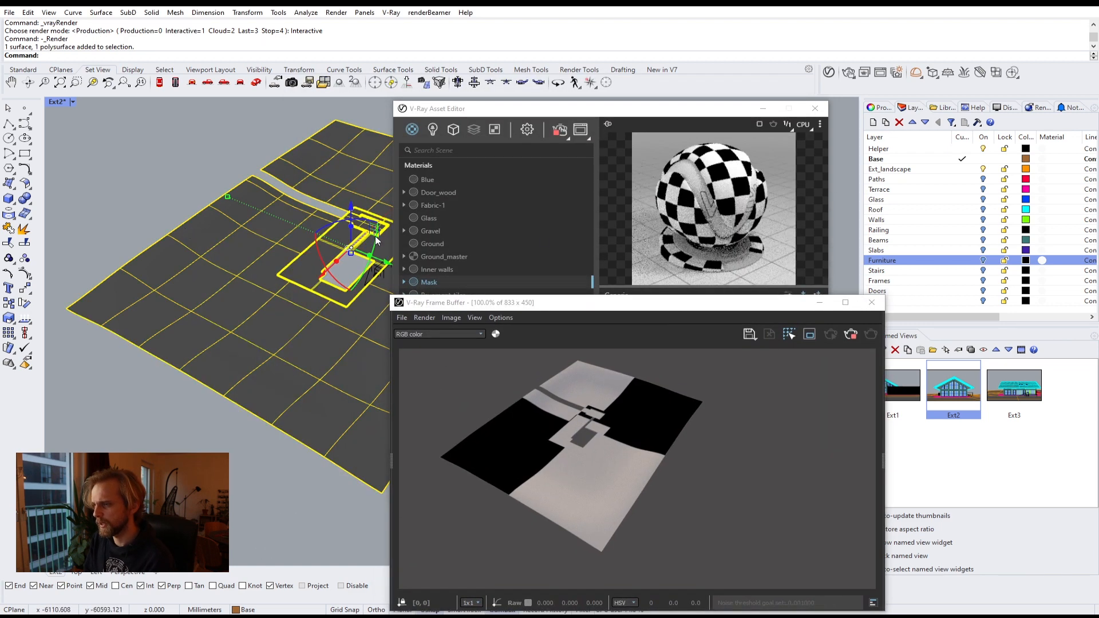
pyautogui.click(882, 107)
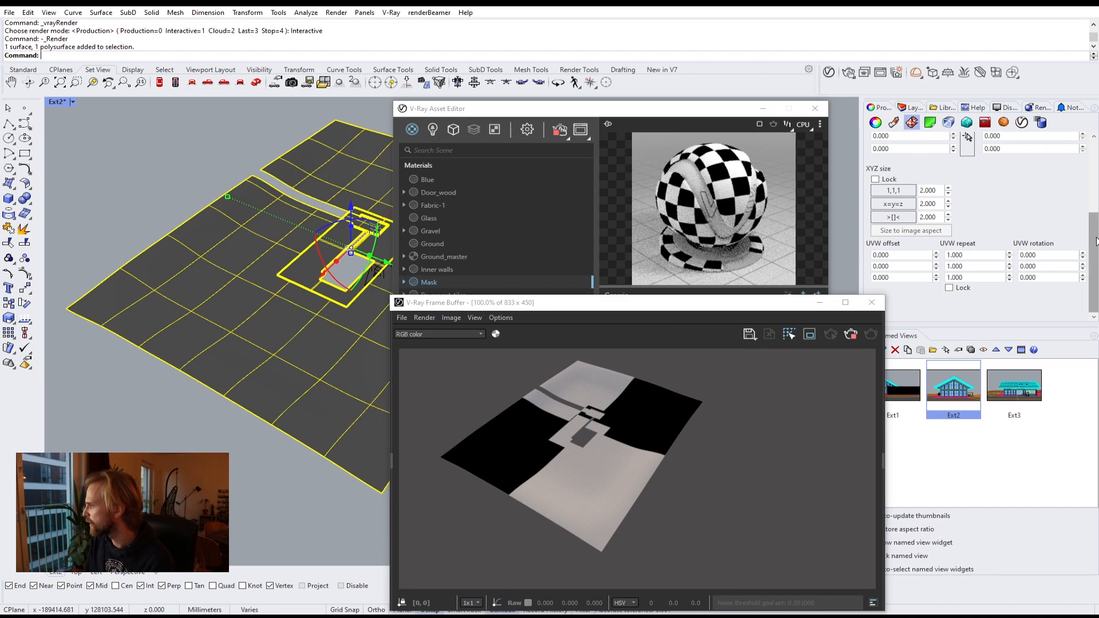
pyautogui.scroll(5, 1073, 229)
pyautogui.click(941, 148)
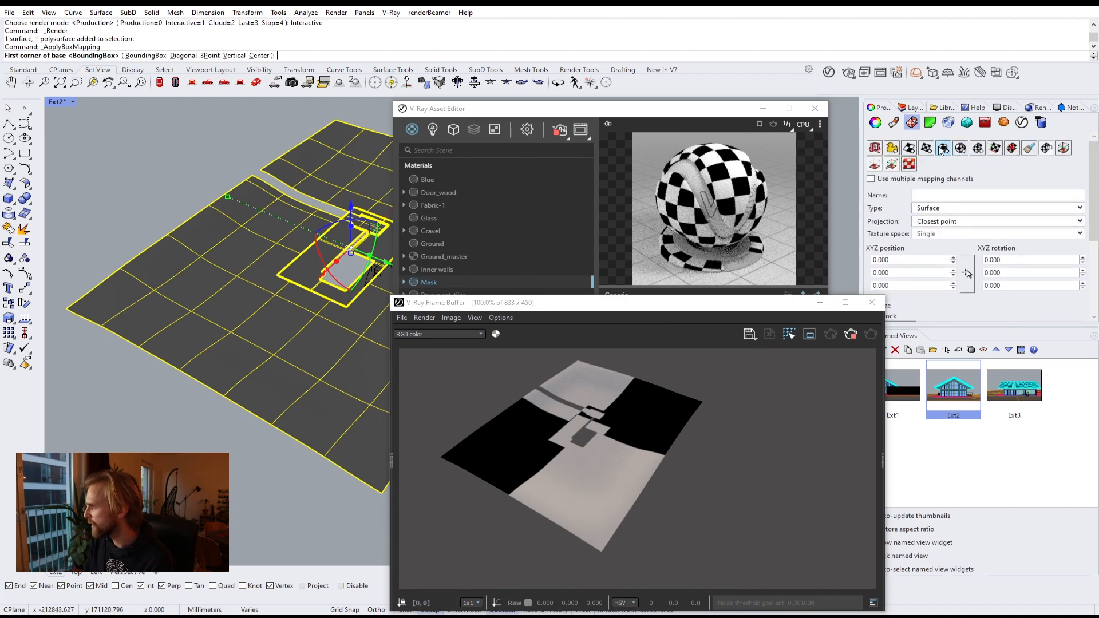
pyautogui.press('Return')
pyautogui.press('Return')
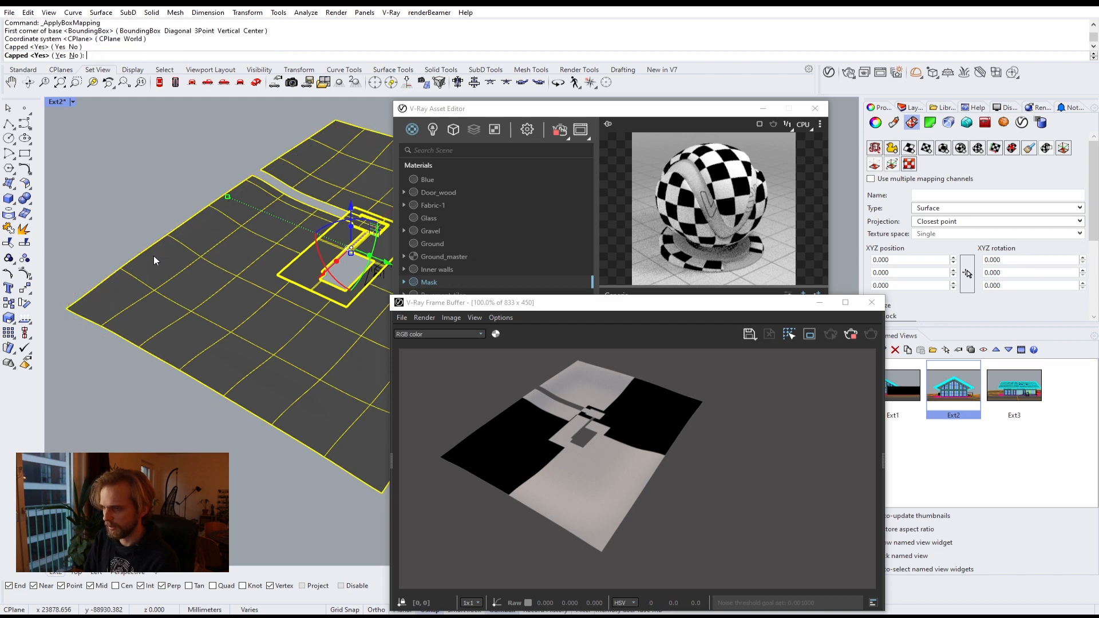
pyautogui.press('Return')
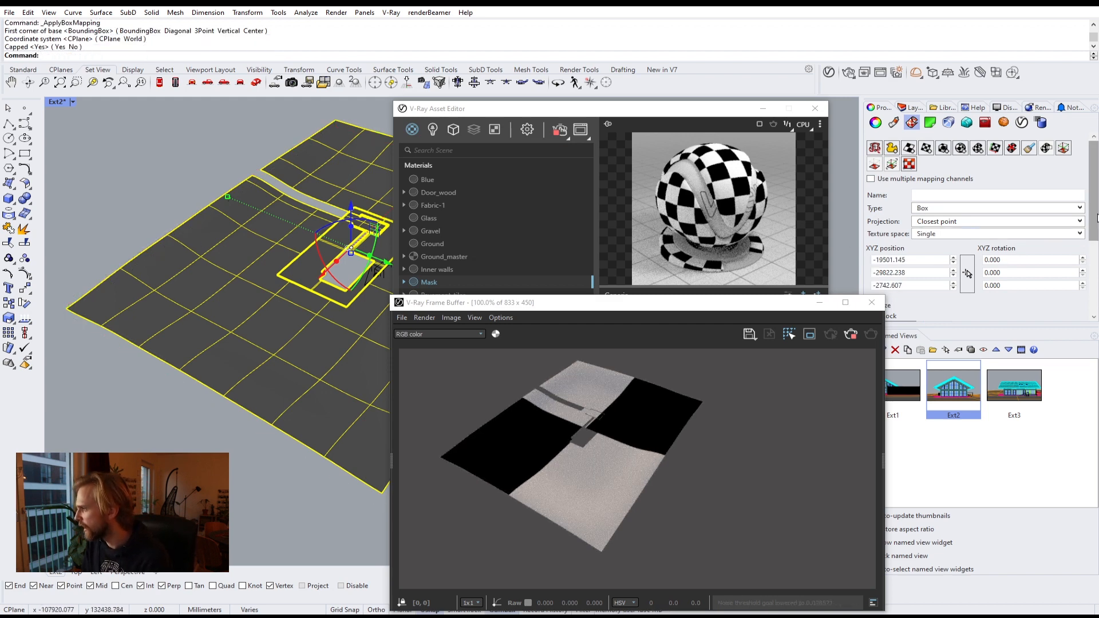
# Step: Lock the box mapping size and set it to 1000 on all axes
pyautogui.scroll(-3, 1076, 240)
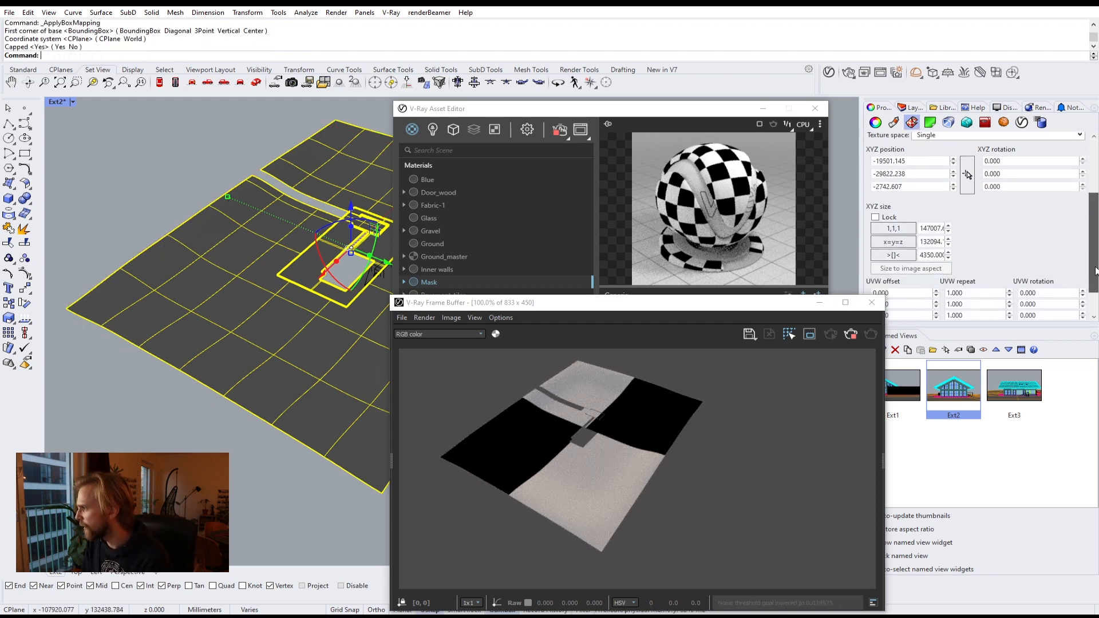
pyautogui.click(876, 204)
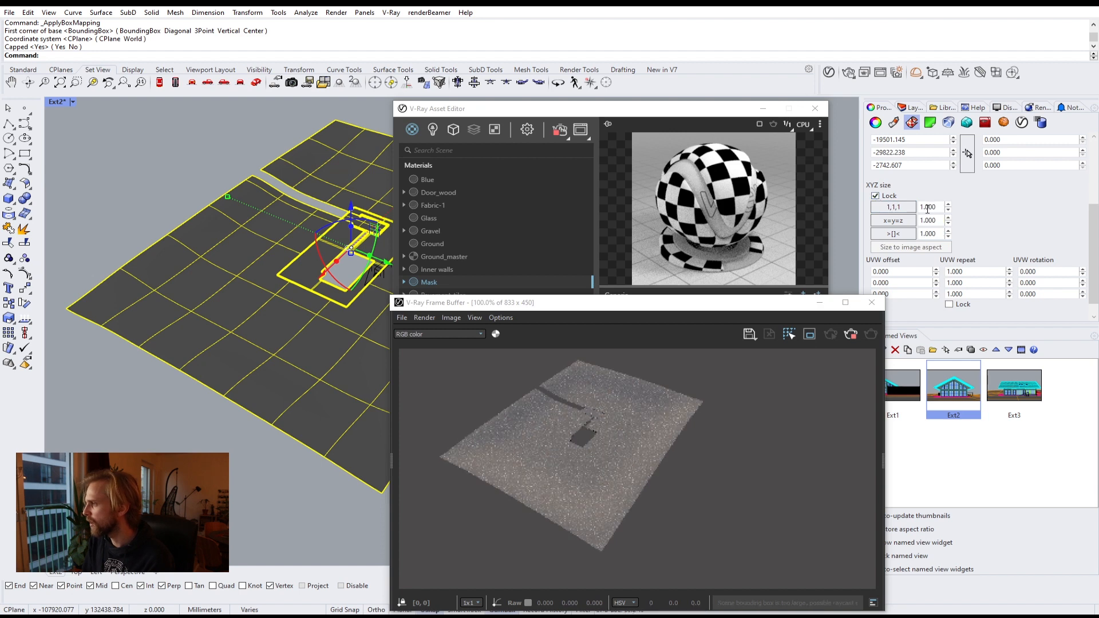
pyautogui.write('1')
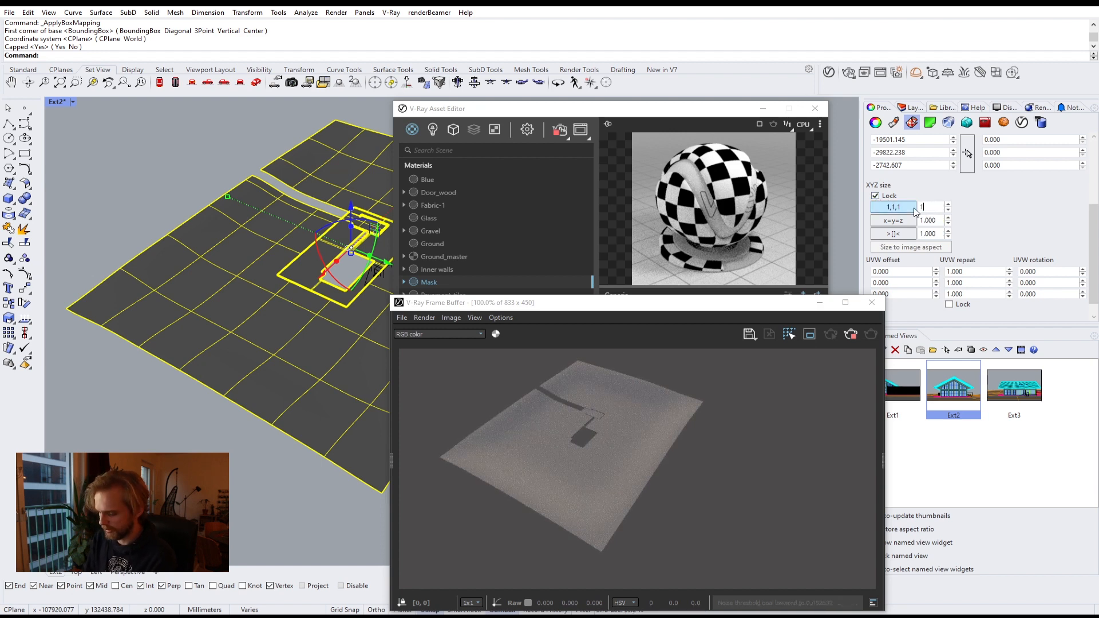
pyautogui.write('000')
pyautogui.press('Return')
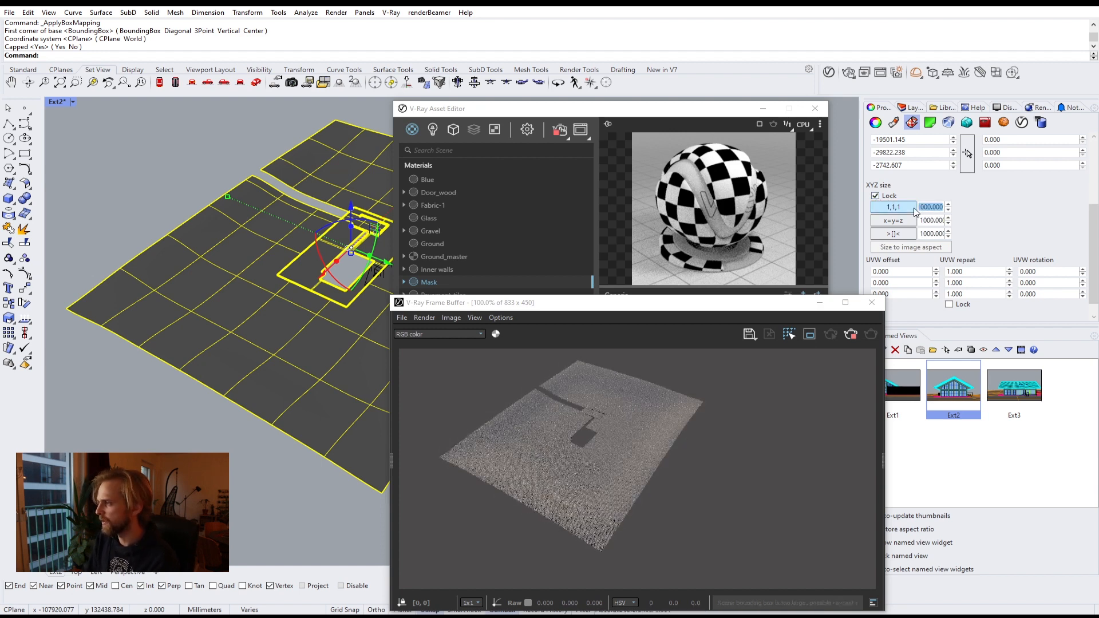
# Step: Zoom into the ground to inspect the checker pattern in the render and rearrange the windows
pyautogui.scroll(8, 294, 321)
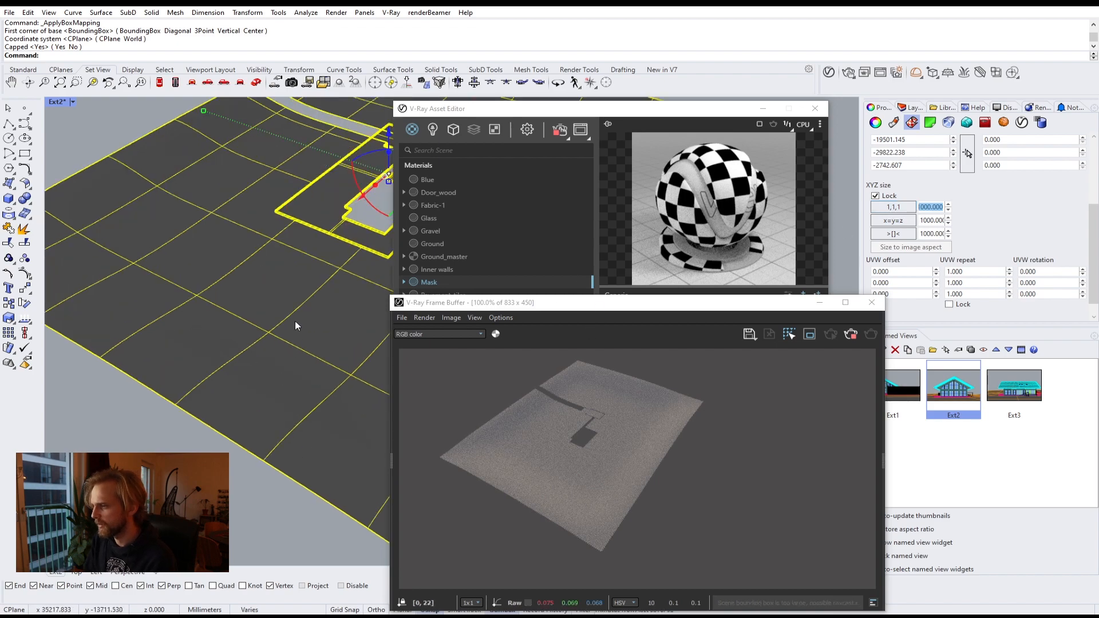
pyautogui.scroll(3, 302, 275)
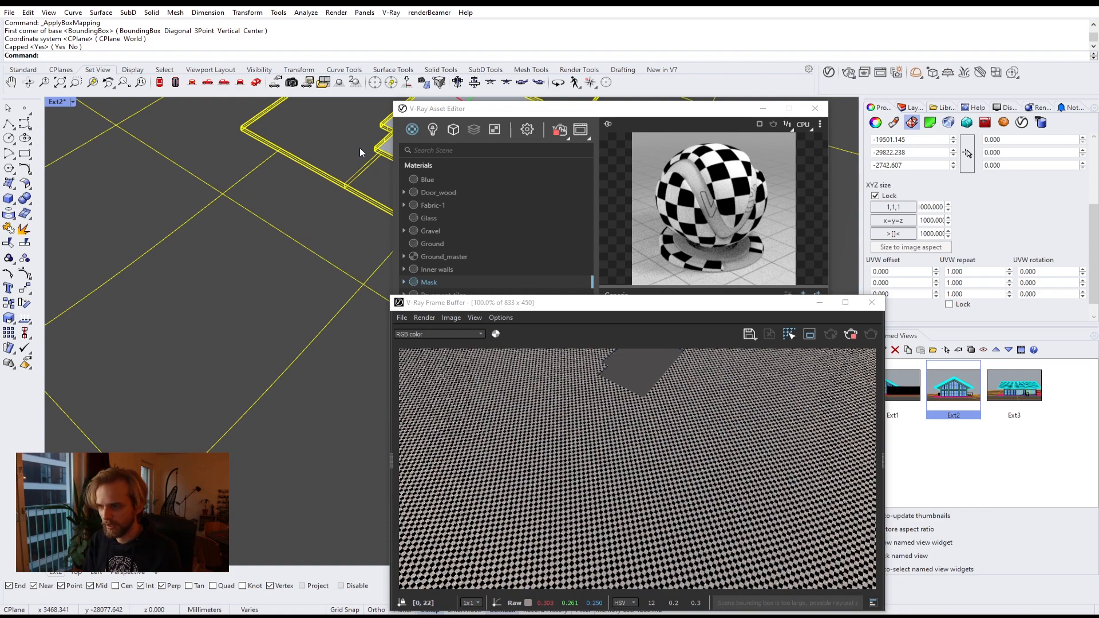
pyautogui.keyDown('shift'); pyautogui.moveTo(359, 147); pyautogui.dragTo(293, 145, button='right'); pyautogui.keyUp('shift')
pyautogui.press('Escape')
pyautogui.scroll(7, 286, 189)
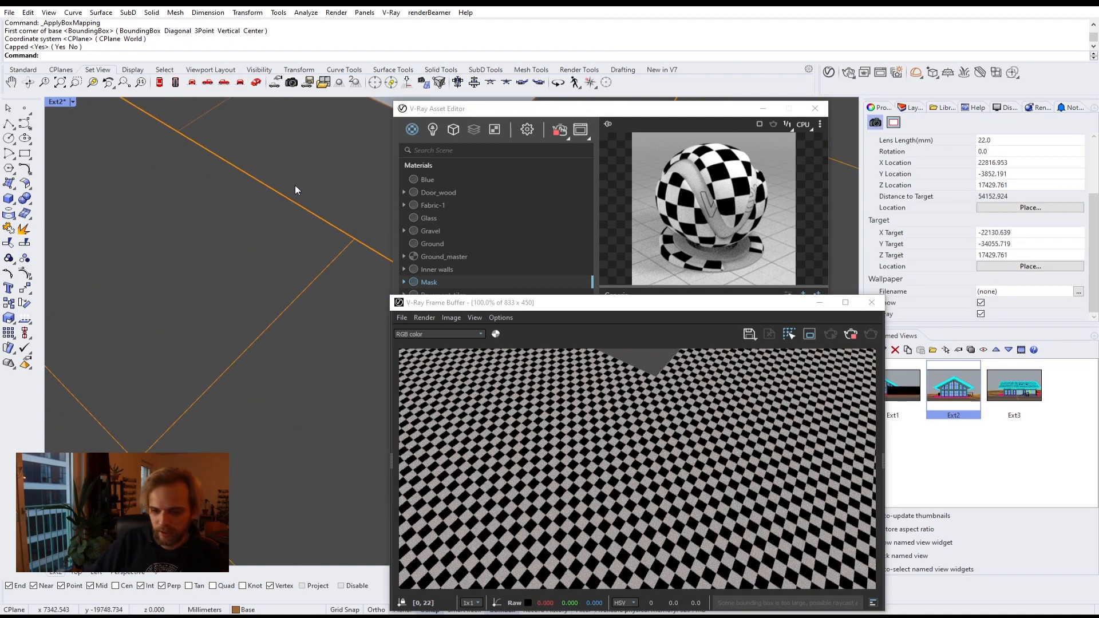
pyautogui.moveTo(586, 311); pyautogui.dragTo(221, 215)
pyautogui.click(558, 110)
pyautogui.moveTo(558, 110); pyautogui.dragTo(670, 89)
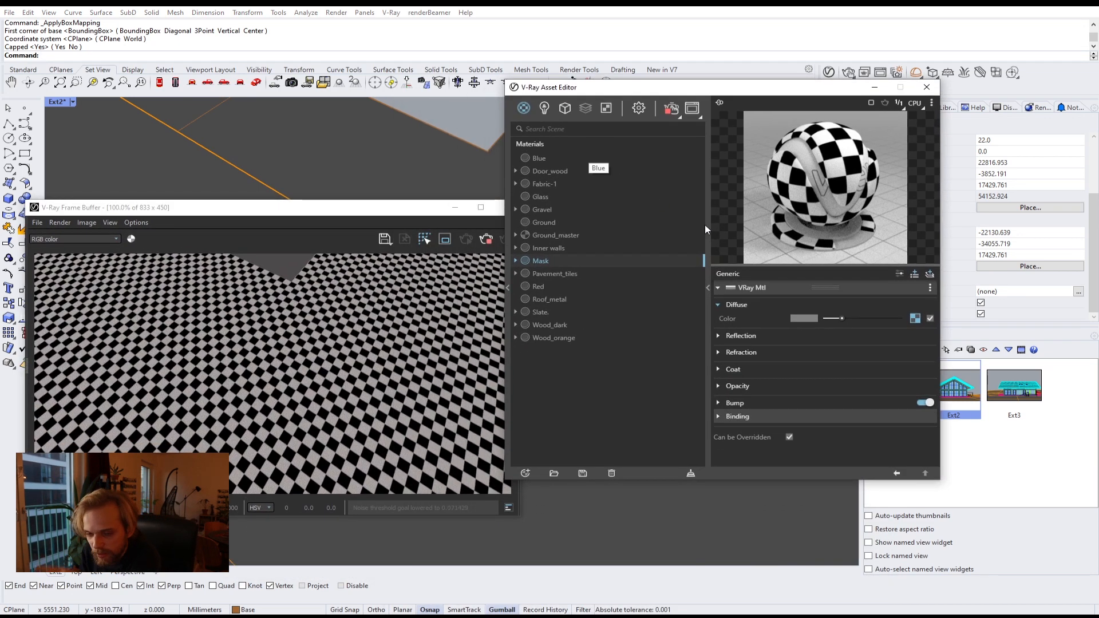
# Step: Copy the Mask material's checker diffuse texture and paste it as a copy into the Ground_master blend's Coat 1 blend amount
pyautogui.rightClick(918, 321)
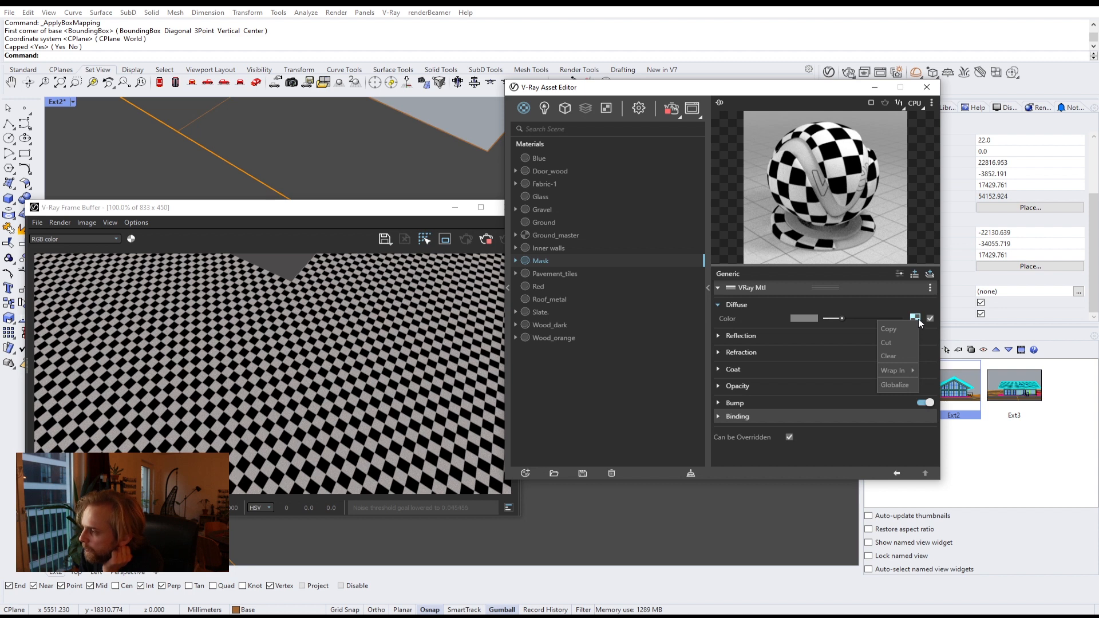
pyautogui.click(906, 329)
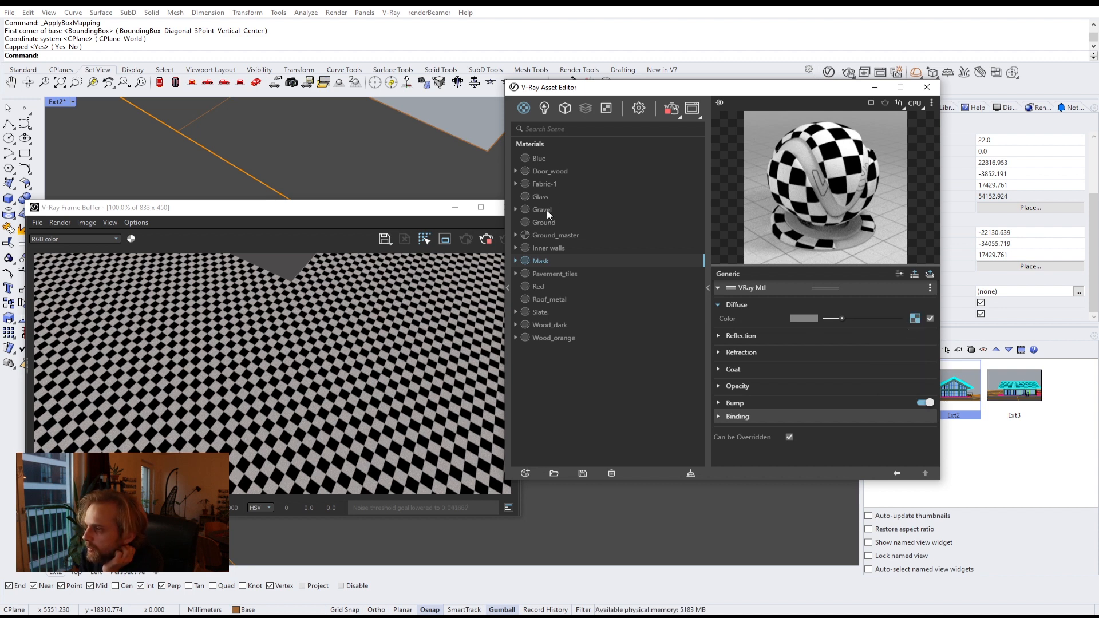
pyautogui.click(550, 237)
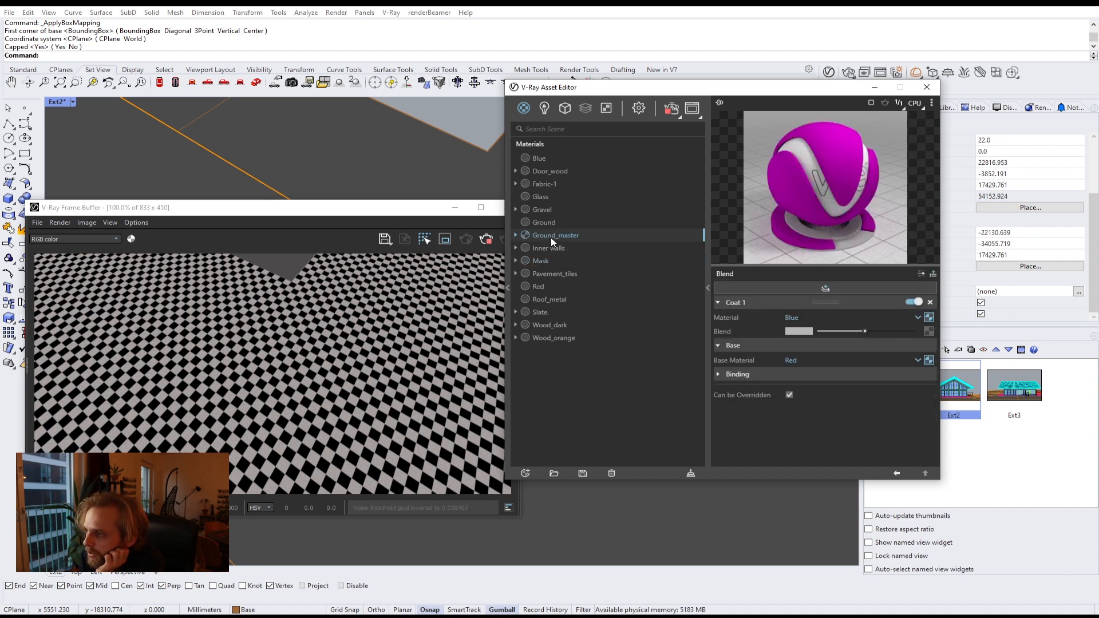
pyautogui.rightClick(929, 332)
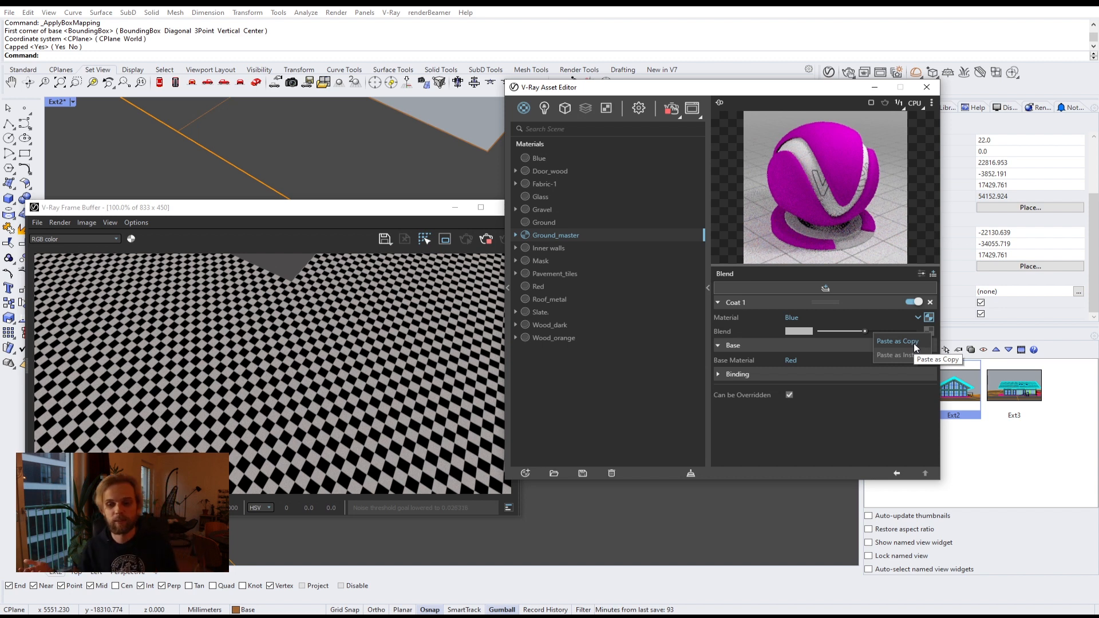
pyautogui.click(914, 346)
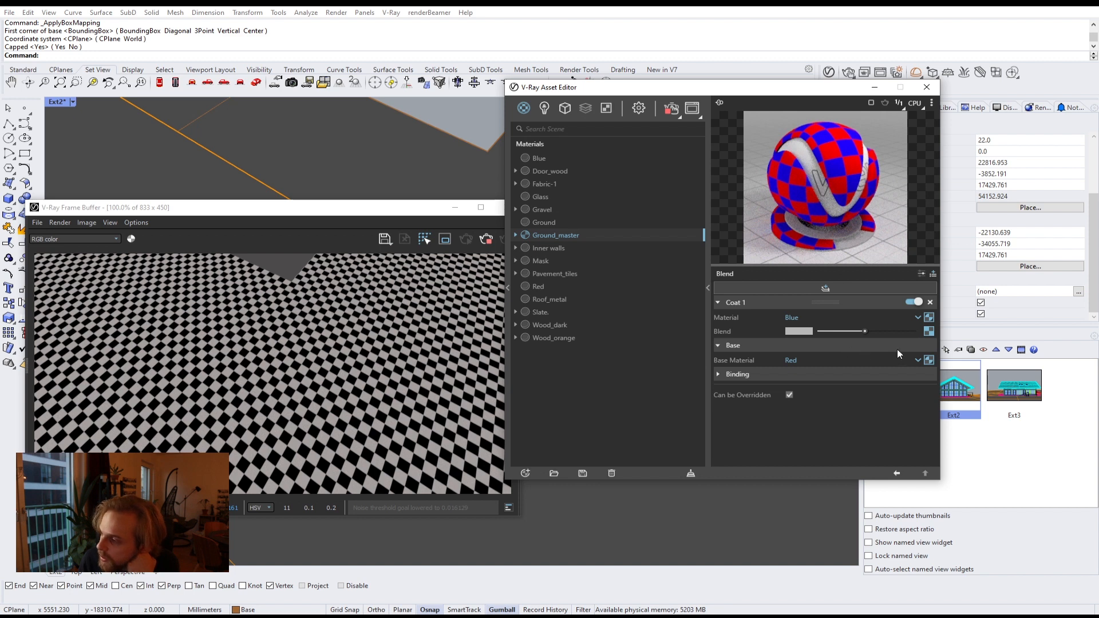
pyautogui.click(929, 331)
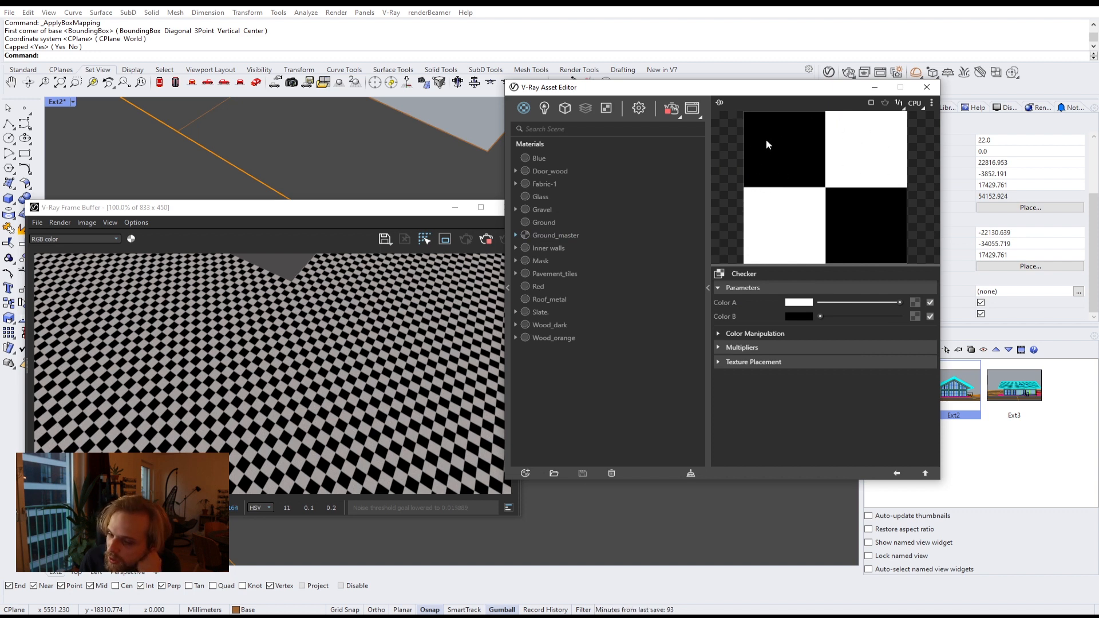
pyautogui.click(922, 472)
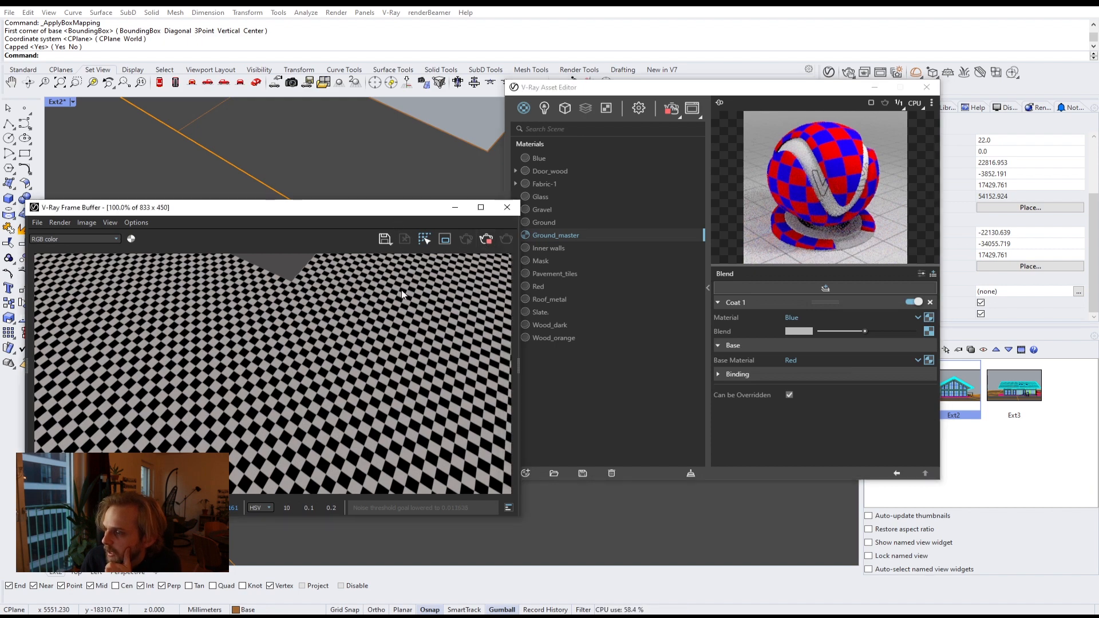
# Step: Select the ground surfaces and apply the Ground_master material to the selection
pyautogui.moveTo(410, 209); pyautogui.dragTo(464, 484)
pyautogui.scroll(-16, 356, 317)
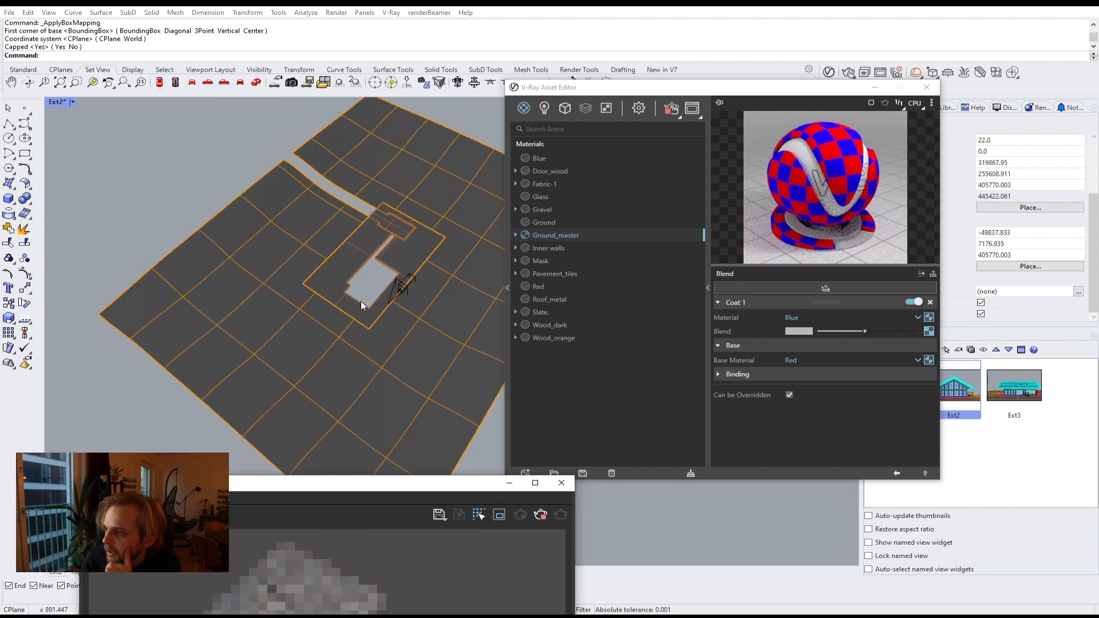
pyautogui.scroll(4, 375, 288)
pyautogui.moveTo(375, 288); pyautogui.dragTo(196, 217)
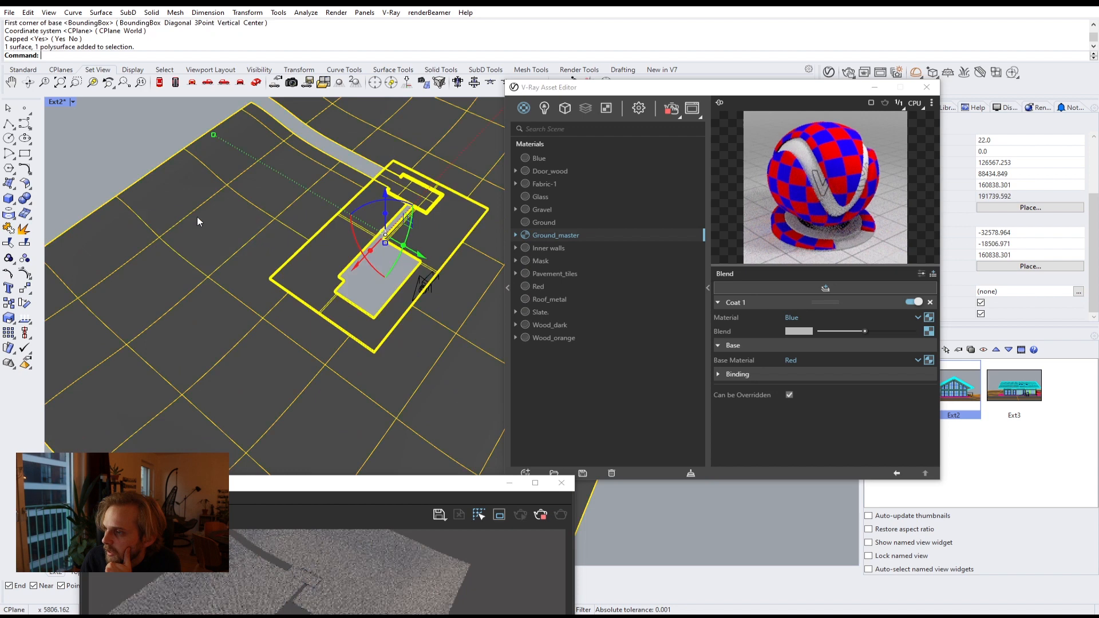
pyautogui.rightClick(543, 236)
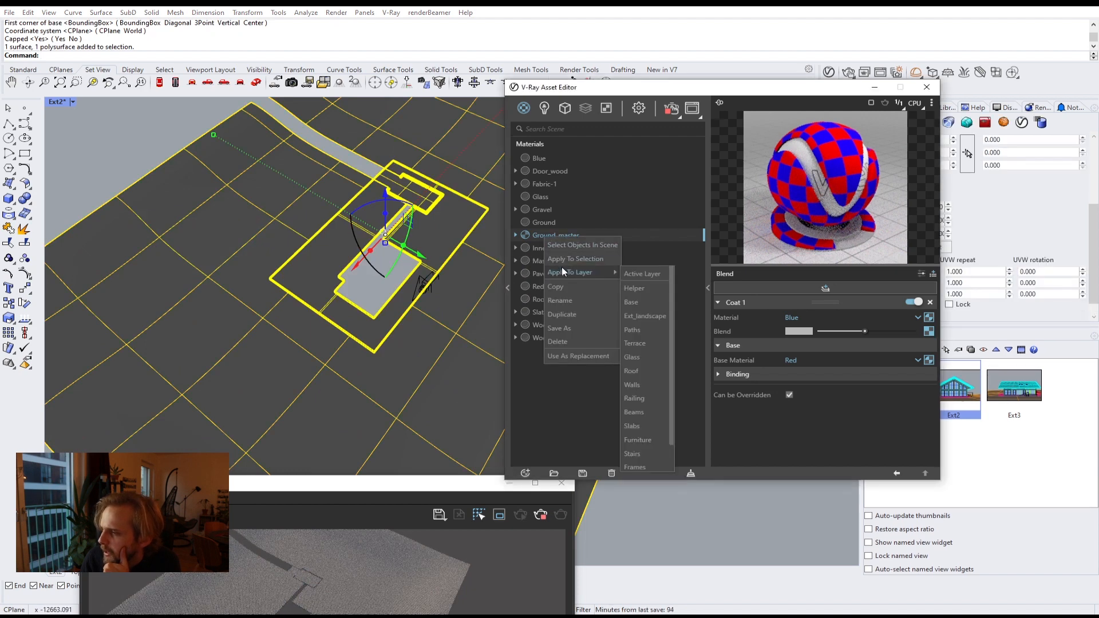
pyautogui.click(561, 259)
pyautogui.moveTo(400, 481); pyautogui.dragTo(606, 275)
pyautogui.scroll(10, 327, 236)
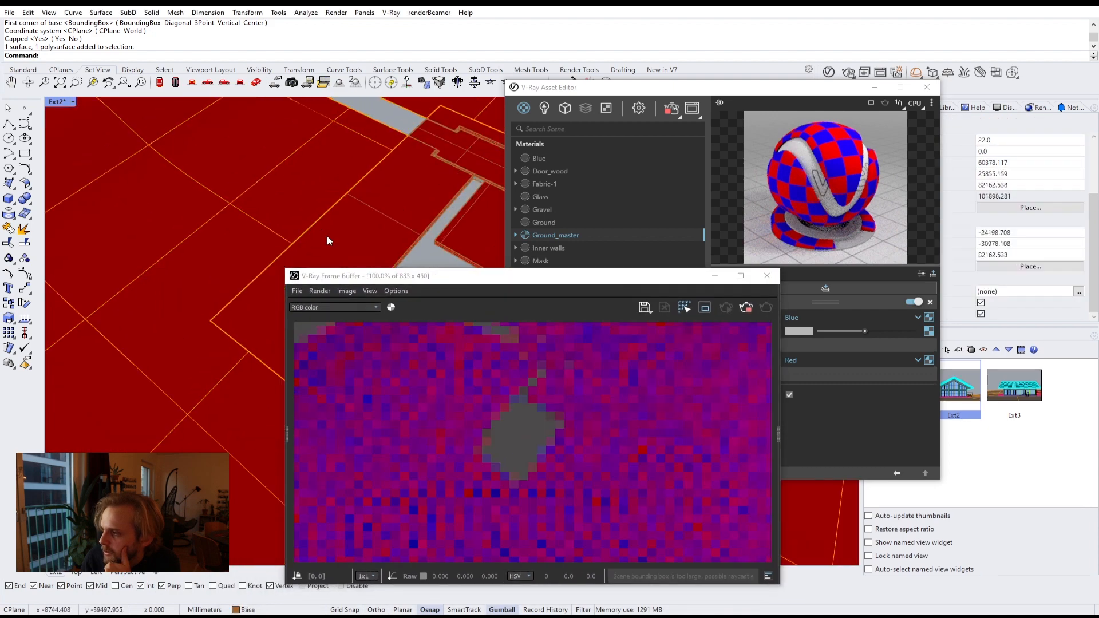
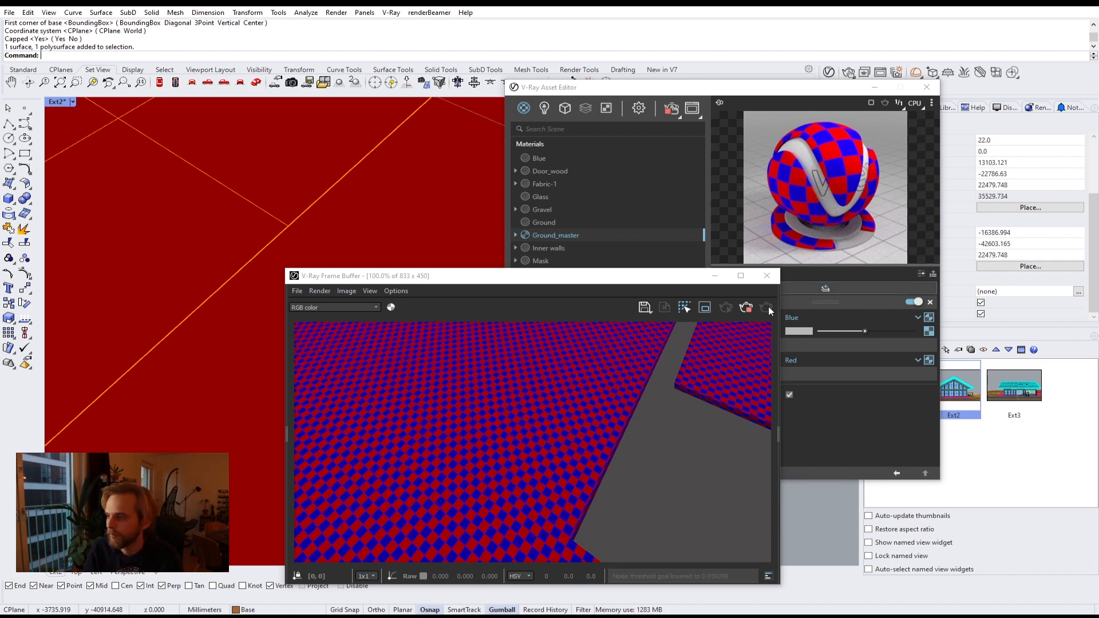
pyautogui.click(767, 275)
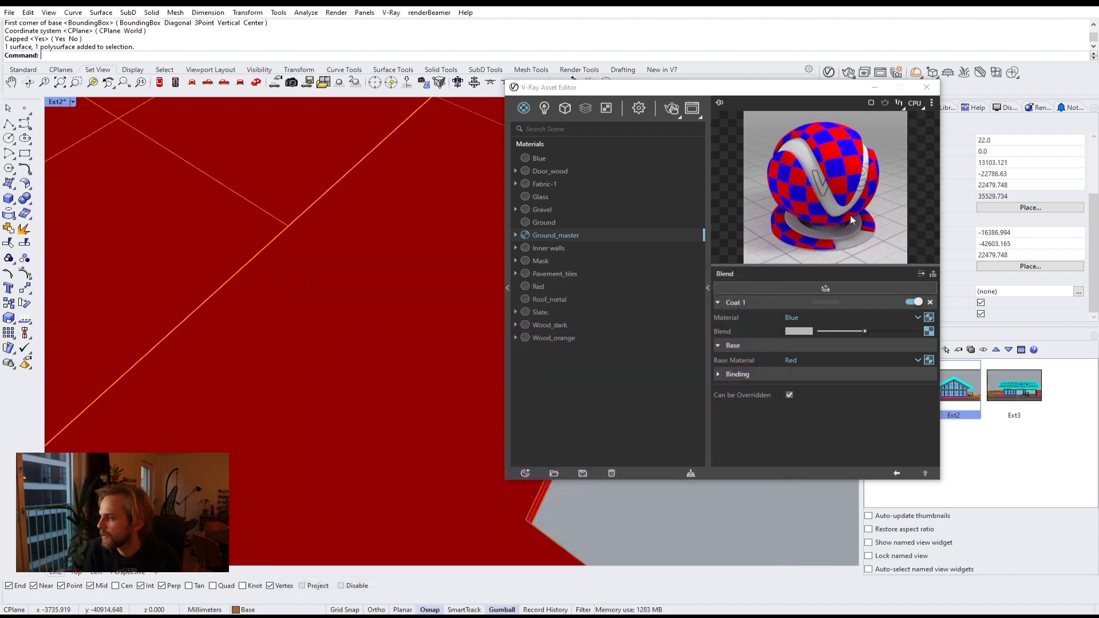
pyautogui.click(919, 90)
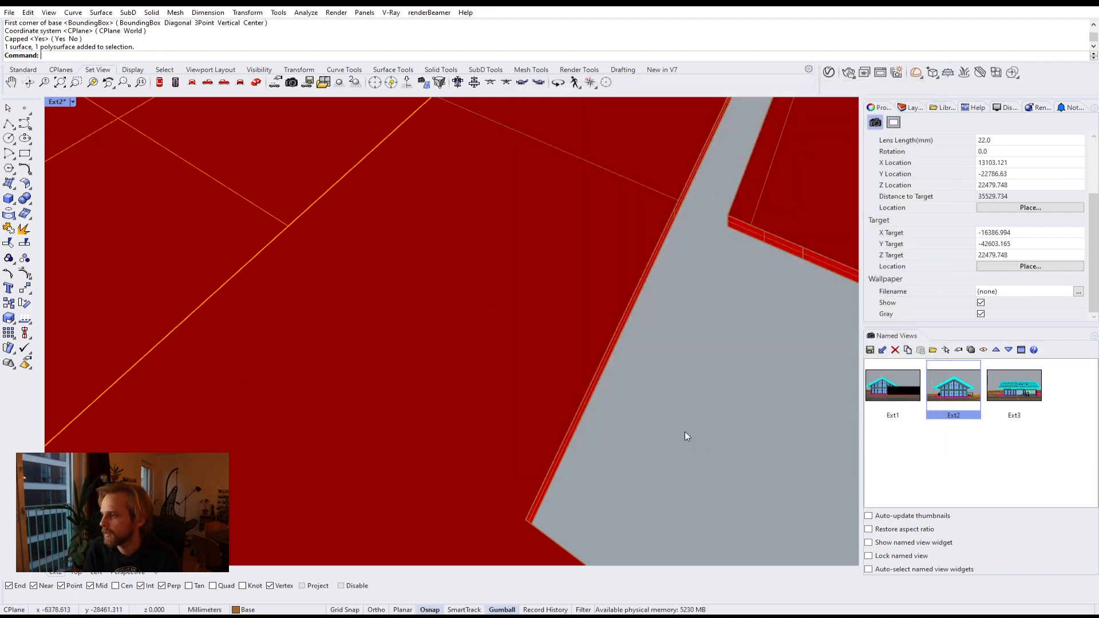
pyautogui.scroll(-6, 526, 318)
pyautogui.scroll(-6, 527, 318)
pyautogui.moveTo(563, 332); pyautogui.dragTo(502, 294, button='right')
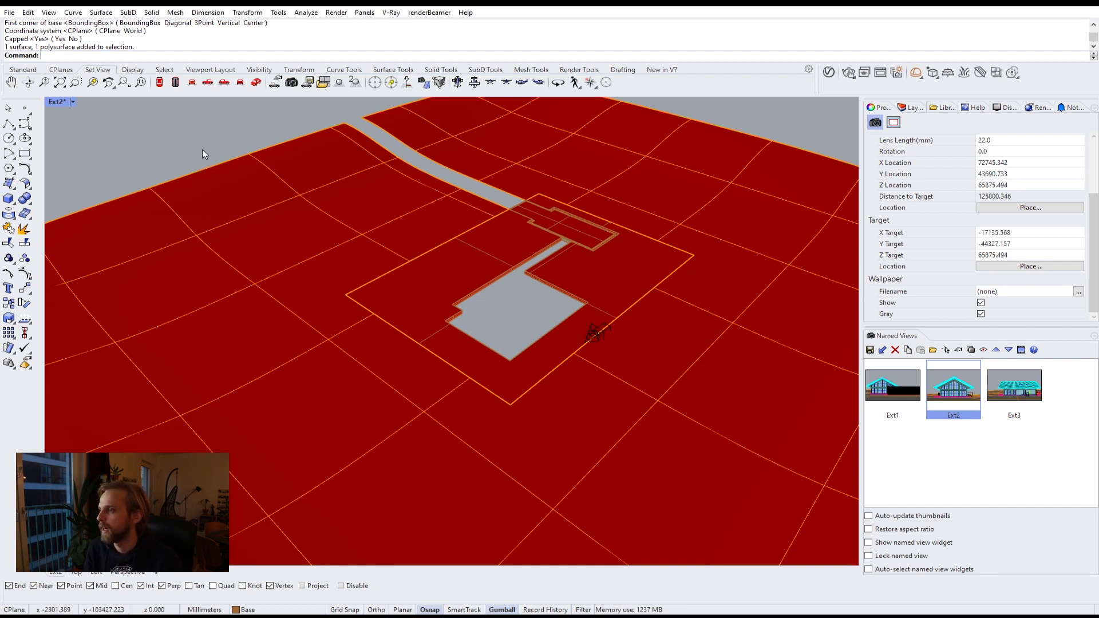
pyautogui.click(828, 72)
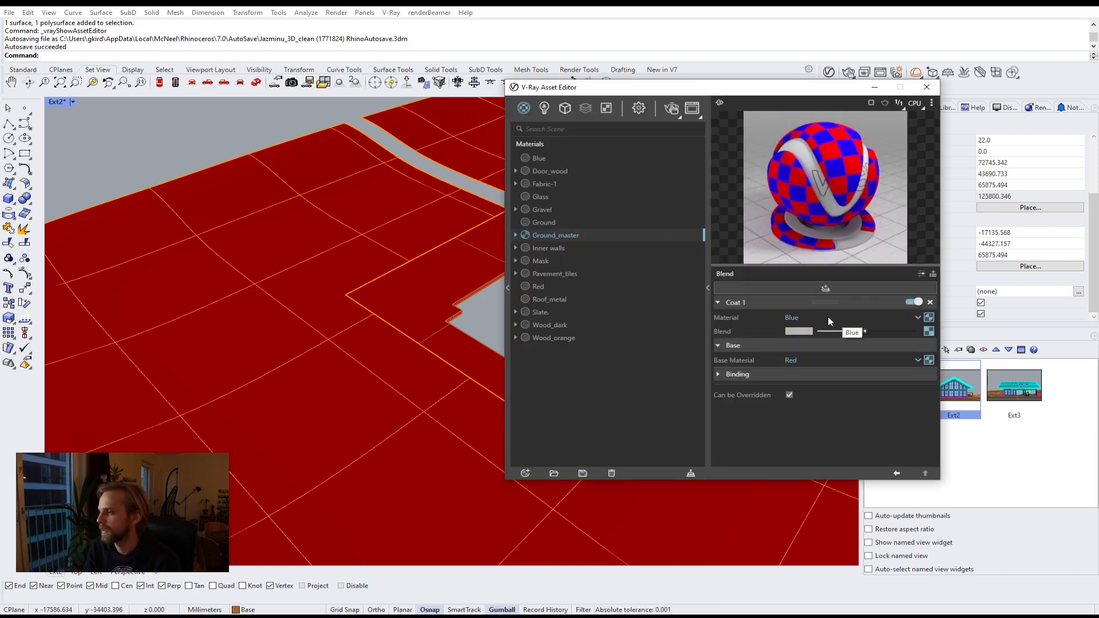
# Step: Change the Blue material's diffuse colour to green and preview the Ground_master blend
pyautogui.click(536, 158)
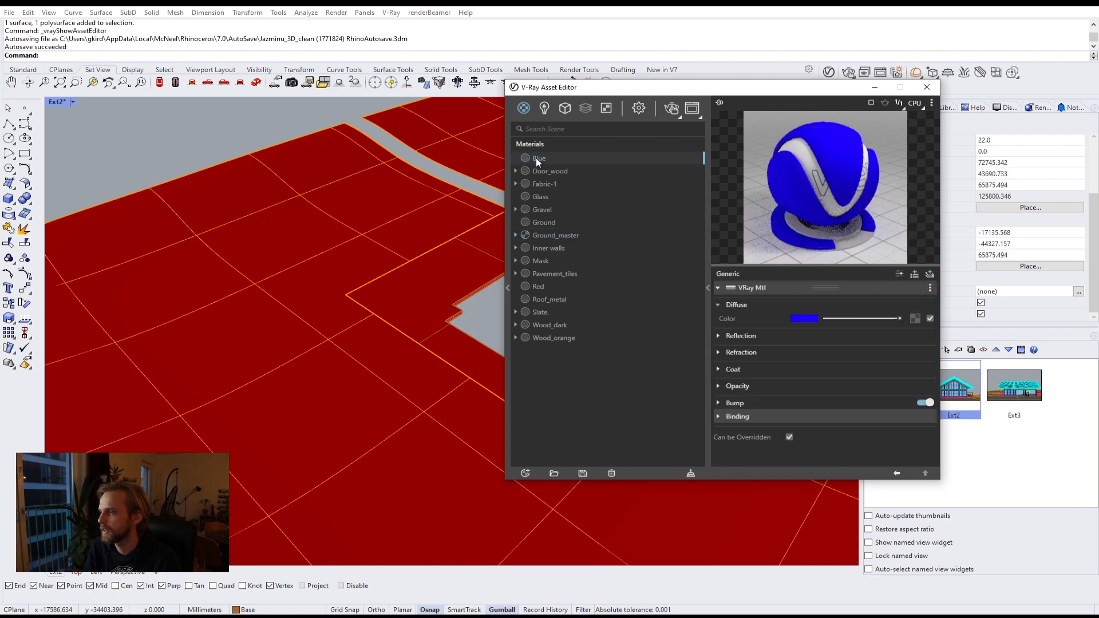
pyautogui.click(803, 318)
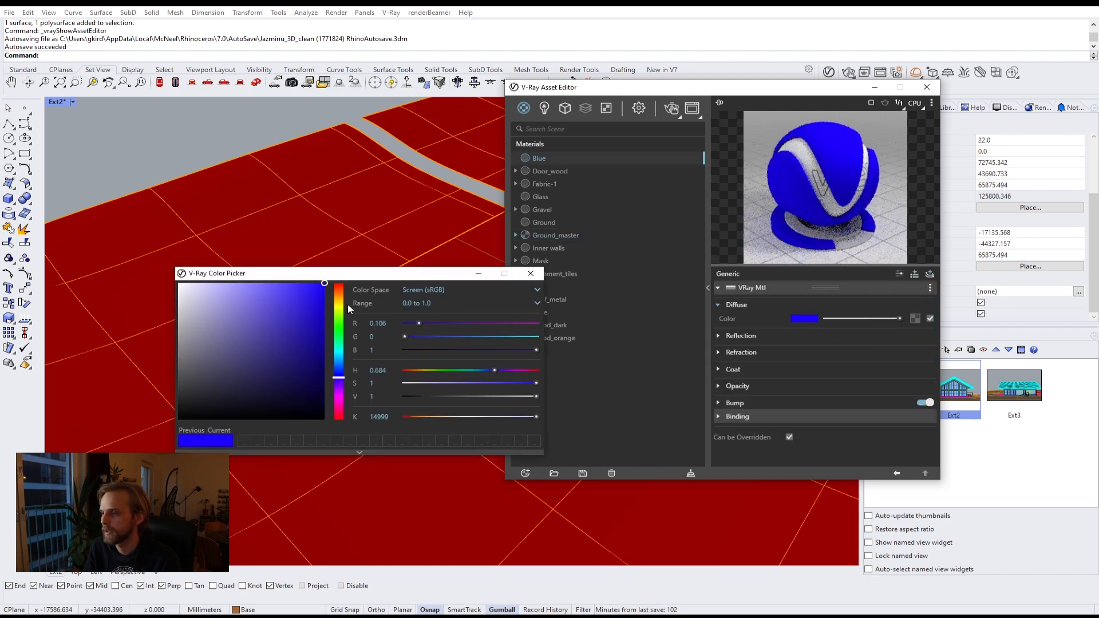
pyautogui.click(339, 331)
pyautogui.click(531, 272)
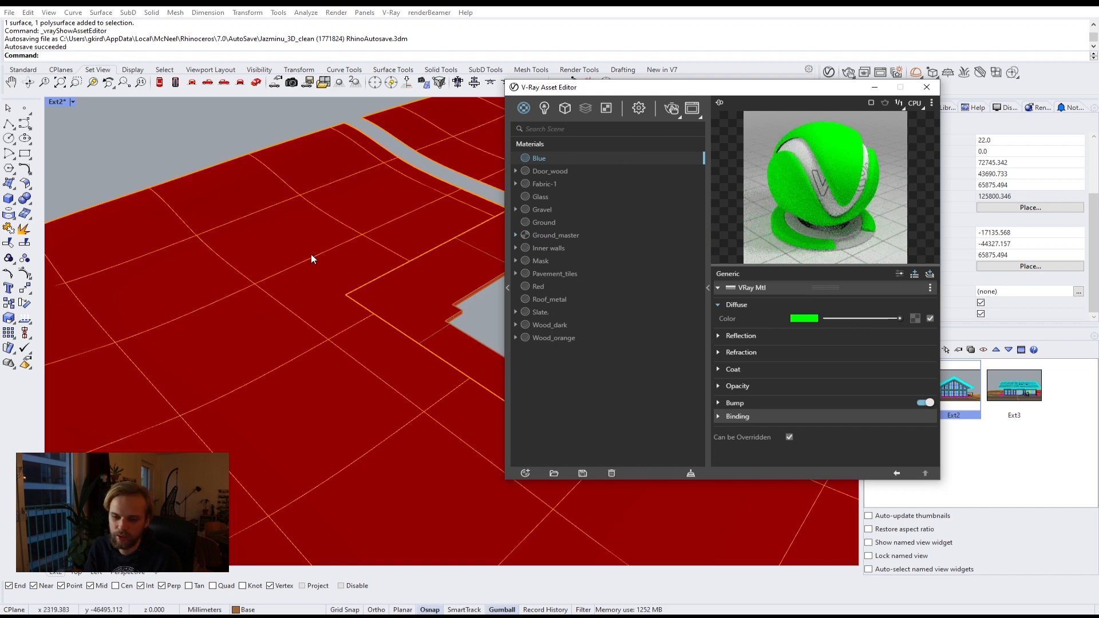
pyautogui.click(559, 233)
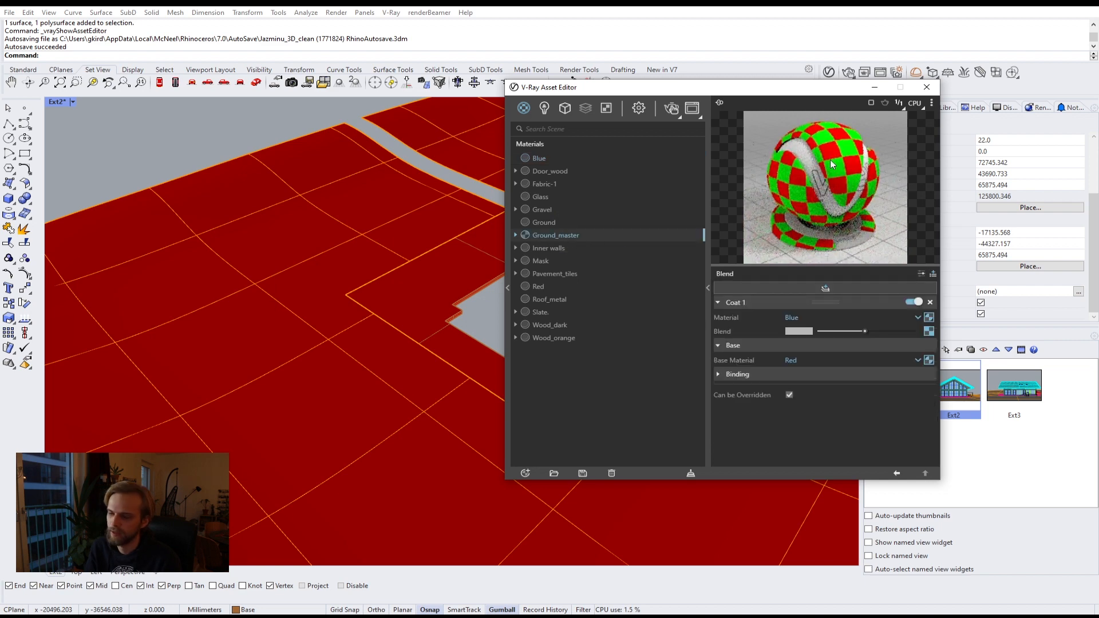
# Step: Set the Blue material's diffuse colour back to blue
pyautogui.click(561, 158)
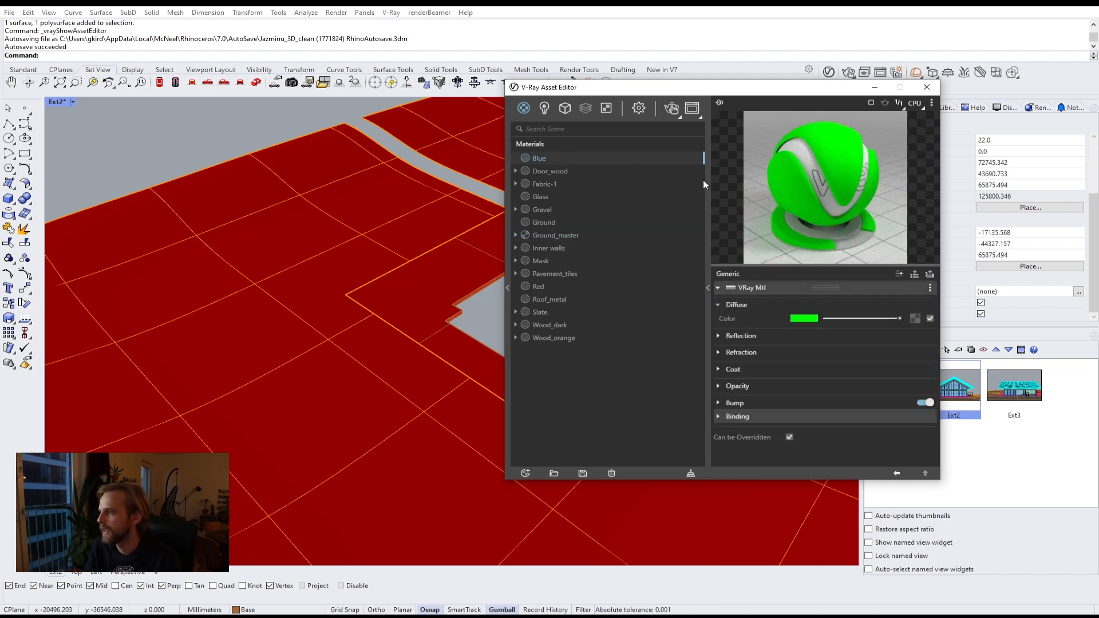
pyautogui.click(804, 318)
pyautogui.click(339, 374)
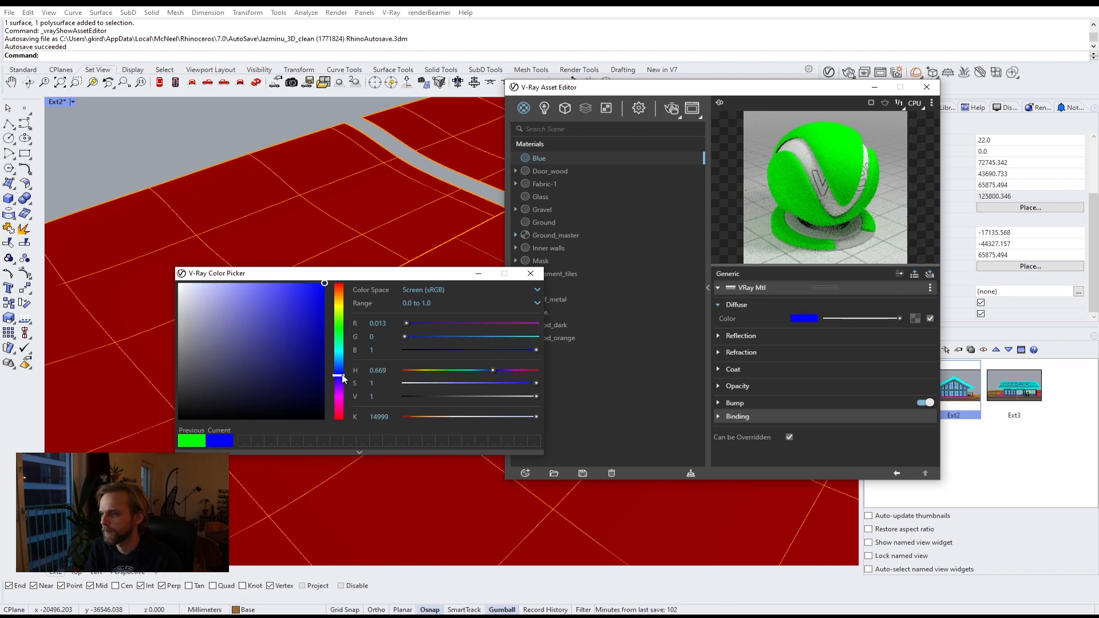
pyautogui.click(536, 274)
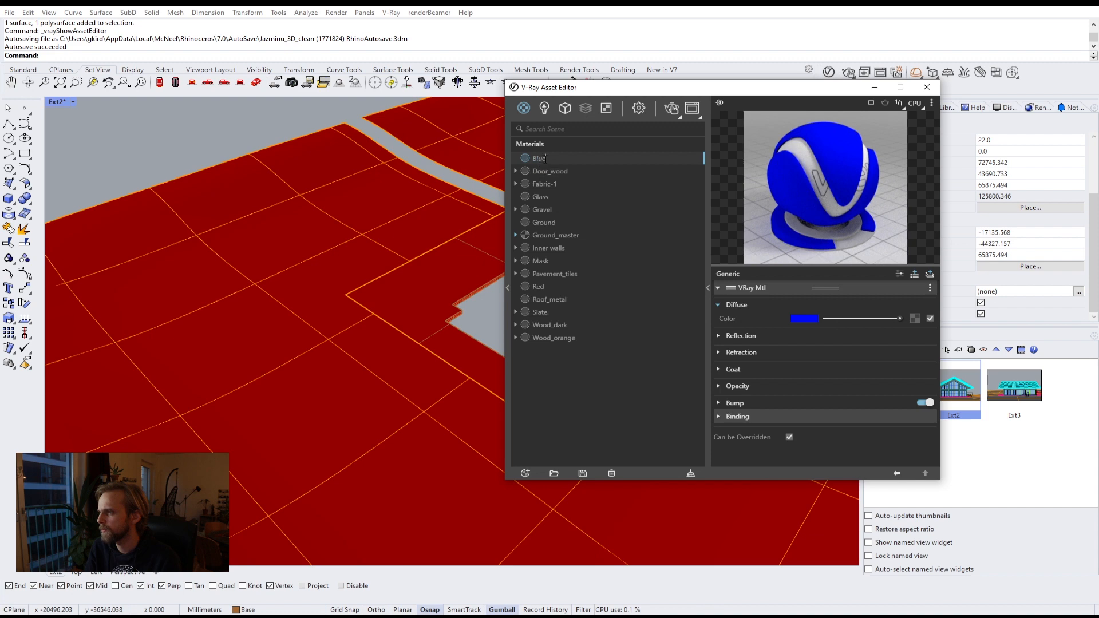
# Step: Rename the Blue material to Ground_Moss
pyautogui.doubleClick(541, 158)
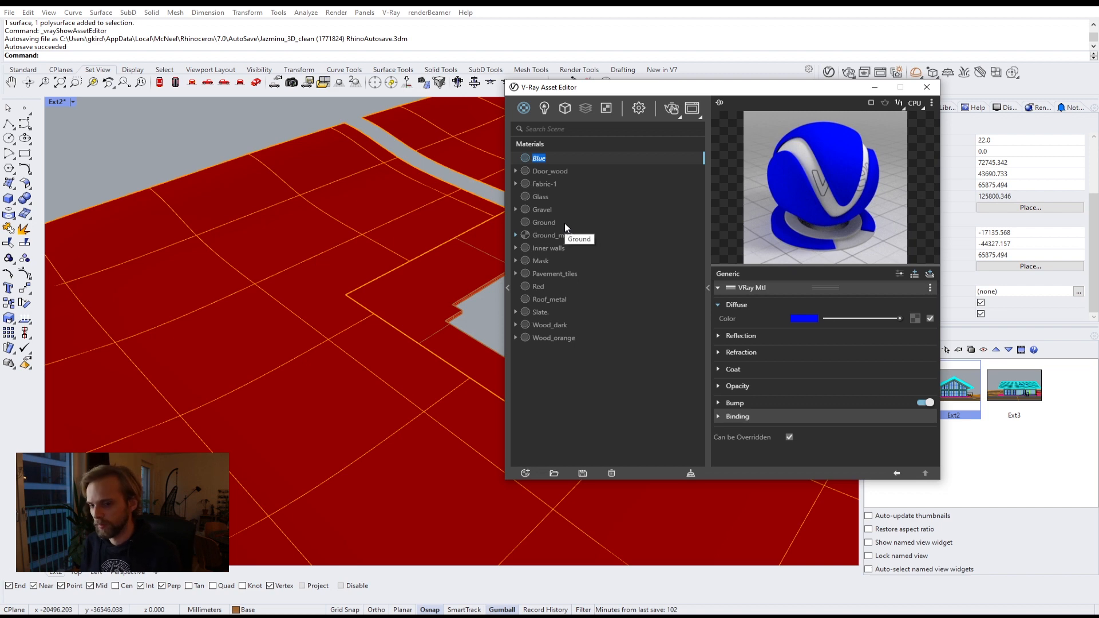
pyautogui.write('Moss')
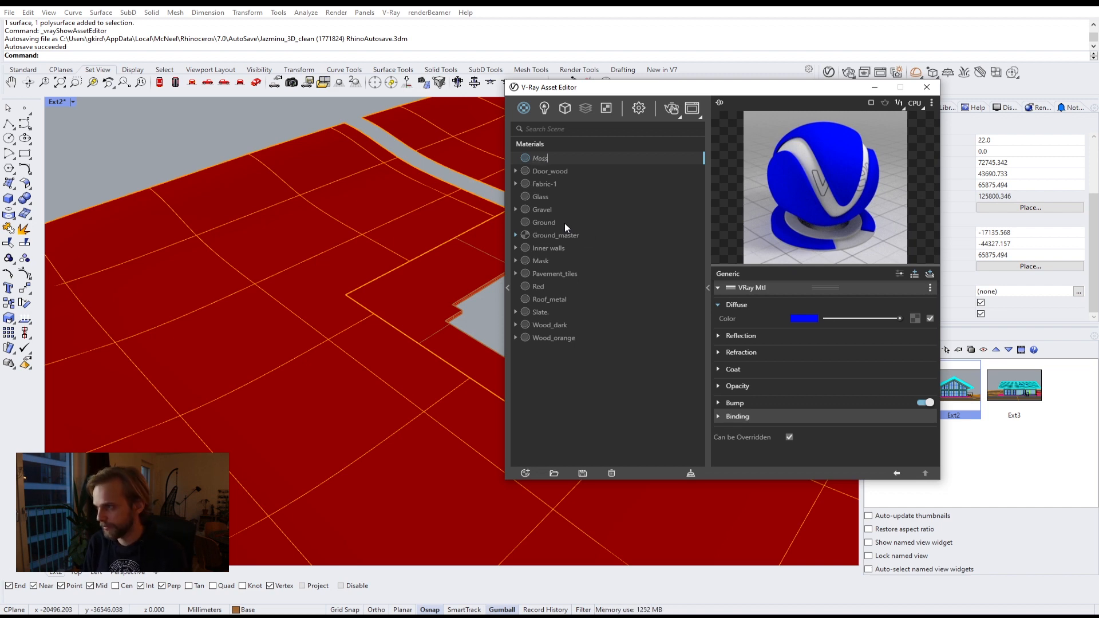
pyautogui.press('Return')
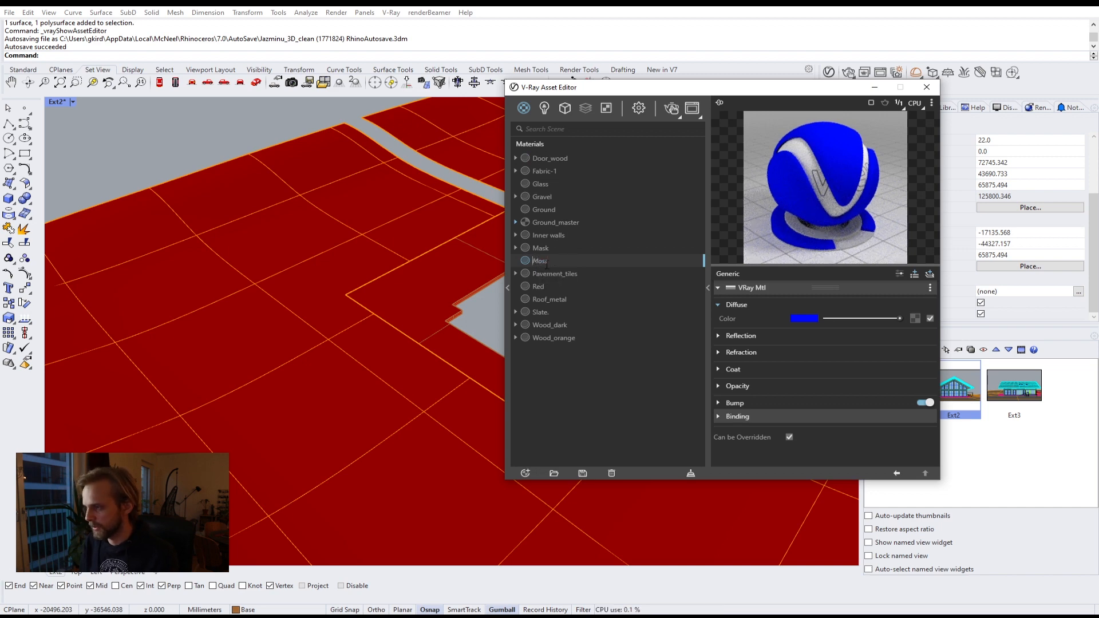
pyautogui.write('Ground_')
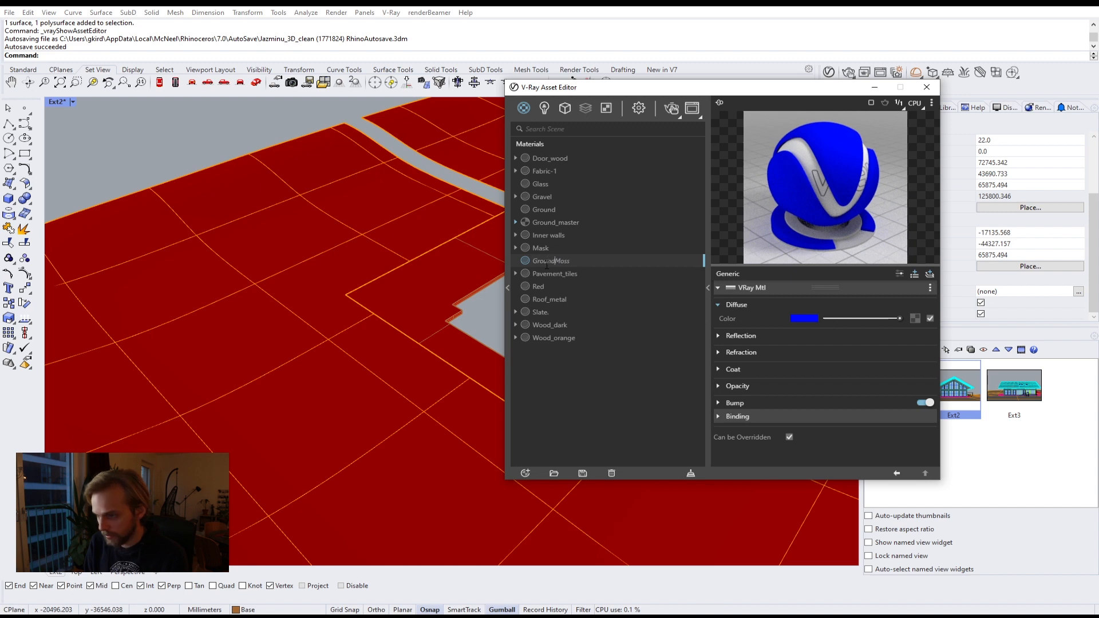
pyautogui.press('Return')
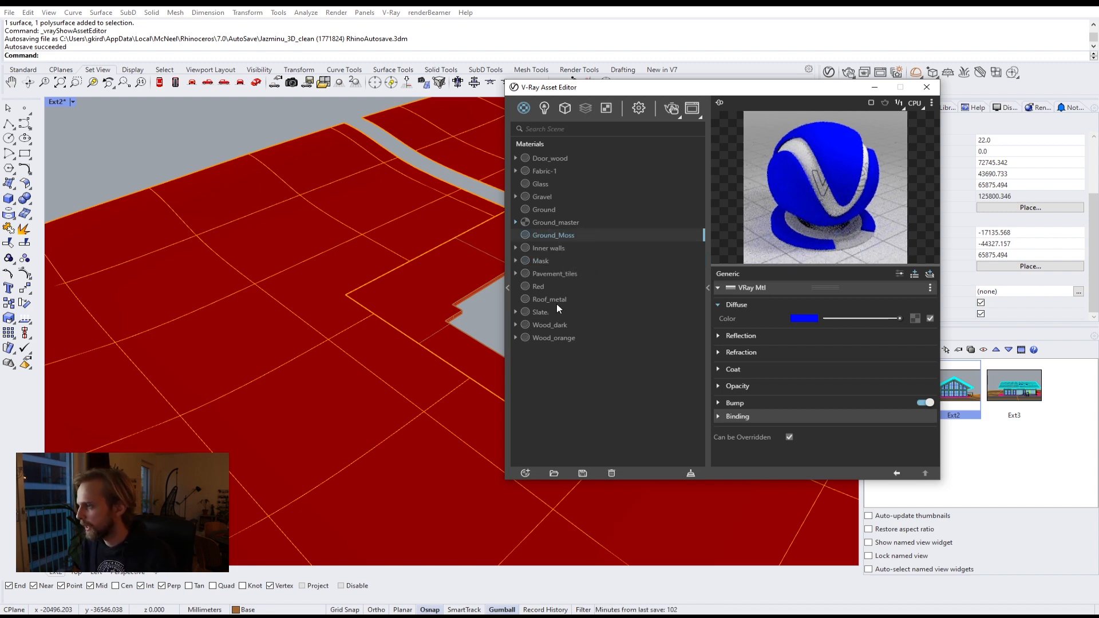
# Step: Rename the Red material to Ground_dirt
pyautogui.click(541, 286)
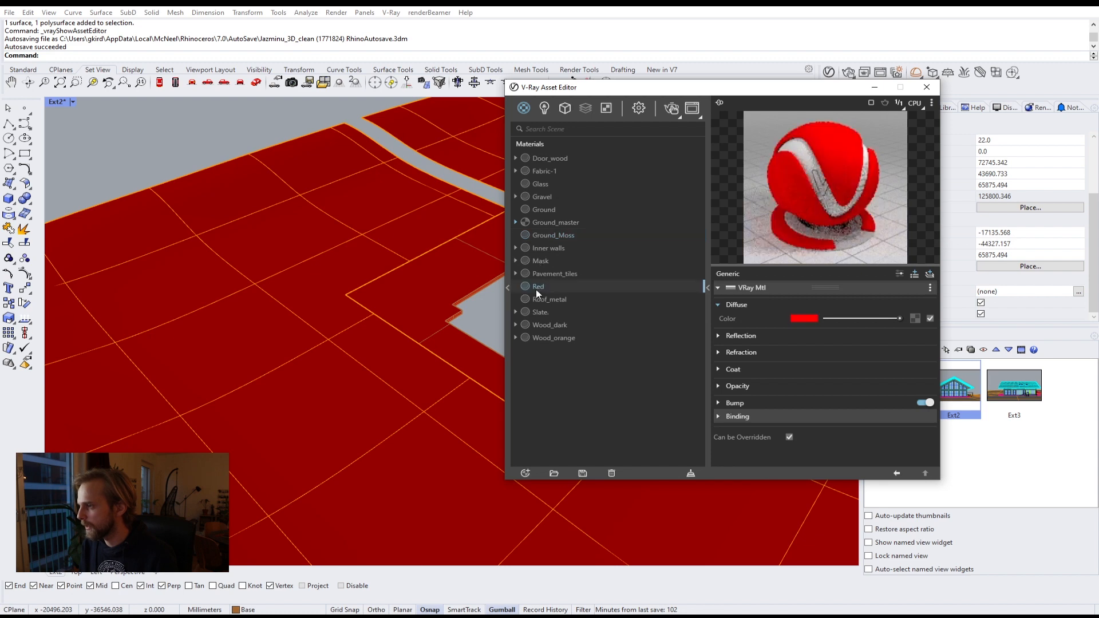
pyautogui.click(540, 286)
pyautogui.write('G')
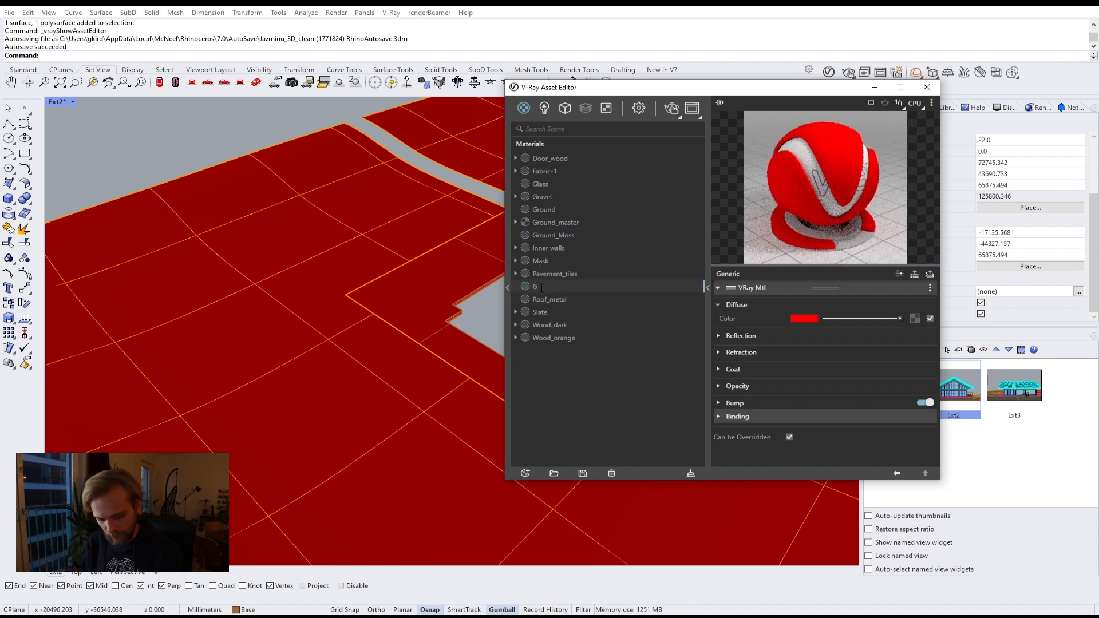
pyautogui.write('round')
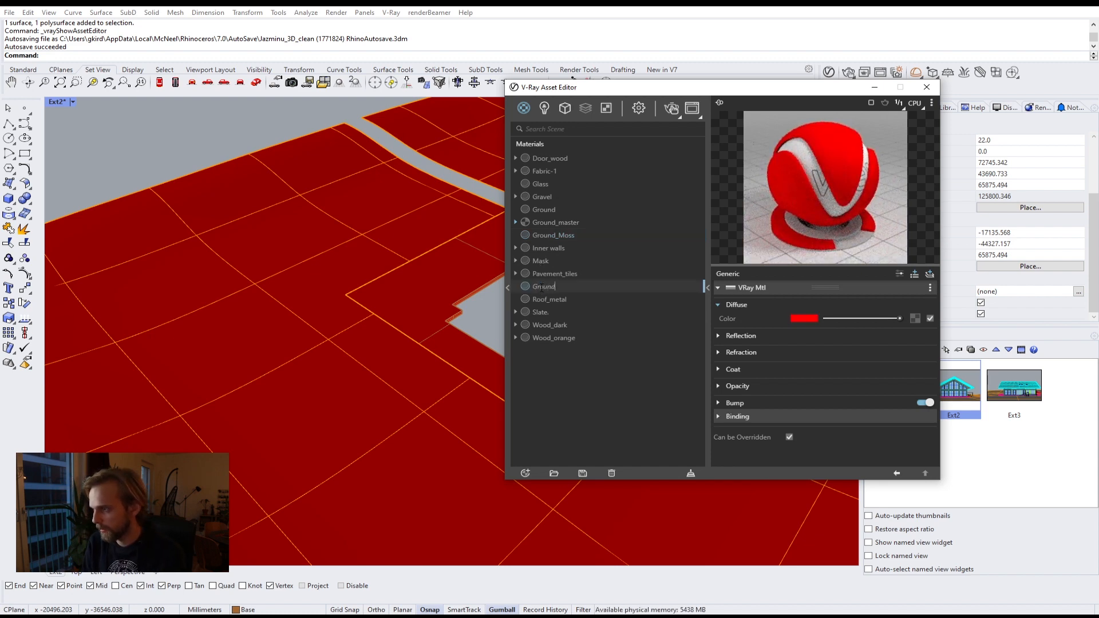
pyautogui.write('_dirt')
pyautogui.press('Return')
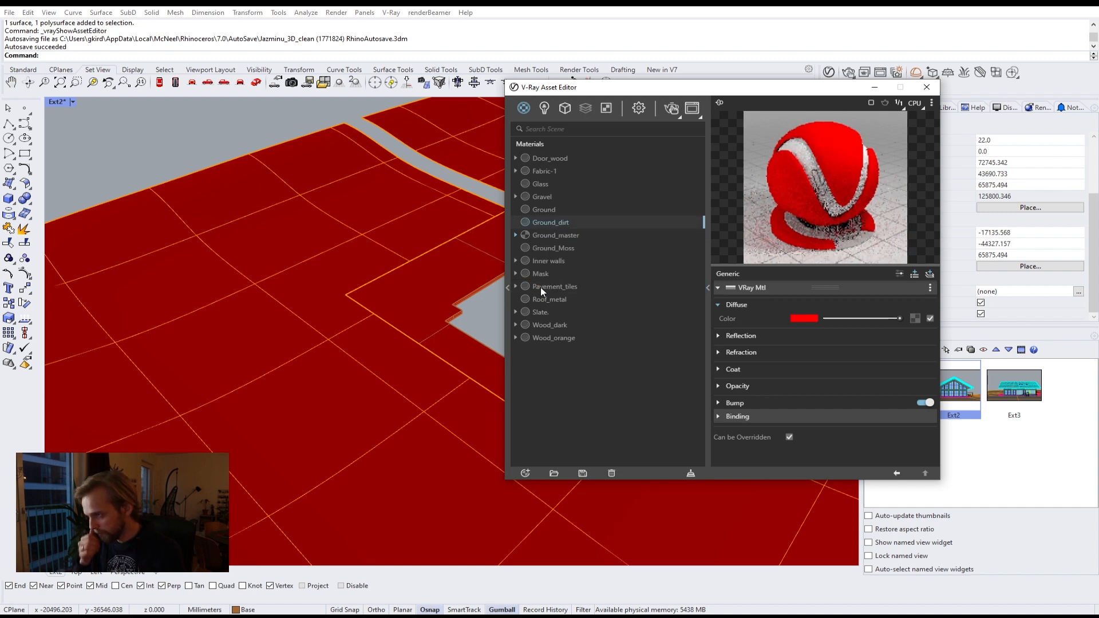
# Step: Select the ground surfaces and apply the Mask material to the selection
pyautogui.click(553, 249)
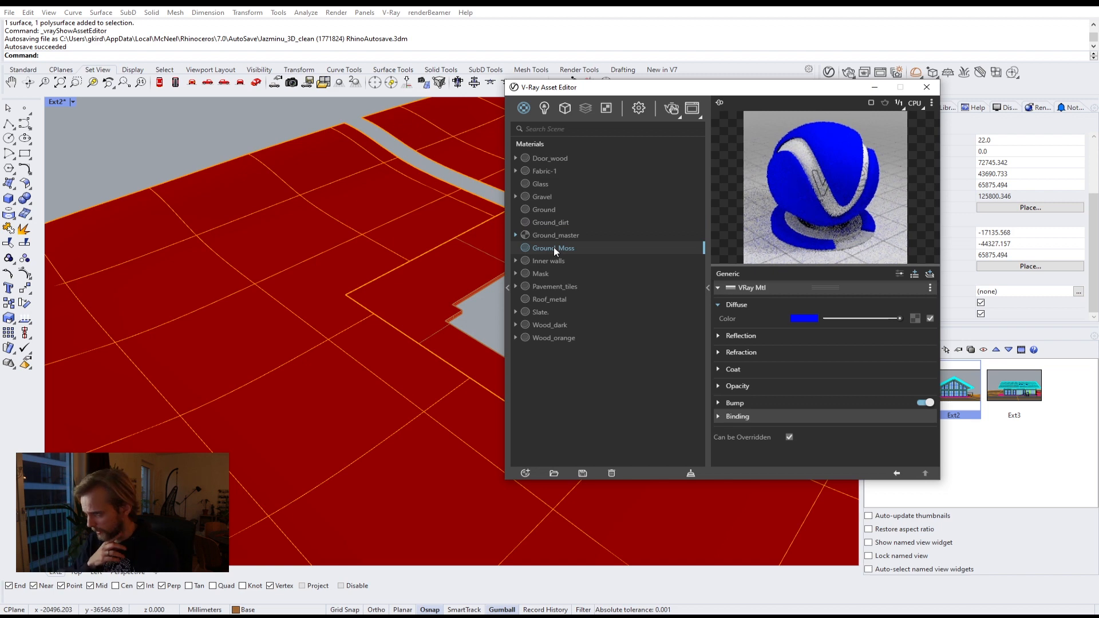
pyautogui.click(539, 272)
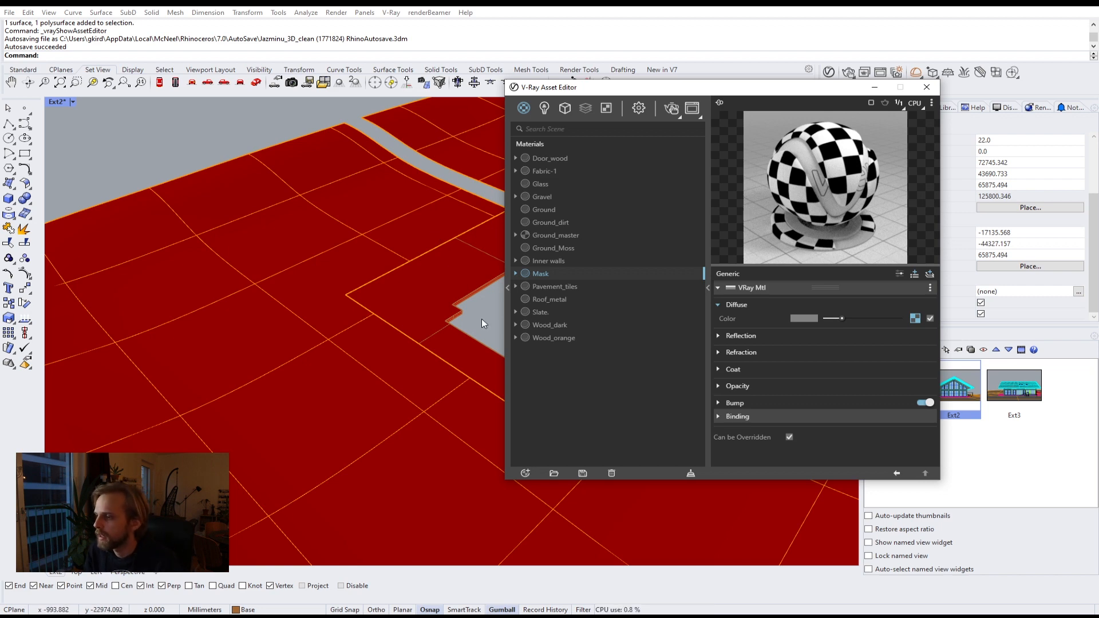
pyautogui.moveTo(481, 319); pyautogui.dragTo(327, 290)
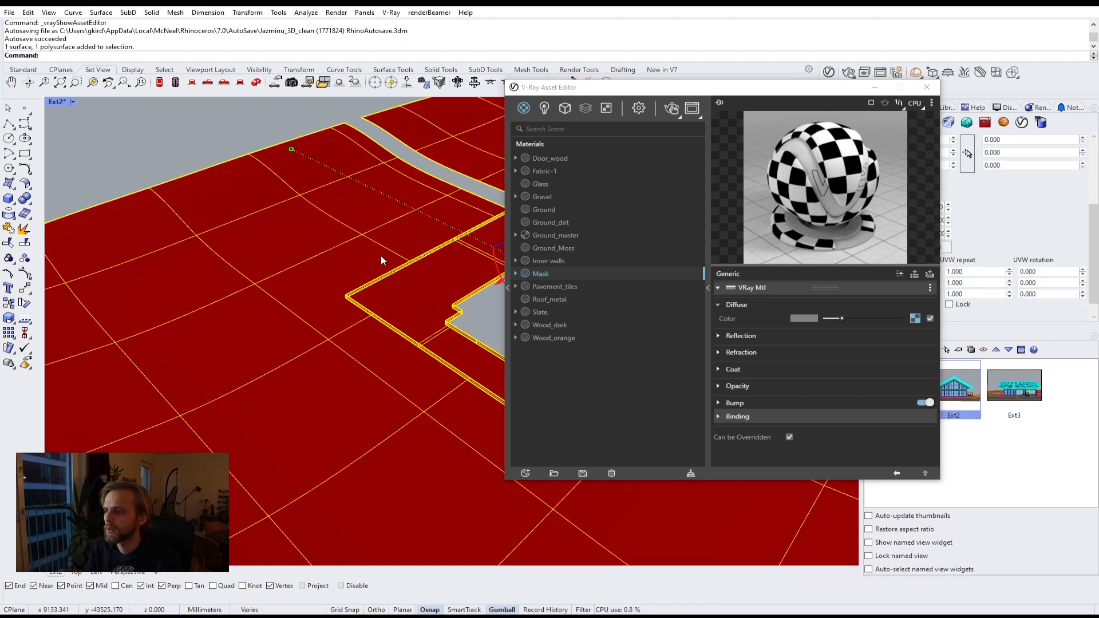
pyautogui.rightClick(544, 277)
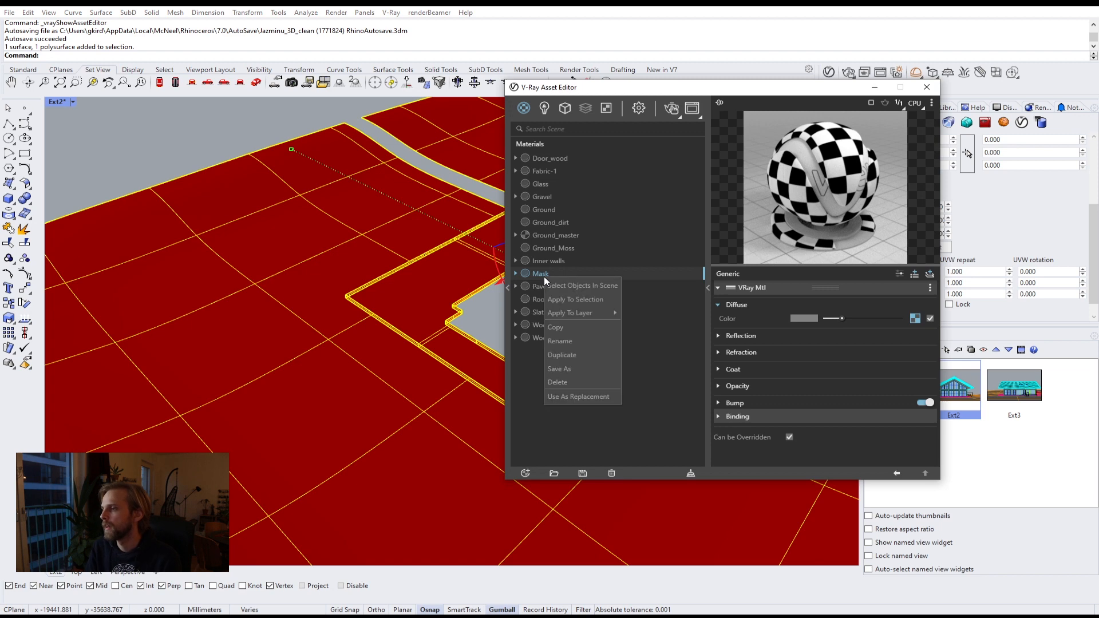
pyautogui.click(557, 300)
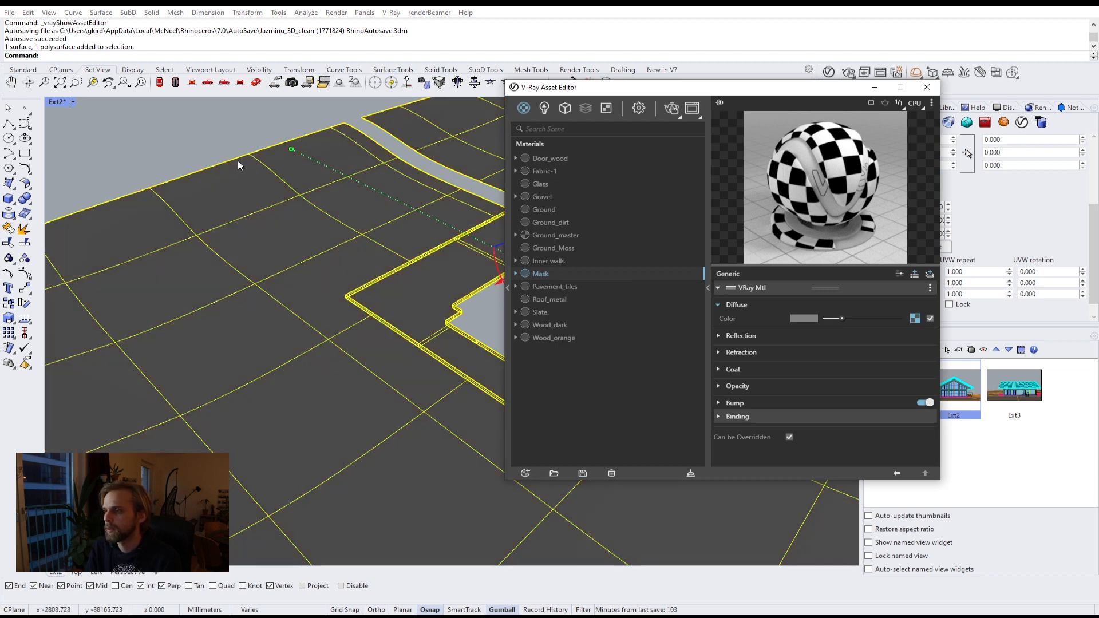
pyautogui.click(222, 150)
# Step: Render the exterior view and zoom into the ground checker pattern in the frame buffer
pyautogui.click(848, 70)
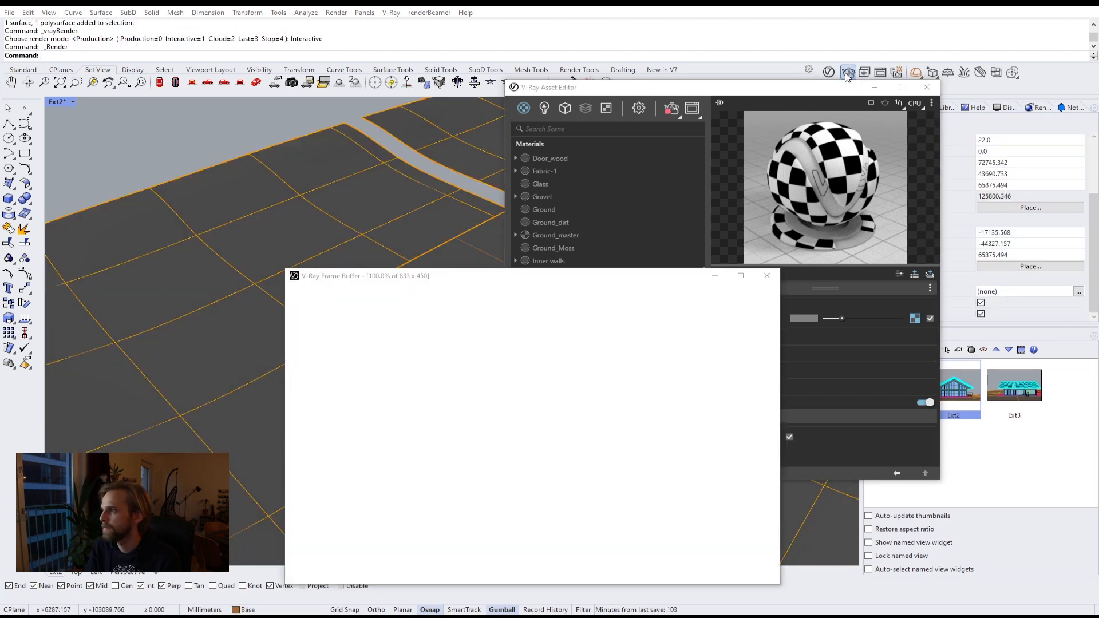
pyautogui.moveTo(624, 275); pyautogui.dragTo(397, 61)
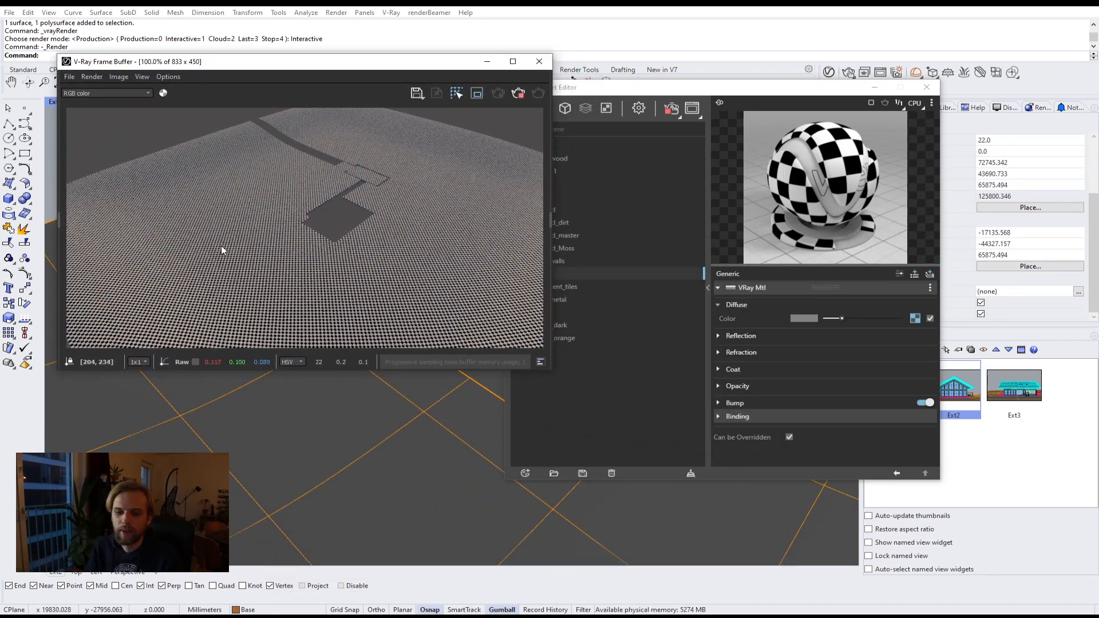
pyautogui.scroll(5, 373, 420)
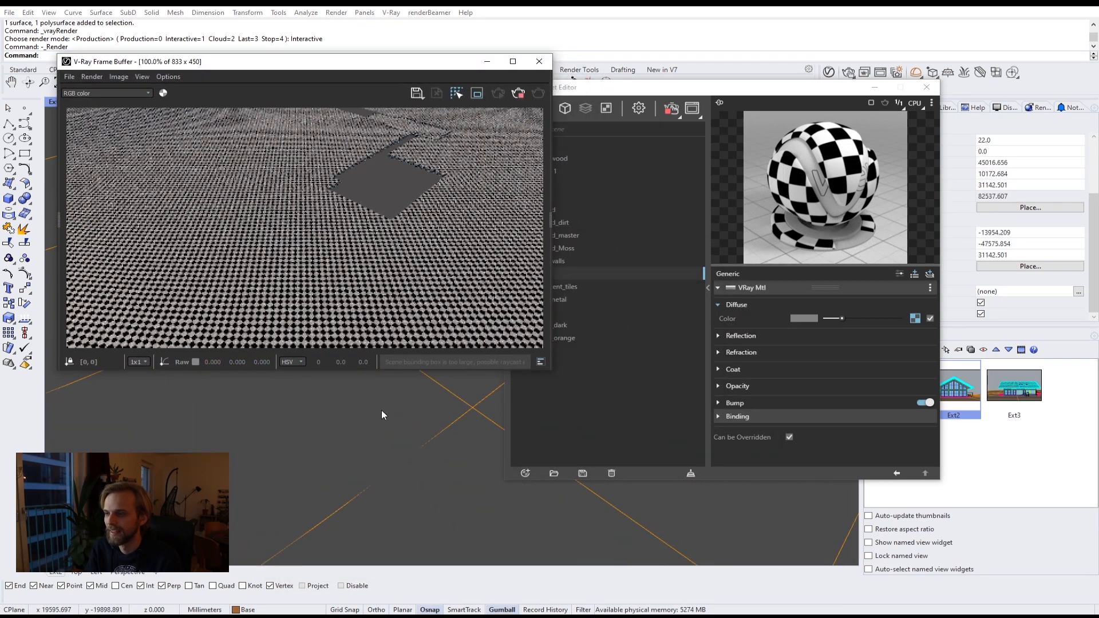
pyautogui.scroll(5, 410, 421)
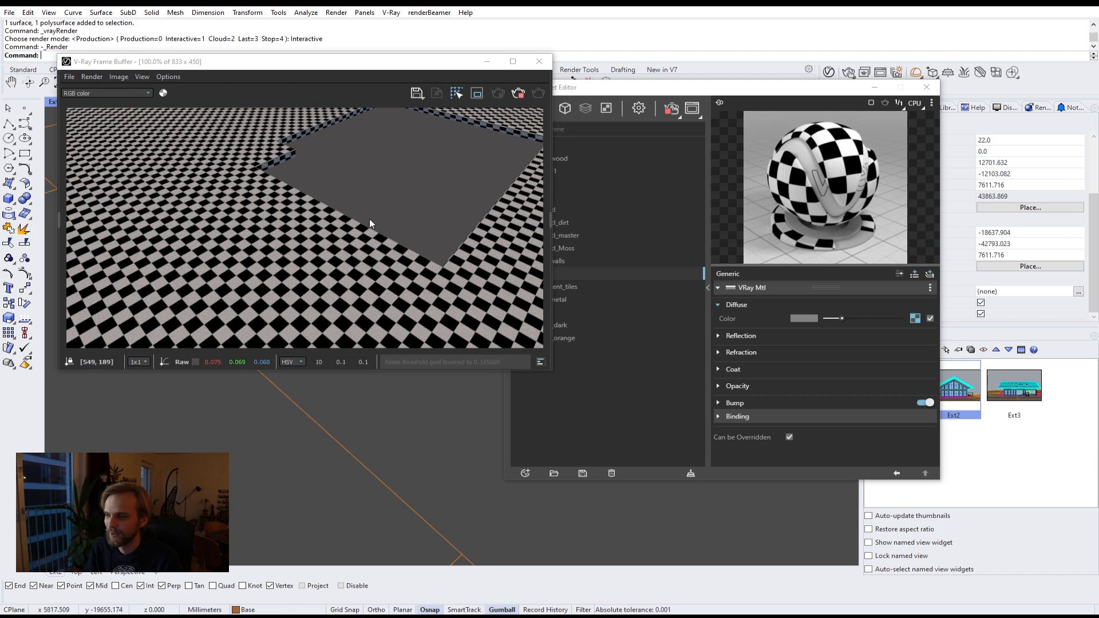
# Step: Clear the Mask material's diffuse texture and replace it with a Noise B texture
pyautogui.rightClick(913, 318)
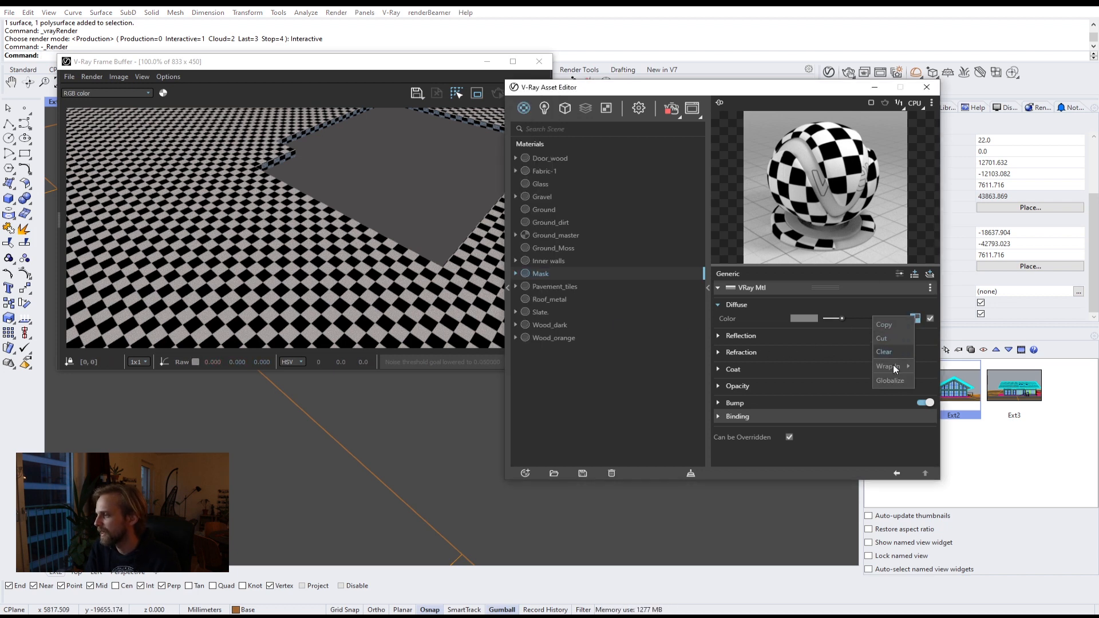
pyautogui.click(884, 352)
pyautogui.click(914, 319)
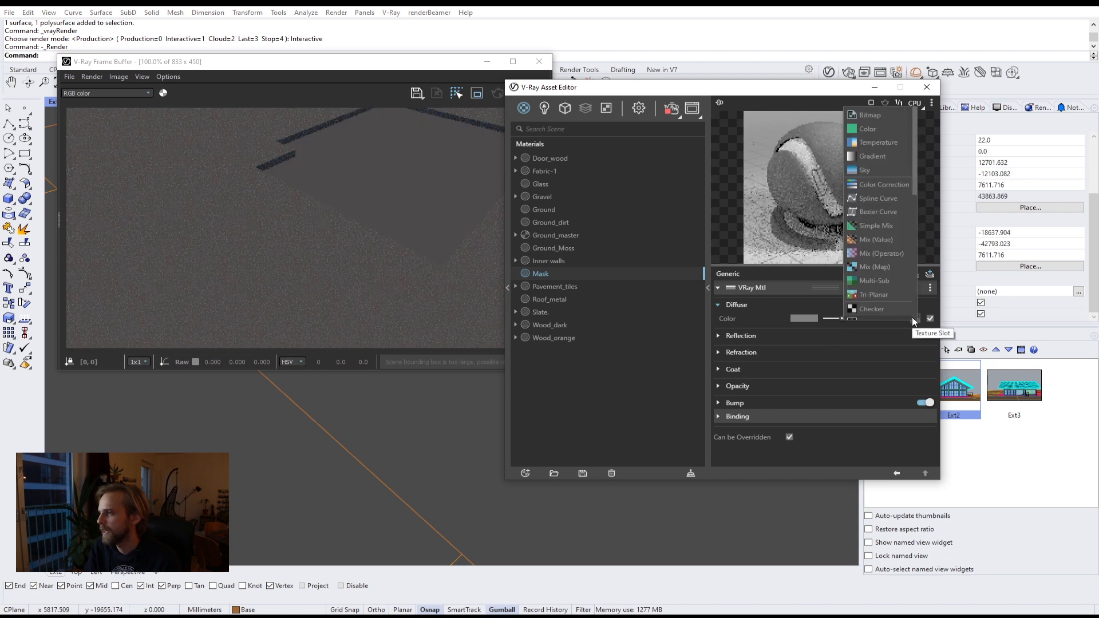
pyautogui.scroll(-3, 895, 221)
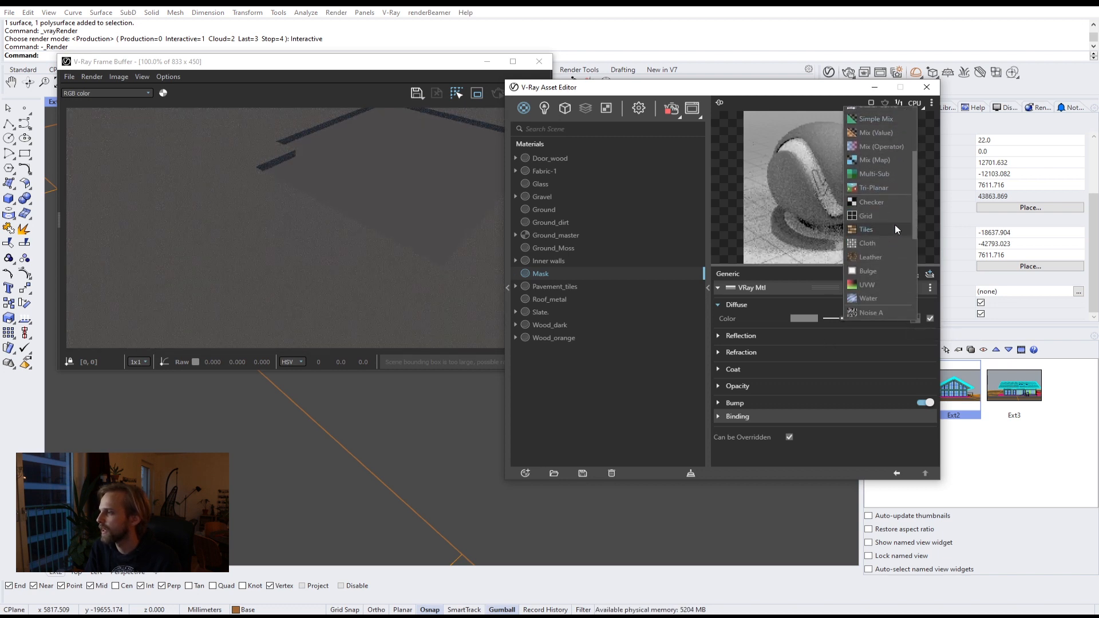
pyautogui.scroll(-3, 889, 228)
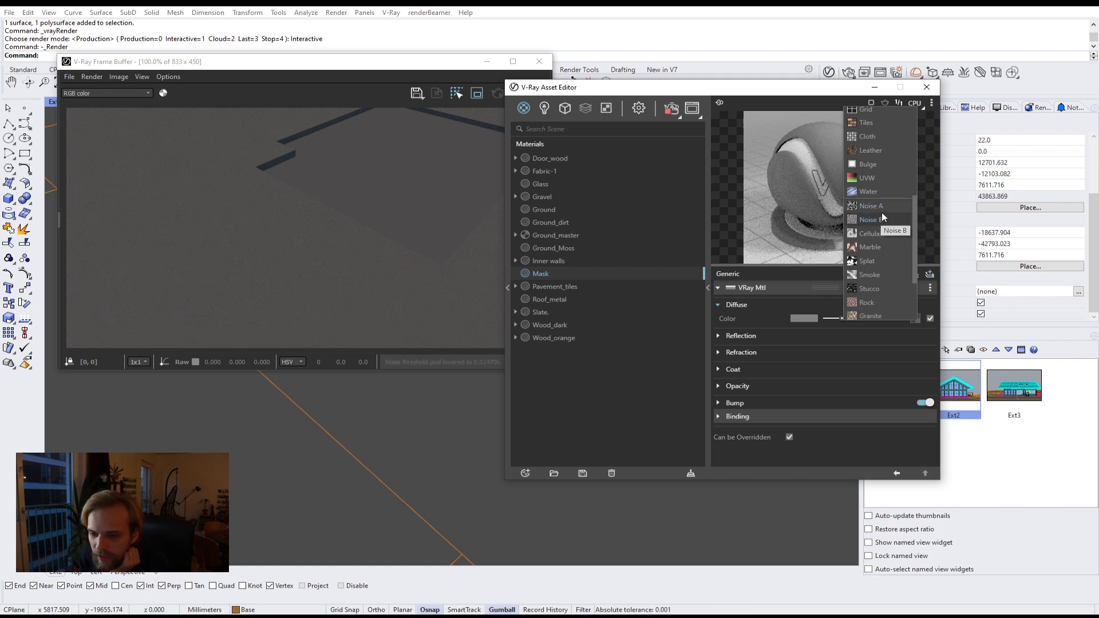
pyautogui.click(884, 220)
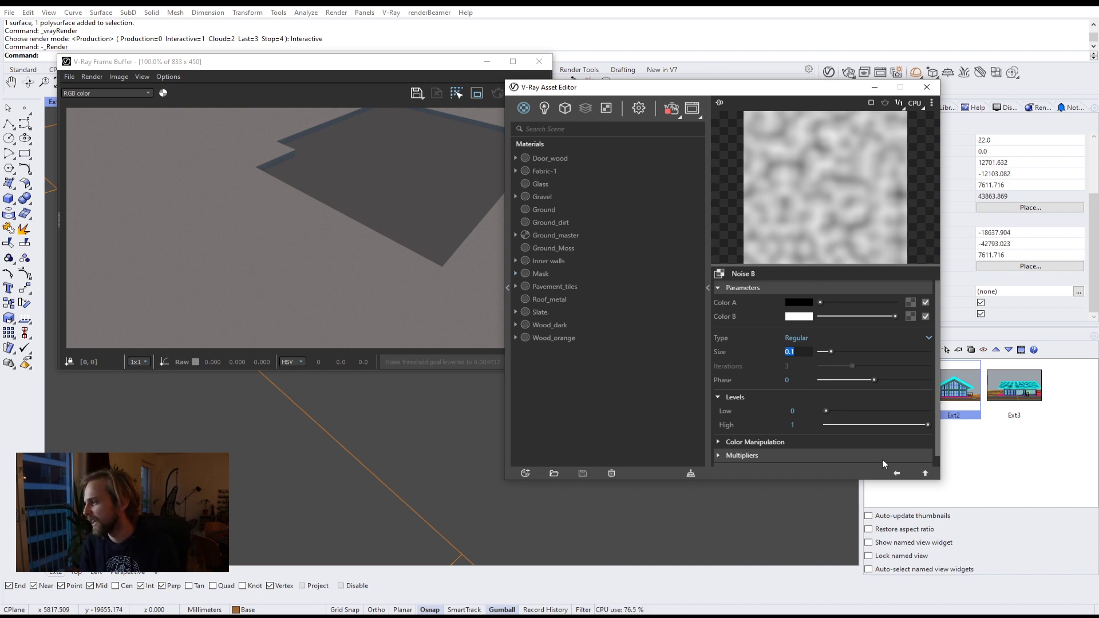
# Step: Return to the Mask material and clear the Noise B texture from its diffuse colour slot
pyautogui.click(925, 474)
pyautogui.rightClick(914, 320)
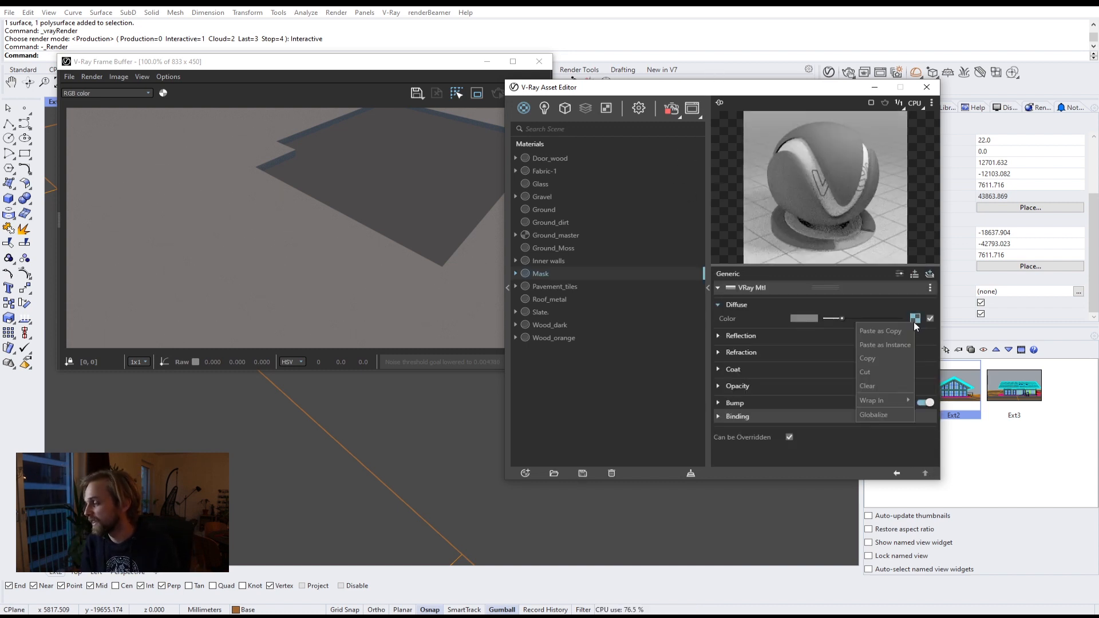
pyautogui.click(881, 384)
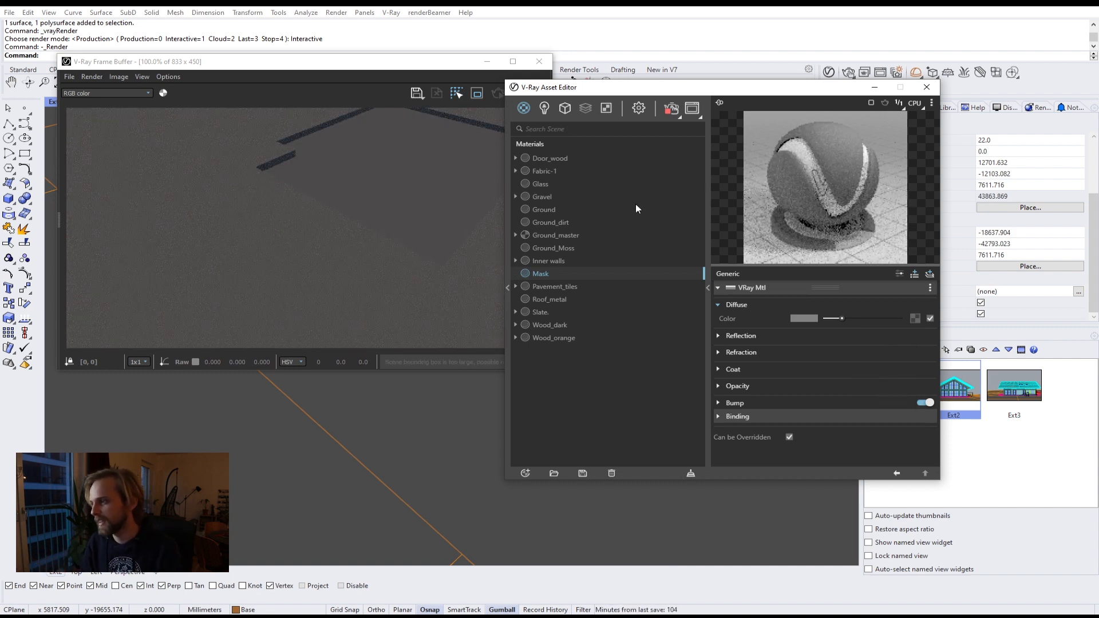
# Step: Select the Ground_dirt material, then select the ground objects in the viewport and group them
pyautogui.click(557, 222)
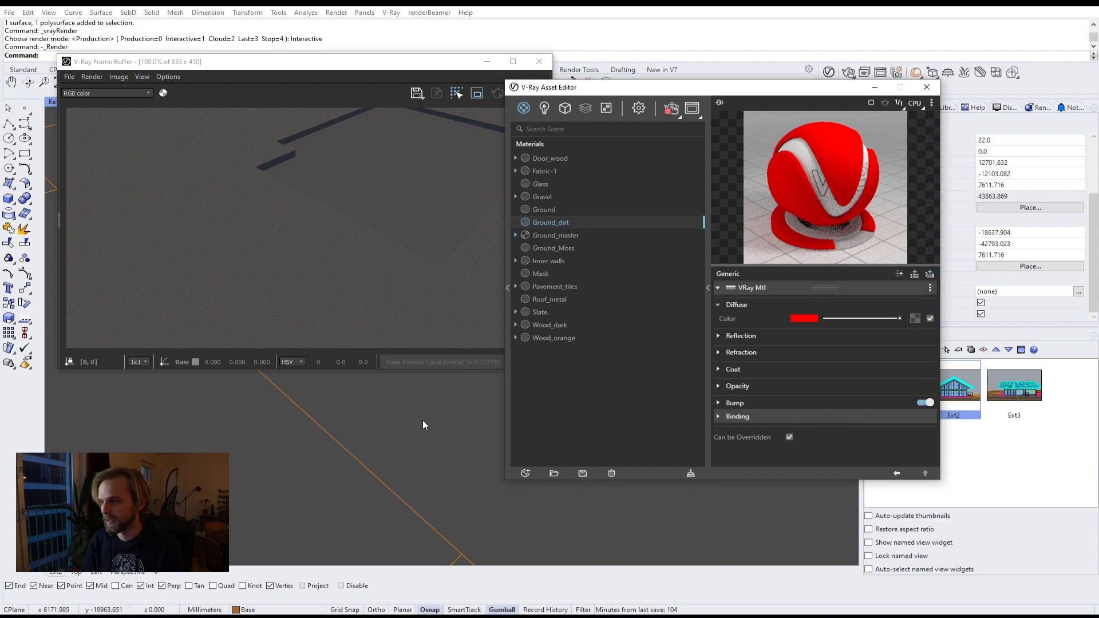
pyautogui.moveTo(438, 75); pyautogui.dragTo(810, 343)
pyautogui.scroll(-3, 418, 229)
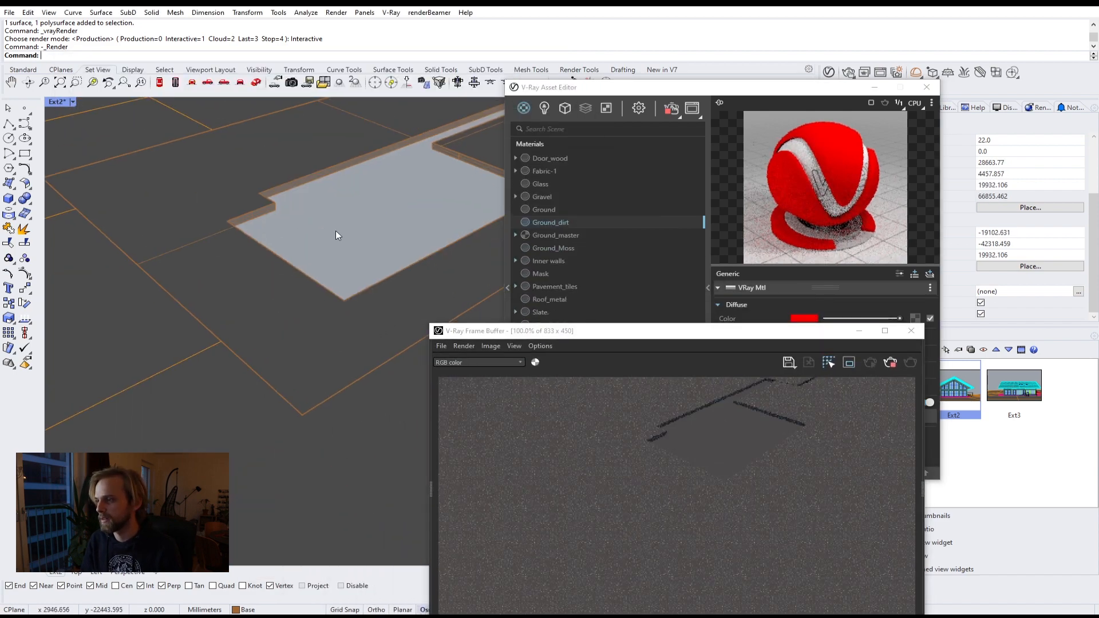
pyautogui.moveTo(335, 231); pyautogui.dragTo(84, 225)
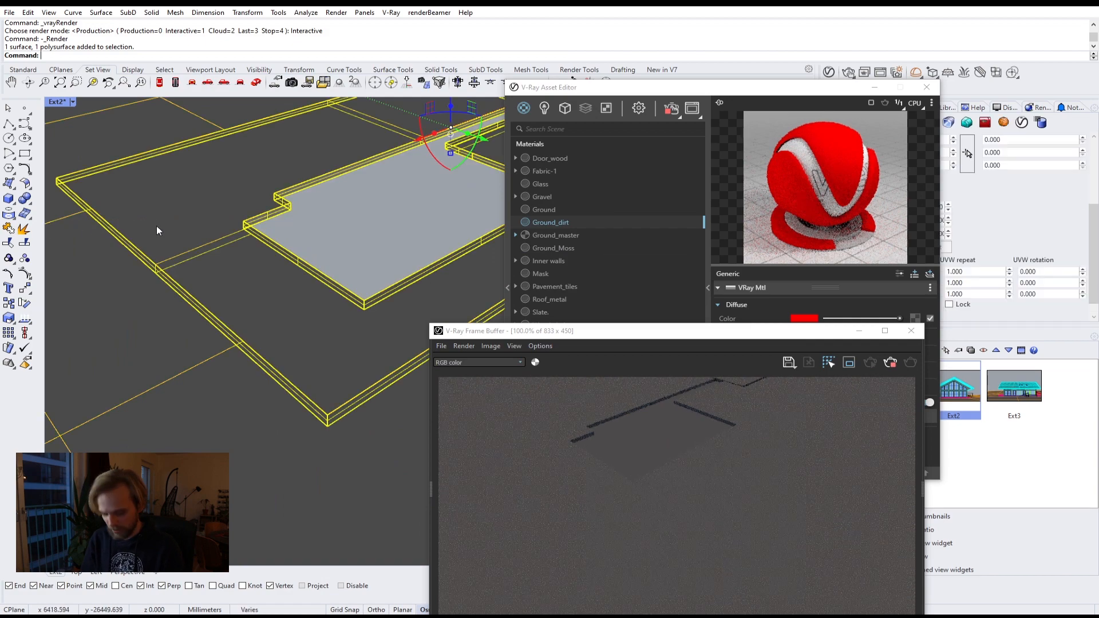
pyautogui.hotkey('ctrl', 'g')
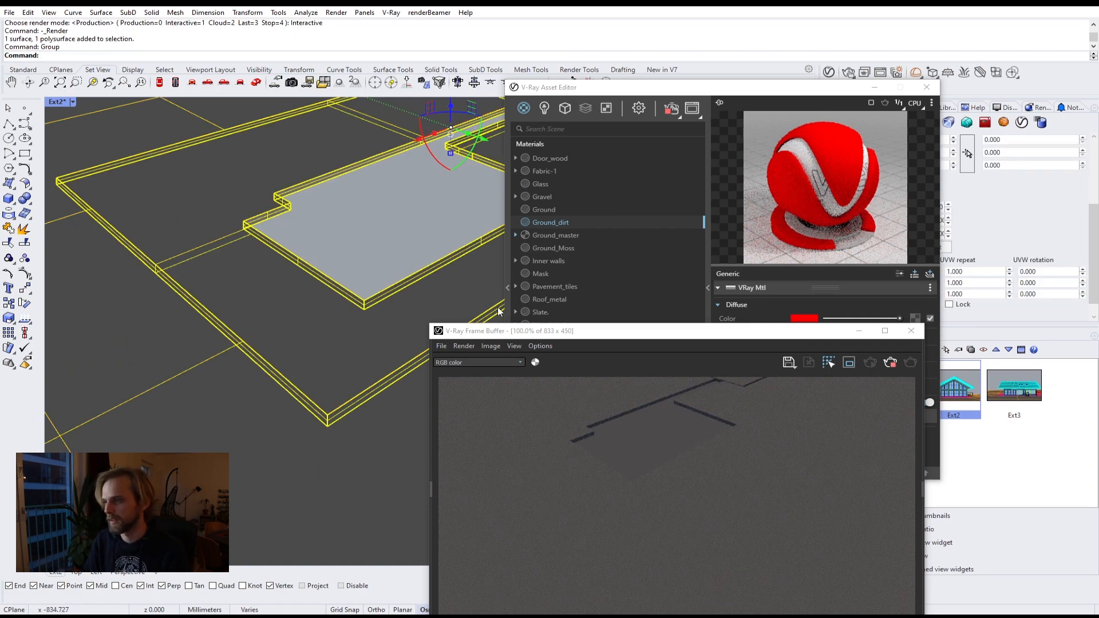
# Step: Apply the Ground_dirt material to the grouped ground selection and close the frame buffer
pyautogui.click(552, 221)
pyautogui.rightClick(551, 221)
pyautogui.click(576, 242)
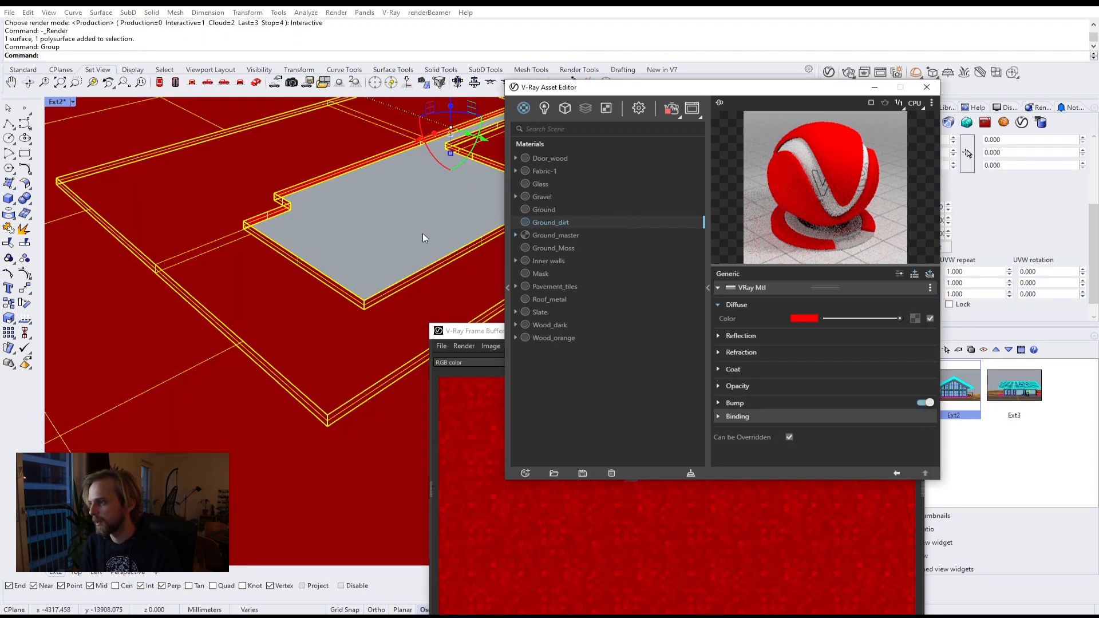
pyautogui.moveTo(339, 245); pyautogui.dragTo(202, 184)
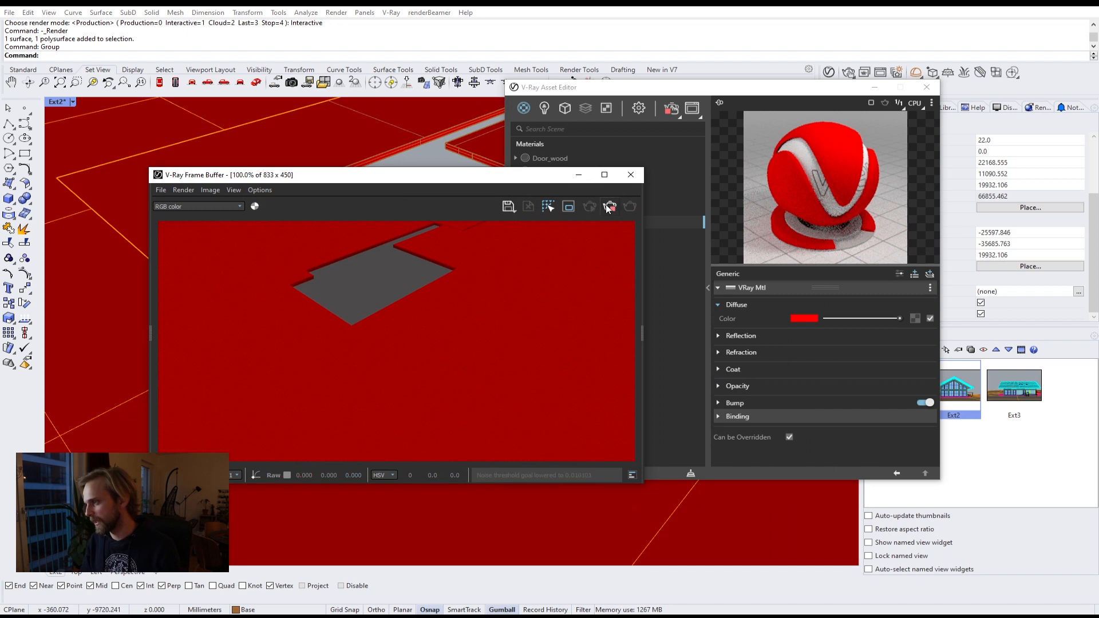
pyautogui.click(632, 176)
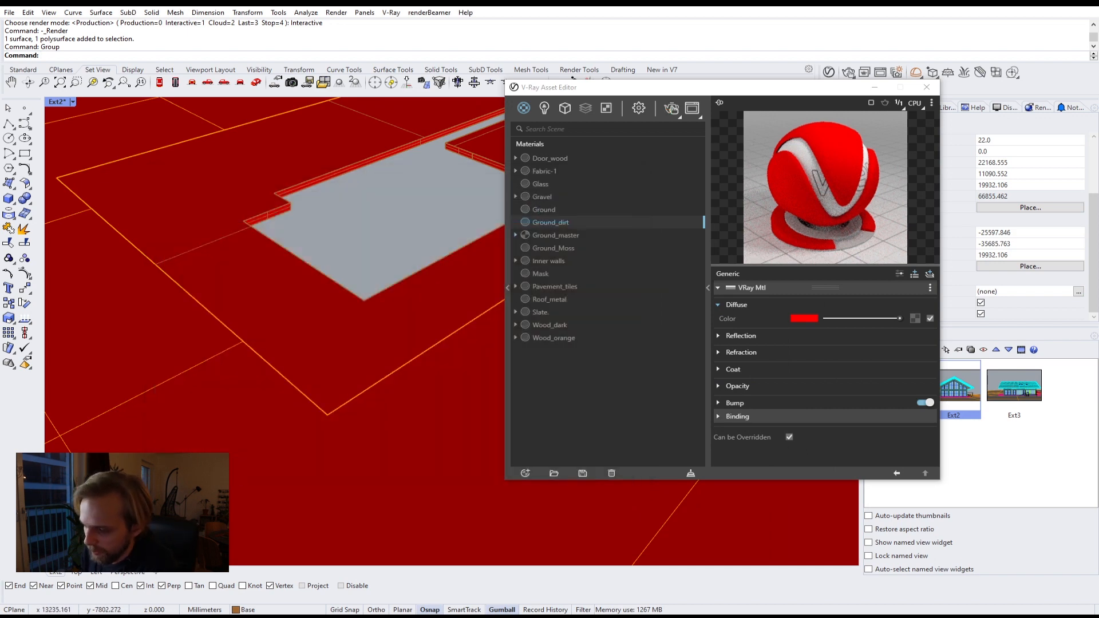
# Step: Switch to the web browser and open texturehaven.com in a new tab
pyautogui.moveTo(123, 615)
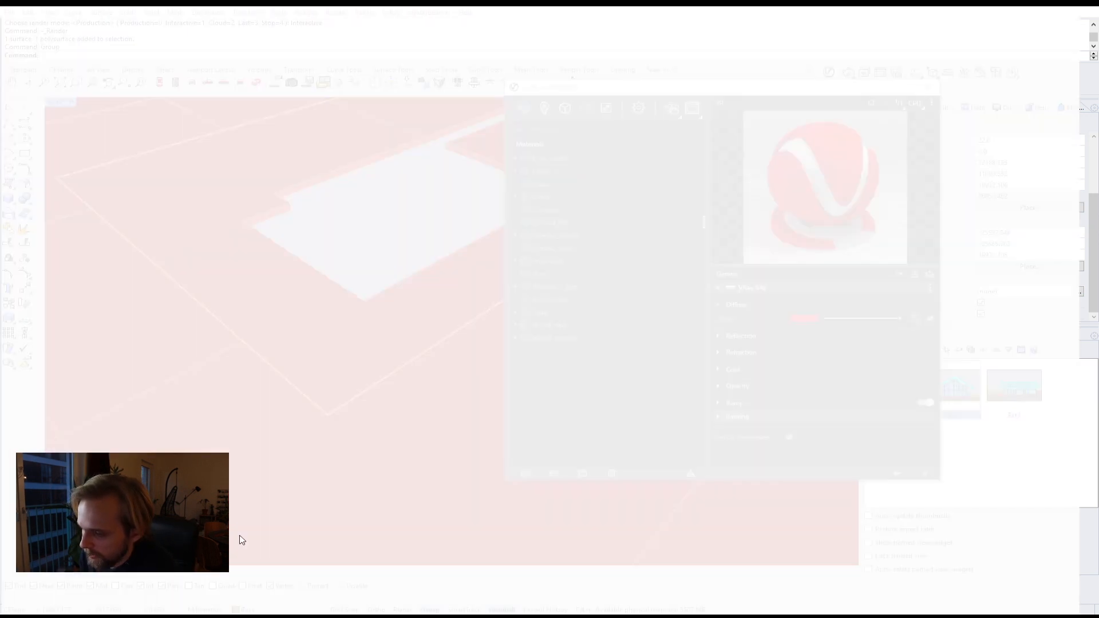
pyautogui.click(184, 581)
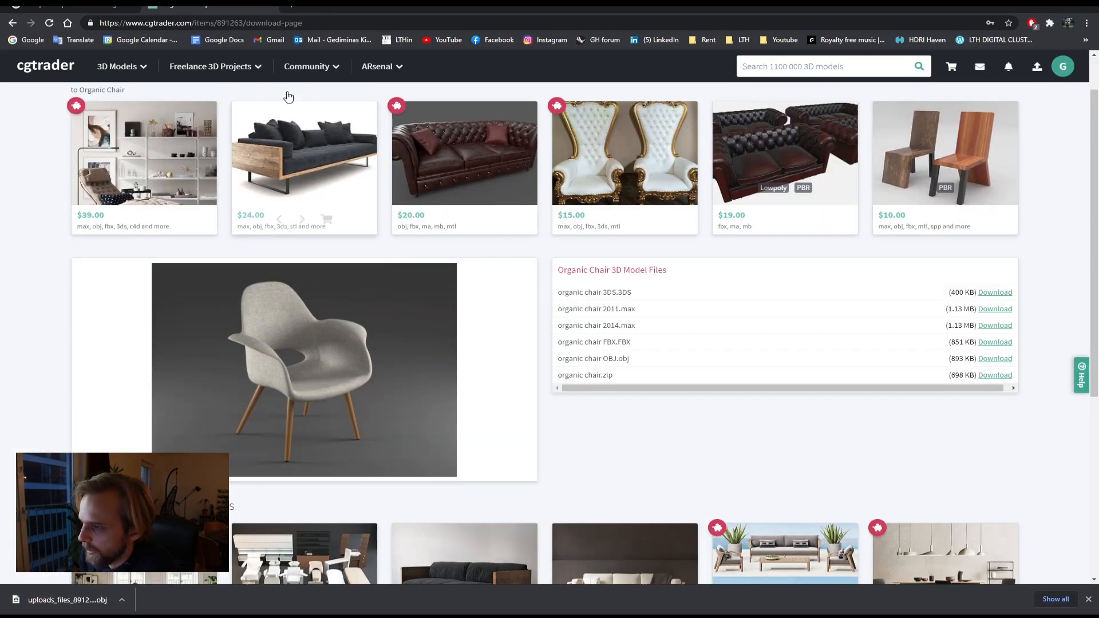
pyautogui.click(295, 7)
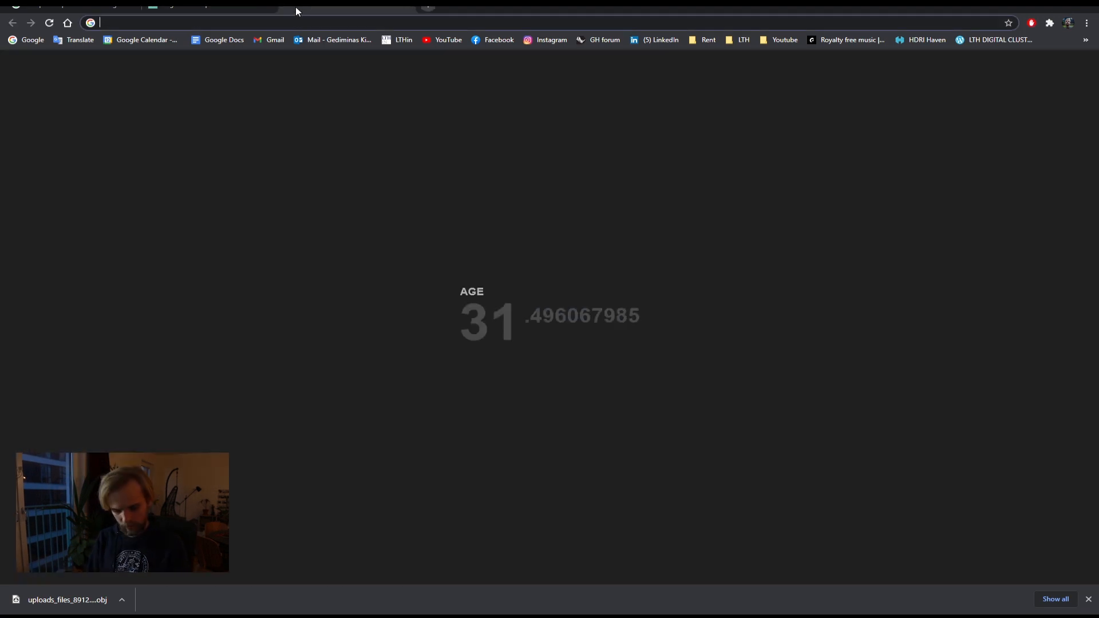
pyautogui.write('textureha')
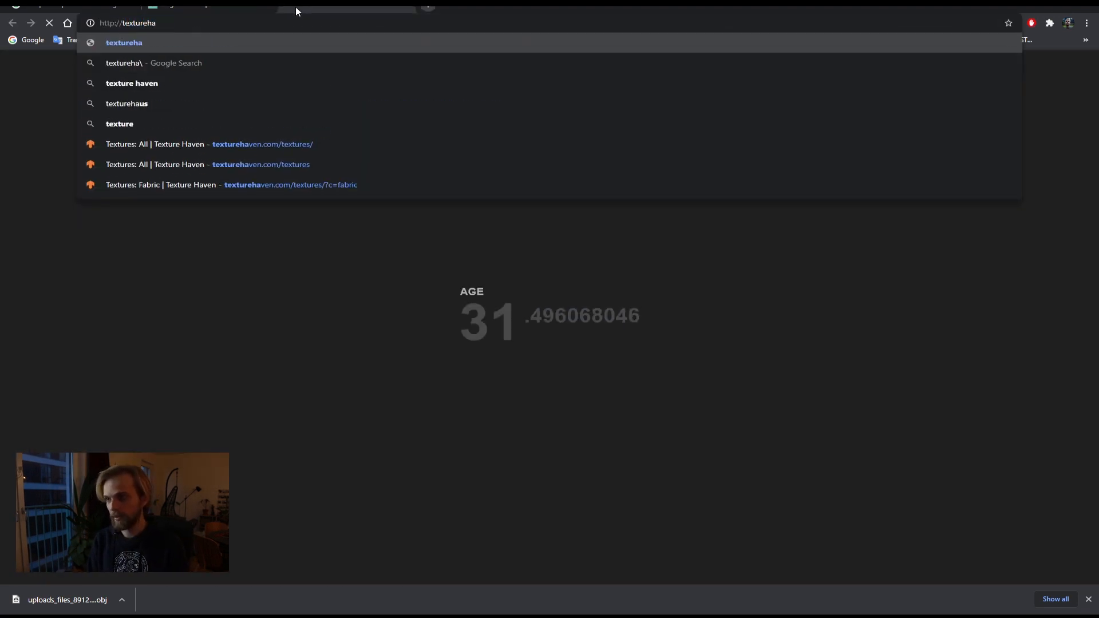
pyautogui.press('Return')
pyautogui.click(199, 22)
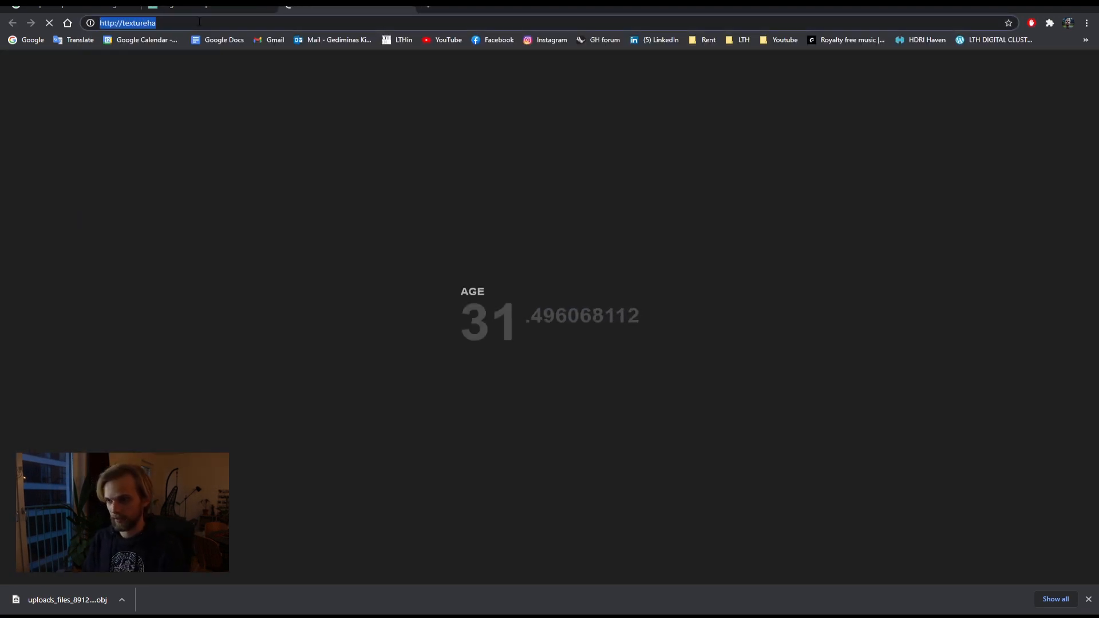
pyautogui.write('texture')
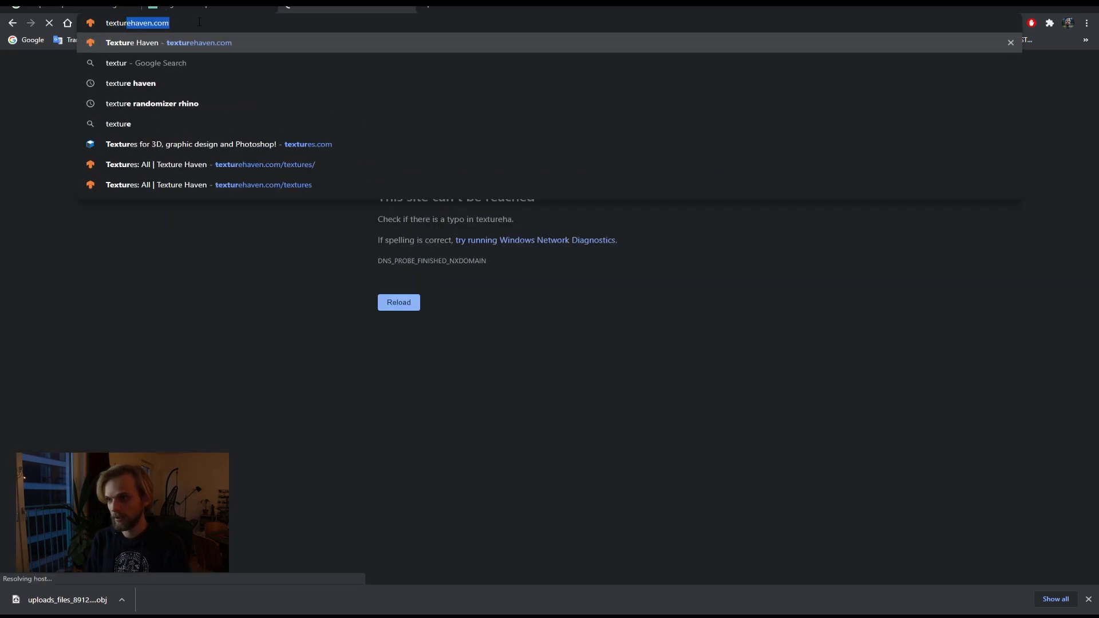
pyautogui.press('Return')
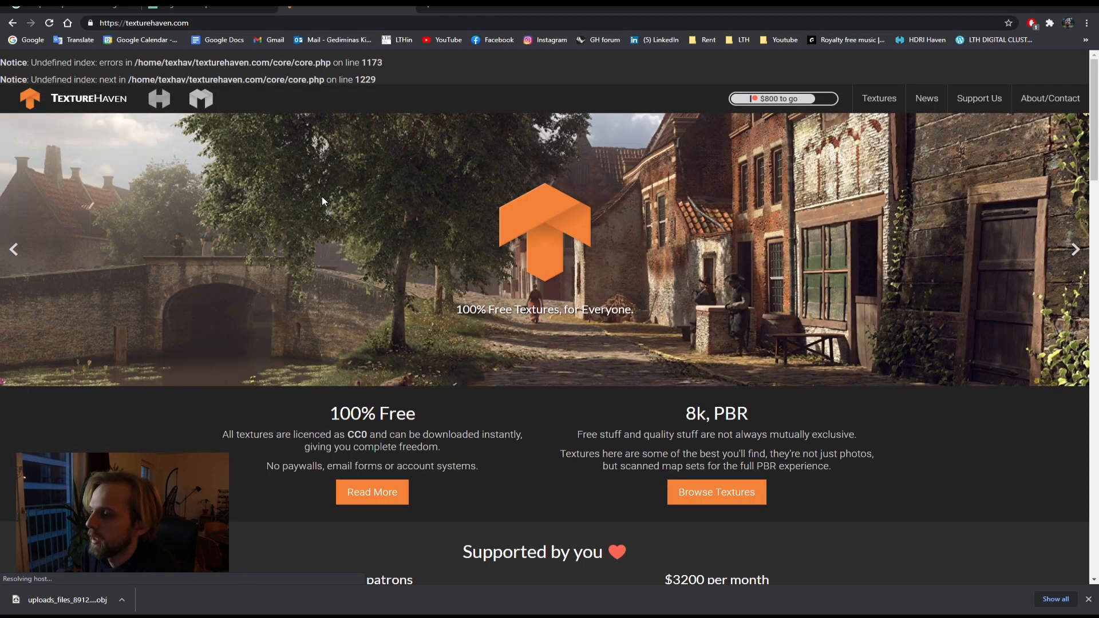
# Step: Browse the Terrain category of the Textures library for a suitable ground texture
pyautogui.click(882, 98)
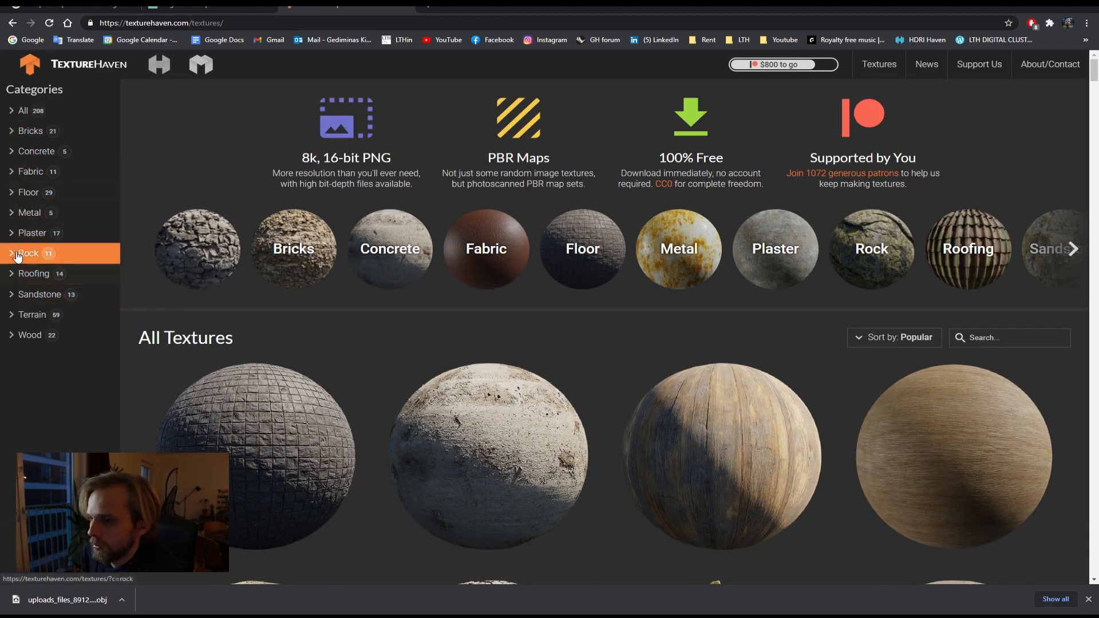
pyautogui.click(25, 316)
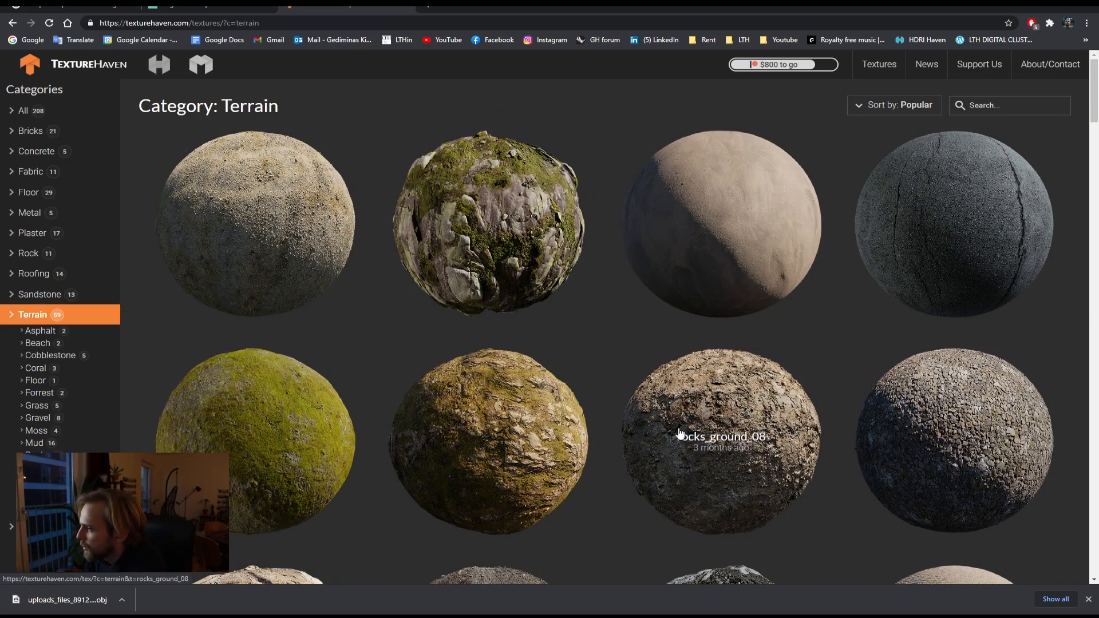
pyautogui.scroll(-2, 666, 425)
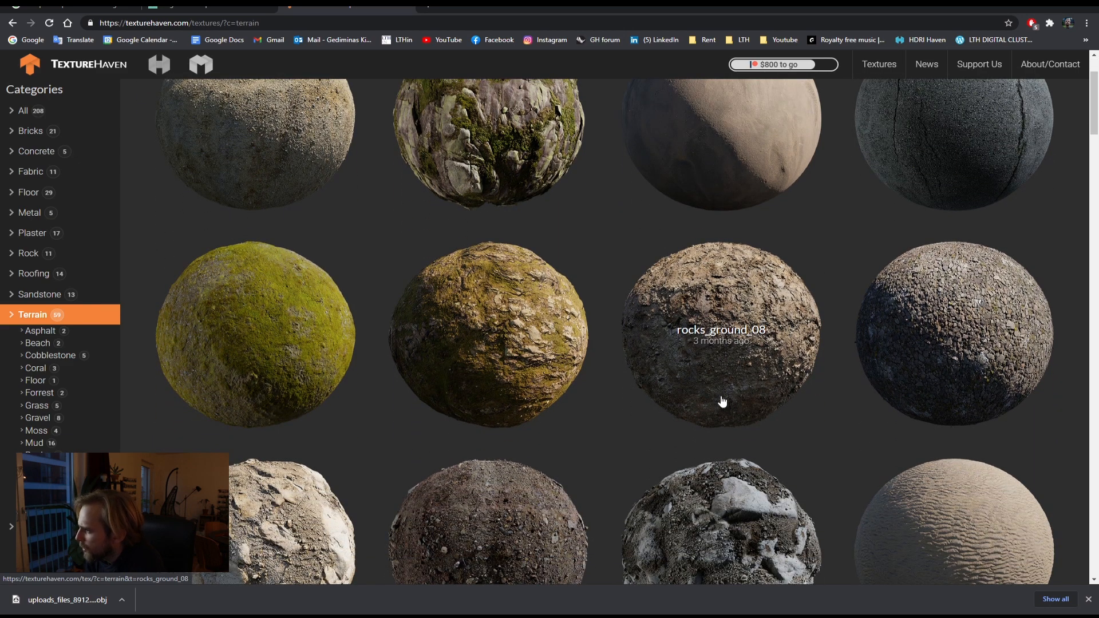
pyautogui.scroll(-5, 724, 403)
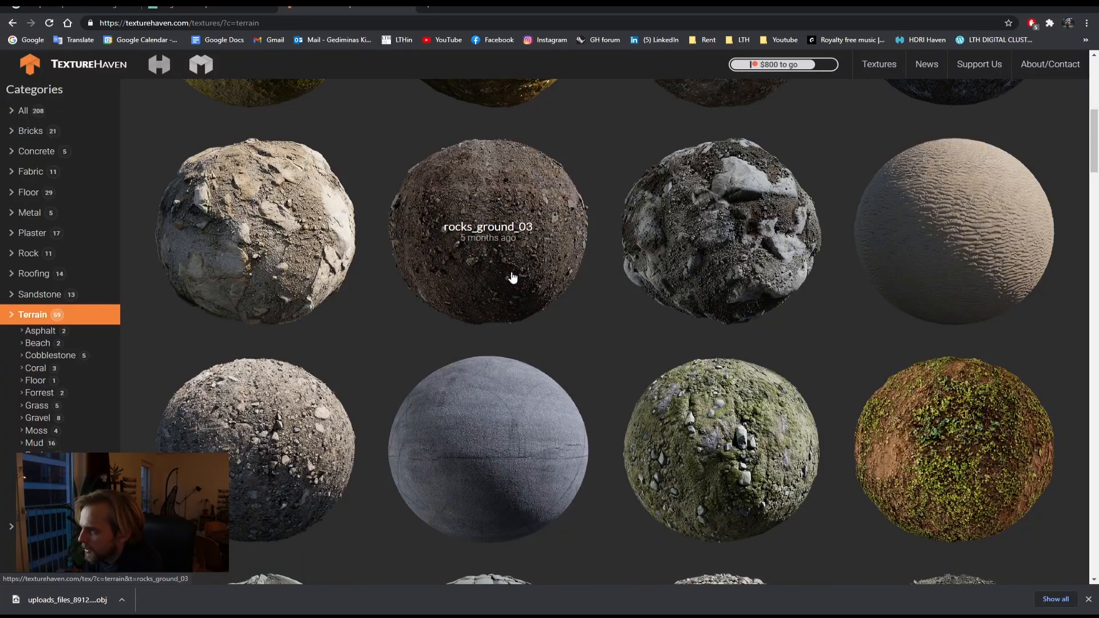
pyautogui.scroll(-8, 527, 314)
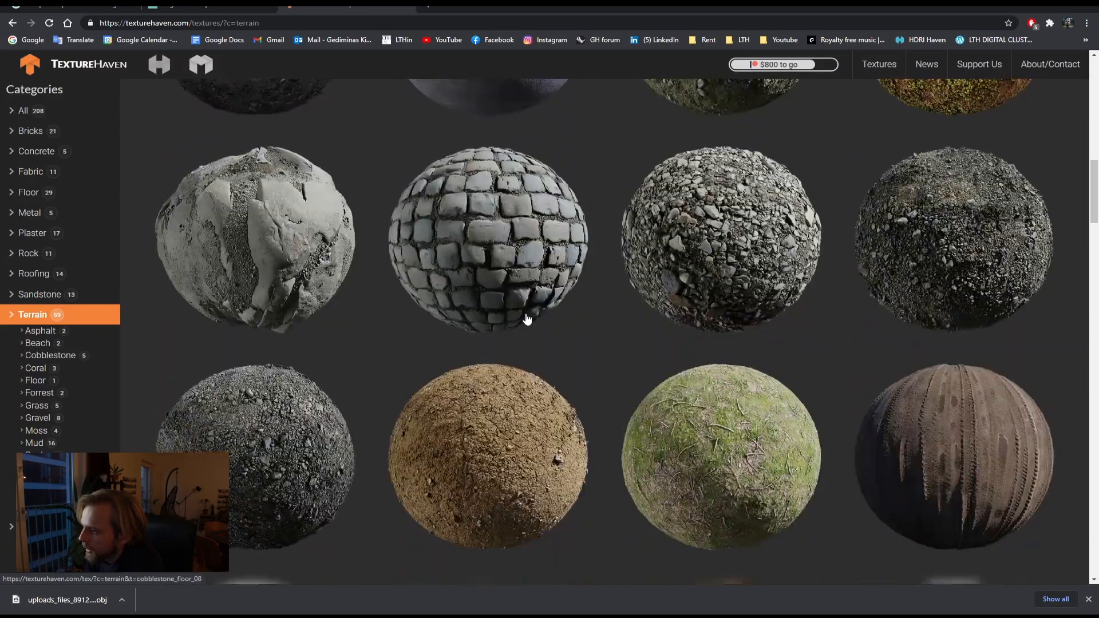
pyautogui.scroll(-10, 538, 355)
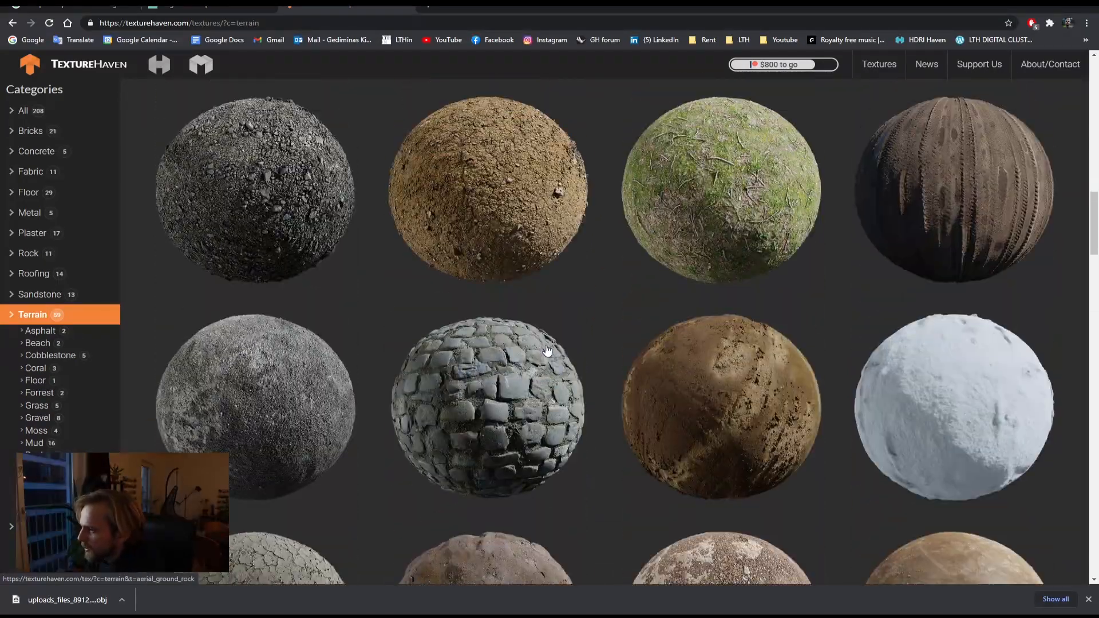
pyautogui.scroll(-4, 633, 366)
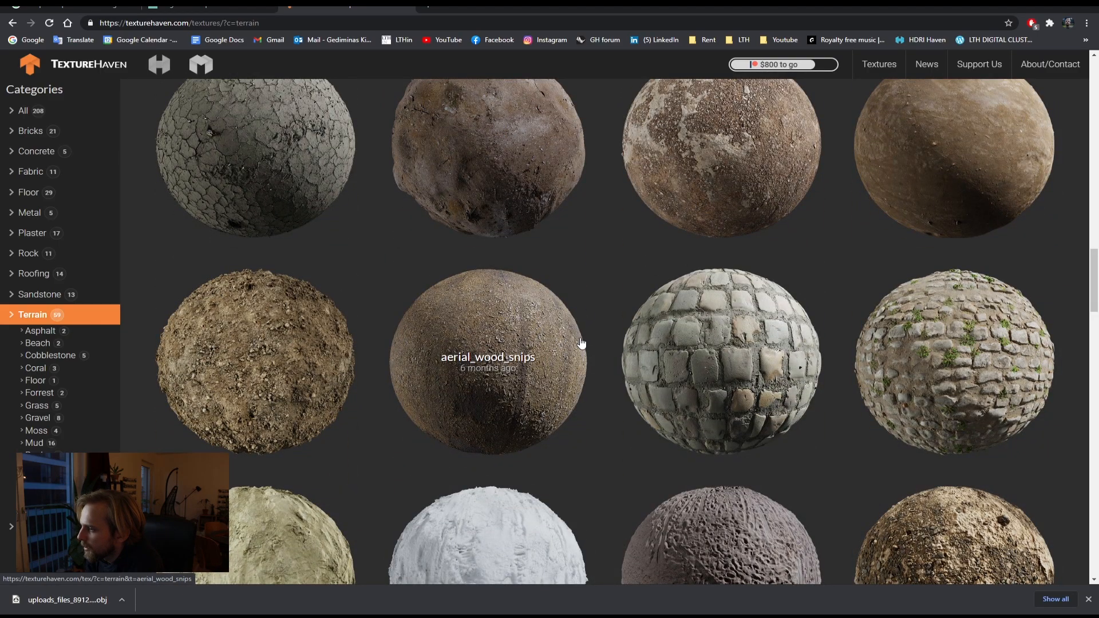
pyautogui.scroll(-10, 581, 342)
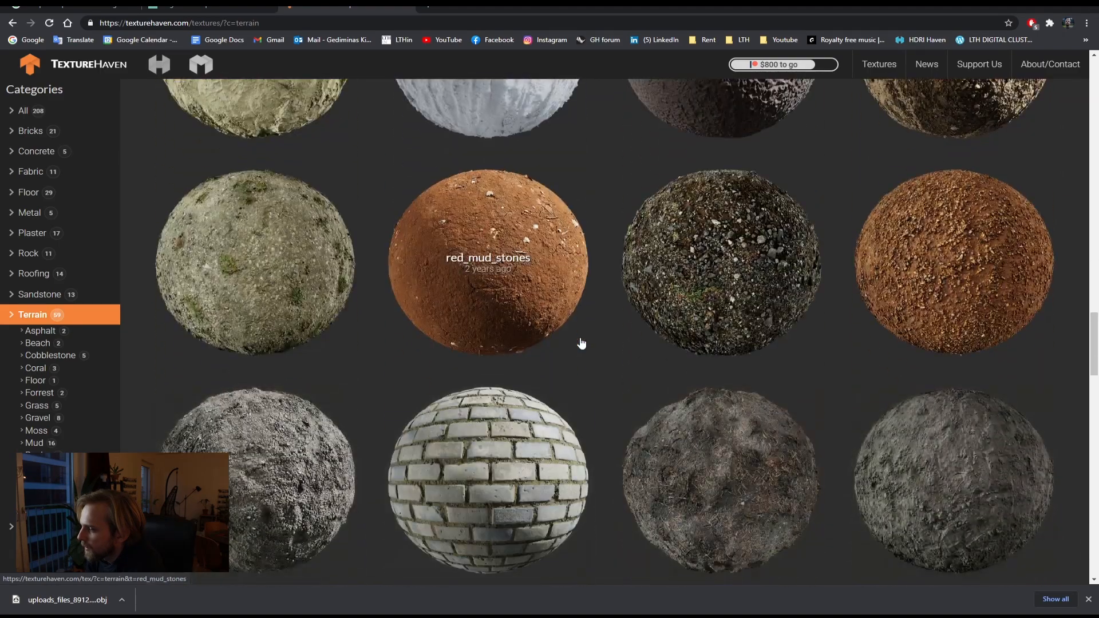
pyautogui.scroll(20, 581, 342)
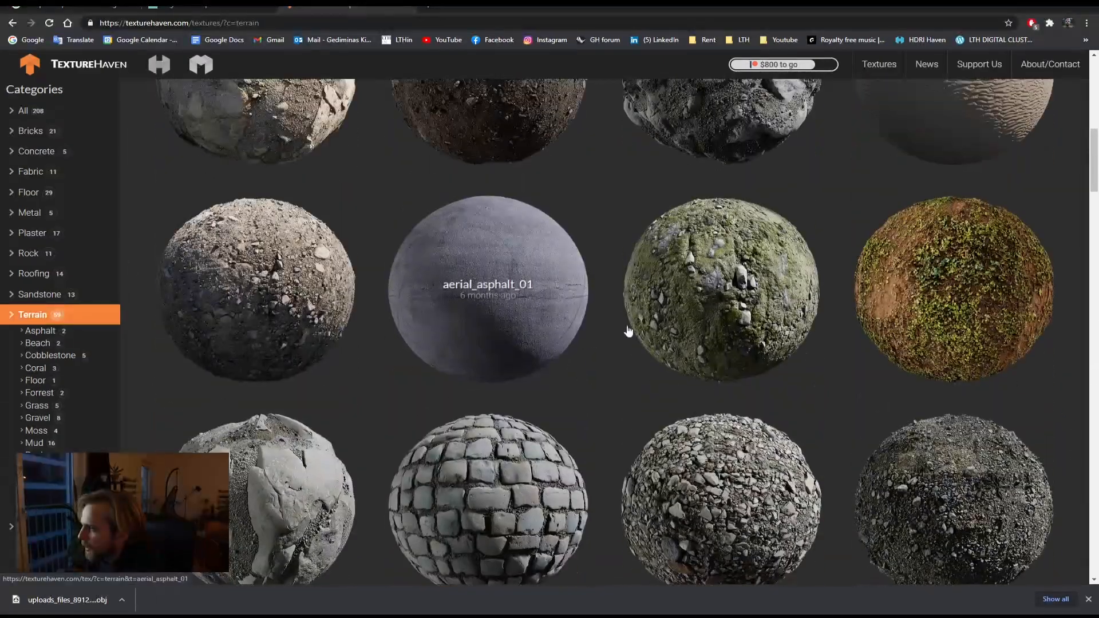
pyautogui.scroll(3, 658, 332)
pyautogui.scroll(3, 641, 361)
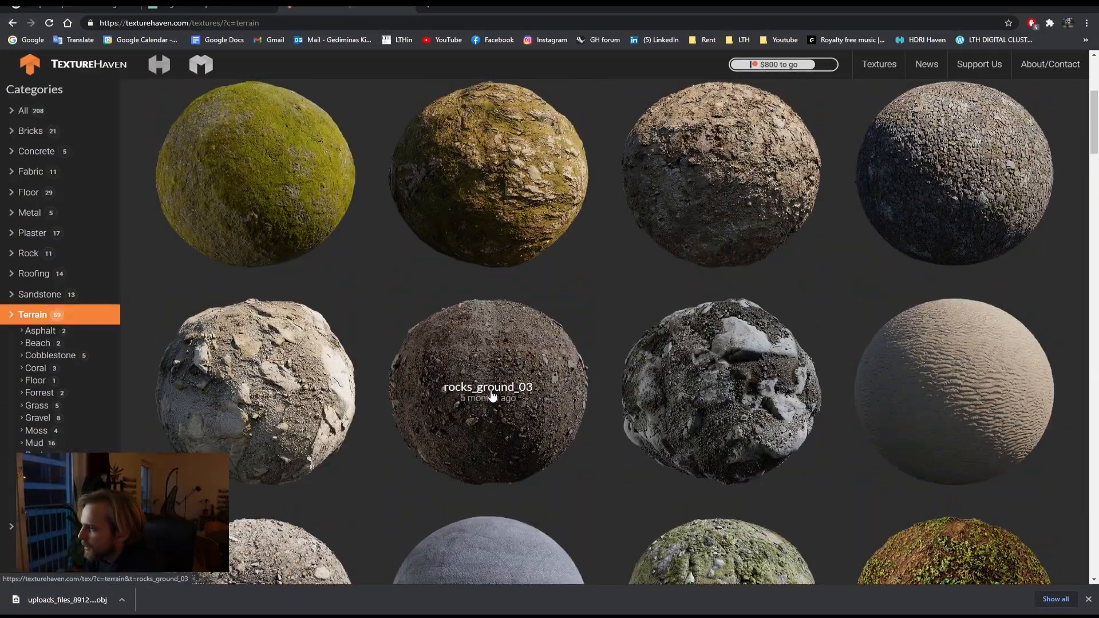
# Step: Open the rocks_ground_03 texture and download All Maps as 2k JPG
pyautogui.click(515, 414)
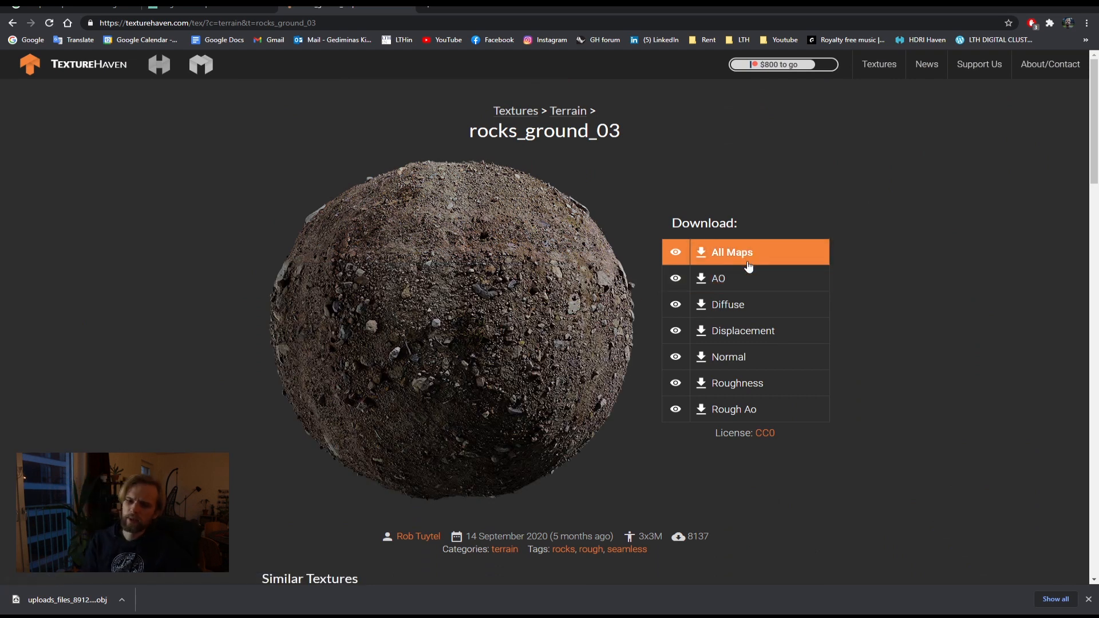
pyautogui.click(729, 260)
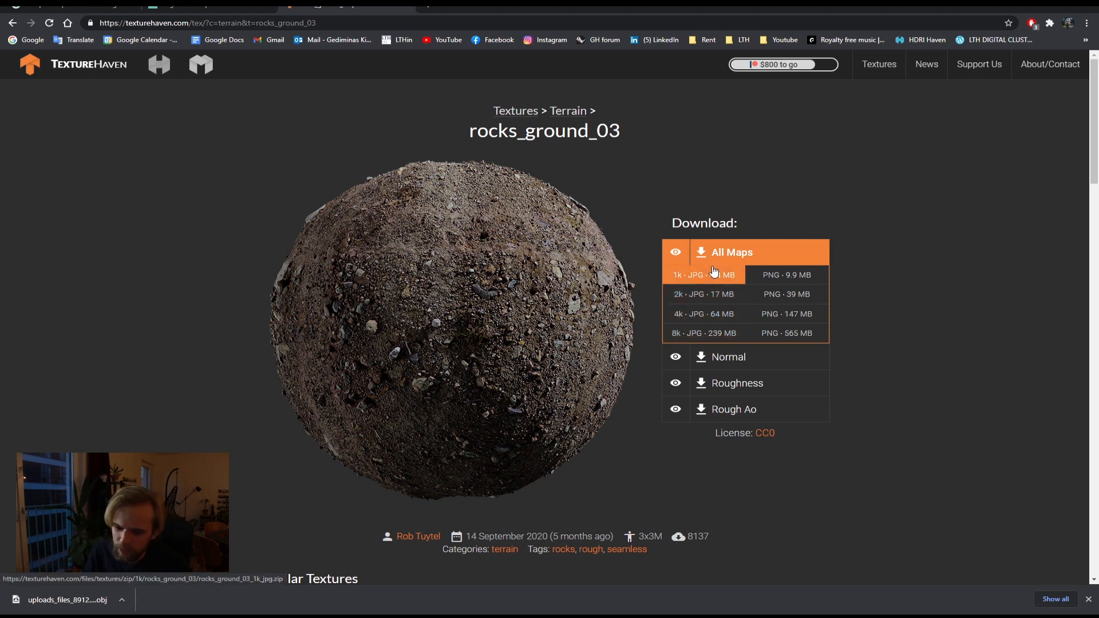
pyautogui.click(699, 300)
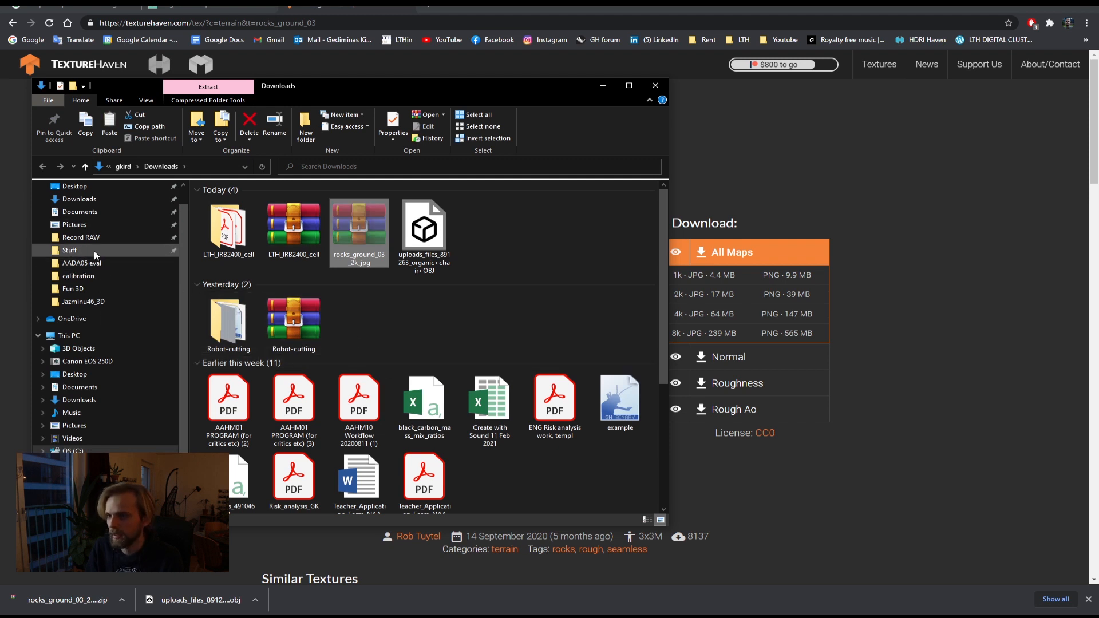
# Step: Paste the downloaded rocks_ground_03 zip into the Stuff > 3D_2D resources > Textures folder
pyautogui.click(69, 272)
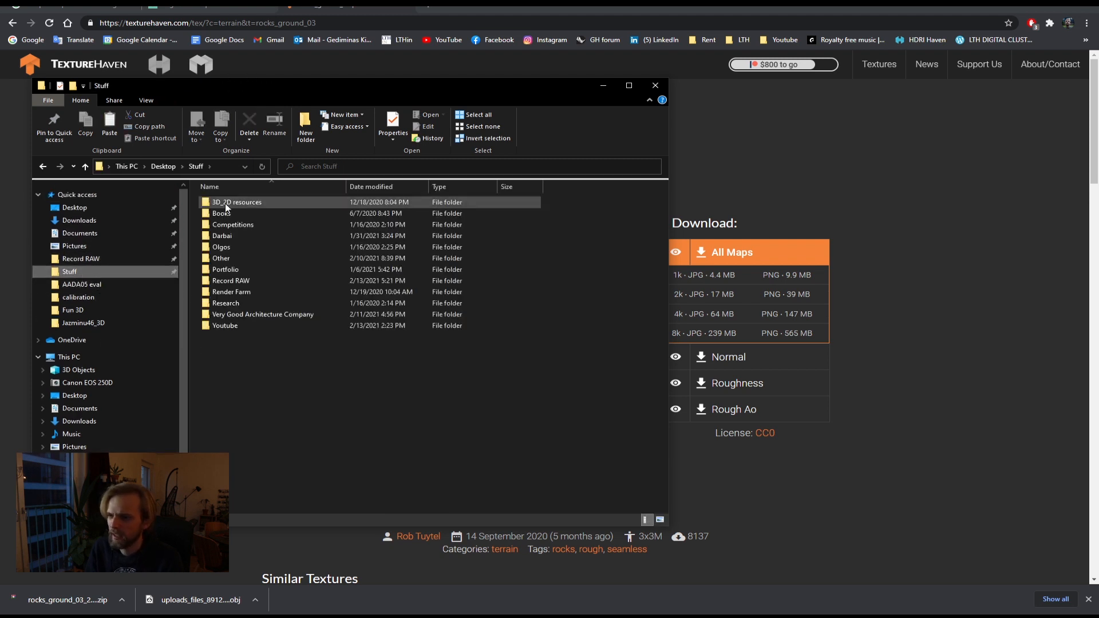
pyautogui.doubleClick(225, 203)
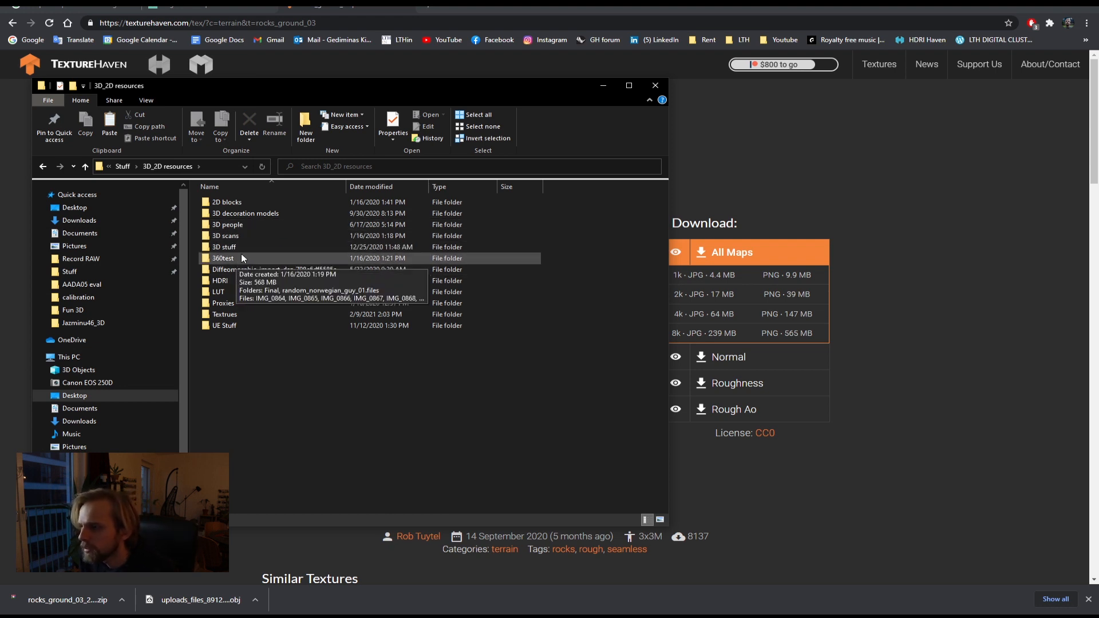
pyautogui.doubleClick(242, 315)
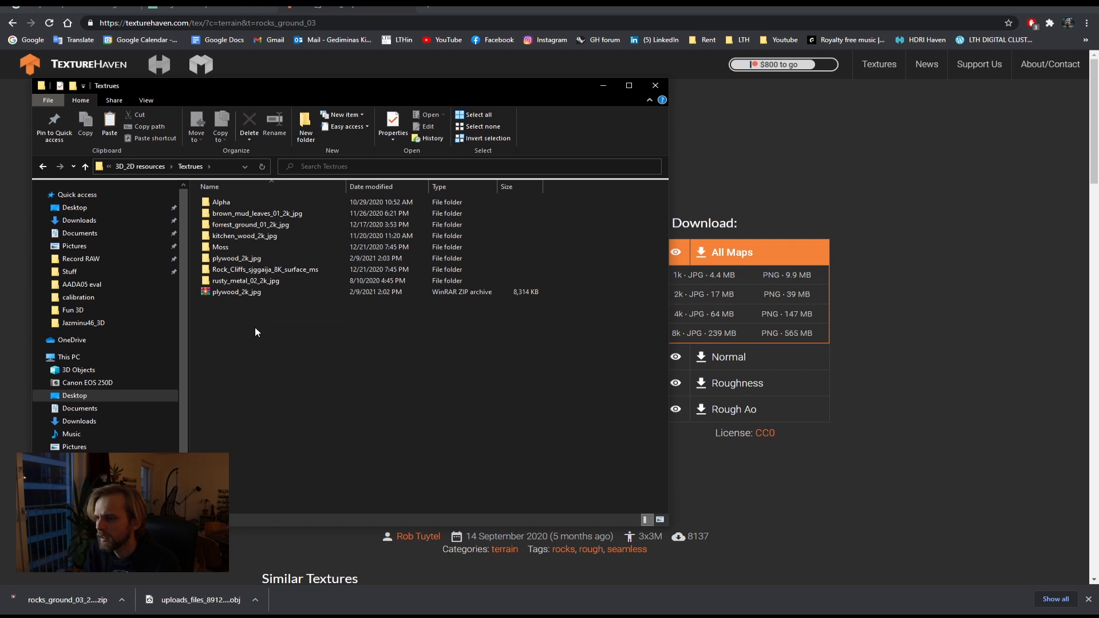
pyautogui.hotkey('ctrl', 'v')
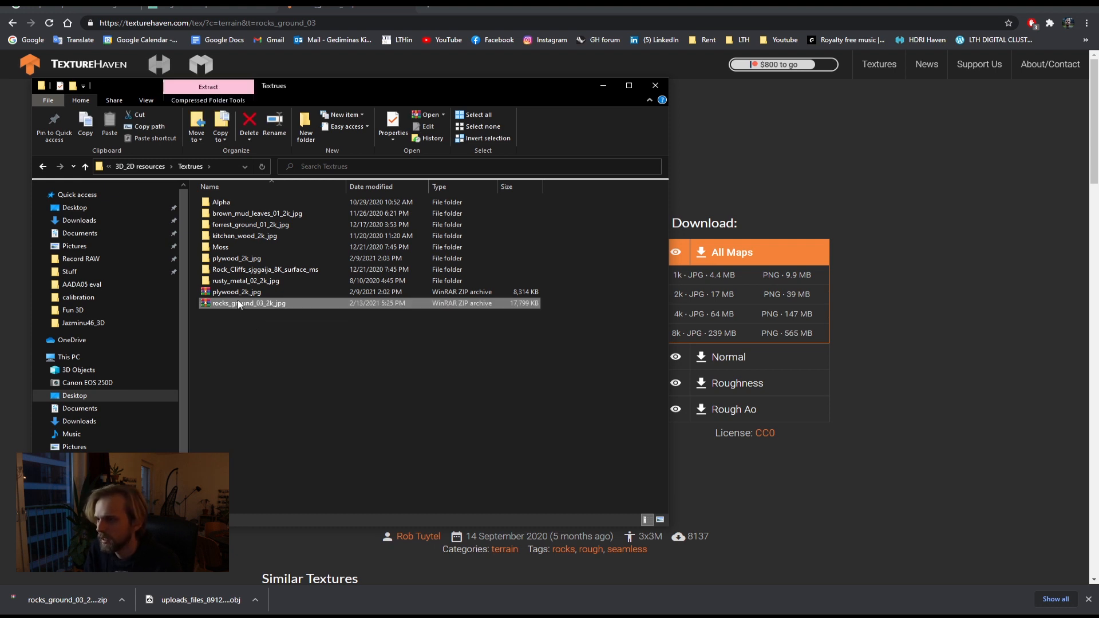
# Step: Extract the zip in place and open the extracted rocks_ground_03_2k_jpg folder
pyautogui.rightClick(239, 303)
pyautogui.click(190, 367)
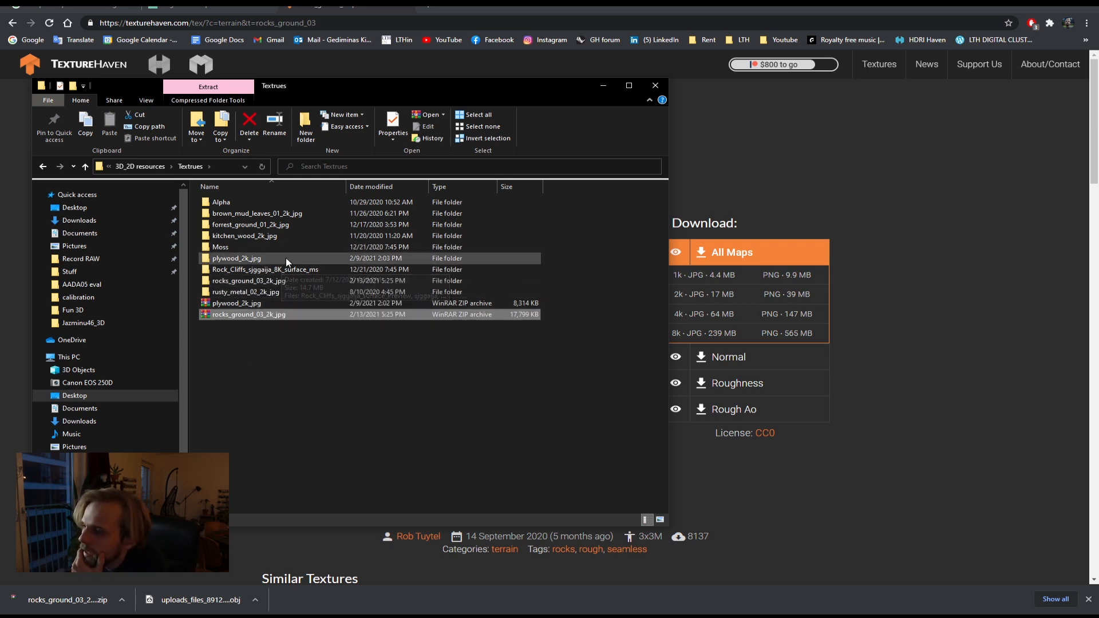
pyautogui.doubleClick(260, 283)
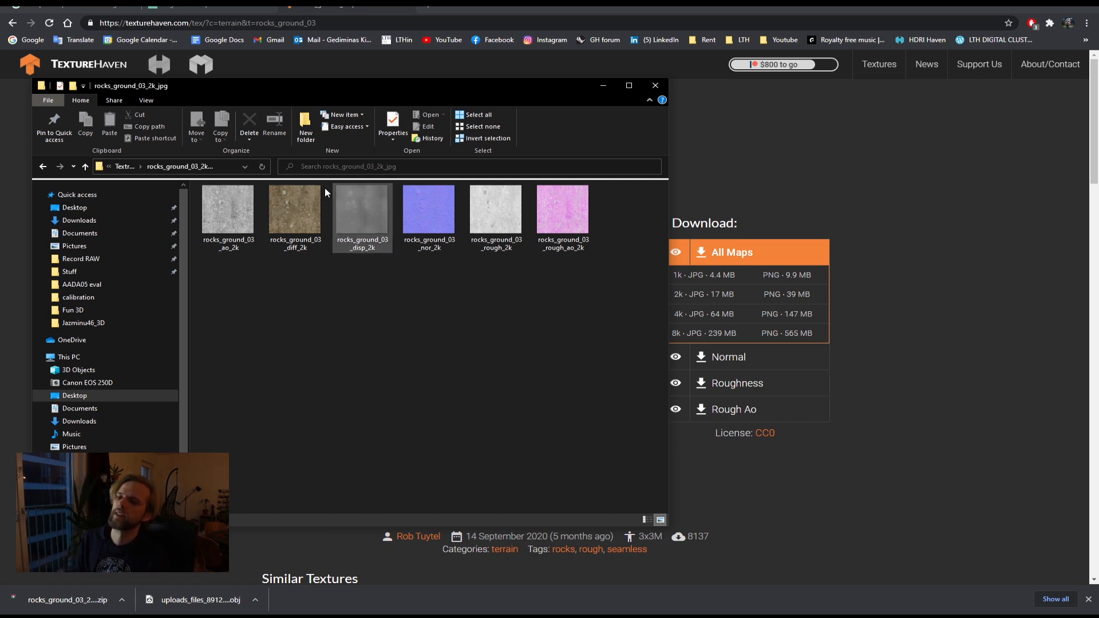
pyautogui.click(217, 211)
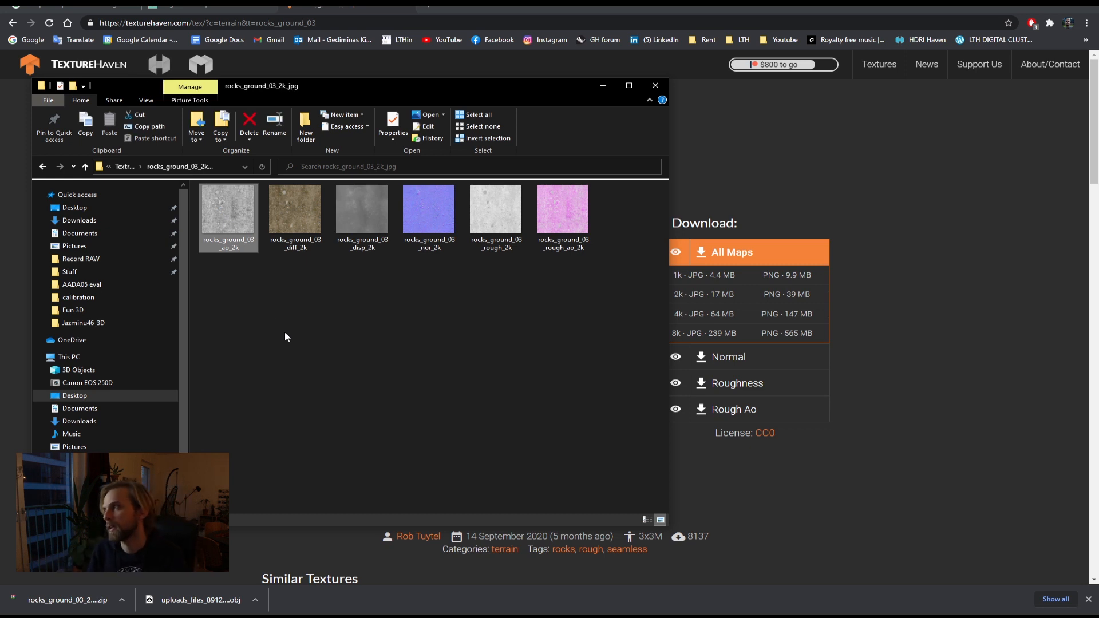
# Step: Inspect each of the extracted rocks_ground_03 texture maps in the folder
pyautogui.click(297, 217)
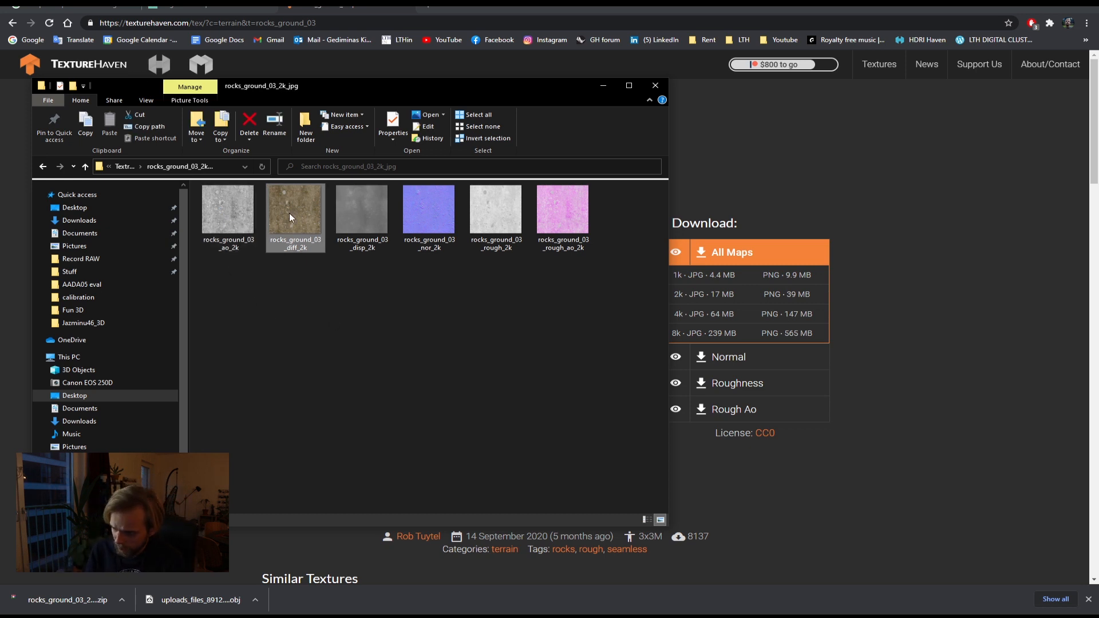
pyautogui.click(355, 234)
pyautogui.click(424, 237)
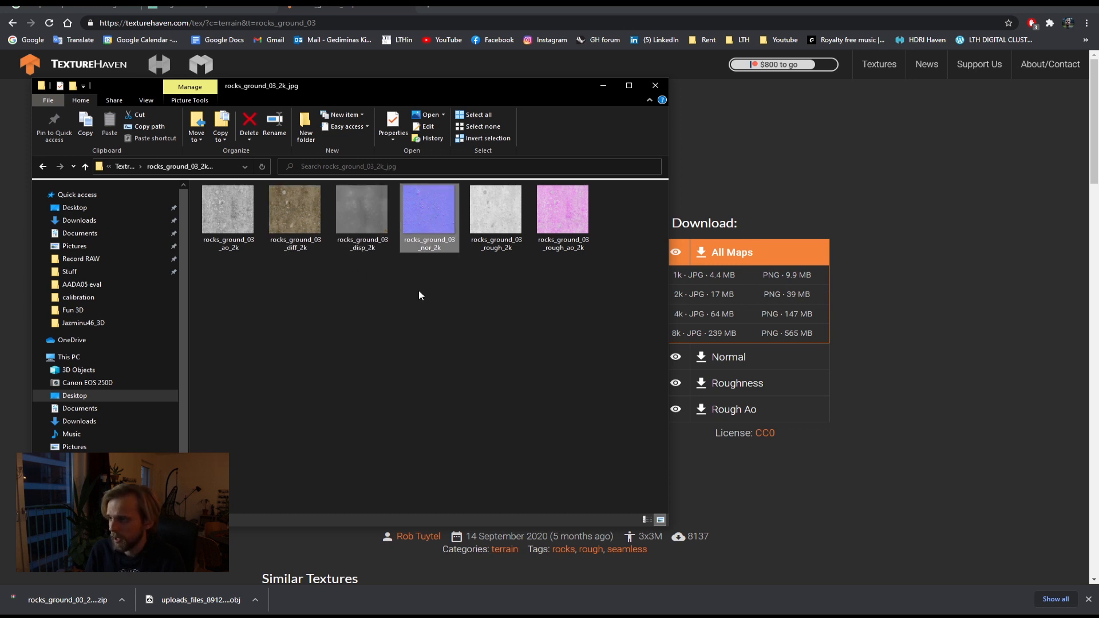
pyautogui.click(507, 222)
pyautogui.click(565, 214)
pyautogui.click(347, 280)
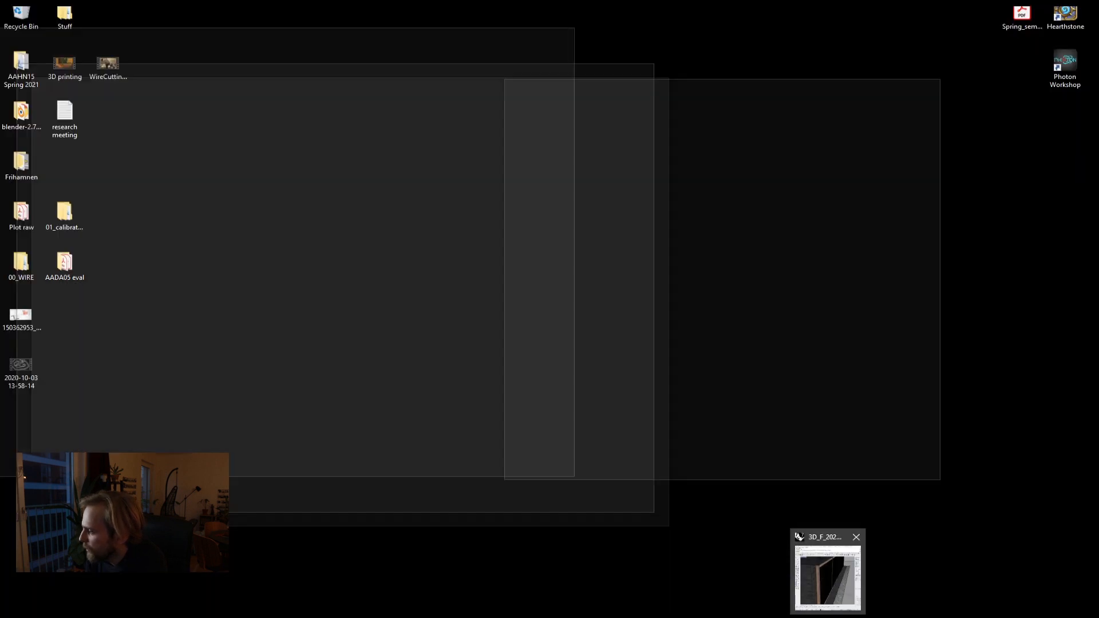
# Step: Assign the rocks_ground_03_diff_2k map to the Ground_dirt material's diffuse texture slot
pyautogui.moveTo(803, 617)
pyautogui.click(761, 573)
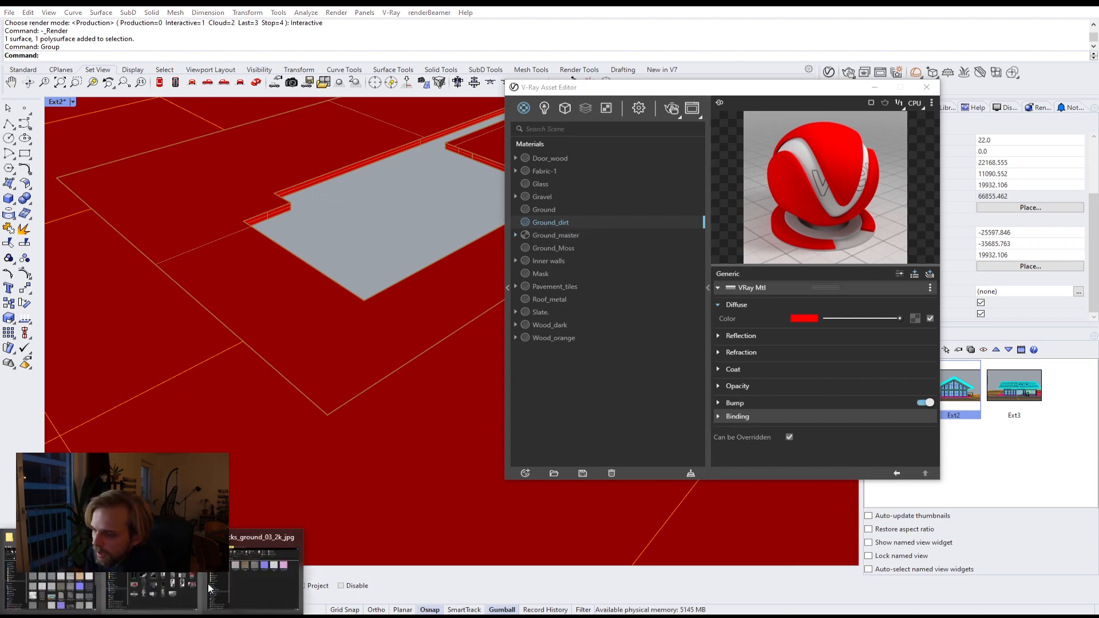
pyautogui.click(266, 563)
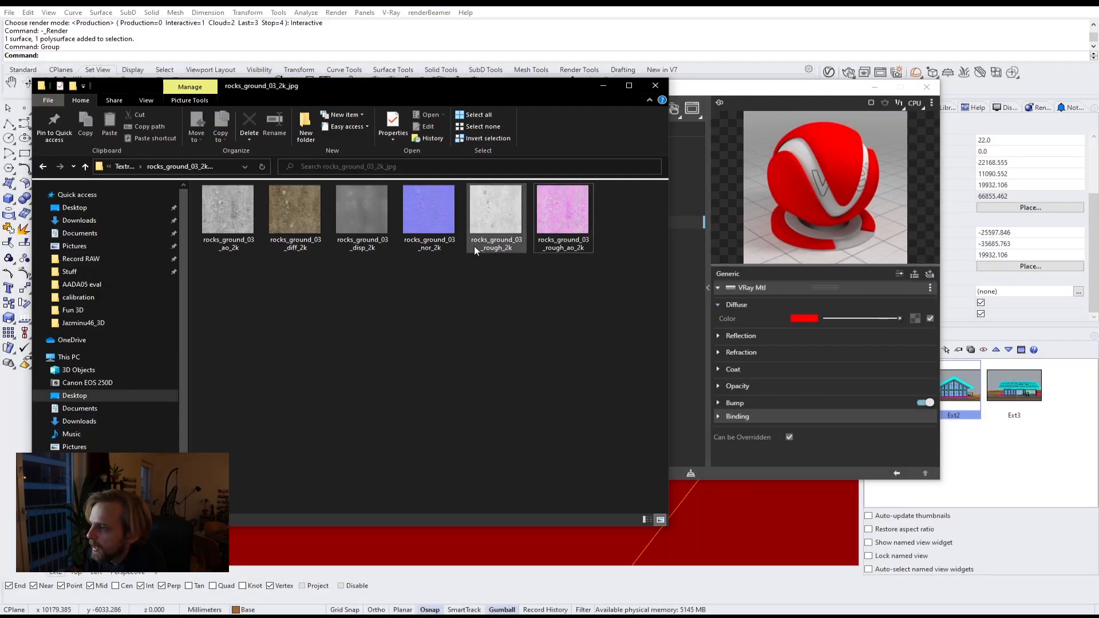
pyautogui.click(295, 215)
pyautogui.moveTo(546, 254); pyautogui.dragTo(914, 318)
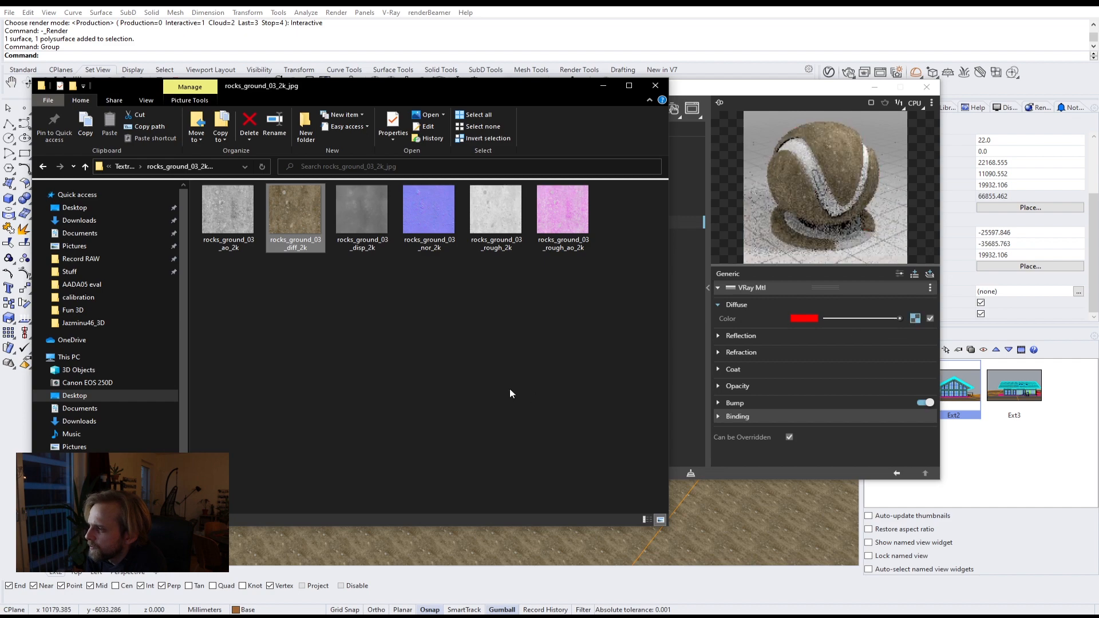
pyautogui.click(603, 85)
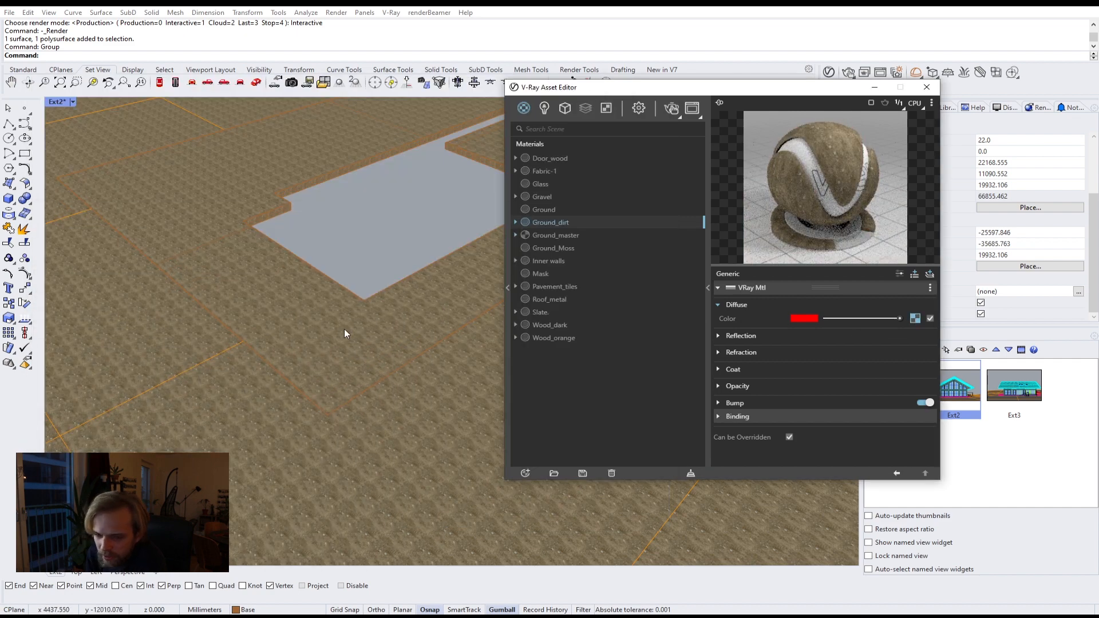
# Step: Select the ground surface and apply box mapping to it
pyautogui.scroll(5, 319, 309)
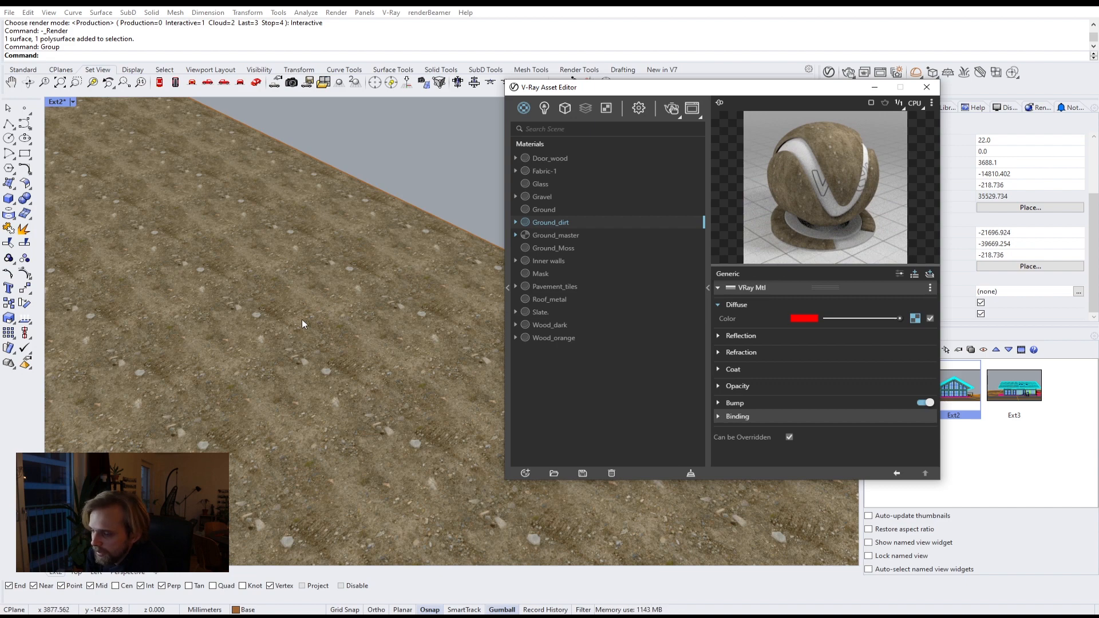
pyautogui.scroll(-5, 301, 320)
pyautogui.click(205, 284)
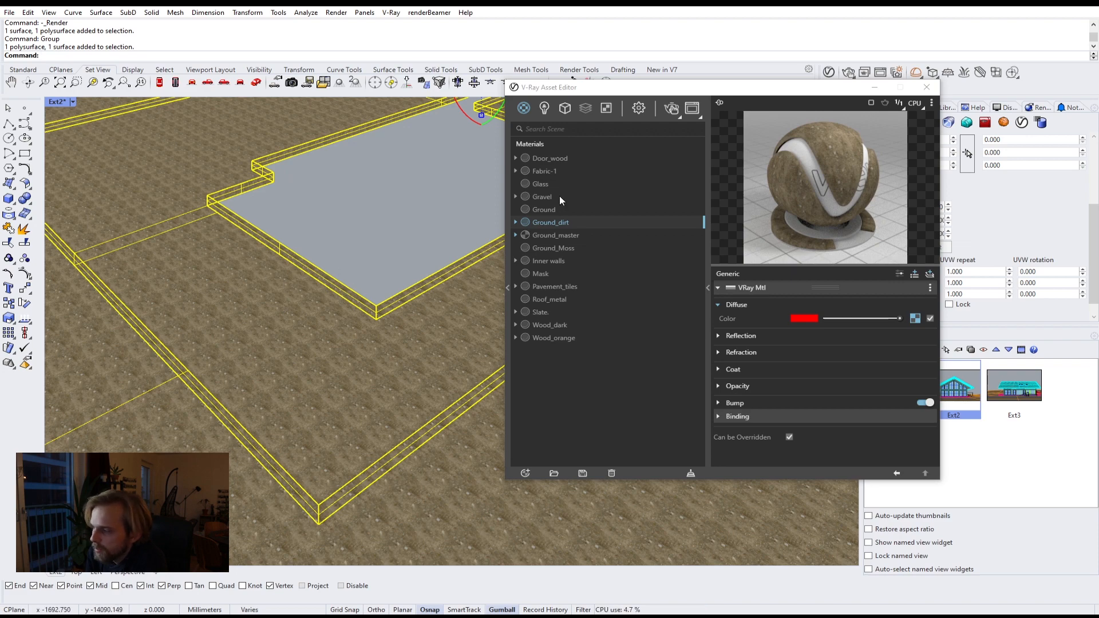
pyautogui.moveTo(671, 87); pyautogui.dragTo(351, 189)
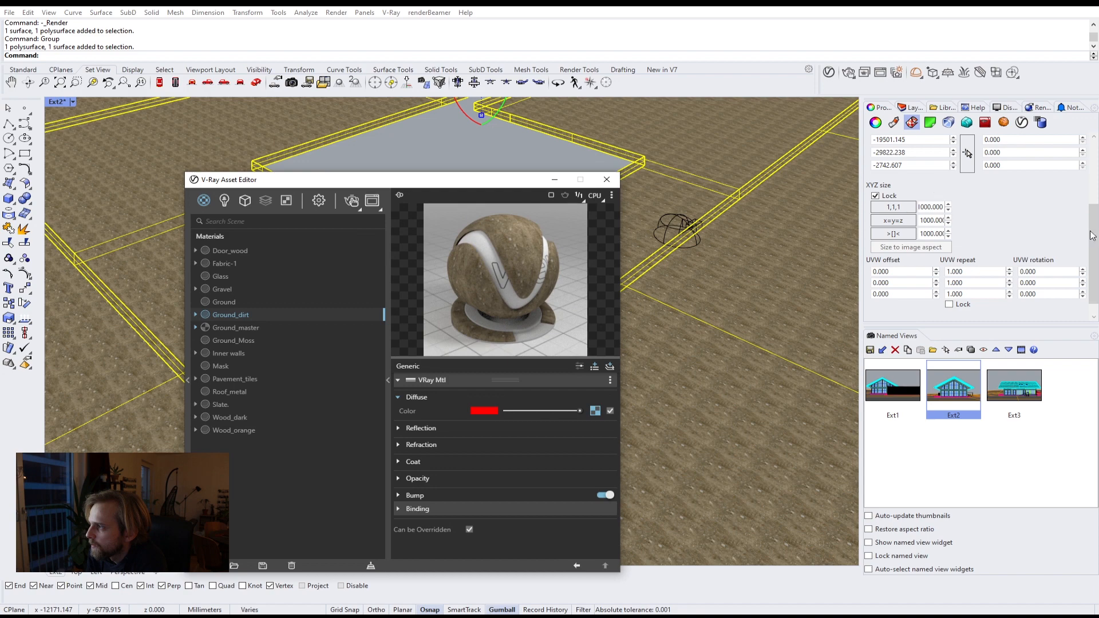
pyautogui.moveTo(1092, 234); pyautogui.dragTo(1092, 173)
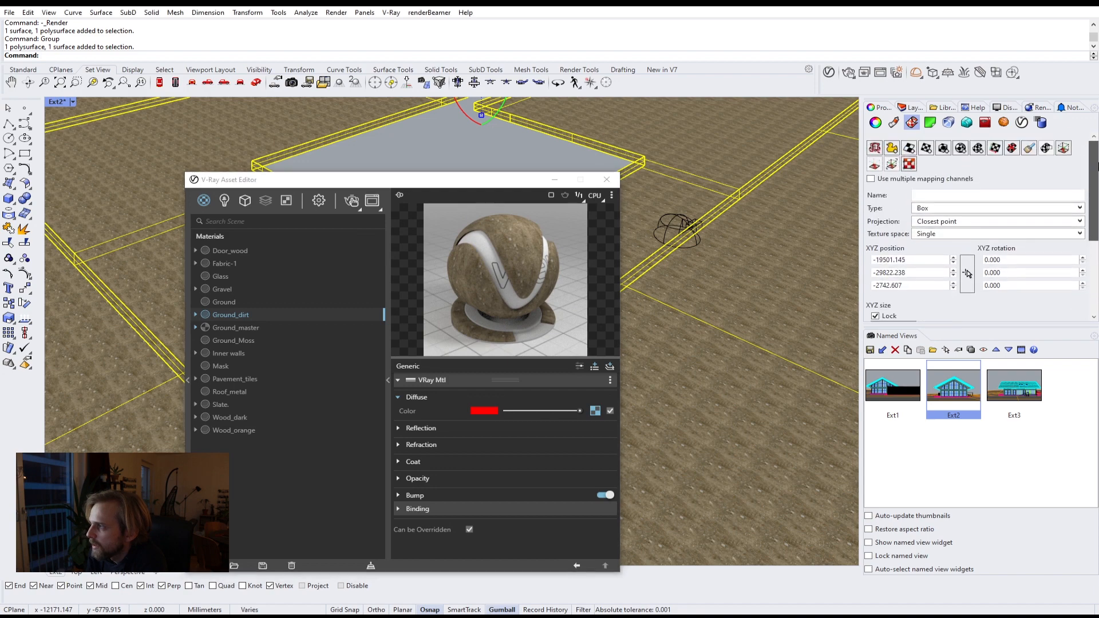
pyautogui.click(943, 148)
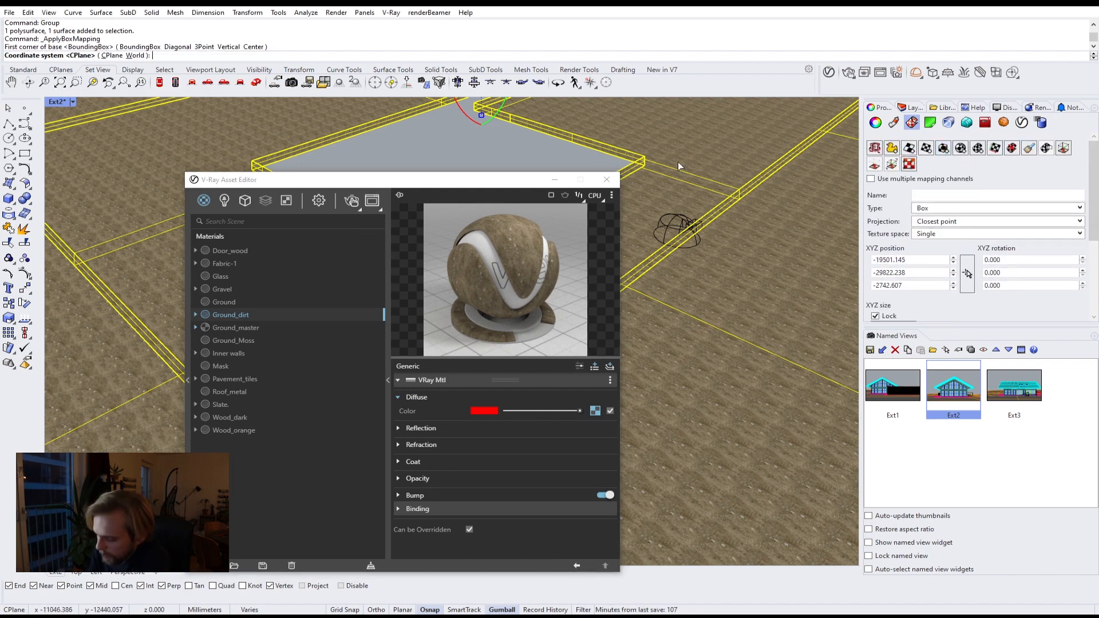
pyautogui.press('Return')
pyautogui.press('Return')
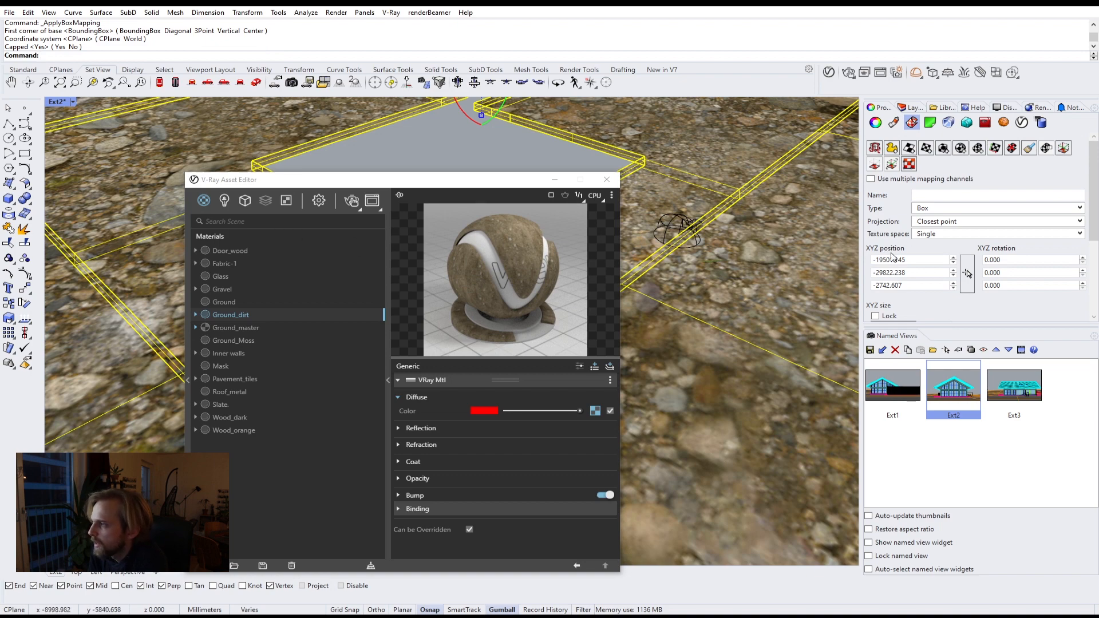
# Step: Lock the box mapping's XYZ size and set it to 2000
pyautogui.click(919, 260)
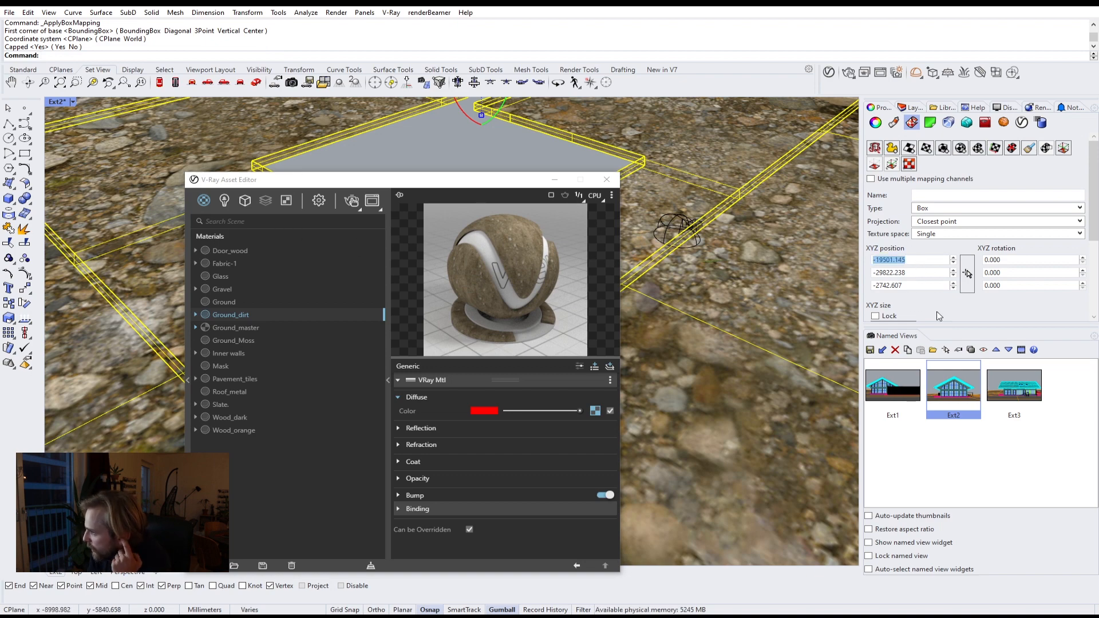
pyautogui.scroll(-1, 893, 276)
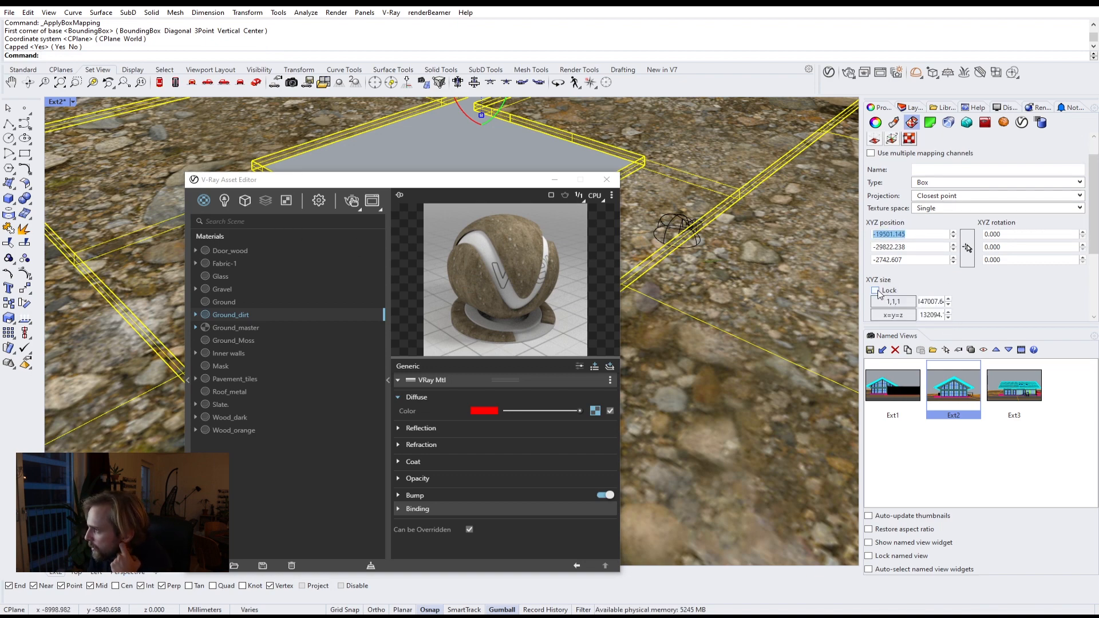
pyautogui.click(874, 290)
pyautogui.click(893, 301)
pyautogui.scroll(-1, 941, 286)
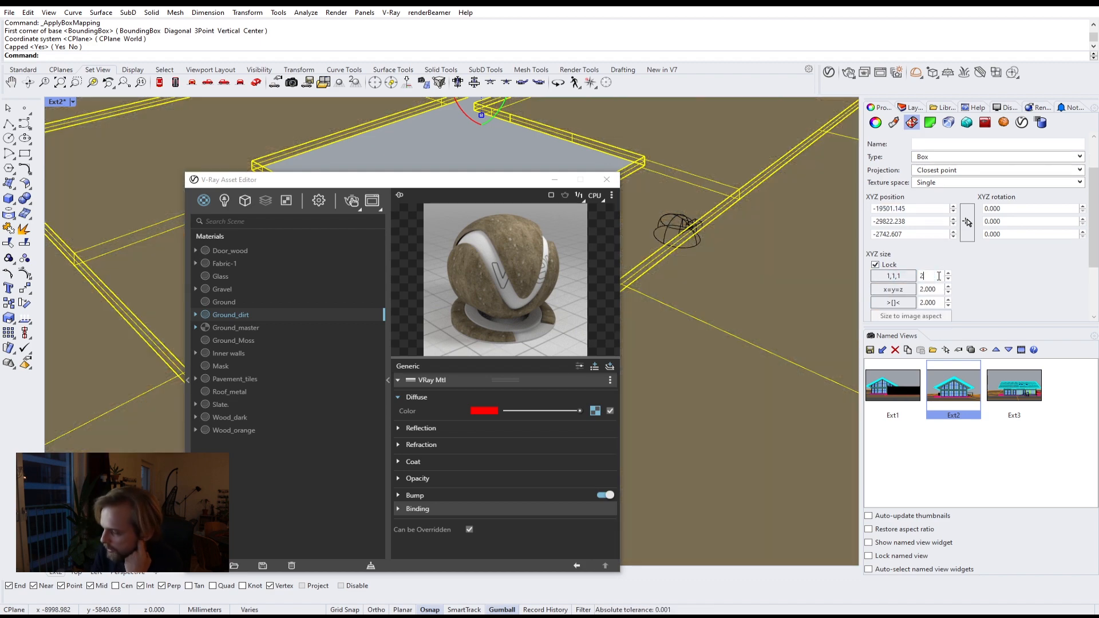
pyautogui.write('000')
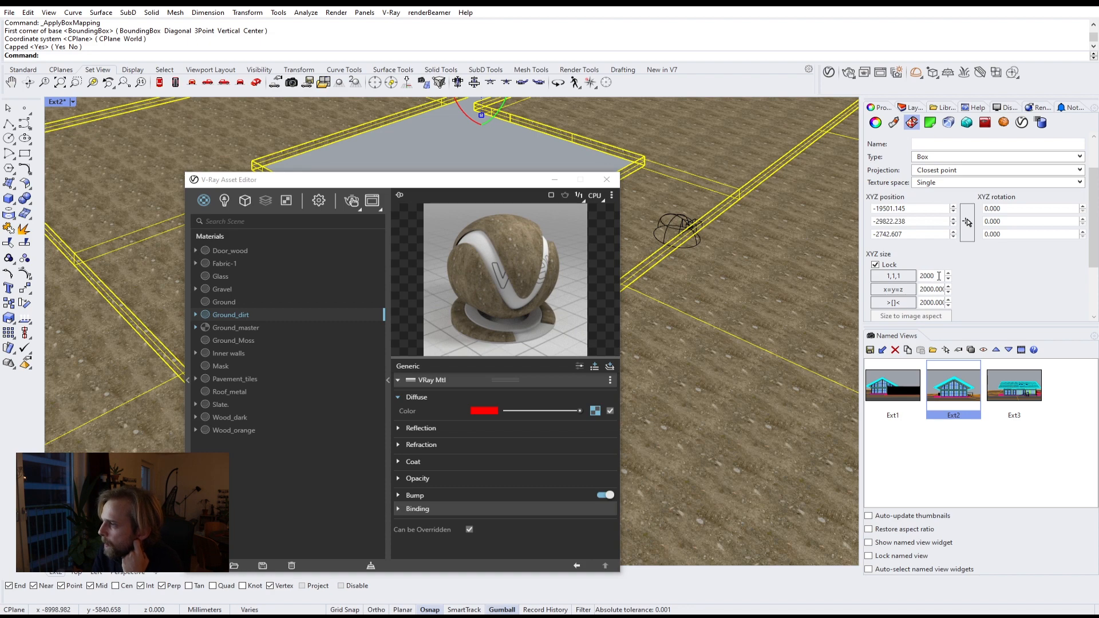
# Step: Set the ground surface's box mapping size to 4000
pyautogui.click(505, 147)
pyautogui.moveTo(675, 197); pyautogui.dragTo(688, 256, button='right')
pyautogui.scroll(6, 678, 250)
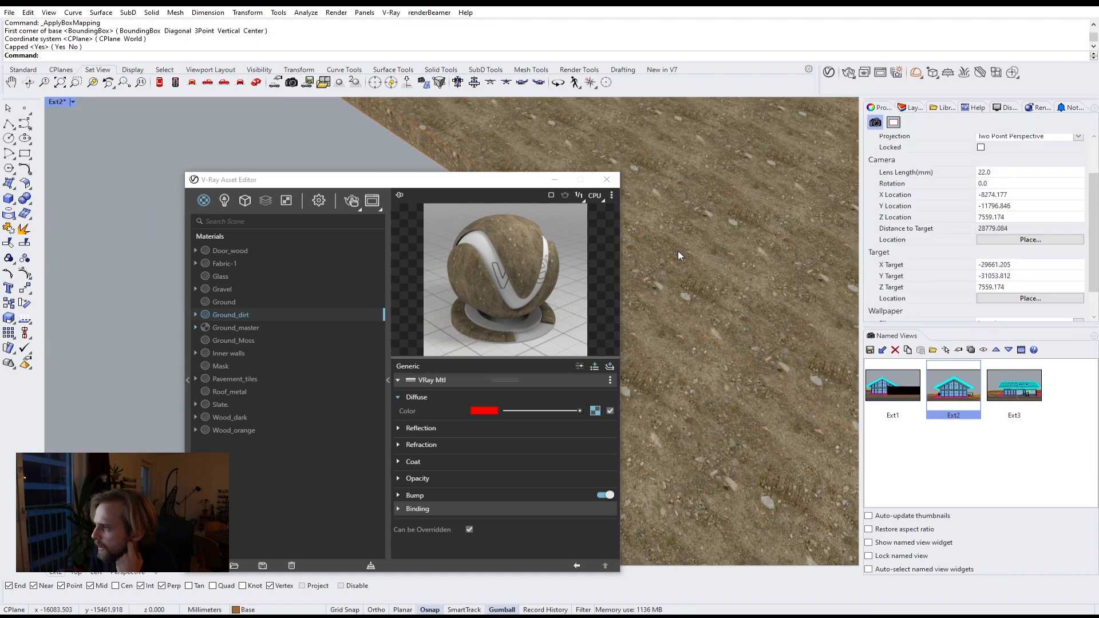
pyautogui.scroll(4, 678, 251)
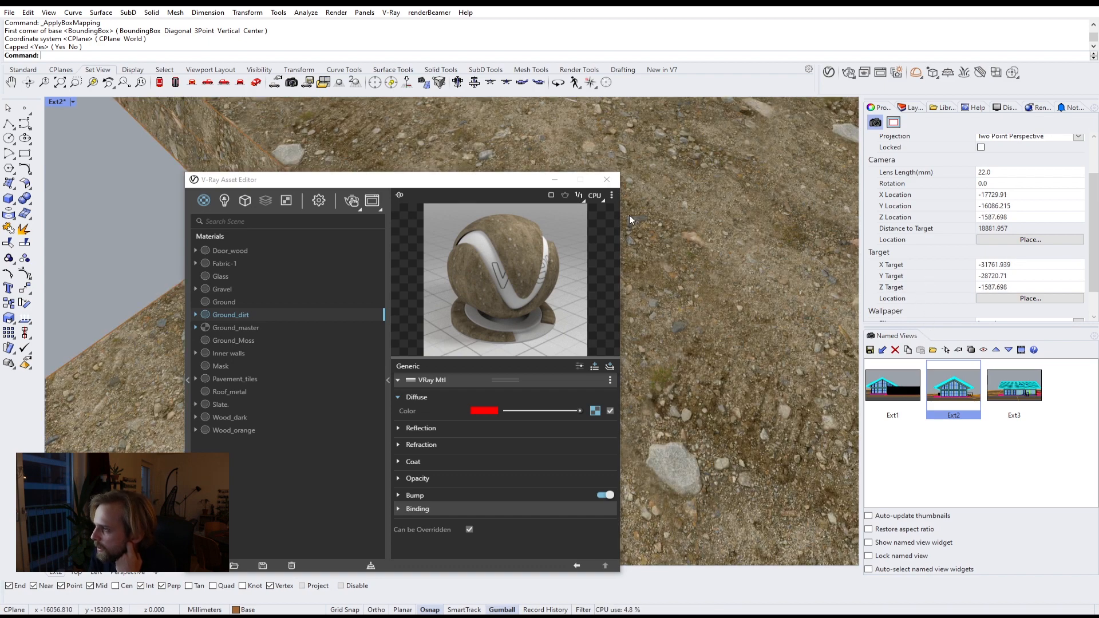
pyautogui.scroll(-4, 132, 187)
pyautogui.click(744, 219)
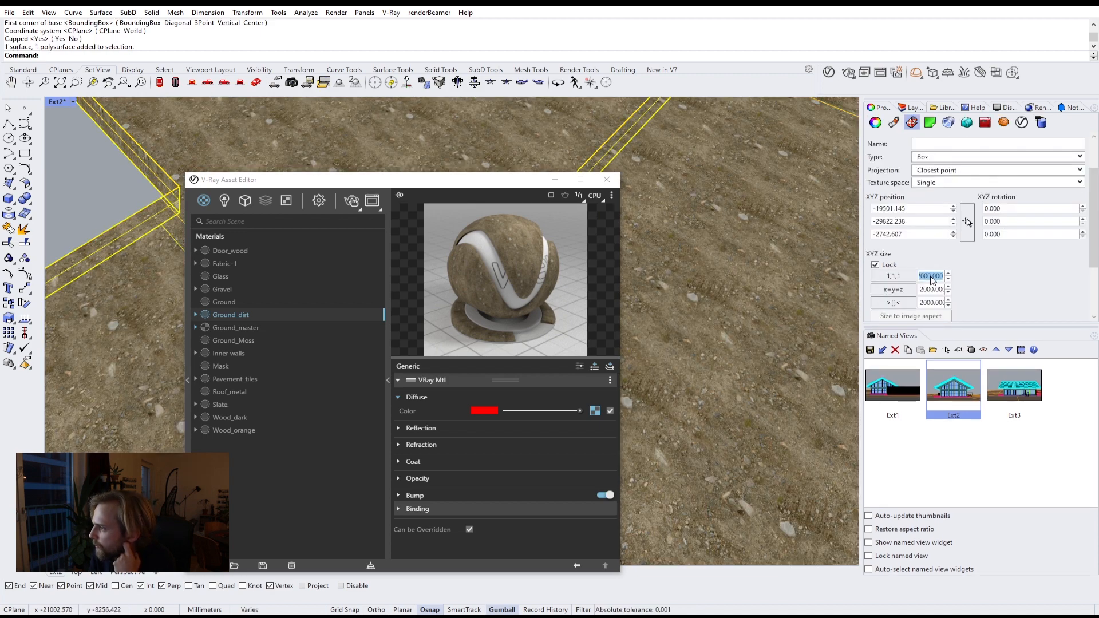
pyautogui.write('4000')
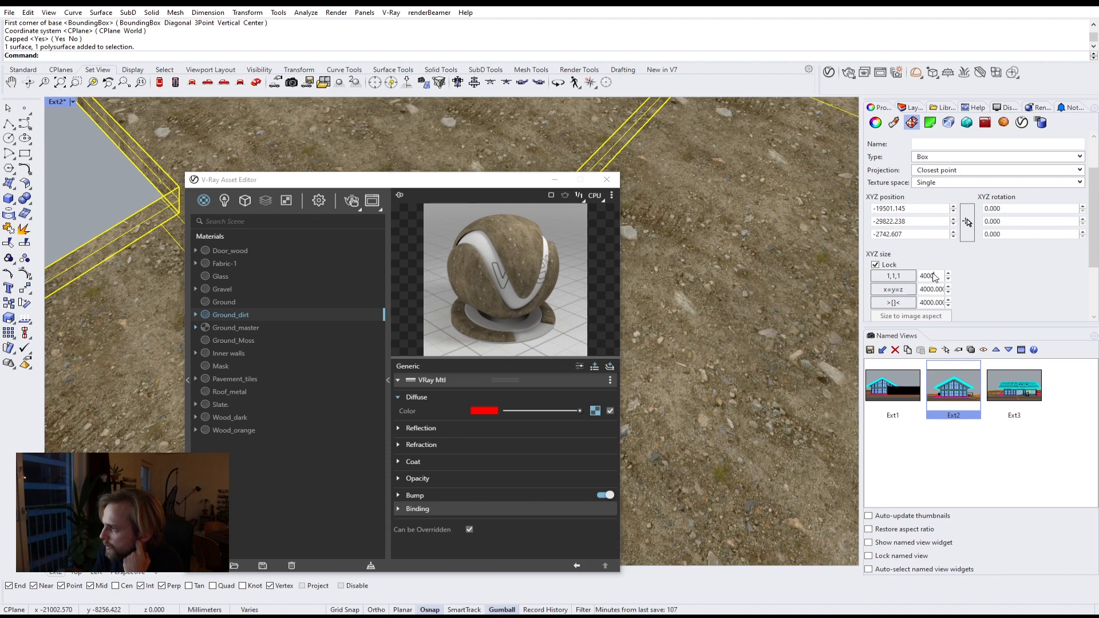
pyautogui.click(115, 184)
pyautogui.scroll(-15, 115, 183)
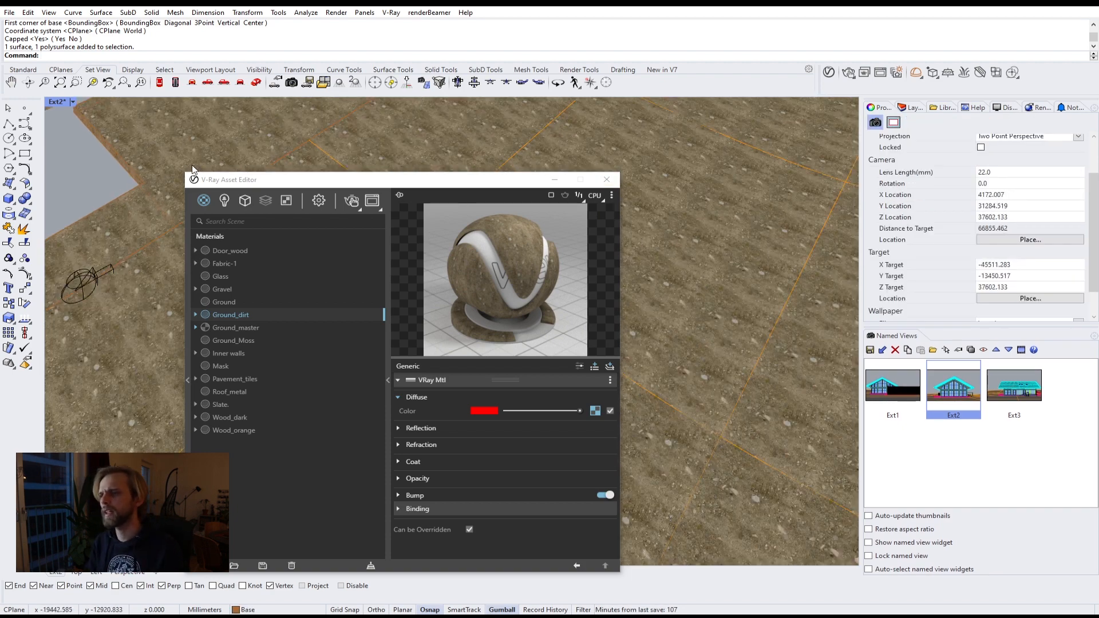
pyautogui.keyDown('shift'); pyautogui.moveTo(180, 159); pyautogui.dragTo(315, 149, button='right'); pyautogui.keyUp('shift')
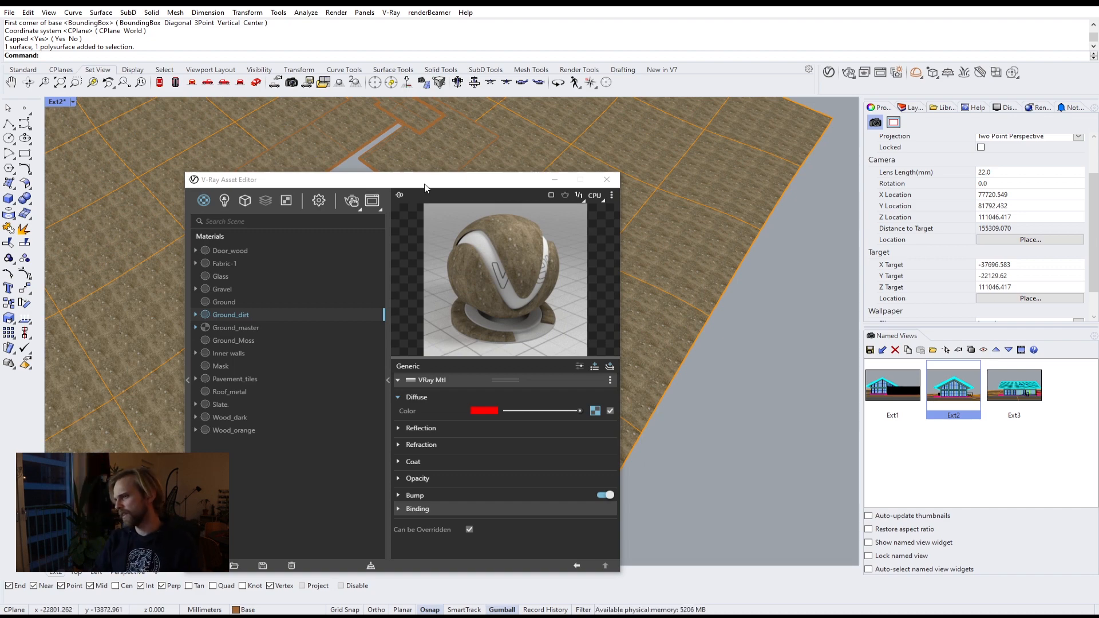
pyautogui.moveTo(424, 188); pyautogui.dragTo(872, 158)
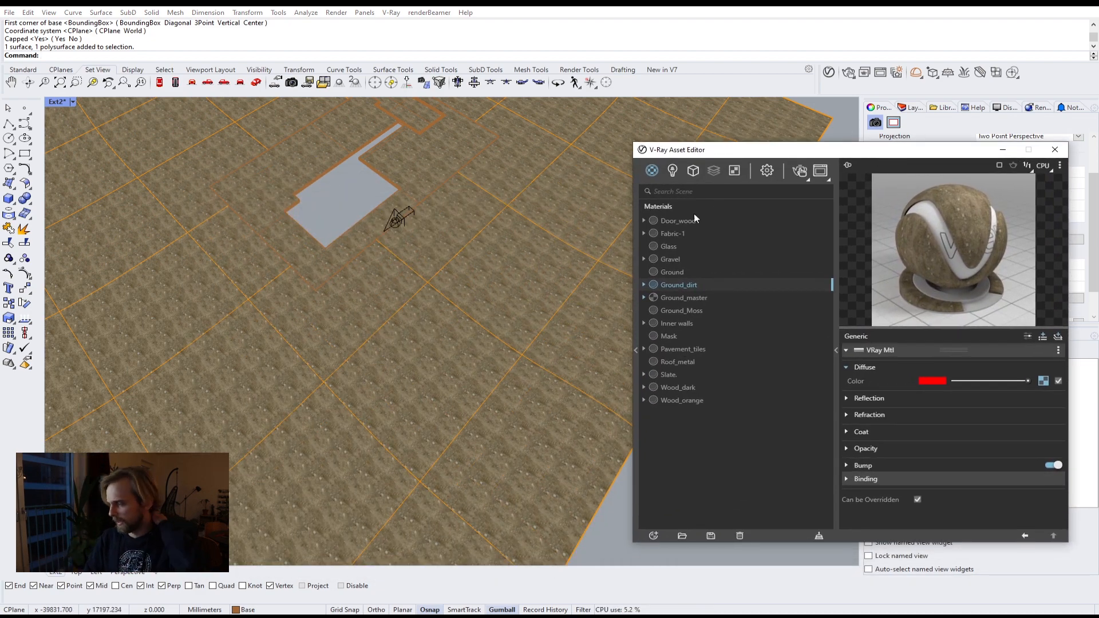
pyautogui.moveTo(818, 156); pyautogui.dragTo(465, 133)
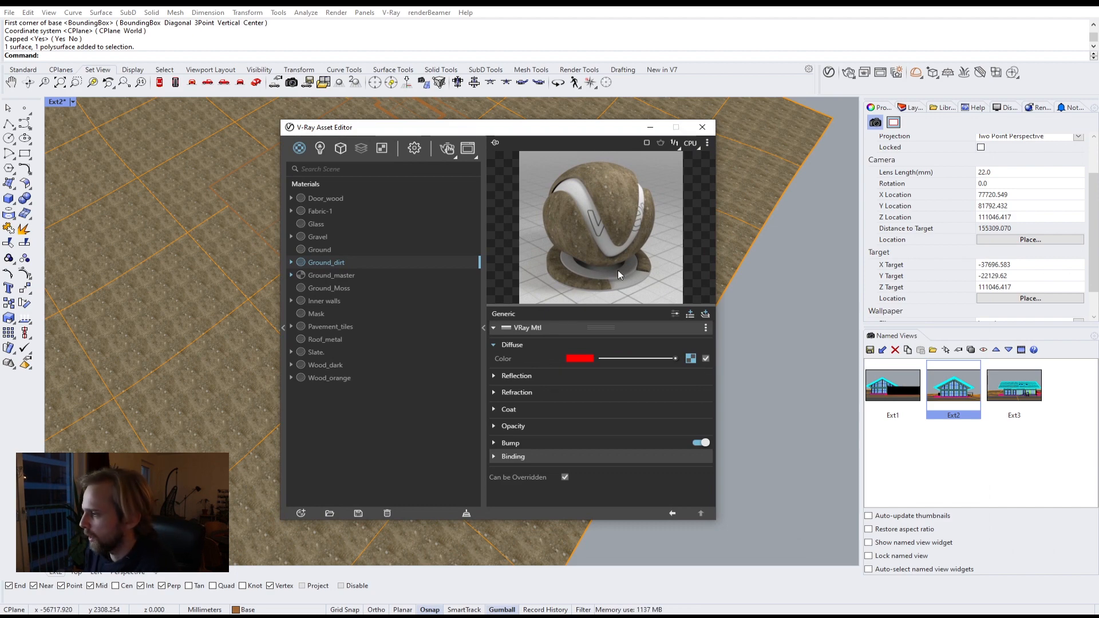
pyautogui.moveTo(161, 613)
pyautogui.click(272, 579)
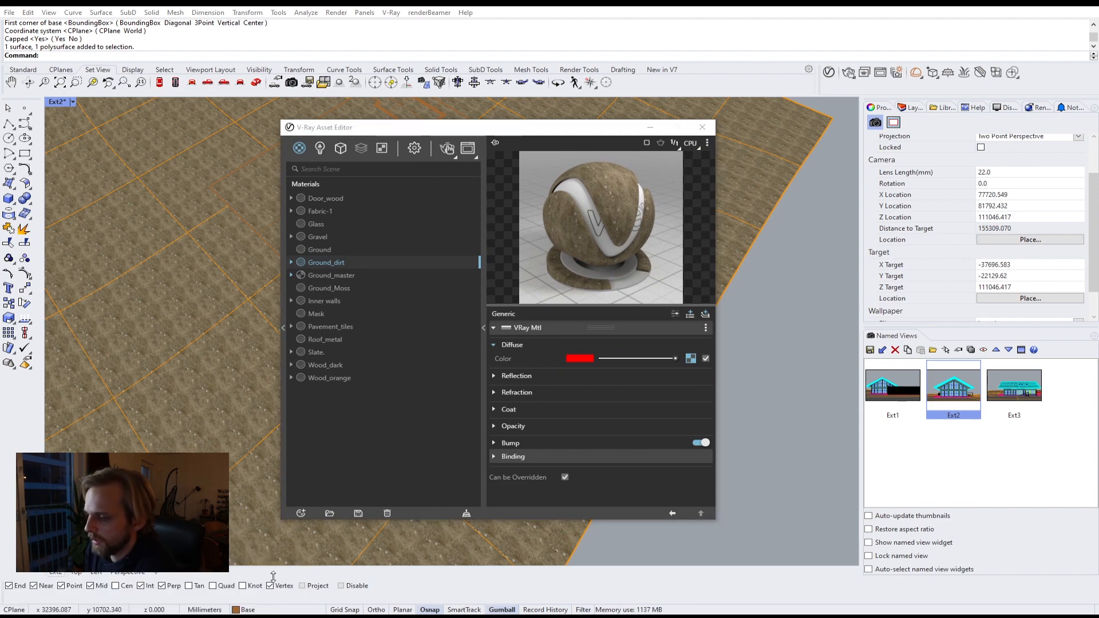
pyautogui.click(211, 219)
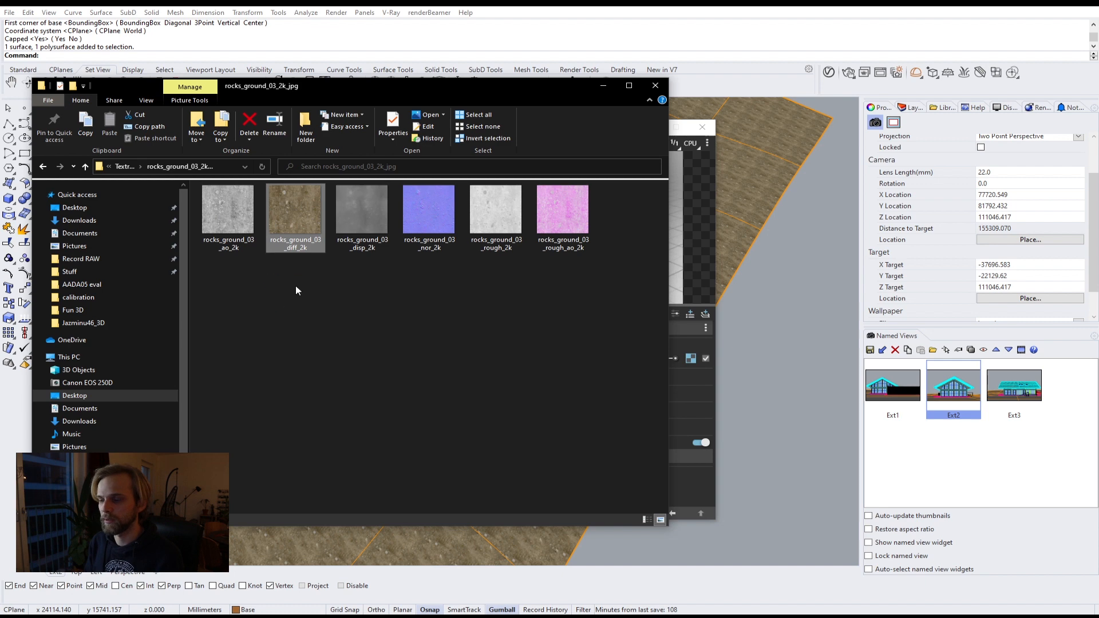
pyautogui.click(697, 255)
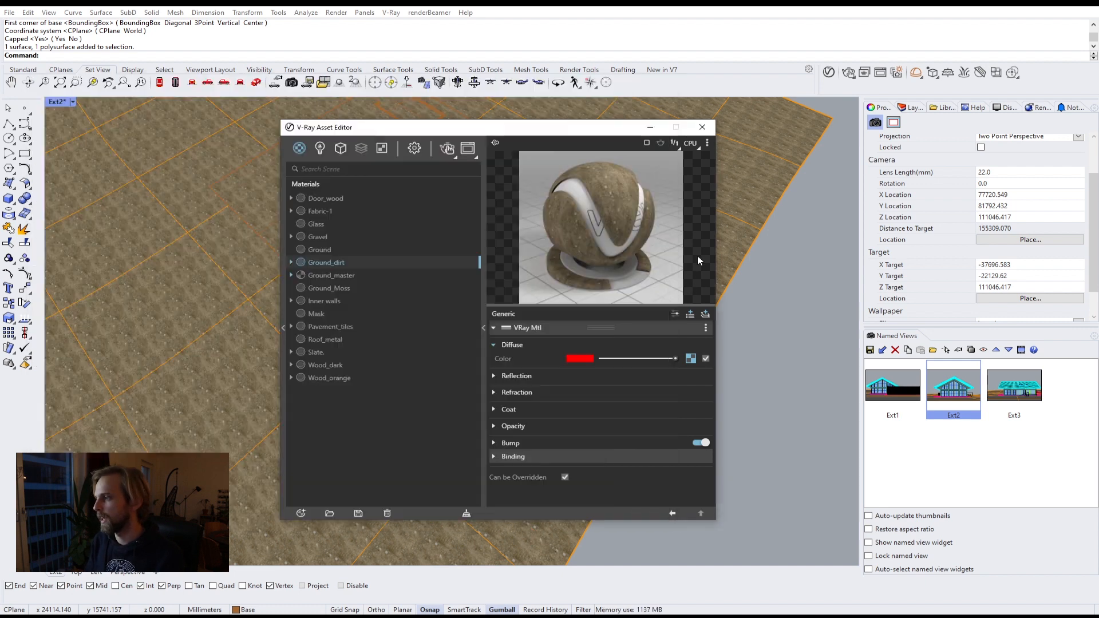
# Step: Clear Ground_dirt's diffuse texture and replace it with a Mix (Operator) texture
pyautogui.rightClick(689, 359)
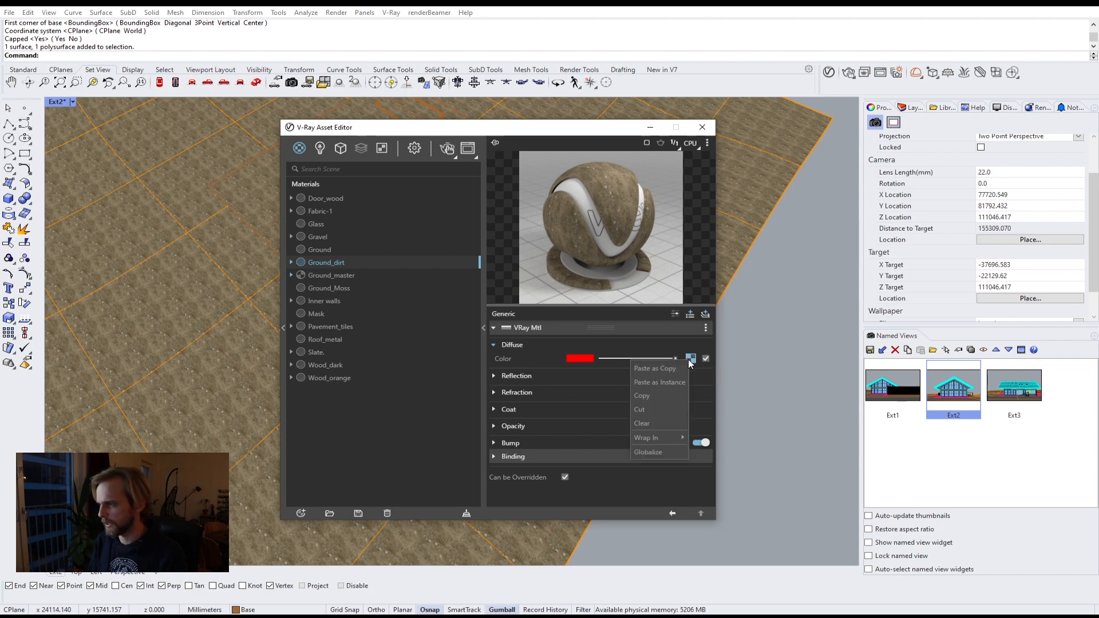
pyautogui.click(668, 423)
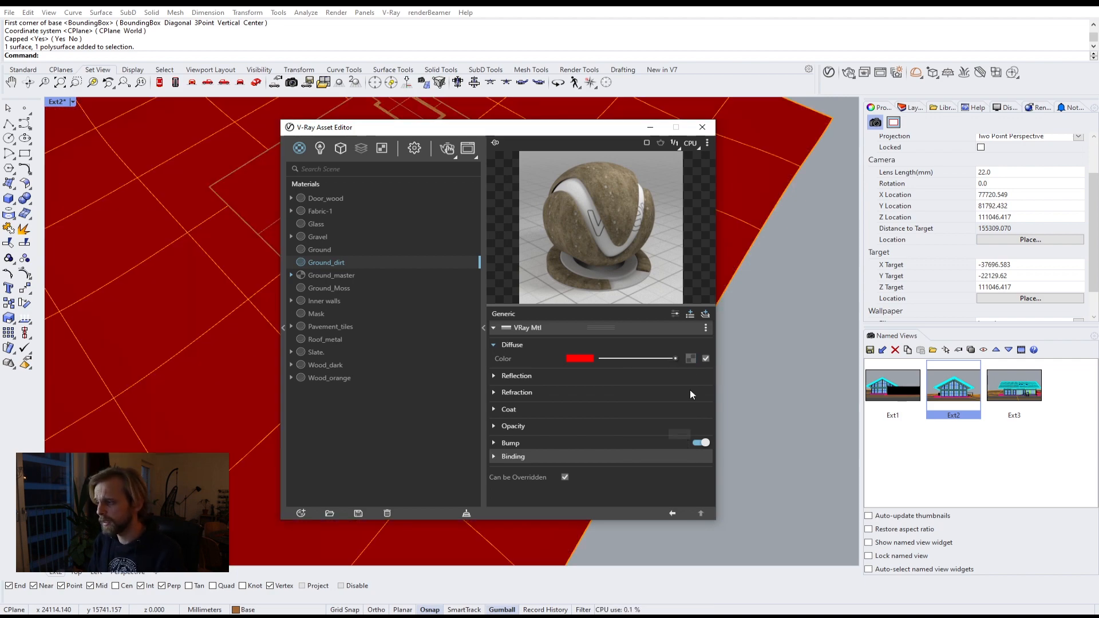
pyautogui.click(690, 359)
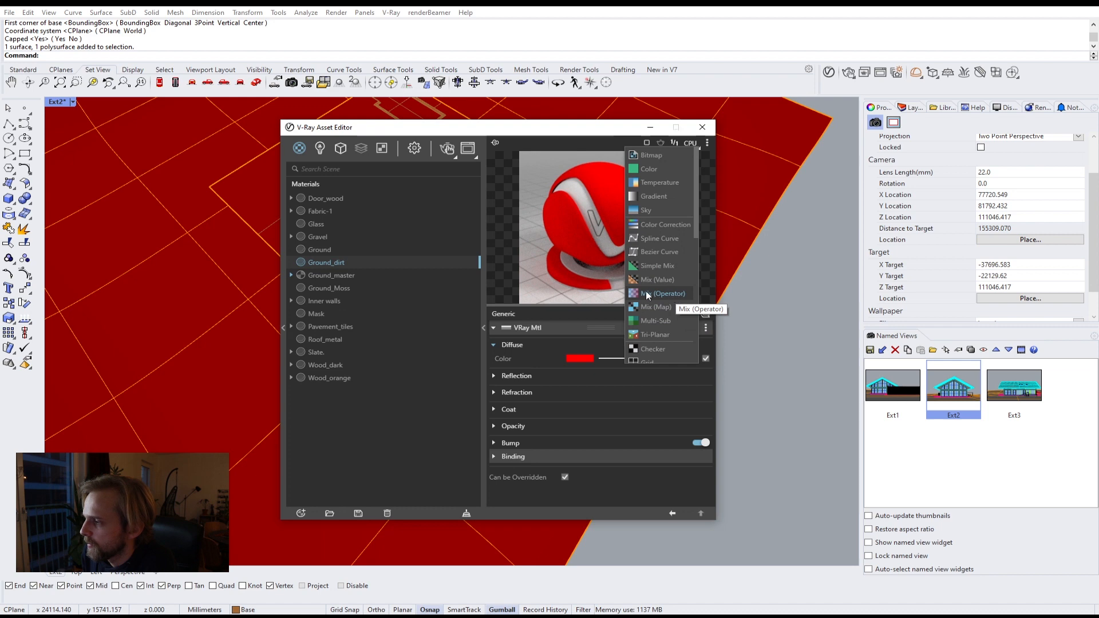
pyautogui.click(663, 289)
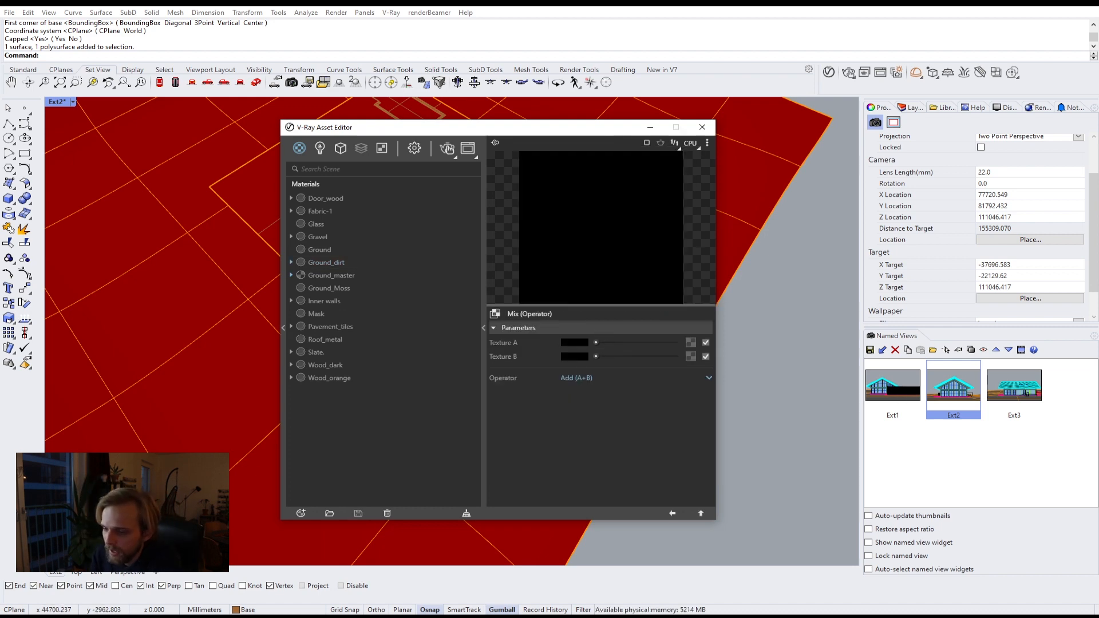
# Step: Load rocks_ground_03_diff_2k into the Mix texture's Texture A and rocks_ground_03_ao_2k into its Texture B
pyautogui.click(69, 616)
pyautogui.click(238, 573)
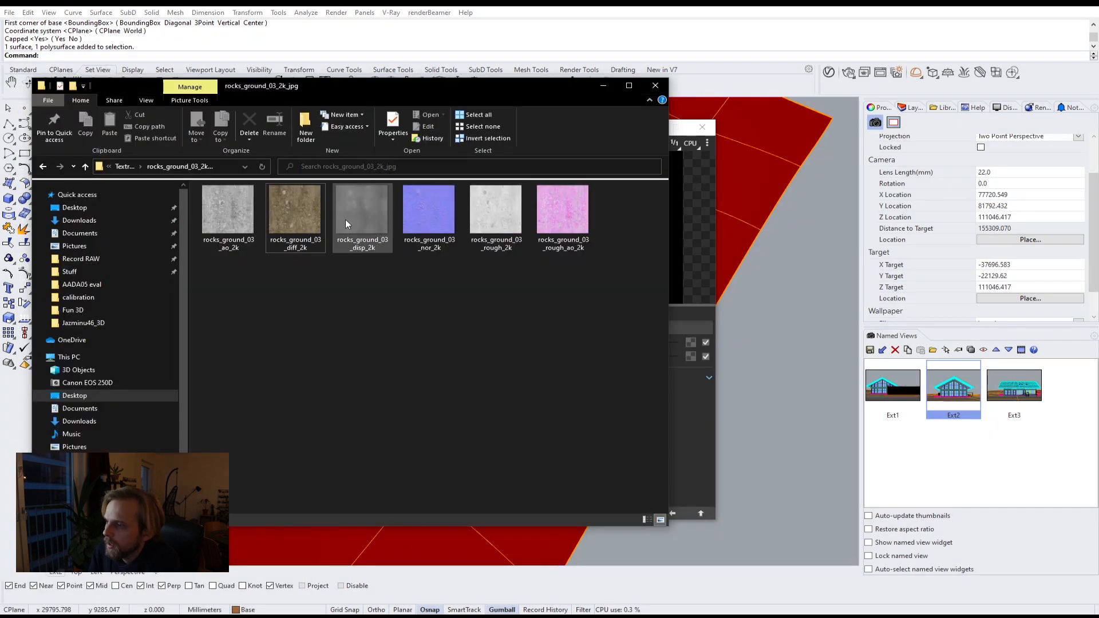
pyautogui.moveTo(538, 85); pyautogui.dragTo(984, 83)
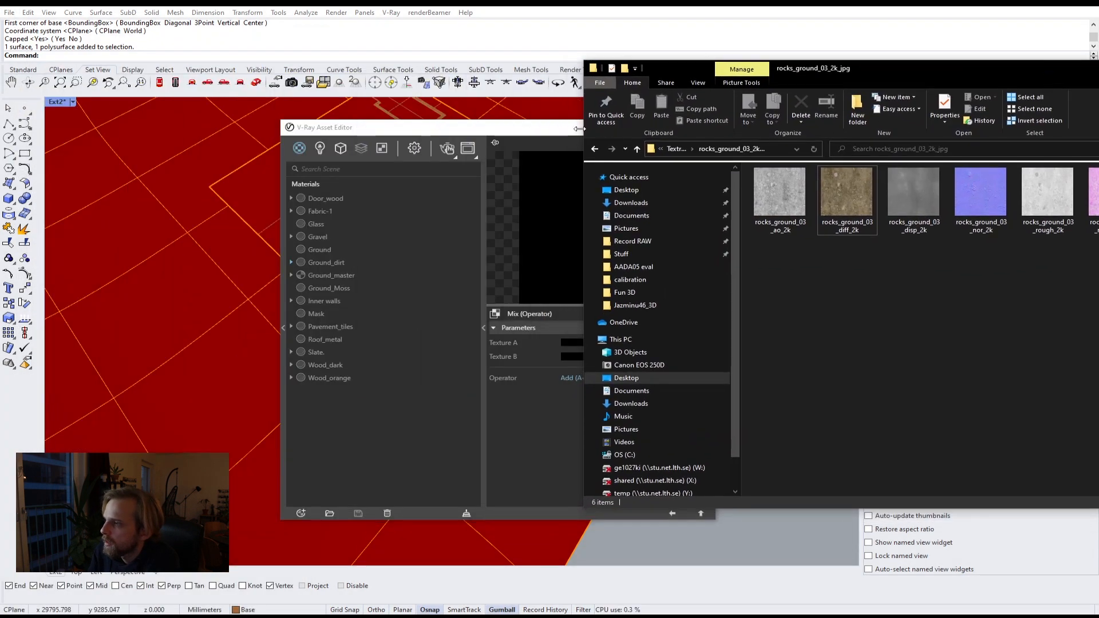
pyautogui.moveTo(578, 129); pyautogui.dragTo(393, 113)
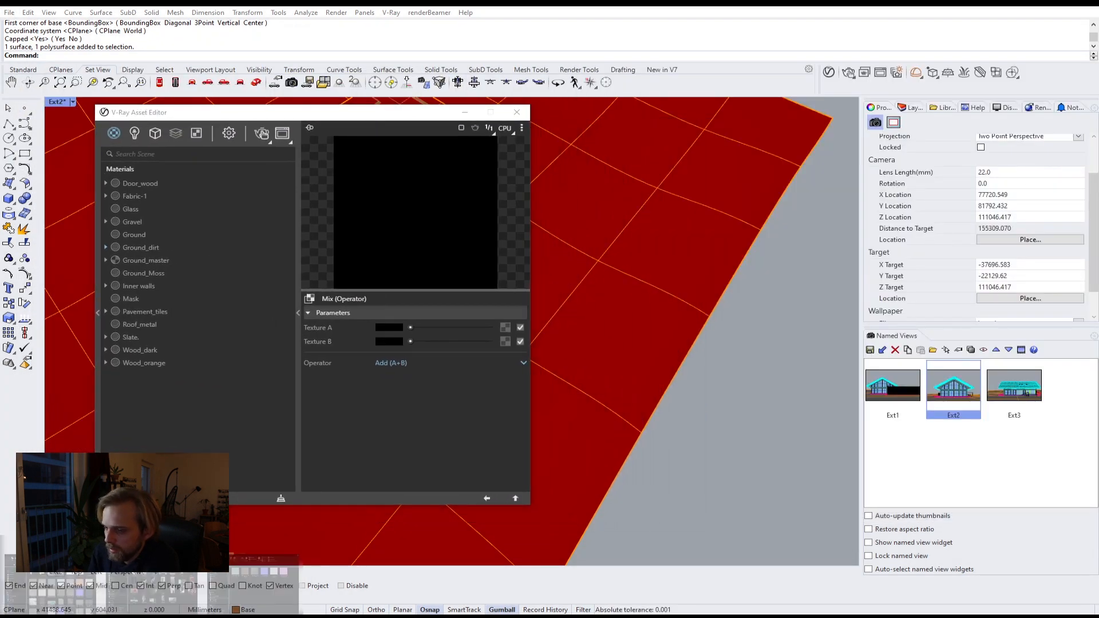
pyautogui.moveTo(218, 579)
pyautogui.click(256, 579)
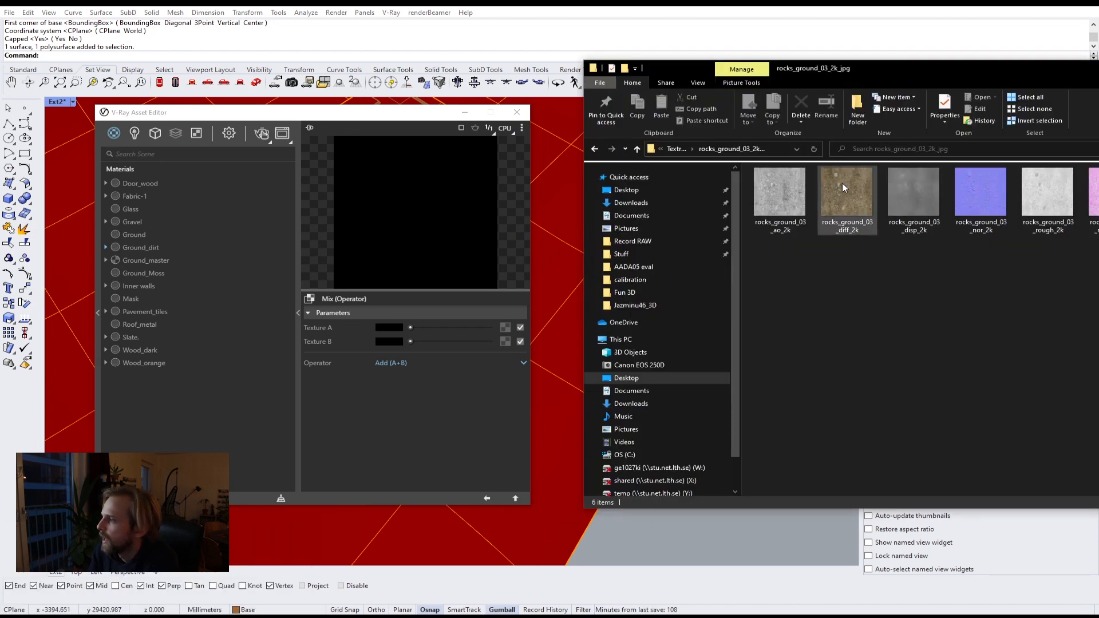
pyautogui.moveTo(843, 184); pyautogui.dragTo(504, 325)
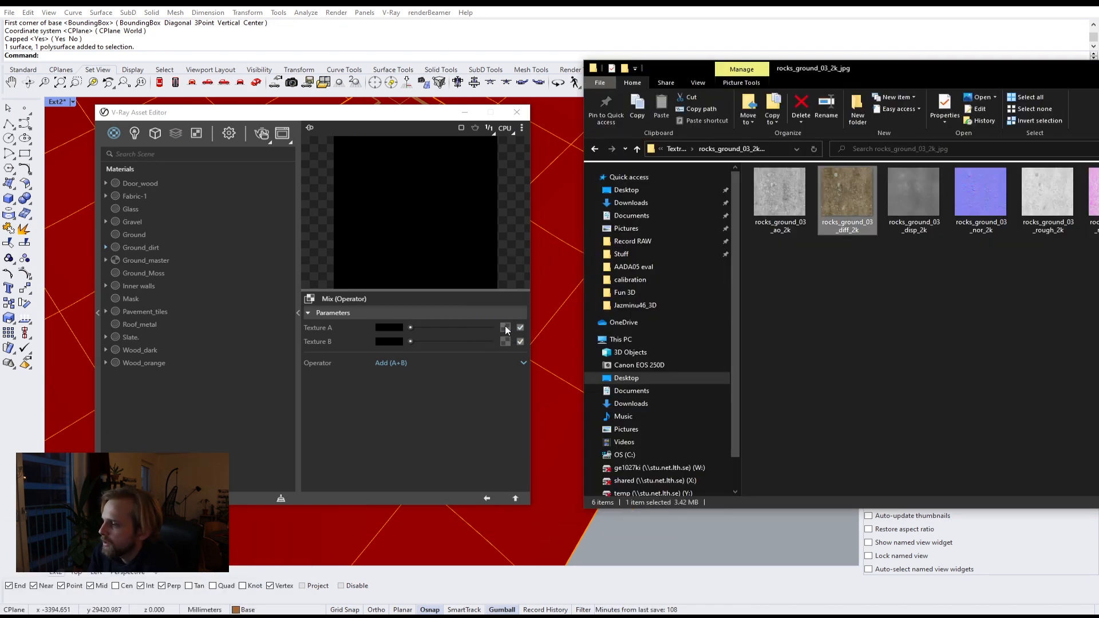
pyautogui.moveTo(781, 197); pyautogui.dragTo(505, 343)
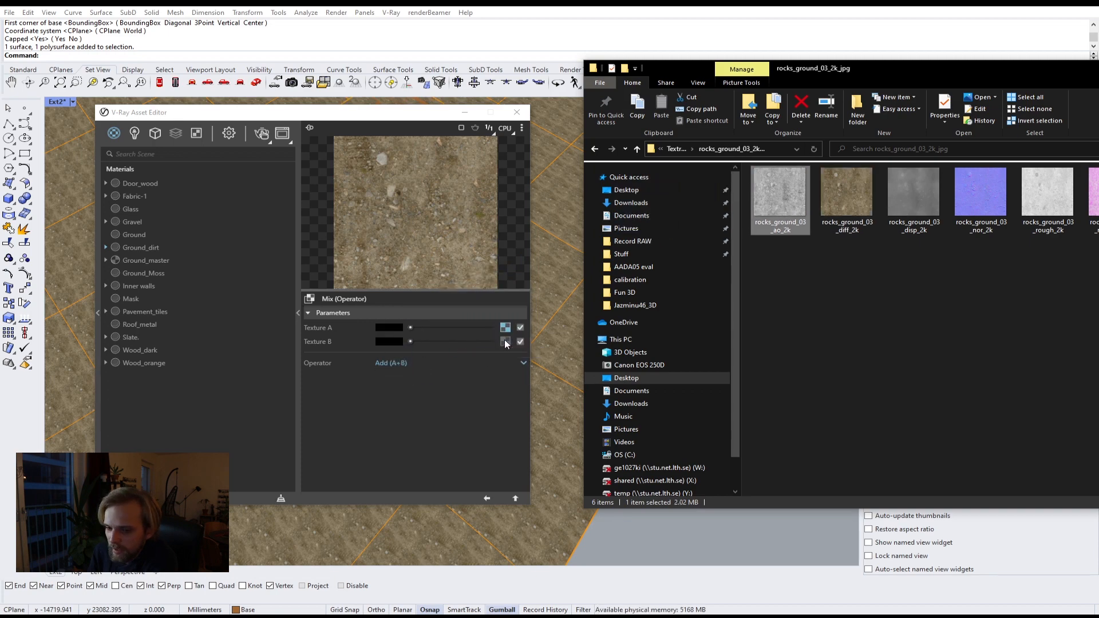
# Step: Set the Mix texture's operator to Multiply (A*B) and return to Ground_dirt's material settings
pyautogui.click(478, 346)
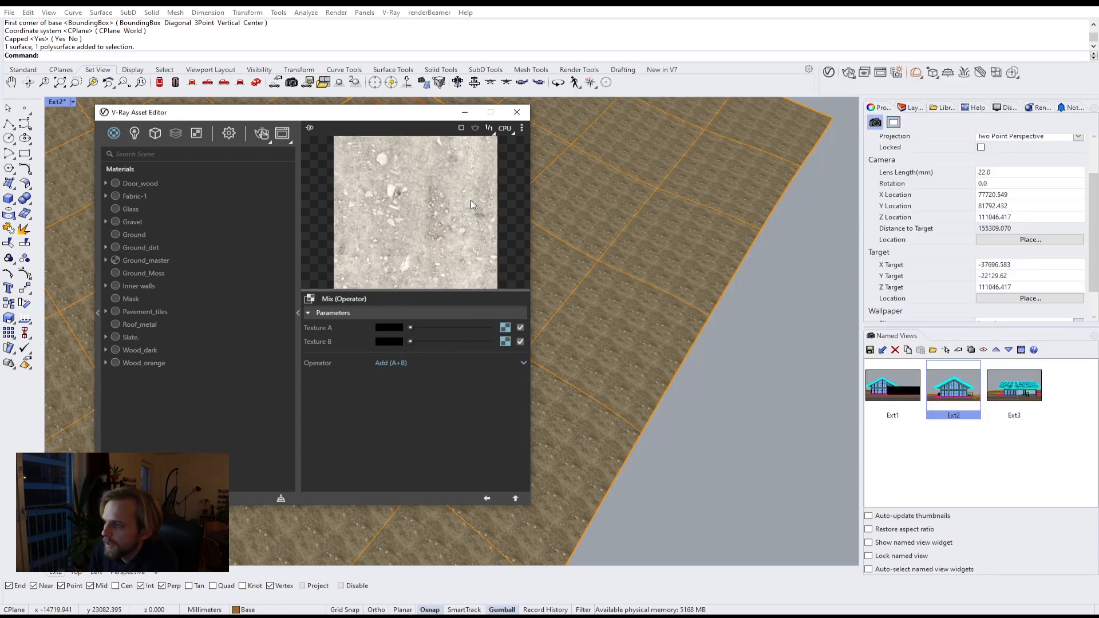
pyautogui.click(394, 363)
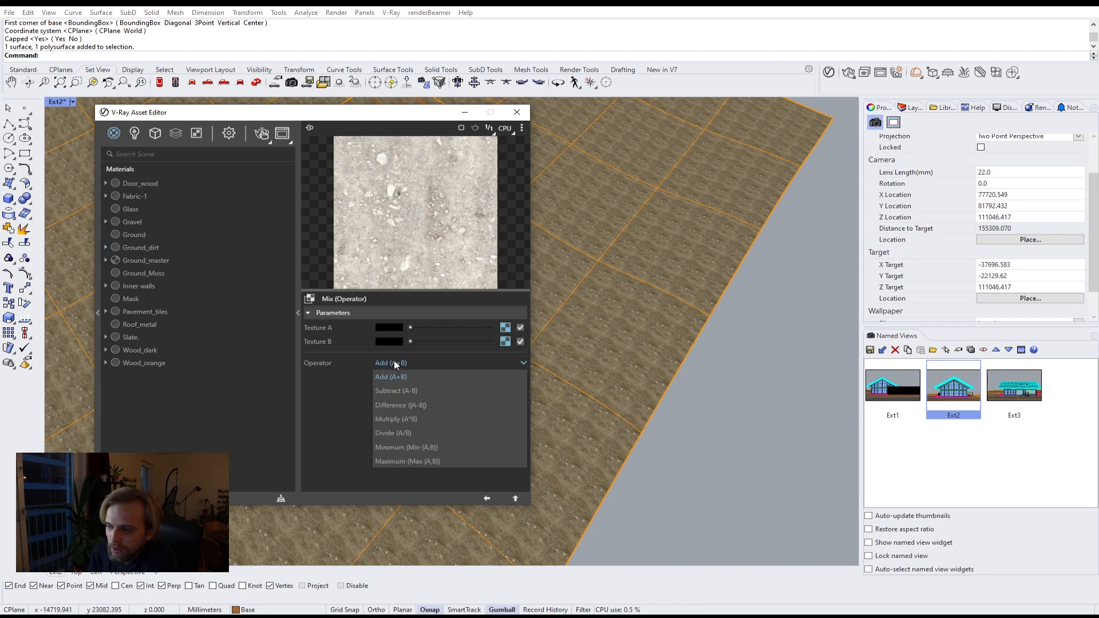
pyautogui.click(393, 419)
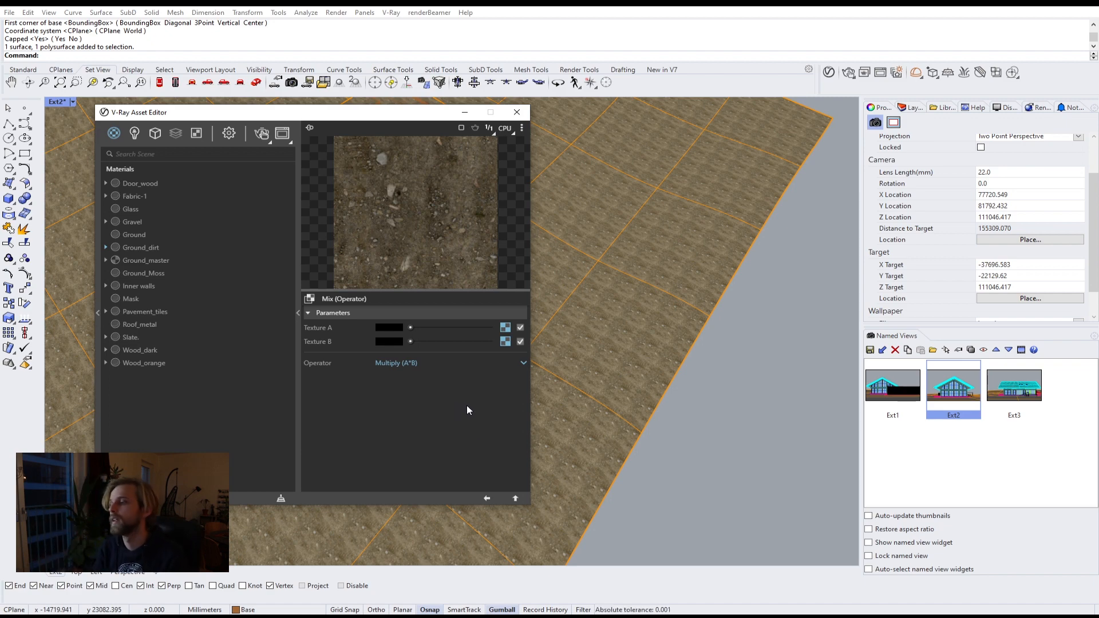
pyautogui.click(513, 499)
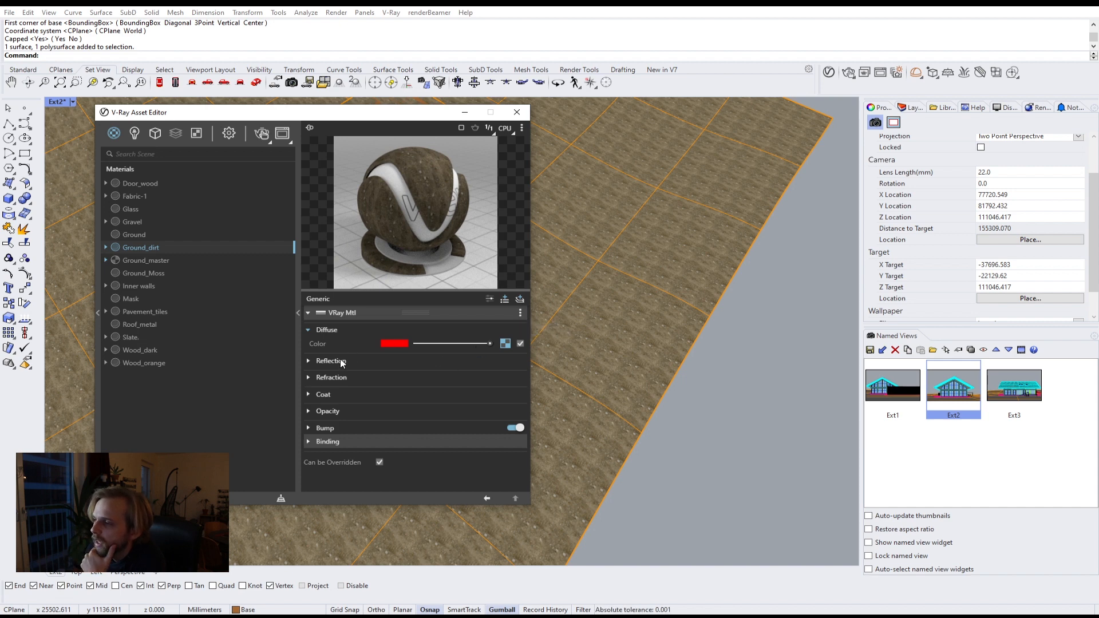
# Step: Switch Ground_dirt's material parameters to the advanced settings view
pyautogui.click(309, 360)
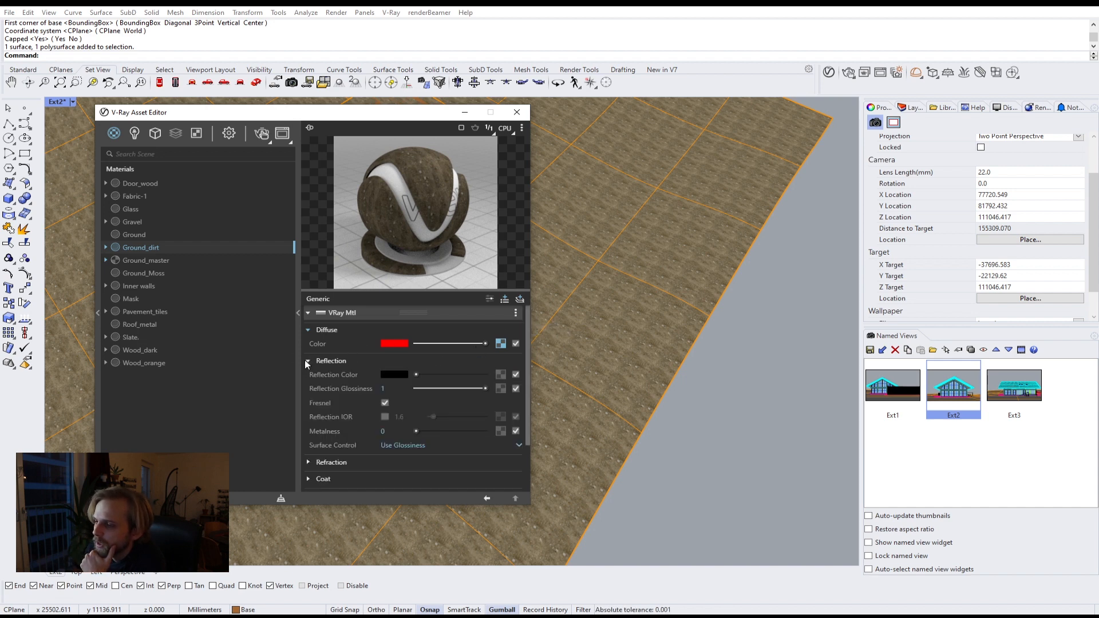
pyautogui.click(306, 360)
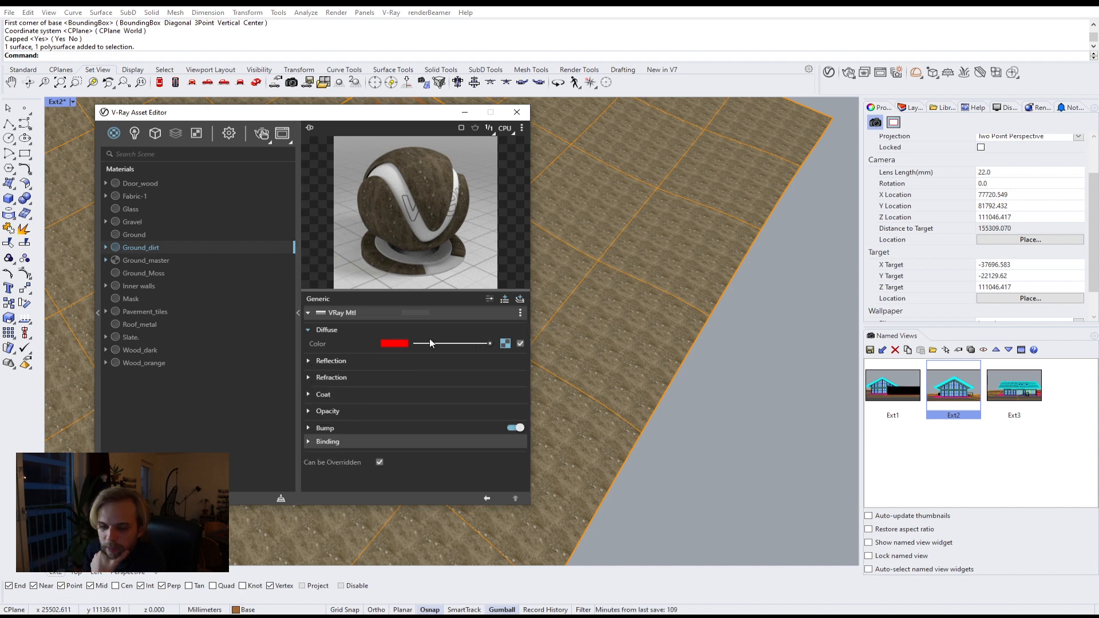
pyautogui.click(489, 300)
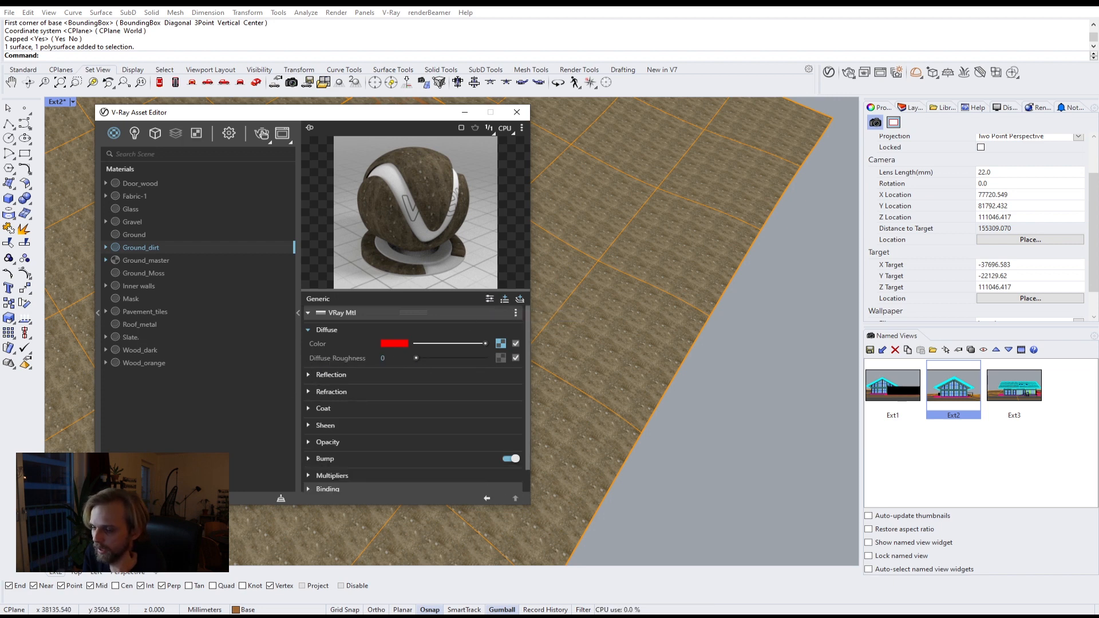
# Step: Load rocks_ground_03_rough_2k as Ground_dirt's diffuse roughness texture
pyautogui.click(259, 586)
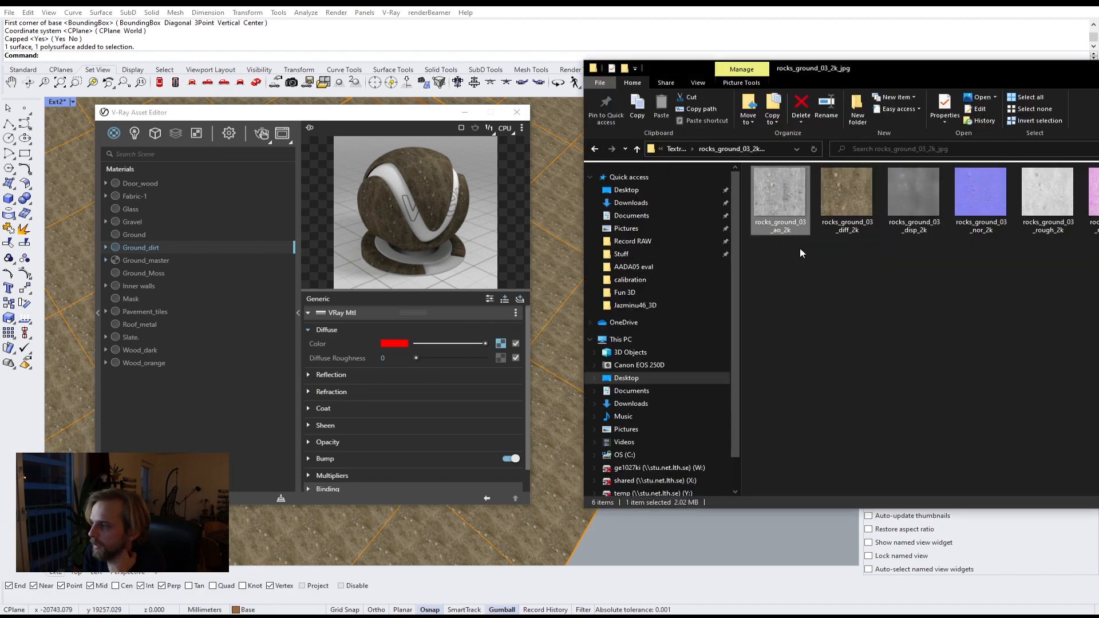
pyautogui.click(897, 299)
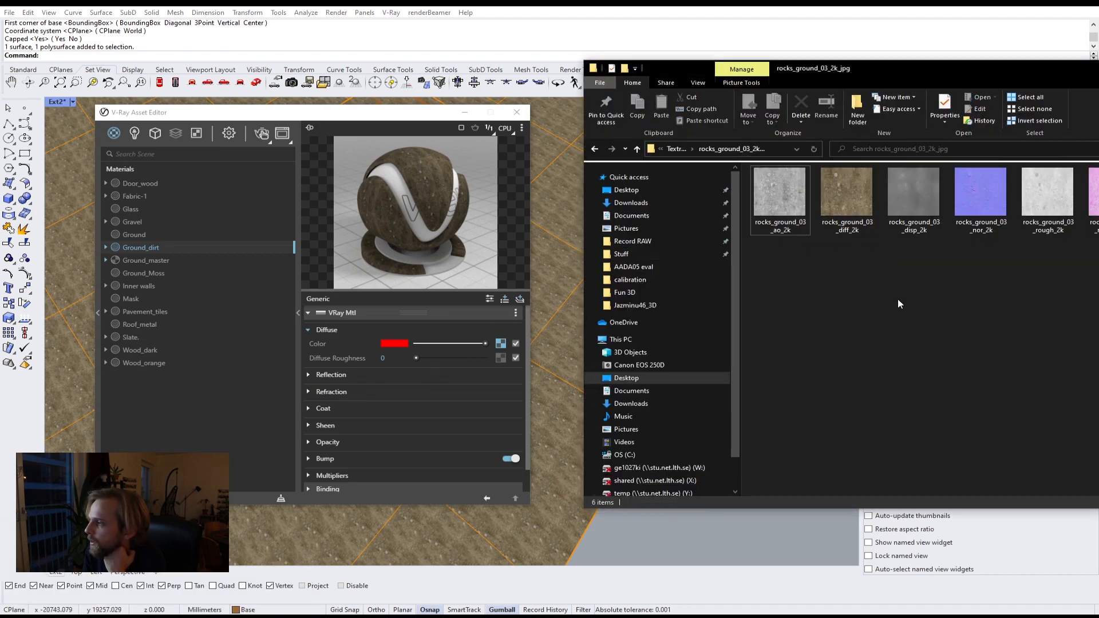
pyautogui.click(1049, 202)
pyautogui.moveTo(1047, 225); pyautogui.dragTo(499, 358)
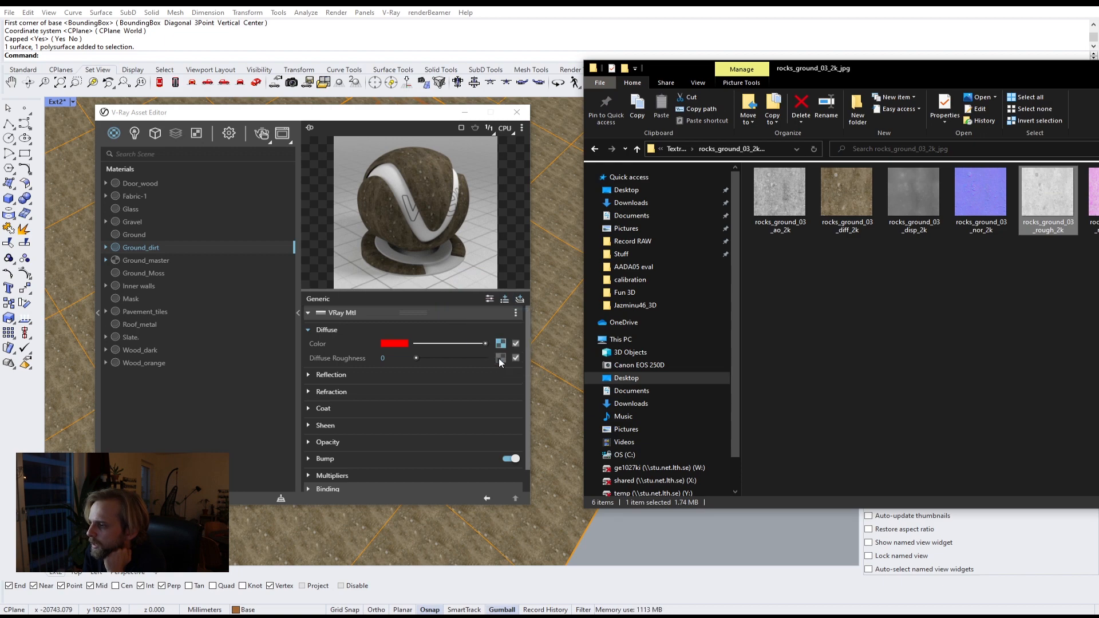
# Step: Give Ground_dirt a light grey reflection colour and set its reflection glossiness to 0.6
pyautogui.click(316, 375)
pyautogui.click(425, 389)
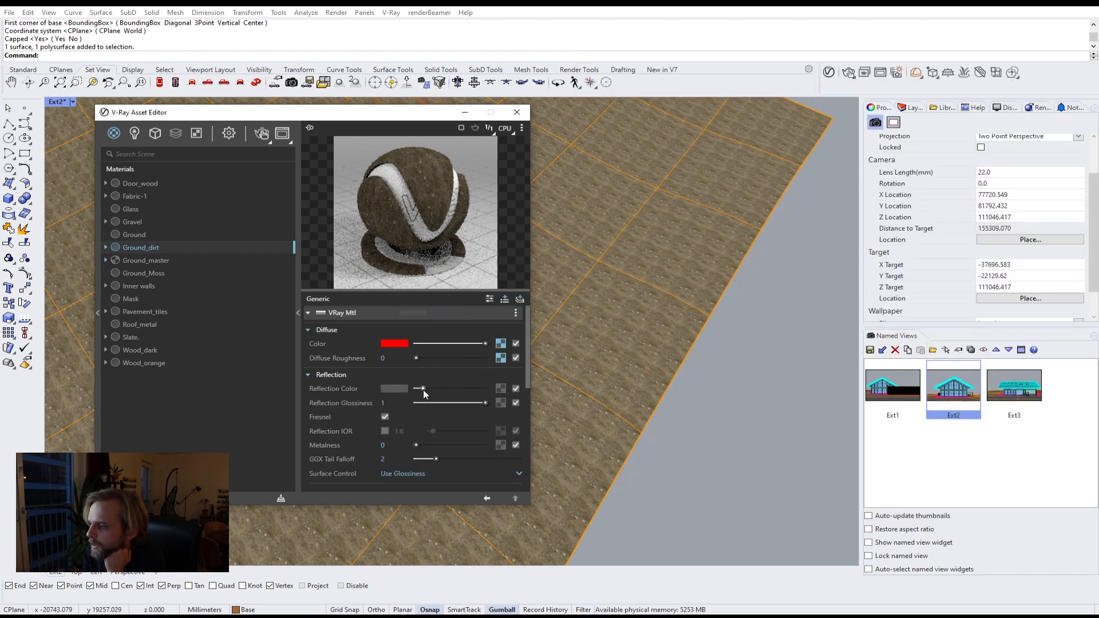
pyautogui.click(383, 403)
pyautogui.write('.8')
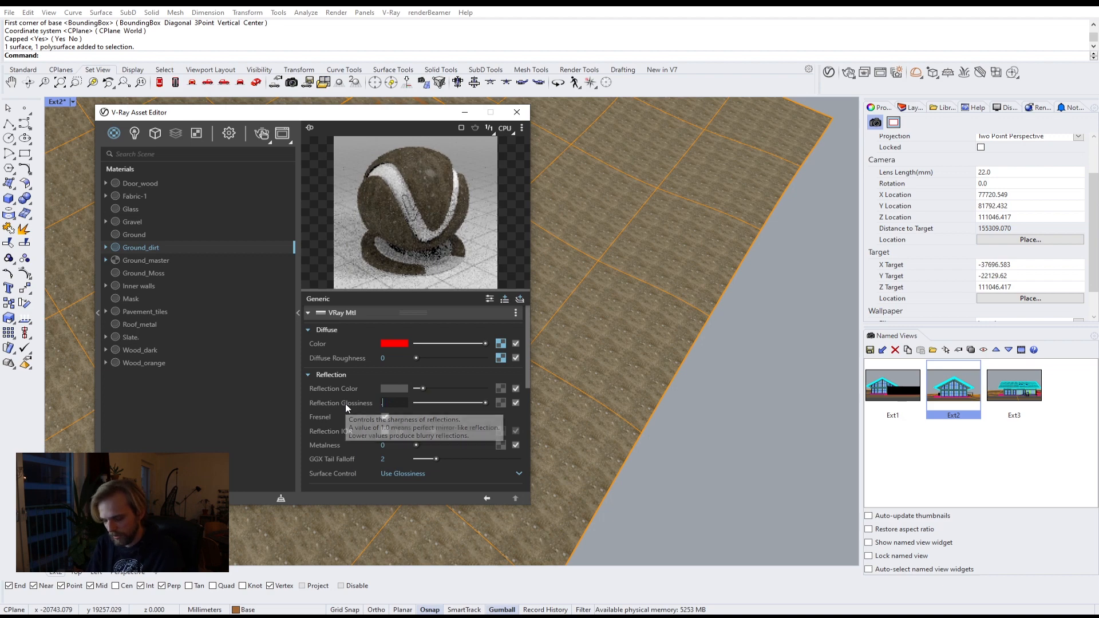
pyautogui.press('BackSpace')
pyautogui.write('6')
pyautogui.press('Return')
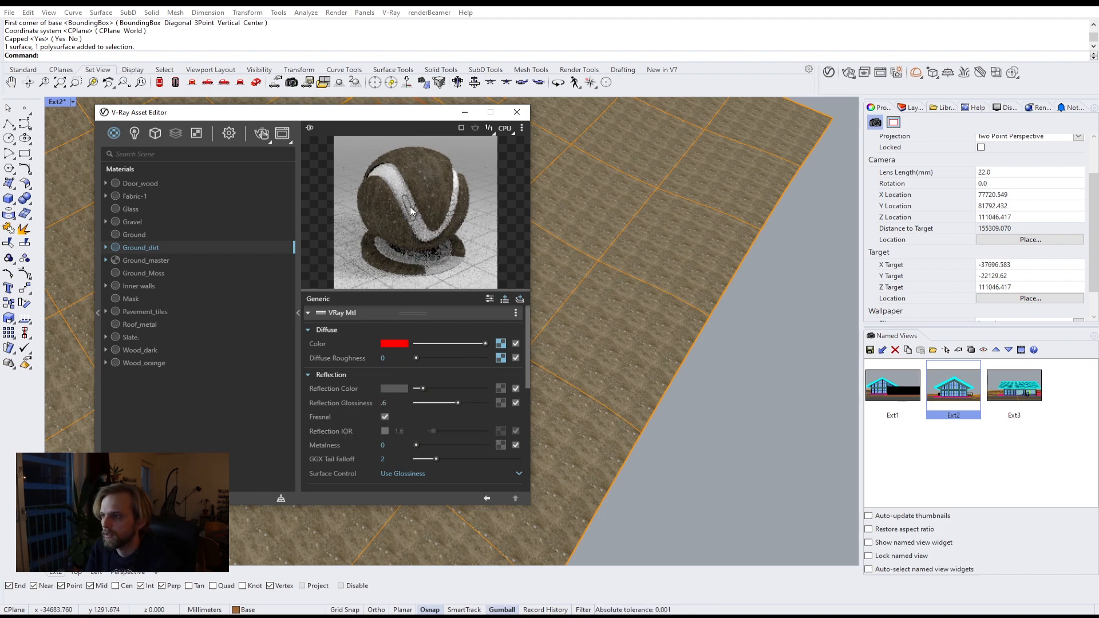
pyautogui.moveTo(422, 388); pyautogui.dragTo(417, 390)
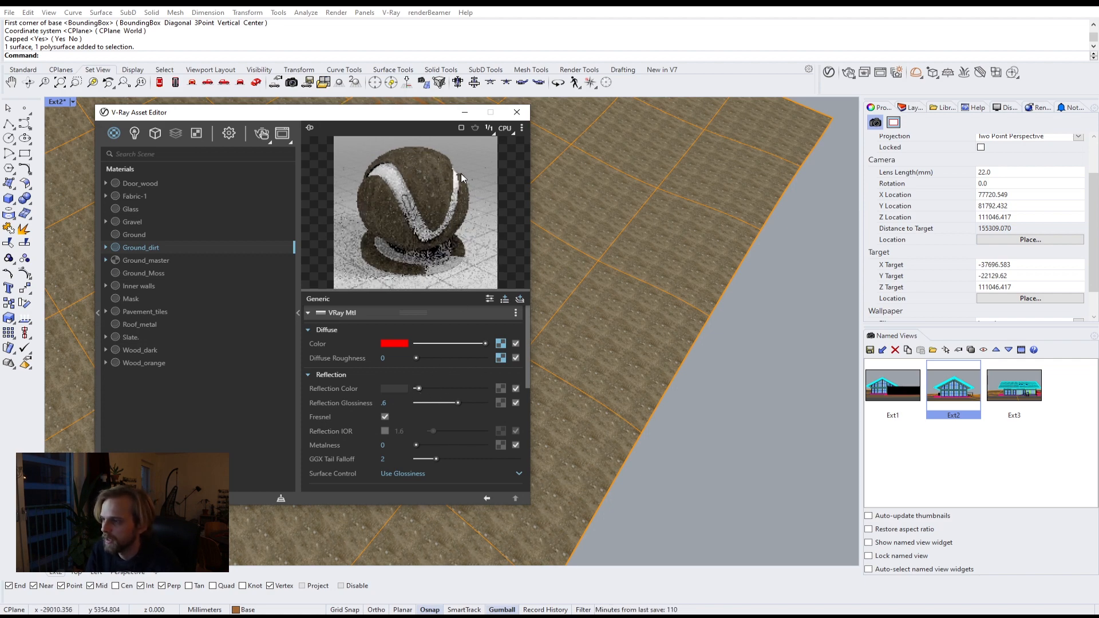
pyautogui.click(321, 375)
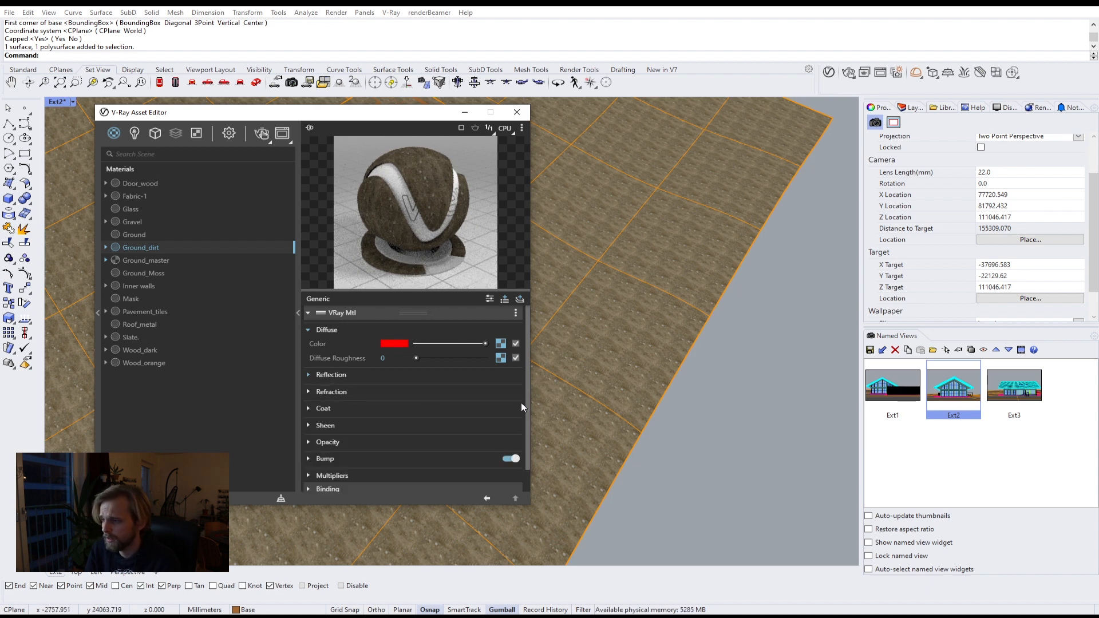
# Step: Load rocks_ground_03_nor_2k into Ground_dirt's bump slot as a Normal Map
pyautogui.scroll(-2, 529, 407)
pyautogui.click(344, 432)
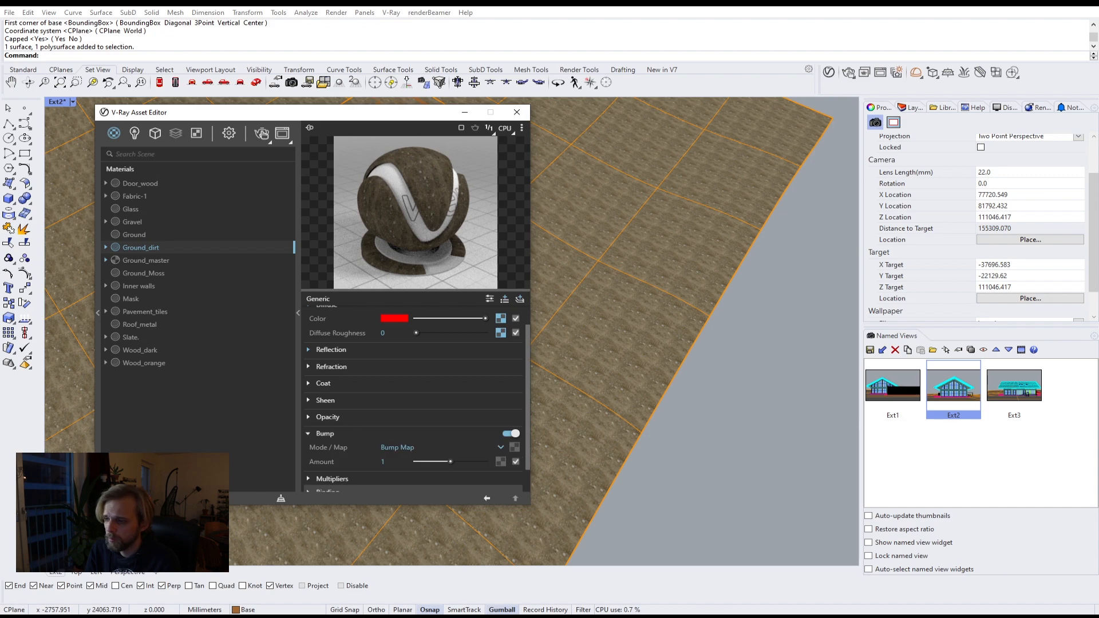
pyautogui.click(280, 564)
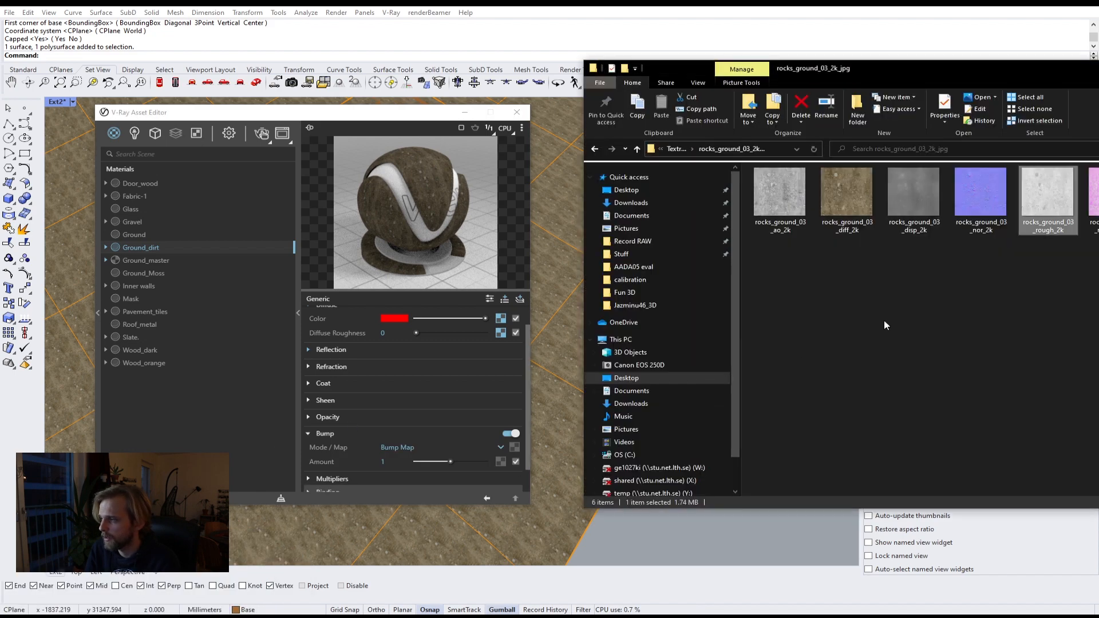
pyautogui.moveTo(916, 76); pyautogui.dragTo(806, 77)
pyautogui.click(873, 205)
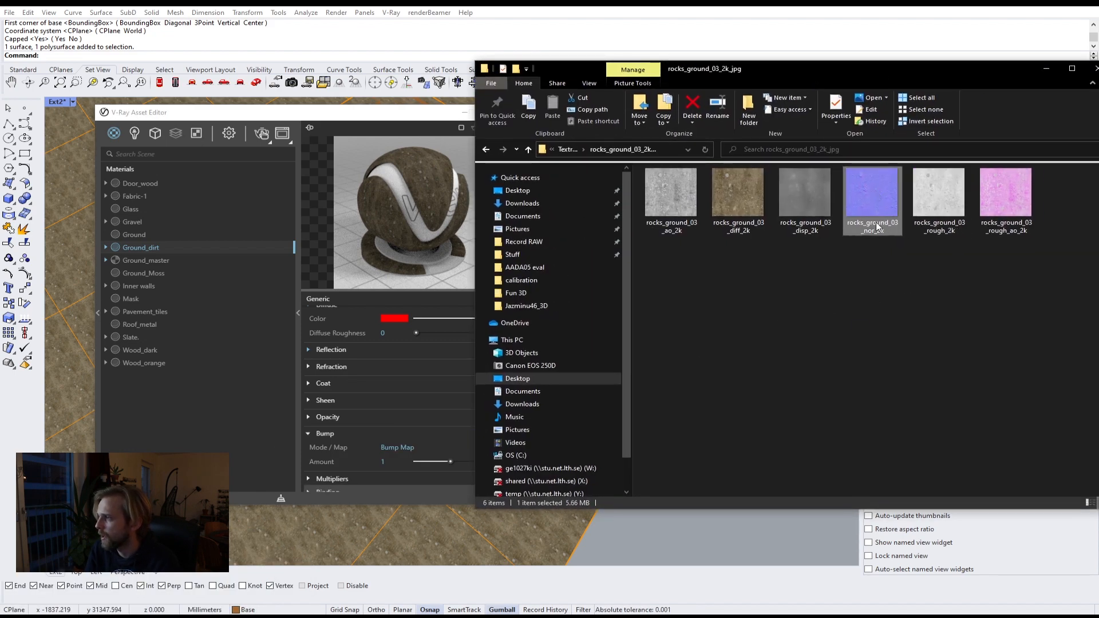
pyautogui.click(801, 201)
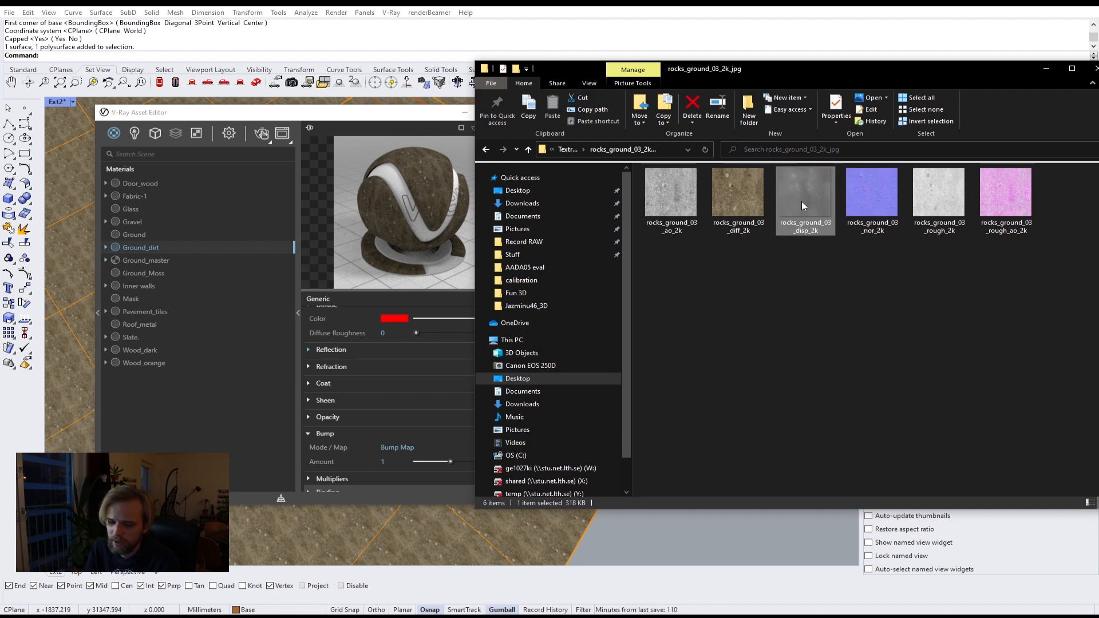
pyautogui.click(848, 197)
pyautogui.click(838, 196)
pyautogui.moveTo(711, 86); pyautogui.dragTo(807, 86)
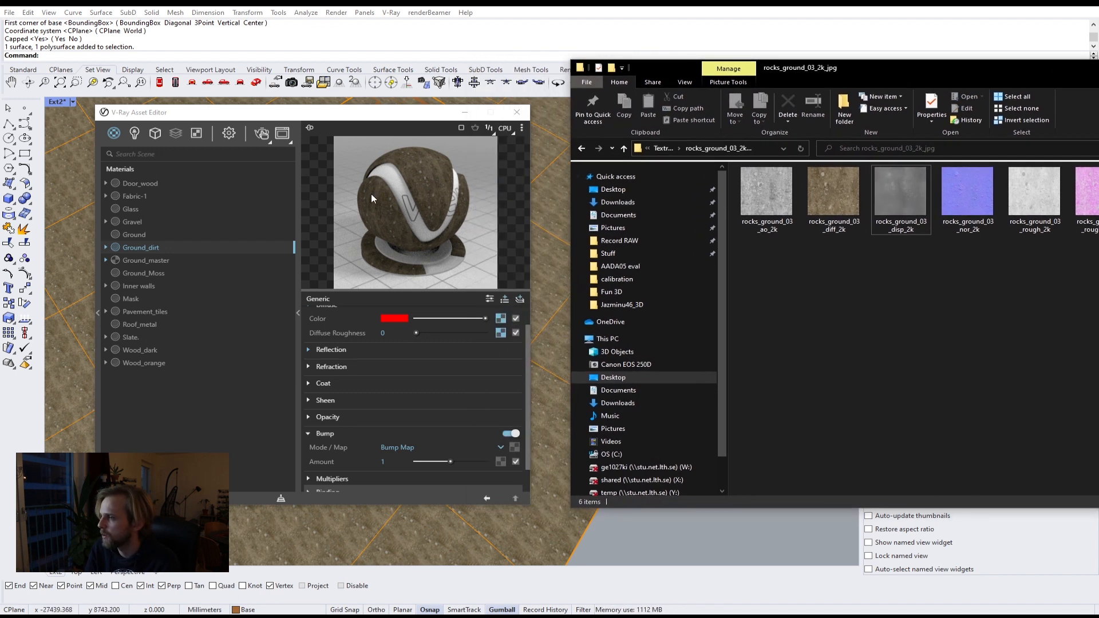
pyautogui.click(966, 201)
pyautogui.moveTo(967, 209); pyautogui.dragTo(514, 448)
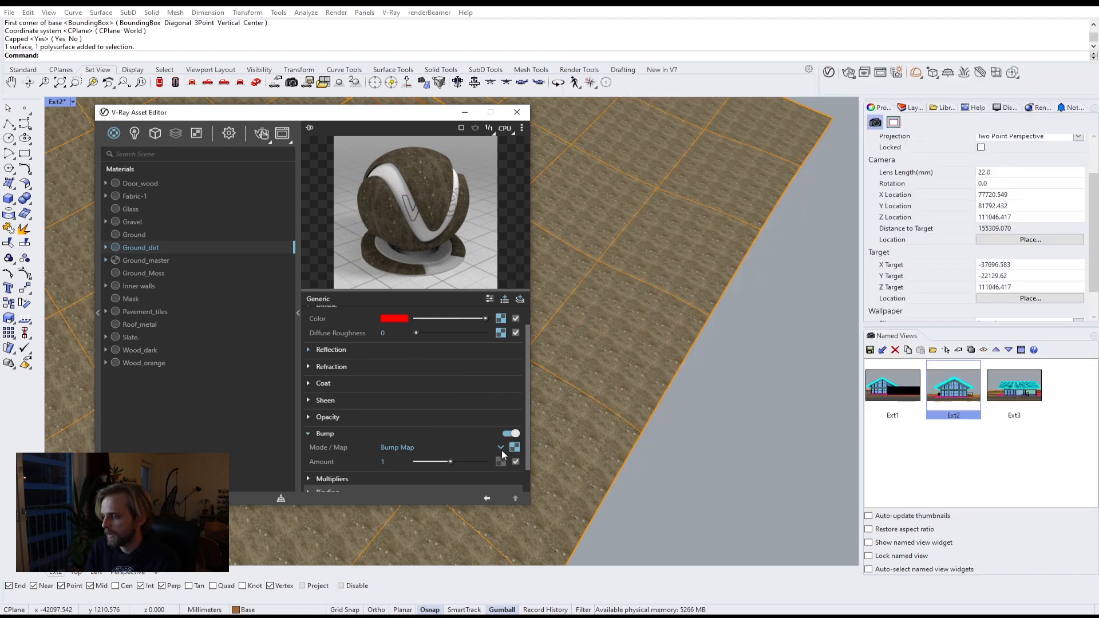
# Step: Set Ground_dirt's bump amount to 30
pyautogui.click(403, 461)
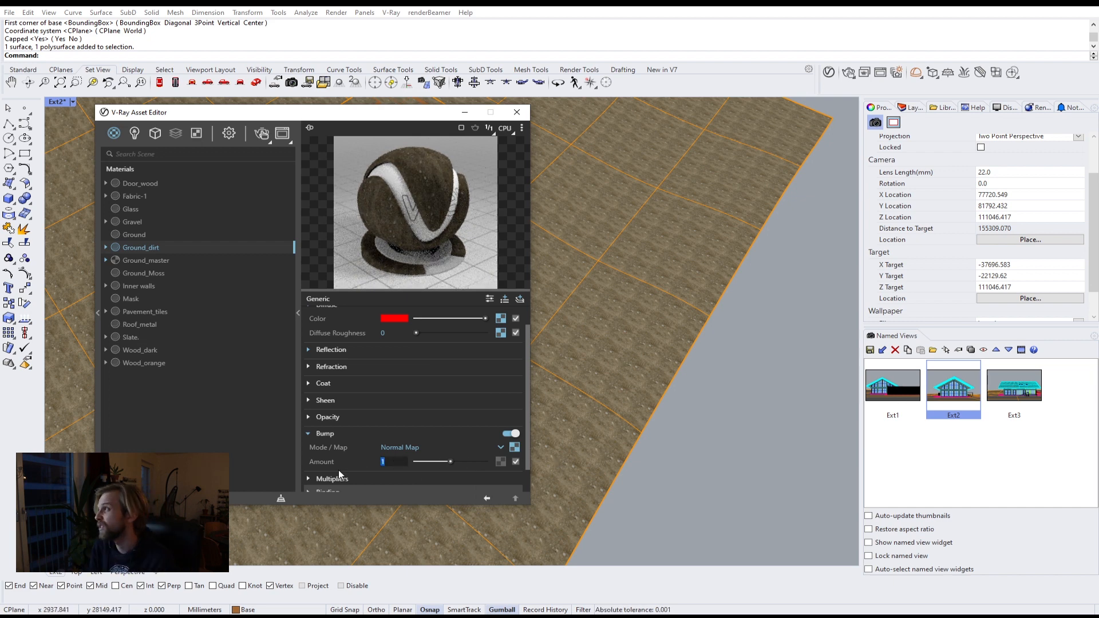
pyautogui.write('20')
pyautogui.press('Return')
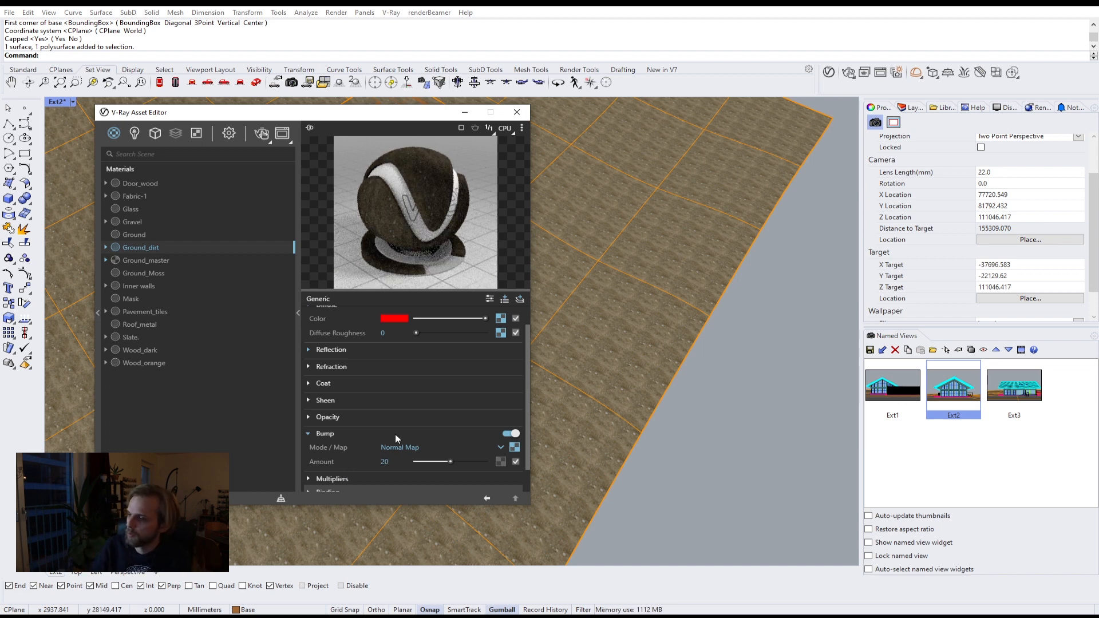
pyautogui.write('30')
pyautogui.press('Return')
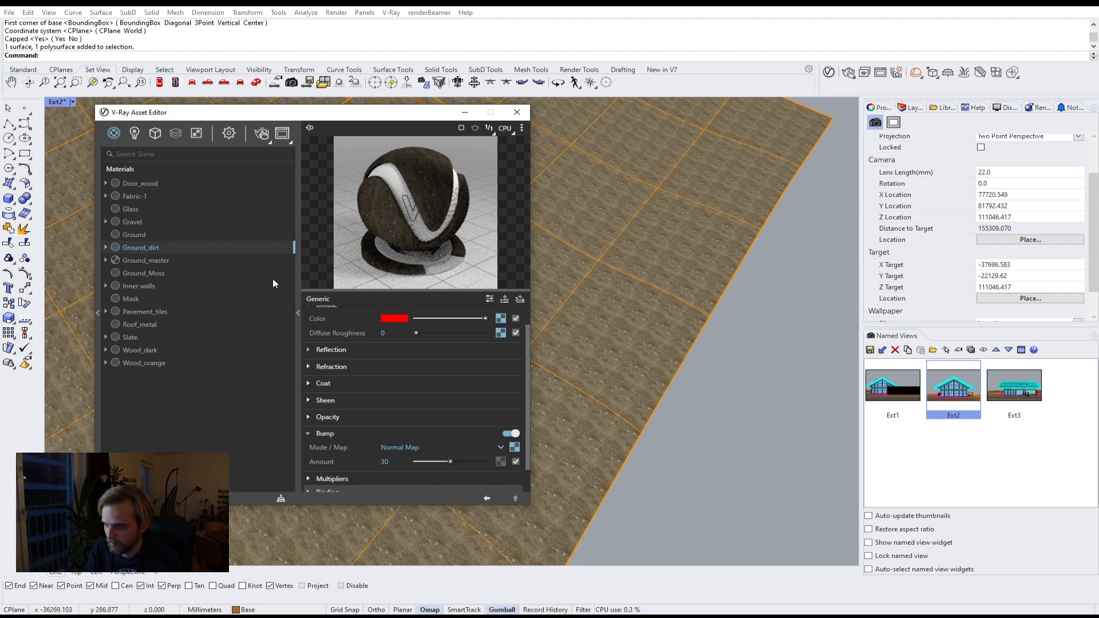
# Step: Start a V-Ray render of the ground viewport
pyautogui.moveTo(353, 112); pyautogui.dragTo(856, 191)
pyautogui.moveTo(327, 322); pyautogui.dragTo(370, 304, button='right')
pyautogui.scroll(6, 437, 150)
pyautogui.keyDown('shift'); pyautogui.moveTo(411, 184); pyautogui.dragTo(414, 287, button='right'); pyautogui.keyUp('shift')
pyautogui.scroll(5, 367, 332)
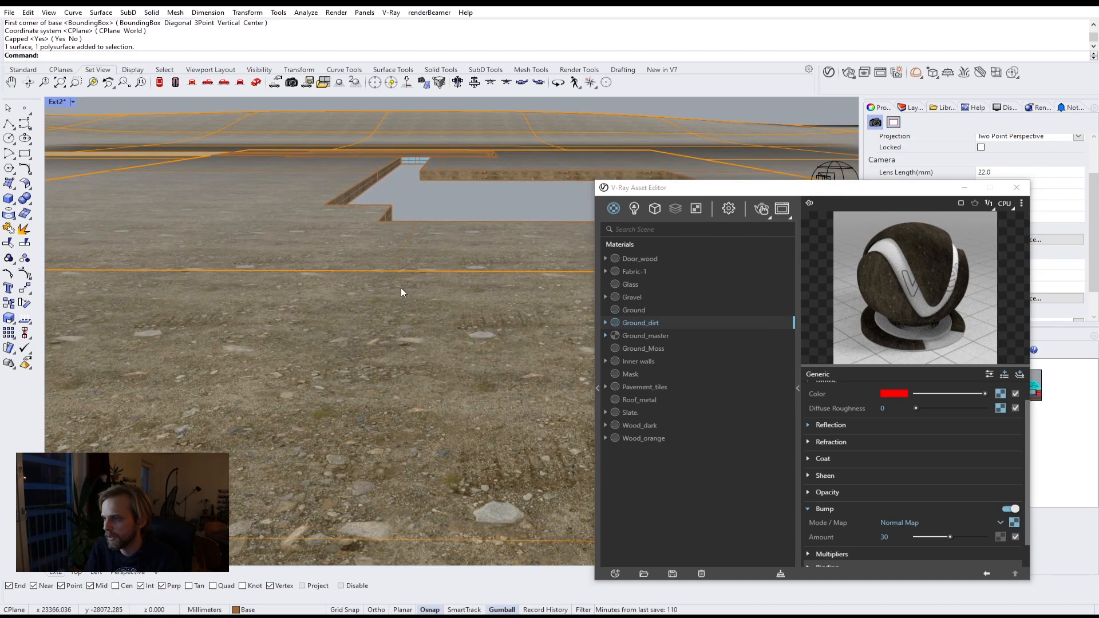
pyautogui.click(762, 211)
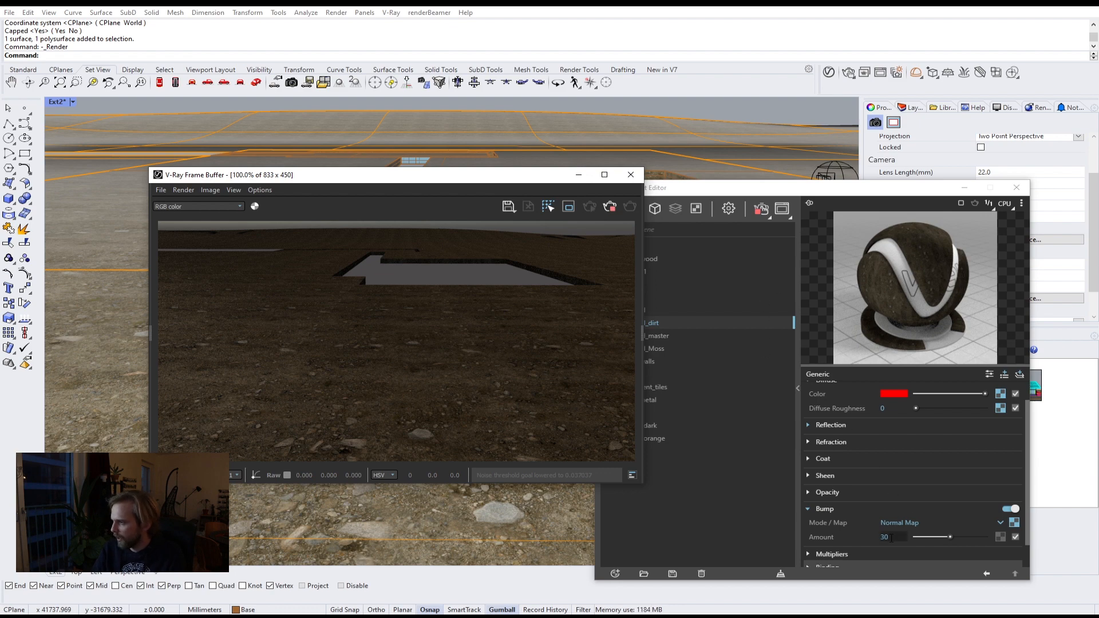
# Step: Set Ground_dirt's bump amount to 20
pyautogui.write('1')
pyautogui.press('Return')
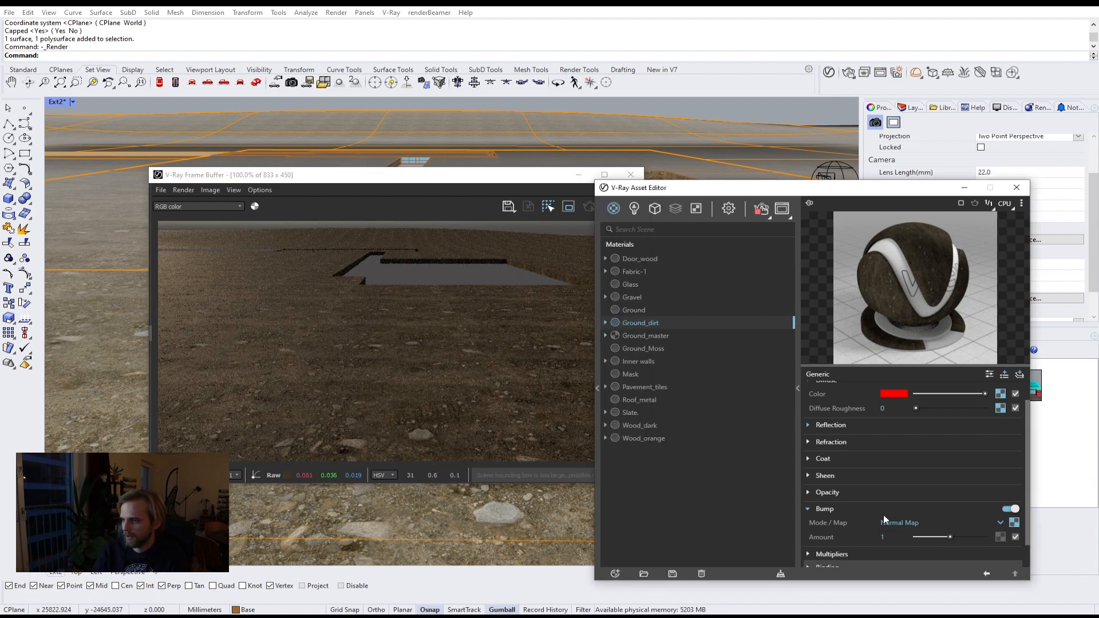
pyautogui.moveTo(883, 537); pyautogui.dragTo(874, 535)
pyautogui.write('2')
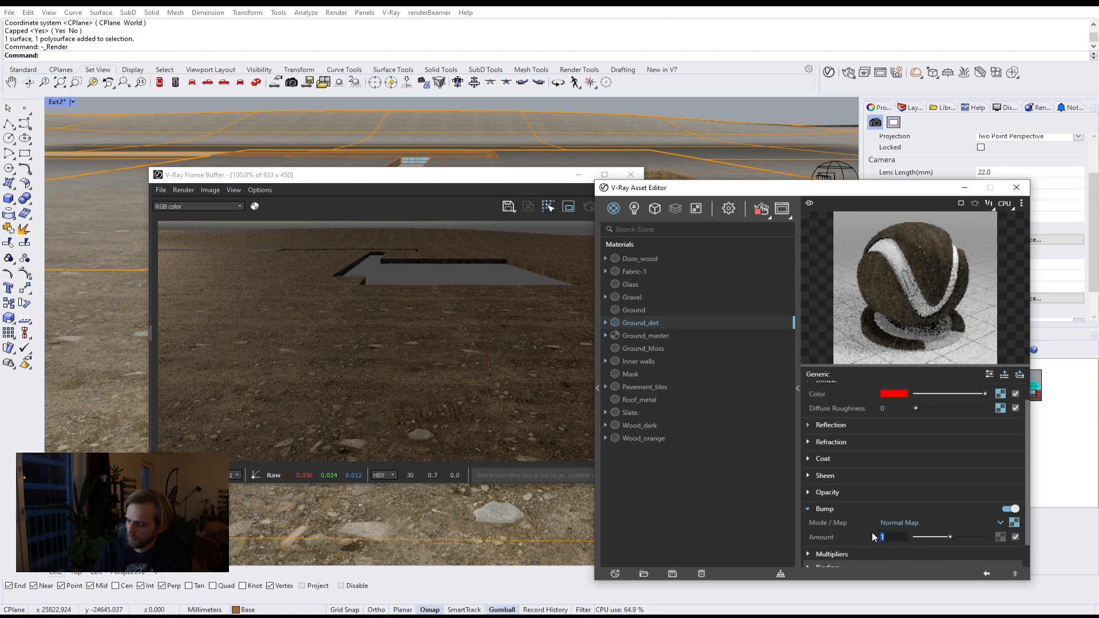
pyautogui.write('0')
pyautogui.press('Return')
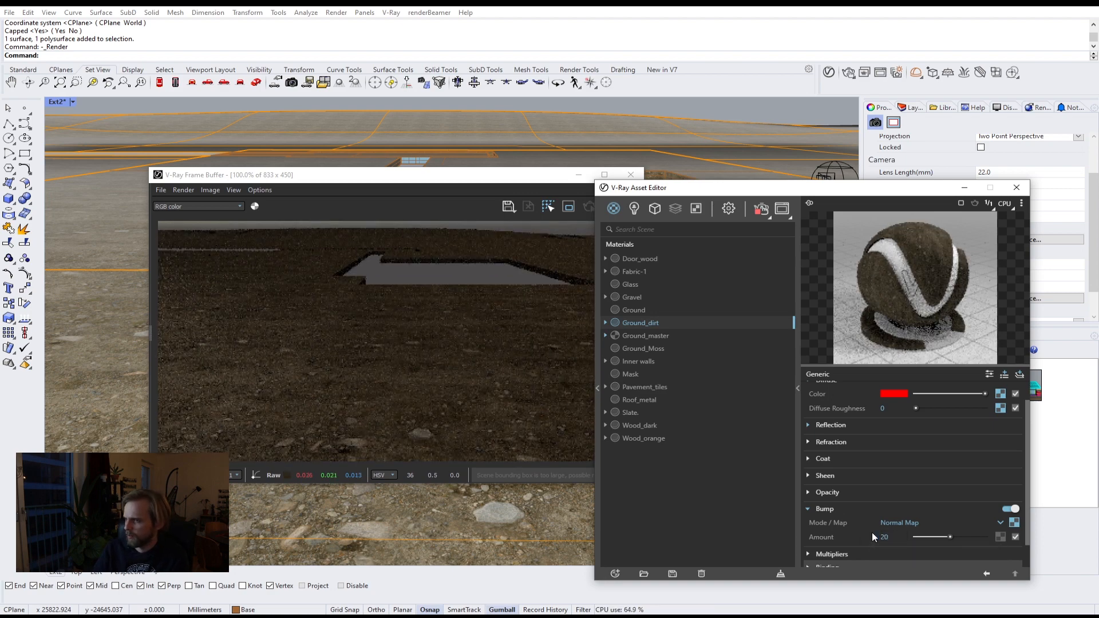
# Step: Set Ground_dirt's bump amount to 10
pyautogui.write('50')
pyautogui.press('Return')
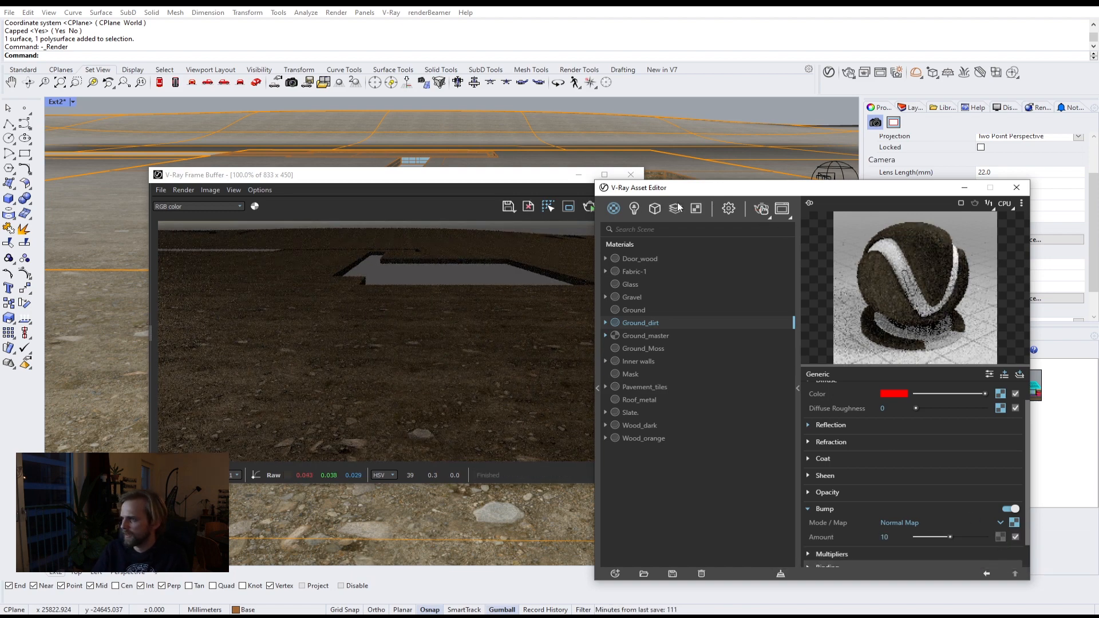
# Step: Apply the Ground_master blend material to the selected ground surface and render the view
pyautogui.moveTo(700, 189); pyautogui.dragTo(833, 188)
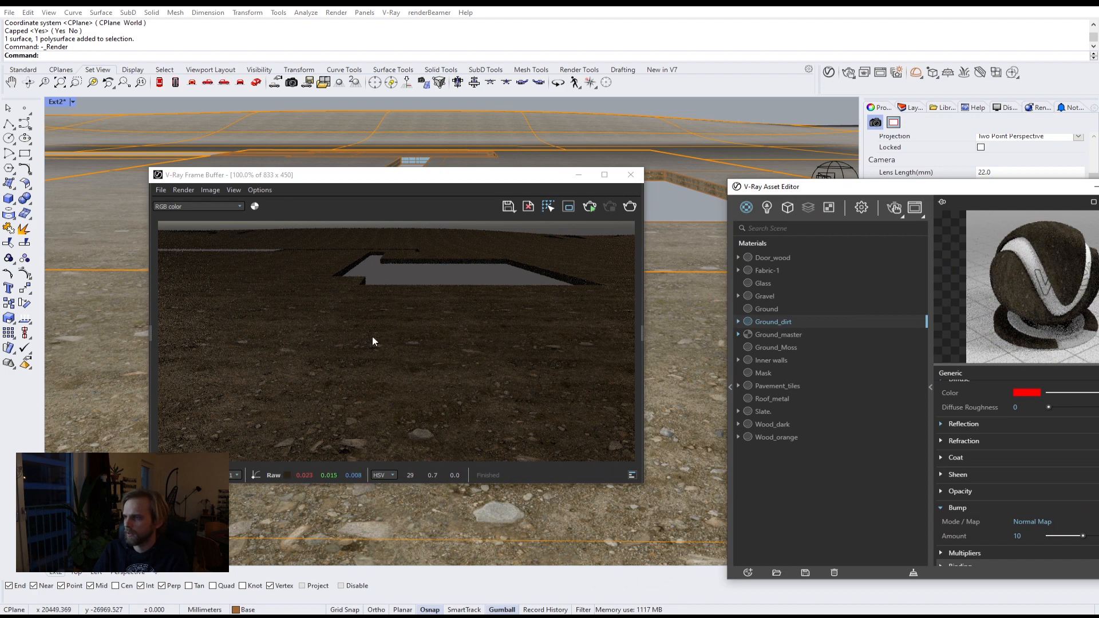
pyautogui.click(798, 334)
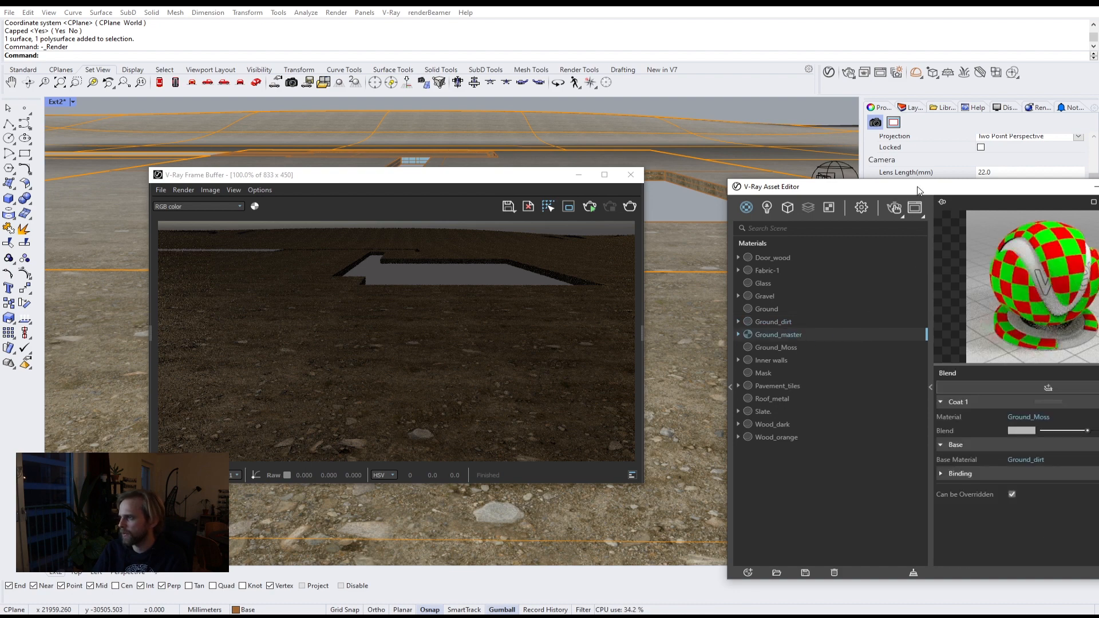
pyautogui.moveTo(917, 190); pyautogui.dragTo(677, 159)
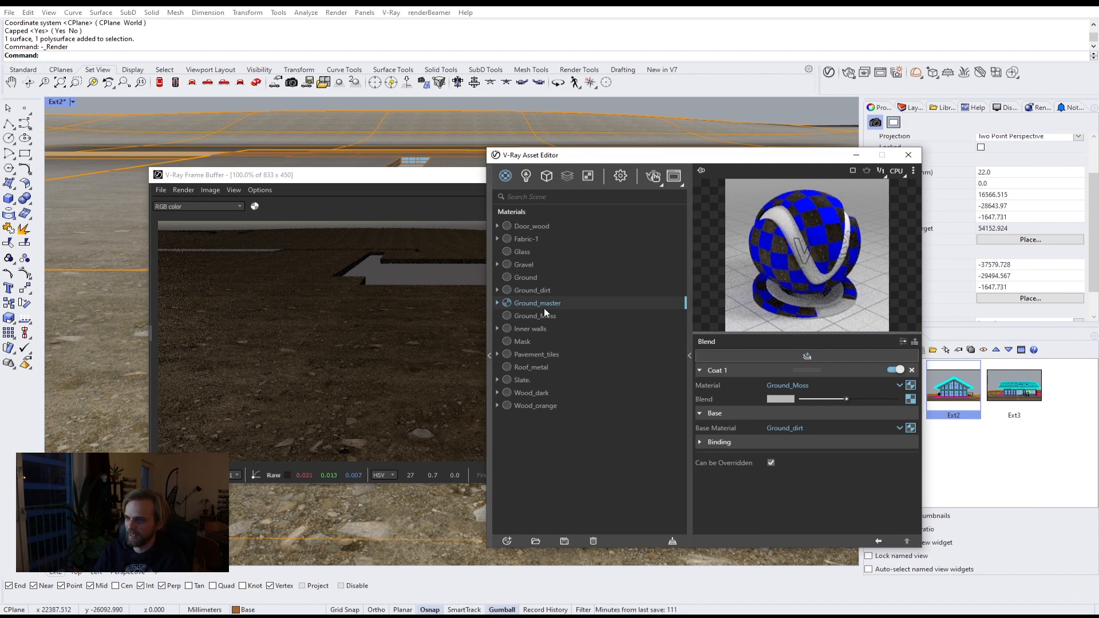
pyautogui.click(108, 329)
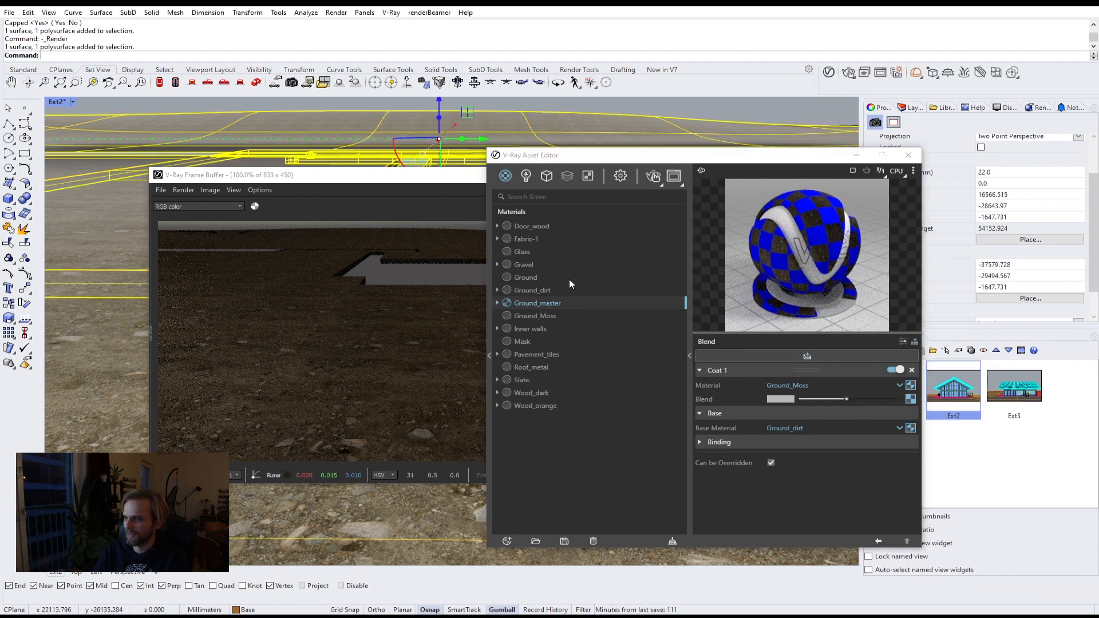
pyautogui.rightClick(528, 305)
pyautogui.click(548, 324)
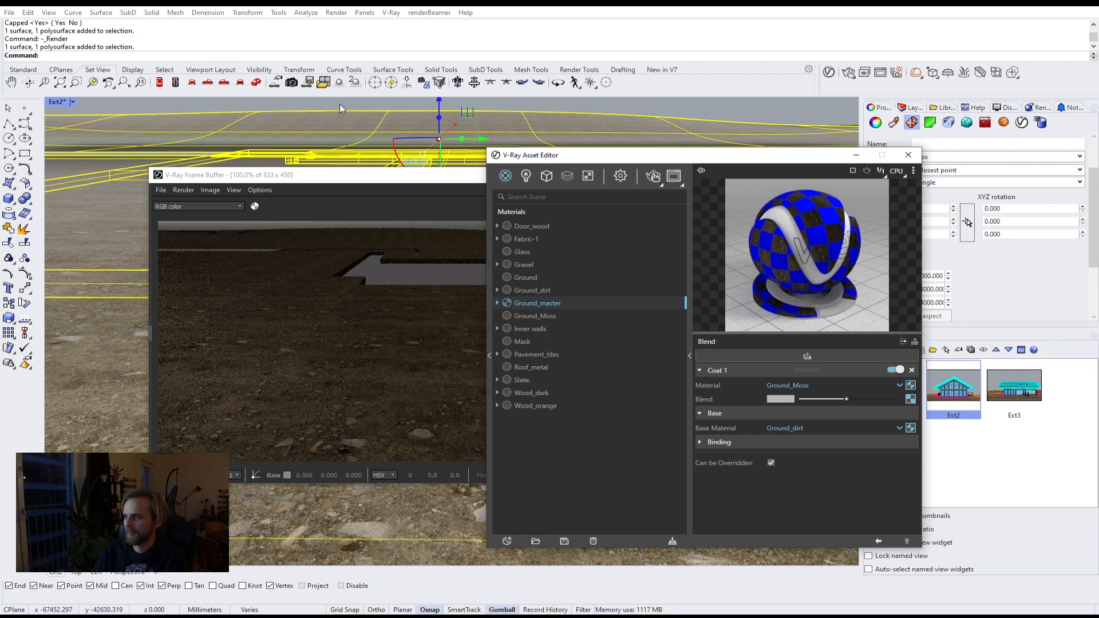
pyautogui.press('Escape')
pyautogui.click(653, 175)
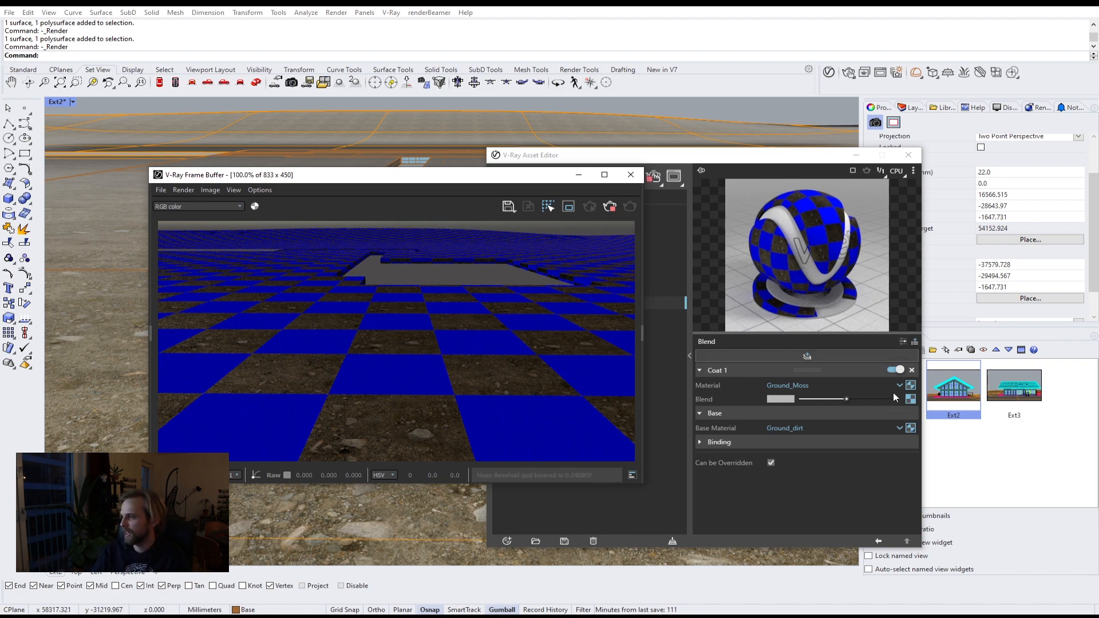
# Step: Clear the texture map from the Blend amount of Ground_master's coat layer
pyautogui.rightClick(910, 399)
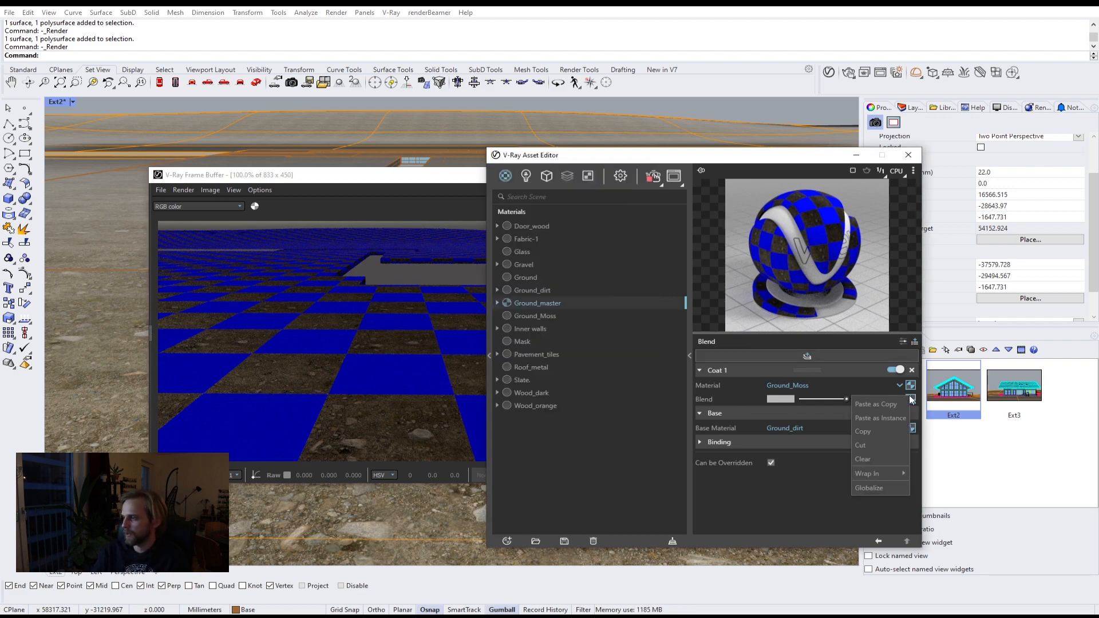
pyautogui.click(874, 459)
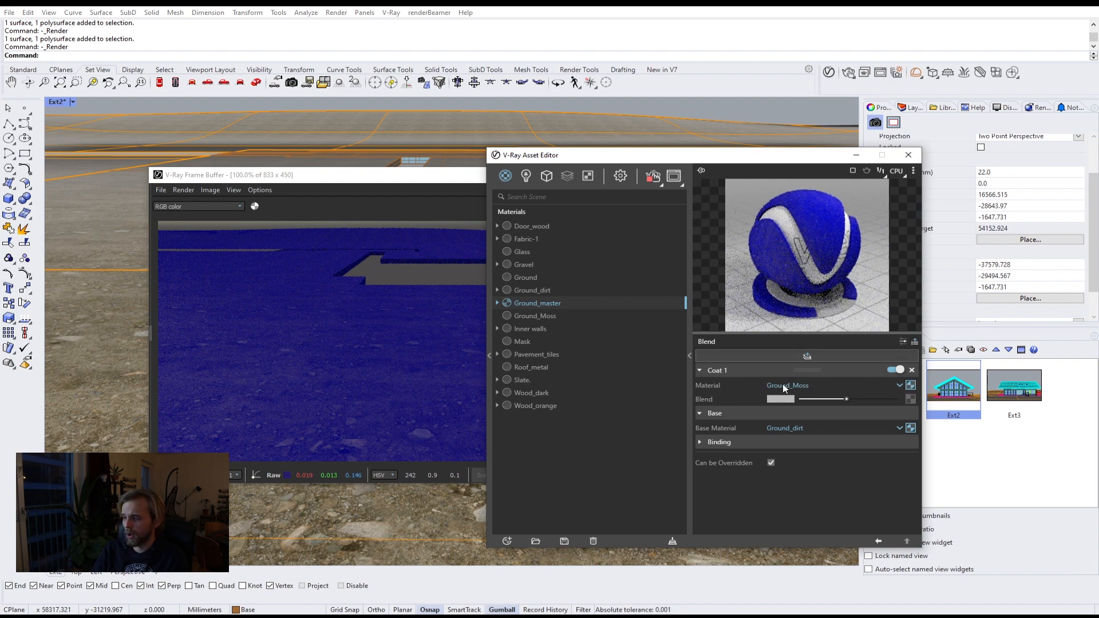
pyautogui.click(542, 313)
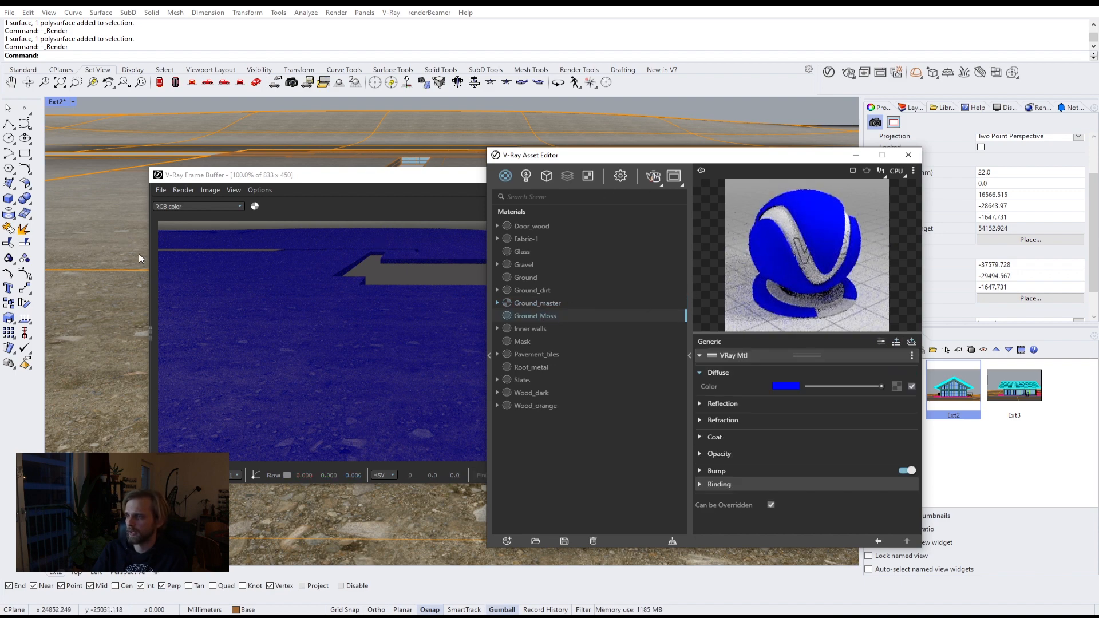
pyautogui.click(112, 252)
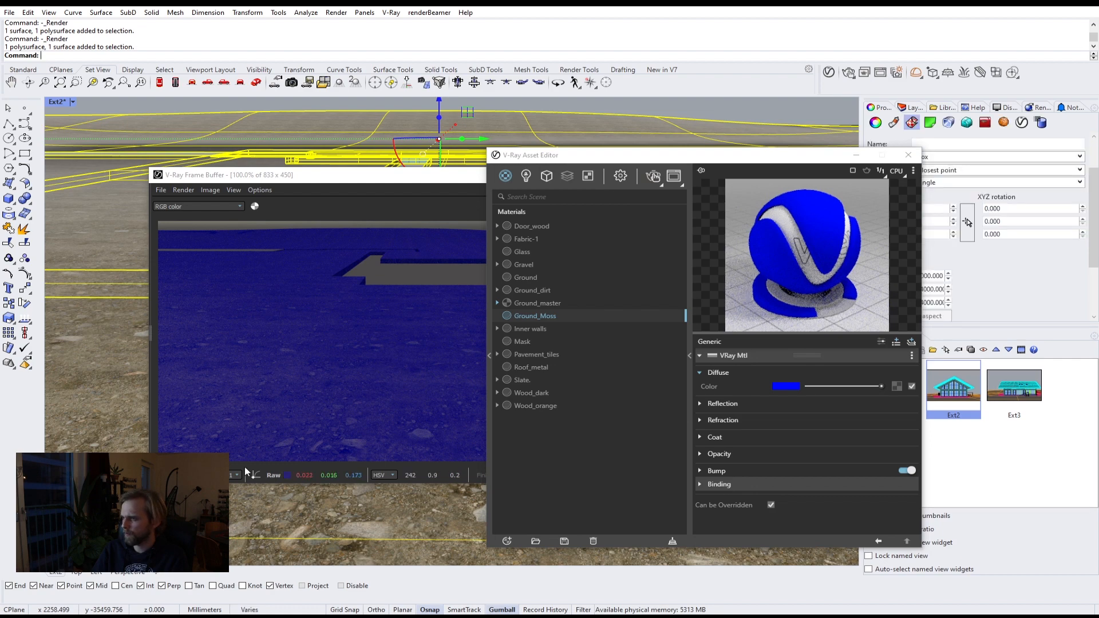
# Step: Browse the Texture Haven terrain category in the web browser for a mossy ground texture
pyautogui.click(46, 617)
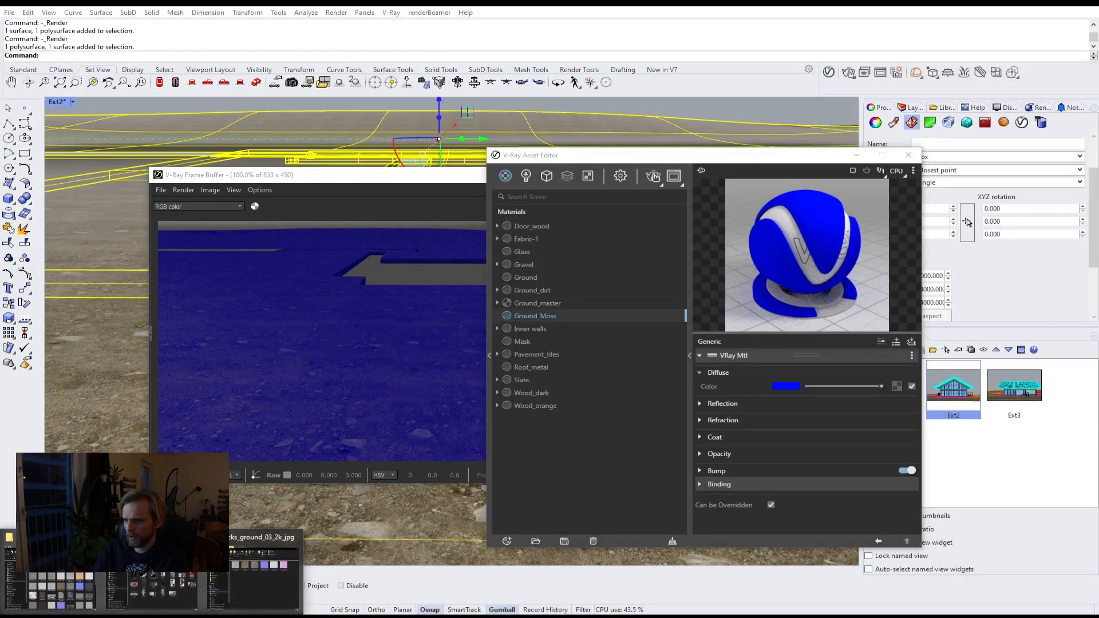
pyautogui.moveTo(109, 616)
pyautogui.click(172, 590)
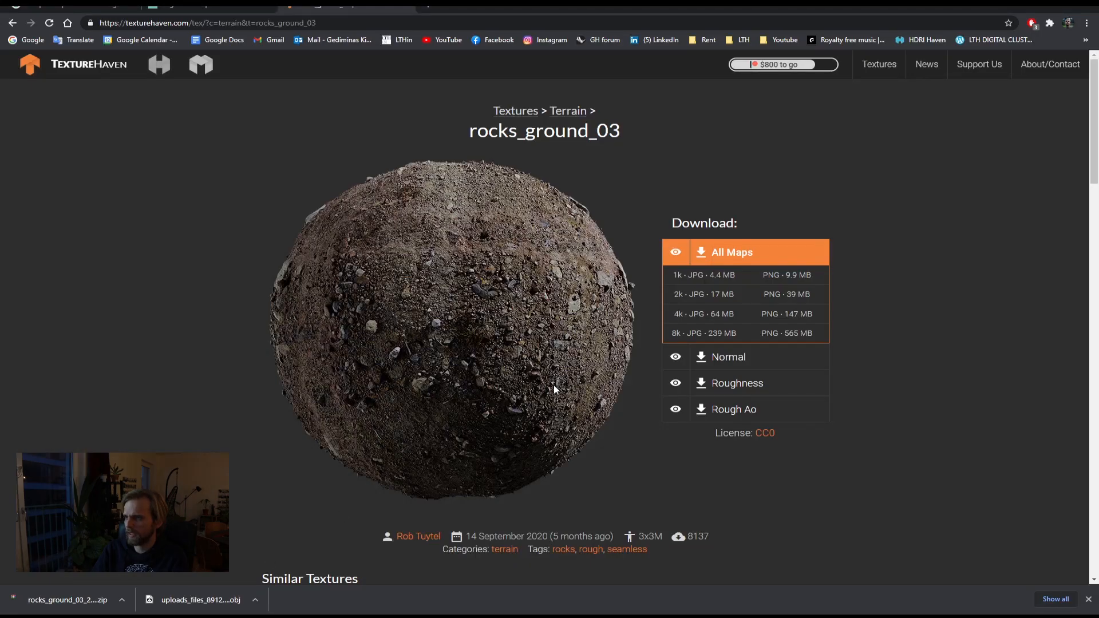
pyautogui.click(12, 24)
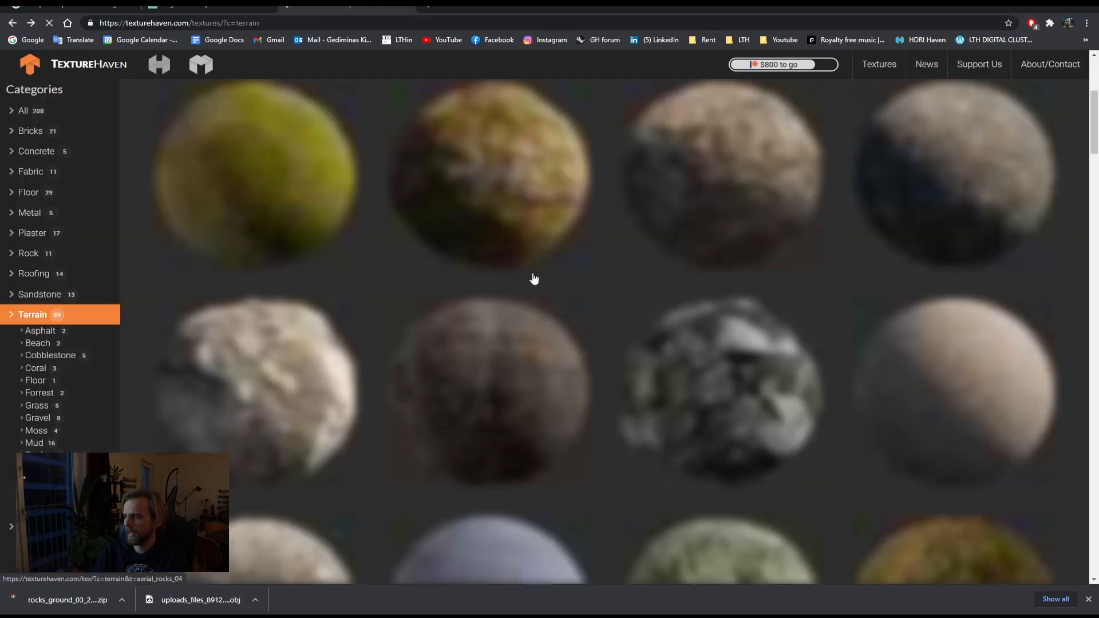
pyautogui.scroll(5, 615, 339)
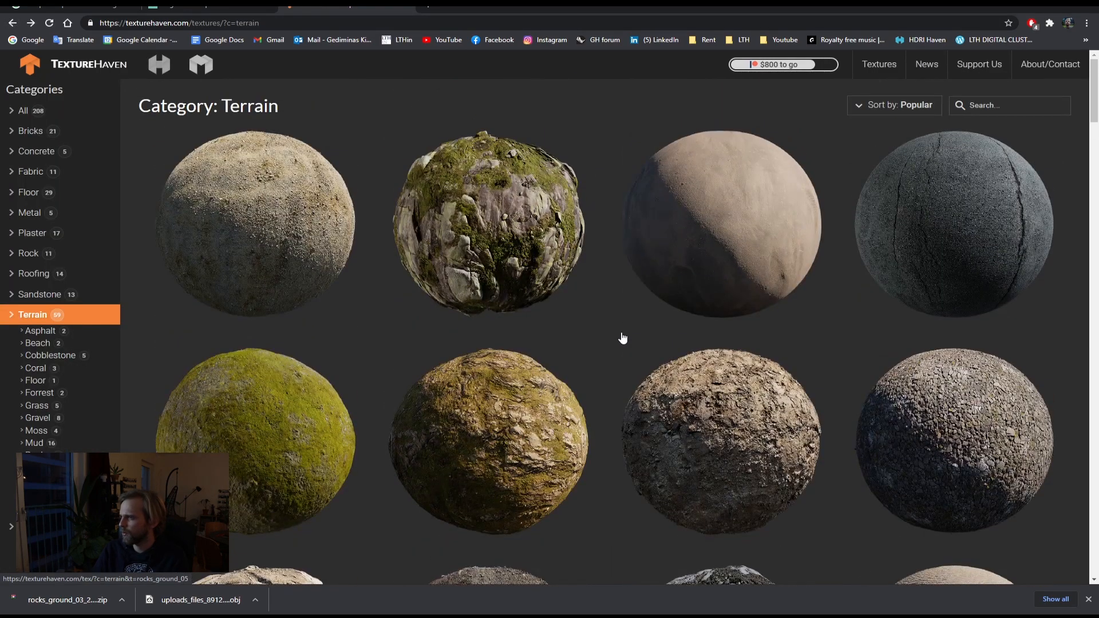
pyautogui.scroll(-4, 623, 337)
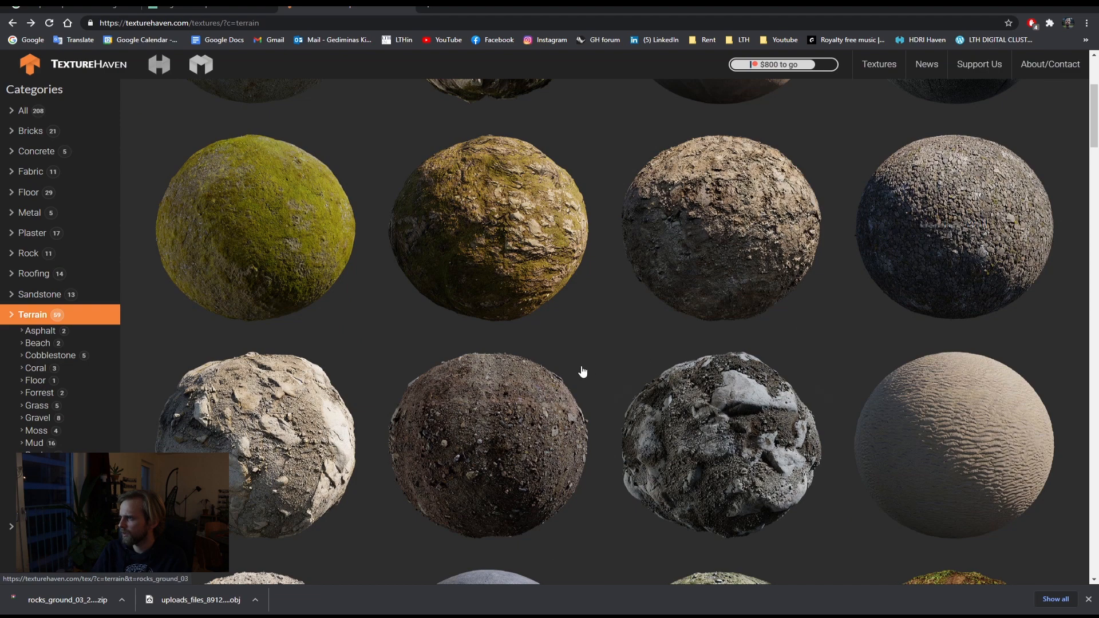
pyautogui.scroll(-4, 673, 334)
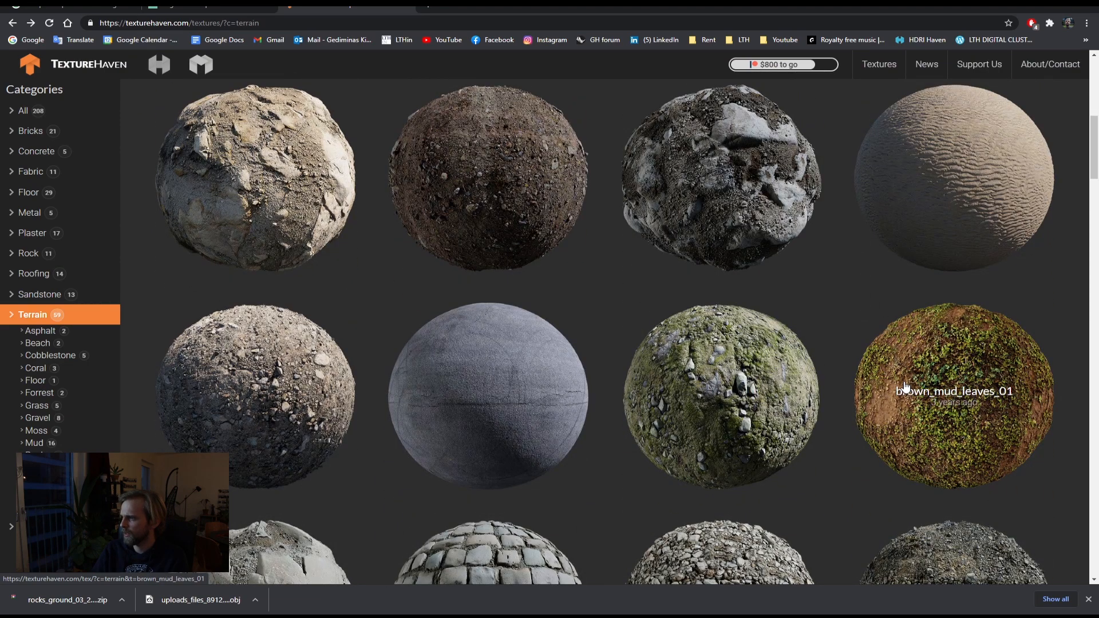
pyautogui.scroll(-2, 905, 383)
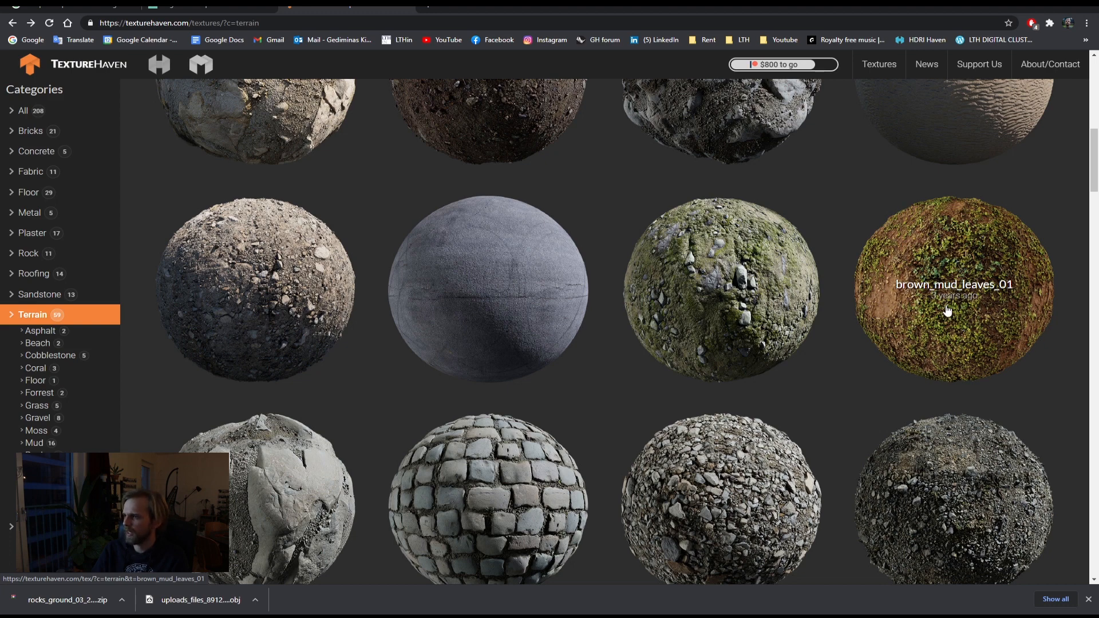
pyautogui.scroll(-7, 947, 309)
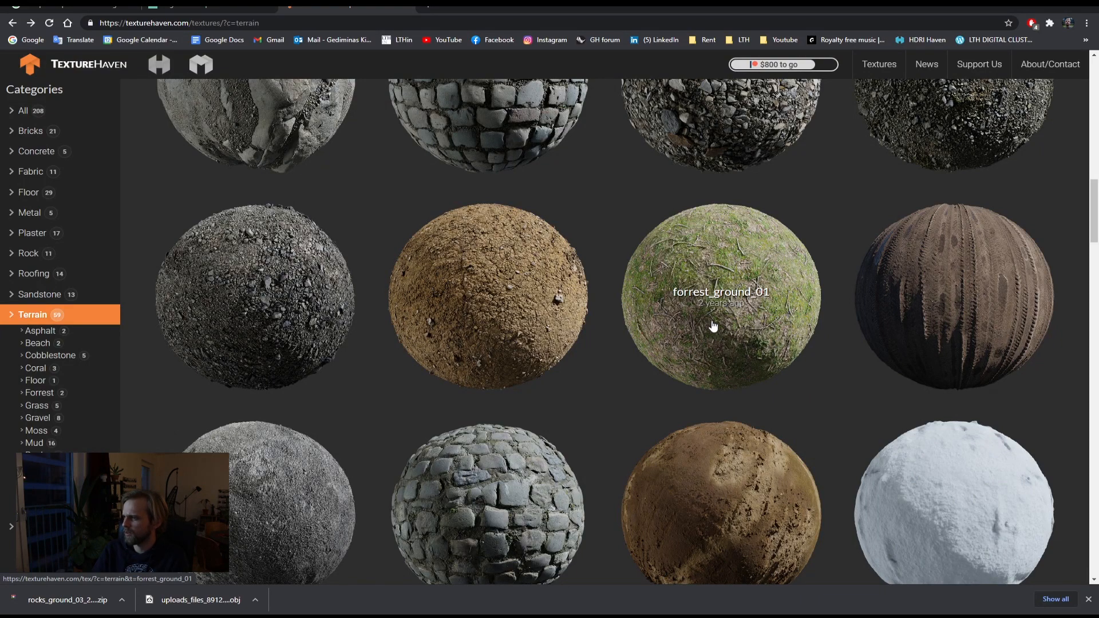
pyautogui.scroll(4, 908, 253)
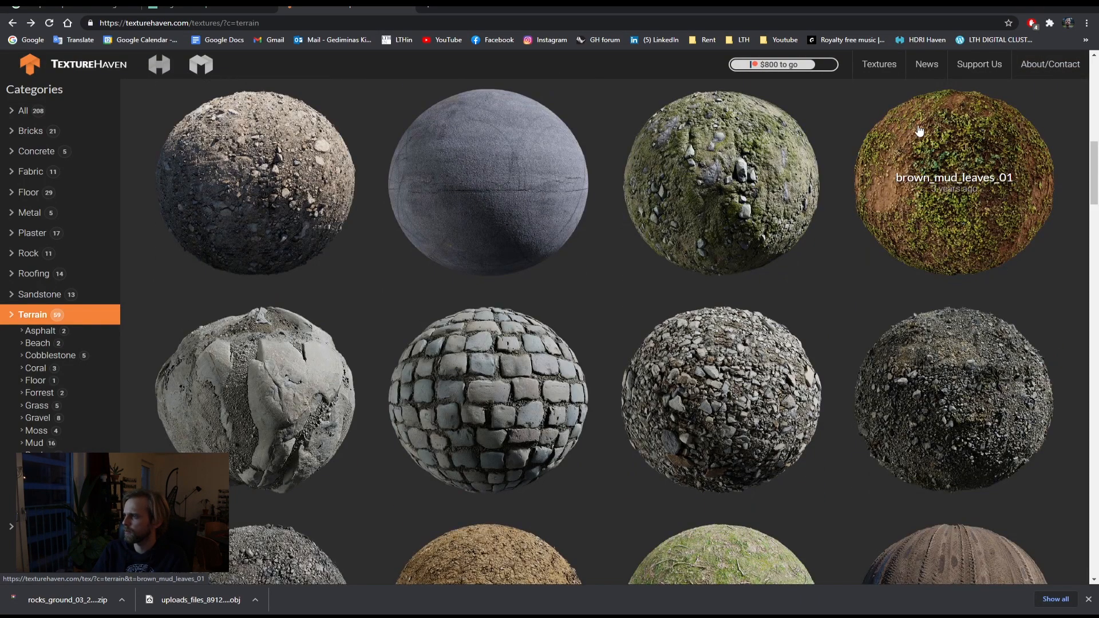
# Step: Open the brown_mud_leaves_01_2k_jpg texture folder in File Explorer beside the asset editor
pyautogui.click(1033, 8)
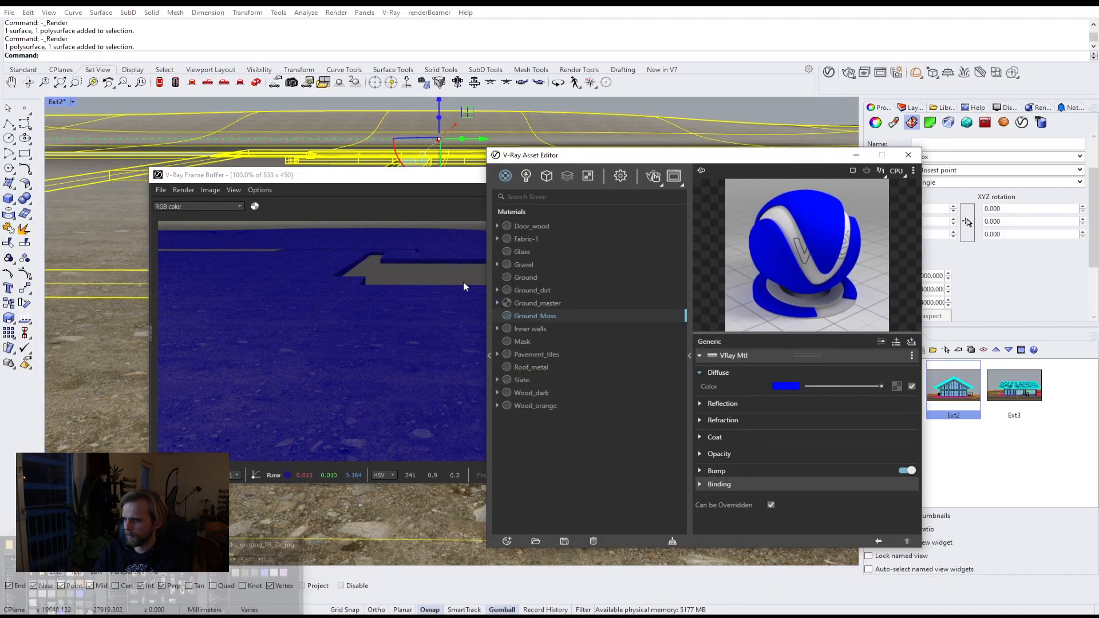
pyautogui.click(236, 571)
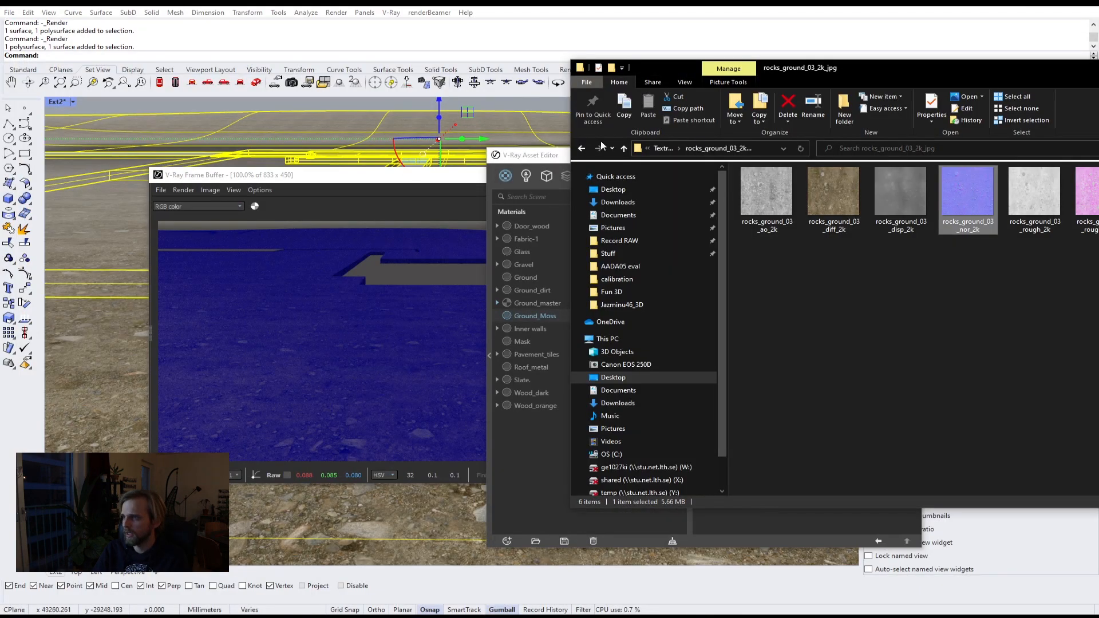
pyautogui.click(664, 150)
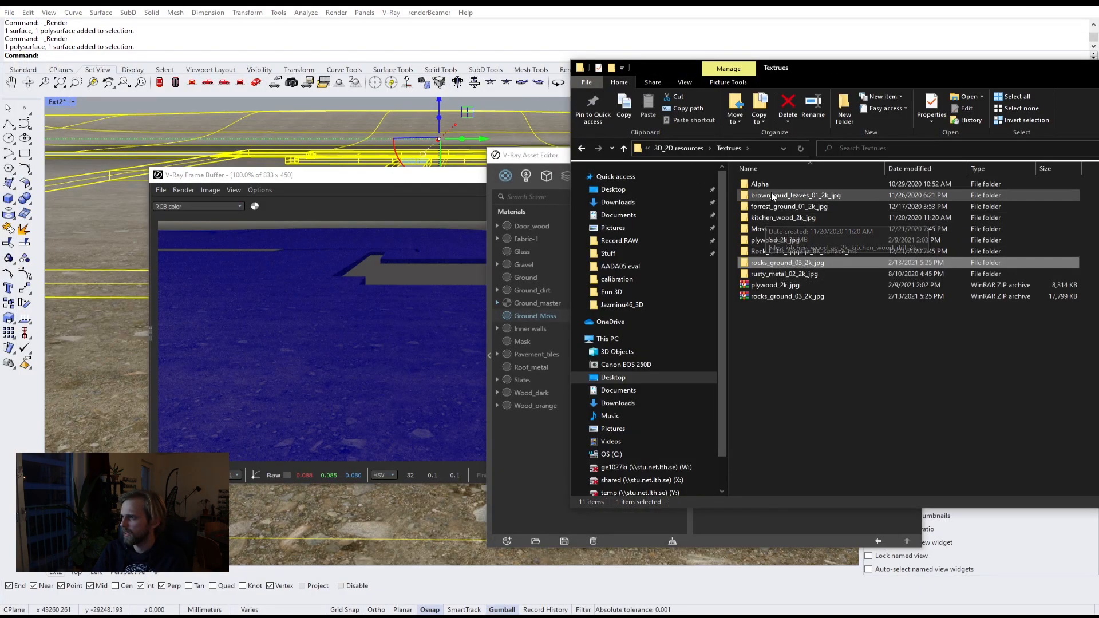
pyautogui.doubleClick(818, 194)
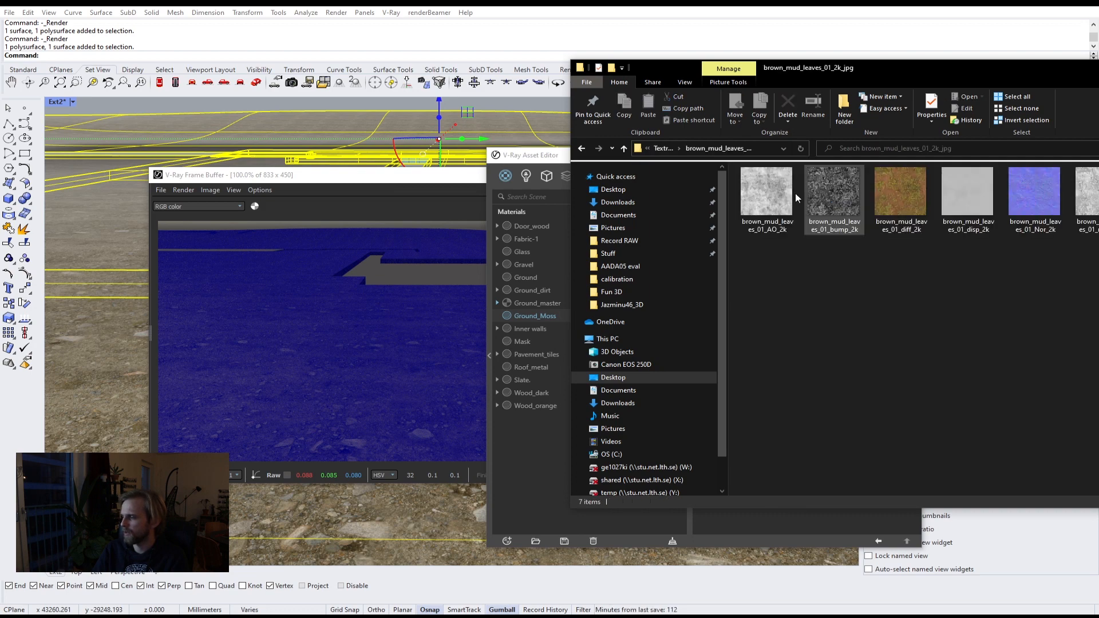
pyautogui.moveTo(863, 71); pyautogui.dragTo(372, 158)
pyautogui.moveTo(629, 155); pyautogui.dragTo(735, 148)
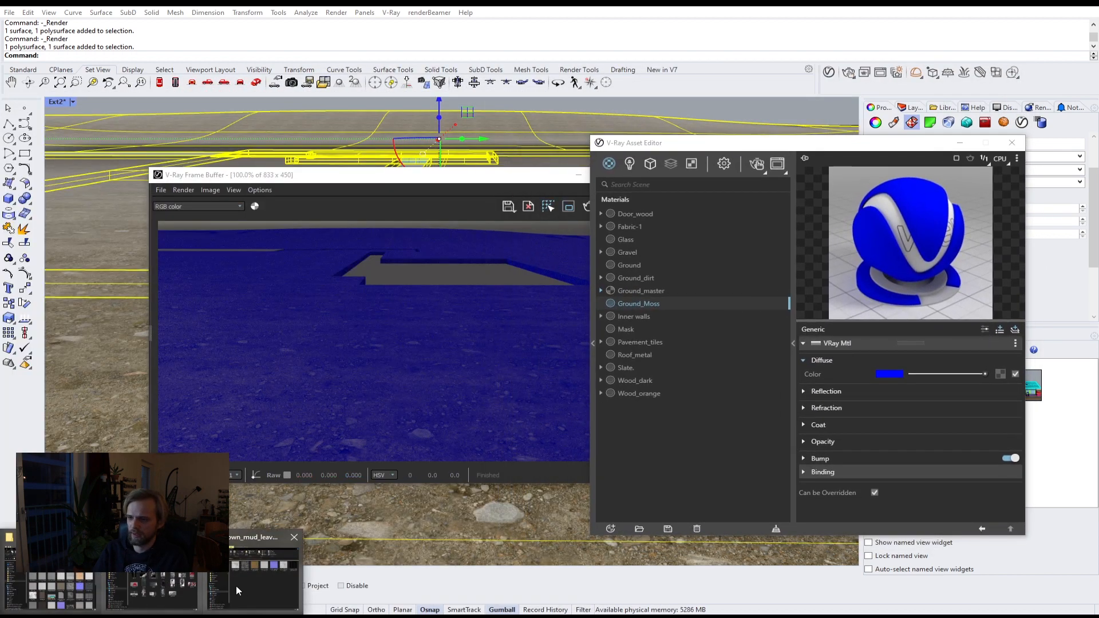
pyautogui.click(252, 587)
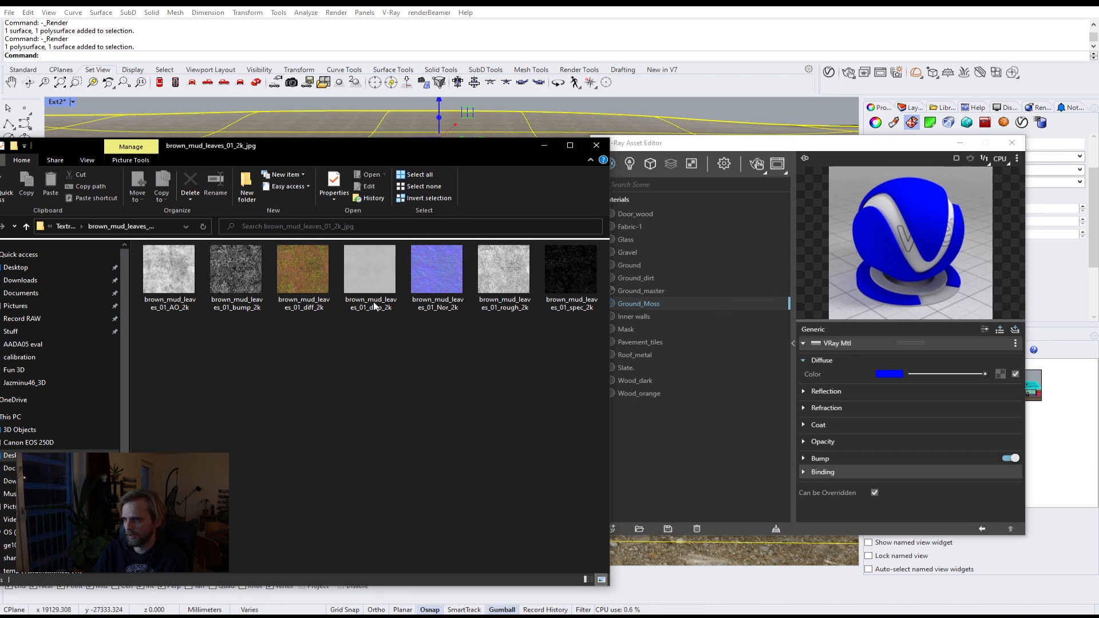
# Step: Map Ground_Moss's diffuse color with a Mix (Operator) texture and load brown_mud_leaves_01_diff_2k as Texture A
pyautogui.click(1001, 373)
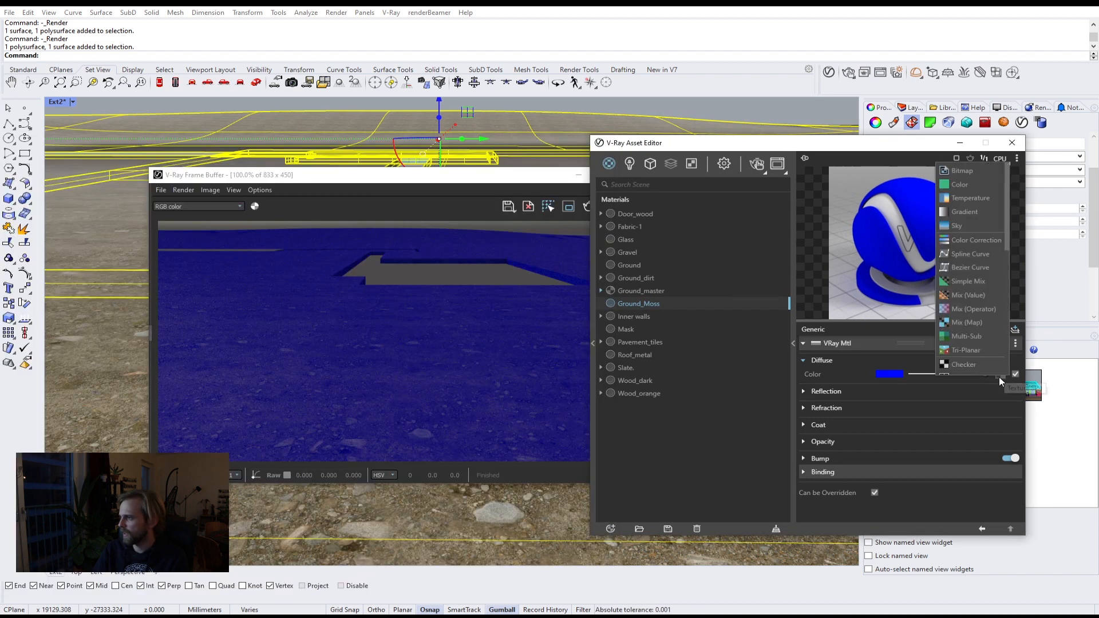
pyautogui.click(990, 309)
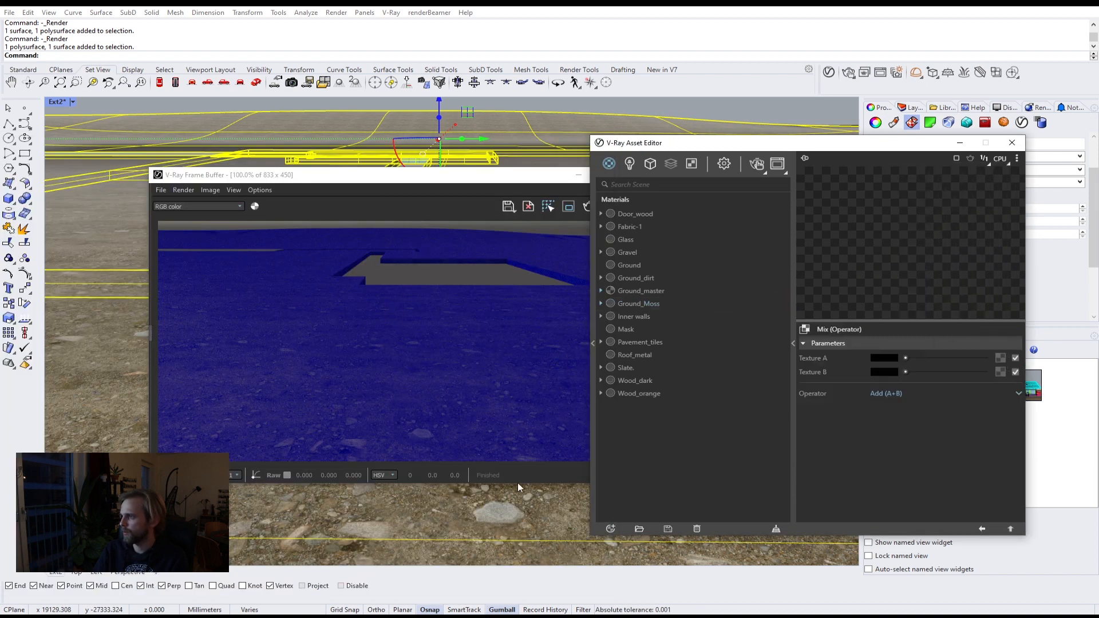
pyautogui.moveTo(296, 566)
pyautogui.click(266, 578)
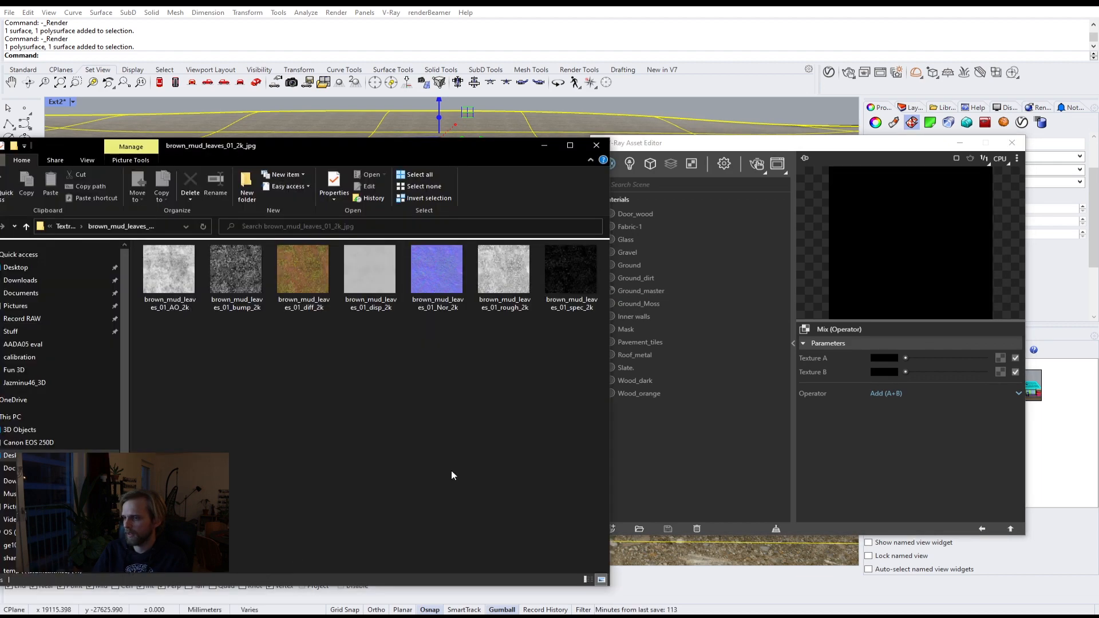
pyautogui.moveTo(324, 281); pyautogui.dragTo(1000, 358)
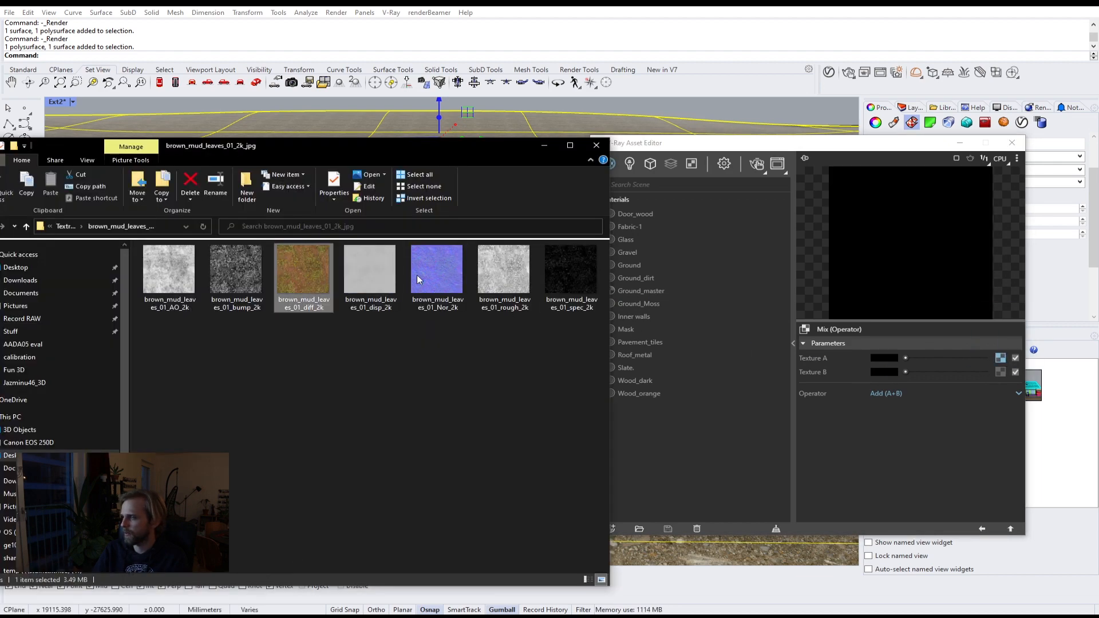
# Step: Load brown_mud_leaves_01_AO_2k as Texture B, set the operator to Multiply (A*B), and return to Ground_Moss
pyautogui.click(168, 280)
pyautogui.moveTo(446, 295); pyautogui.dragTo(999, 371)
pyautogui.click(953, 390)
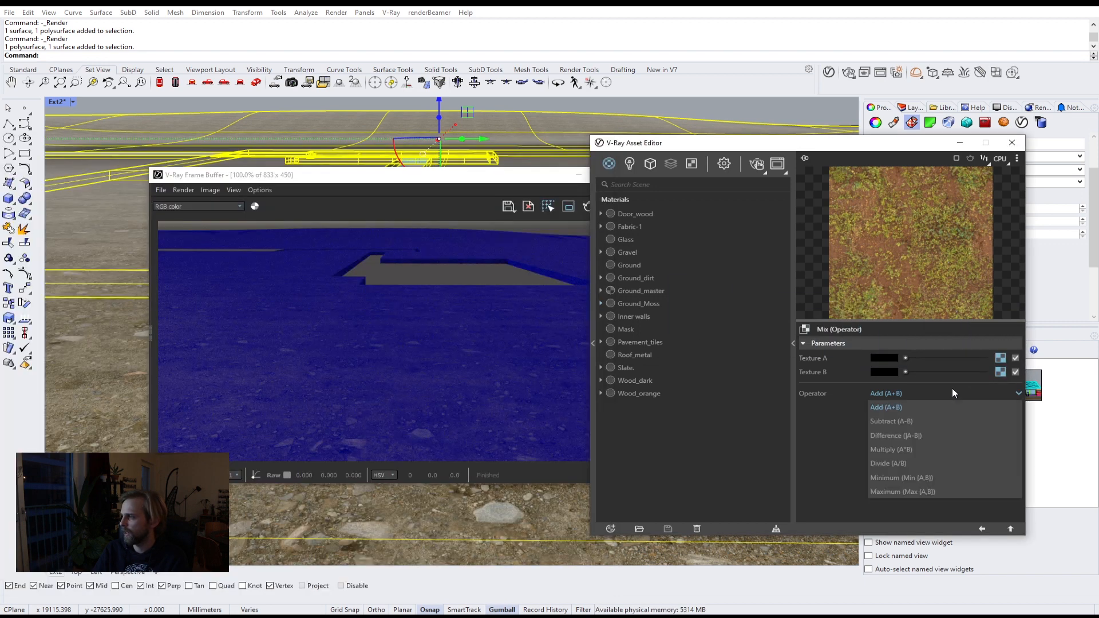
pyautogui.click(912, 449)
pyautogui.click(1011, 527)
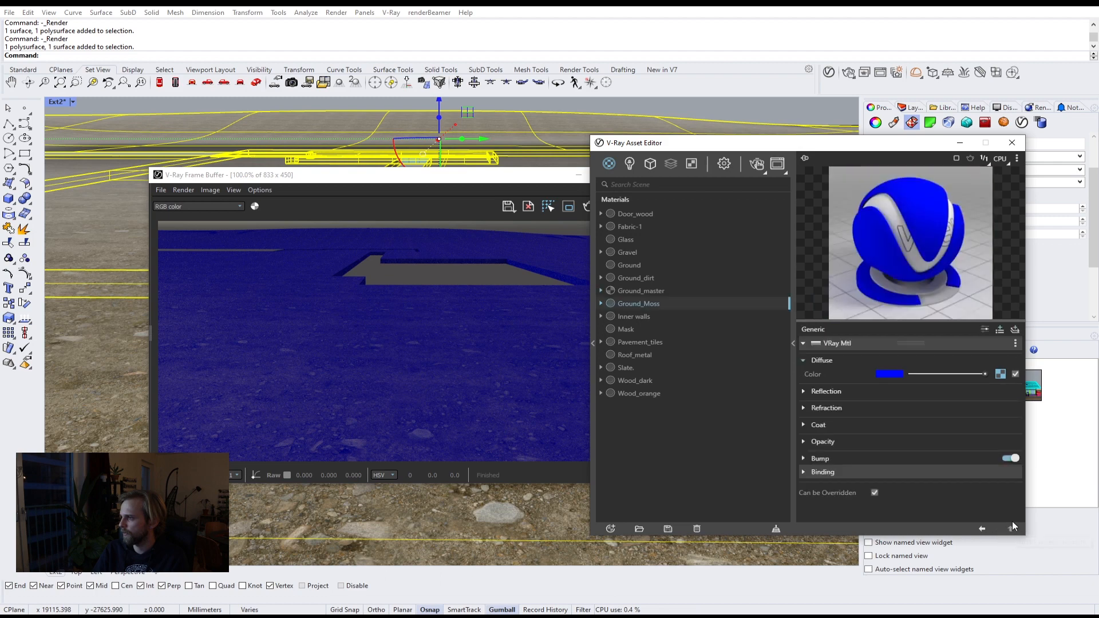
# Step: Load brown_mud_leaves_01_rough_2k as Ground_Moss's diffuse roughness map
pyautogui.click(984, 329)
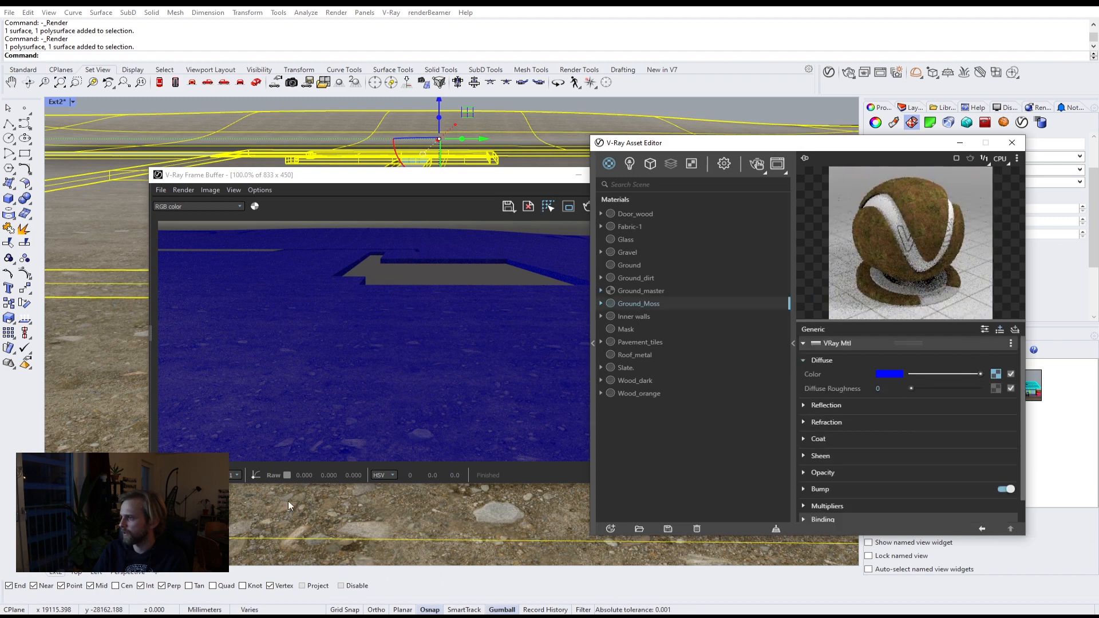
pyautogui.click(154, 615)
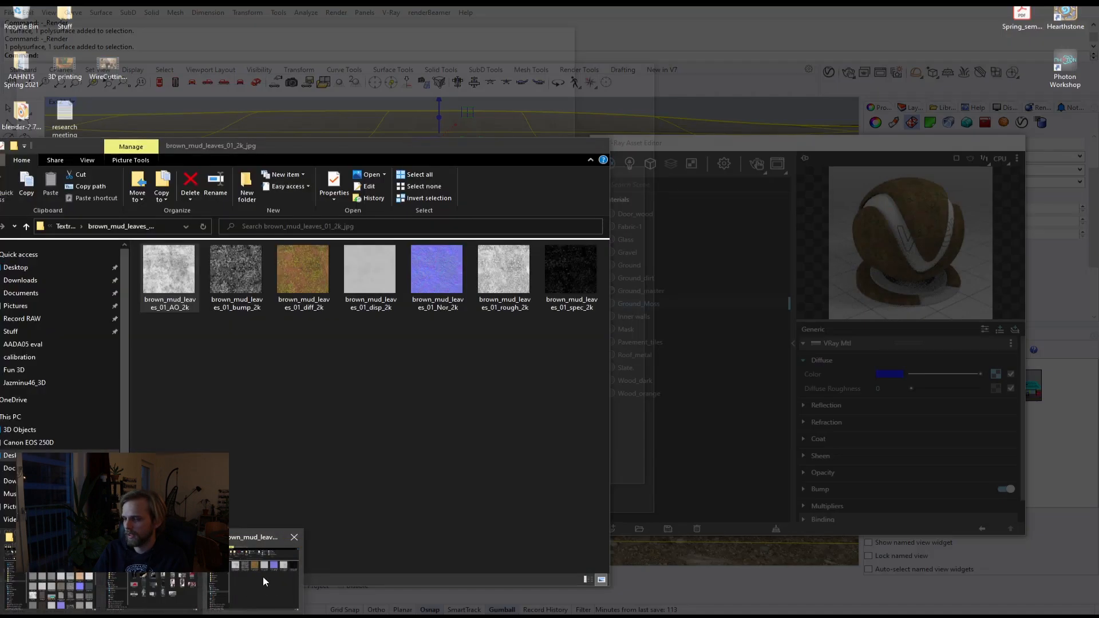
pyautogui.click(265, 581)
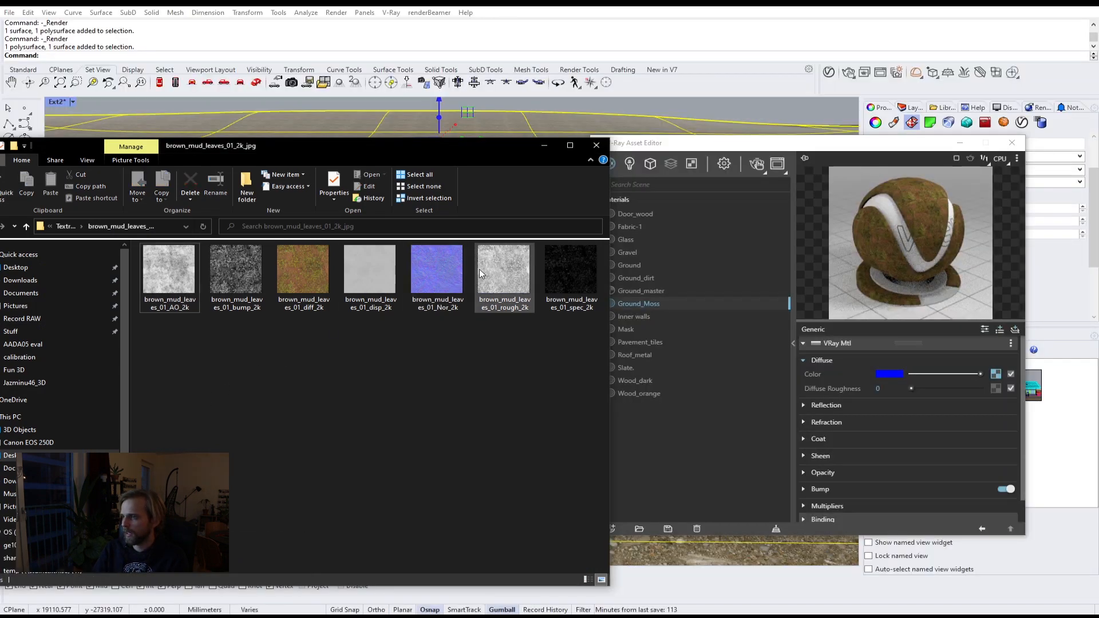
pyautogui.moveTo(503, 280); pyautogui.dragTo(993, 387)
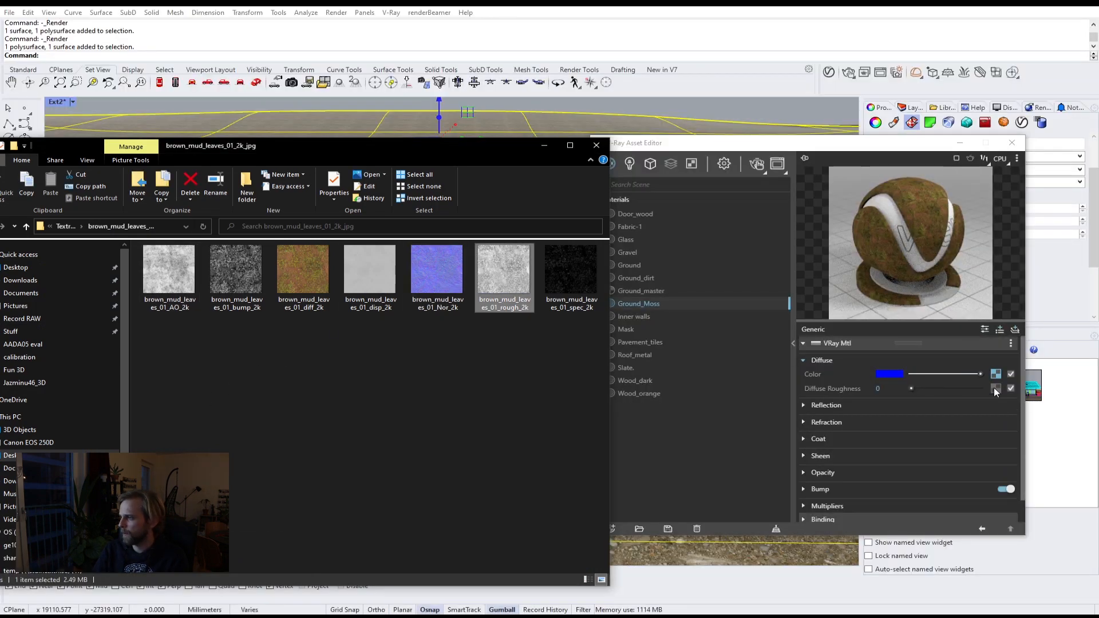
# Step: Give Ground_Moss a slight grey reflection color and set its reflection glossiness to 0.7
pyautogui.click(819, 405)
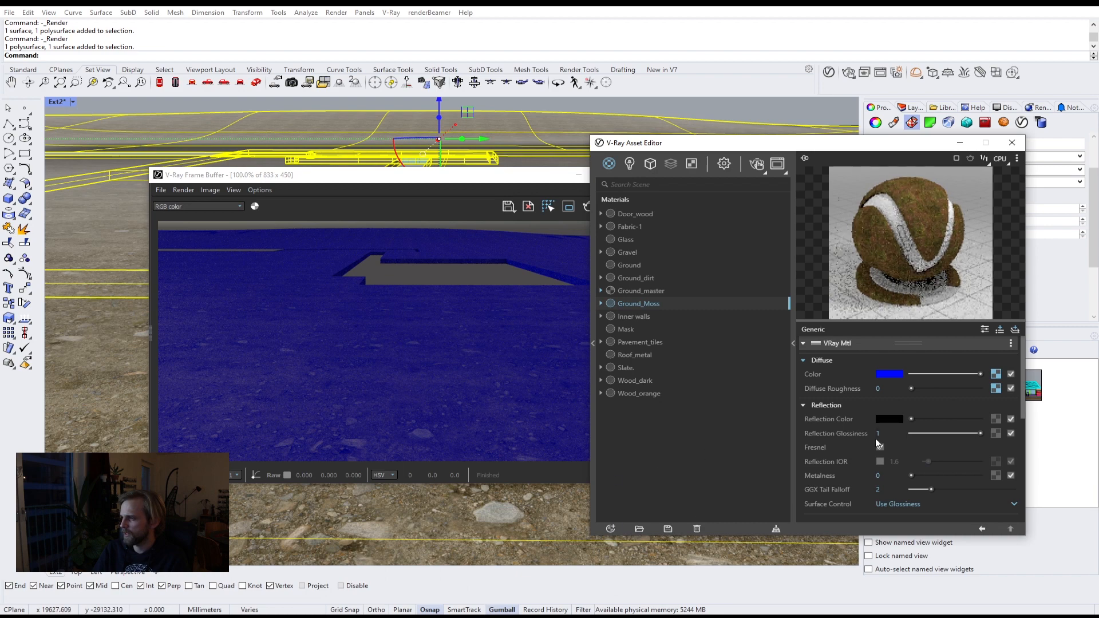
pyautogui.moveTo(911, 418); pyautogui.dragTo(916, 418)
pyautogui.press('Tab')
pyautogui.write('.8')
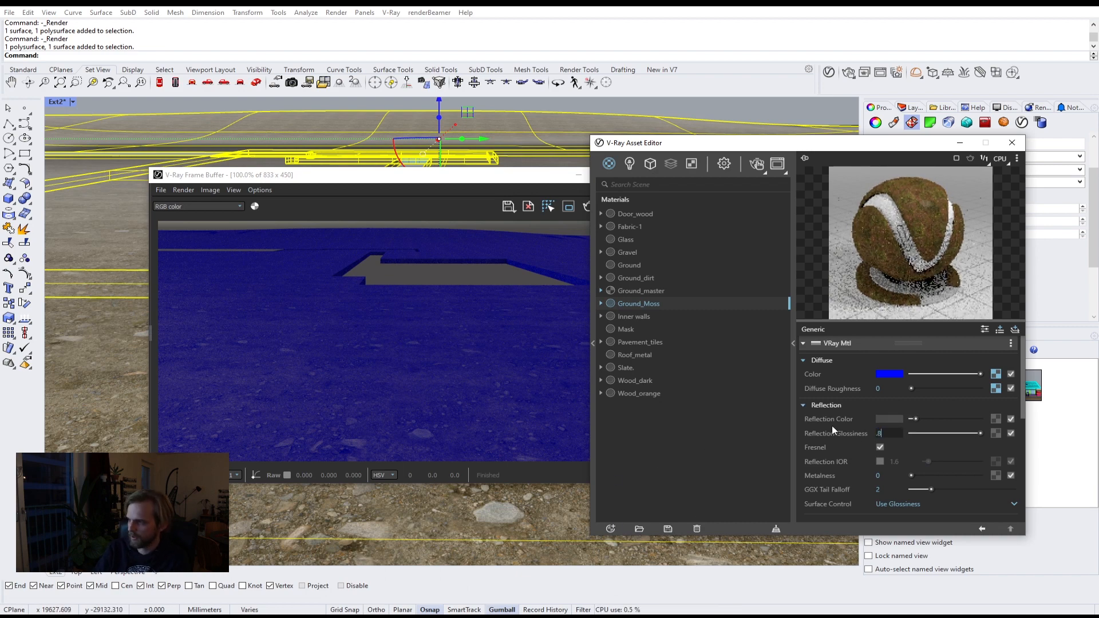
pyautogui.press('Return')
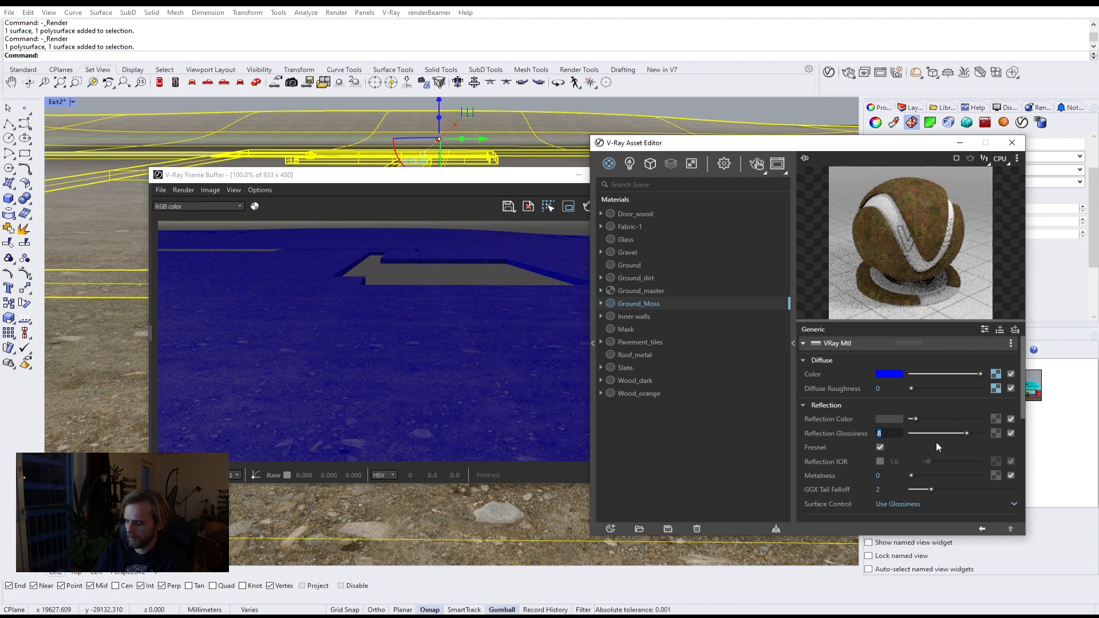
pyautogui.write('.7')
pyautogui.press('Return')
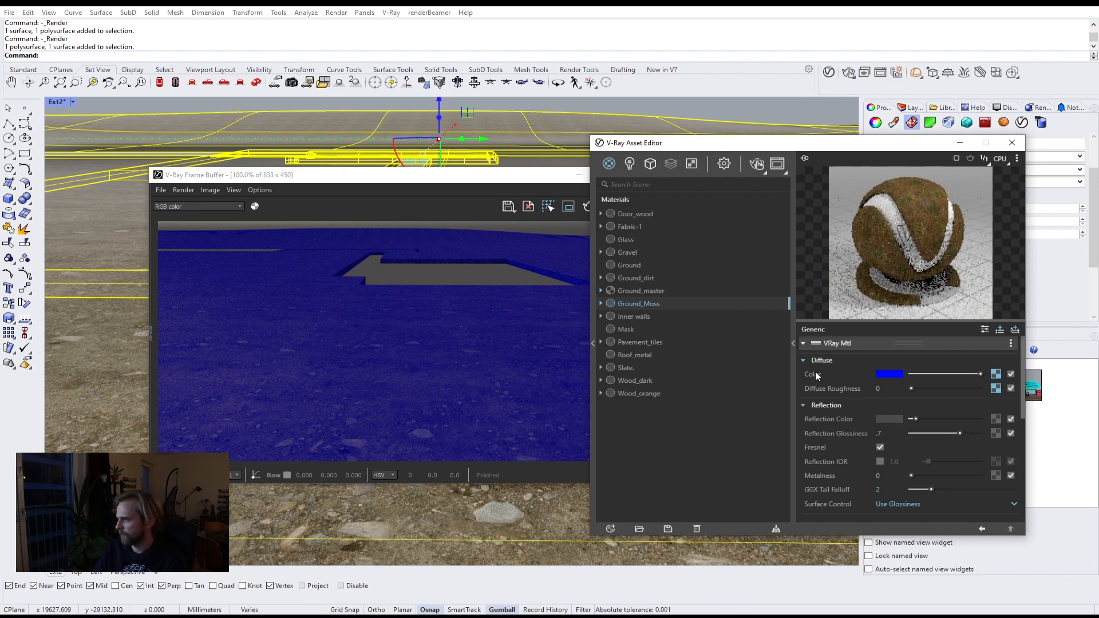
pyautogui.click(823, 403)
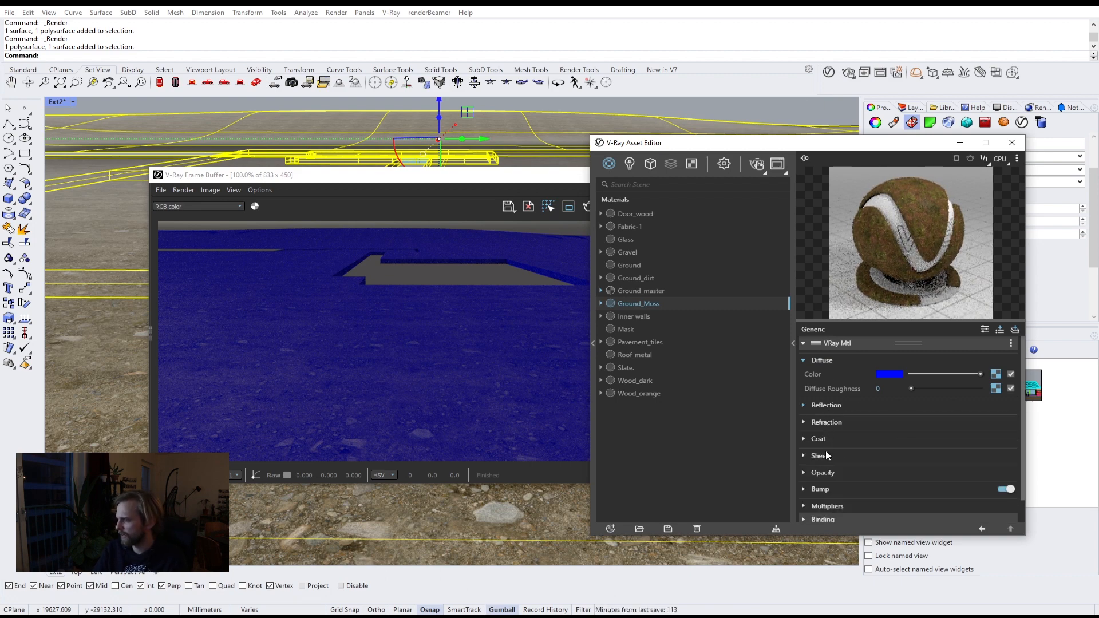
# Step: Load brown_mud_leaves_01_Nor_2k into Ground_Moss's Bump slot
pyautogui.click(824, 489)
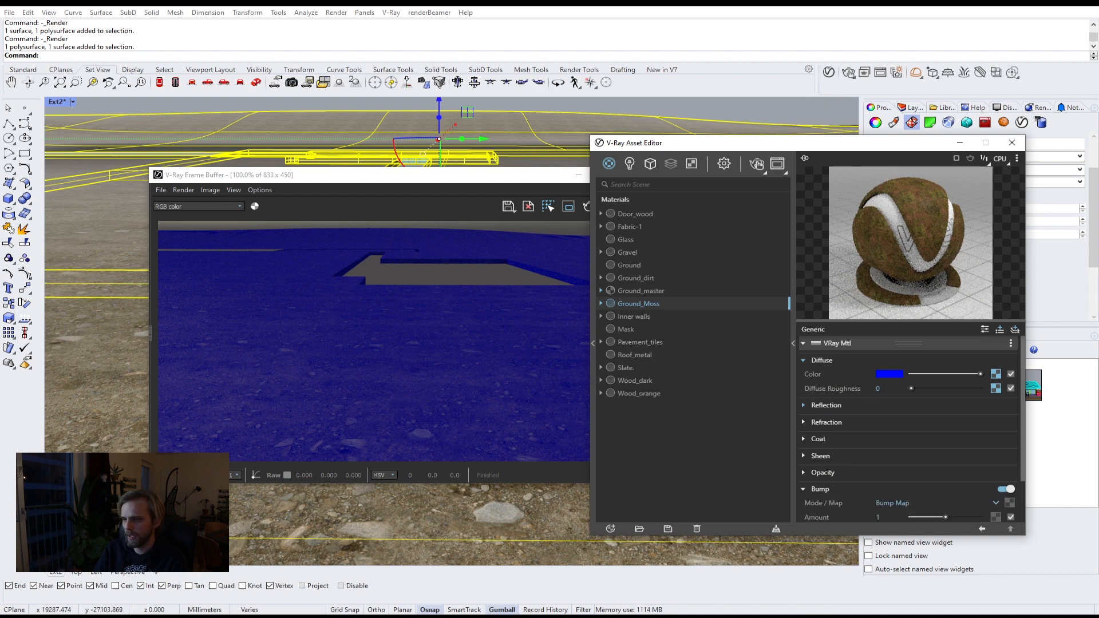
pyautogui.click(150, 616)
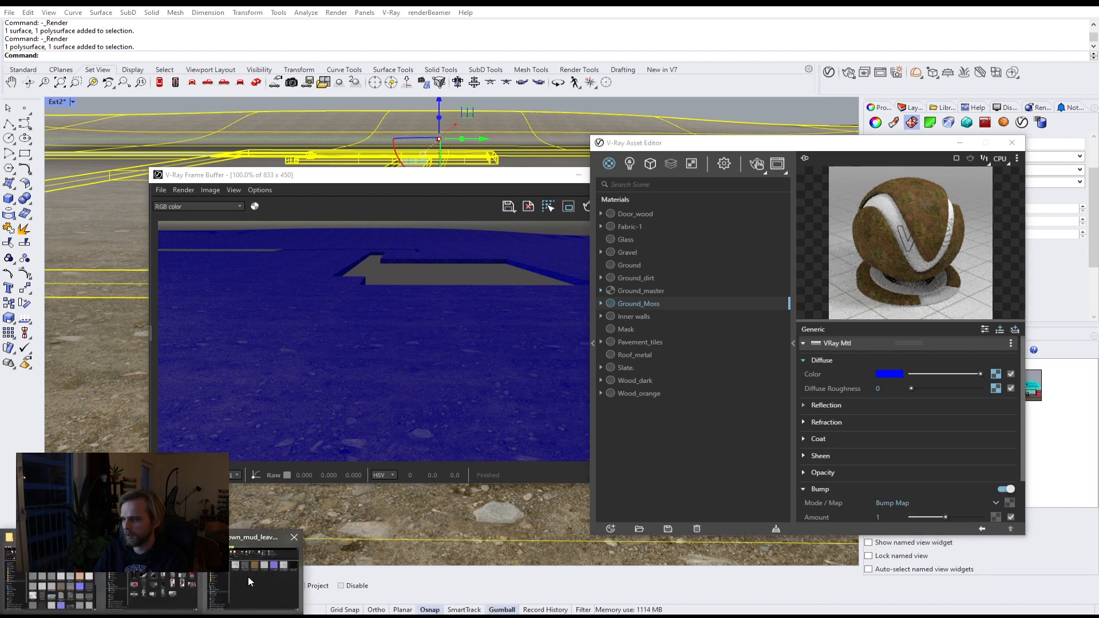
pyautogui.click(241, 579)
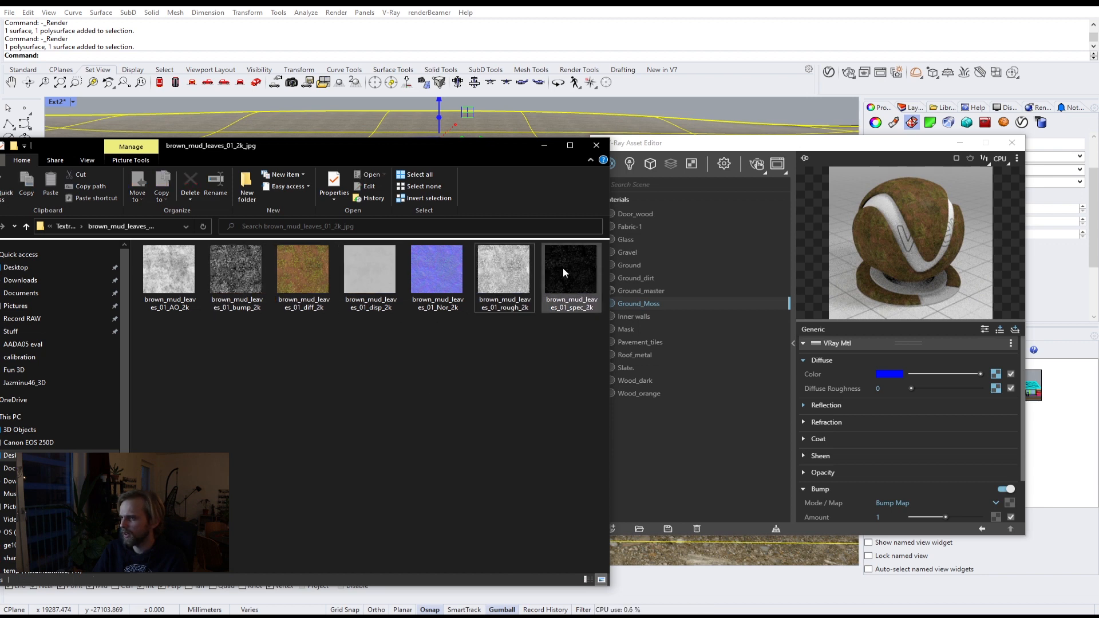
pyautogui.click(568, 293)
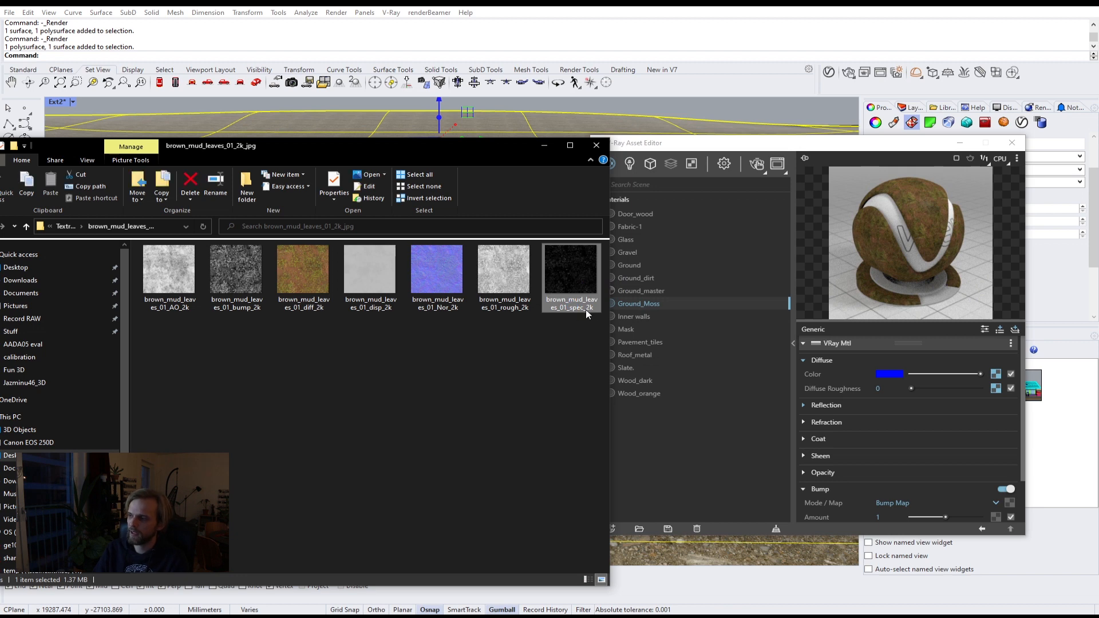
pyautogui.click(824, 404)
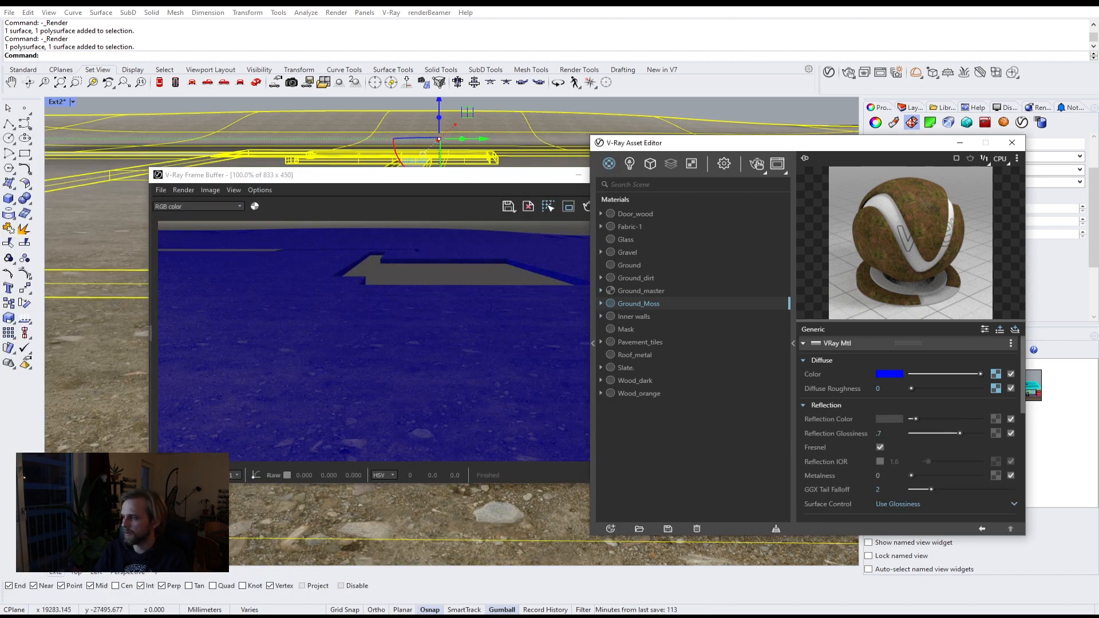
pyautogui.hotkey('alt', 'Tab')
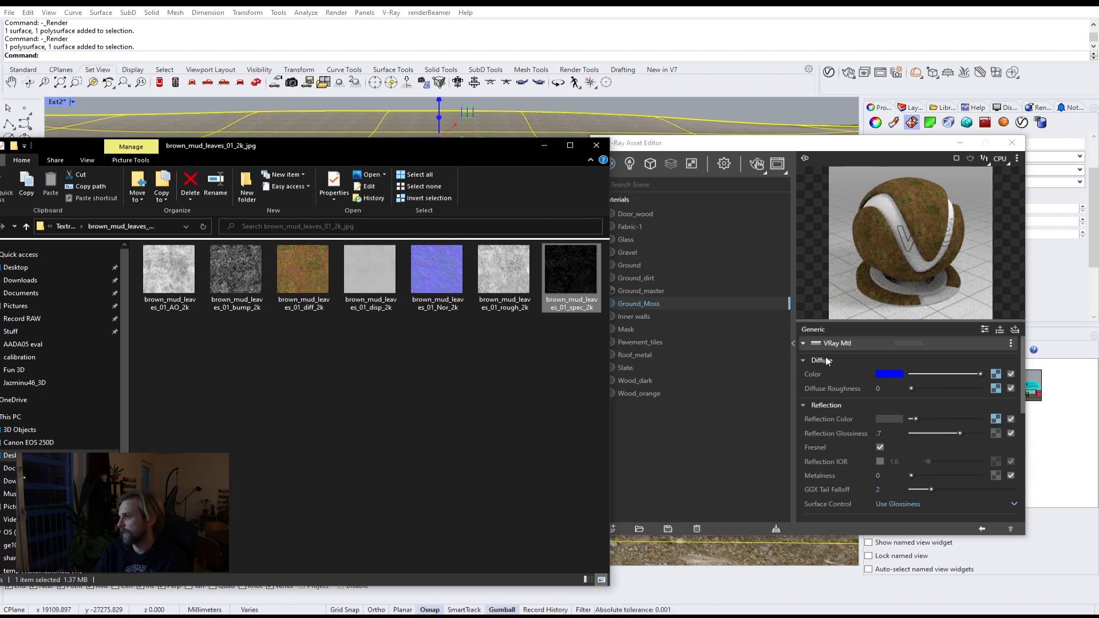
pyautogui.moveTo(1023, 408); pyautogui.dragTo(1019, 520)
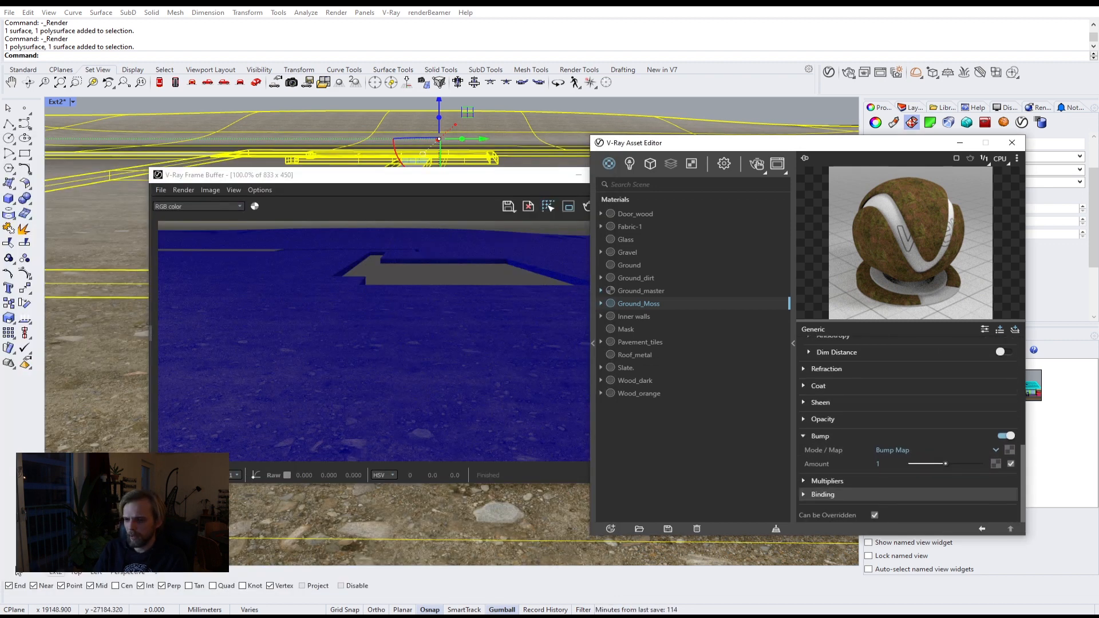
pyautogui.click(269, 565)
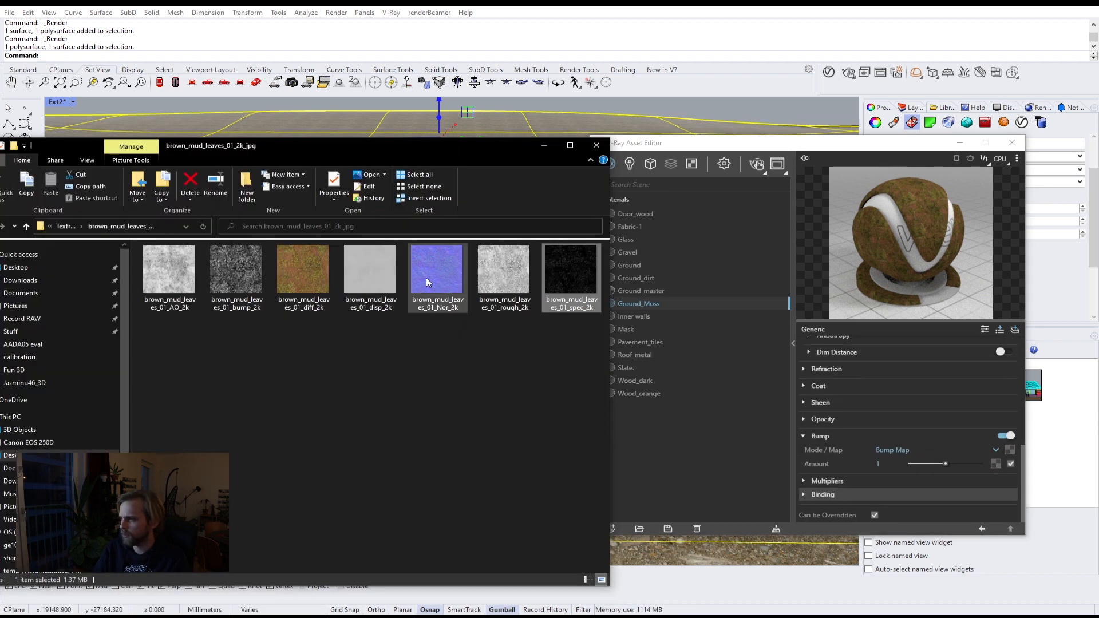
pyautogui.moveTo(430, 273); pyautogui.dragTo(425, 285)
pyautogui.moveTo(802, 415); pyautogui.dragTo(1008, 451)
# Step: Switch the bump mode to Normal Map and set its amount to 5
pyautogui.click(988, 450)
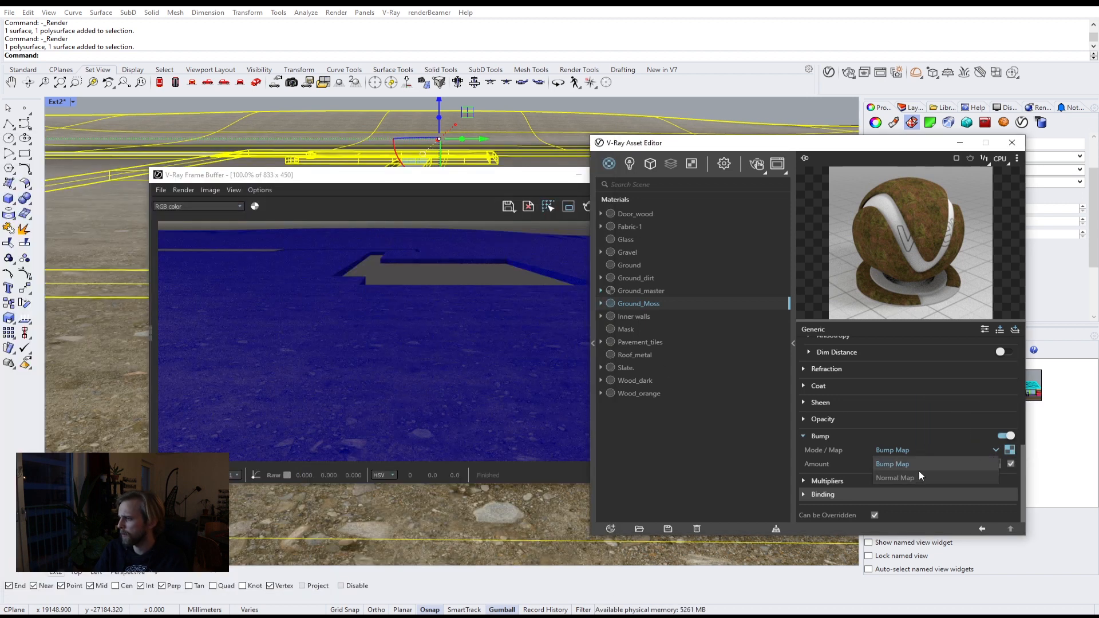
pyautogui.click(919, 473)
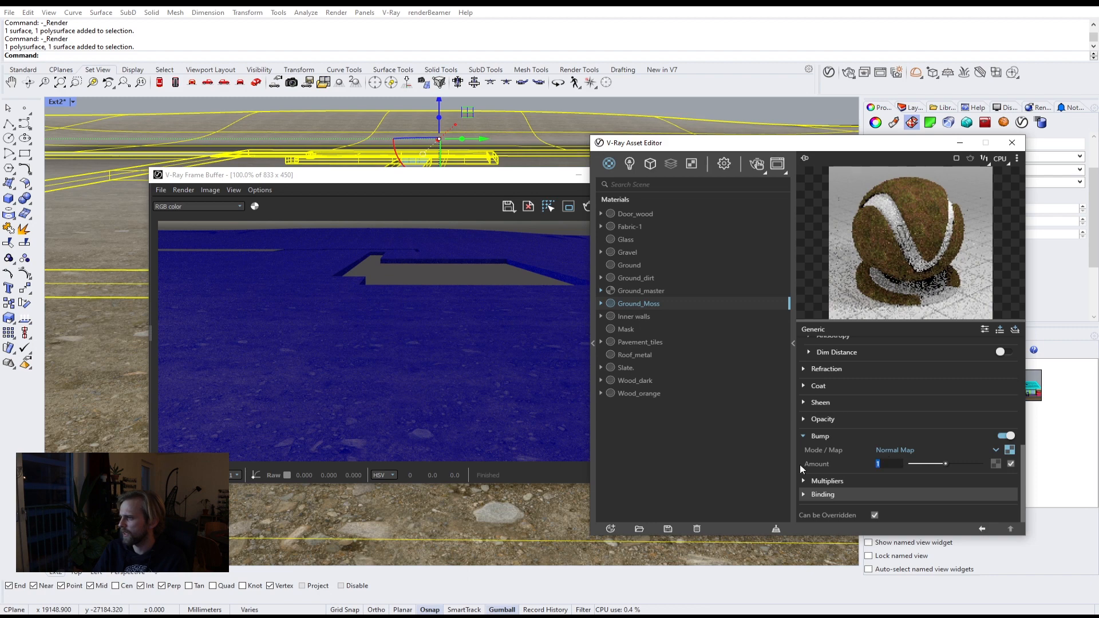
pyautogui.write('5')
pyautogui.press('Return')
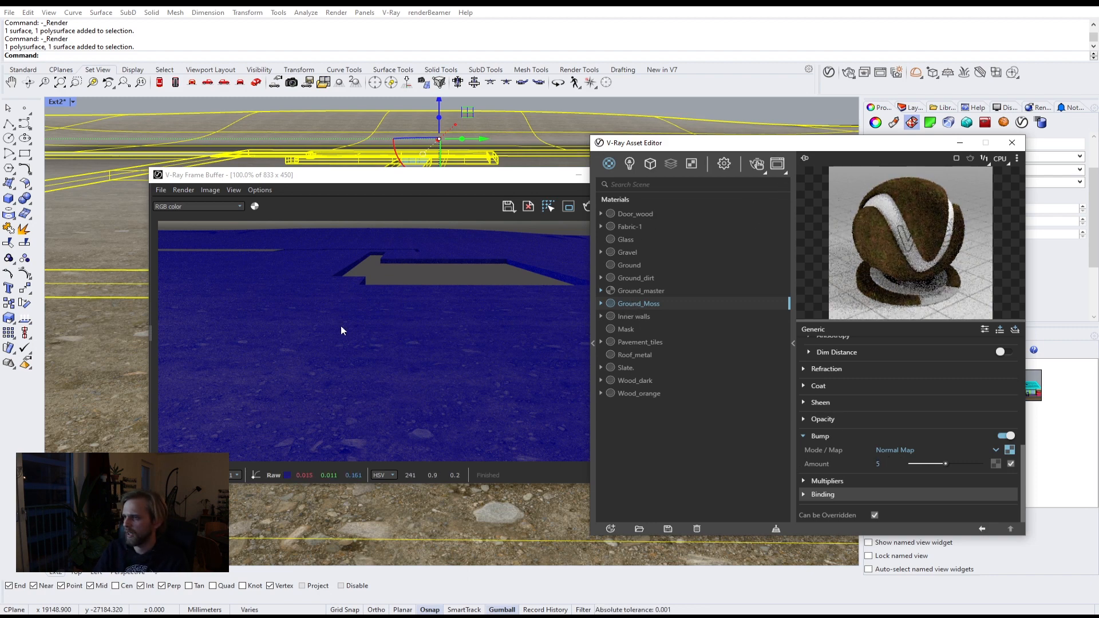
# Step: Apply Ground_Moss to the selected ground surface and run a test render of the view
pyautogui.rightClick(651, 304)
pyautogui.click(668, 327)
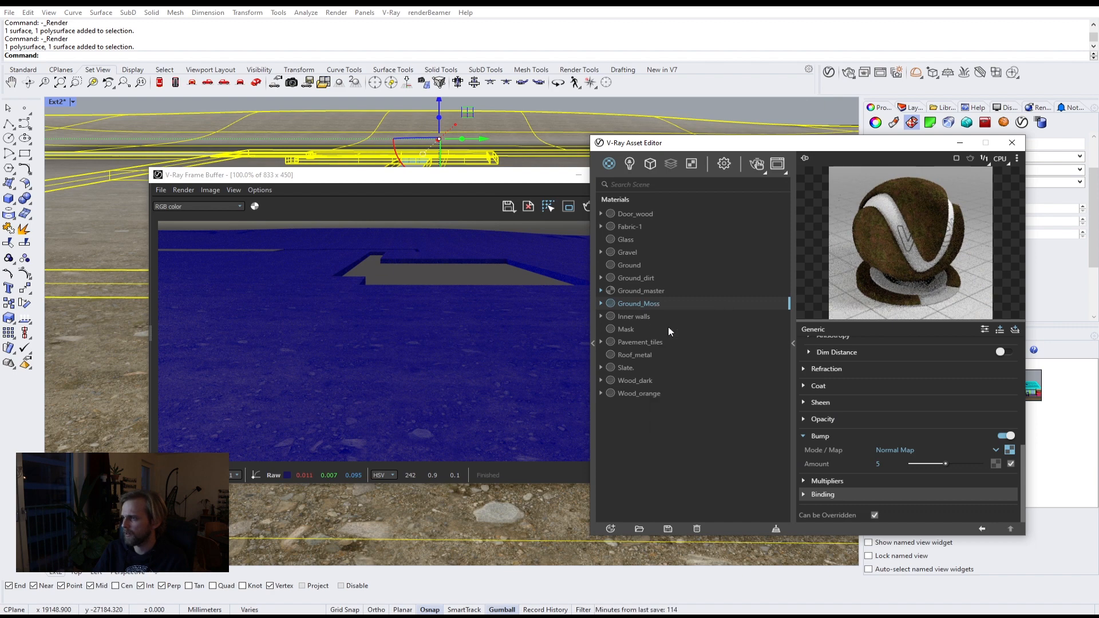
pyautogui.click(314, 105)
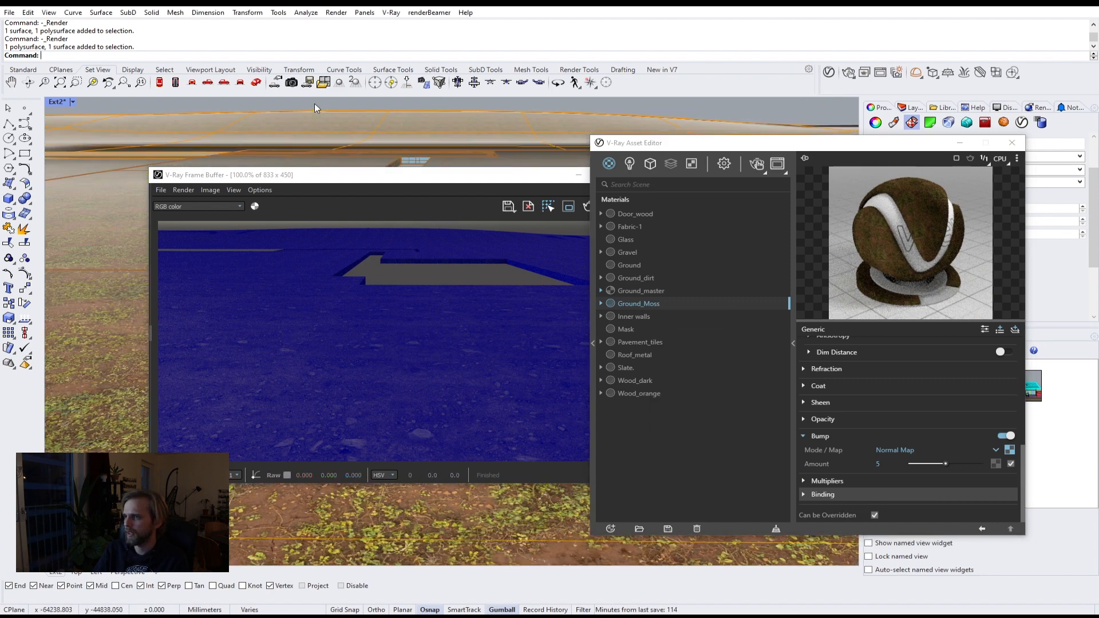
pyautogui.click(754, 164)
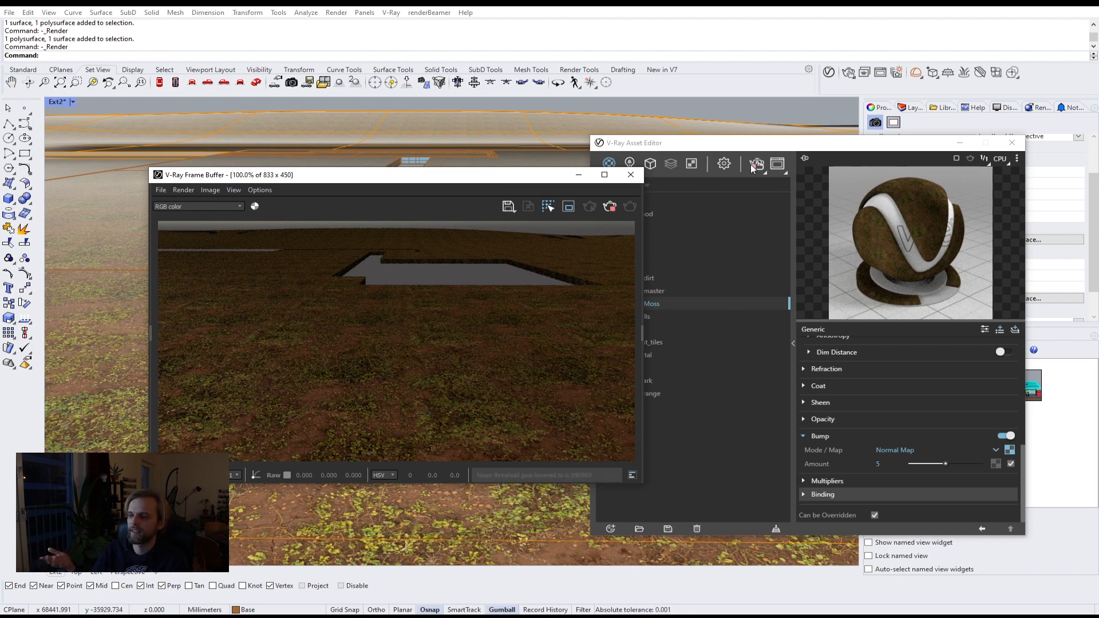
pyautogui.click(606, 209)
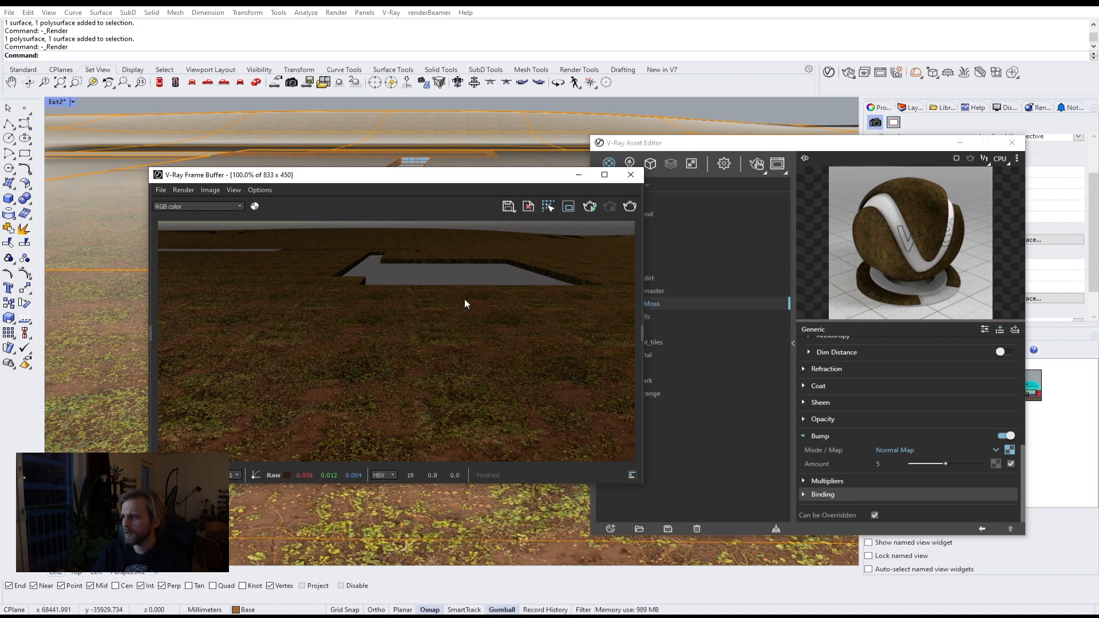
# Step: Apply the Ground_master blend material to the ground surface and render the view again
pyautogui.click(763, 151)
pyautogui.click(636, 291)
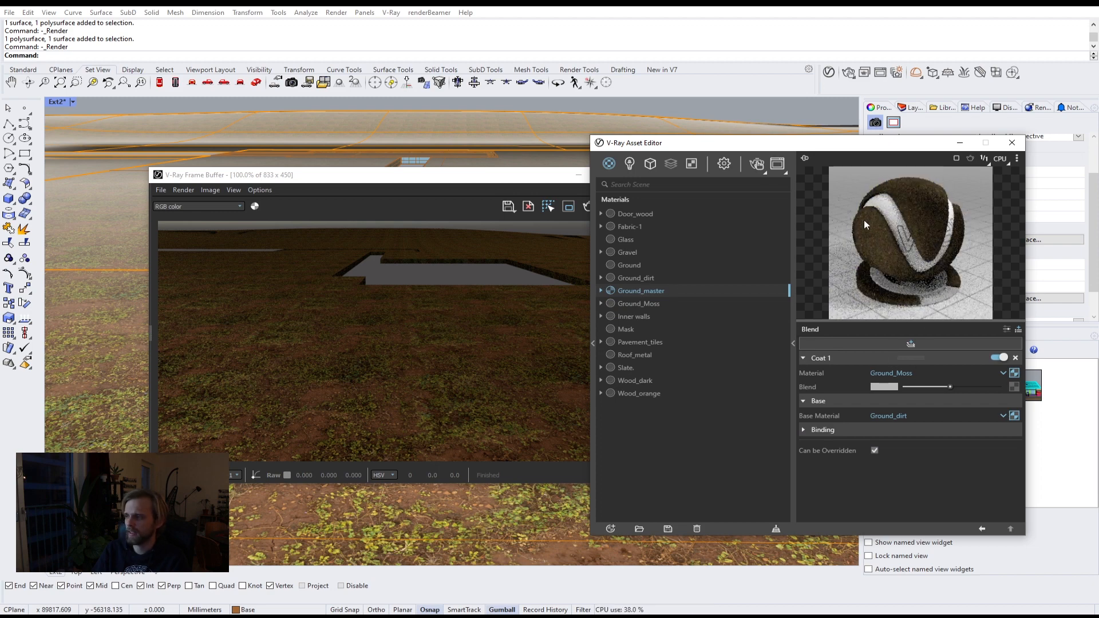
pyautogui.click(451, 526)
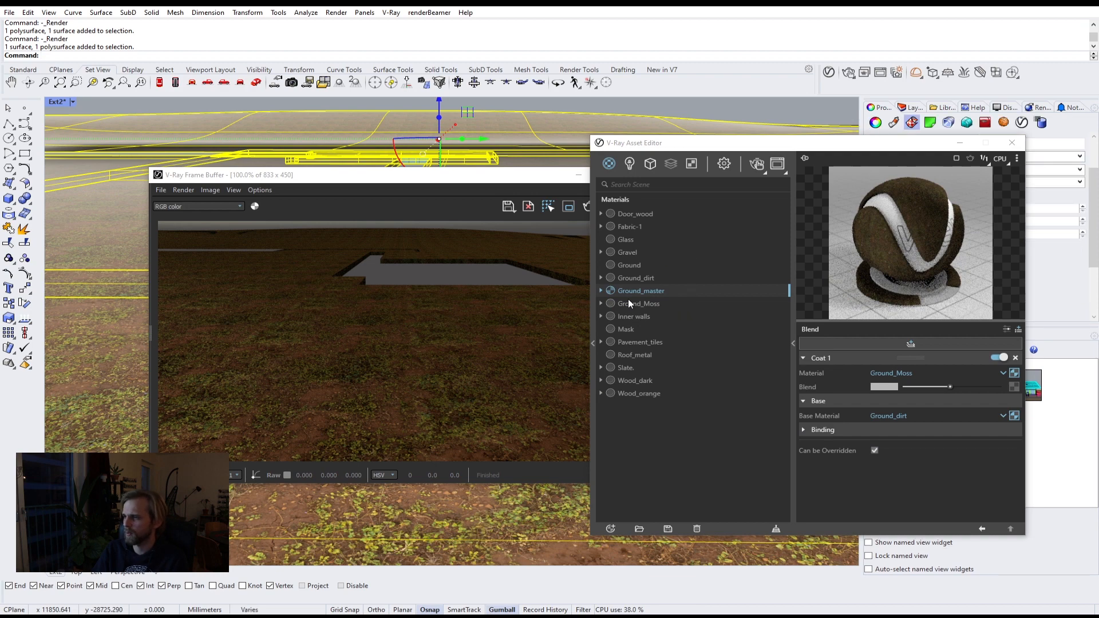
pyautogui.rightClick(634, 290)
pyautogui.click(661, 313)
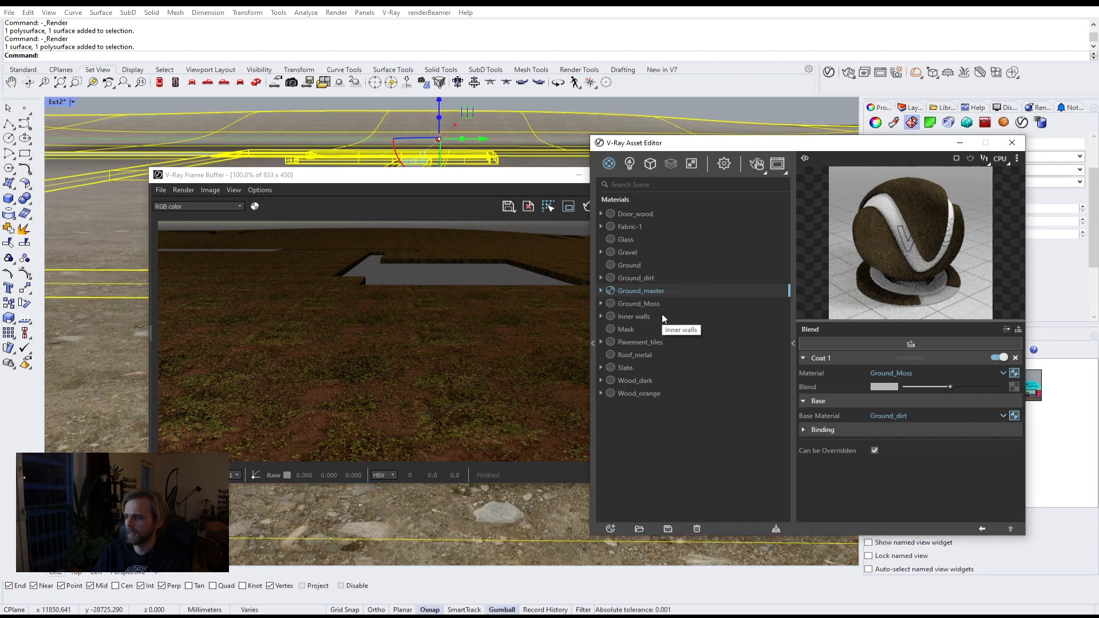
pyautogui.click(508, 193)
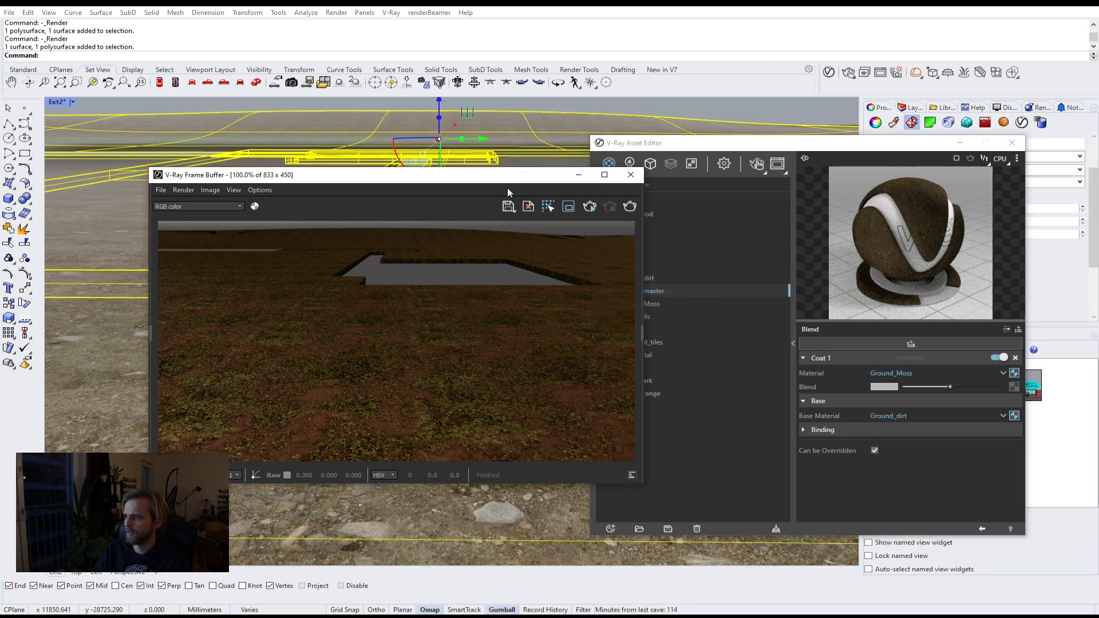
pyautogui.click(753, 166)
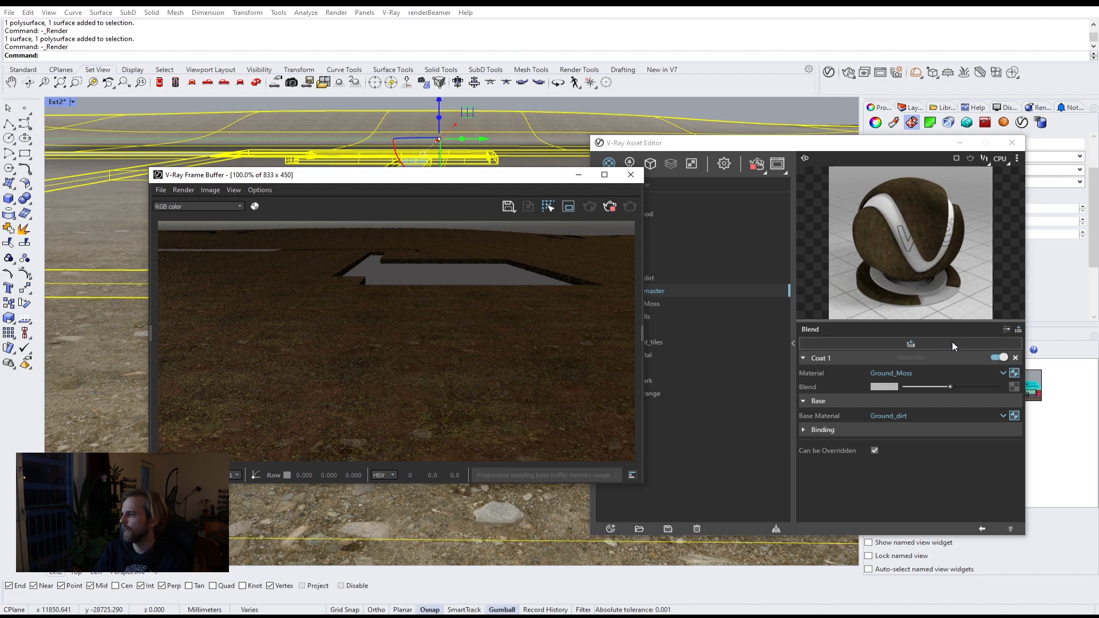
pyautogui.click(610, 213)
pyautogui.click(906, 409)
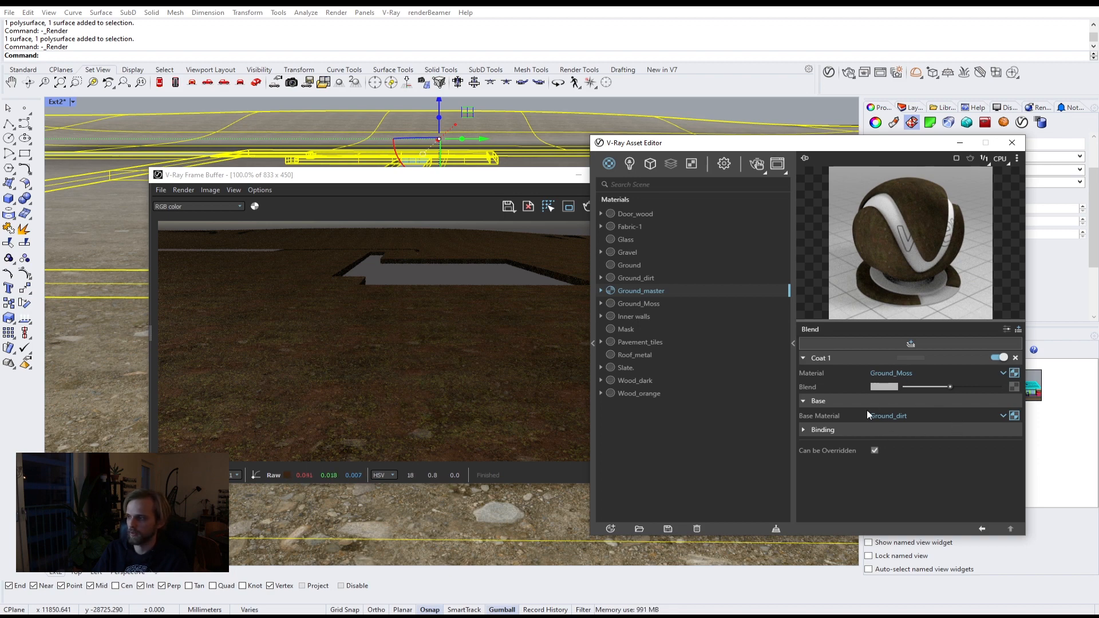
# Step: Apply the Mask material to the ground surface and start an interactive render
pyautogui.click(628, 329)
pyautogui.rightClick(625, 331)
pyautogui.click(655, 352)
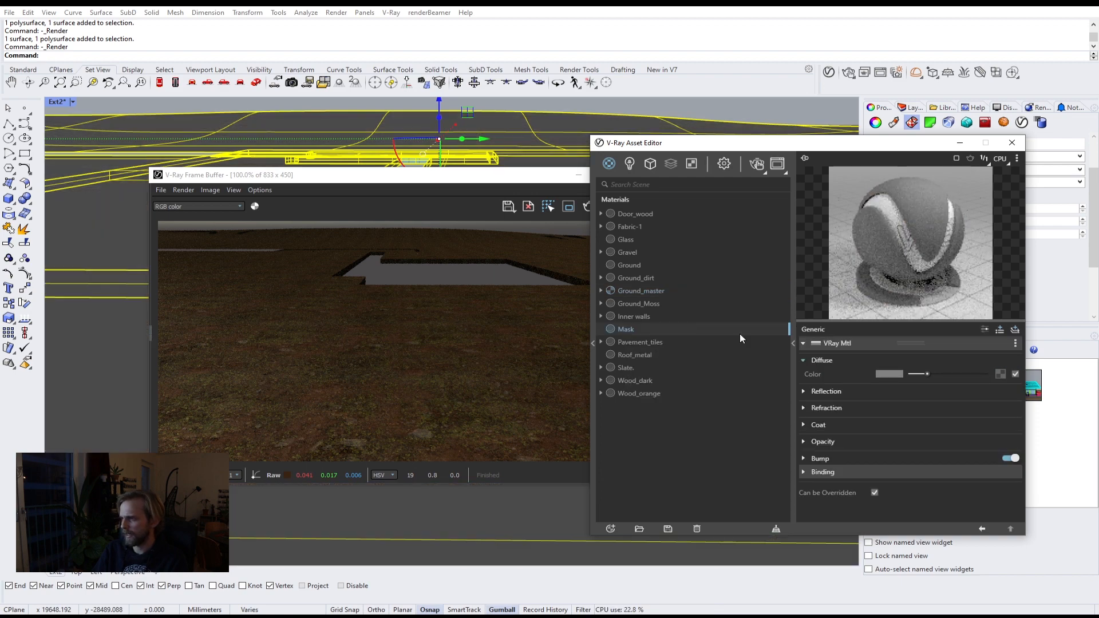
pyautogui.moveTo(515, 175); pyautogui.dragTo(408, 64)
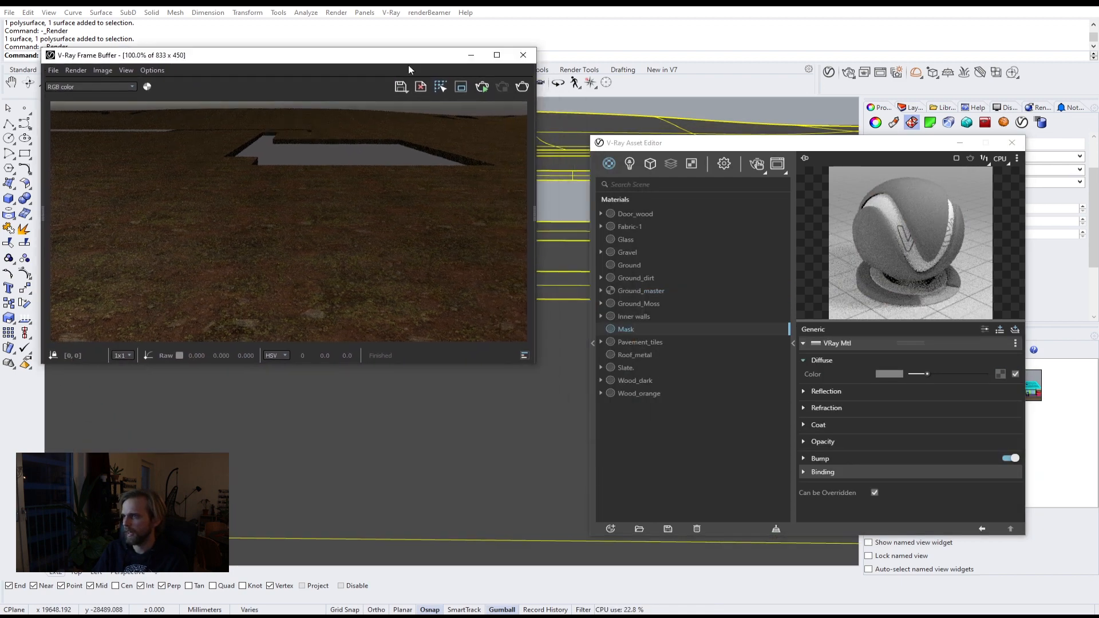
pyautogui.click(564, 194)
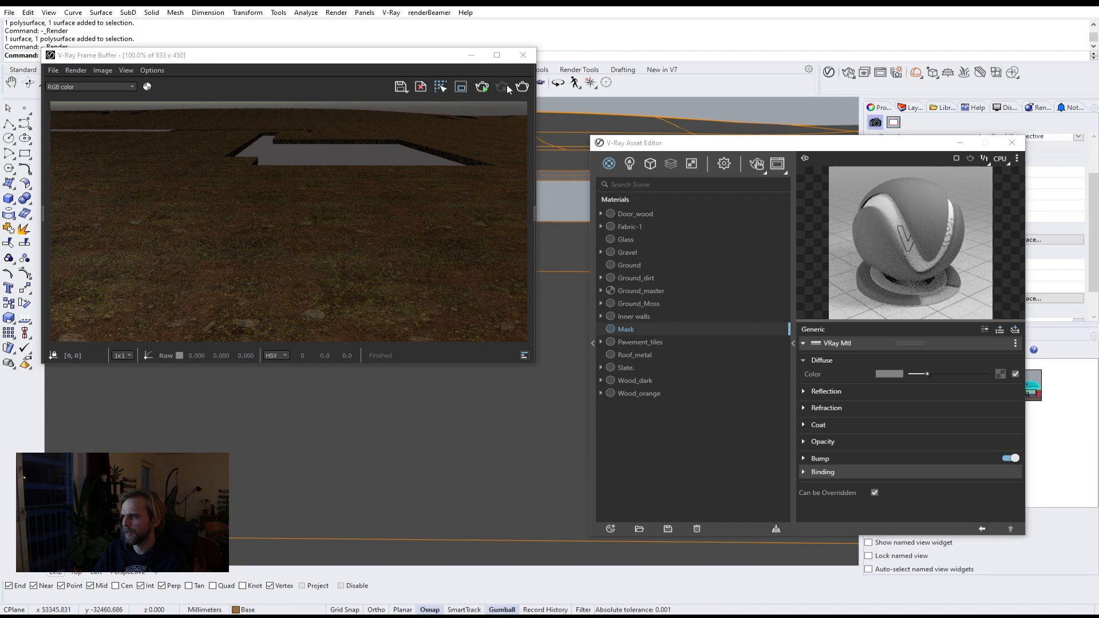
pyautogui.click(504, 87)
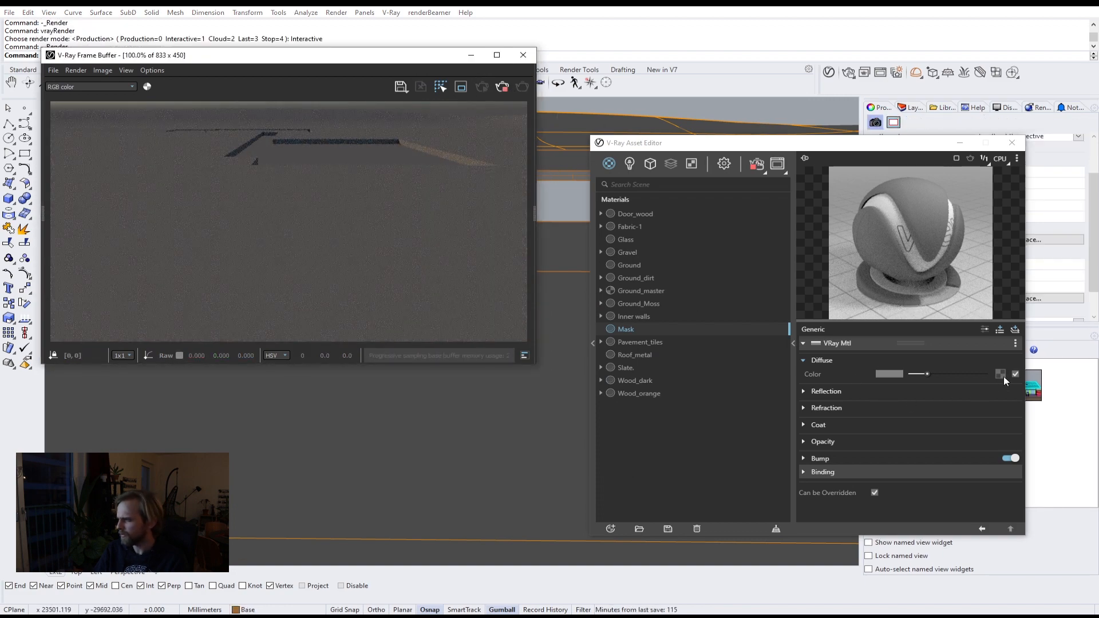
# Step: Add a Noise B texture to the Mask material's diffuse color and set its type to Fractal
pyautogui.click(1001, 375)
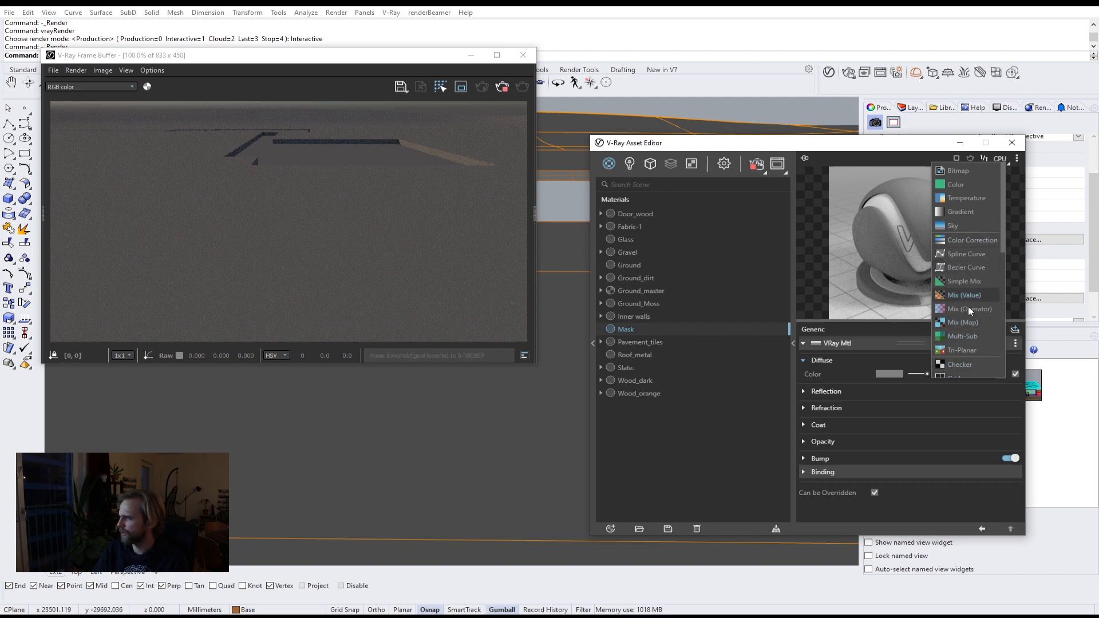
pyautogui.scroll(-3, 963, 318)
pyautogui.click(980, 334)
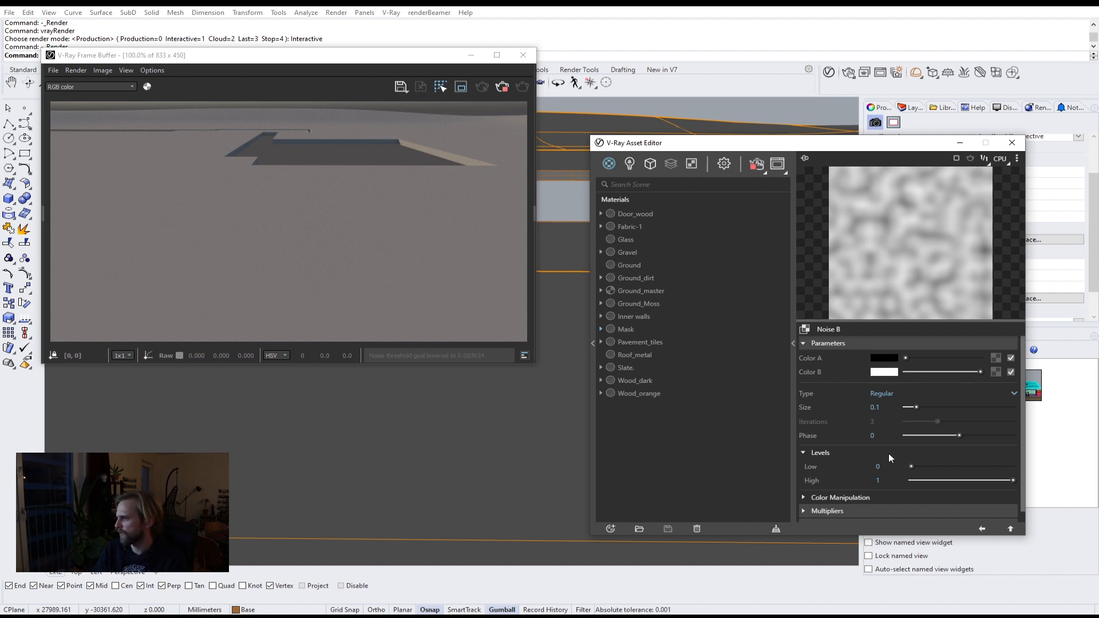
pyautogui.click(881, 393)
pyautogui.click(891, 421)
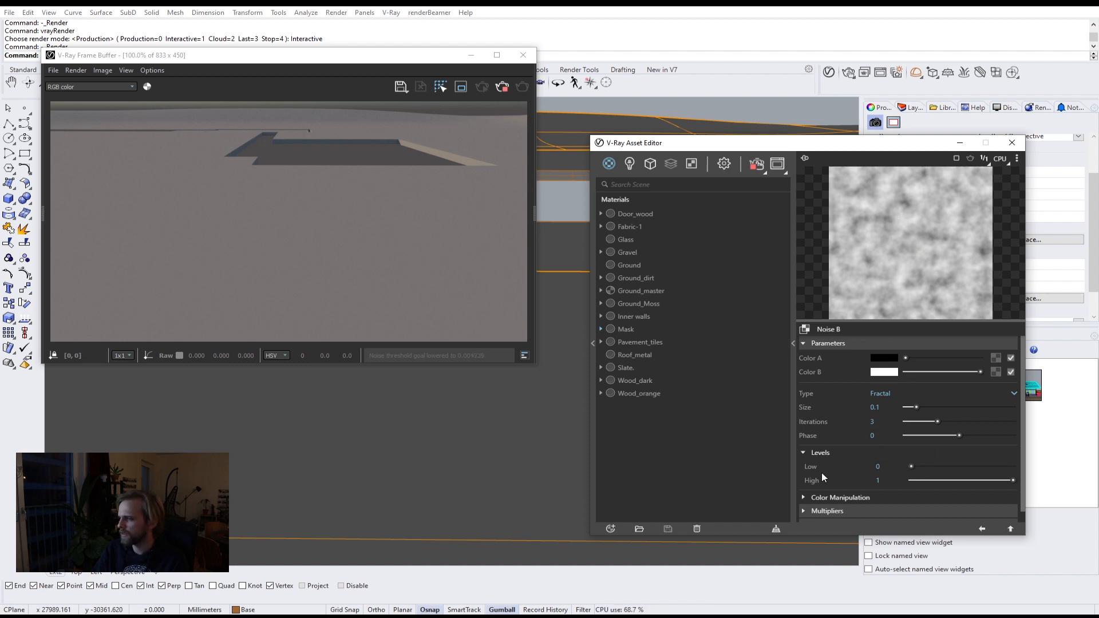
# Step: Set the noise levels to 0.32 low and 0.67 high, and restart the interactive render
pyautogui.click(943, 467)
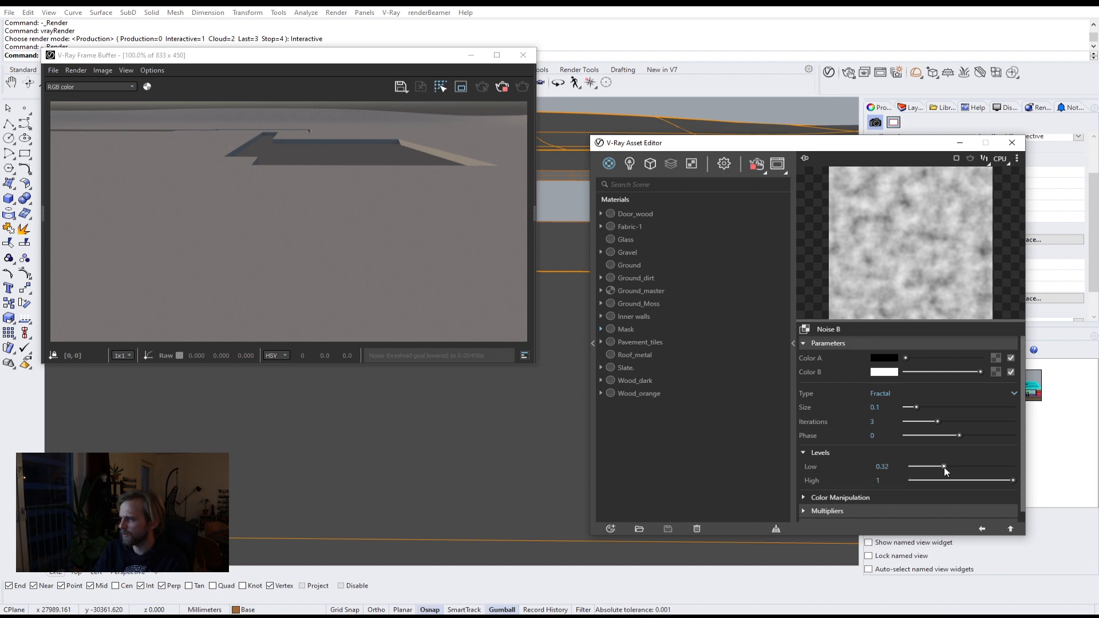
pyautogui.click(980, 481)
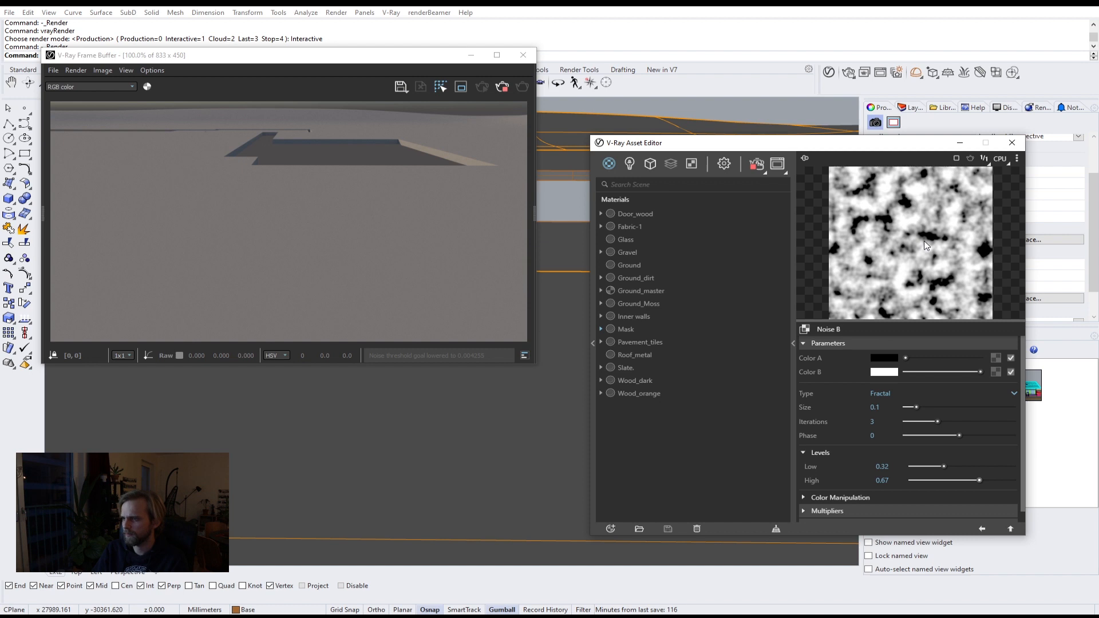
pyautogui.click(503, 85)
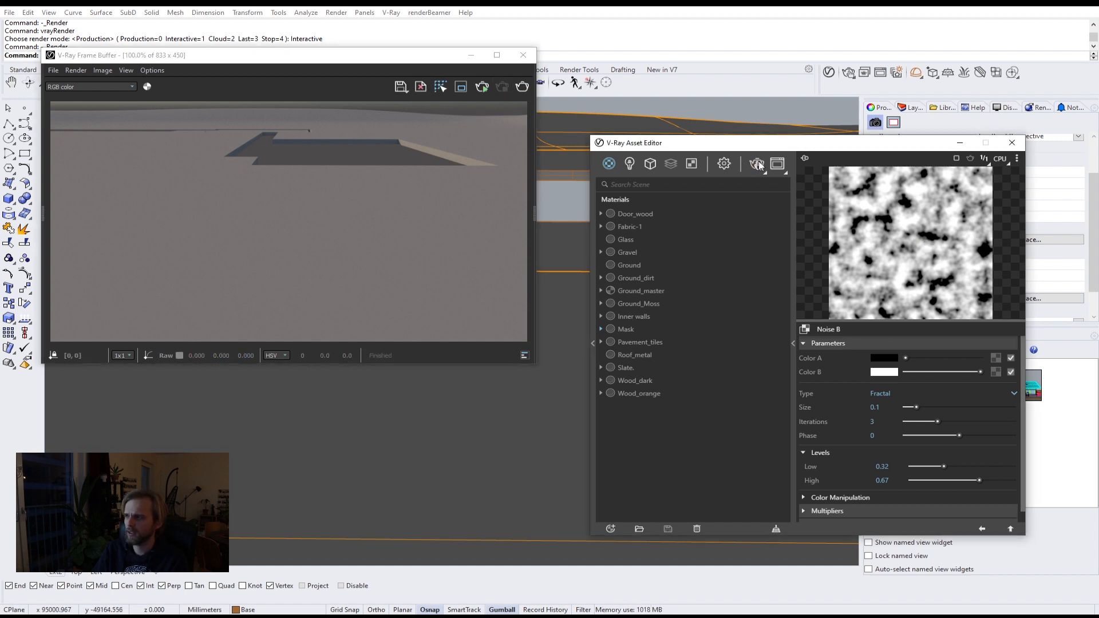
pyautogui.click(758, 165)
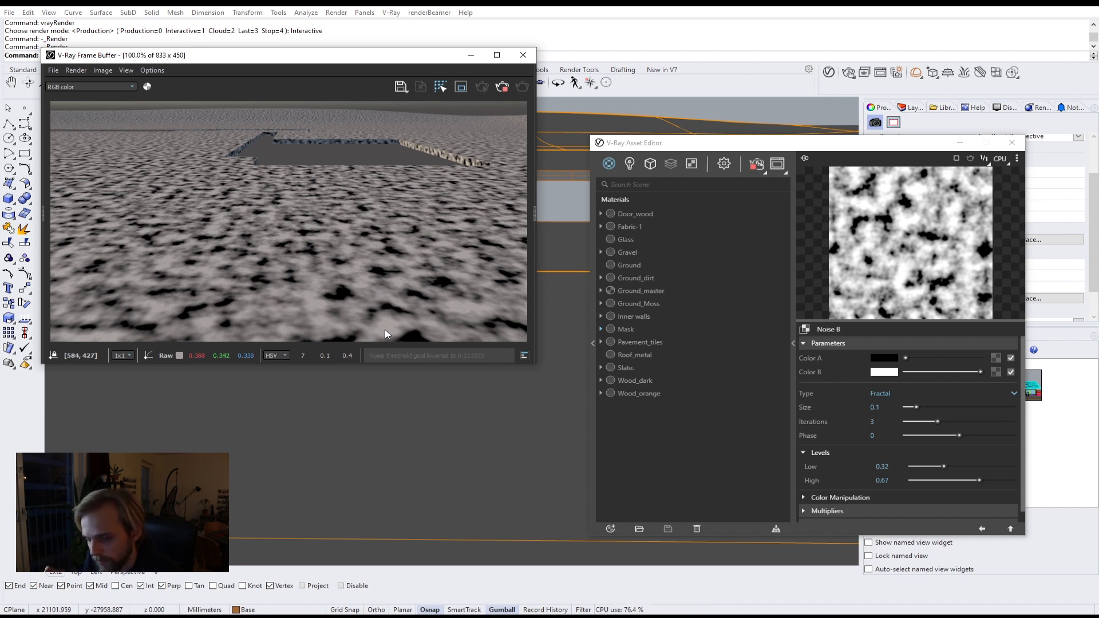
# Step: Adjust the noise levels to 0.54 low and 0.75 high
pyautogui.moveTo(979, 480)
pyautogui.mouseDown()
pyautogui.moveTo(957, 484)
pyautogui.moveTo(922, 466)
pyautogui.moveTo(938, 480)
pyautogui.moveTo(967, 481)
pyautogui.moveTo(956, 467)
pyautogui.moveTo(988, 479)
pyautogui.mouseUp()
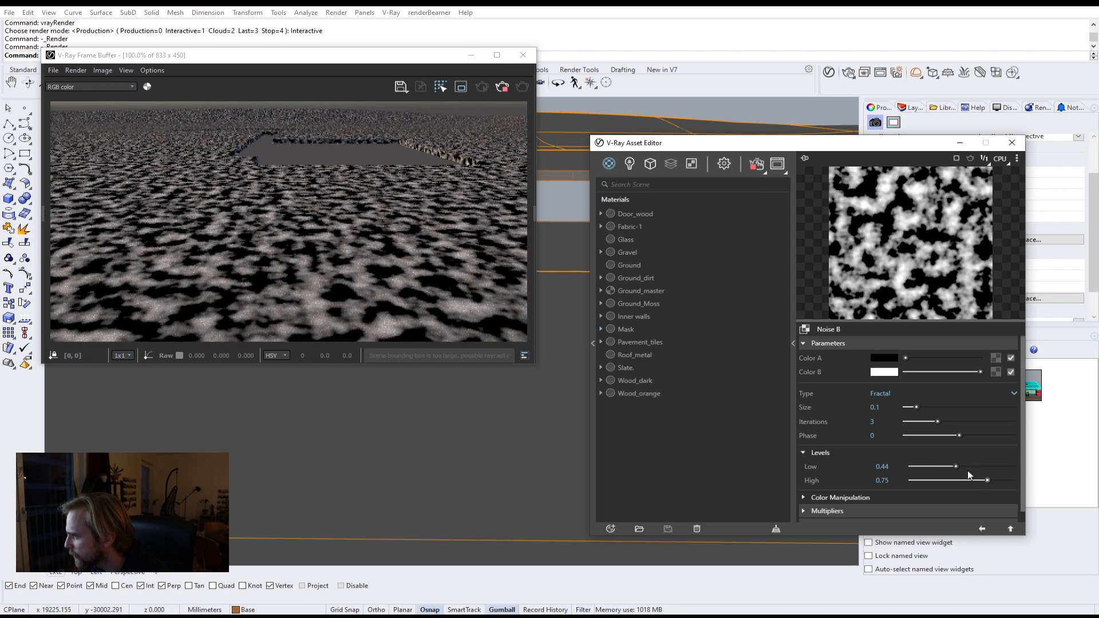
pyautogui.click(973, 466)
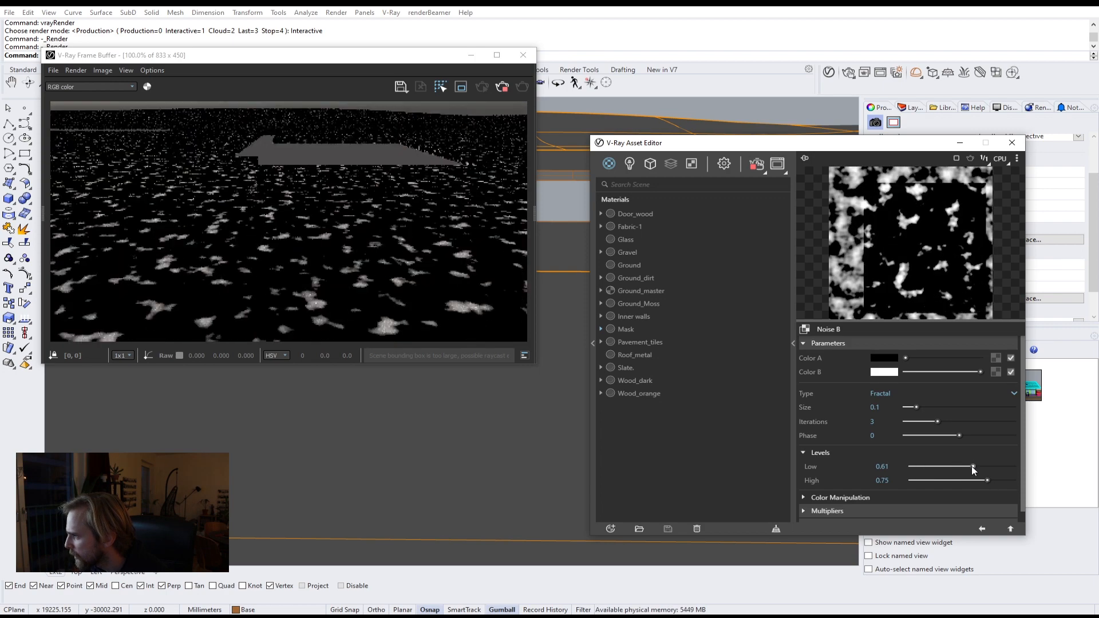
pyautogui.moveTo(972, 466); pyautogui.dragTo(966, 466)
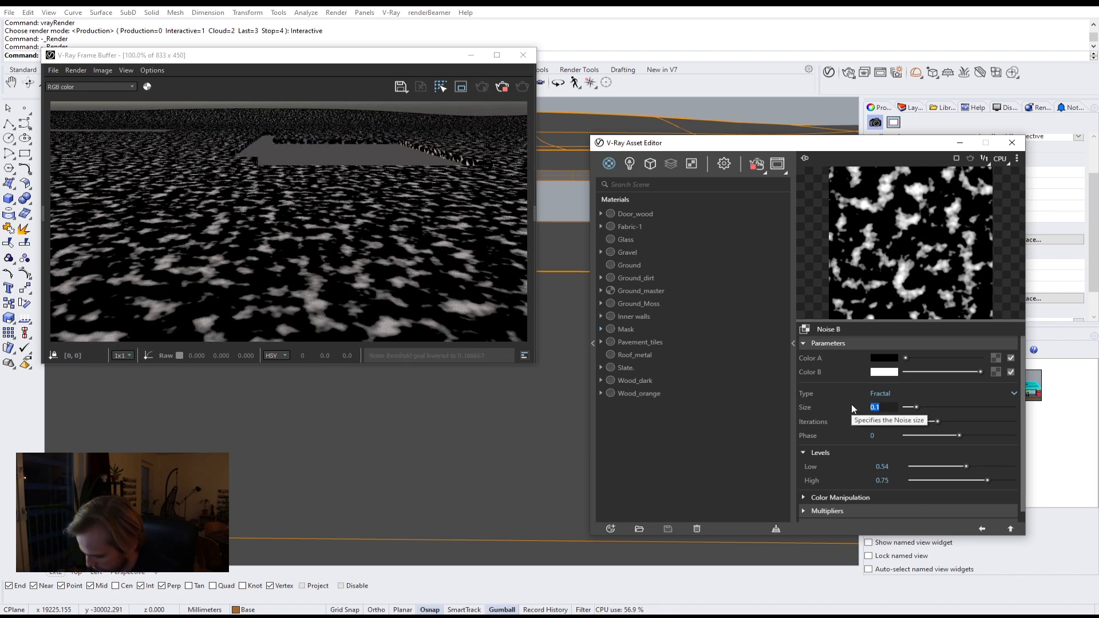
# Step: Set the noise size to 0.4 and its iterations to 5
pyautogui.write('.4')
pyautogui.press('Return')
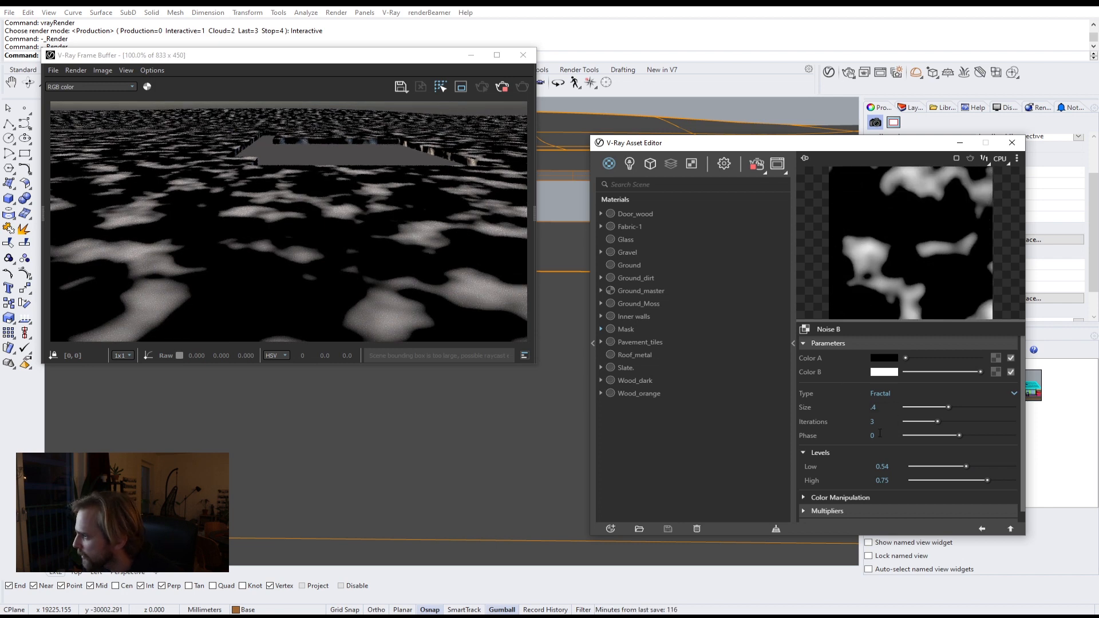
pyautogui.click(856, 421)
pyautogui.write('5')
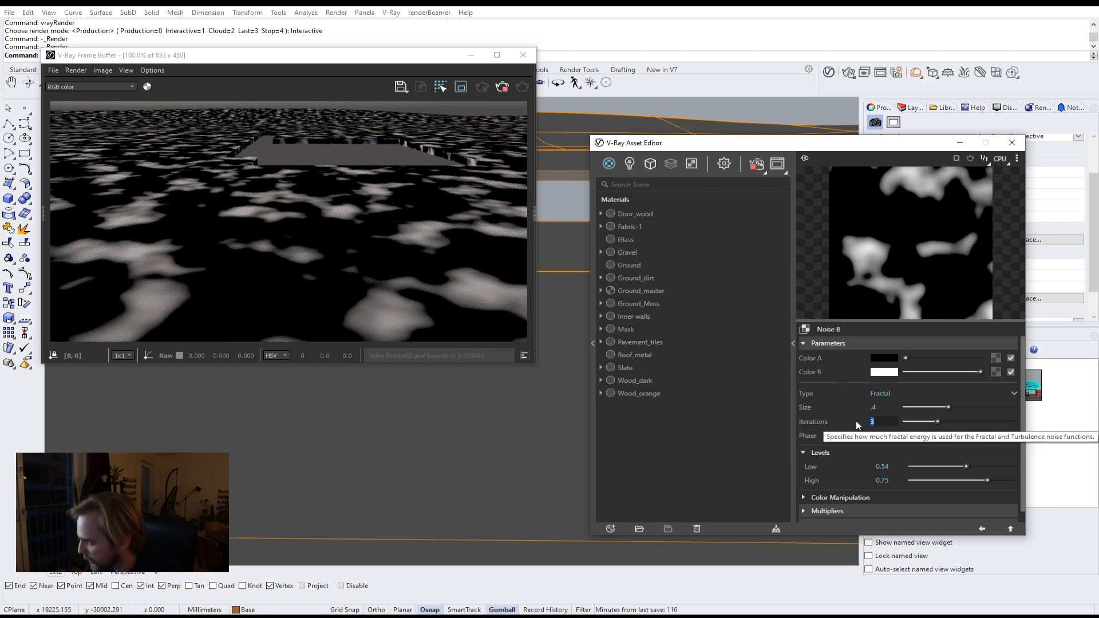
pyautogui.press('Return')
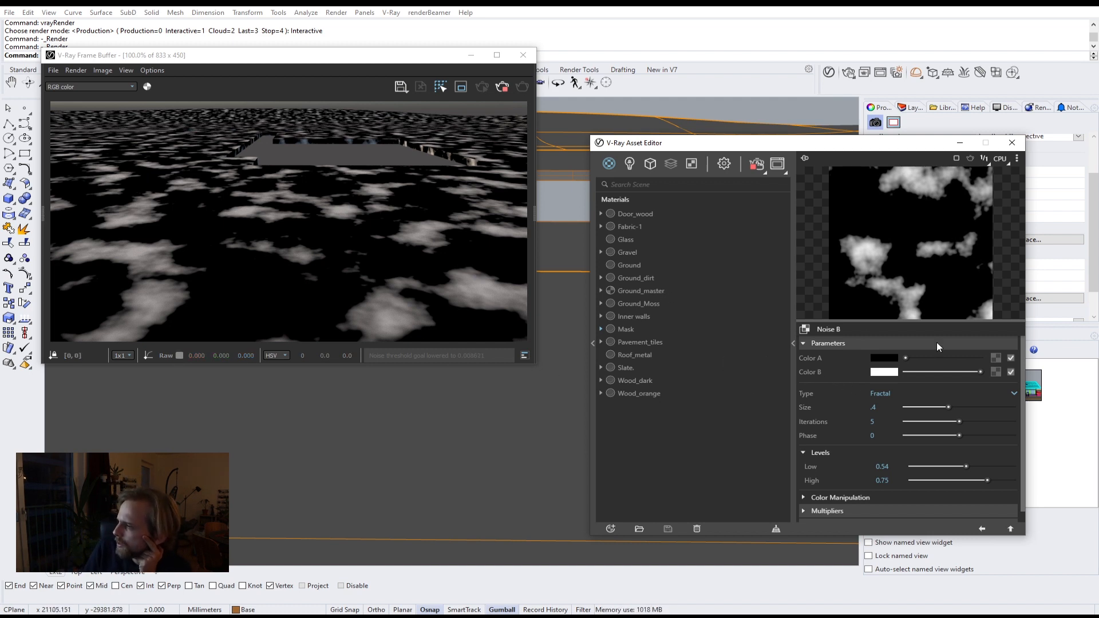
# Step: Copy the Mask's noise texture and paste it as a copy into Ground_master's Coat 1 blend slot
pyautogui.click(1010, 530)
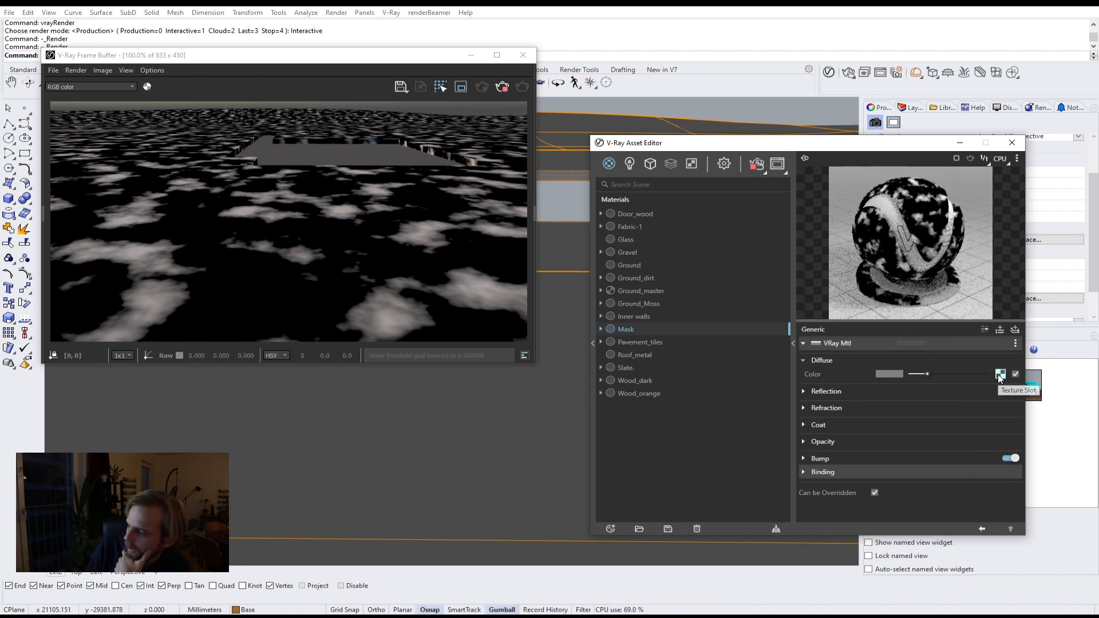
pyautogui.rightClick(1000, 375)
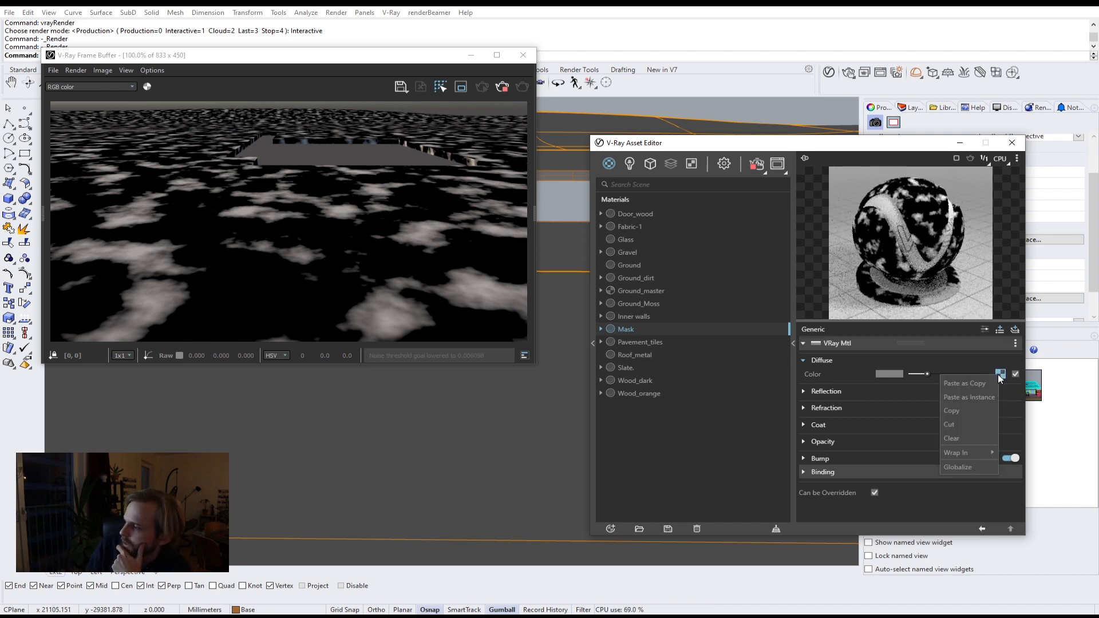
pyautogui.click(968, 410)
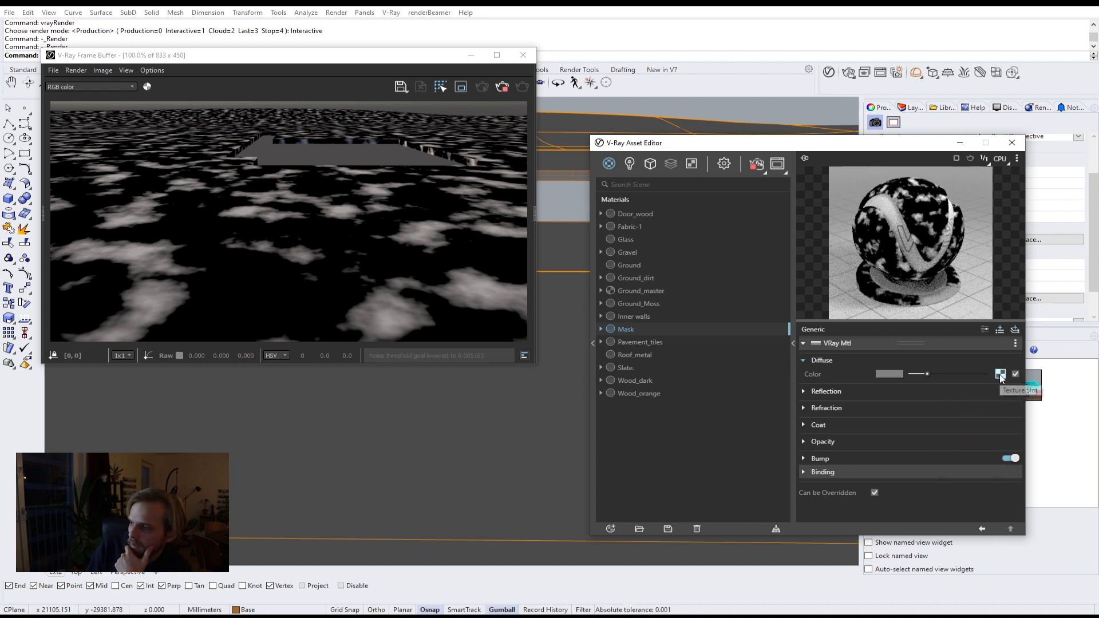
pyautogui.rightClick(1000, 376)
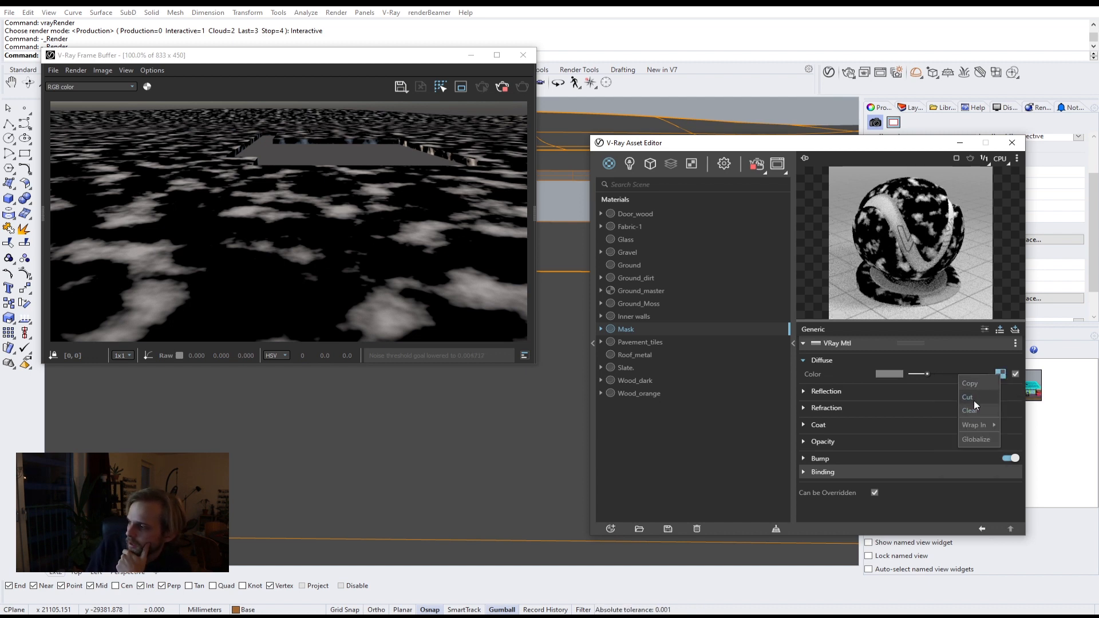
pyautogui.click(633, 266)
pyautogui.click(640, 290)
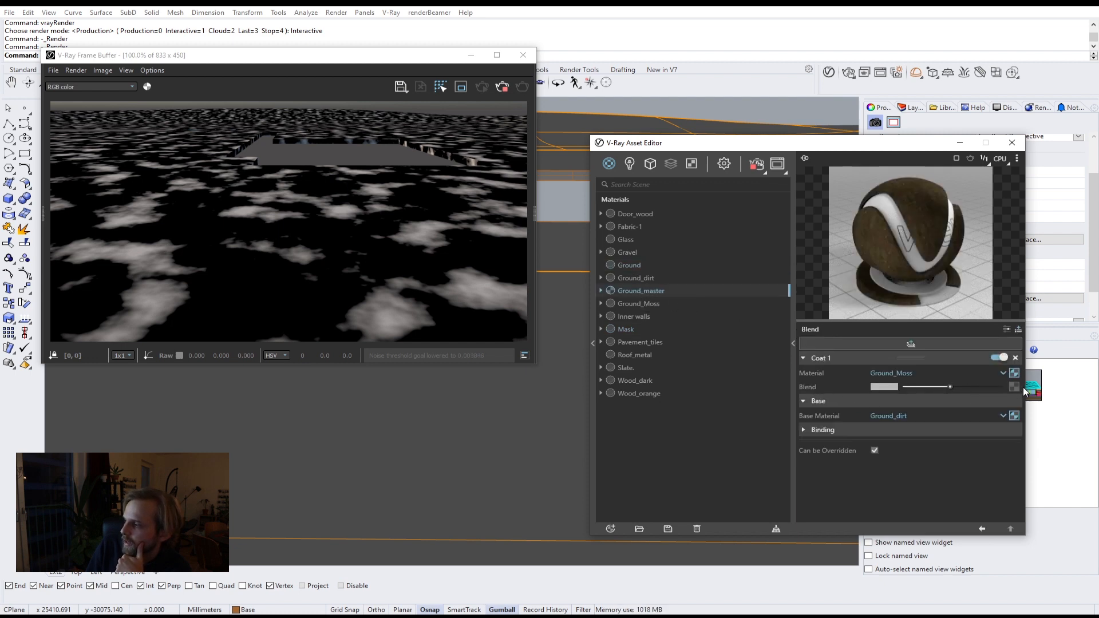
pyautogui.rightClick(1016, 385)
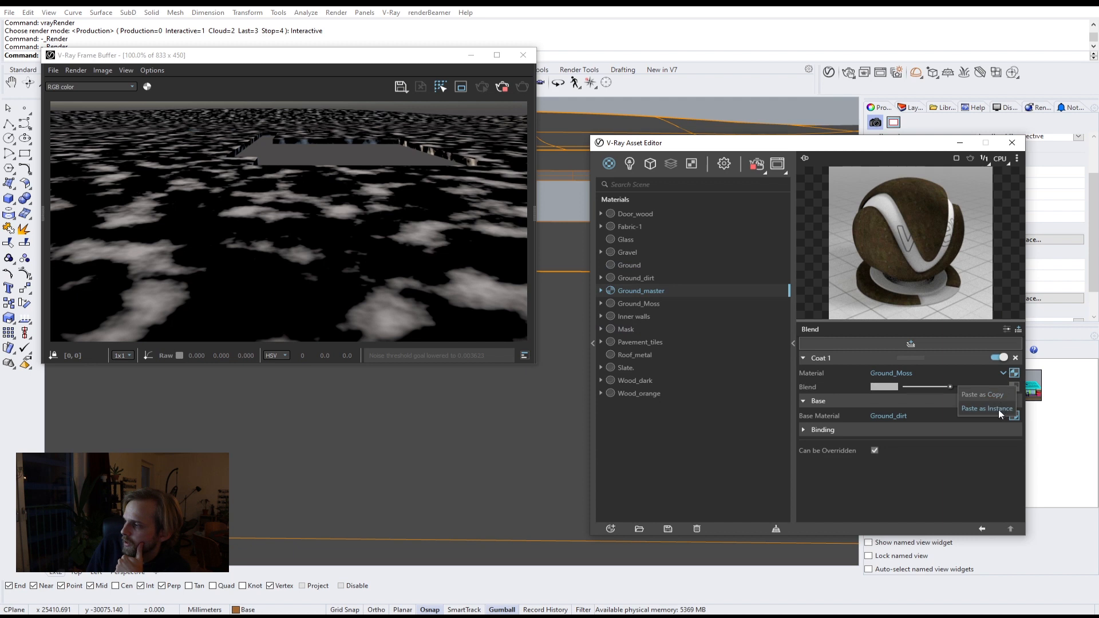
pyautogui.click(996, 394)
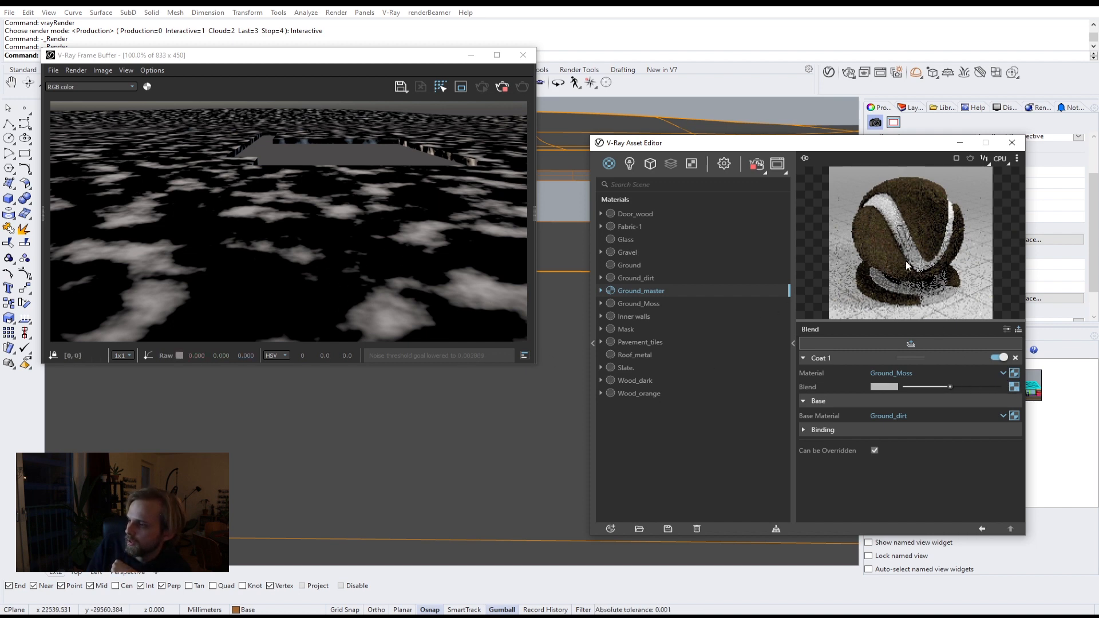
# Step: Apply Ground_master to the selected ground surface and restart the interactive render
pyautogui.click(486, 431)
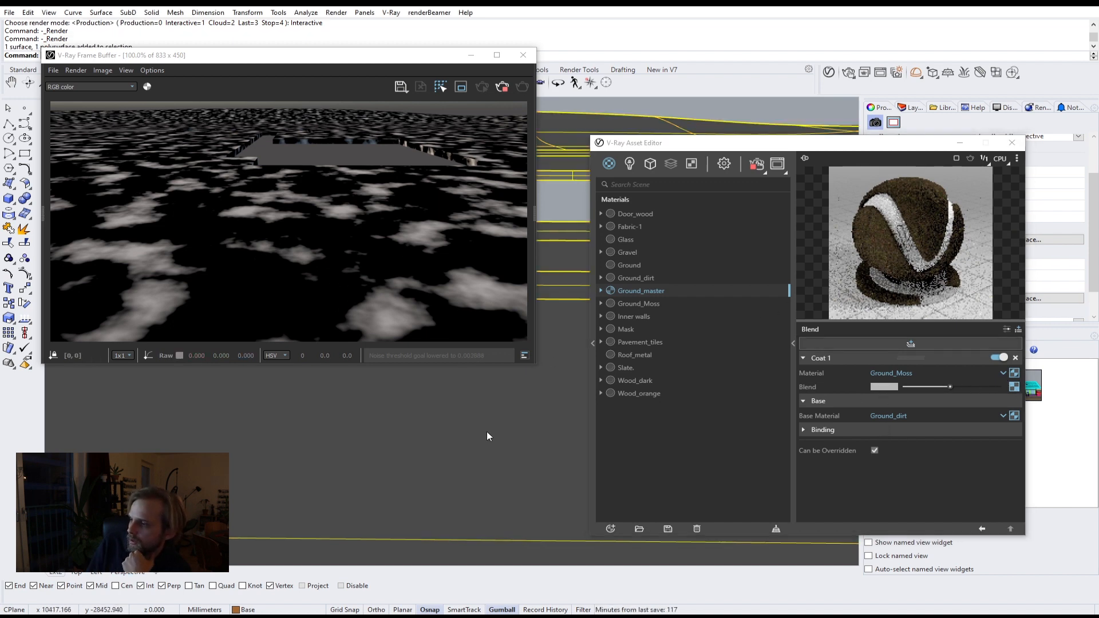
pyautogui.rightClick(646, 291)
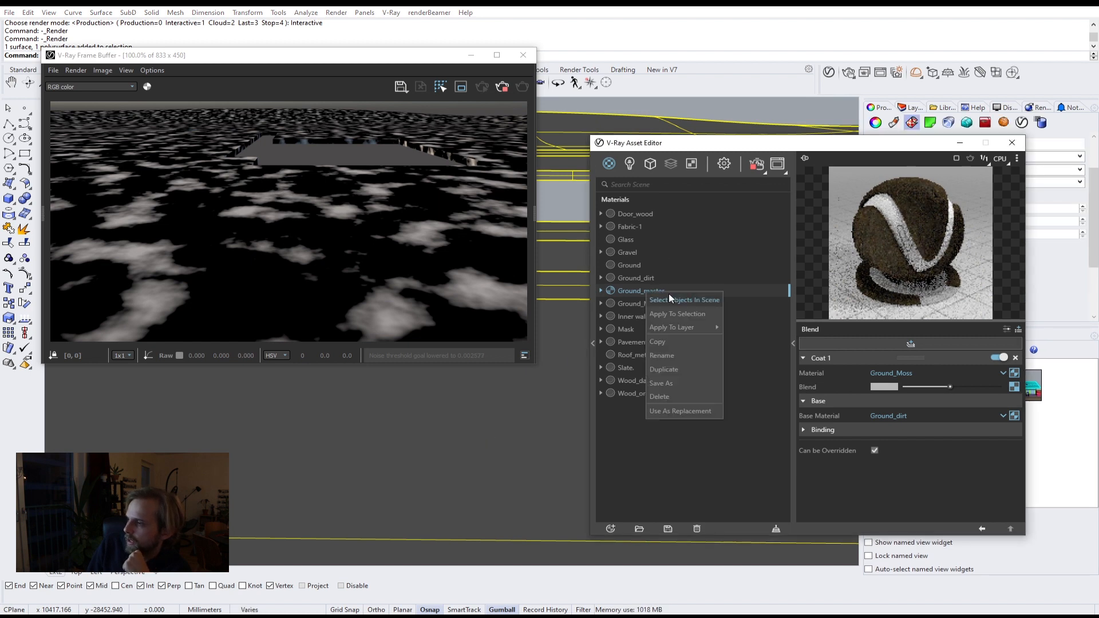
pyautogui.click(677, 314)
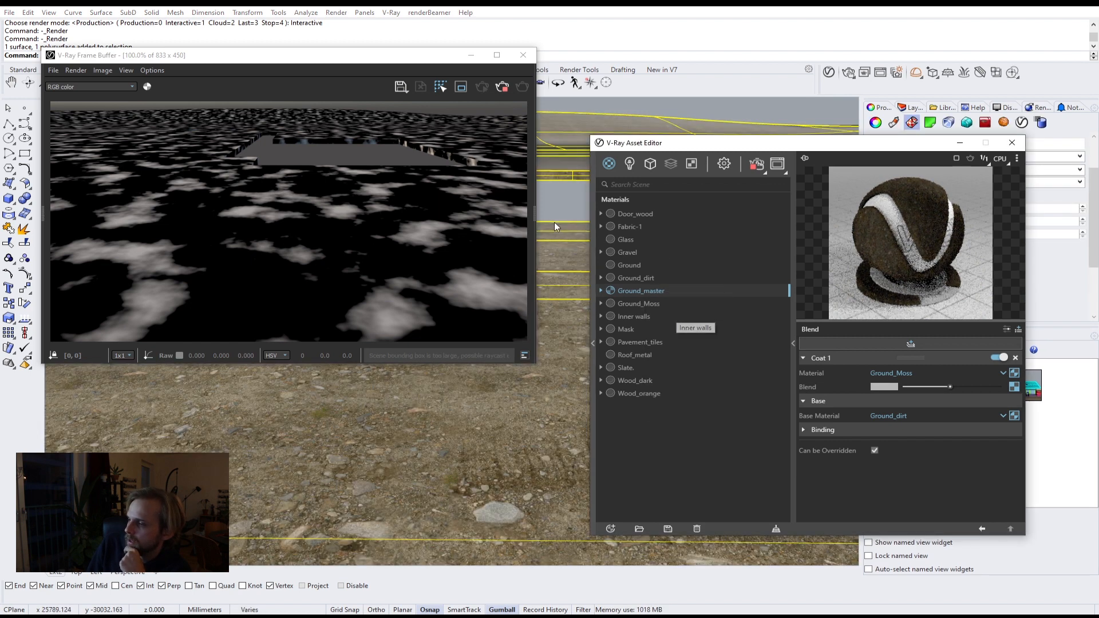
pyautogui.click(562, 198)
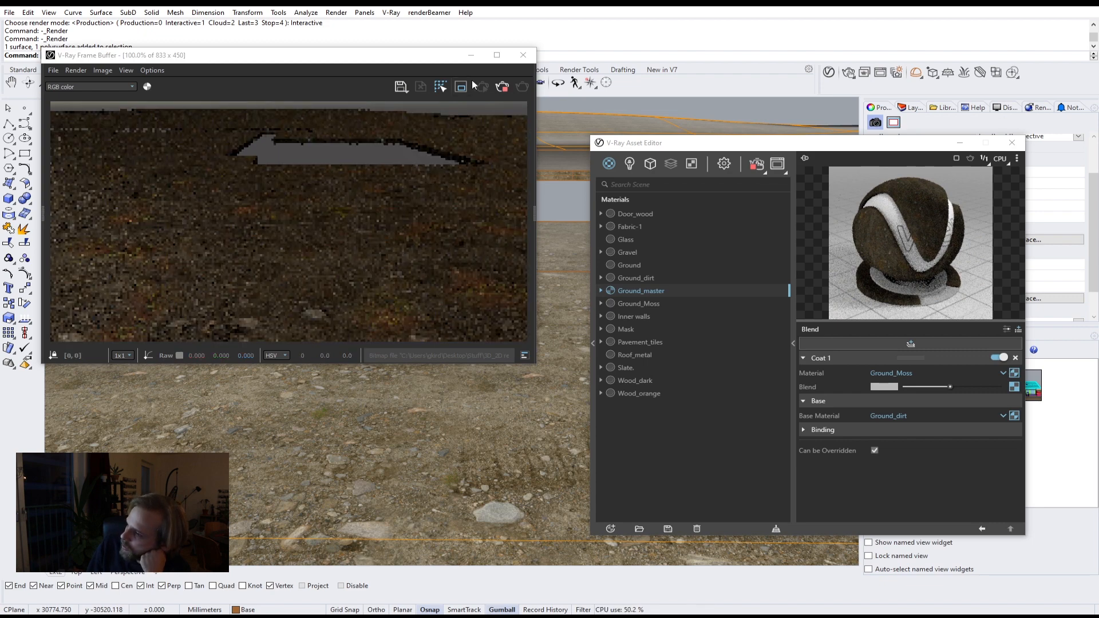
pyautogui.click(502, 86)
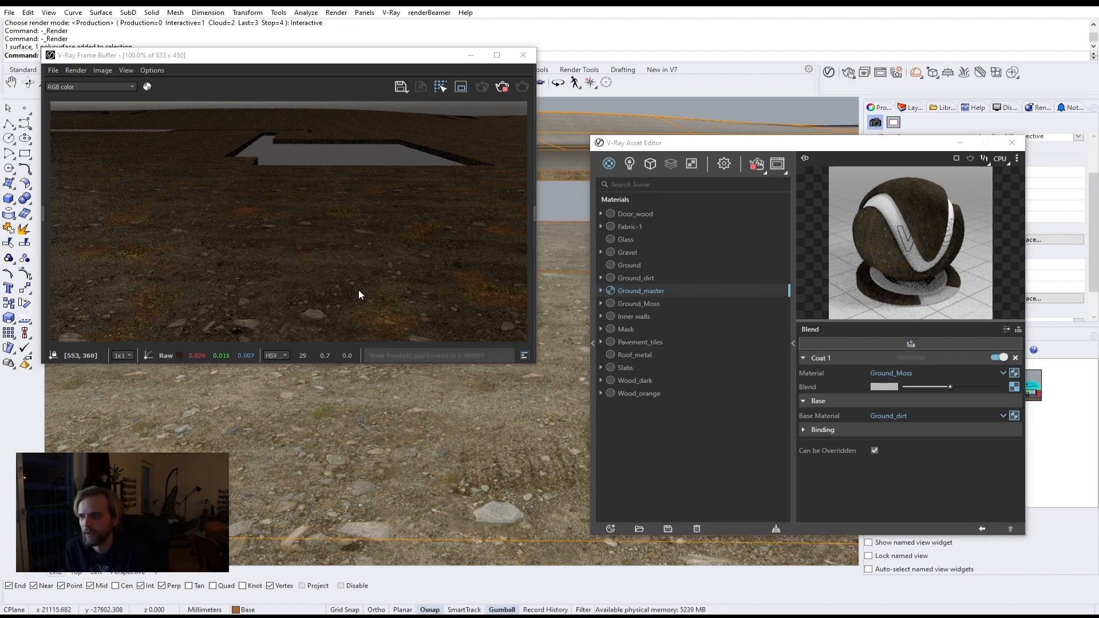
# Step: Set Ground_master's blend noise levels to 0.4 low and 0.54 high, and add a second coat layer
pyautogui.click(1014, 388)
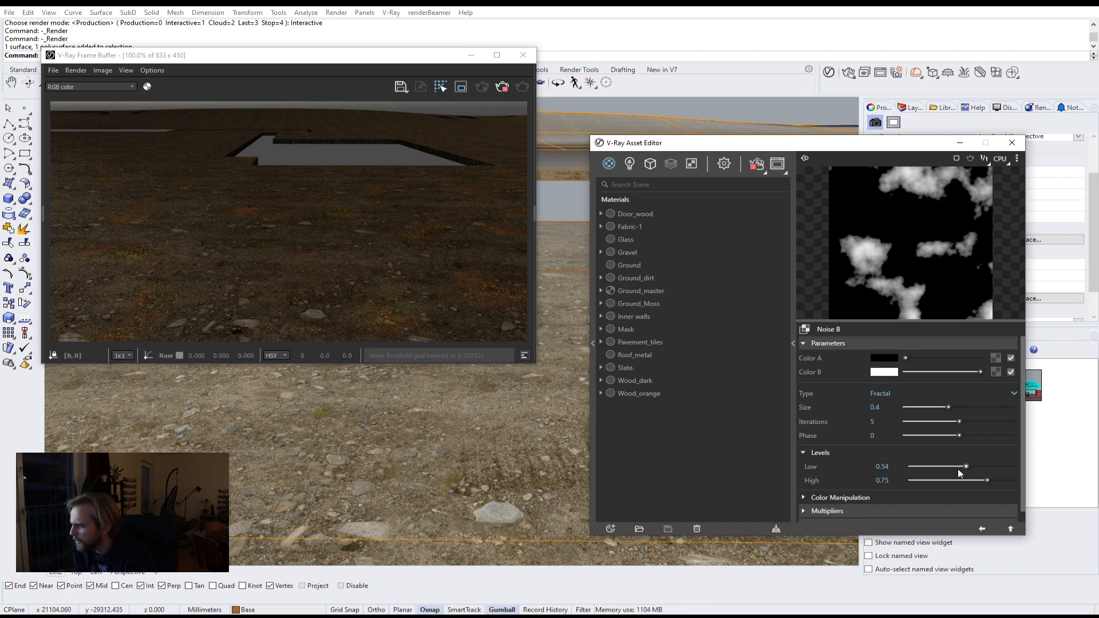
pyautogui.moveTo(966, 466); pyautogui.dragTo(953, 466)
pyautogui.click(966, 480)
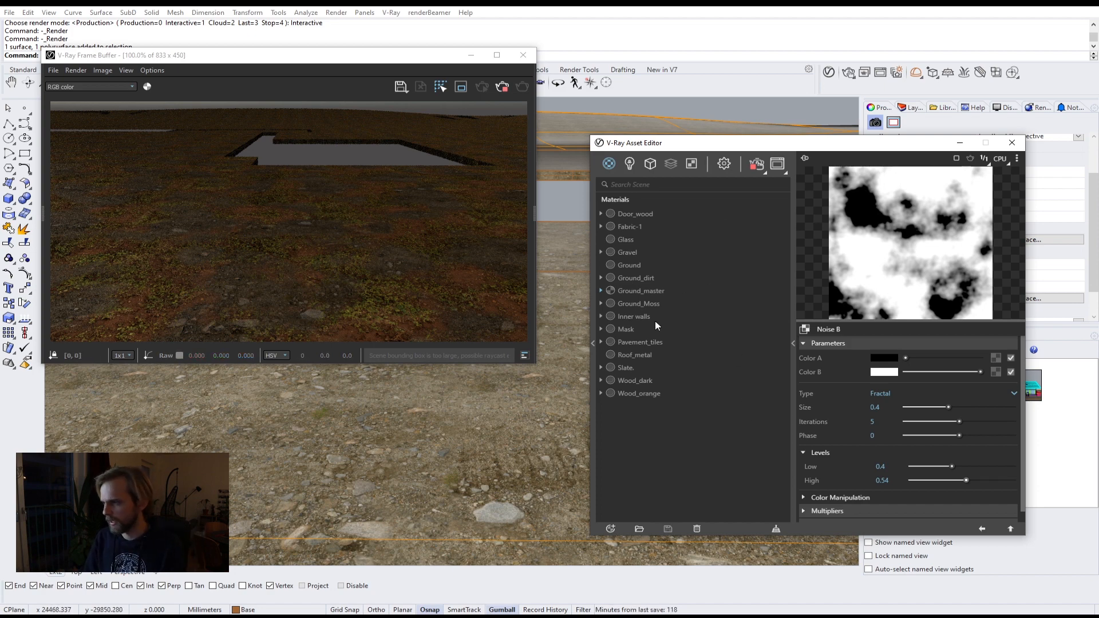
pyautogui.click(659, 290)
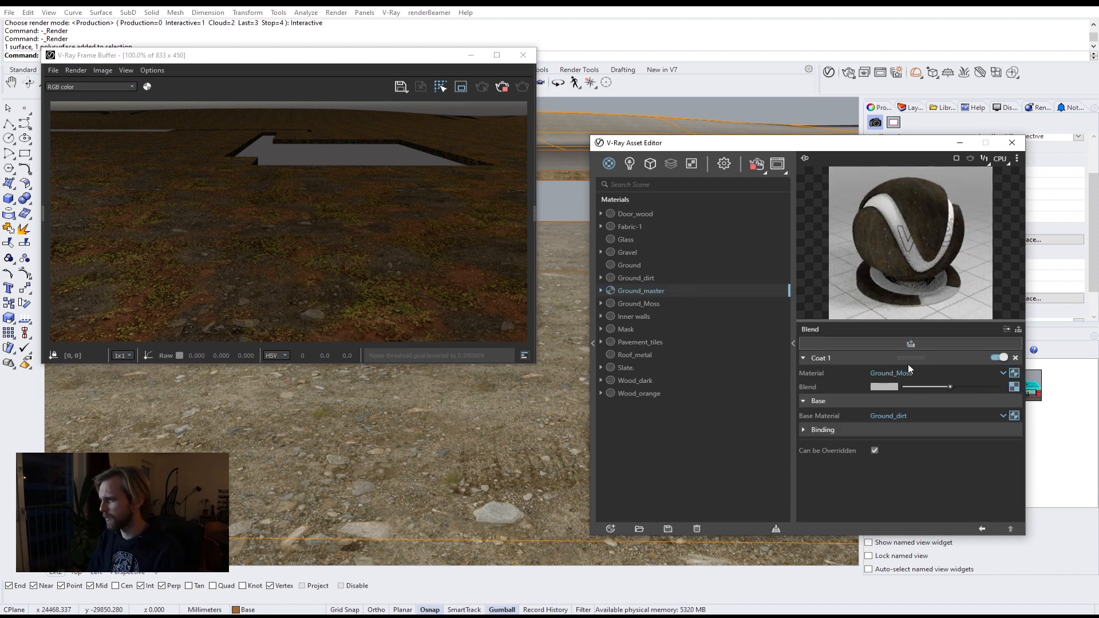
pyautogui.click(910, 345)
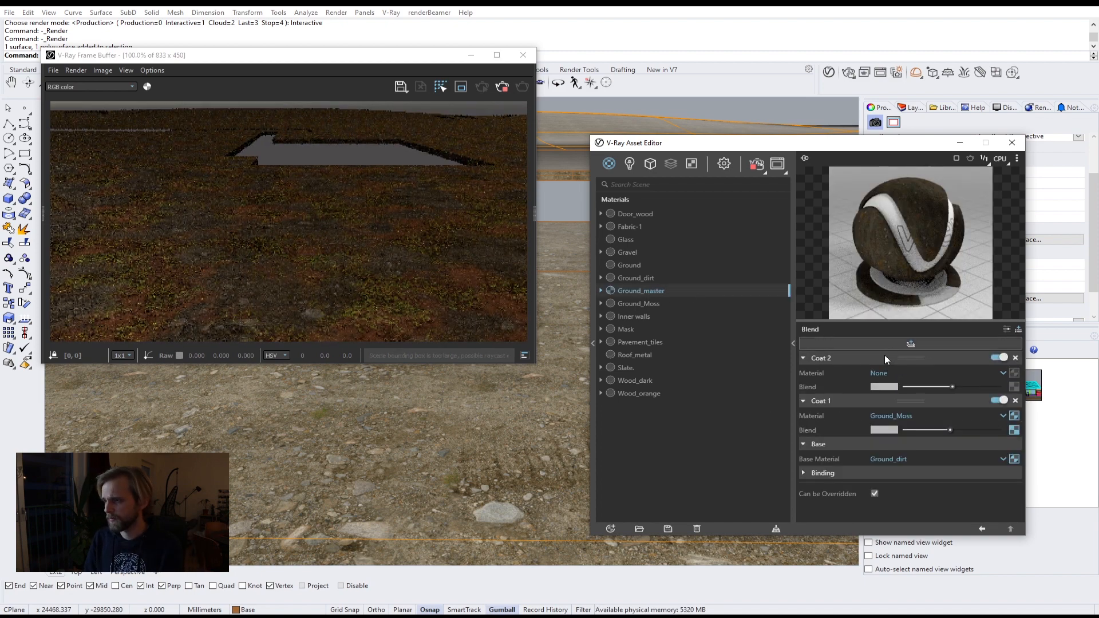
# Step: Create a new Generic material and rename it Ground_moss
pyautogui.click(610, 528)
pyautogui.moveTo(628, 514)
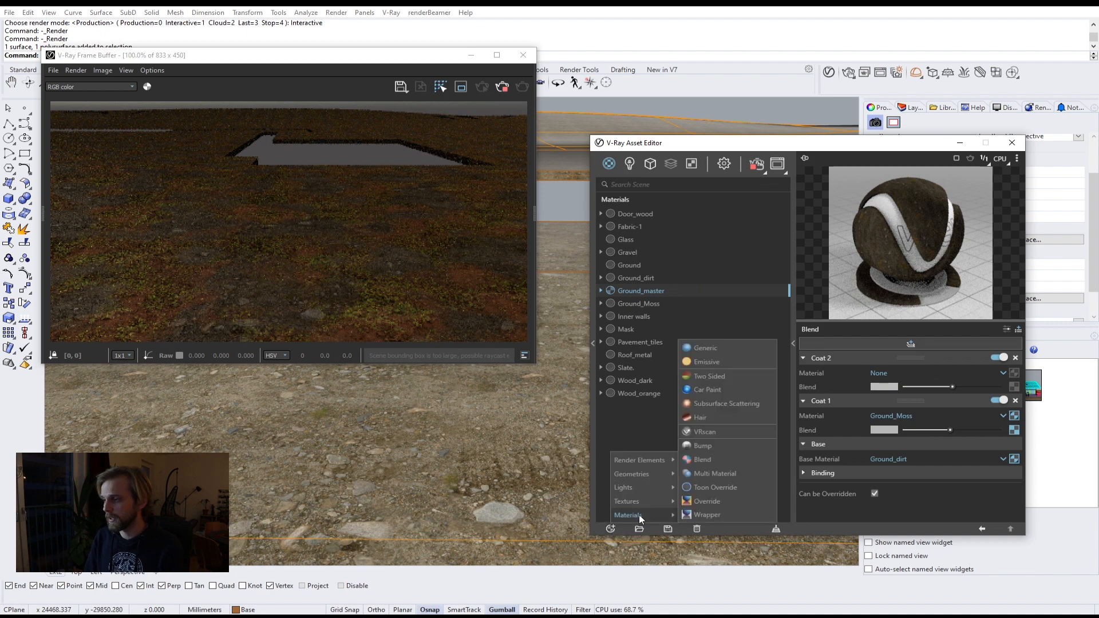
pyautogui.click(702, 347)
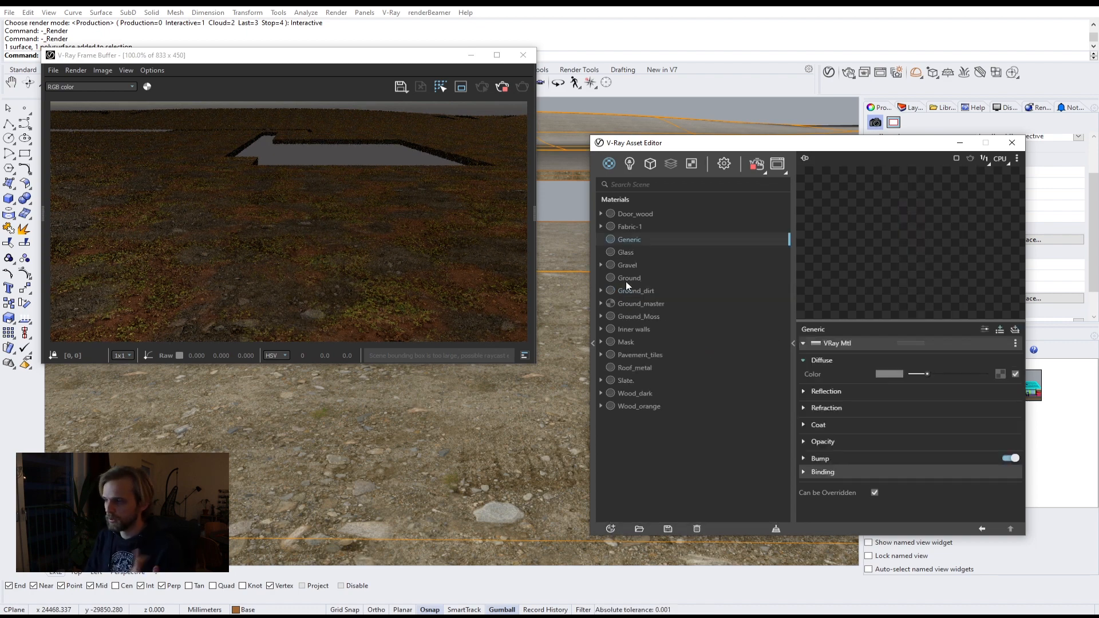
pyautogui.doubleClick(629, 239)
pyautogui.write('Ground')
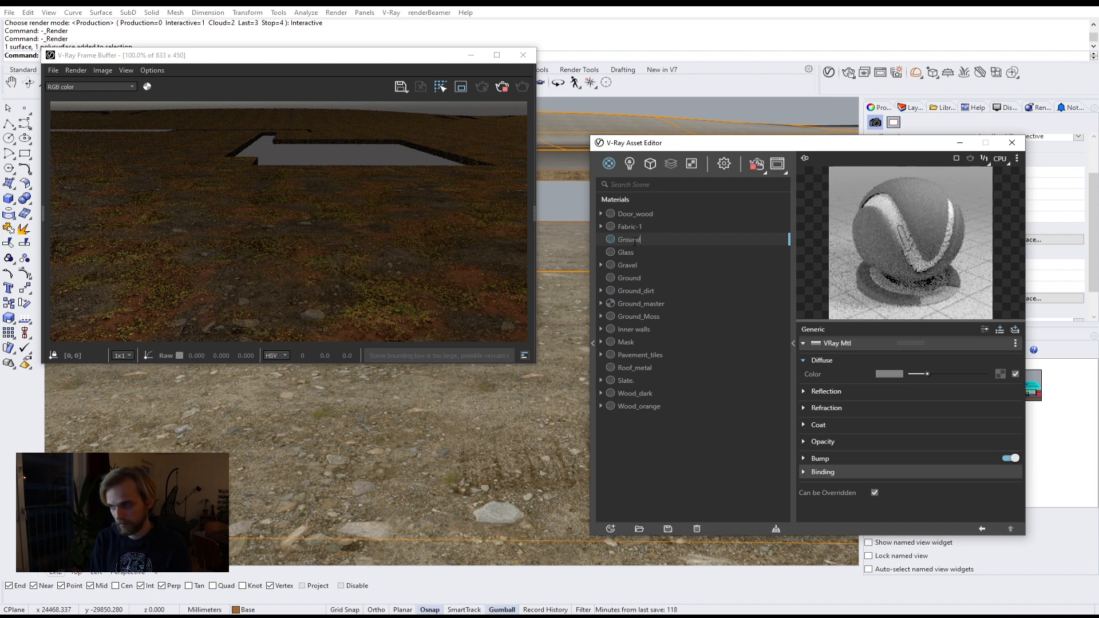
pyautogui.write('_moss')
pyautogui.press('Return')
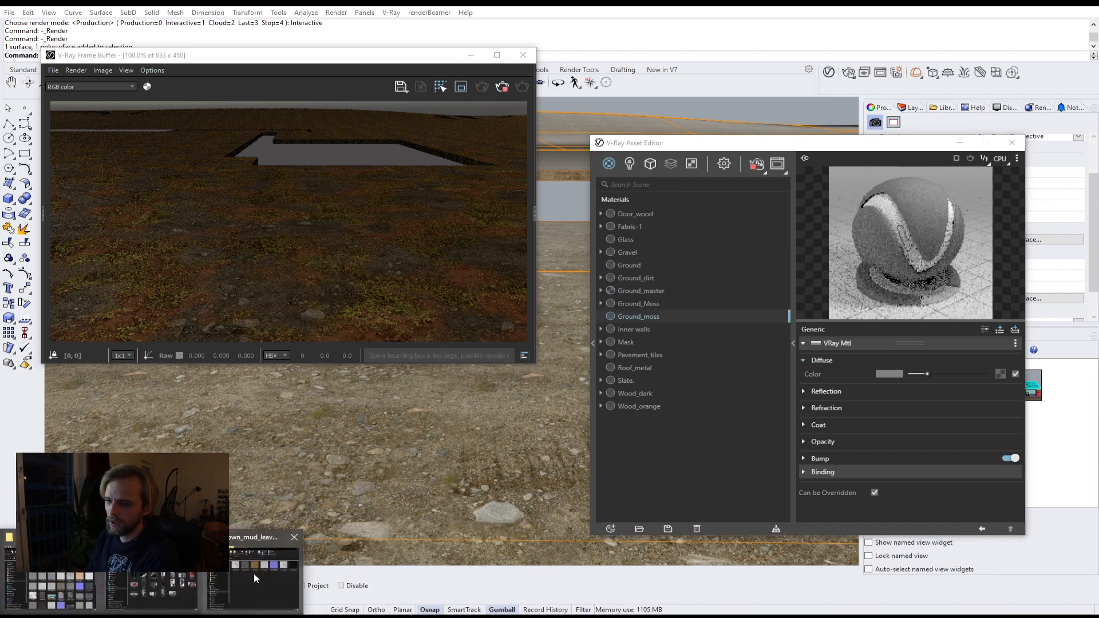
# Step: Browse the texture folders on disk and open the Moss texture folder
pyautogui.click(253, 573)
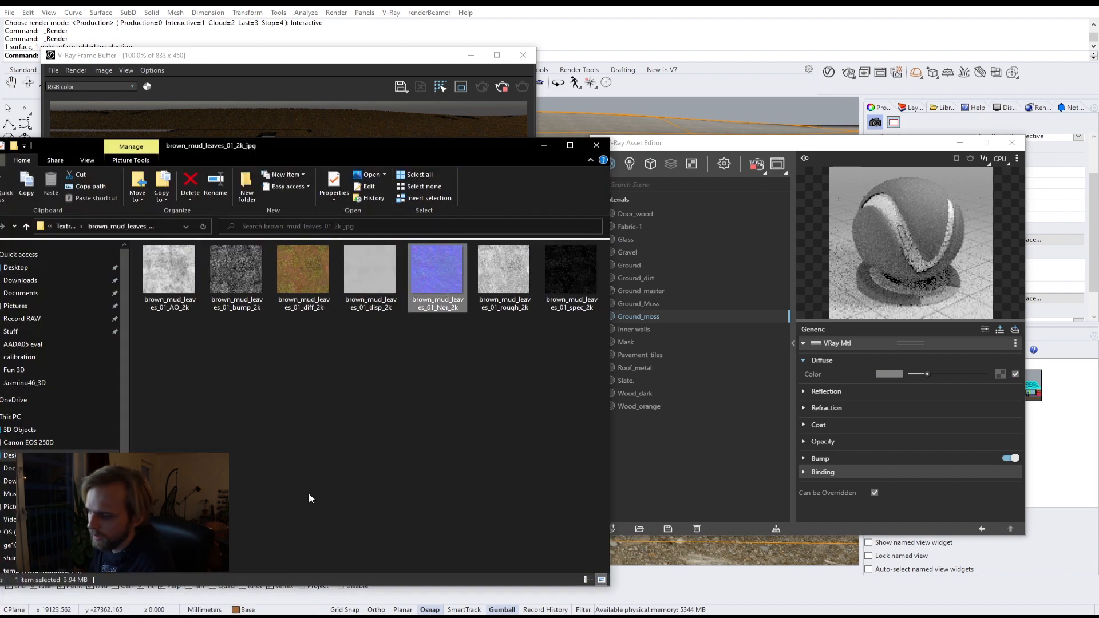
pyautogui.click(66, 226)
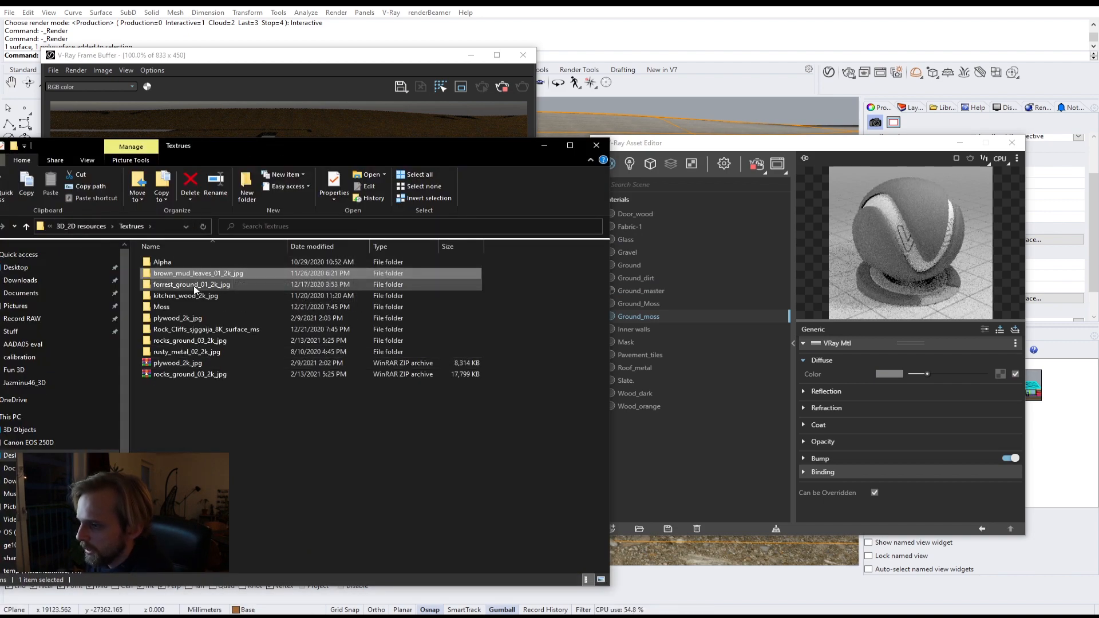
pyautogui.click(193, 286)
pyautogui.click(183, 318)
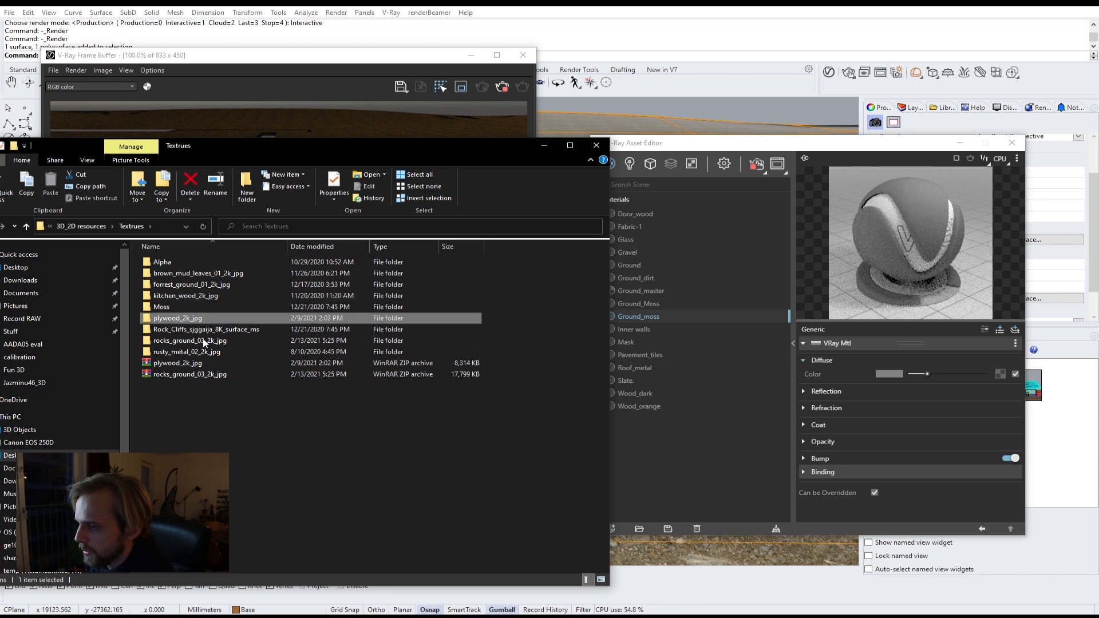
pyautogui.click(206, 341)
pyautogui.click(204, 351)
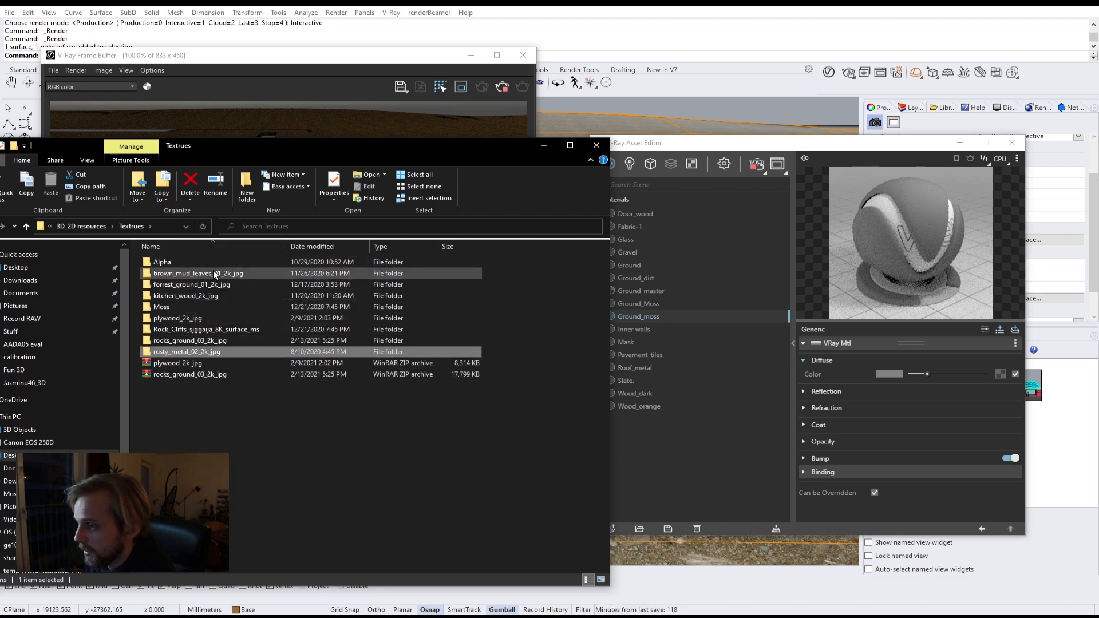
pyautogui.click(172, 307)
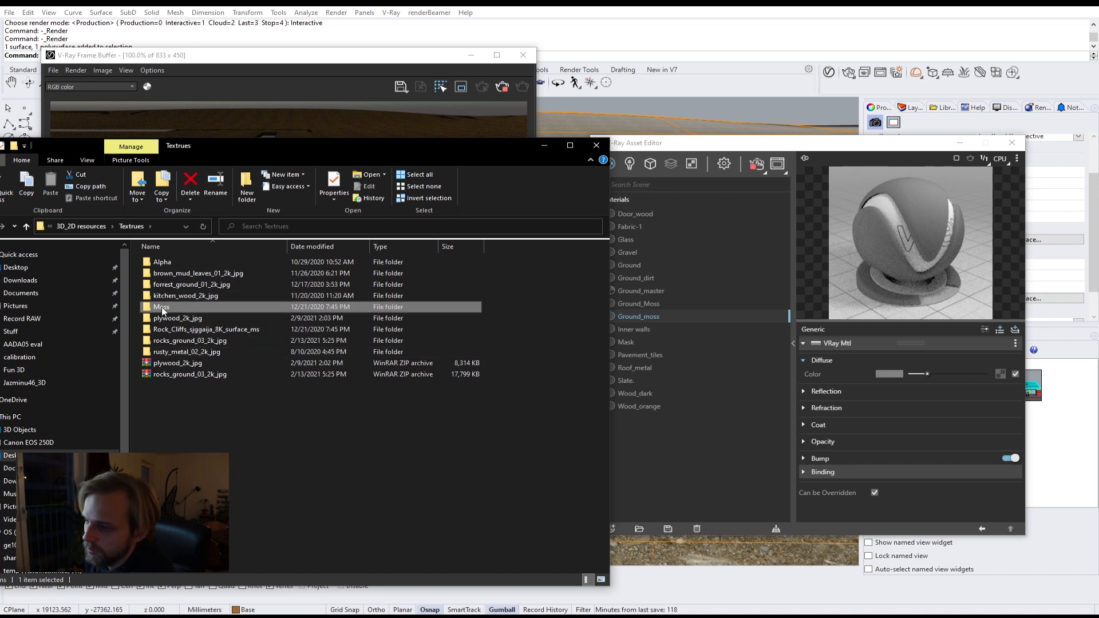
pyautogui.doubleClick(162, 307)
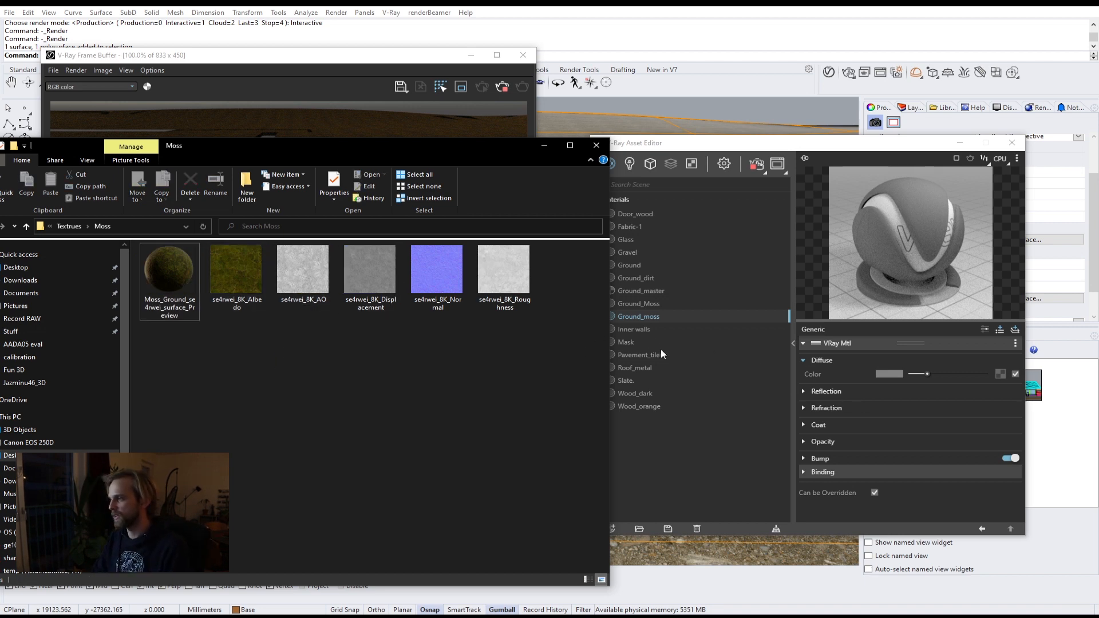
# Step: Give Ground_moss's diffuse color a Mix (Operator) texture with the moss Albedo as Texture A and AO as Texture B
pyautogui.click(995, 373)
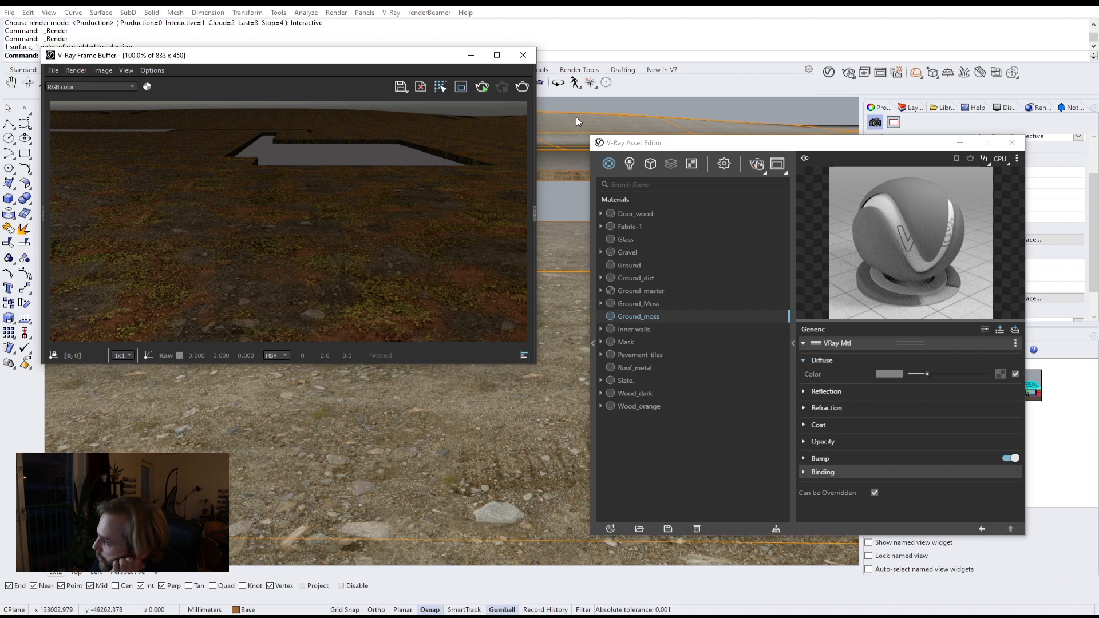
pyautogui.click(1002, 373)
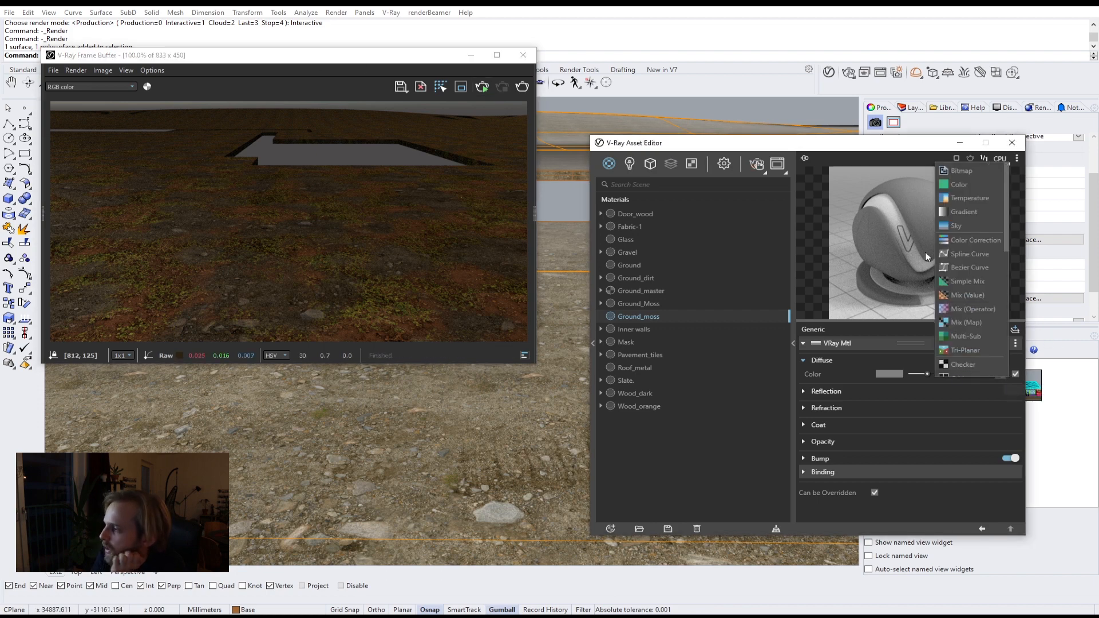
pyautogui.click(982, 312)
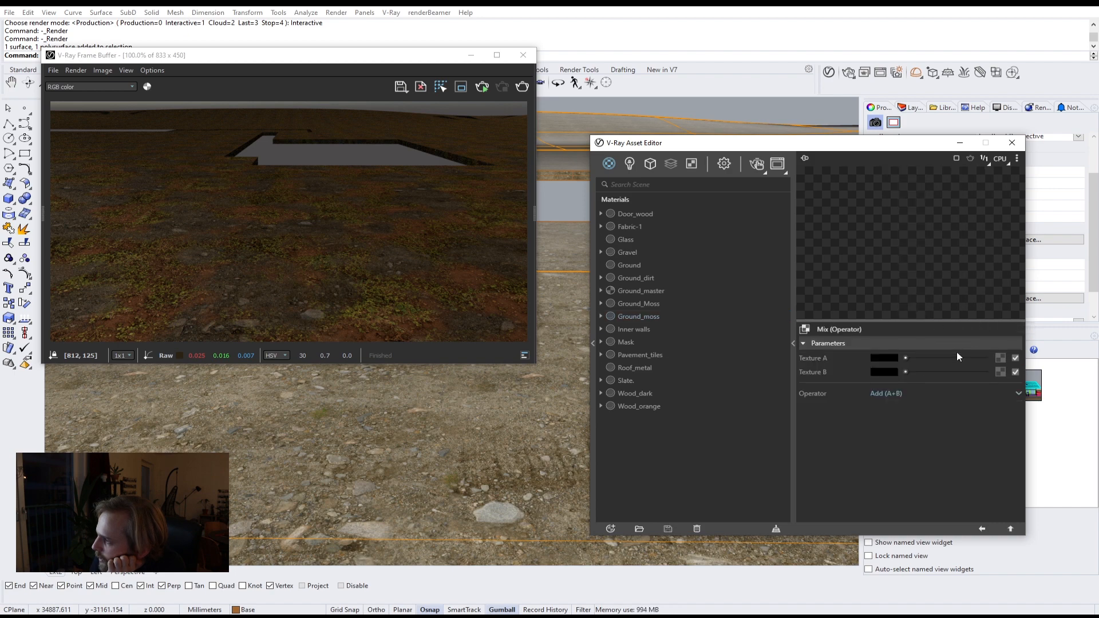
pyautogui.click(260, 566)
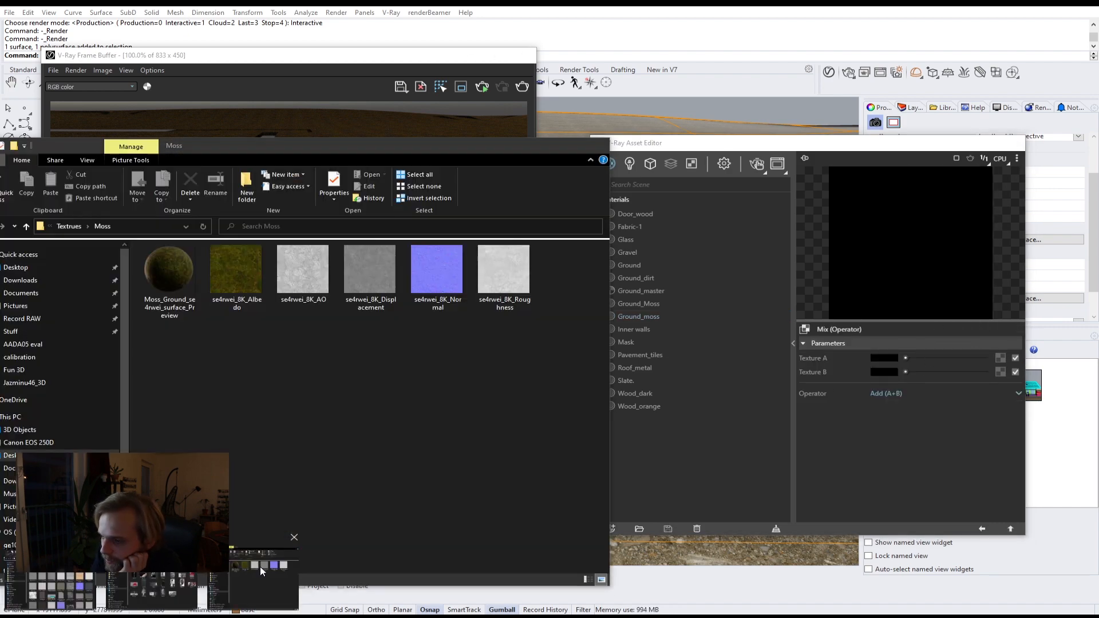
pyautogui.moveTo(240, 274); pyautogui.dragTo(1001, 359)
pyautogui.moveTo(303, 268); pyautogui.dragTo(999, 373)
# Step: Set the mix operator to Multiply (A*B) and return to the Ground_moss material
pyautogui.click(987, 393)
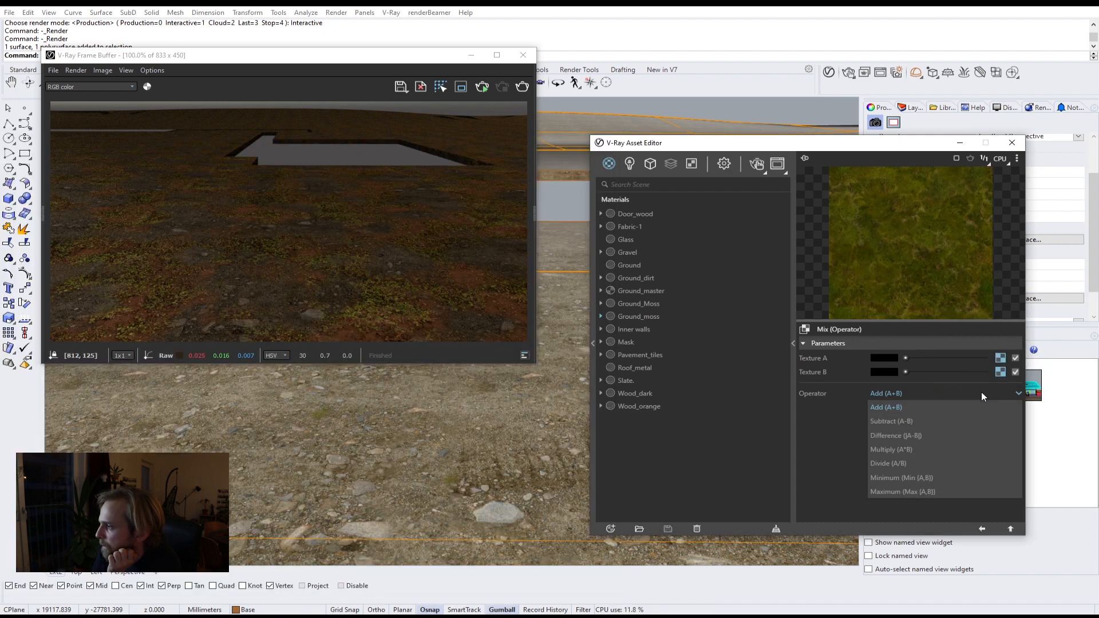
pyautogui.click(918, 449)
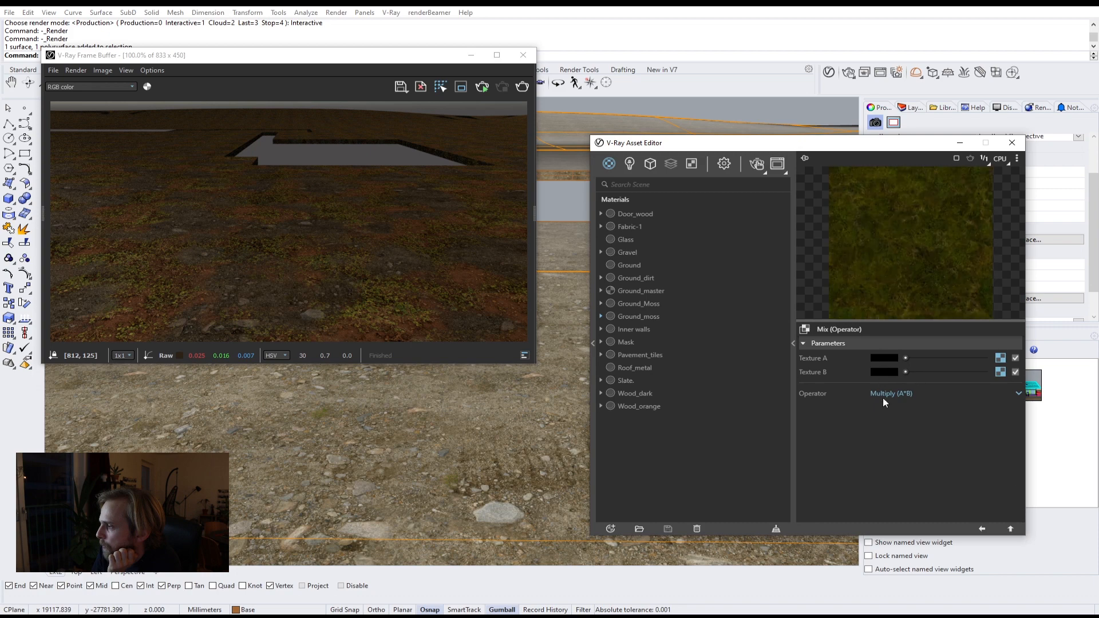
pyautogui.click(1012, 529)
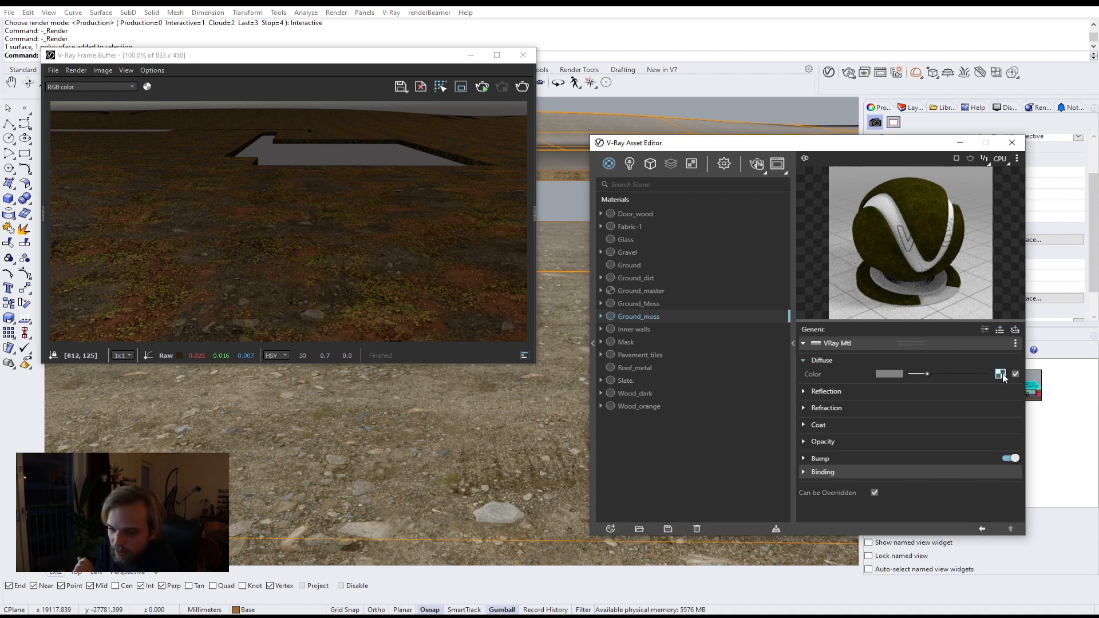
# Step: Switch Ground_moss's bump mode to Normal Map and load the moss Normal texture into it
pyautogui.click(826, 460)
pyautogui.click(988, 472)
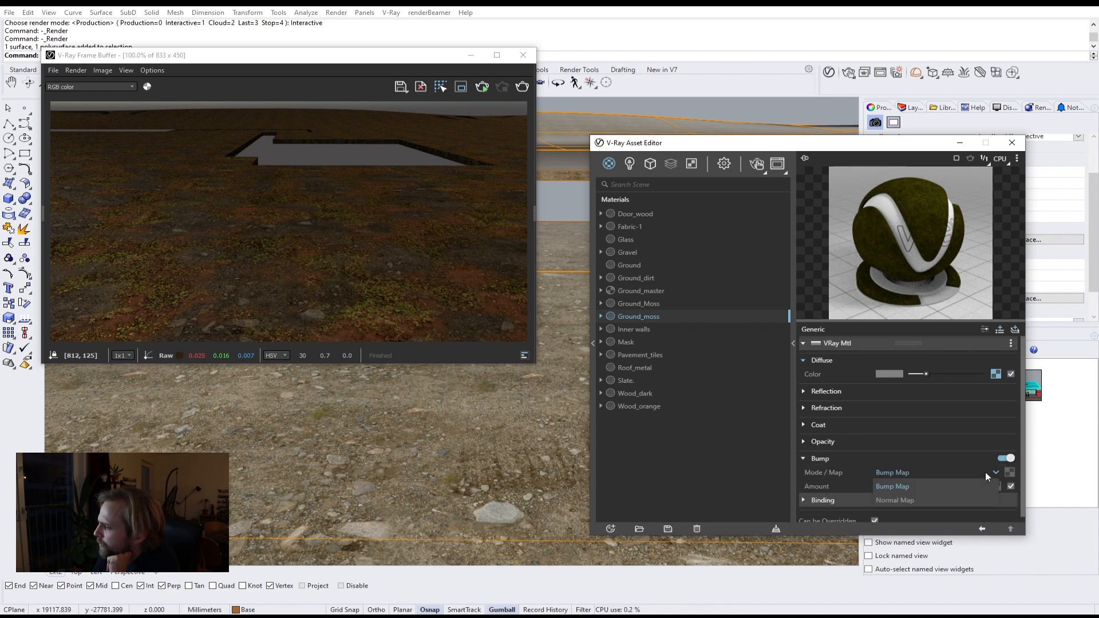
pyautogui.click(942, 502)
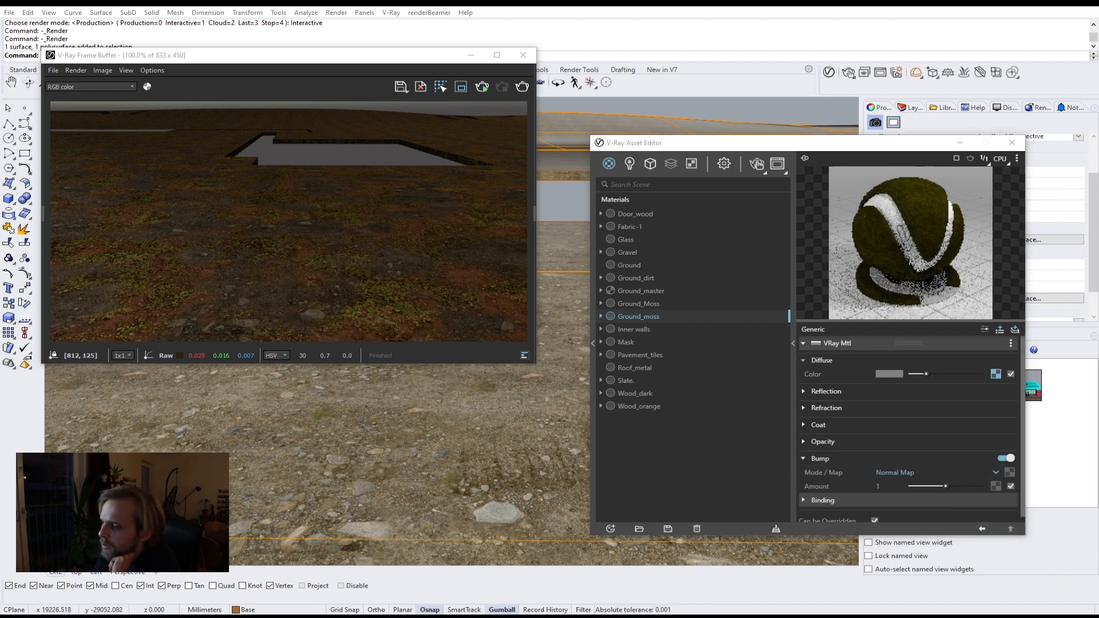
pyautogui.click(86, 566)
pyautogui.click(418, 282)
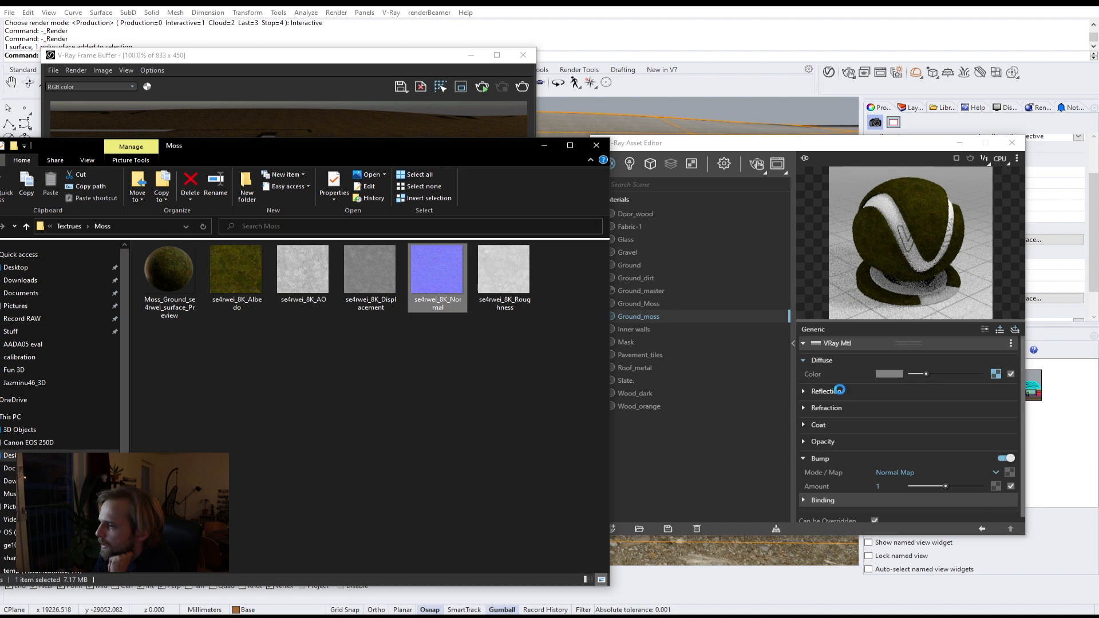
pyautogui.moveTo(1008, 475); pyautogui.dragTo(1010, 476)
pyautogui.click(875, 484)
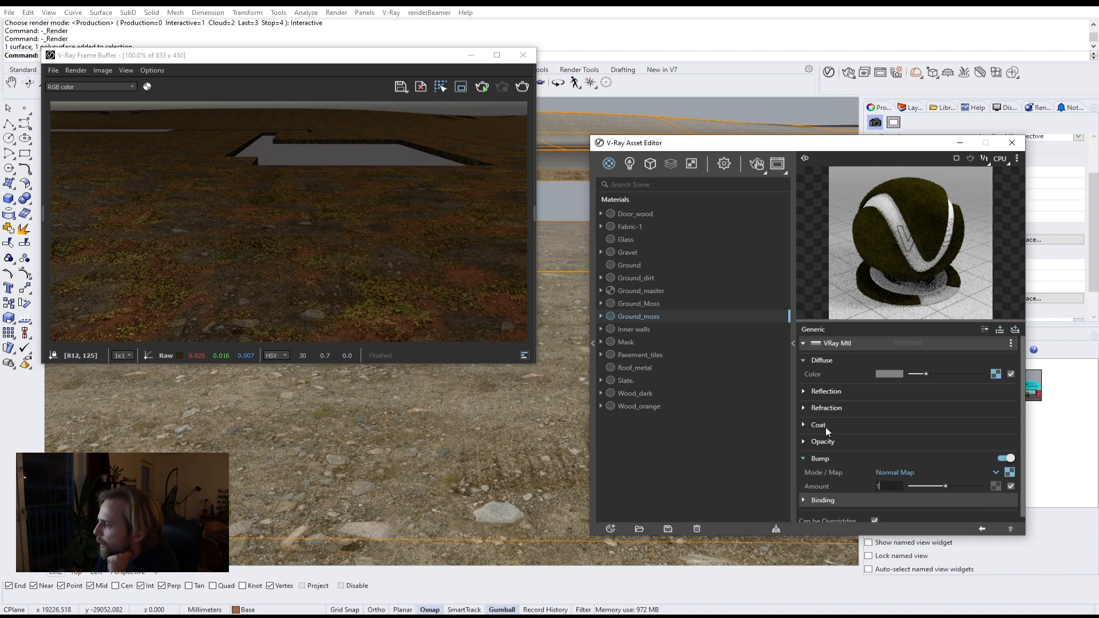
# Step: Set Ground_dirt's bump amount to 1
pyautogui.click(635, 291)
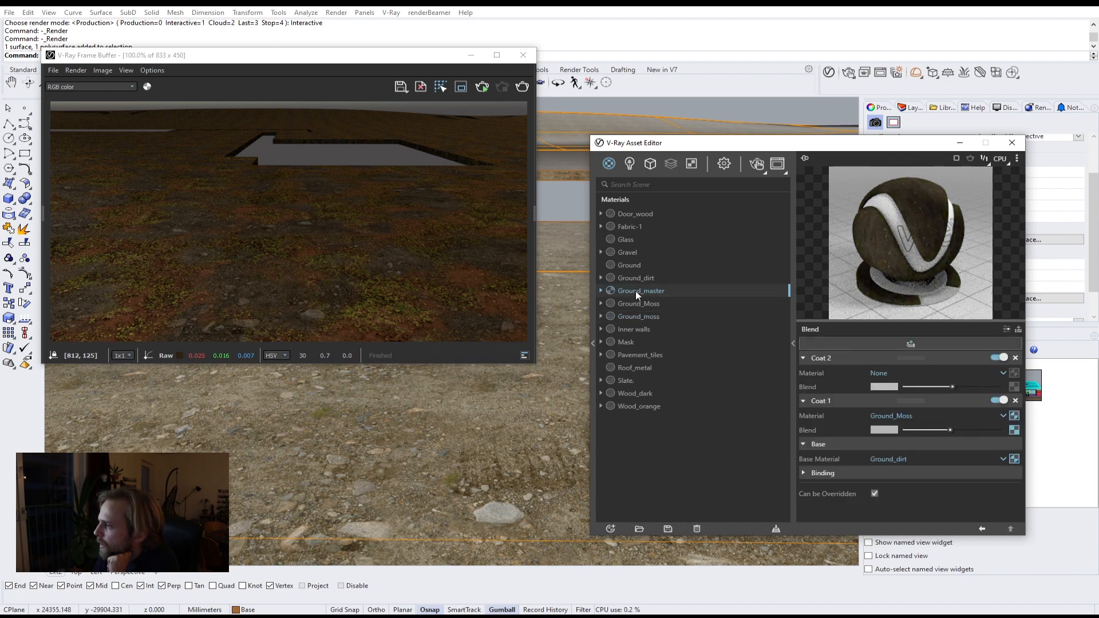
pyautogui.click(637, 277)
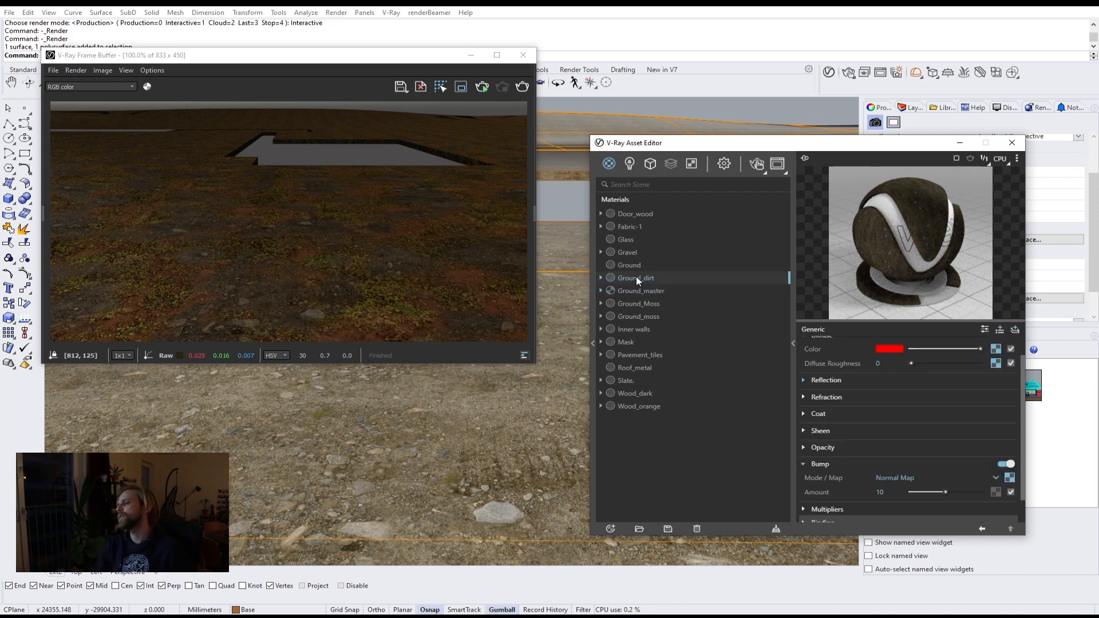
pyautogui.doubleClick(880, 492)
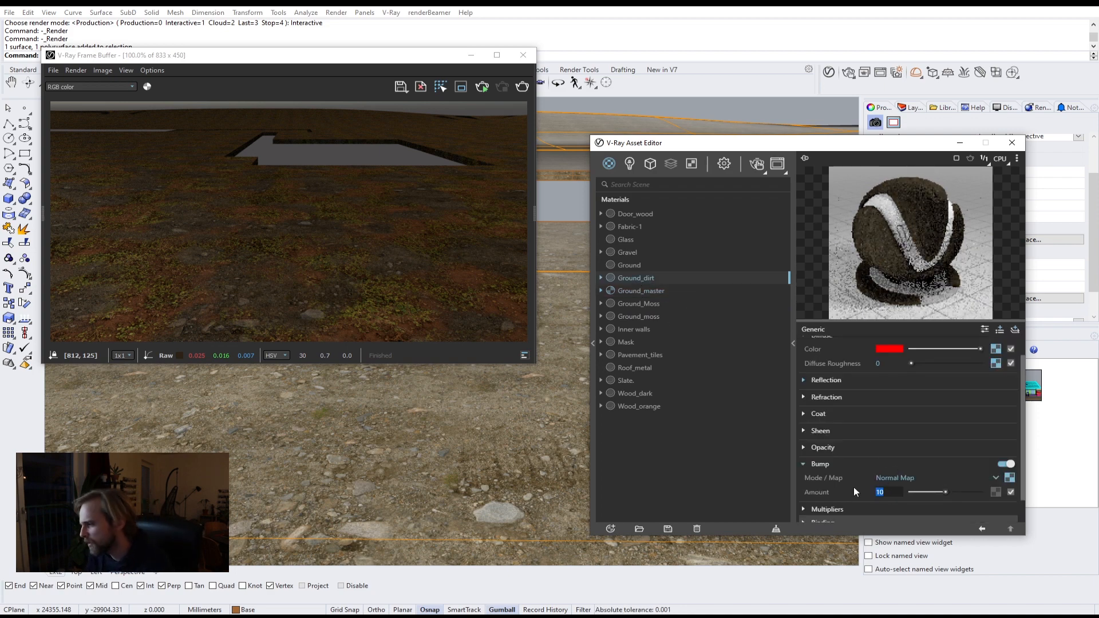
pyautogui.write('1')
pyautogui.press('Return')
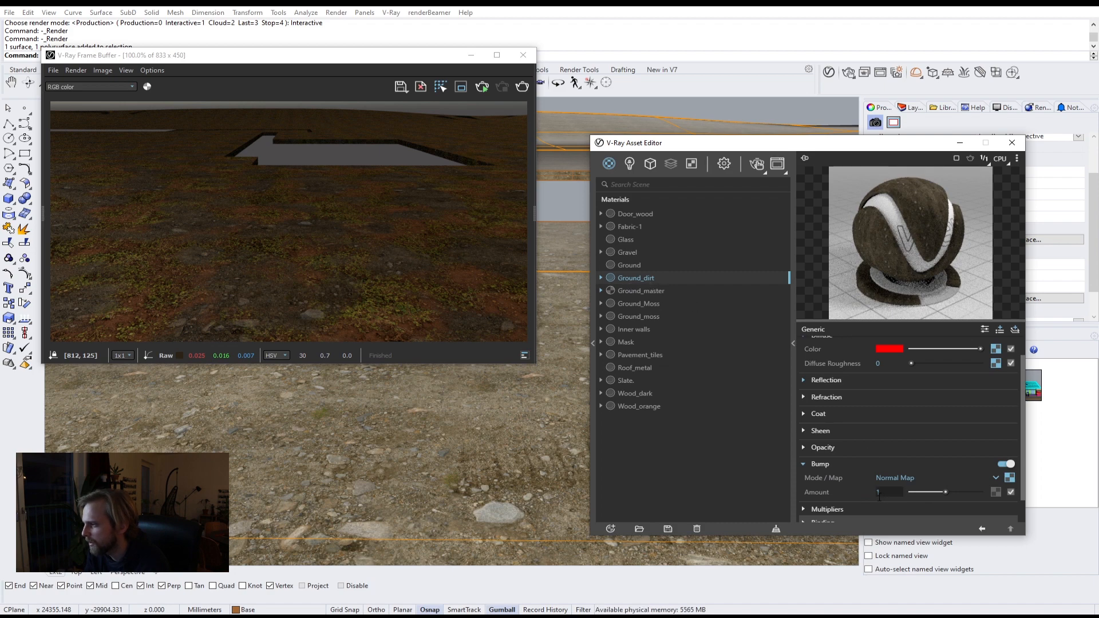
# Step: Rename the Ground_Moss material to Ground_leaves
pyautogui.click(658, 304)
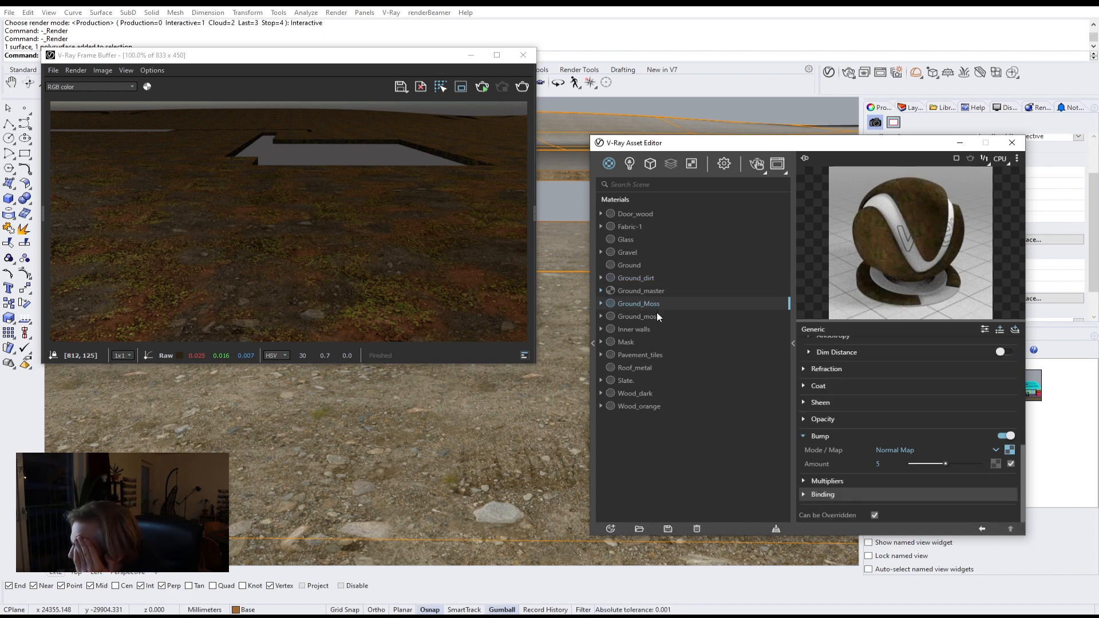
pyautogui.click(657, 315)
pyautogui.click(647, 302)
pyautogui.click(646, 315)
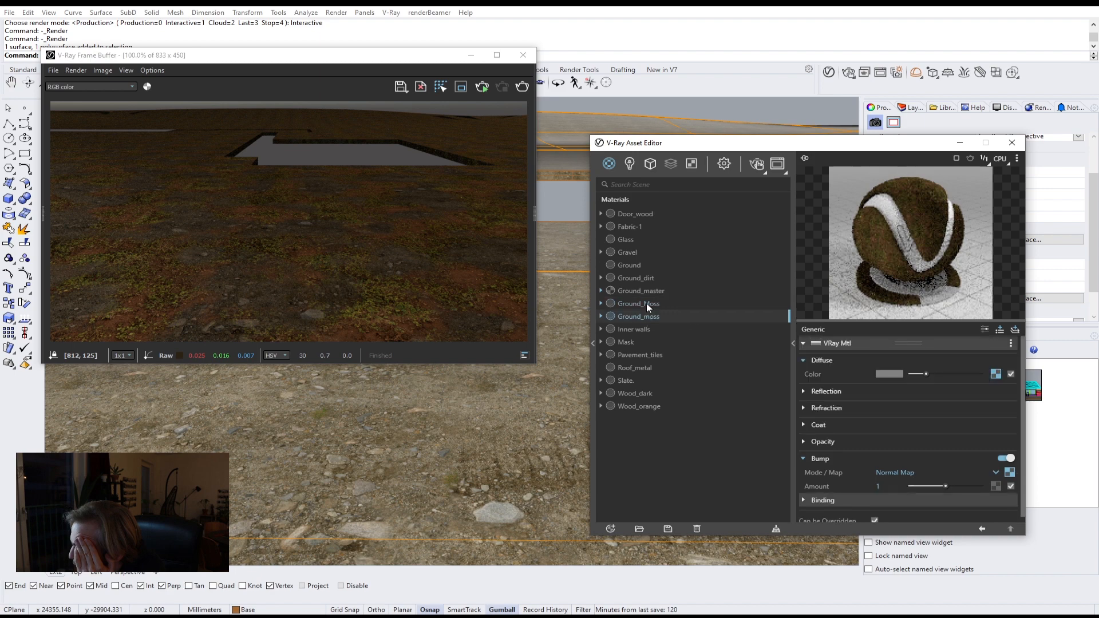
pyautogui.click(647, 304)
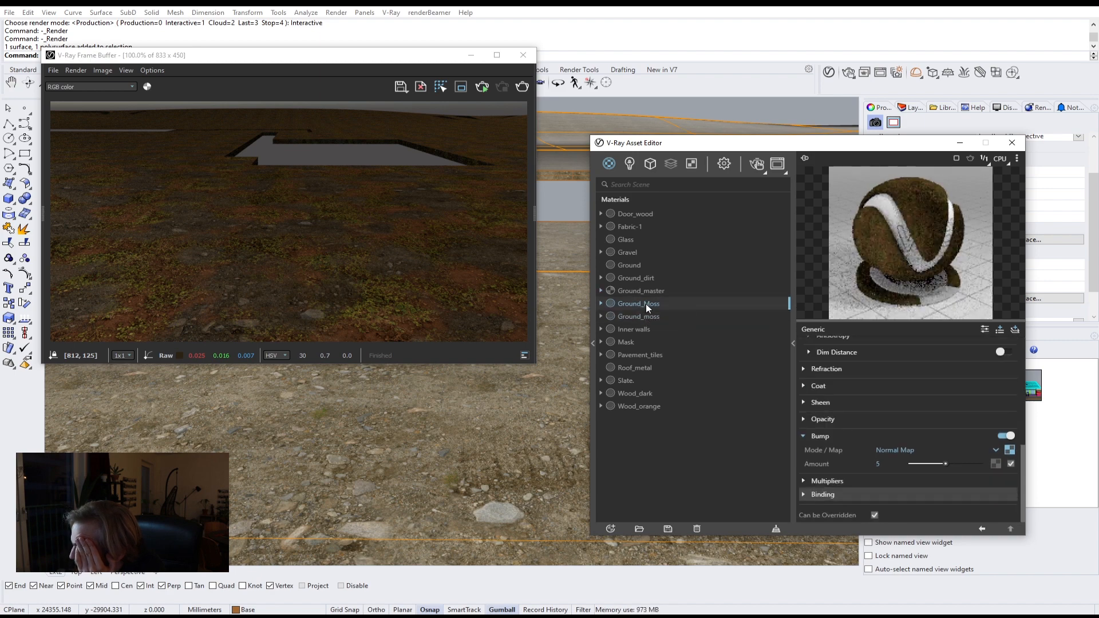
pyautogui.doubleClick(647, 303)
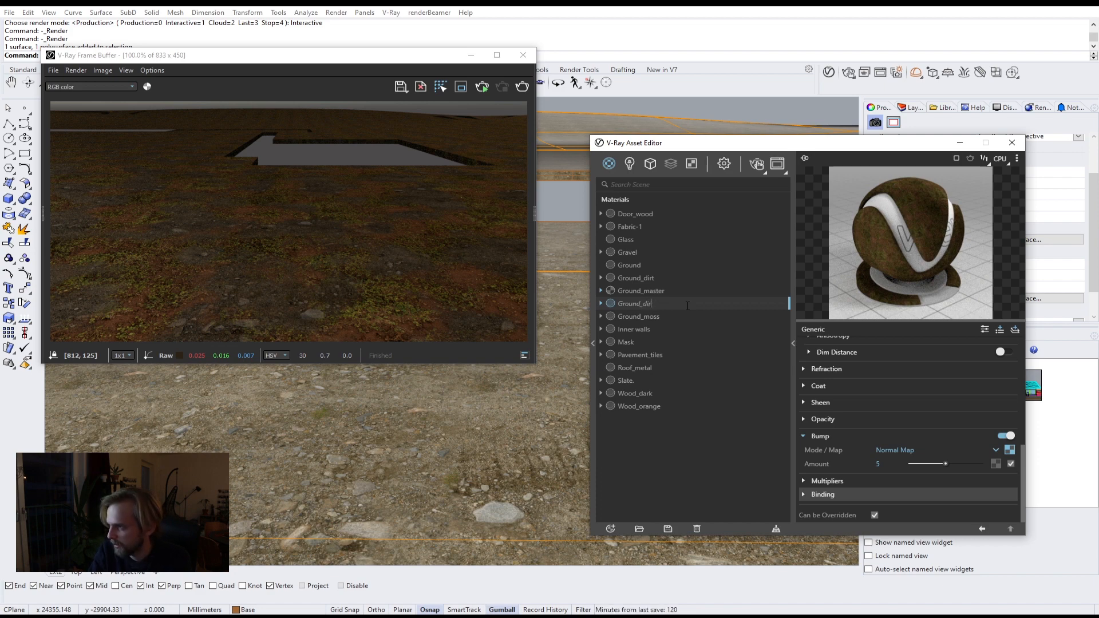
pyautogui.press('BackSpace')
pyautogui.press('BackSpace')
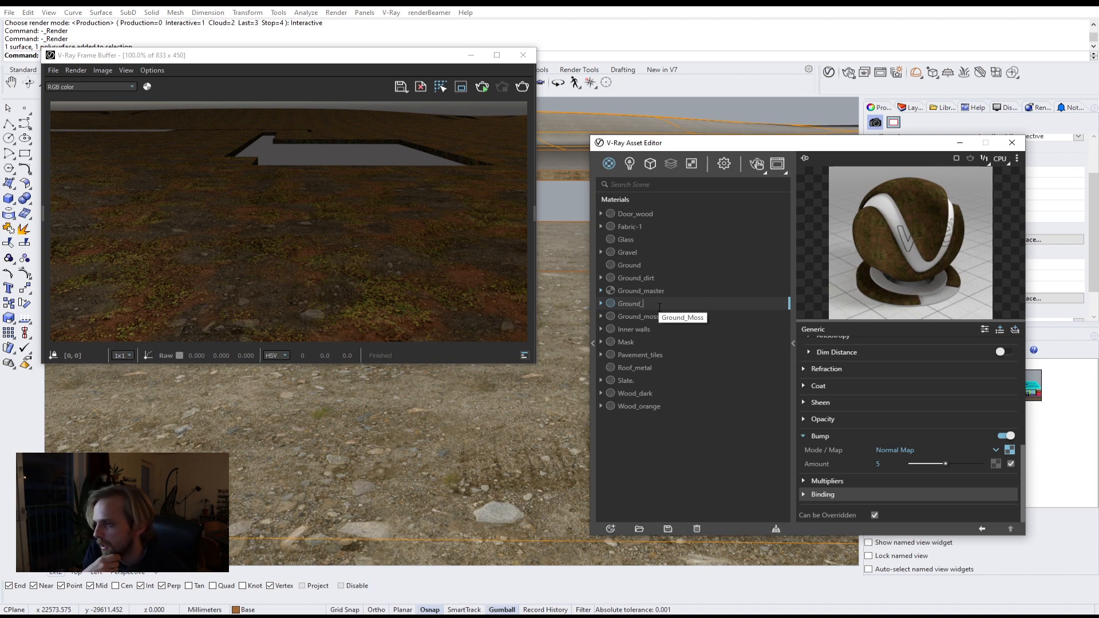
pyautogui.write('leaves')
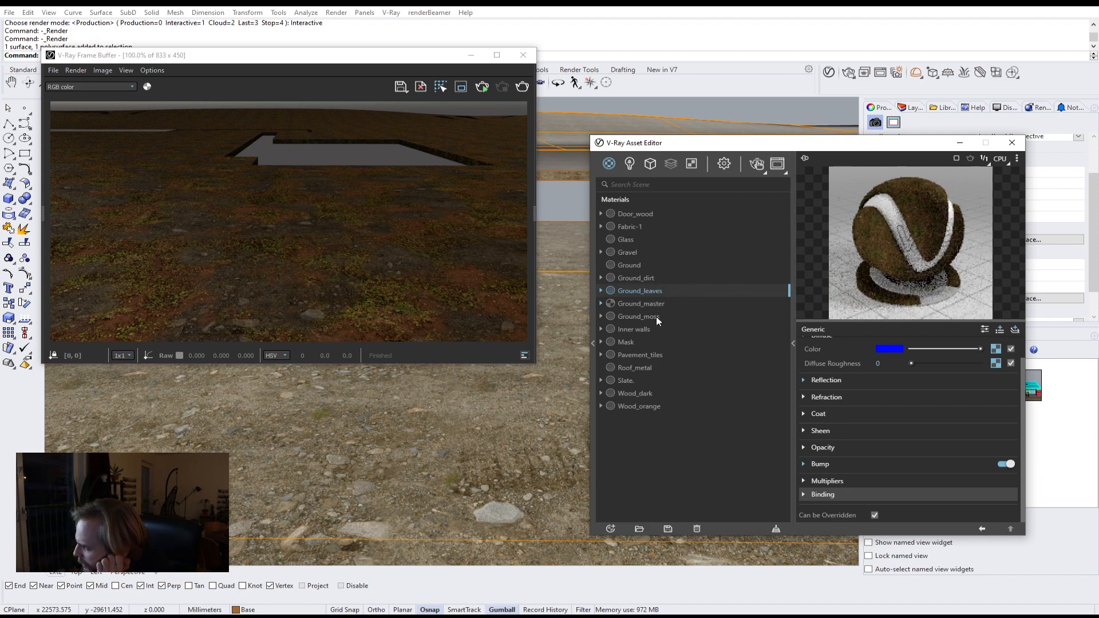
# Step: Set Ground_leaves' bump amount to 1
pyautogui.click(820, 465)
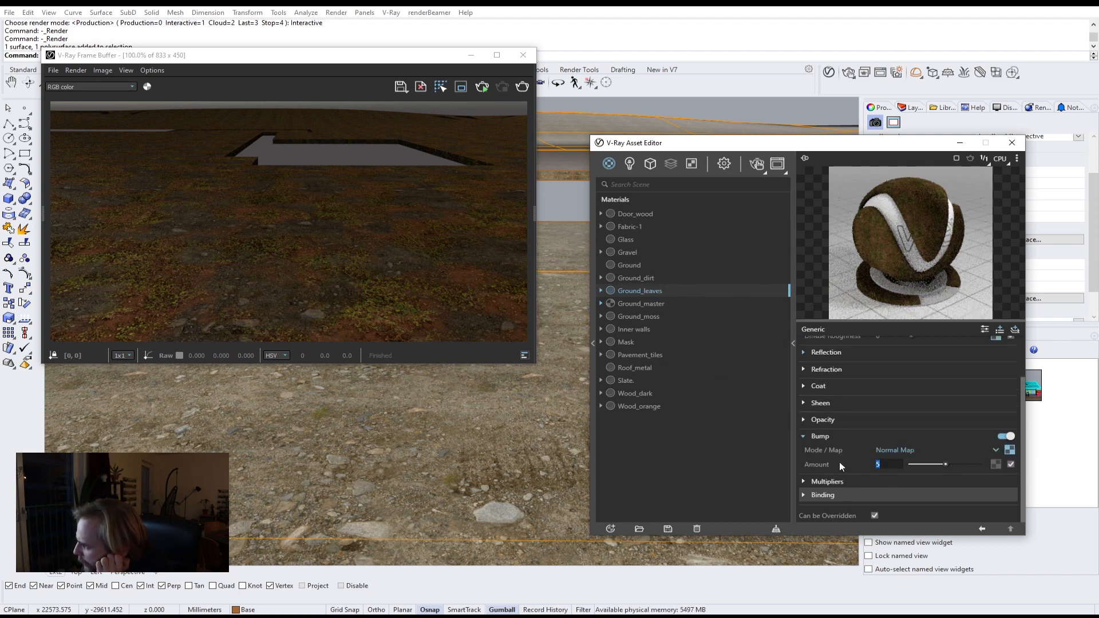
pyautogui.write('1')
pyautogui.press('Return')
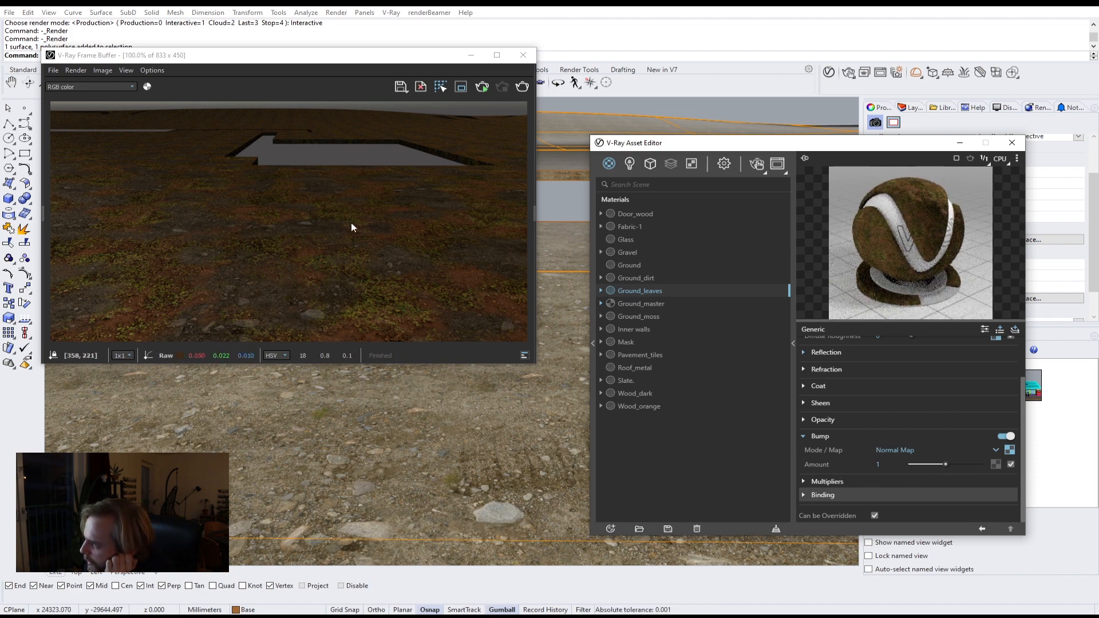
# Step: Open Ground_moss's reflection settings and examine the moss texture files in the Textures folder
pyautogui.click(635, 318)
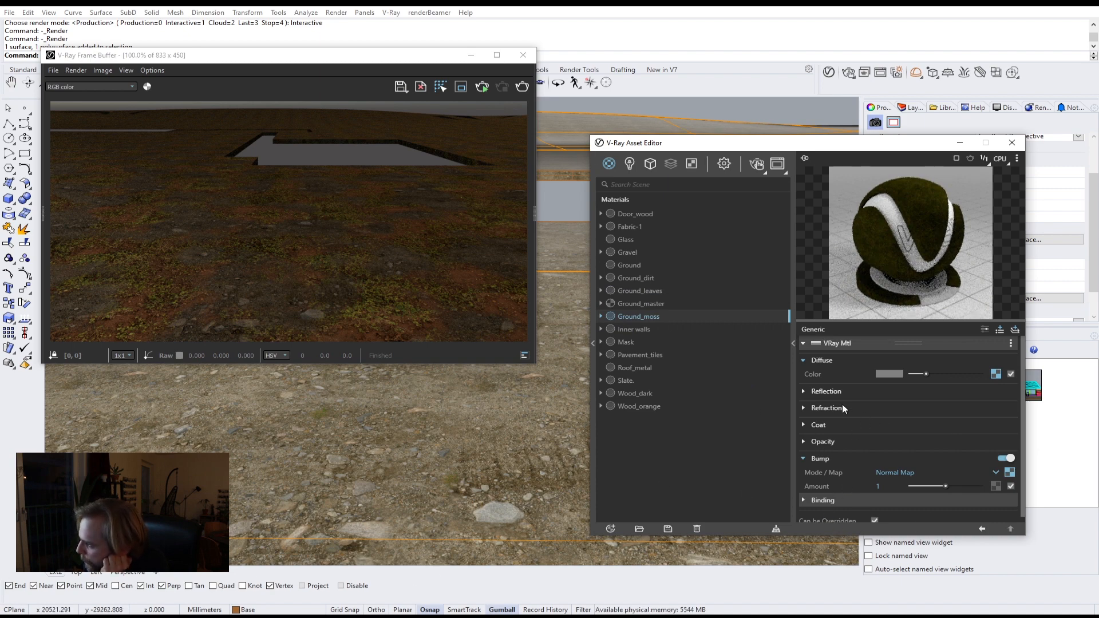
pyautogui.click(804, 392)
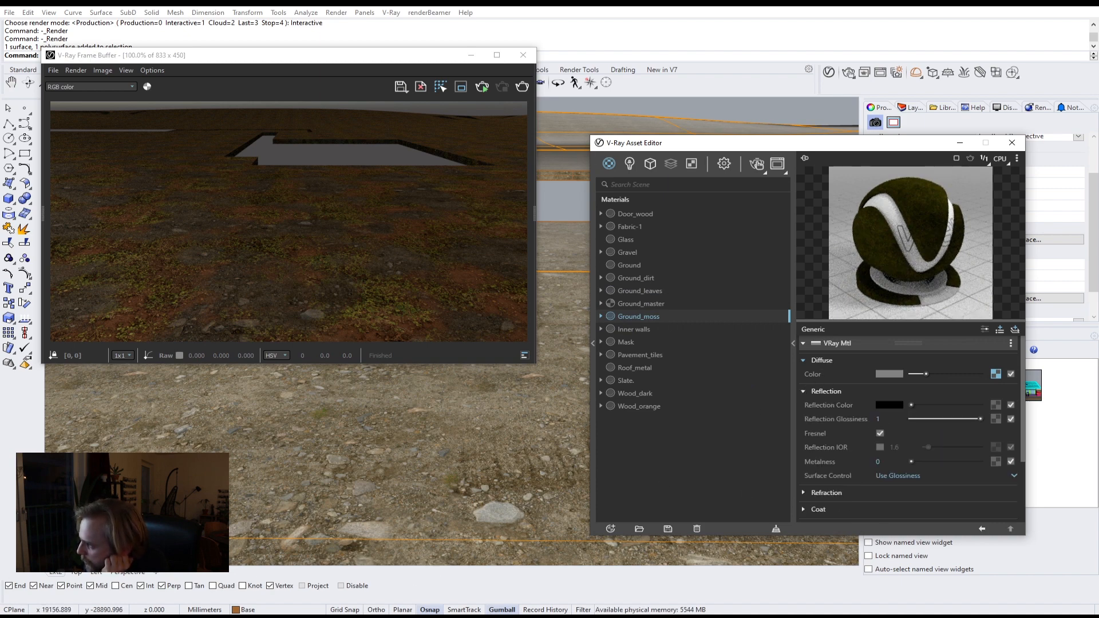
pyautogui.click(299, 583)
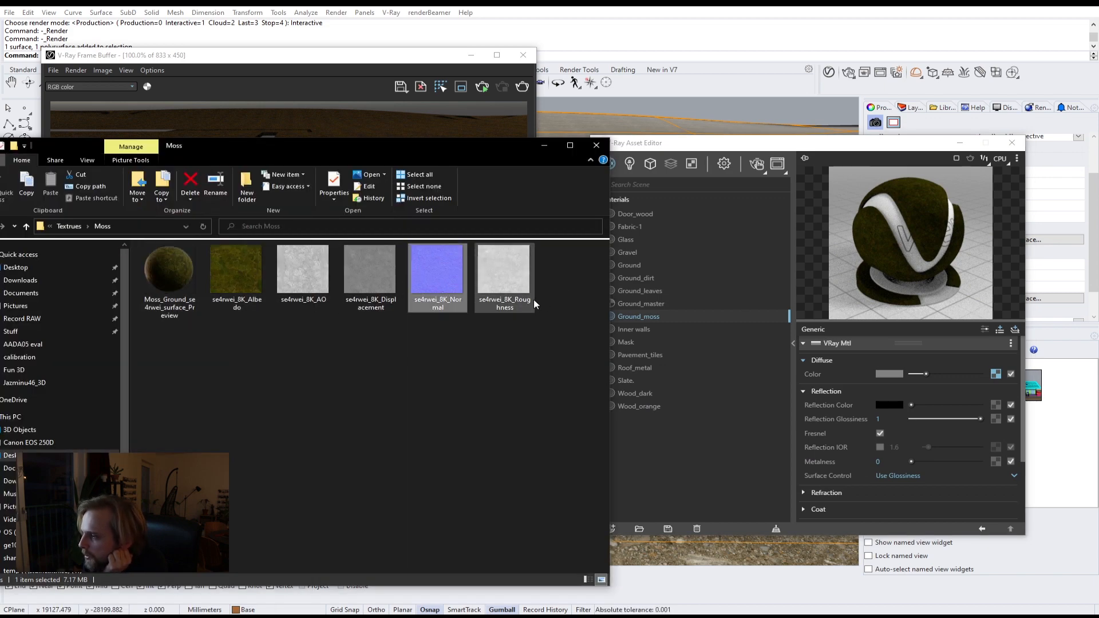
pyautogui.click(985, 330)
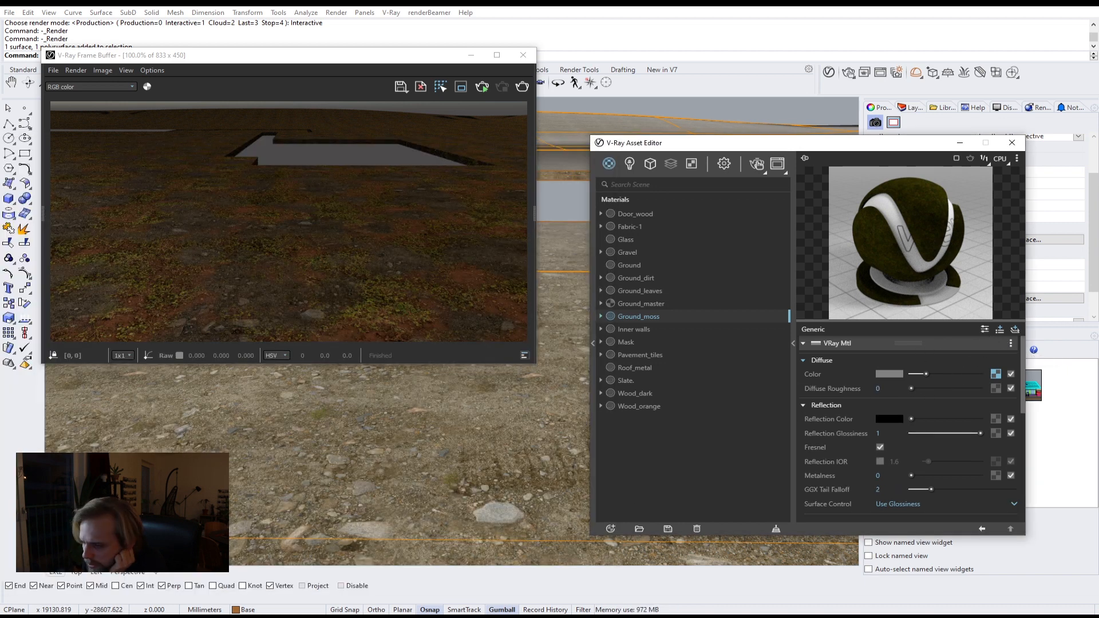
pyautogui.click(241, 579)
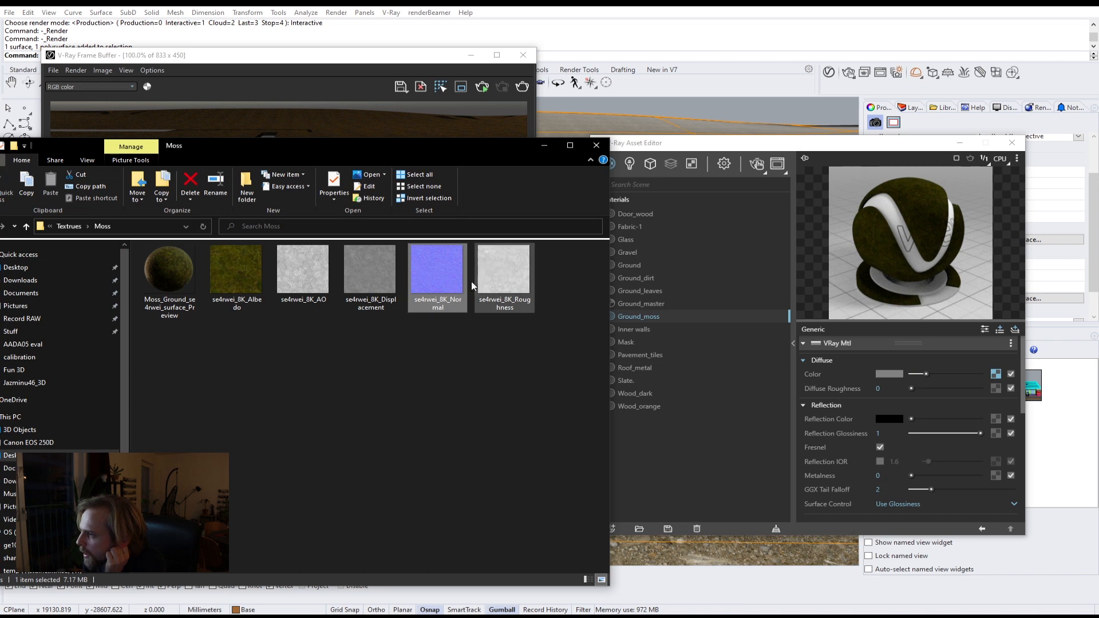
pyautogui.click(503, 273)
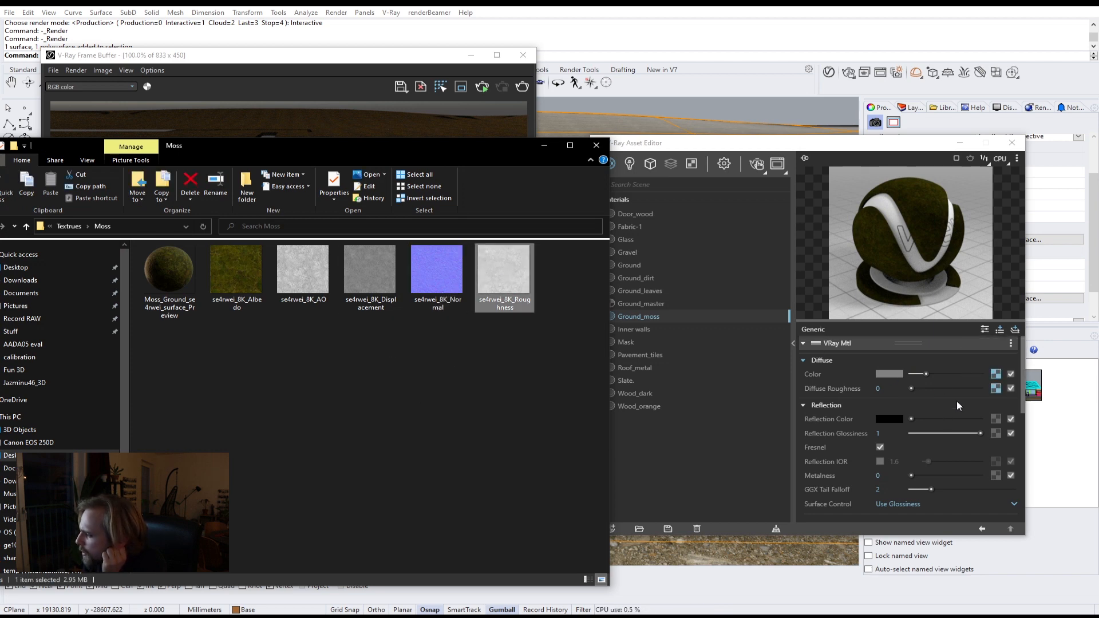
pyautogui.click(395, 418)
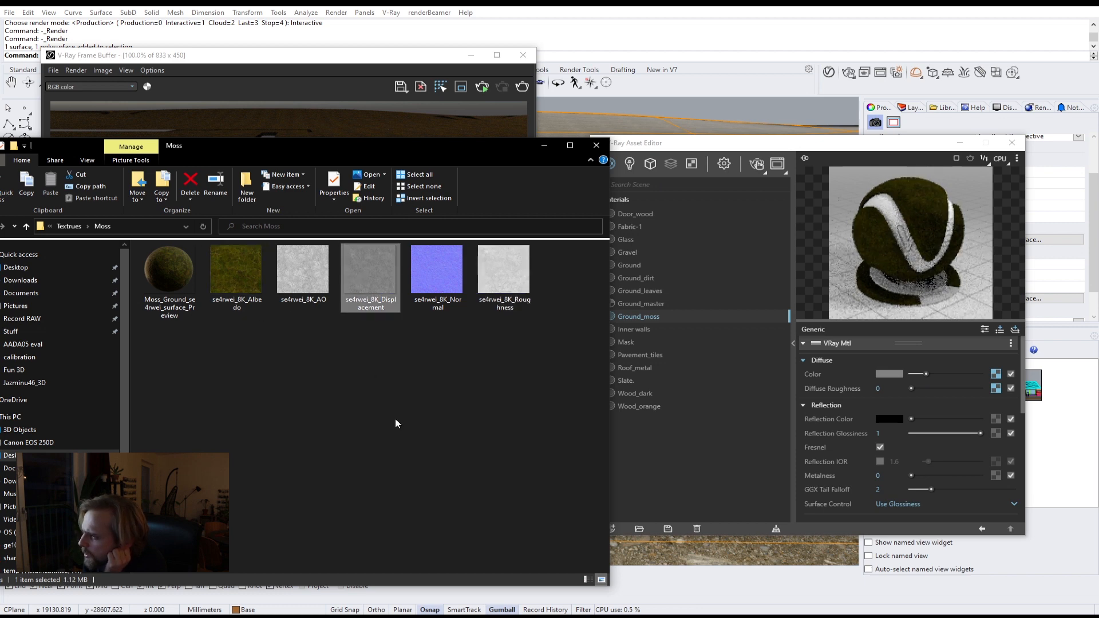
pyautogui.click(389, 265)
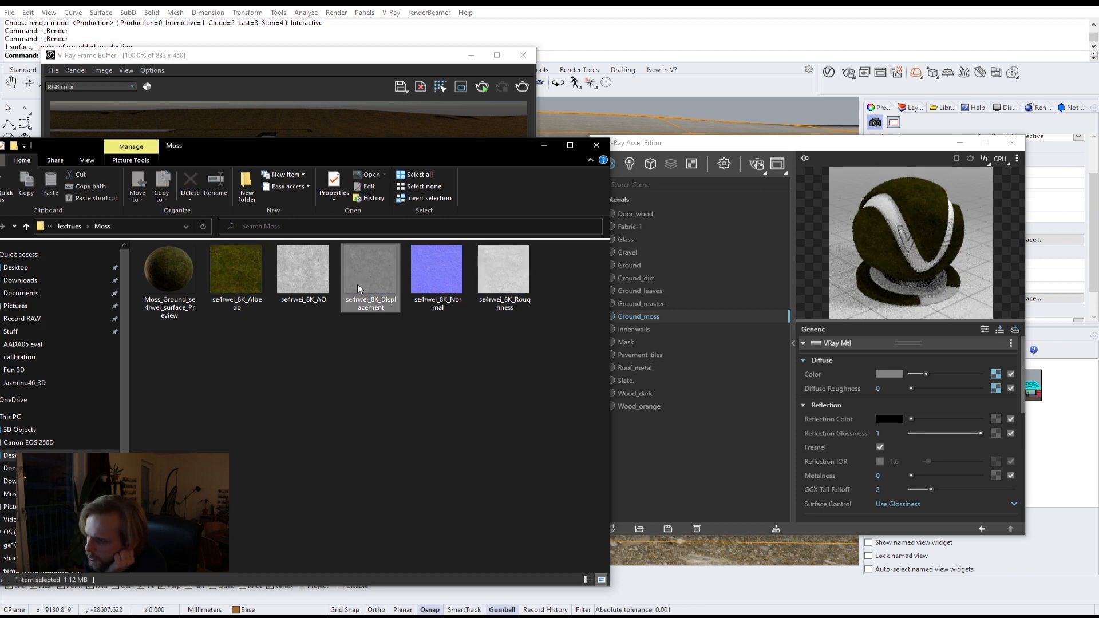
pyautogui.click(372, 383)
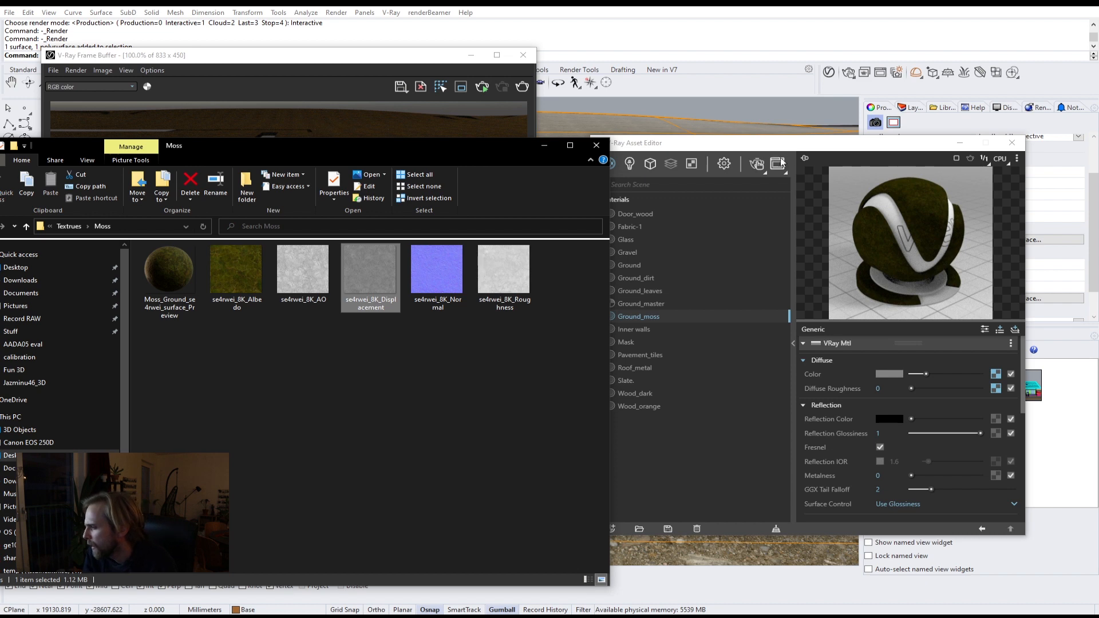
pyautogui.click(800, 148)
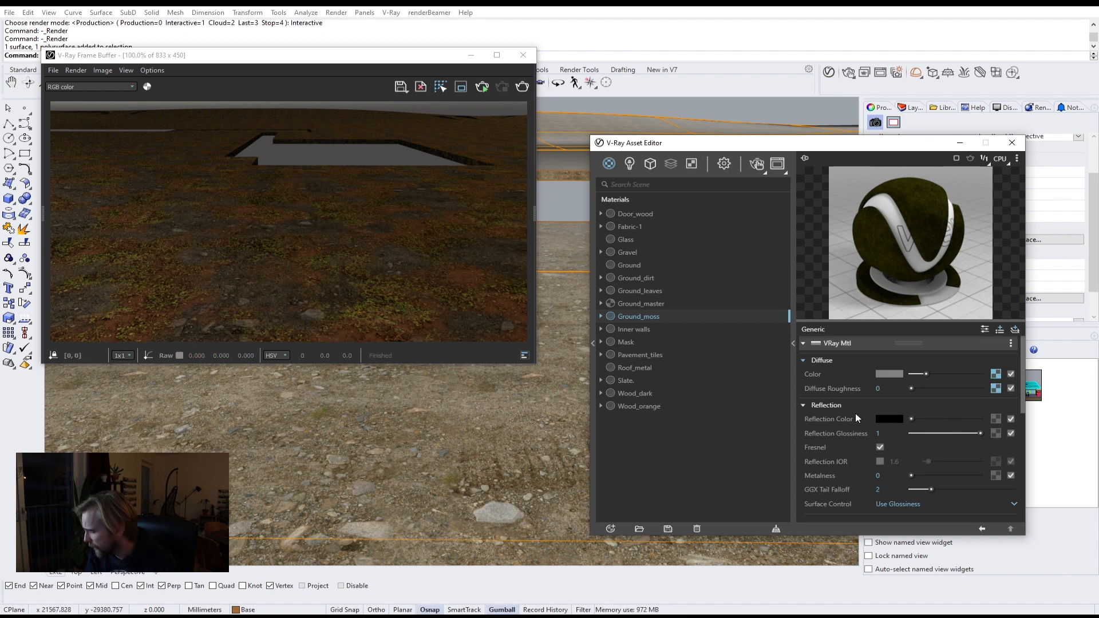
# Step: Set Ground_moss's reflection colour to a dark grey and its reflection glossiness to 0.8
pyautogui.moveTo(913, 418); pyautogui.dragTo(916, 419)
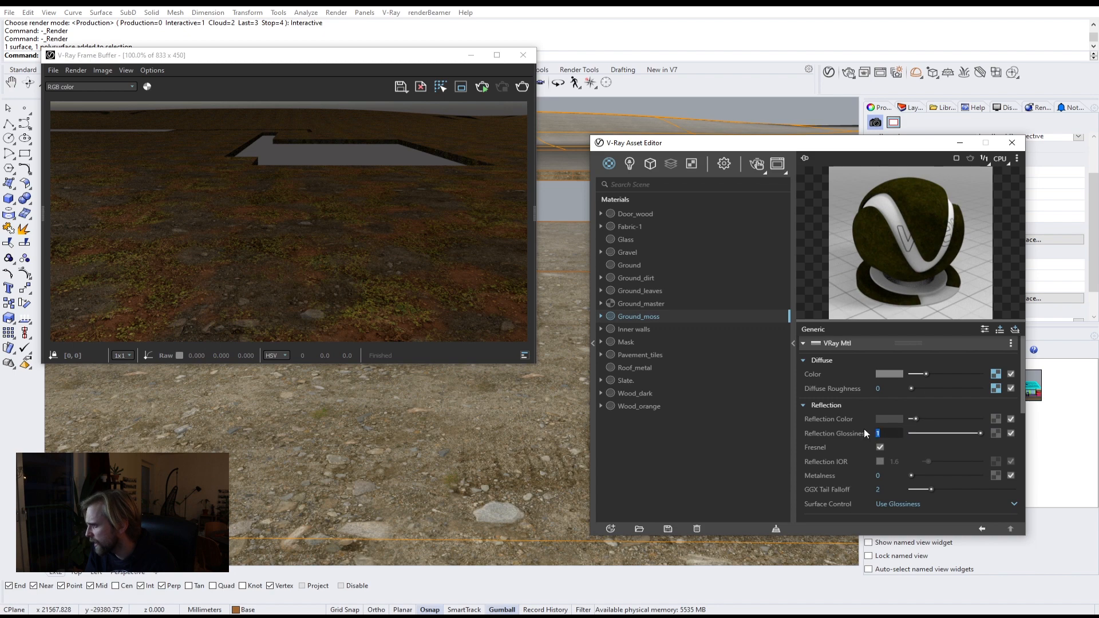
pyautogui.write('.8')
pyautogui.press('Return')
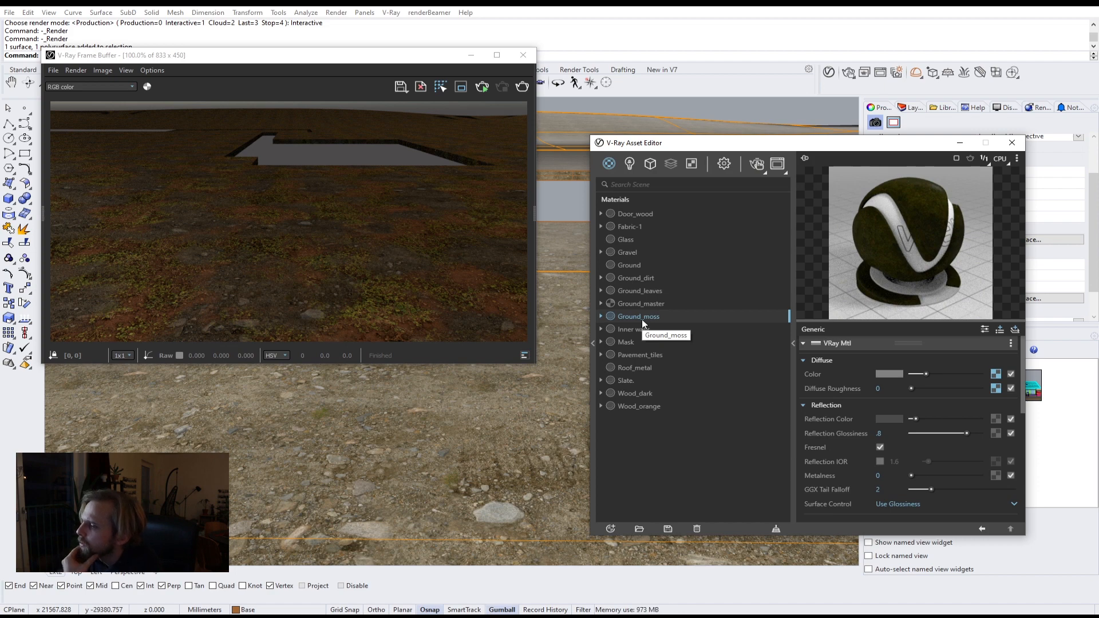
# Step: Set Ground_master's Coat 2 material to Ground_moss
pyautogui.click(627, 342)
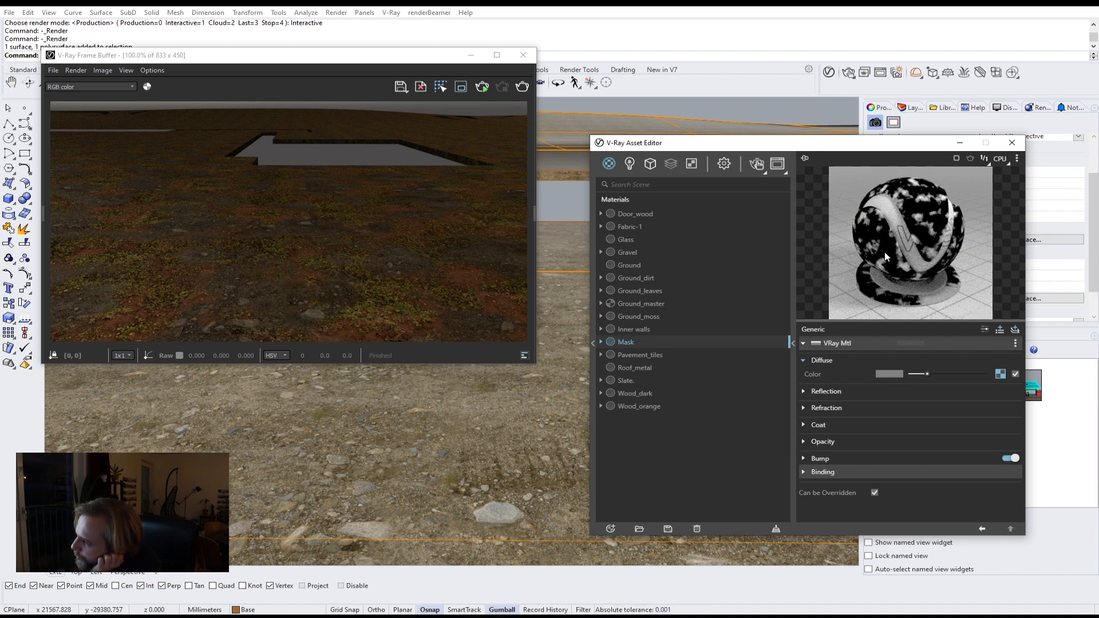
pyautogui.click(641, 303)
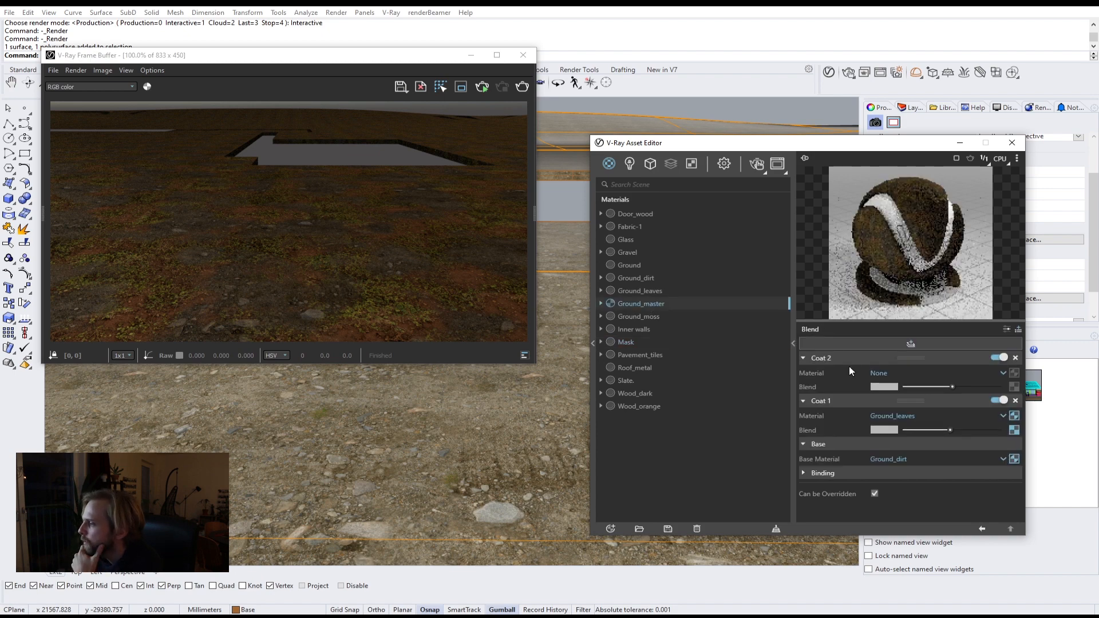
pyautogui.click(883, 372)
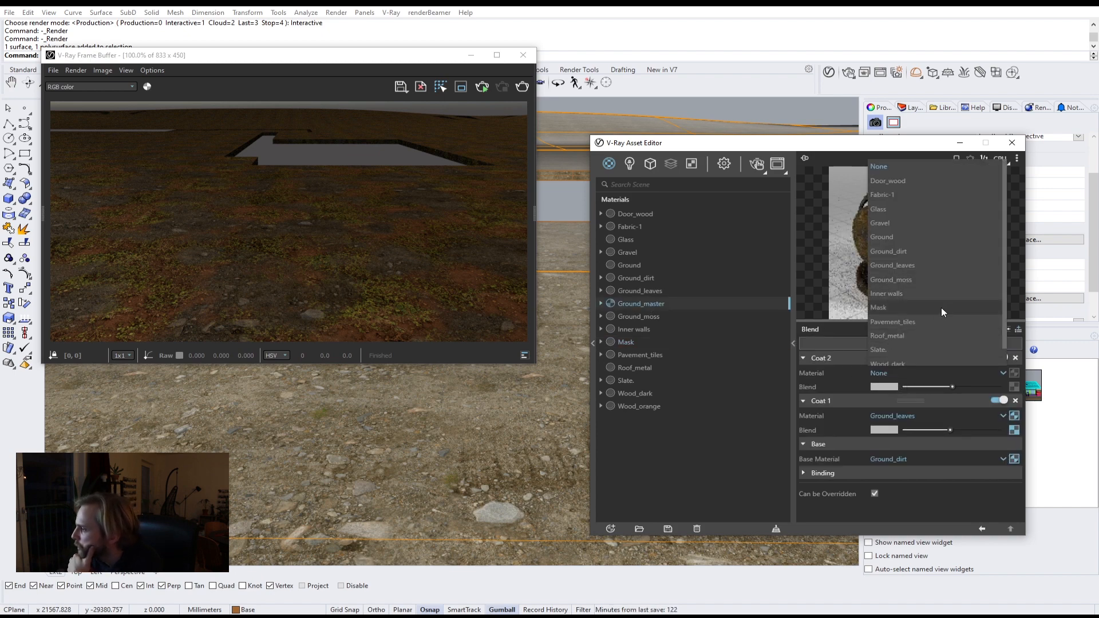
pyautogui.click(905, 280)
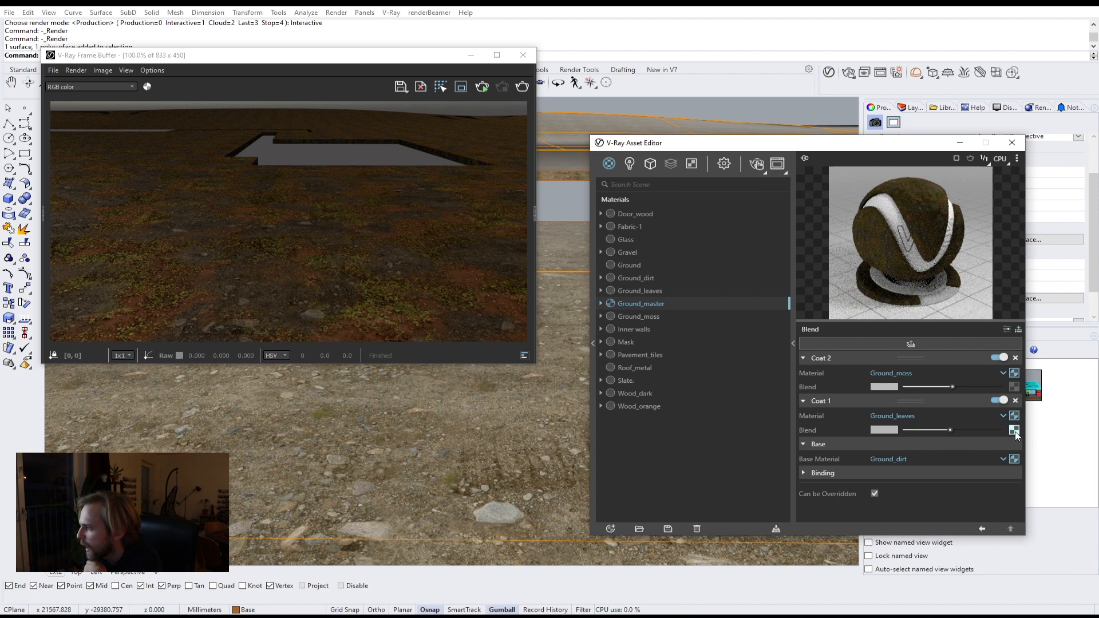
# Step: Paste the noise texture into Coat 2's blend slot and start an interactive render
pyautogui.rightClick(1017, 389)
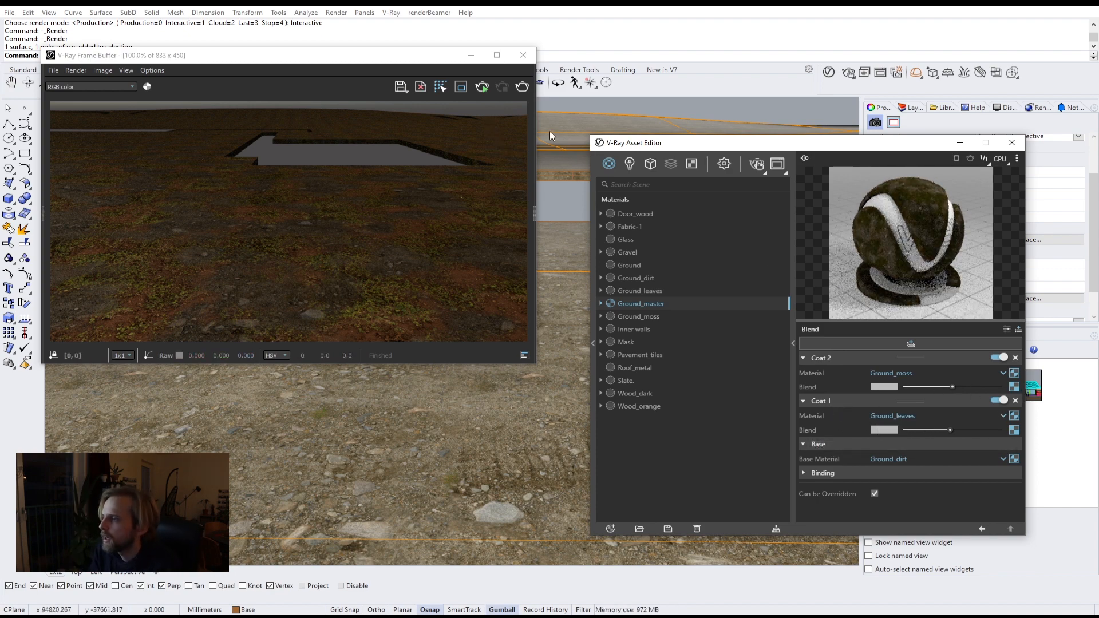
pyautogui.click(755, 164)
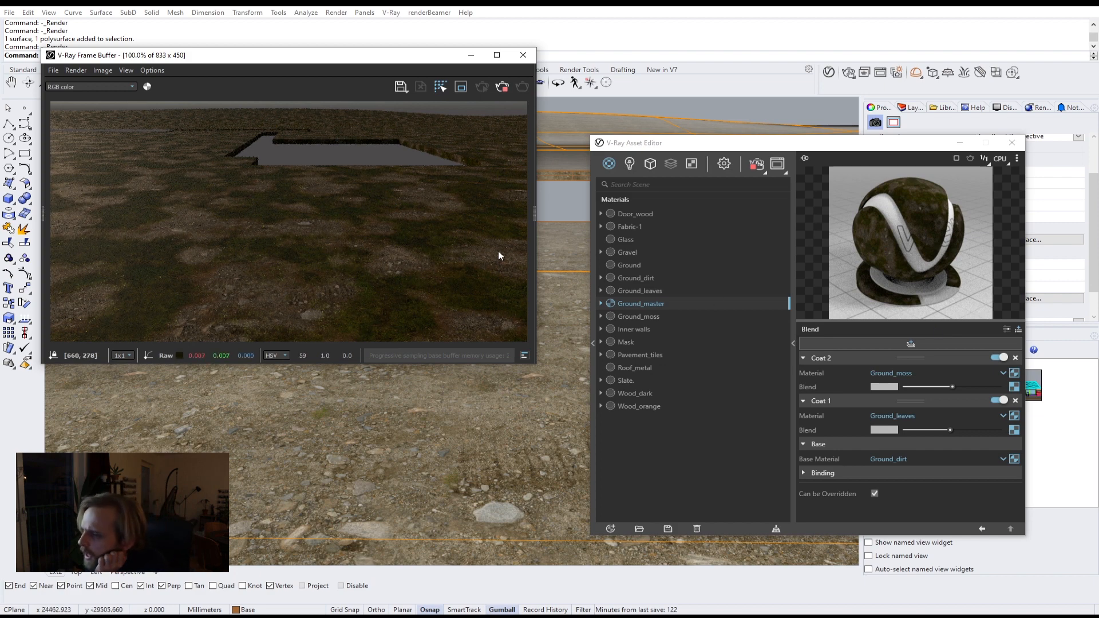
# Step: In Coat 2's noise mask, set the size to 0.5 and the levels to low 0.31 and high 0.64
pyautogui.click(1013, 386)
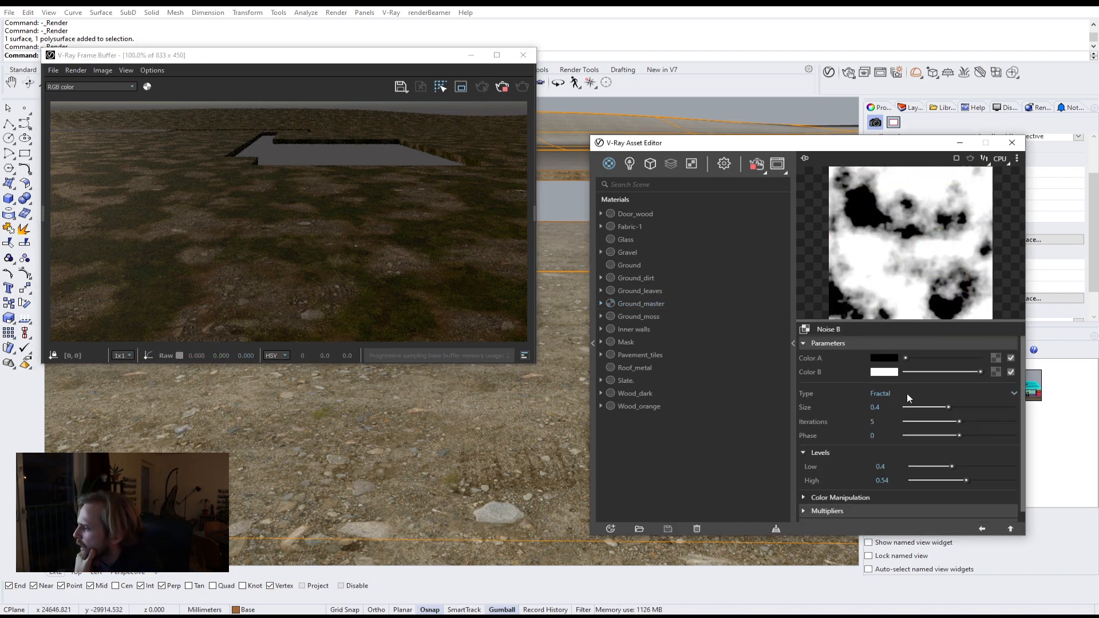
pyautogui.moveTo(881, 407); pyautogui.dragTo(874, 407)
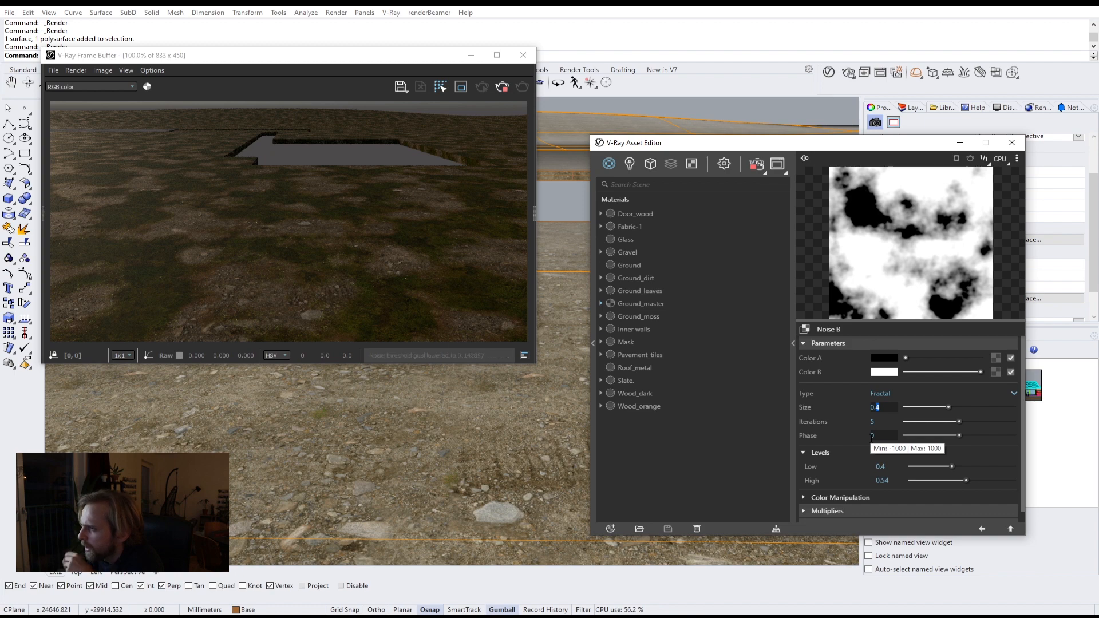
pyautogui.write('5')
pyautogui.press('Return')
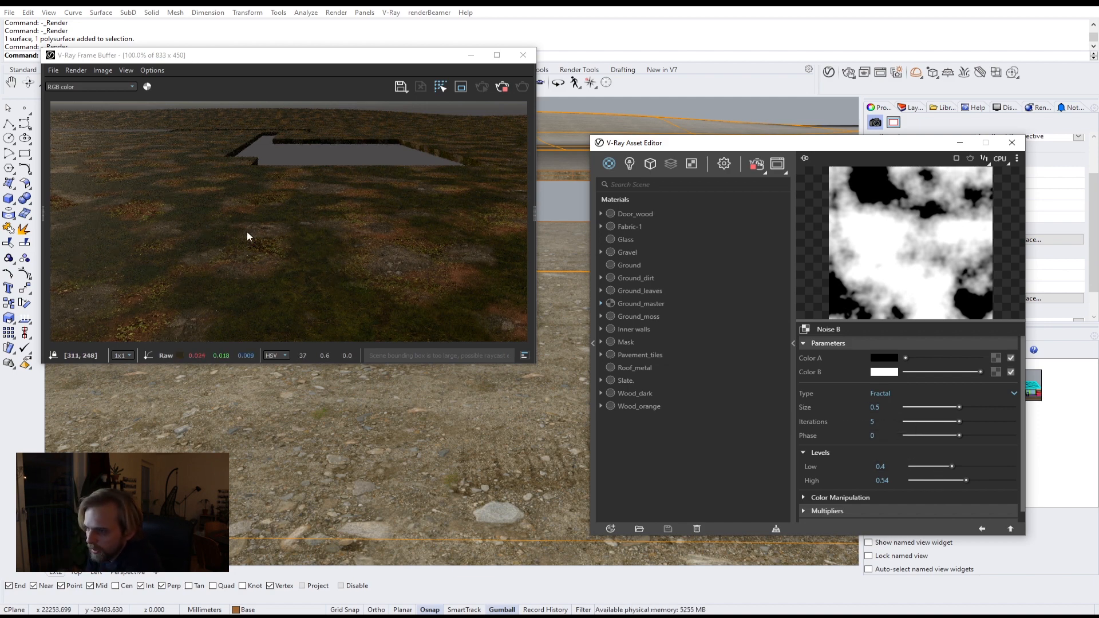
pyautogui.click(942, 465)
pyautogui.moveTo(966, 480); pyautogui.dragTo(977, 480)
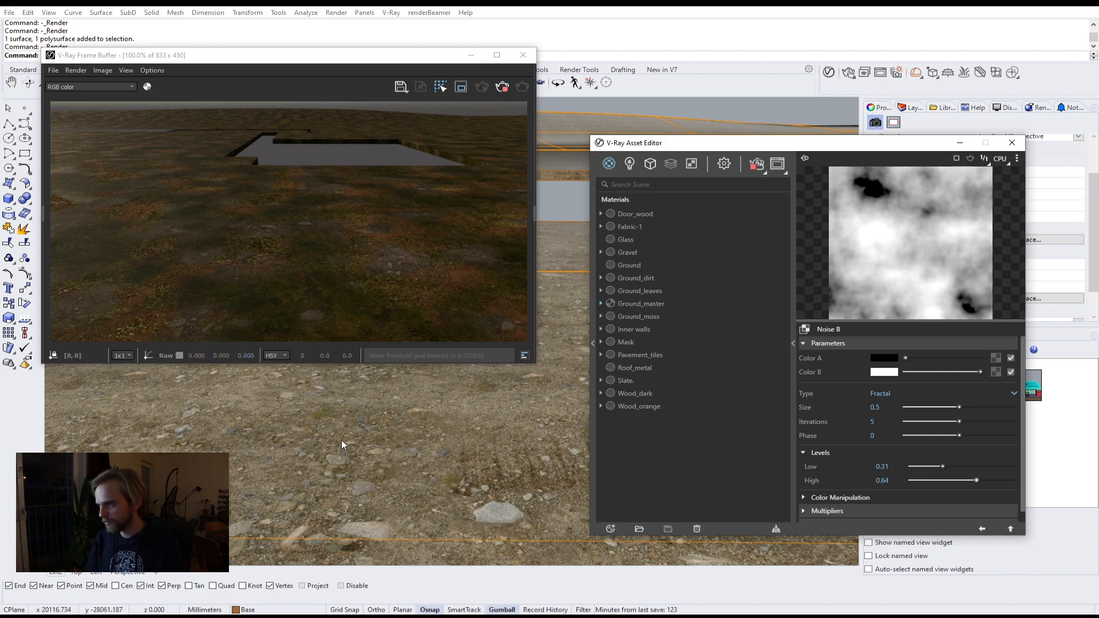
# Step: Set Coat 2's noise mask size to 0.8 and return to the blend material
pyautogui.moveTo(436, 450); pyautogui.dragTo(511, 431, button='right')
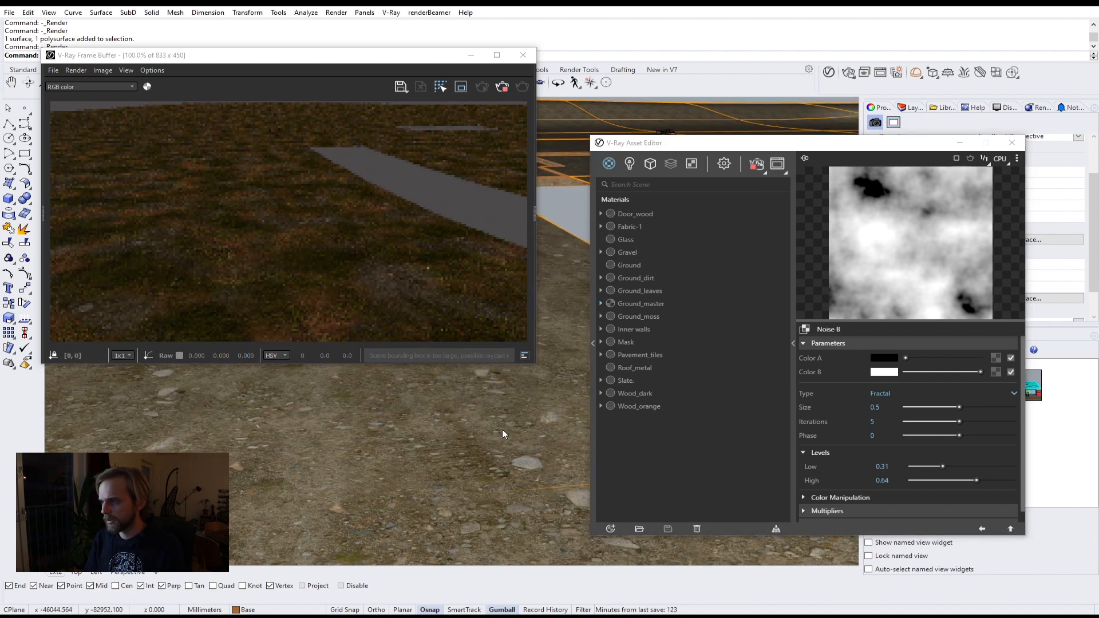
pyautogui.doubleClick(876, 407)
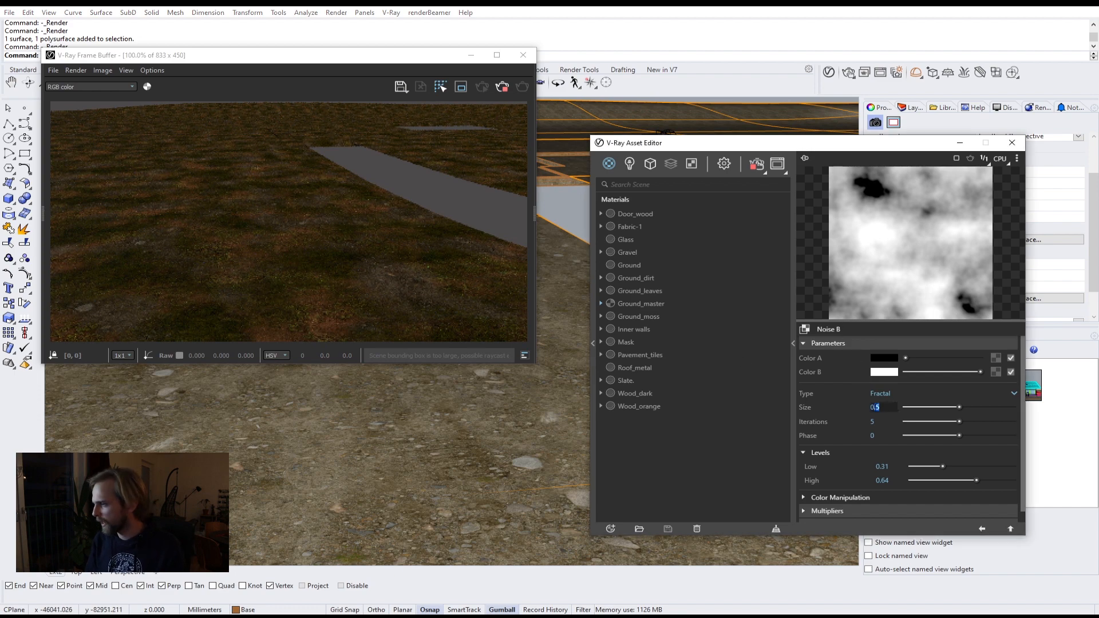
pyautogui.write('.8')
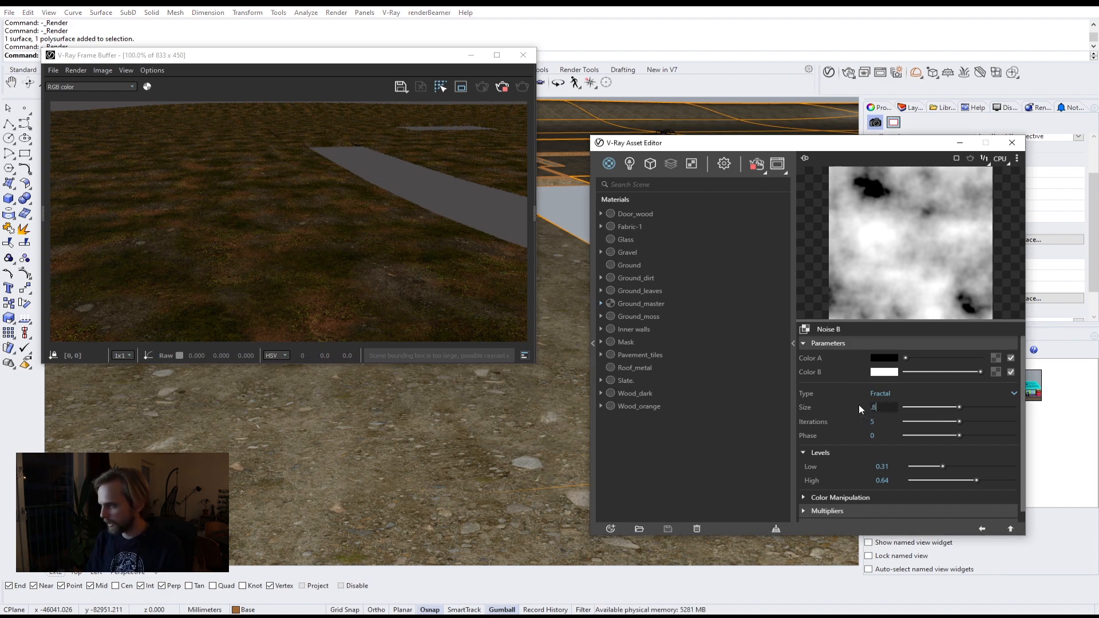
pyautogui.press('Return')
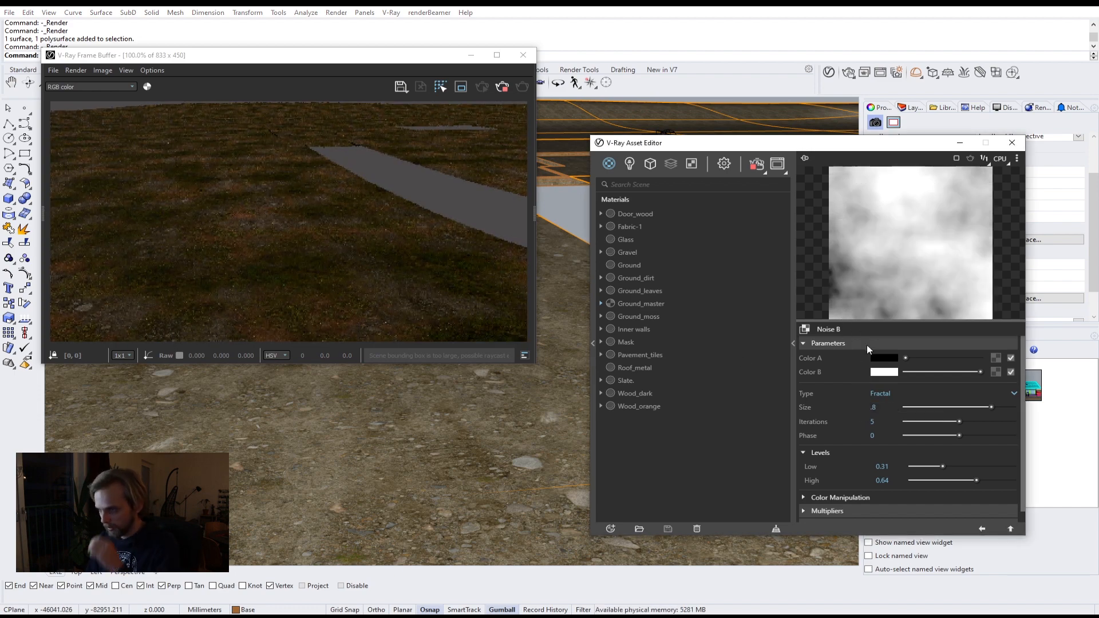
pyautogui.click(1011, 529)
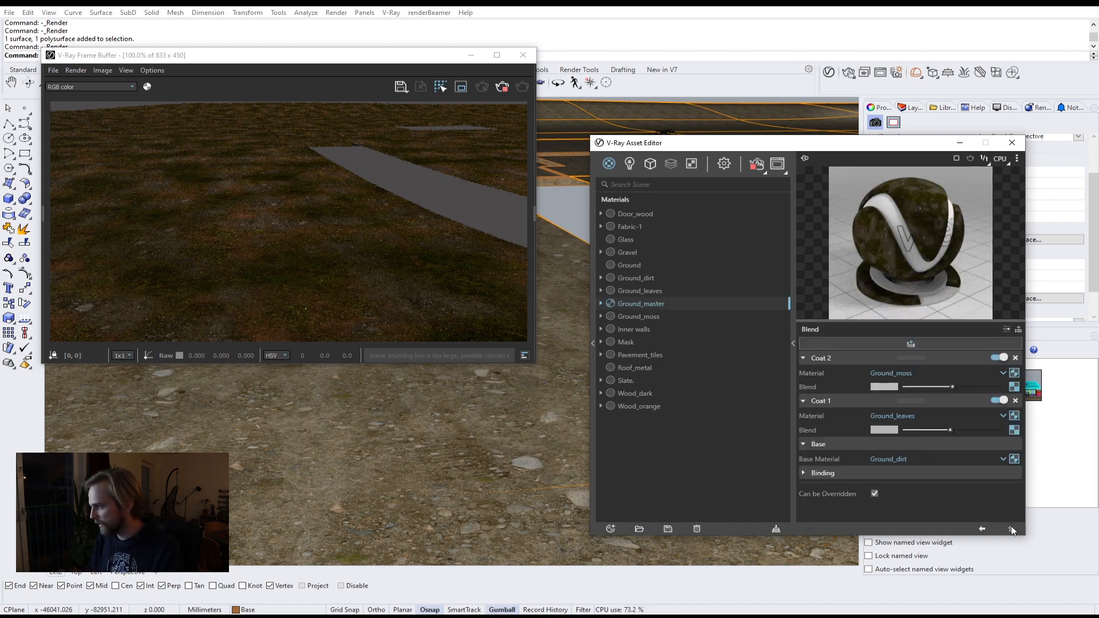
# Step: Set the size of Coat 1's noise mask to 0.6
pyautogui.click(1014, 417)
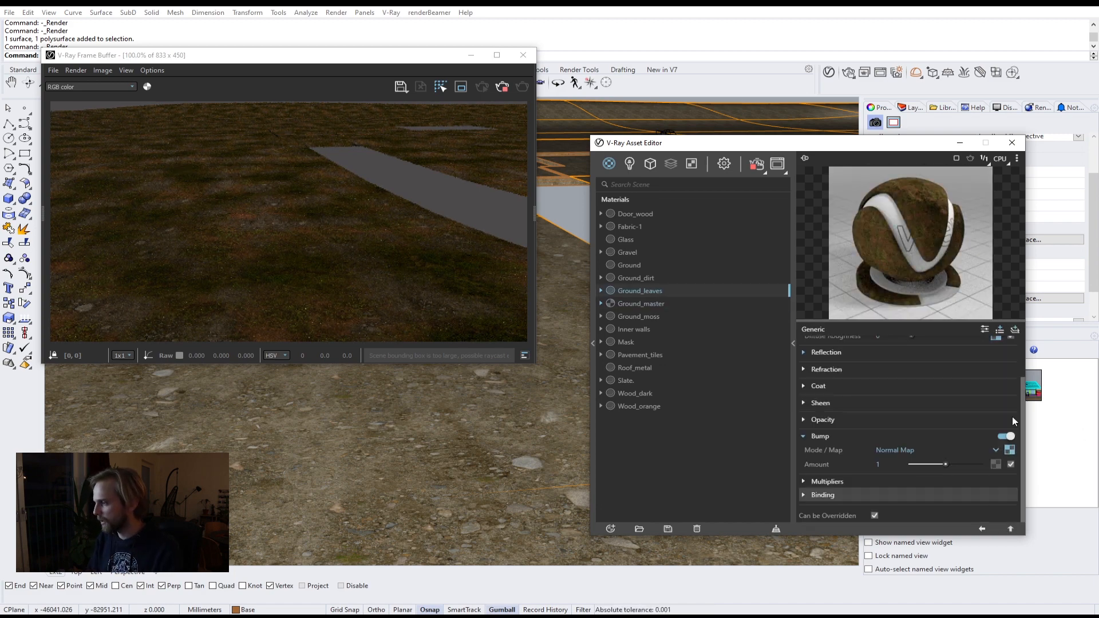
pyautogui.click(1010, 529)
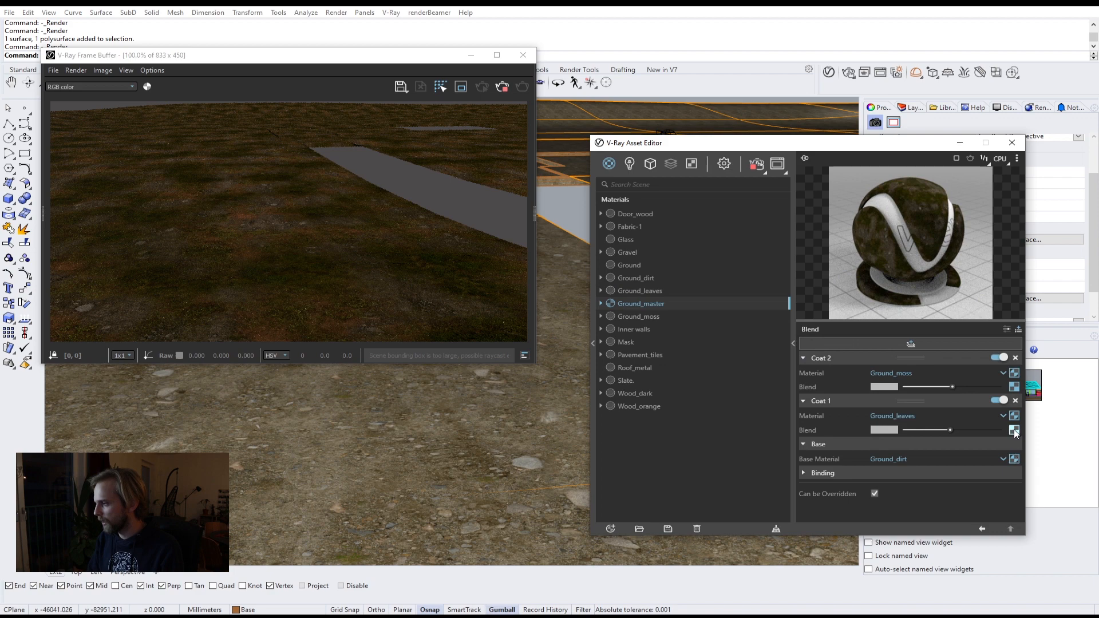
pyautogui.click(1013, 430)
pyautogui.doubleClick(887, 407)
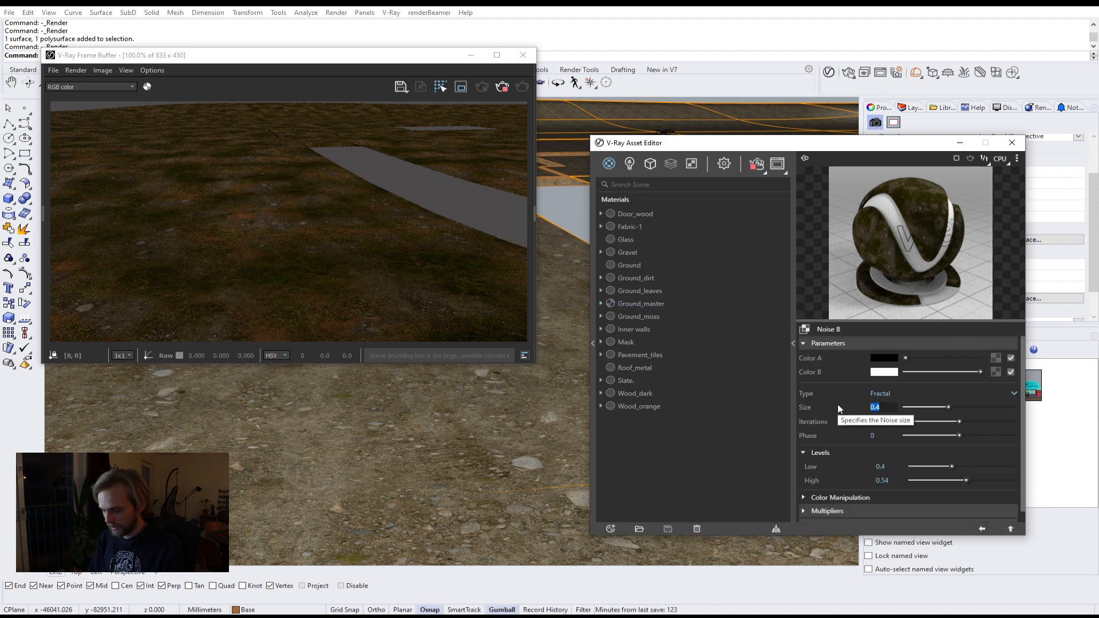
pyautogui.write('.6')
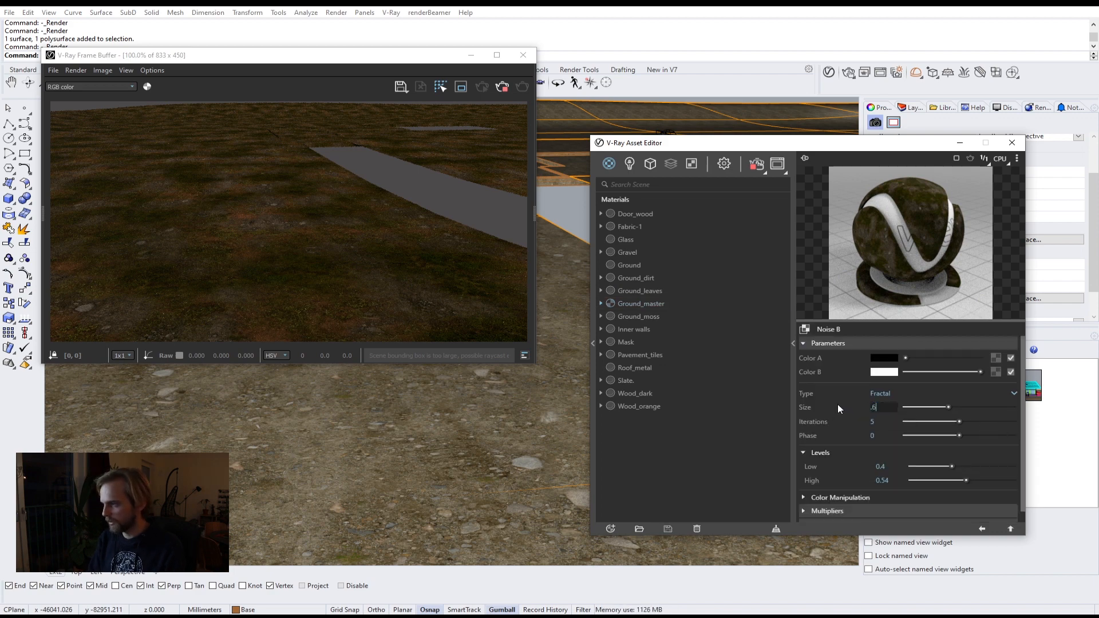
pyautogui.press('Return')
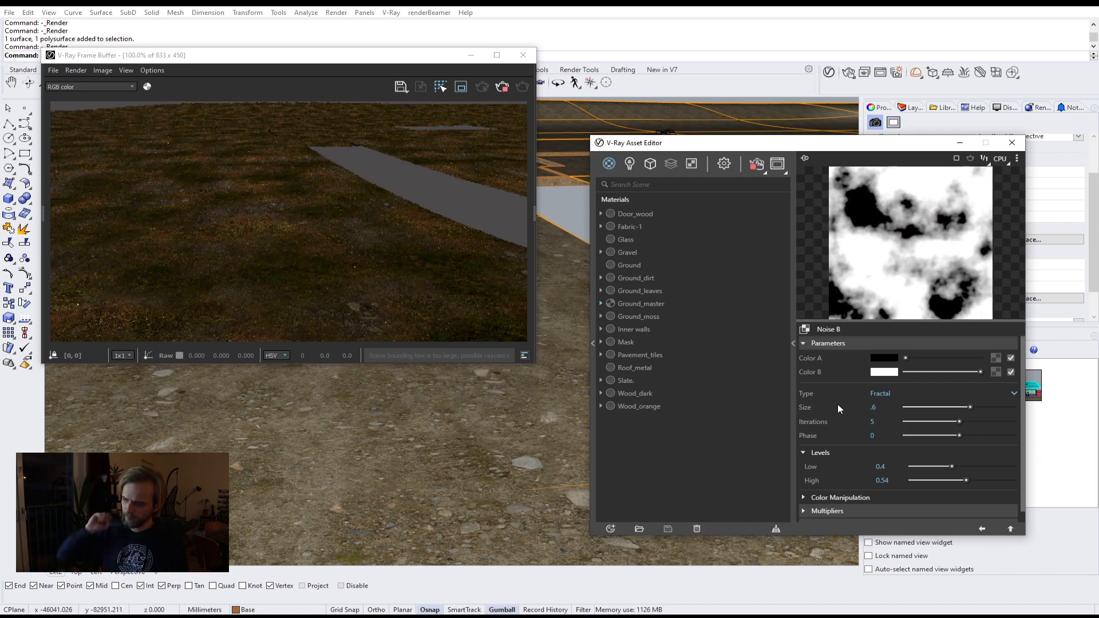
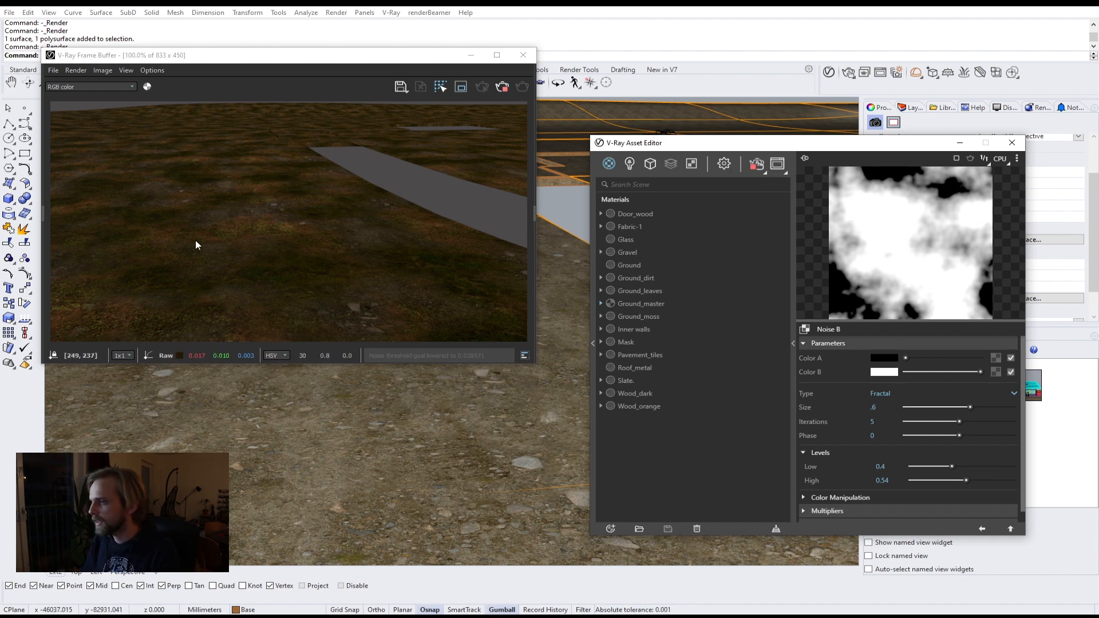
# Step: Clear the texture from the Ground_moss material's diffuse color slot
pyautogui.scroll(1, 264, 286)
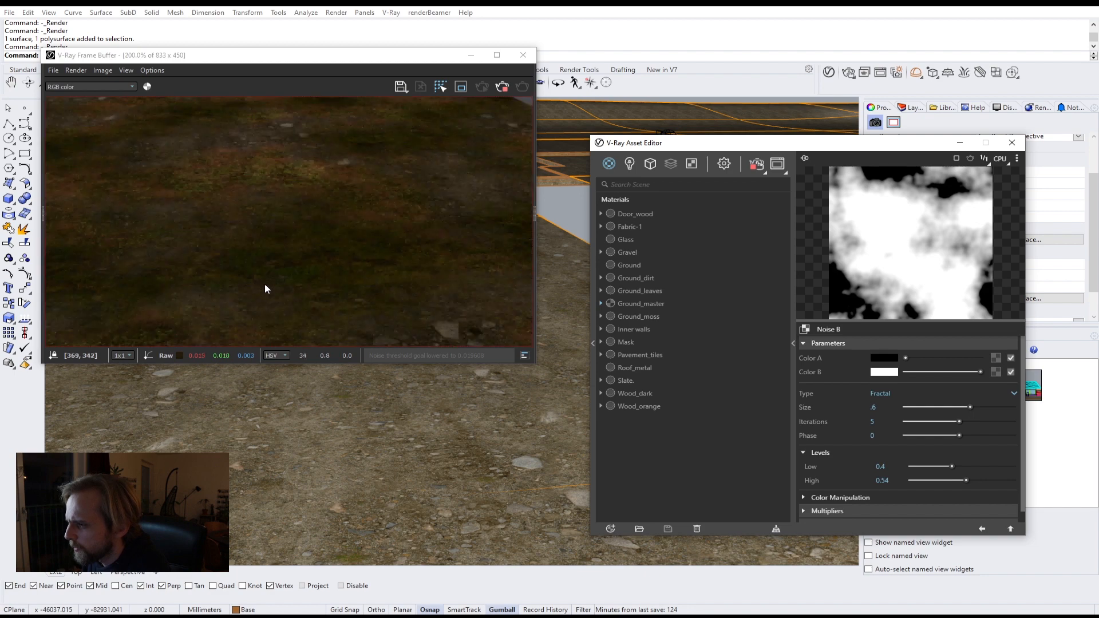
pyautogui.scroll(-1, 265, 286)
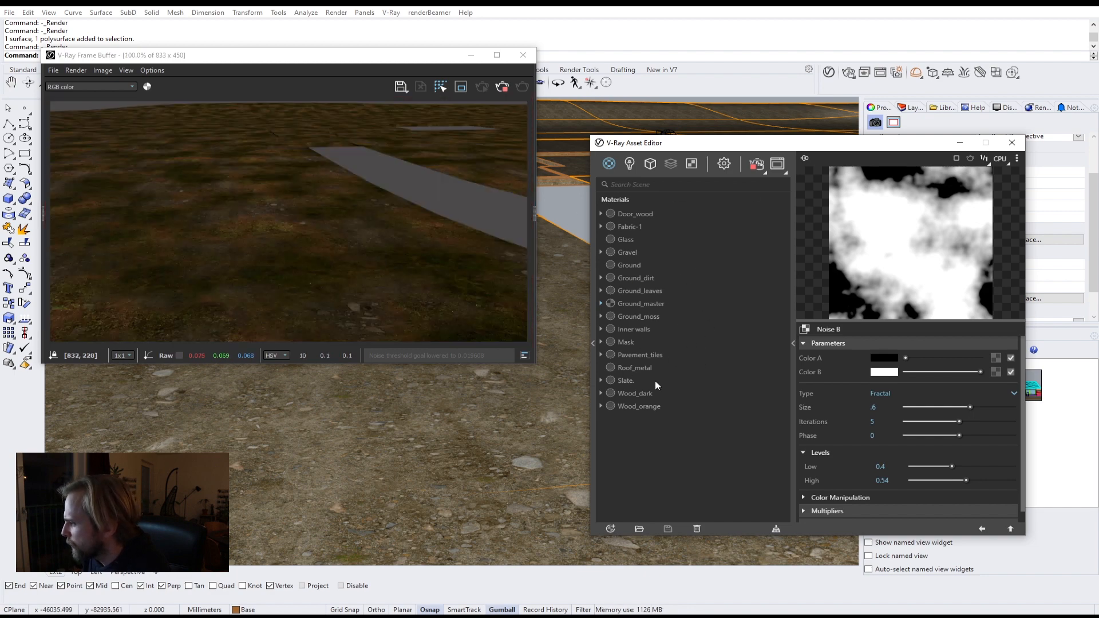
pyautogui.click(646, 280)
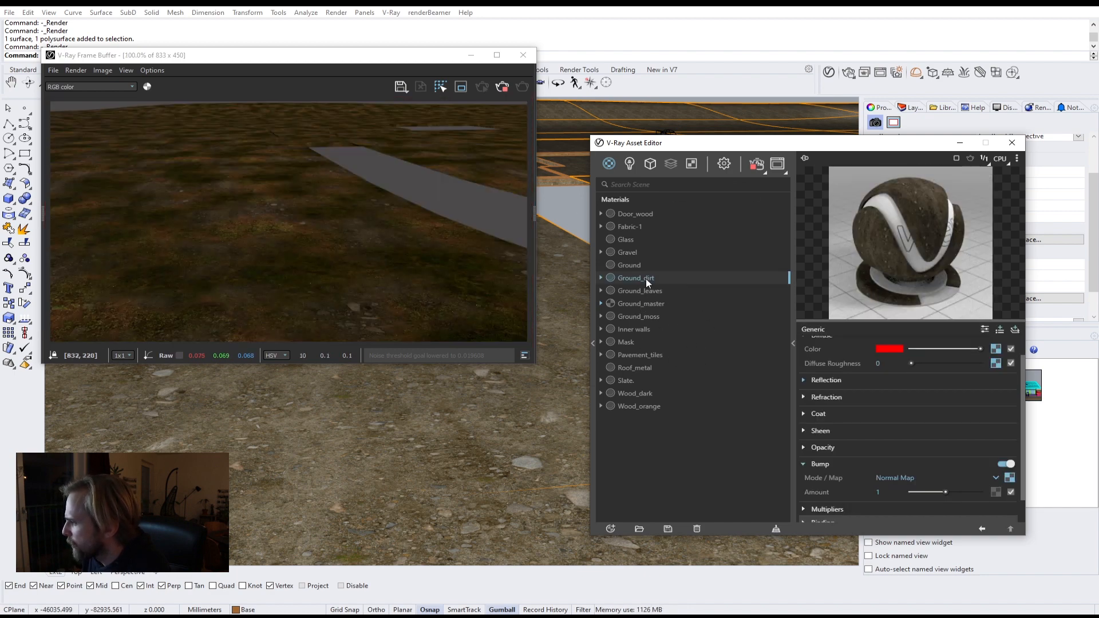
pyautogui.click(646, 319)
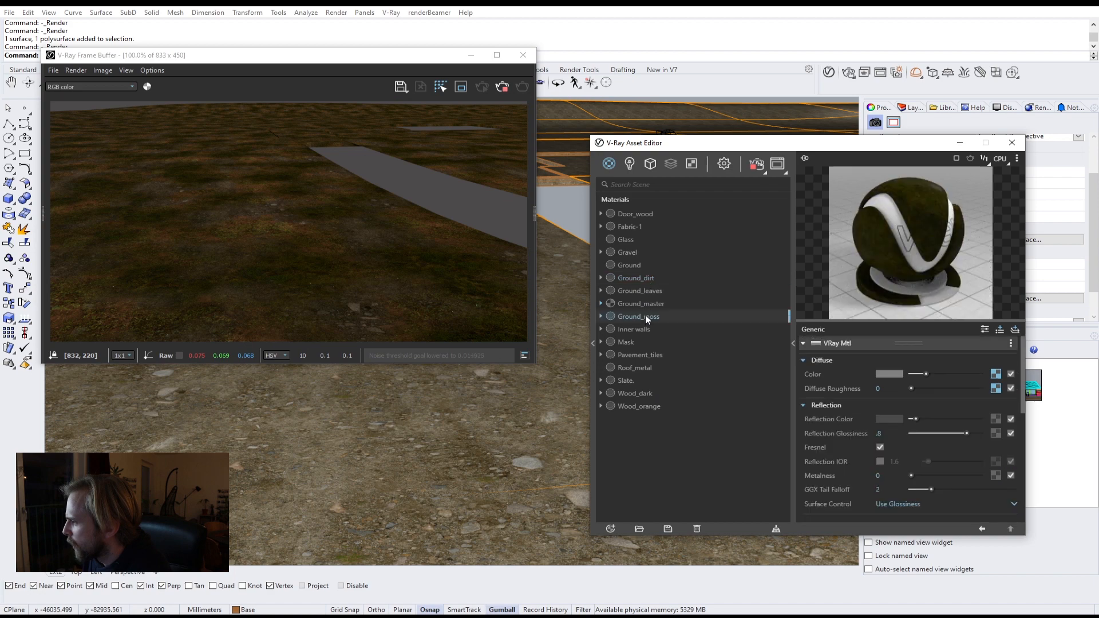
pyautogui.click(997, 374)
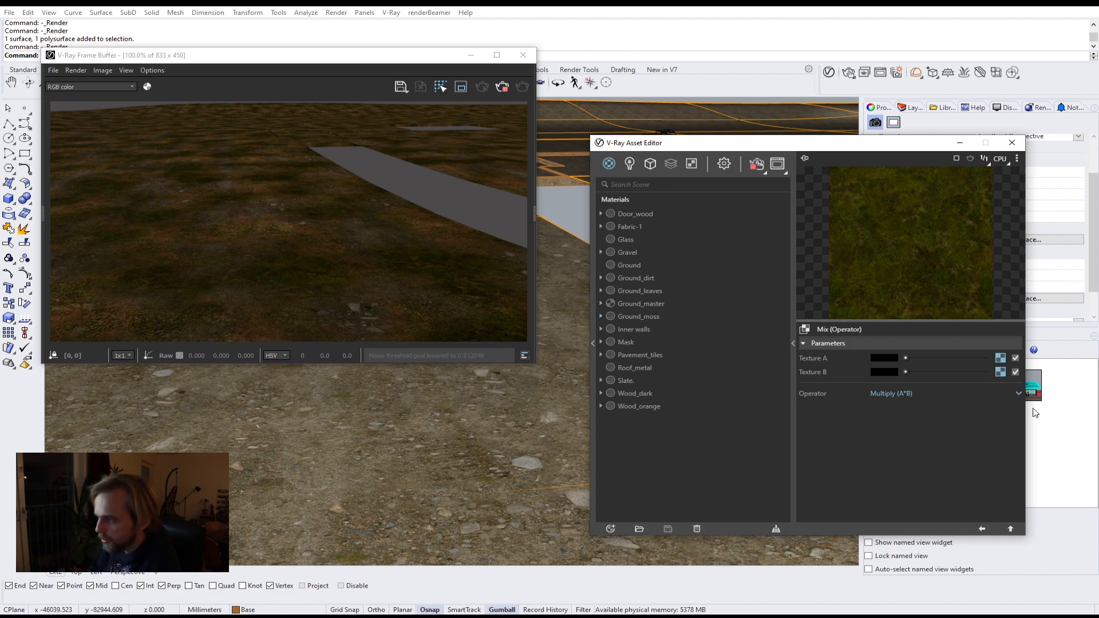
pyautogui.click(1012, 530)
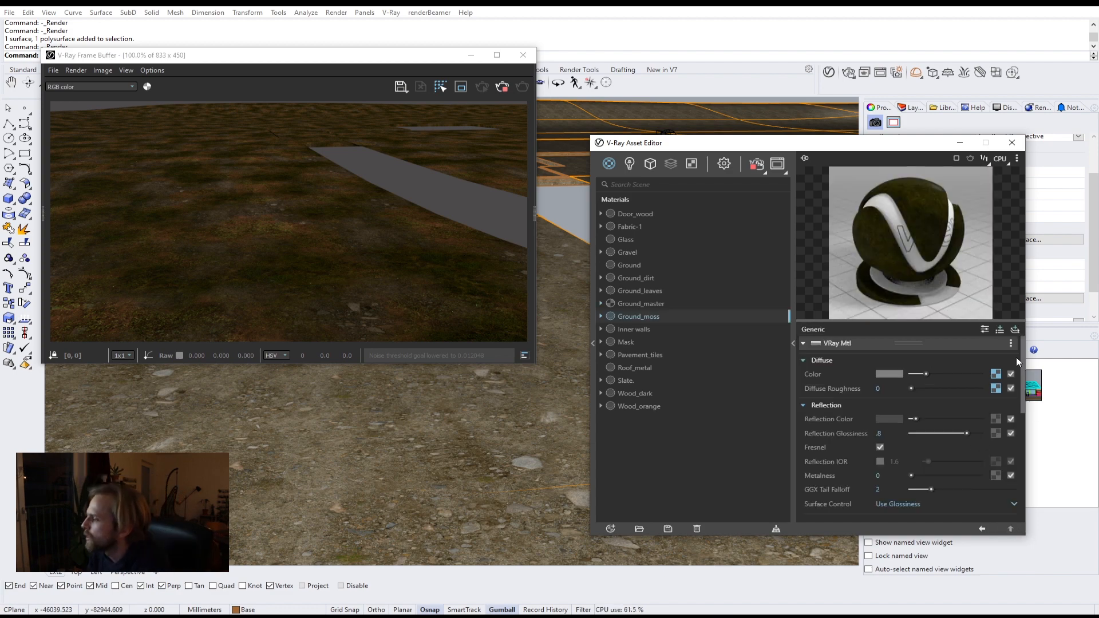
pyautogui.rightClick(996, 373)
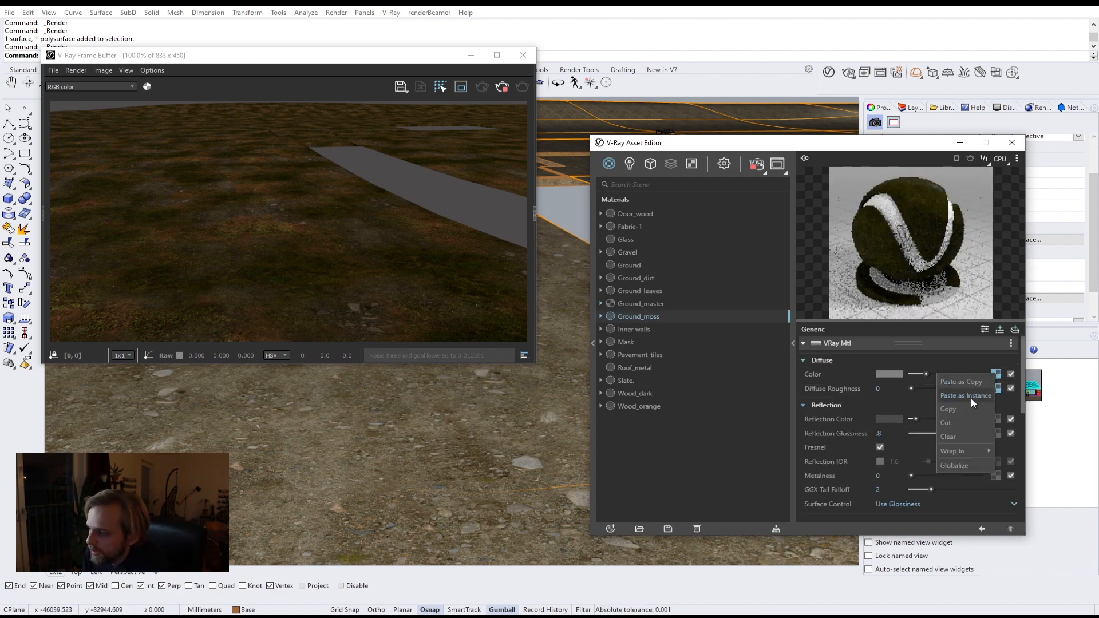
pyautogui.click(954, 437)
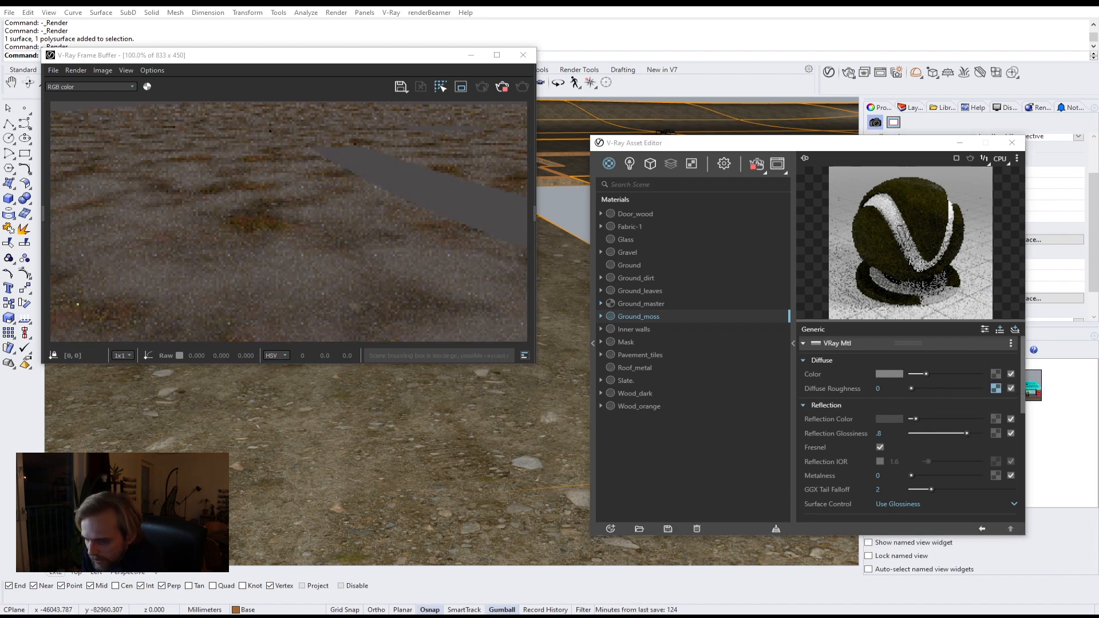
# Step: Load se4rwei_8K_Albedo from the Moss textures folder into Ground_moss's diffuse color slot
pyautogui.moveTo(93, 608)
pyautogui.click(256, 586)
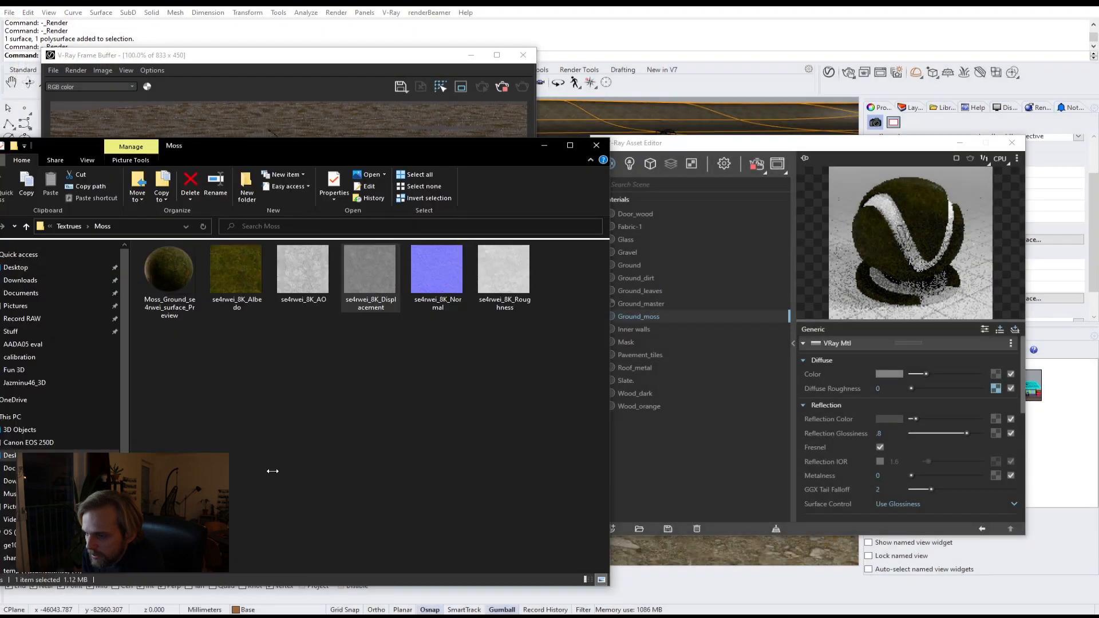
pyautogui.click(235, 279)
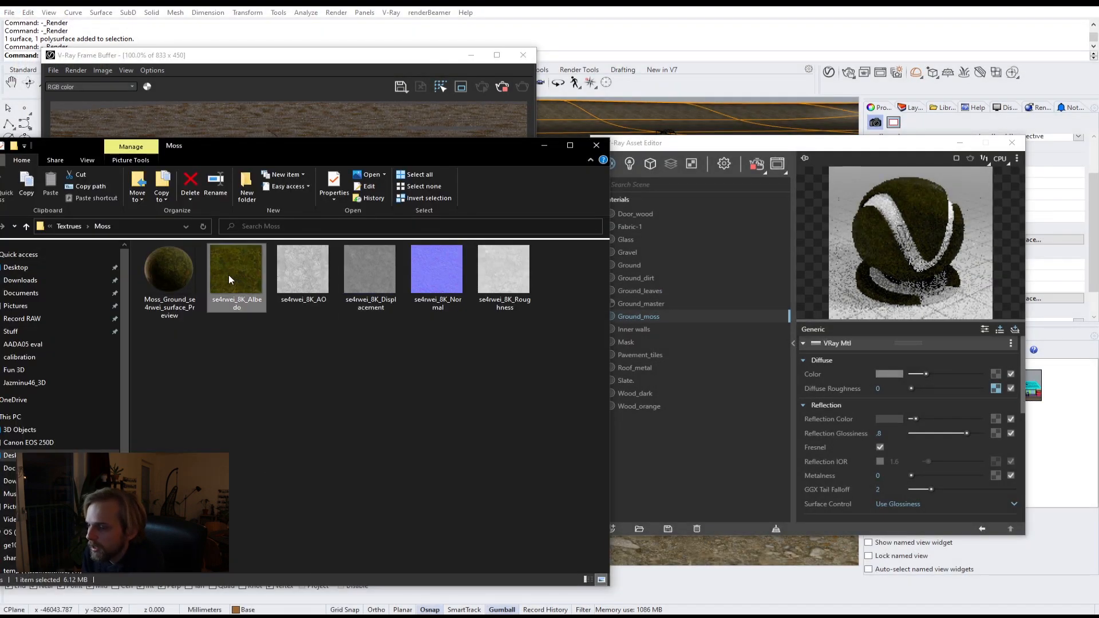
pyautogui.moveTo(229, 280); pyautogui.dragTo(995, 375)
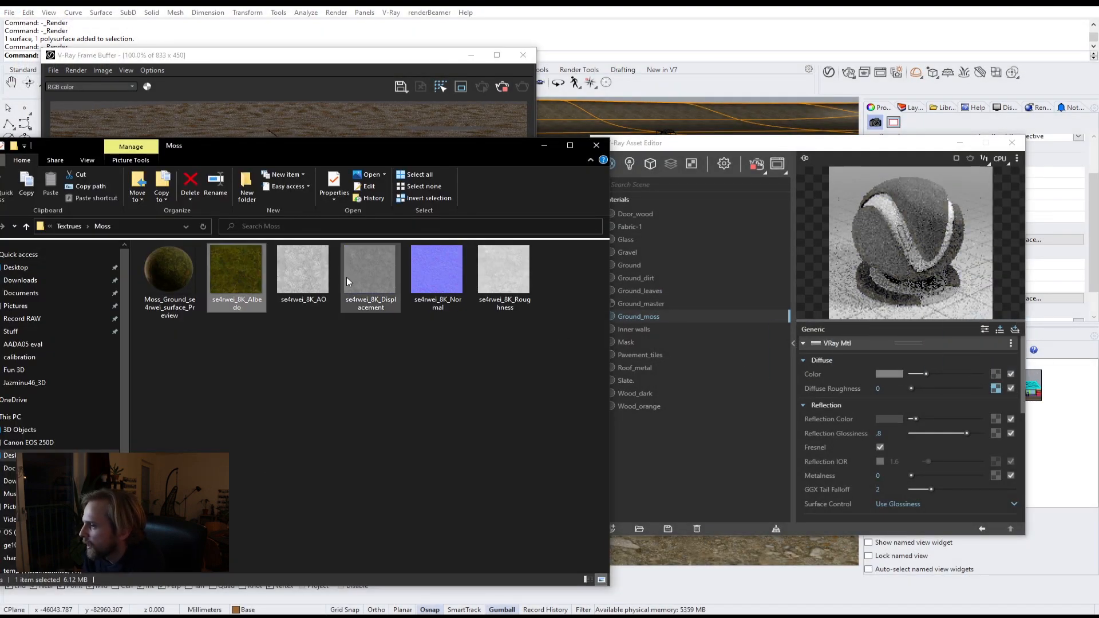
pyautogui.click(409, 412)
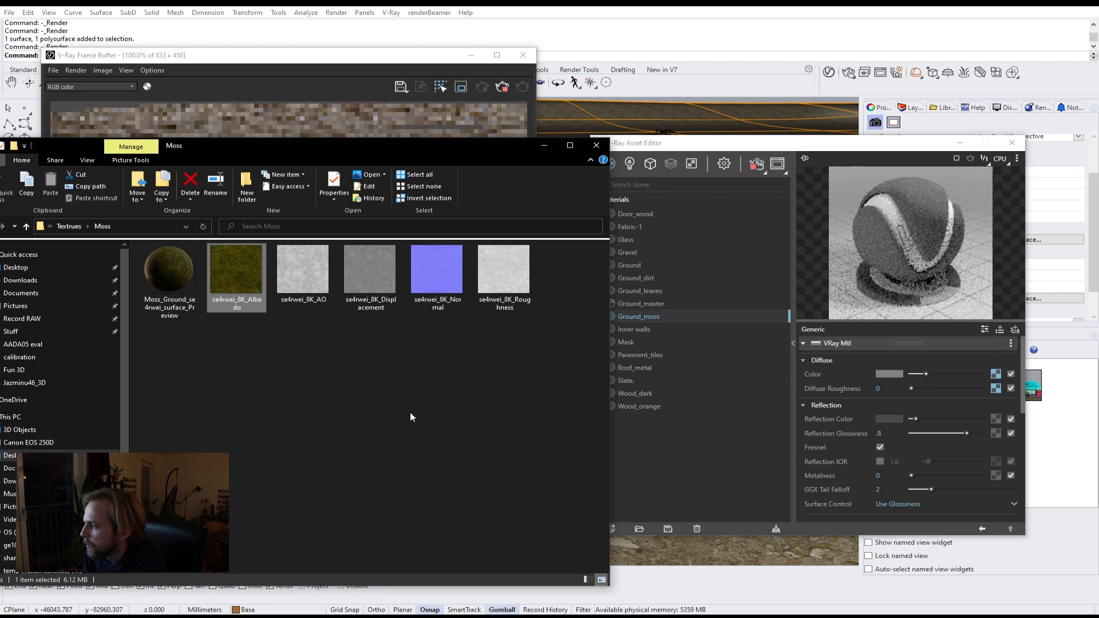
# Step: Restart the interactive render to preview the updated ground, then stop it
pyautogui.click(370, 62)
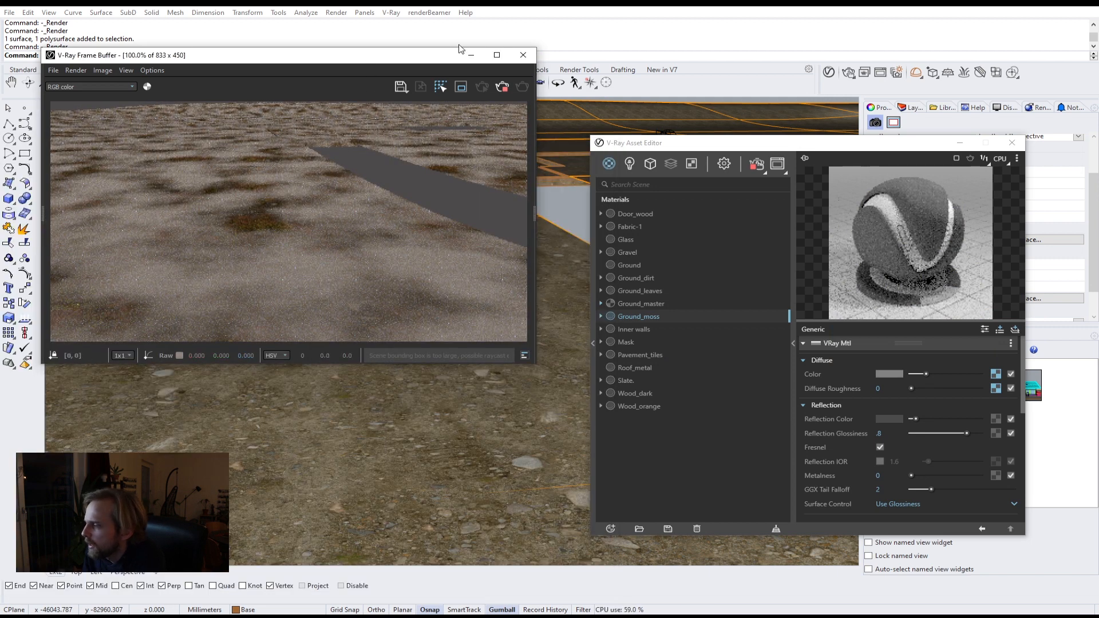
pyautogui.click(503, 90)
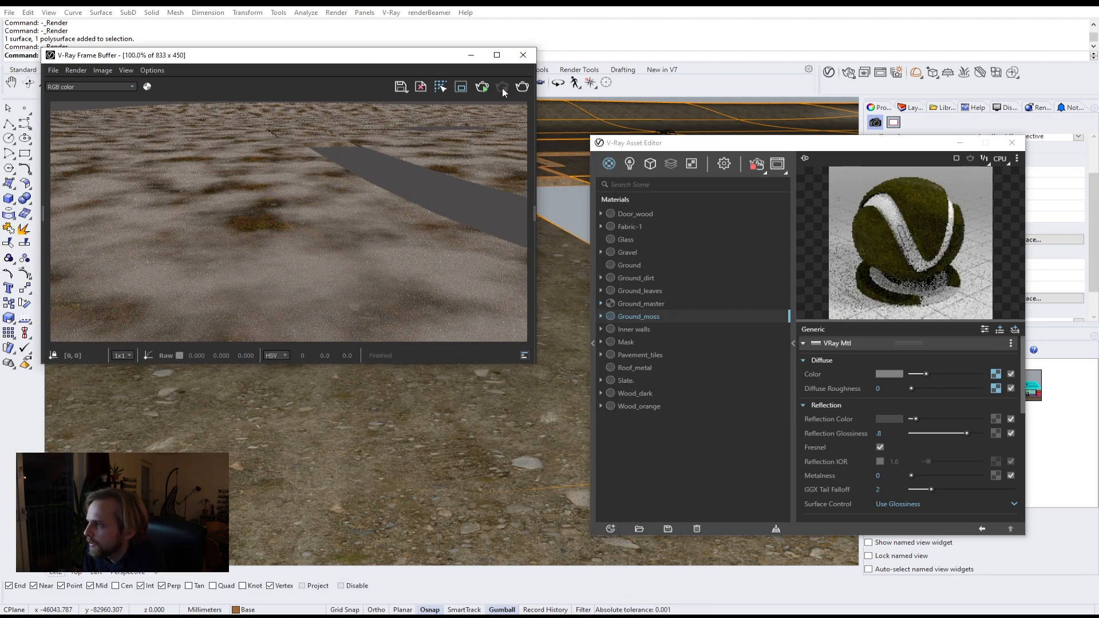
pyautogui.click(759, 166)
pyautogui.click(762, 169)
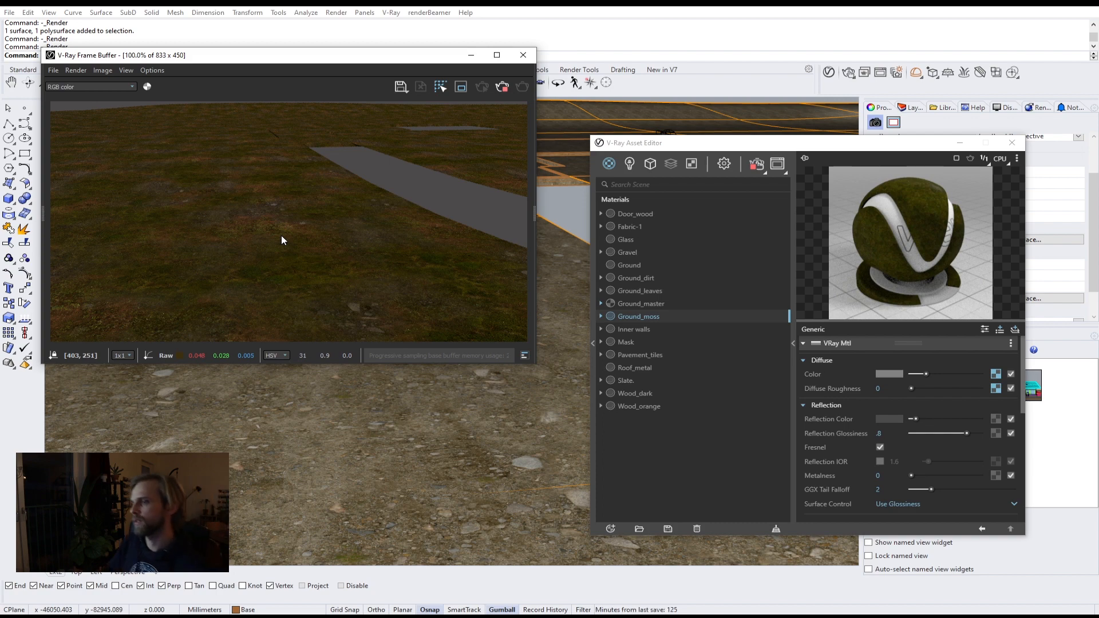
pyautogui.scroll(-5, 412, 479)
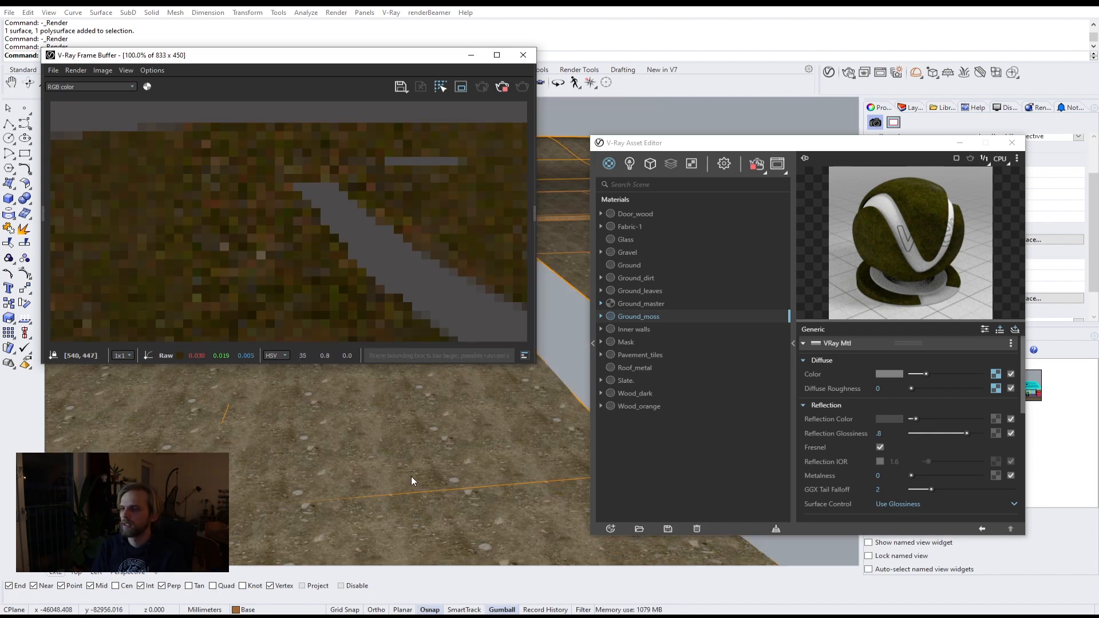
pyautogui.click(502, 94)
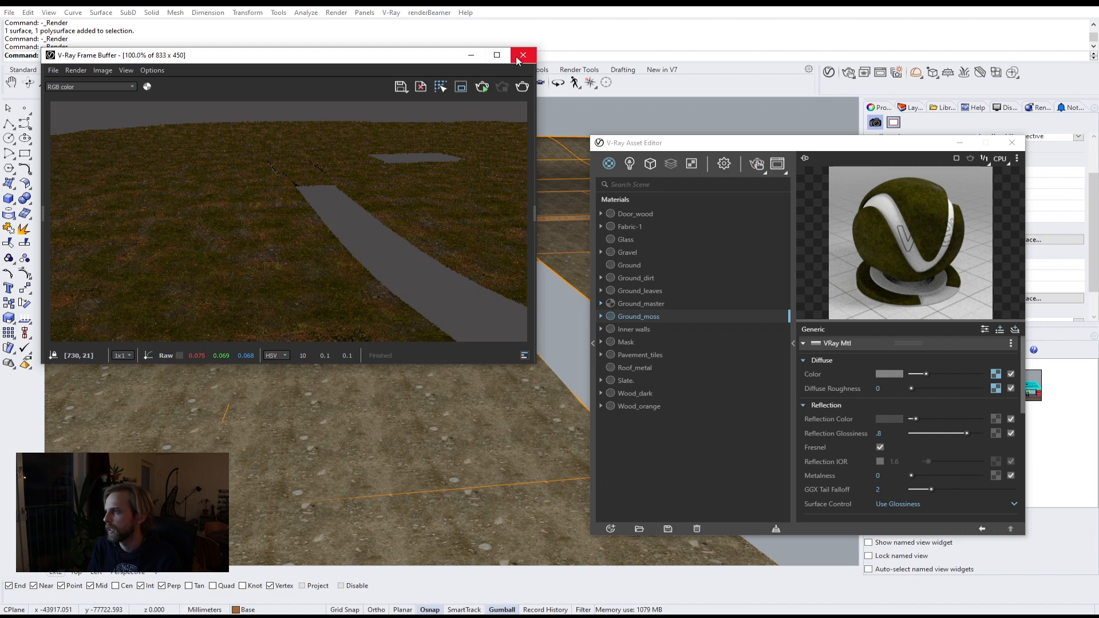
# Step: Close the frame buffer and turn on the Paths through Shed layers
pyautogui.click(522, 55)
pyautogui.click(792, 345)
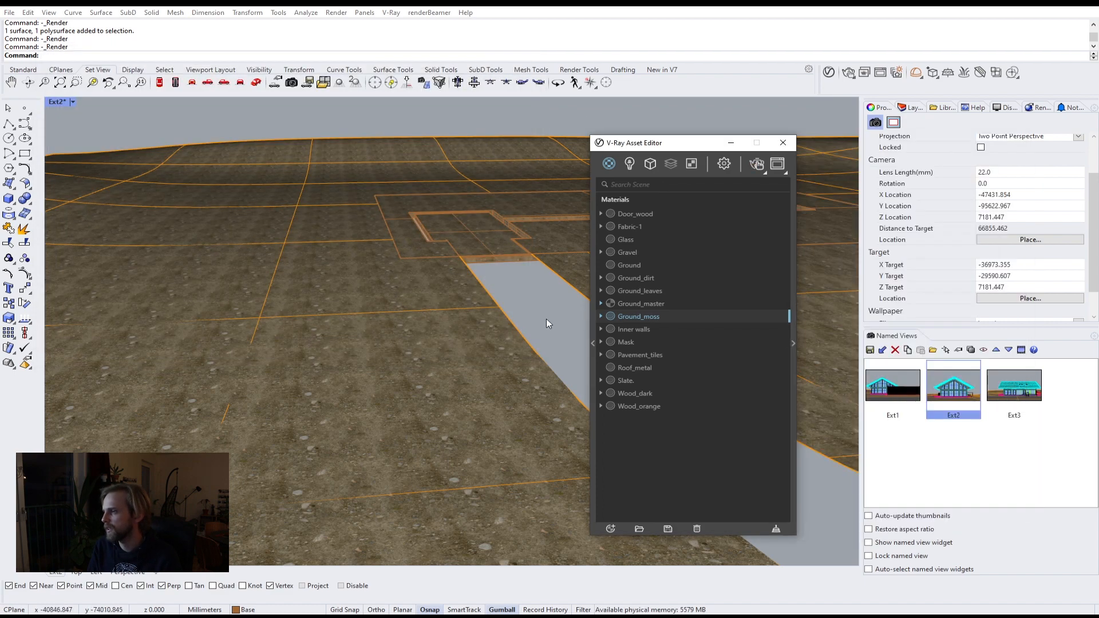
pyautogui.moveTo(537, 283); pyautogui.dragTo(378, 320, button='right')
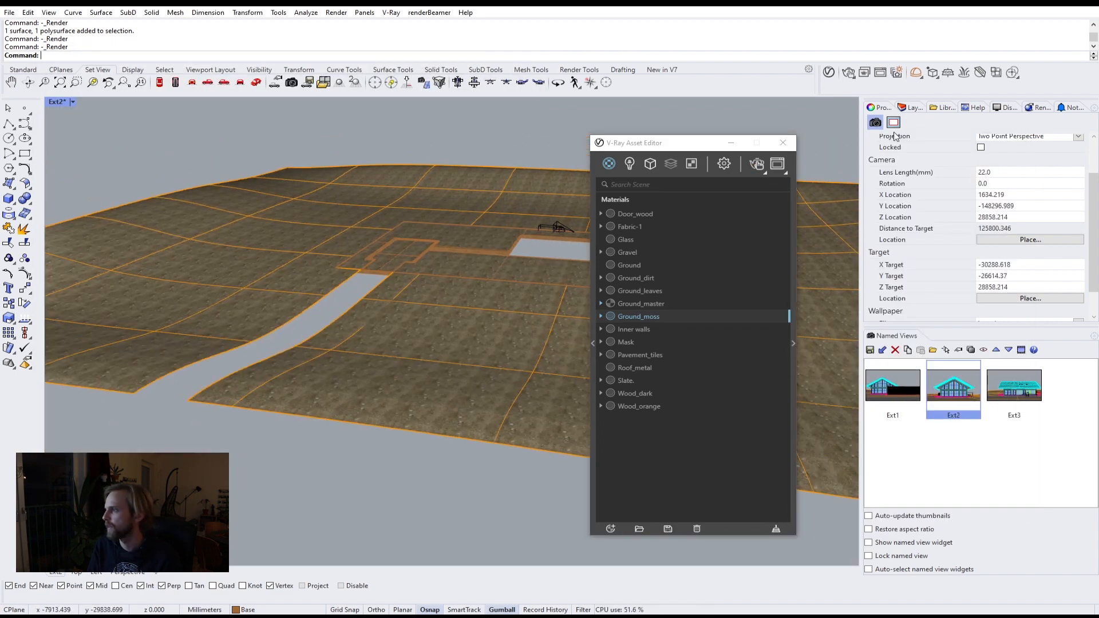
pyautogui.click(914, 108)
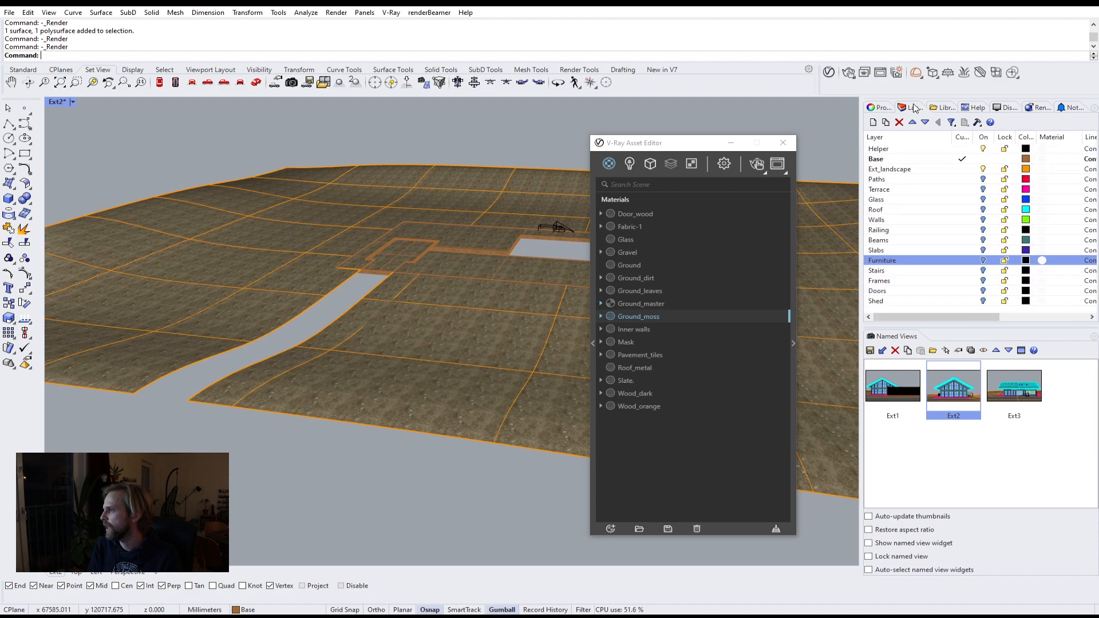
pyautogui.click(942, 180)
pyautogui.keyDown('shift'); pyautogui.click(950, 301); pyautogui.keyUp('shift')
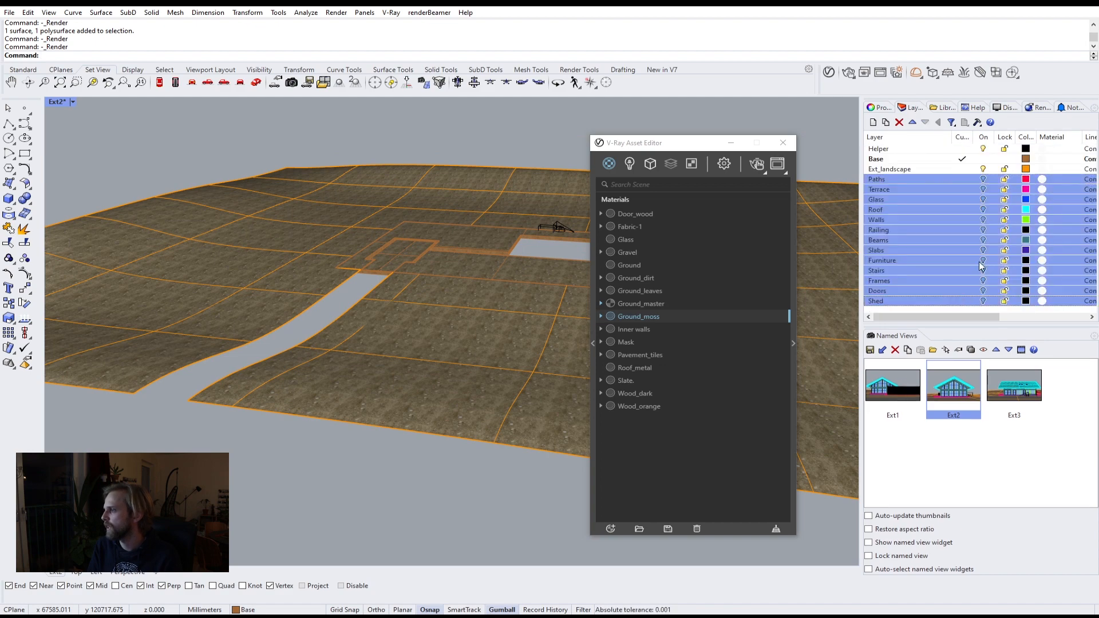
pyautogui.click(983, 190)
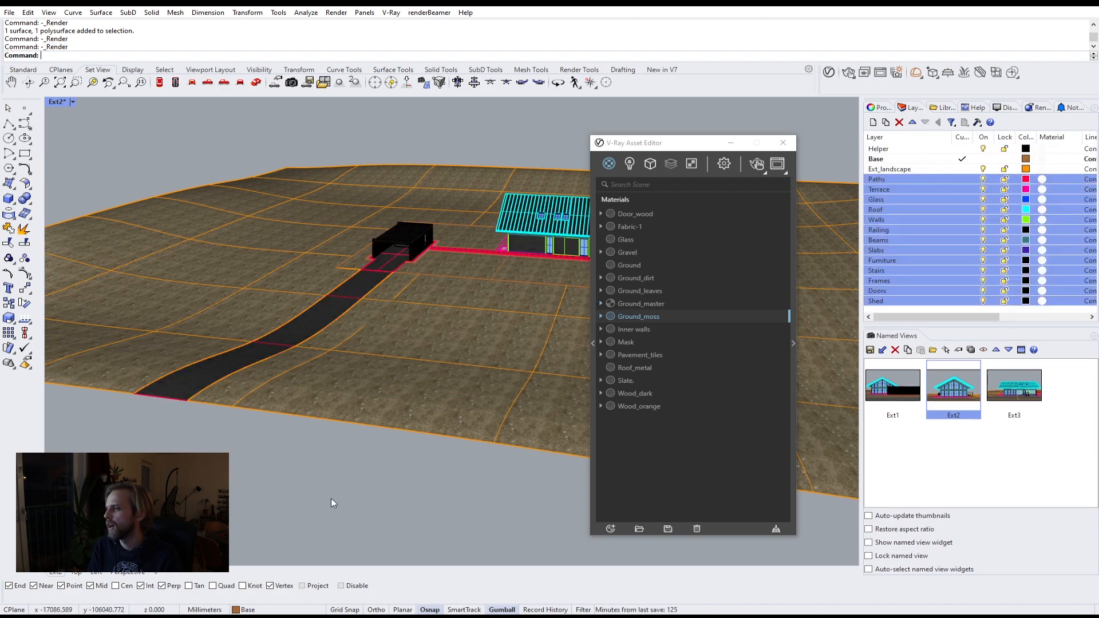
# Step: Switch the viewport to the Ext1 named view
pyautogui.moveTo(321, 361); pyautogui.dragTo(383, 373, button='right')
pyautogui.scroll(-5, 383, 373)
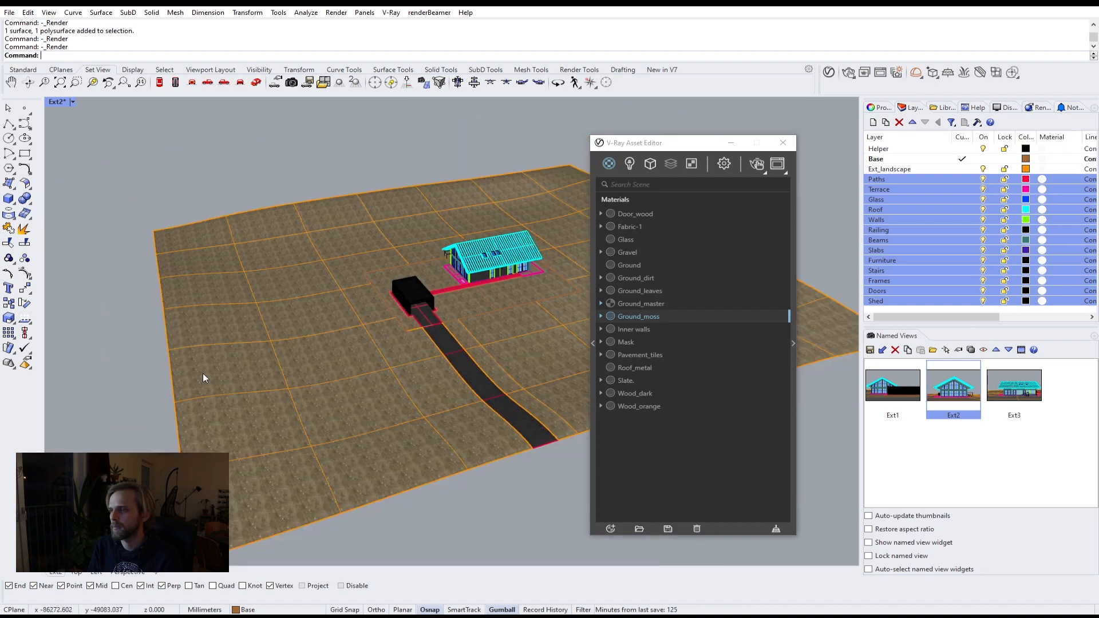
pyautogui.moveTo(355, 252); pyautogui.dragTo(287, 228, button='right')
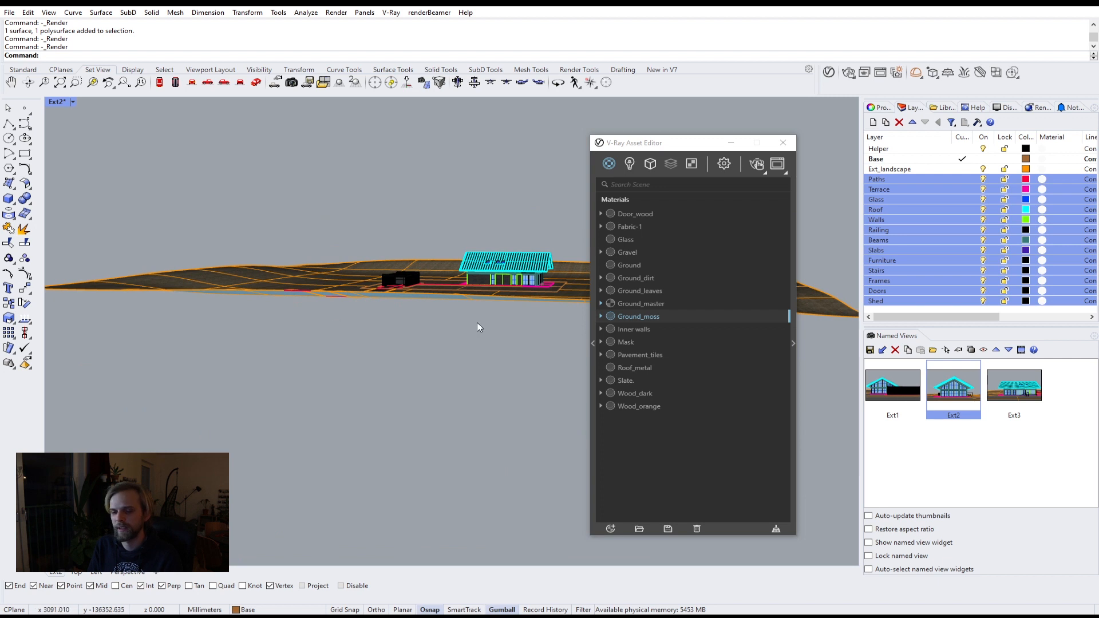
pyautogui.moveTo(371, 307); pyautogui.dragTo(294, 206, button='right')
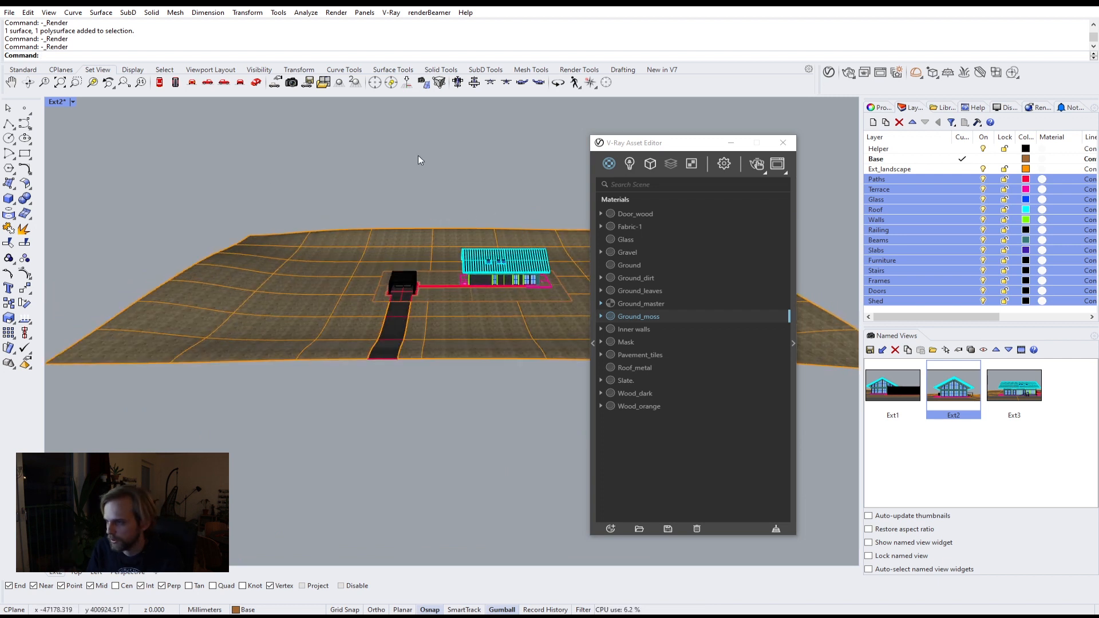
pyautogui.click(881, 179)
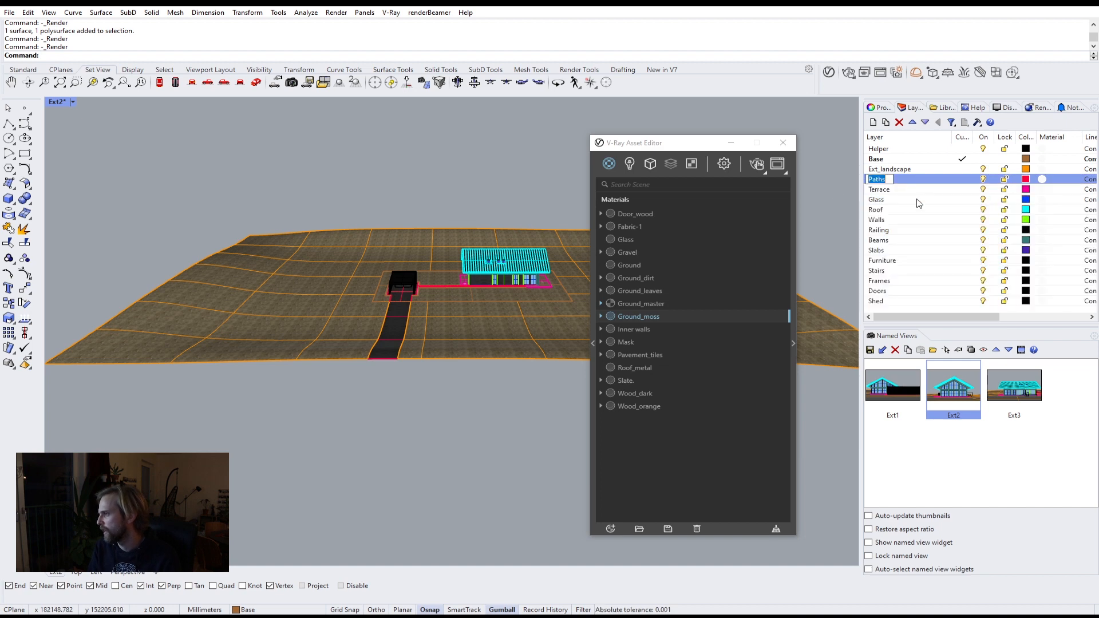
pyautogui.click(914, 199)
pyautogui.scroll(4, 486, 275)
pyautogui.moveTo(505, 280); pyautogui.dragTo(449, 287, button='right')
pyautogui.doubleClick(884, 402)
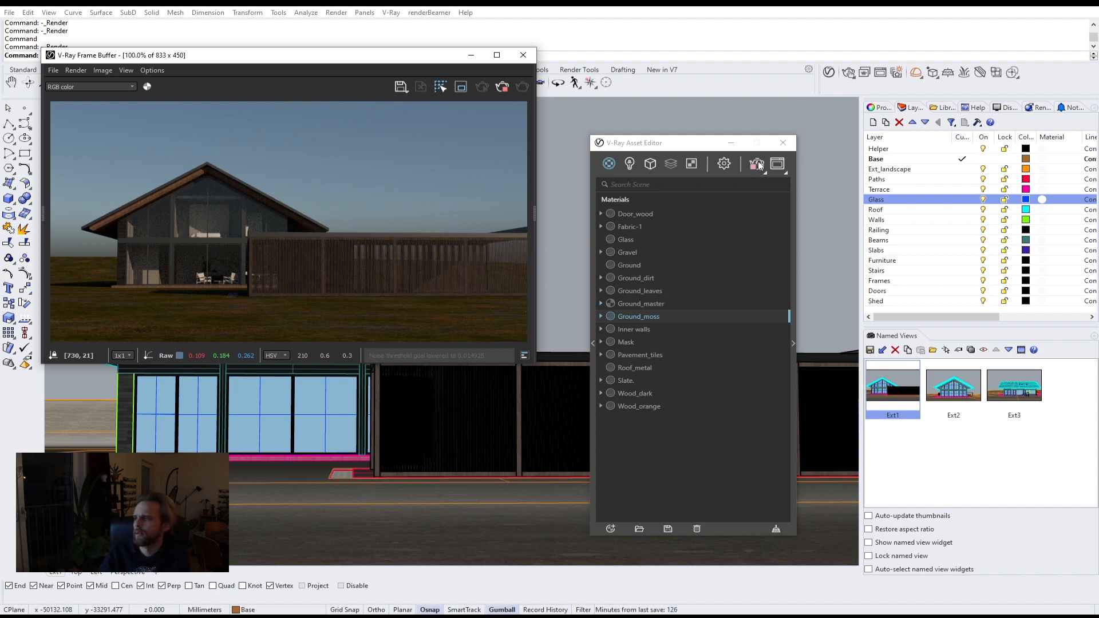
# Step: Inspect the Ext1 render up close, then stop rendering
pyautogui.scroll(1, 156, 222)
pyautogui.scroll(1, 158, 222)
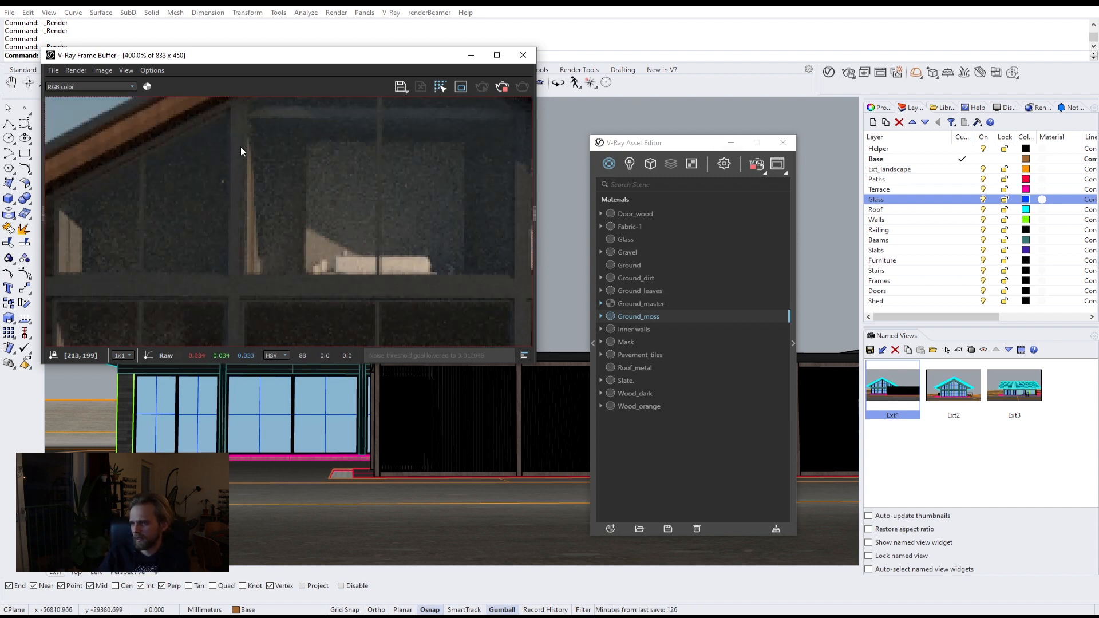
pyautogui.scroll(-2, 243, 295)
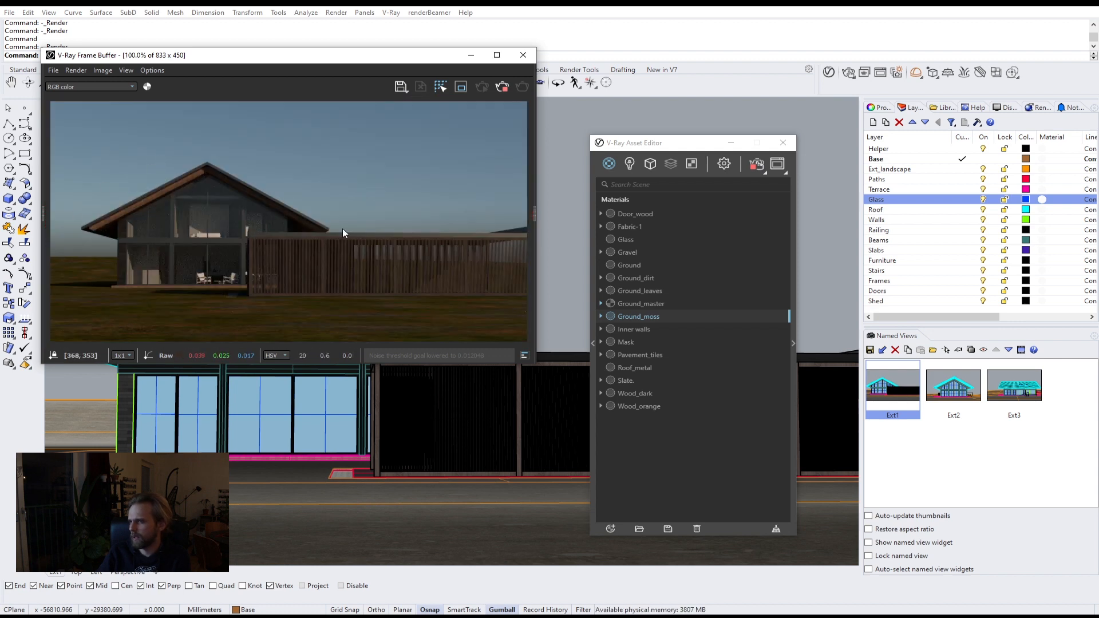
pyautogui.click(502, 90)
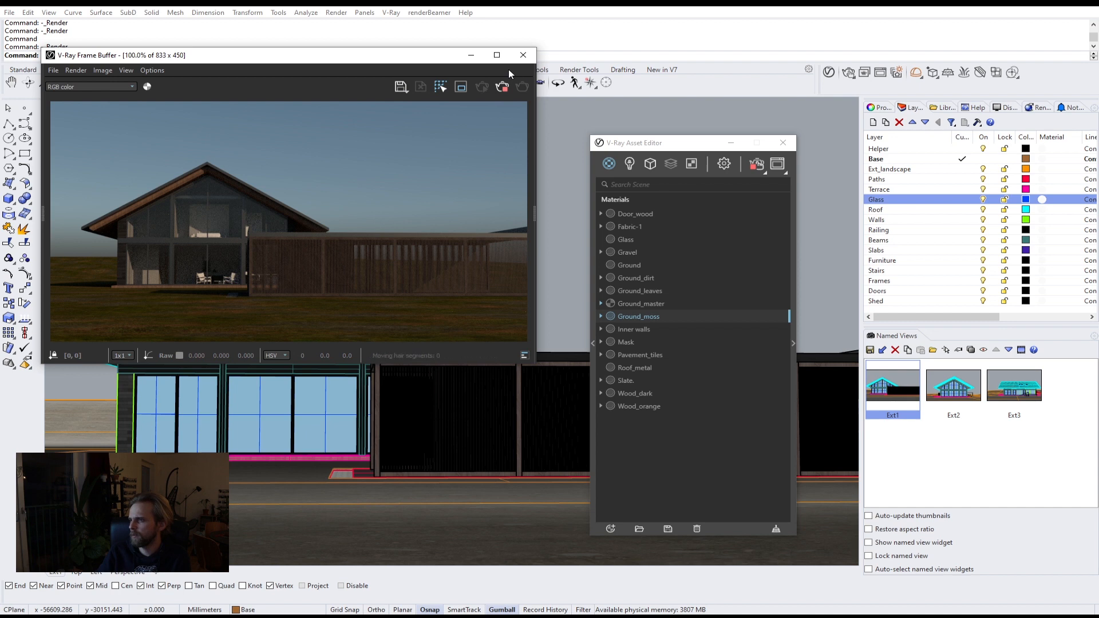
# Step: Close the render windows and set the viewport to the Perspective view
pyautogui.click(459, 52)
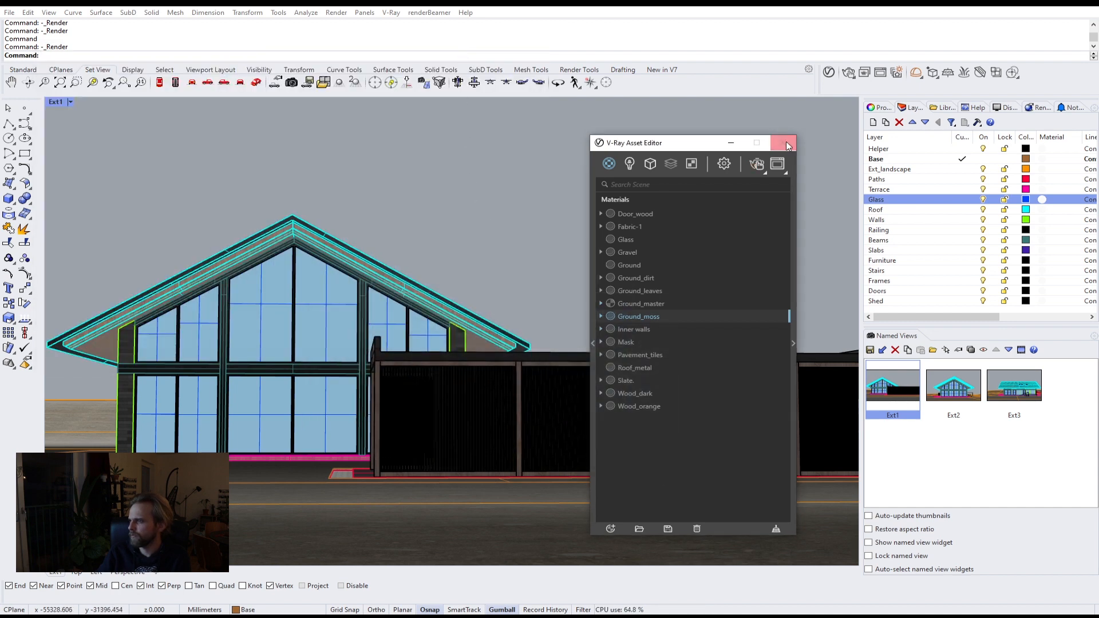
pyautogui.click(731, 142)
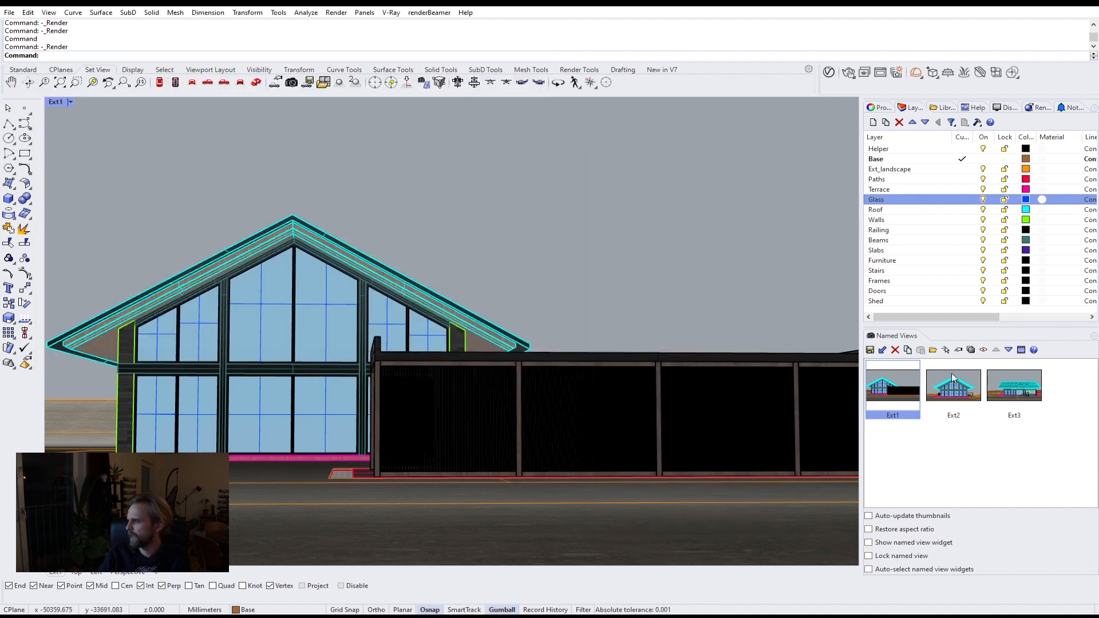
pyautogui.click(71, 102)
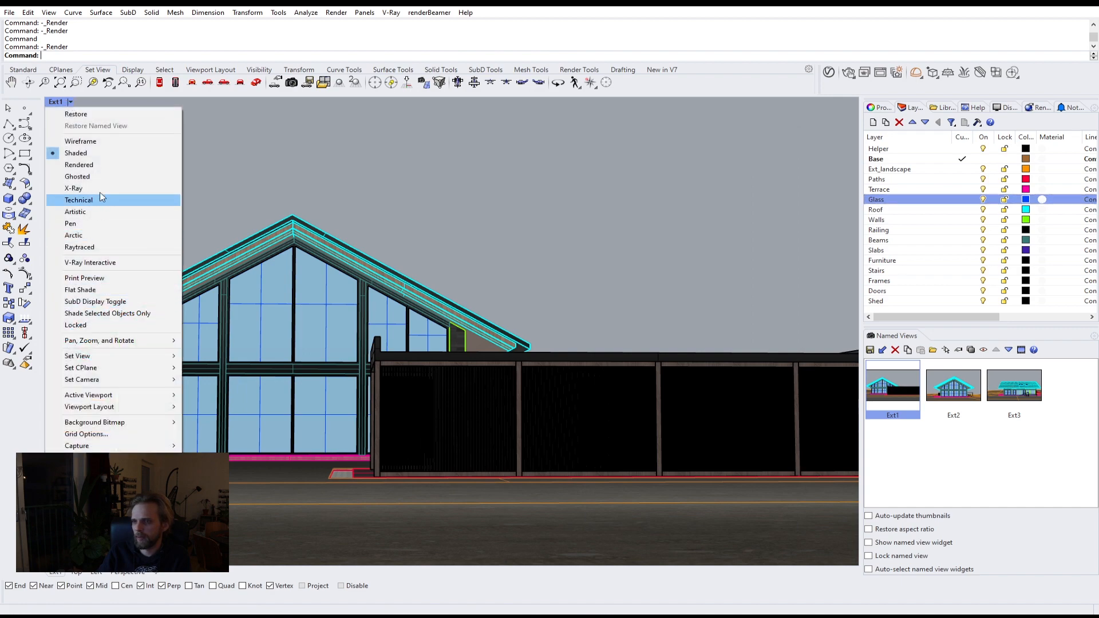
pyautogui.moveTo(119, 355)
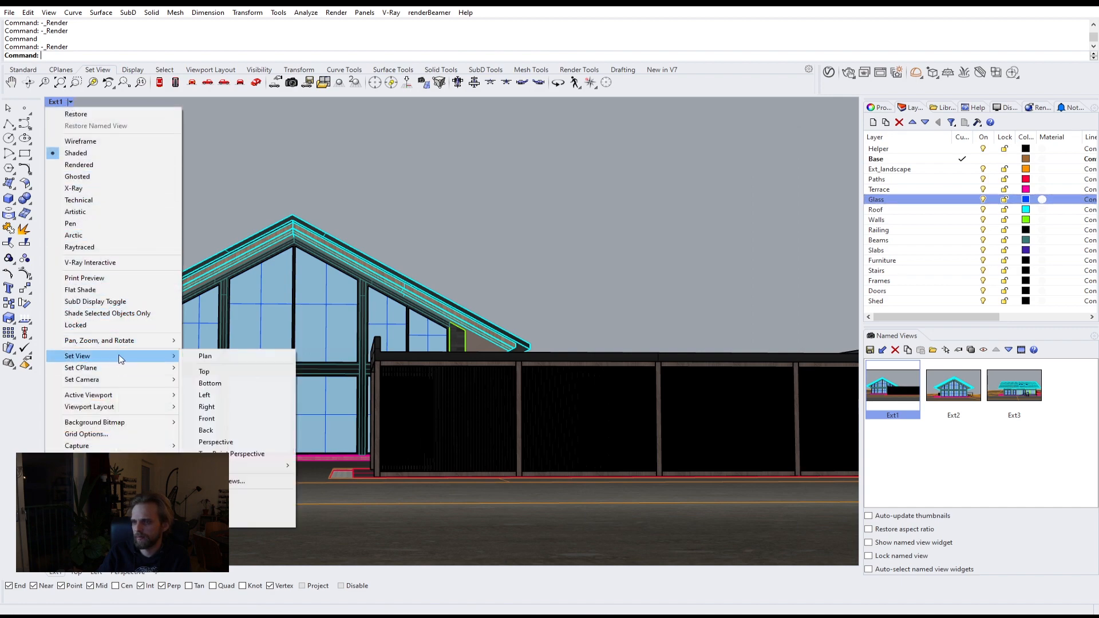
pyautogui.click(233, 443)
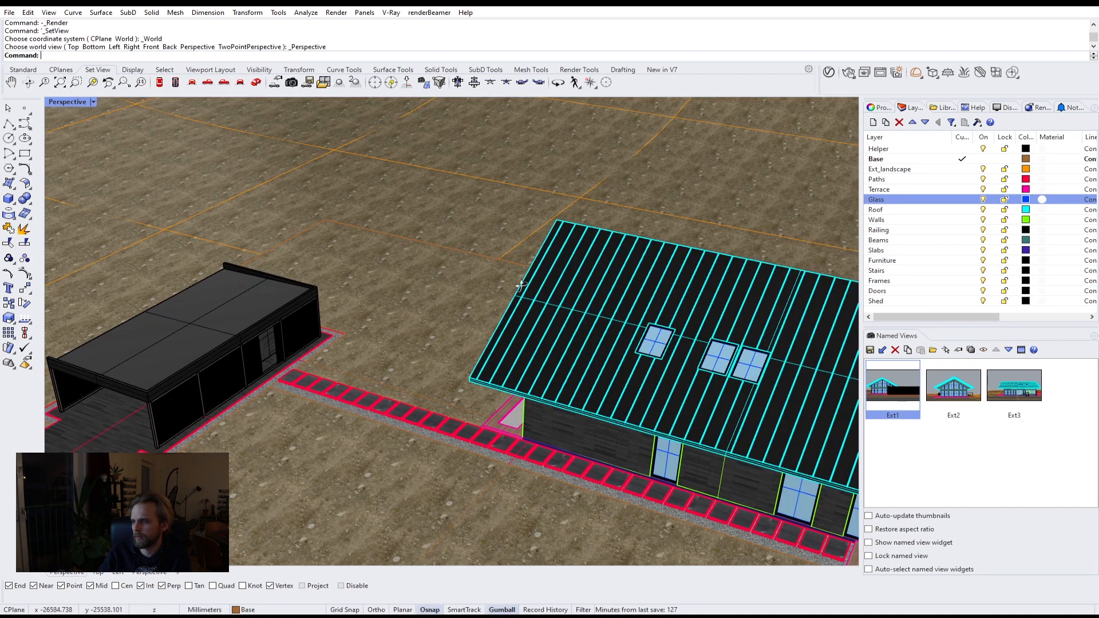
# Step: Hide all layers except Helper and Shed, making Helper the current layer
pyautogui.scroll(-4, 438, 267)
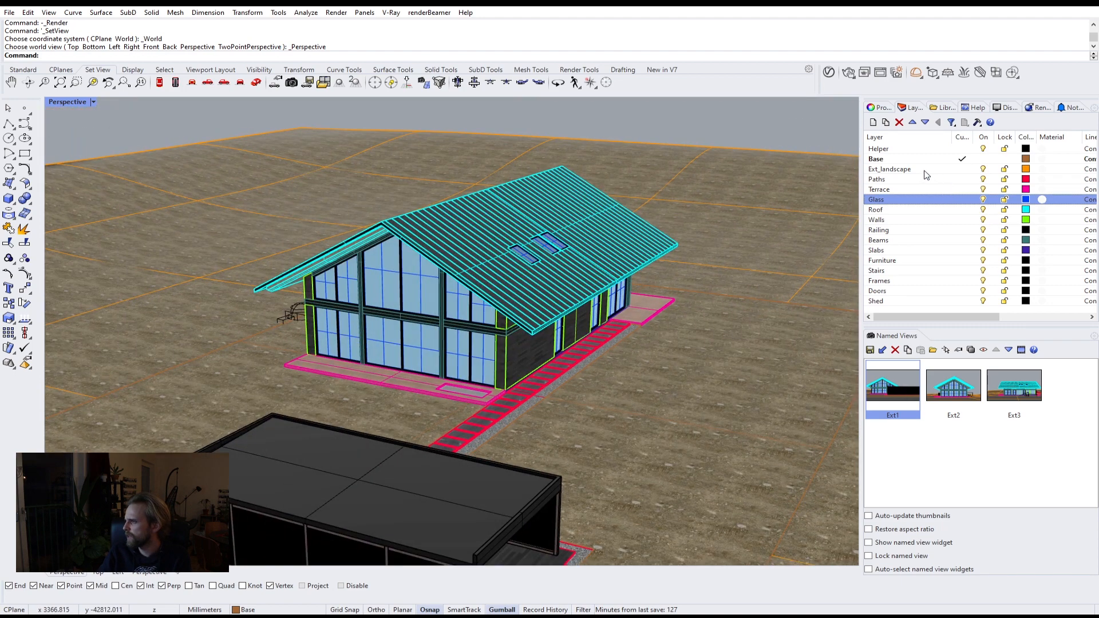
pyautogui.click(944, 304)
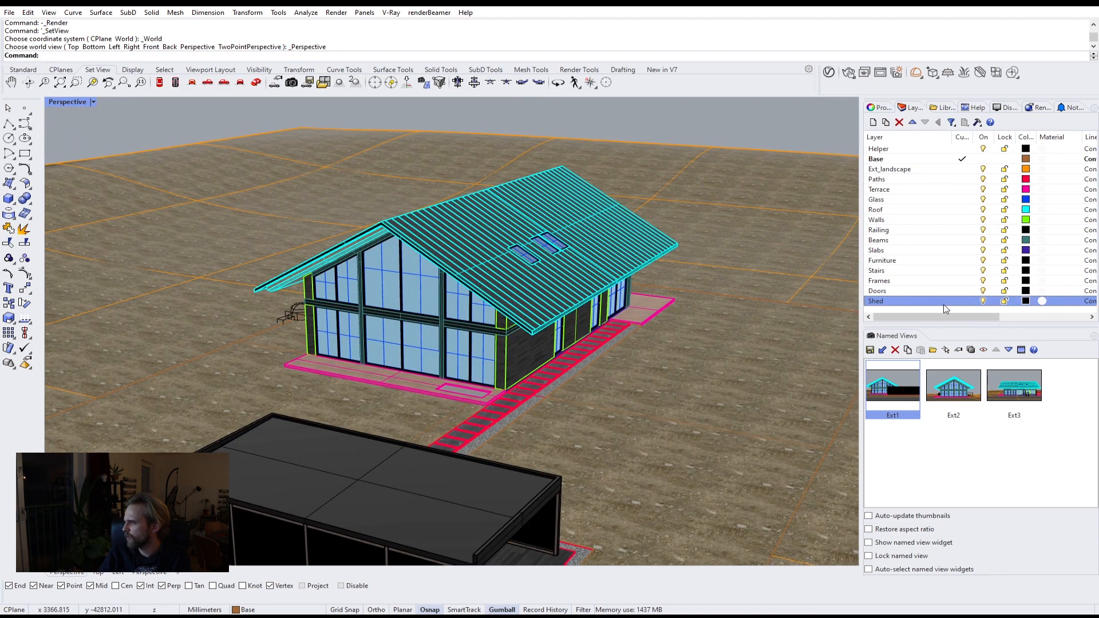
pyautogui.keyDown('shift'); pyautogui.click(929, 159); pyautogui.keyUp('shift')
pyautogui.click(983, 189)
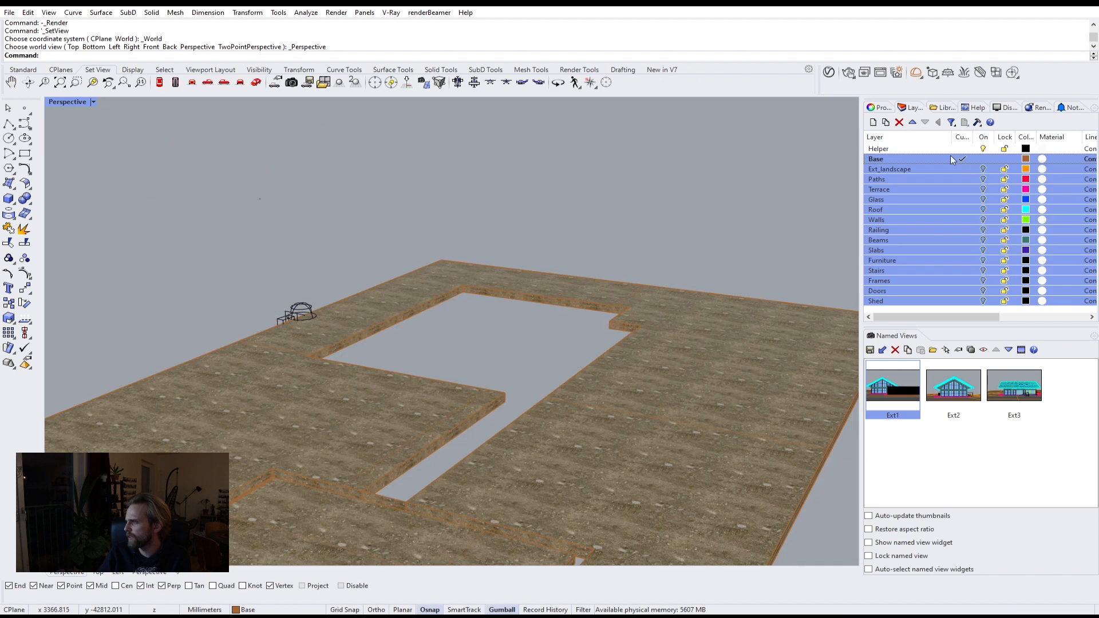
pyautogui.click(930, 150)
pyautogui.click(982, 159)
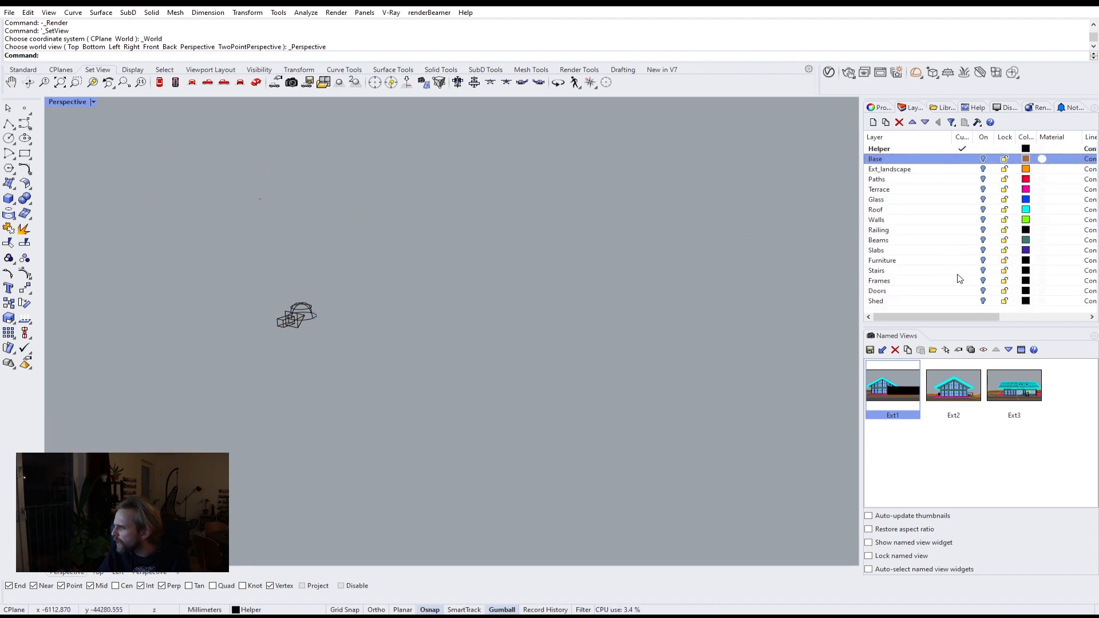
pyautogui.click(984, 302)
pyautogui.moveTo(360, 415); pyautogui.dragTo(424, 401, button='right')
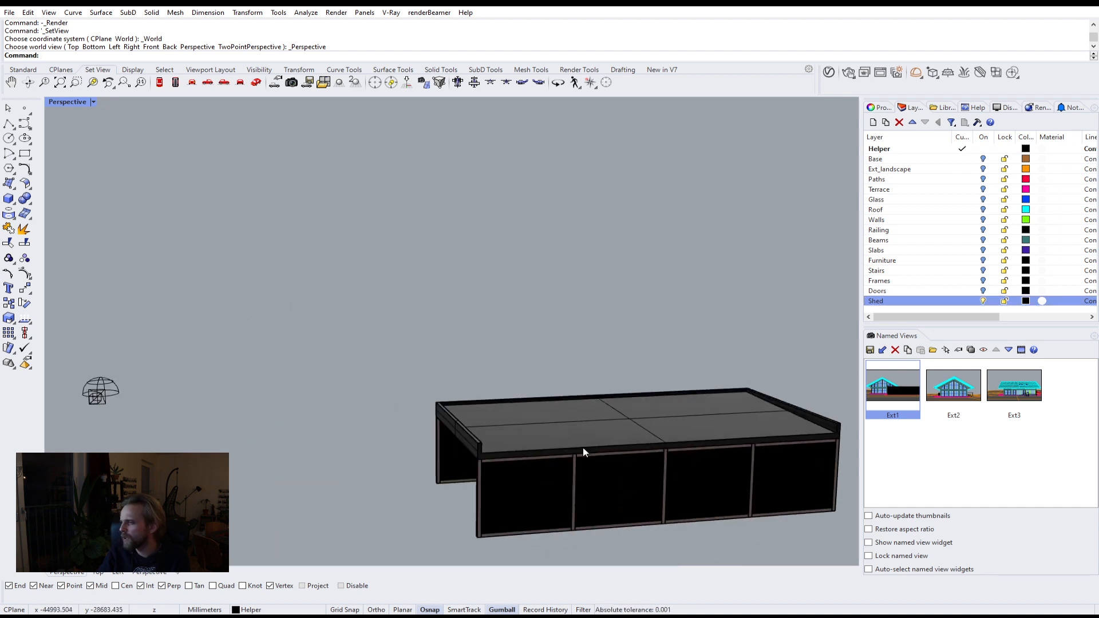
# Step: Select the shed's roof and wall parts one by one to inspect them up close
pyautogui.scroll(5, 521, 452)
pyautogui.scroll(2, 455, 446)
pyautogui.scroll(-5, 368, 430)
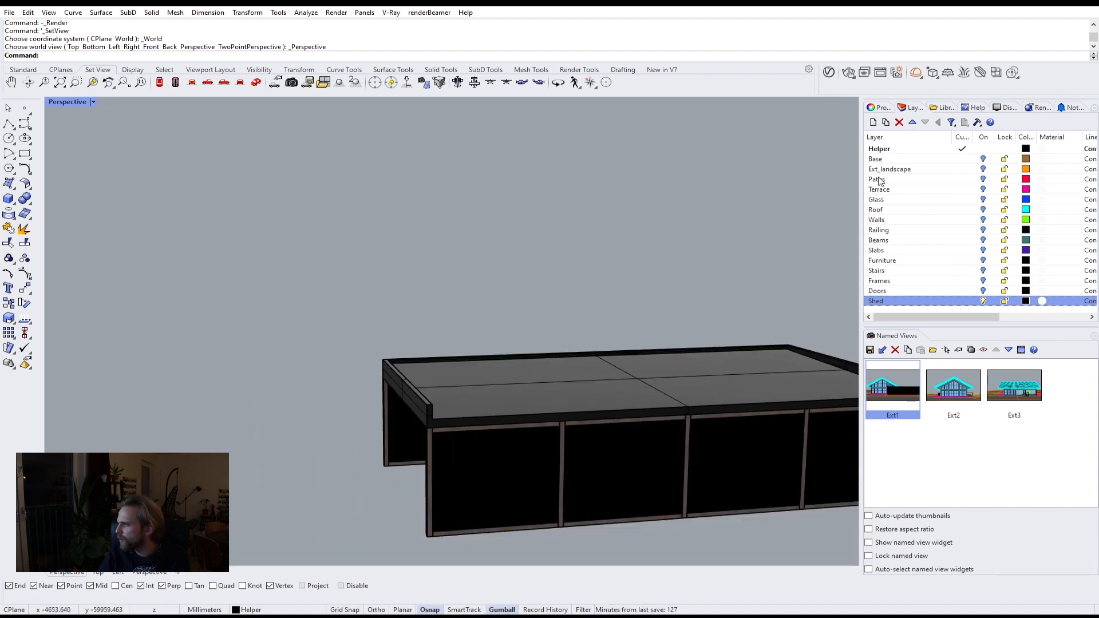
pyautogui.click(678, 371)
pyautogui.click(504, 317)
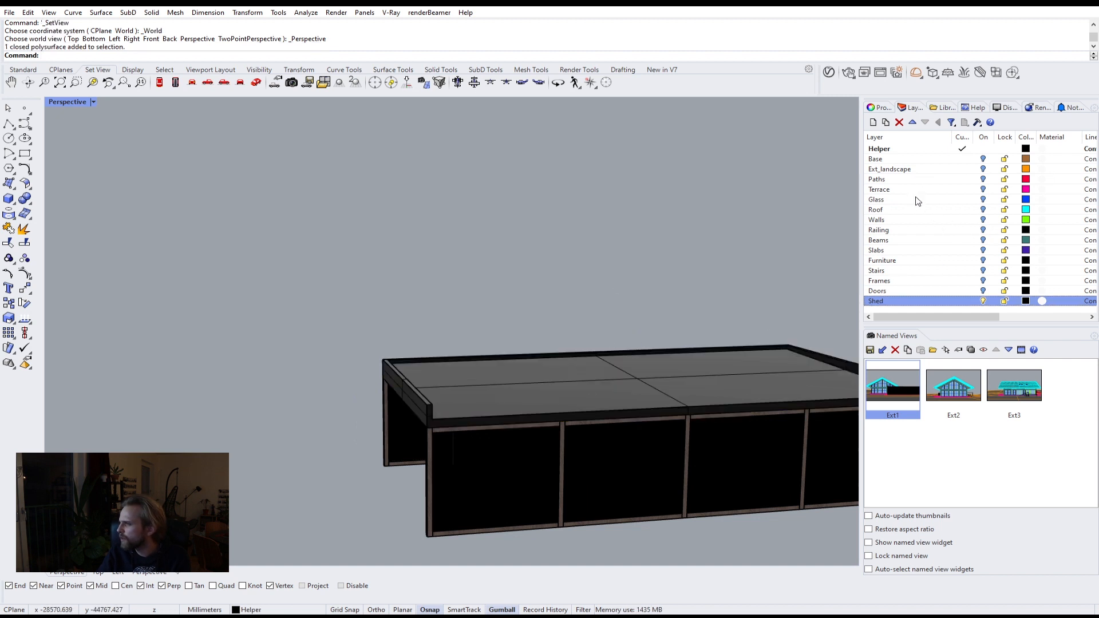
pyautogui.click(424, 459)
pyautogui.click(788, 202)
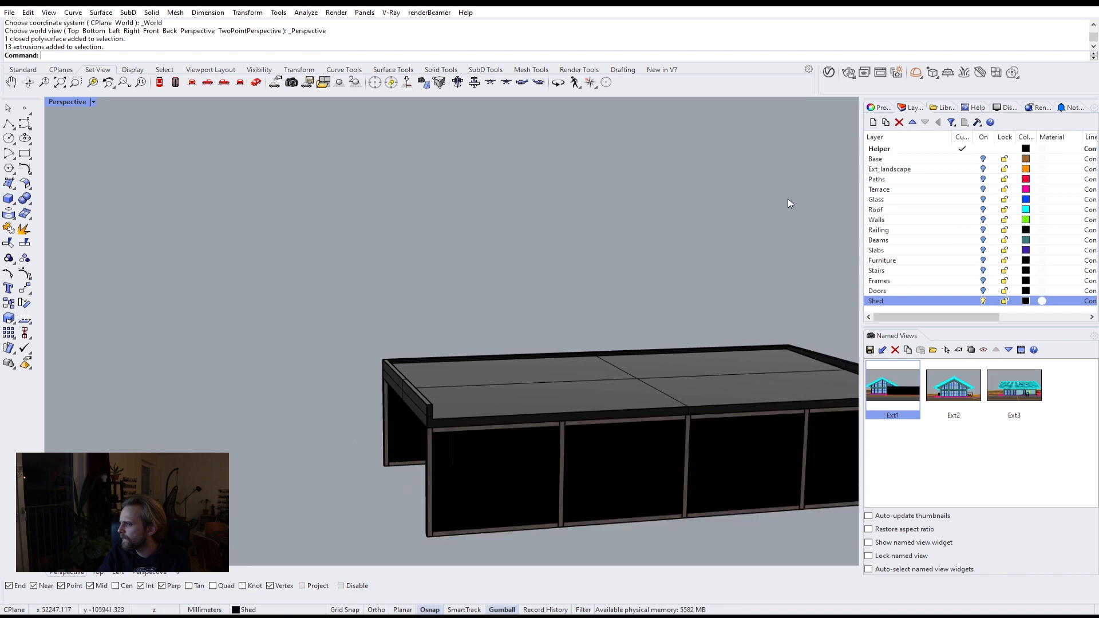
pyautogui.scroll(5, 457, 473)
pyautogui.click(392, 372)
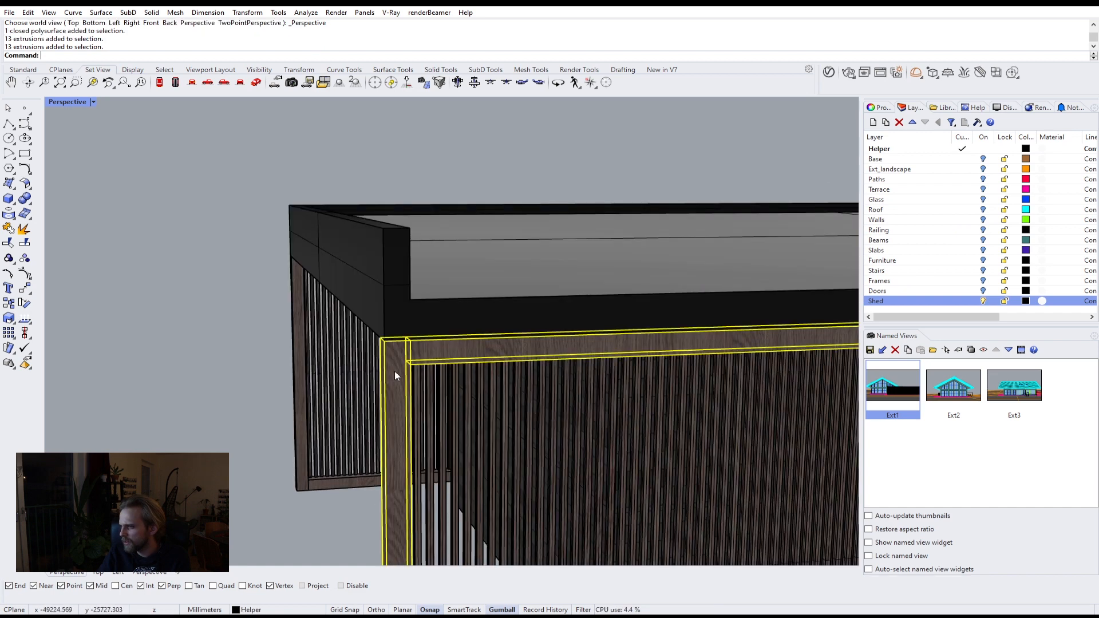
pyautogui.scroll(-5, 412, 387)
pyautogui.click(558, 250)
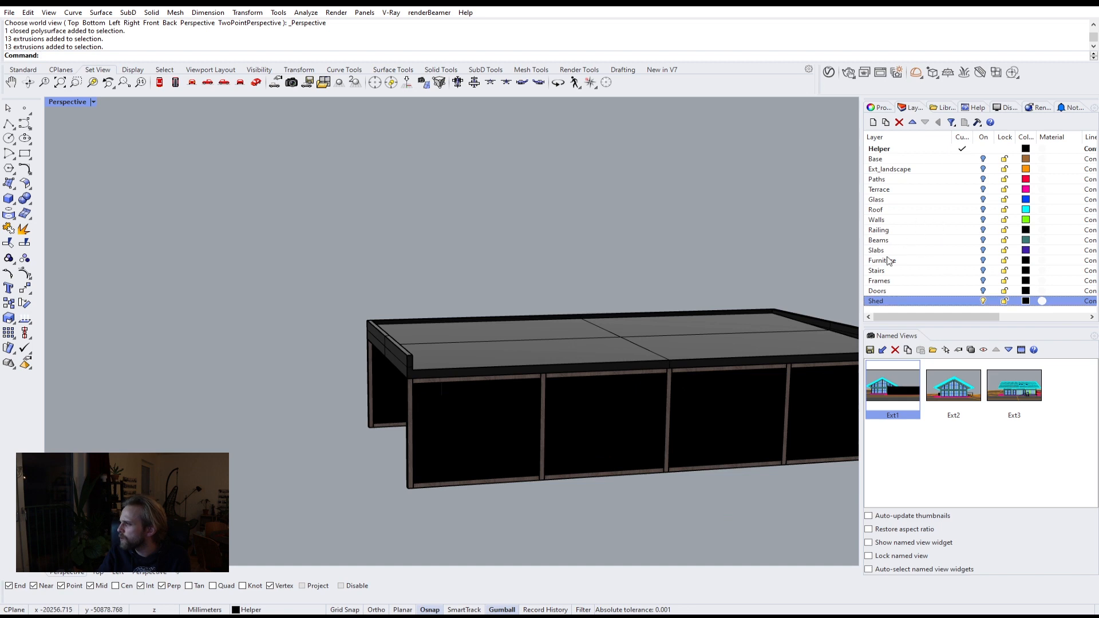
# Step: Turn on the Frames layer
pyautogui.click(983, 280)
pyautogui.moveTo(403, 280); pyautogui.dragTo(550, 314, button='right')
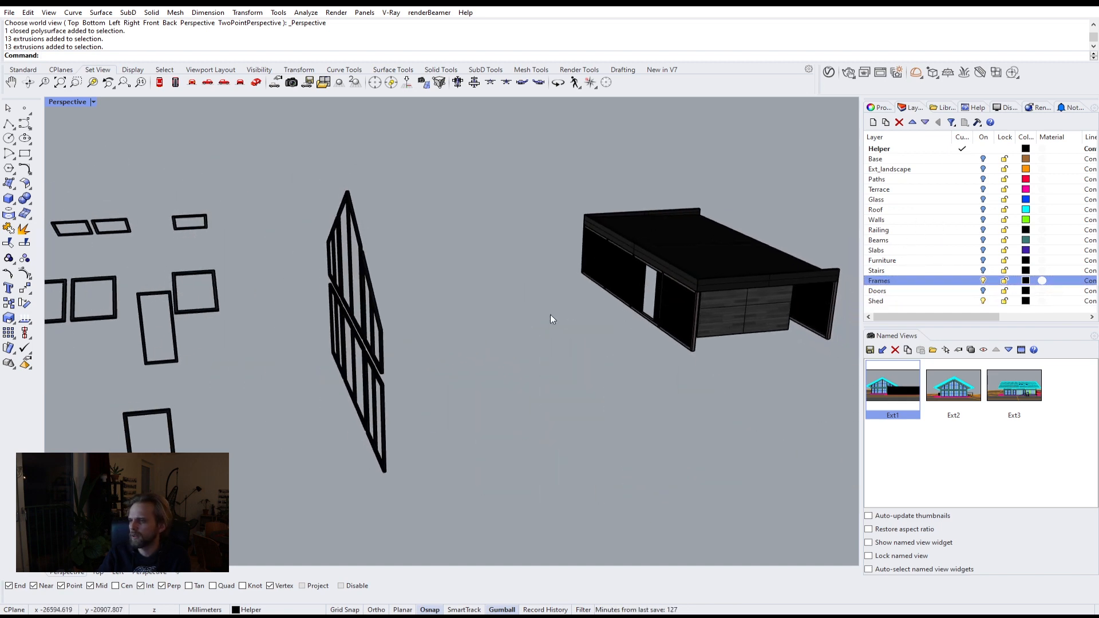
pyautogui.scroll(7, 323, 314)
pyautogui.moveTo(462, 356); pyautogui.dragTo(499, 351, button='right')
pyautogui.scroll(6, 492, 382)
pyautogui.scroll(3, 478, 379)
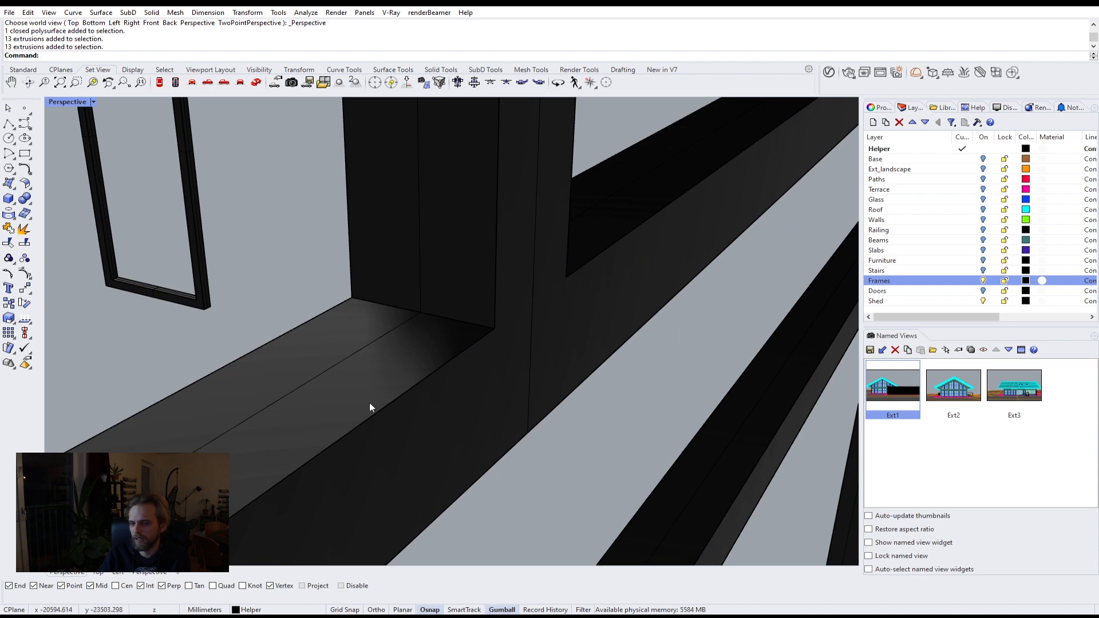
pyautogui.scroll(-10, 476, 338)
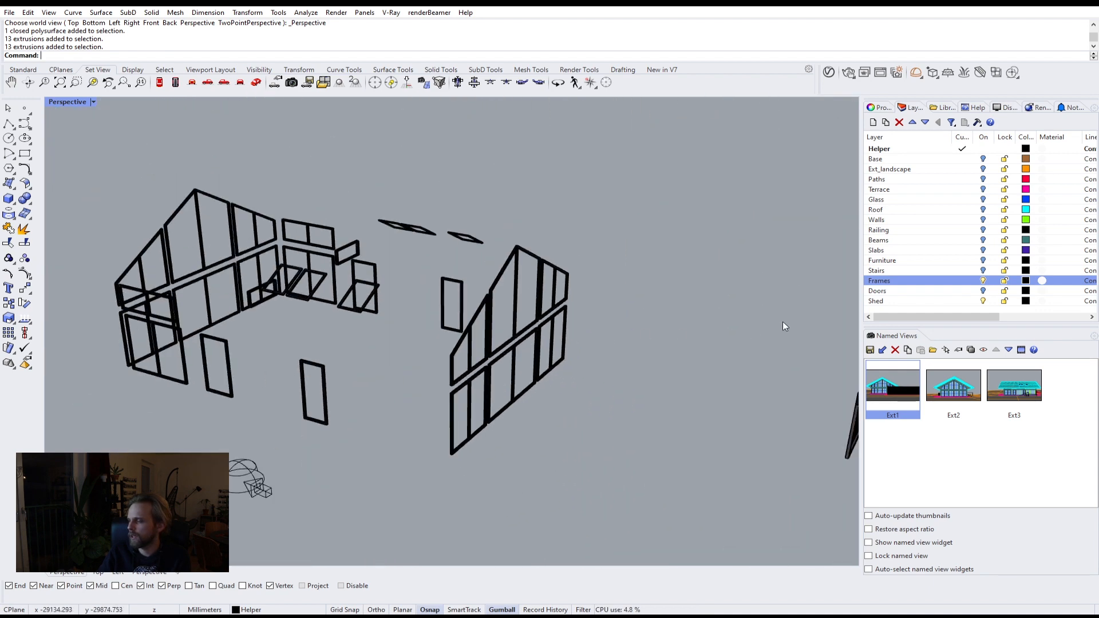
pyautogui.moveTo(784, 326); pyautogui.dragTo(553, 437, button='right')
pyautogui.scroll(3, 502, 298)
pyautogui.moveTo(504, 300); pyautogui.dragTo(675, 346, button='right')
pyautogui.scroll(4, 226, 309)
pyautogui.moveTo(509, 293)
pyautogui.mouseDown(button='right')
pyautogui.moveTo(456, 298)
pyautogui.moveTo(520, 281)
pyautogui.moveTo(506, 280)
pyautogui.mouseUp(button='right')
pyautogui.scroll(-3, 456, 297)
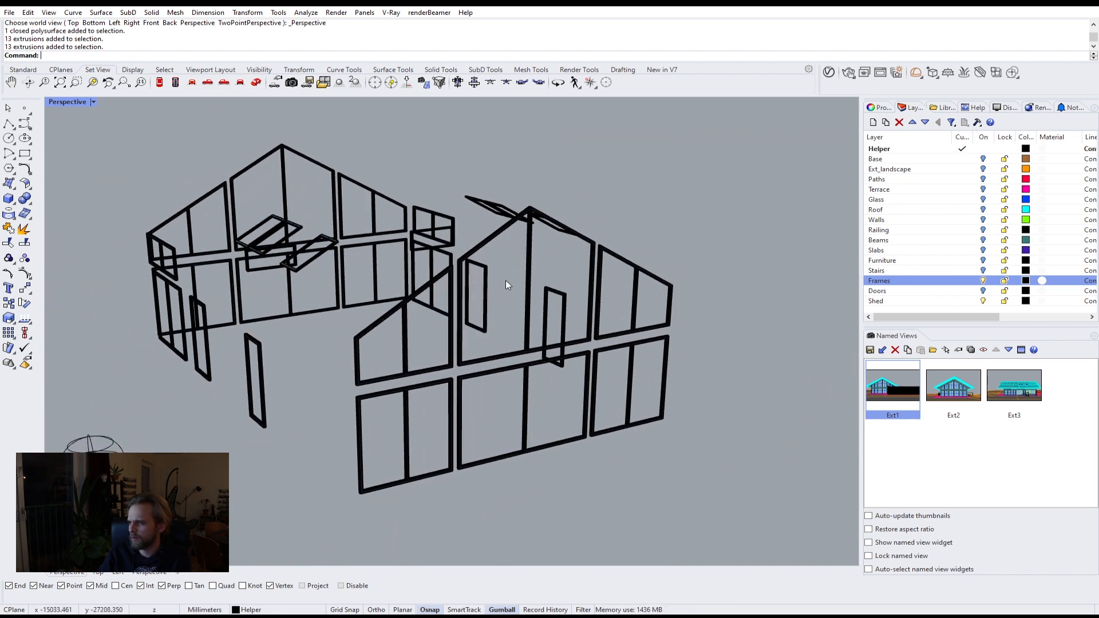
pyautogui.moveTo(175, 206); pyautogui.dragTo(280, 251, button='right')
# Step: Chamfer all window frame edges with ChamferEdge using a chamfer distance of 3 mm
pyautogui.write('C')
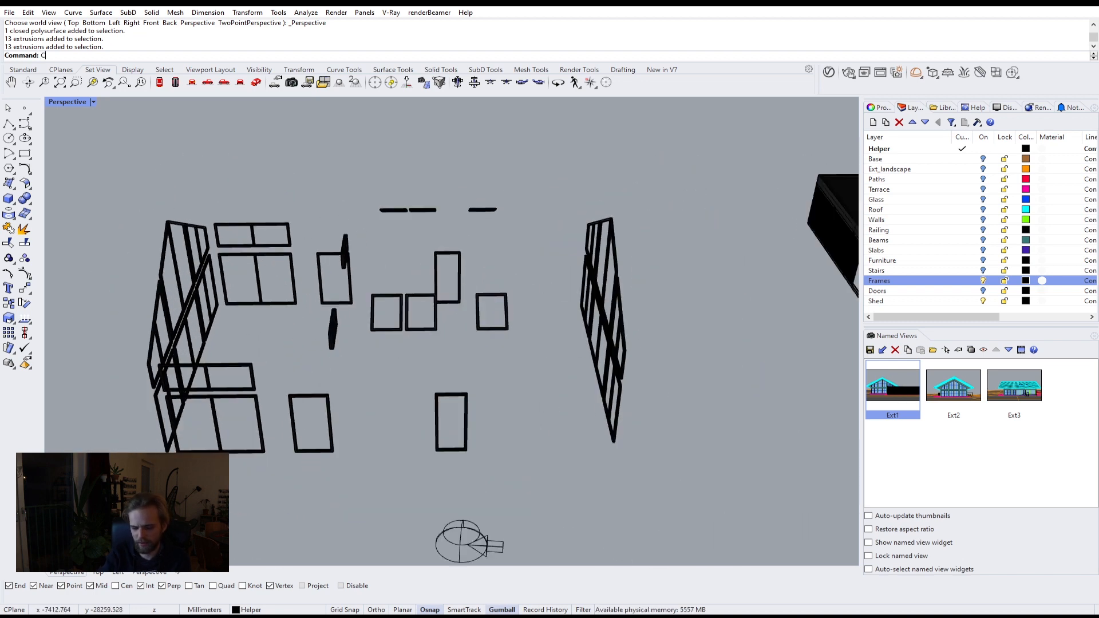
pyautogui.write('hamfereer')
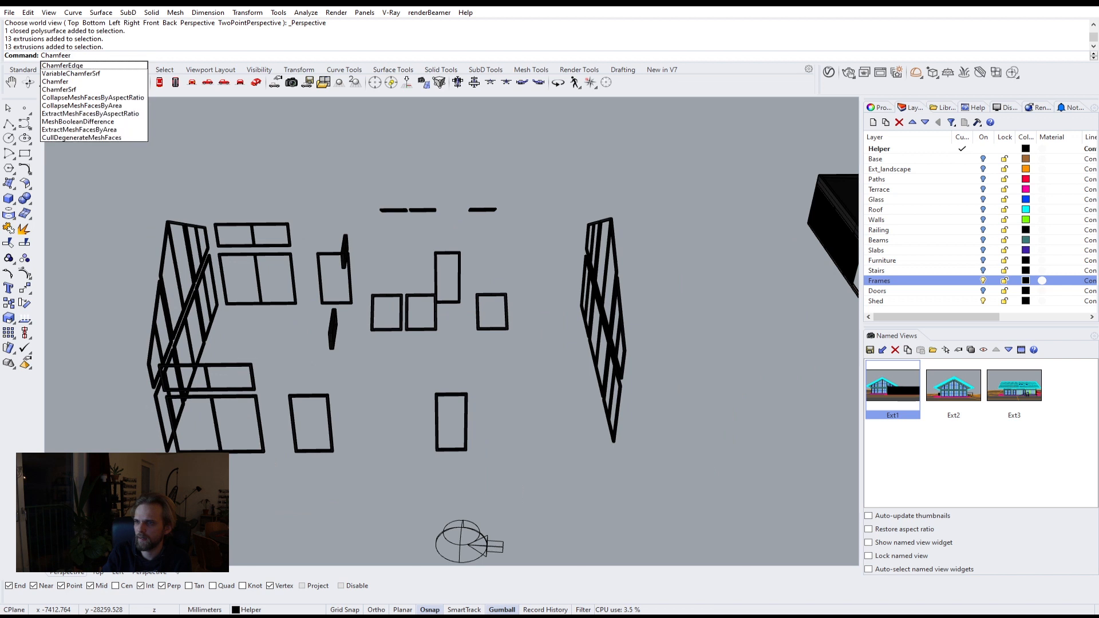
pyautogui.press('Return')
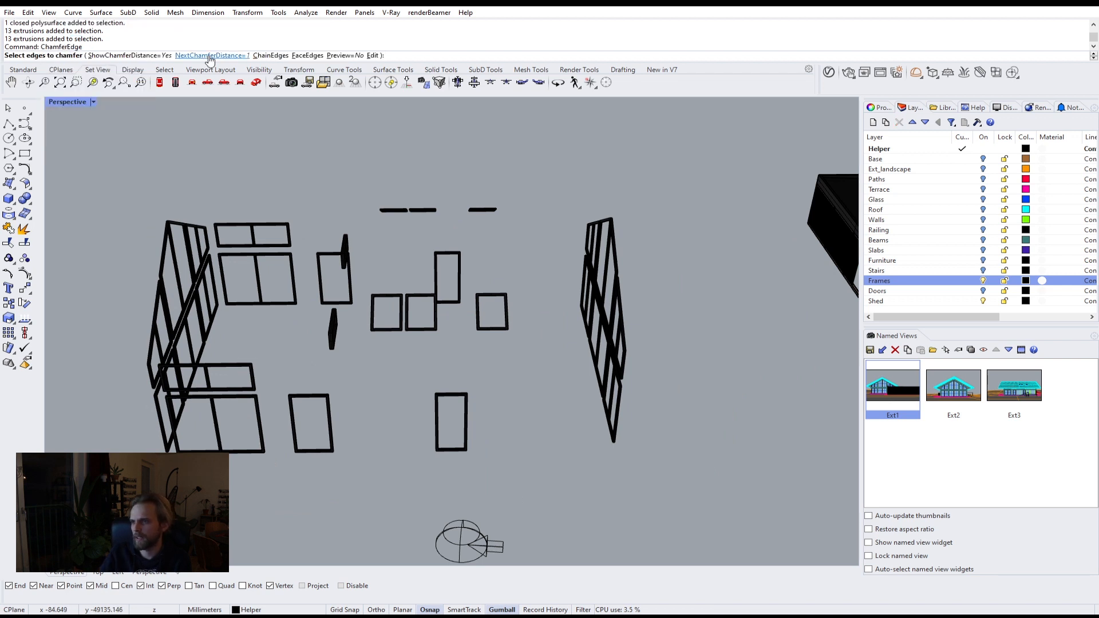
pyautogui.click(218, 55)
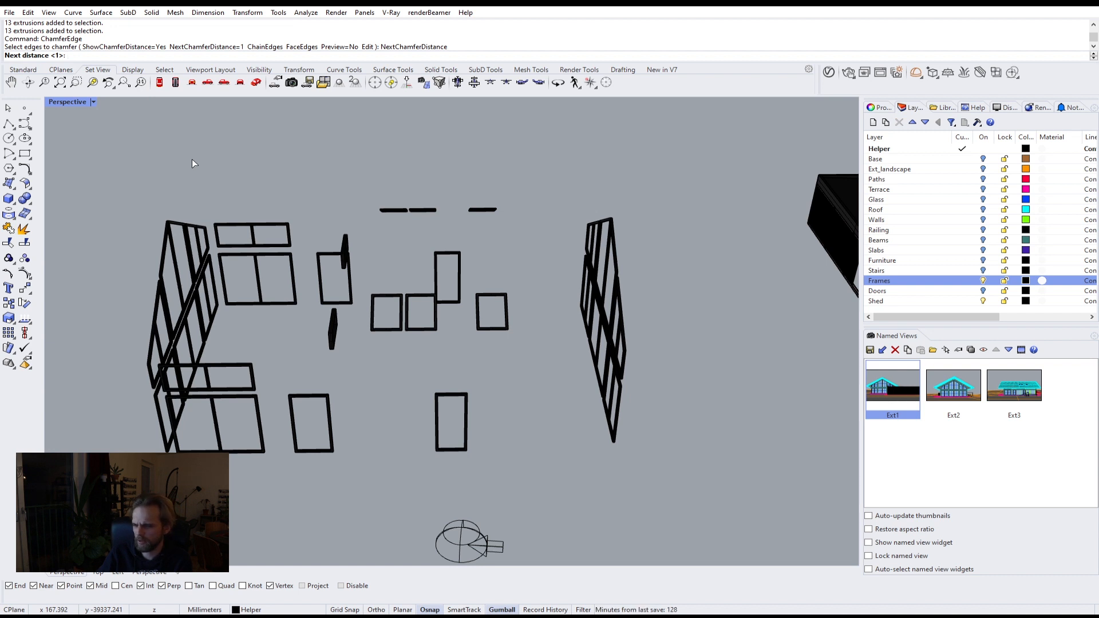
pyautogui.write('3')
pyautogui.press('Return')
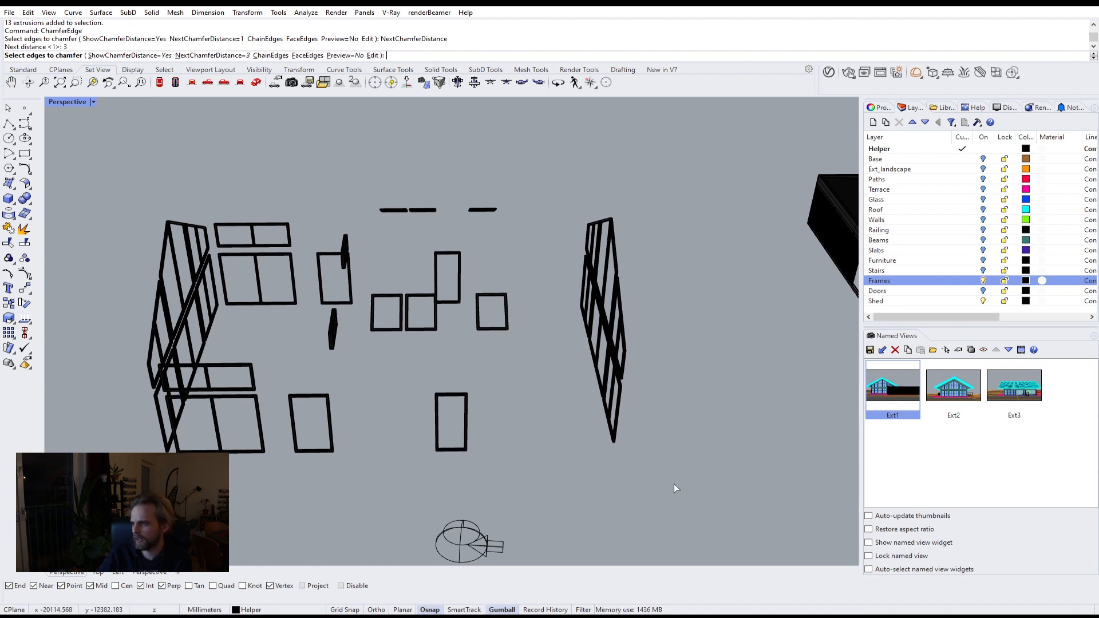
pyautogui.moveTo(746, 455); pyautogui.dragTo(118, 164)
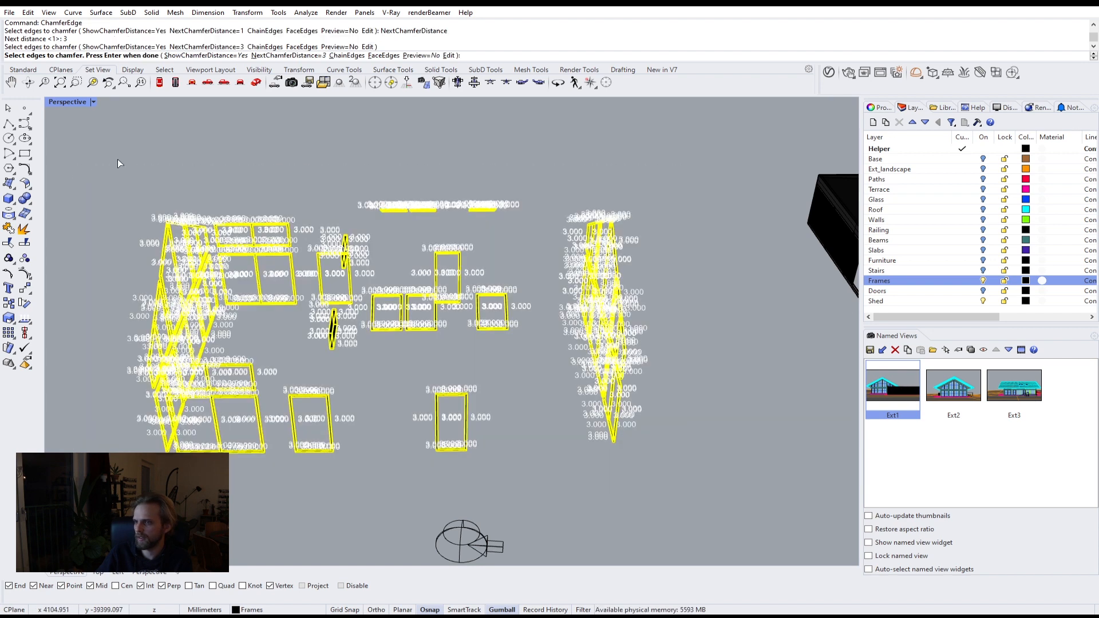
pyautogui.press('Return')
pyautogui.press('Return')
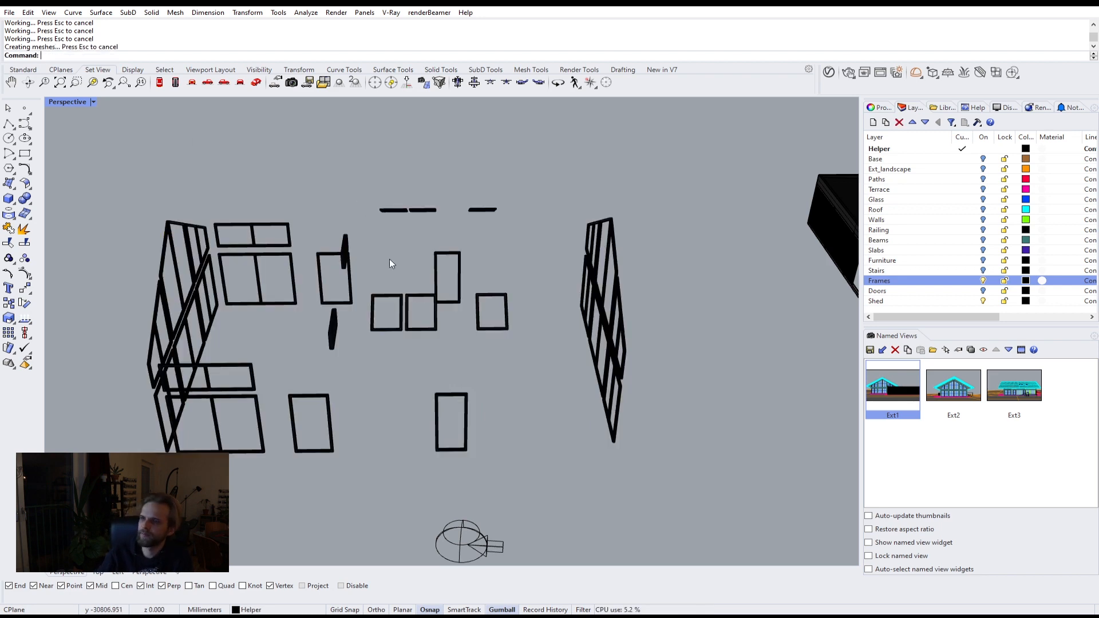
# Step: Inspect a chamfered frame corner up close by placing a temporary point, zooming to it, and deleting it
pyautogui.moveTo(389, 263); pyautogui.dragTo(320, 275, button='right')
pyautogui.scroll(12, 430, 285)
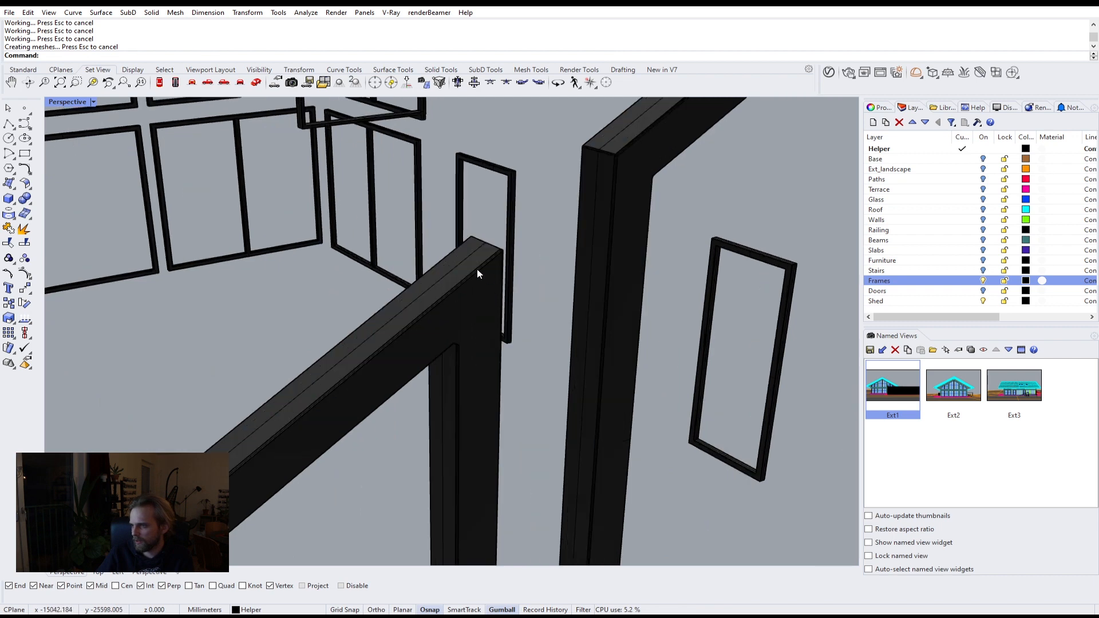
pyautogui.click(490, 256)
pyautogui.click(263, 298)
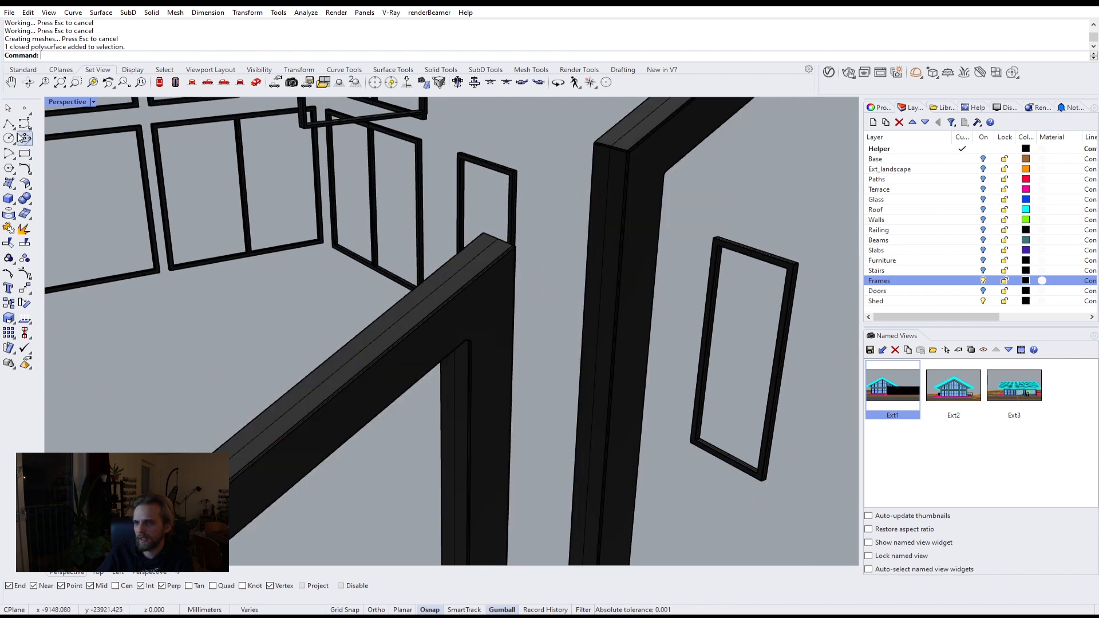
pyautogui.click(24, 108)
pyautogui.click(515, 247)
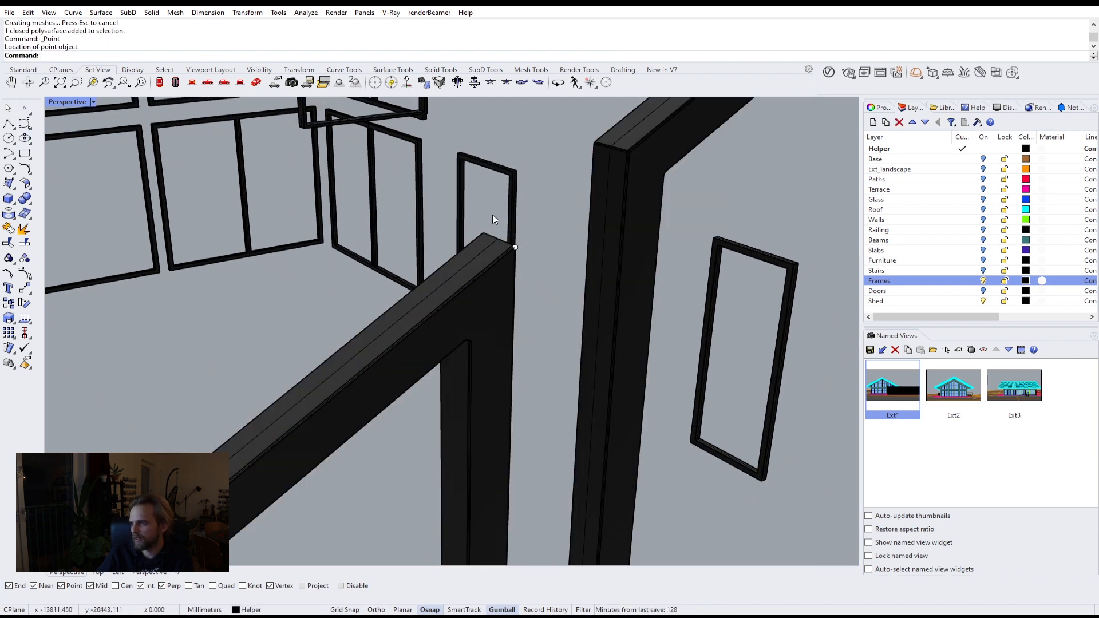
pyautogui.click(514, 247)
pyautogui.write('zs')
pyautogui.press('Return')
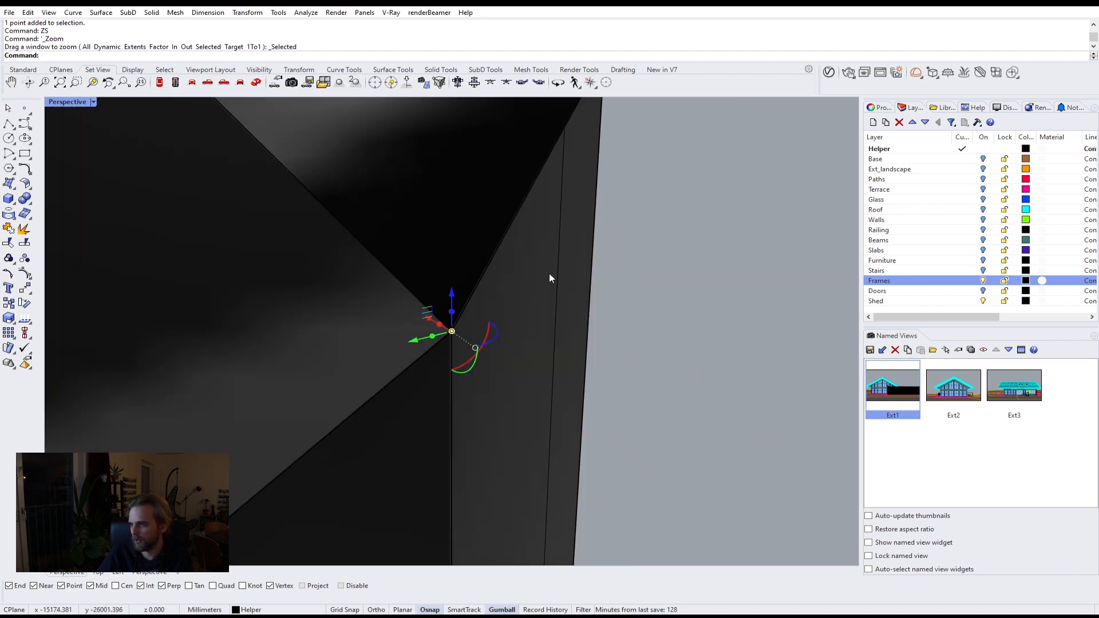
pyautogui.scroll(-5, 525, 279)
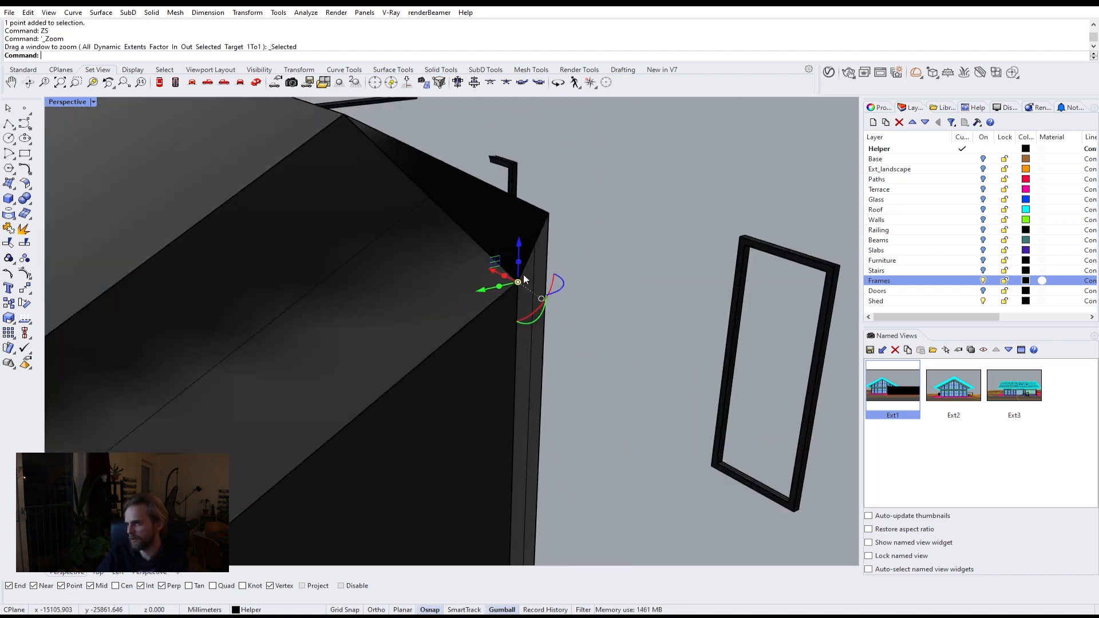
pyautogui.press('Delete')
pyautogui.scroll(-7, 524, 275)
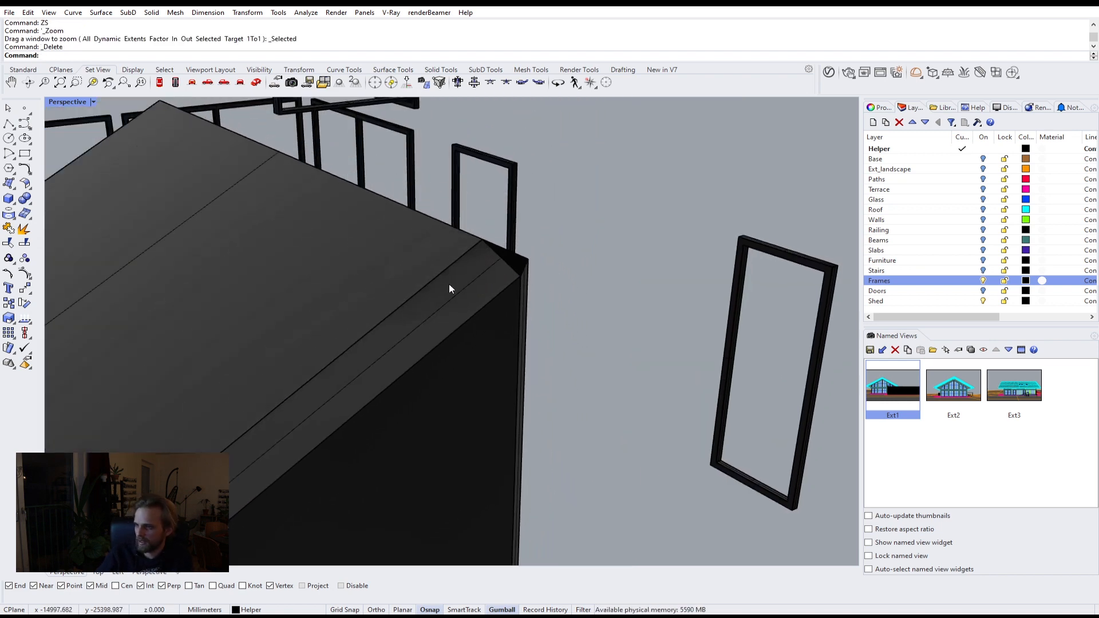
pyautogui.scroll(-8, 475, 273)
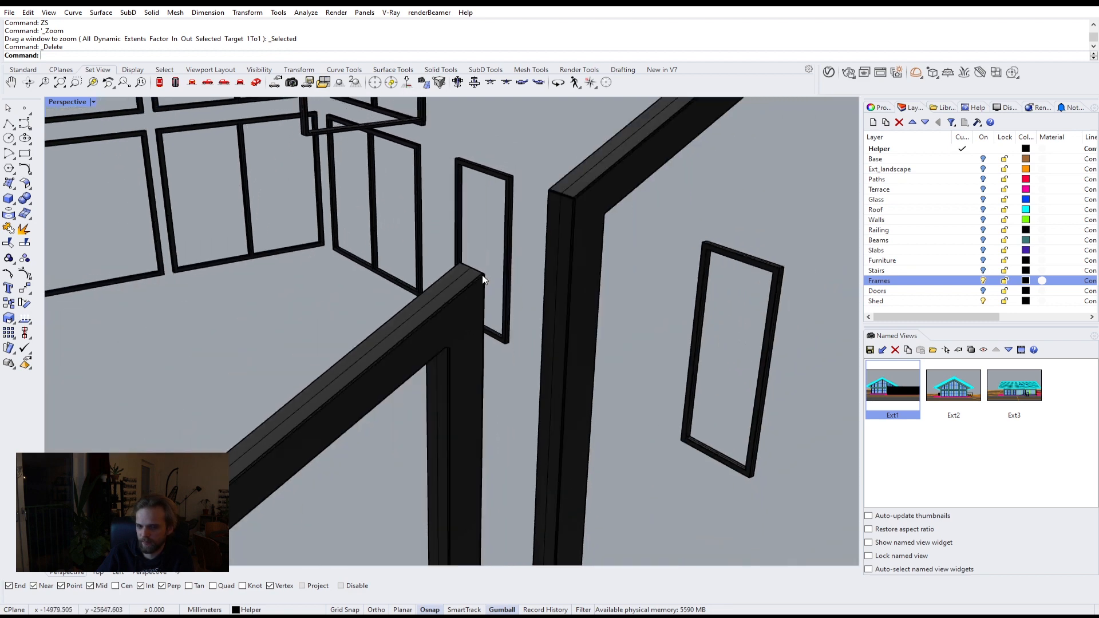
pyautogui.scroll(-10, 482, 276)
pyautogui.keyDown('shift'); pyautogui.moveTo(686, 324); pyautogui.dragTo(521, 290, button='right'); pyautogui.keyUp('shift')
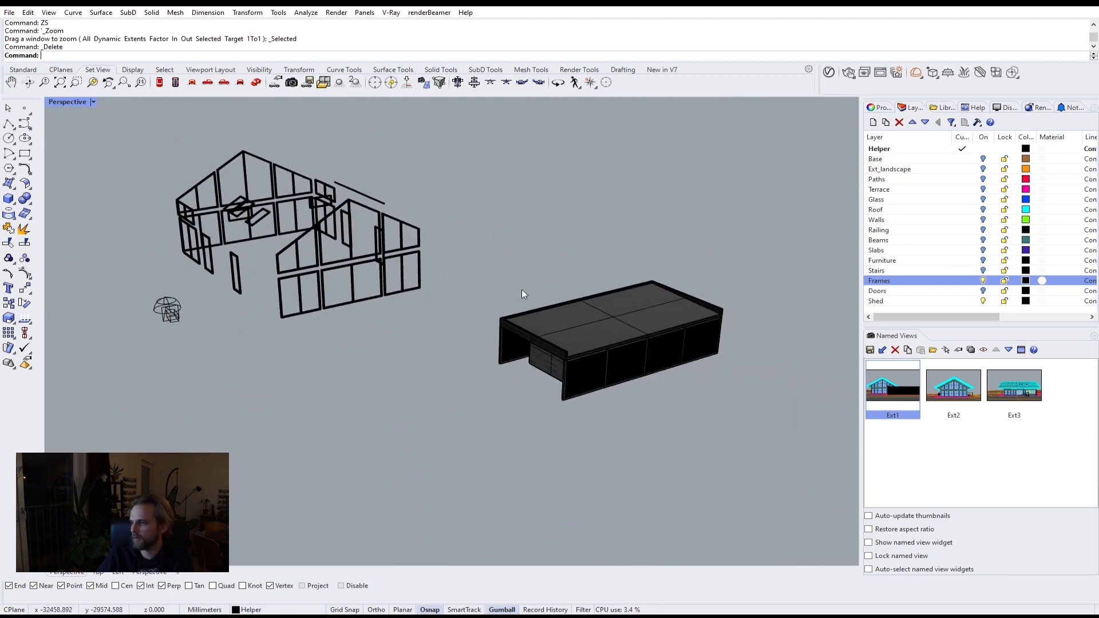
# Step: Select the shed's roof polysurface and wall extrusions and isolate them
pyautogui.scroll(7, 598, 364)
pyautogui.moveTo(548, 347); pyautogui.dragTo(513, 324, button='right')
pyautogui.click(513, 324)
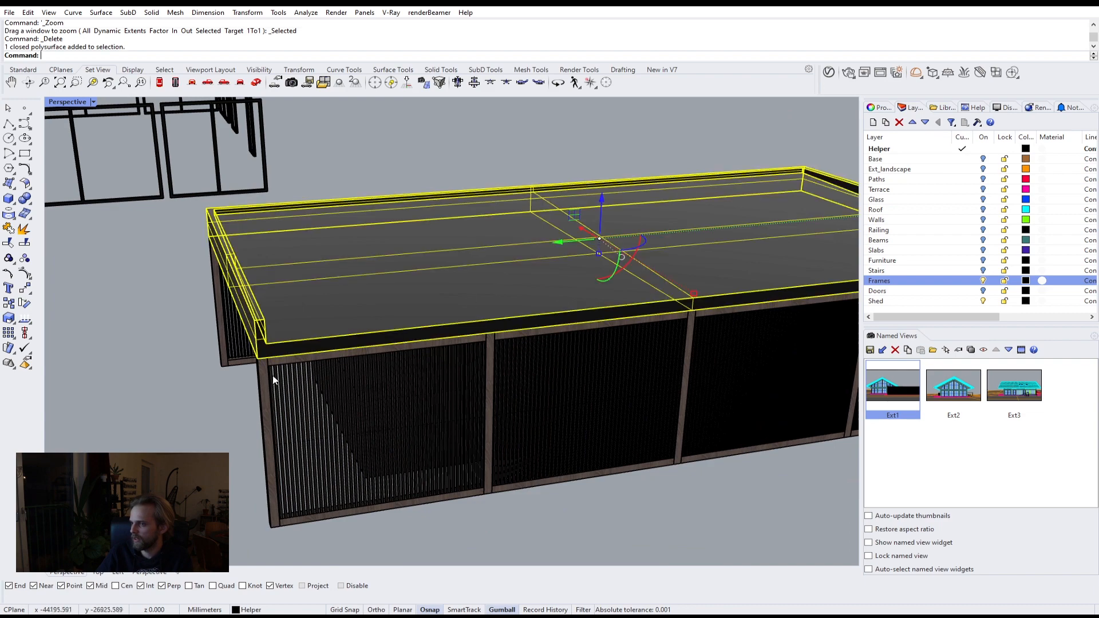
pyautogui.scroll(5, 262, 373)
pyautogui.keyDown('shift'); pyautogui.click(258, 373); pyautogui.keyUp('shift')
pyautogui.scroll(-4, 256, 372)
pyautogui.scroll(7, 203, 309)
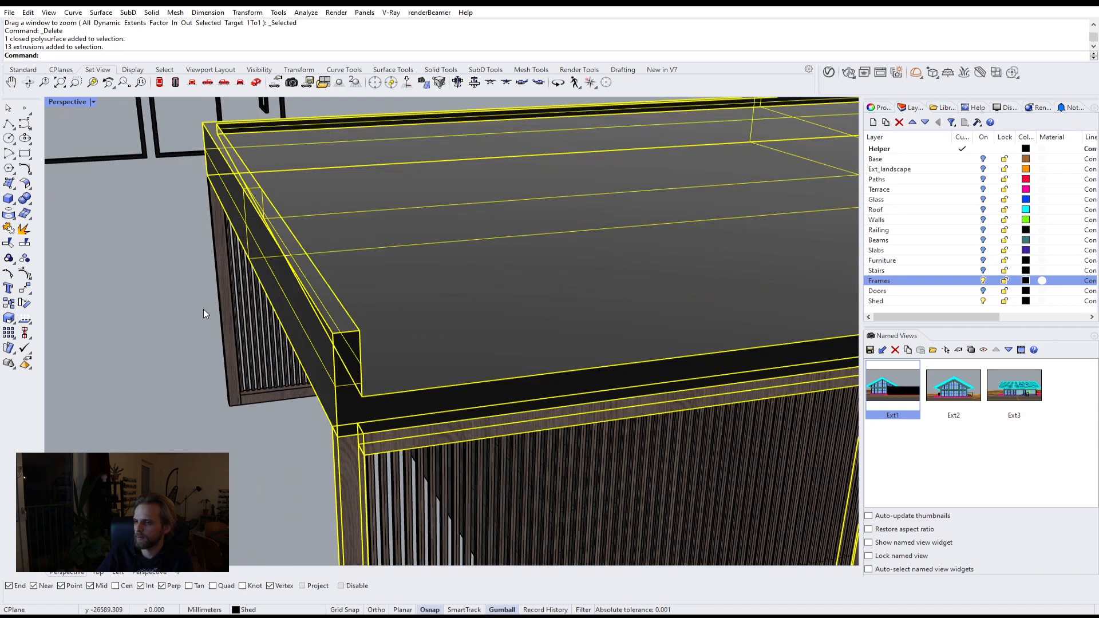
pyautogui.keyDown('shift'); pyautogui.click(220, 302); pyautogui.keyUp('shift')
pyautogui.scroll(-6, 221, 301)
pyautogui.scroll(-3, 255, 304)
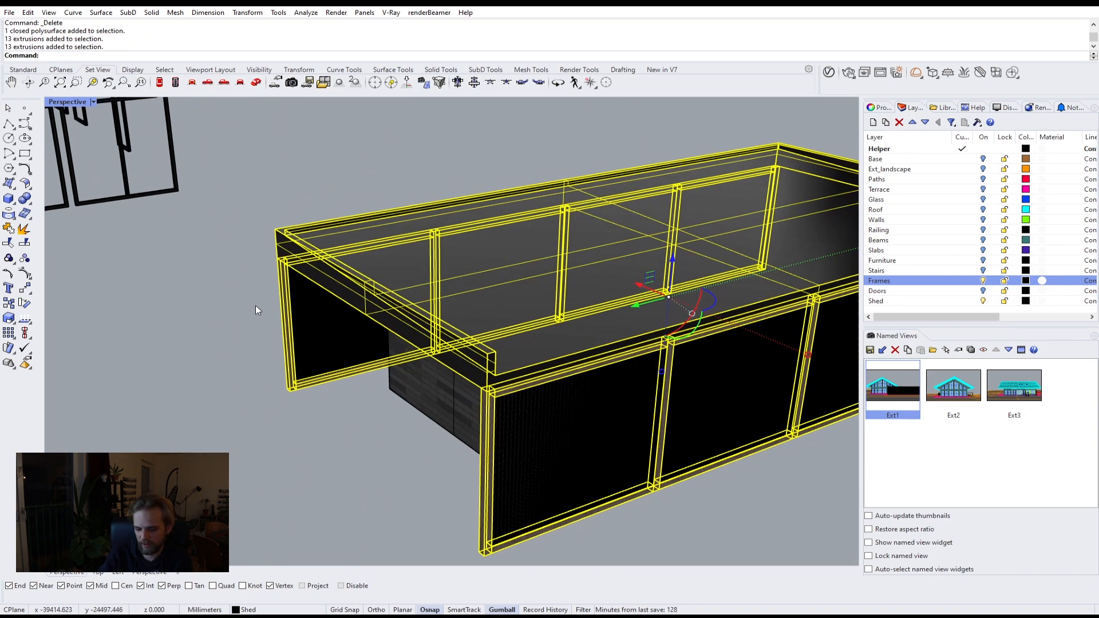
pyautogui.write('Isolate')
pyautogui.press('Return')
pyautogui.scroll(-3, 389, 259)
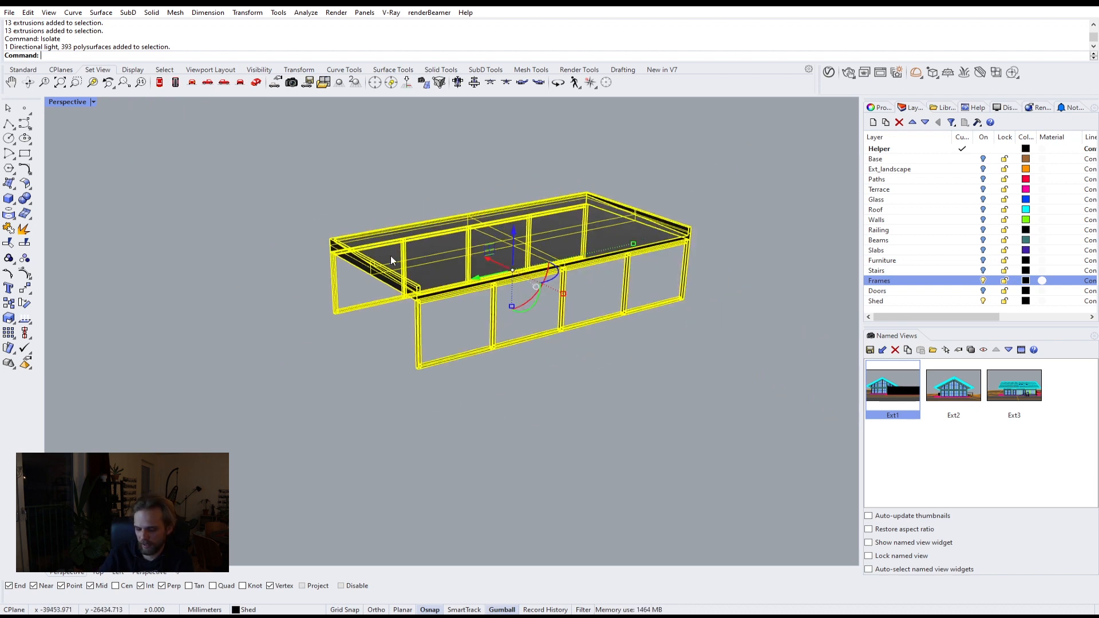
# Step: Chamfer all edges of the isolated shed parts with ChamferEdge at 3 mm
pyautogui.write('ChamferEdge')
pyautogui.press('Return')
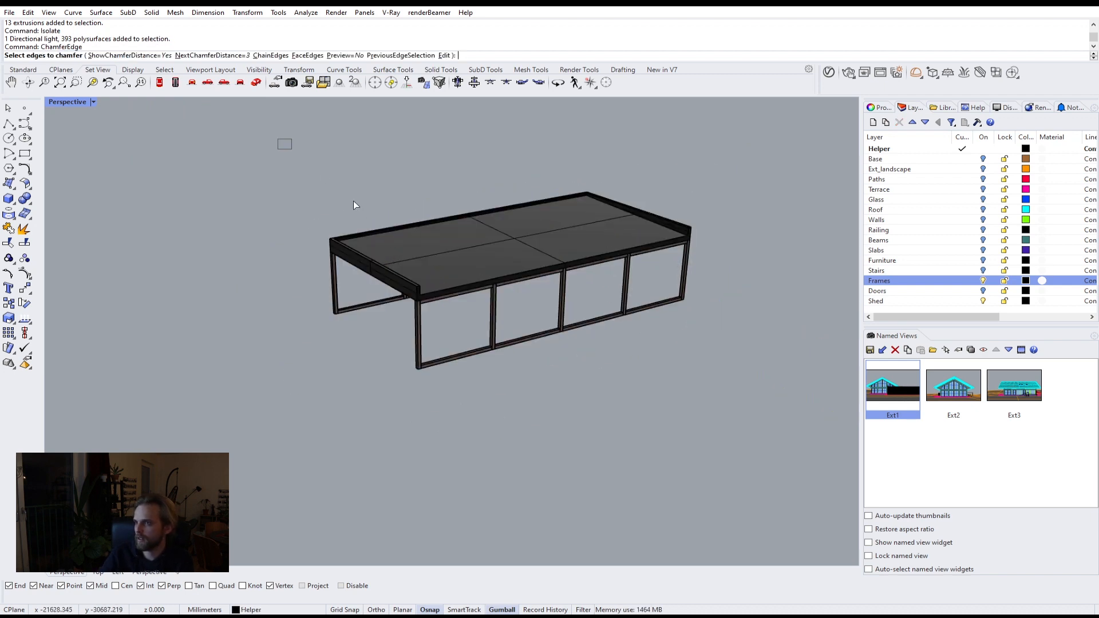
pyautogui.moveTo(353, 204); pyautogui.dragTo(764, 448)
pyautogui.press('Return')
pyautogui.press('Return')
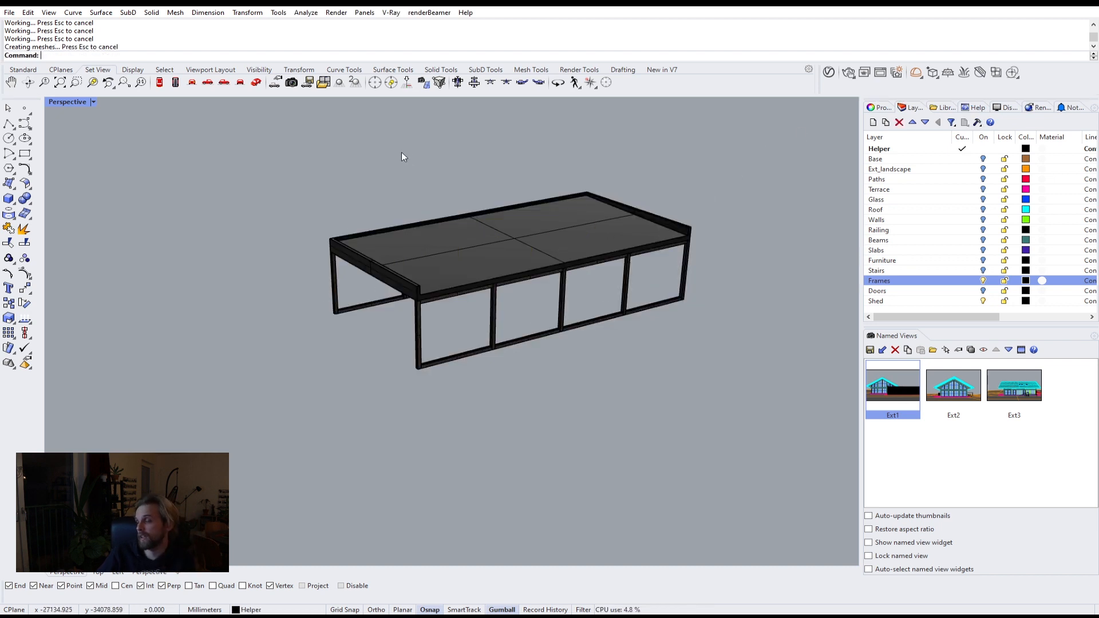
# Step: Show all hidden objects again with the Show command
pyautogui.keyDown('shift'); pyautogui.moveTo(330, 195); pyautogui.dragTo(376, 273, button='right'); pyautogui.keyUp('shift')
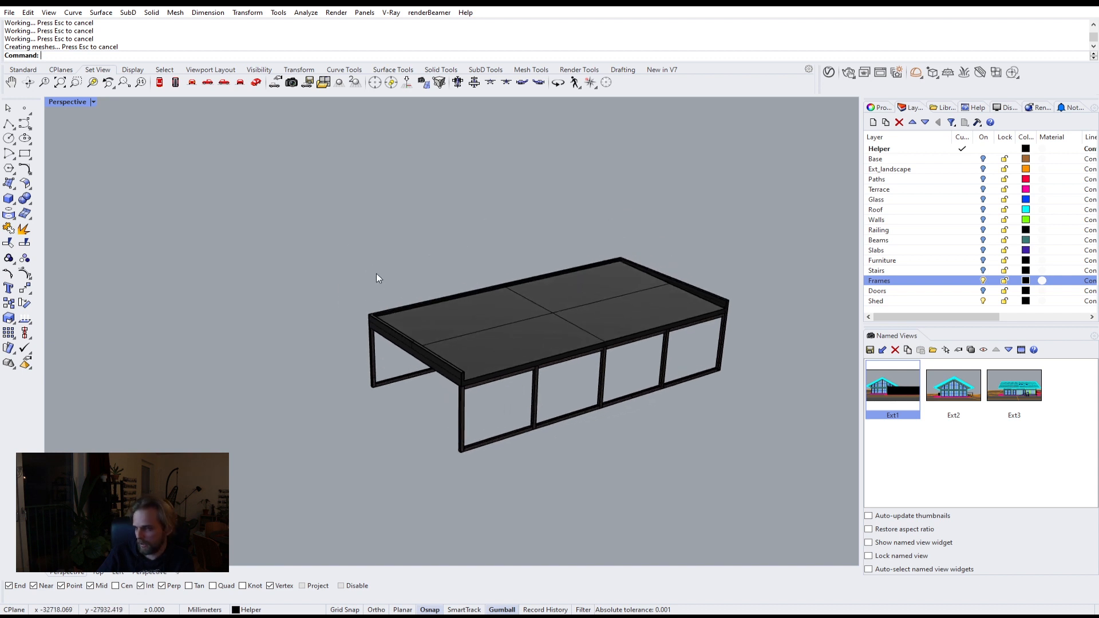
pyautogui.scroll(2, 439, 325)
pyautogui.write('S')
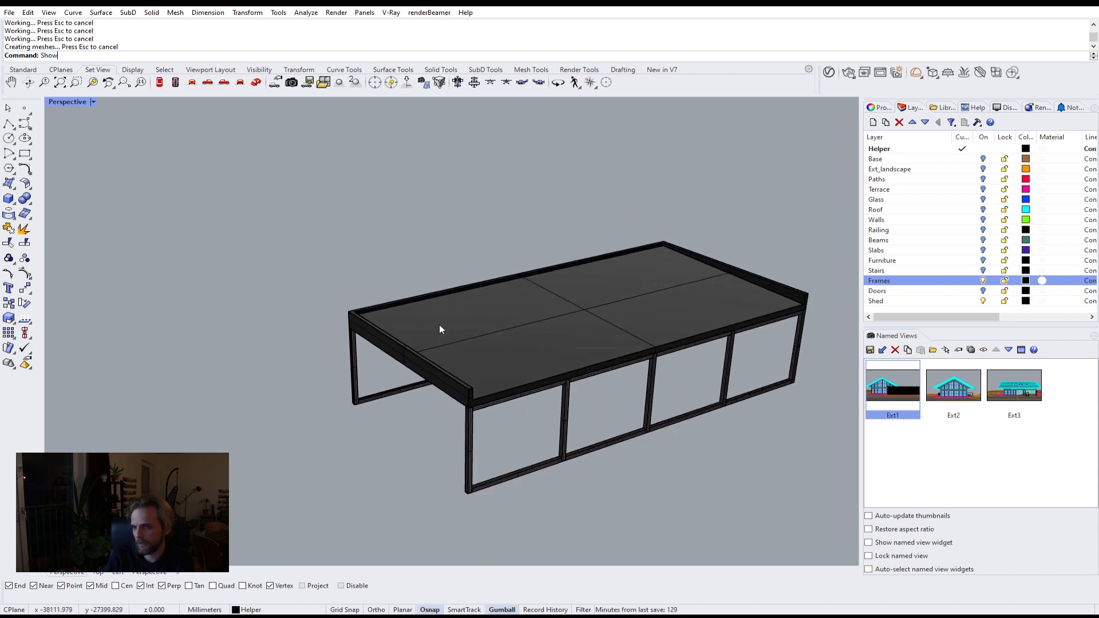
pyautogui.write('how')
pyautogui.press('Return')
# Step: Turn on all layers from Base through Doors
pyautogui.keyDown('shift'); pyautogui.moveTo(355, 295); pyautogui.dragTo(457, 282, button='right'); pyautogui.keyUp('shift')
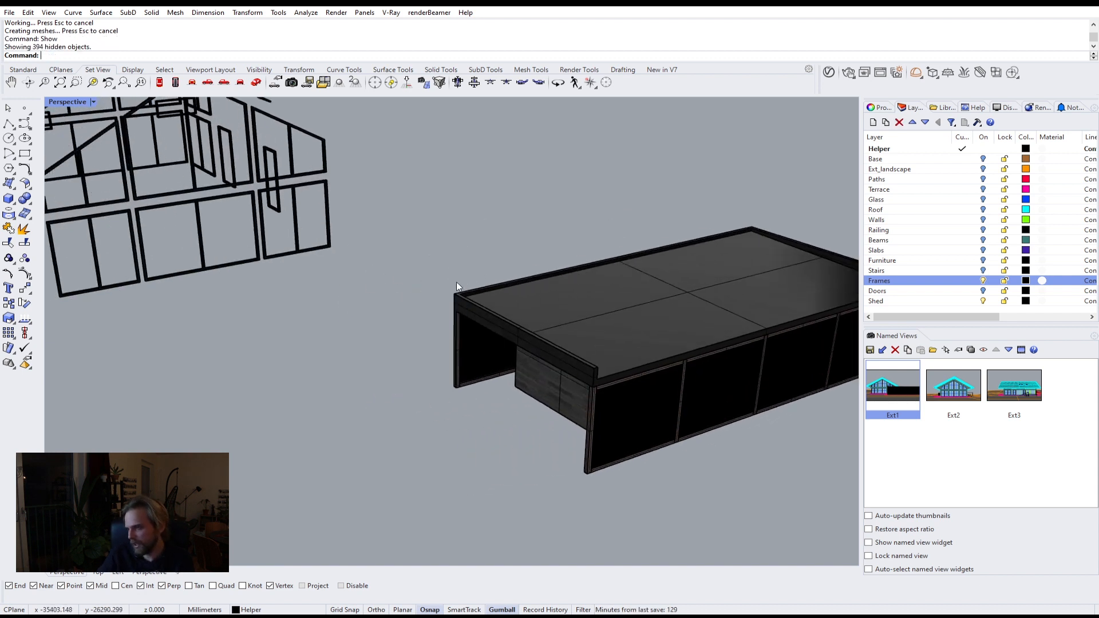
pyautogui.scroll(-8, 346, 297)
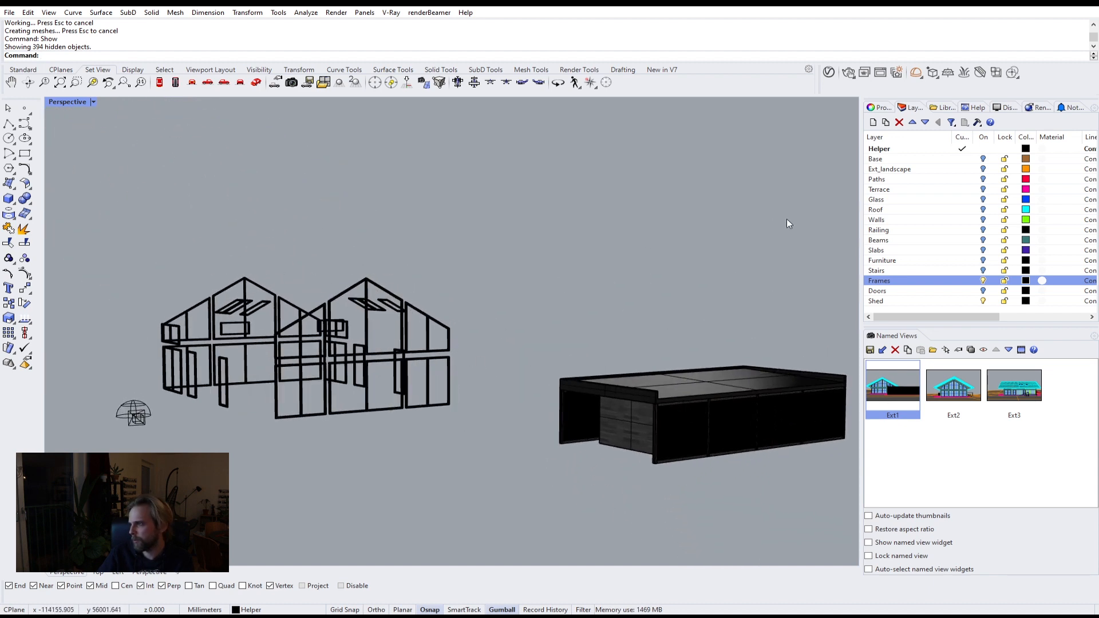
pyautogui.click(928, 292)
pyautogui.keyDown('shift'); pyautogui.click(978, 161); pyautogui.keyUp('shift')
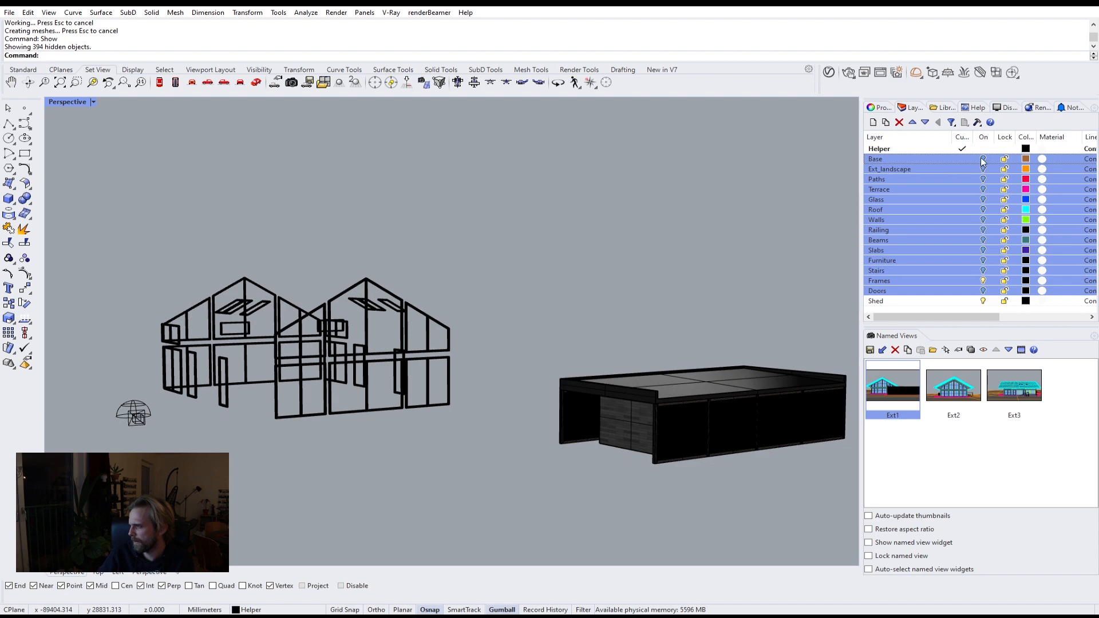
pyautogui.click(983, 162)
# Step: Make Slabs the active layer and restore the Ext1 named view
pyautogui.moveTo(647, 239); pyautogui.dragTo(598, 243, button='right')
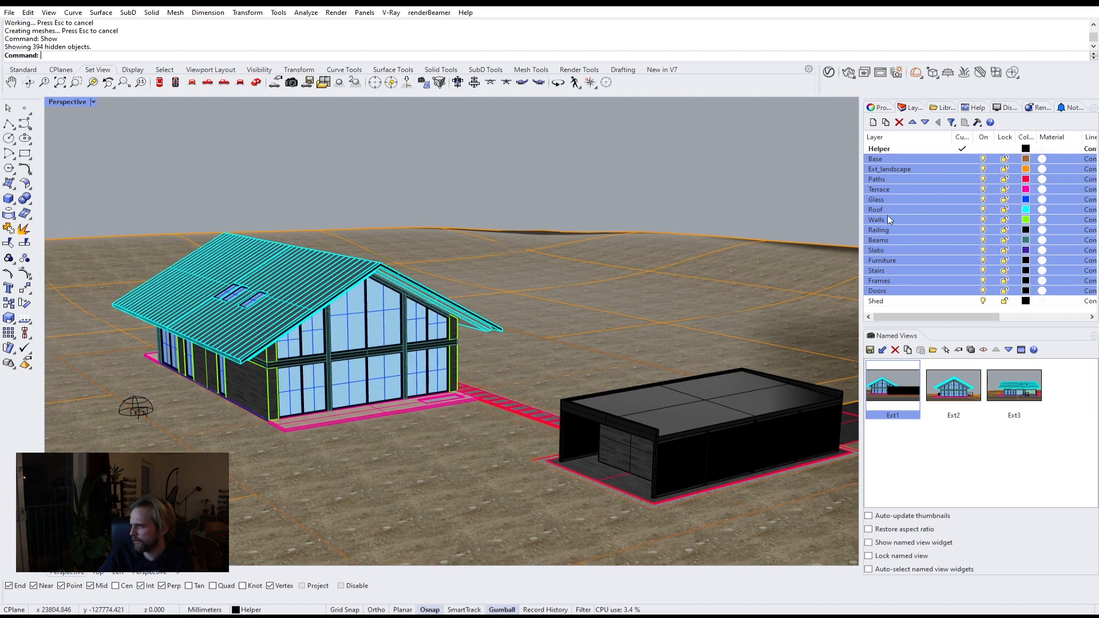
pyautogui.click(927, 250)
pyautogui.moveTo(648, 201); pyautogui.dragTo(578, 214, button='right')
pyautogui.doubleClick(893, 387)
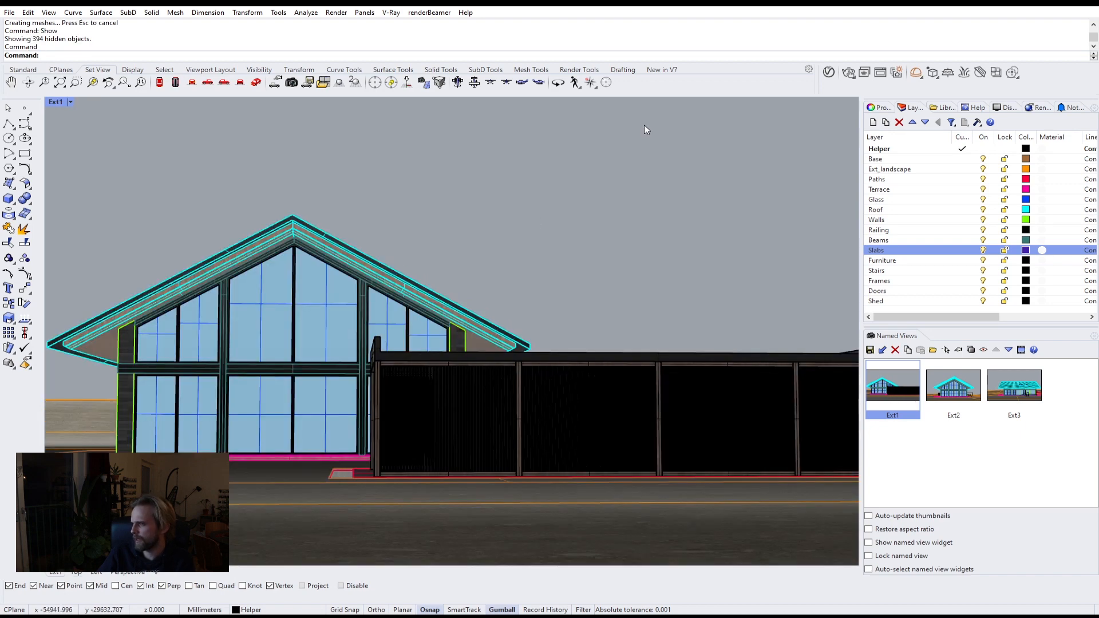
# Step: Open the V-Ray Asset Editor and start an interactive V-Ray render of the Ext1 view, enlarging the frame buffer
pyautogui.click(829, 72)
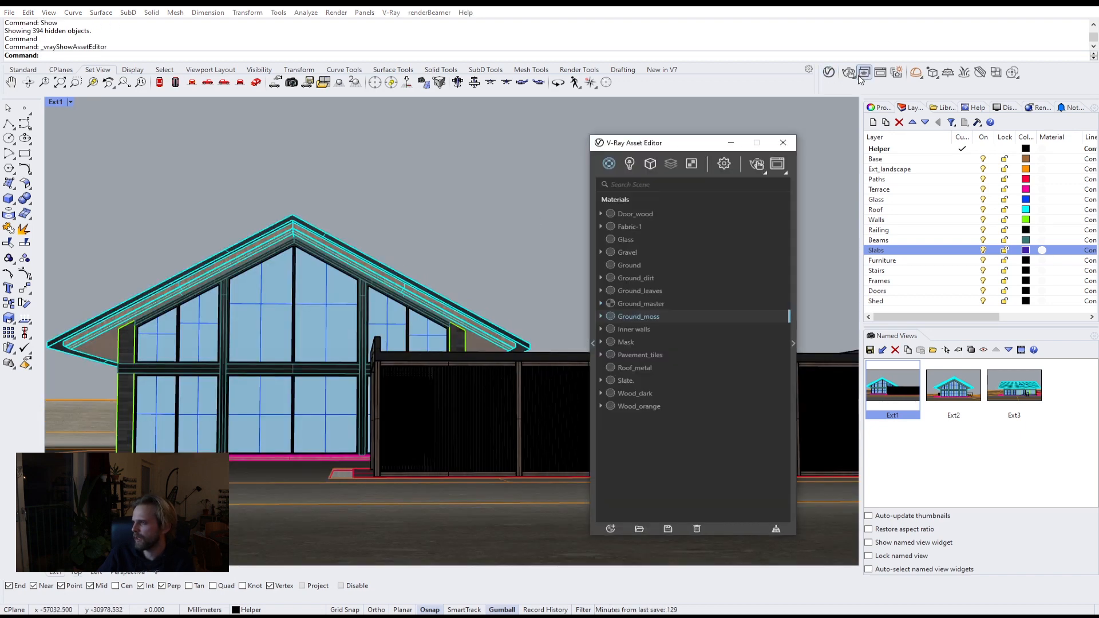
pyautogui.click(850, 72)
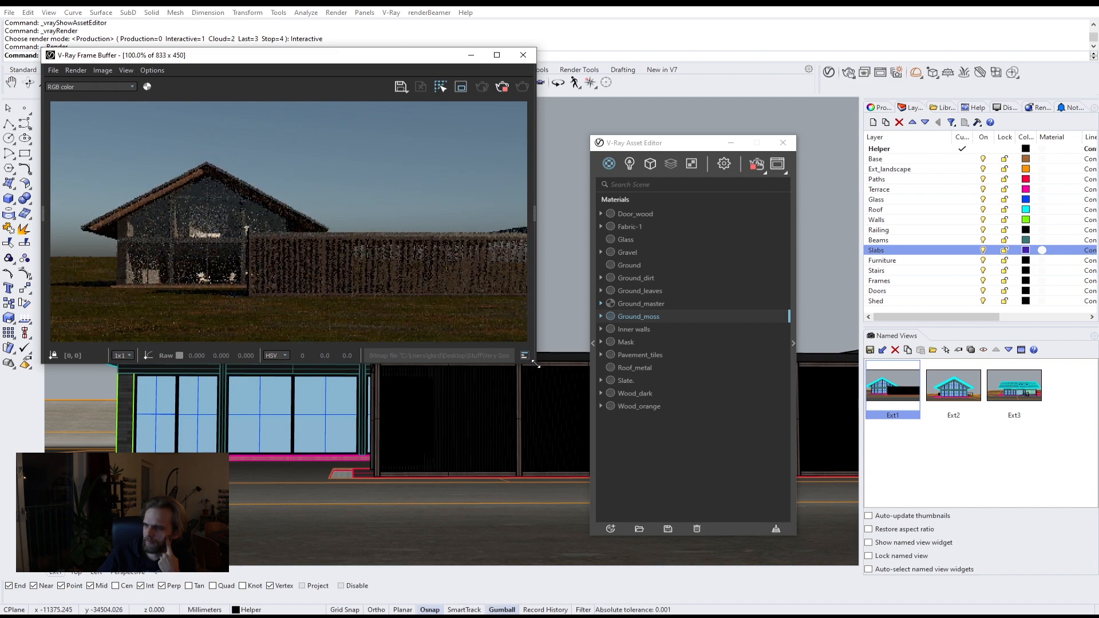
pyautogui.moveTo(536, 364); pyautogui.dragTo(804, 496)
# Step: Zoom into the rendered image to inspect the house facade and ground
pyautogui.scroll(1, 338, 338)
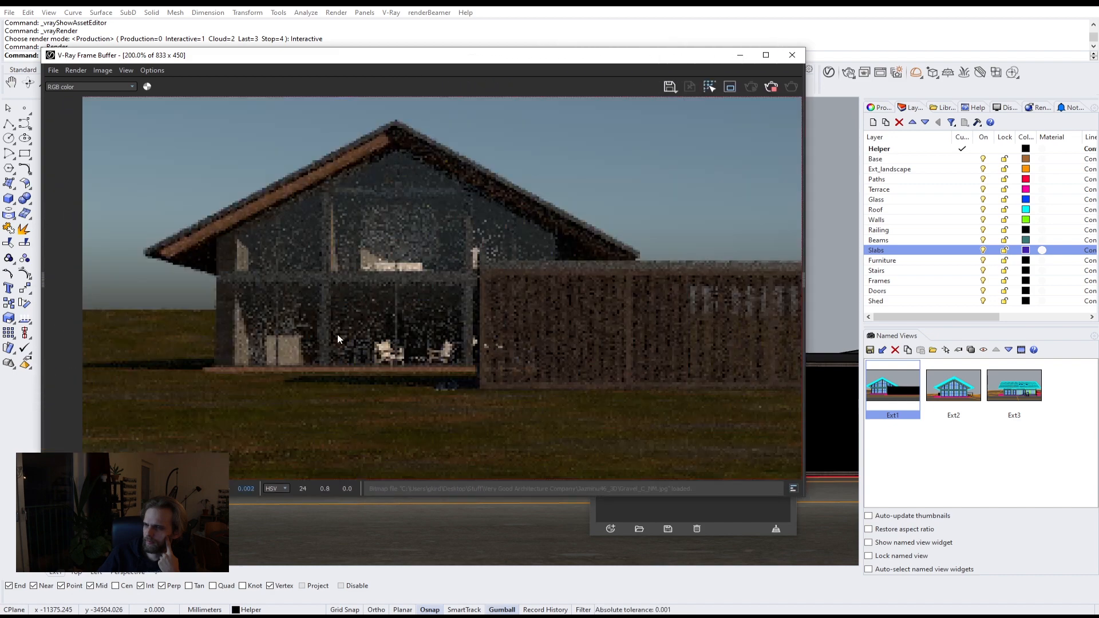
pyautogui.scroll(2, 329, 326)
pyautogui.scroll(-1, 321, 317)
pyautogui.scroll(-2, 350, 309)
pyautogui.scroll(1, 384, 301)
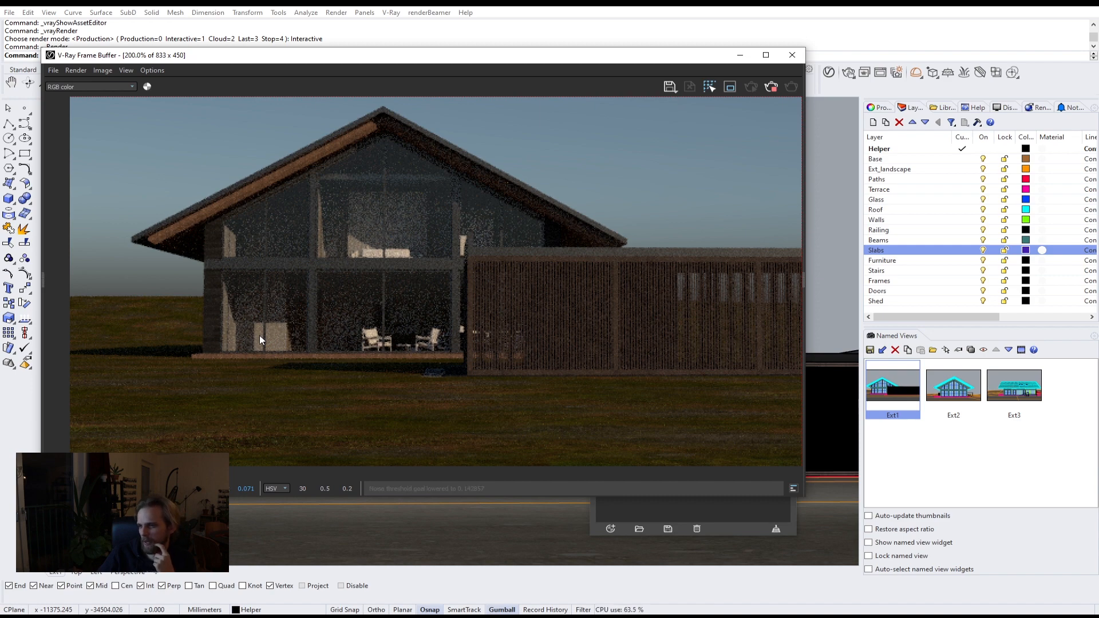
pyautogui.scroll(1, 260, 335)
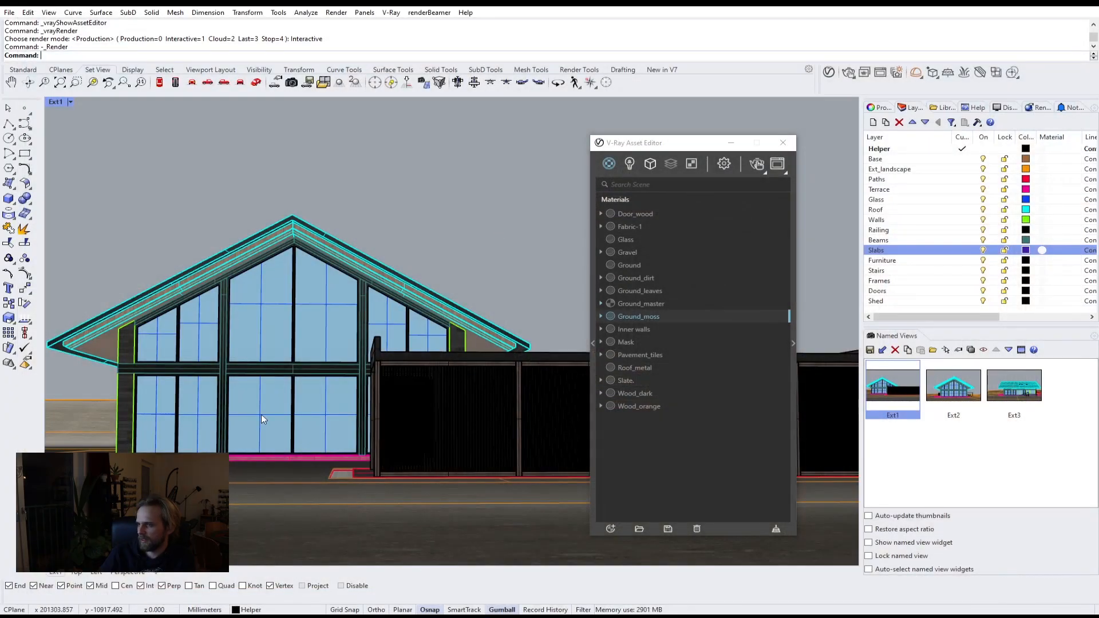
# Step: Zoom the viewport in on the glazed facade and render that close-up view
pyautogui.scroll(5, 261, 415)
pyautogui.scroll(10, 341, 374)
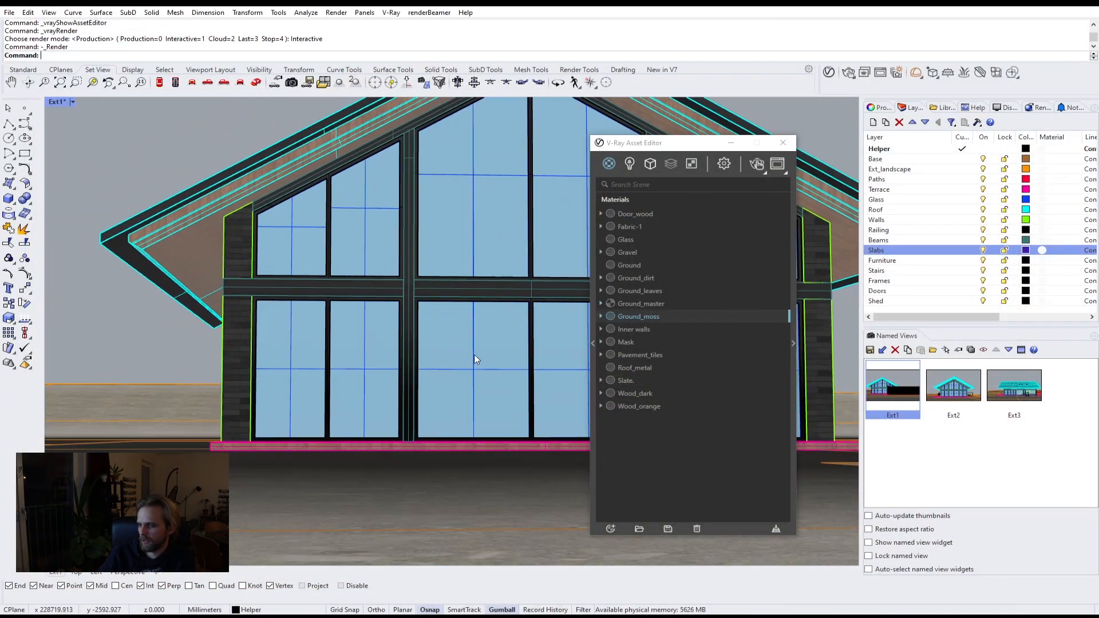
pyautogui.scroll(-2, 366, 363)
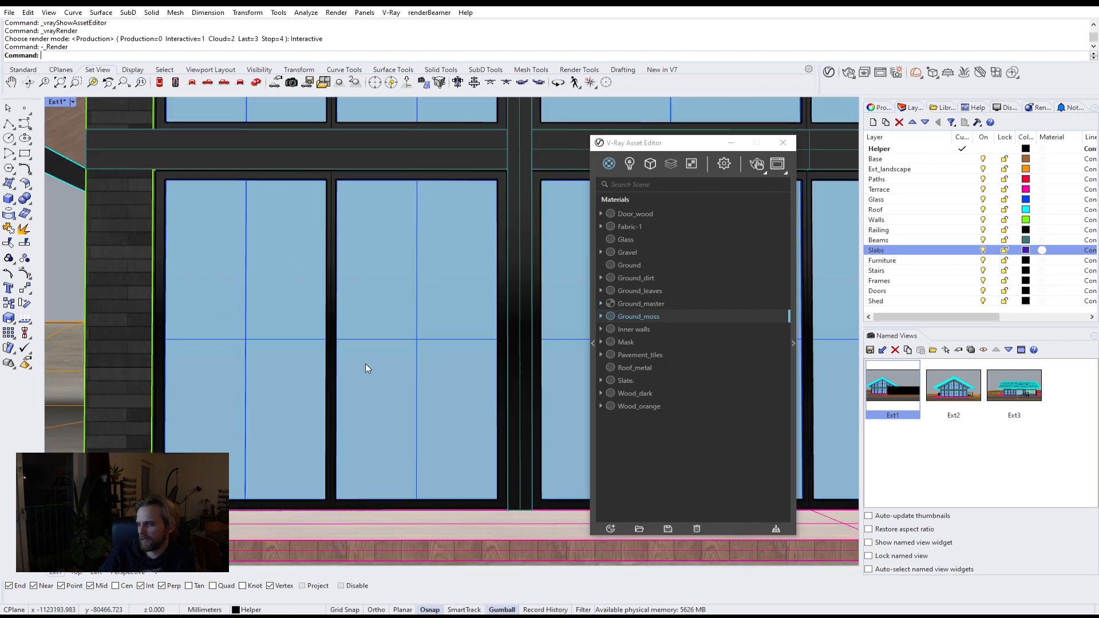
pyautogui.click(848, 73)
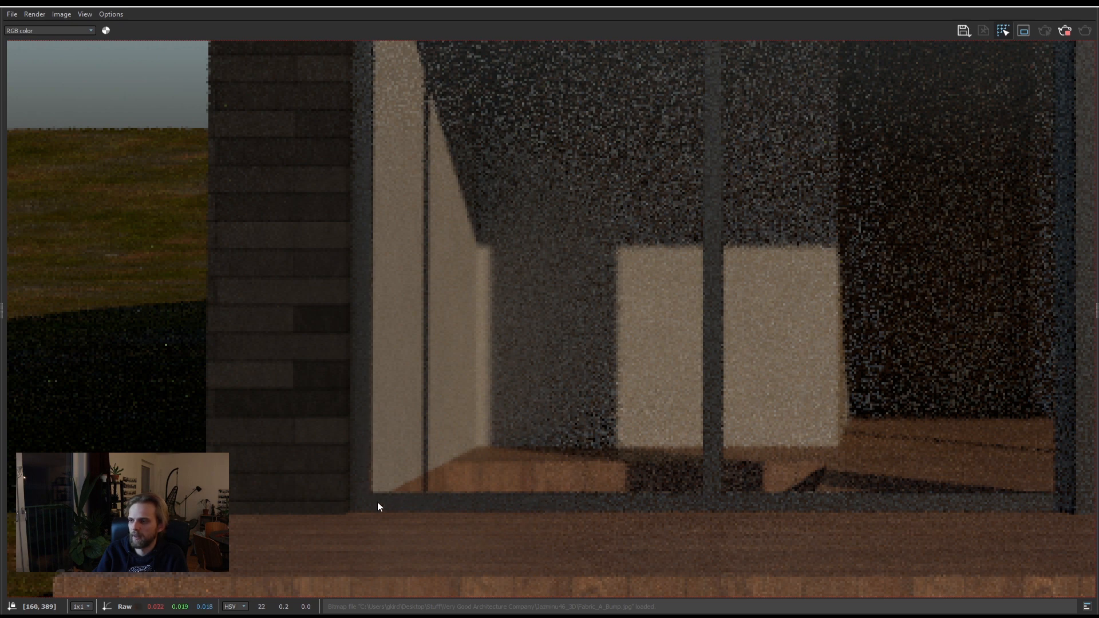
# Step: Zoom and pan around the render to examine the window frames, interior and chair
pyautogui.scroll(-3, 394, 494)
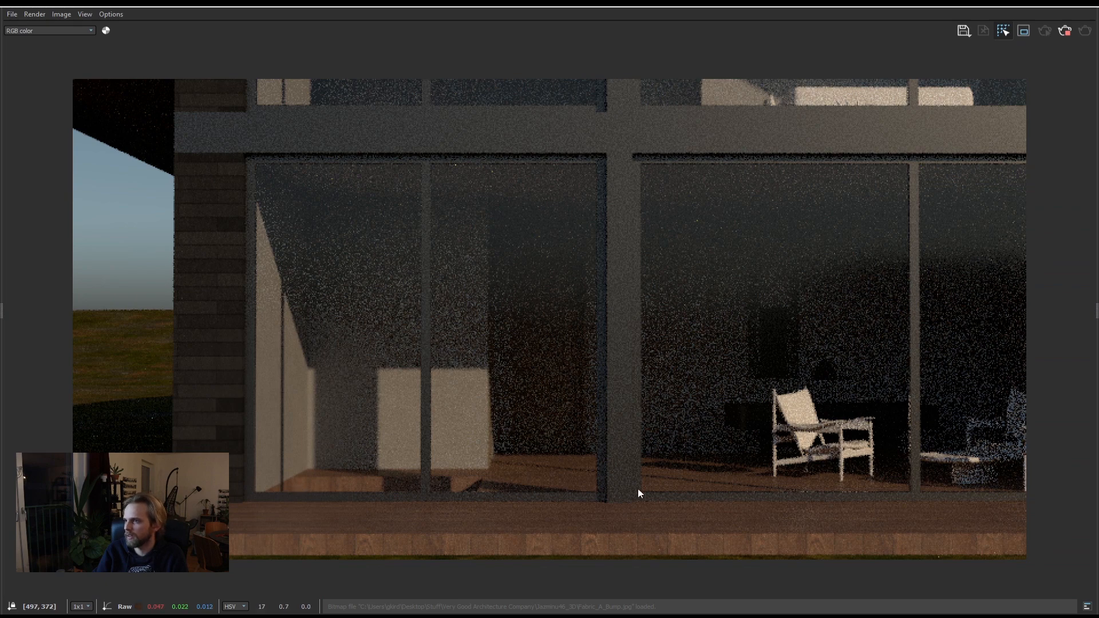
pyautogui.scroll(3, 639, 492)
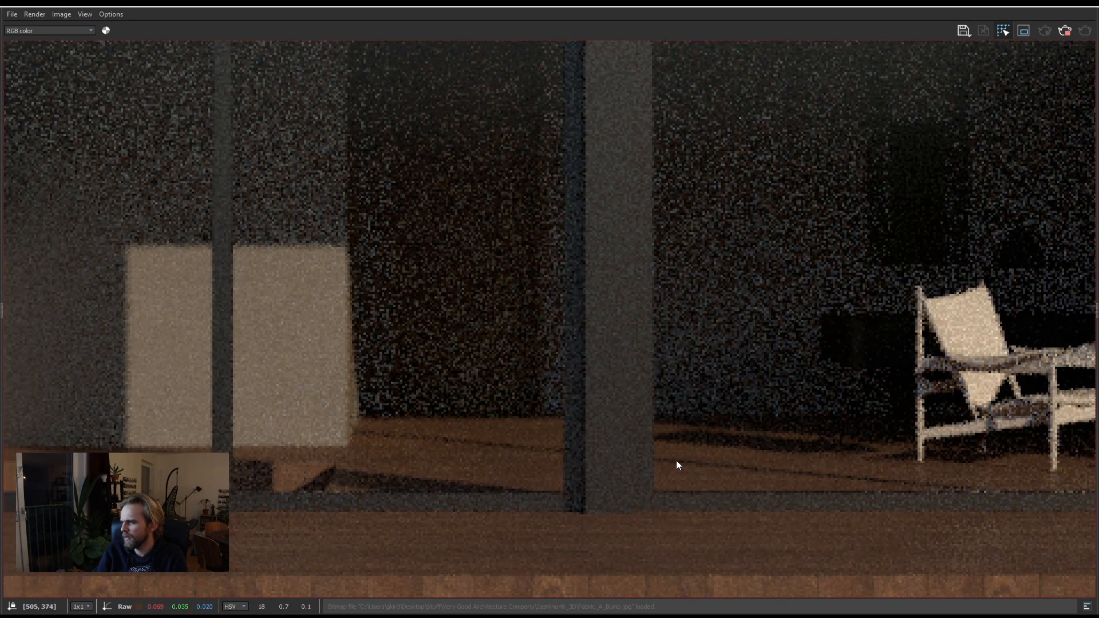
pyautogui.scroll(-4, 826, 482)
pyautogui.scroll(5, 851, 496)
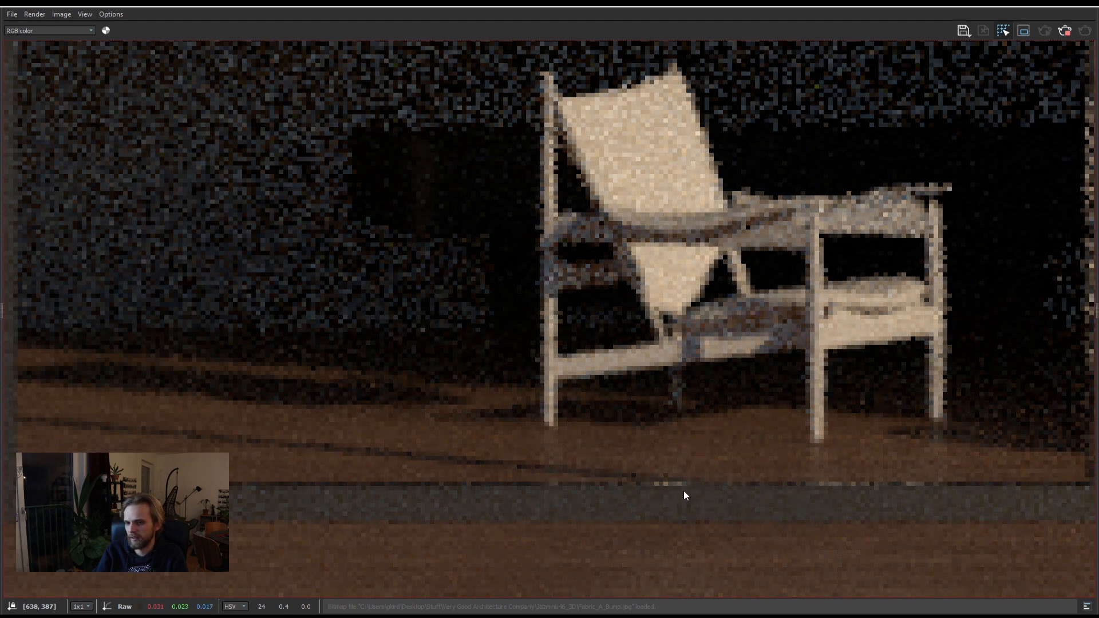
pyautogui.scroll(-3, 669, 494)
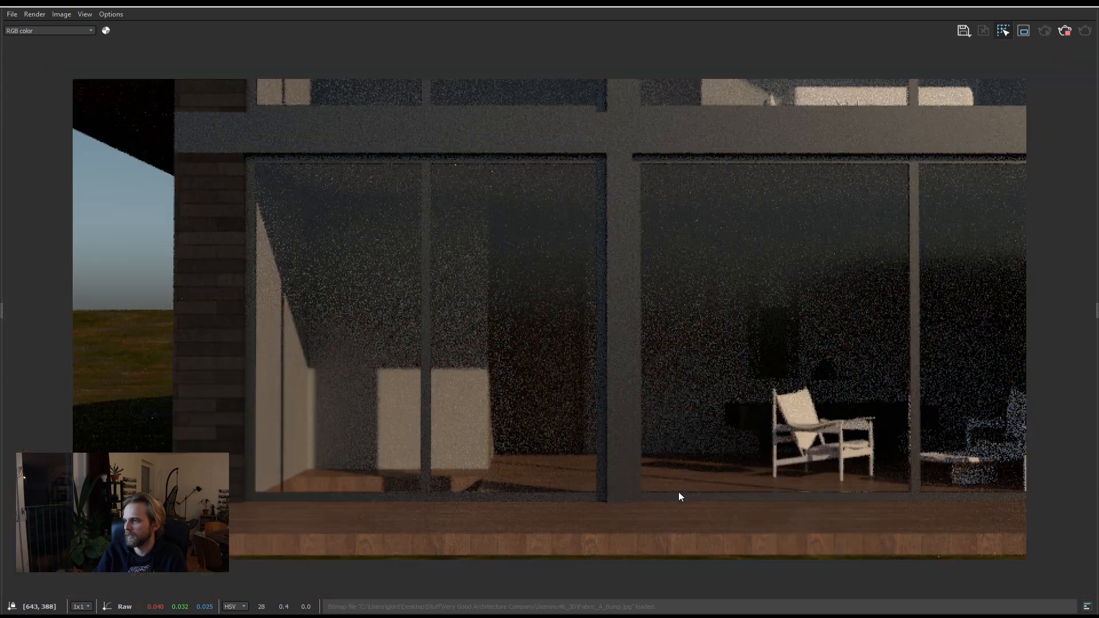
pyautogui.scroll(2, 861, 502)
pyautogui.moveTo(880, 508); pyautogui.dragTo(689, 507, button='middle')
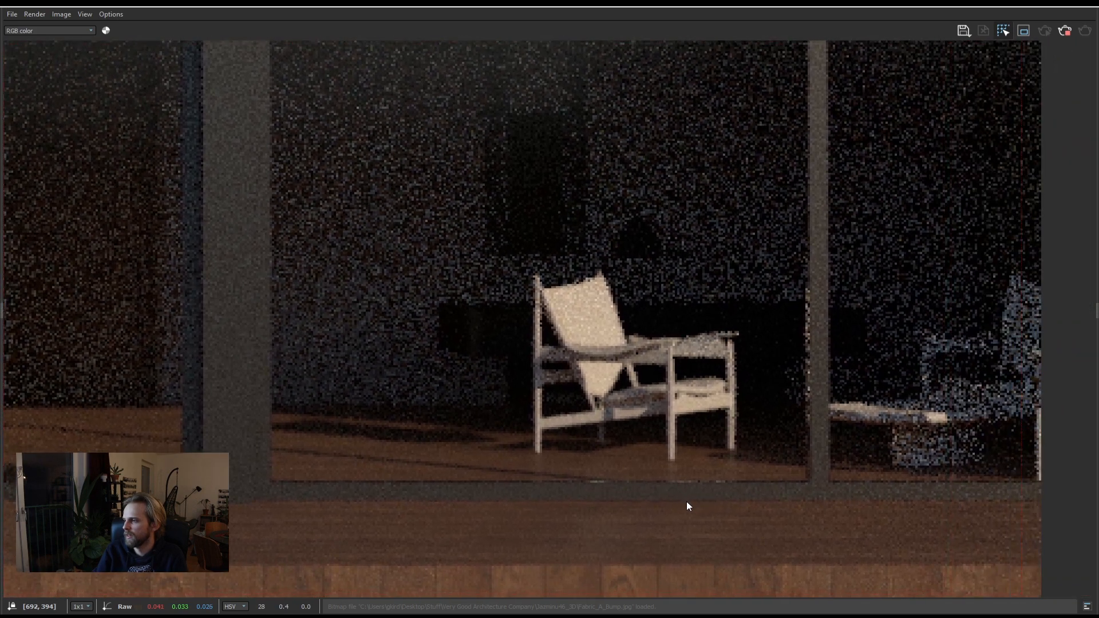
pyautogui.scroll(-2, 689, 504)
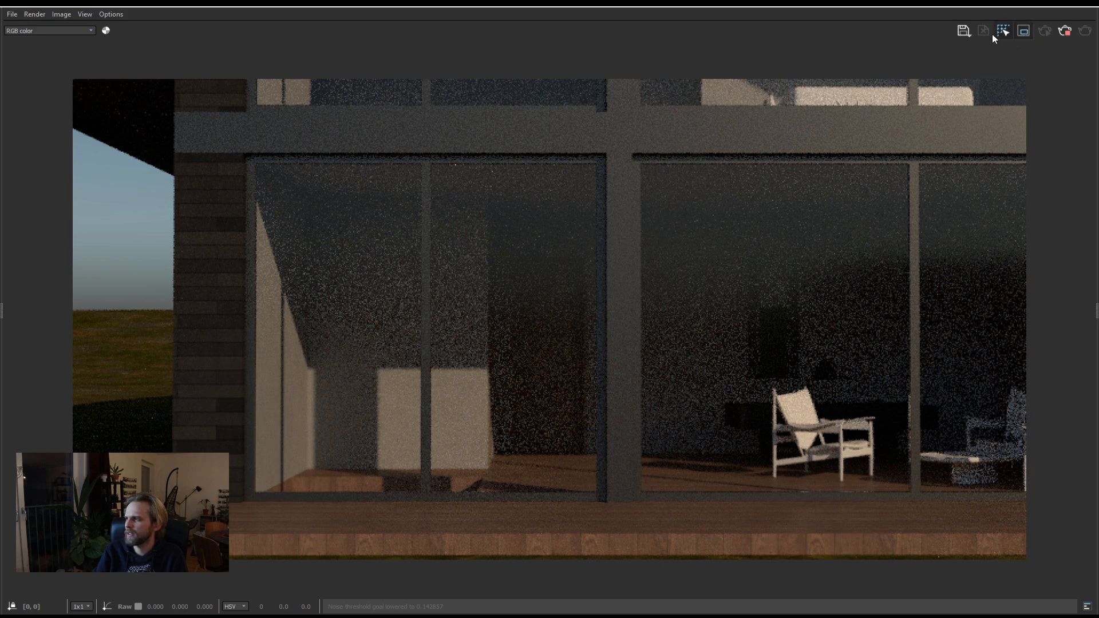
pyautogui.click(1022, 33)
pyautogui.moveTo(240, 163); pyautogui.dragTo(375, 359)
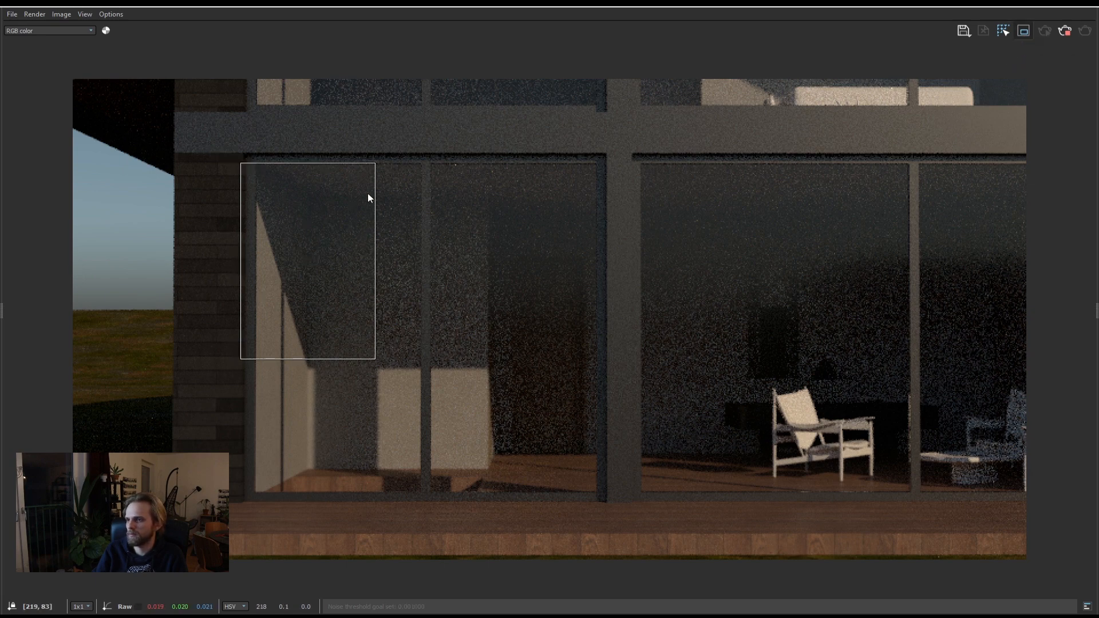
pyautogui.click(1022, 30)
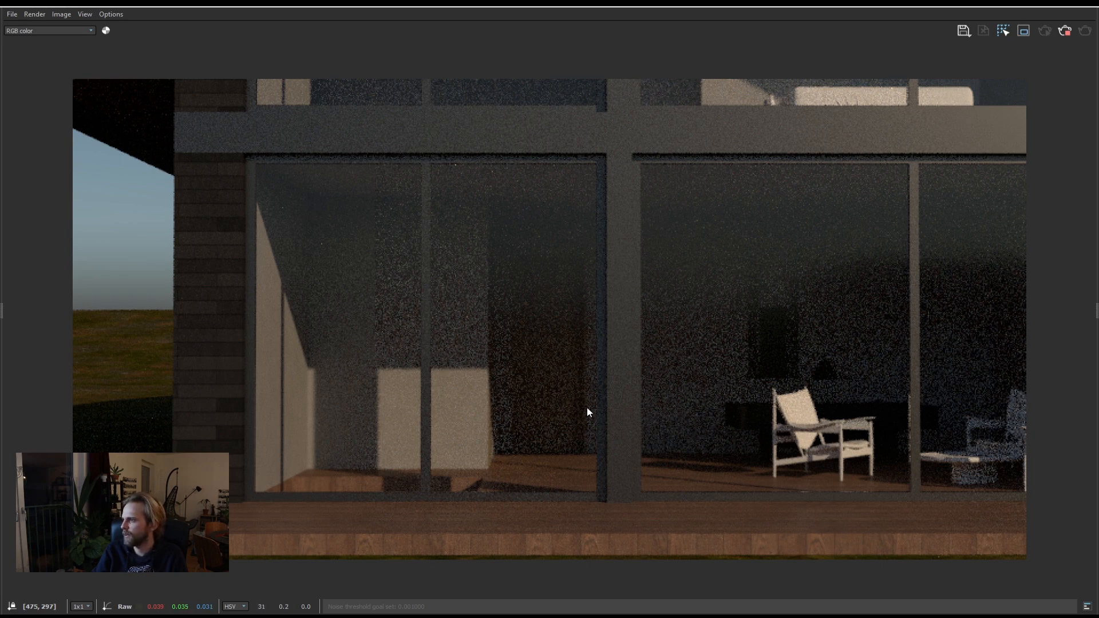
# Step: Stop the V-Ray render and close the frame buffer and the Asset Editor
pyautogui.scroll(-1, 739, 194)
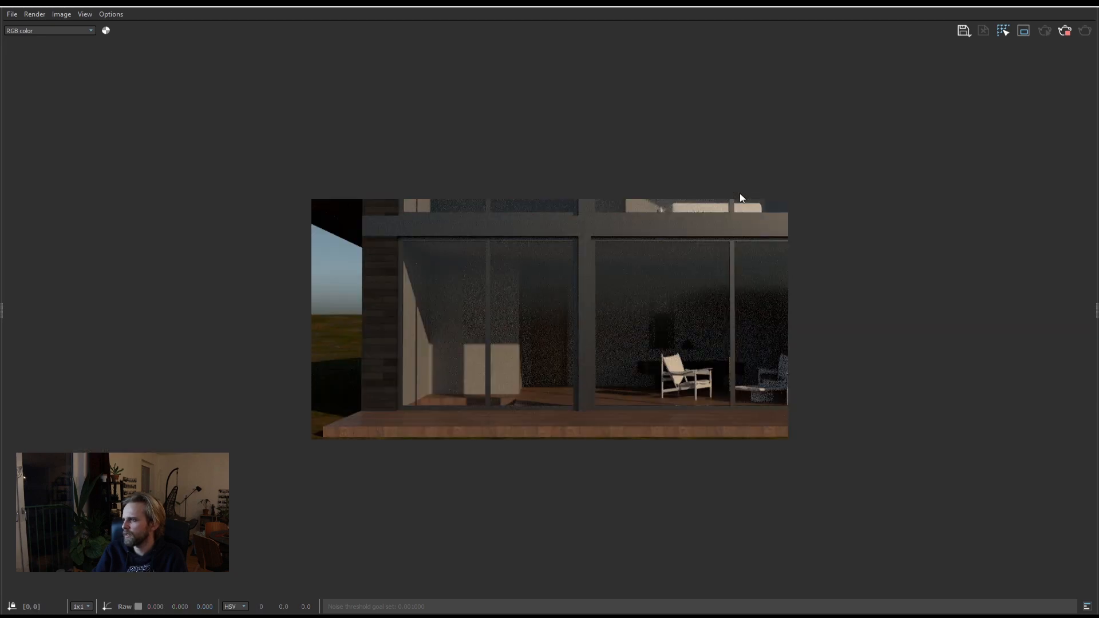
pyautogui.click(1064, 31)
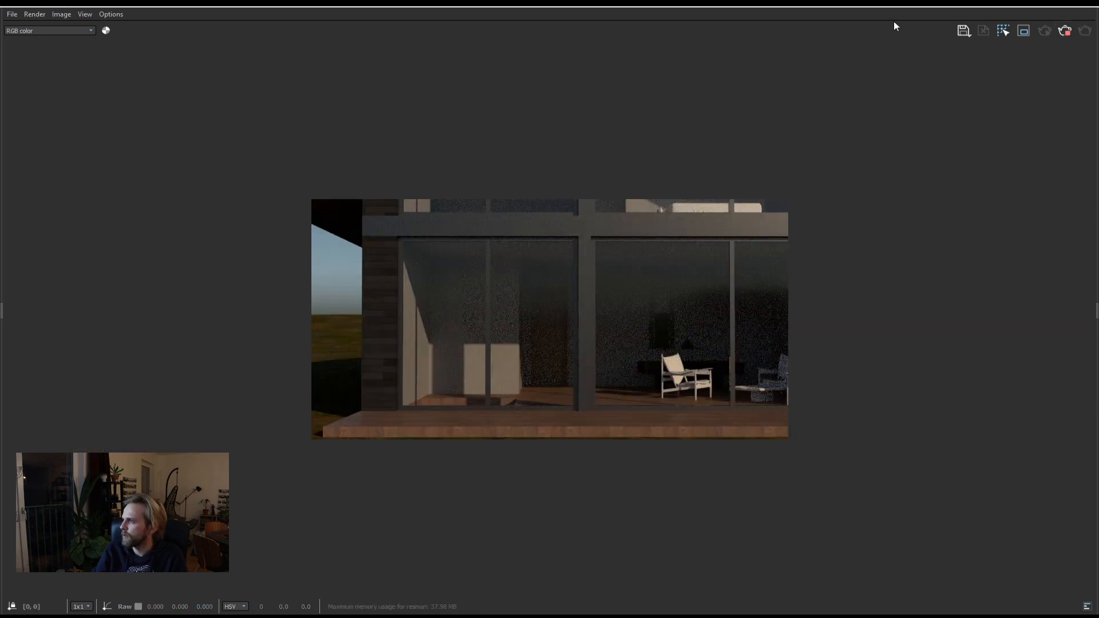
pyautogui.moveTo(823, 8); pyautogui.dragTo(587, 63)
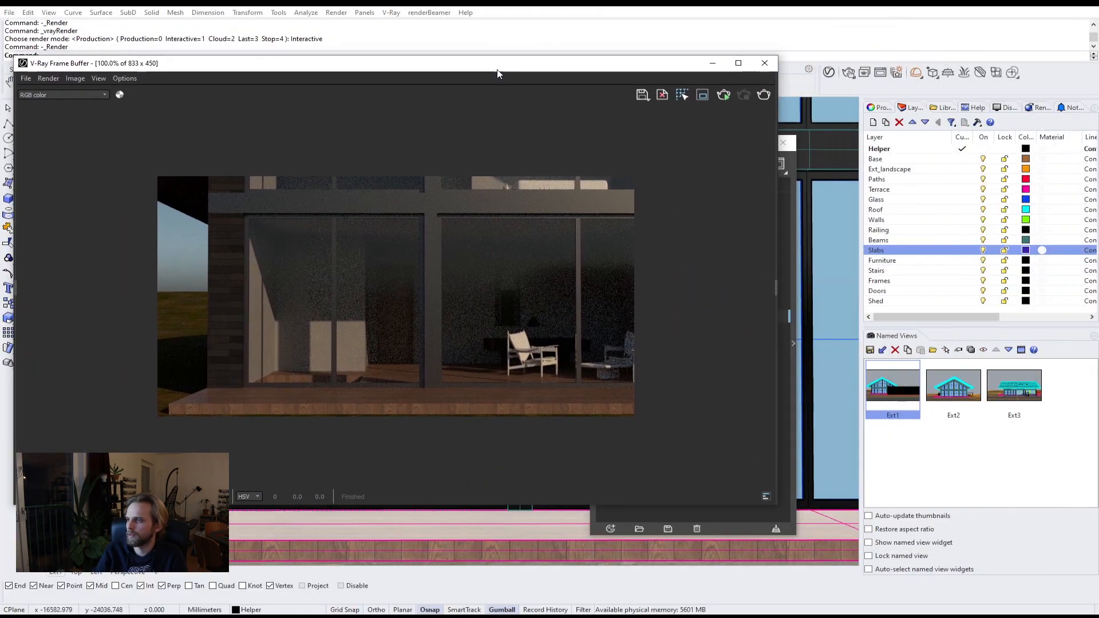
pyautogui.scroll(-1, 510, 184)
pyautogui.scroll(1, 533, 198)
pyautogui.scroll(1, 534, 198)
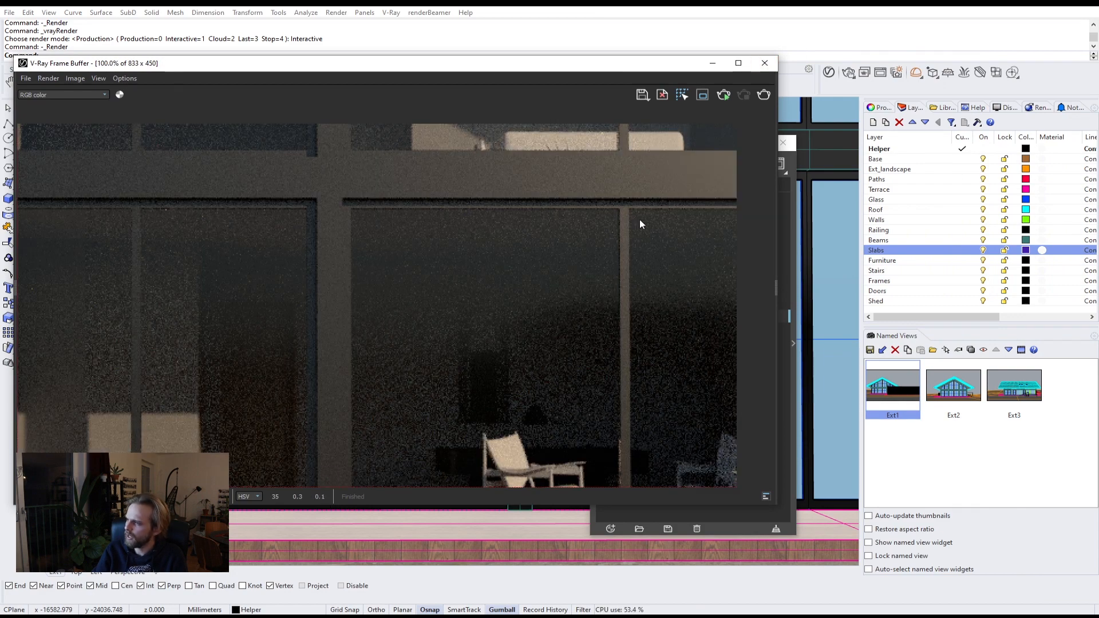
pyautogui.scroll(-1, 640, 219)
pyautogui.click(764, 63)
pyautogui.click(783, 143)
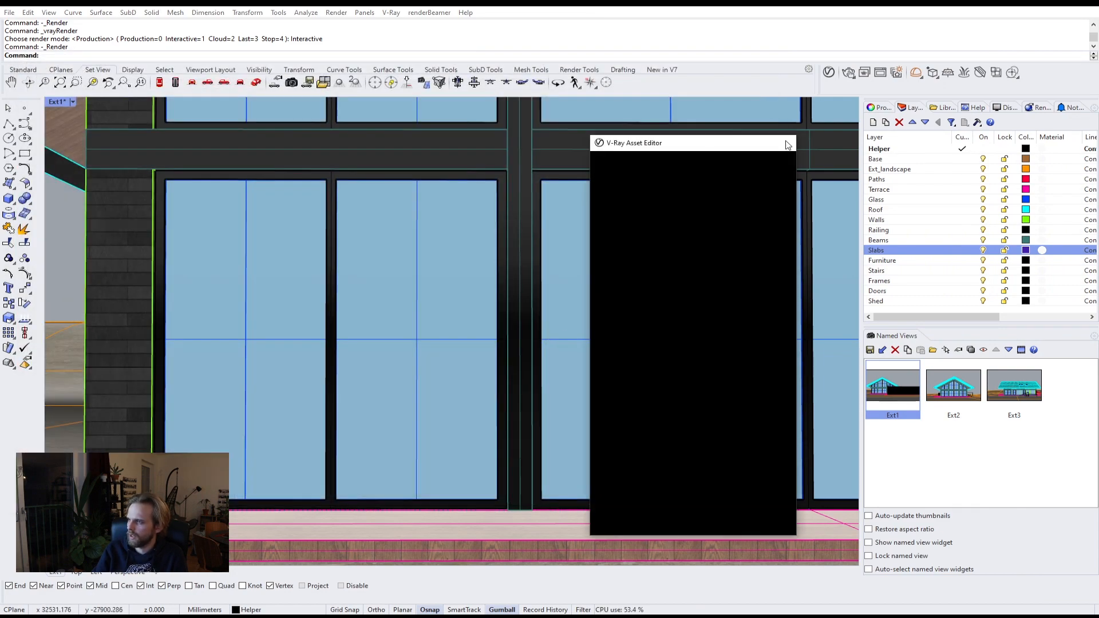
# Step: Orbit and zoom around the scene to examine the house, shed and path from above
pyautogui.scroll(-3, 496, 341)
pyautogui.scroll(-6, 497, 341)
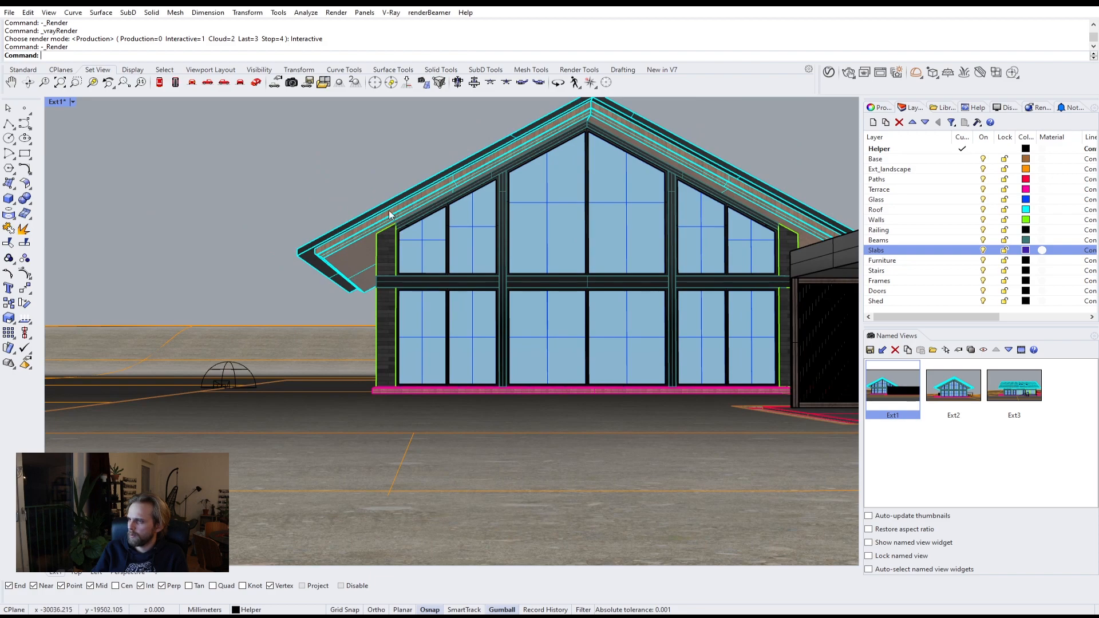
pyautogui.moveTo(389, 211); pyautogui.dragTo(372, 243, button='right')
pyautogui.scroll(-4, 372, 243)
pyautogui.scroll(-3, 372, 243)
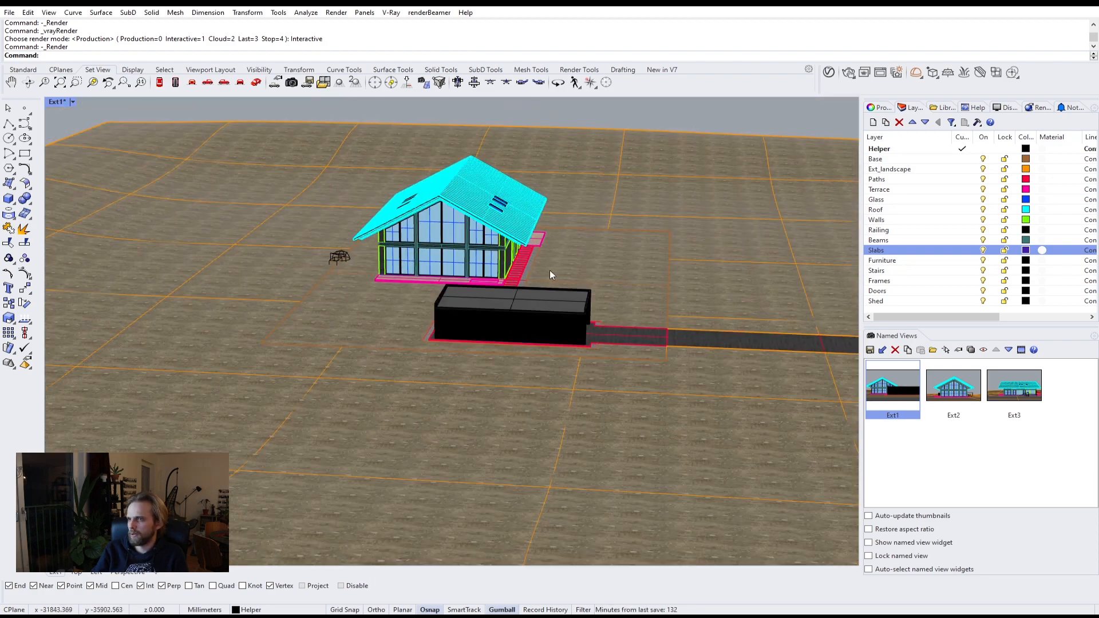
pyautogui.moveTo(550, 270); pyautogui.dragTo(435, 269, button='right')
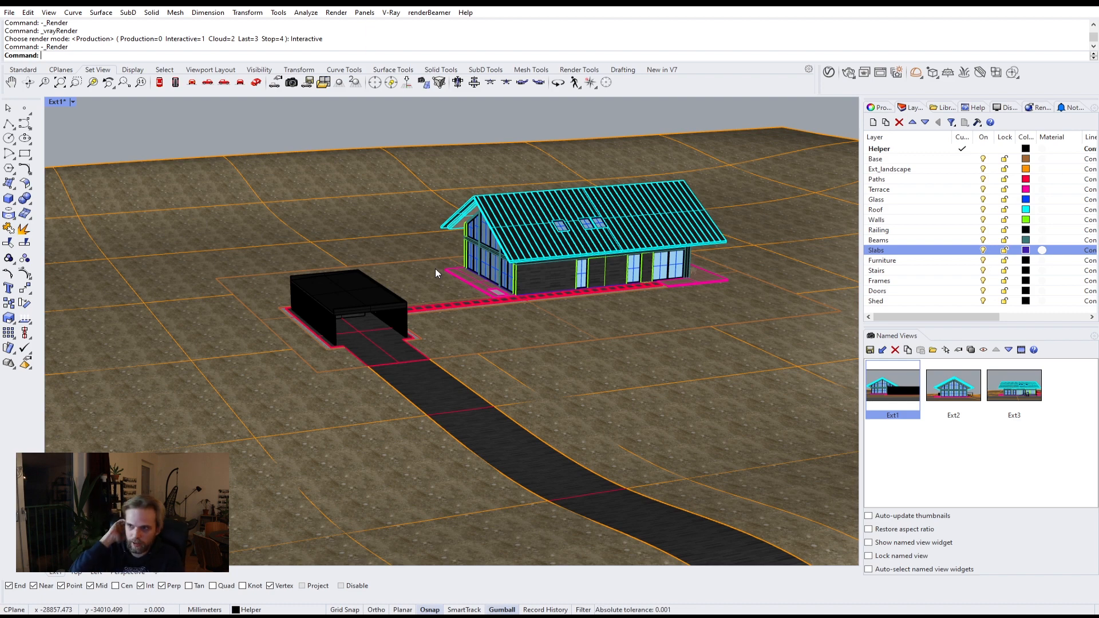
pyautogui.moveTo(435, 269); pyautogui.dragTo(608, 259, button='right')
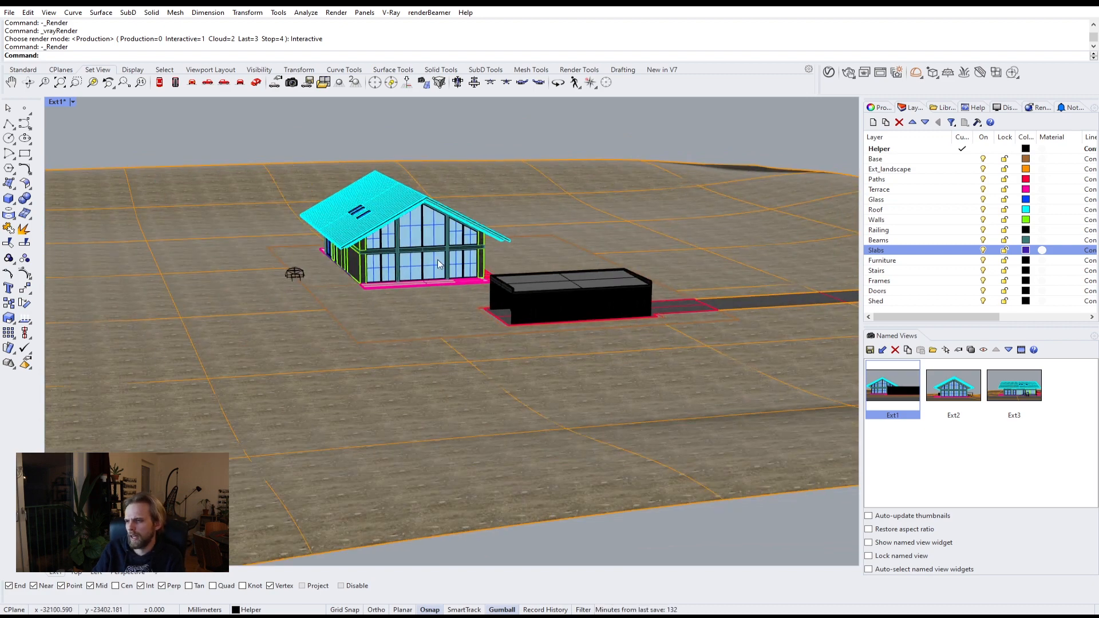
pyautogui.scroll(5, 438, 260)
pyautogui.moveTo(482, 259); pyautogui.dragTo(372, 327, button='right')
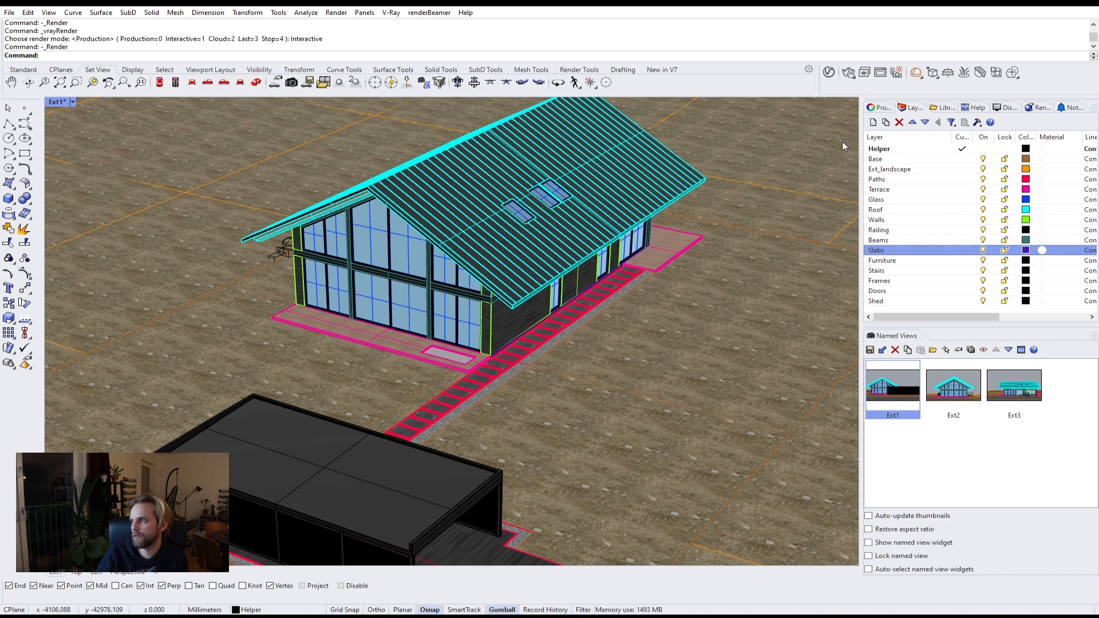
pyautogui.click(919, 77)
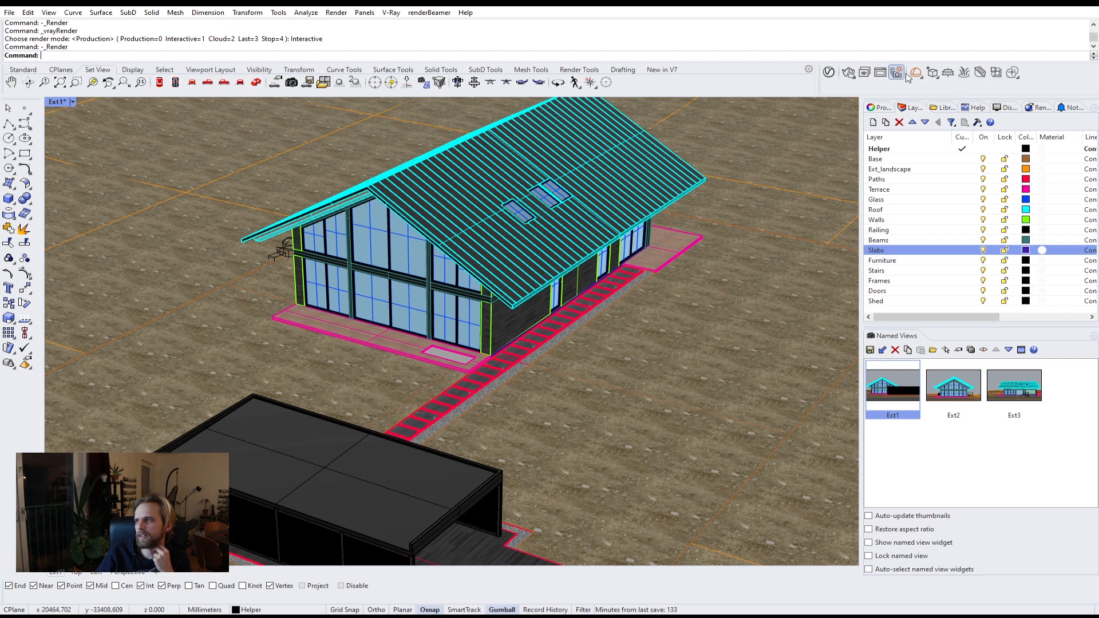
pyautogui.moveTo(452, 247); pyautogui.dragTo(544, 252, button='right')
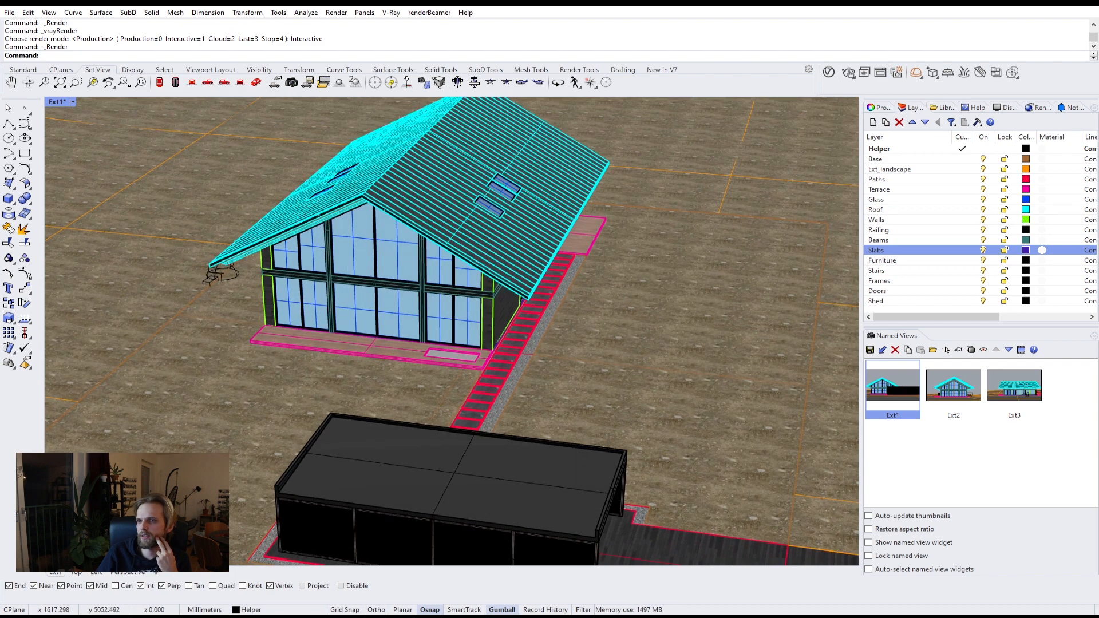
# Step: Save the house model file
pyautogui.click(10, 12)
pyautogui.click(52, 68)
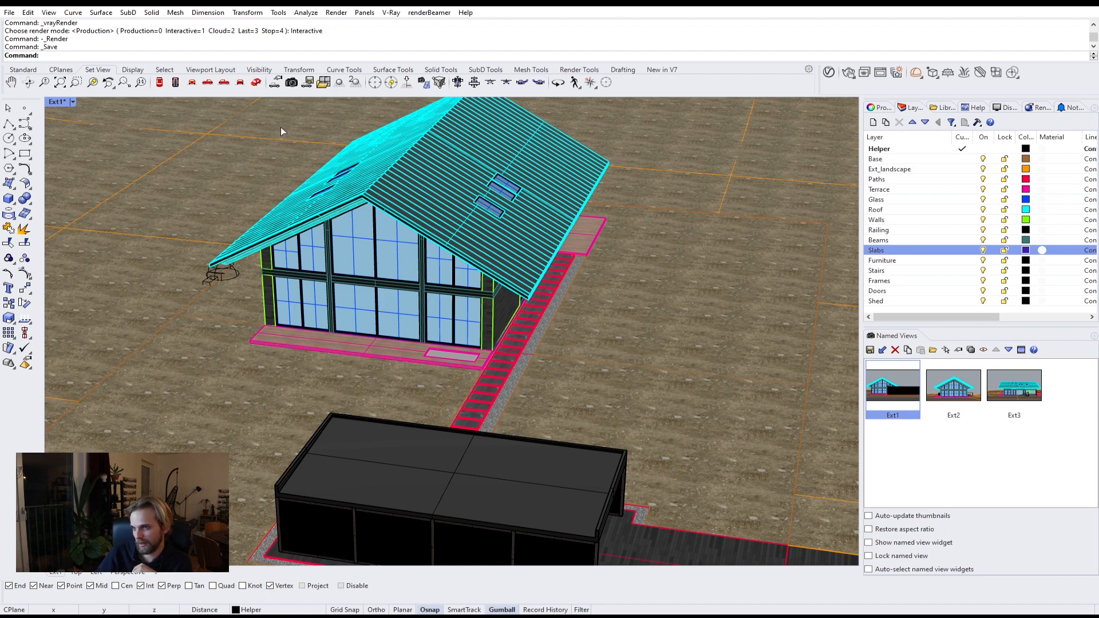
pyautogui.moveTo(355, 216); pyautogui.dragTo(360, 217, button='right')
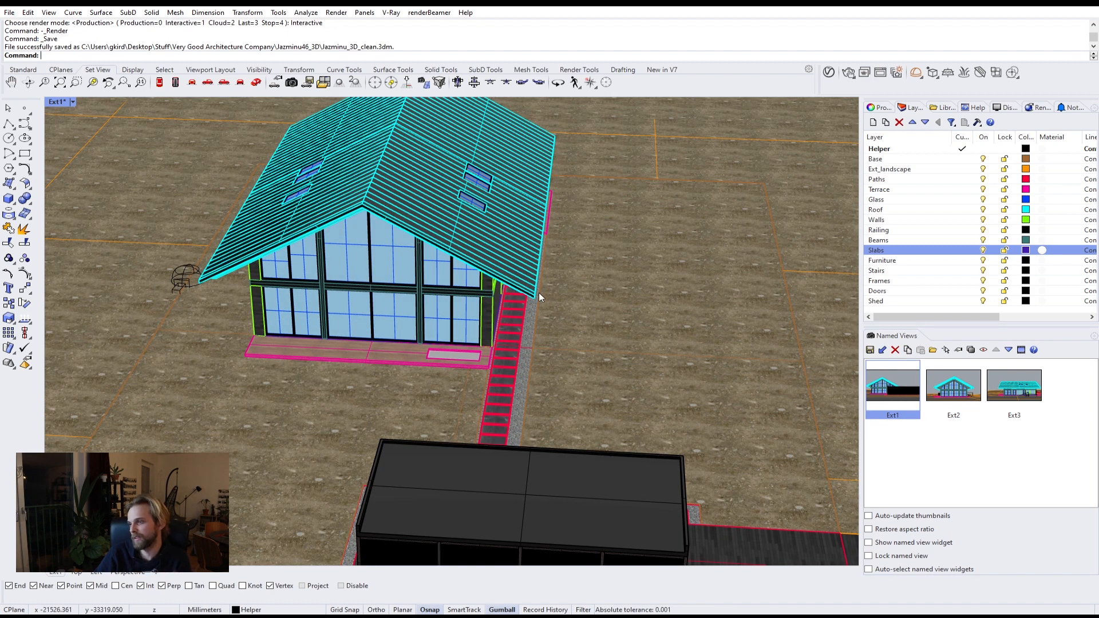
pyautogui.moveTo(542, 297); pyautogui.dragTo(435, 246, button='right')
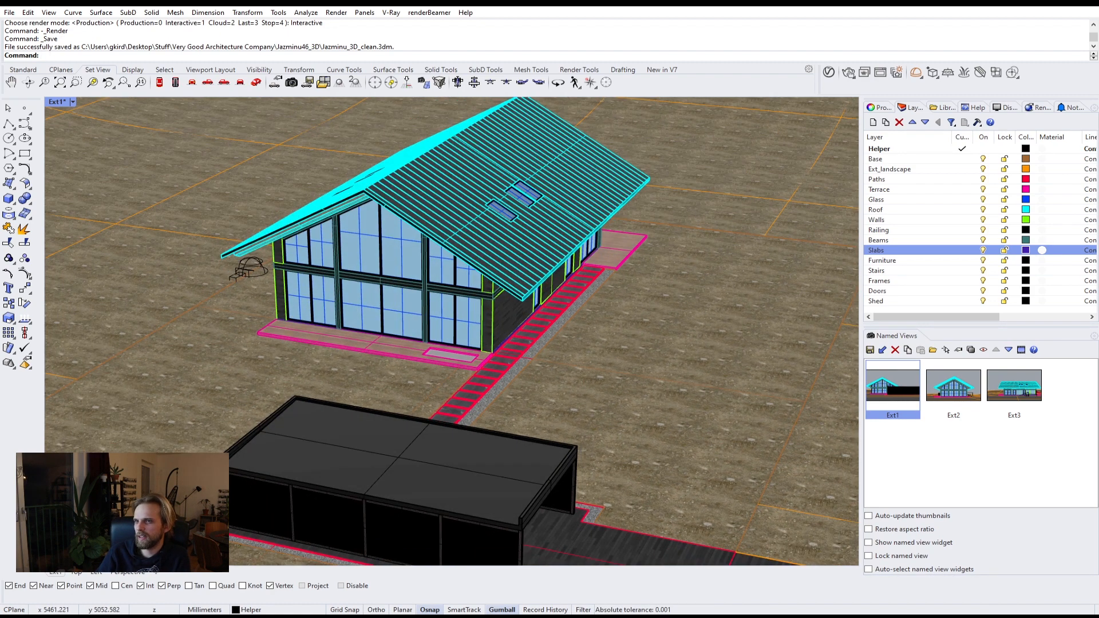
# Step: Start a new model from a template and maximize the Perspective viewport
pyautogui.click(9, 12)
pyautogui.click(46, 24)
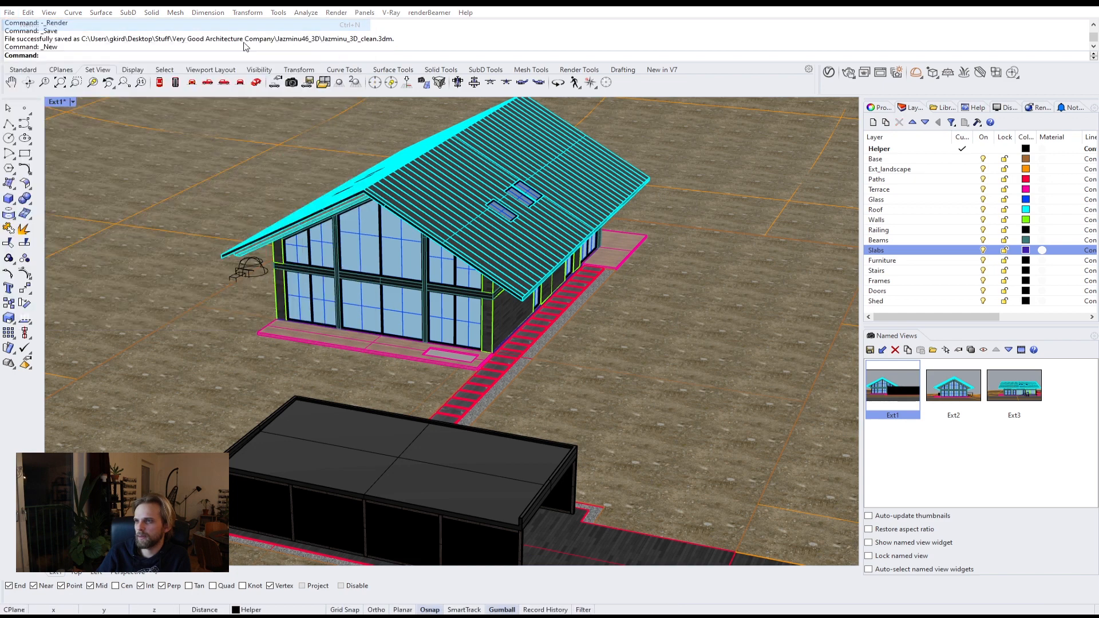
pyautogui.click(552, 330)
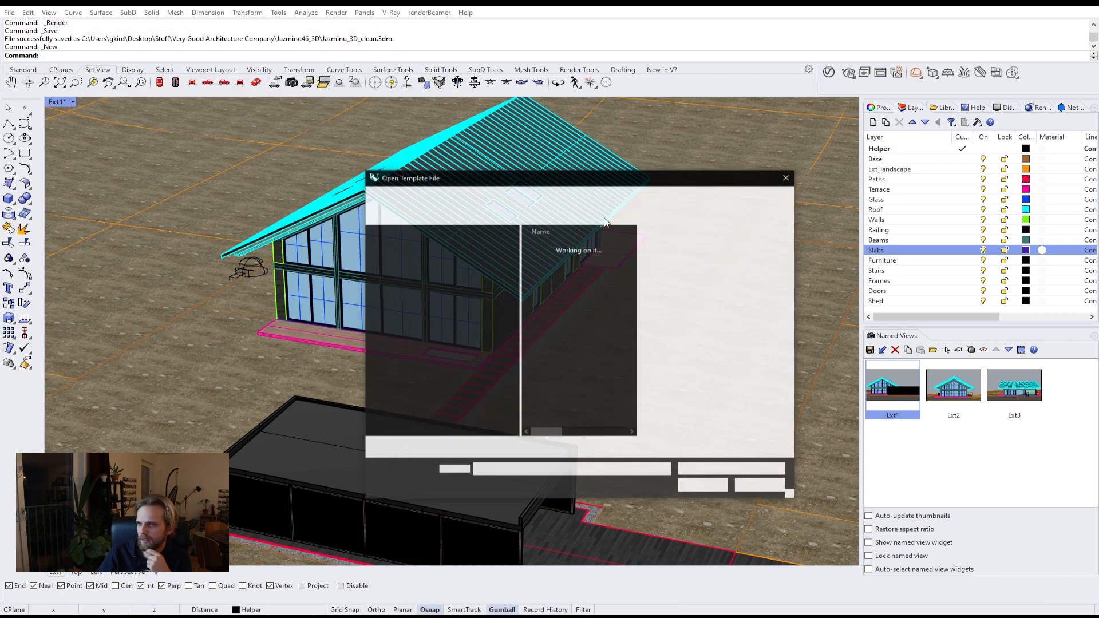
pyautogui.click(658, 446)
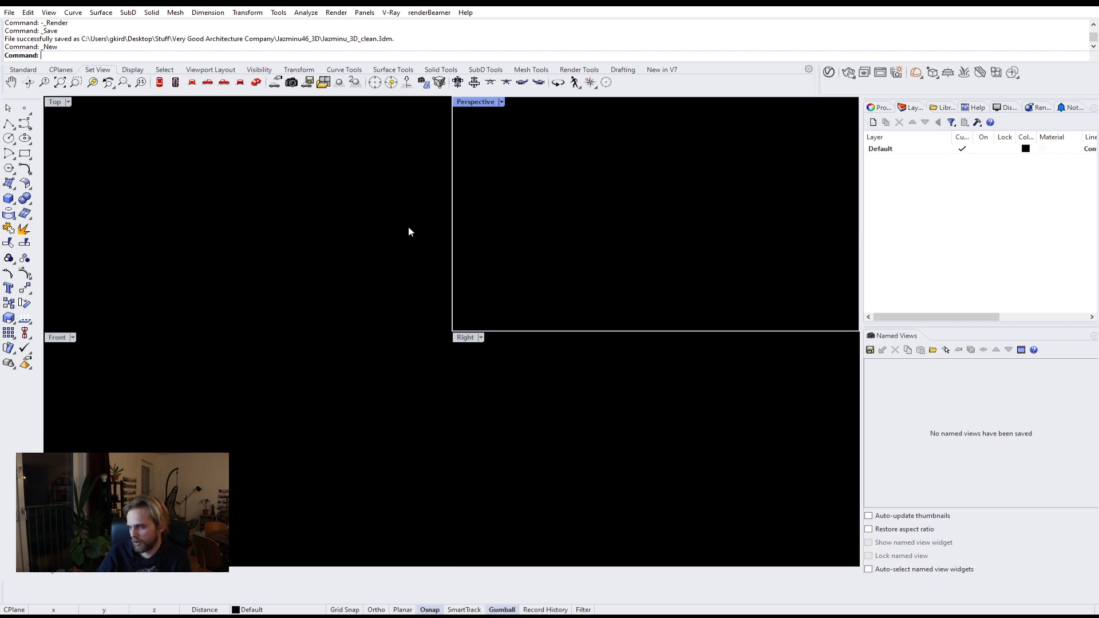
pyautogui.doubleClick(481, 102)
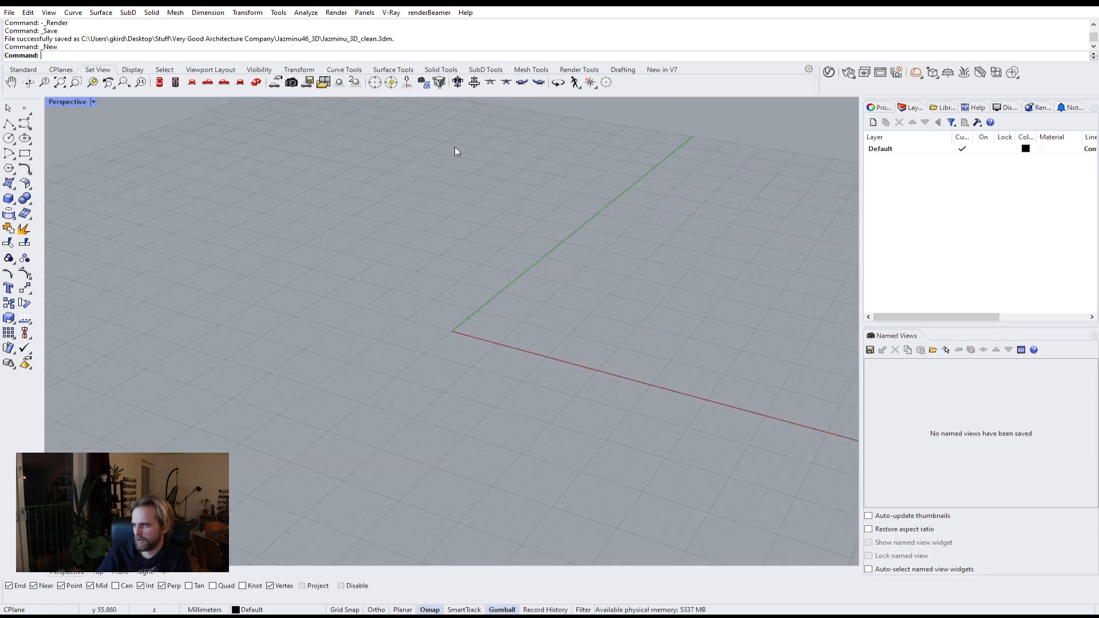
# Step: Draw a long rectangular box on the grid with the Box tool
pyautogui.scroll(-3, 454, 151)
pyautogui.click(9, 198)
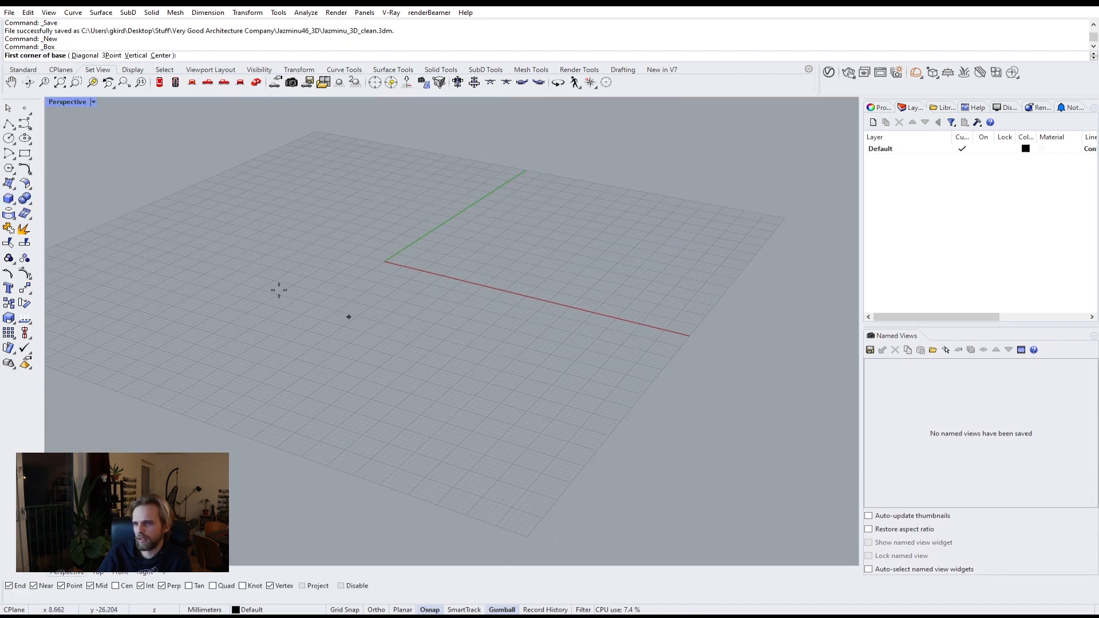
pyautogui.click(246, 249)
pyautogui.click(763, 299)
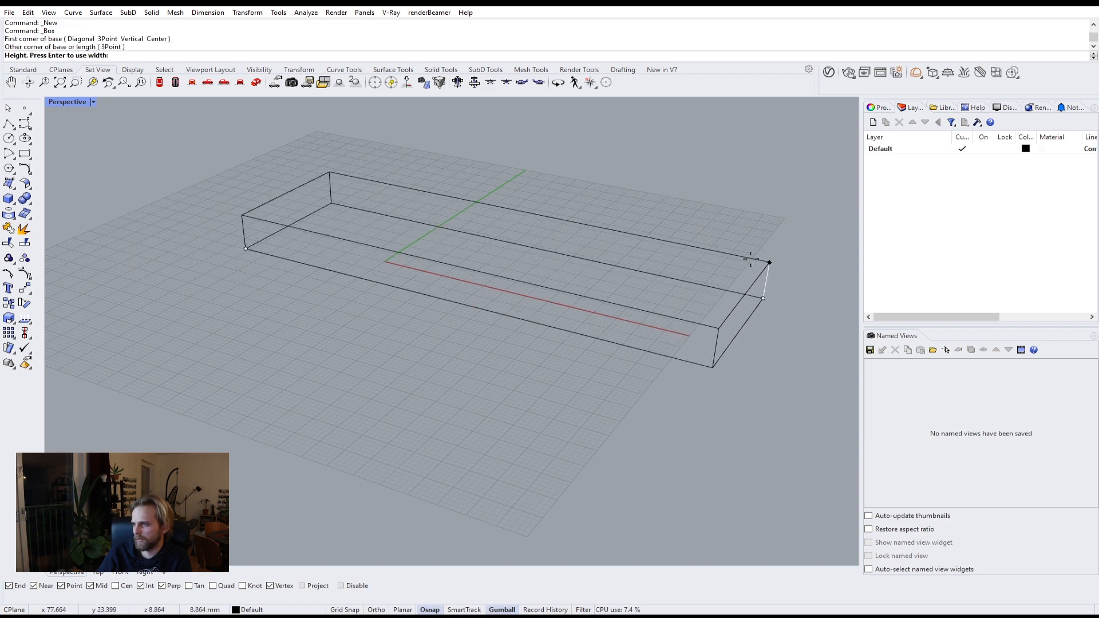
pyautogui.click(743, 157)
# Step: Duplicate the box upward with the gizmo and rotate the copy to lie across the original
pyautogui.scroll(-2, 699, 215)
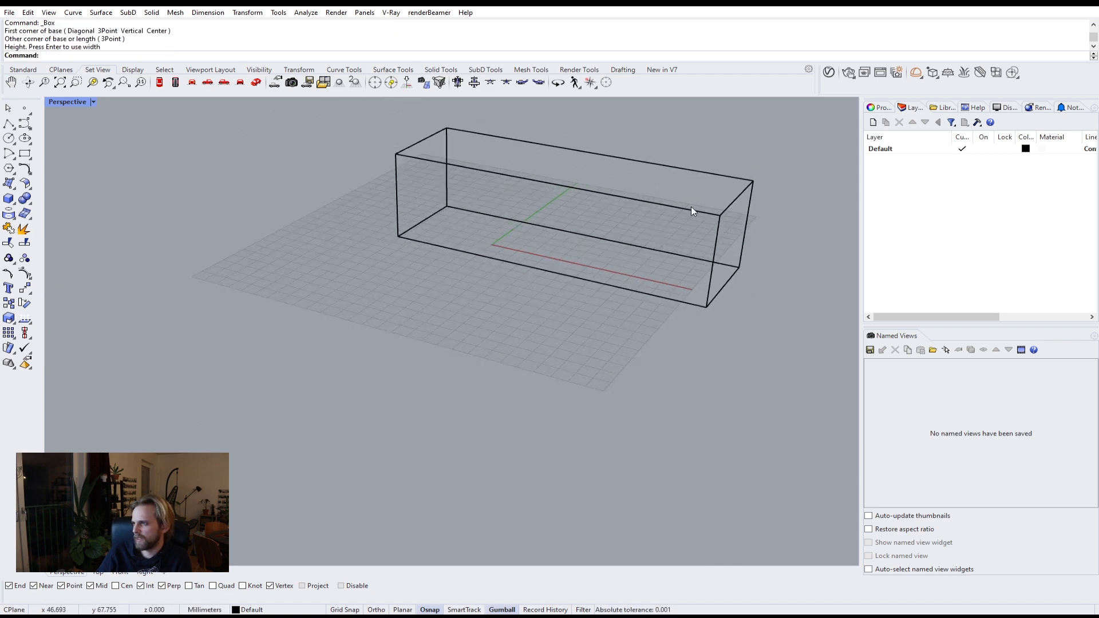
pyautogui.click(691, 208)
pyautogui.keyDown('shift'); pyautogui.moveTo(691, 210); pyautogui.dragTo(575, 301, button='right'); pyautogui.keyUp('shift')
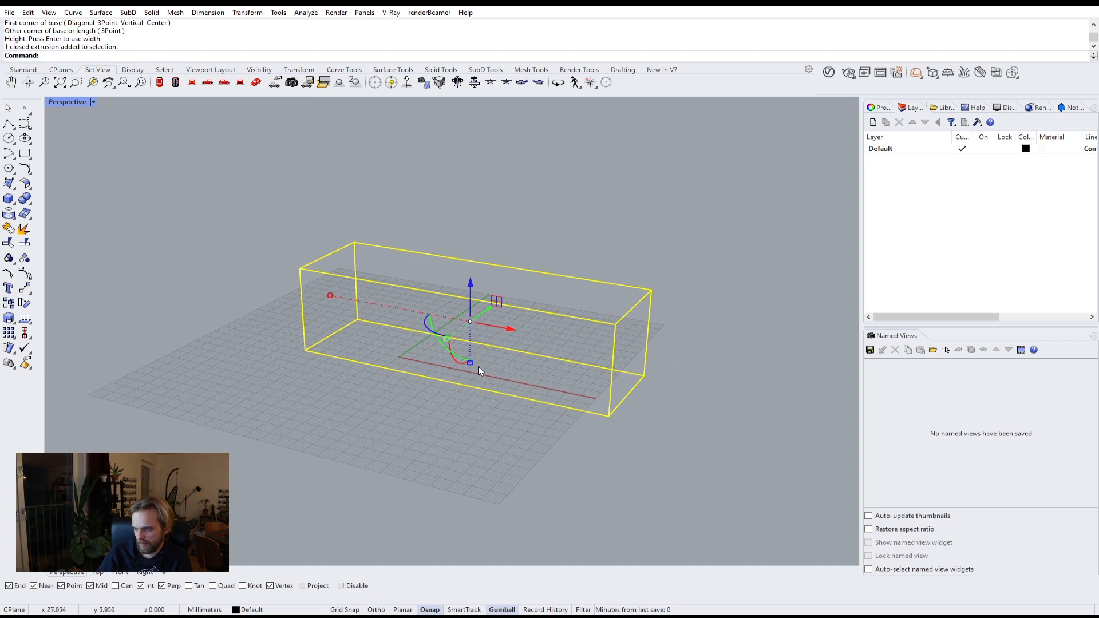
pyautogui.moveTo(479, 371); pyautogui.dragTo(475, 265)
pyautogui.press('alt')
pyautogui.moveTo(475, 267); pyautogui.dragTo(430, 315, button='right')
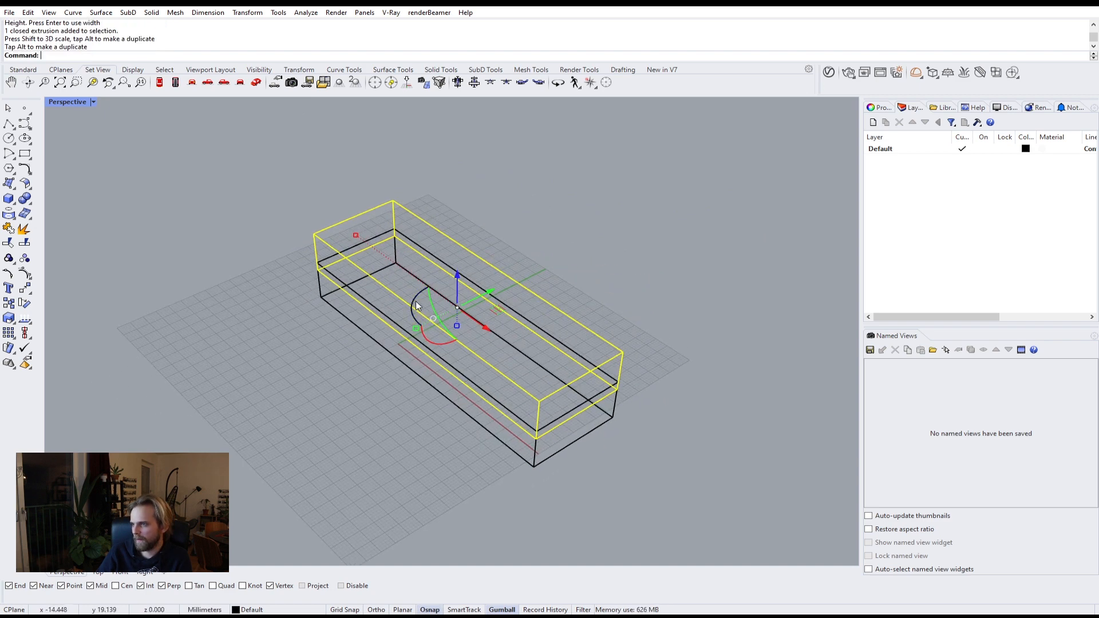
pyautogui.moveTo(418, 304); pyautogui.dragTo(406, 365)
pyautogui.click(434, 452)
pyautogui.moveTo(435, 453); pyautogui.dragTo(512, 431, button='right')
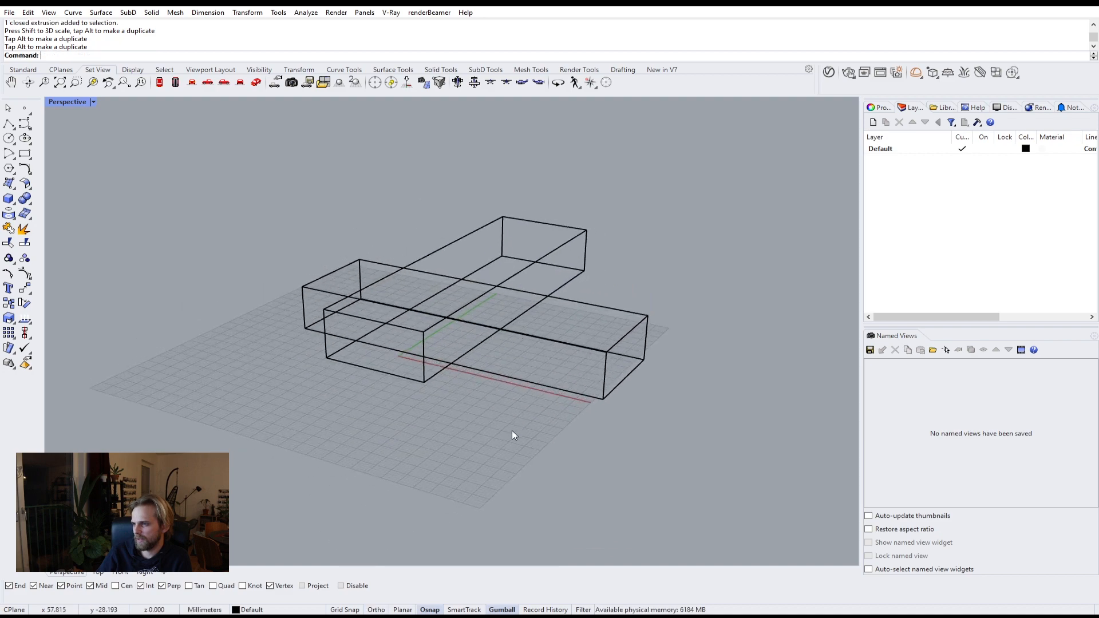
# Step: Rotate the lower box slightly with the gizmo so it sits askew
pyautogui.click(391, 330)
pyautogui.moveTo(396, 324); pyautogui.dragTo(425, 321, button='right')
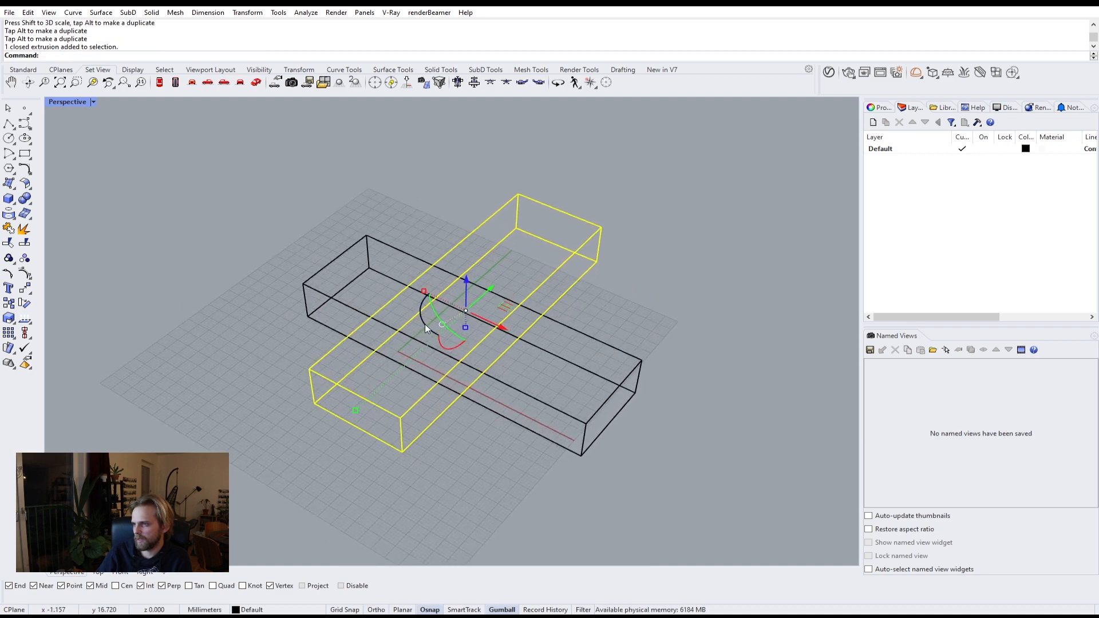
pyautogui.moveTo(425, 325); pyautogui.dragTo(440, 334)
# Step: Select both boxes and join them with BooleanUnion
pyautogui.click(492, 497)
pyautogui.moveTo(492, 497); pyautogui.dragTo(510, 440, button='right')
pyautogui.moveTo(518, 448); pyautogui.dragTo(401, 249)
pyautogui.write('Boole')
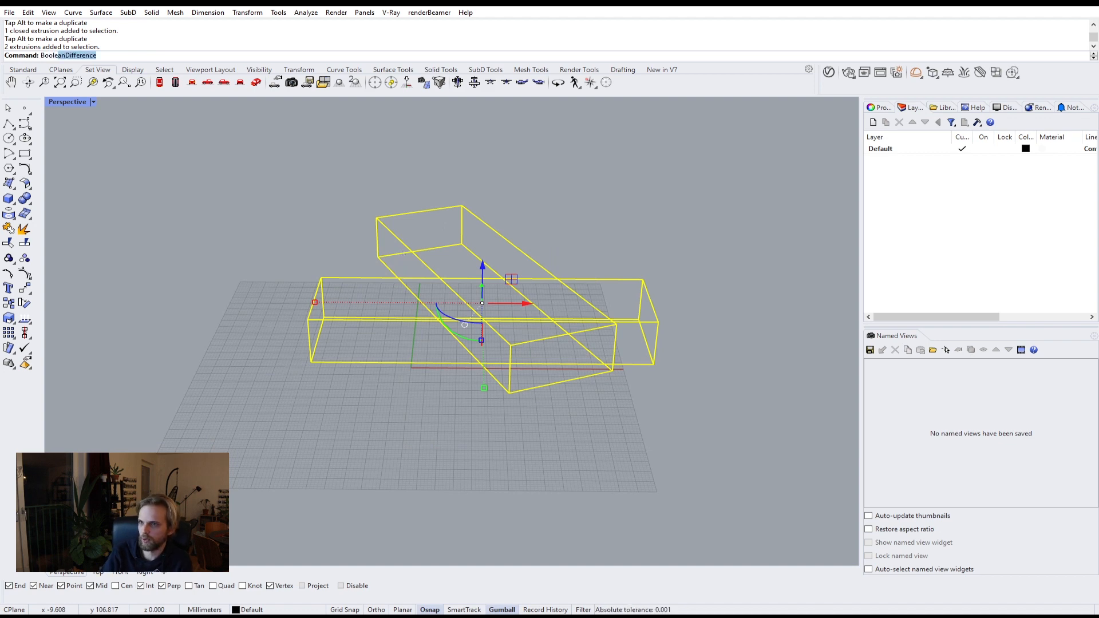
pyautogui.write('anu')
pyautogui.press('Return')
# Step: Shell the combined solid with thickness 1, removing the end faces of both boxes
pyautogui.write('Sh')
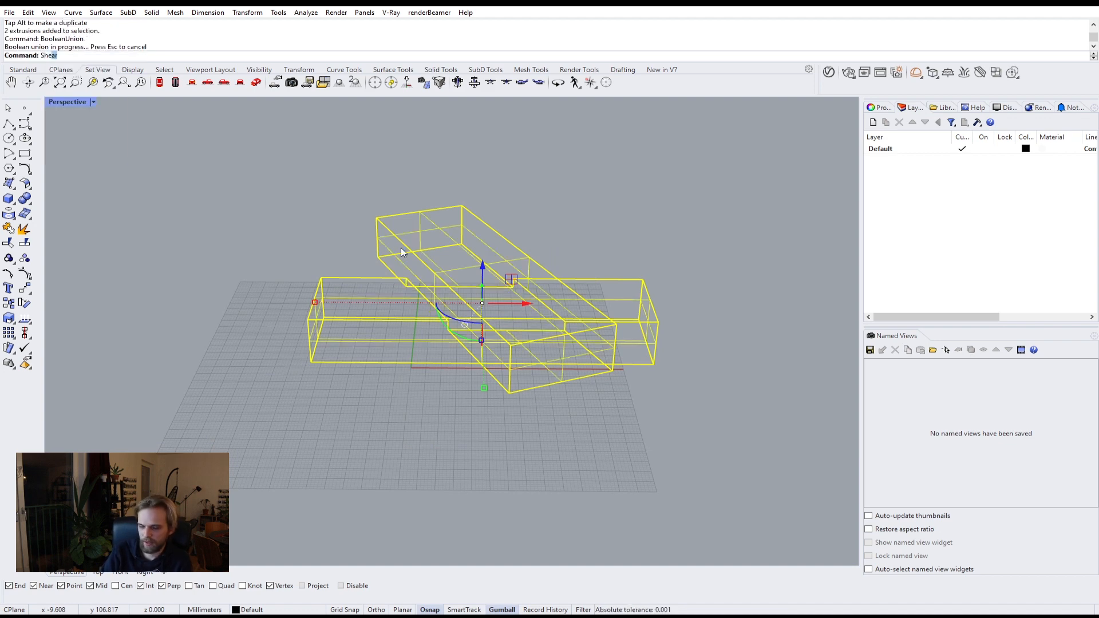
pyautogui.write('ell')
pyautogui.press('Return')
pyautogui.moveTo(400, 248); pyautogui.dragTo(486, 241, button='right')
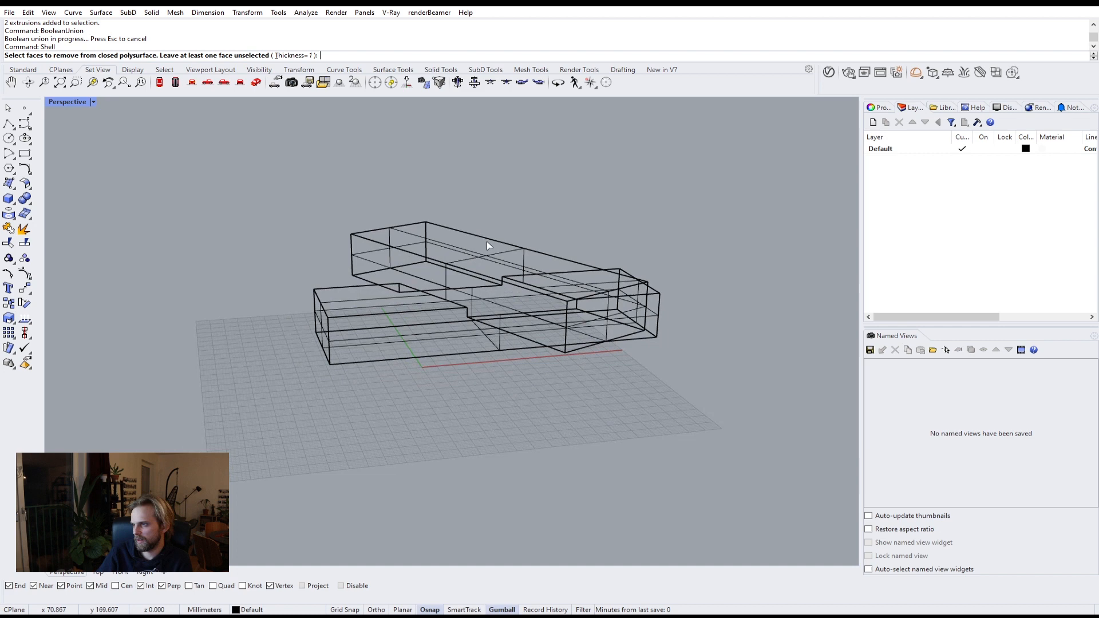
pyautogui.click(609, 325)
pyautogui.click(664, 343)
pyautogui.moveTo(501, 390); pyautogui.dragTo(400, 349, button='right')
pyautogui.click(400, 349)
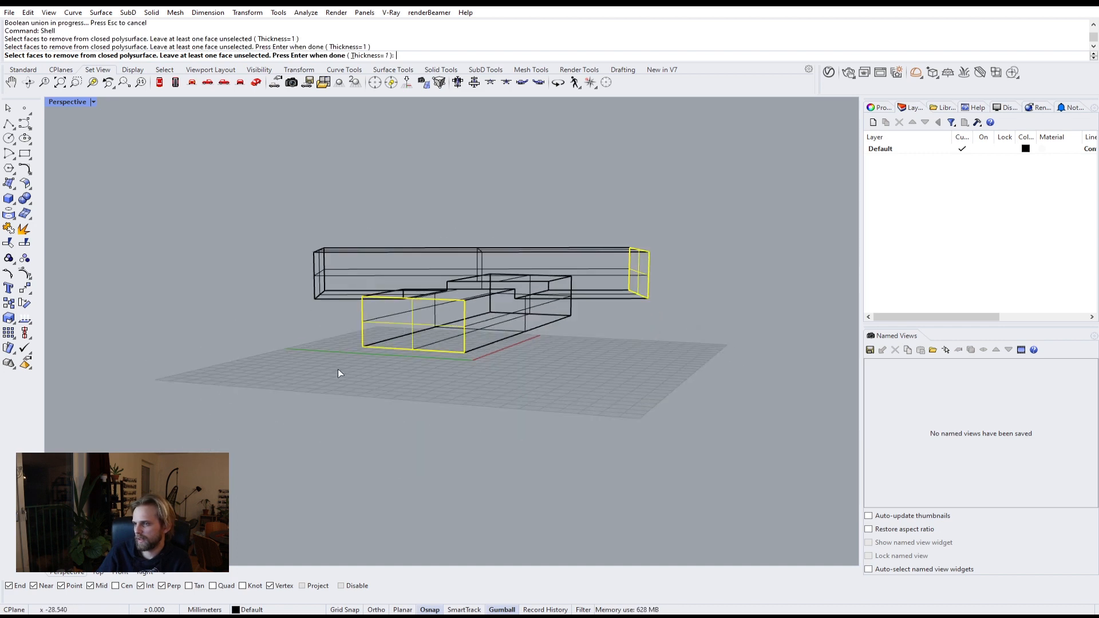
pyautogui.moveTo(337, 374); pyautogui.dragTo(473, 331, button='right')
pyautogui.click(503, 319)
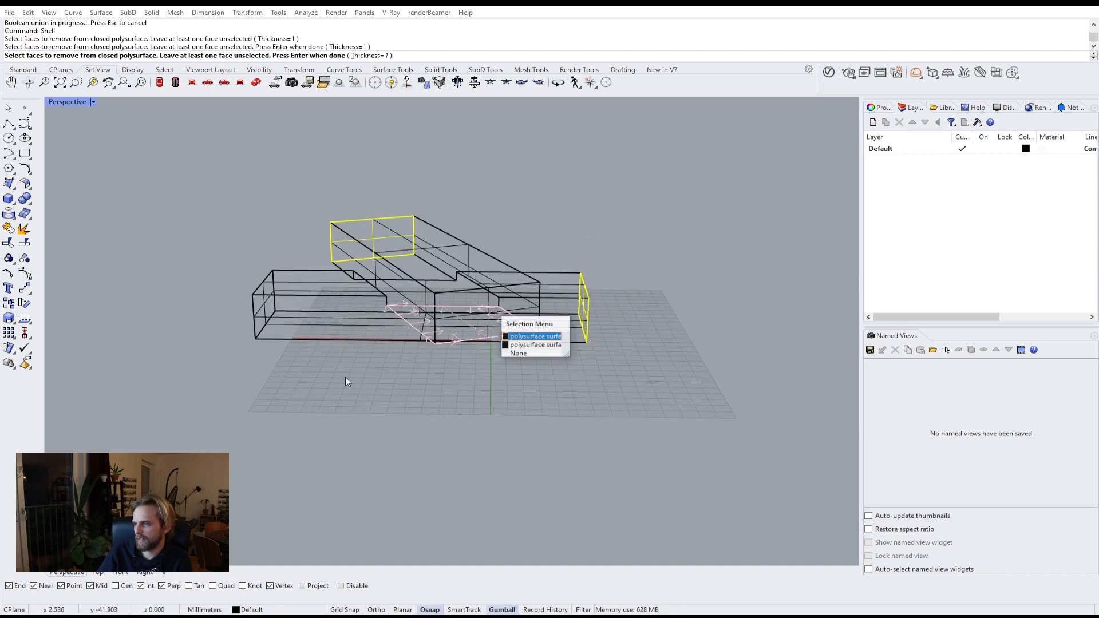
pyautogui.click(527, 354)
pyautogui.scroll(4, 479, 305)
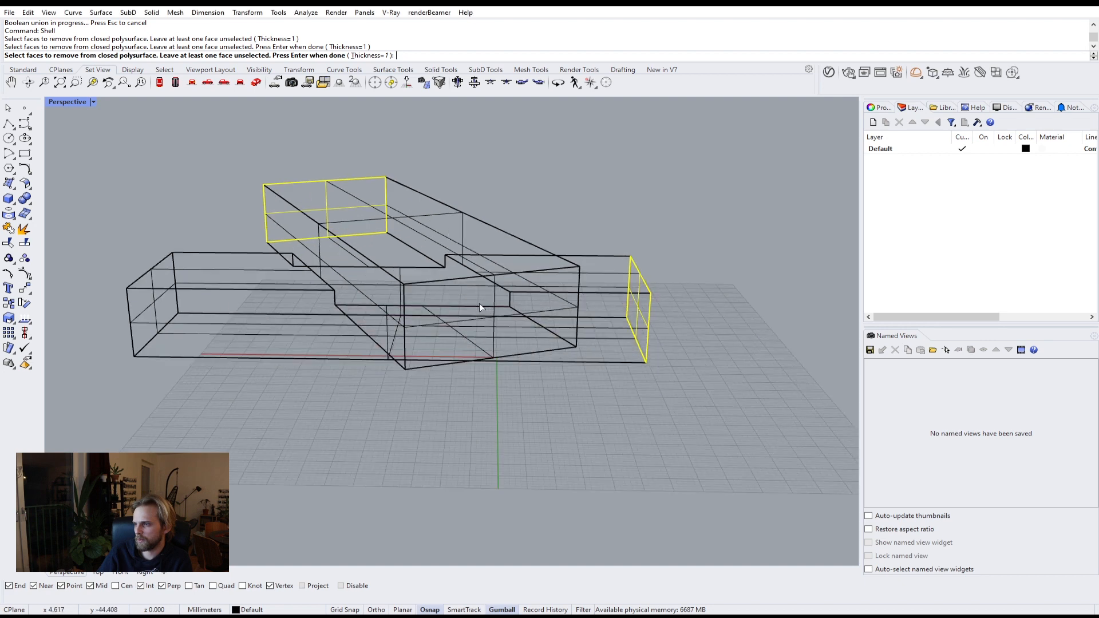
pyautogui.click(495, 290)
pyautogui.moveTo(382, 335); pyautogui.dragTo(473, 321, button='right')
pyautogui.click(283, 354)
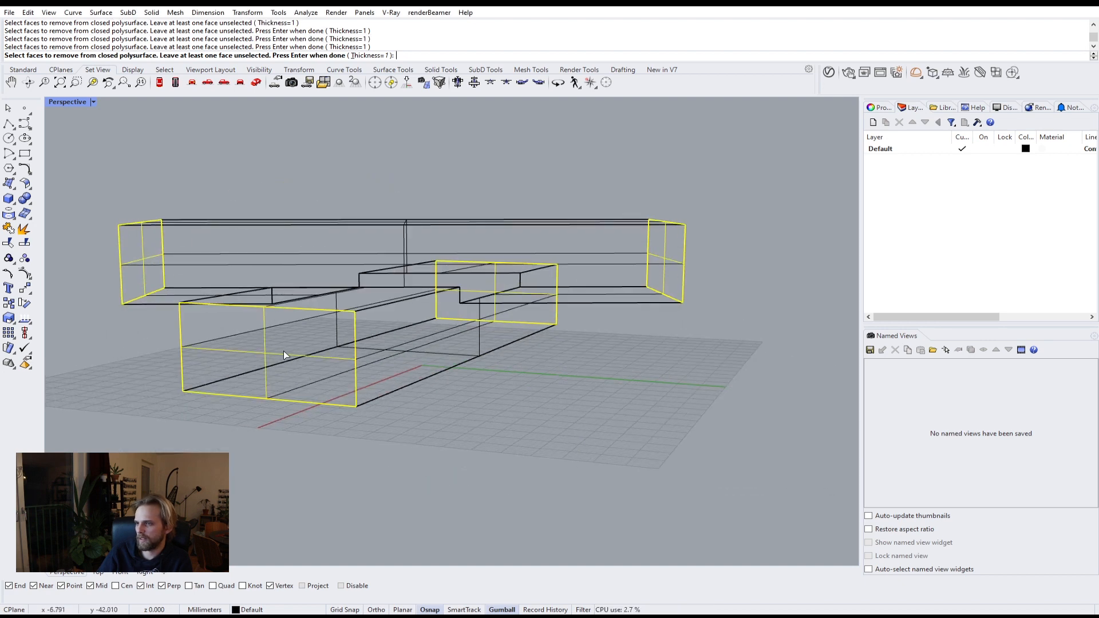
pyautogui.press('Return')
# Step: Switch the Perspective viewport to Shaded display
pyautogui.moveTo(291, 366); pyautogui.dragTo(453, 362, button='right')
pyautogui.click(71, 103)
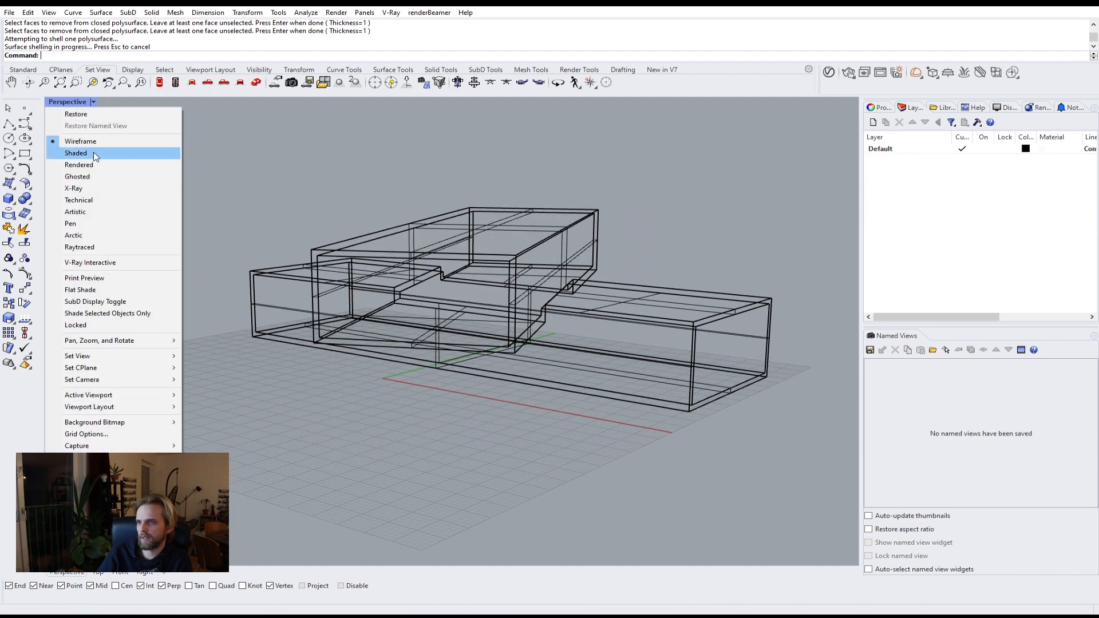
pyautogui.click(80, 151)
# Step: Move the shelled solid vertically so its base sits at height 0
pyautogui.moveTo(389, 297); pyautogui.dragTo(487, 289, button='right')
pyautogui.scroll(-6, 331, 214)
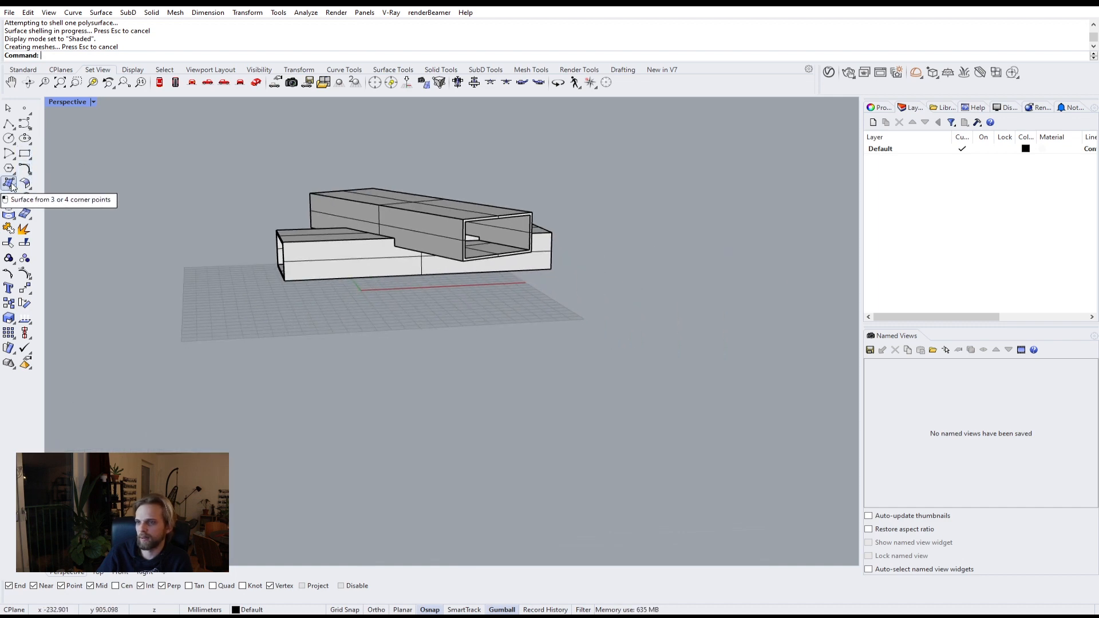
pyautogui.moveTo(469, 241)
pyautogui.mouseDown(button='right')
pyautogui.moveTo(541, 221)
pyautogui.moveTo(480, 244)
pyautogui.mouseUp(button='right')
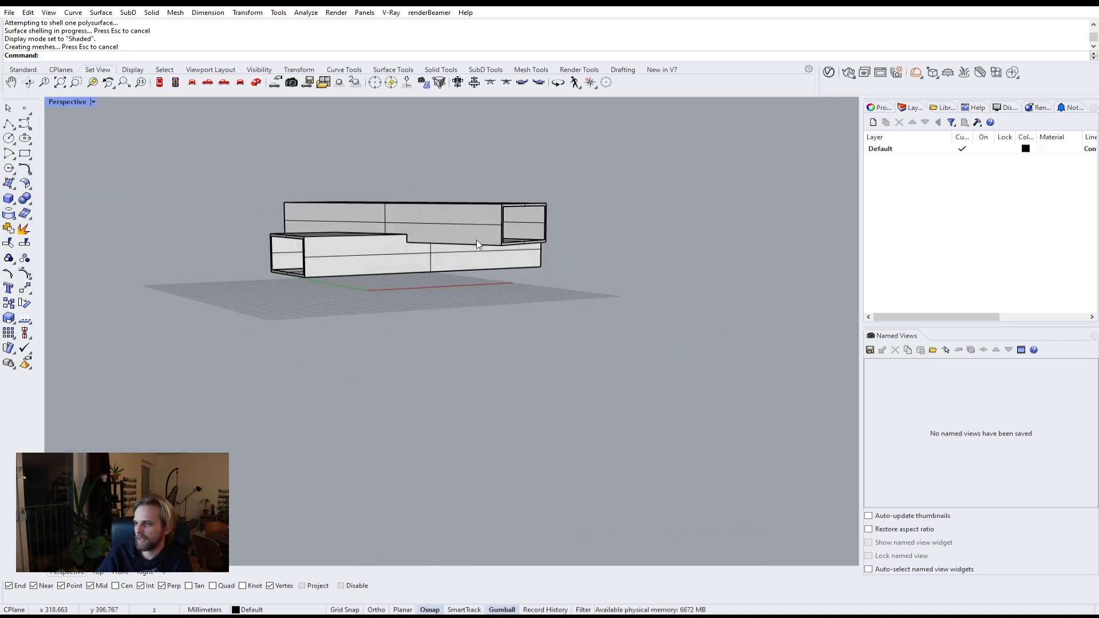
pyautogui.click(338, 266)
pyautogui.scroll(2, 338, 267)
pyautogui.write('M')
pyautogui.press('Return')
pyautogui.write('v')
pyautogui.press('Return')
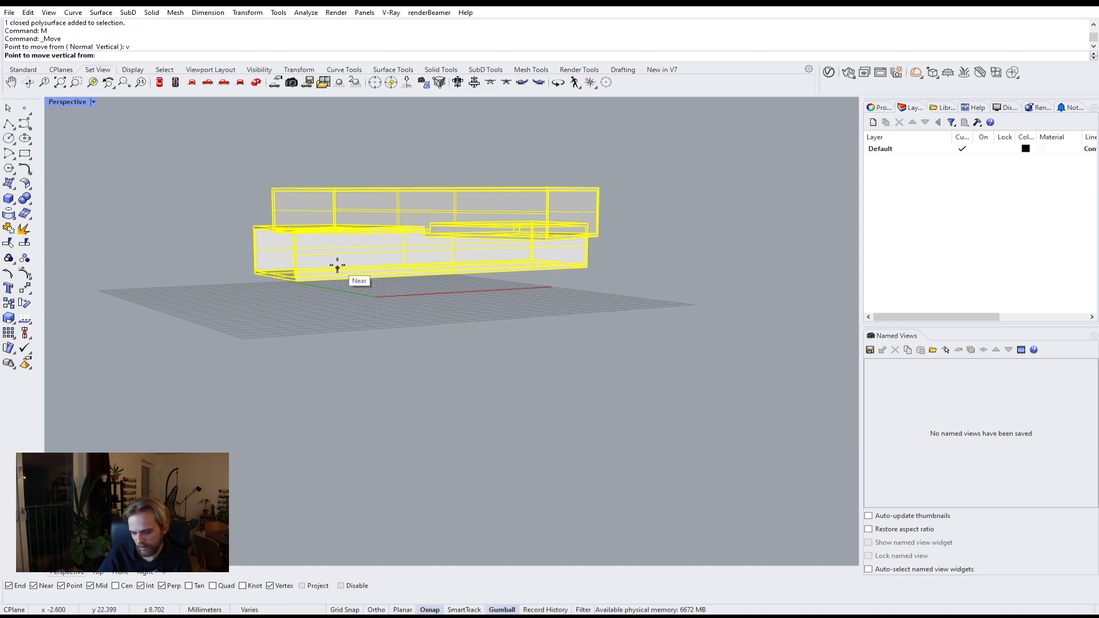
pyautogui.scroll(2, 247, 248)
pyautogui.click(308, 294)
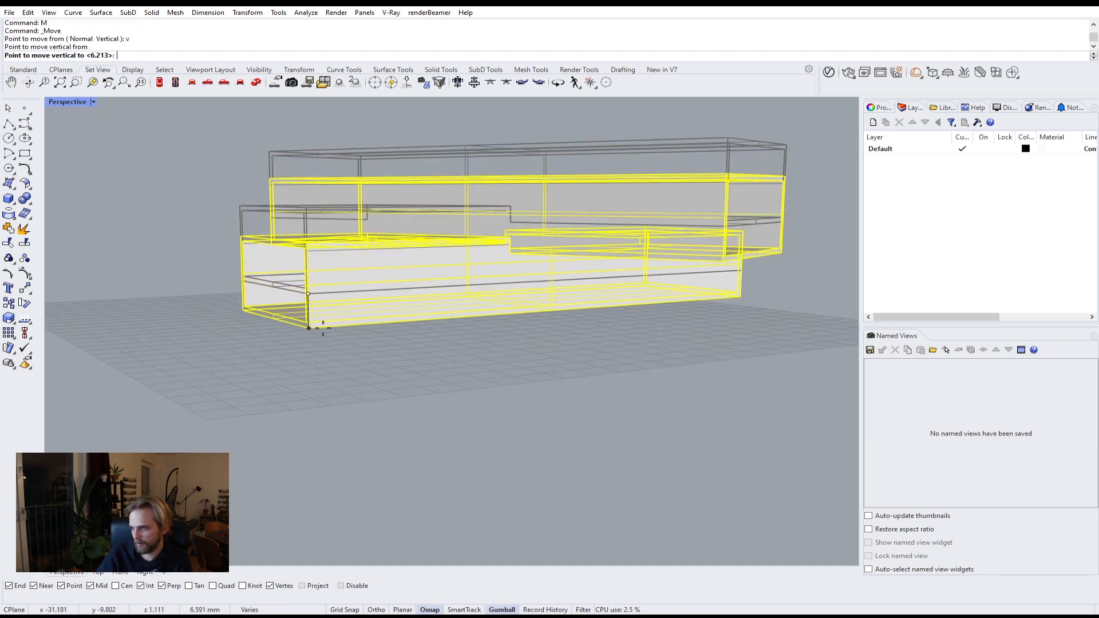
pyautogui.write('0')
pyautogui.press('Return')
pyautogui.press('Escape')
# Step: Add a V-Ray infinite plane as the ground
pyautogui.moveTo(196, 318); pyautogui.dragTo(543, 326, button='right')
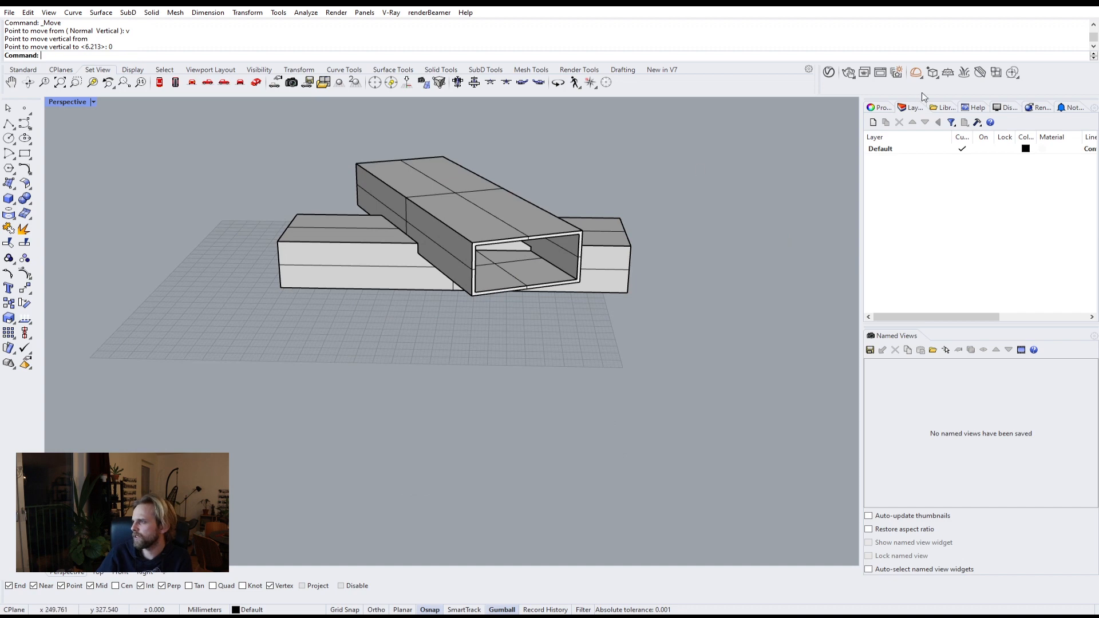
pyautogui.click(947, 73)
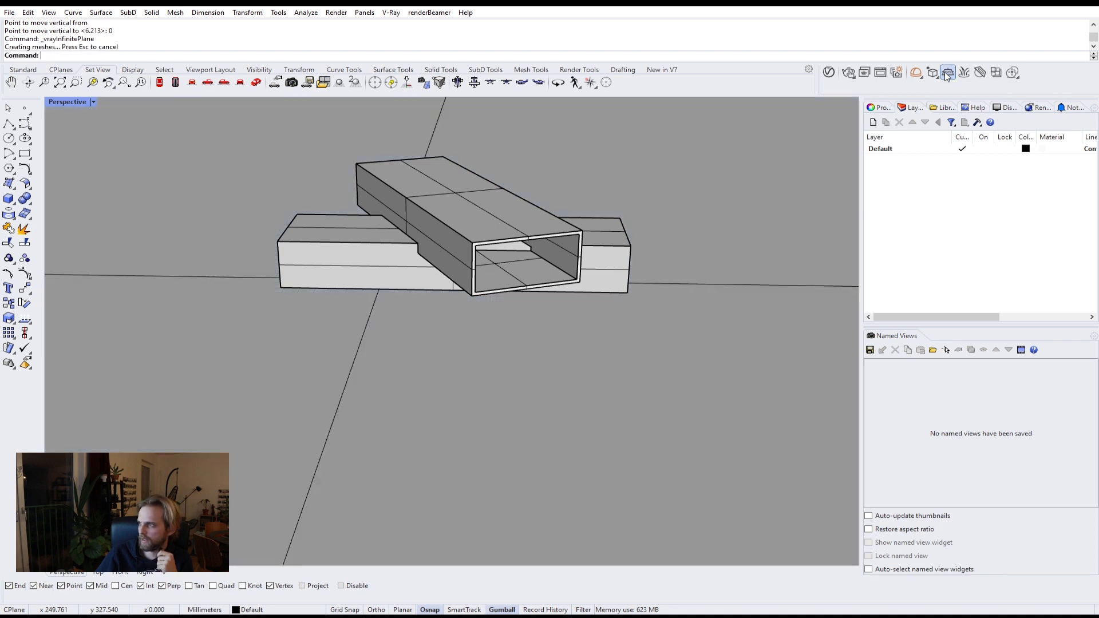
pyautogui.scroll(-10, 382, 318)
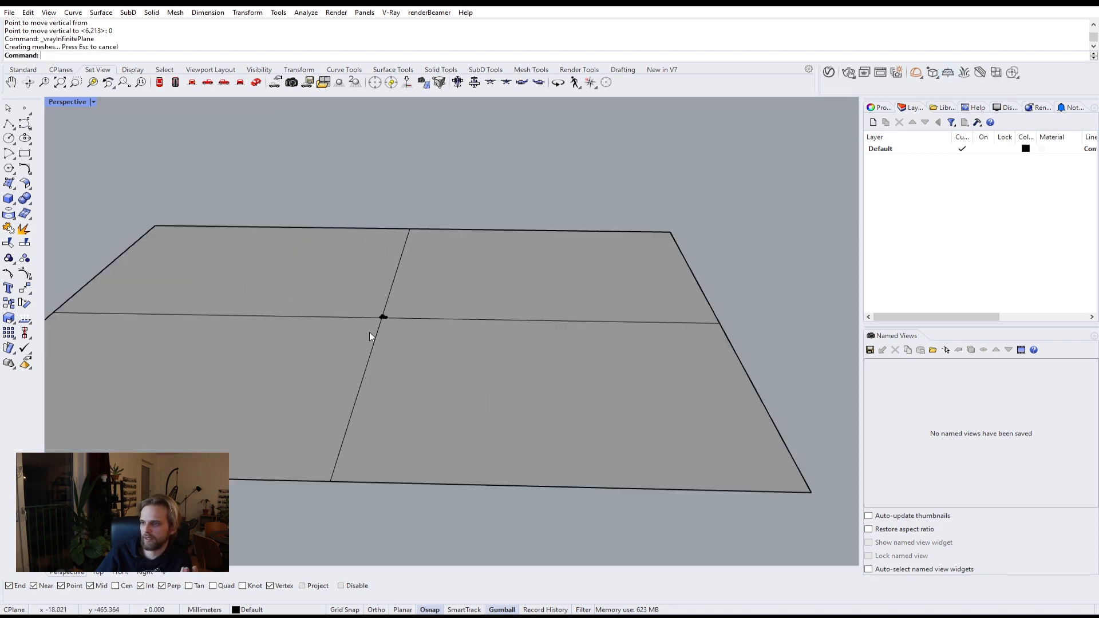
pyautogui.scroll(6, 369, 331)
pyautogui.click(434, 339)
# Step: Move the ground plane with the gizmo so it sits beside the shelled solid
pyautogui.scroll(-5, 433, 339)
pyautogui.scroll(-6, 279, 280)
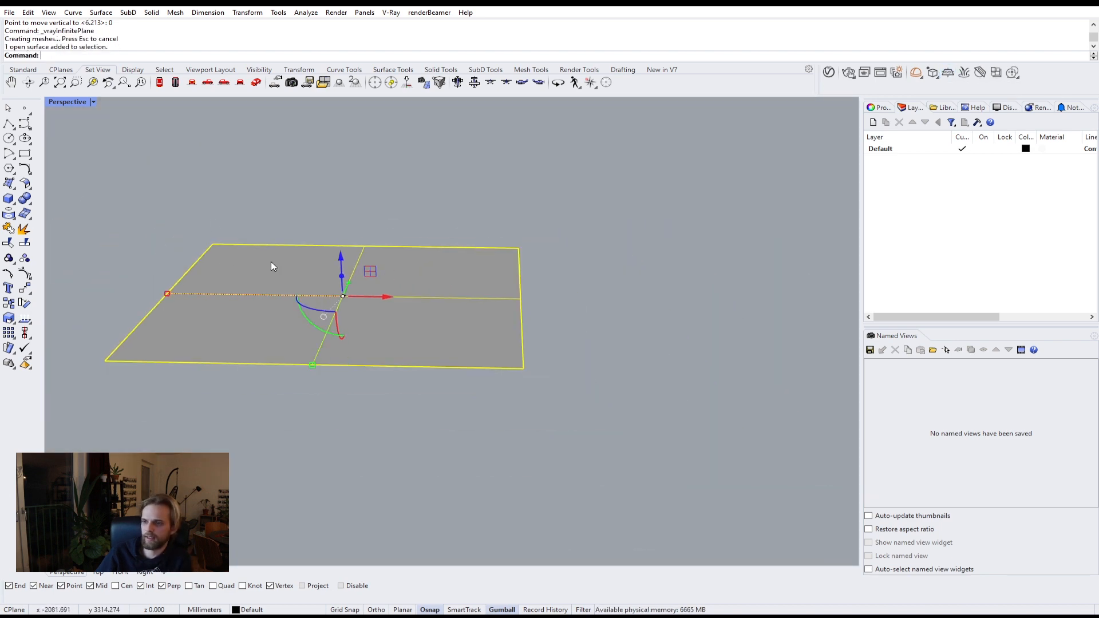
pyautogui.moveTo(167, 294); pyautogui.dragTo(304, 297)
pyautogui.scroll(3, 307, 316)
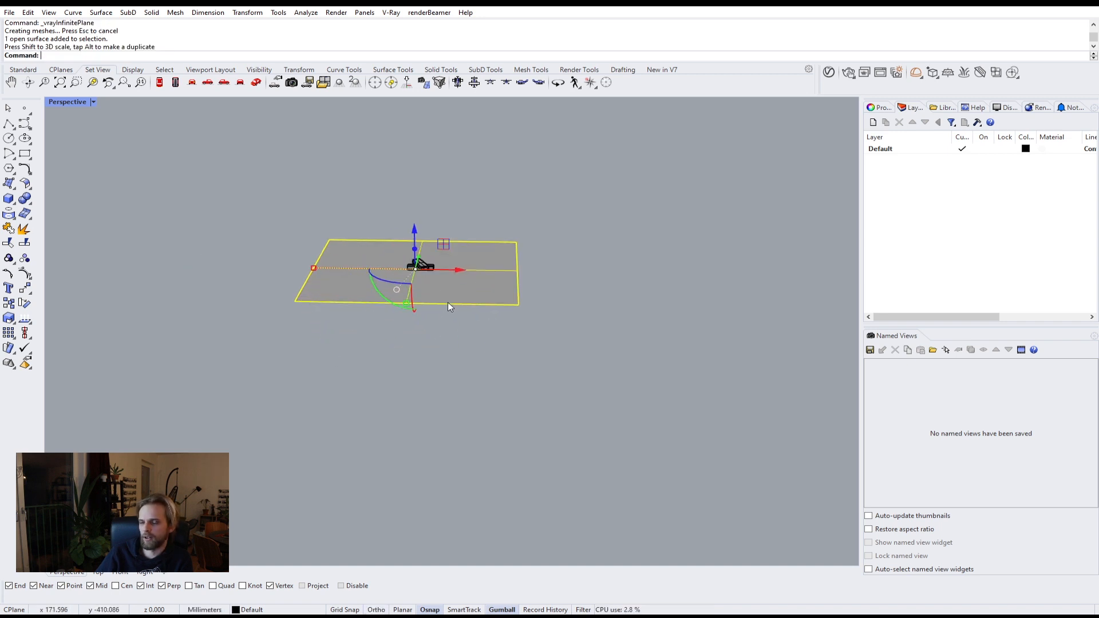
pyautogui.scroll(4, 310, 340)
pyautogui.moveTo(214, 313); pyautogui.dragTo(462, 314)
pyautogui.scroll(5, 382, 317)
pyautogui.keyDown('shift'); pyautogui.moveTo(305, 301); pyautogui.dragTo(364, 315); pyautogui.keyUp('shift')
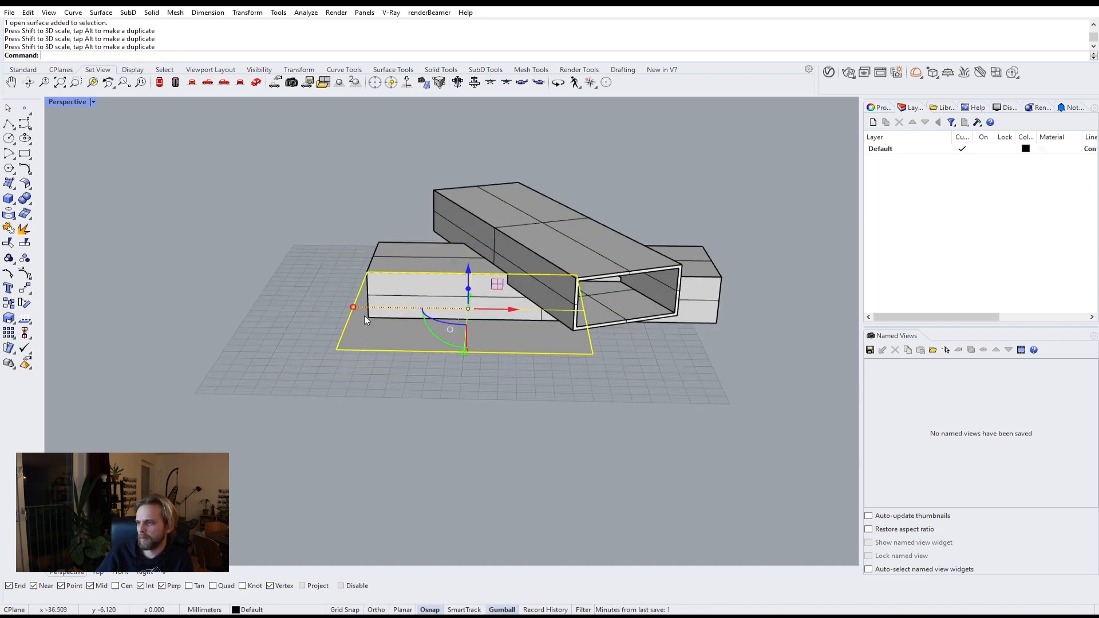
pyautogui.moveTo(499, 313); pyautogui.dragTo(381, 316)
pyautogui.press('Escape')
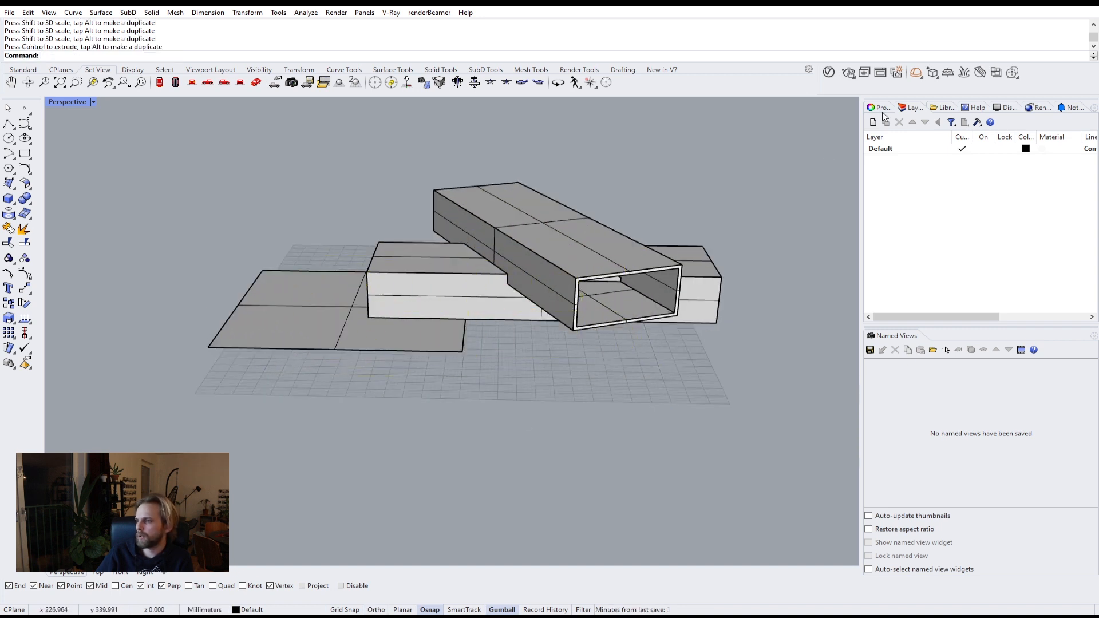
# Step: Render the scene with V-Ray and close the frame buffer
pyautogui.click(849, 72)
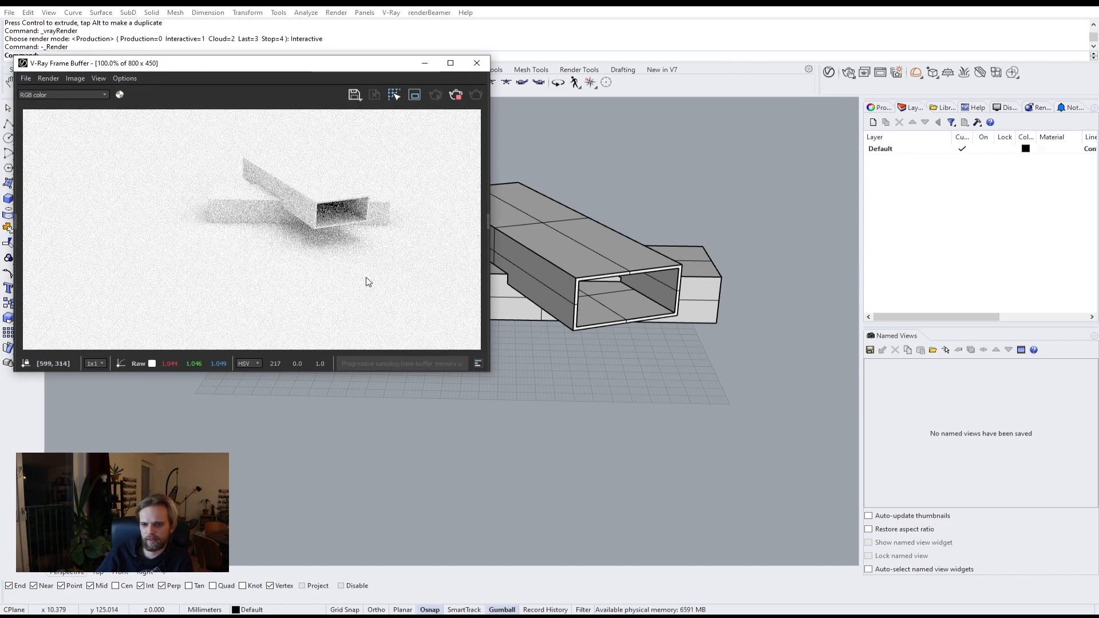
pyautogui.click(476, 63)
pyautogui.moveTo(487, 172); pyautogui.dragTo(484, 252, button='right')
pyautogui.scroll(5, 475, 261)
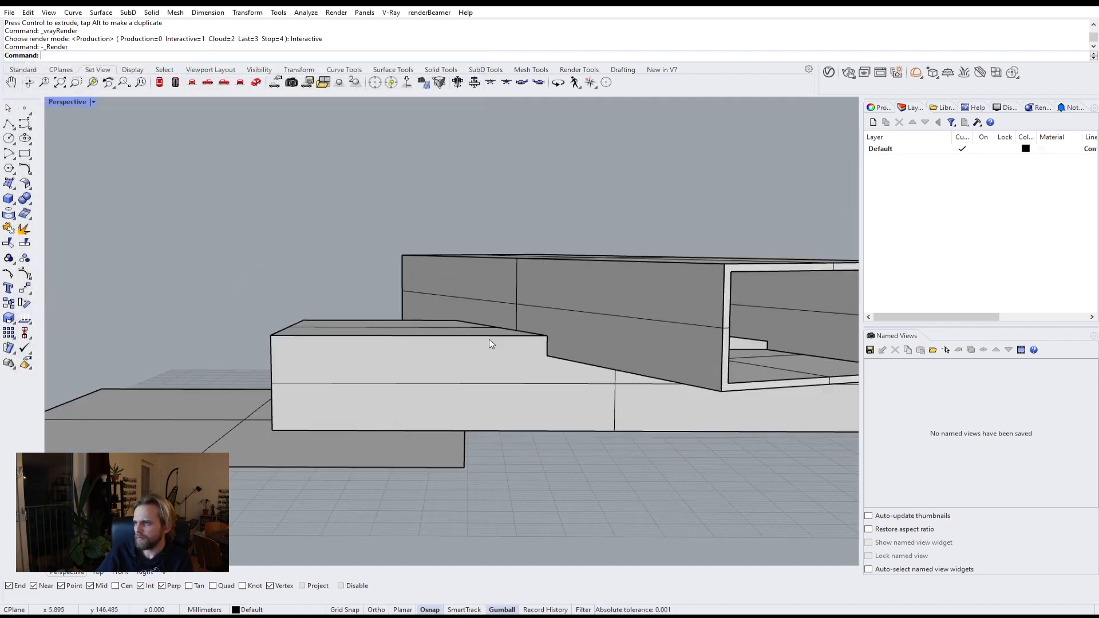
# Step: Try moving the ground plane upward with the gizmo, then undo the move and clear the selection
pyautogui.scroll(-5, 489, 339)
pyautogui.moveTo(488, 337); pyautogui.dragTo(440, 334, button='right')
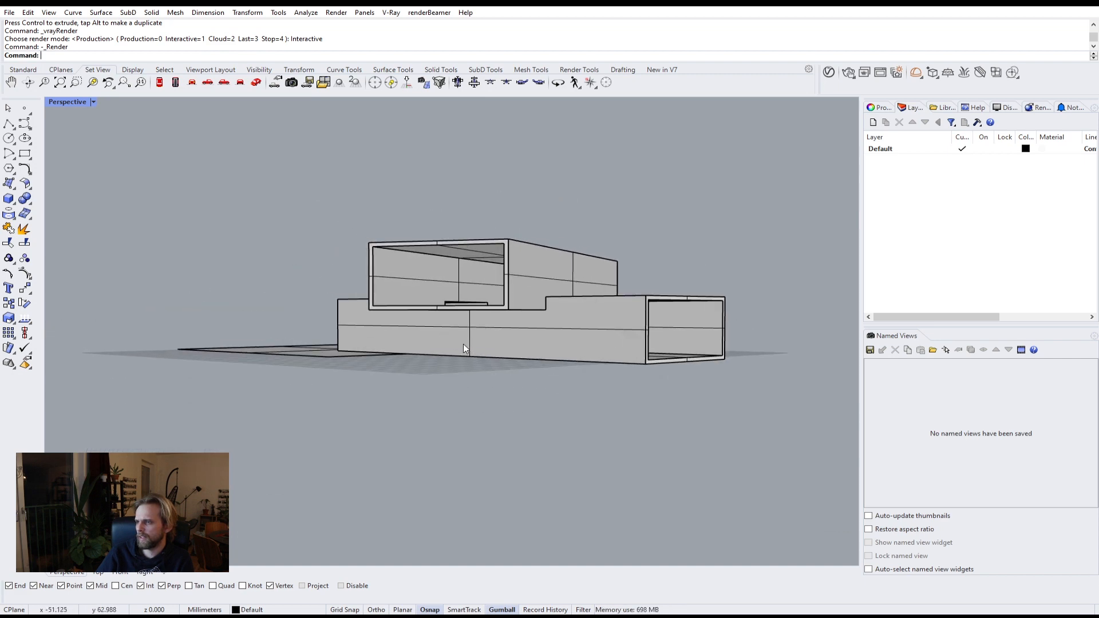
pyautogui.scroll(2, 464, 348)
pyautogui.click(287, 354)
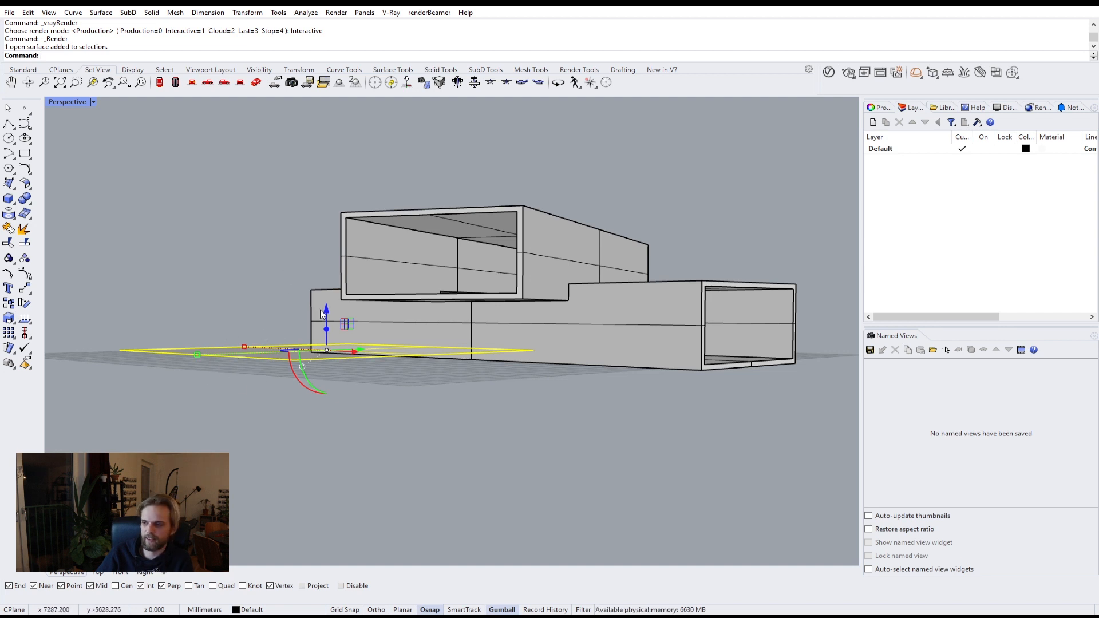
pyautogui.moveTo(326, 310); pyautogui.dragTo(336, 265)
pyautogui.hotkey('ctrl', 'z')
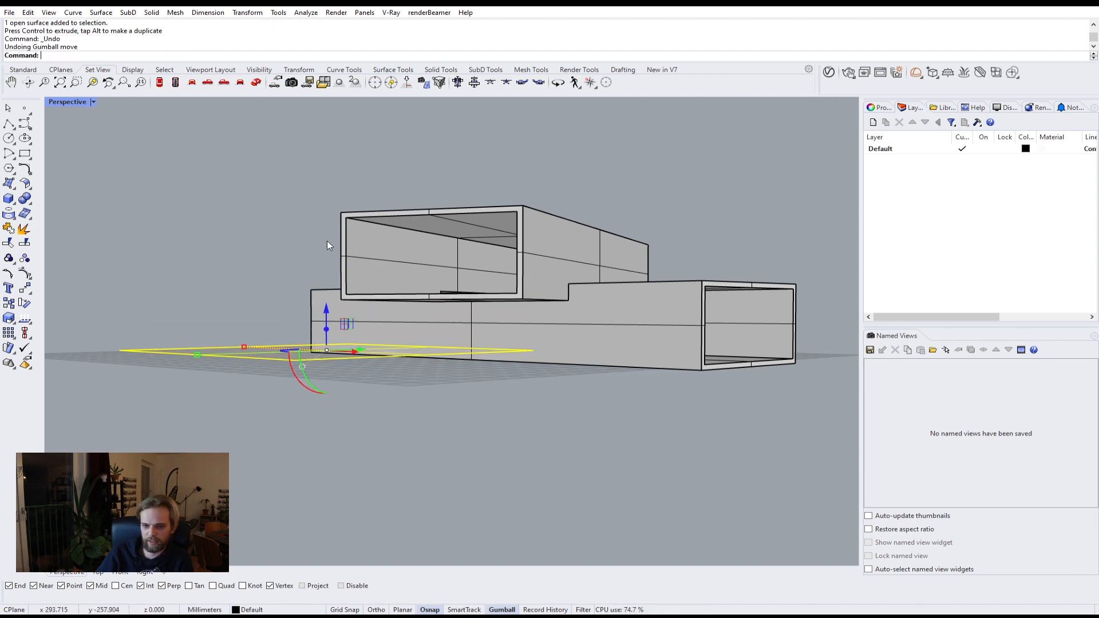
pyautogui.press('Escape')
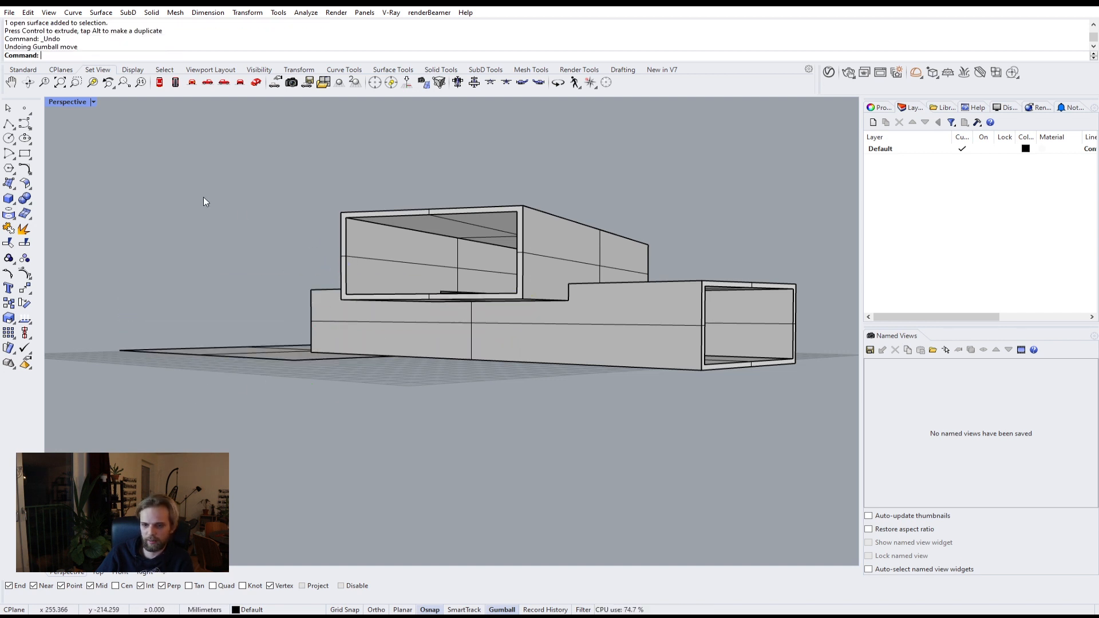
pyautogui.click(229, 407)
pyautogui.press('Escape')
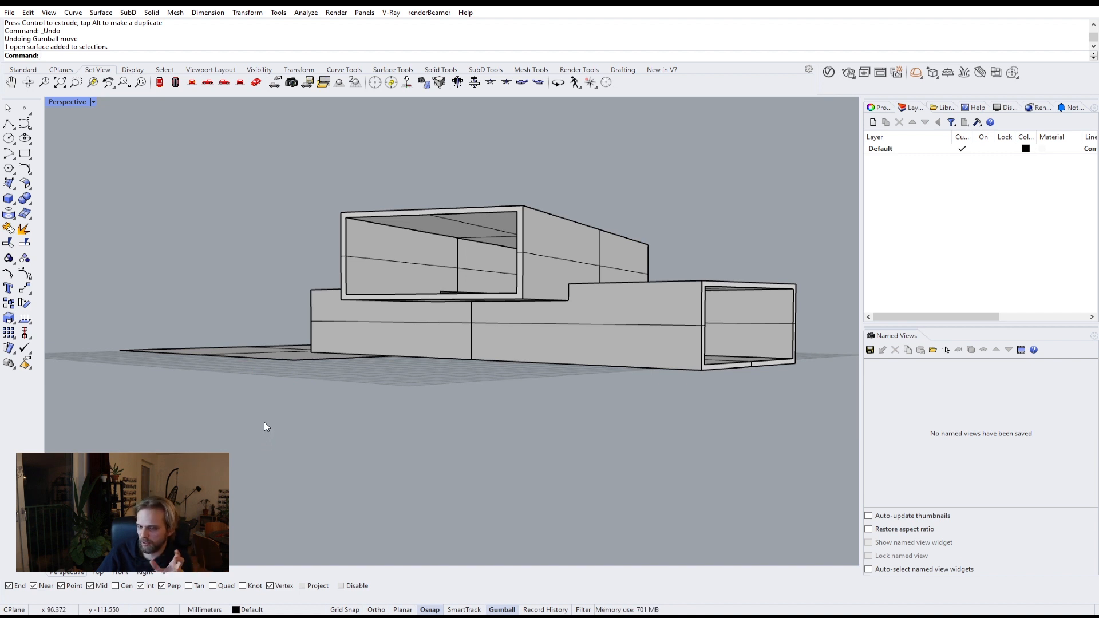
# Step: Open the V-Ray Light Gen window and set altitude variations to 4 and azimuth variations to 6
pyautogui.click(896, 72)
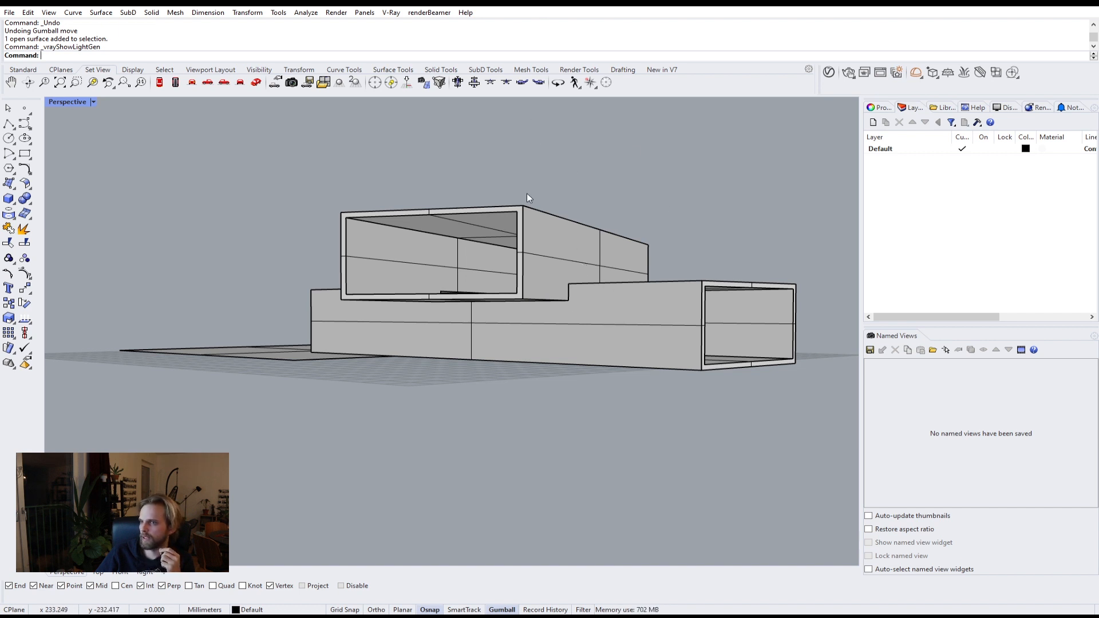
pyautogui.moveTo(527, 194); pyautogui.dragTo(564, 208, button='right')
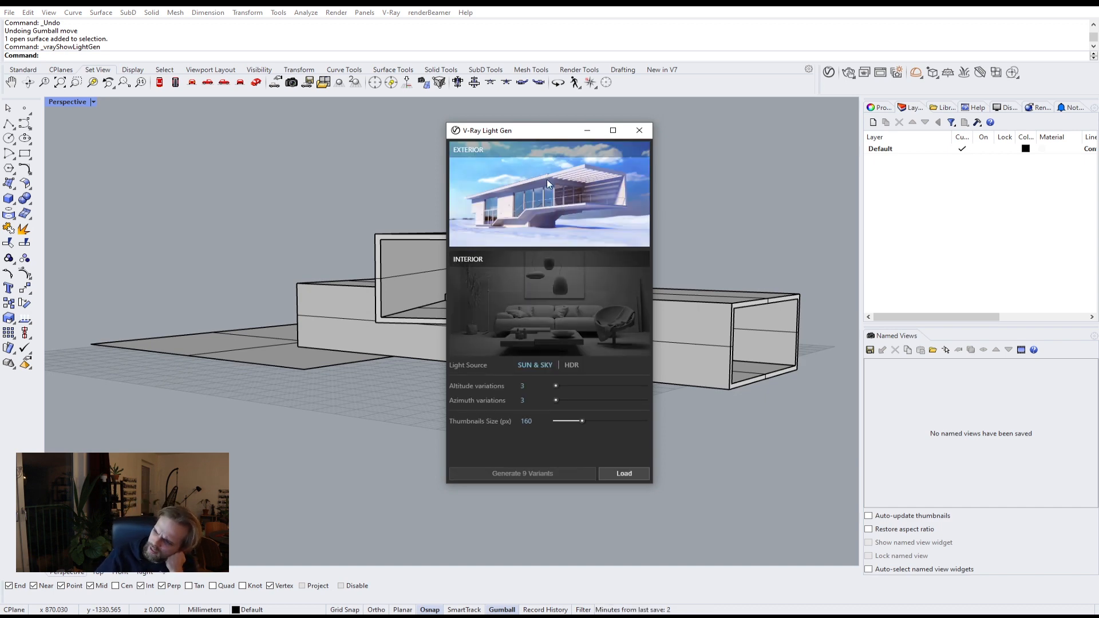
pyautogui.moveTo(528, 124); pyautogui.dragTo(406, 94)
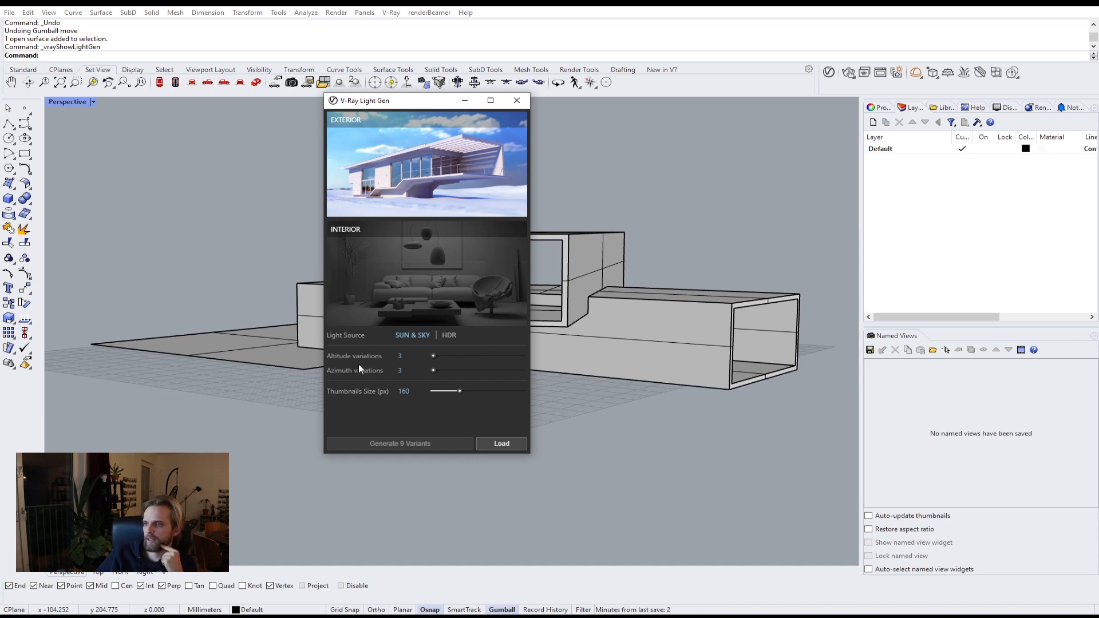
pyautogui.doubleClick(412, 357)
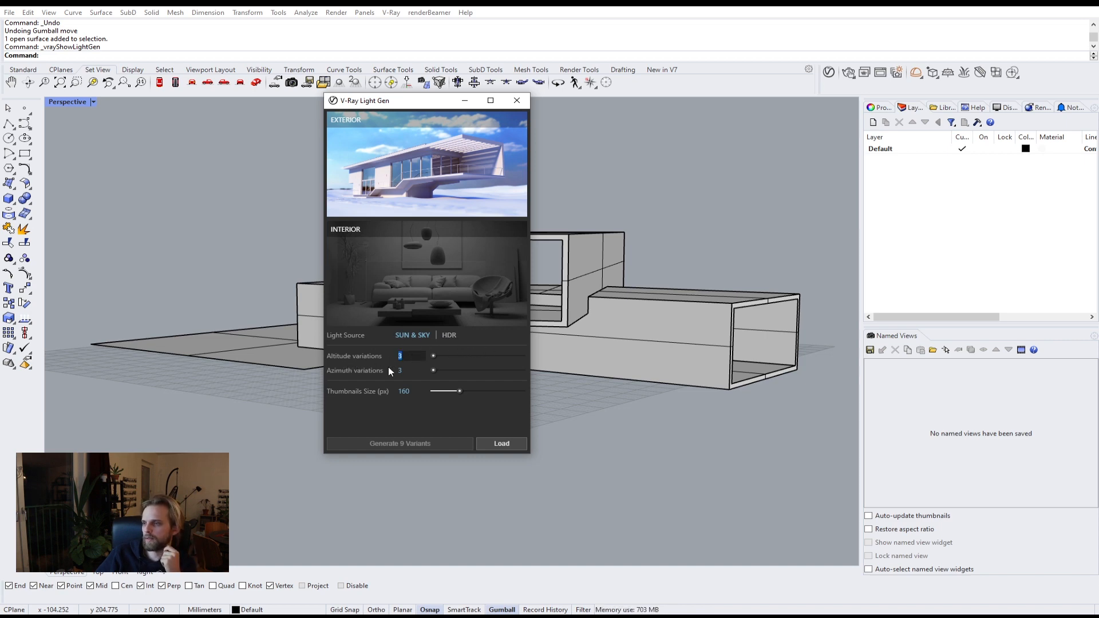
pyautogui.press('Tab')
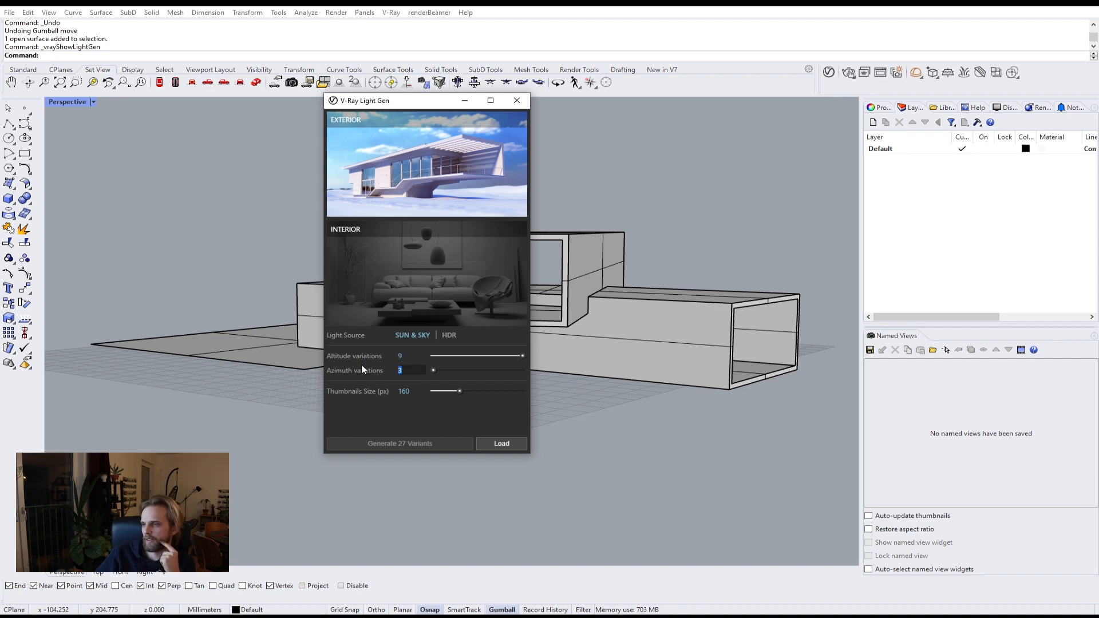
pyautogui.moveTo(433, 371); pyautogui.dragTo(554, 377)
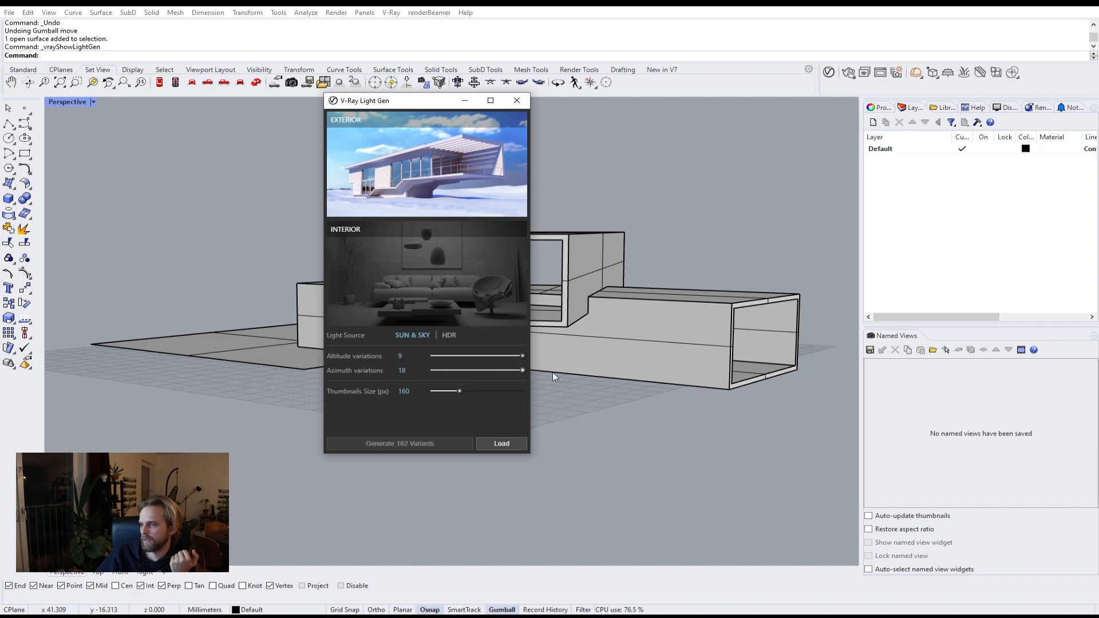
pyautogui.moveTo(466, 371); pyautogui.dragTo(454, 381)
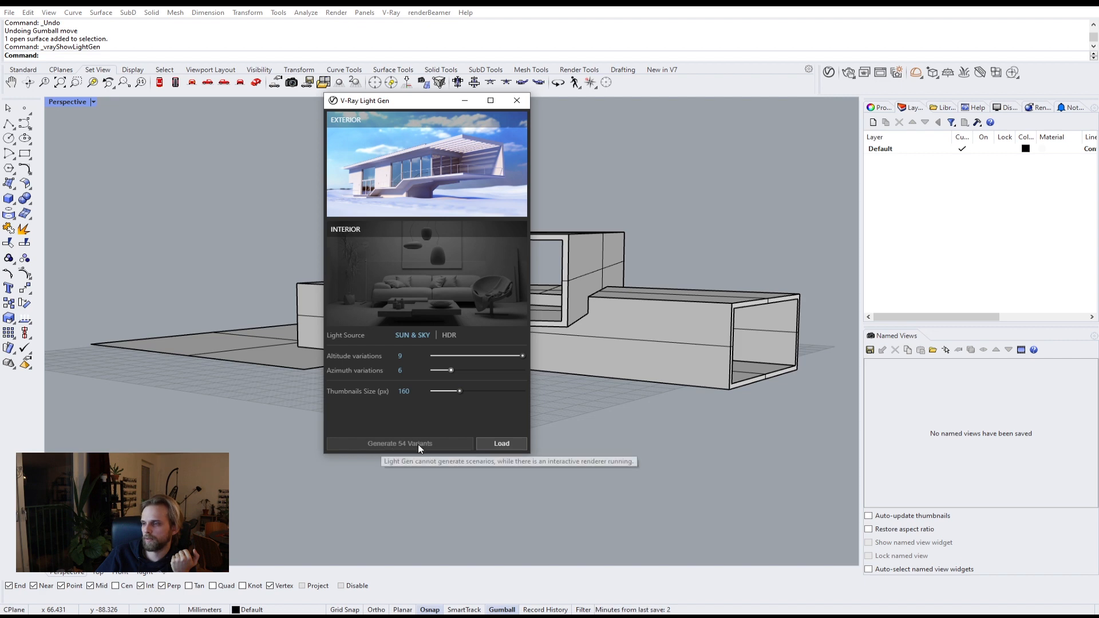
pyautogui.moveTo(481, 356); pyautogui.dragTo(456, 360)
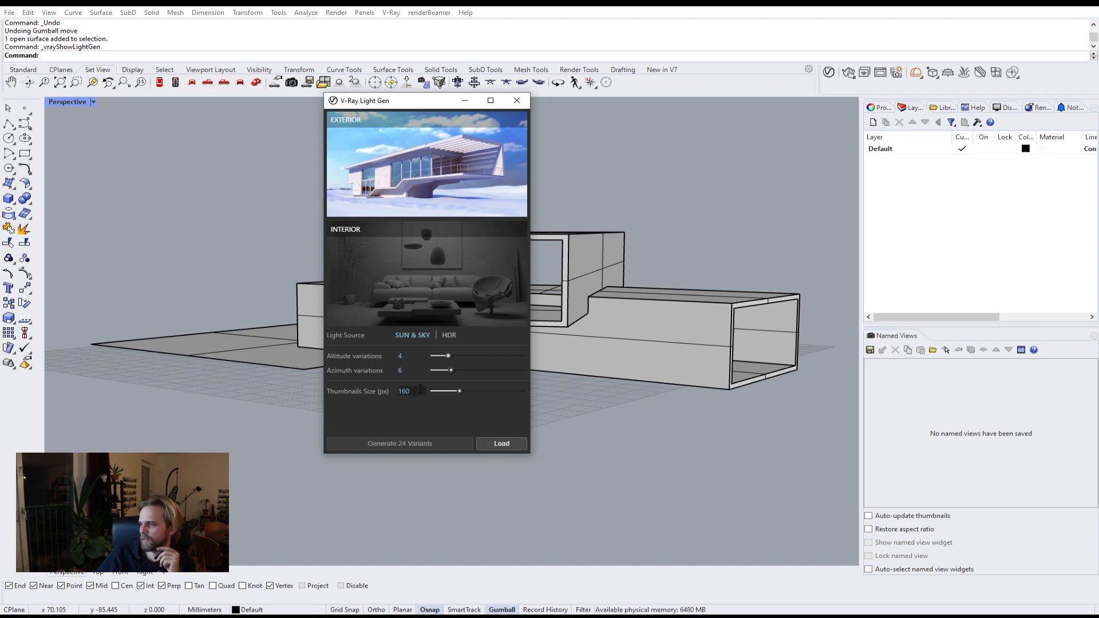
pyautogui.click(507, 444)
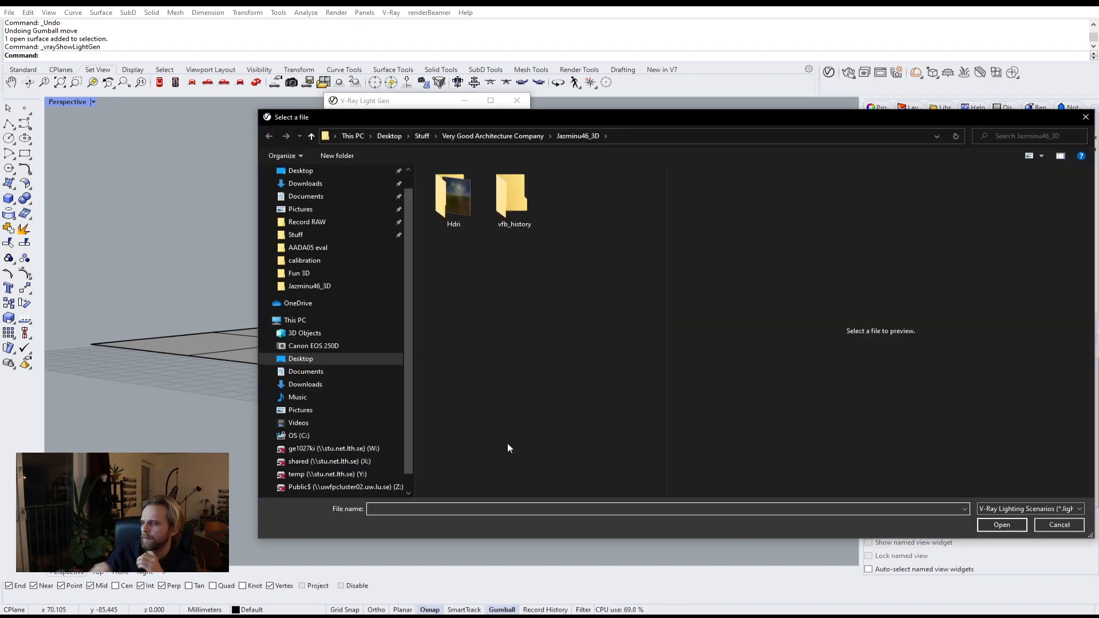
pyautogui.click(1058, 524)
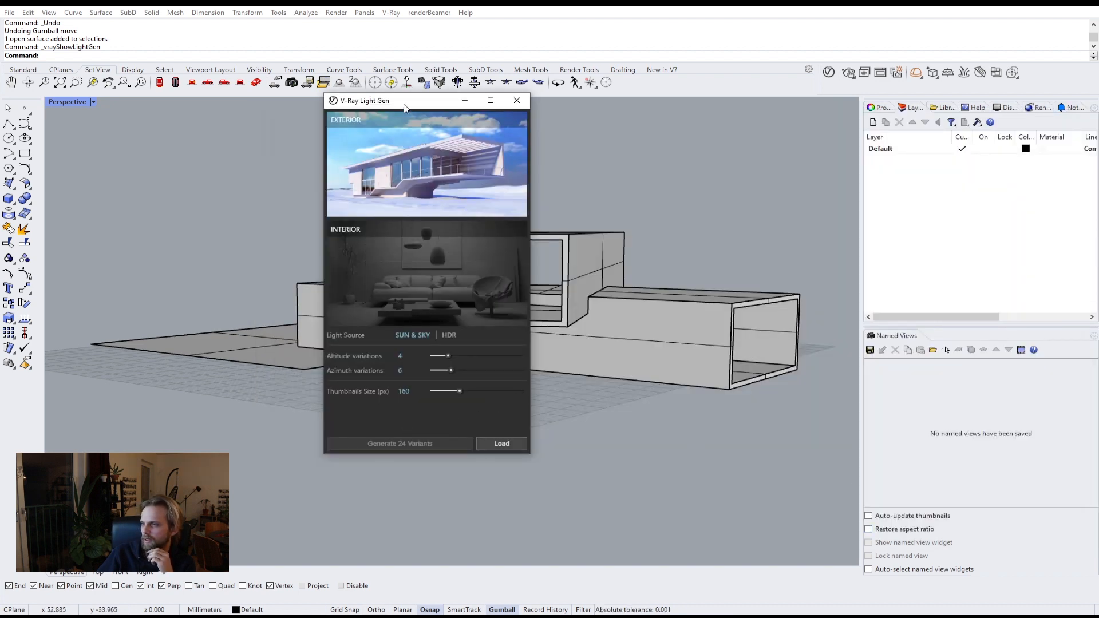
pyautogui.moveTo(404, 107); pyautogui.dragTo(481, 111)
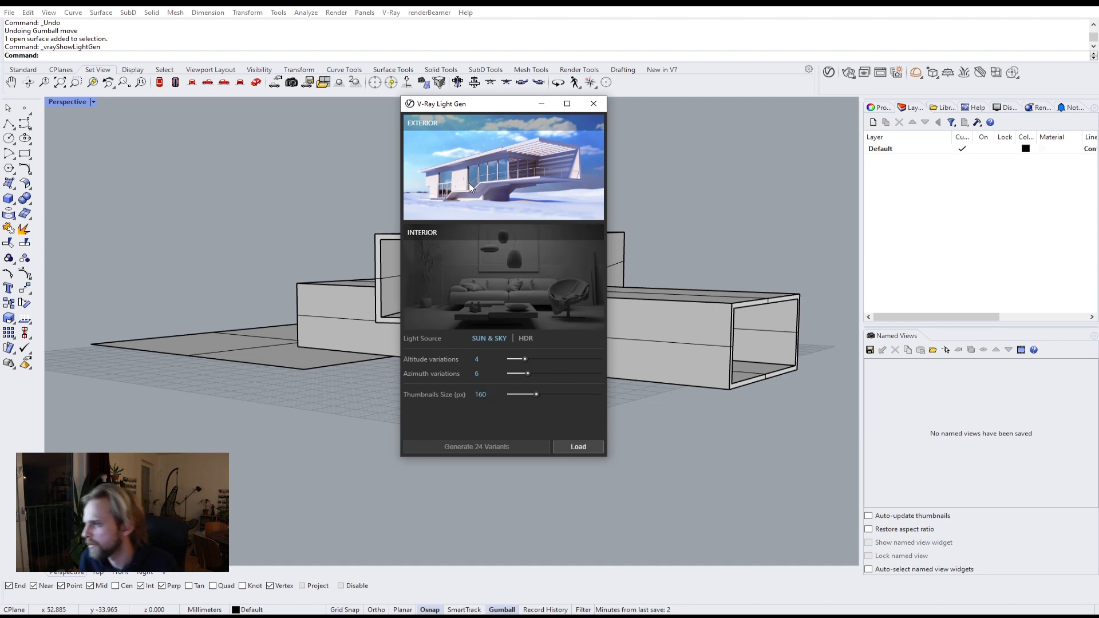
pyautogui.click(585, 449)
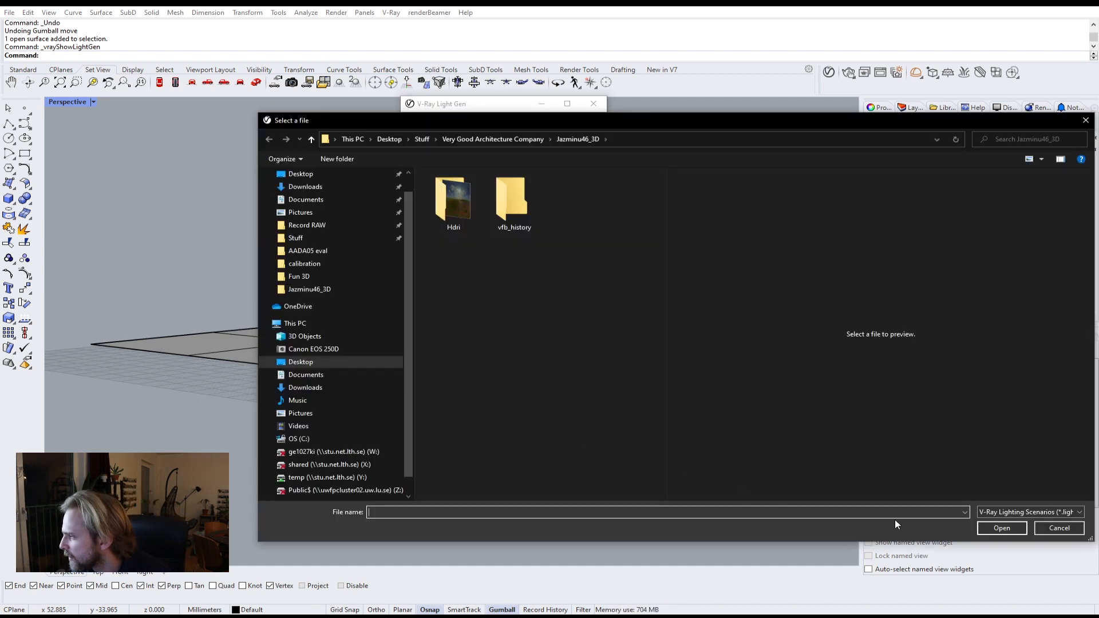
pyautogui.click(1061, 530)
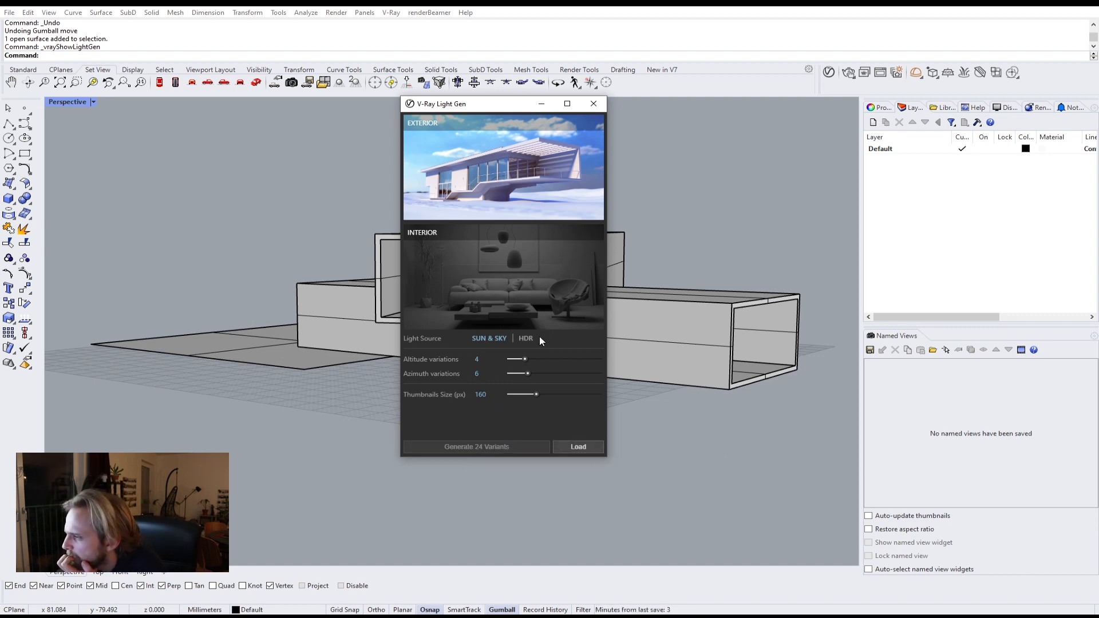
# Step: Open the V-Ray Asset Editor and stop the running interactive render
pyautogui.click(525, 338)
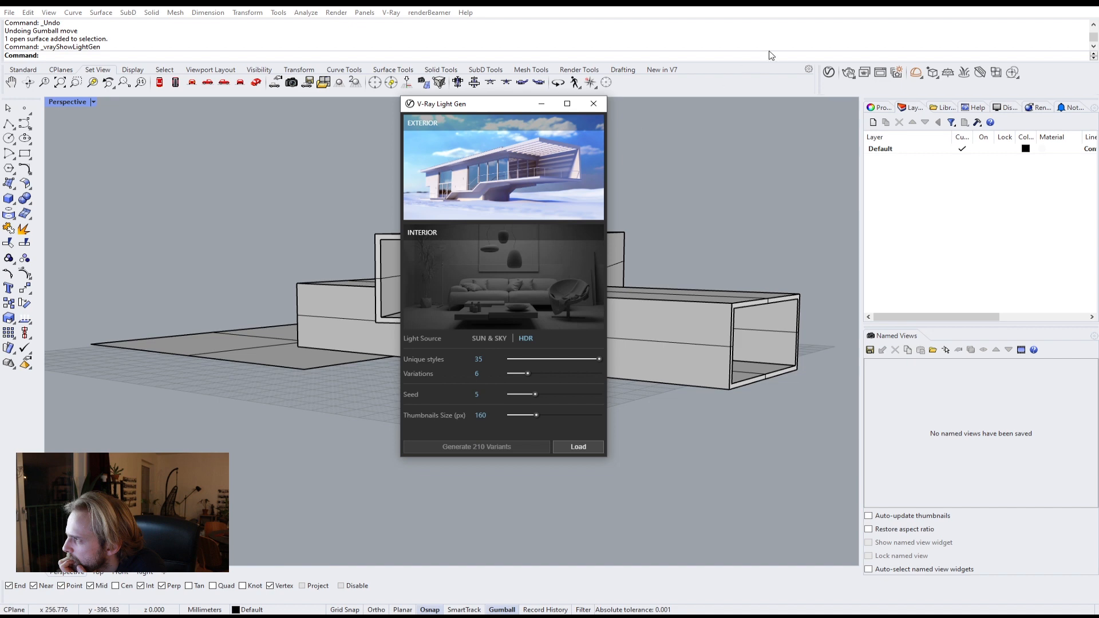
pyautogui.click(828, 73)
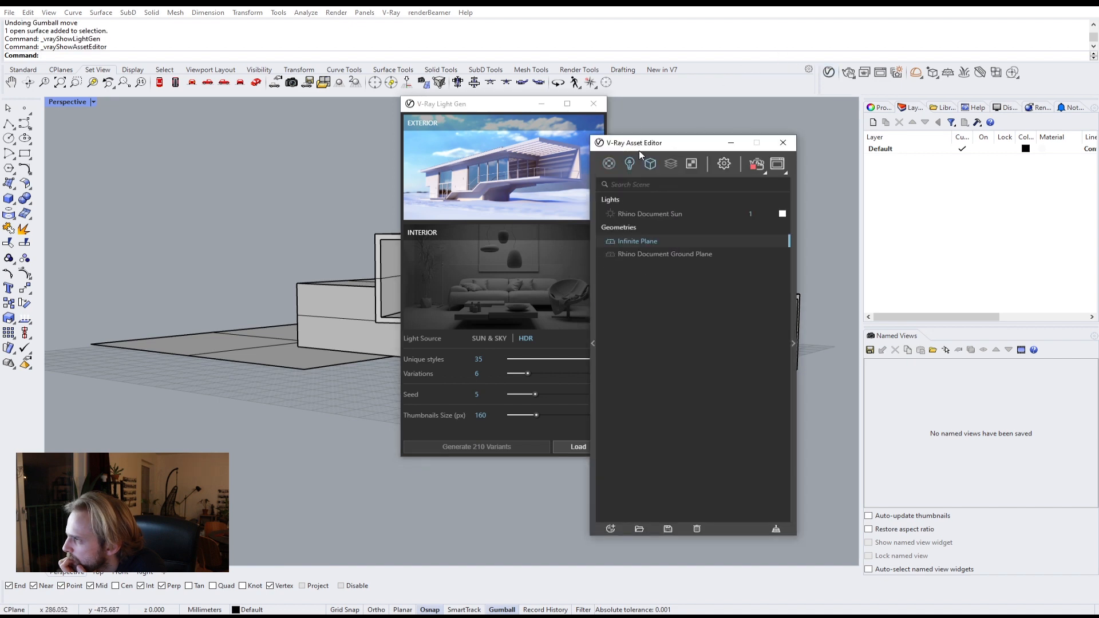
pyautogui.moveTo(642, 151); pyautogui.dragTo(692, 130)
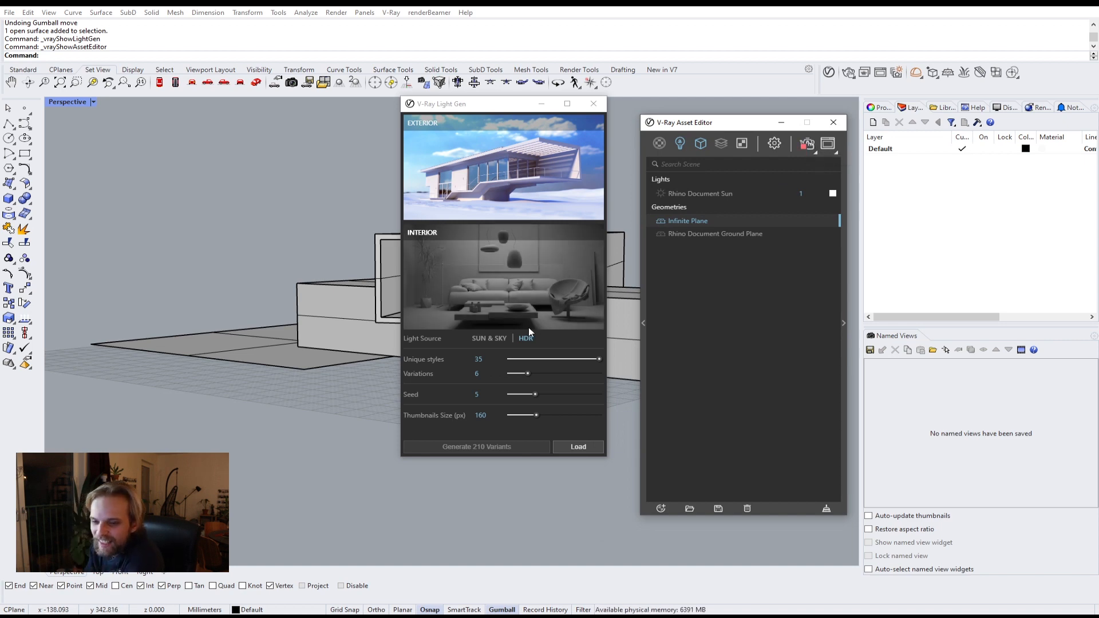
pyautogui.click(807, 144)
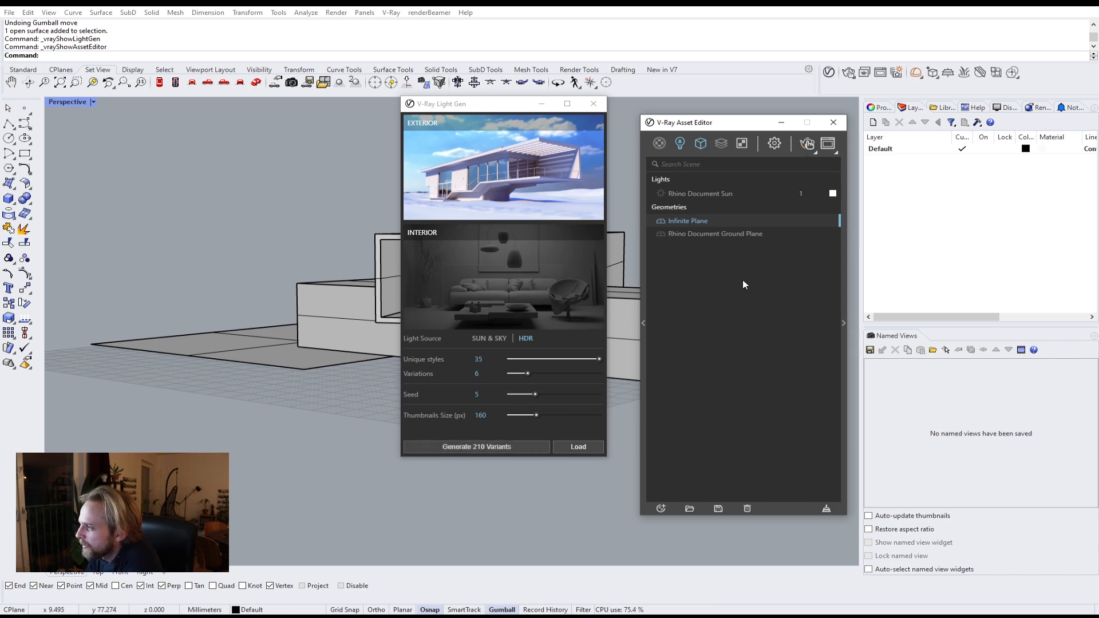
pyautogui.moveTo(855, 616)
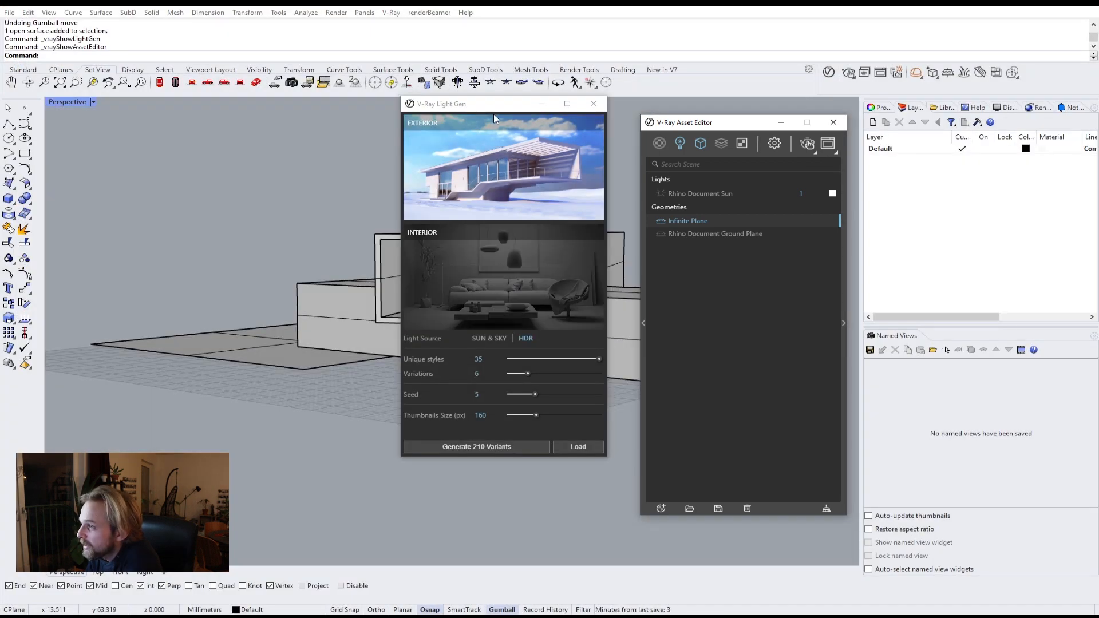
# Step: Generate Sun & Sky lighting variants in Light Gen and stop the generation partway
pyautogui.moveTo(488, 106); pyautogui.dragTo(387, 114)
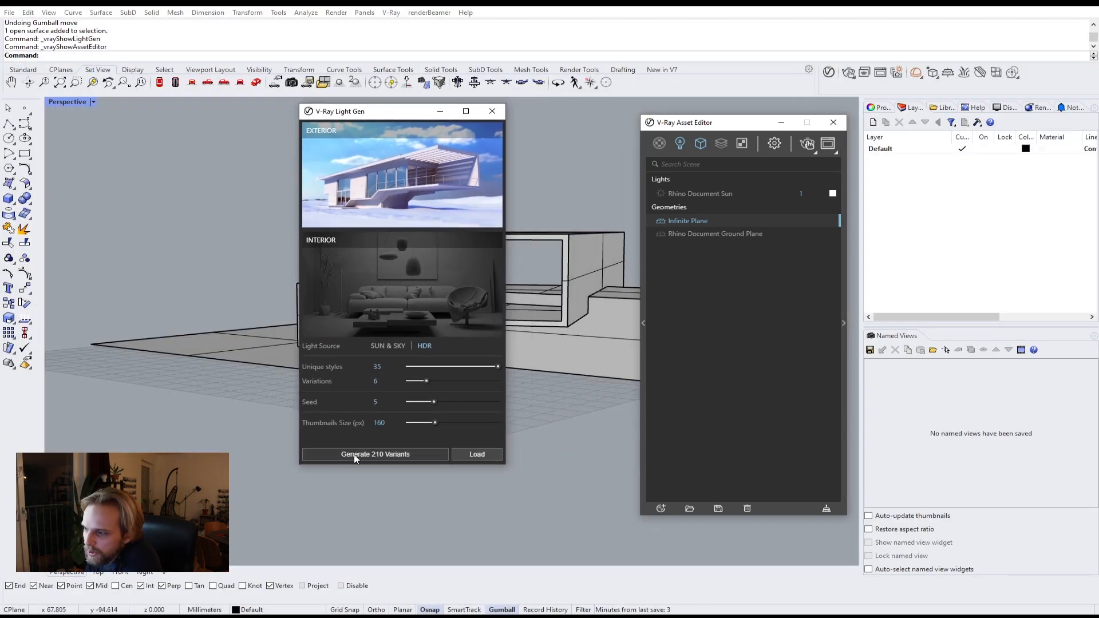
pyautogui.click(388, 347)
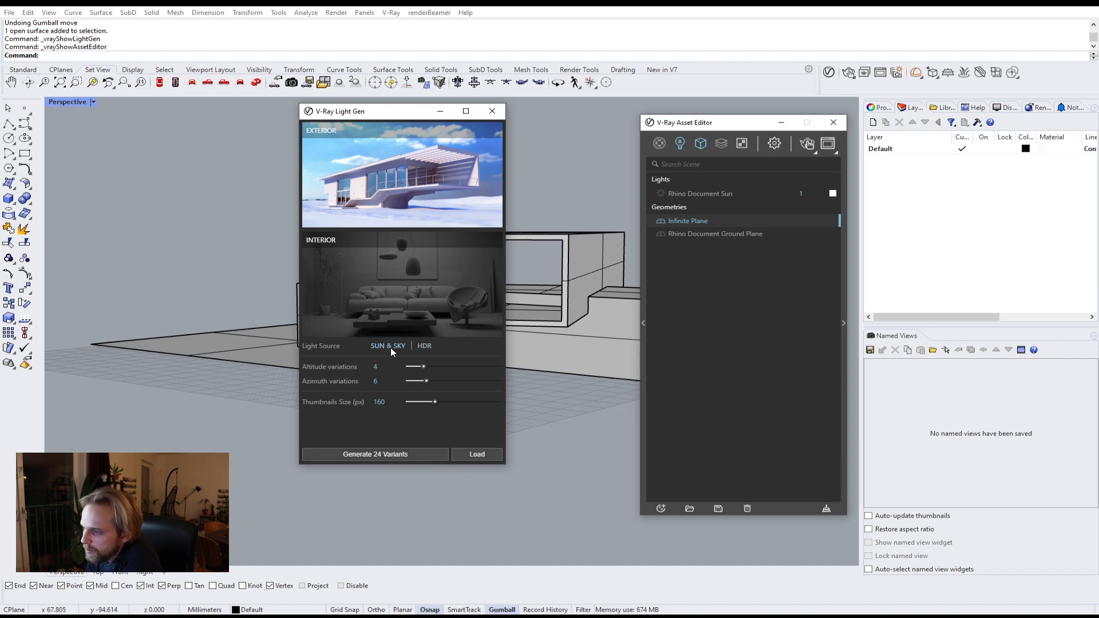
pyautogui.click(384, 454)
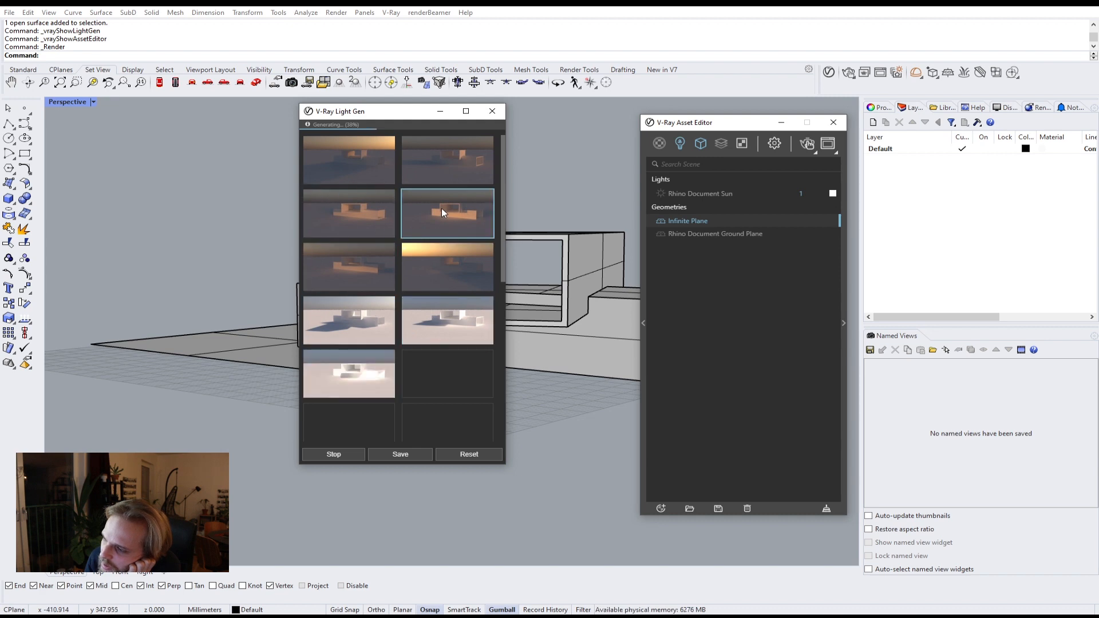
pyautogui.click(341, 455)
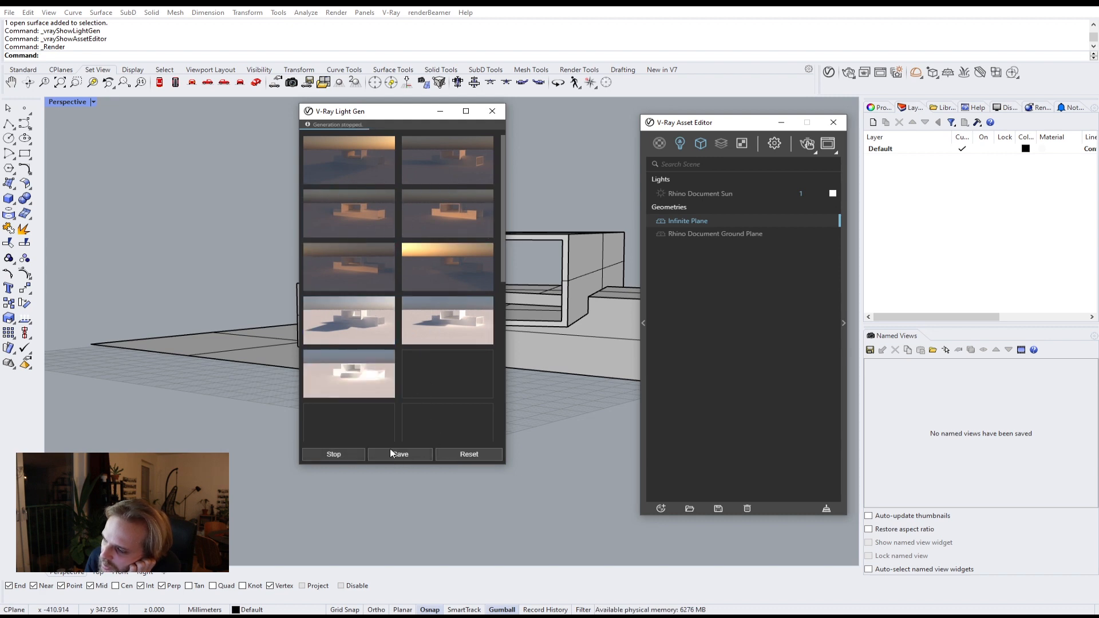
# Step: Apply the third generated lighting variant to the scene
pyautogui.scroll(-5, 420, 315)
pyautogui.scroll(5, 420, 319)
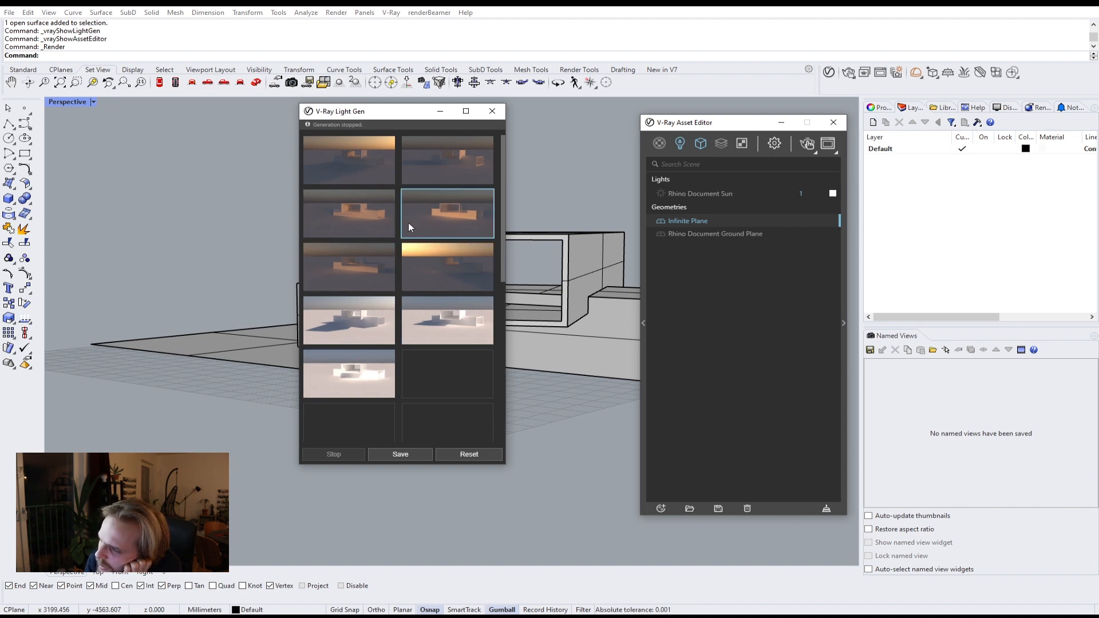
pyautogui.click(349, 217)
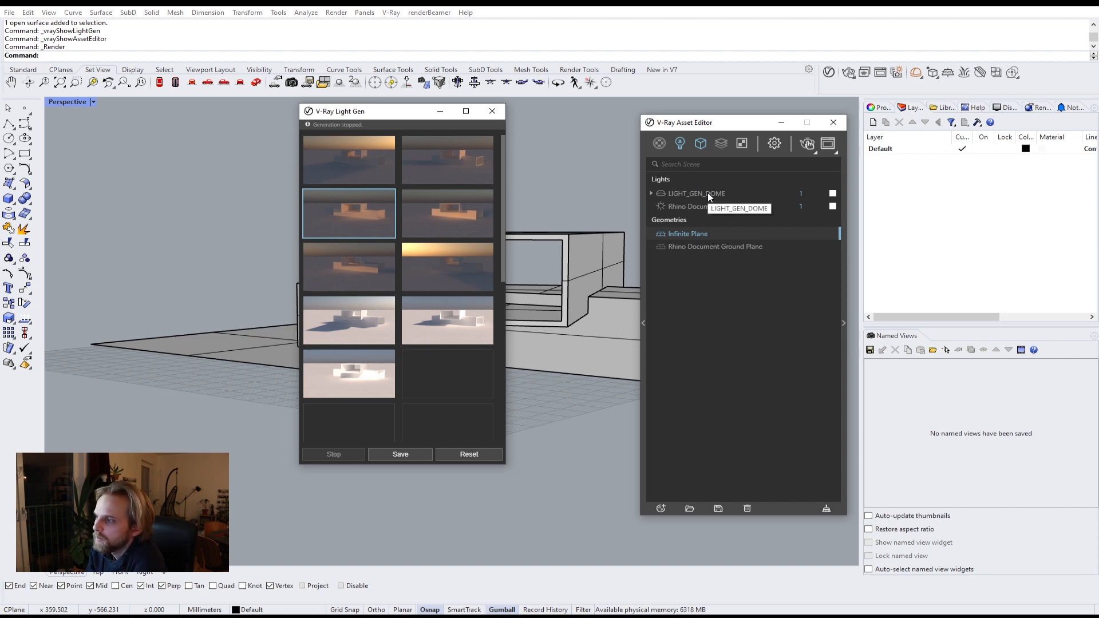
# Step: Expand the Asset Editor's settings panel and inspect the LIGHT_GEN_DOME's sky and sun entries
pyautogui.click(844, 322)
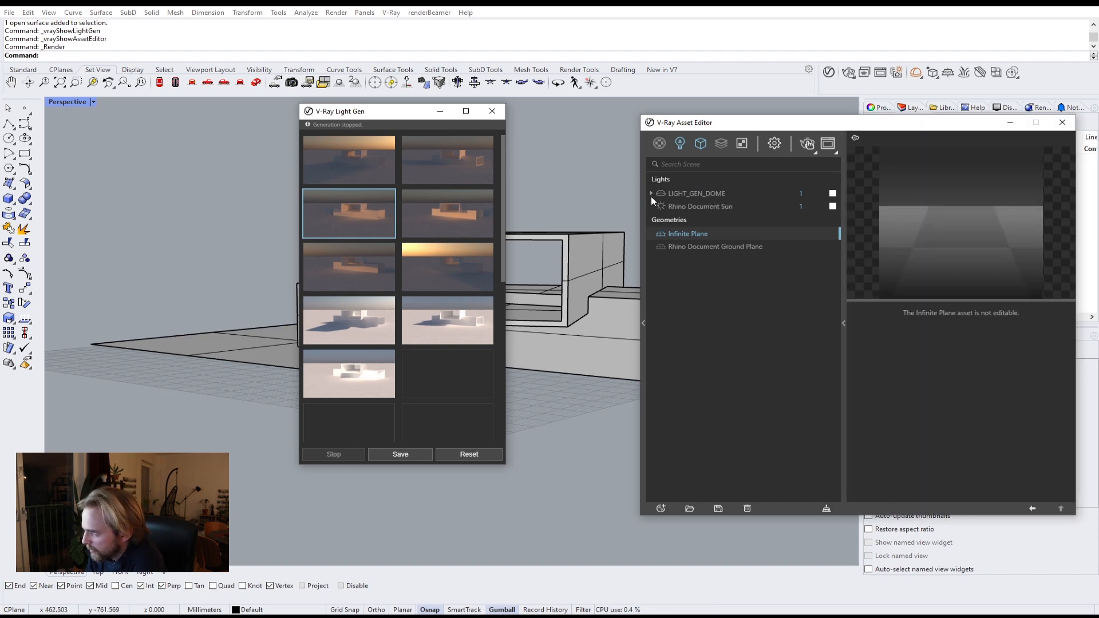
pyautogui.click(651, 194)
pyautogui.click(680, 208)
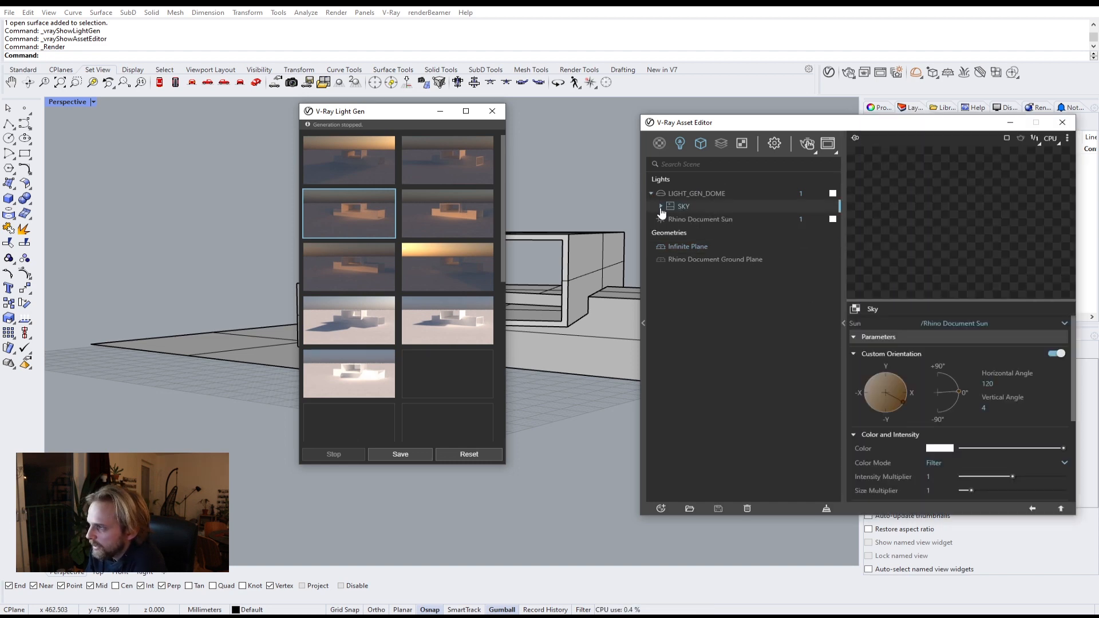
pyautogui.click(661, 207)
pyautogui.click(703, 220)
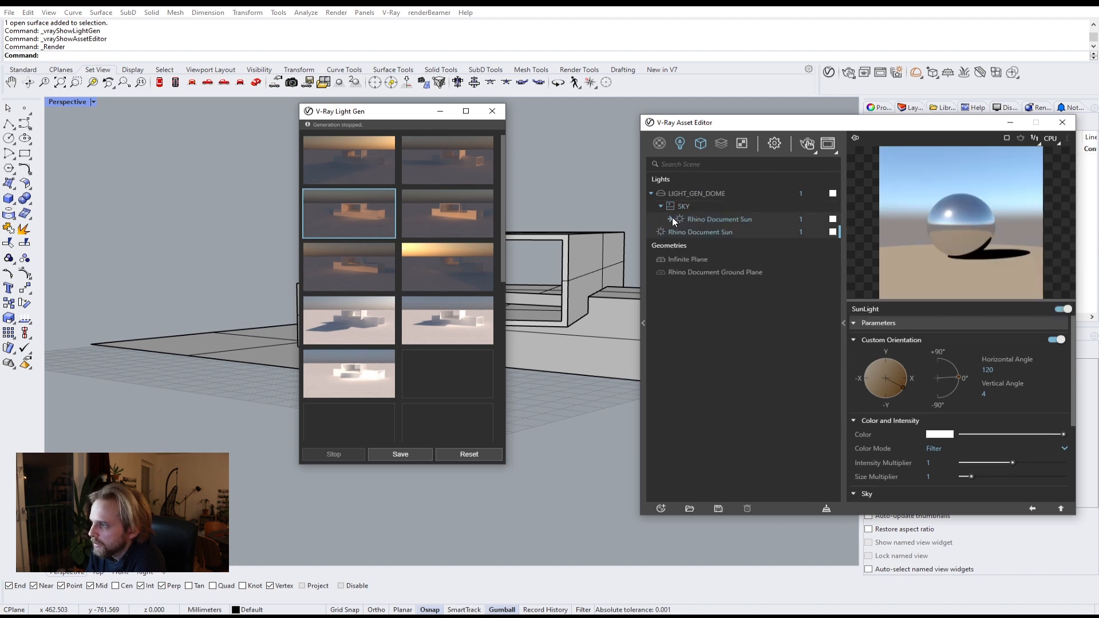
pyautogui.click(651, 194)
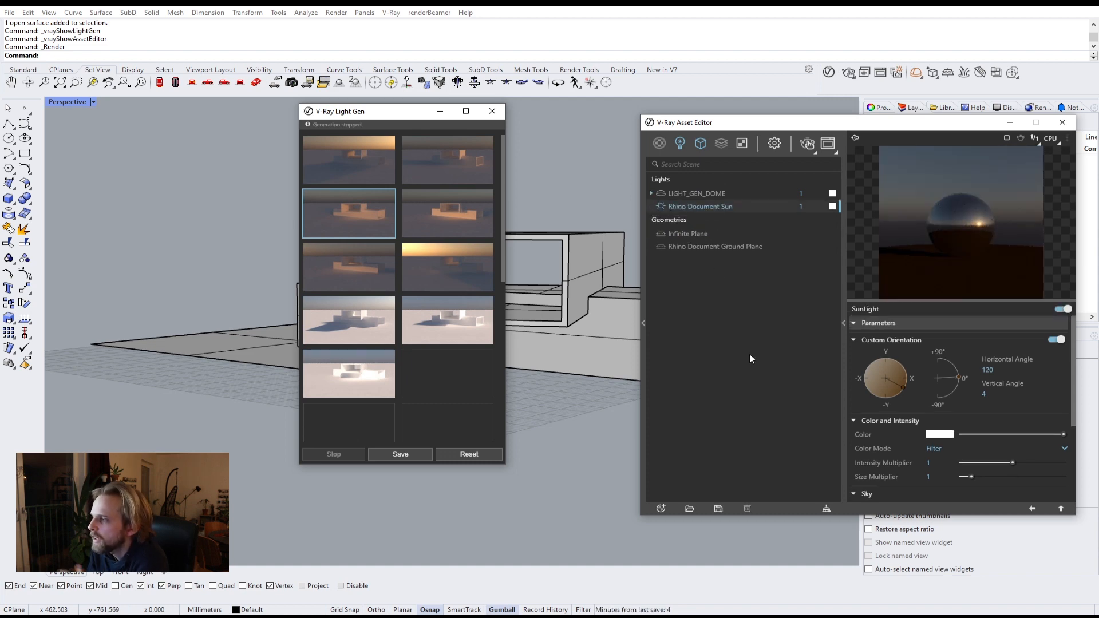
# Step: Render the scene with the generated lighting and close the frame buffer
pyautogui.click(808, 143)
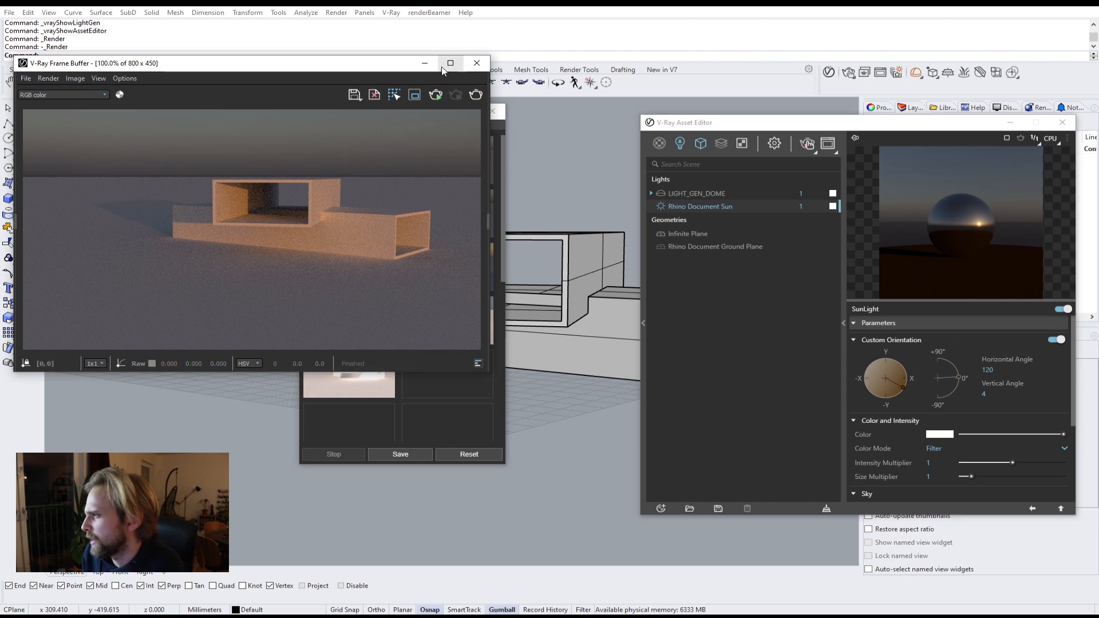
pyautogui.moveTo(443, 70); pyautogui.dragTo(449, 94)
pyautogui.click(476, 92)
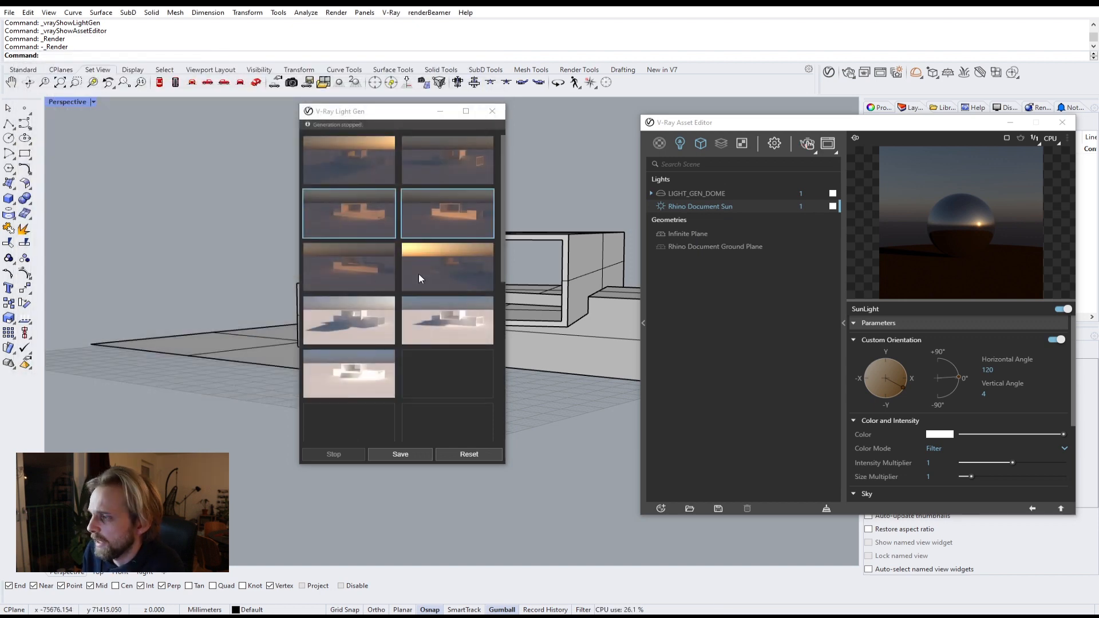
# Step: Reset Light Gen, switch the light source to HDR and generate 210 variants, stopping the generation partway
pyautogui.click(469, 454)
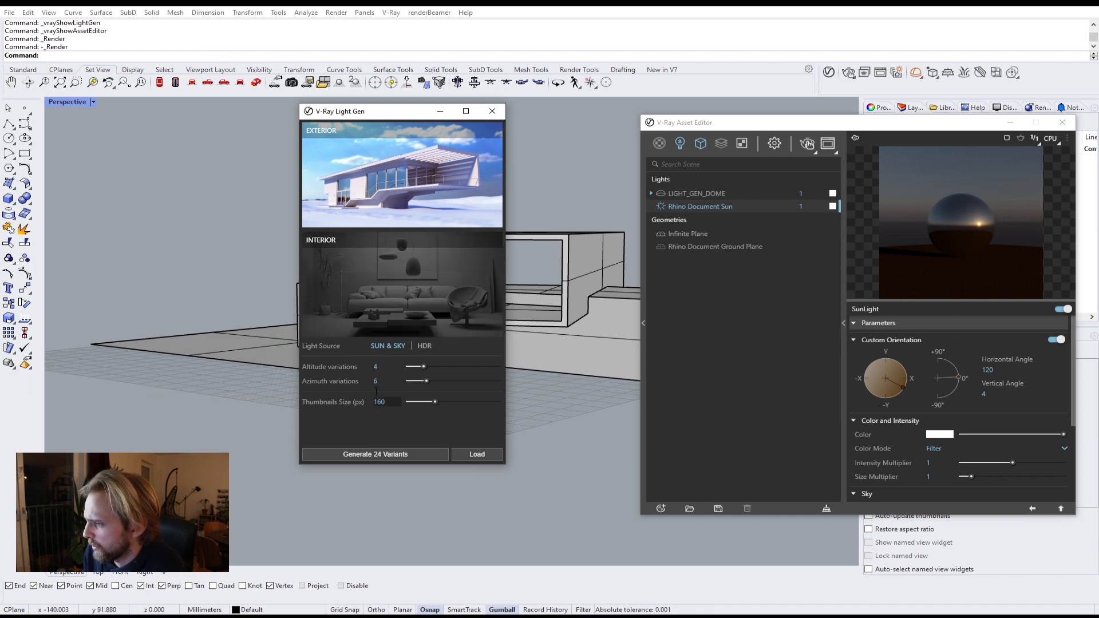
pyautogui.click(424, 346)
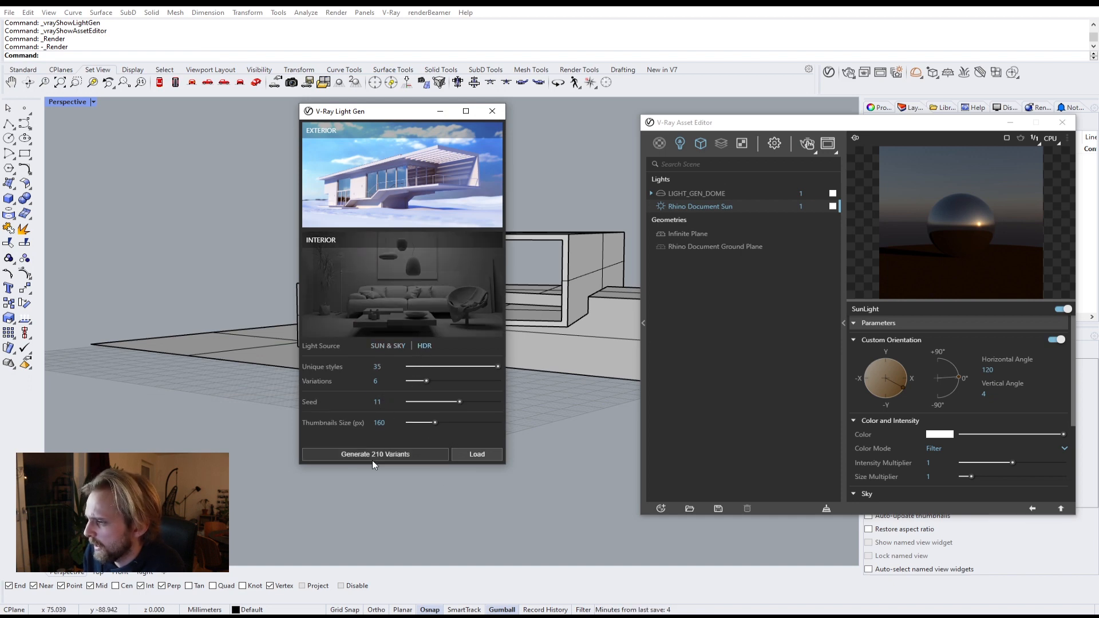
pyautogui.click(386, 456)
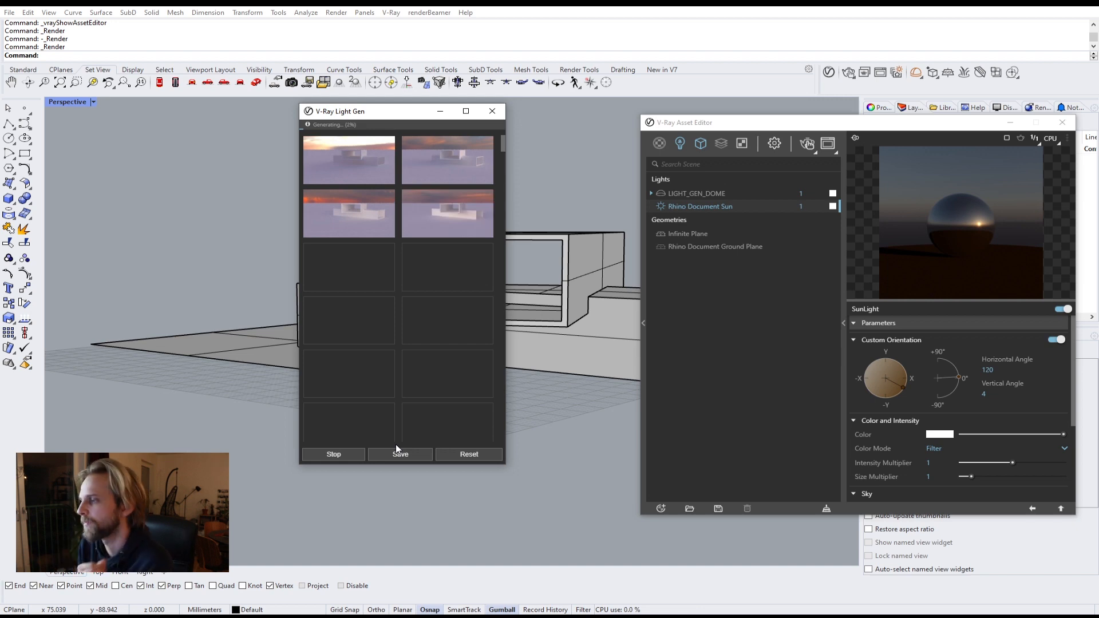
pyautogui.click(334, 454)
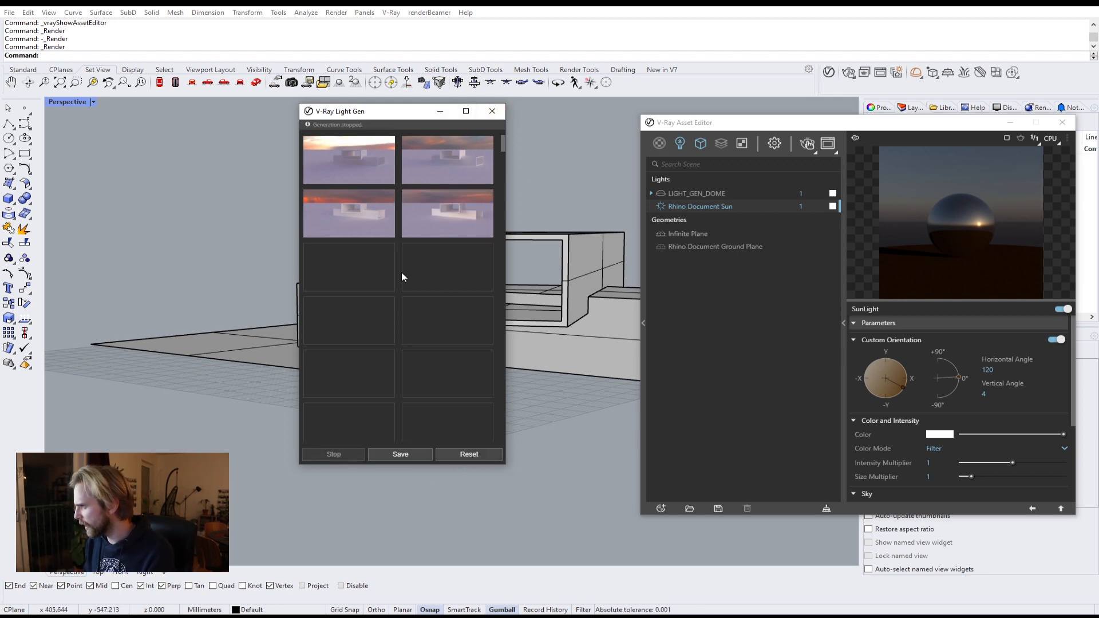
# Step: Apply the first generated HDR lighting variant and render the scene before closing the frame buffer
pyautogui.click(380, 153)
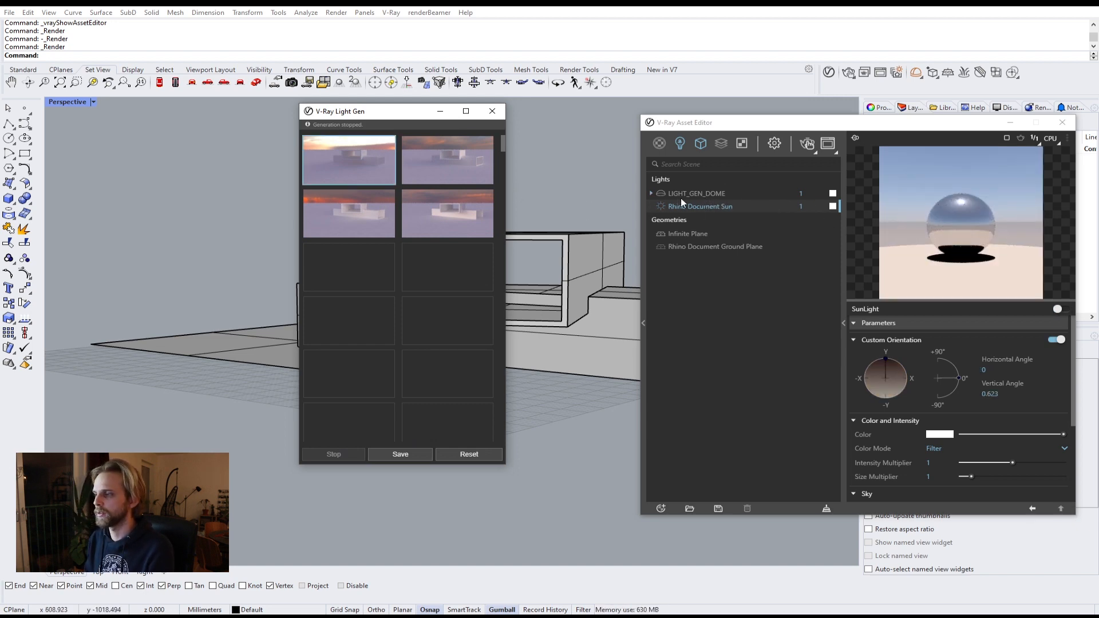
pyautogui.click(810, 146)
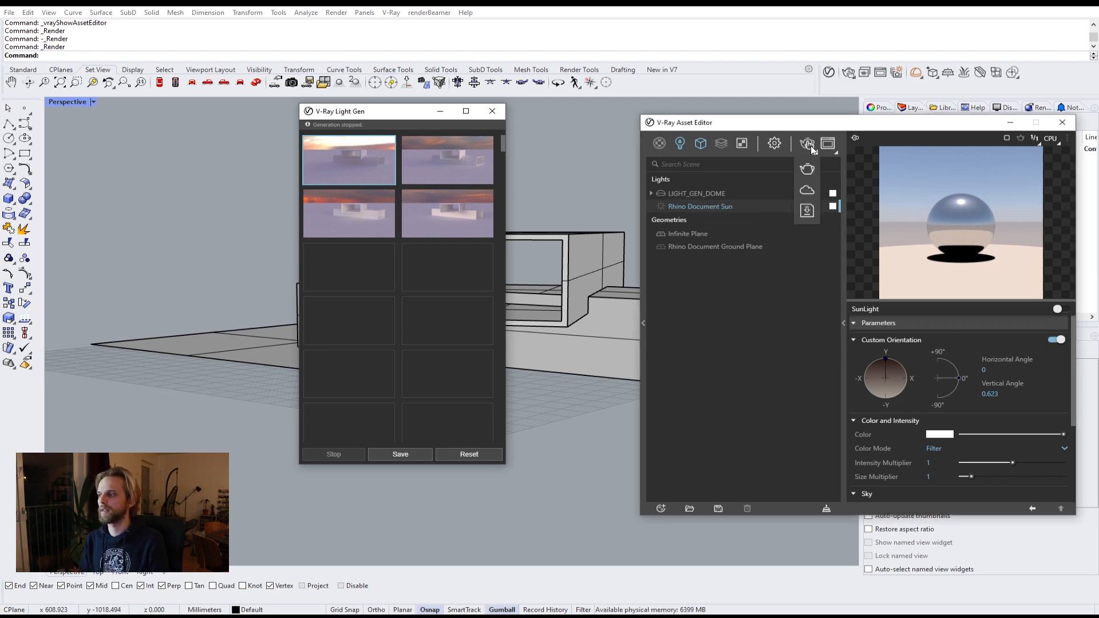
pyautogui.click(811, 150)
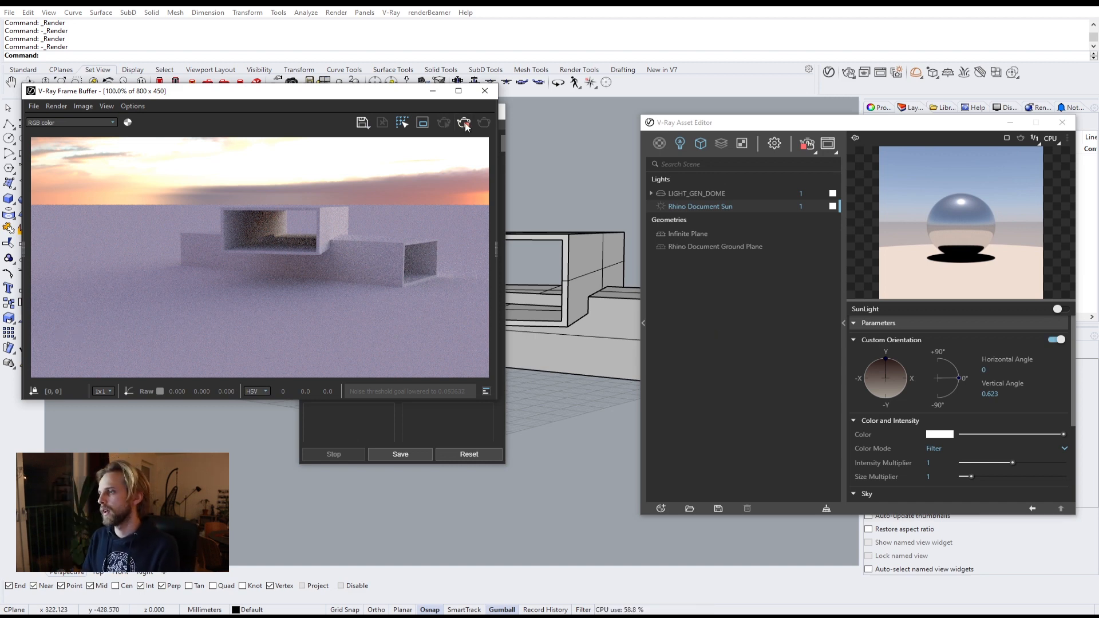
pyautogui.click(485, 91)
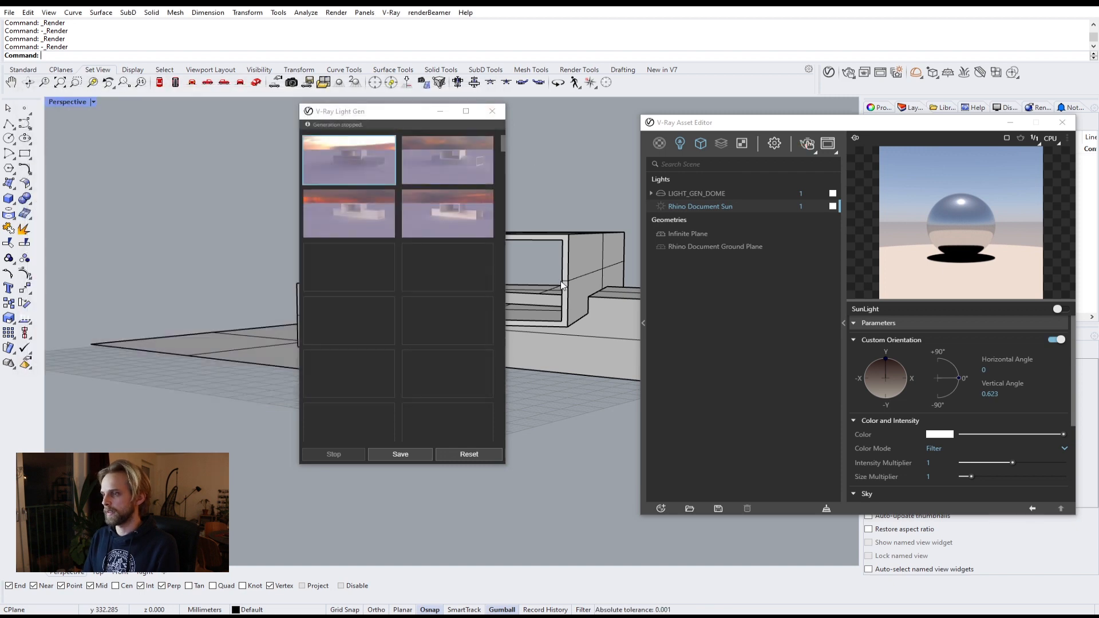